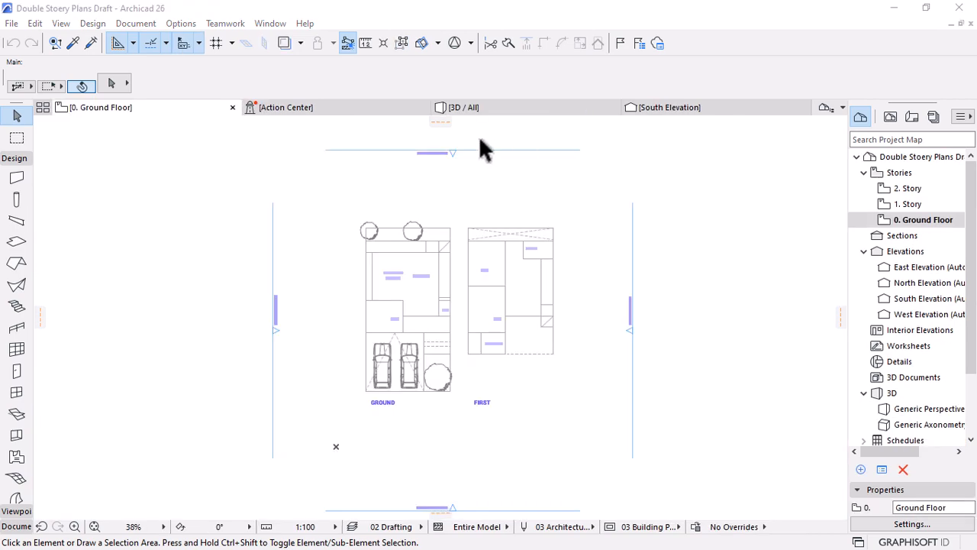
# Orbit and zoom the 3D house view into the carport, then open the First Floor plan.
pyautogui.scroll(4, 448, 312)
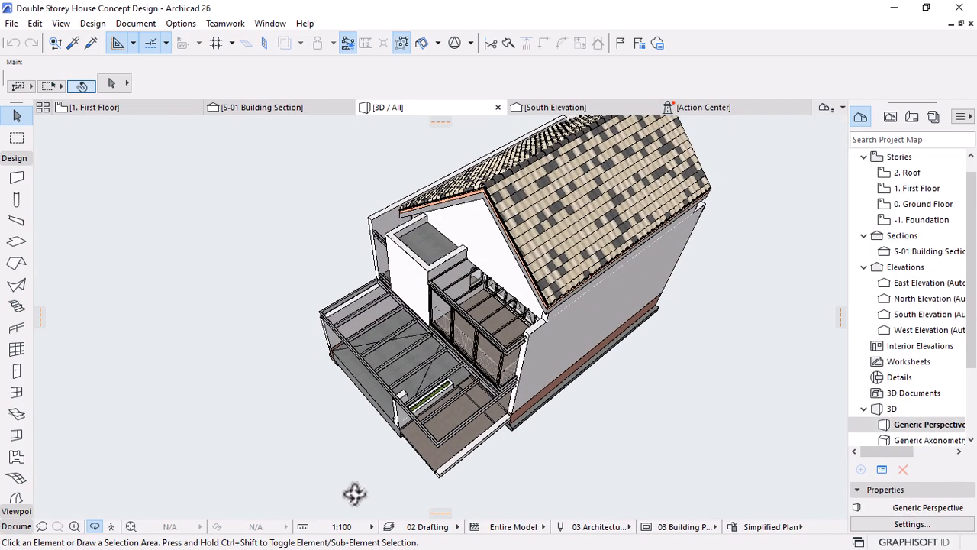
pyautogui.moveTo(356, 493); pyautogui.dragTo(558, 294)
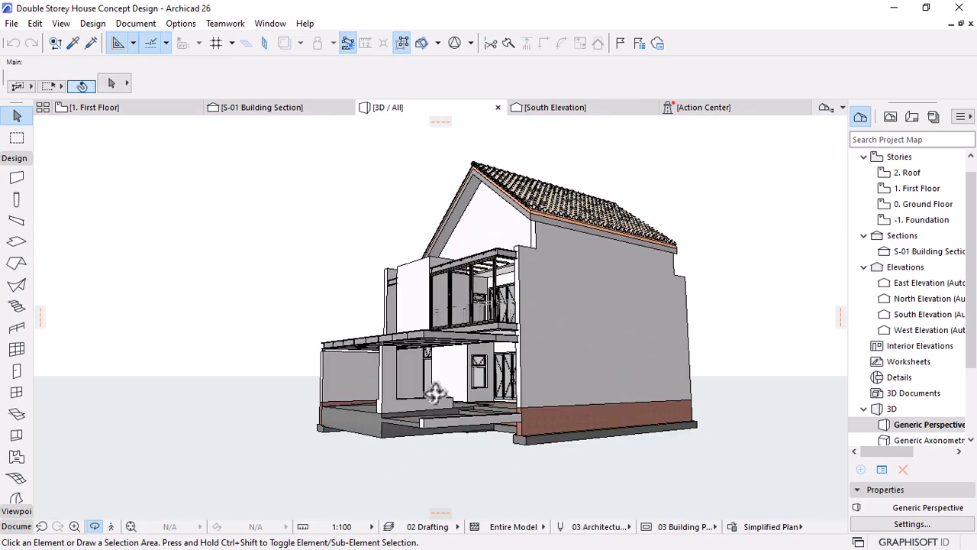
pyautogui.scroll(5, 426, 409)
pyautogui.scroll(10, 430, 399)
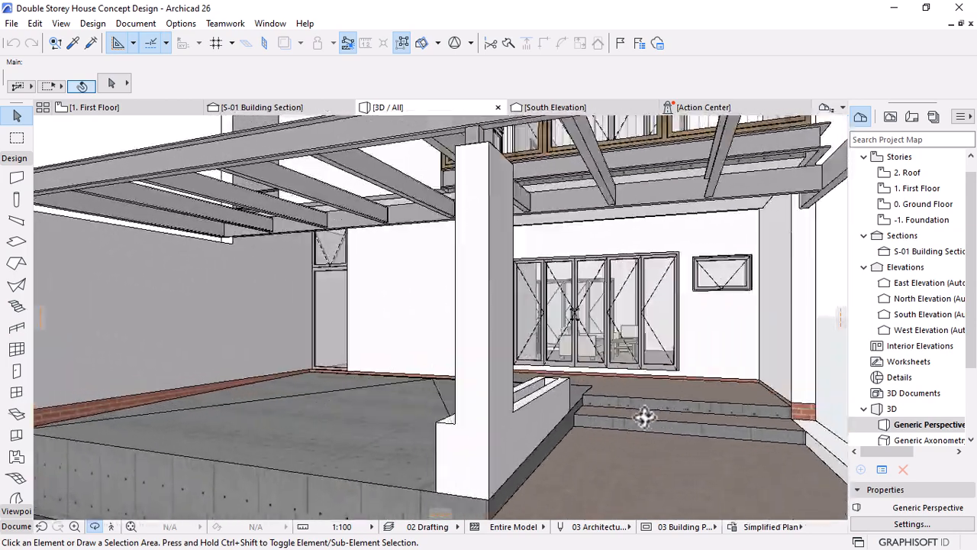
pyautogui.moveTo(643, 417); pyautogui.dragTo(593, 387)
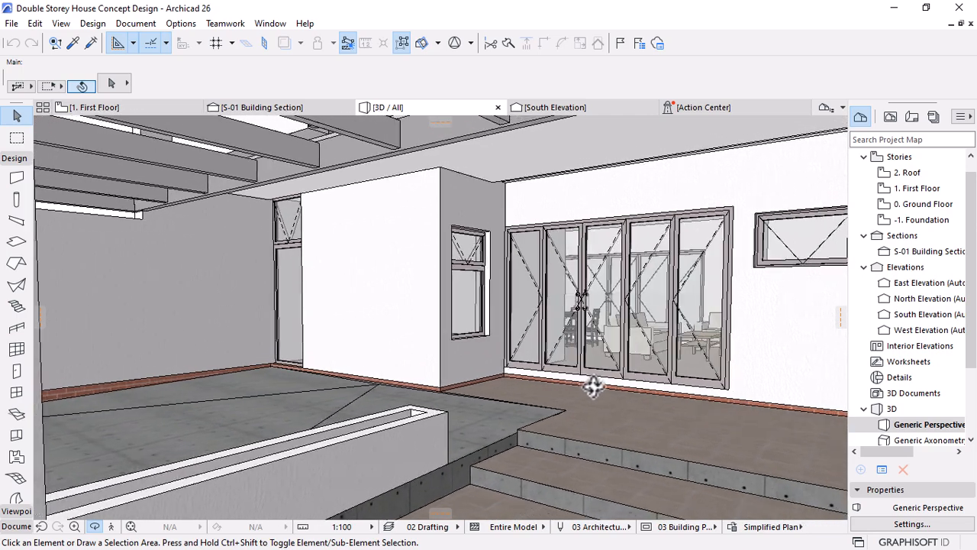
pyautogui.doubleClick(917, 189)
pyautogui.press('Down')
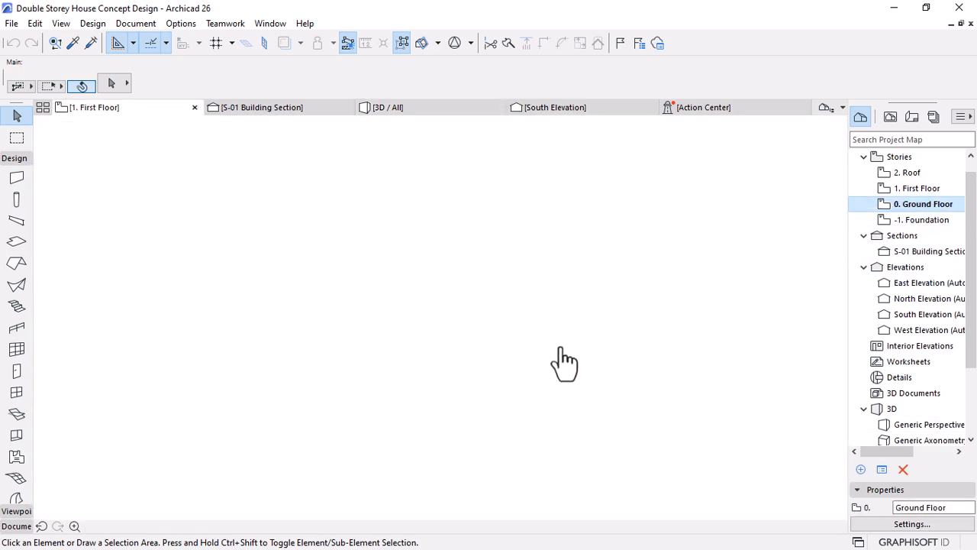
# Show the draft project's 0. Ground Floor plan with the GROUND and FIRST layouts.
pyautogui.press('Return')
pyautogui.scroll(3, 447, 356)
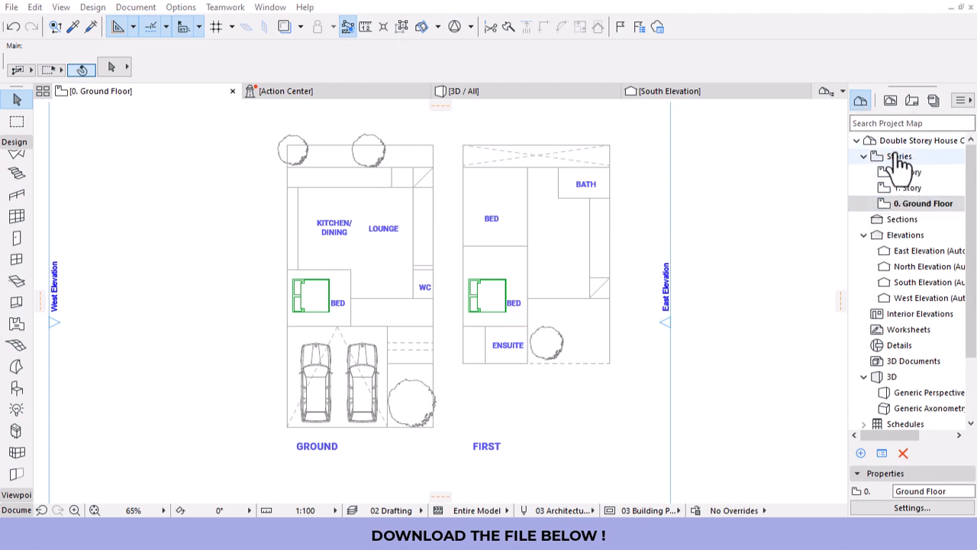
# Open Story Settings for all stories and check the 3000 story heights.
pyautogui.click(907, 203)
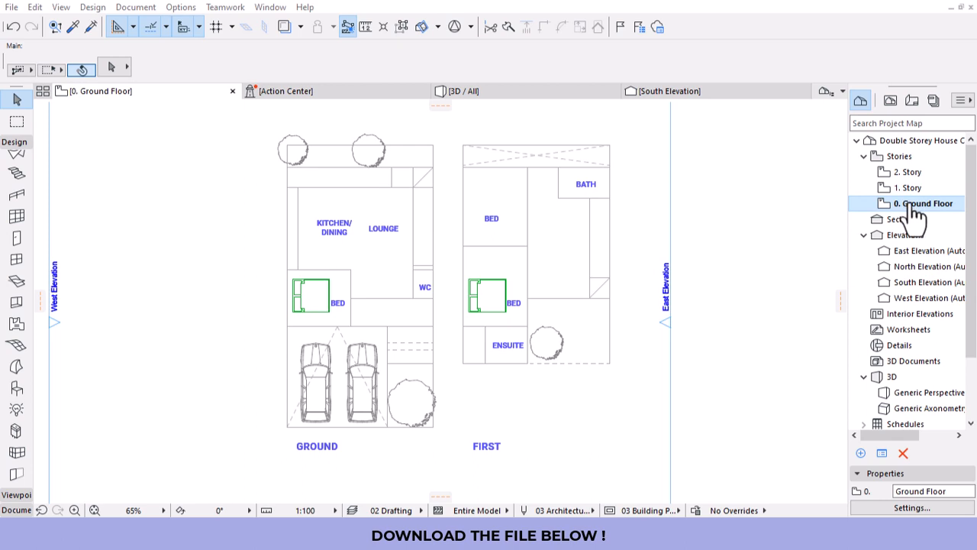
pyautogui.rightClick(907, 203)
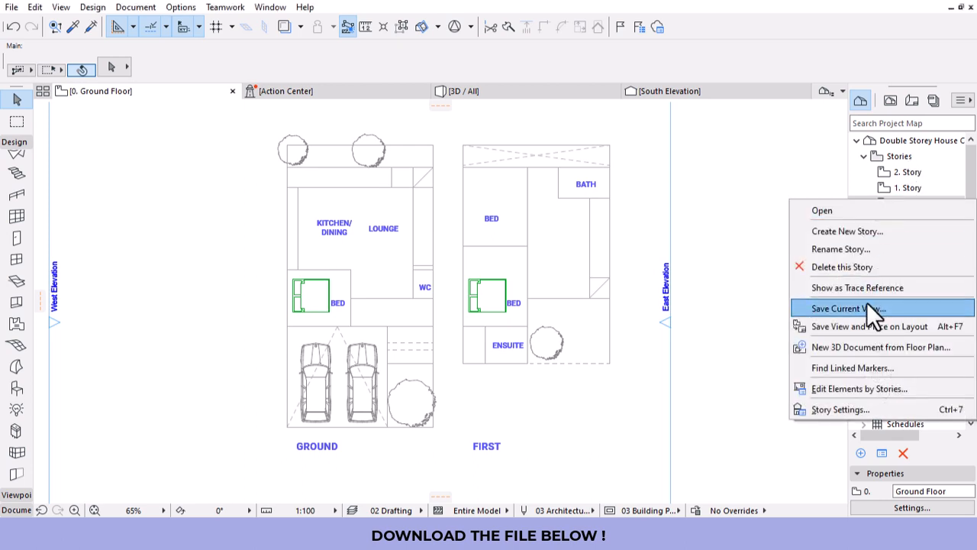
pyautogui.click(821, 407)
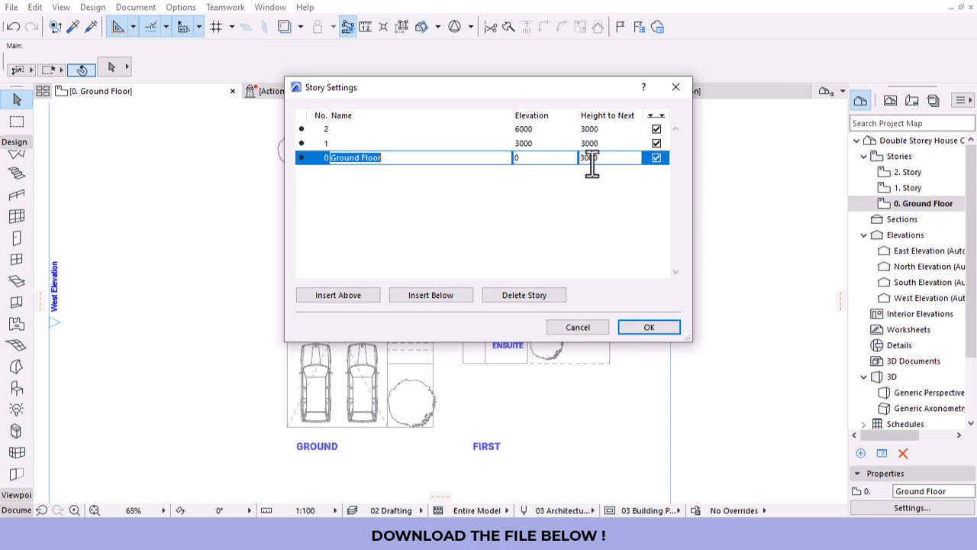
pyautogui.moveTo(585, 157); pyautogui.dragTo(600, 158)
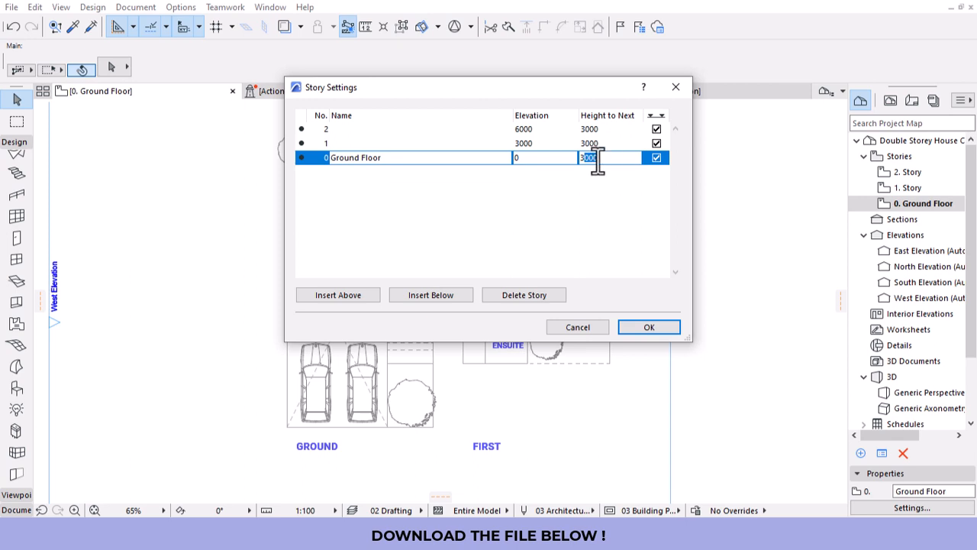
pyautogui.moveTo(594, 159); pyautogui.dragTo(566, 157)
# Rename story 2 to Roof and story 1 to First Floor, then apply.
pyautogui.click(327, 129)
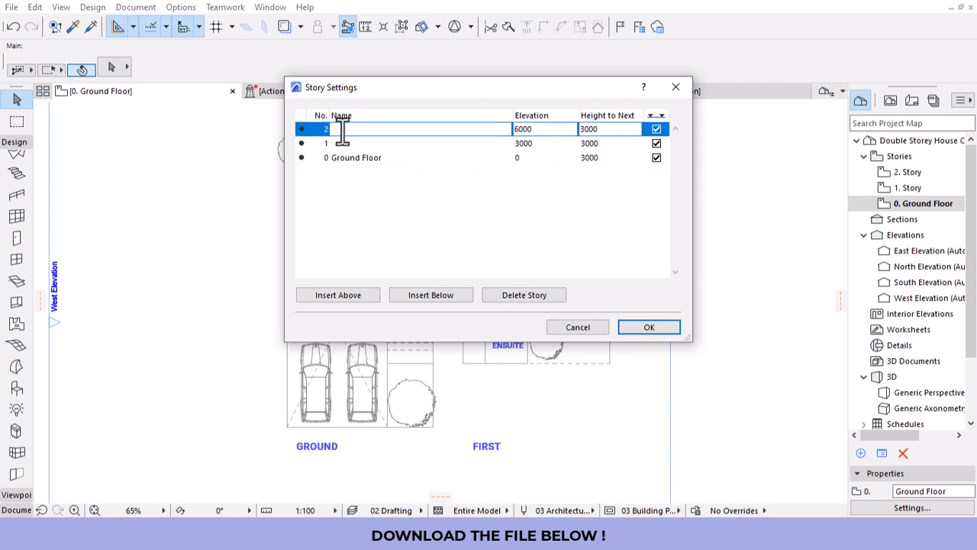
pyautogui.write('rOOF')
pyautogui.press('BackSpace')
pyautogui.press('BackSpace')
pyautogui.press('BackSpace')
pyautogui.press('BackSpace')
pyautogui.write('Roof Leve')
pyautogui.press('BackSpace')
pyautogui.press('BackSpace')
pyautogui.press('BackSpace')
pyautogui.press('BackSpace')
pyautogui.click(342, 143)
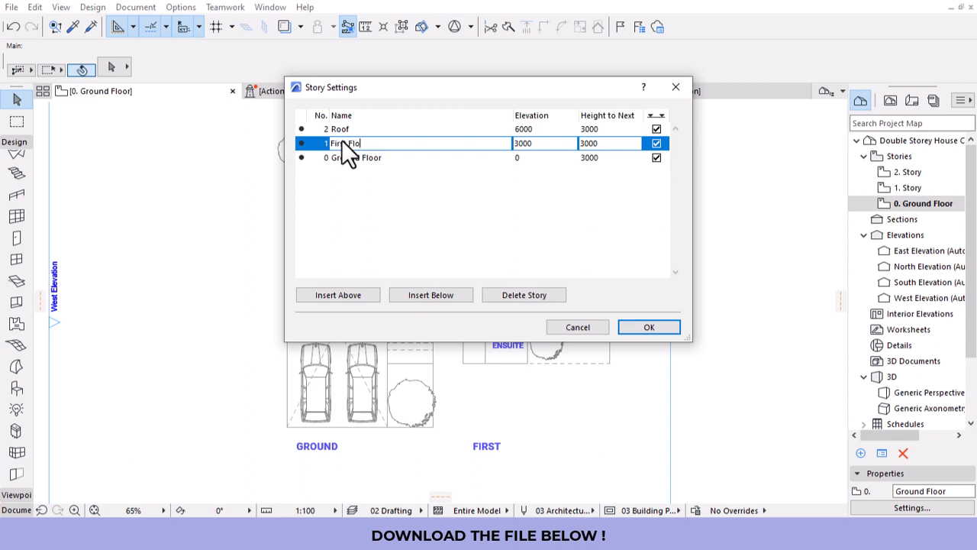
pyautogui.click(493, 208)
pyautogui.click(625, 330)
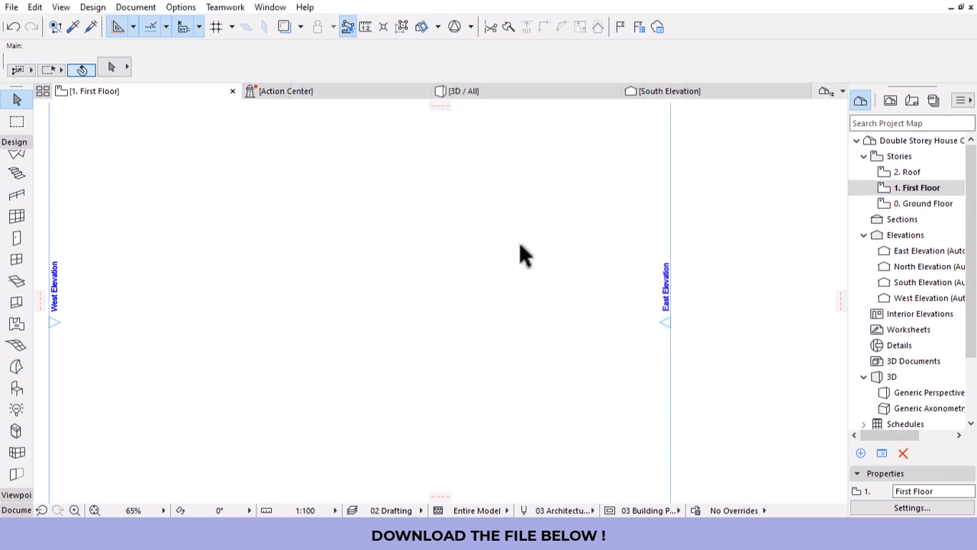
# Cut the FIRST layout drawing from the 0. Ground Floor plan.
pyautogui.scroll(-5, 523, 256)
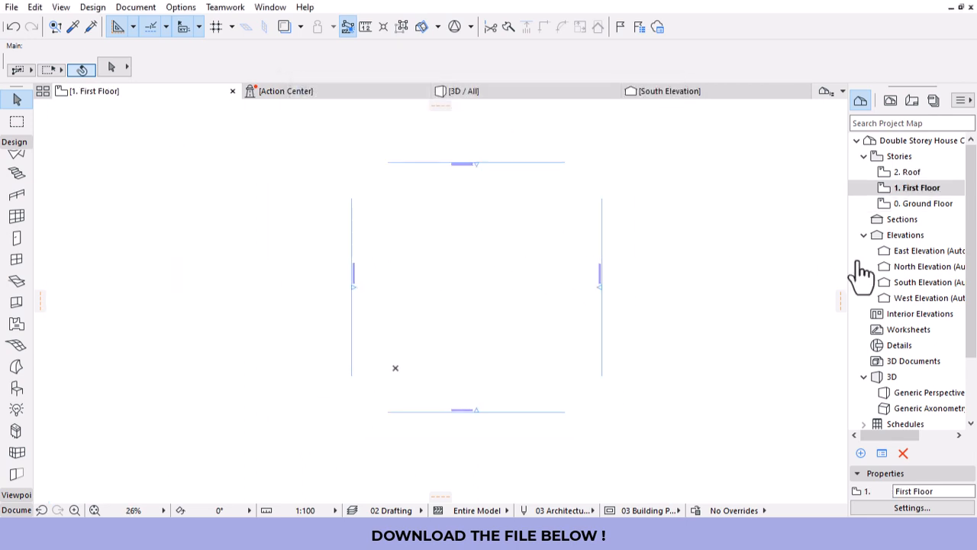
pyautogui.doubleClick(911, 207)
pyautogui.scroll(5, 584, 251)
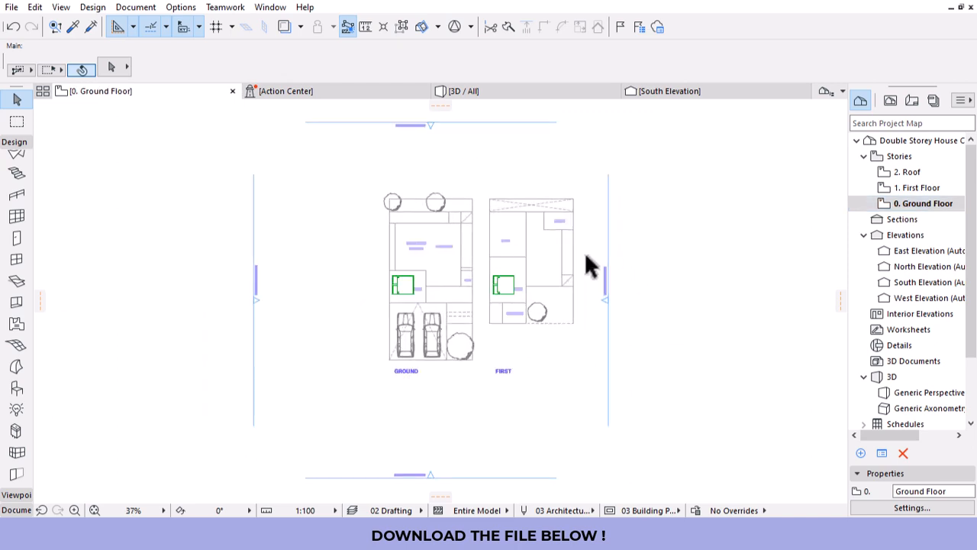
pyautogui.moveTo(592, 159); pyautogui.dragTo(431, 465)
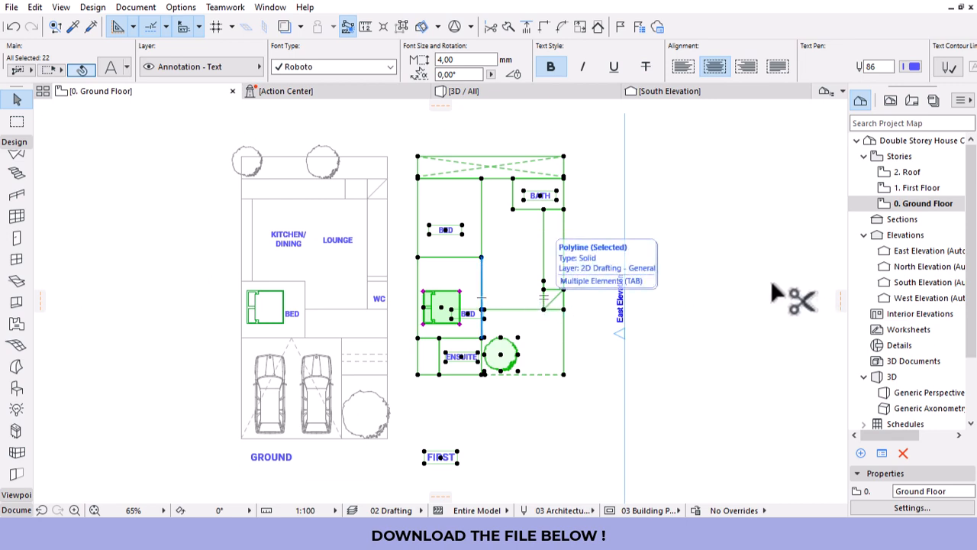
pyautogui.hotkey('ctrl', 'x')
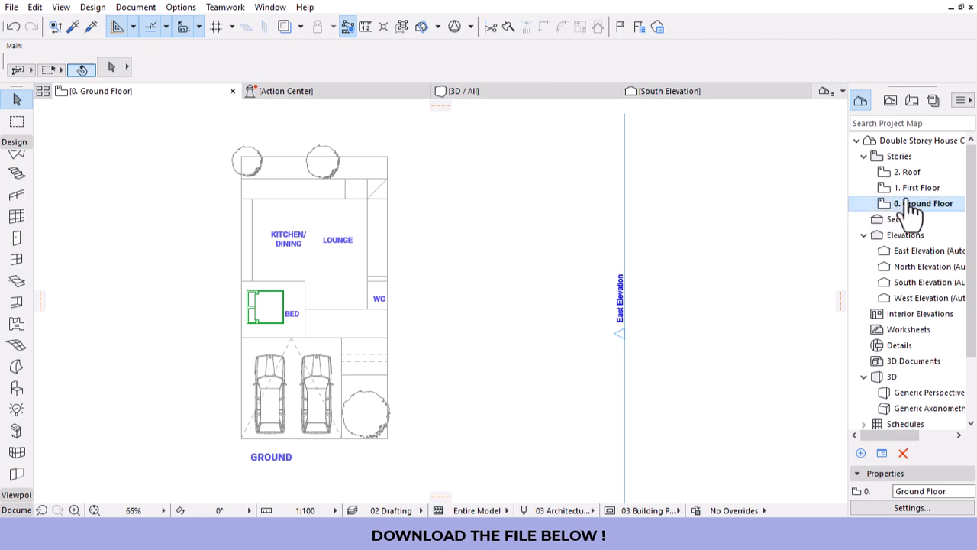
# Paste the FIRST drawing onto the 1. First Floor story plan.
pyautogui.doubleClick(917, 188)
pyautogui.rightClick(450, 184)
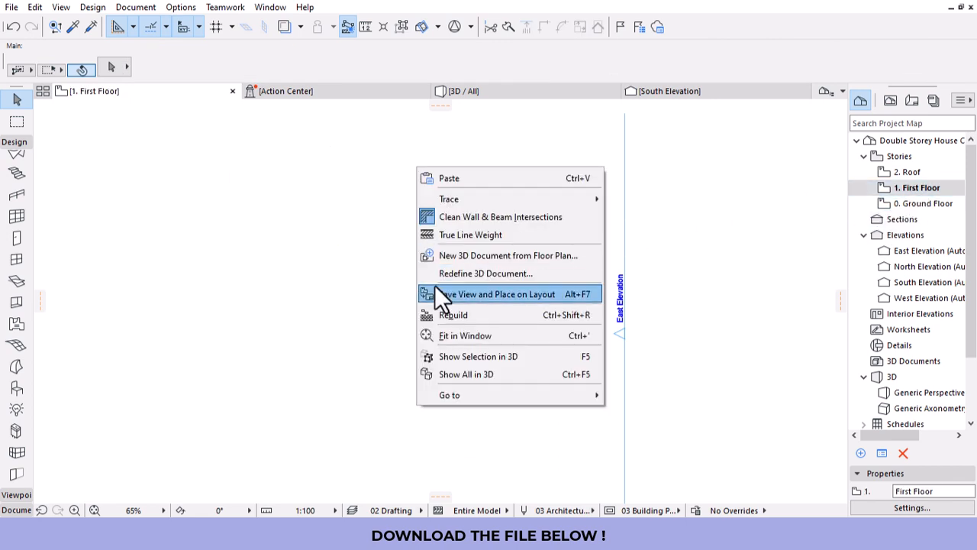
pyautogui.click(453, 177)
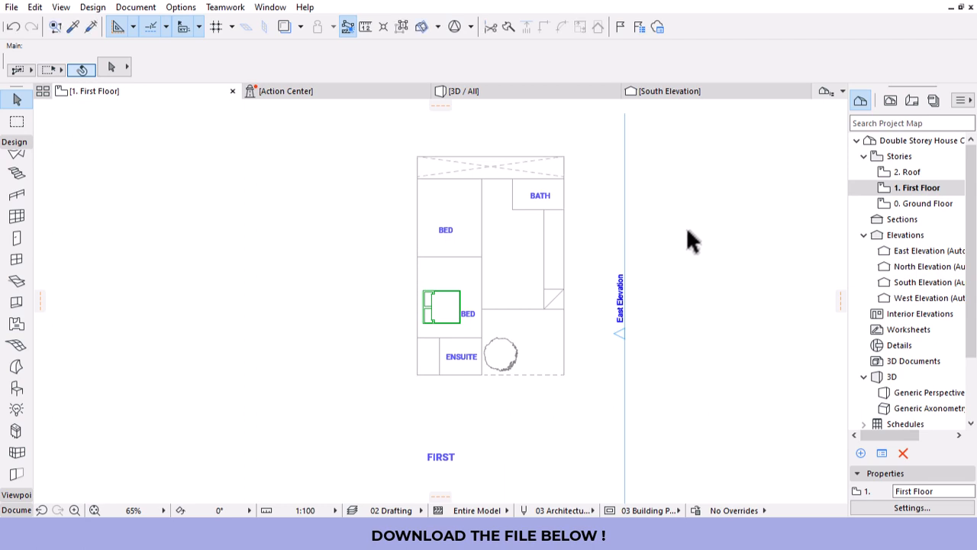
pyautogui.scroll(-3, 600, 237)
pyautogui.scroll(-1, 596, 232)
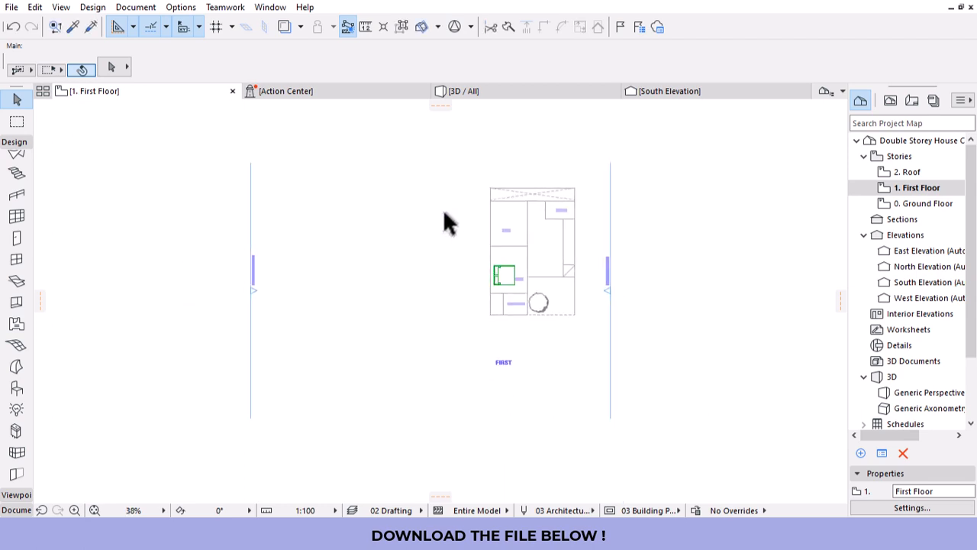
pyautogui.scroll(1, 444, 209)
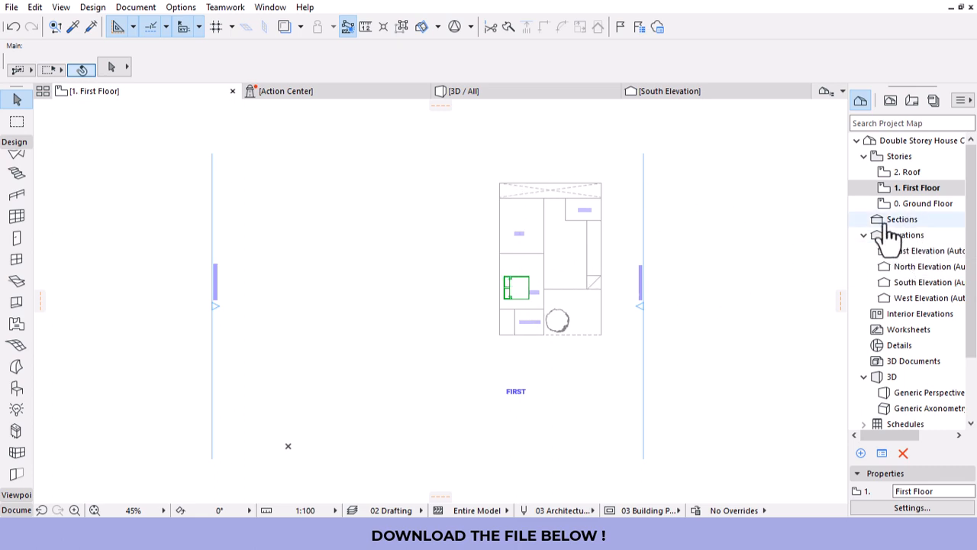
pyautogui.rightClick(918, 205)
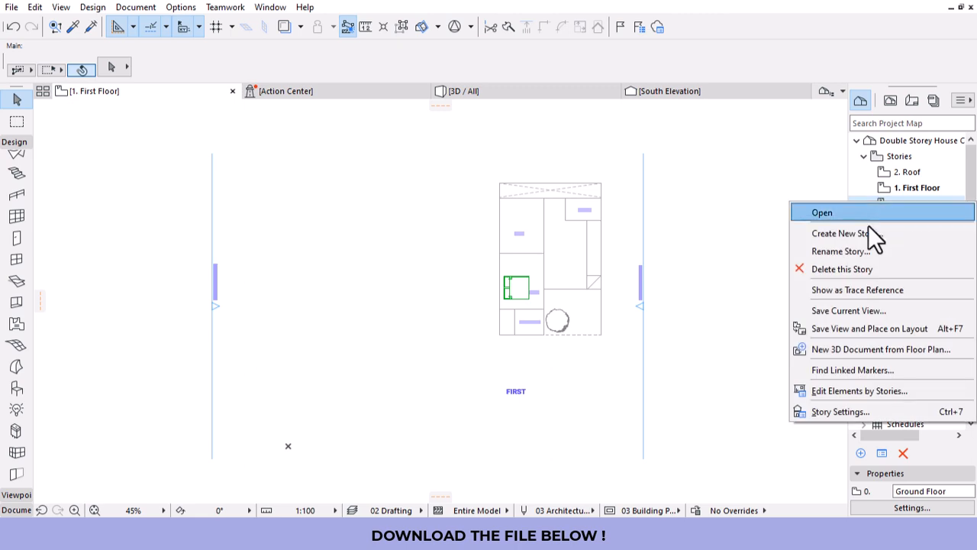
pyautogui.click(834, 294)
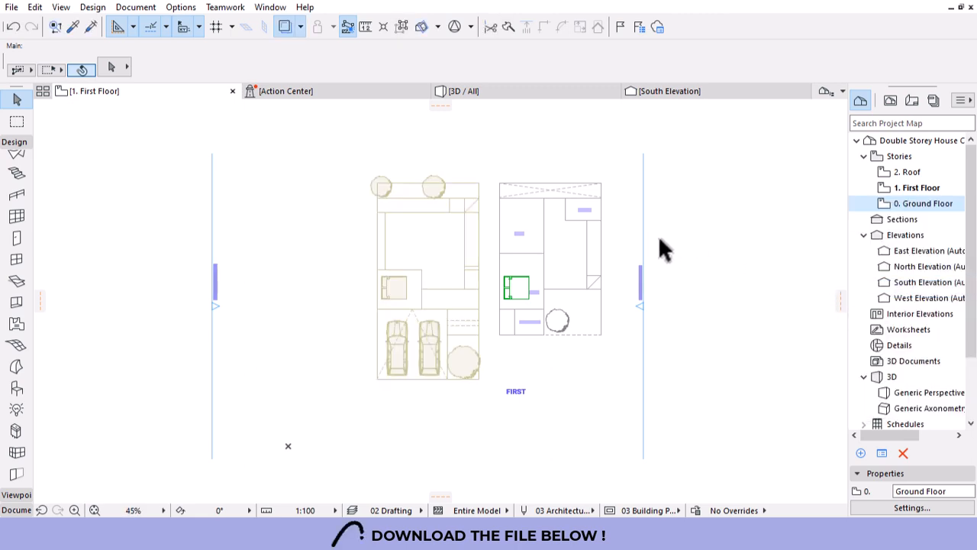
pyautogui.scroll(3, 407, 254)
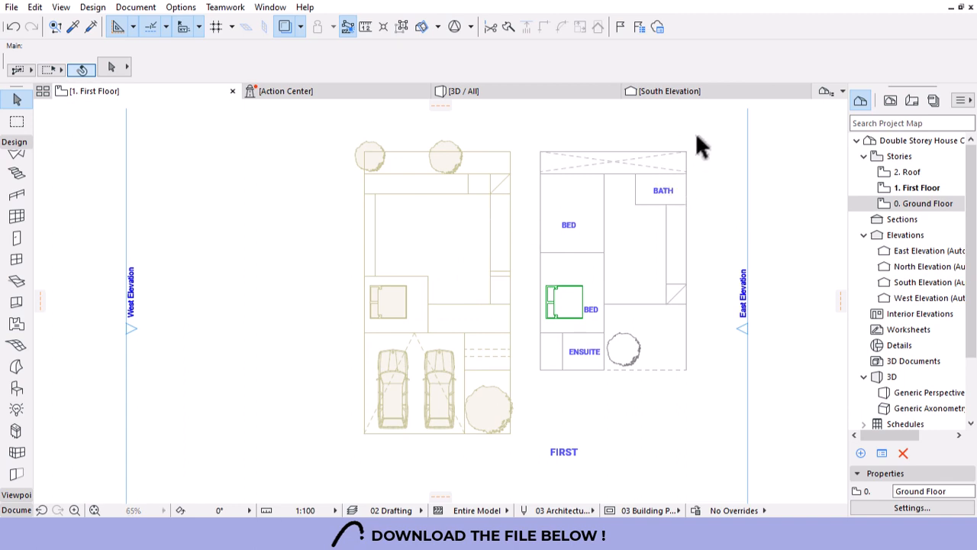
pyautogui.moveTo(696, 132); pyautogui.dragTo(535, 462)
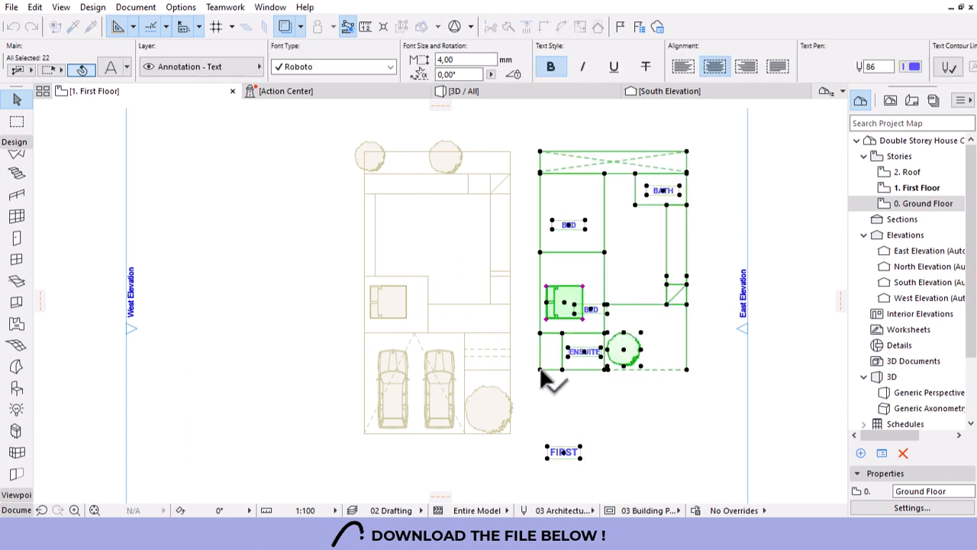
pyautogui.moveTo(540, 370); pyautogui.dragTo(364, 371)
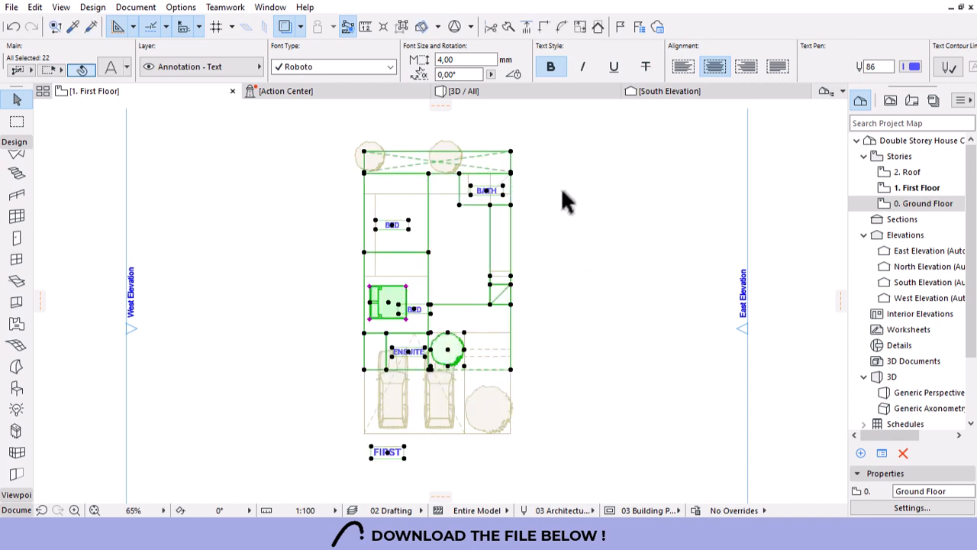
pyautogui.scroll(5, 475, 173)
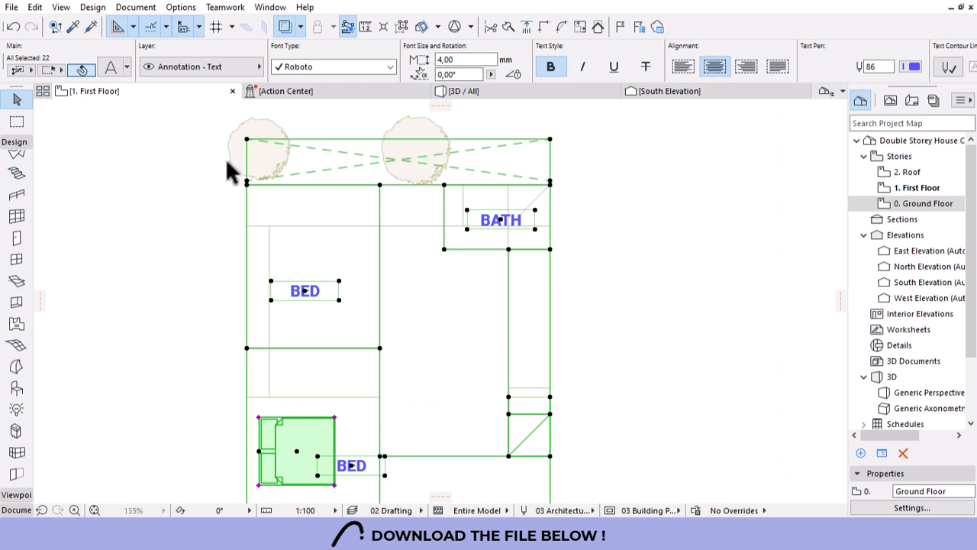
pyautogui.moveTo(246, 140); pyautogui.dragTo(246, 181)
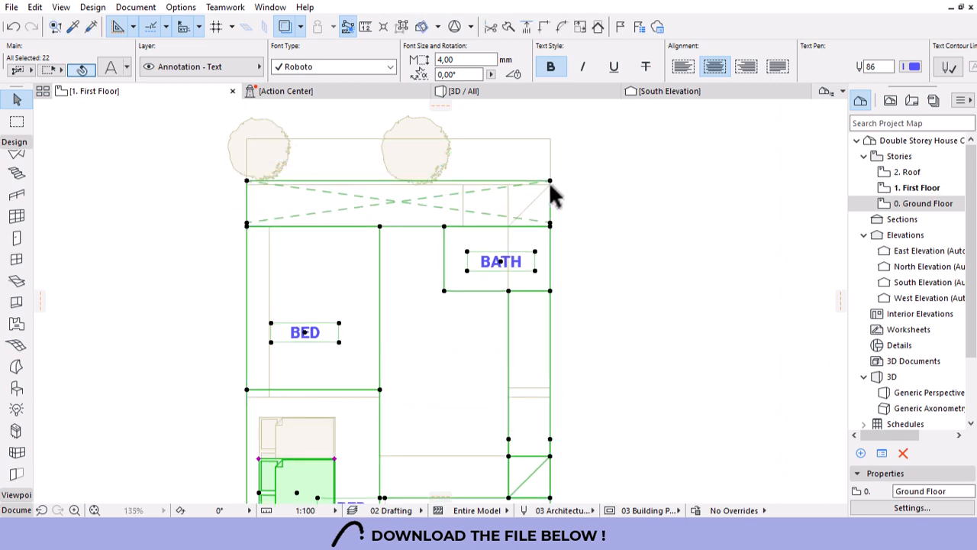
pyautogui.moveTo(550, 181); pyautogui.dragTo(552, 140)
pyautogui.click(578, 191)
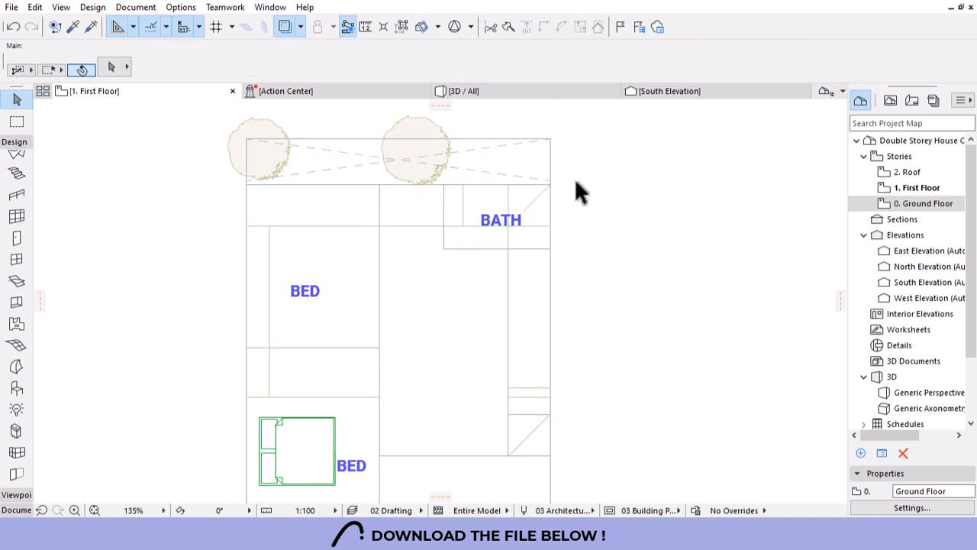
pyautogui.scroll(-3, 535, 207)
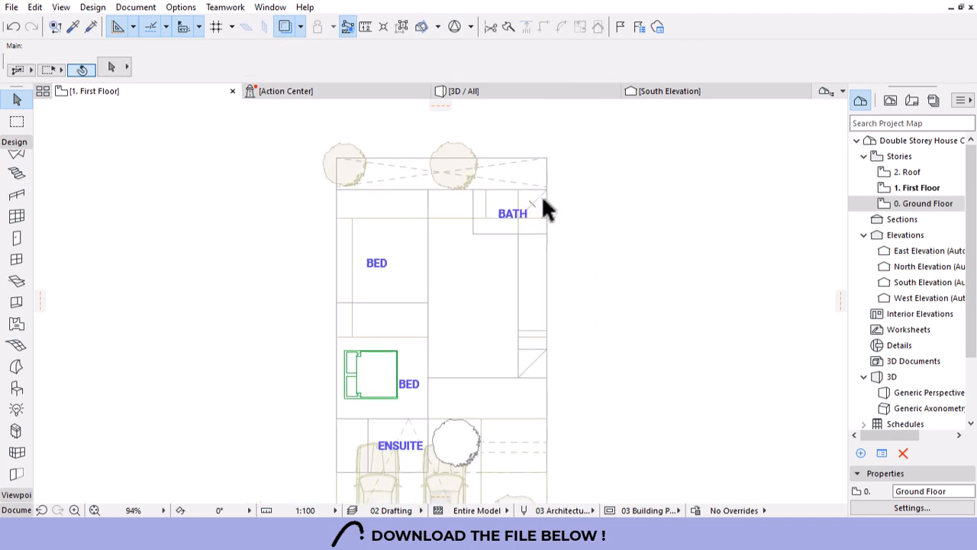
pyautogui.scroll(-3, 544, 208)
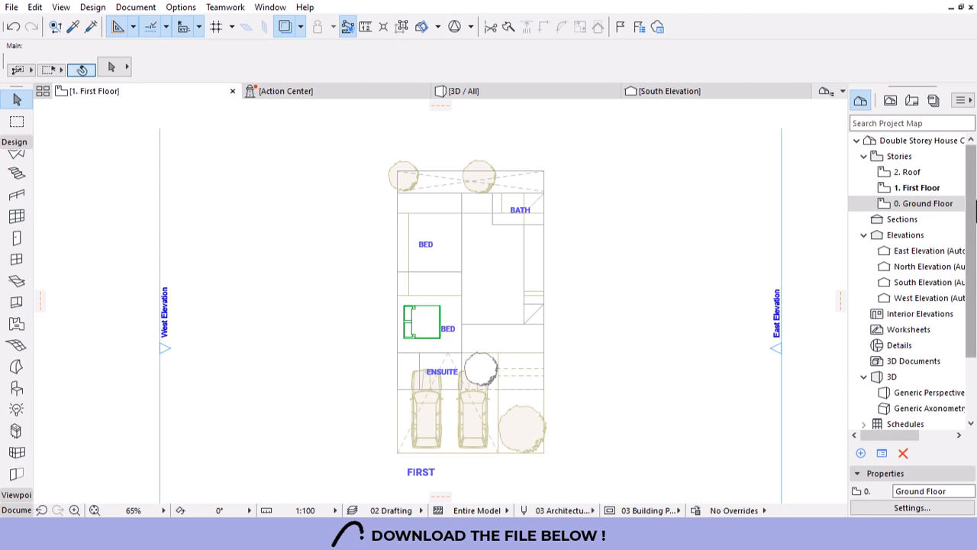
# Open the 0. Ground Floor plan.
pyautogui.doubleClick(924, 204)
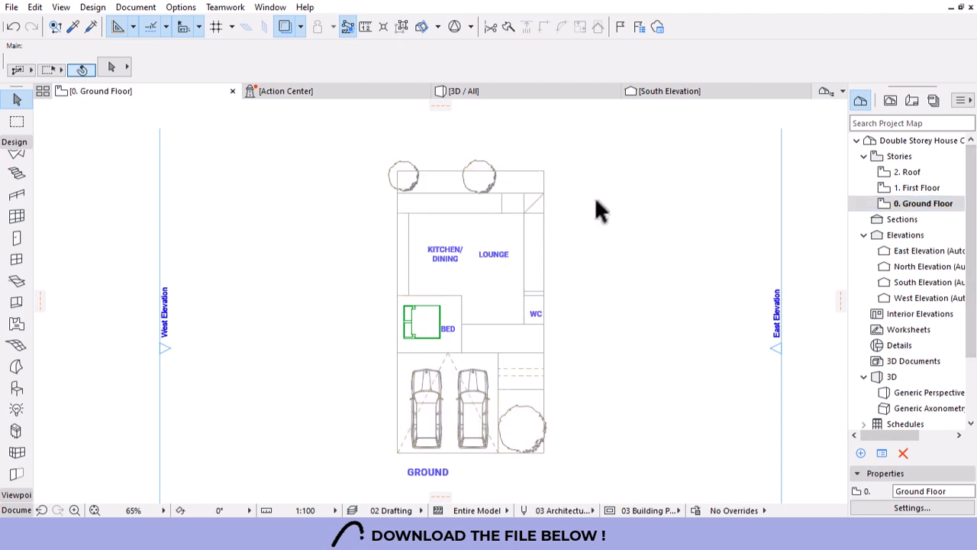
pyautogui.scroll(-2, 546, 197)
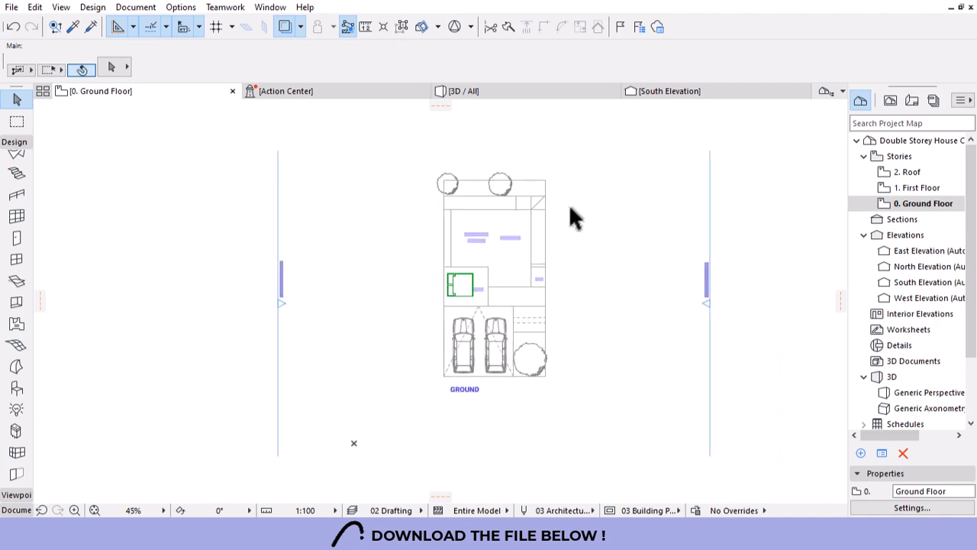
pyautogui.scroll(1, 570, 204)
pyautogui.scroll(1, 570, 204)
pyautogui.scroll(1, 16, 175)
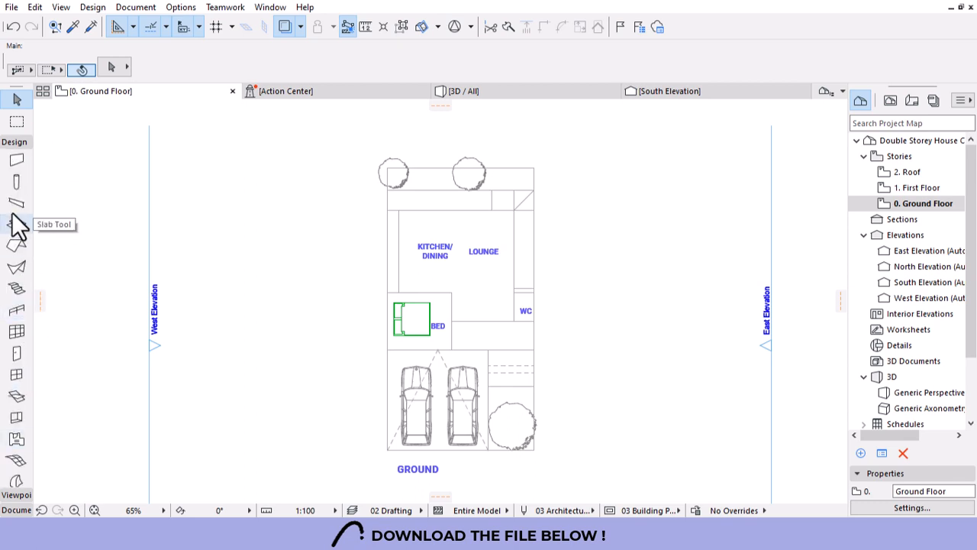
# Select the Wall tool and set its structure to Basic.
pyautogui.click(17, 162)
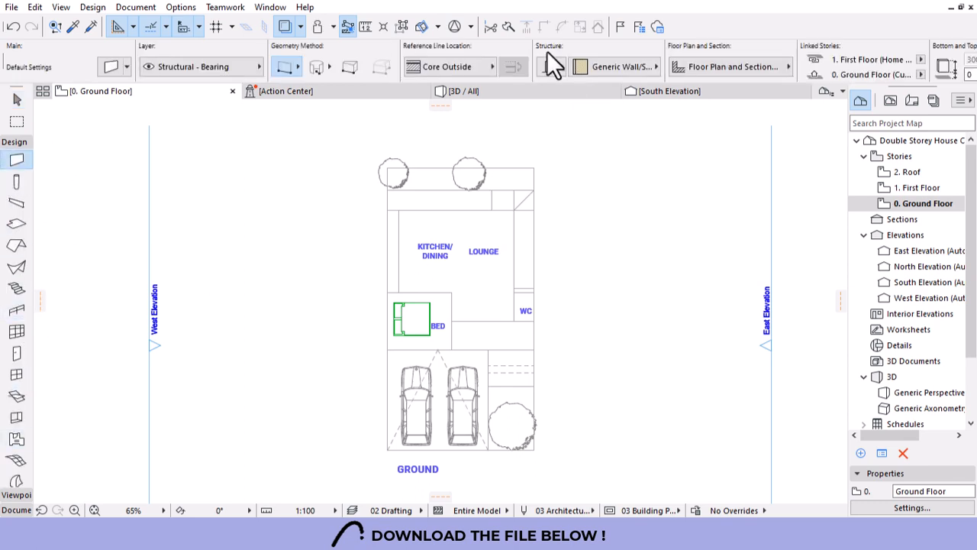
pyautogui.scroll(-3, 547, 53)
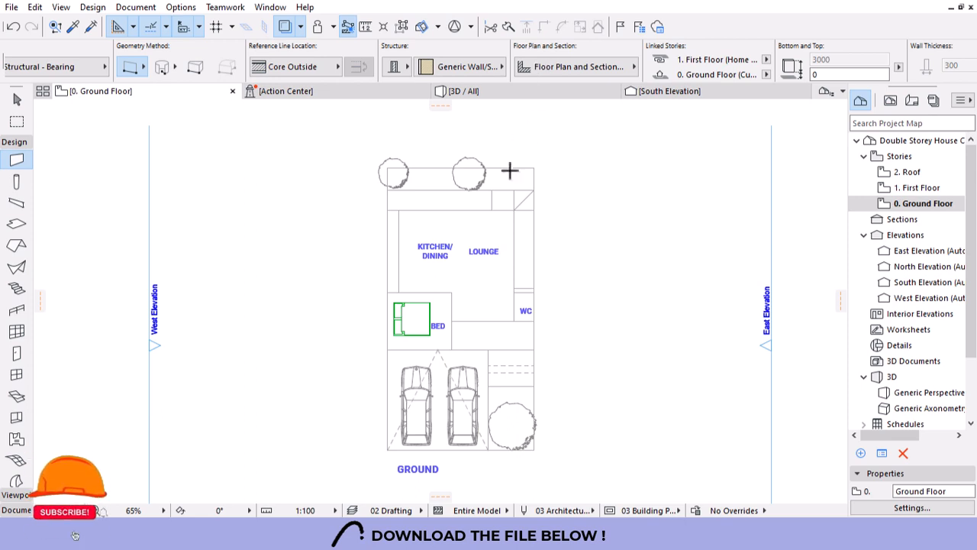
pyautogui.click(396, 67)
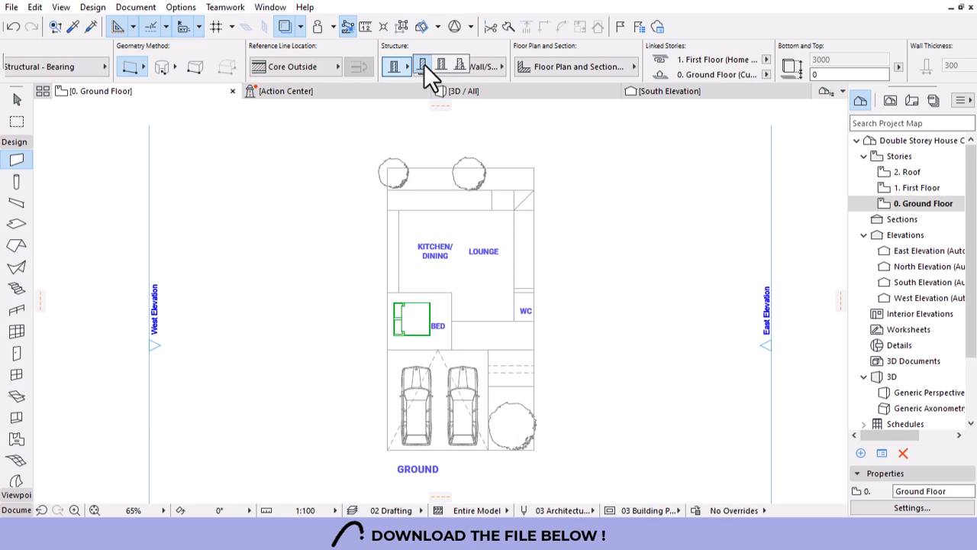
pyautogui.click(424, 65)
pyautogui.scroll(-3, 566, 48)
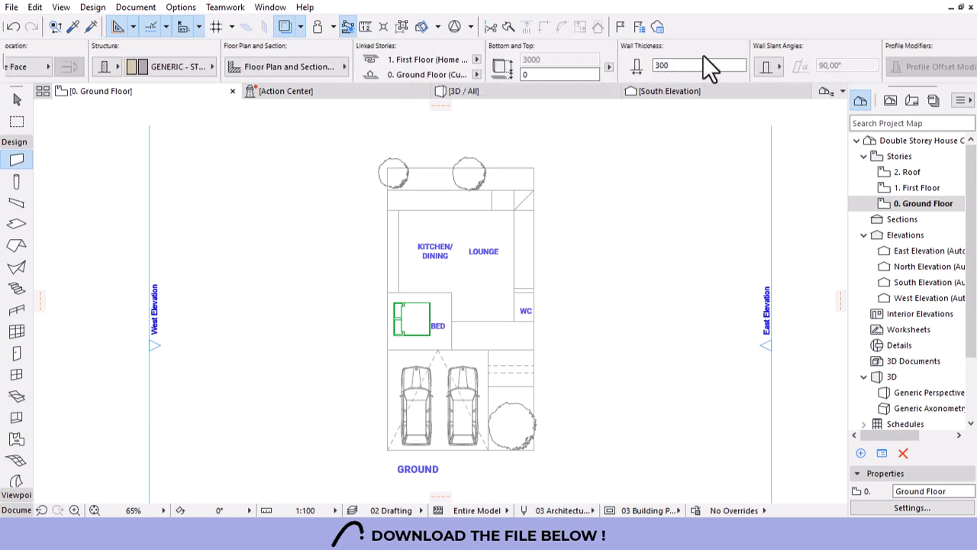
# Keep wall thickness at 300 and link the wall top to 1. First Floor.
pyautogui.click(657, 65)
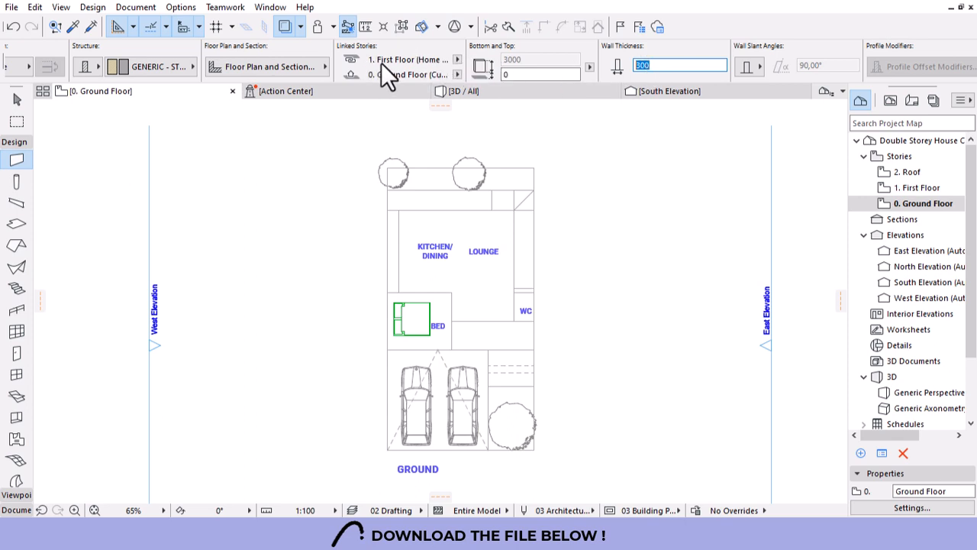
pyautogui.click(456, 59)
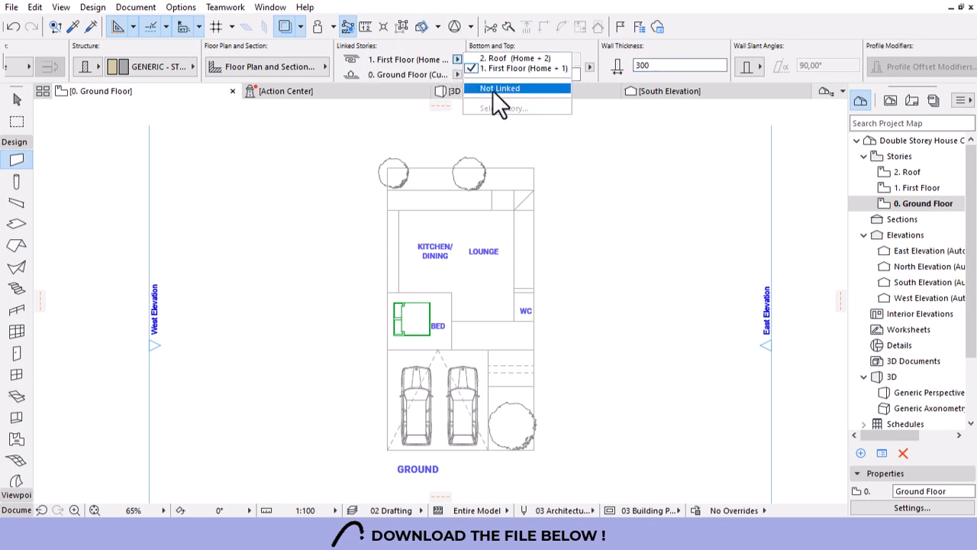
pyautogui.click(512, 88)
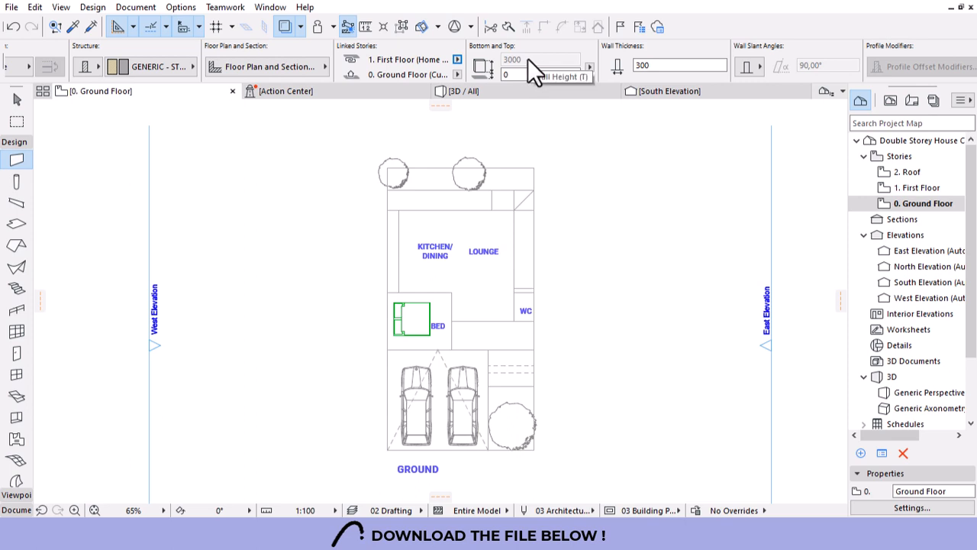
pyautogui.click(457, 60)
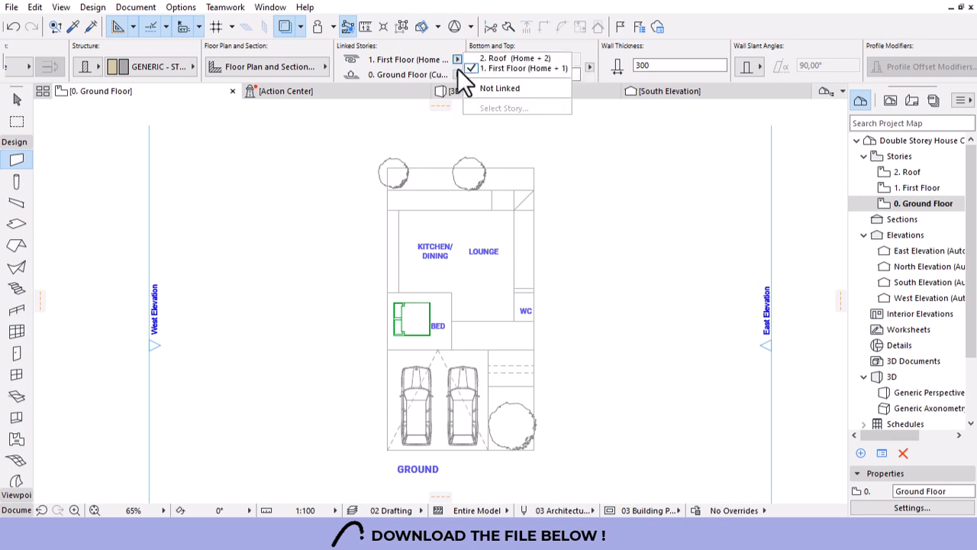
pyautogui.click(491, 89)
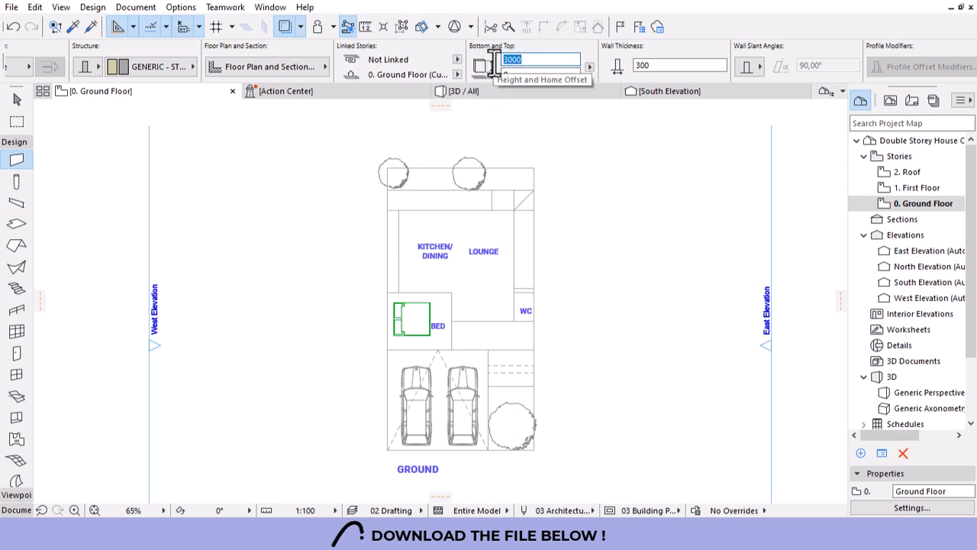
pyautogui.click(456, 58)
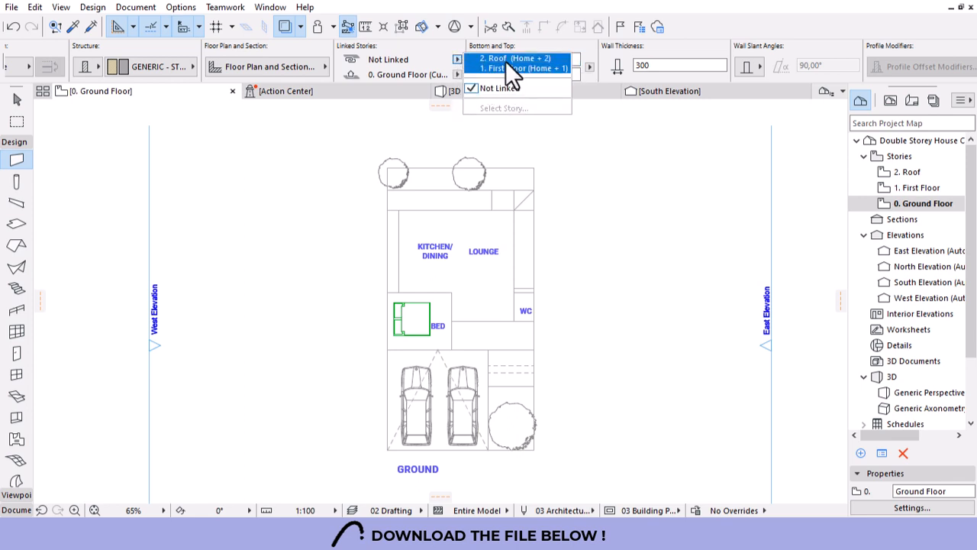
pyautogui.click(497, 69)
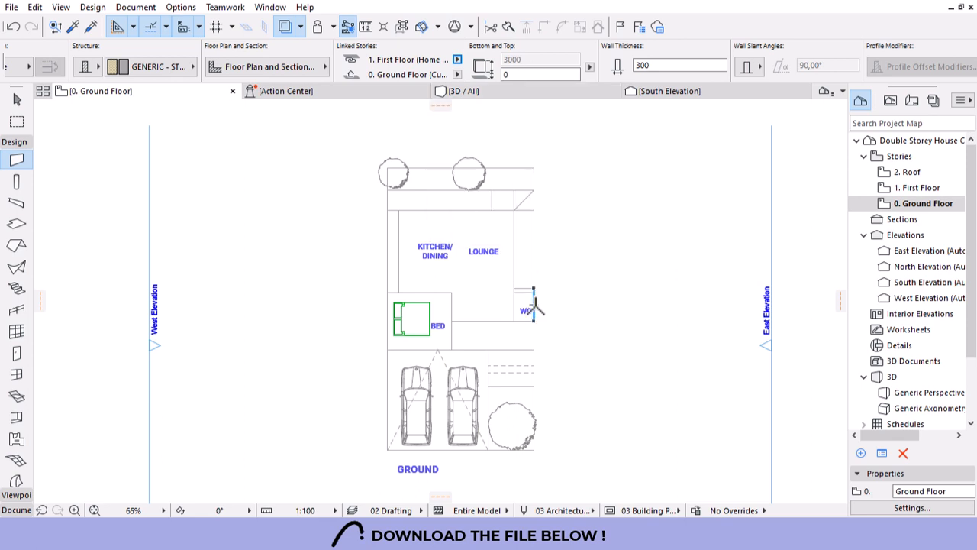
# Set the wall building material to Brick - Structural.
pyautogui.click(17, 100)
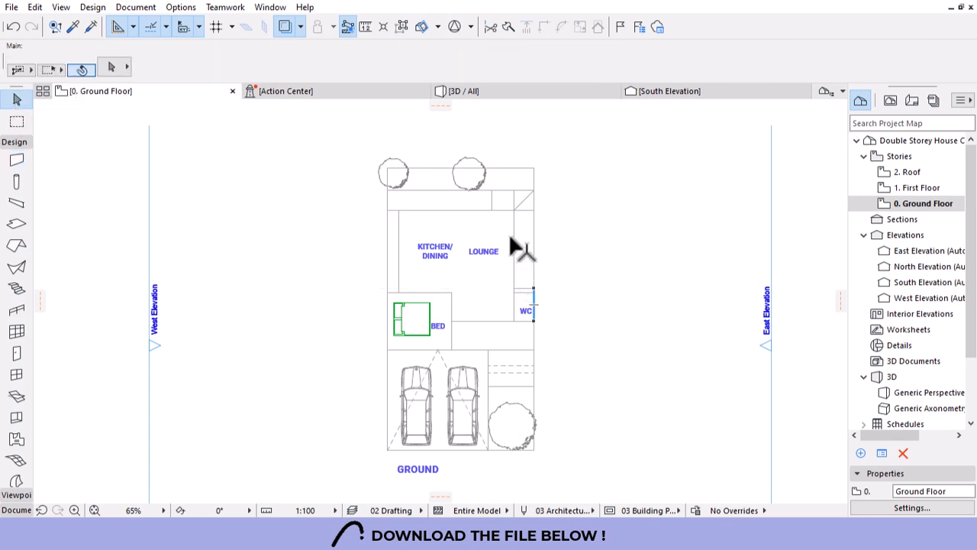
pyautogui.click(17, 160)
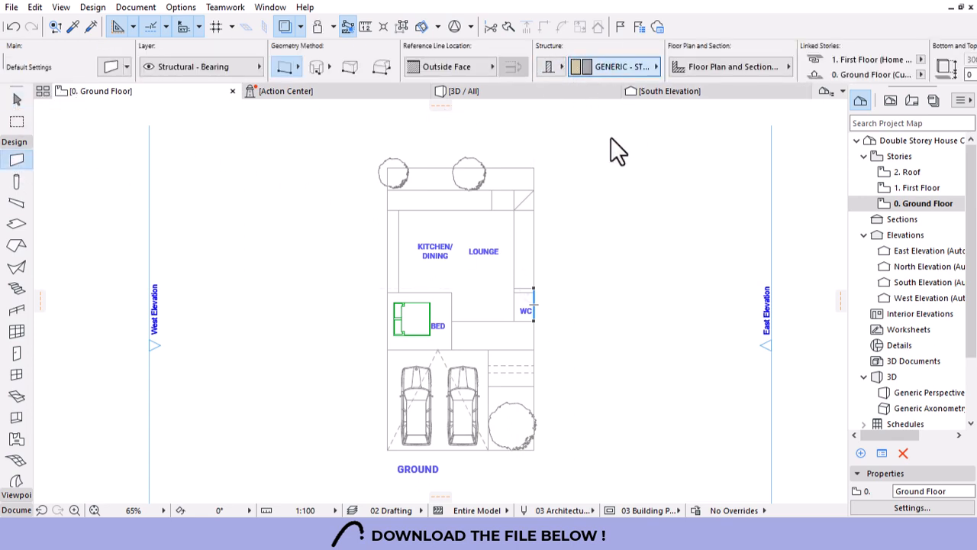
pyautogui.click(615, 67)
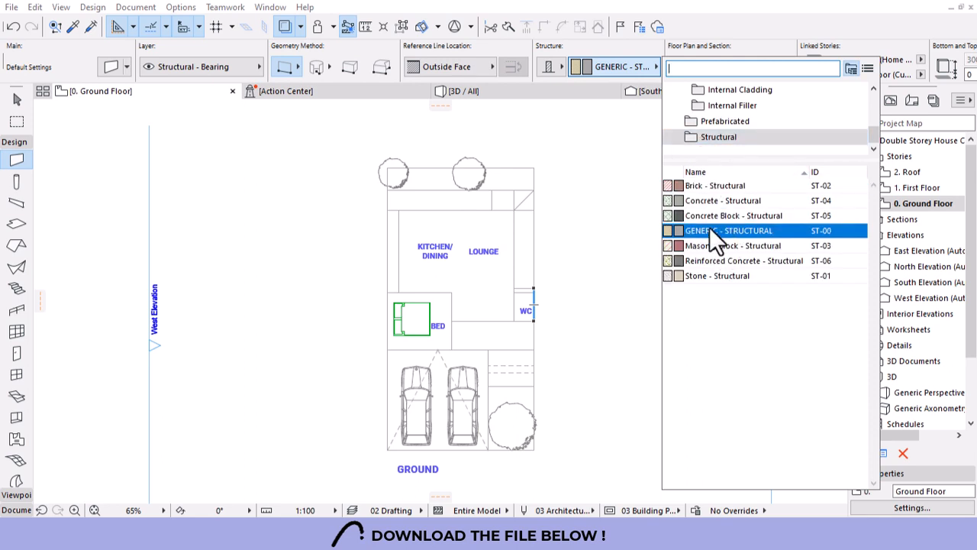
pyautogui.click(716, 188)
pyautogui.scroll(-2, 613, 253)
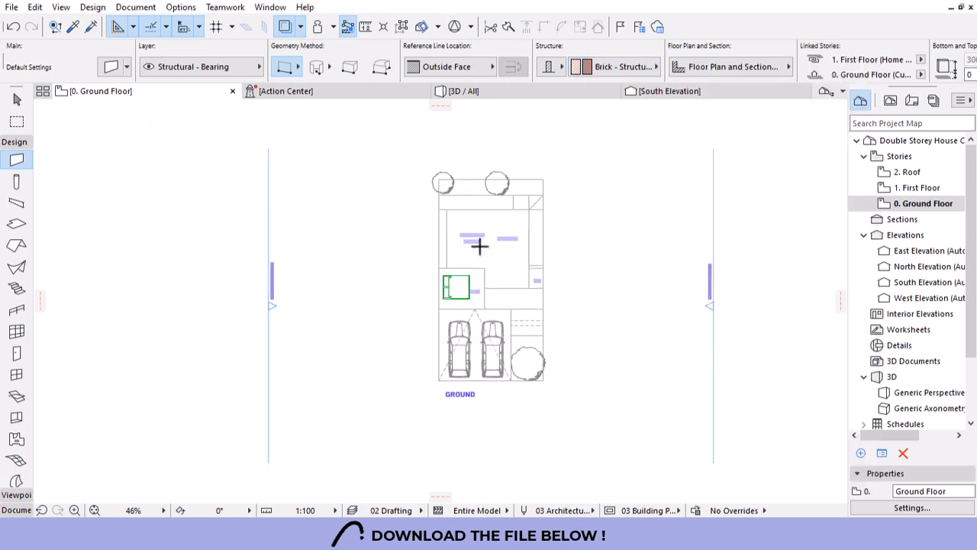
pyautogui.scroll(1, 476, 206)
pyautogui.scroll(4, 475, 206)
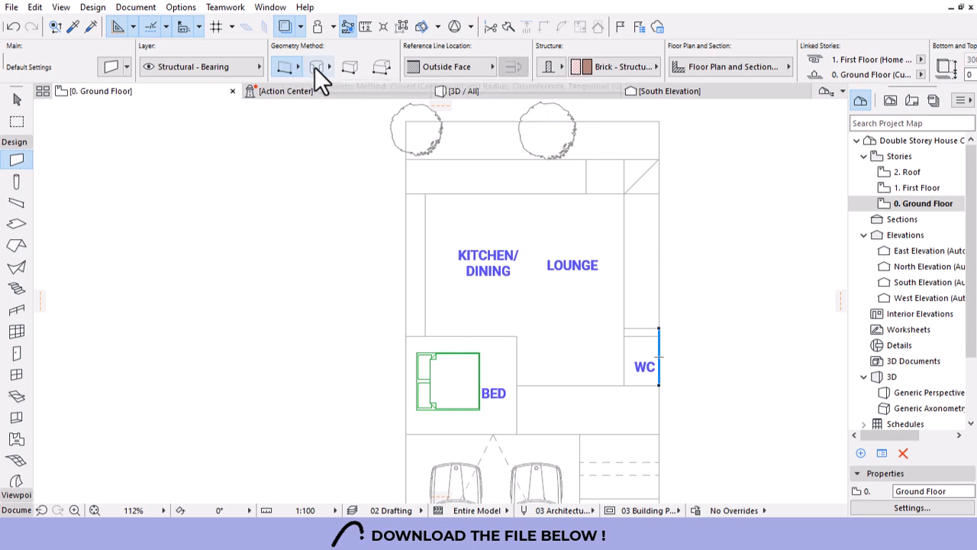
# Choose the chained straight-wall geometry method for new walls.
pyautogui.click(280, 66)
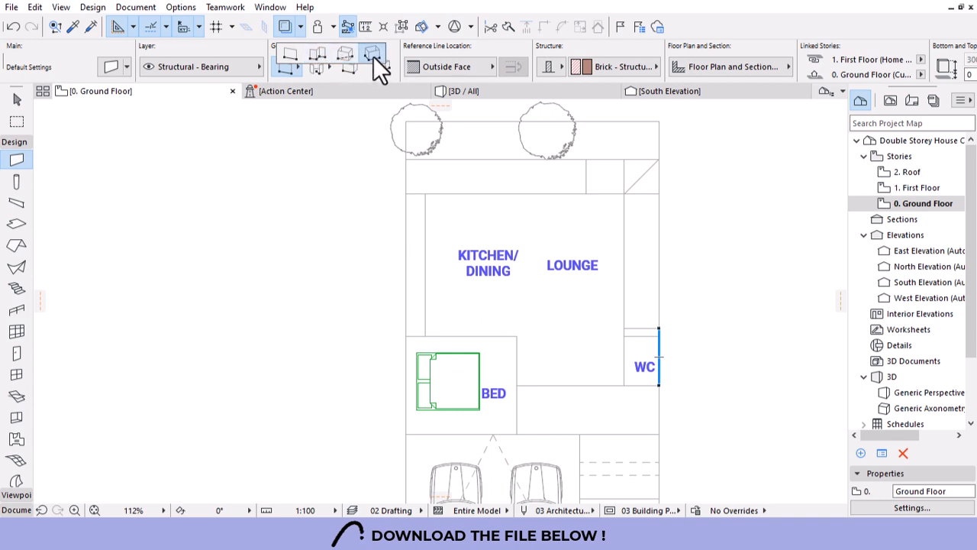
pyautogui.click(321, 67)
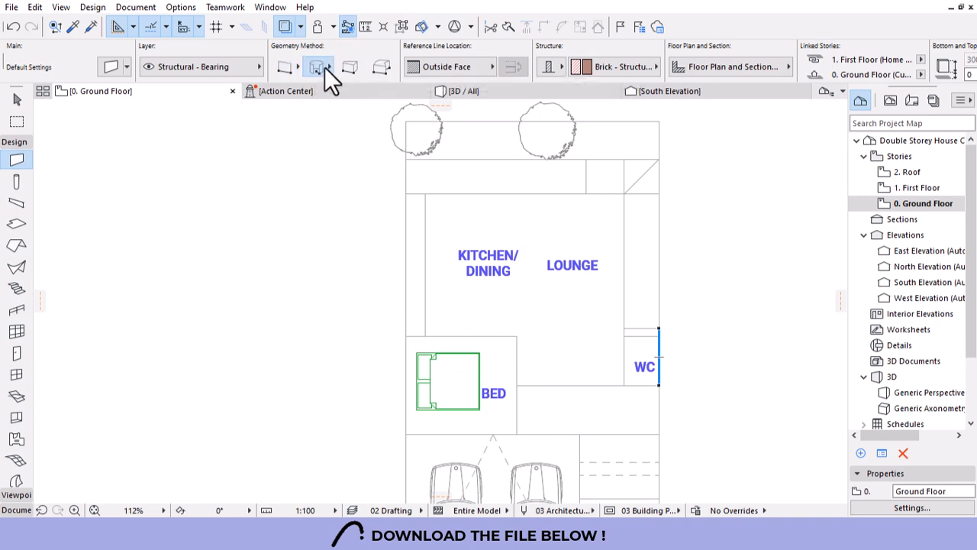
pyautogui.click(327, 68)
pyautogui.click(288, 65)
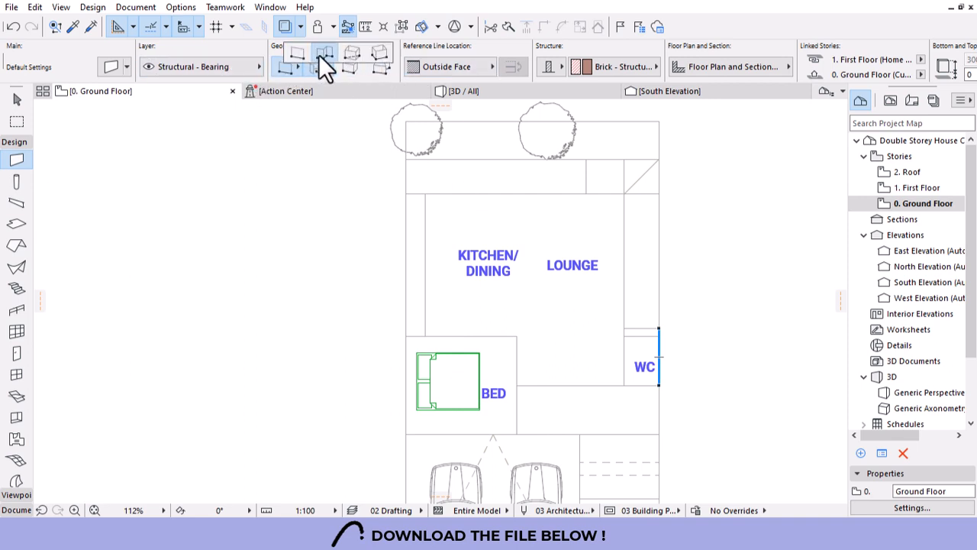
pyautogui.scroll(-4, 458, 252)
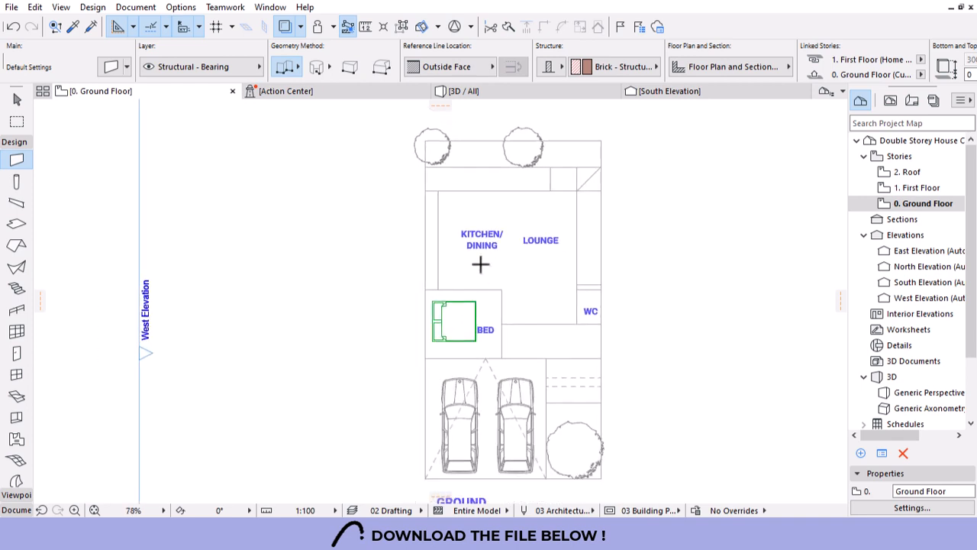
pyautogui.scroll(4, 468, 334)
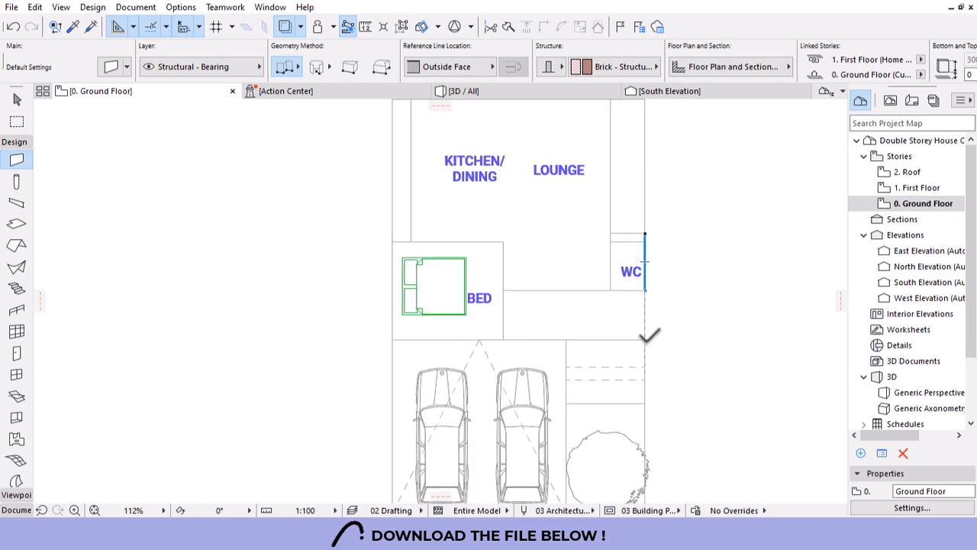
# Start the wall chain at the WC corner and draw walls west to below BED.
pyautogui.click(645, 290)
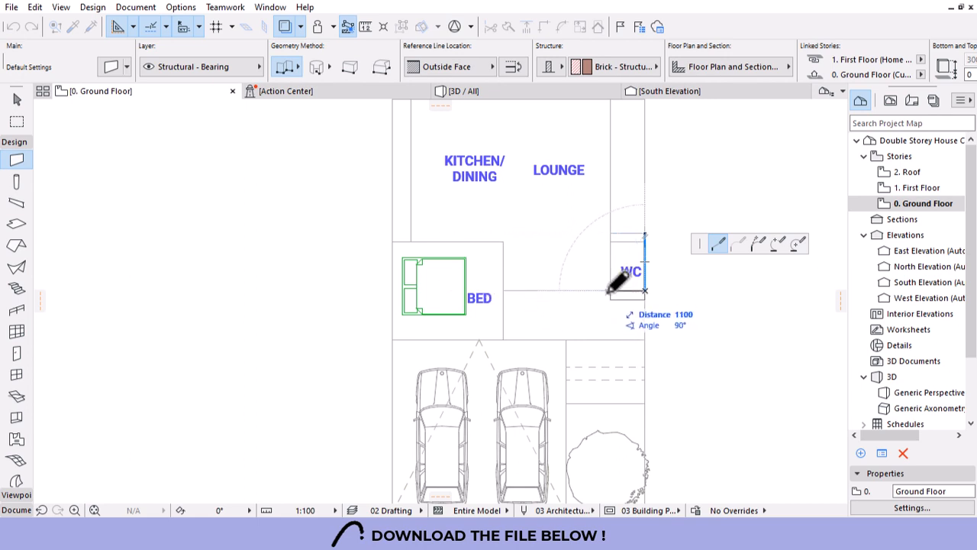
pyautogui.click(503, 290)
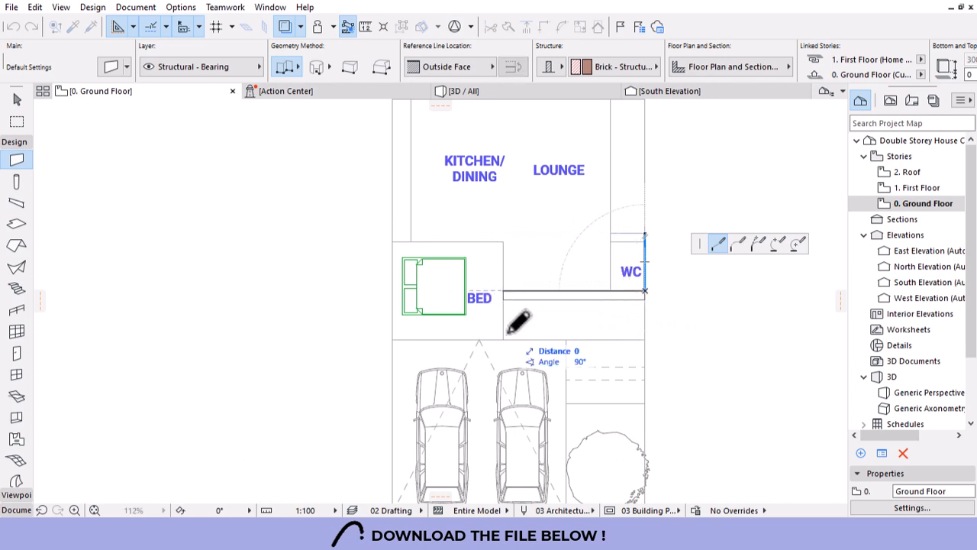
pyautogui.click(502, 338)
pyautogui.click(391, 340)
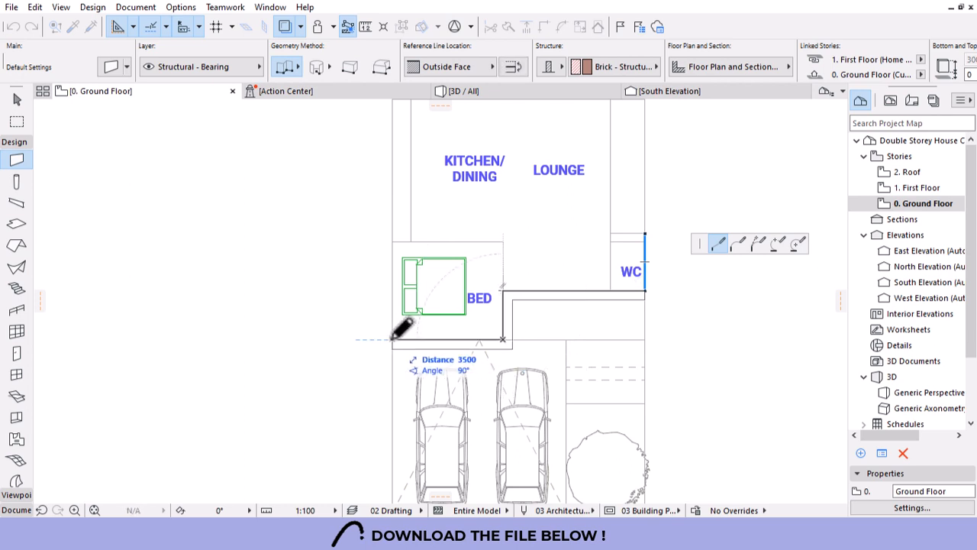
pyautogui.scroll(-2, 374, 393)
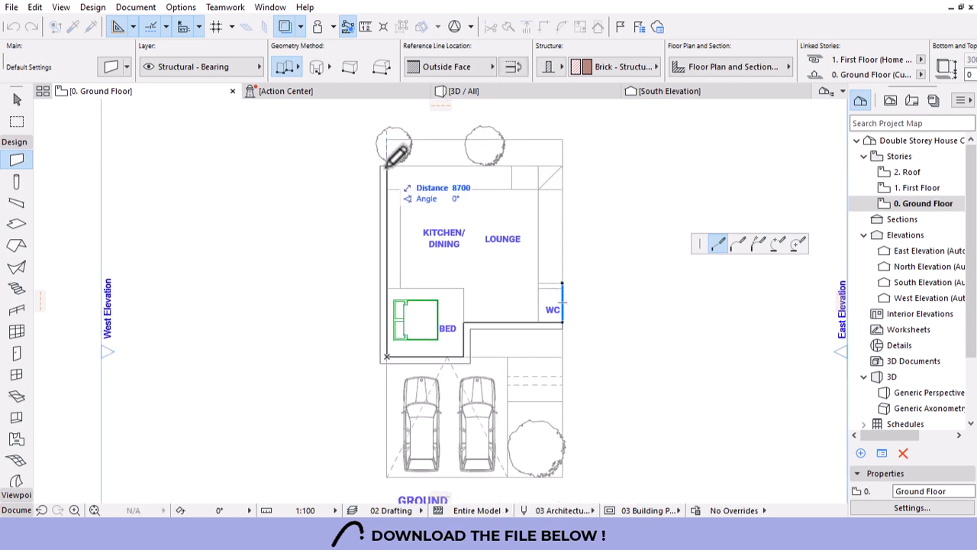
# Continue walls along the top, around the step, and down the east side to the WC corner.
pyautogui.click(387, 190)
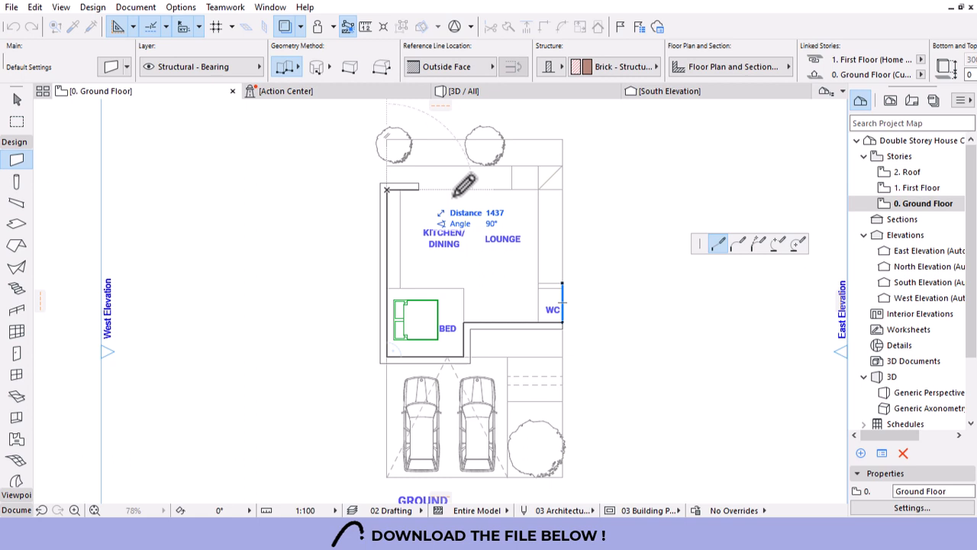
pyautogui.click(511, 189)
pyautogui.click(512, 164)
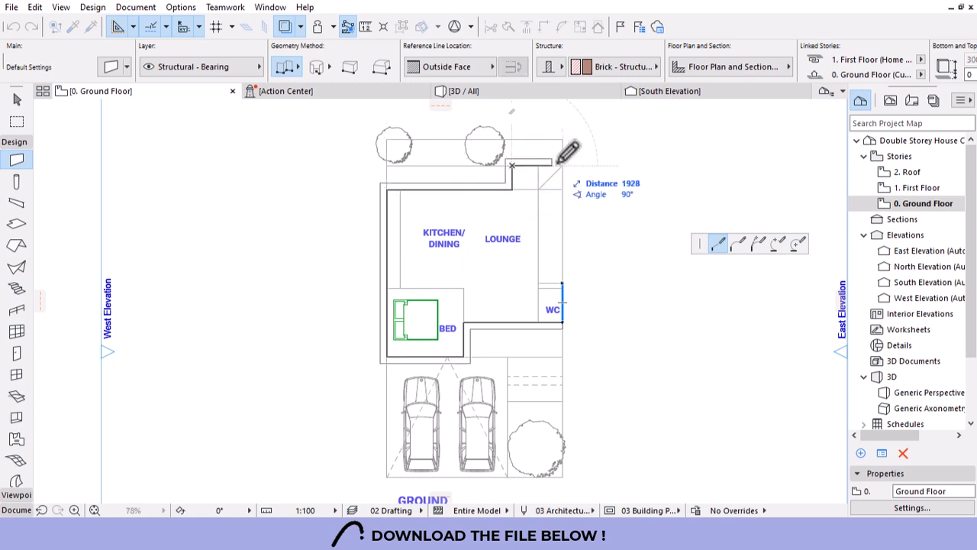
pyautogui.click(563, 165)
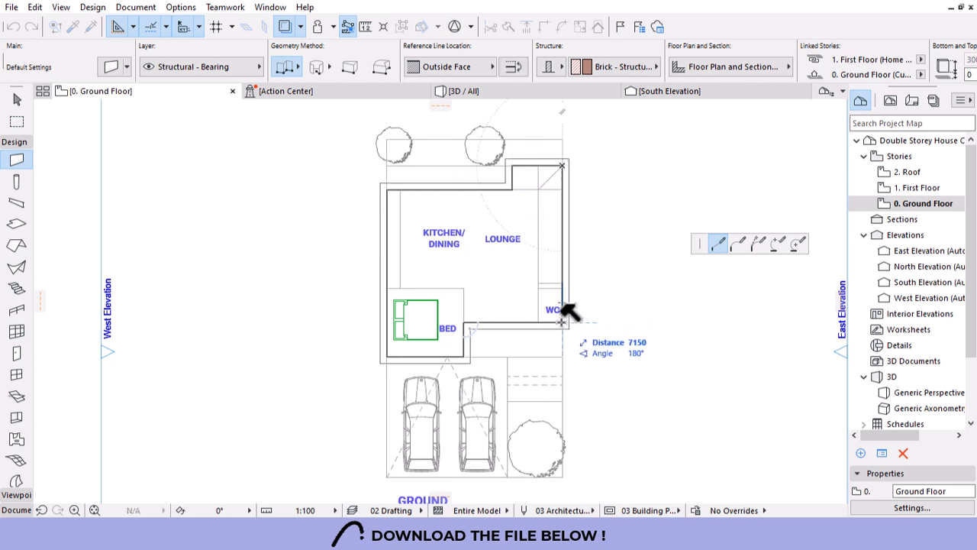
pyautogui.scroll(3, 571, 313)
pyautogui.click(562, 324)
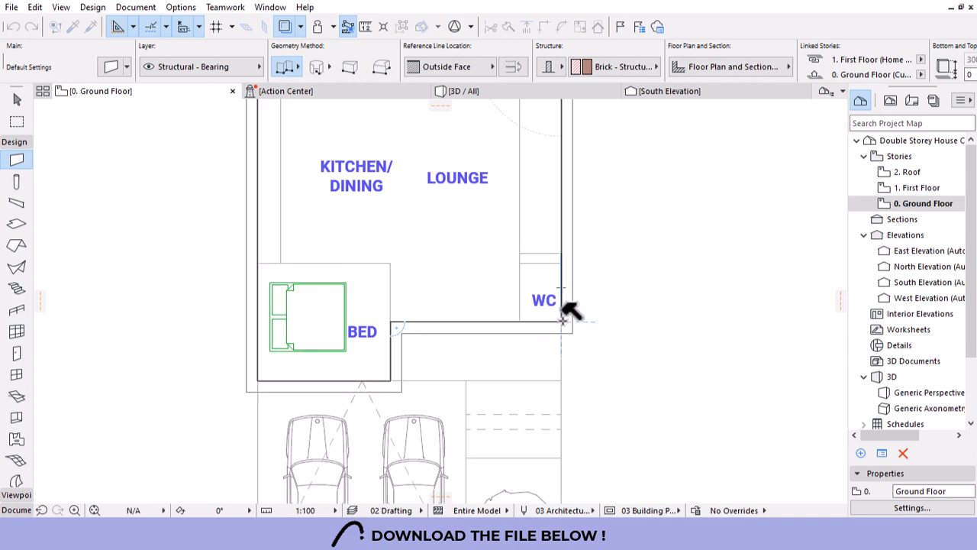
pyautogui.scroll(-3, 563, 328)
pyautogui.scroll(1, 387, 185)
pyautogui.press('Escape')
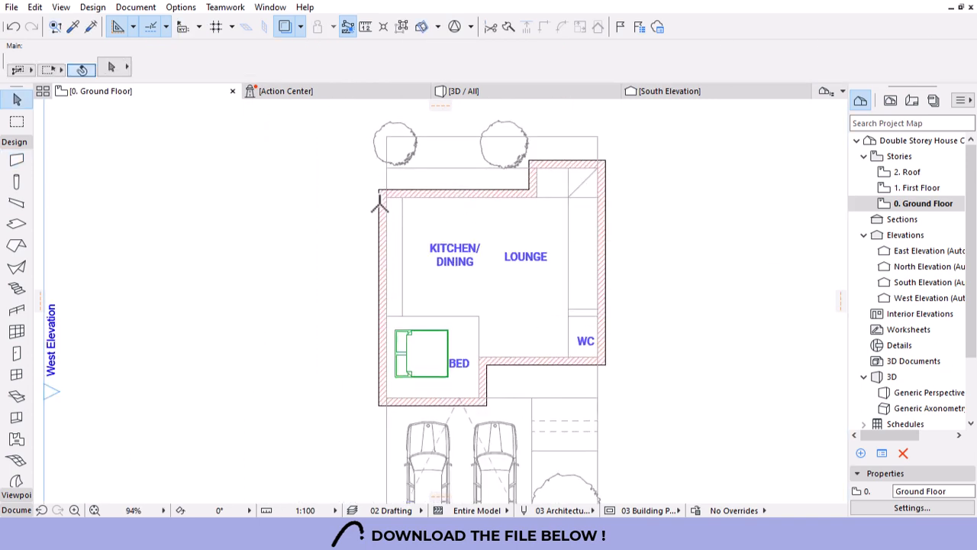
# Suspend groups and stretch the left and right outer walls up to the top line.
pyautogui.click(377, 194)
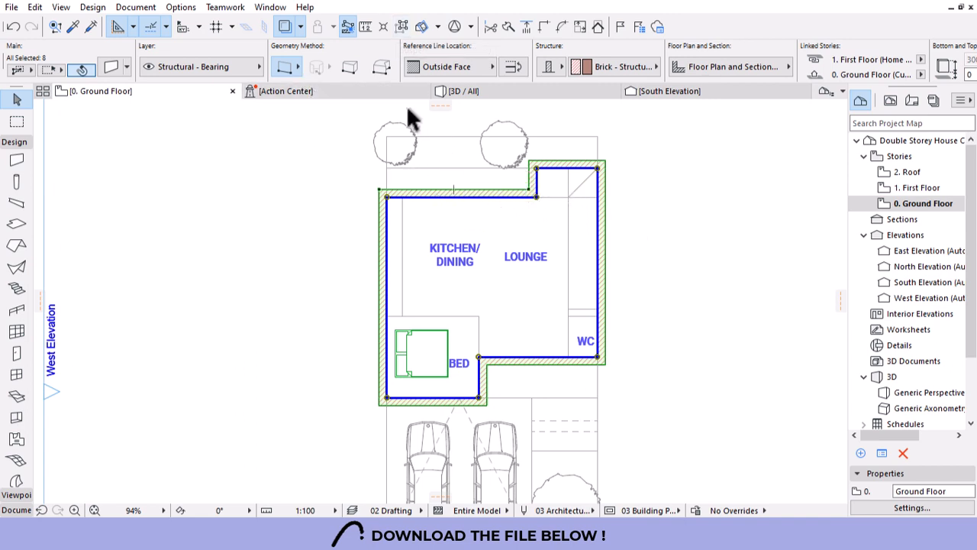
pyautogui.click(399, 28)
pyautogui.click(385, 222)
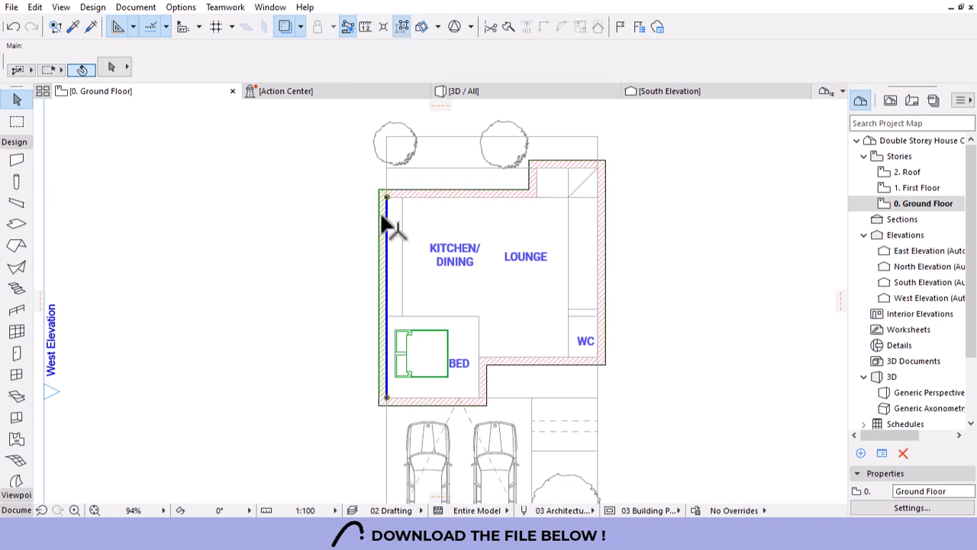
pyautogui.click(387, 198)
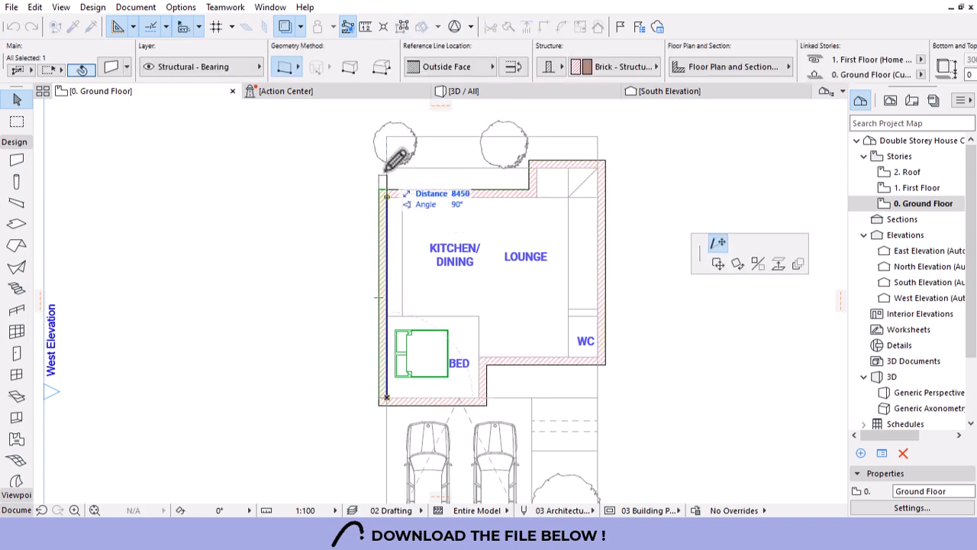
pyautogui.click(388, 138)
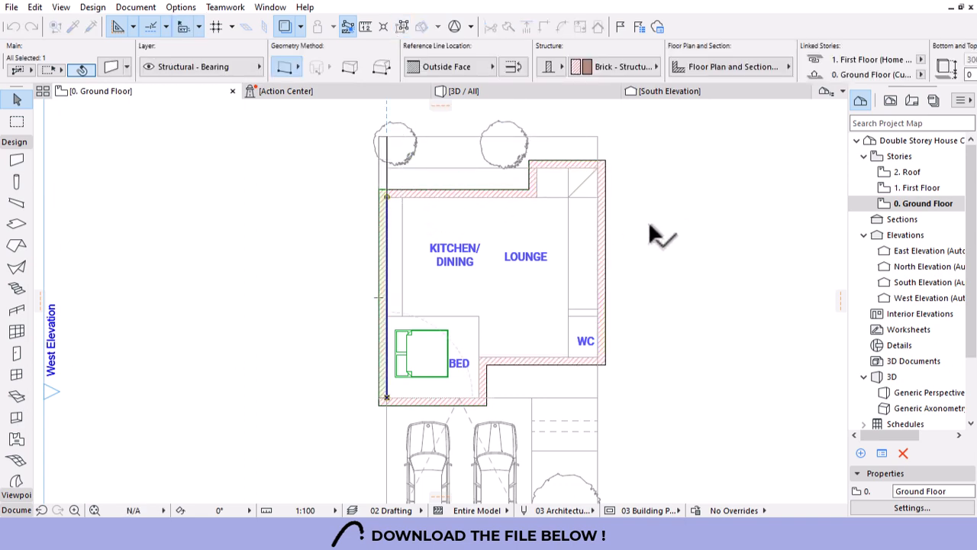
pyautogui.click(600, 167)
pyautogui.click(598, 167)
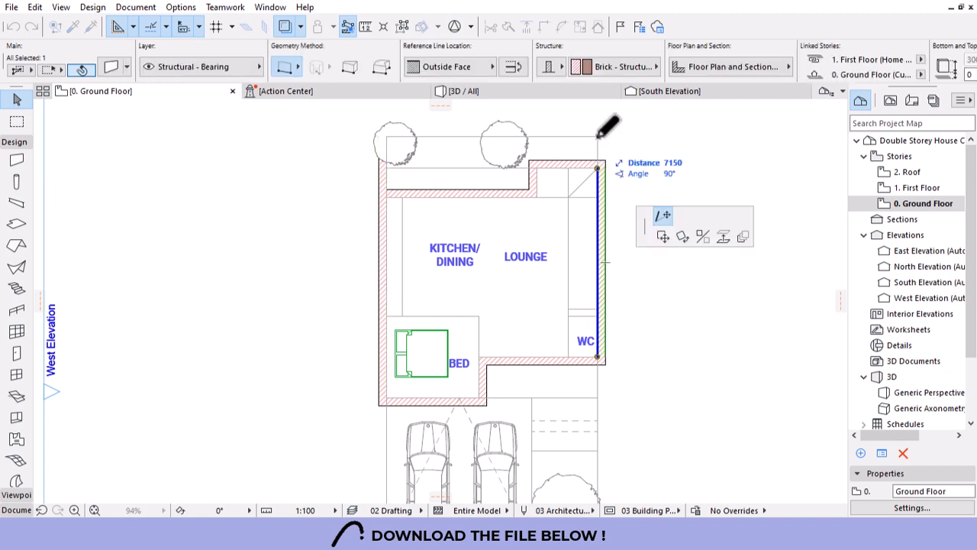
pyautogui.click(599, 138)
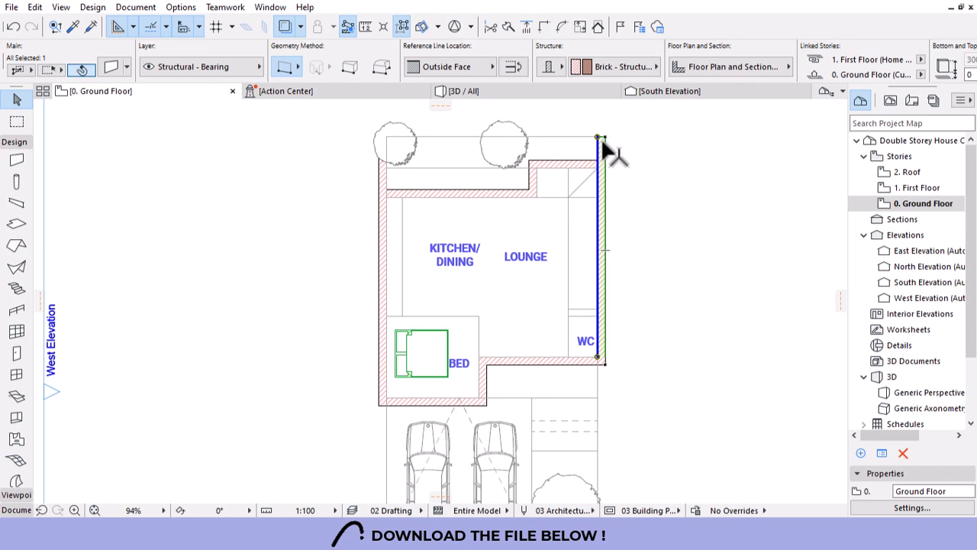
pyautogui.scroll(-2, 534, 225)
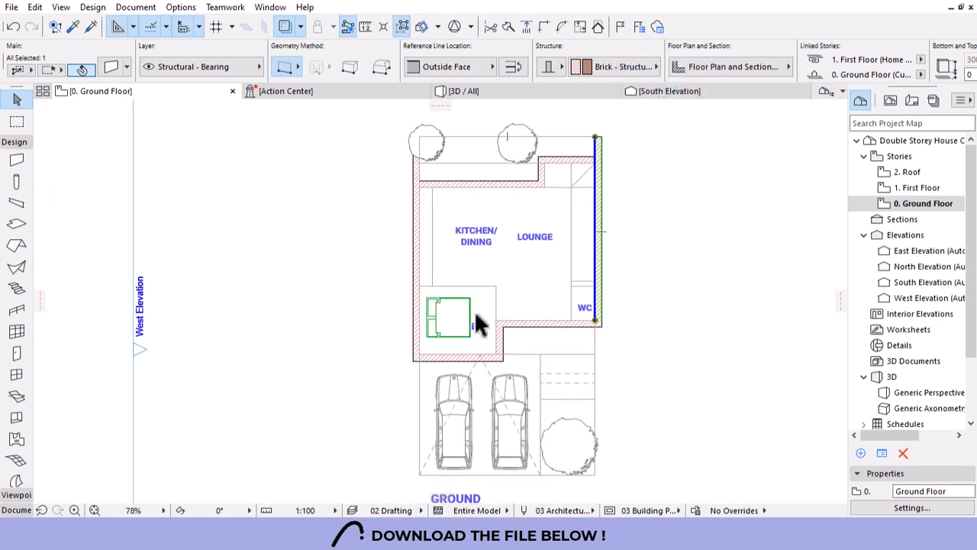
# Stretch the bottom ends of both side walls down alongside the carport.
pyautogui.click(411, 327)
pyautogui.scroll(-3, 458, 196)
pyautogui.click(432, 306)
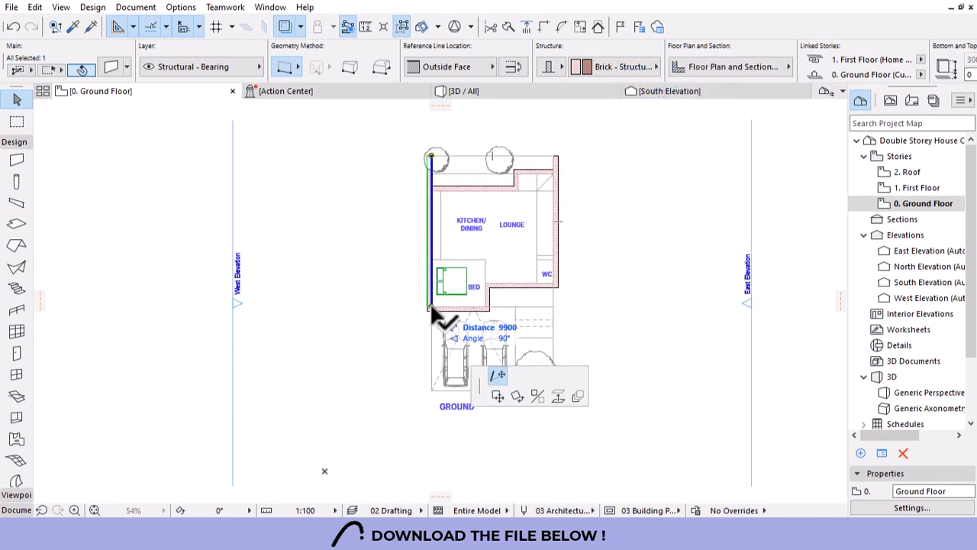
pyautogui.click(432, 389)
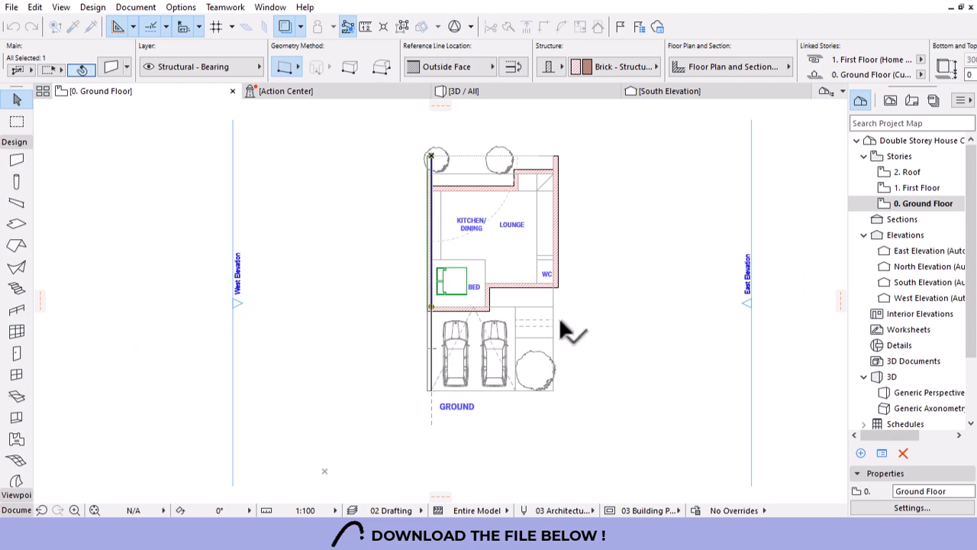
pyautogui.click(556, 280)
pyautogui.click(554, 281)
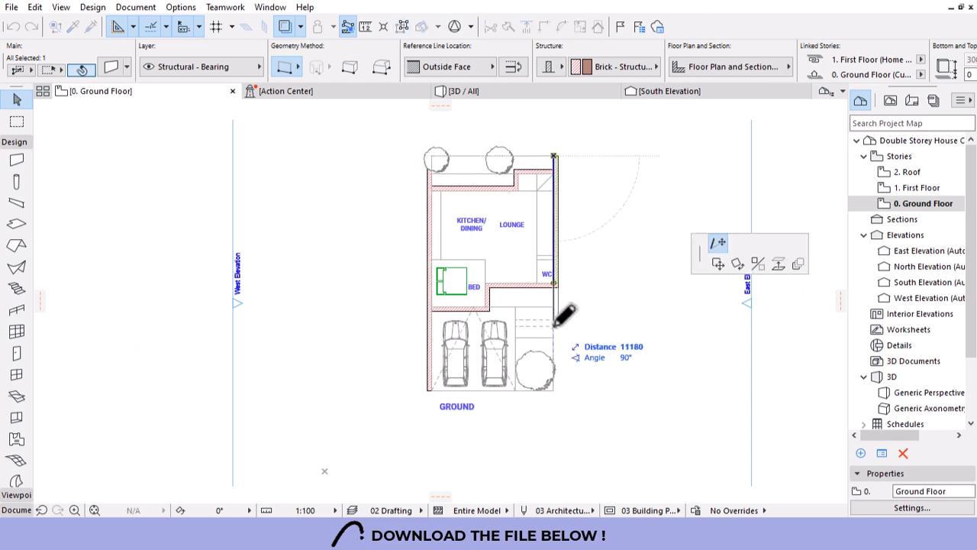
pyautogui.click(555, 325)
pyautogui.click(574, 251)
pyautogui.scroll(3, 519, 197)
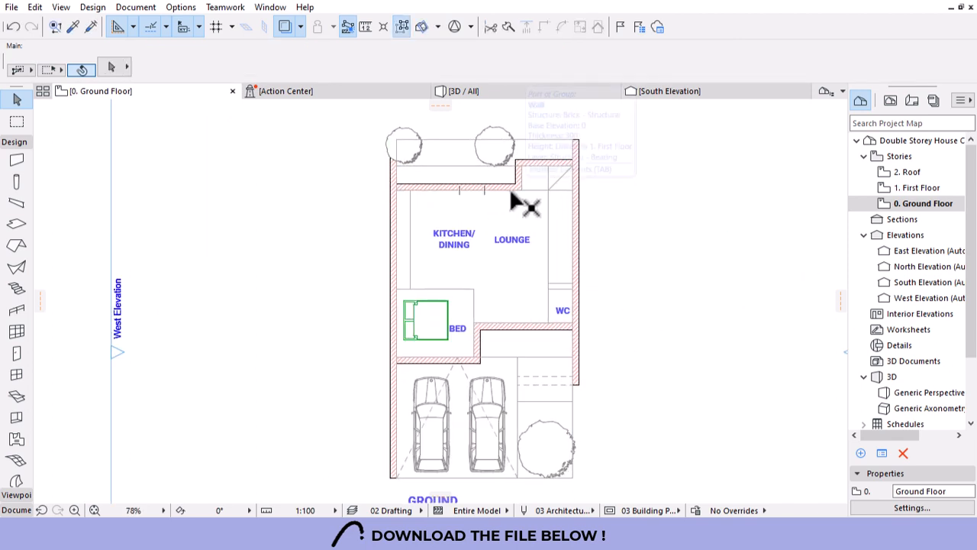
pyautogui.scroll(2, 413, 145)
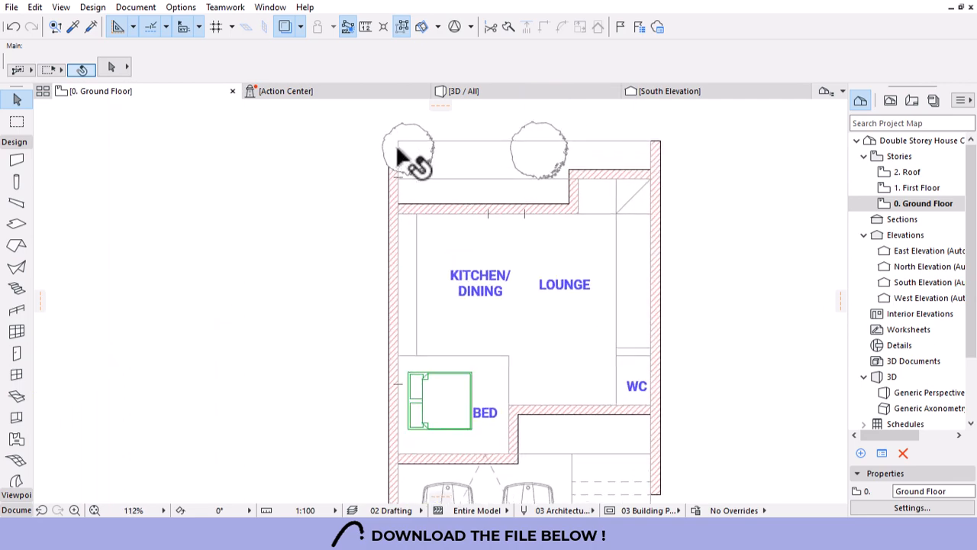
pyautogui.scroll(-4, 413, 176)
pyautogui.scroll(3, 465, 325)
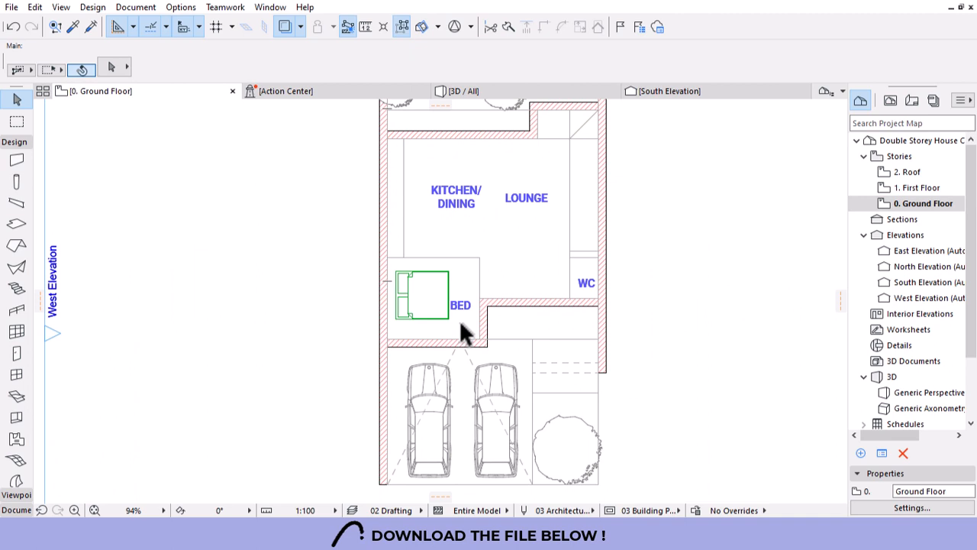
pyautogui.scroll(-2, 478, 330)
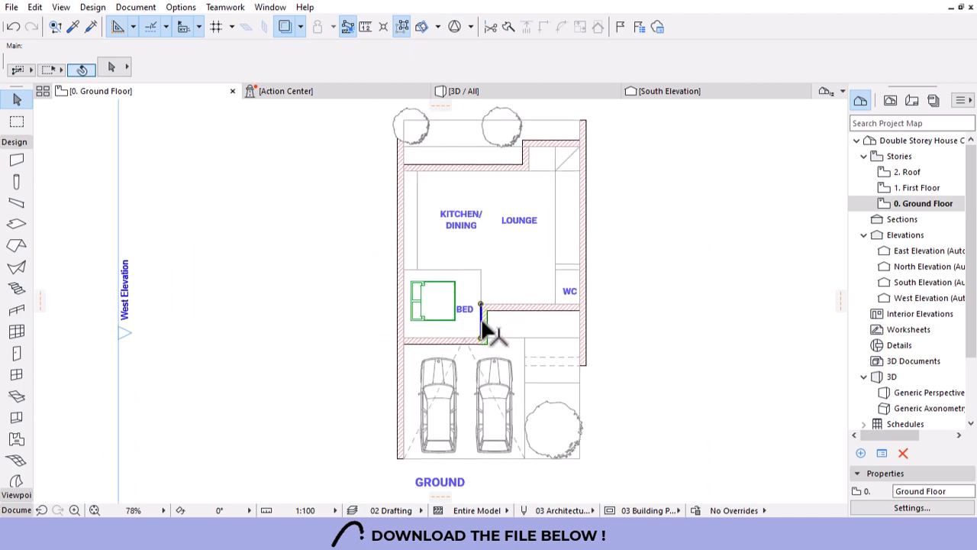
# Stretch the short wall beside BED upward.
pyautogui.click(482, 322)
pyautogui.click(481, 304)
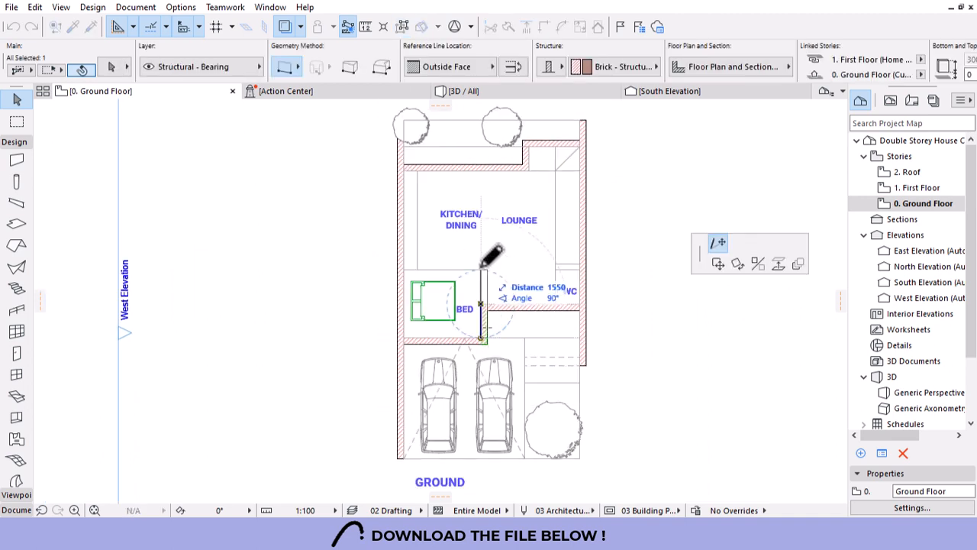
pyautogui.click(481, 268)
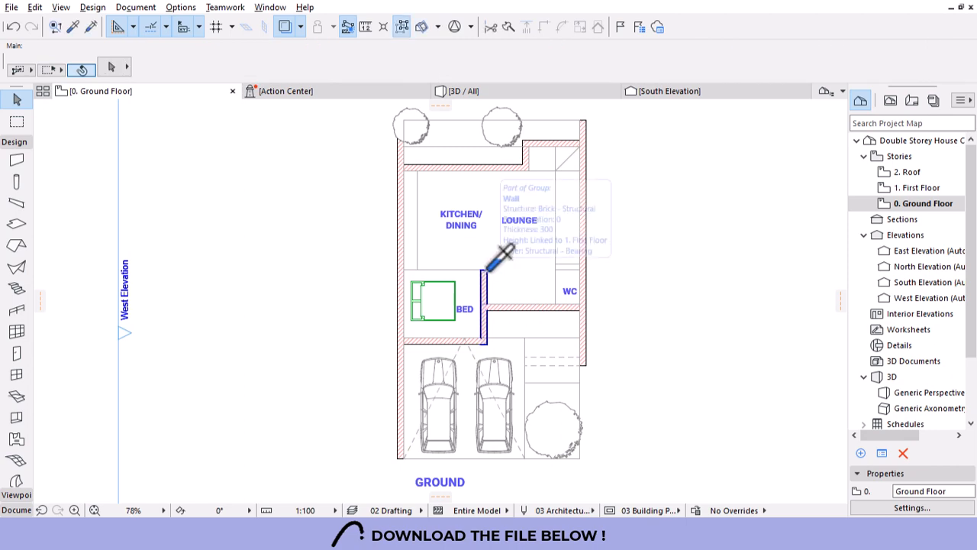
# Draw an Inside Face wall from its top across to the left outer wall.
pyautogui.keyDown('alt'); pyautogui.click(487, 270); pyautogui.keyUp('alt')
pyautogui.click(487, 269)
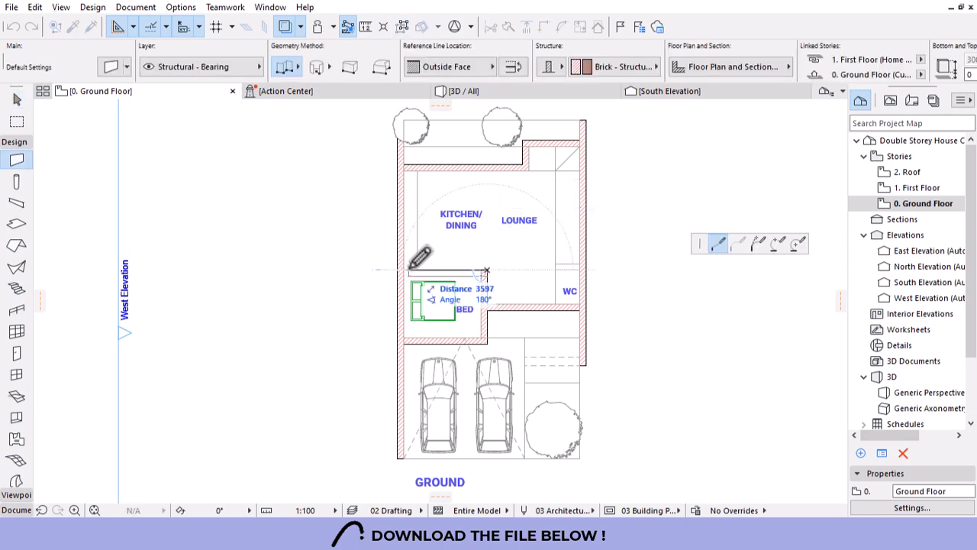
pyautogui.scroll(5, 421, 259)
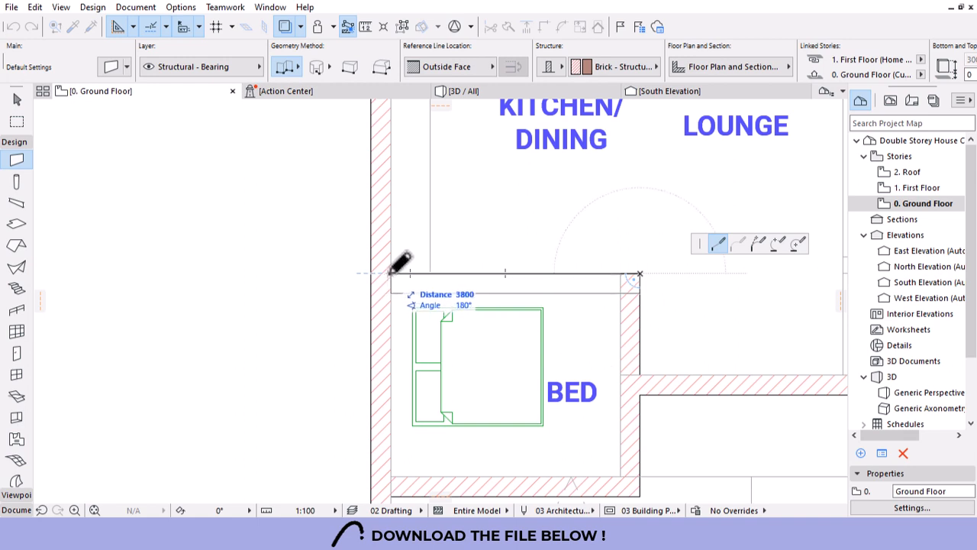
pyautogui.click(465, 68)
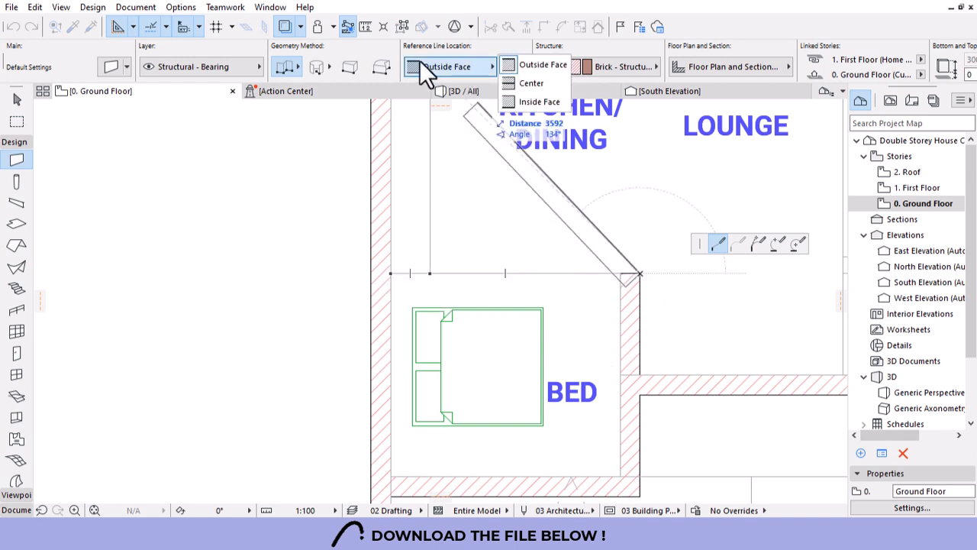
pyautogui.click(535, 101)
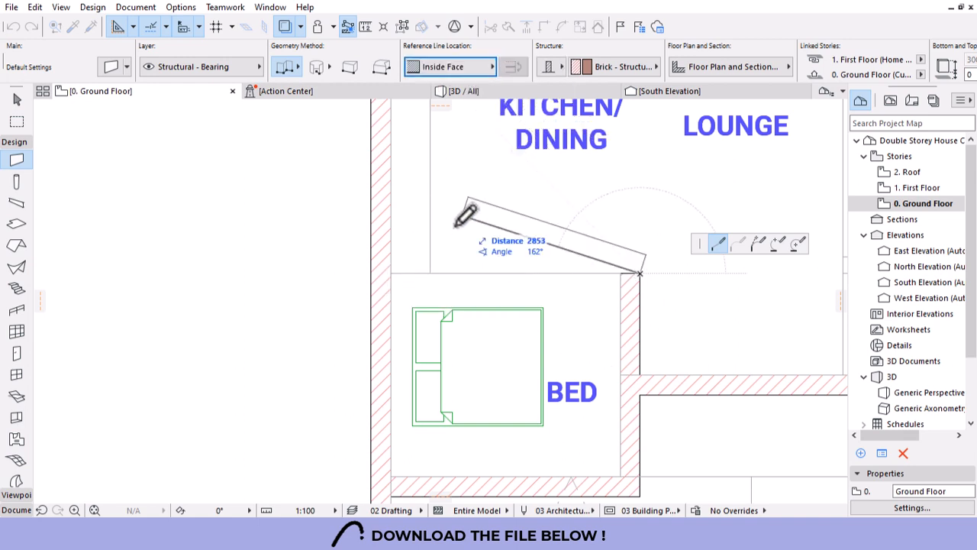
pyautogui.click(392, 268)
pyautogui.scroll(-6, 418, 226)
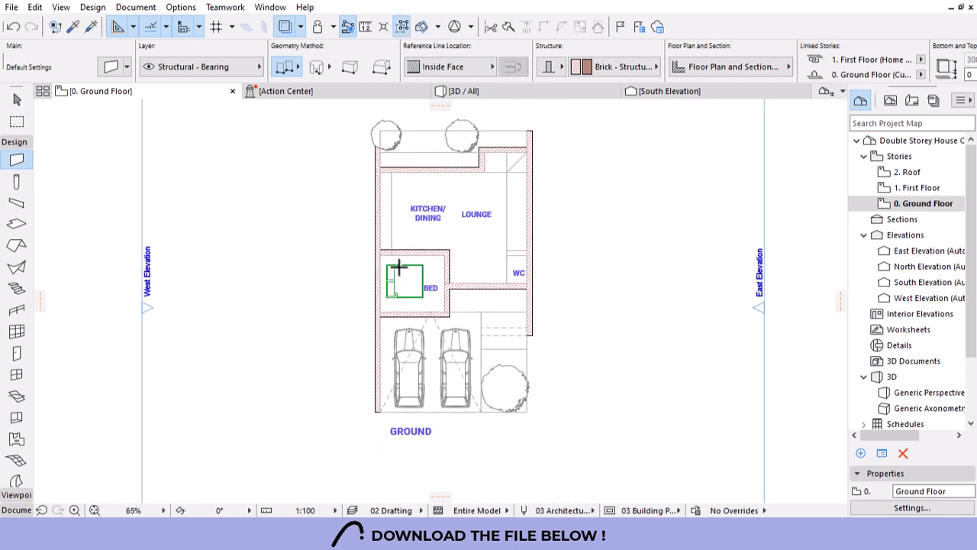
pyautogui.press('Escape')
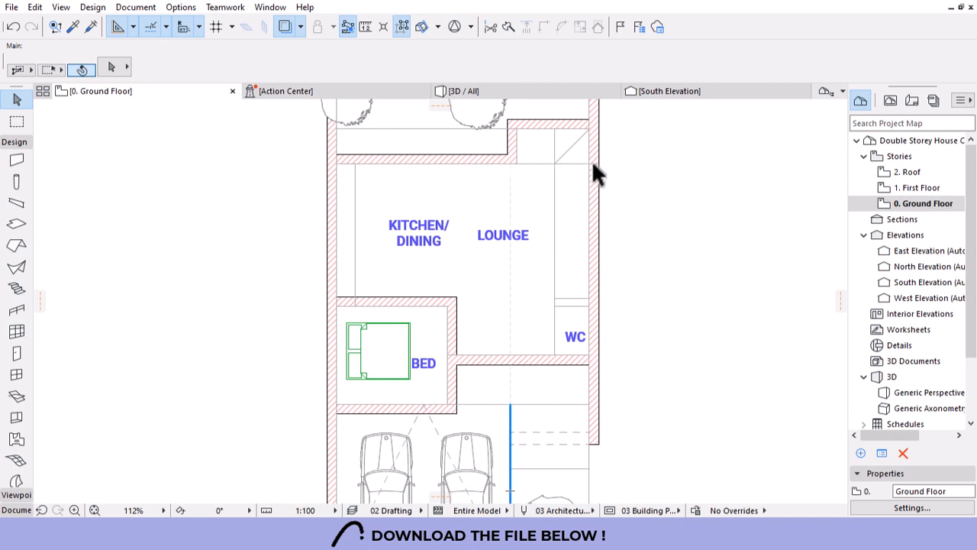
# Draw a right-baselined Beam Supported straight stair from the top-right wall corner down to the WC.
pyautogui.click(16, 288)
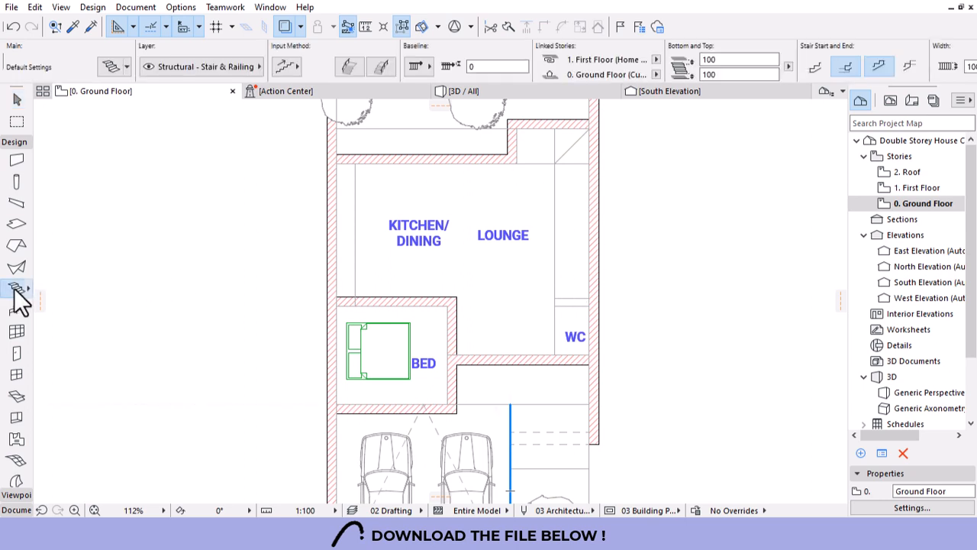
pyautogui.click(126, 67)
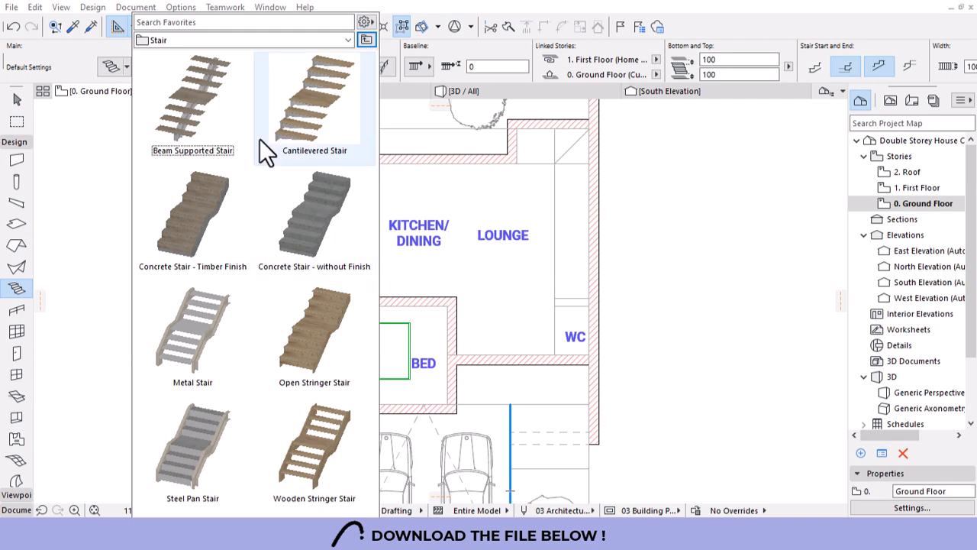
pyautogui.click(193, 120)
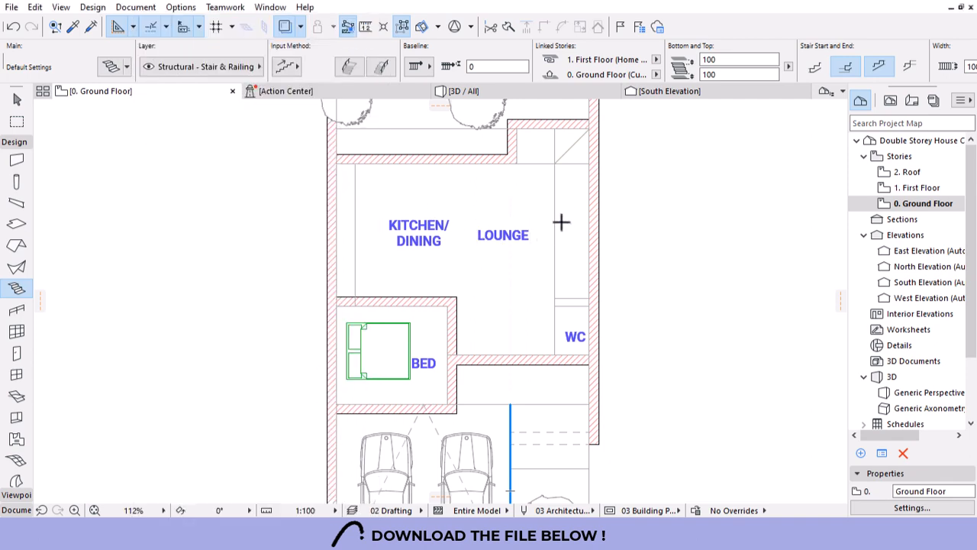
pyautogui.click(554, 162)
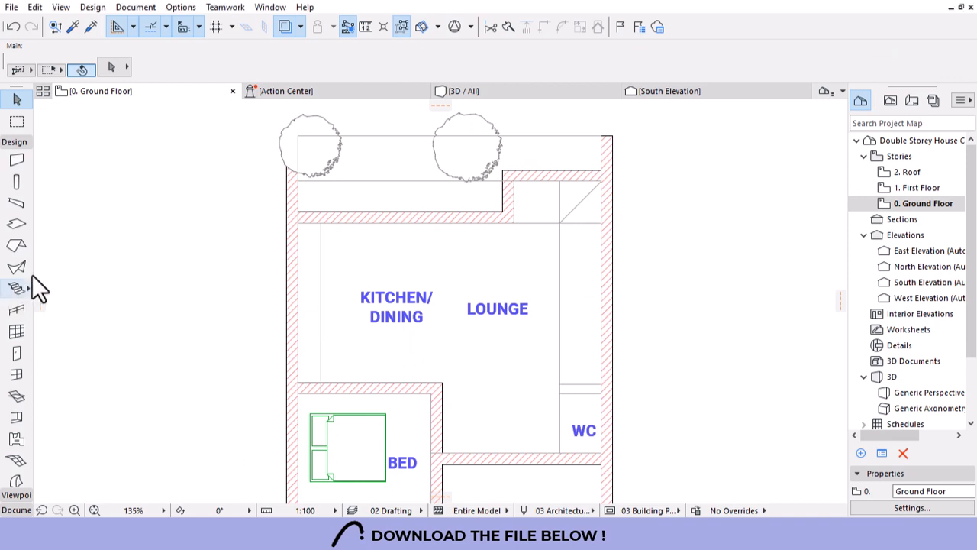
pyautogui.click(17, 288)
pyautogui.click(561, 221)
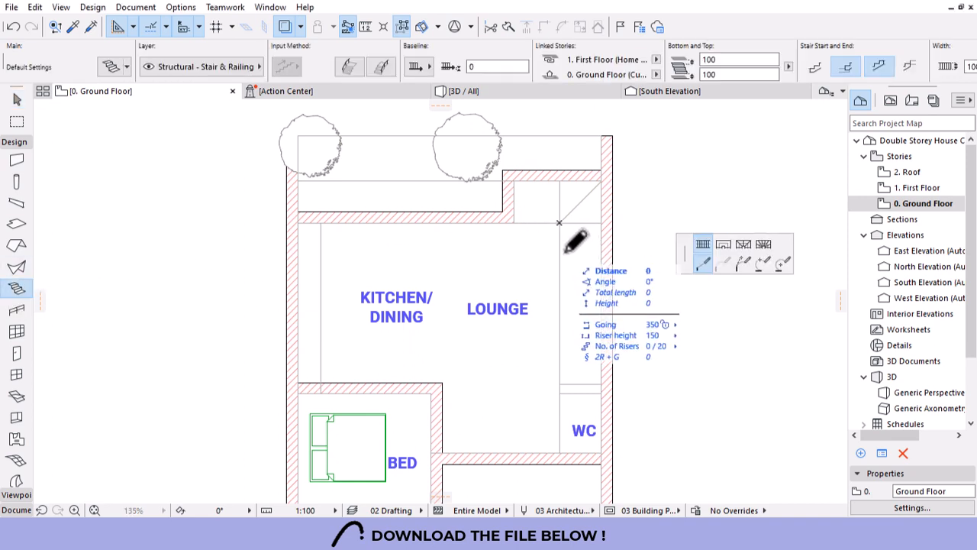
pyautogui.click(413, 66)
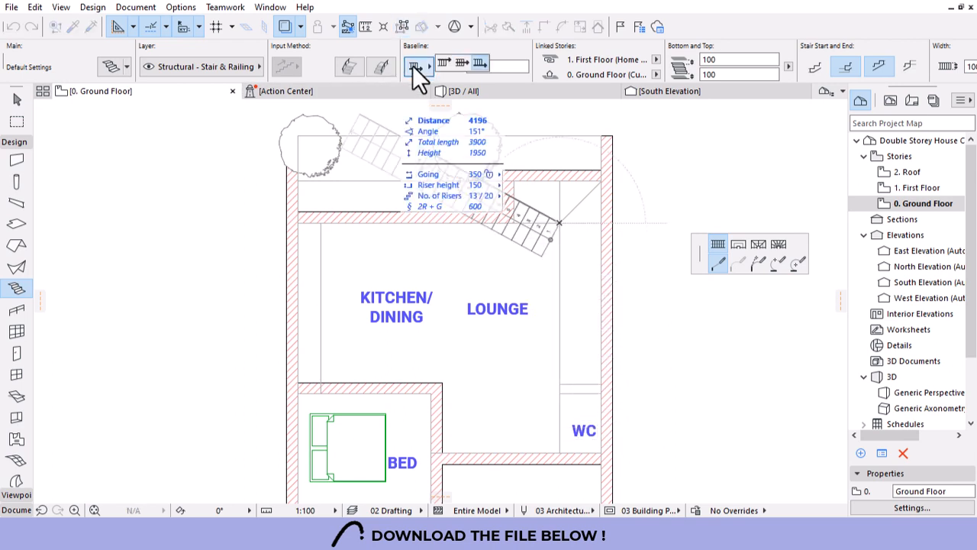
pyautogui.click(479, 63)
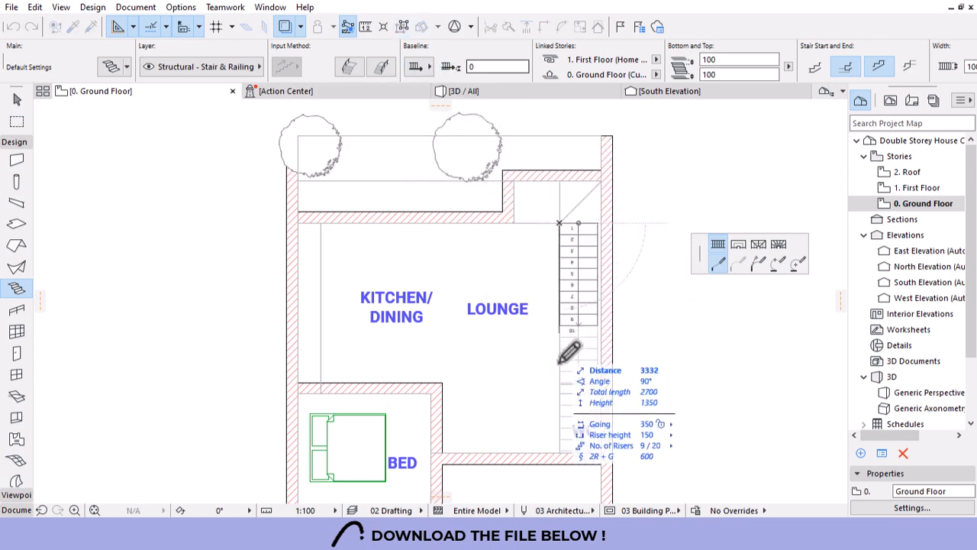
pyautogui.doubleClick(570, 441)
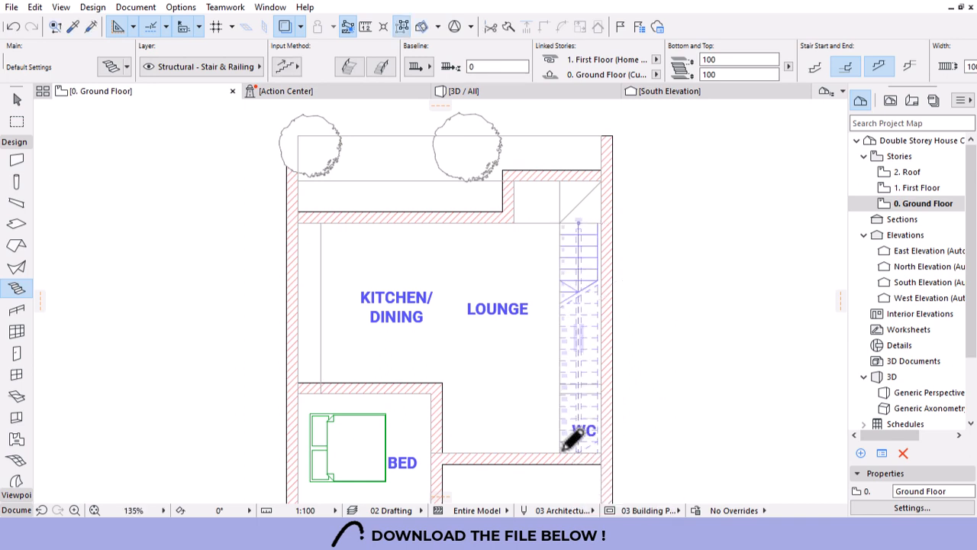
pyautogui.scroll(8, 583, 212)
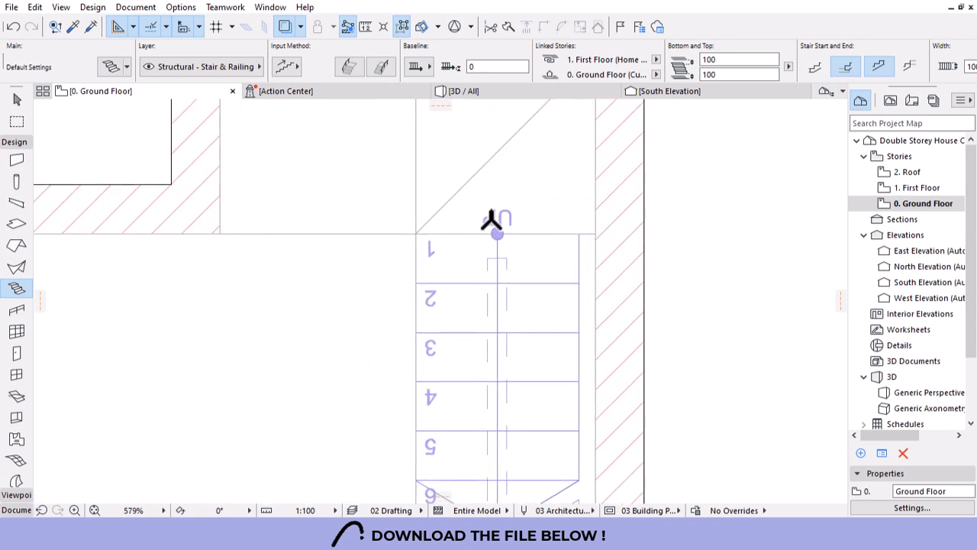
# Set the new stair's width to 110.
pyautogui.click(16, 100)
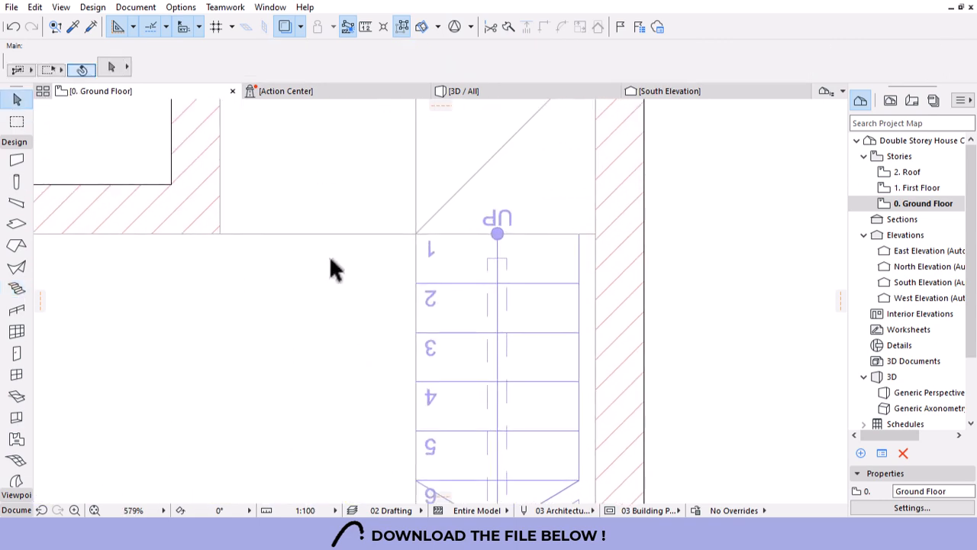
pyautogui.click(490, 262)
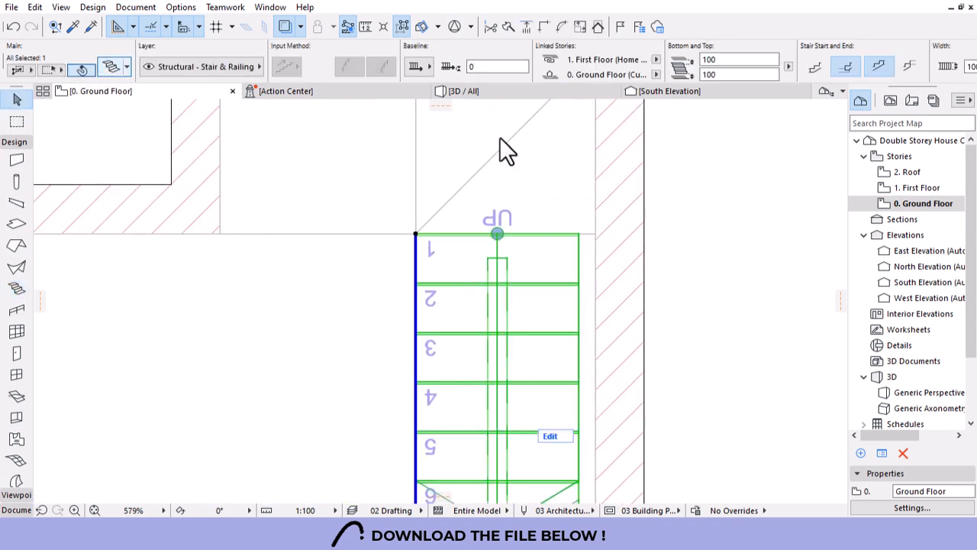
pyautogui.hotkey('ctrl', 't')
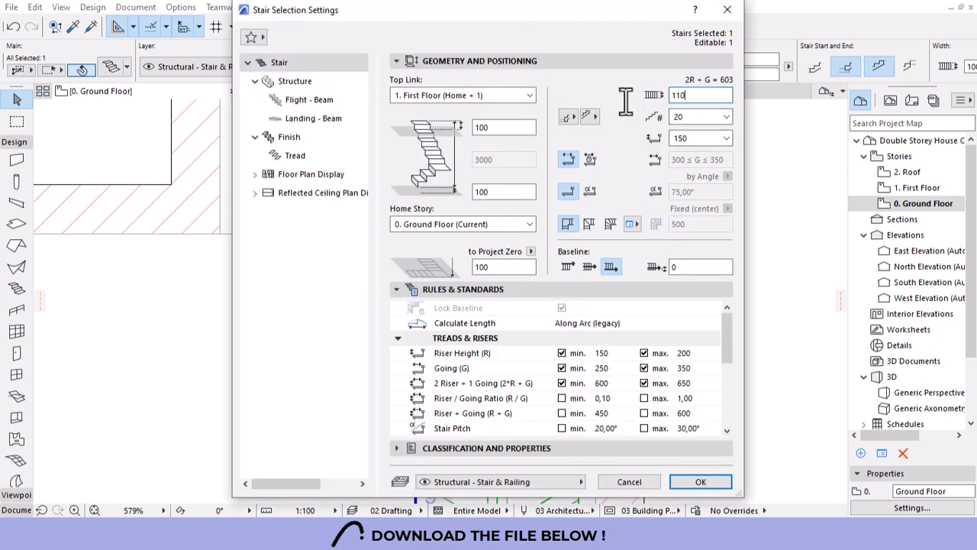
pyautogui.press('Return')
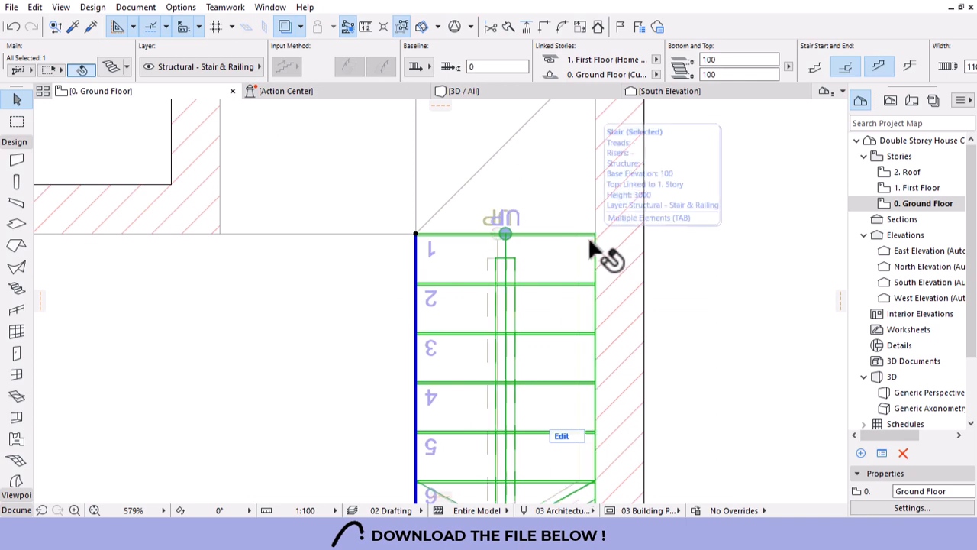
pyautogui.scroll(-7, 536, 216)
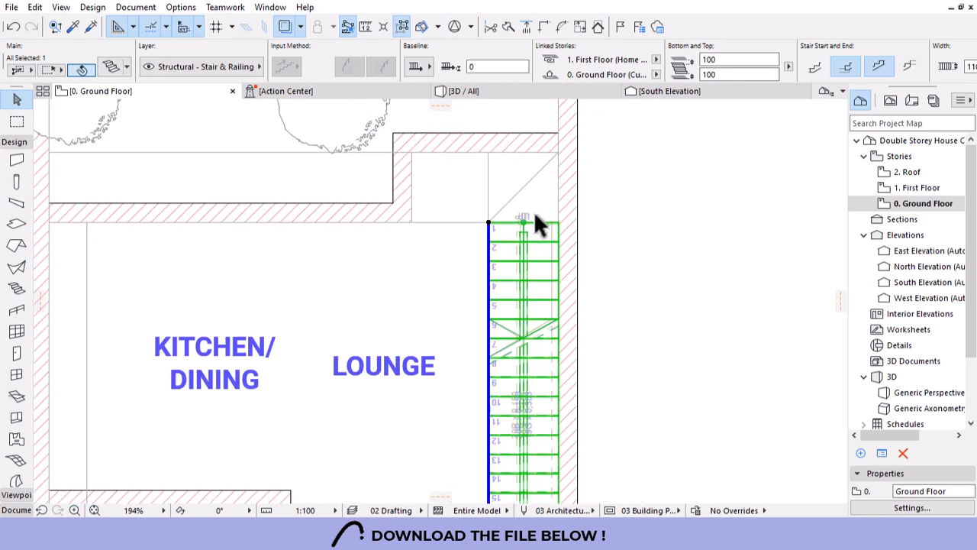
pyautogui.click(606, 235)
pyautogui.scroll(2, 484, 161)
pyautogui.scroll(-3, 484, 161)
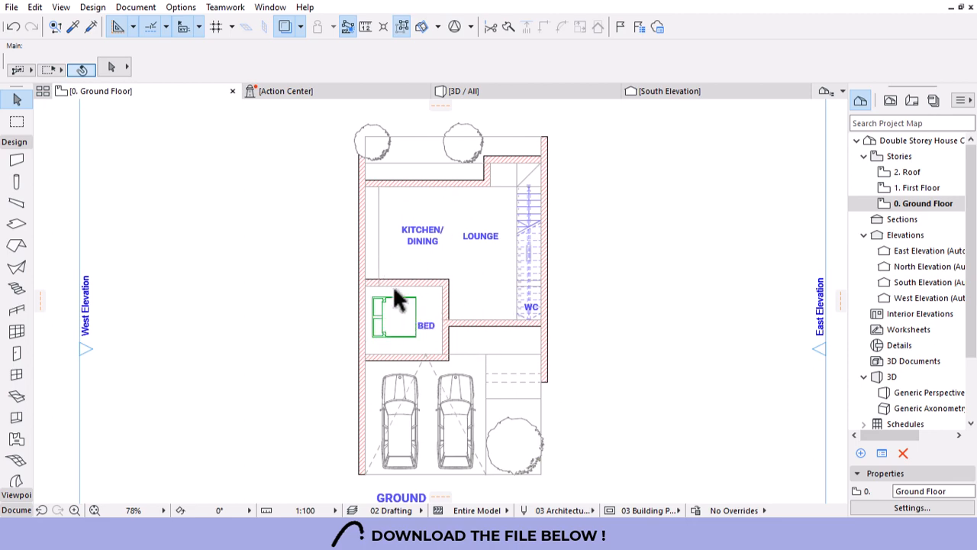
pyautogui.scroll(5, 424, 248)
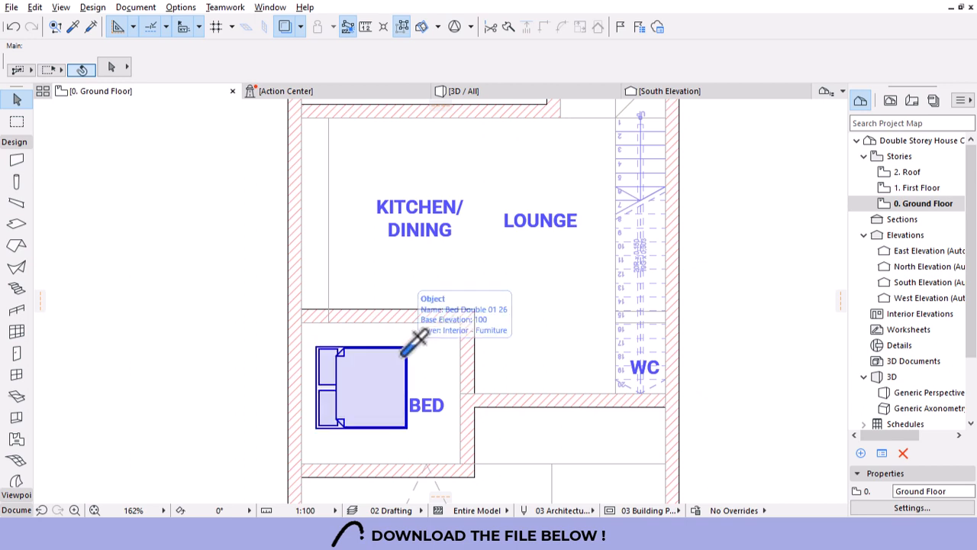
# Pick up the bed's object settings and browse the Furniture Layouts 26 library folder.
pyautogui.keyDown('alt'); pyautogui.click(416, 342); pyautogui.keyUp('alt')
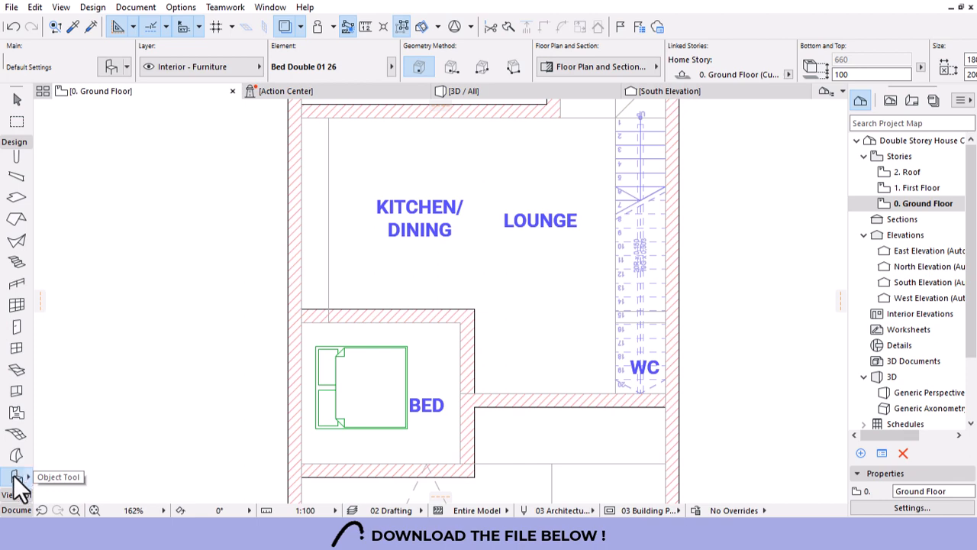
pyautogui.hotkey('ctrl', 't')
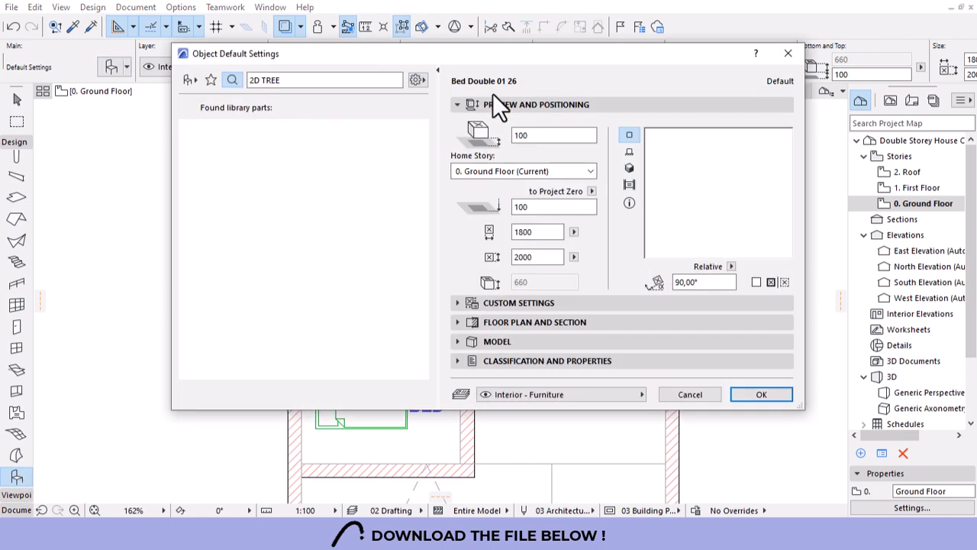
pyautogui.moveTo(483, 58); pyautogui.dragTo(472, 150)
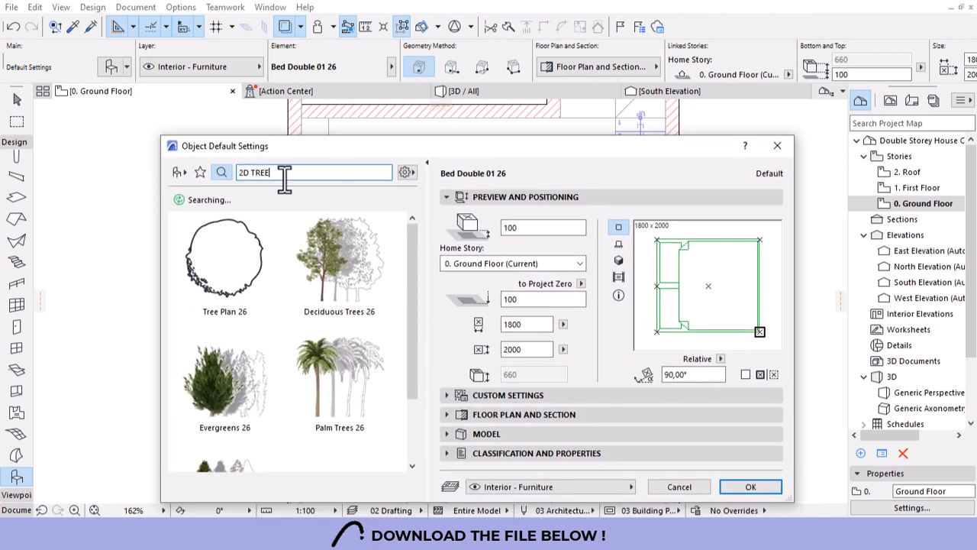
pyautogui.click(186, 166)
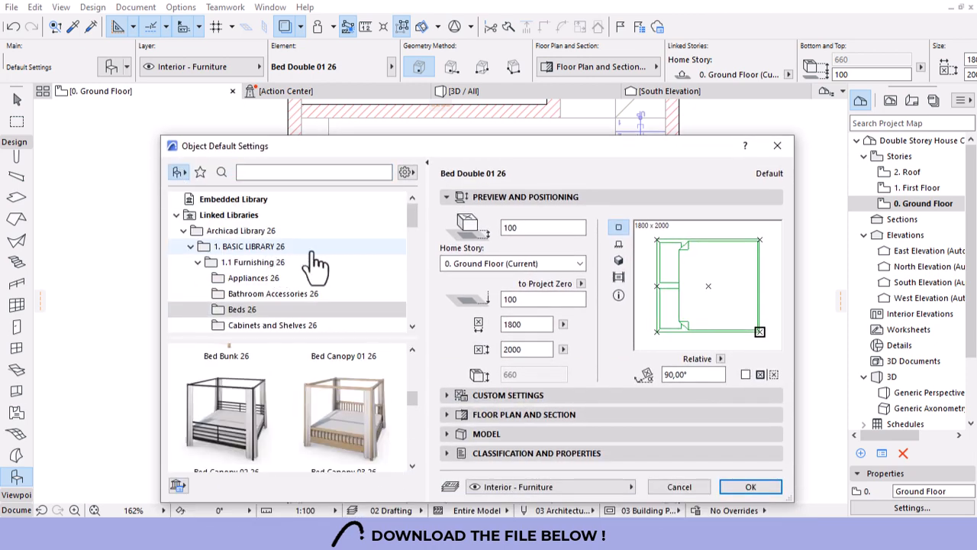
pyautogui.scroll(-1, 320, 265)
pyautogui.scroll(-1, 315, 291)
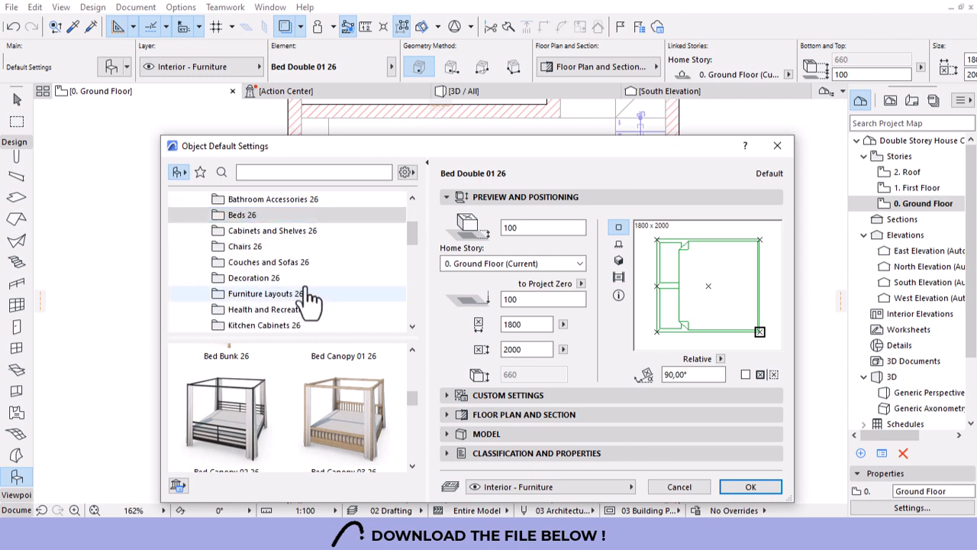
pyautogui.click(259, 294)
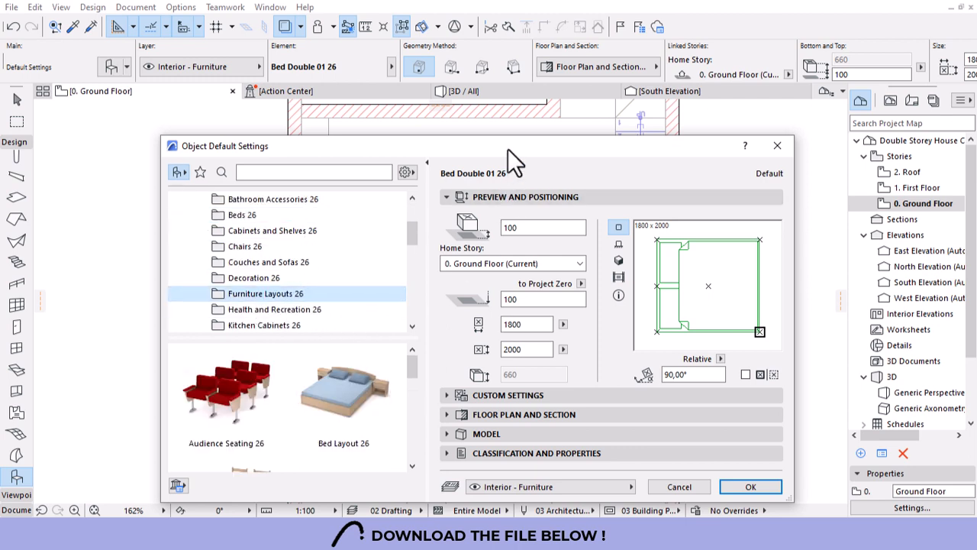
pyautogui.moveTo(509, 149); pyautogui.dragTo(517, 51)
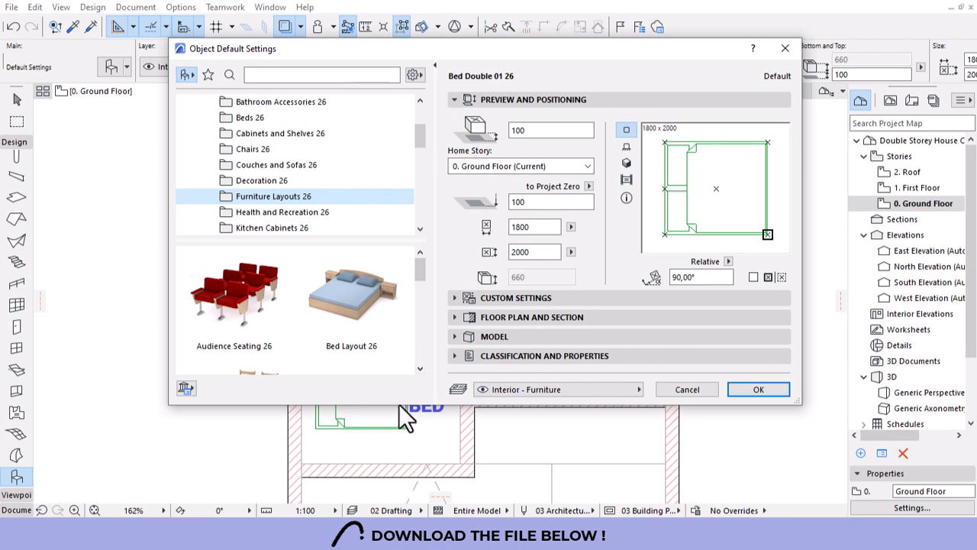
pyautogui.moveTo(398, 405); pyautogui.dragTo(391, 458)
pyautogui.moveTo(418, 282); pyautogui.dragTo(417, 307)
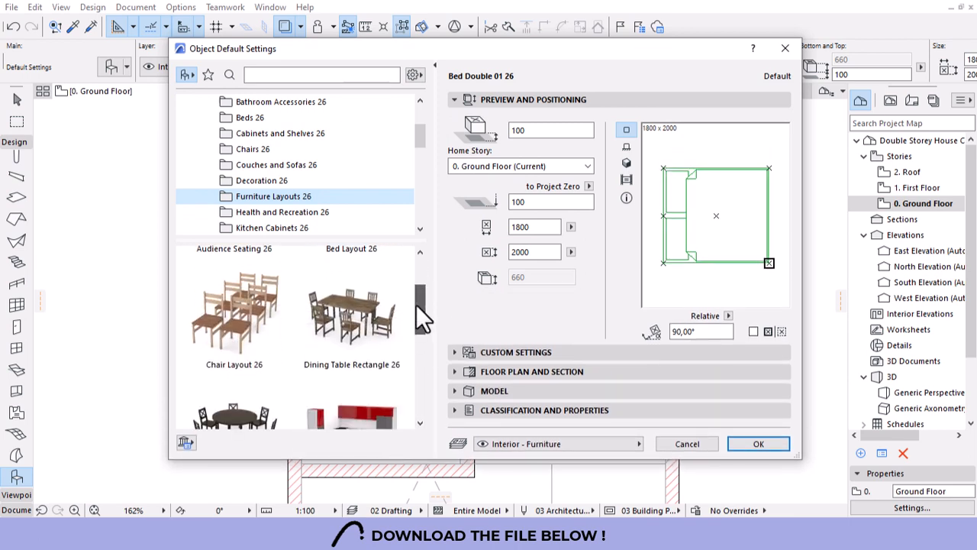
# Choose Dining Table Rectangle 26 and turn off the chairs along its bottom side.
pyautogui.click(355, 313)
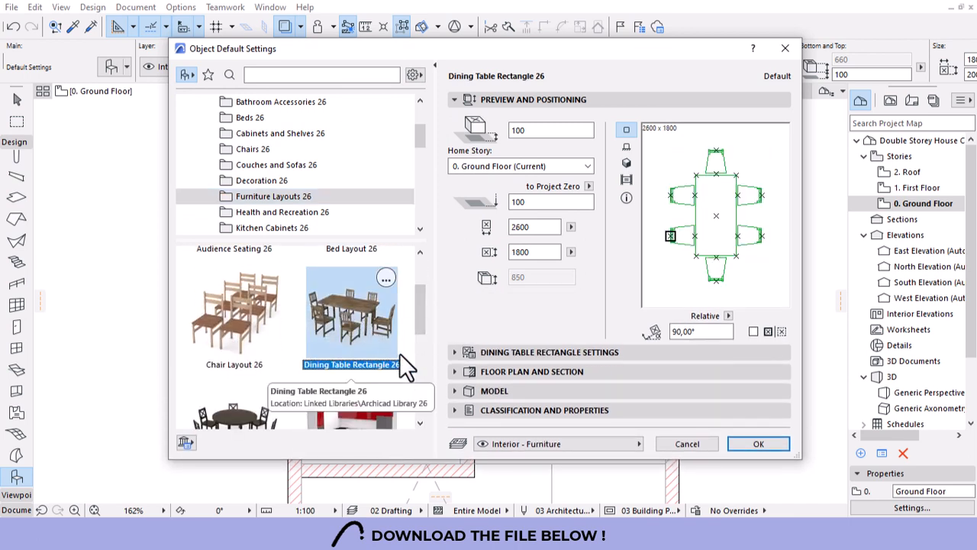
pyautogui.click(454, 354)
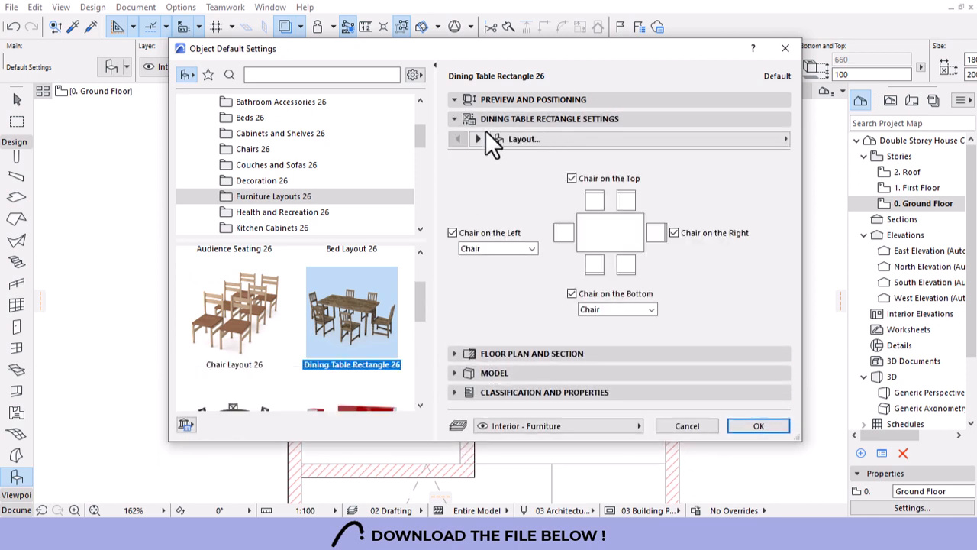
pyautogui.click(571, 294)
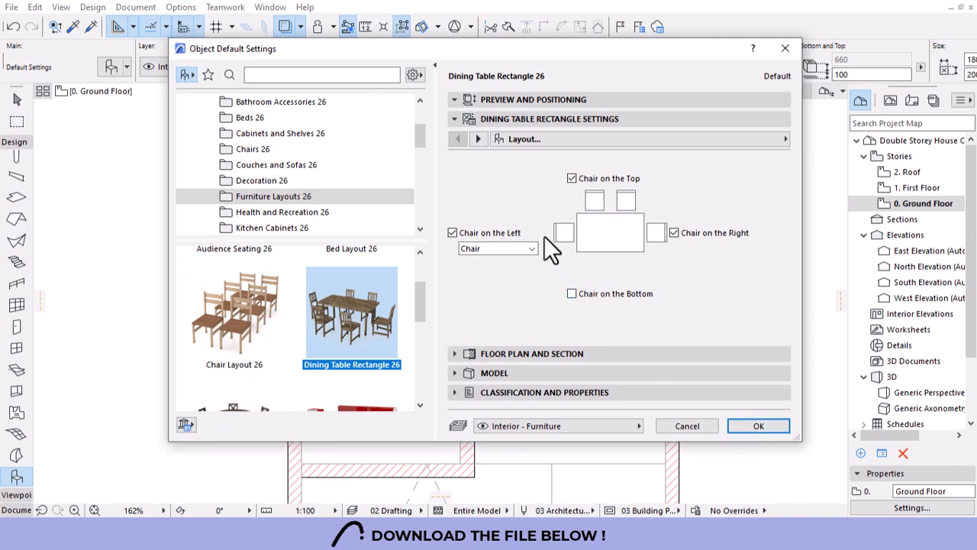
pyautogui.click(742, 425)
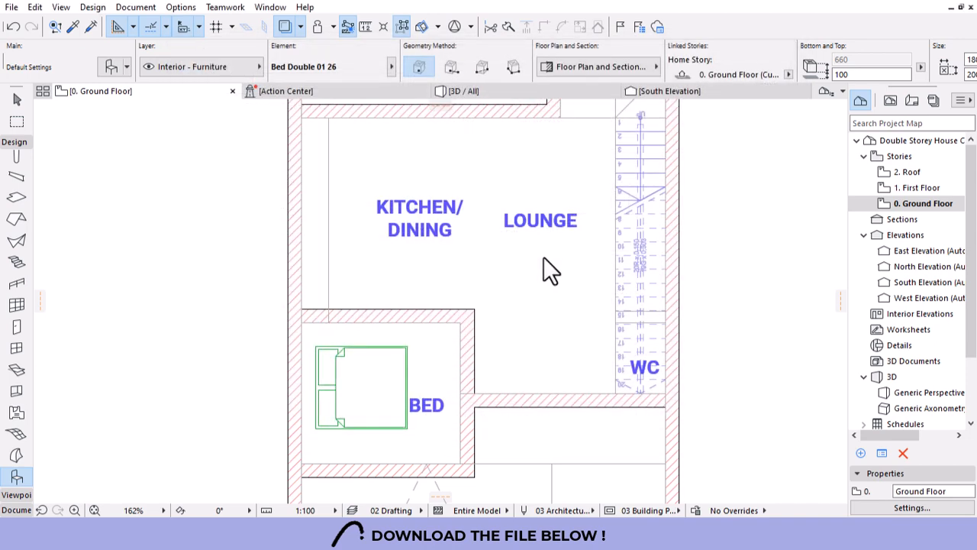
# Place the dining table in KITCHEN/DINING and rotate it so the chairs face right.
pyautogui.click(421, 190)
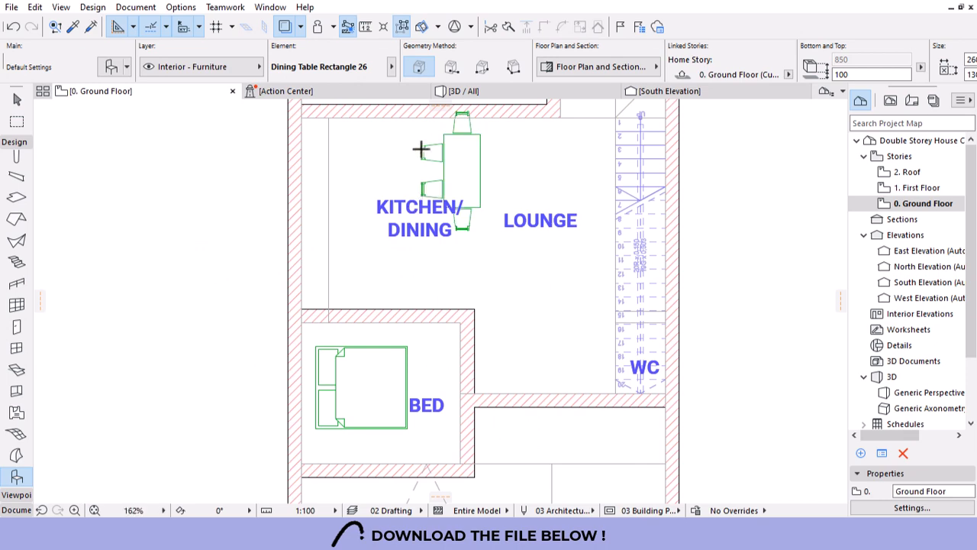
pyautogui.scroll(3, 421, 150)
pyautogui.press('Escape')
pyautogui.click(472, 181)
pyautogui.scroll(-2, 484, 346)
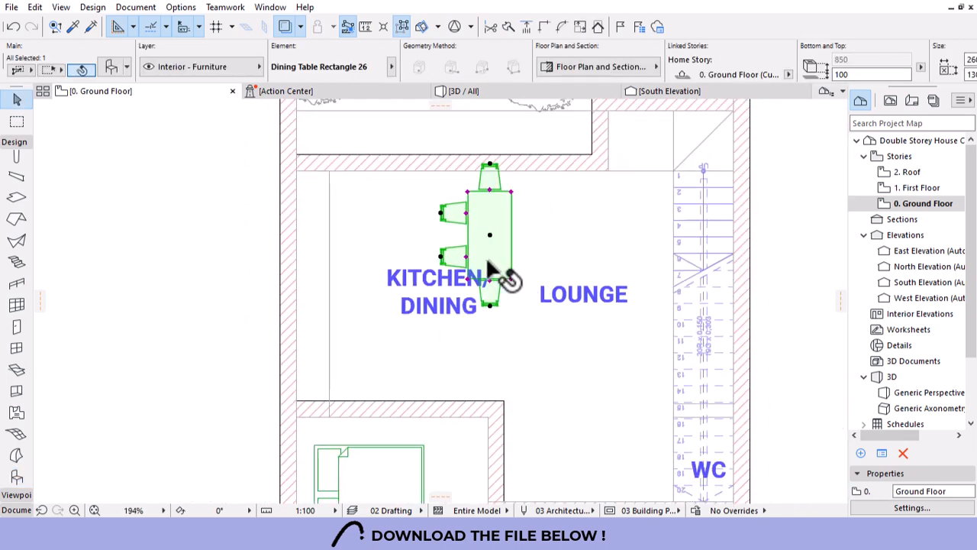
pyautogui.click(489, 234)
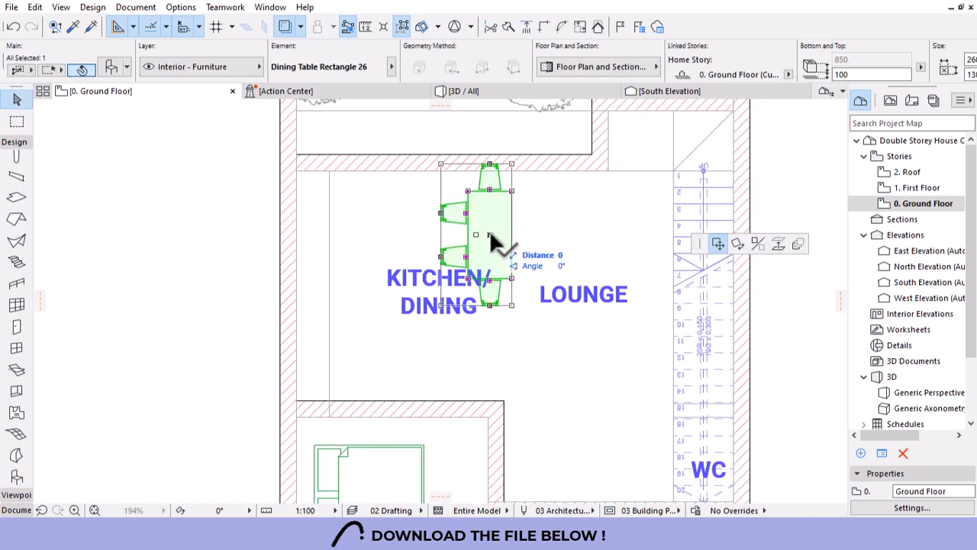
pyautogui.click(757, 243)
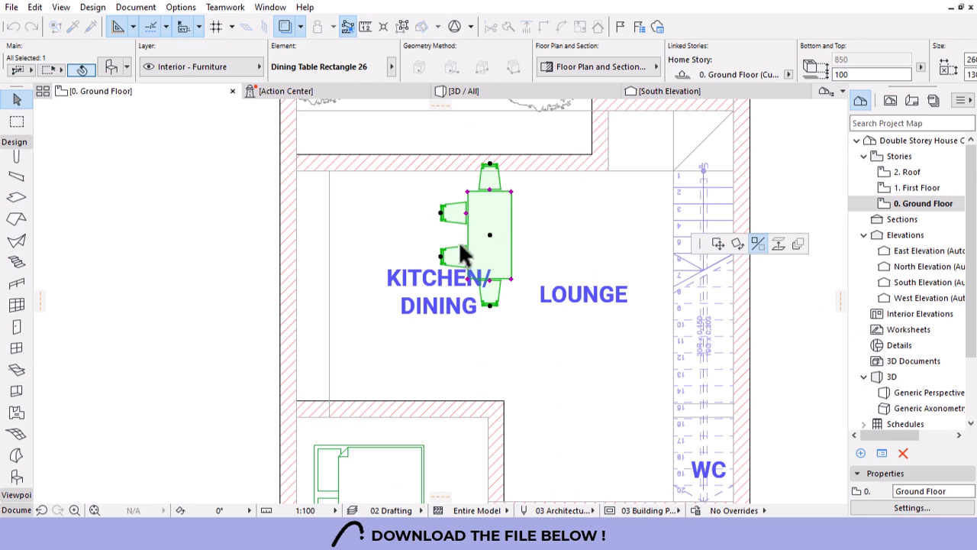
pyautogui.click(489, 370)
pyautogui.click(500, 223)
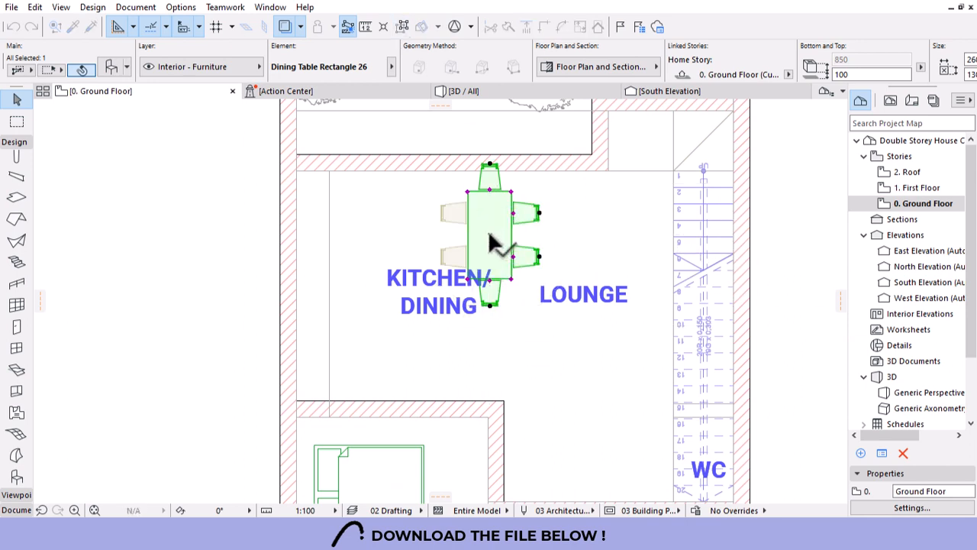
# Move the dining table lower-left into position within the kitchen/dining area.
pyautogui.click(490, 234)
pyautogui.click(438, 273)
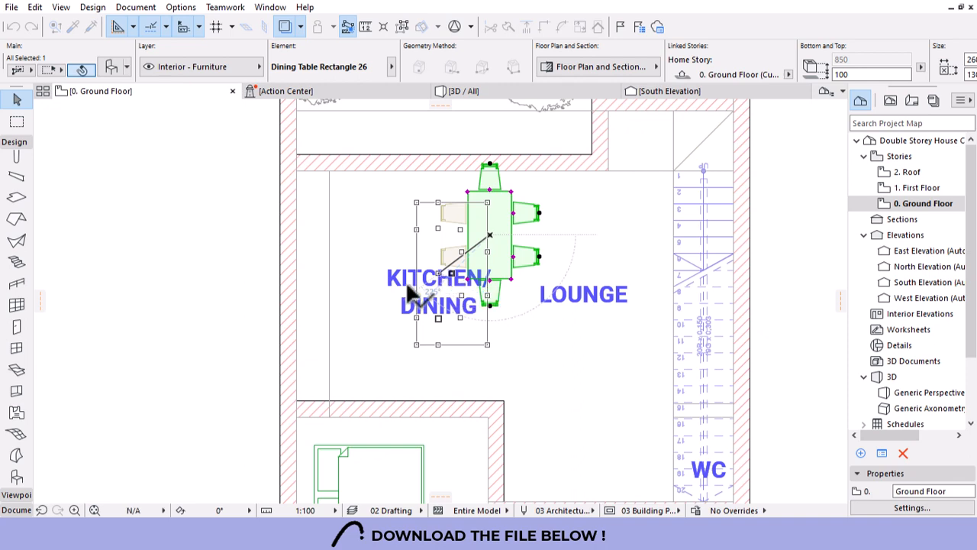
pyautogui.click(459, 348)
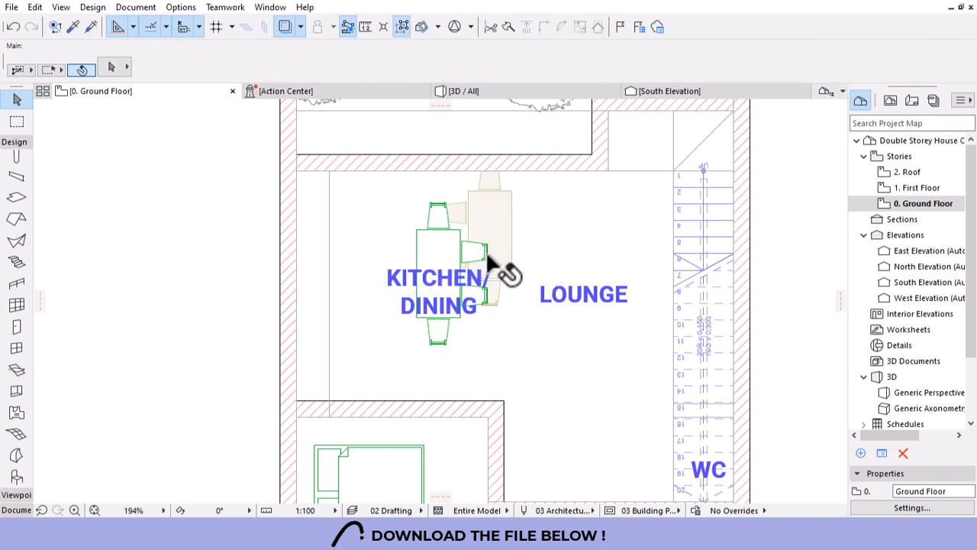
pyautogui.scroll(-3, 458, 263)
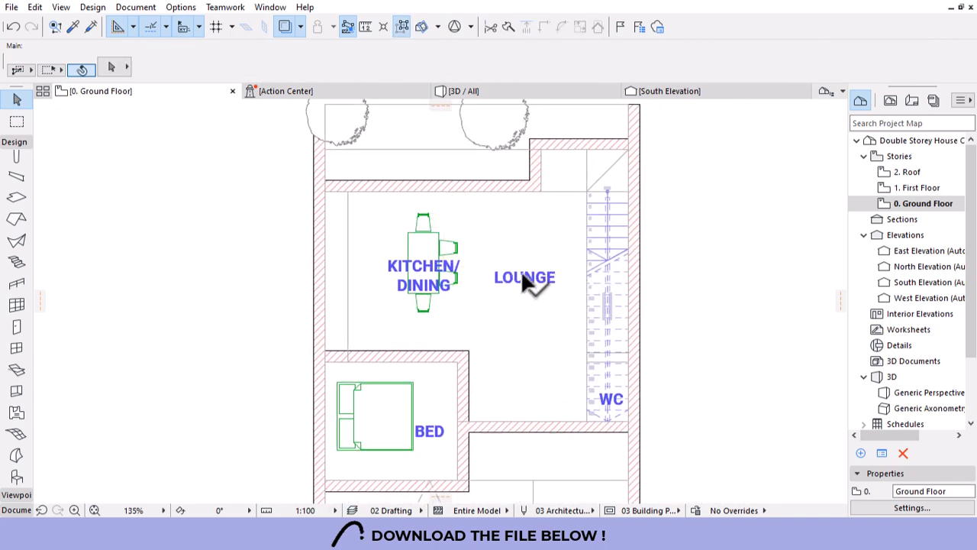
pyautogui.click(16, 477)
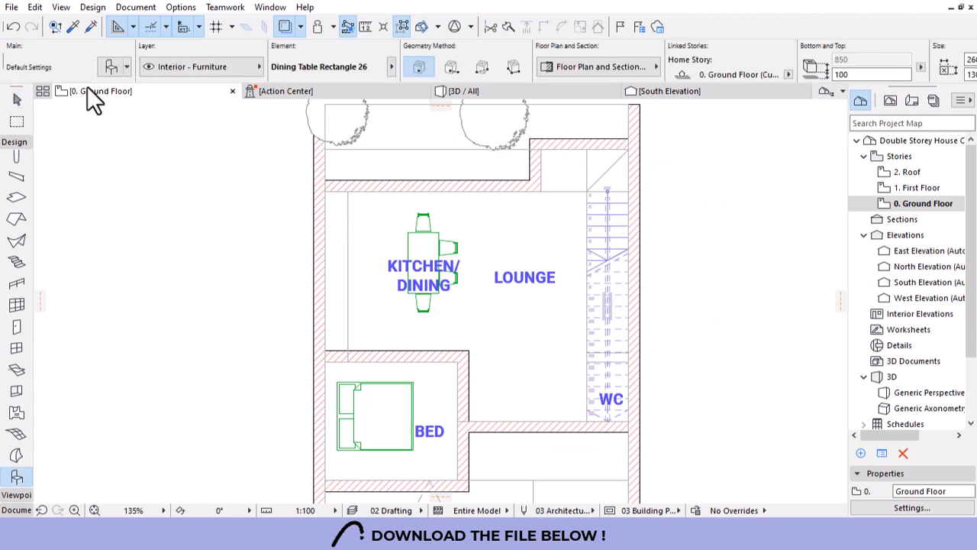
# Set the object default to Sofa Layout 26 with no seating on the bottom.
pyautogui.hotkey('ctrl', 't')
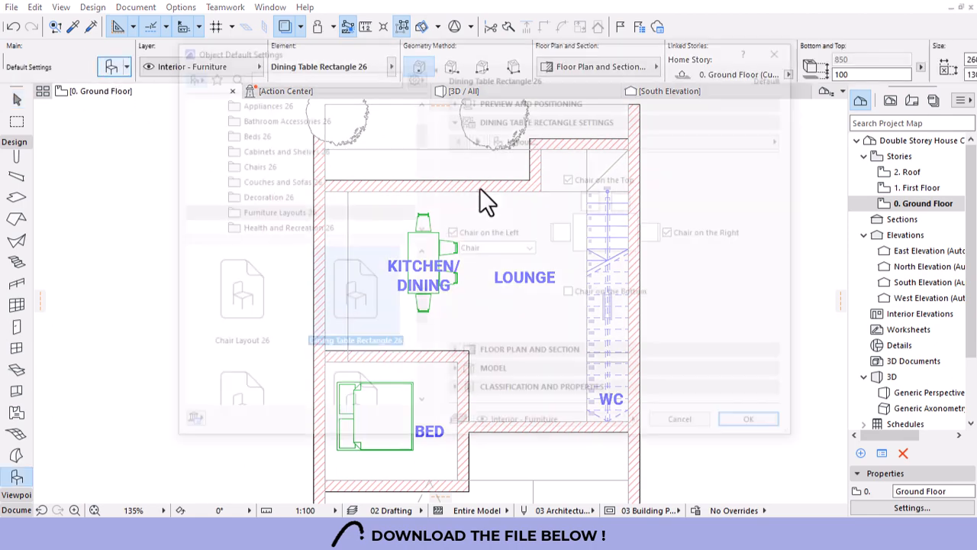
pyautogui.moveTo(423, 298); pyautogui.dragTo(424, 368)
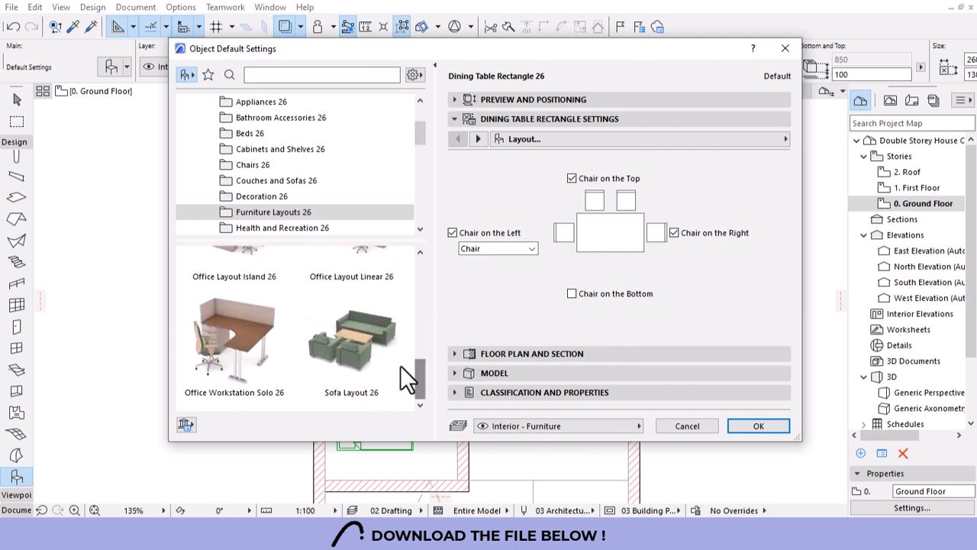
pyautogui.click(388, 365)
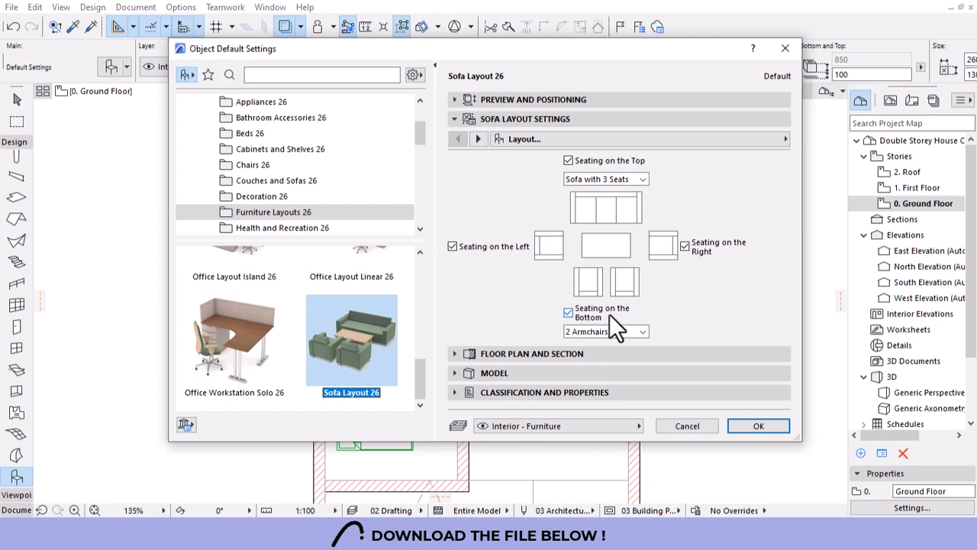
pyautogui.click(569, 312)
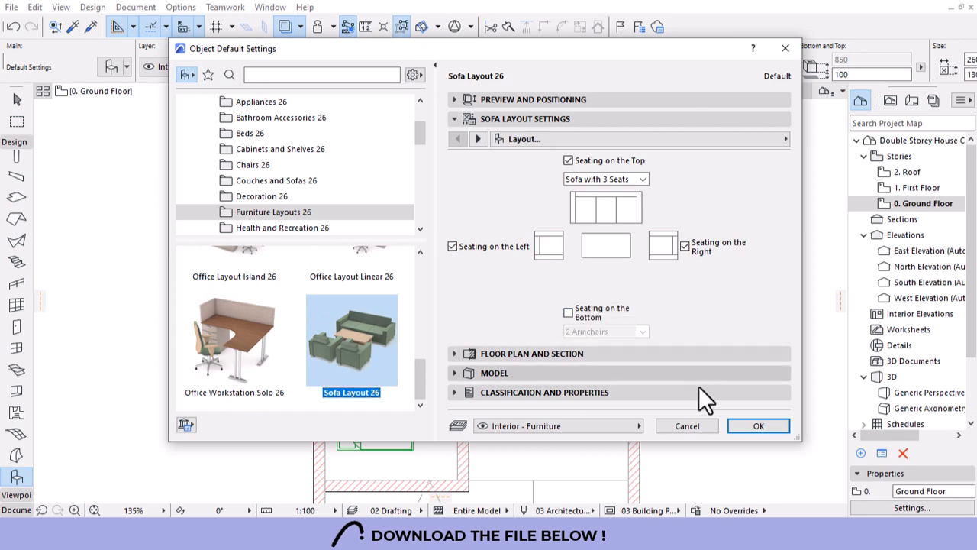
pyautogui.click(735, 425)
# Place the sofa set in the lounge and drag it into position.
pyautogui.click(515, 278)
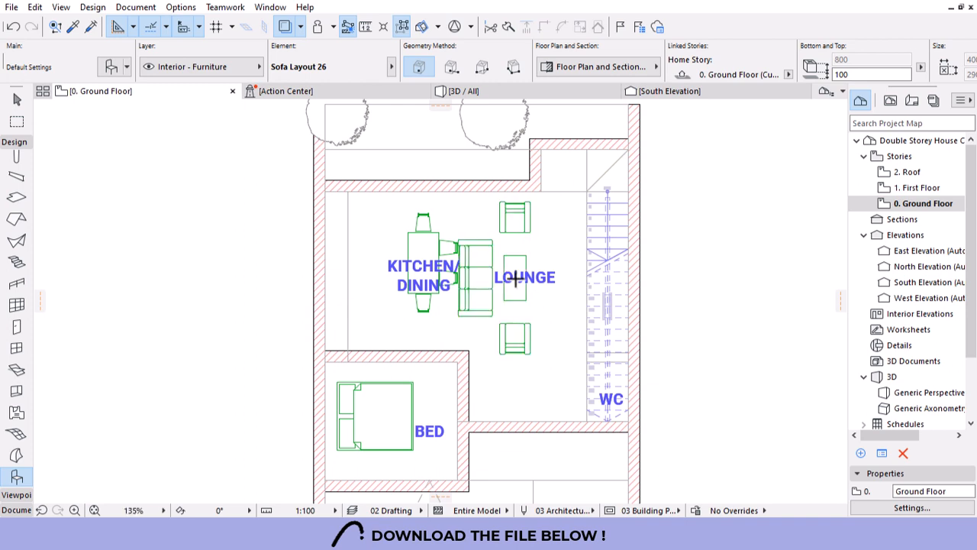
pyautogui.press('Escape')
pyautogui.click(474, 282)
pyautogui.moveTo(483, 284)
pyautogui.mouseDown()
pyautogui.moveTo(504, 293)
pyautogui.moveTo(504, 281)
pyautogui.moveTo(491, 284)
pyautogui.mouseUp()
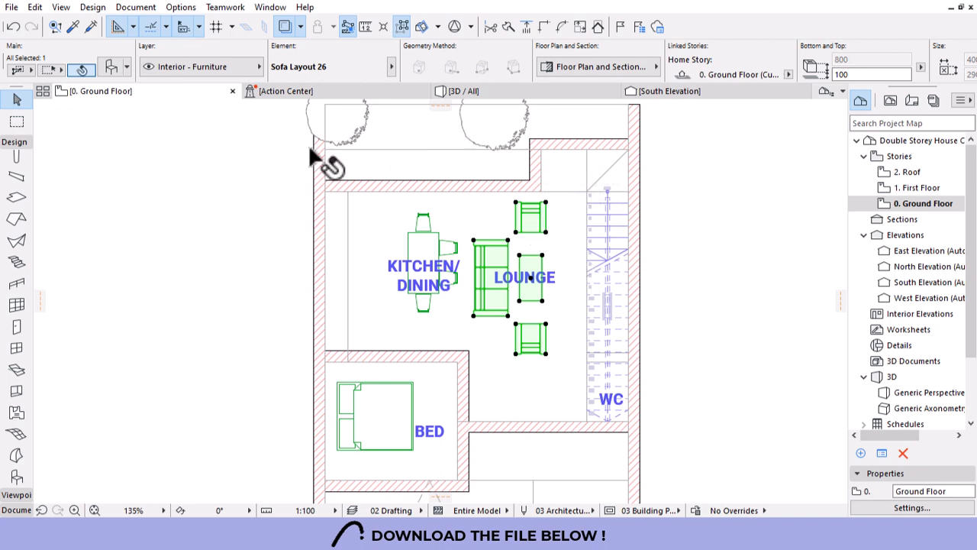
# Remove the left-side armchair from the lounge sofa set.
pyautogui.hotkey('ctrl', 't')
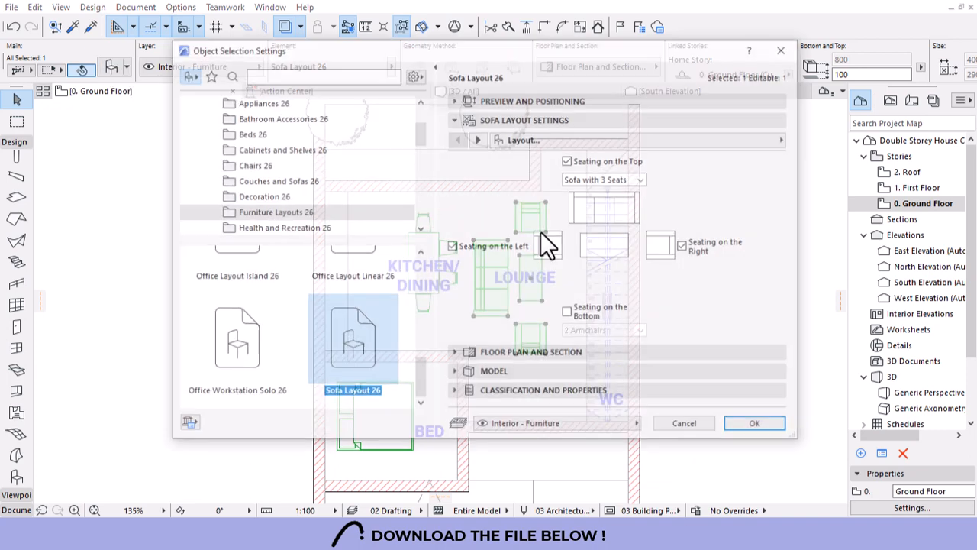
pyautogui.click(452, 246)
pyautogui.click(759, 427)
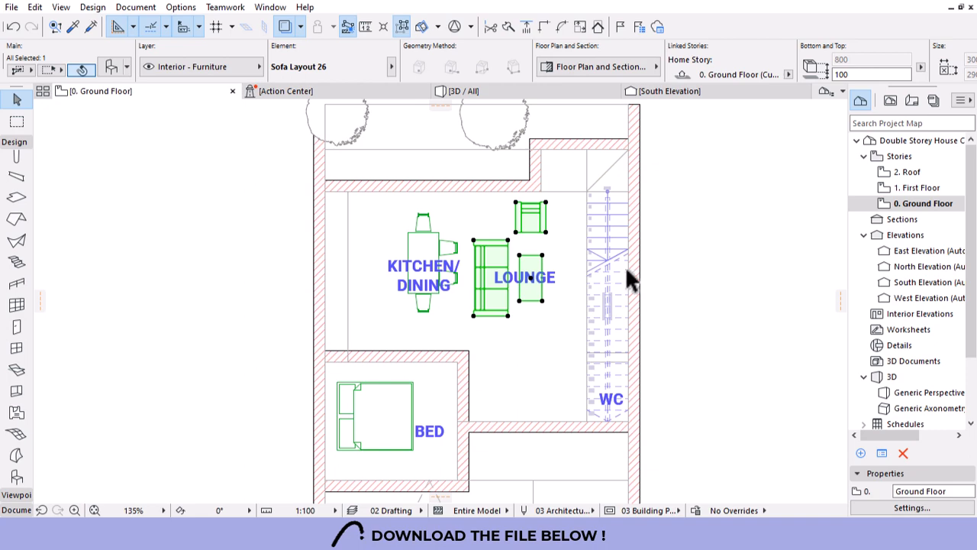
pyautogui.press('Escape')
# Undo and redo the armchair removal to compare, keeping it removed.
pyautogui.scroll(-3, 593, 240)
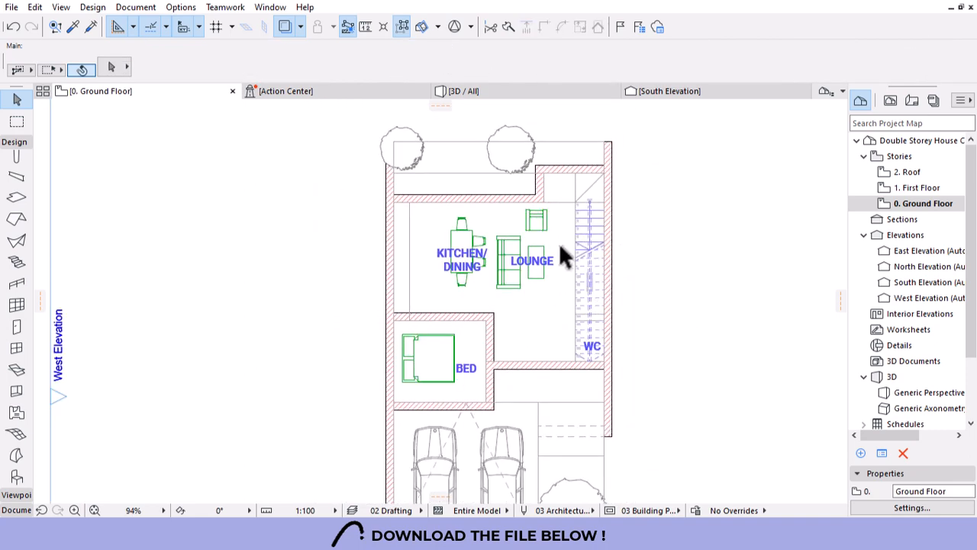
pyautogui.scroll(3, 560, 244)
pyautogui.hotkey('ctrl', 'z')
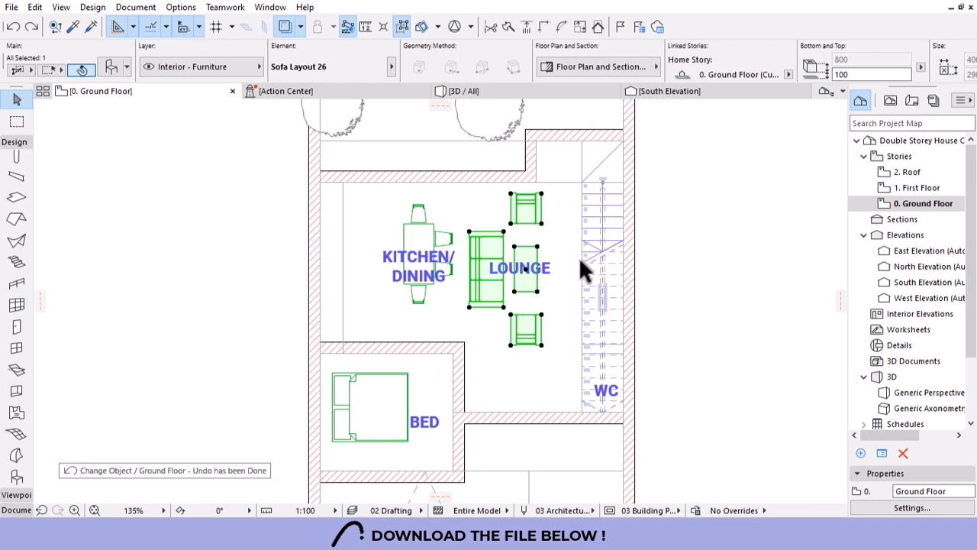
pyautogui.press('Escape')
pyautogui.scroll(-4, 563, 309)
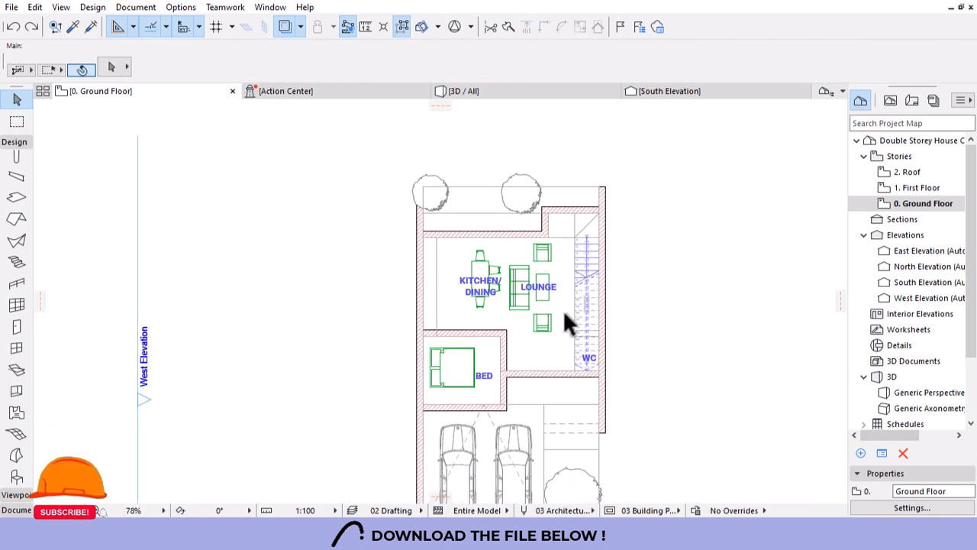
pyautogui.scroll(4, 563, 309)
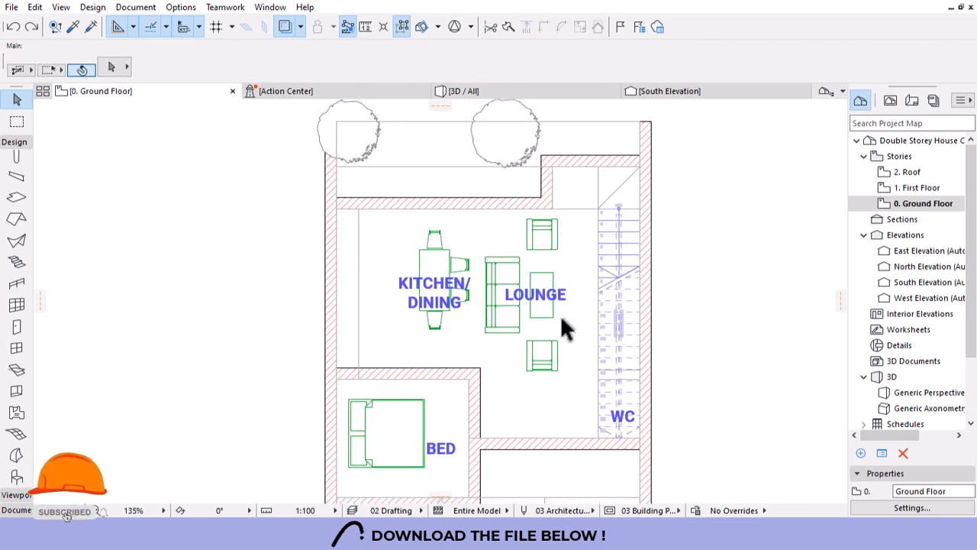
pyautogui.click(30, 27)
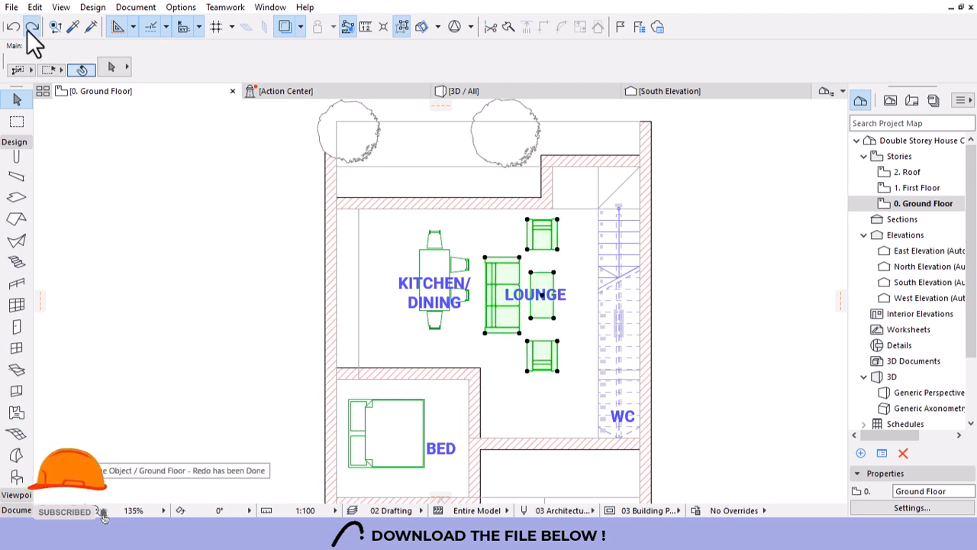
pyautogui.click(28, 30)
pyautogui.press('Escape')
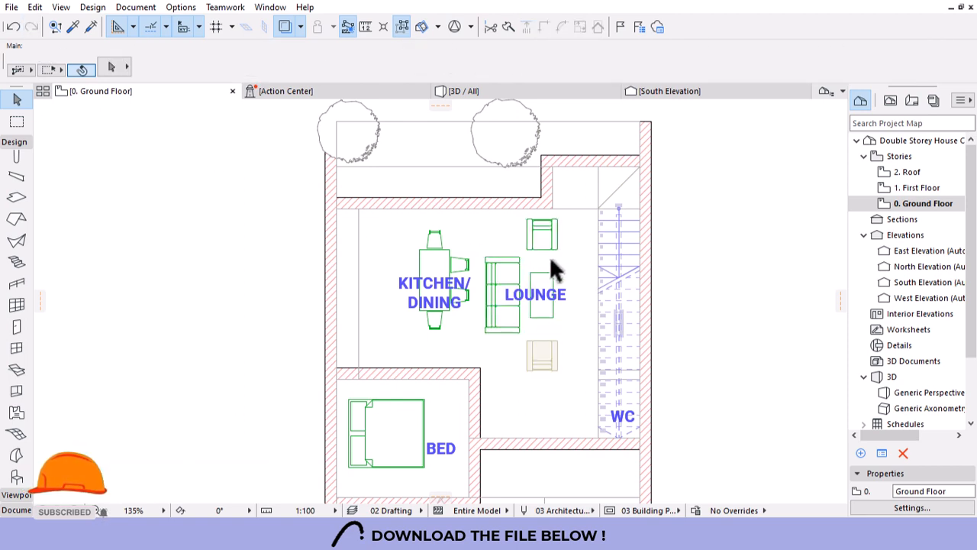
# Nudge the sofa set slightly right and shift the dining table slightly left.
pyautogui.click(551, 244)
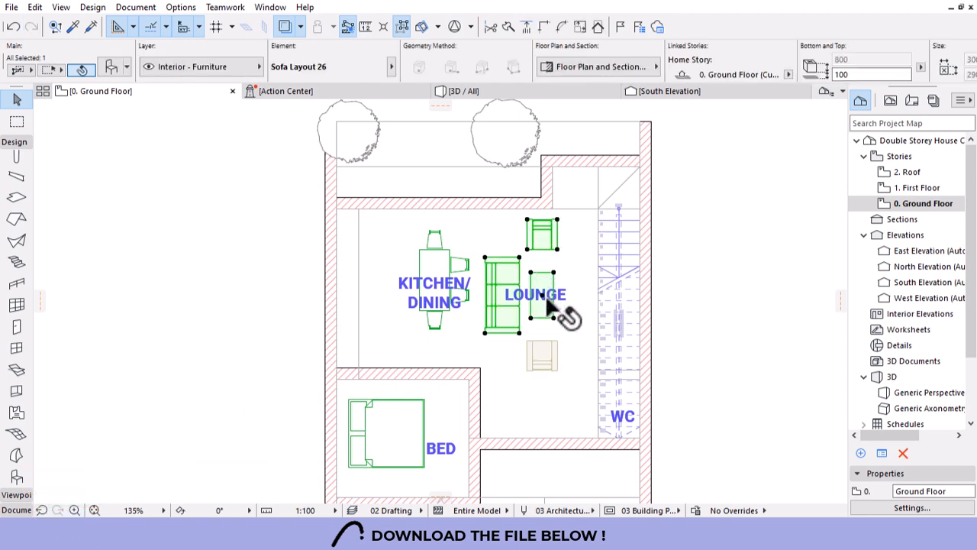
pyautogui.moveTo(538, 285); pyautogui.dragTo(544, 286)
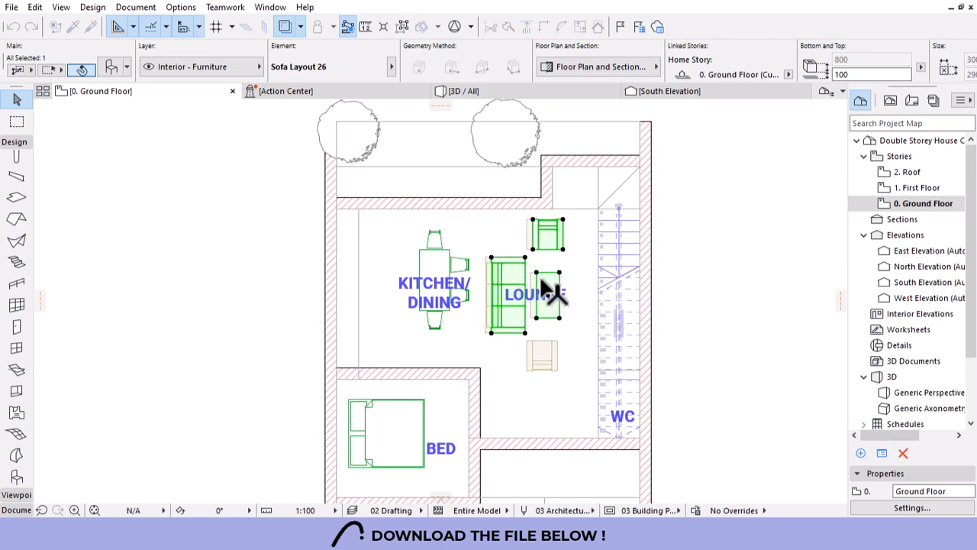
pyautogui.press('Escape')
pyautogui.scroll(-3, 516, 177)
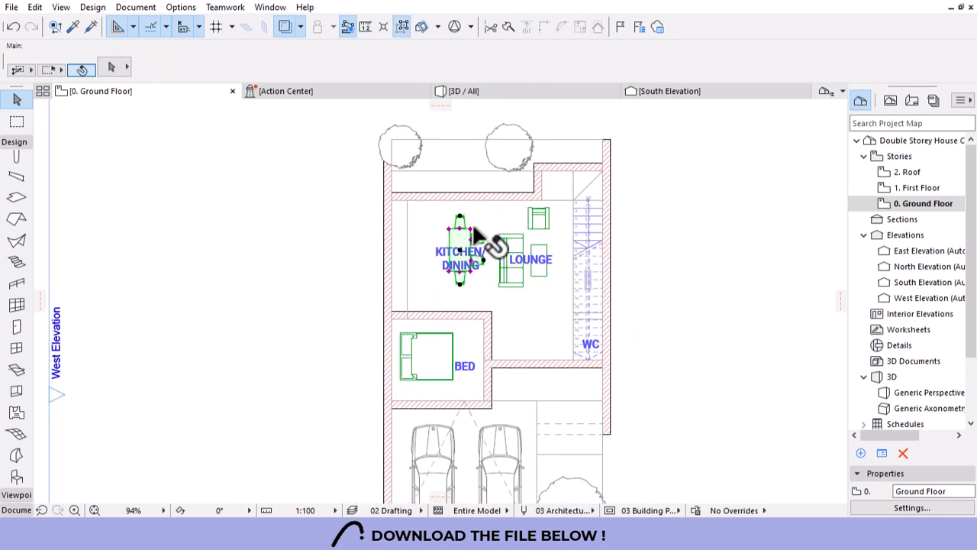
pyautogui.hotkey('ctrl', 'd')
pyautogui.click(487, 215)
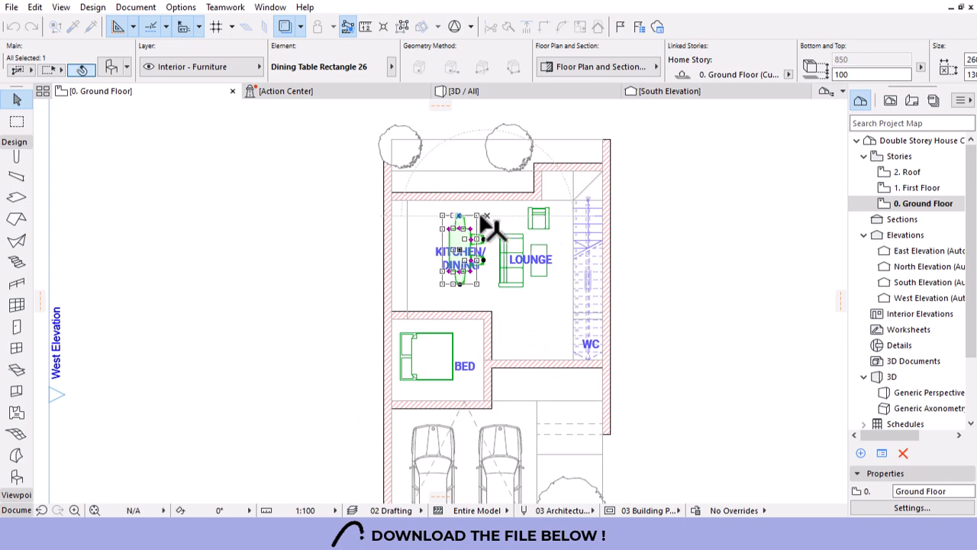
pyautogui.click(479, 215)
pyautogui.press('Escape')
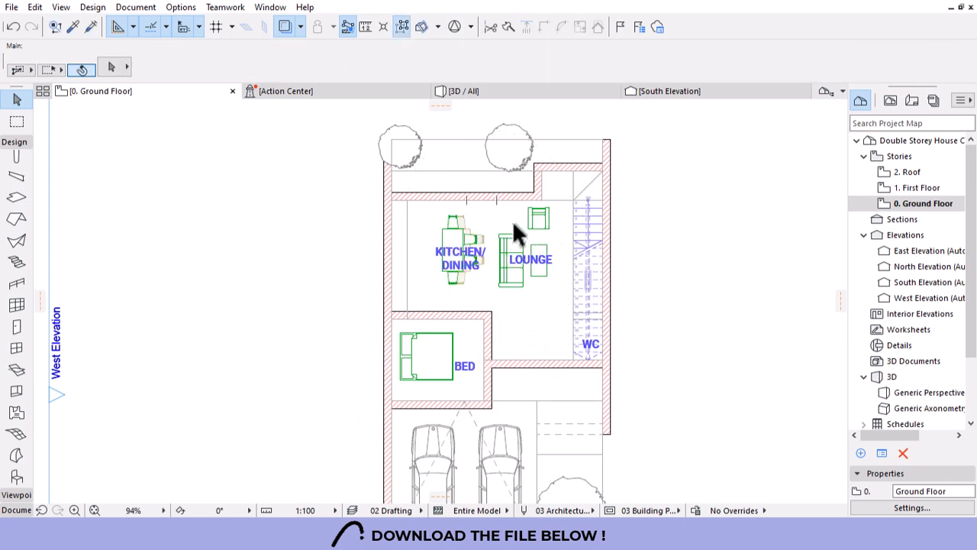
pyautogui.scroll(-3, 506, 271)
pyautogui.scroll(2, 532, 272)
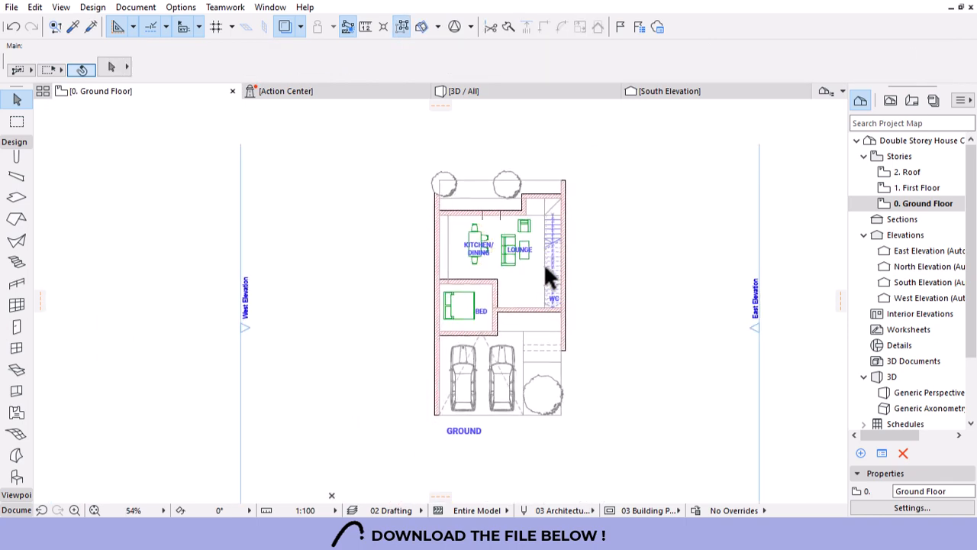
pyautogui.scroll(1, 531, 268)
pyautogui.scroll(1, 534, 251)
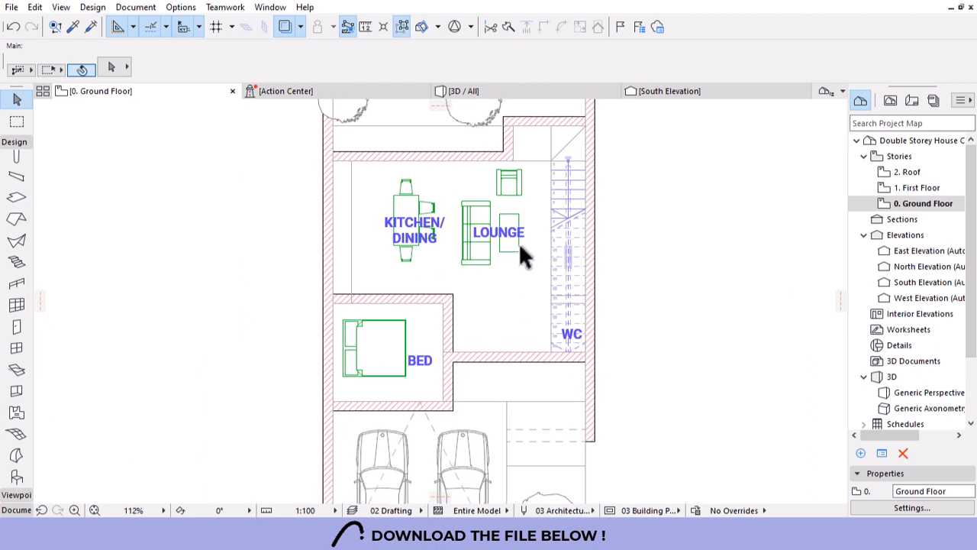
pyautogui.scroll(-1, 512, 253)
pyautogui.scroll(-1, 497, 257)
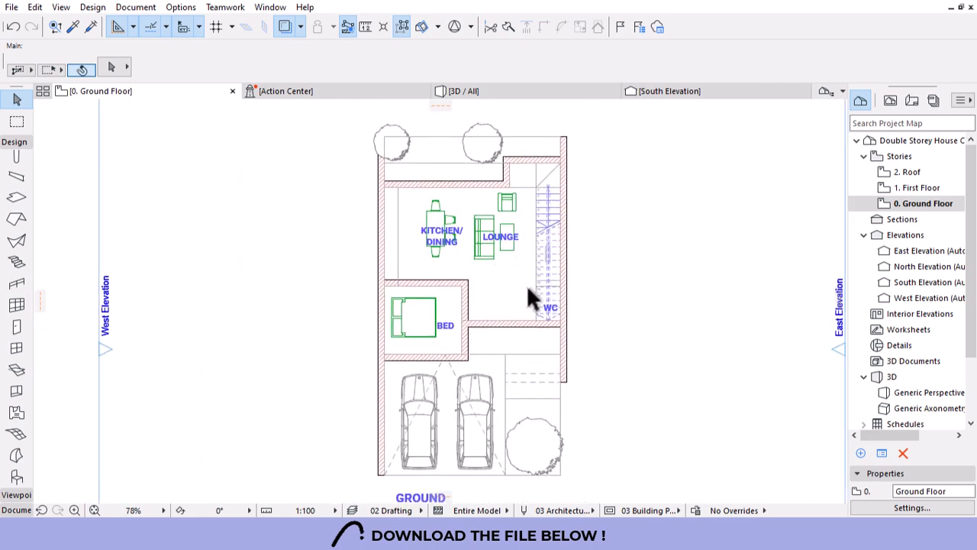
pyautogui.scroll(5, 533, 305)
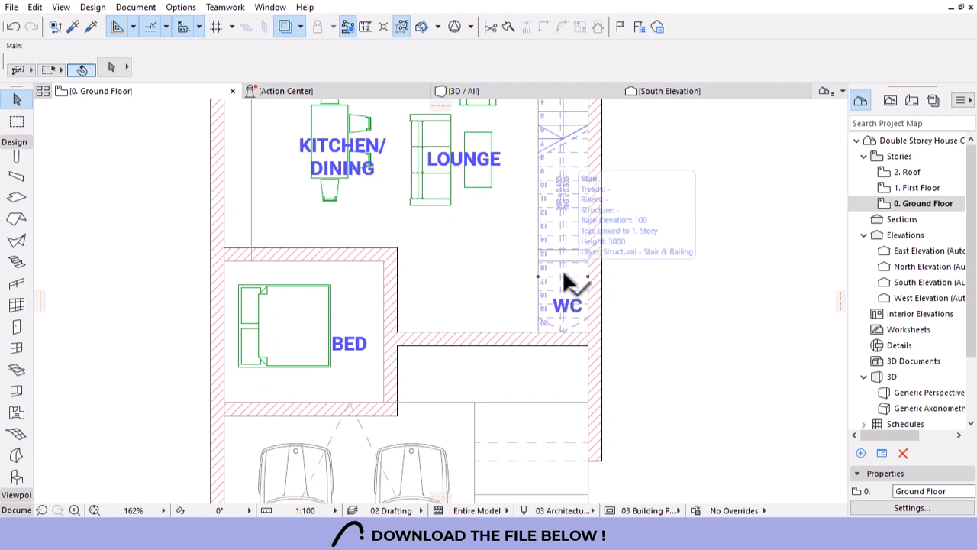
pyautogui.moveTo(560, 284)
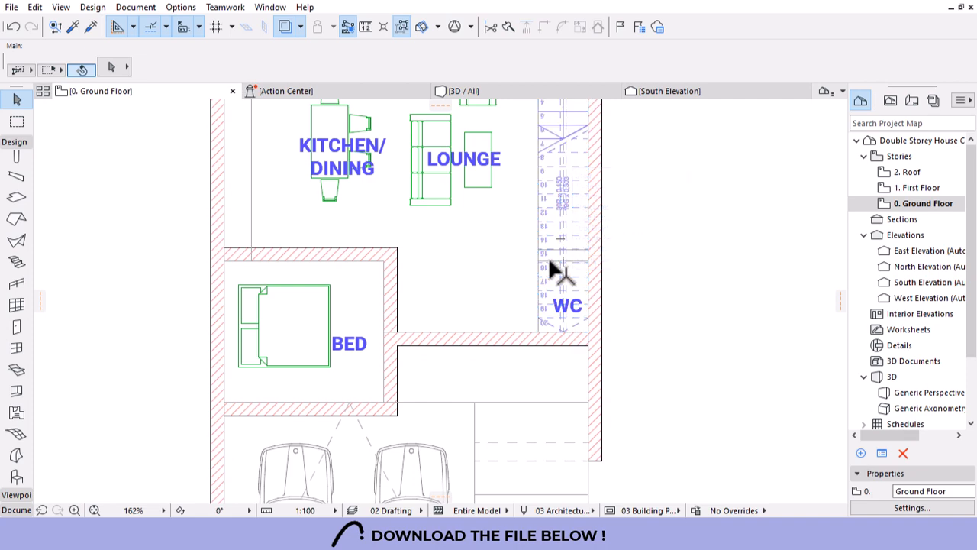
pyautogui.moveTo(550, 262)
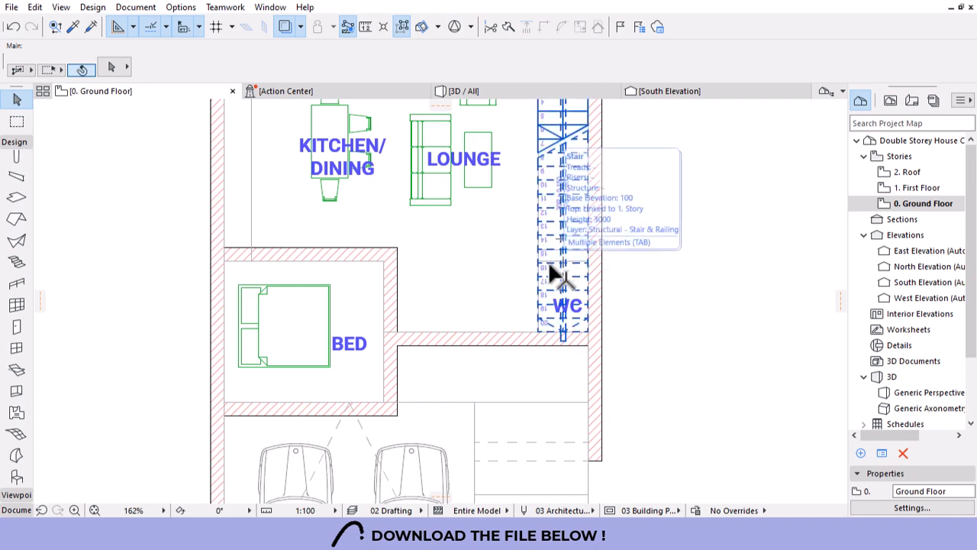
pyautogui.scroll(-2, 540, 374)
pyautogui.scroll(-2, 541, 374)
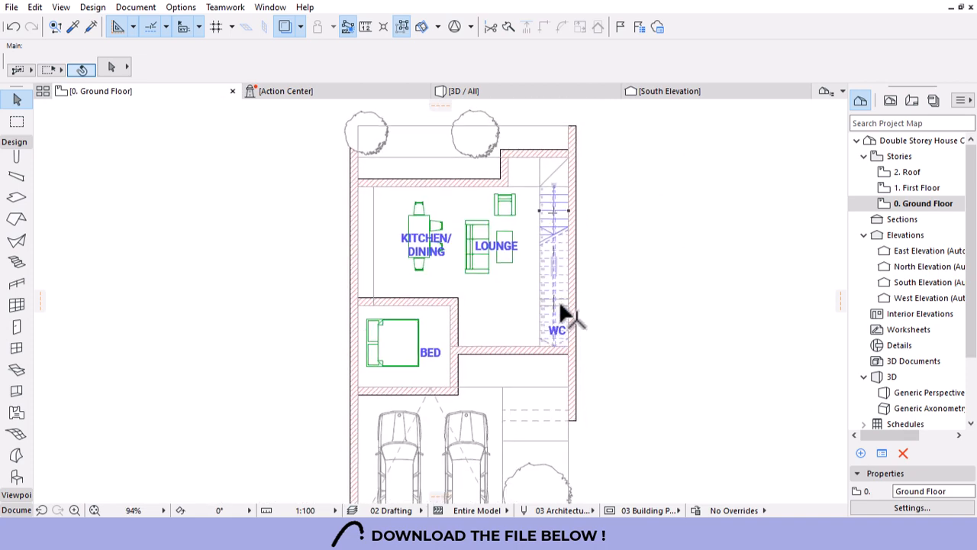
pyautogui.moveTo(562, 310)
pyautogui.scroll(5, 558, 306)
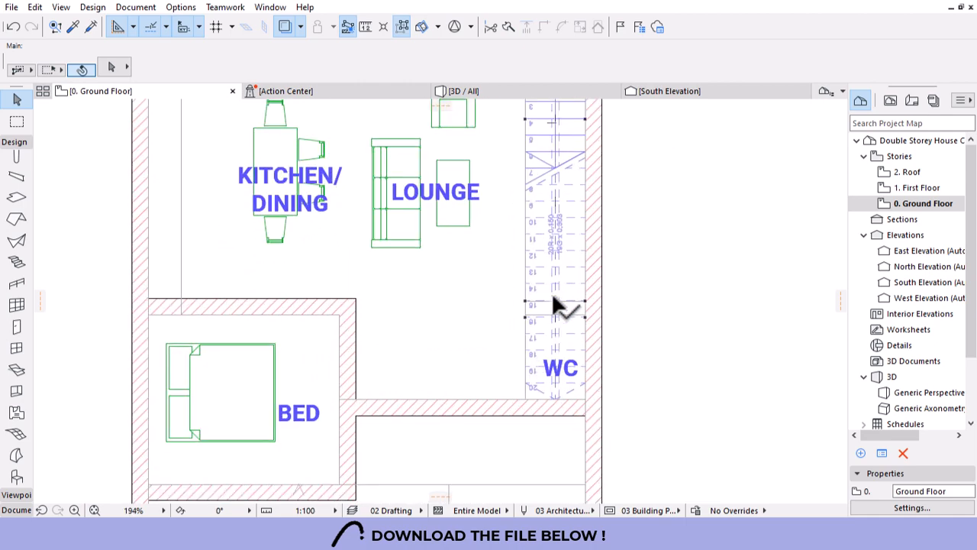
# Open the stair's settings and review its Floor Plan Display and grid options.
pyautogui.click(541, 336)
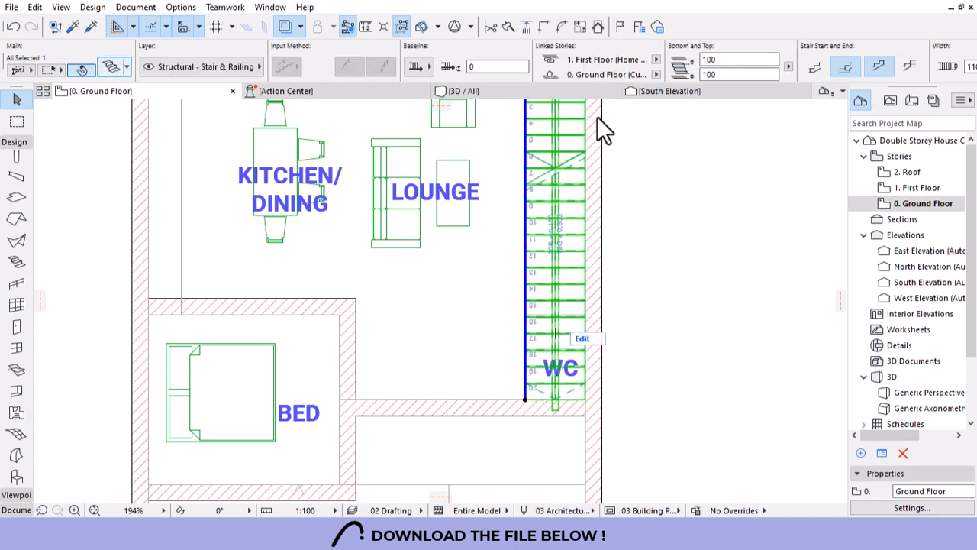
pyautogui.hotkey('ctrl', 't')
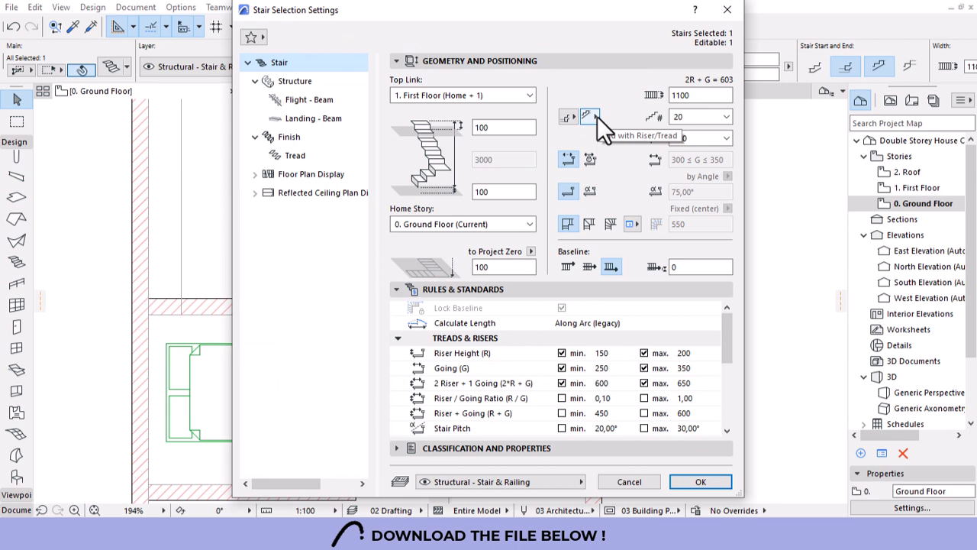
pyautogui.click(290, 176)
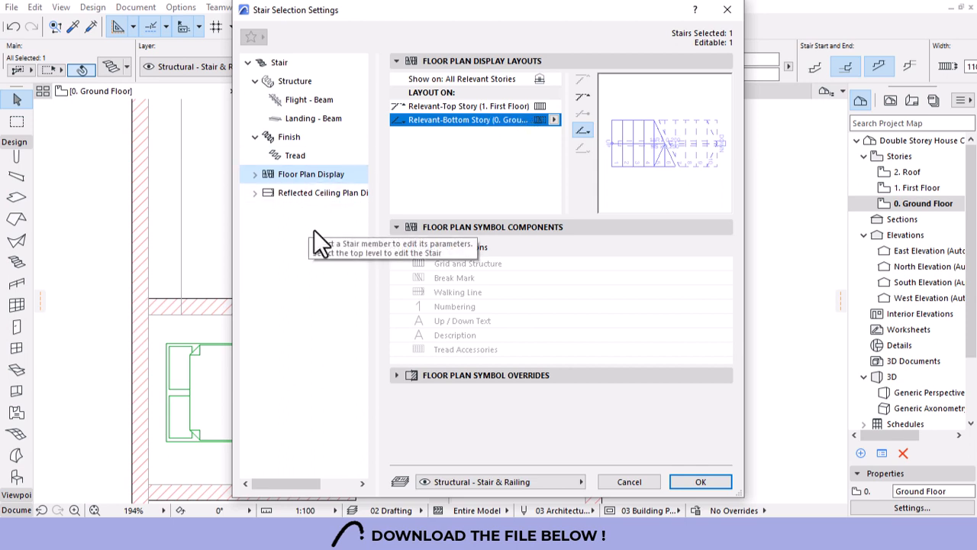
pyautogui.click(255, 174)
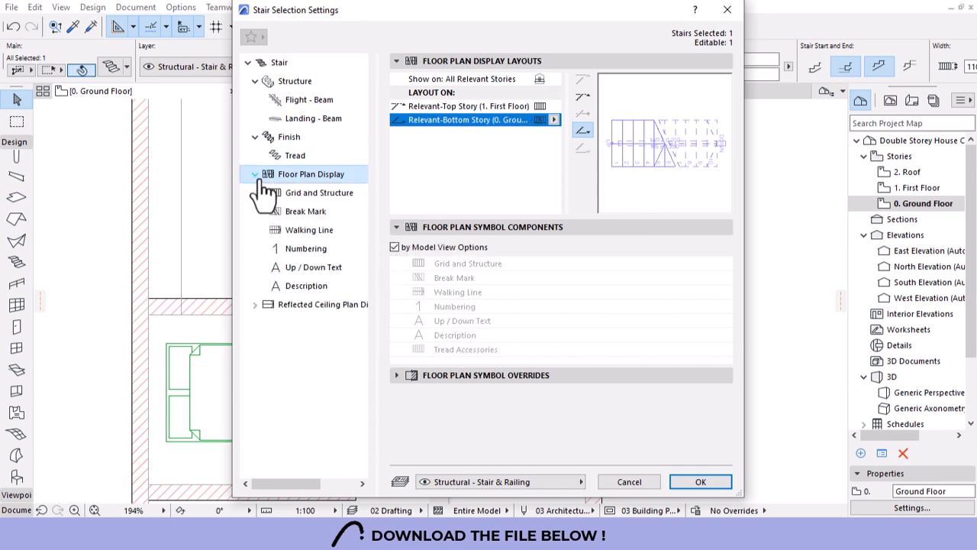
pyautogui.click(304, 197)
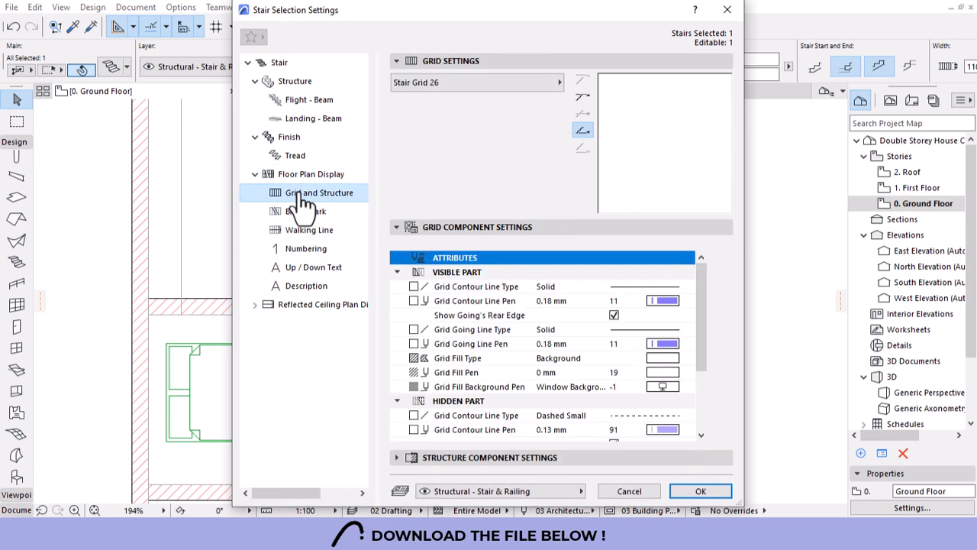
pyautogui.click(468, 90)
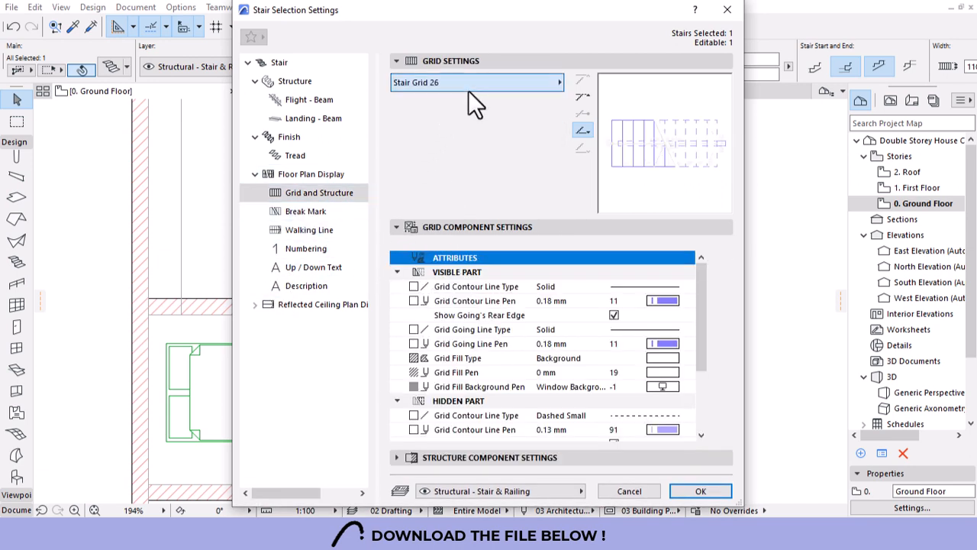
pyautogui.click(450, 113)
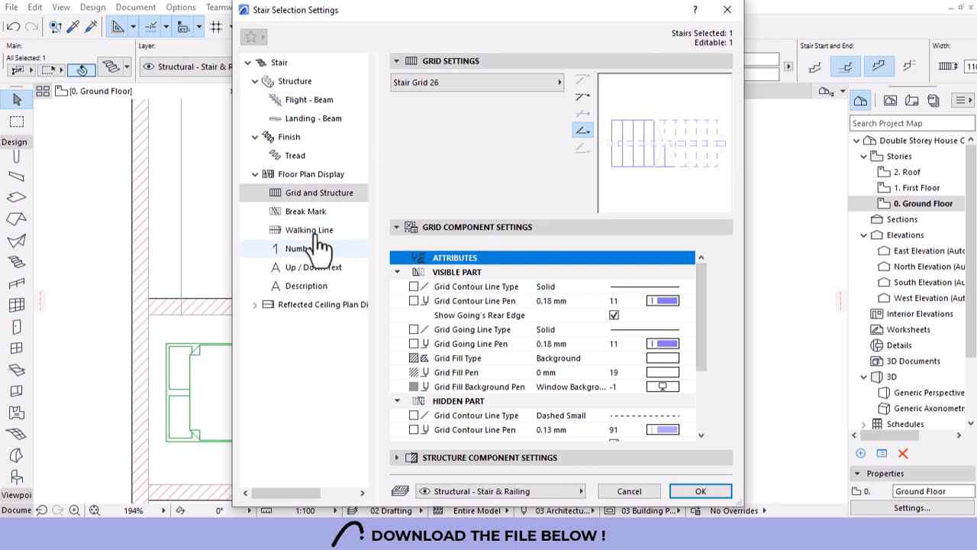
pyautogui.click(289, 176)
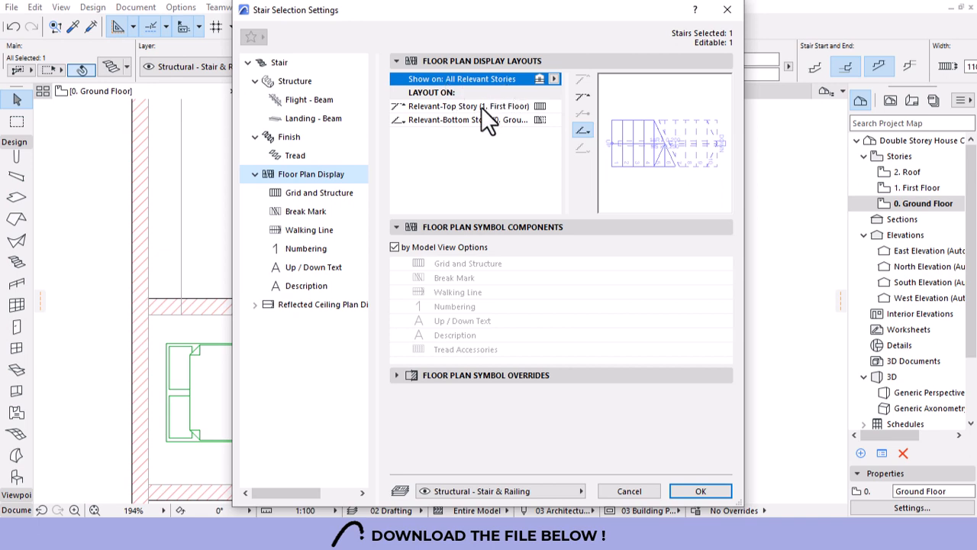
# Set the ground-floor stair layout to 'Below Break Mark: Visible' and confirm.
pyautogui.click(432, 121)
pyautogui.click(550, 122)
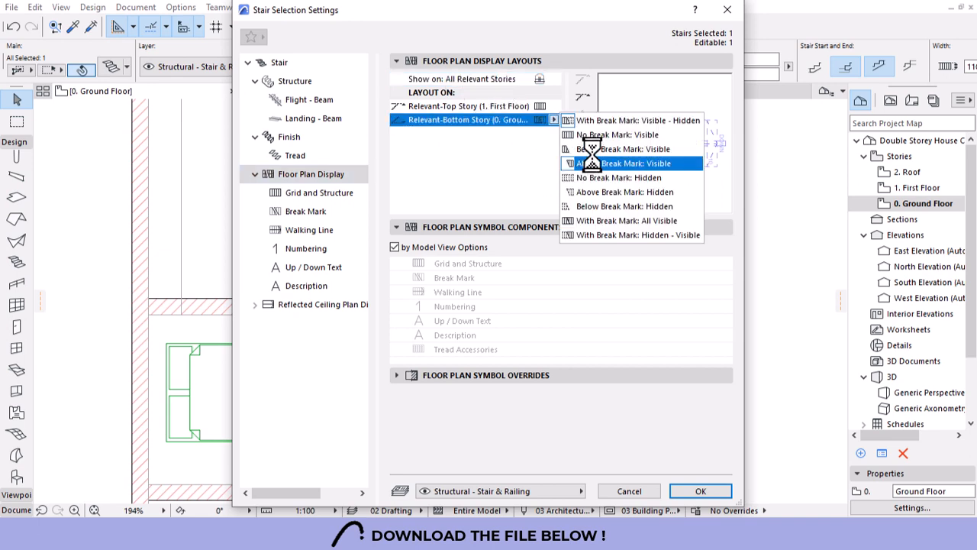
pyautogui.click(628, 149)
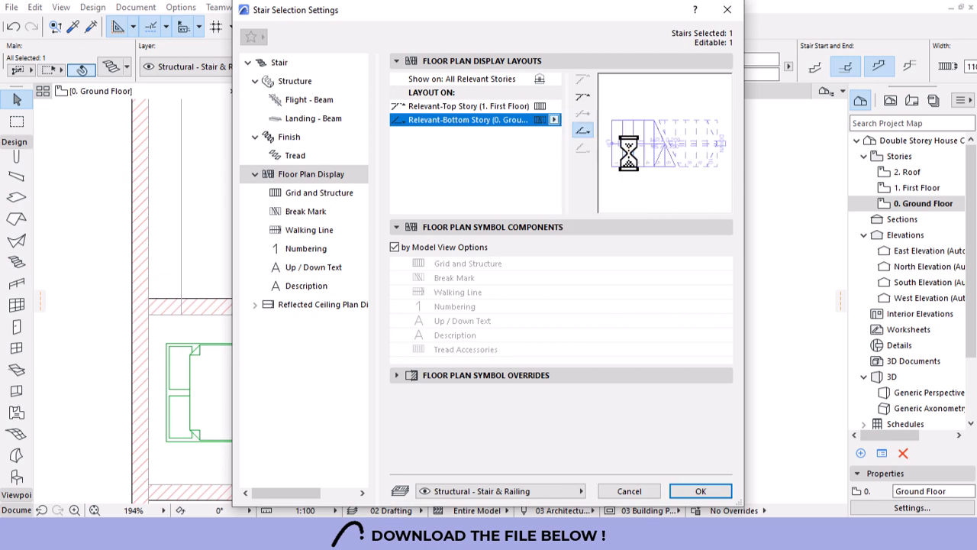
pyautogui.click(701, 491)
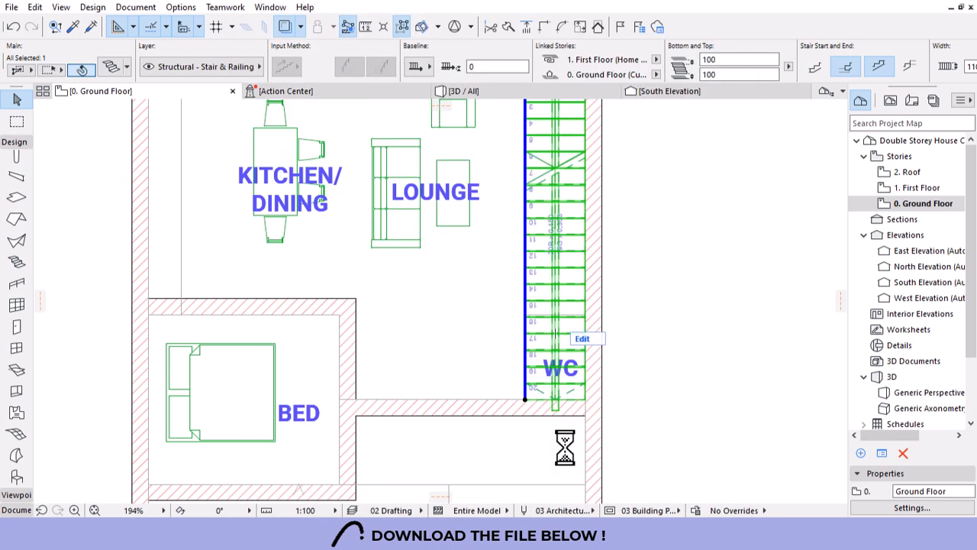
# Deselect the stair and pick up the bedroom wall's settings for new walls.
pyautogui.click(682, 340)
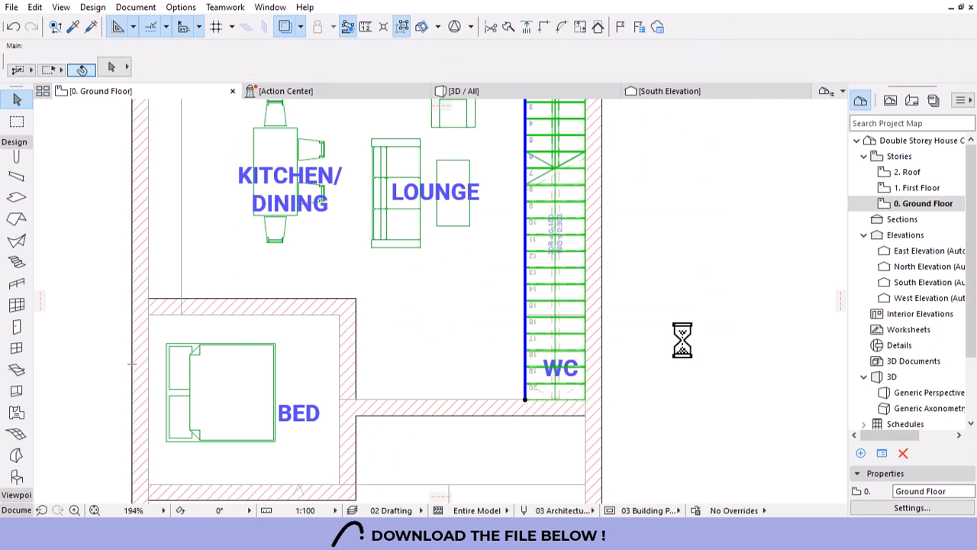
pyautogui.scroll(-2, 655, 340)
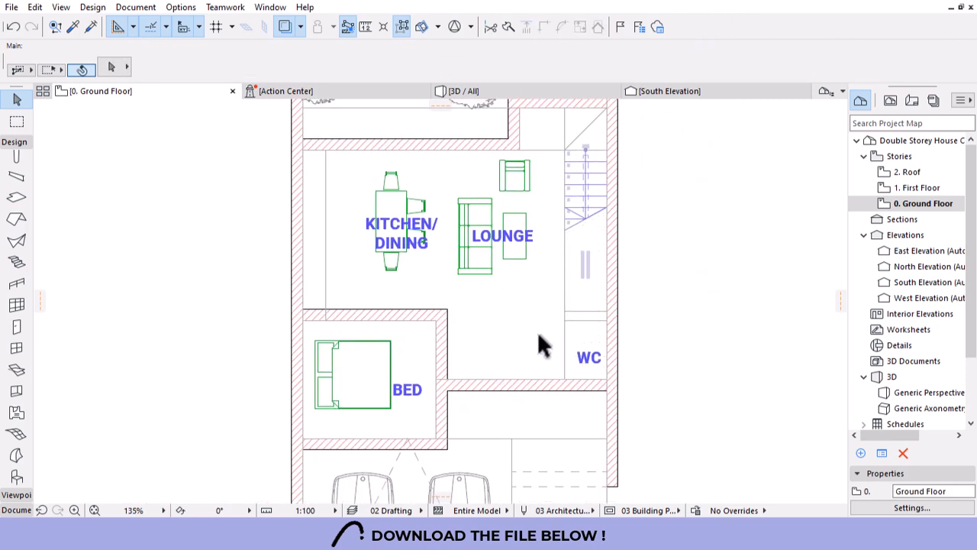
pyautogui.scroll(-2, 546, 342)
pyautogui.scroll(2, 574, 343)
pyautogui.scroll(2, 585, 325)
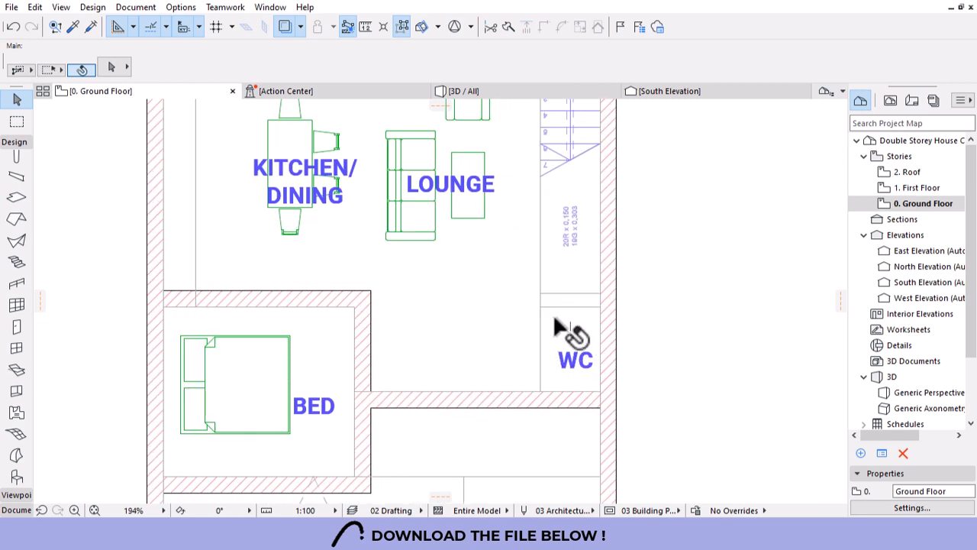
pyautogui.moveTo(560, 327)
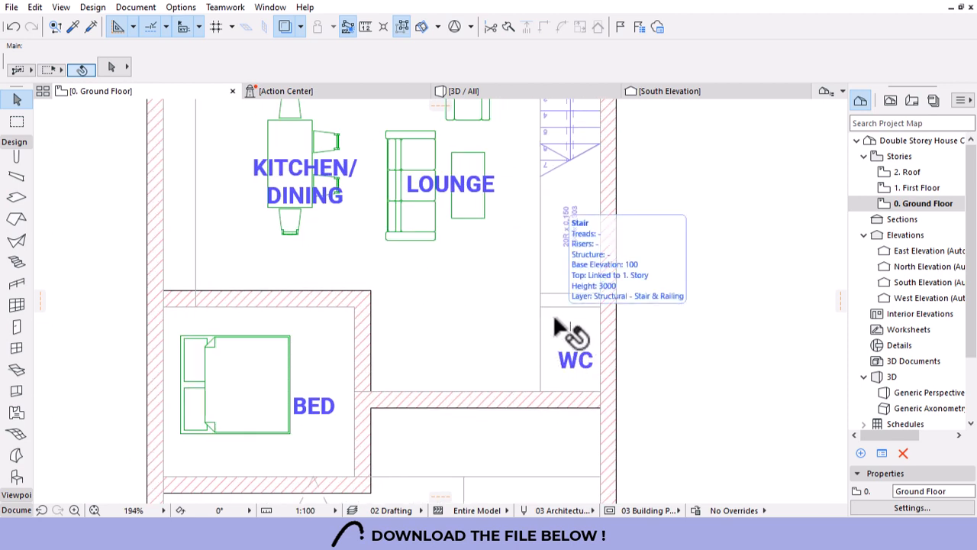
pyautogui.keyDown('alt'); pyautogui.click(363, 340); pyautogui.keyUp('alt')
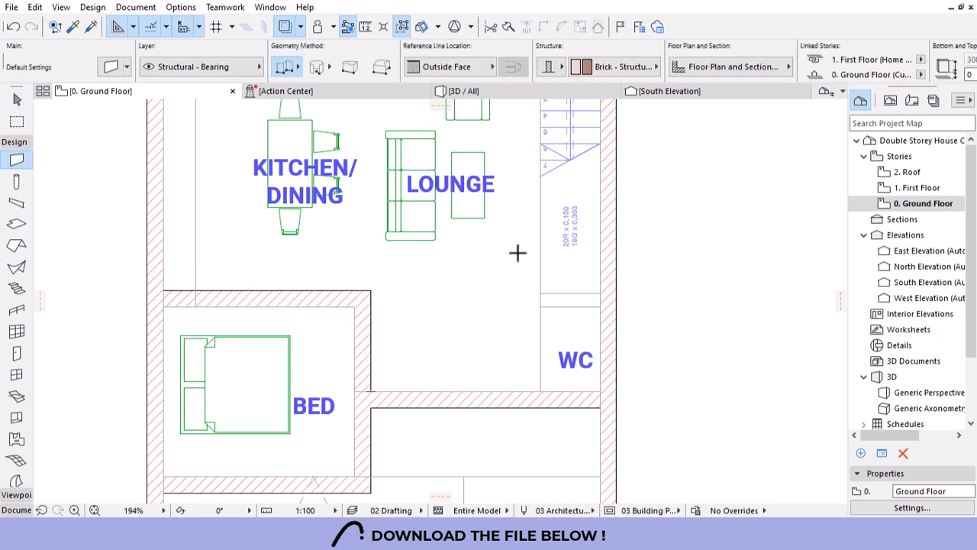
pyautogui.scroll(-2, 517, 256)
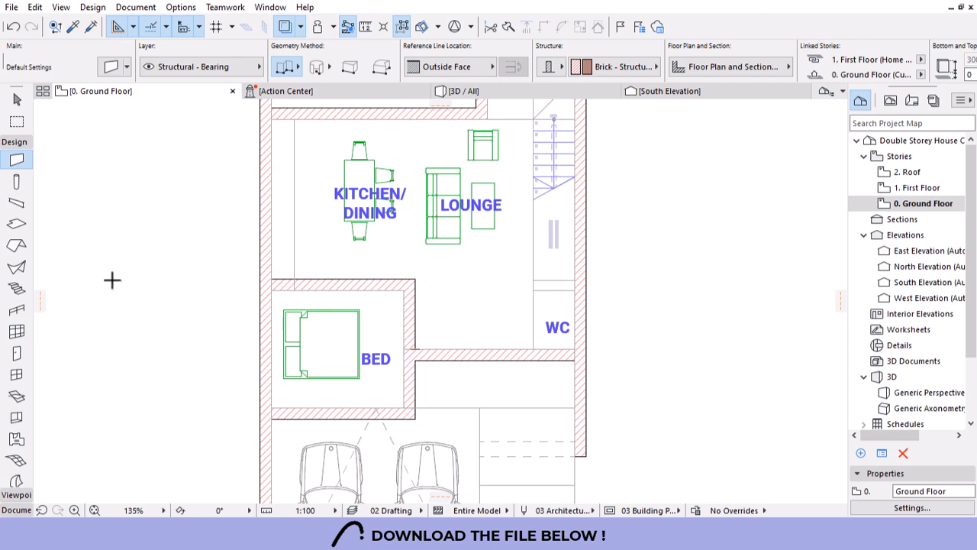
# Select all ground-floor walls and change their thickness to 250.
pyautogui.hotkey('ctrl', 'a')
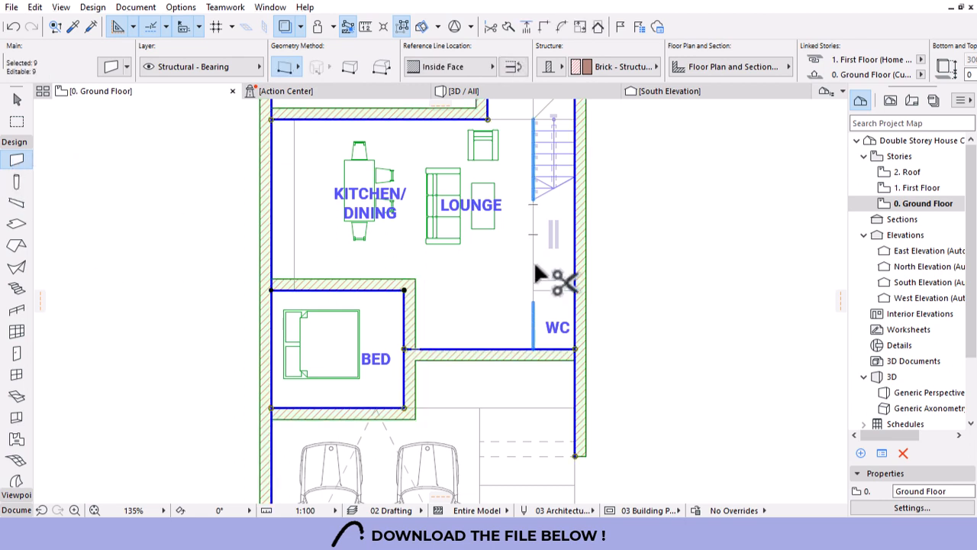
pyautogui.scroll(-6, 647, 83)
pyautogui.moveTo(722, 66); pyautogui.dragTo(515, 76)
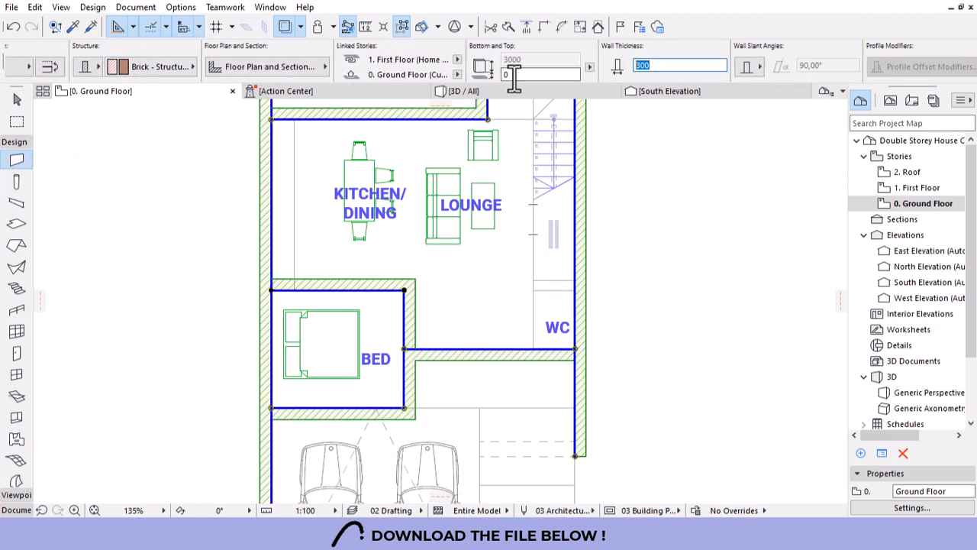
pyautogui.write('250')
pyautogui.press('Return')
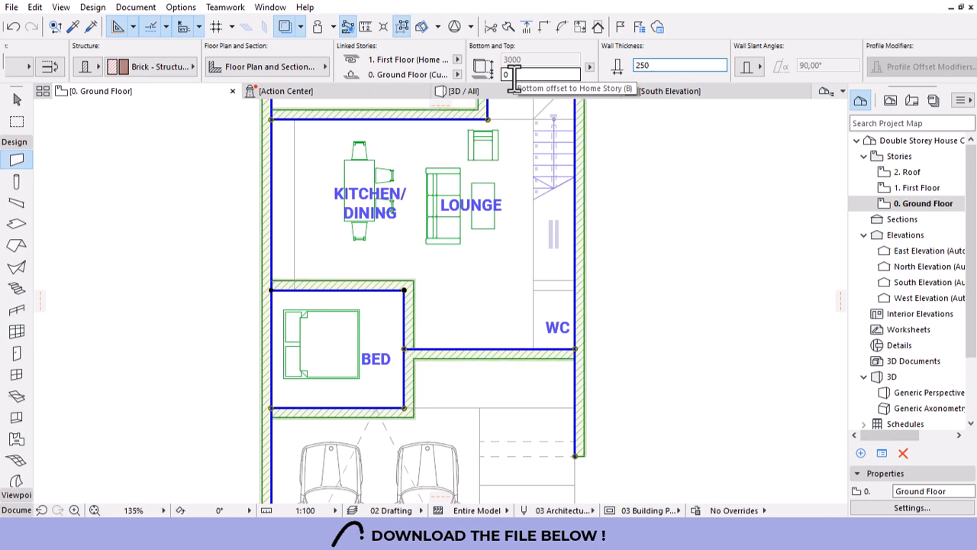
pyautogui.press('Escape')
pyautogui.scroll(1, 564, 300)
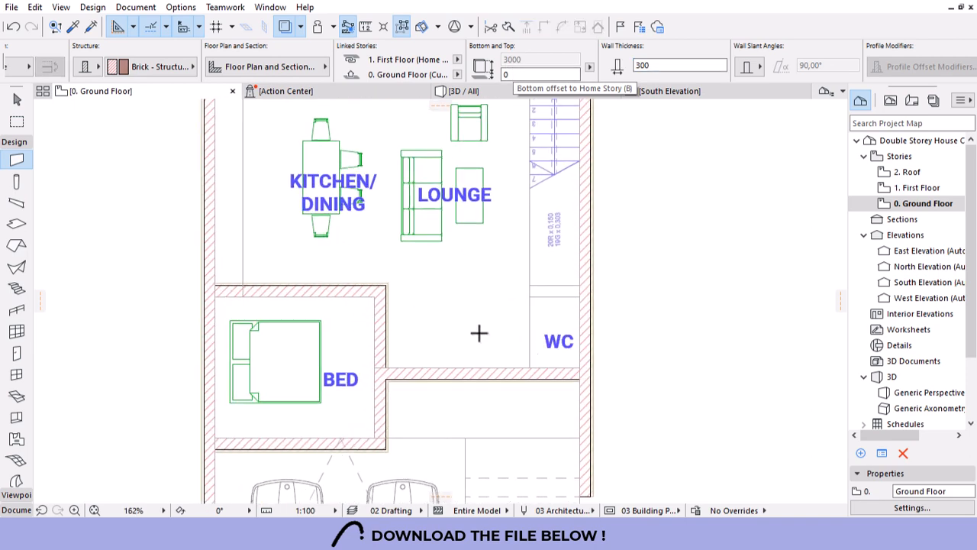
# Draw a 115-thick L-shaped wall enclosing the WC up to the outer wall.
pyautogui.click(656, 66)
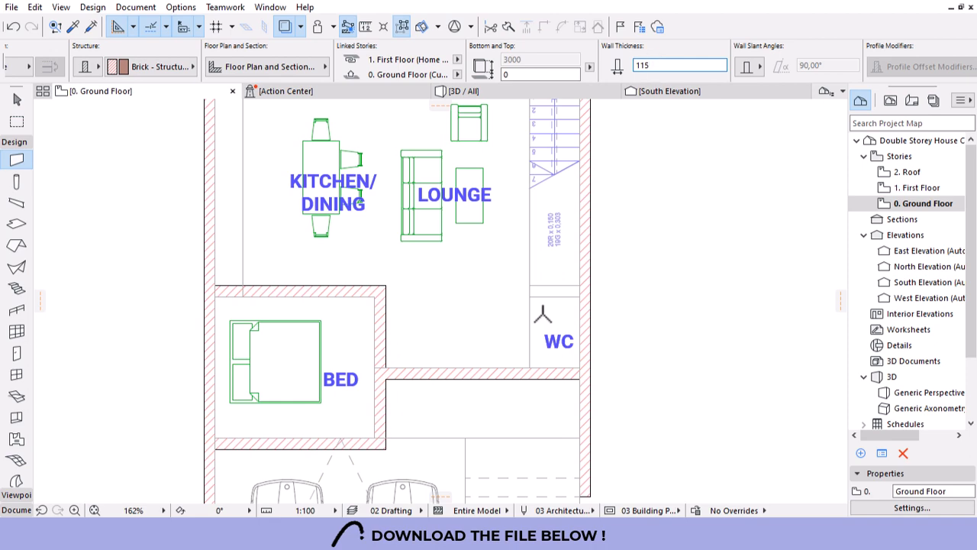
pyautogui.click(528, 368)
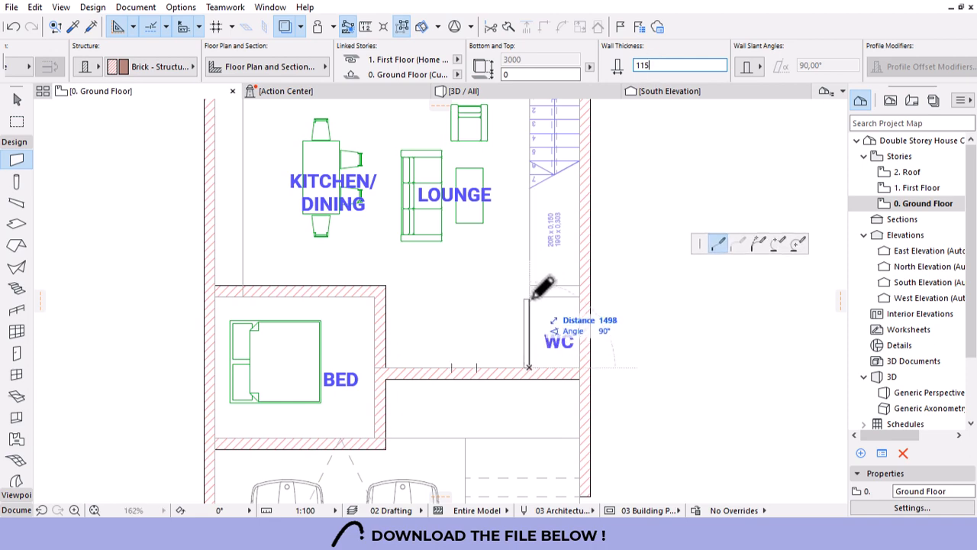
pyautogui.scroll(3, 535, 286)
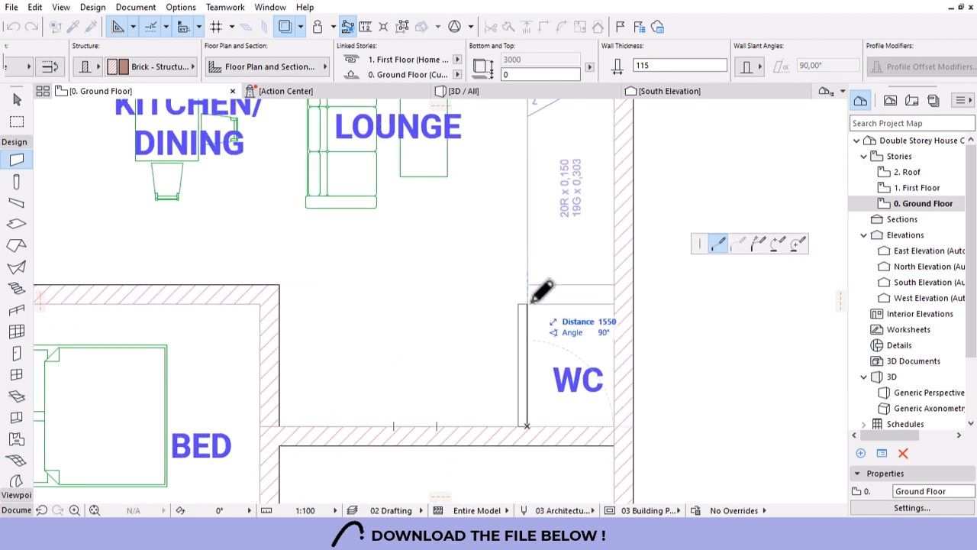
pyautogui.click(591, 300)
pyautogui.click(613, 300)
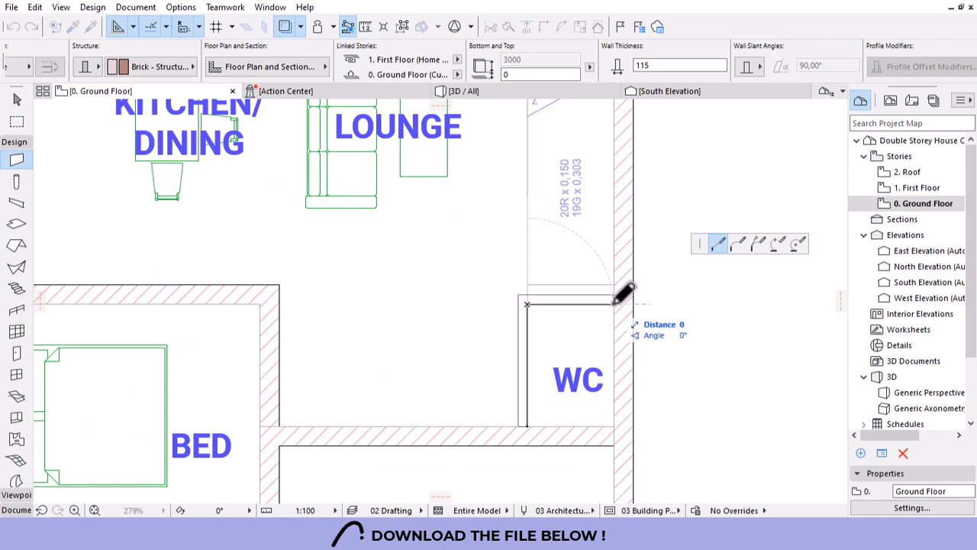
pyautogui.click(613, 300)
pyautogui.press('Escape')
pyautogui.scroll(-4, 576, 351)
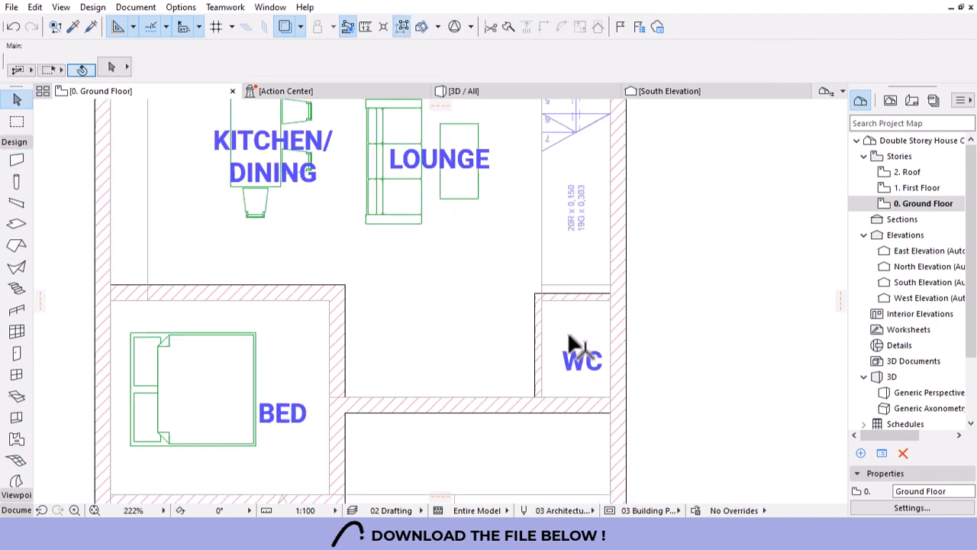
pyautogui.scroll(2, 583, 374)
pyautogui.scroll(-1, 584, 359)
pyautogui.scroll(-2, 582, 341)
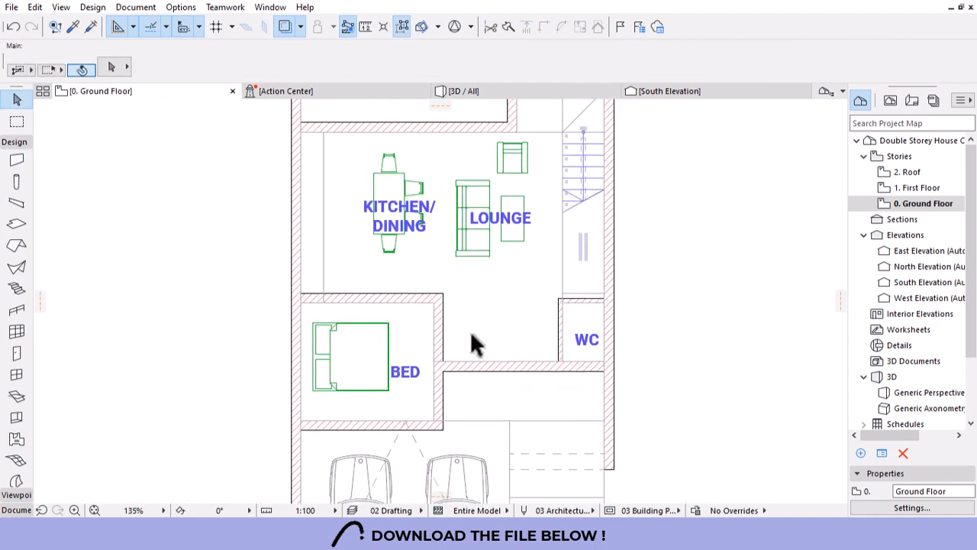
# Open the furniture object settings and search the library for 'wc'.
pyautogui.keyDown('alt'); pyautogui.click(463, 253); pyautogui.keyUp('alt')
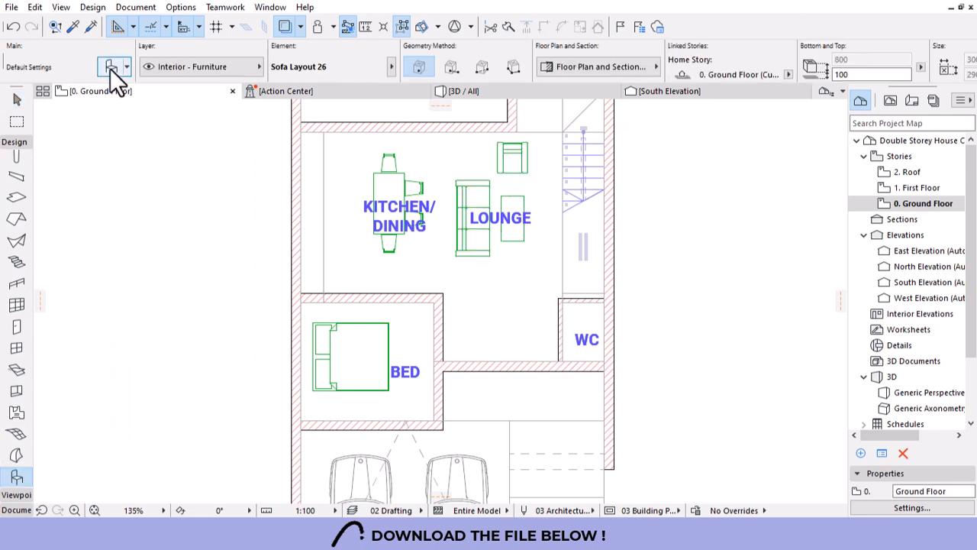
pyautogui.hotkey('ctrl', 't')
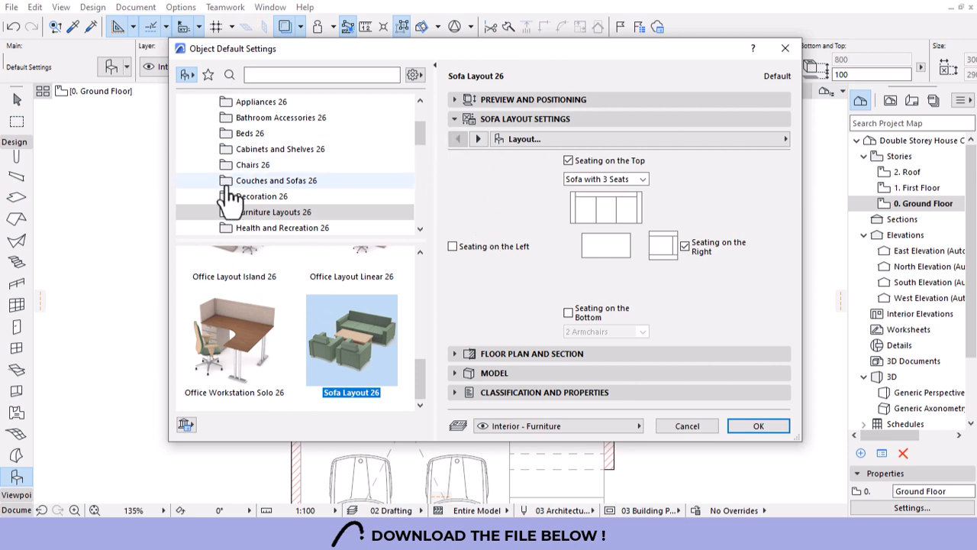
pyautogui.scroll(-2, 278, 168)
pyautogui.scroll(3, 304, 199)
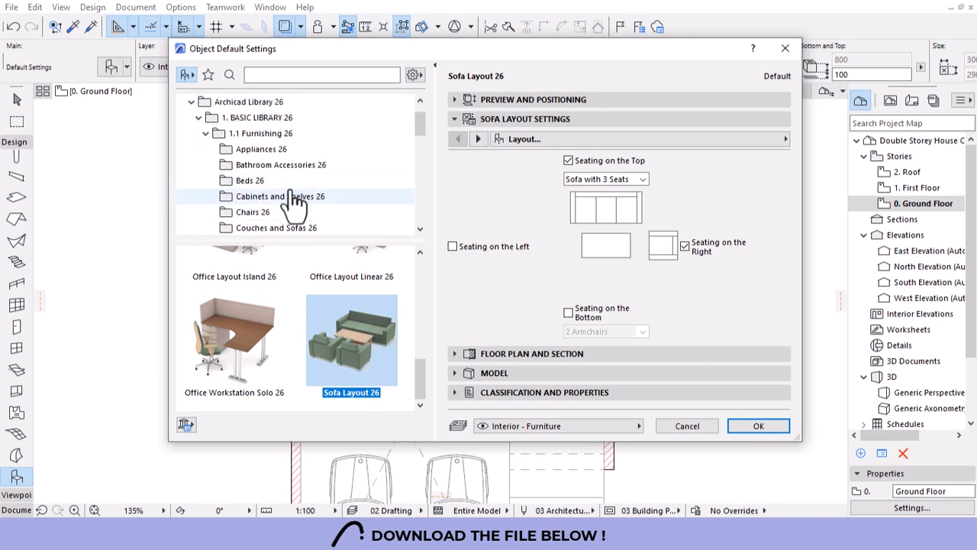
pyautogui.scroll(-1, 297, 203)
pyautogui.click(283, 75)
pyautogui.write('2D TREE')
pyautogui.press('Return')
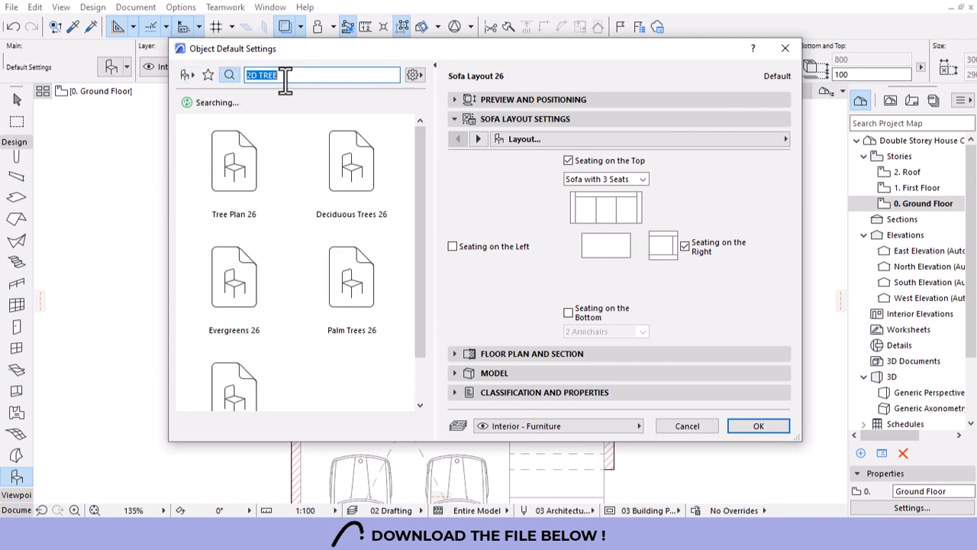
pyautogui.write('W')
pyautogui.moveTo(285, 80); pyautogui.dragTo(220, 88)
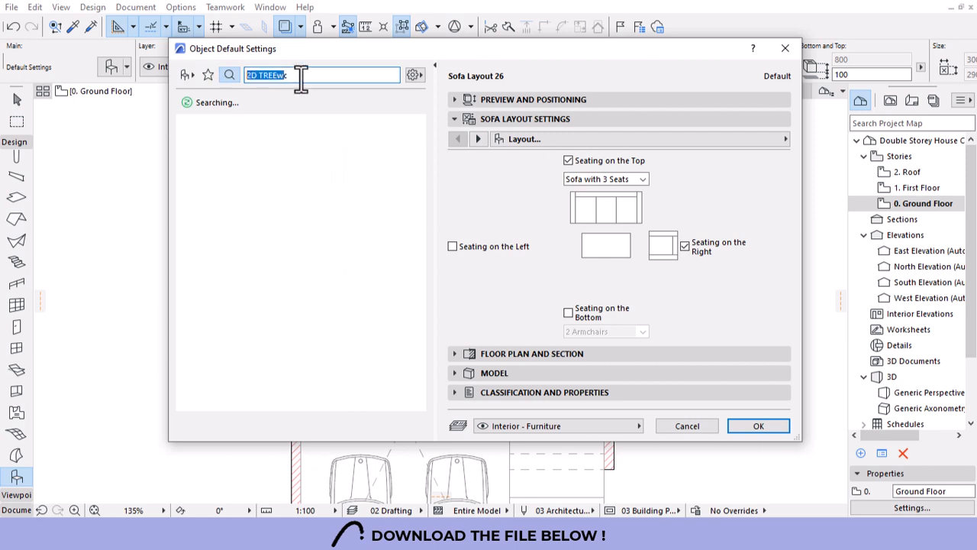
pyautogui.write('w')
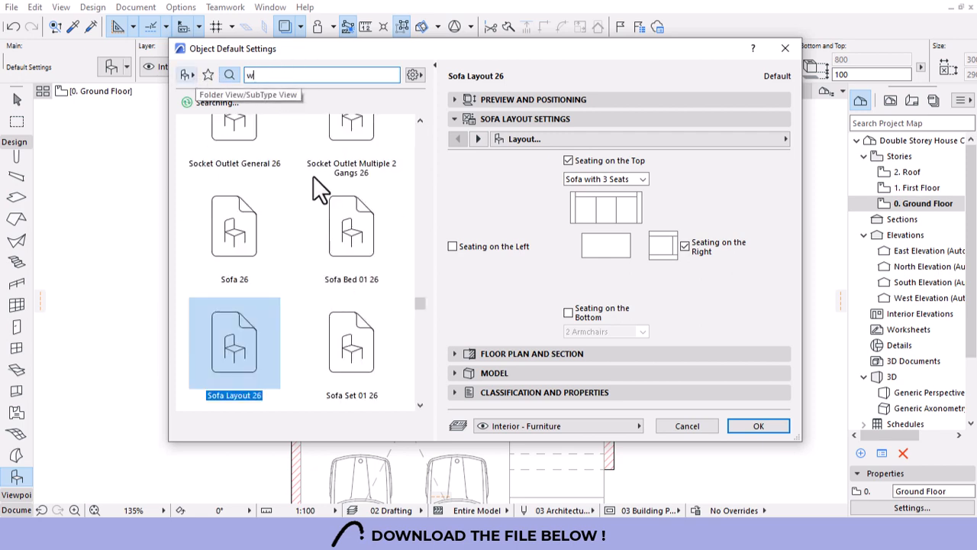
pyautogui.write('c')
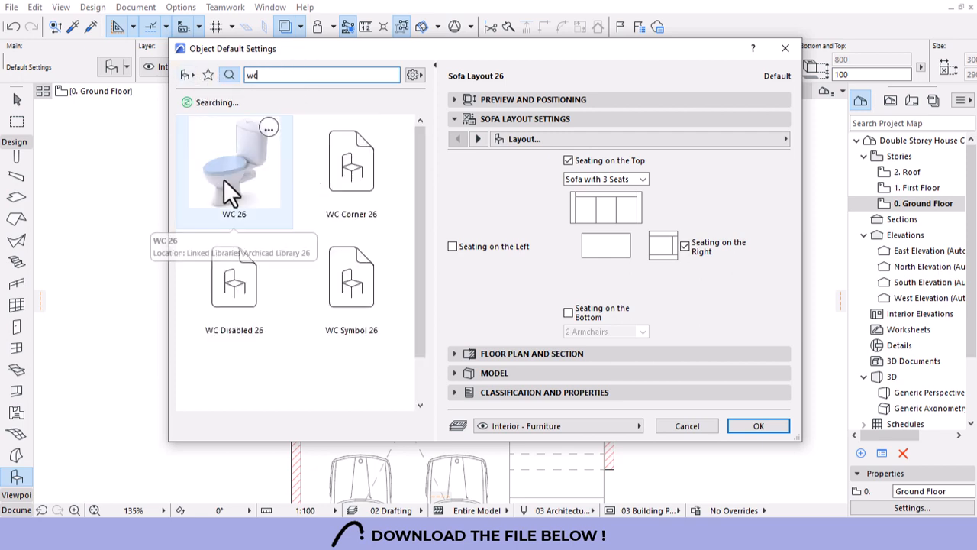
# Choose WC 26 with a different bowl type and place it in the WC room.
pyautogui.click(224, 181)
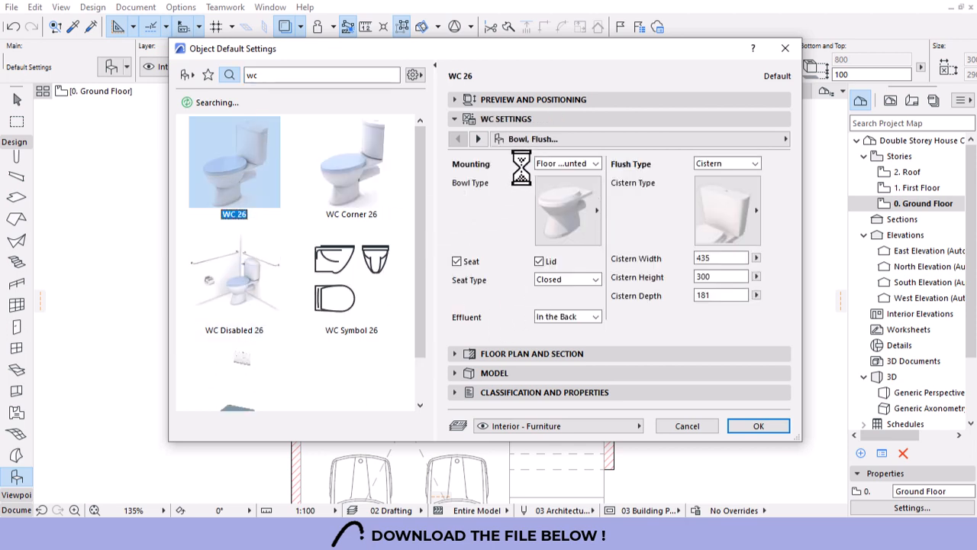
pyautogui.click(556, 233)
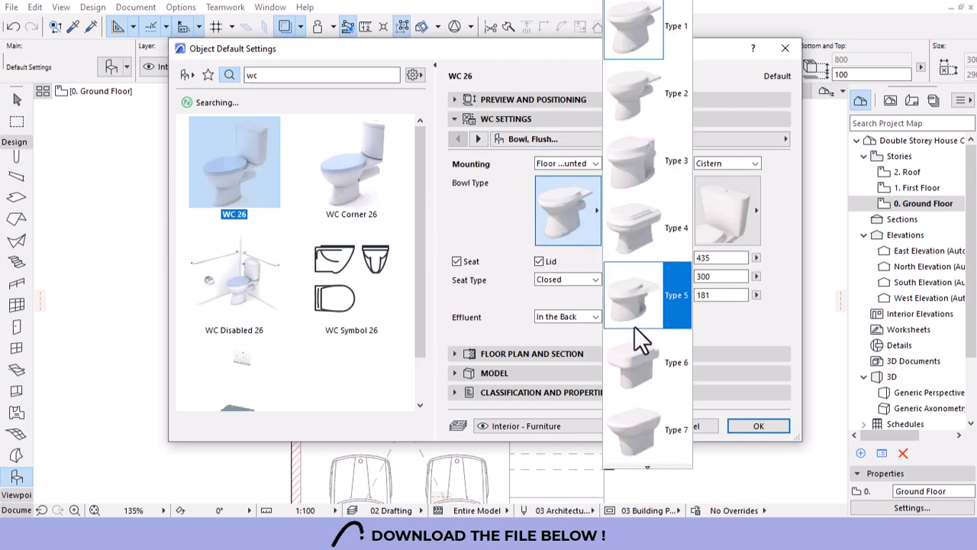
pyautogui.click(632, 251)
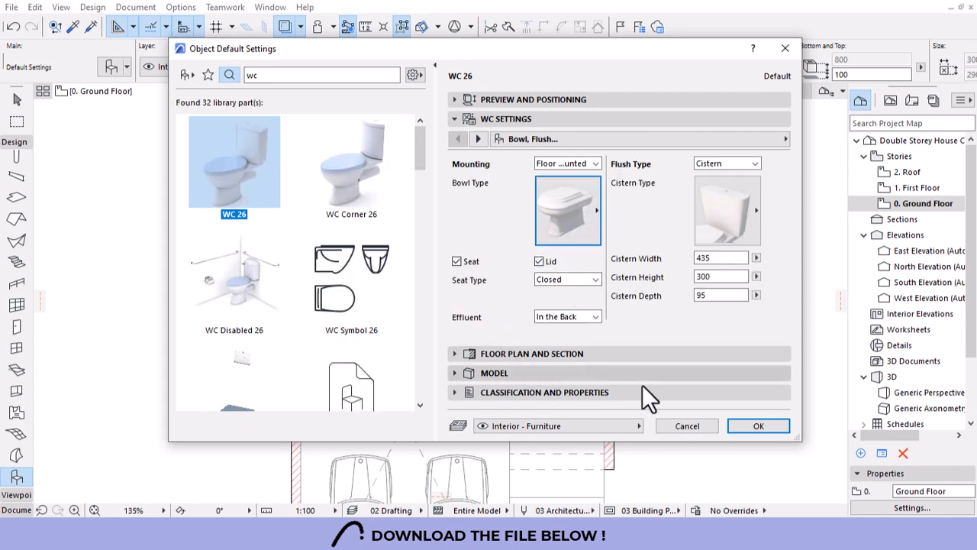
pyautogui.click(737, 432)
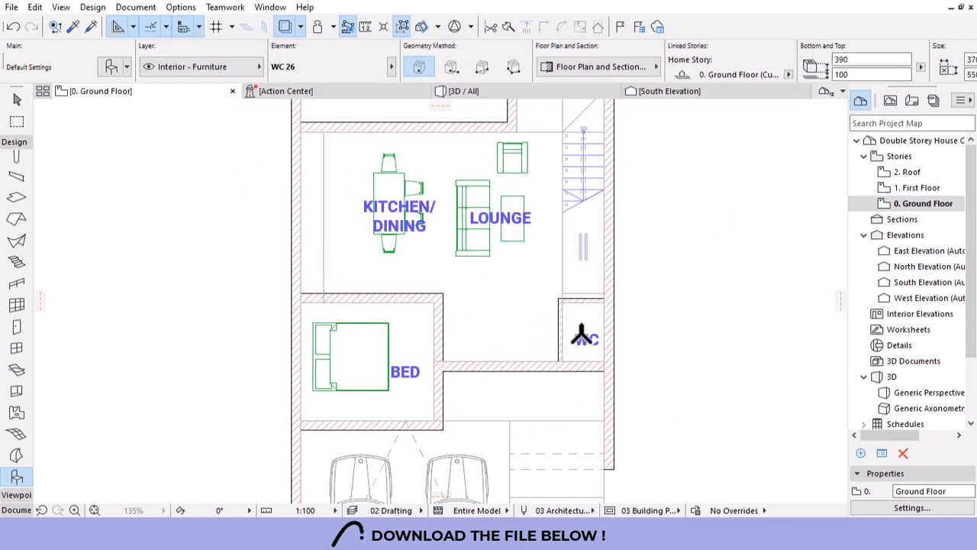
pyautogui.click(582, 334)
# Rotate the toilet 90° and move it up against the WC room's top wall.
pyautogui.scroll(8, 585, 328)
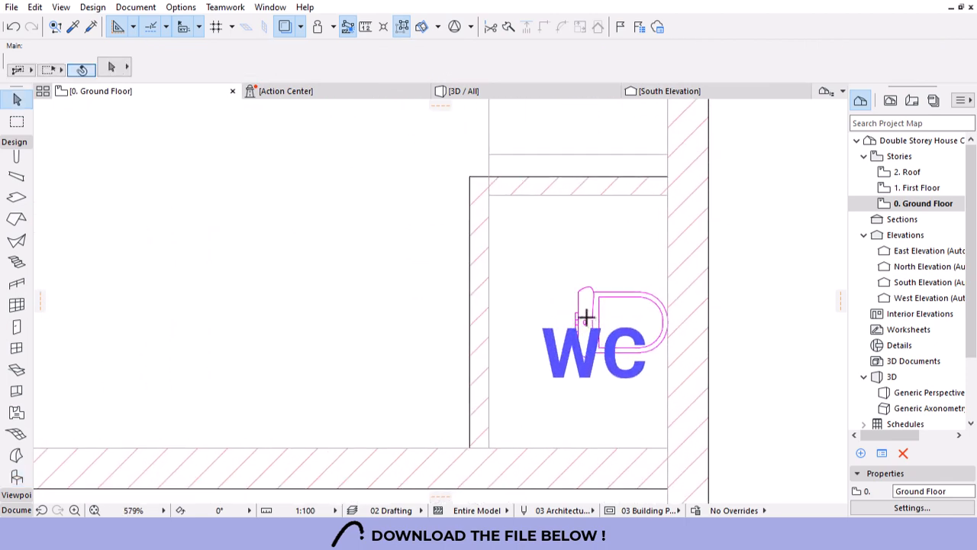
pyautogui.click(601, 327)
pyautogui.click(593, 303)
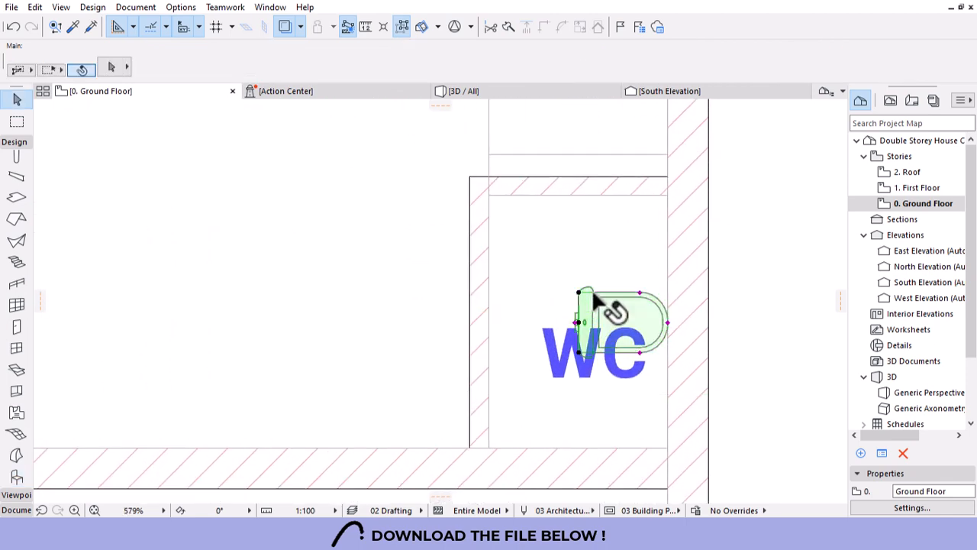
pyautogui.hotkey('ctrl', 'e')
pyautogui.click(579, 322)
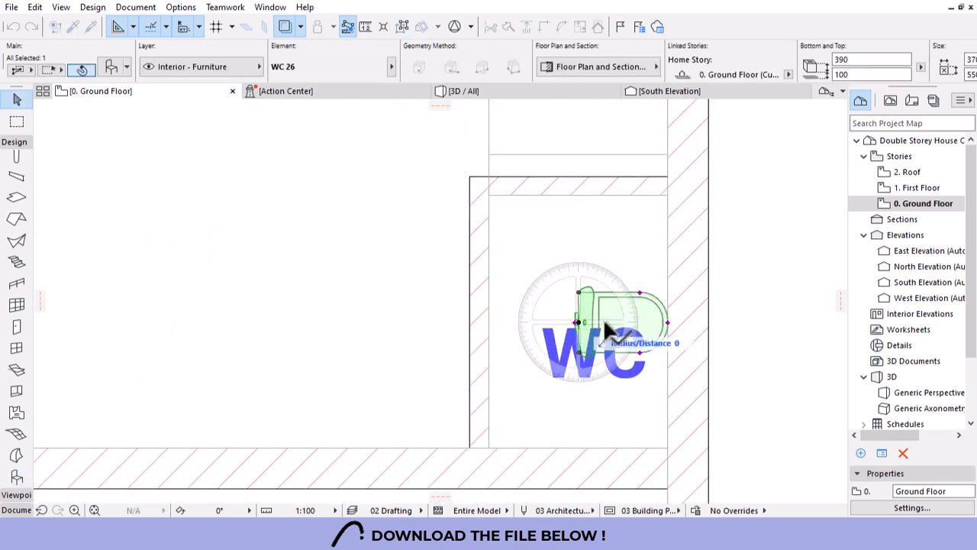
pyautogui.click(733, 322)
pyautogui.click(583, 443)
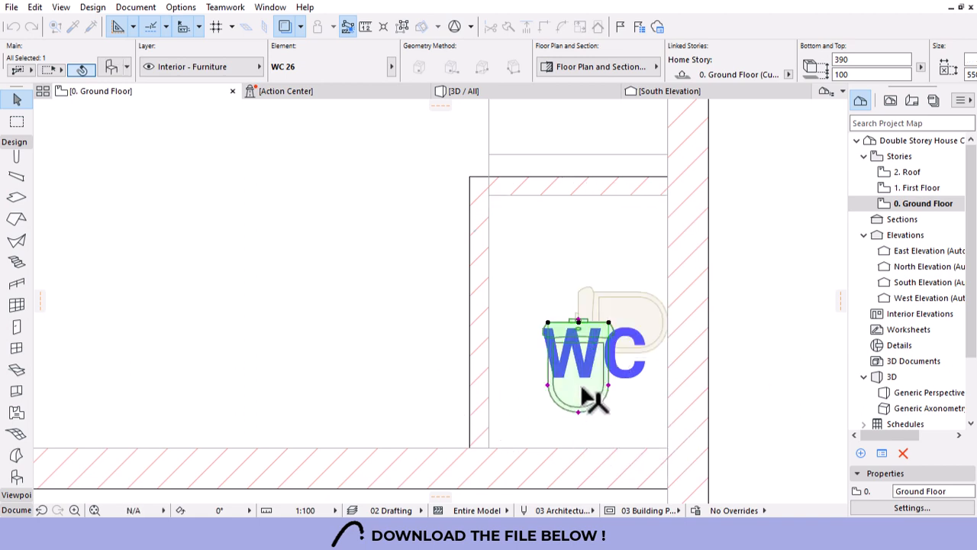
pyautogui.moveTo(579, 322); pyautogui.dragTo(579, 196)
# Revisit the toilet's bowl type list, then deal with the stair selected over the WC room.
pyautogui.hotkey('ctrl', 't')
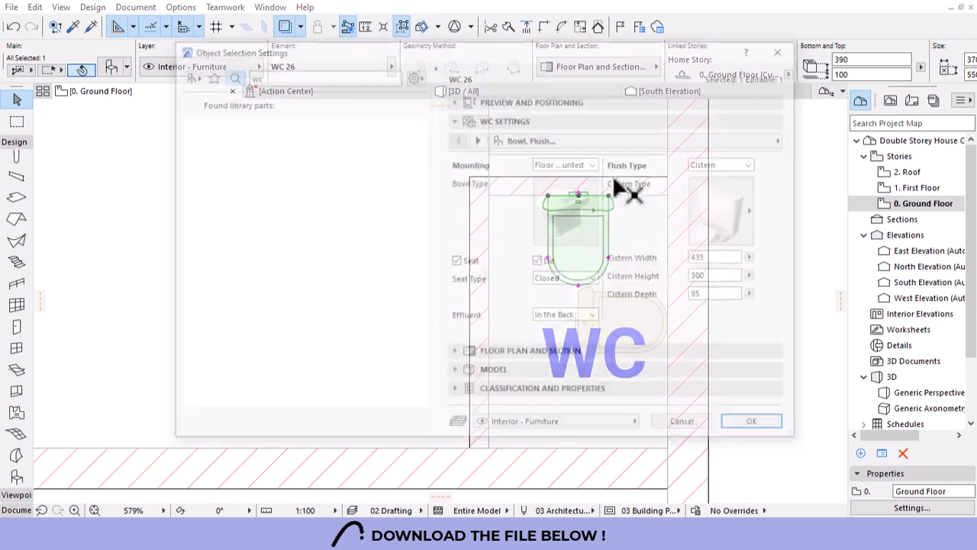
pyautogui.click(571, 207)
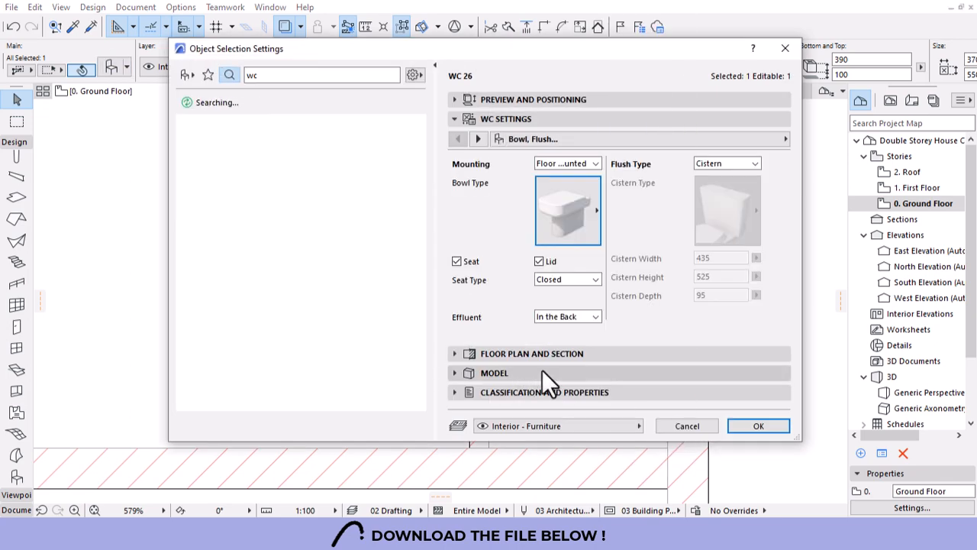
pyautogui.click(758, 426)
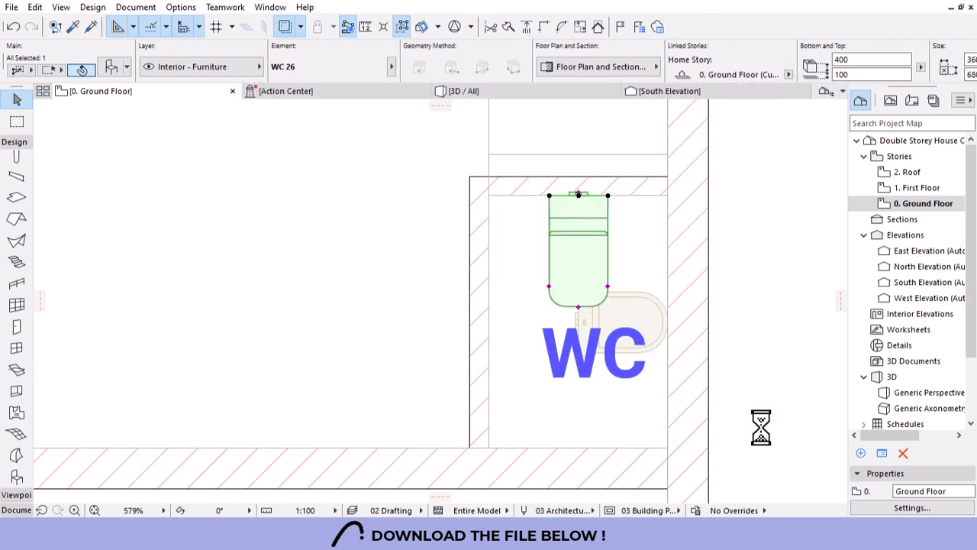
pyautogui.press('Escape')
pyautogui.scroll(-4, 661, 345)
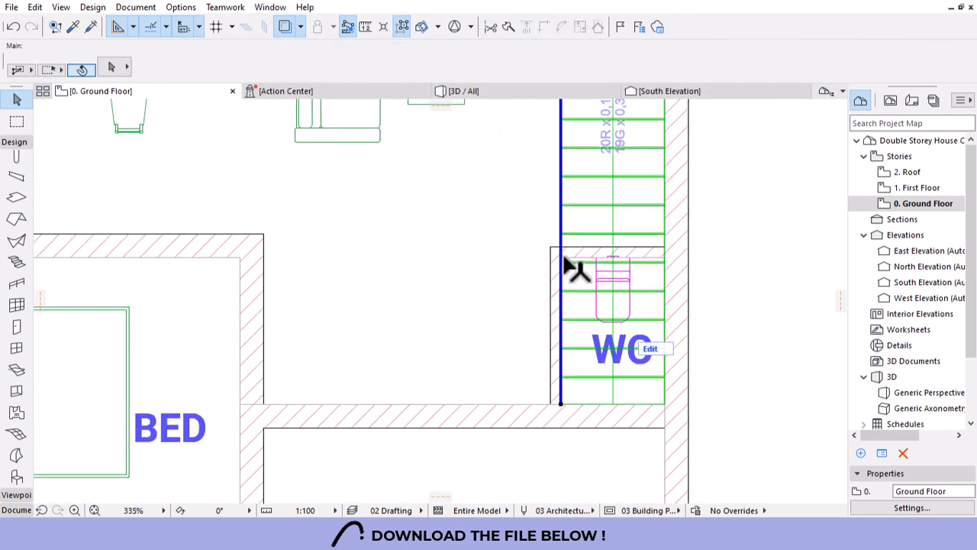
pyautogui.click(580, 281)
pyautogui.press('Delete')
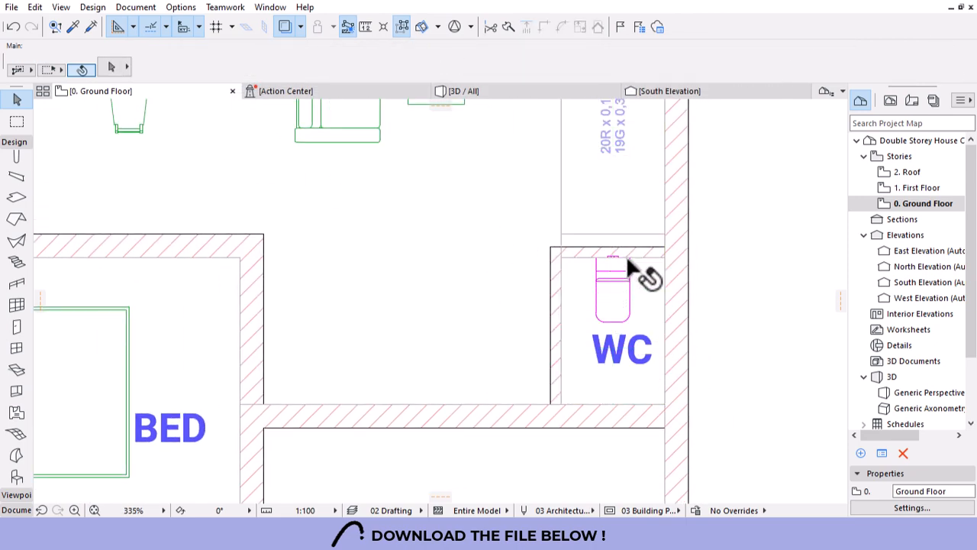
# Reselect the toilet and change its bowl type to Type 7.
pyautogui.click(622, 269)
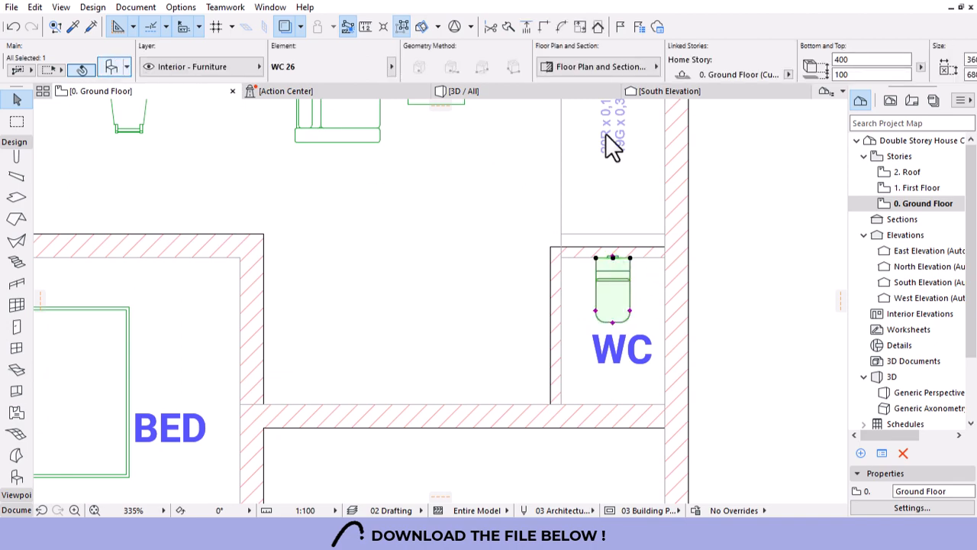
pyautogui.hotkey('ctrl', 't')
pyautogui.click(581, 212)
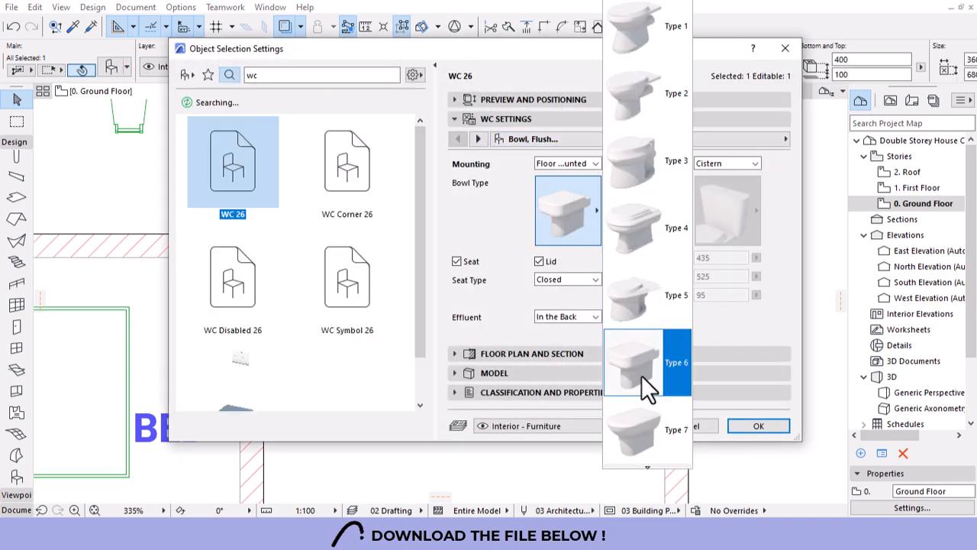
pyautogui.scroll(-1, 645, 380)
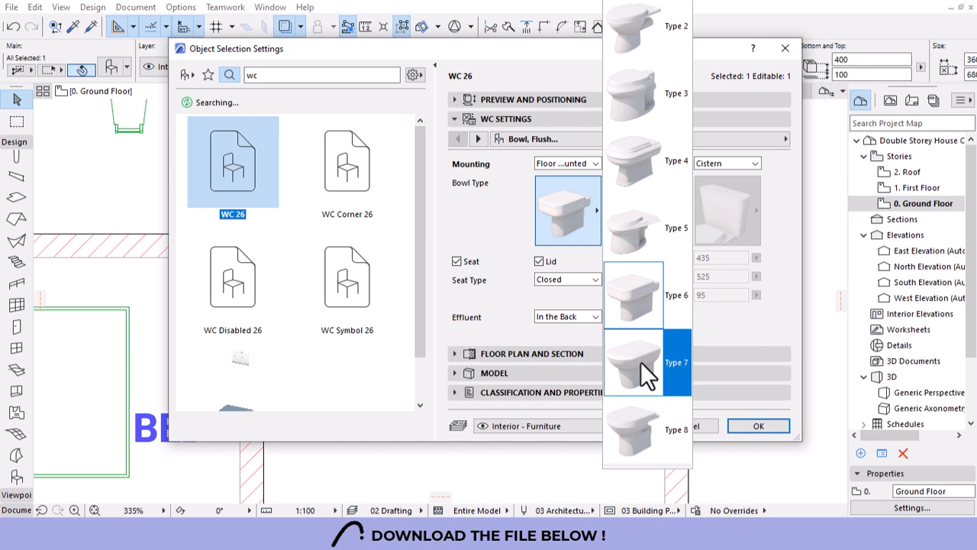
pyautogui.click(632, 359)
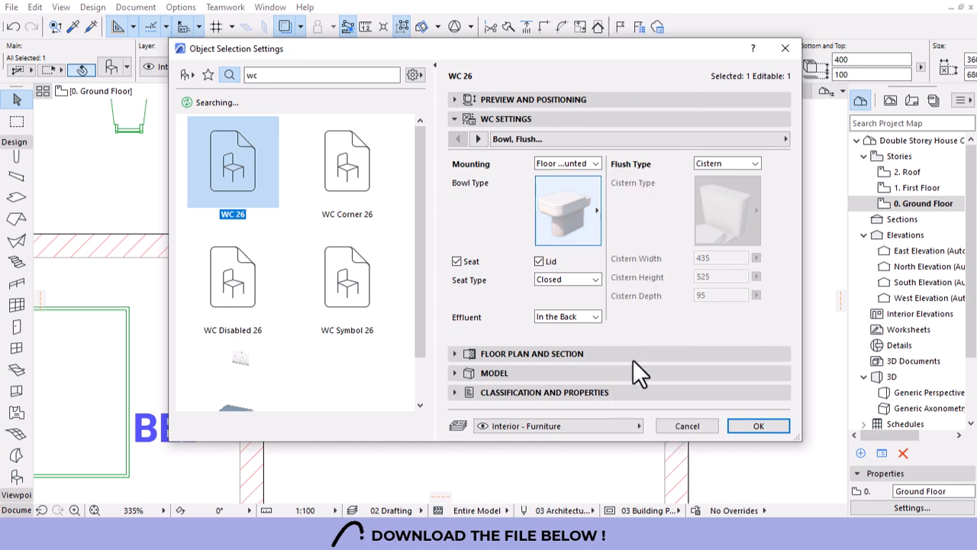
pyautogui.click(529, 99)
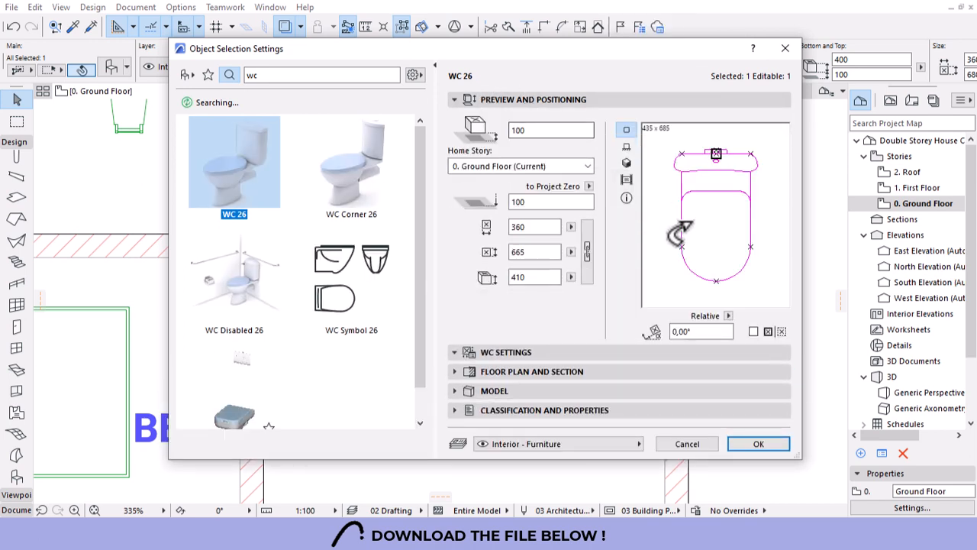
pyautogui.click(757, 442)
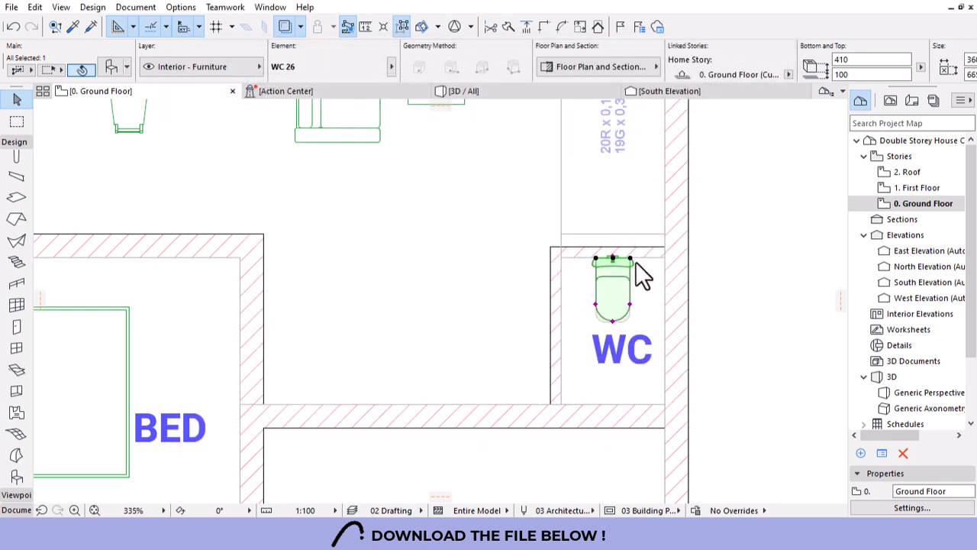
pyautogui.click(635, 261)
# Preview the First Floor plan, then return to the Ground Floor plan.
pyautogui.scroll(-5, 602, 258)
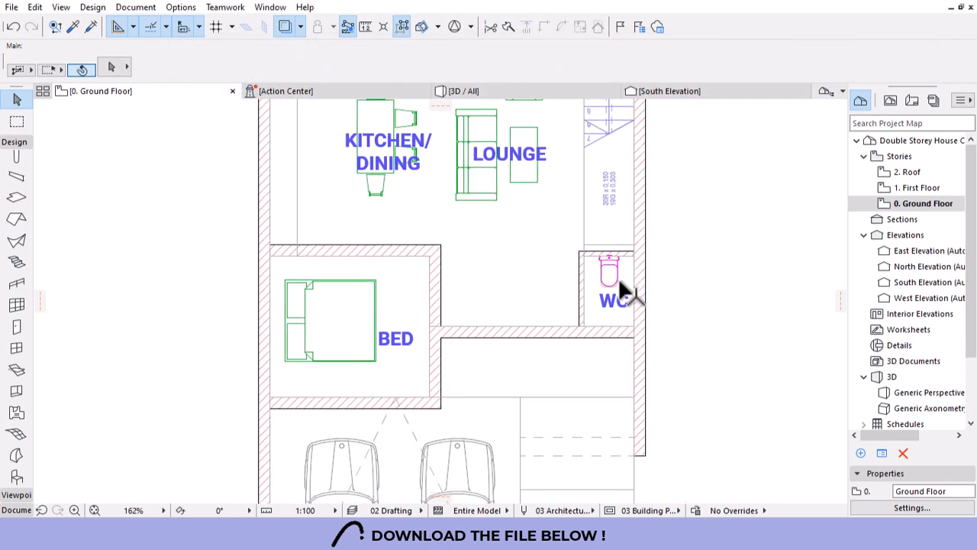
pyautogui.scroll(3, 600, 284)
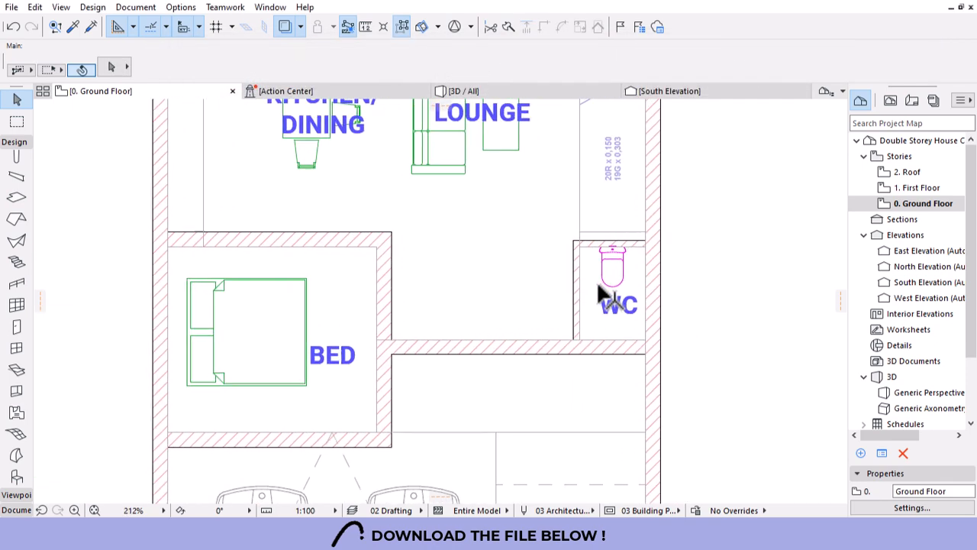
pyautogui.scroll(-1, 600, 284)
pyautogui.scroll(-3, 621, 357)
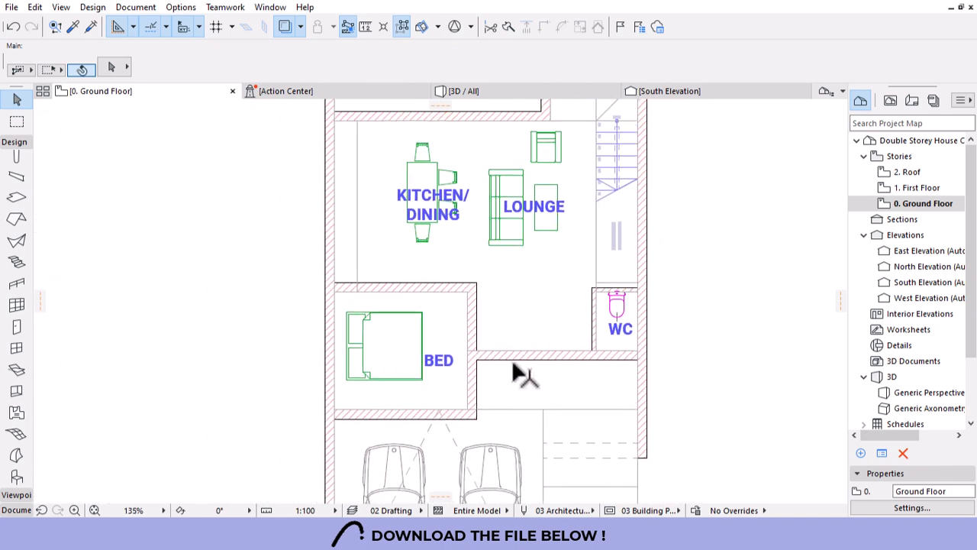
pyautogui.scroll(-3, 512, 365)
pyautogui.scroll(1, 516, 379)
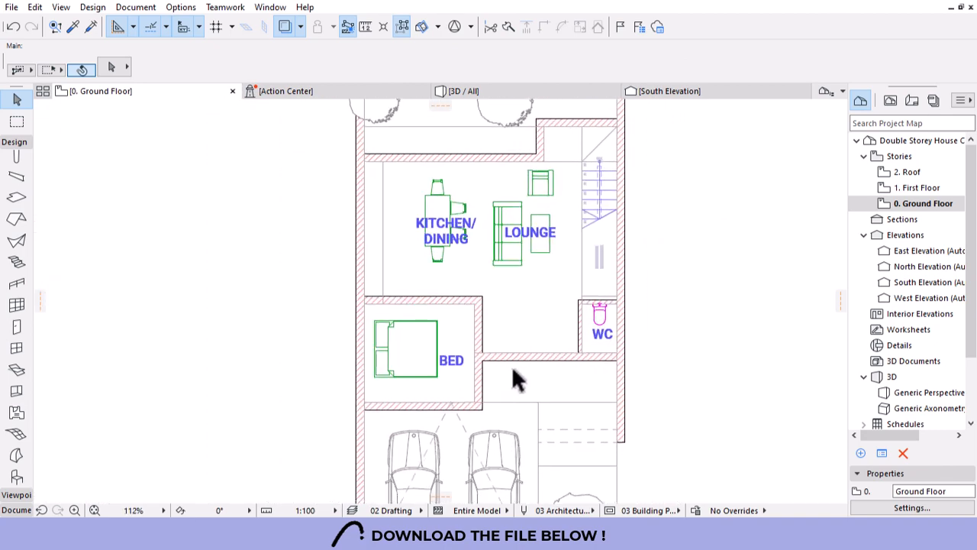
pyautogui.scroll(-1, 525, 269)
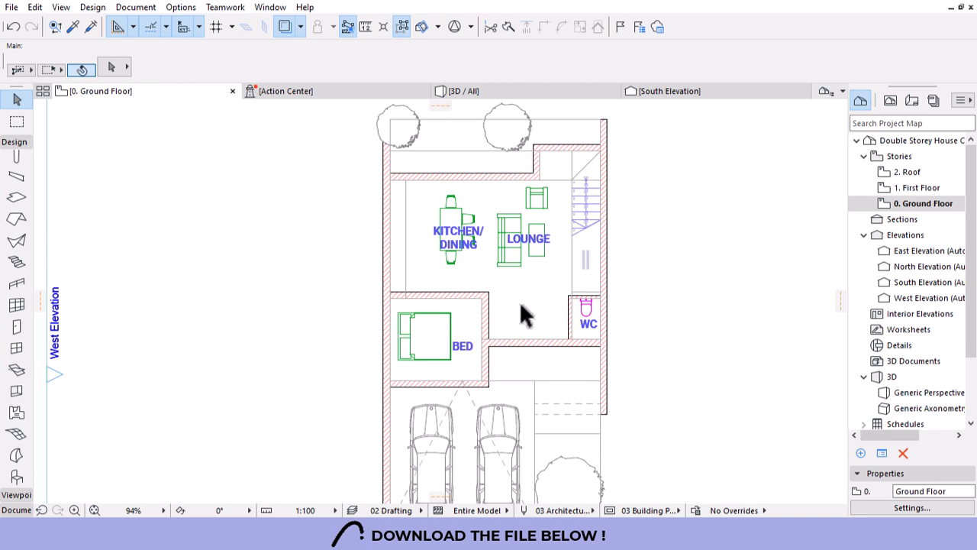
pyautogui.doubleClick(916, 188)
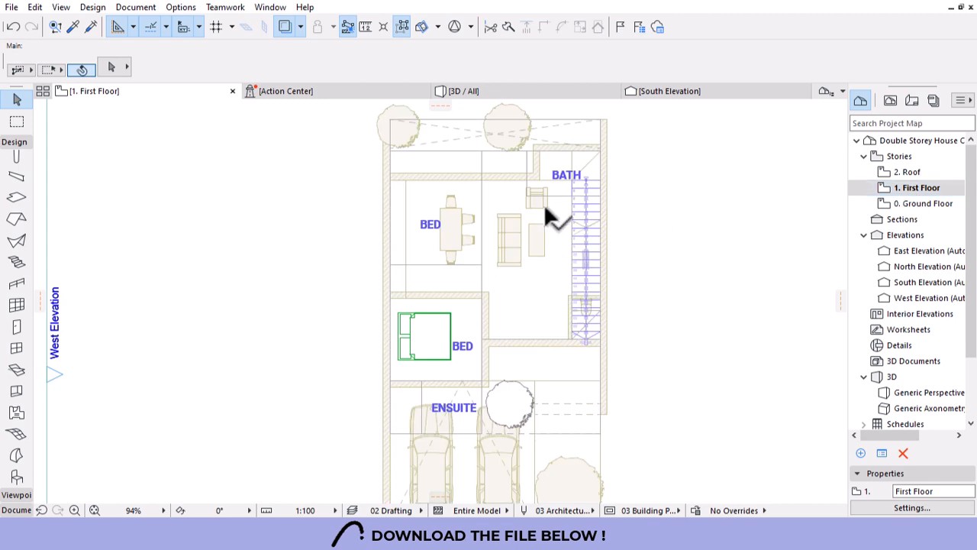
pyautogui.doubleClick(923, 203)
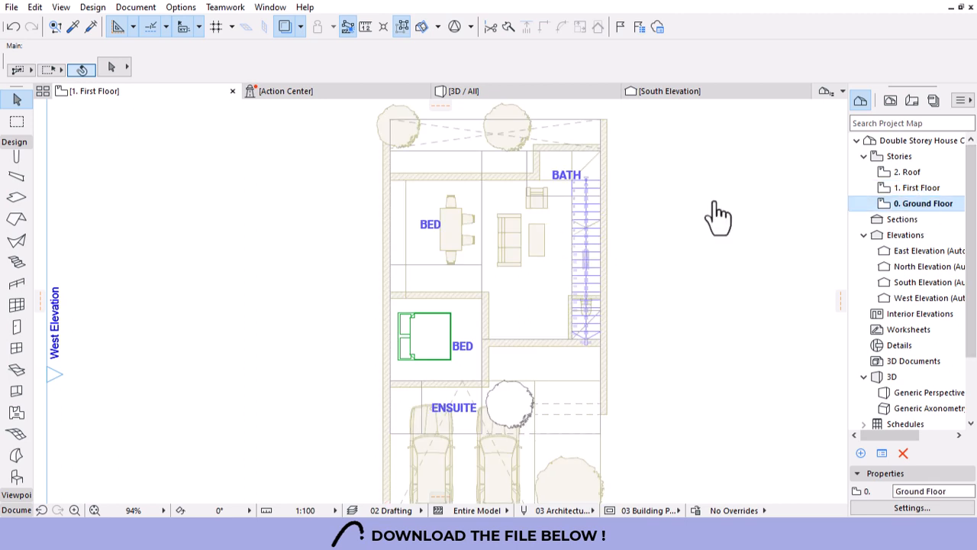
# Select the eight exterior, inner and bedroom walls, then switch to the First Floor plan.
pyautogui.click(610, 158)
pyautogui.keyDown('shift'); pyautogui.click(562, 151); pyautogui.keyUp('shift')
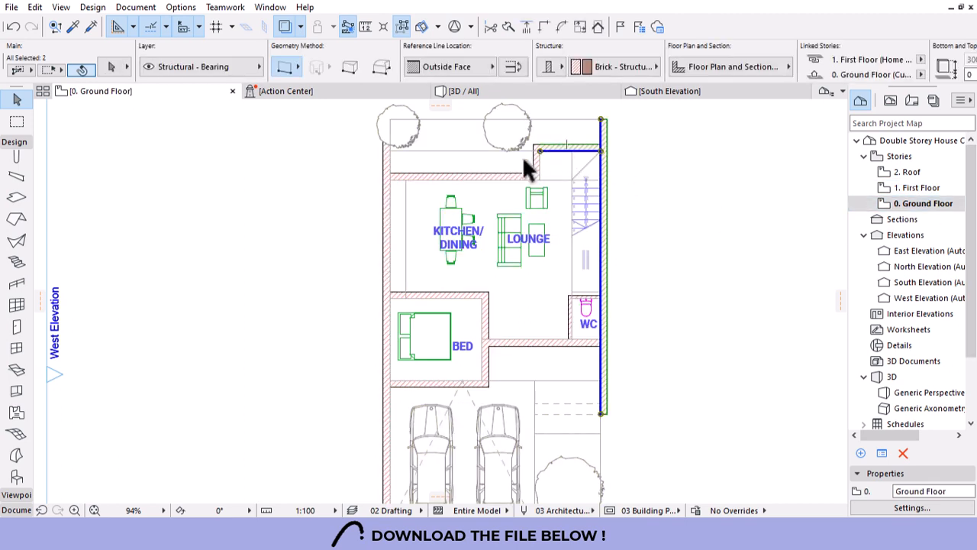
pyautogui.keyDown('shift'); pyautogui.click(540, 169); pyautogui.keyUp('shift')
pyautogui.keyDown('shift'); pyautogui.click(519, 178); pyautogui.keyUp('shift')
pyautogui.keyDown('shift'); pyautogui.click(386, 230); pyautogui.keyUp('shift')
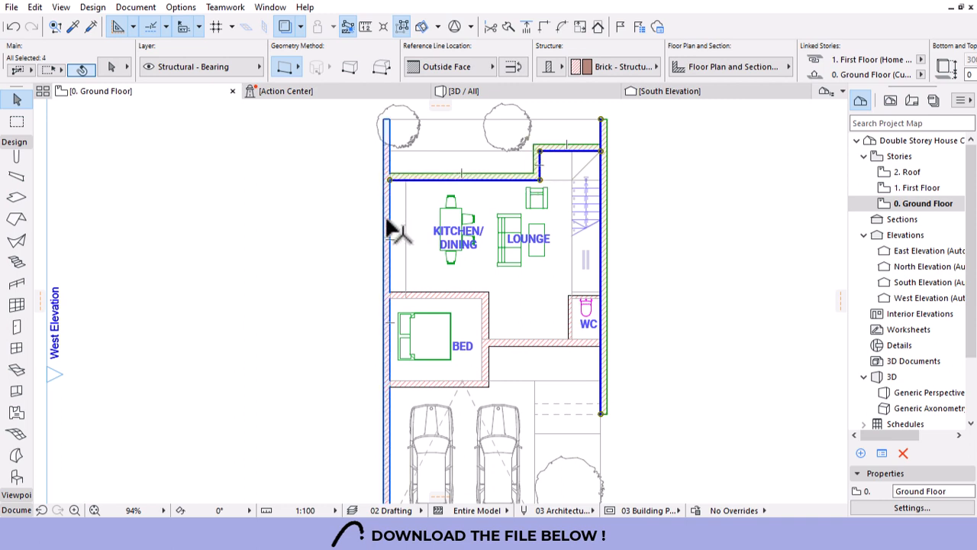
pyautogui.keyDown('shift'); pyautogui.click(439, 382); pyautogui.keyUp('shift')
pyautogui.keyDown('shift'); pyautogui.click(500, 344); pyautogui.keyUp('shift')
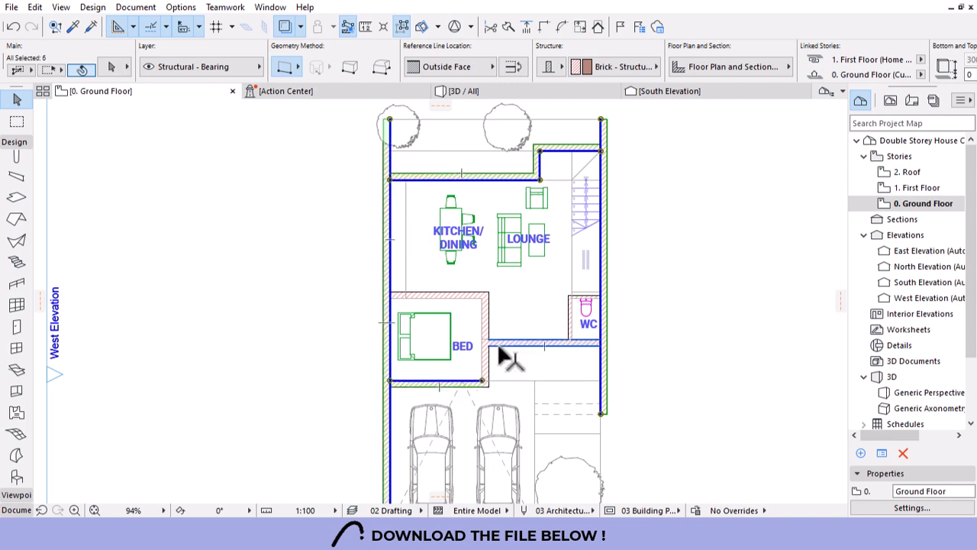
pyautogui.keyDown('shift'); pyautogui.click(498, 345); pyautogui.keyUp('shift')
pyautogui.keyDown('shift'); pyautogui.click(488, 359); pyautogui.keyUp('shift')
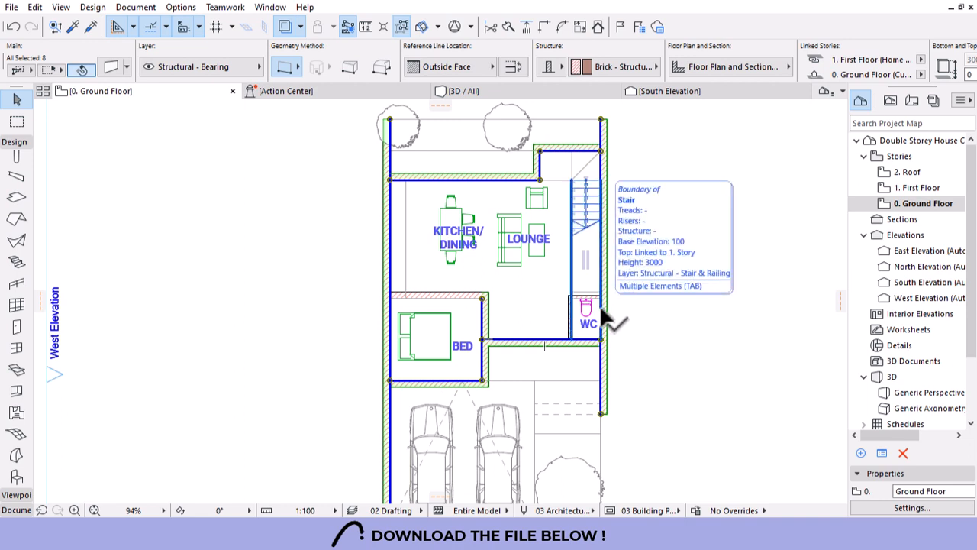
pyautogui.doubleClick(915, 188)
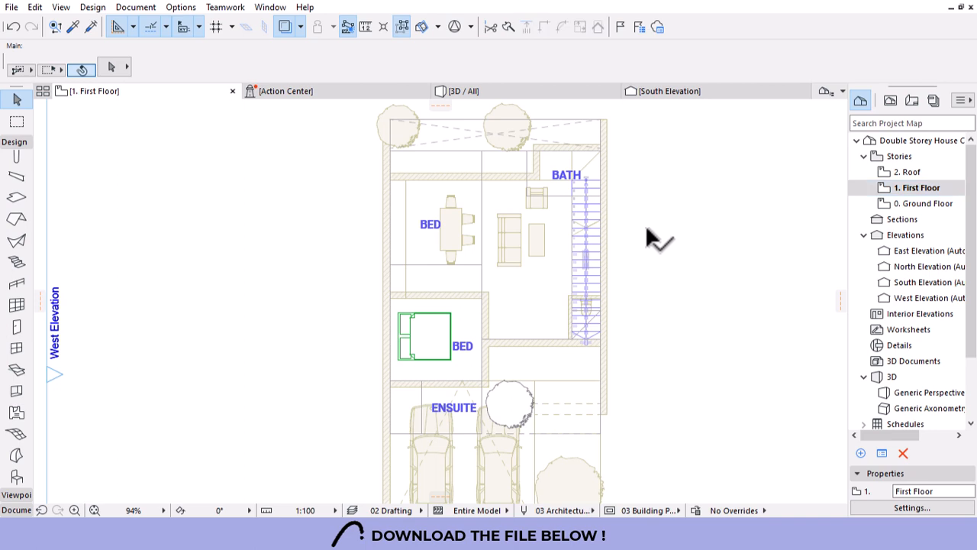
# Paste the copied walls onto the First Floor at their original location.
pyautogui.hotkey('ctrl', 'v')
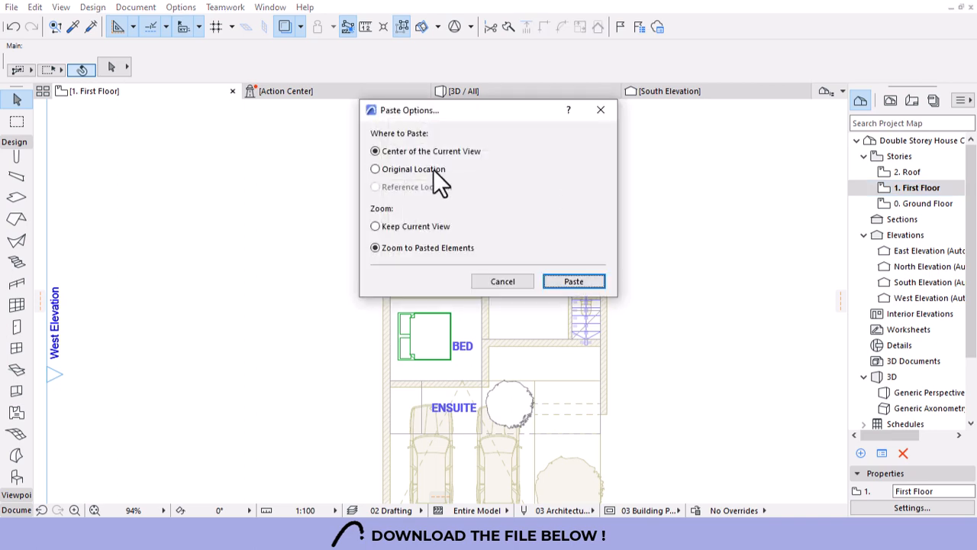
pyautogui.click(375, 170)
pyautogui.click(571, 281)
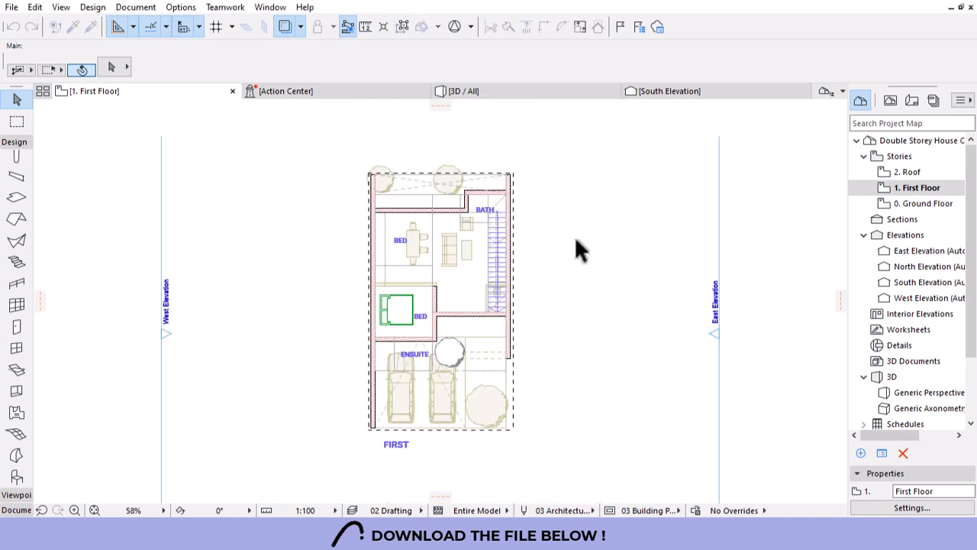
pyautogui.scroll(4, 366, 278)
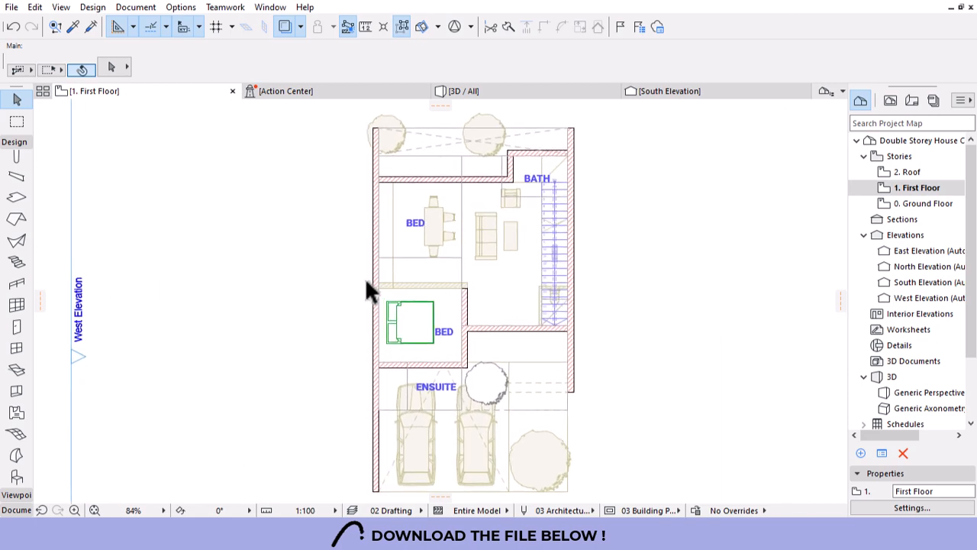
pyautogui.scroll(4, 429, 354)
pyautogui.scroll(-4, 449, 326)
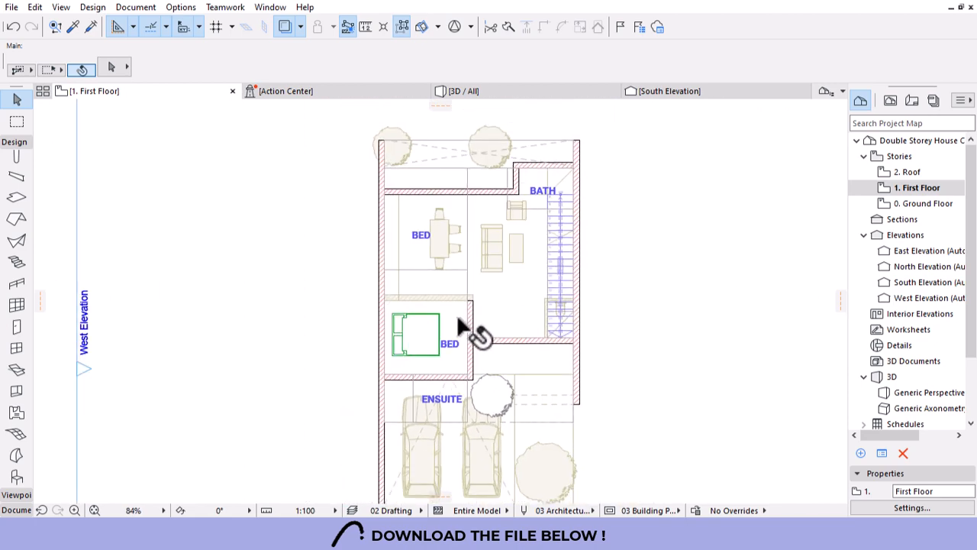
# Extend the wall right of the lower BED up to the top wall and hide the trace.
pyautogui.click(468, 315)
pyautogui.click(467, 301)
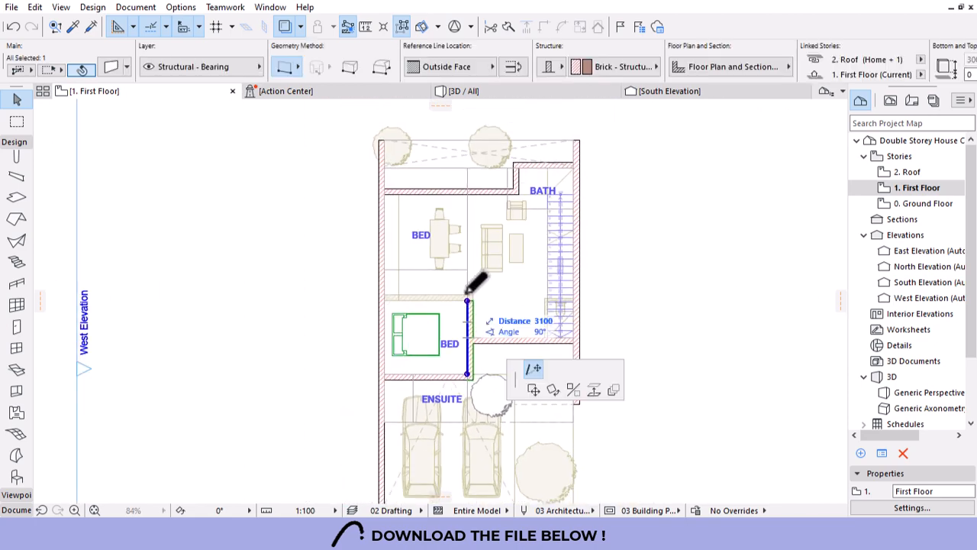
pyautogui.click(470, 192)
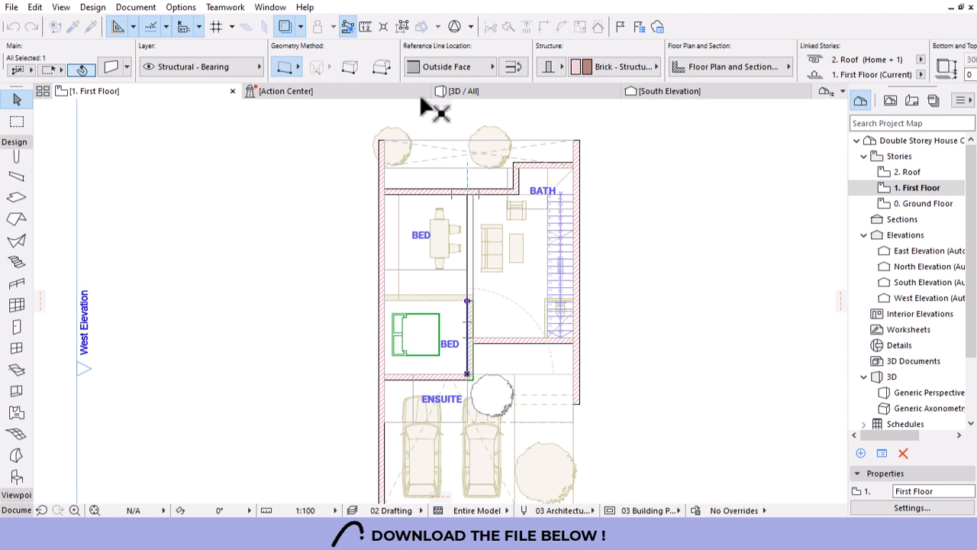
pyautogui.click(285, 26)
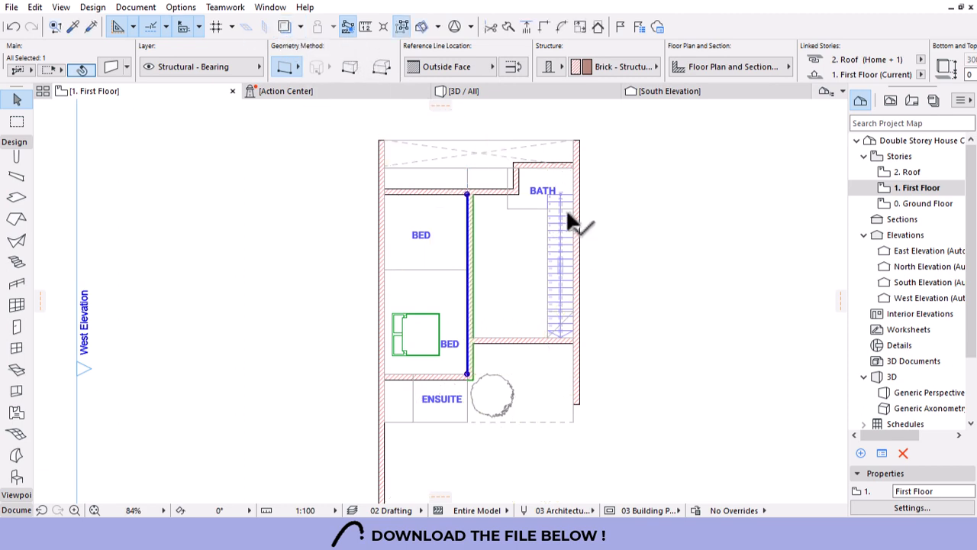
pyautogui.scroll(-2, 565, 252)
pyautogui.press('Escape')
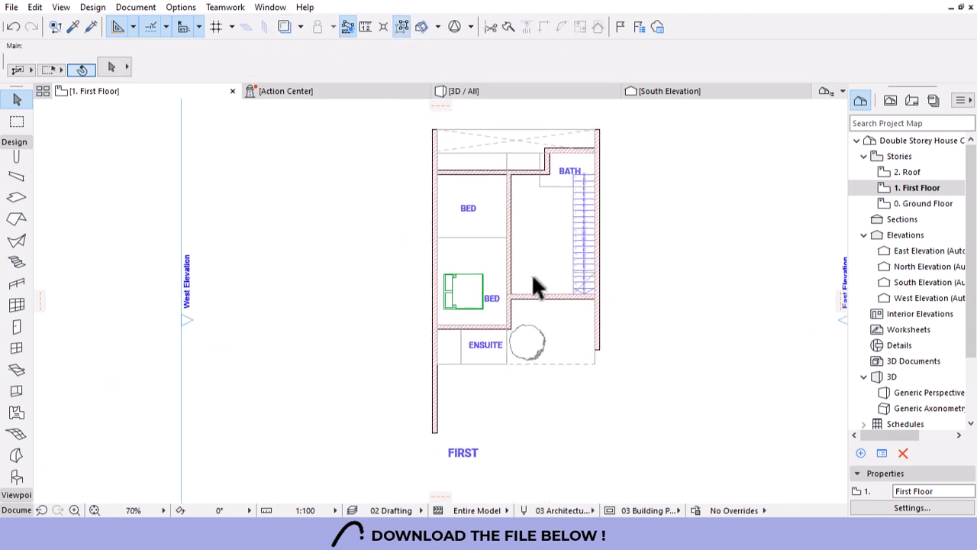
# Extend the wall right of the bedrooms down to the lower corner.
pyautogui.scroll(5, 493, 176)
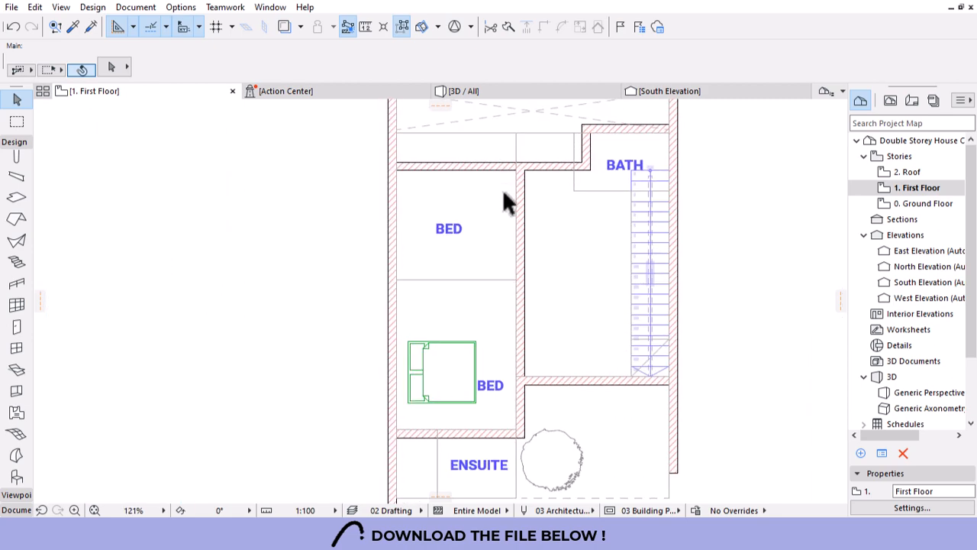
pyautogui.scroll(-2, 557, 294)
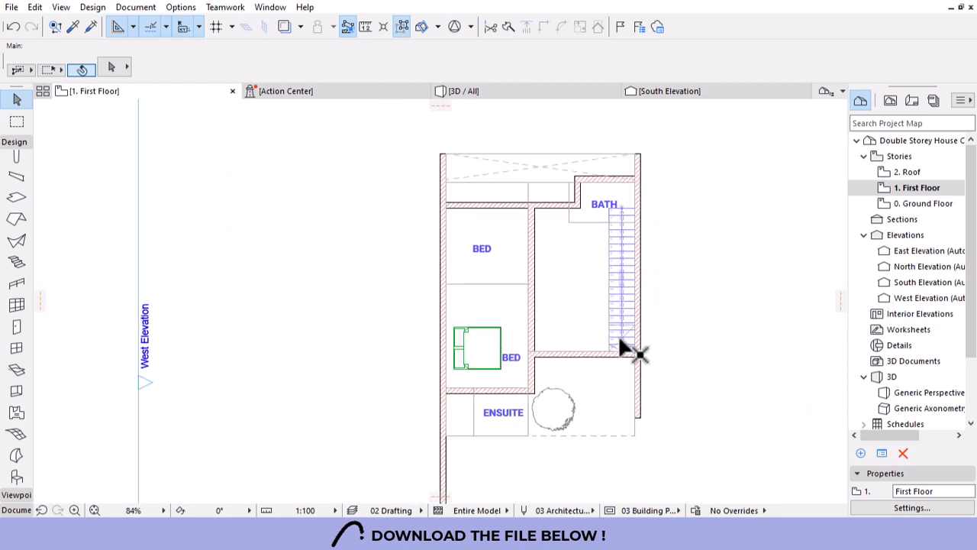
pyautogui.scroll(-1, 603, 363)
pyautogui.scroll(2, 542, 382)
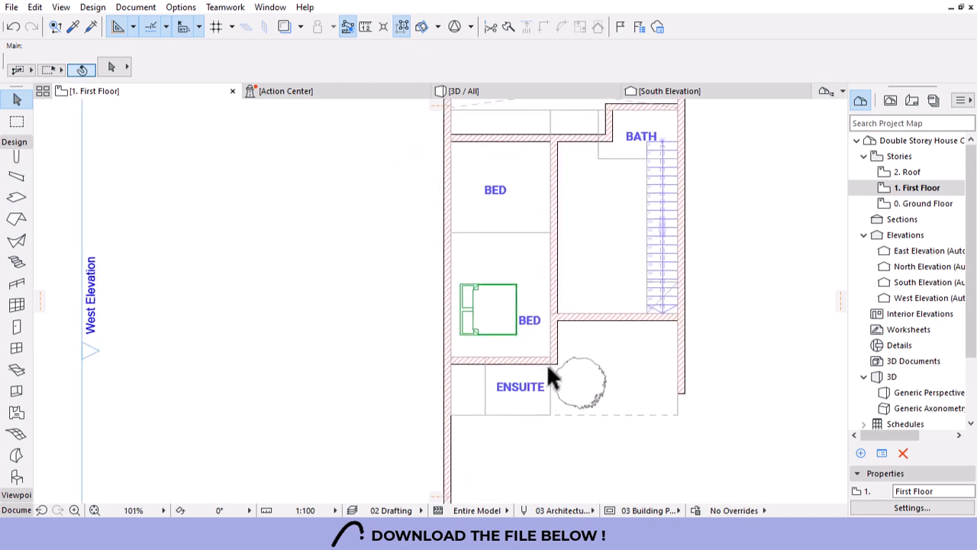
pyautogui.click(555, 374)
pyautogui.click(550, 358)
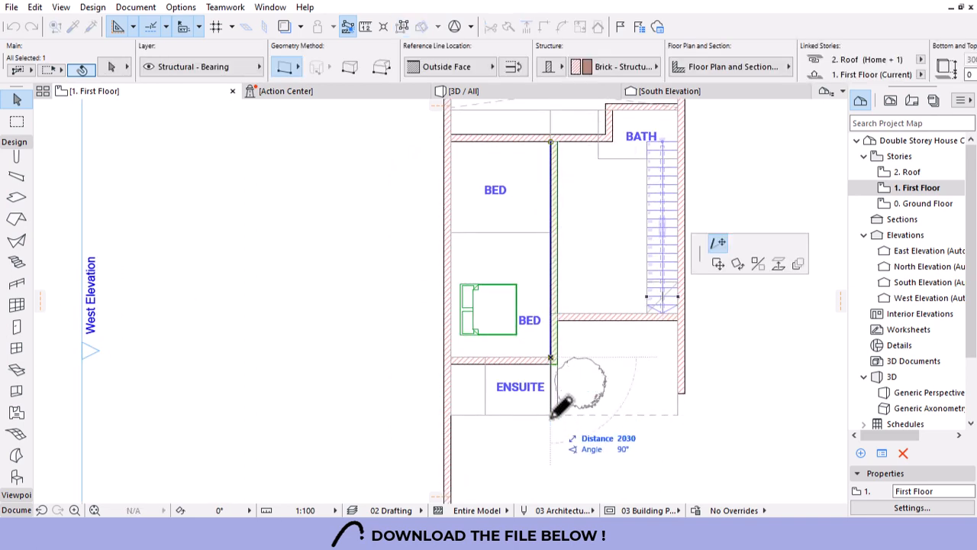
pyautogui.click(550, 414)
# Copy the wall above ENSUITE down to close its bottom side.
pyautogui.click(518, 358)
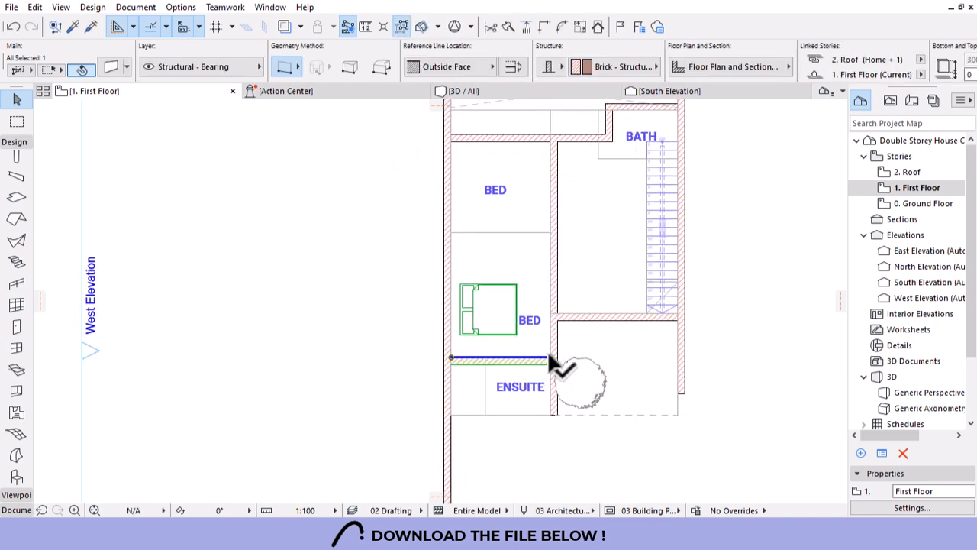
pyautogui.click(550, 356)
pyautogui.click(718, 264)
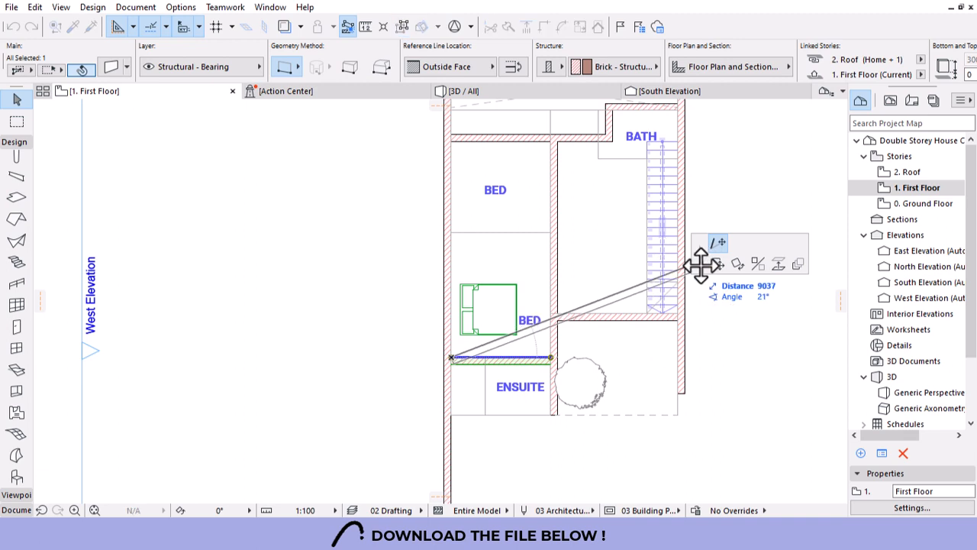
pyautogui.keyDown('ctrl'); pyautogui.click(548, 416); pyautogui.keyUp('ctrl')
pyautogui.click(568, 422)
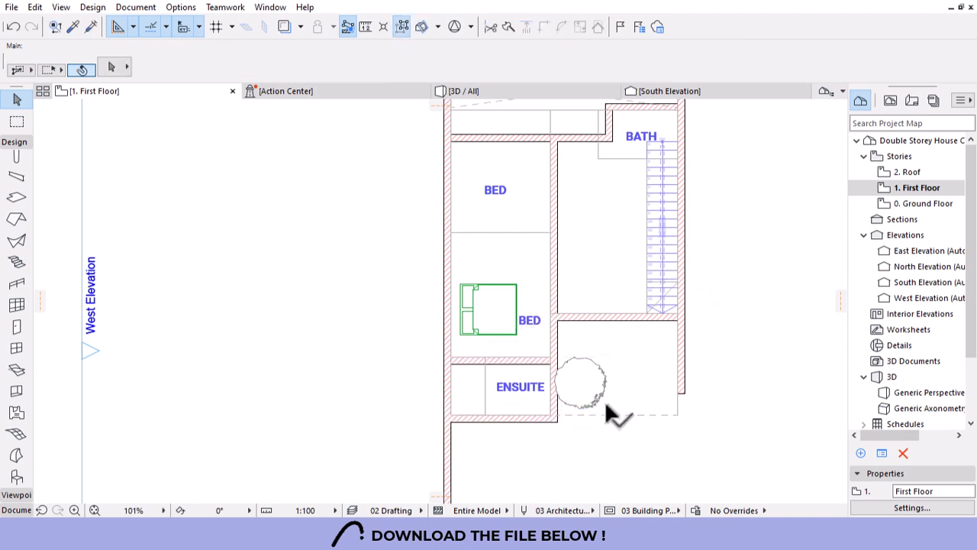
# Draw a new wall from the ensuite's bottom wall up to the wall above, enclosing ENSUITE.
pyautogui.scroll(1, 456, 405)
pyautogui.scroll(1, 494, 423)
pyautogui.keyDown('alt'); pyautogui.click(493, 418); pyautogui.keyUp('alt')
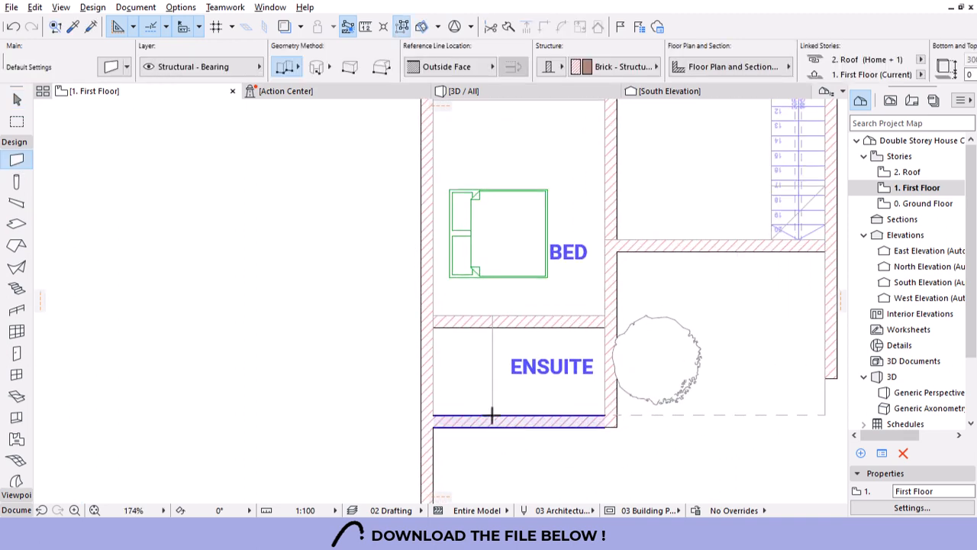
pyautogui.click(492, 415)
pyautogui.click(492, 321)
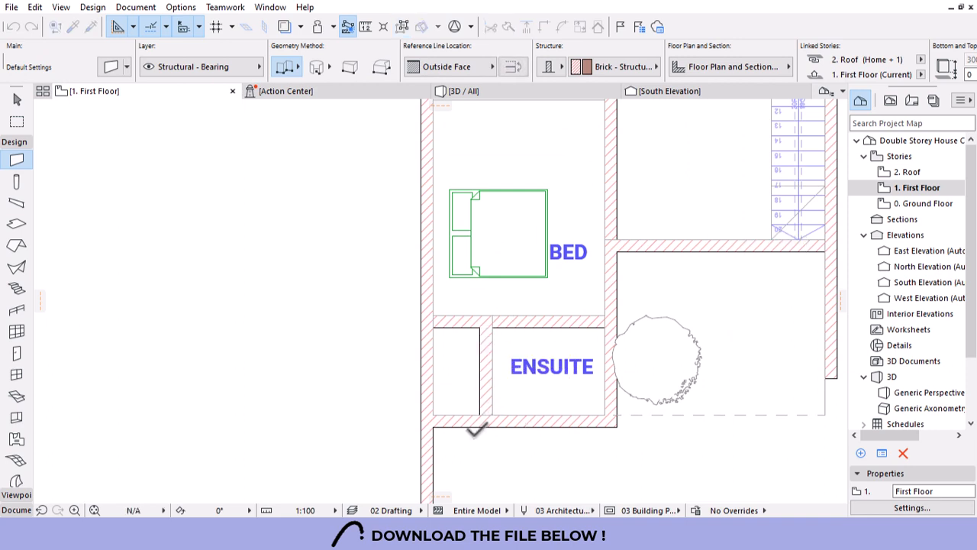
pyautogui.press('Escape')
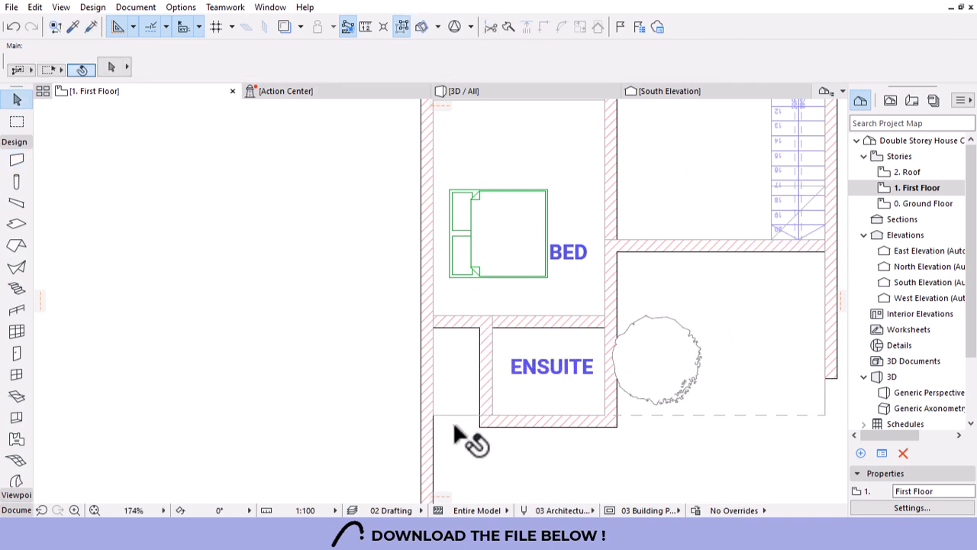
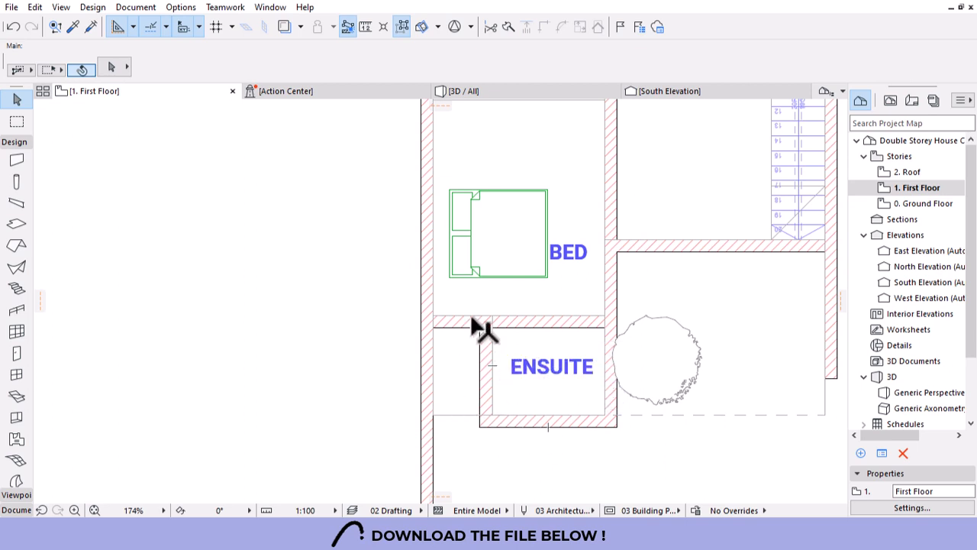
# Pick up the left outer wall's settings and start a new wall on it.
pyautogui.scroll(-2, 472, 318)
pyautogui.scroll(2, 563, 387)
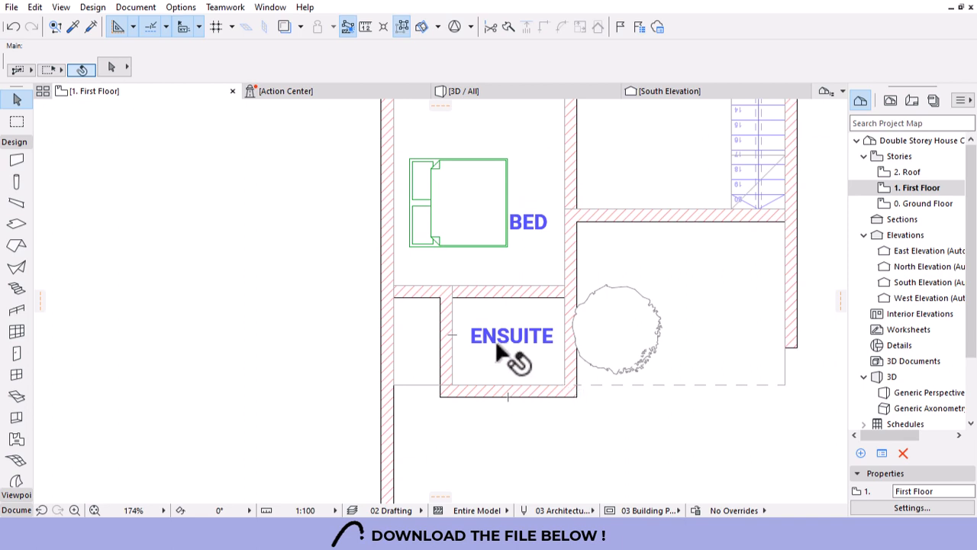
pyautogui.scroll(-3, 489, 348)
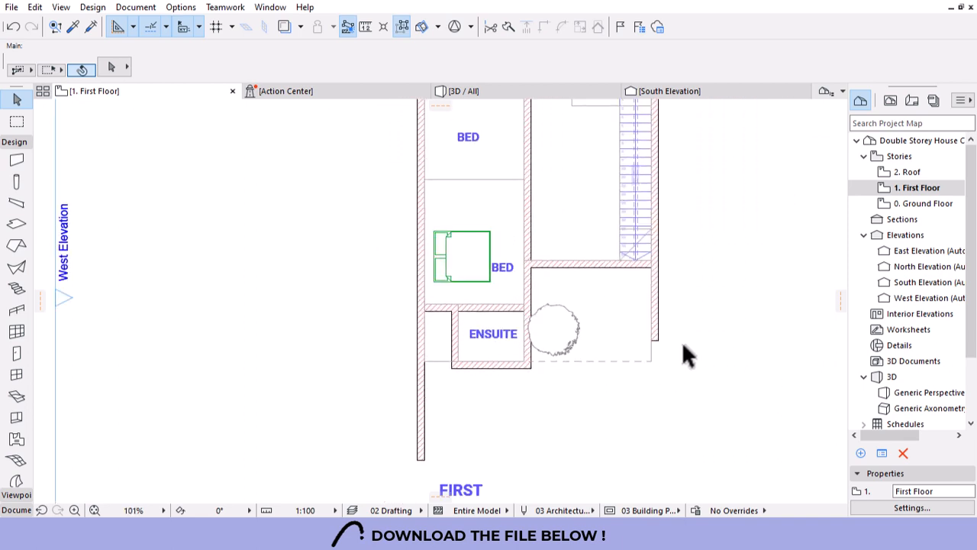
pyautogui.scroll(-3, 478, 398)
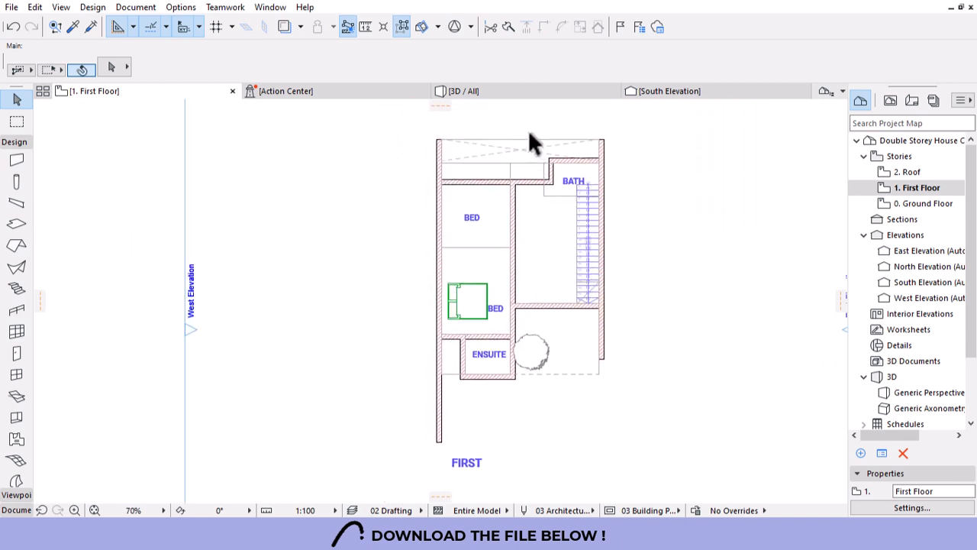
pyautogui.scroll(3, 465, 236)
pyautogui.keyDown('alt'); pyautogui.click(438, 267); pyautogui.keyUp('alt')
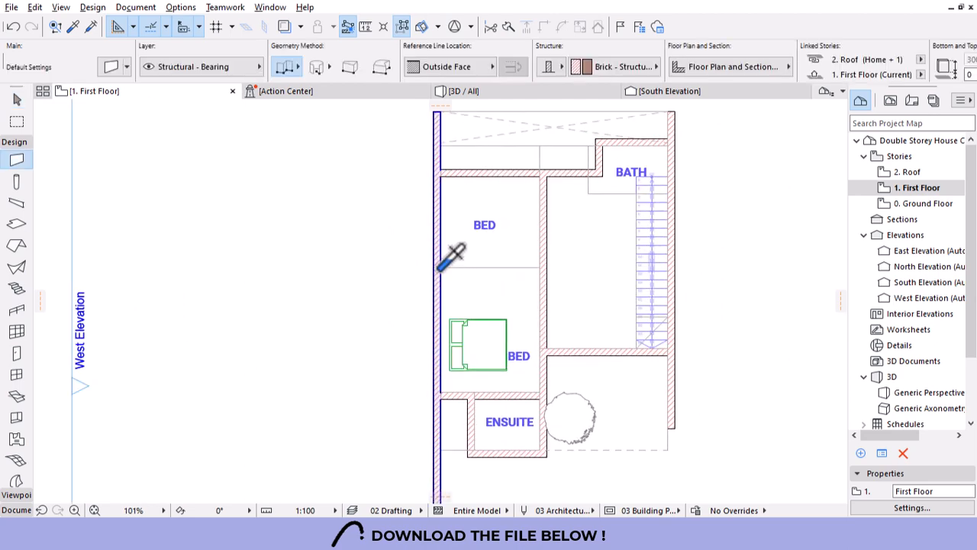
pyautogui.click(442, 266)
# Set the reference line to Center and end the wall at the inner wall between the bedrooms.
pyautogui.scroll(3, 448, 269)
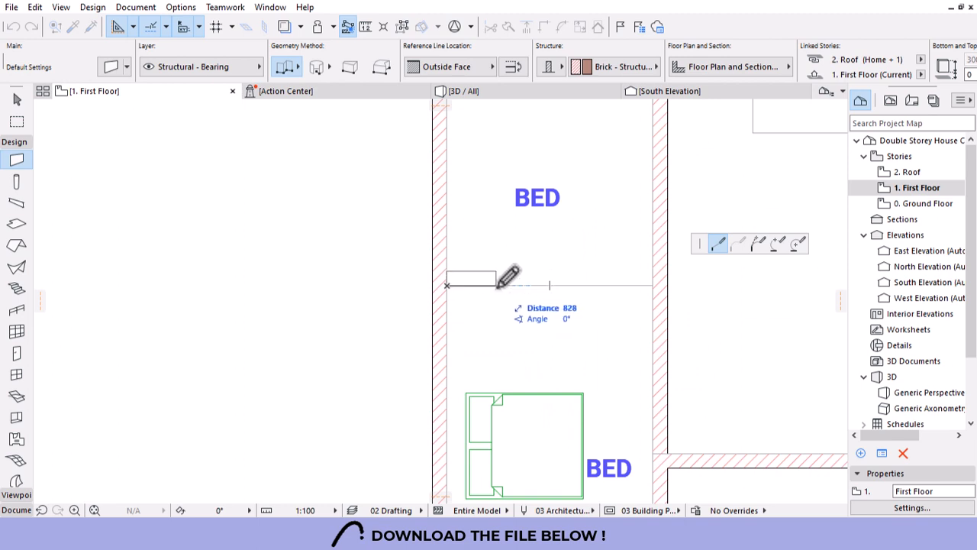
pyautogui.click(462, 67)
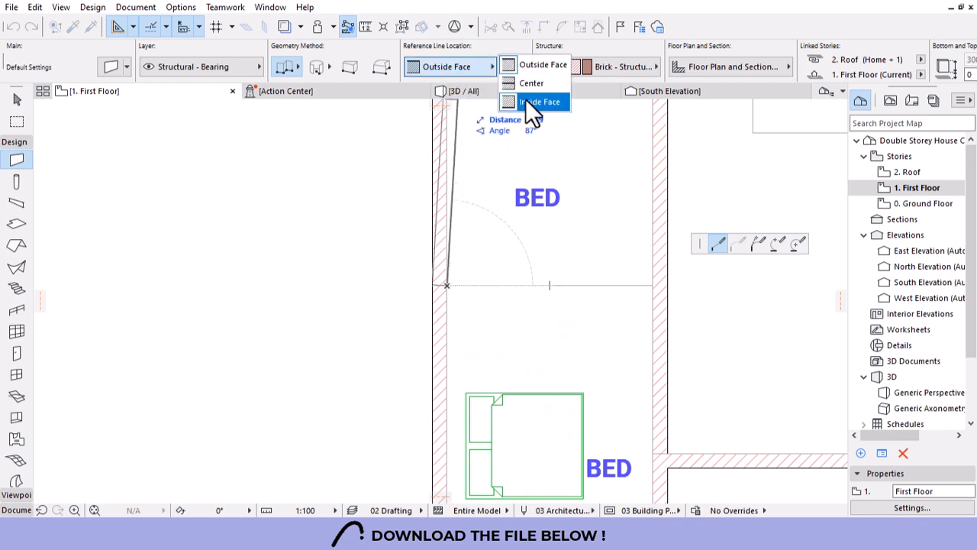
pyautogui.click(534, 84)
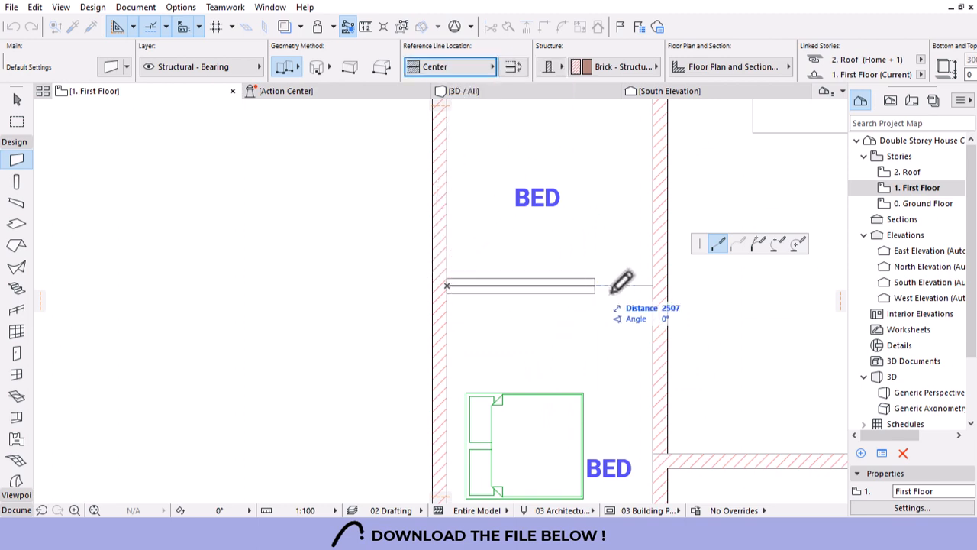
pyautogui.click(655, 285)
pyautogui.scroll(-5, 436, 247)
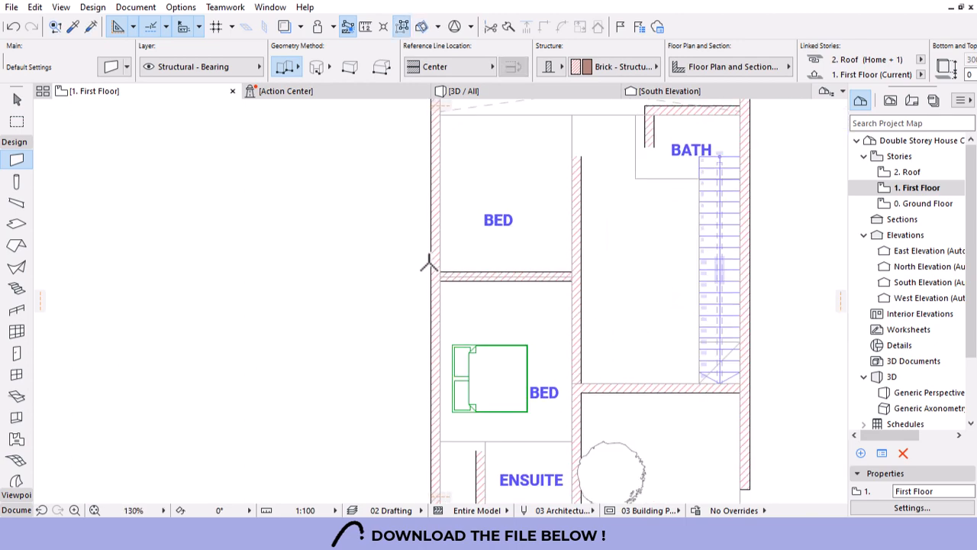
pyautogui.press('Escape')
pyautogui.scroll(5, 588, 268)
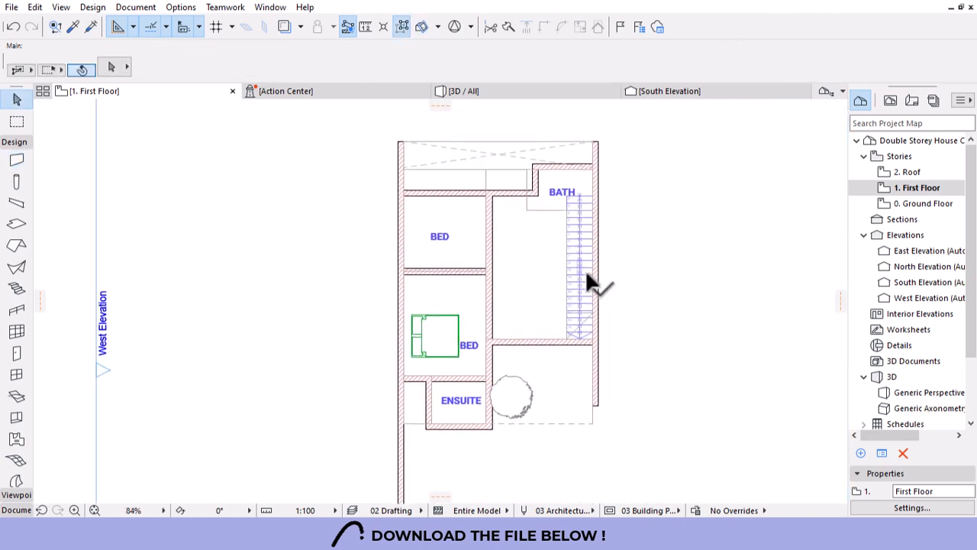
# Set the new bedroom partition wall's thickness to 115.
pyautogui.click(487, 269)
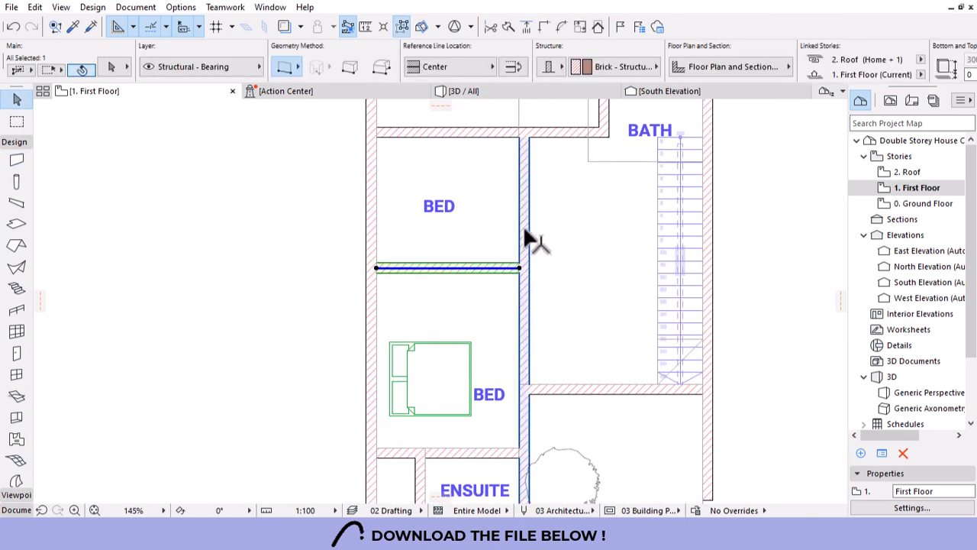
pyautogui.scroll(-3, 779, 66)
pyautogui.scroll(-2, 874, 74)
pyautogui.click(871, 67)
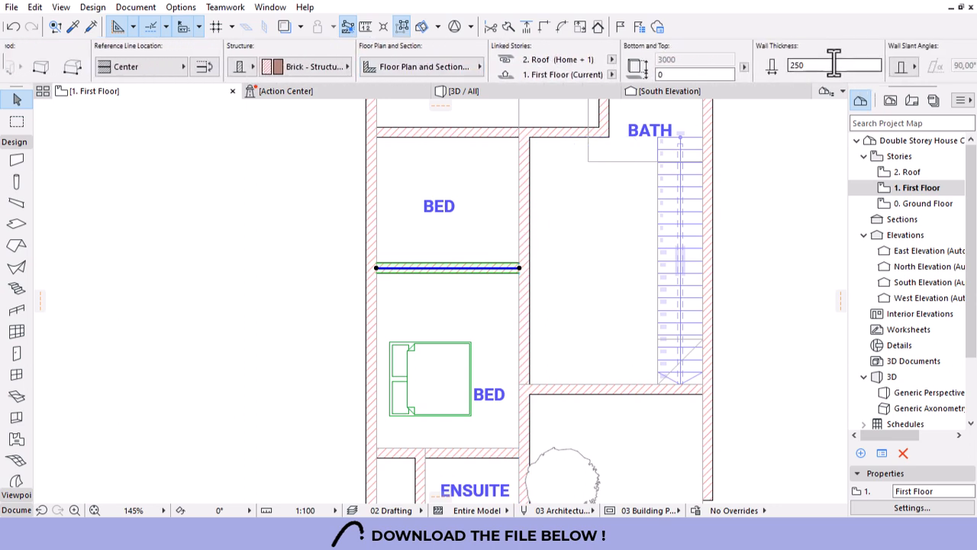
pyautogui.write('115')
pyautogui.press('Return')
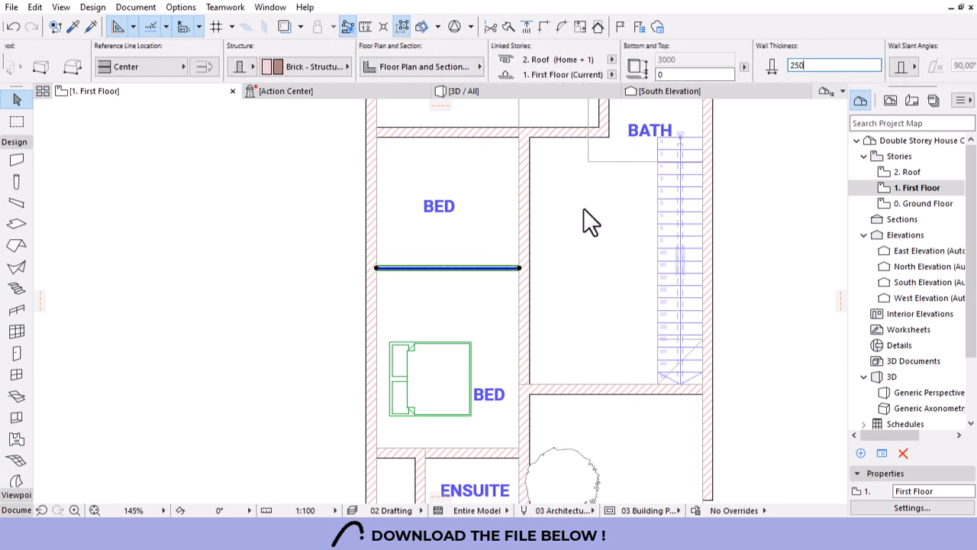
# Join the upper and lower walls beside the BED to the wall below the stairs with Intersect.
pyautogui.click(589, 218)
pyautogui.click(532, 304)
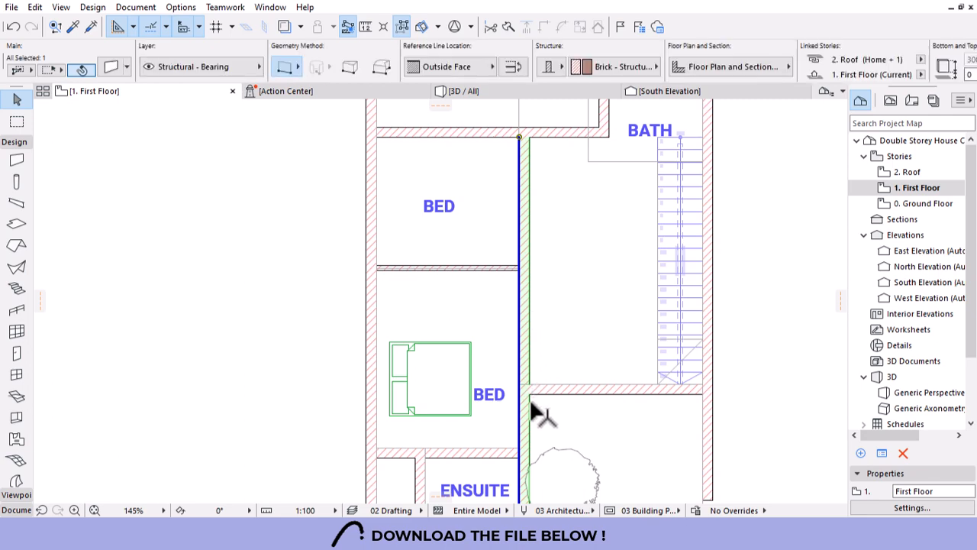
pyautogui.scroll(-2, 527, 397)
pyautogui.scroll(2, 521, 342)
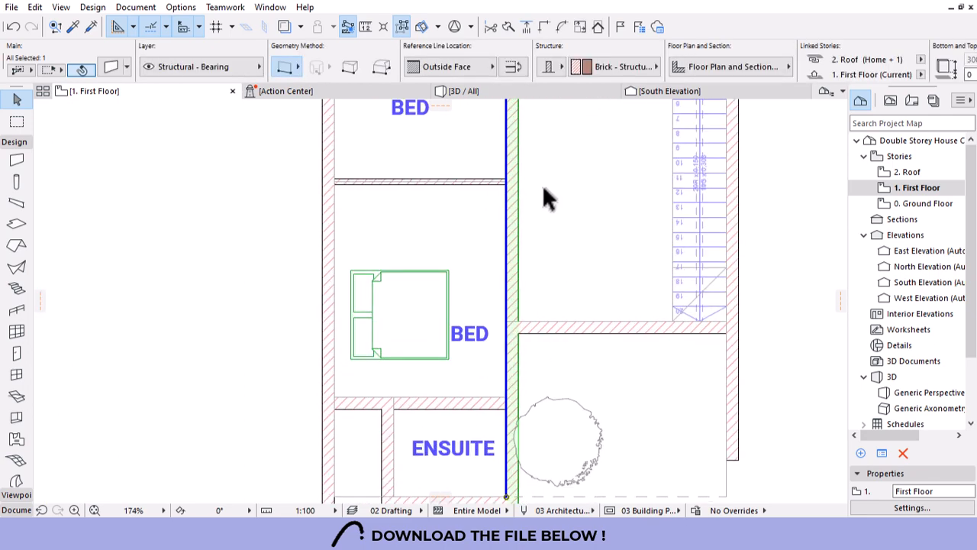
pyautogui.click(542, 185)
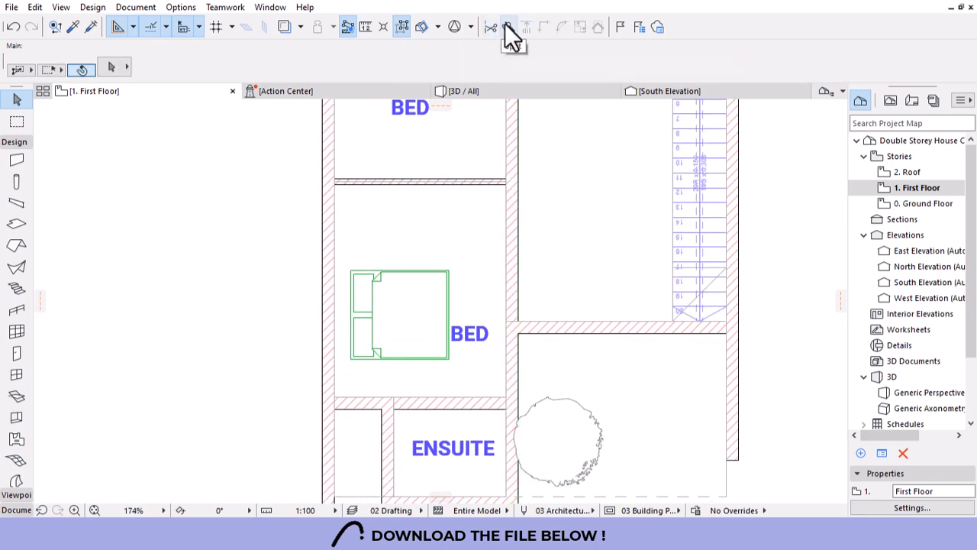
pyautogui.click(515, 290)
pyautogui.keyDown('shift'); pyautogui.click(538, 325); pyautogui.keyUp('shift')
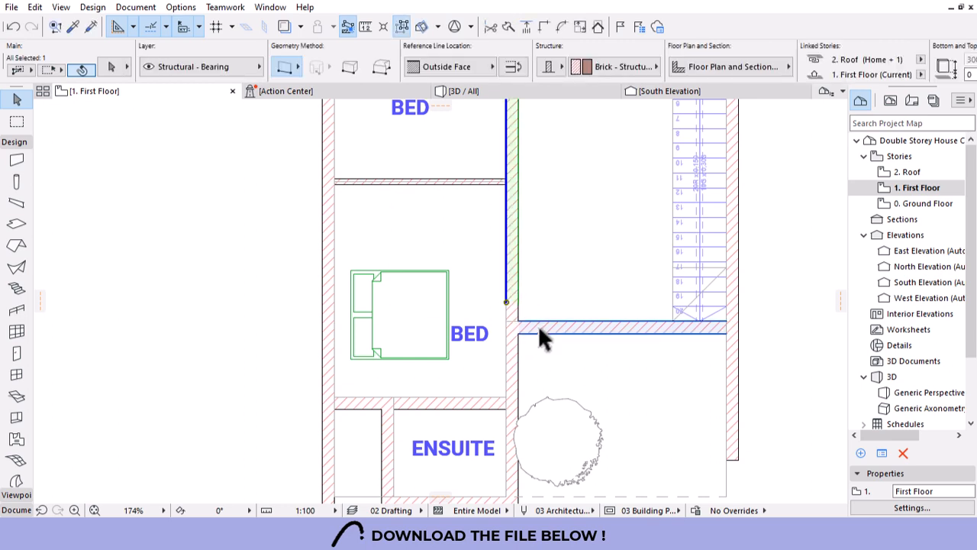
pyautogui.click(542, 31)
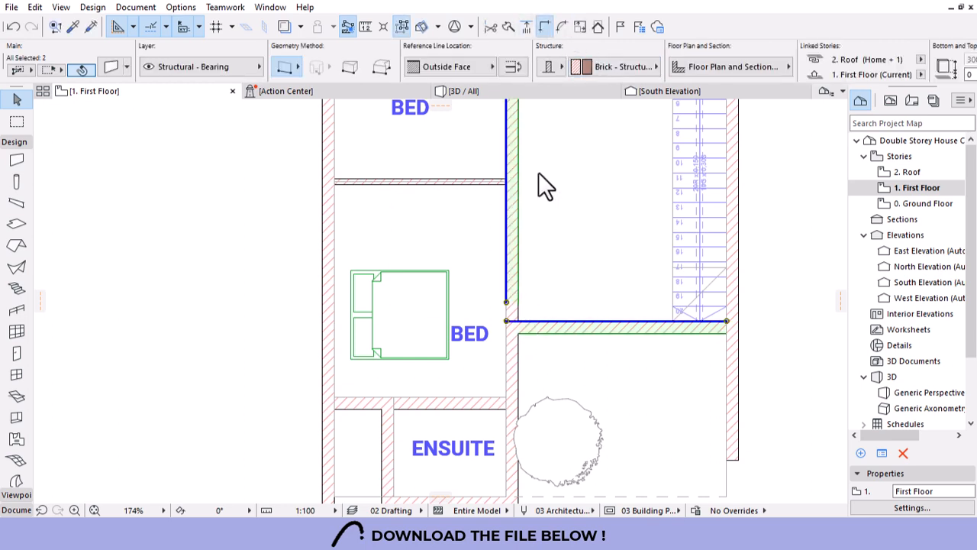
pyautogui.click(516, 349)
pyautogui.keyDown('shift'); pyautogui.click(542, 327); pyautogui.keyUp('shift')
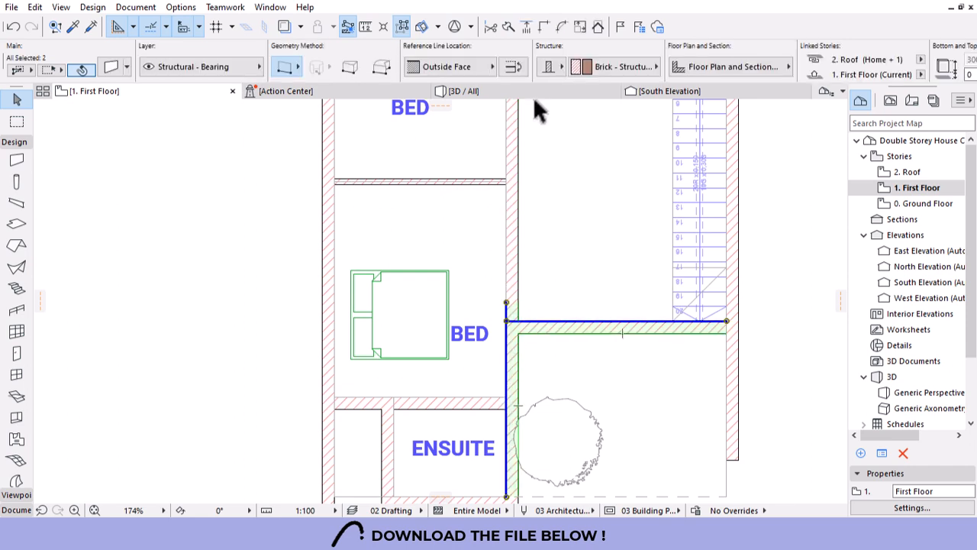
pyautogui.click(543, 25)
# Change the thin corner wall's reference line to Outside Face so it sits flush.
pyautogui.scroll(-3, 533, 331)
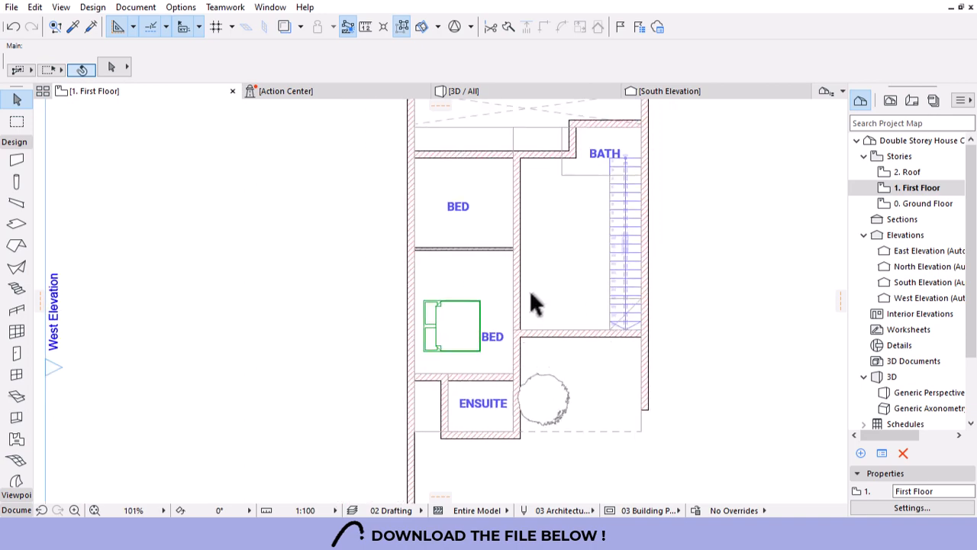
pyautogui.scroll(-1, 529, 294)
pyautogui.scroll(2, 499, 243)
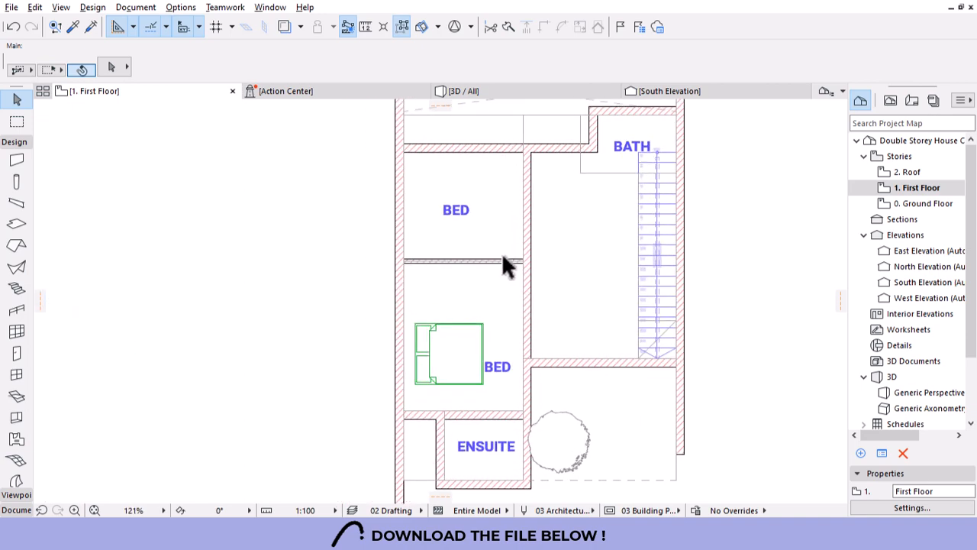
pyautogui.keyDown('alt'); pyautogui.click(502, 260); pyautogui.keyUp('alt')
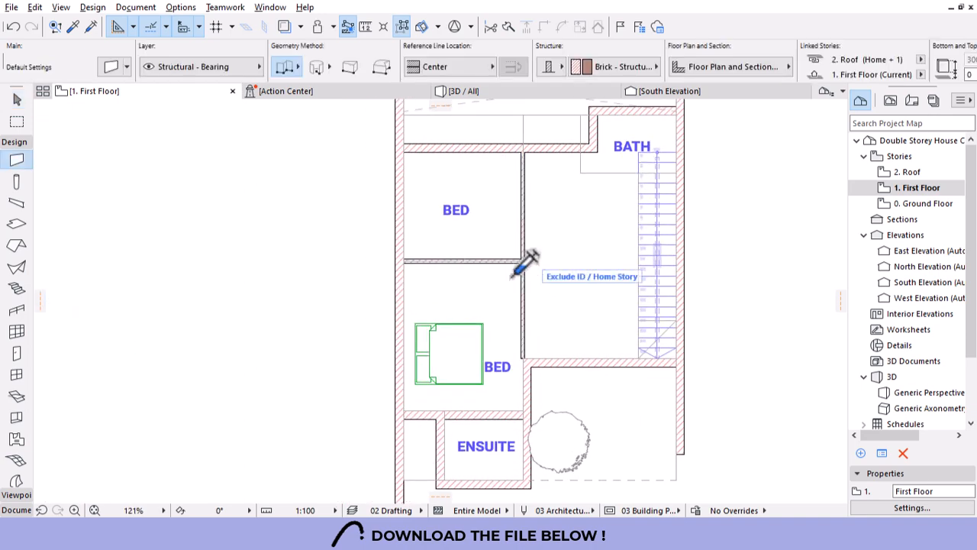
pyautogui.scroll(10, 533, 337)
pyautogui.press('Escape')
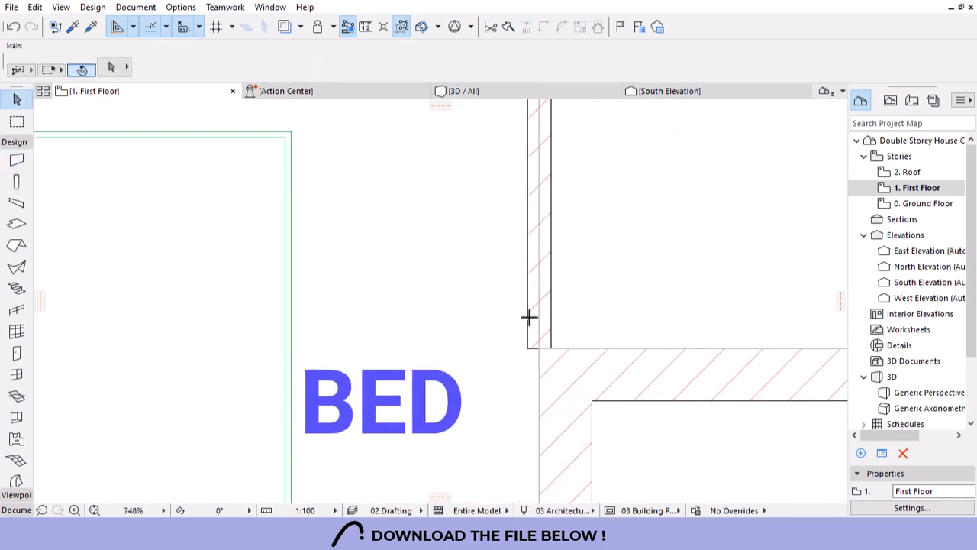
pyautogui.click(528, 317)
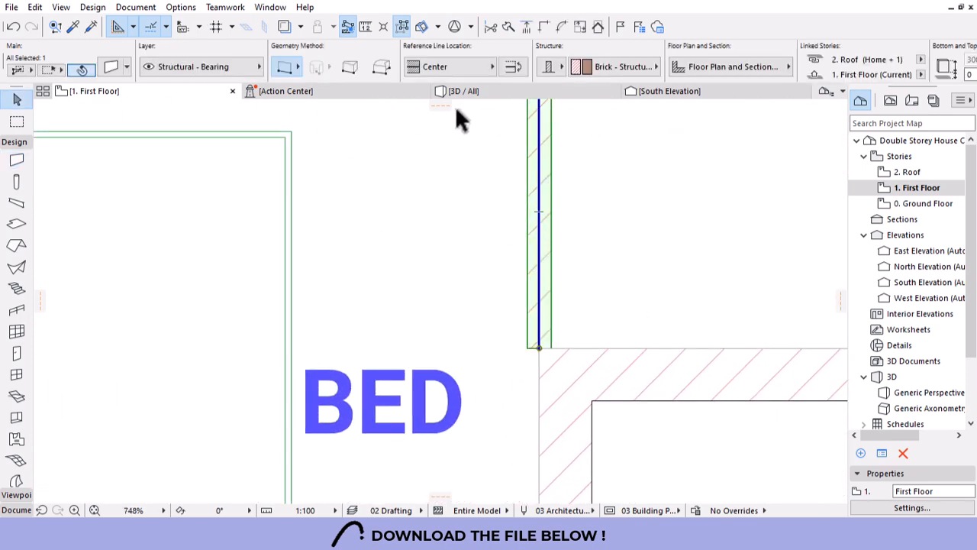
pyautogui.click(462, 68)
pyautogui.click(539, 65)
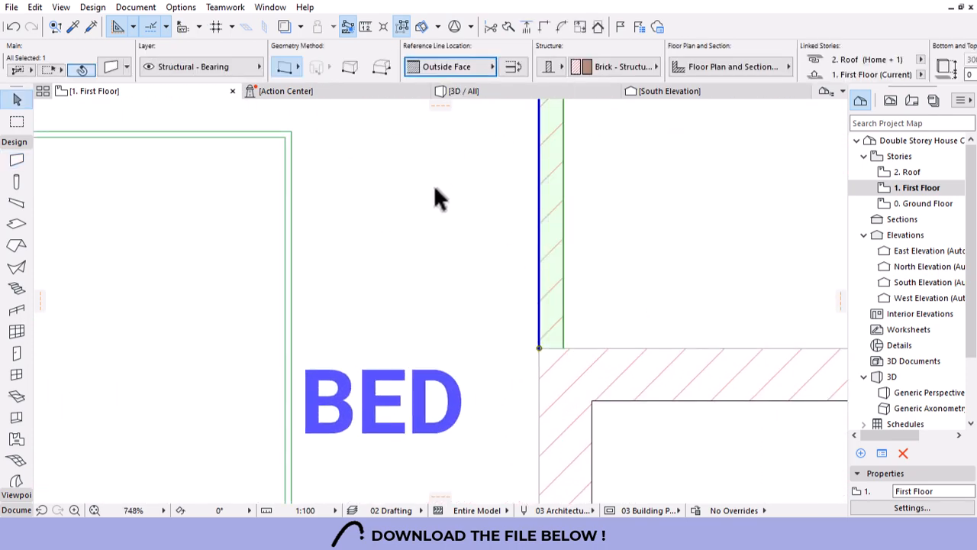
pyautogui.click(526, 350)
pyautogui.scroll(-6, 525, 350)
pyautogui.scroll(-3, 539, 423)
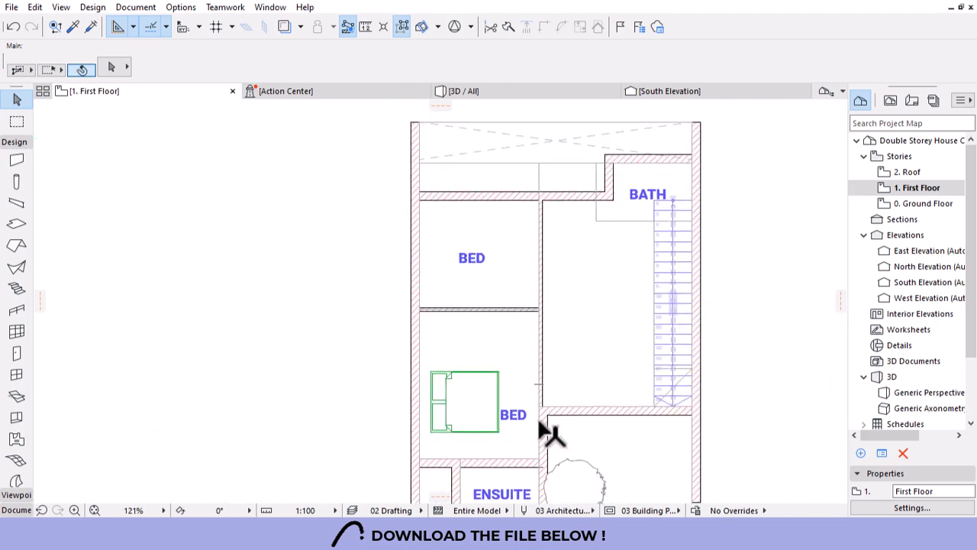
pyautogui.scroll(-2, 504, 229)
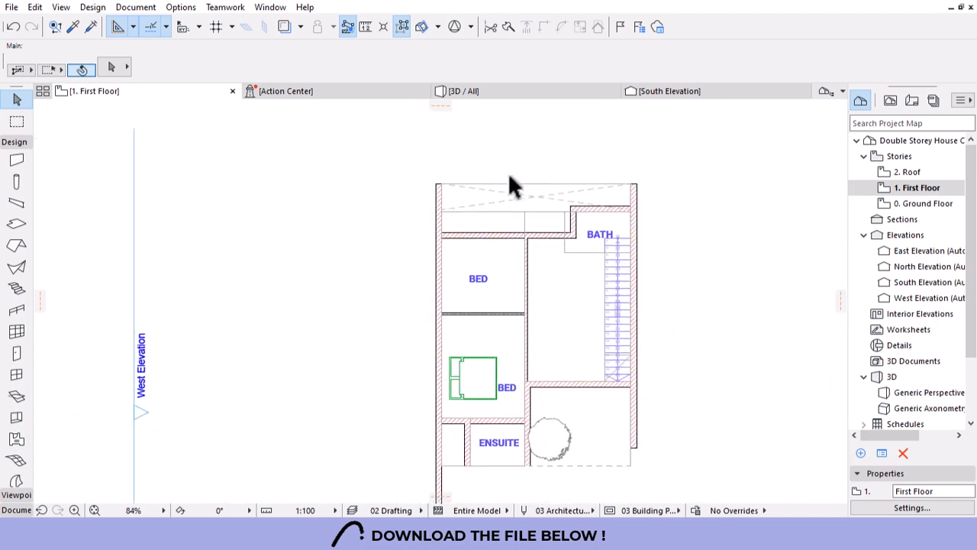
pyautogui.scroll(4, 504, 227)
# Stretch the bath's top wall left to reach the left outer wall.
pyautogui.click(505, 267)
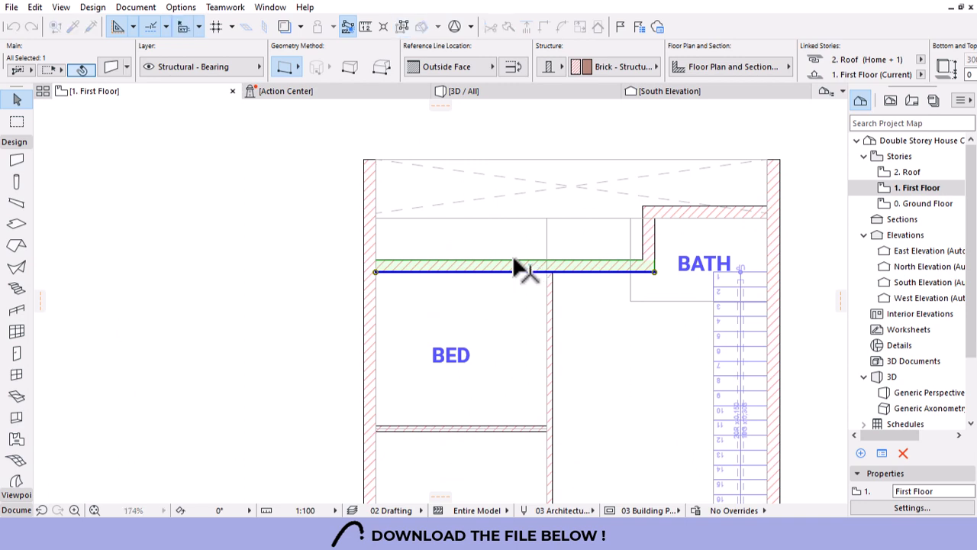
pyautogui.click(514, 261)
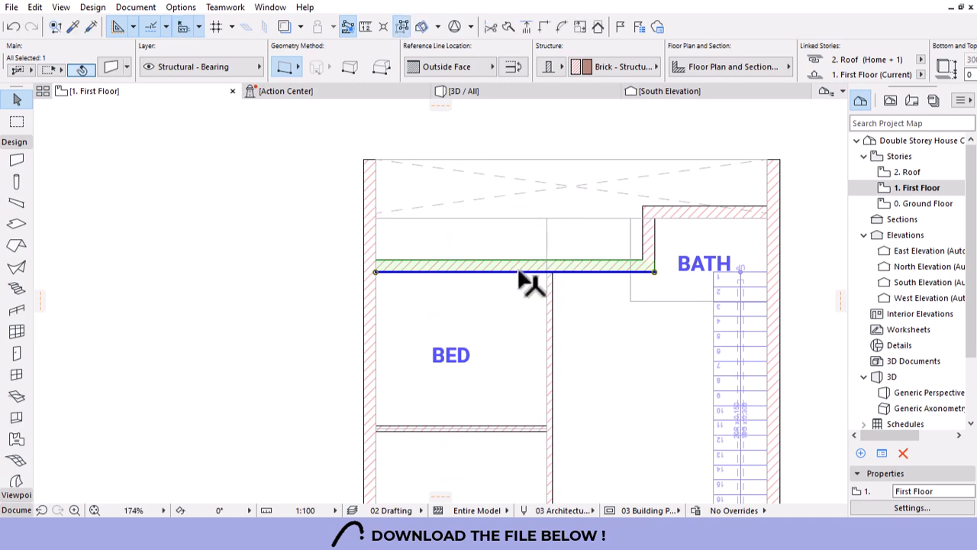
pyautogui.press('Escape')
pyautogui.click(667, 214)
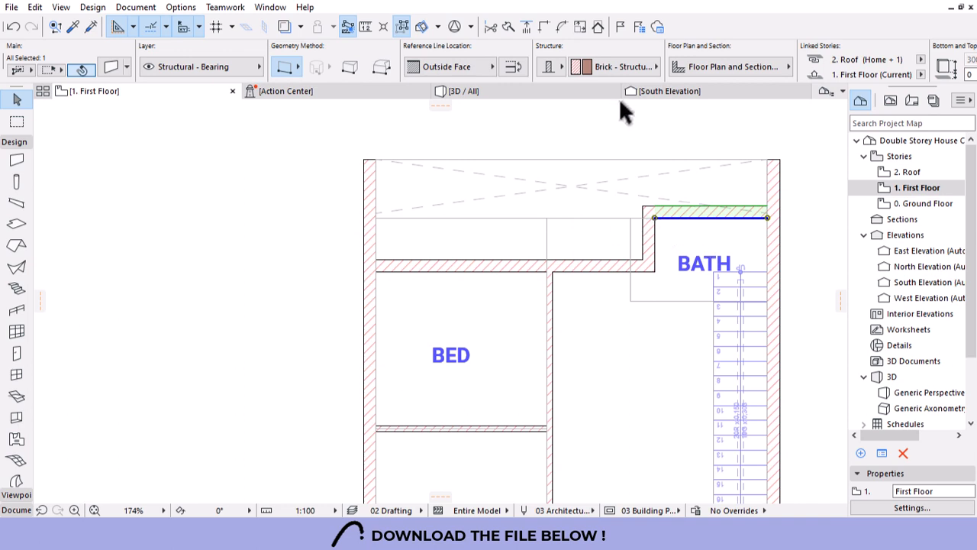
pyautogui.click(524, 24)
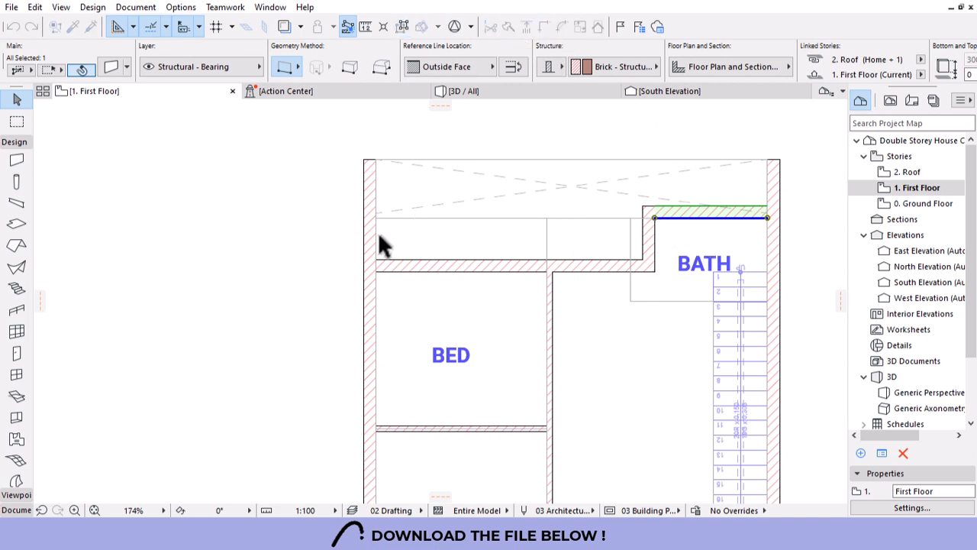
pyautogui.click(372, 314)
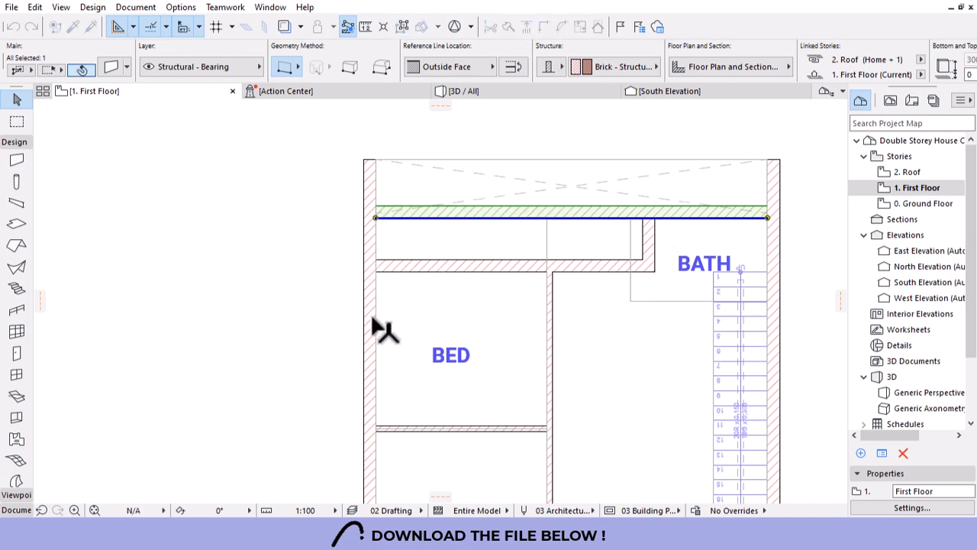
# Delete the wall above the bedroom and extend the bedroom's right wall up to the top wall.
pyautogui.click(449, 276)
pyautogui.press('Delete')
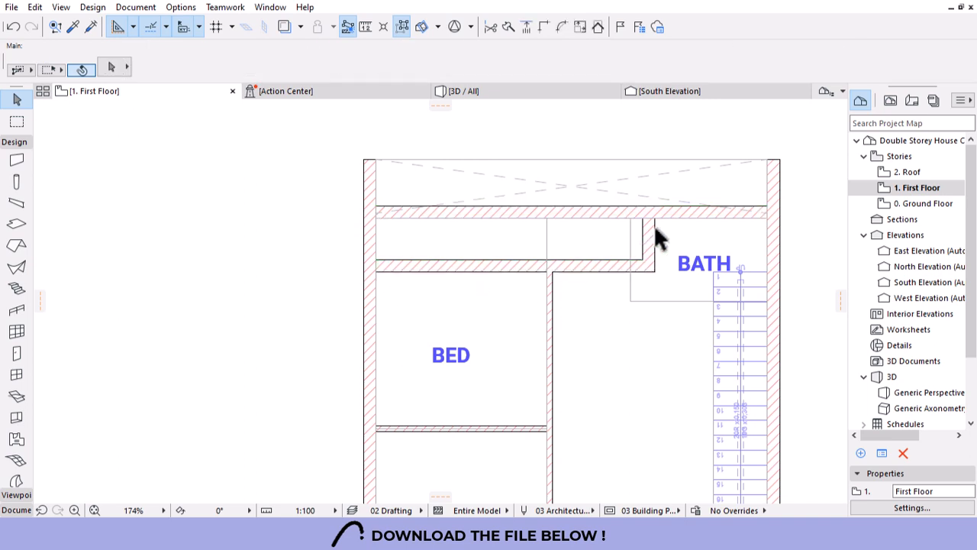
pyautogui.click(553, 290)
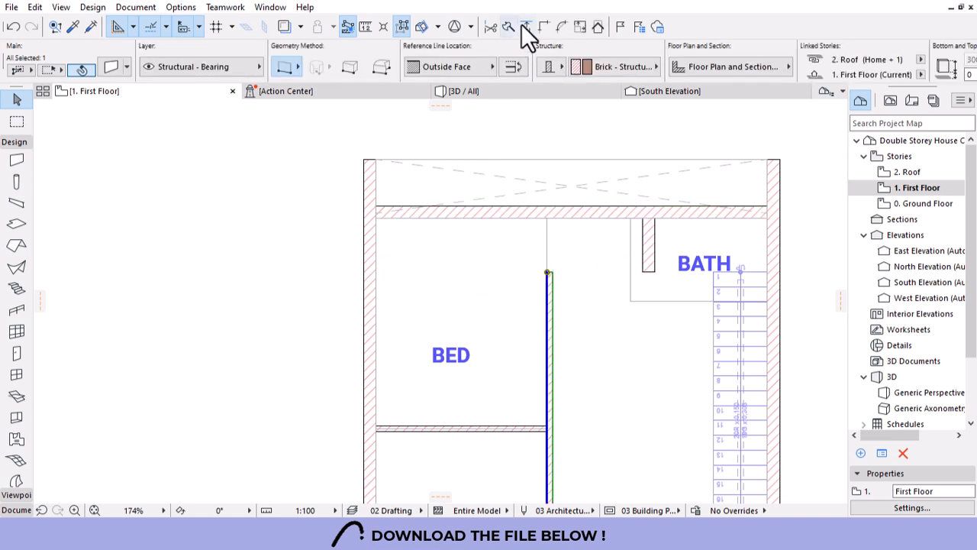
pyautogui.click(526, 27)
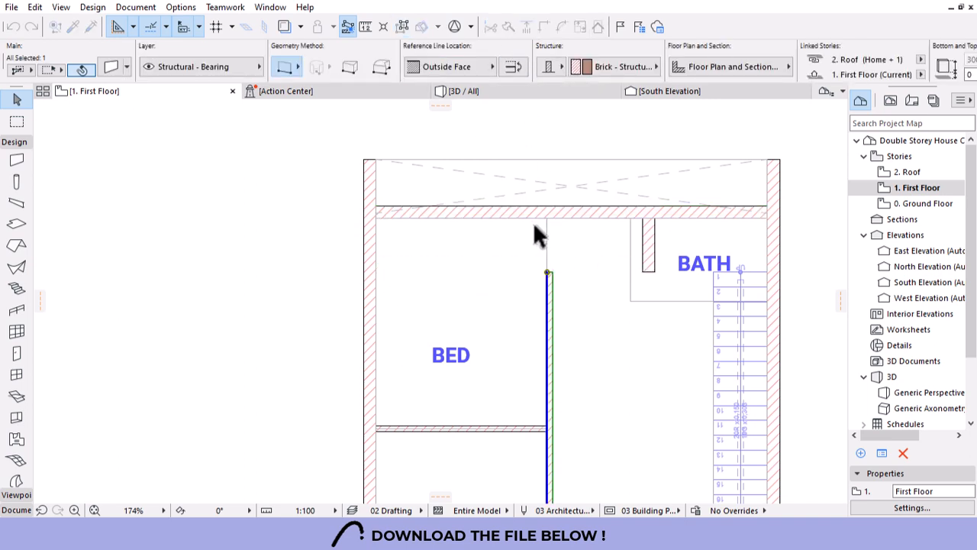
pyautogui.click(500, 262)
pyautogui.scroll(-4, 494, 244)
pyautogui.scroll(-2, 487, 239)
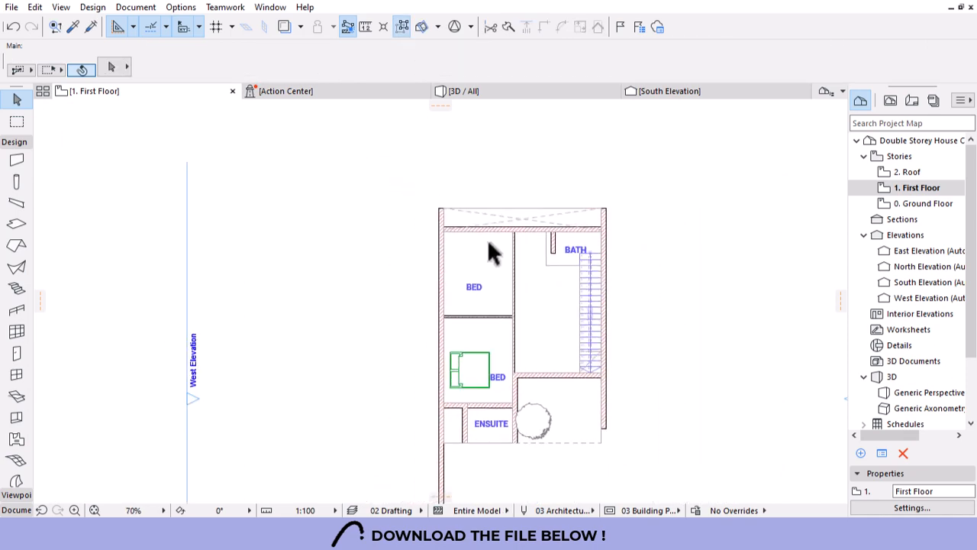
pyautogui.scroll(1, 487, 239)
pyautogui.scroll(6, 558, 233)
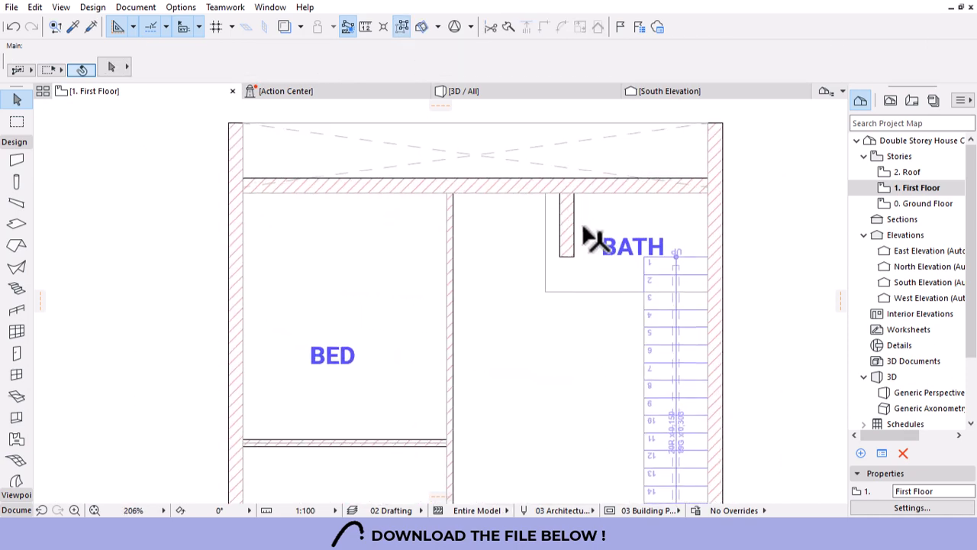
# Move the short wall beside BATH left and give it the thin wall's settings.
pyautogui.click(573, 229)
pyautogui.moveTo(575, 194); pyautogui.dragTo(545, 192)
pyautogui.press('Escape')
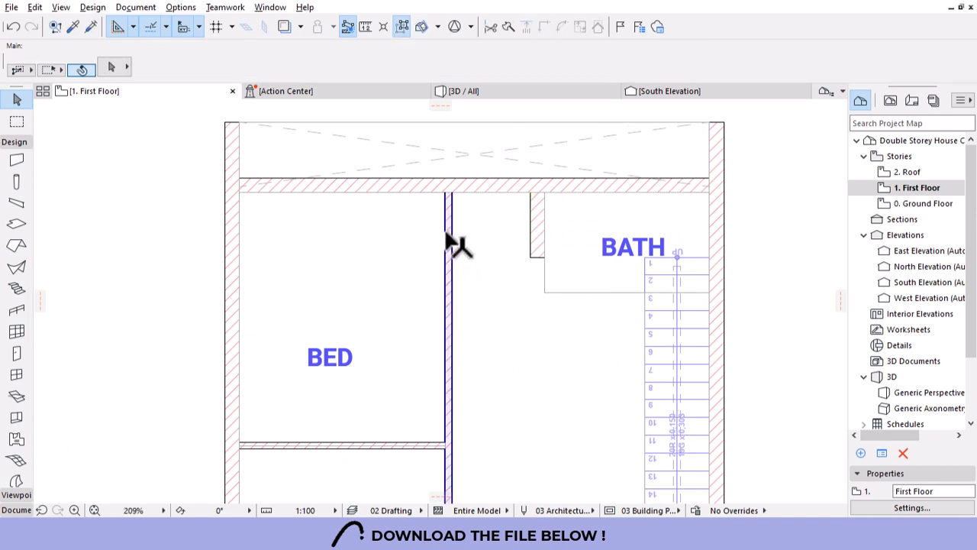
pyautogui.keyDown('alt'); pyautogui.click(446, 232); pyautogui.keyUp('alt')
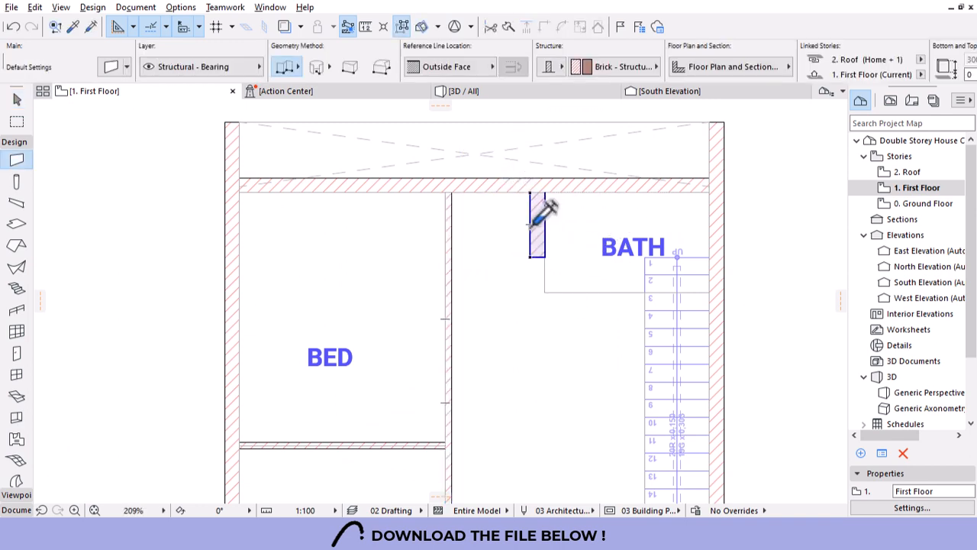
pyautogui.keyDown('ctrl'); pyautogui.keyDown('alt'); pyautogui.click(532, 228); pyautogui.keyUp('alt'); pyautogui.keyUp('ctrl')
pyautogui.press('Escape')
pyautogui.scroll(3, 611, 263)
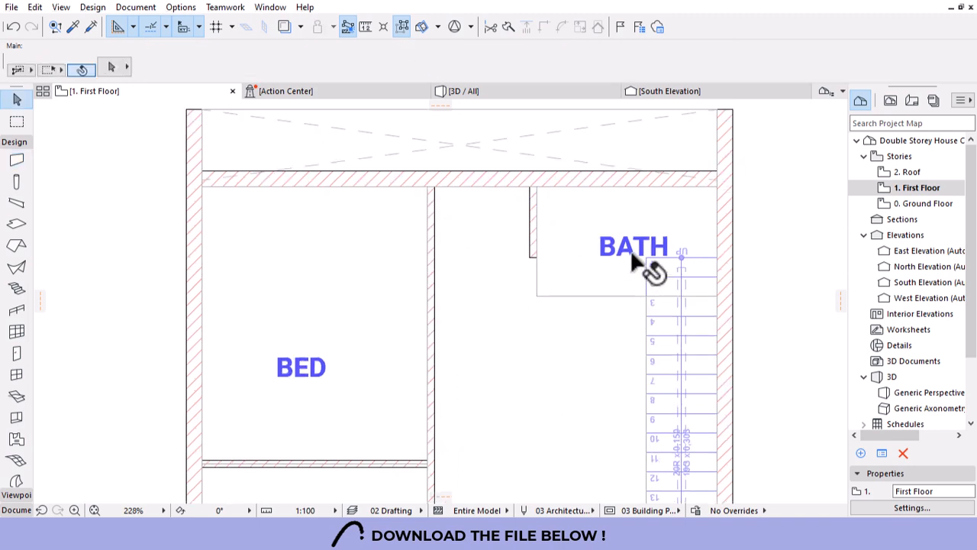
# Draw a 2800-long thin wall closing the BATH's lower side, joined to its left wall.
pyautogui.click(501, 232)
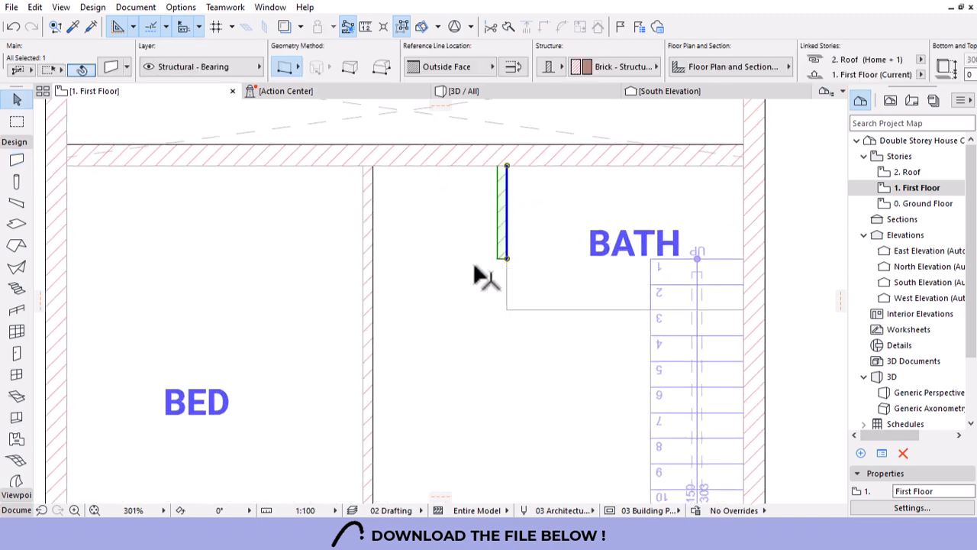
pyautogui.keyDown('alt'); pyautogui.click(592, 313); pyautogui.keyUp('alt')
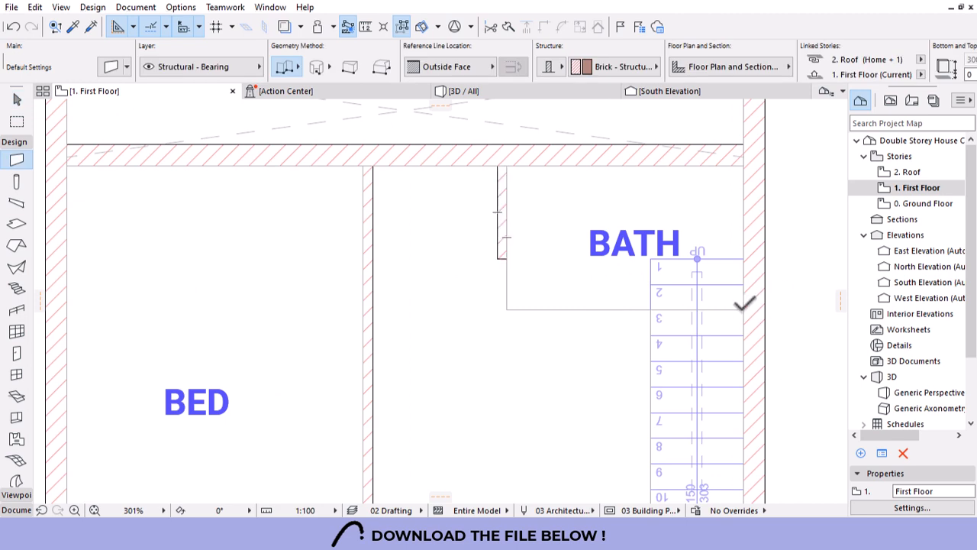
pyautogui.click(745, 309)
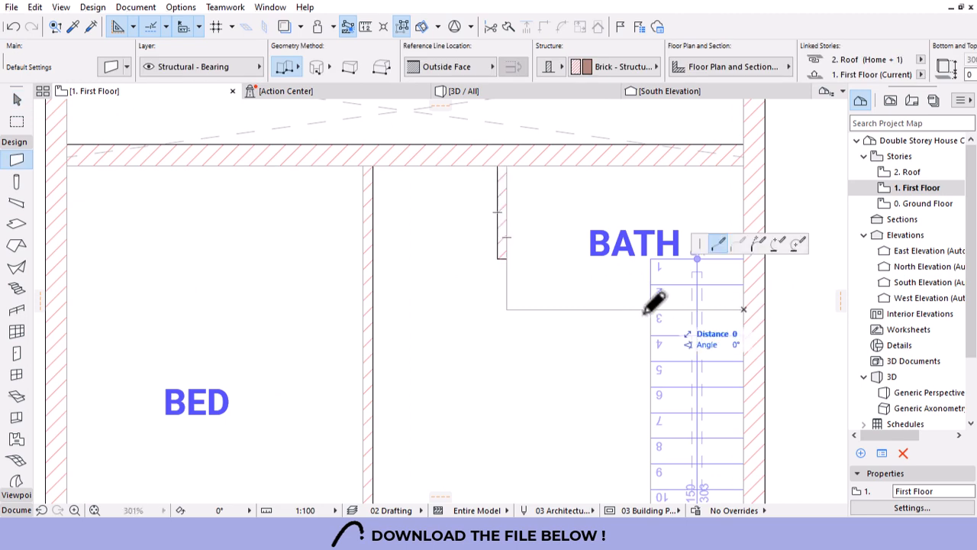
pyautogui.rightClick(501, 309)
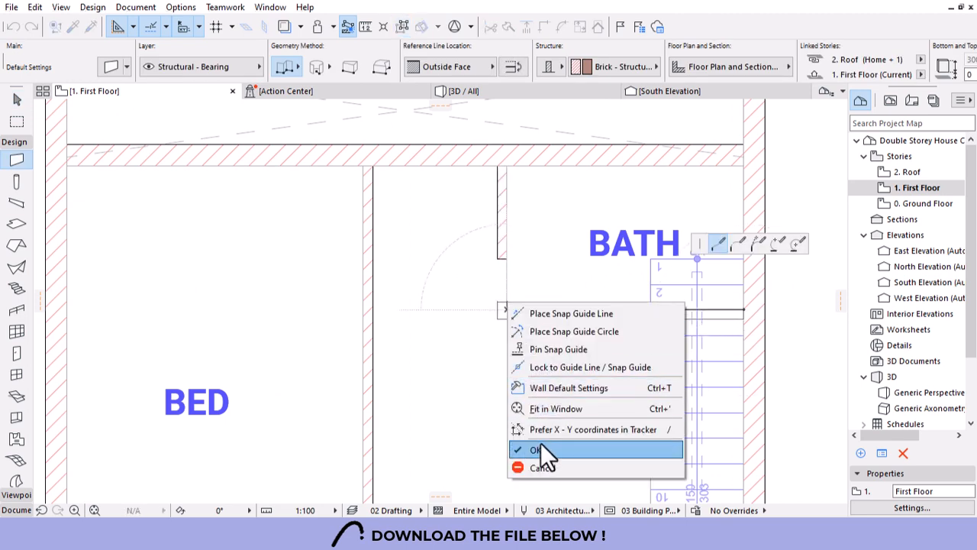
pyautogui.click(540, 448)
pyautogui.press('Escape')
pyautogui.click(508, 315)
pyautogui.keyDown('shift'); pyautogui.click(497, 243); pyautogui.keyUp('shift')
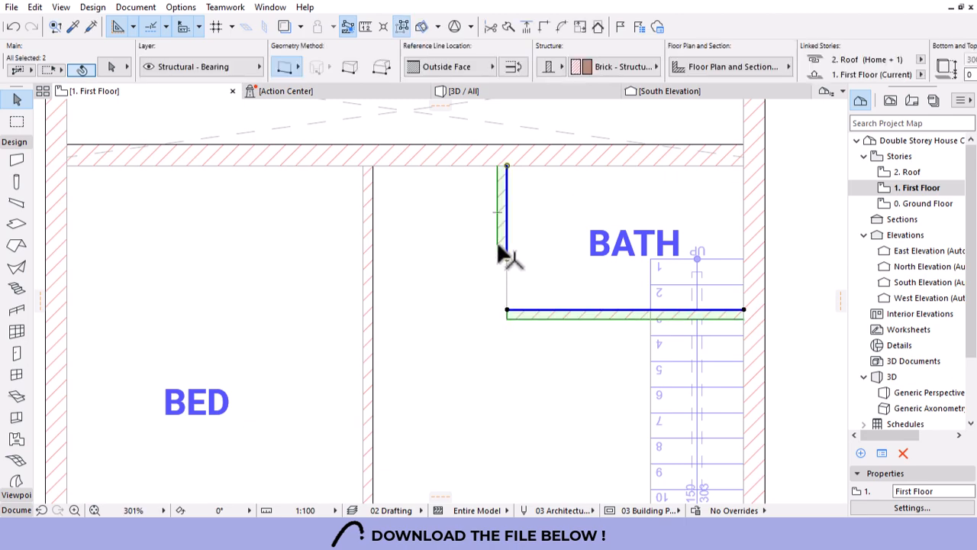
pyautogui.click(555, 178)
pyautogui.scroll(-6, 564, 208)
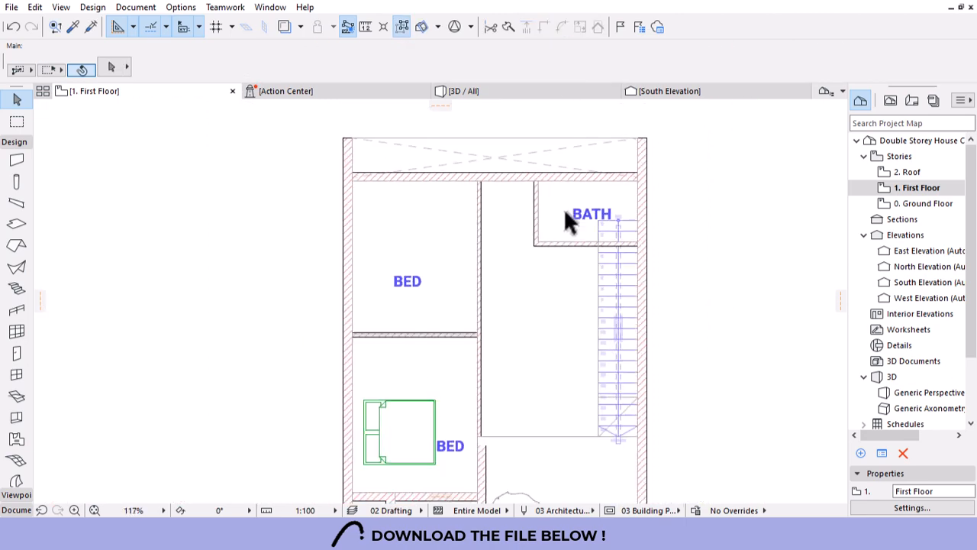
pyautogui.scroll(2, 561, 226)
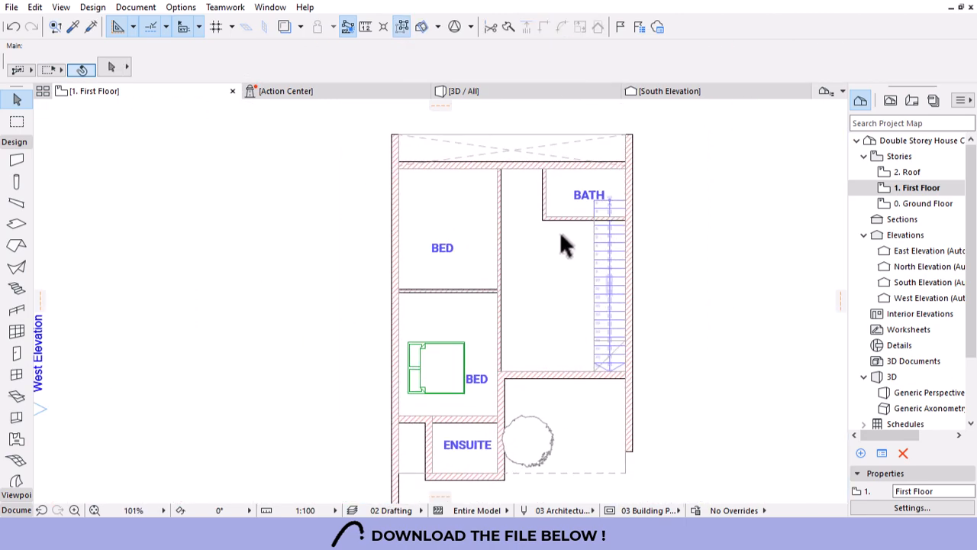
pyautogui.scroll(1, 564, 245)
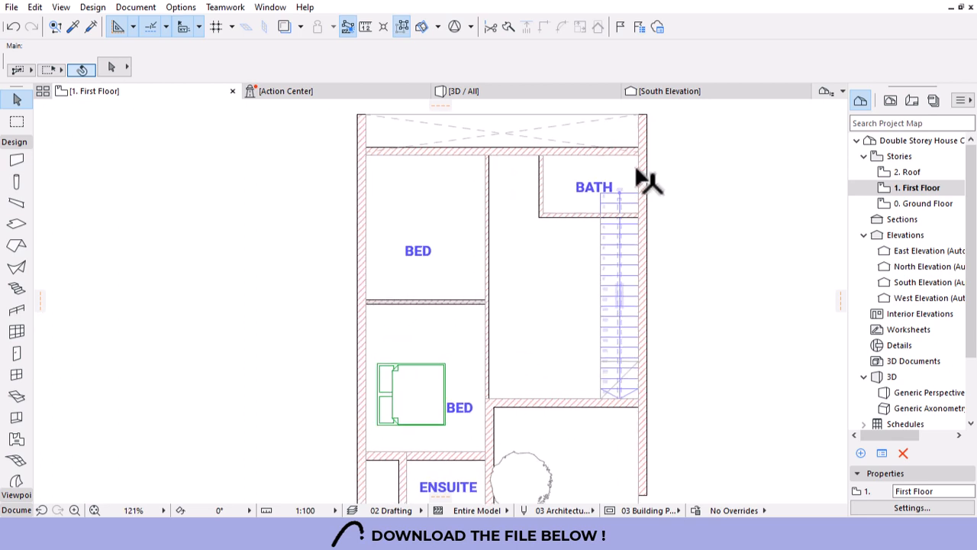
pyautogui.scroll(2, 627, 374)
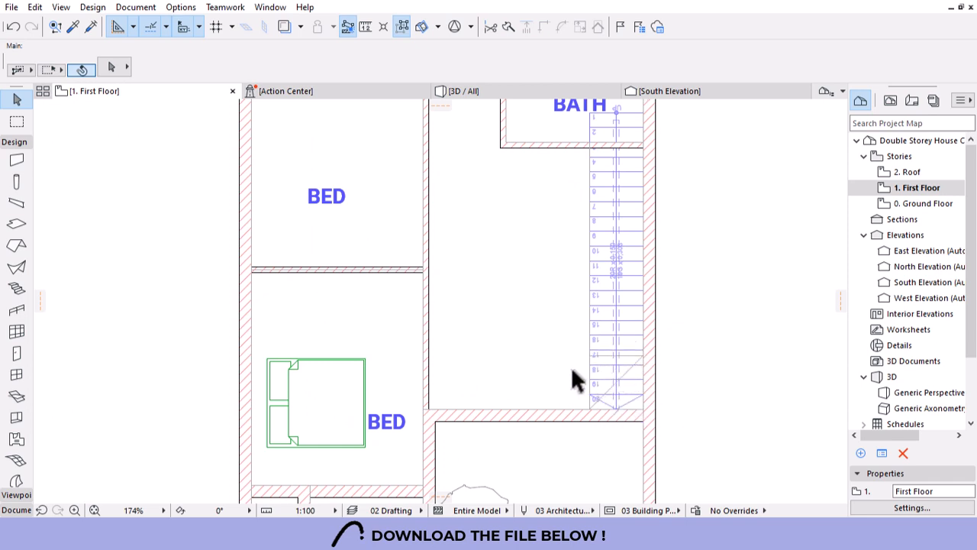
pyautogui.click(628, 396)
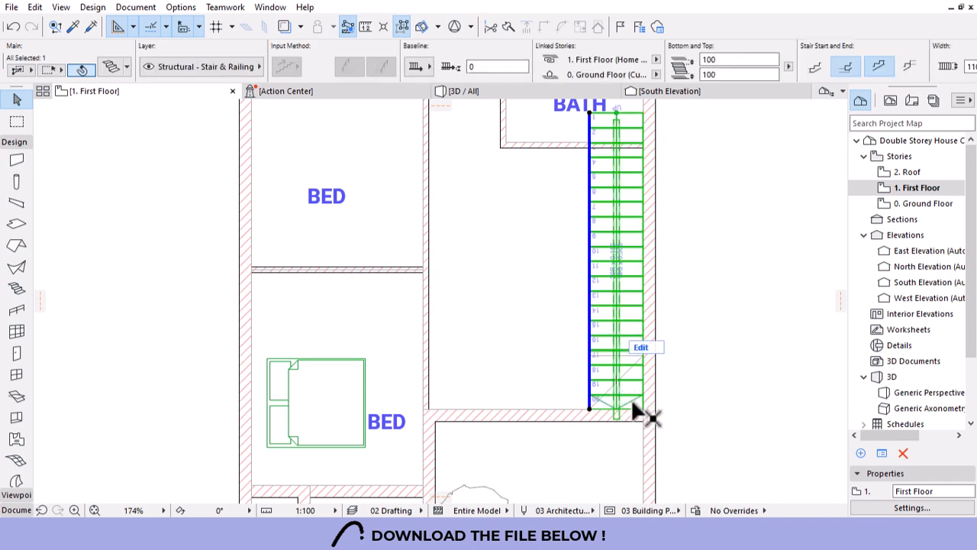
pyautogui.click(591, 410)
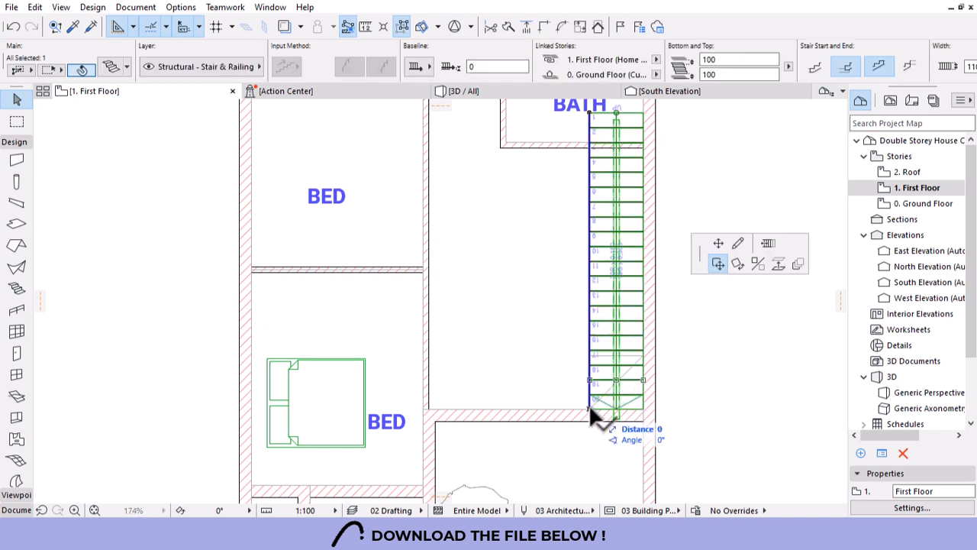
pyautogui.click(589, 357)
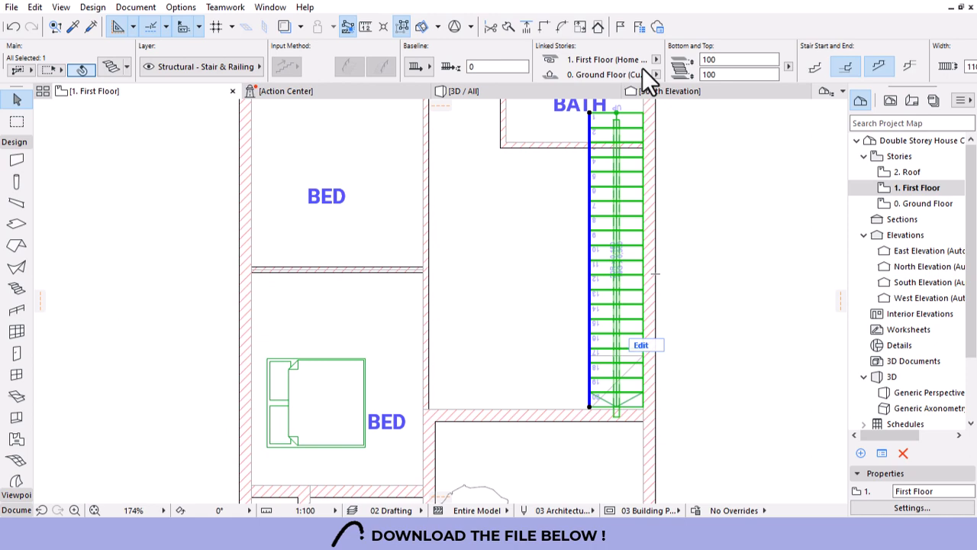
pyautogui.scroll(-2, 594, 374)
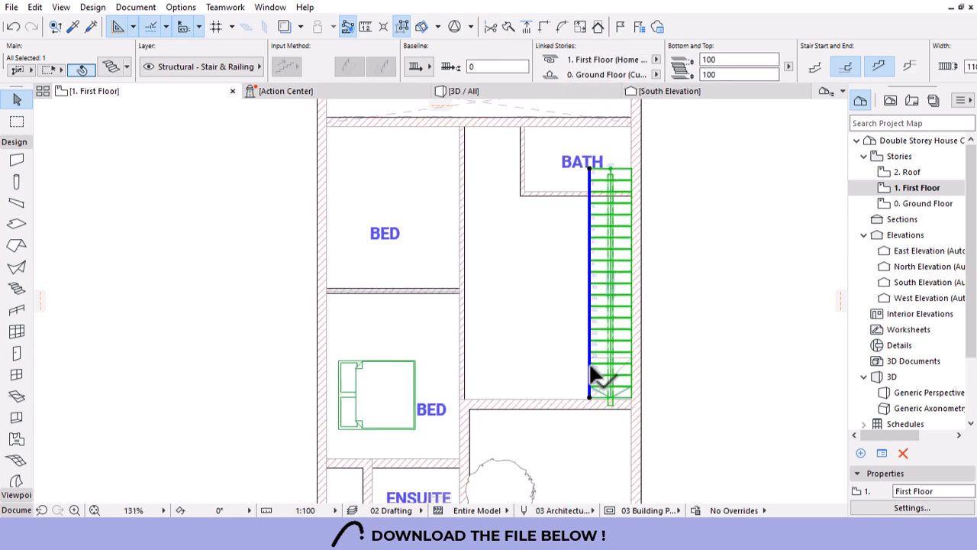
pyautogui.scroll(3, 598, 180)
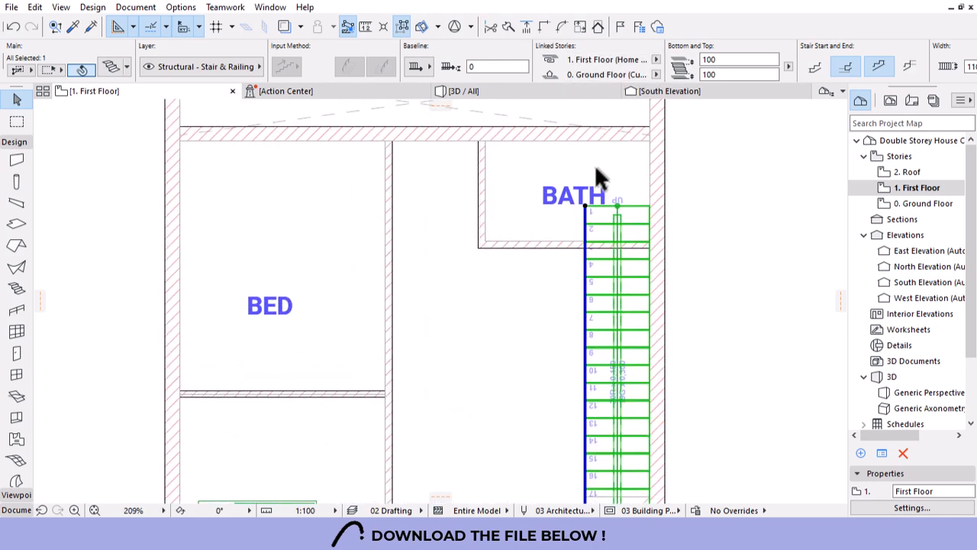
pyautogui.scroll(-2, 598, 177)
pyautogui.click(595, 169)
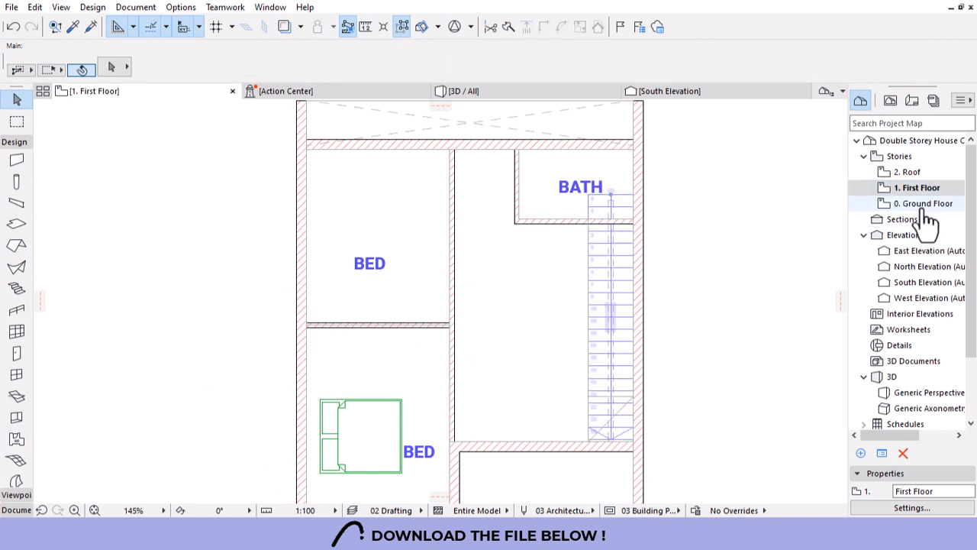
# Visit the Ground Floor plan, then return to the First Floor plan.
pyautogui.doubleClick(924, 205)
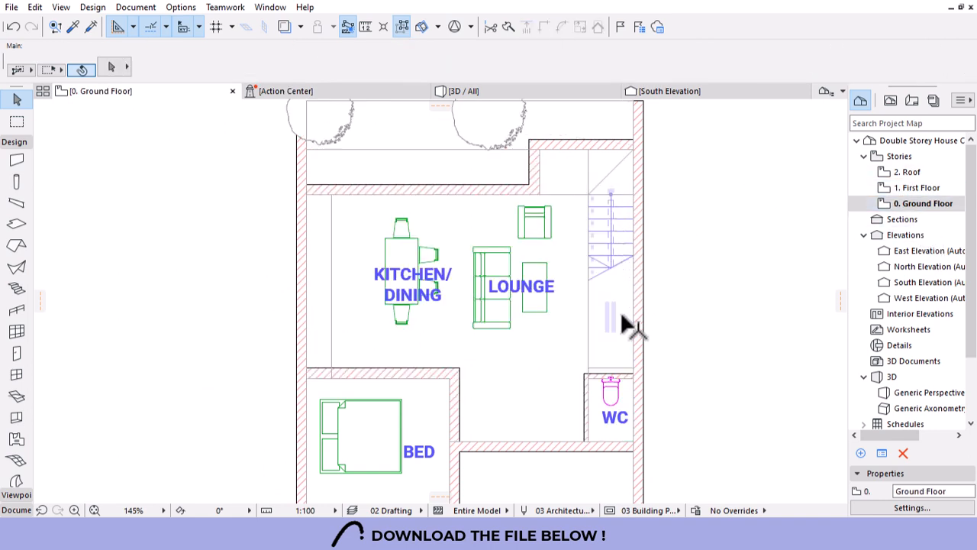
pyautogui.click(916, 191)
pyautogui.scroll(-2, 611, 265)
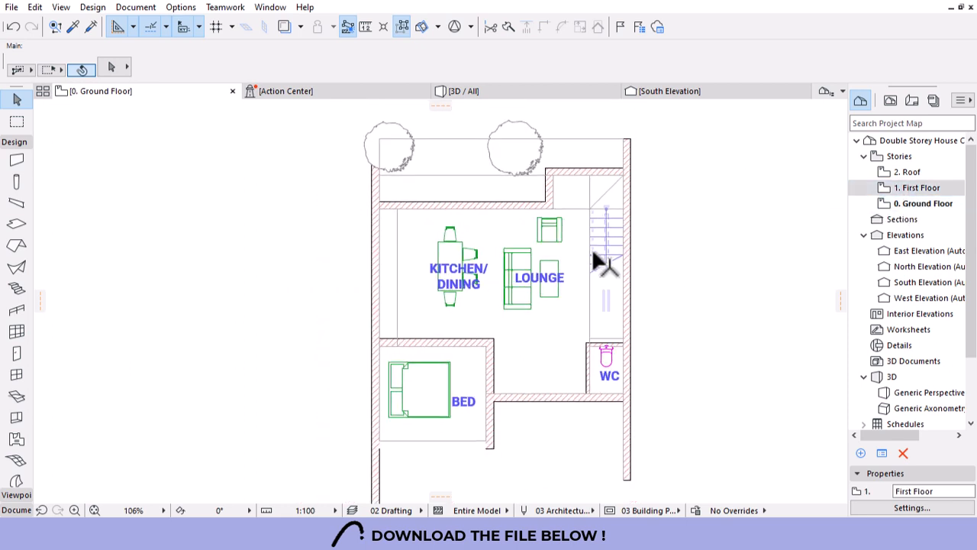
pyautogui.scroll(-1, 603, 265)
pyautogui.doubleClick(904, 191)
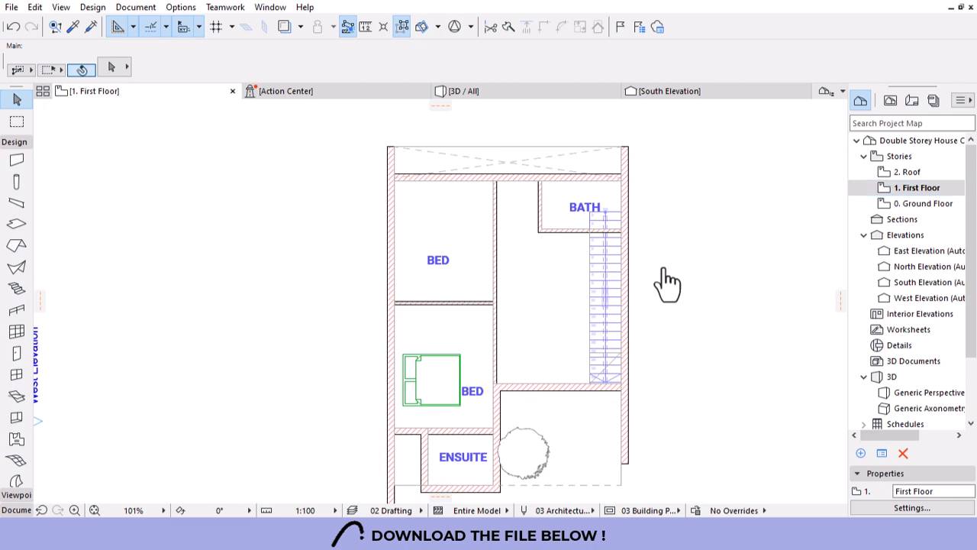
pyautogui.scroll(3, 607, 389)
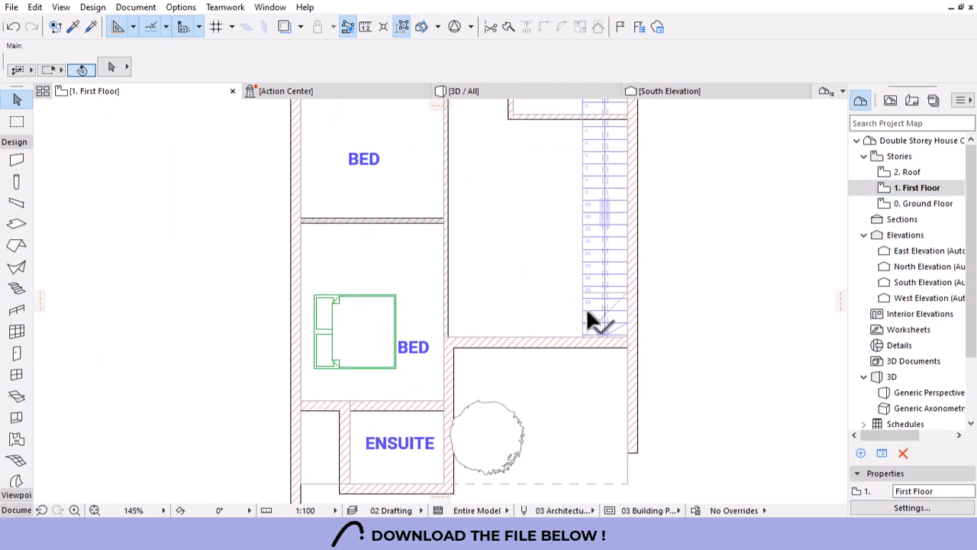
# Move the wall below the stair down by a typed distance of 11.
pyautogui.click(601, 343)
pyautogui.hotkey('ctrl', 'd')
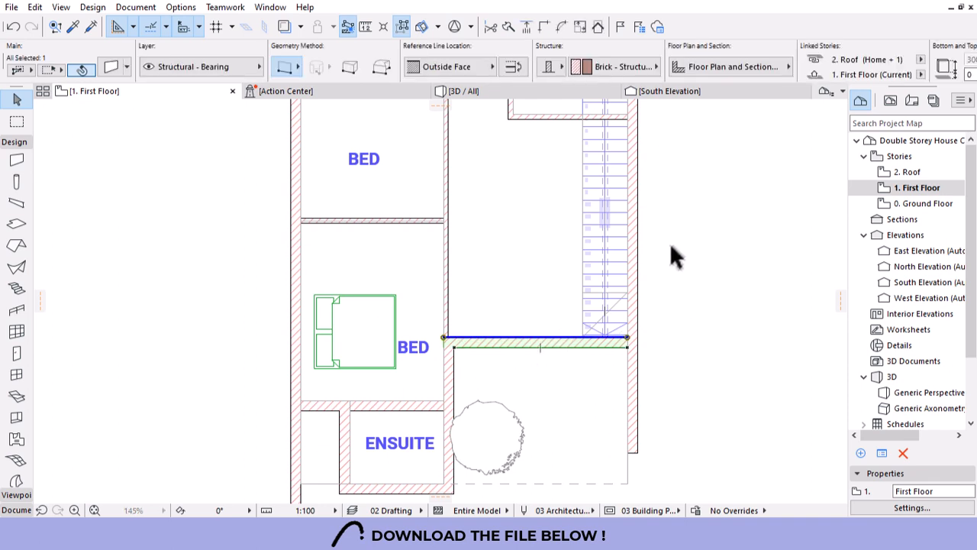
pyautogui.click(670, 242)
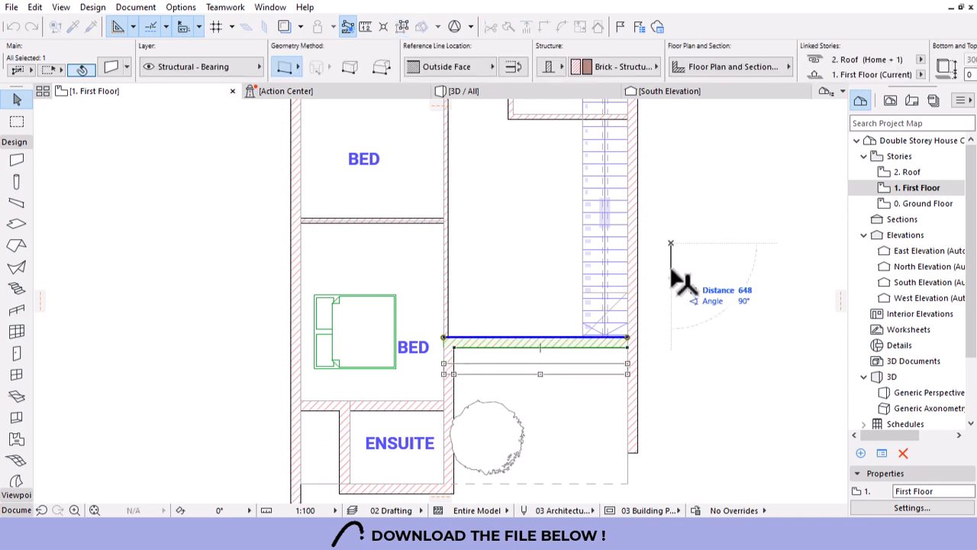
pyautogui.write('11')
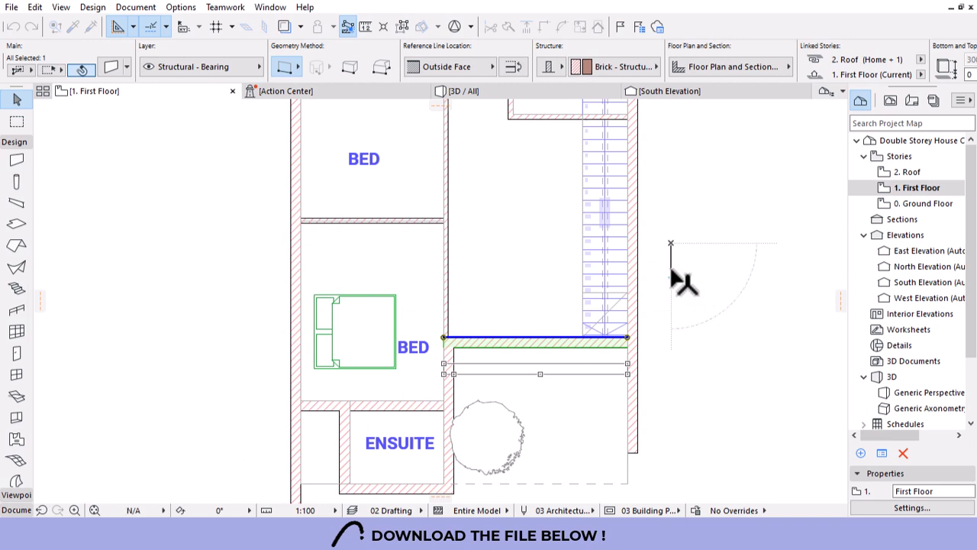
pyautogui.press('Return')
pyautogui.click(493, 358)
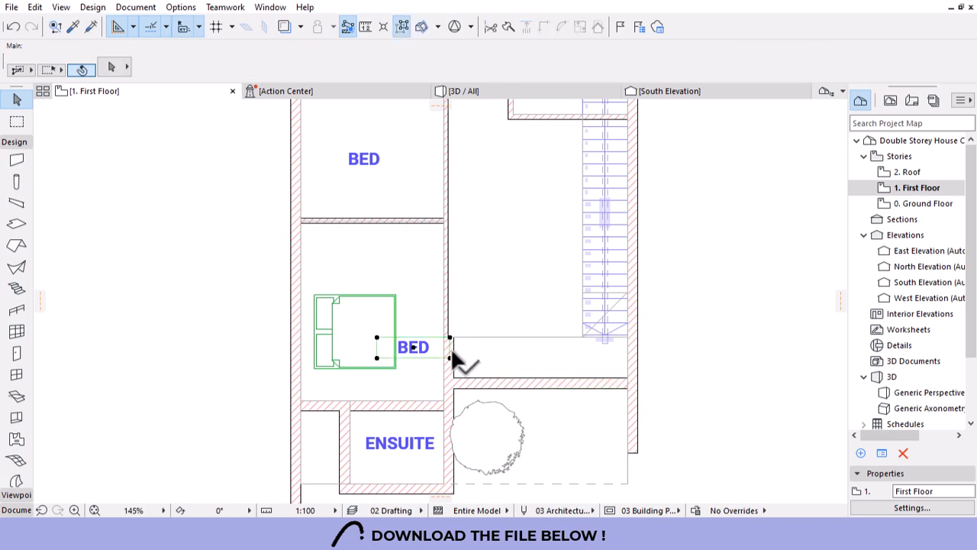
# Trim and join the vertical walls beside the bedroom and ensuite with the moved wall.
pyautogui.click(453, 363)
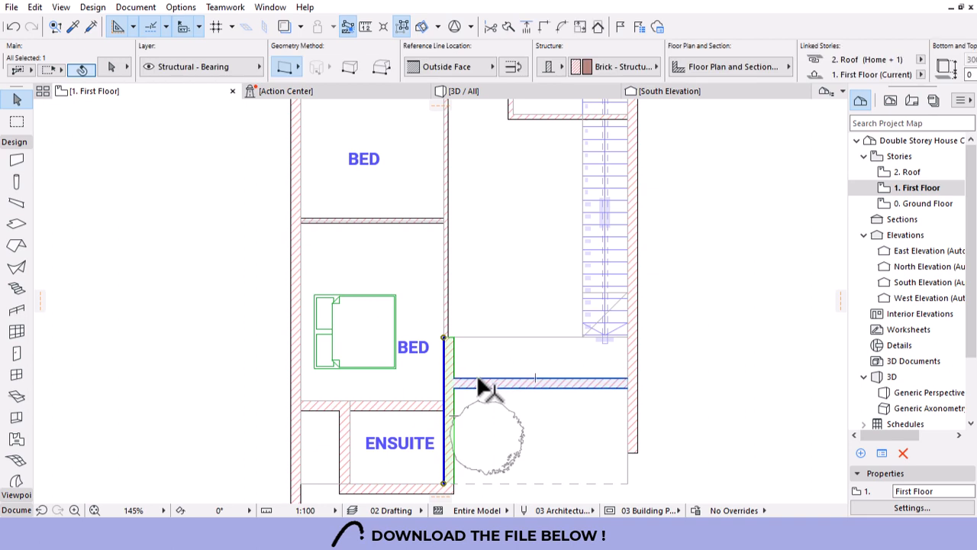
pyautogui.keyDown('shift'); pyautogui.click(479, 382); pyautogui.keyUp('shift')
pyautogui.click(543, 31)
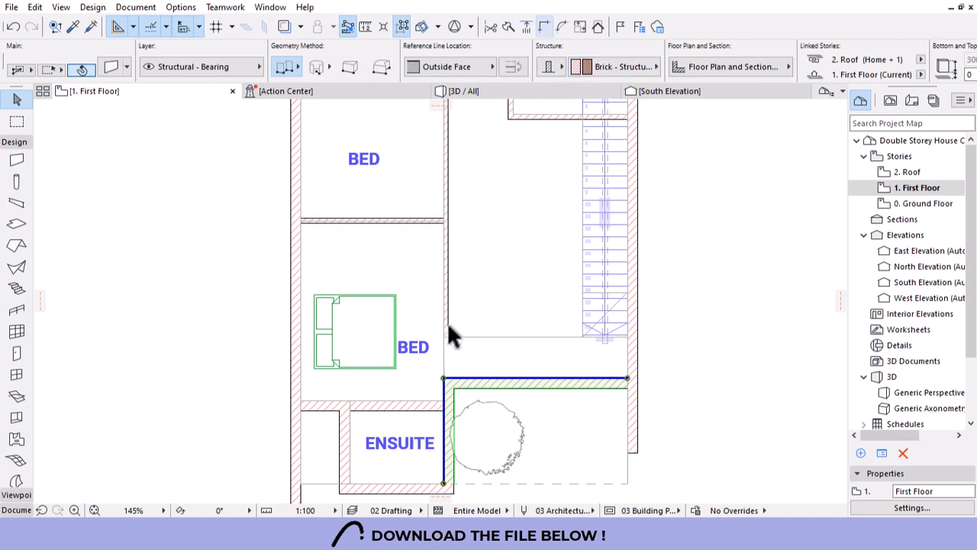
pyautogui.click(448, 323)
pyautogui.keyDown('shift'); pyautogui.click(467, 384); pyautogui.keyUp('shift')
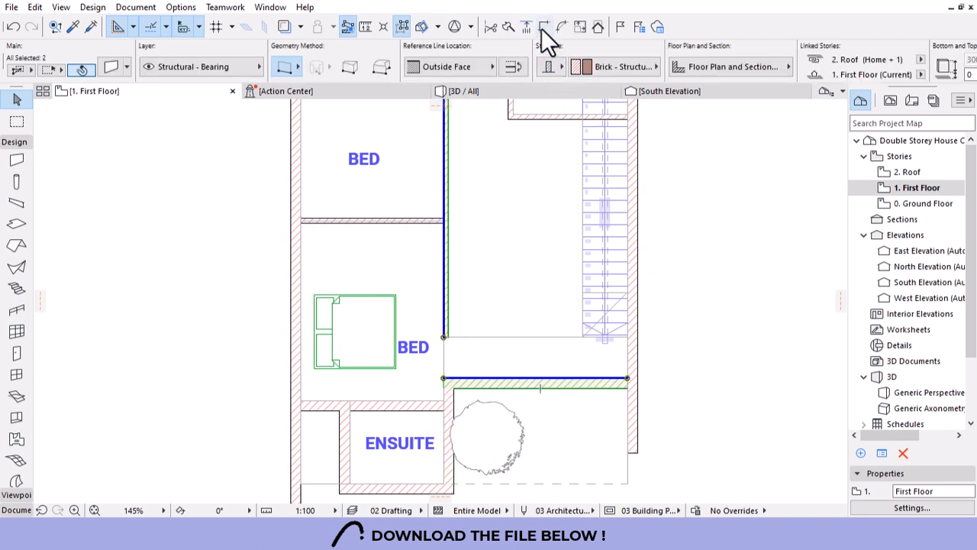
pyautogui.press('Escape')
pyautogui.scroll(-3, 553, 321)
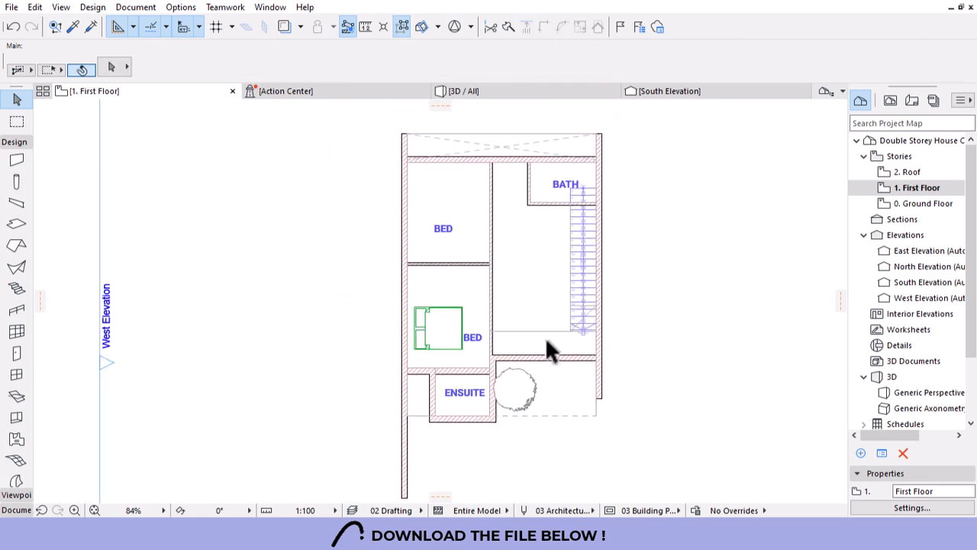
# Stretch the drafted landing box at the stair's lower end down toward the new wall.
pyautogui.scroll(1, 588, 348)
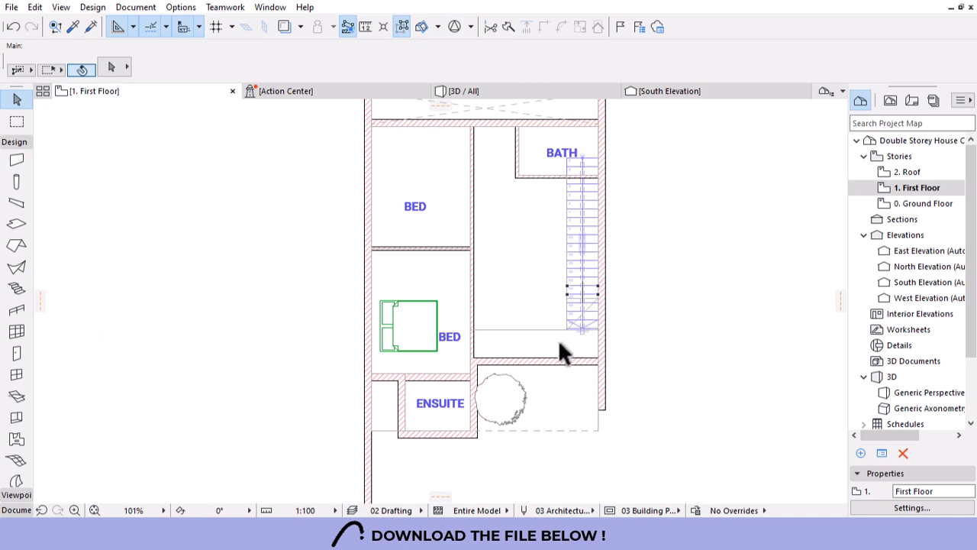
pyautogui.scroll(3, 585, 338)
pyautogui.scroll(1, 576, 283)
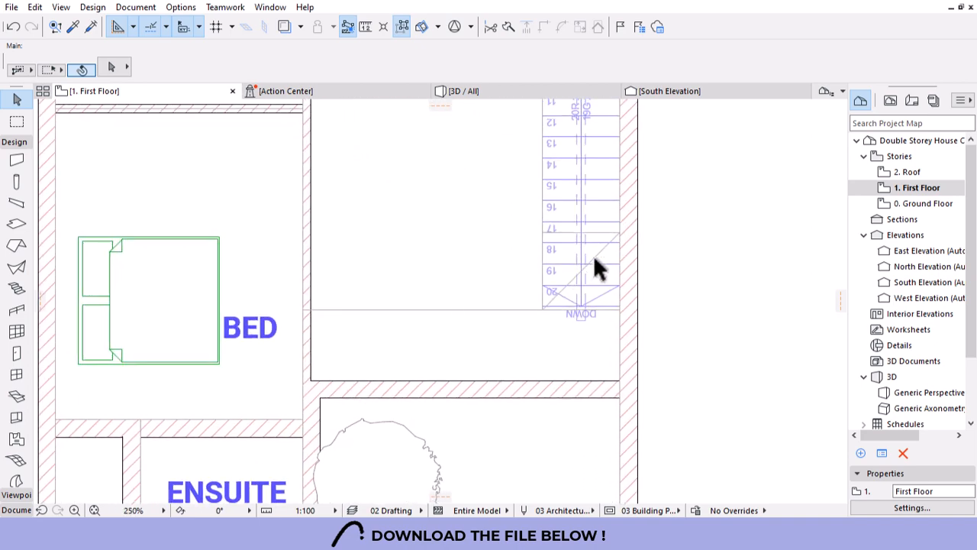
pyautogui.click(594, 253)
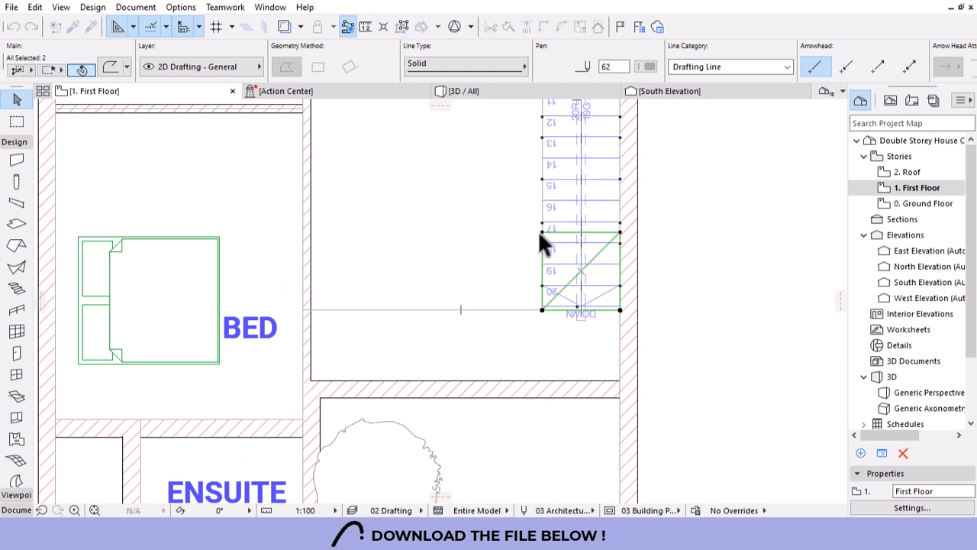
pyautogui.moveTo(543, 231); pyautogui.dragTo(541, 309)
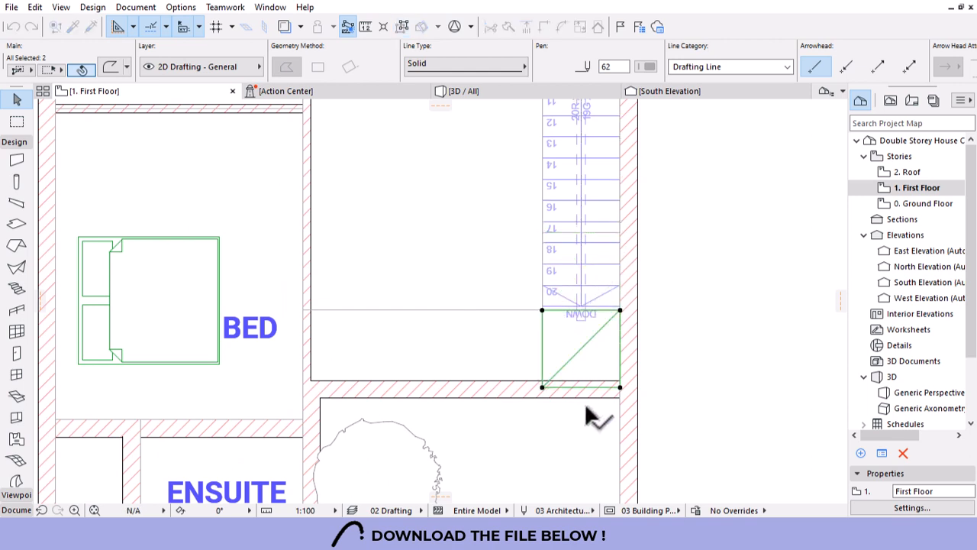
# Snap the box's bottom edge and its diagonal's end to the lowered wall face.
pyautogui.click(594, 387)
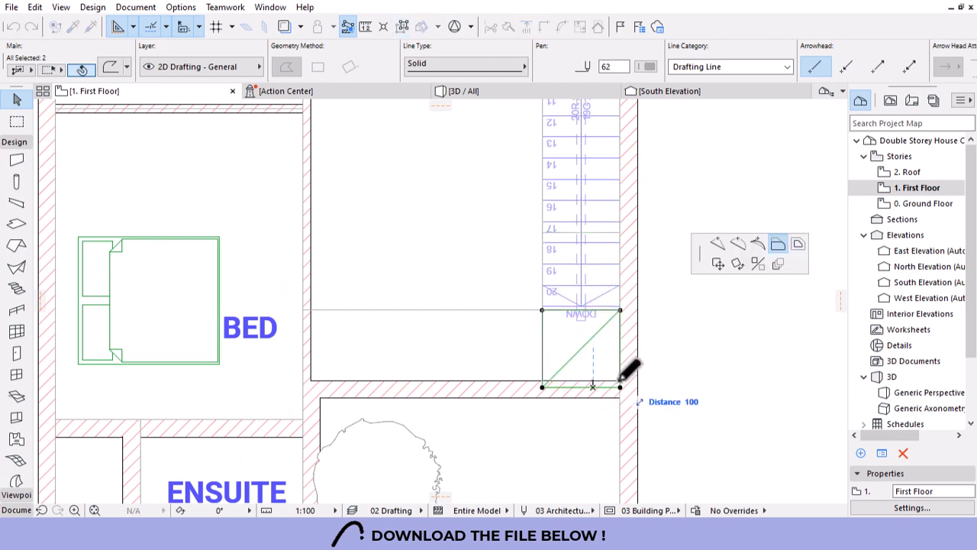
pyautogui.click(620, 380)
pyautogui.press('Escape')
pyautogui.click(566, 361)
pyautogui.click(542, 387)
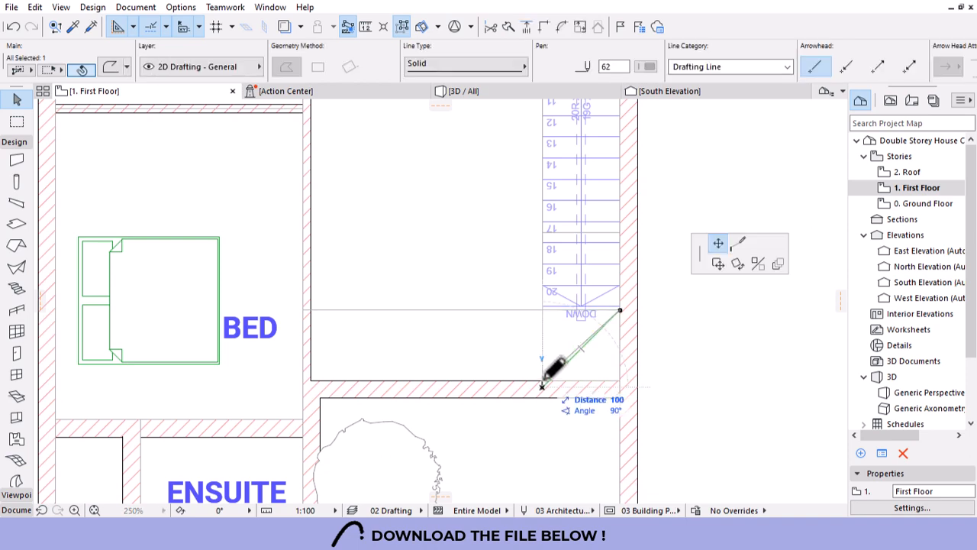
pyautogui.click(543, 380)
pyautogui.press('Escape')
pyautogui.scroll(-3, 649, 305)
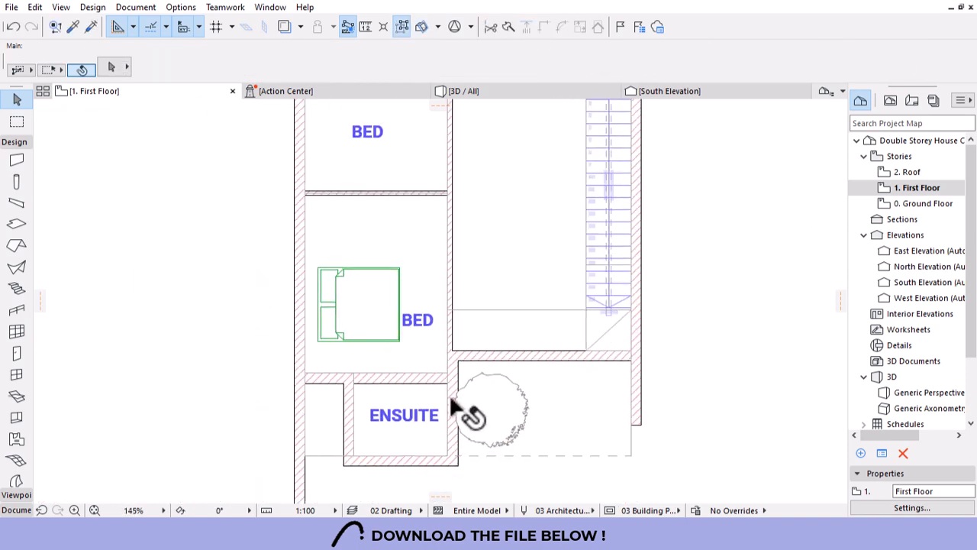
pyautogui.scroll(-2, 627, 418)
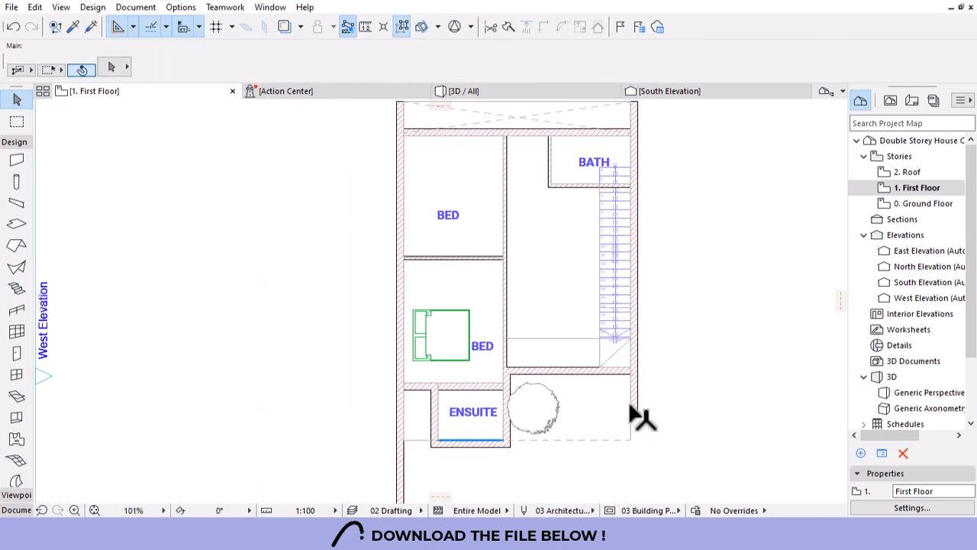
pyautogui.scroll(2, 604, 167)
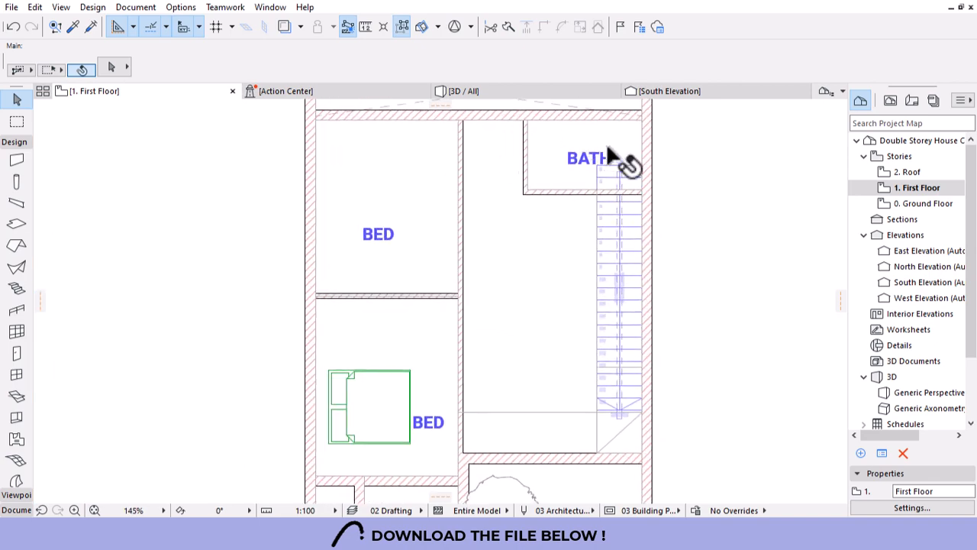
pyautogui.scroll(4, 613, 153)
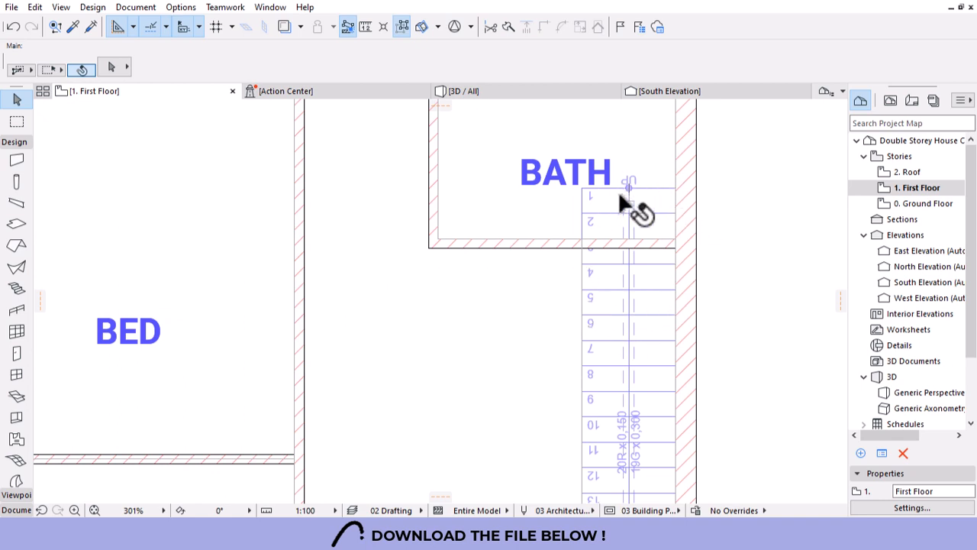
# Set the stair's Relevant-Top Story layout to Above Break Mark: Visible.
pyautogui.click(611, 301)
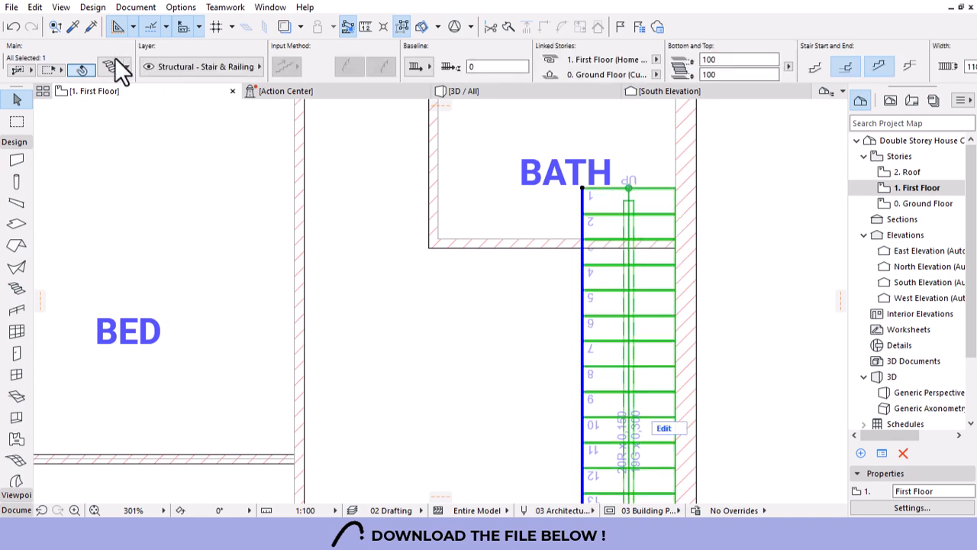
pyautogui.hotkey('ctrl', 't')
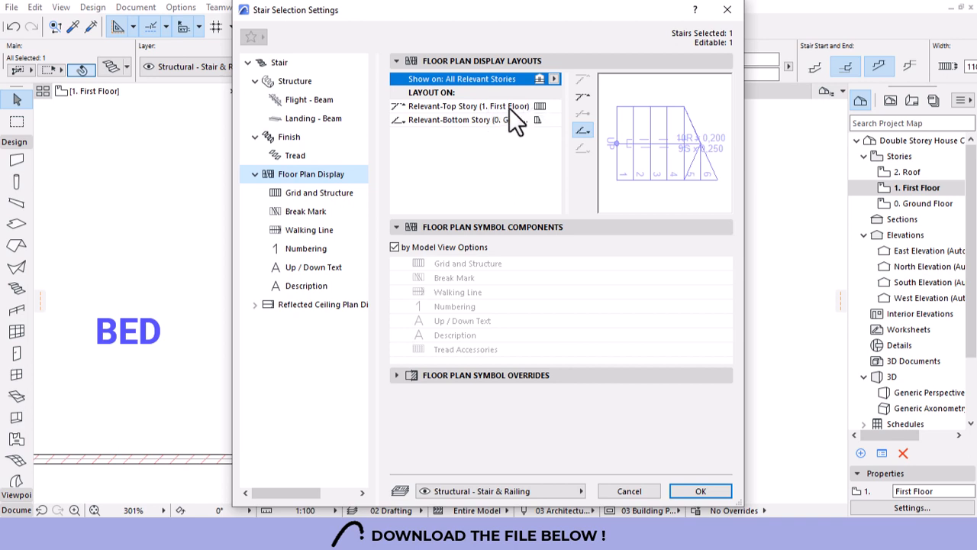
pyautogui.click(535, 106)
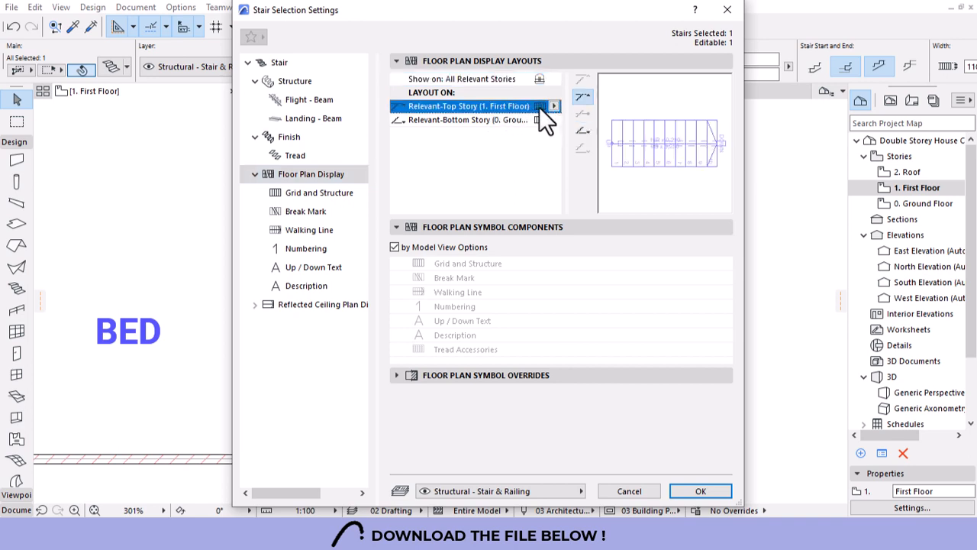
pyautogui.click(554, 106)
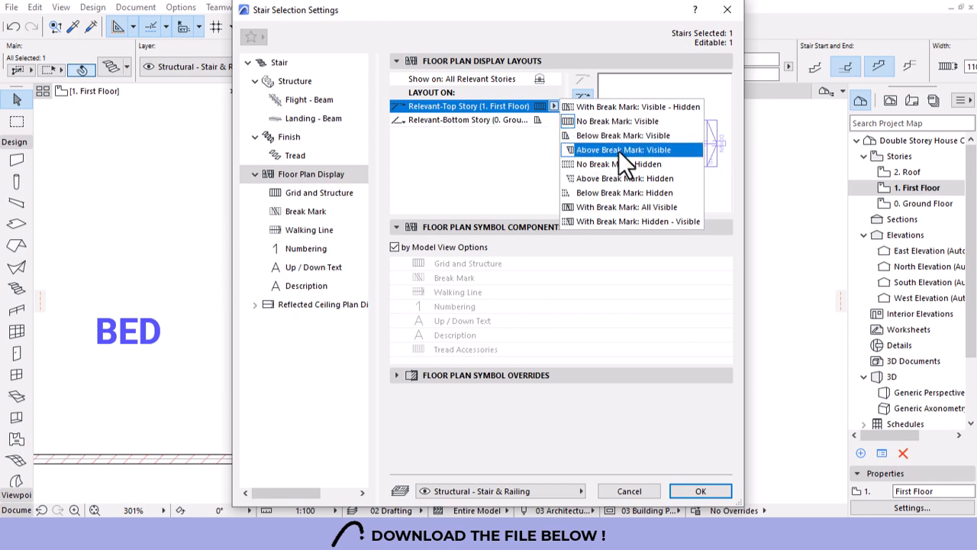
pyautogui.click(663, 151)
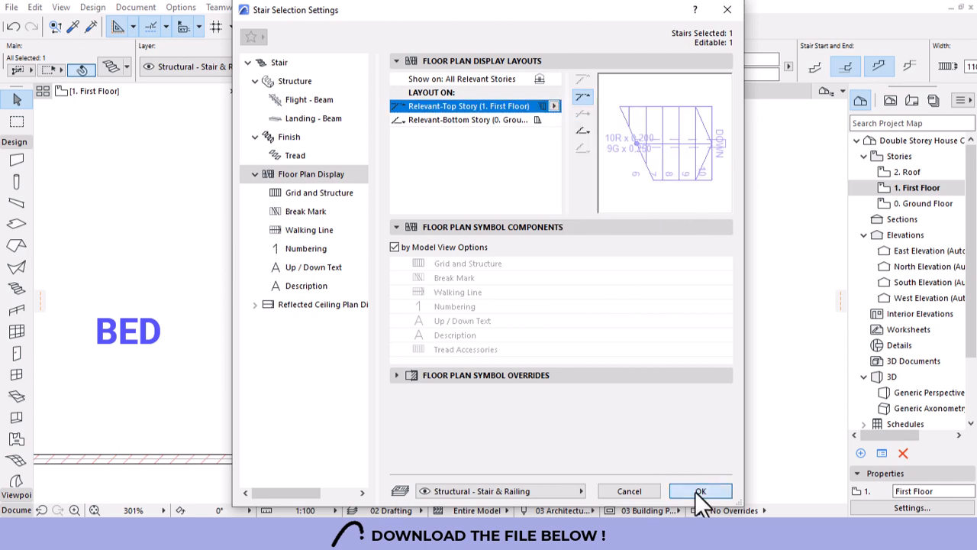
pyautogui.click(695, 491)
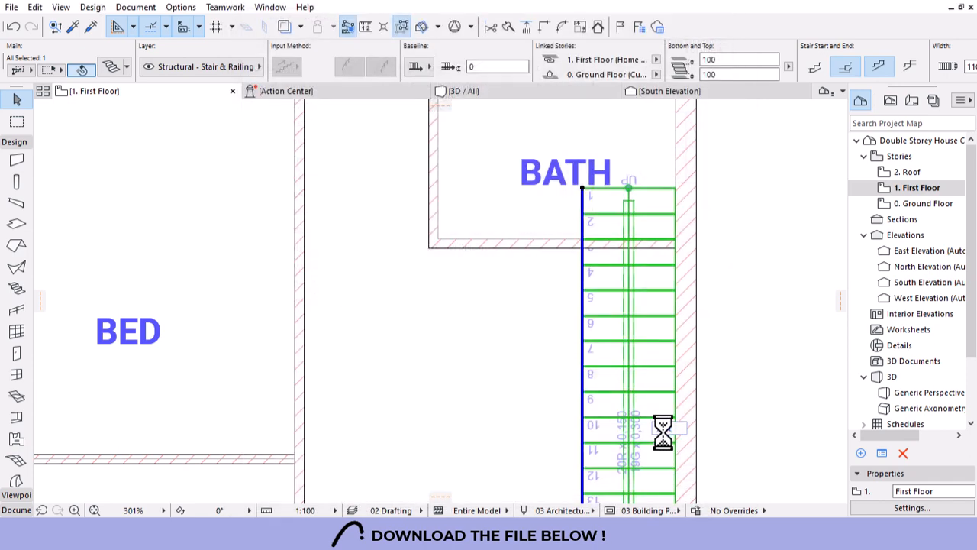
pyautogui.click(533, 343)
# Select the double bed in the lower bedroom.
pyautogui.scroll(-5, 595, 213)
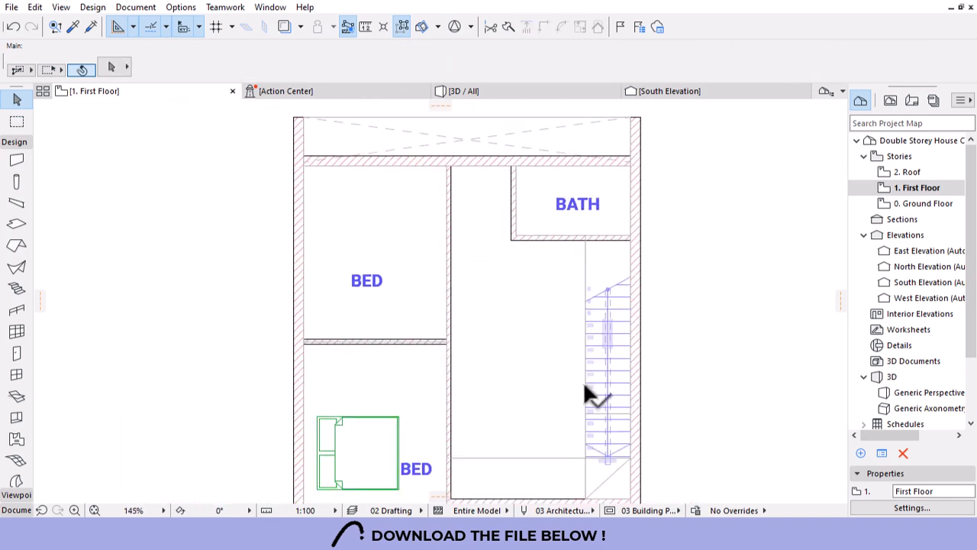
pyautogui.scroll(-2, 595, 254)
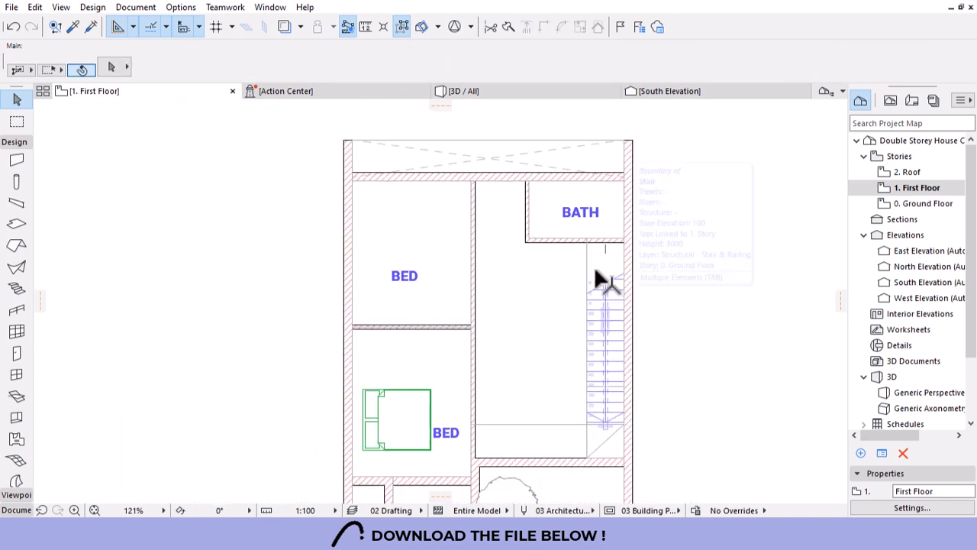
pyautogui.scroll(-5, 578, 223)
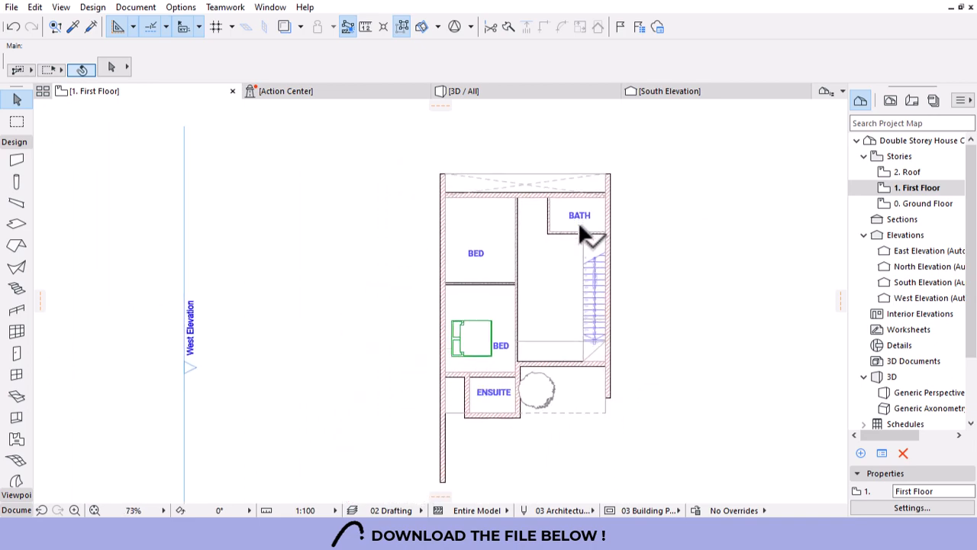
pyautogui.scroll(2, 519, 407)
pyautogui.scroll(-1, 546, 393)
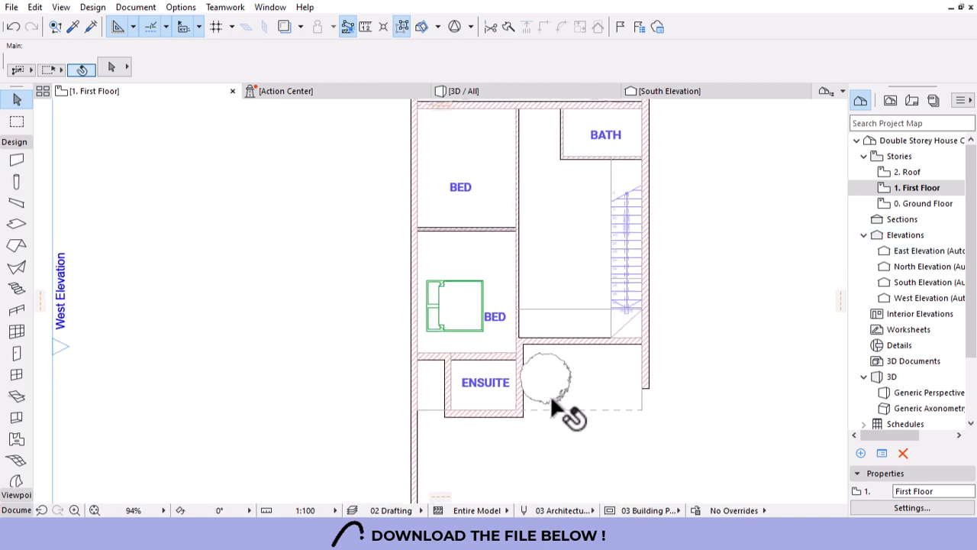
pyautogui.scroll(2, 571, 191)
pyautogui.click(449, 349)
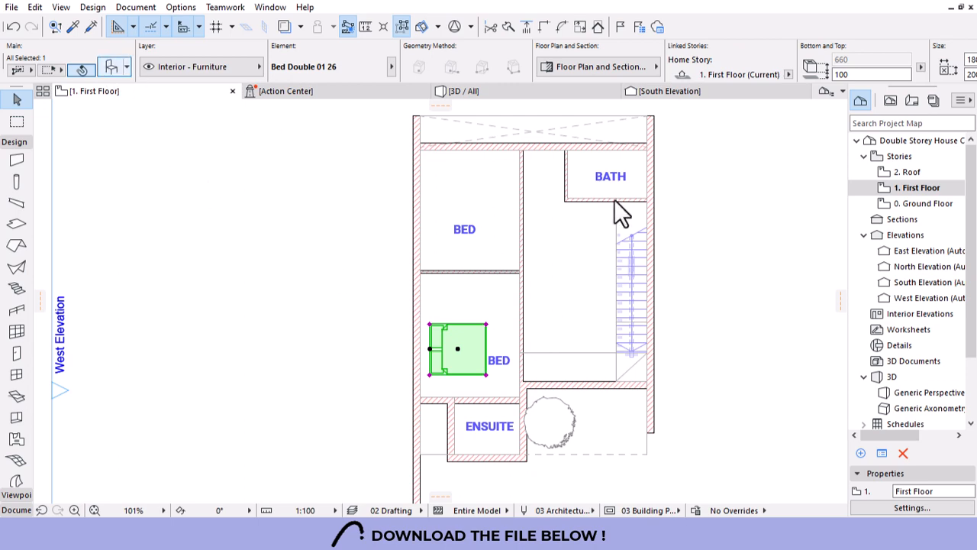
# Swap the selected bed for Bed Layout 26 from the Furniture Layouts 26 folder.
pyautogui.hotkey('ctrl', 't')
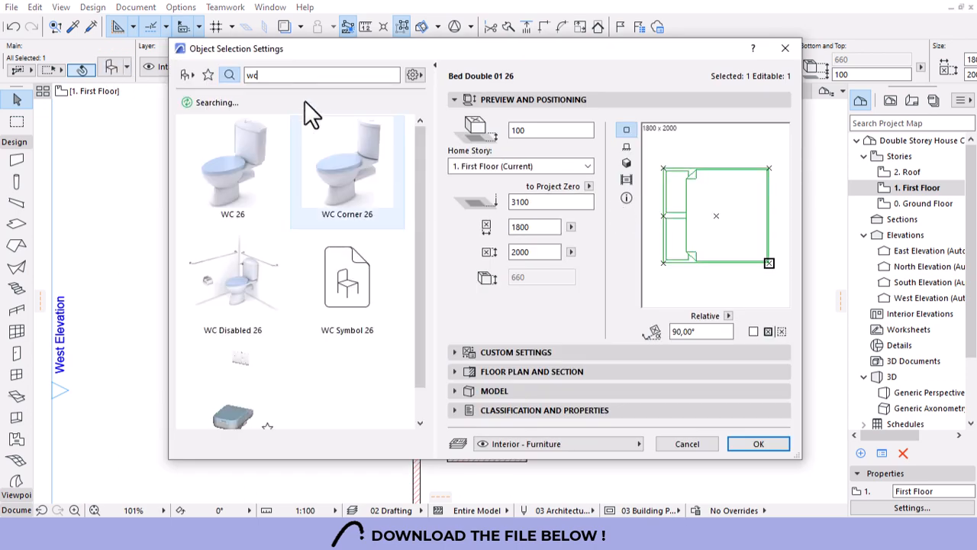
pyautogui.click(185, 74)
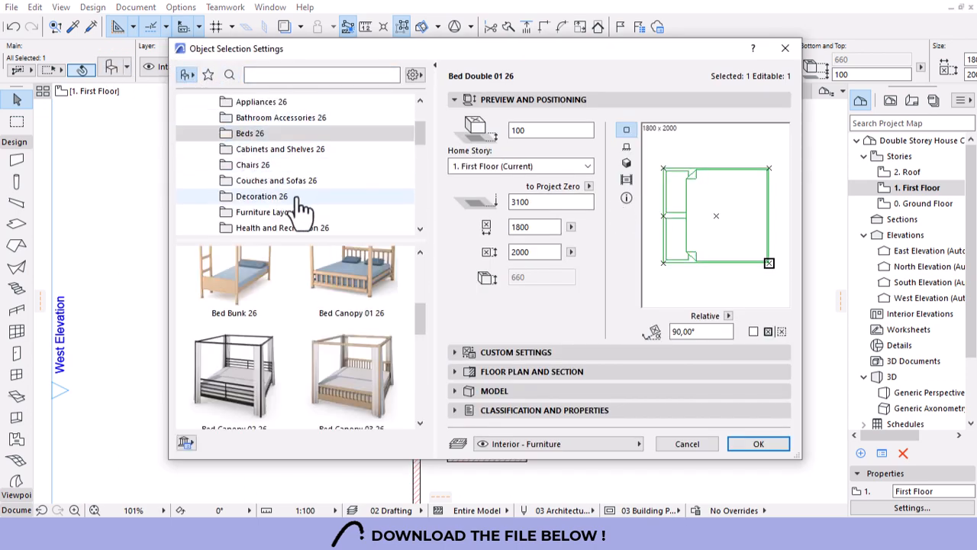
pyautogui.click(277, 212)
pyautogui.click(358, 305)
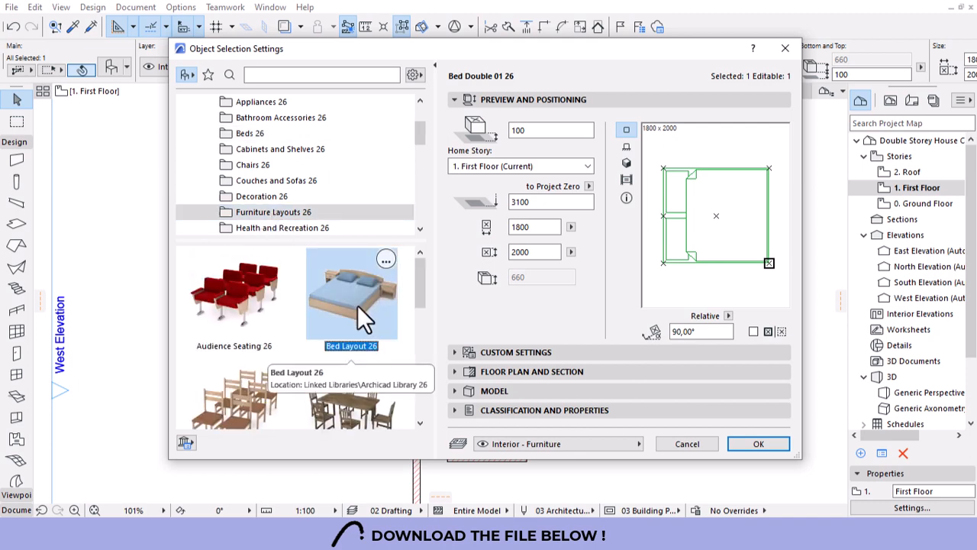
pyautogui.click(759, 444)
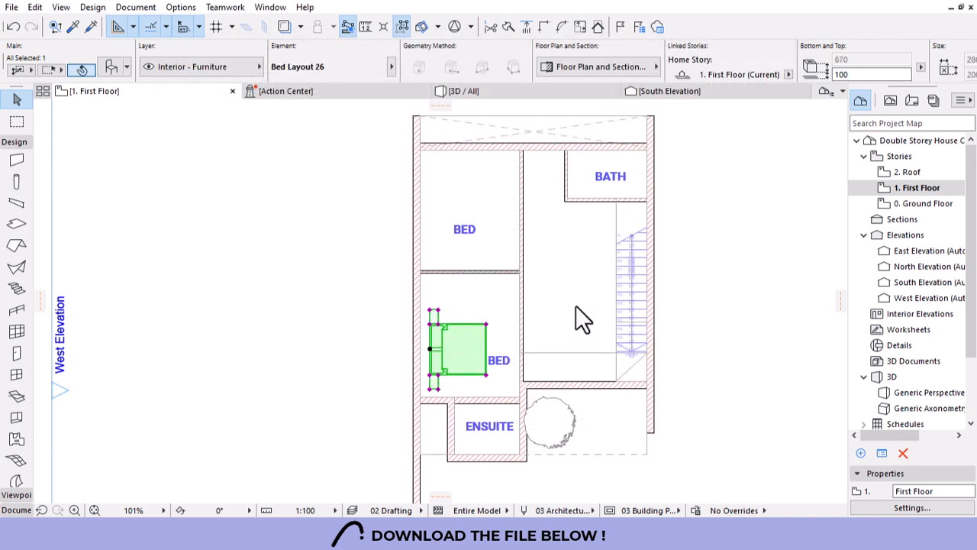
# Move the new bed against the lower bedroom's left wall.
pyautogui.scroll(2, 458, 356)
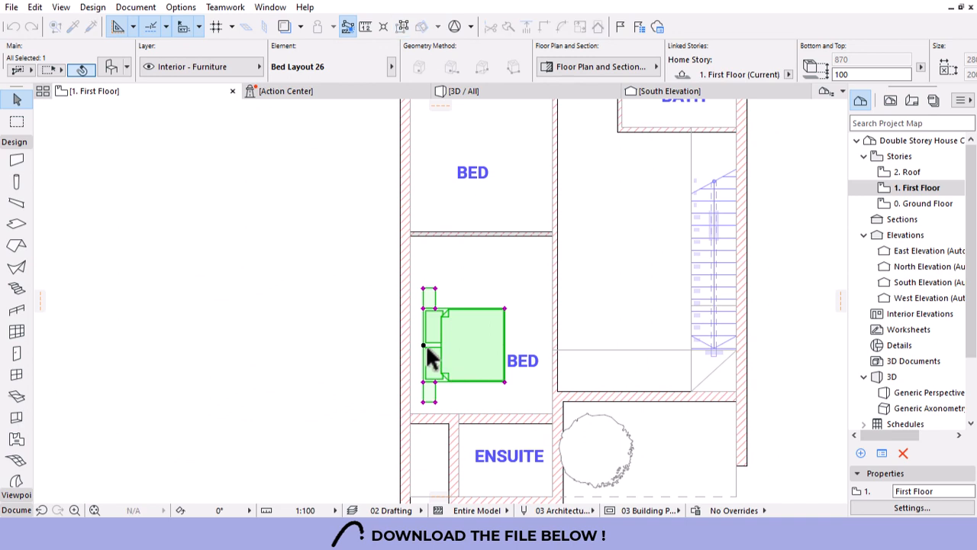
pyautogui.moveTo(425, 343); pyautogui.dragTo(410, 324)
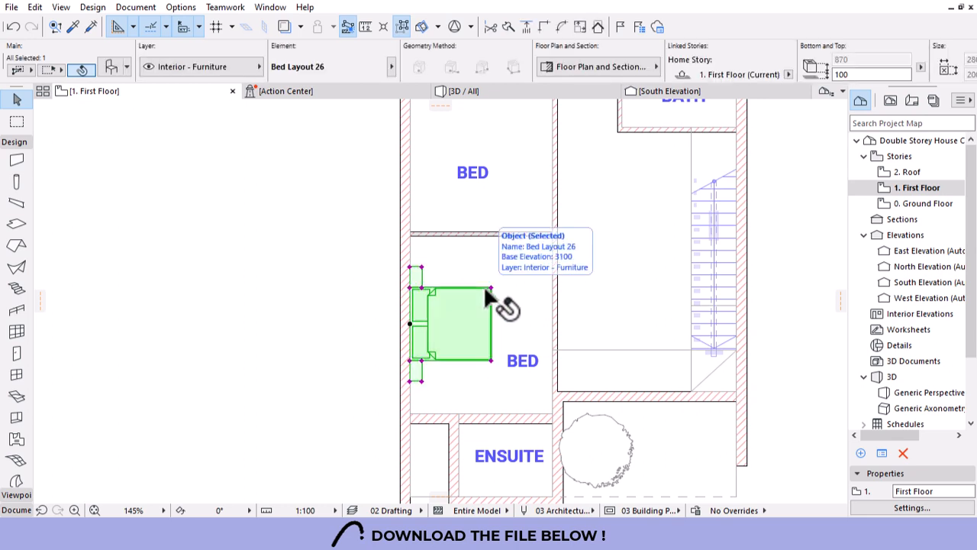
pyautogui.press('Escape')
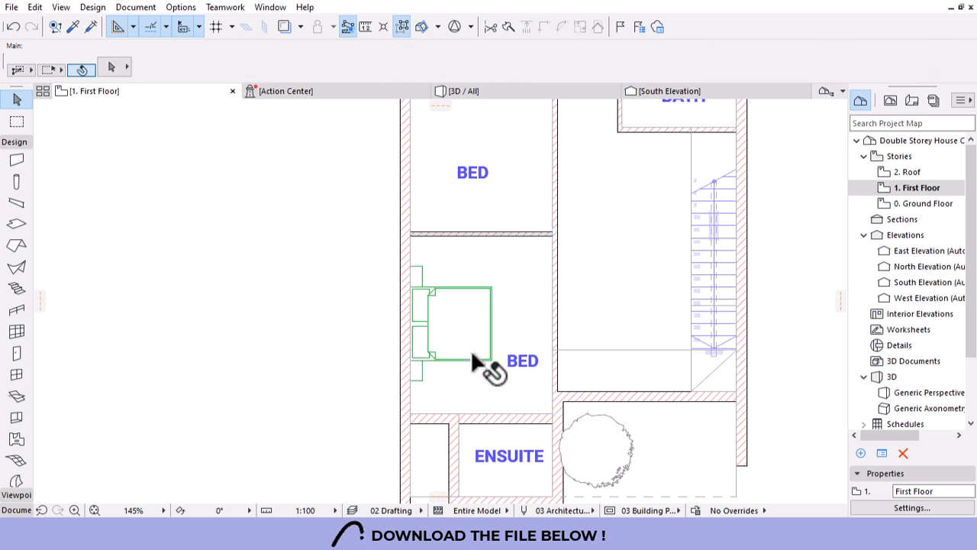
# Mirror the bed and place it against the bedroom's right, corridor-side wall.
pyautogui.click(489, 355)
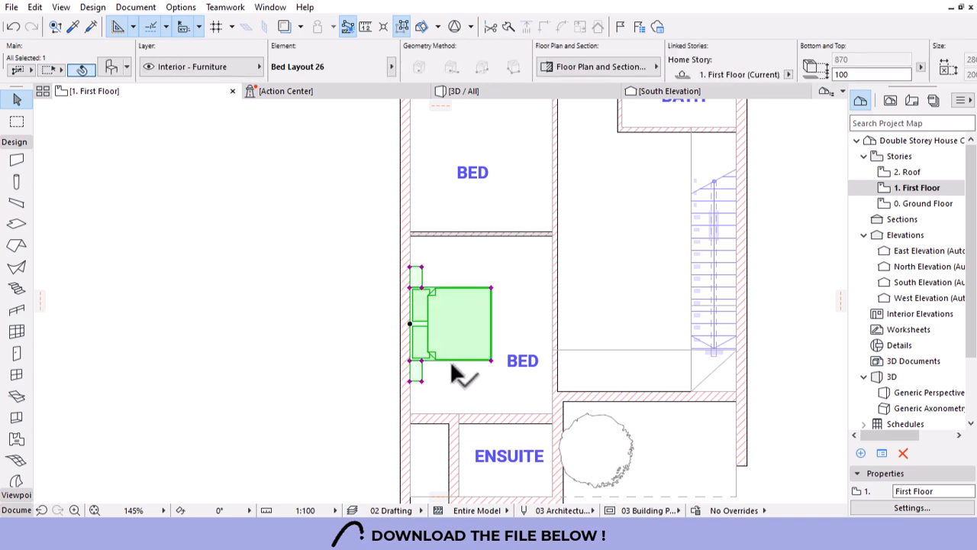
pyautogui.click(491, 358)
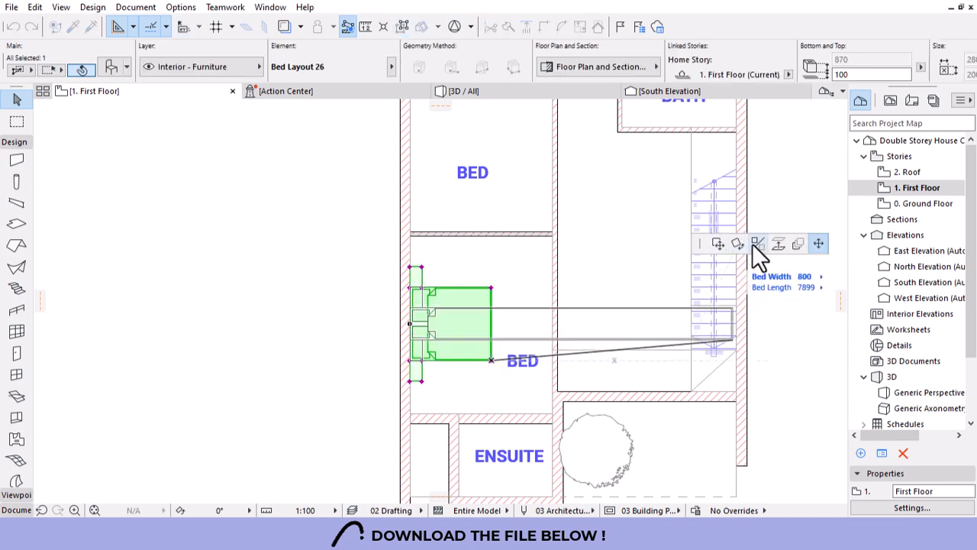
pyautogui.click(756, 243)
pyautogui.click(492, 358)
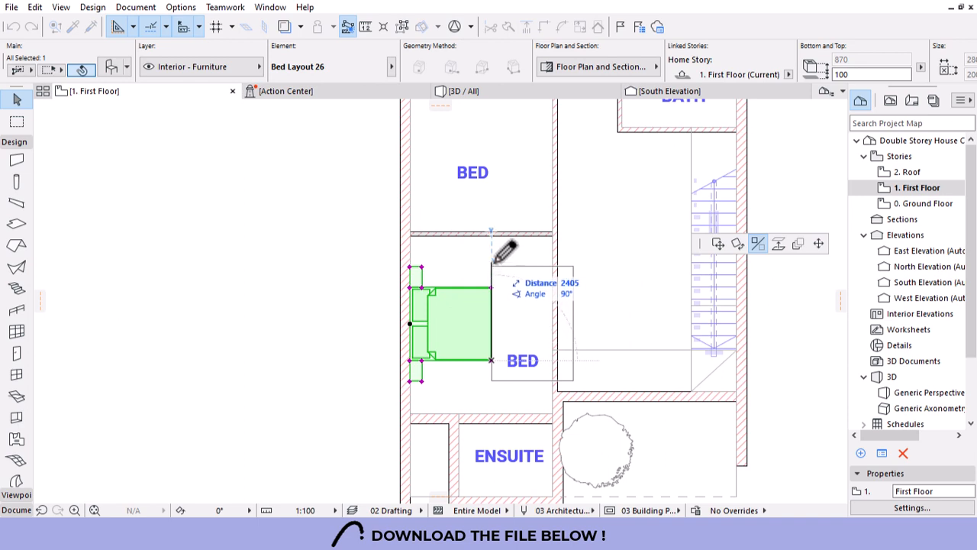
pyautogui.click(494, 264)
pyautogui.moveTo(572, 380); pyautogui.dragTo(556, 383)
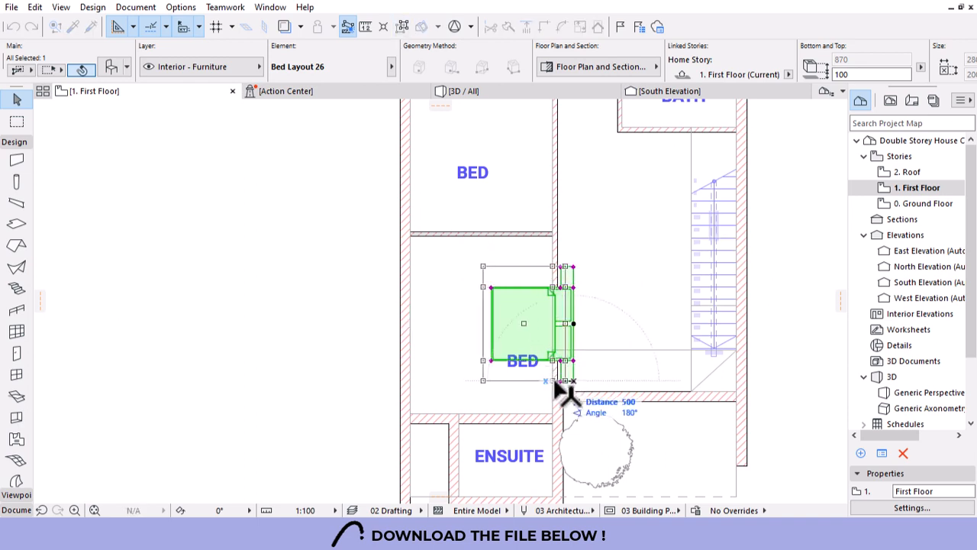
pyautogui.click(551, 380)
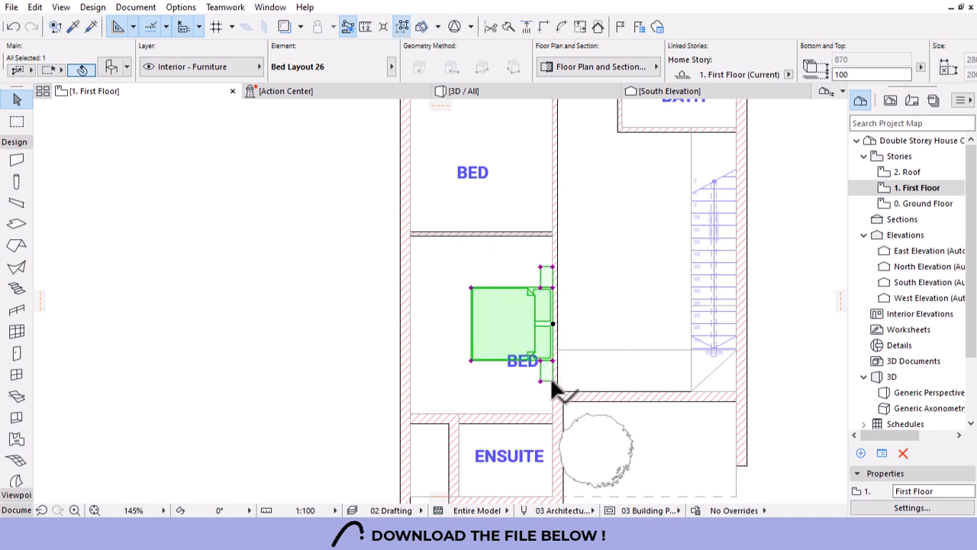
# Place a copy of the bed against the inner wall of the upper bedroom.
pyautogui.click(553, 324)
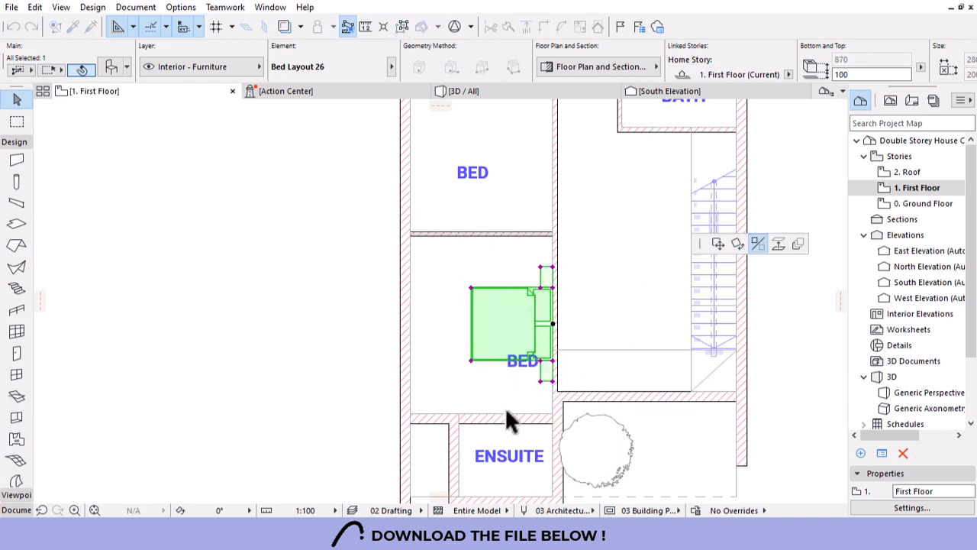
pyautogui.click(718, 244)
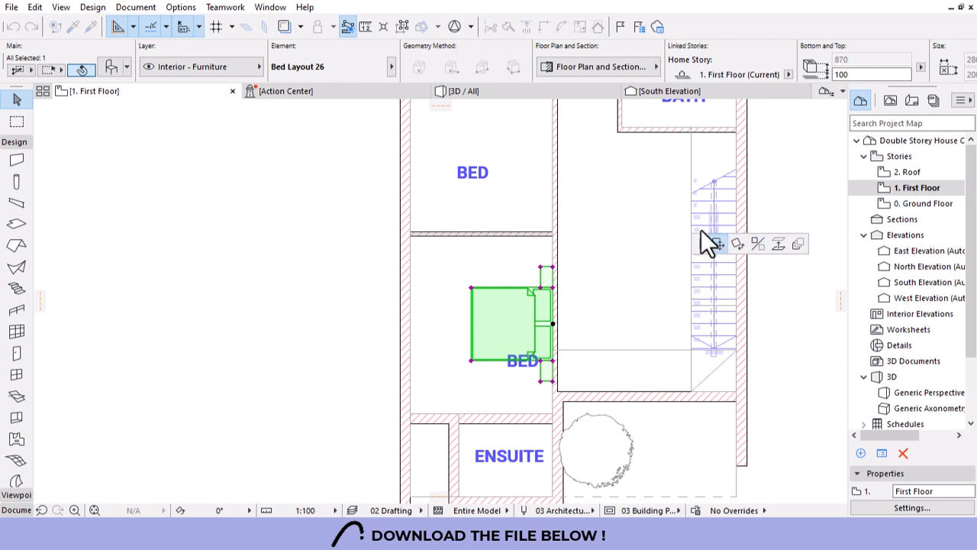
pyautogui.click(553, 144)
pyautogui.scroll(-2, 498, 291)
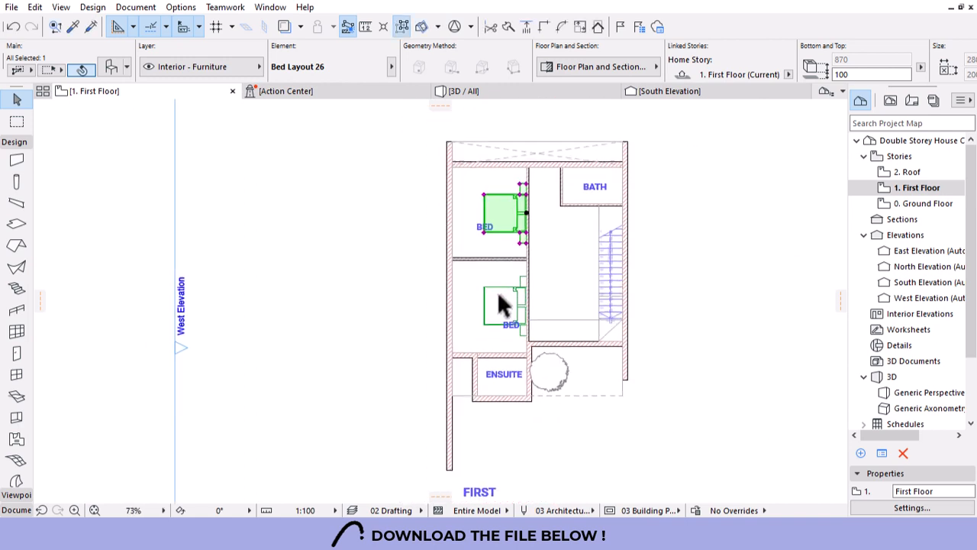
pyautogui.click(531, 233)
pyautogui.scroll(2, 614, 321)
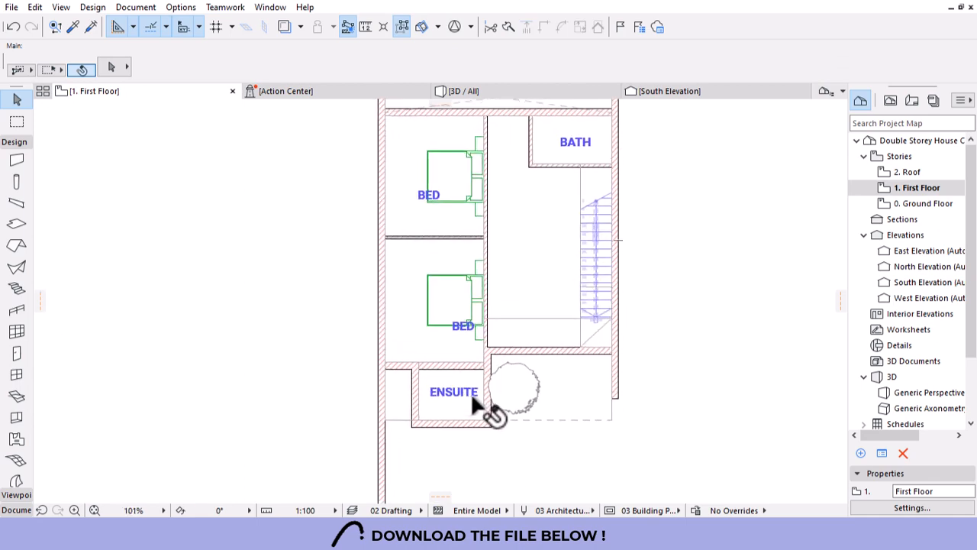
pyautogui.scroll(-1, 467, 388)
pyautogui.scroll(3, 527, 149)
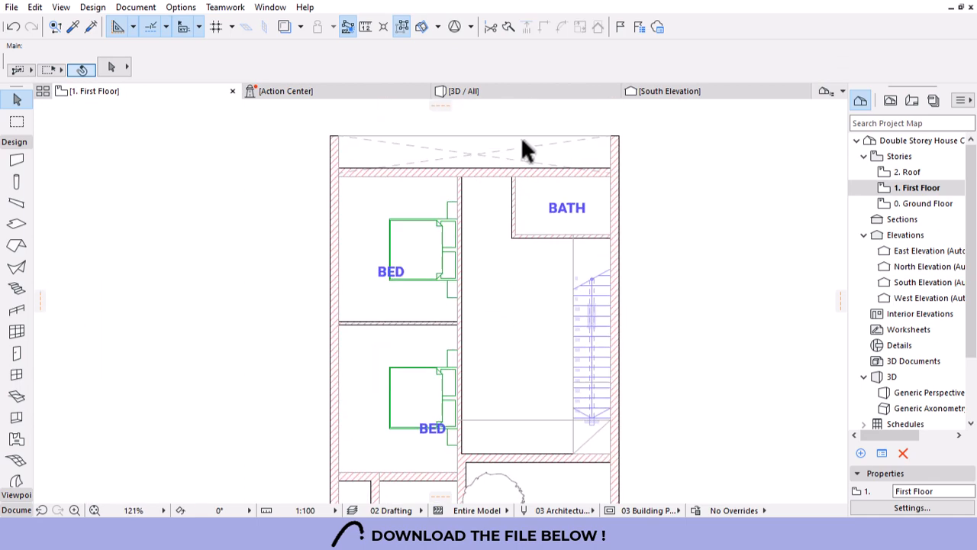
pyautogui.scroll(3, 545, 159)
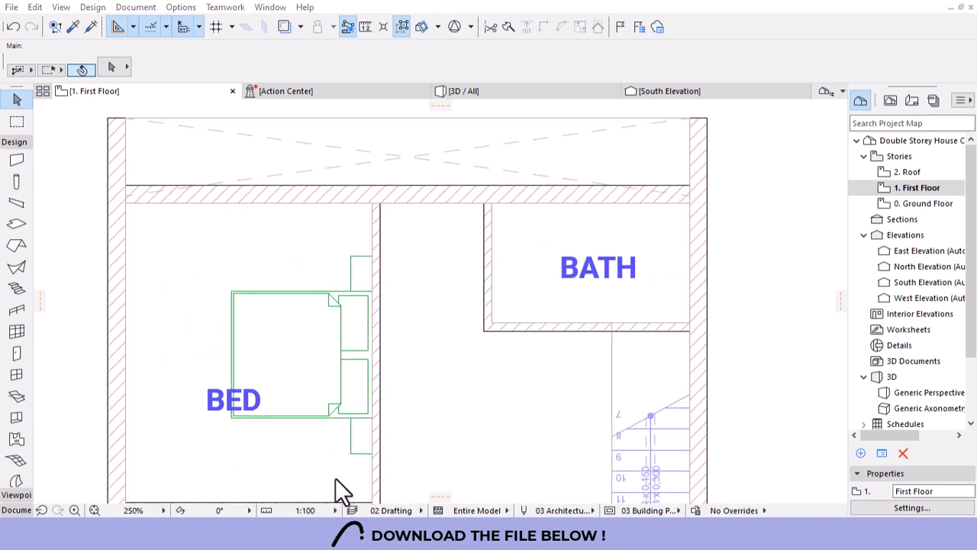
pyautogui.scroll(-3, 22, 252)
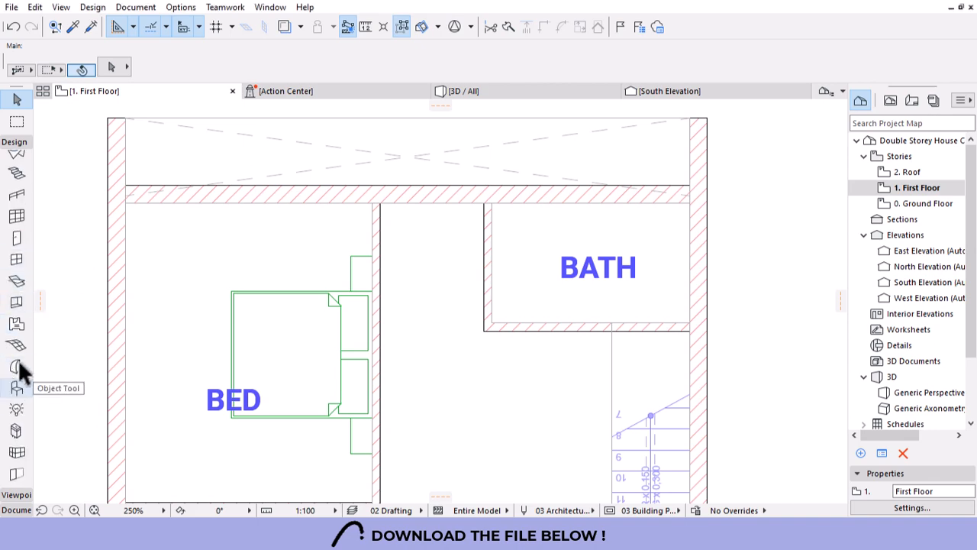
# Make WC 26 the default object and place one in the bathroom.
pyautogui.click(16, 390)
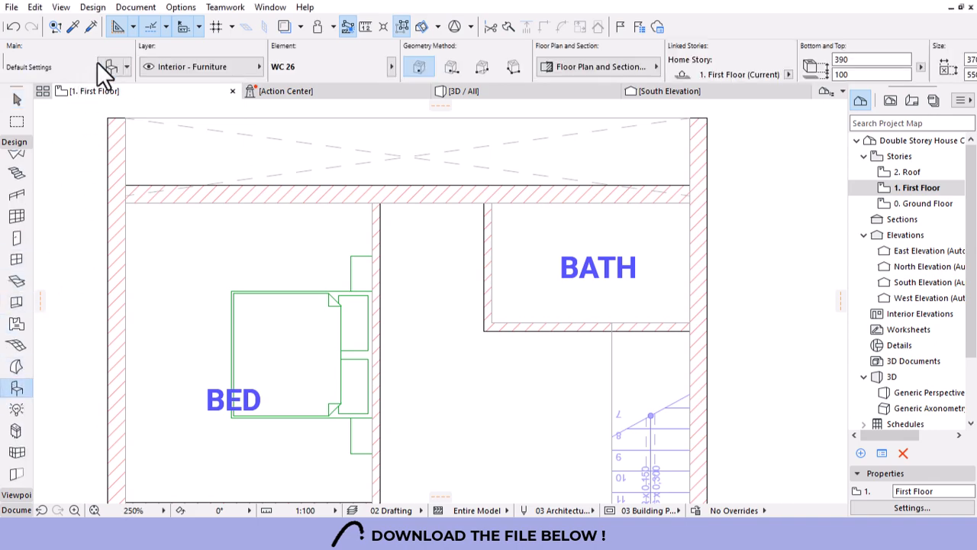
pyautogui.click(112, 67)
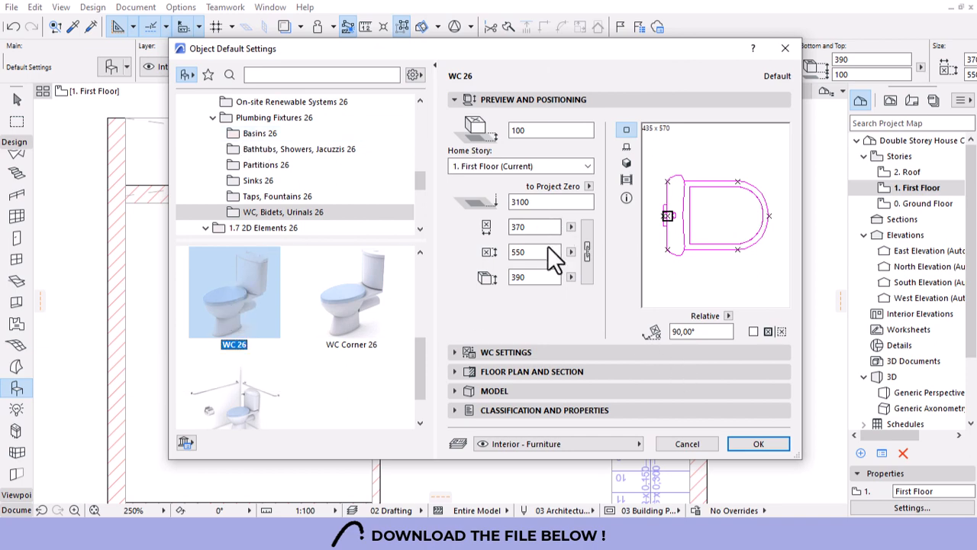
pyautogui.click(756, 444)
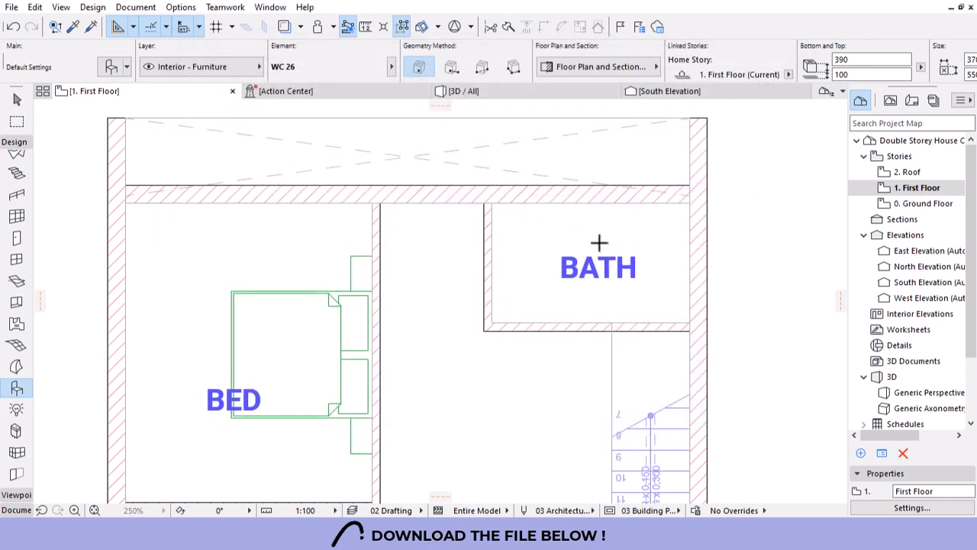
pyautogui.click(599, 243)
# Rotate the WC to face down and set it against the bathroom's top wall.
pyautogui.scroll(3, 605, 230)
pyautogui.keyDown('shift'); pyautogui.click(602, 248); pyautogui.keyUp('shift')
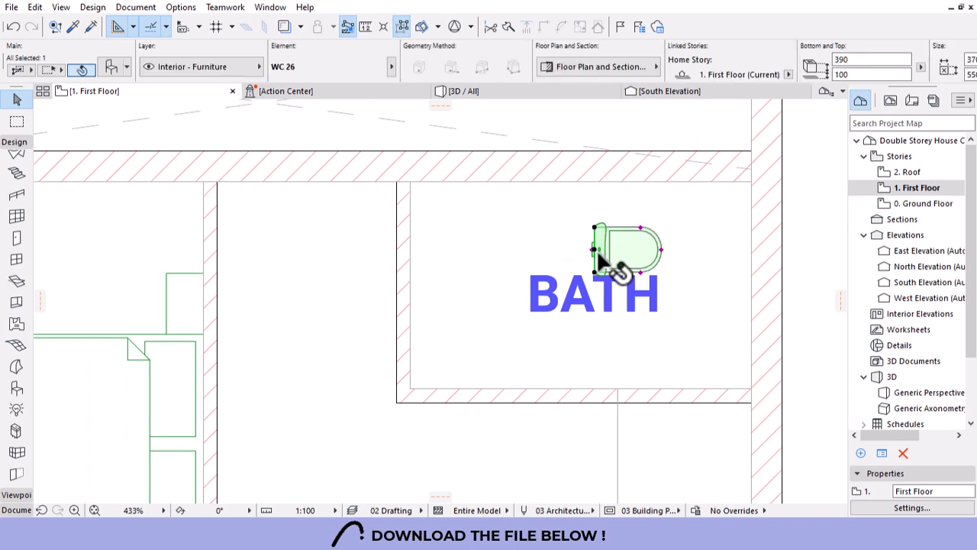
pyautogui.click(594, 249)
pyautogui.click(699, 249)
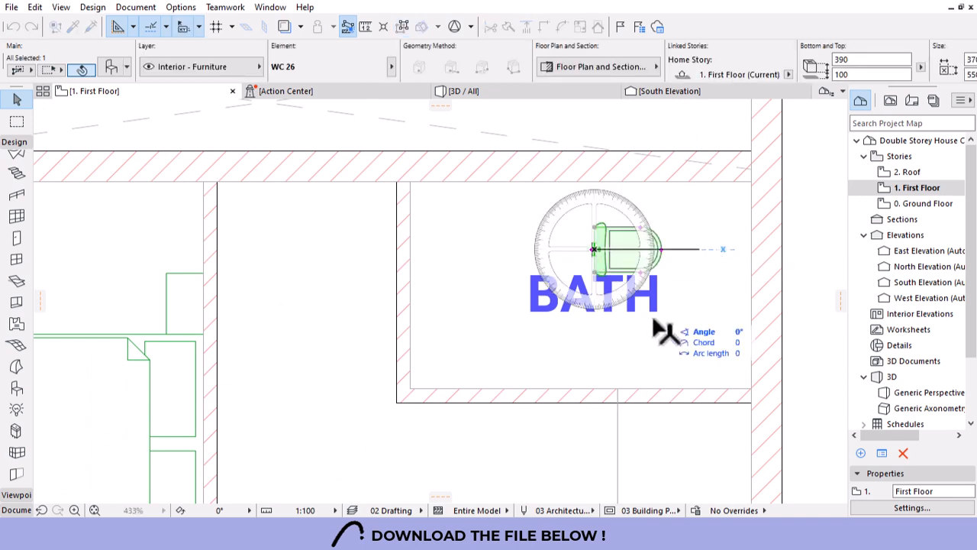
pyautogui.click(594, 367)
pyautogui.hotkey('ctrl', 'd')
pyautogui.click(594, 249)
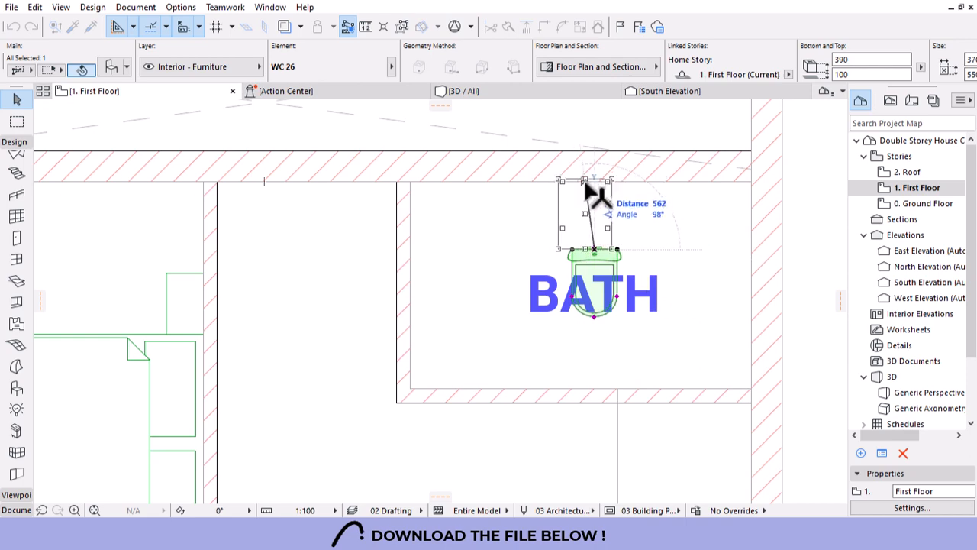
pyautogui.click(581, 180)
pyautogui.press('Escape')
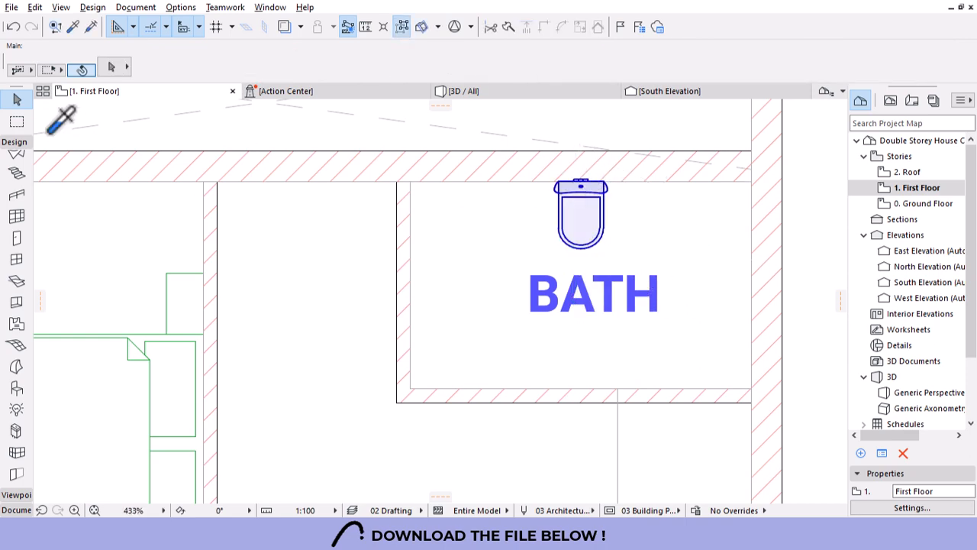
pyautogui.hotkey('ctrl', 't')
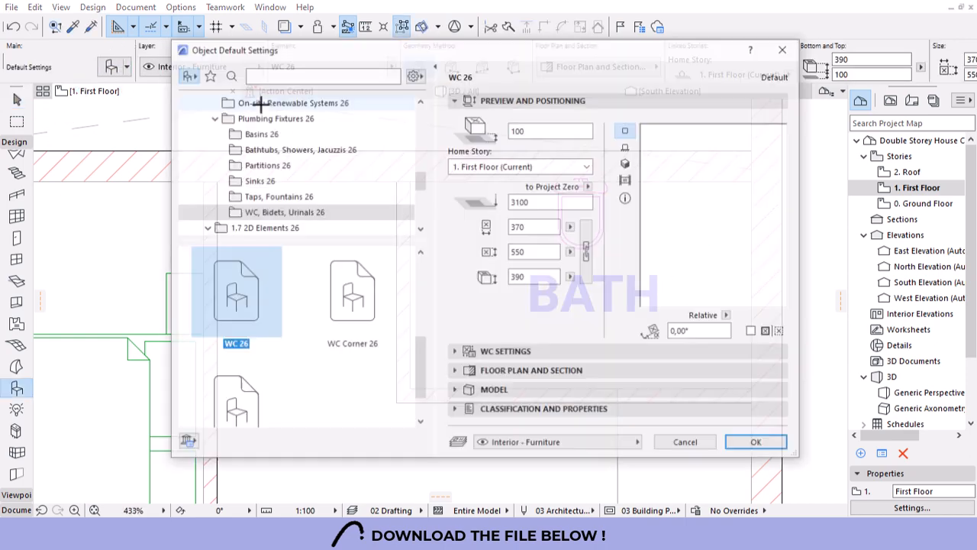
# Choose Bathtub 26 from the Bathtubs, Showers, Jacuzzis library folder.
pyautogui.scroll(-1, 286, 214)
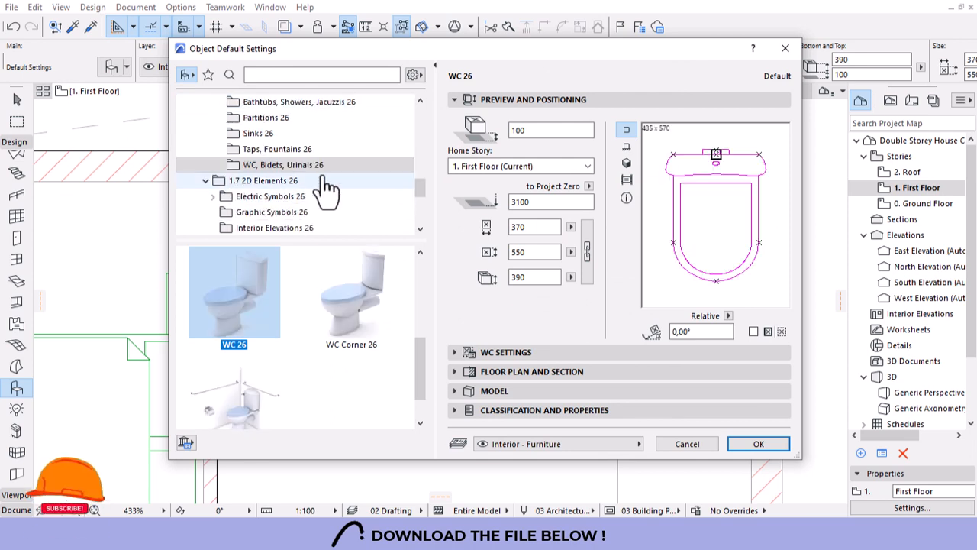
pyautogui.scroll(1, 325, 187)
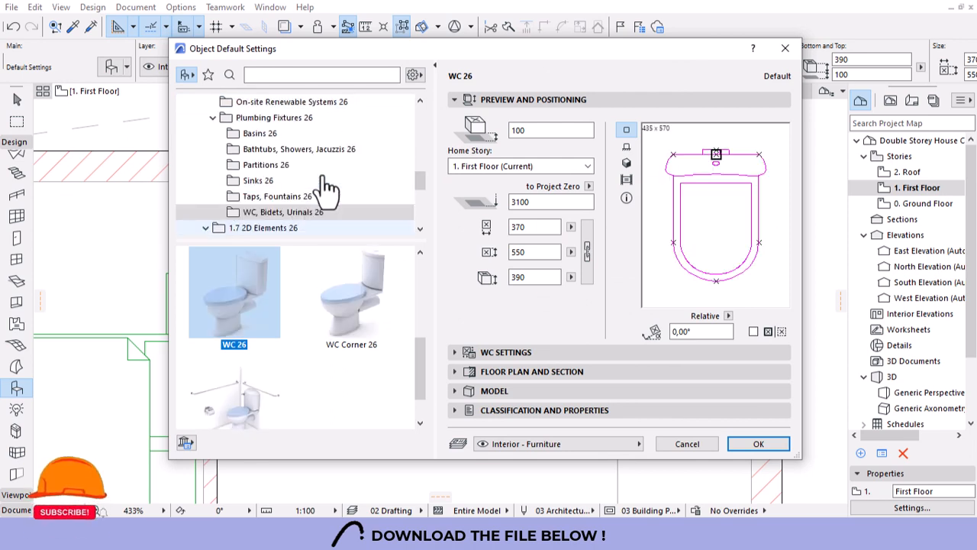
pyautogui.scroll(-1, 260, 179)
pyautogui.click(267, 166)
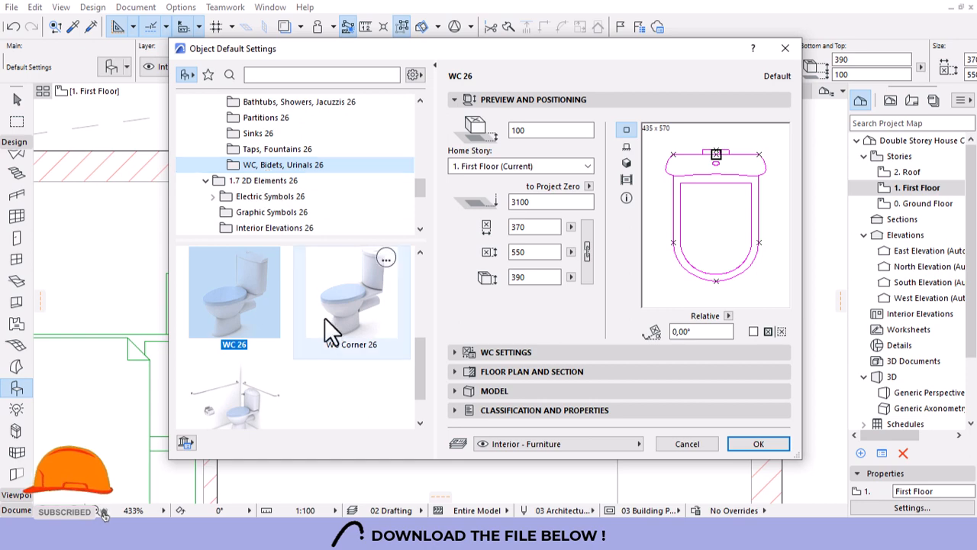
pyautogui.scroll(-1, 312, 219)
pyautogui.scroll(2, 317, 212)
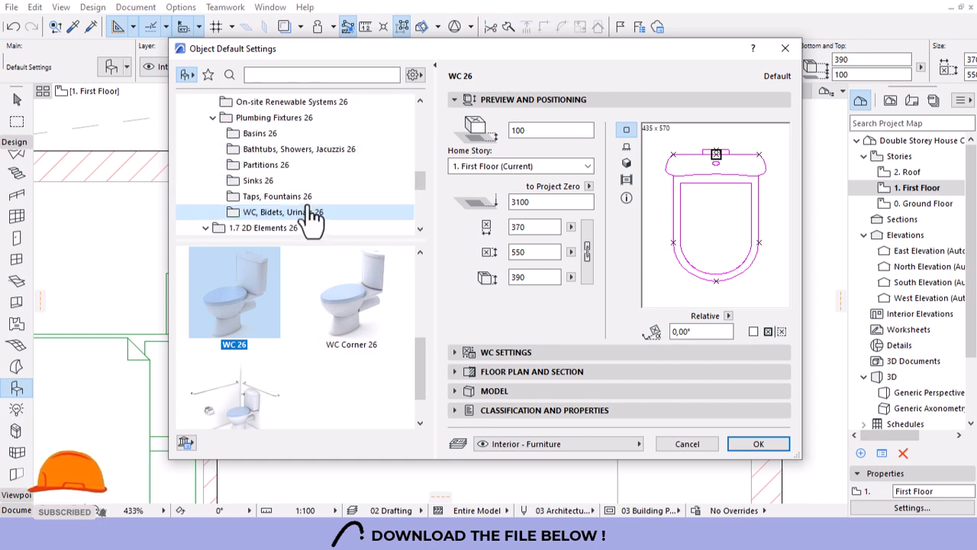
pyautogui.click(279, 153)
pyautogui.click(223, 299)
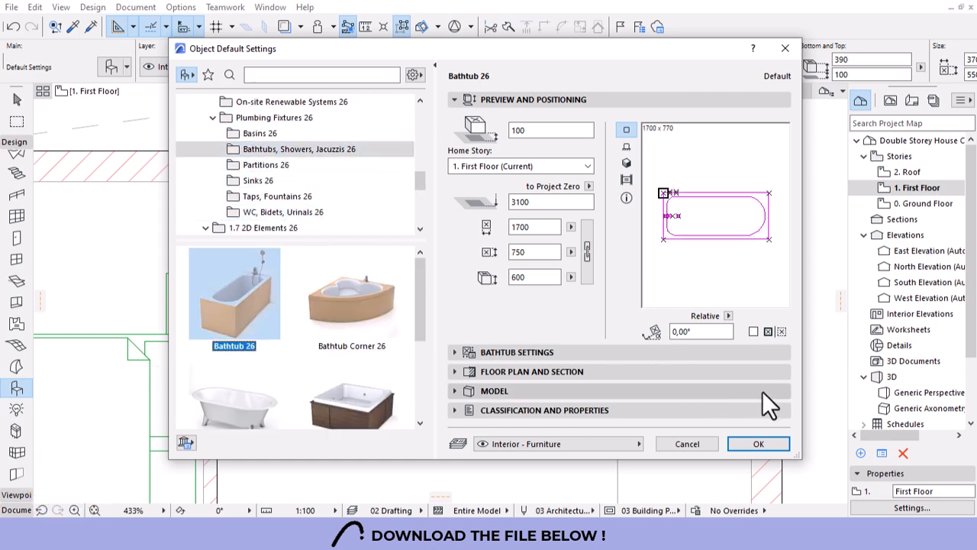
pyautogui.click(755, 444)
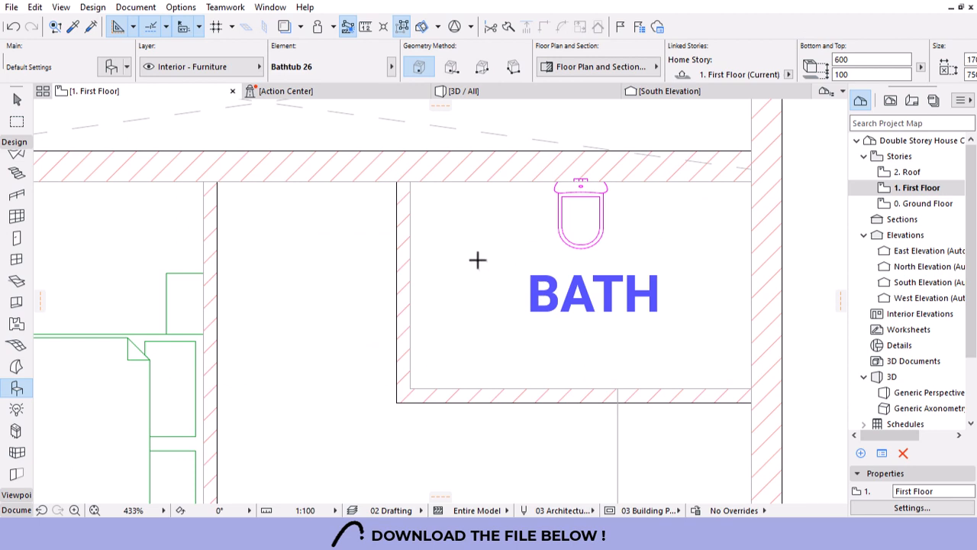
# Place the bathtub, mirror it across its left edge, and fit it into the bathroom's bottom-right corner.
pyautogui.click(473, 260)
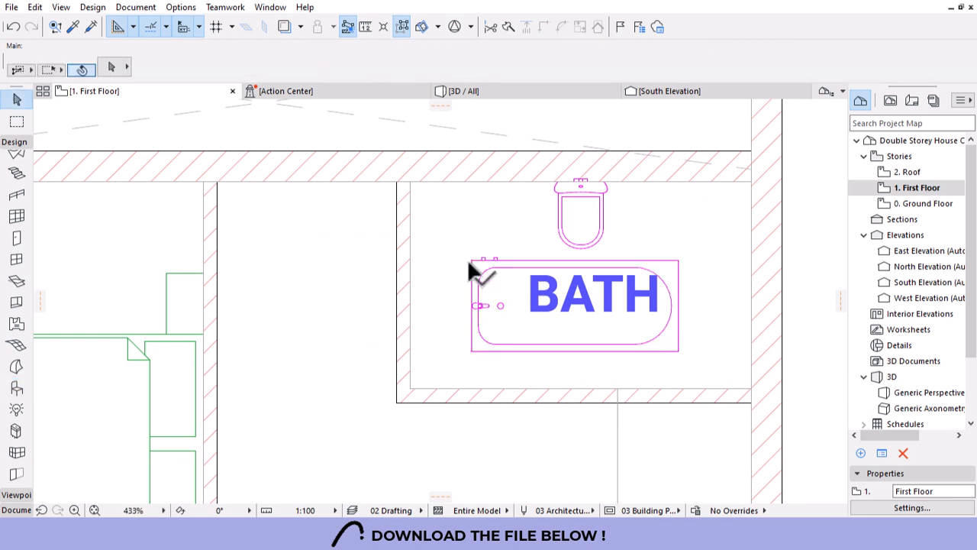
pyautogui.keyDown('shift'); pyautogui.click(469, 258); pyautogui.keyUp('shift')
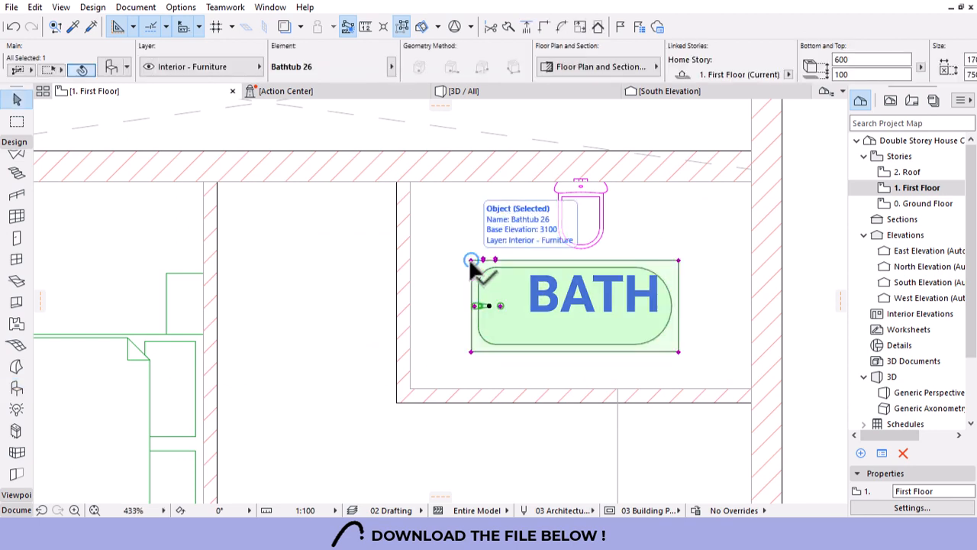
pyautogui.click(555, 358)
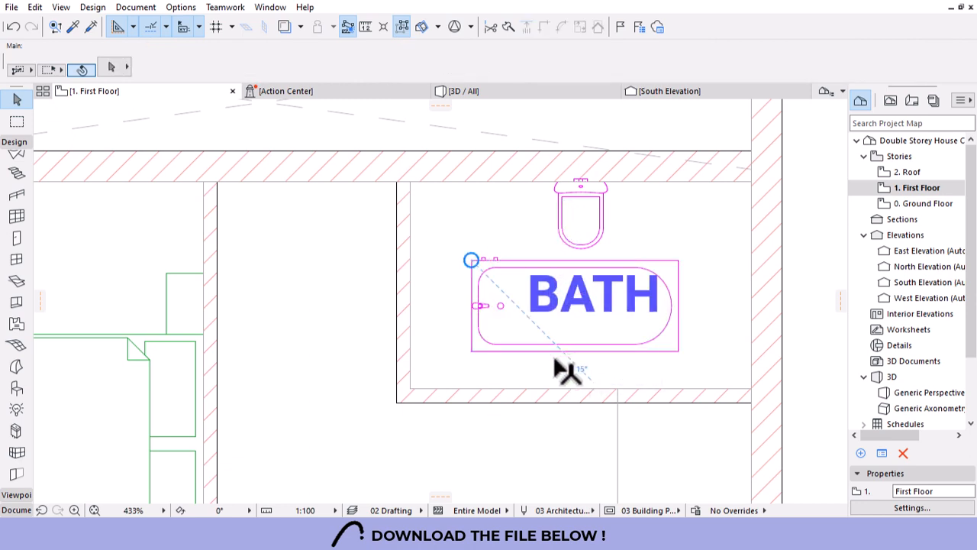
pyautogui.click(471, 352)
pyautogui.hotkey('ctrl', 'm')
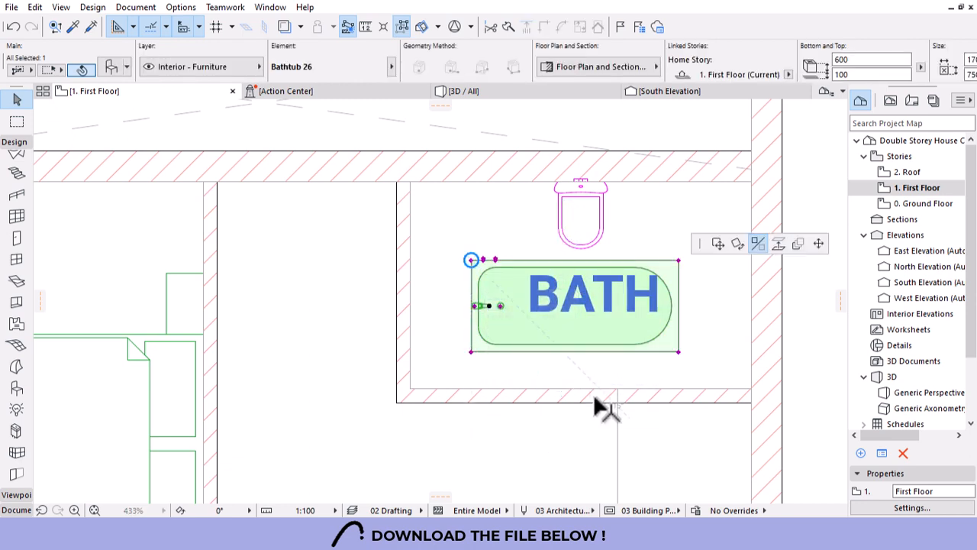
pyautogui.click(471, 352)
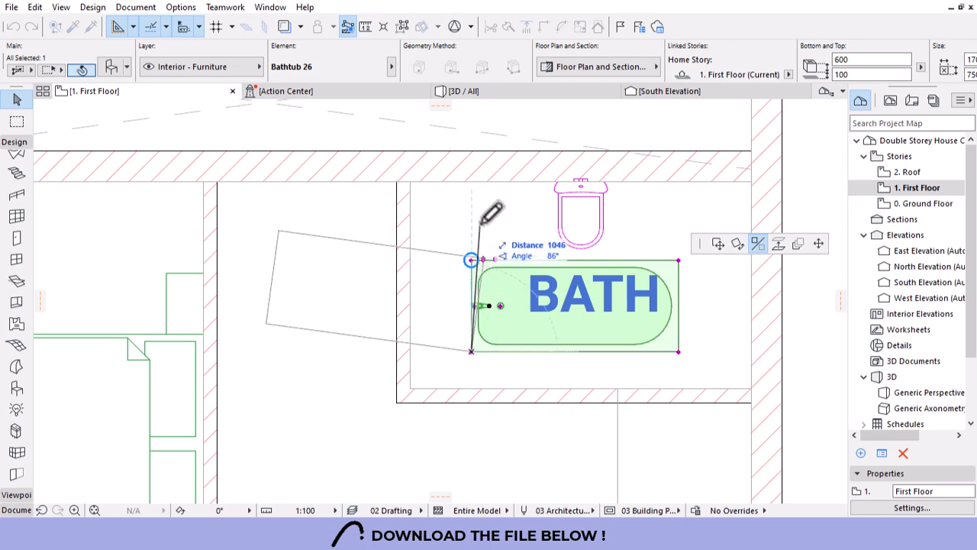
pyautogui.click(472, 209)
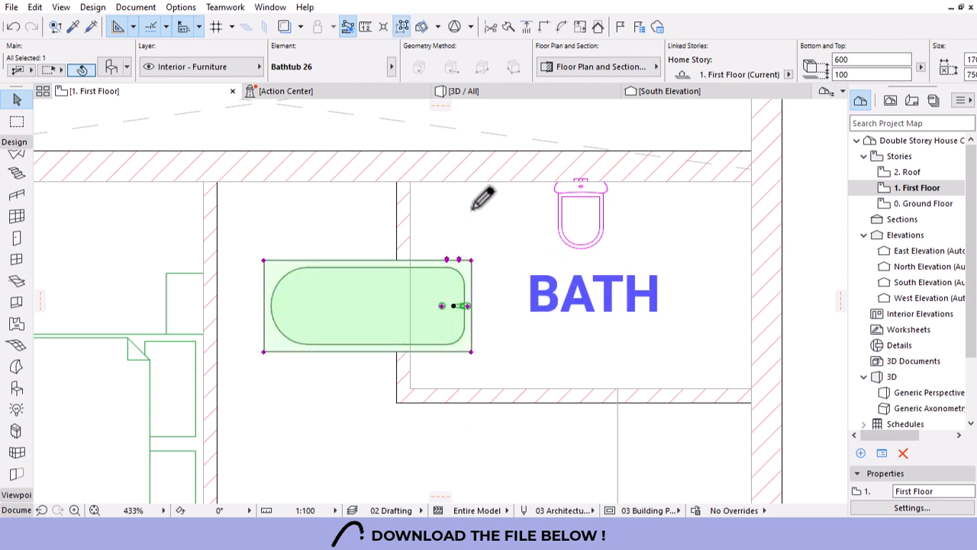
pyautogui.click(471, 351)
pyautogui.click(752, 391)
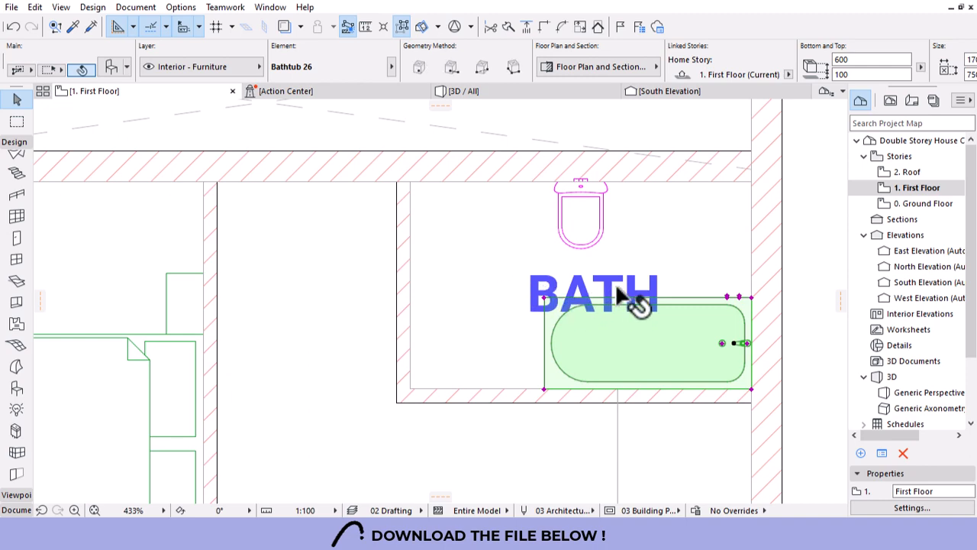
pyautogui.press('Escape')
# Move the BATH label up and left, clear of the bathtub.
pyautogui.scroll(-2, 641, 301)
pyautogui.click(620, 305)
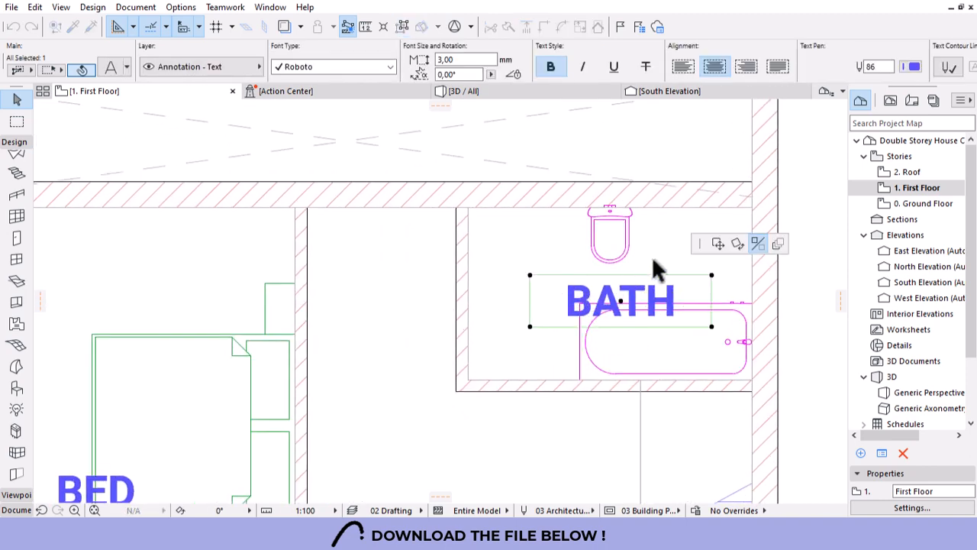
pyautogui.click(718, 243)
pyautogui.click(481, 299)
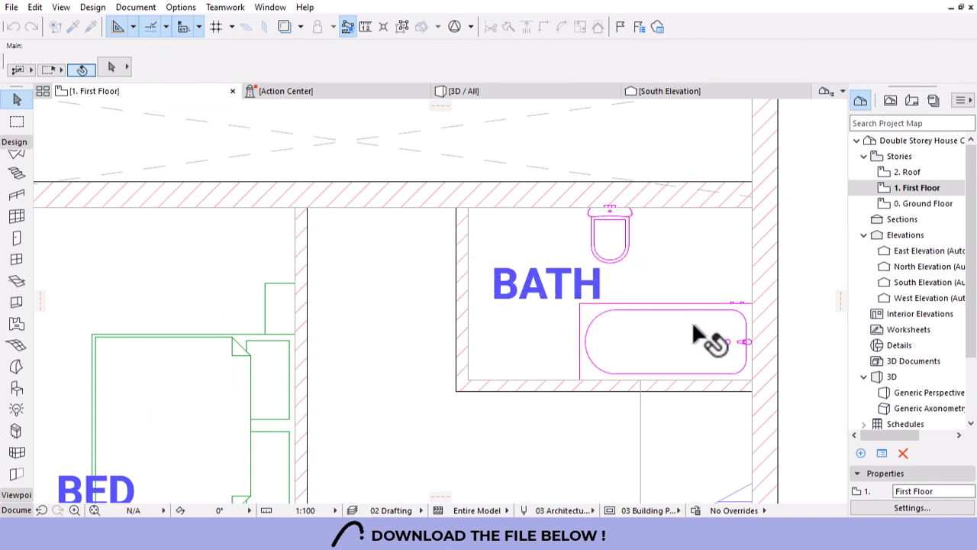
pyautogui.scroll(-2, 692, 321)
pyautogui.keyDown('alt'); pyautogui.click(623, 245); pyautogui.keyUp('alt')
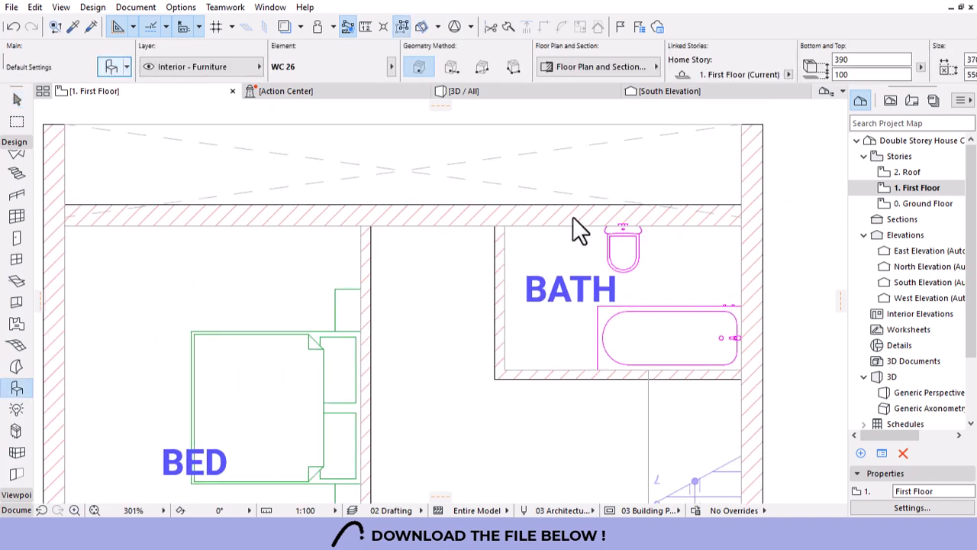
pyautogui.hotkey('ctrl', 't')
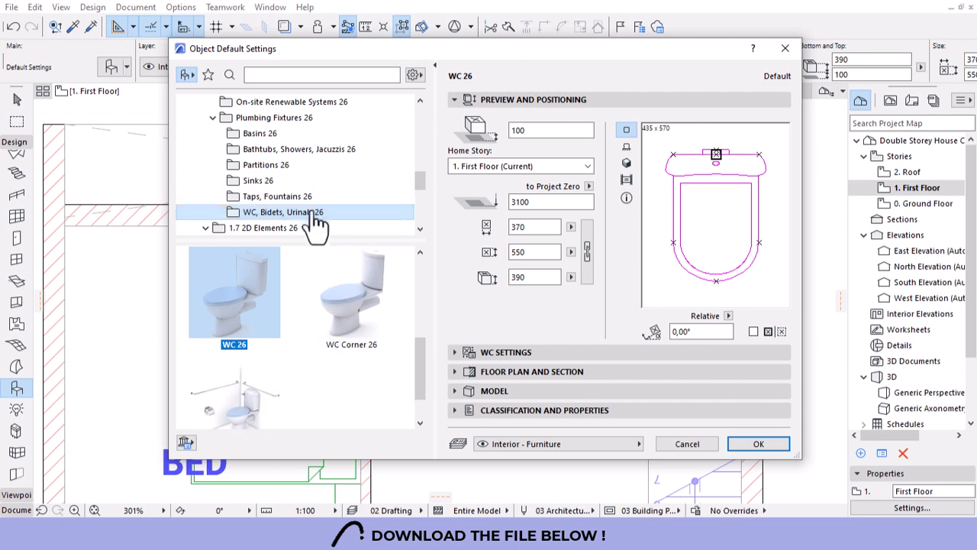
pyautogui.scroll(-1, 299, 151)
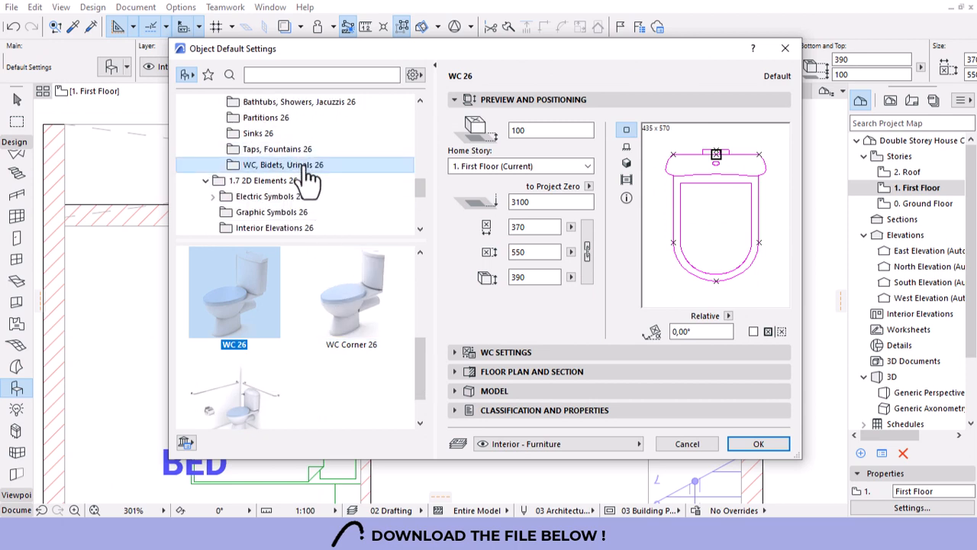
pyautogui.scroll(1, 304, 166)
pyautogui.scroll(1, 309, 177)
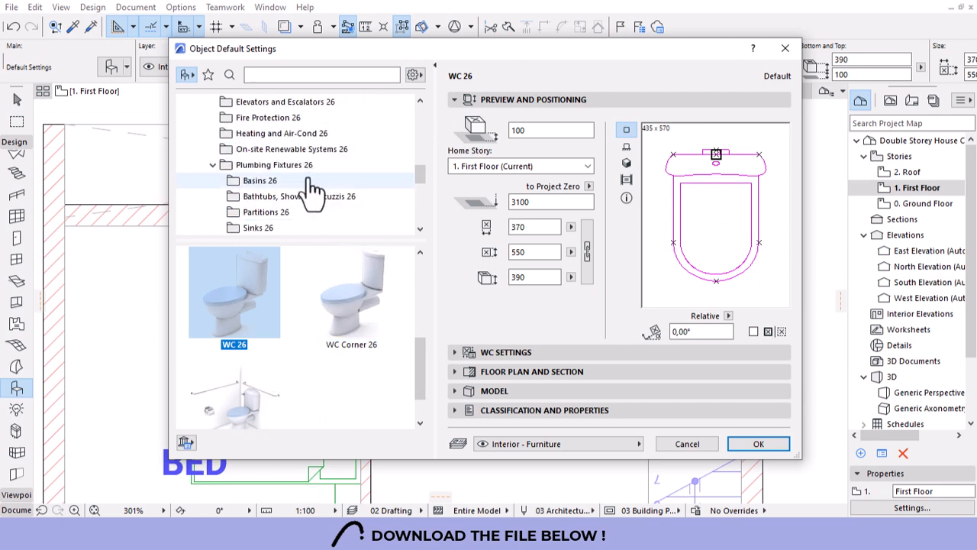
pyautogui.scroll(-1, 310, 197)
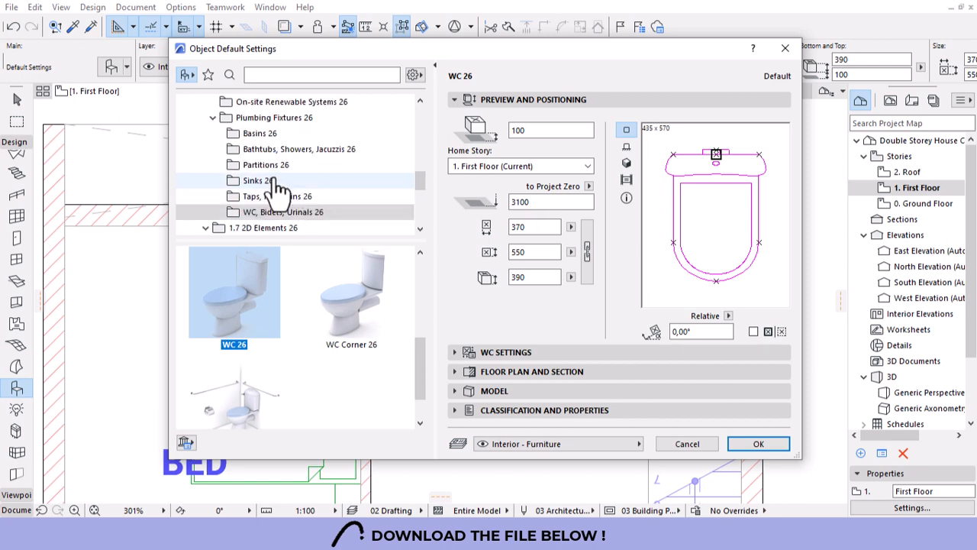
pyautogui.click(252, 134)
pyautogui.scroll(-1, 353, 307)
pyautogui.scroll(1, 354, 307)
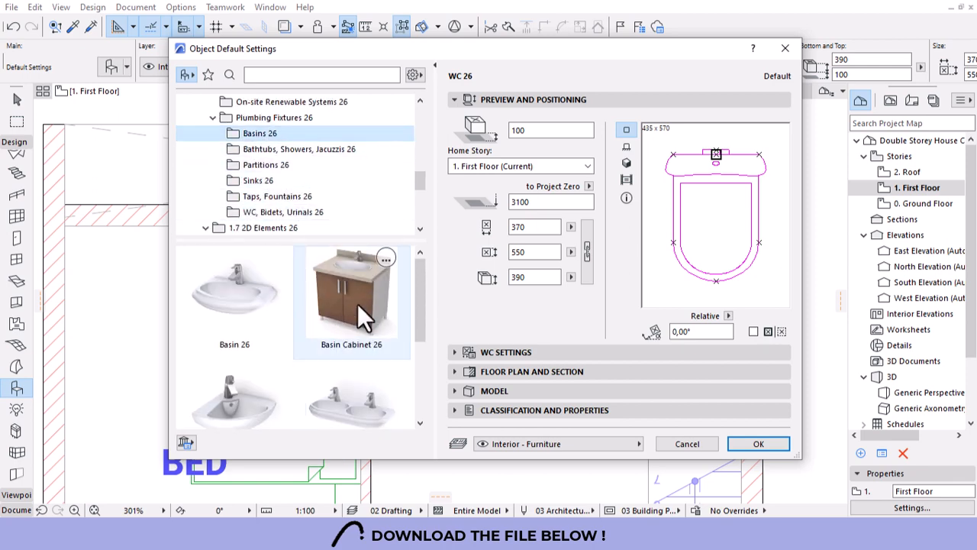
pyautogui.click(356, 305)
pyautogui.click(749, 449)
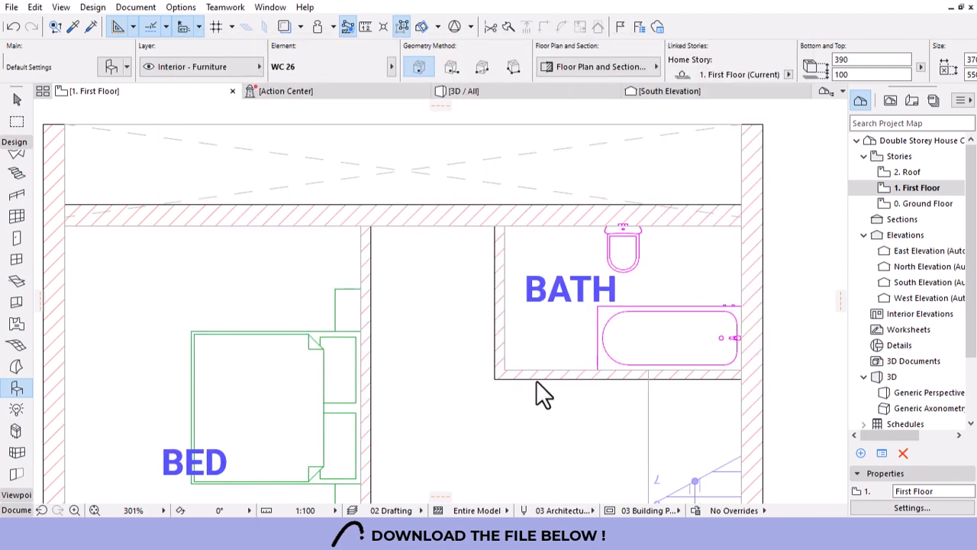
pyautogui.click(532, 340)
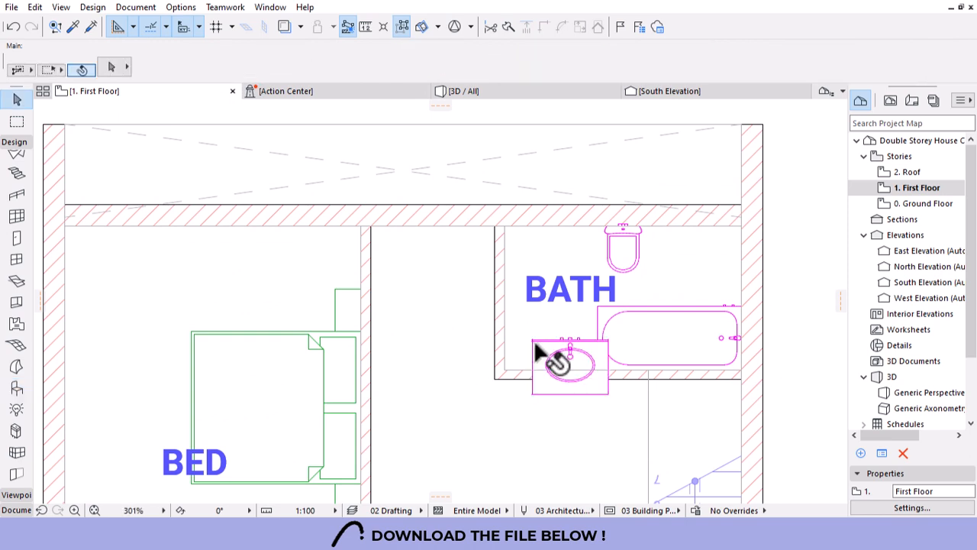
pyautogui.keyDown('shift'); pyautogui.click(536, 353); pyautogui.keyUp('shift')
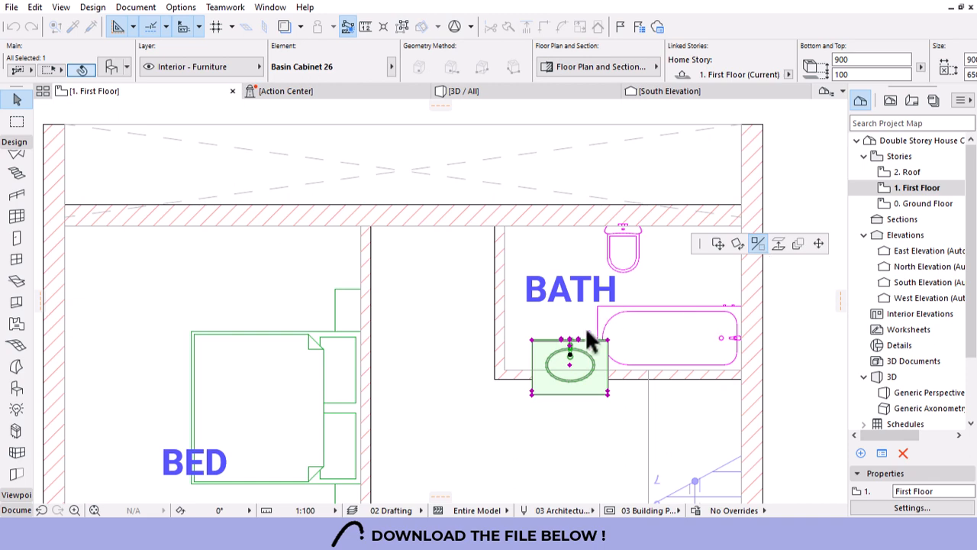
pyautogui.click(609, 340)
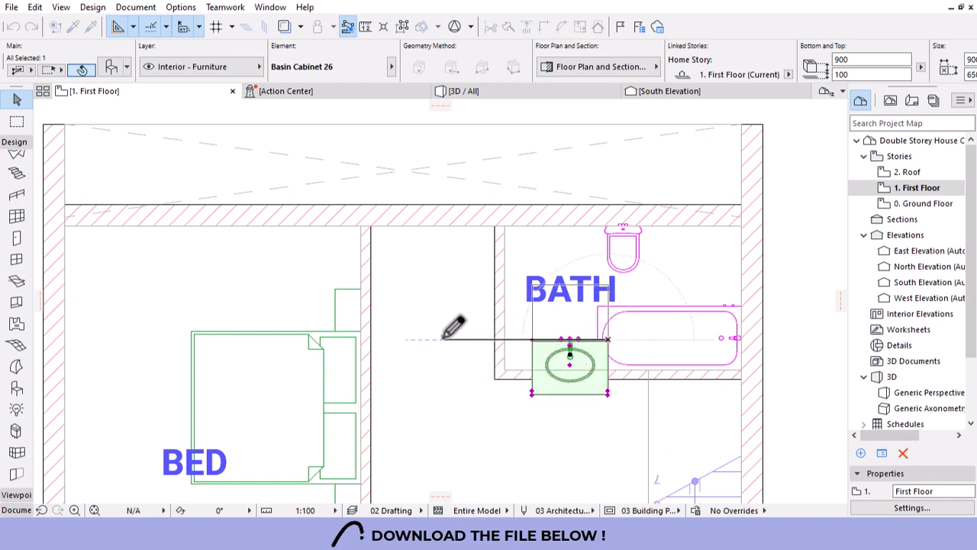
pyautogui.click(385, 336)
pyautogui.scroll(2, 602, 346)
pyautogui.click(503, 339)
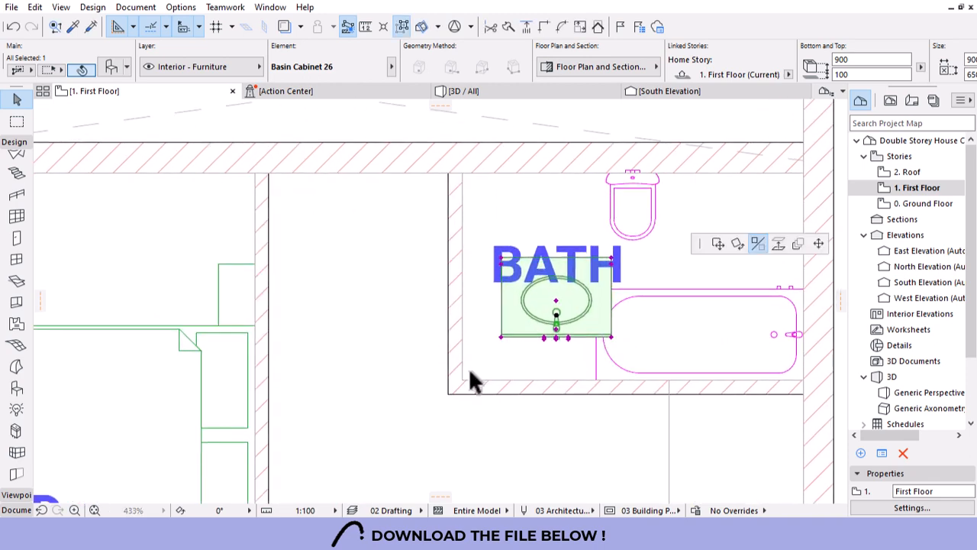
pyautogui.click(717, 243)
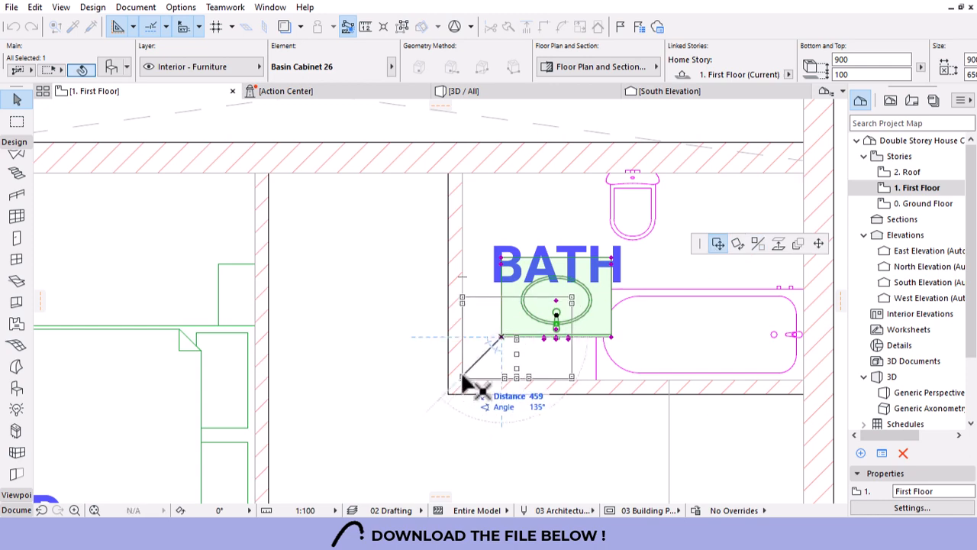
pyautogui.click(461, 377)
pyautogui.press('Escape')
pyautogui.scroll(-2, 532, 371)
pyautogui.scroll(2, 529, 373)
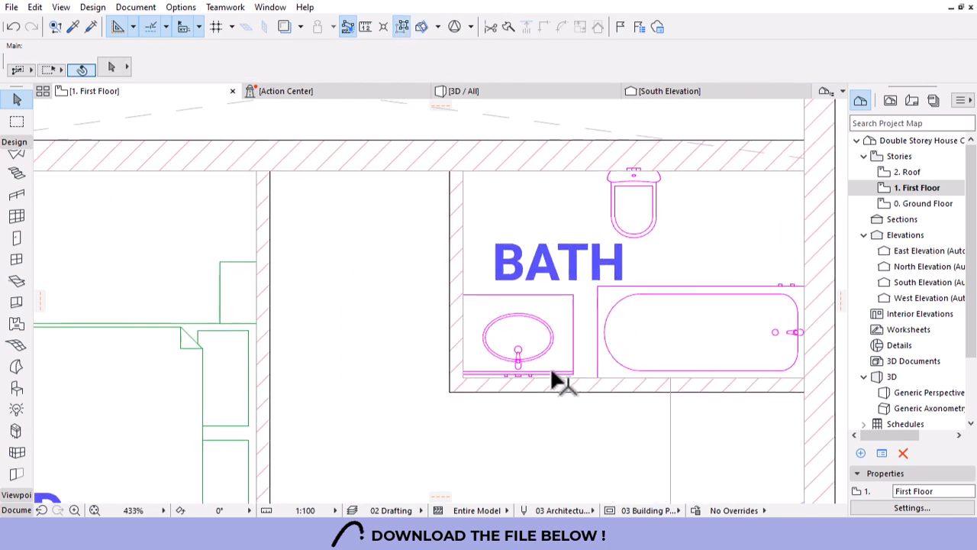
pyautogui.click(568, 372)
pyautogui.click(573, 374)
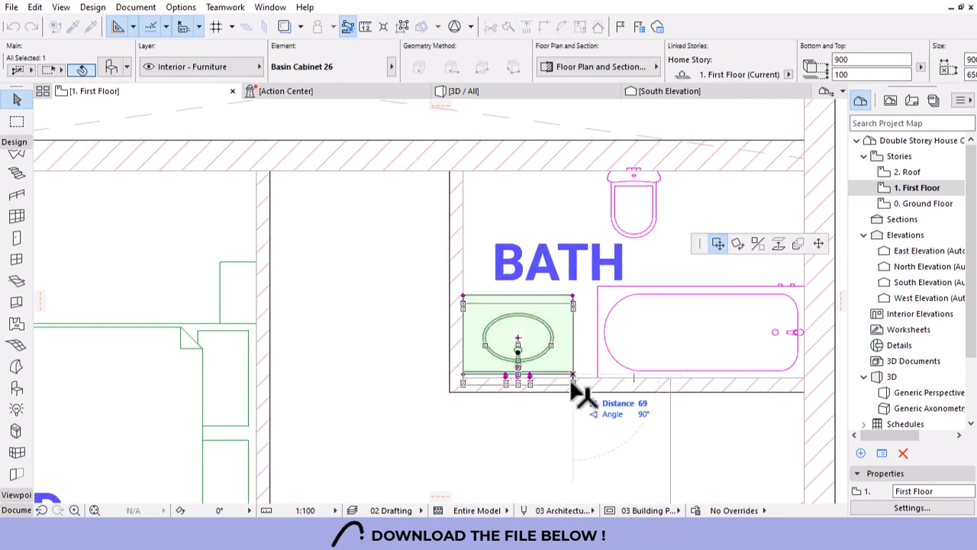
pyautogui.press('Escape')
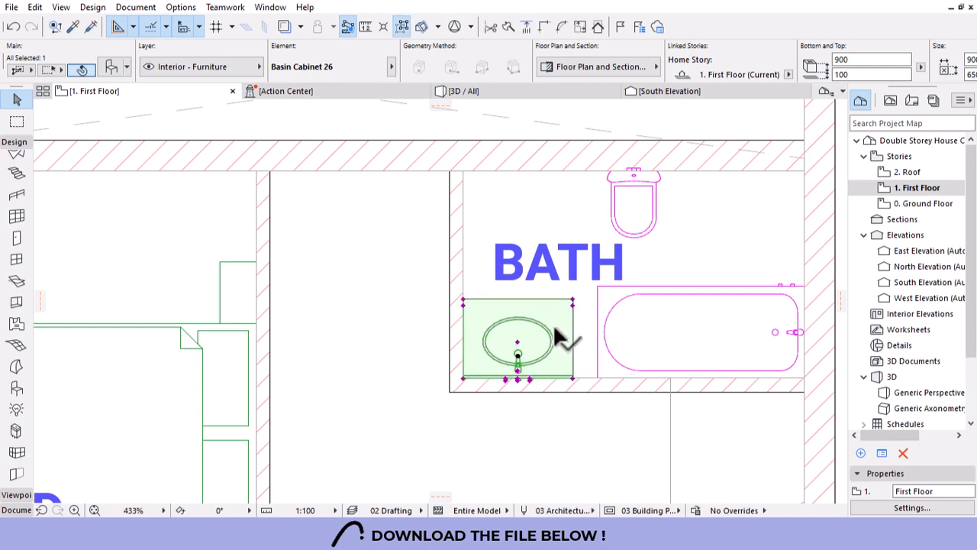
pyautogui.press('Escape')
pyautogui.scroll(-1, 552, 338)
pyautogui.scroll(-2, 562, 336)
pyautogui.scroll(-2, 618, 225)
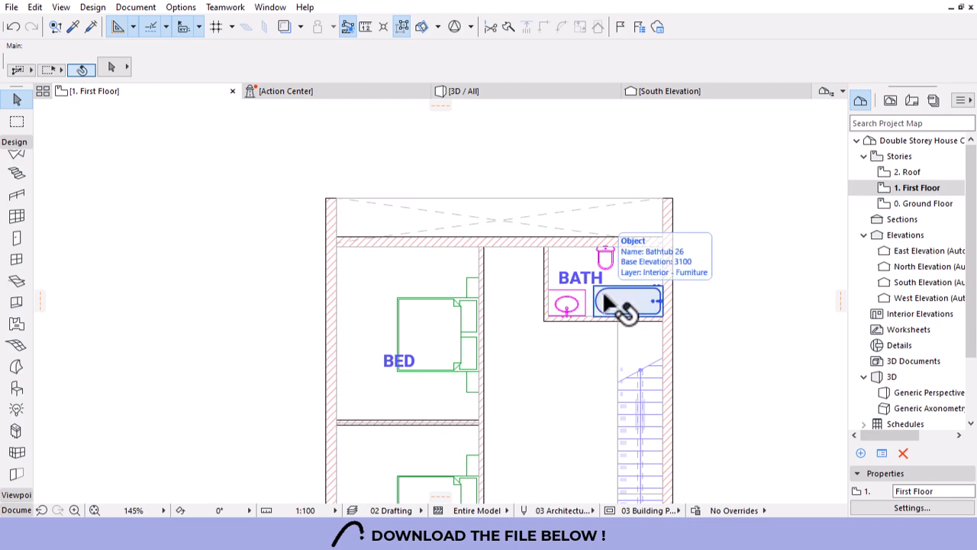
pyautogui.scroll(2, 580, 289)
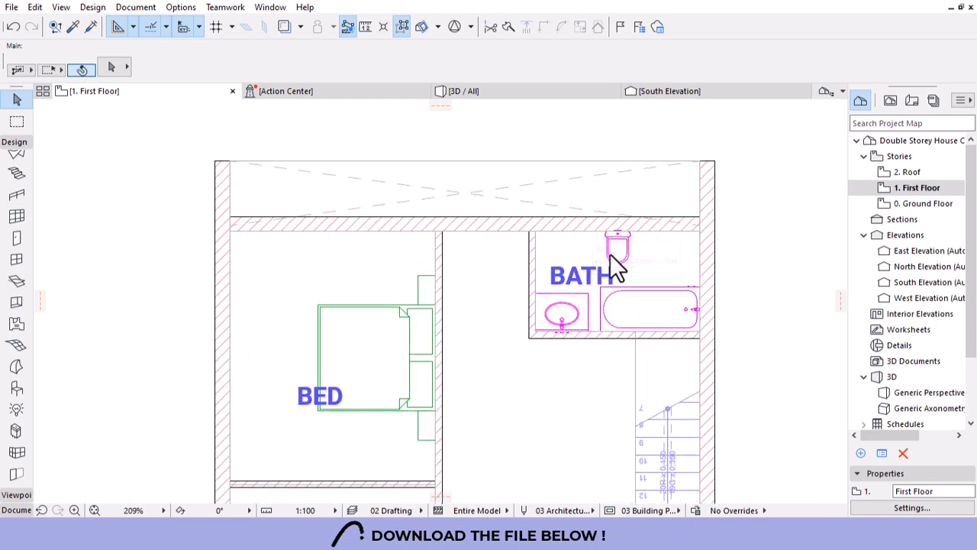
pyautogui.scroll(1, 620, 243)
pyautogui.scroll(-3, 604, 240)
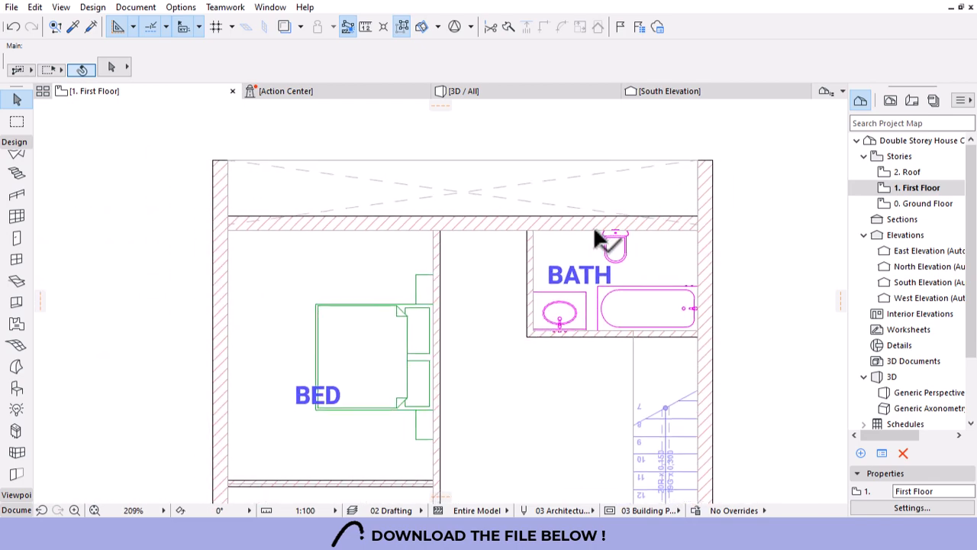
pyautogui.scroll(-1, 611, 254)
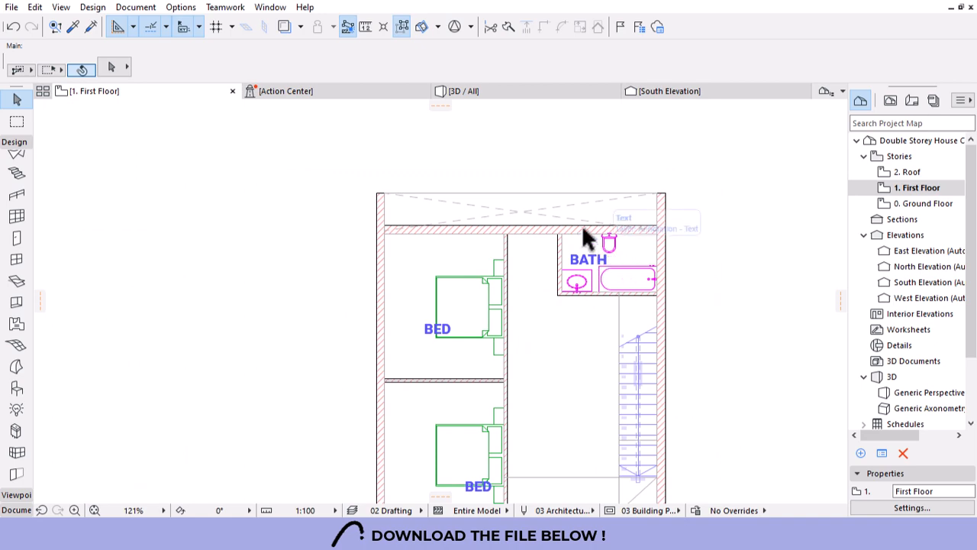
pyautogui.scroll(-3, 581, 224)
pyautogui.scroll(3, 533, 431)
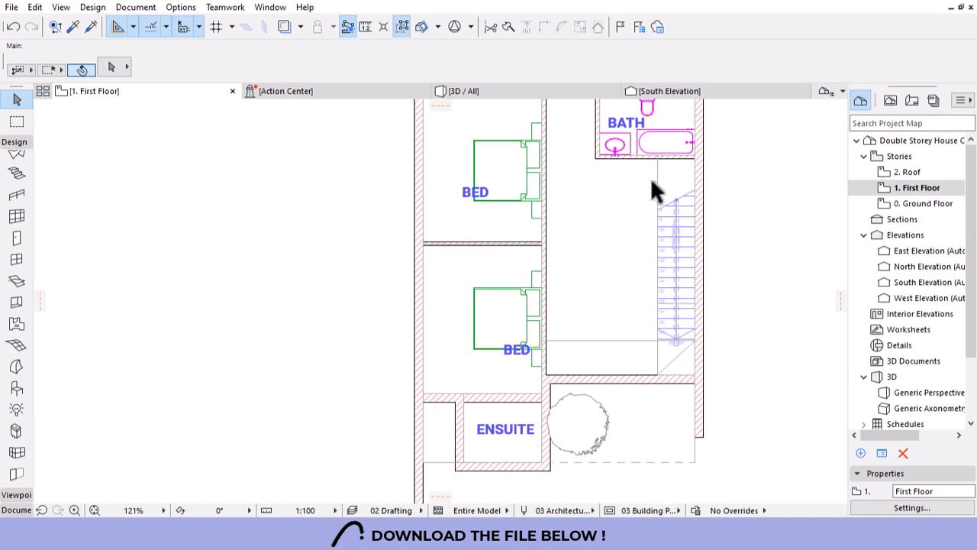
# Move the WC, bathtub and basin together to beside the ensuite.
pyautogui.click(649, 114)
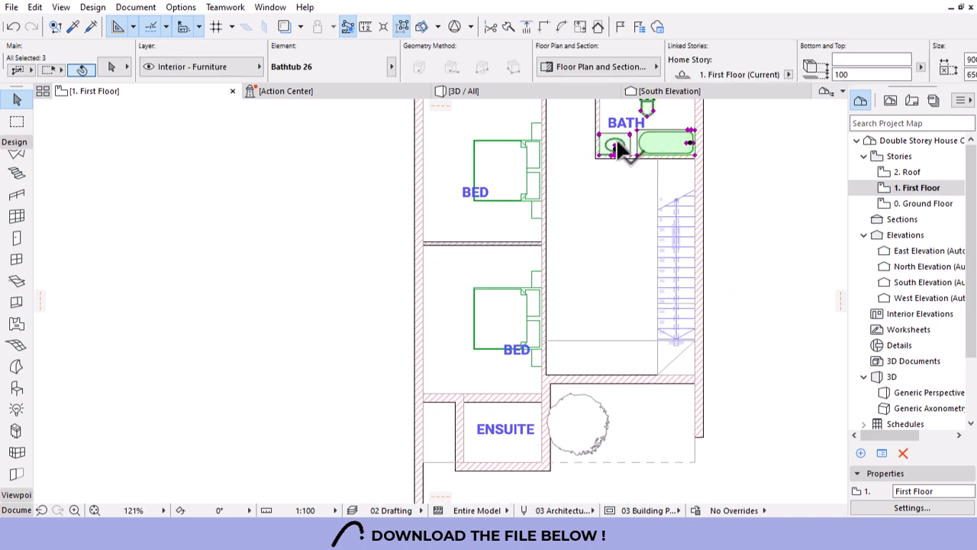
pyautogui.click(668, 141)
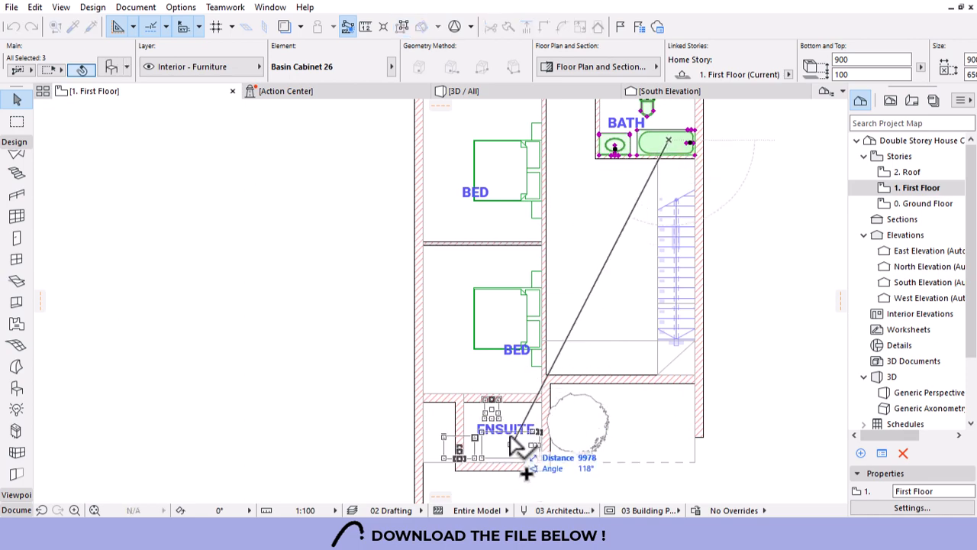
pyautogui.click(366, 408)
pyautogui.scroll(-3, 573, 256)
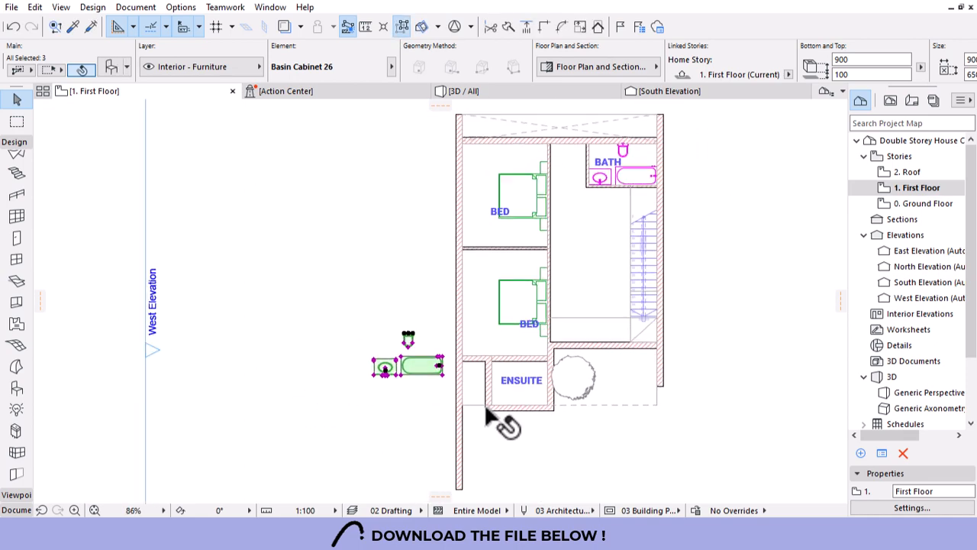
pyautogui.scroll(3, 496, 420)
# Place the bathtub along the ensuite's bottom wall.
pyautogui.click(345, 353)
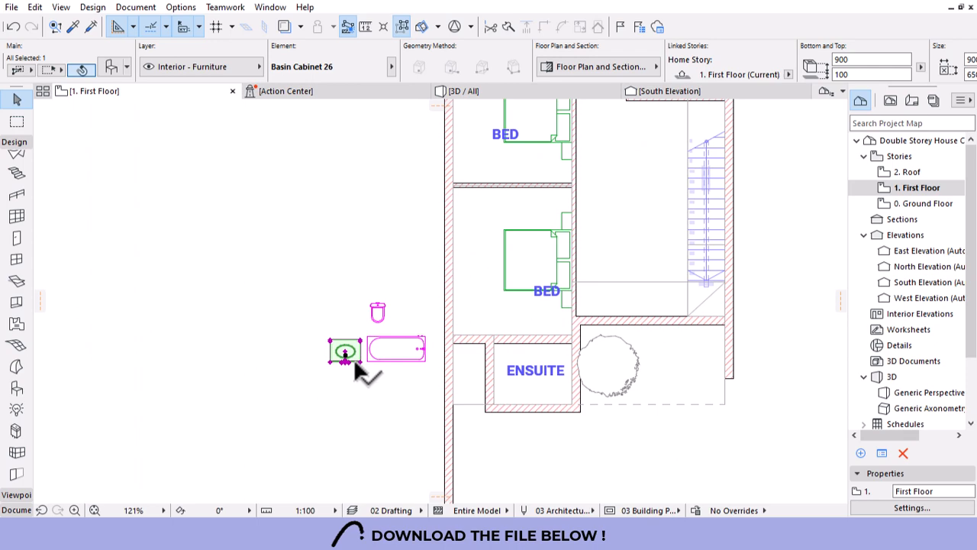
pyautogui.click(397, 359)
pyautogui.moveTo(423, 359); pyautogui.dragTo(566, 400)
pyautogui.scroll(3, 556, 391)
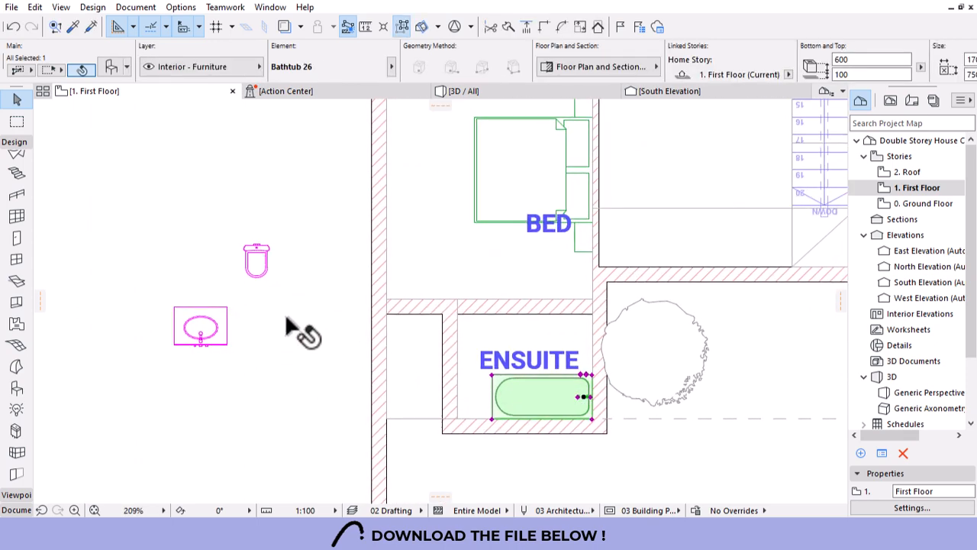
# Rotate the WC 90° to face left and set it against the ensuite's right wall.
pyautogui.click(256, 258)
pyautogui.hotkey('ctrl', 'e')
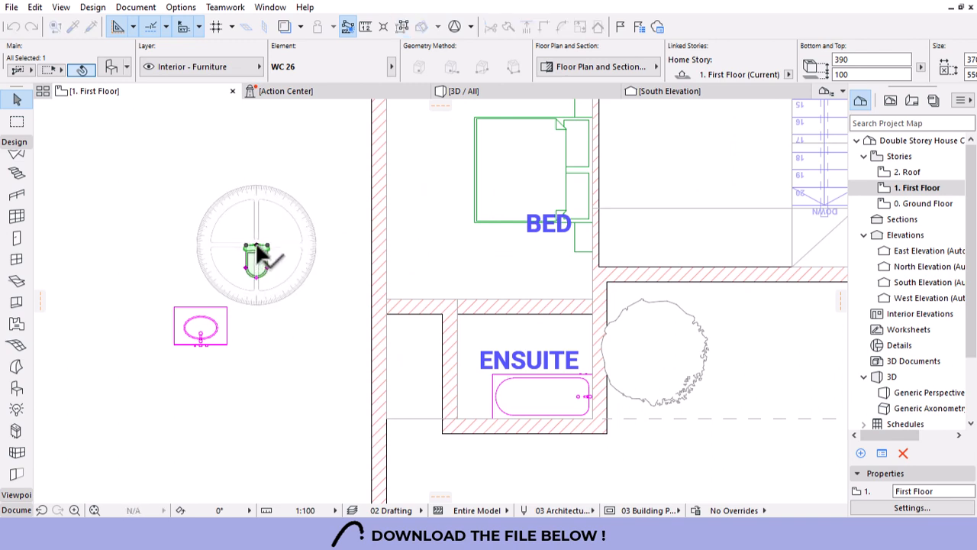
pyautogui.click(256, 246)
pyautogui.click(255, 191)
pyautogui.click(323, 257)
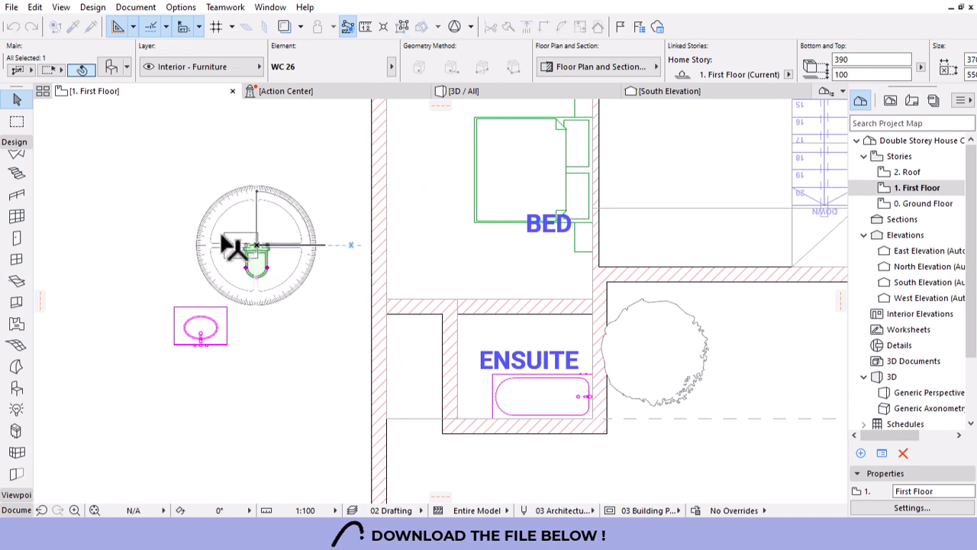
pyautogui.hotkey('ctrl', 'd')
pyautogui.click(257, 245)
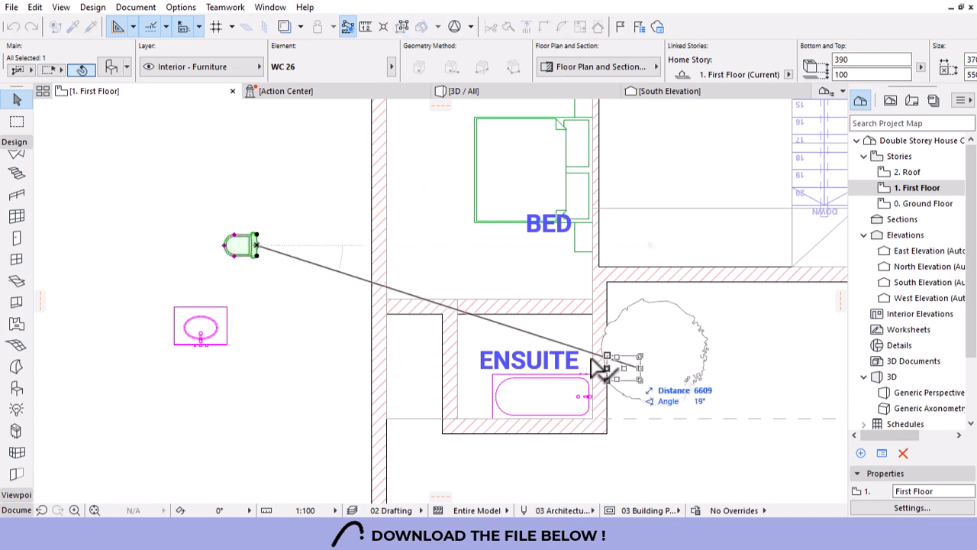
pyautogui.click(593, 340)
pyautogui.scroll(2, 516, 388)
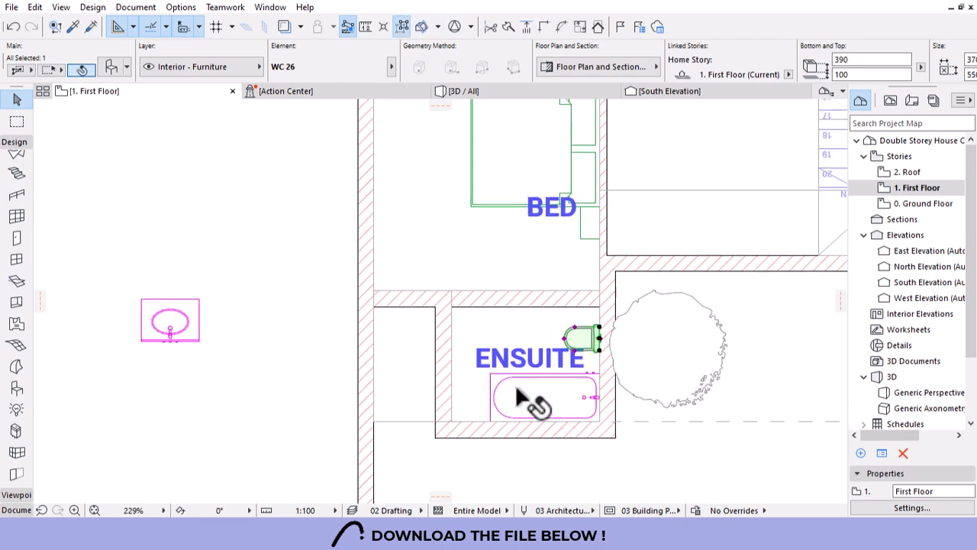
pyautogui.scroll(-2, 533, 365)
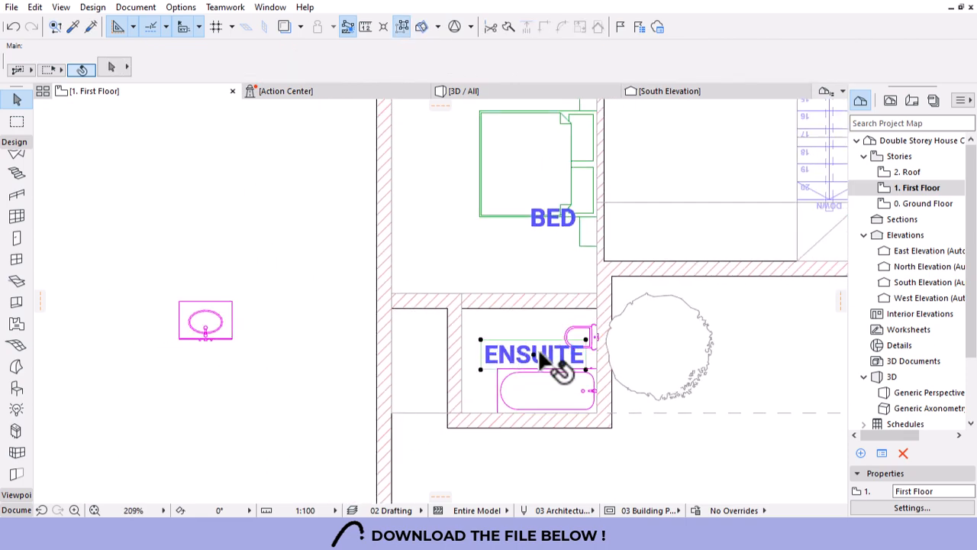
pyautogui.click(530, 337)
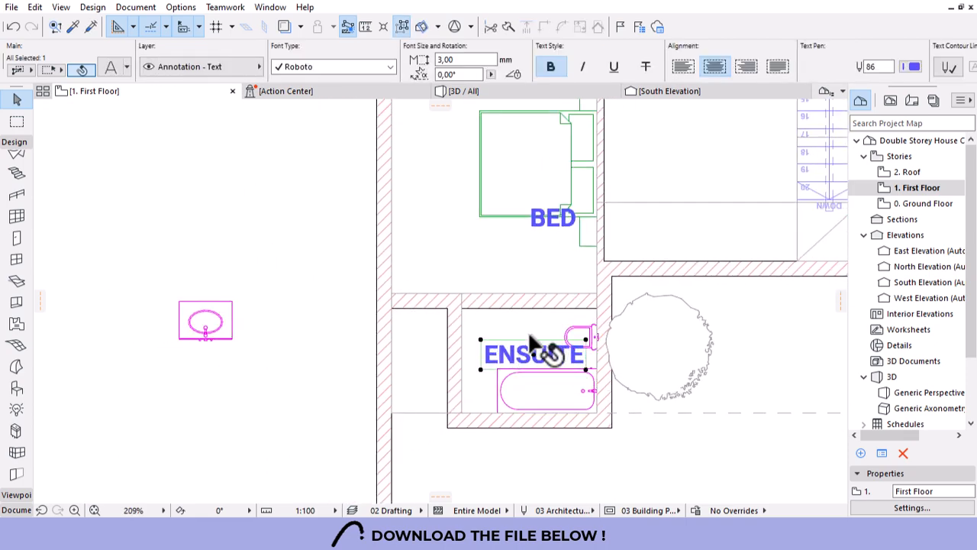
# Replace the ensuite bathtub with Shower Cabin 26.
pyautogui.click(535, 388)
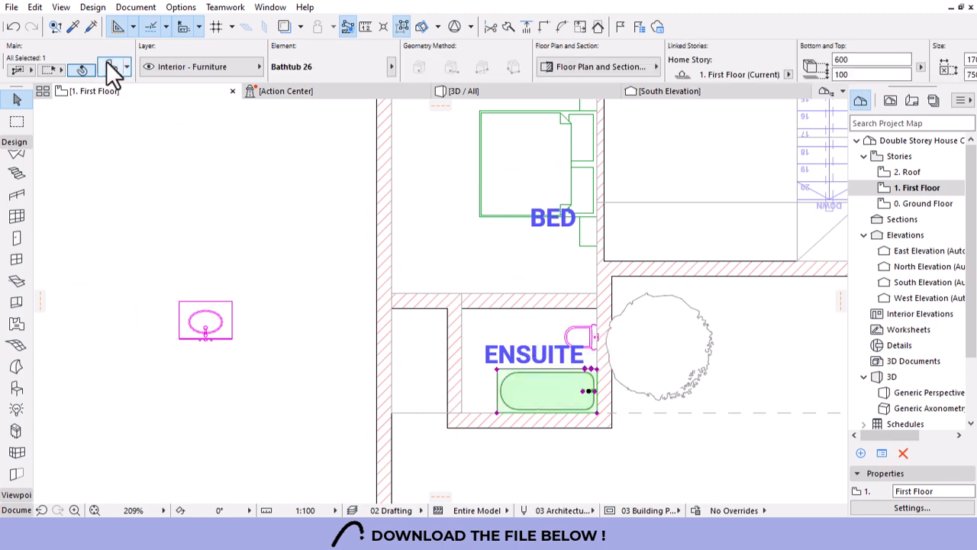
pyautogui.hotkey('ctrl', 't')
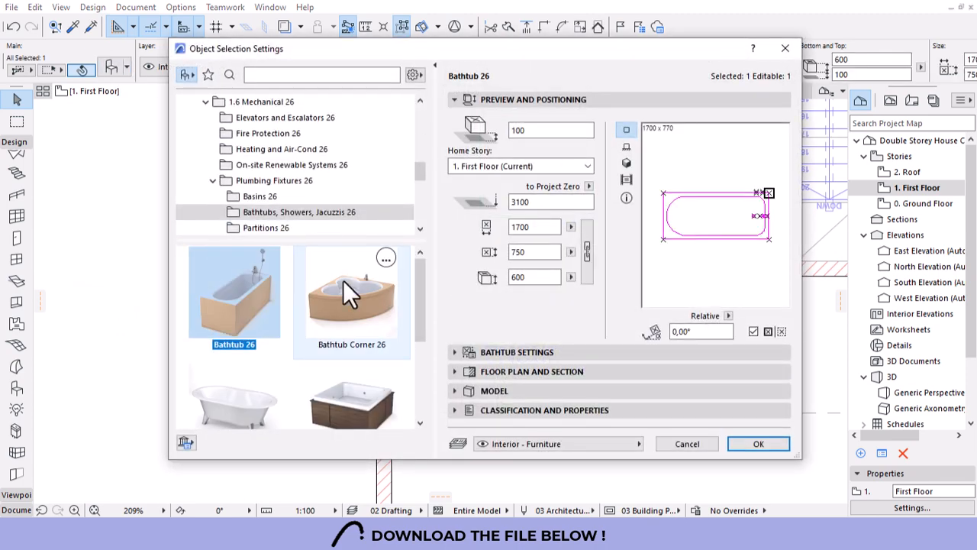
pyautogui.scroll(-3, 343, 281)
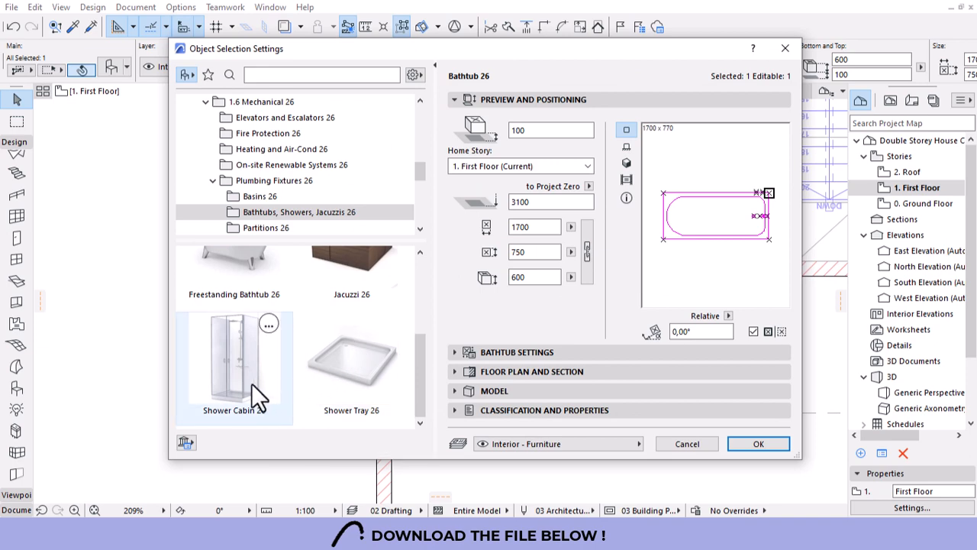
pyautogui.click(216, 363)
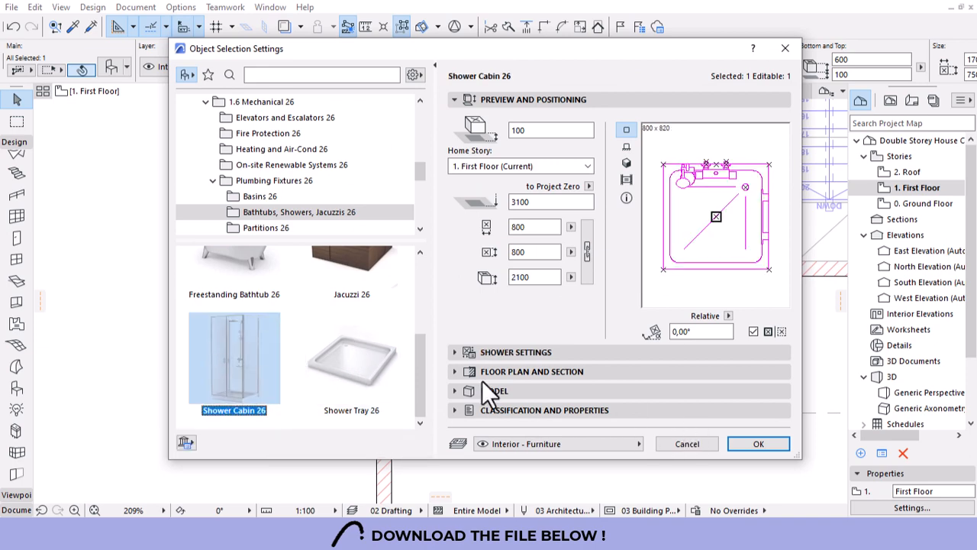
pyautogui.click(752, 442)
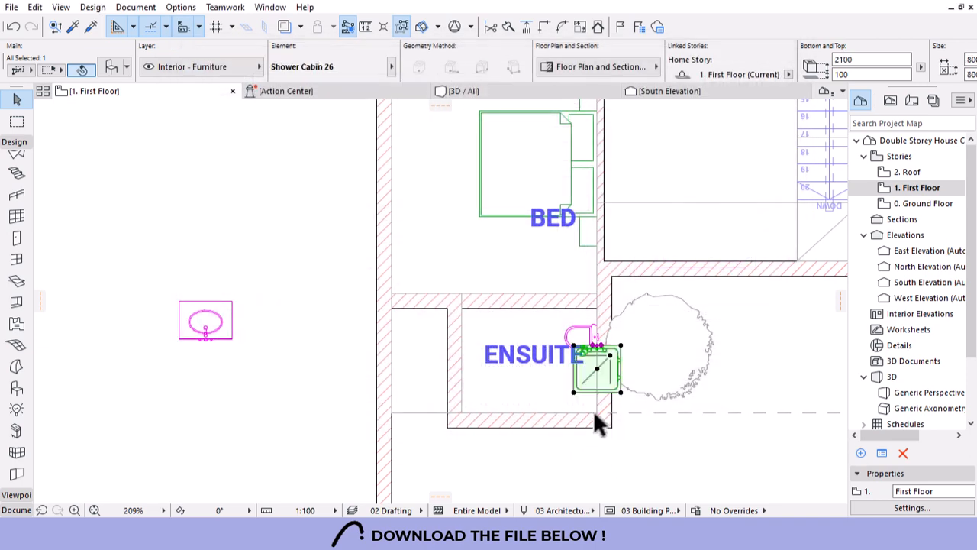
pyautogui.scroll(2, 588, 395)
# Mirror the shower cabin about its bottom edge and move it into the ensuite's lower-right corner.
pyautogui.click(633, 389)
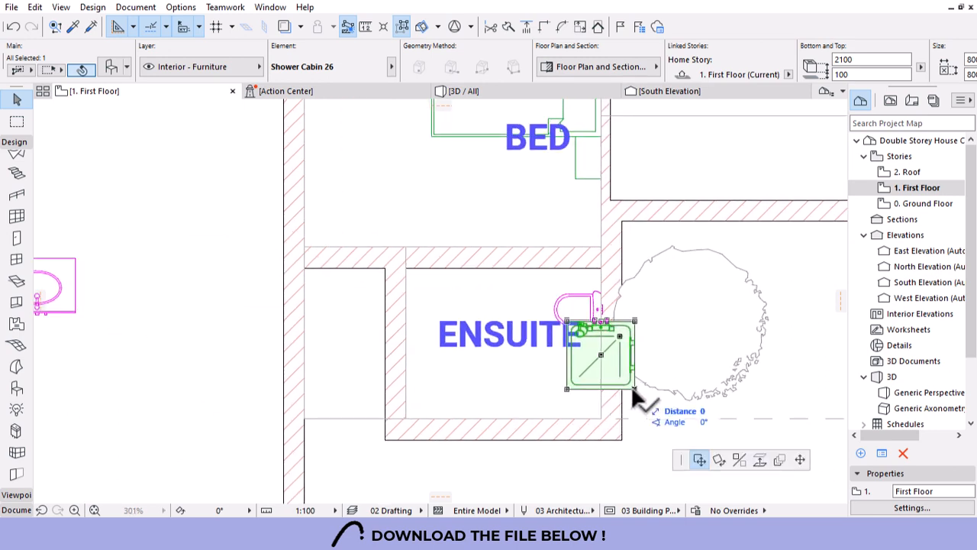
pyautogui.click(506, 389)
pyautogui.click(635, 457)
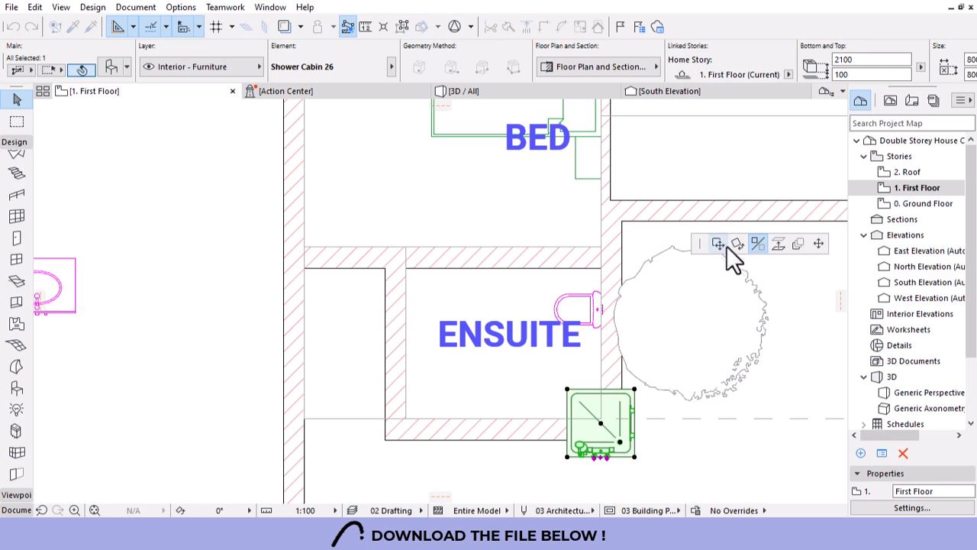
pyautogui.click(601, 419)
pyautogui.scroll(-1, 631, 319)
# Move the set-aside Basin Cabinet 26 into the ensuite and snap it against the left wall.
pyautogui.click(208, 312)
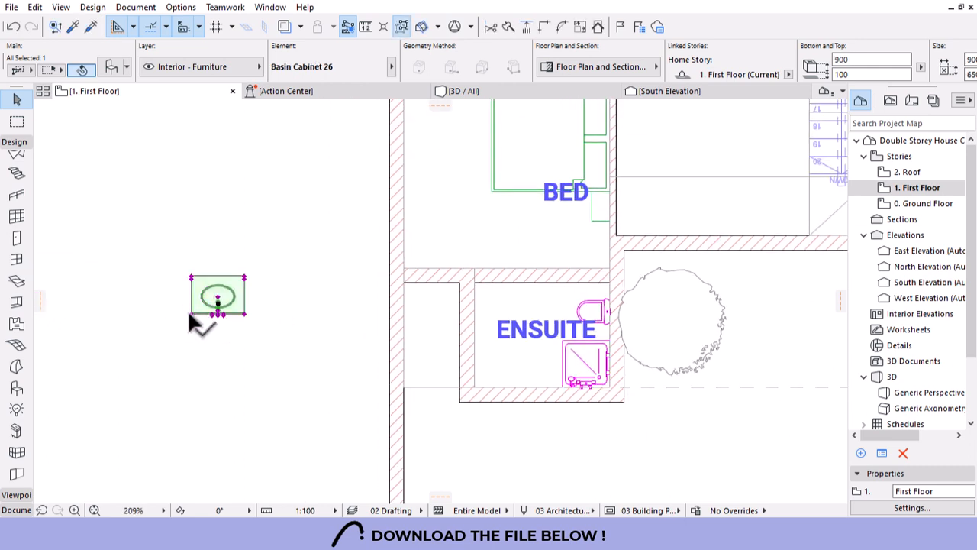
pyautogui.click(191, 313)
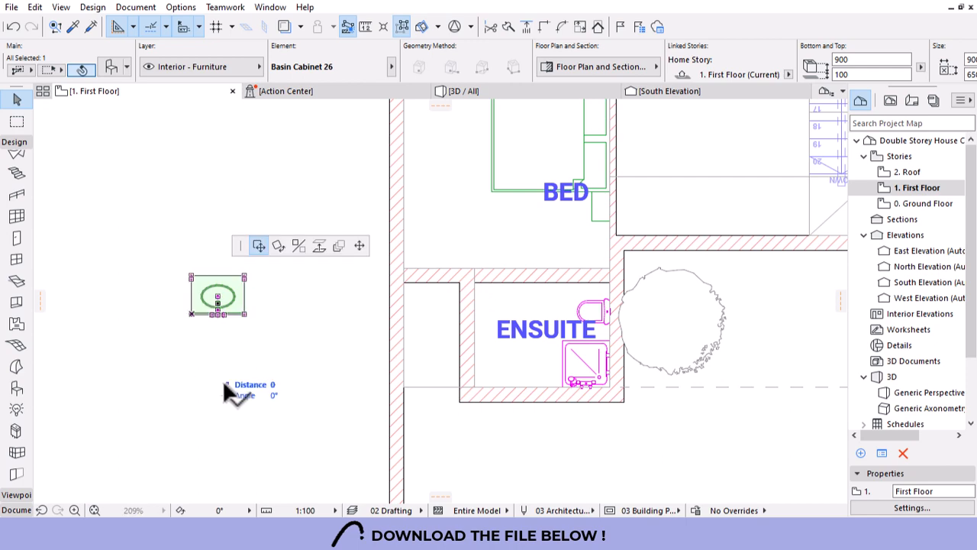
pyautogui.scroll(2, 488, 401)
pyautogui.click(489, 387)
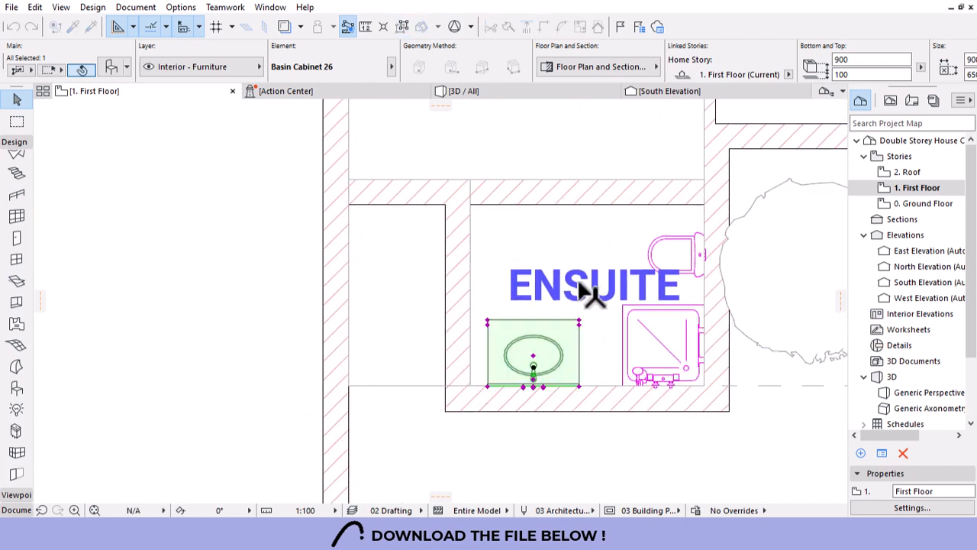
pyautogui.press('Escape')
pyautogui.scroll(-3, 569, 344)
pyautogui.scroll(-1, 504, 412)
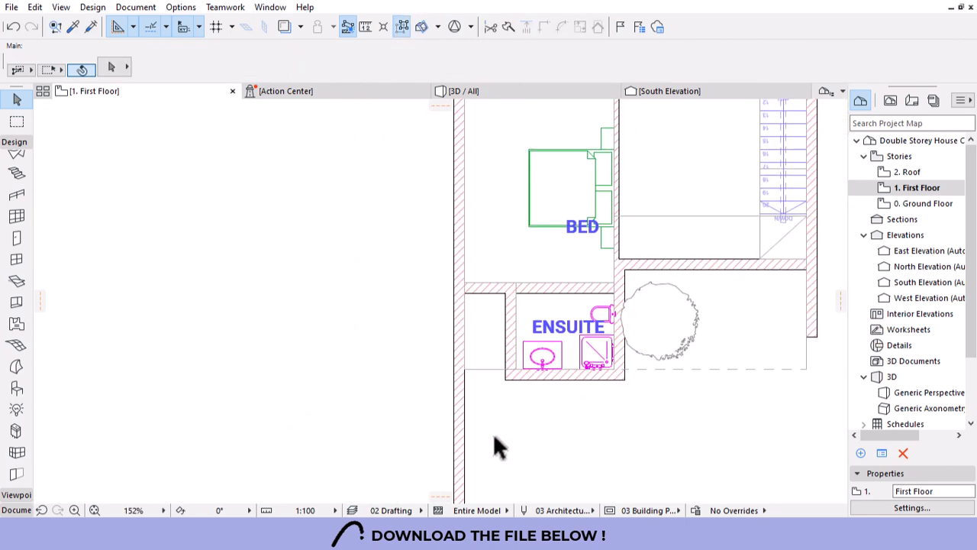
pyautogui.scroll(6, 517, 382)
pyautogui.click(522, 340)
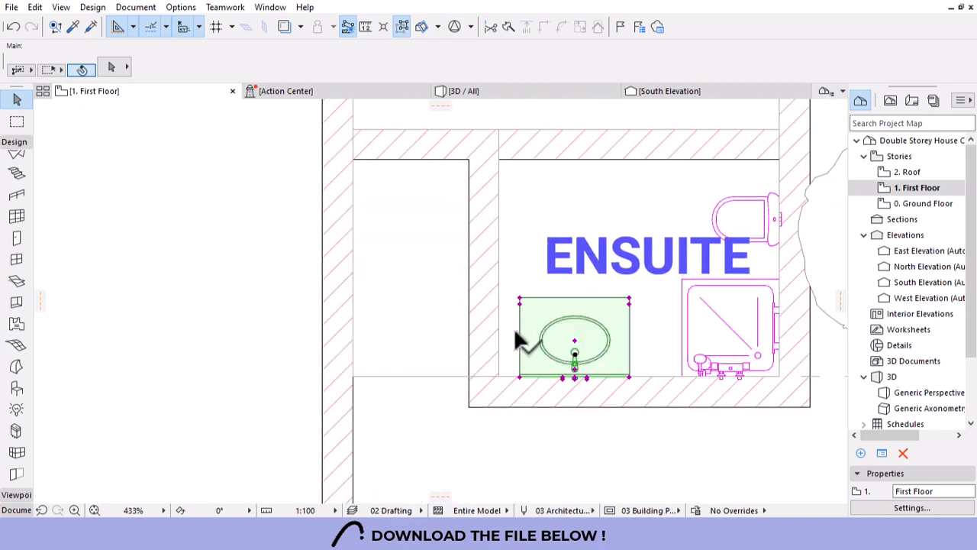
pyautogui.click(519, 377)
pyautogui.click(516, 374)
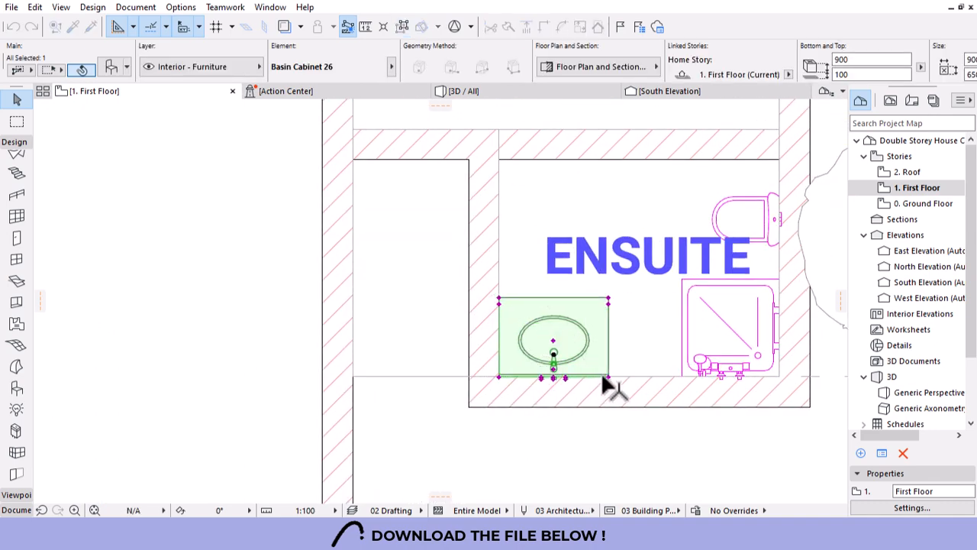
pyautogui.scroll(-6, 565, 390)
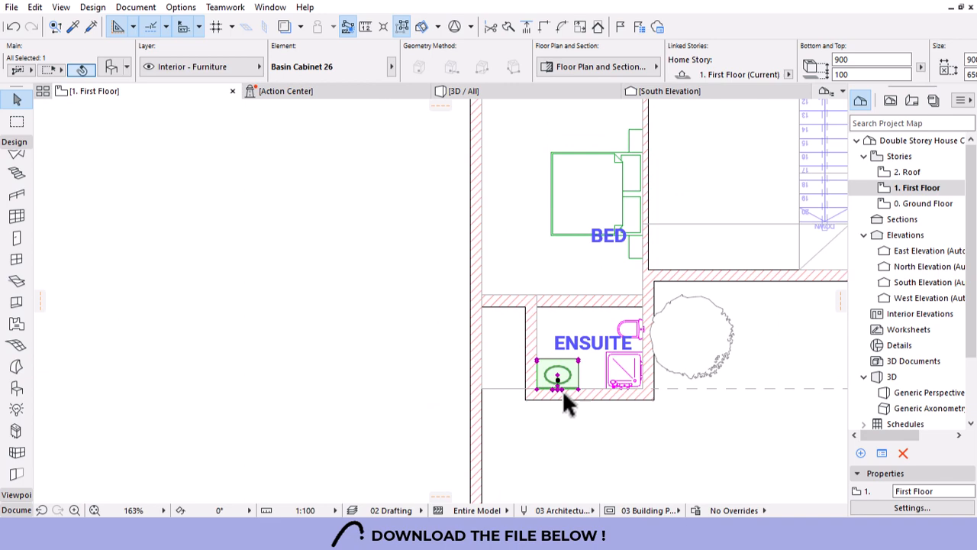
pyautogui.click(489, 383)
# Shift the ensuite toilet slightly up along its wall.
pyautogui.scroll(-3, 534, 391)
pyautogui.scroll(4, 569, 374)
pyautogui.scroll(5, 565, 370)
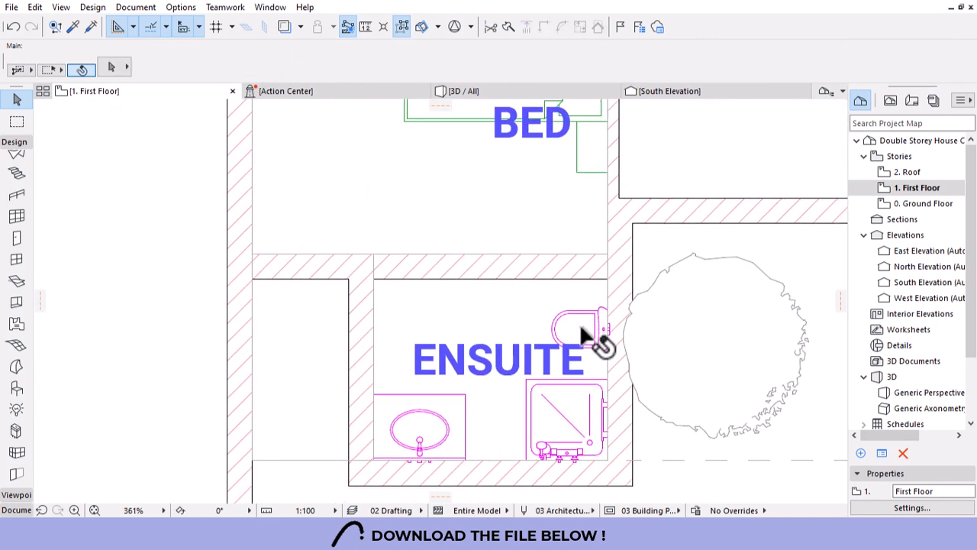
pyautogui.click(607, 321)
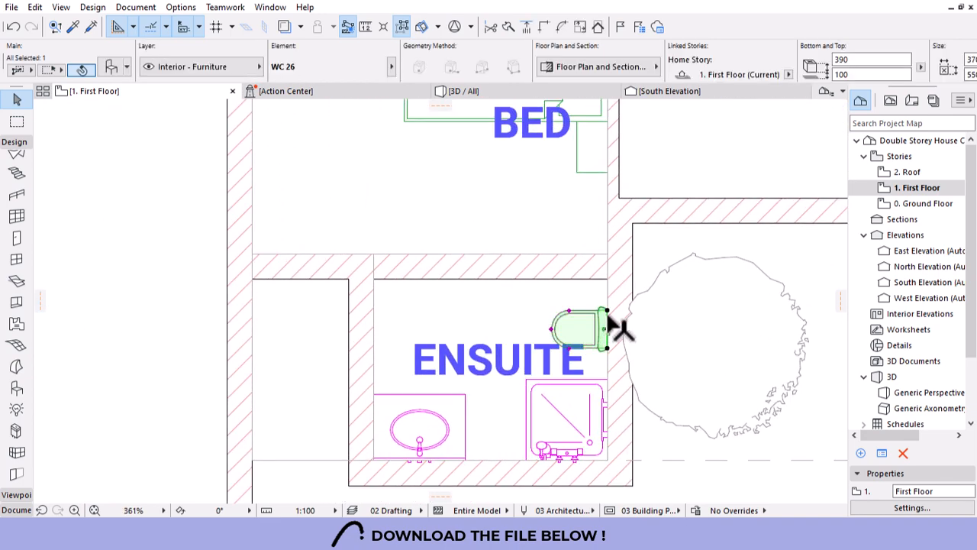
pyautogui.moveTo(609, 309); pyautogui.dragTo(609, 302)
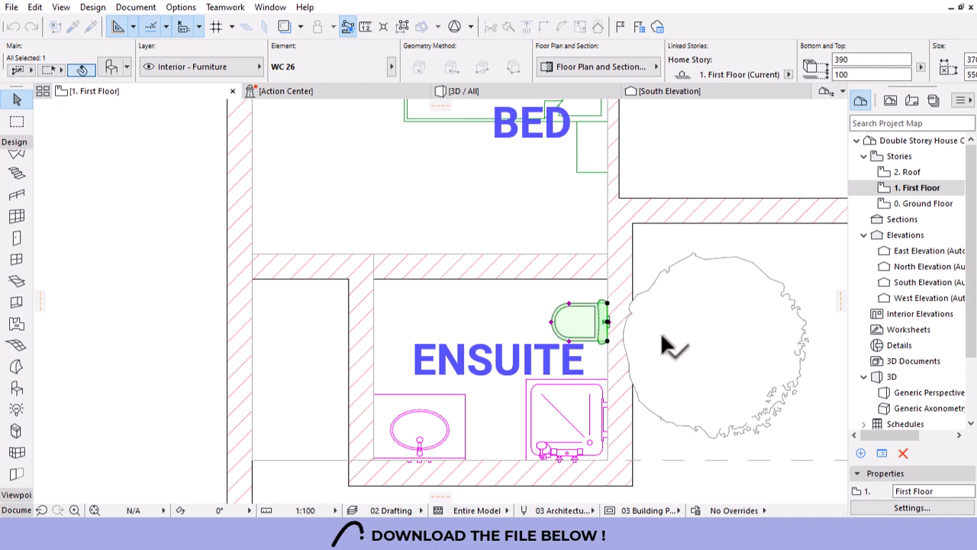
pyautogui.click(546, 290)
pyautogui.scroll(-3, 547, 294)
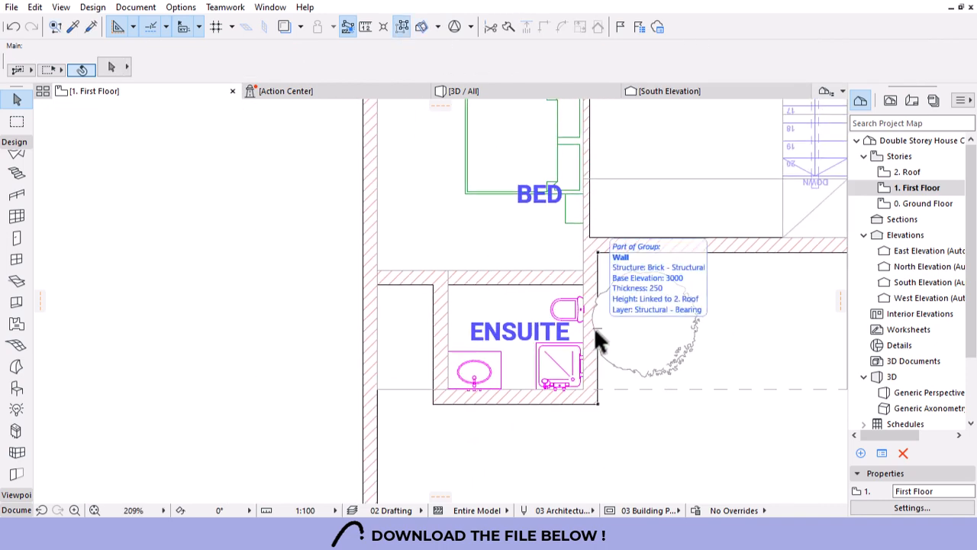
# Zoom over the furnished First Floor bedrooms, bath and ensuite, then switch to 0. Ground Floor.
pyautogui.scroll(-5, 573, 357)
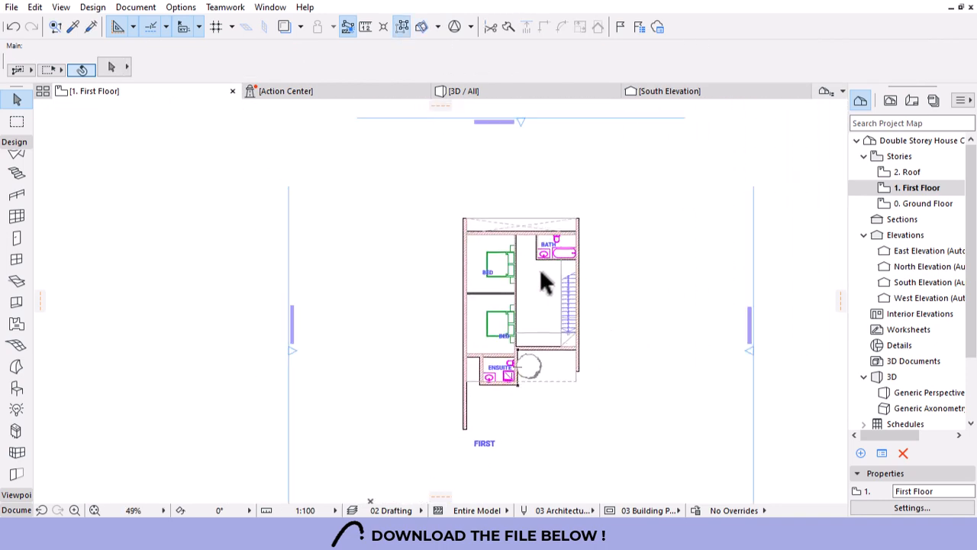
pyautogui.scroll(3, 503, 293)
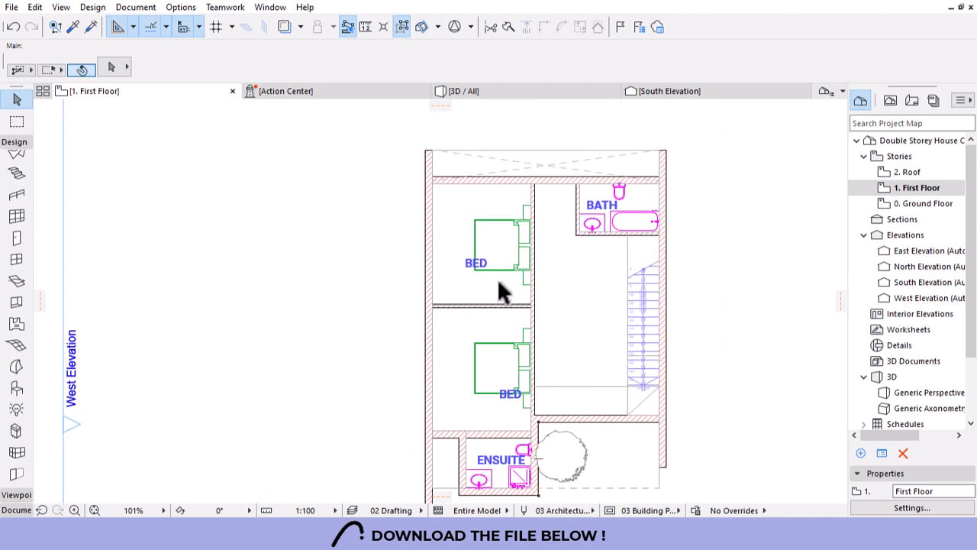
pyautogui.scroll(1, 559, 372)
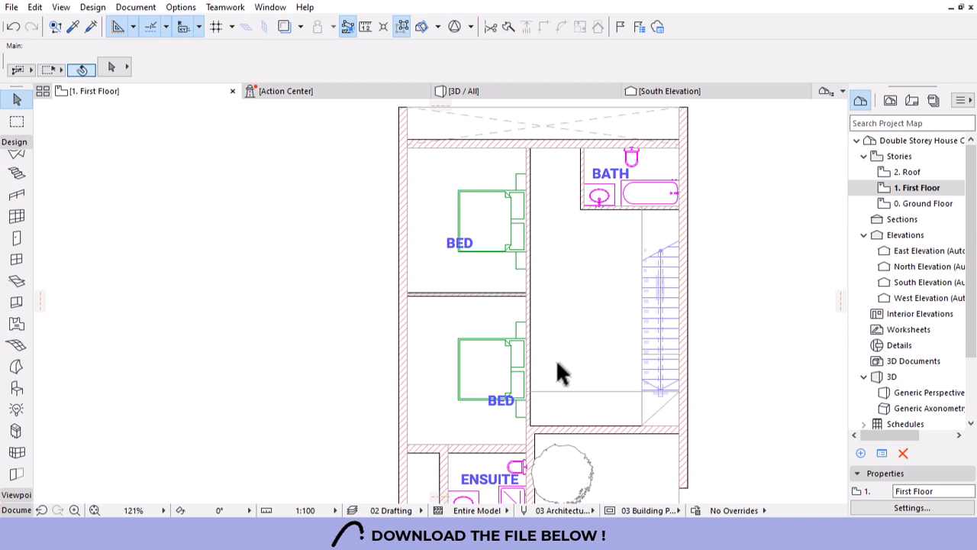
pyautogui.scroll(-2, 565, 336)
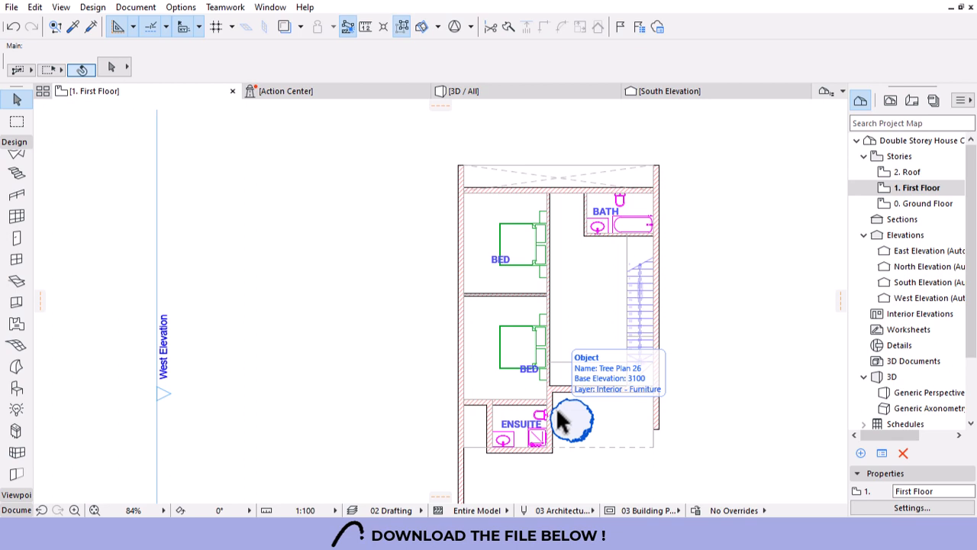
pyautogui.scroll(1, 620, 391)
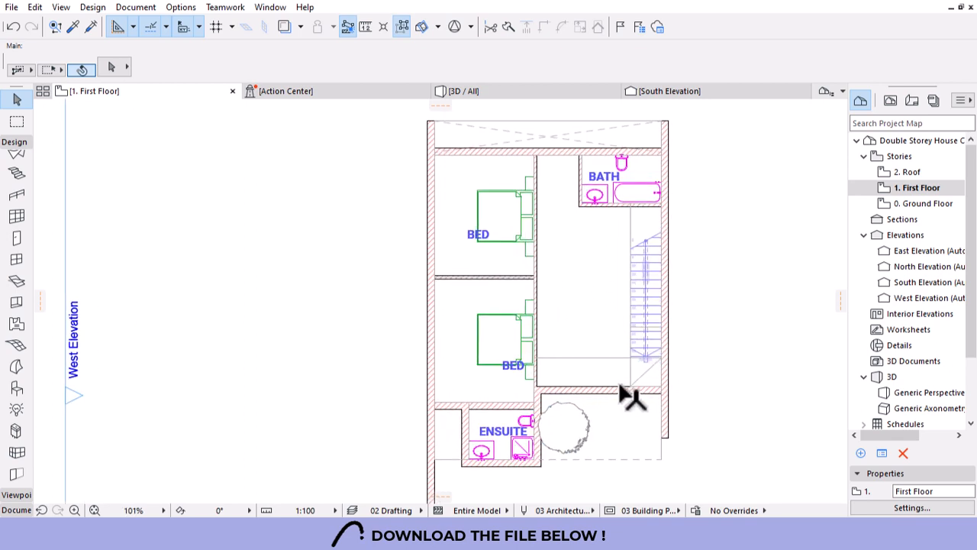
pyautogui.doubleClick(926, 204)
# Zoom into the Ground Floor plan and activate the Door tool, showing Door 26 at 900 × 2100.
pyautogui.scroll(-2, 524, 365)
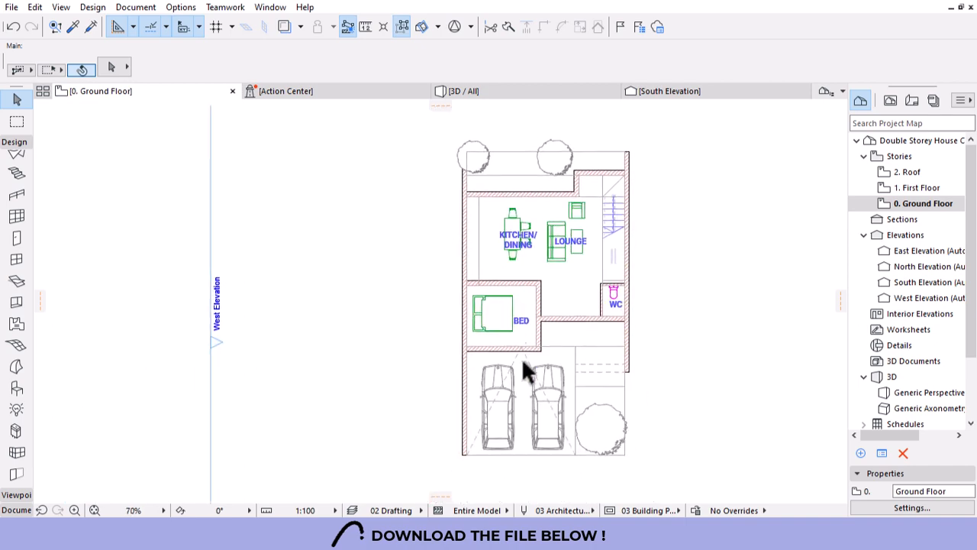
pyautogui.scroll(3, 524, 369)
pyautogui.scroll(1, 656, 324)
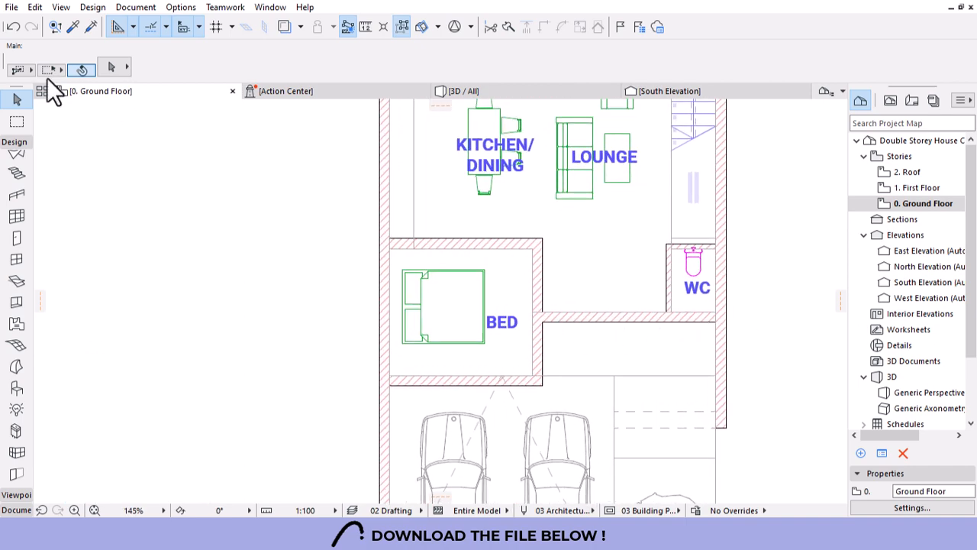
pyautogui.scroll(3, 15, 214)
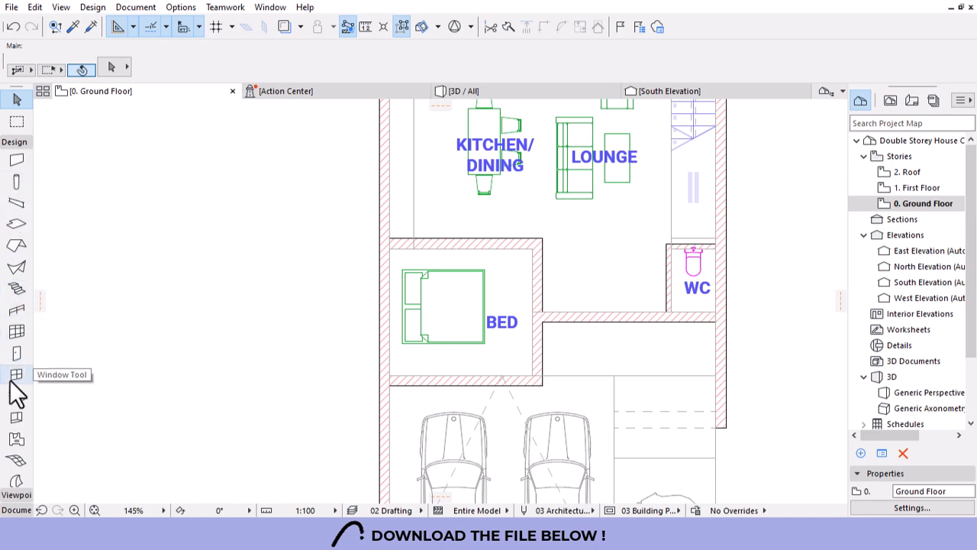
pyautogui.click(16, 353)
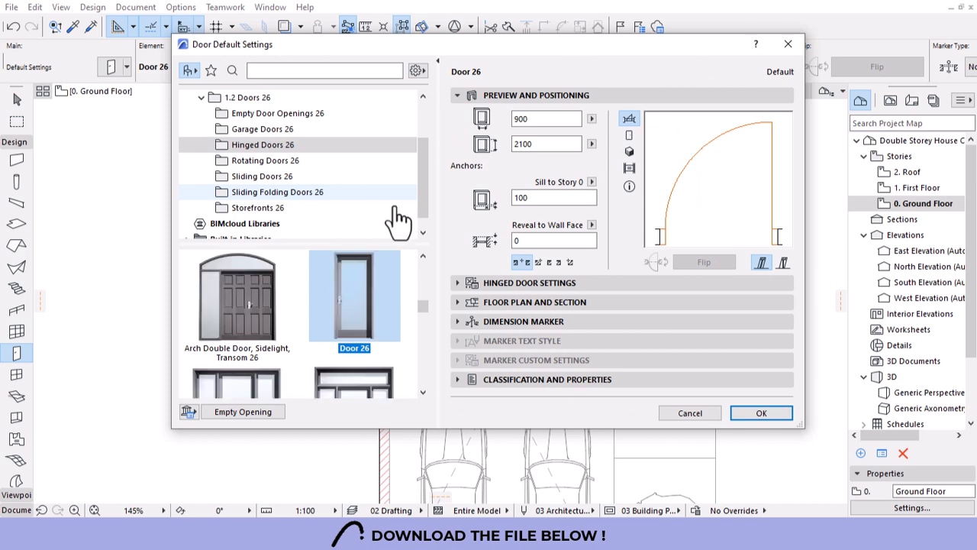
# In Door Default Settings, pick Sliding Folding Multipanel Bifold Door 26 with Fix Handle 1, keeping the H-V Grid leaf.
pyautogui.click(459, 287)
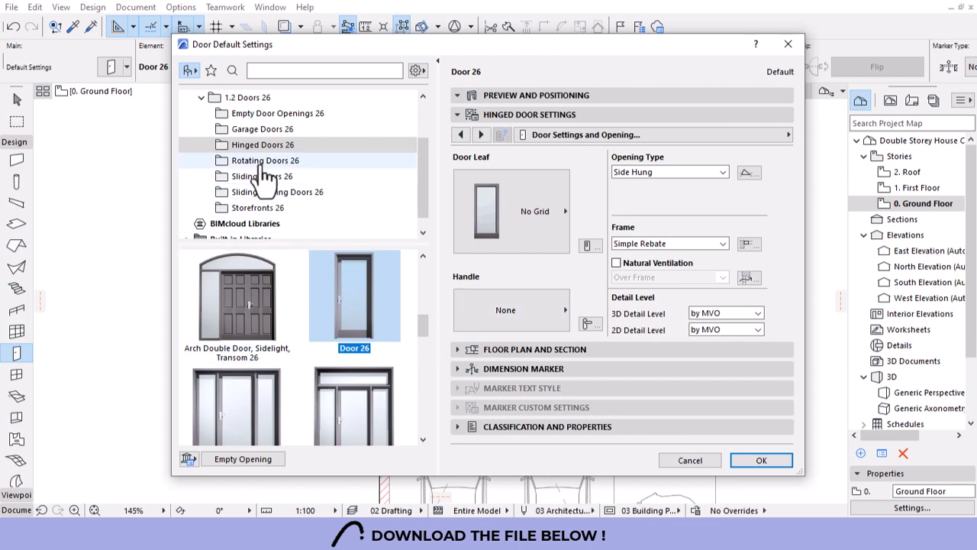
pyautogui.scroll(-1, 264, 191)
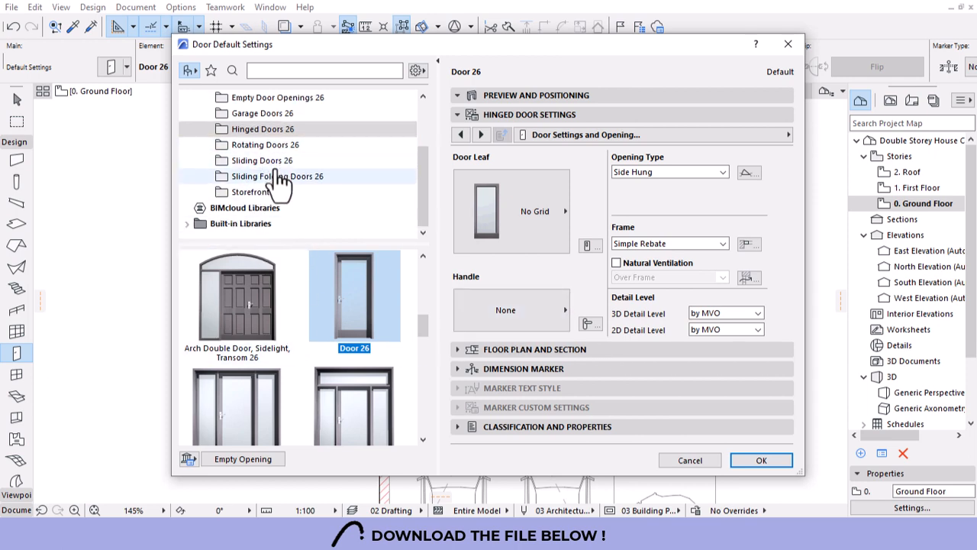
pyautogui.click(259, 183)
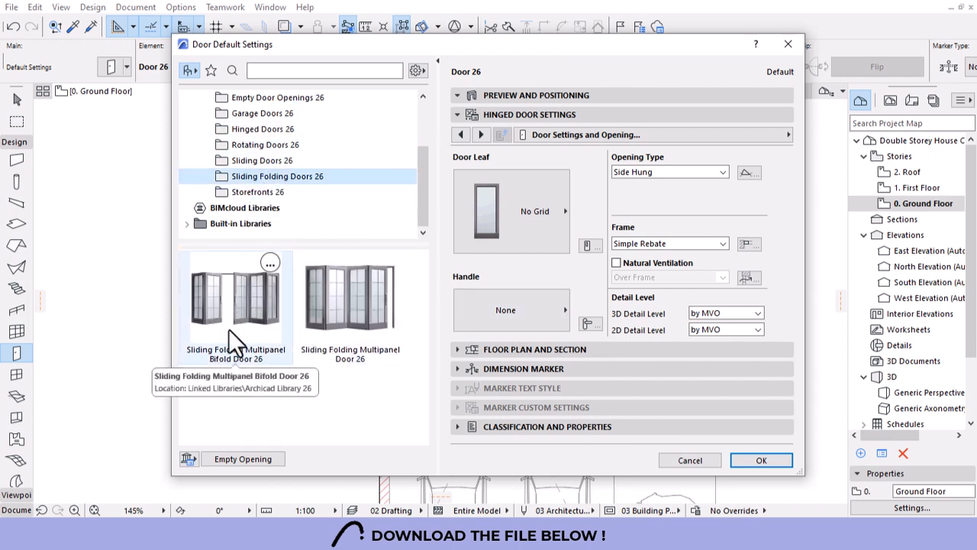
pyautogui.click(235, 326)
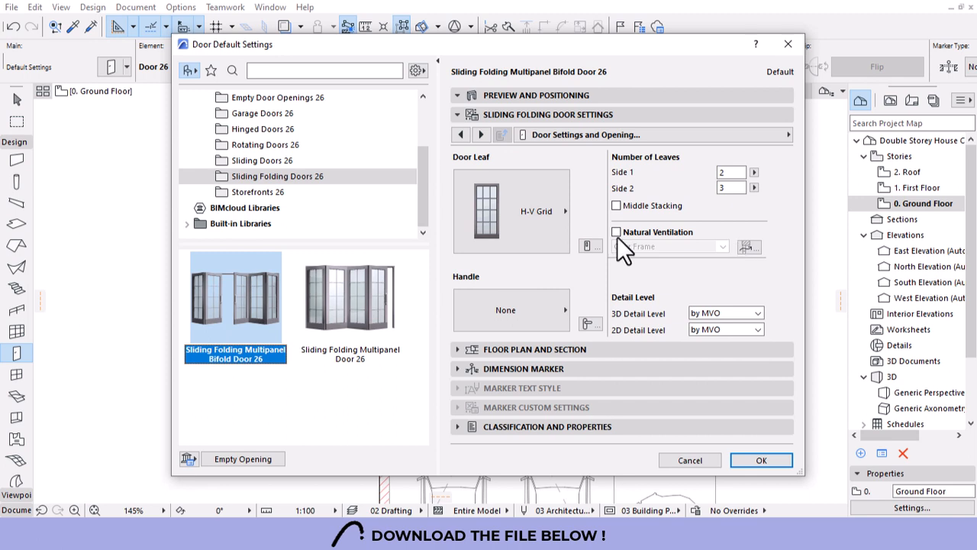
pyautogui.click(517, 307)
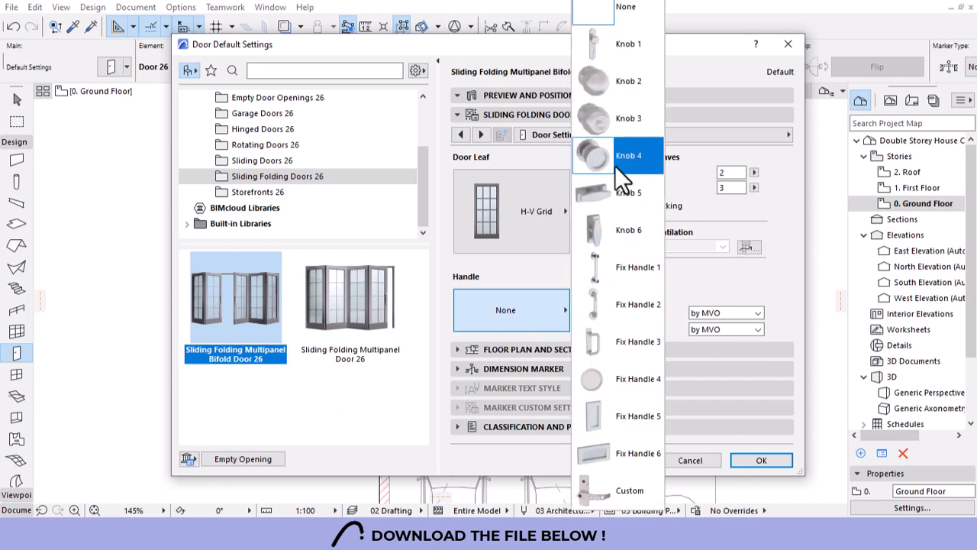
pyautogui.click(609, 277)
pyautogui.click(543, 238)
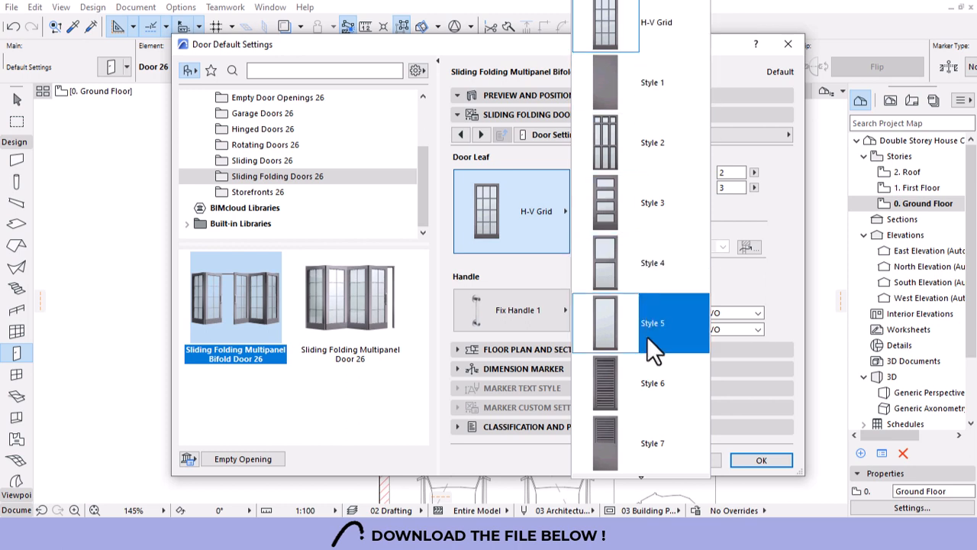
pyautogui.click(510, 171)
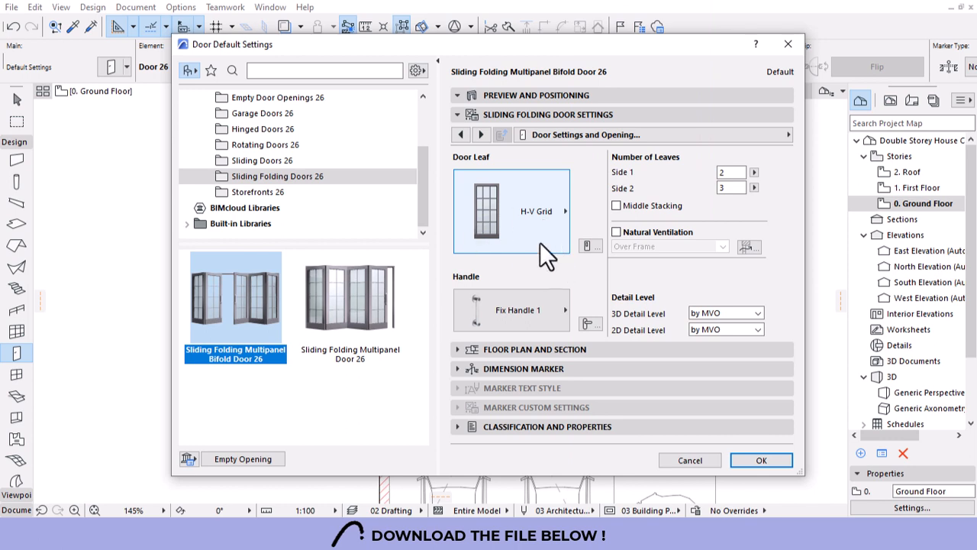
# Set the bifold door's upper frame width to 80 on the frame settings page.
pyautogui.click(480, 135)
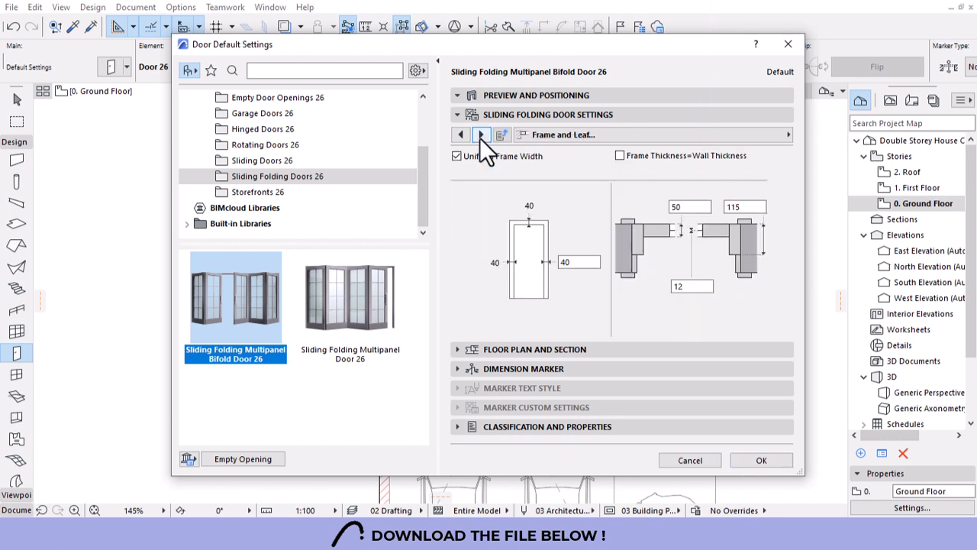
pyautogui.click(480, 135)
pyautogui.click(480, 135)
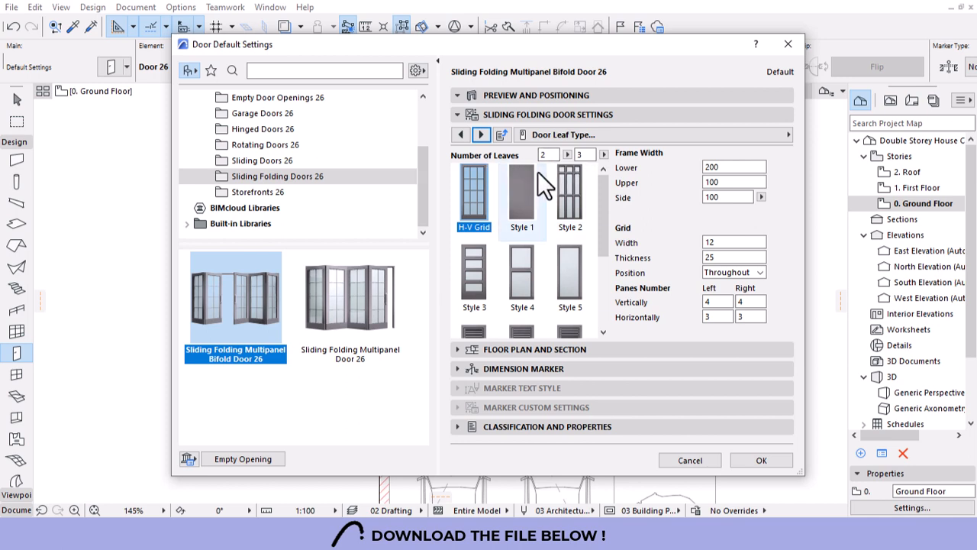
pyautogui.doubleClick(722, 167)
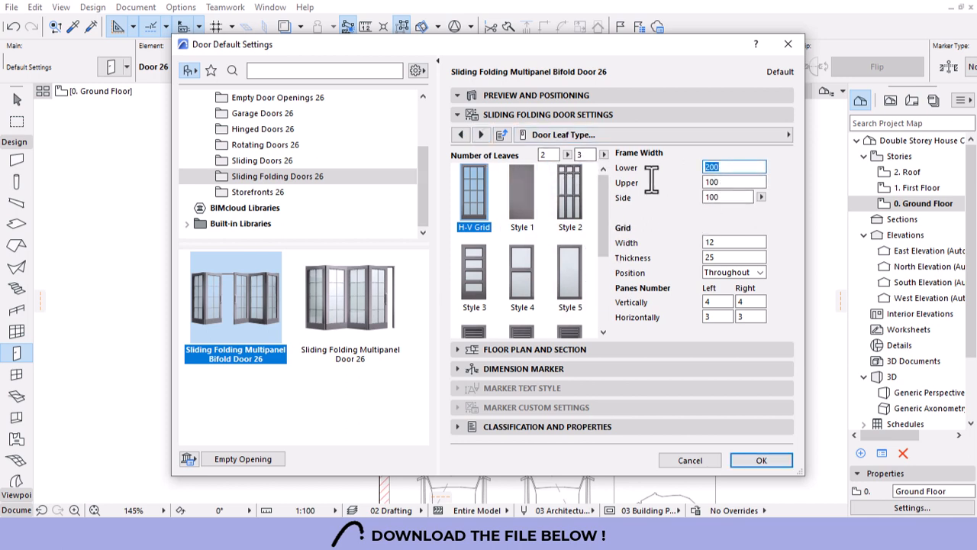
pyautogui.doubleClick(729, 181)
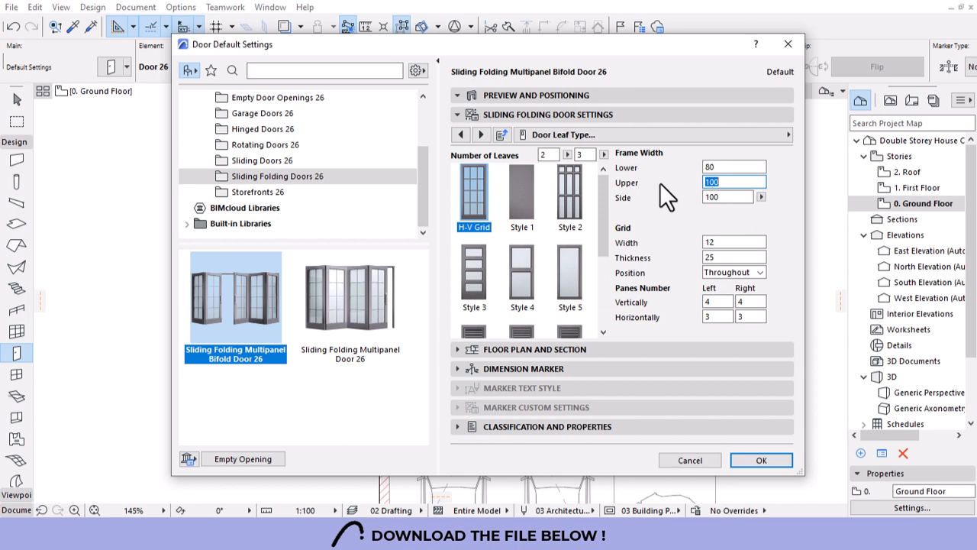
pyautogui.write('80')
pyautogui.doubleClick(705, 197)
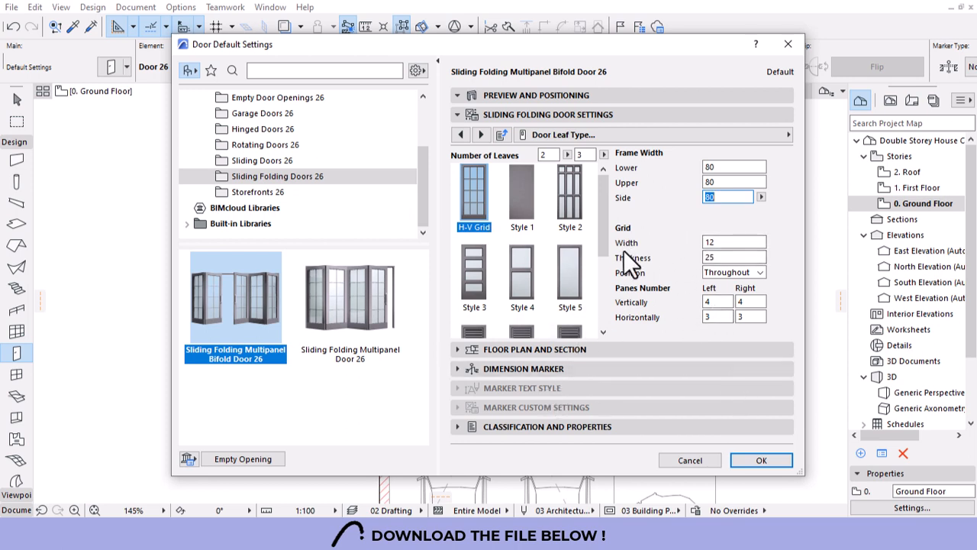
# Under Model Attributes, tick Uniform Door Surfaces and set Frame Outside to Metal - Aluminium.
pyautogui.click(475, 133)
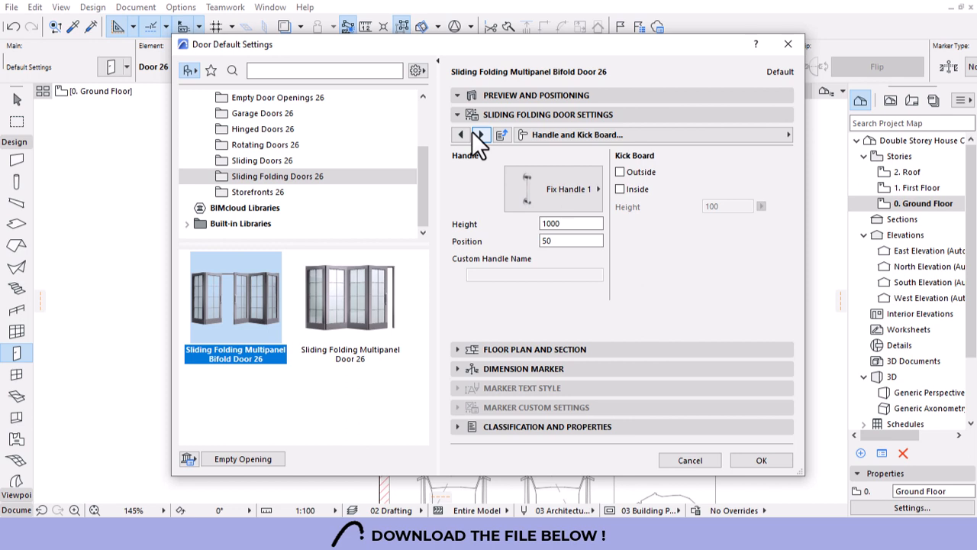
pyautogui.click(474, 133)
pyautogui.click(475, 133)
pyautogui.click(769, 139)
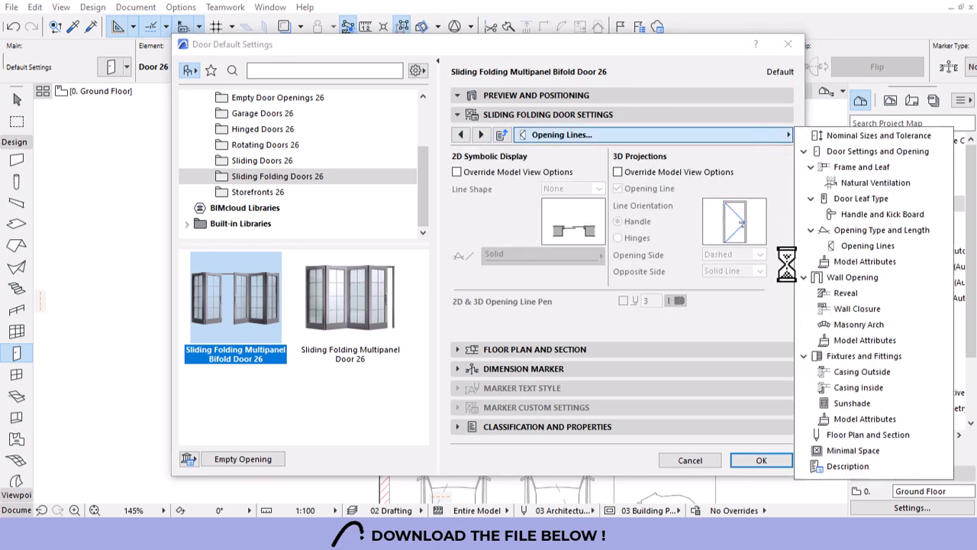
pyautogui.click(840, 419)
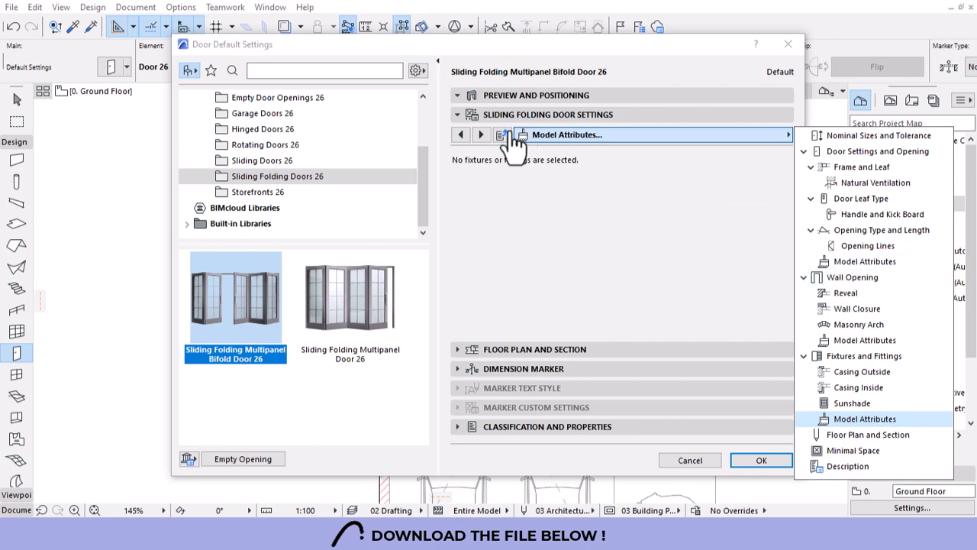
pyautogui.click(857, 267)
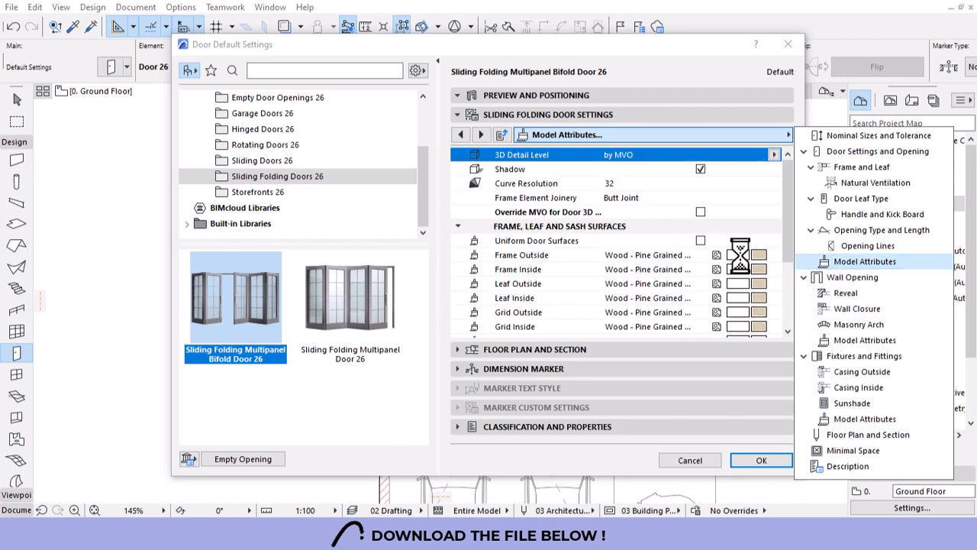
pyautogui.click(701, 240)
pyautogui.click(759, 254)
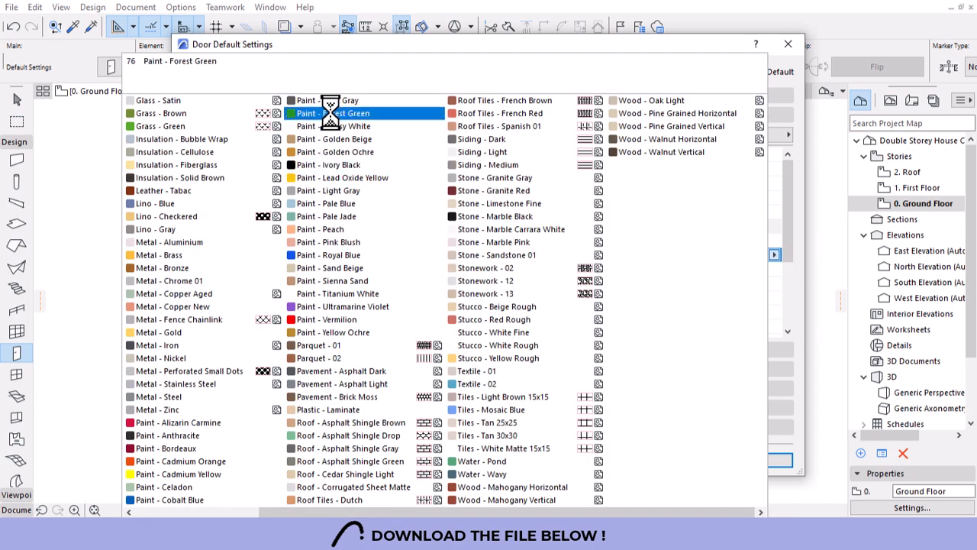
pyautogui.click(182, 242)
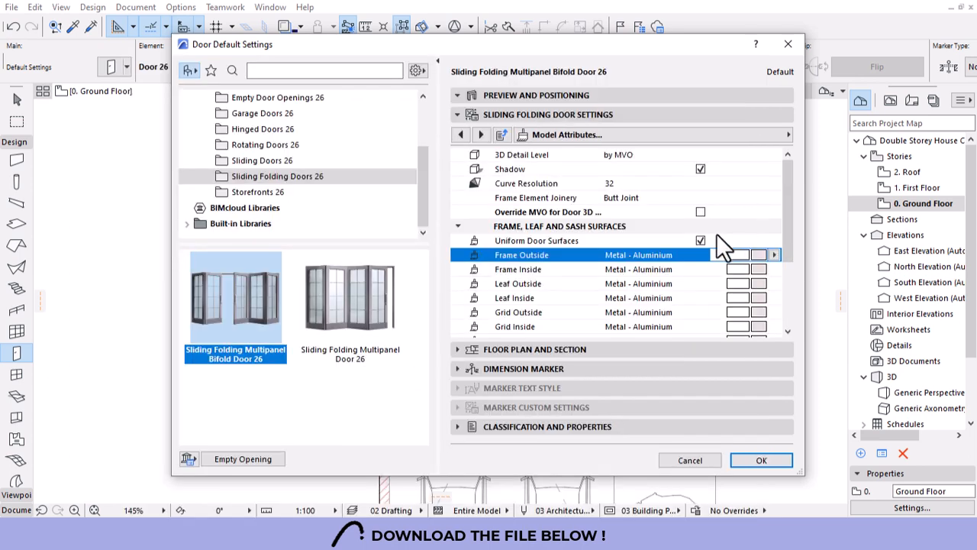
pyautogui.scroll(-3, 717, 234)
# Place the bifold door in the bedroom–WC wall and choose its opening side.
pyautogui.click(760, 461)
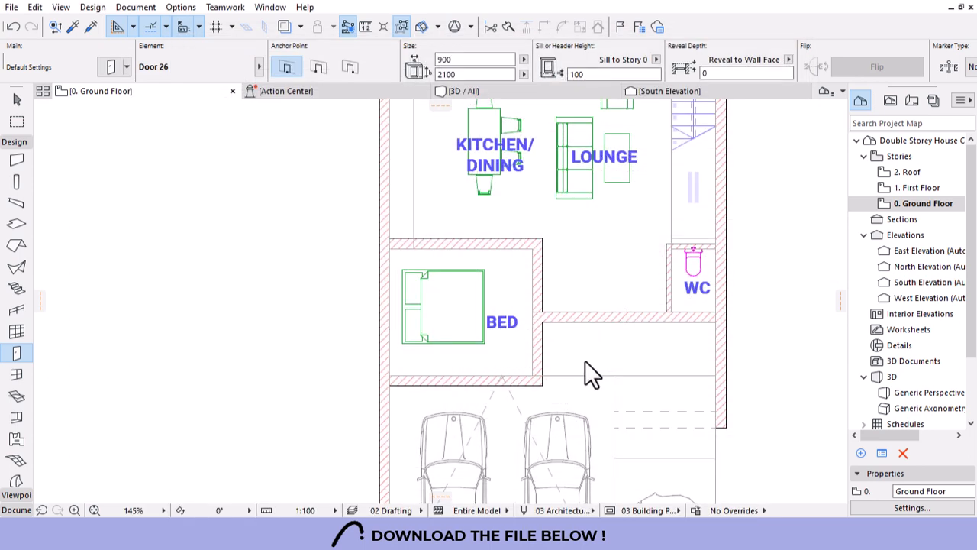
pyautogui.click(611, 319)
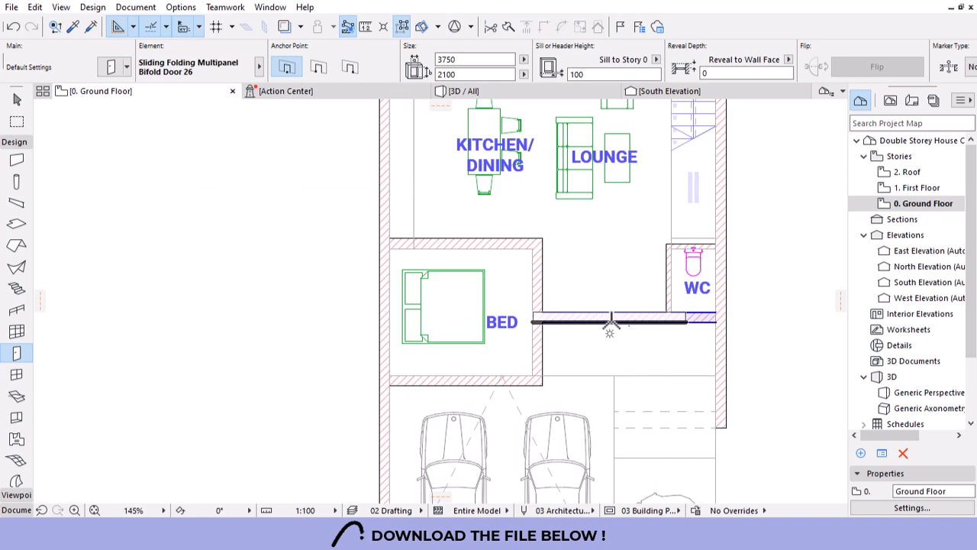
pyautogui.click(614, 333)
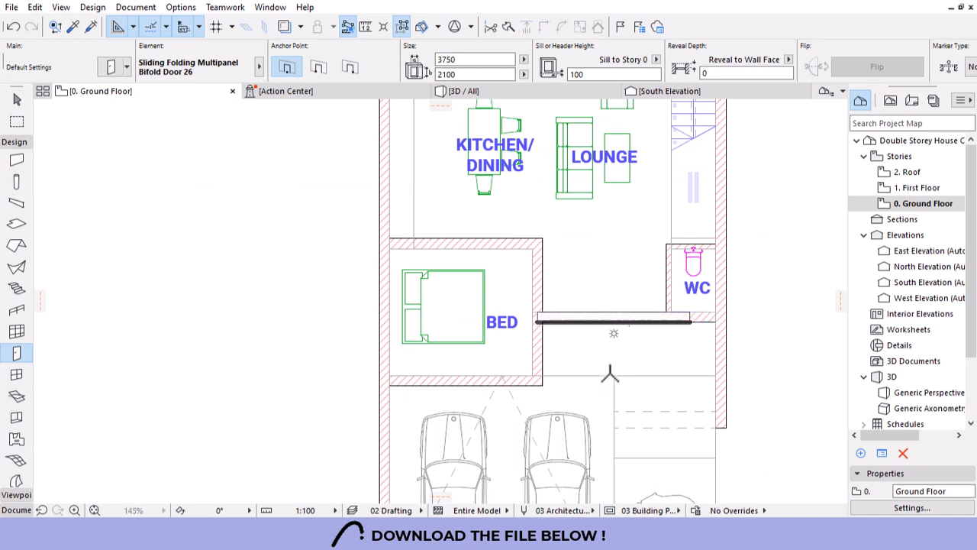
pyautogui.click(617, 437)
pyautogui.scroll(4, 683, 303)
pyautogui.press('Escape')
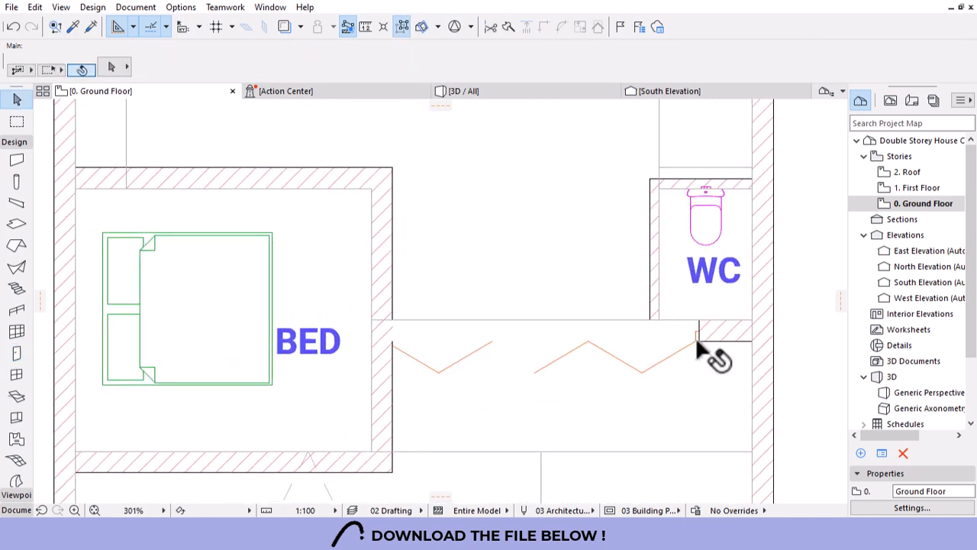
# Stretch both door ends to the WC and bedroom wall faces, giving a 3035-wide opening.
pyautogui.click(699, 323)
pyautogui.click(699, 321)
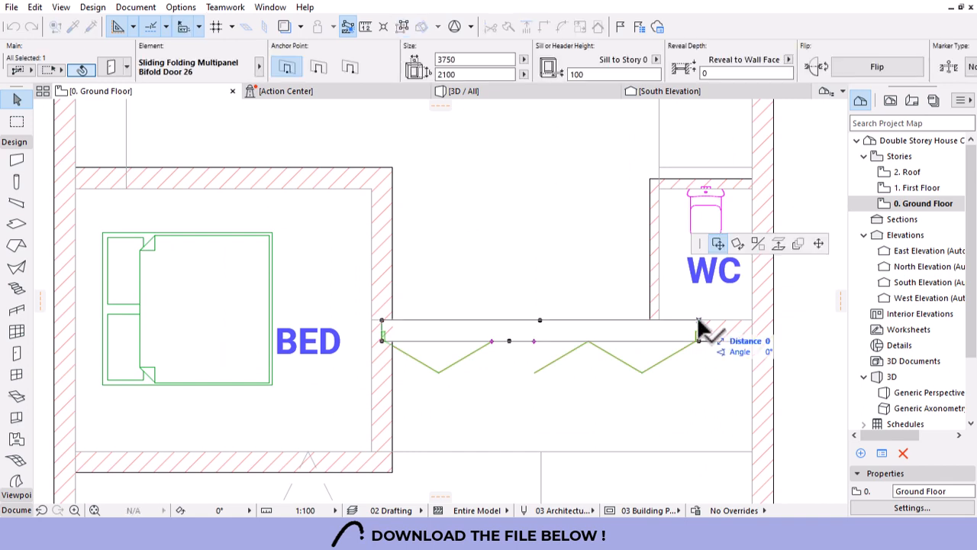
pyautogui.click(818, 242)
pyautogui.click(649, 320)
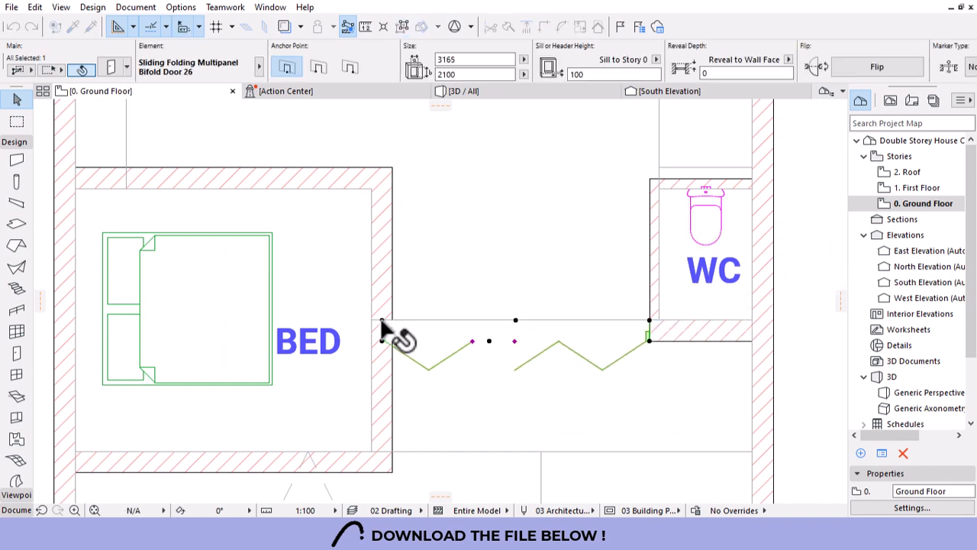
pyautogui.click(383, 321)
pyautogui.click(393, 320)
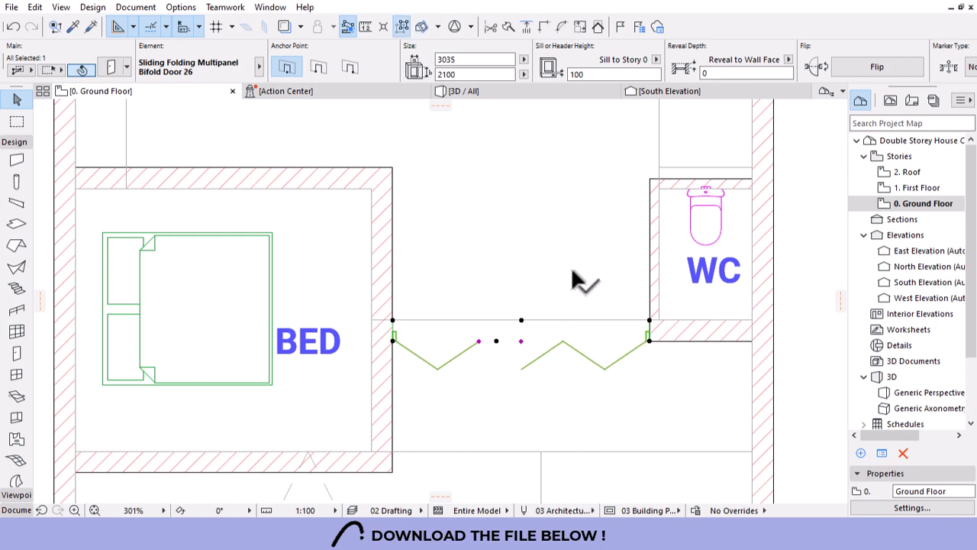
pyautogui.press('Escape')
pyautogui.scroll(-1, 575, 284)
pyautogui.scroll(-4, 578, 296)
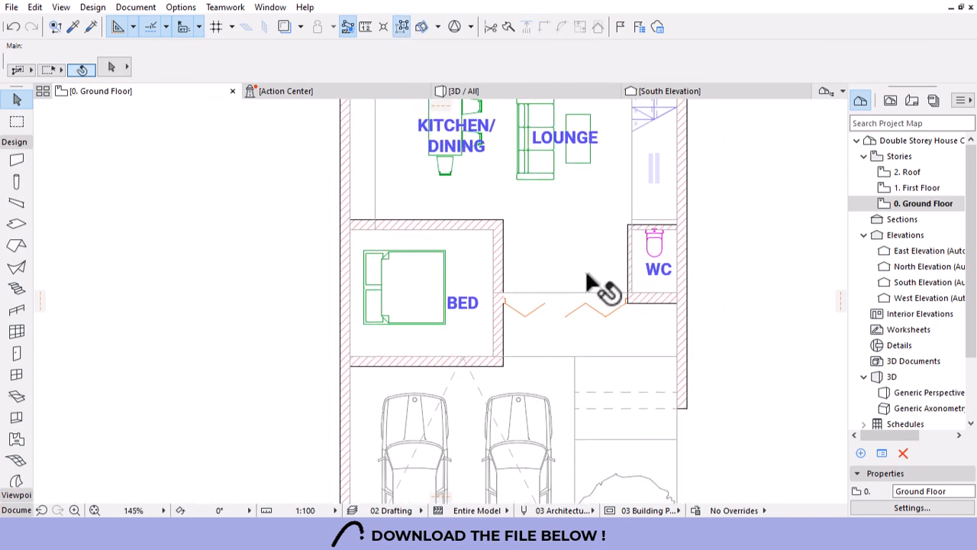
pyautogui.scroll(-2, 569, 374)
pyautogui.scroll(3, 560, 346)
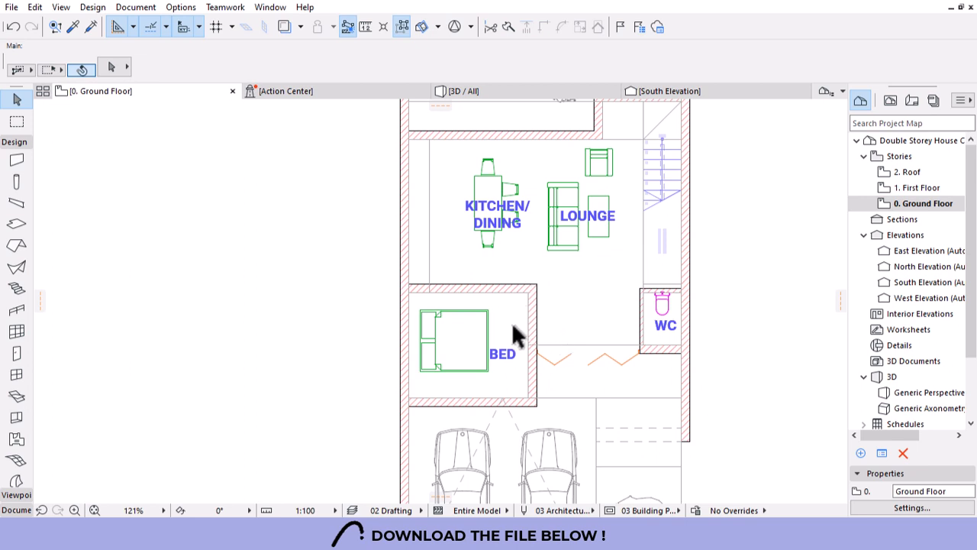
pyautogui.scroll(1, 521, 277)
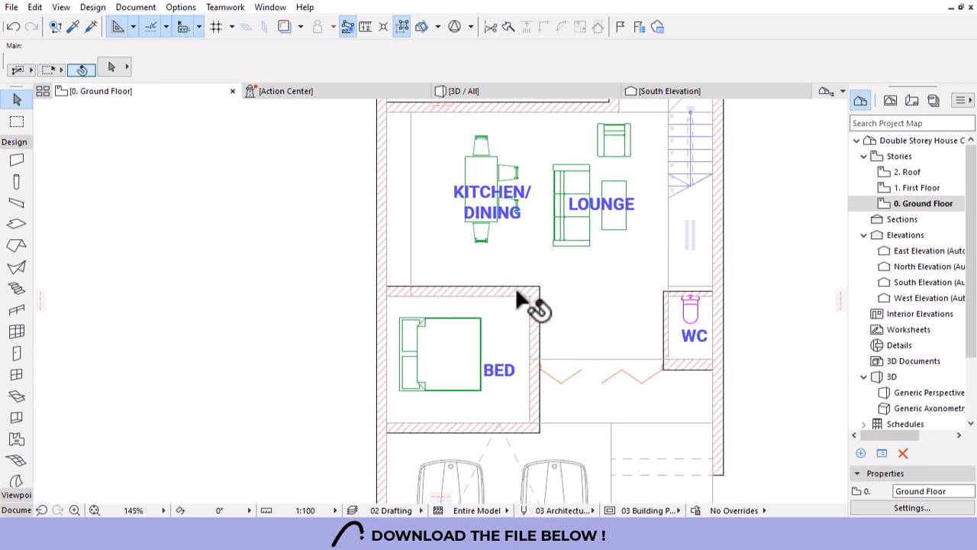
# Choose Door 26 from the Hinged Doors 26 library as the default door.
pyautogui.click(13, 354)
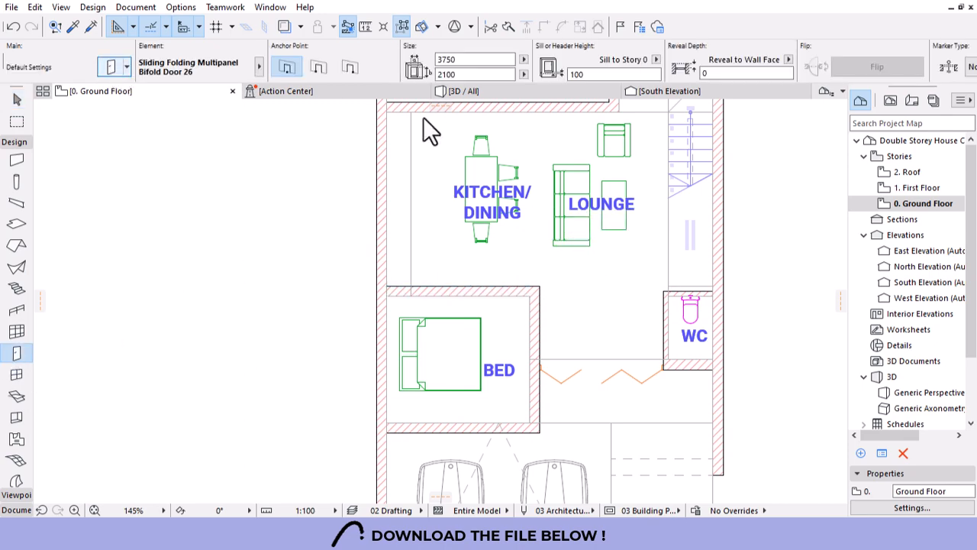
pyautogui.hotkey('ctrl', 't')
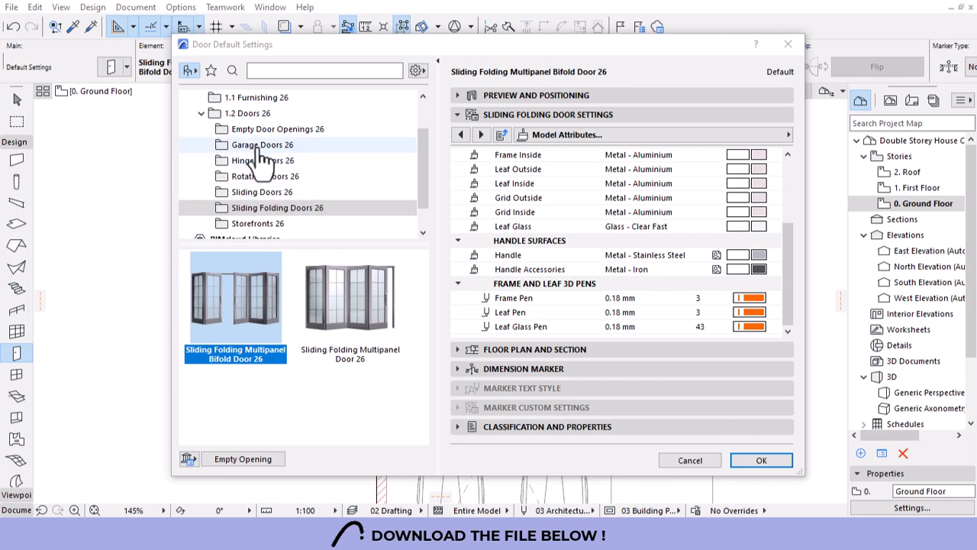
pyautogui.click(256, 160)
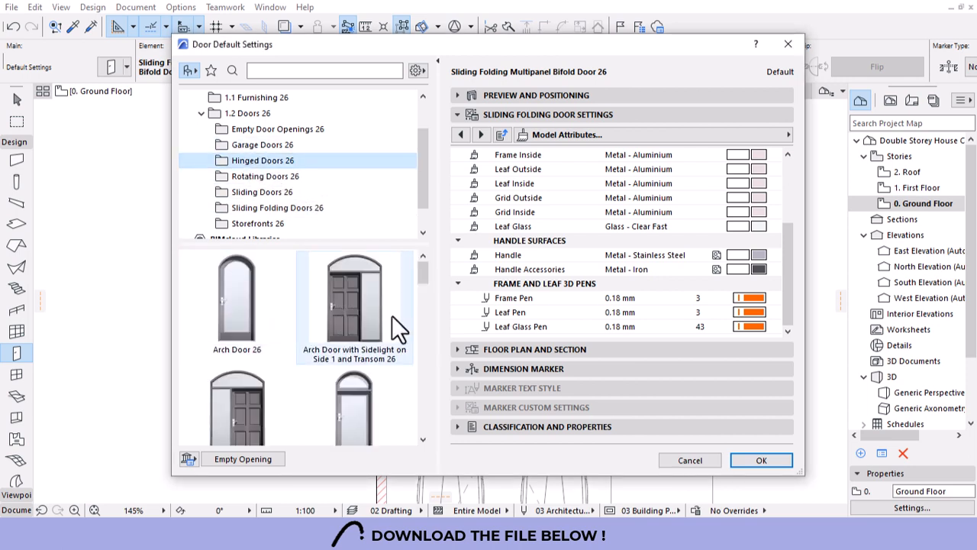
pyautogui.moveTo(417, 271); pyautogui.dragTo(424, 323)
pyautogui.click(385, 344)
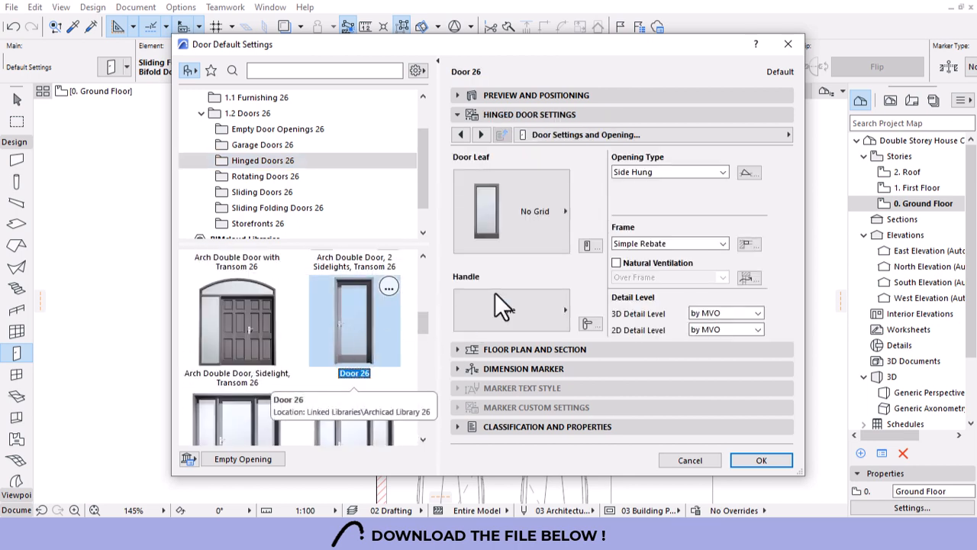
# Give the door a Style 11 leaf and Handle 3, then show its Model Attributes.
pyautogui.click(496, 214)
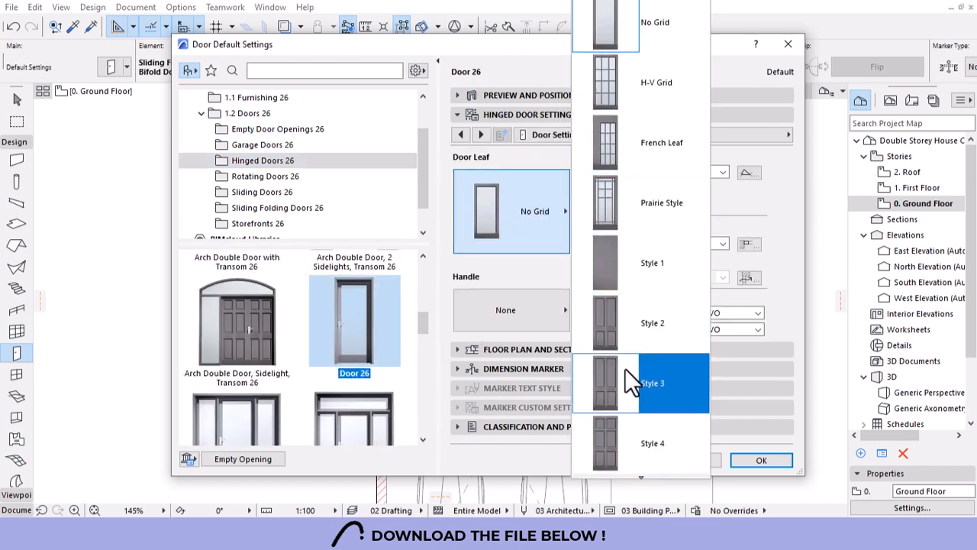
pyautogui.scroll(-7, 626, 391)
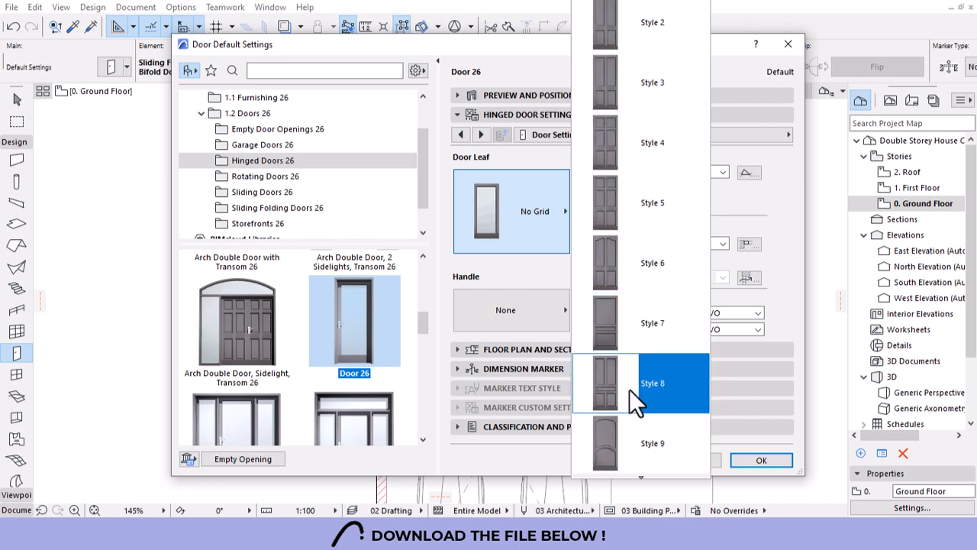
pyautogui.scroll(-1, 631, 397)
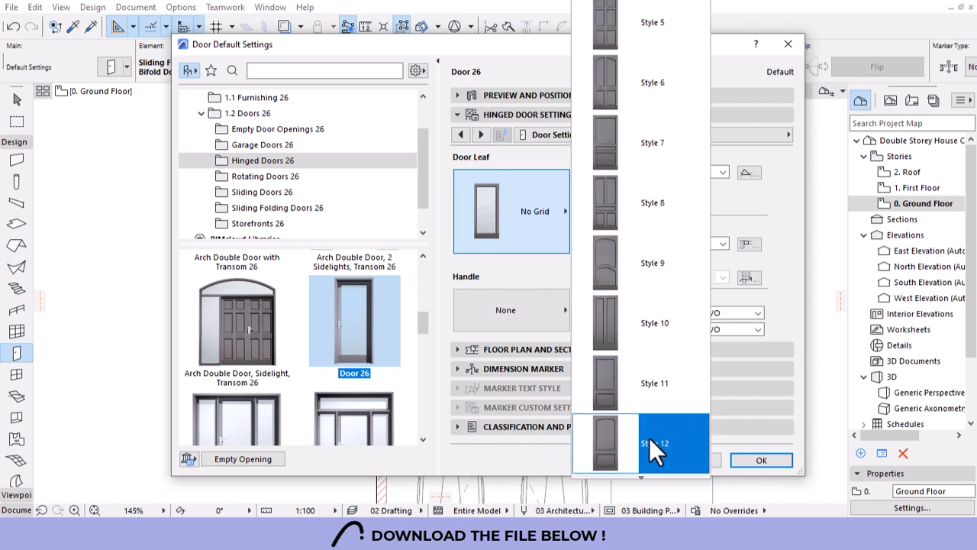
pyautogui.click(644, 391)
pyautogui.click(505, 322)
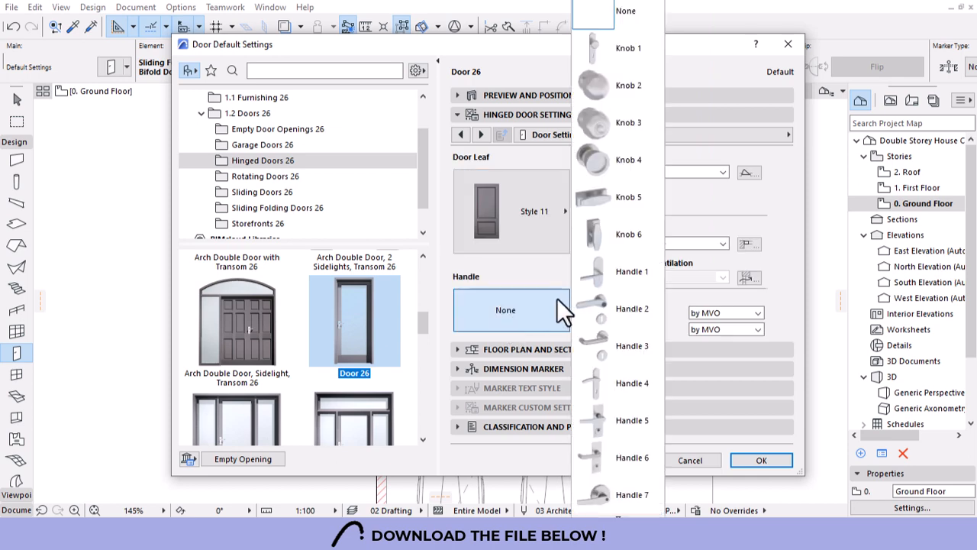
pyautogui.click(608, 341)
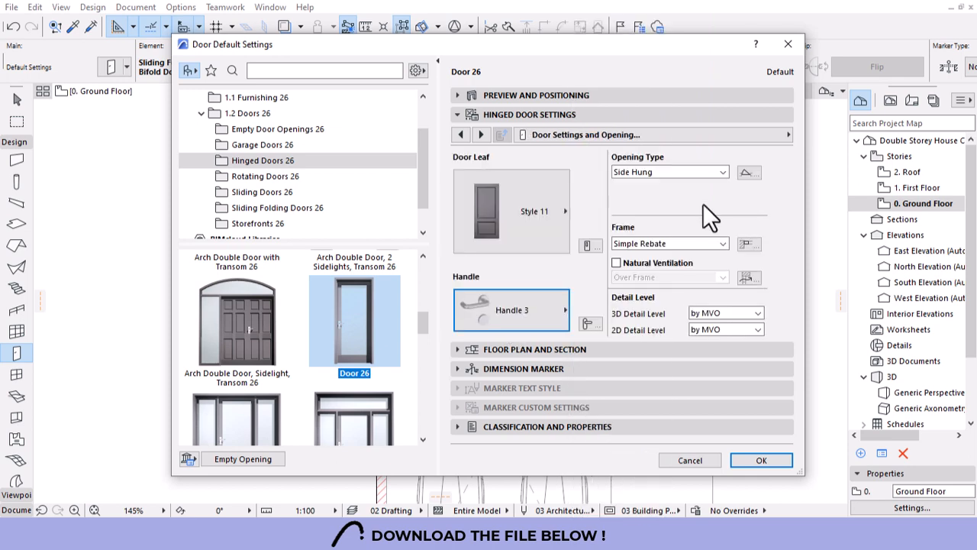
pyautogui.click(773, 135)
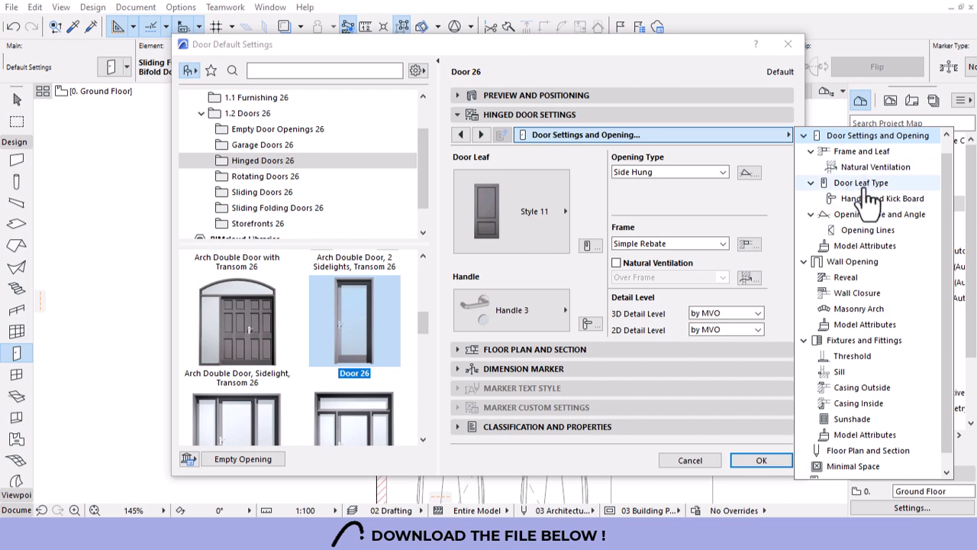
pyautogui.click(865, 245)
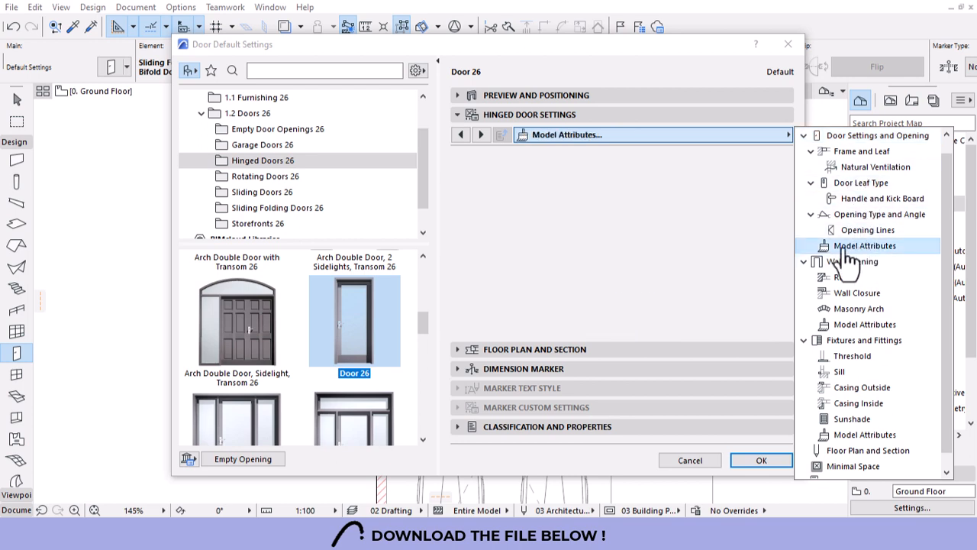
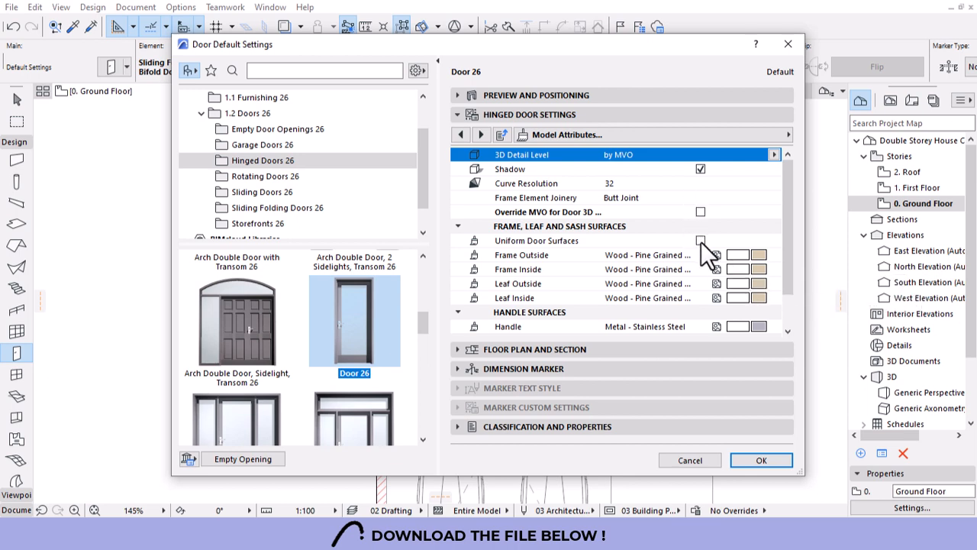
# Set both door frame surfaces to Metal - Aluminium and both leaves to Wood - Oak Light, then confirm.
pyautogui.click(756, 255)
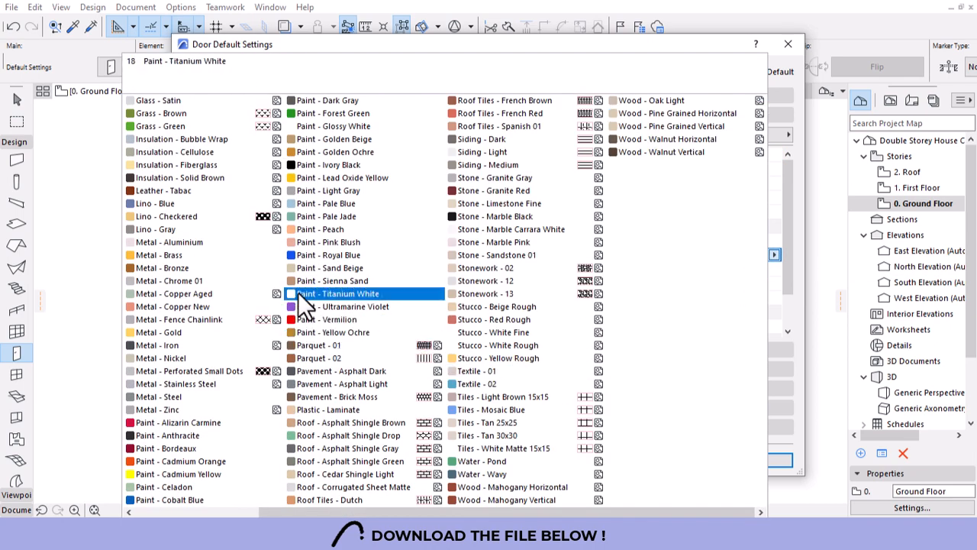
pyautogui.click(161, 243)
pyautogui.click(760, 271)
pyautogui.click(760, 271)
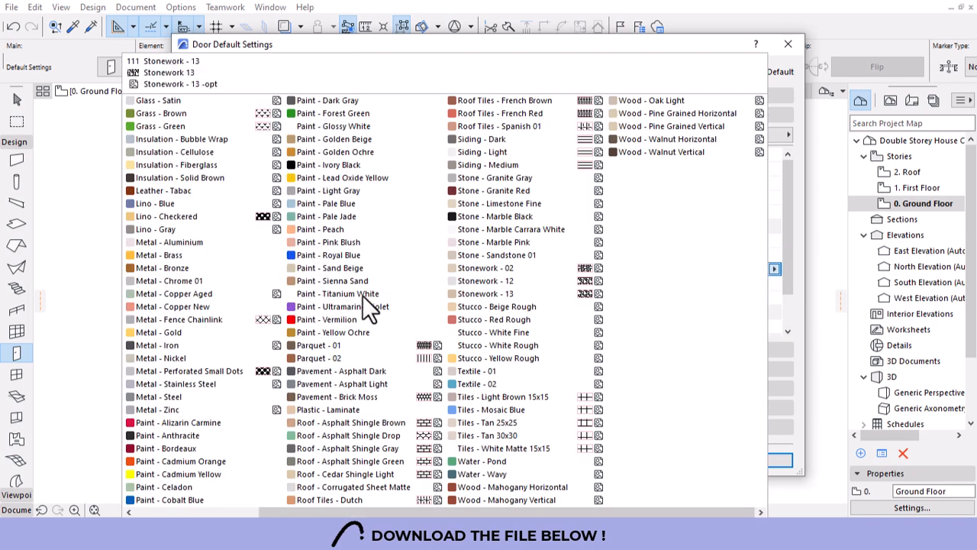
pyautogui.click(184, 245)
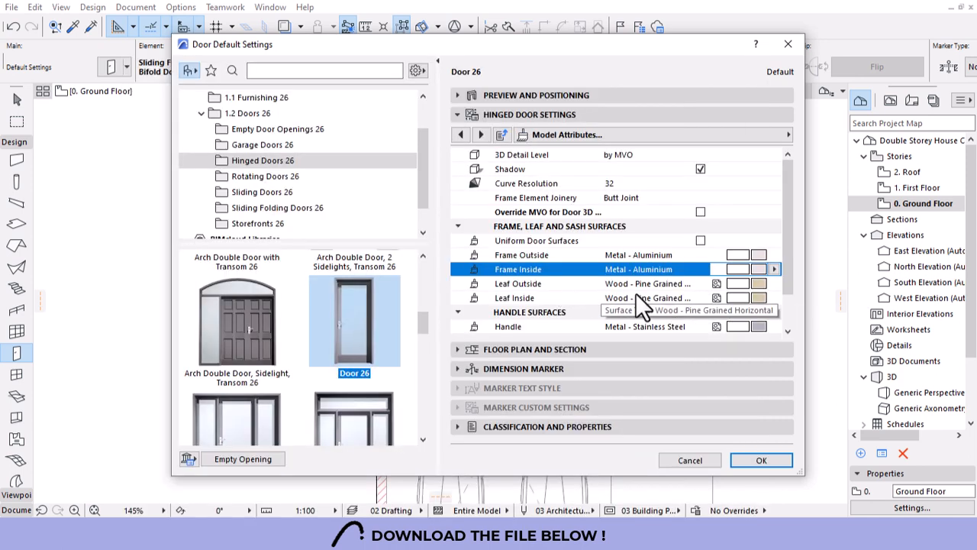
pyautogui.click(763, 284)
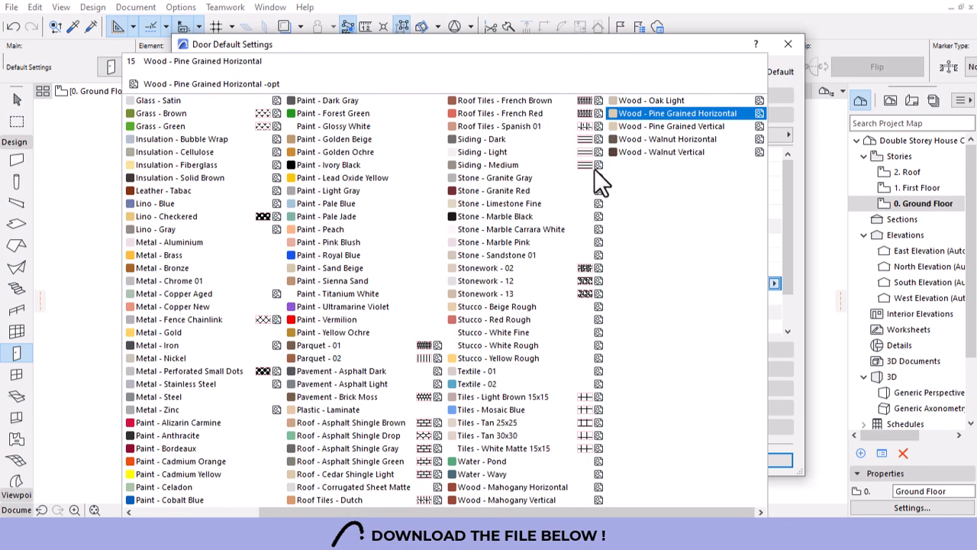
pyautogui.click(671, 100)
pyautogui.click(757, 297)
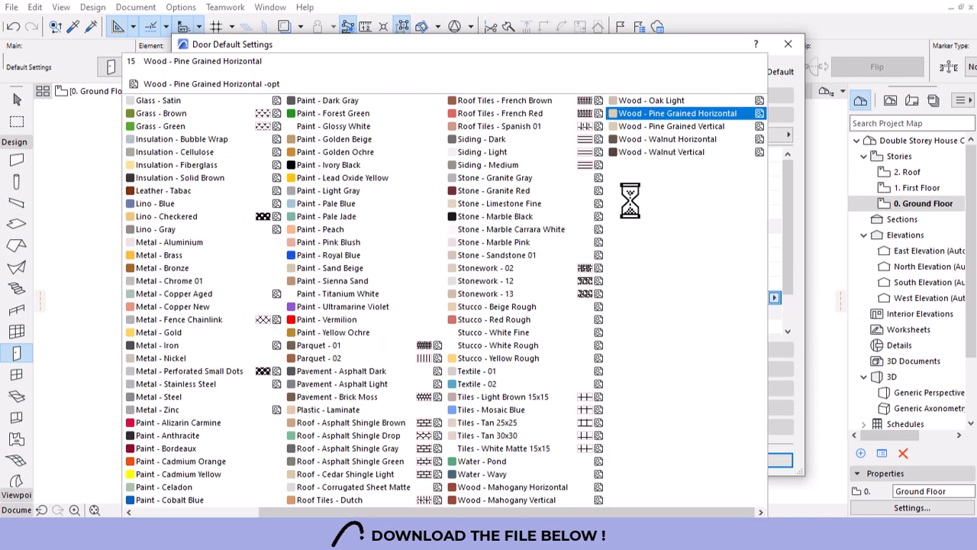
pyautogui.click(641, 99)
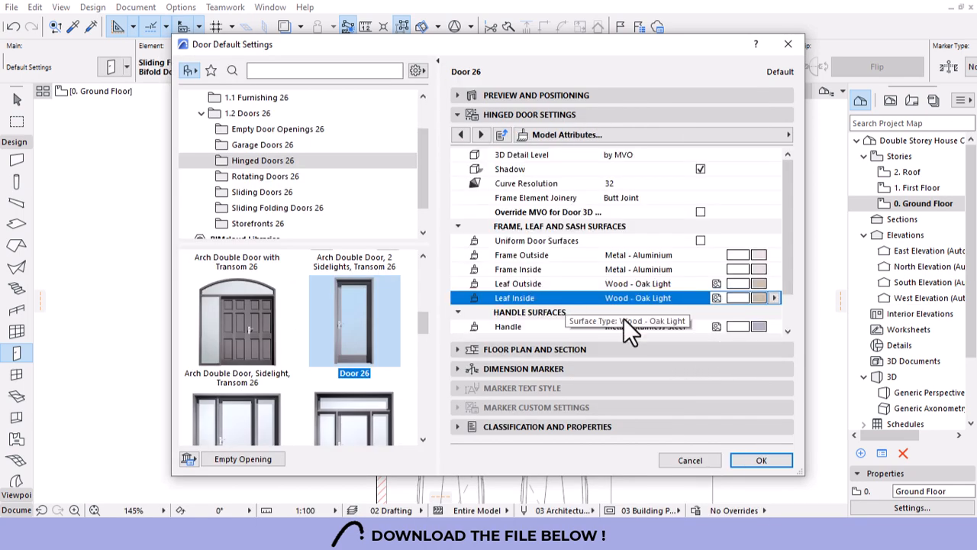
pyautogui.click(745, 460)
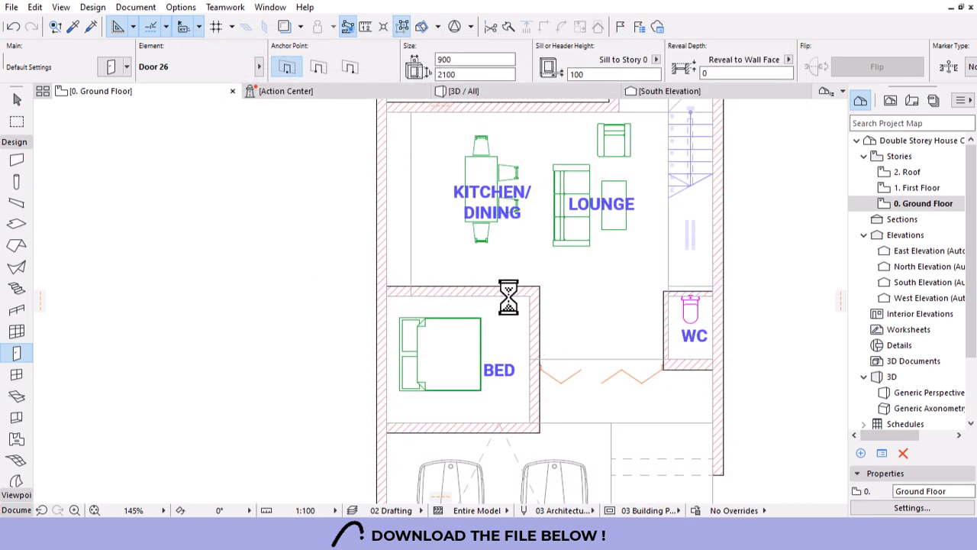
# Place a default door in the bedroom wall and choose its opening side.
pyautogui.click(508, 327)
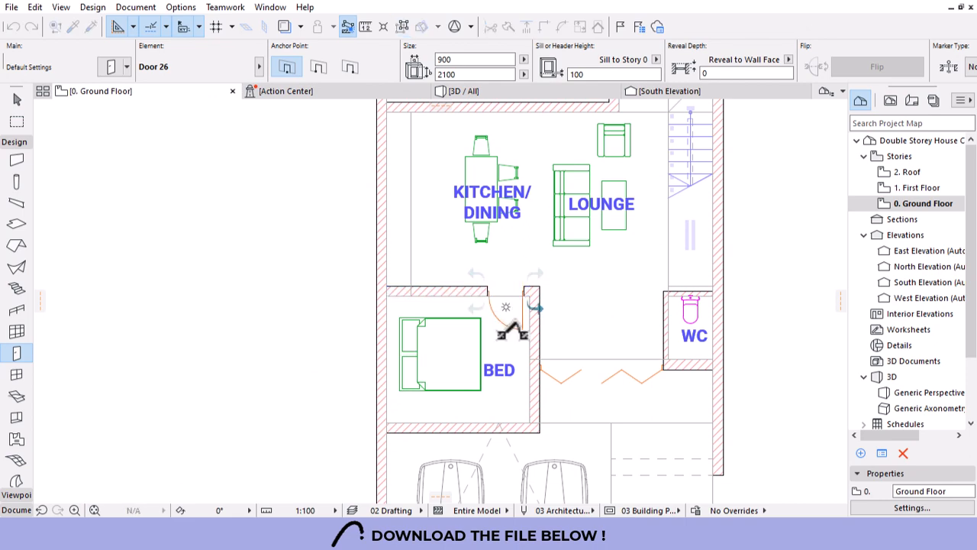
pyautogui.click(512, 332)
pyautogui.scroll(-2, 556, 340)
pyautogui.scroll(-1, 556, 341)
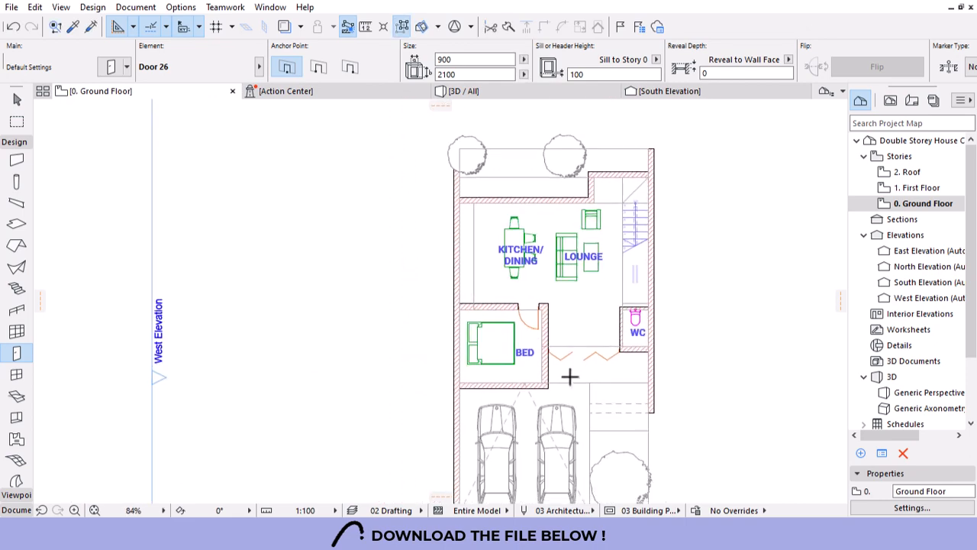
pyautogui.scroll(5, 628, 345)
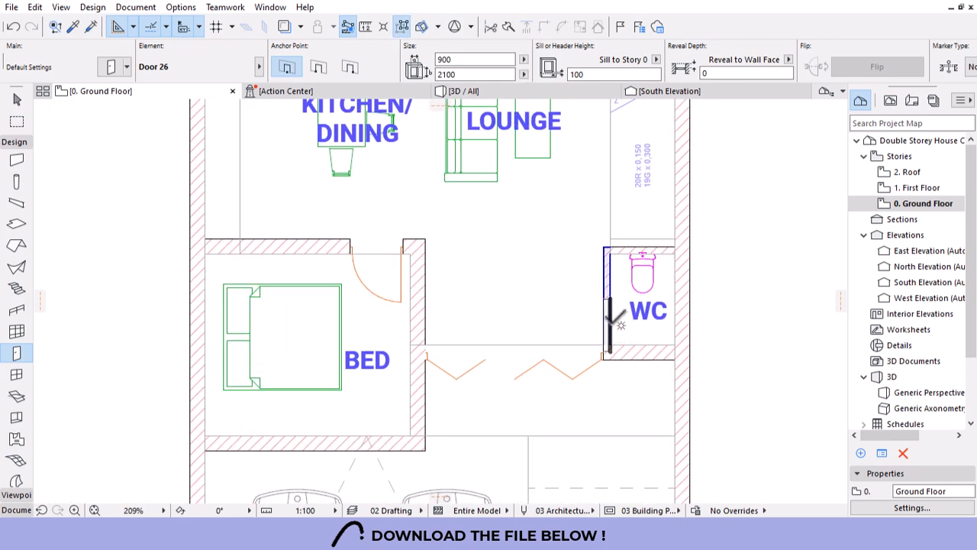
pyautogui.scroll(1, 661, 246)
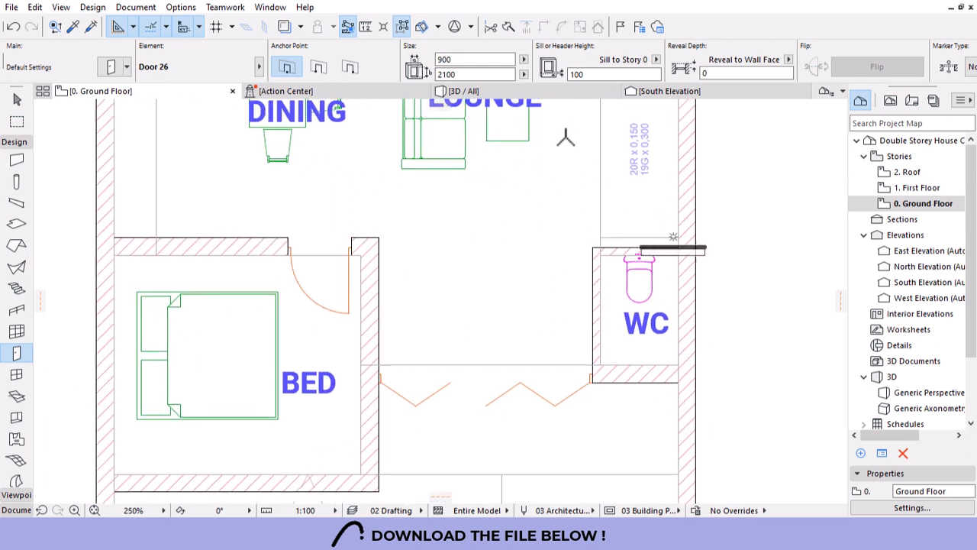
# Place an 800-wide door in the WC wall and finish door placement.
pyautogui.moveTo(463, 63); pyautogui.dragTo(352, 70)
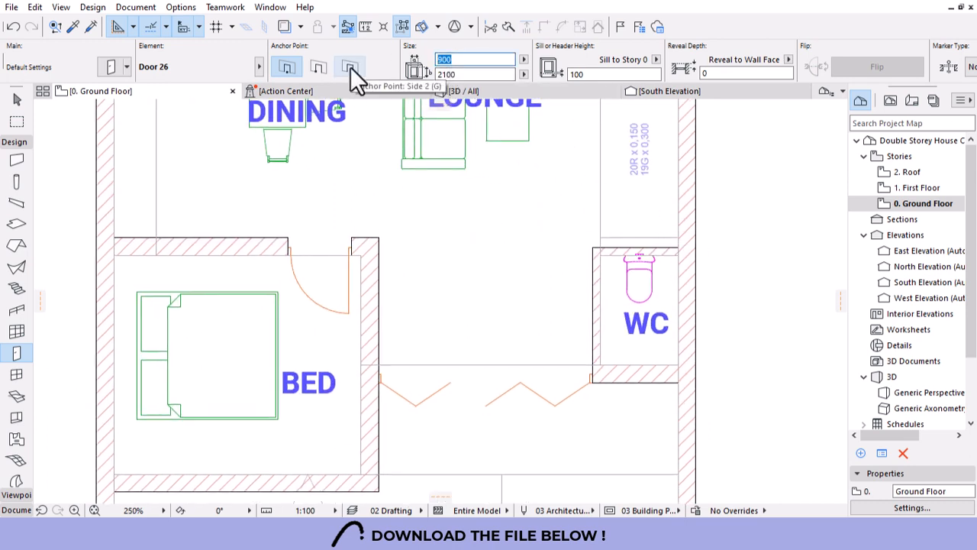
pyautogui.write('800')
pyautogui.click(603, 334)
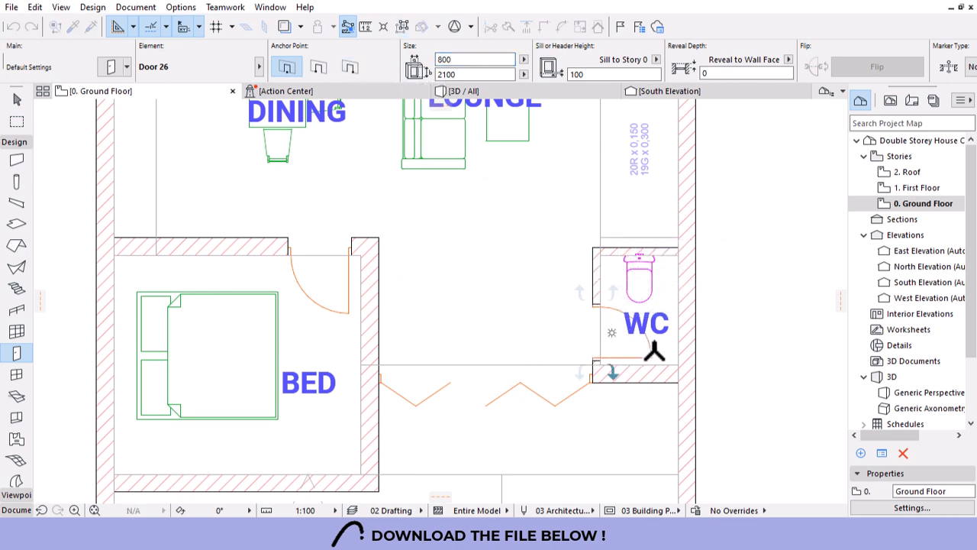
pyautogui.click(655, 347)
pyautogui.press('Escape')
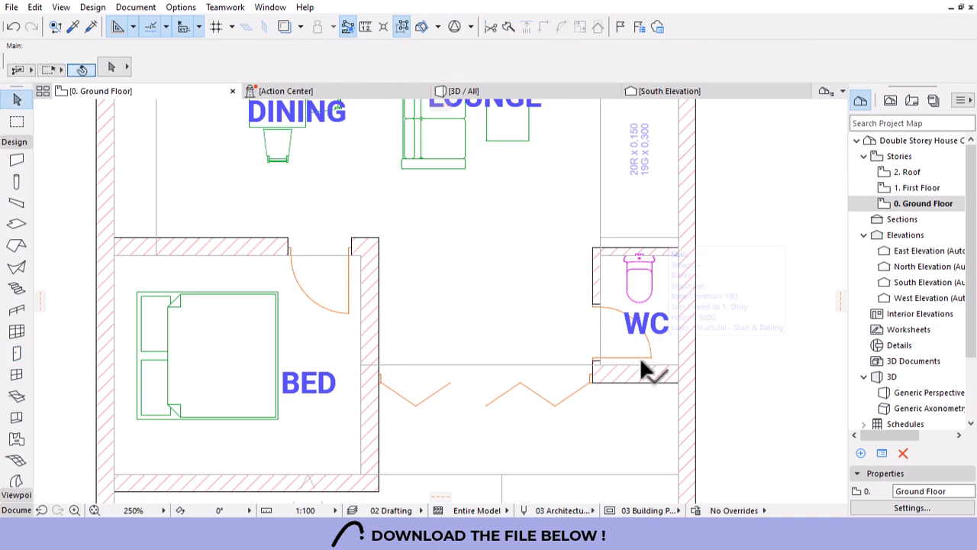
pyautogui.scroll(-1, 570, 357)
pyautogui.scroll(-1, 570, 357)
pyautogui.scroll(2, 594, 361)
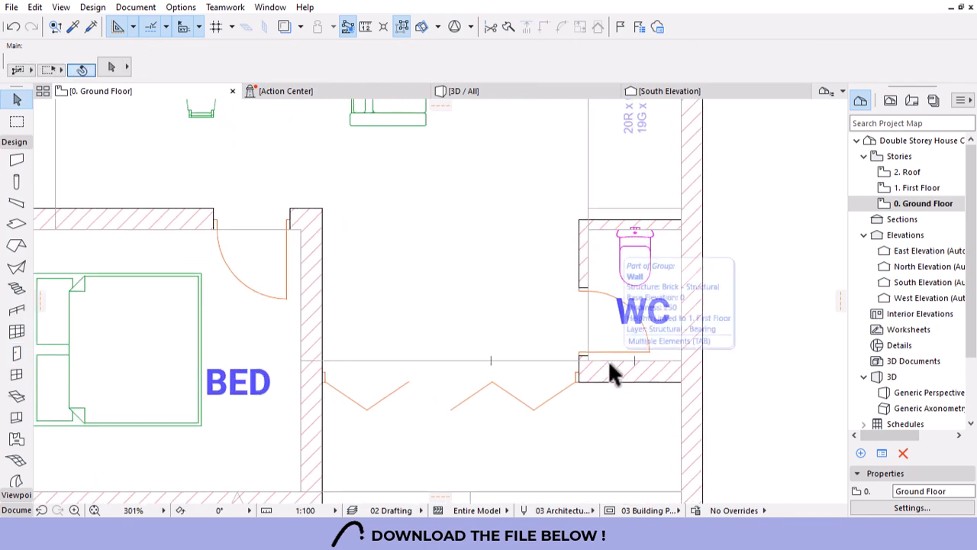
pyautogui.scroll(-2, 603, 364)
pyautogui.scroll(-5, 551, 349)
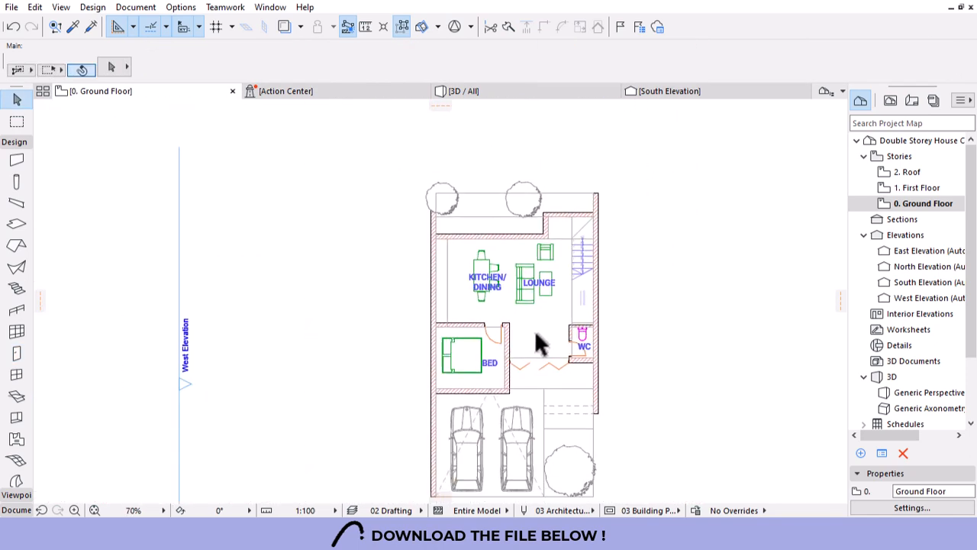
pyautogui.scroll(1, 523, 365)
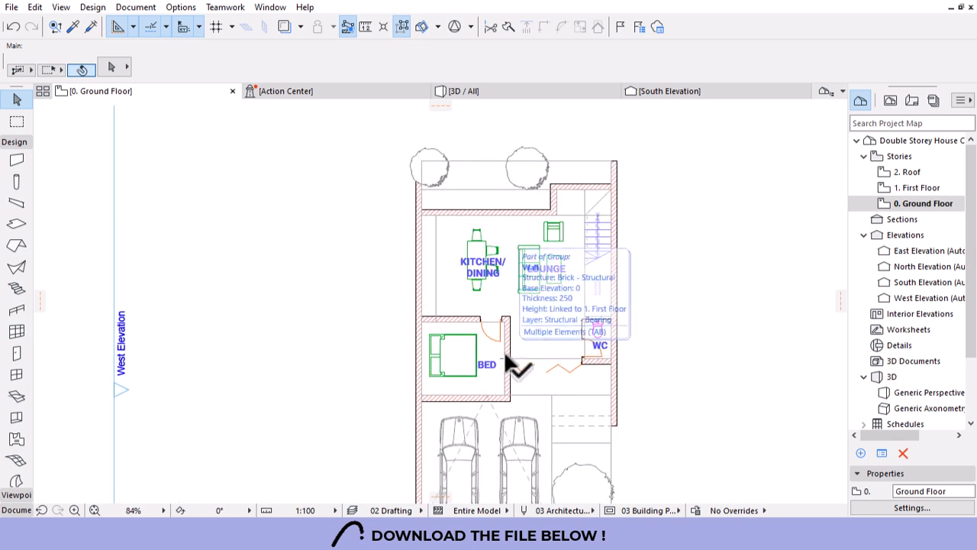
pyautogui.scroll(1, 462, 313)
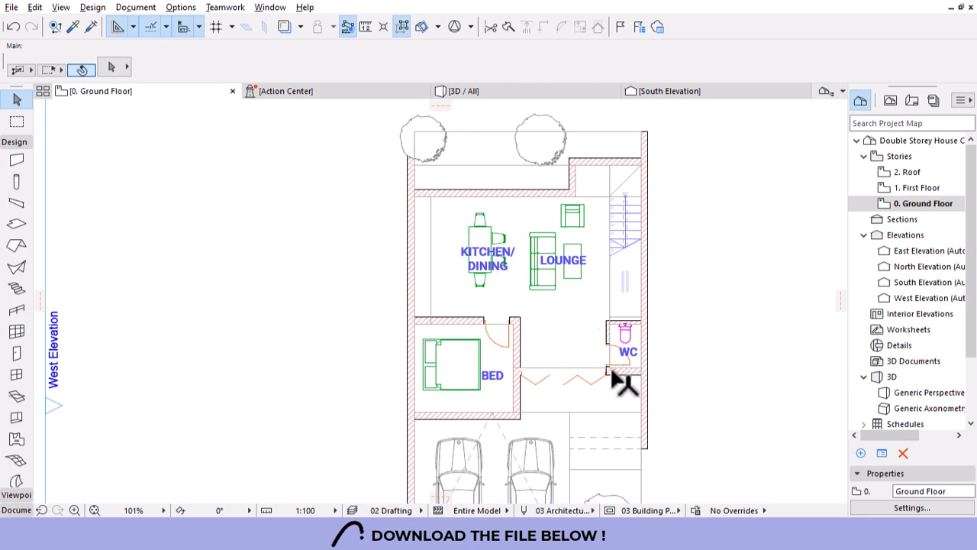
# Pick up the existing bifold door's settings and place a bifold door in the top wall.
pyautogui.keyDown('alt'); pyautogui.click(576, 373); pyautogui.keyUp('alt')
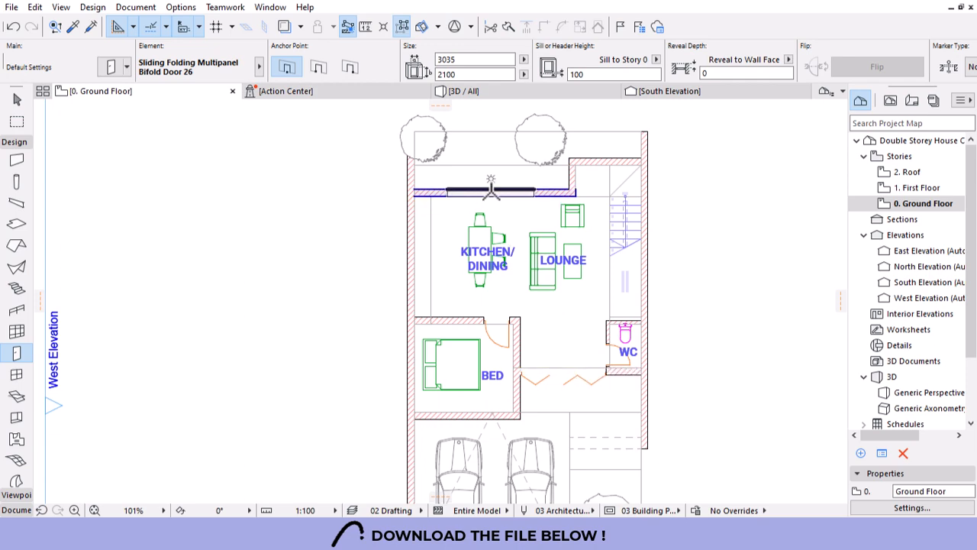
pyautogui.click(493, 183)
pyautogui.click(489, 129)
pyautogui.scroll(3, 468, 125)
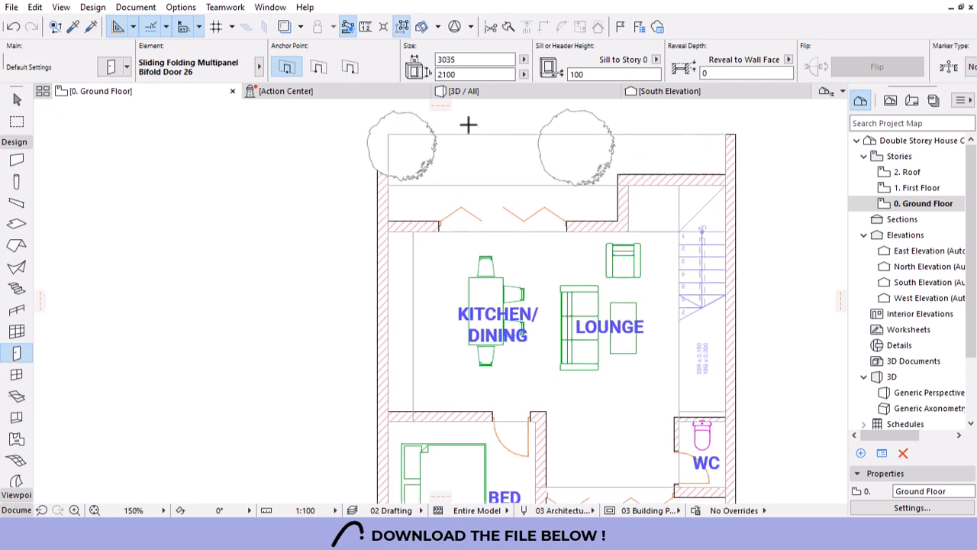
# Stretch both ends of the new bifold door out to the ends of the top wall.
pyautogui.keyDown('shift'); pyautogui.click(582, 243); pyautogui.keyUp('shift')
pyautogui.click(582, 243)
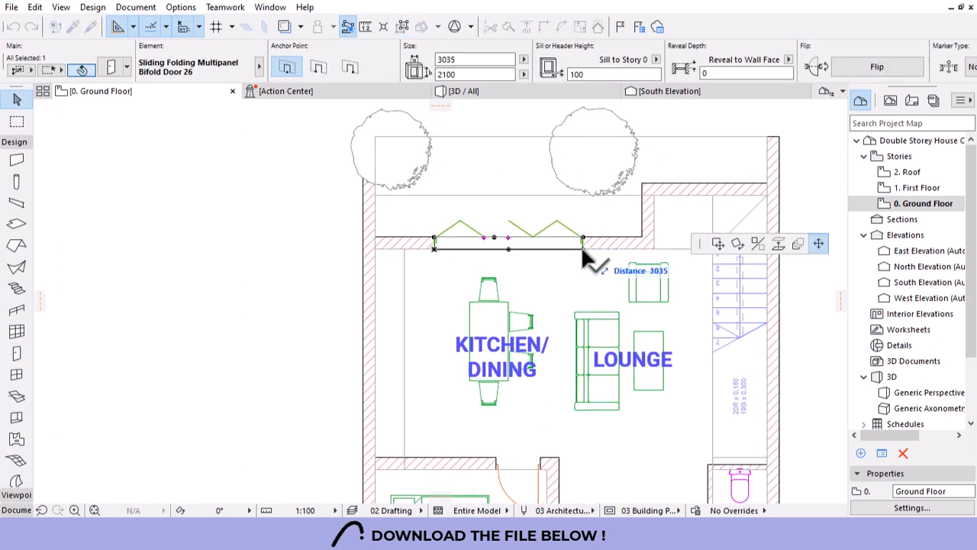
pyautogui.click(642, 238)
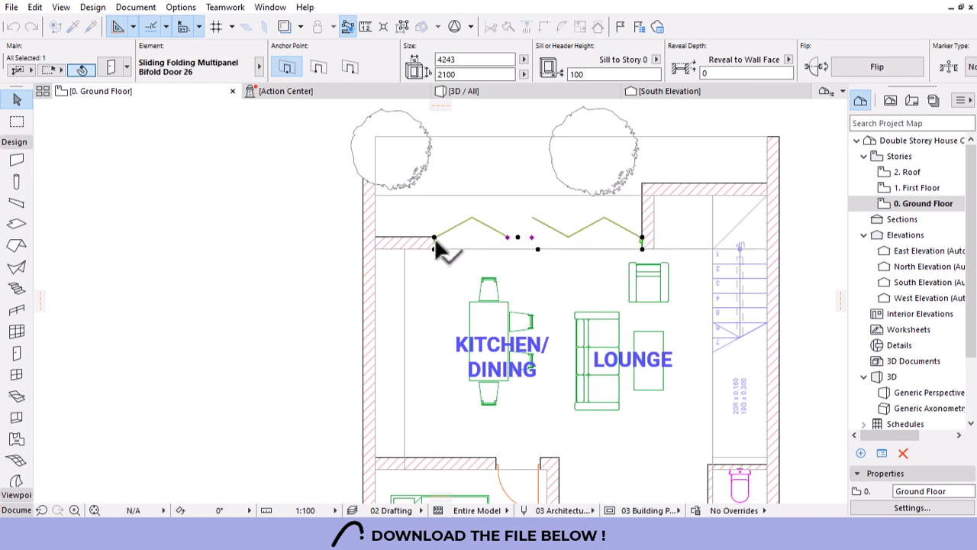
pyautogui.click(433, 238)
pyautogui.click(406, 240)
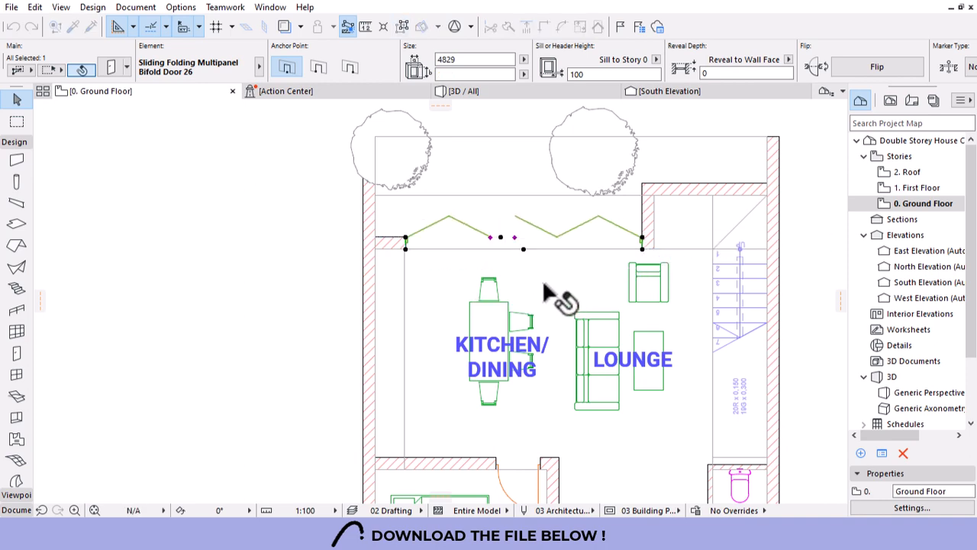
pyautogui.press('Escape')
pyautogui.scroll(-3, 544, 276)
pyautogui.scroll(-2, 557, 249)
pyautogui.scroll(5, 556, 245)
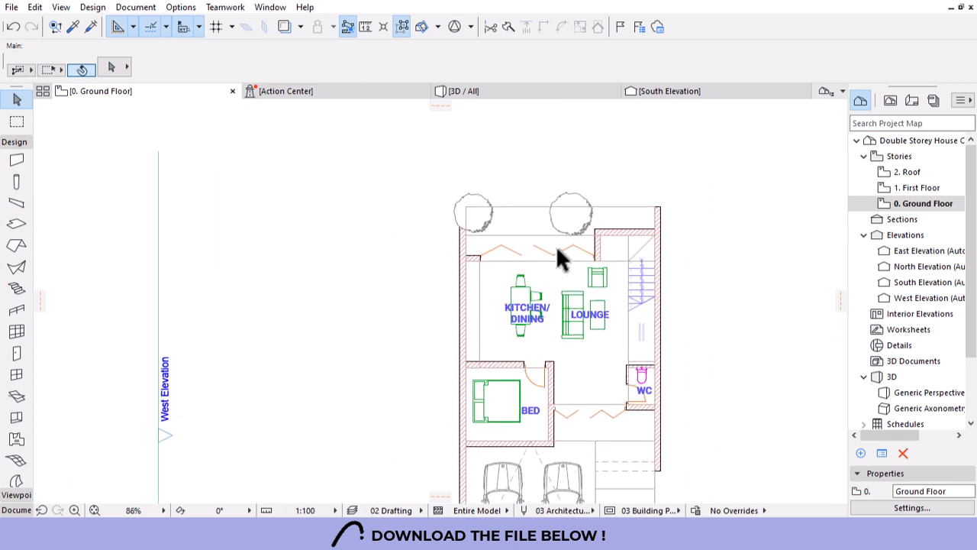
# Set the bifold door's width to 4800 and open its selection settings.
pyautogui.click(609, 254)
pyautogui.press('Escape')
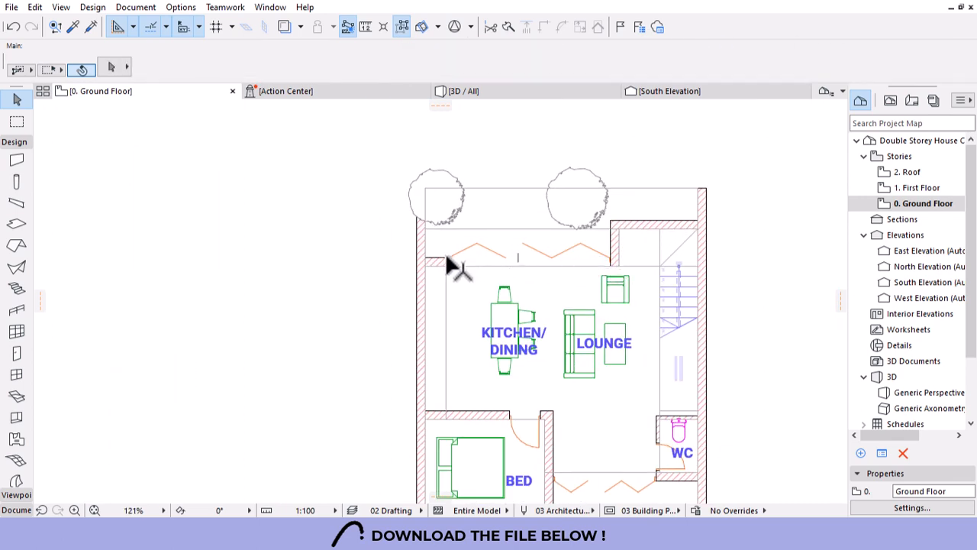
pyautogui.click(446, 255)
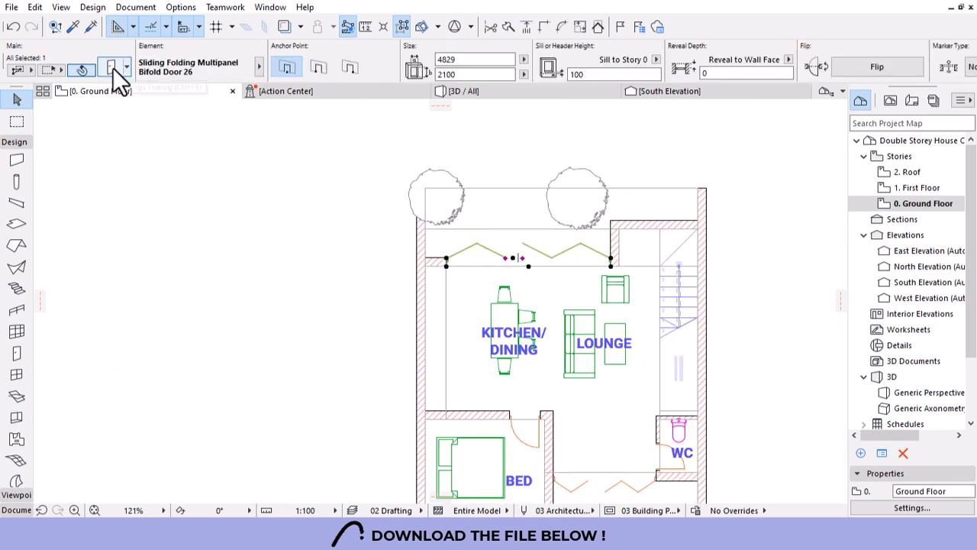
pyautogui.moveTo(468, 63); pyautogui.dragTo(380, 73)
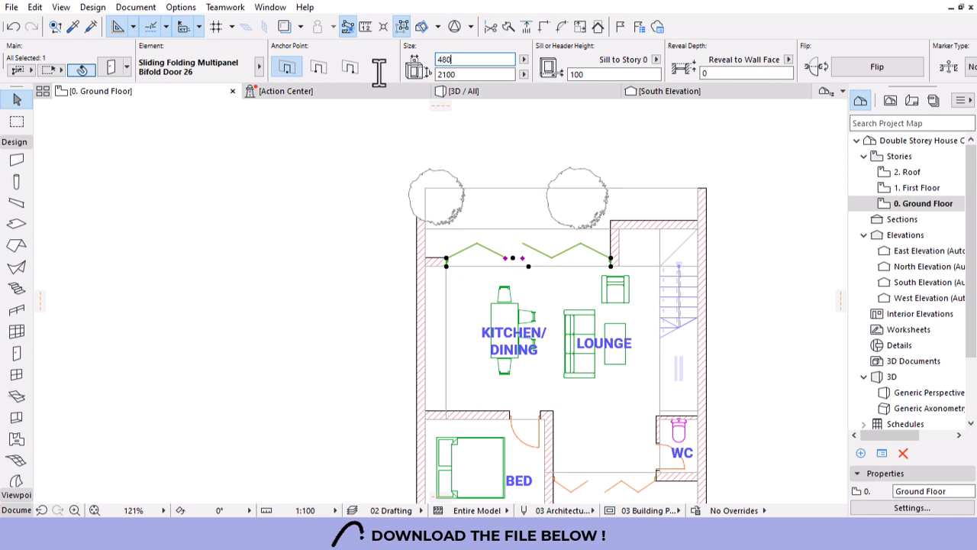
pyautogui.scroll(4, 624, 227)
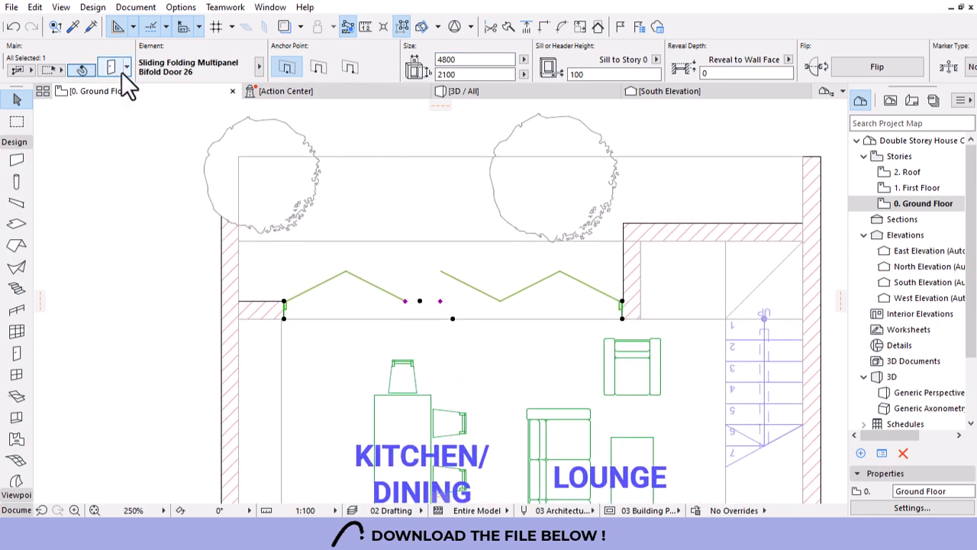
pyautogui.hotkey('ctrl', 't')
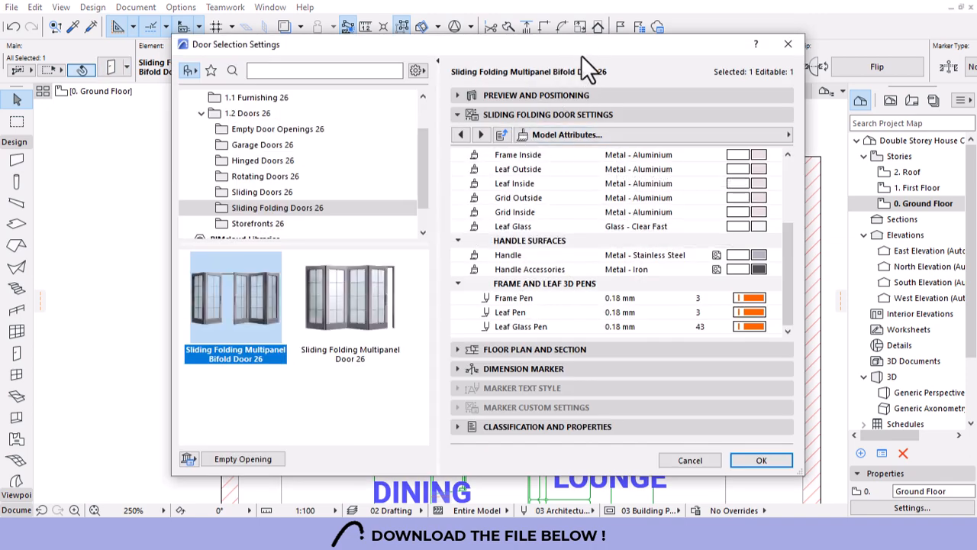
# Set Side 1 Number of Leaves to 3 on the Door Settings and Opening page, then apply.
pyautogui.click(763, 135)
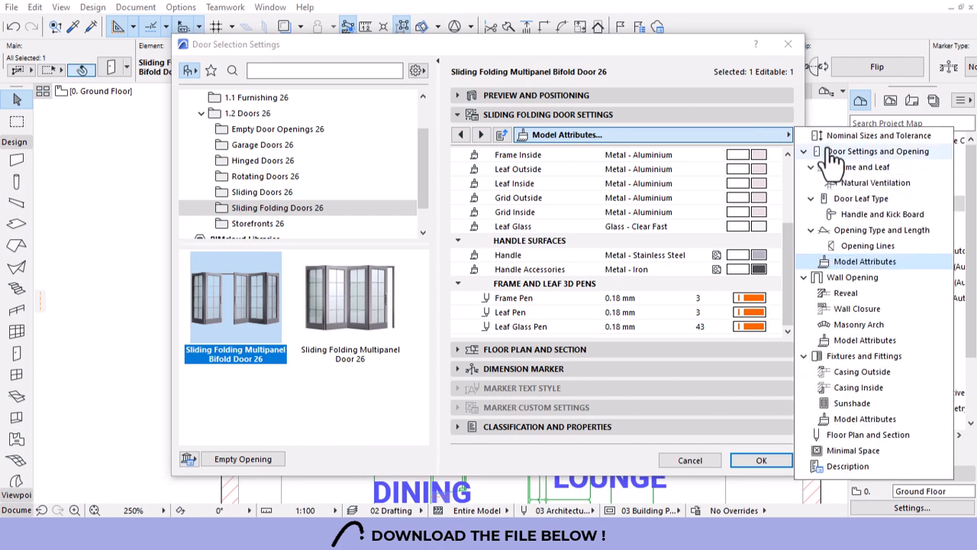
pyautogui.click(861, 199)
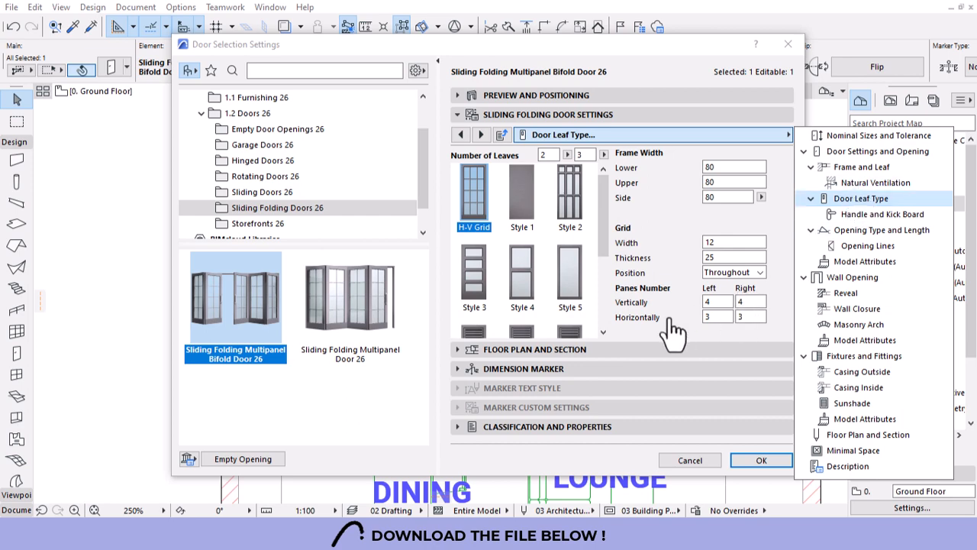
pyautogui.click(722, 317)
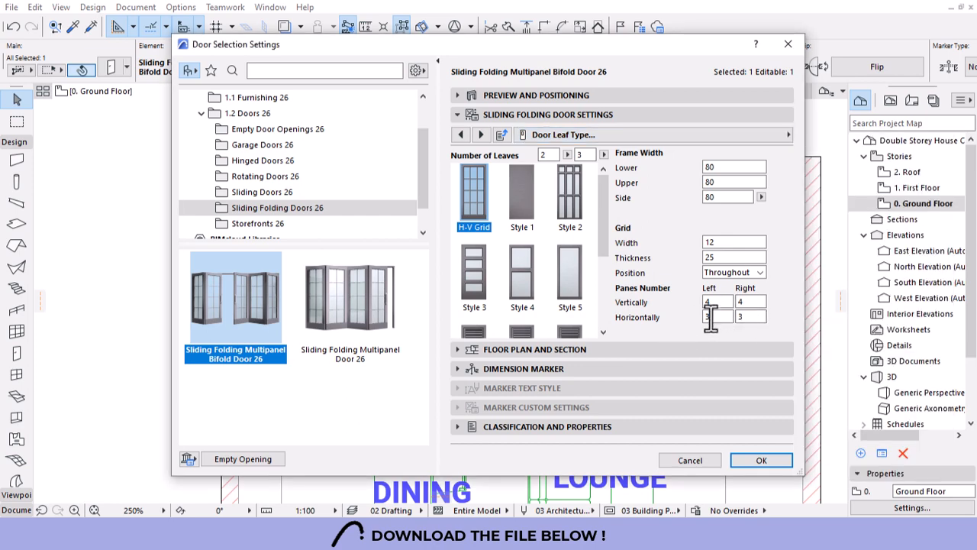
pyautogui.click(782, 135)
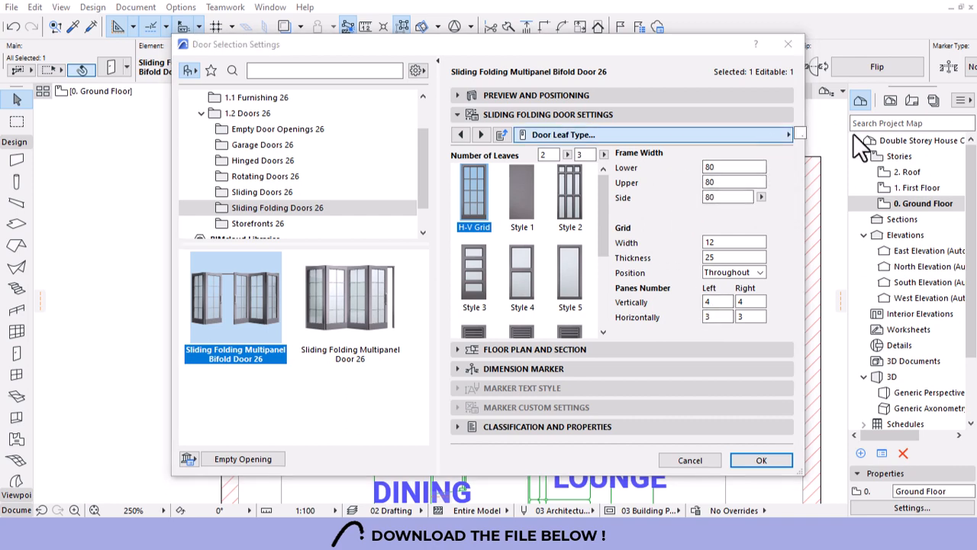
pyautogui.click(878, 136)
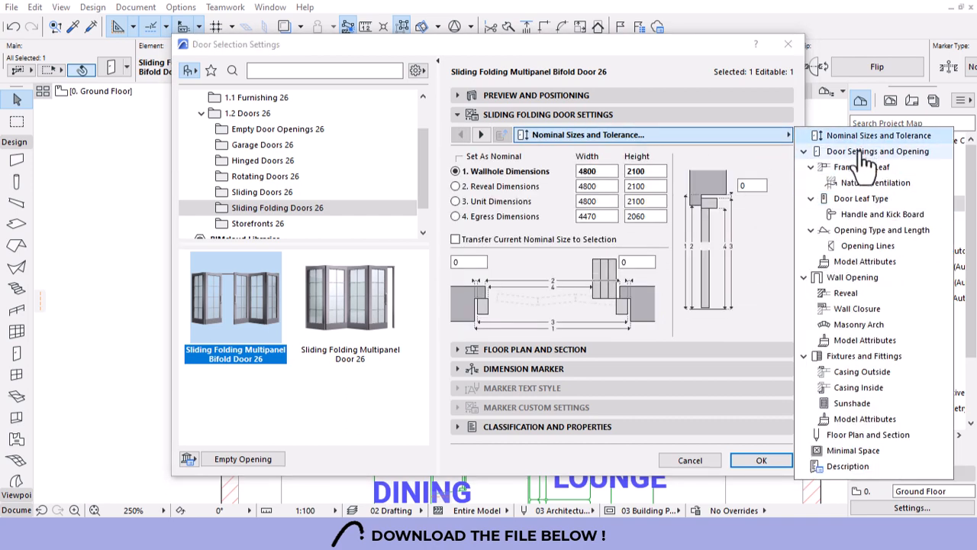
pyautogui.click(865, 155)
pyautogui.click(724, 177)
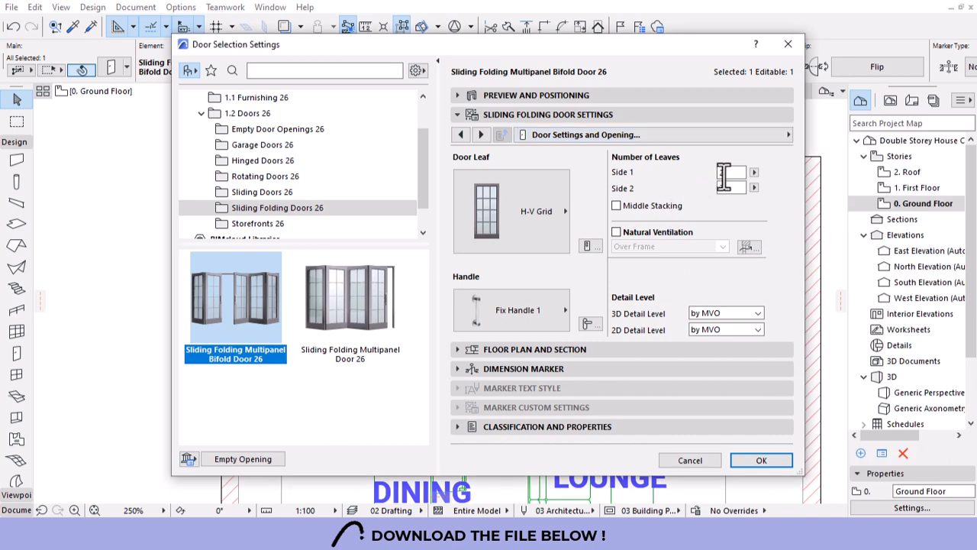
pyautogui.write('3')
pyautogui.click(750, 468)
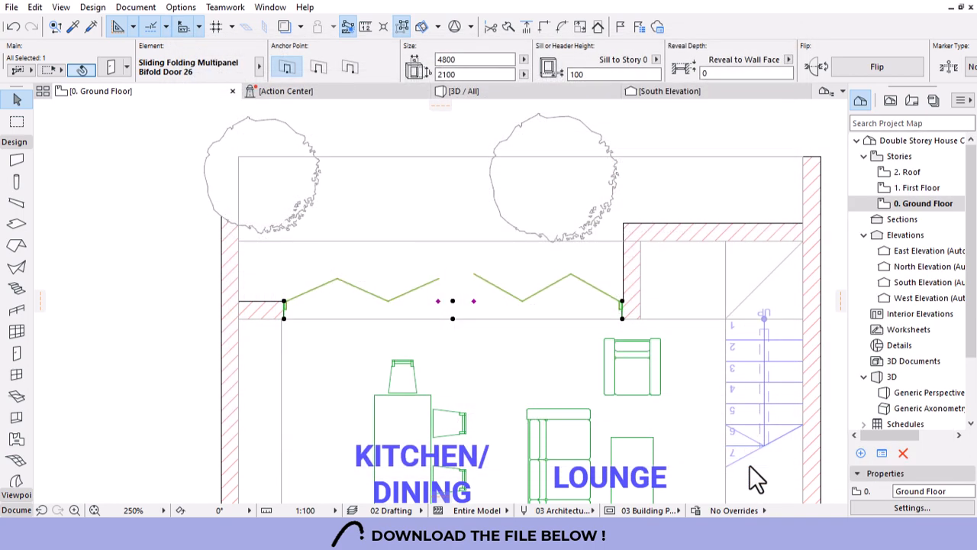
pyautogui.press('Escape')
pyautogui.scroll(-10, 491, 233)
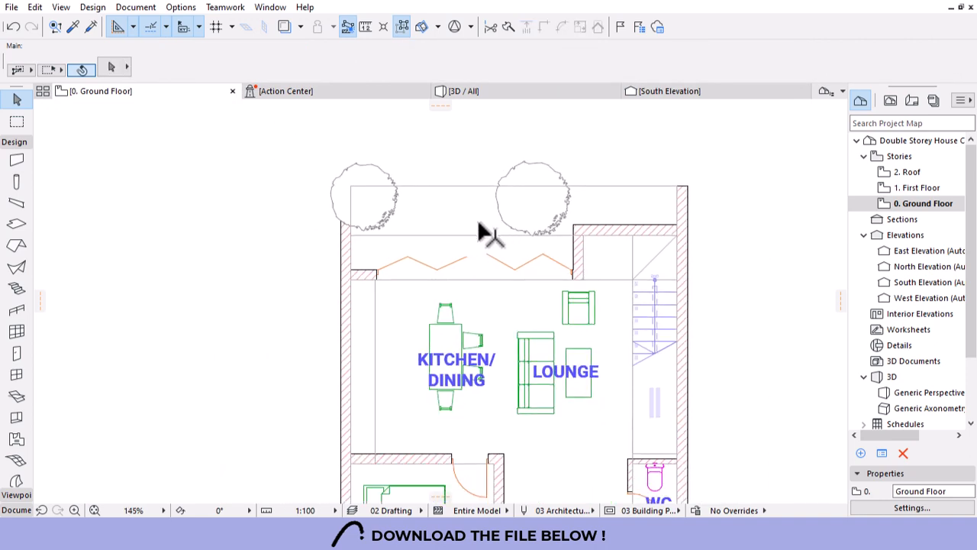
pyautogui.scroll(4, 475, 317)
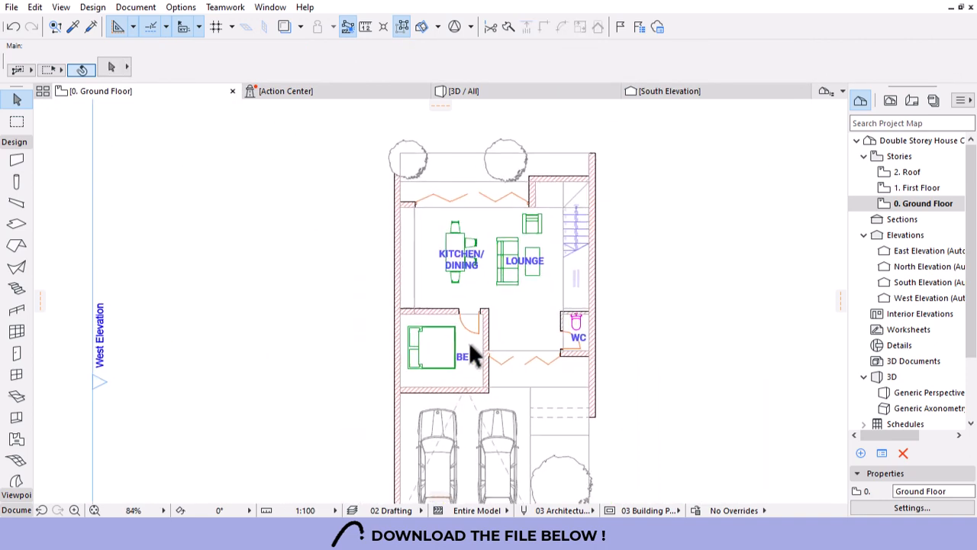
pyautogui.scroll(2, 546, 196)
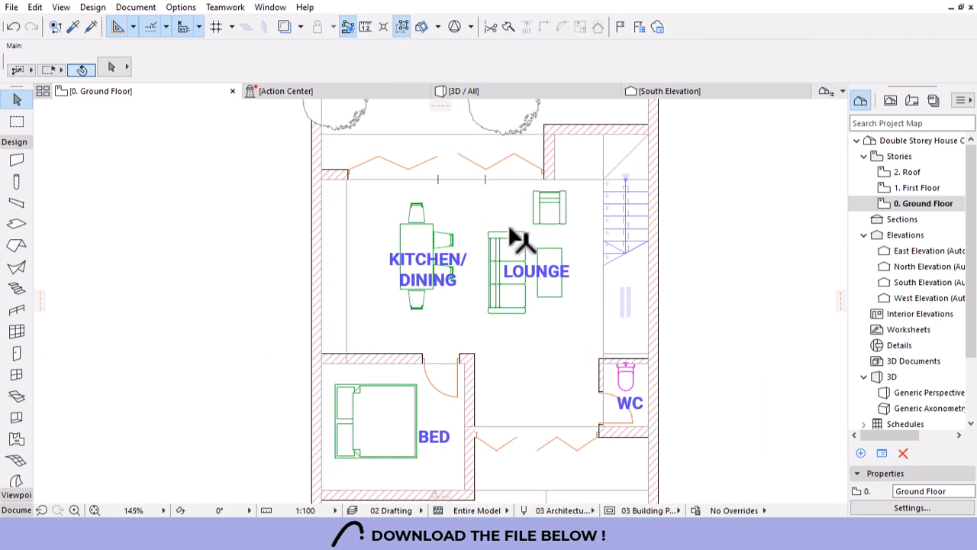
# Select all four ground-floor doors and open their settings.
pyautogui.keyDown('alt'); pyautogui.click(594, 433); pyautogui.keyUp('alt')
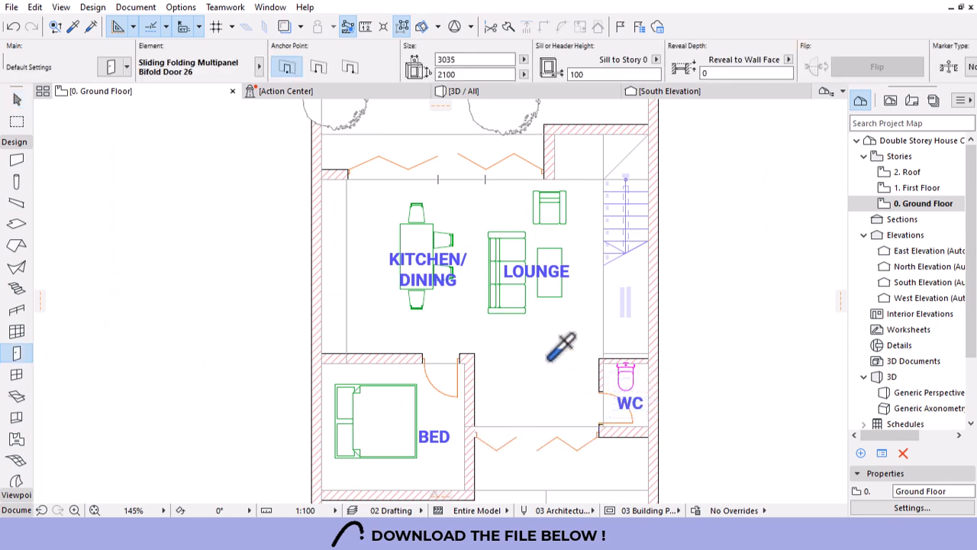
pyautogui.hotkey('ctrl', 'a')
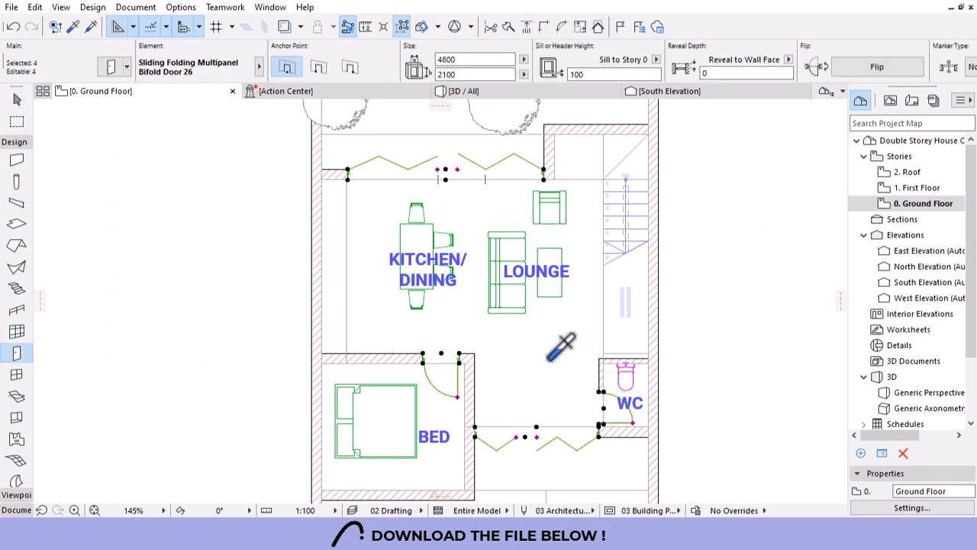
pyautogui.click(110, 67)
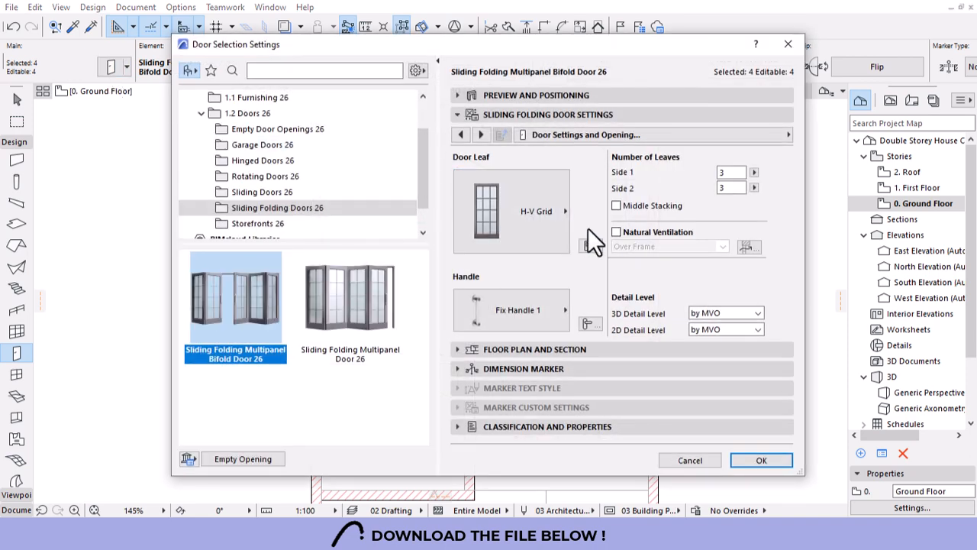
# Set the doors' 3D Detail Level to Full and 2D Detail Level to Scale Sensitive.
pyautogui.click(748, 137)
pyautogui.click(620, 311)
pyautogui.click(714, 313)
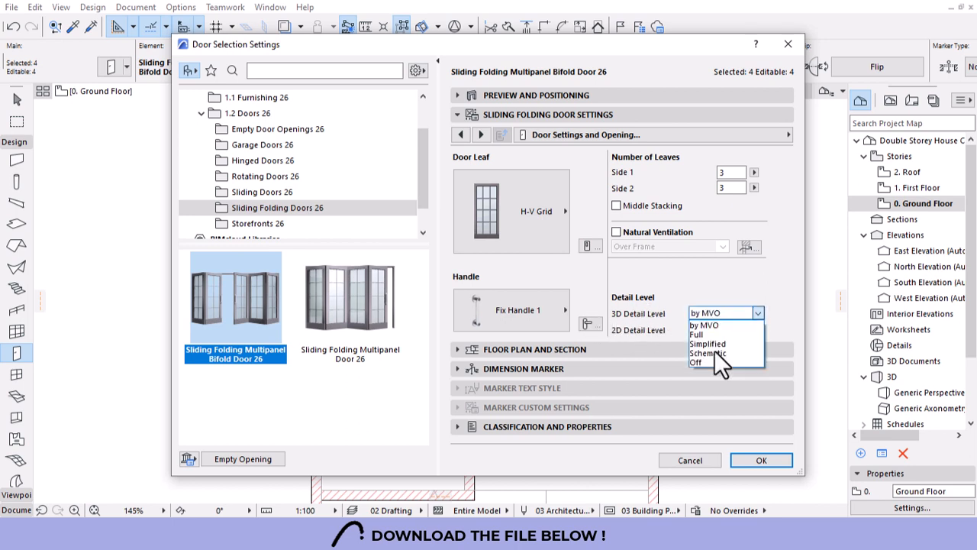
pyautogui.click(697, 334)
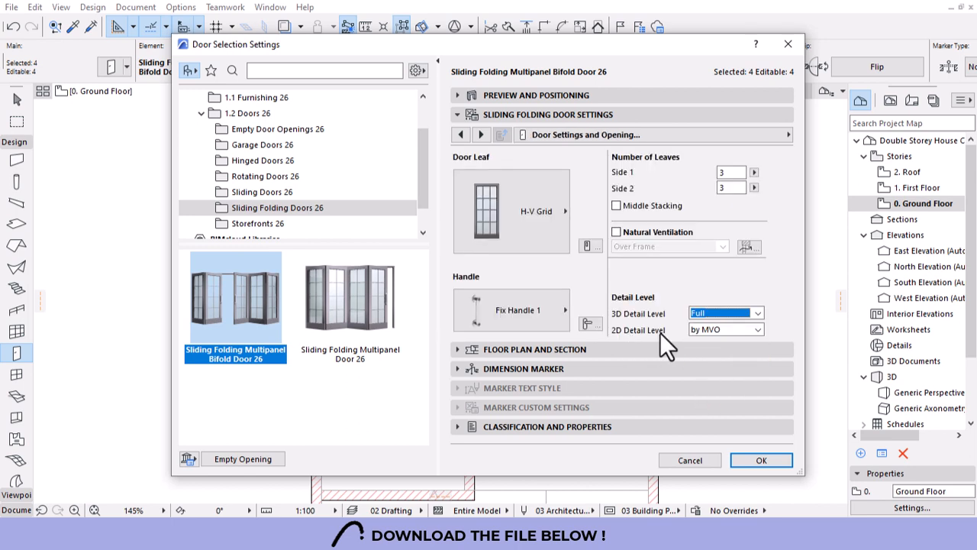
pyautogui.click(731, 331)
pyautogui.click(731, 333)
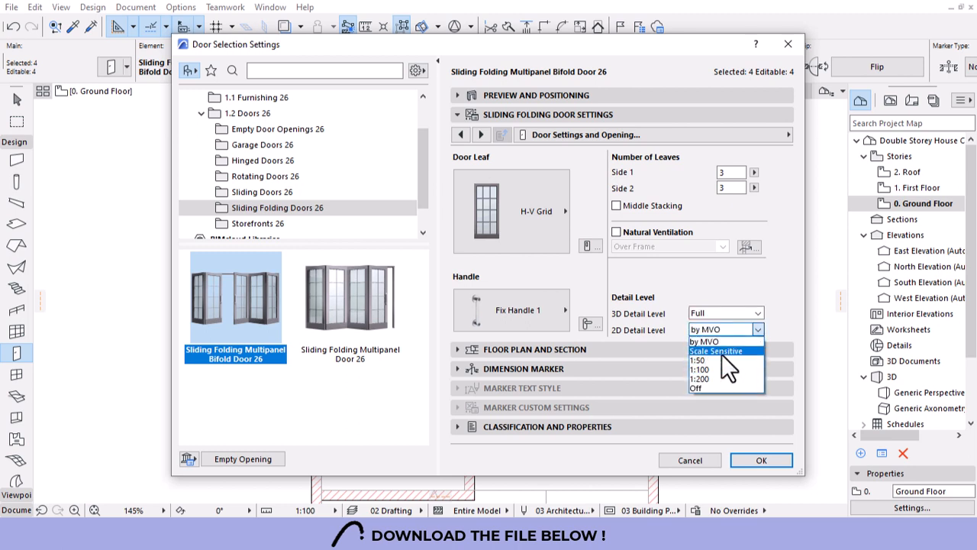
pyautogui.click(714, 350)
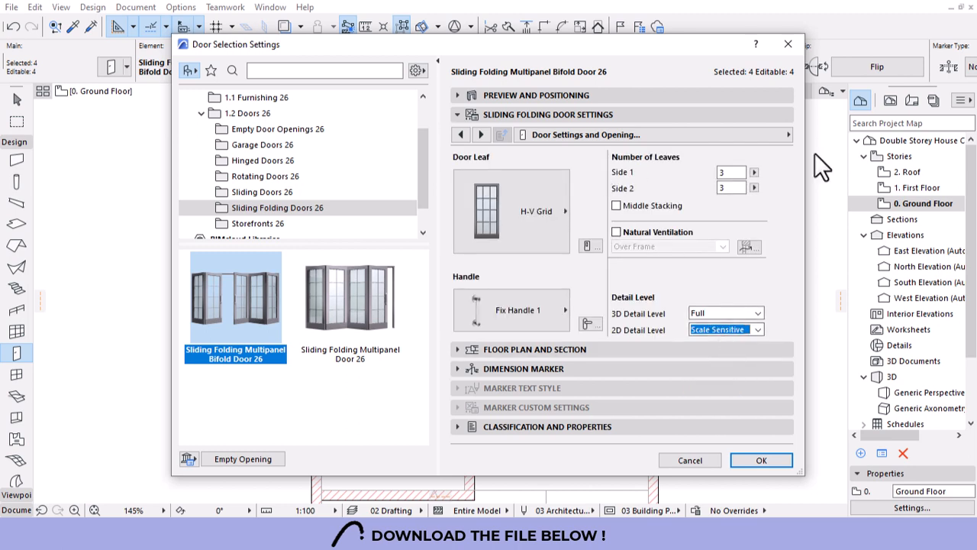
pyautogui.click(774, 136)
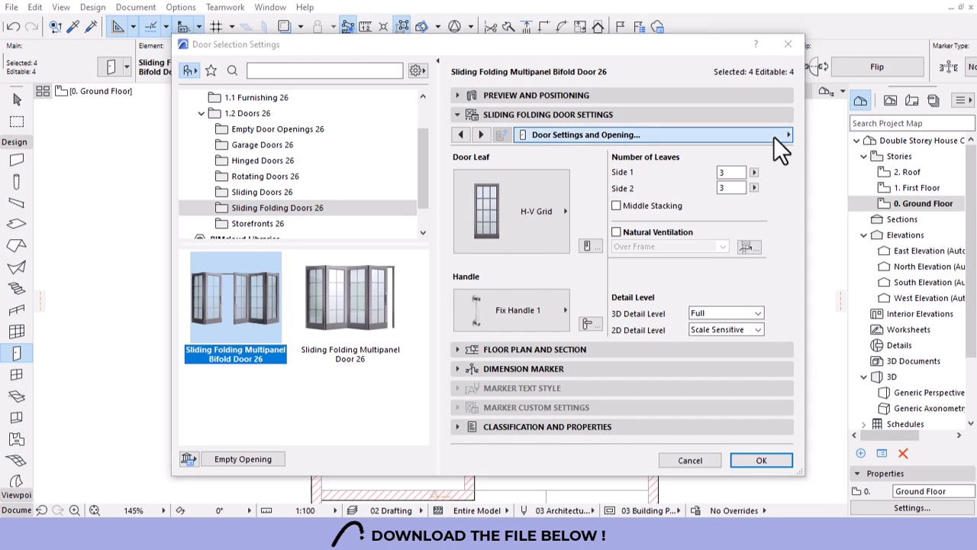
# Set the doors' Curve Resolution to 100 in Model Attributes.
pyautogui.click(865, 261)
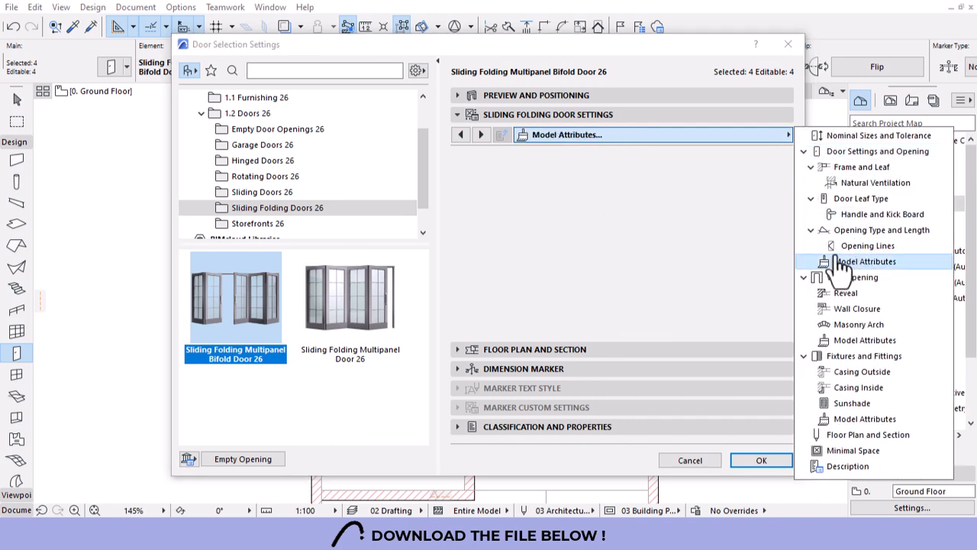
pyautogui.moveTo(787, 255); pyautogui.dragTo(785, 182)
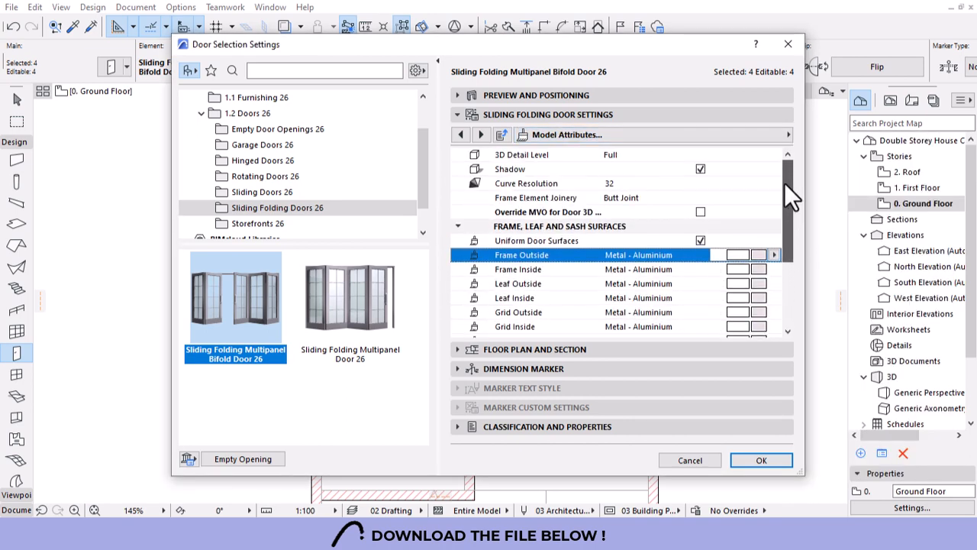
pyautogui.click(623, 185)
pyautogui.write('100')
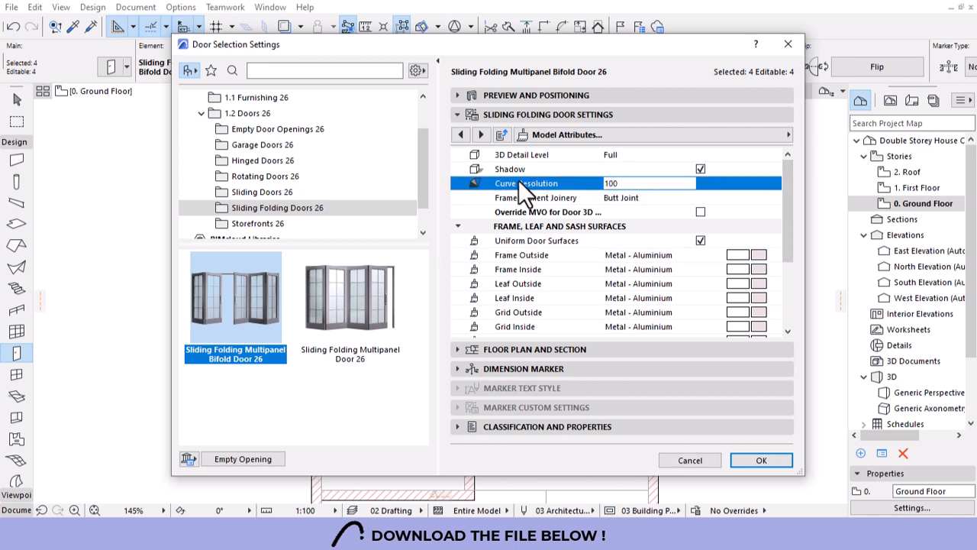
pyautogui.scroll(-3, 668, 242)
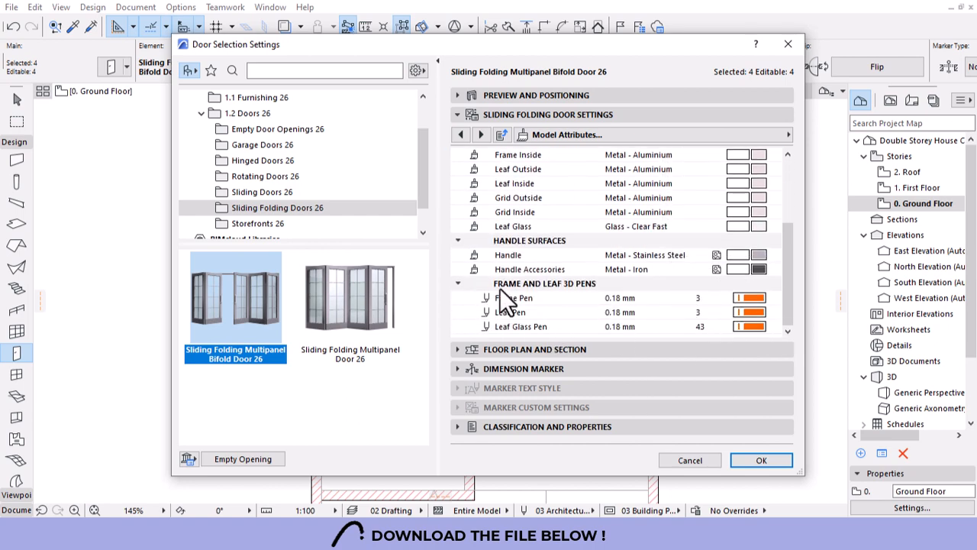
# Set Frame, Leaf and Leaf Glass pens to pen 1 (0.13 mm) and apply.
pyautogui.click(752, 300)
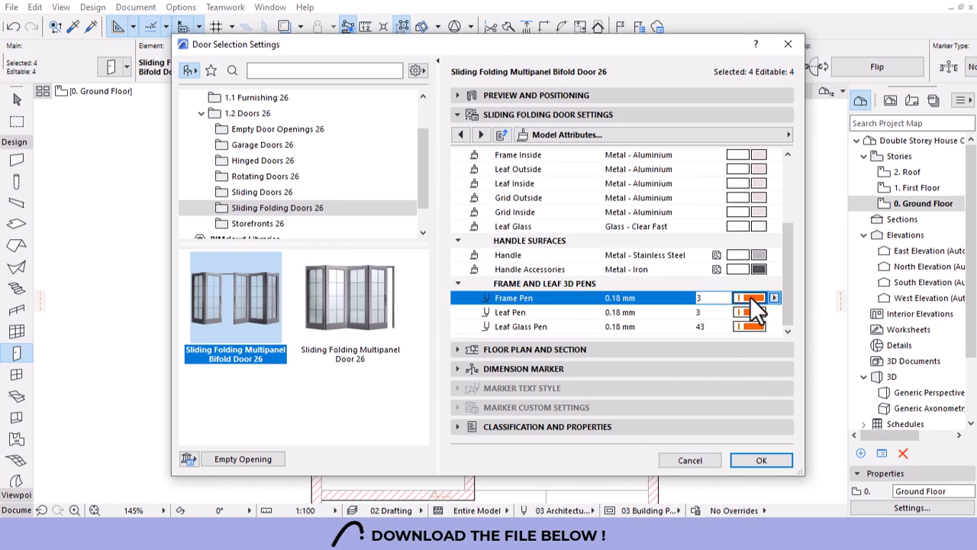
pyautogui.click(753, 298)
pyautogui.click(525, 324)
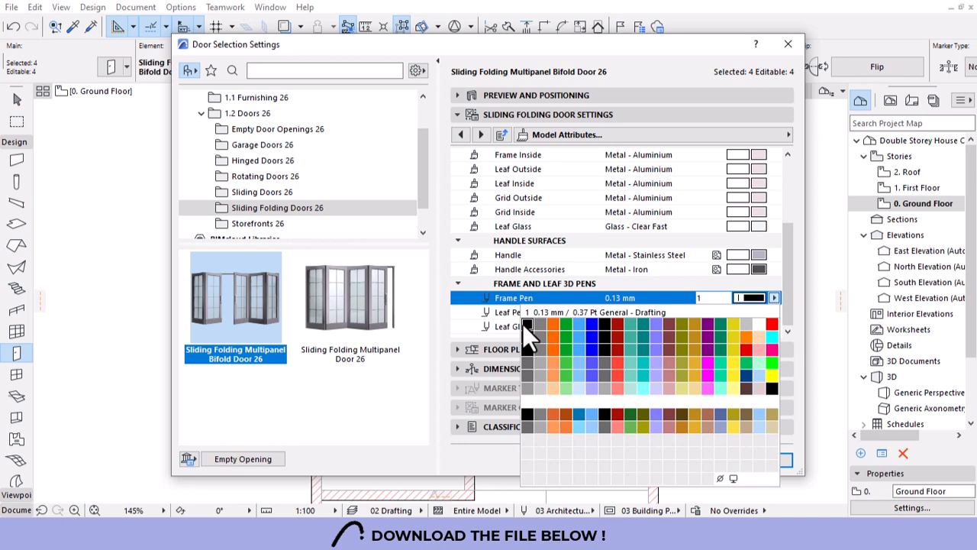
pyautogui.click(752, 312)
pyautogui.click(752, 312)
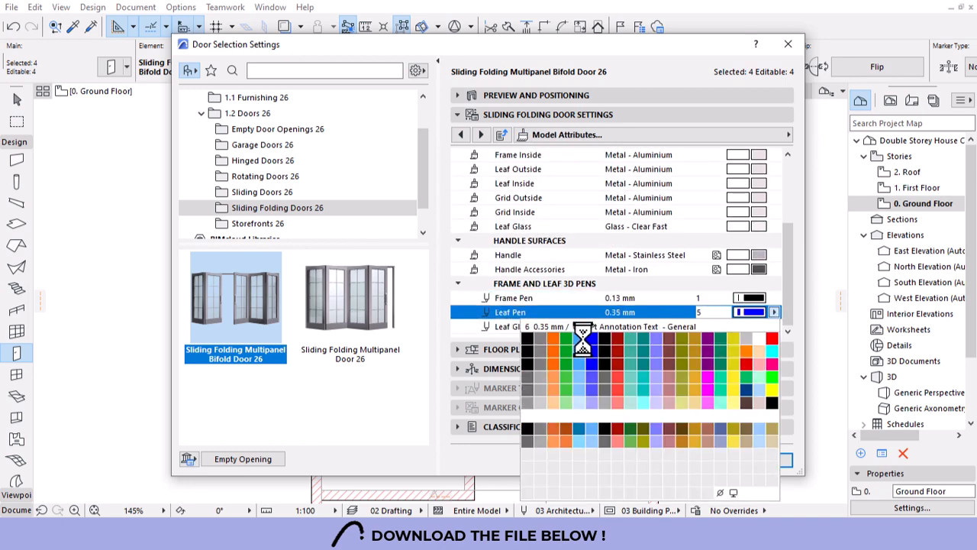
pyautogui.click(527, 338)
pyautogui.click(752, 327)
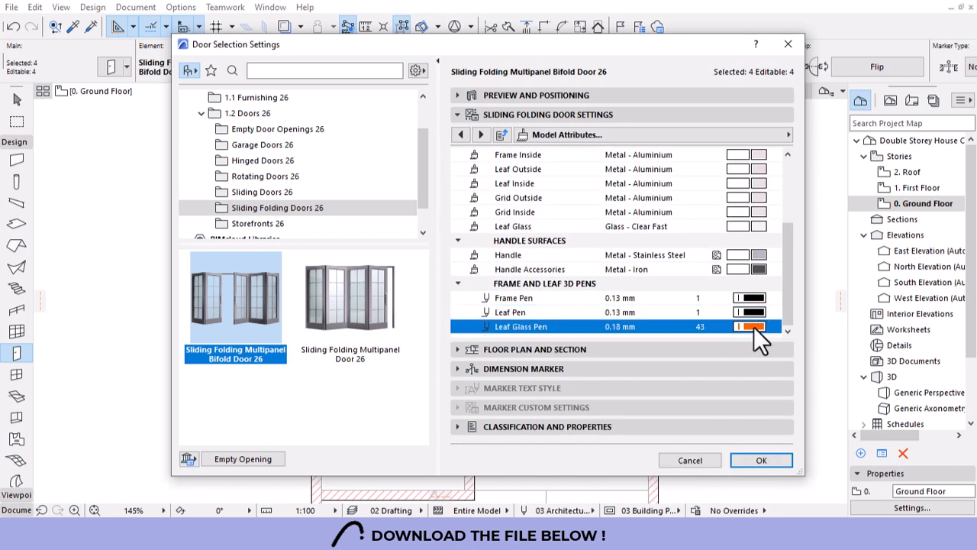
pyautogui.click(753, 327)
pyautogui.click(526, 345)
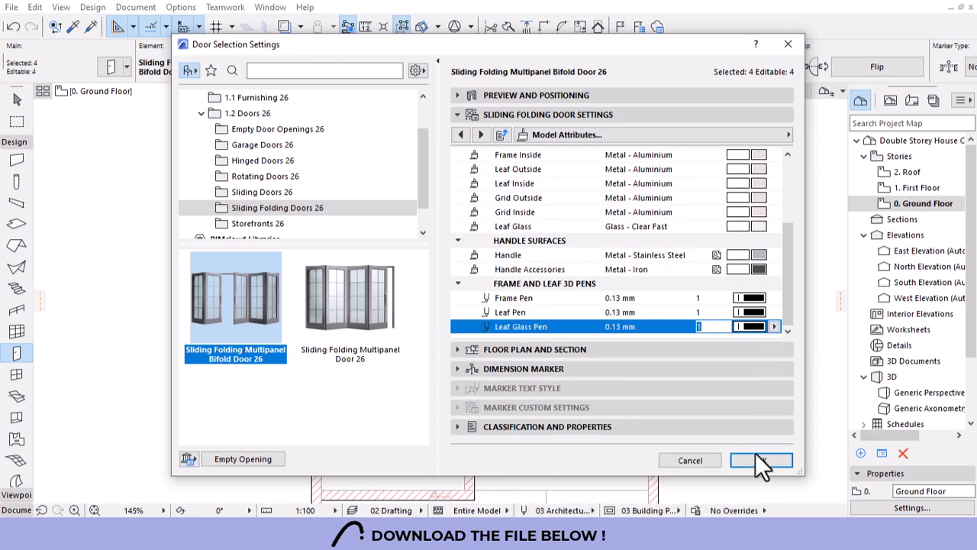
pyautogui.click(763, 460)
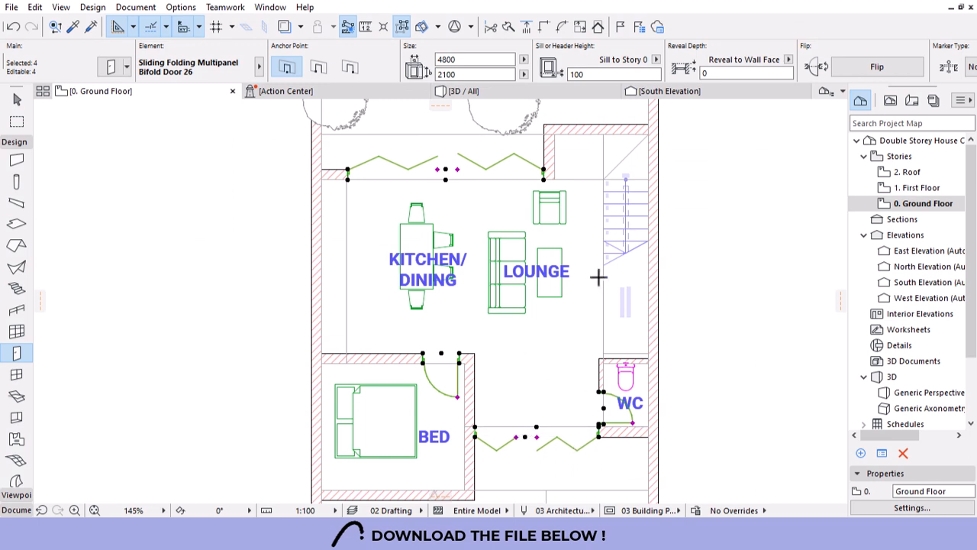
# Change the plan's drawing scale to 1:50 and deselect the doors.
pyautogui.scroll(-3, 598, 277)
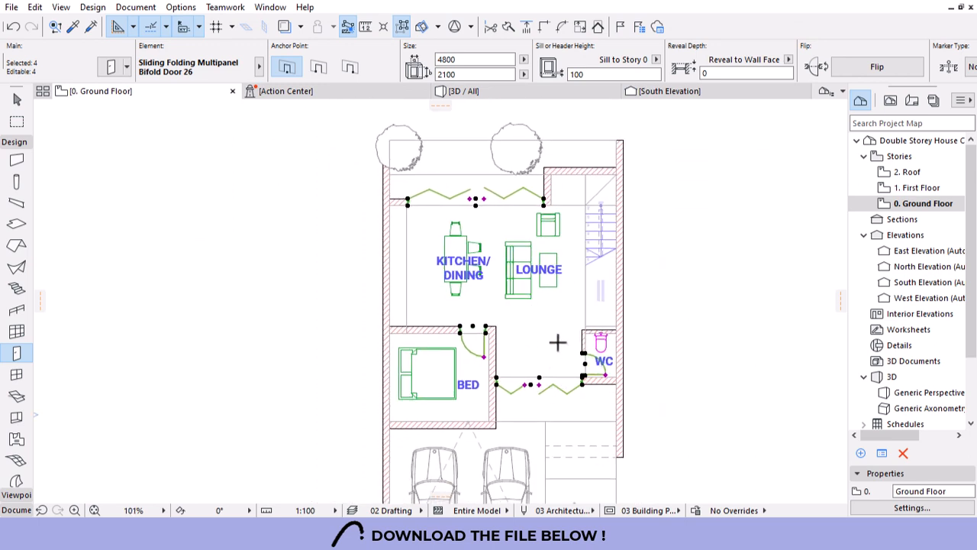
pyautogui.click(309, 510)
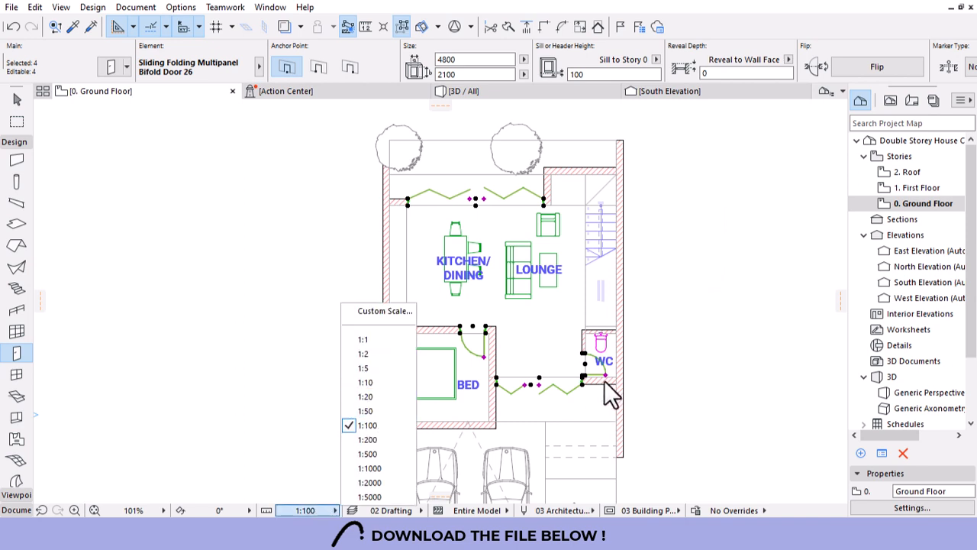
pyautogui.click(366, 412)
pyautogui.scroll(-5, 512, 294)
pyautogui.scroll(8, 589, 364)
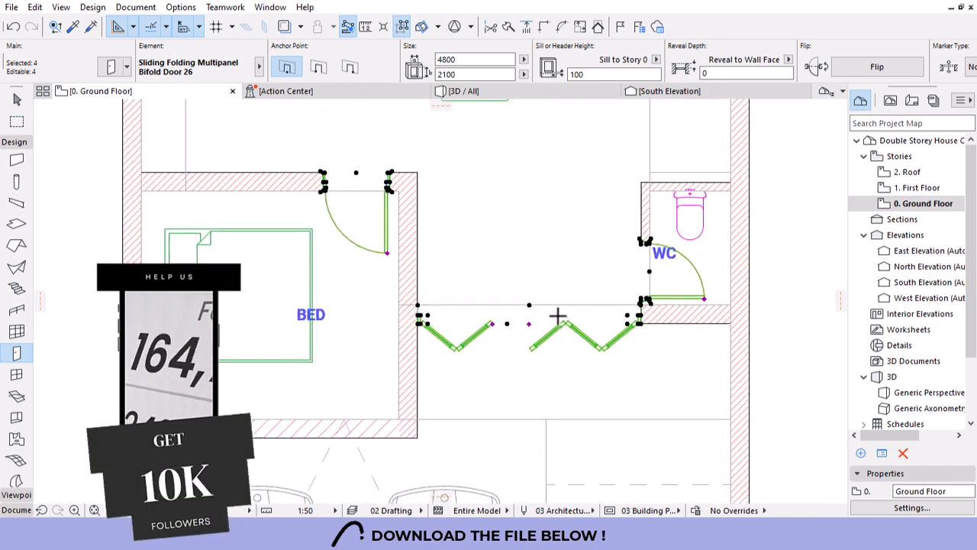
pyautogui.press('Escape')
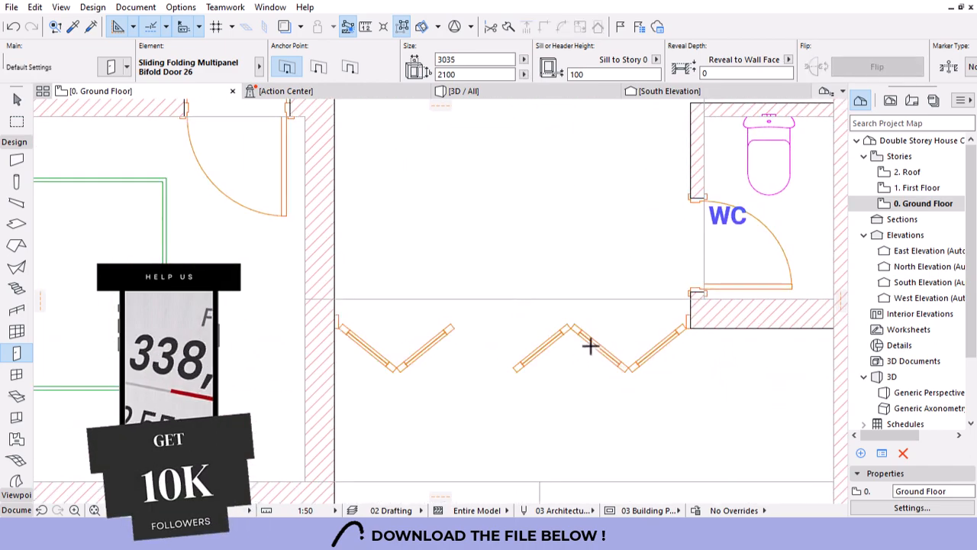
# Switch the Navigator to the View Map of saved views.
pyautogui.scroll(-4, 580, 350)
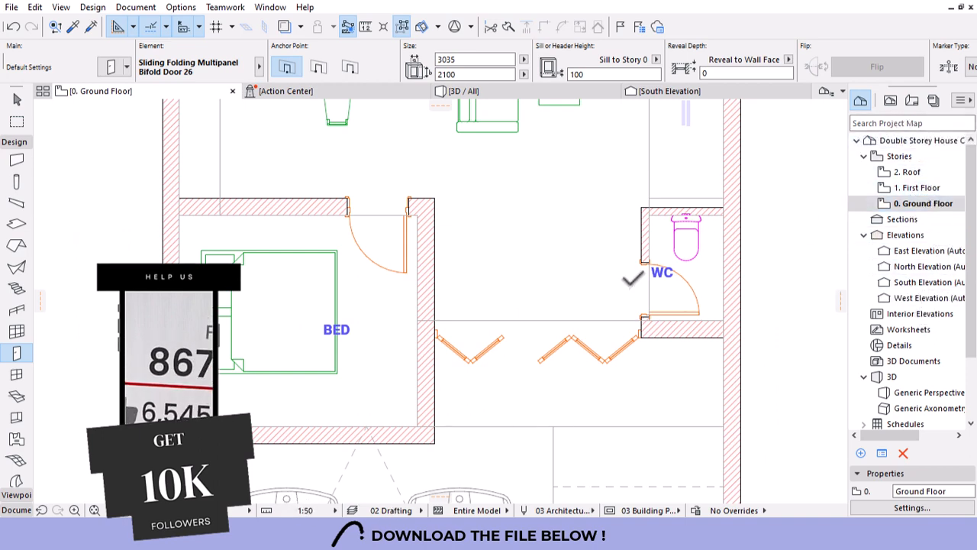
pyautogui.scroll(-2, 624, 286)
pyautogui.click(891, 99)
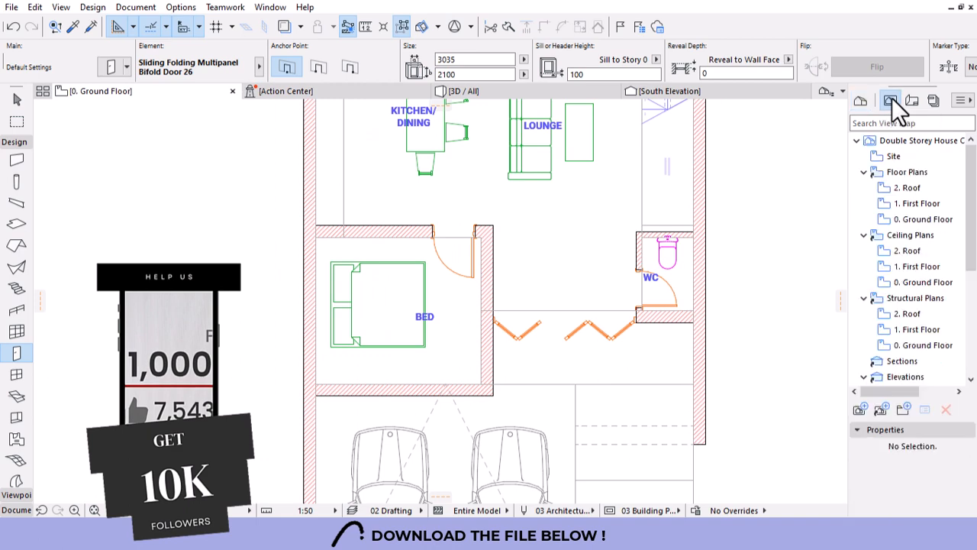
# Open the 0. Ground Floor view and change its stored scale to 1:50.
pyautogui.doubleClick(930, 220)
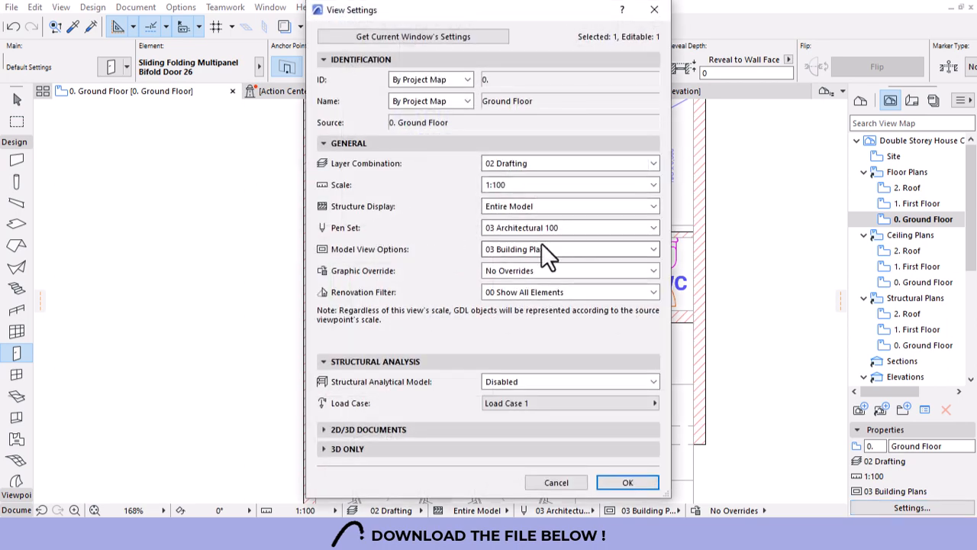
pyautogui.click(551, 187)
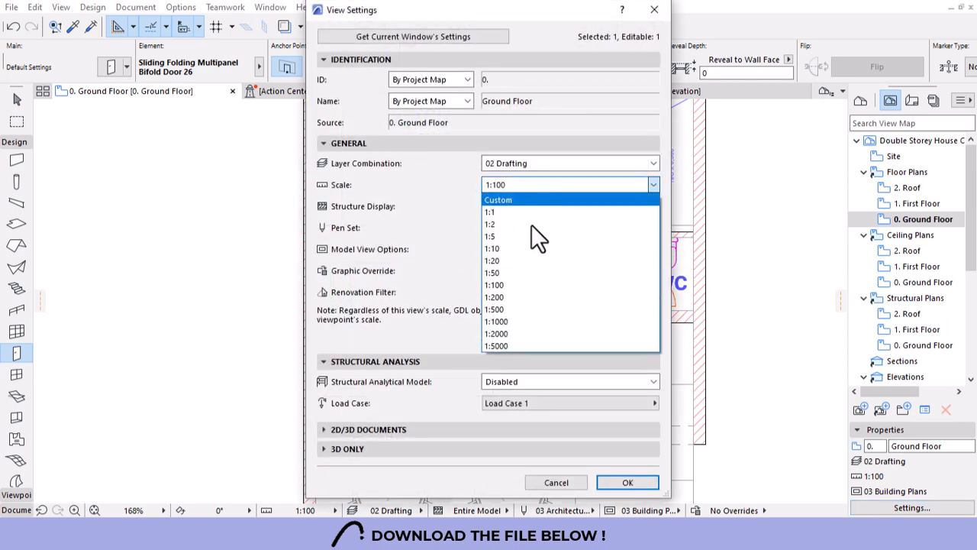
pyautogui.click(504, 272)
pyautogui.click(628, 482)
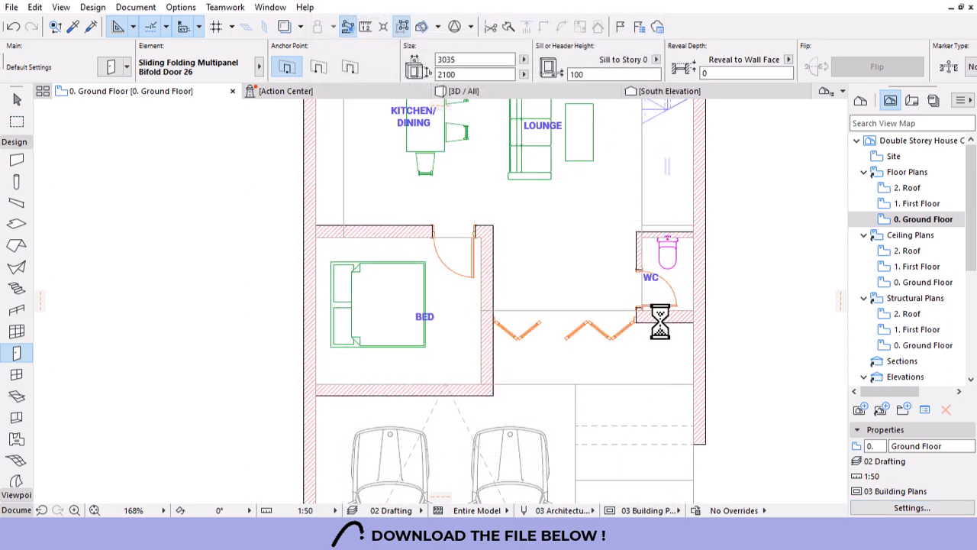
pyautogui.press('Escape')
pyautogui.scroll(5, 701, 291)
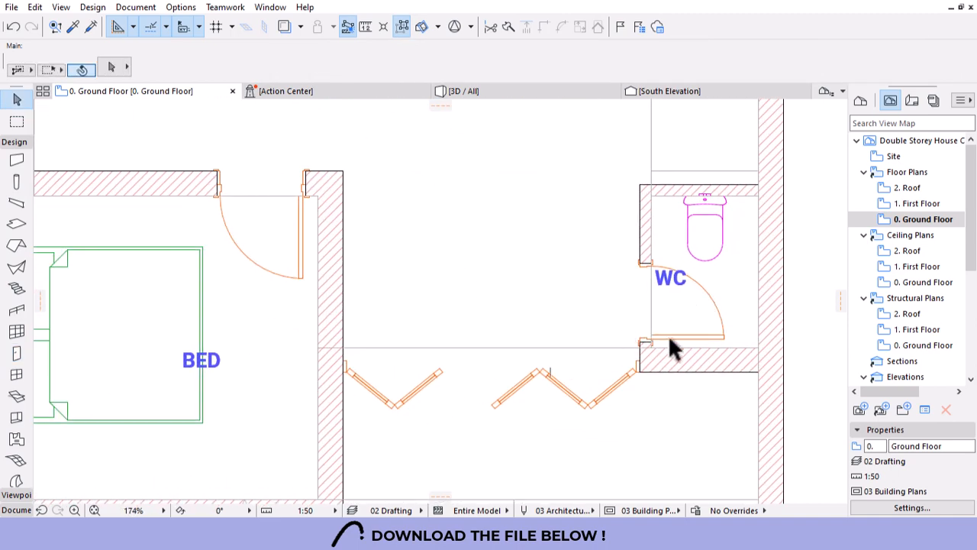
pyautogui.scroll(-9, 668, 334)
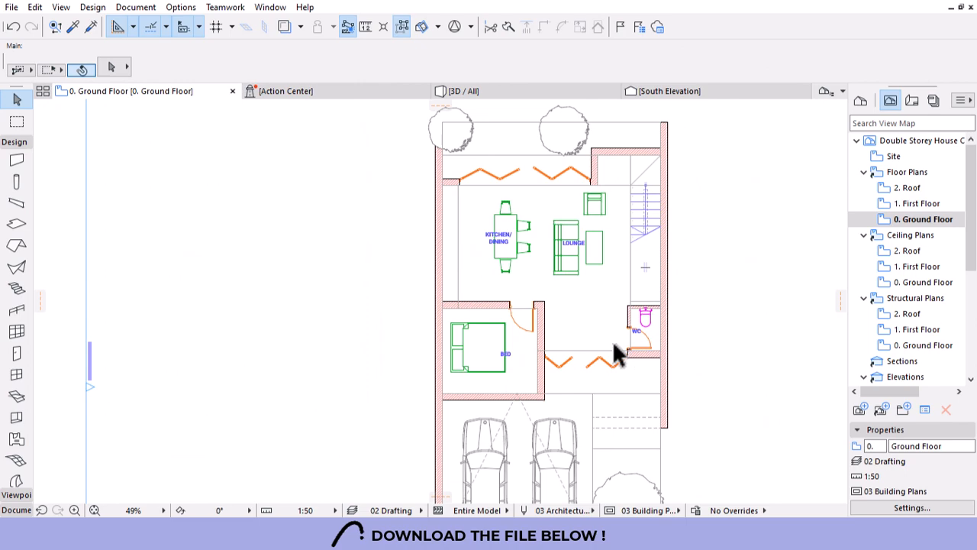
pyautogui.scroll(6, 611, 355)
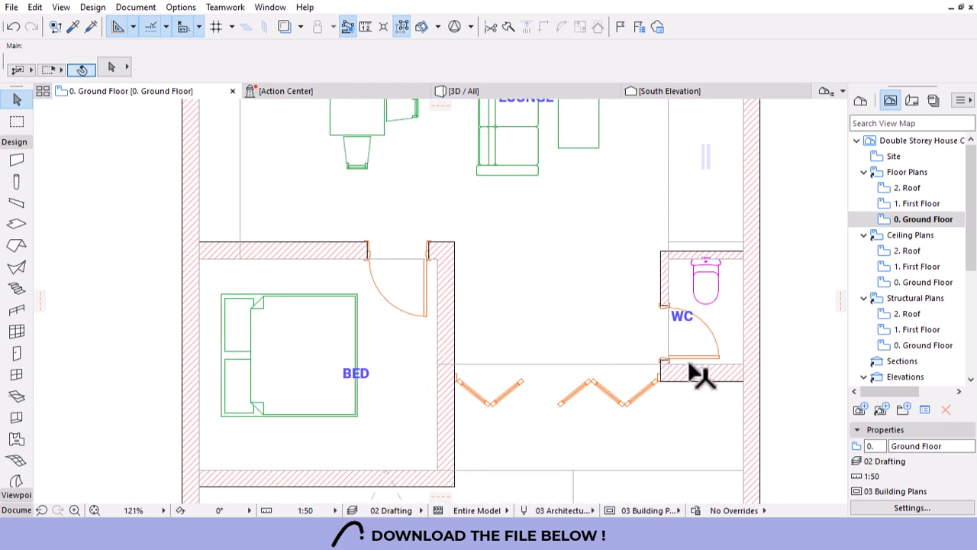
# Eyedrop the WC door, select all four doors and check their Door Selection Settings.
pyautogui.keyDown('alt'); pyautogui.click(718, 356); pyautogui.keyUp('alt')
pyautogui.hotkey('ctrl', 'a')
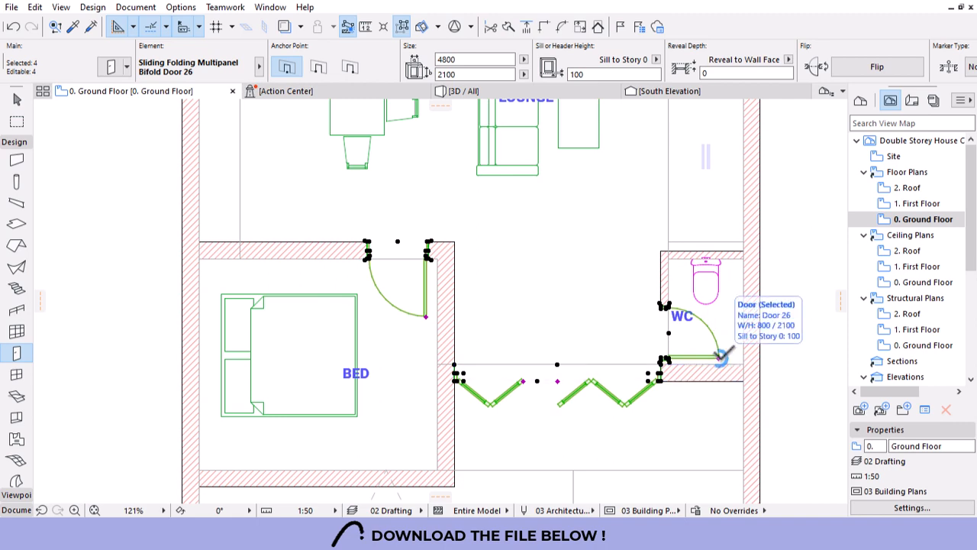
pyautogui.click(109, 67)
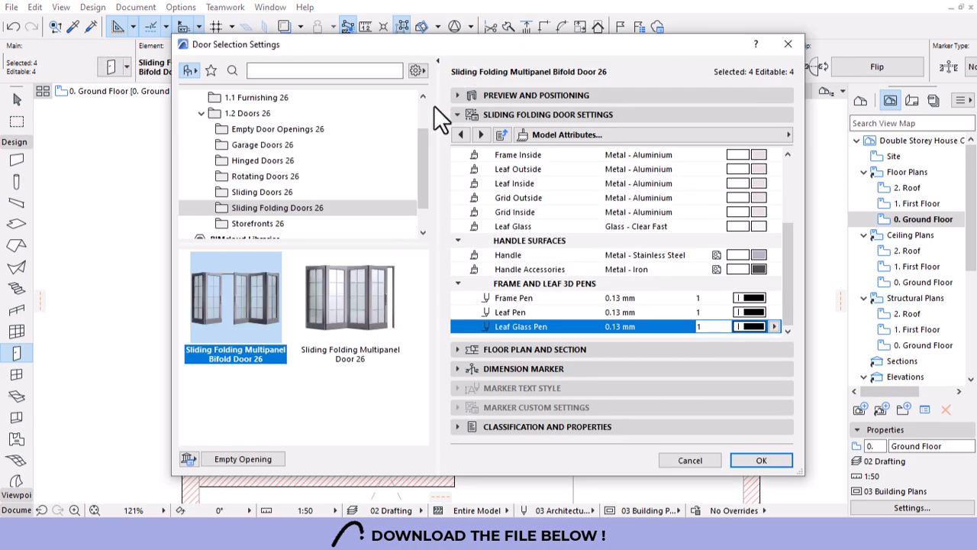
pyautogui.press('Escape')
pyautogui.hscroll(10, 620, 61)
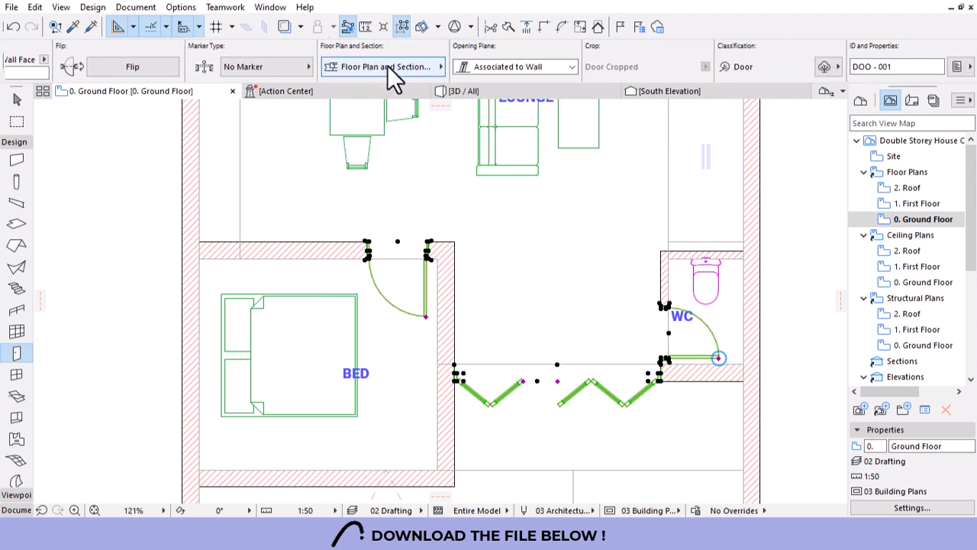
# Override the doors' object pens and set Symbol Line Pen to grey pen 2.
pyautogui.click(387, 66)
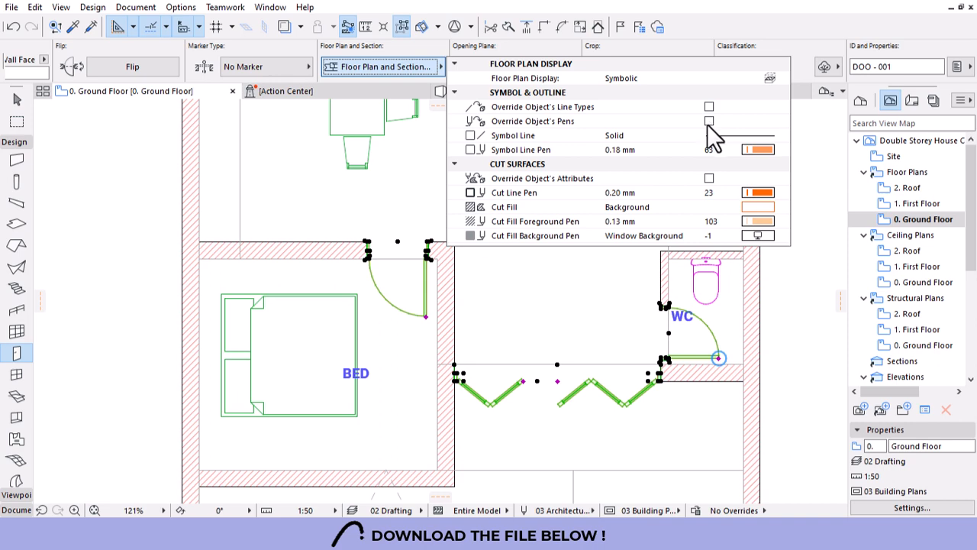
pyautogui.click(708, 121)
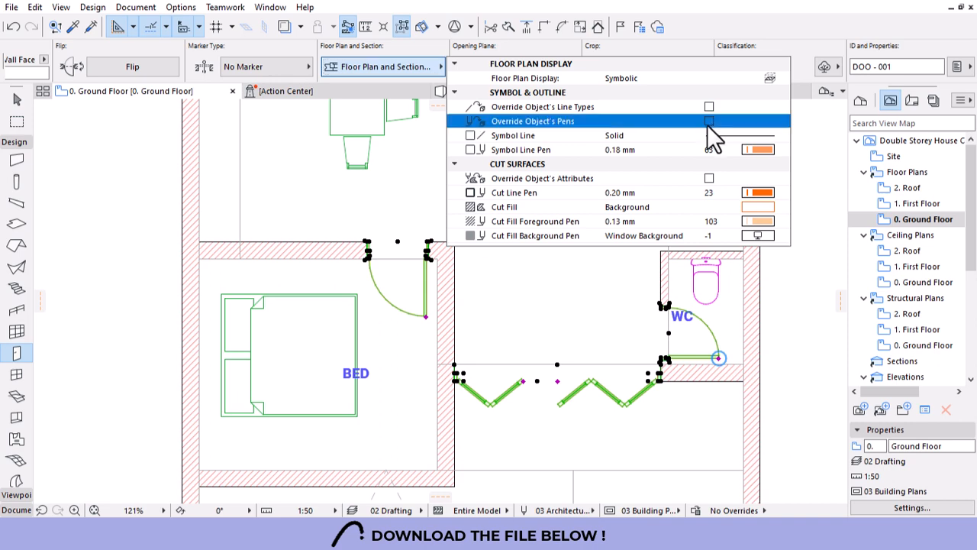
pyautogui.click(766, 149)
pyautogui.click(766, 150)
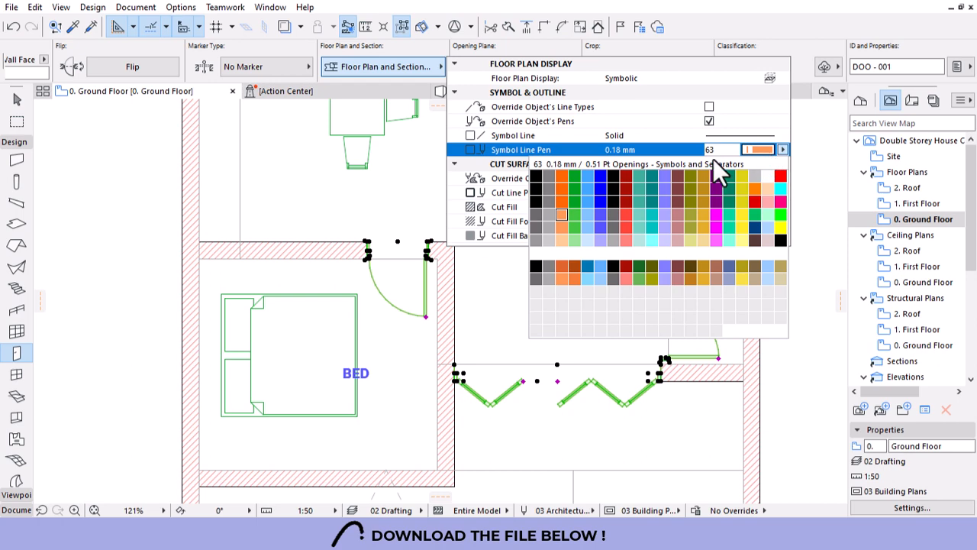
pyautogui.click(549, 180)
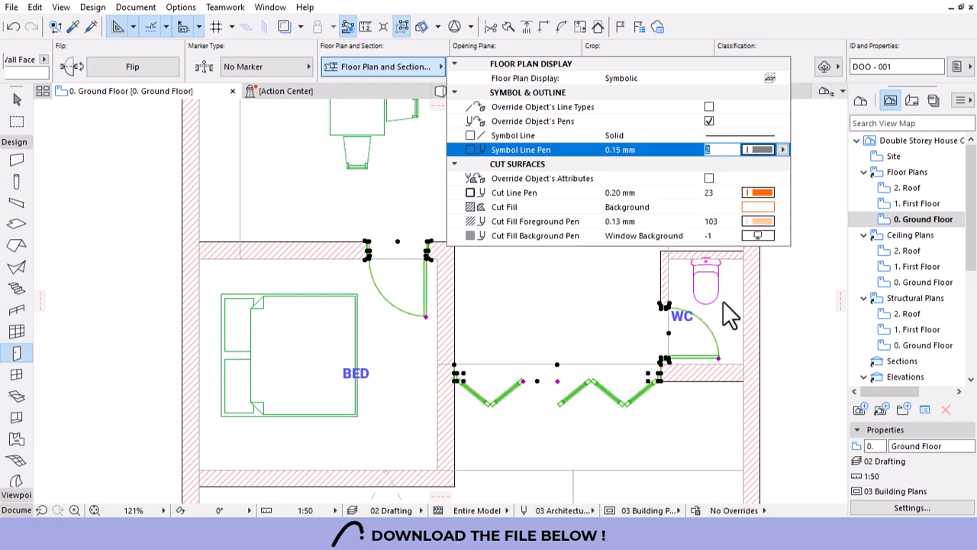
pyautogui.click(779, 317)
pyautogui.press('Escape')
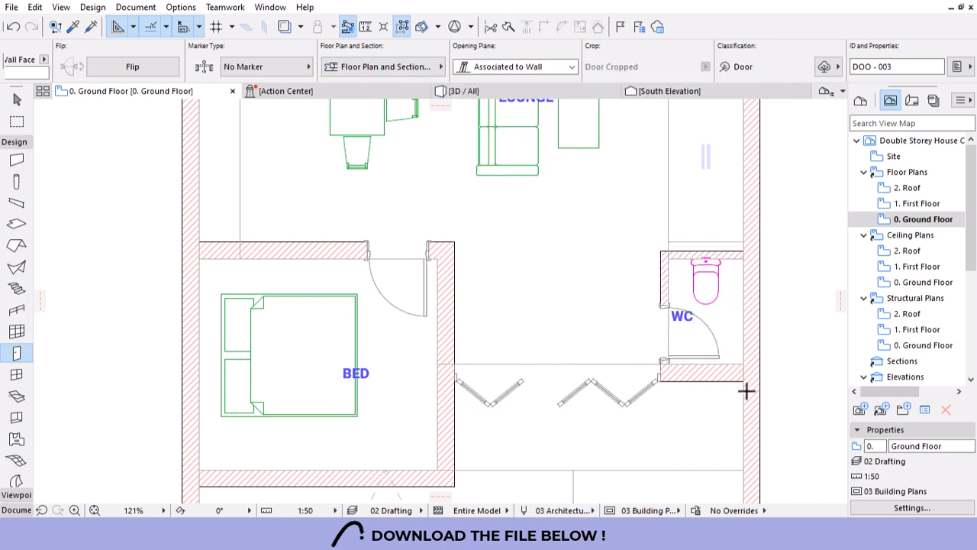
pyautogui.scroll(-3, 589, 404)
pyautogui.scroll(6, 437, 327)
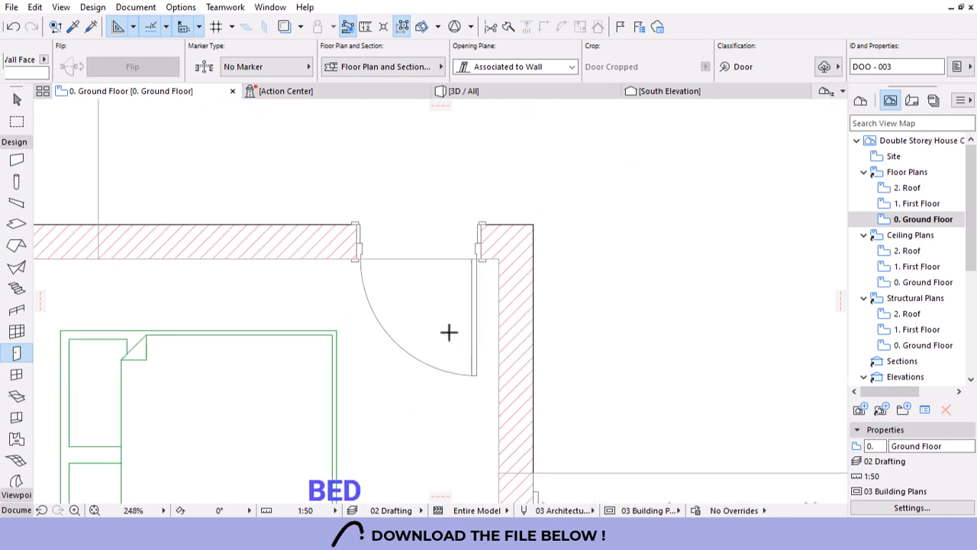
pyautogui.scroll(-4, 435, 351)
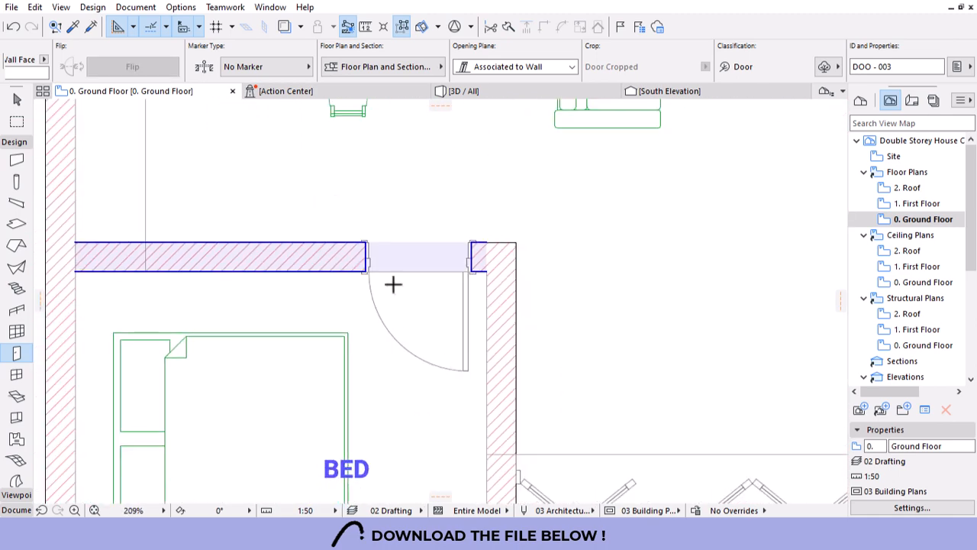
pyautogui.scroll(-2, 427, 340)
# Select the bedroom and WC doors together.
pyautogui.press('Escape')
pyautogui.click(438, 345)
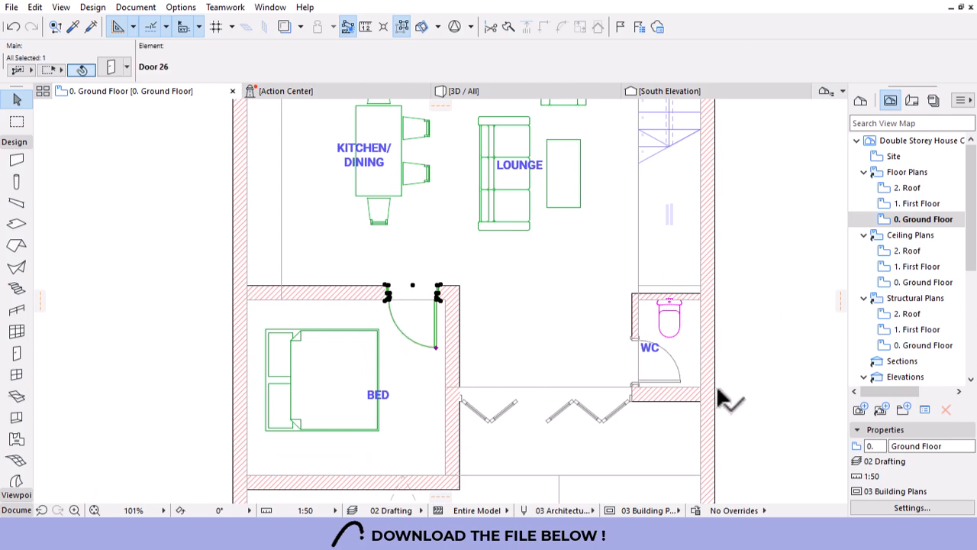
pyautogui.keyDown('shift'); pyautogui.click(679, 380); pyautogui.keyUp('shift')
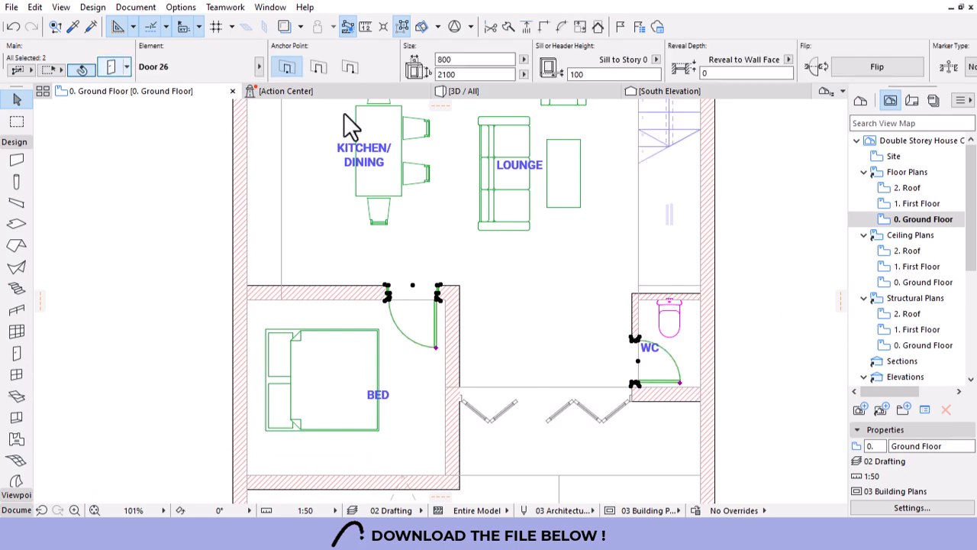
# Give the two selected doors curved, Hidden-line plan swings and 3D opening lines in pen 2.
pyautogui.hotkey('ctrl', 't')
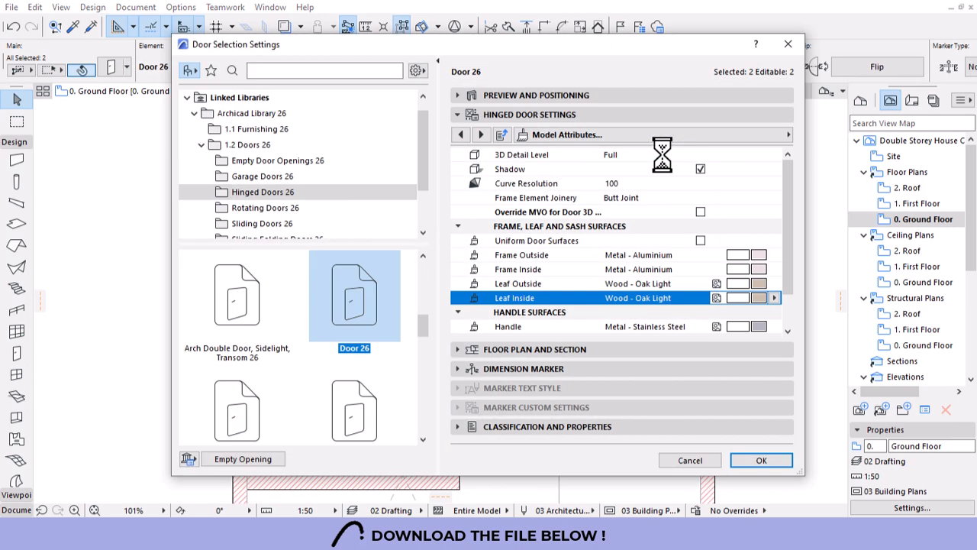
pyautogui.click(765, 134)
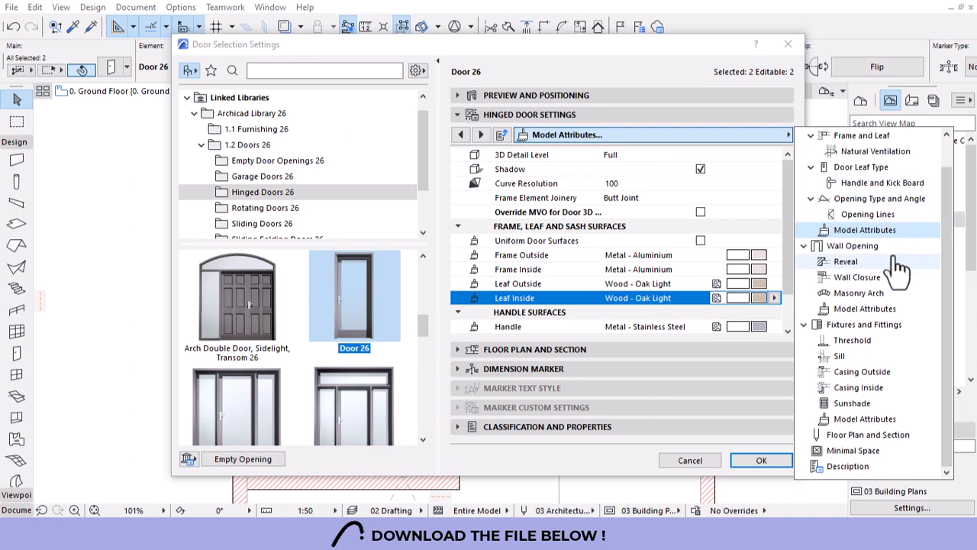
pyautogui.click(868, 214)
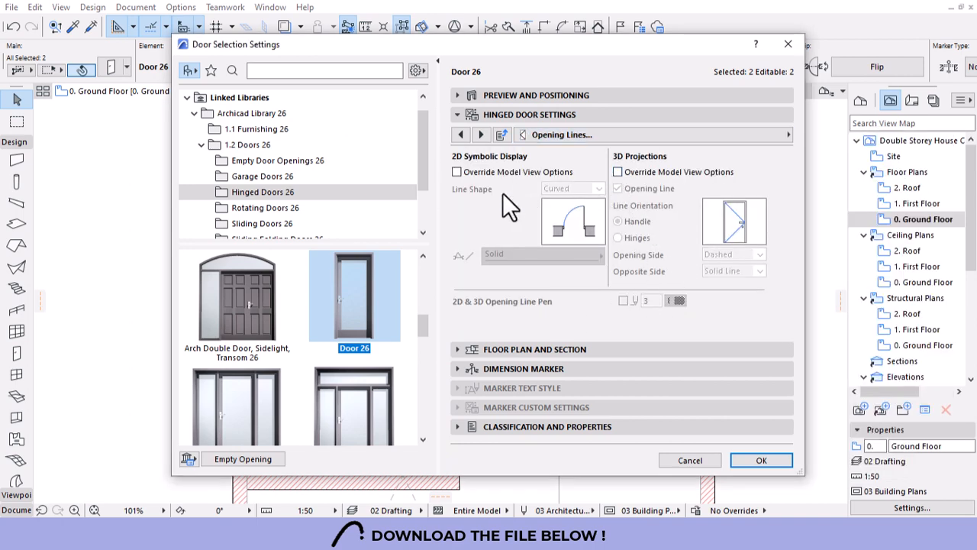
pyautogui.click(458, 172)
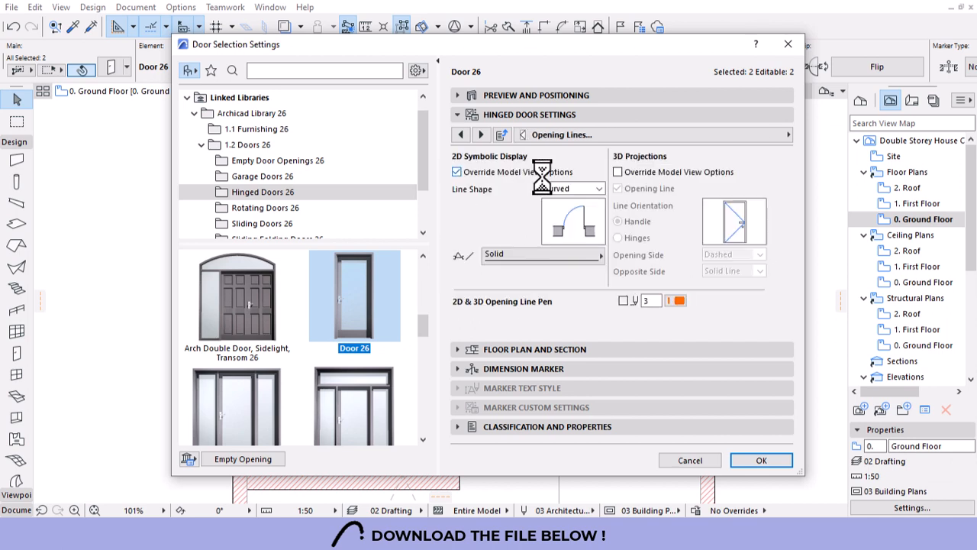
pyautogui.click(588, 188)
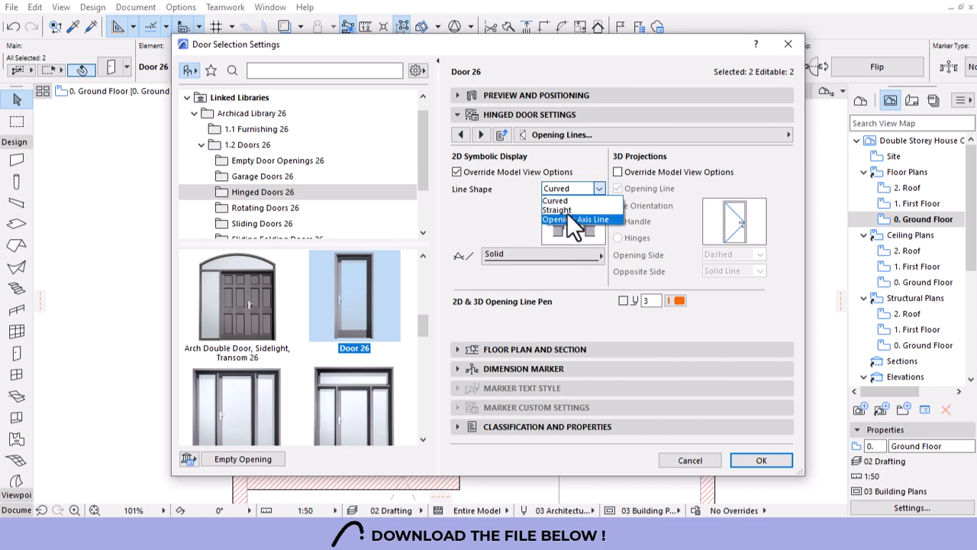
pyautogui.click(500, 214)
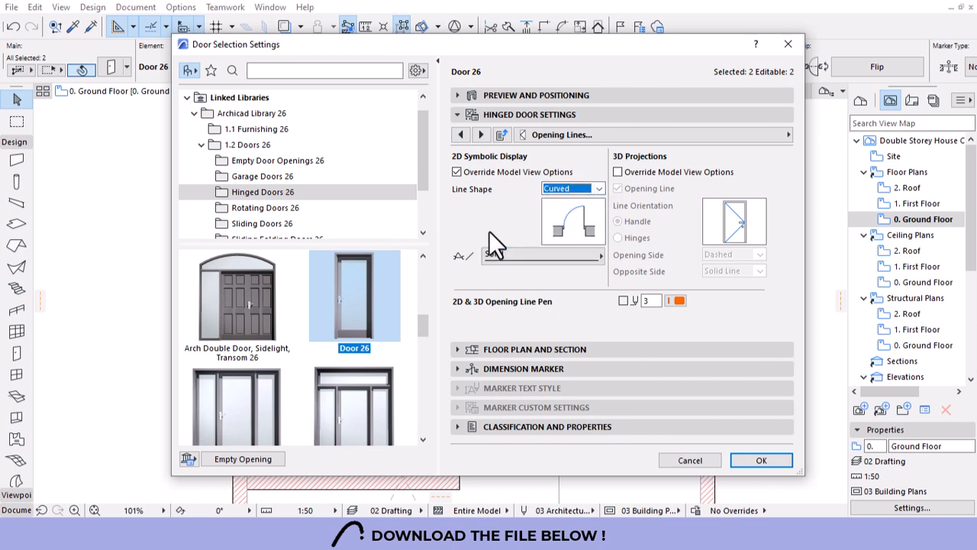
pyautogui.click(529, 256)
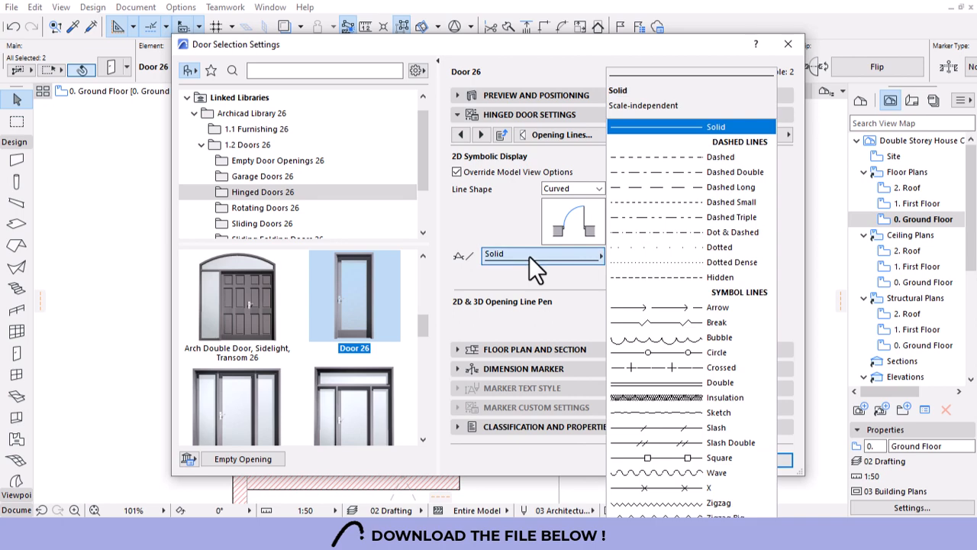
pyautogui.click(656, 278)
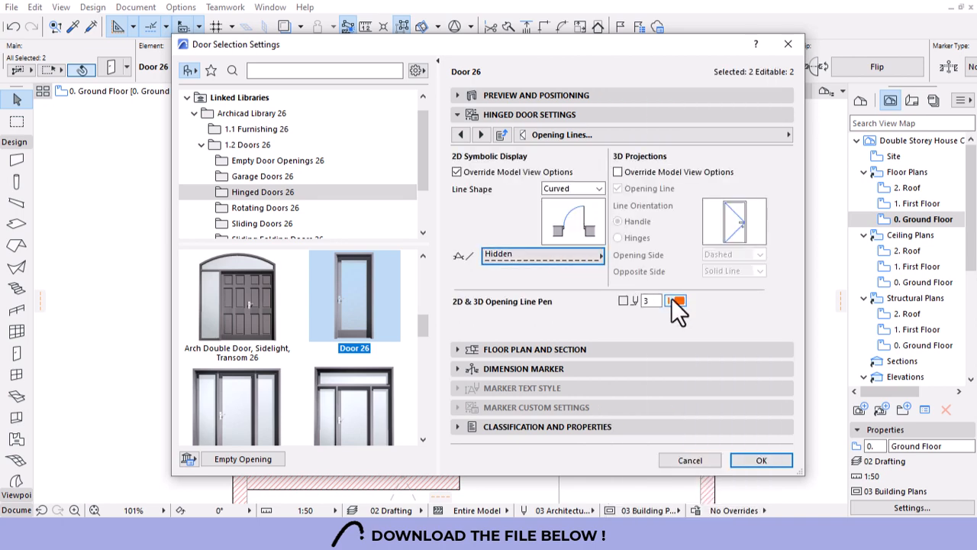
pyautogui.click(619, 172)
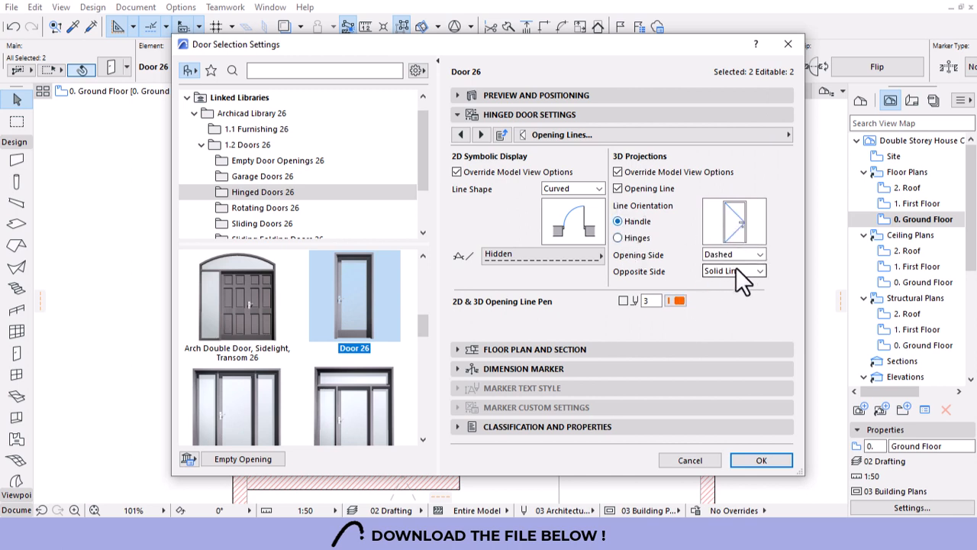
pyautogui.click(678, 300)
pyautogui.click(707, 298)
pyautogui.click(756, 460)
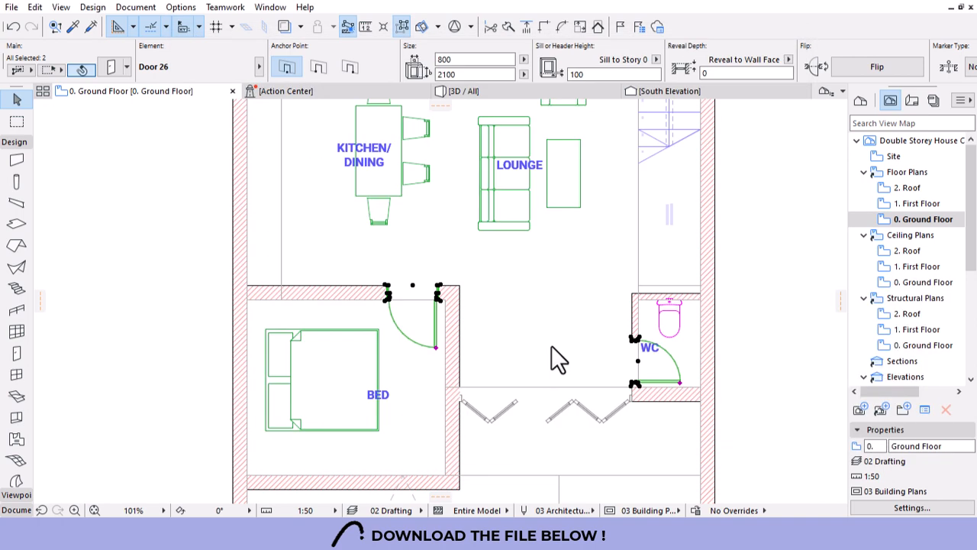
pyautogui.press('Escape')
pyautogui.scroll(5, 434, 347)
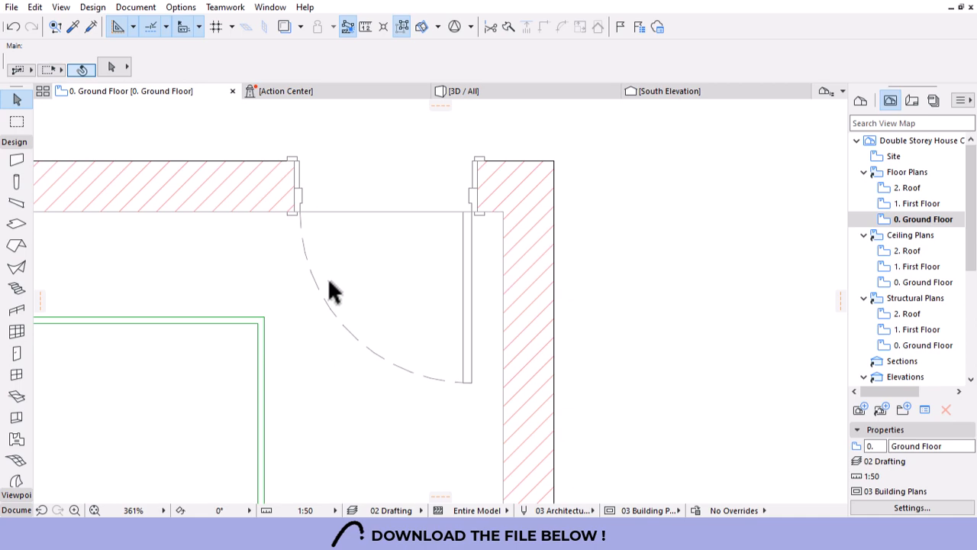
pyautogui.scroll(-10, 330, 282)
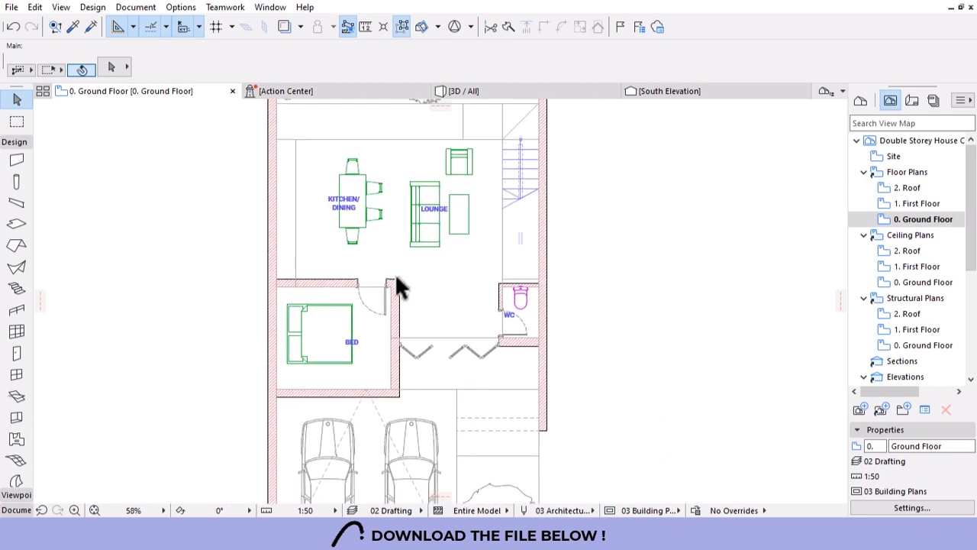
pyautogui.scroll(5, 382, 297)
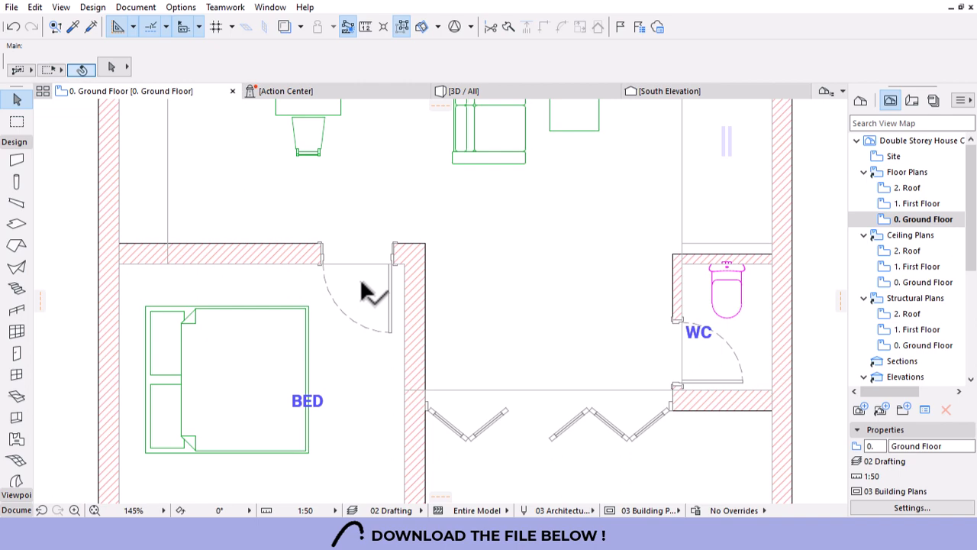
pyautogui.scroll(-8, 362, 284)
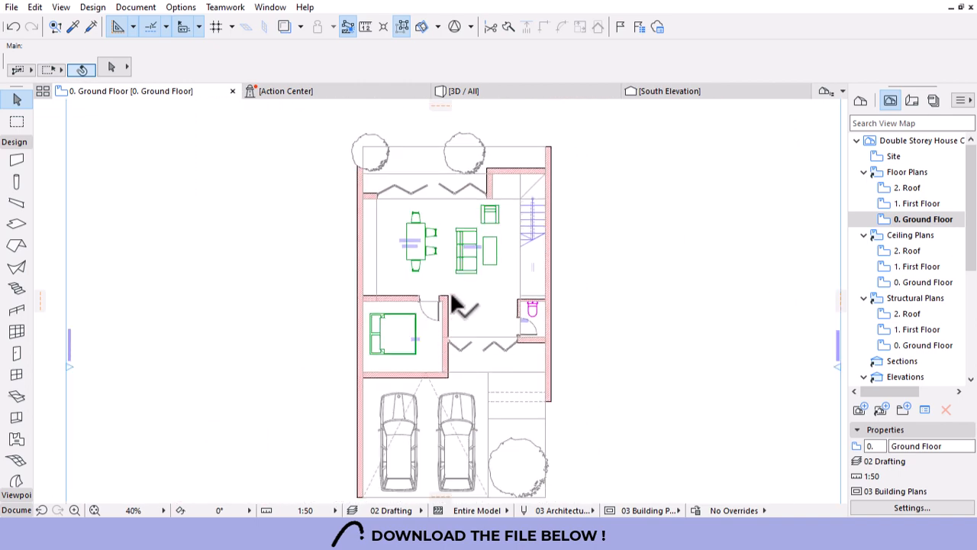
pyautogui.scroll(3, 407, 252)
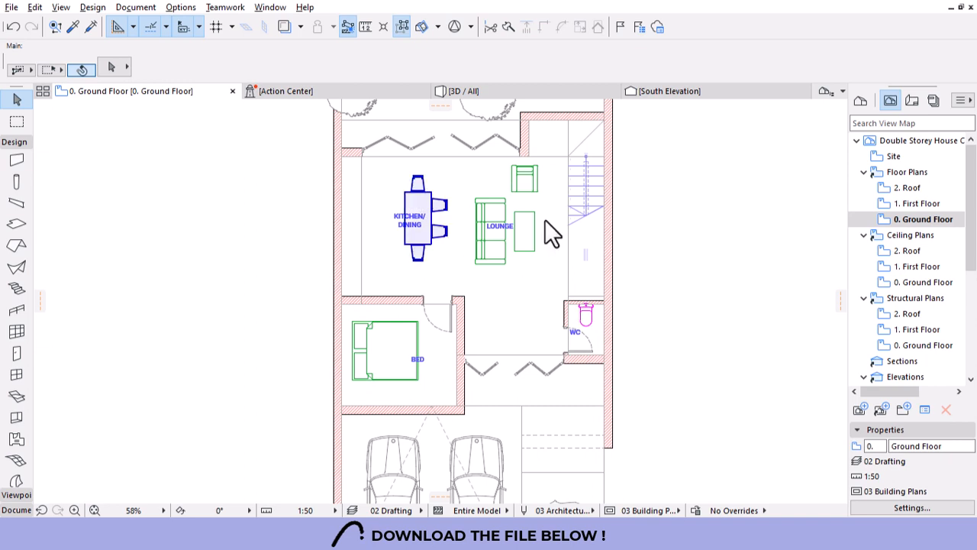
pyautogui.press('alt')
# Pick up the dining table's settings and select all the ground-floor furniture objects.
pyautogui.press('alt')
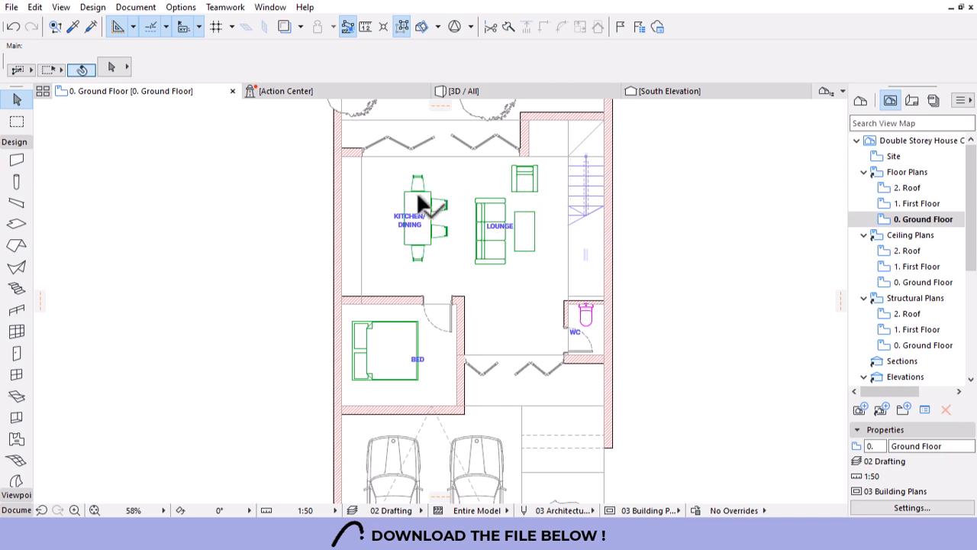
pyautogui.press('alt')
pyautogui.keyDown('alt'); pyautogui.click(417, 195); pyautogui.keyUp('alt')
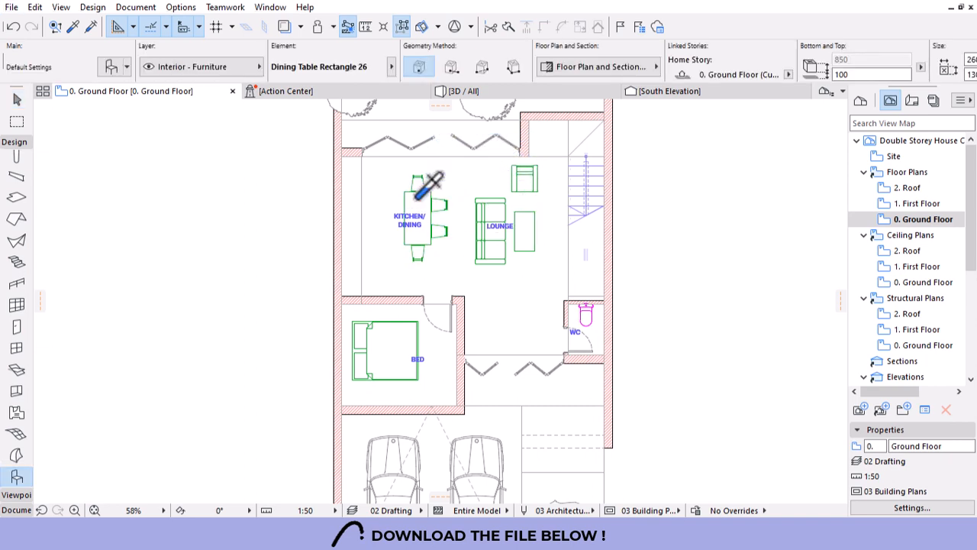
pyautogui.hotkey('ctrl', 'a')
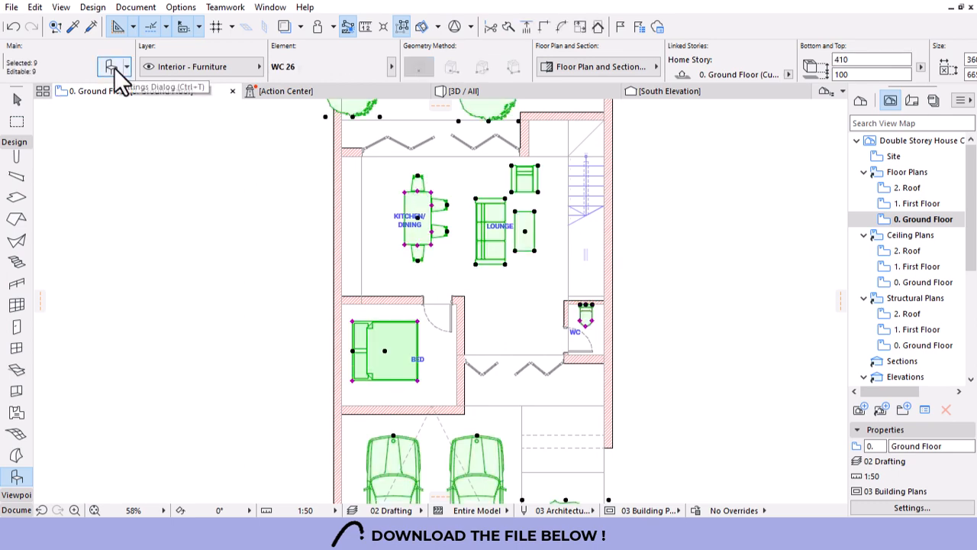
pyautogui.click(112, 69)
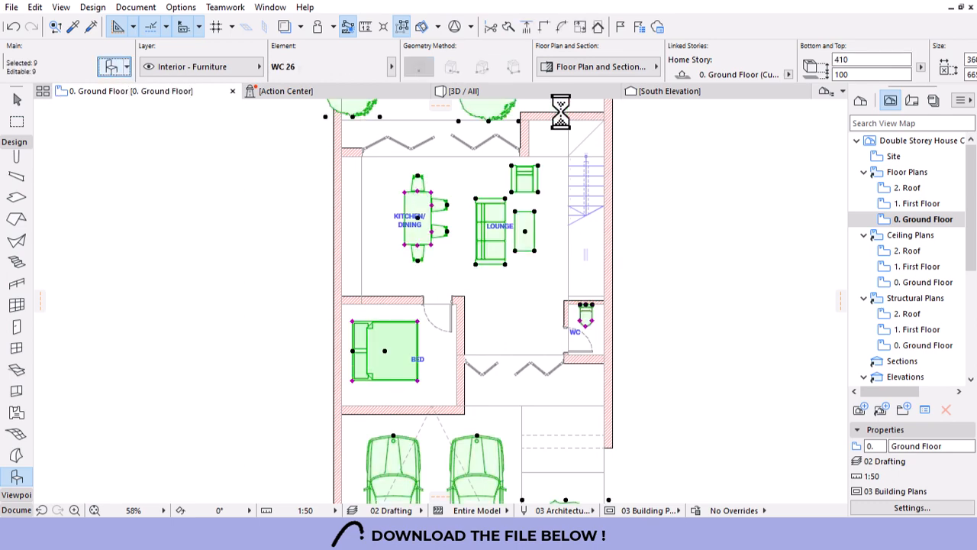
pyautogui.press('Escape')
# Override the furniture's pens so symbol lines draw in pen 2 at 0.15 mm.
pyautogui.click(621, 68)
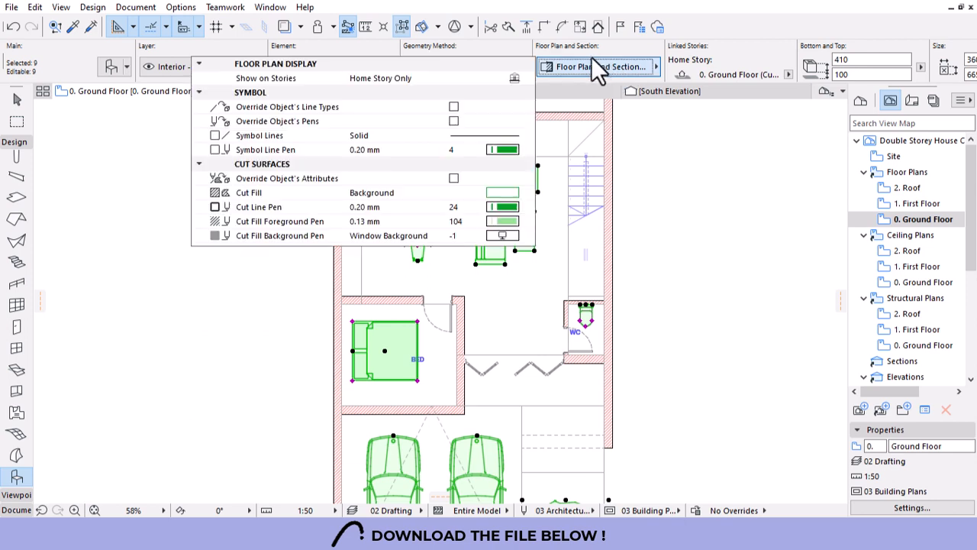
pyautogui.click(454, 121)
pyautogui.click(503, 149)
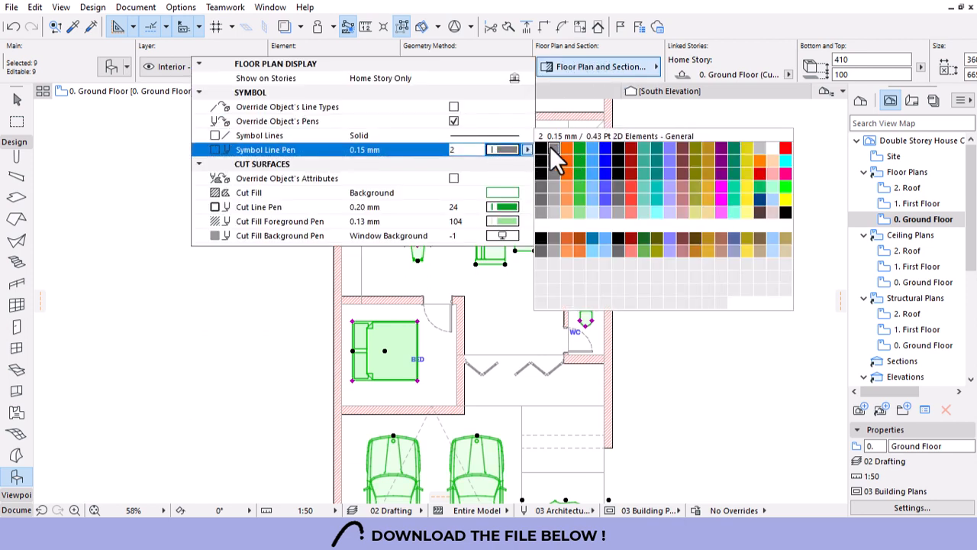
pyautogui.click(550, 146)
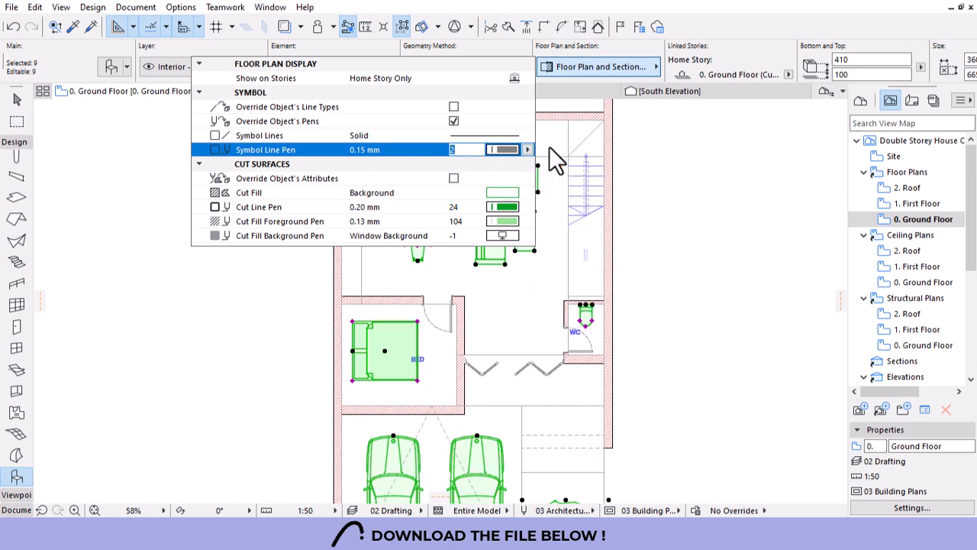
pyautogui.press('Escape')
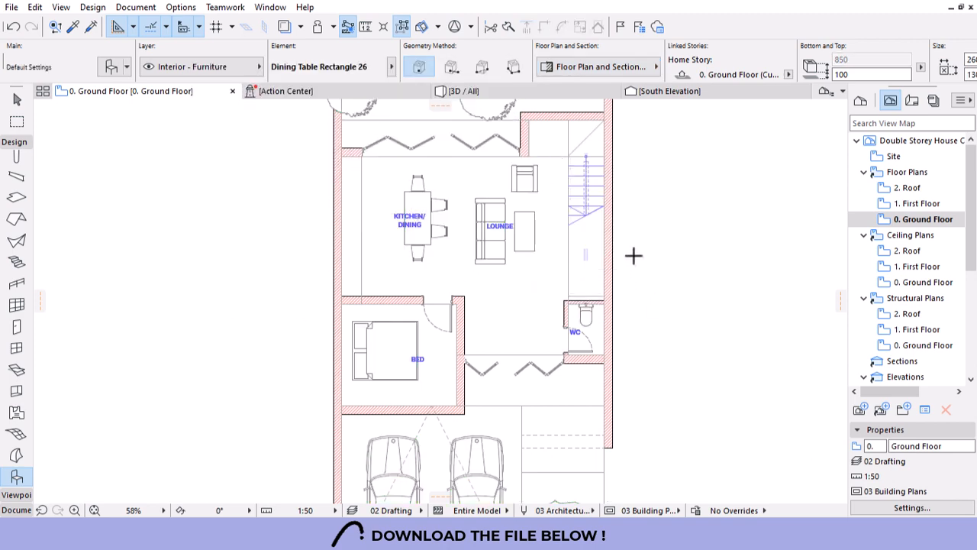
pyautogui.scroll(-3, 611, 253)
pyautogui.scroll(2, 589, 272)
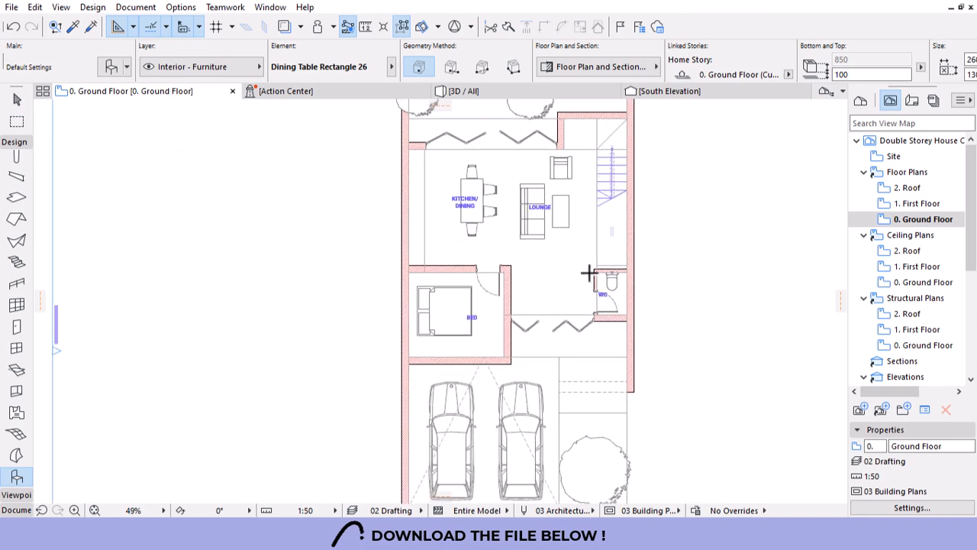
pyautogui.scroll(2, 528, 377)
pyautogui.scroll(-3, 530, 375)
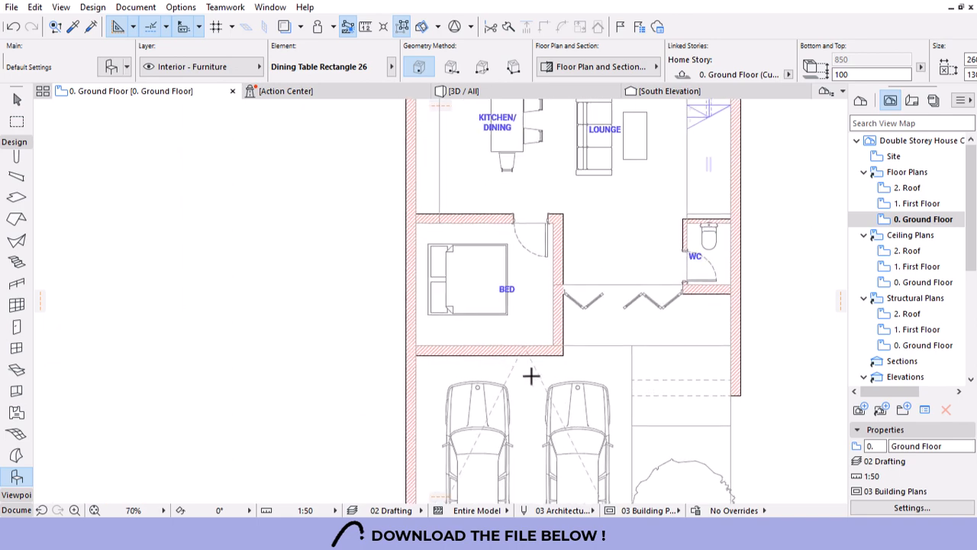
pyautogui.scroll(2, 553, 343)
pyautogui.scroll(5, 399, 420)
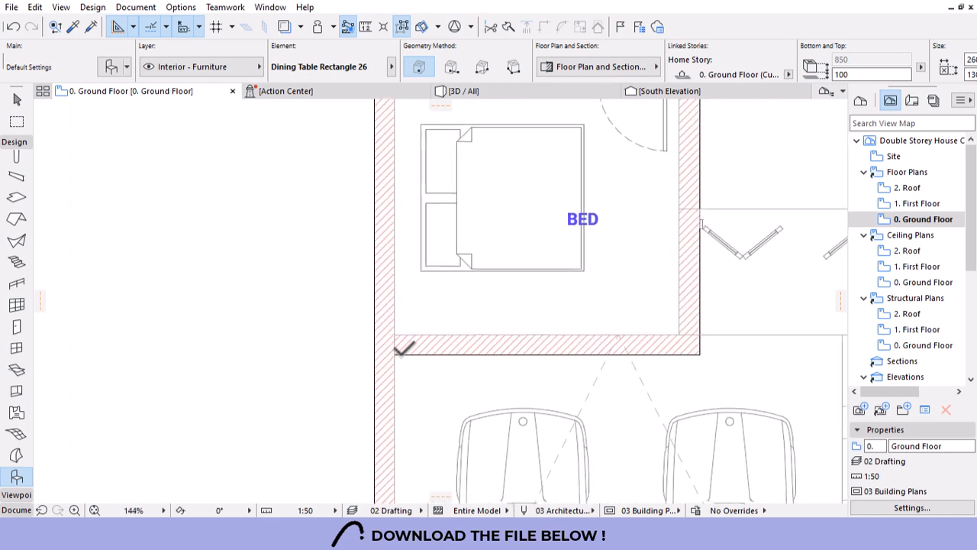
pyautogui.click(335, 511)
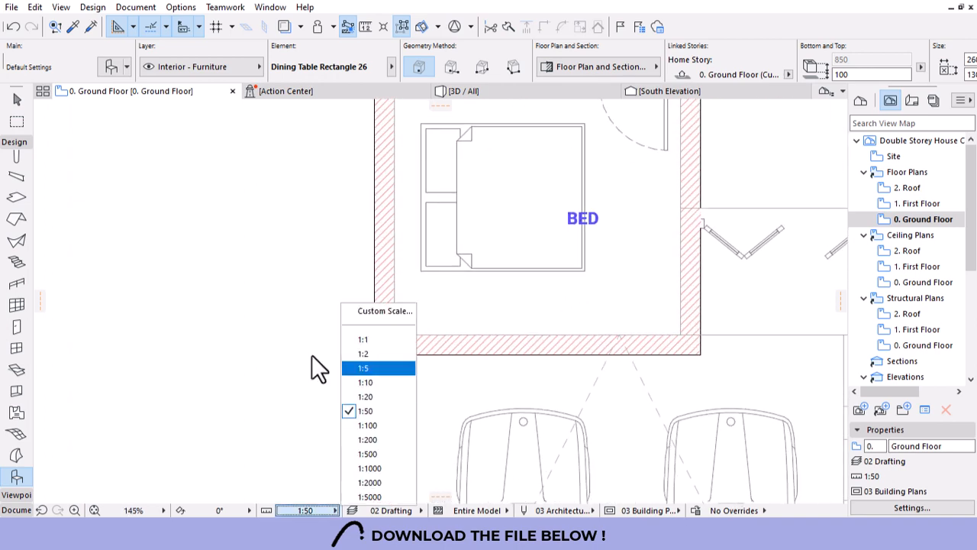
pyautogui.click(213, 326)
pyautogui.scroll(-3, 394, 298)
pyautogui.scroll(-4, 393, 298)
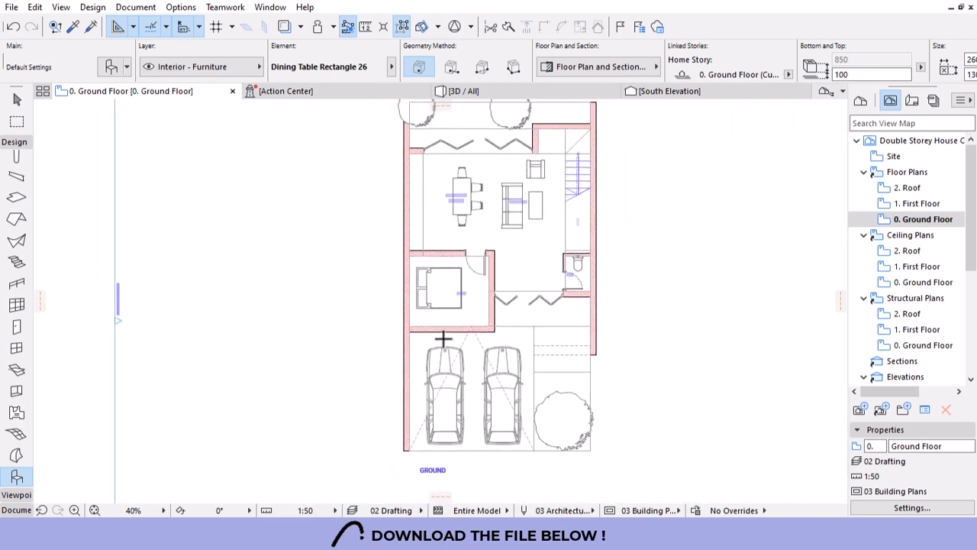
pyautogui.click(306, 510)
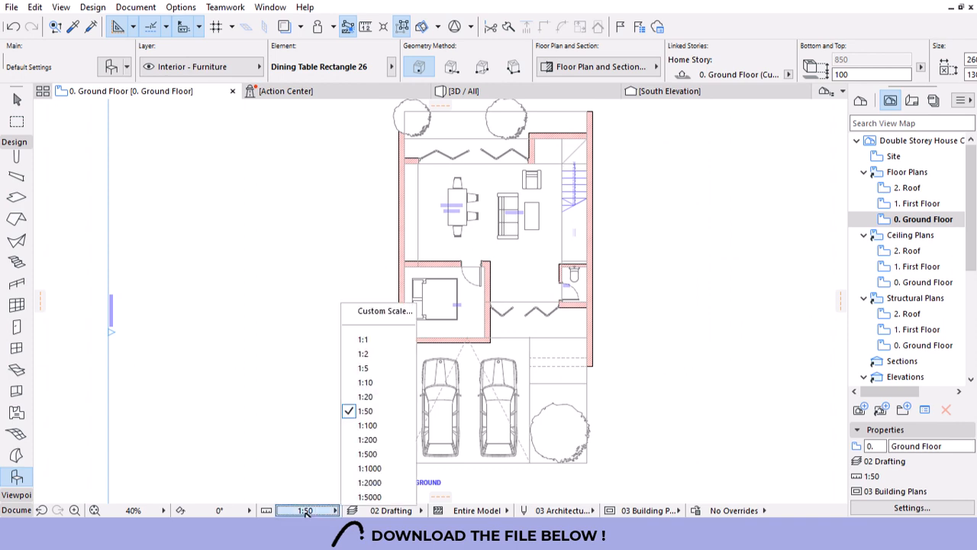
pyautogui.click(371, 425)
pyautogui.scroll(5, 422, 279)
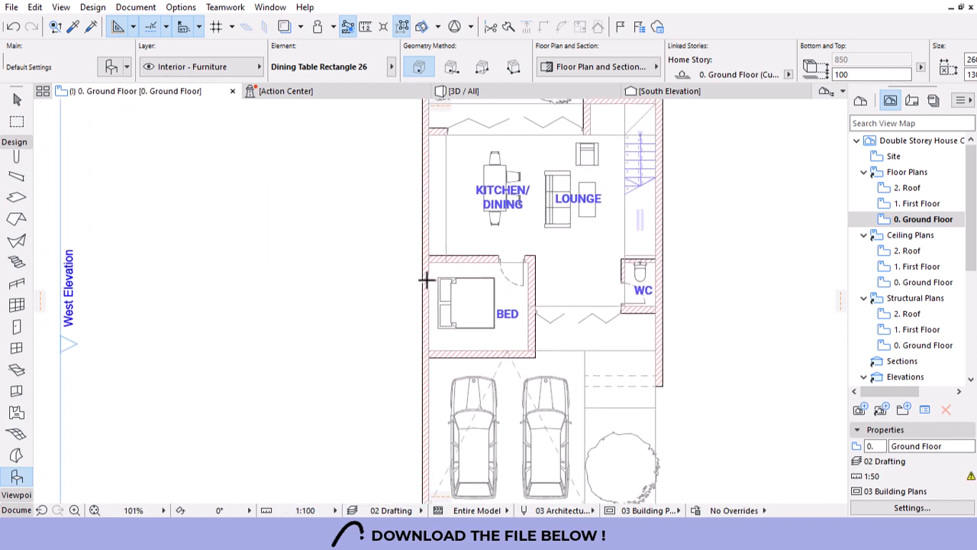
pyautogui.click(307, 510)
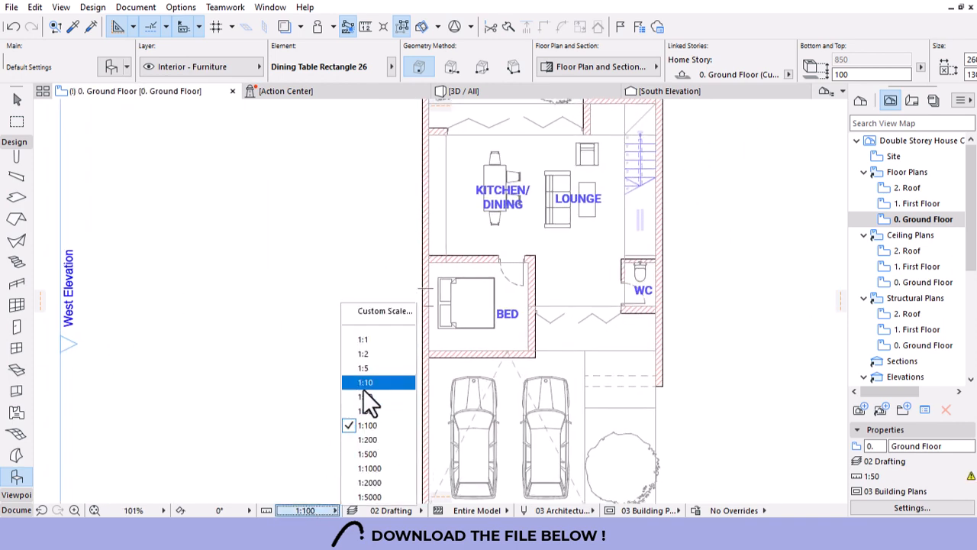
pyautogui.click(372, 411)
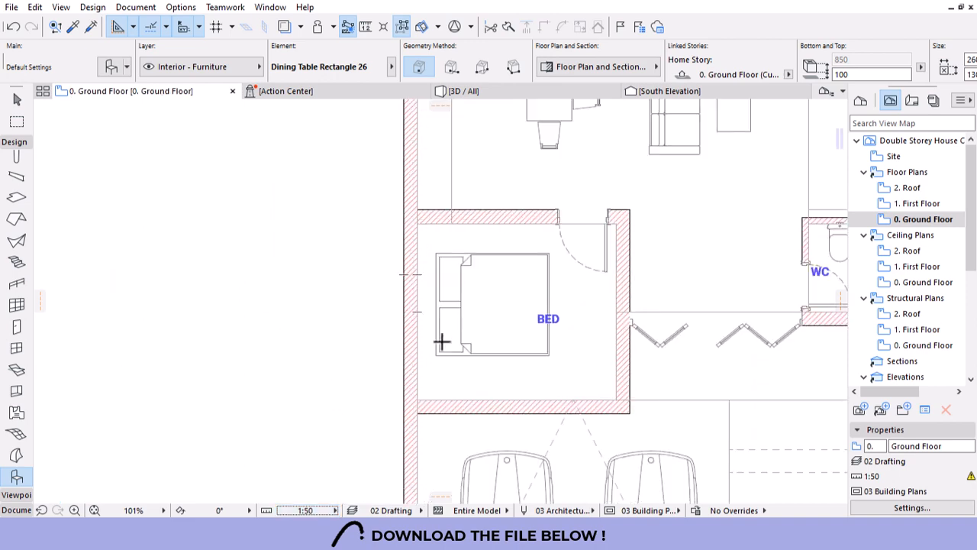
pyautogui.scroll(-1, 375, 339)
pyautogui.scroll(1, 390, 371)
pyautogui.click(10, 102)
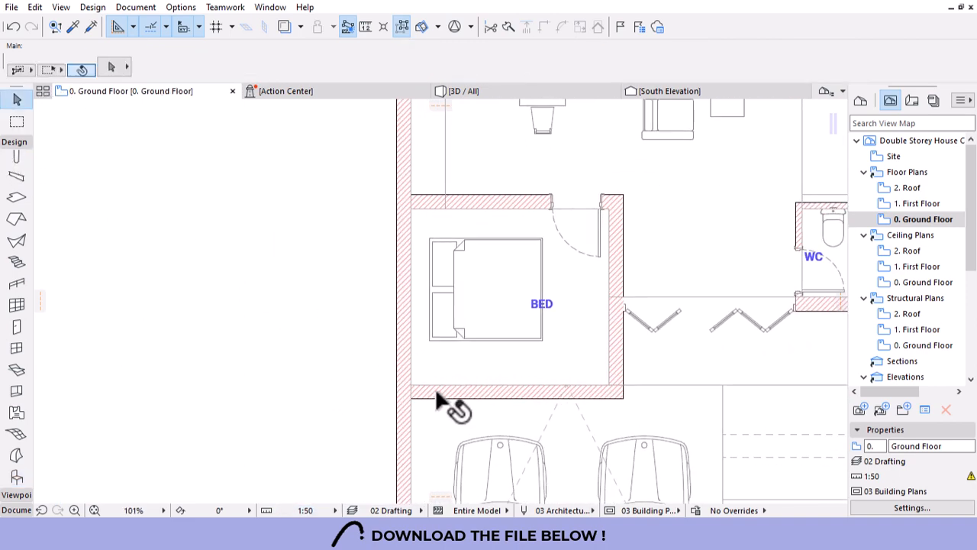
pyautogui.click(436, 391)
pyautogui.click(411, 385)
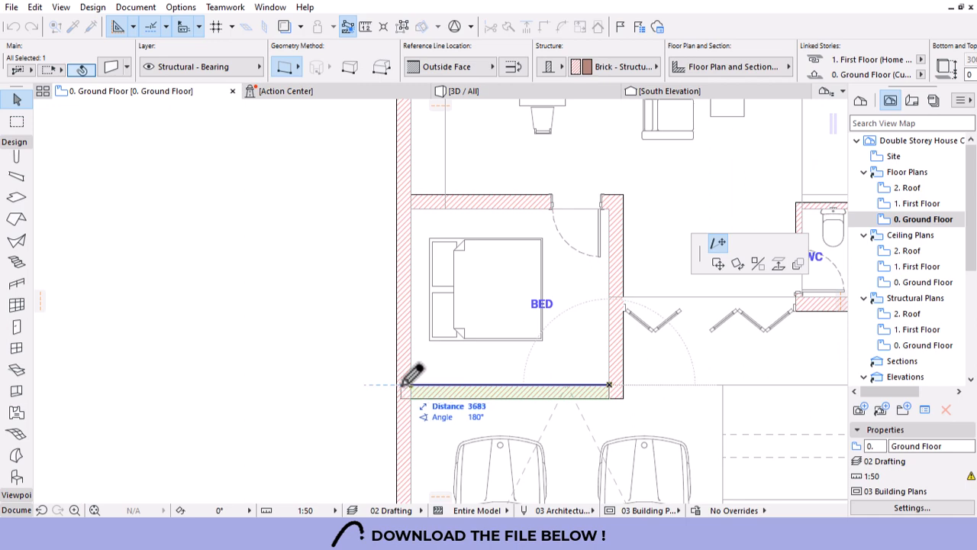
pyautogui.click(407, 385)
pyautogui.scroll(-1, 430, 318)
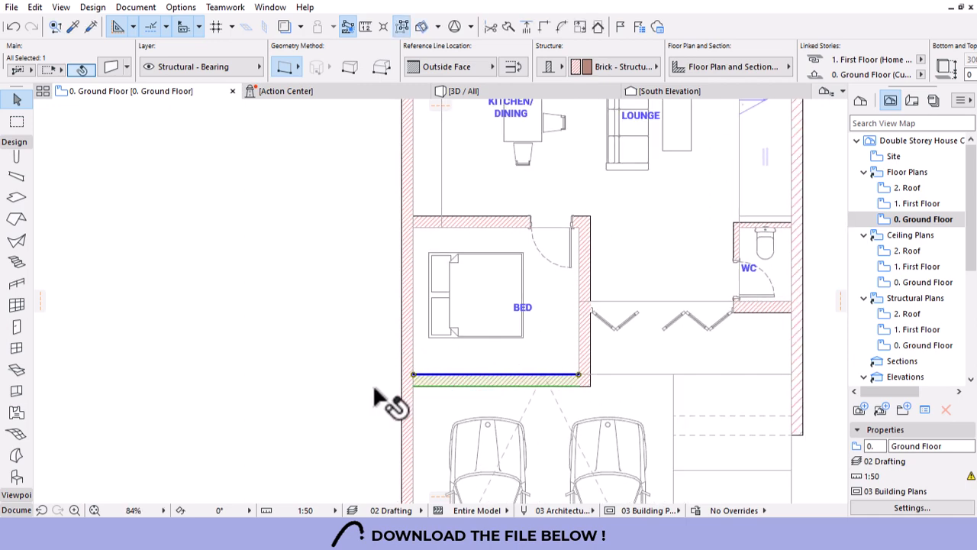
pyautogui.scroll(-3, 374, 397)
pyautogui.click(442, 365)
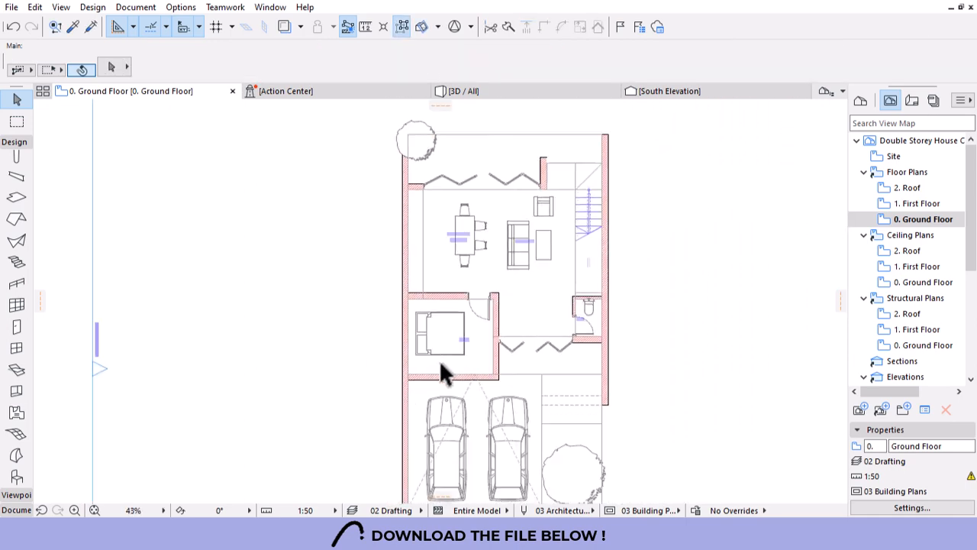
pyautogui.scroll(-1, 447, 374)
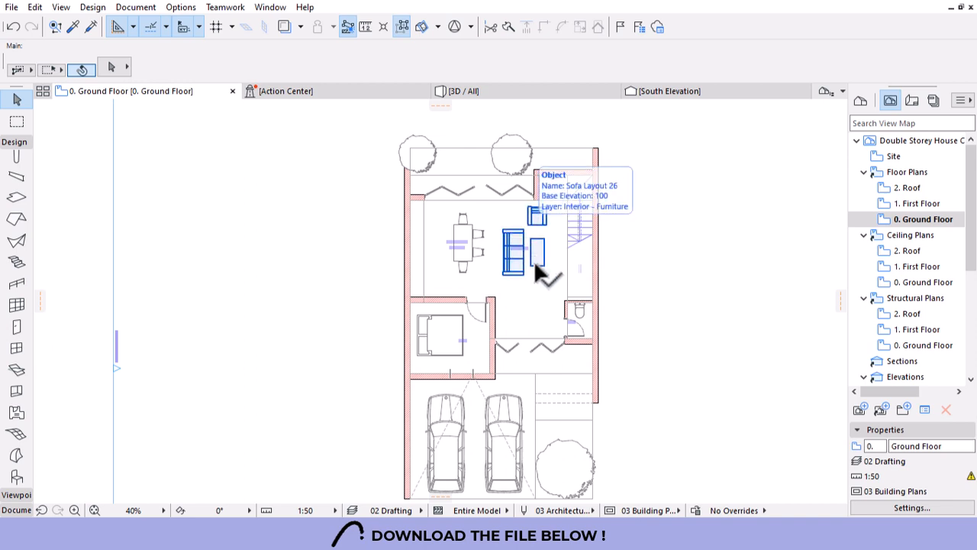
pyautogui.scroll(3, 535, 269)
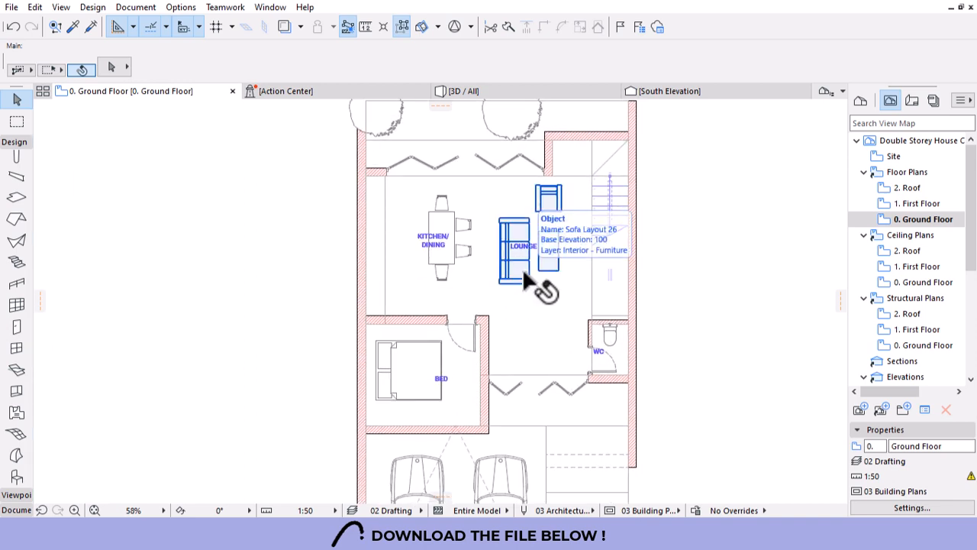
pyautogui.scroll(-3, 534, 277)
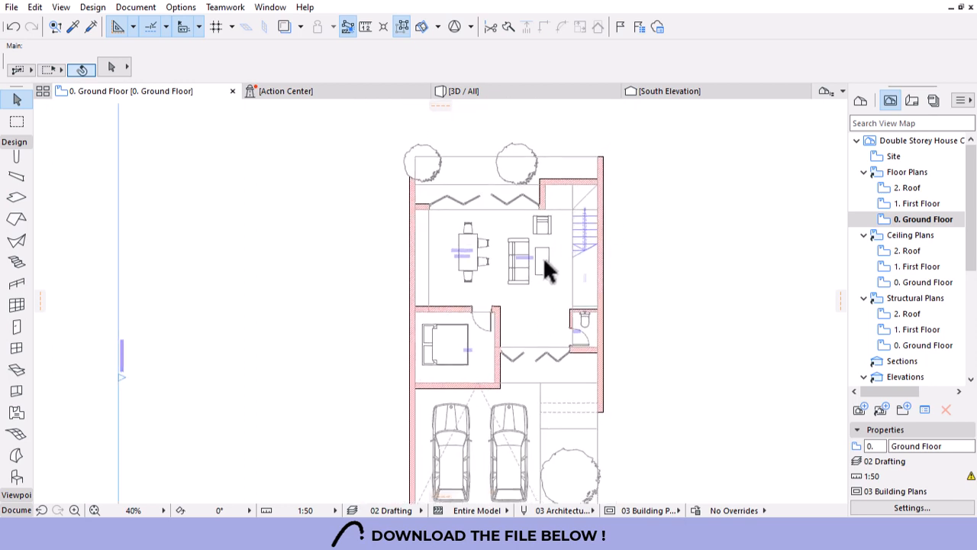
pyautogui.scroll(3, 513, 262)
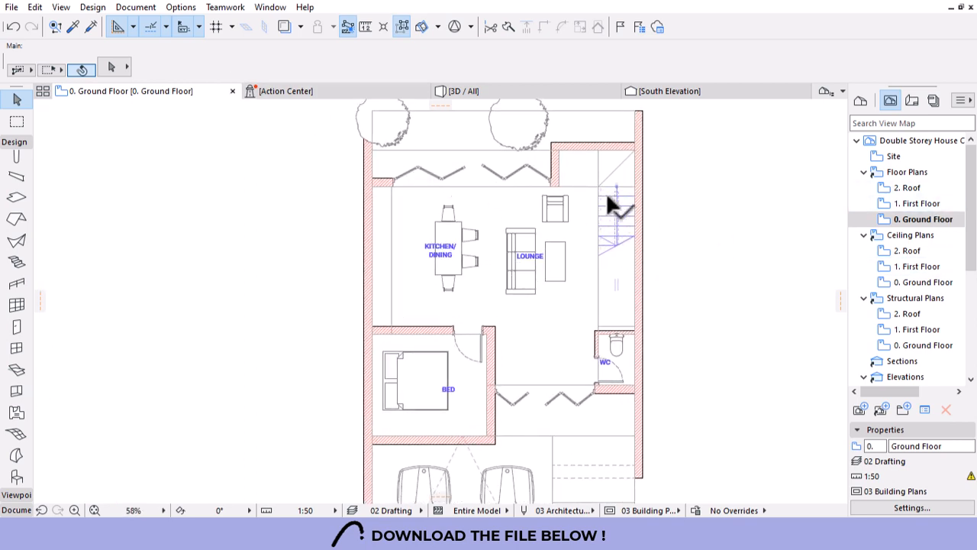
pyautogui.scroll(10, 615, 203)
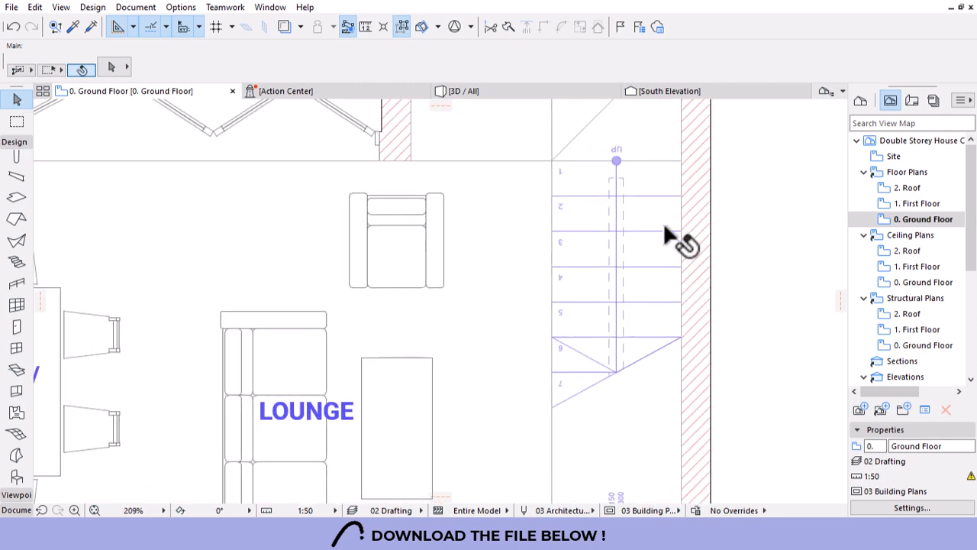
pyautogui.scroll(-5, 618, 221)
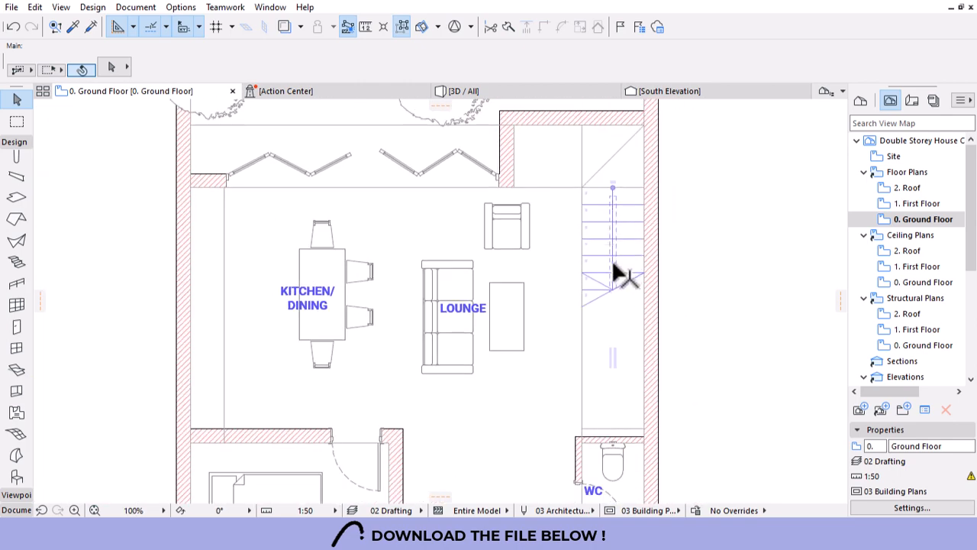
pyautogui.scroll(-4, 618, 270)
pyautogui.scroll(-1, 612, 261)
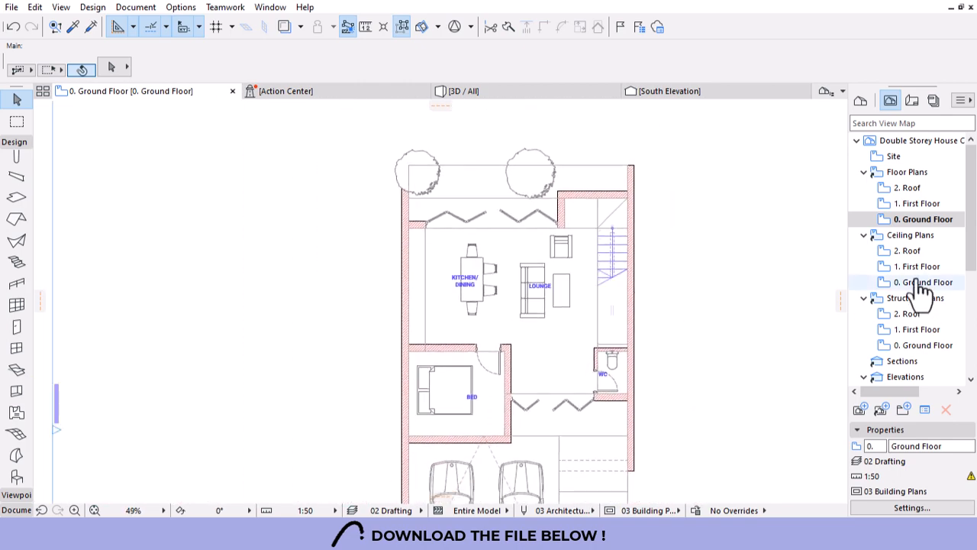
# Open the First Floor plan and select all nine furniture objects.
pyautogui.doubleClick(910, 207)
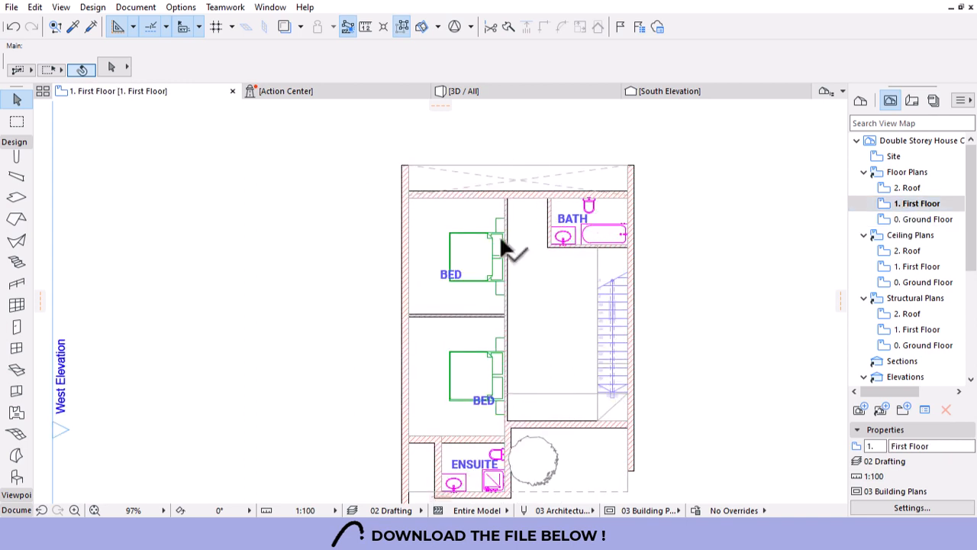
pyautogui.click(498, 228)
pyautogui.hotkey('ctrl', 'a')
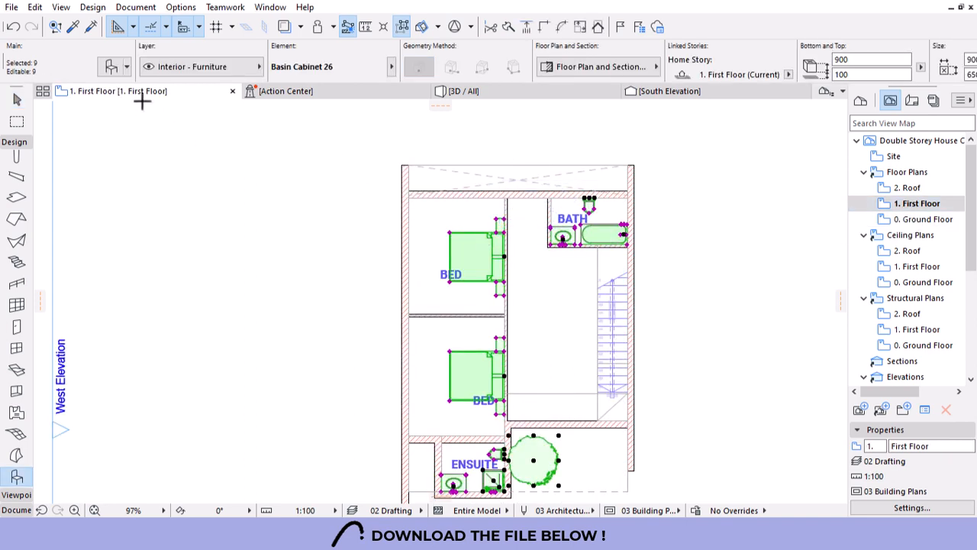
# Override the furniture's pens so symbol lines use the thin 0.15 mm pen 2.
pyautogui.click(610, 70)
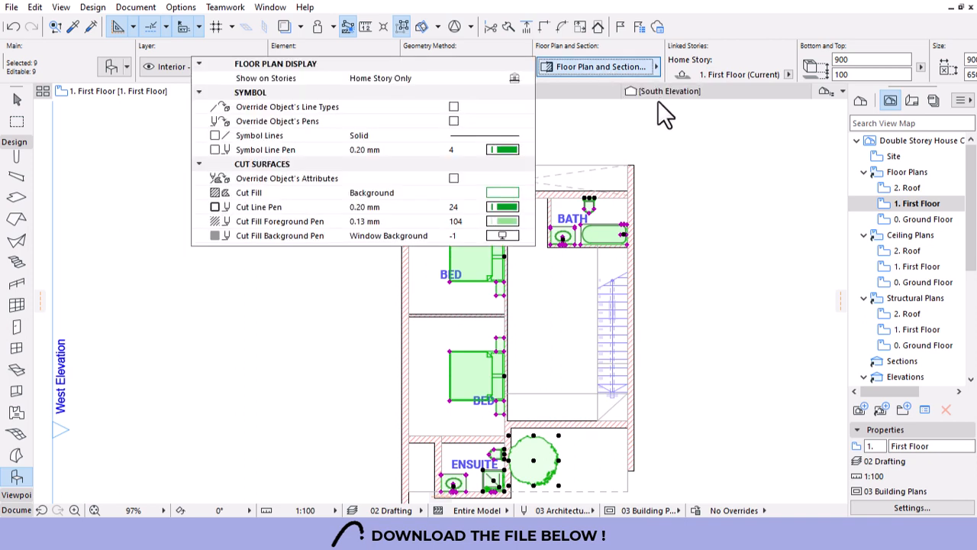
pyautogui.click(453, 121)
pyautogui.click(505, 150)
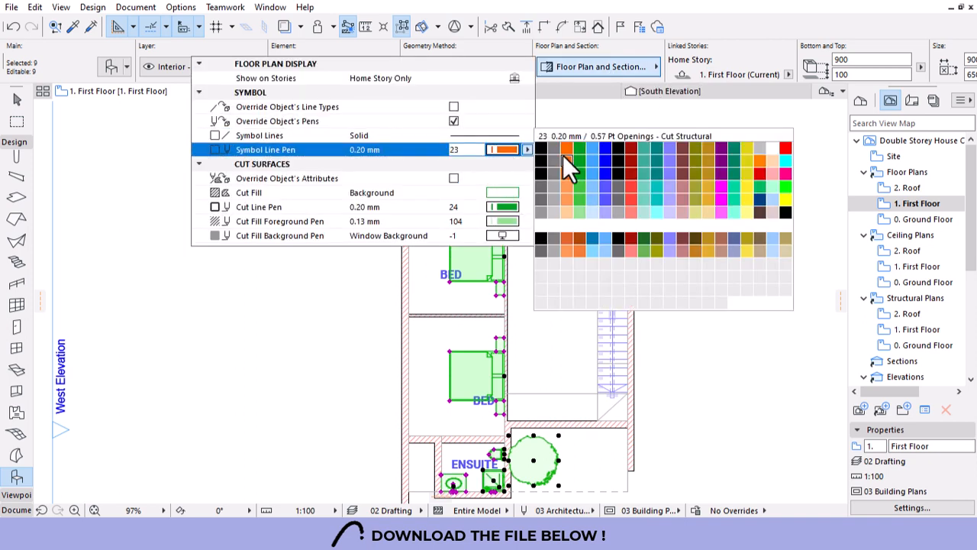
pyautogui.click(551, 147)
pyautogui.click(330, 291)
pyautogui.press('Escape')
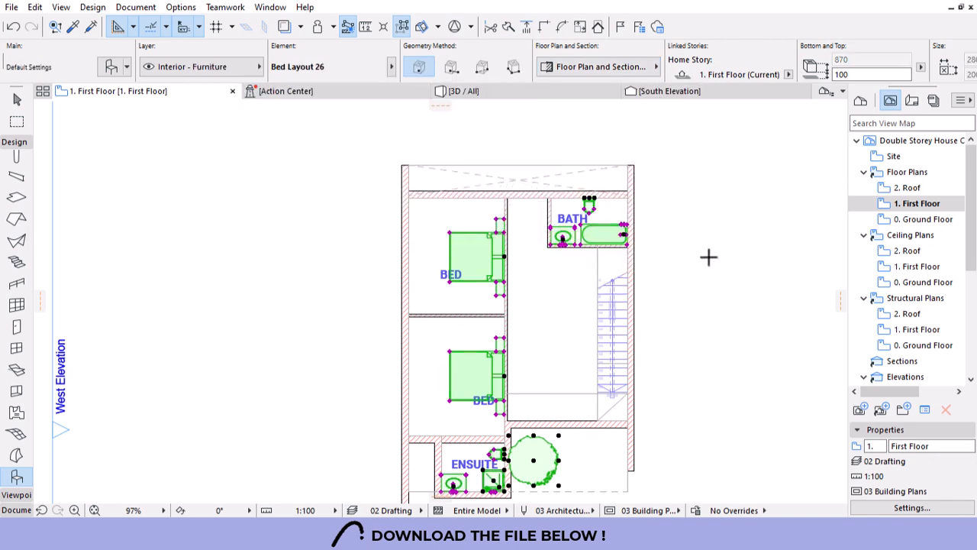
pyautogui.scroll(-3, 692, 285)
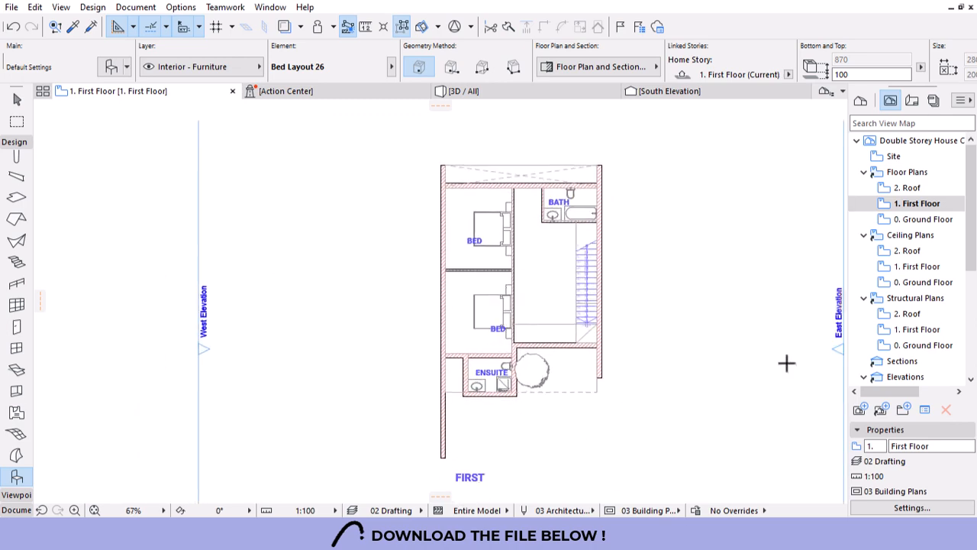
# Set the First Floor view's scale to 1:50.
pyautogui.click(907, 509)
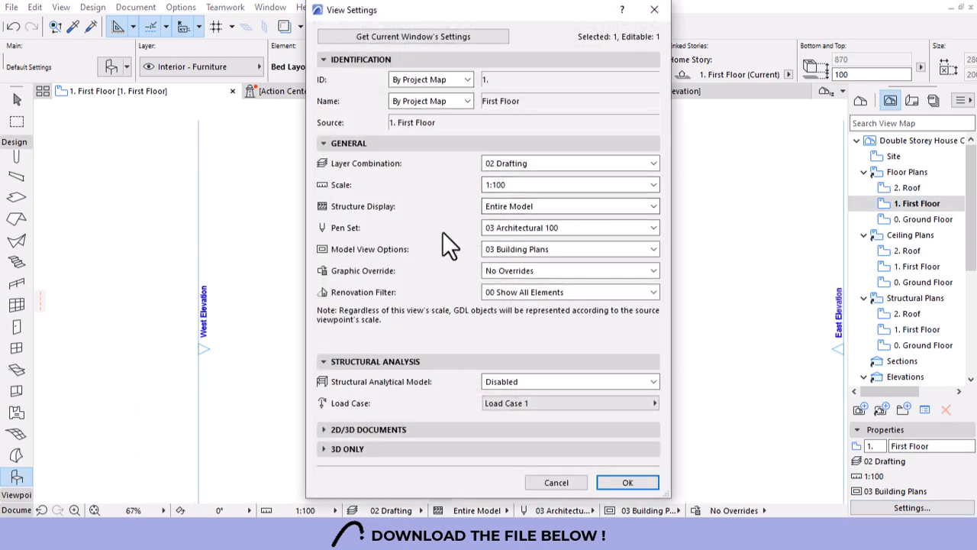
pyautogui.click(567, 187)
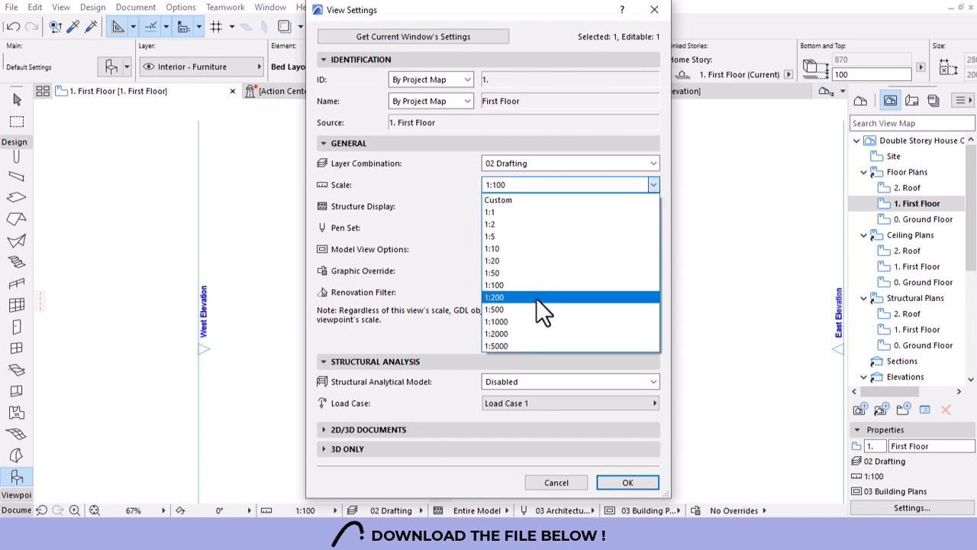
pyautogui.click(504, 273)
pyautogui.click(626, 483)
# Go to the Ground Floor and pick up the 3035 × 2100 bifold door's settings.
pyautogui.scroll(5, 537, 292)
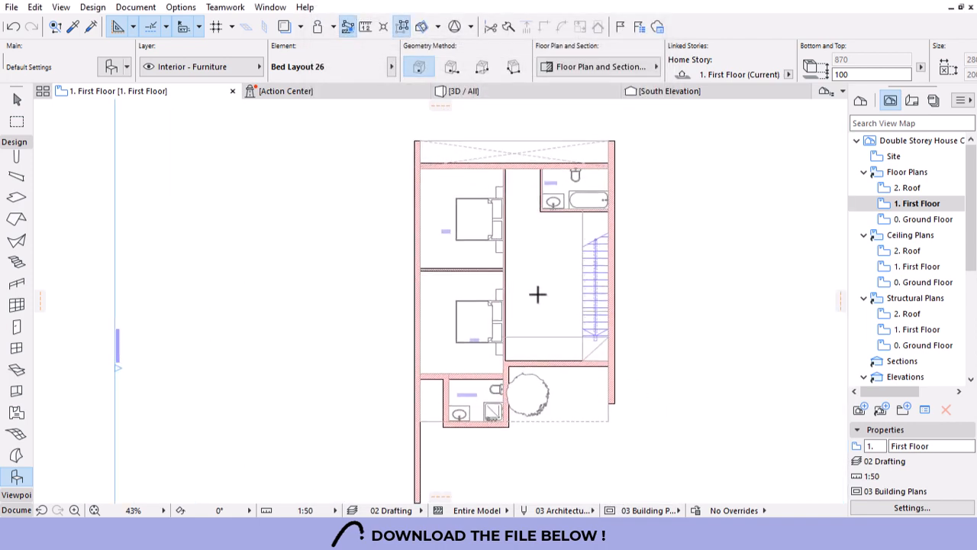
pyautogui.press('Escape')
pyautogui.scroll(-2, 523, 336)
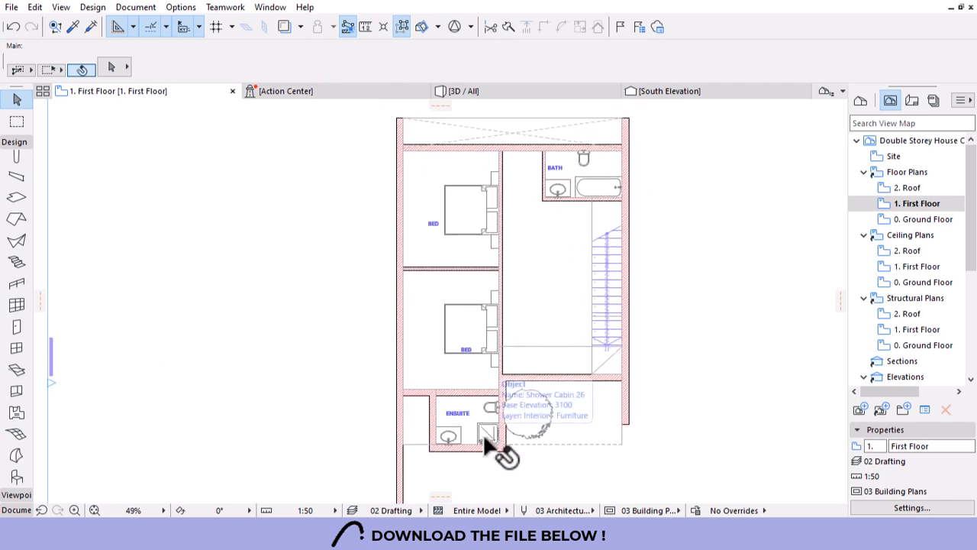
pyautogui.scroll(3, 520, 439)
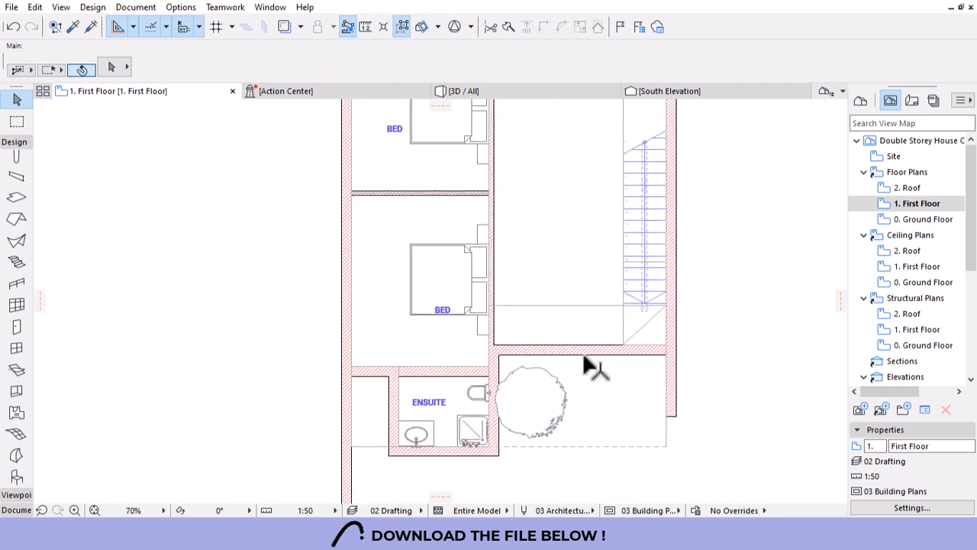
pyautogui.doubleClick(886, 219)
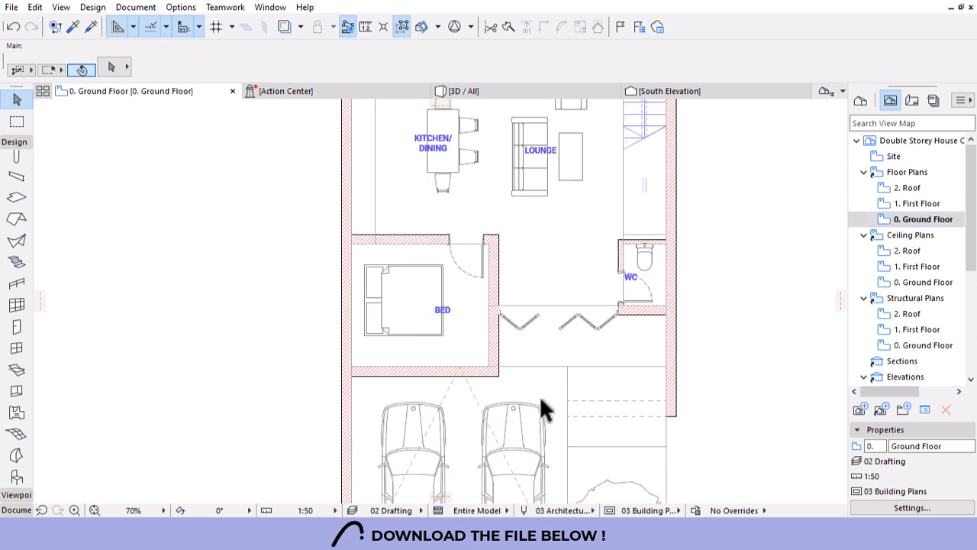
pyautogui.keyDown('alt'); pyautogui.click(611, 324); pyautogui.keyUp('alt')
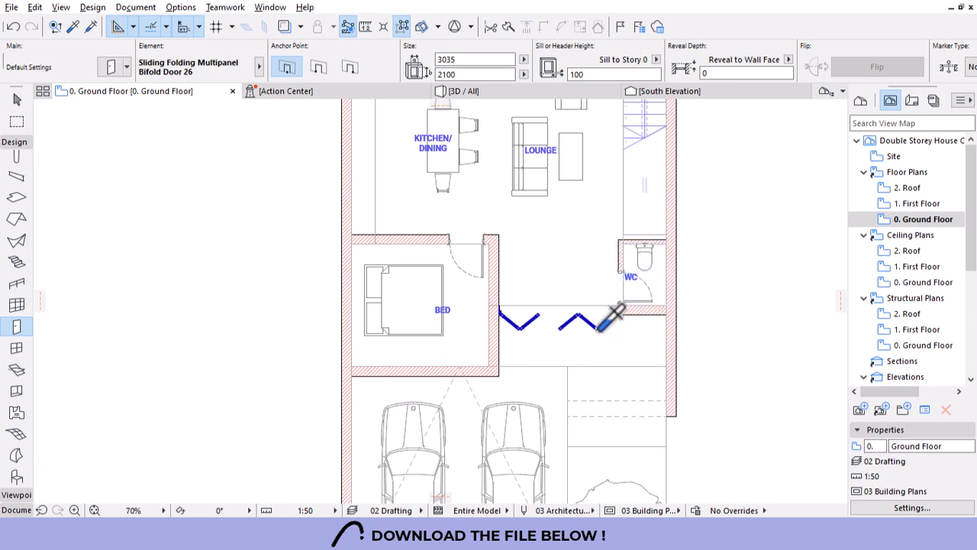
# Place the bifold door in the First Floor wall just above the tree.
pyautogui.click(918, 204)
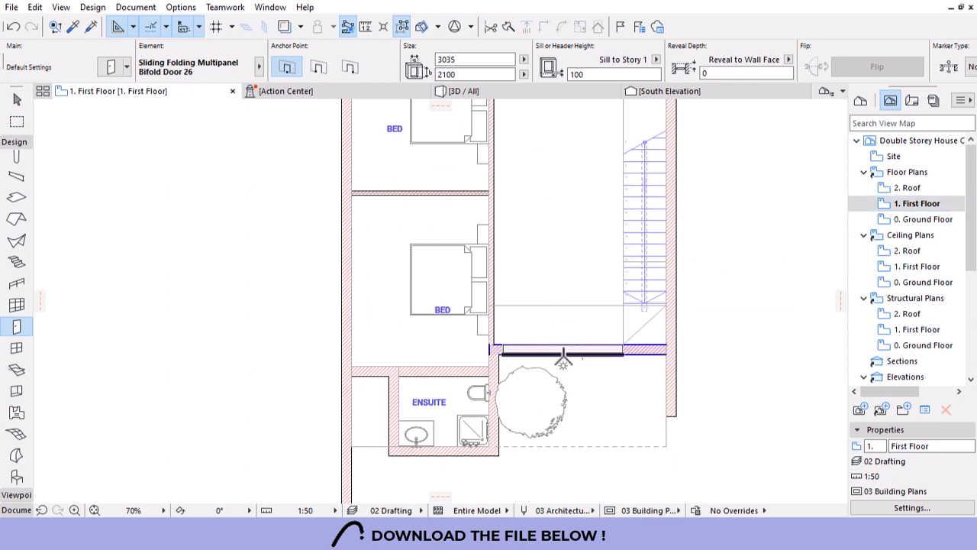
pyautogui.click(563, 365)
pyautogui.scroll(4, 595, 363)
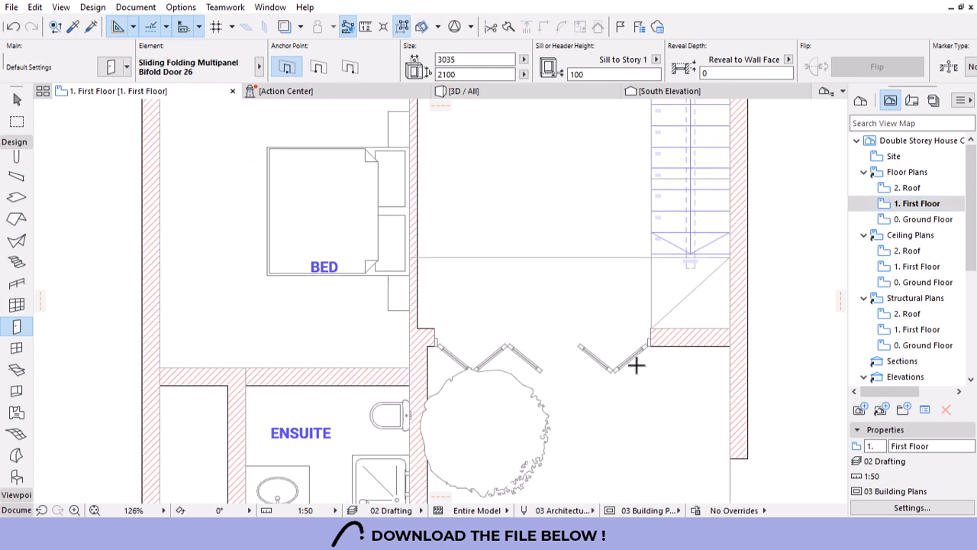
pyautogui.scroll(-3, 604, 318)
pyautogui.press('Escape')
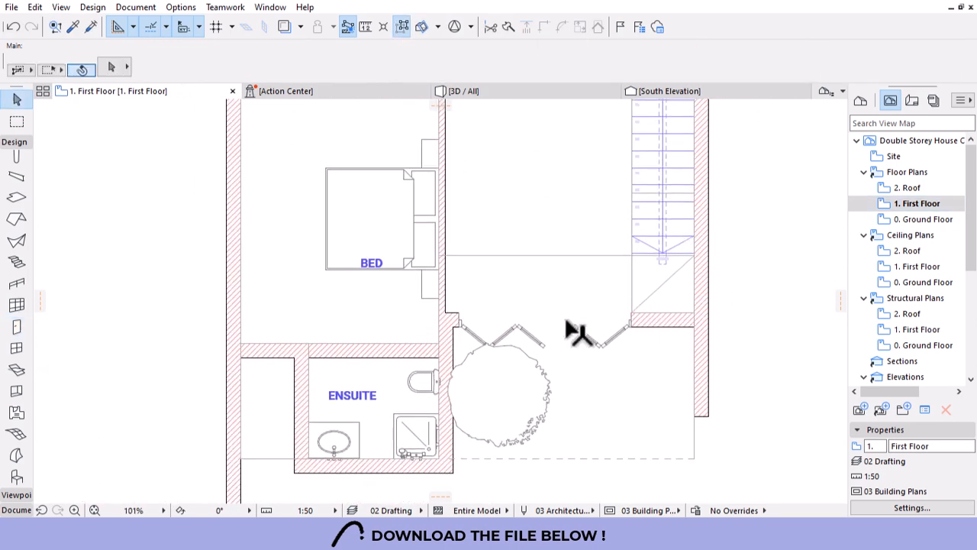
# Select the tree, cancel its edit and deselect it, leaving it in place.
pyautogui.scroll(-2, 543, 380)
pyautogui.click(506, 394)
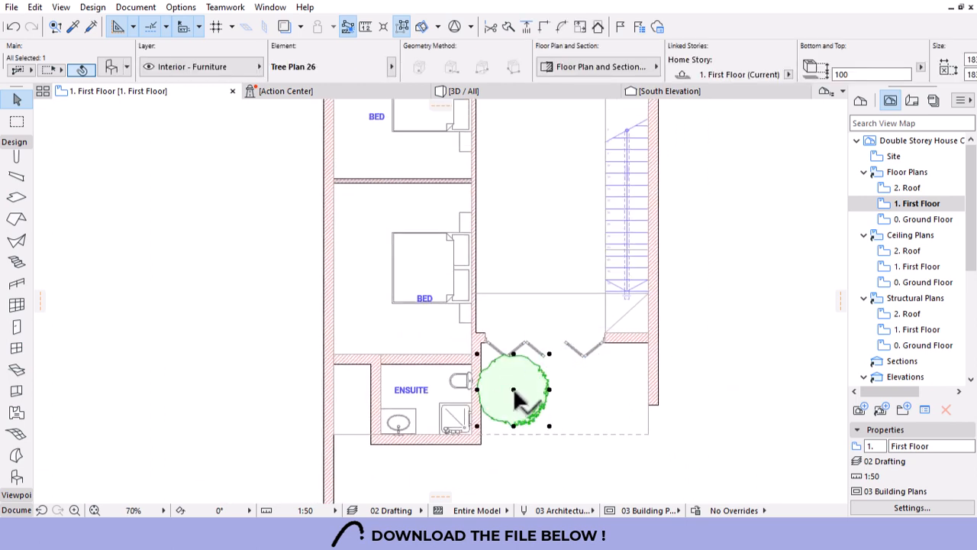
pyautogui.click(513, 391)
pyautogui.press('Escape')
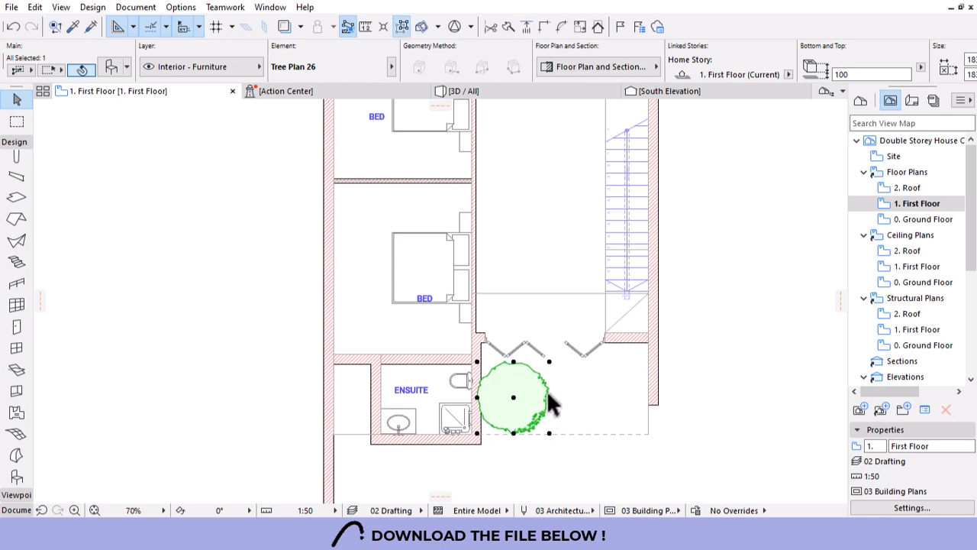
pyautogui.scroll(2, 544, 371)
pyautogui.scroll(1, 645, 344)
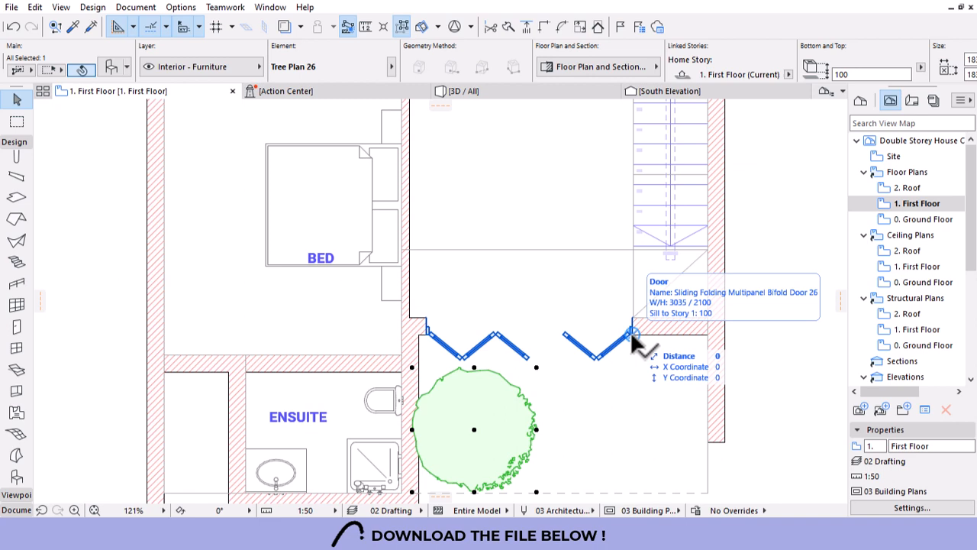
pyautogui.click(575, 415)
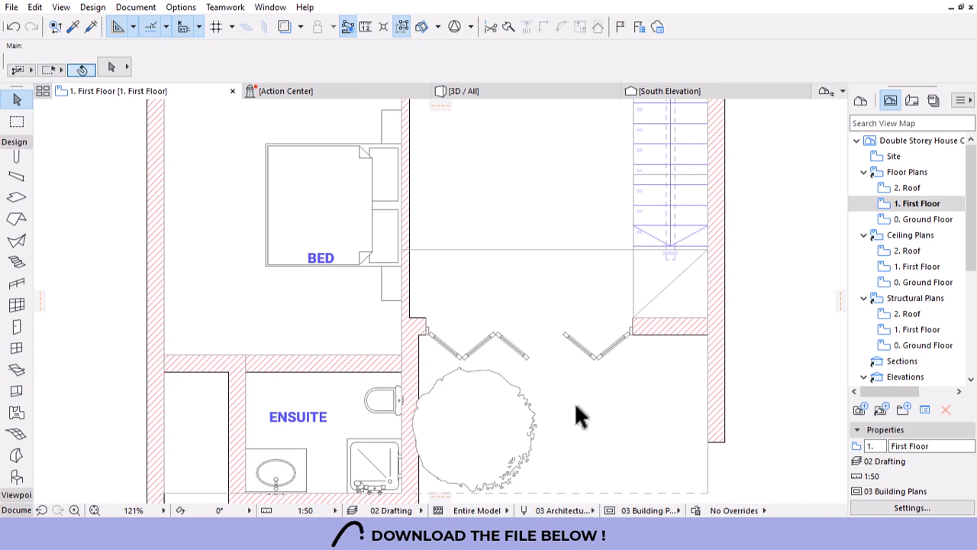
# With the Door tool, pick up the ground-floor bedroom door's settings and return to First Floor.
pyautogui.scroll(-3, 600, 333)
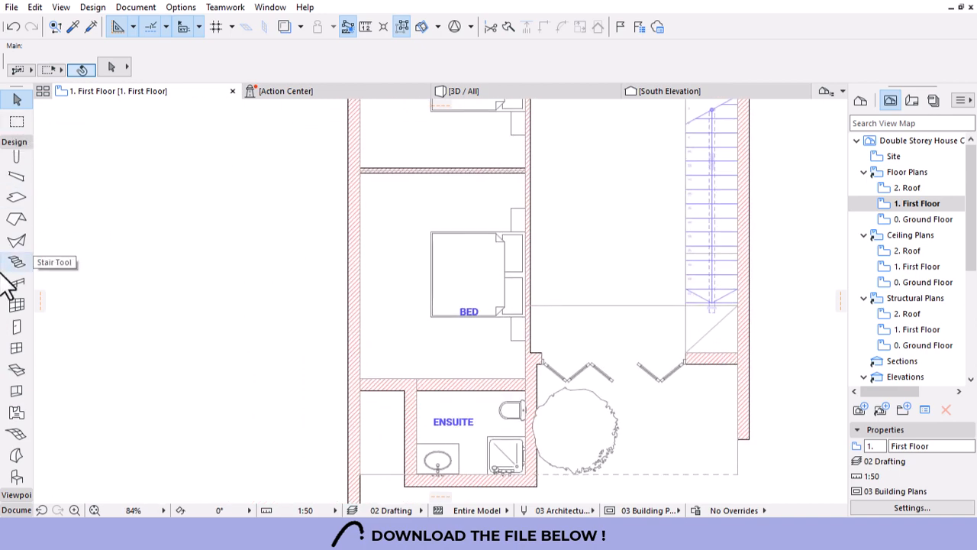
pyautogui.scroll(1, 2, 276)
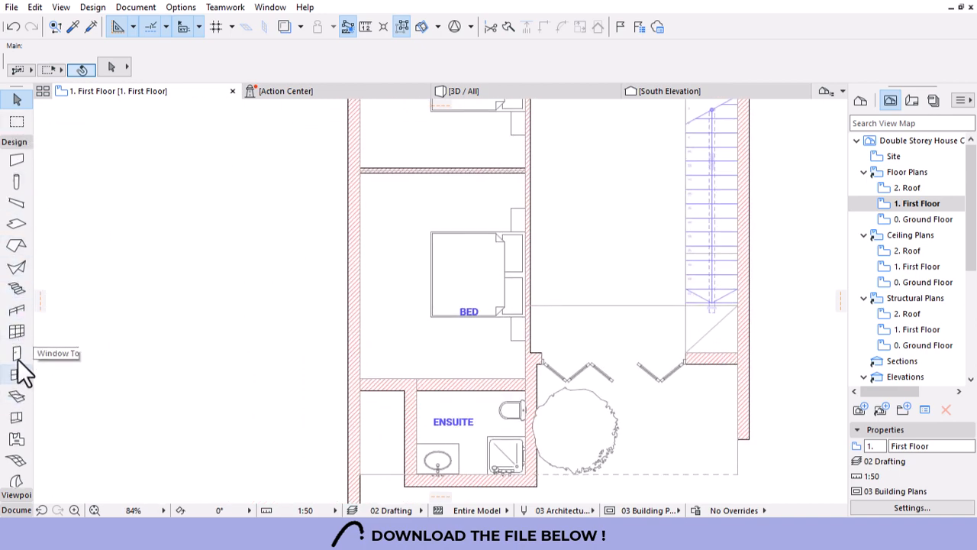
pyautogui.click(17, 352)
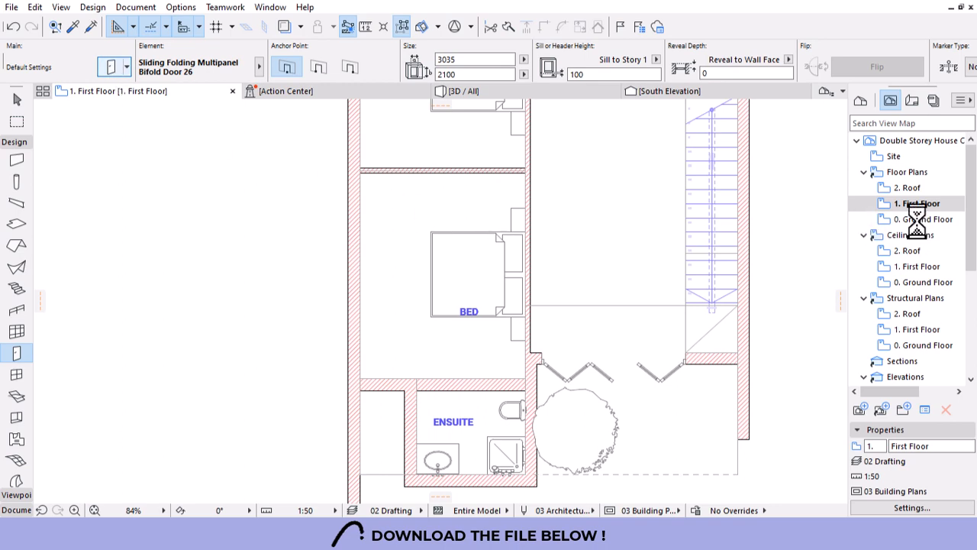
pyautogui.click(789, 44)
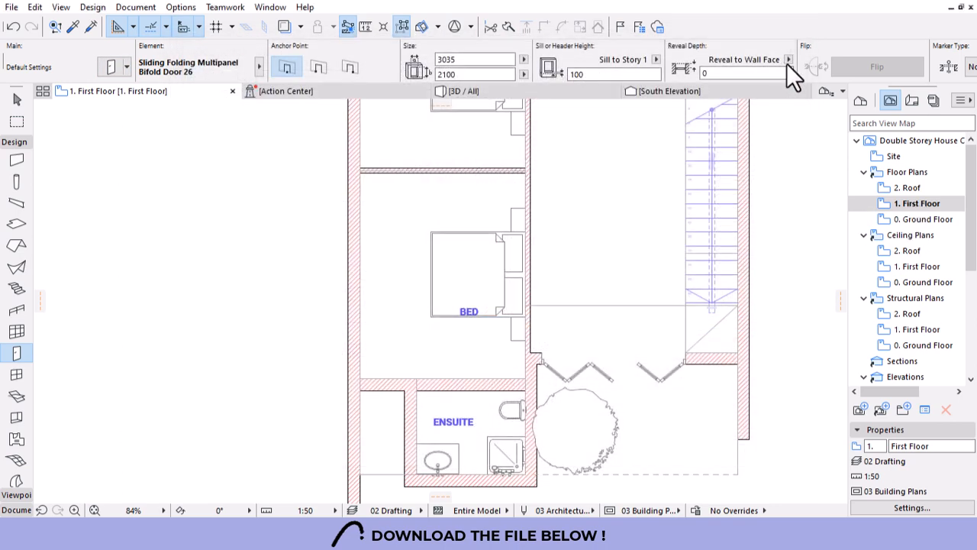
pyautogui.doubleClick(920, 219)
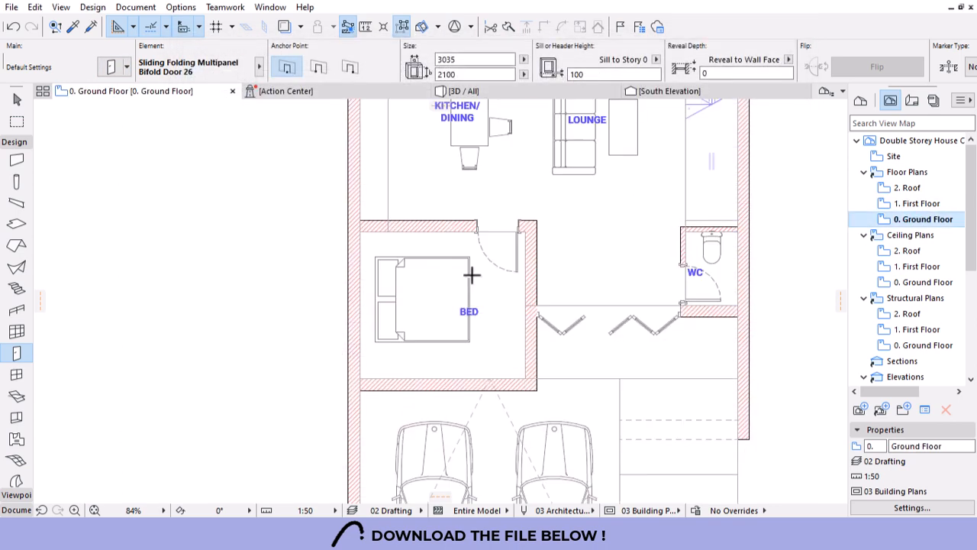
pyautogui.keyDown('alt'); pyautogui.click(523, 250); pyautogui.keyUp('alt')
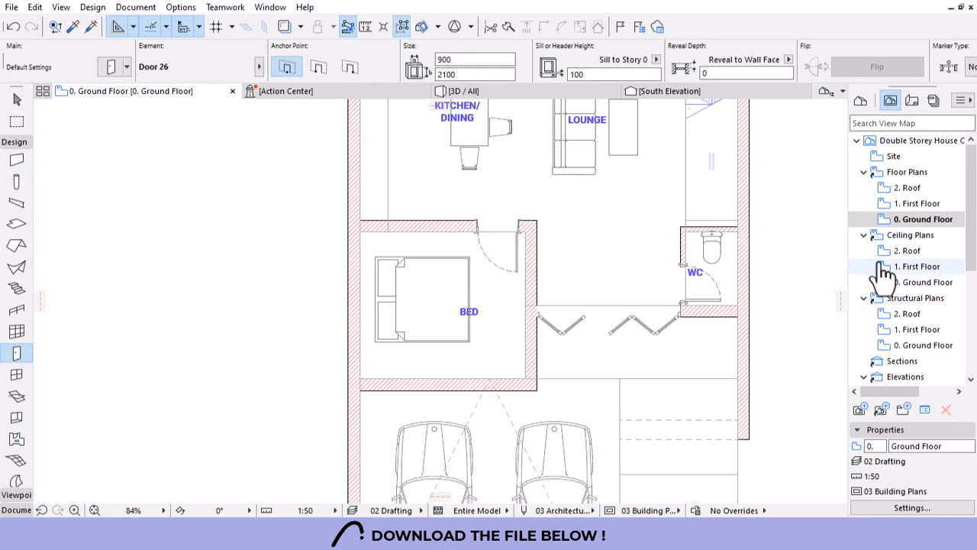
pyautogui.doubleClick(916, 204)
# Place a door in the wall between the bedrooms, swinging into the lower bedroom.
pyautogui.scroll(-5, 537, 345)
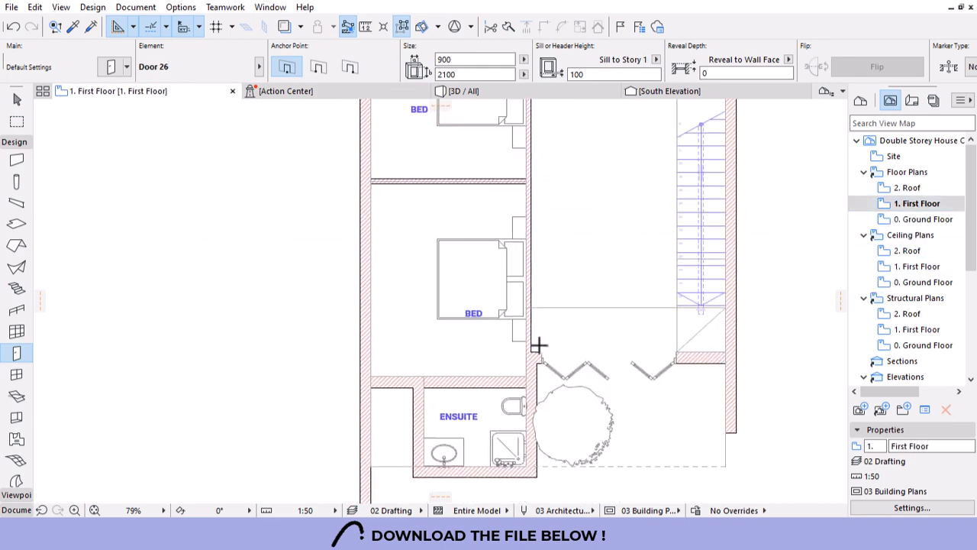
pyautogui.scroll(8, 507, 232)
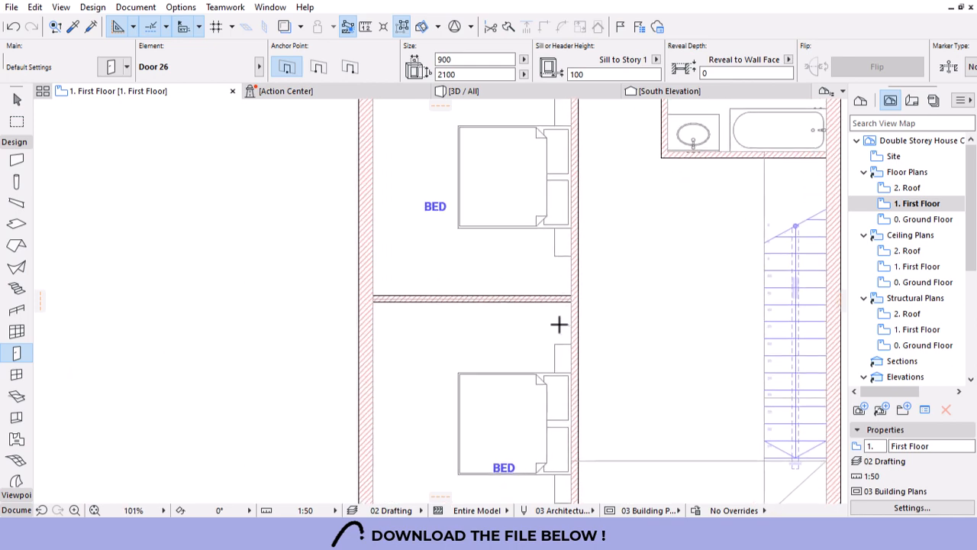
pyautogui.scroll(-2, 567, 319)
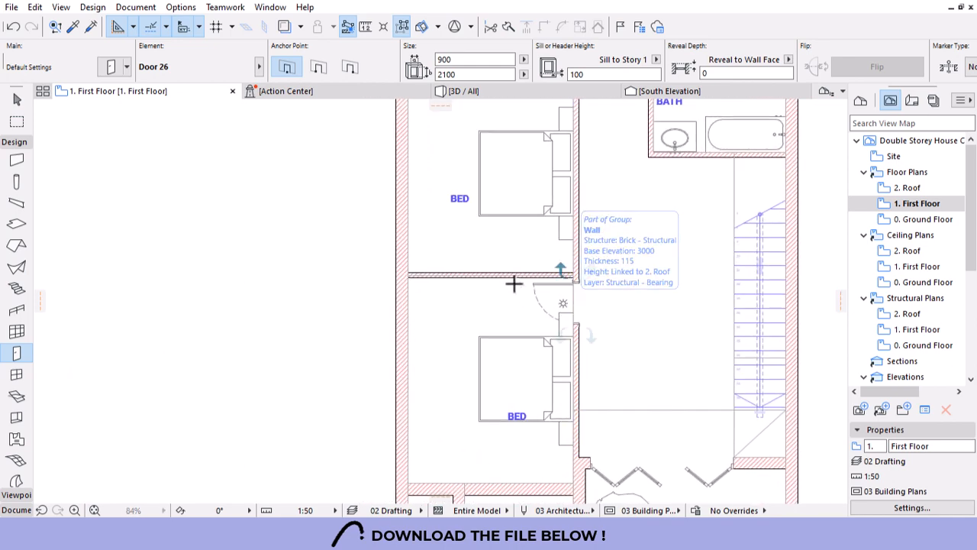
pyautogui.click(572, 278)
pyautogui.click(515, 279)
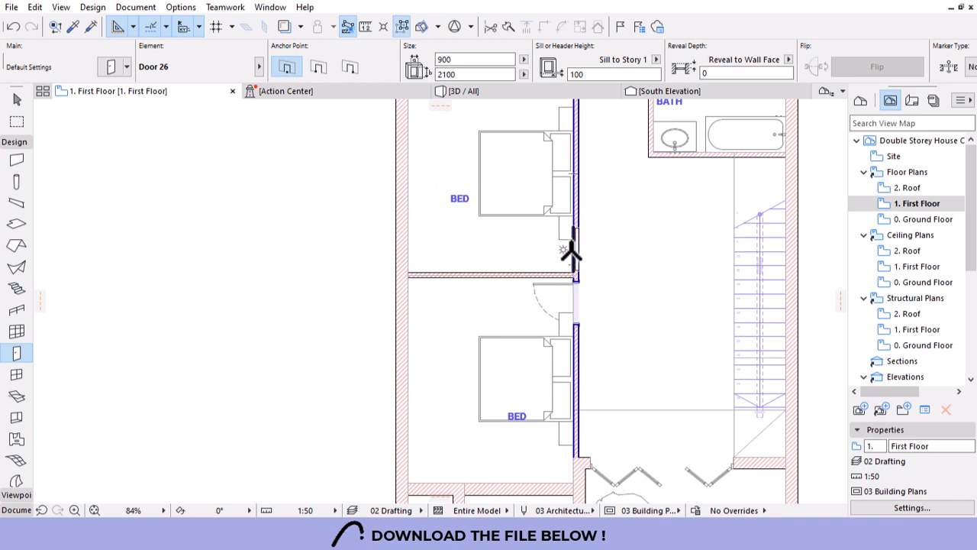
# Place a 900 × 2100 door in the upper bedroom's corridor wall, opening inward, then select the lower bed.
pyautogui.click(571, 251)
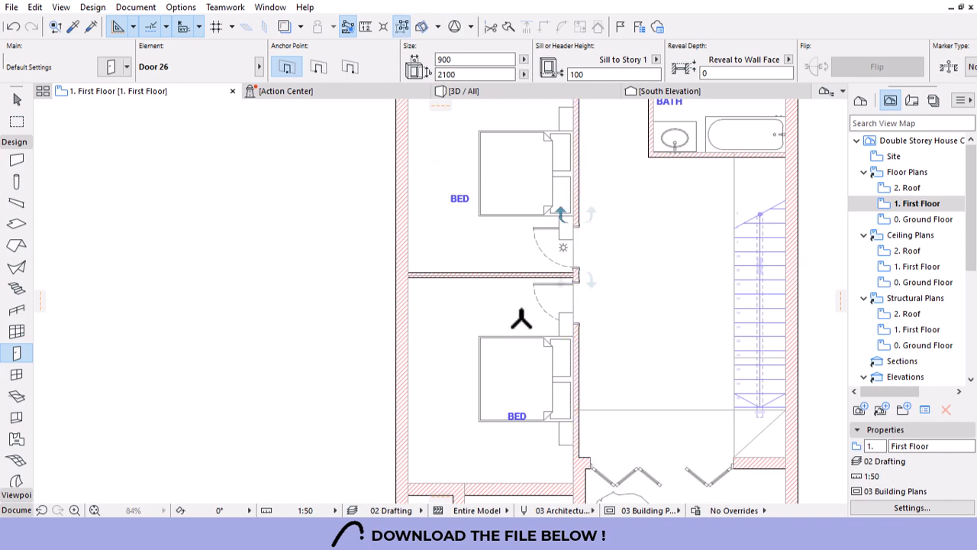
pyautogui.click(546, 240)
pyautogui.press('Escape')
pyautogui.click(490, 336)
pyautogui.scroll(-4, 515, 287)
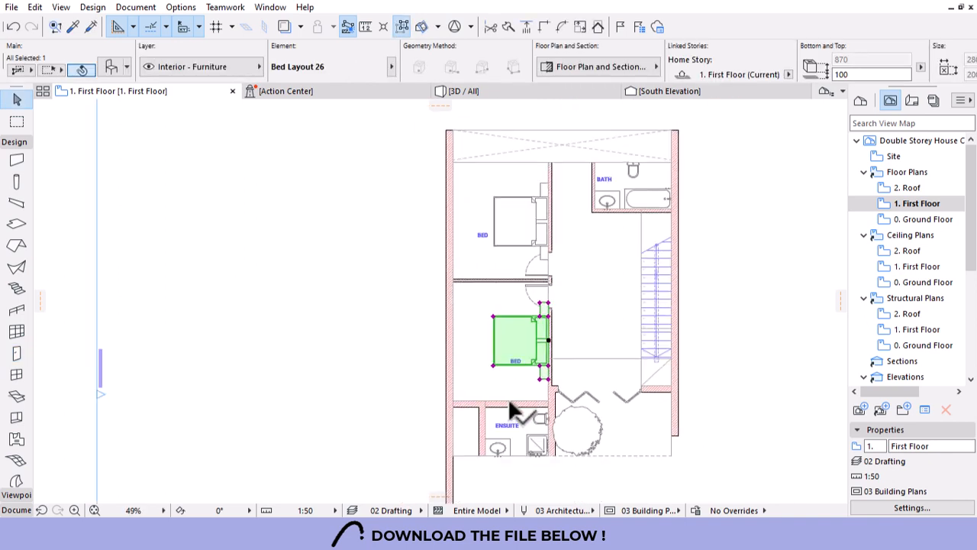
# Drag the lower bed down along its wall, clear of the new door.
pyautogui.scroll(1, 492, 429)
pyautogui.scroll(3, 493, 438)
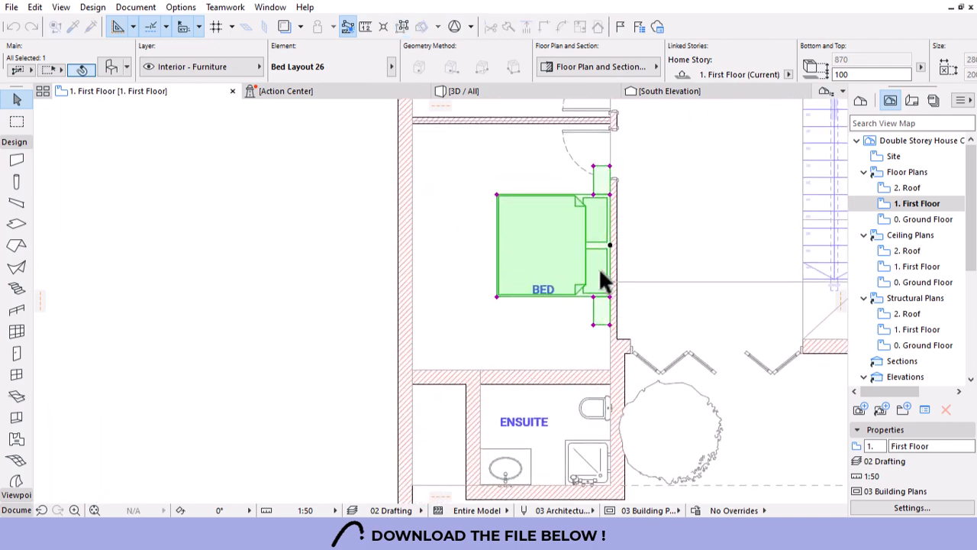
pyautogui.moveTo(611, 252); pyautogui.dragTo(599, 269)
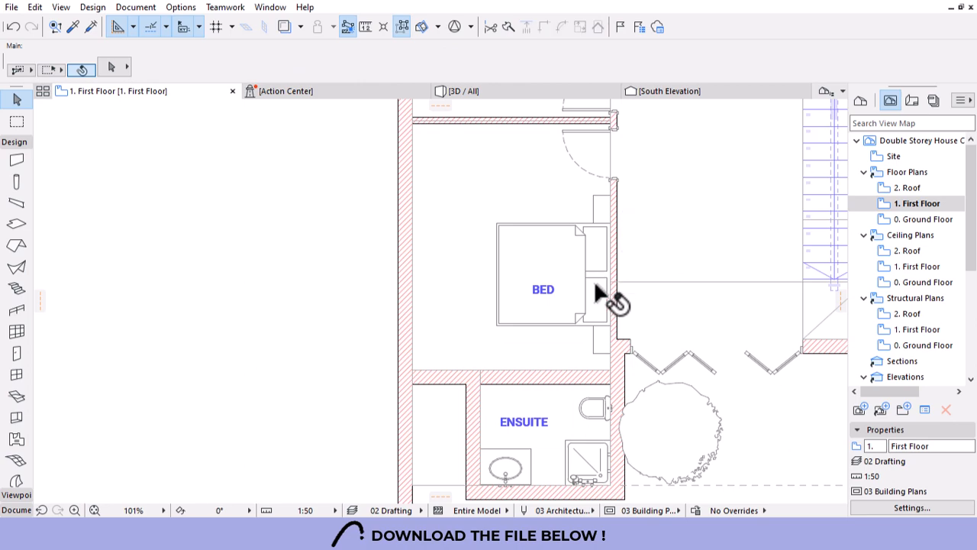
pyautogui.scroll(-5, 481, 309)
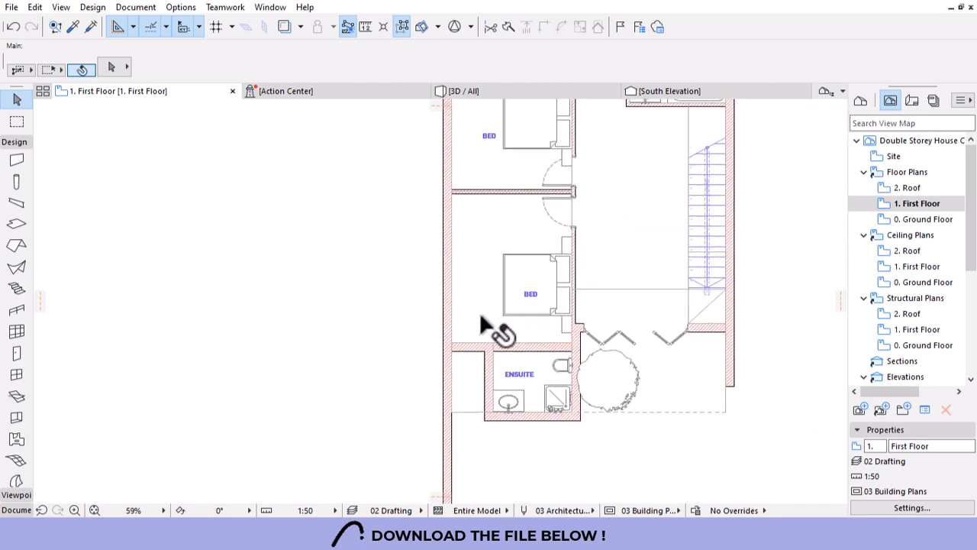
pyautogui.scroll(1, 544, 165)
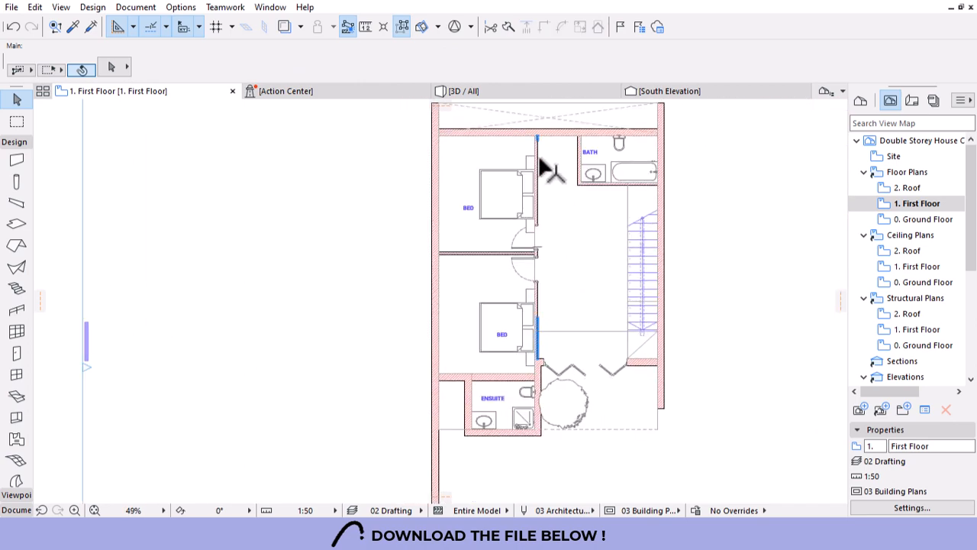
pyautogui.scroll(1, 556, 217)
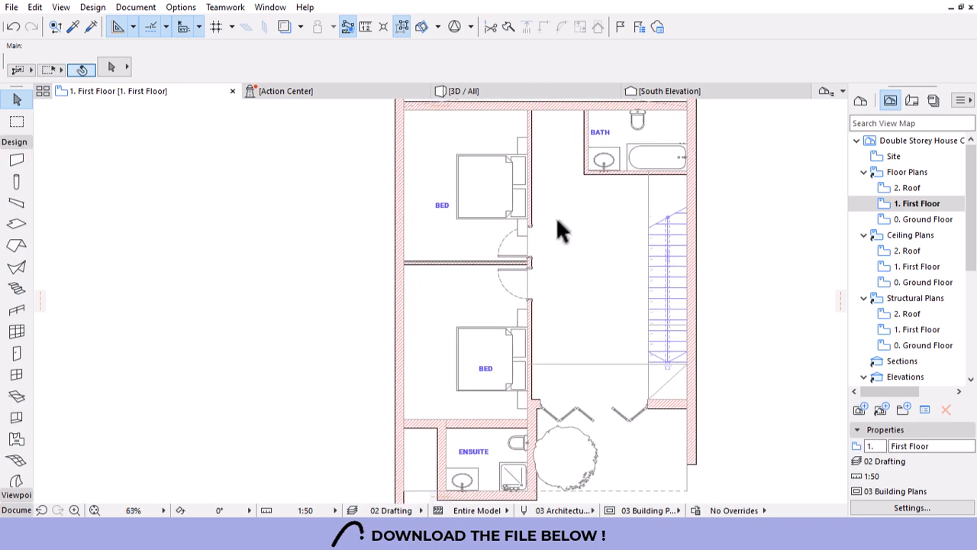
pyautogui.scroll(2, 556, 217)
pyautogui.scroll(-1, 552, 366)
pyautogui.scroll(2, 481, 191)
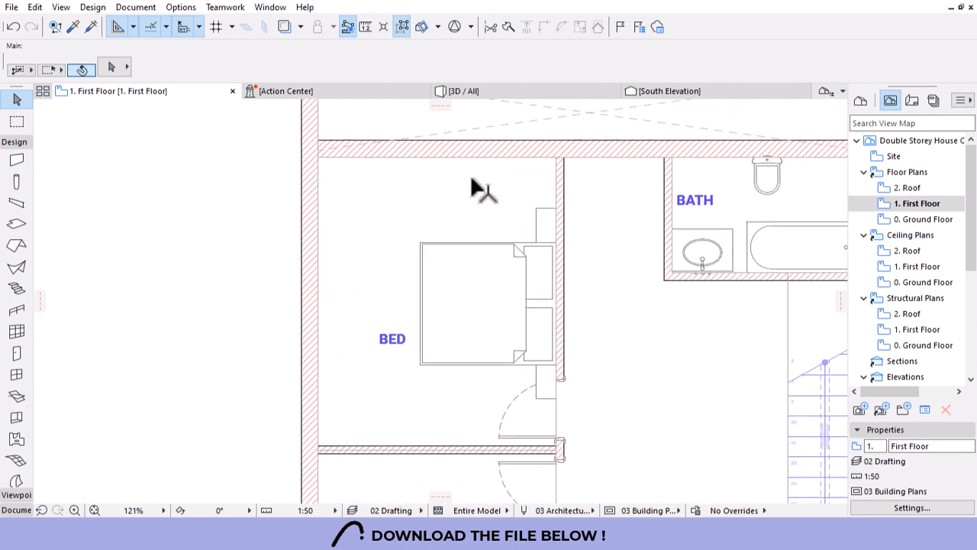
# Slide the upper bed up toward the top of its room, away from the door.
pyautogui.click(517, 249)
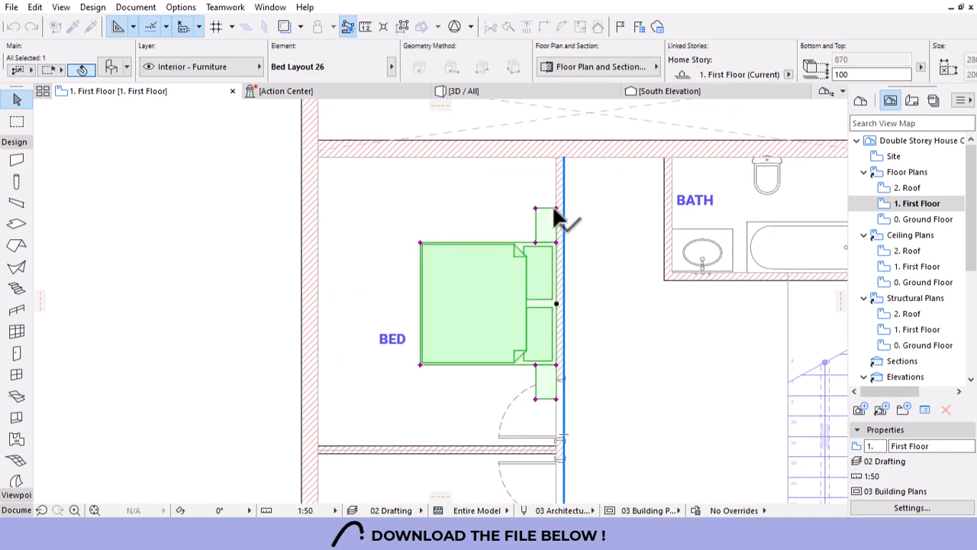
pyautogui.moveTo(556, 209); pyautogui.dragTo(556, 171)
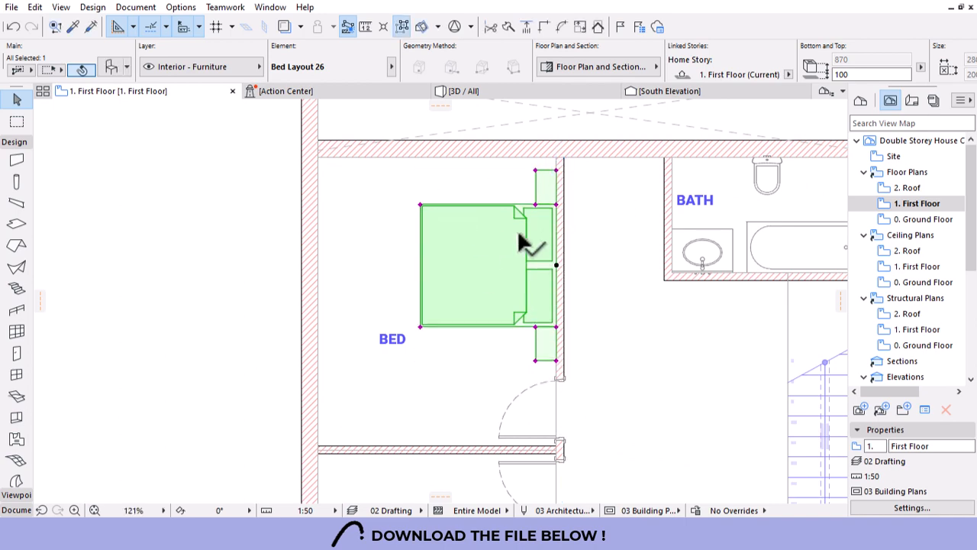
pyautogui.click(517, 180)
pyautogui.scroll(-2, 498, 166)
pyautogui.scroll(-1, 498, 167)
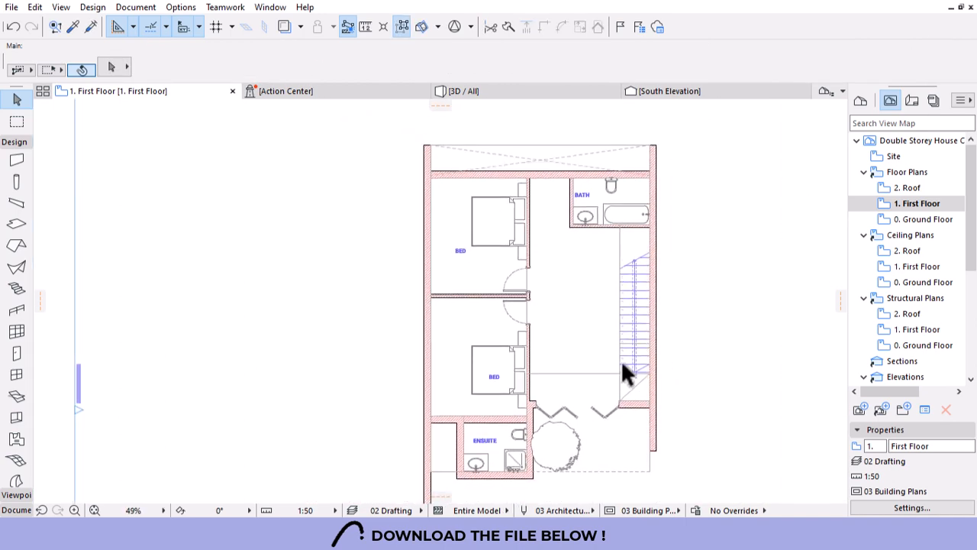
pyautogui.scroll(-1, 582, 349)
pyautogui.scroll(1, 582, 349)
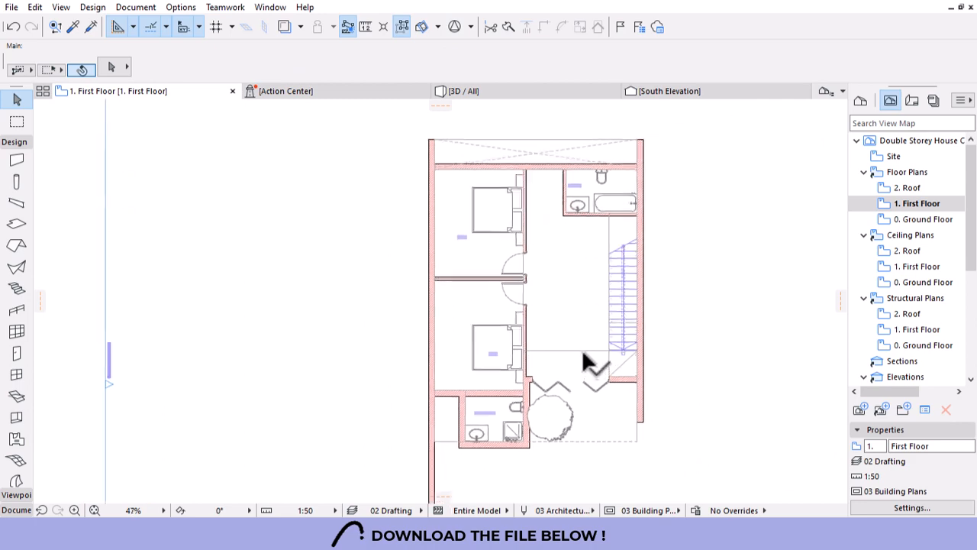
pyautogui.scroll(3, 456, 448)
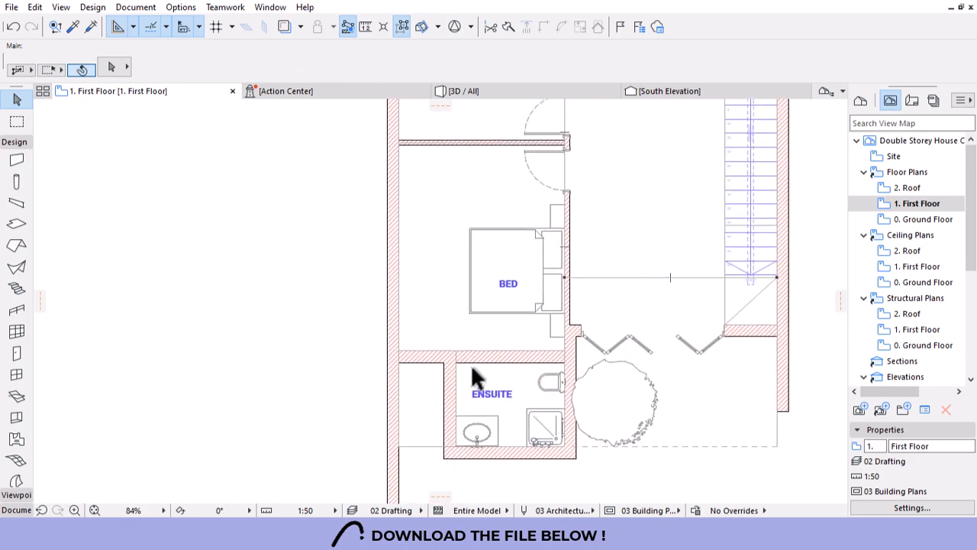
pyautogui.scroll(-3, 482, 428)
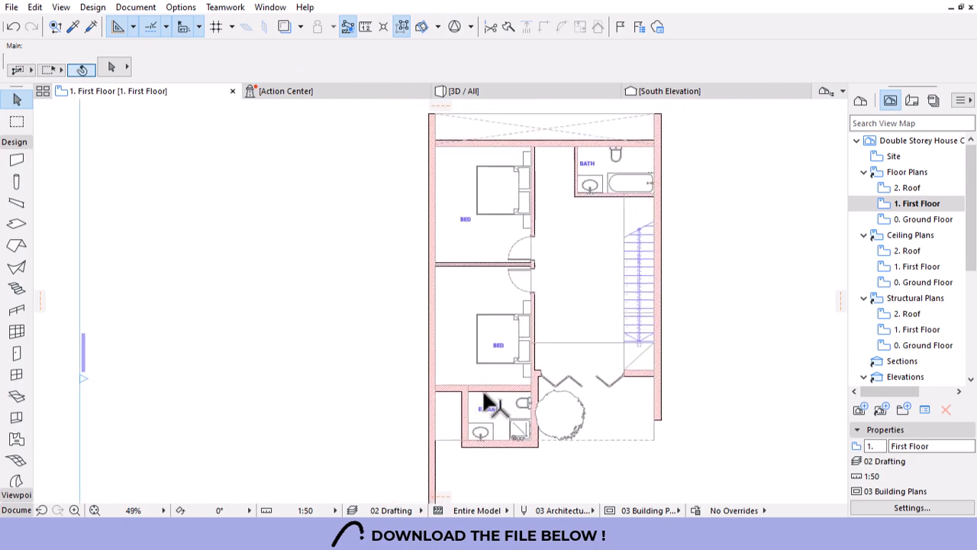
# Pick up the Ground Floor WC door's settings and return to the First Floor plan.
pyautogui.doubleClick(921, 219)
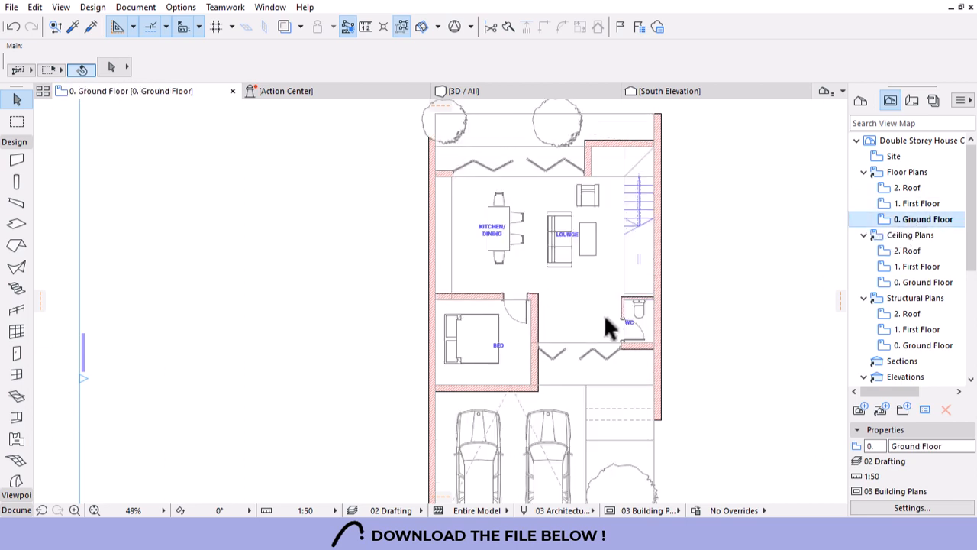
pyautogui.keyDown('alt'); pyautogui.click(643, 339); pyautogui.keyUp('alt')
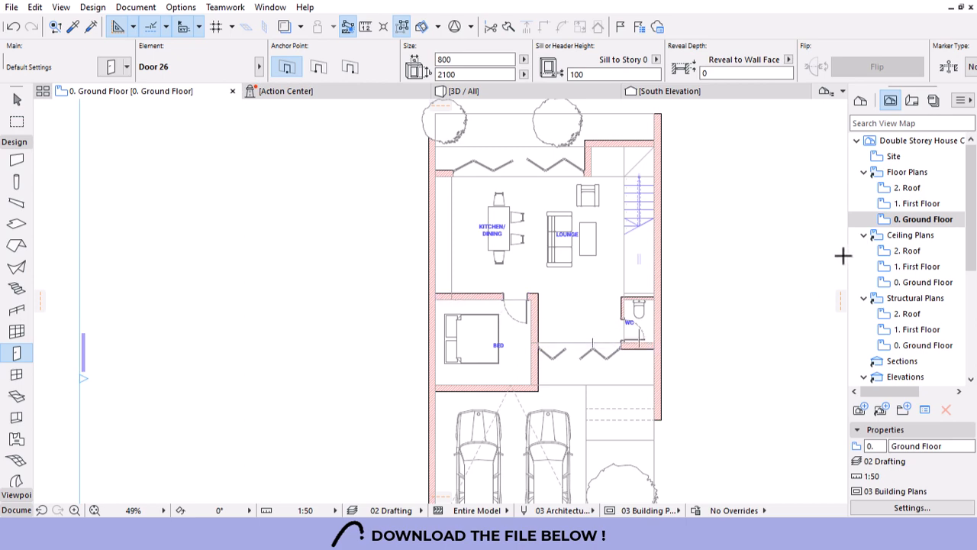
pyautogui.doubleClick(886, 204)
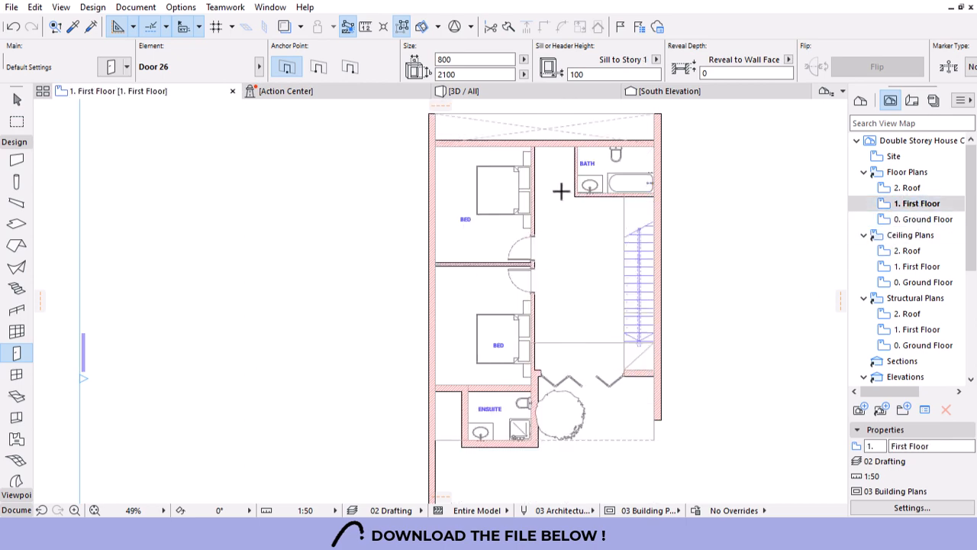
pyautogui.scroll(4, 561, 191)
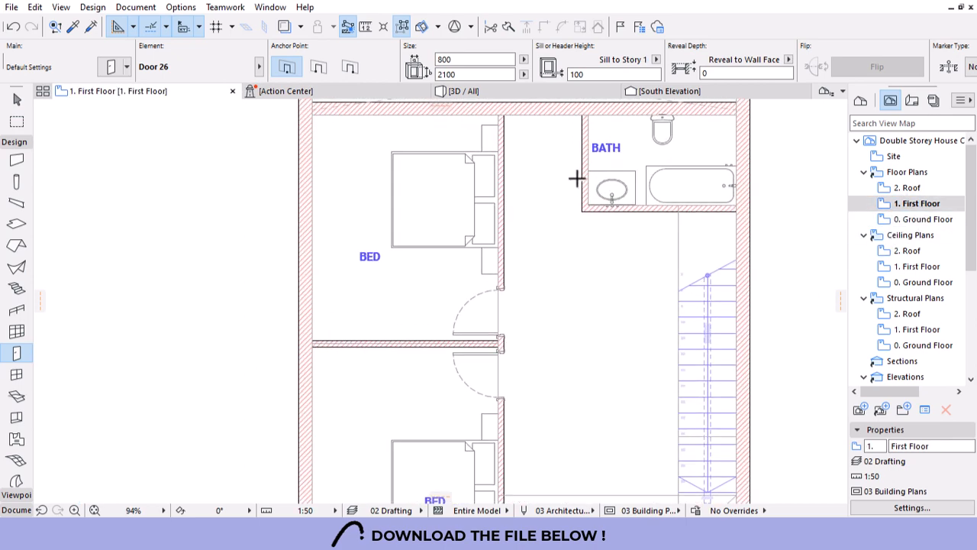
# Place 800 × 2100 doors in the BATH and ENSUITE walls, each opening into its room.
pyautogui.click(590, 136)
pyautogui.click(595, 133)
pyautogui.scroll(-6, 588, 143)
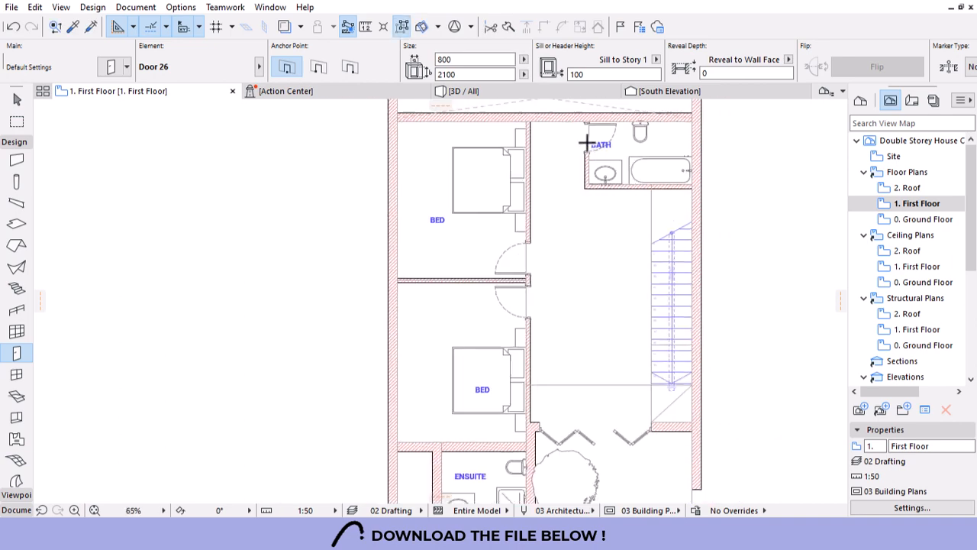
pyautogui.scroll(4, 531, 323)
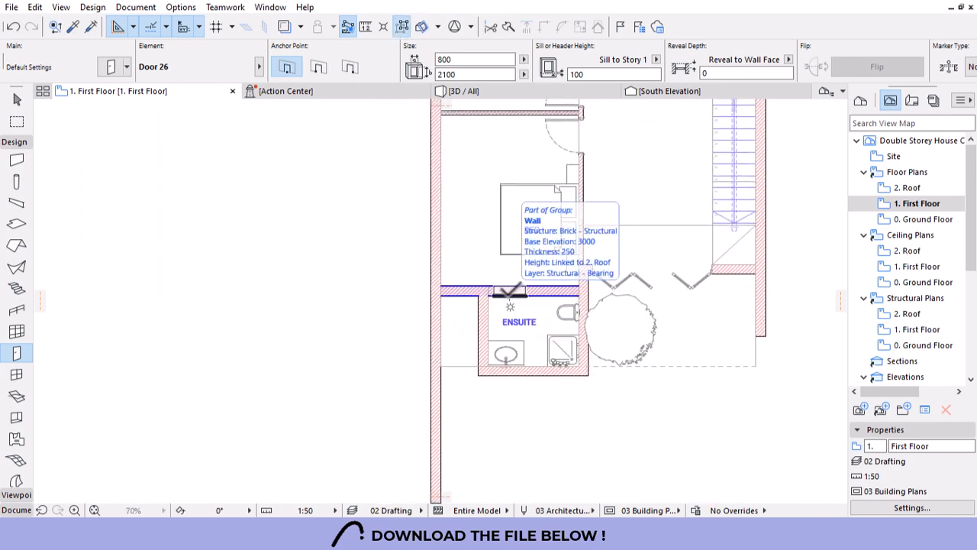
pyautogui.click(507, 296)
pyautogui.click(469, 342)
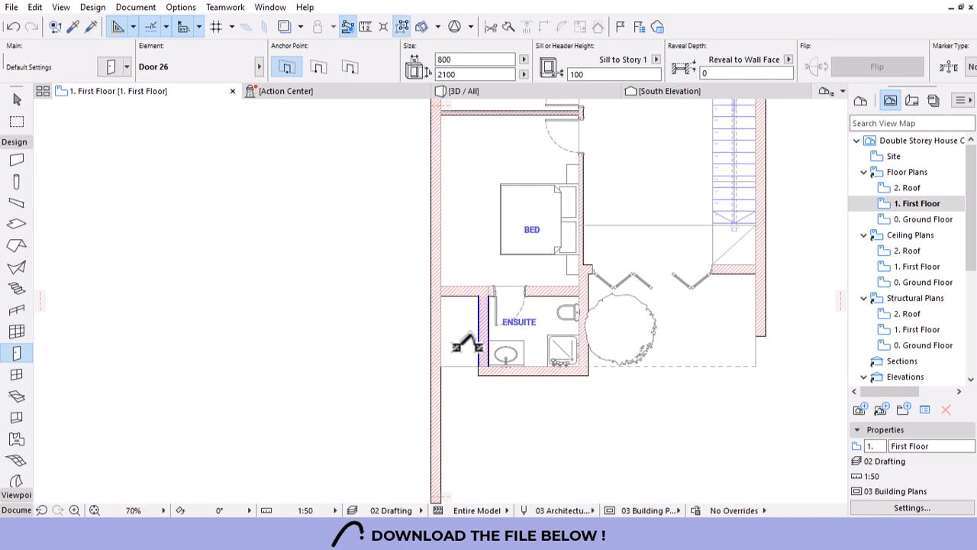
pyautogui.scroll(4, 489, 336)
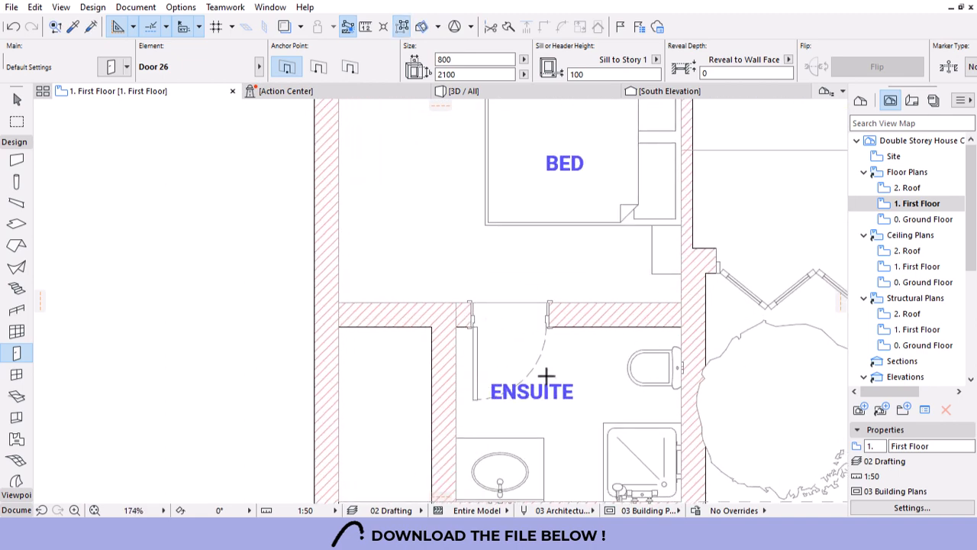
pyautogui.scroll(-4, 489, 321)
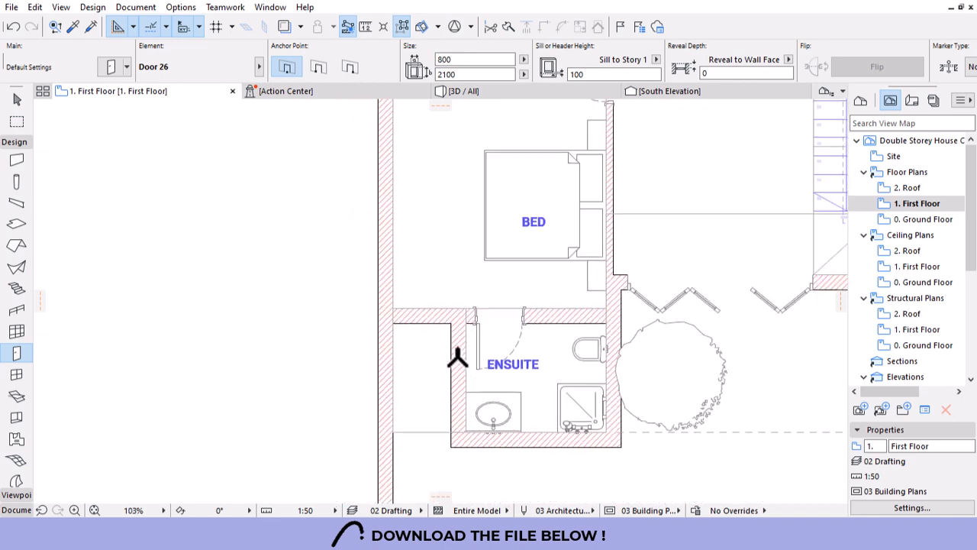
pyautogui.scroll(-3, 458, 358)
pyautogui.press('Escape')
pyautogui.scroll(-2, 488, 374)
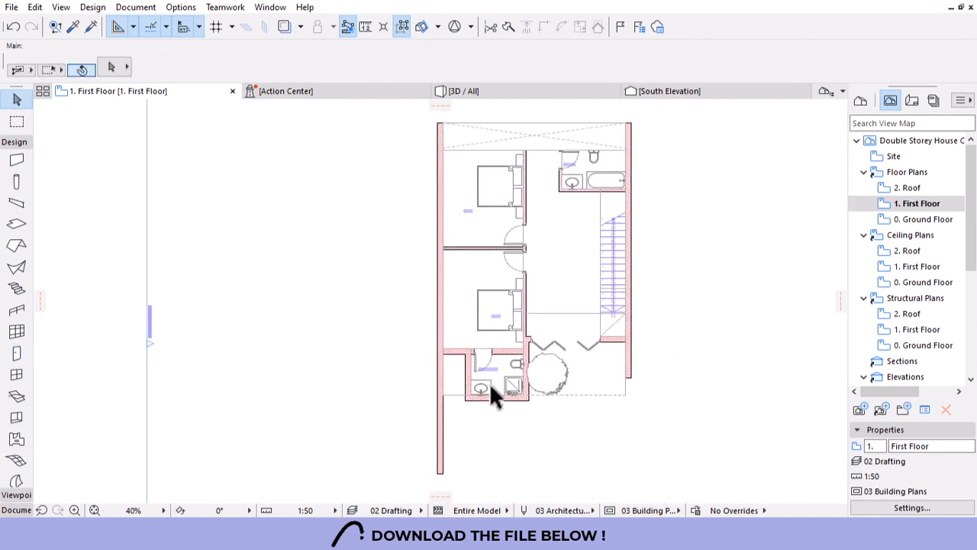
# Zoom in and out around the Ground Floor plan before placing windows.
pyautogui.scroll(1, 523, 139)
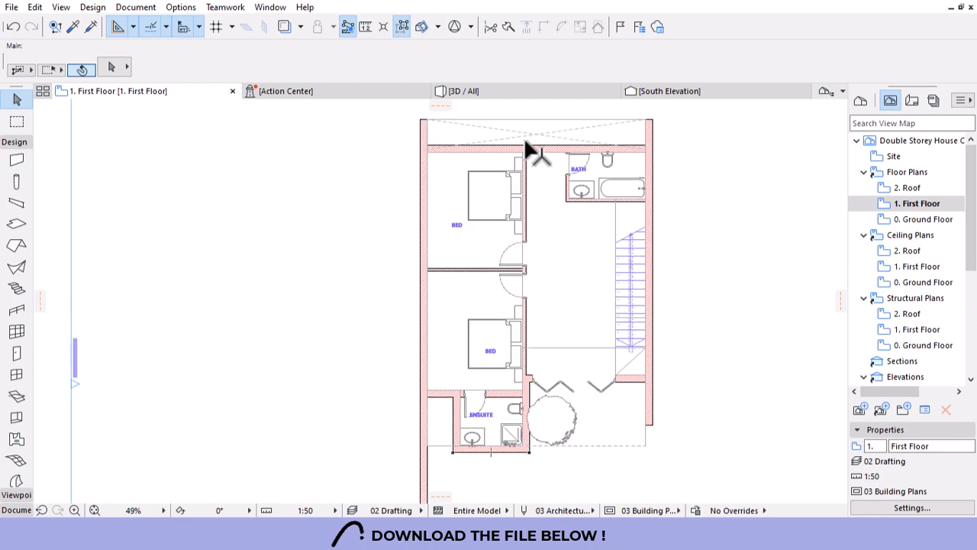
pyautogui.scroll(1, 522, 153)
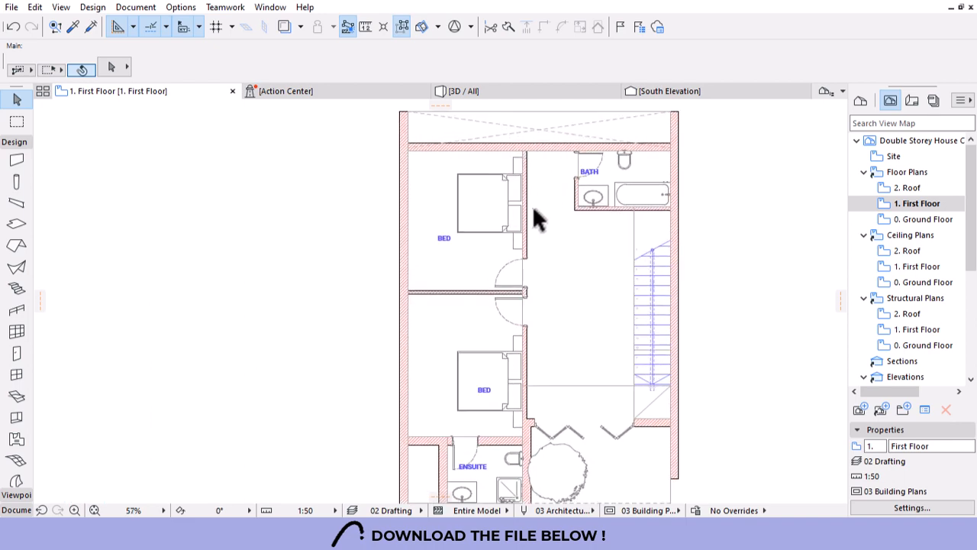
pyautogui.scroll(-2, 534, 220)
pyautogui.scroll(2, 556, 397)
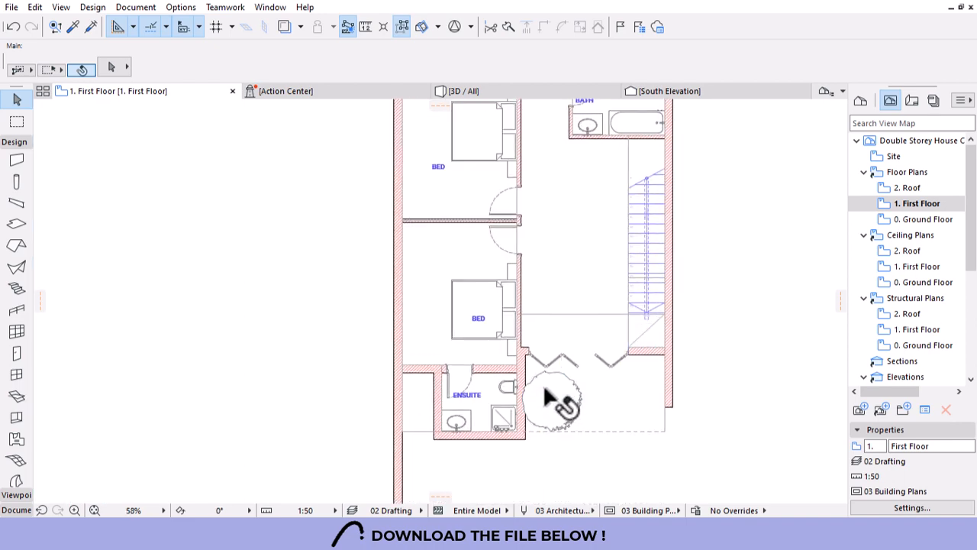
pyautogui.scroll(-2, 585, 273)
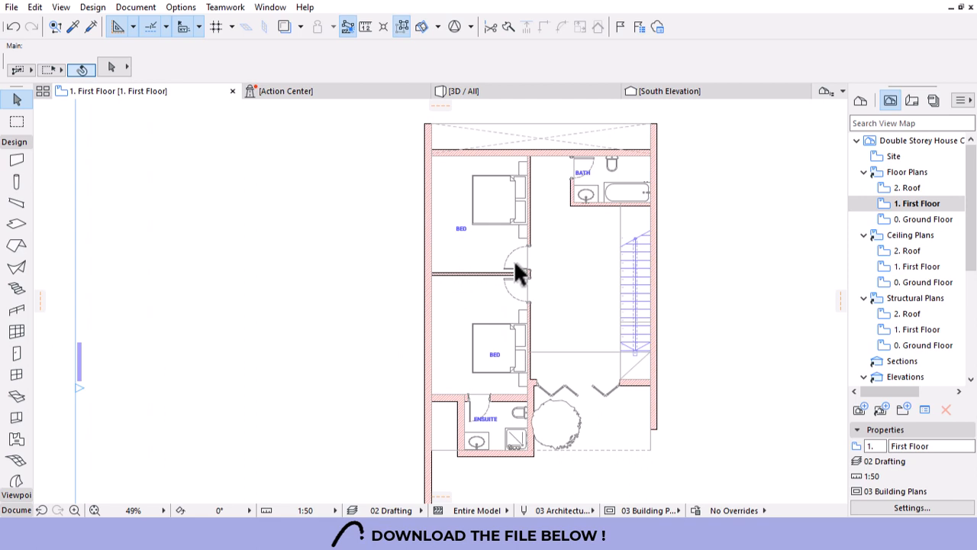
pyautogui.scroll(1, 539, 246)
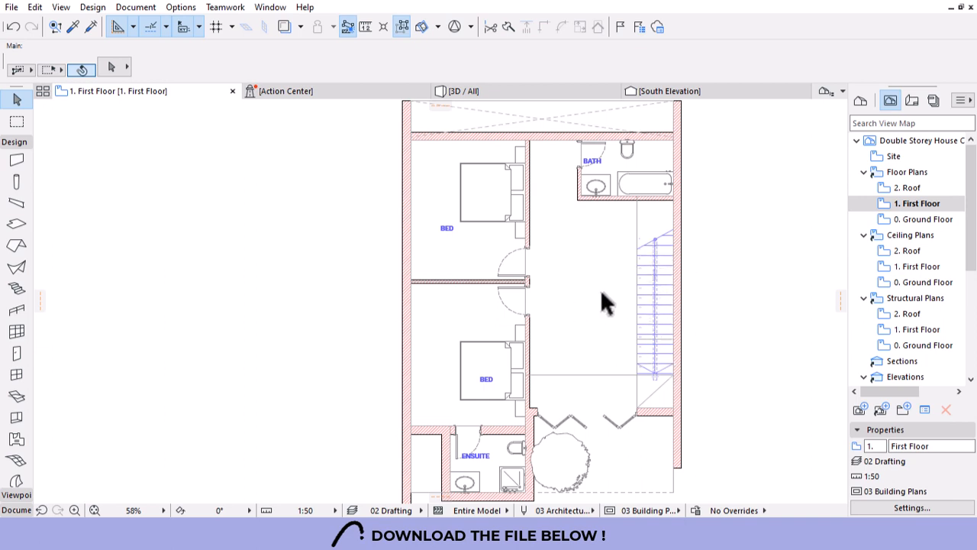
pyautogui.scroll(-2, 590, 312)
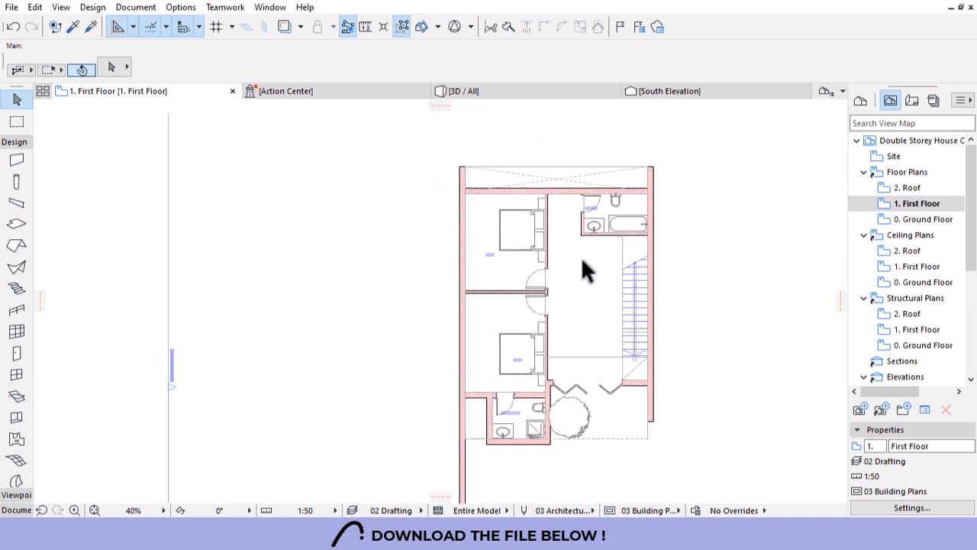
pyautogui.scroll(-2, 581, 257)
pyautogui.scroll(2, 603, 285)
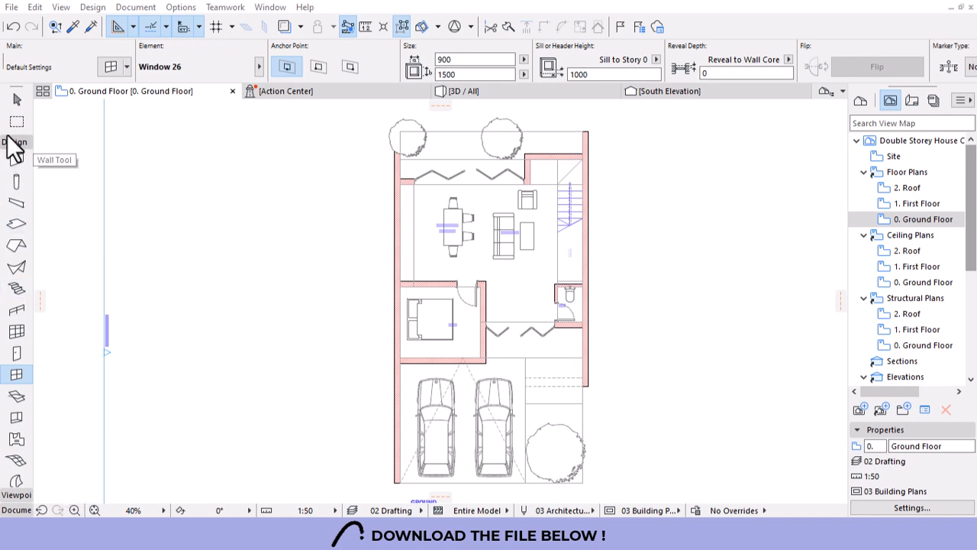
# In the default window settings, add an upper transom to Window 26.
pyautogui.click(111, 67)
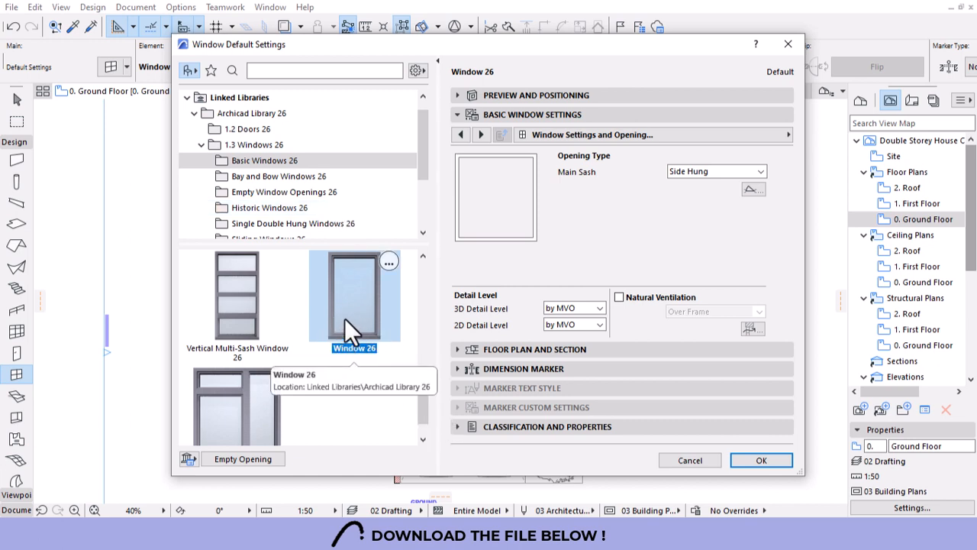
pyautogui.click(461, 135)
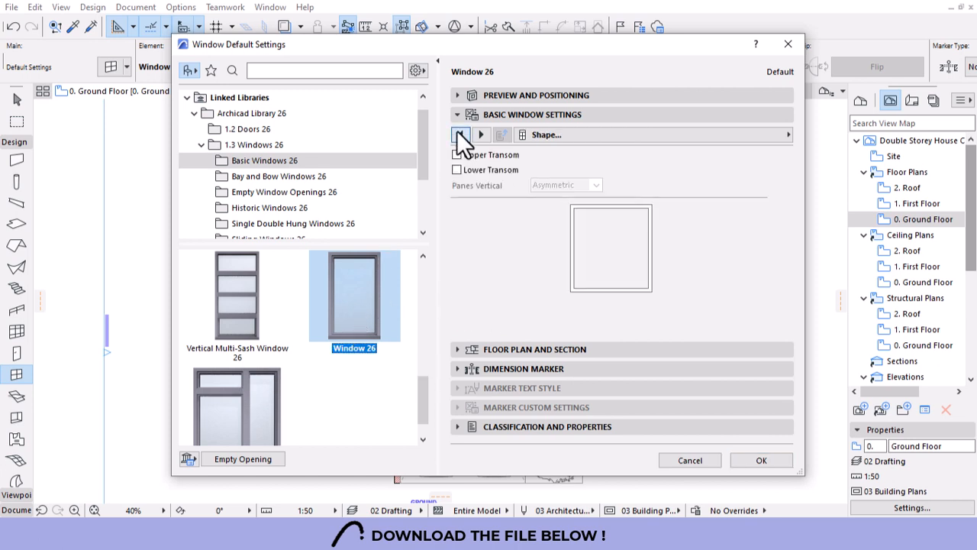
pyautogui.click(459, 136)
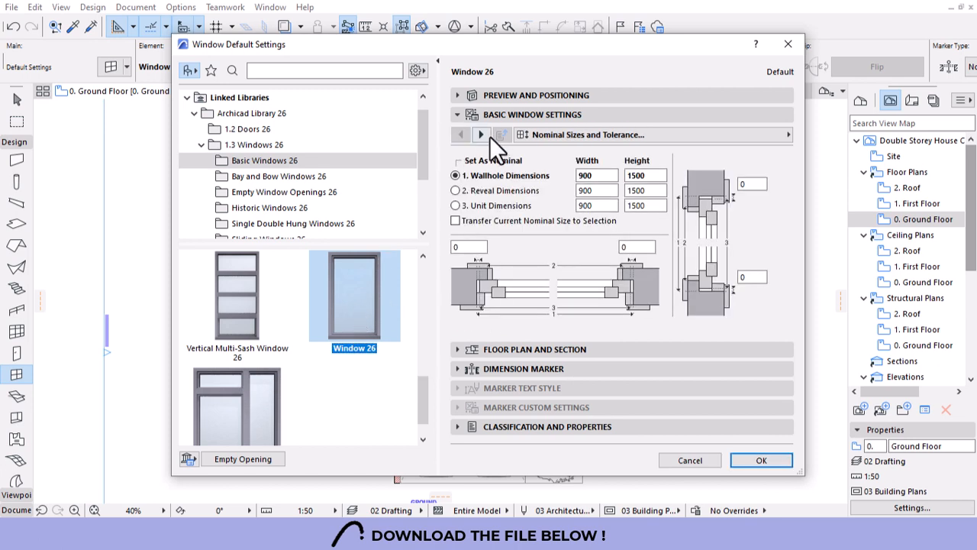
pyautogui.click(483, 135)
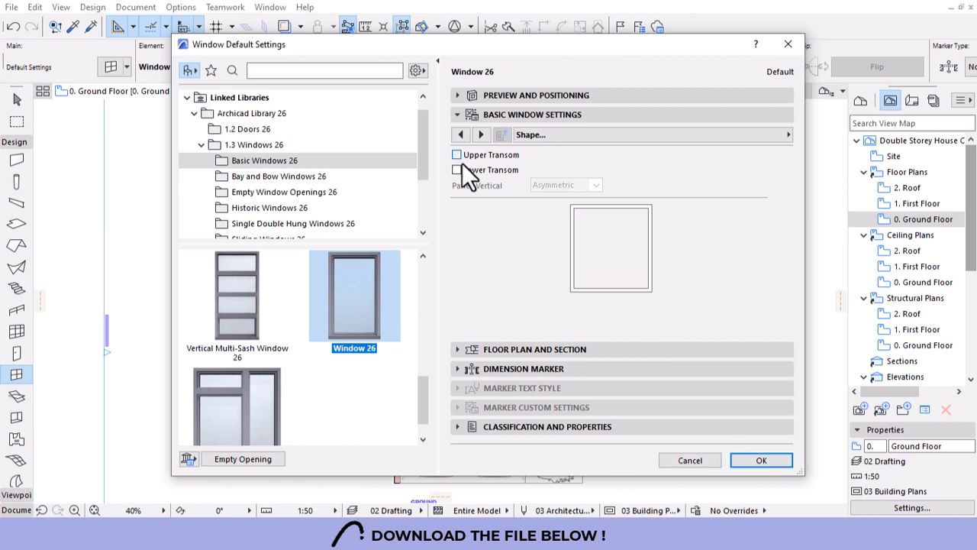
pyautogui.click(458, 155)
# Preview the transom window in elevation, then return to the opening type settings.
pyautogui.click(473, 97)
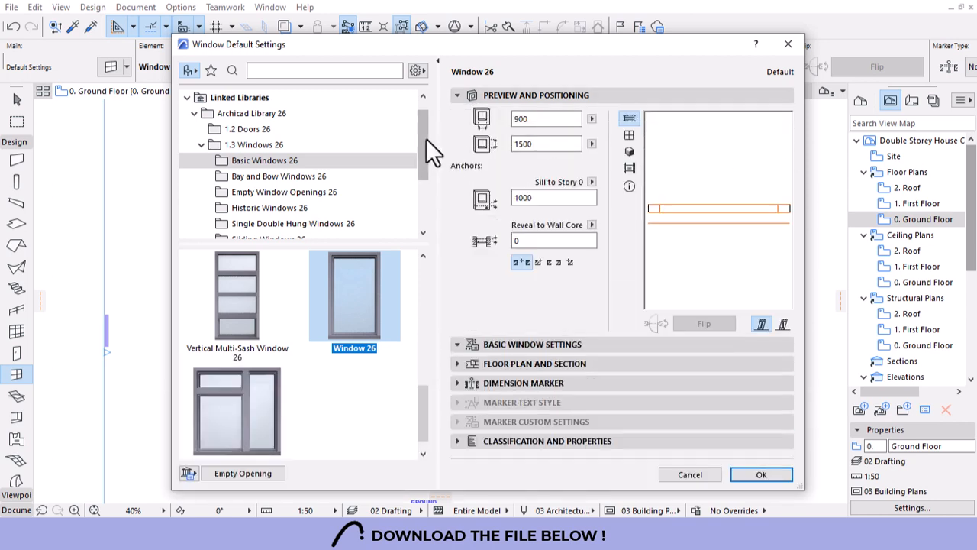
pyautogui.click(629, 135)
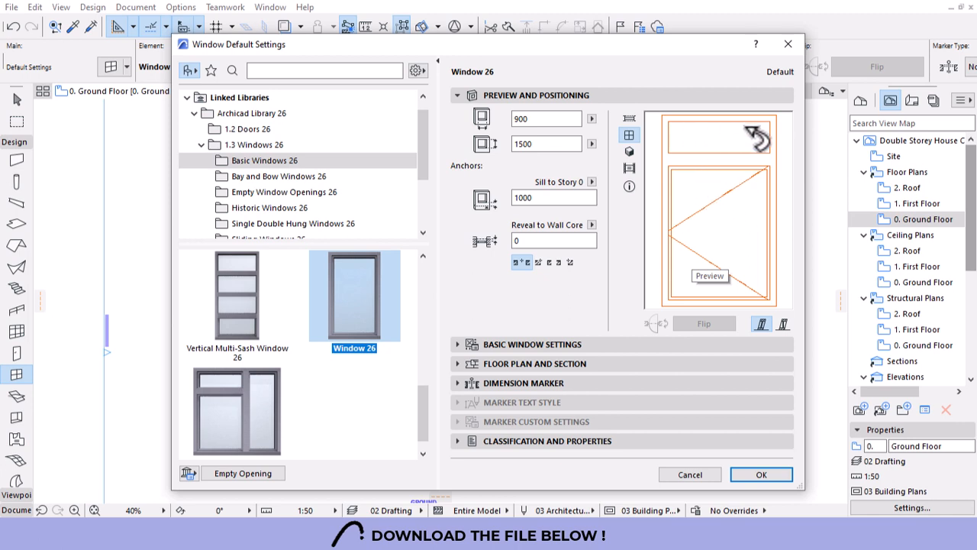
pyautogui.click(462, 345)
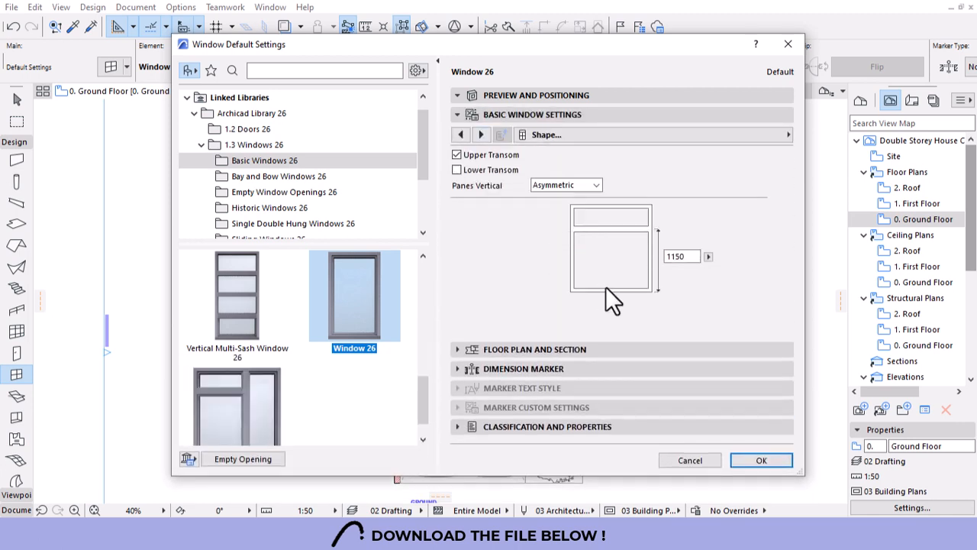
pyautogui.click(482, 135)
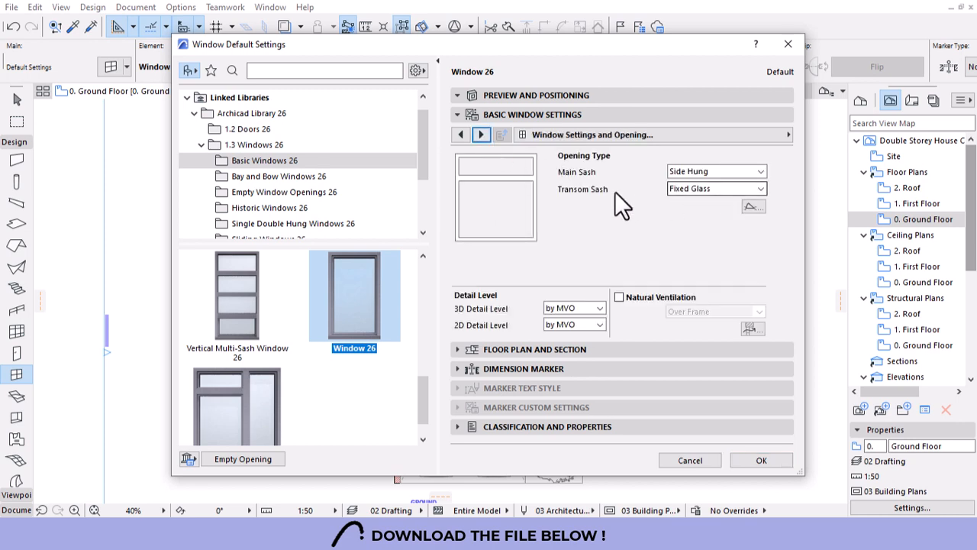
# Make the window's transom sash top hung and its main sash fixed glass.
pyautogui.click(702, 191)
pyautogui.click(718, 273)
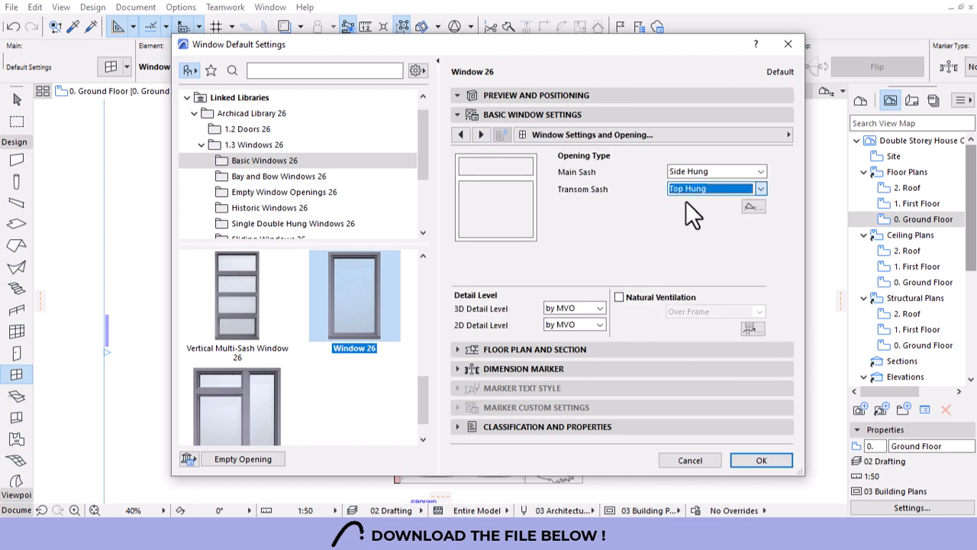
pyautogui.click(697, 172)
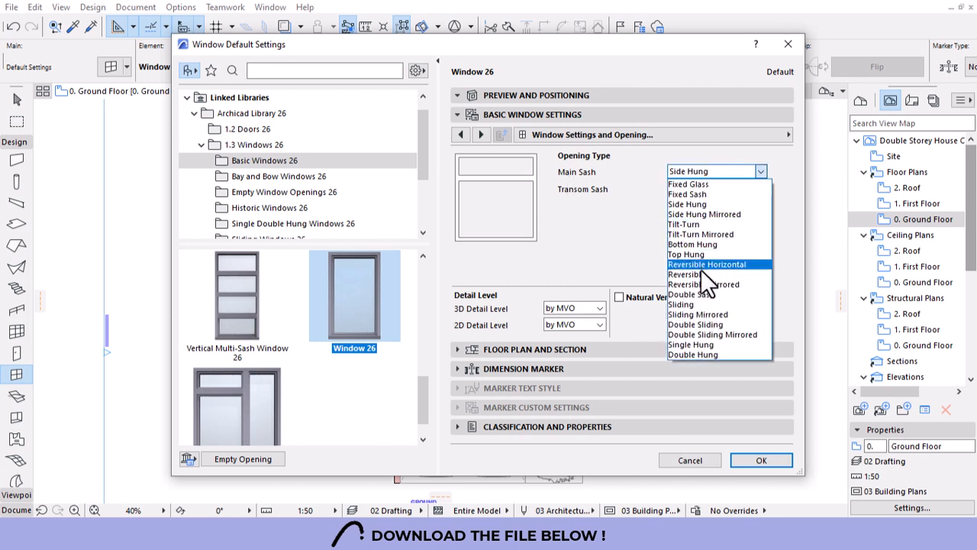
pyautogui.click(693, 187)
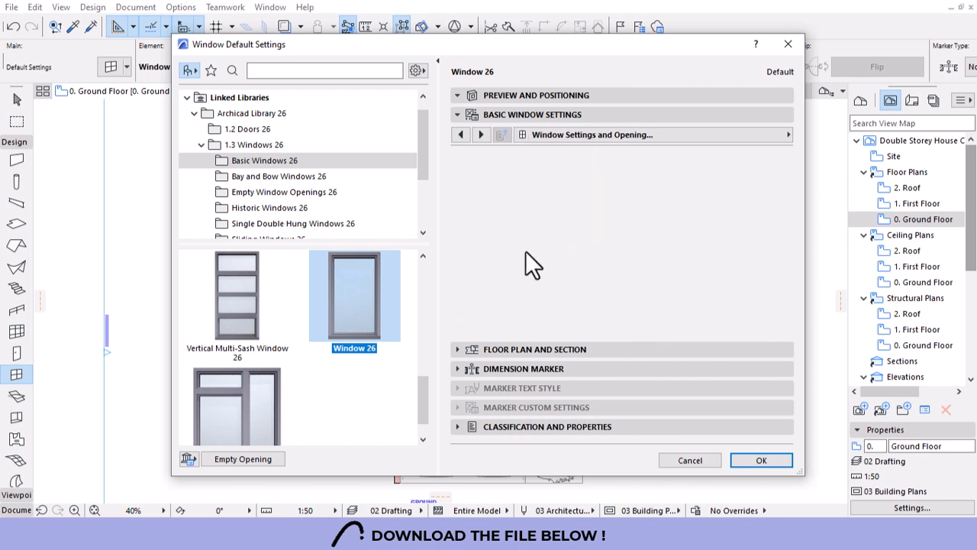
pyautogui.click(492, 96)
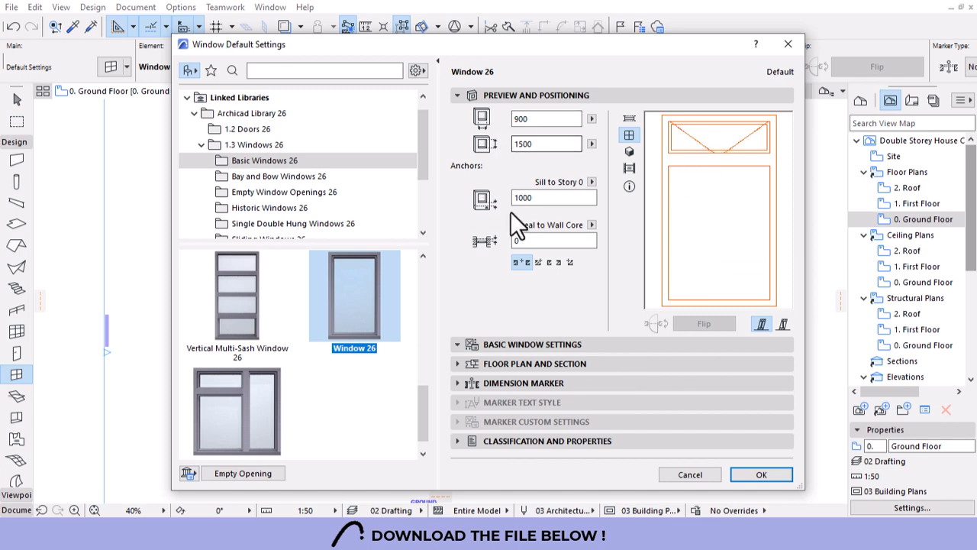
pyautogui.click(482, 344)
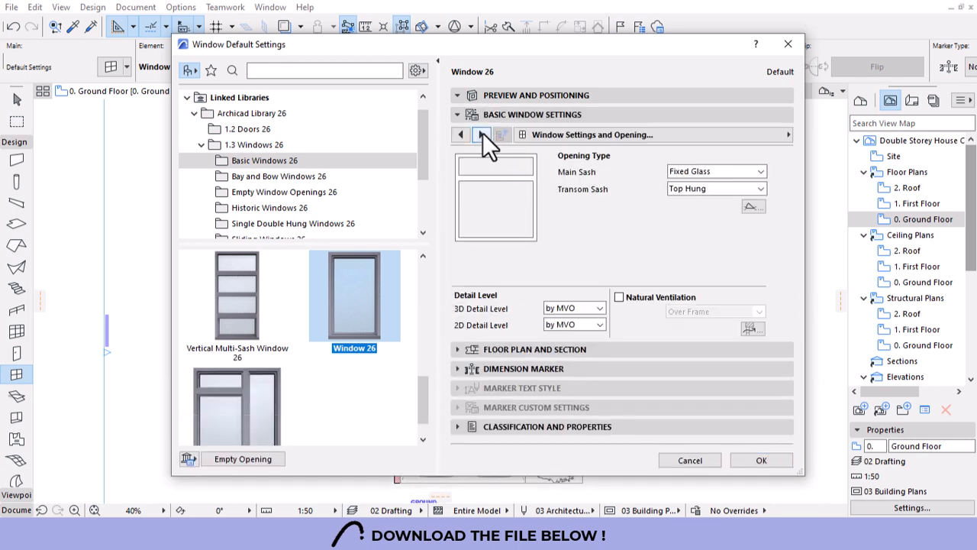
# Override model view options for 3D opening lines, keeping handle orientation, in black pen 1.
pyautogui.click(482, 135)
pyautogui.click(482, 134)
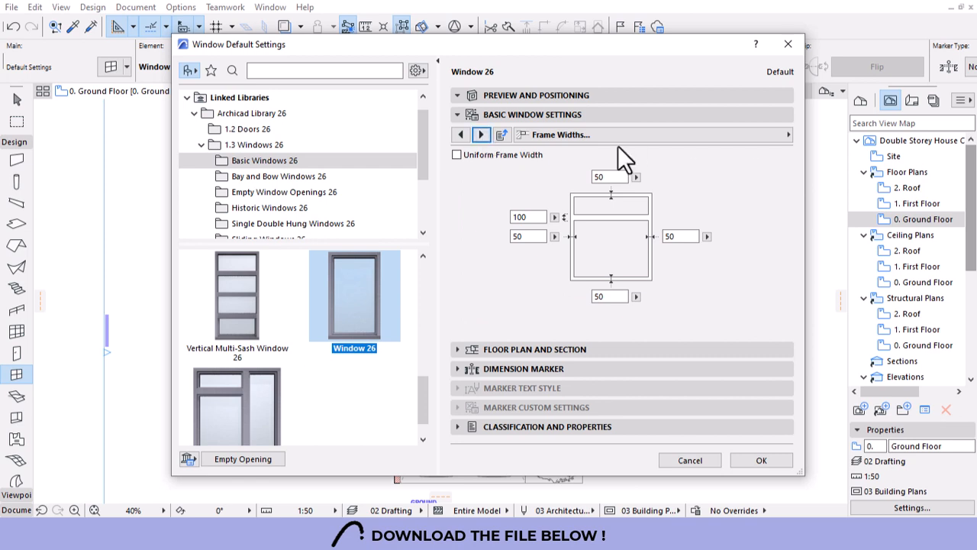
pyautogui.click(748, 134)
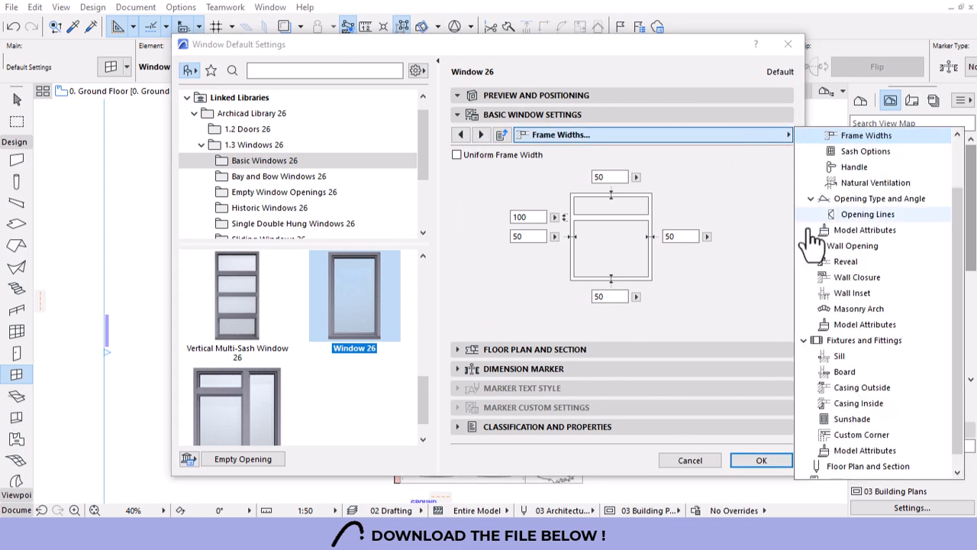
pyautogui.click(865, 216)
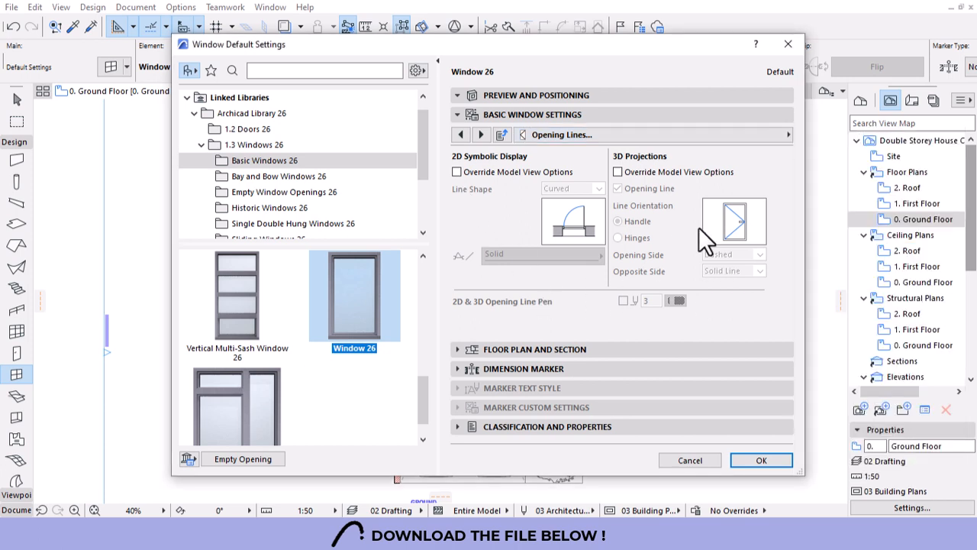
pyautogui.click(618, 171)
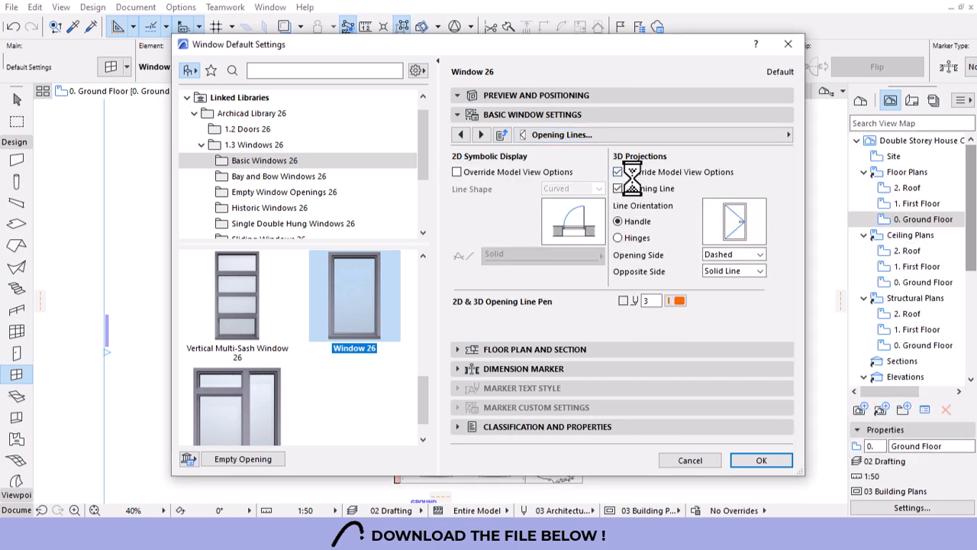
pyautogui.click(629, 236)
pyautogui.click(622, 221)
pyautogui.click(676, 301)
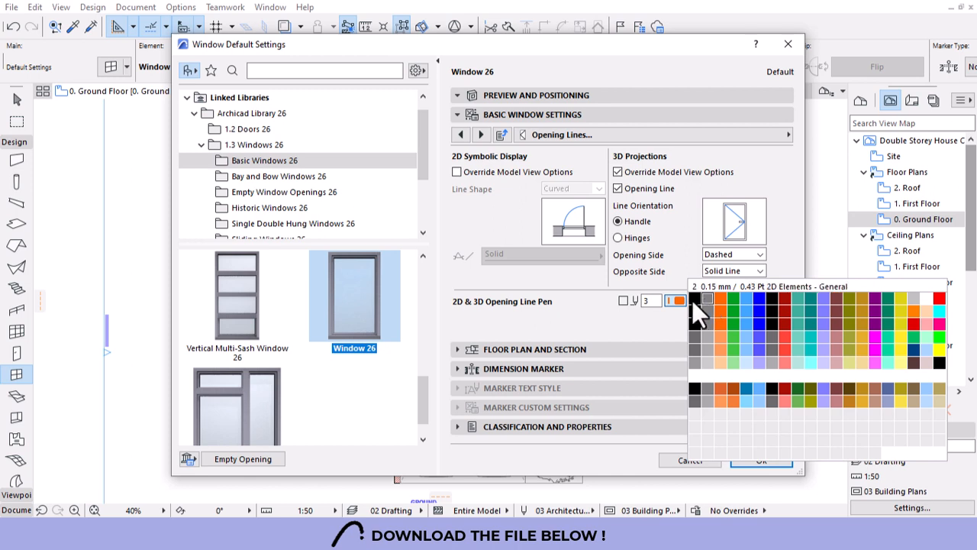
pyautogui.click(694, 300)
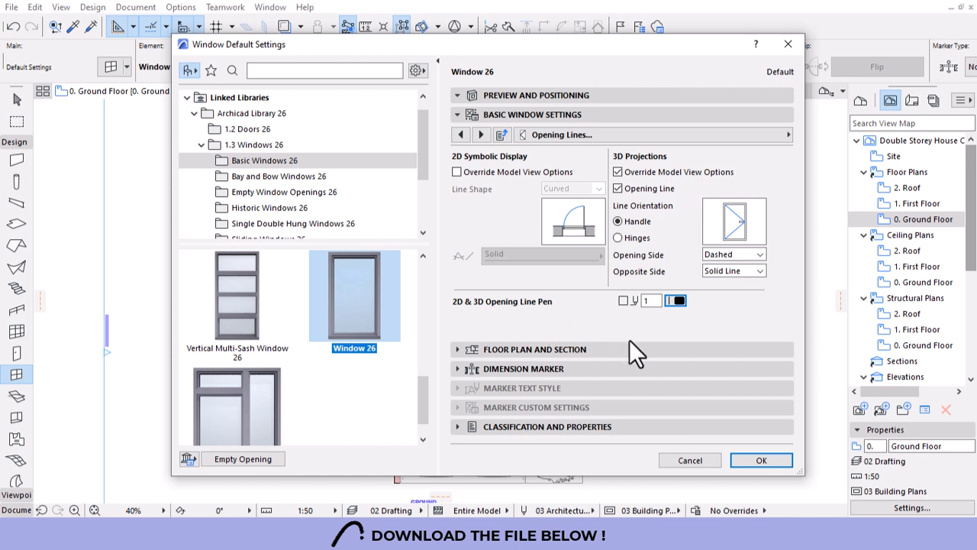
# Give all frame and sash parts a uniform Metal - Aluminium surface.
pyautogui.click(766, 135)
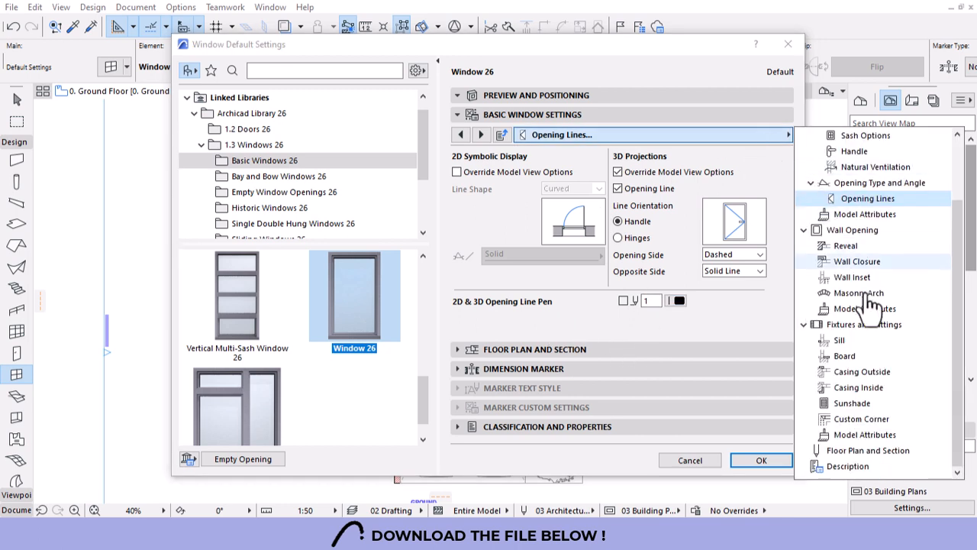
pyautogui.click(847, 215)
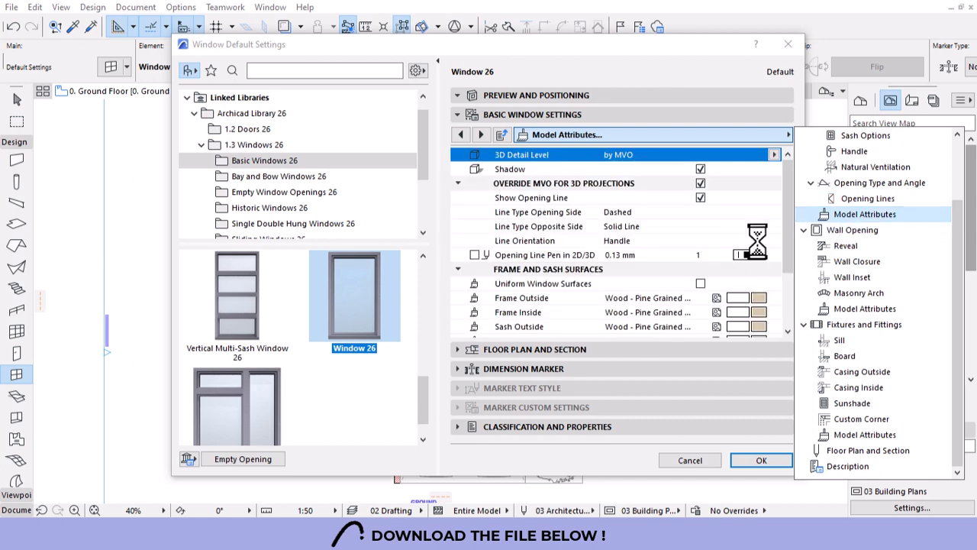
pyautogui.moveTo(791, 185); pyautogui.dragTo(783, 253)
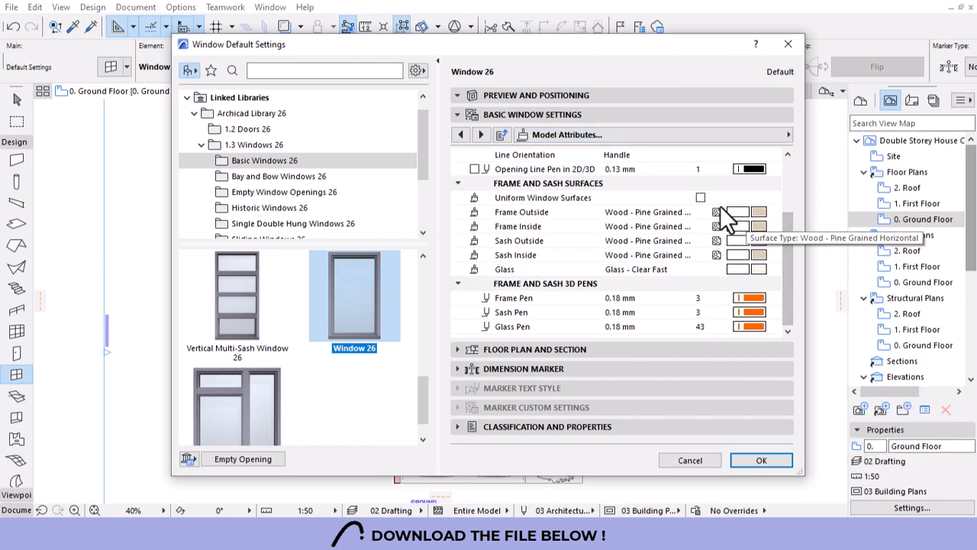
pyautogui.click(701, 197)
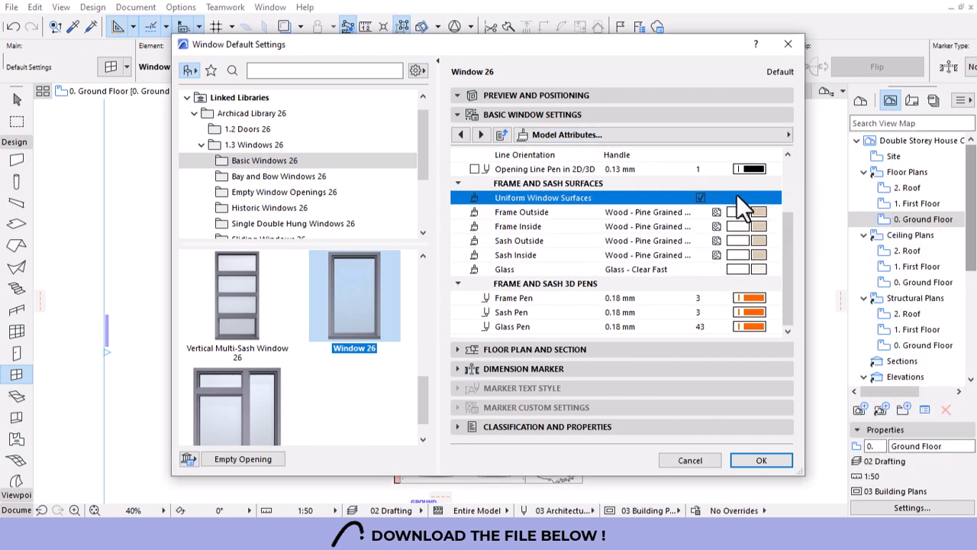
pyautogui.click(756, 214)
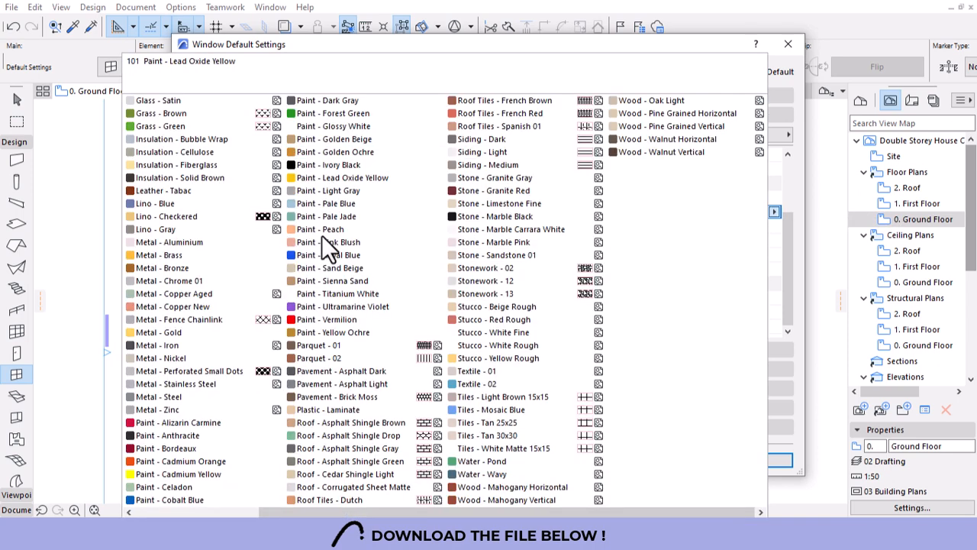
pyautogui.click(183, 242)
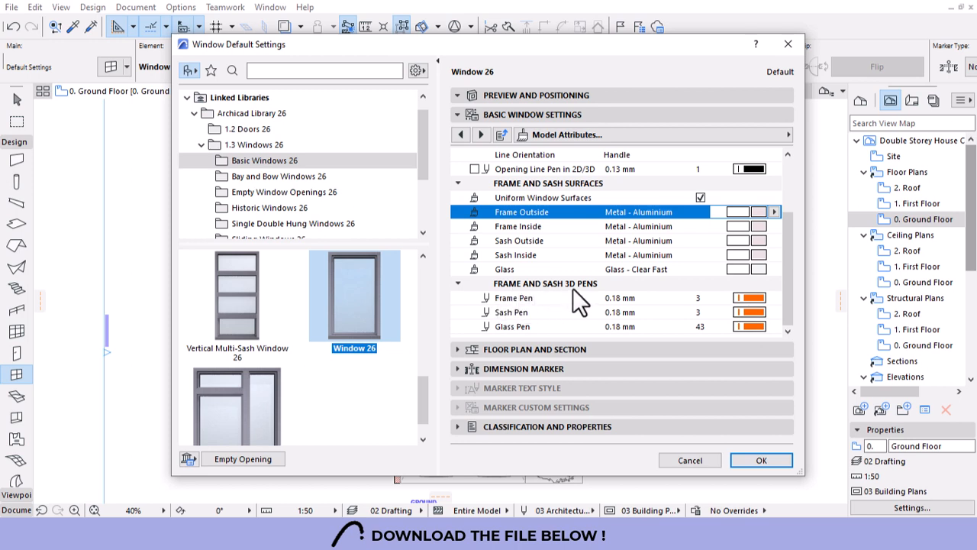
# Set the window's frame, sash and glass pens to black pen 1.
pyautogui.click(750, 298)
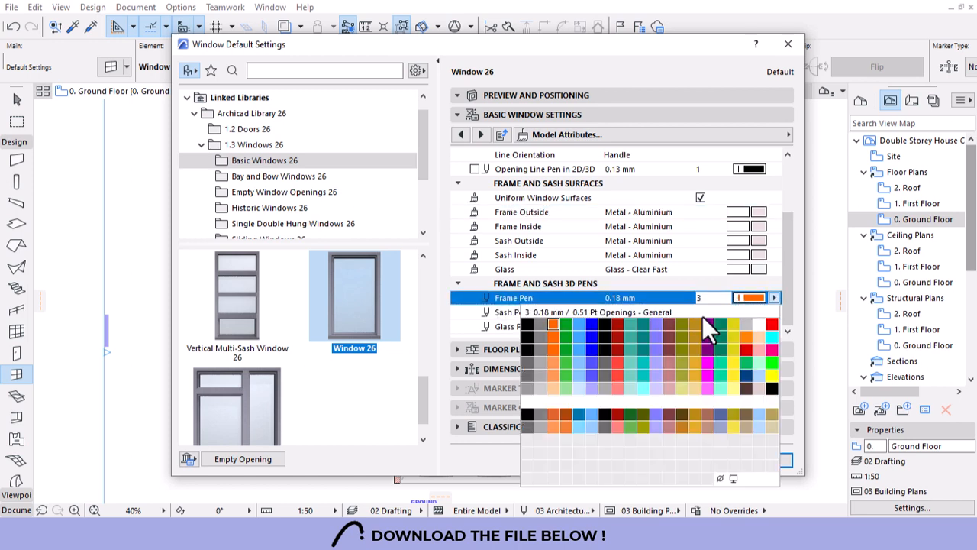
pyautogui.click(528, 326)
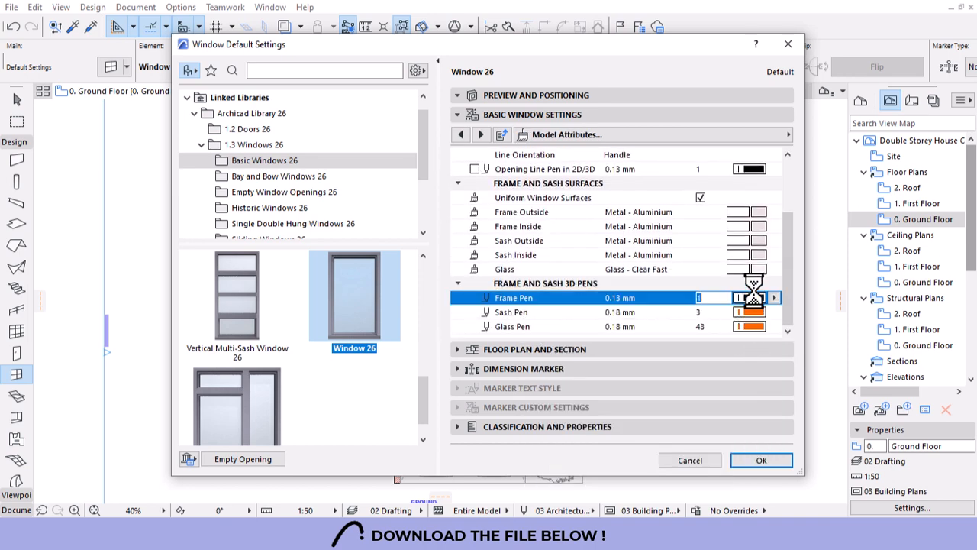
pyautogui.click(750, 312)
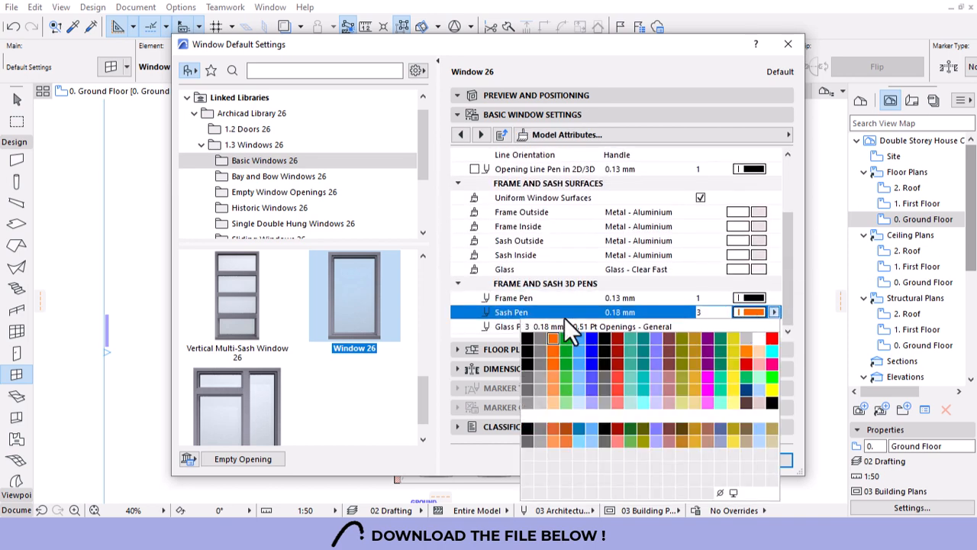
pyautogui.click(529, 340)
pyautogui.click(745, 326)
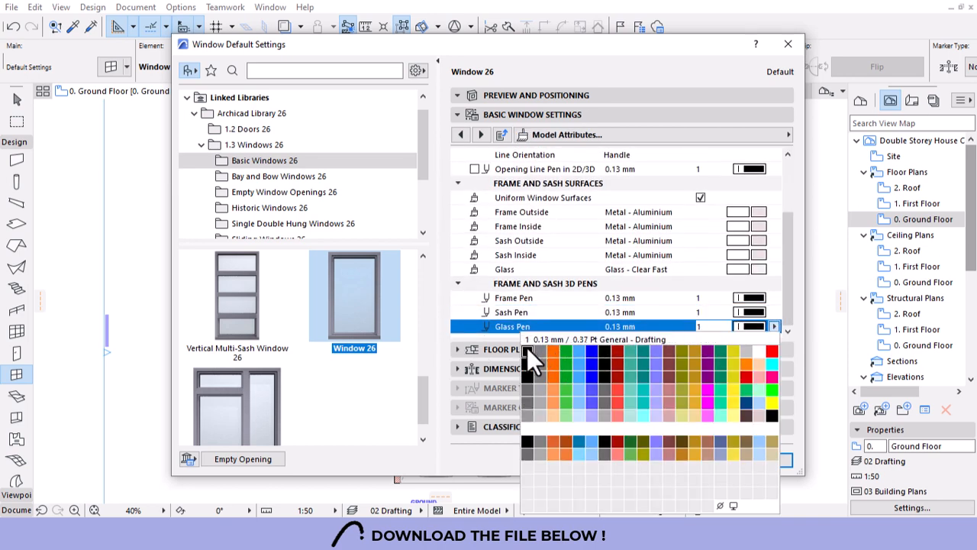
pyautogui.click(527, 347)
# Apply the new defaults and place a window at the left end of the bedroom's bottom wall.
pyautogui.click(761, 462)
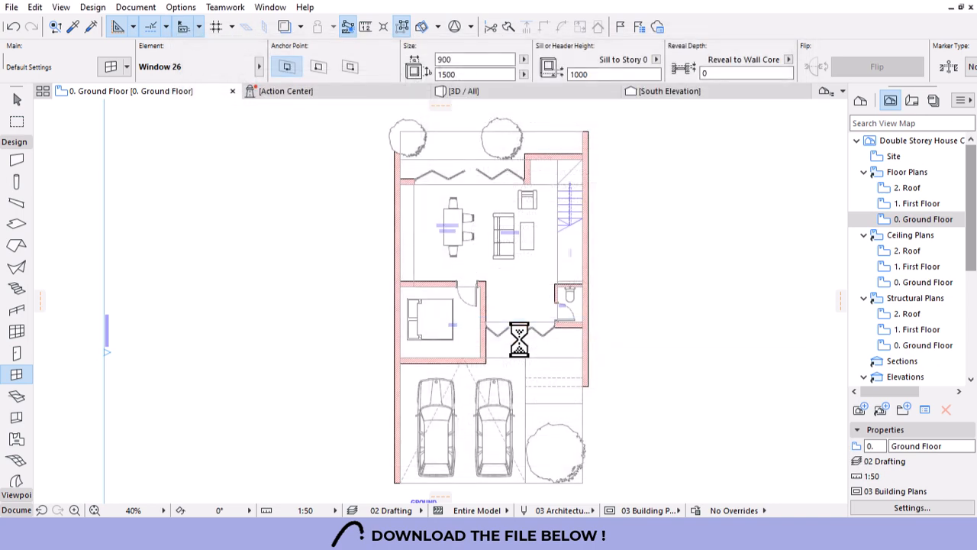
pyautogui.scroll(-2, 504, 302)
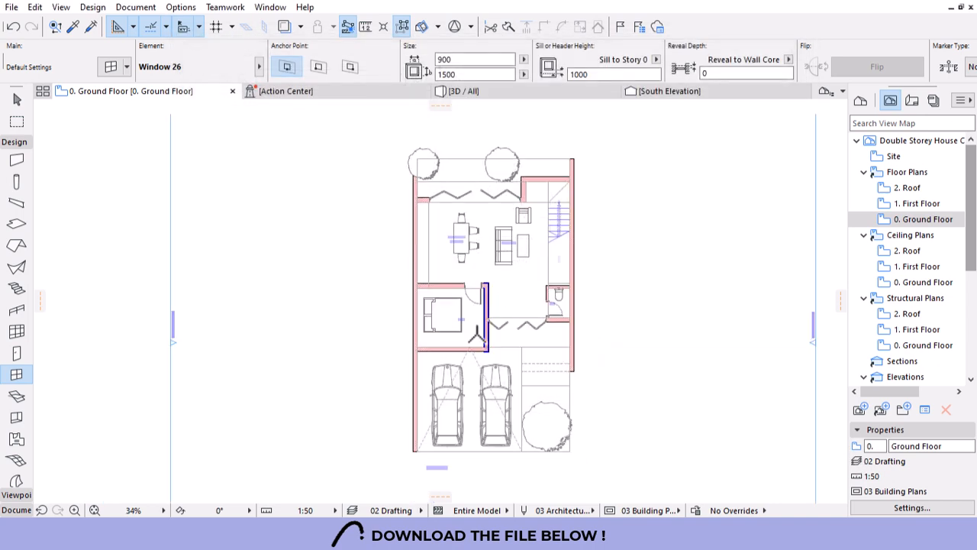
pyautogui.scroll(10, 425, 342)
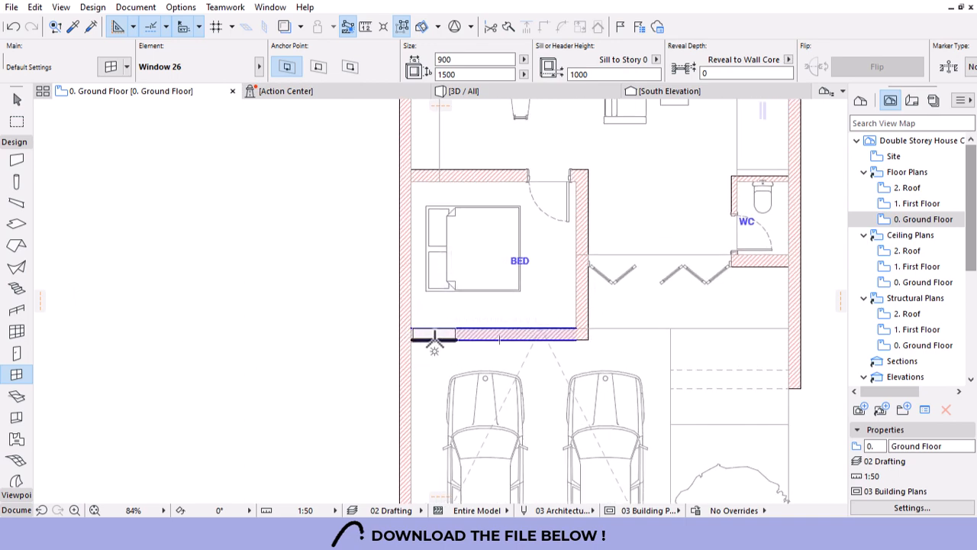
pyautogui.click(434, 340)
# Shift the placed window left flush against the side wall face, then reselect it.
pyautogui.scroll(2, 412, 336)
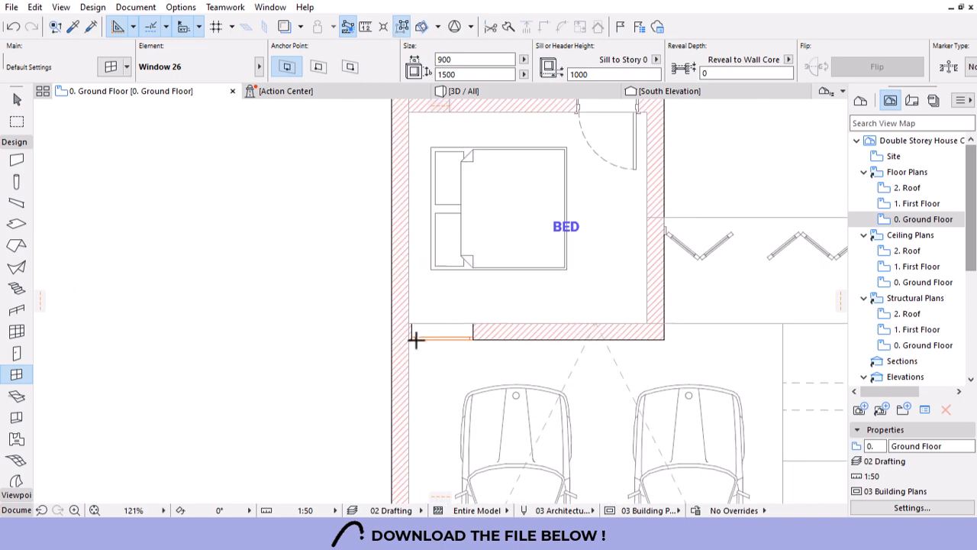
pyautogui.scroll(8, 414, 339)
pyautogui.press('Escape')
pyautogui.click(396, 329)
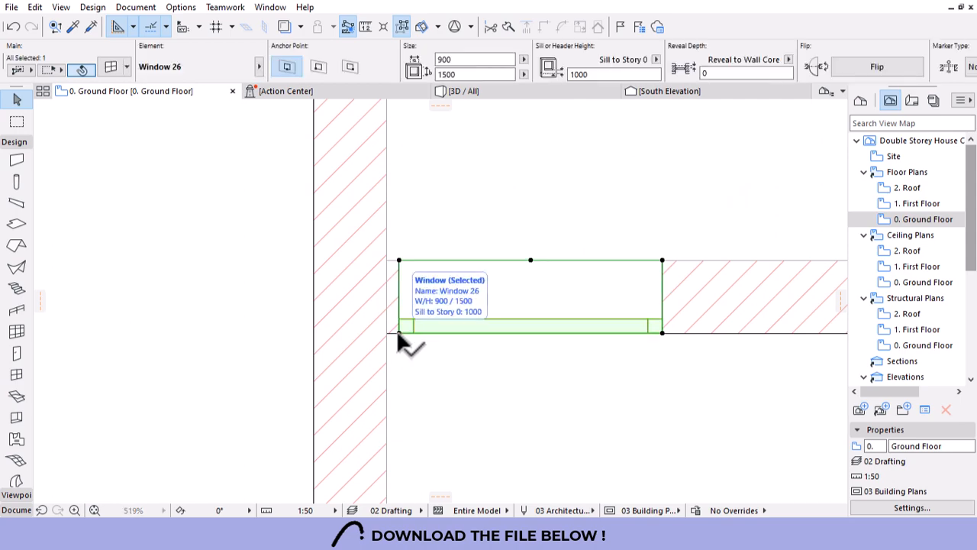
pyautogui.moveTo(398, 331); pyautogui.dragTo(387, 333)
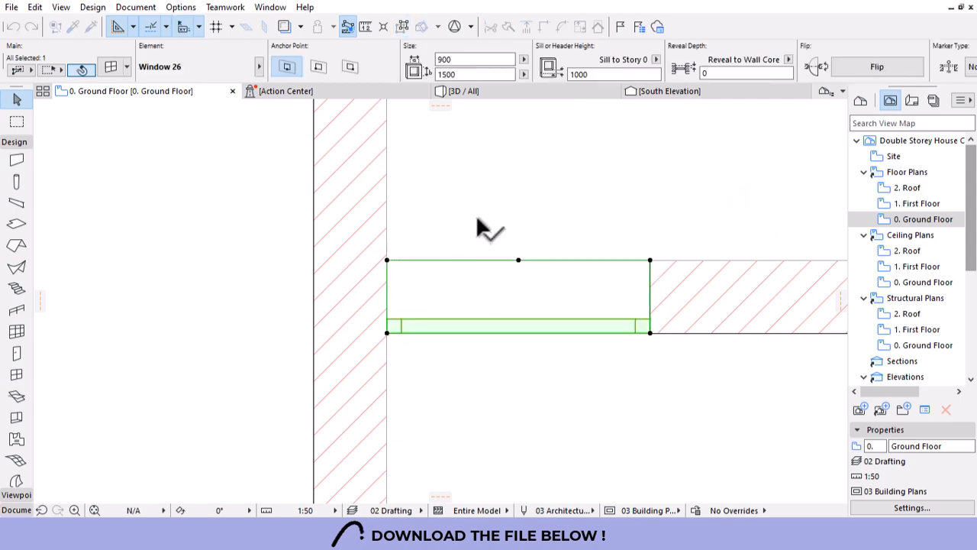
pyautogui.scroll(-12, 459, 290)
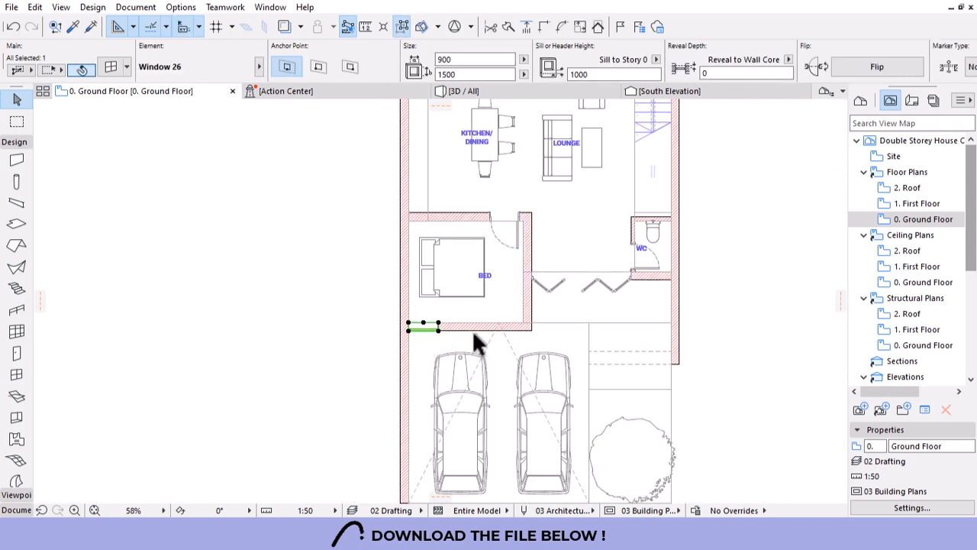
pyautogui.press('Escape')
pyautogui.scroll(8, 465, 329)
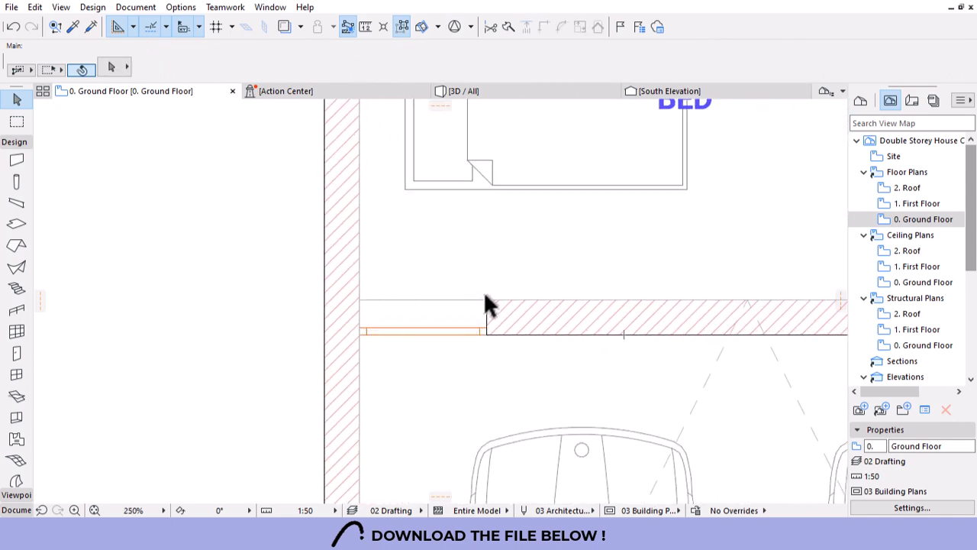
pyautogui.click(487, 331)
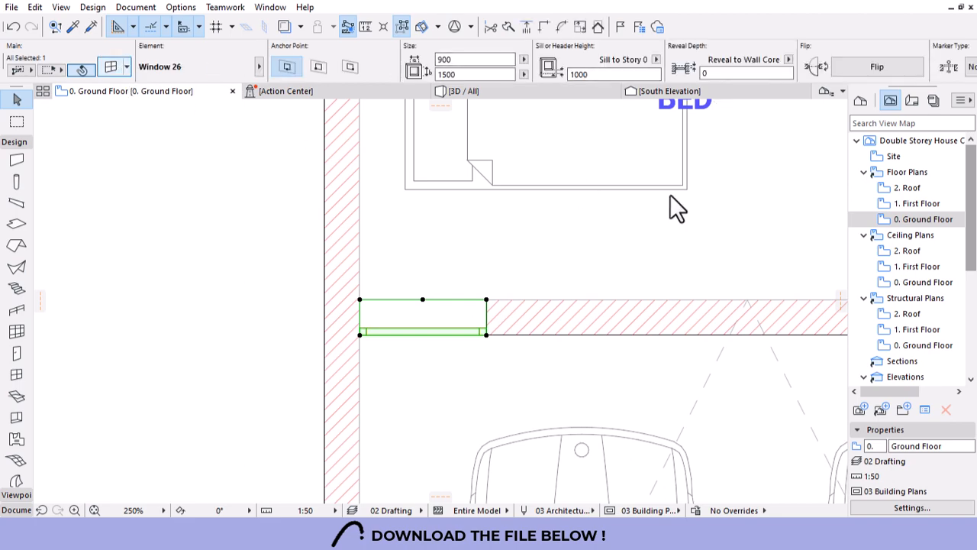
pyautogui.click(114, 67)
# Override the bedroom window's plan pens so its symbol lines use pen 2 (0.15 mm).
pyautogui.press('Escape')
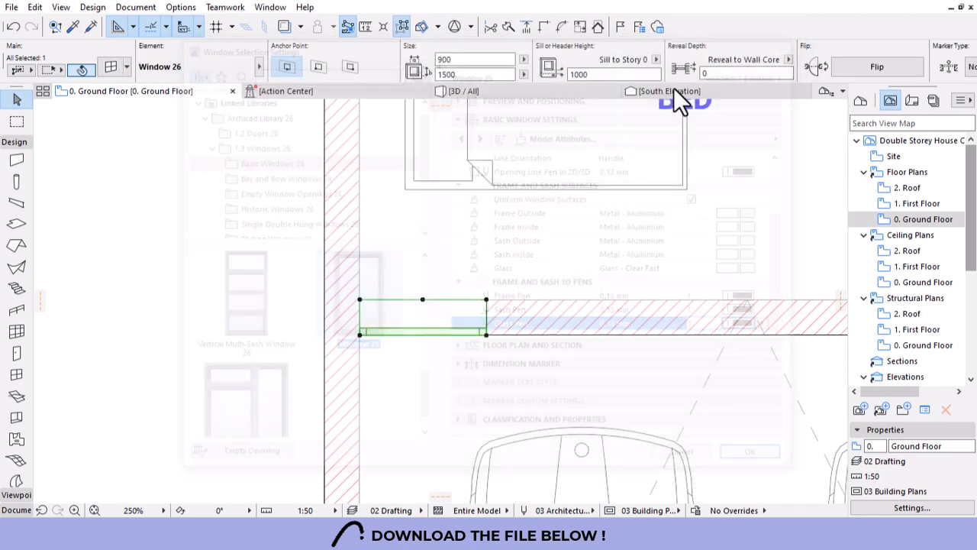
pyautogui.scroll(-5, 541, 65)
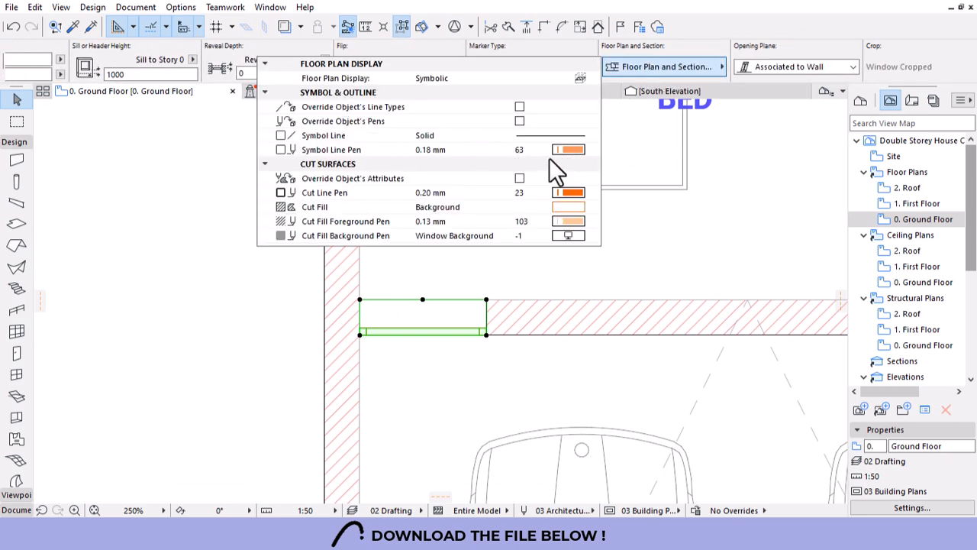
pyautogui.click(520, 122)
pyautogui.click(569, 150)
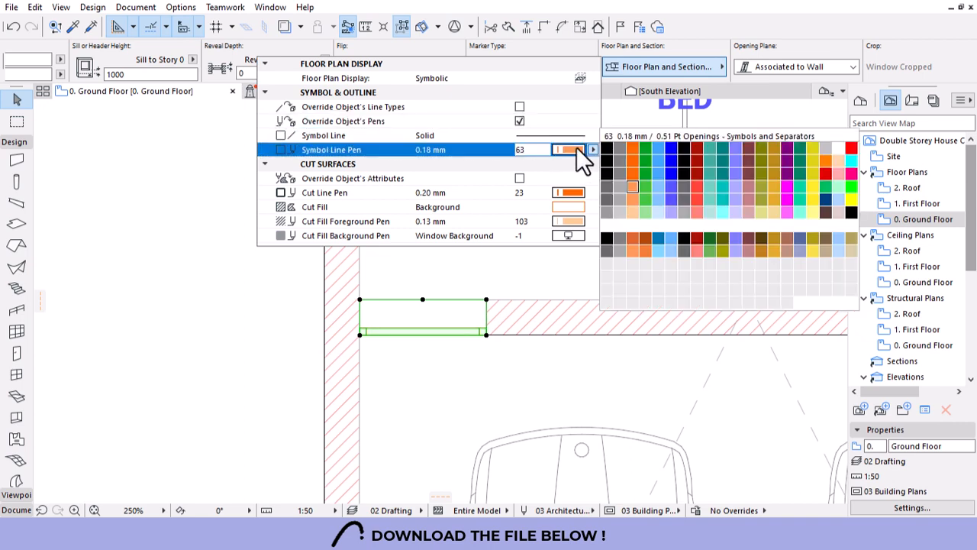
pyautogui.click(622, 155)
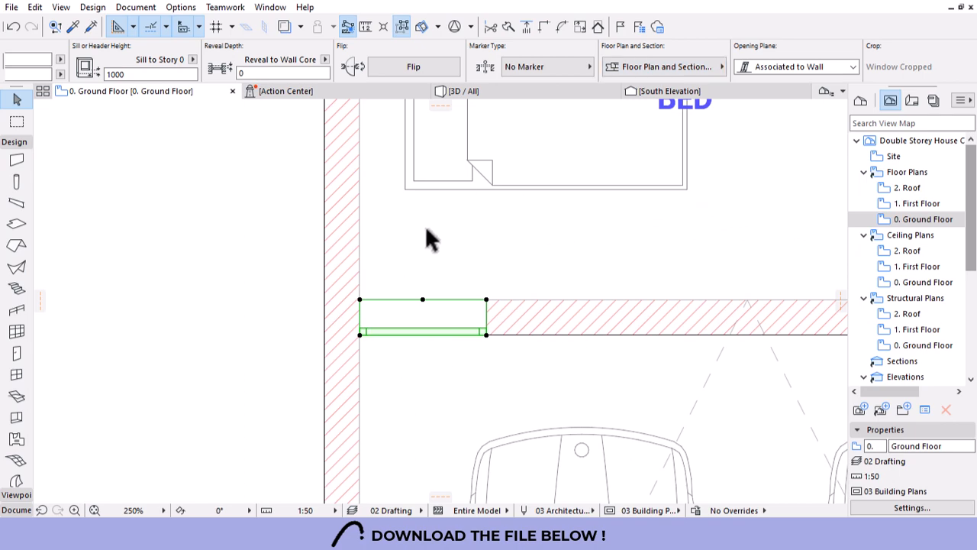
pyautogui.press('Escape')
pyautogui.scroll(-6, 426, 229)
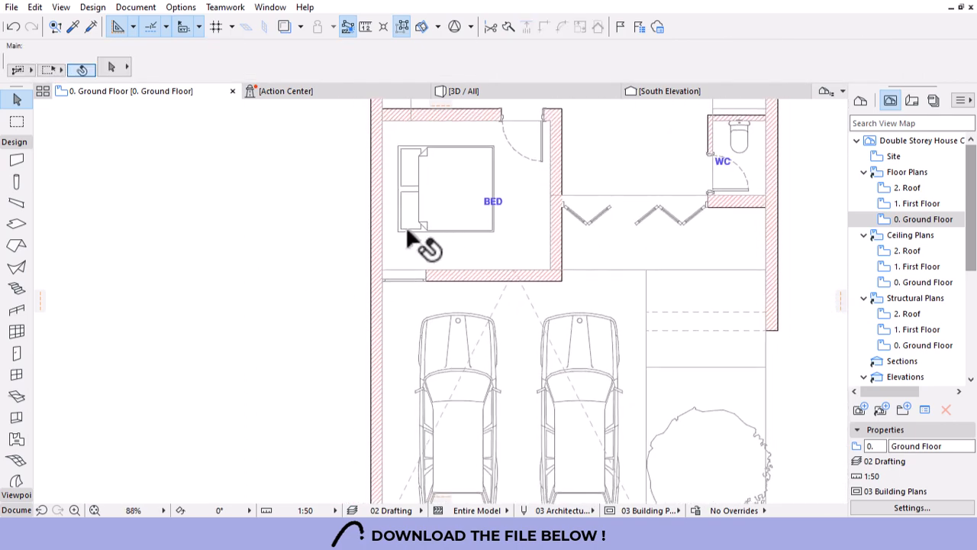
# Pick up the bedroom window's settings (Window 26, 900 × 1500, 1000 sill) with the eyedropper.
pyautogui.scroll(3, 407, 233)
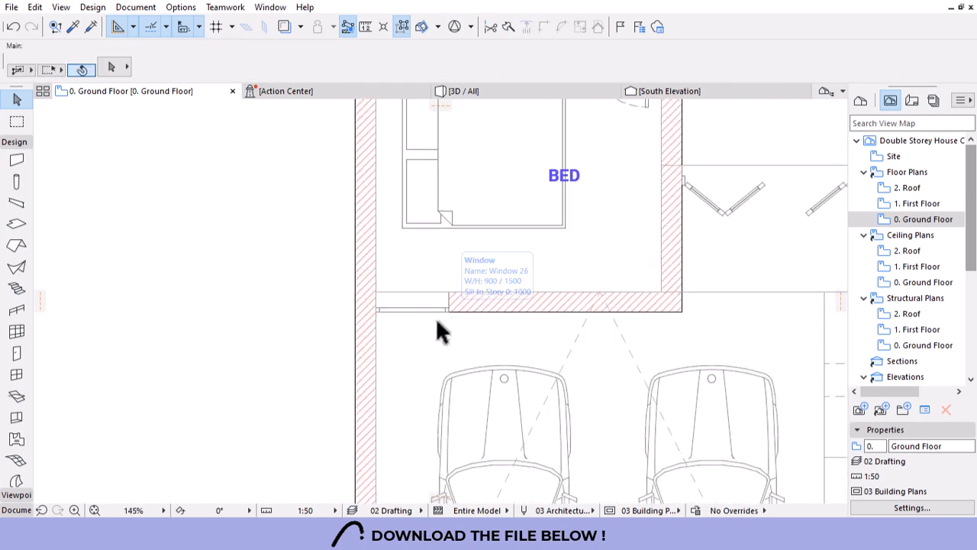
pyautogui.scroll(-2, 404, 357)
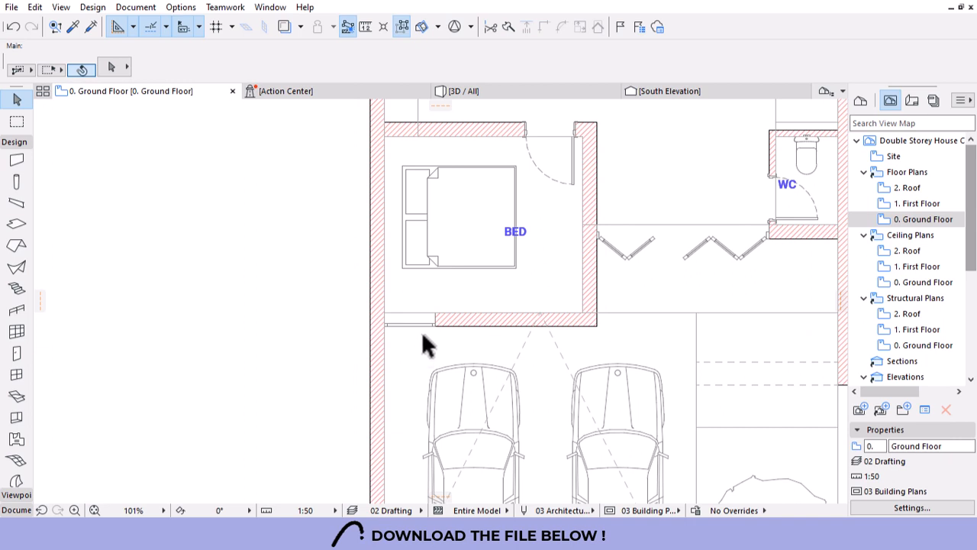
pyautogui.scroll(3, 427, 345)
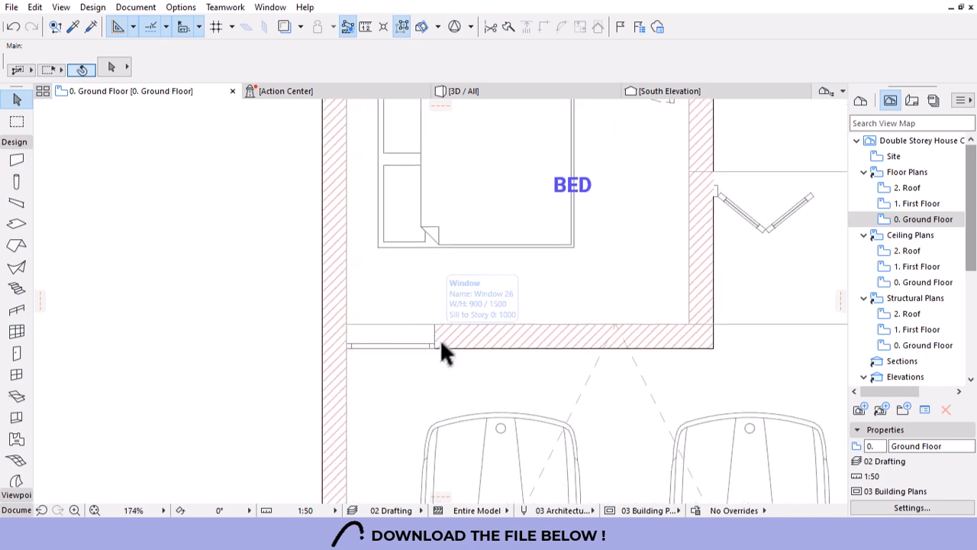
pyautogui.moveTo(456, 353)
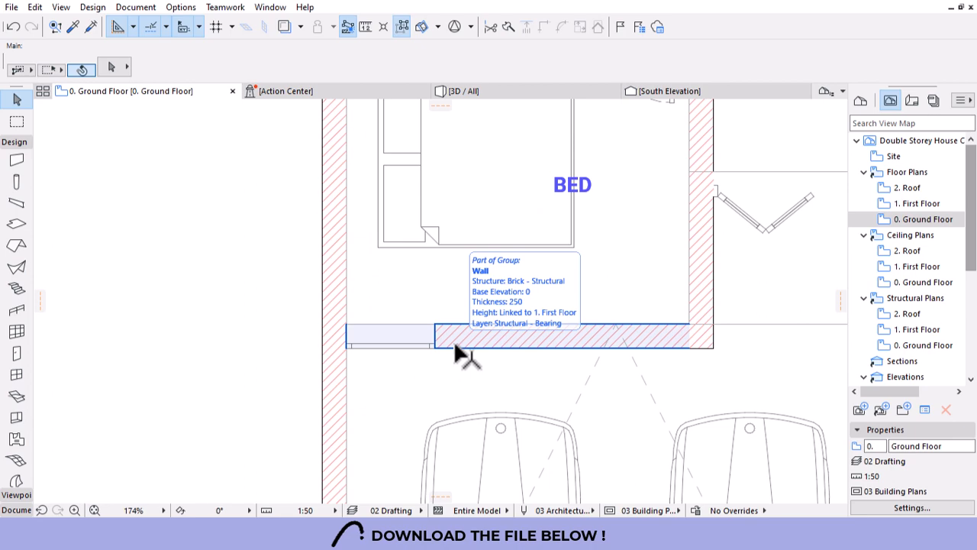
pyautogui.scroll(-3, 413, 394)
pyautogui.scroll(3, 730, 255)
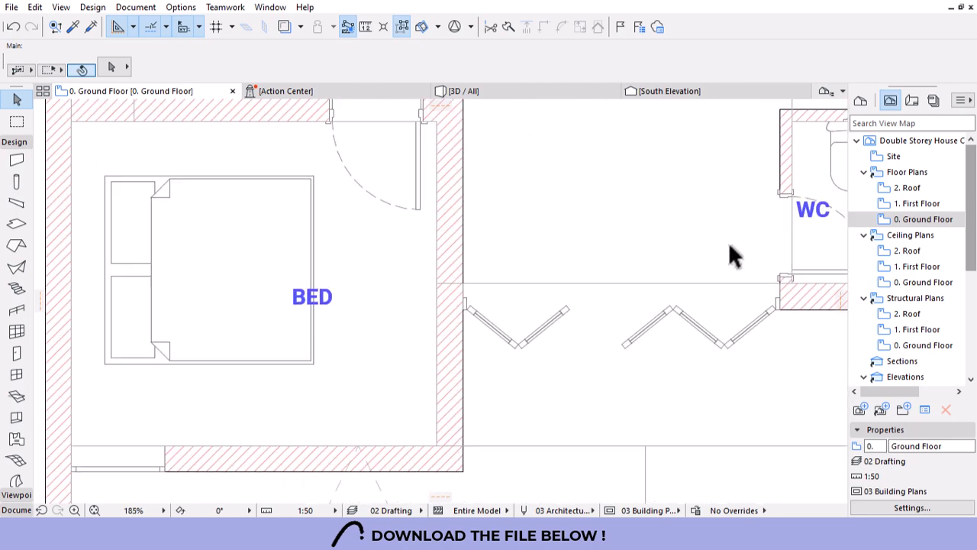
pyautogui.scroll(-2, 506, 301)
pyautogui.scroll(-3, 398, 332)
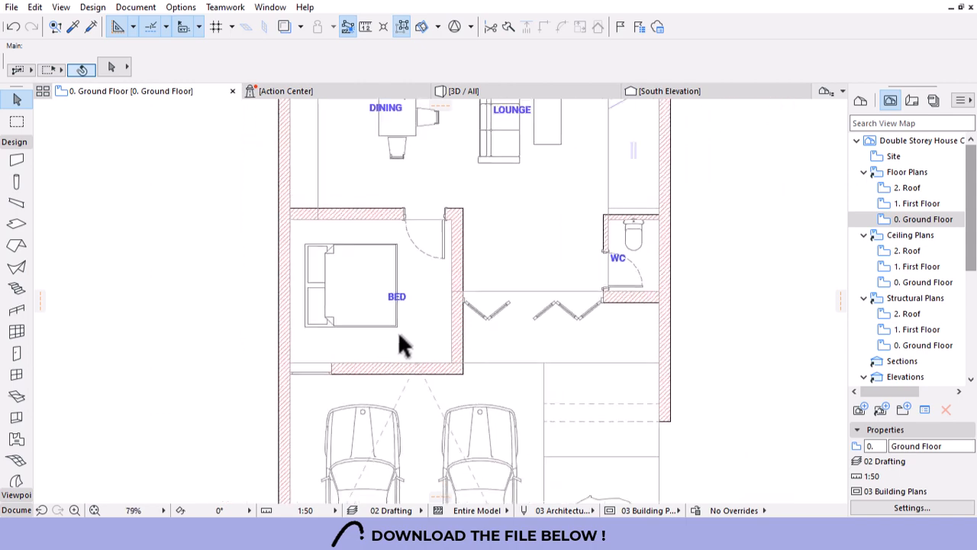
pyautogui.scroll(2, 605, 305)
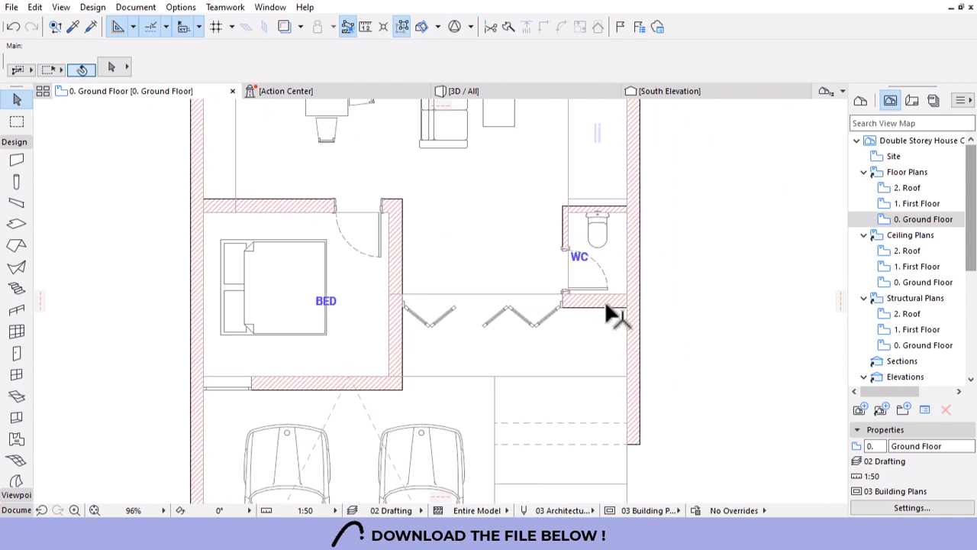
pyautogui.keyDown('alt'); pyautogui.click(224, 394); pyautogui.keyUp('alt')
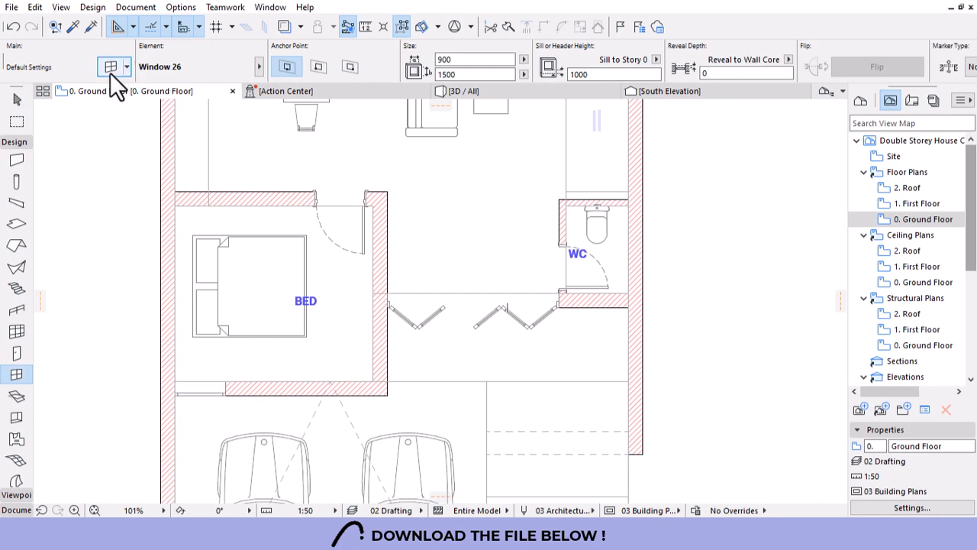
# Open Window Default Settings and choose Window 26 from the Basic Windows 26 library.
pyautogui.click(111, 72)
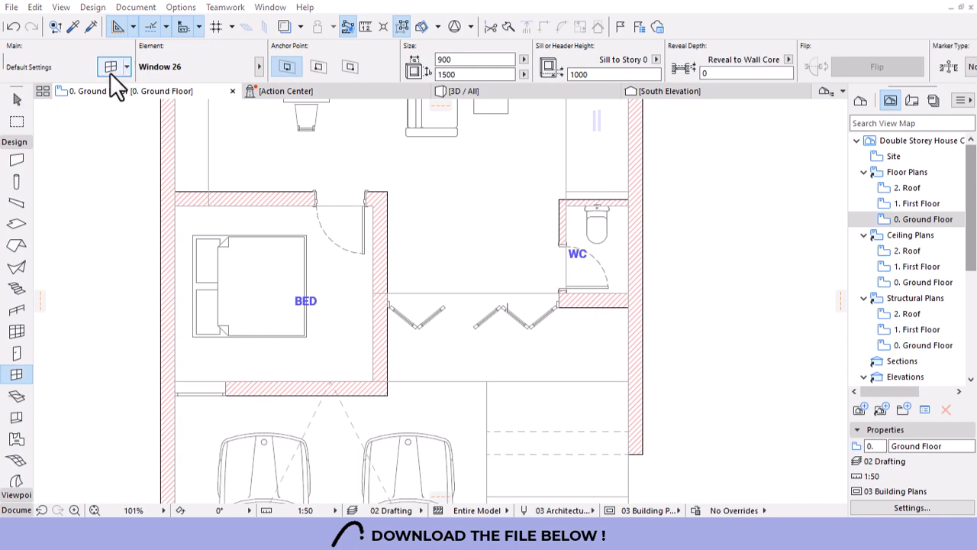
pyautogui.scroll(6, 385, 335)
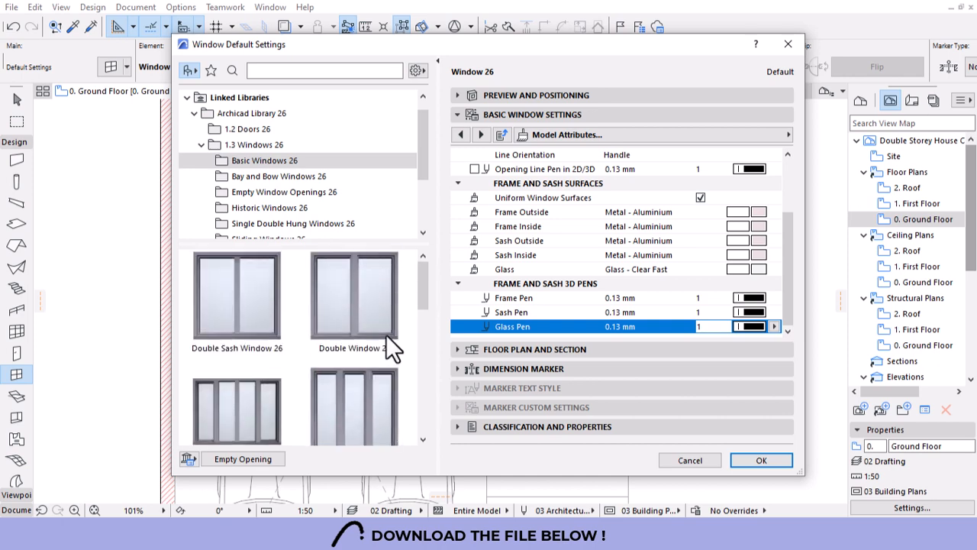
pyautogui.scroll(-5, 385, 334)
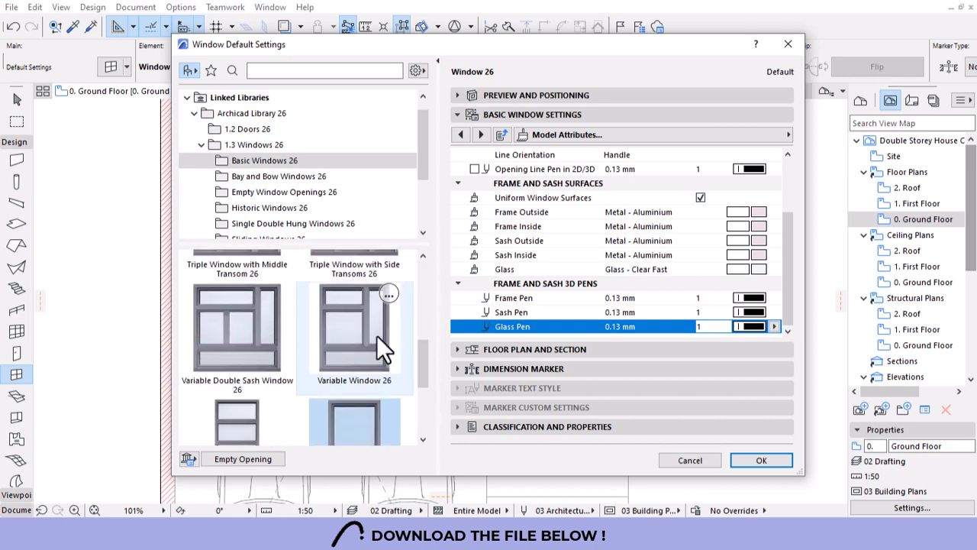
pyautogui.click(359, 330)
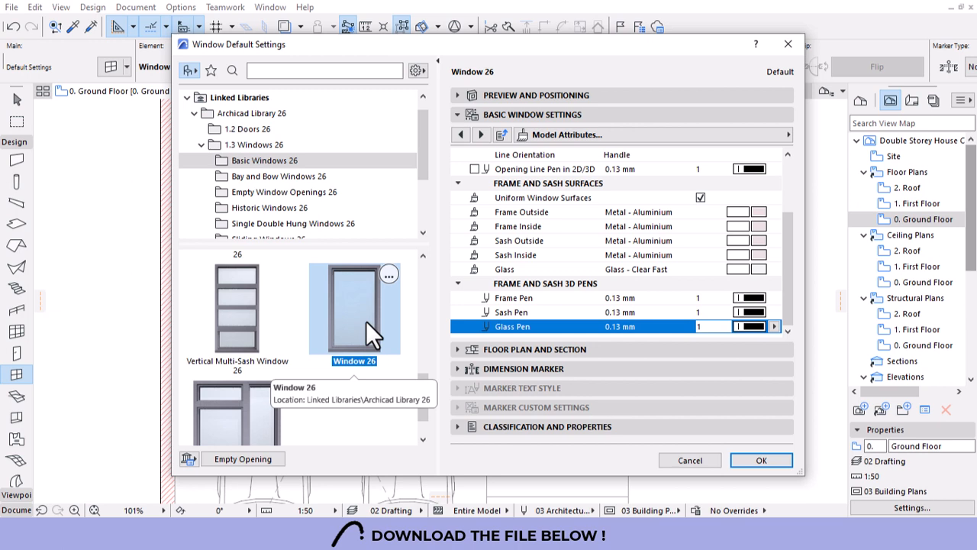
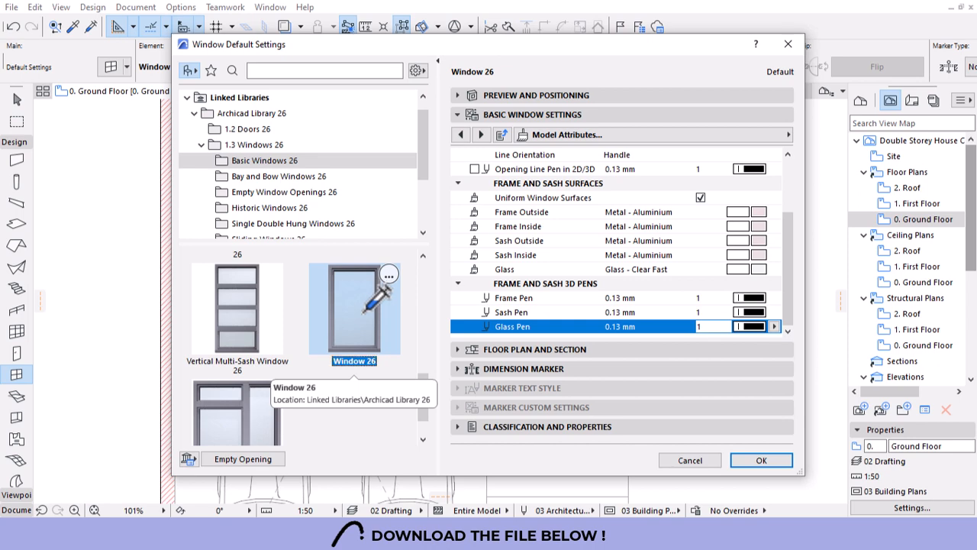
# Set the window height to 600 and remove the upper transom.
pyautogui.click(464, 95)
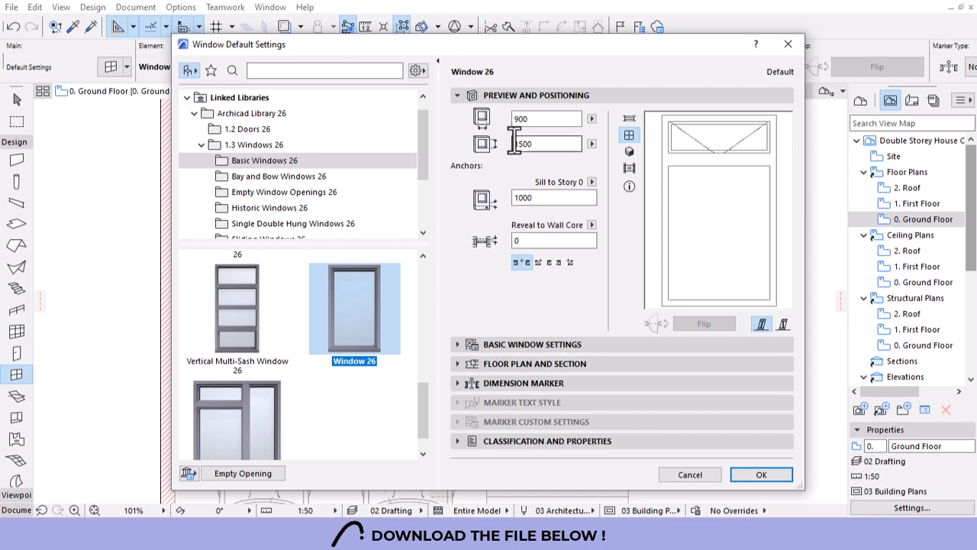
pyautogui.click(547, 145)
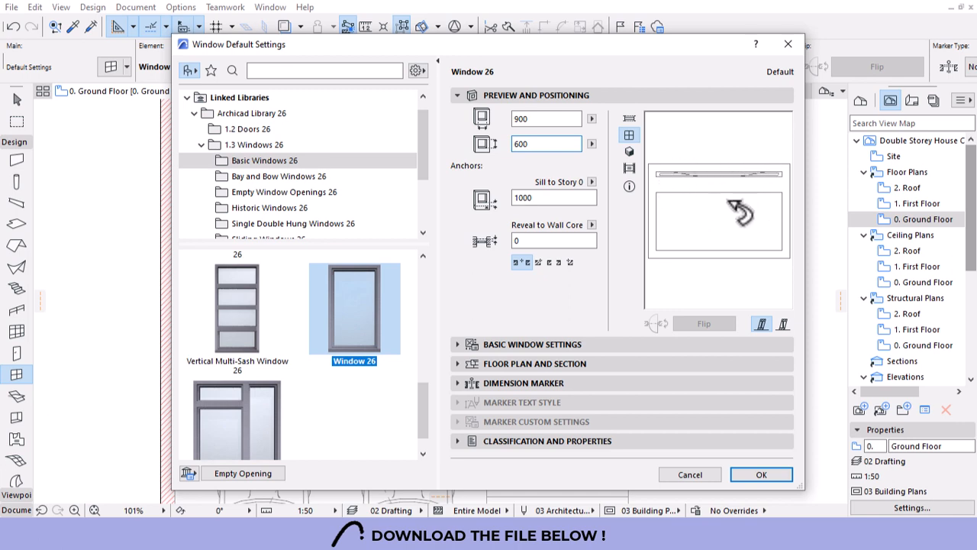
pyautogui.click(456, 344)
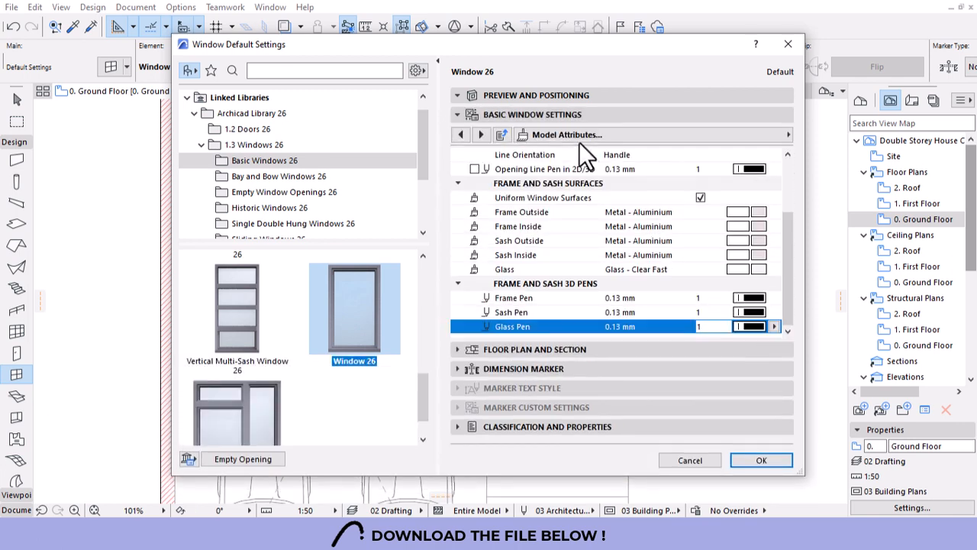
pyautogui.click(460, 136)
pyautogui.click(460, 135)
pyautogui.click(462, 135)
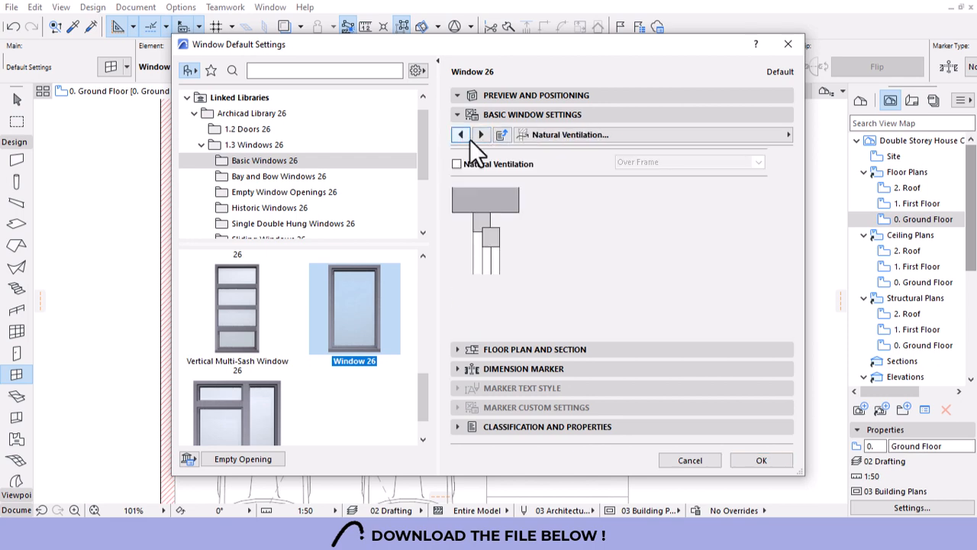
pyautogui.click(461, 135)
pyautogui.click(460, 135)
pyautogui.click(460, 135)
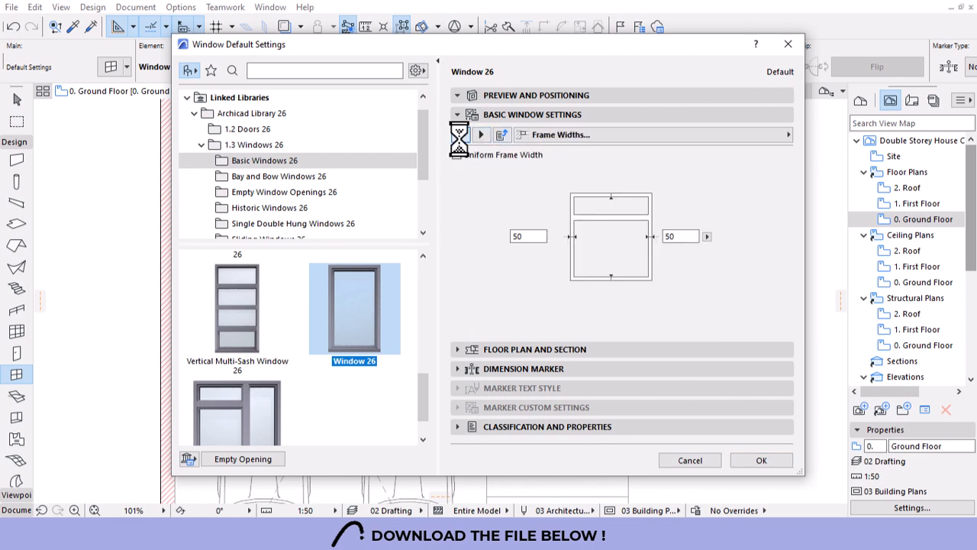
pyautogui.click(460, 135)
pyautogui.click(460, 135)
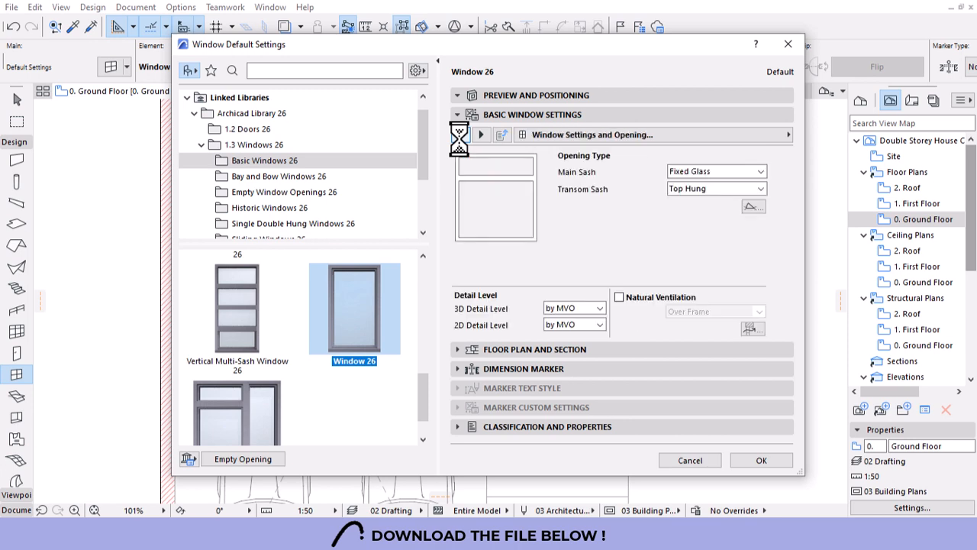
pyautogui.click(461, 135)
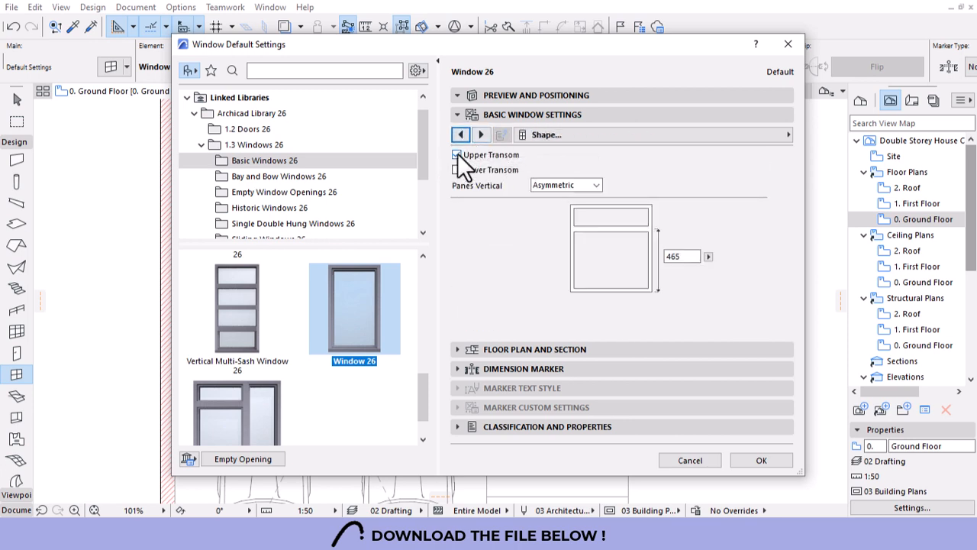
pyautogui.click(457, 154)
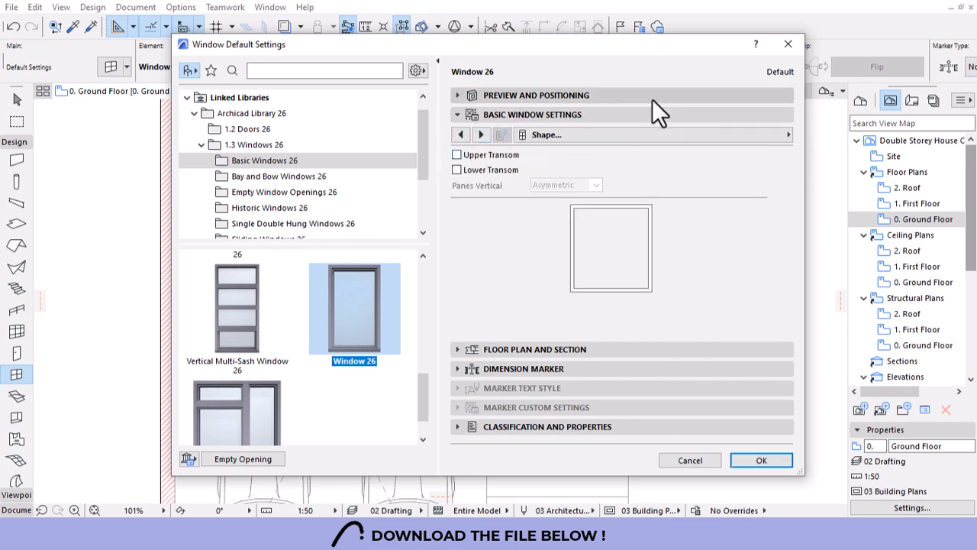
pyautogui.click(652, 97)
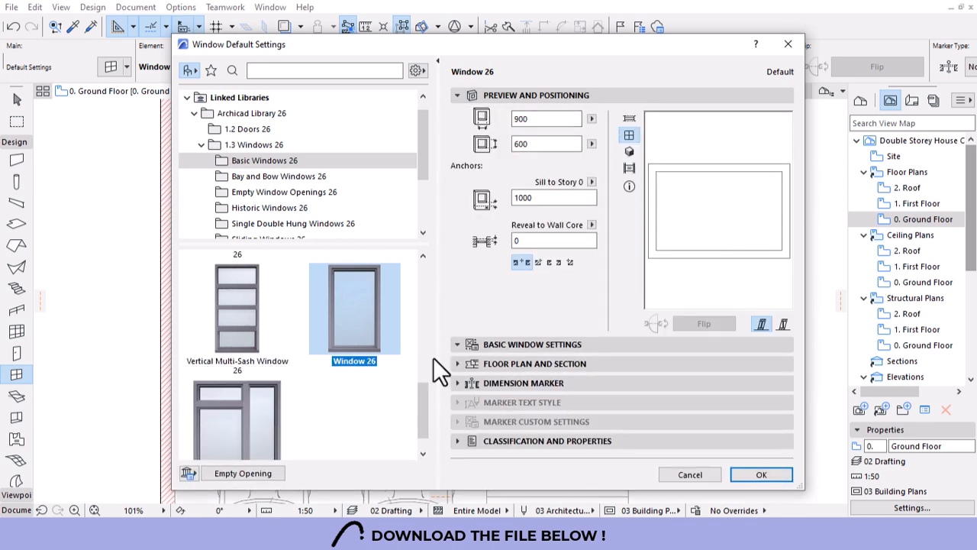
# Make the window's main sash Top Hung.
pyautogui.click(459, 346)
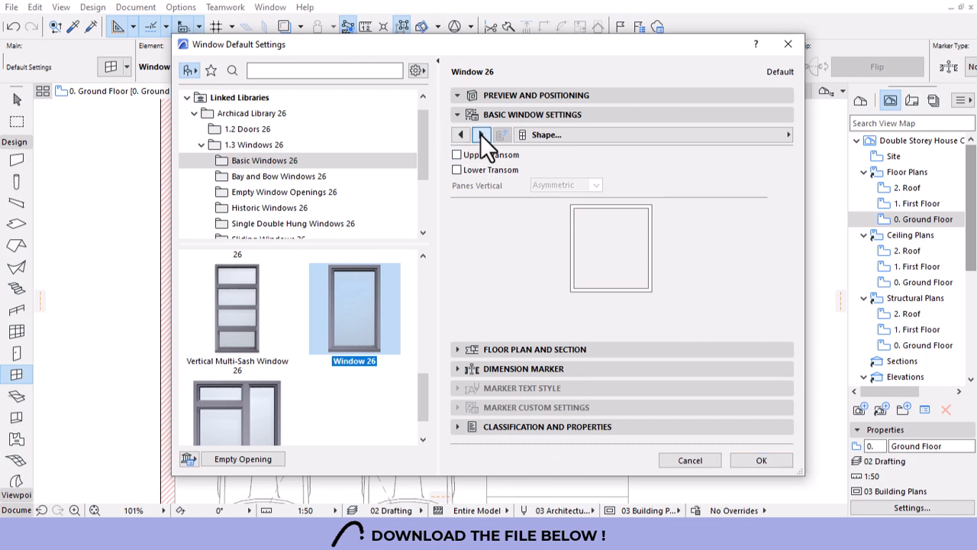
pyautogui.click(480, 135)
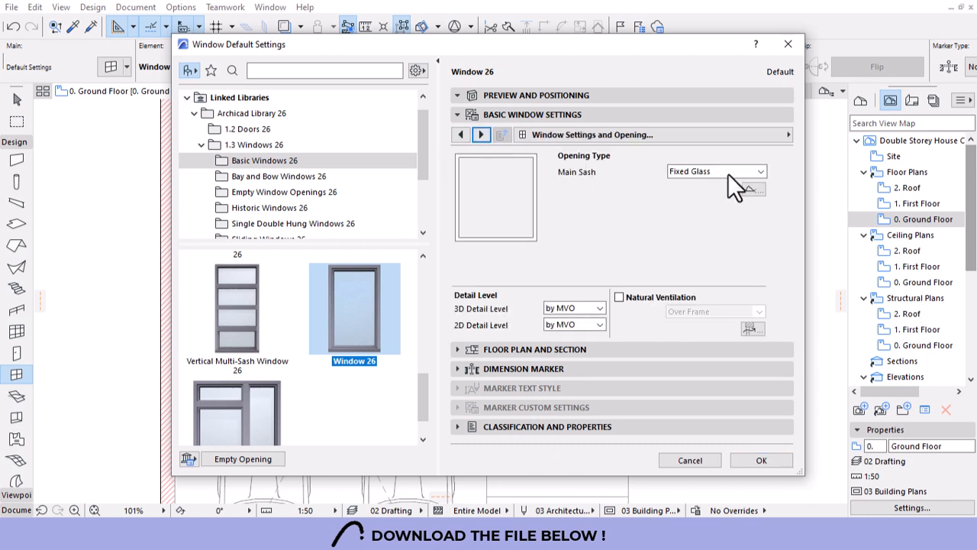
pyautogui.click(727, 173)
pyautogui.click(689, 255)
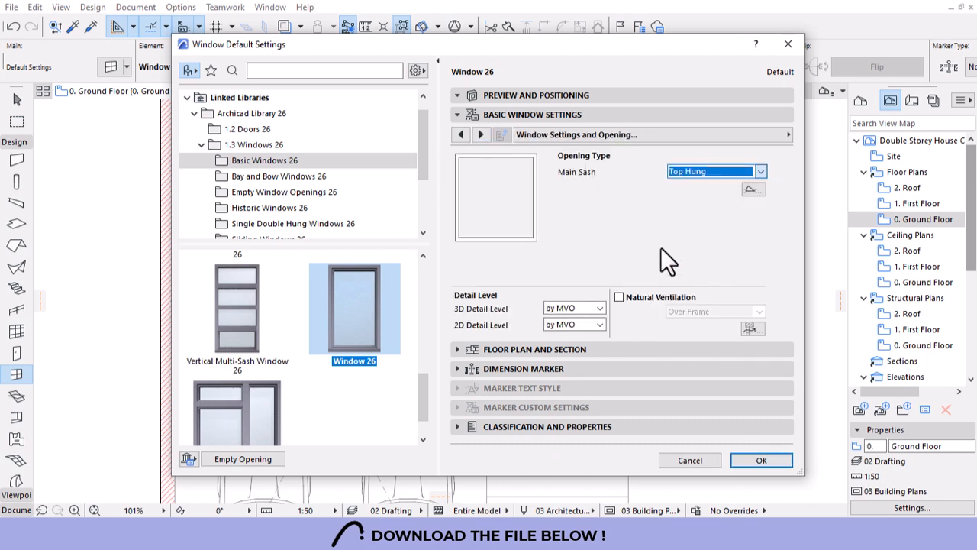
pyautogui.click(543, 94)
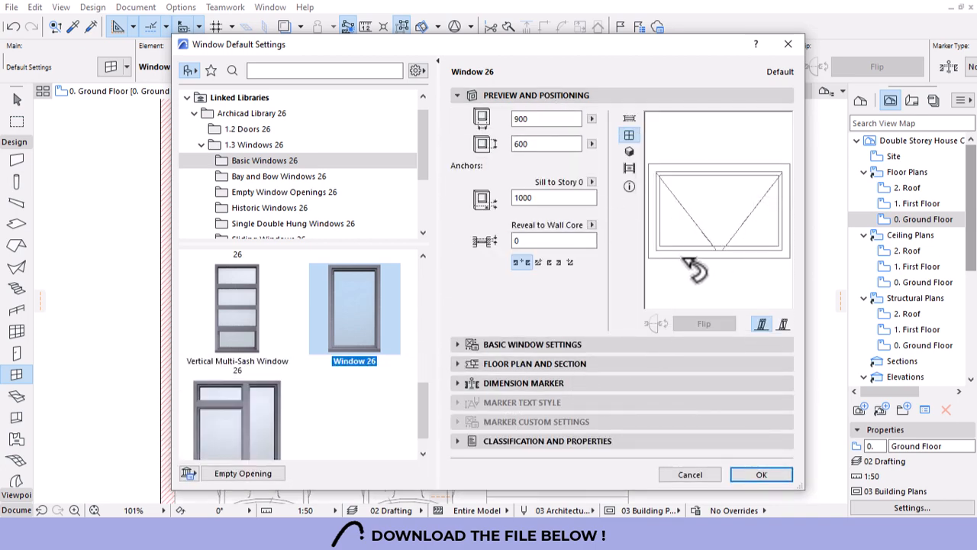
# Enable the window handle and choose handle Style 4.
pyautogui.click(465, 341)
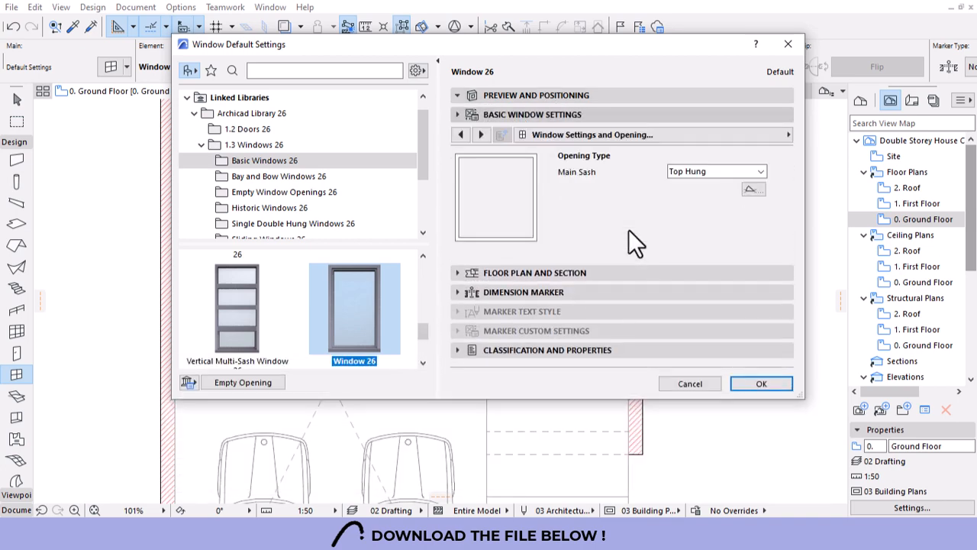
pyautogui.click(480, 134)
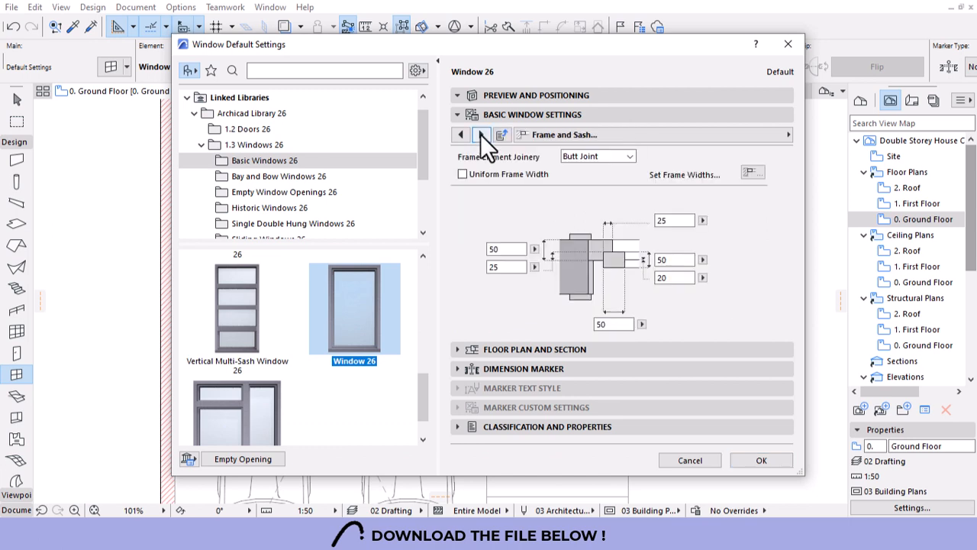
pyautogui.click(481, 134)
pyautogui.click(481, 133)
pyautogui.click(481, 134)
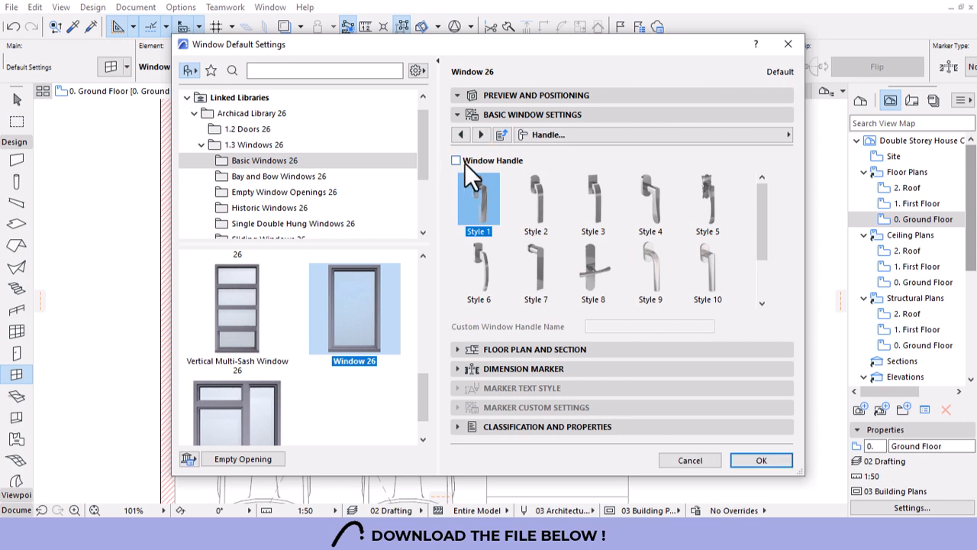
pyautogui.click(464, 162)
pyautogui.click(661, 202)
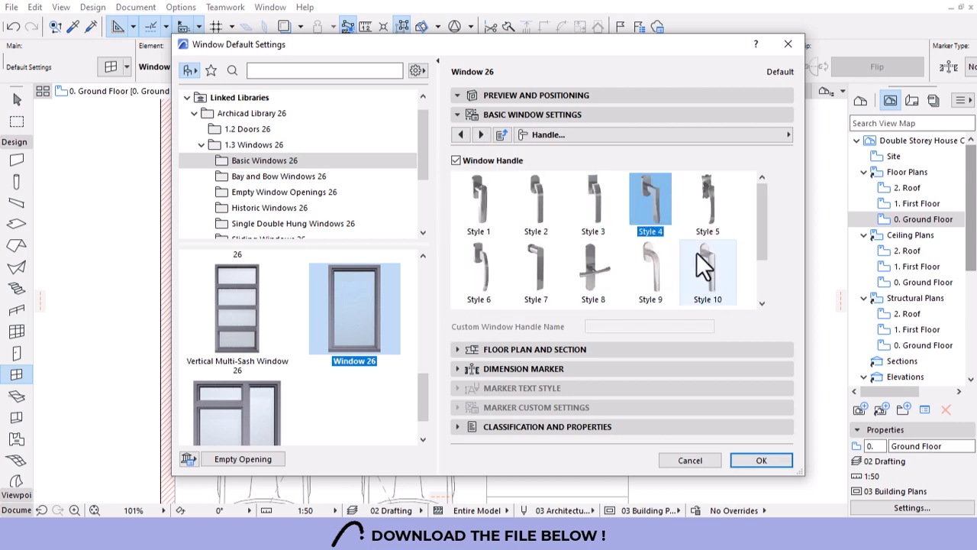
pyautogui.scroll(-1, 693, 281)
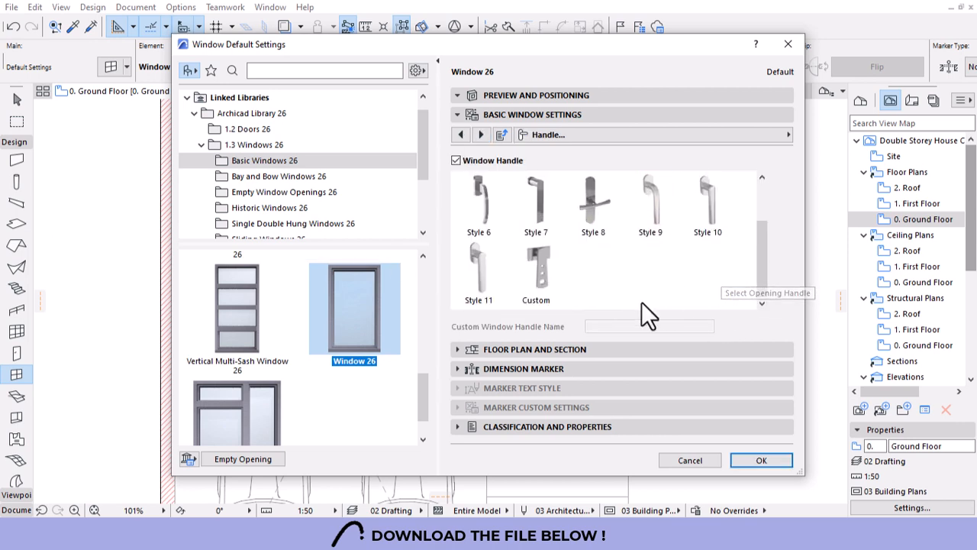
# Place the 900 × 600 window in the WC wall and shift it 100 to the left.
pyautogui.click(735, 457)
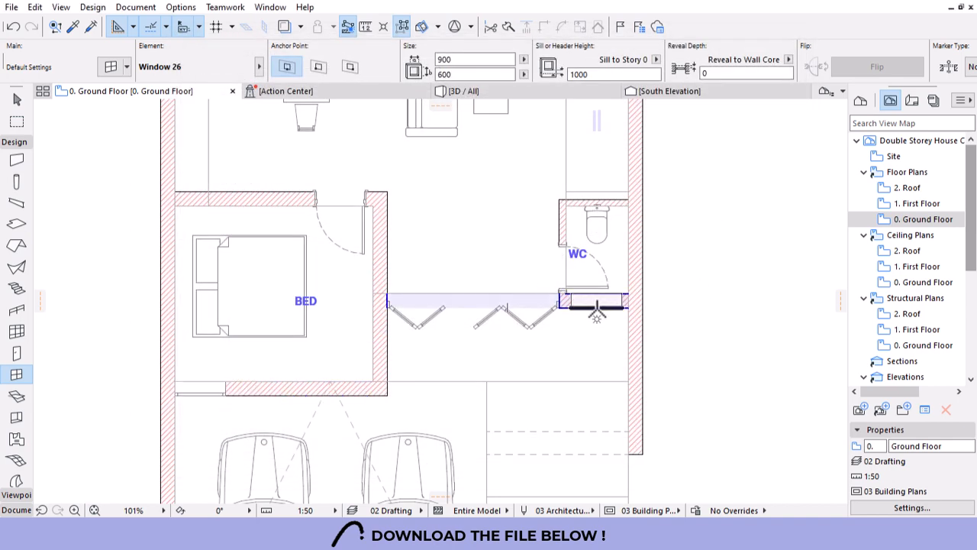
pyautogui.click(596, 311)
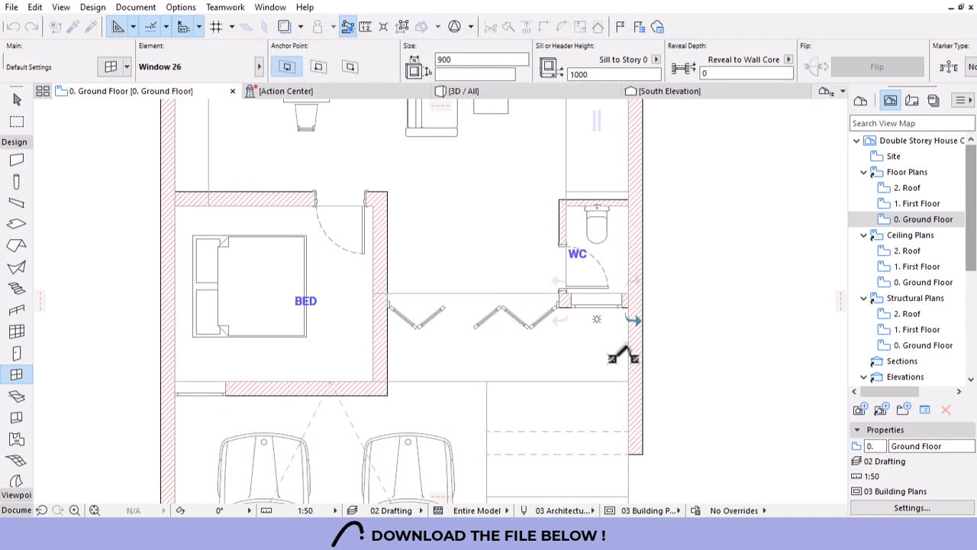
pyautogui.scroll(5, 616, 319)
pyautogui.click(634, 292)
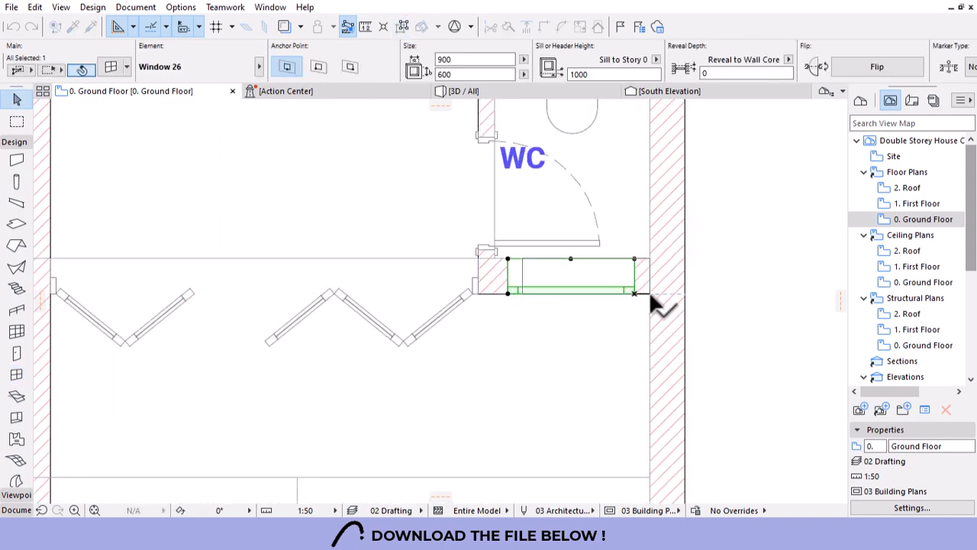
pyautogui.click(650, 294)
pyautogui.hotkey('ctrl', 'd')
pyautogui.click(796, 197)
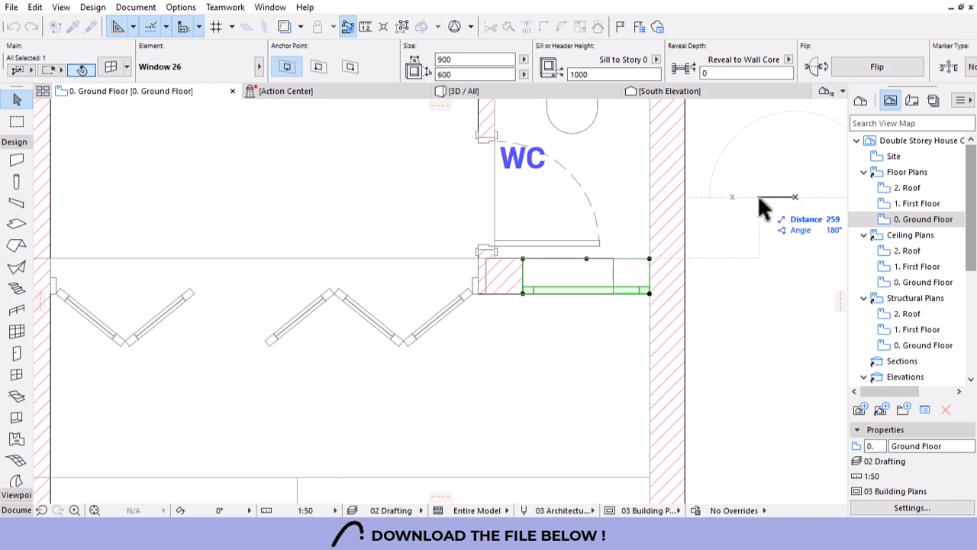
pyautogui.write('100')
pyautogui.press('Return')
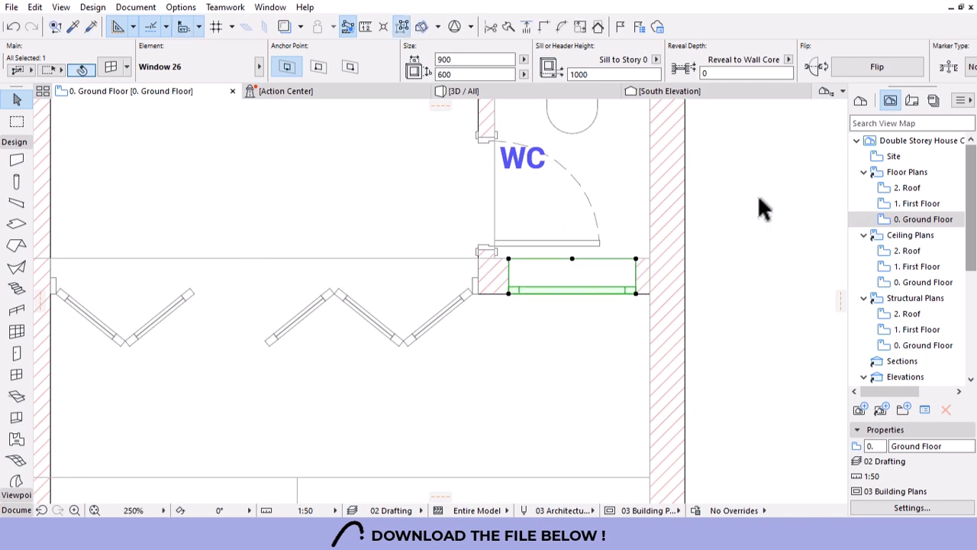
pyautogui.press('Escape')
# Pick up the bedroom window's settings and place a window in the bedroom's right-hand wall.
pyautogui.scroll(-3, 592, 356)
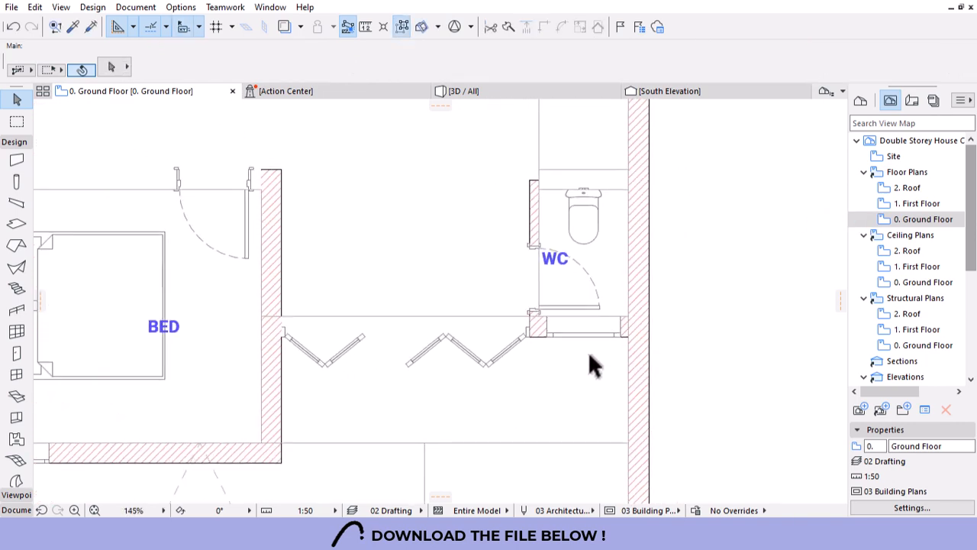
pyautogui.scroll(-5, 593, 355)
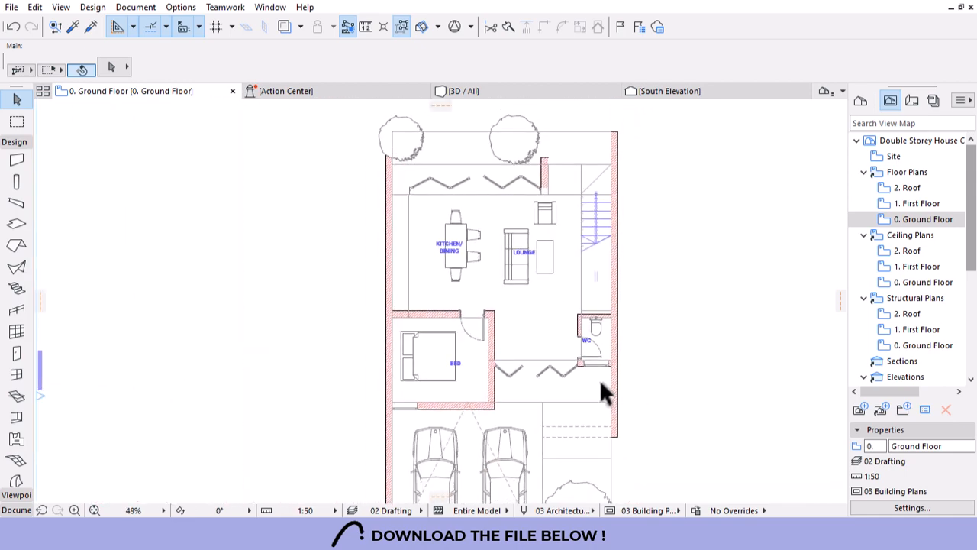
pyautogui.scroll(3, 523, 113)
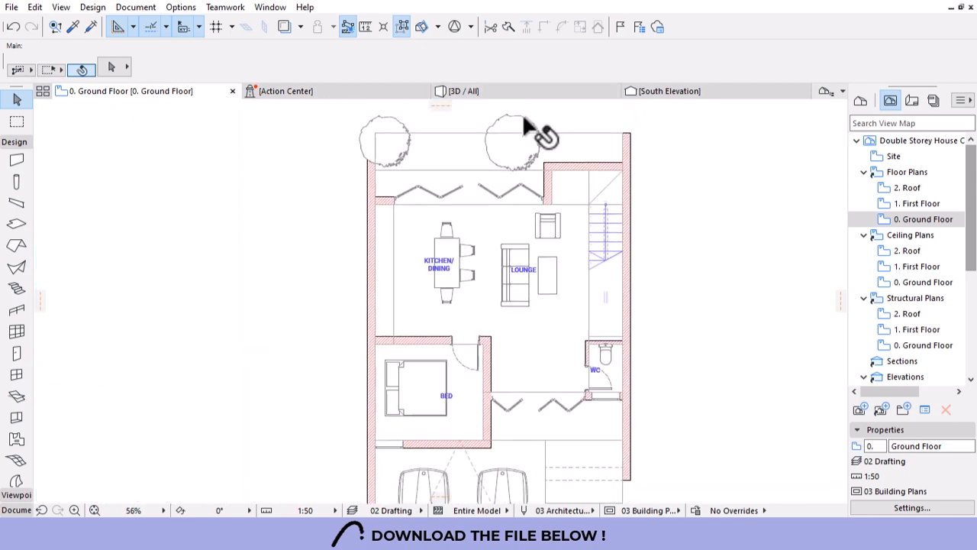
pyautogui.scroll(-4, 474, 186)
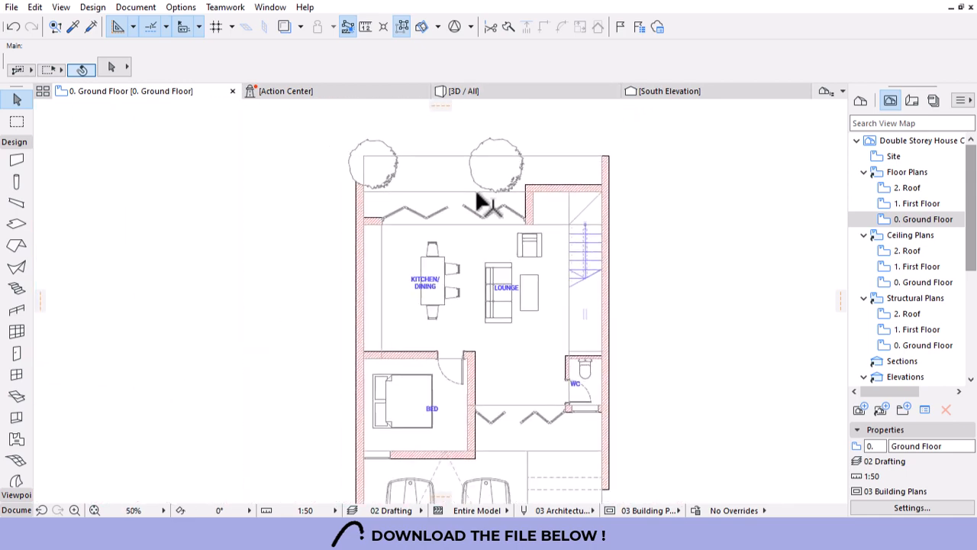
pyautogui.scroll(3, 446, 386)
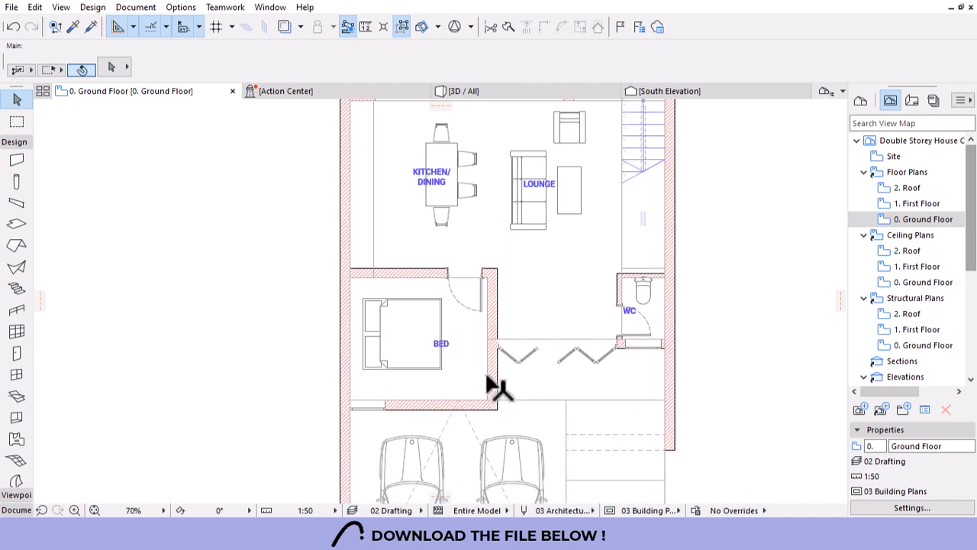
pyautogui.keyDown('alt'); pyautogui.click(378, 407); pyautogui.keyUp('alt')
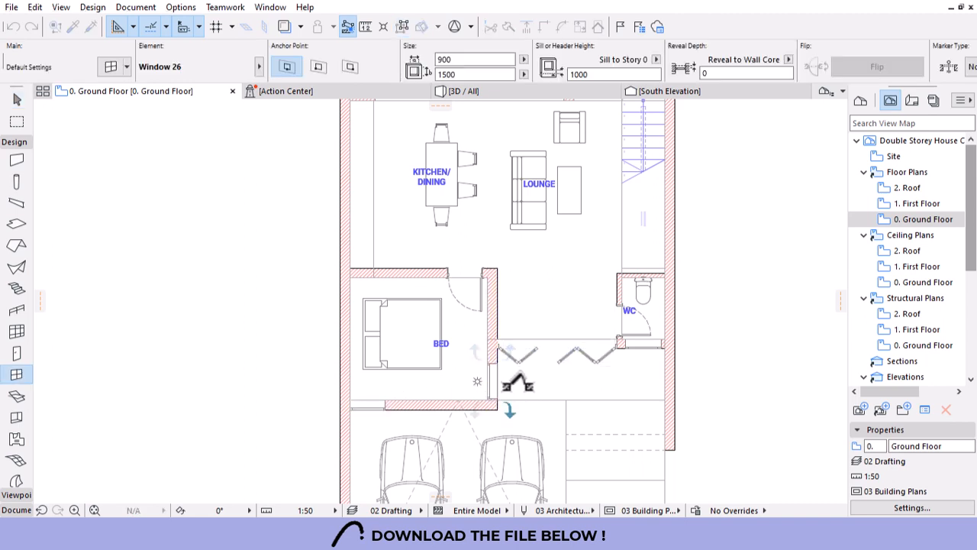
pyautogui.click(498, 379)
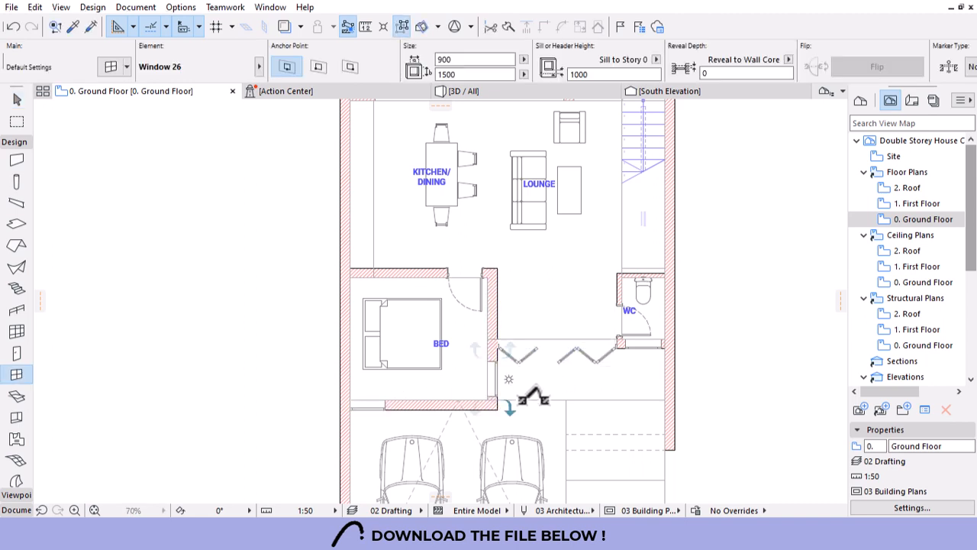
pyautogui.click(491, 399)
# Move the new bedroom window down against the corner with the lower wall.
pyautogui.scroll(8, 487, 396)
pyautogui.press('Escape')
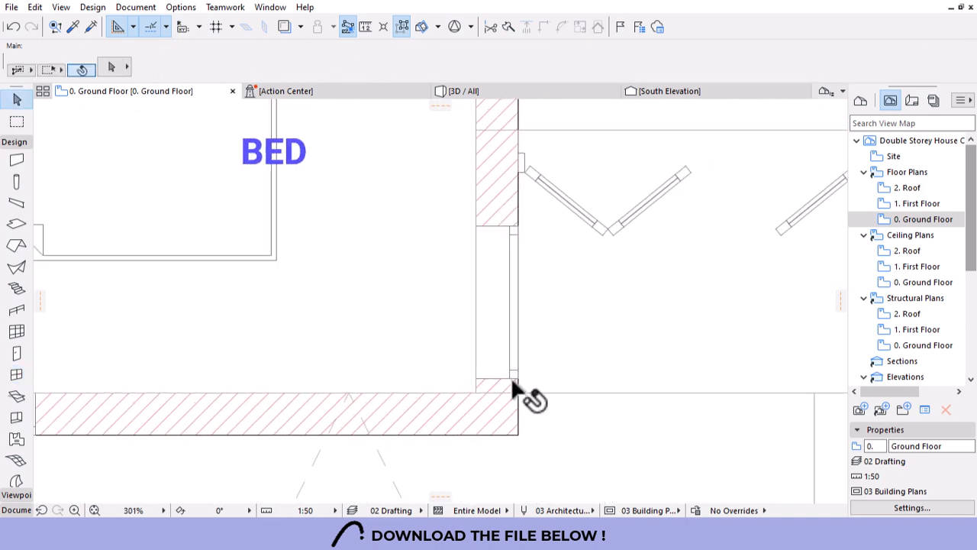
pyautogui.click(514, 375)
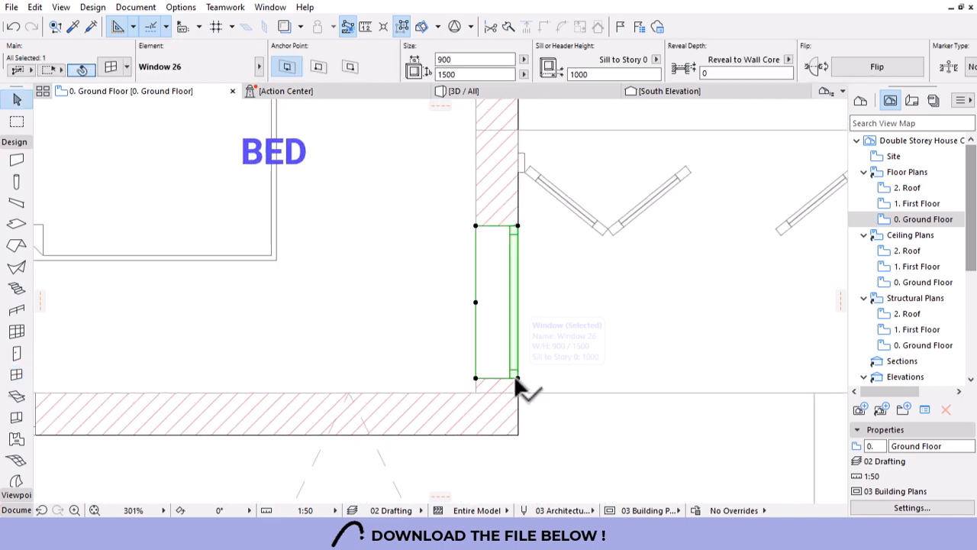
pyautogui.click(475, 392)
pyautogui.press('Escape')
pyautogui.scroll(-1, 512, 321)
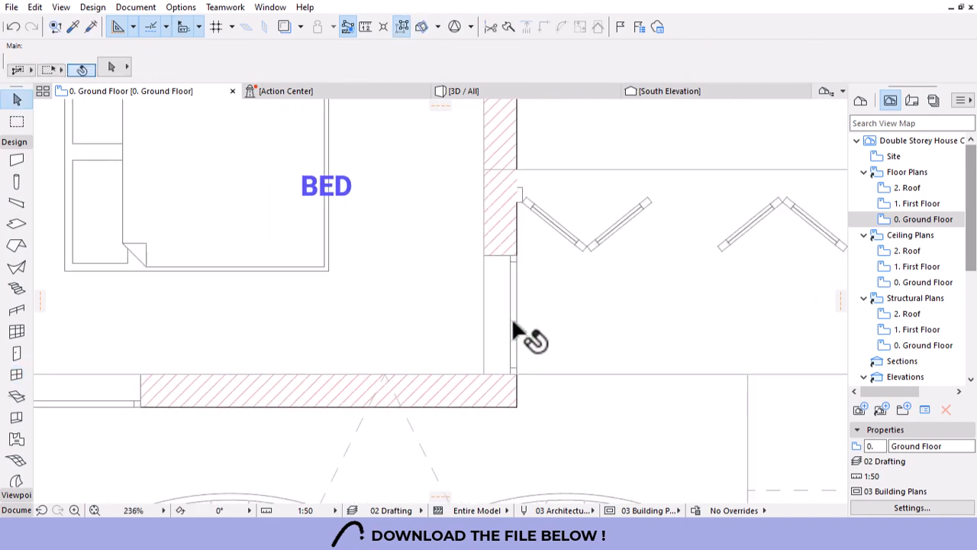
pyautogui.scroll(-6, 513, 330)
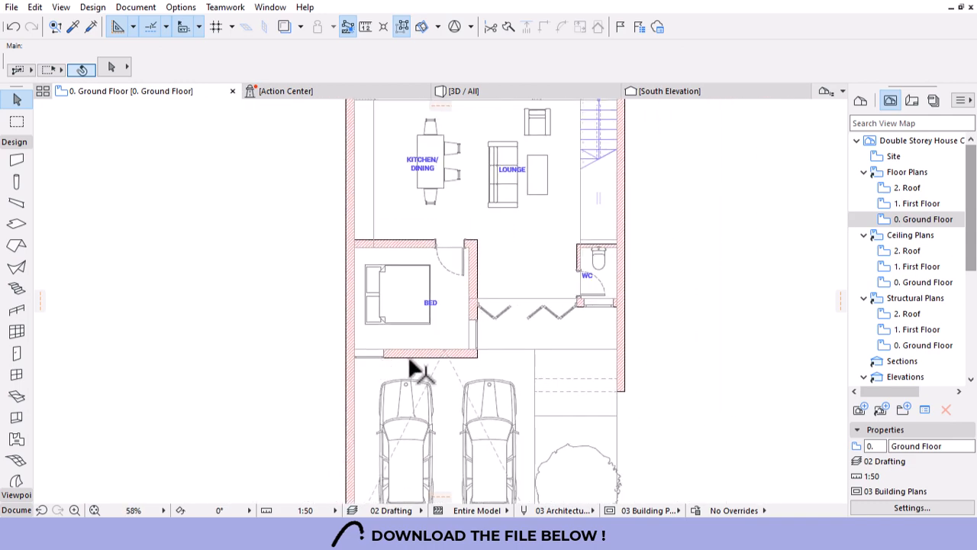
# Check the First Floor plan, then pick up the ground-floor window's settings.
pyautogui.doubleClick(902, 204)
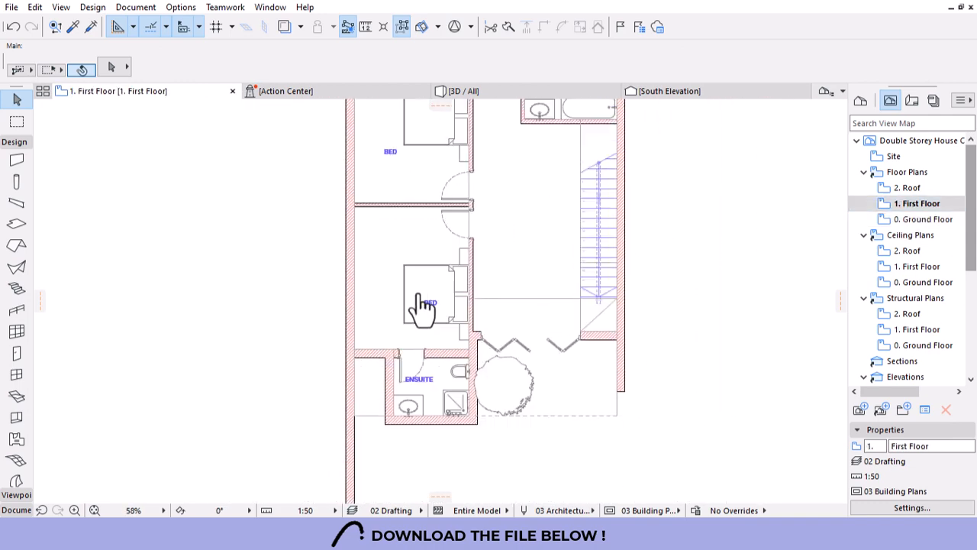
pyautogui.scroll(-2, 422, 296)
pyautogui.scroll(3, 462, 381)
pyautogui.scroll(1, 378, 390)
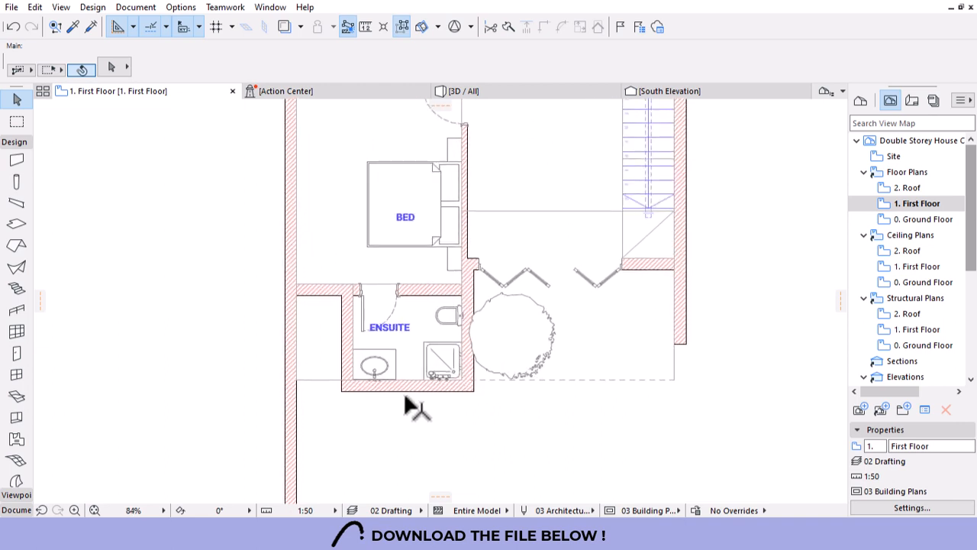
pyautogui.doubleClick(912, 219)
pyautogui.scroll(-2, 504, 346)
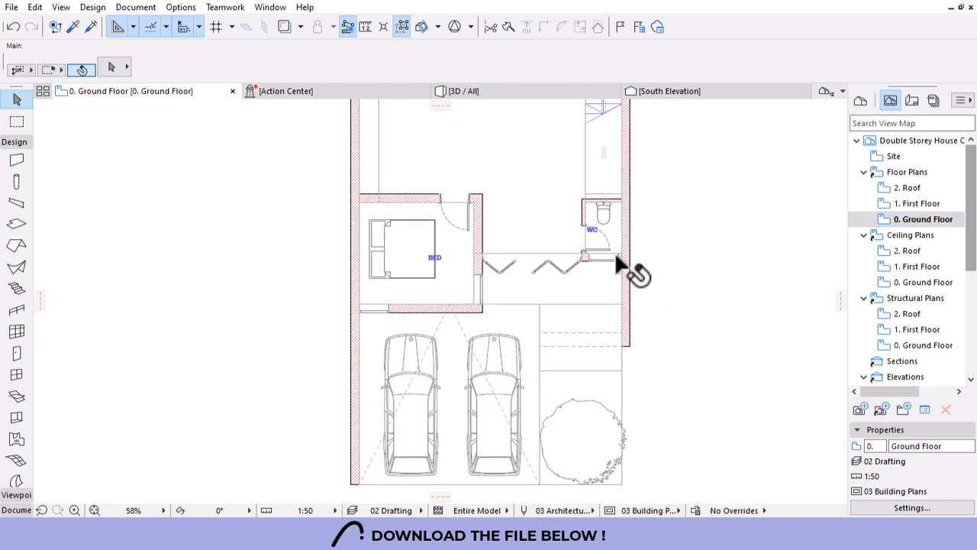
pyautogui.keyDown('alt'); pyautogui.click(621, 253); pyautogui.keyUp('alt')
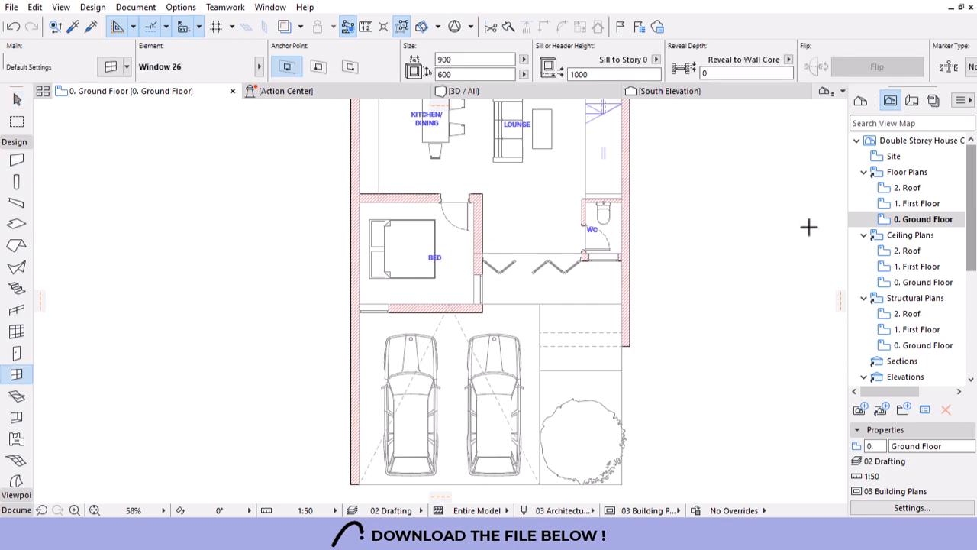
# Place the window in the first-floor bathroom's top wall, setting its opening side.
pyautogui.click(914, 204)
pyautogui.scroll(3, 438, 400)
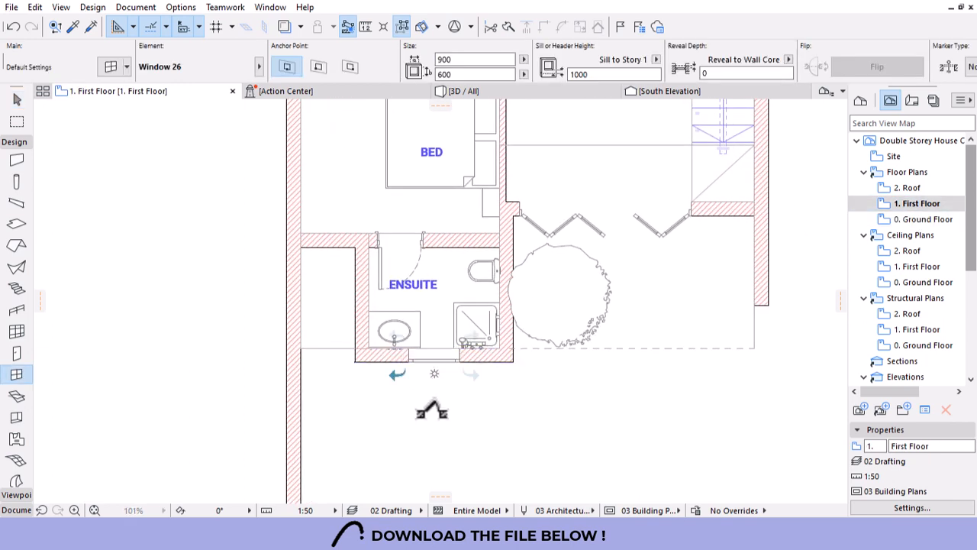
pyautogui.scroll(-5, 356, 403)
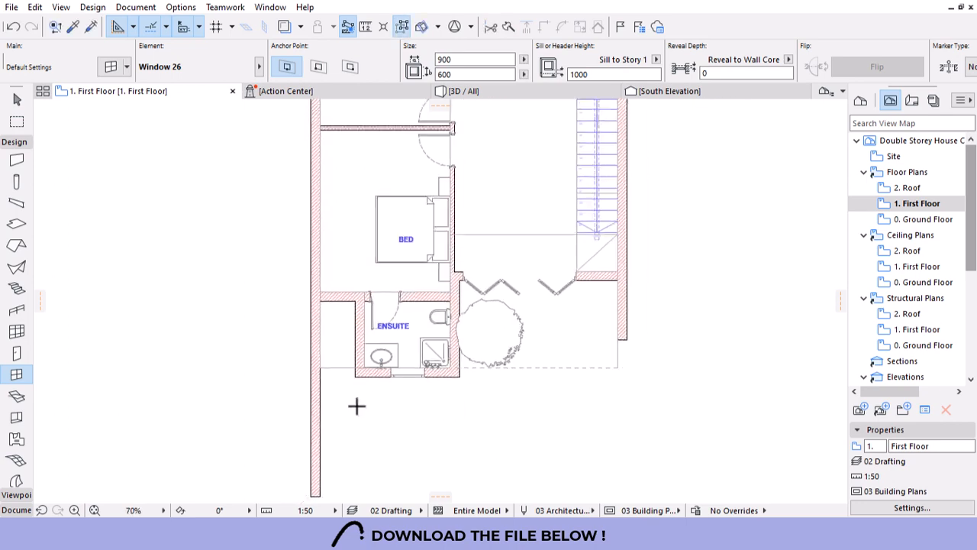
pyautogui.click(478, 93)
pyautogui.scroll(7, 497, 277)
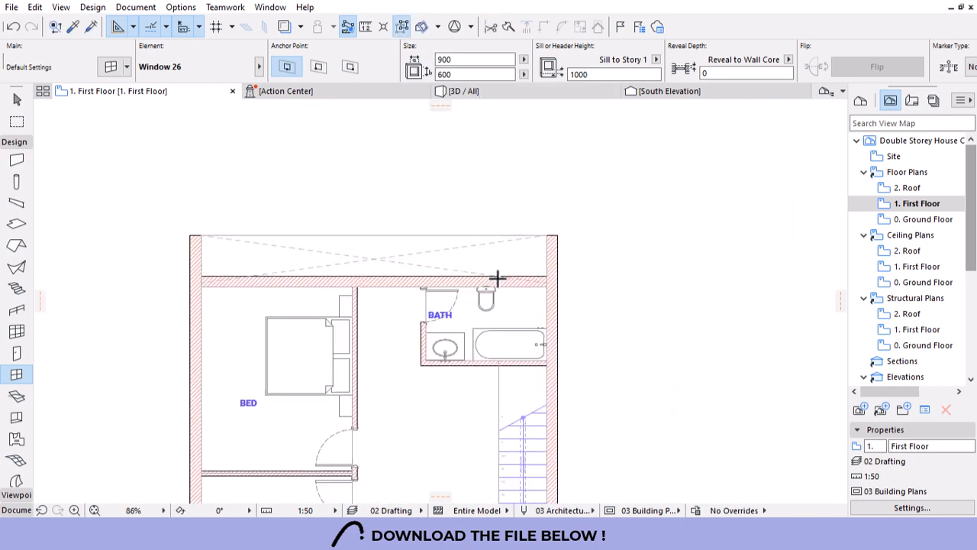
pyautogui.click(543, 282)
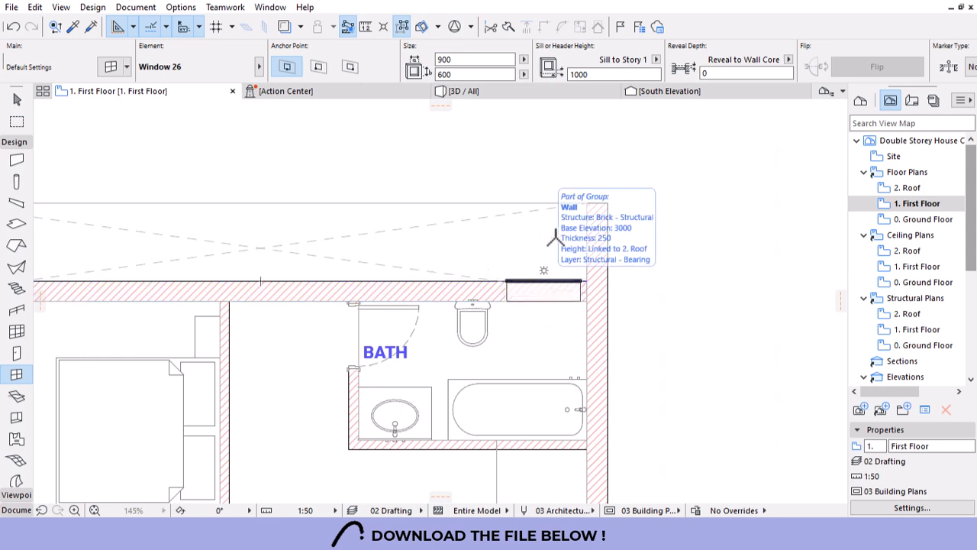
pyautogui.click(556, 239)
pyautogui.press('Escape')
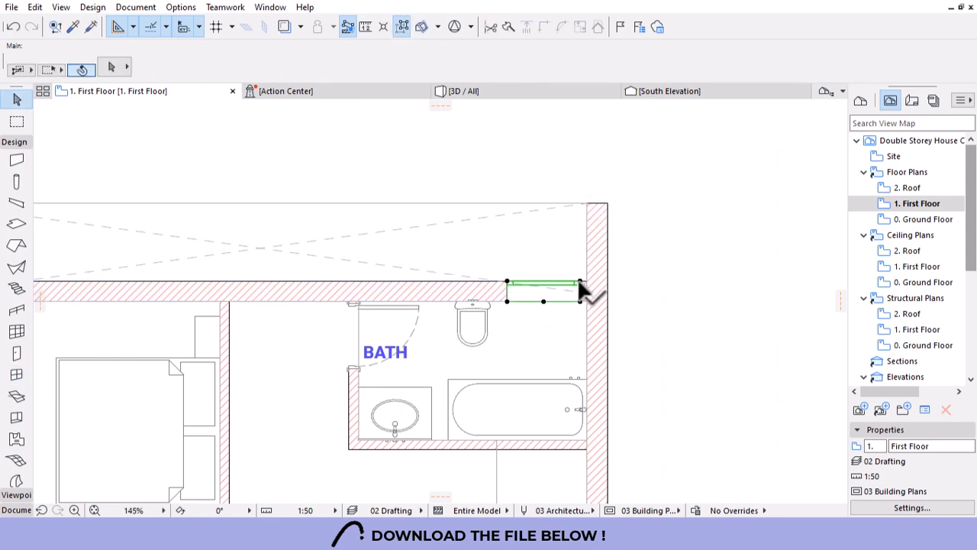
# Snap the bathroom window against the right-hand wall, offset it 100 left, and return to Ground Floor.
pyautogui.scroll(8, 580, 281)
pyautogui.hotkey('ctrl', 'd')
pyautogui.click(583, 283)
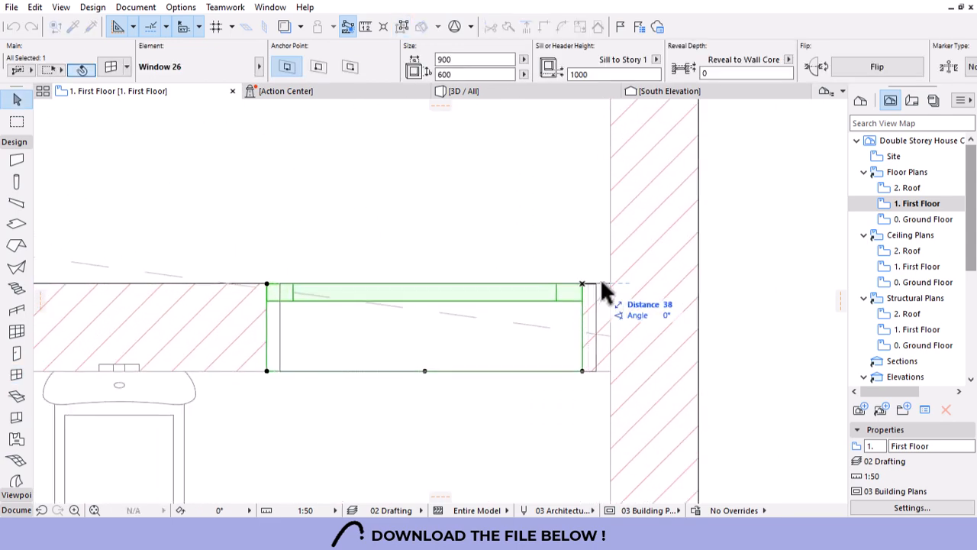
pyautogui.click(610, 284)
pyautogui.hotkey('ctrl', 'd')
pyautogui.click(583, 215)
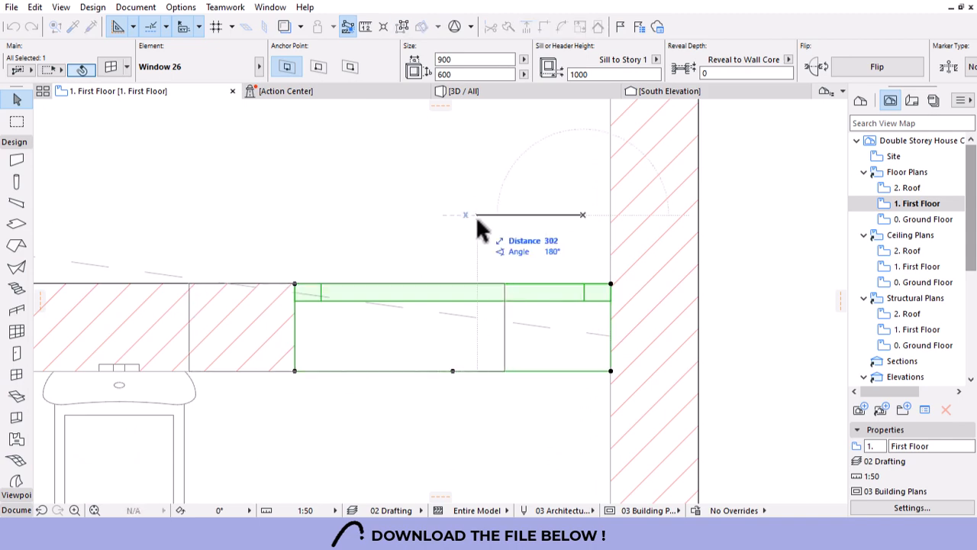
pyautogui.write('100')
pyautogui.press('Return')
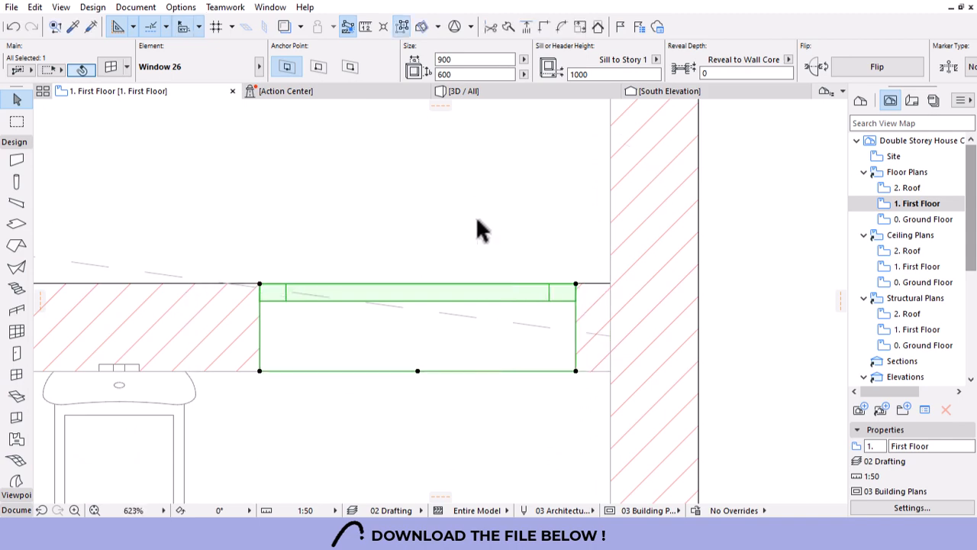
pyautogui.press('Escape')
pyautogui.scroll(-10, 581, 207)
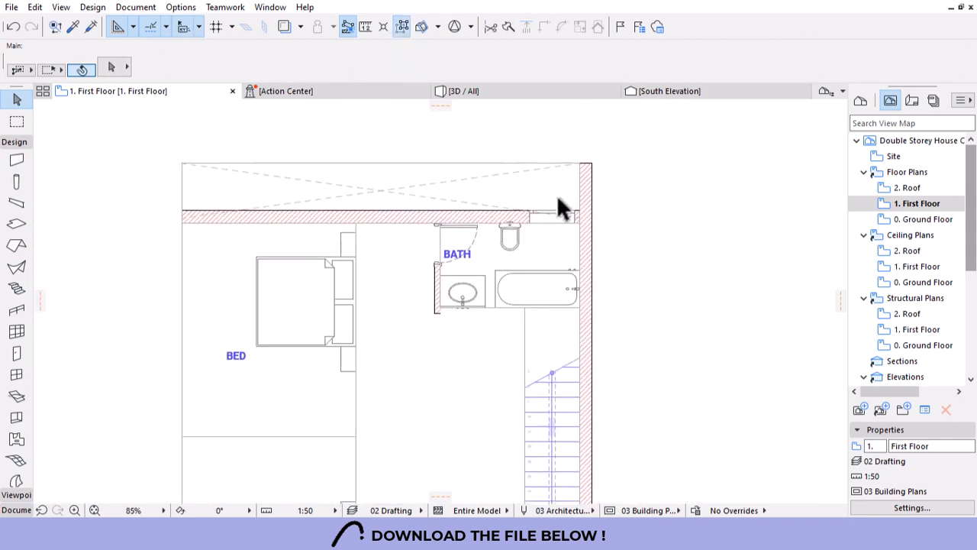
pyautogui.scroll(-5, 559, 199)
pyautogui.scroll(2, 415, 418)
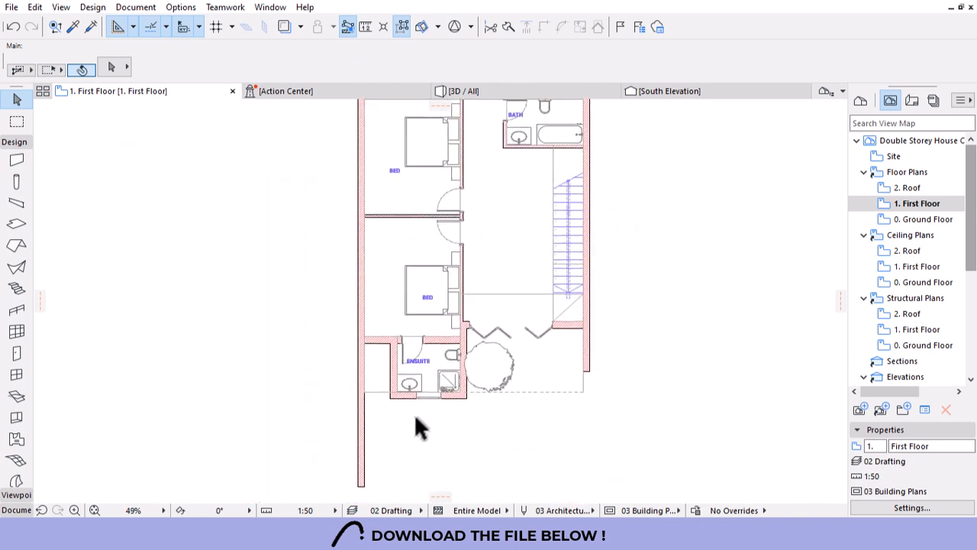
pyautogui.scroll(1, 401, 401)
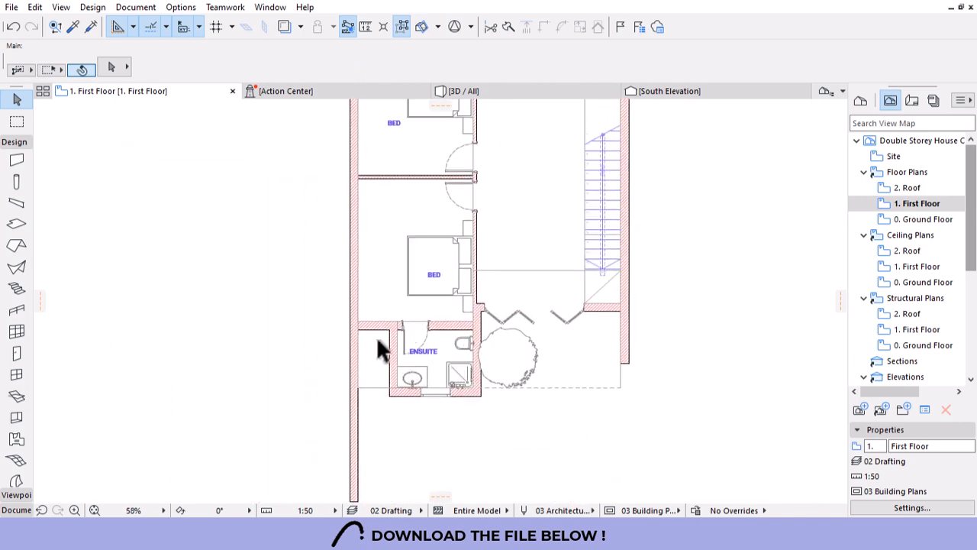
pyautogui.doubleClick(922, 219)
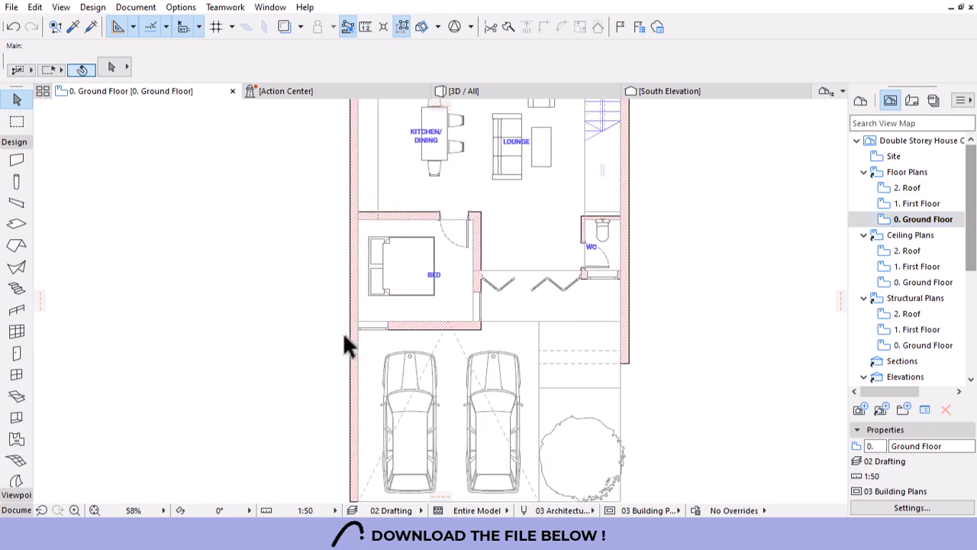
# Pick up the 900 × 1500 bedroom window's settings and switch to the First Floor plan.
pyautogui.scroll(5, 348, 338)
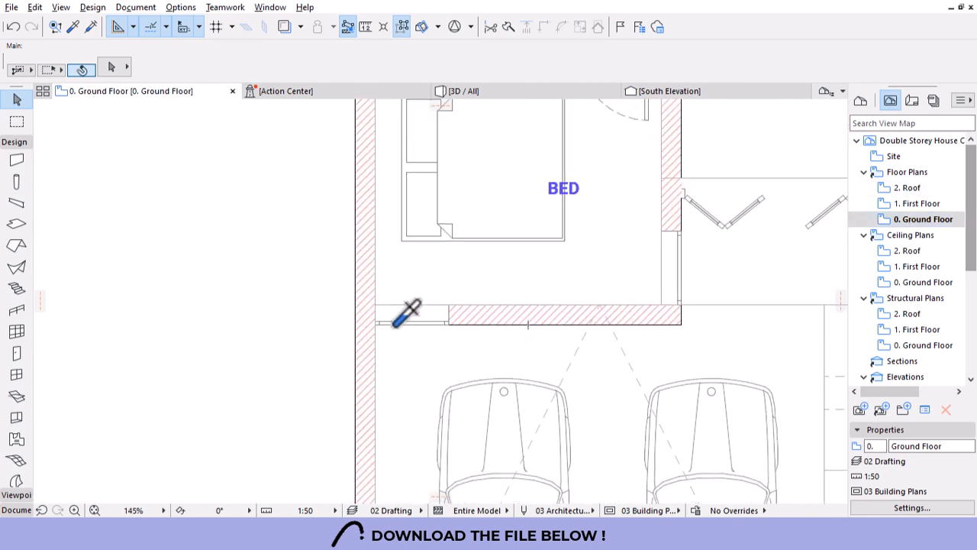
pyautogui.click(451, 309)
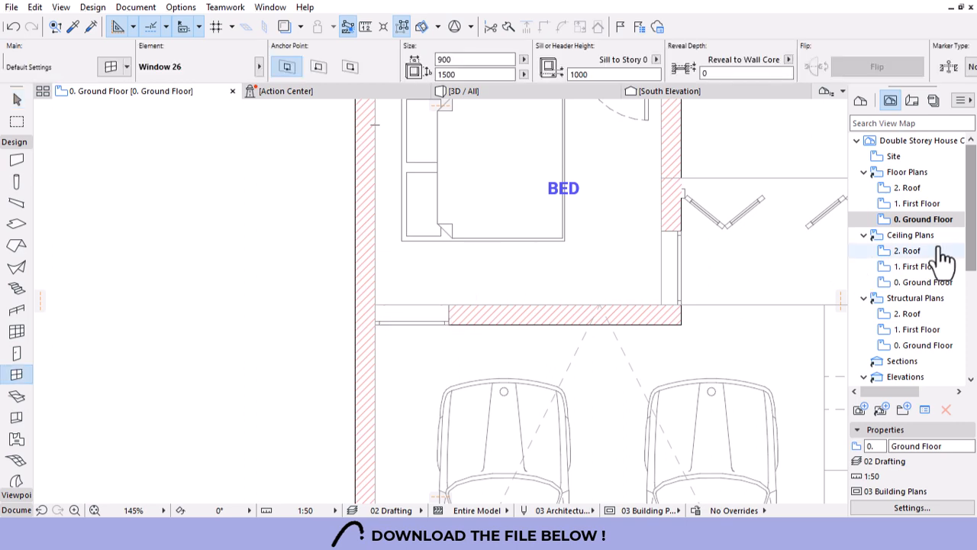
pyautogui.click(916, 203)
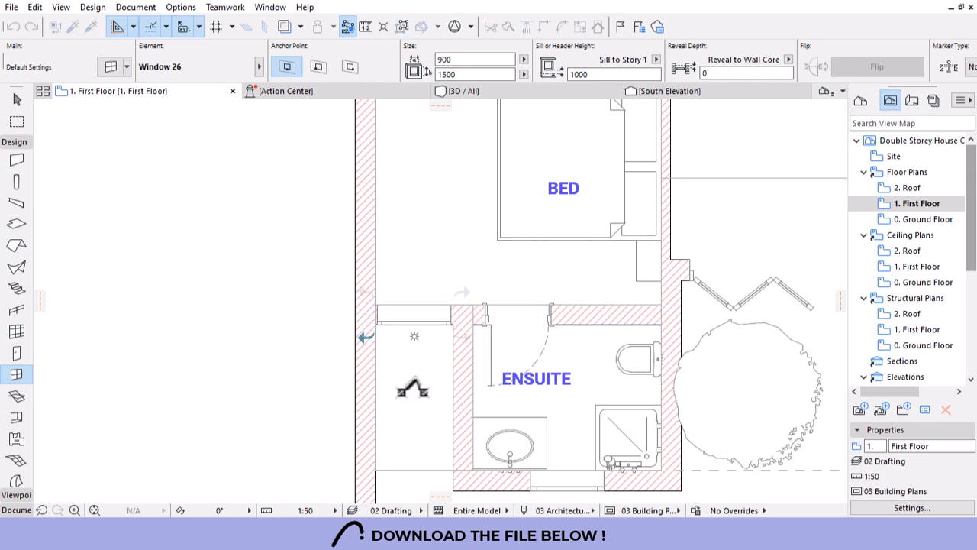
# Move the window beside the ensuite into the wall corner.
pyautogui.press('Escape')
pyautogui.scroll(3, 369, 324)
pyautogui.scroll(3, 370, 325)
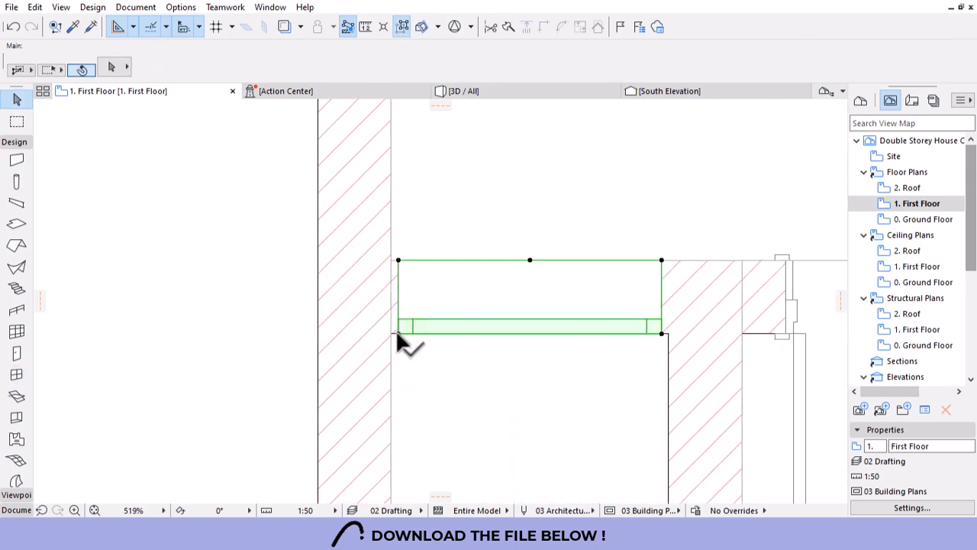
pyautogui.click(396, 329)
pyautogui.click(389, 333)
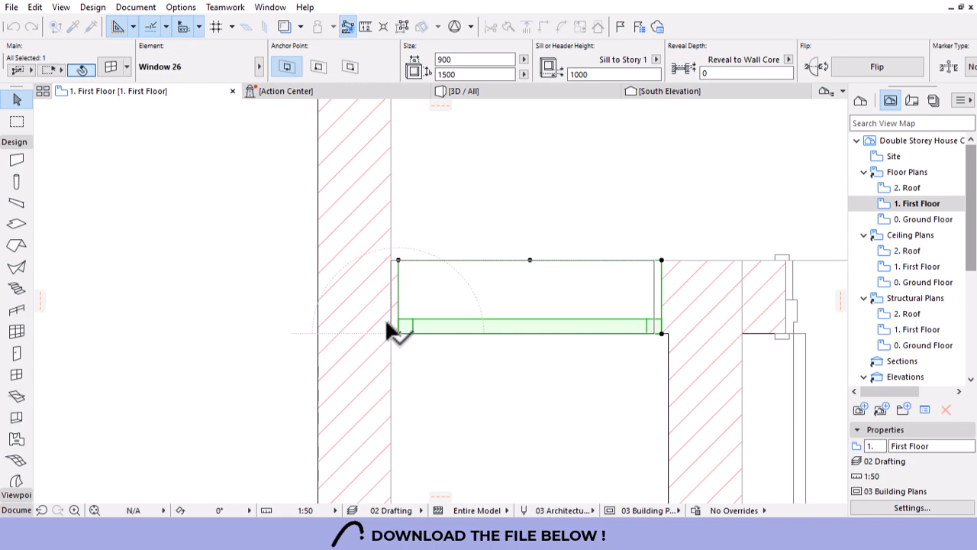
pyautogui.press('Escape')
pyautogui.scroll(-4, 371, 211)
pyautogui.scroll(-9, 414, 408)
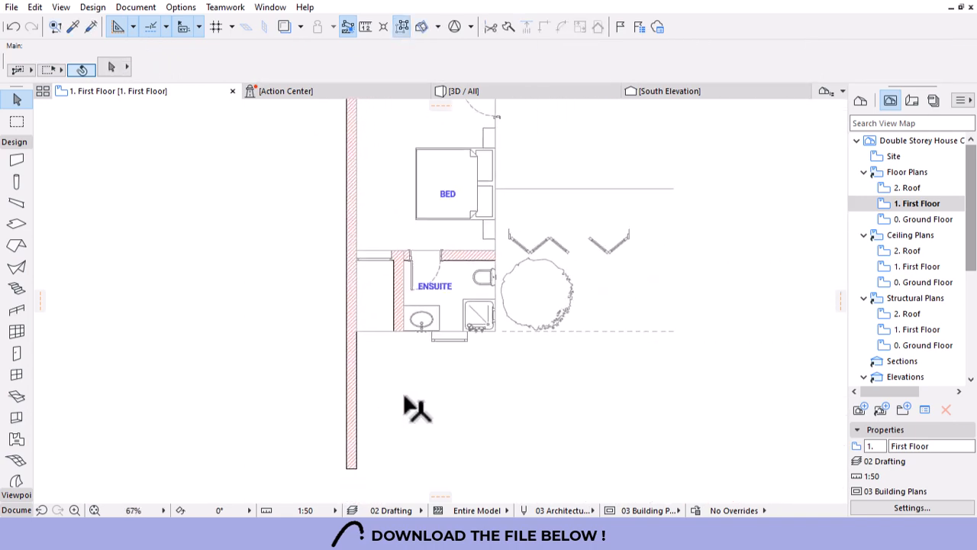
pyautogui.scroll(3, 432, 166)
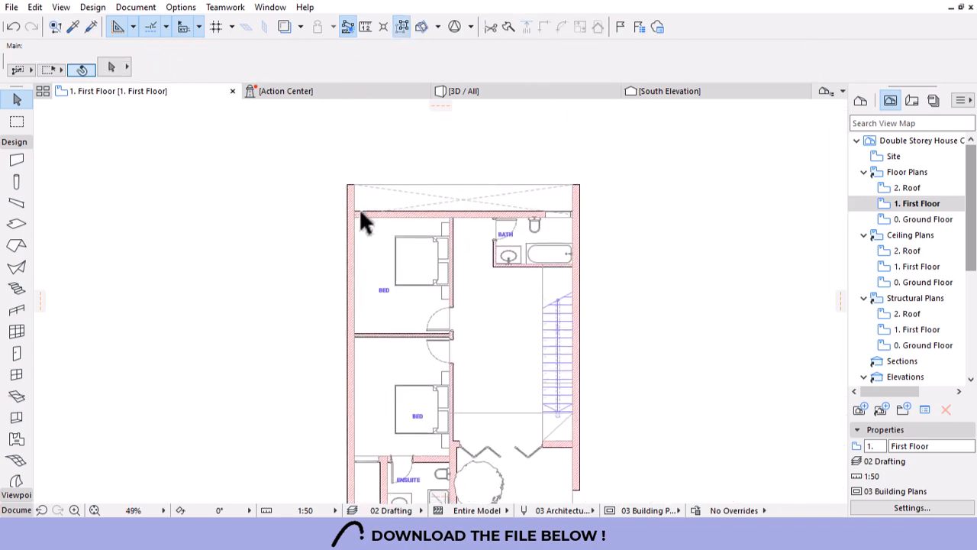
pyautogui.scroll(-2, 415, 209)
pyautogui.scroll(2, 405, 385)
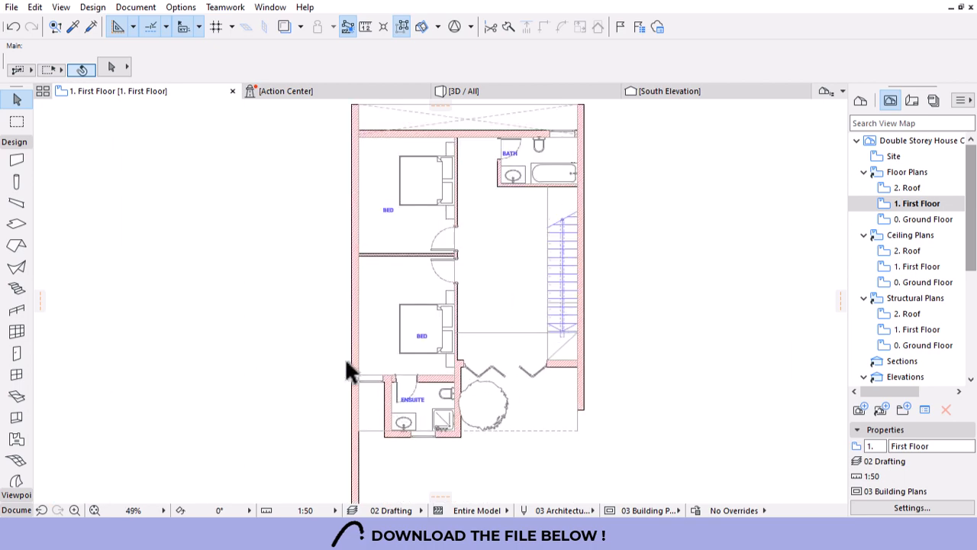
pyautogui.scroll(2, 346, 359)
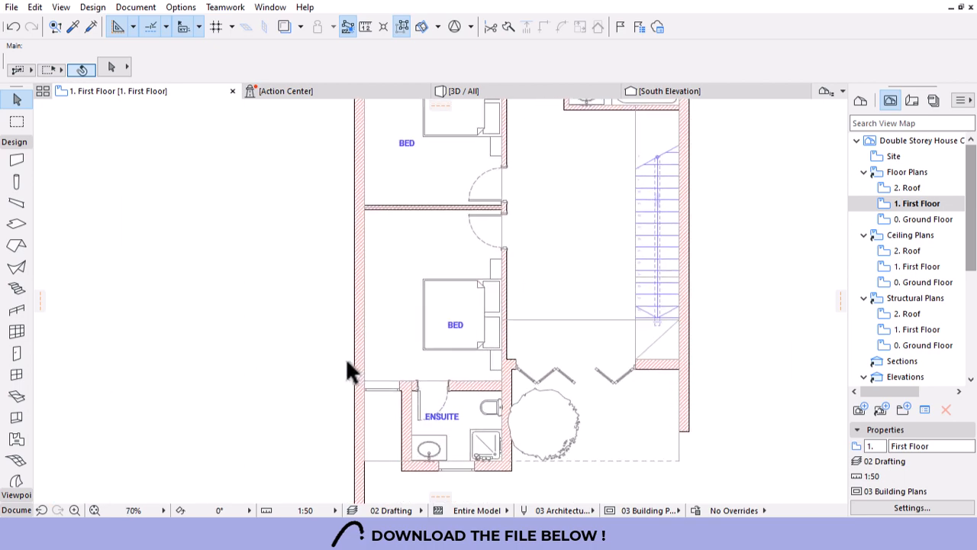
# Copy the left-wall window's settings and place a window at the top wall's left end.
pyautogui.keyDown('alt'); pyautogui.click(384, 386); pyautogui.keyUp('alt')
pyautogui.scroll(-3, 519, 416)
pyautogui.scroll(3, 449, 204)
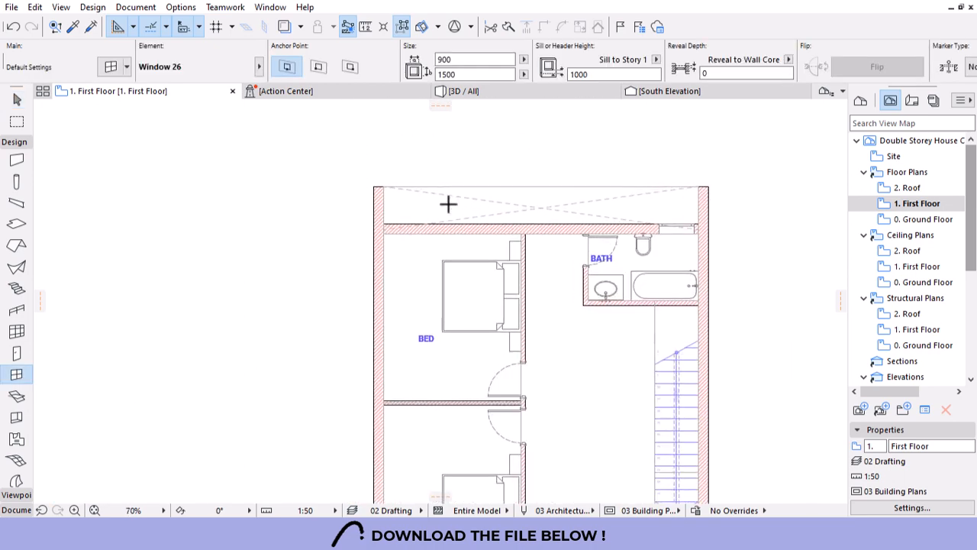
pyautogui.scroll(-3, 456, 227)
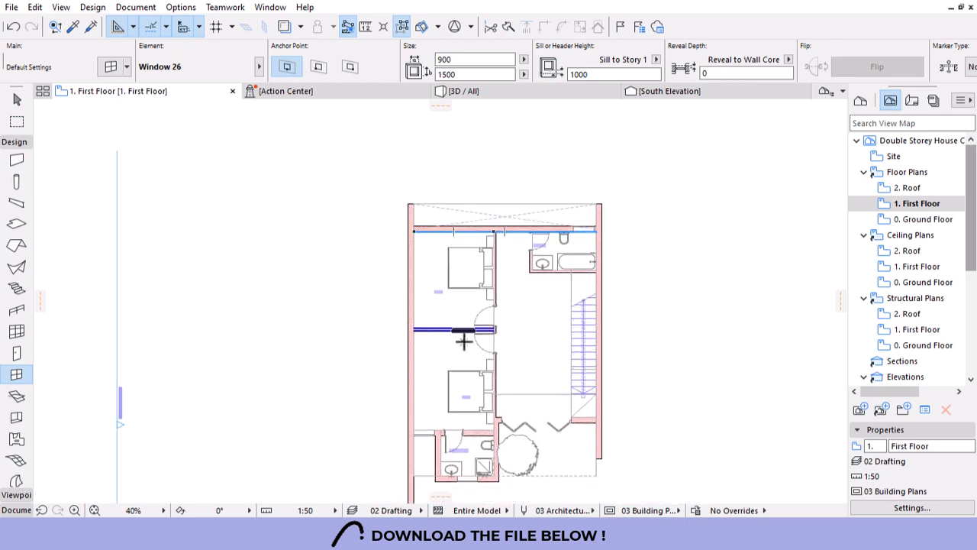
pyautogui.scroll(1, 487, 444)
pyautogui.scroll(5, 487, 444)
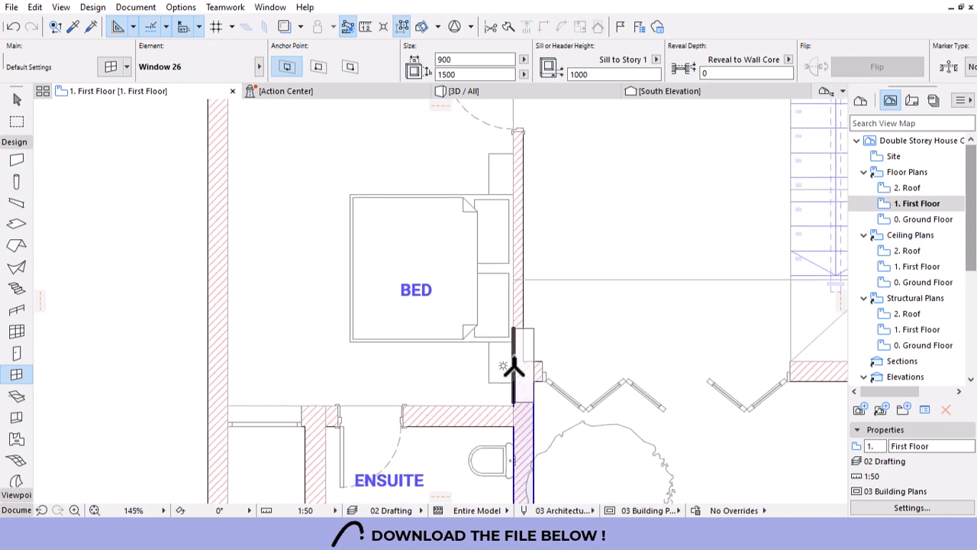
pyautogui.scroll(-2, 489, 367)
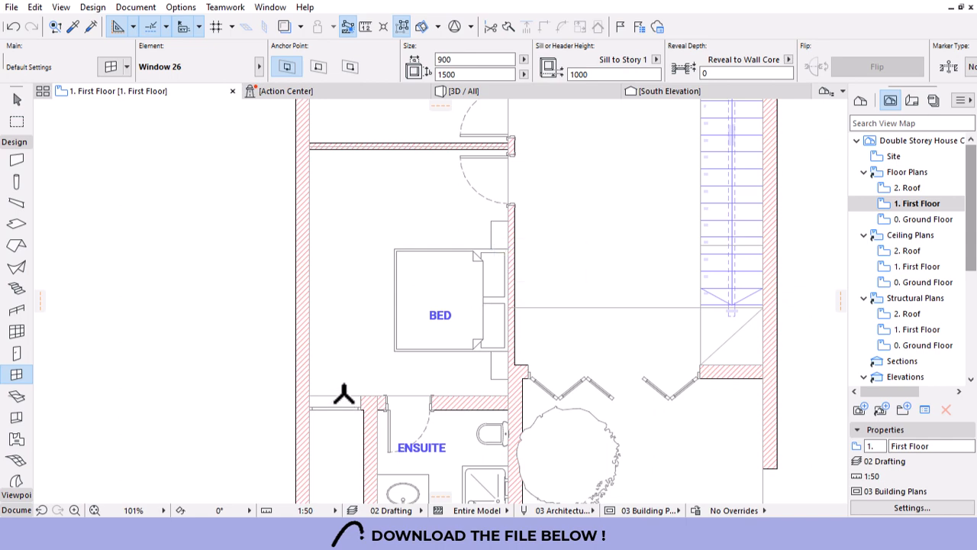
pyautogui.scroll(-2, 448, 361)
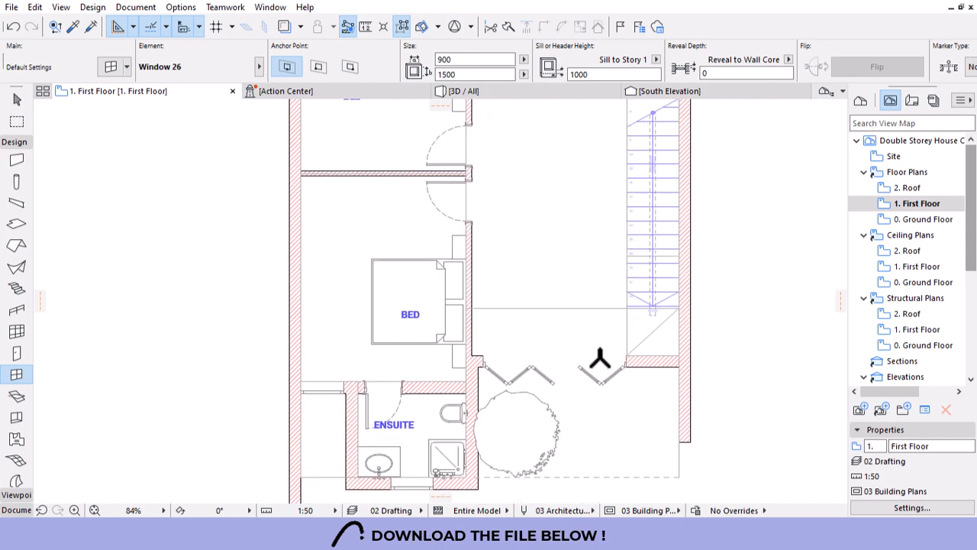
pyautogui.scroll(-2, 605, 416)
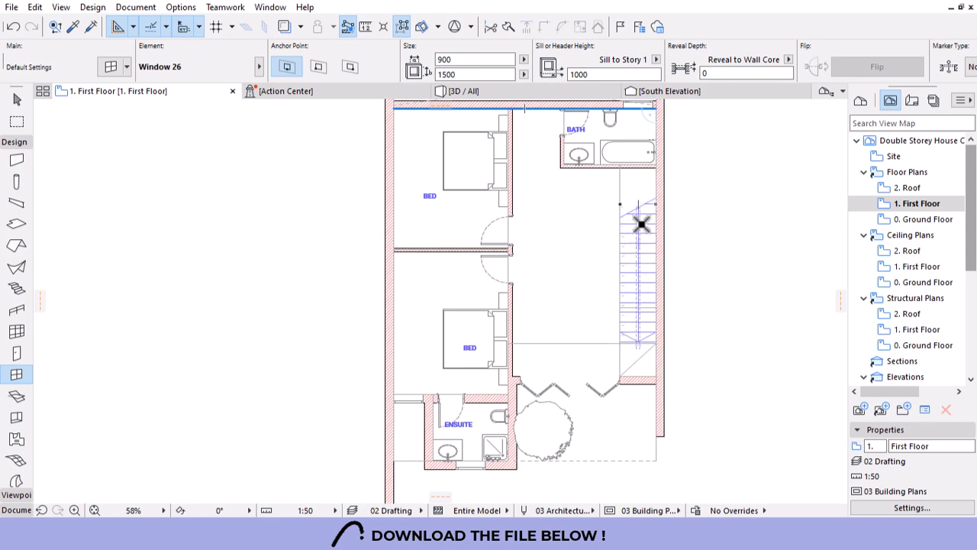
pyautogui.scroll(-2, 561, 332)
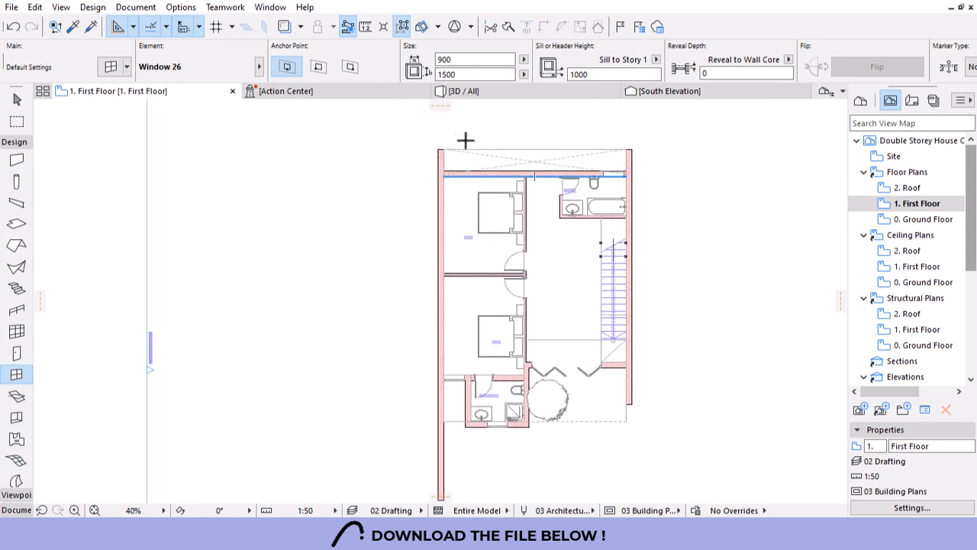
pyautogui.scroll(3, 465, 140)
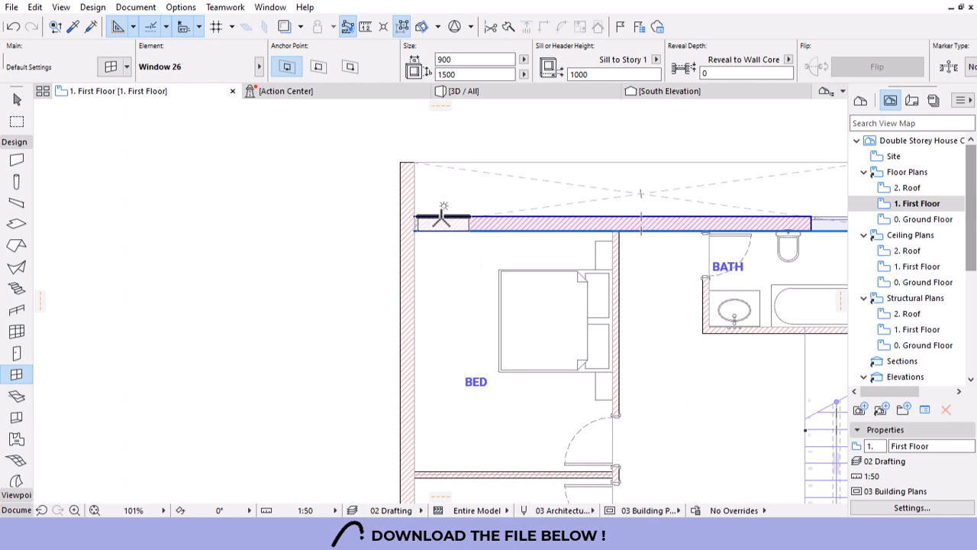
pyautogui.click(443, 218)
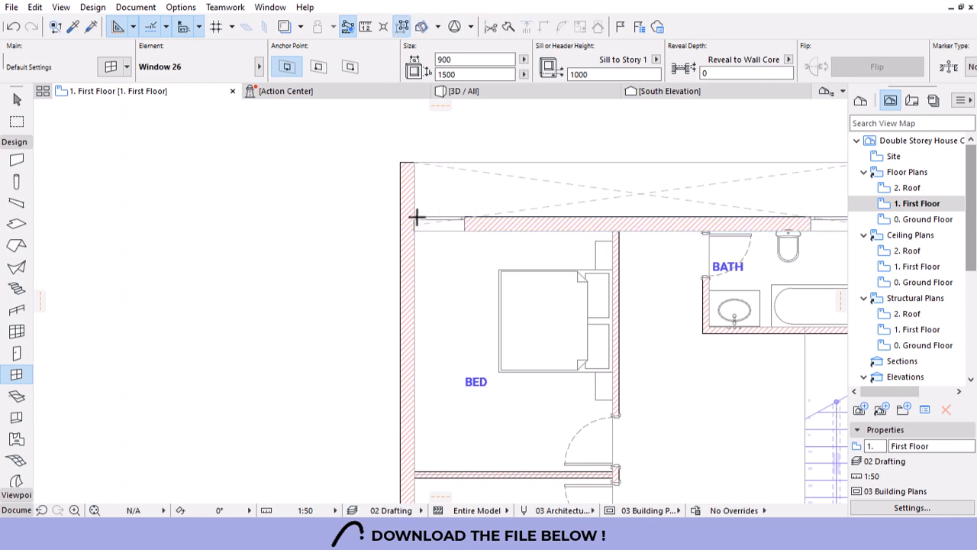
pyautogui.scroll(9, 418, 218)
# Shift the new top-wall window 10 so it aligns with the side wall's inner face.
pyautogui.press('Escape')
pyautogui.click(690, 201)
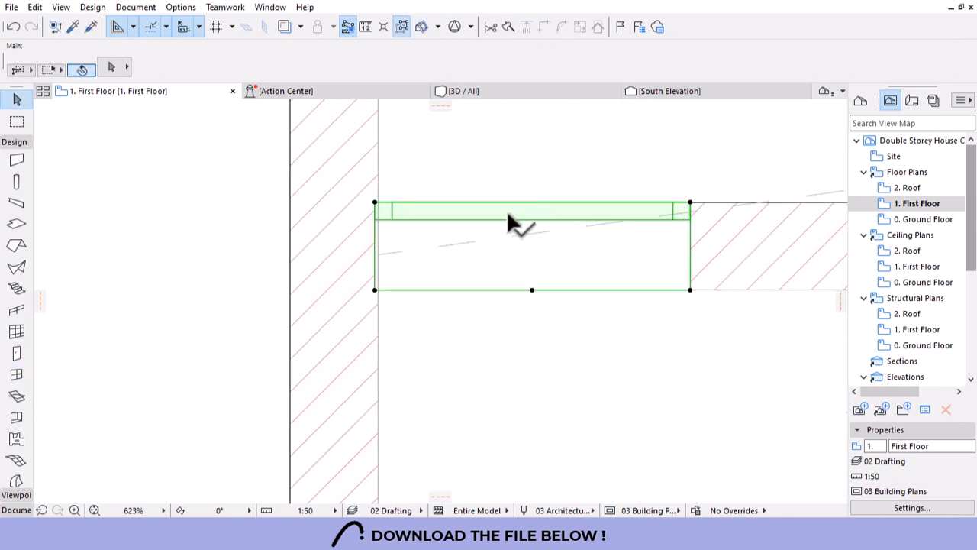
pyautogui.scroll(3, 400, 208)
pyautogui.click(356, 197)
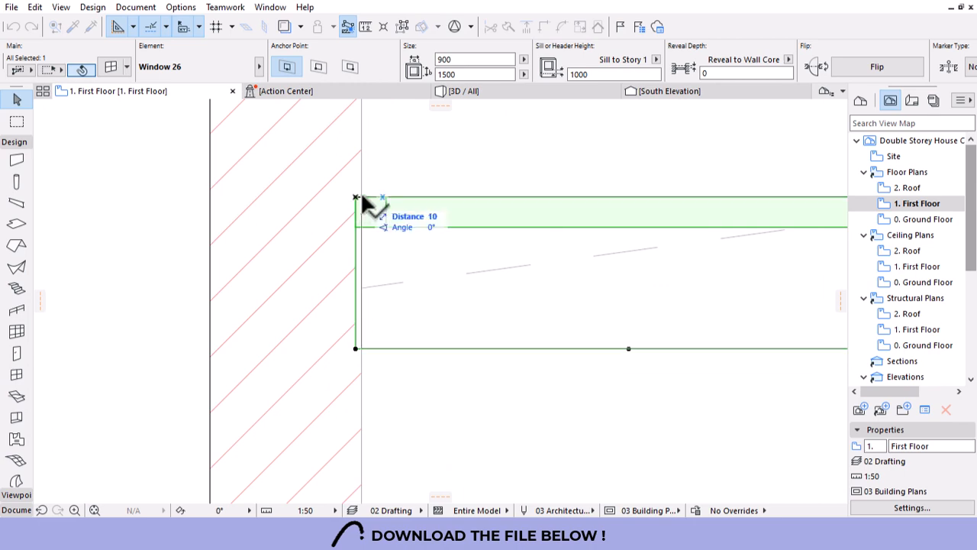
pyautogui.click(362, 197)
pyautogui.press('Escape')
pyautogui.scroll(-4, 372, 225)
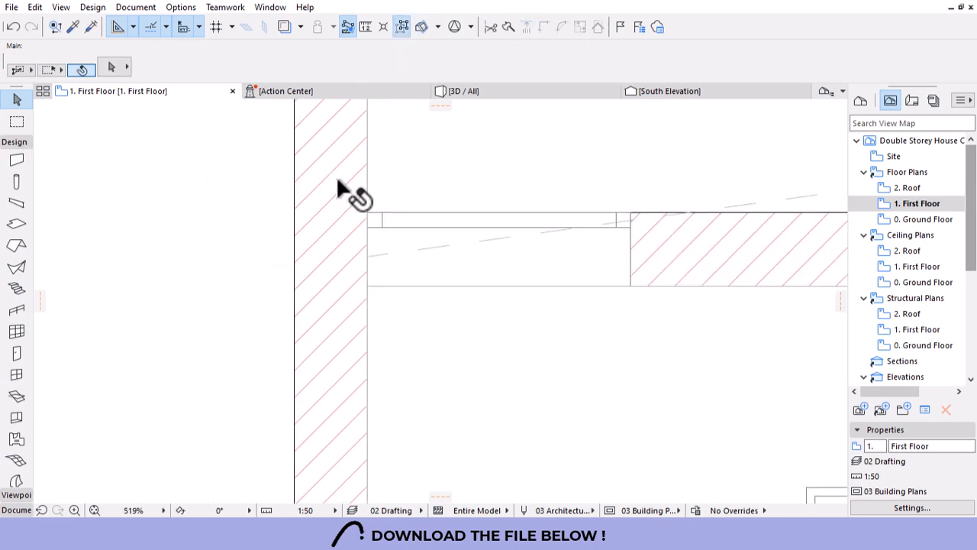
pyautogui.scroll(-8, 342, 189)
pyautogui.scroll(3, 393, 226)
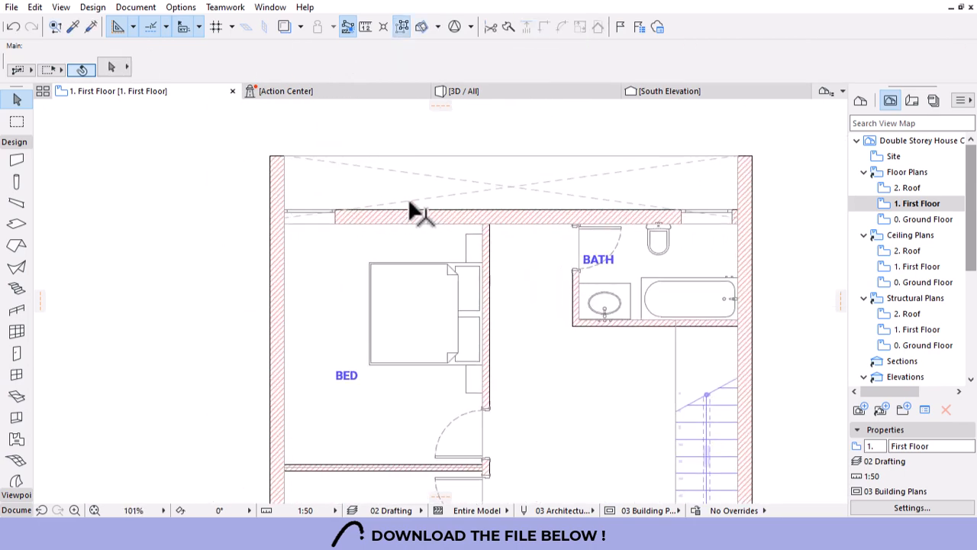
# Stretch both ends of the dashed diagonal line 150 up to meet the wall corners.
pyautogui.click(336, 211)
pyautogui.scroll(3, 279, 216)
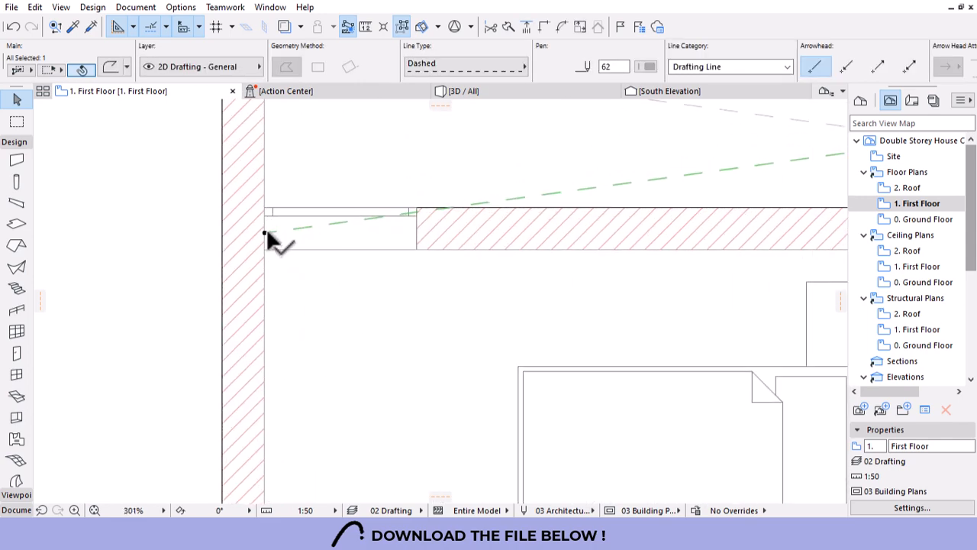
pyautogui.click(266, 227)
pyautogui.click(266, 207)
pyautogui.scroll(-4, 207, 218)
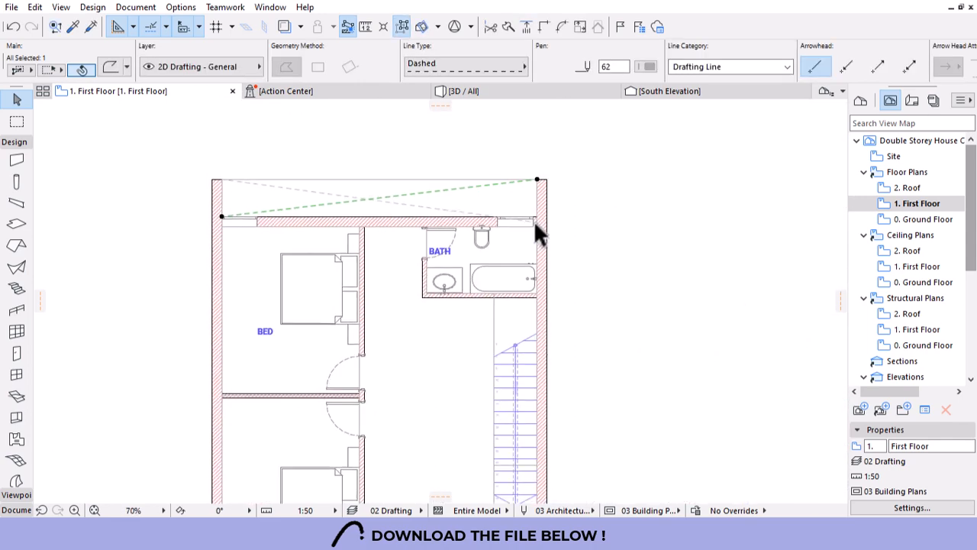
pyautogui.scroll(2, 535, 226)
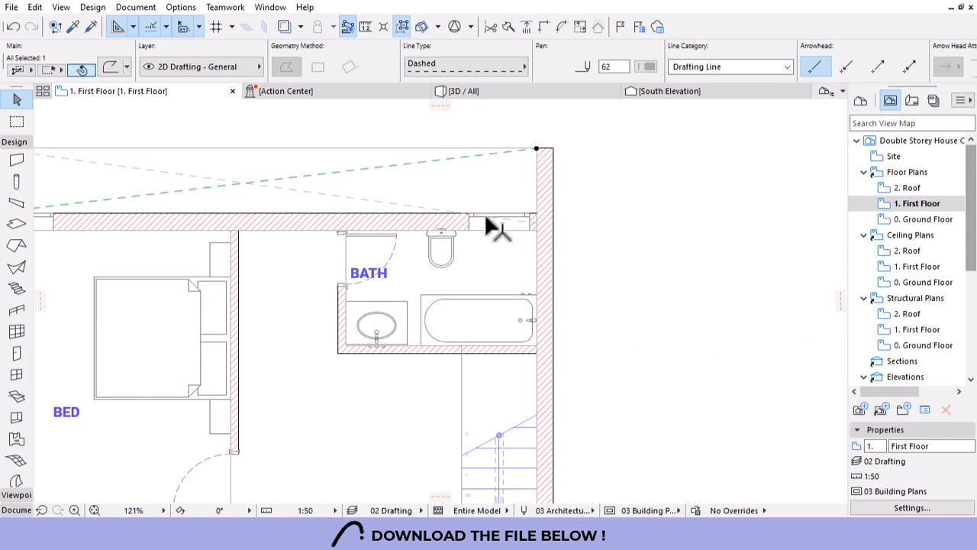
pyautogui.click(536, 219)
pyautogui.scroll(3, 538, 221)
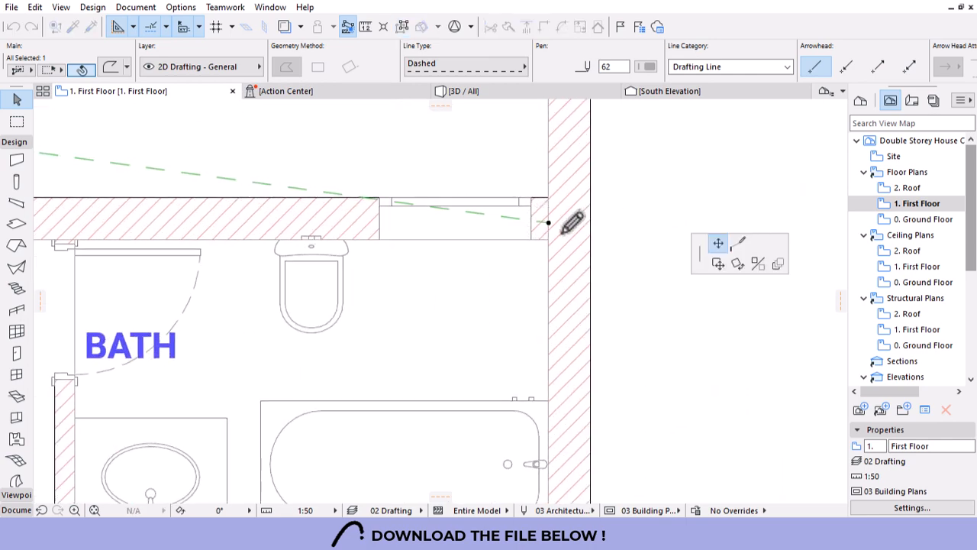
pyautogui.click(719, 244)
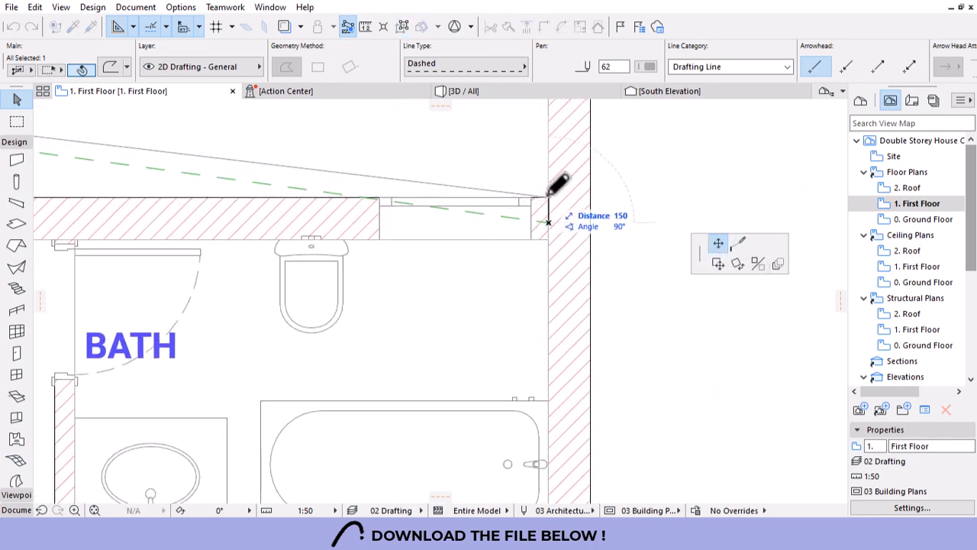
pyautogui.click(549, 197)
pyautogui.scroll(-6, 637, 231)
pyautogui.press('Escape')
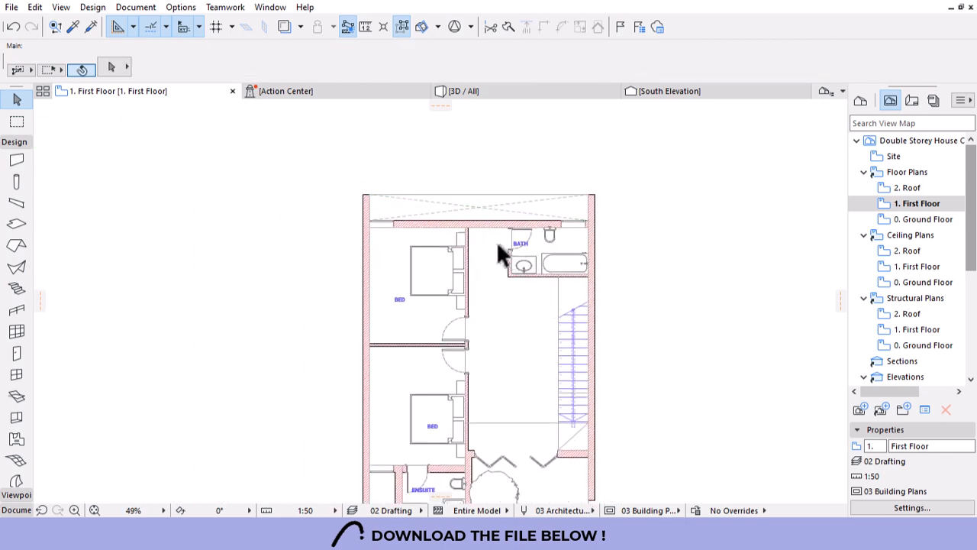
# Measure a stair tread with the Measure tool to confirm it is 300 deep.
pyautogui.scroll(-2, 495, 374)
pyautogui.scroll(5, 469, 319)
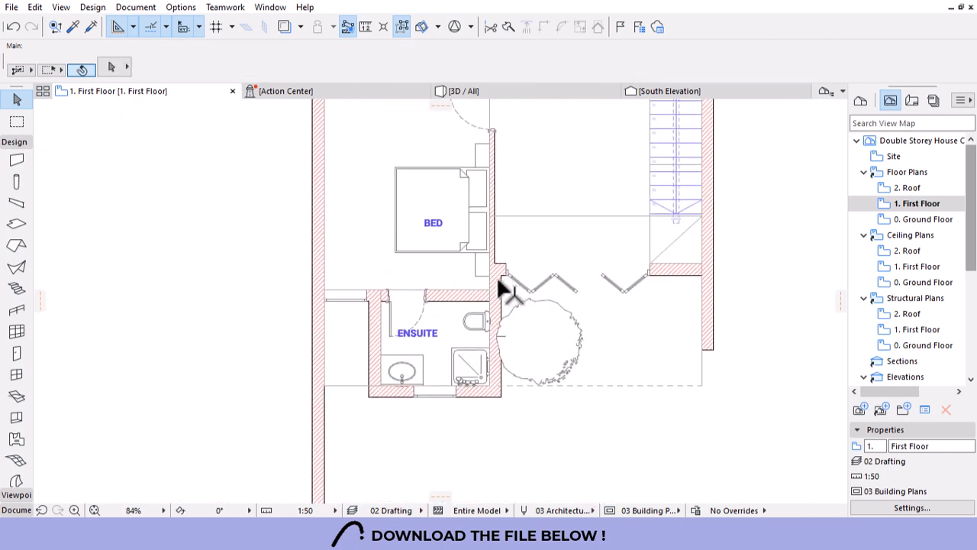
pyautogui.scroll(-3, 545, 184)
pyautogui.scroll(2, 608, 192)
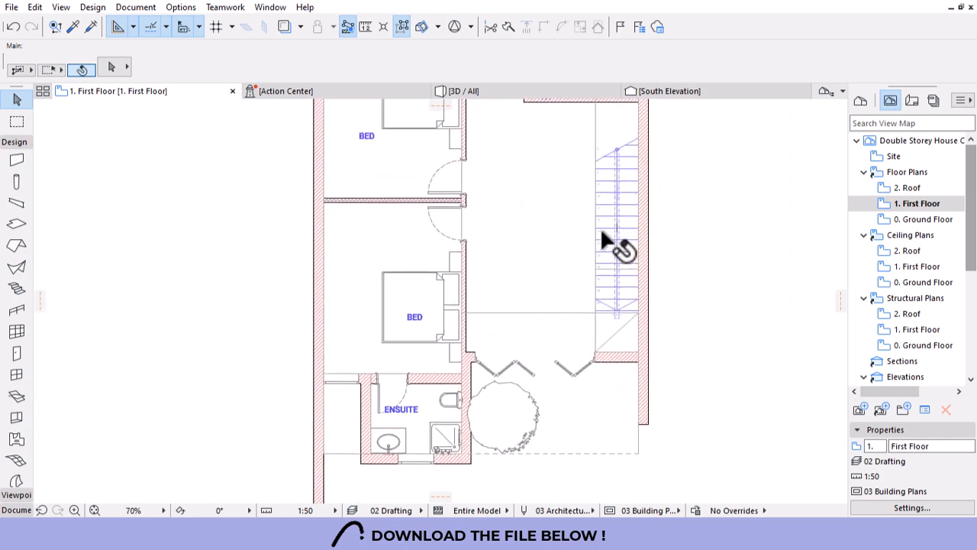
pyautogui.scroll(-2, 615, 369)
pyautogui.scroll(-1, 614, 372)
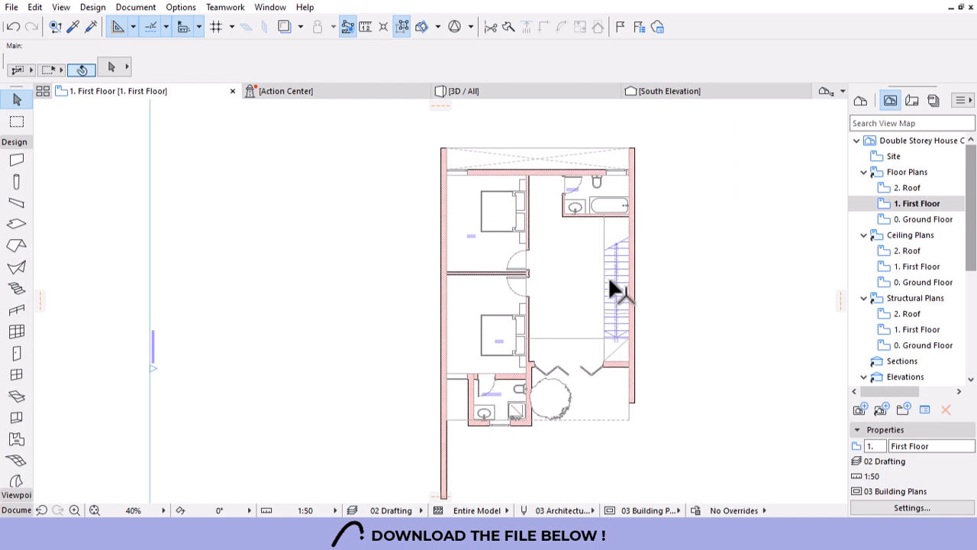
pyautogui.scroll(8, 622, 271)
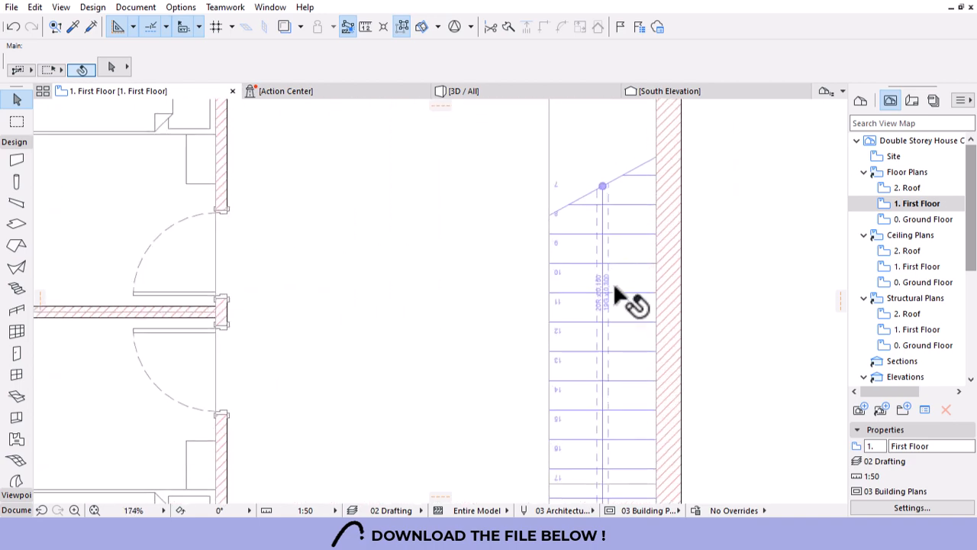
pyautogui.scroll(1, 610, 305)
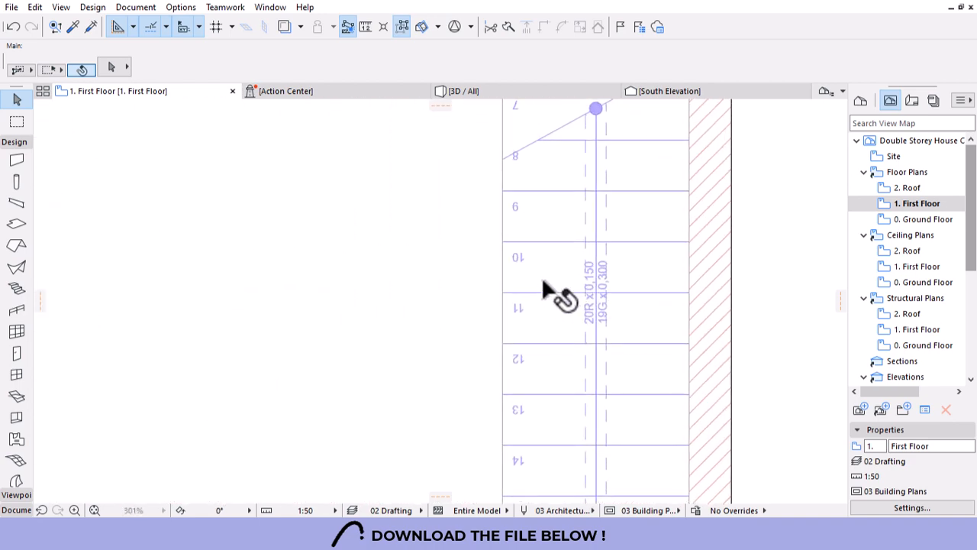
pyautogui.press('m')
pyautogui.click(541, 295)
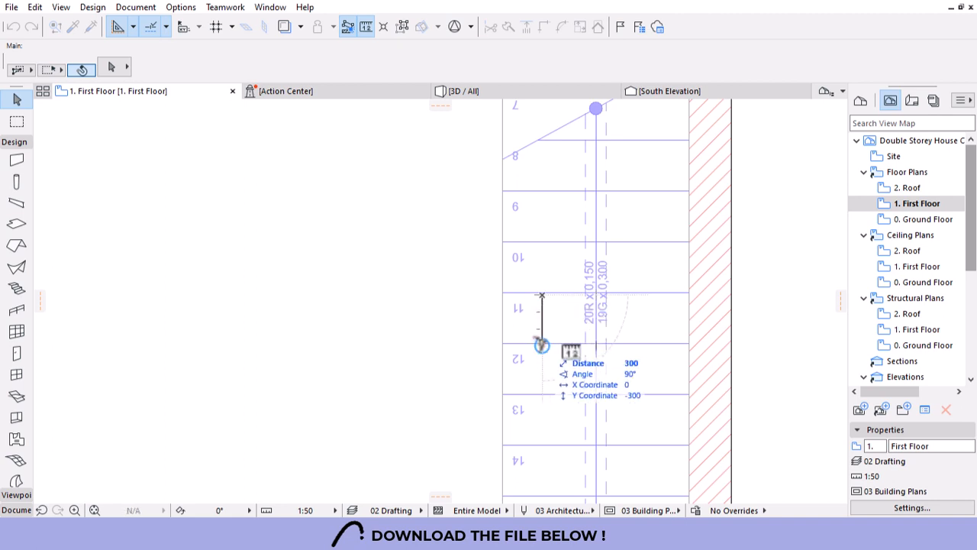
# Select the first-floor stair and open its Stair Selection Settings.
pyautogui.press('Escape')
pyautogui.click(506, 272)
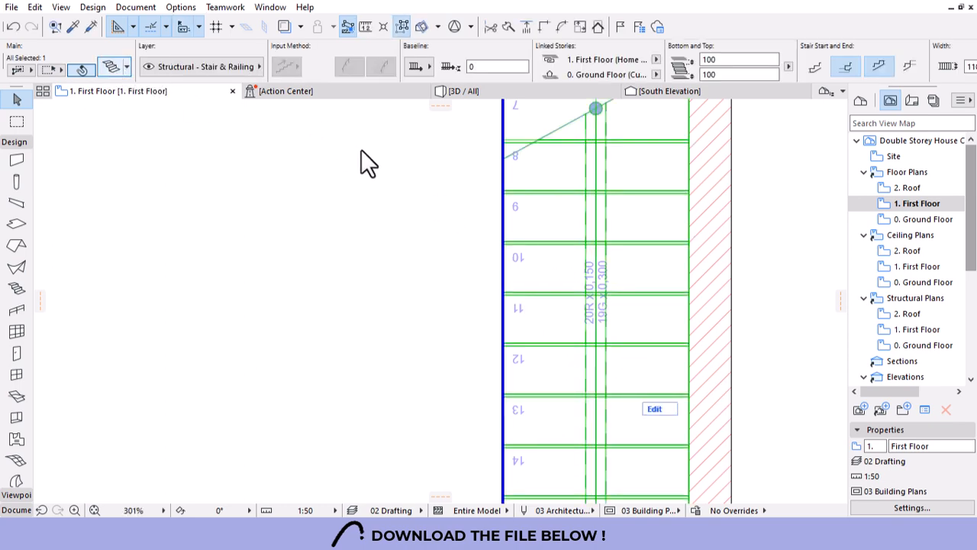
pyautogui.hotkey('ctrl', 't')
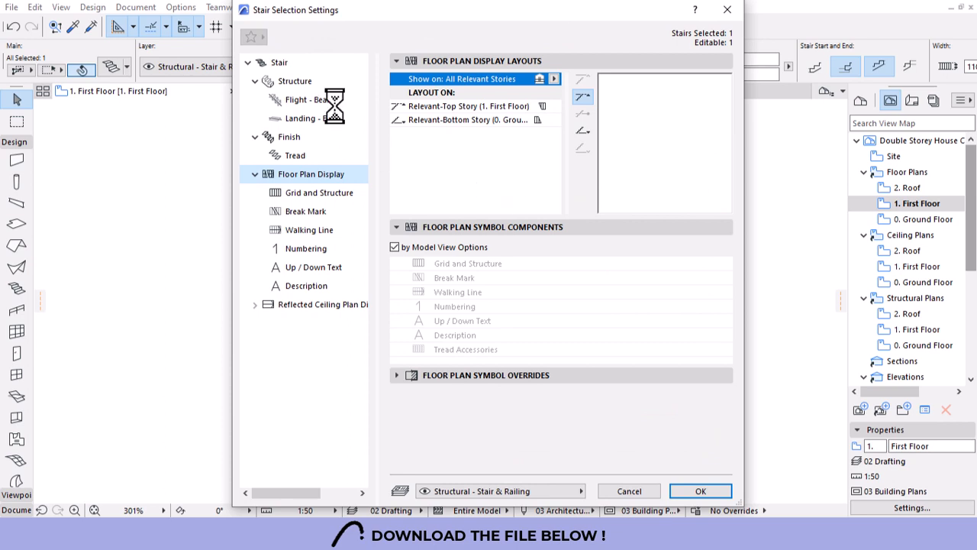
# Lock the stair's going depth at 300, keeping 20 risers of 150, and apply.
pyautogui.click(289, 81)
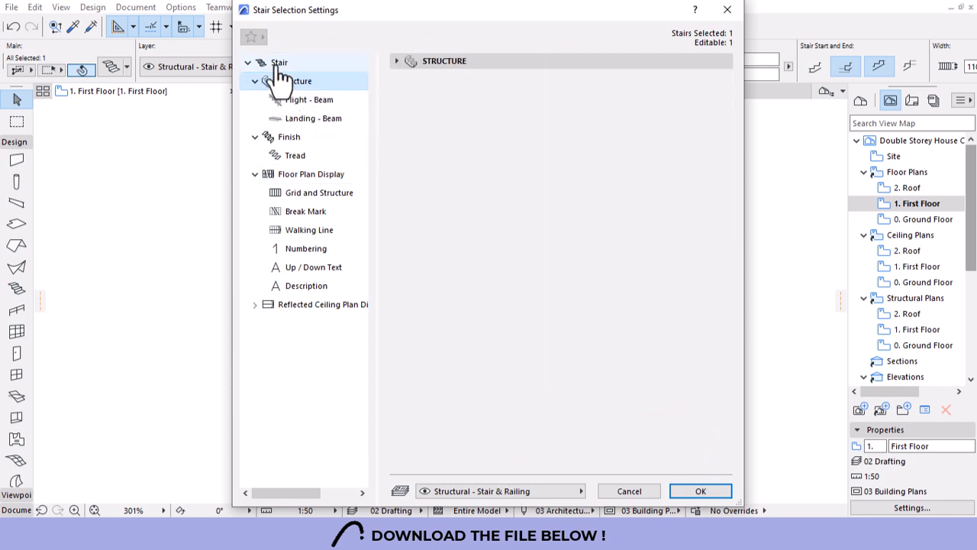
pyautogui.click(280, 64)
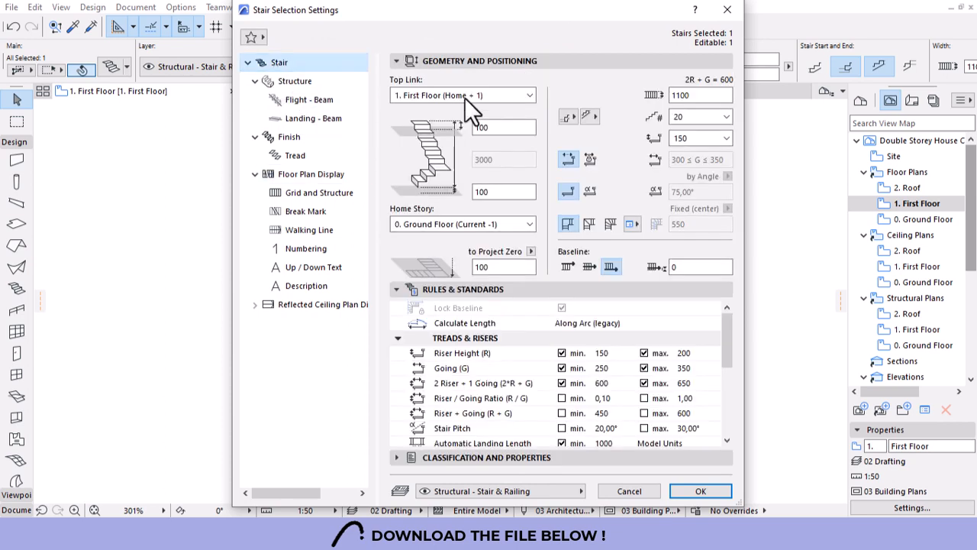
pyautogui.click(589, 160)
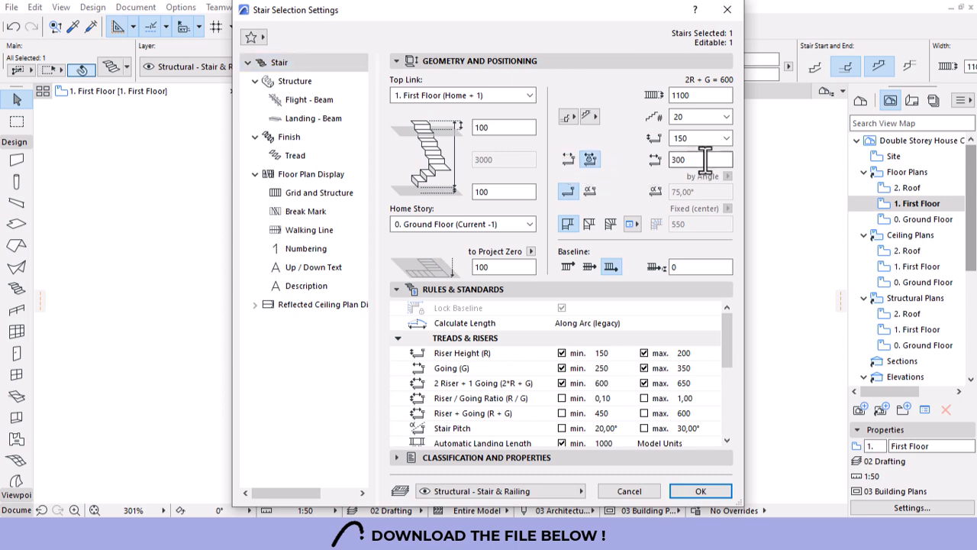
pyautogui.click(706, 161)
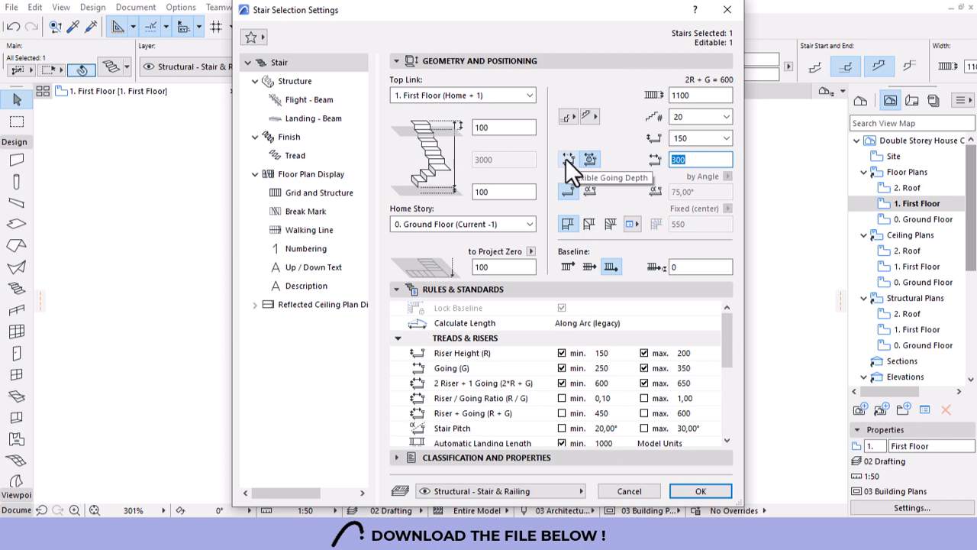
pyautogui.press('Return')
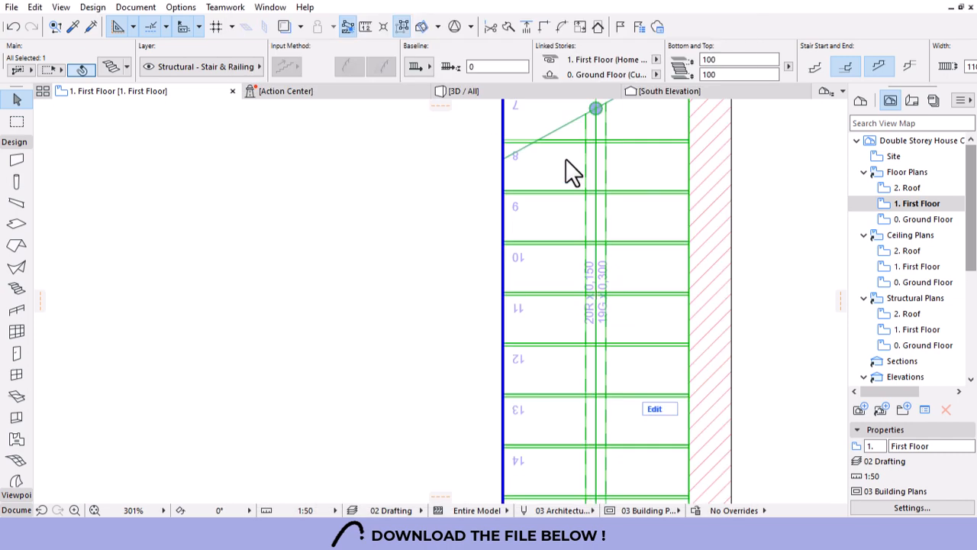
# Move the stair's bottom corner node to reshape the lower end of the flight.
pyautogui.scroll(-5, 565, 159)
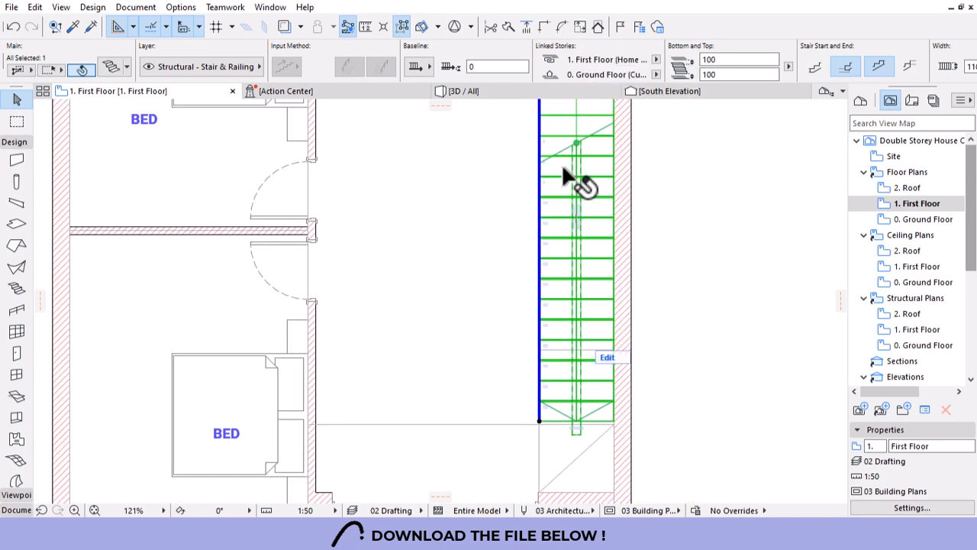
pyautogui.scroll(-4, 564, 174)
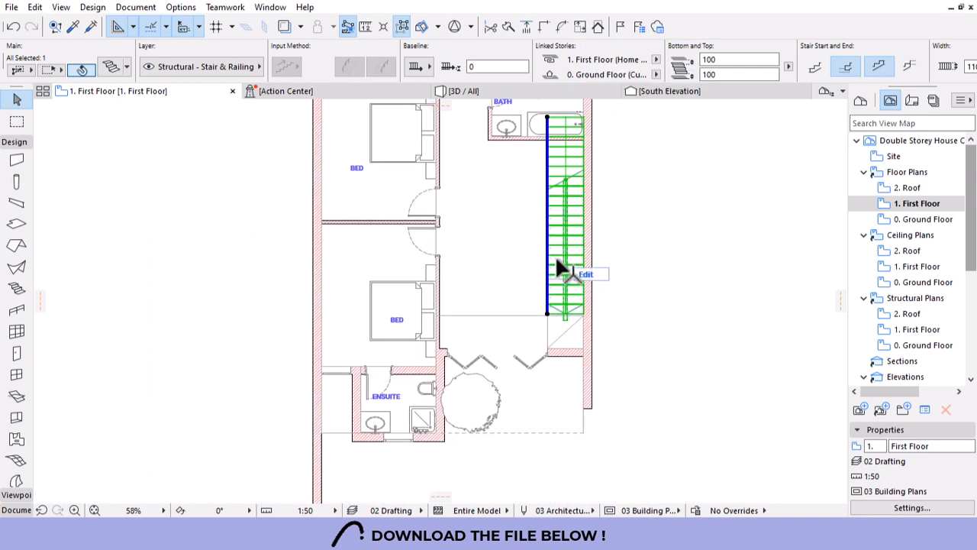
pyautogui.scroll(10, 563, 329)
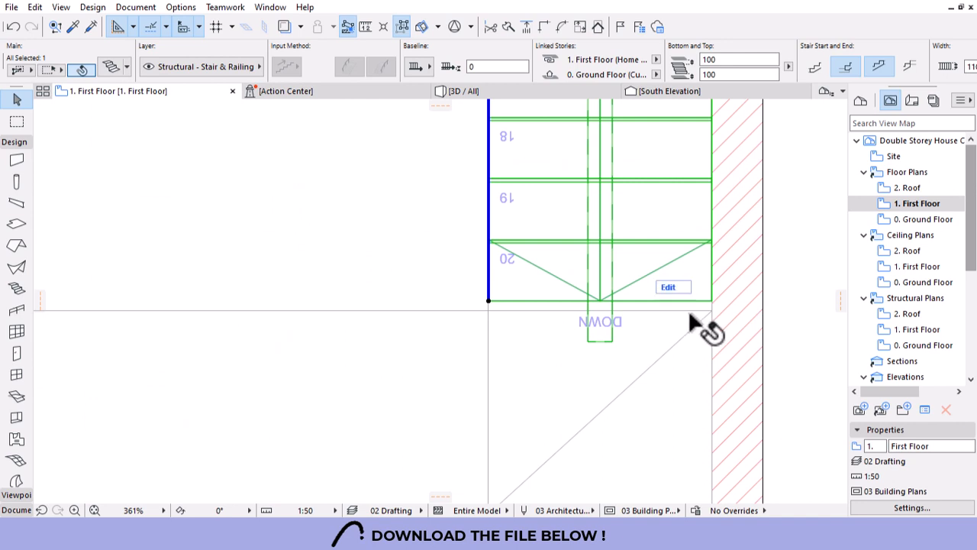
pyautogui.click(489, 301)
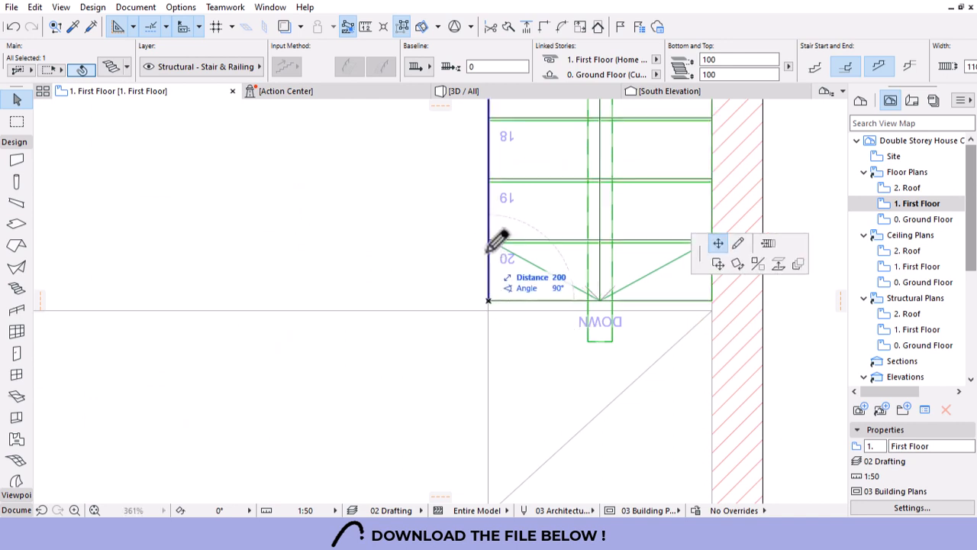
pyautogui.click(496, 185)
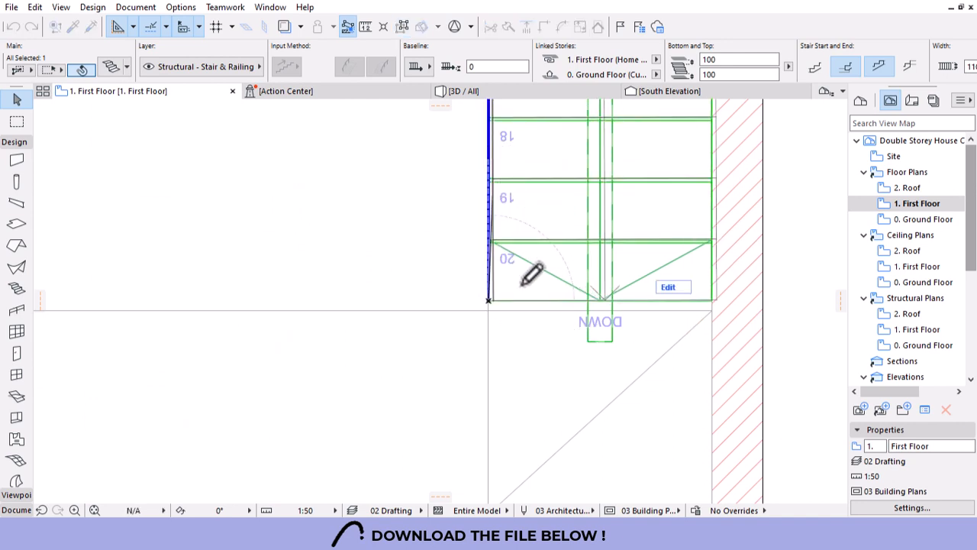
# Select the wall, diagonal drafting line and opening outline by the void, then reselect the stair.
pyautogui.scroll(-5, 580, 374)
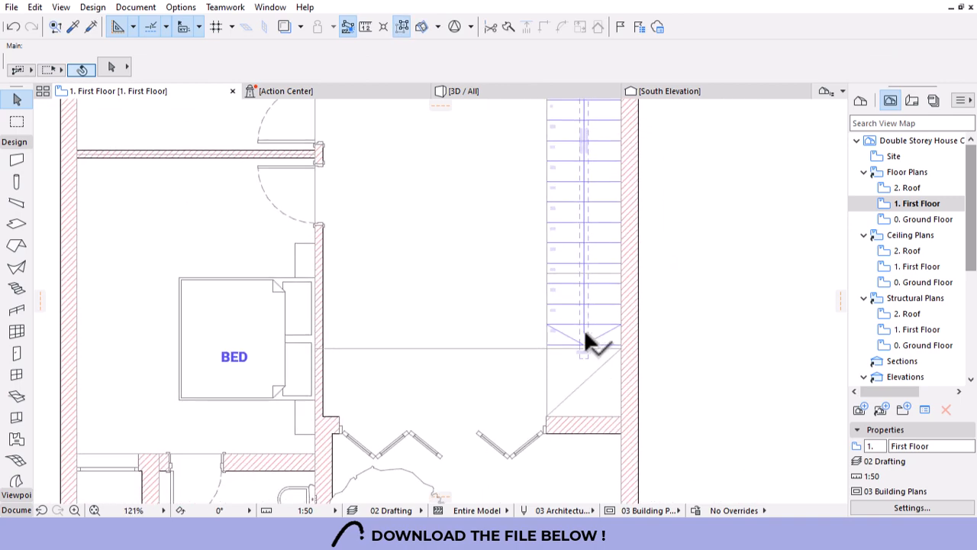
pyautogui.scroll(-2, 584, 329)
pyautogui.scroll(2, 534, 464)
pyautogui.click(631, 315)
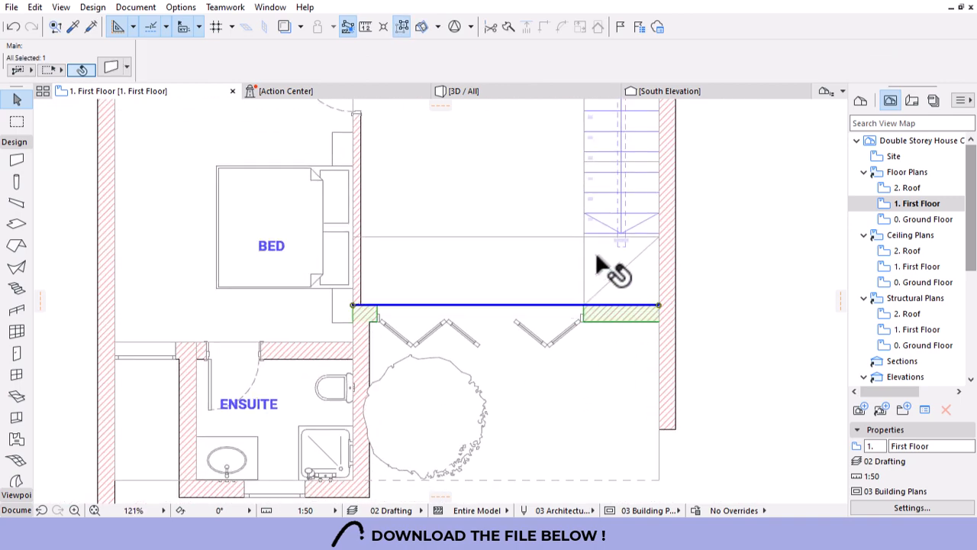
pyautogui.scroll(3, 645, 256)
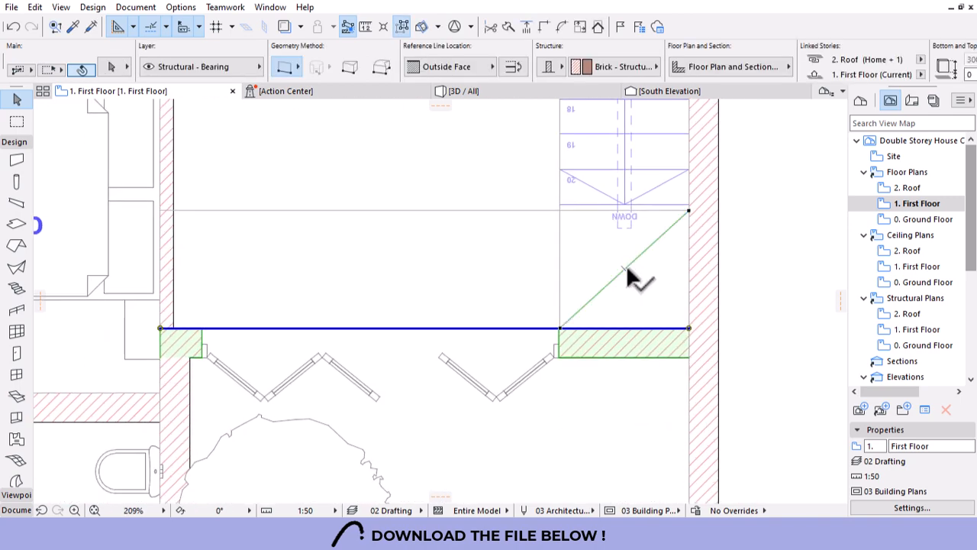
pyautogui.keyDown('shift'); pyautogui.click(625, 268); pyautogui.keyUp('shift')
pyautogui.keyDown('shift'); pyautogui.click(561, 238); pyautogui.keyUp('shift')
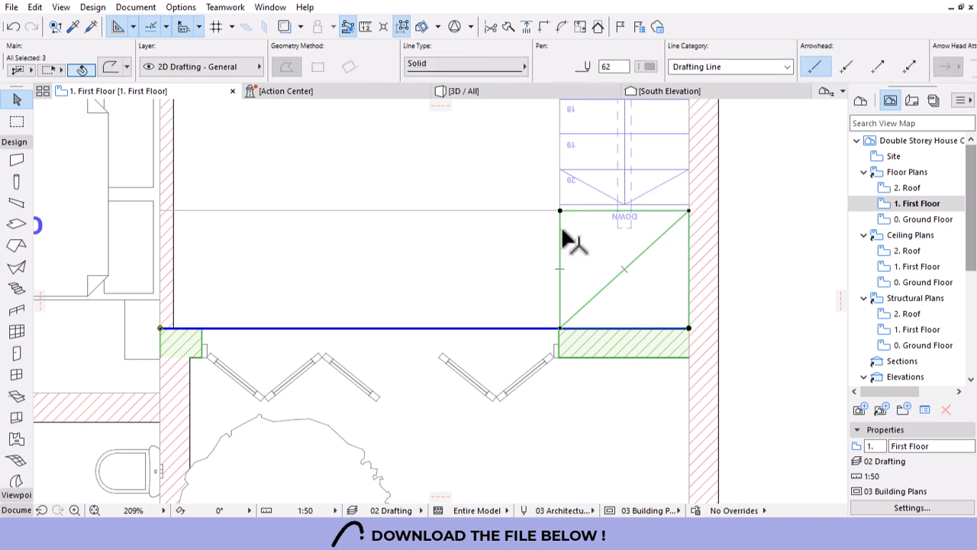
pyautogui.scroll(3, 562, 212)
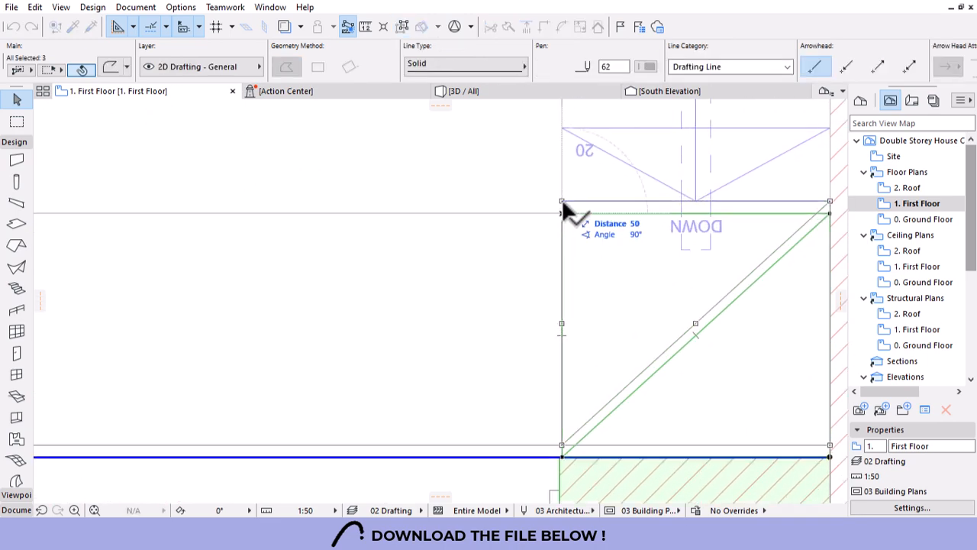
pyautogui.scroll(-7, 678, 232)
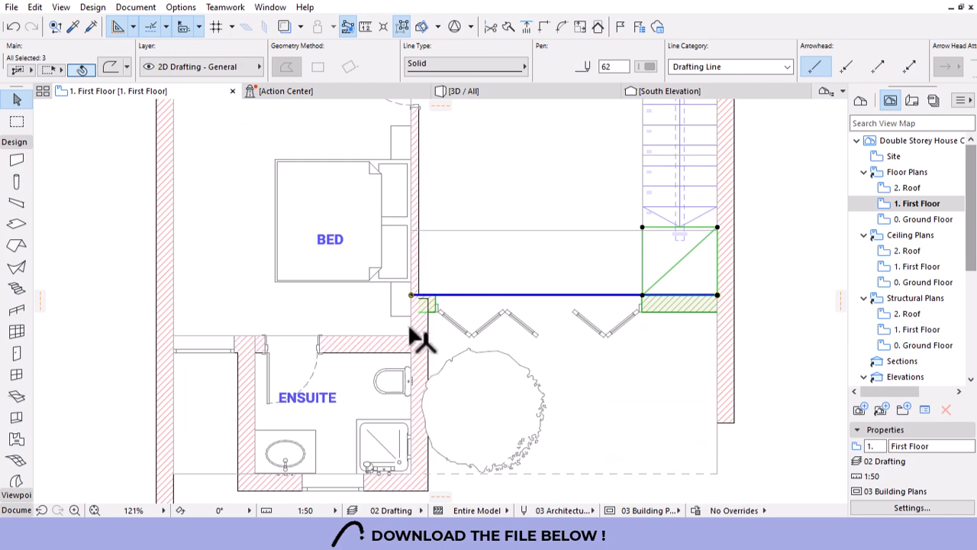
pyautogui.scroll(2, 415, 327)
pyautogui.press('Escape')
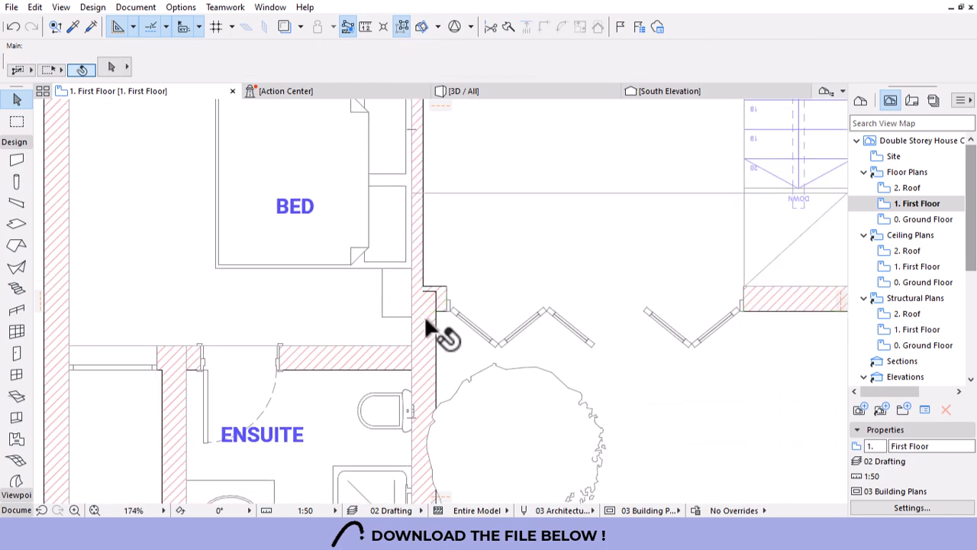
pyautogui.scroll(-5, 459, 359)
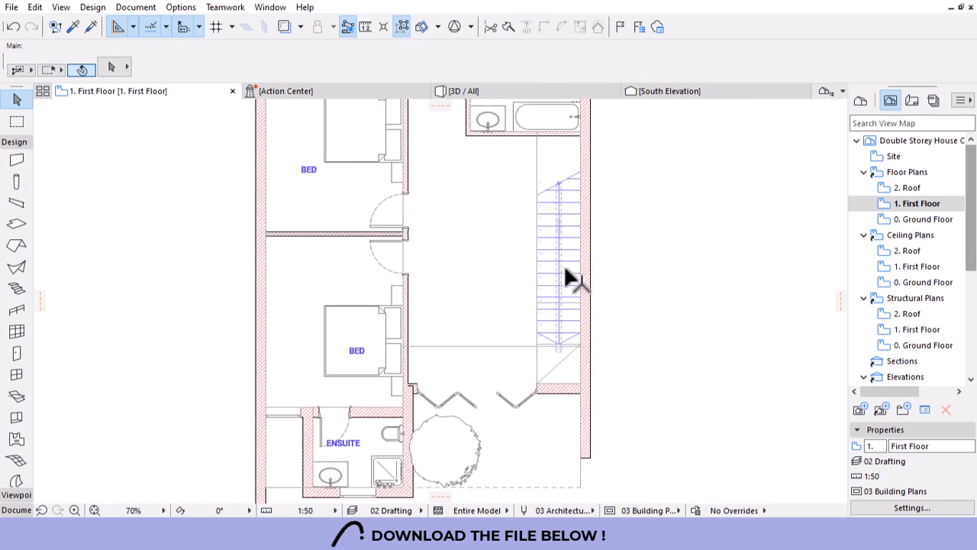
pyautogui.scroll(1, 564, 265)
pyautogui.click(554, 236)
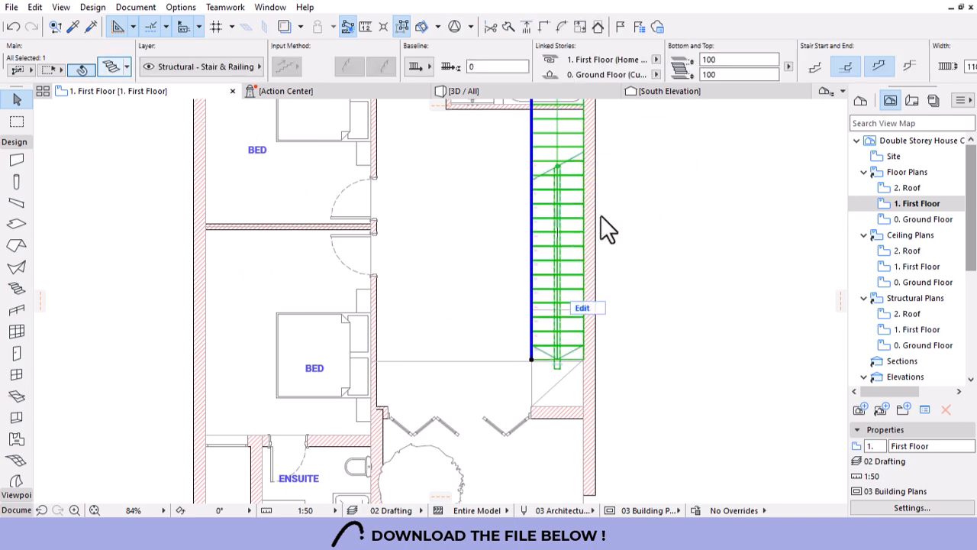
# Change the stair to 19 risers, giving 158 riser height and a 284 going.
pyautogui.hotkey('ctrl', 't')
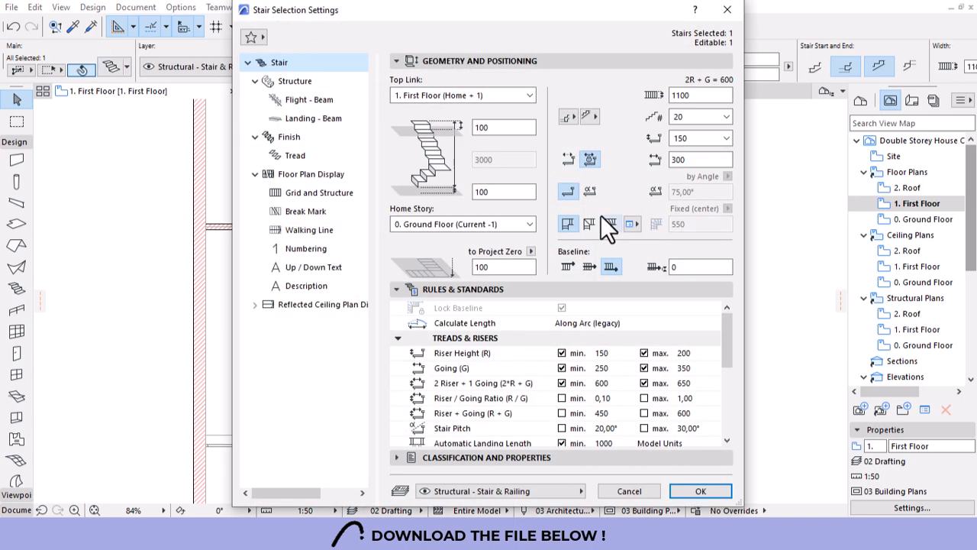
pyautogui.doubleClick(691, 158)
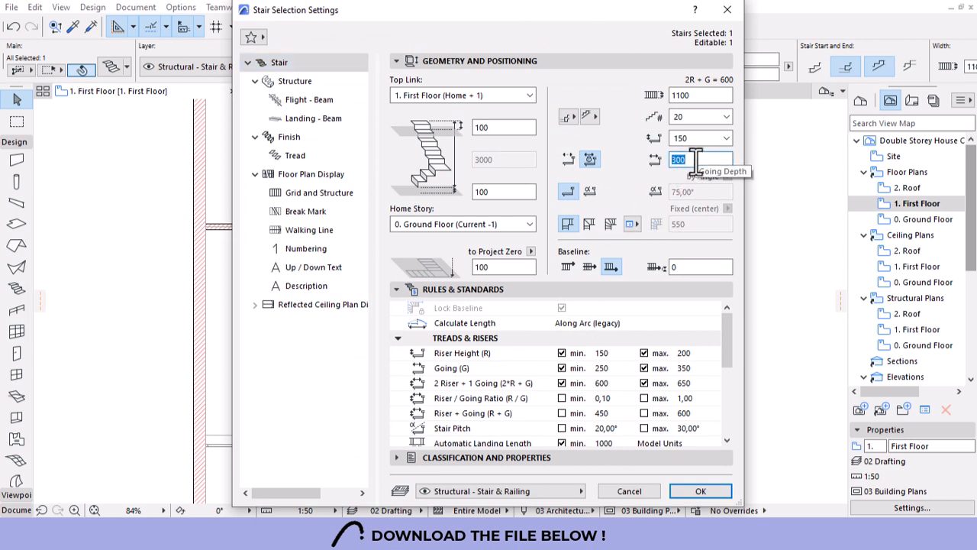
pyautogui.click(701, 119)
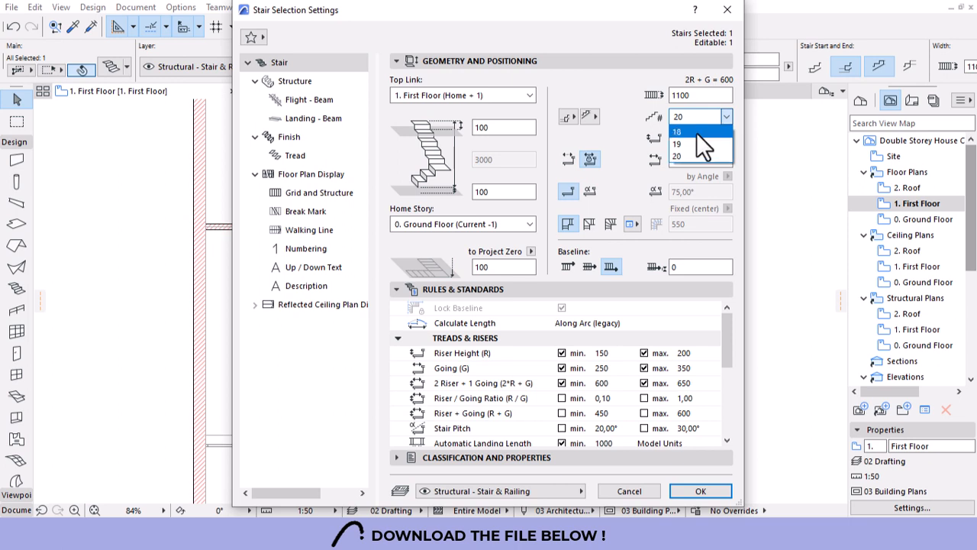
pyautogui.click(691, 144)
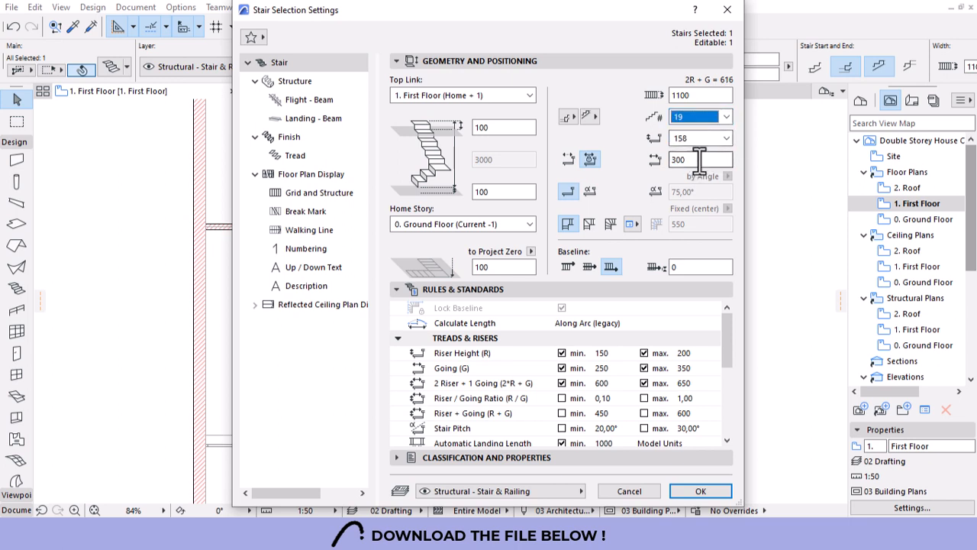
pyautogui.moveTo(698, 161); pyautogui.dragTo(561, 165)
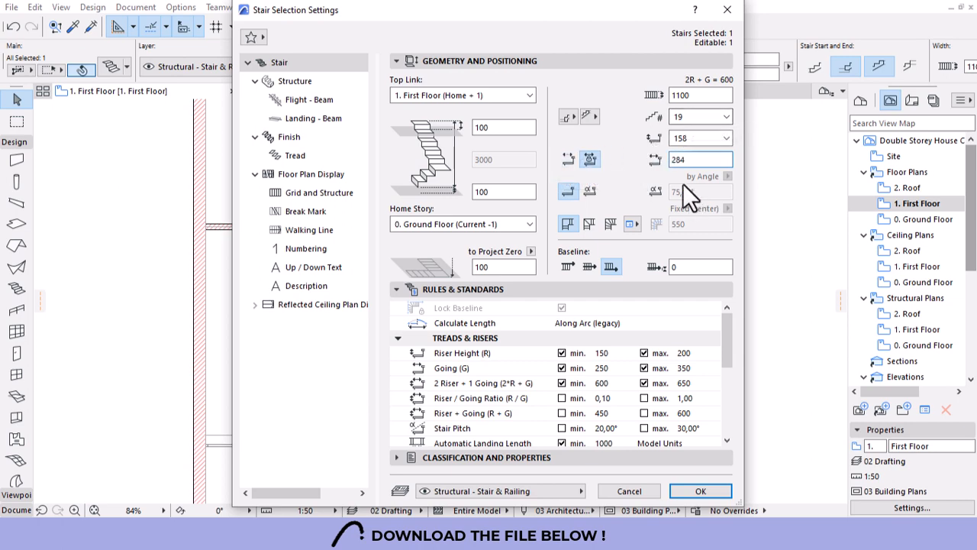
pyautogui.click(700, 492)
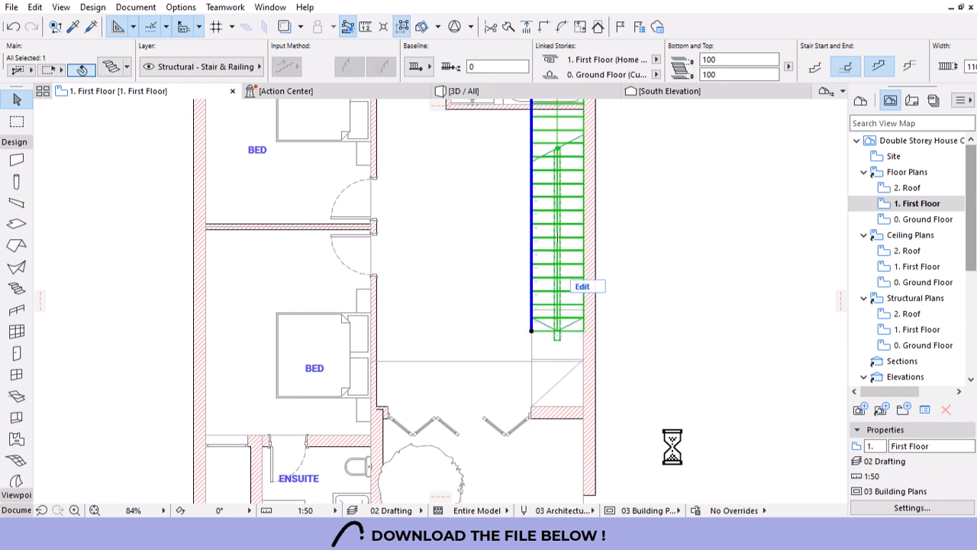
# Move the void rectangle, its diagonal line and the wall below 600 up the plan.
pyautogui.click(504, 391)
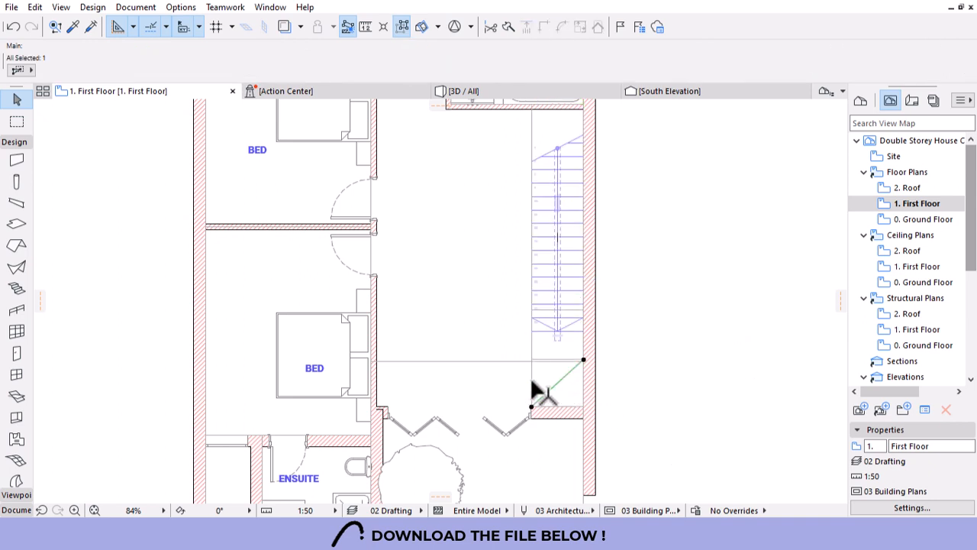
pyautogui.click(531, 376)
pyautogui.keyDown('shift'); pyautogui.click(532, 375); pyautogui.keyUp('shift')
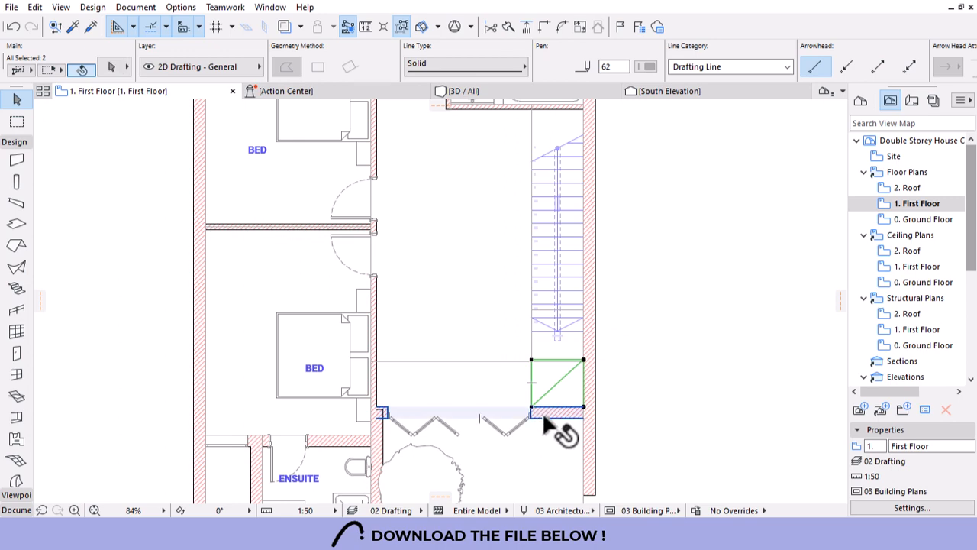
pyautogui.keyDown('shift'); pyautogui.click(542, 415); pyautogui.keyUp('shift')
pyautogui.hotkey('ctrl', 'd')
pyautogui.click(531, 359)
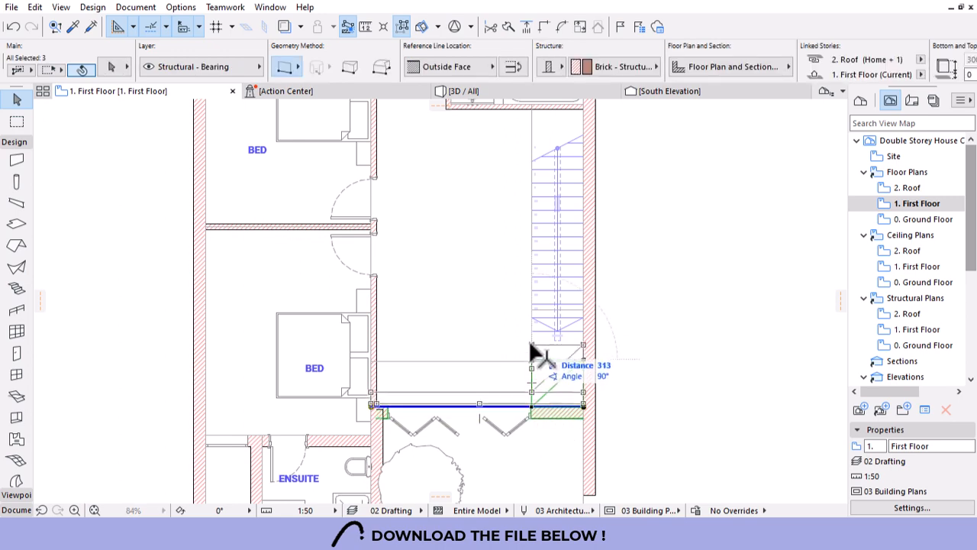
pyautogui.scroll(5, 536, 346)
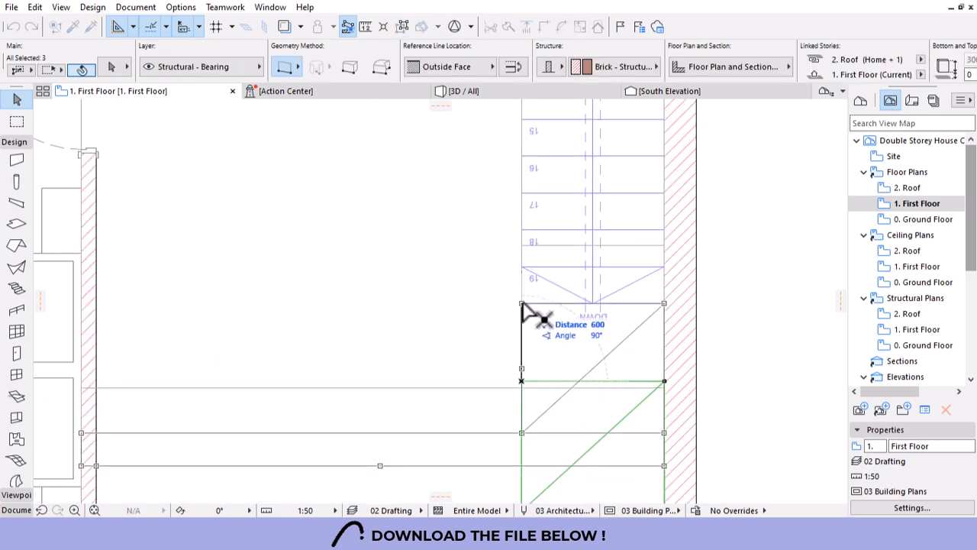
pyautogui.click(522, 304)
pyautogui.press('Escape')
# Join the bedroom wall pairs at their corners beside the stair void.
pyautogui.scroll(-4, 585, 294)
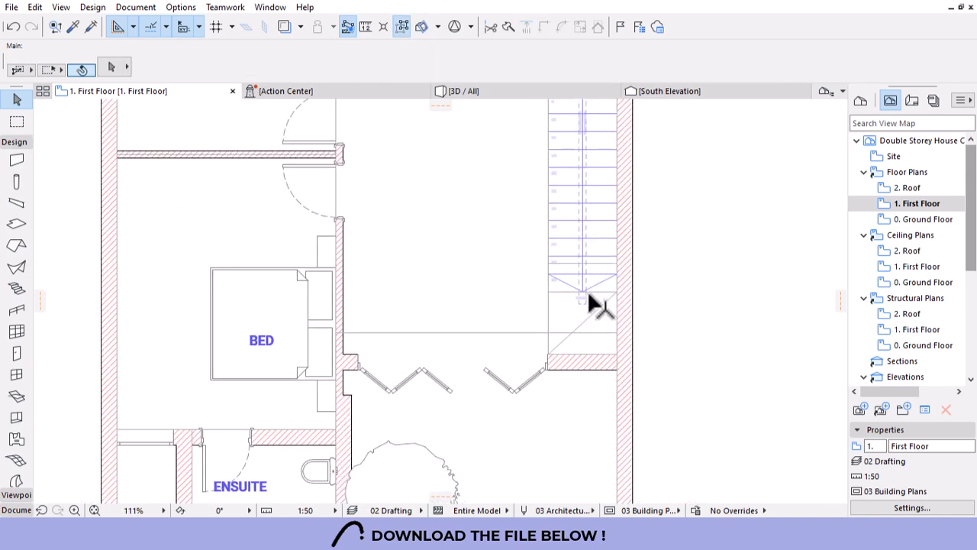
pyautogui.scroll(-3, 585, 293)
pyautogui.scroll(2, 465, 334)
pyautogui.scroll(3, 464, 343)
pyautogui.click(456, 301)
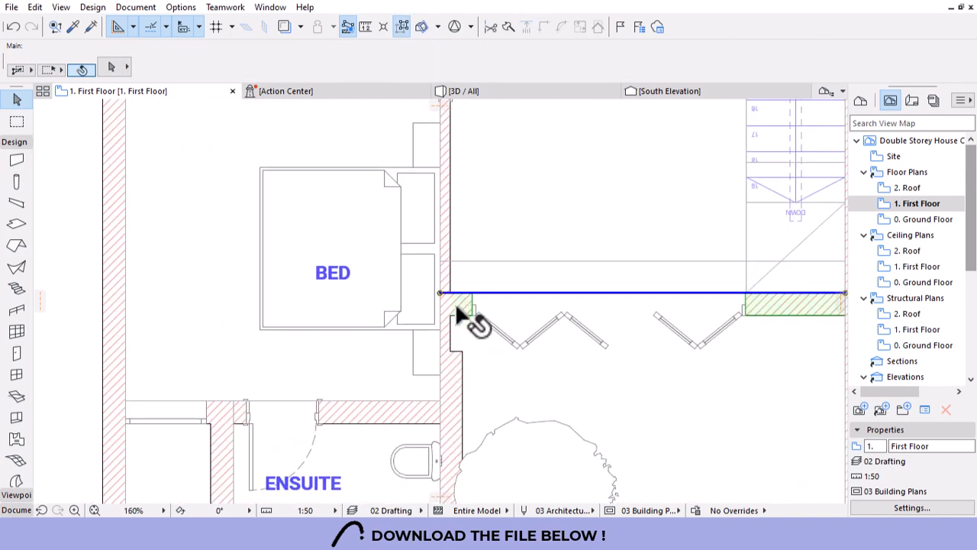
pyautogui.keyDown('shift'); pyautogui.click(461, 388); pyautogui.keyUp('shift')
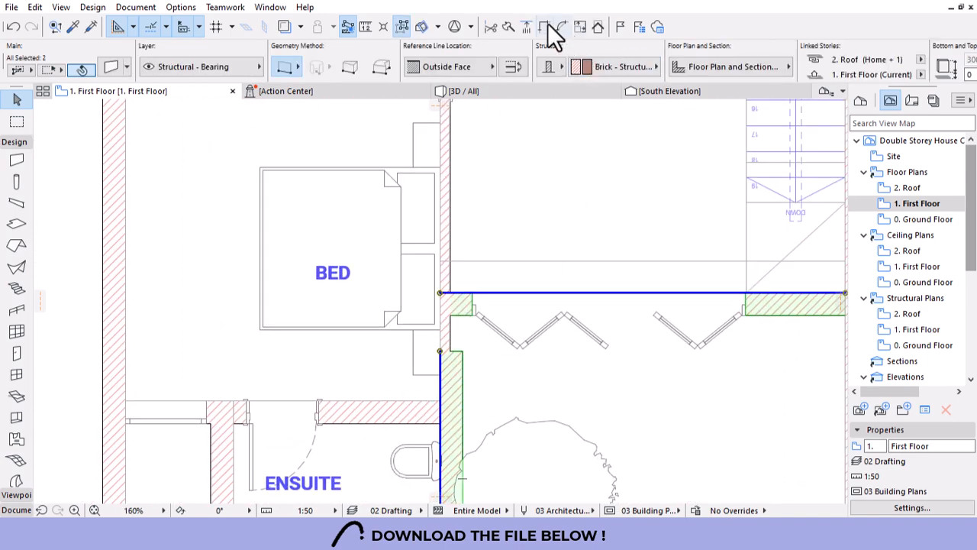
pyautogui.press('Escape')
pyautogui.click(438, 264)
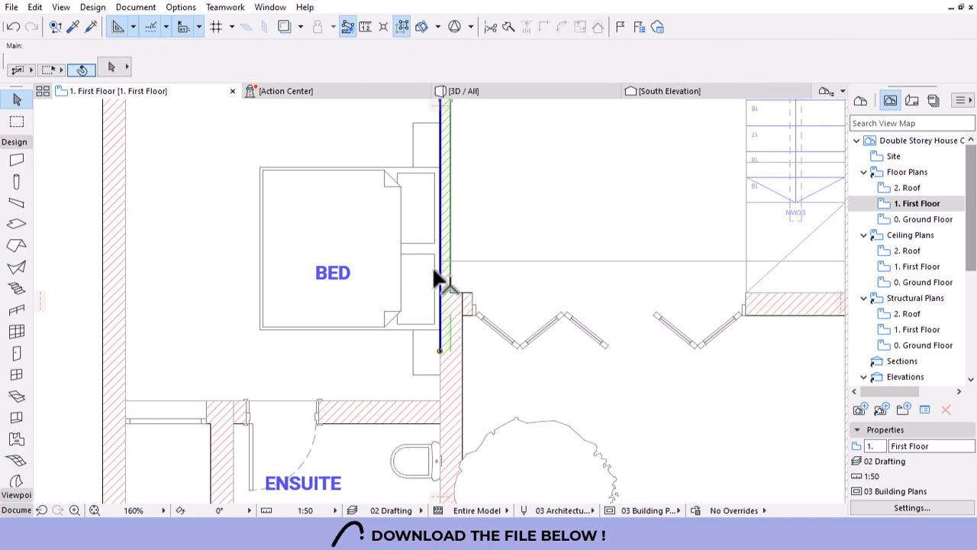
pyautogui.keyDown('shift'); pyautogui.click(403, 405); pyautogui.keyUp('shift')
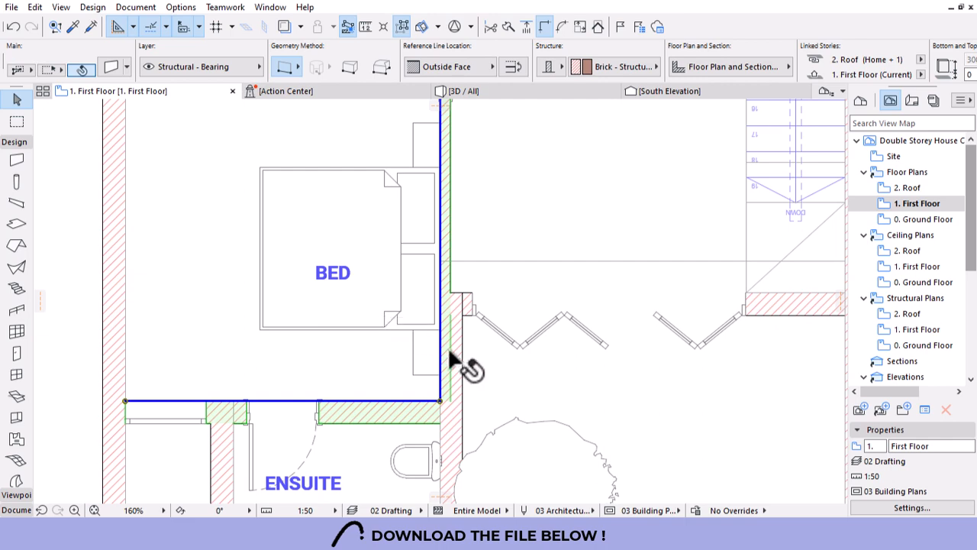
pyautogui.press('Escape')
pyautogui.click(443, 216)
pyautogui.keyDown('shift'); pyautogui.click(799, 310); pyautogui.keyUp('shift')
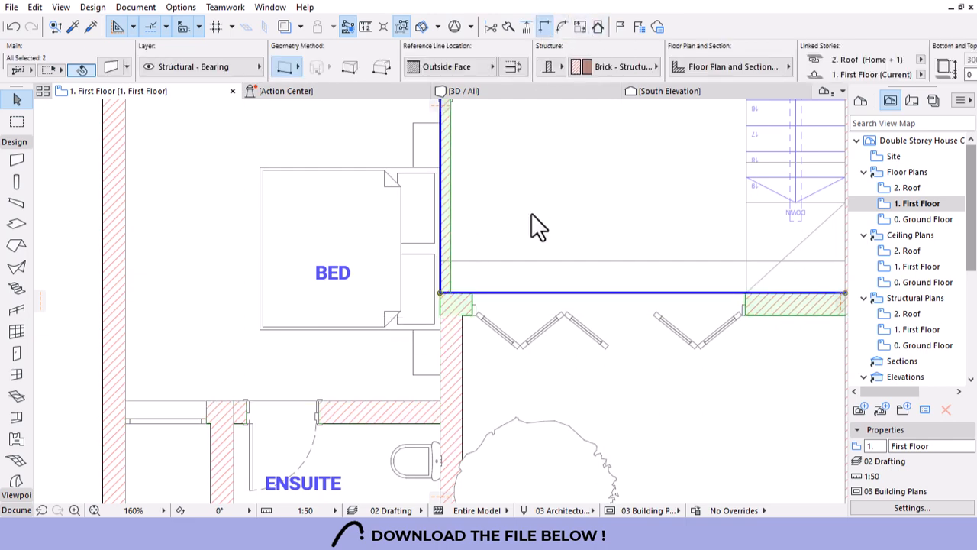
pyautogui.press('Escape')
# Pick up the existing window's settings and select the bedroom bed.
pyautogui.scroll(-4, 519, 210)
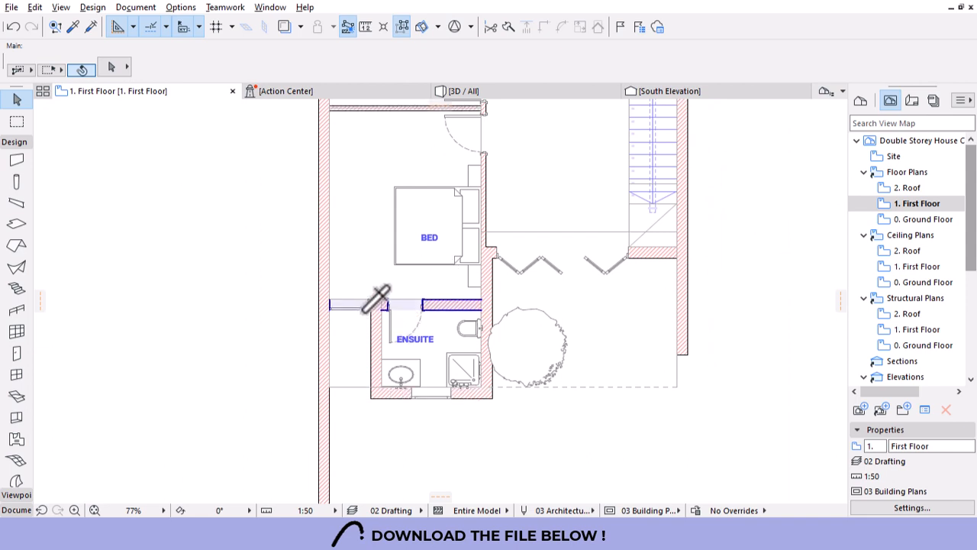
pyautogui.keyDown('alt'); pyautogui.click(369, 303); pyautogui.keyUp('alt')
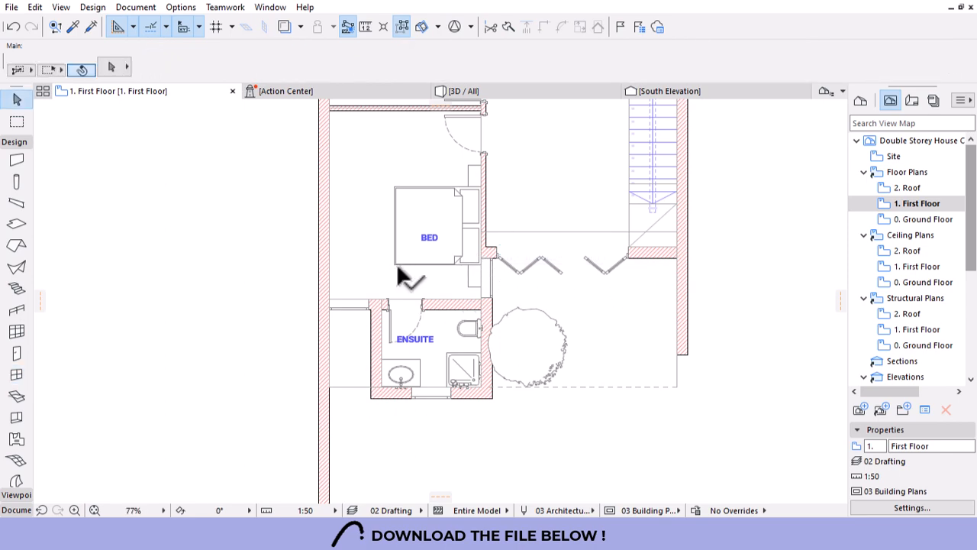
pyautogui.click(451, 221)
pyautogui.scroll(4, 449, 156)
# Delete the stray horizontal drafting line from the first floor plan.
pyautogui.click(598, 209)
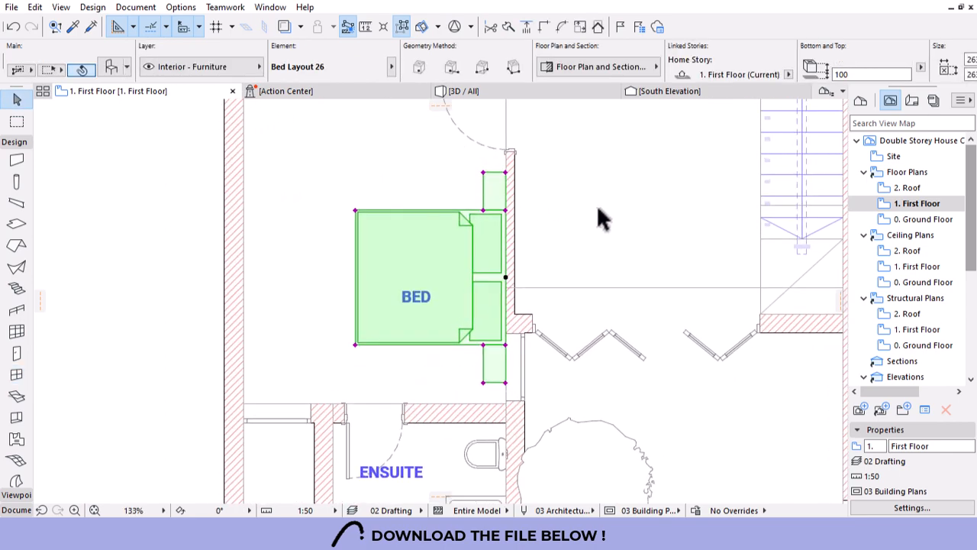
pyautogui.scroll(-7, 441, 276)
pyautogui.scroll(-2, 480, 300)
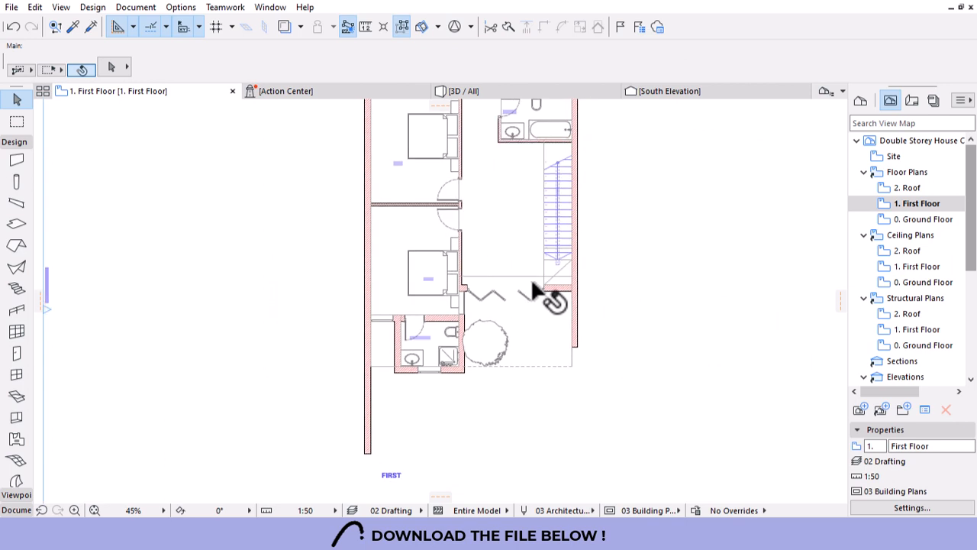
pyautogui.click(497, 276)
pyautogui.press('Delete')
# Check the upper bedroom's bed, then switch to the 0. Ground Floor plan.
pyautogui.scroll(-3, 527, 335)
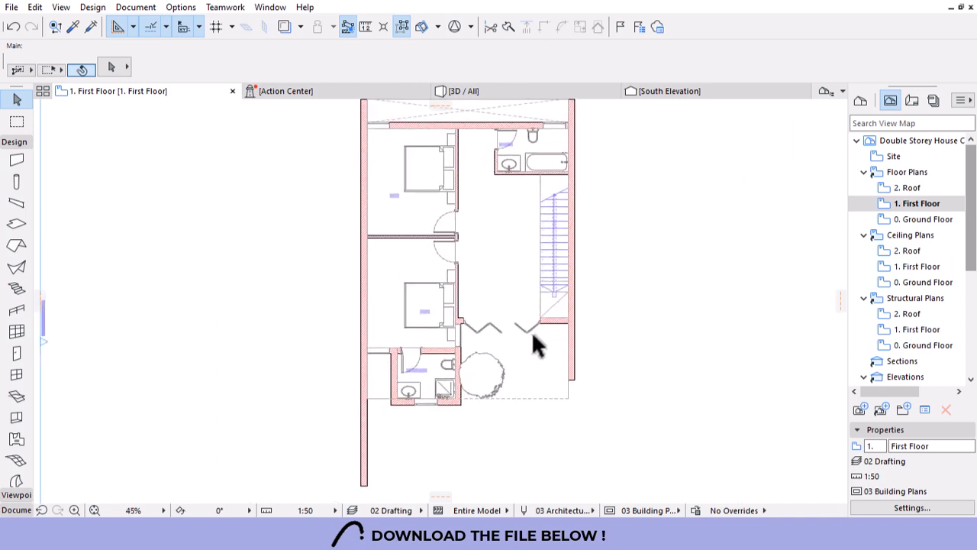
pyautogui.scroll(-3, 533, 336)
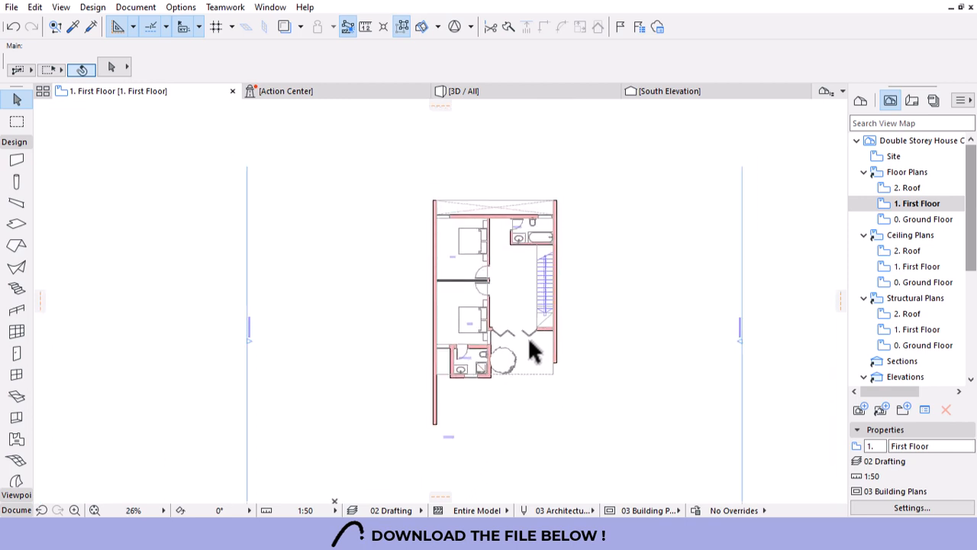
pyautogui.scroll(4, 473, 287)
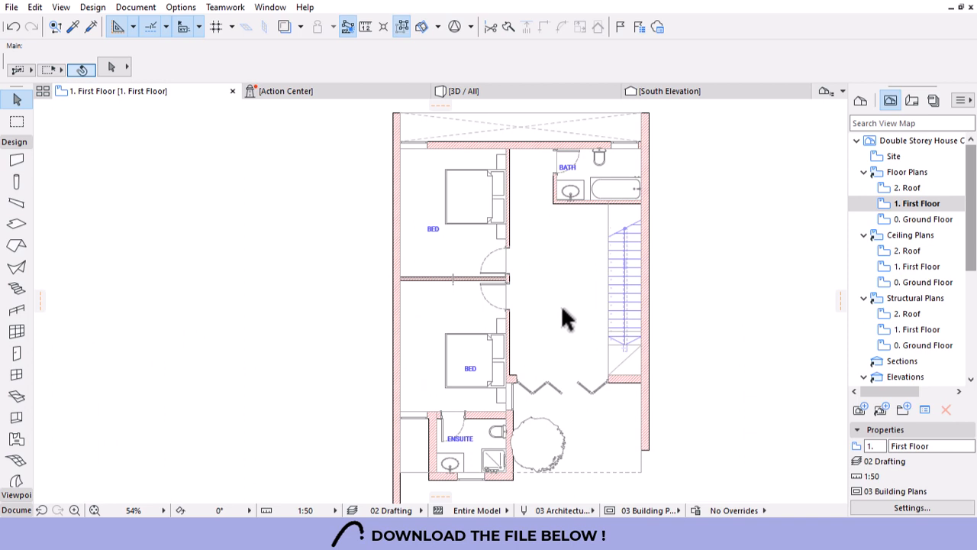
pyautogui.click(510, 204)
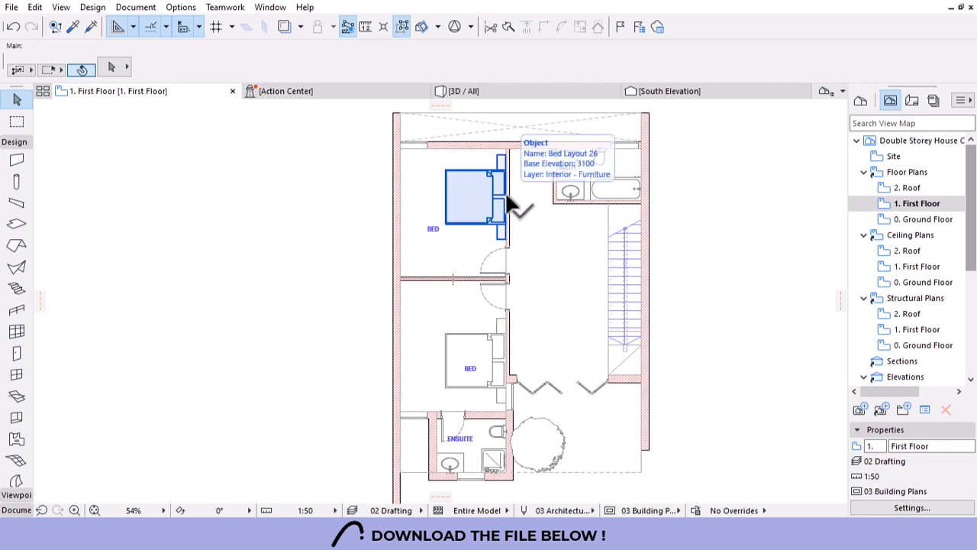
pyautogui.click(590, 301)
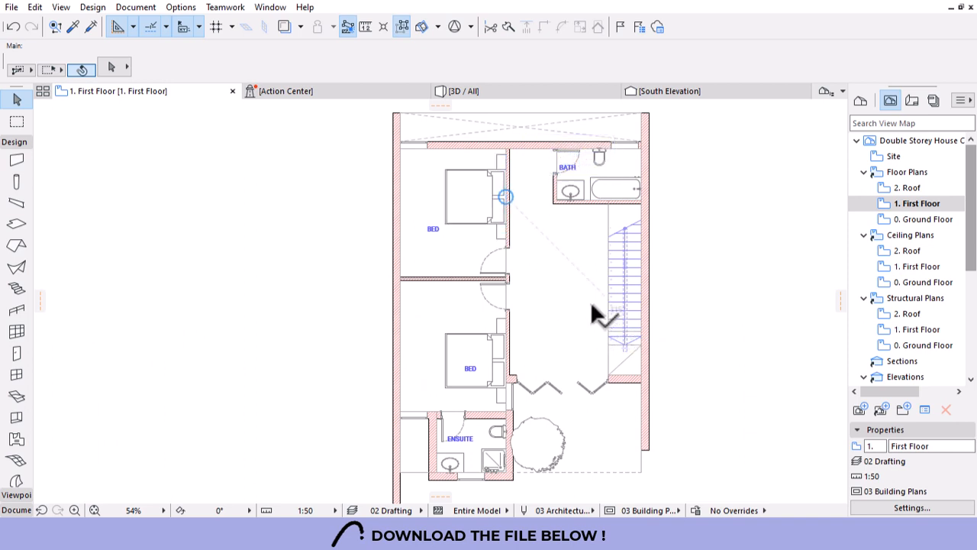
pyautogui.scroll(-3, 591, 299)
pyautogui.doubleClick(921, 221)
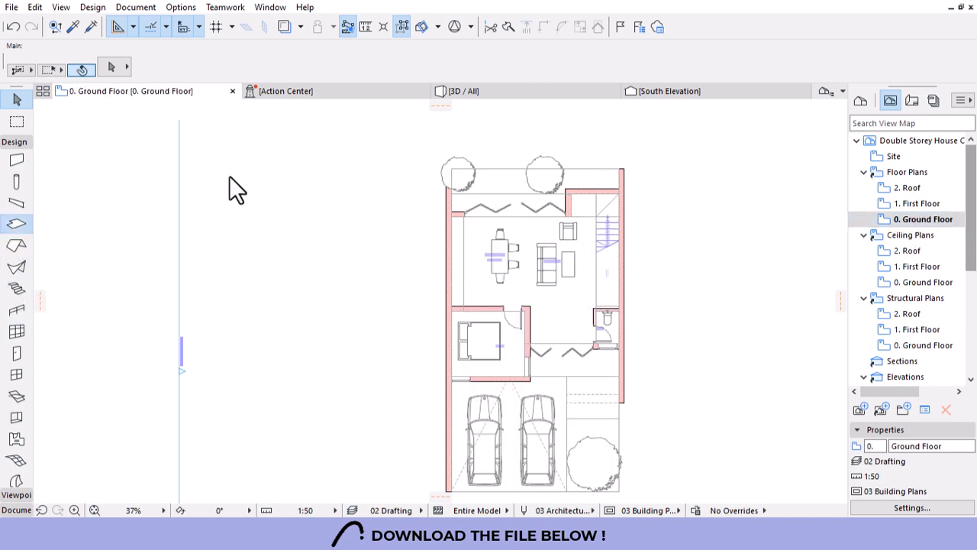
# Set the slab structure to Concrete - Structural with 150 thickness.
pyautogui.click(547, 73)
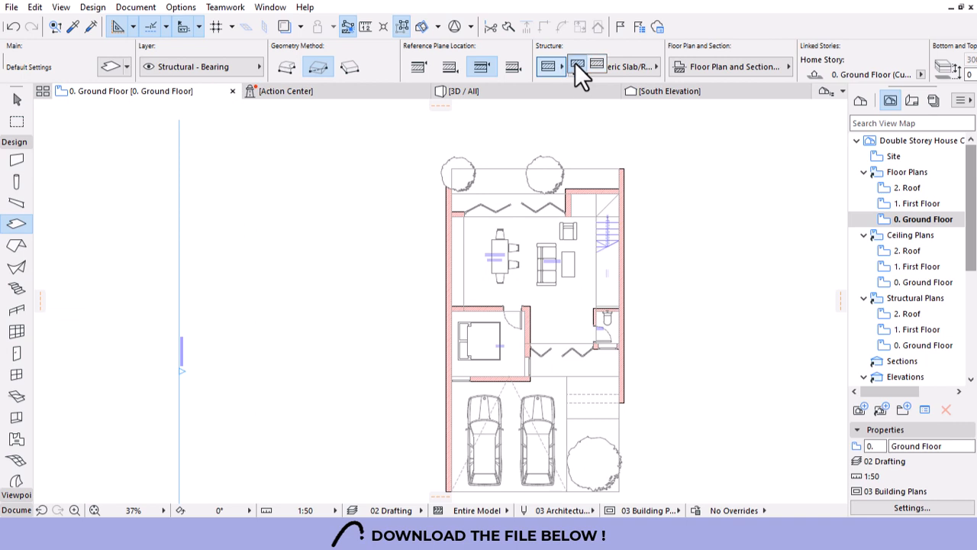
pyautogui.click(578, 66)
pyautogui.scroll(-3, 659, 72)
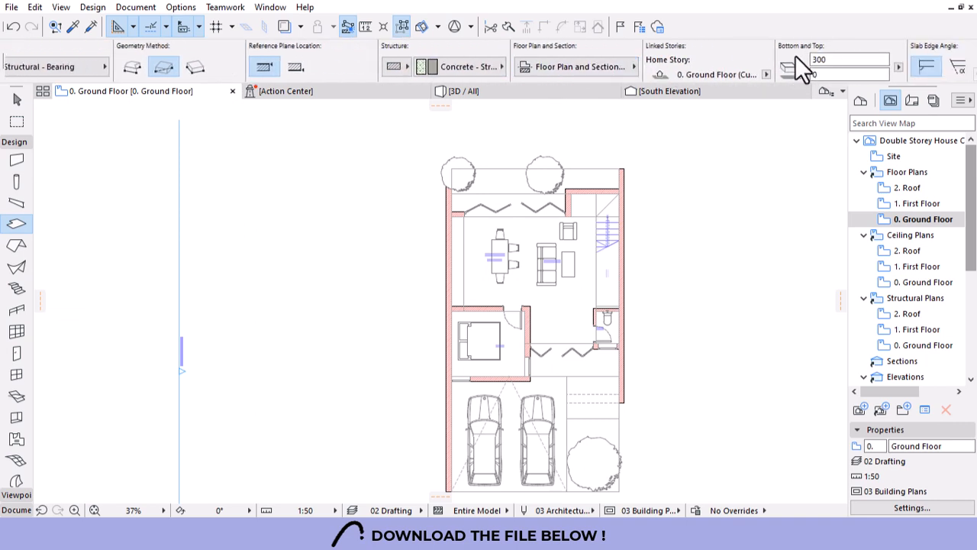
pyautogui.write('150')
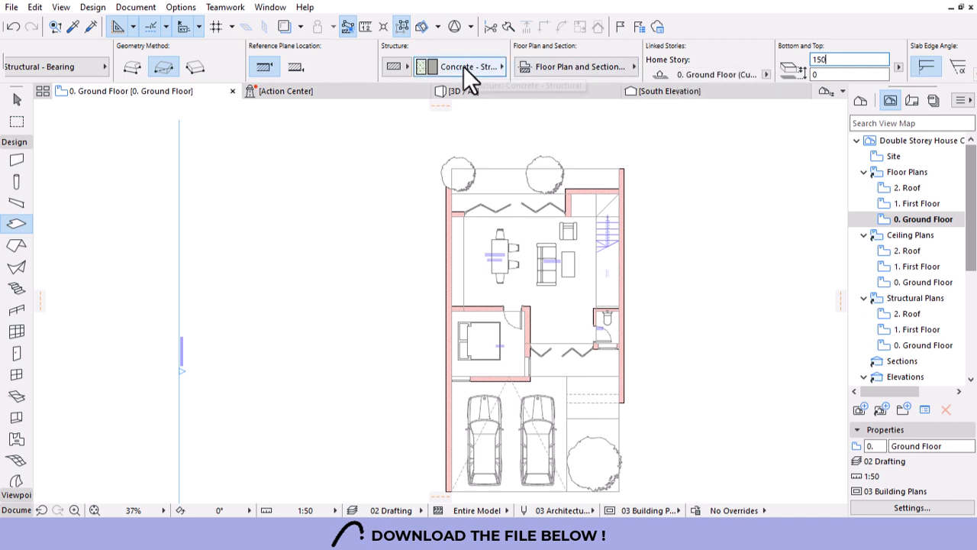
pyautogui.scroll(3, 210, 69)
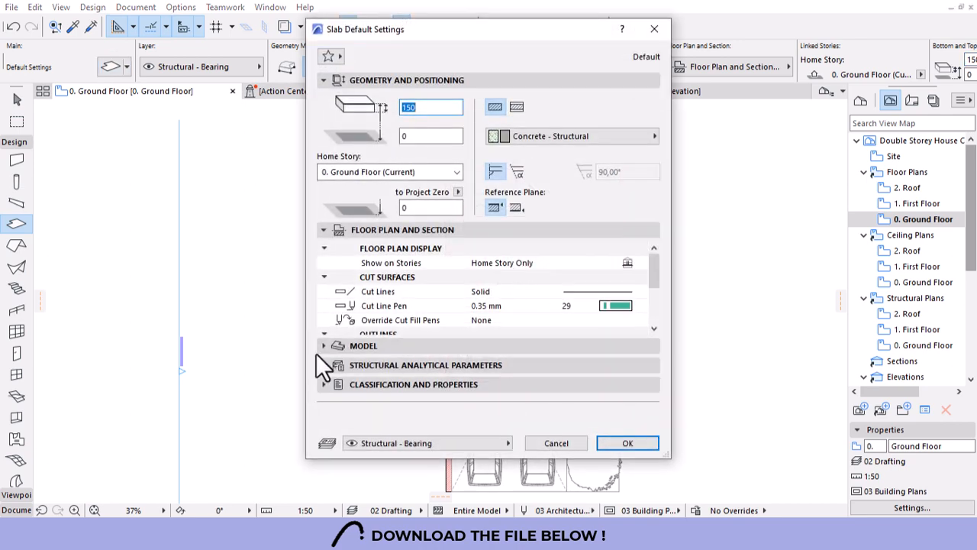
# Override the slab's top surface with Tiles - Tan 30x30.
pyautogui.click(319, 350)
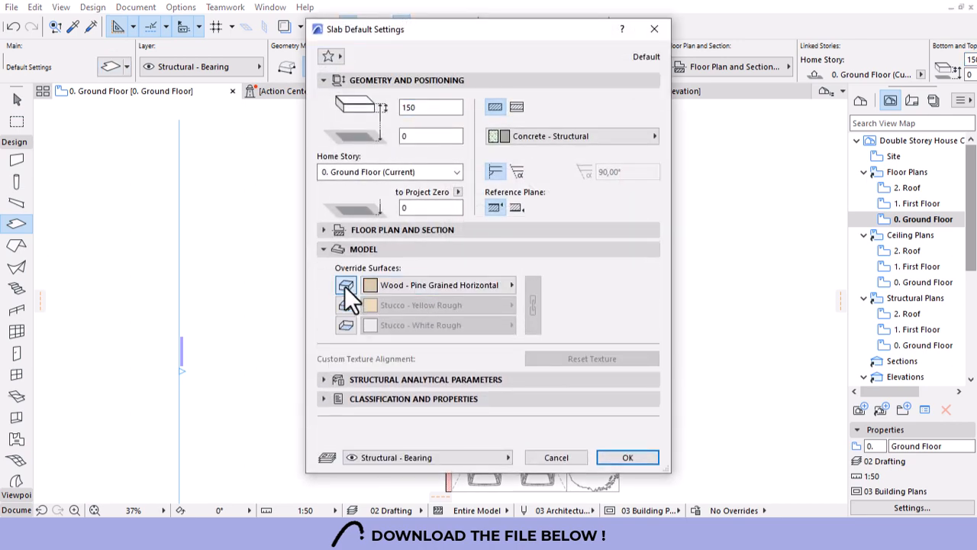
pyautogui.click(413, 285)
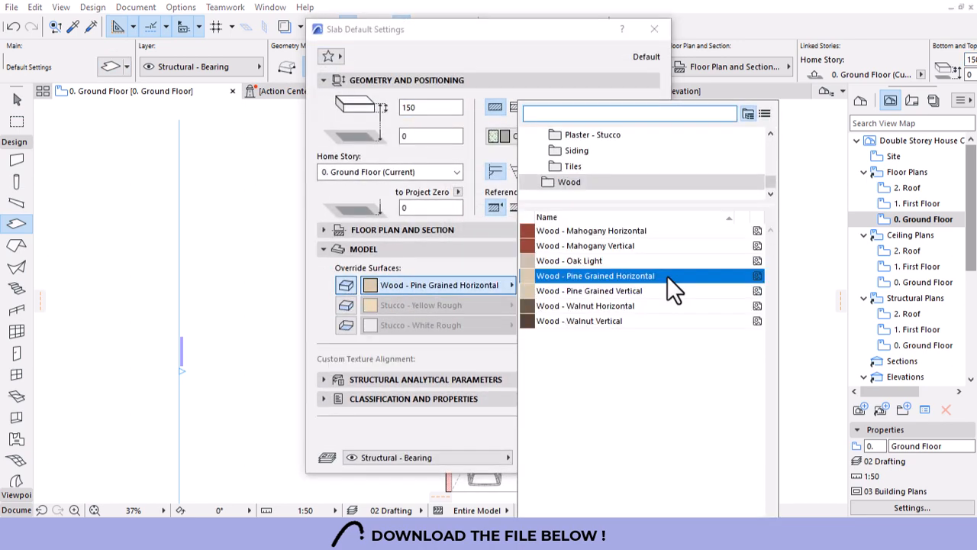
pyautogui.write('t')
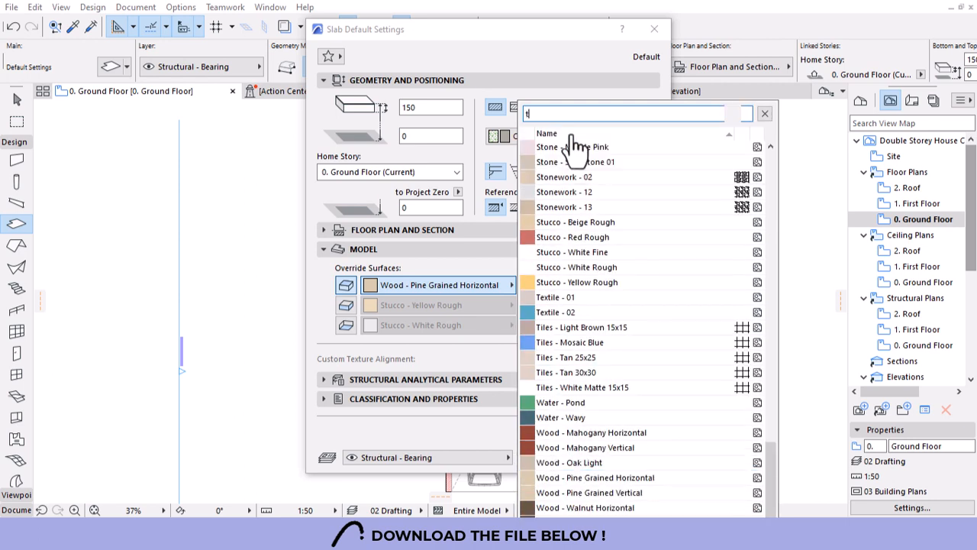
pyautogui.write('ile')
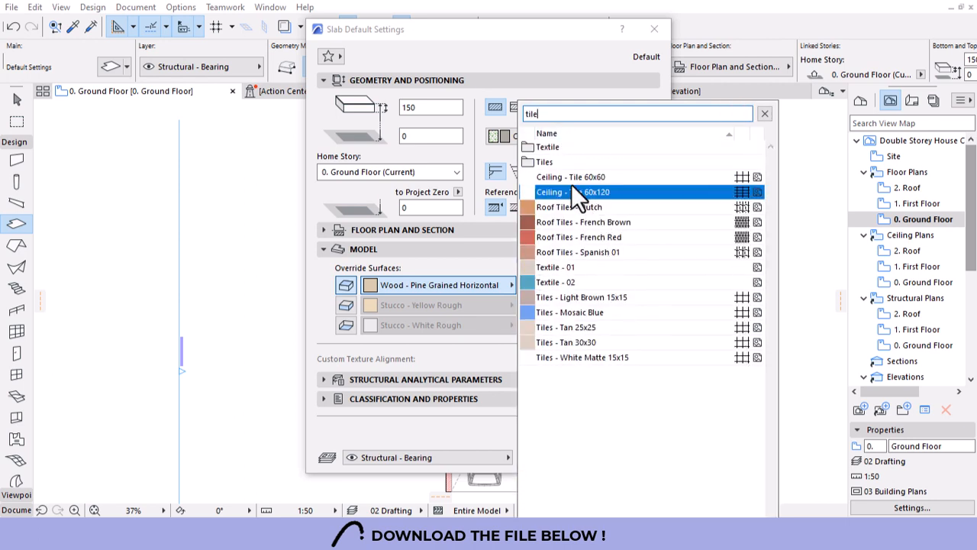
pyautogui.click(568, 342)
# Start the ground-floor slab polygon at the kitchen corner, tracing the upper wall corners.
pyautogui.click(622, 459)
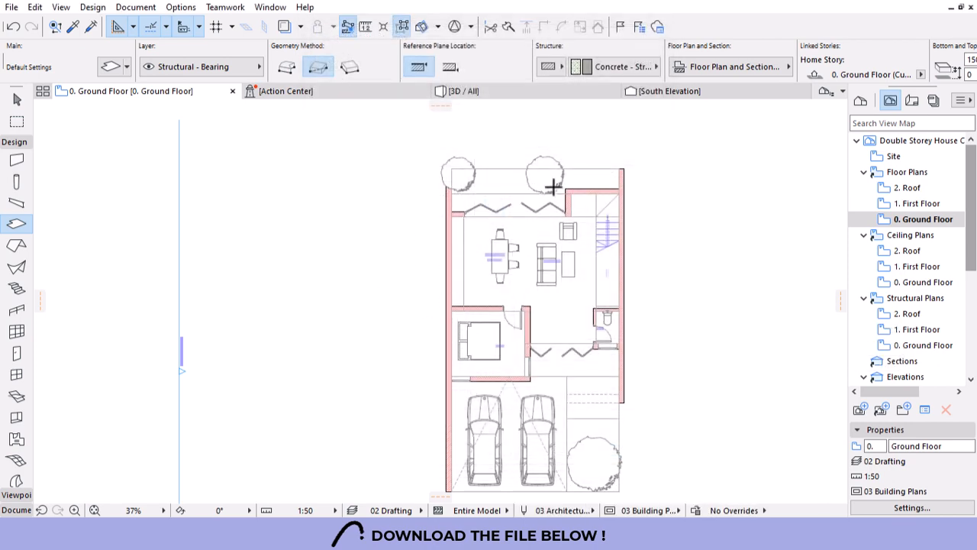
pyautogui.scroll(4, 553, 186)
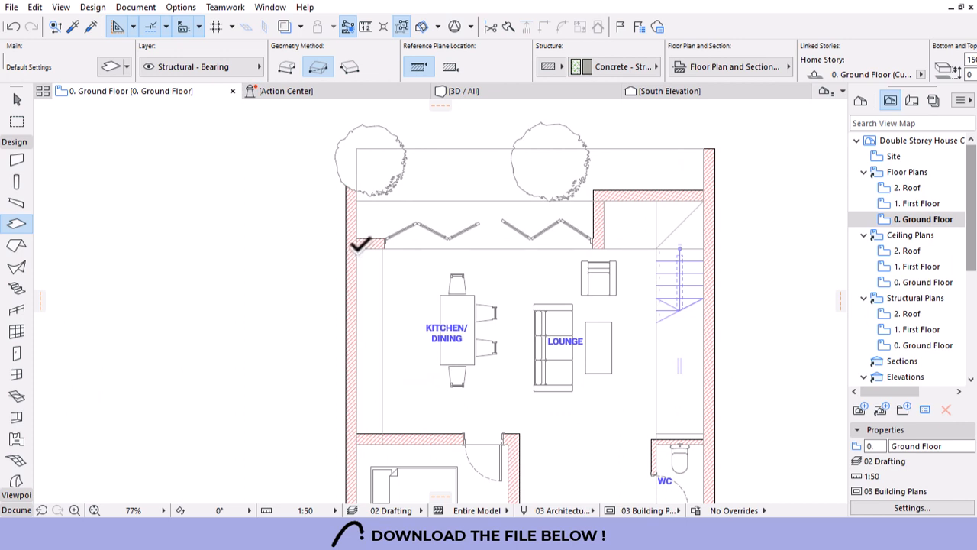
pyautogui.click(357, 245)
pyautogui.click(288, 71)
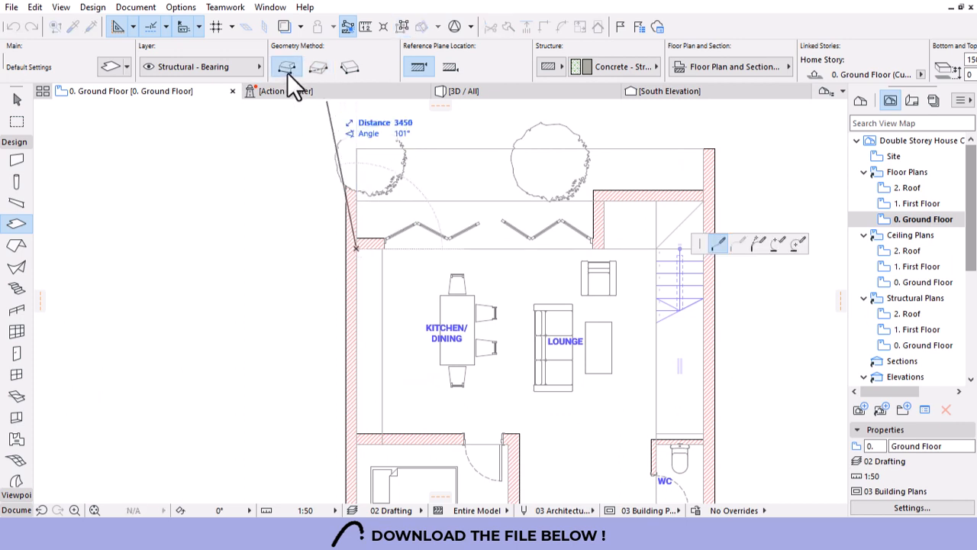
pyautogui.scroll(2, 662, 262)
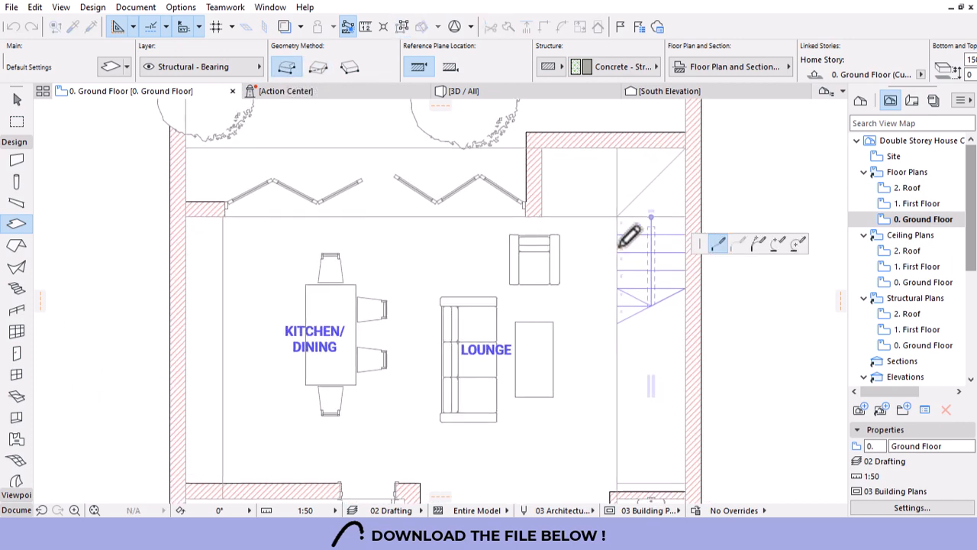
pyautogui.click(543, 217)
pyautogui.click(541, 147)
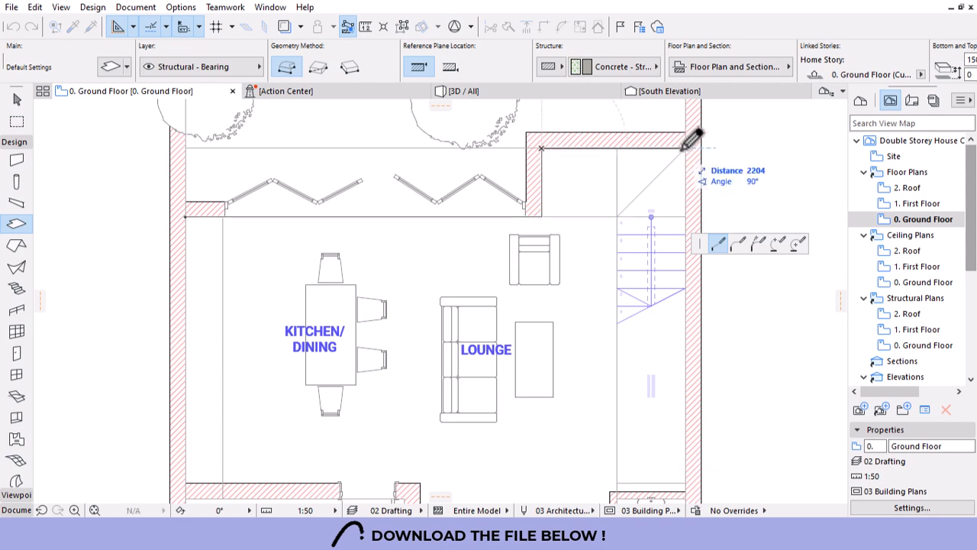
pyautogui.click(685, 148)
# Complete the floor slab outline along the lower walls and bedroom corners, closing it.
pyautogui.scroll(-4, 605, 151)
pyautogui.scroll(6, 617, 265)
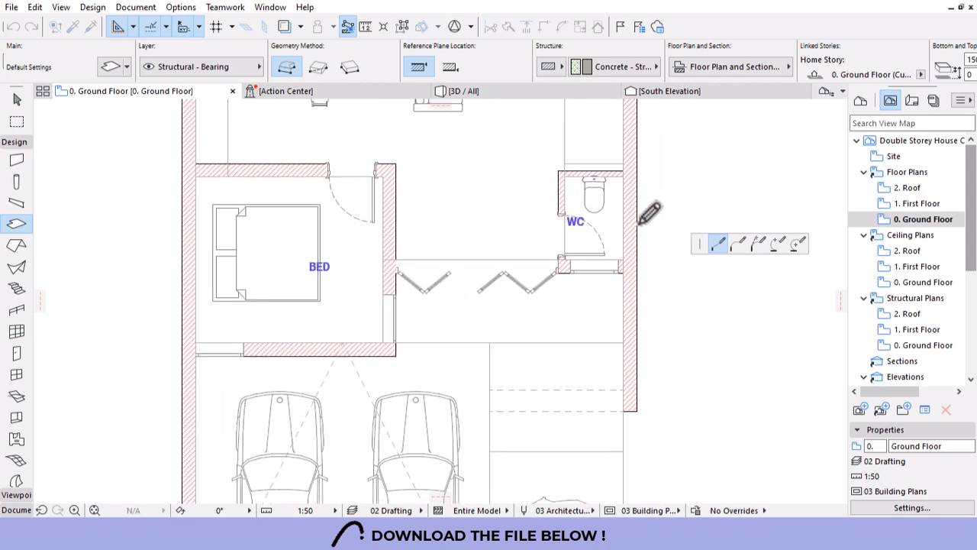
pyautogui.click(609, 297)
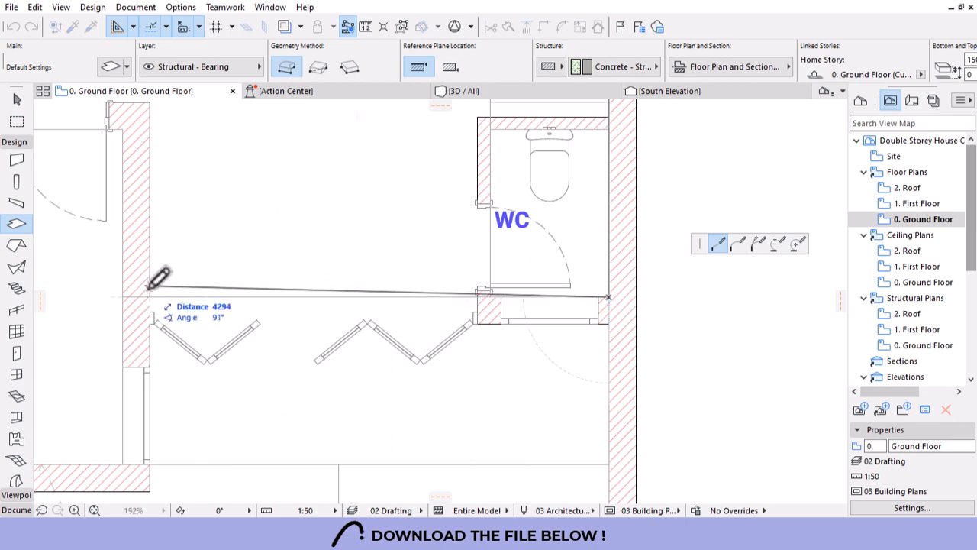
pyautogui.click(123, 298)
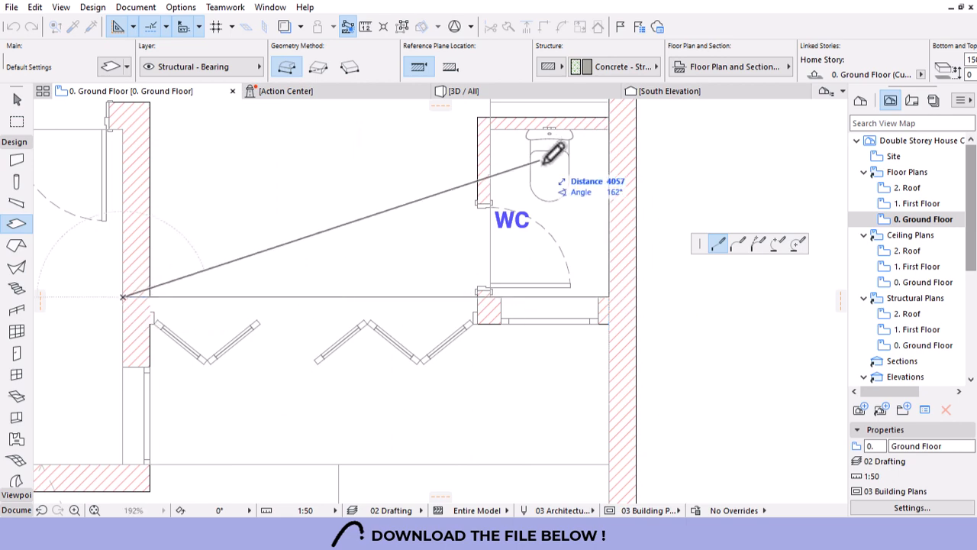
pyautogui.scroll(-3, 548, 115)
pyautogui.click(443, 282)
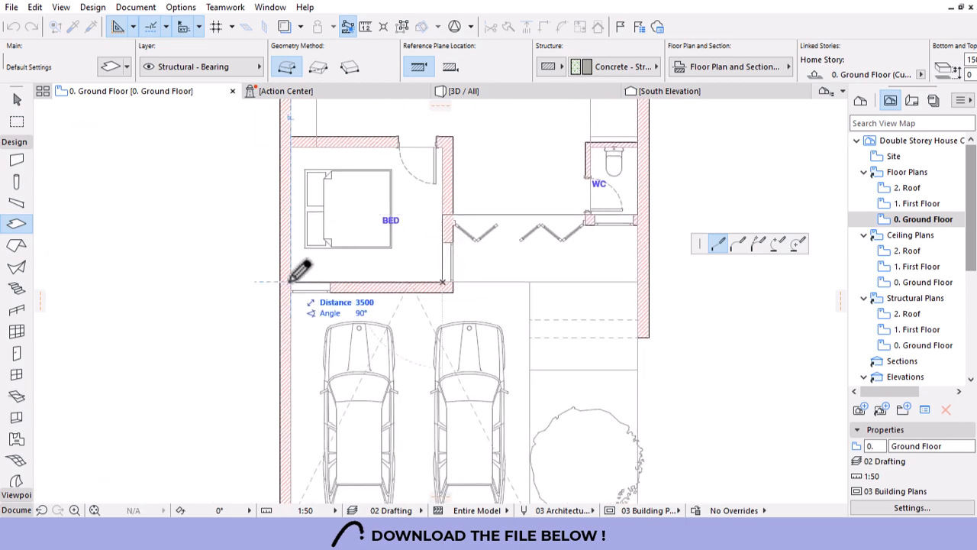
pyautogui.click(290, 280)
pyautogui.scroll(-4, 317, 252)
pyautogui.scroll(5, 327, 306)
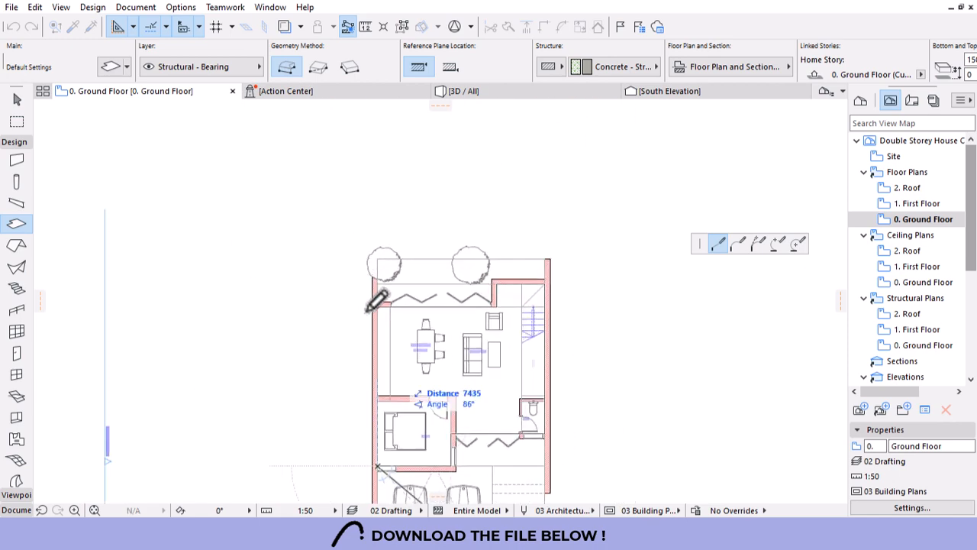
pyautogui.click(399, 298)
# Draw rectangular terrace slabs outside the lower and kitchen folding doors.
pyautogui.scroll(-4, 414, 175)
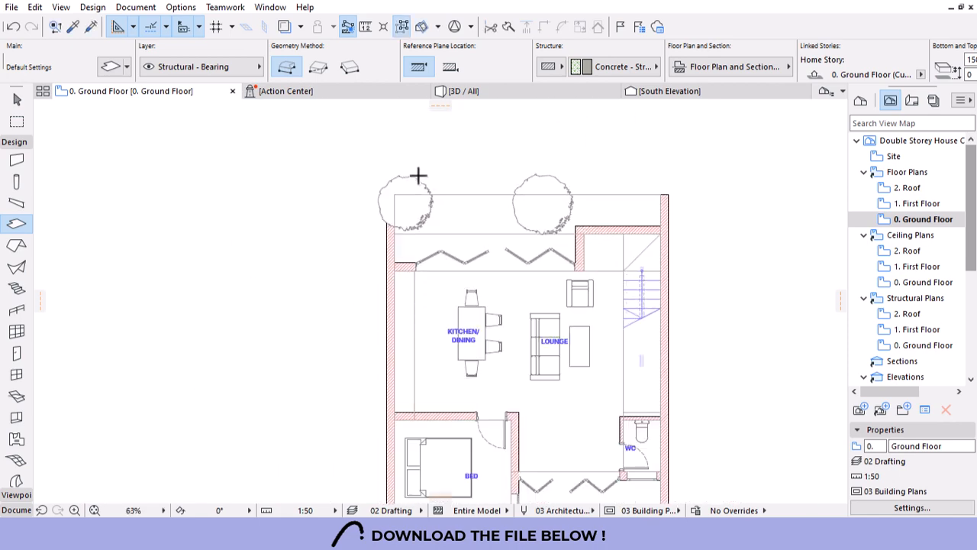
pyautogui.scroll(5, 503, 395)
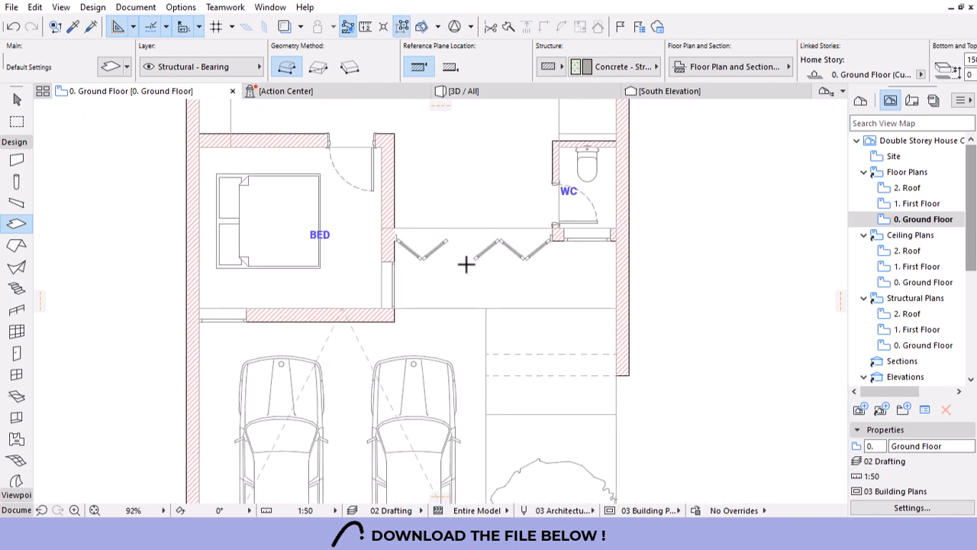
pyautogui.scroll(1, 604, 256)
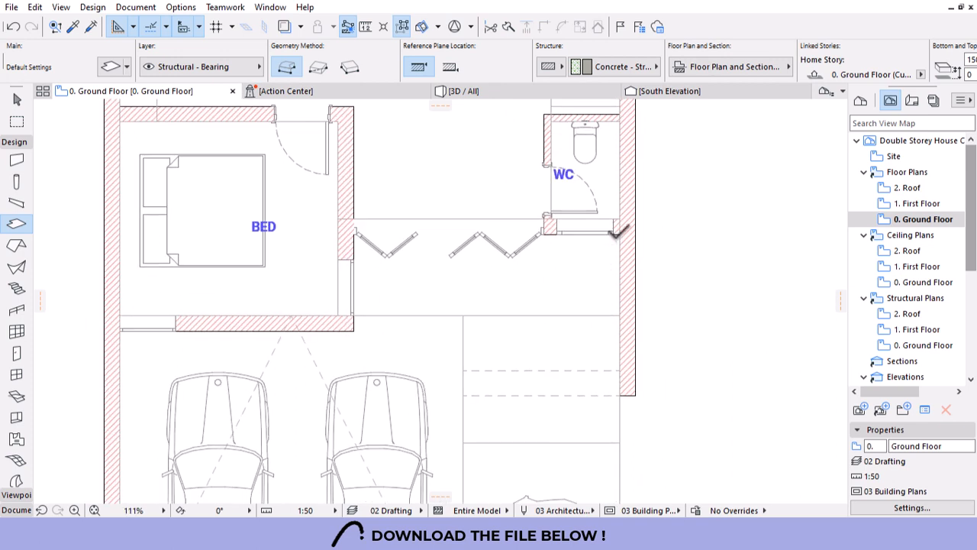
pyautogui.click(620, 233)
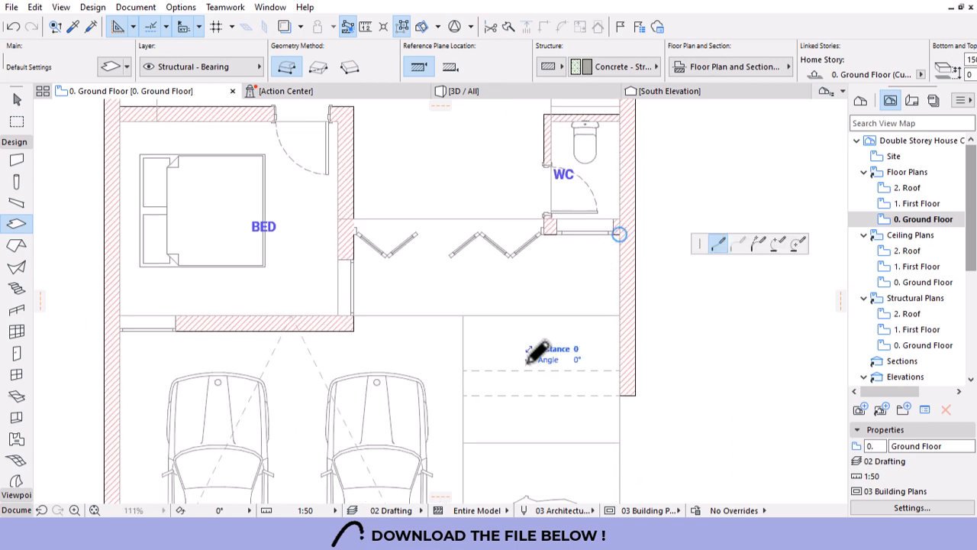
pyautogui.scroll(-1, 618, 306)
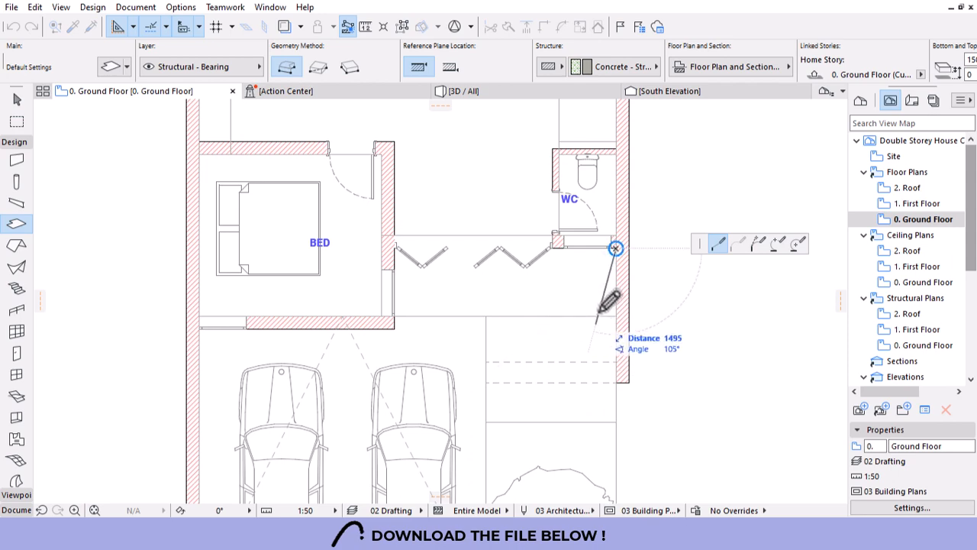
pyautogui.click(316, 66)
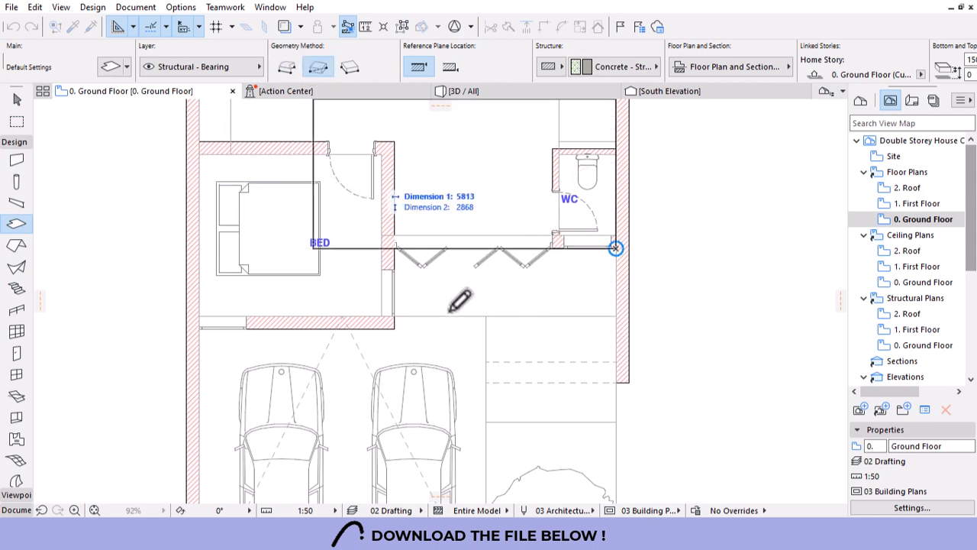
pyautogui.click(395, 321)
pyautogui.scroll(-2, 601, 245)
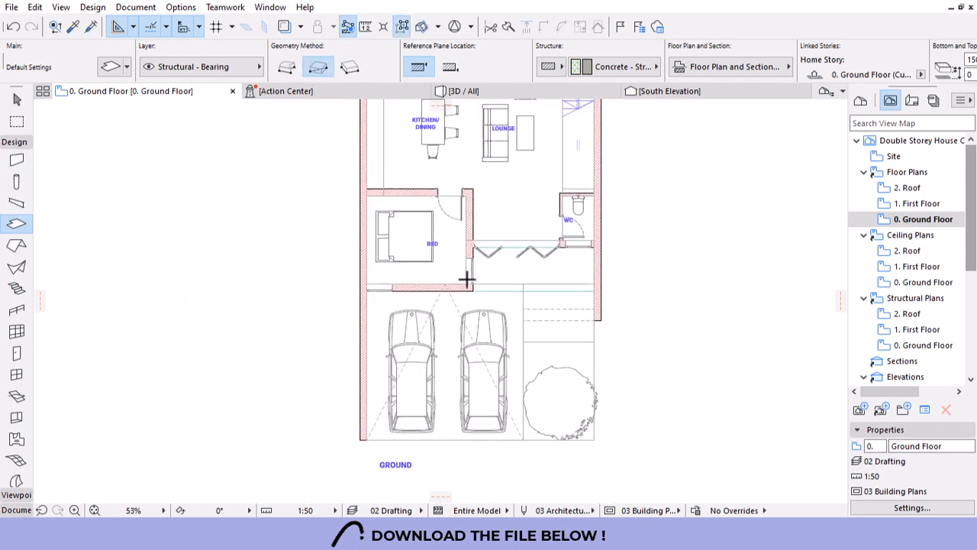
pyautogui.scroll(-2, 519, 393)
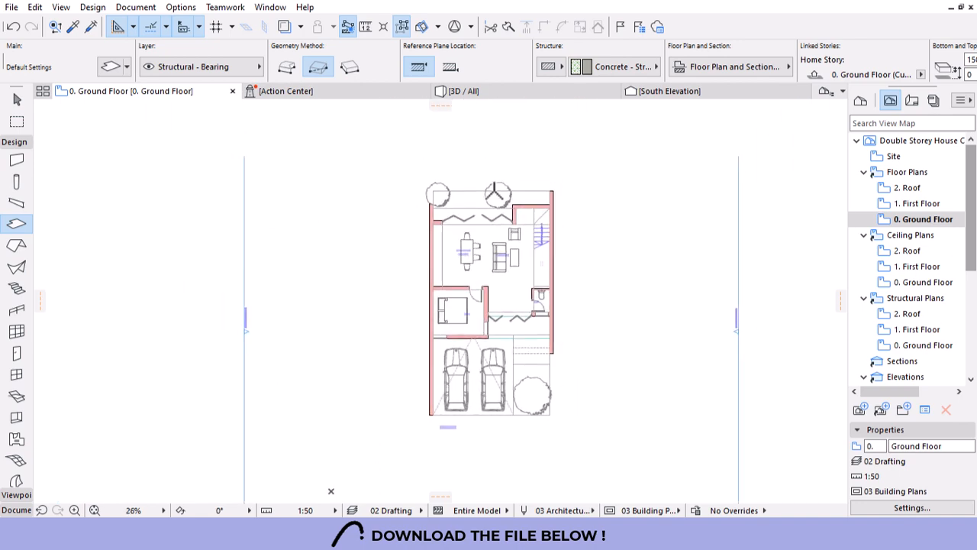
pyautogui.scroll(5, 273, 306)
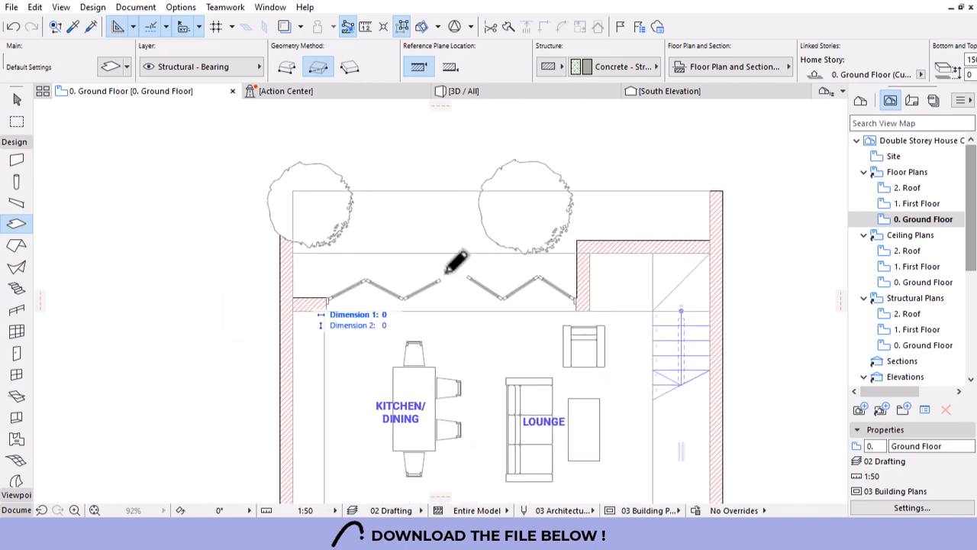
pyautogui.click(574, 173)
pyautogui.scroll(-2, 370, 200)
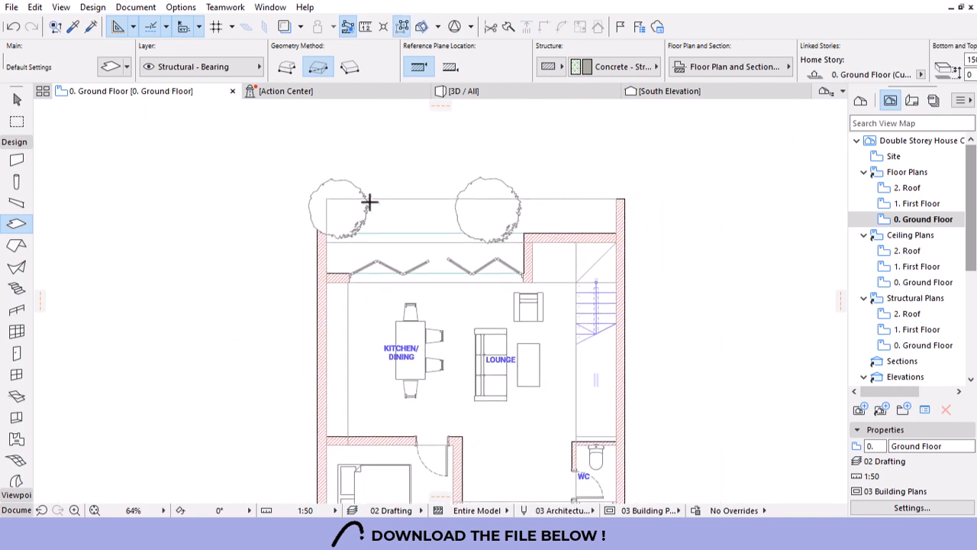
pyautogui.scroll(-4, 401, 279)
pyautogui.scroll(3, 445, 402)
pyautogui.press('Escape')
# Give the bedroom and kitchen terrace slabs a Bottom of -50, then view the house in 3D.
pyautogui.click(452, 411)
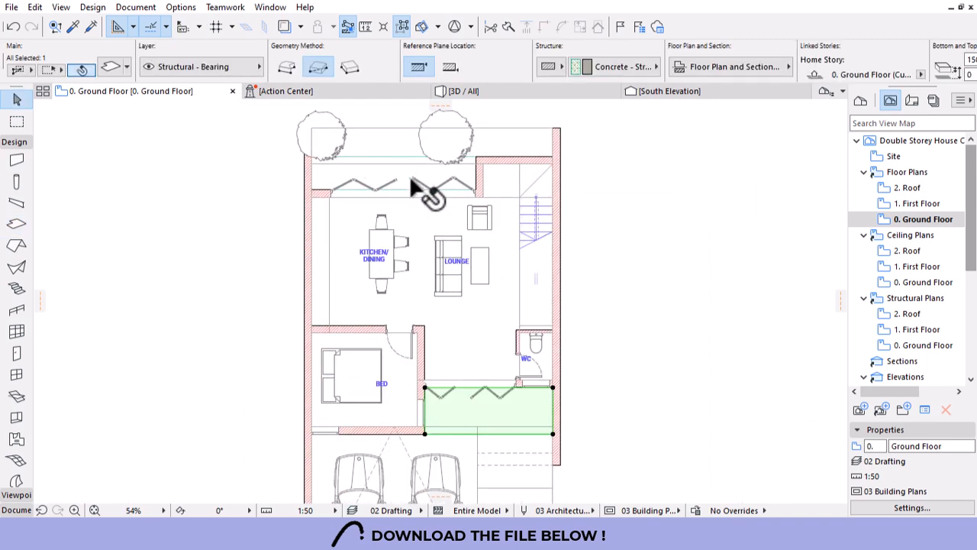
pyautogui.keyDown('shift'); pyautogui.click(388, 182); pyautogui.keyUp('shift')
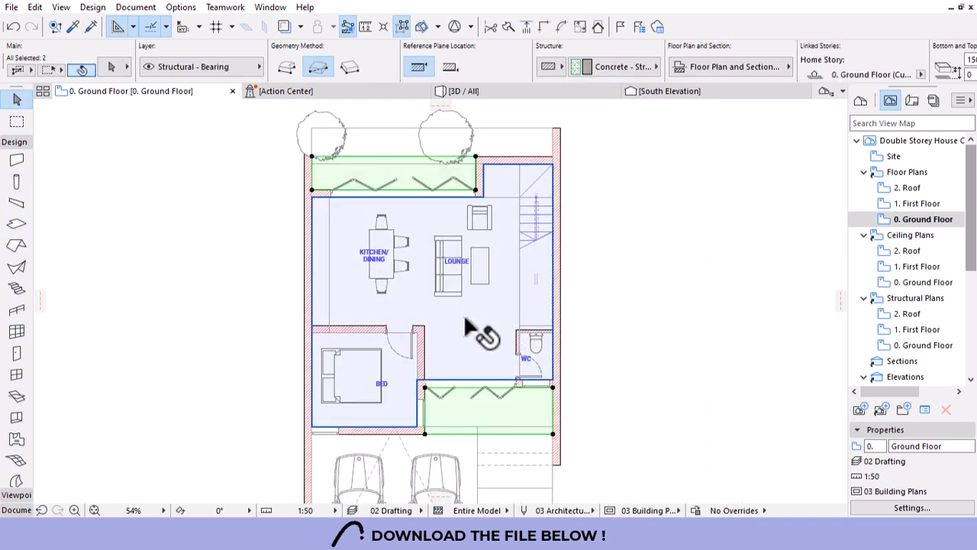
pyautogui.scroll(-3, 631, 65)
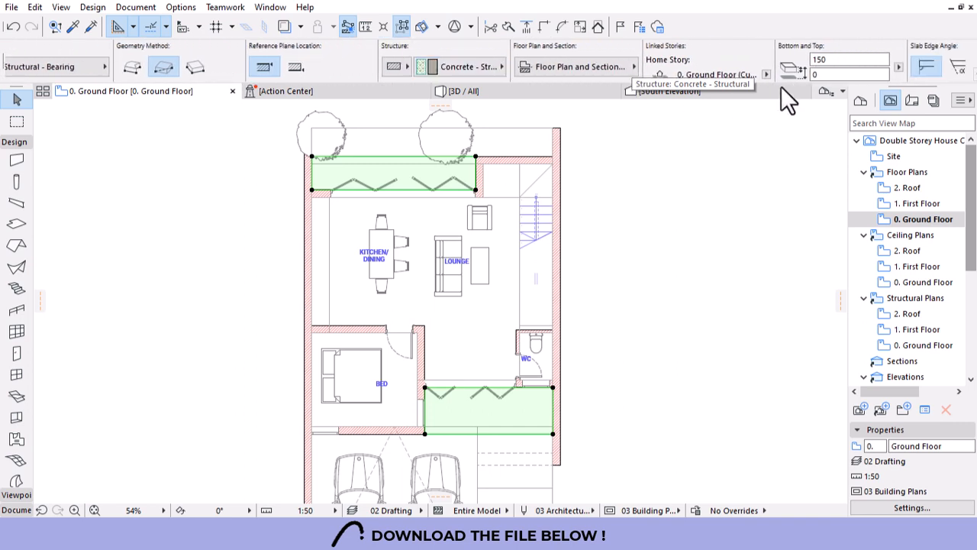
pyautogui.moveTo(821, 76); pyautogui.dragTo(788, 87)
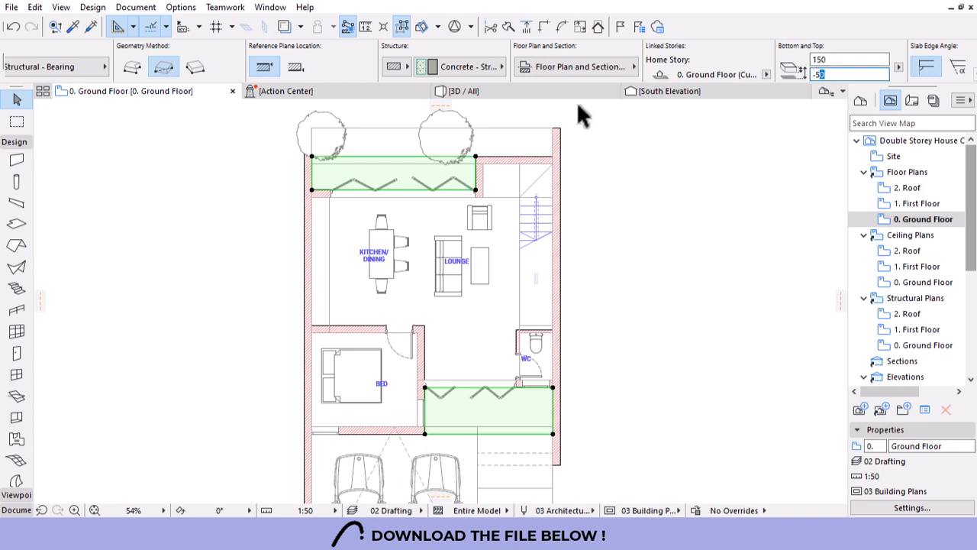
pyautogui.click(508, 90)
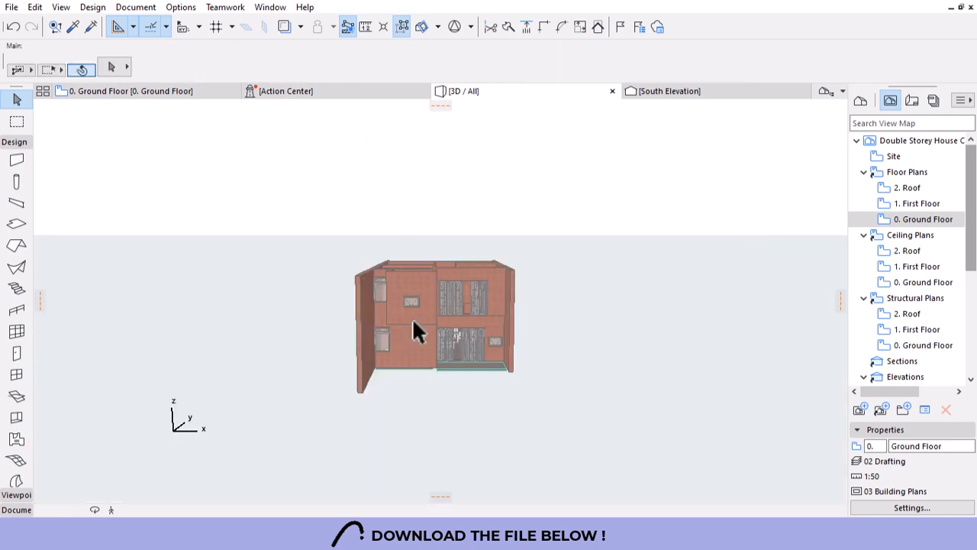
pyautogui.scroll(5, 412, 317)
pyautogui.keyDown('shift'); pyautogui.moveTo(505, 327); pyautogui.dragTo(430, 408, button='middle'); pyautogui.keyUp('shift')
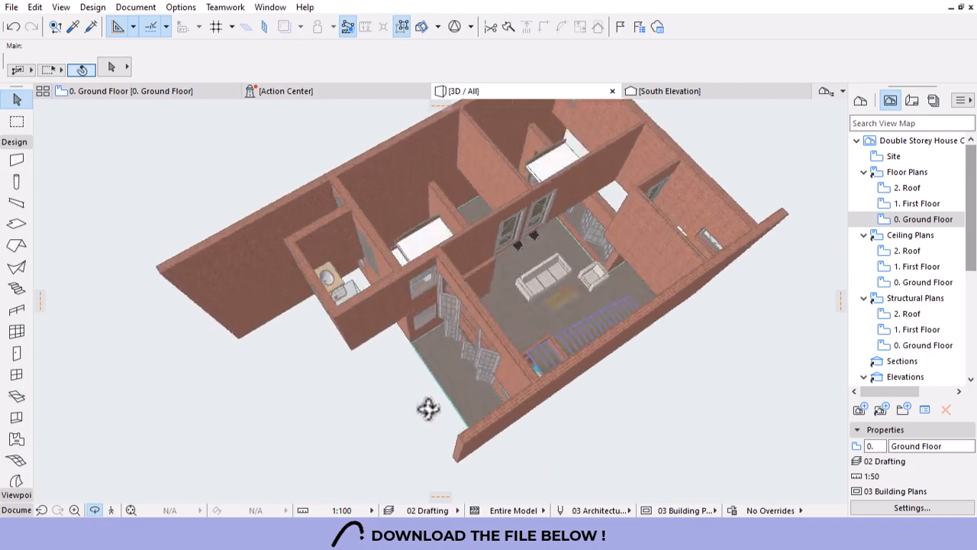
pyautogui.scroll(8, 617, 255)
pyautogui.scroll(-8, 648, 332)
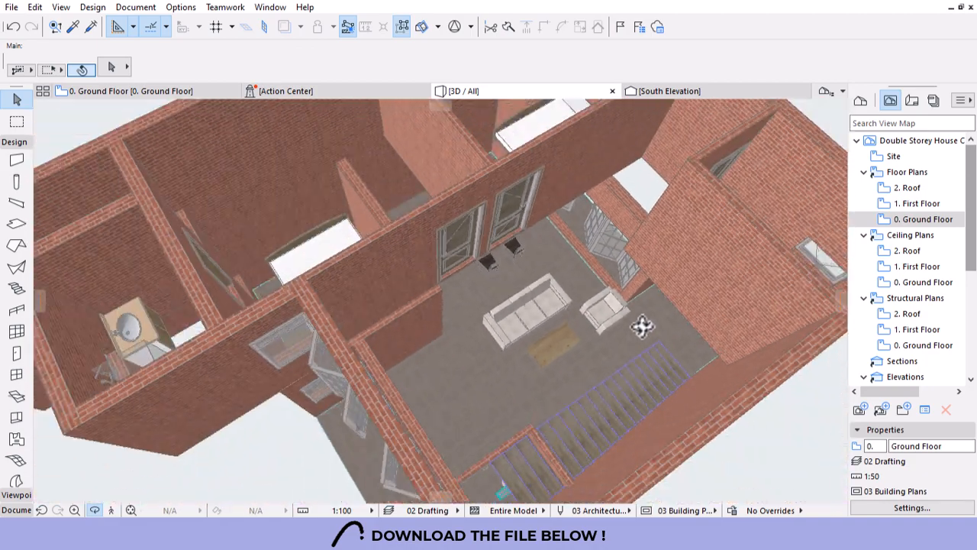
pyautogui.keyDown('shift'); pyautogui.moveTo(643, 325); pyautogui.dragTo(360, 447, button='middle'); pyautogui.keyUp('shift')
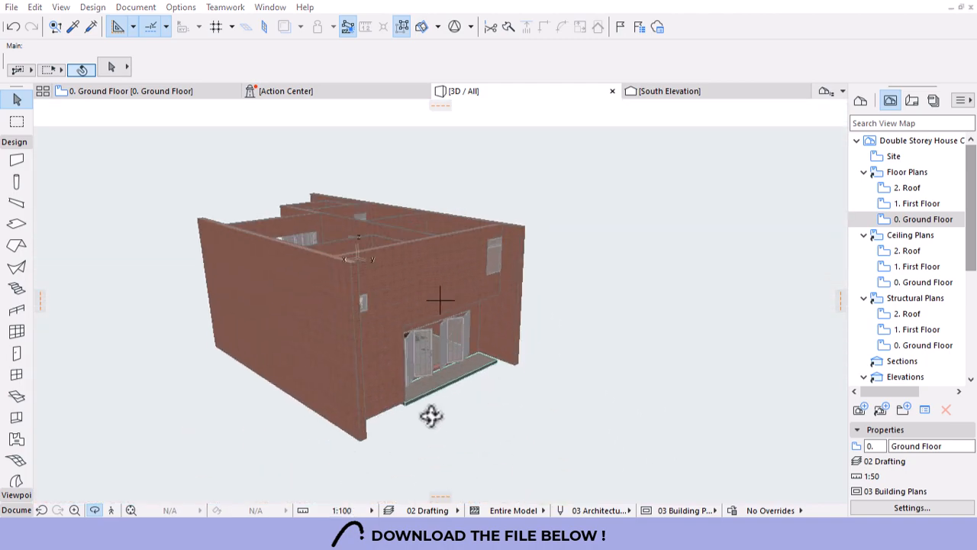
pyautogui.scroll(10, 392, 347)
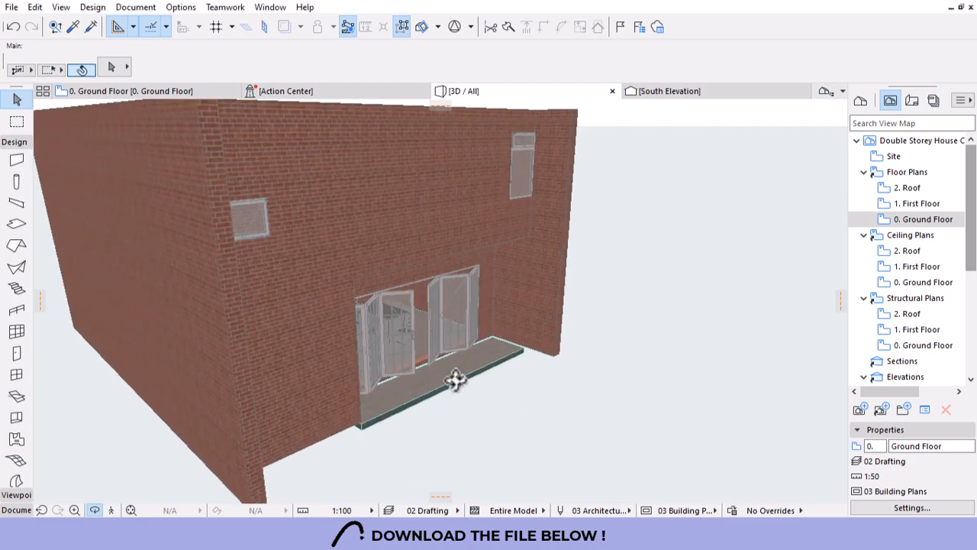
pyautogui.keyDown('shift'); pyautogui.moveTo(580, 388); pyautogui.dragTo(517, 382, button='middle'); pyautogui.keyUp('shift')
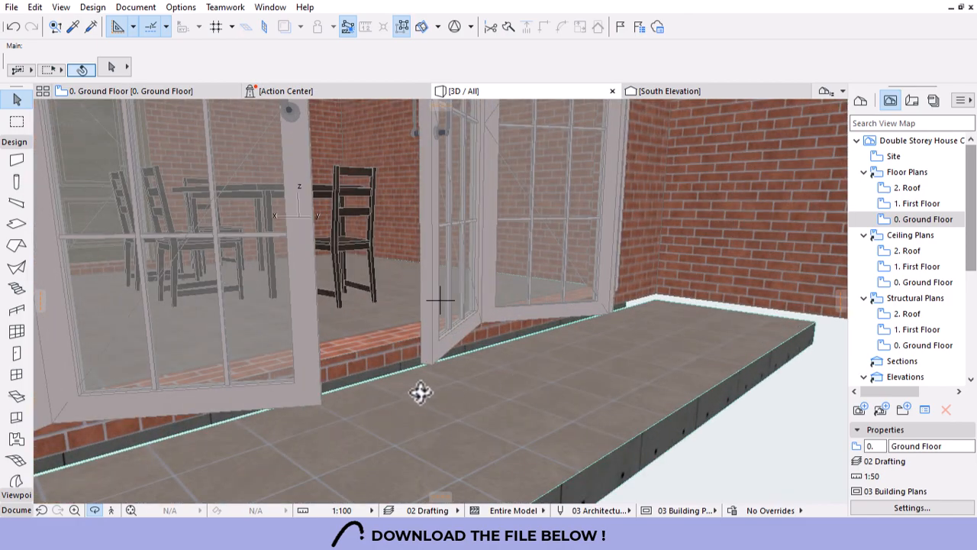
pyautogui.keyDown('shift'); pyautogui.moveTo(421, 393); pyautogui.dragTo(341, 324, button='middle'); pyautogui.keyUp('shift')
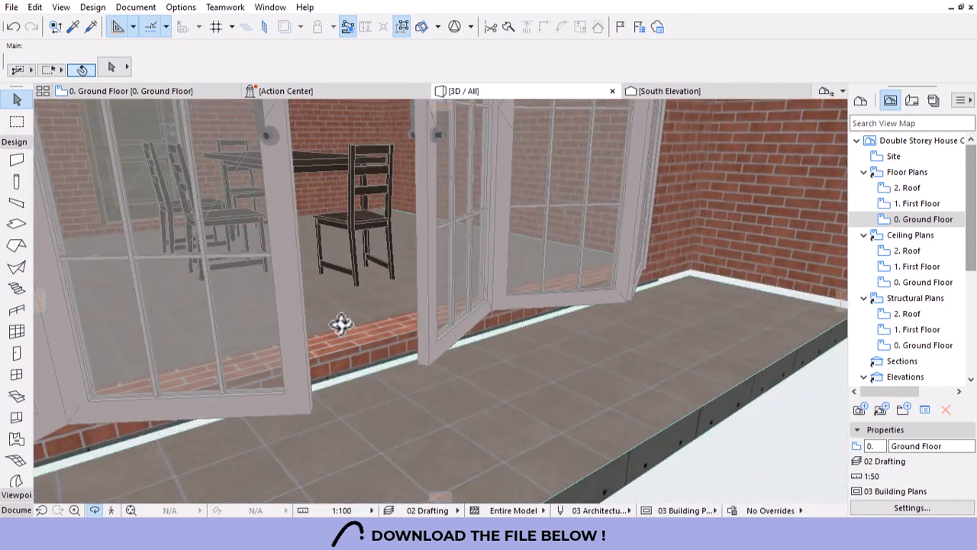
pyautogui.keyDown('shift'); pyautogui.moveTo(601, 383); pyautogui.dragTo(360, 378, button='middle'); pyautogui.keyUp('shift')
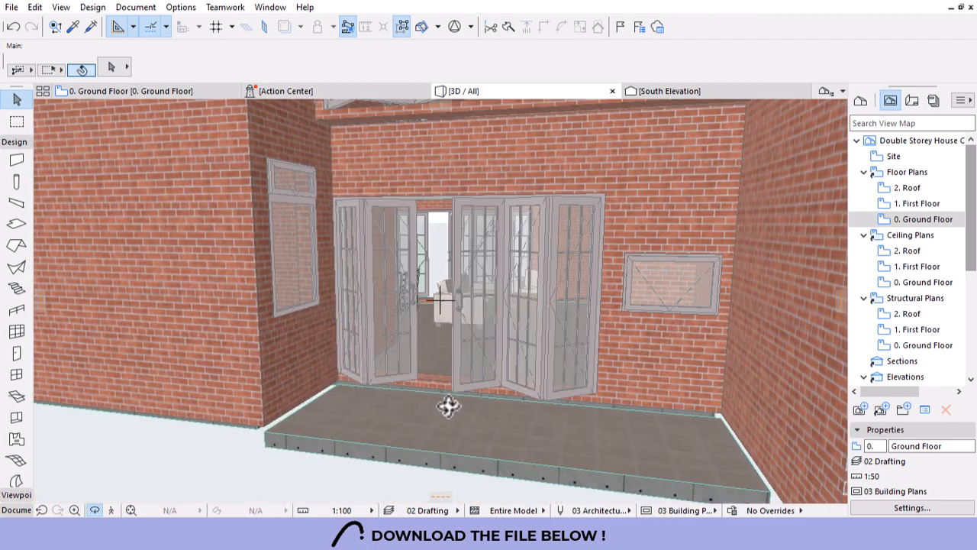
pyautogui.keyDown('shift'); pyautogui.moveTo(449, 406); pyautogui.dragTo(455, 357, button='middle'); pyautogui.keyUp('shift')
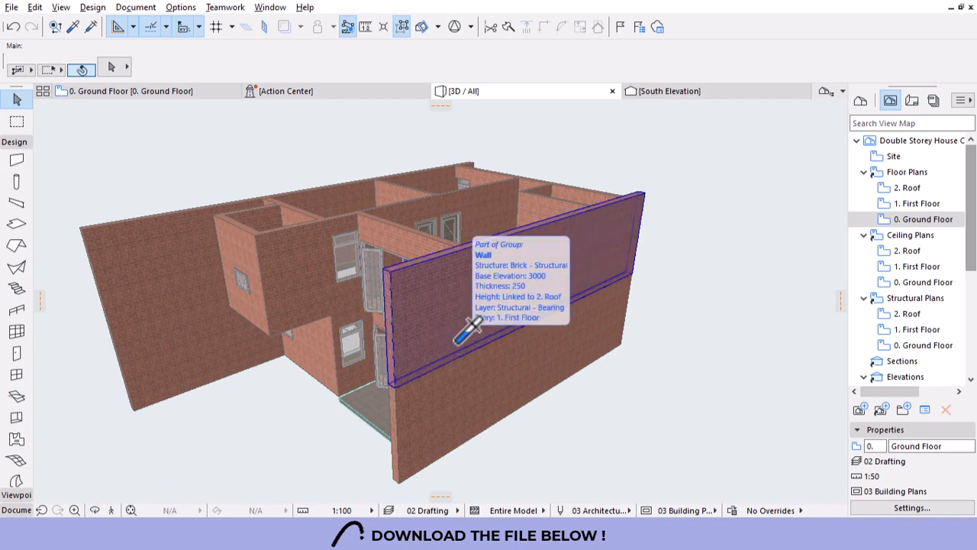
# Override all three surfaces of every wall with Stucco - White Fine.
pyautogui.click(459, 341)
pyautogui.press('Escape')
pyautogui.hotkey('ctrl', 'a')
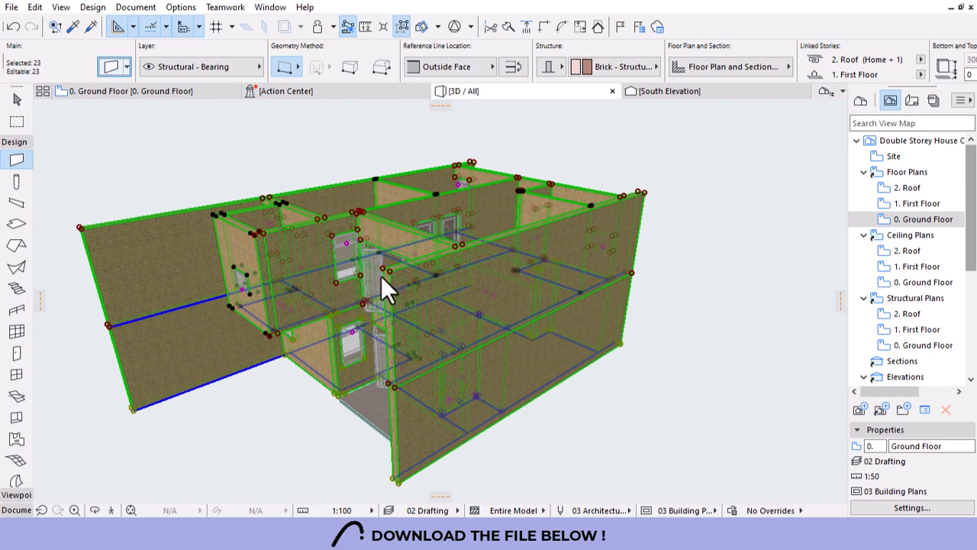
pyautogui.hotkey('ctrl', 't')
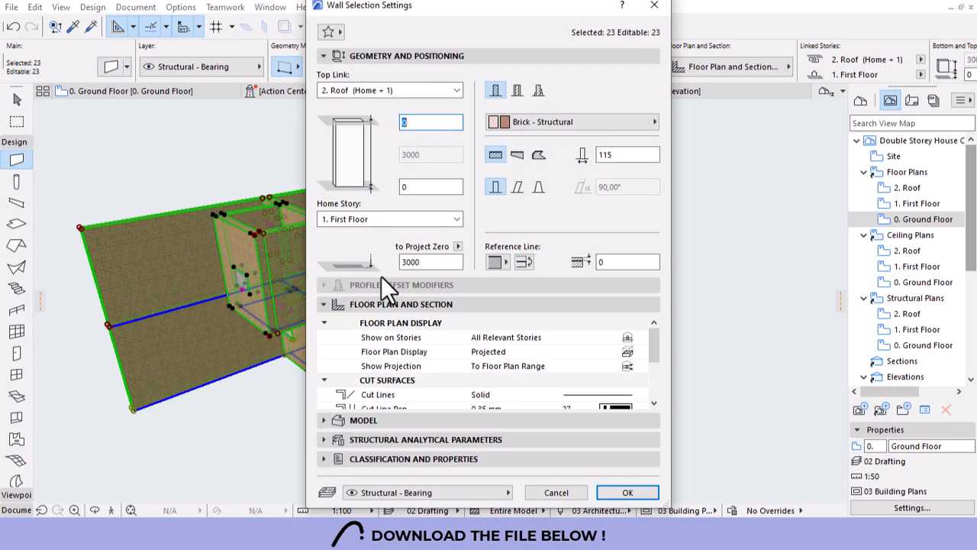
pyautogui.click(328, 420)
pyautogui.click(328, 150)
pyautogui.click(328, 170)
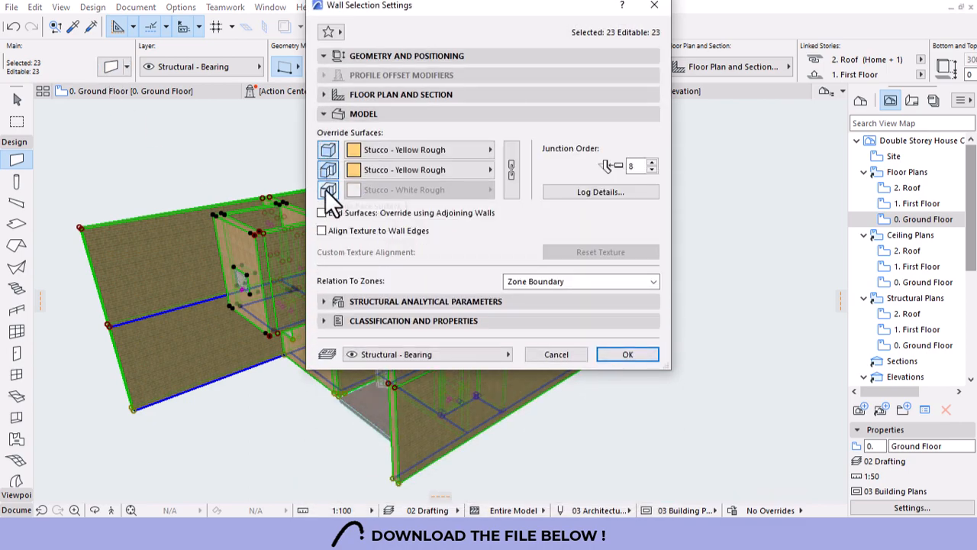
pyautogui.click(327, 190)
pyautogui.click(425, 156)
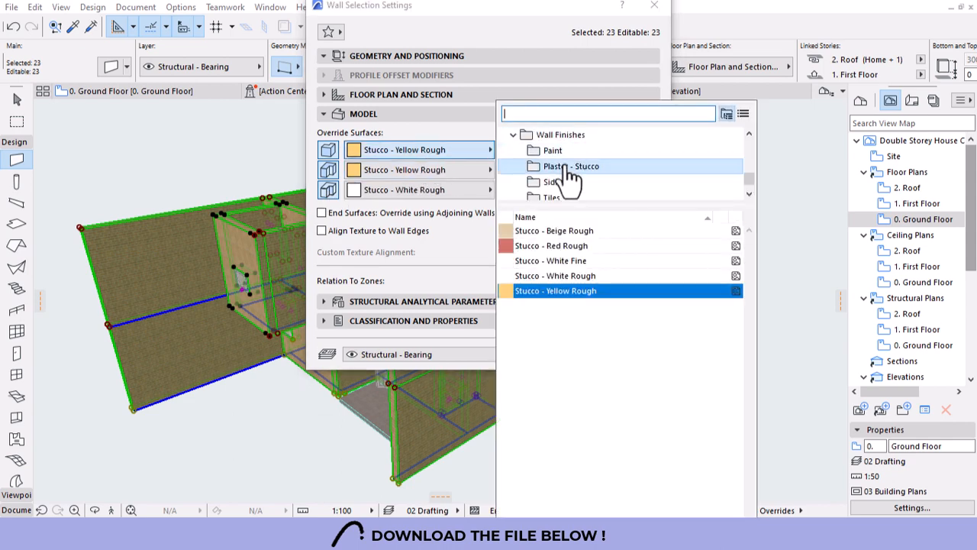
pyautogui.click(549, 262)
pyautogui.click(510, 165)
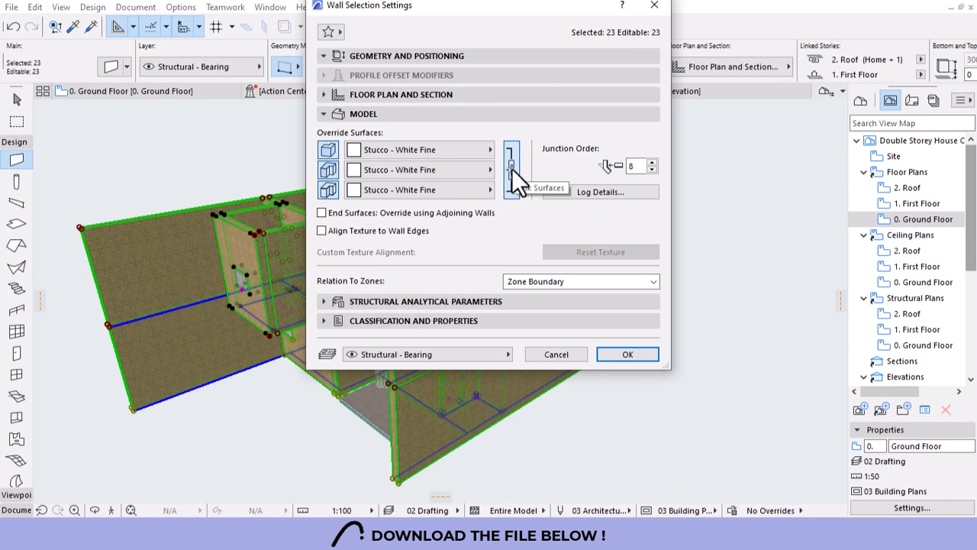
pyautogui.click(628, 354)
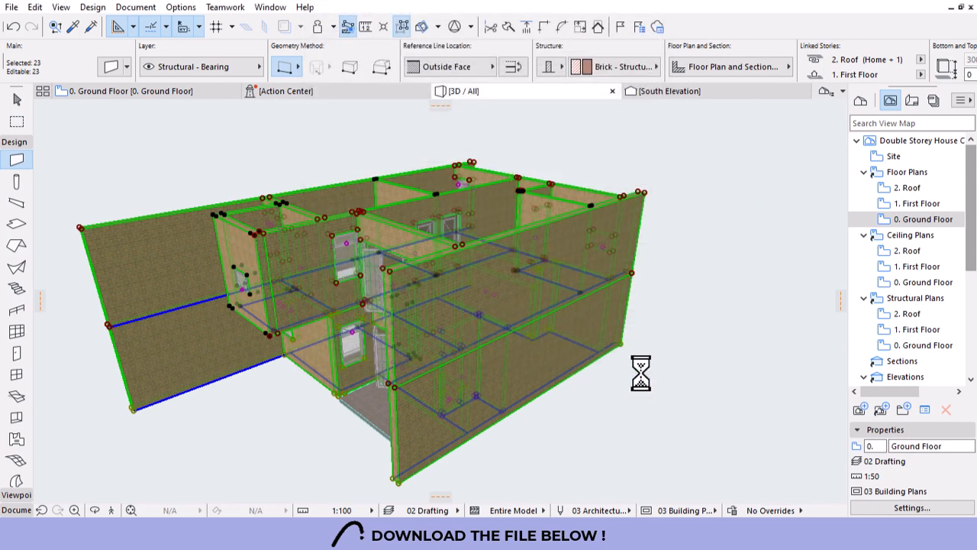
pyautogui.press('Escape')
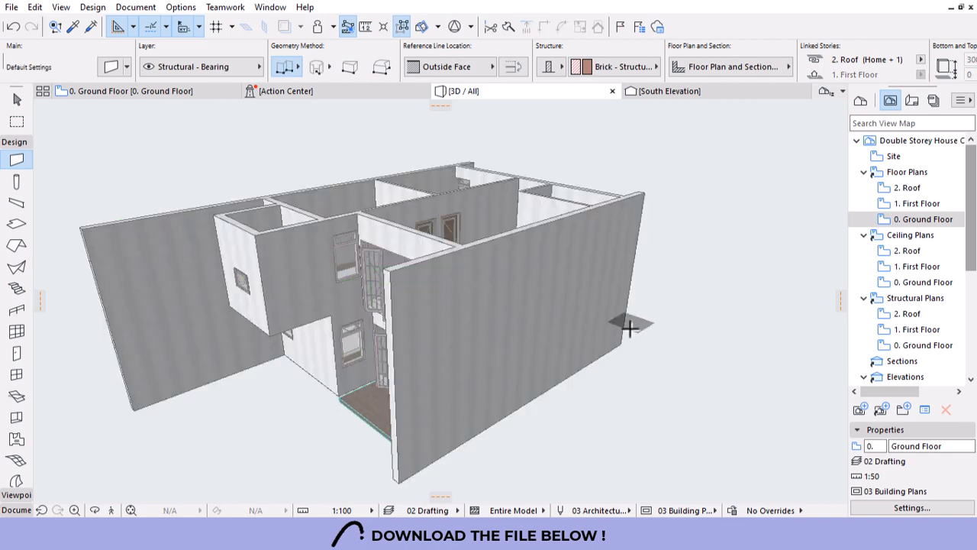
# Reselect all 23 walls and switch their surface material to Stucco - White Rough.
pyautogui.scroll(5, 415, 336)
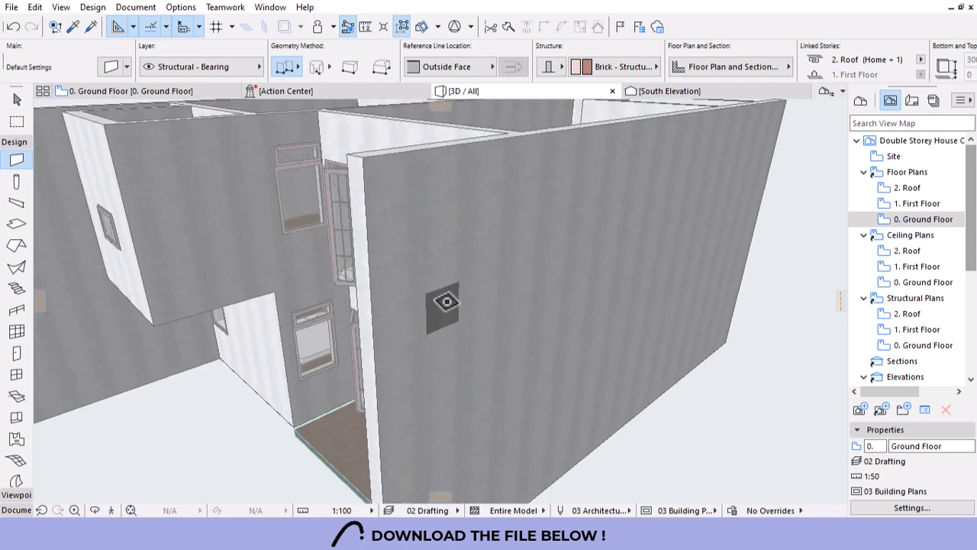
pyautogui.keyDown('alt'); pyautogui.click(446, 298); pyautogui.keyUp('alt')
pyautogui.hotkey('ctrl', 'a')
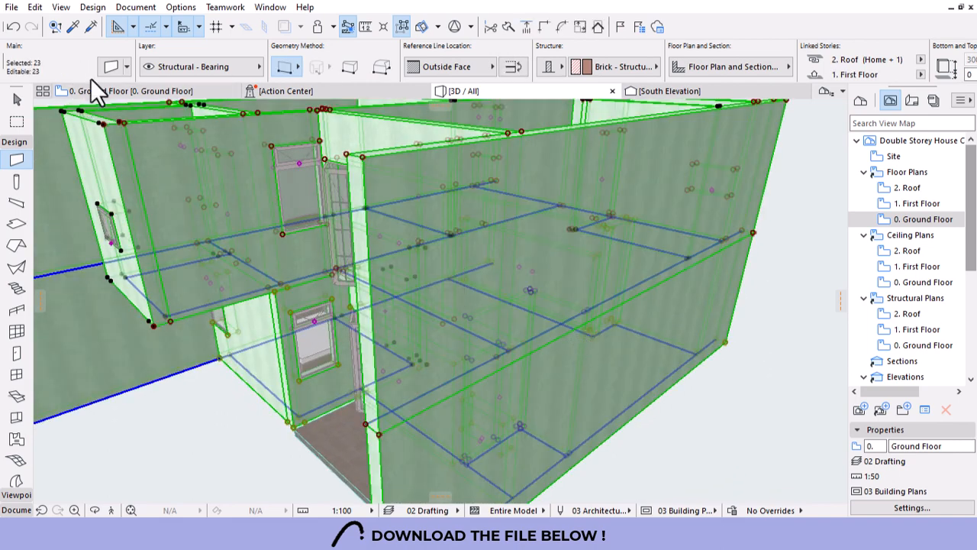
pyautogui.hotkey('ctrl', 't')
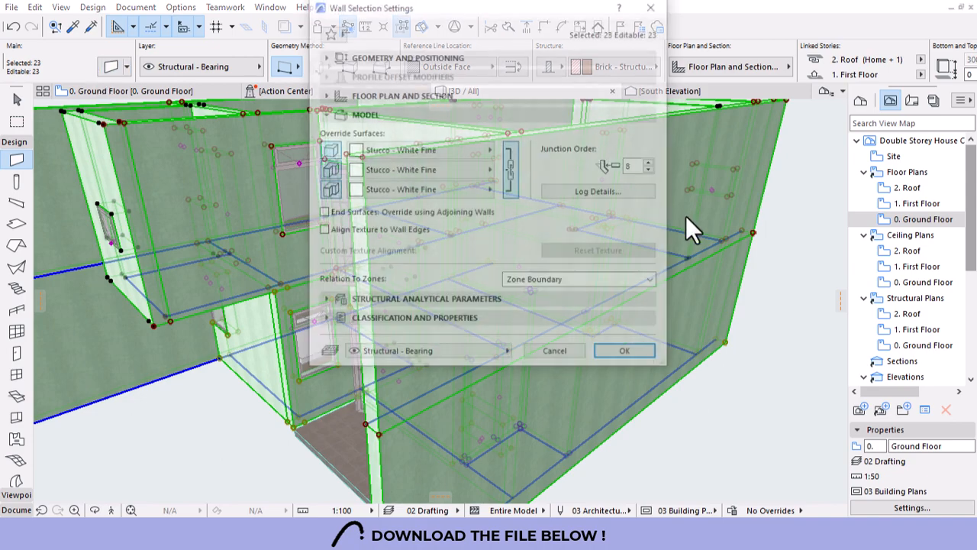
pyautogui.click(446, 150)
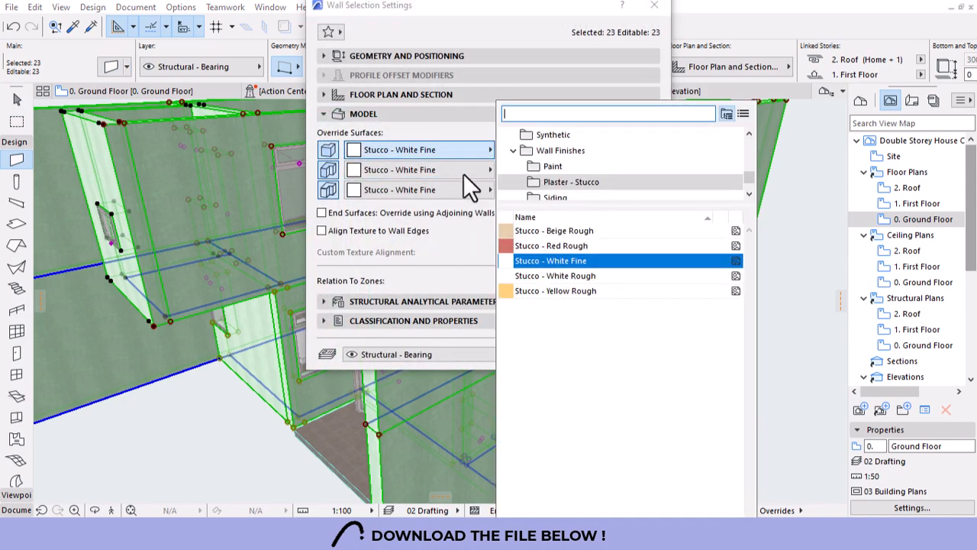
pyautogui.click(568, 277)
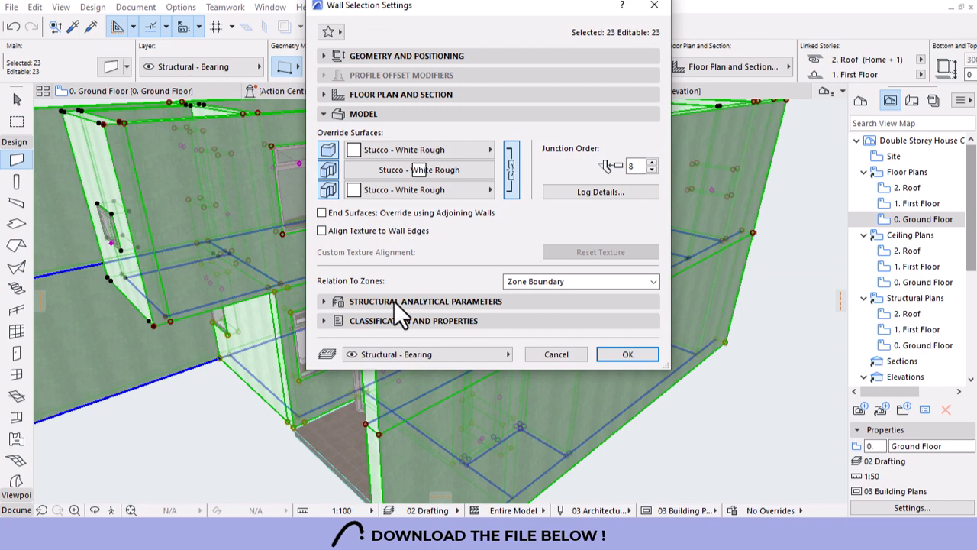
pyautogui.click(616, 356)
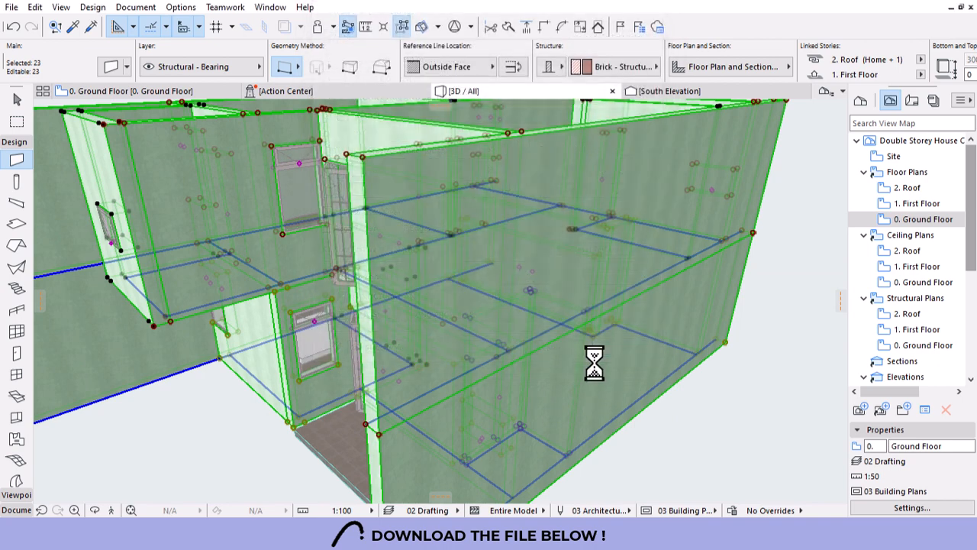
pyautogui.press('Escape')
pyautogui.scroll(-5, 632, 341)
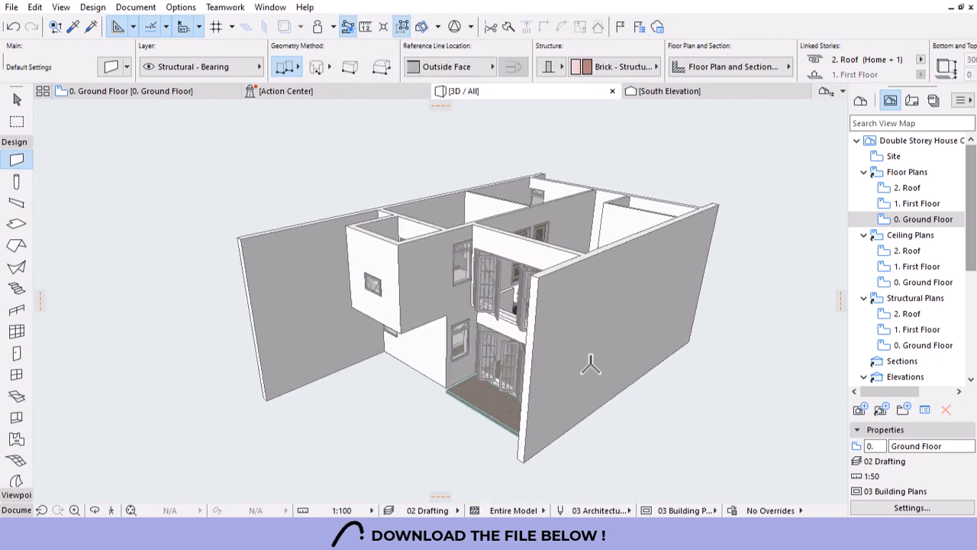
# Orbit through the living and dining interior and over the first-floor bedrooms.
pyautogui.keyDown('shift'); pyautogui.moveTo(591, 366); pyautogui.dragTo(426, 359, button='middle'); pyautogui.keyUp('shift')
pyautogui.scroll(10, 426, 359)
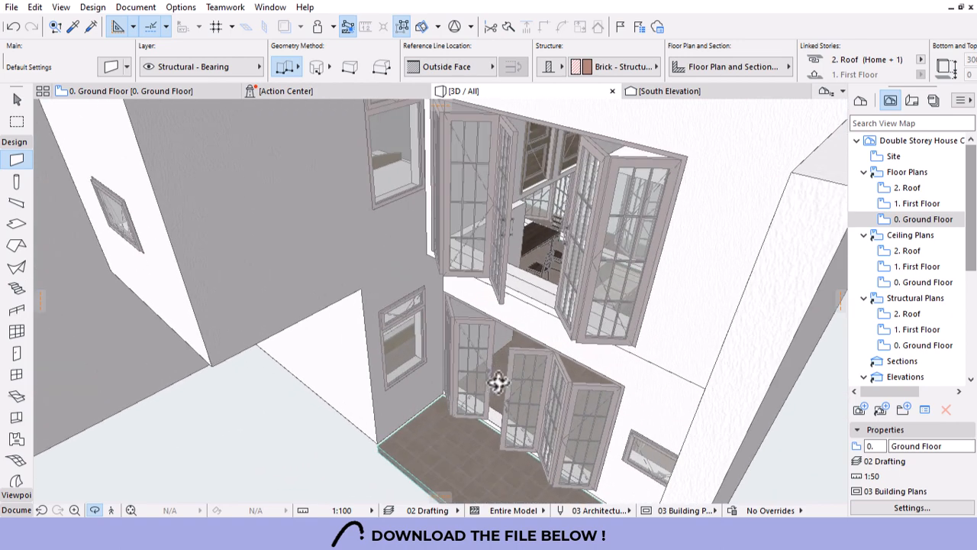
pyautogui.keyDown('shift'); pyautogui.moveTo(410, 409); pyautogui.dragTo(786, 277, button='middle'); pyautogui.keyUp('shift')
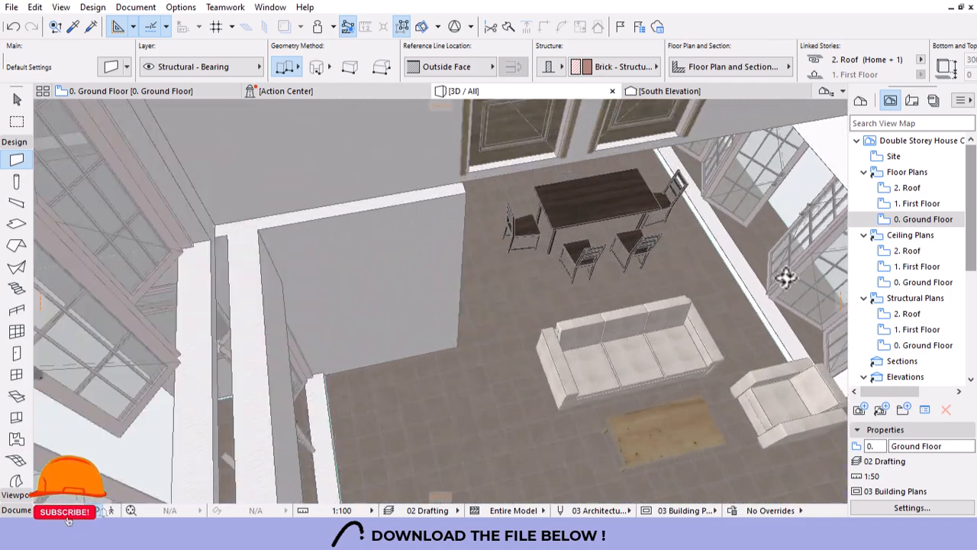
pyautogui.scroll(-5, 441, 300)
pyautogui.keyDown('shift'); pyautogui.moveTo(441, 300); pyautogui.dragTo(255, 364, button='middle'); pyautogui.keyUp('shift')
pyautogui.scroll(-3, 593, 380)
pyautogui.scroll(6, 399, 187)
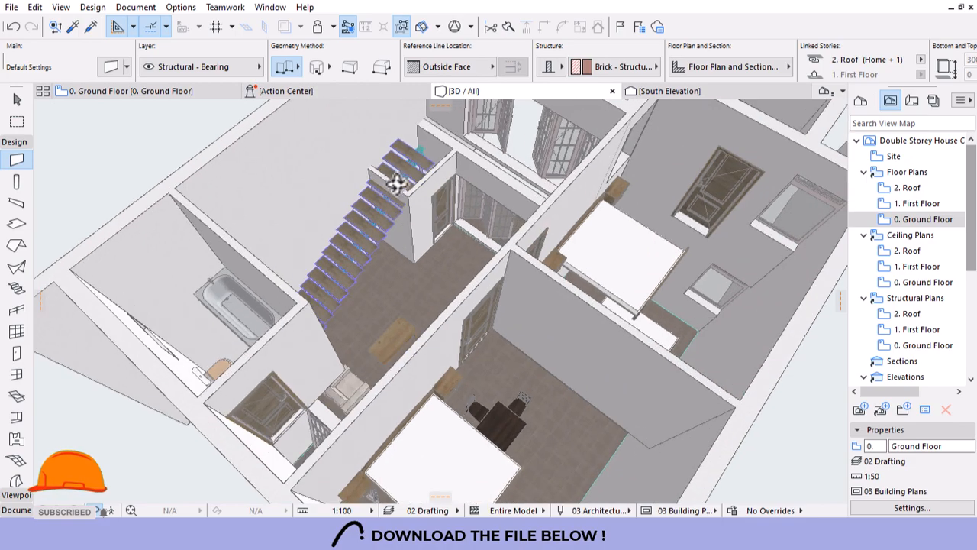
# Orbit closely around the staircase, then go back to the Ground Floor plan.
pyautogui.keyDown('shift'); pyautogui.moveTo(399, 193); pyautogui.dragTo(370, 253, button='middle'); pyautogui.keyUp('shift')
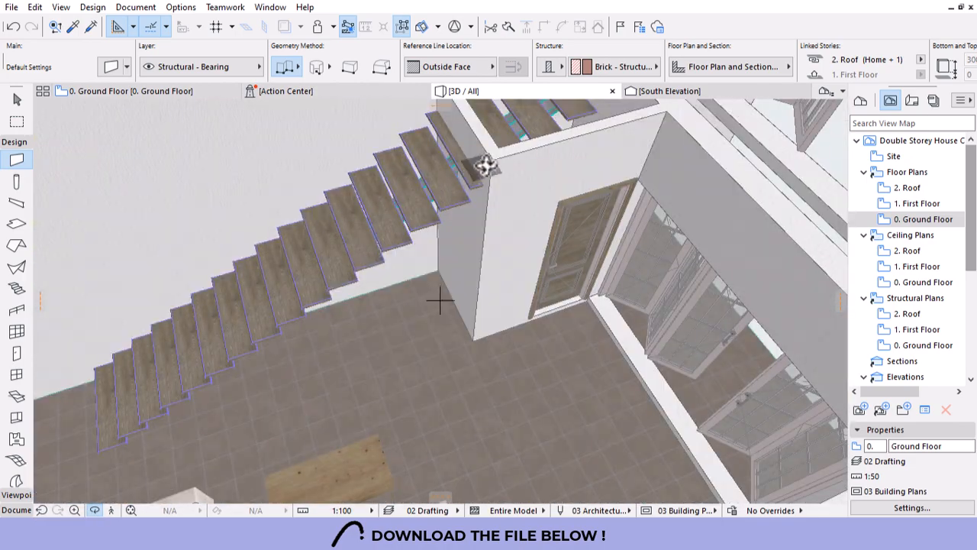
pyautogui.keyDown('shift'); pyautogui.moveTo(570, 176); pyautogui.dragTo(517, 250, button='middle'); pyautogui.keyUp('shift')
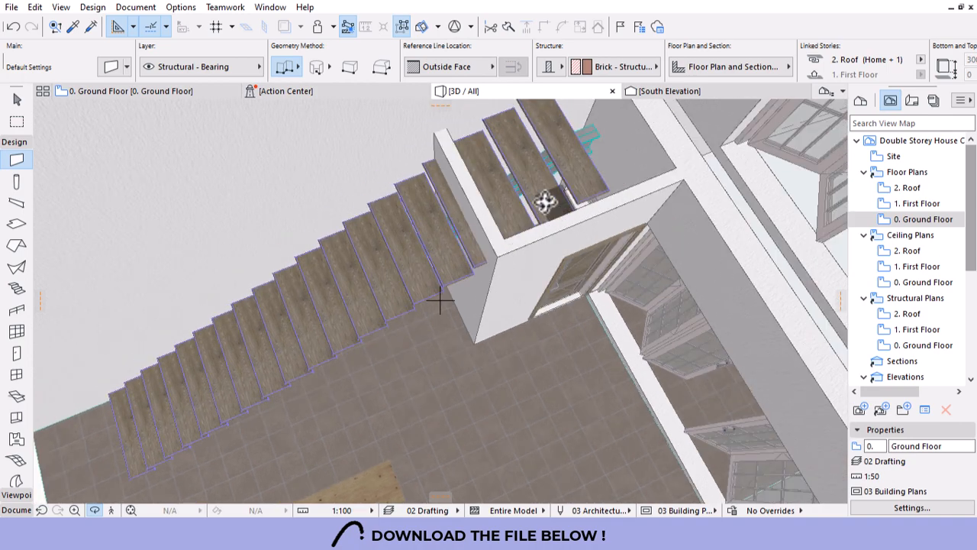
pyautogui.keyDown('shift'); pyautogui.moveTo(544, 201); pyautogui.dragTo(701, 196, button='middle'); pyautogui.keyUp('shift')
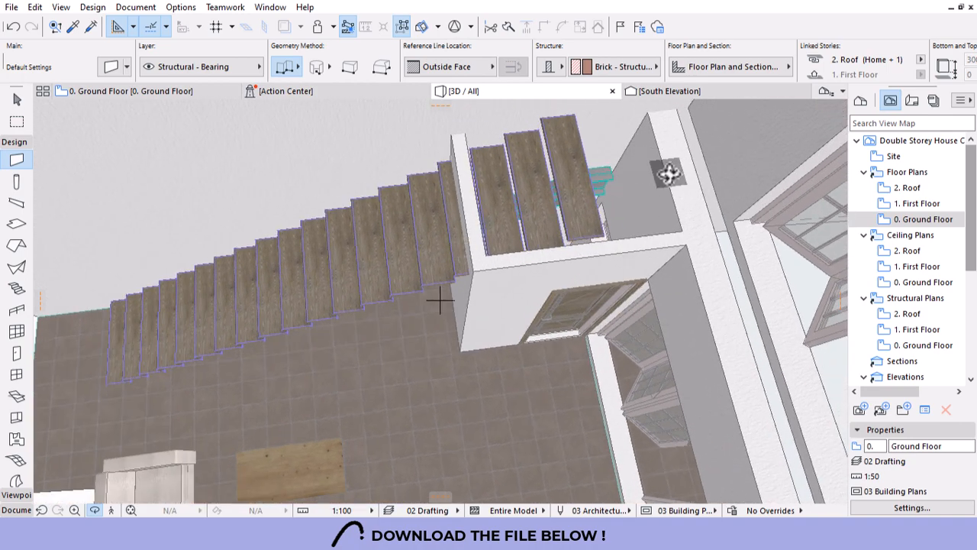
pyautogui.click(128, 91)
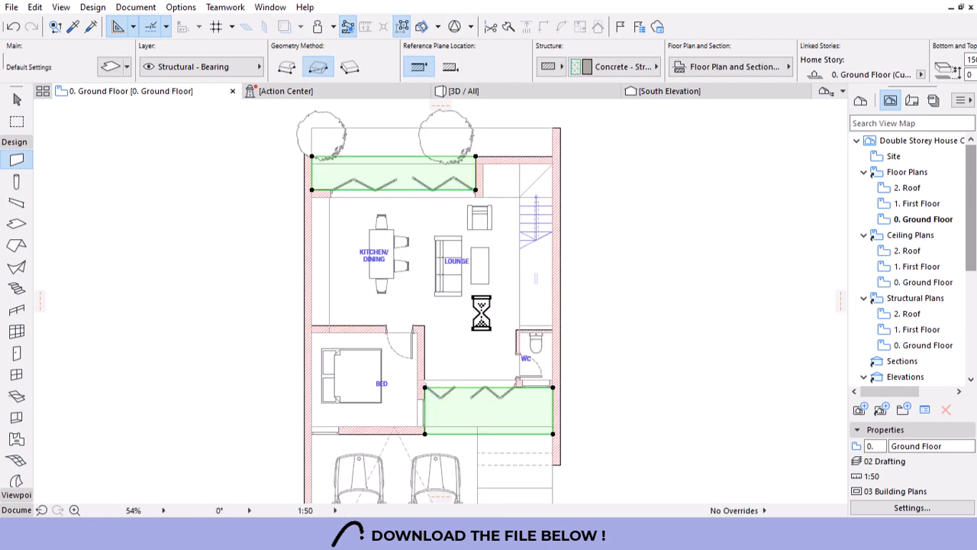
# Pick up the existing slab's settings and briefly visit the First Floor plan.
pyautogui.press('Escape')
pyautogui.press('Escape')
pyautogui.keyDown('alt'); pyautogui.click(462, 329); pyautogui.keyUp('alt')
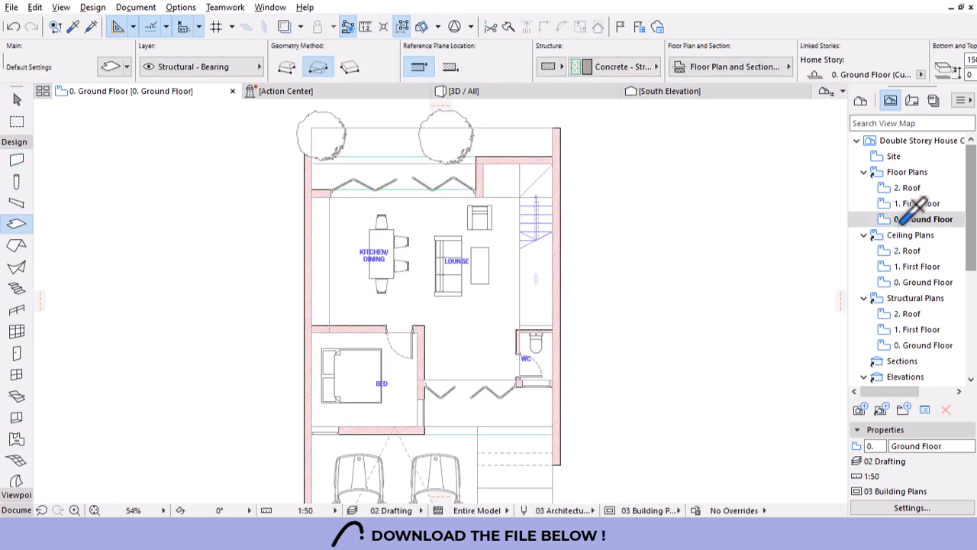
pyautogui.doubleClick(913, 204)
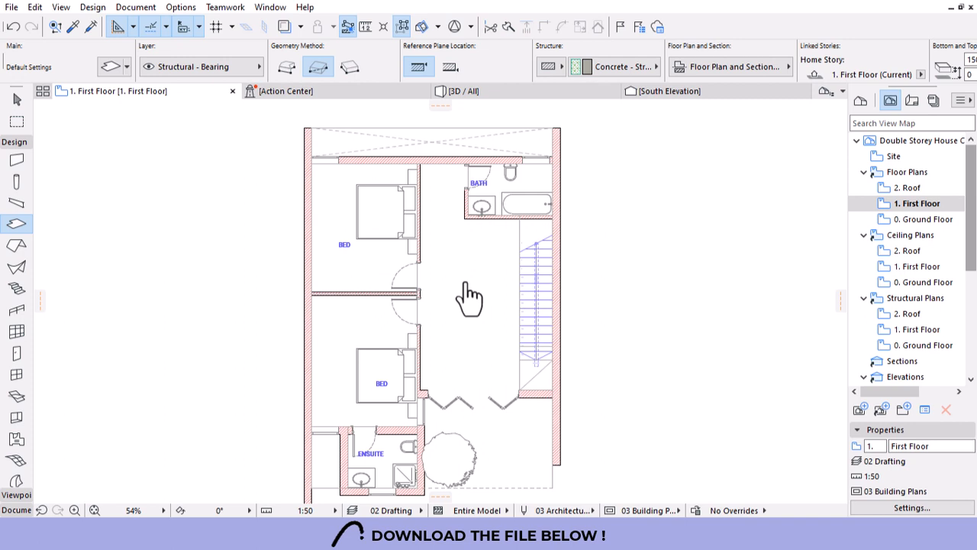
pyautogui.doubleClick(921, 219)
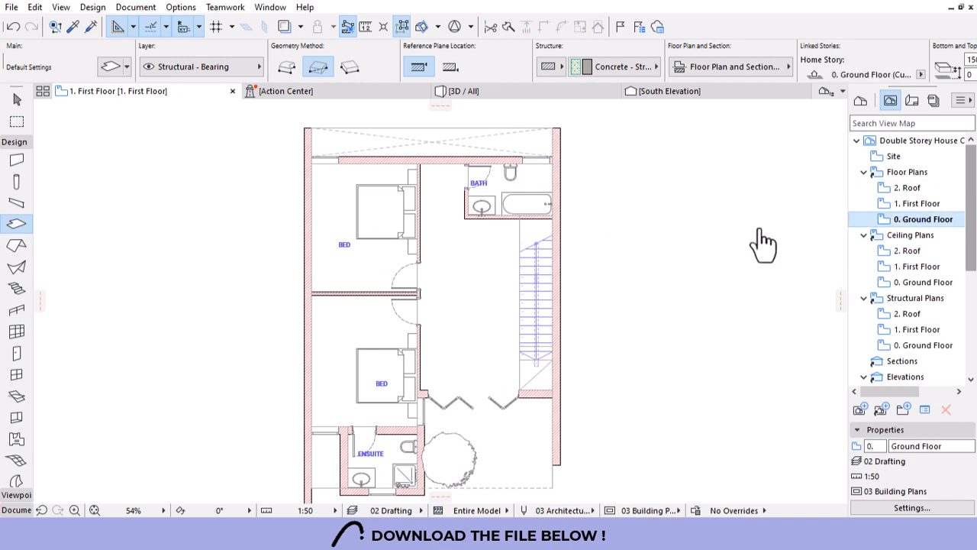
# Copy both ground-floor slabs and paste them onto the First Floor plan.
pyautogui.click(467, 336)
pyautogui.scroll(-3, 482, 192)
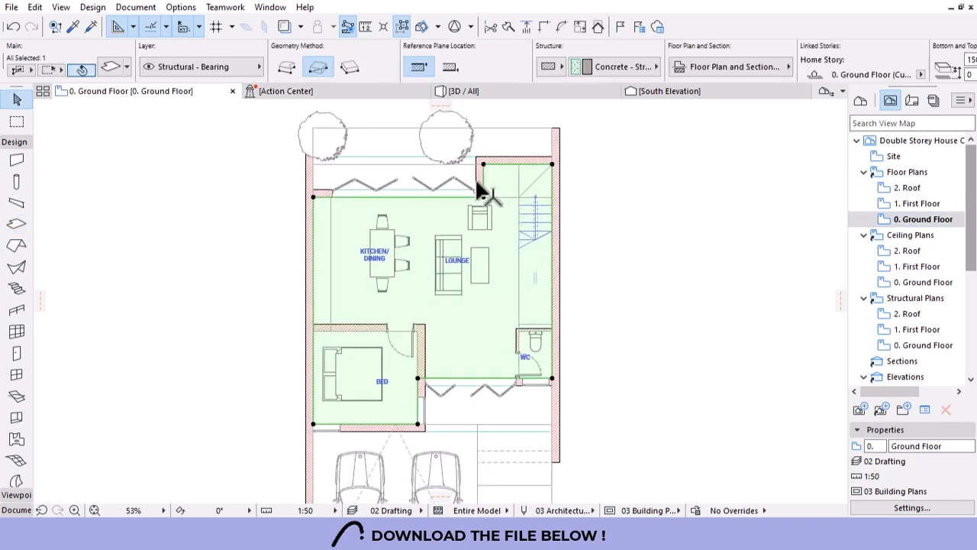
pyautogui.keyDown('shift'); pyautogui.click(479, 348); pyautogui.keyUp('shift')
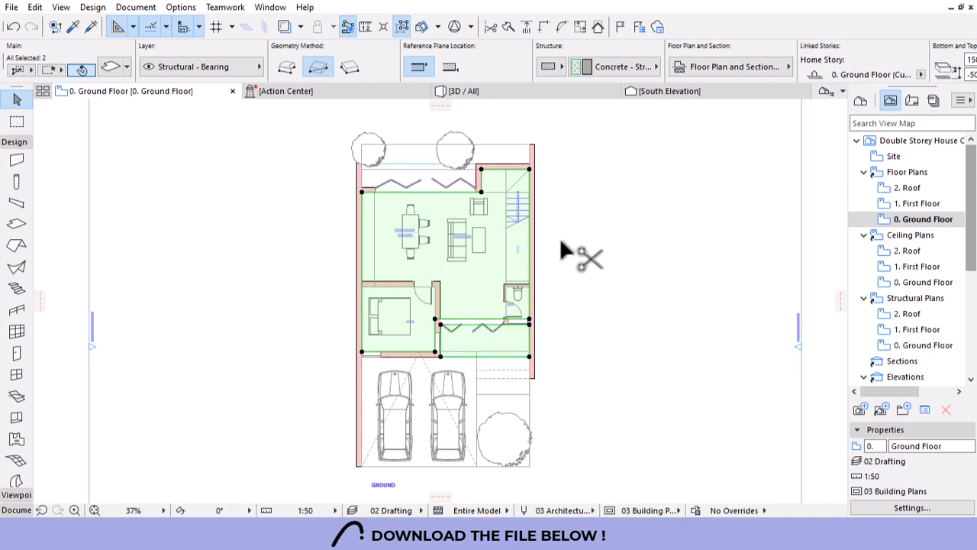
pyautogui.hotkey('ctrl', 'c')
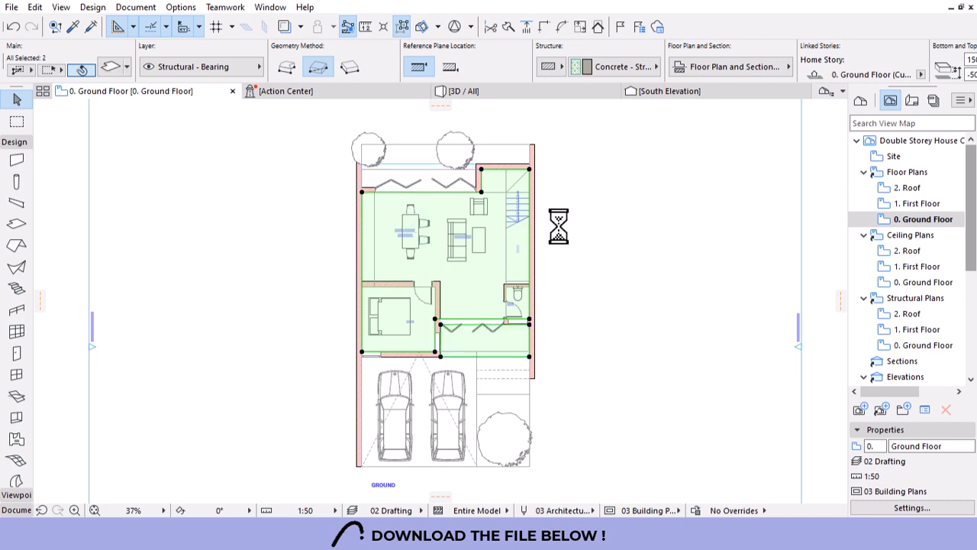
pyautogui.doubleClick(917, 203)
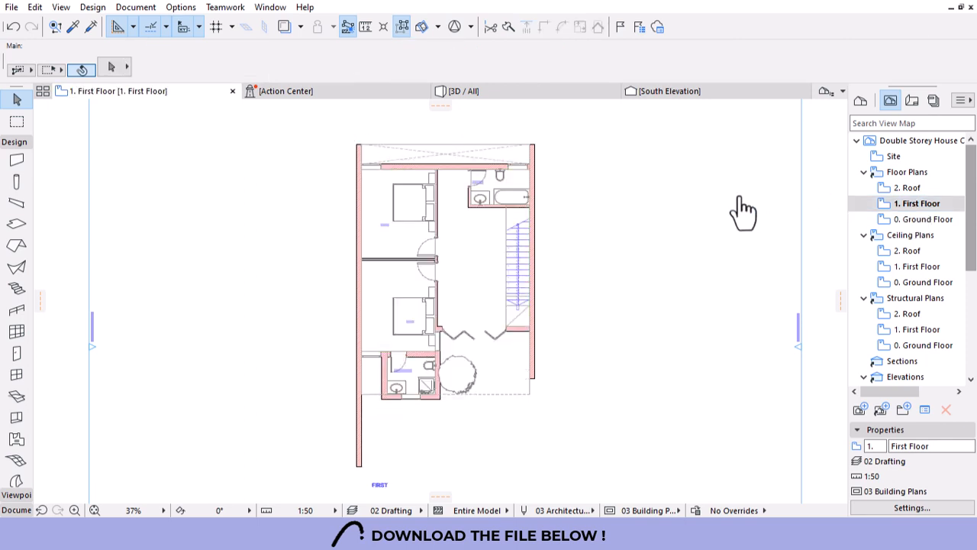
pyautogui.rightClick(246, 184)
pyautogui.click(279, 200)
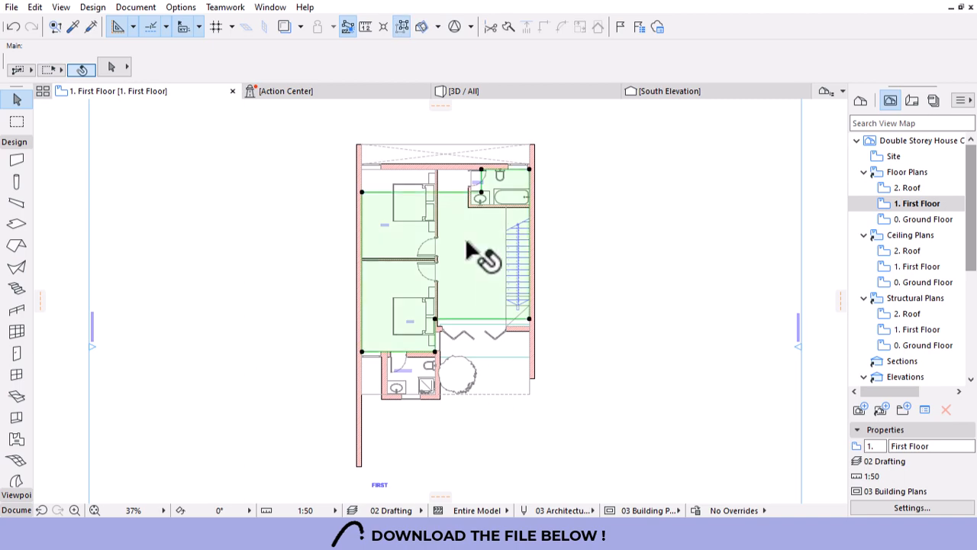
# Offset the pasted slab's edges out to the top wall and folding-door wall faces.
pyautogui.click(426, 196)
pyautogui.scroll(5, 390, 148)
pyautogui.click(361, 299)
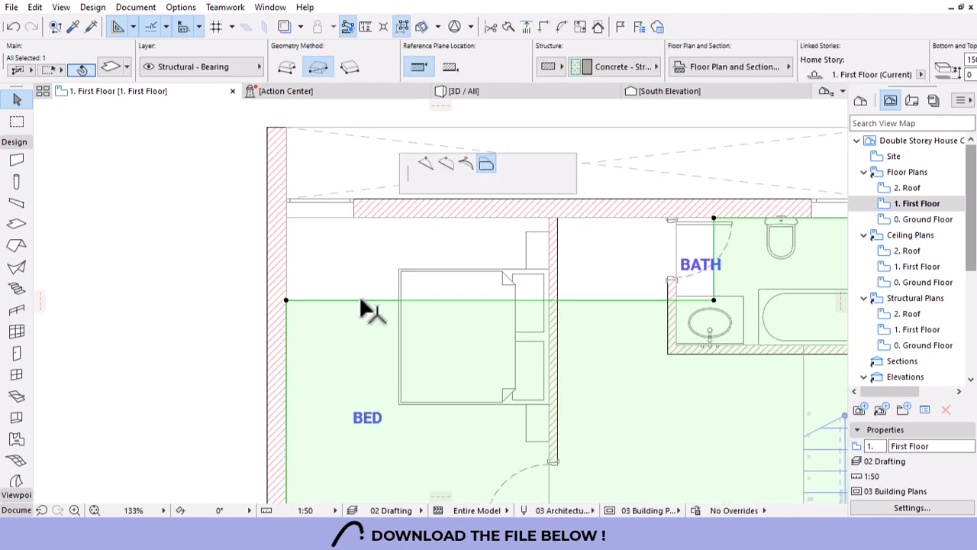
pyautogui.click(302, 215)
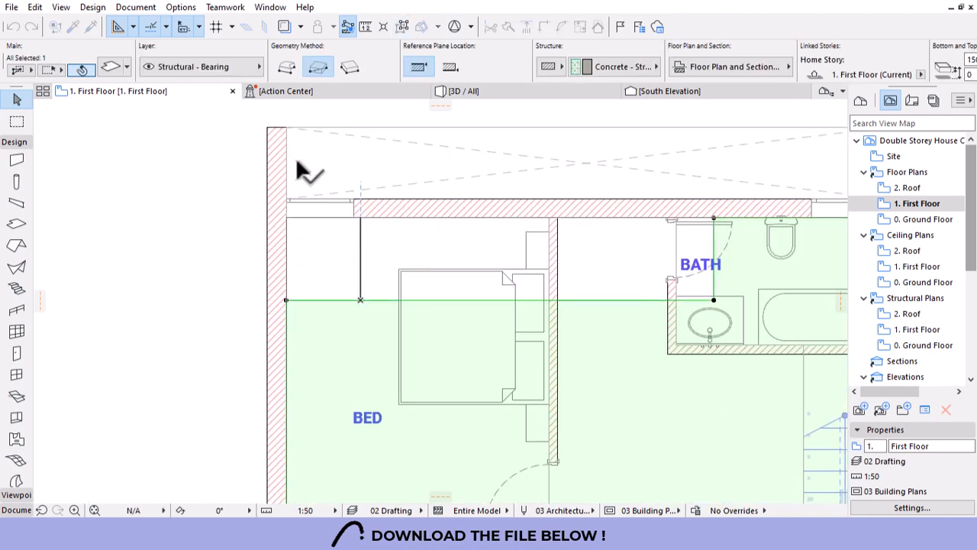
pyautogui.scroll(-3, 377, 200)
pyautogui.scroll(3, 557, 204)
pyautogui.scroll(1, 458, 246)
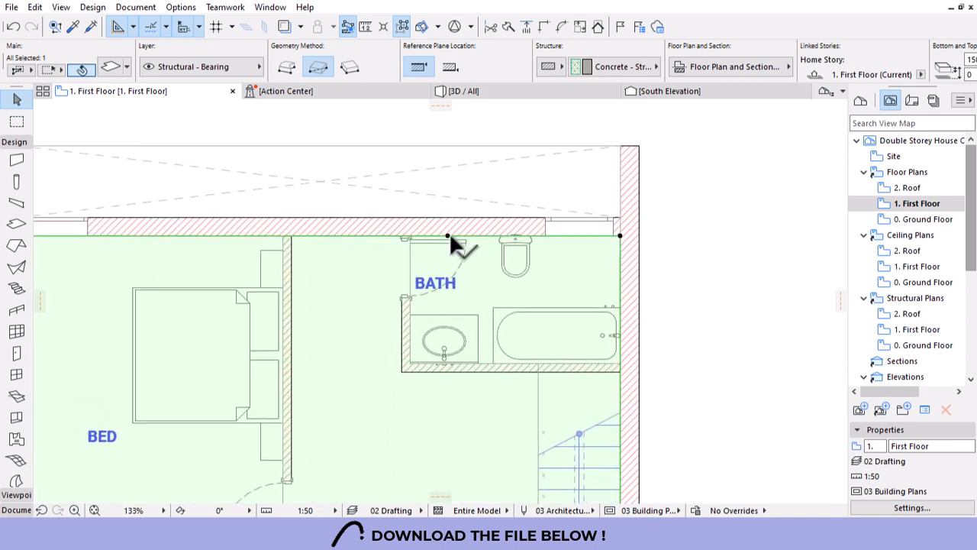
pyautogui.click(450, 237)
pyautogui.click(622, 218)
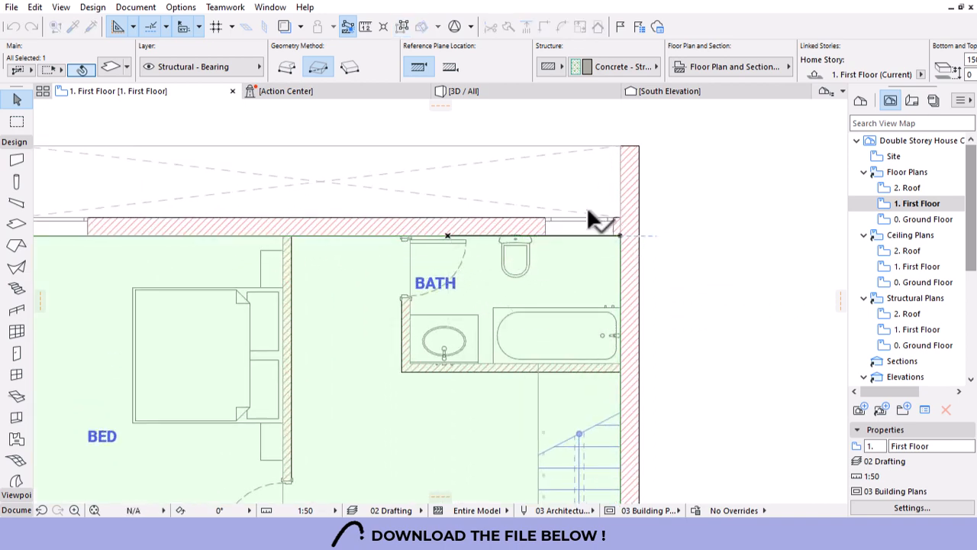
pyautogui.scroll(-3, 561, 187)
pyautogui.scroll(-3, 535, 229)
pyautogui.scroll(4, 528, 265)
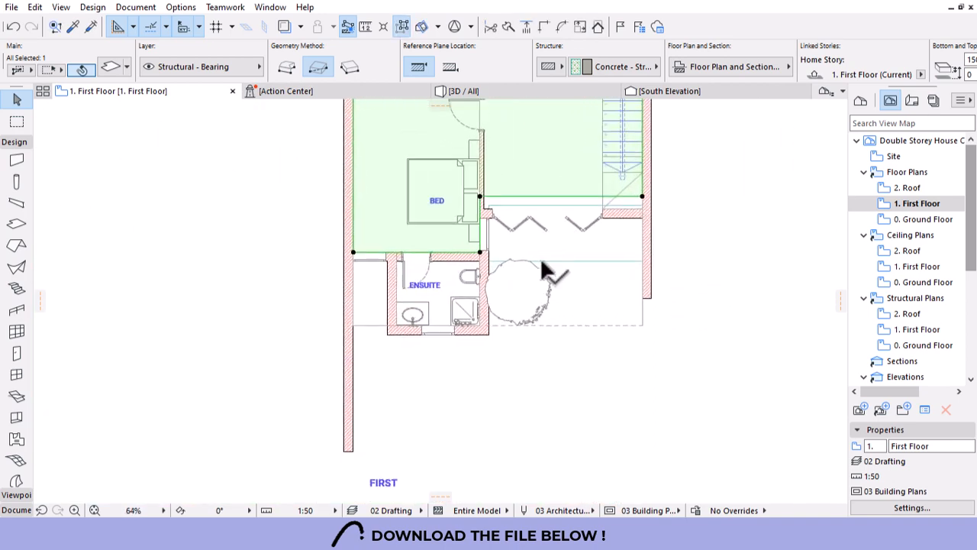
pyautogui.click(560, 197)
pyautogui.scroll(3, 643, 200)
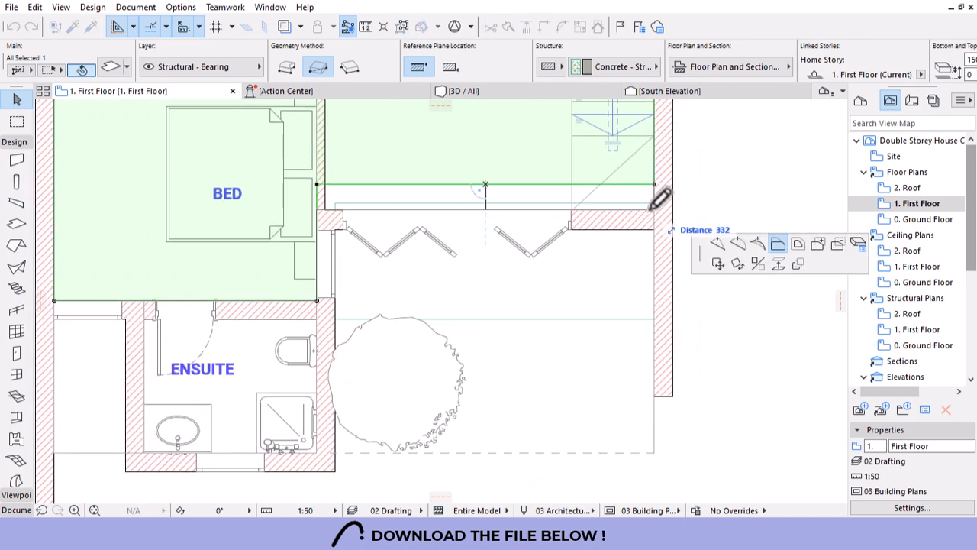
pyautogui.click(548, 211)
pyautogui.scroll(-3, 551, 237)
pyautogui.scroll(2, 360, 280)
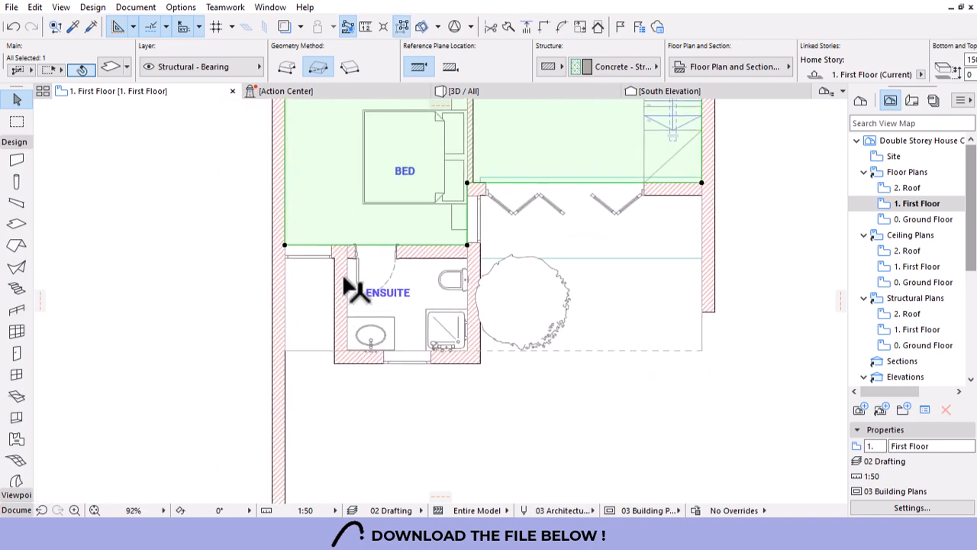
pyautogui.scroll(-3, 471, 338)
pyautogui.scroll(2, 596, 297)
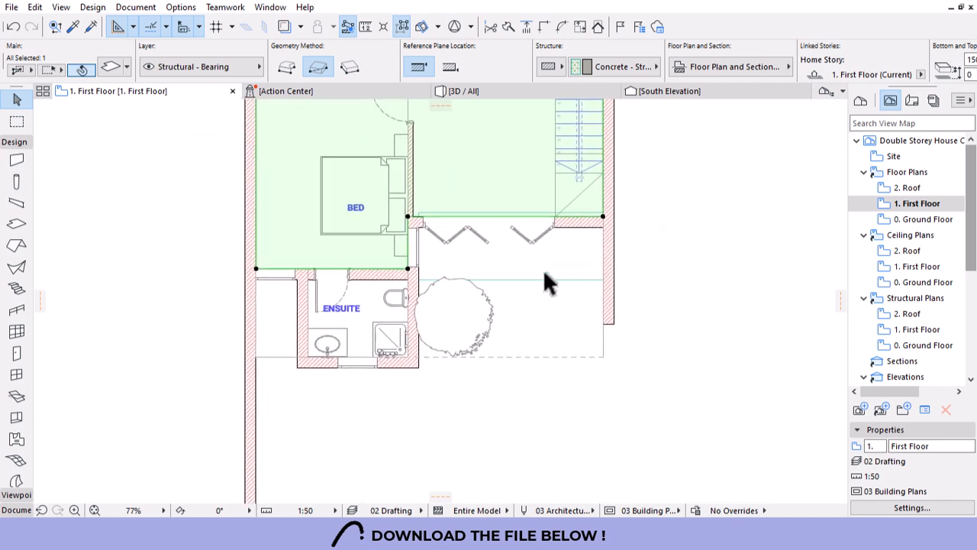
pyautogui.press('Escape')
# Move the folding-door slab's top edge to the wall face and extend its bottom edge.
pyautogui.click(497, 265)
pyautogui.click(527, 213)
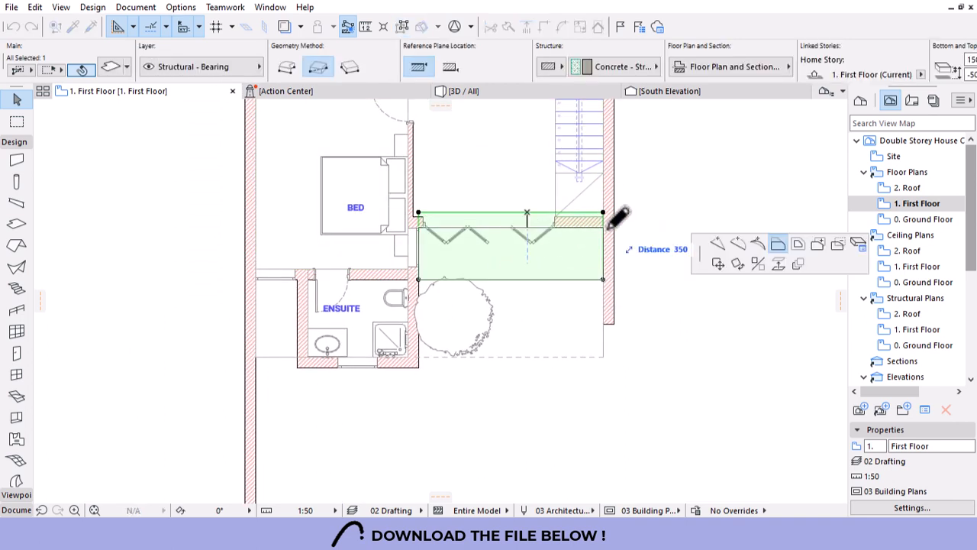
pyautogui.click(587, 243)
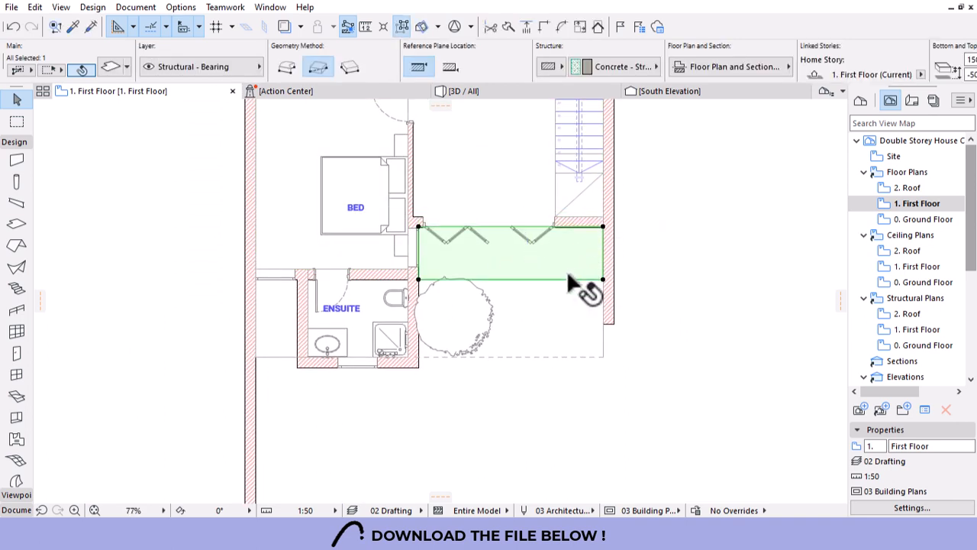
pyautogui.click(561, 280)
pyautogui.click(604, 356)
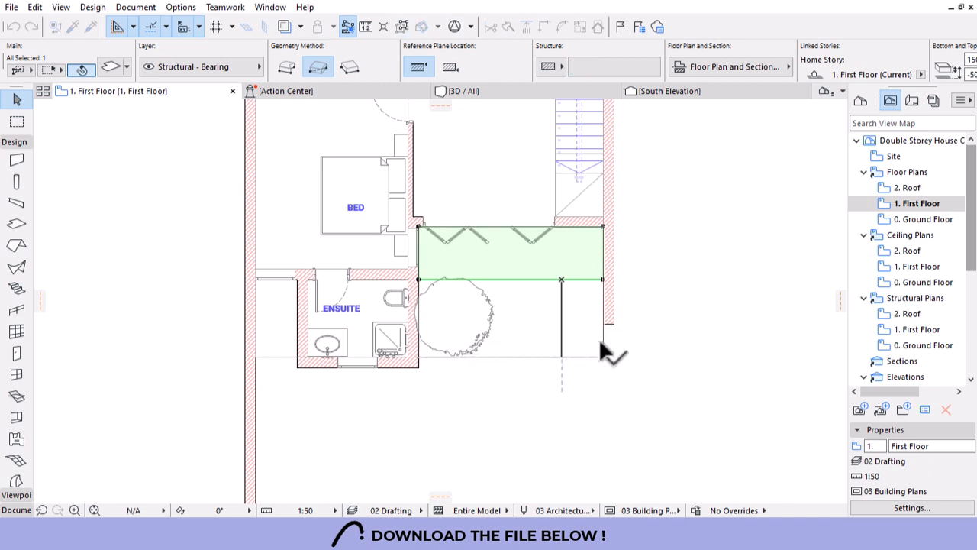
# Draw a new rectangular slab with the same settings from the wall corner beside the ensuite.
pyautogui.press('Escape')
pyautogui.keyDown('alt'); pyautogui.click(488, 329); pyautogui.keyUp('alt')
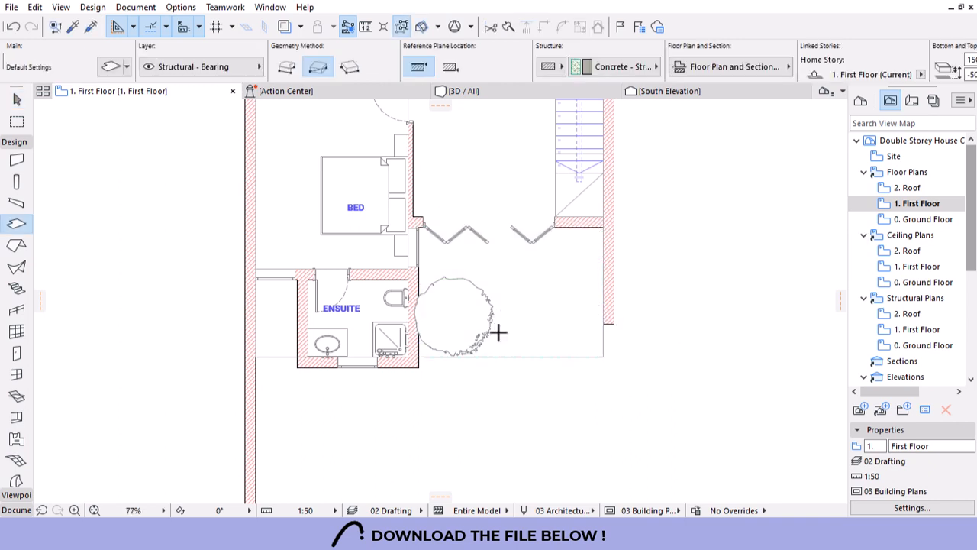
pyautogui.click(257, 355)
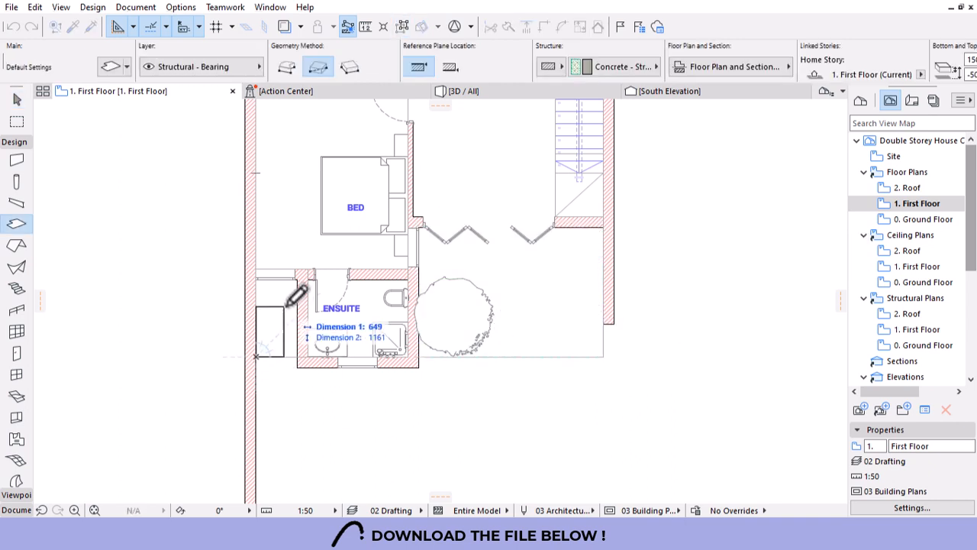
pyautogui.click(298, 281)
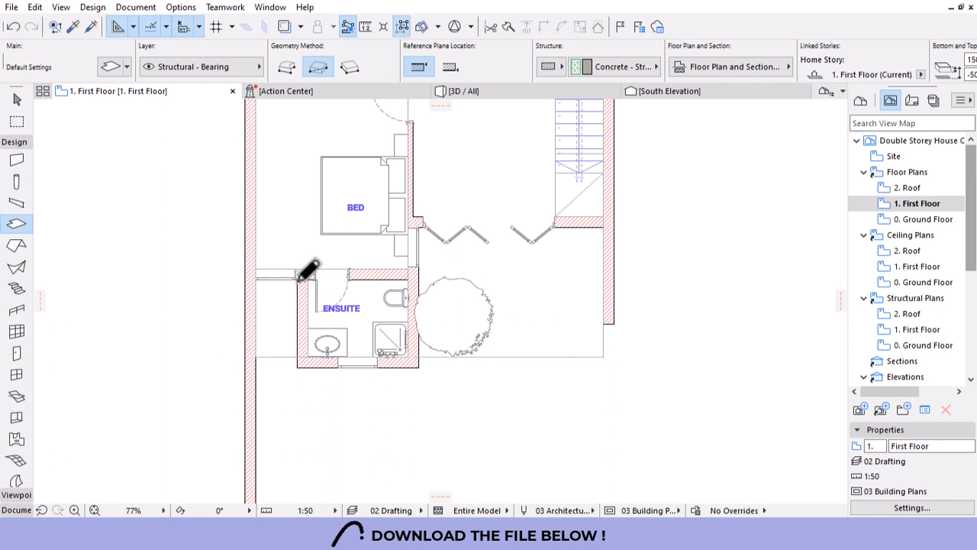
pyautogui.press('Escape')
# Align the green first-floor slab's corner edge with the wall corner.
pyautogui.scroll(-3, 484, 355)
pyautogui.scroll(2, 493, 307)
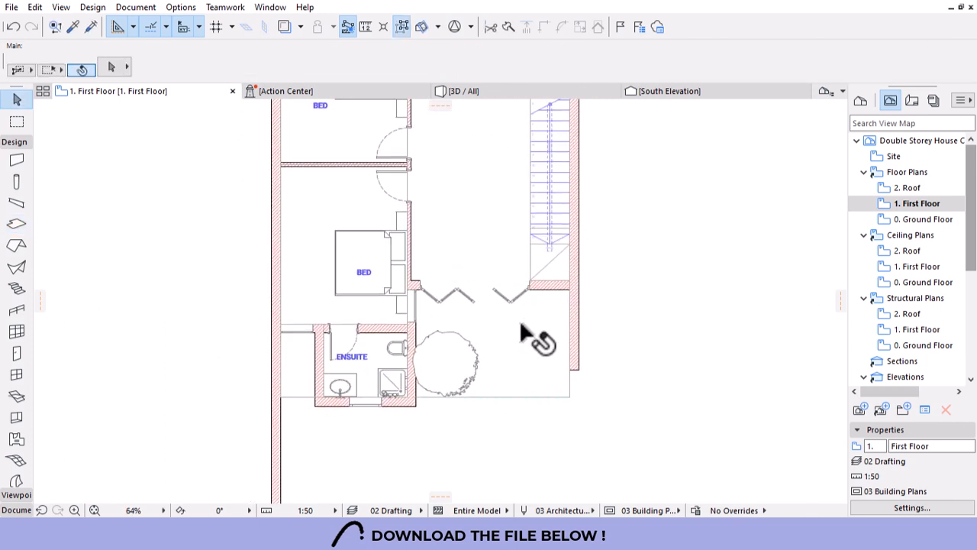
pyautogui.click(503, 292)
pyautogui.scroll(4, 510, 294)
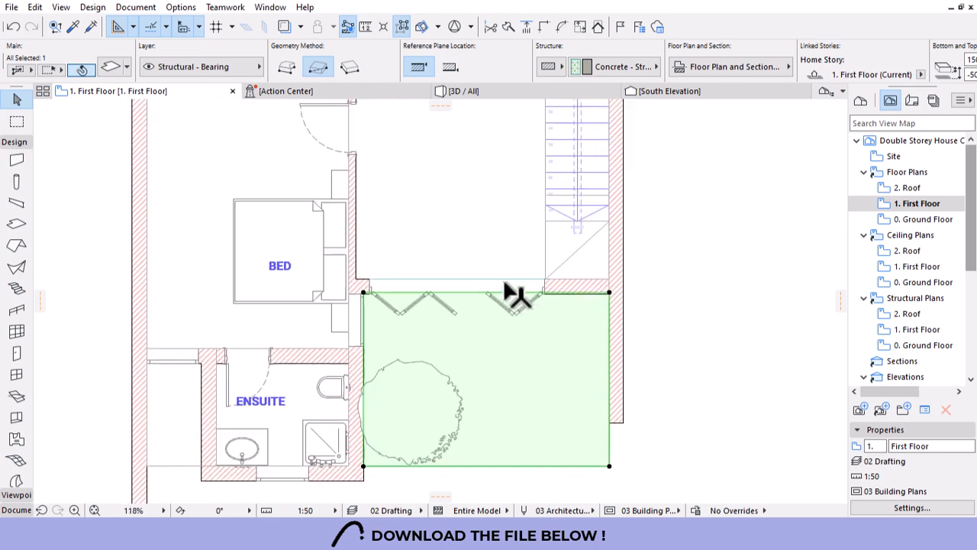
pyautogui.press('Escape')
pyautogui.click(542, 312)
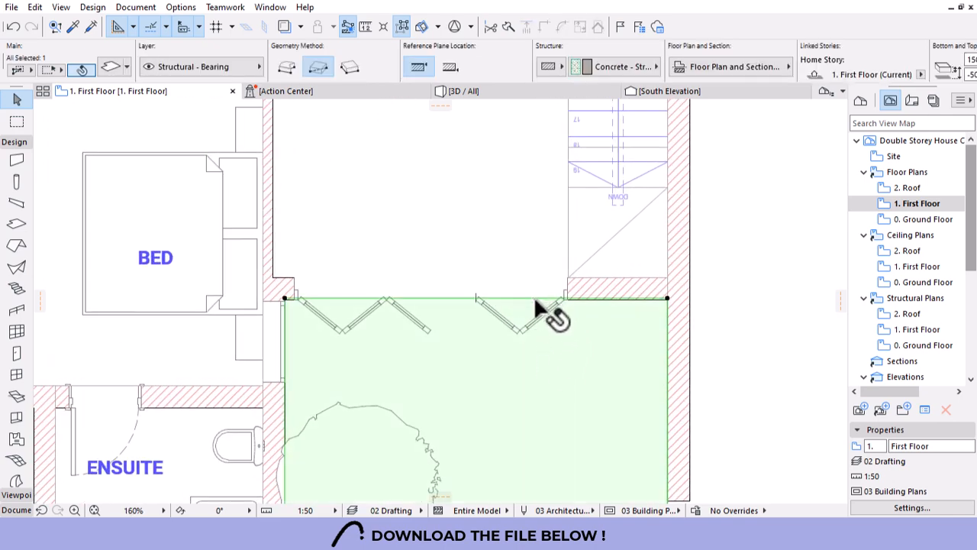
pyautogui.click(669, 298)
pyautogui.scroll(3, 668, 298)
pyautogui.click(682, 321)
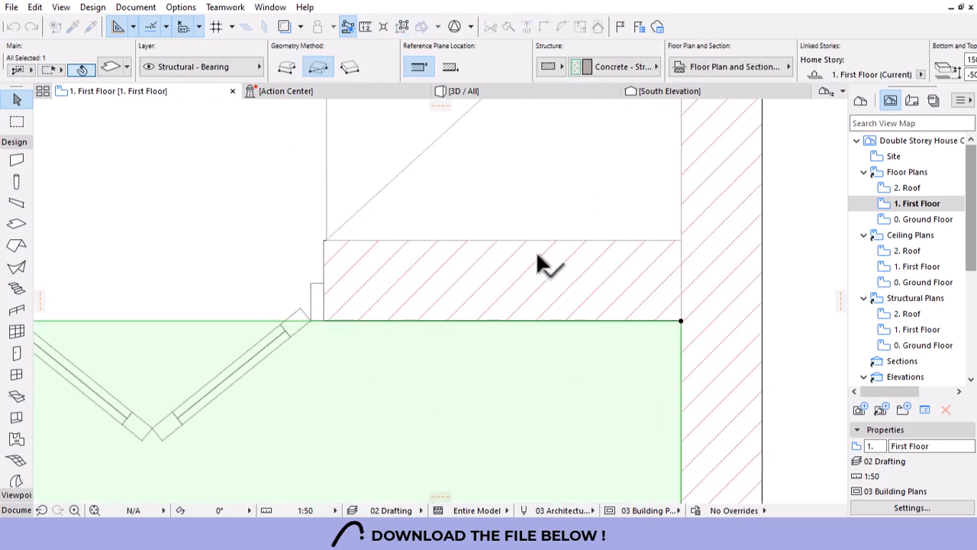
pyautogui.press('Escape')
pyautogui.scroll(-8, 649, 267)
pyautogui.scroll(-3, 546, 332)
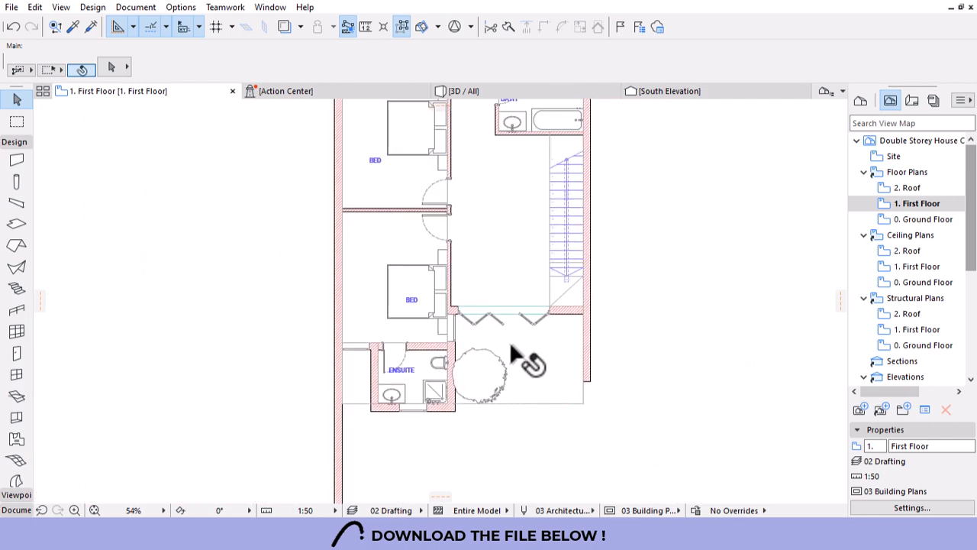
# Start a Subtract from Polygon cut in the first-floor slab at the stair corner.
pyautogui.scroll(2, 217, 444)
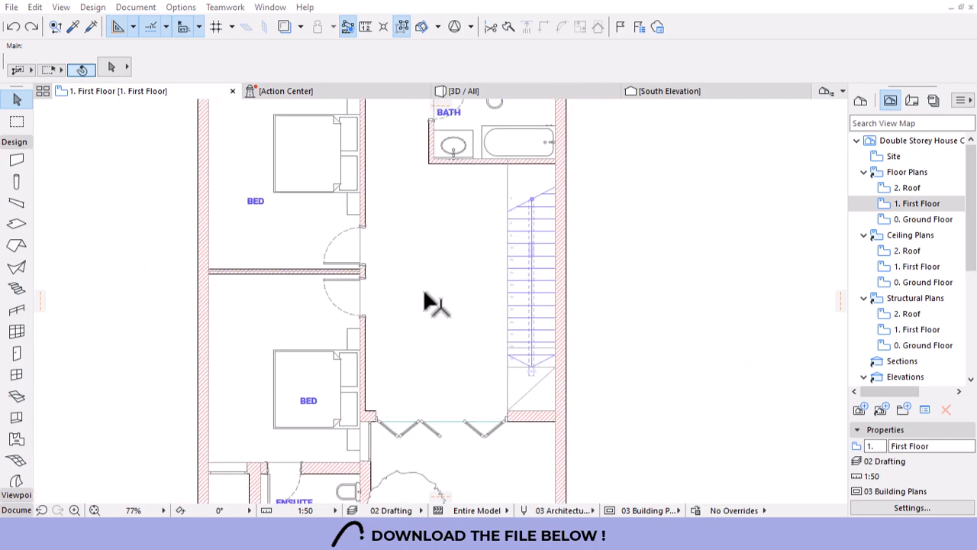
pyautogui.click(556, 413)
pyautogui.click(555, 413)
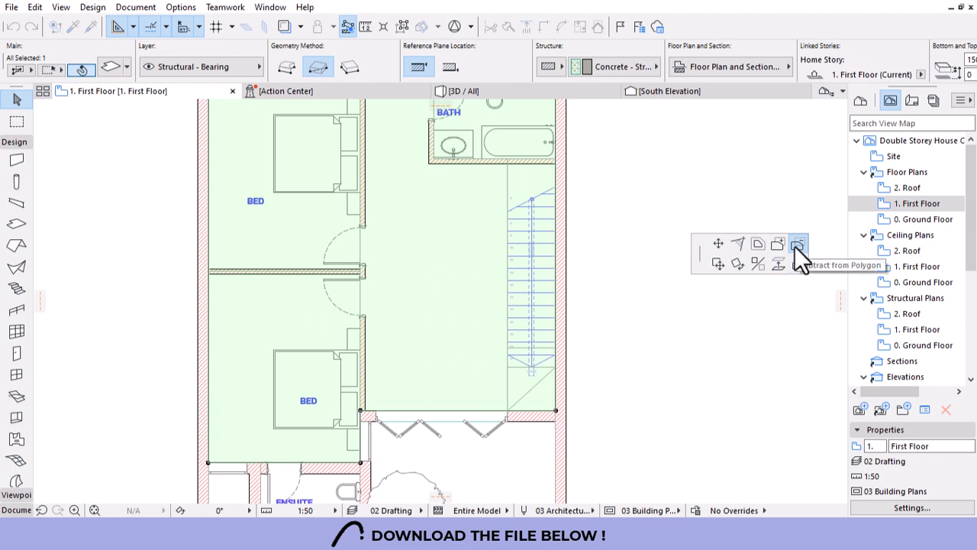
pyautogui.click(796, 244)
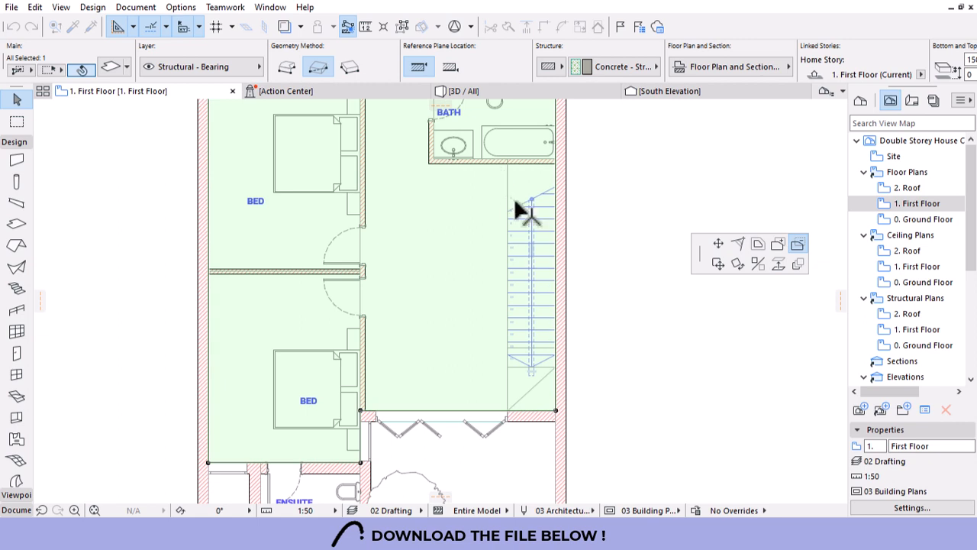
pyautogui.click(556, 367)
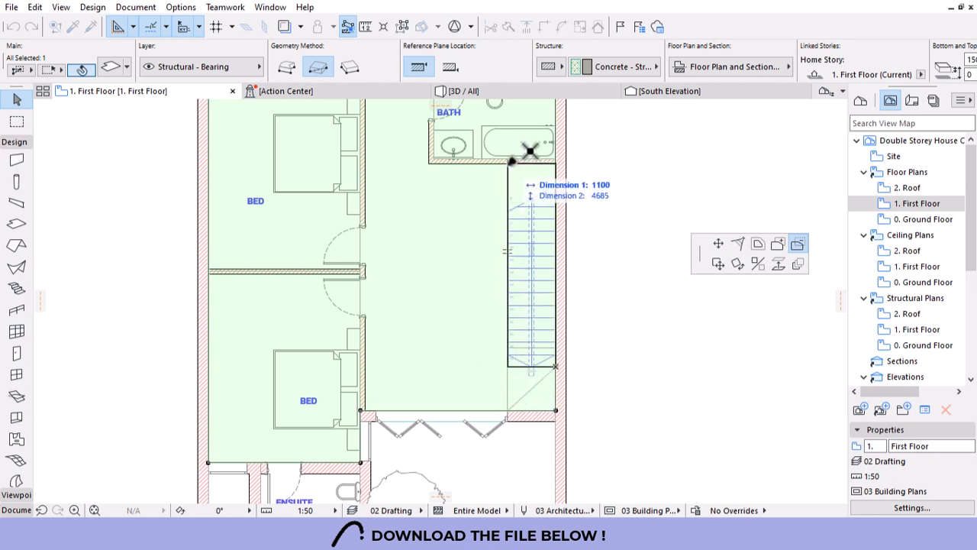
# Finish the 1100 × 4685 stair opening and select the wall beside the stair in 3D.
pyautogui.click(509, 163)
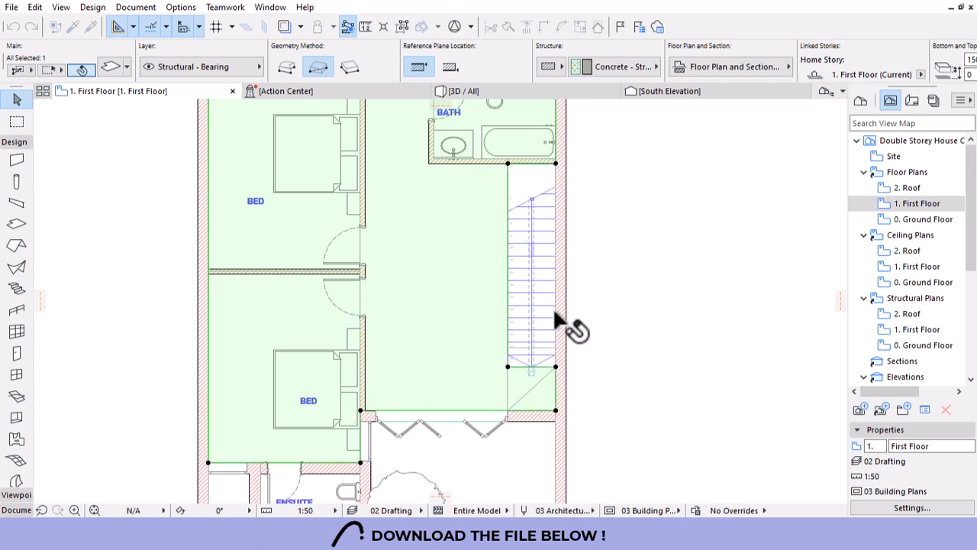
pyautogui.click(483, 92)
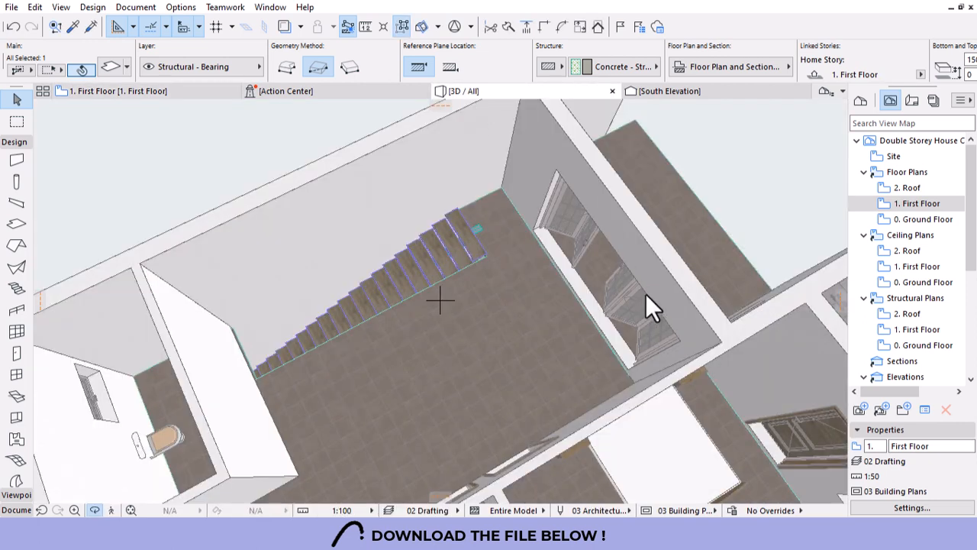
pyautogui.click(463, 254)
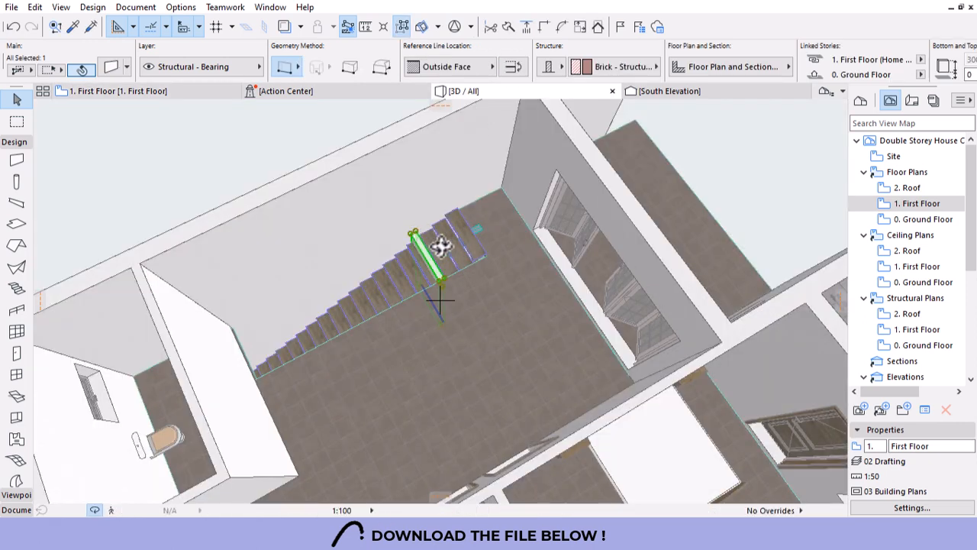
pyautogui.scroll(5, 405, 275)
pyautogui.scroll(10, 392, 276)
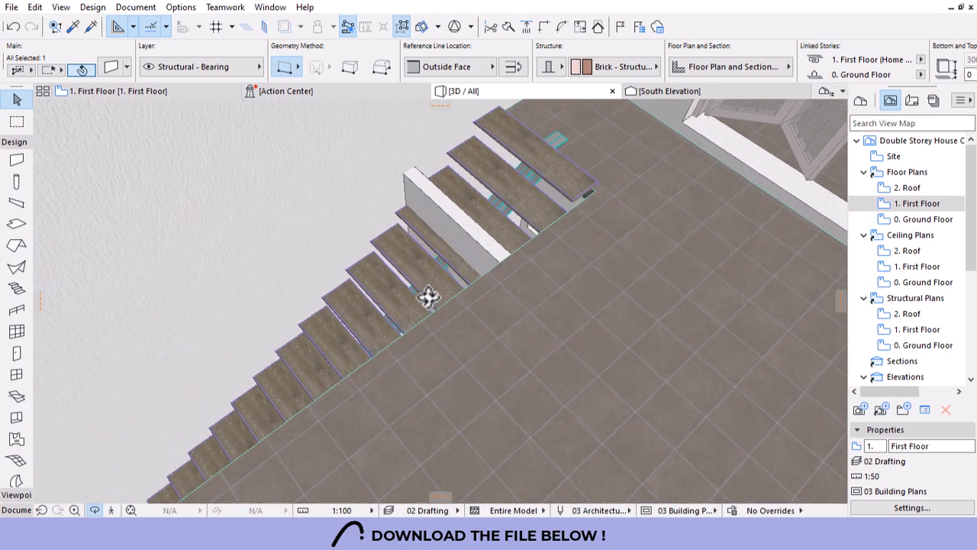
pyautogui.keyDown('shift'); pyautogui.moveTo(439, 273); pyautogui.dragTo(463, 256, button='middle'); pyautogui.keyUp('shift')
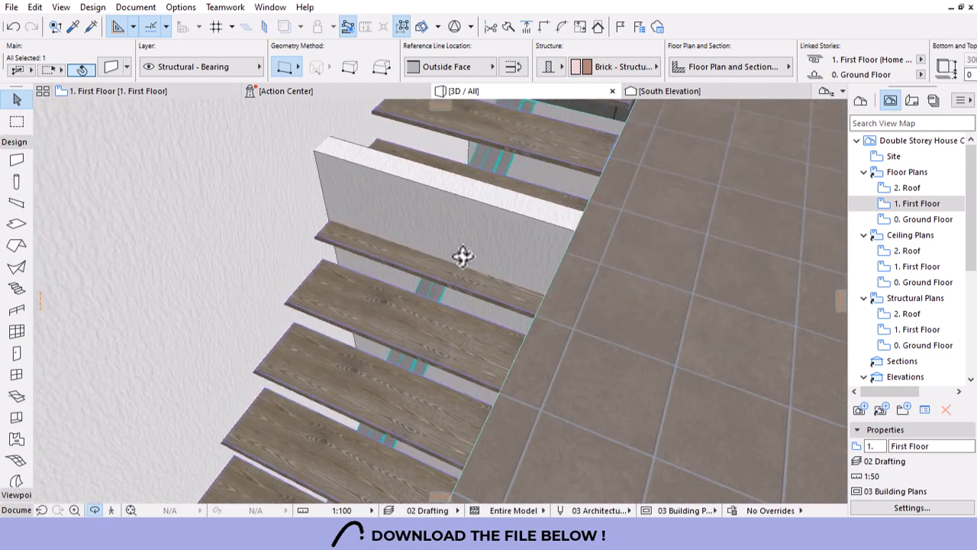
pyautogui.click(469, 216)
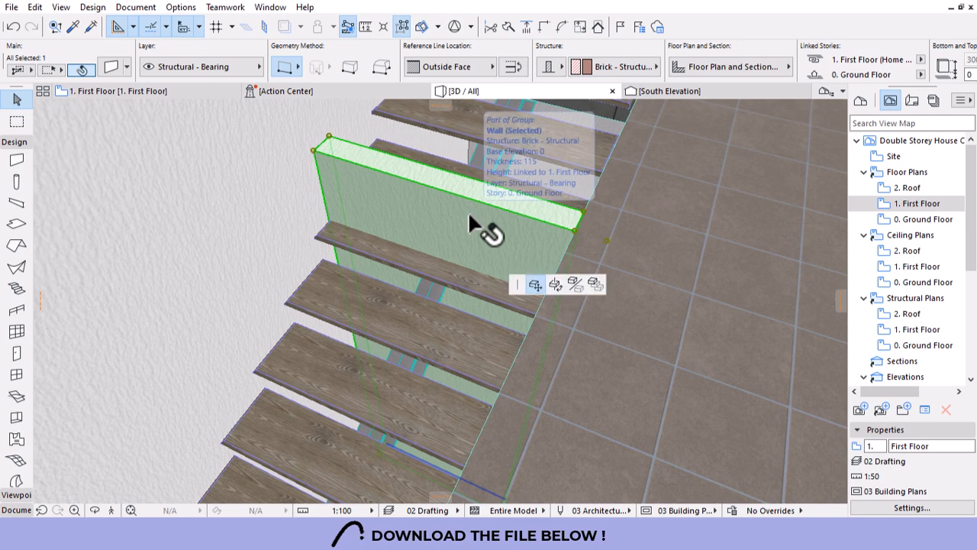
pyautogui.press('Escape')
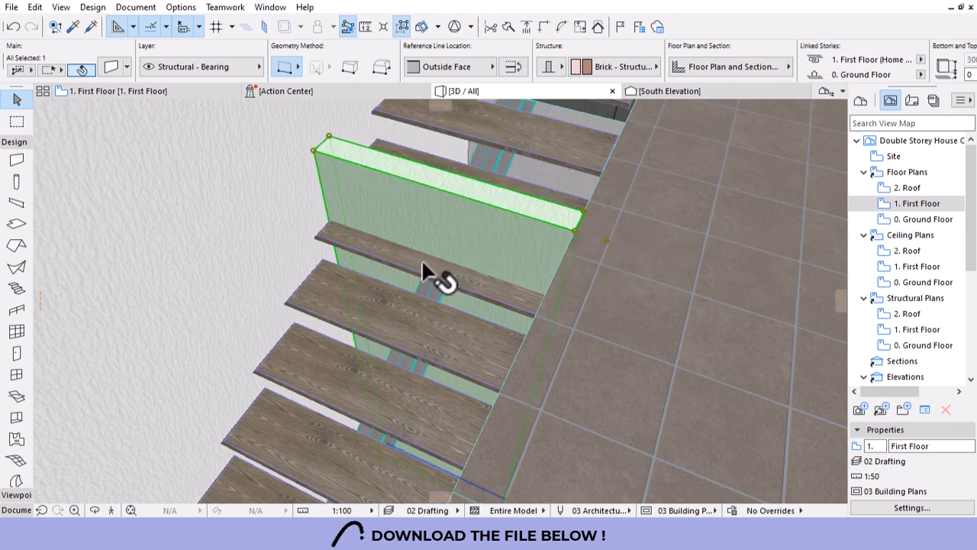
# Cut the wall with the stair as operator using Subtraction with upward extrusion.
pyautogui.rightClick(443, 204)
pyautogui.moveTo(535, 329)
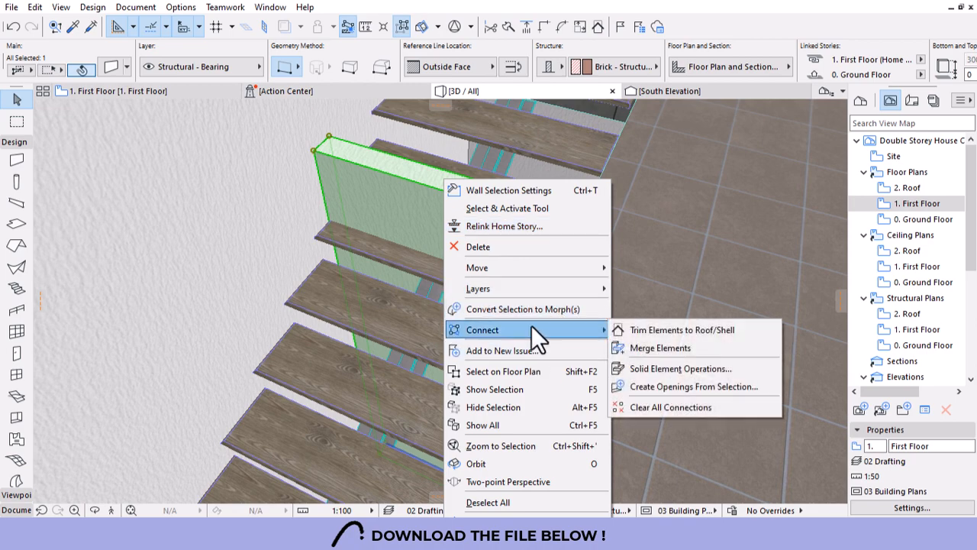
pyautogui.click(670, 370)
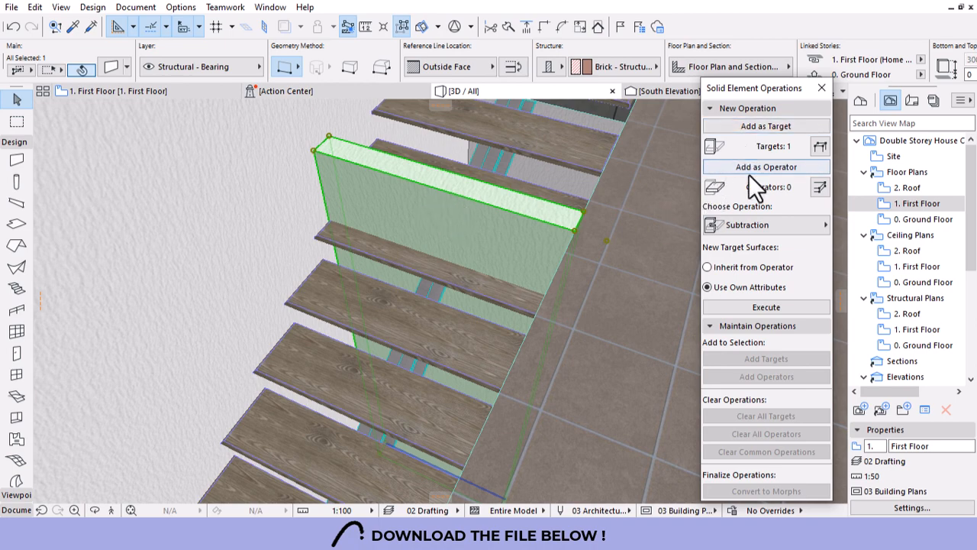
pyautogui.click(322, 310)
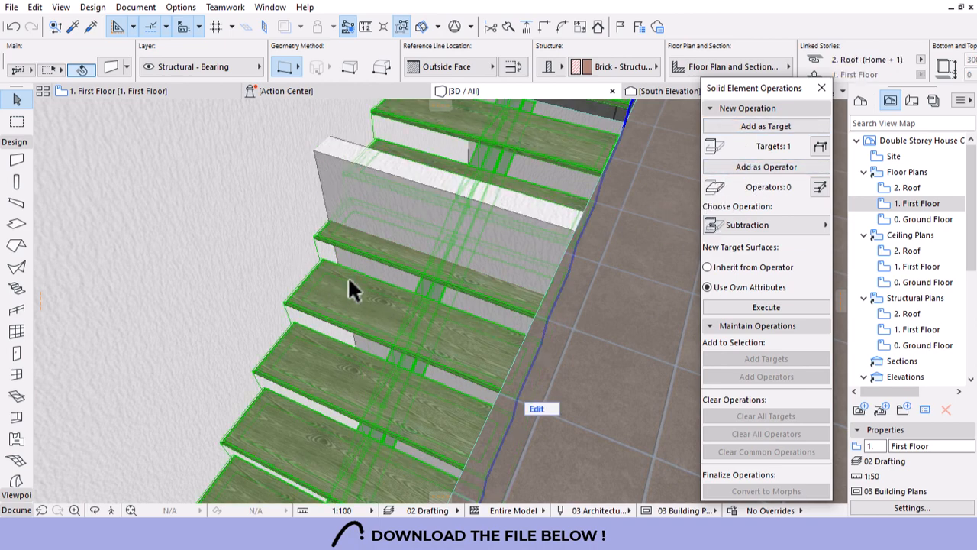
pyautogui.click(757, 168)
pyautogui.click(747, 225)
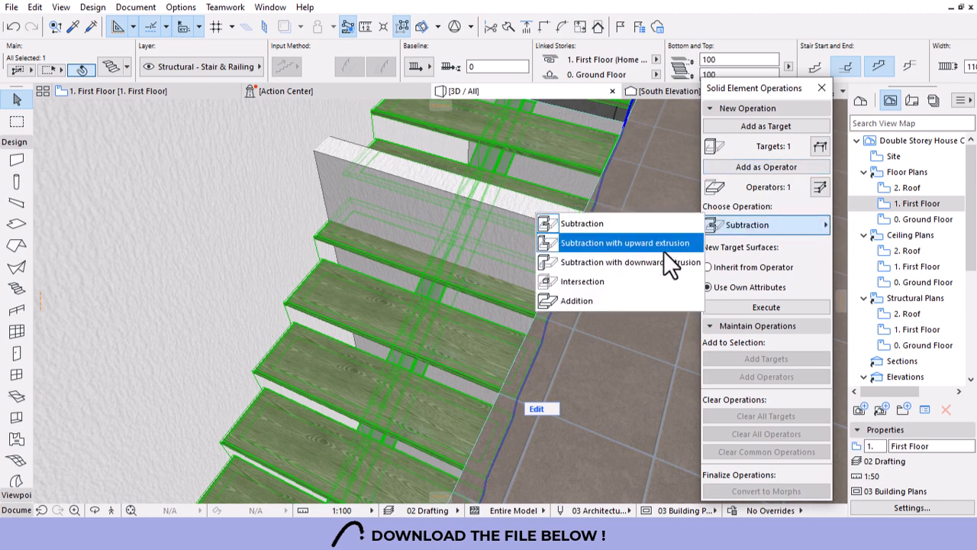
pyautogui.click(616, 245)
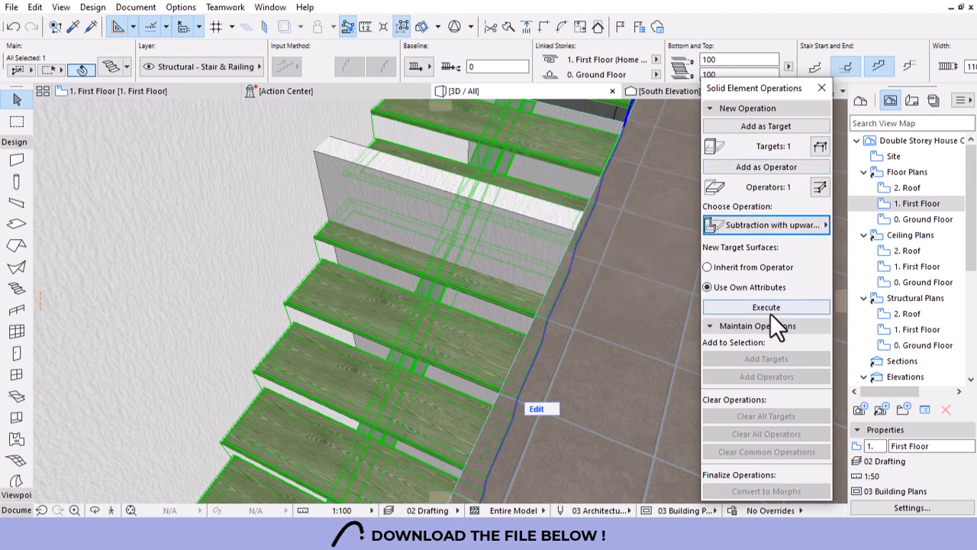
pyautogui.click(769, 307)
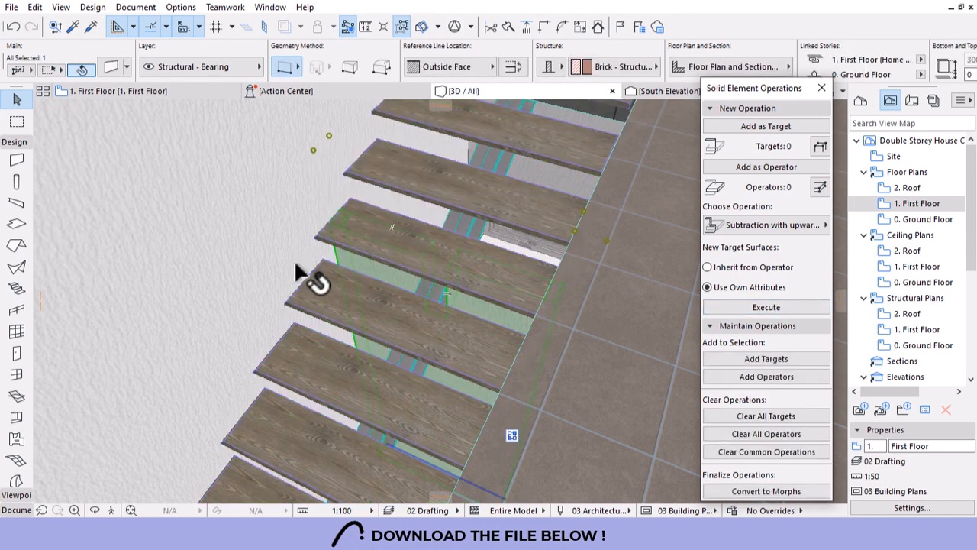
pyautogui.scroll(-5, 298, 273)
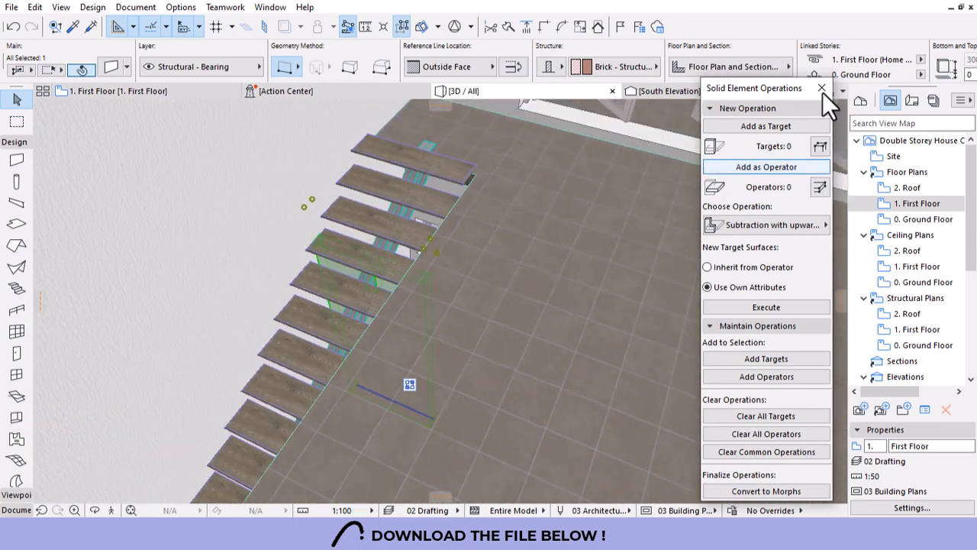
pyautogui.click(822, 90)
pyautogui.scroll(-6, 403, 245)
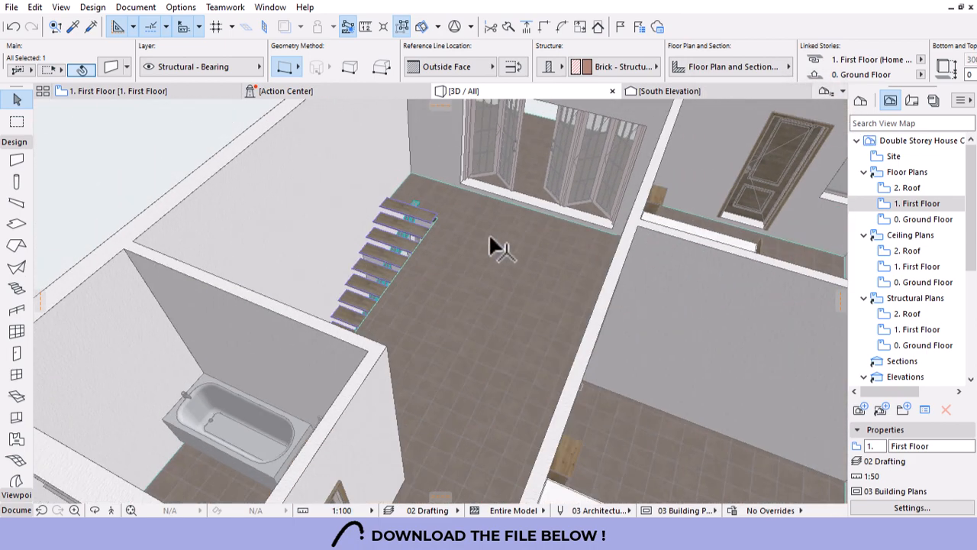
# Orbit around the stair to a side view, then clear the slab selection on the First Floor.
pyautogui.keyDown('shift'); pyautogui.moveTo(491, 231); pyautogui.dragTo(605, 259, button='middle'); pyautogui.keyUp('shift')
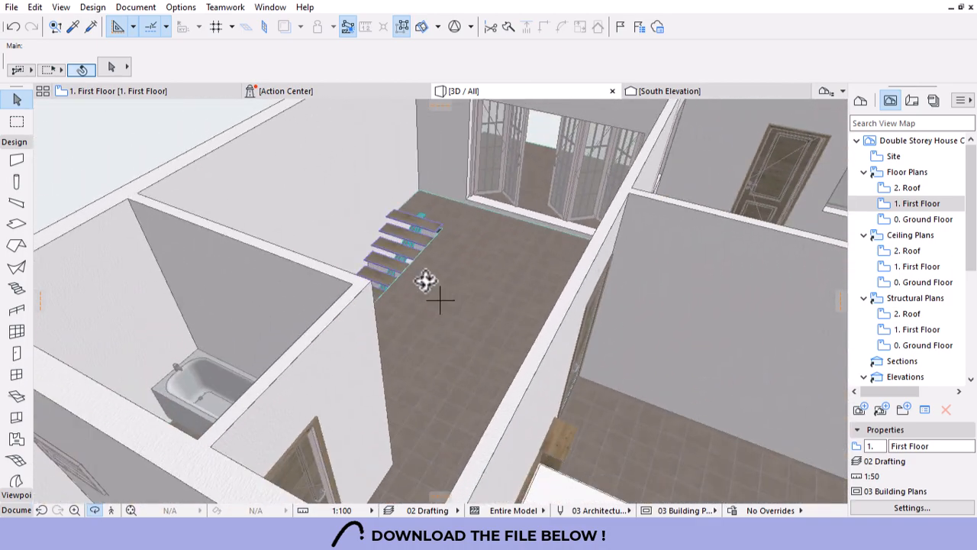
pyautogui.scroll(-10, 391, 260)
pyautogui.keyDown('shift'); pyautogui.moveTo(622, 310); pyautogui.dragTo(375, 334, button='middle'); pyautogui.keyUp('shift')
pyautogui.scroll(5, 375, 320)
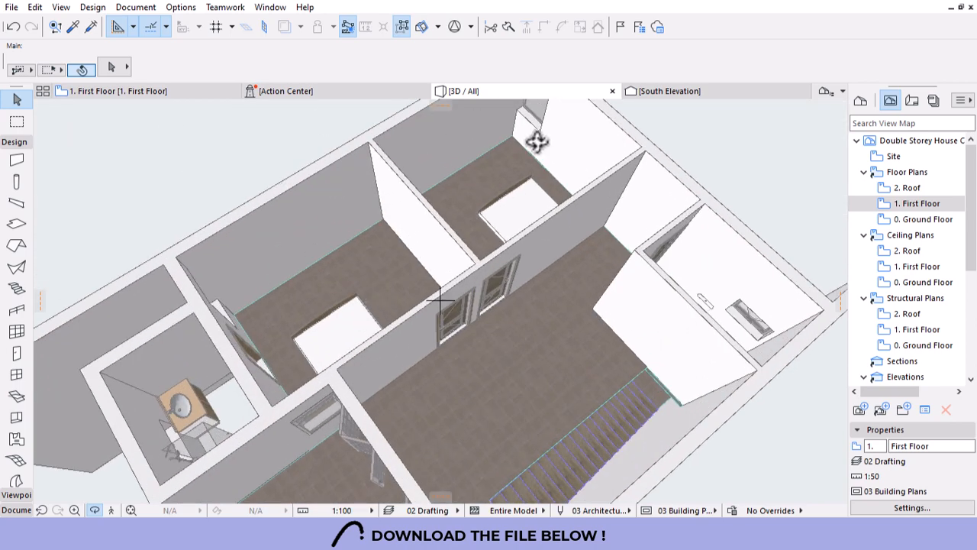
pyautogui.click(128, 92)
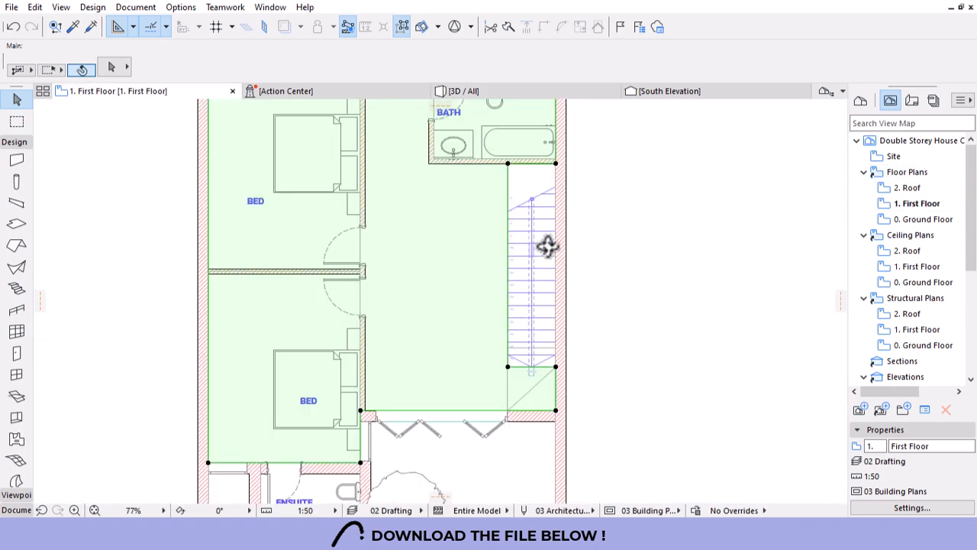
pyautogui.scroll(-5, 585, 320)
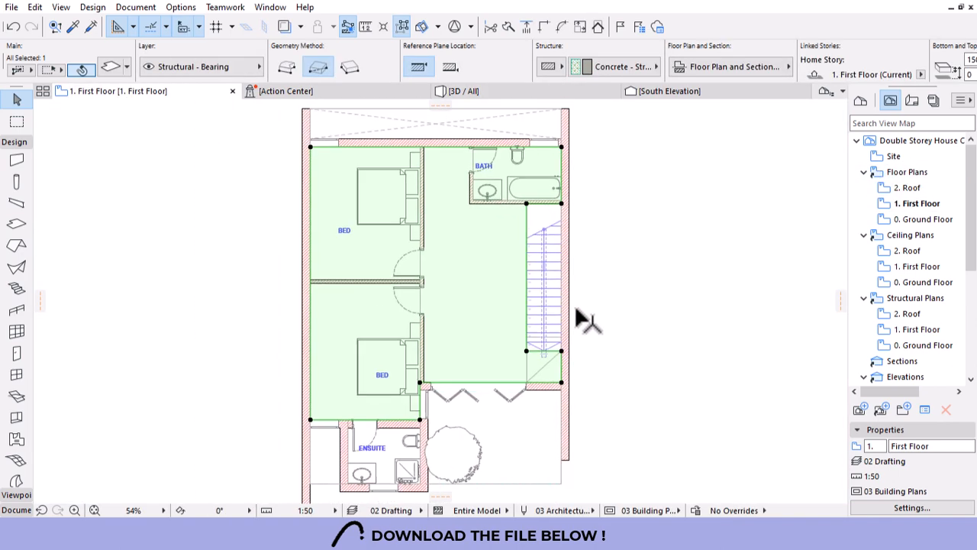
pyautogui.click(670, 334)
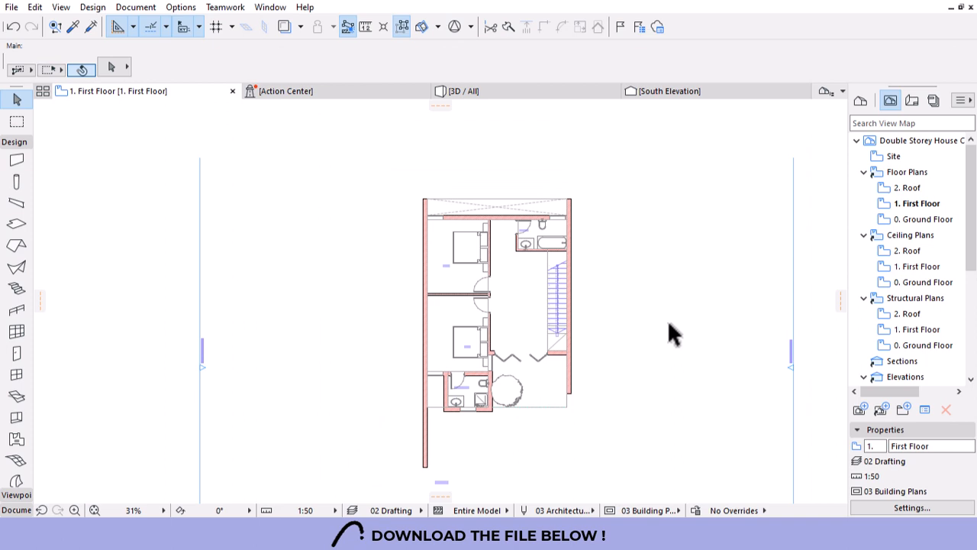
pyautogui.scroll(1, 519, 419)
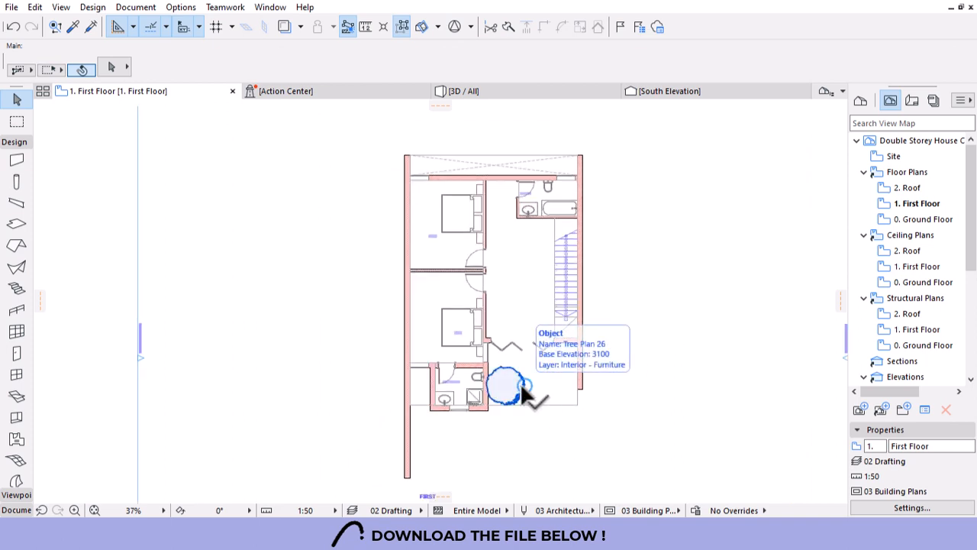
# Orbit the 3D model through elevation, overhead and front views, then return to the First Floor.
pyautogui.click(501, 95)
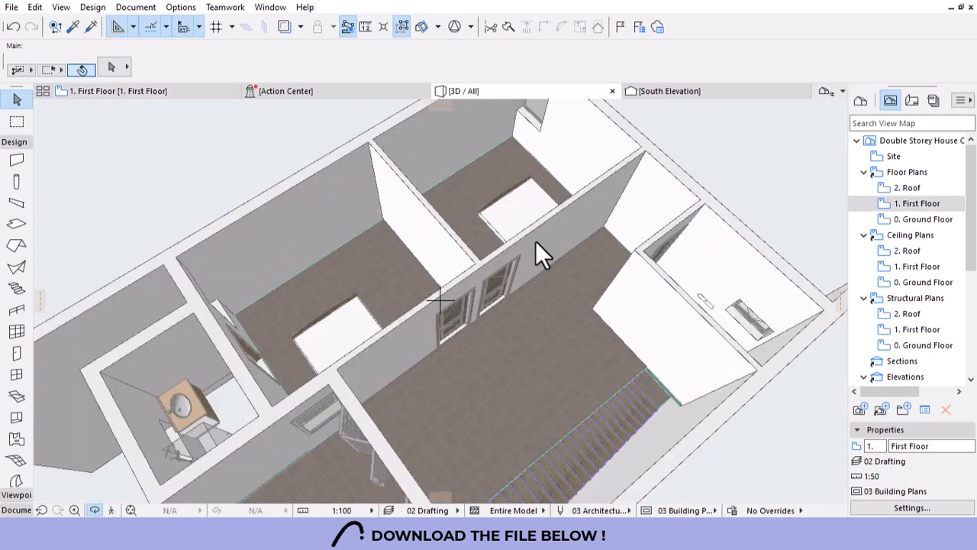
pyautogui.scroll(-5, 535, 243)
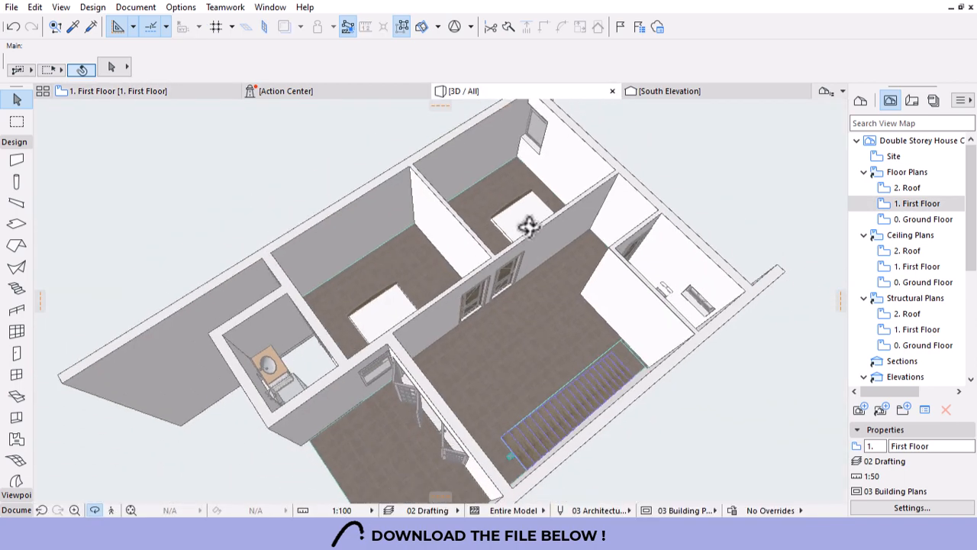
pyautogui.keyDown('shift'); pyautogui.moveTo(529, 226); pyautogui.dragTo(617, 278, button='middle'); pyautogui.keyUp('shift')
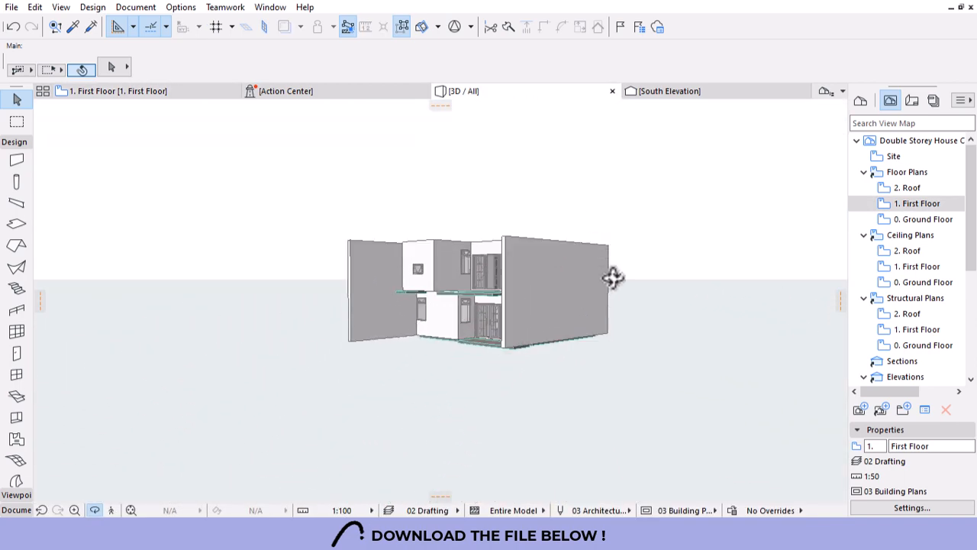
pyautogui.keyDown('shift'); pyautogui.moveTo(517, 298); pyautogui.dragTo(471, 254, button='middle'); pyautogui.keyUp('shift')
pyautogui.scroll(3, 451, 298)
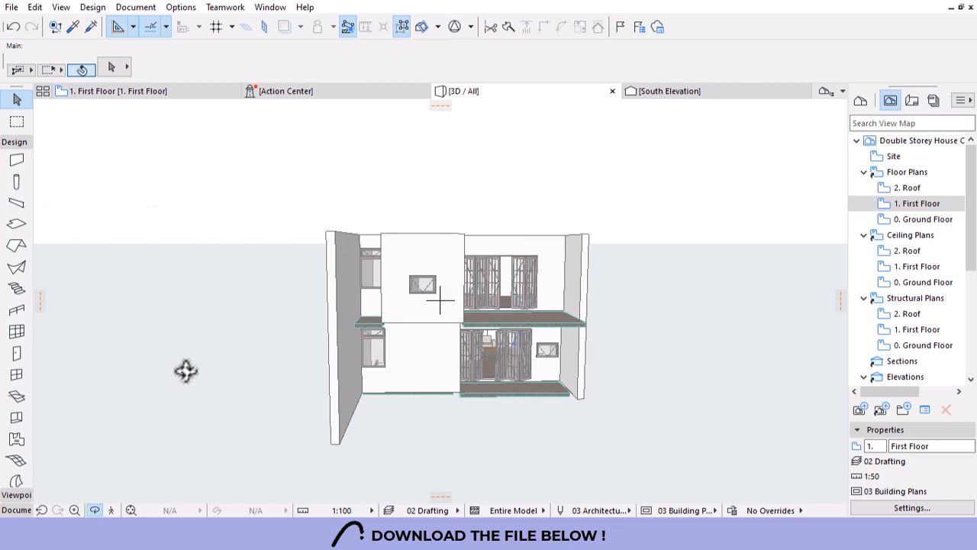
pyautogui.keyDown('shift'); pyautogui.moveTo(533, 253); pyautogui.dragTo(367, 268, button='middle'); pyautogui.keyUp('shift')
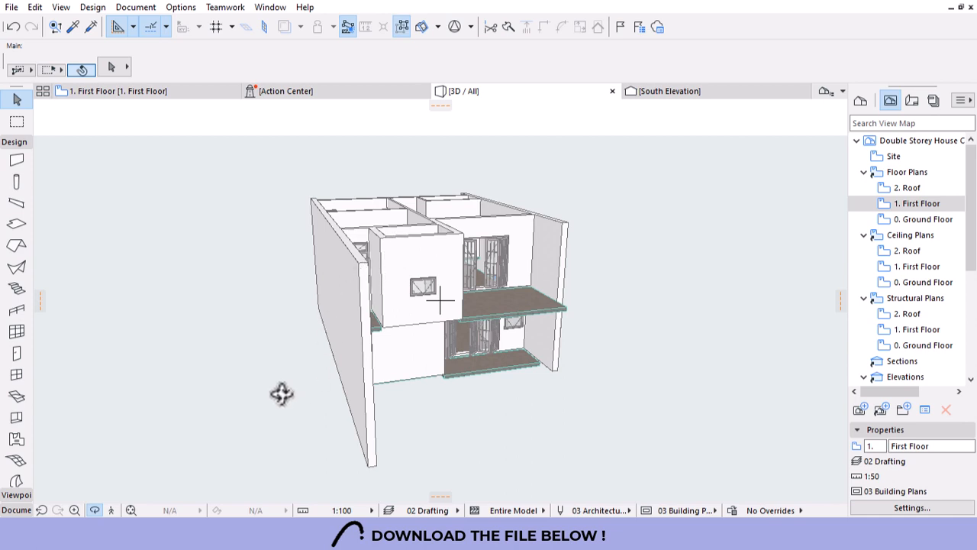
pyautogui.keyDown('shift'); pyautogui.moveTo(236, 382); pyautogui.dragTo(316, 256, button='middle'); pyautogui.keyUp('shift')
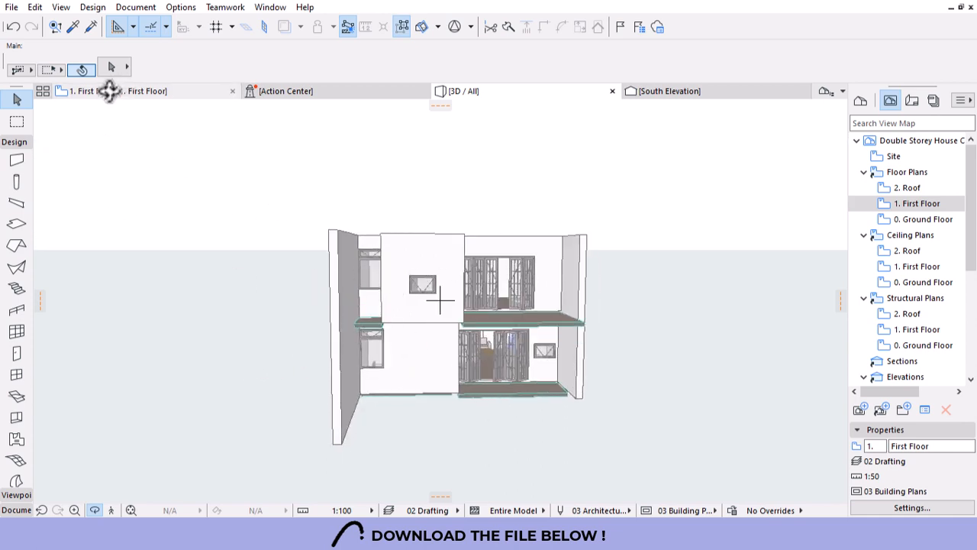
pyautogui.click(115, 90)
pyautogui.scroll(1, 496, 182)
pyautogui.scroll(-5, 436, 169)
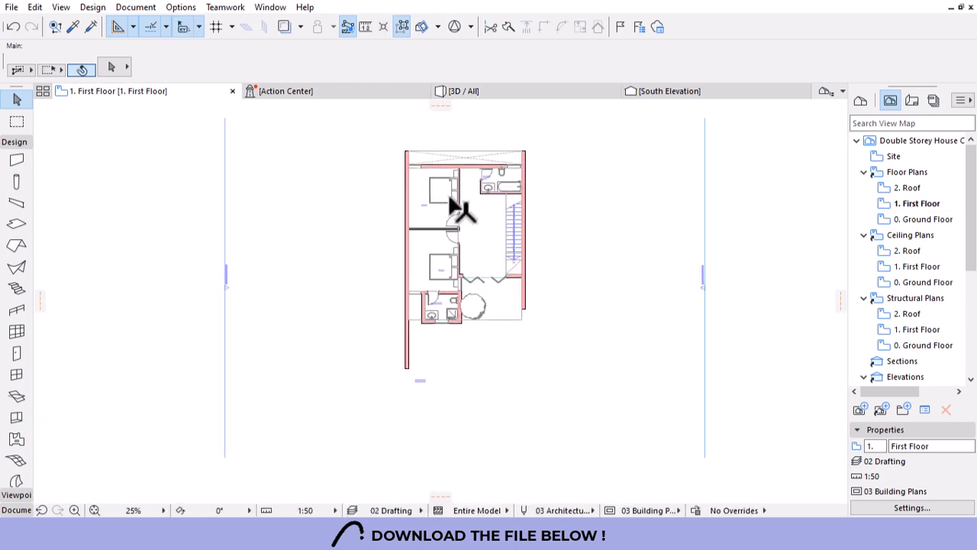
# Open the South Elevation from its marker with the current view settings.
pyautogui.click(461, 446)
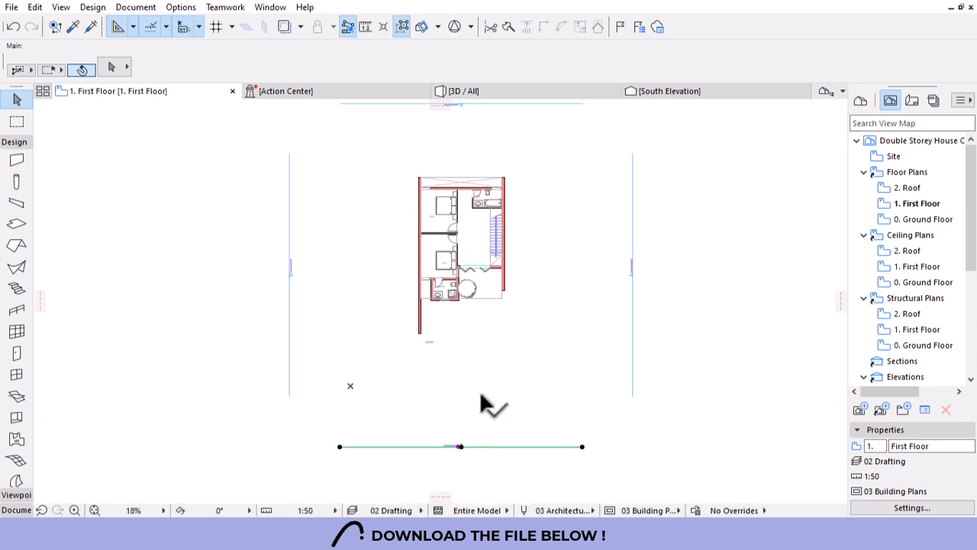
pyautogui.rightClick(482, 191)
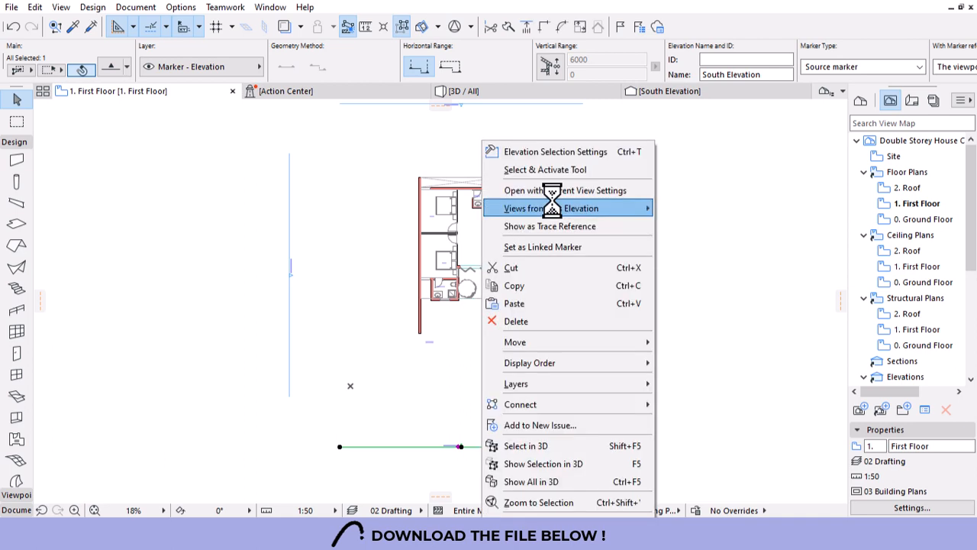
pyautogui.click(533, 190)
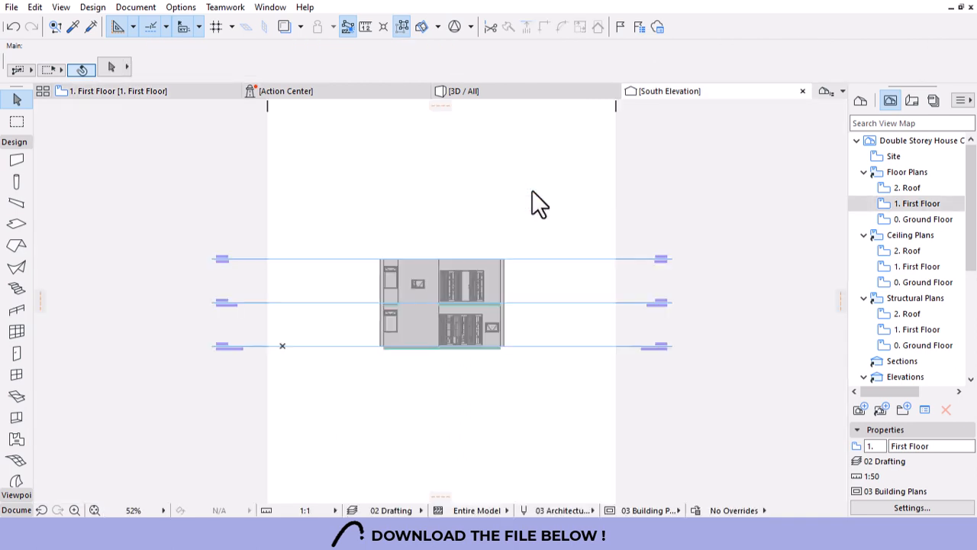
pyautogui.scroll(3, 431, 309)
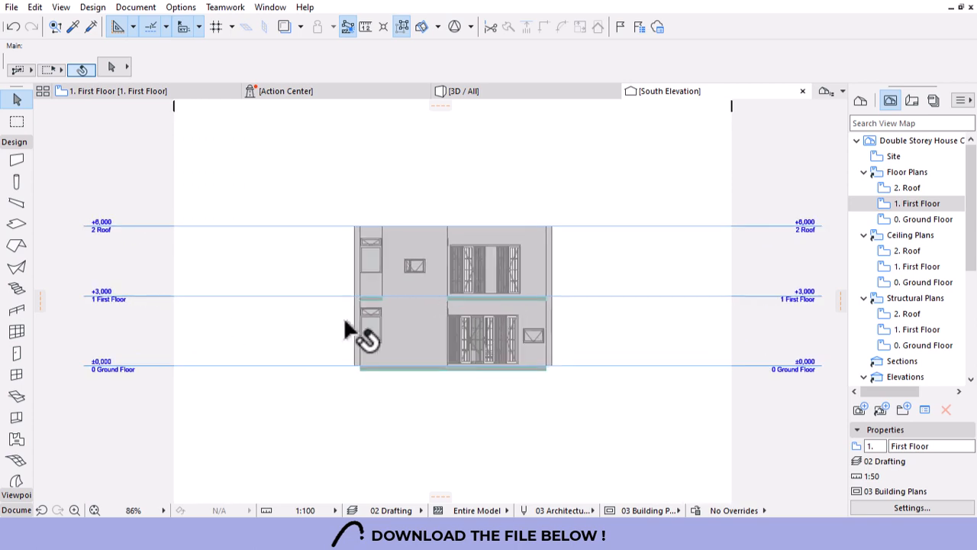
# Sketch a dashed 45° gable polyline above the house, then open the Roof floor plan.
pyautogui.click(16, 510)
pyautogui.click(17, 426)
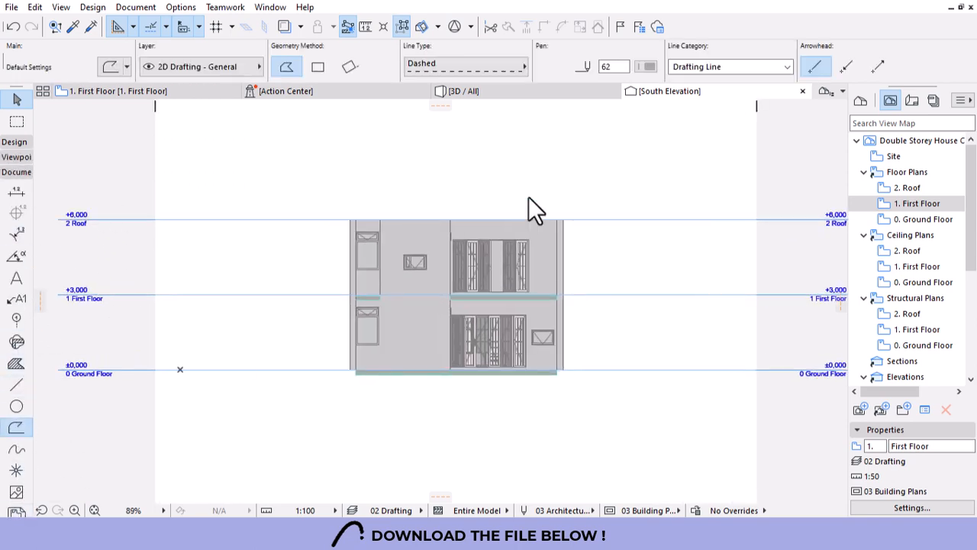
pyautogui.click(349, 220)
pyautogui.scroll(-2, 412, 210)
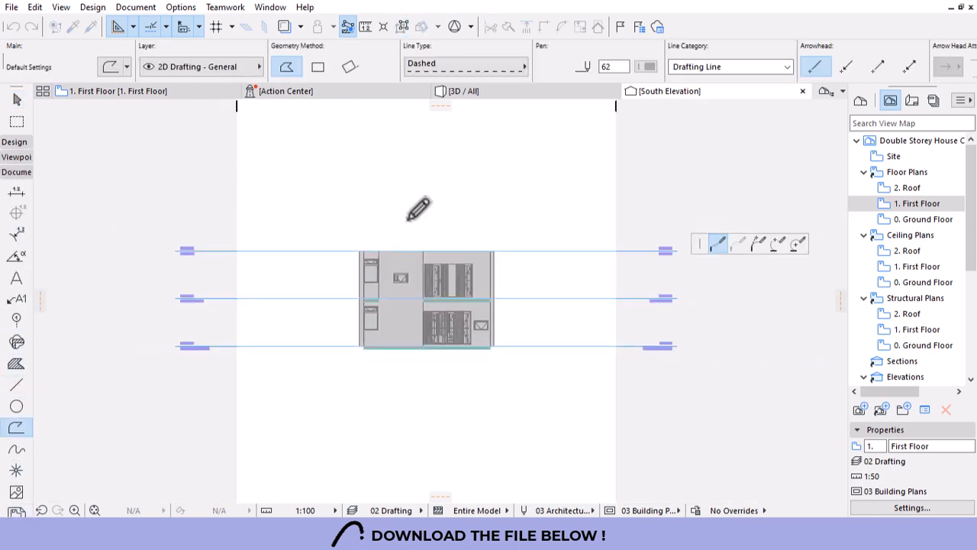
pyautogui.click(432, 162)
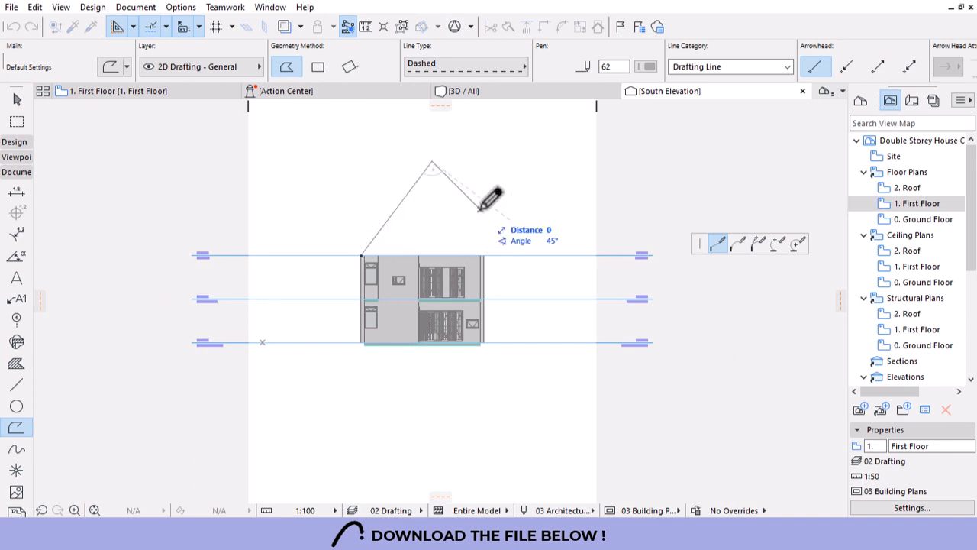
pyautogui.doubleClick(480, 207)
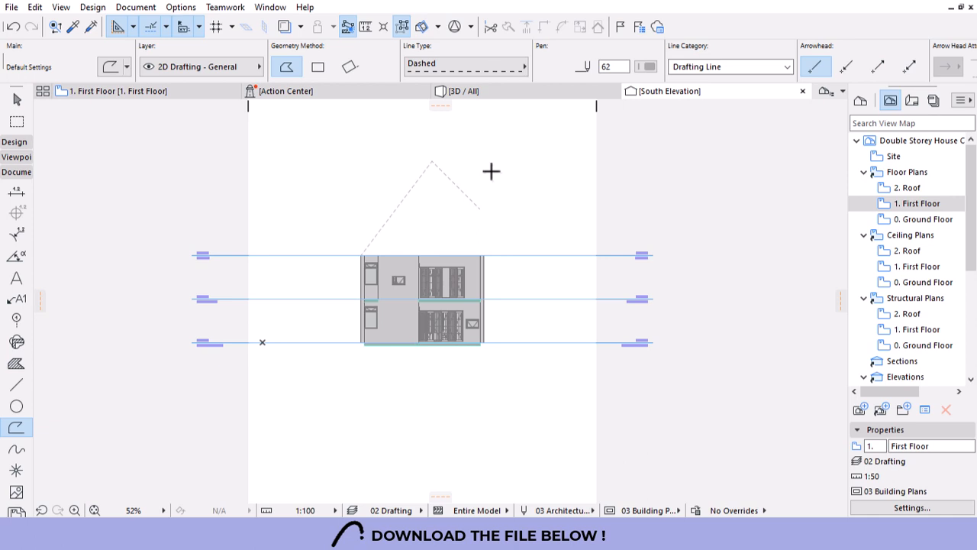
pyautogui.doubleClick(906, 188)
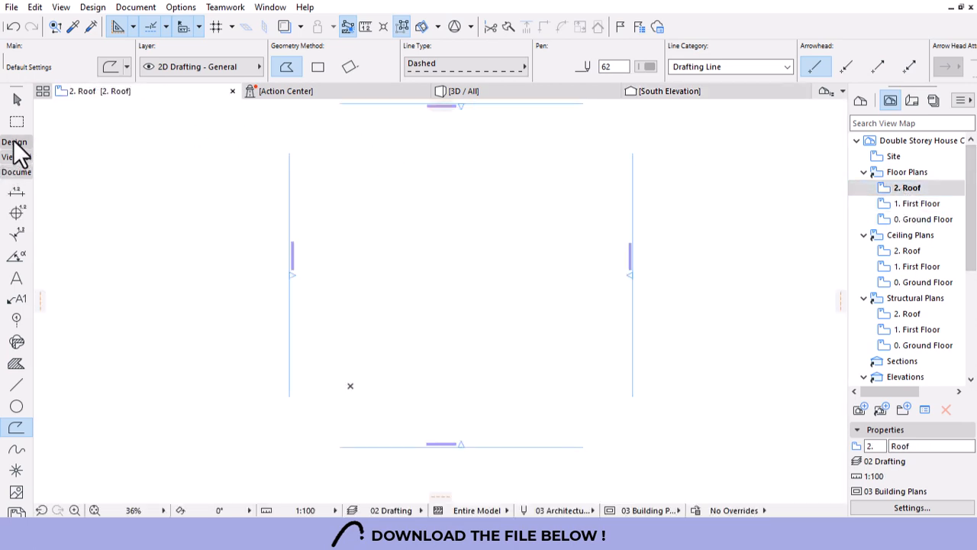
# Select the Roof tool with Single-Plane geometry and Rectangular construction method.
pyautogui.click(13, 142)
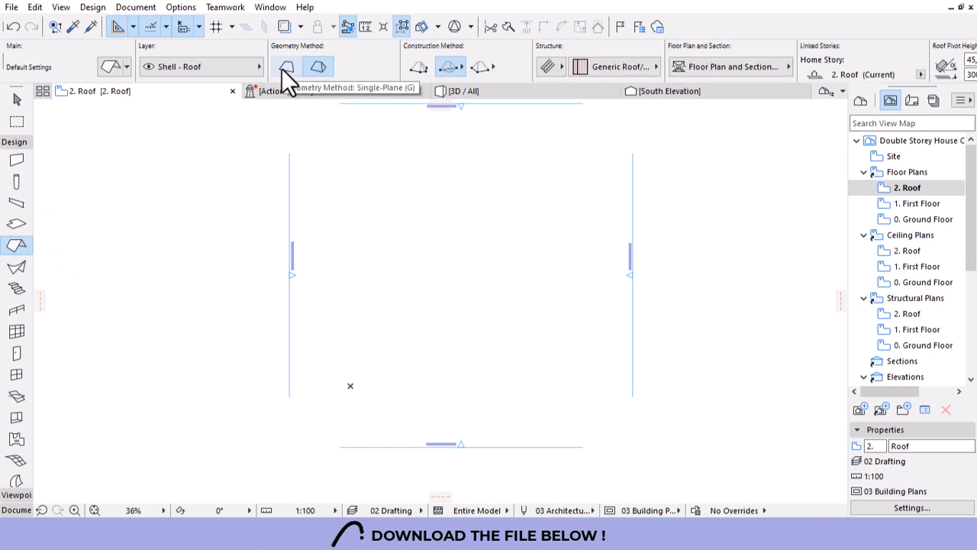
pyautogui.click(284, 67)
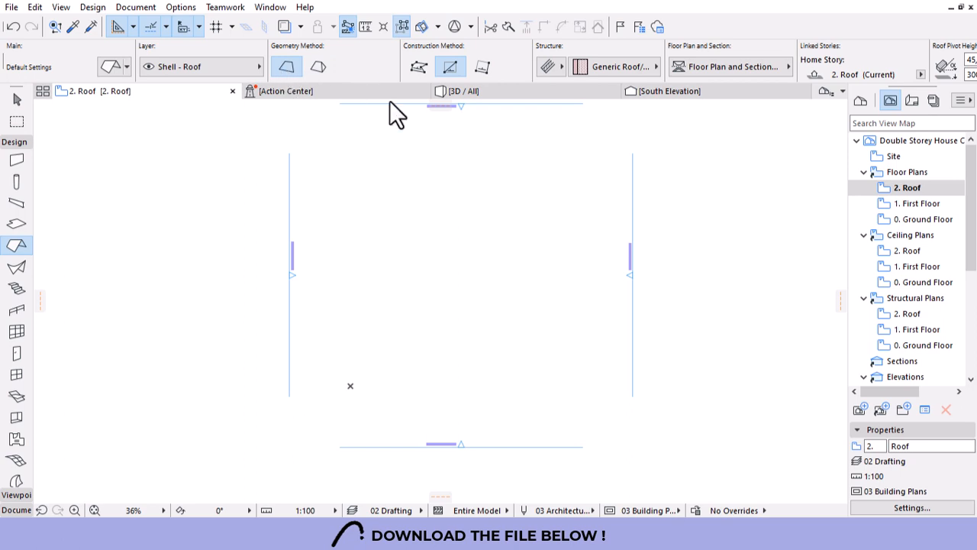
pyautogui.click(451, 66)
# Show 1. First Floor as a trace reference and place the roof's first corner at the lower-left wall.
pyautogui.rightClick(915, 205)
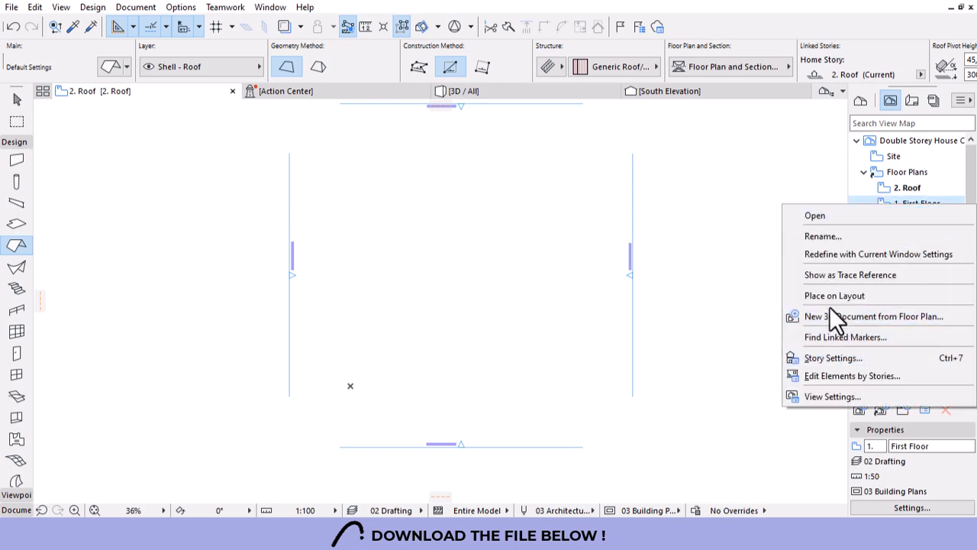
pyautogui.click(827, 277)
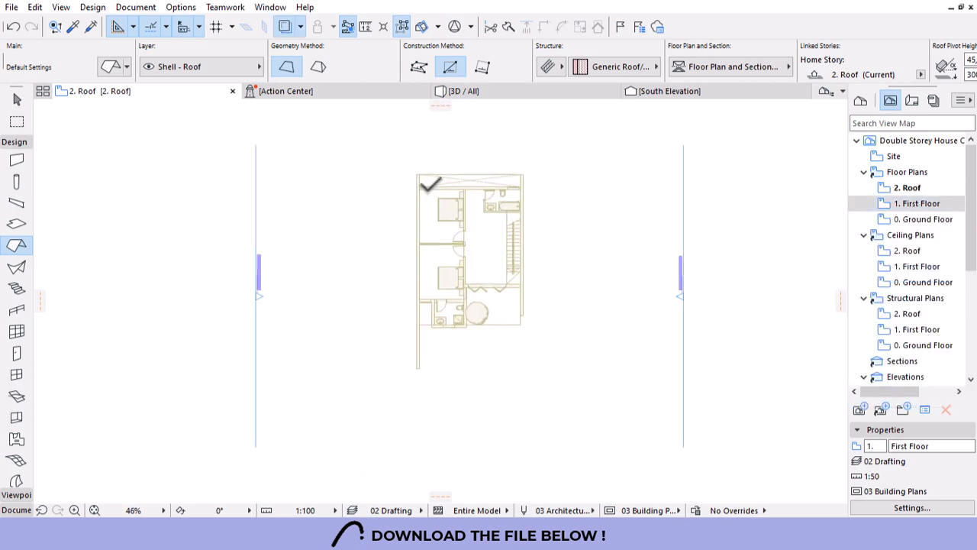
pyautogui.scroll(5, 426, 218)
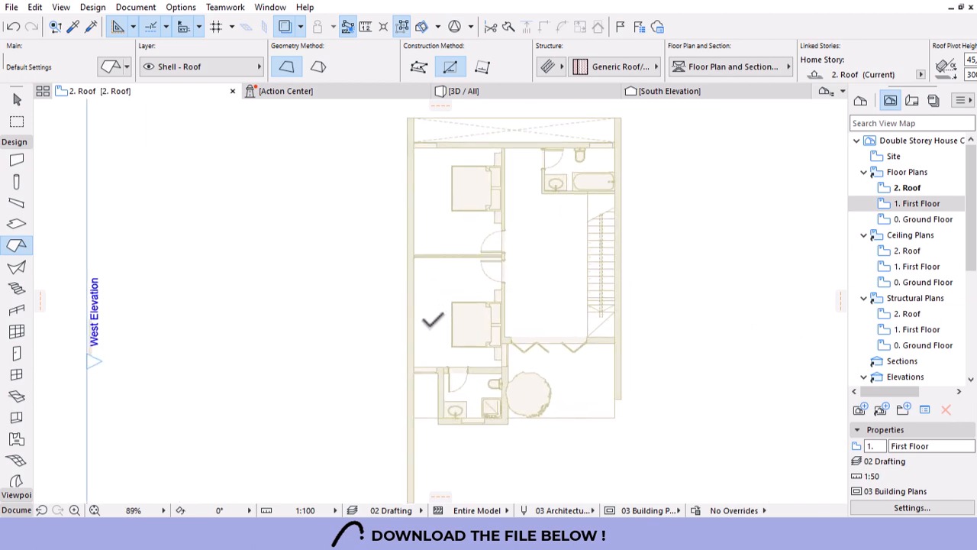
pyautogui.click(413, 372)
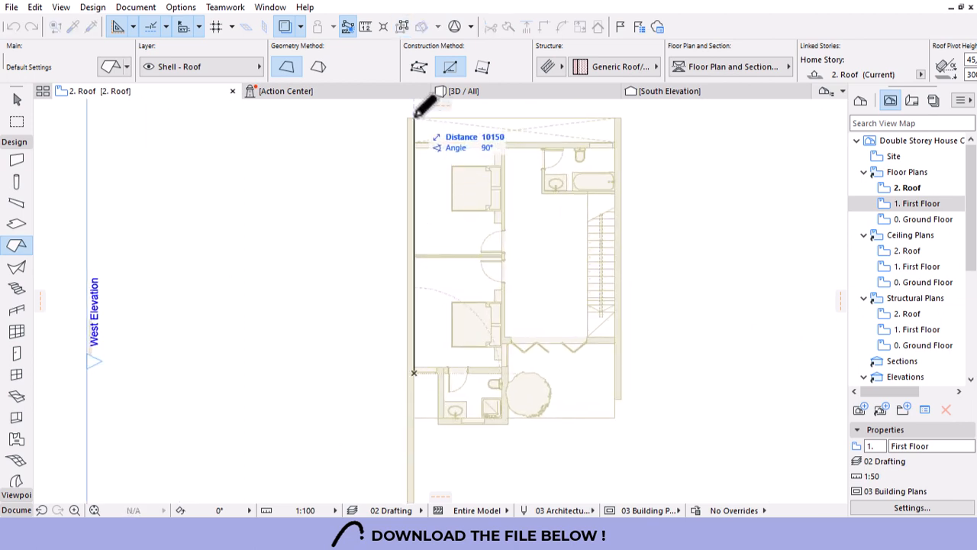
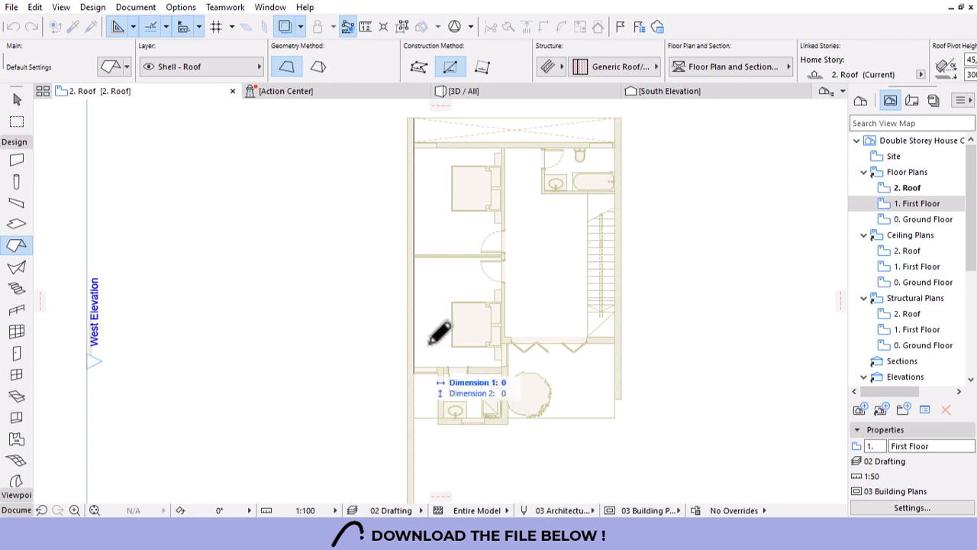
# Complete the roof rectangle over the west bedrooms and select the new roof.
pyautogui.click(513, 142)
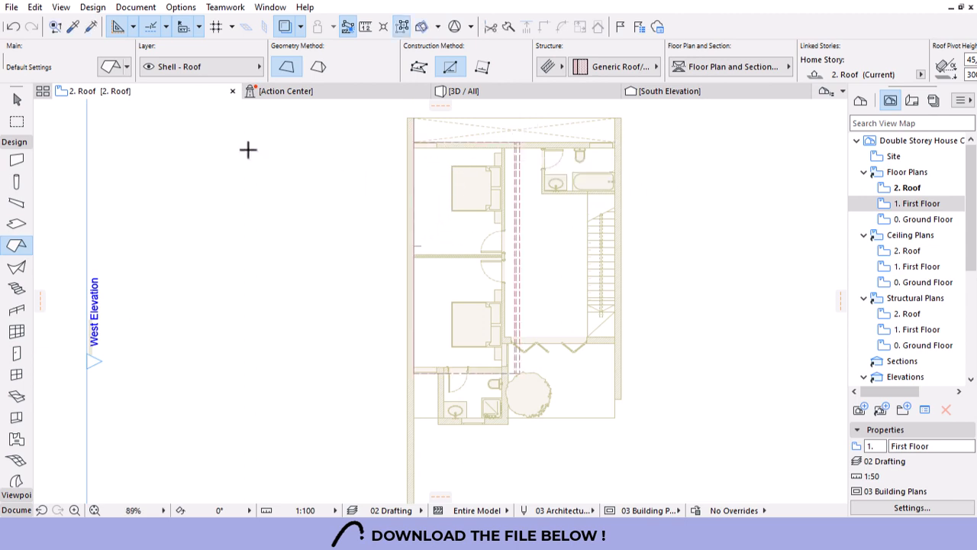
pyautogui.click(16, 102)
pyautogui.moveTo(427, 171); pyautogui.dragTo(677, 98)
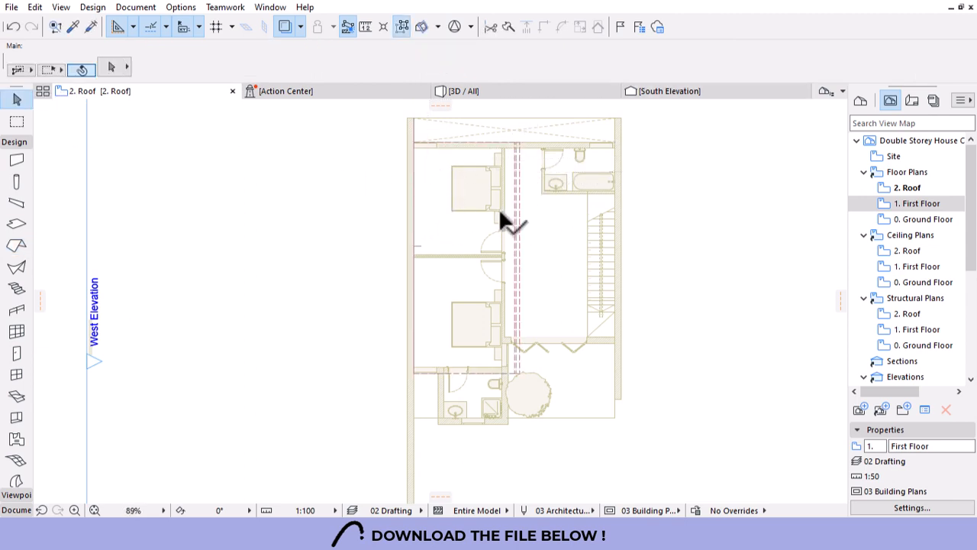
# Set the roof pitch to 40° and view the model in 3D.
pyautogui.scroll(-6, 558, 63)
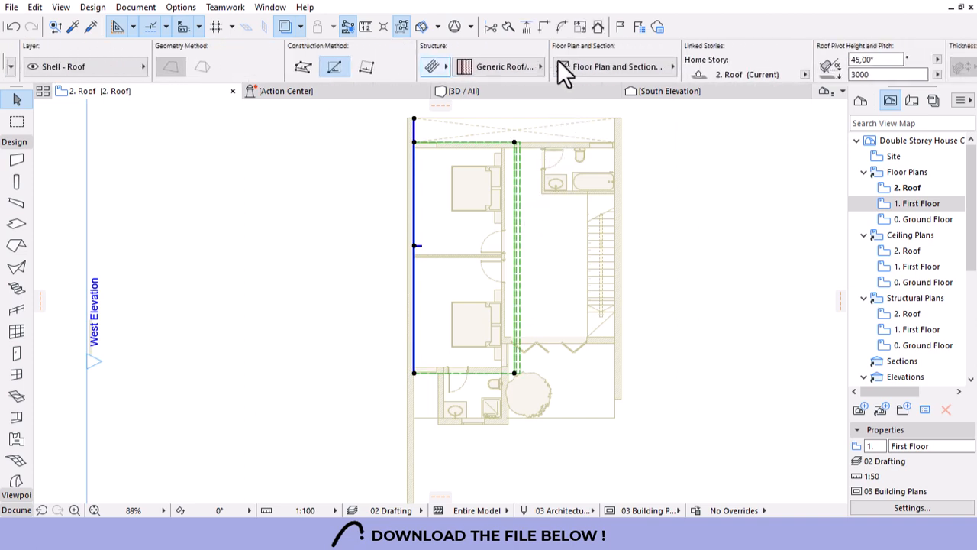
pyautogui.click(555, 59)
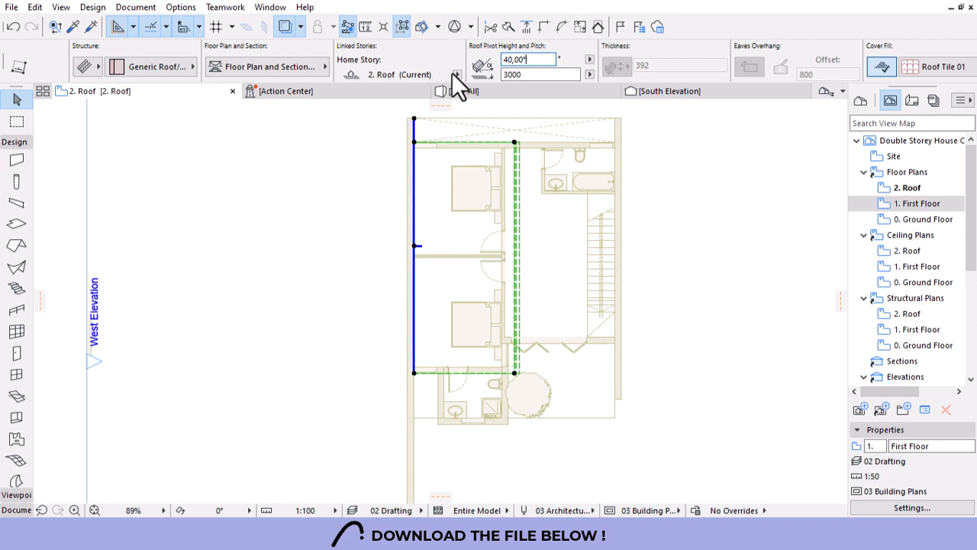
pyautogui.click(468, 91)
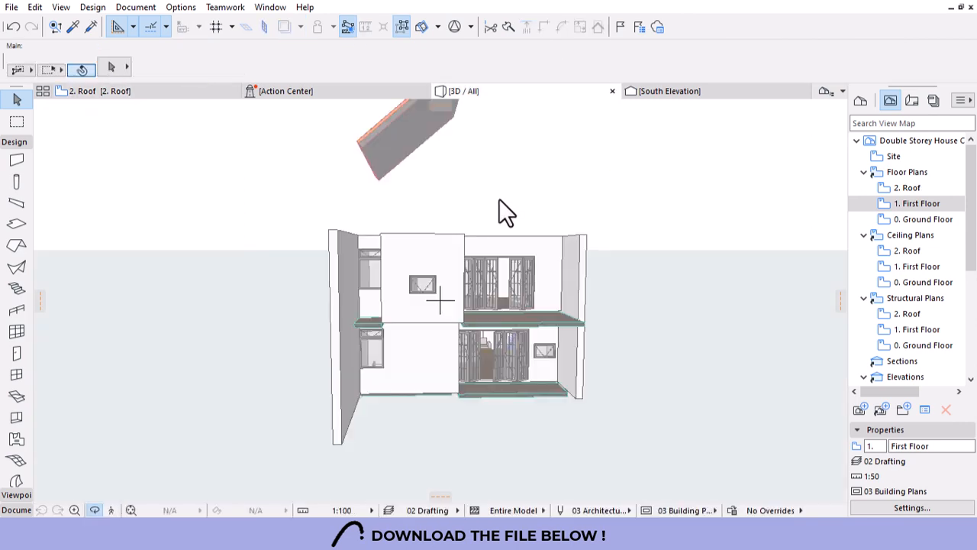
# Select the floating roof in 3D and set its pivot height to 0.
pyautogui.scroll(-5, 456, 268)
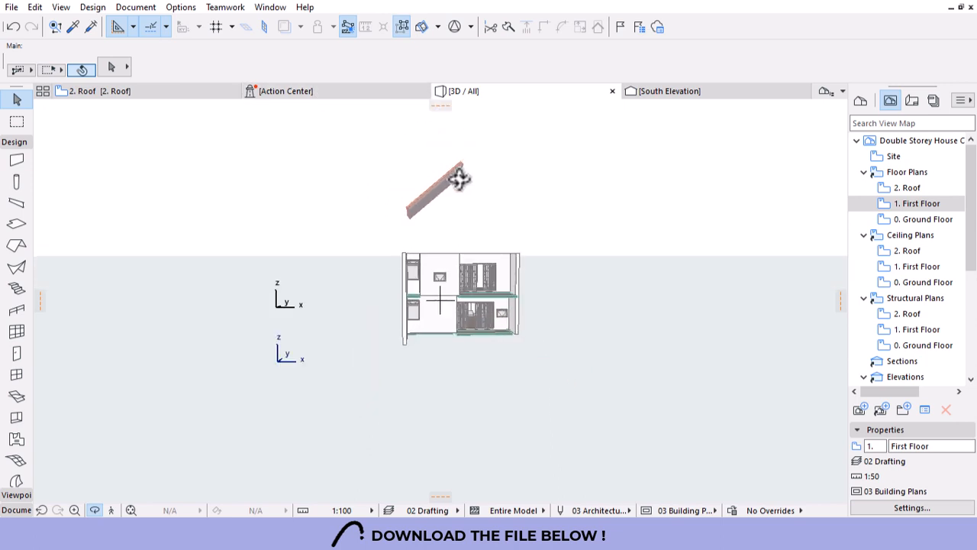
pyautogui.click(450, 184)
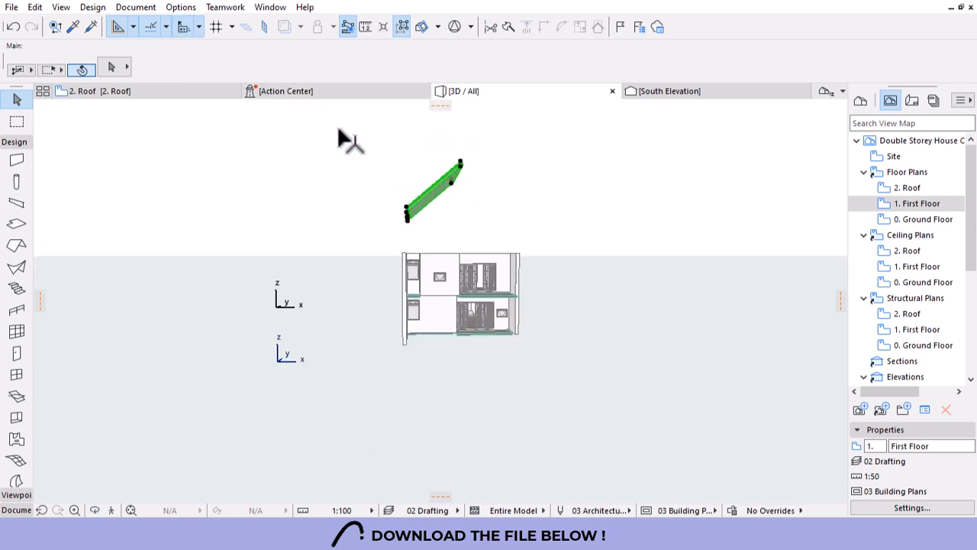
pyautogui.scroll(-1, 828, 77)
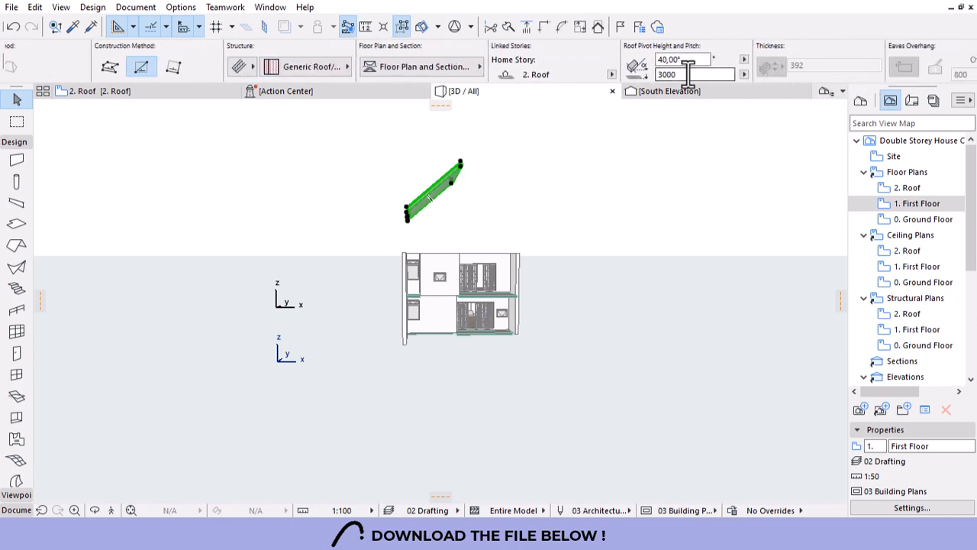
pyautogui.write('0')
pyautogui.press('Return')
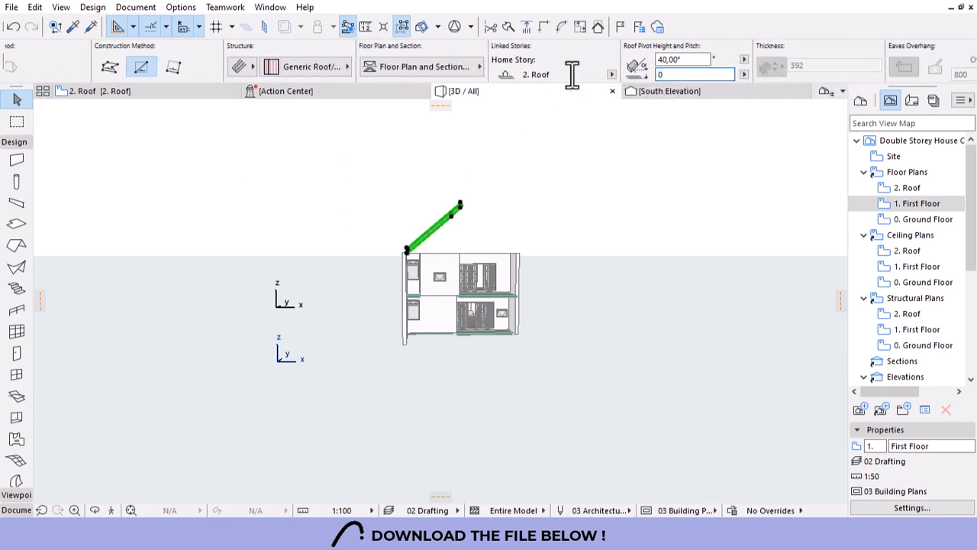
pyautogui.click(423, 248)
# Return to the 2. Roof floor plan.
pyautogui.scroll(5, 544, 176)
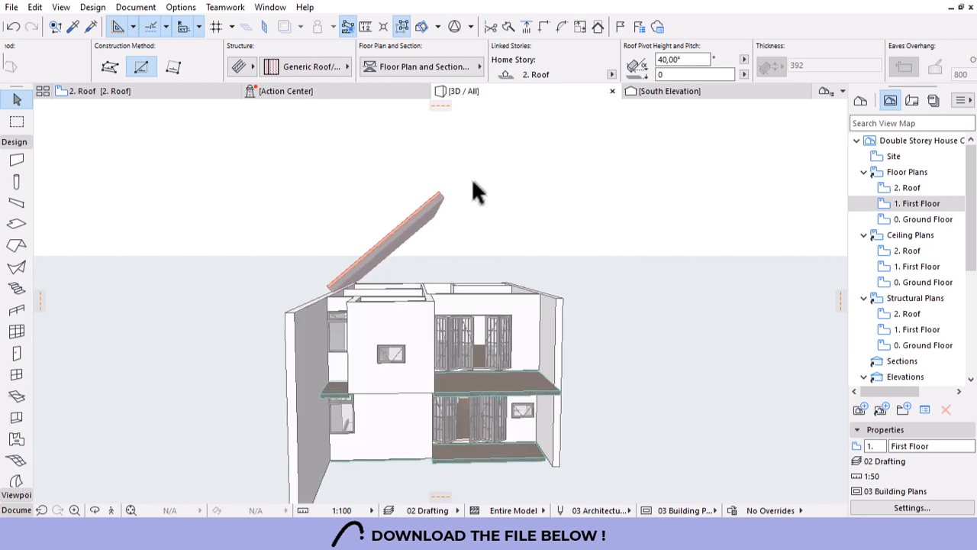
pyautogui.scroll(2, 472, 180)
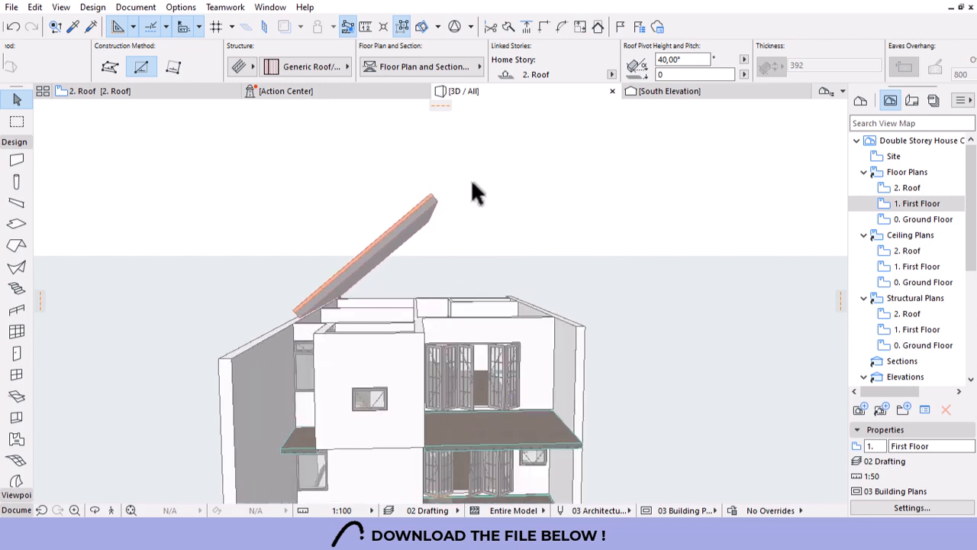
pyautogui.click(162, 97)
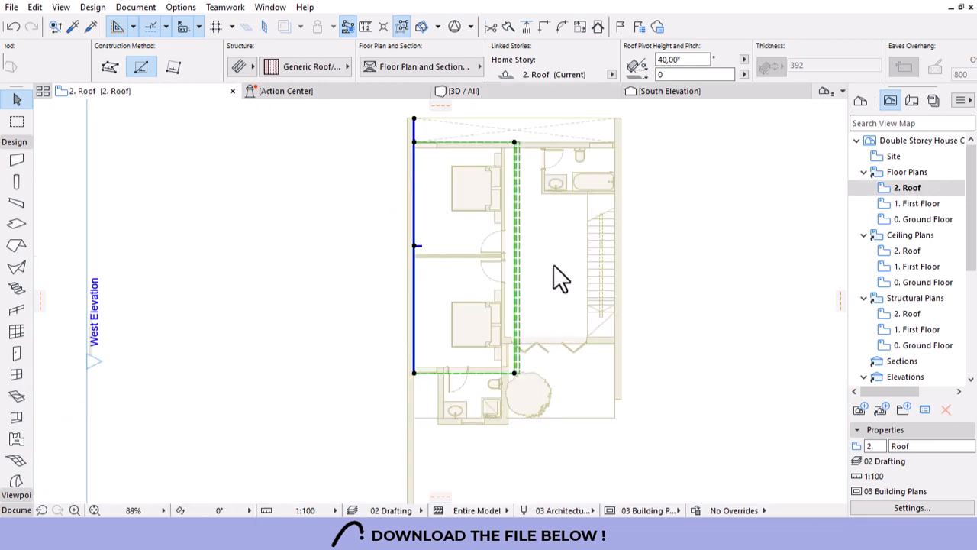
# Offset the roof's inner edge outward by 1000.
pyautogui.click(521, 284)
pyautogui.click(777, 243)
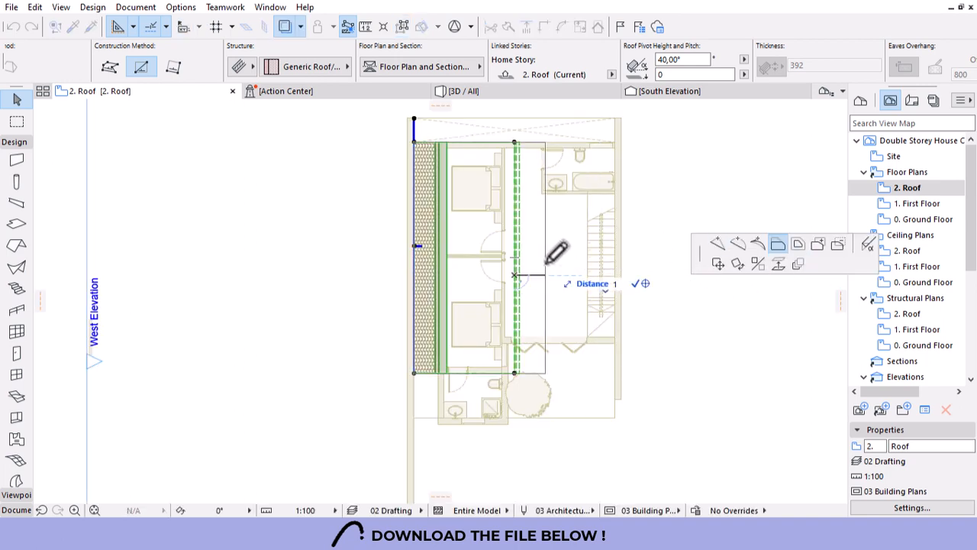
pyautogui.press('Return')
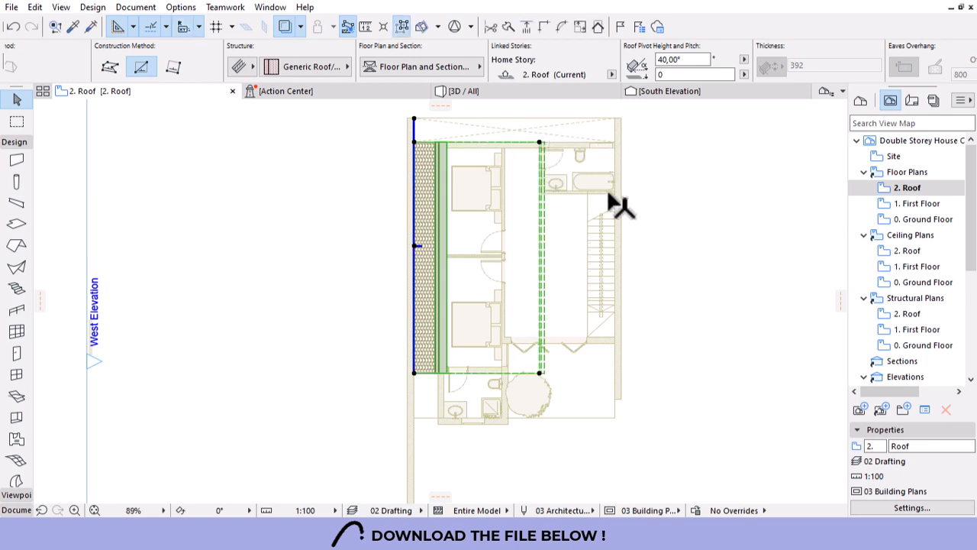
# Mirror a copy of the roof about the ridge onto the east side.
pyautogui.hotkey('ctrl', 'shift', 'm')
pyautogui.click(539, 144)
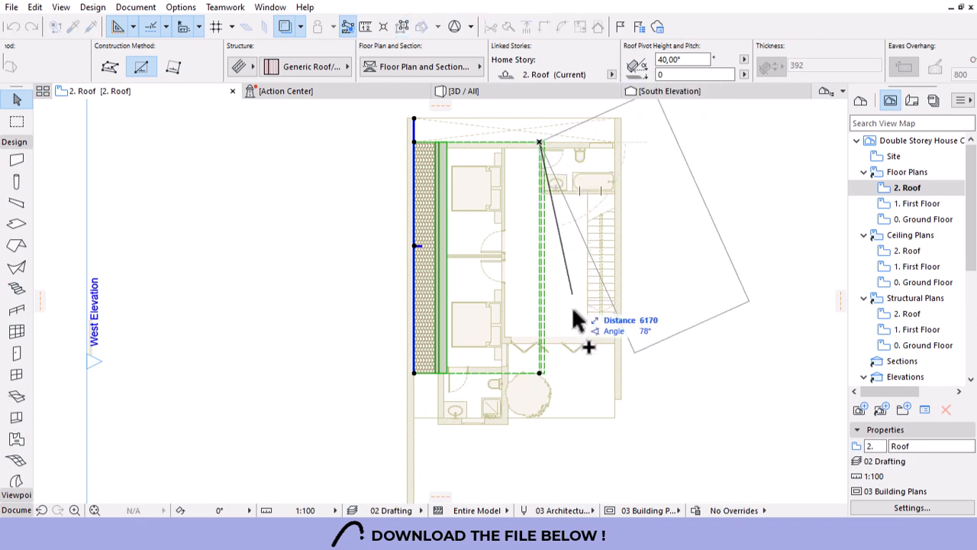
pyautogui.click(541, 393)
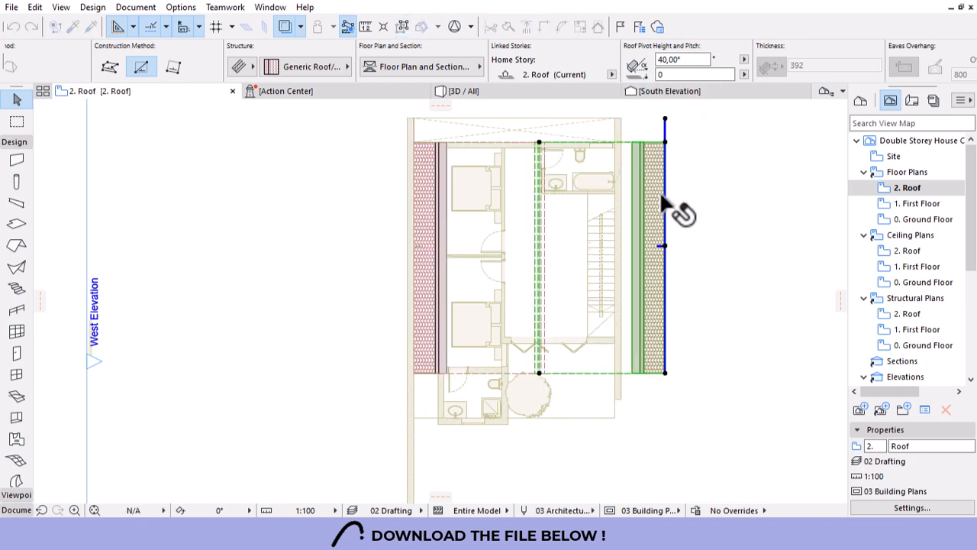
# Reposition one edge of the mirrored roof, cancelling a second offset.
pyautogui.click(664, 197)
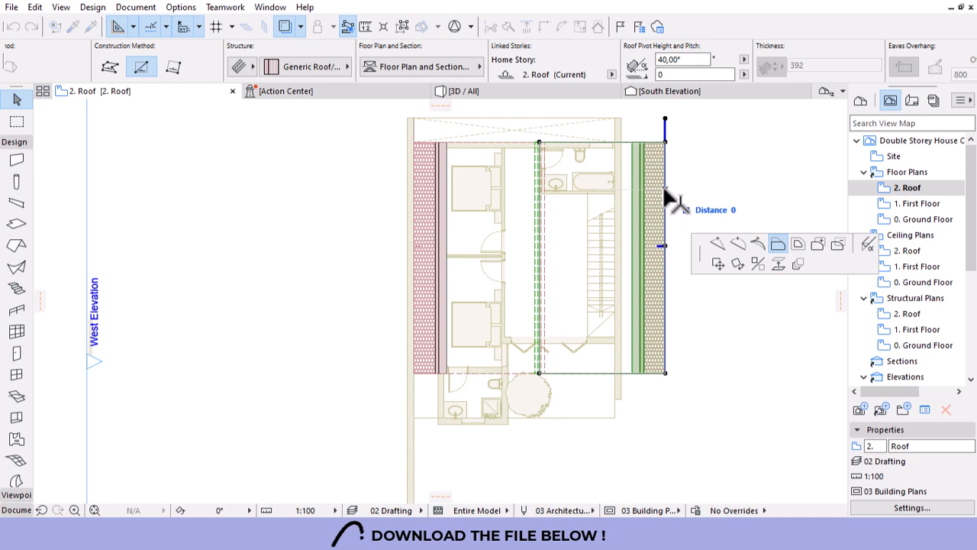
pyautogui.click(624, 140)
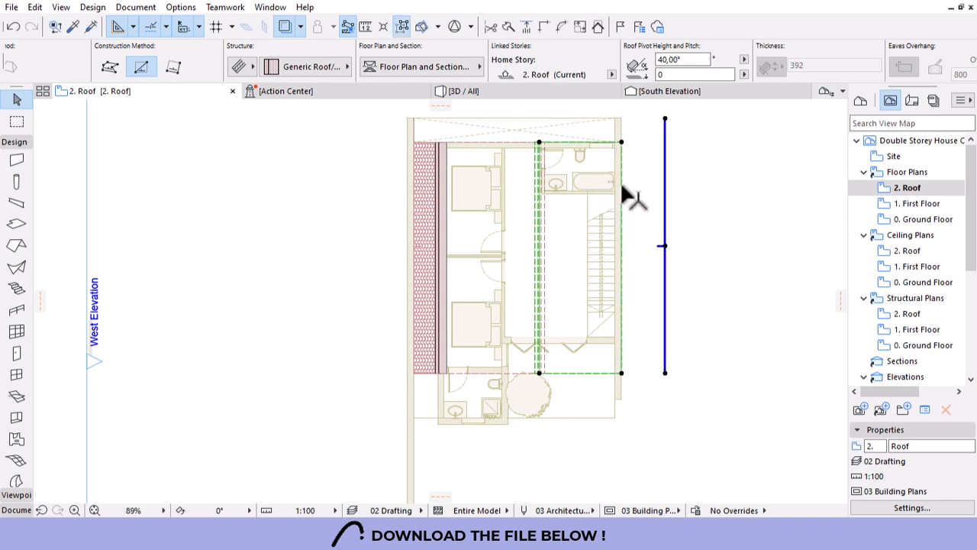
pyautogui.click(620, 181)
pyautogui.press('Escape')
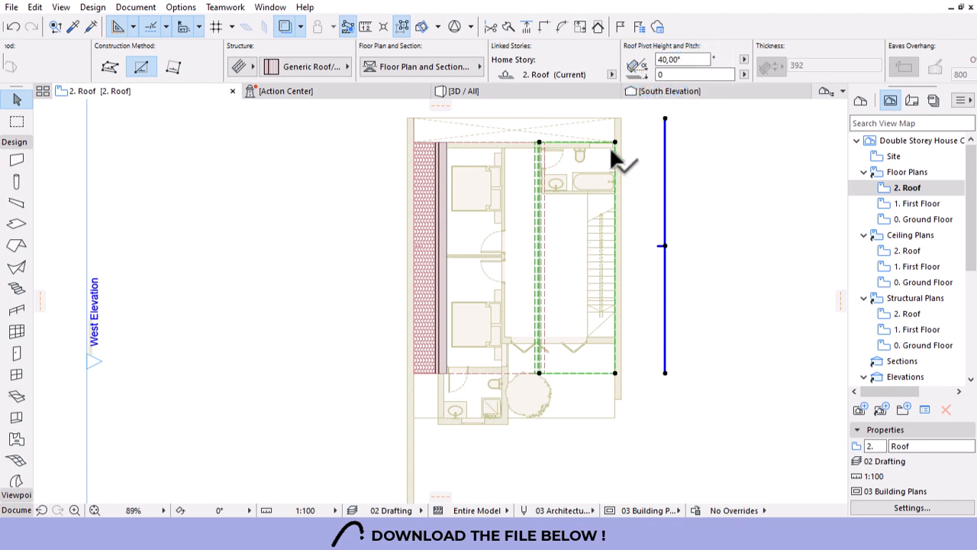
pyautogui.press('Escape')
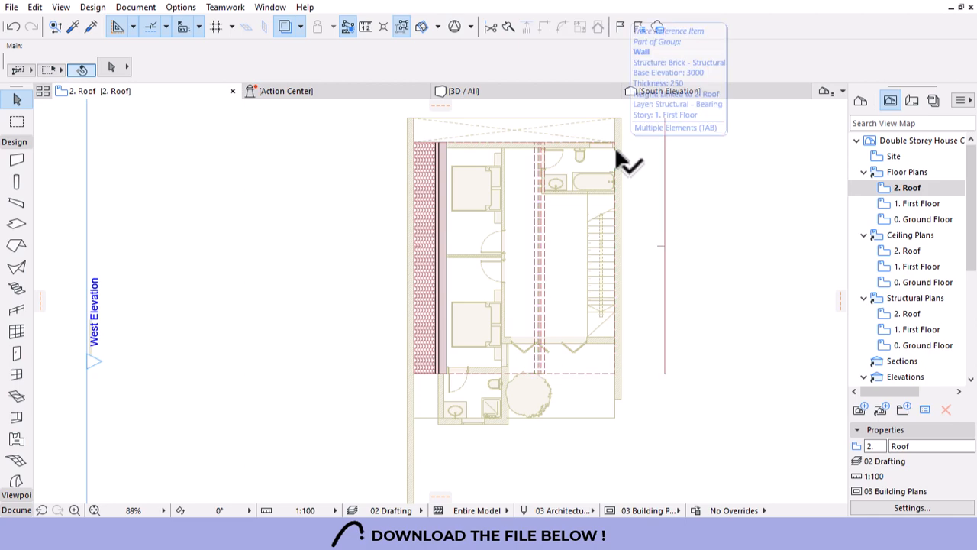
# Fit the mirrored roof's edge to the wall face and offset another edge by 200.
pyautogui.click(663, 245)
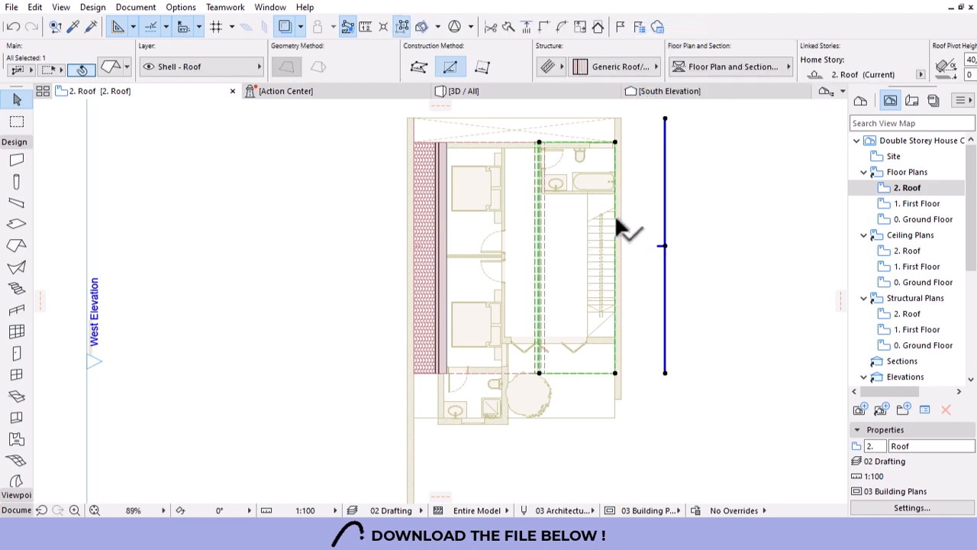
pyautogui.scroll(6, 620, 218)
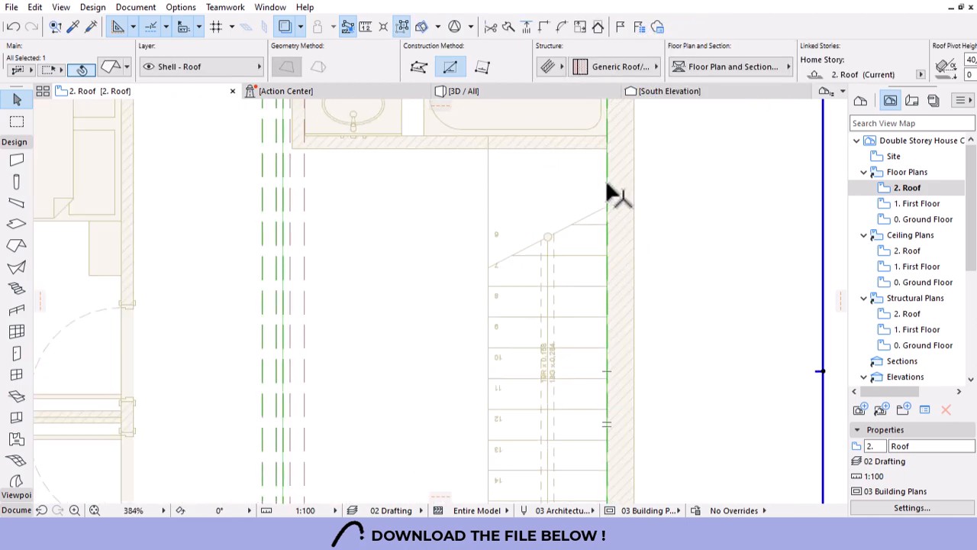
pyautogui.click(611, 195)
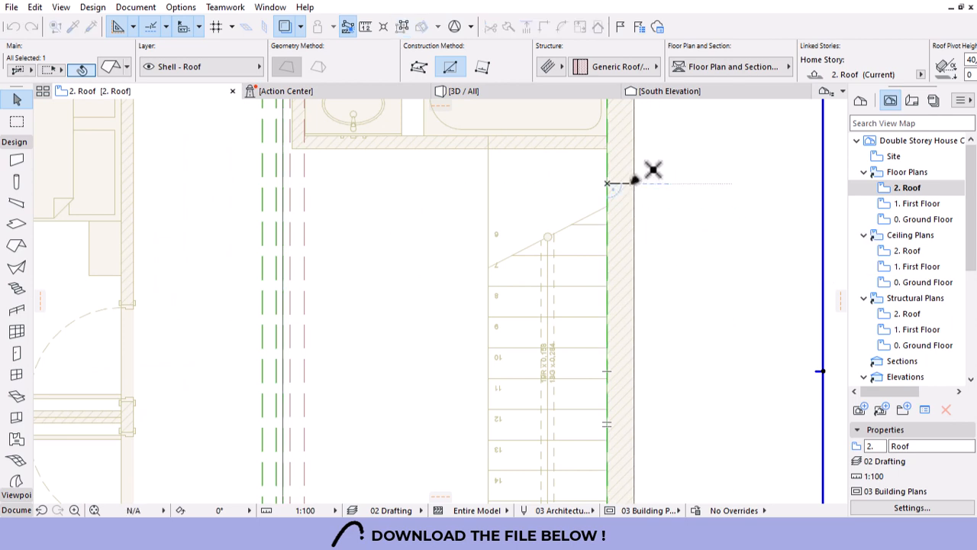
pyautogui.click(635, 180)
pyautogui.click(634, 183)
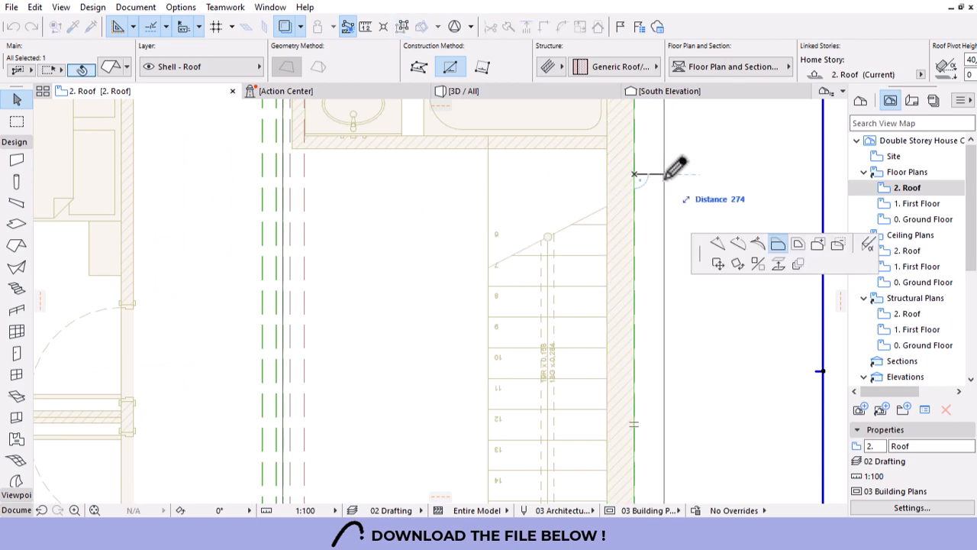
pyautogui.write('200')
pyautogui.press('Return')
# Extend the mirrored roof's remaining edge to the outer line and view both slopes in 3D.
pyautogui.scroll(-4, 600, 220)
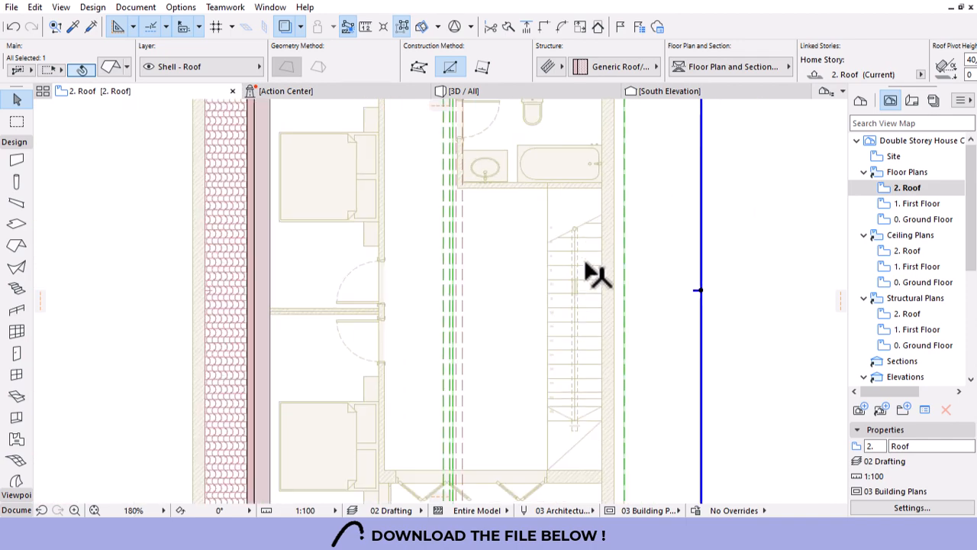
pyautogui.click(687, 283)
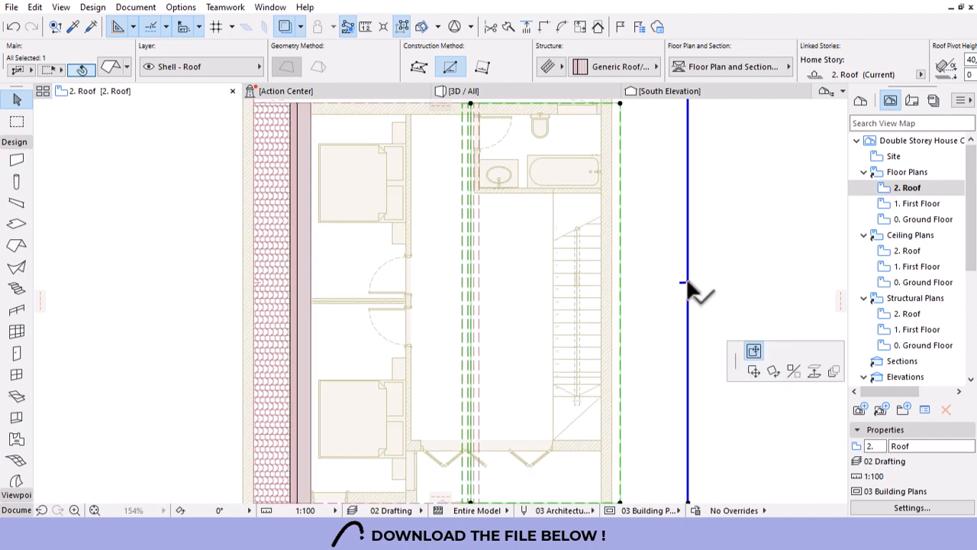
pyautogui.click(620, 282)
pyautogui.scroll(-5, 594, 285)
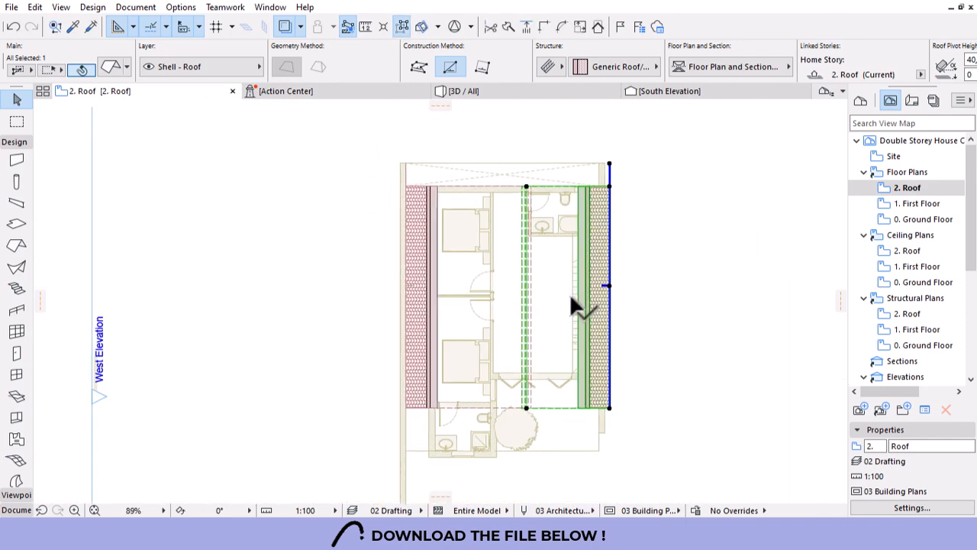
pyautogui.click(642, 307)
pyautogui.click(491, 91)
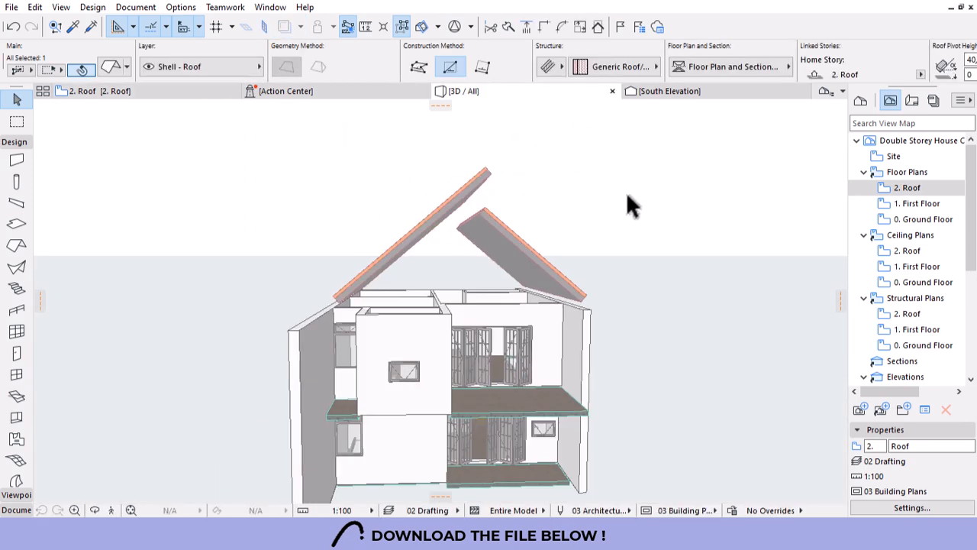
# Raise the east roof plane until its ridge meets the west plane, then orbit to inspect.
pyautogui.keyDown('shift'); pyautogui.moveTo(631, 204); pyautogui.dragTo(509, 235, button='middle'); pyautogui.keyUp('shift')
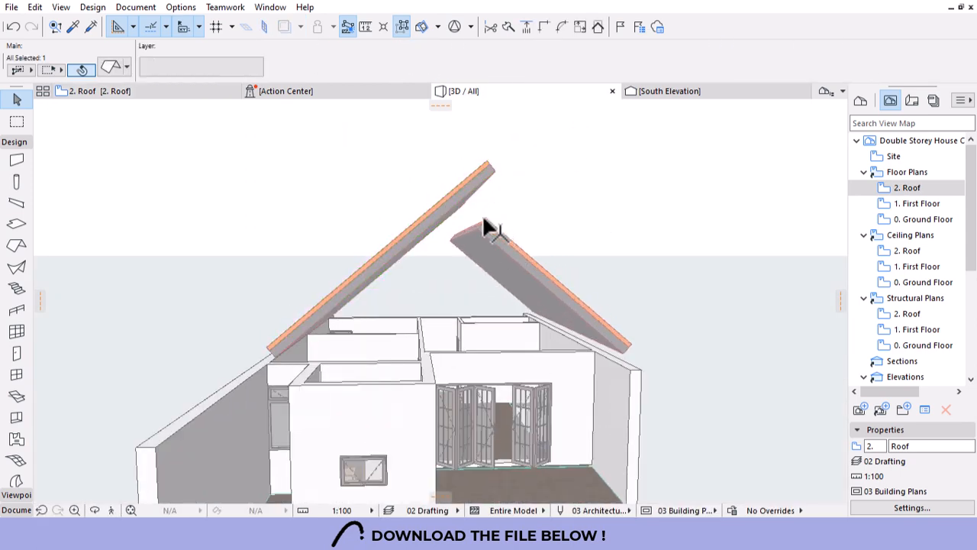
pyautogui.click(488, 226)
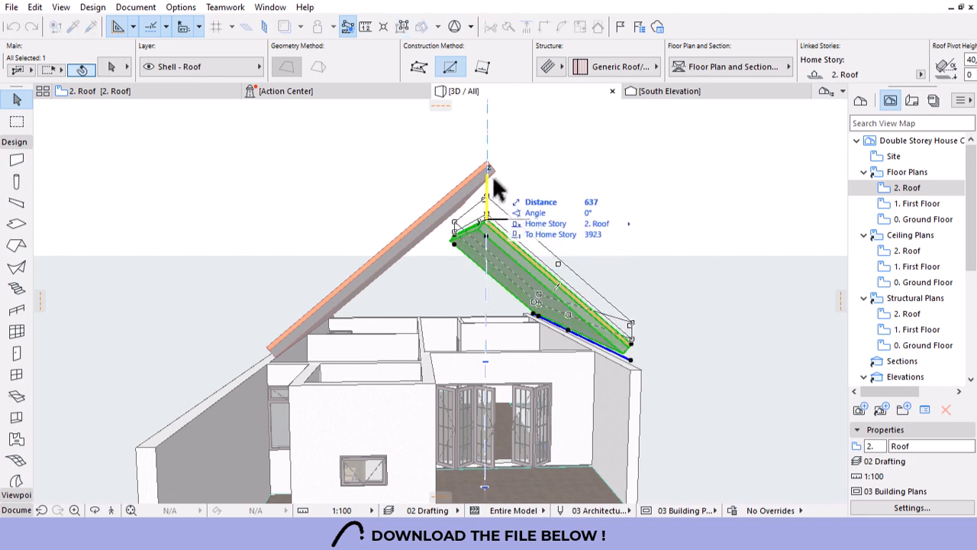
pyautogui.click(488, 166)
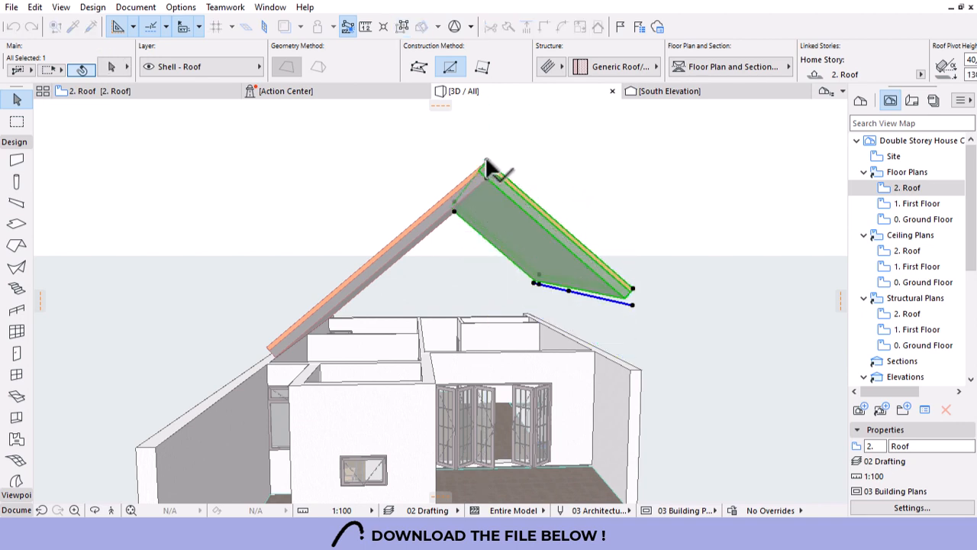
pyautogui.press('Escape')
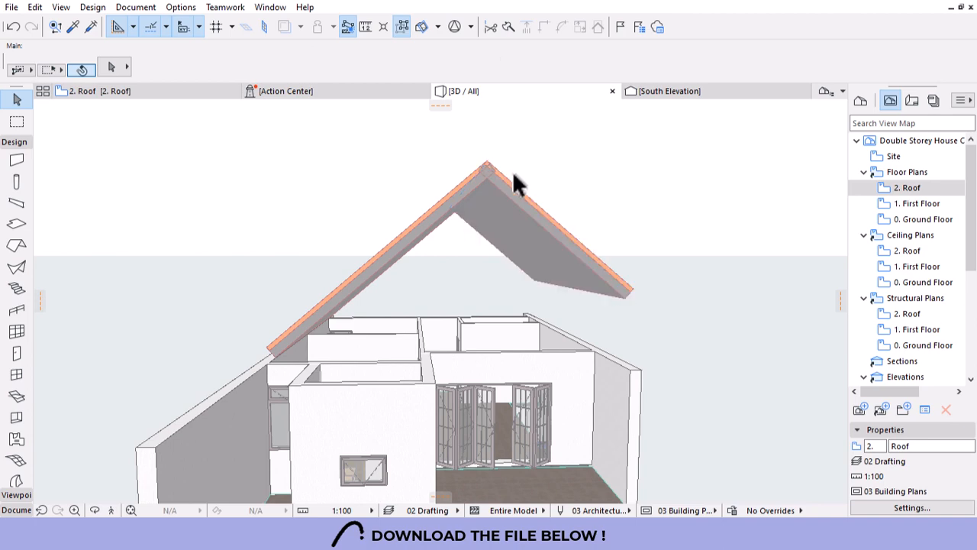
pyautogui.keyDown('shift'); pyautogui.moveTo(512, 180); pyautogui.dragTo(463, 355, button='middle'); pyautogui.keyUp('shift')
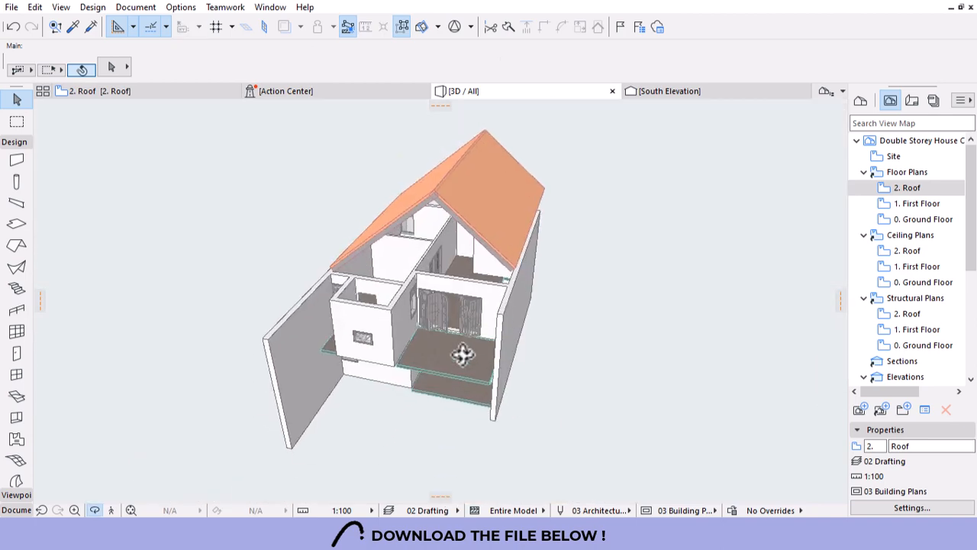
pyautogui.scroll(6, 415, 231)
pyautogui.keyDown('shift'); pyautogui.moveTo(571, 381); pyautogui.dragTo(489, 372, button='middle'); pyautogui.keyUp('shift')
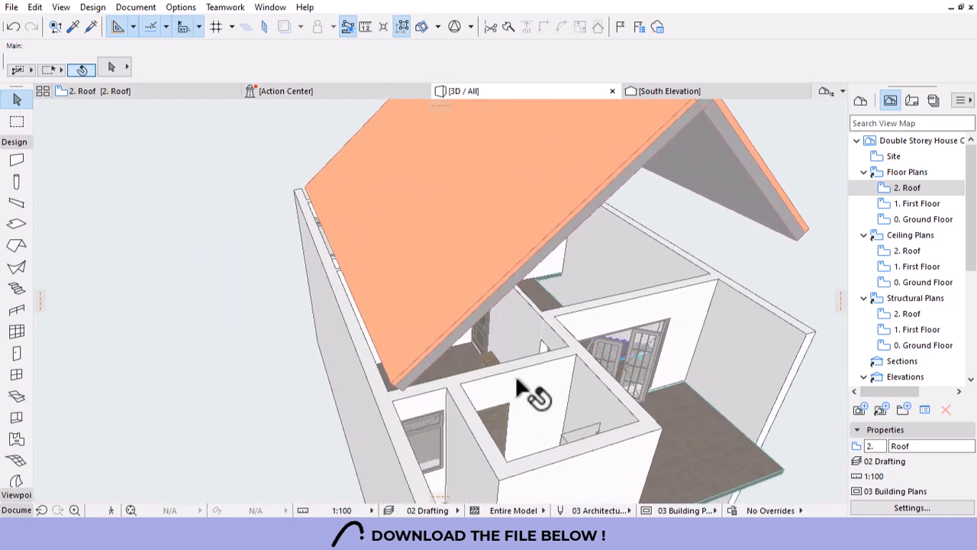
# Stretch the first wall under the roof up to the ridge.
pyautogui.click(593, 372)
pyautogui.click(576, 350)
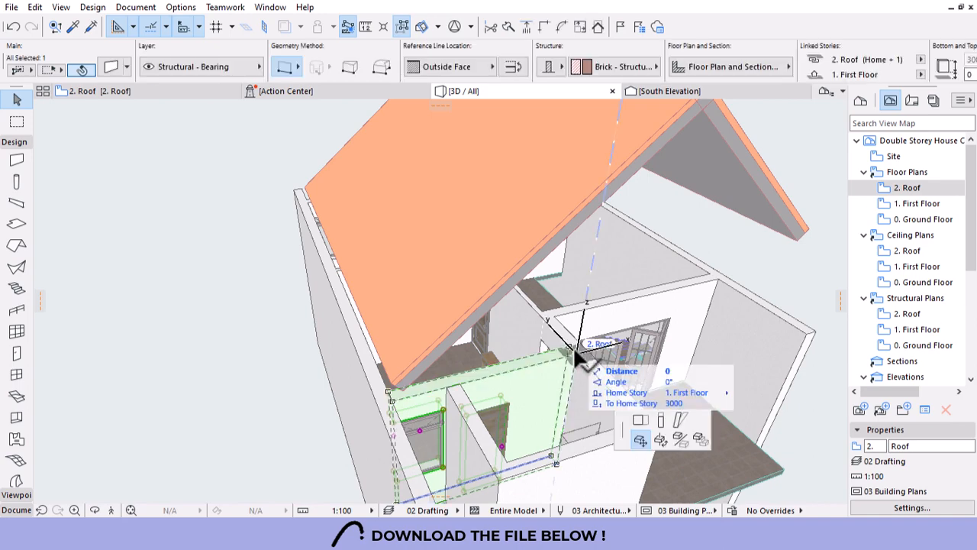
pyautogui.click(737, 242)
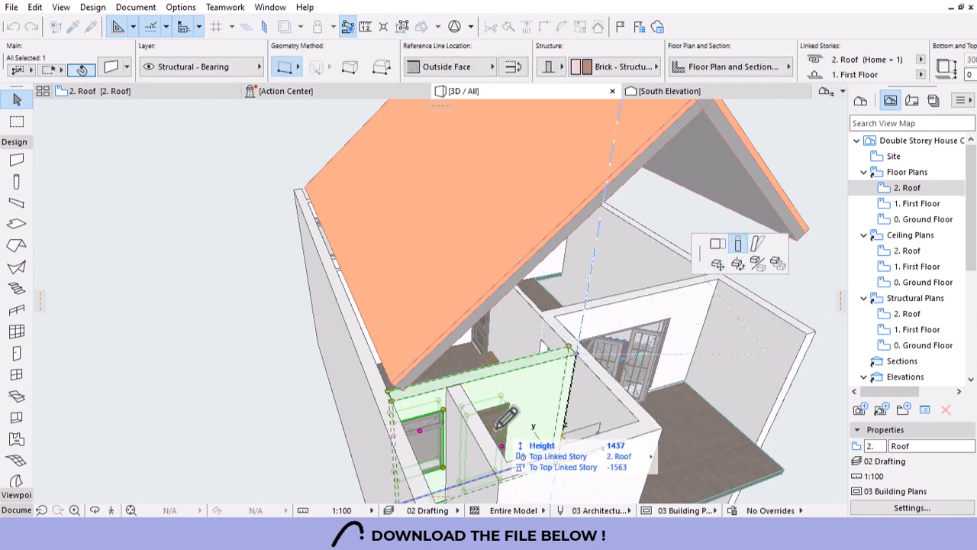
pyautogui.scroll(-2, 497, 419)
pyautogui.click(662, 155)
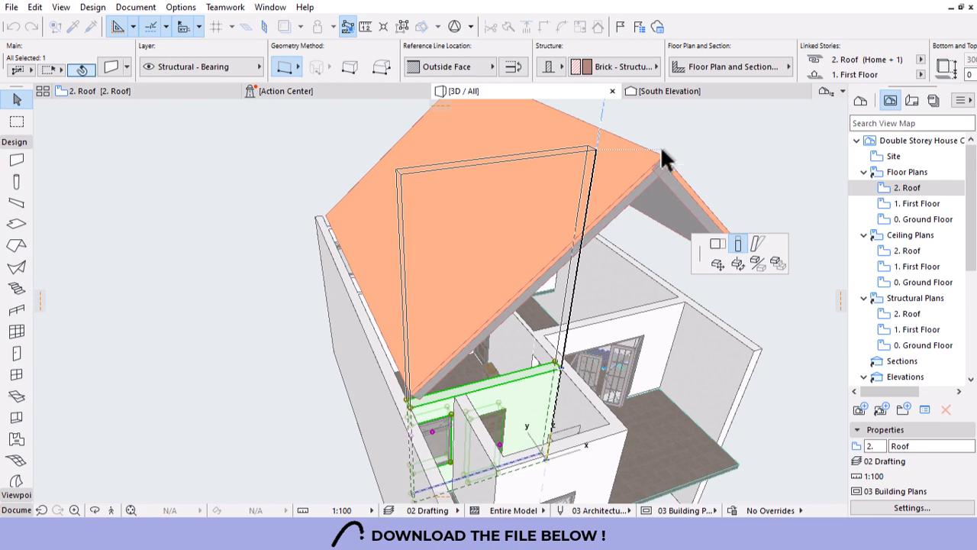
pyautogui.click(751, 148)
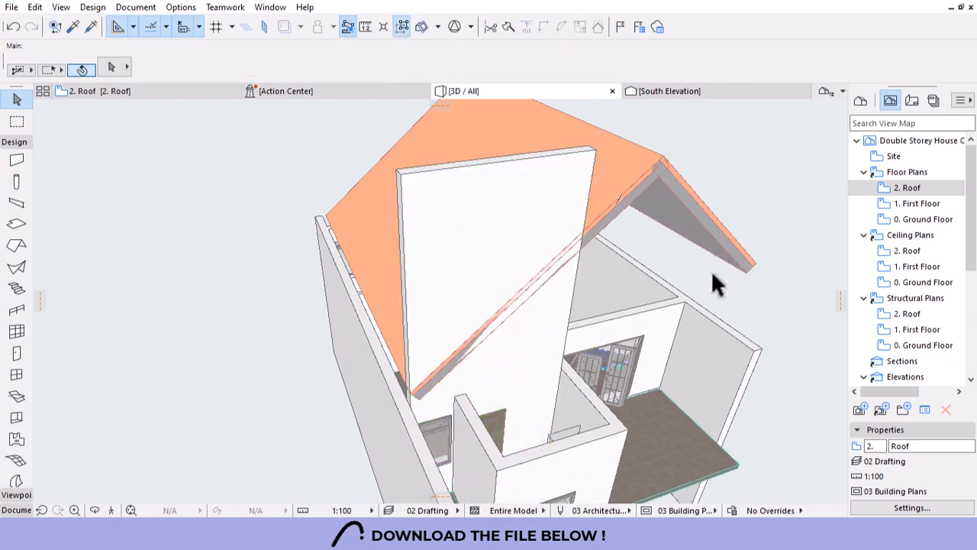
pyautogui.keyDown('shift'); pyautogui.moveTo(710, 279); pyautogui.dragTo(574, 413, button='middle'); pyautogui.keyUp('shift')
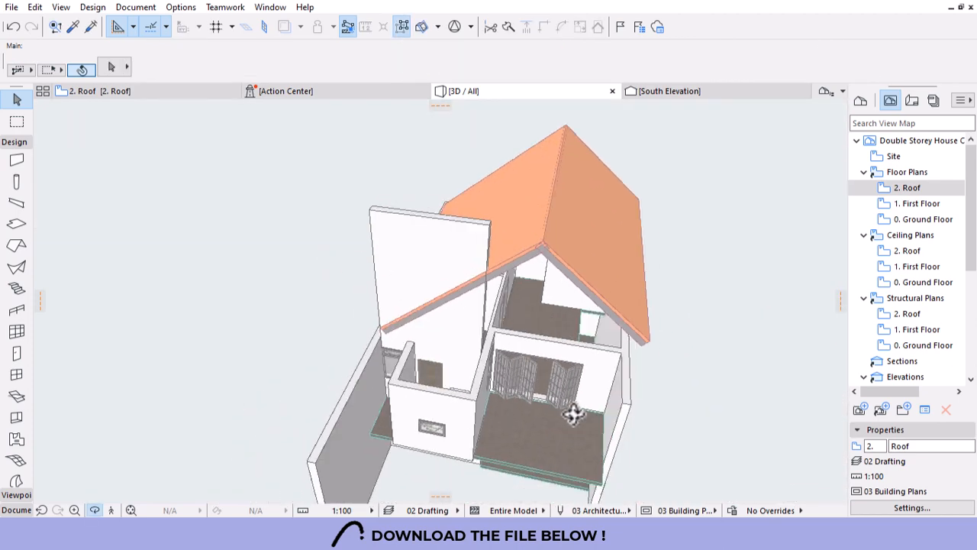
# Stretch the folding-door wall up to roof height and orbit to check the gable.
pyautogui.click(565, 355)
pyautogui.click(625, 357)
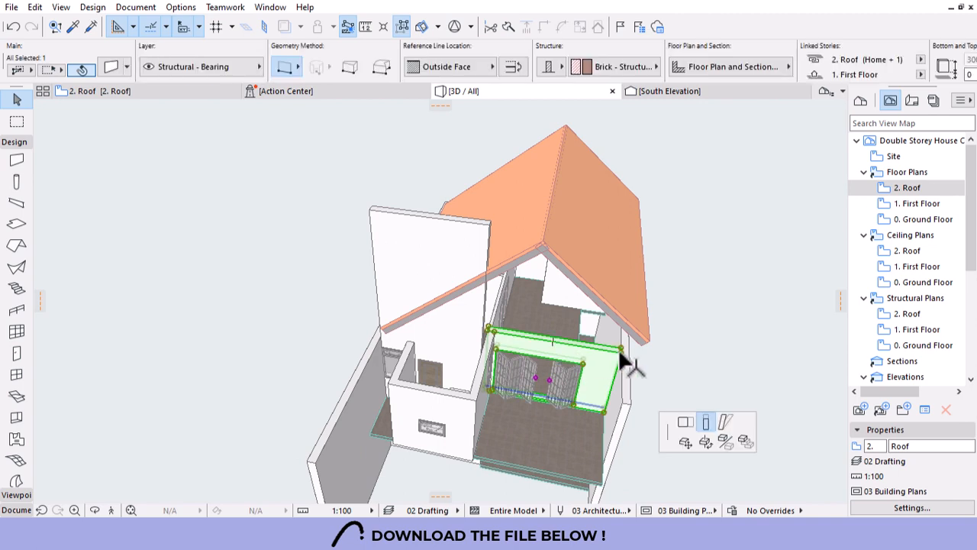
pyautogui.click(753, 350)
pyautogui.click(756, 350)
pyautogui.keyDown('shift'); pyautogui.moveTo(759, 349); pyautogui.dragTo(502, 423, button='middle'); pyautogui.keyUp('shift')
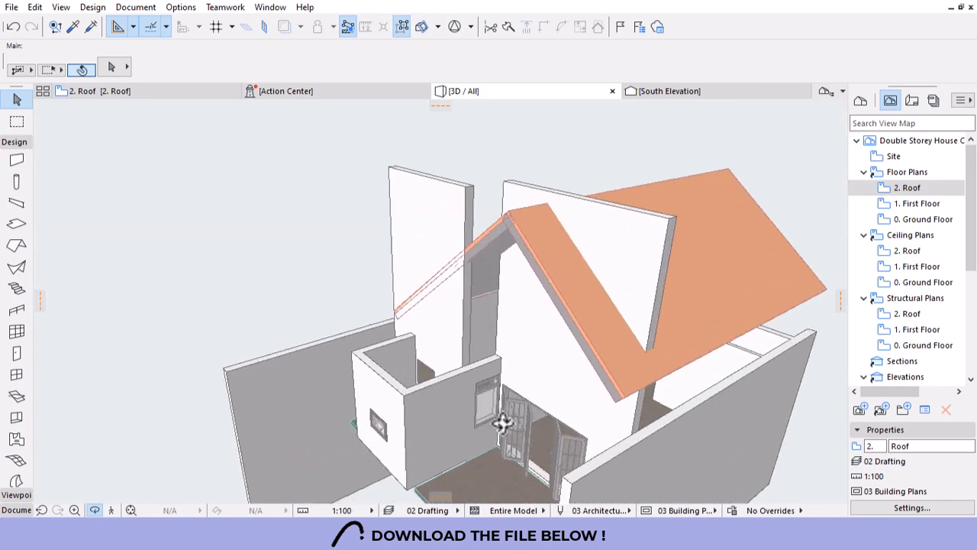
pyautogui.scroll(3, 469, 369)
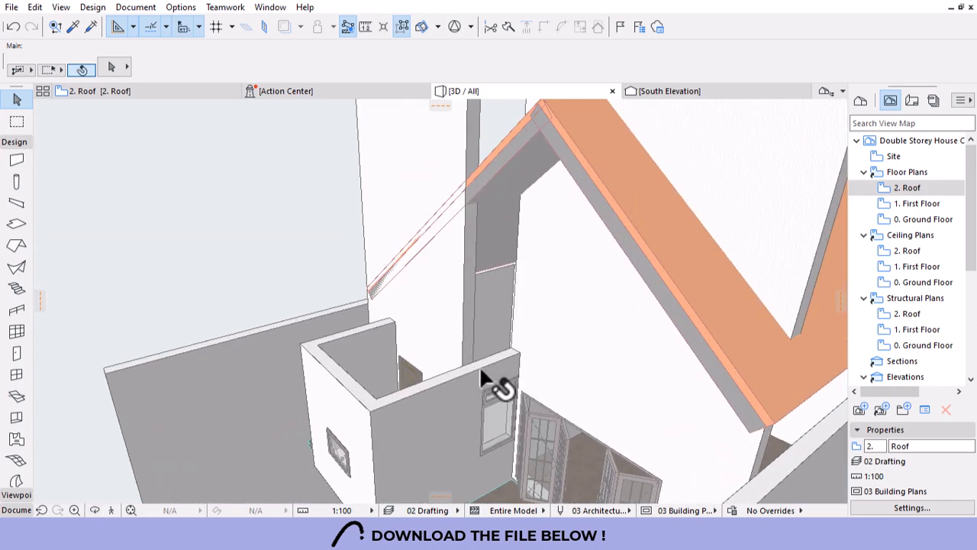
pyautogui.scroll(-4, 386, 353)
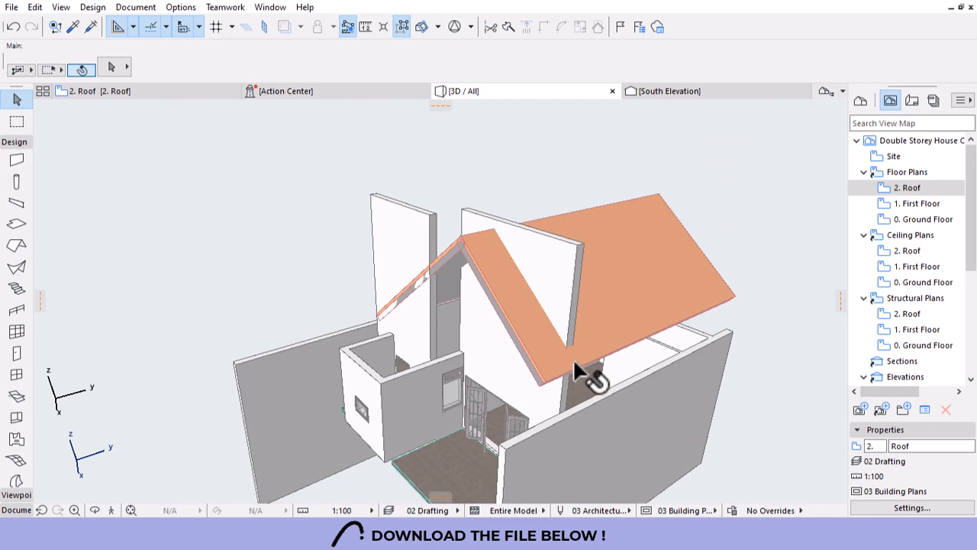
pyautogui.keyDown('shift'); pyautogui.moveTo(578, 398); pyautogui.dragTo(603, 374, button='middle'); pyautogui.keyUp('shift')
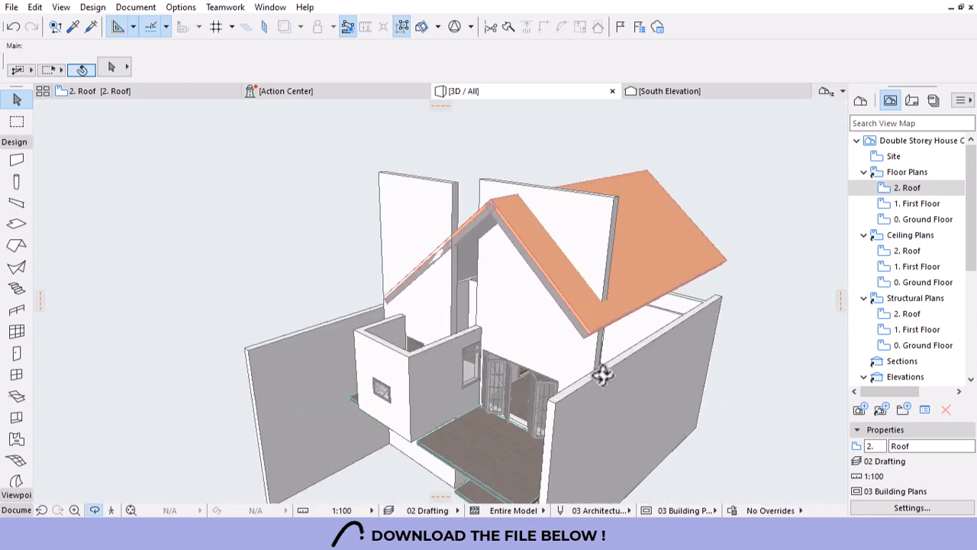
pyautogui.keyDown('shift'); pyautogui.moveTo(691, 316); pyautogui.dragTo(814, 260, button='middle'); pyautogui.keyUp('shift')
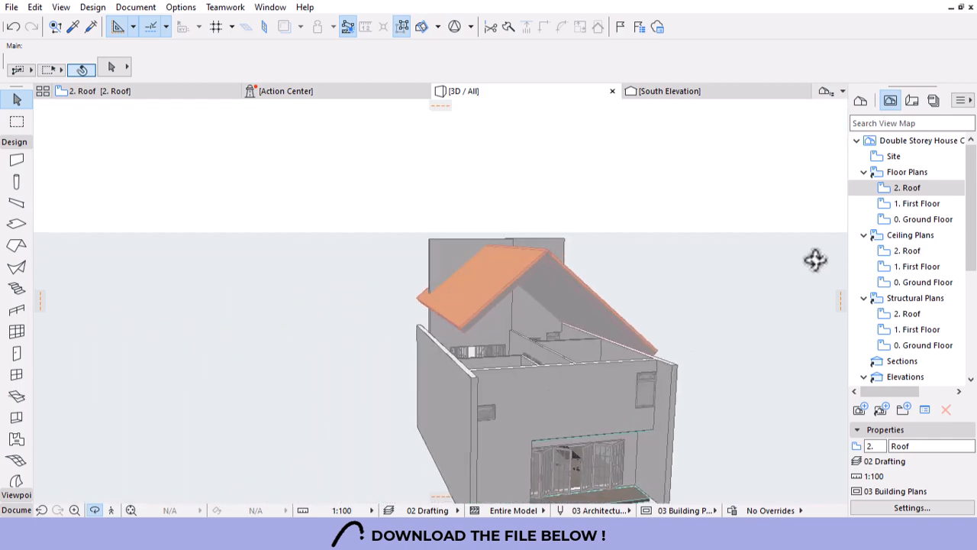
# On the 2. Roof plan, reuse the existing wall's settings to draw a short wall to the upper wall.
pyautogui.doubleClick(907, 188)
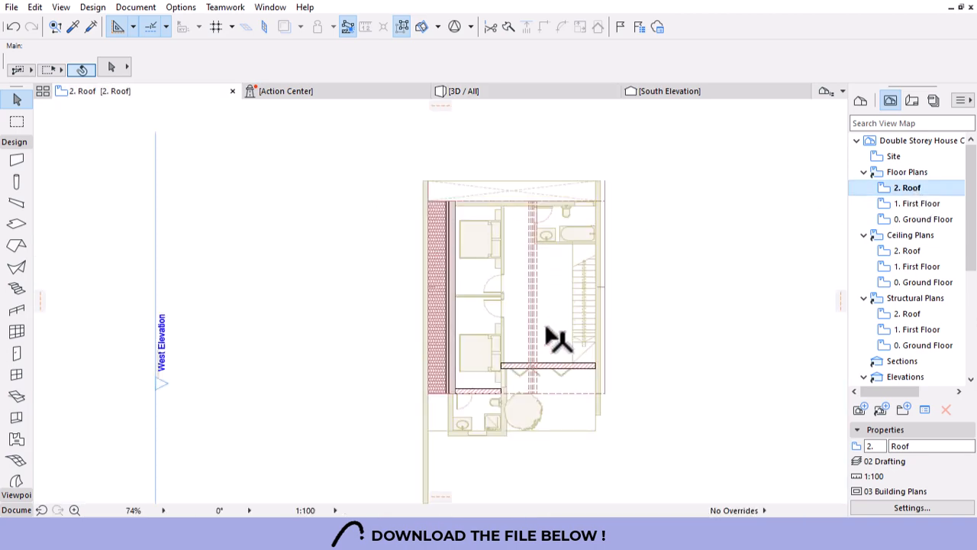
pyautogui.scroll(5, 497, 372)
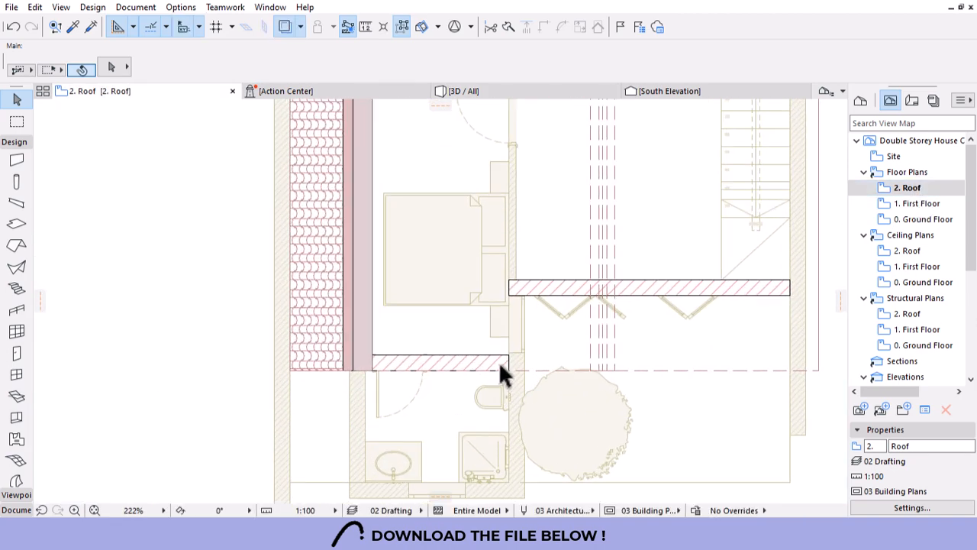
pyautogui.keyDown('alt'); pyautogui.click(501, 360); pyautogui.keyUp('alt')
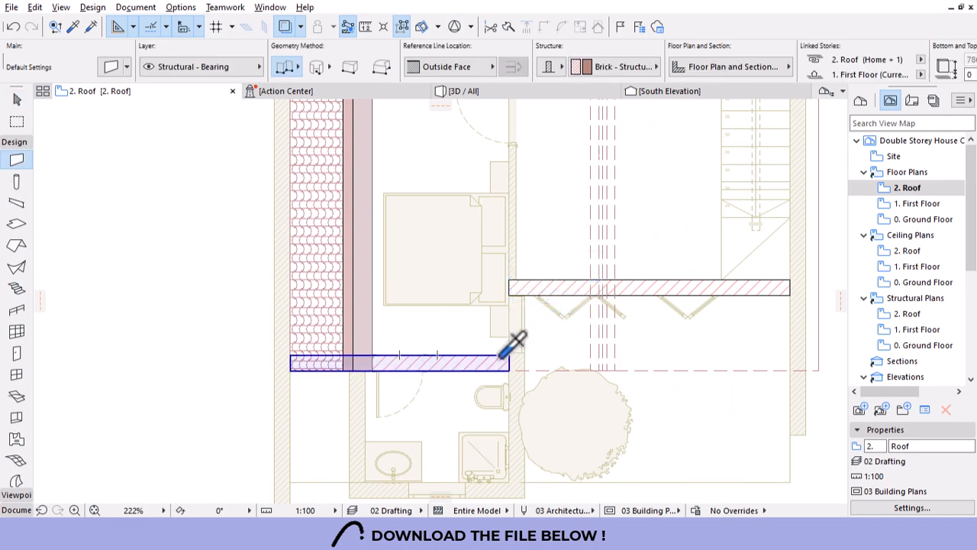
pyautogui.click(524, 370)
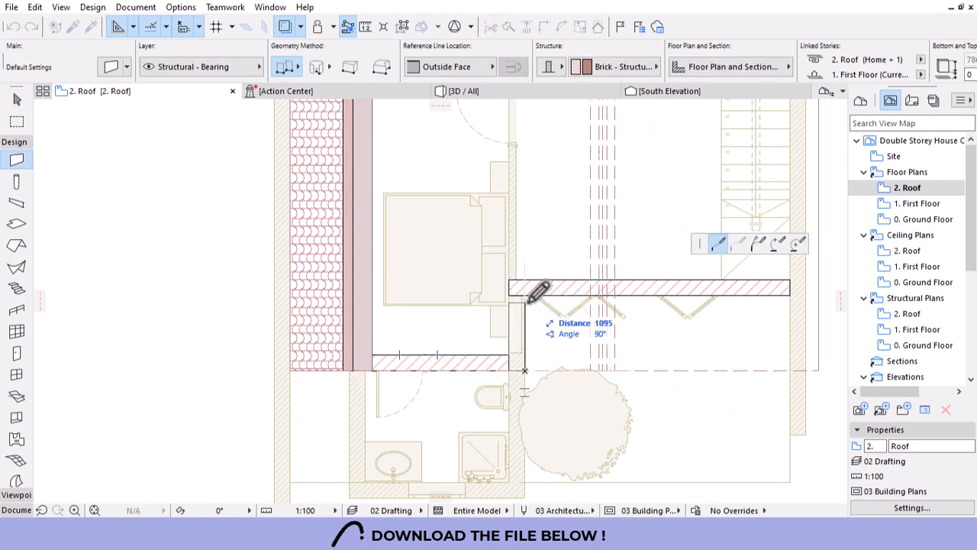
pyautogui.click(524, 294)
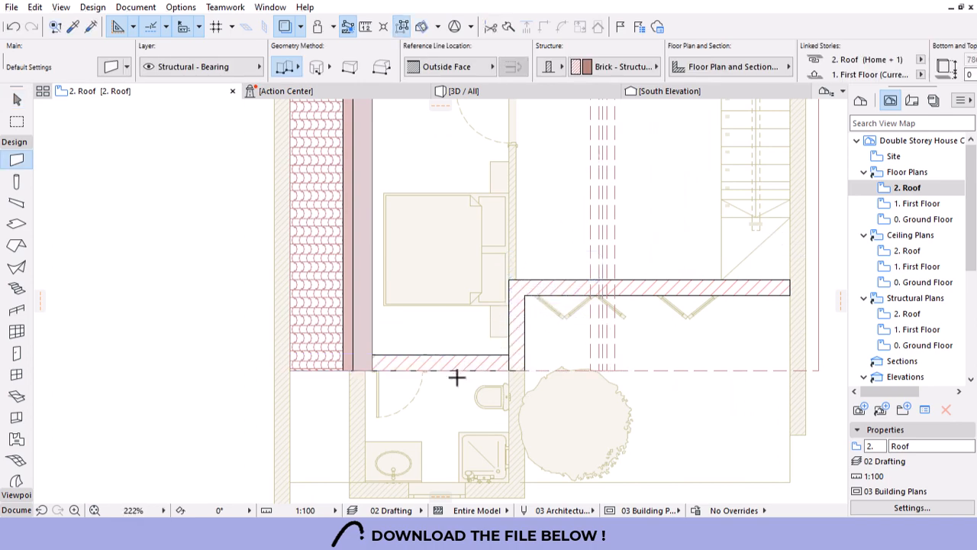
# Draw another wall along the right side and return to the 3D view.
pyautogui.scroll(-3, 458, 378)
pyautogui.scroll(1, 586, 362)
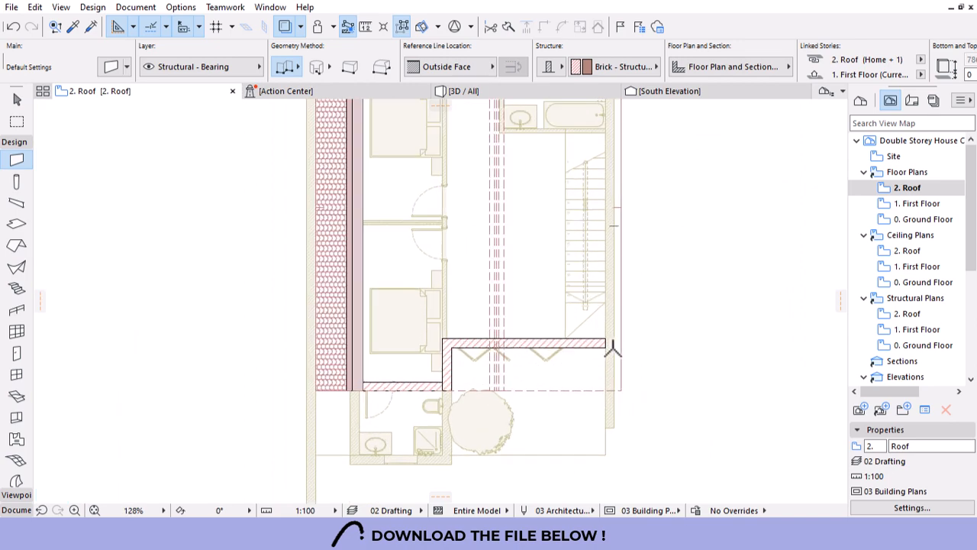
pyautogui.click(613, 349)
pyautogui.scroll(-3, 585, 399)
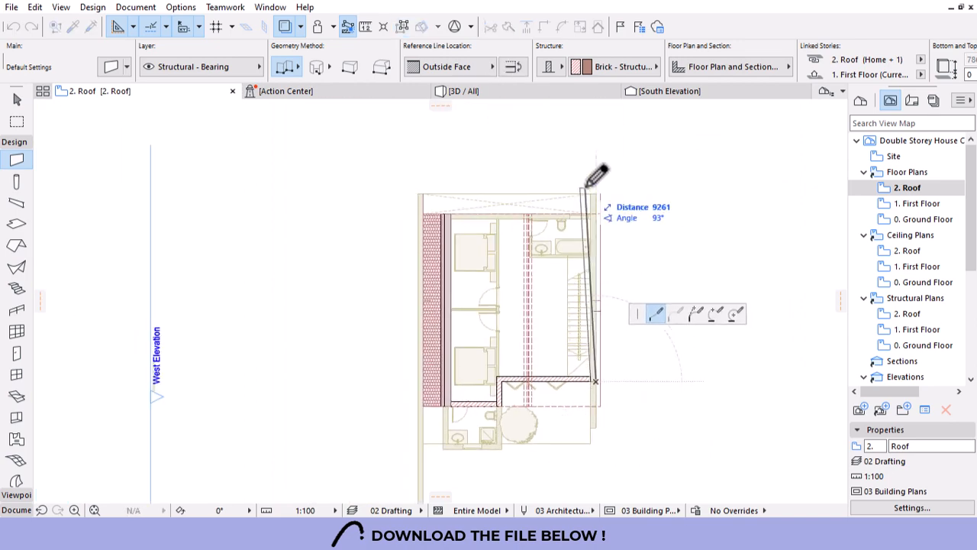
pyautogui.scroll(3, 614, 213)
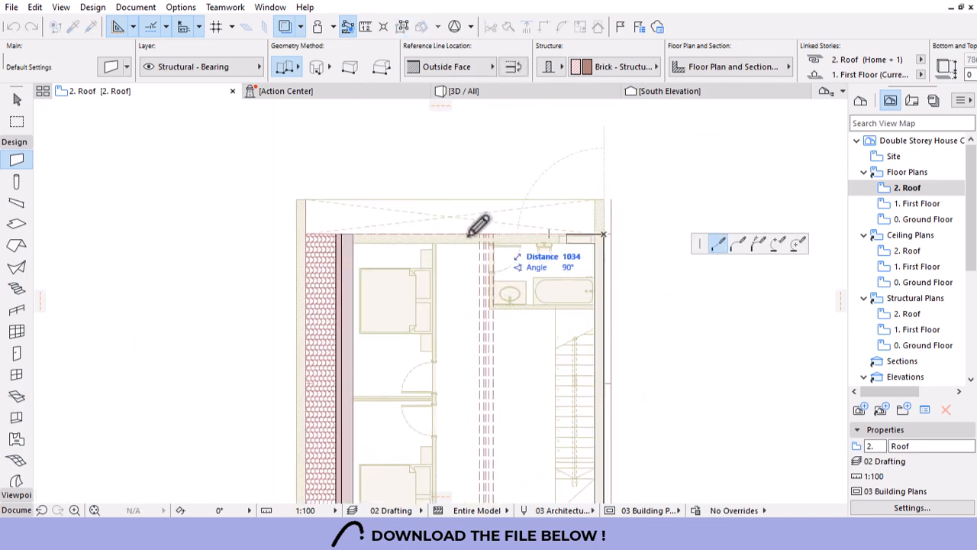
pyautogui.rightClick(603, 232)
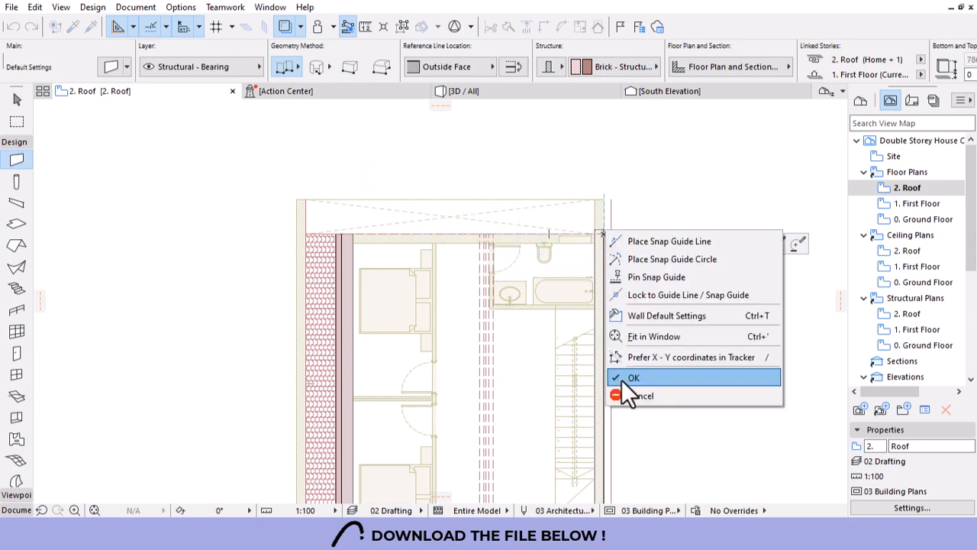
pyautogui.click(622, 379)
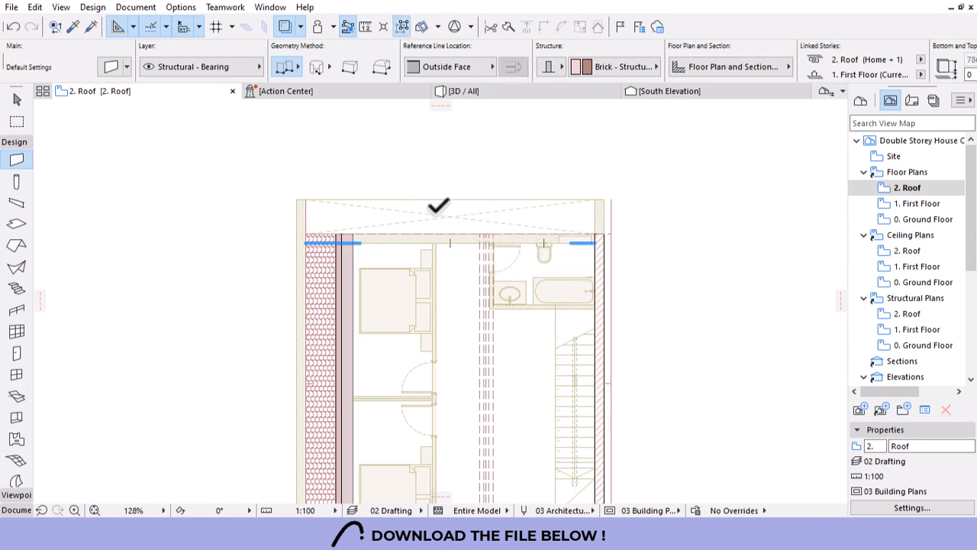
pyautogui.scroll(-3, 439, 204)
pyautogui.click(492, 93)
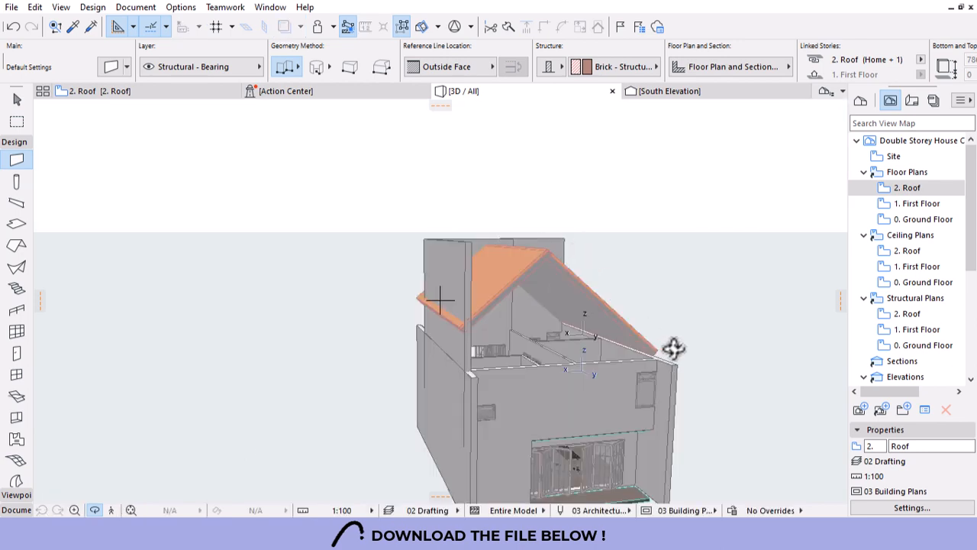
# Give the front wall the tall raised wall's settings and orbit to view the whole house.
pyautogui.keyDown('shift'); pyautogui.moveTo(672, 349); pyautogui.dragTo(557, 389, button='middle'); pyautogui.keyUp('shift')
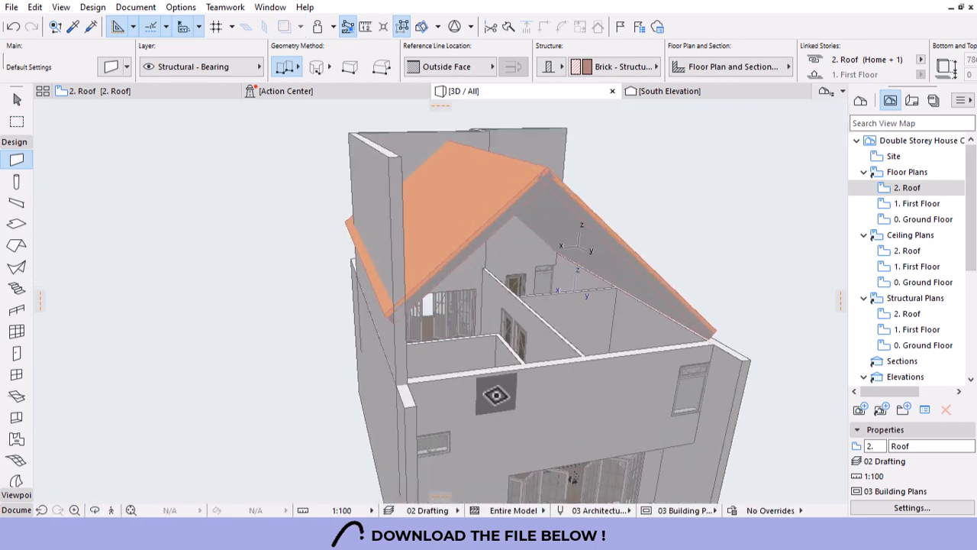
pyautogui.click(416, 393)
pyautogui.press('Escape')
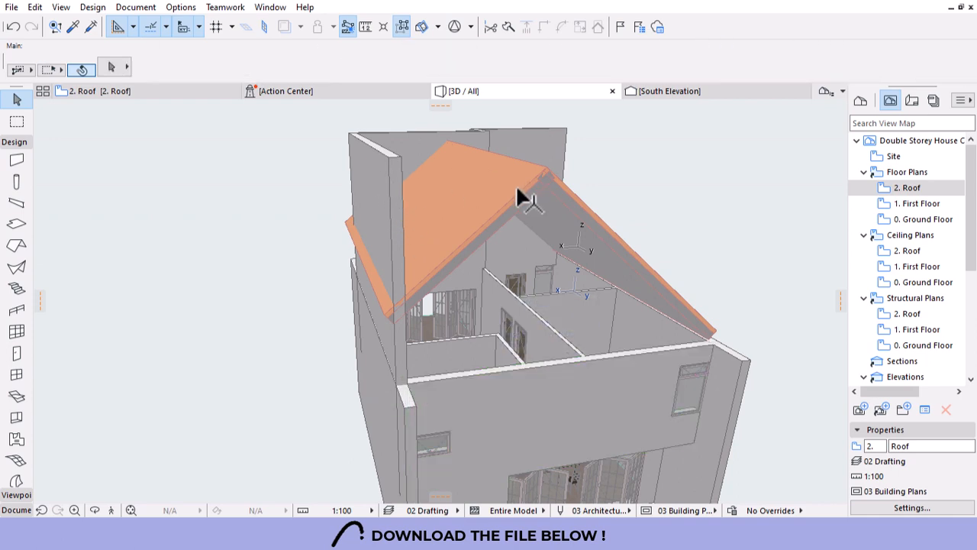
pyautogui.click(519, 252)
pyautogui.keyDown('alt'); pyautogui.click(518, 243); pyautogui.keyUp('alt')
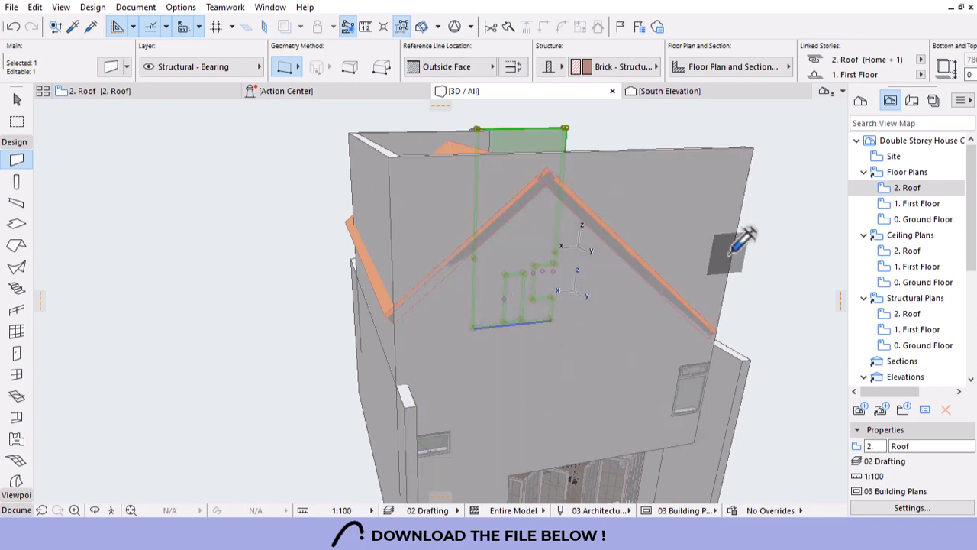
pyautogui.press('o')
pyautogui.moveTo(748, 231); pyautogui.dragTo(481, 344)
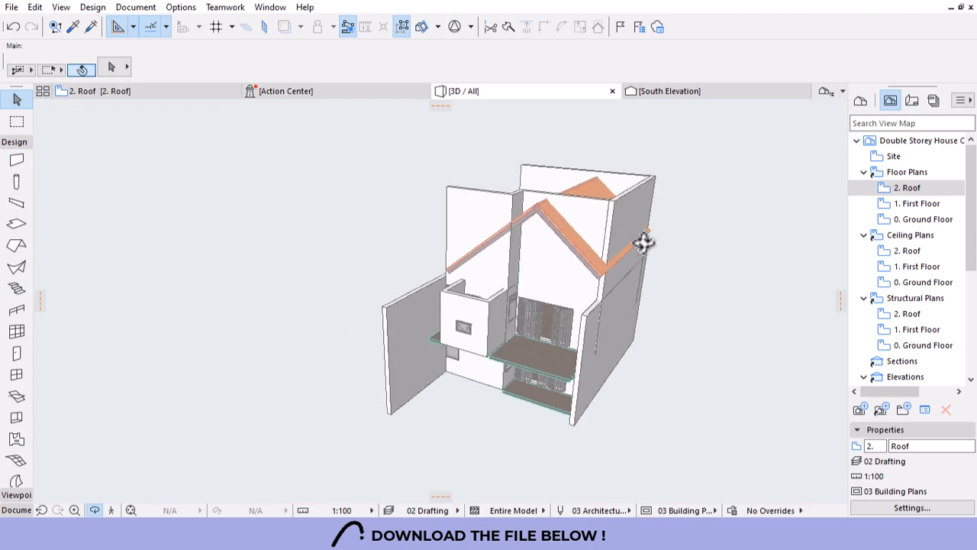
pyautogui.scroll(5, 648, 256)
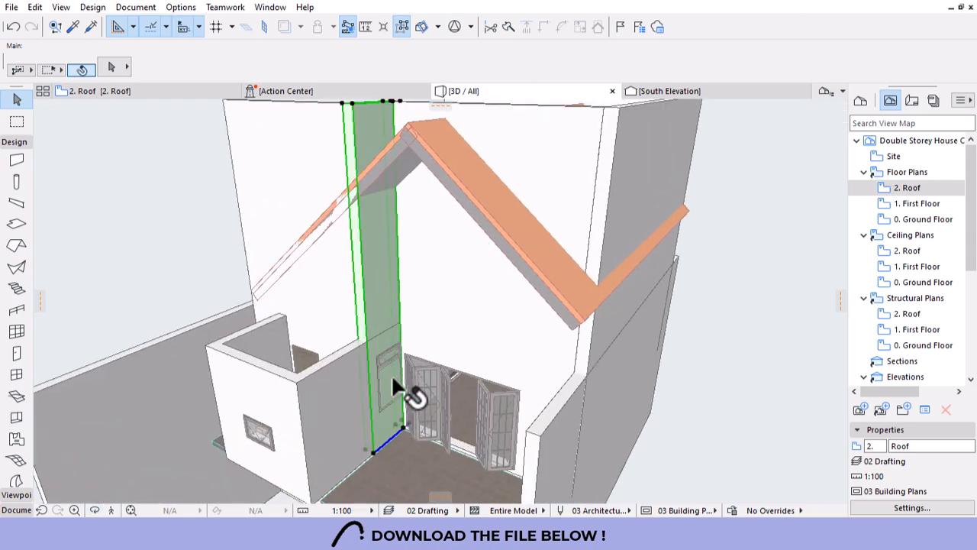
# Select the narrow wall and the right wall and link their tops to the 2. Roof story.
pyautogui.click(403, 393)
pyautogui.scroll(-3, 405, 370)
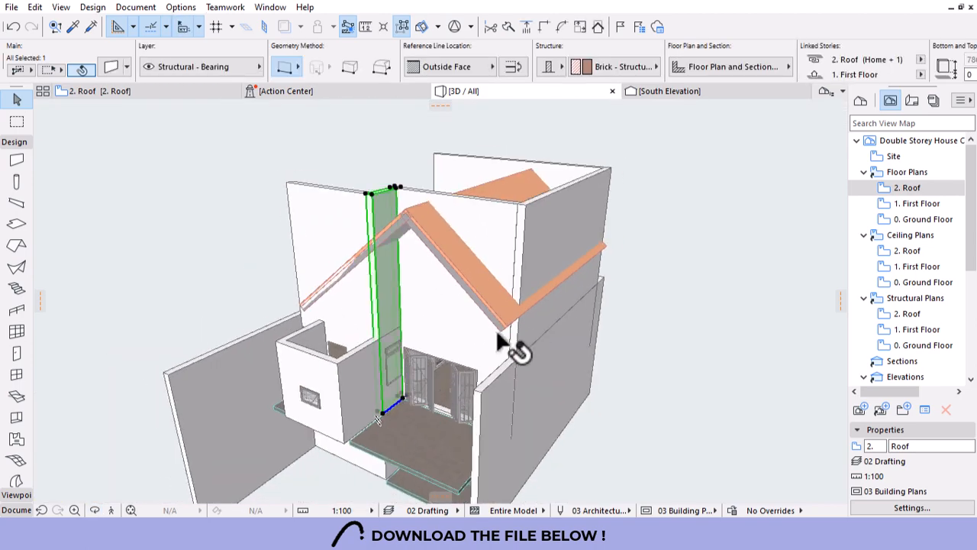
pyautogui.keyDown('shift'); pyautogui.click(528, 249); pyautogui.keyUp('shift')
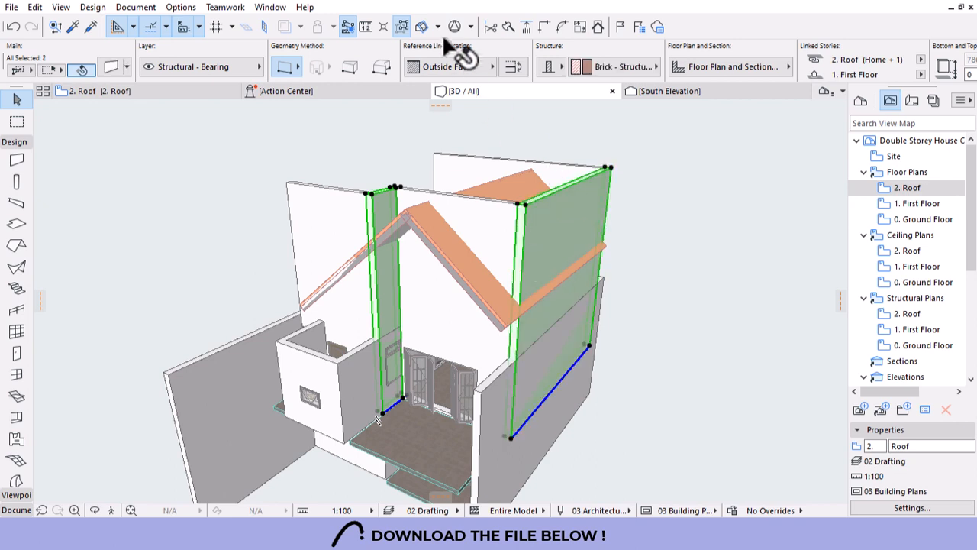
pyautogui.scroll(-3, 442, 57)
pyautogui.scroll(-2, 440, 55)
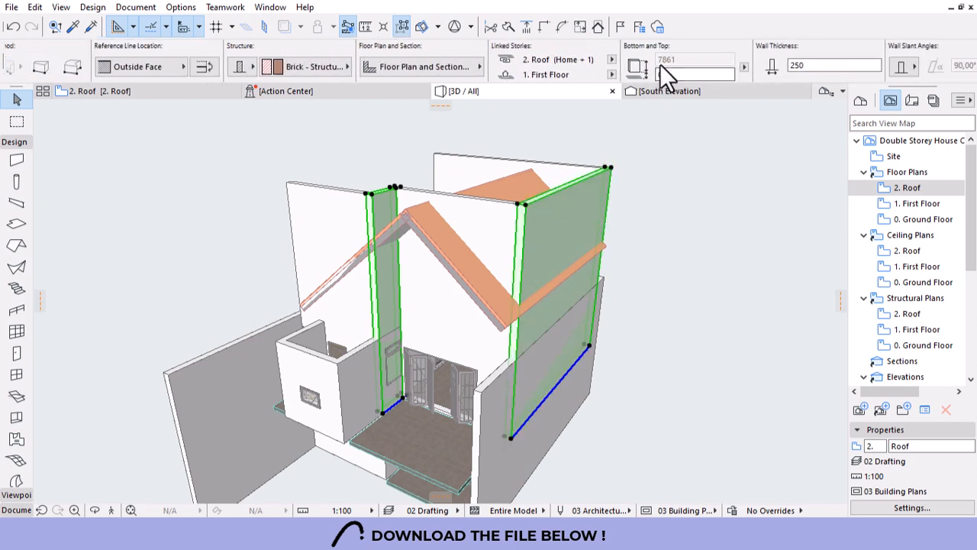
pyautogui.click(612, 74)
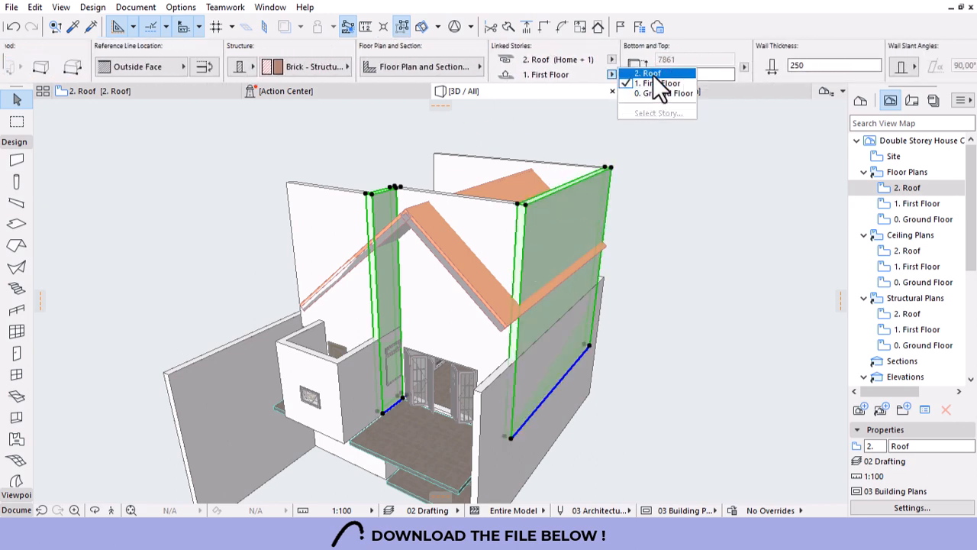
pyautogui.click(653, 73)
pyautogui.press('Escape')
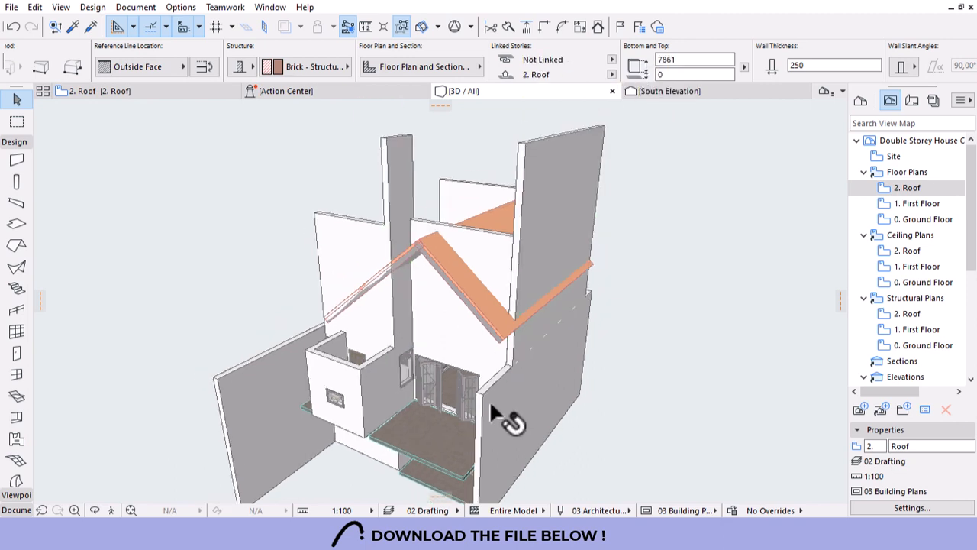
# Stretch the walls' height to 4861 and orbit to view them from above.
pyautogui.keyDown('shift'); pyautogui.moveTo(489, 400); pyautogui.dragTo(518, 355, button='middle'); pyautogui.keyUp('shift')
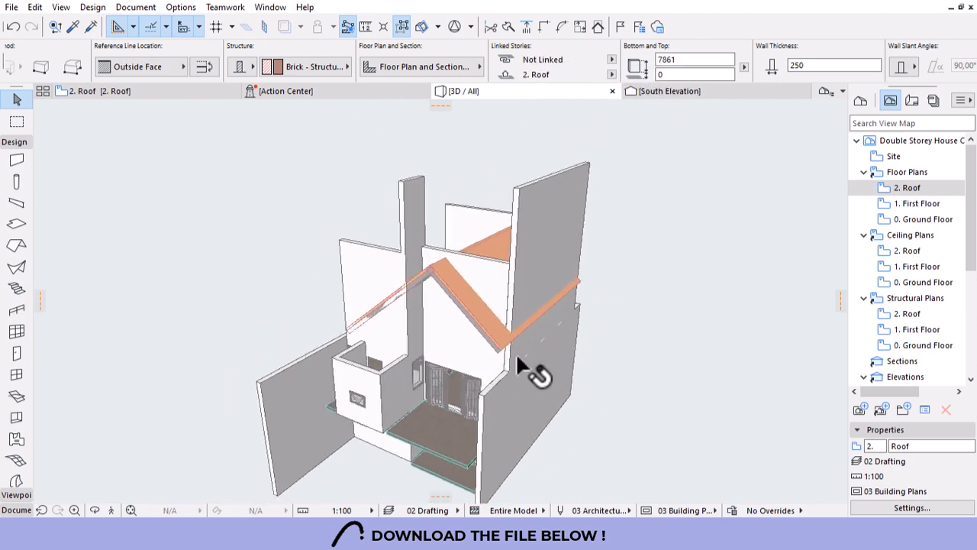
pyautogui.click(521, 191)
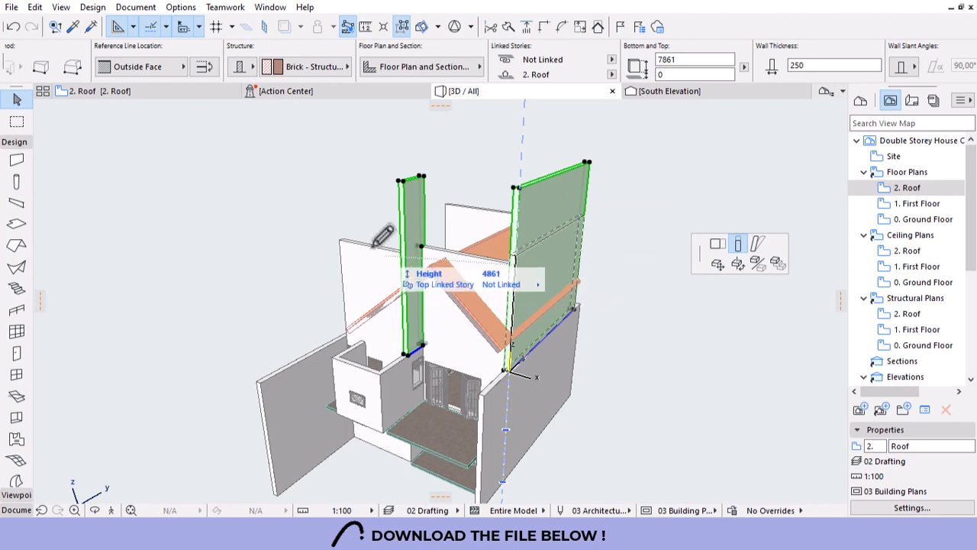
pyautogui.click(343, 239)
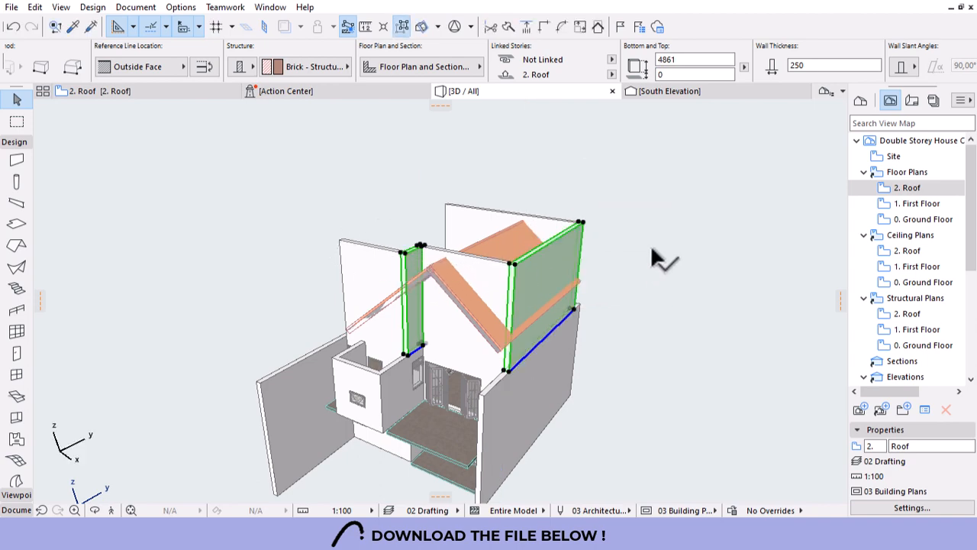
pyautogui.keyDown('shift'); pyautogui.moveTo(653, 256); pyautogui.dragTo(392, 384, button='middle'); pyautogui.keyUp('shift')
pyautogui.scroll(4, 561, 414)
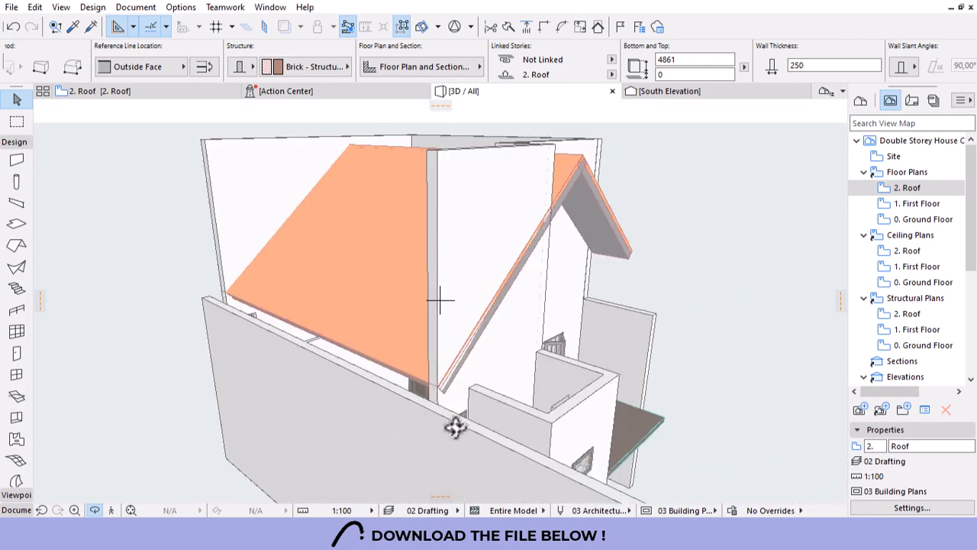
# On the 1. First Floor plan, select the left outer wall and the top wall.
pyautogui.doubleClick(912, 203)
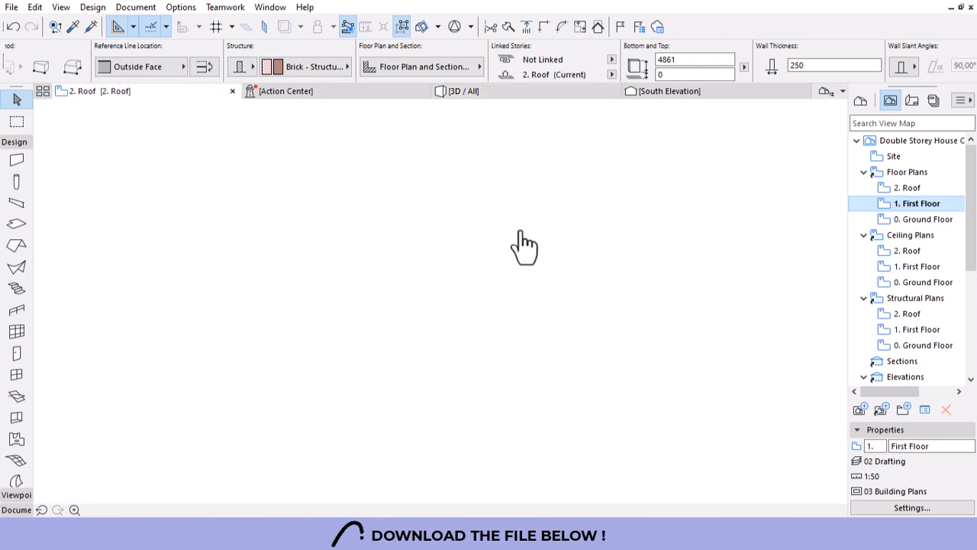
pyautogui.scroll(-4, 481, 229)
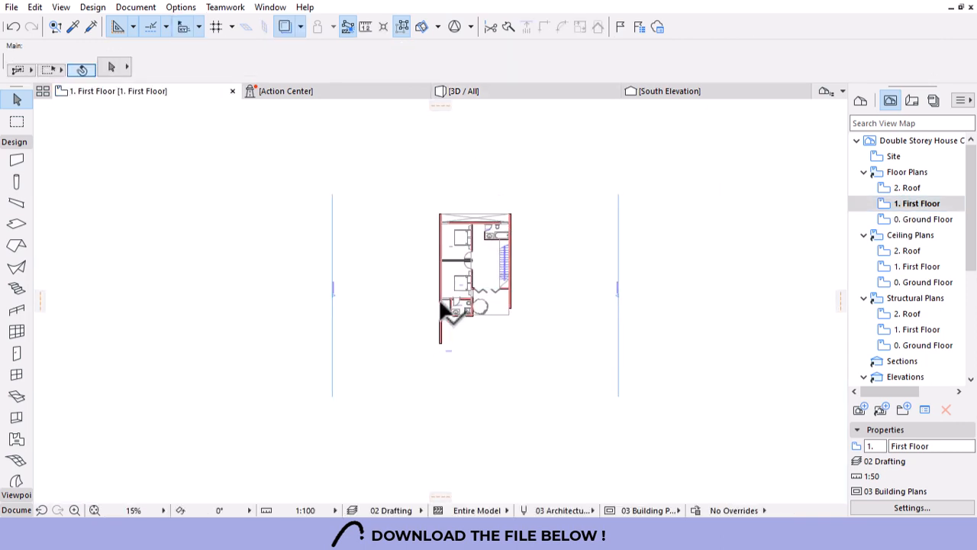
pyautogui.scroll(2, 438, 296)
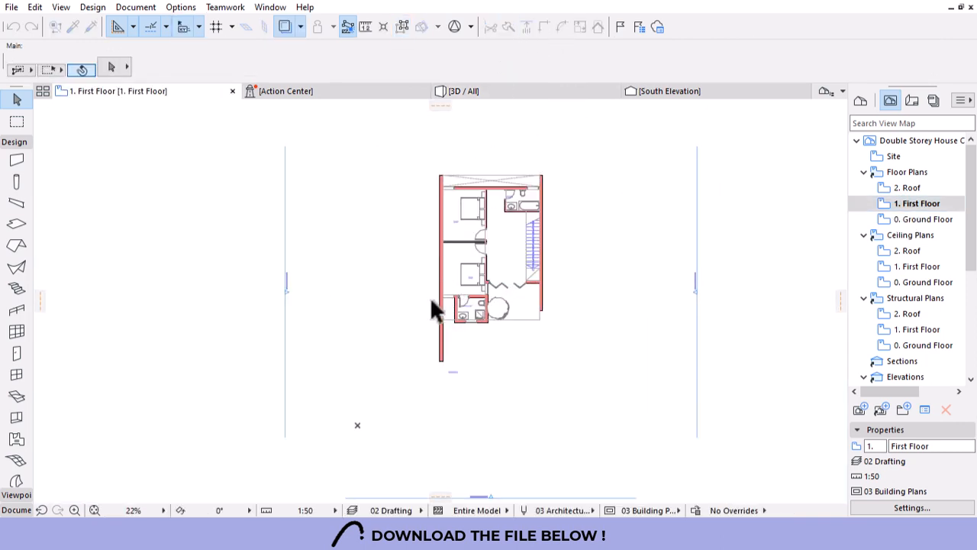
pyautogui.scroll(5, 427, 313)
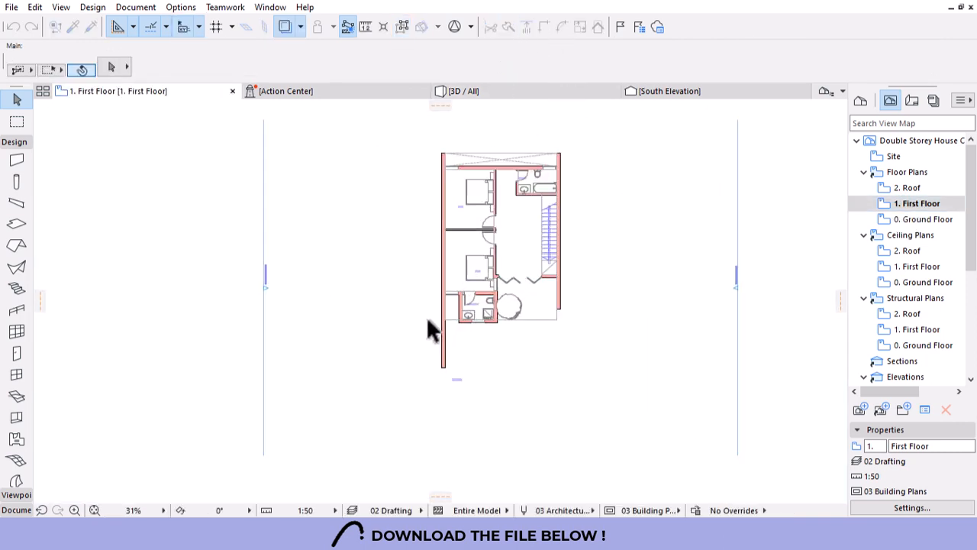
pyautogui.click(443, 212)
pyautogui.scroll(-1, 460, 378)
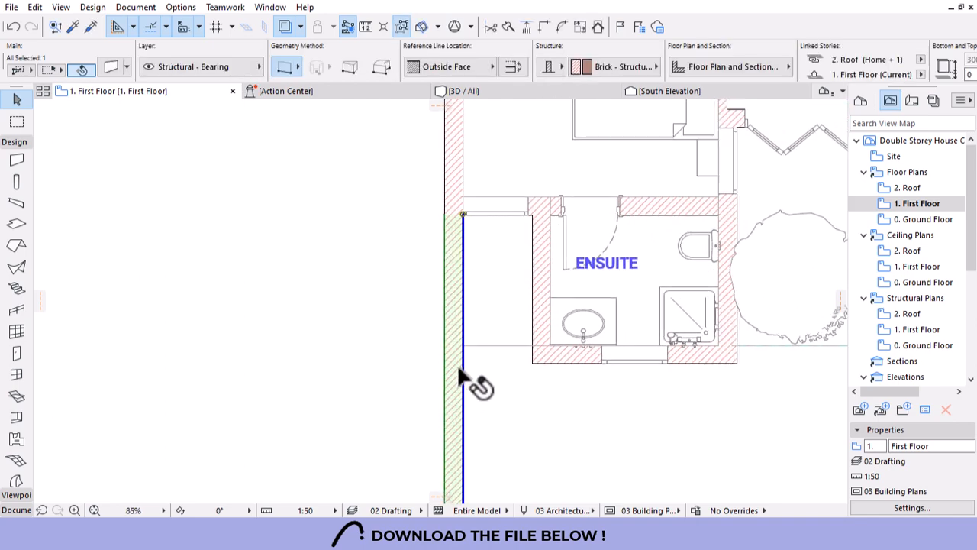
pyautogui.scroll(-5, 458, 369)
pyautogui.scroll(5, 471, 277)
pyautogui.click(515, 25)
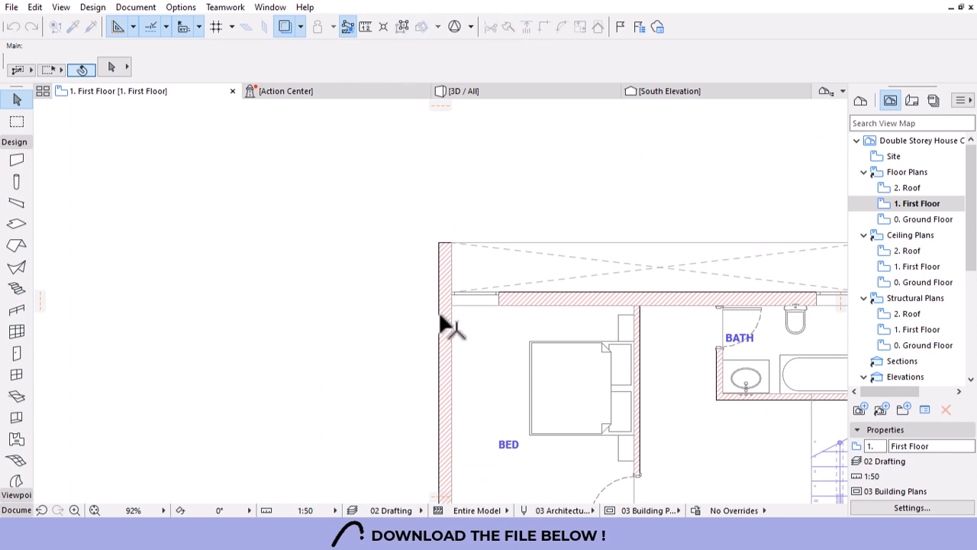
pyautogui.keyDown('shift'); pyautogui.click(565, 300); pyautogui.keyUp('shift')
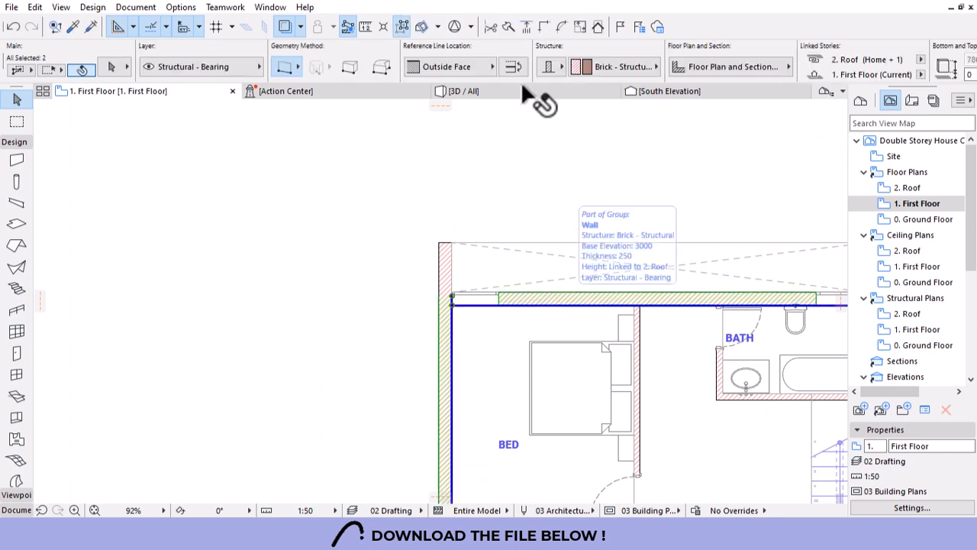
pyautogui.scroll(-3, 422, 187)
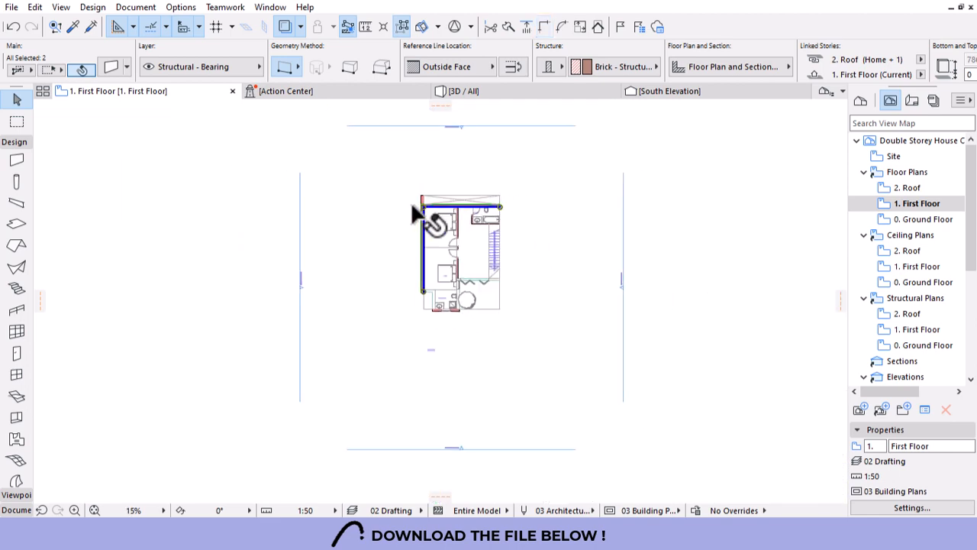
pyautogui.scroll(6, 418, 200)
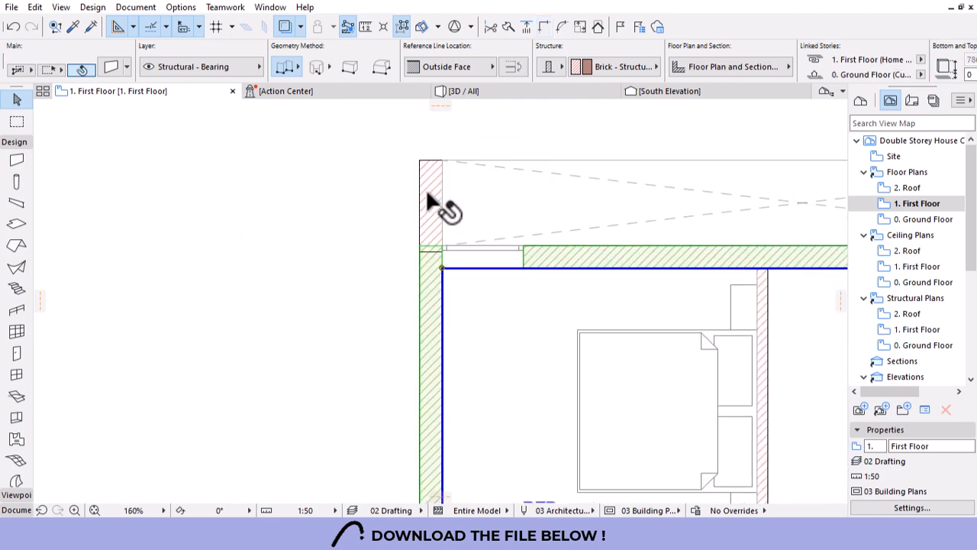
pyautogui.press('Escape')
# Join the left wall to the top and ensuite walls at their corners, then return to 3D.
pyautogui.keyDown('shift'); pyautogui.click(555, 250); pyautogui.keyUp('shift')
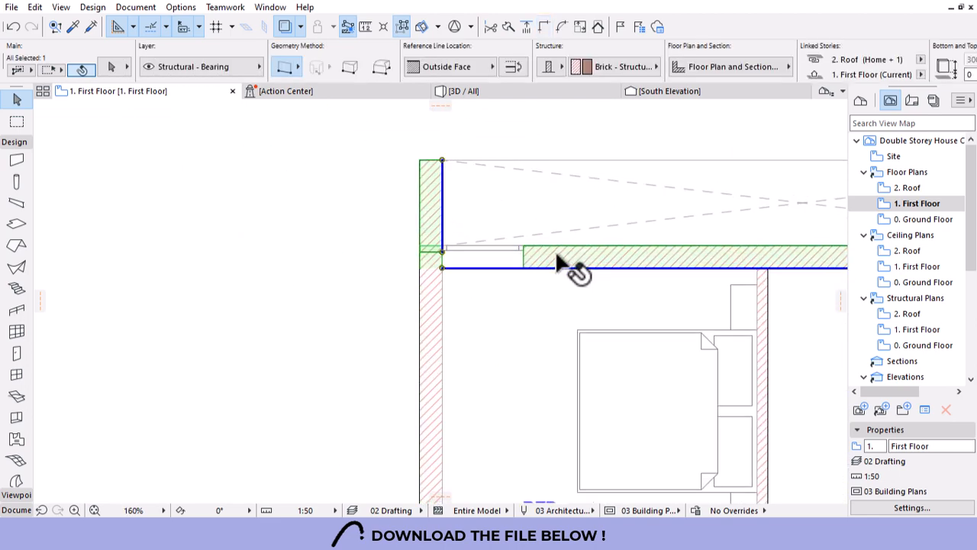
pyautogui.scroll(-8, 443, 160)
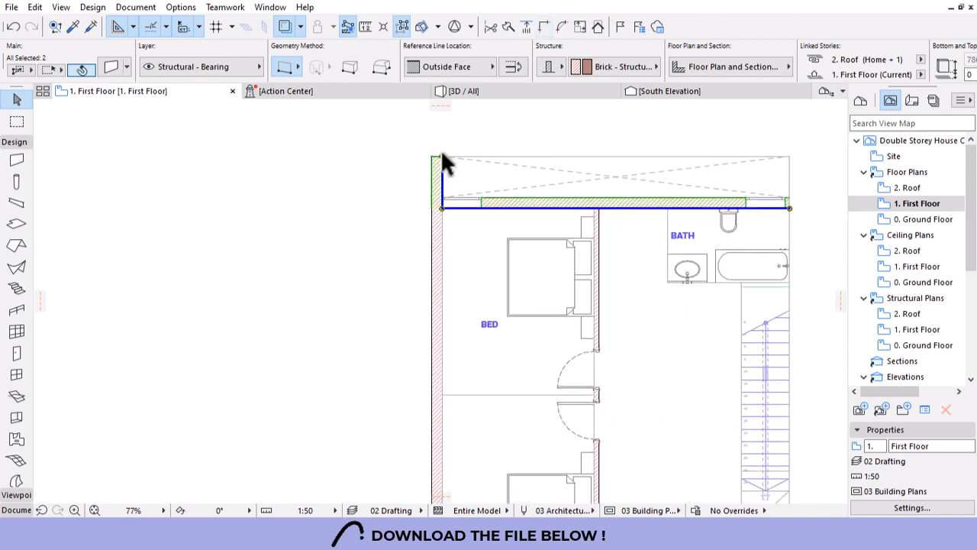
pyautogui.scroll(3, 473, 200)
pyautogui.scroll(5, 473, 200)
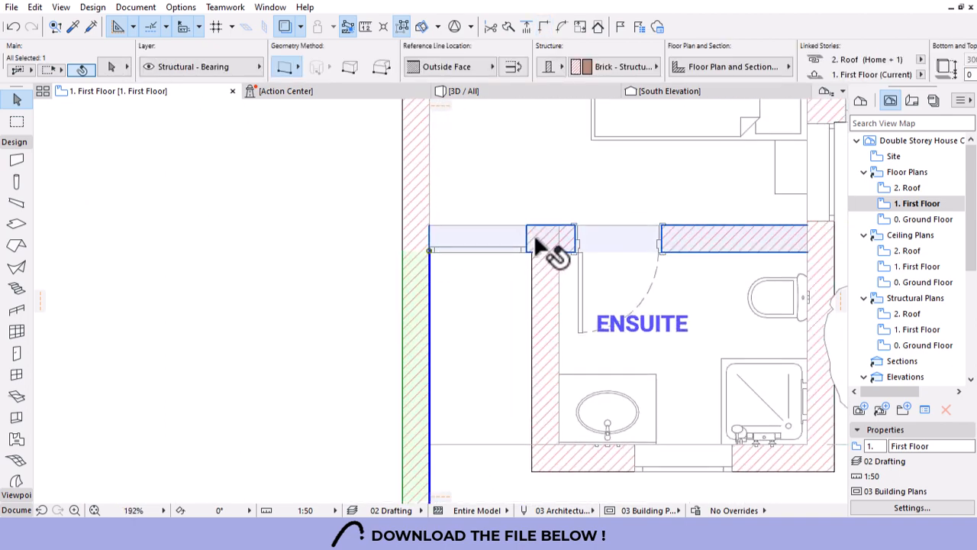
pyautogui.keyDown('shift'); pyautogui.click(592, 240); pyautogui.keyUp('shift')
pyautogui.click(545, 28)
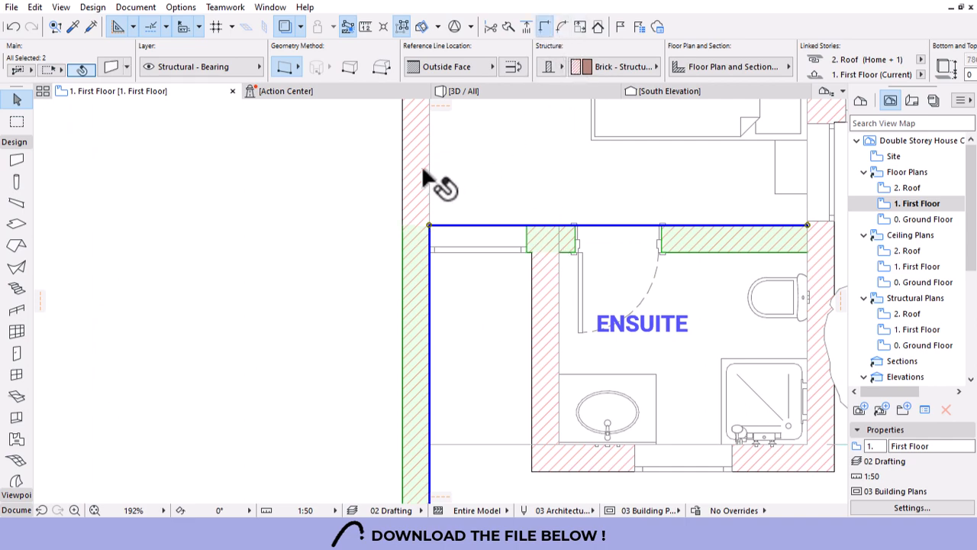
pyautogui.click(409, 148)
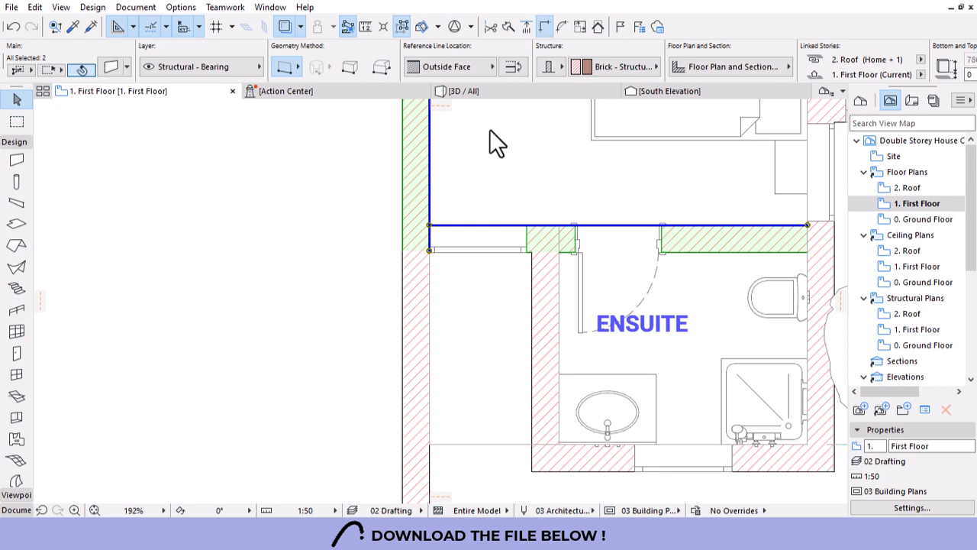
pyautogui.click(436, 232)
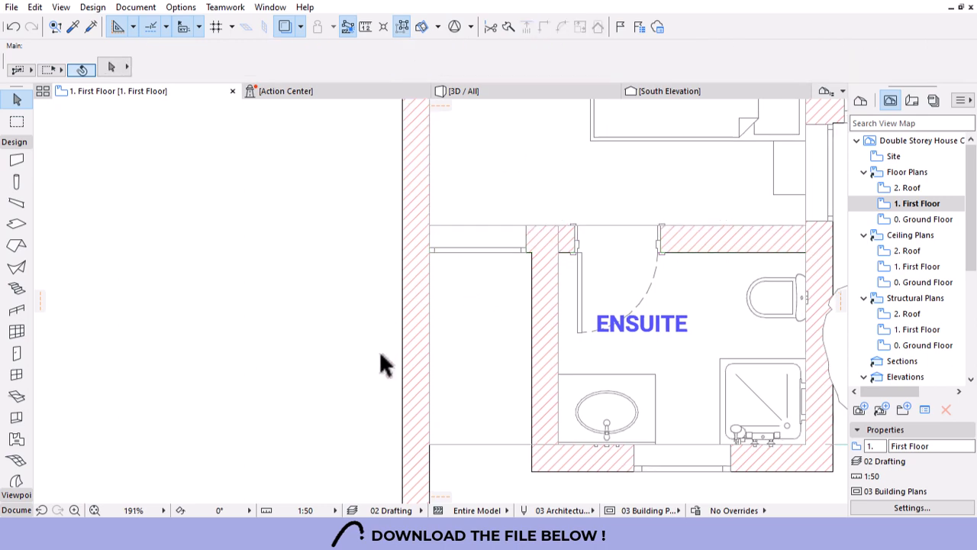
pyautogui.scroll(-10, 384, 364)
pyautogui.click(544, 93)
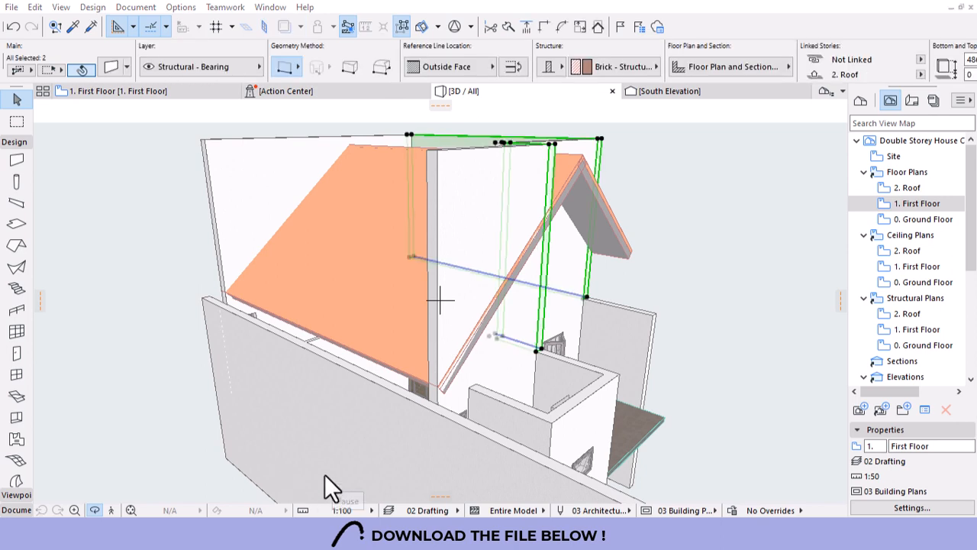
# Try giving the front-left wall the roof walls' height, then undo the change.
pyautogui.press('Escape')
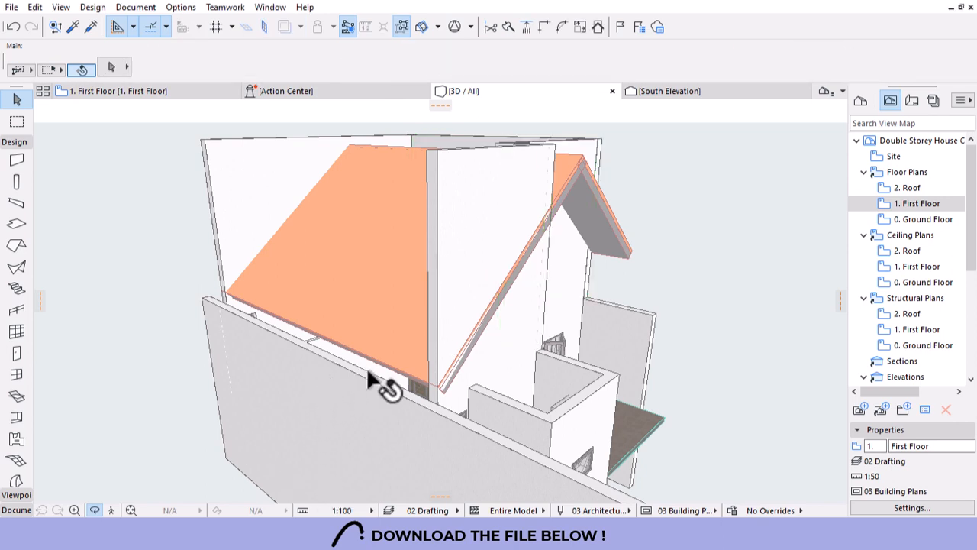
pyautogui.click(402, 399)
pyautogui.press('alt')
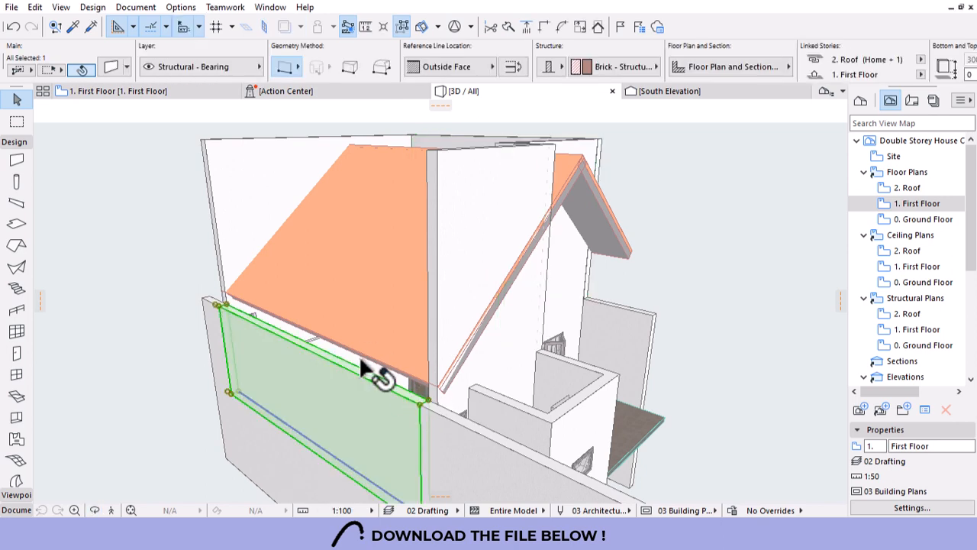
pyautogui.keyDown('ctrl'); pyautogui.keyDown('alt'); pyautogui.click(342, 397); pyautogui.keyUp('alt'); pyautogui.keyUp('ctrl')
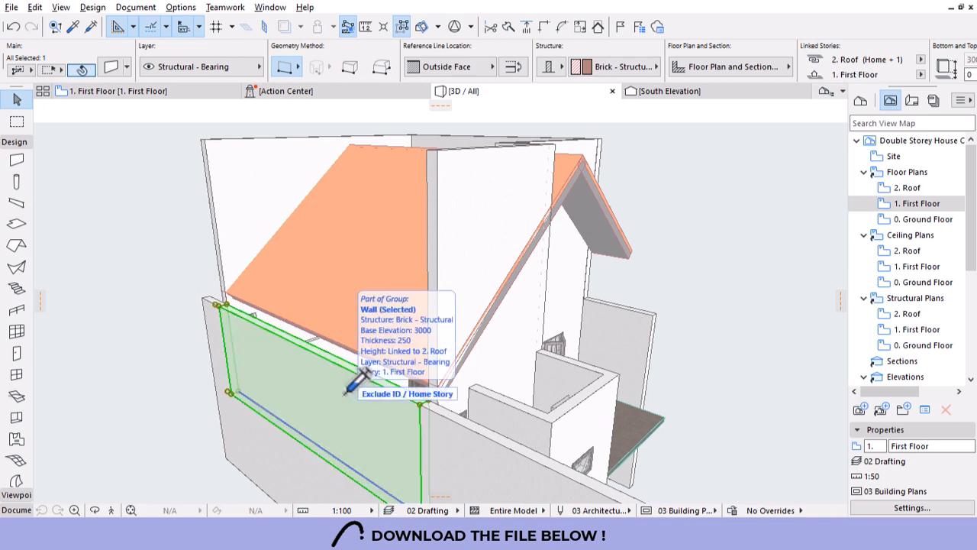
pyautogui.press('Escape')
pyautogui.scroll(-3, 504, 373)
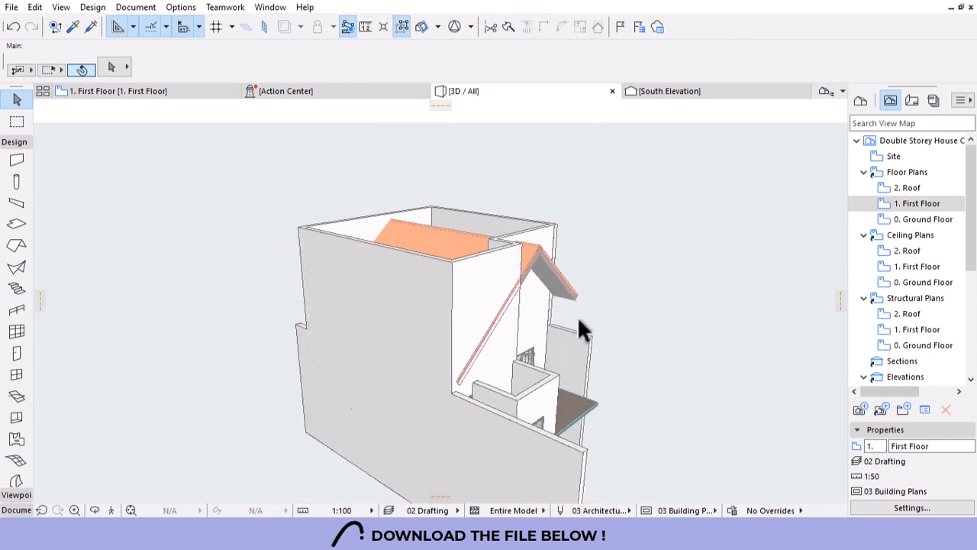
pyautogui.click(495, 361)
pyautogui.press('Escape')
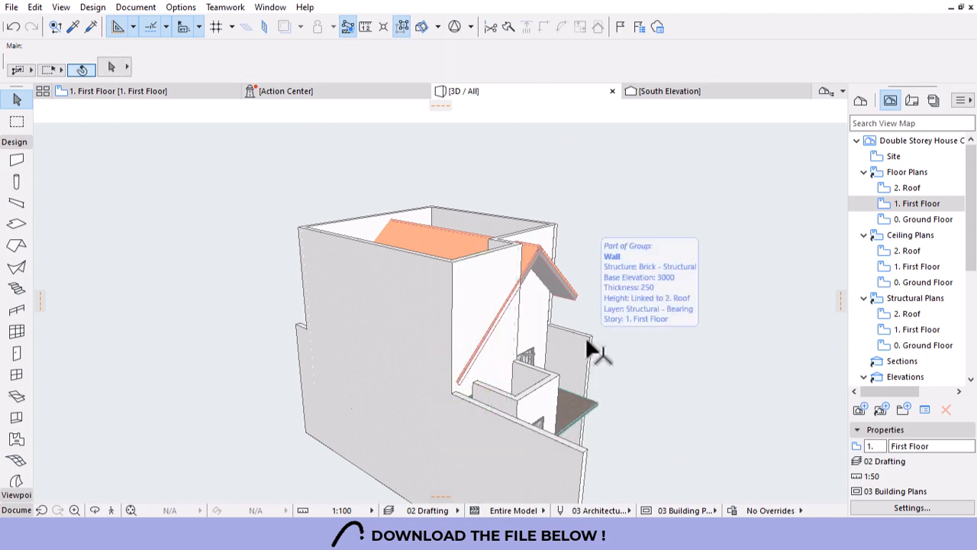
pyautogui.scroll(5, 429, 406)
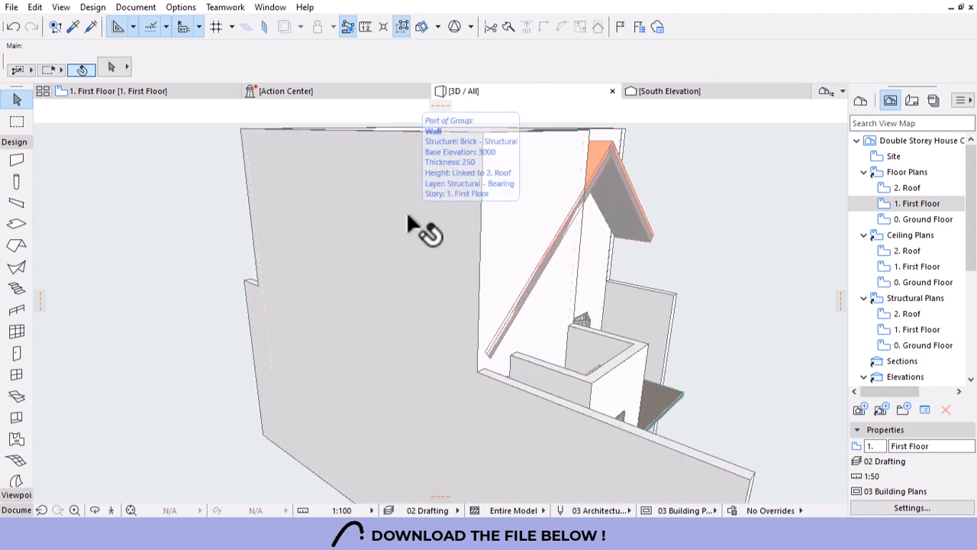
pyautogui.hotkey('ctrl', 'z')
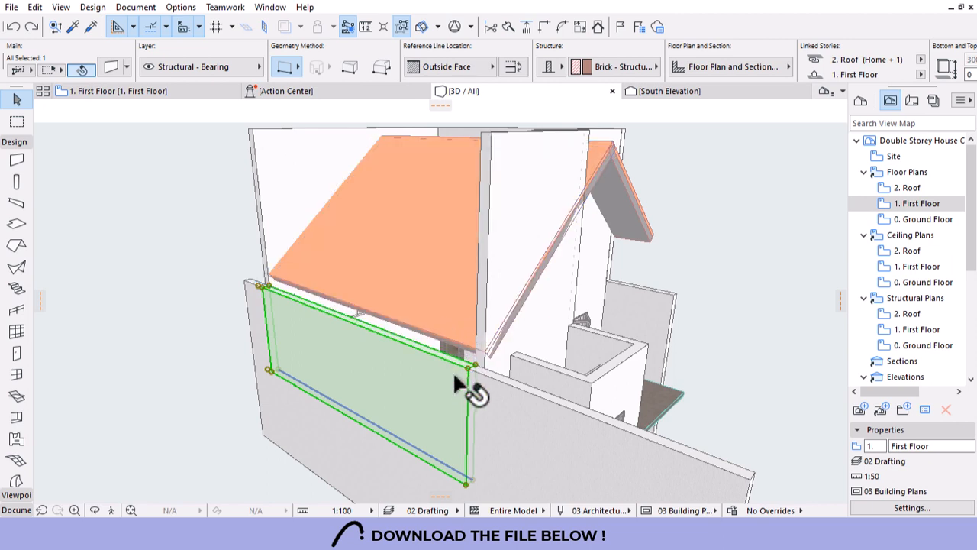
# Select the wall sticking through the roof along with the left and back walls.
pyautogui.scroll(-5, 323, 350)
pyautogui.scroll(3, 450, 221)
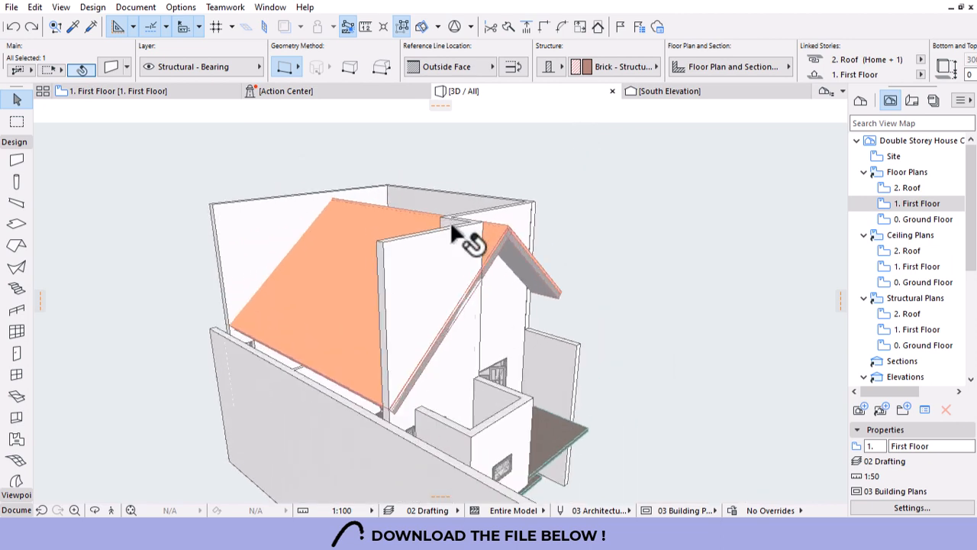
pyautogui.click(535, 218)
pyautogui.keyDown('shift'); pyautogui.moveTo(586, 329); pyautogui.dragTo(536, 314, button='middle'); pyautogui.keyUp('shift')
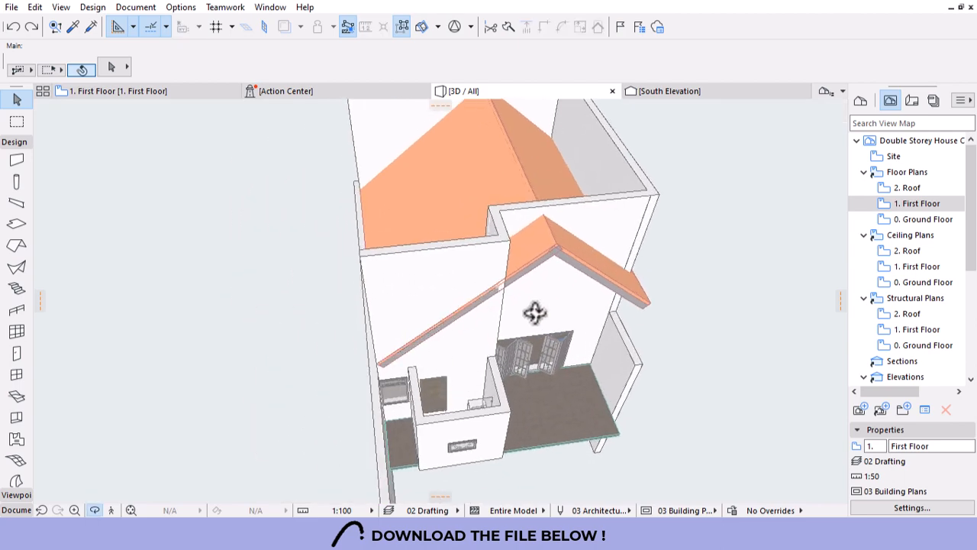
pyautogui.scroll(5, 574, 186)
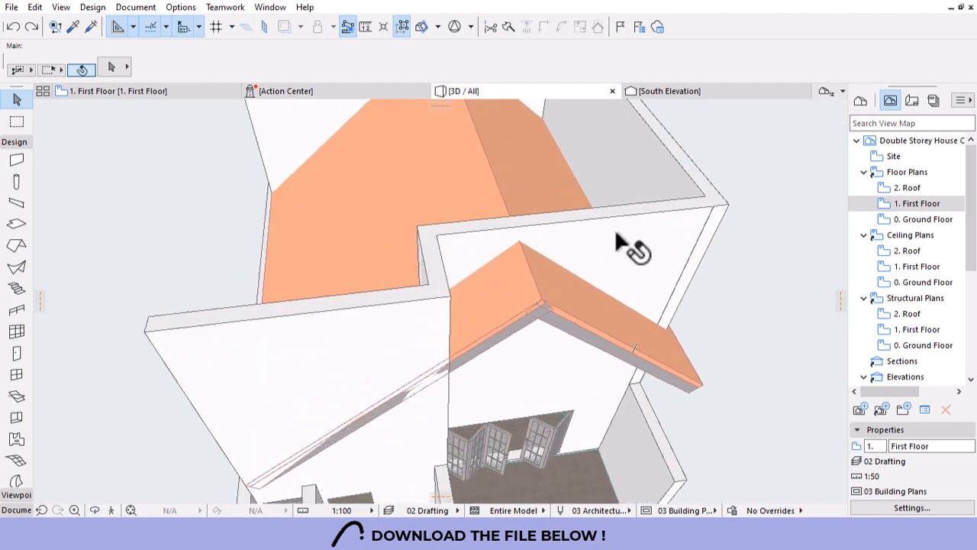
pyautogui.click(635, 174)
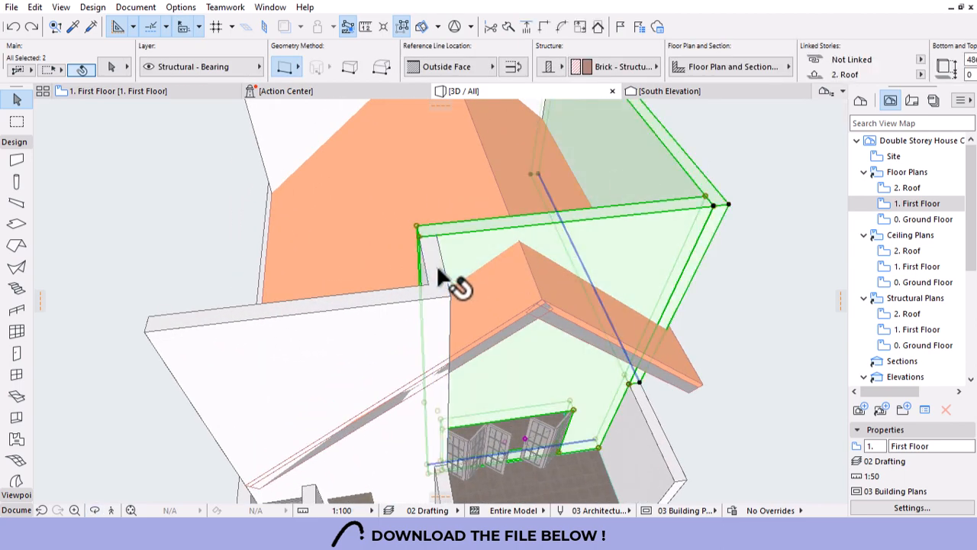
pyautogui.keyDown('shift'); pyautogui.click(367, 367); pyautogui.keyUp('shift')
pyautogui.scroll(-2, 432, 379)
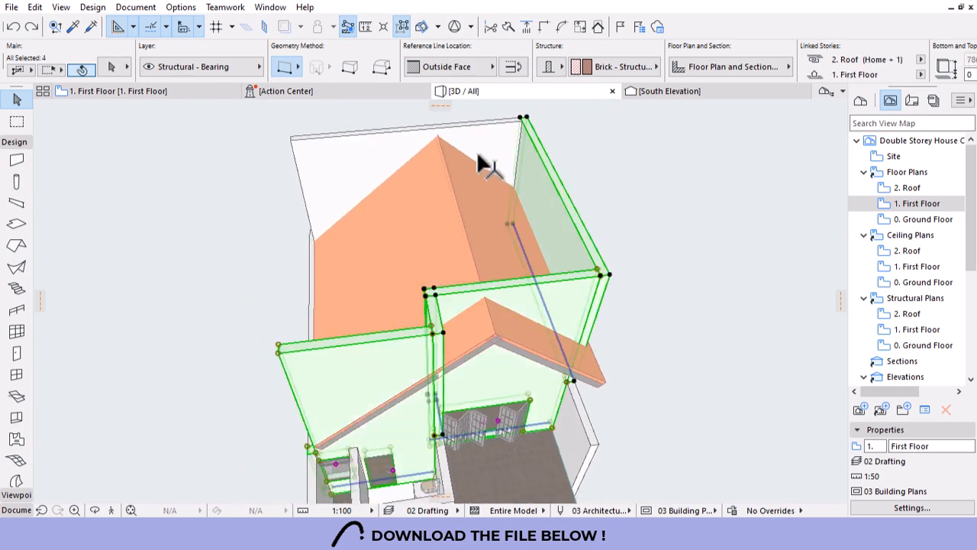
pyautogui.keyDown('shift'); pyautogui.click(500, 162); pyautogui.keyUp('shift')
# Try trimming the selected walls to the roof, then undo the trim.
pyautogui.rightClick(664, 143)
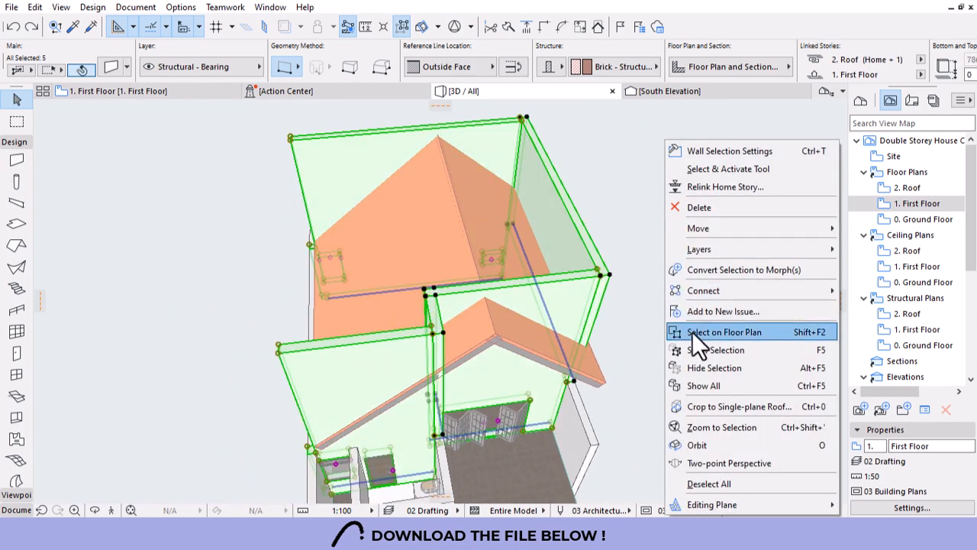
pyautogui.moveTo(692, 297)
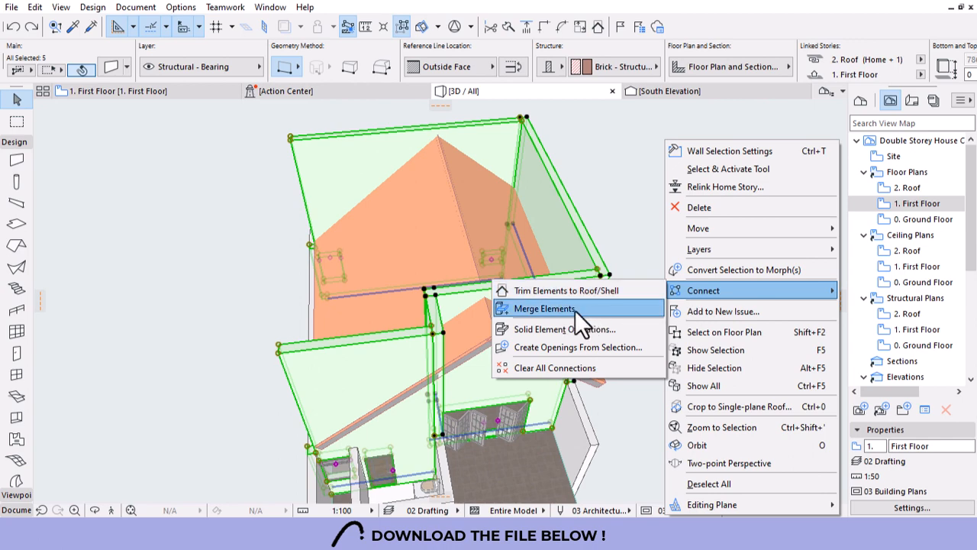
pyautogui.click(561, 291)
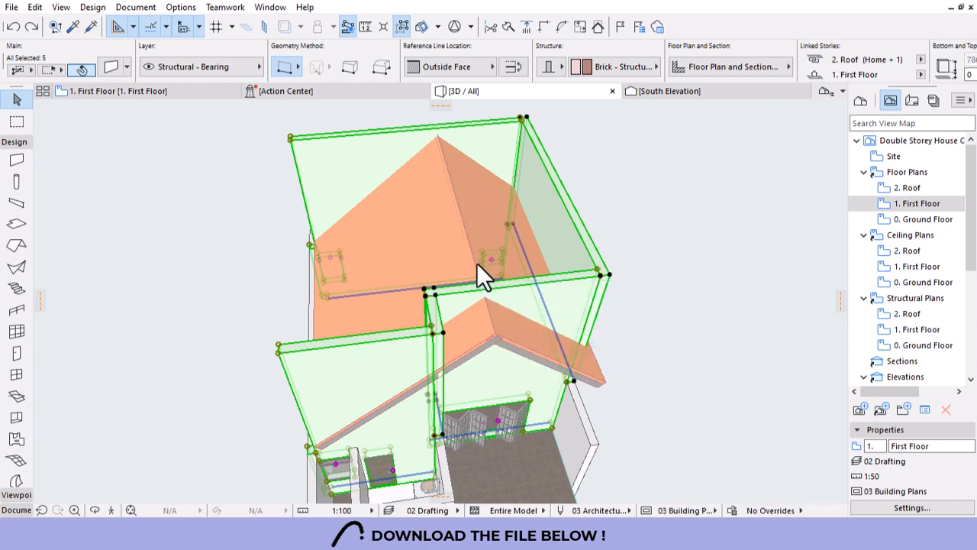
pyautogui.click(476, 248)
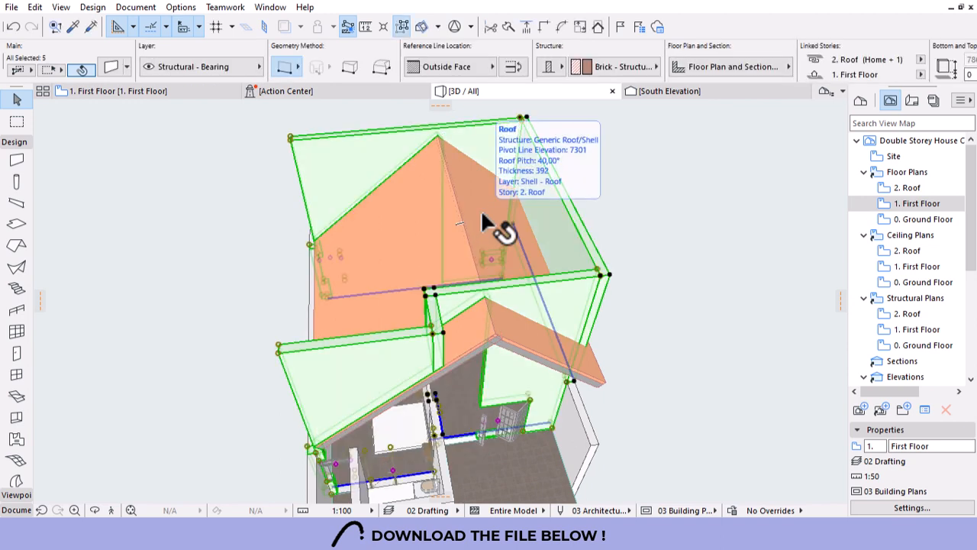
pyautogui.hotkey('ctrl', 'z')
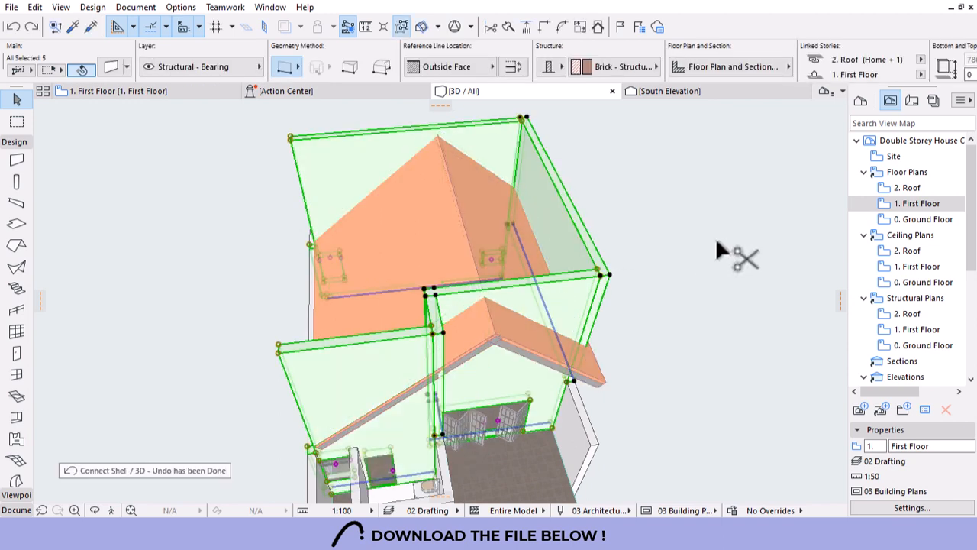
# Cut the walls with the roof slabs as operators using Subtraction with upward extrusion.
pyautogui.rightClick(688, 177)
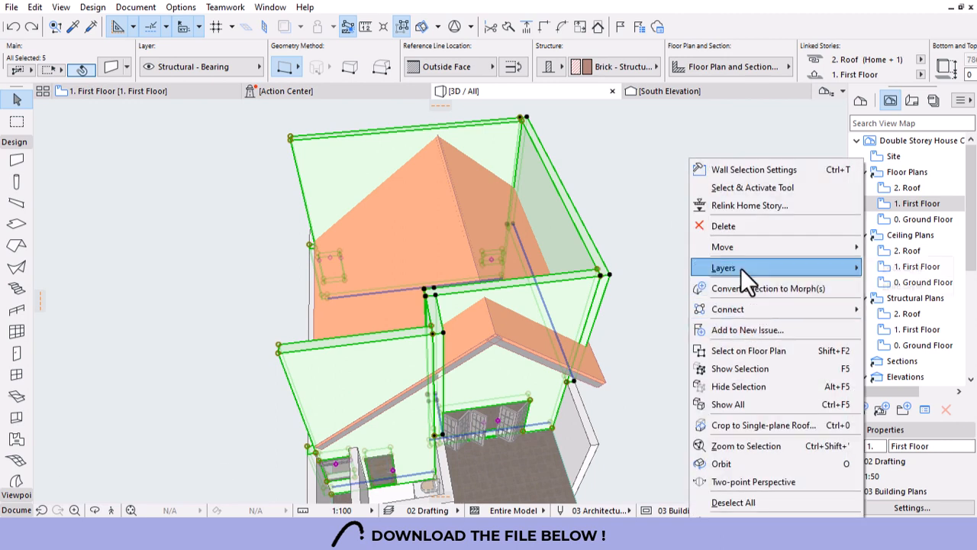
pyautogui.moveTo(730, 304)
pyautogui.click(569, 348)
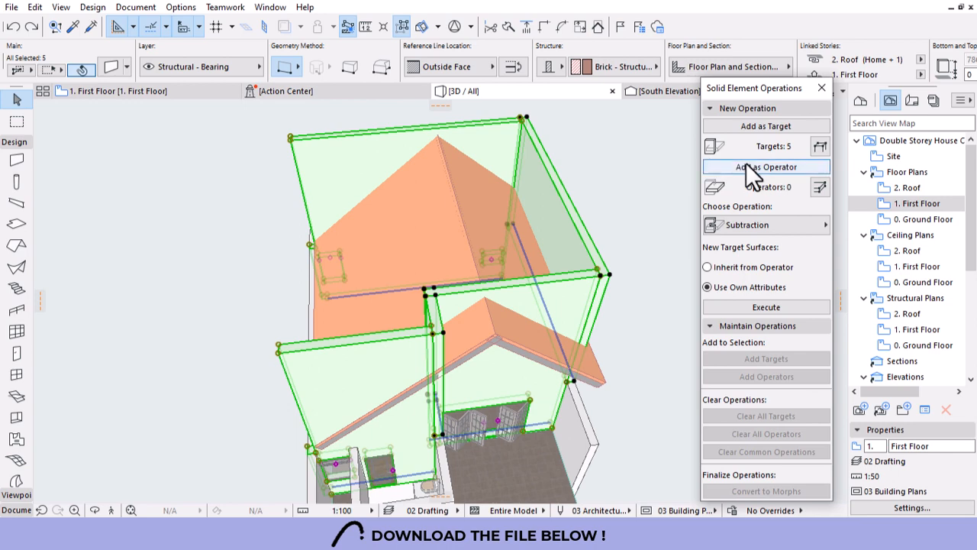
pyautogui.click(469, 207)
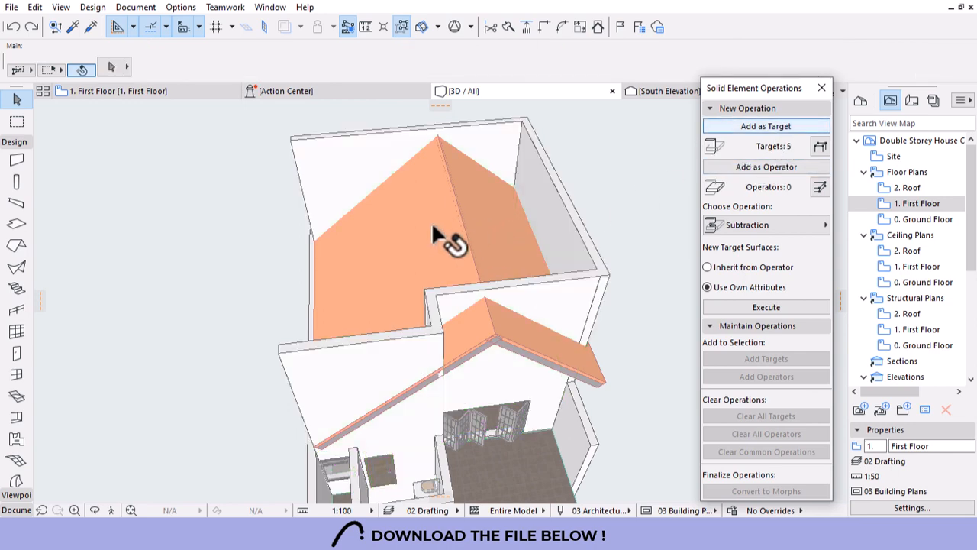
pyautogui.click(754, 168)
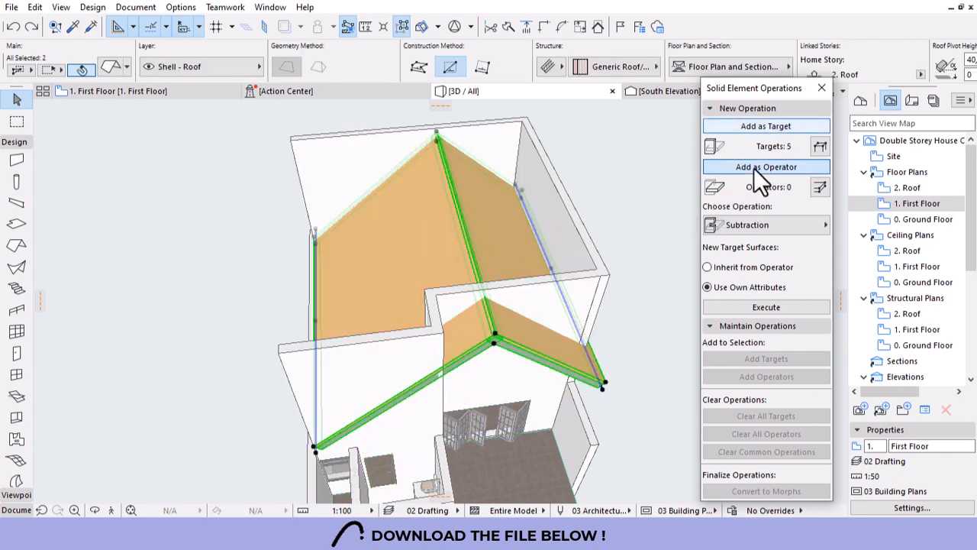
pyautogui.click(775, 226)
pyautogui.click(622, 244)
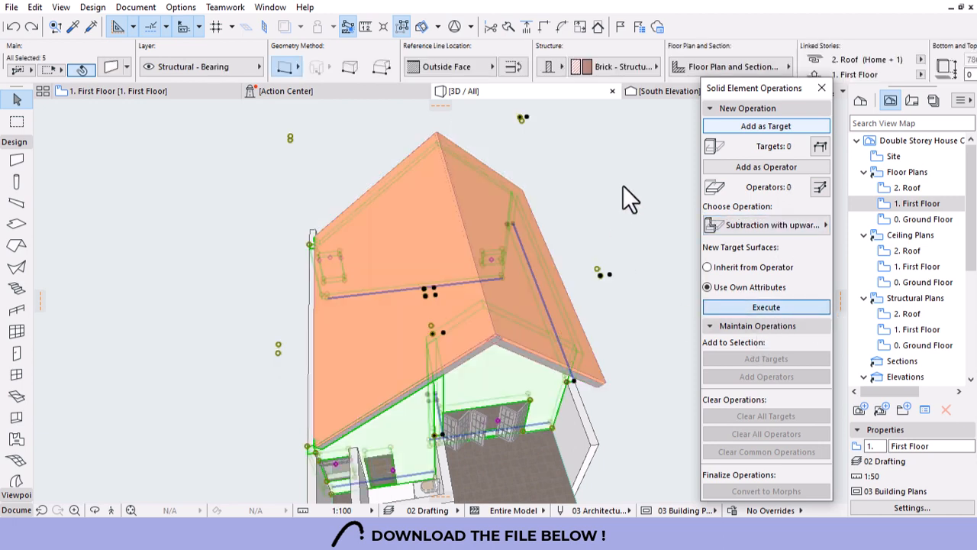
pyautogui.press('Escape')
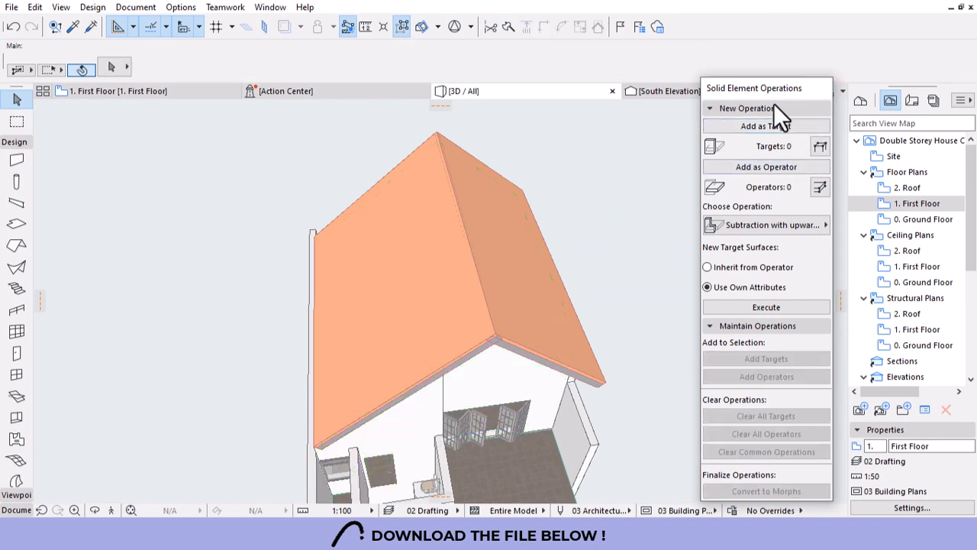
pyautogui.click(823, 88)
pyautogui.press('o')
pyautogui.scroll(-2, 448, 196)
pyautogui.moveTo(526, 368); pyautogui.dragTo(475, 340)
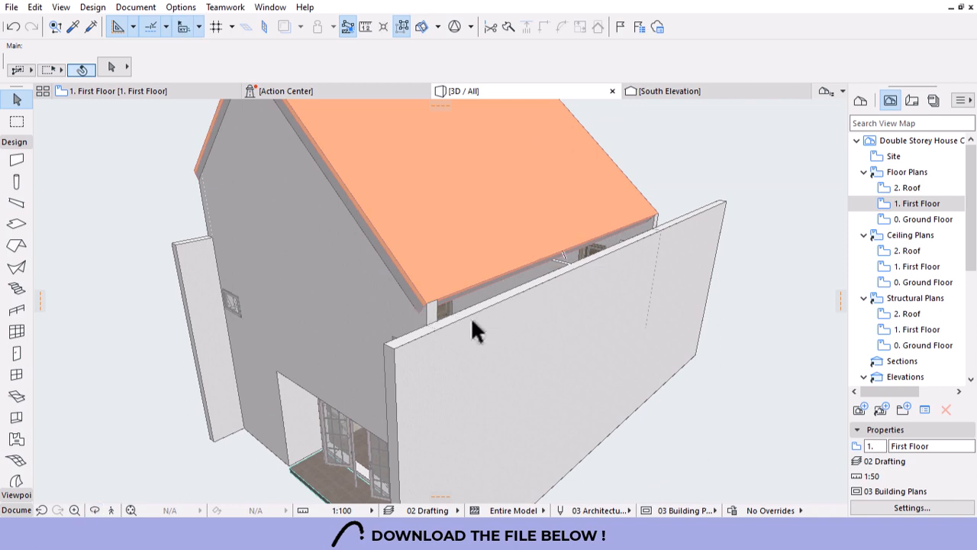
# Stretch the short side wall's top vertically up to the roof edge.
pyautogui.click(493, 330)
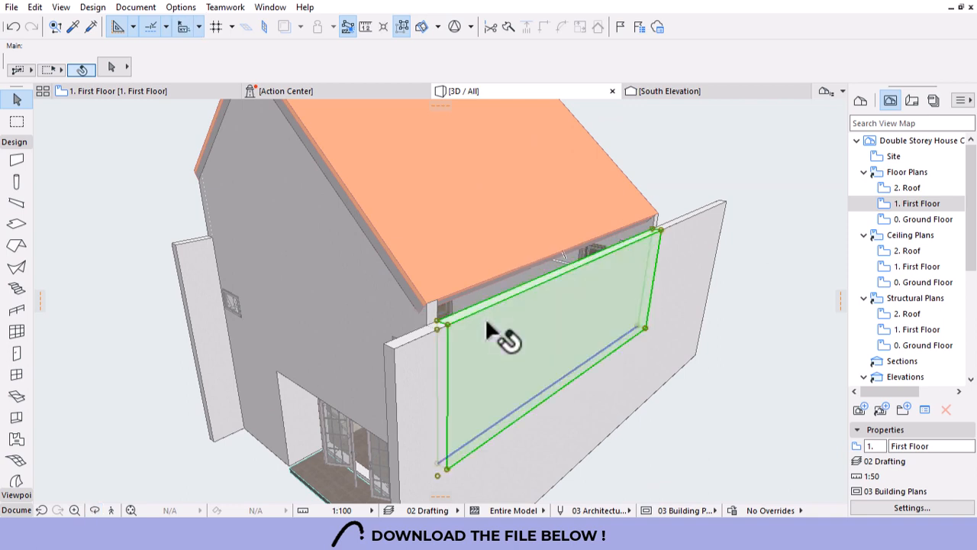
pyautogui.click(659, 231)
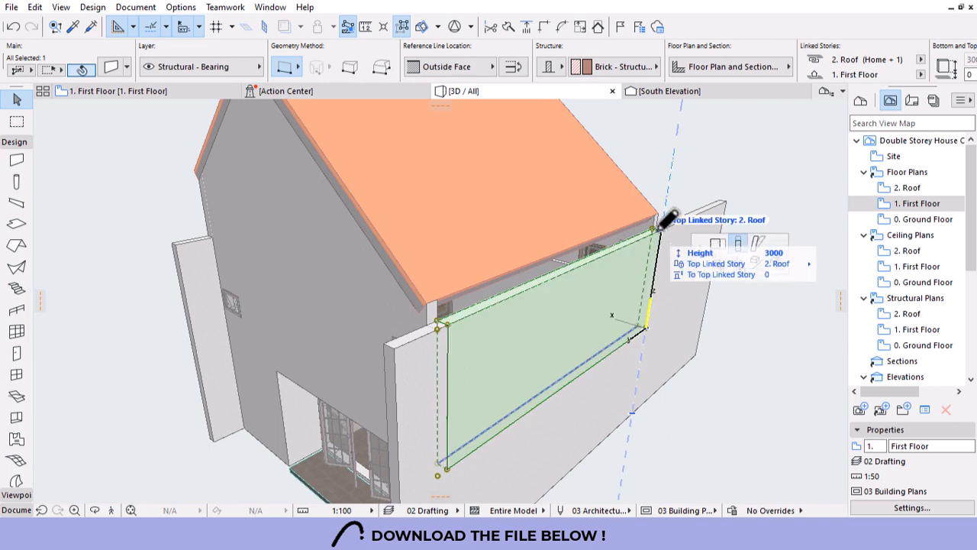
pyautogui.click(516, 315)
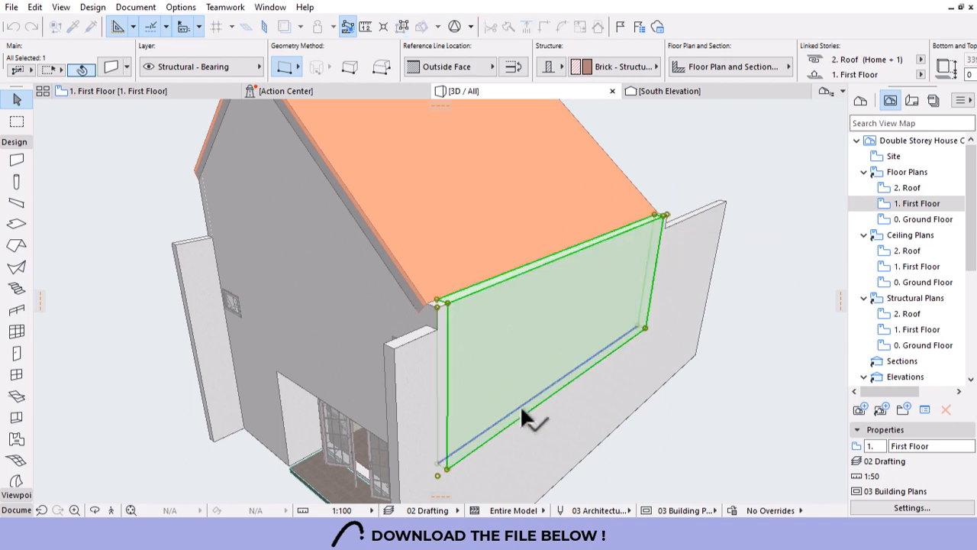
pyautogui.click(817, 401)
pyautogui.keyDown('shift'); pyautogui.moveTo(602, 395); pyautogui.dragTo(335, 336, button='middle'); pyautogui.keyUp('shift')
pyautogui.keyDown('shift'); pyautogui.moveTo(446, 354); pyautogui.dragTo(354, 334, button='middle'); pyautogui.keyUp('shift')
pyautogui.scroll(3, 362, 343)
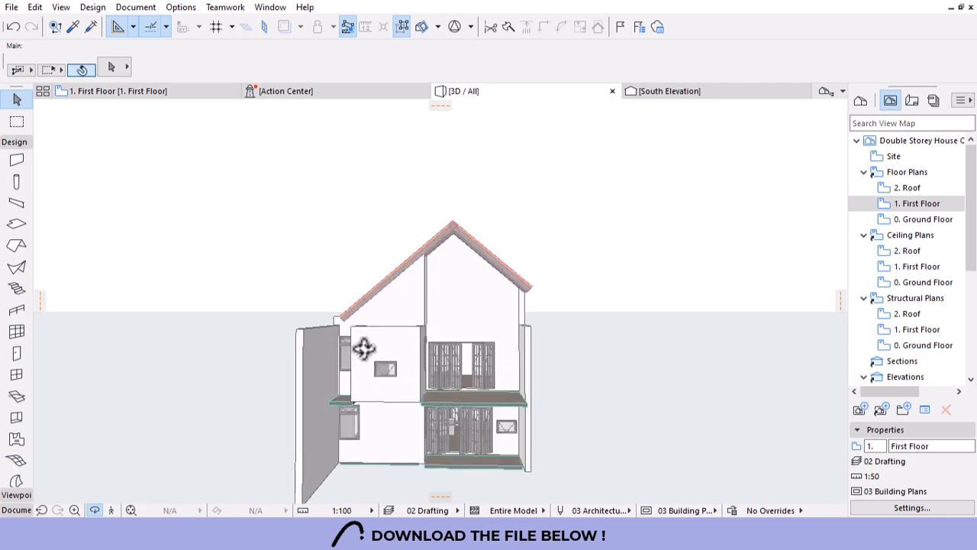
# Set both roof slabs' pivot height to -300.
pyautogui.keyDown('shift'); pyautogui.click(444, 214); pyautogui.keyUp('shift')
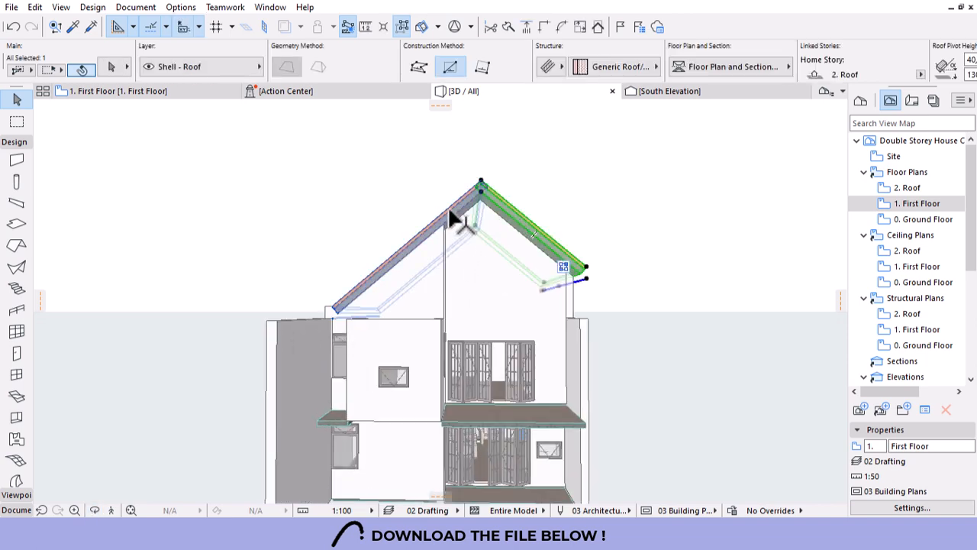
pyautogui.scroll(-7, 646, 50)
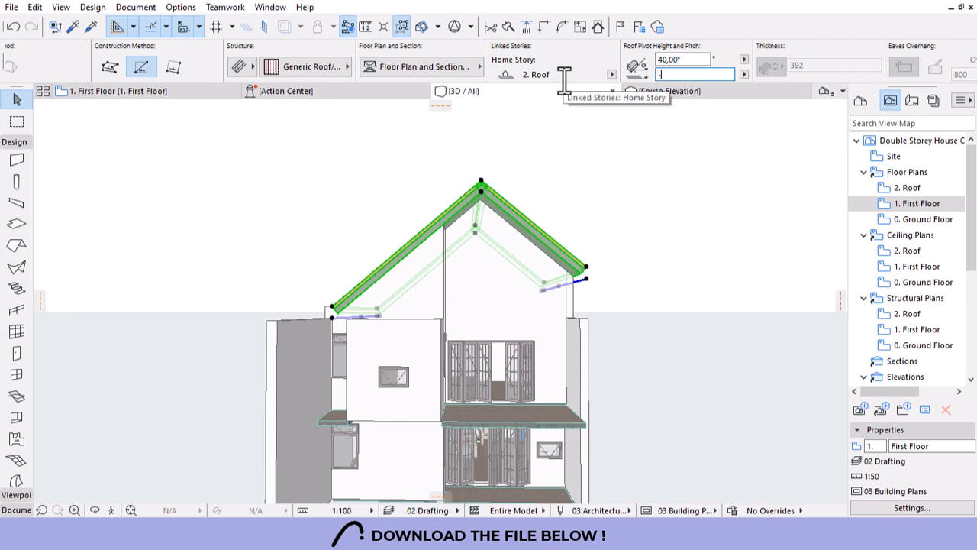
pyautogui.press('Return')
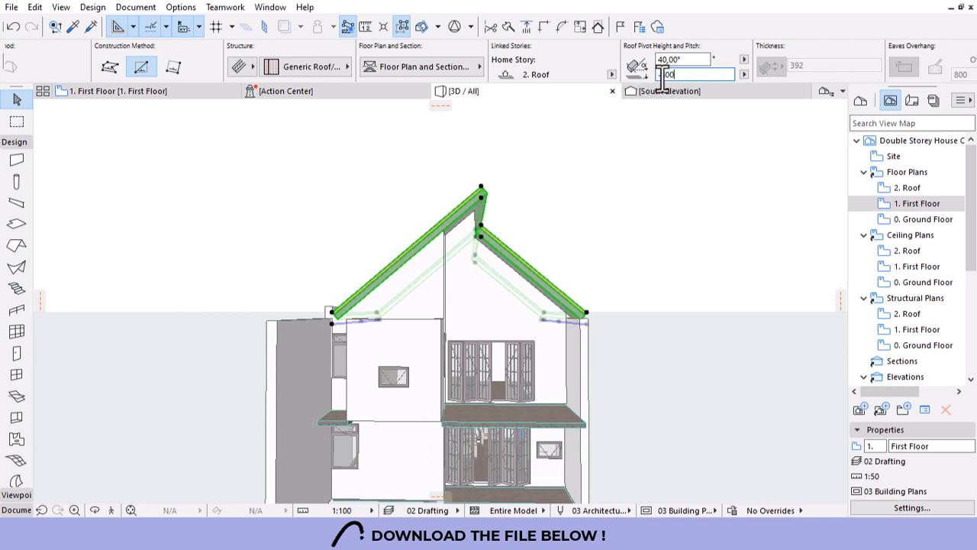
pyautogui.press('Return')
pyautogui.moveTo(492, 303); pyautogui.dragTo(481, 265)
pyautogui.scroll(2, 481, 265)
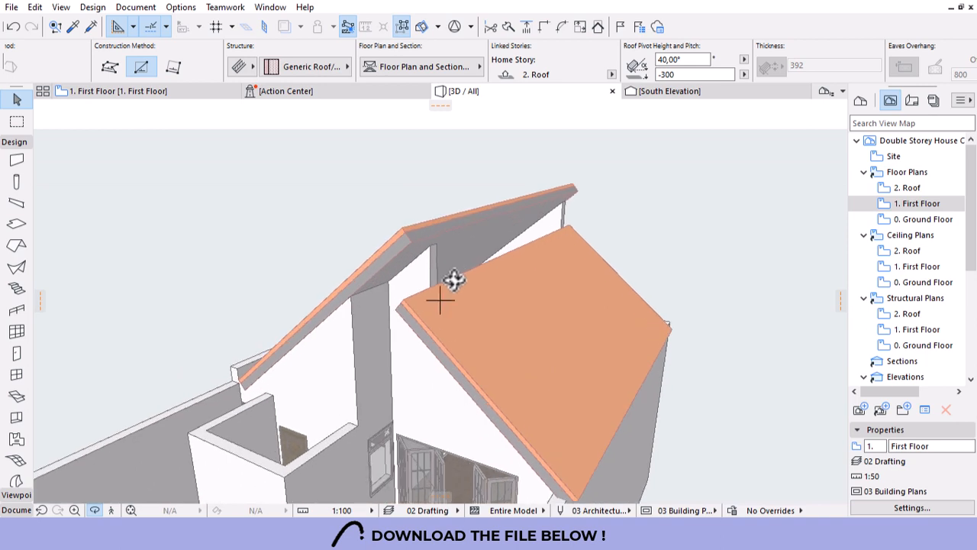
pyautogui.press('Escape')
# Raise the lower roof slab vertically until its corner meets the other roof's ridge.
pyautogui.click(433, 307)
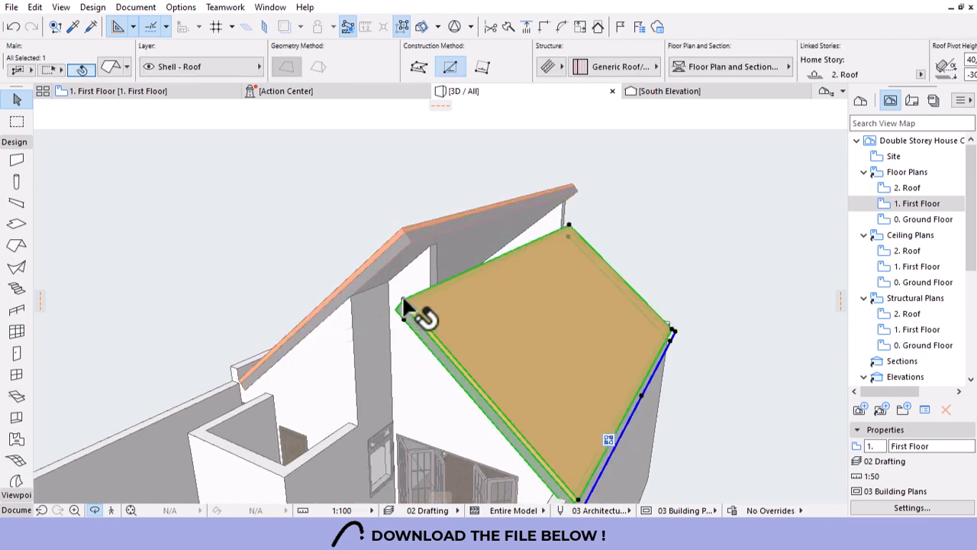
pyautogui.moveTo(400, 302); pyautogui.dragTo(403, 234)
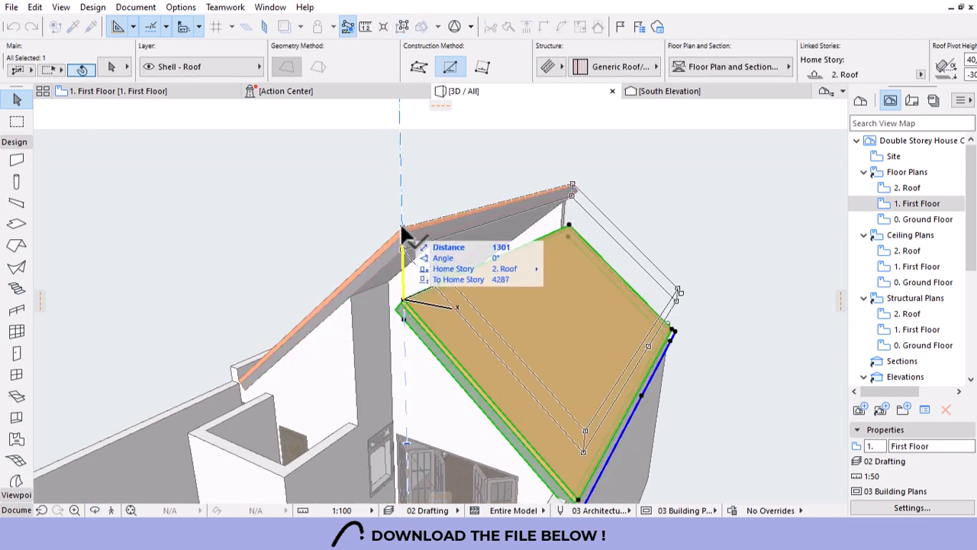
pyautogui.click(402, 227)
pyautogui.press('Escape')
pyautogui.scroll(-5, 630, 195)
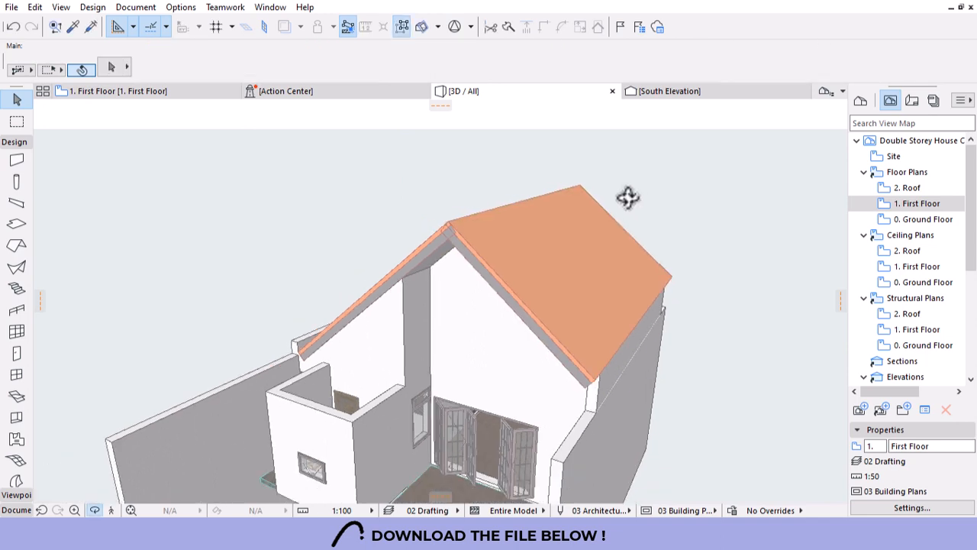
pyautogui.keyDown('shift'); pyautogui.moveTo(511, 375); pyautogui.dragTo(490, 346, button='middle'); pyautogui.keyUp('shift')
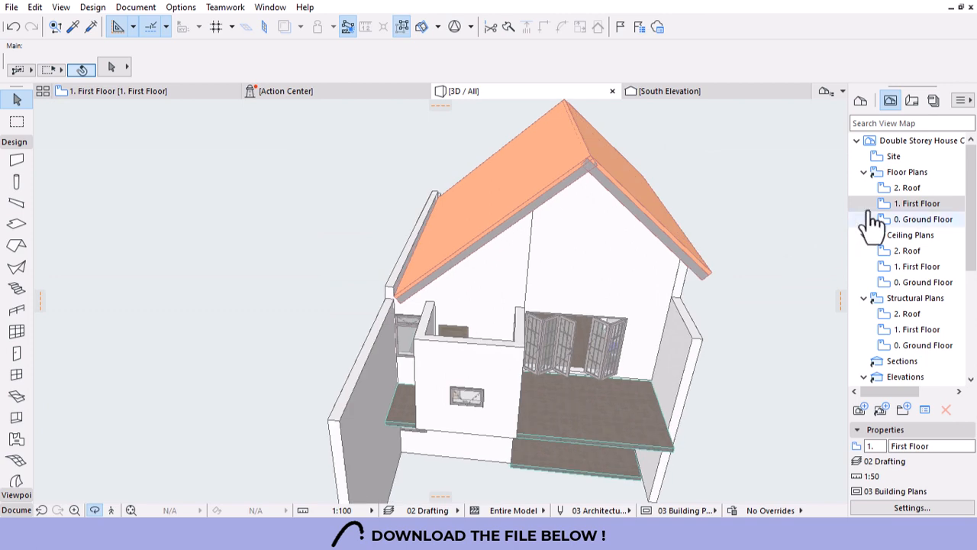
# On the 2. Roof plan, draw a rectangular slab by two corners over the ensuite.
pyautogui.doubleClick(907, 188)
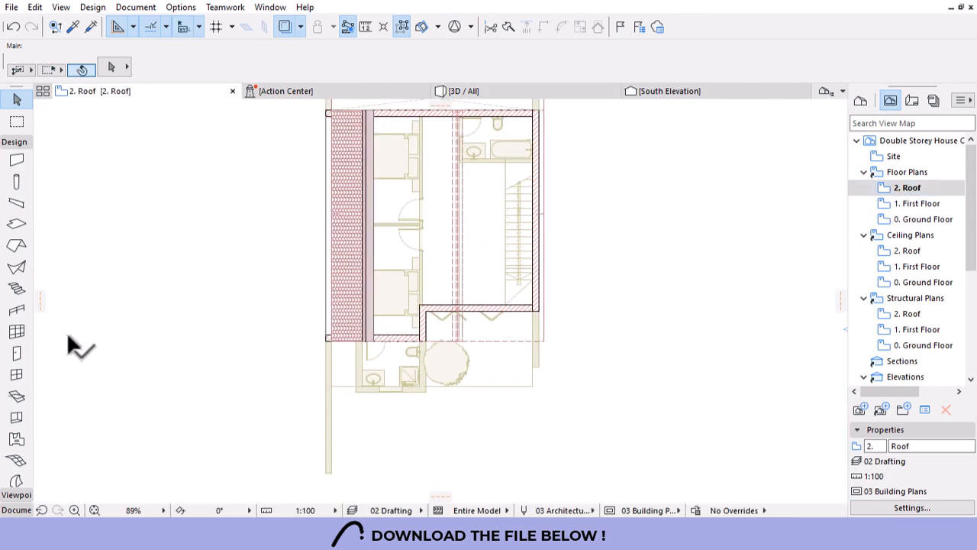
pyautogui.click(17, 224)
pyautogui.scroll(6, 399, 408)
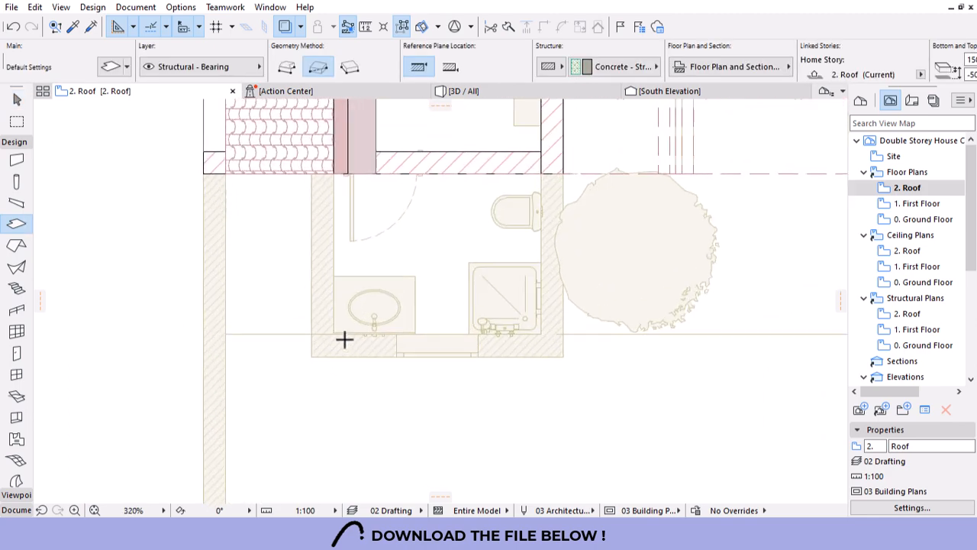
pyautogui.click(334, 334)
pyautogui.click(542, 174)
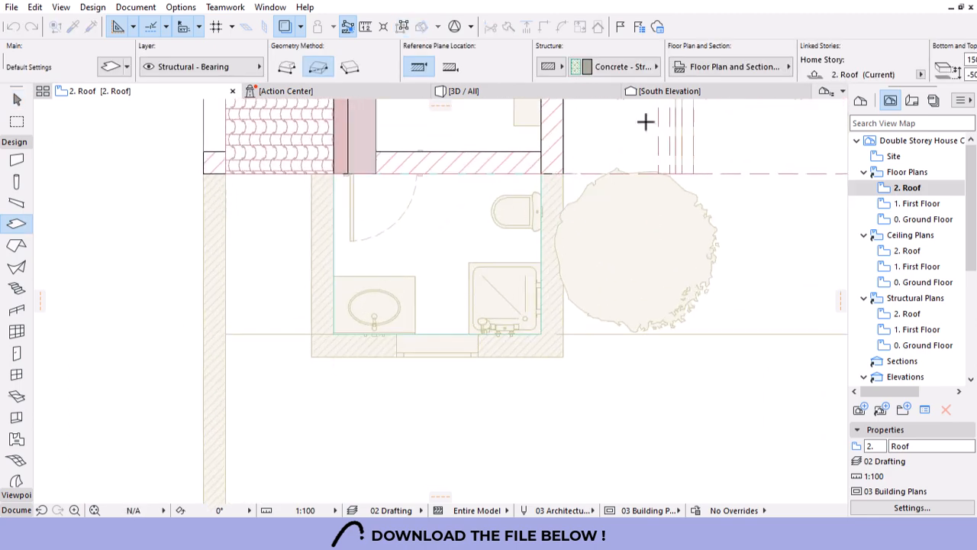
pyautogui.press('Escape')
# In 3D, uncheck the ensuite slab's top Override Surface so it shows plain concrete.
pyautogui.click(466, 92)
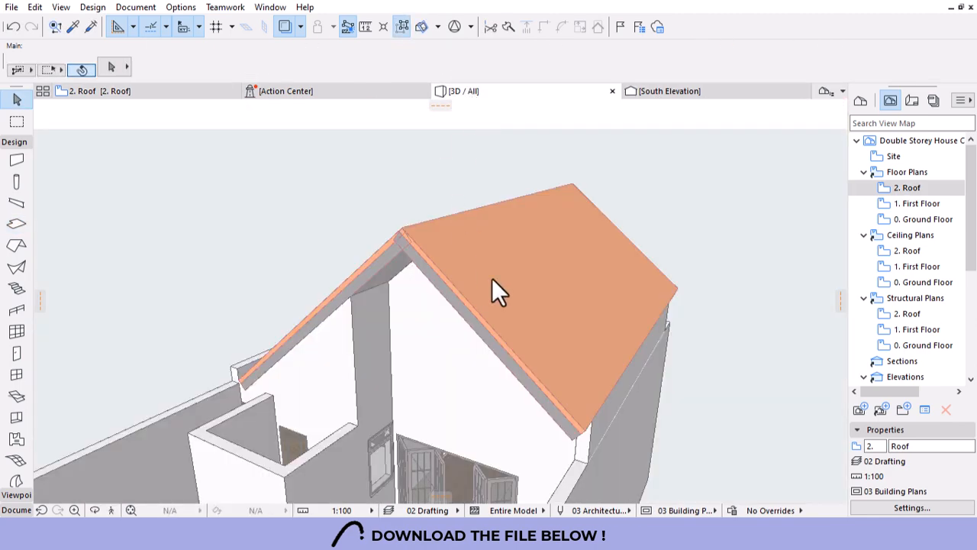
pyautogui.keyDown('shift'); pyautogui.moveTo(492, 278); pyautogui.dragTo(463, 319, button='middle'); pyautogui.keyUp('shift')
pyautogui.scroll(5, 467, 321)
pyautogui.click(464, 336)
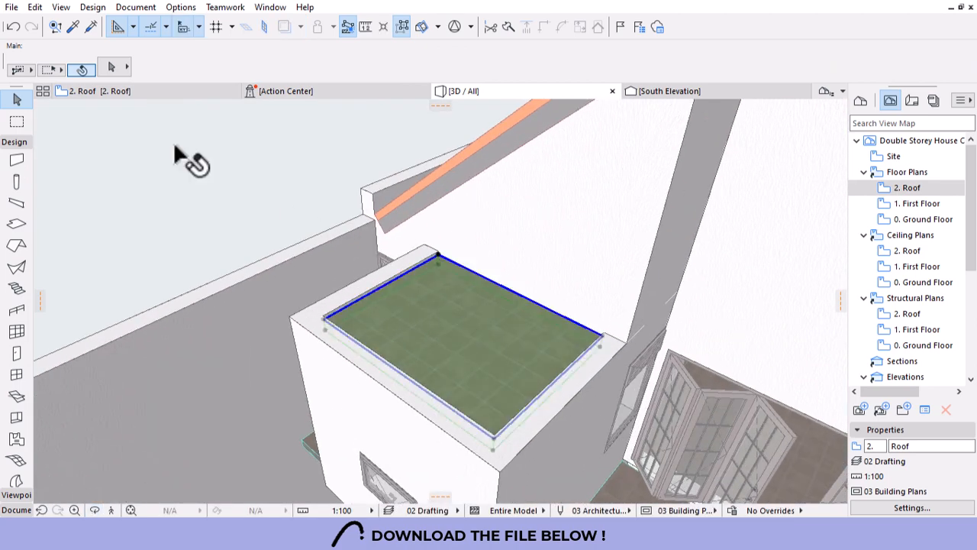
pyautogui.hotkey('ctrl', 't')
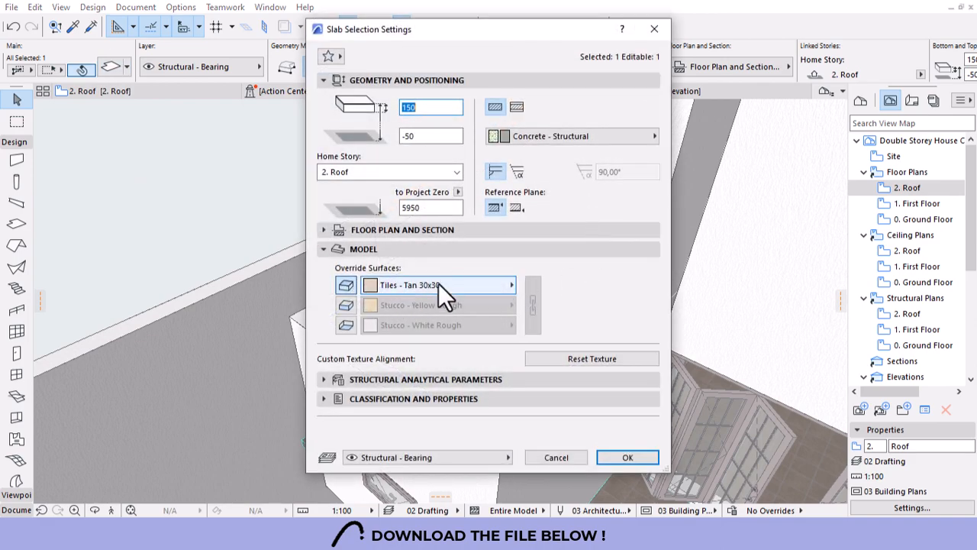
pyautogui.click(346, 285)
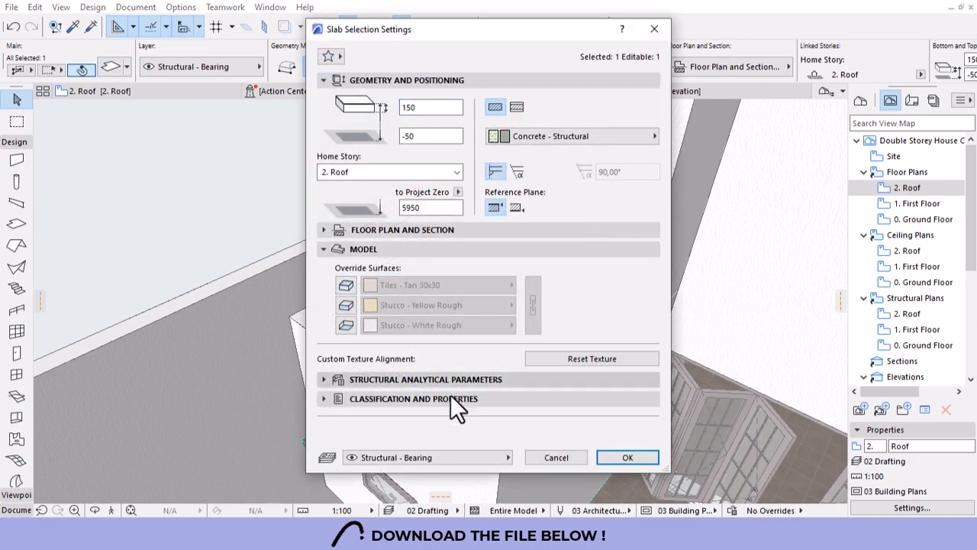
pyautogui.click(615, 459)
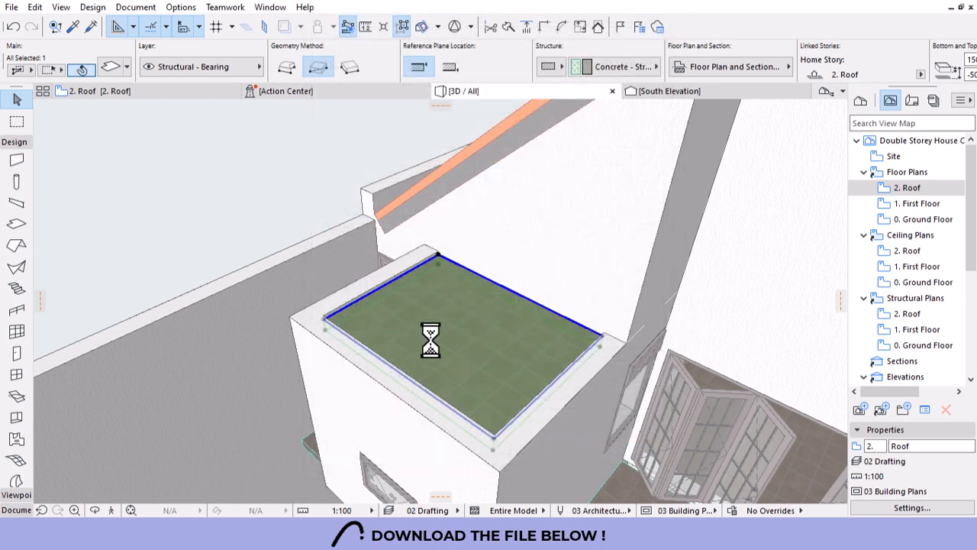
pyautogui.scroll(-3, 480, 263)
pyautogui.scroll(2, 522, 381)
pyautogui.press('Escape')
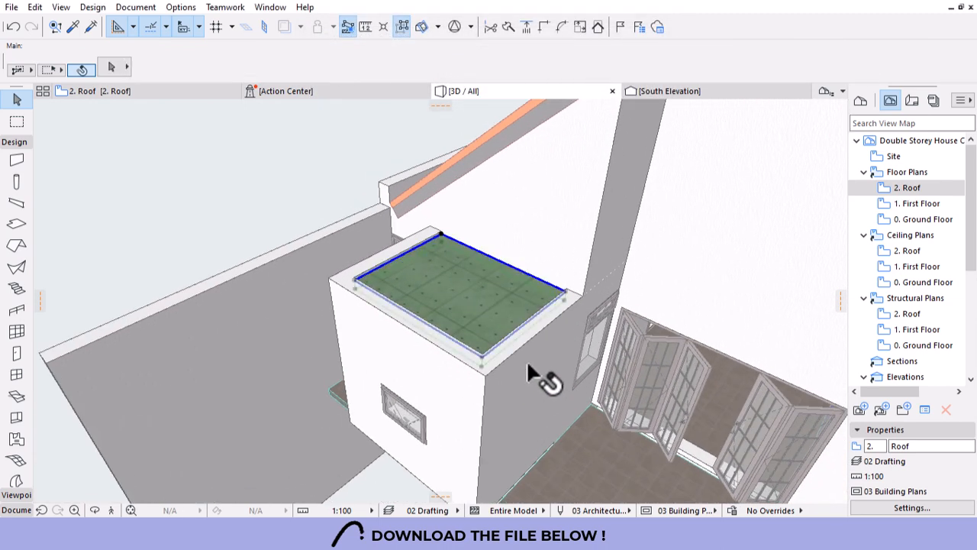
# Draw a chain of walls along the slab's three open edges using the side wall's settings.
pyautogui.click(507, 359)
pyautogui.press('Escape')
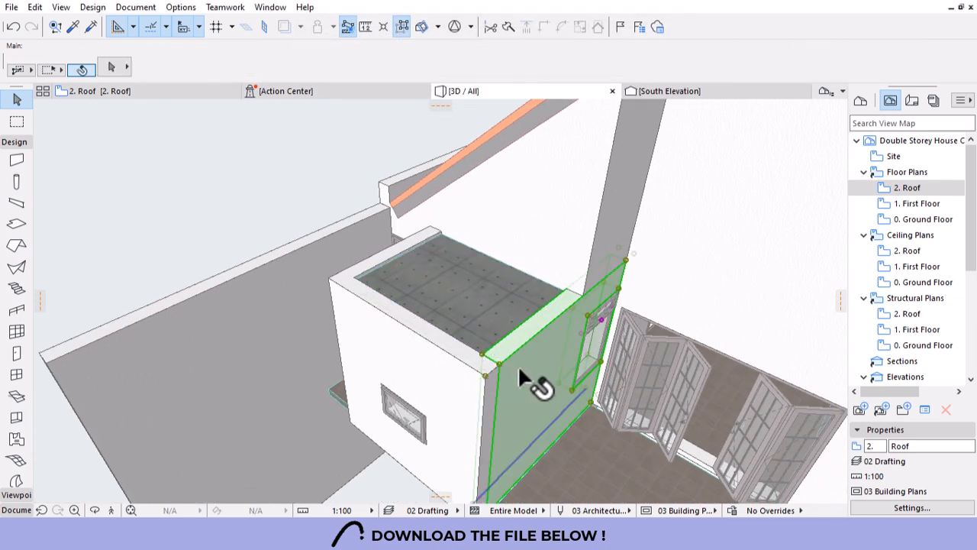
pyautogui.click(520, 373)
pyautogui.press('Delete')
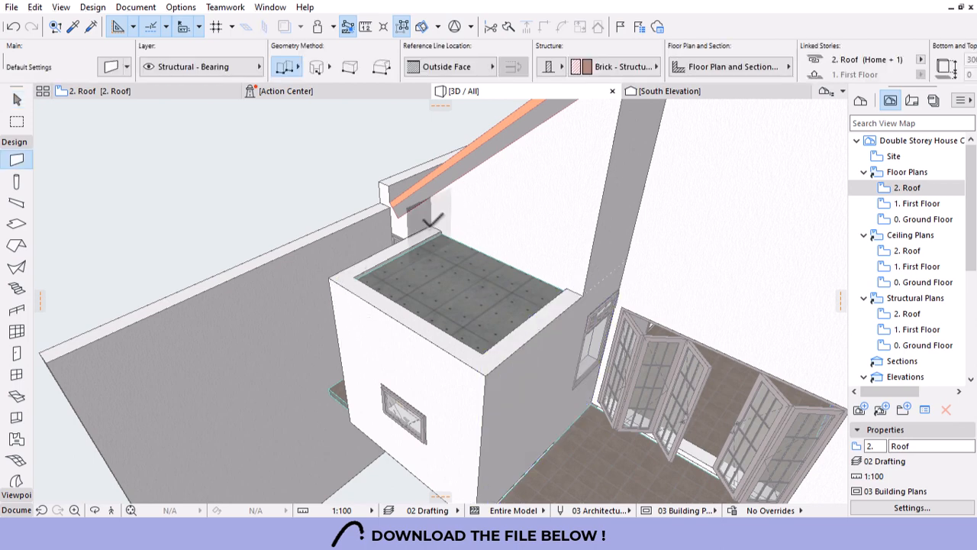
pyautogui.click(432, 226)
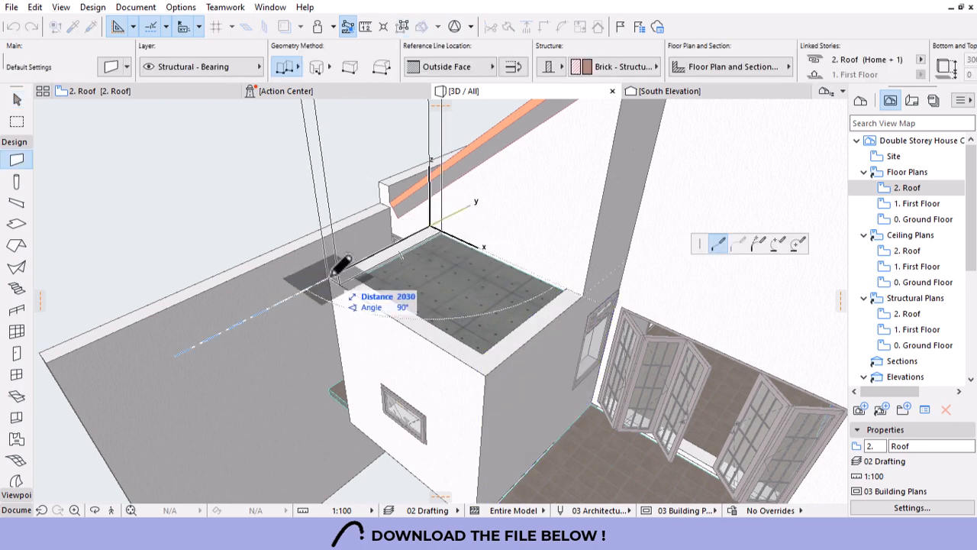
pyautogui.click(330, 279)
pyautogui.click(486, 354)
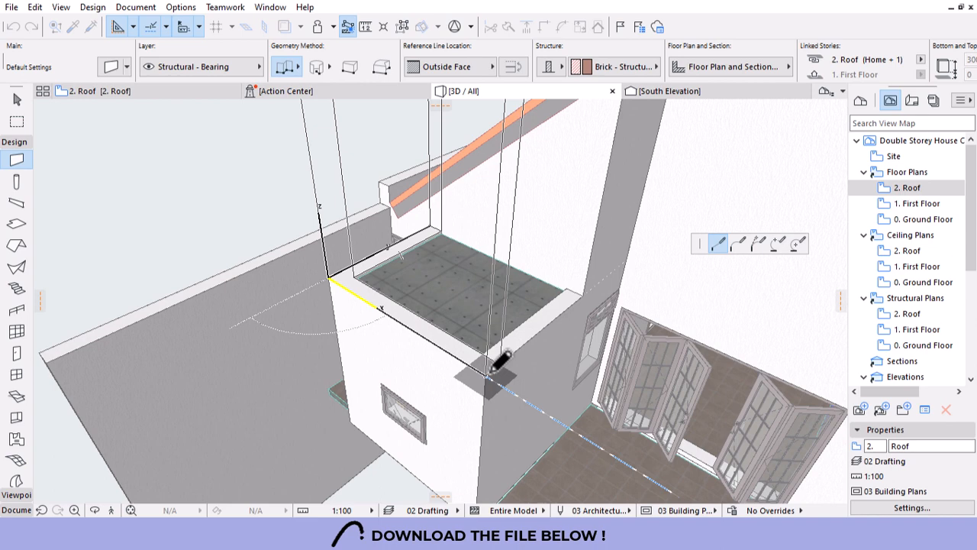
pyautogui.doubleClick(584, 297)
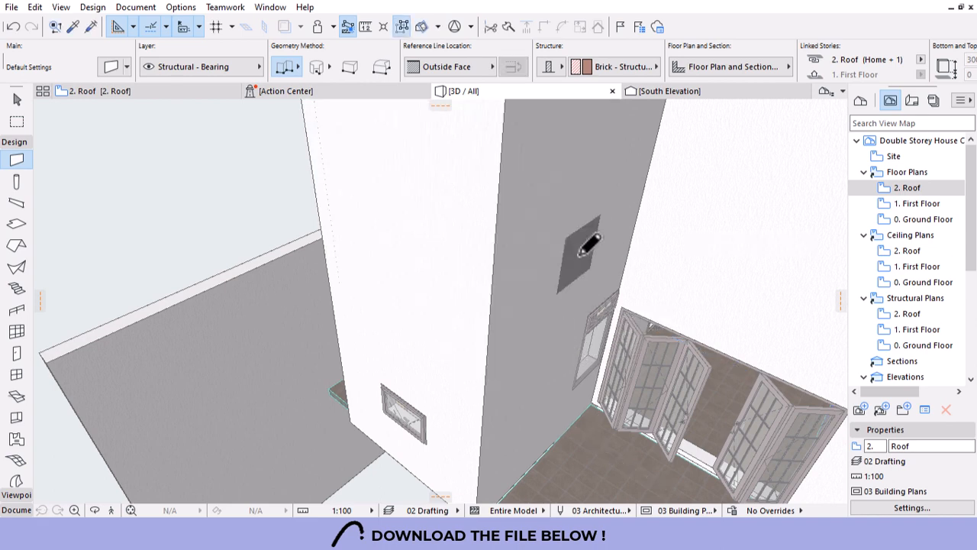
pyautogui.press('Escape')
# Set the three new walls' height to 300.
pyautogui.click(443, 398)
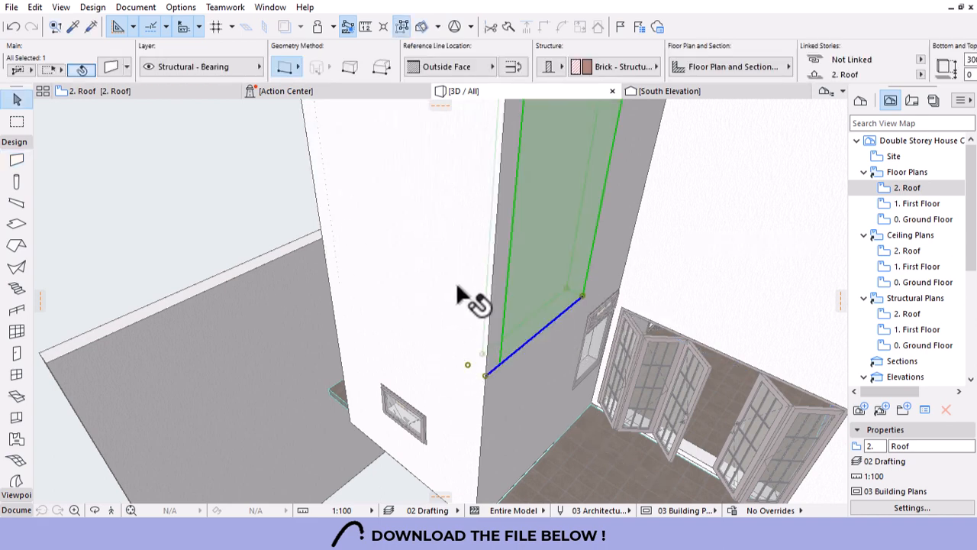
pyautogui.keyDown('shift'); pyautogui.click(367, 279); pyautogui.keyUp('shift')
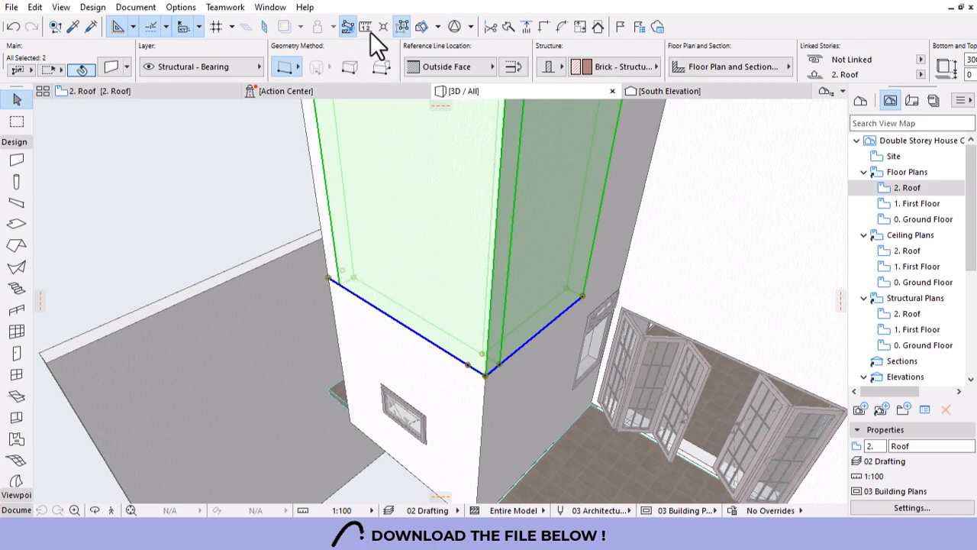
pyautogui.click(399, 28)
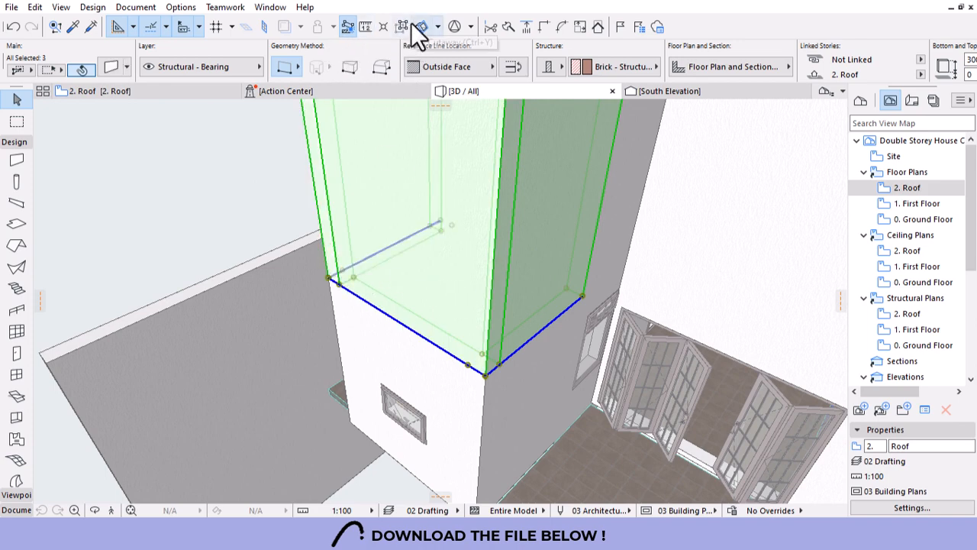
pyautogui.hscroll(5, 681, 64)
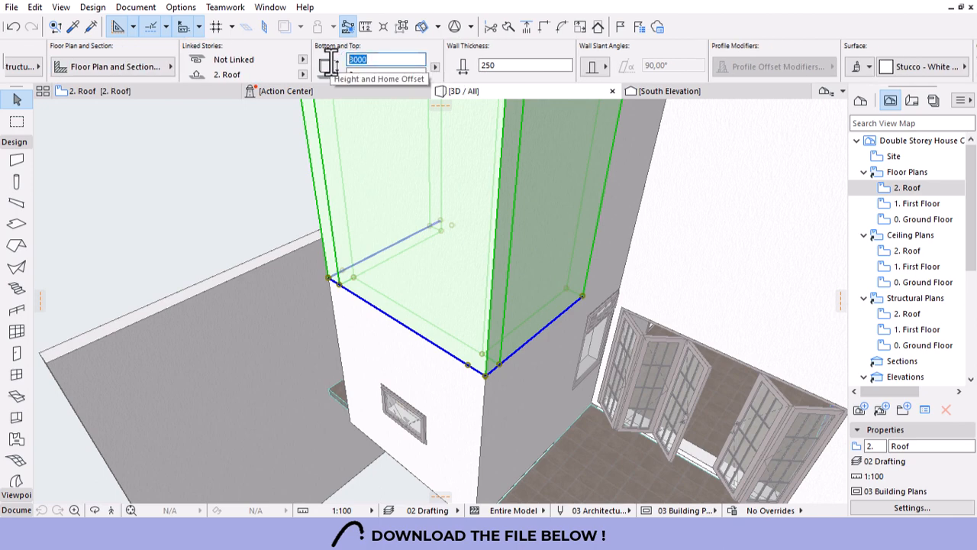
pyautogui.press('Return')
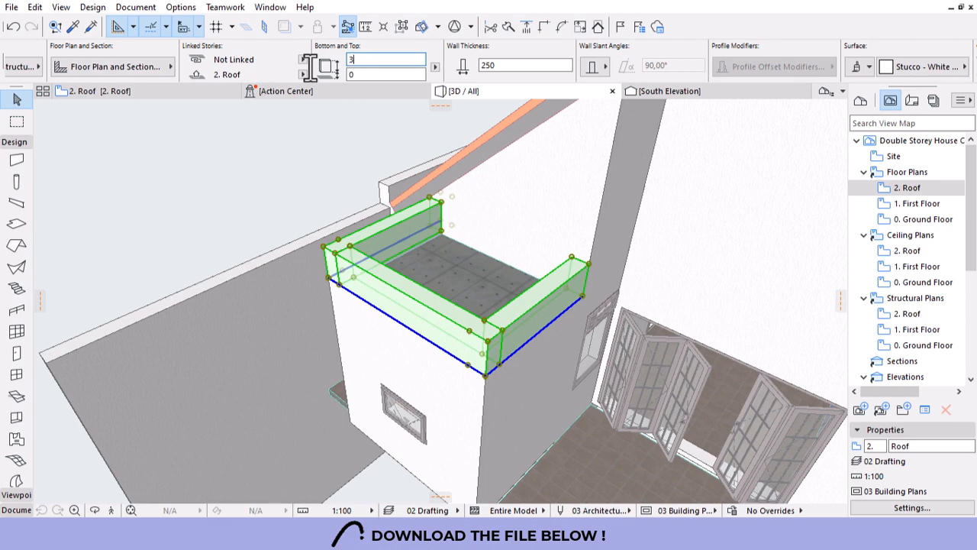
pyautogui.press('Return')
pyautogui.press('Escape')
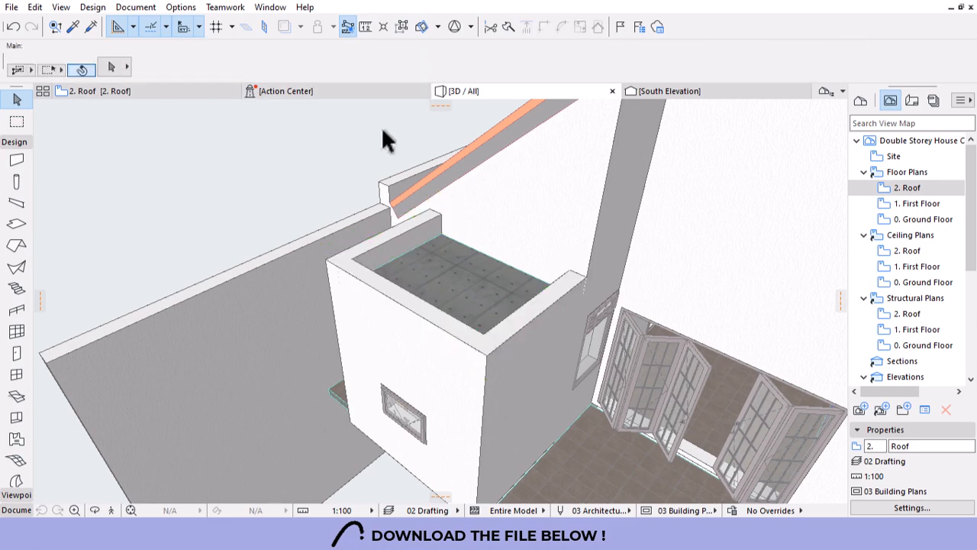
# On the First Floor plan, offset the slab edge 2030 to the ensuite's bottom wall.
pyautogui.keyDown('shift'); pyautogui.moveTo(381, 126); pyautogui.dragTo(364, 411, button='middle'); pyautogui.keyUp('shift')
pyautogui.keyDown('shift'); pyautogui.moveTo(479, 430); pyautogui.dragTo(475, 114, button='middle'); pyautogui.keyUp('shift')
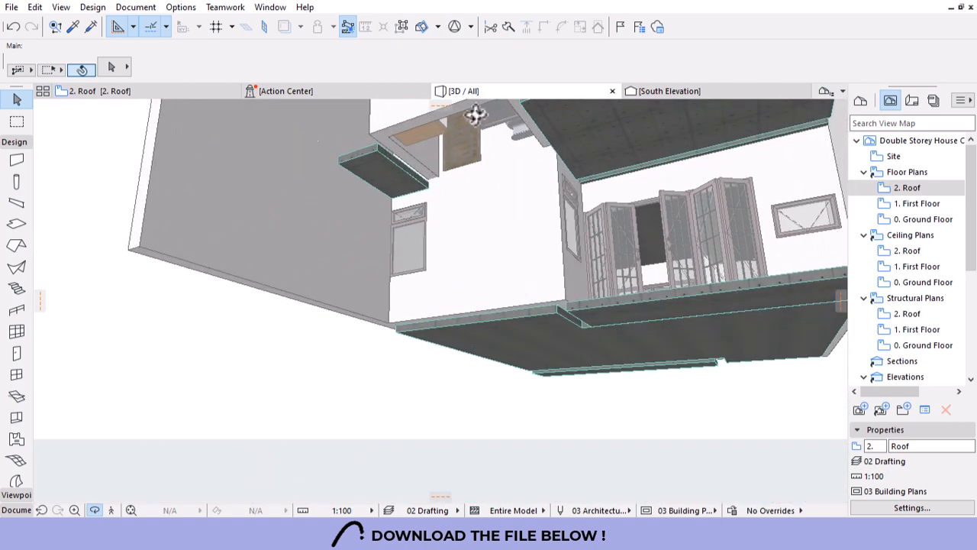
pyautogui.keyDown('shift'); pyautogui.moveTo(456, 174); pyautogui.dragTo(196, 121, button='middle'); pyautogui.keyUp('shift')
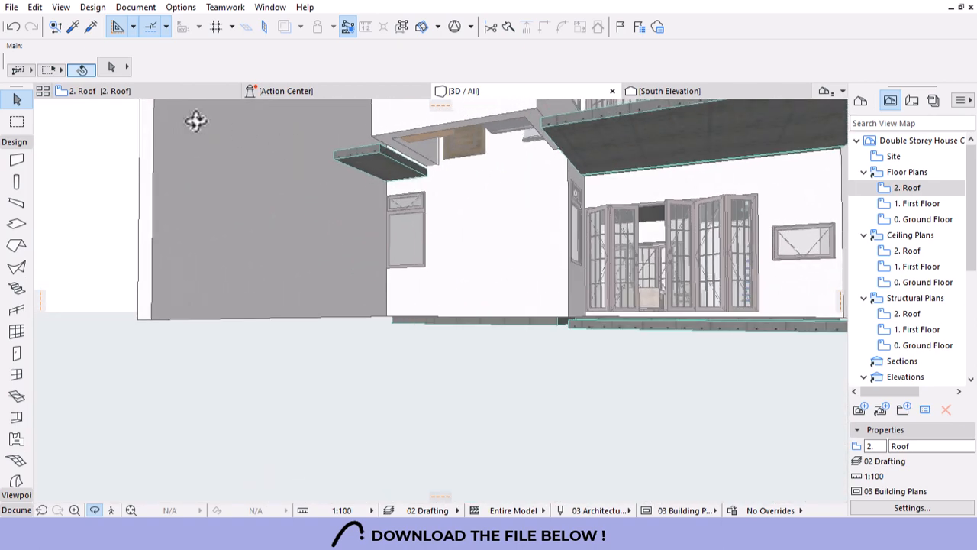
pyautogui.doubleClick(862, 204)
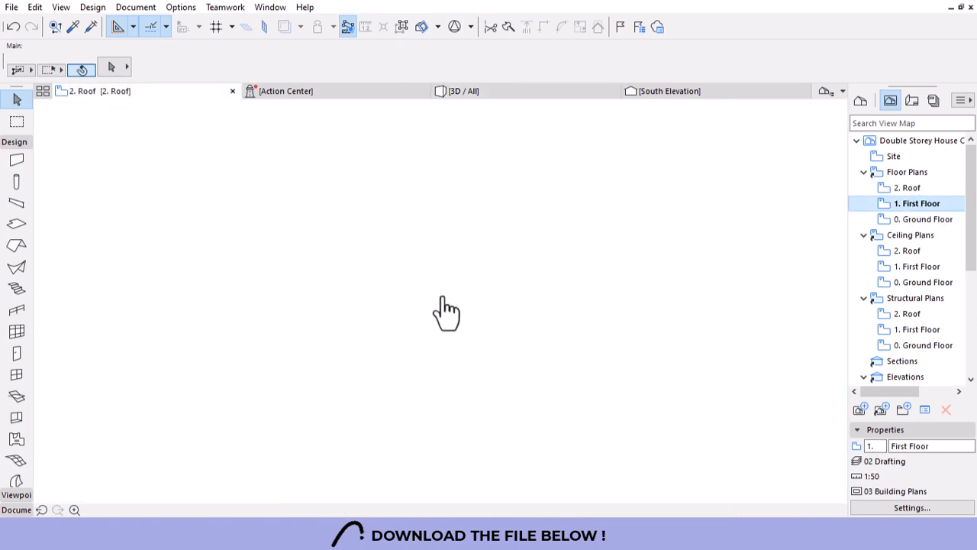
pyautogui.scroll(-5, 386, 268)
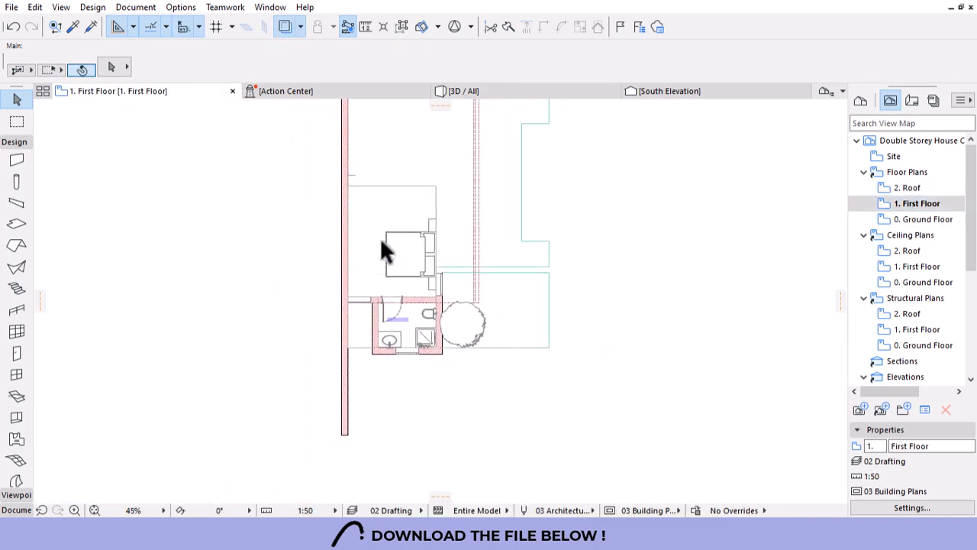
pyautogui.click(418, 294)
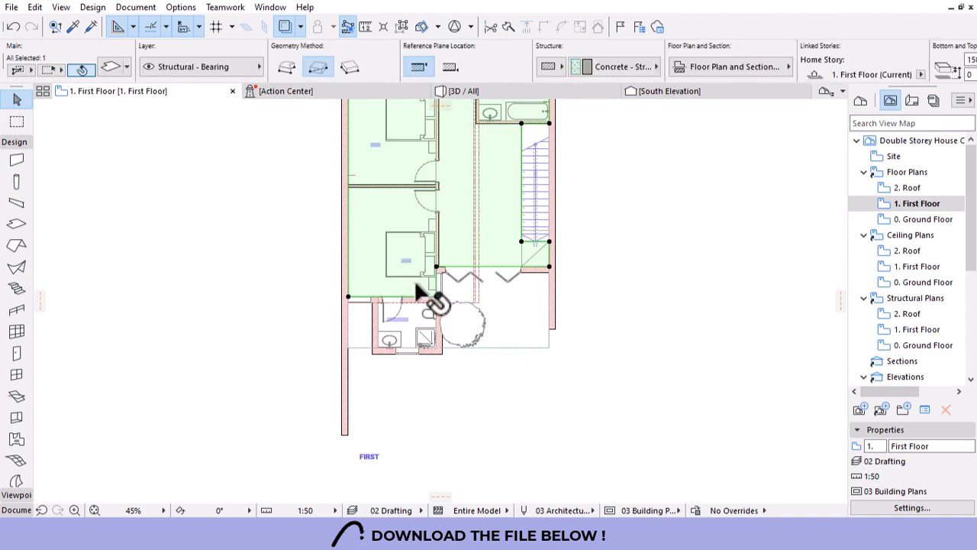
pyautogui.scroll(5, 413, 294)
pyautogui.click(243, 257)
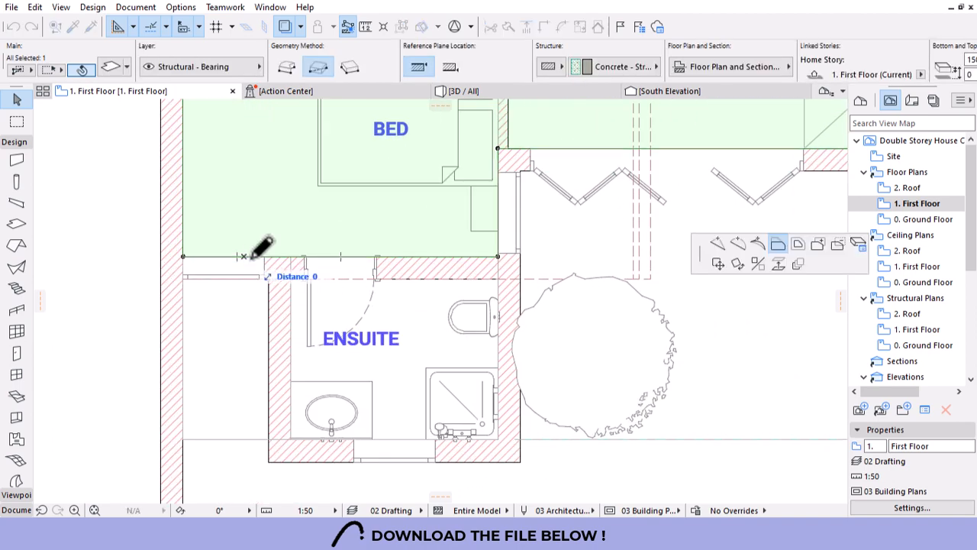
pyautogui.click(499, 437)
pyautogui.press('Escape')
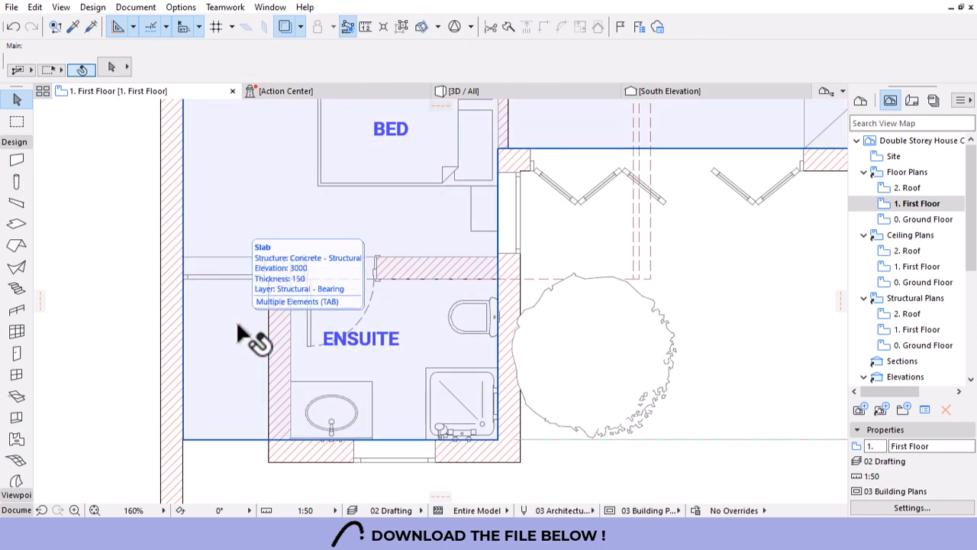
pyautogui.click(541, 93)
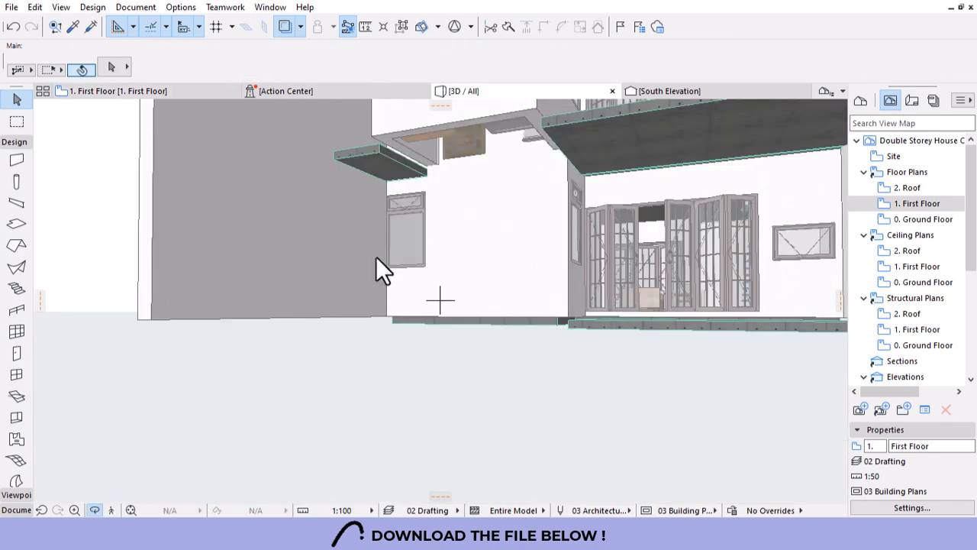
# Delete the small wall at the slab corner and orbit to view under the slab.
pyautogui.press('Escape')
pyautogui.scroll(5, 362, 145)
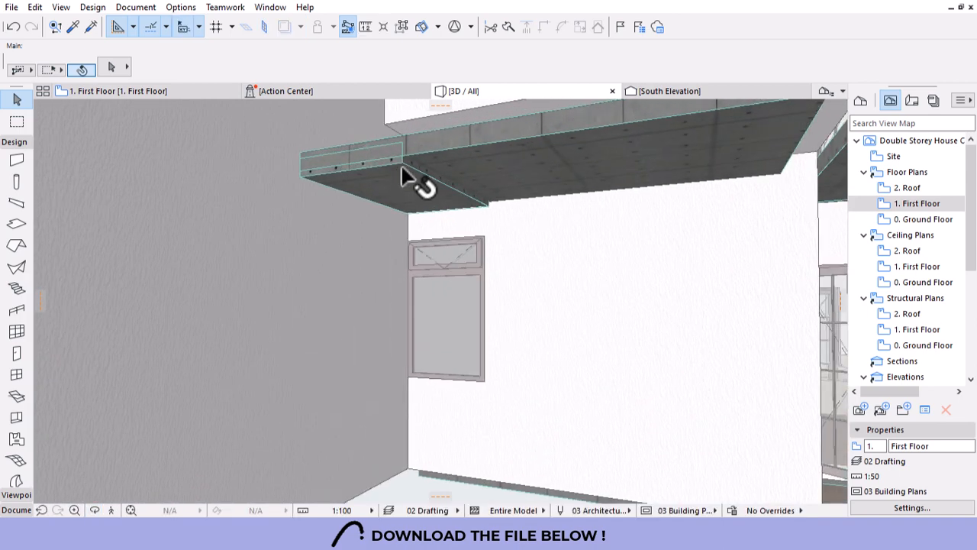
pyautogui.click(402, 168)
pyautogui.press('Delete')
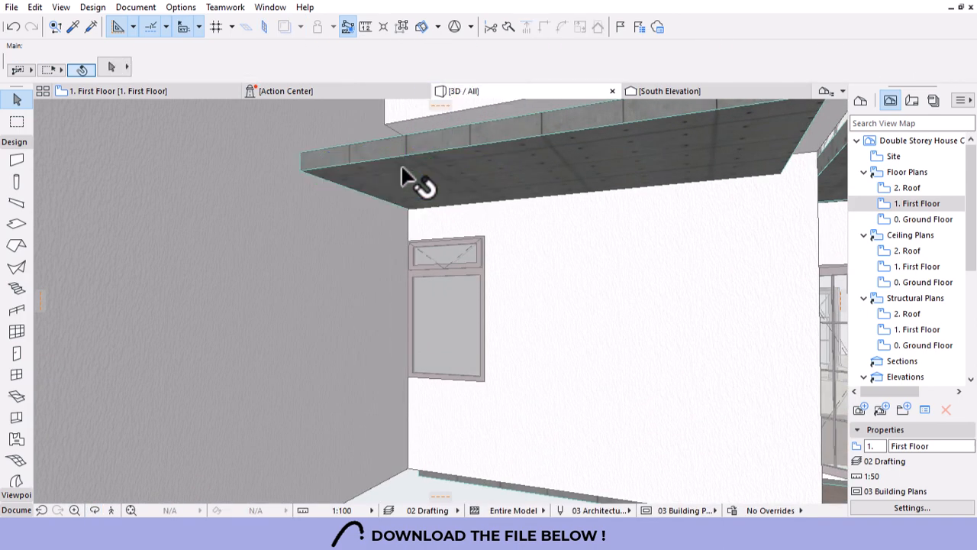
pyautogui.scroll(-4, 410, 288)
pyautogui.keyDown('shift'); pyautogui.moveTo(413, 292); pyautogui.dragTo(603, 231, button='middle'); pyautogui.keyUp('shift')
pyautogui.keyDown('shift'); pyautogui.moveTo(672, 264); pyautogui.dragTo(421, 201, button='middle'); pyautogui.keyUp('shift')
pyautogui.scroll(5, 450, 227)
pyautogui.keyDown('shift'); pyautogui.moveTo(500, 287); pyautogui.dragTo(378, 158, button='middle'); pyautogui.keyUp('shift')
# With Suspend Groups on, give the side and front walls a -200 bottom offset.
pyautogui.click(463, 169)
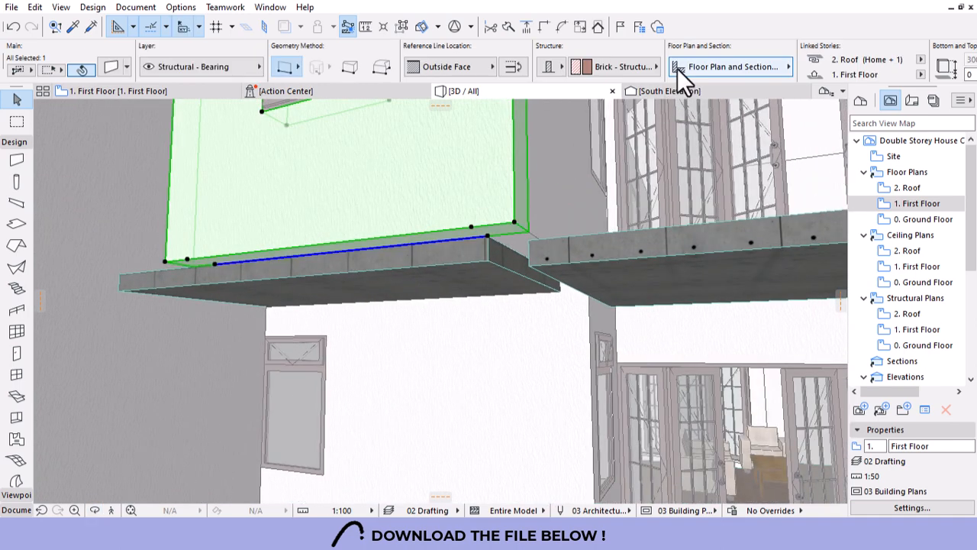
pyautogui.keyDown('shift'); pyautogui.click(553, 184); pyautogui.keyUp('shift')
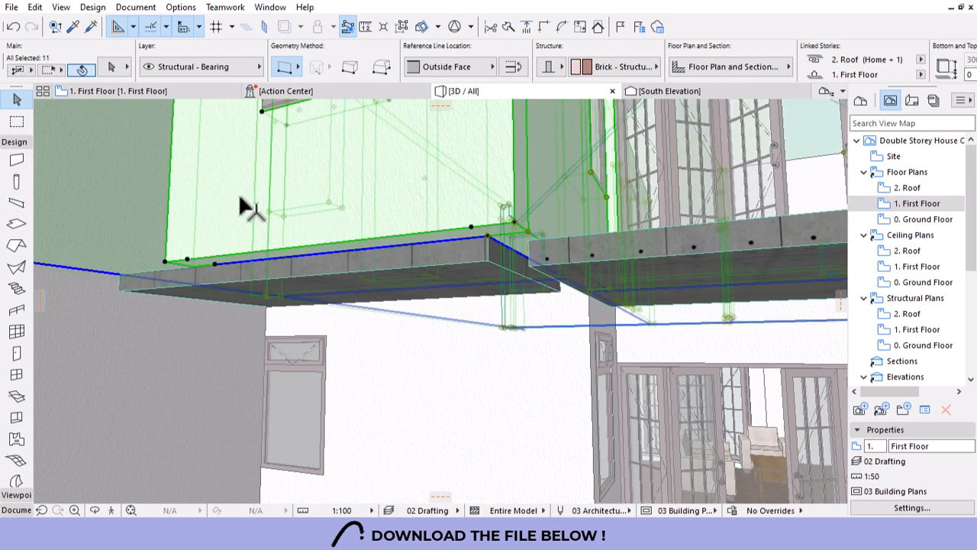
pyautogui.press('Escape')
pyautogui.click(403, 26)
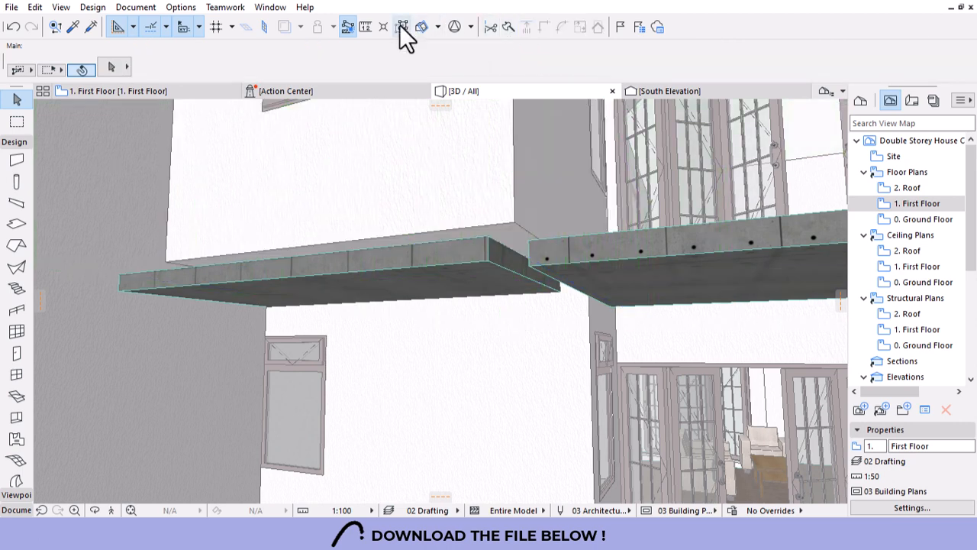
pyautogui.click(550, 196)
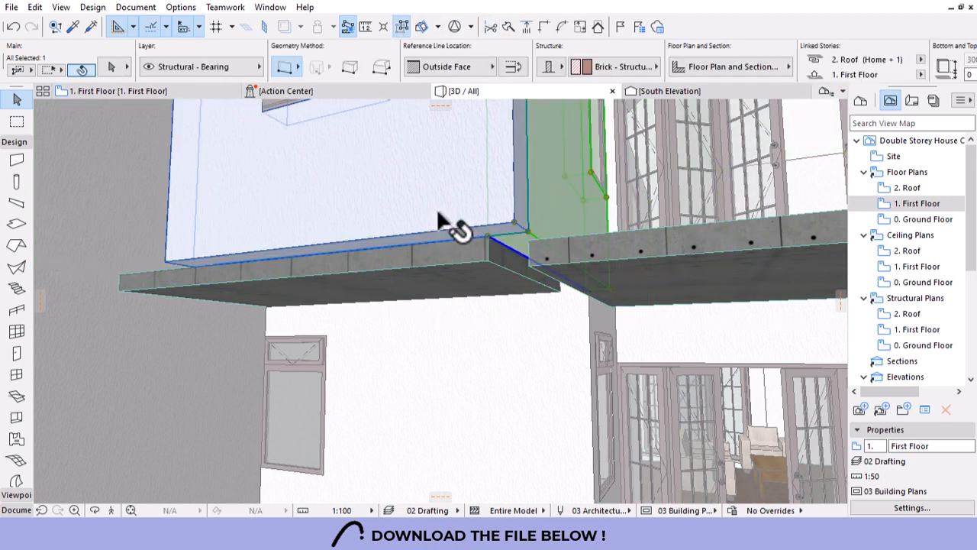
pyautogui.keyDown('shift'); pyautogui.click(437, 207); pyautogui.keyUp('shift')
pyautogui.scroll(-5, 772, 69)
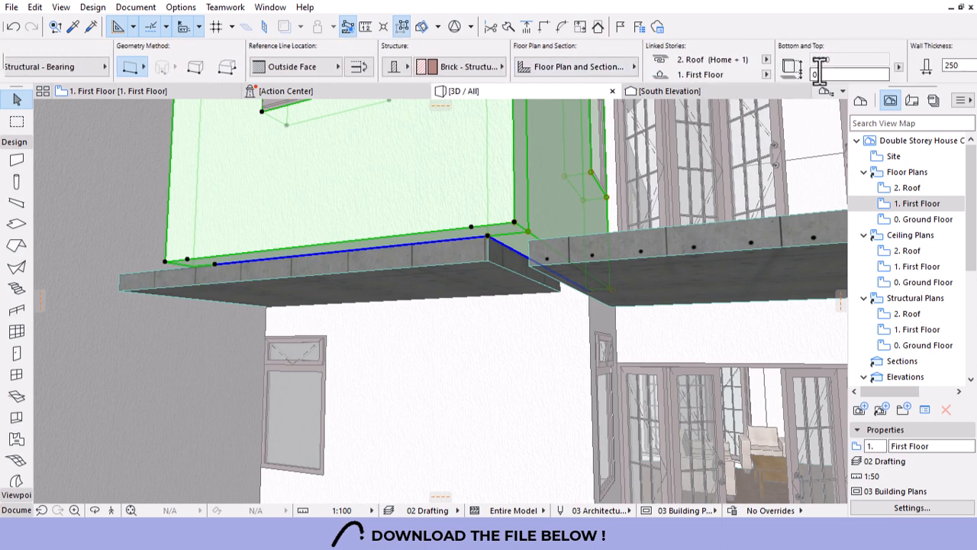
pyautogui.write('-200')
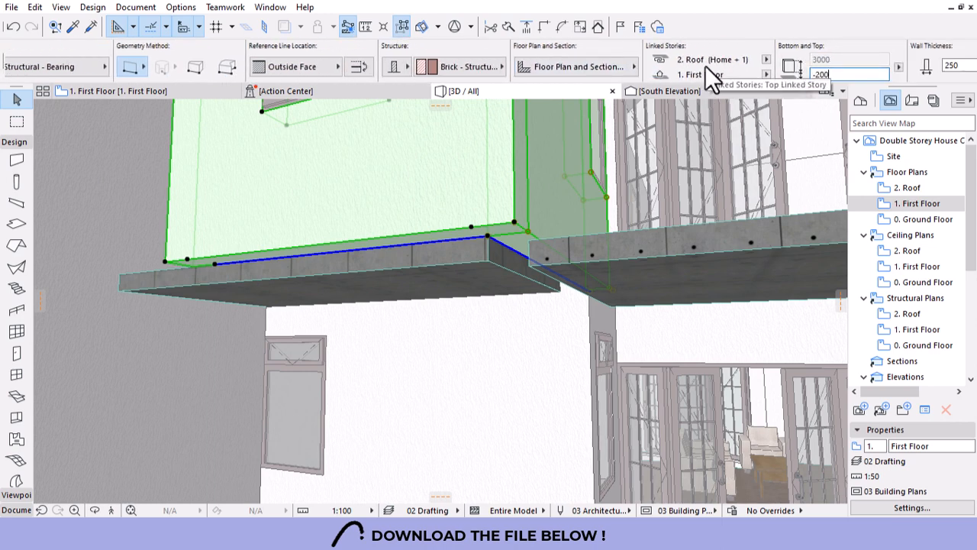
pyautogui.press('Return')
pyautogui.press('Escape')
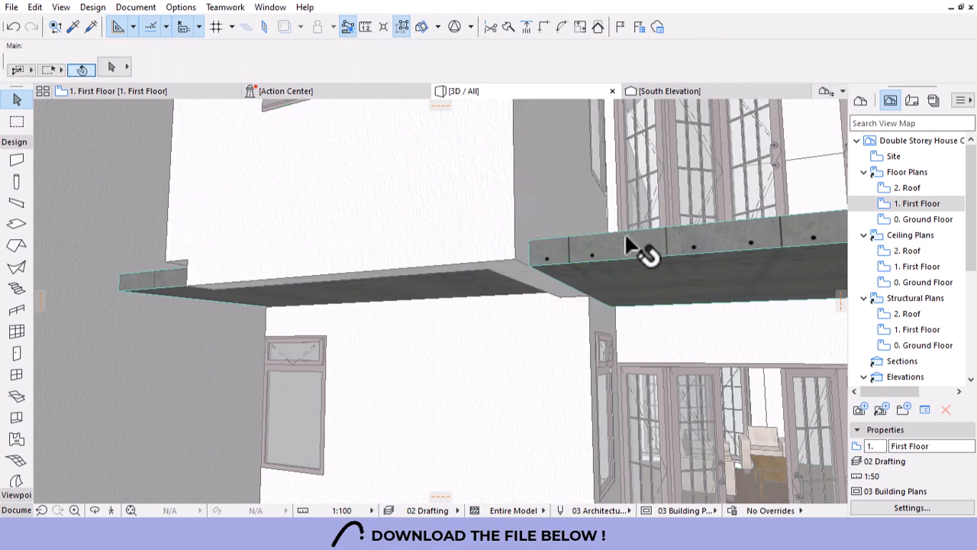
pyautogui.keyDown('shift'); pyautogui.moveTo(560, 279); pyautogui.dragTo(449, 327, button='middle'); pyautogui.keyUp('shift')
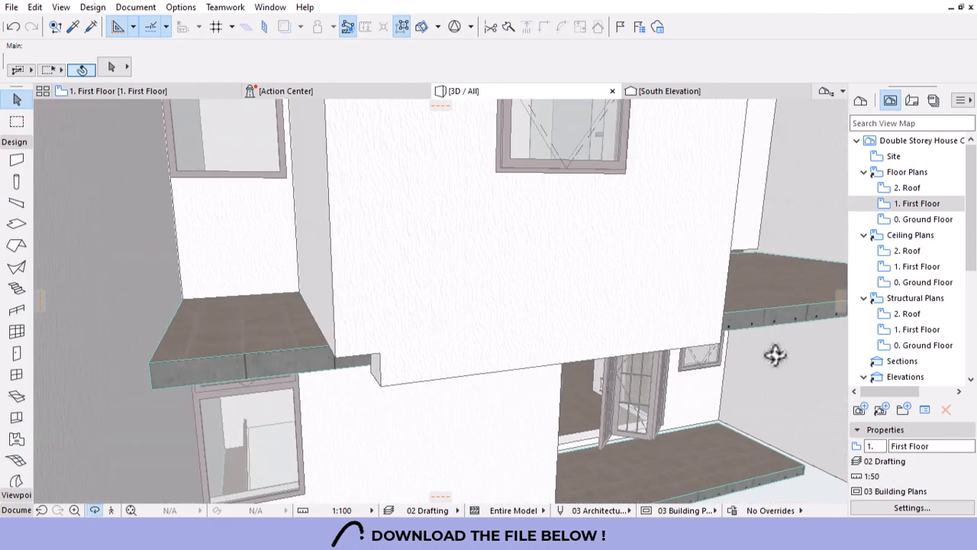
# Look over the First and Ground Floor plans, then return to the 3D model.
pyautogui.doubleClick(910, 203)
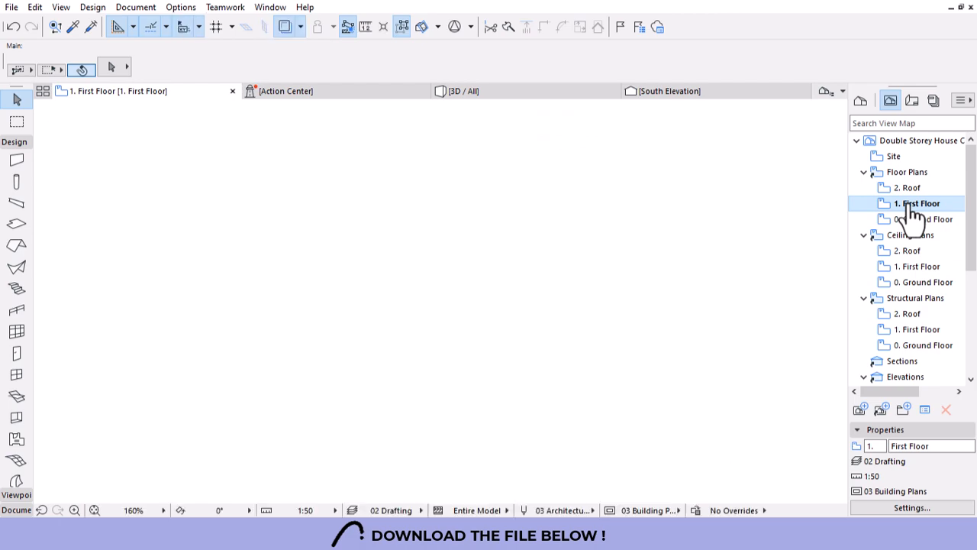
pyautogui.doubleClick(924, 220)
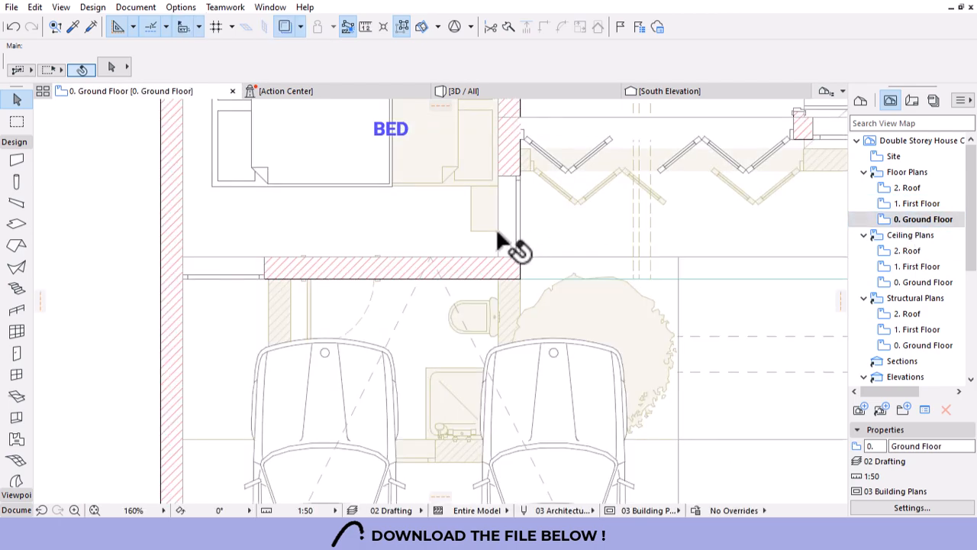
pyautogui.scroll(-3, 500, 237)
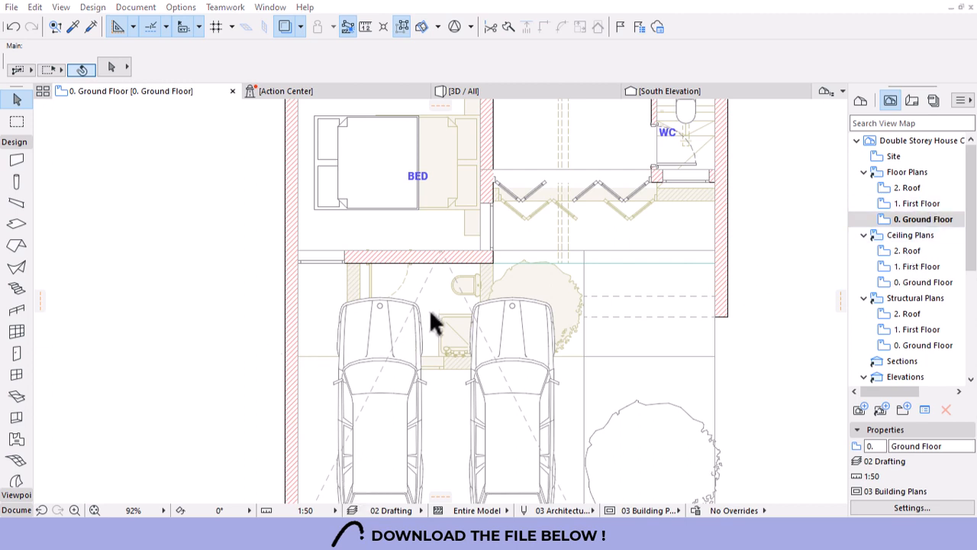
pyautogui.click(916, 204)
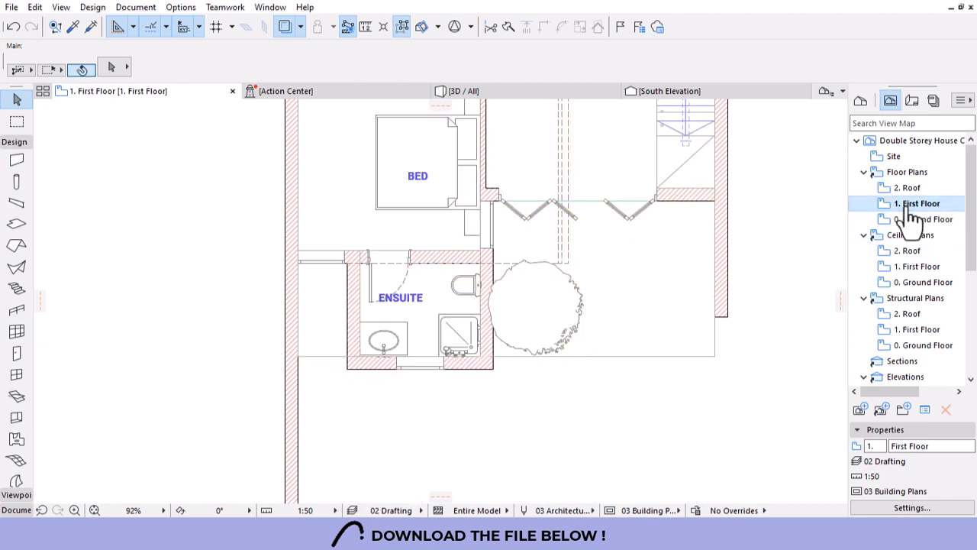
pyautogui.click(543, 94)
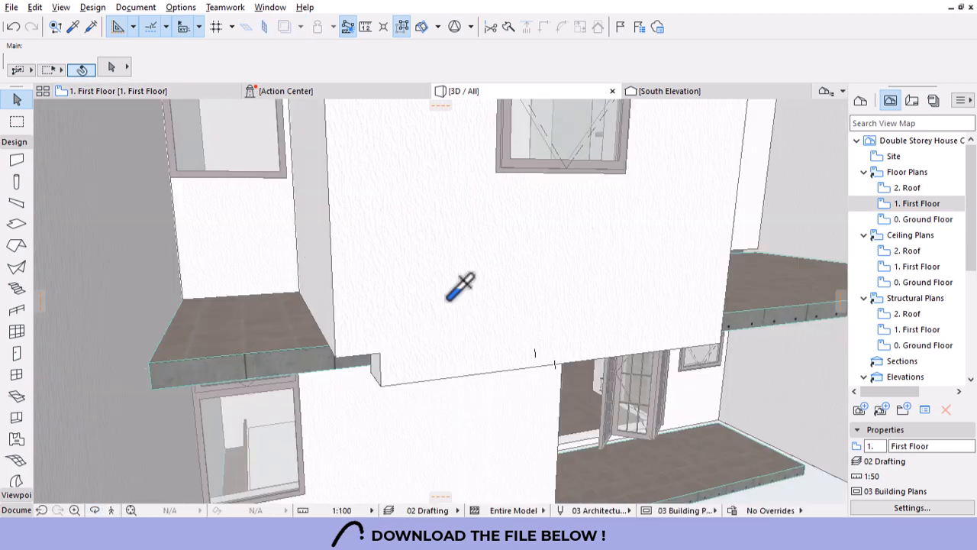
# Transfer the lowered wall's settings to the corner side wall with eyedropper and syringe.
pyautogui.keyDown('alt'); pyautogui.click(321, 222); pyautogui.keyUp('alt')
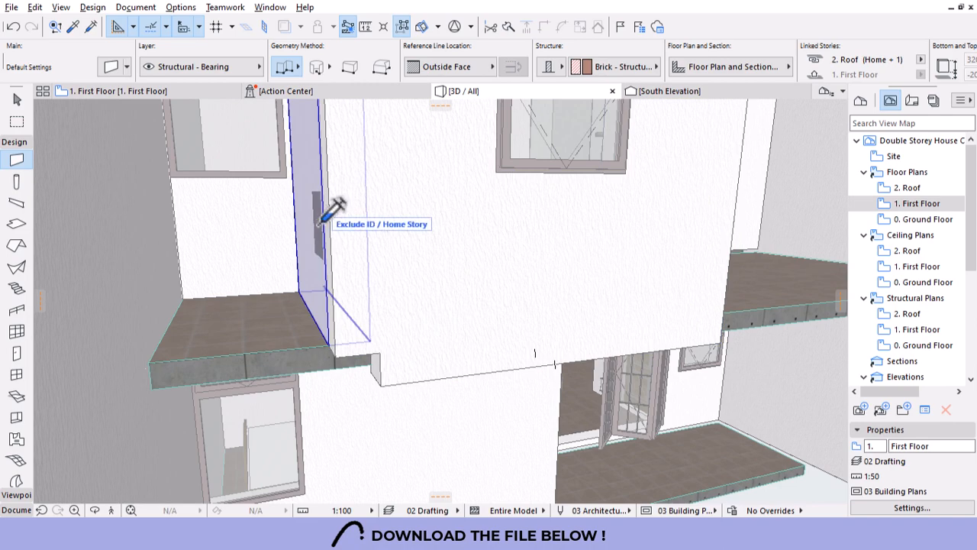
pyautogui.keyDown('ctrl'); pyautogui.keyDown('alt'); pyautogui.click(318, 225); pyautogui.keyUp('alt'); pyautogui.keyUp('ctrl')
pyautogui.press('Escape')
pyautogui.scroll(-4, 443, 309)
pyautogui.keyDown('shift'); pyautogui.moveTo(443, 309); pyautogui.dragTo(375, 329, button='middle'); pyautogui.keyUp('shift')
pyautogui.scroll(-5, 399, 301)
pyautogui.keyDown('shift'); pyautogui.moveTo(431, 286); pyautogui.dragTo(467, 388, button='middle'); pyautogui.keyUp('shift')
# Open the 0. Ground Floor plan and zoom in on the garage.
pyautogui.doubleClick(933, 220)
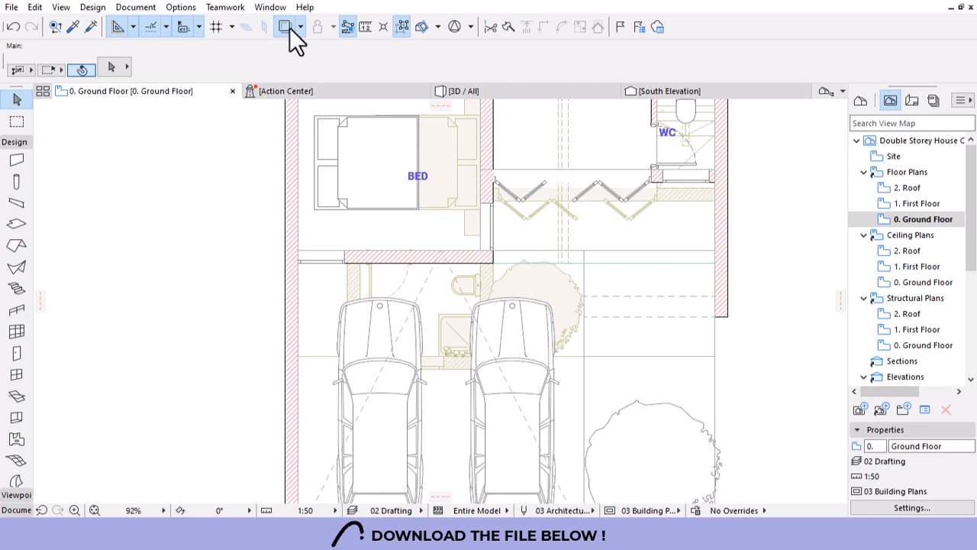
pyautogui.scroll(-3, 422, 211)
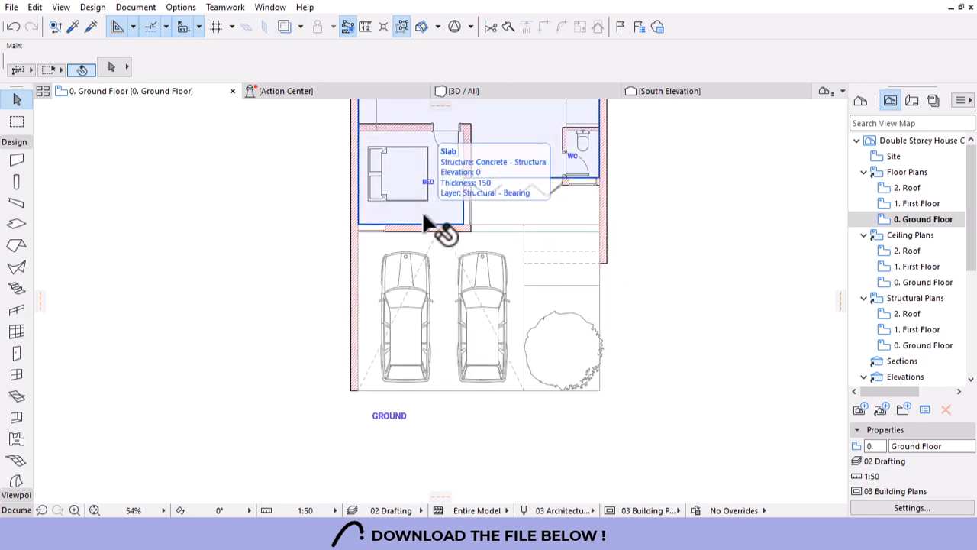
pyautogui.scroll(-2, 445, 315)
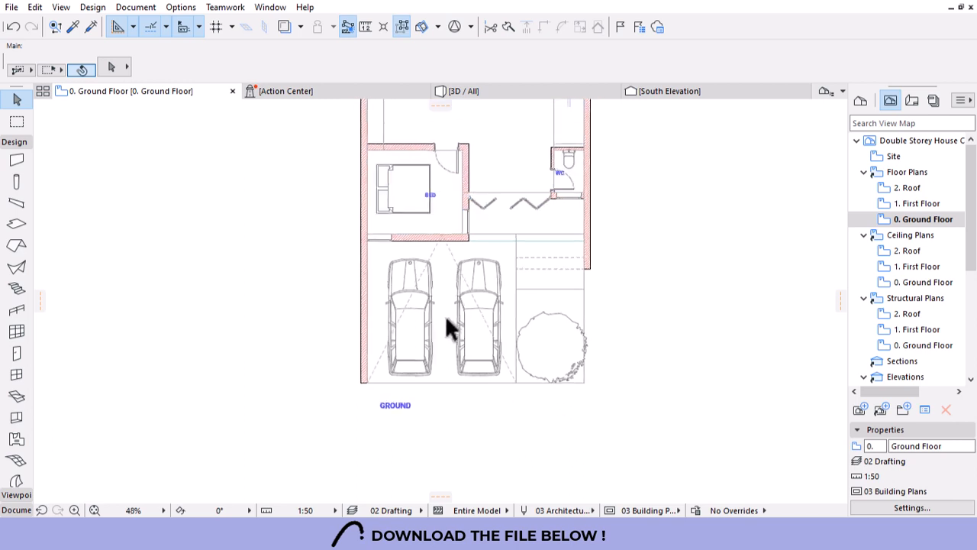
pyautogui.scroll(3, 544, 315)
pyautogui.scroll(1, 545, 326)
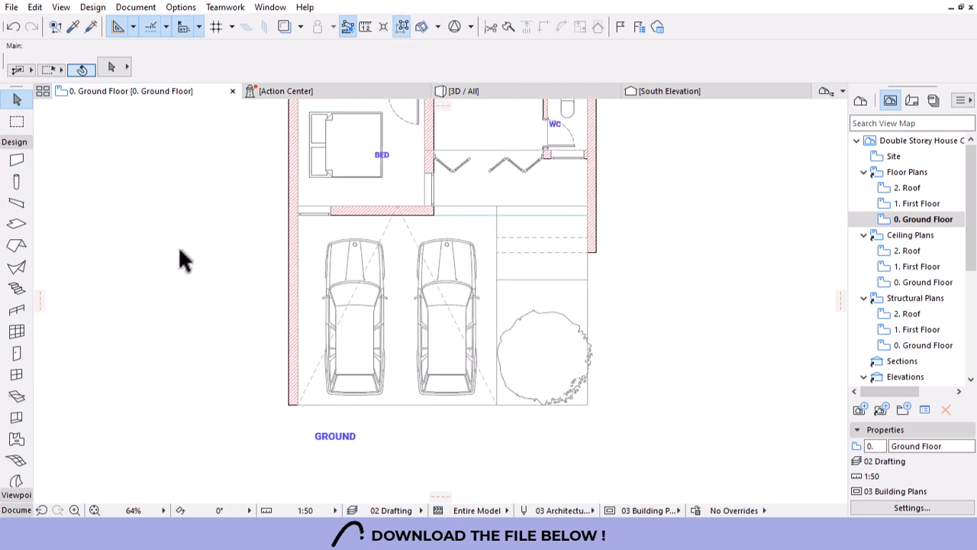
pyautogui.scroll(-3, 19, 412)
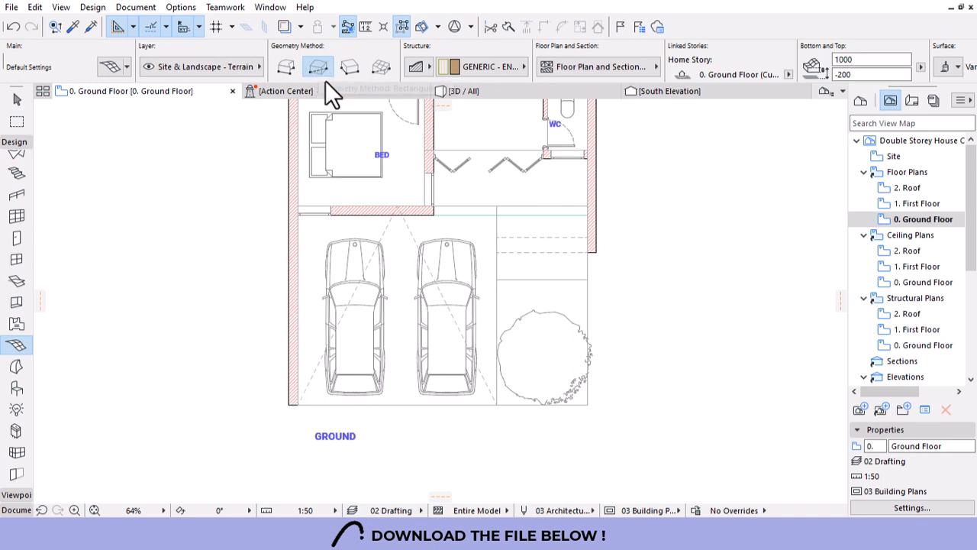
# Draw a rectangular mesh over the garage and turn off its Cover Fills.
pyautogui.click(497, 214)
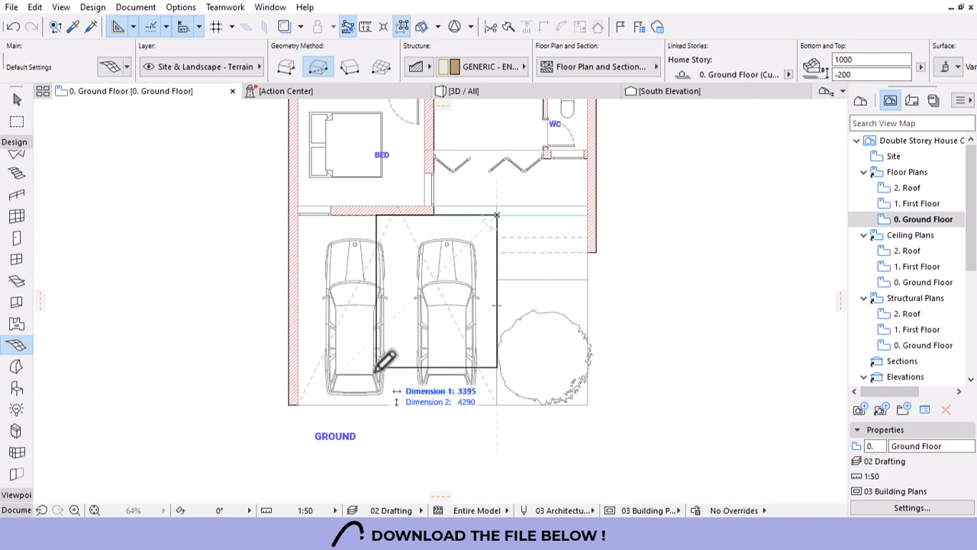
pyautogui.click(298, 404)
pyautogui.press('Escape')
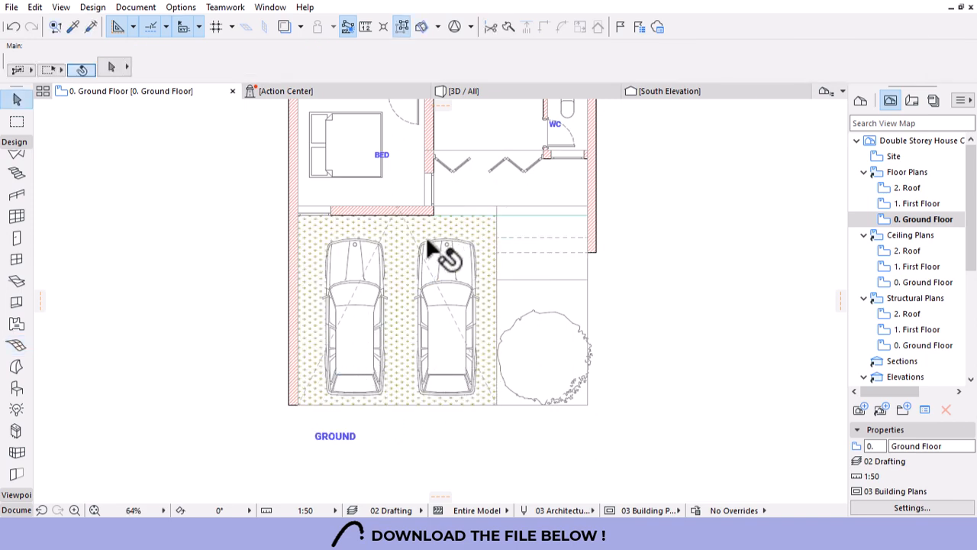
pyautogui.click(402, 262)
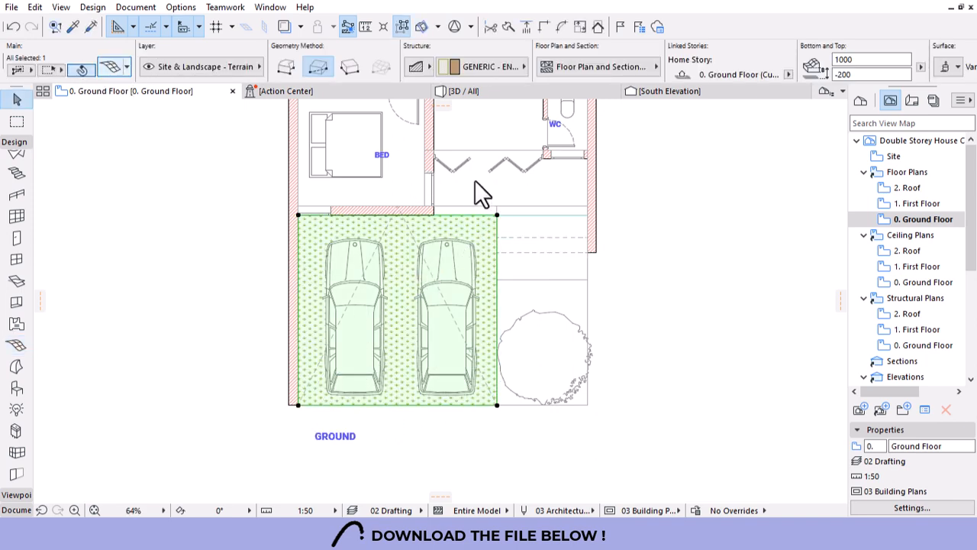
pyautogui.hotkey('ctrl', 't')
pyautogui.scroll(-4, 531, 291)
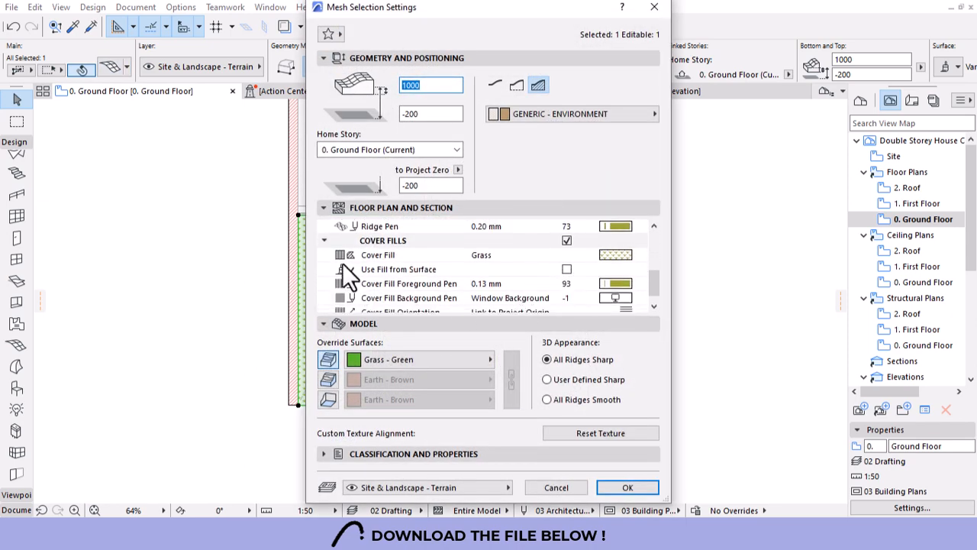
pyautogui.click(565, 240)
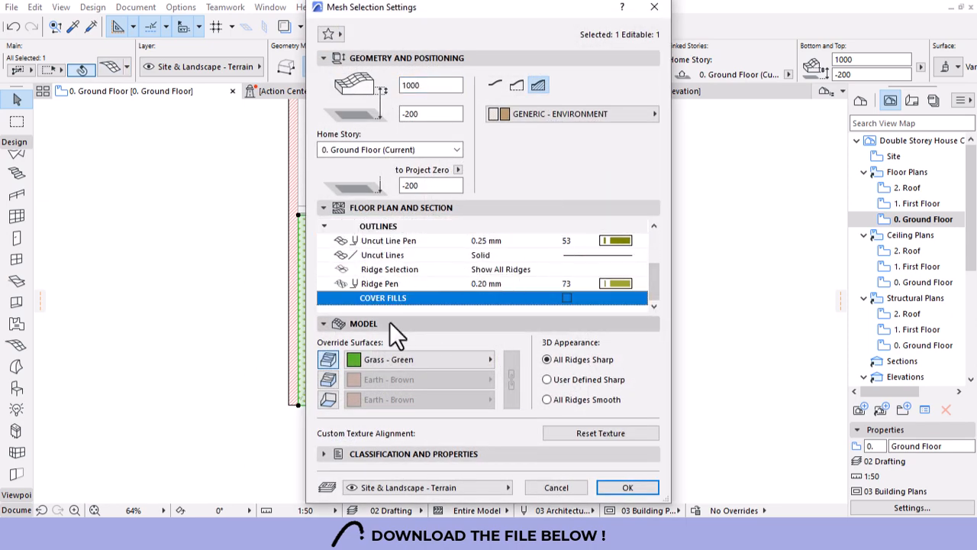
pyautogui.click(620, 488)
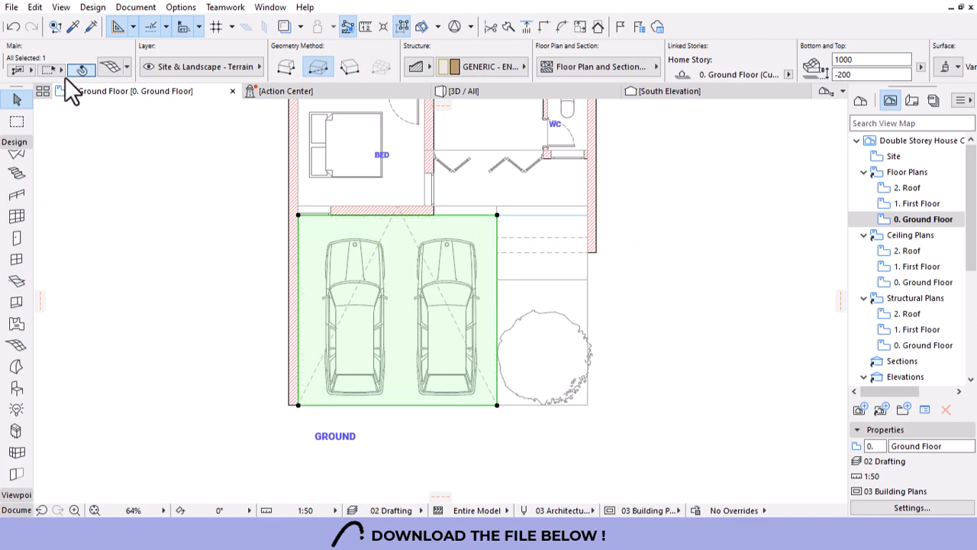
pyautogui.click(111, 69)
pyautogui.press('Escape')
# Set the garage mesh's building material to Concrete - Structural, then grab the dashed line's apex.
pyautogui.click(510, 67)
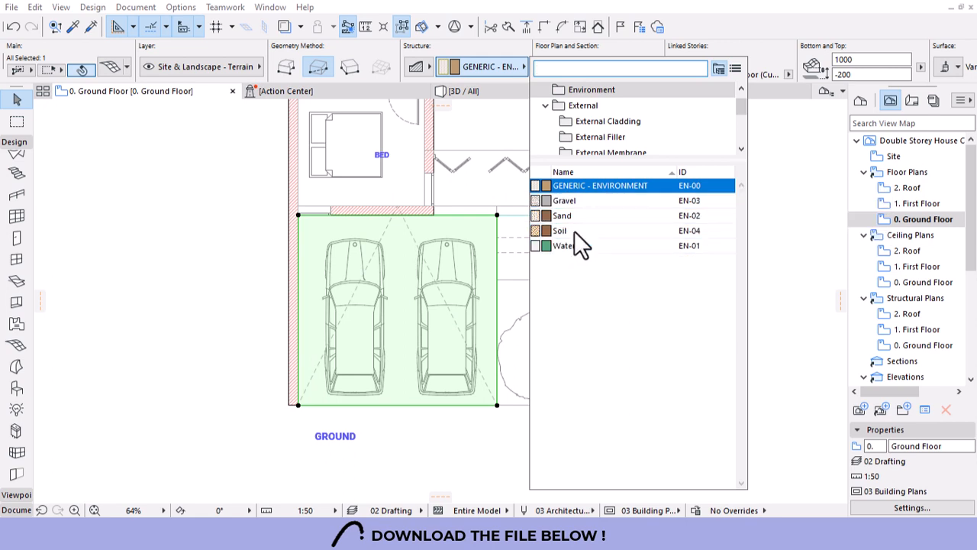
pyautogui.scroll(-1, 599, 137)
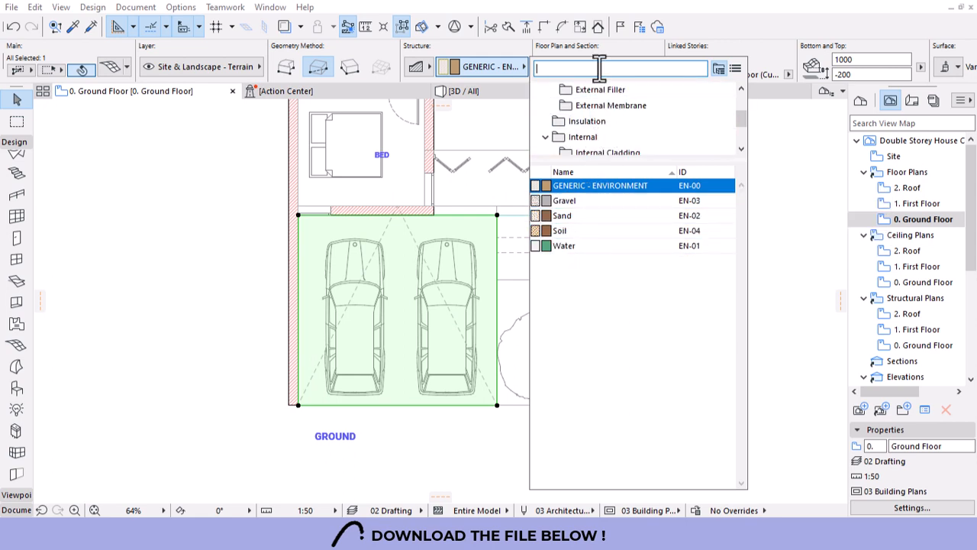
pyautogui.write('concr')
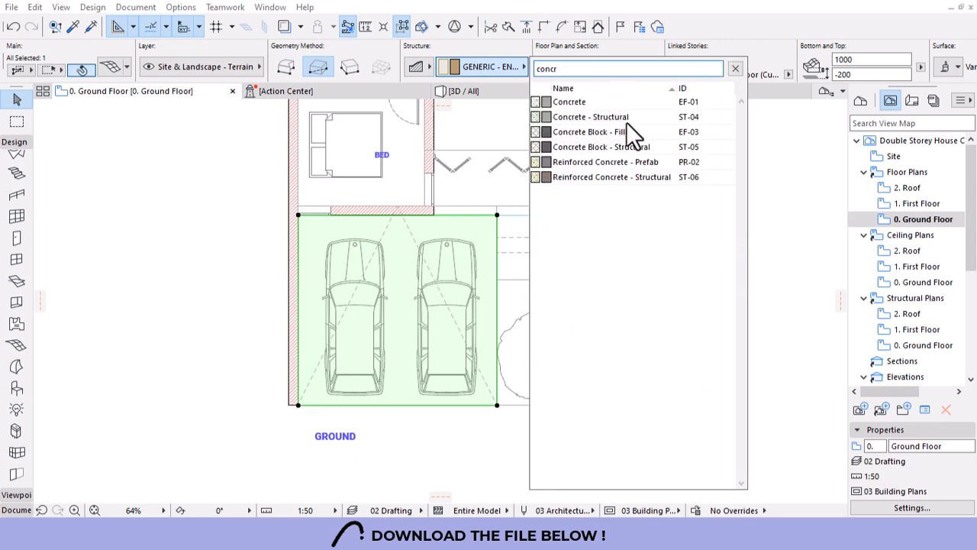
pyautogui.click(592, 117)
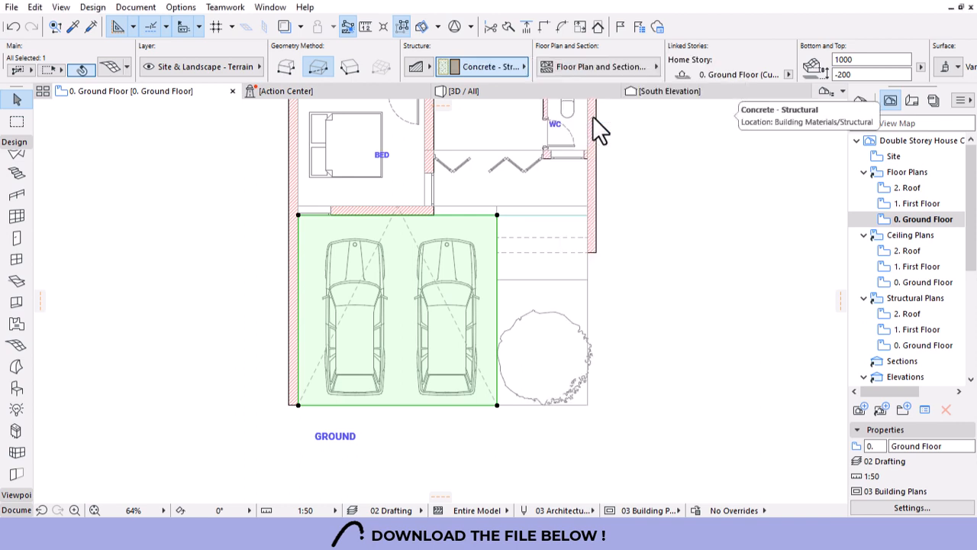
pyautogui.click(413, 410)
pyautogui.click(311, 382)
pyautogui.click(397, 205)
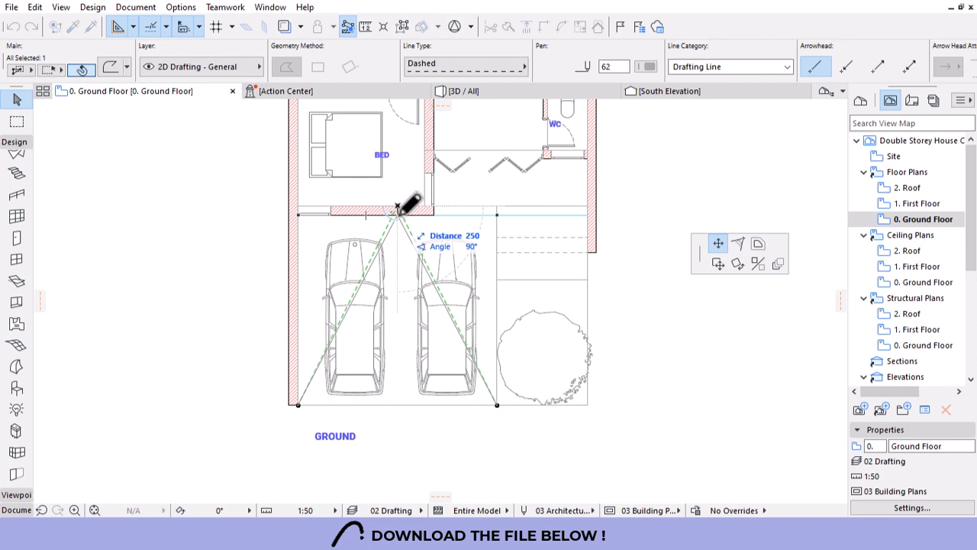
# Snap the dashed V line's apex onto the wall line, then reselect the garage mesh.
pyautogui.click(397, 211)
pyautogui.press('Escape')
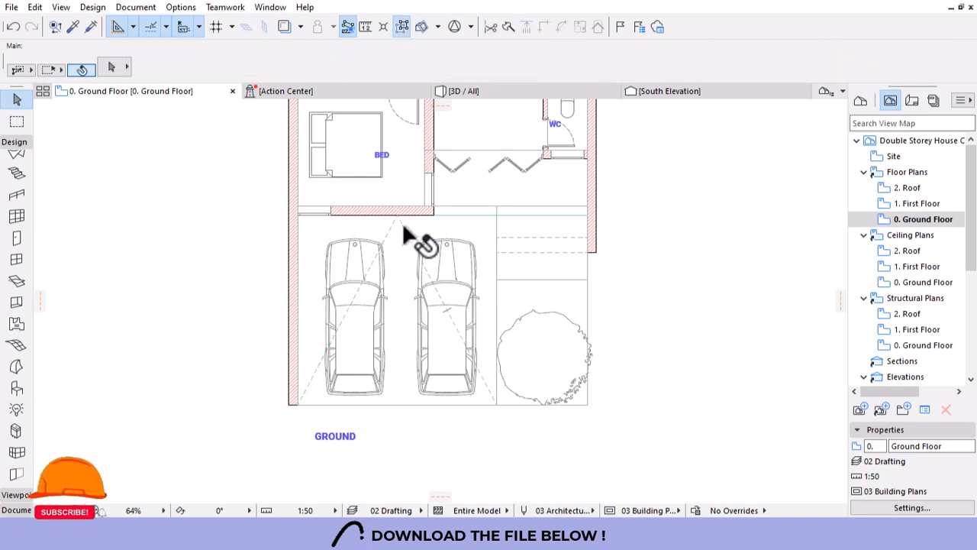
pyautogui.click(402, 223)
pyautogui.click(473, 222)
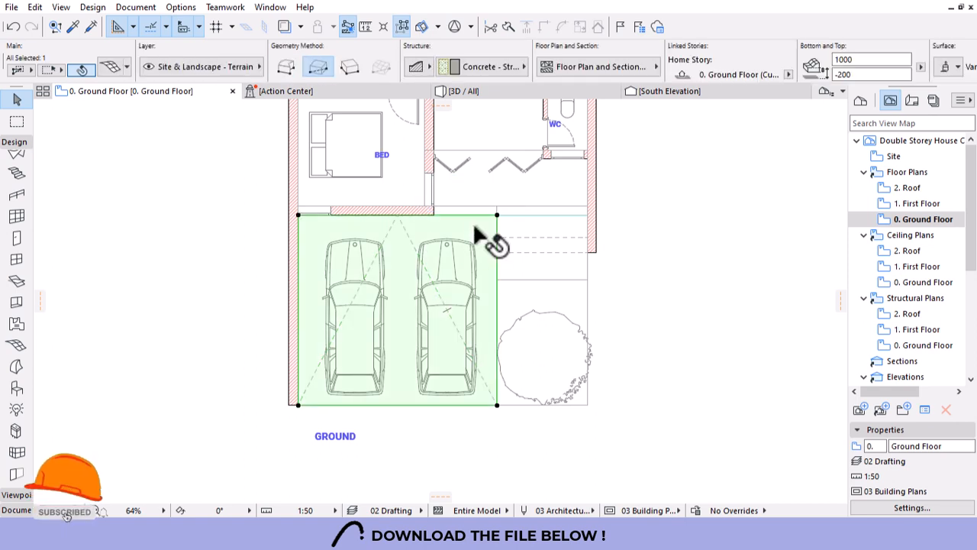
pyautogui.click(403, 225)
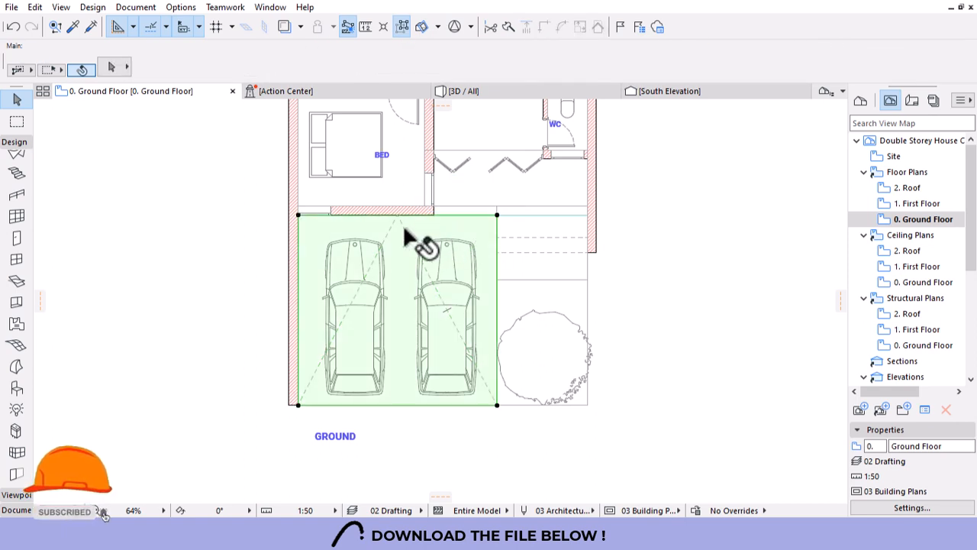
# Add new garage mesh ridge points along the first dashed guide line.
pyautogui.click(19, 349)
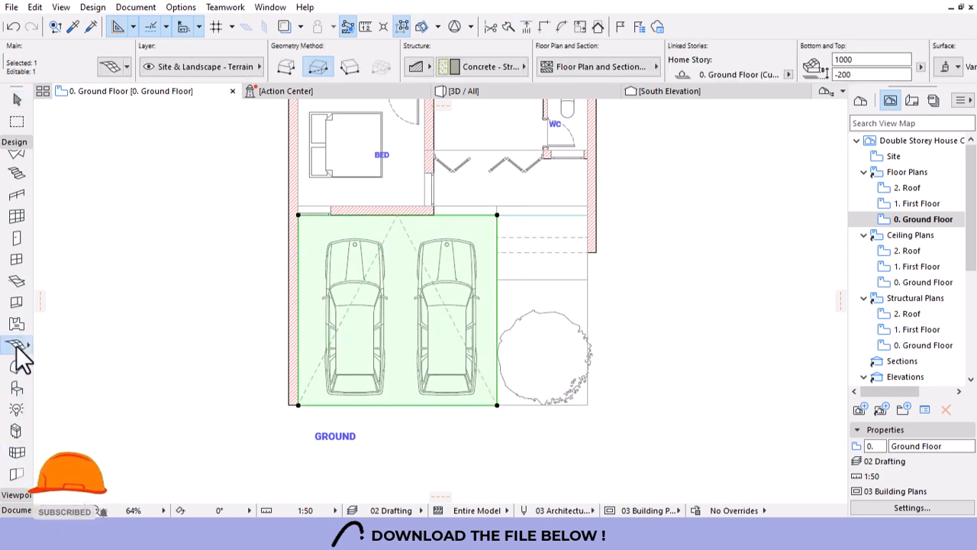
pyautogui.click(408, 233)
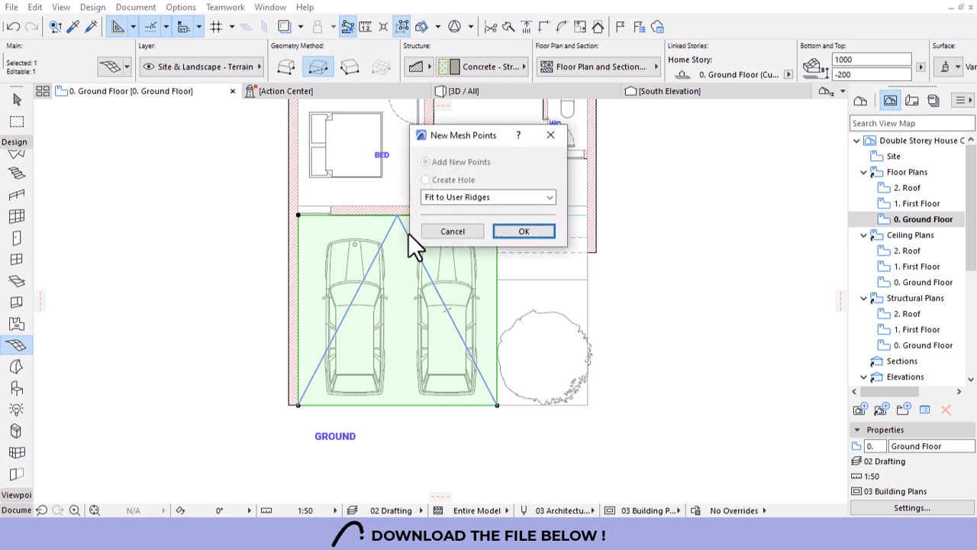
pyautogui.click(532, 231)
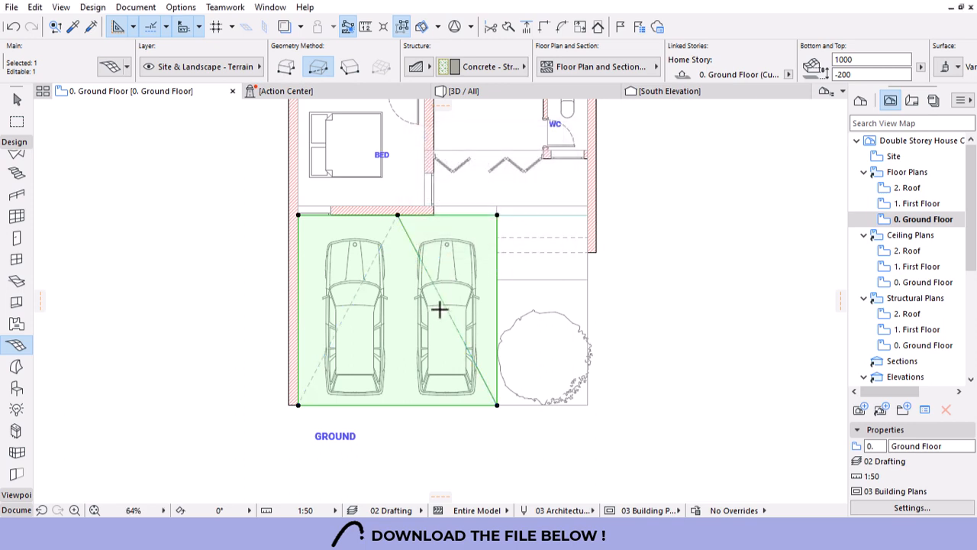
pyautogui.scroll(3, 391, 250)
pyautogui.press('Escape')
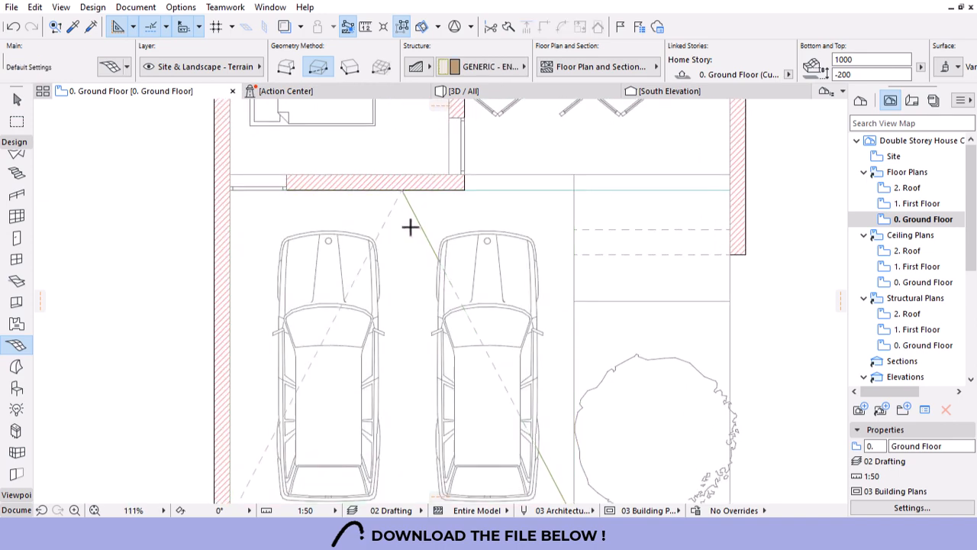
pyautogui.press('Escape')
# Add garage mesh ridge points along the second dashed guide line.
pyautogui.click(356, 206)
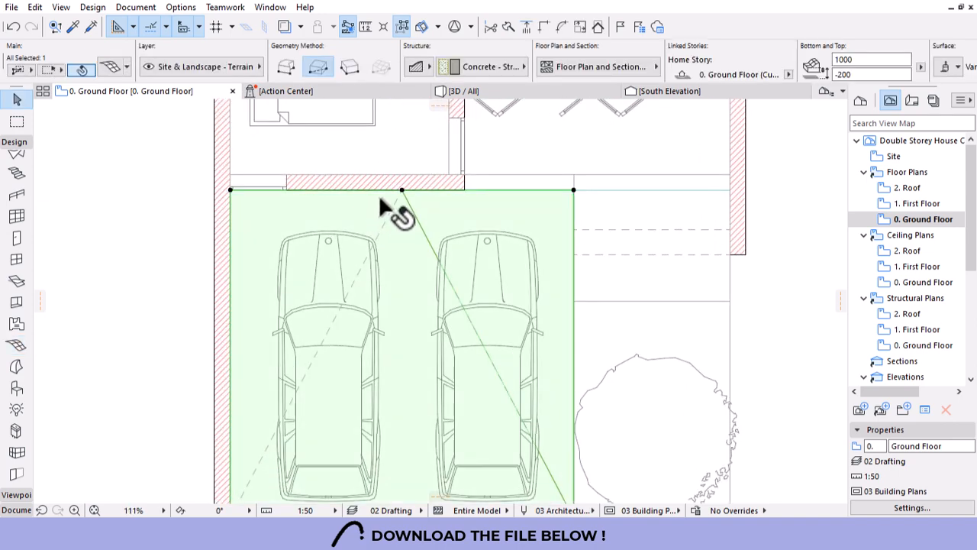
pyautogui.click(230, 190)
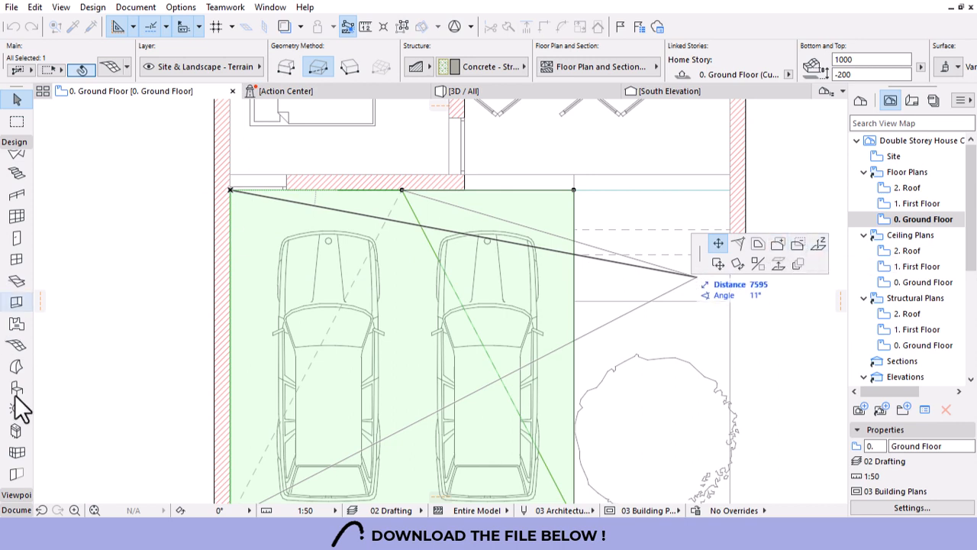
pyautogui.press('Escape')
pyautogui.click(16, 346)
pyautogui.click(349, 281)
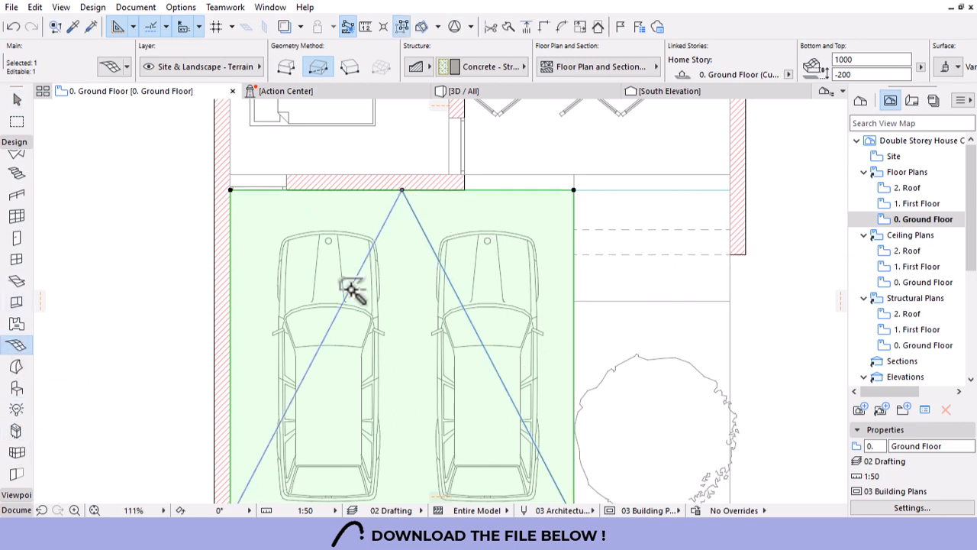
pyautogui.click(526, 232)
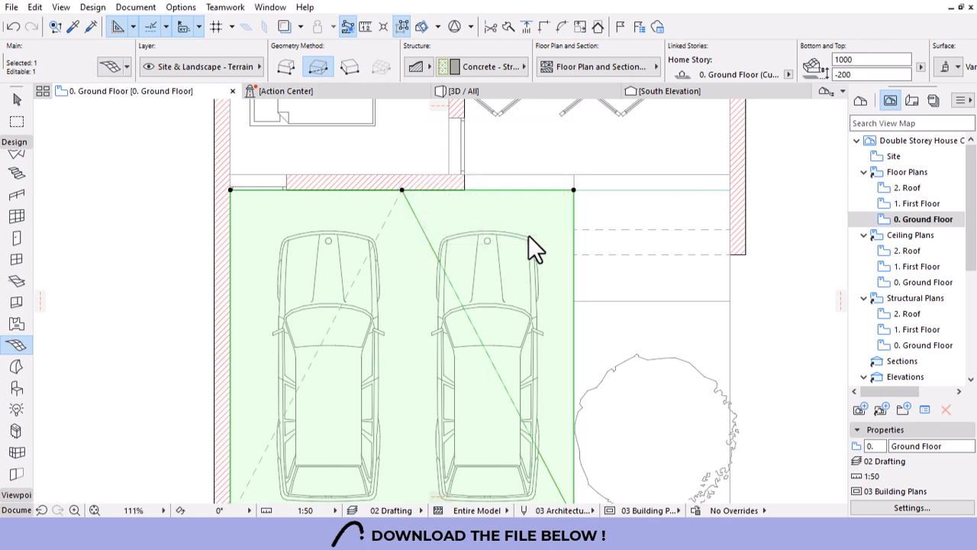
pyautogui.scroll(-3, 386, 222)
pyautogui.press('Escape')
pyautogui.press('Escape')
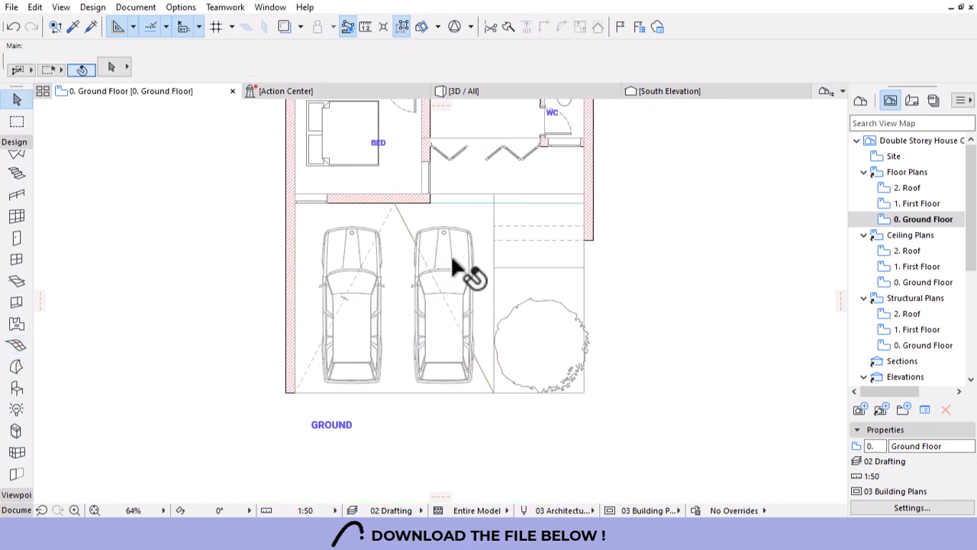
# Select the garage mesh and view the house in 3D.
pyautogui.click(451, 217)
pyautogui.click(387, 220)
pyautogui.press('Escape')
pyautogui.click(382, 215)
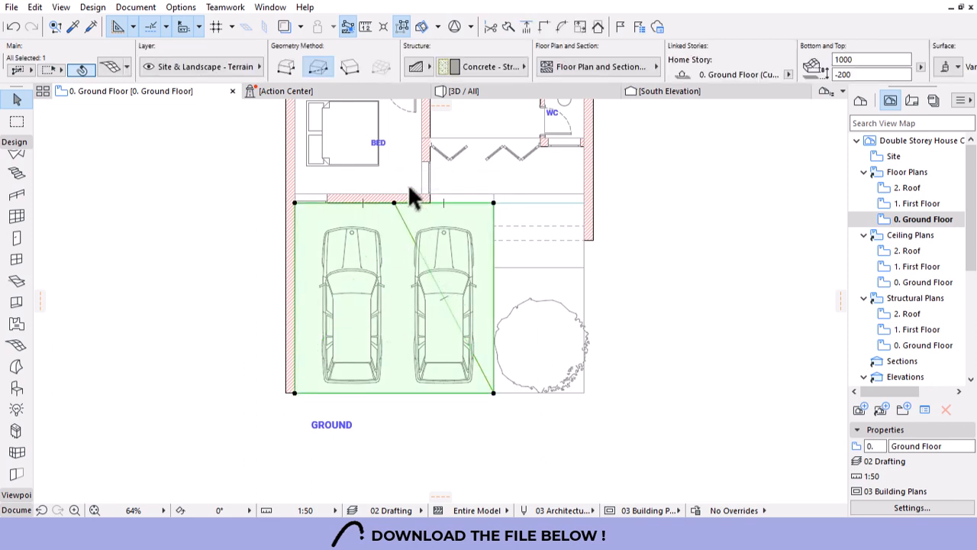
pyautogui.click(498, 91)
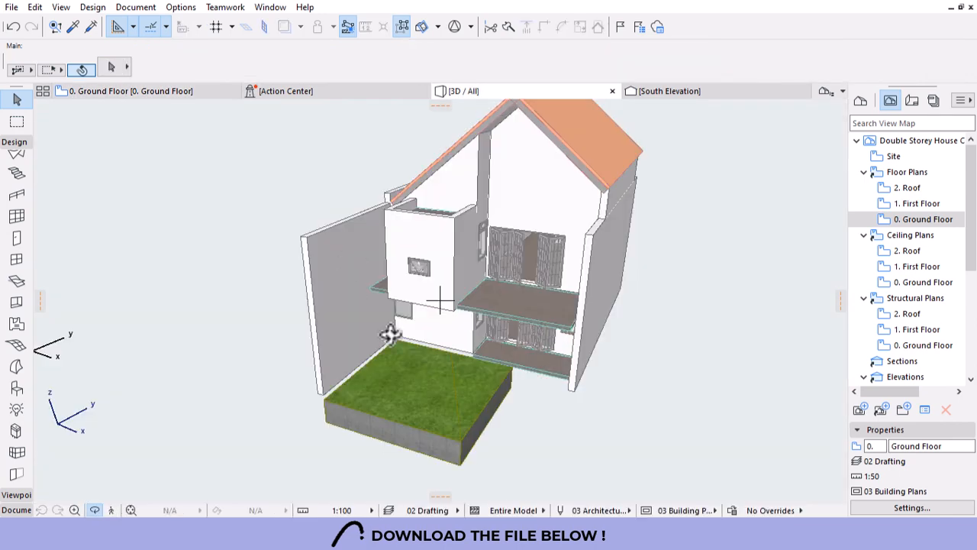
# Raise a corner point and a top-edge point of the grass mesh in 3D.
pyautogui.scroll(-2, 458, 442)
pyautogui.scroll(5, 454, 435)
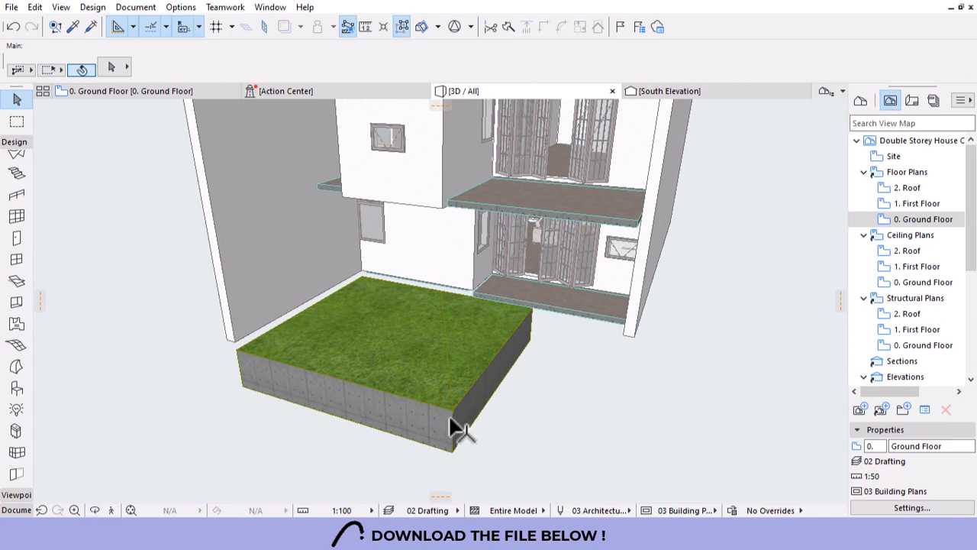
pyautogui.click(450, 415)
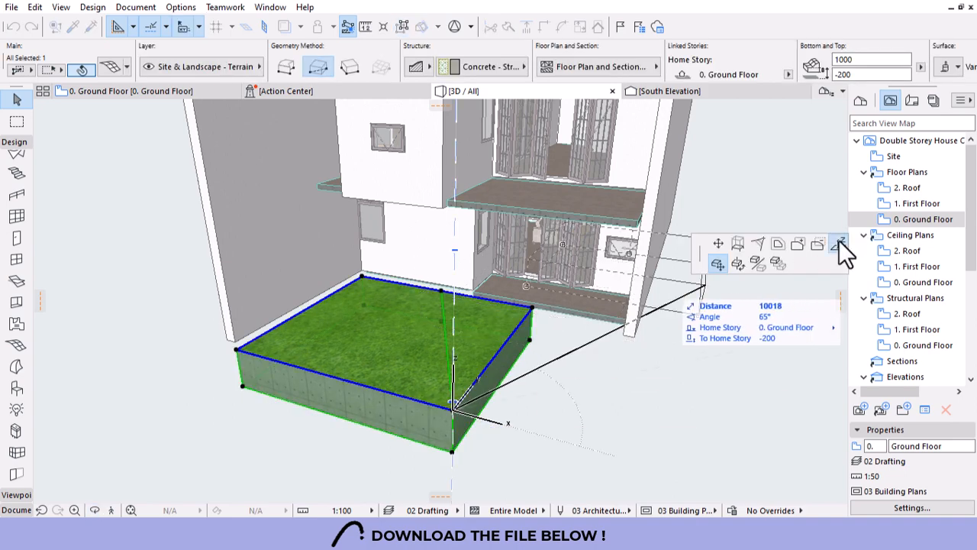
pyautogui.click(838, 244)
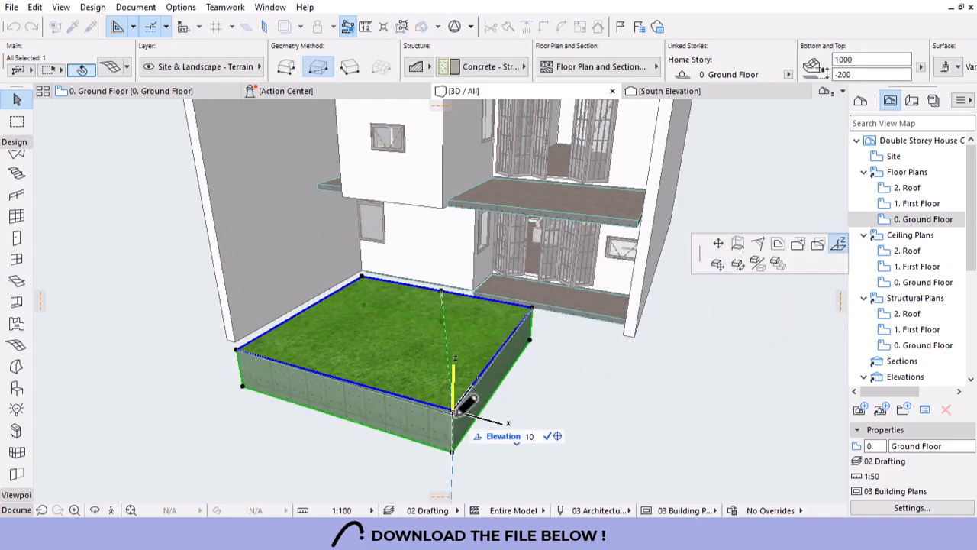
pyautogui.click(454, 412)
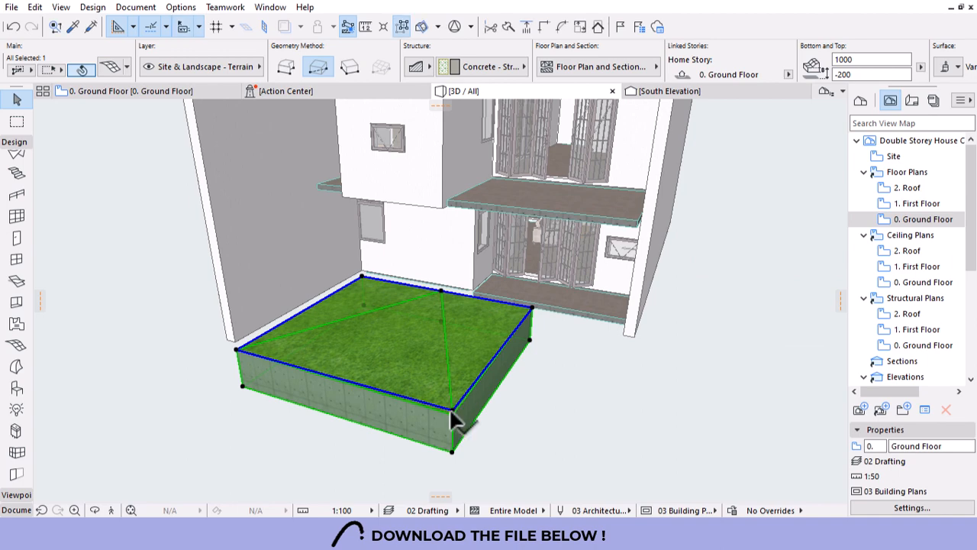
pyautogui.click(442, 290)
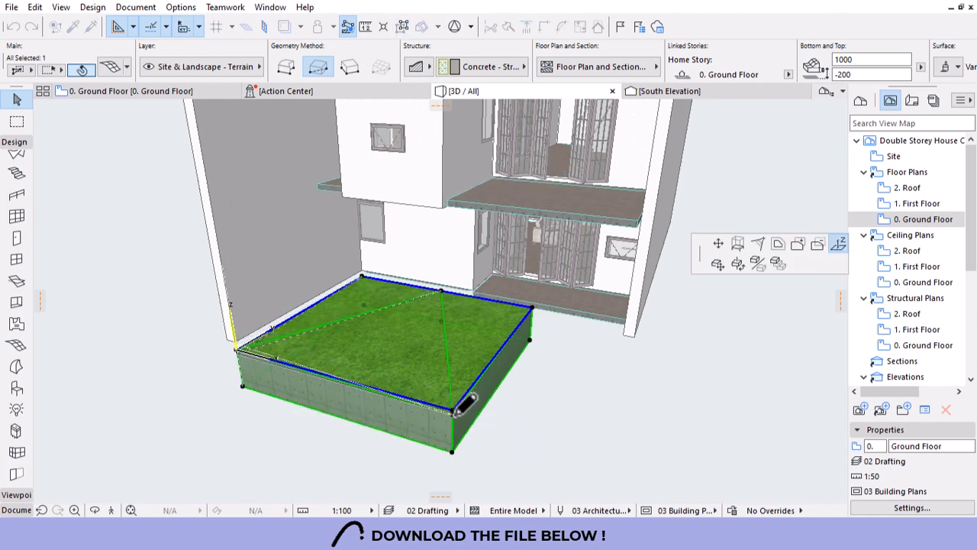
pyautogui.click(457, 409)
# On the Ground Floor plan, undo the mesh edits until the dashed V guide lines return.
pyautogui.press('F2')
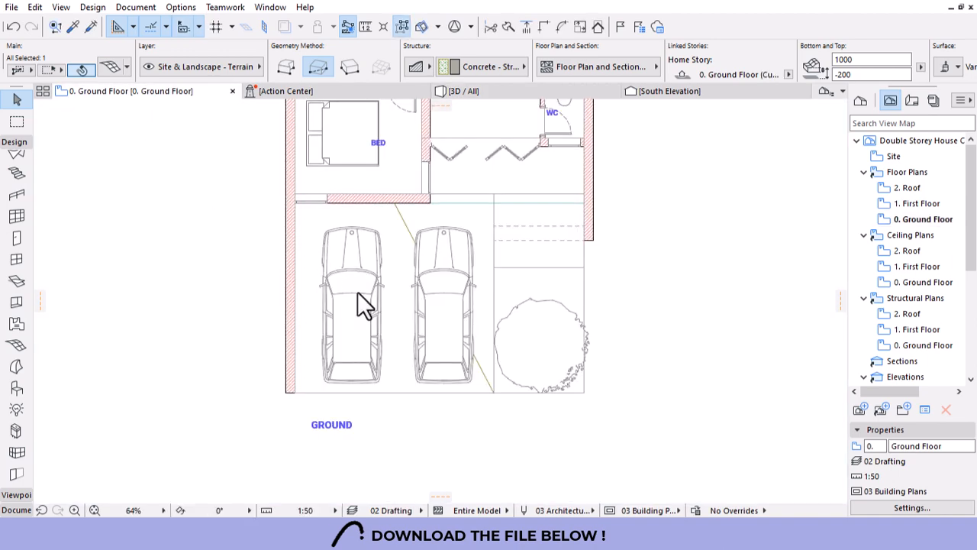
pyautogui.press('Escape')
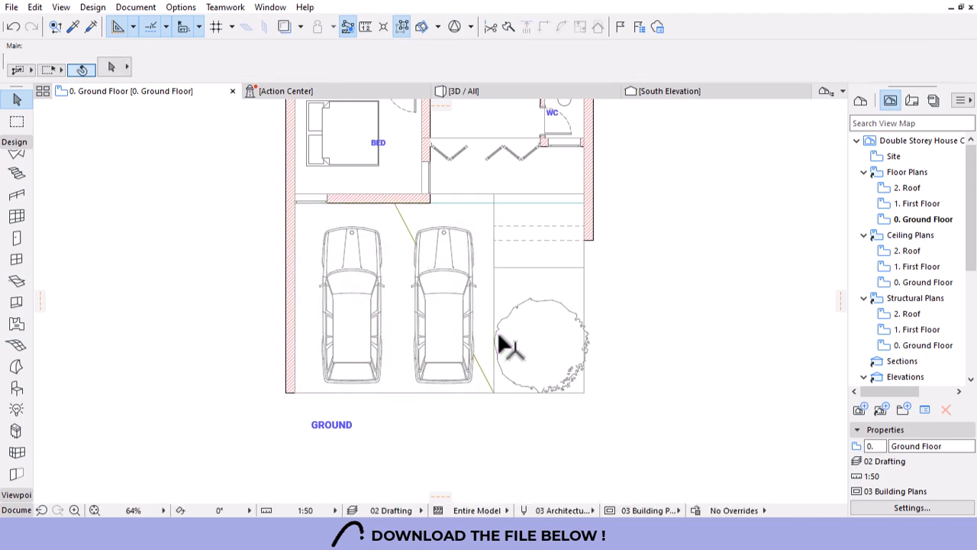
pyautogui.click(483, 373)
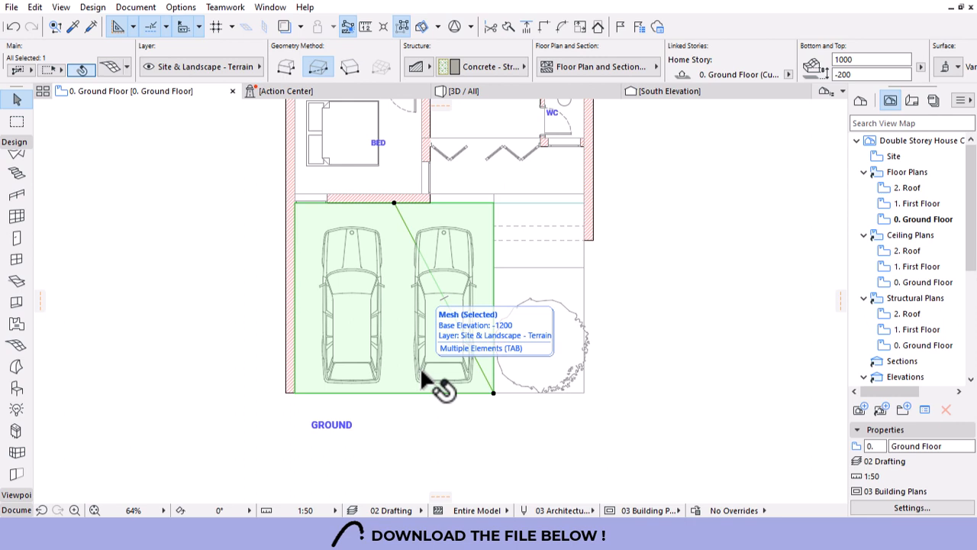
pyautogui.scroll(2, 379, 176)
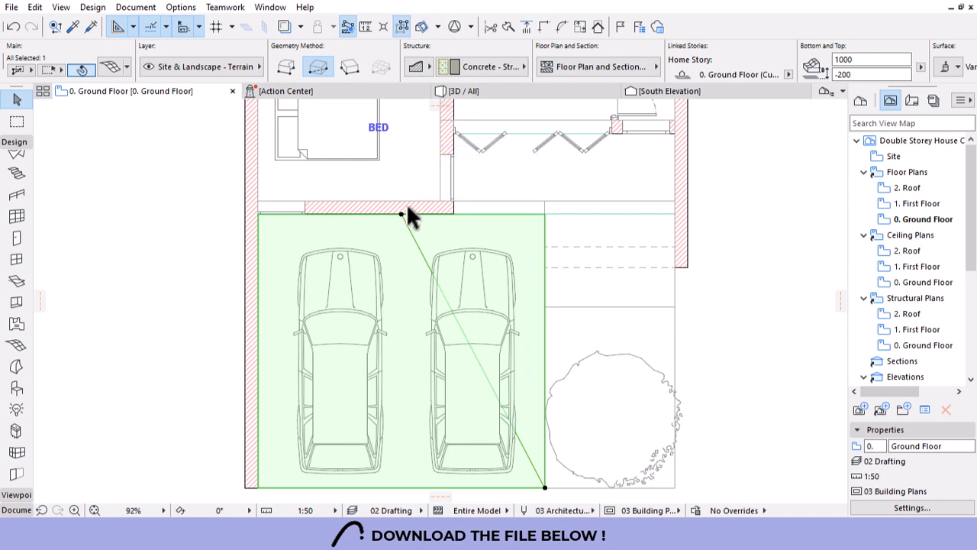
pyautogui.click(15, 29)
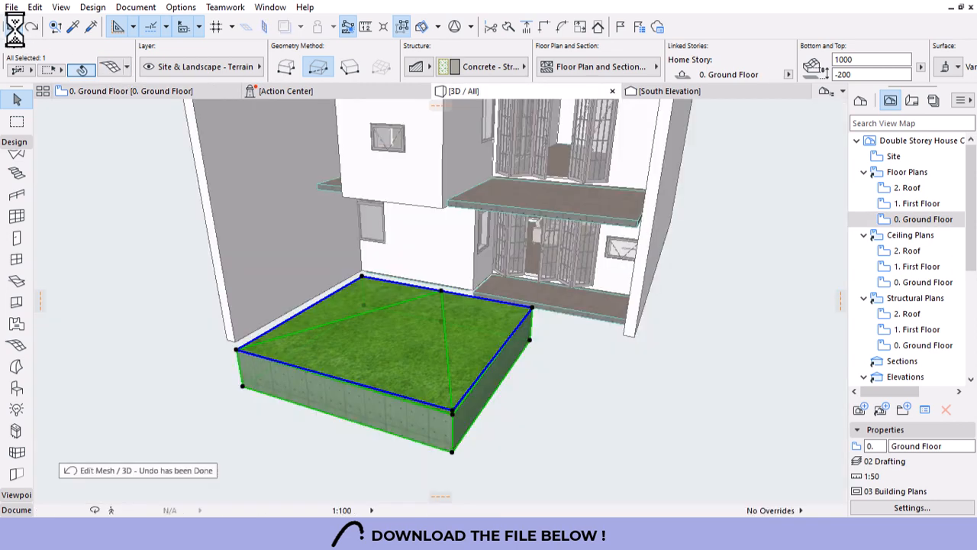
pyautogui.click(15, 31)
pyautogui.click(16, 31)
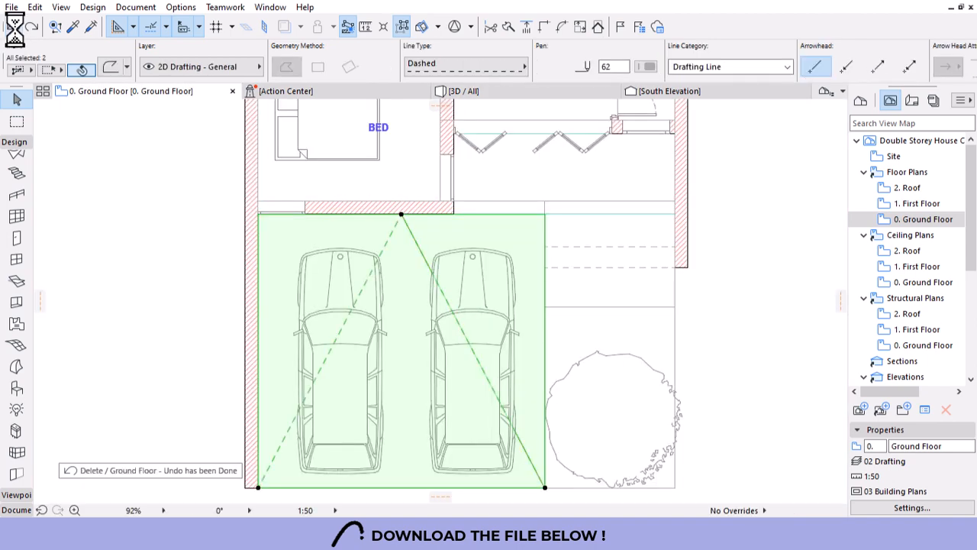
pyautogui.click(16, 31)
pyautogui.click(14, 29)
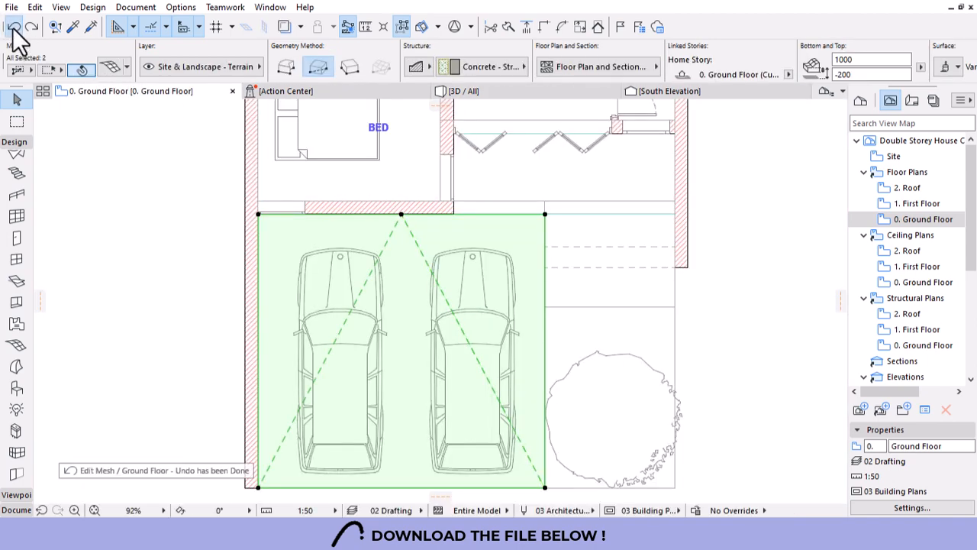
pyautogui.press('Escape')
pyautogui.scroll(7, 408, 214)
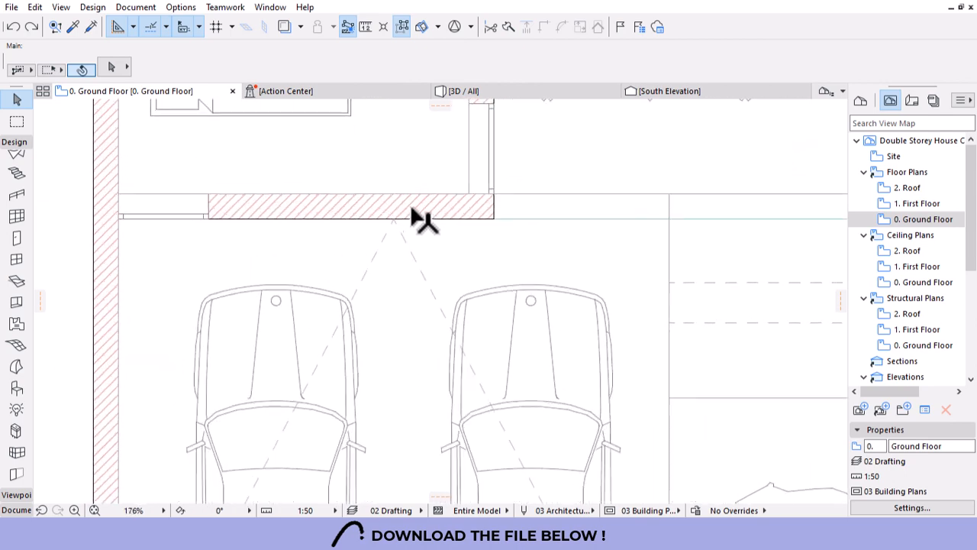
# Reposition the dashed V line's apex point and select the garage mesh.
pyautogui.click(381, 230)
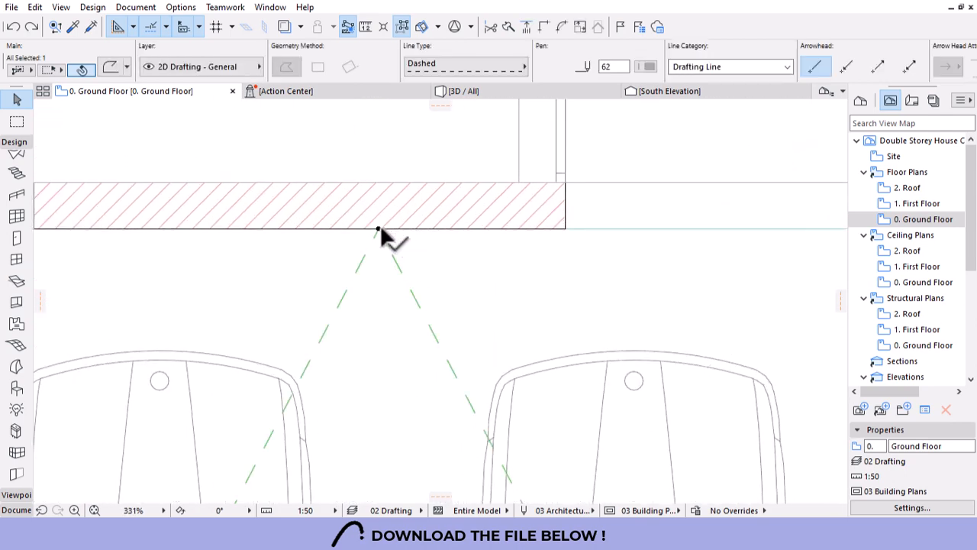
pyautogui.click(663, 249)
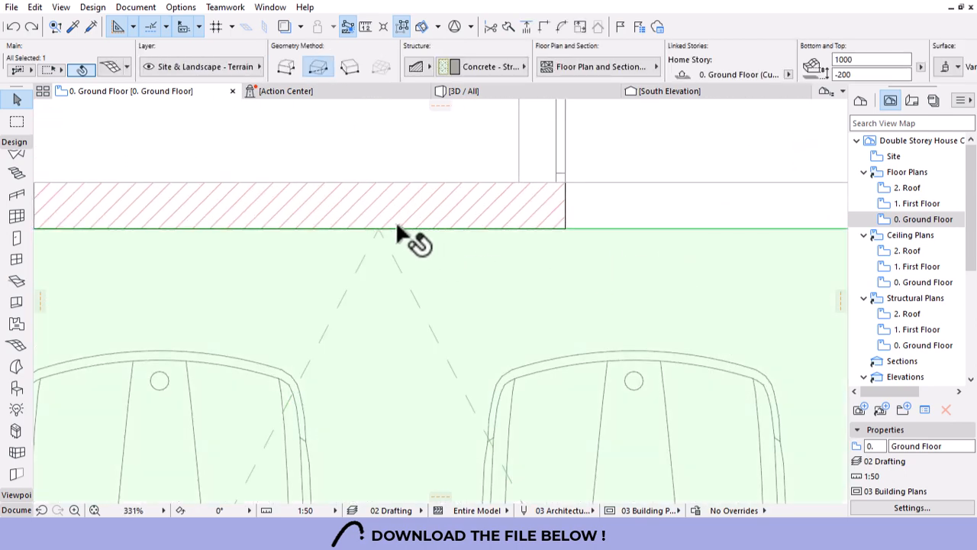
pyautogui.click(392, 252)
pyautogui.click(379, 229)
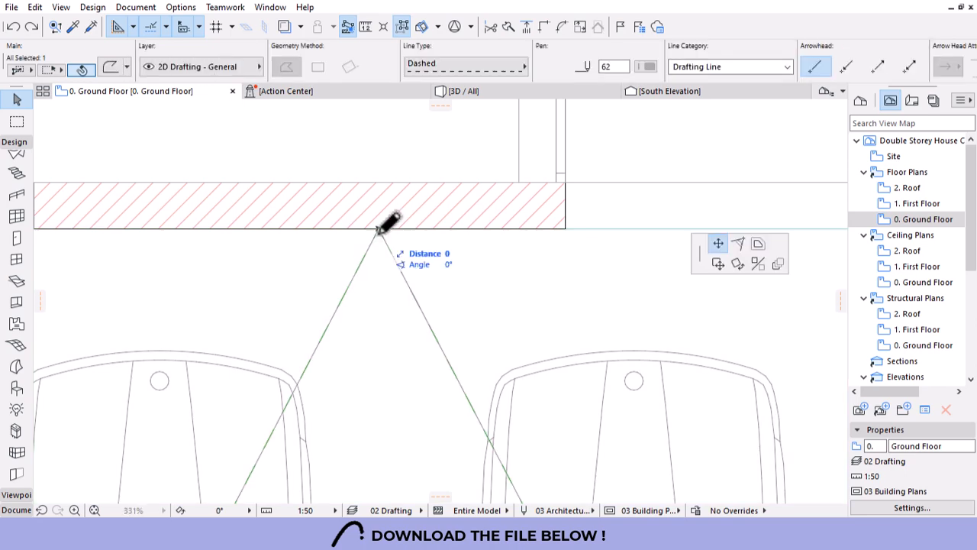
pyautogui.click(380, 249)
pyautogui.scroll(-5, 397, 218)
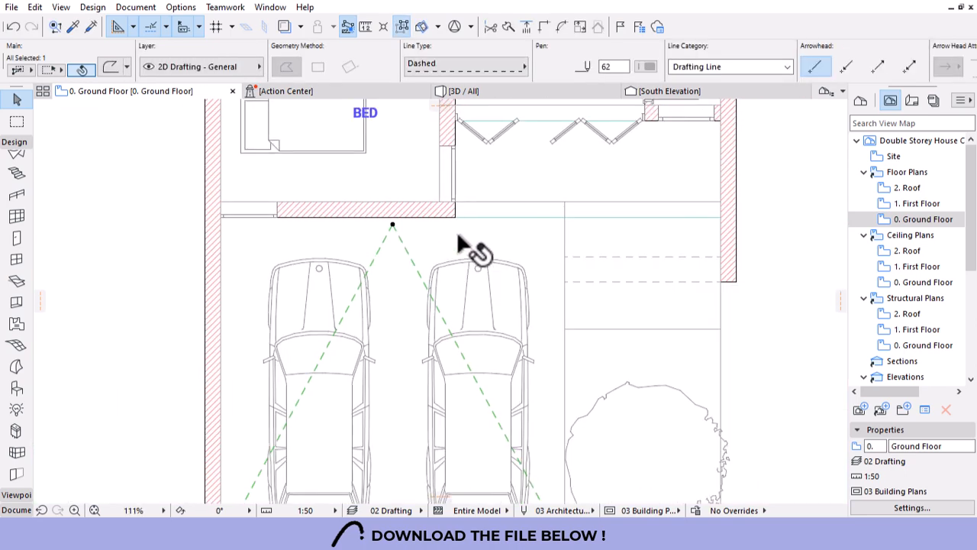
pyautogui.click(456, 233)
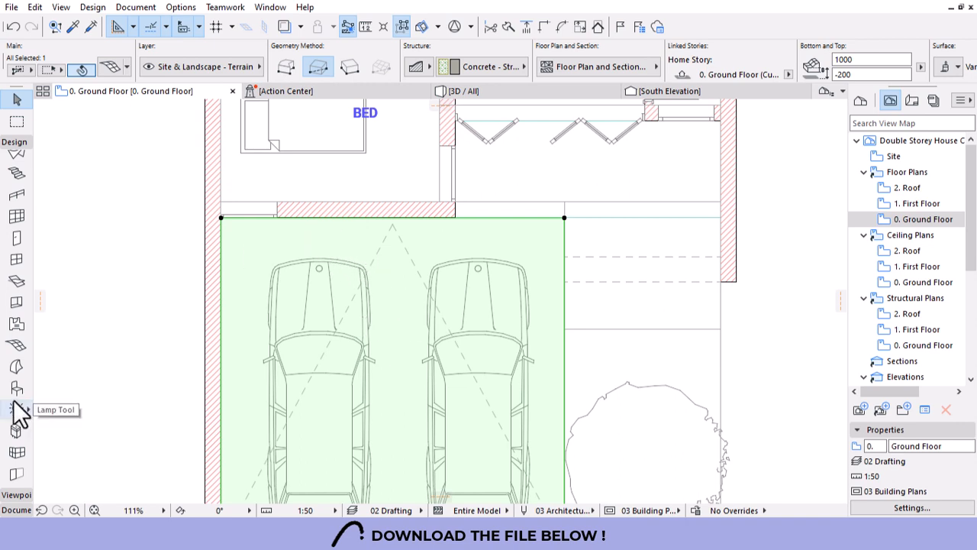
# Add mesh points along the V guide line, then delete the dashed guide lines over the cars.
pyautogui.click(17, 345)
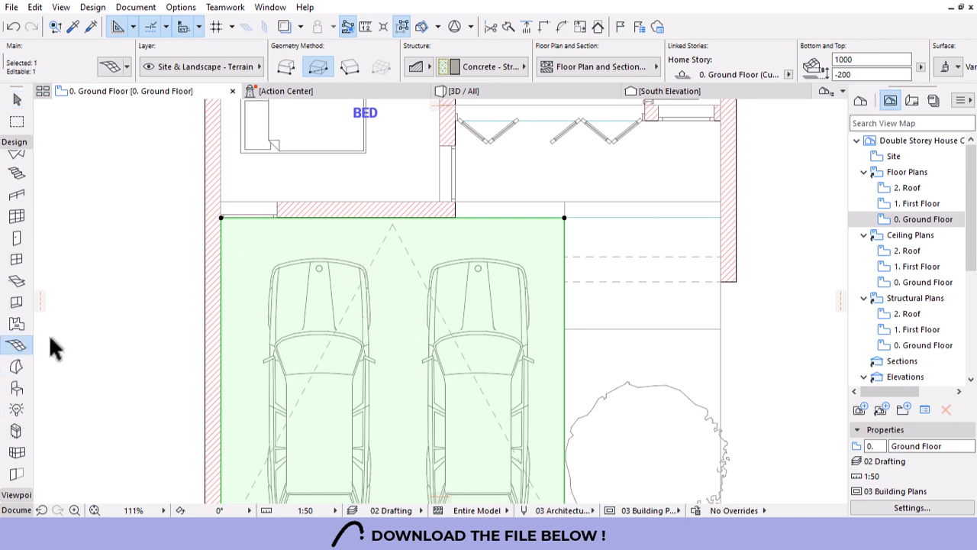
pyautogui.click(380, 252)
pyautogui.click(531, 229)
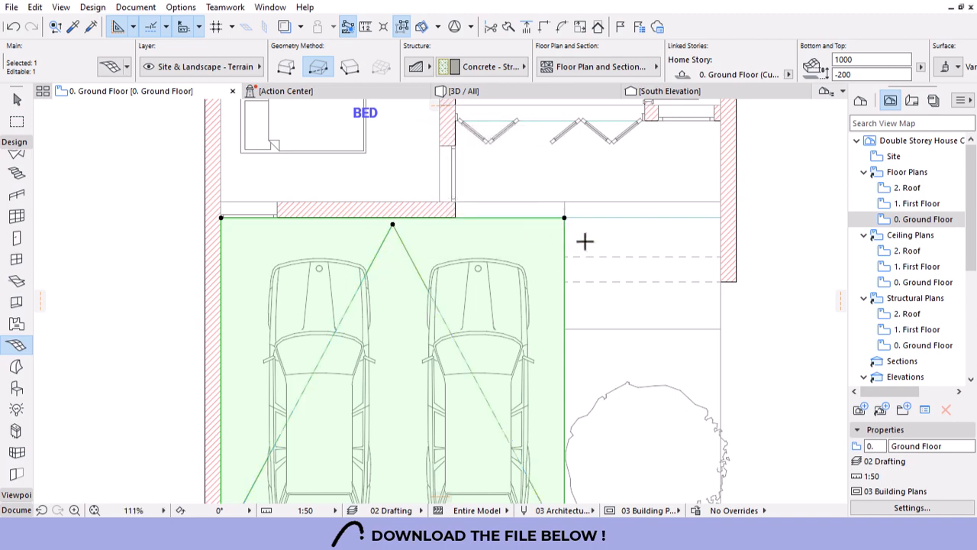
pyautogui.press('Escape')
pyautogui.scroll(-3, 395, 233)
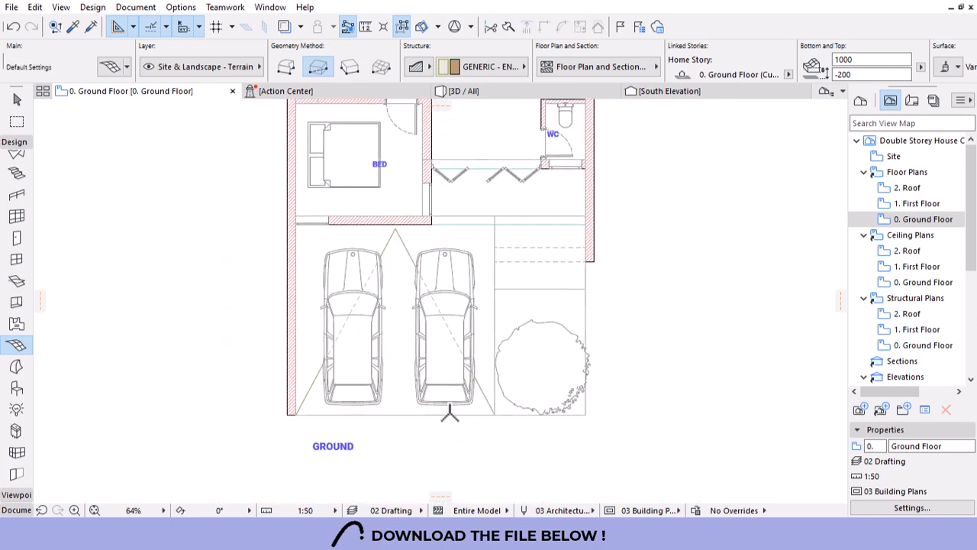
pyautogui.press('Escape')
pyautogui.click(444, 322)
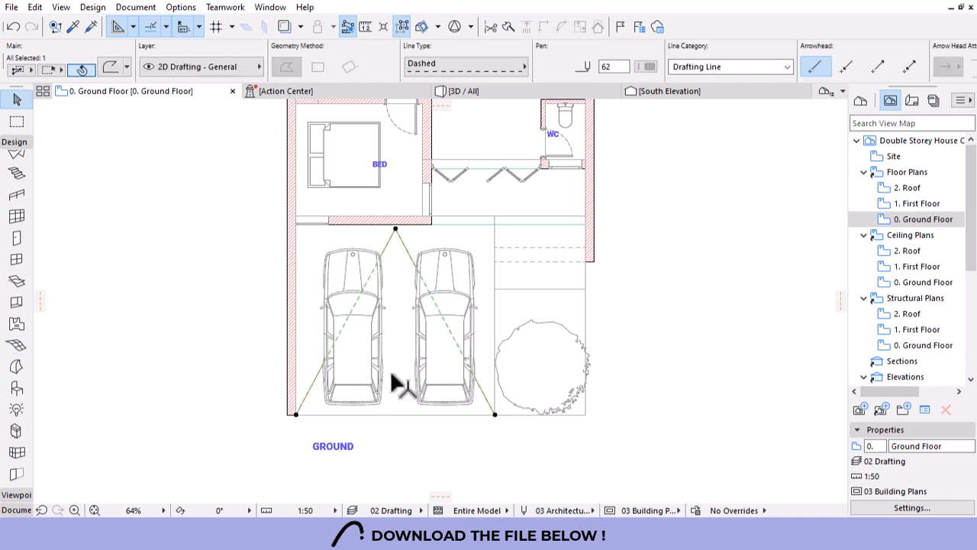
pyautogui.press('Delete')
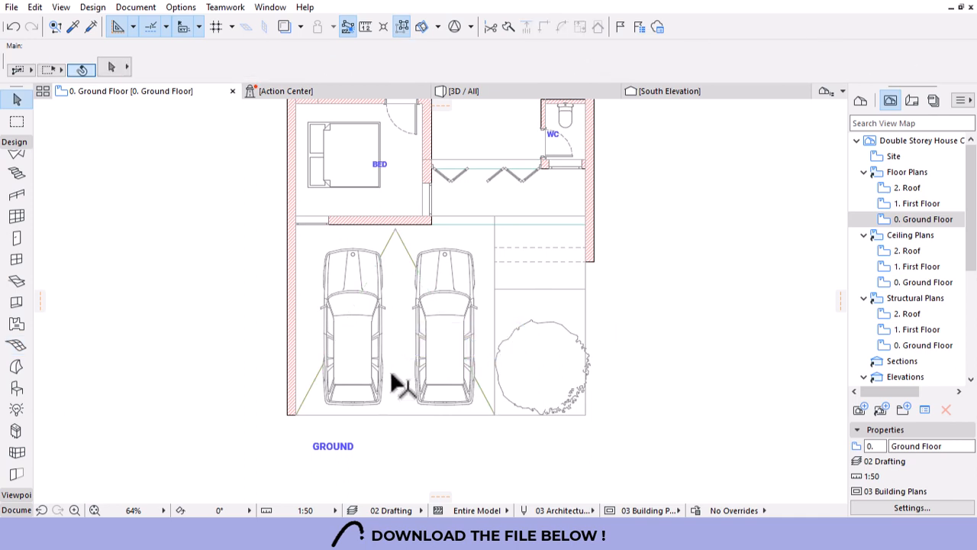
# Set the driveway mesh's Uncut Lines to Dashed and show the 3D view.
pyautogui.click(385, 284)
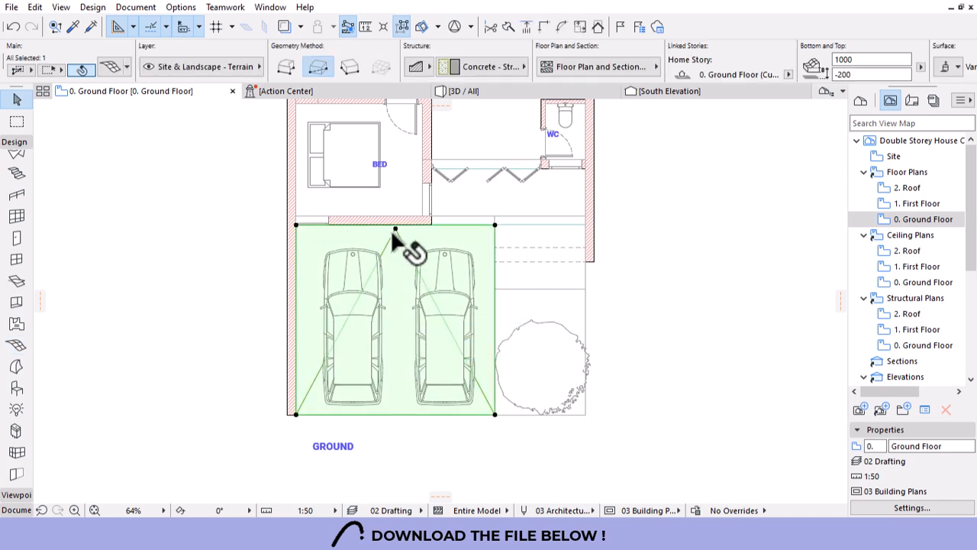
pyautogui.click(597, 66)
pyautogui.click(493, 162)
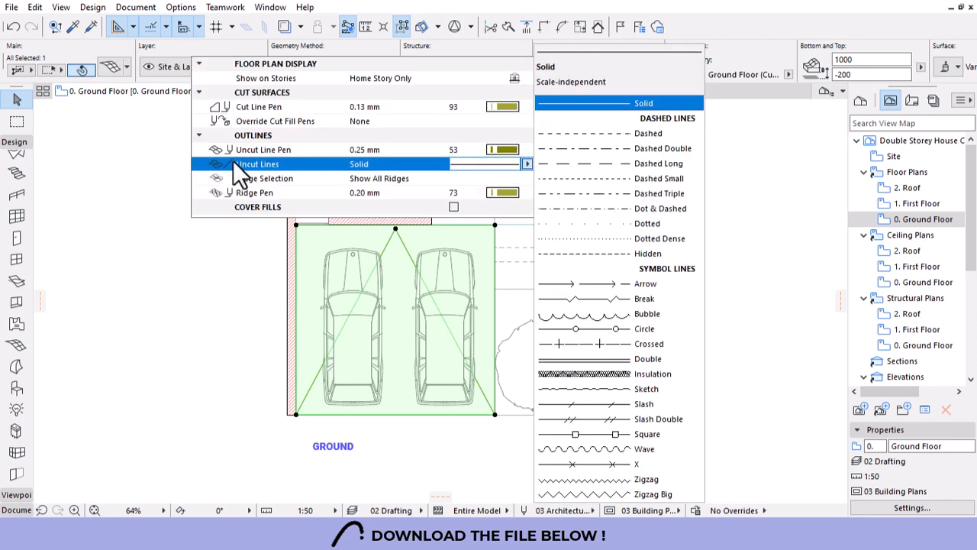
pyautogui.click(593, 132)
pyautogui.click(493, 457)
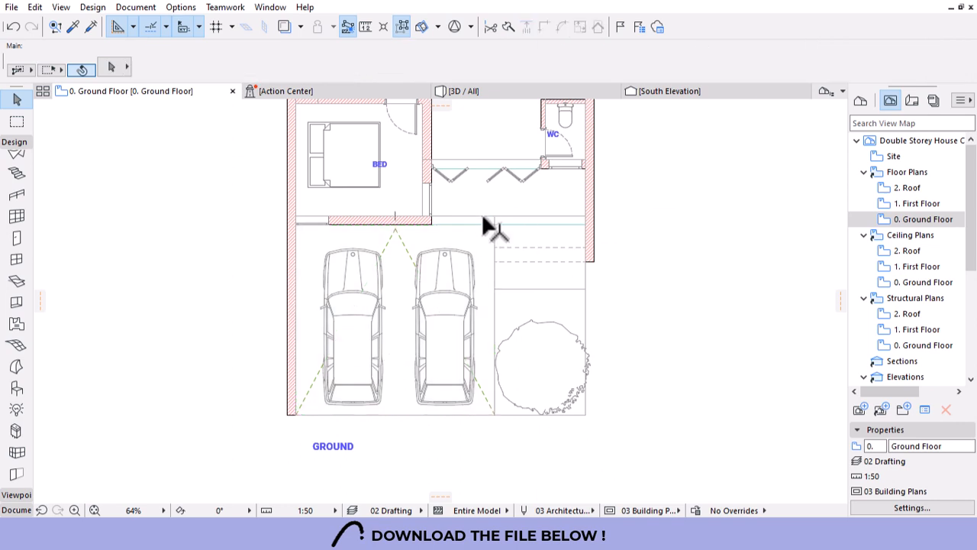
pyautogui.scroll(-2, 359, 298)
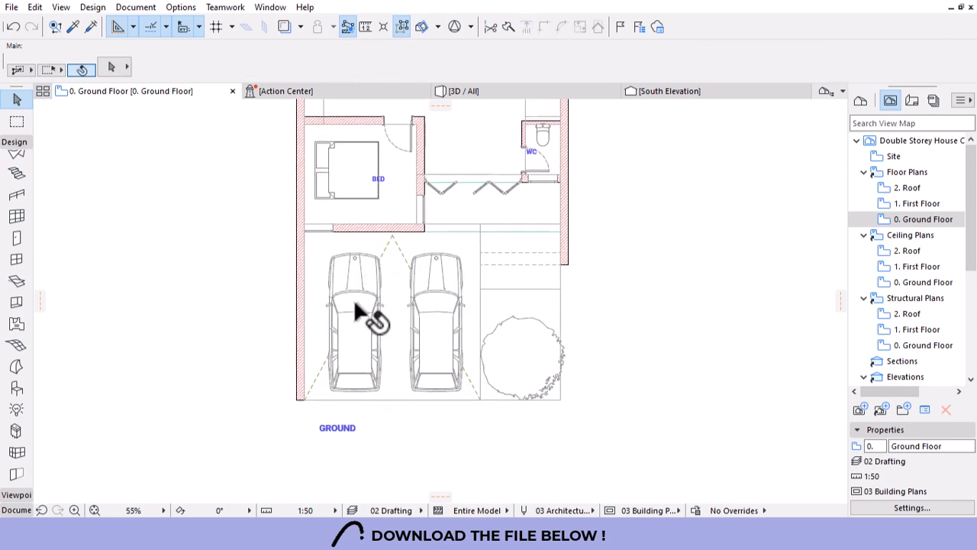
pyautogui.click(532, 91)
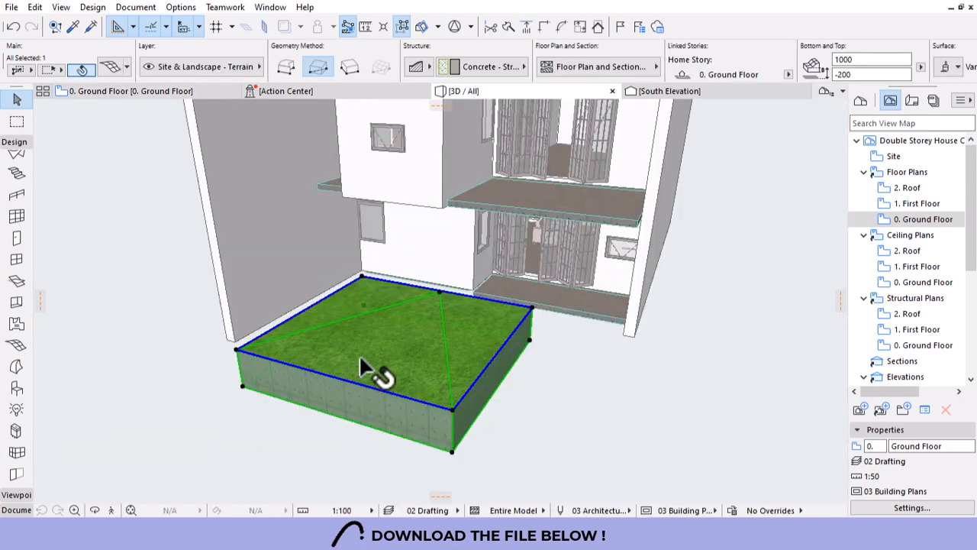
# Remove the mesh's grass top-surface override and change the heights of two corners.
pyautogui.doubleClick(421, 287)
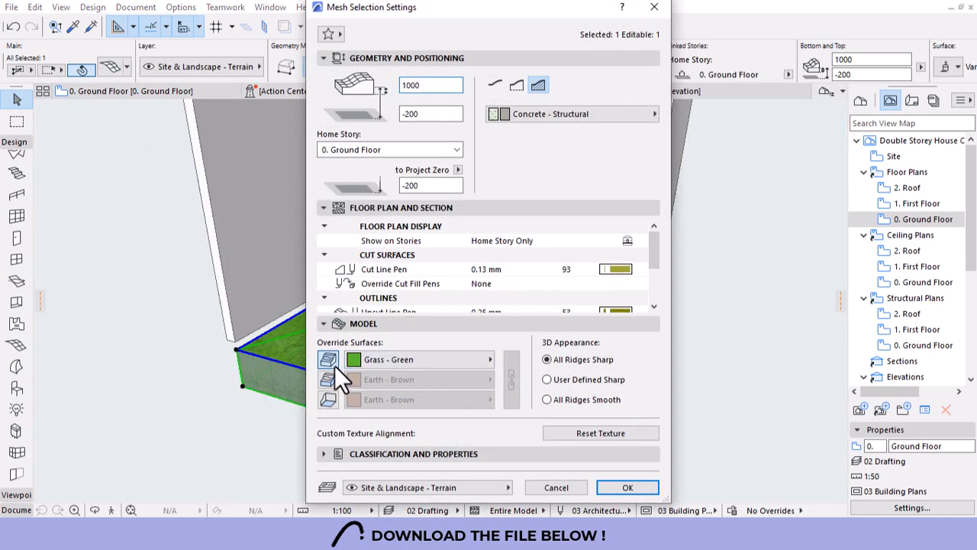
pyautogui.click(625, 487)
pyautogui.moveTo(460, 406)
pyautogui.keyDown('shift'); pyautogui.mouseDown(button='middle')
pyautogui.moveTo(440, 455)
pyautogui.moveTo(458, 393)
pyautogui.mouseUp(button='middle'); pyautogui.keyUp('shift')
pyautogui.click(463, 396)
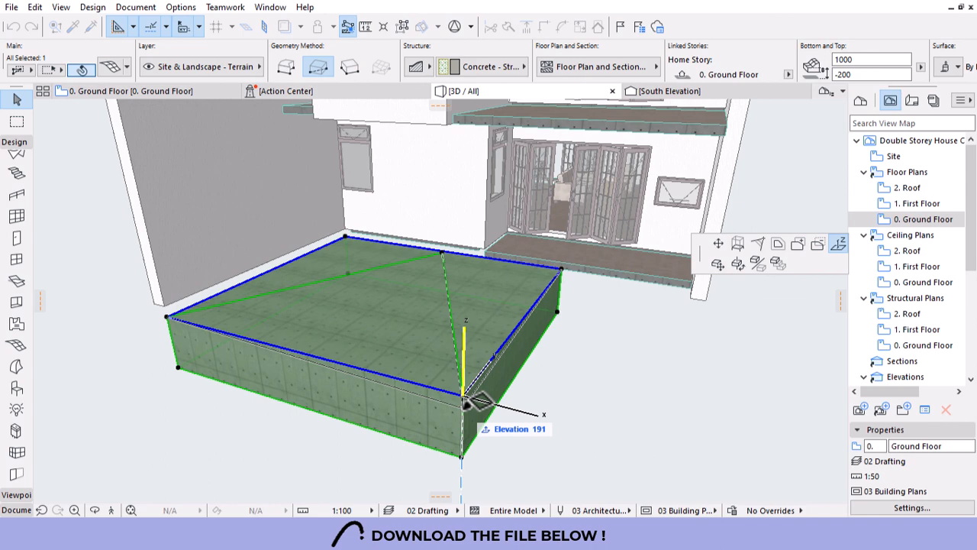
pyautogui.click(469, 400)
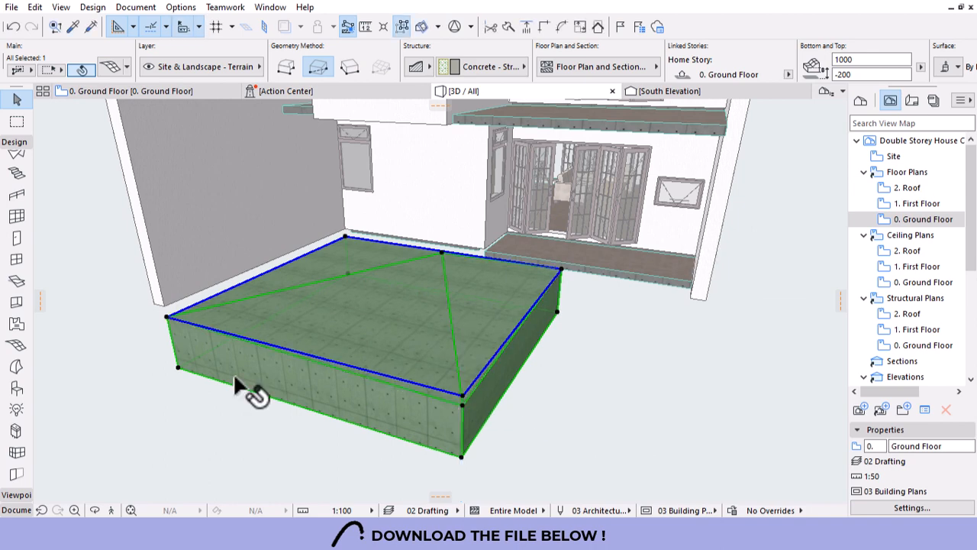
pyautogui.click(165, 319)
pyautogui.click(253, 369)
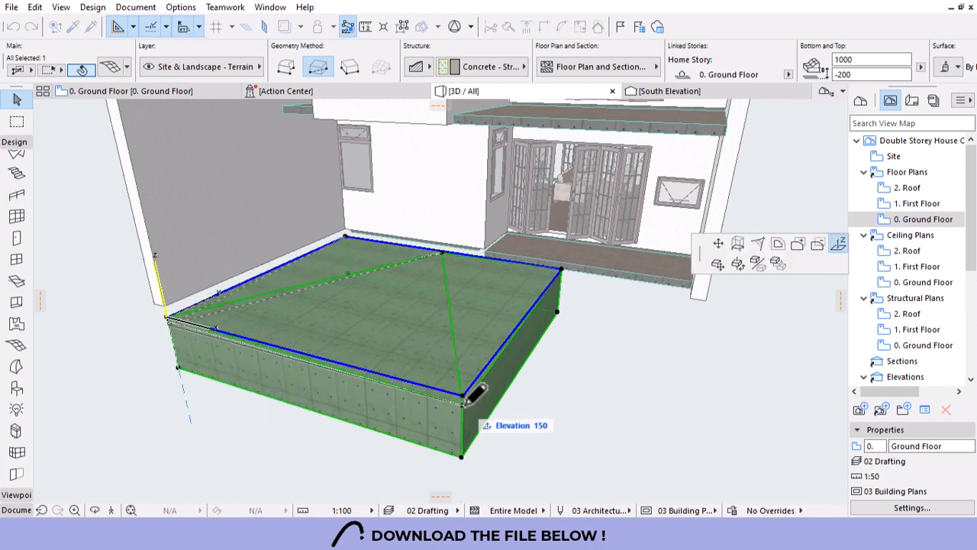
pyautogui.click(468, 394)
pyautogui.click(621, 415)
# Set the driveway mesh's bottom level to 0, then to -50.
pyautogui.keyDown('shift'); pyautogui.moveTo(493, 312); pyautogui.dragTo(530, 278, button='middle'); pyautogui.keyUp('shift')
pyautogui.scroll(5, 534, 283)
pyautogui.click(554, 321)
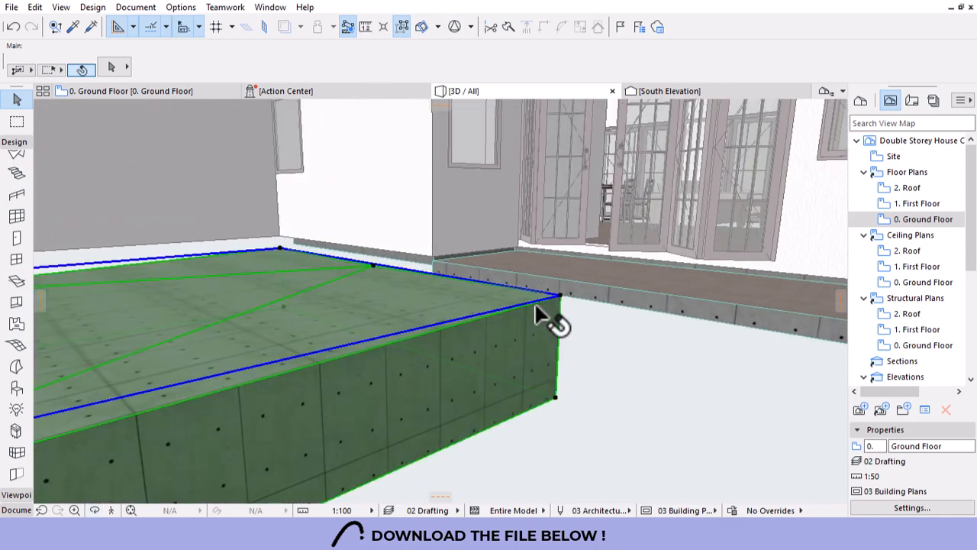
pyautogui.click(863, 74)
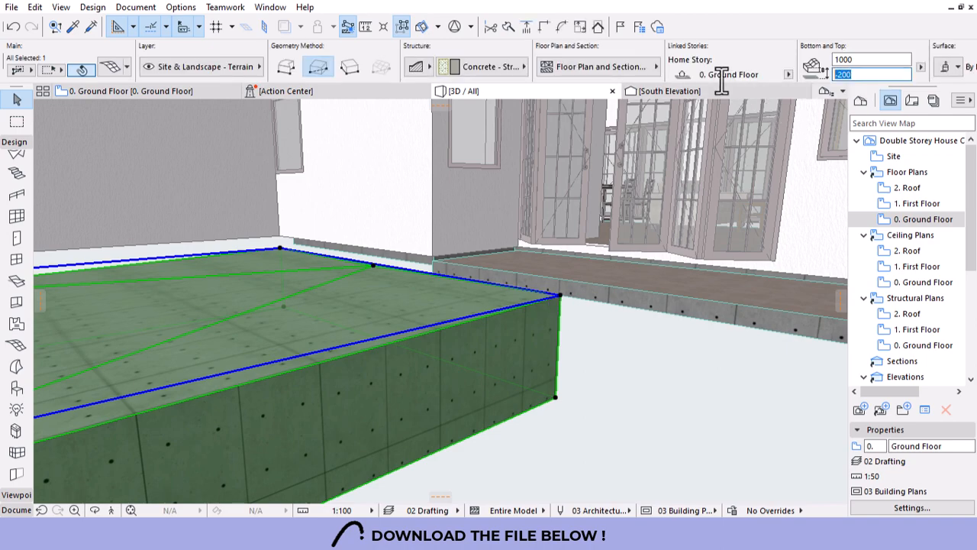
pyautogui.write('0')
pyautogui.press('Return')
pyautogui.press('Escape')
pyautogui.keyDown('shift'); pyautogui.moveTo(611, 234); pyautogui.dragTo(446, 238, button='middle'); pyautogui.keyUp('shift')
pyautogui.click(662, 345)
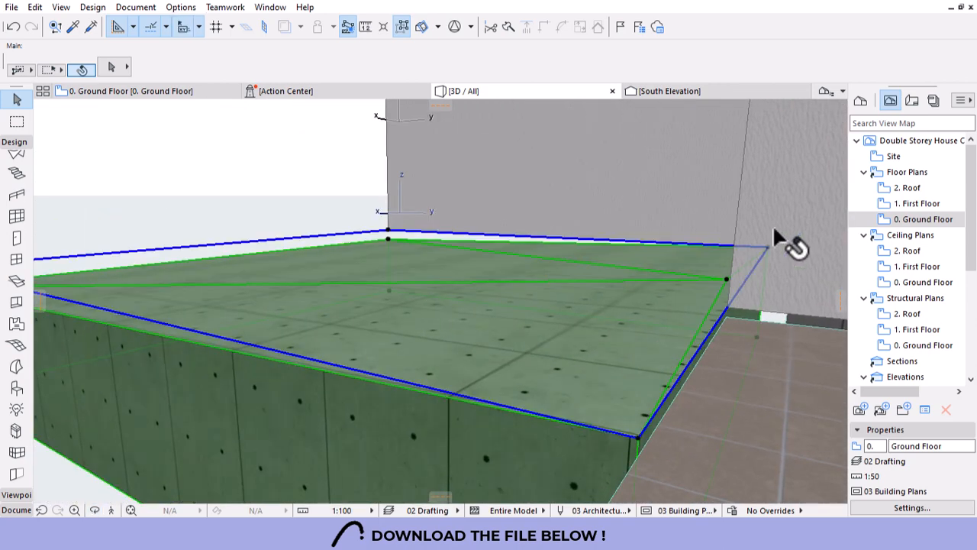
pyautogui.write('-50')
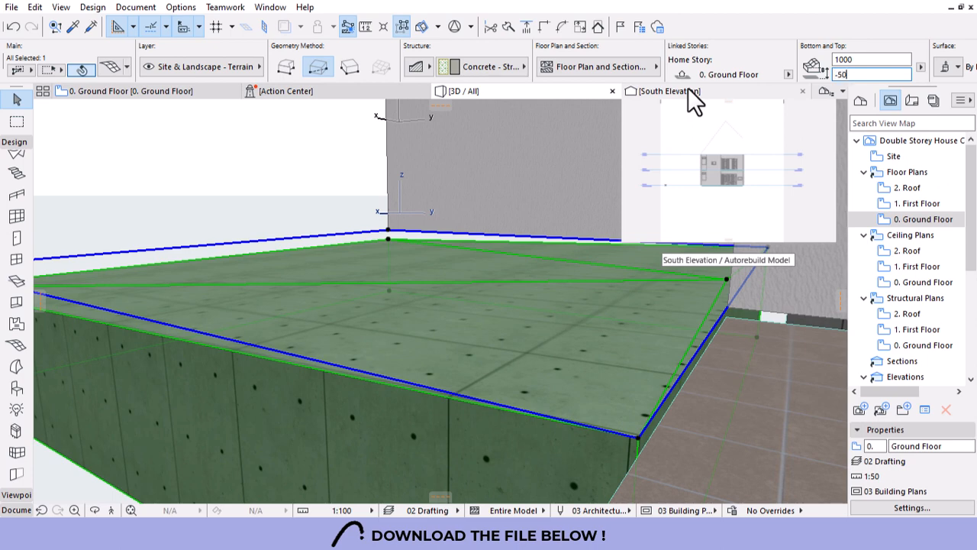
pyautogui.press('Return')
pyautogui.press('Escape')
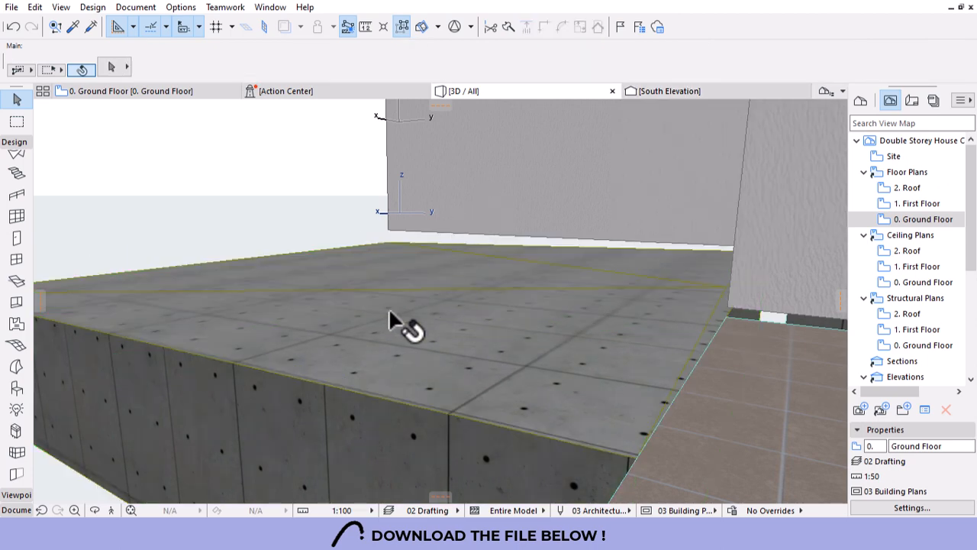
pyautogui.keyDown('shift'); pyautogui.moveTo(395, 346); pyautogui.dragTo(288, 344, button='middle'); pyautogui.keyUp('shift')
pyautogui.scroll(6, 360, 320)
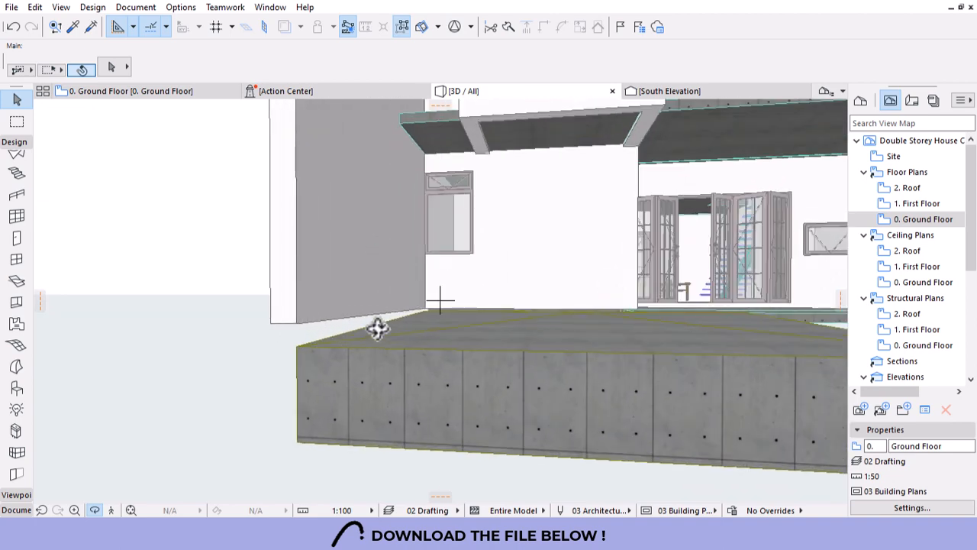
pyautogui.keyDown('shift'); pyautogui.moveTo(377, 328); pyautogui.dragTo(330, 331, button='middle'); pyautogui.keyUp('shift')
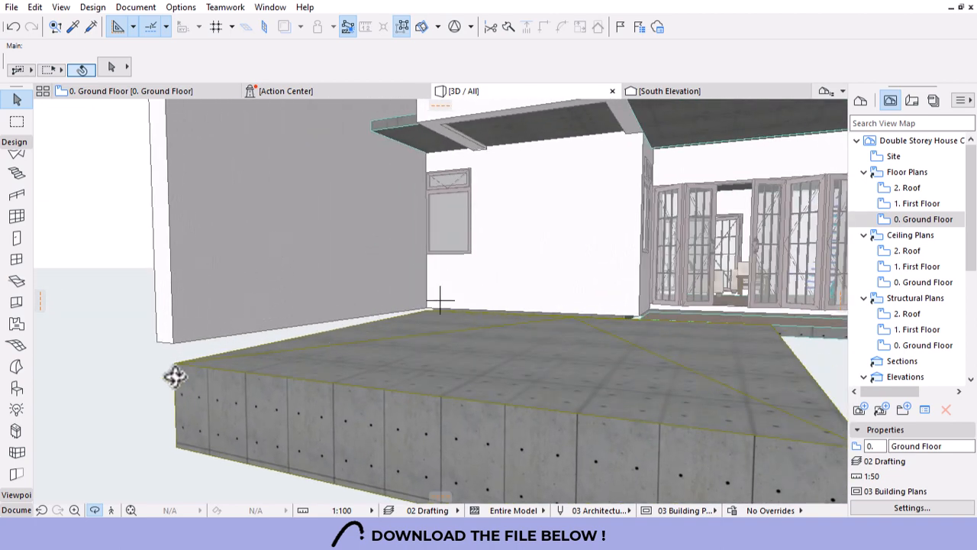
pyautogui.keyDown('shift'); pyautogui.moveTo(317, 363); pyautogui.dragTo(441, 336, button='middle'); pyautogui.keyUp('shift')
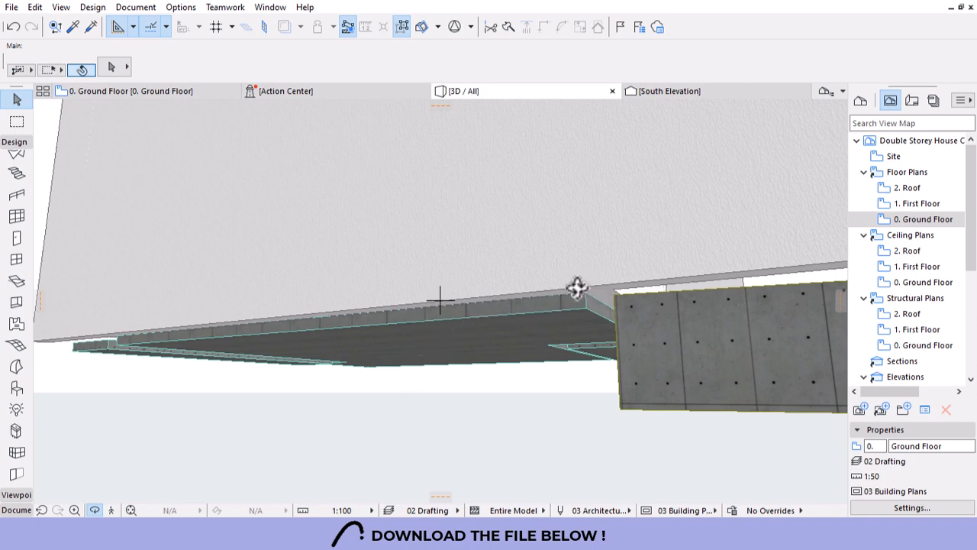
pyautogui.keyDown('shift'); pyautogui.moveTo(516, 325); pyautogui.dragTo(352, 330, button='middle'); pyautogui.keyUp('shift')
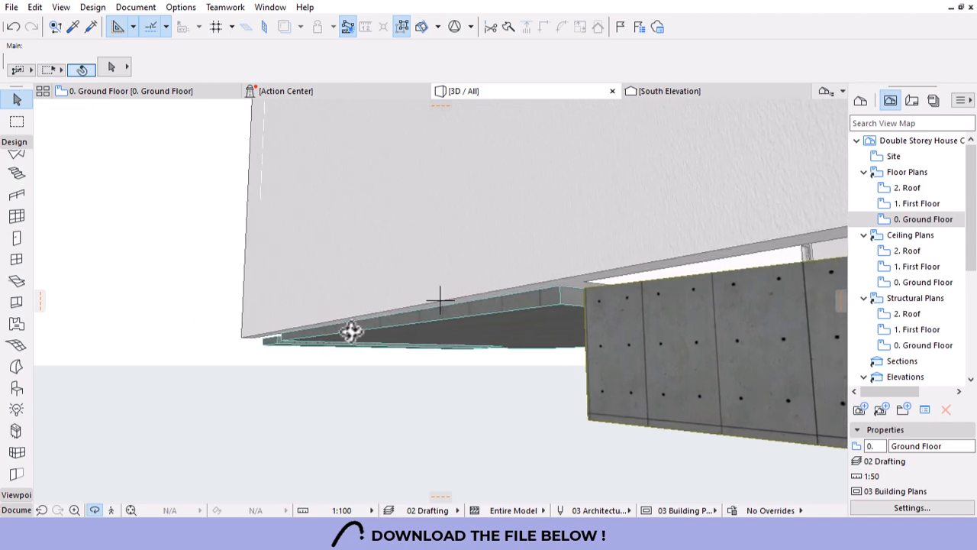
pyautogui.keyDown('shift'); pyautogui.moveTo(427, 313); pyautogui.dragTo(621, 258, button='middle'); pyautogui.keyUp('shift')
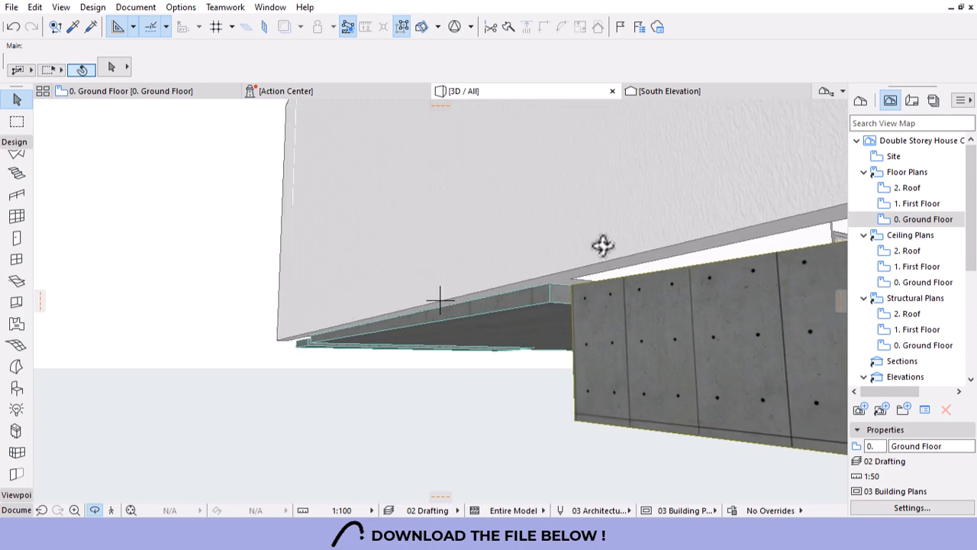
pyautogui.keyDown('shift'); pyautogui.moveTo(359, 307); pyautogui.dragTo(251, 331, button='middle'); pyautogui.keyUp('shift')
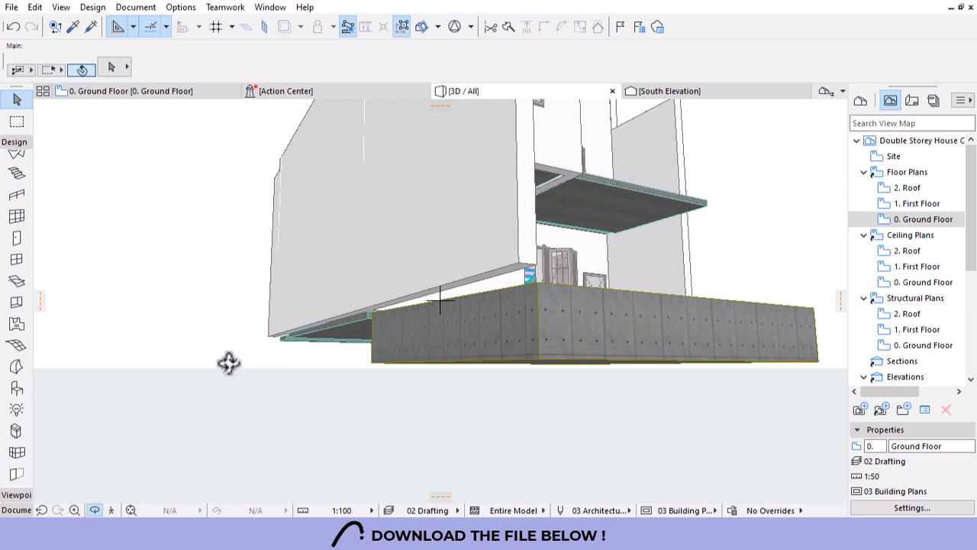
pyautogui.moveTo(227, 362); pyautogui.dragTo(310, 392)
pyautogui.scroll(5, 572, 365)
pyautogui.moveTo(572, 365); pyautogui.dragTo(901, 302)
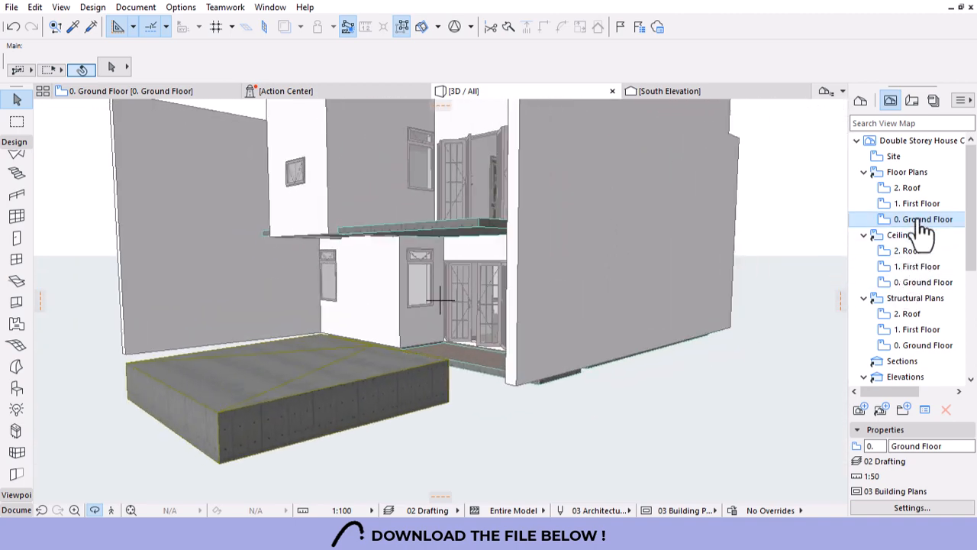
pyautogui.moveTo(654, 262); pyautogui.dragTo(846, 293)
# Insert a -1. Foundation story below 0. Ground Floor at -1000 elevation with 1000 height.
pyautogui.rightClick(893, 218)
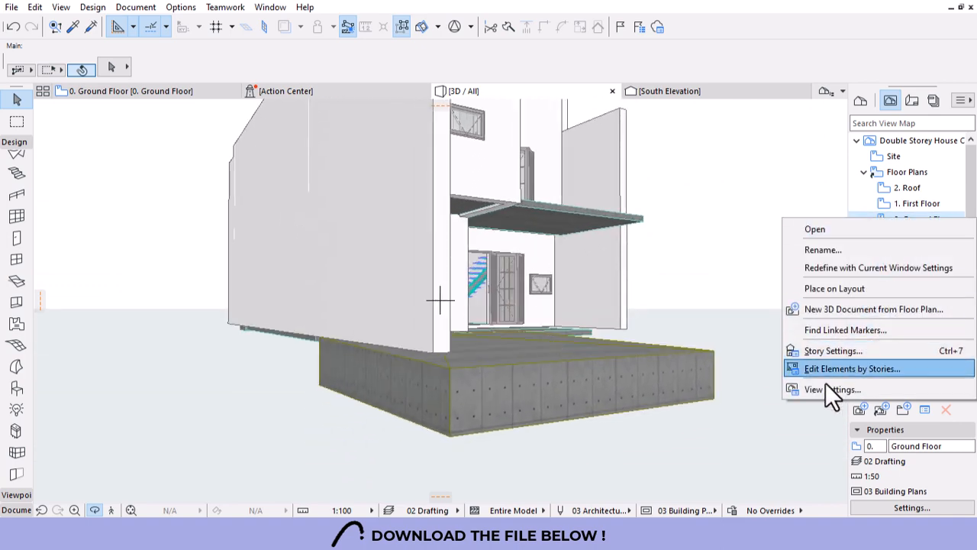
pyautogui.click(833, 350)
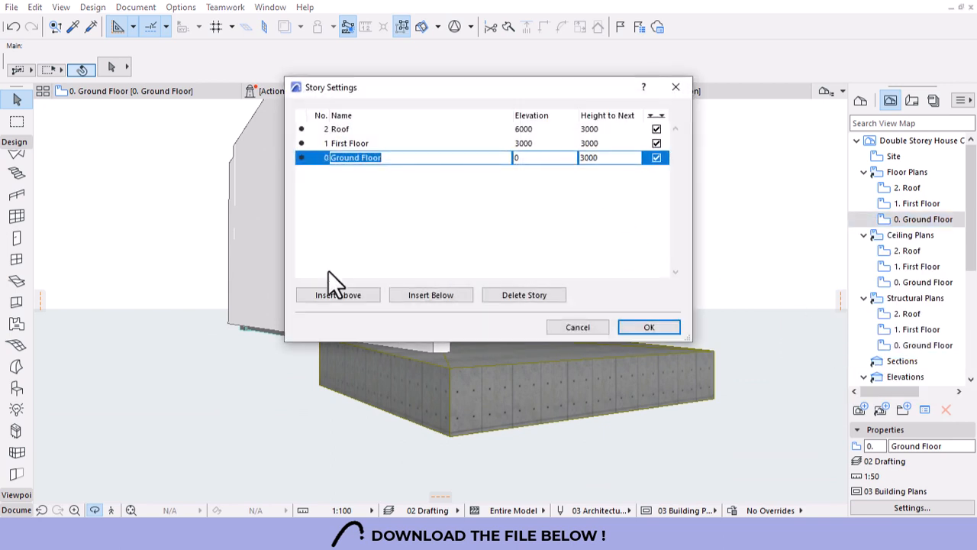
pyautogui.click(424, 298)
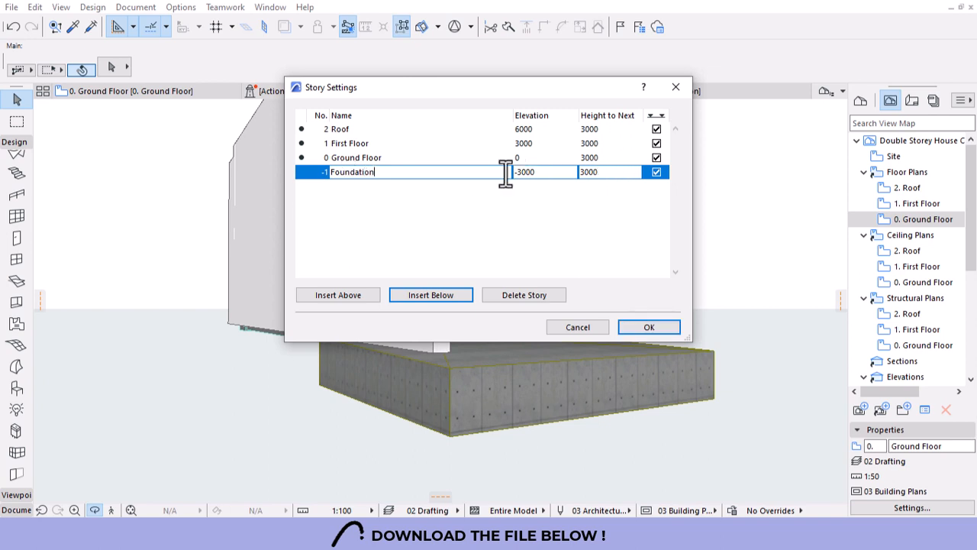
pyautogui.doubleClick(605, 172)
pyautogui.write('1')
pyautogui.press('BackSpace')
pyautogui.write('20')
pyautogui.moveTo(603, 176); pyautogui.dragTo(550, 178)
pyautogui.write('1')
pyautogui.click(647, 327)
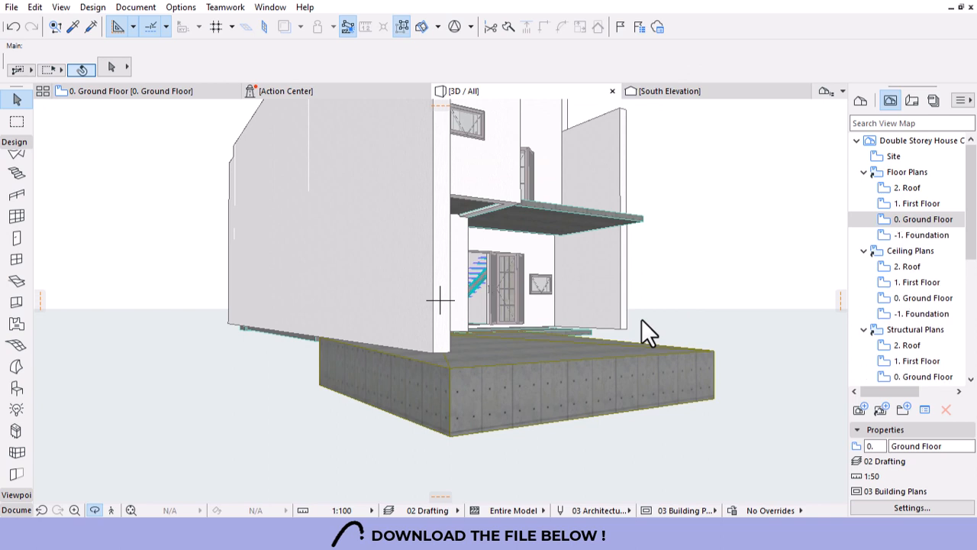
# Open the -1. Foundation plan with 0. Ground Floor shown as its trace reference.
pyautogui.doubleClick(921, 235)
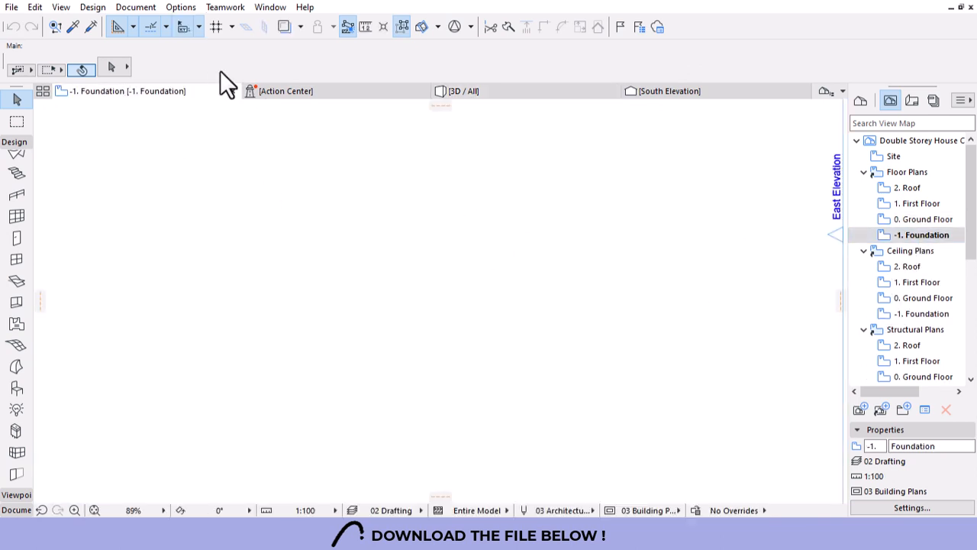
pyautogui.rightClick(920, 220)
pyautogui.click(850, 290)
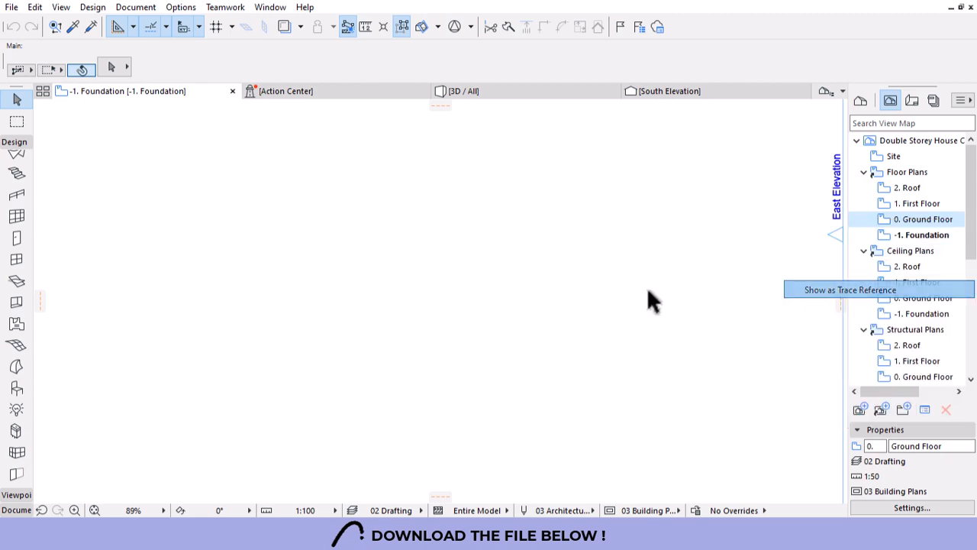
pyautogui.scroll(-4, 545, 303)
pyautogui.scroll(1, 470, 326)
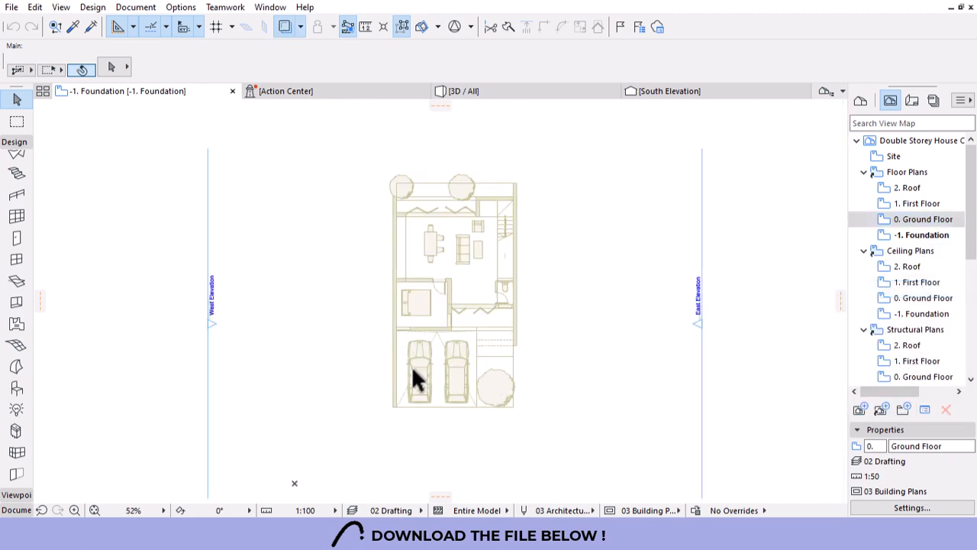
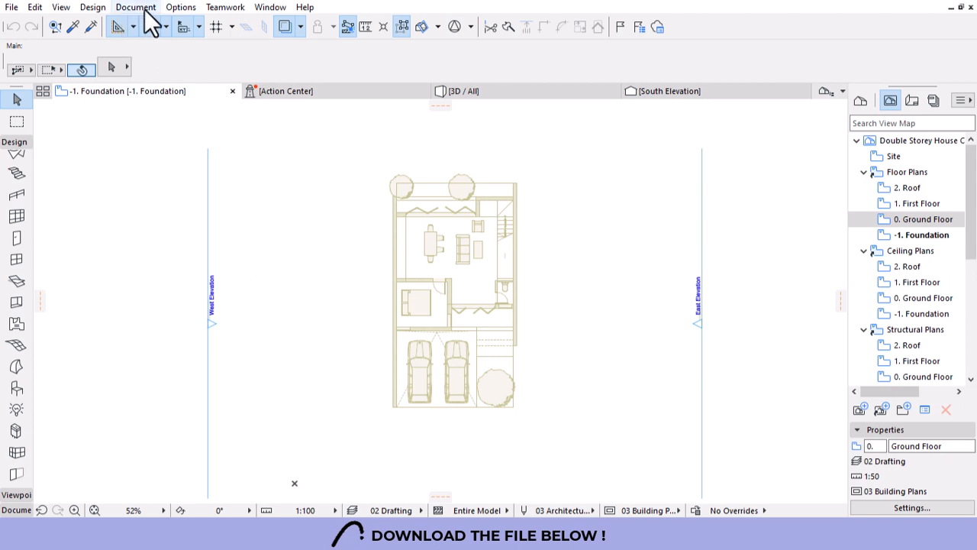
# Open the Profile Manager from Options > Complex Profiles and start a new profile.
pyautogui.click(179, 9)
pyautogui.moveTo(259, 81)
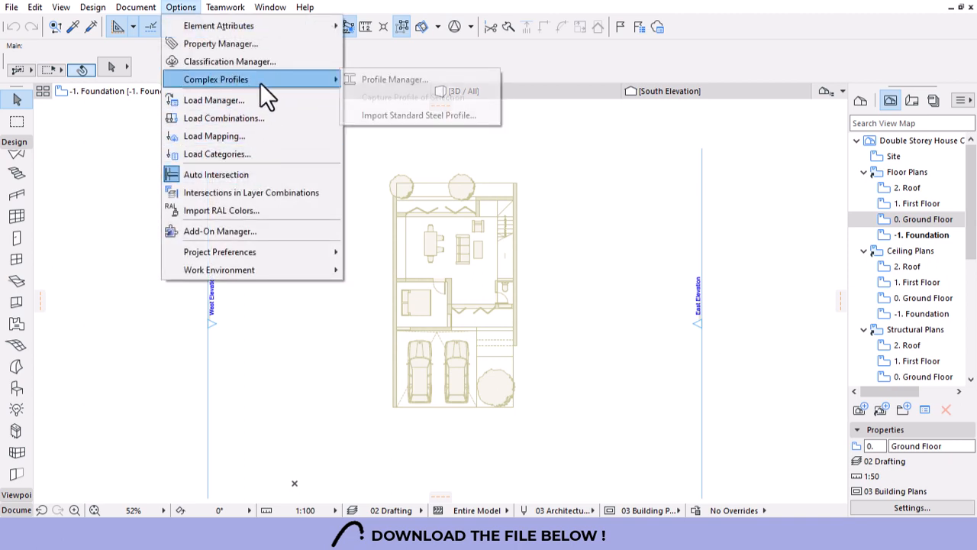
pyautogui.click(390, 81)
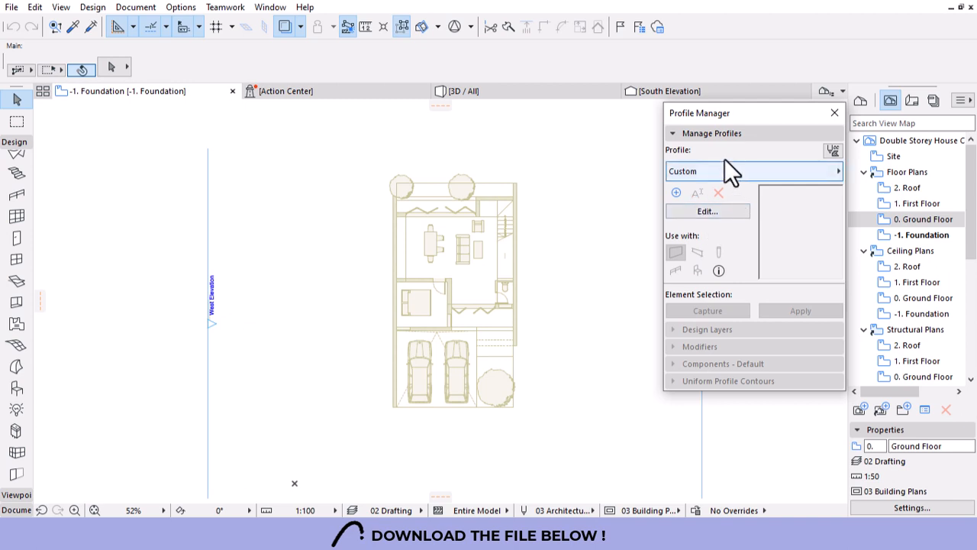
pyautogui.click(676, 192)
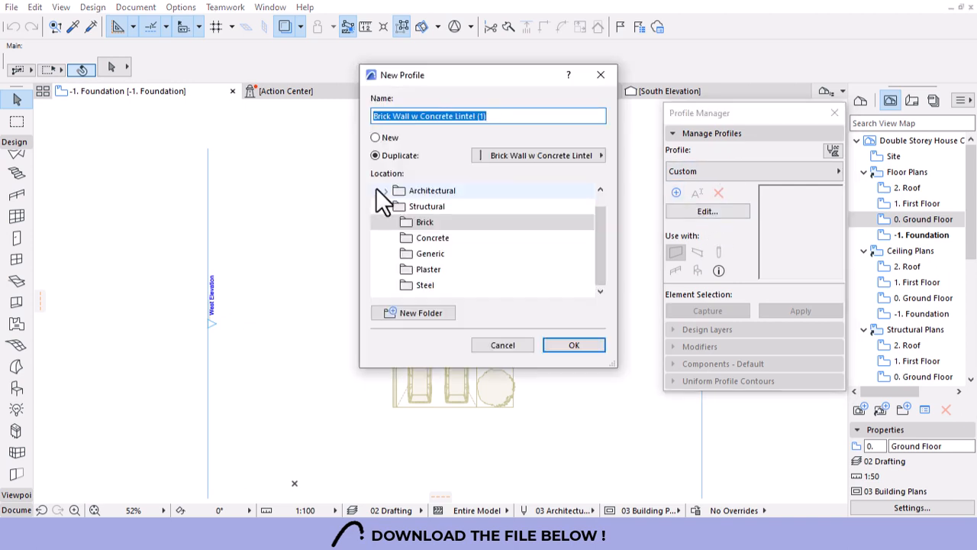
pyautogui.scroll(1, 476, 267)
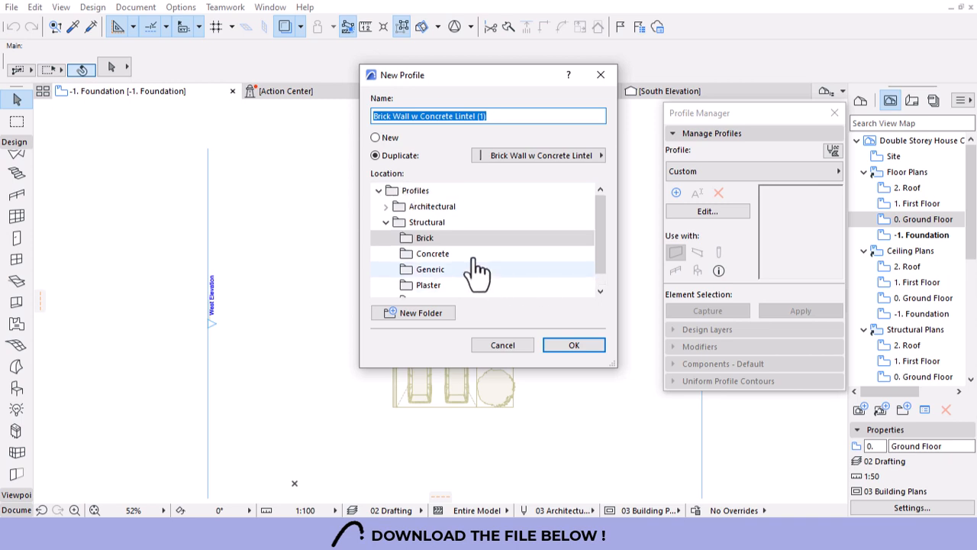
pyautogui.scroll(-1, 435, 239)
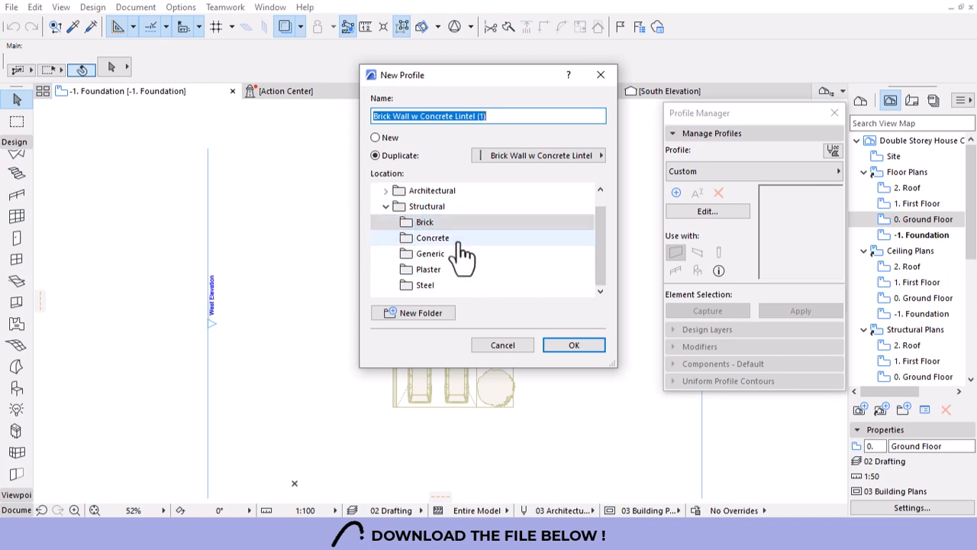
# Create a new 'Foundation' folder under Structural as the profile's location.
pyautogui.click(442, 241)
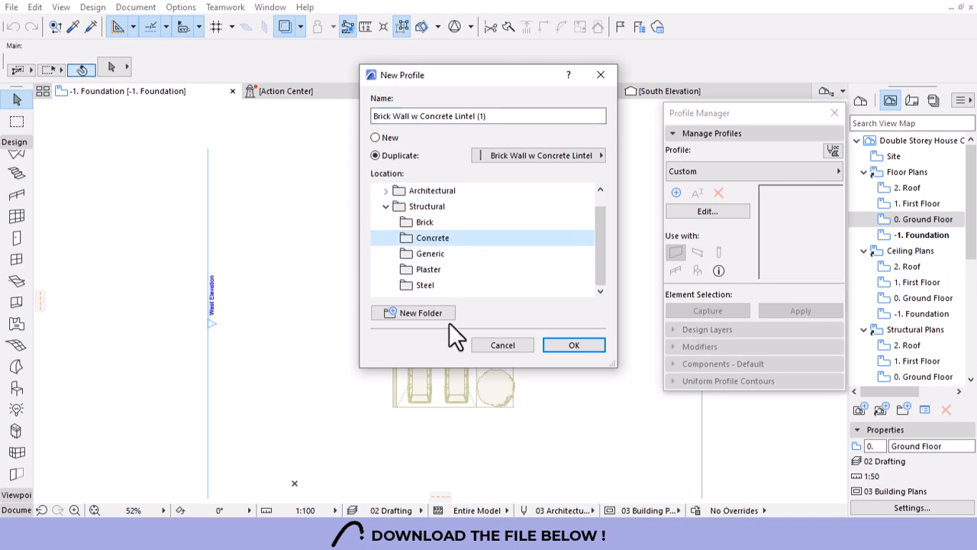
pyautogui.click(429, 207)
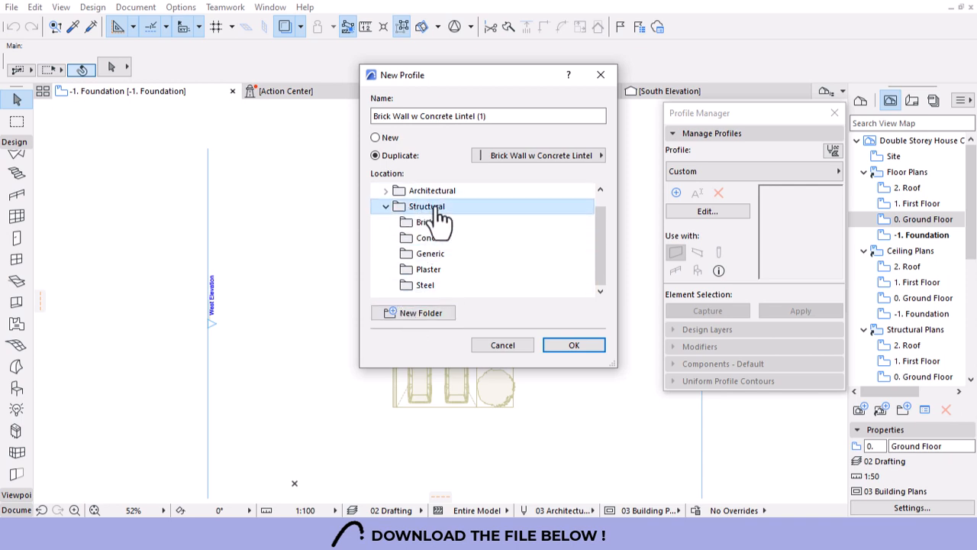
pyautogui.click(418, 313)
pyautogui.write('F')
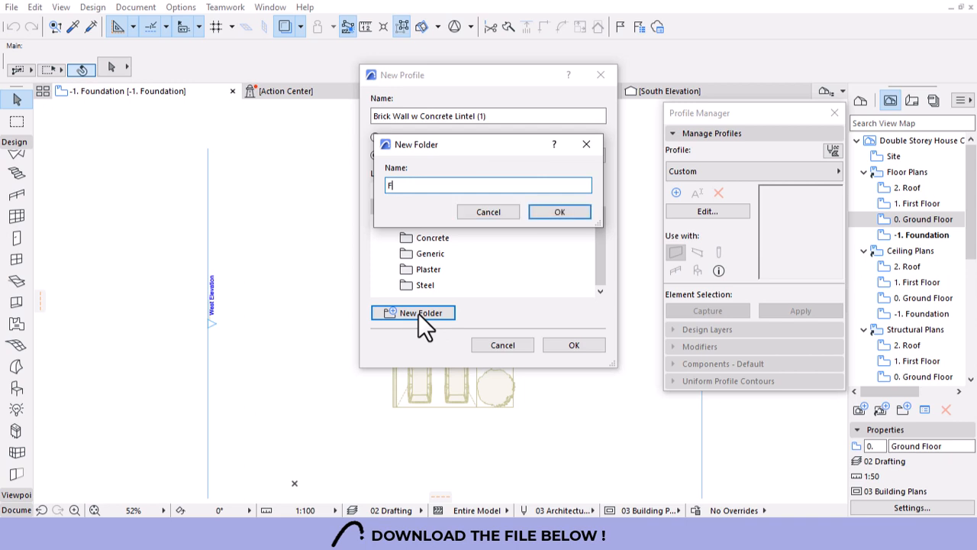
pyautogui.write('oundation')
pyautogui.click(575, 209)
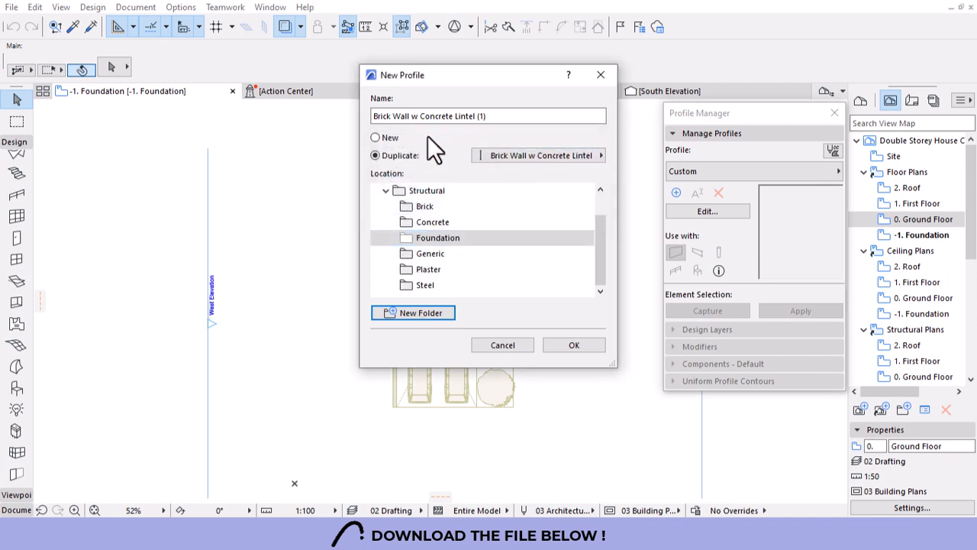
# Make it a blank new profile named Footing.
pyautogui.click(390, 139)
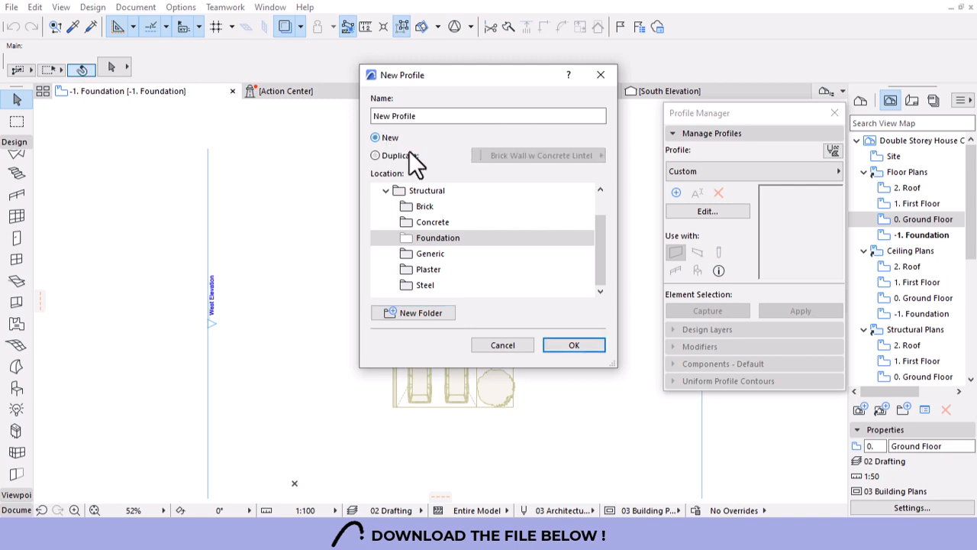
pyautogui.moveTo(456, 118); pyautogui.dragTo(321, 117)
pyautogui.write('Footing')
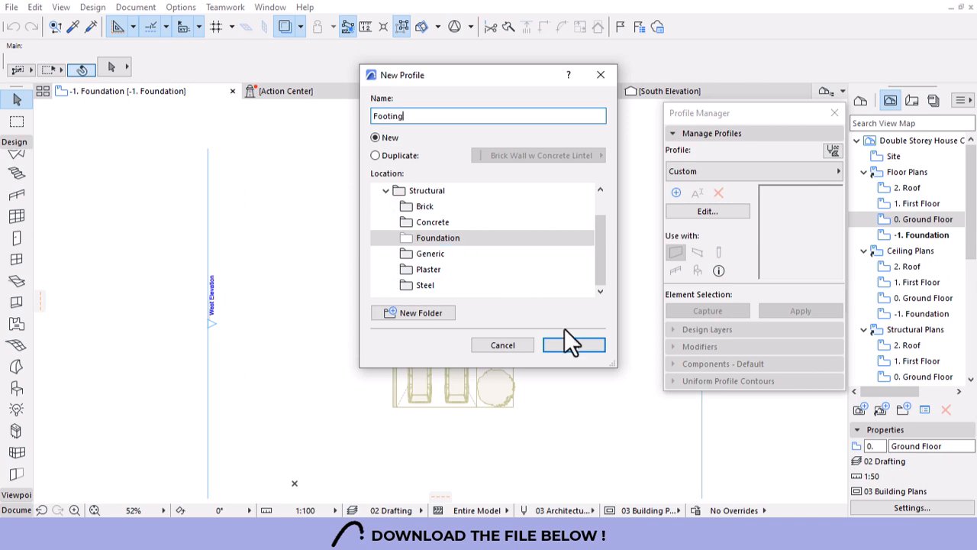
pyautogui.click(565, 348)
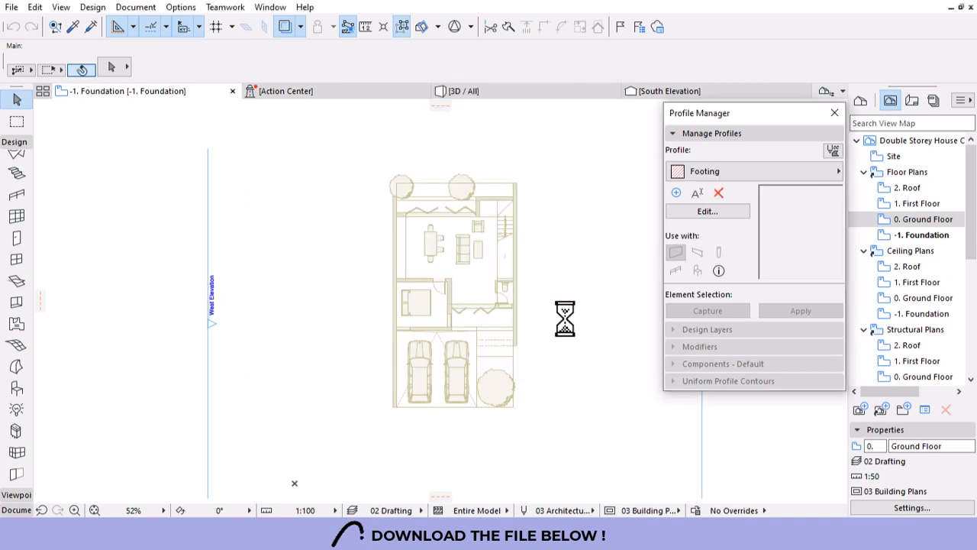
# Copy the square profile component 300 upward.
pyautogui.scroll(-5, 412, 293)
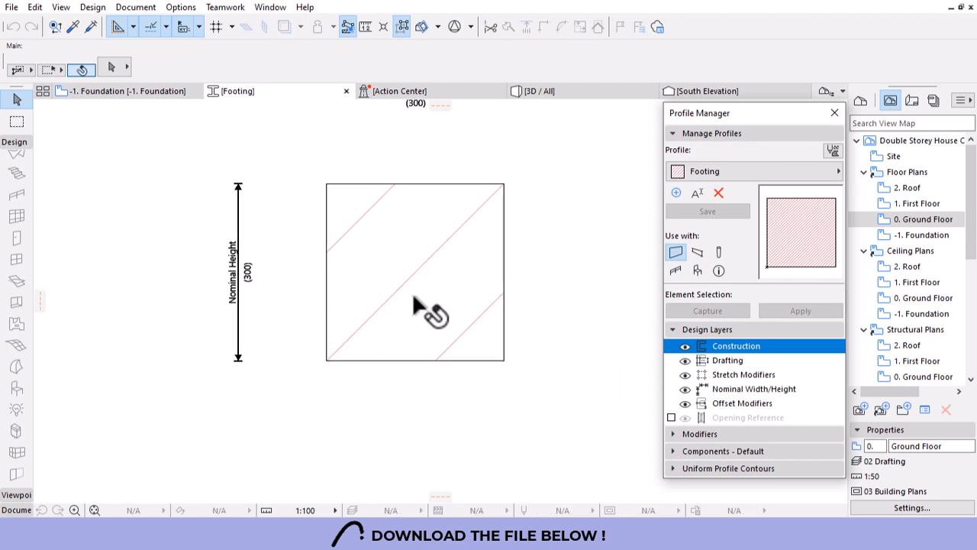
pyautogui.click(410, 300)
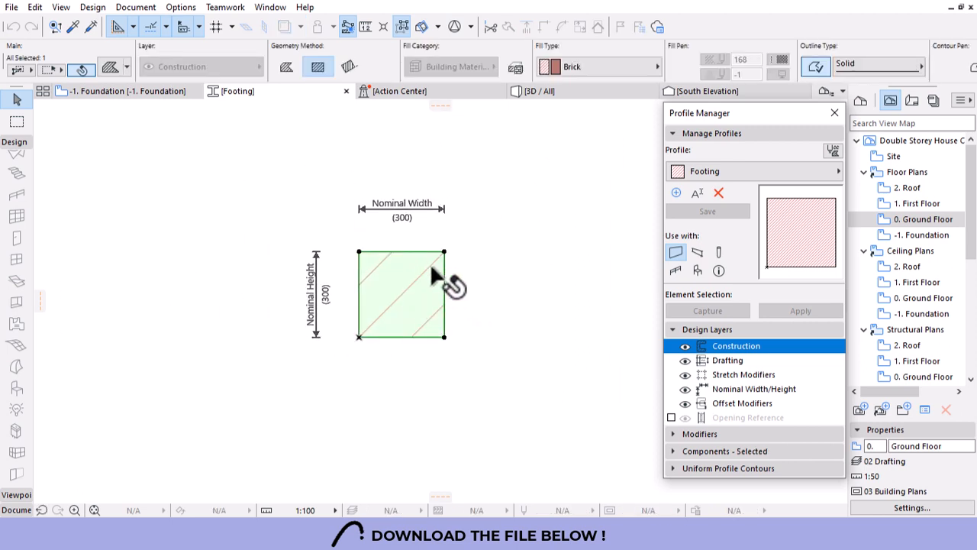
pyautogui.click(406, 277)
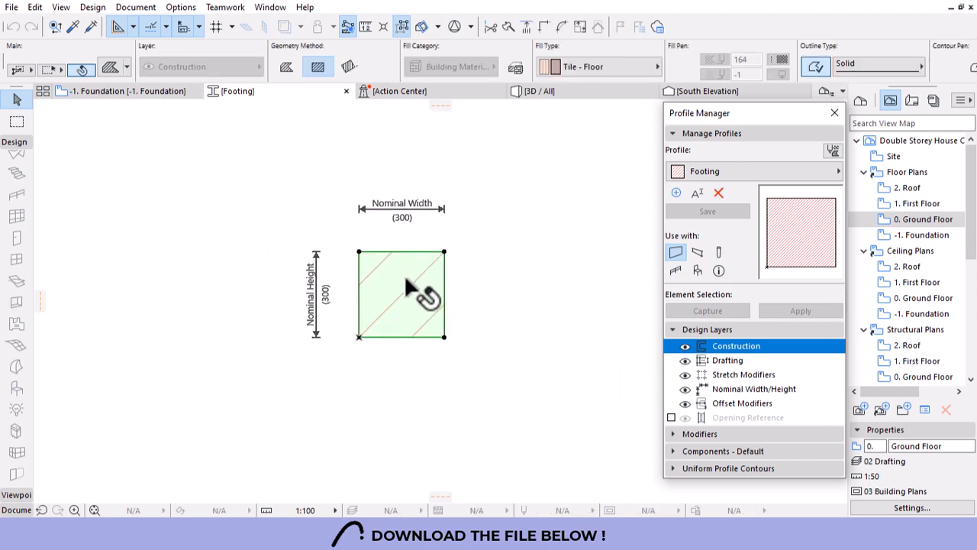
pyautogui.click(396, 297)
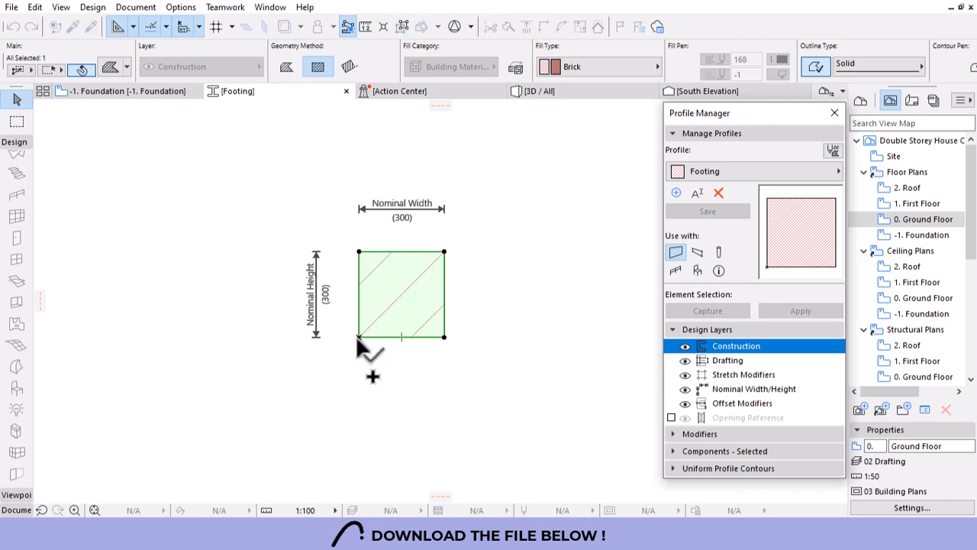
pyautogui.click(359, 337)
pyautogui.click(358, 251)
# Give the lower square a Concrete - Structural fill.
pyautogui.click(406, 290)
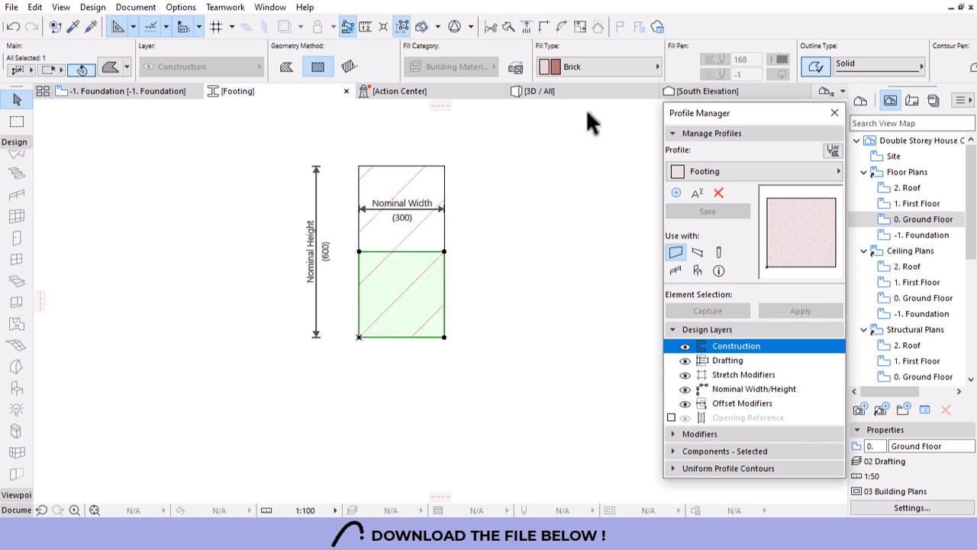
pyautogui.click(607, 68)
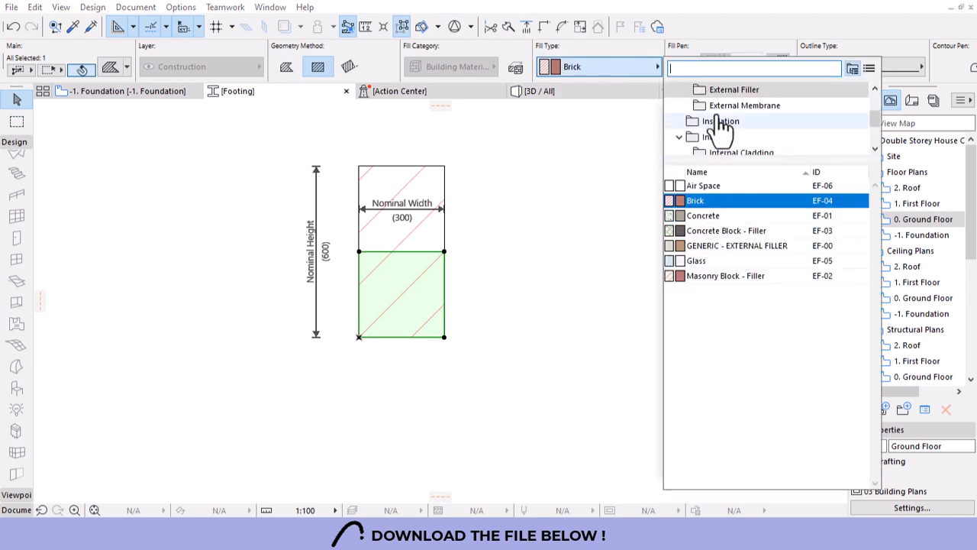
pyautogui.write('conc')
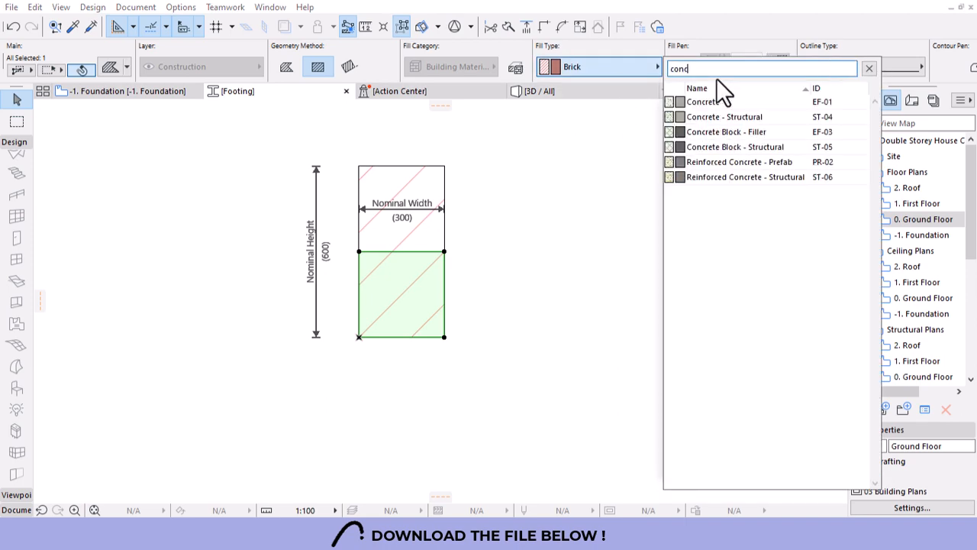
pyautogui.click(734, 117)
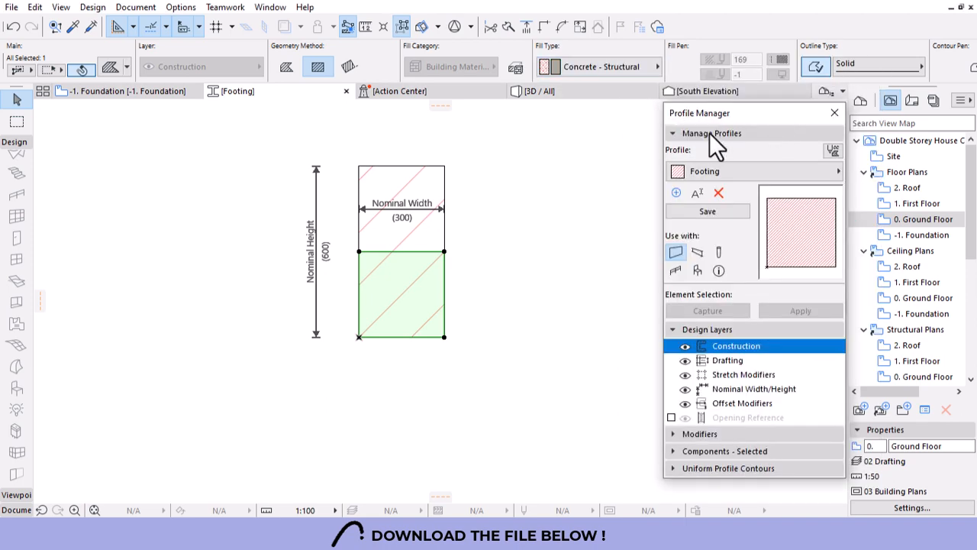
# Draw an 800 reference line and stretch the concrete base's right edge out to its end.
pyautogui.click(444, 281)
pyautogui.press('Escape')
pyautogui.press('Escape')
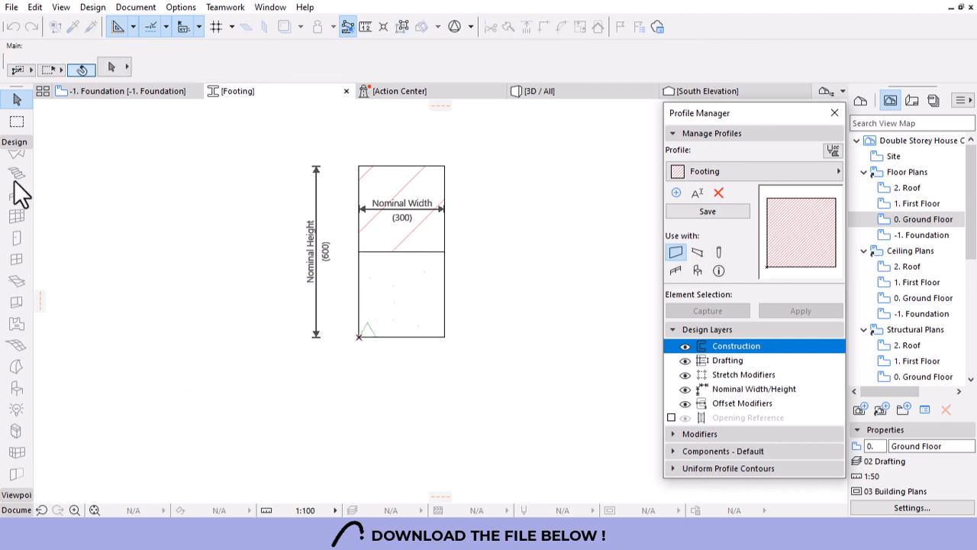
pyautogui.click(21, 144)
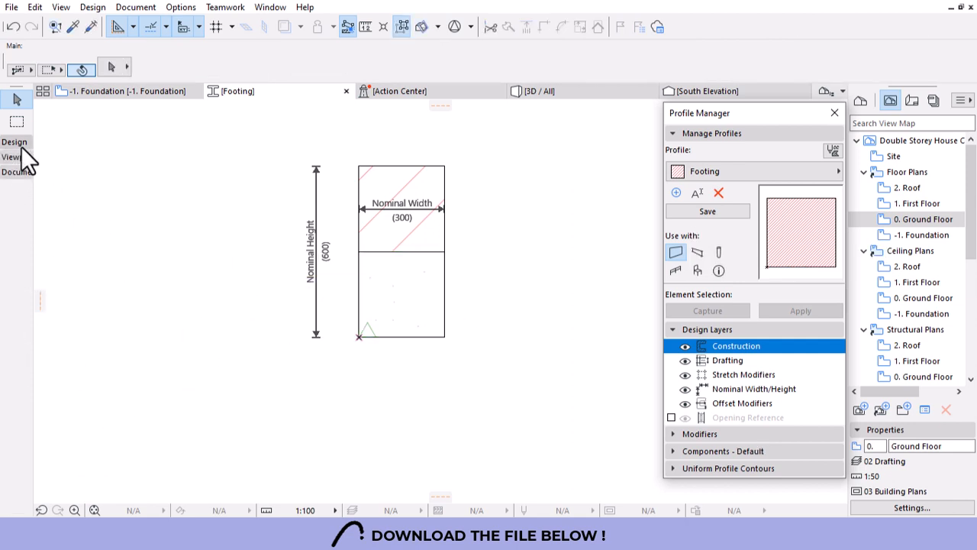
pyautogui.click(15, 173)
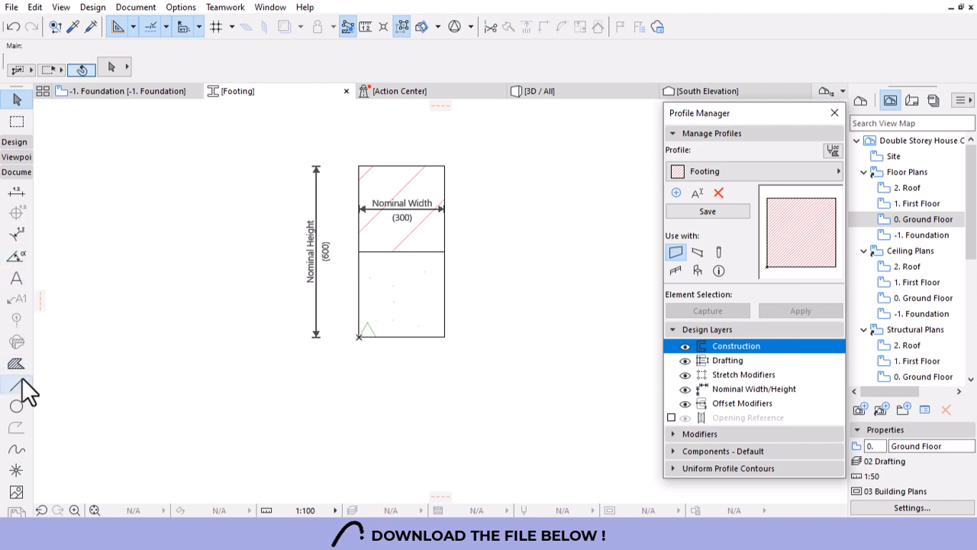
pyautogui.click(22, 379)
pyautogui.click(359, 294)
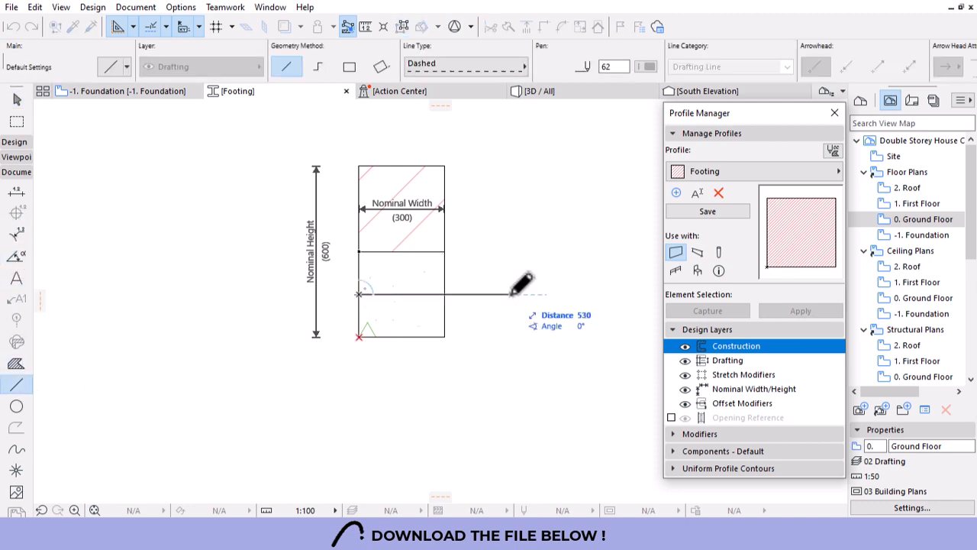
pyautogui.write('800')
pyautogui.press('Return')
pyautogui.press('Escape')
pyautogui.click(421, 272)
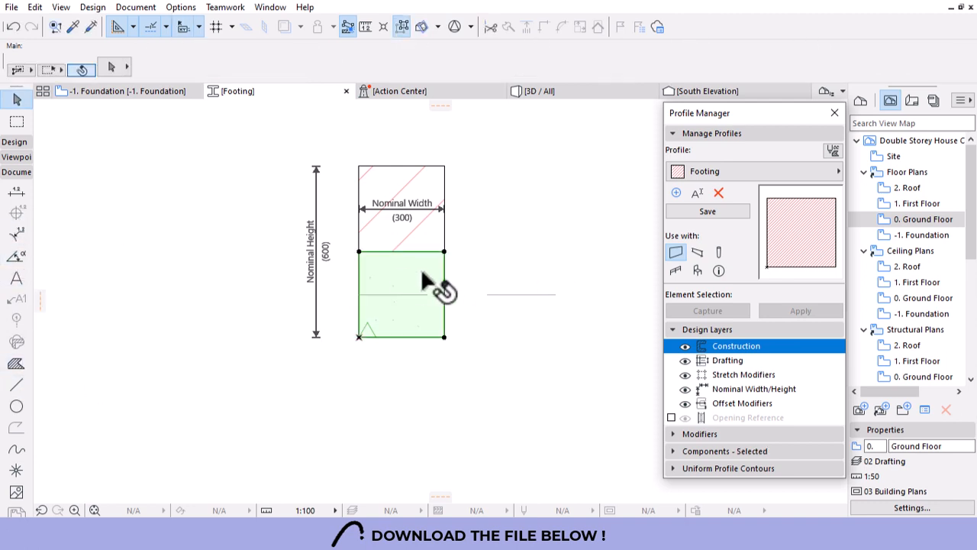
pyautogui.click(444, 262)
pyautogui.click(555, 294)
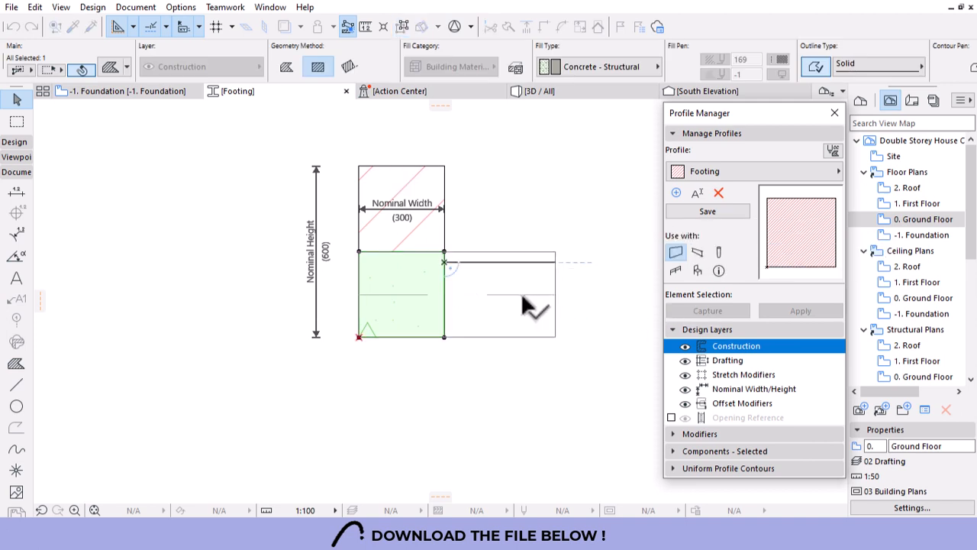
pyautogui.press('Escape')
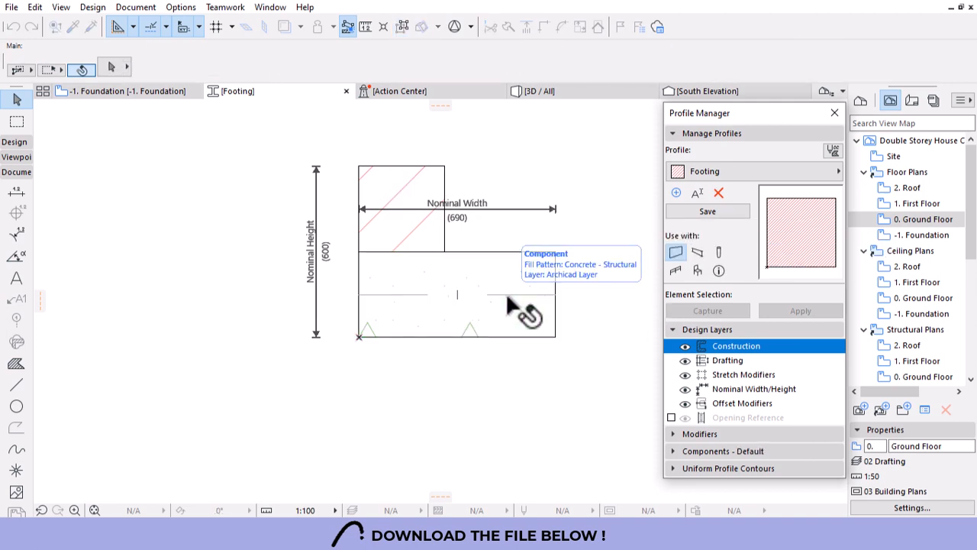
# Reselect the upper brick square and switch to the Line tool.
pyautogui.click(372, 172)
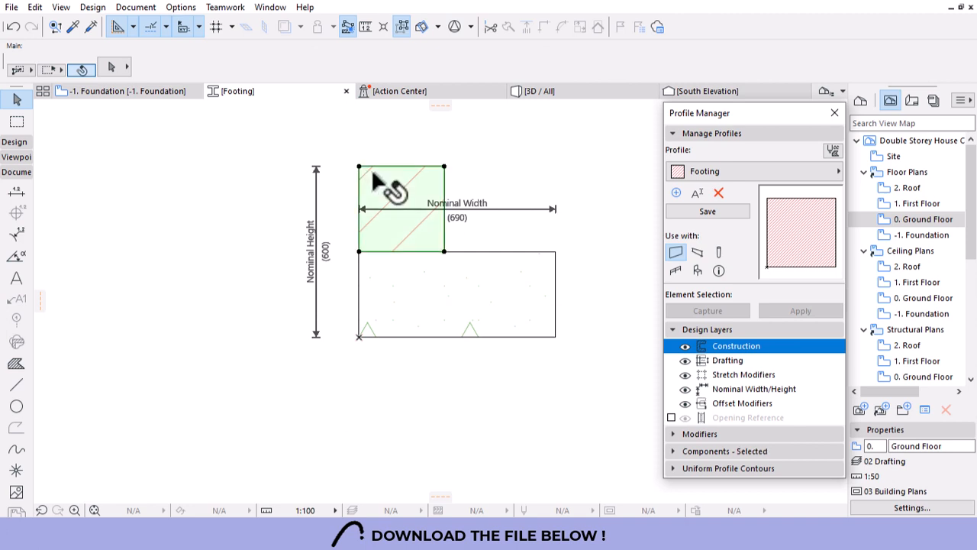
pyautogui.click(536, 276)
pyautogui.click(404, 192)
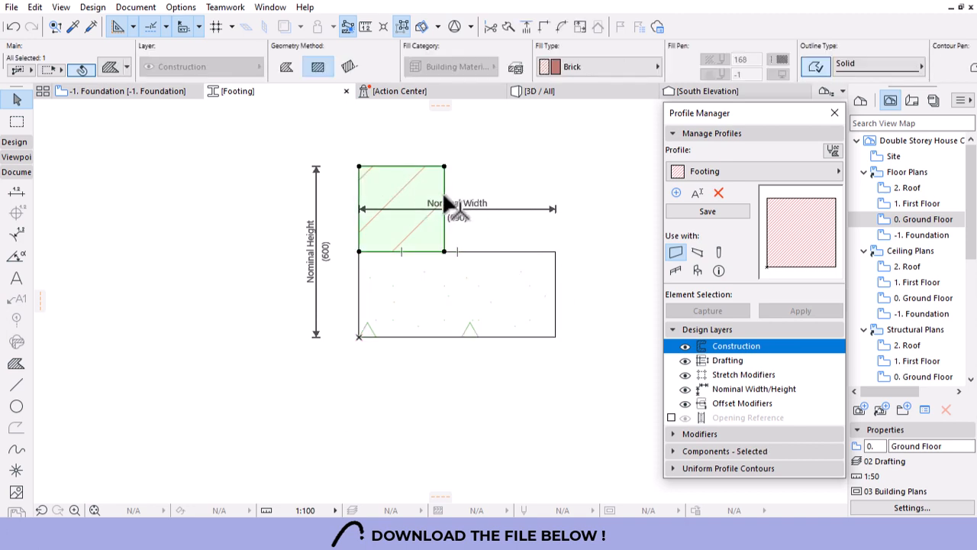
pyautogui.click(16, 385)
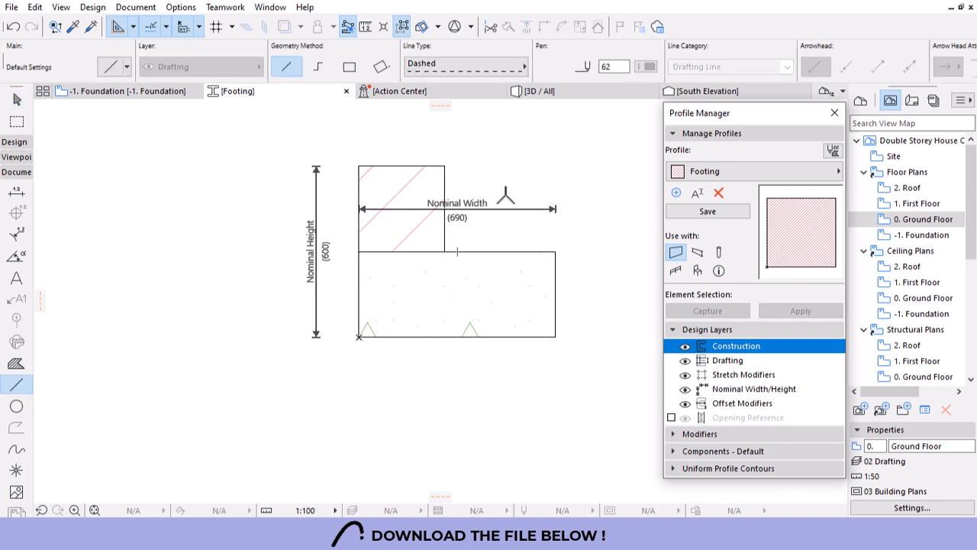
# Draw a 1000 guide line and stretch the brick wall's top to 1300 total height.
pyautogui.click(504, 250)
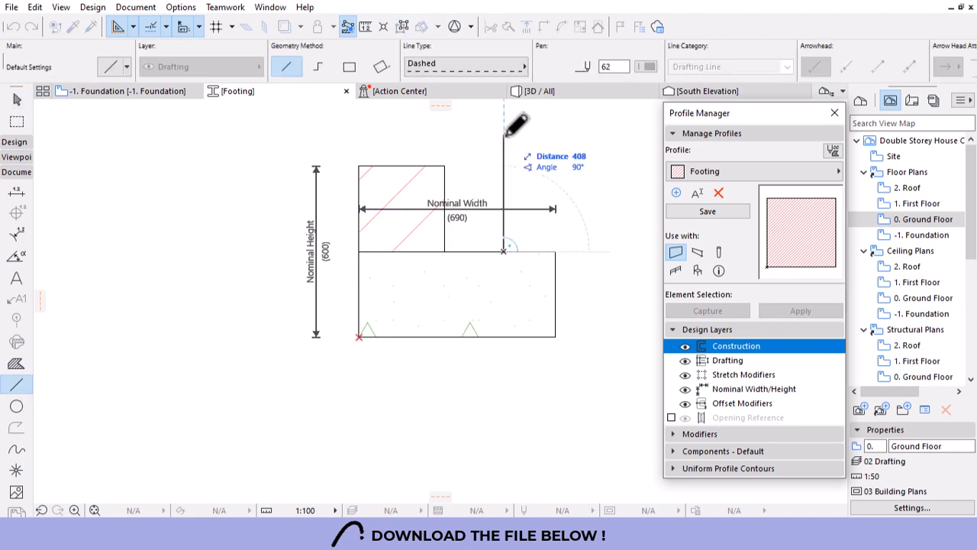
pyautogui.write('1000')
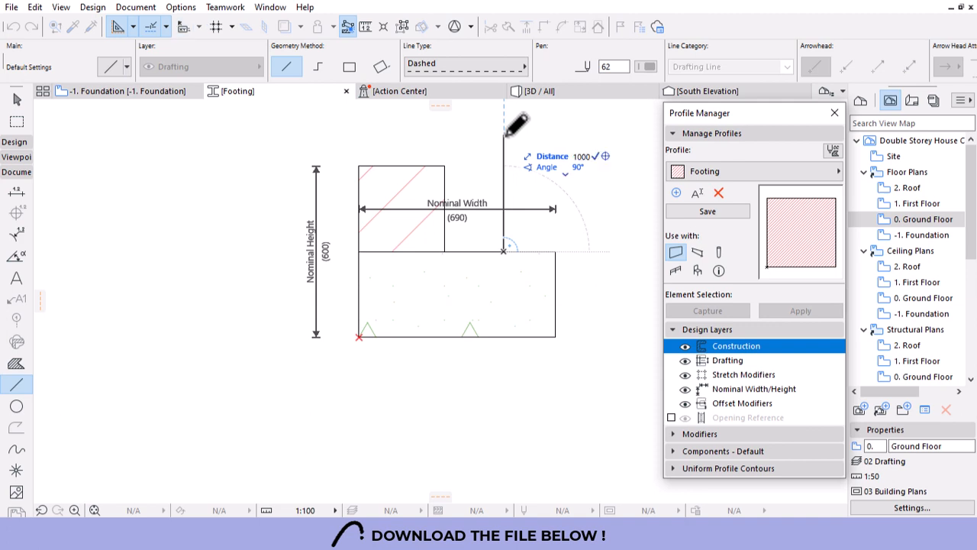
pyautogui.press('Return')
pyautogui.scroll(-4, 437, 322)
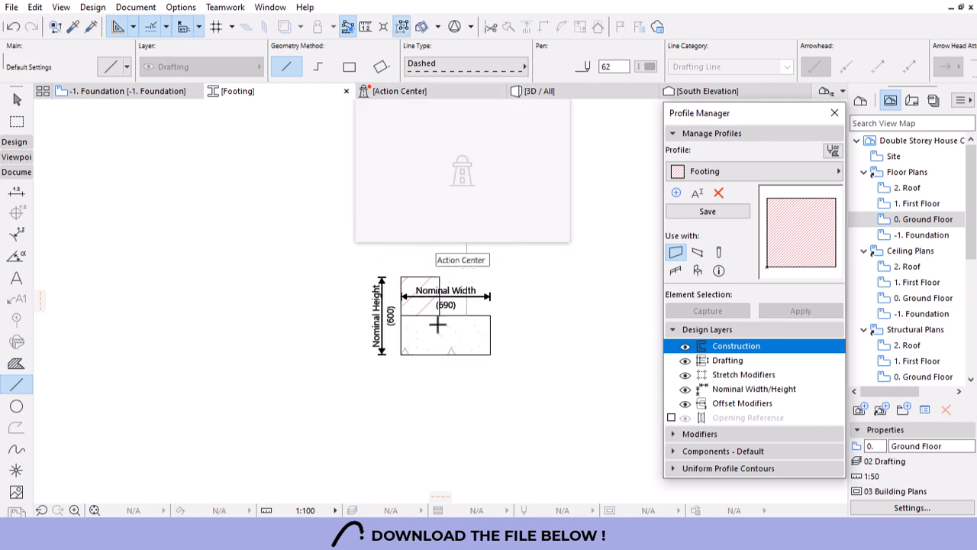
pyautogui.scroll(2, 433, 300)
pyautogui.press('Escape')
pyautogui.click(411, 272)
pyautogui.click(415, 265)
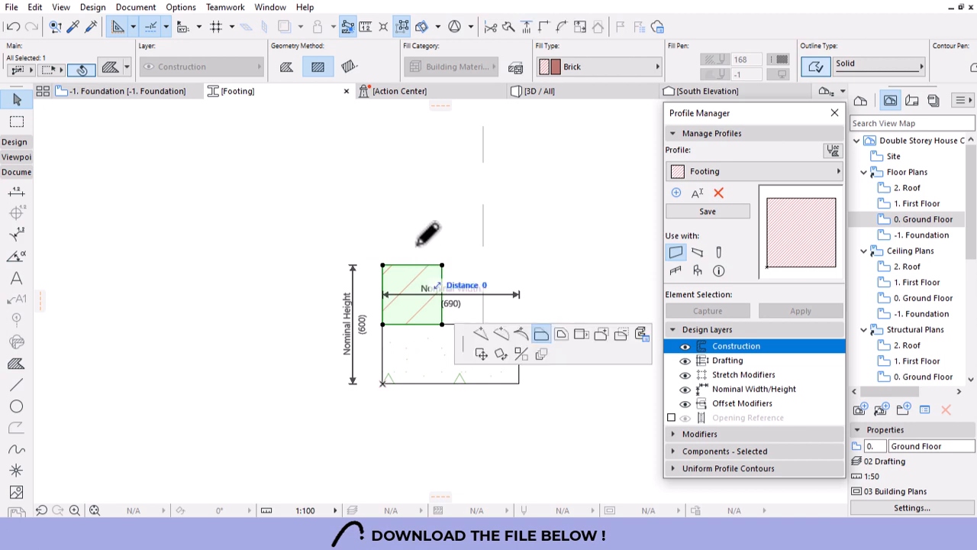
pyautogui.click(479, 127)
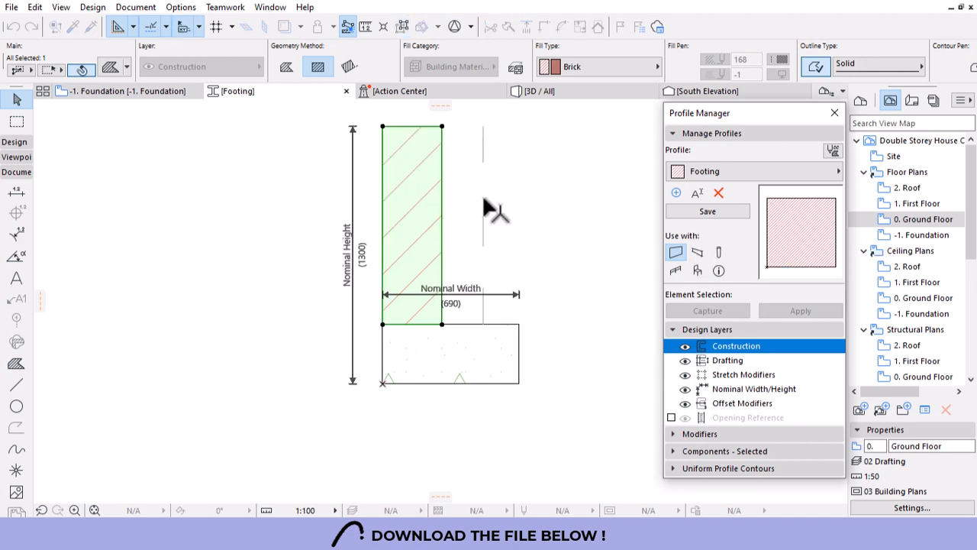
# Draw a short dashed guide line and extend it to the wall's left edge.
pyautogui.press('Escape')
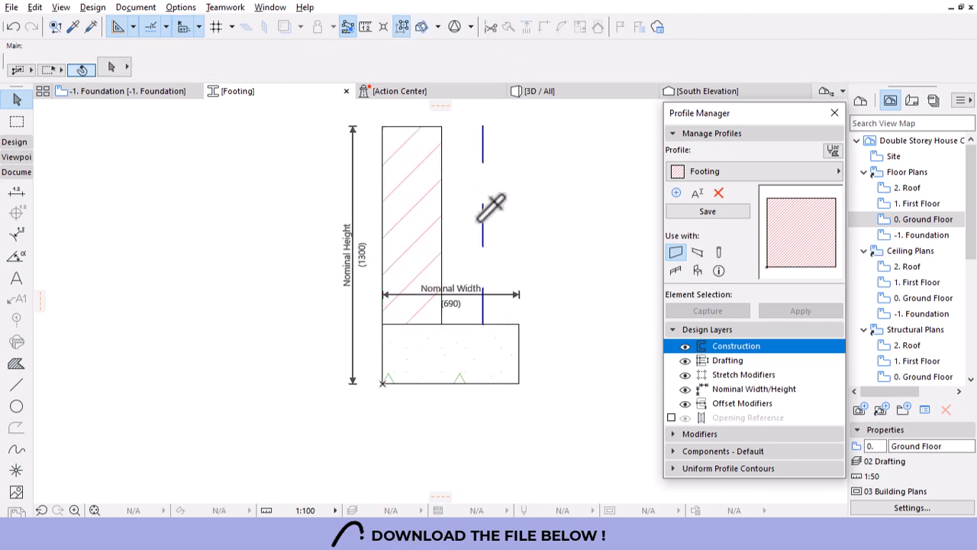
pyautogui.keyDown('alt'); pyautogui.click(481, 222); pyautogui.keyUp('alt')
pyautogui.click(483, 218)
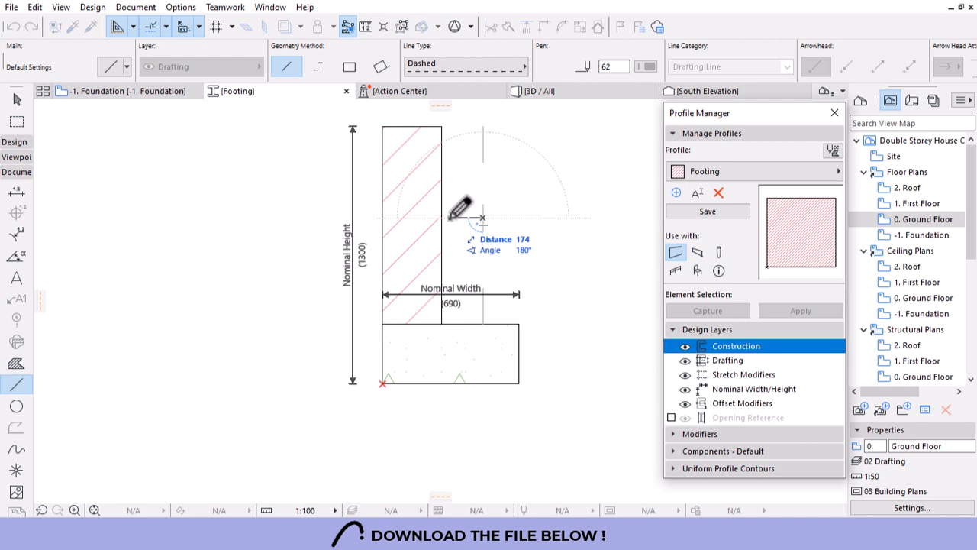
pyautogui.write('250')
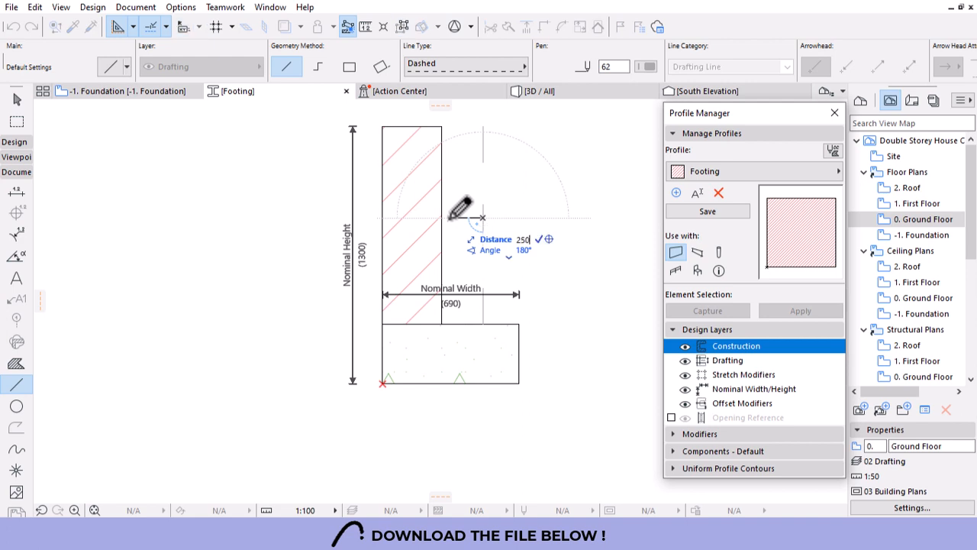
pyautogui.press('Return')
pyautogui.press('Escape')
pyautogui.click(394, 211)
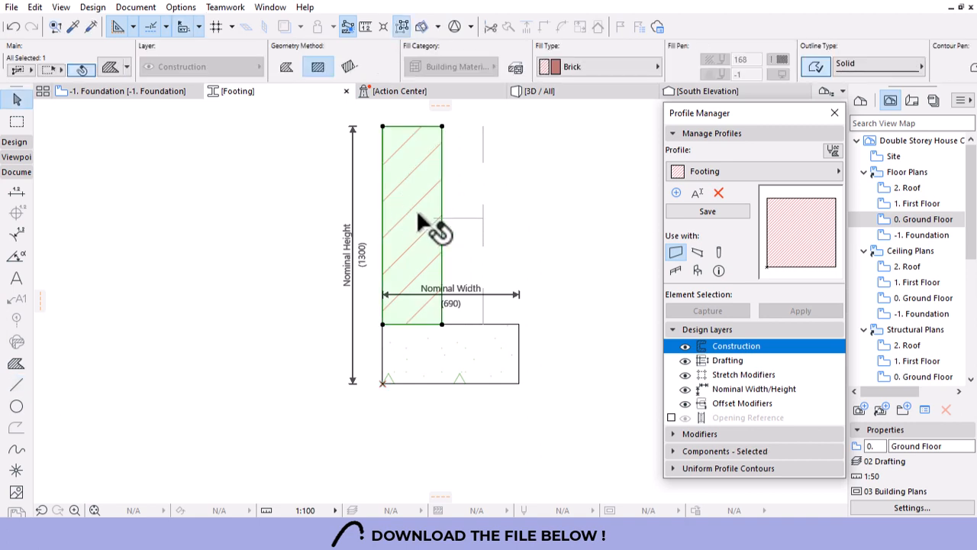
pyautogui.hotkey('ctrl', 'd')
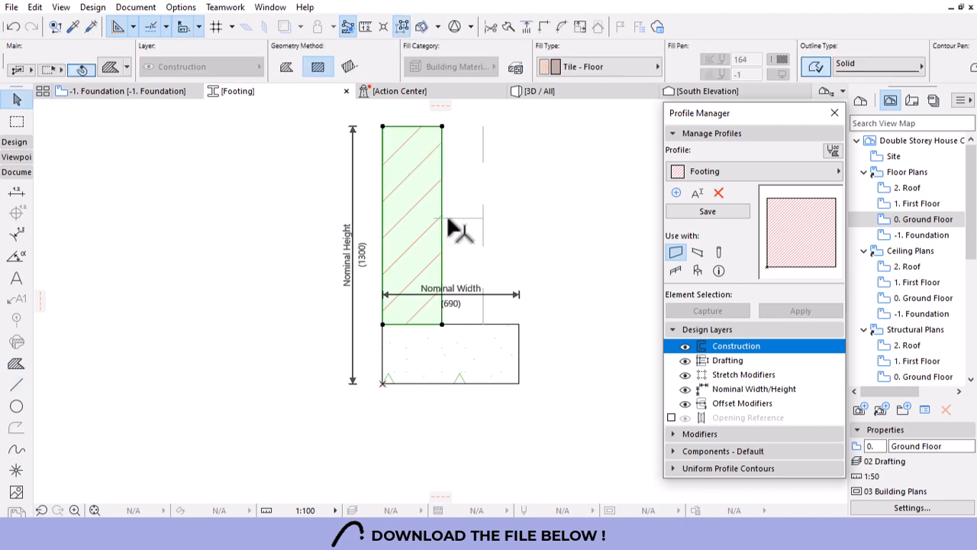
pyautogui.click(448, 218)
pyautogui.hotkey('ctrl', 'd')
pyautogui.click(434, 218)
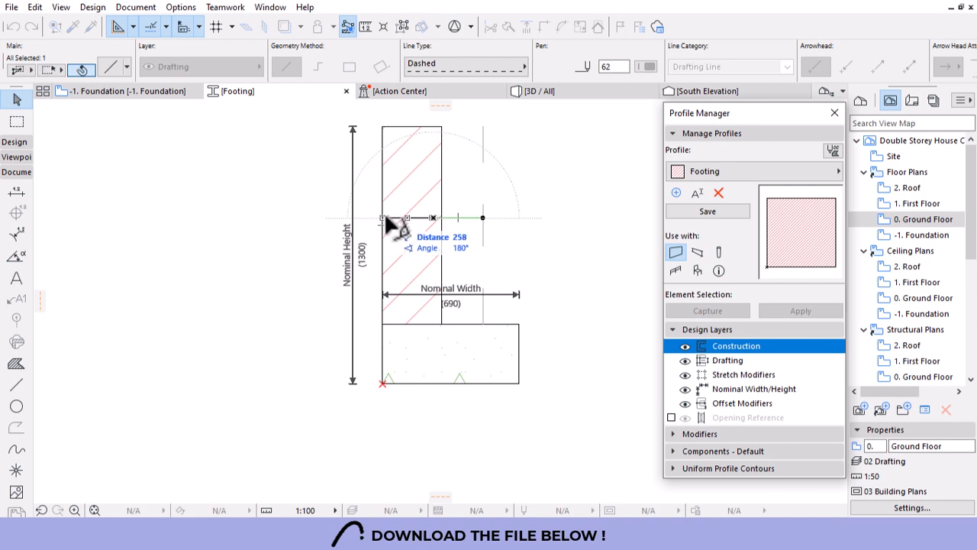
pyautogui.click(384, 218)
# Offset the brick wall's right edge inward to narrow it.
pyautogui.click(433, 193)
pyautogui.click(442, 194)
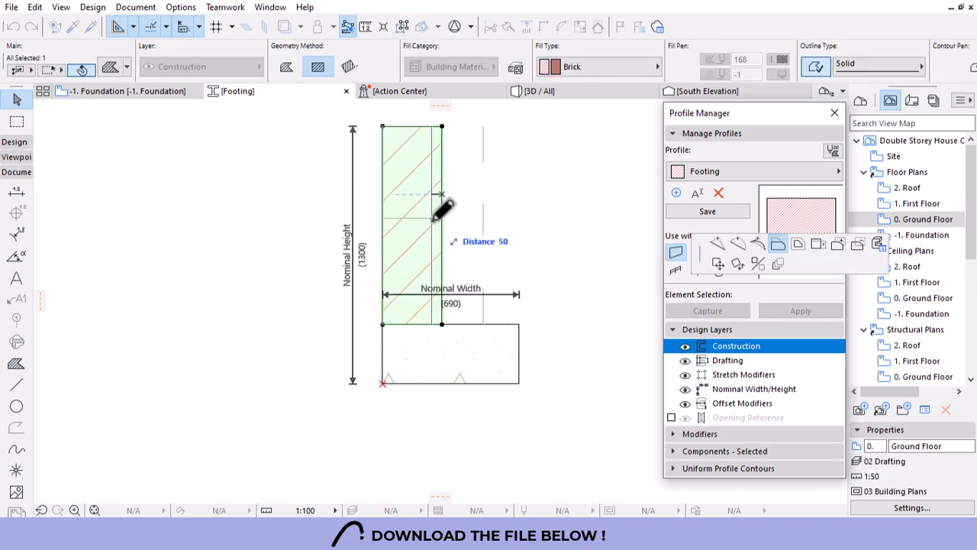
pyautogui.click(434, 217)
pyautogui.press('Escape')
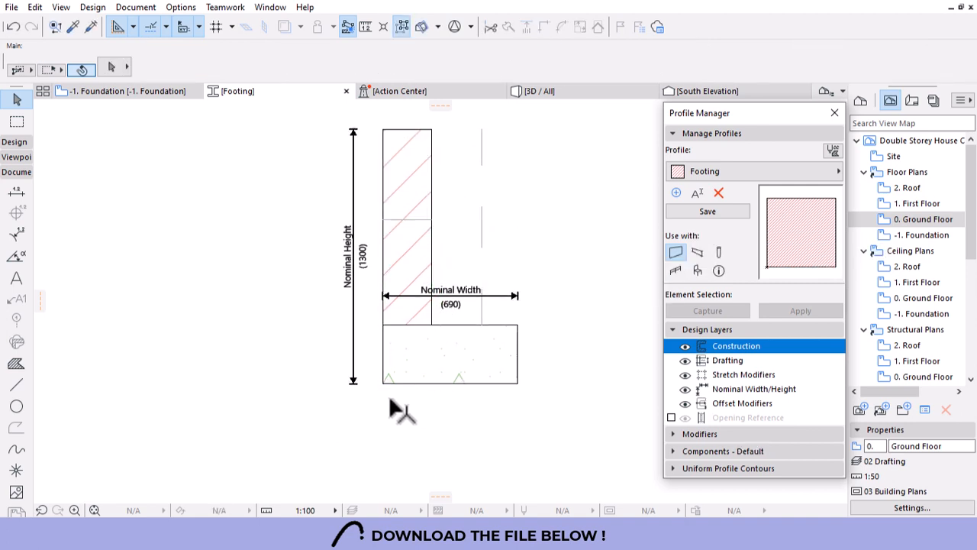
# Move the Nominal Width dimension above the wall and shift the footing left under it.
pyautogui.scroll(2, 390, 399)
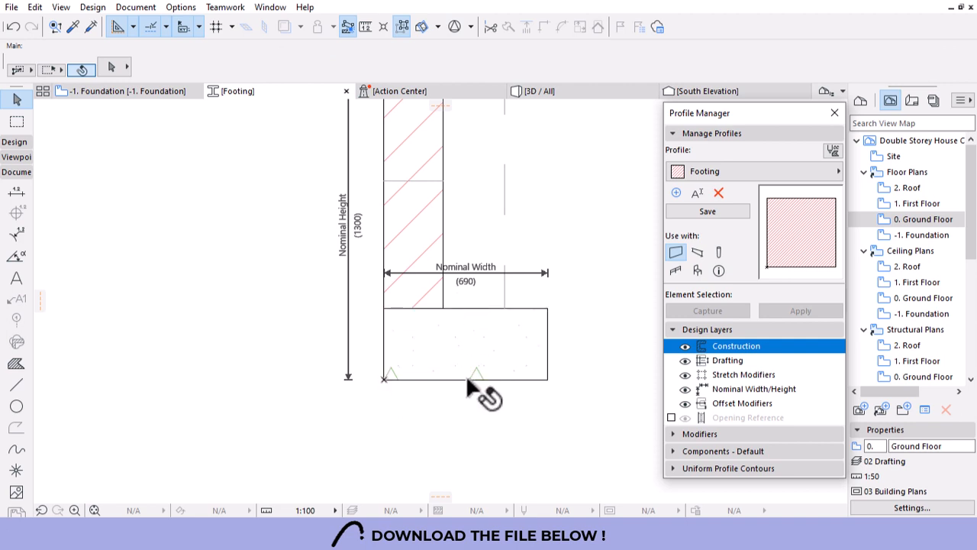
pyautogui.scroll(-3, 466, 389)
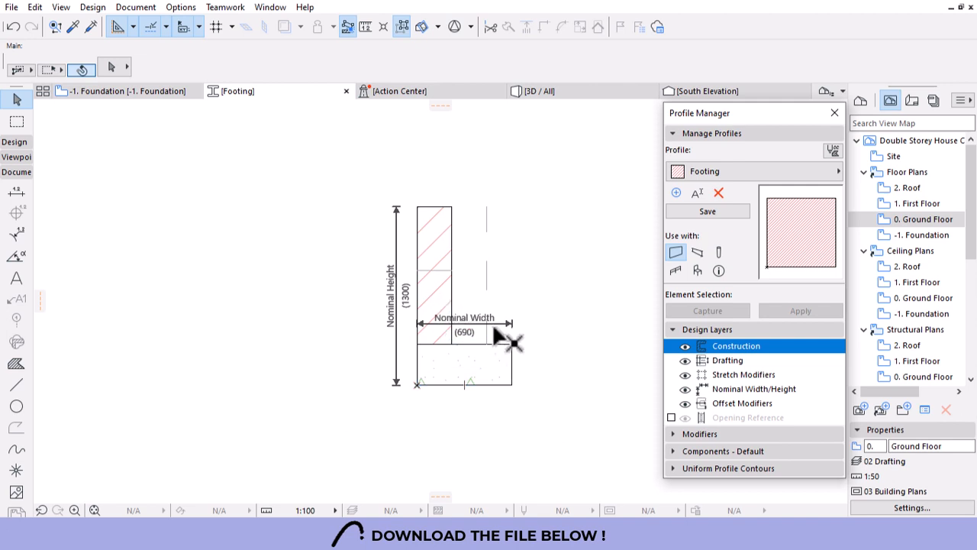
pyautogui.moveTo(493, 323); pyautogui.dragTo(505, 164)
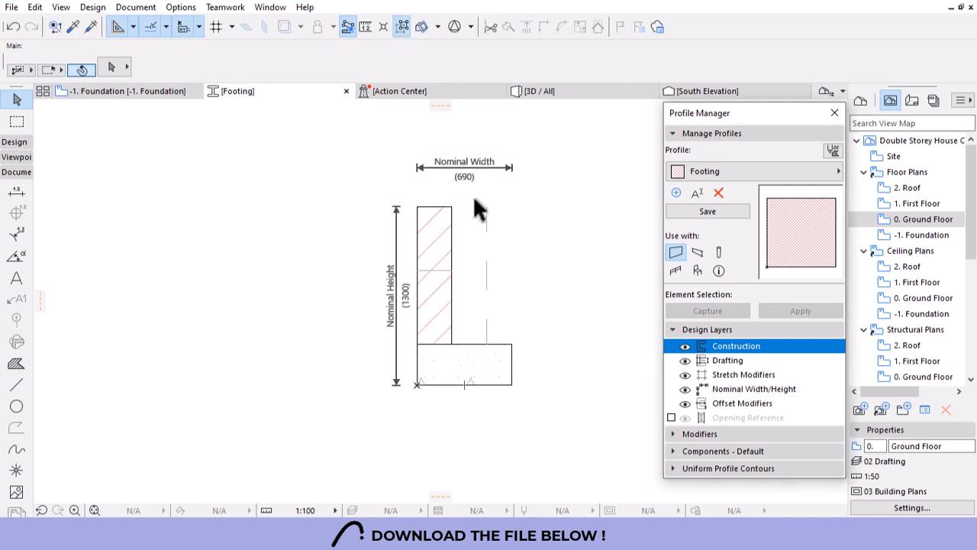
pyautogui.click(457, 378)
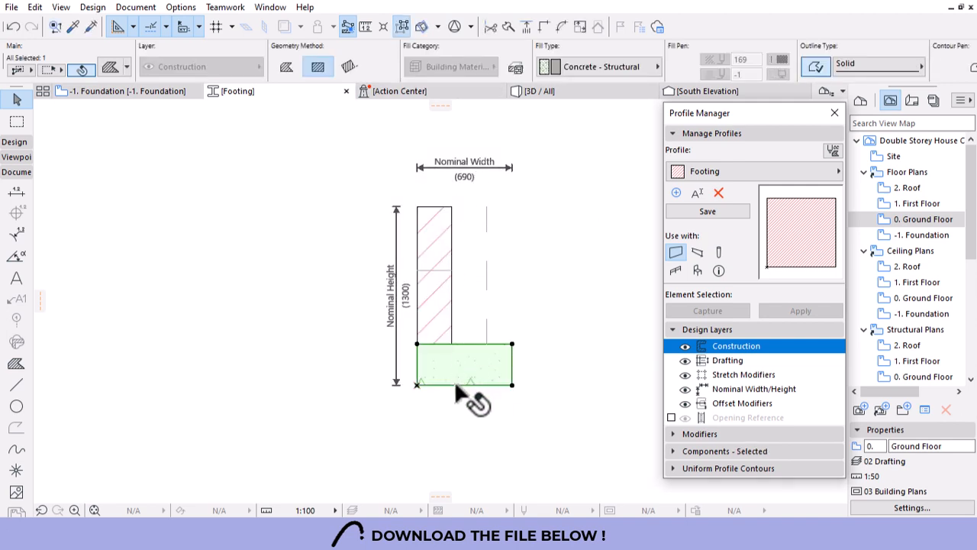
pyautogui.click(464, 384)
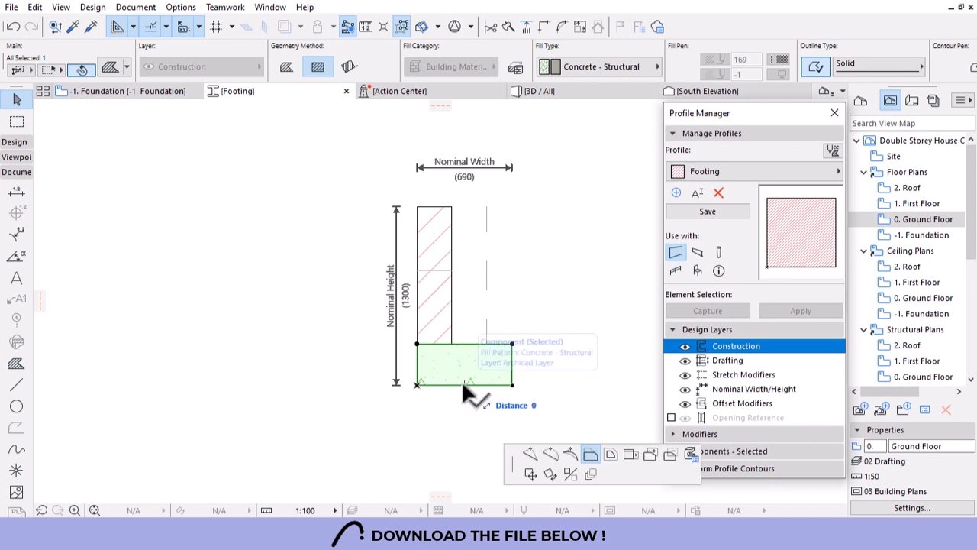
pyautogui.click(716, 263)
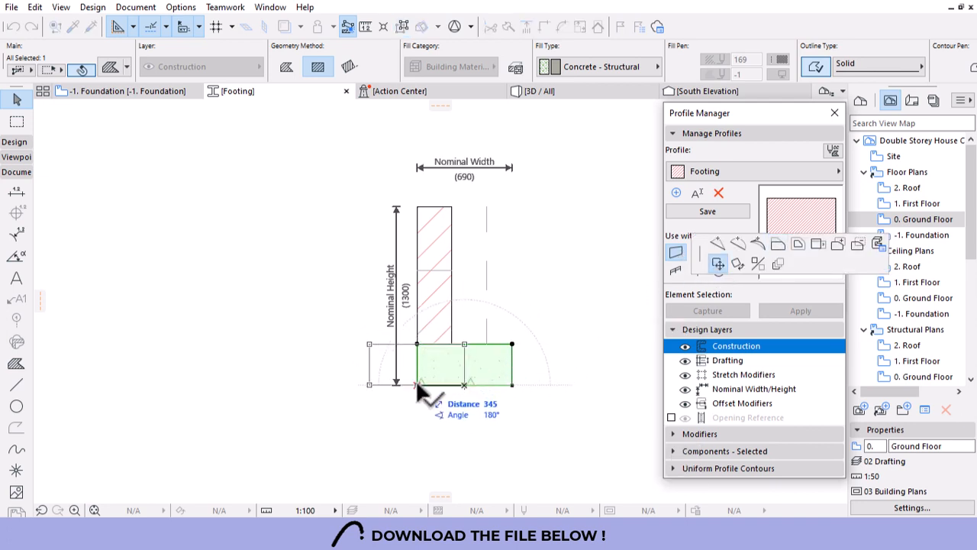
pyautogui.click(416, 380)
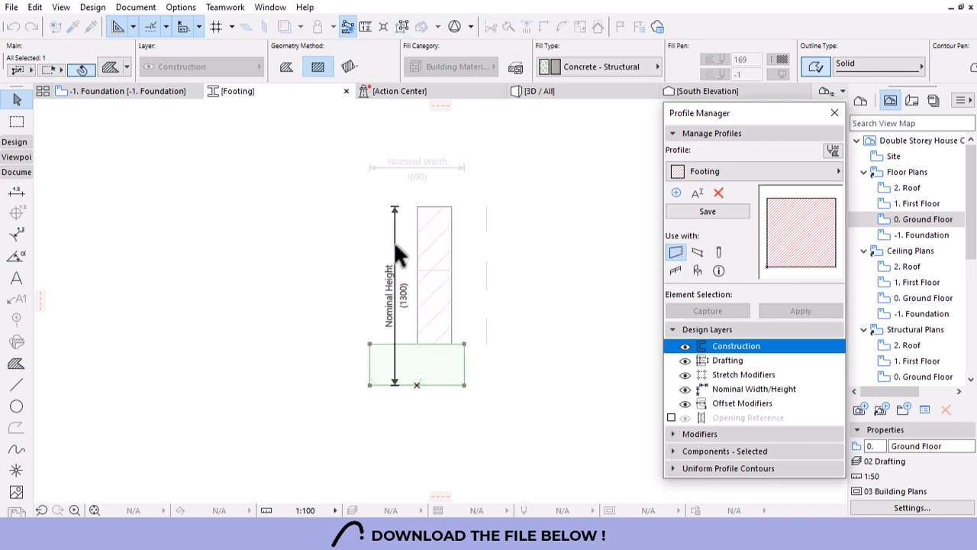
pyautogui.click(340, 261)
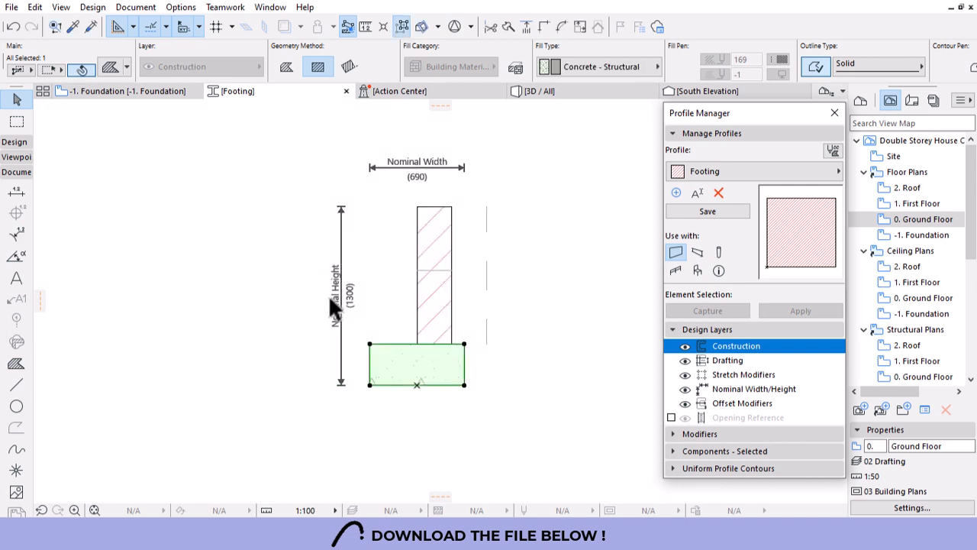
# Centre the brick wall on the footing and remove the short dashed guide line.
pyautogui.click(431, 310)
pyautogui.click(434, 344)
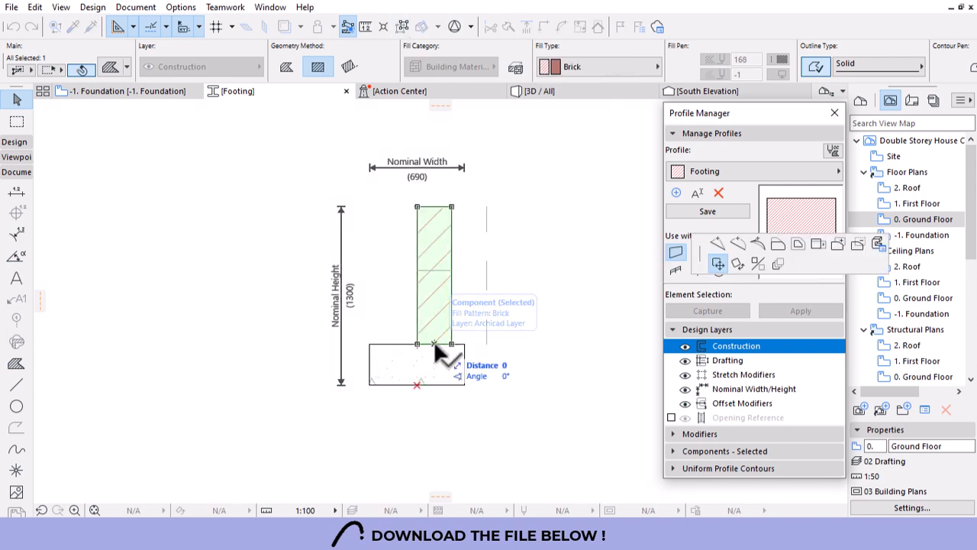
pyautogui.click(417, 341)
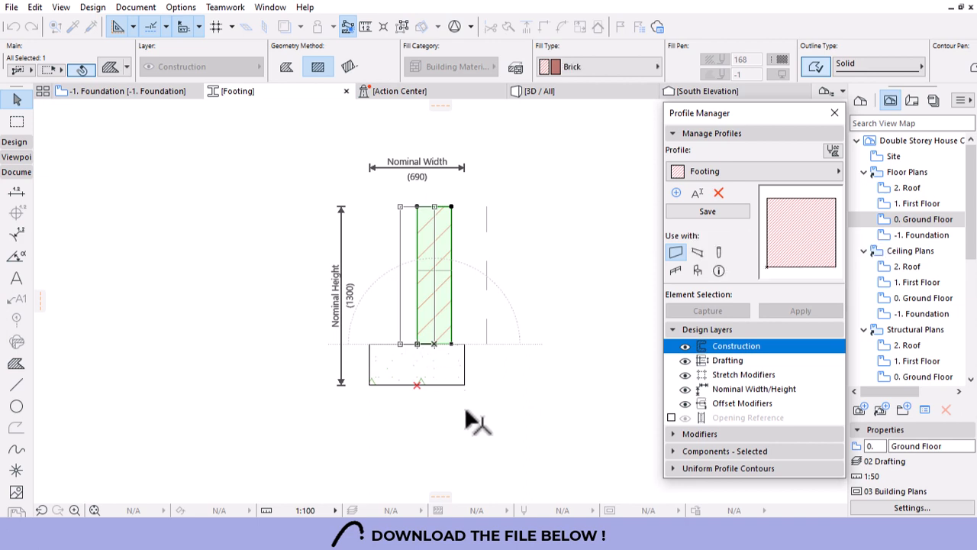
pyautogui.click(481, 406)
pyautogui.click(447, 271)
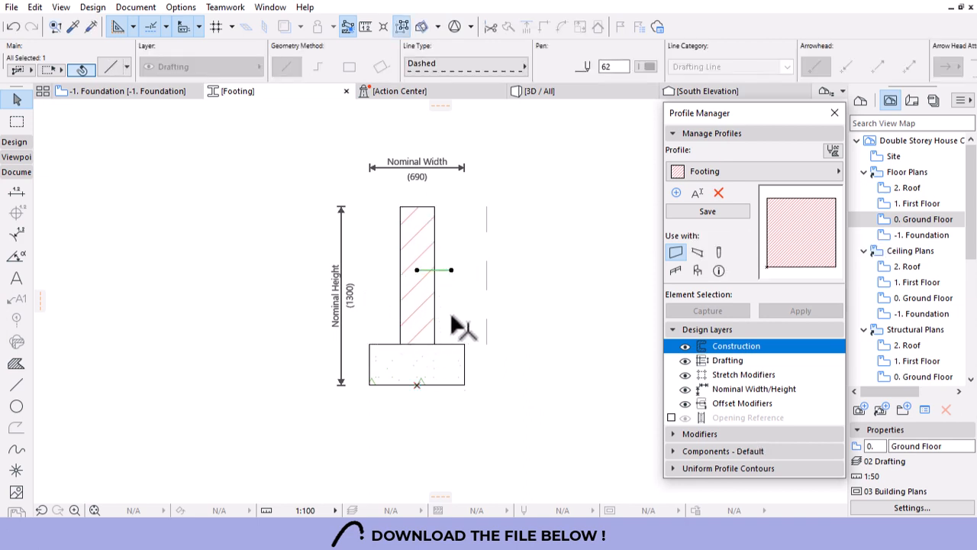
pyautogui.press('Escape')
# Place a hotspot at the footing's bottom midpoint, then select the brick wall fill.
pyautogui.scroll(3, 421, 351)
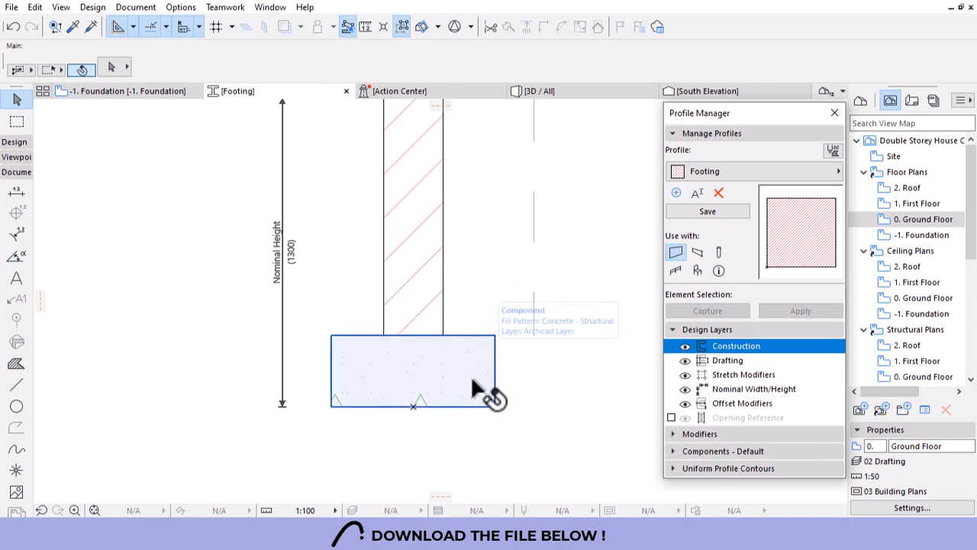
pyautogui.click(413, 405)
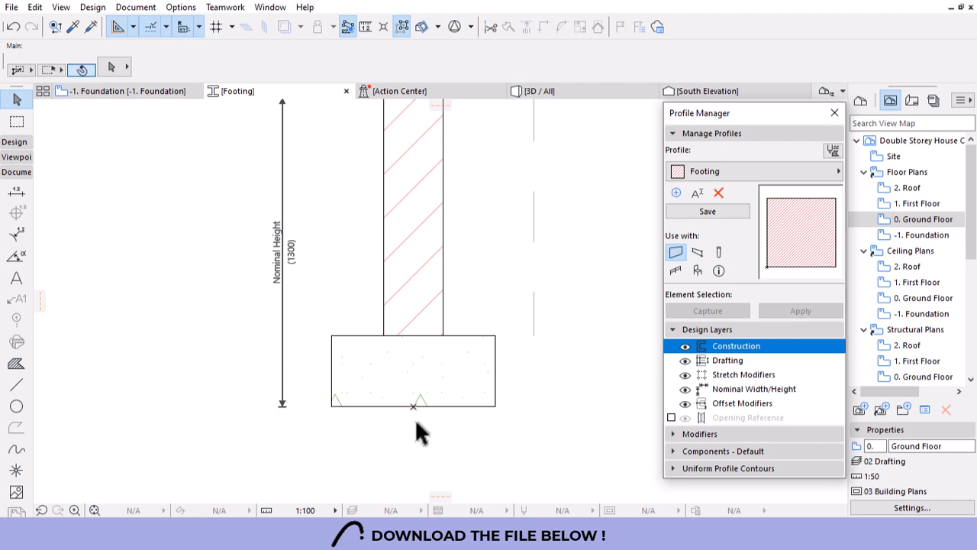
pyautogui.scroll(-2, 417, 348)
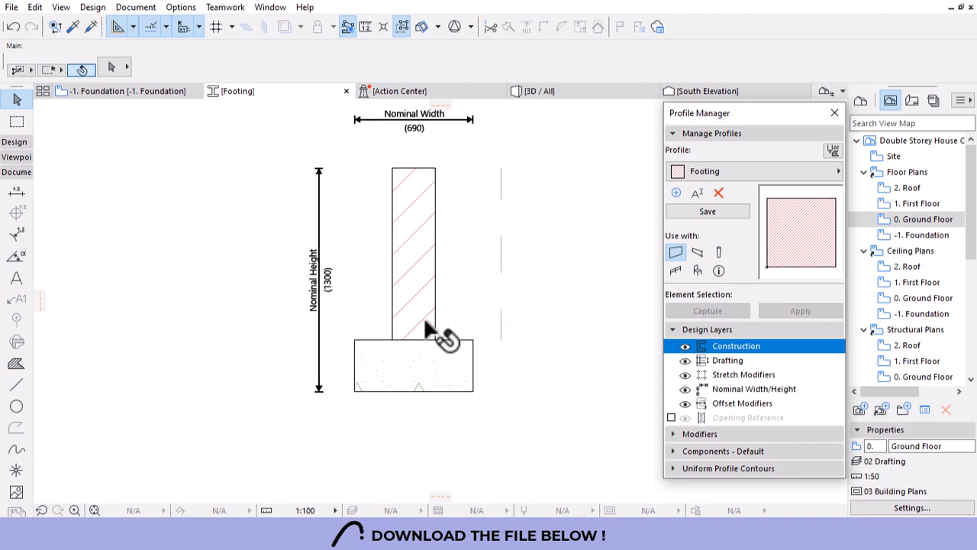
pyautogui.click(418, 260)
# Set the wall fill to Brick - Structural, save the Footing profile, and go back to -1. Foundation.
pyautogui.click(595, 69)
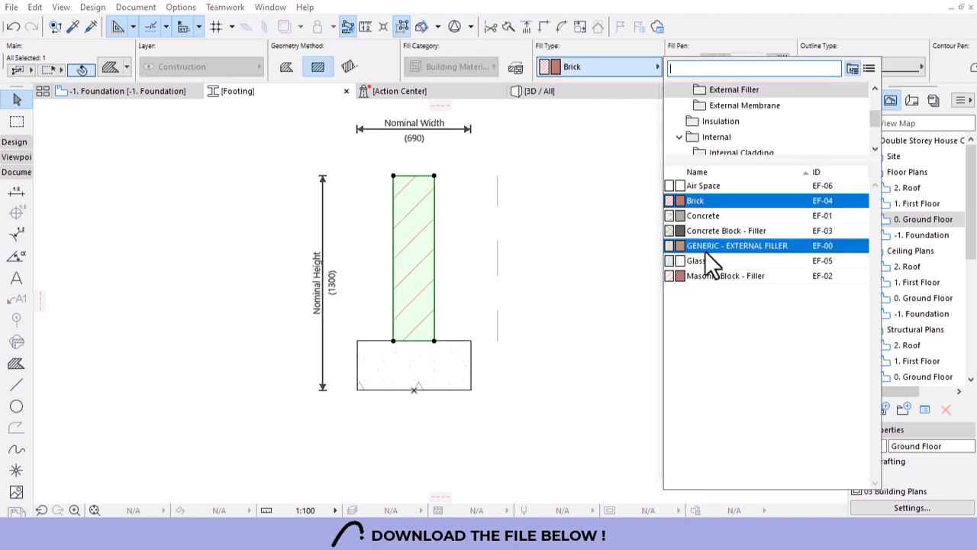
pyautogui.write('bti')
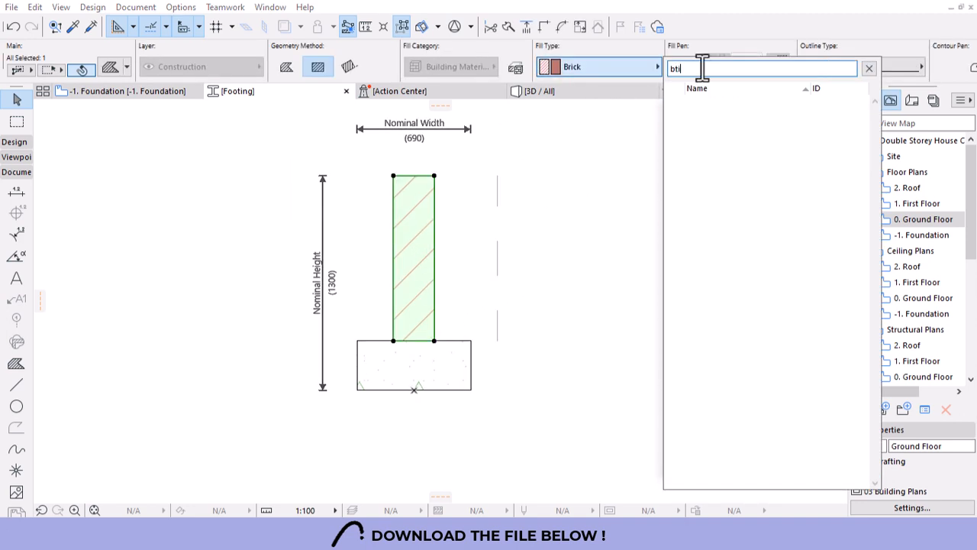
pyautogui.press('BackSpace')
pyautogui.press('BackSpace')
pyautogui.write('r')
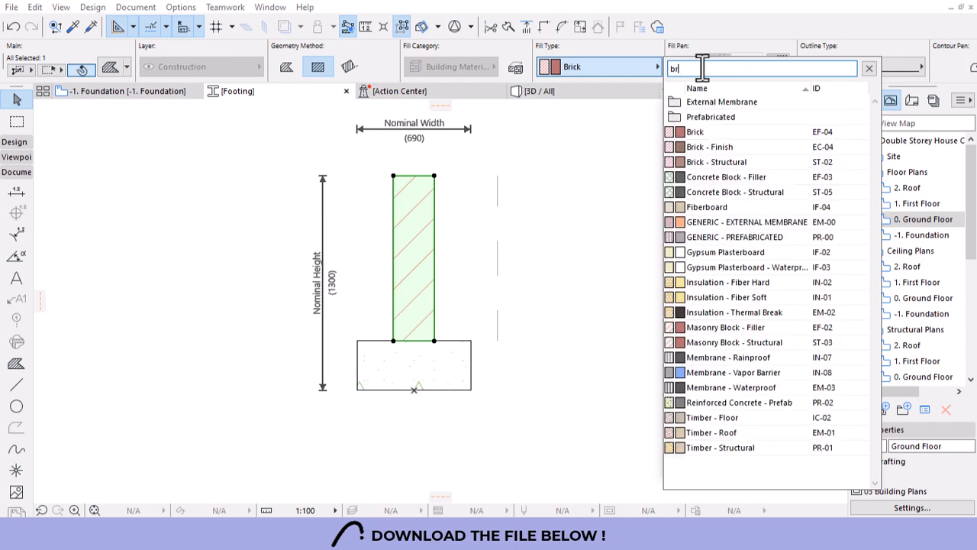
pyautogui.write('i')
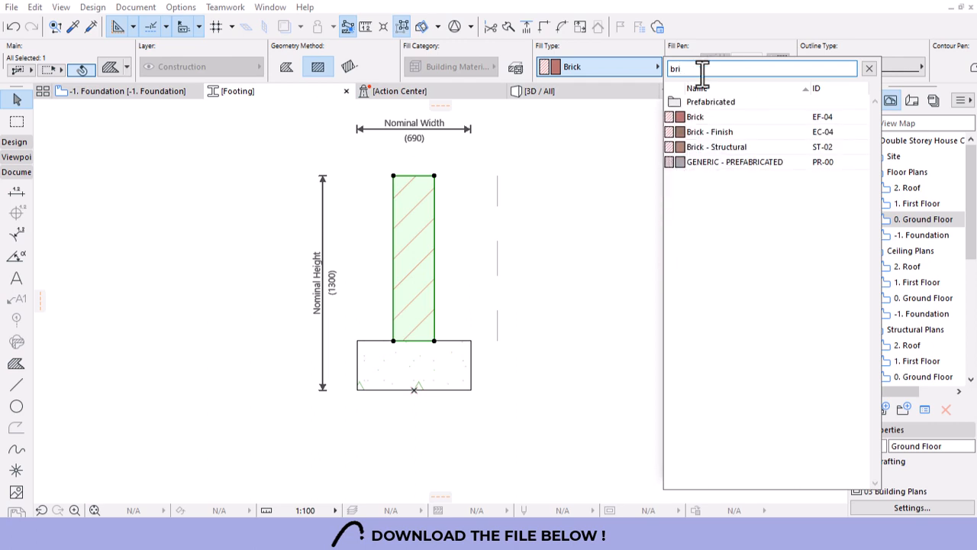
pyautogui.click(720, 145)
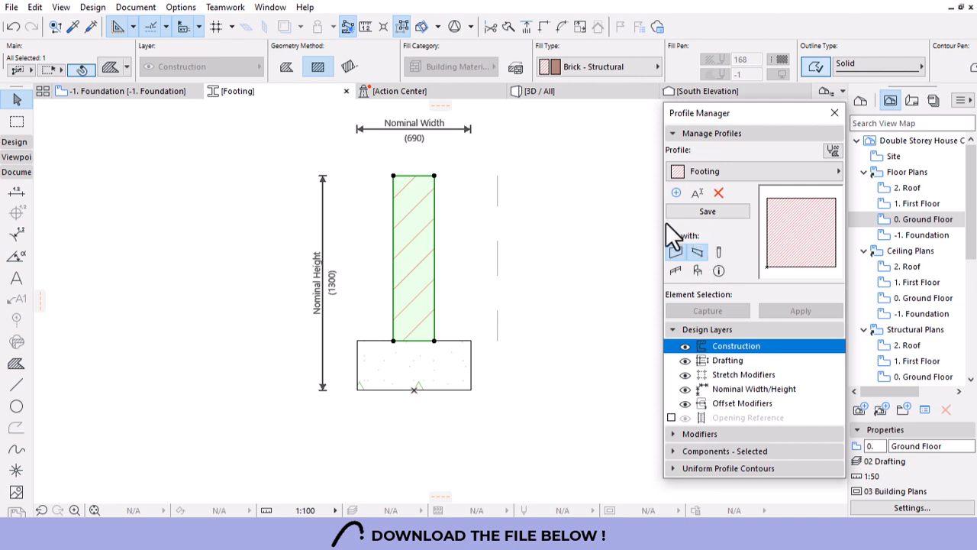
pyautogui.click(708, 212)
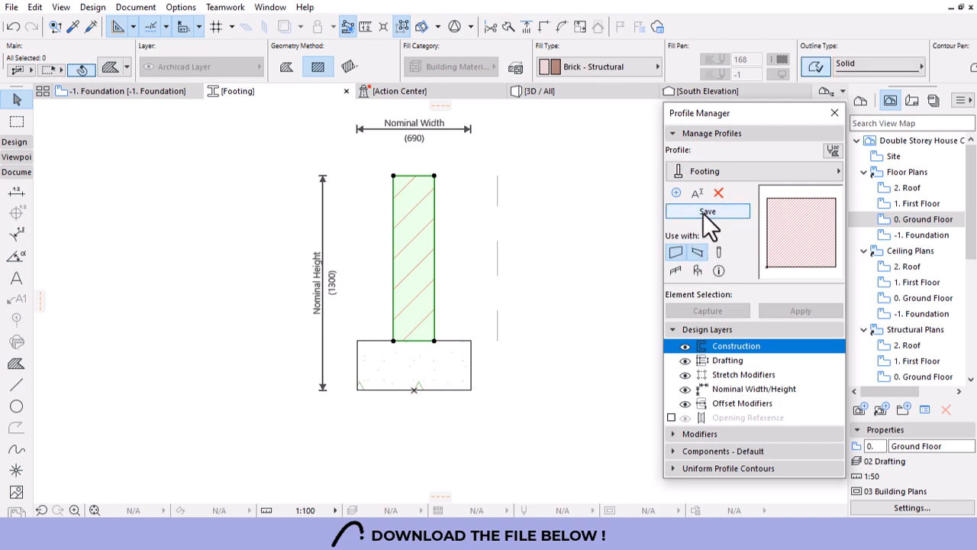
pyautogui.click(139, 94)
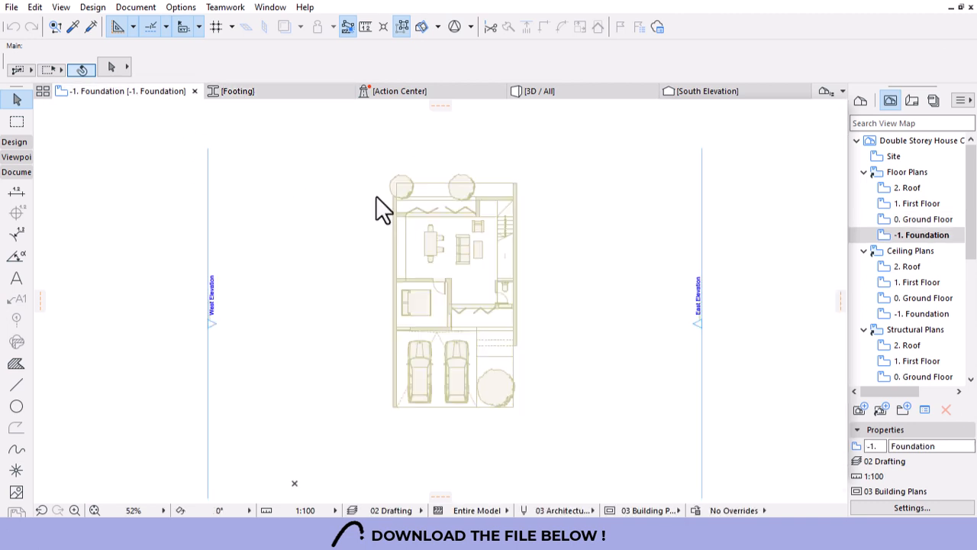
# Switch the Wall tool's structure to Profile and choose the Footing profile.
pyautogui.click(9, 143)
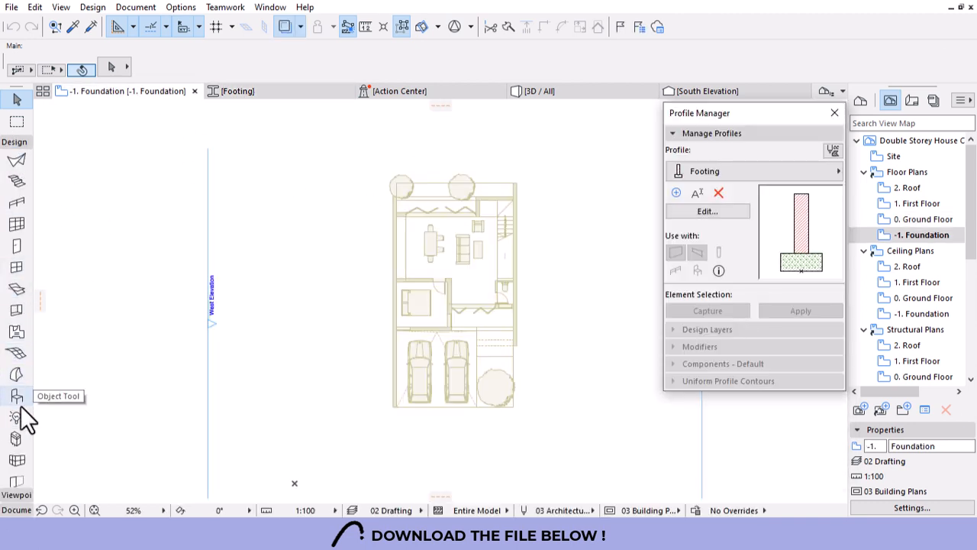
pyautogui.scroll(1, 7, 222)
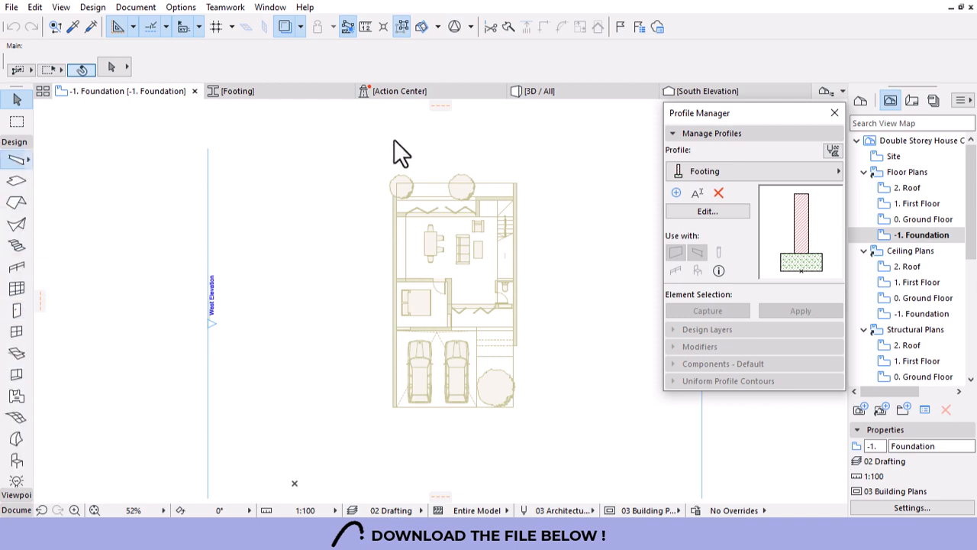
pyautogui.click(424, 69)
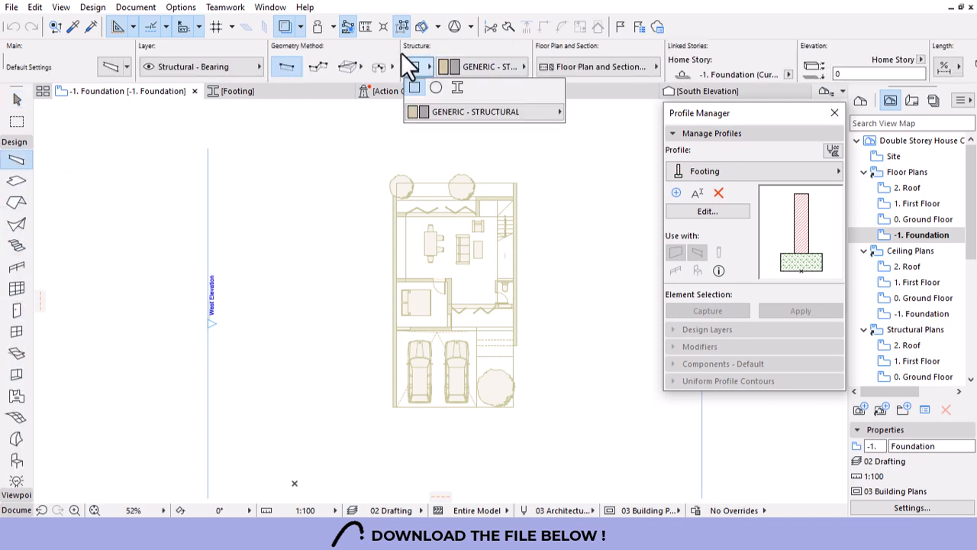
pyautogui.click(457, 88)
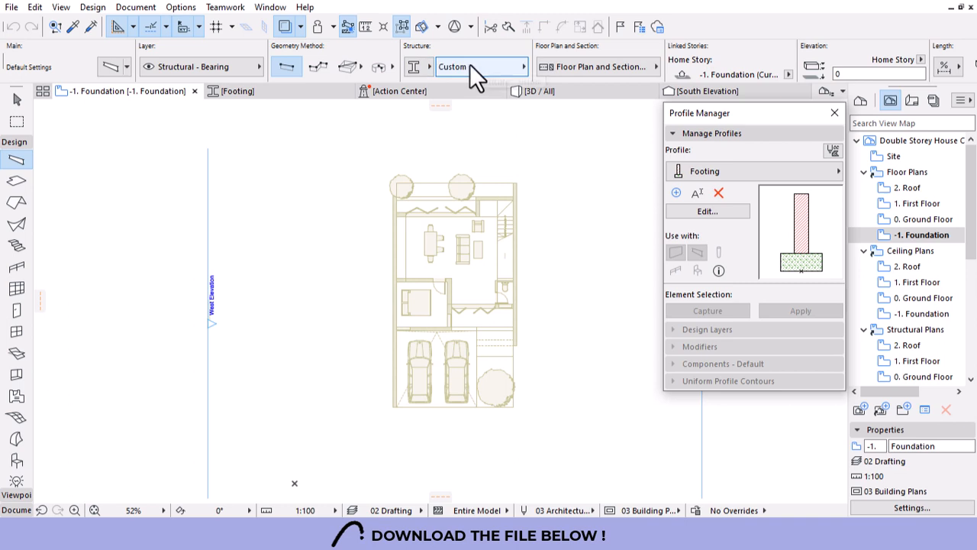
pyautogui.click(470, 65)
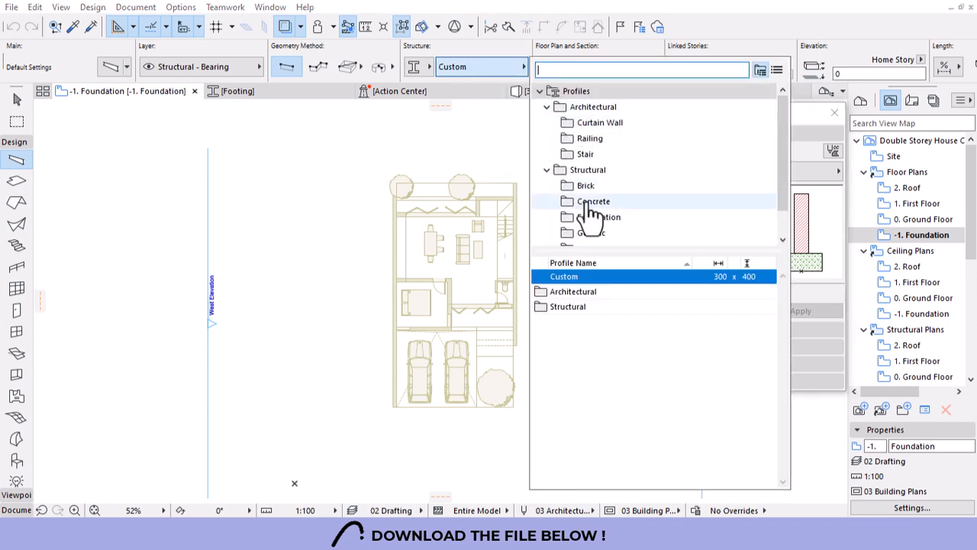
pyautogui.write('footi')
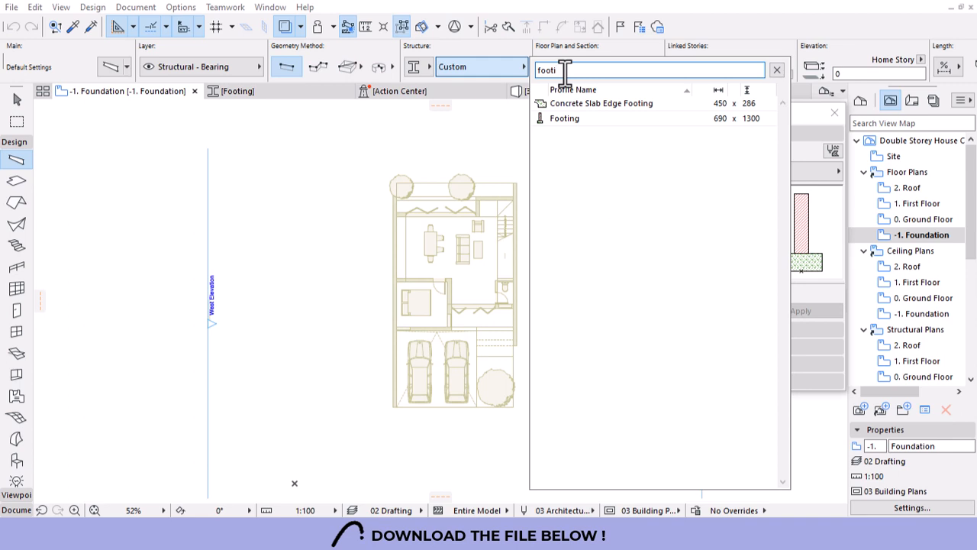
pyautogui.click(568, 118)
pyautogui.scroll(10, 394, 402)
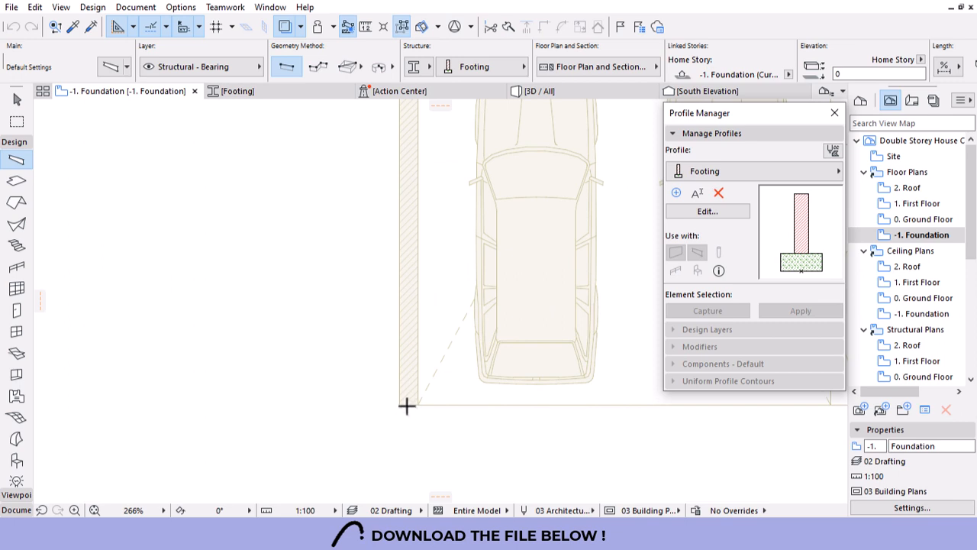
pyautogui.scroll(4, 405, 405)
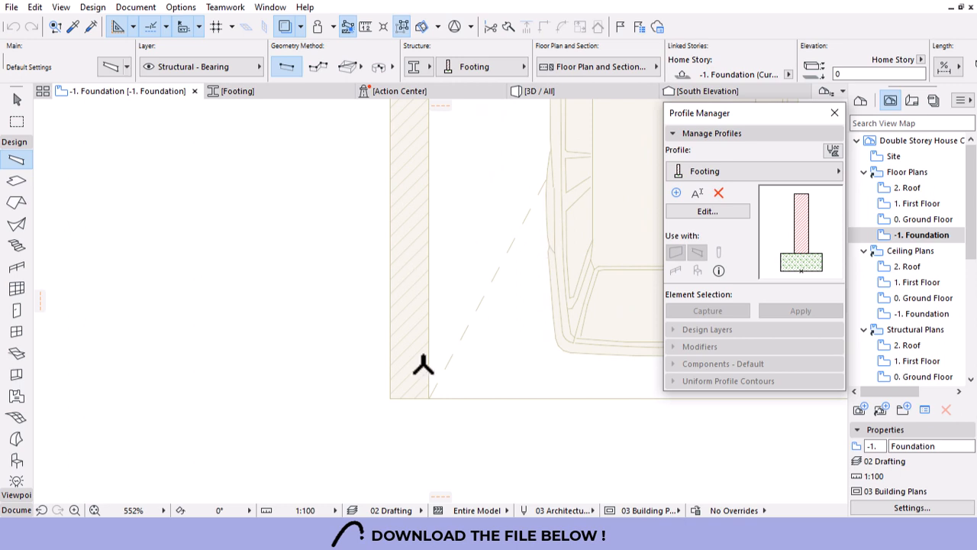
# Start a footing wall at the garage corner, then drag the profile edges to 565 width and save.
pyautogui.click(391, 397)
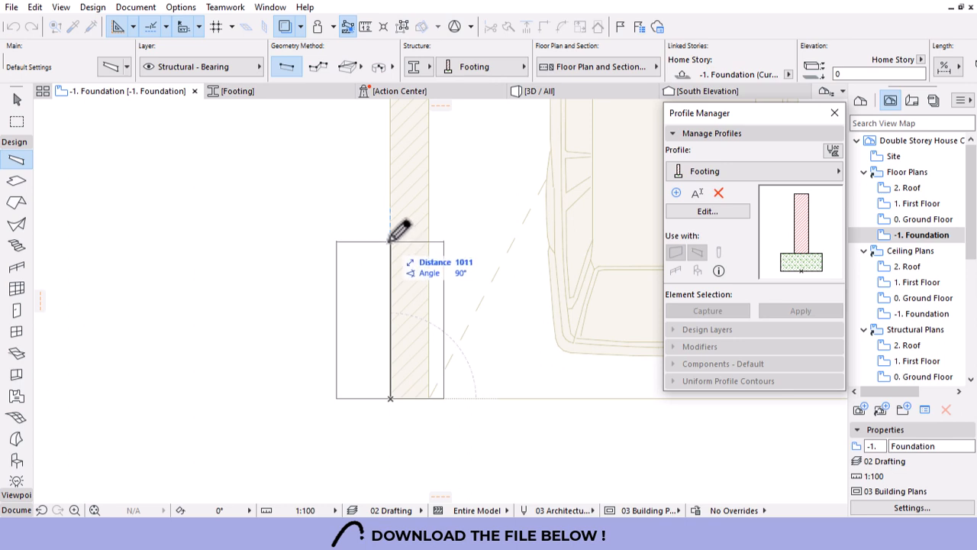
pyautogui.click(688, 214)
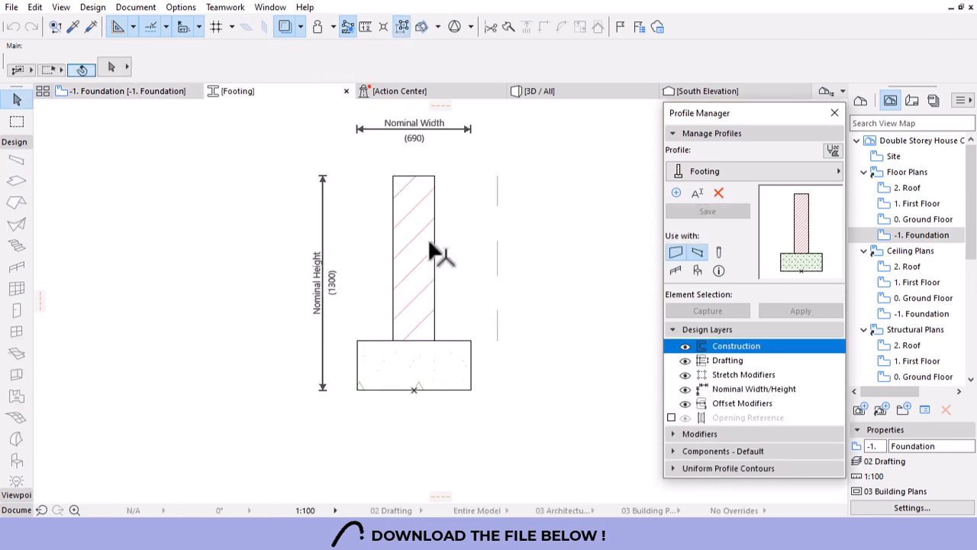
pyautogui.moveTo(476, 228); pyautogui.dragTo(384, 388)
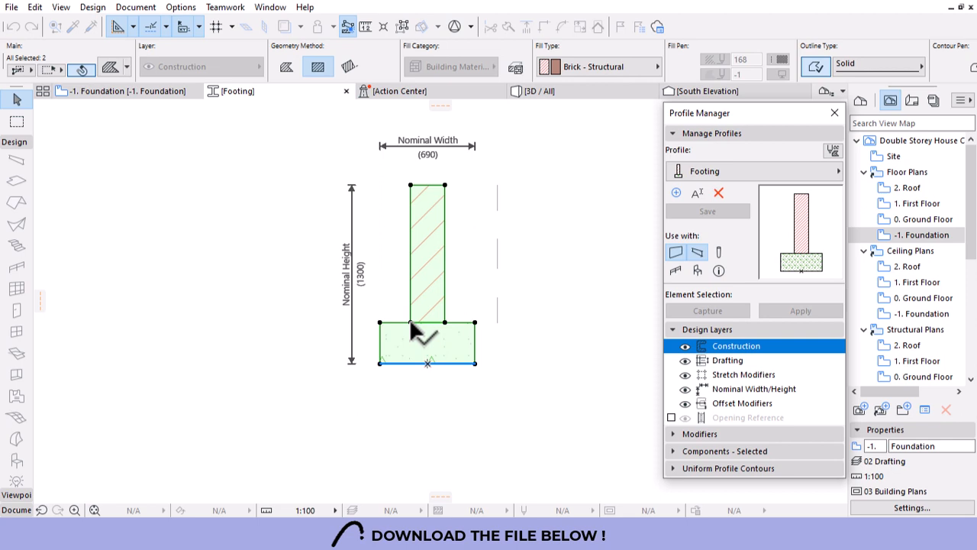
pyautogui.moveTo(411, 323); pyautogui.dragTo(431, 375)
pyautogui.click(723, 216)
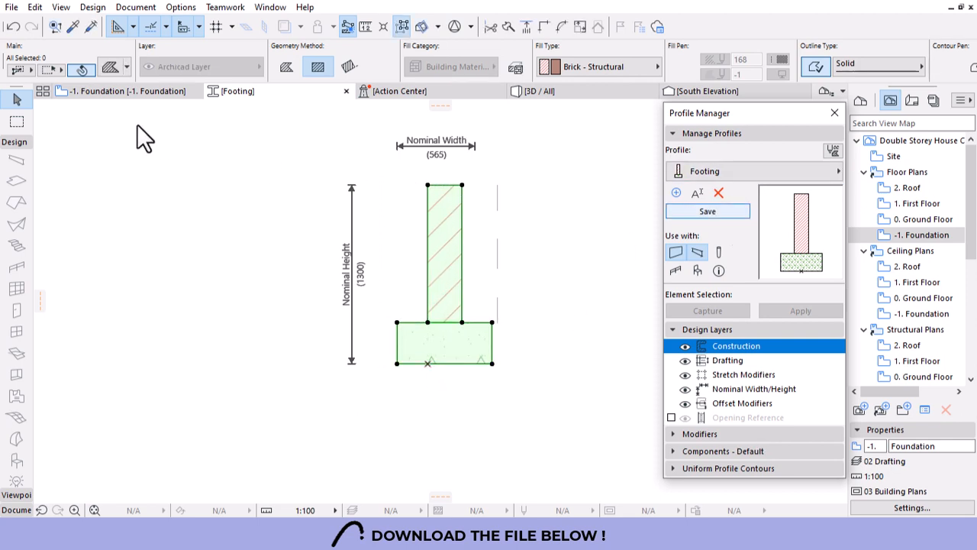
pyautogui.click(103, 89)
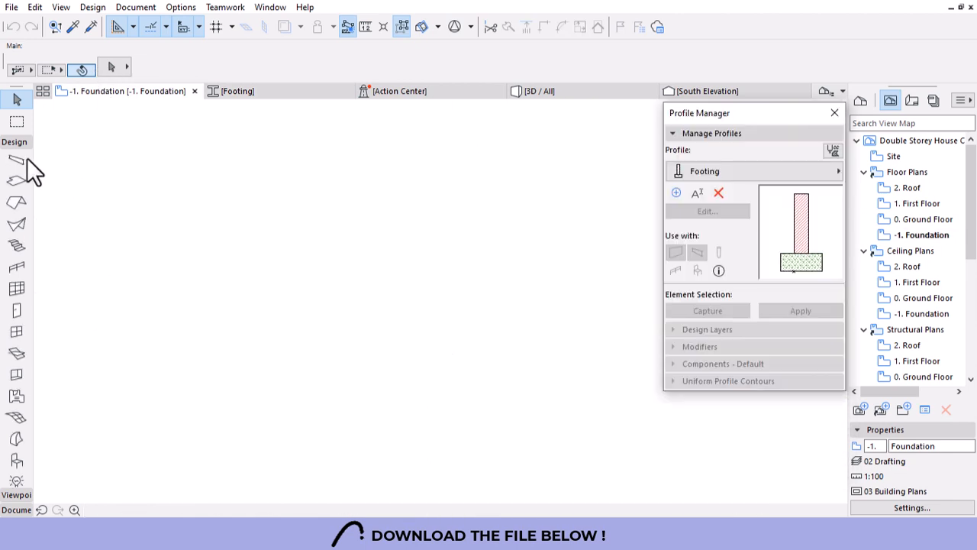
# Draw a footing beam along the left outer wall from the bottom-left corner.
pyautogui.click(390, 397)
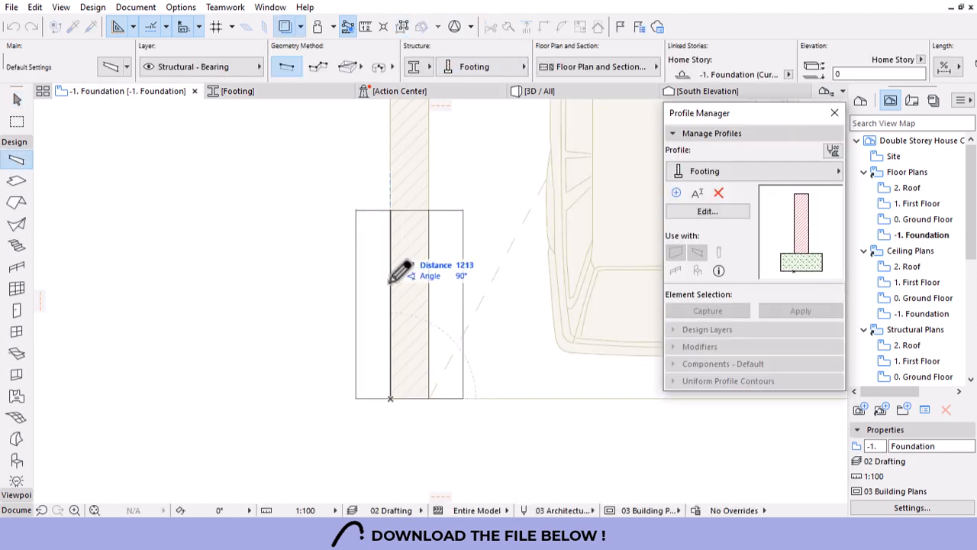
pyautogui.scroll(-5, 389, 384)
pyautogui.scroll(5, 391, 111)
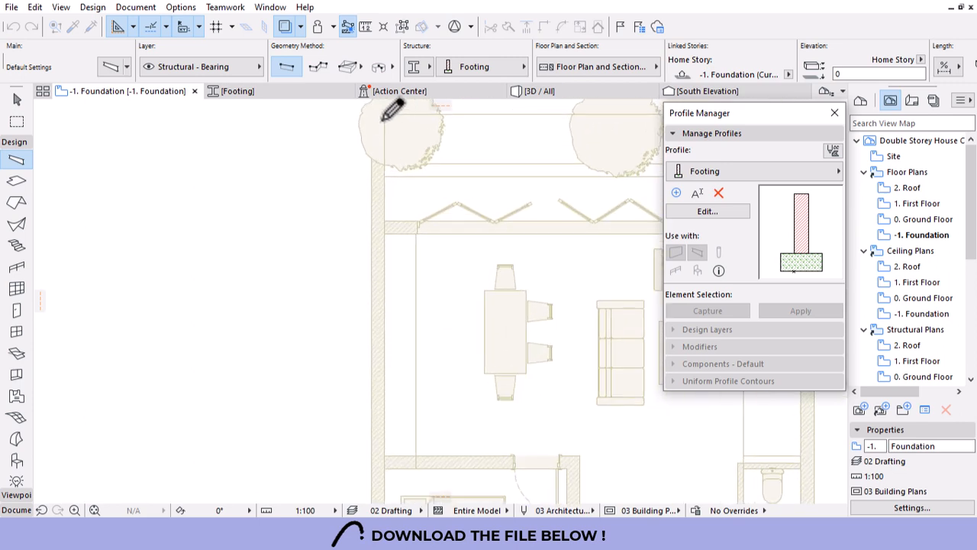
pyautogui.click(388, 120)
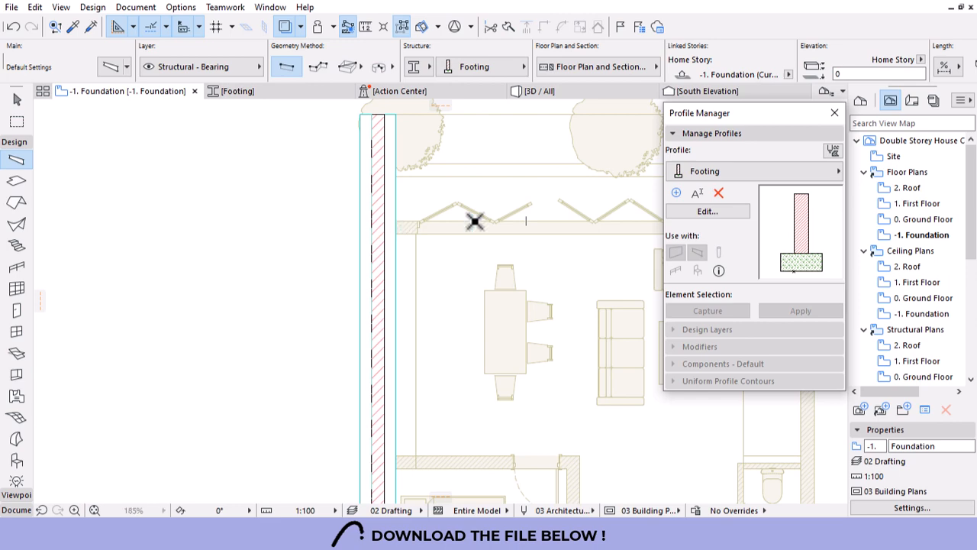
pyautogui.scroll(-5, 234, 252)
pyautogui.scroll(3, 383, 247)
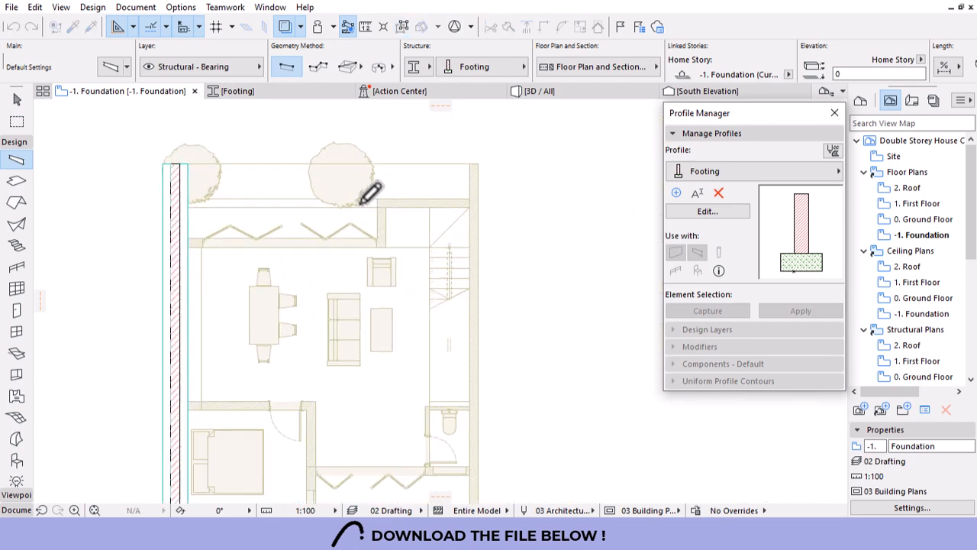
# Draw a chained footing run up, across the top and down the right wall.
pyautogui.click(317, 67)
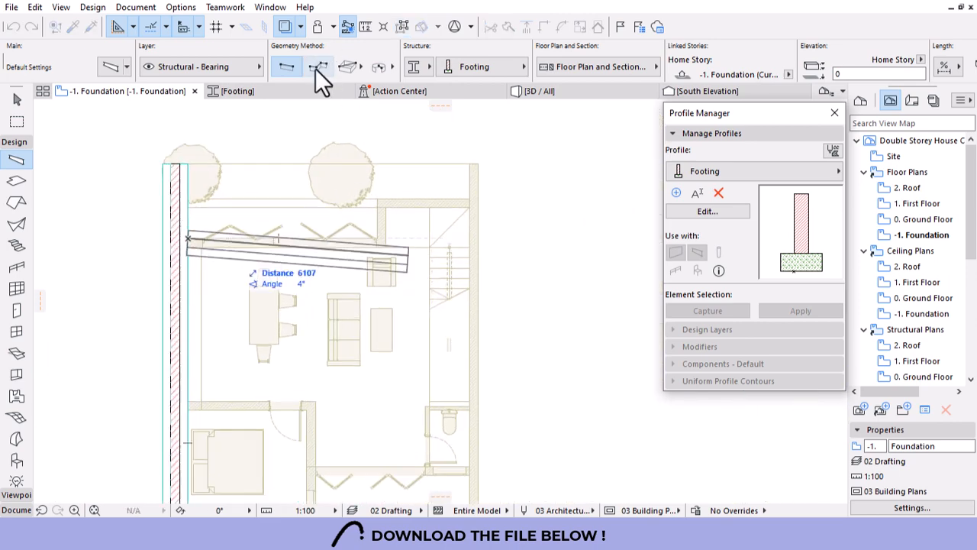
pyautogui.scroll(2, 385, 223)
pyautogui.click(382, 239)
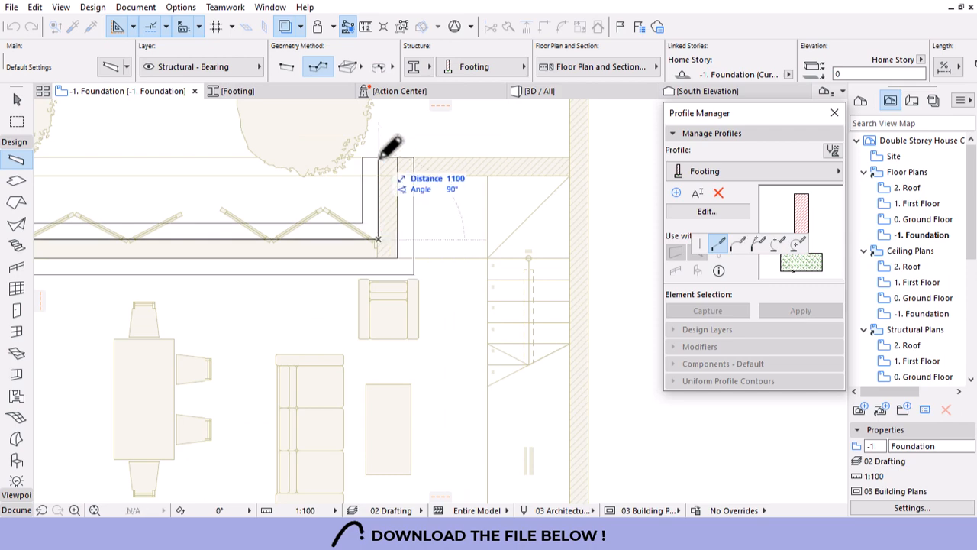
pyautogui.click(378, 158)
pyautogui.click(588, 157)
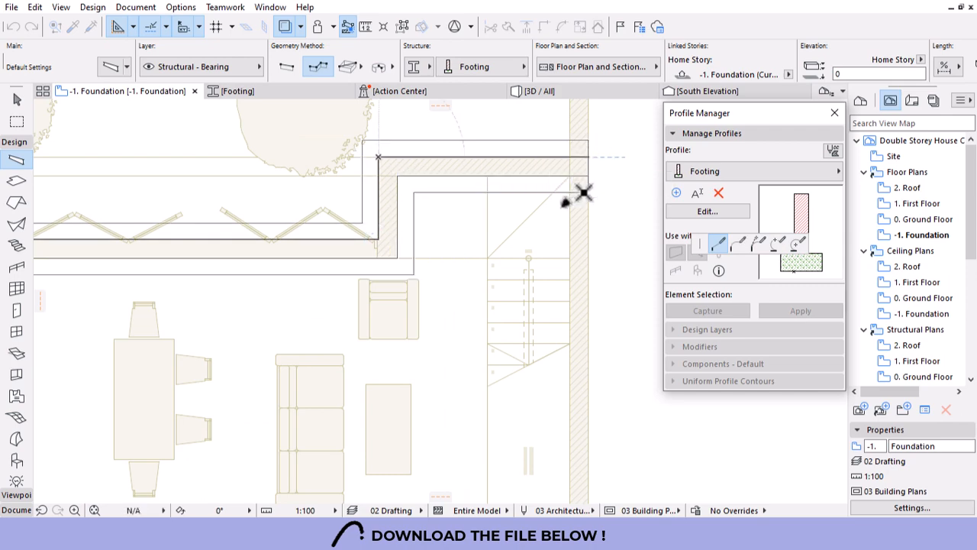
pyautogui.scroll(-5, 576, 192)
pyautogui.scroll(2, 578, 332)
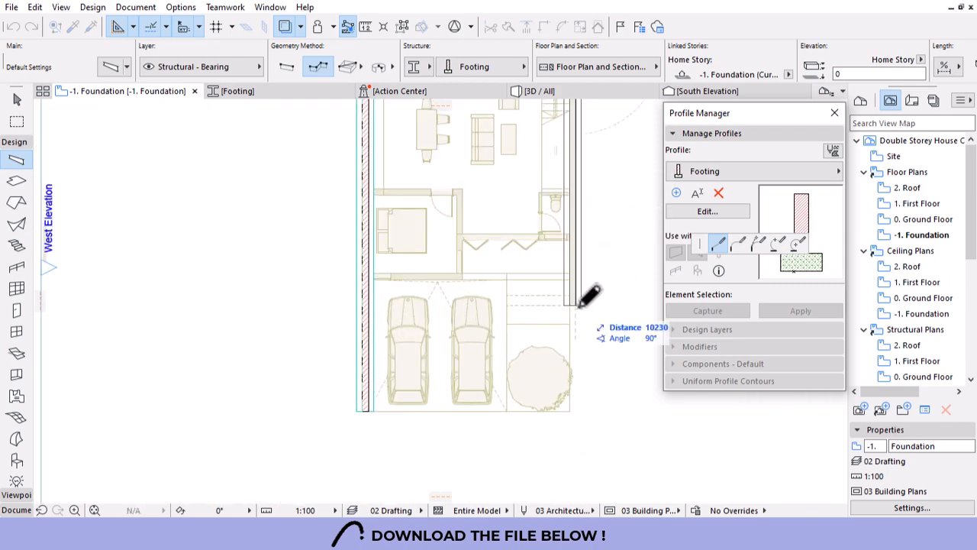
pyautogui.doubleClick(576, 305)
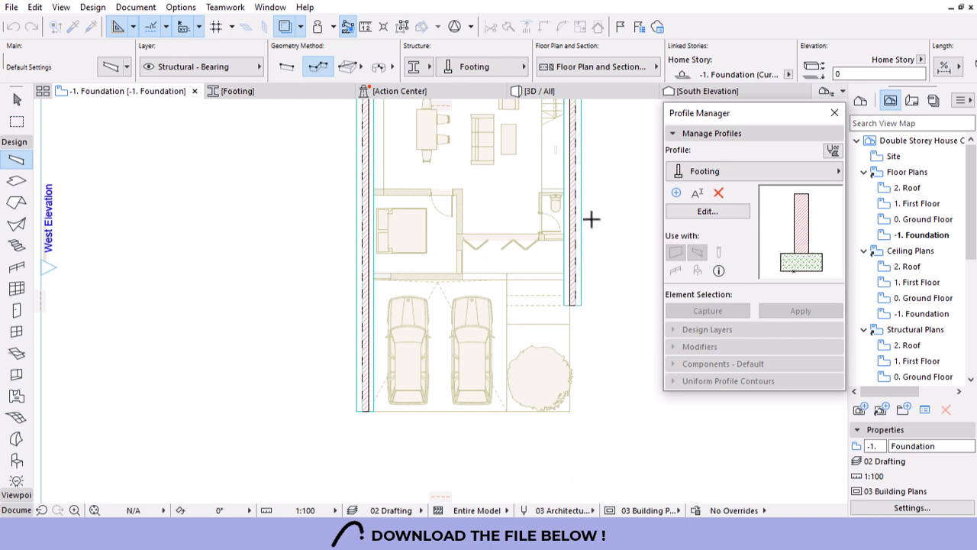
pyautogui.scroll(5, 567, 208)
pyautogui.scroll(1, 567, 277)
# Draw a footing chain under the interior walls, ending at the left wall face.
pyautogui.click(568, 284)
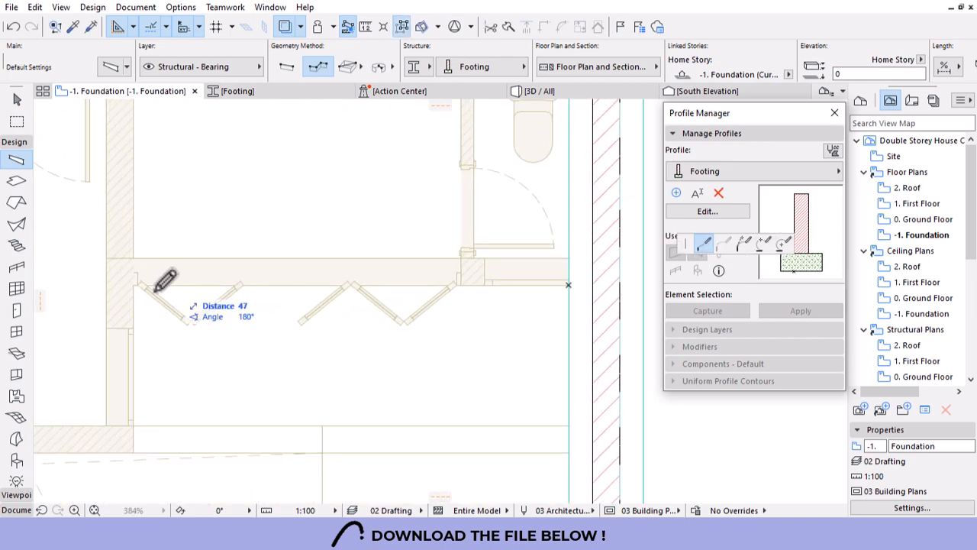
pyautogui.click(134, 285)
pyautogui.scroll(-4, 443, 292)
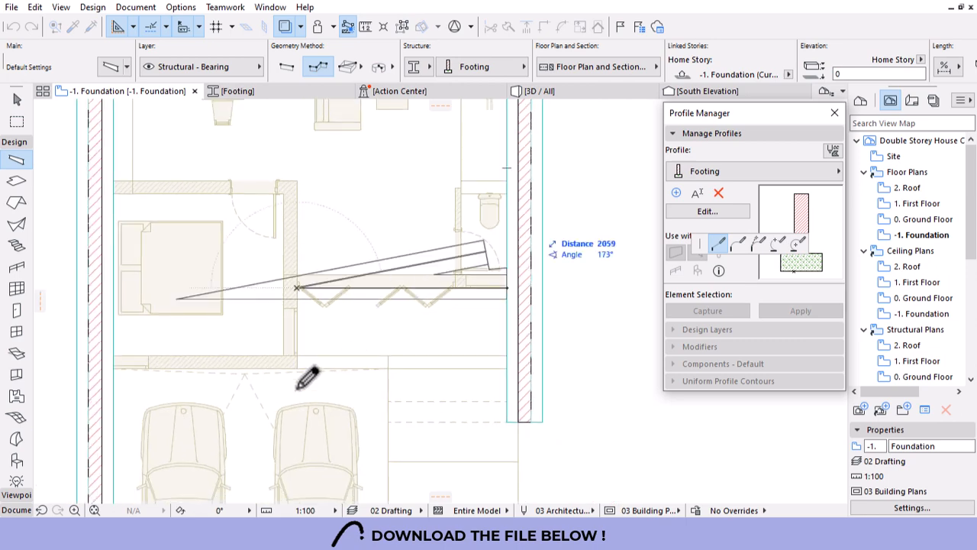
pyautogui.scroll(2, 315, 367)
pyautogui.click(289, 369)
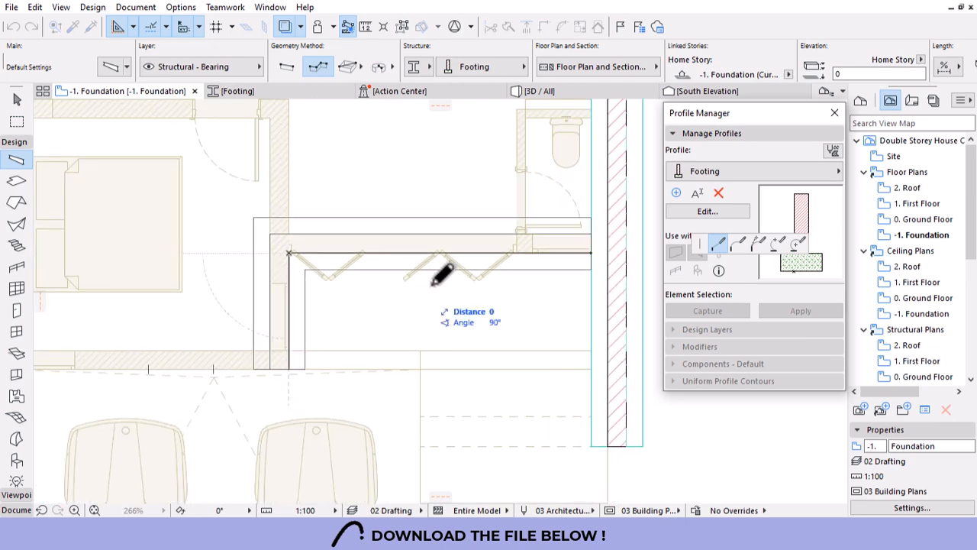
pyautogui.scroll(-4, 439, 285)
pyautogui.scroll(4, 185, 348)
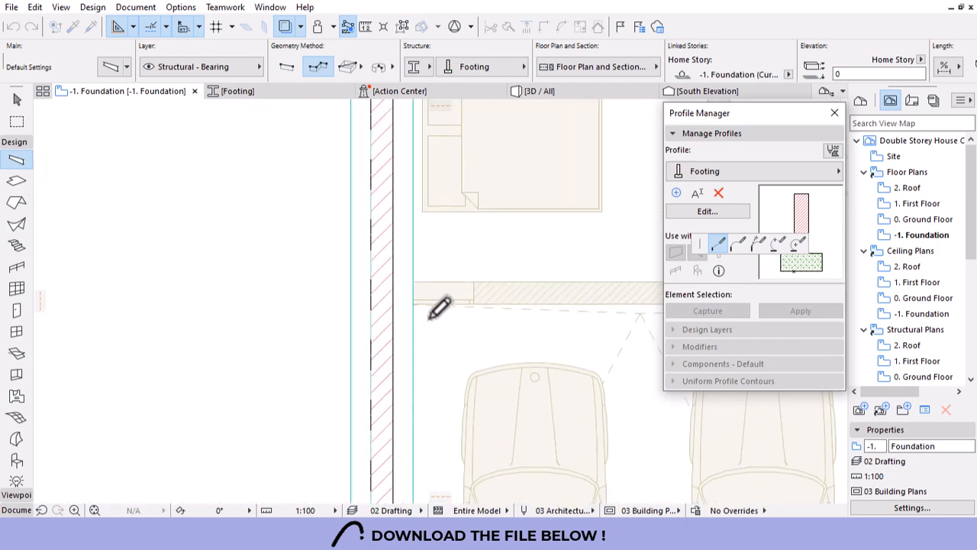
pyautogui.click(394, 305)
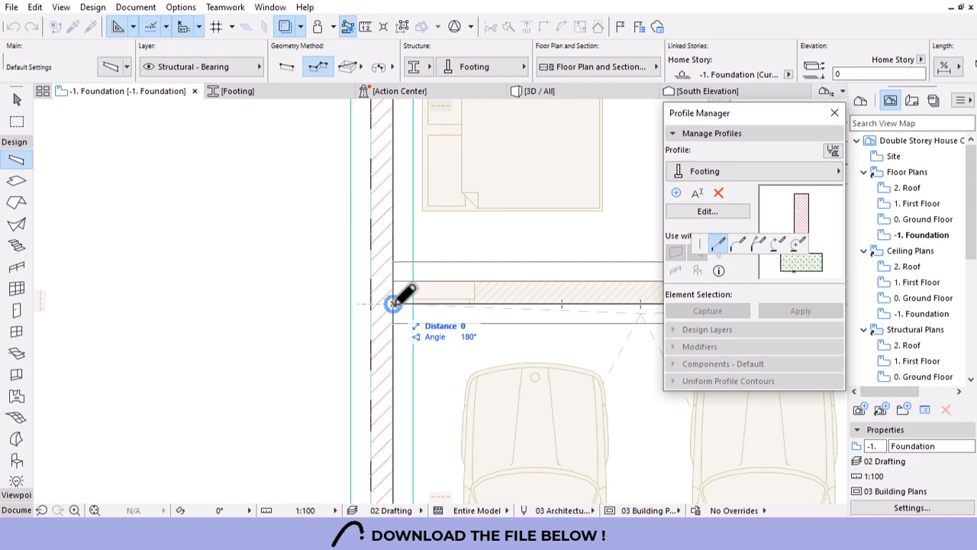
pyautogui.click(394, 305)
pyautogui.scroll(-5, 266, 306)
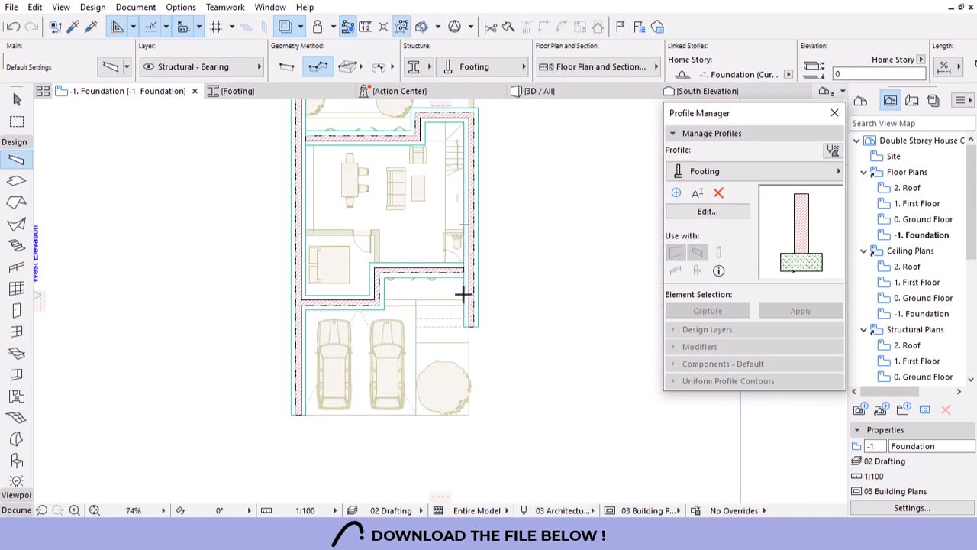
pyautogui.scroll(5, 463, 294)
# Stretch the inner-wall footing beam's end out to the wall's outer face.
pyautogui.press('Escape')
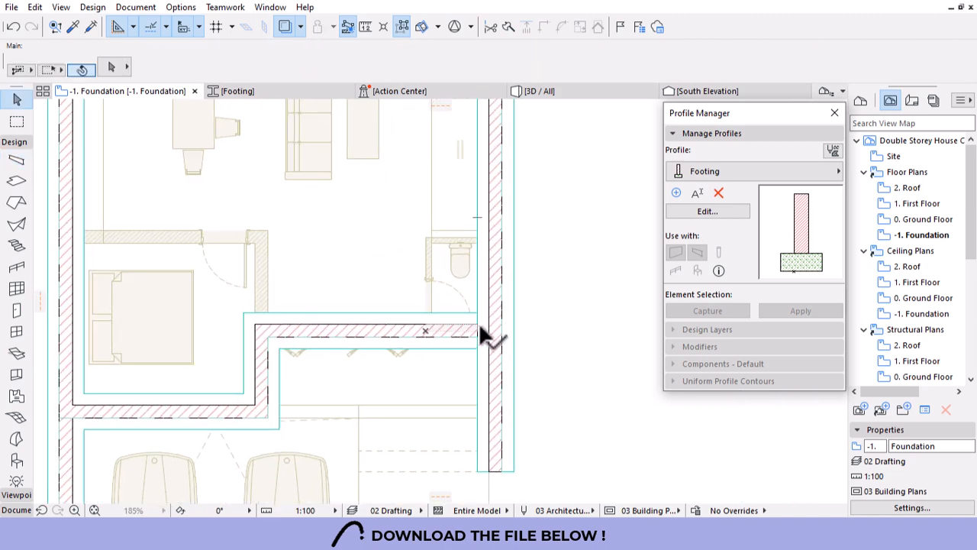
pyautogui.click(480, 342)
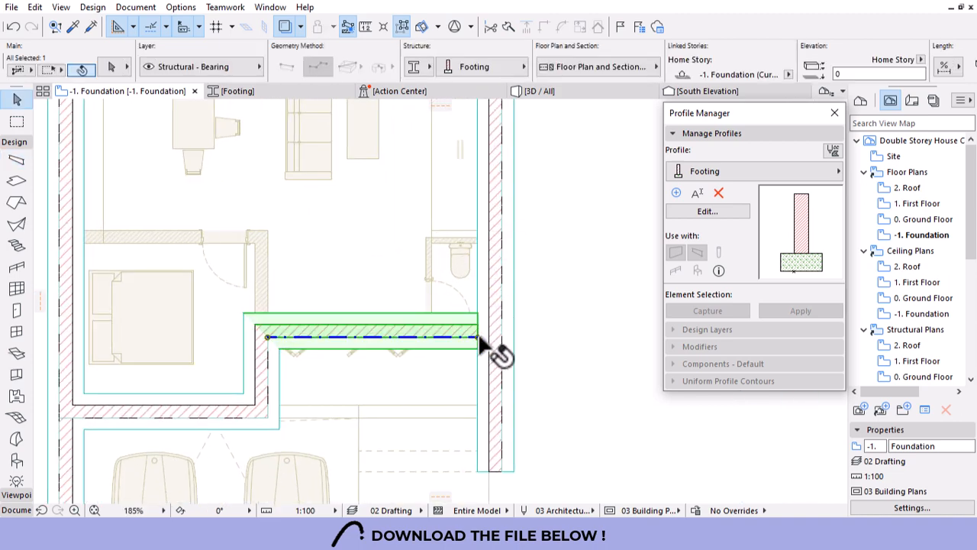
pyautogui.click(479, 337)
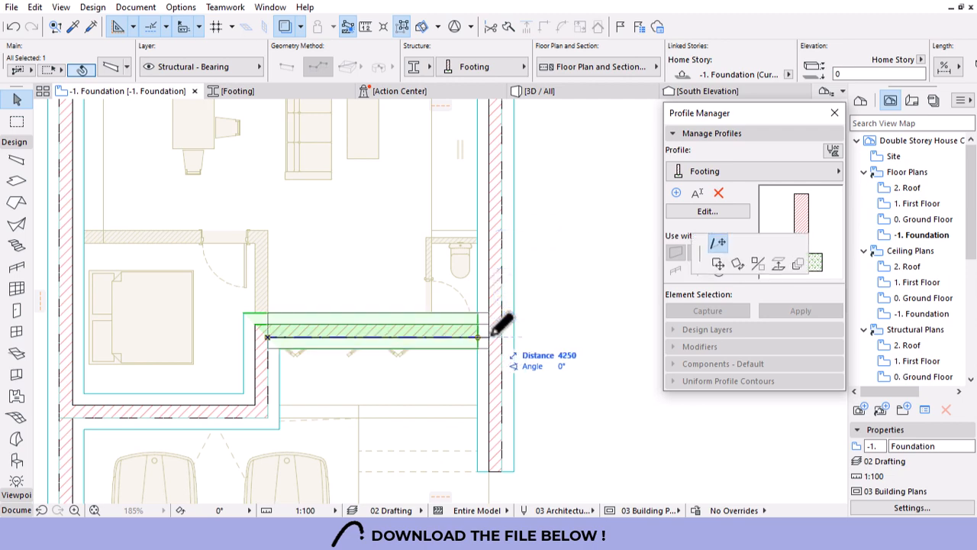
pyautogui.click(491, 337)
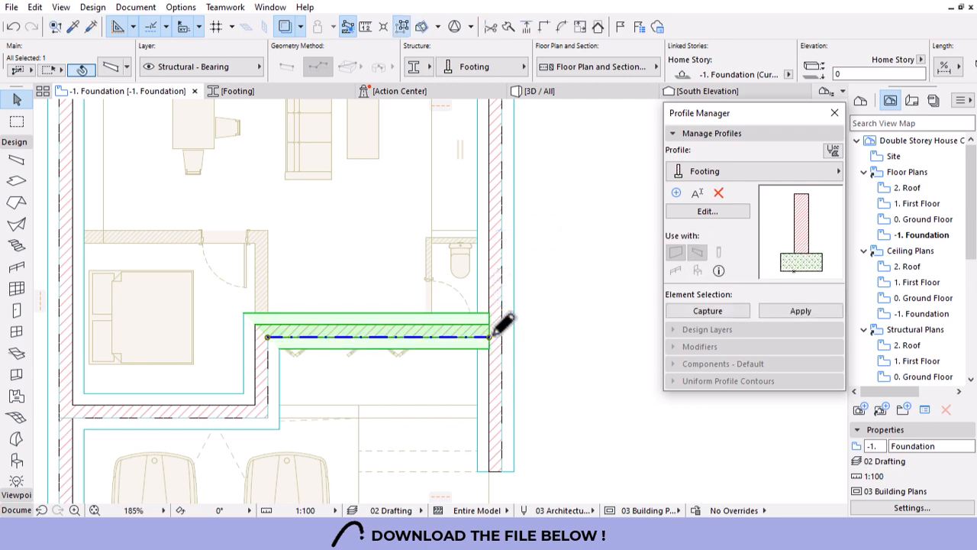
pyautogui.click(491, 339)
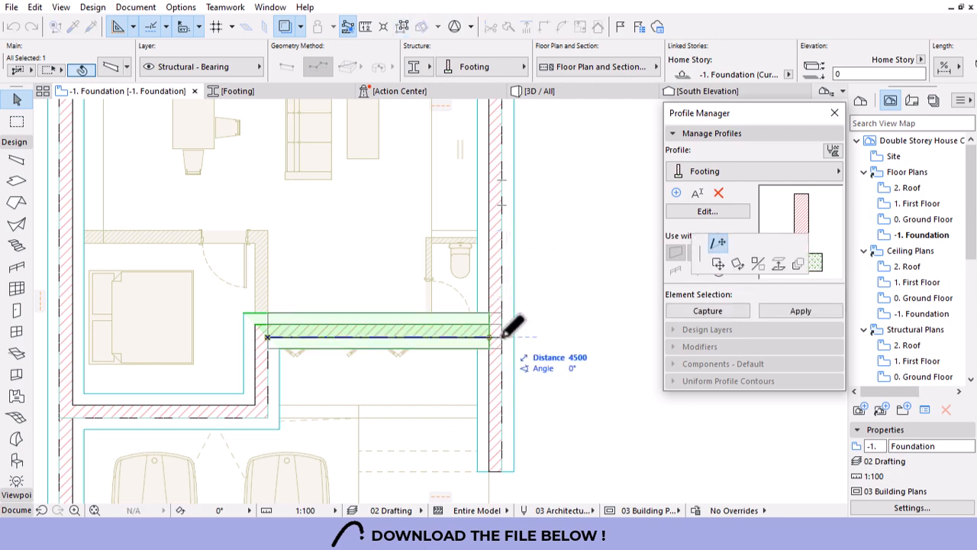
pyautogui.click(502, 391)
pyautogui.press('Escape')
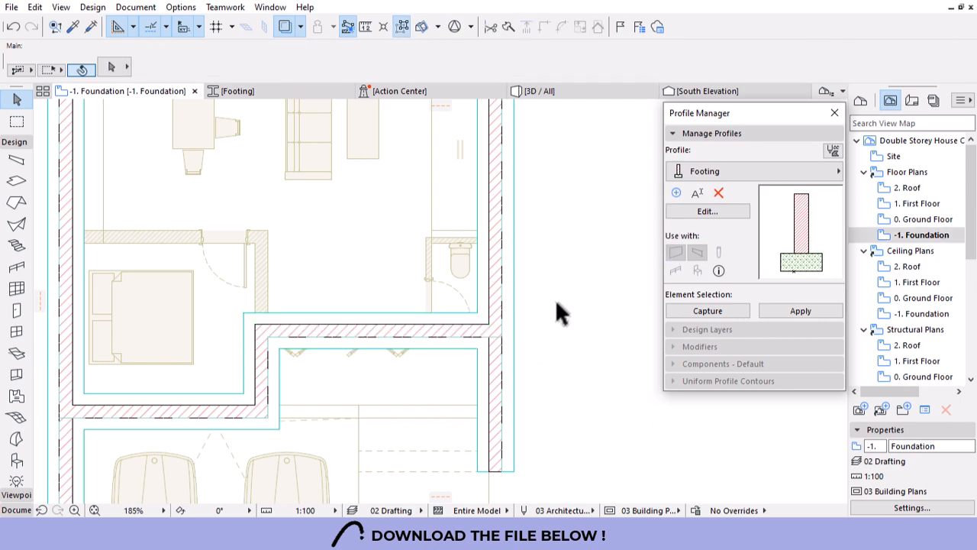
pyautogui.scroll(-4, 546, 315)
# Stretch the footing beside the inner wall upward to the wall end.
pyautogui.click(410, 335)
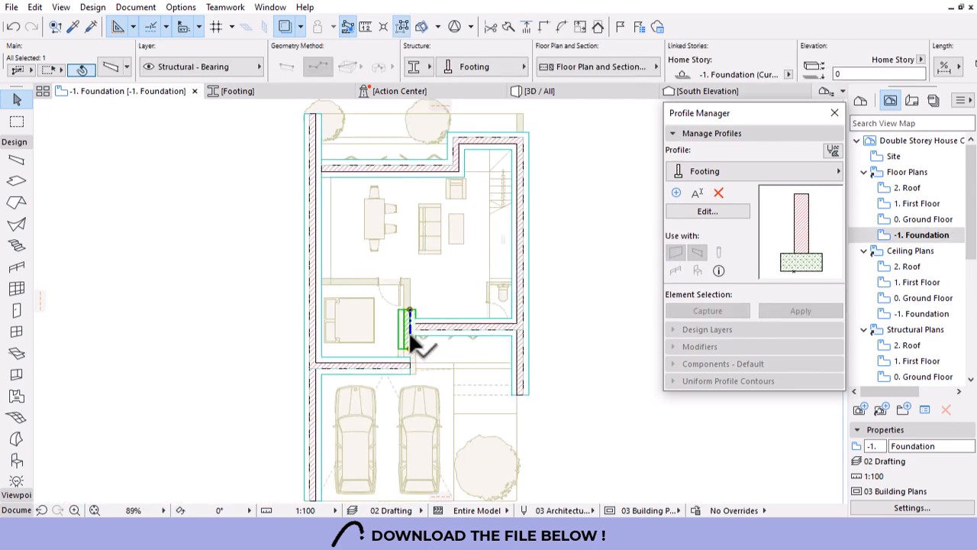
pyautogui.hotkey('ctrl', 'z')
pyautogui.click(411, 335)
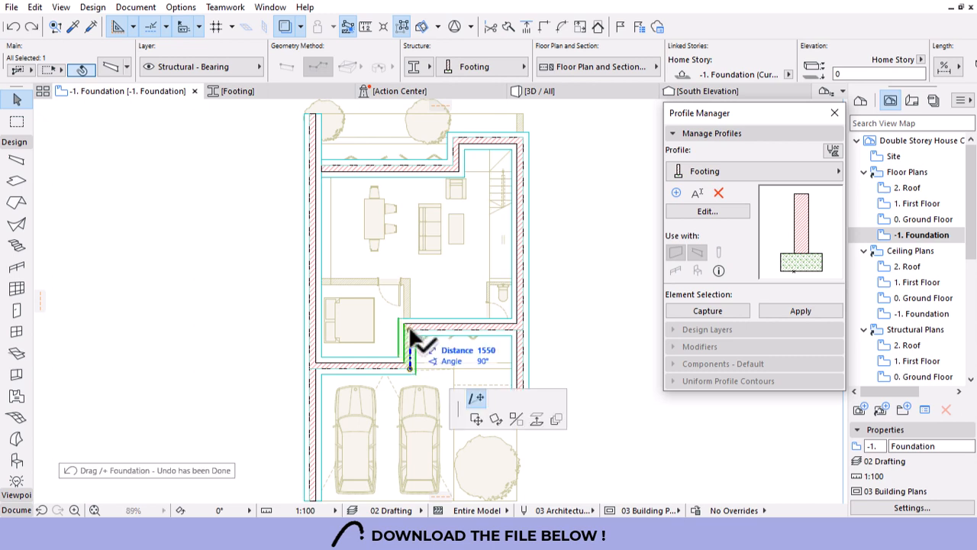
pyautogui.click(411, 280)
# Draw a new footing beam across the bedroom from the left wall to the right wall.
pyautogui.keyDown('alt'); pyautogui.click(411, 280); pyautogui.keyUp('alt')
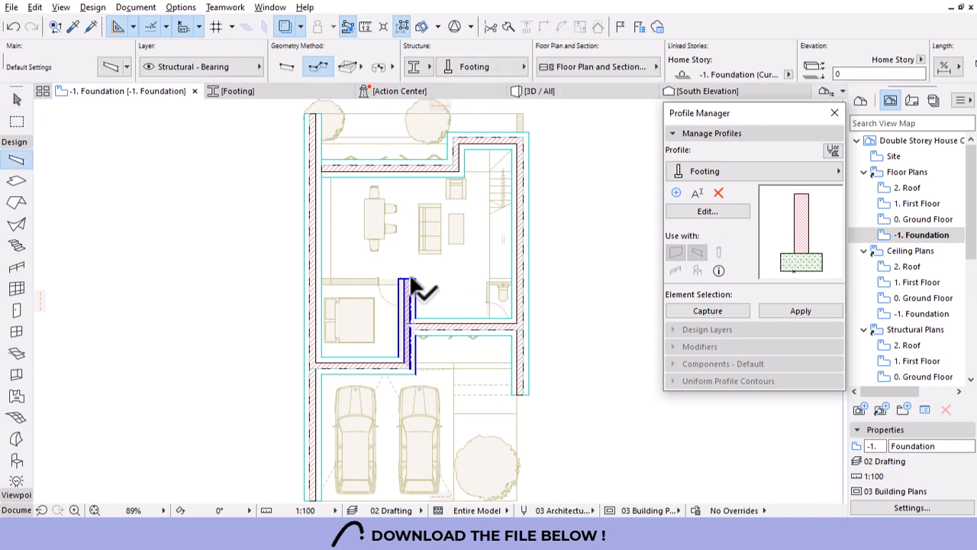
pyautogui.click(409, 279)
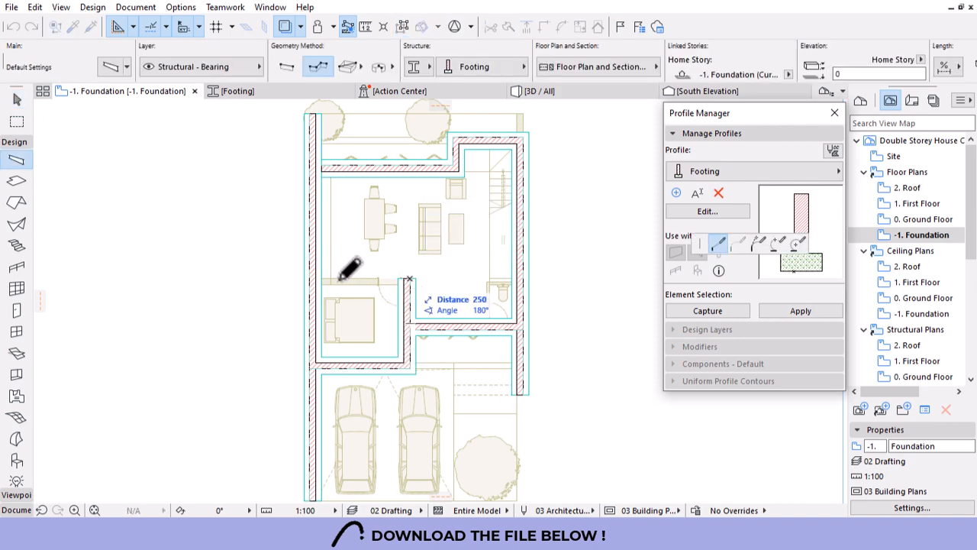
pyautogui.scroll(2, 330, 268)
pyautogui.scroll(3, 342, 266)
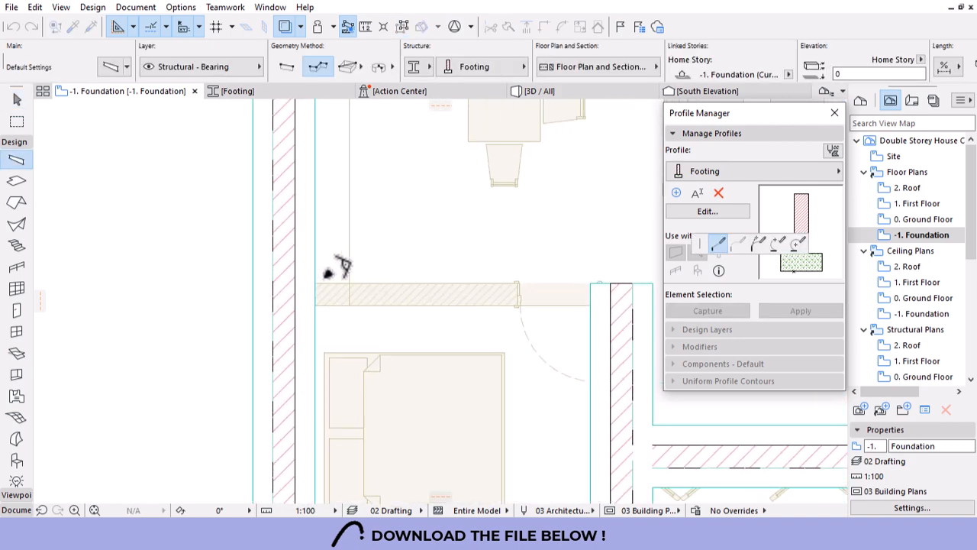
pyautogui.click(316, 283)
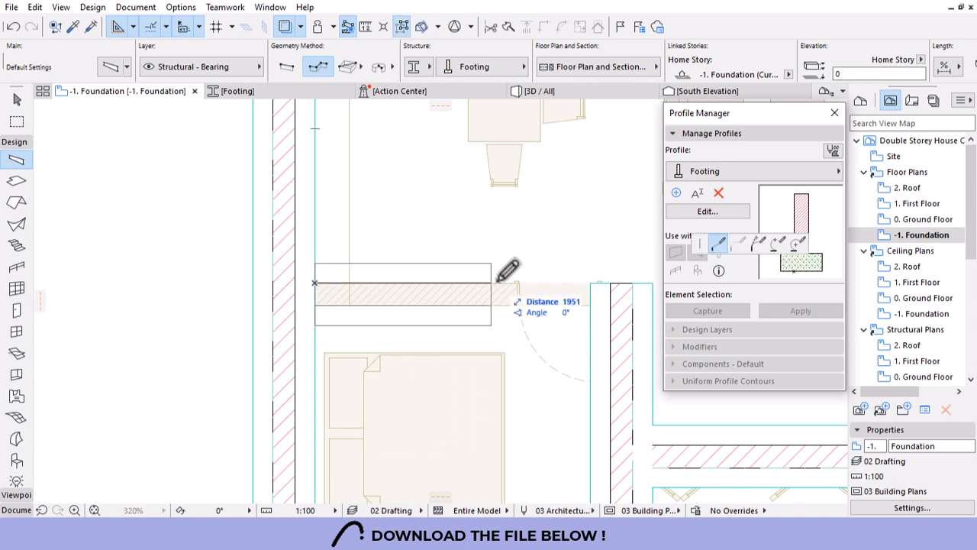
pyautogui.click(633, 283)
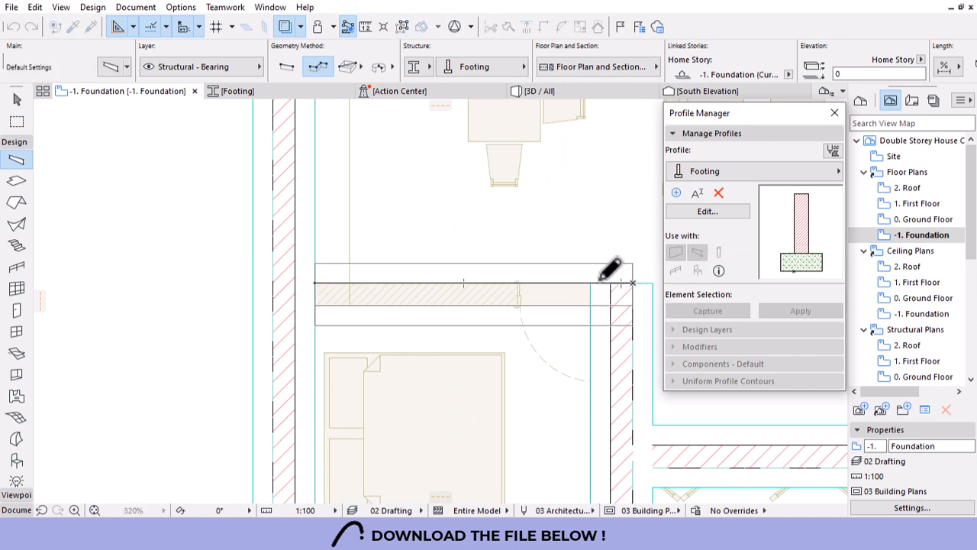
pyautogui.scroll(-3, 340, 331)
pyautogui.scroll(-4, 340, 332)
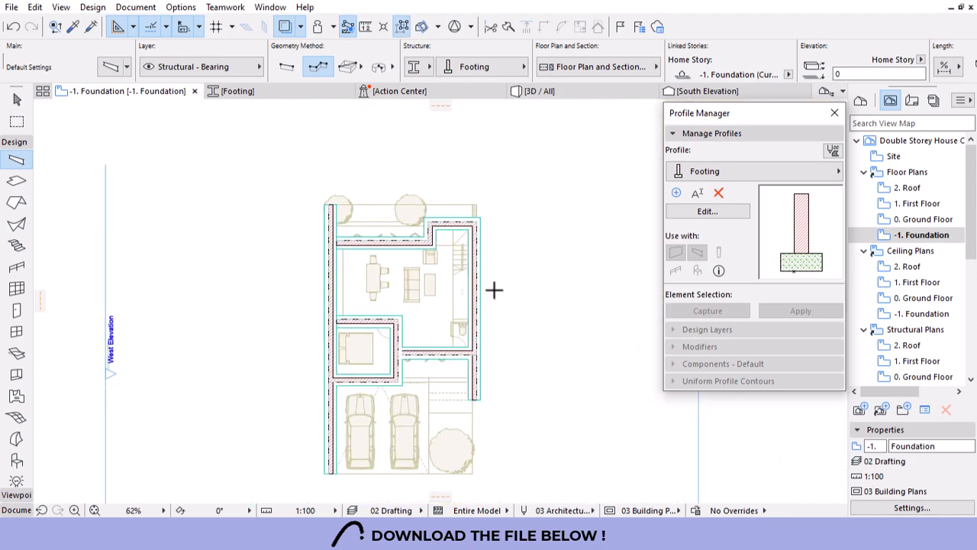
pyautogui.scroll(5, 476, 212)
pyautogui.press('Escape')
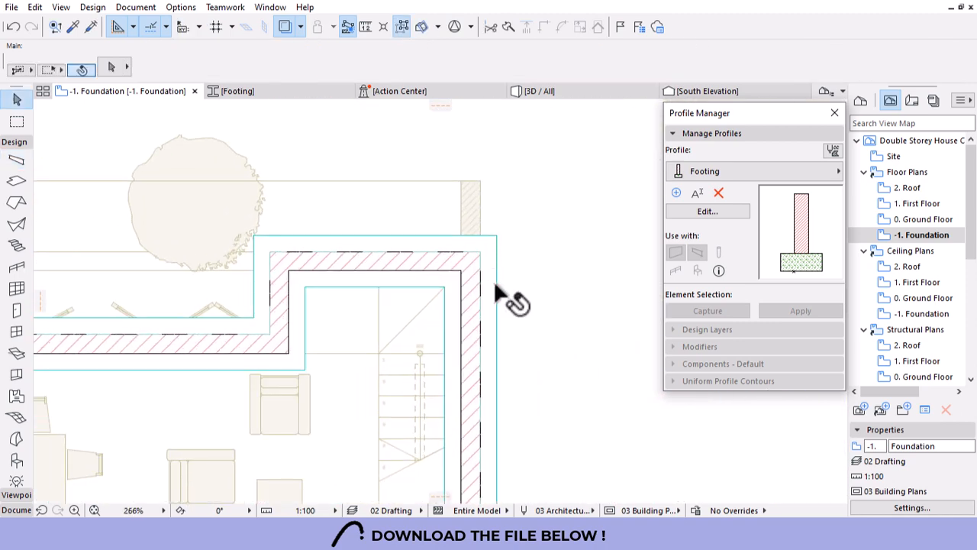
# Extend the right-hand footing beam up to the top corner.
pyautogui.click(493, 283)
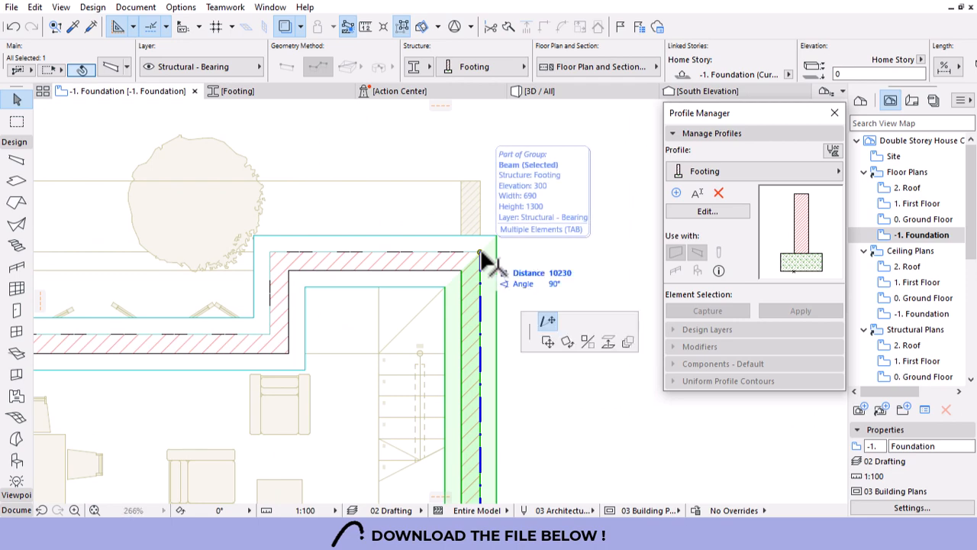
pyautogui.click(479, 252)
pyautogui.click(484, 185)
pyautogui.scroll(-8, 493, 221)
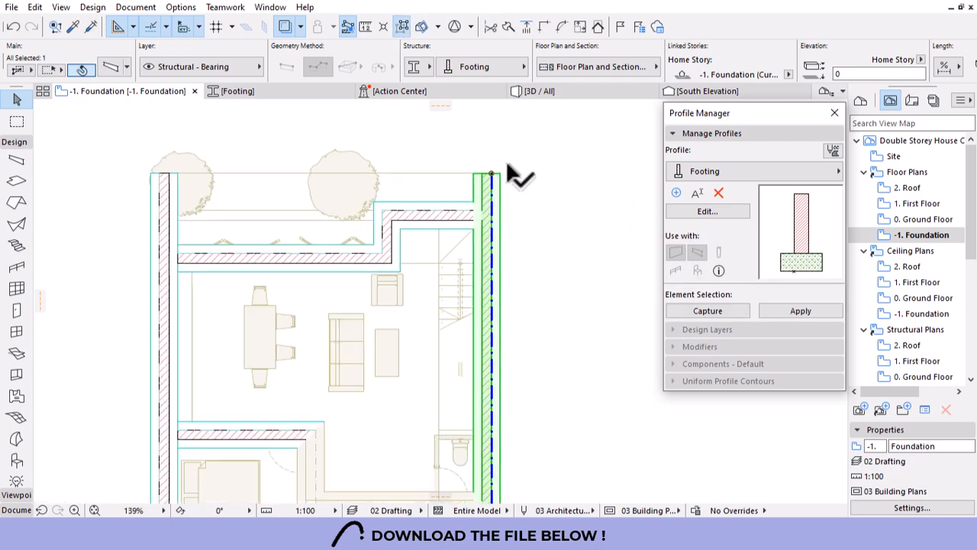
pyautogui.scroll(5, 479, 209)
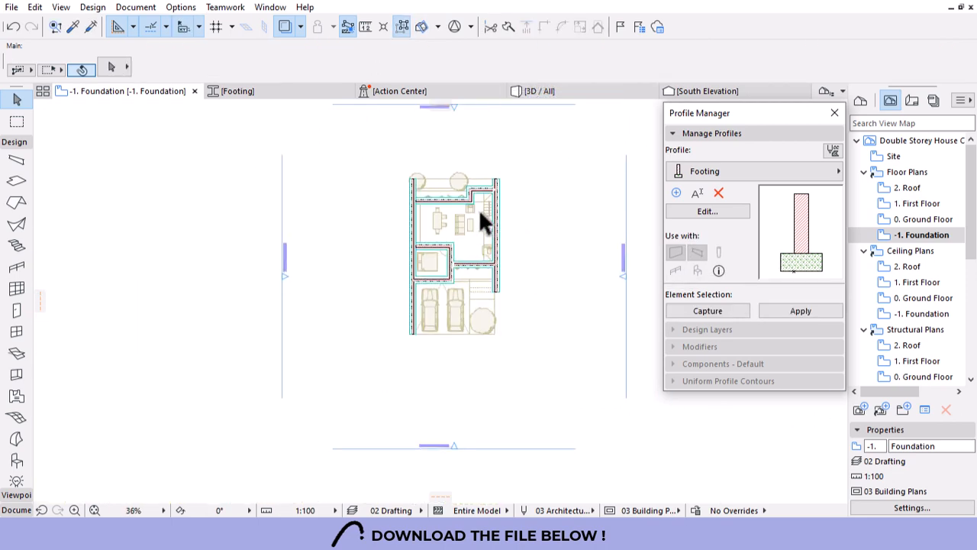
pyautogui.click(576, 90)
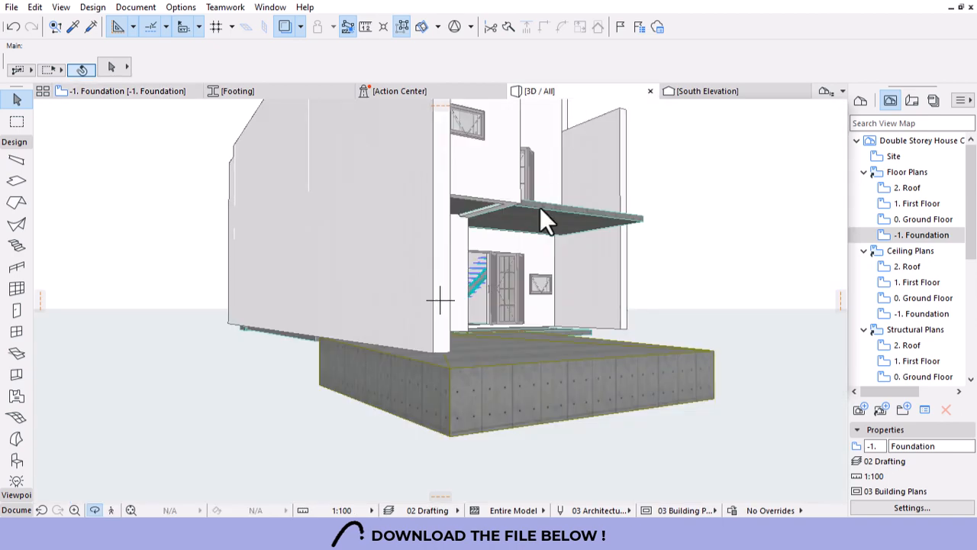
pyautogui.scroll(-3, 255, 282)
pyautogui.moveTo(255, 282); pyautogui.dragTo(540, 323)
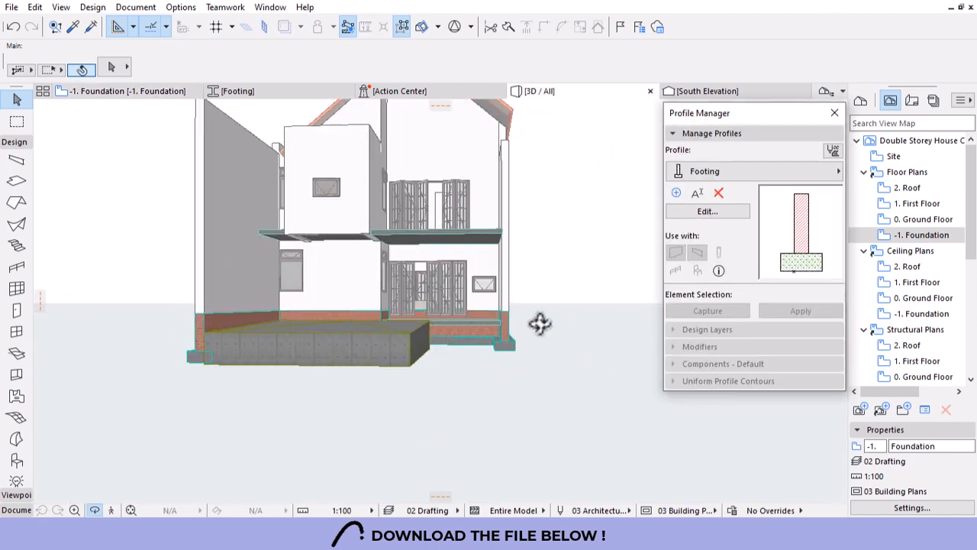
pyautogui.scroll(6, 226, 339)
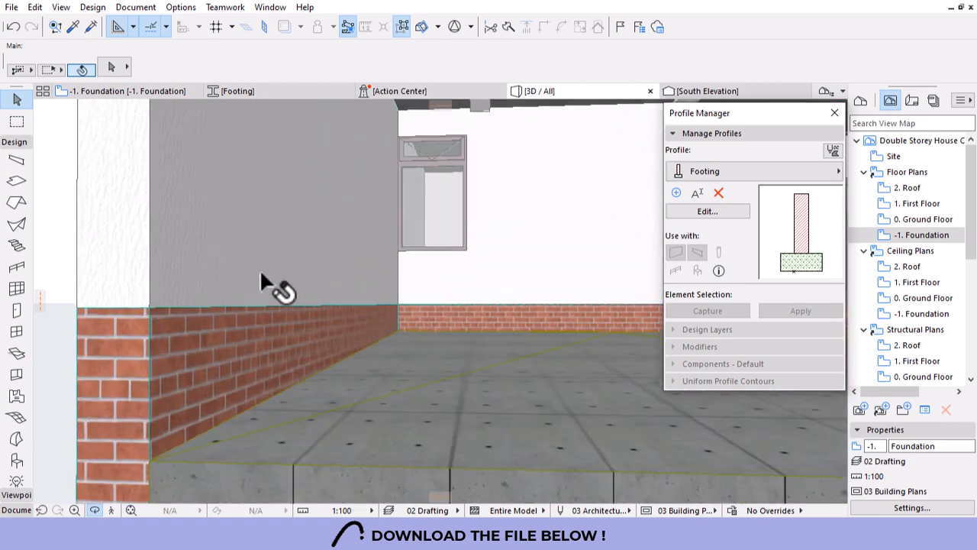
pyautogui.click(246, 266)
pyautogui.moveTo(415, 251); pyautogui.dragTo(253, 340)
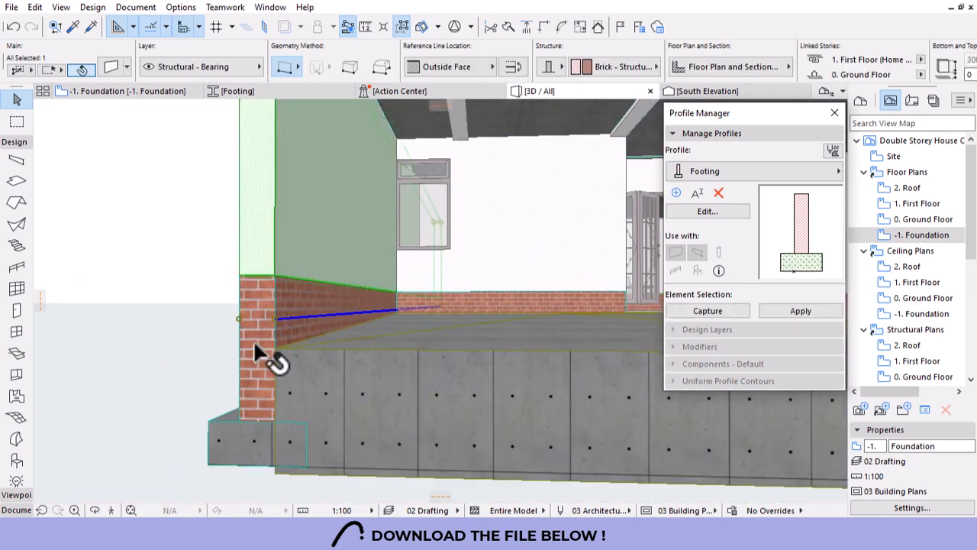
pyautogui.scroll(2, 253, 340)
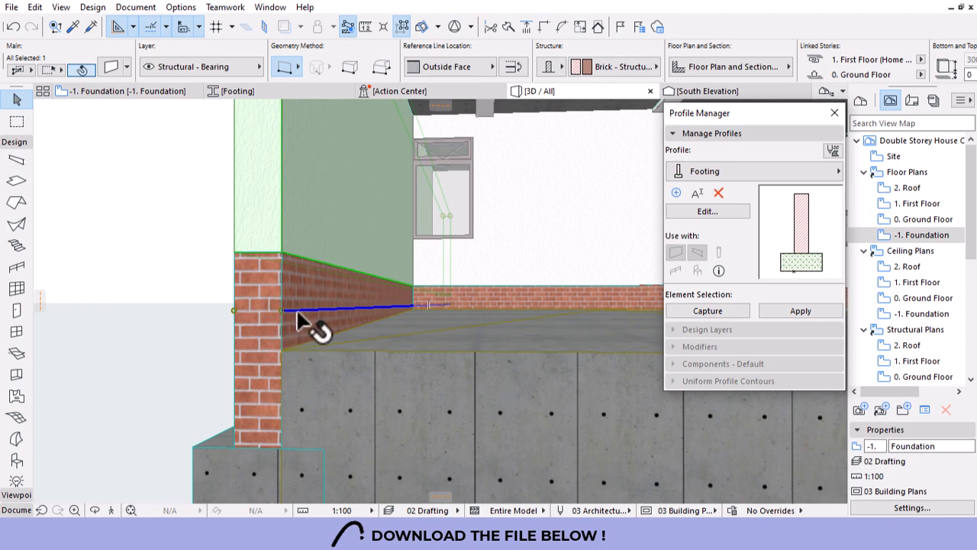
pyautogui.click(270, 325)
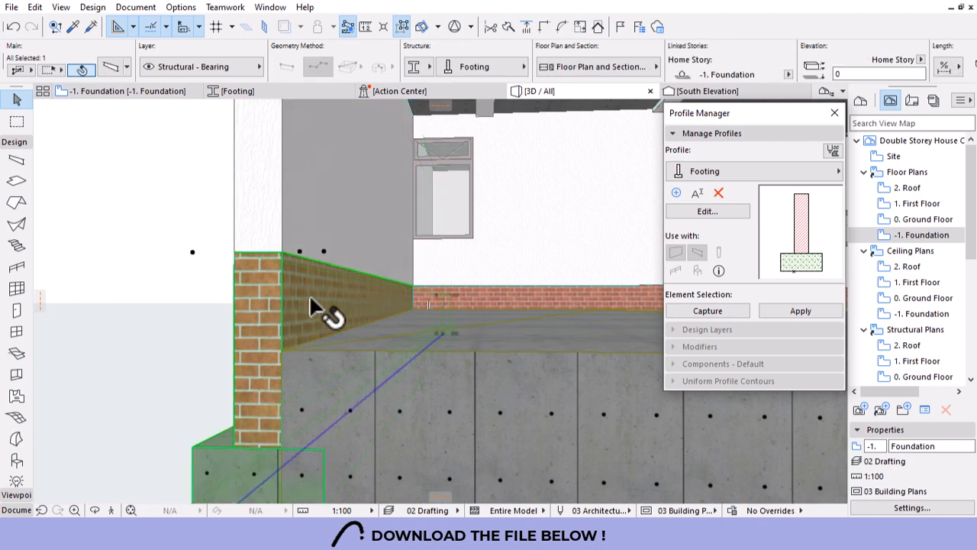
pyautogui.scroll(-2, 309, 294)
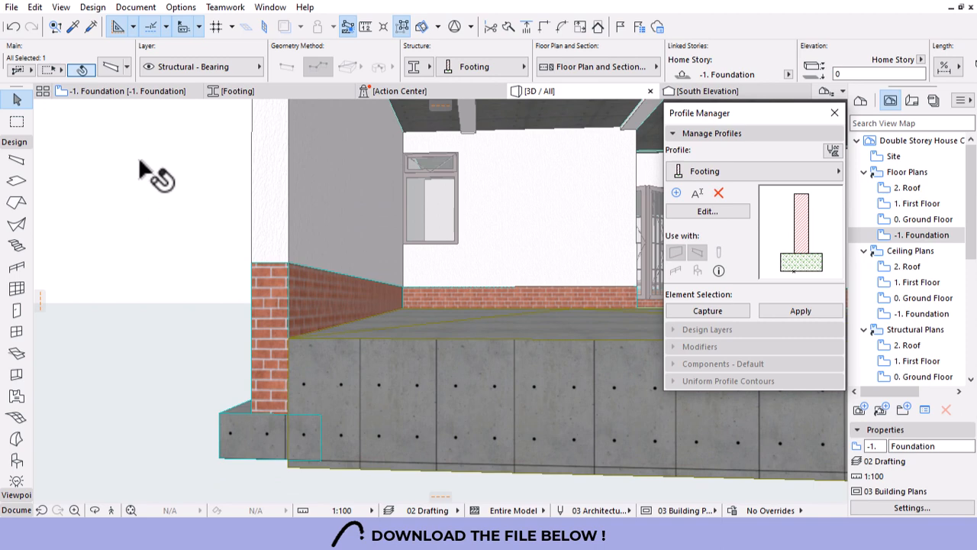
pyautogui.click(109, 92)
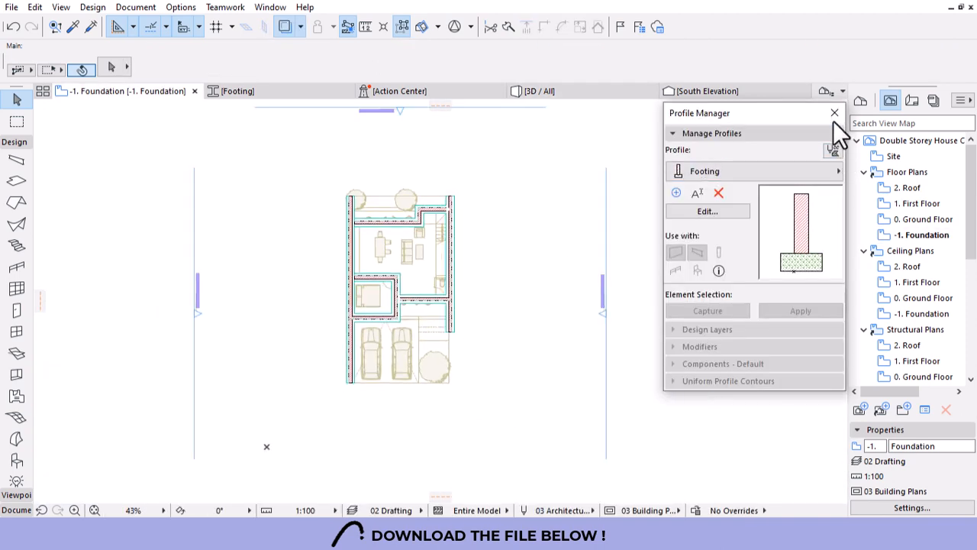
# Draw a section line across the house on the foundation plan and set its viewing direction.
pyautogui.click(13, 143)
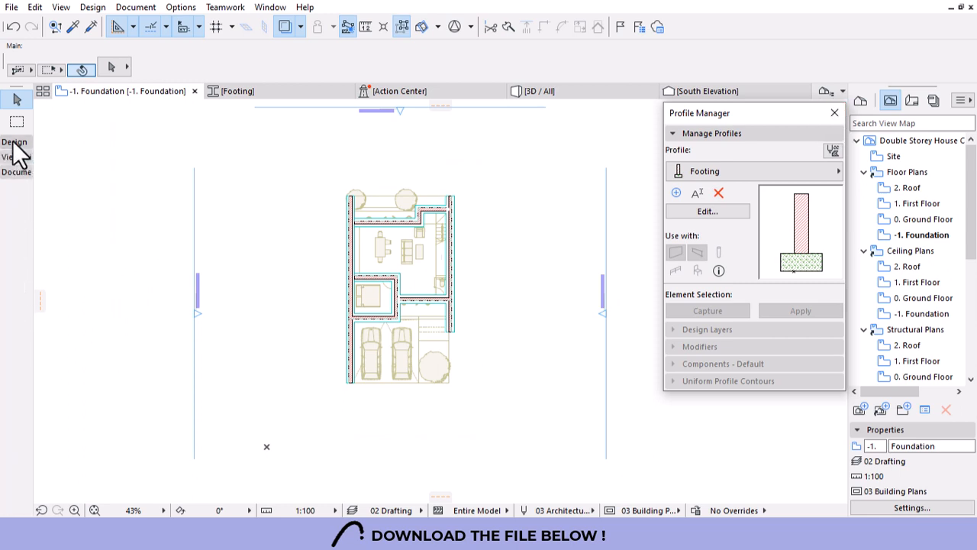
pyautogui.click(15, 157)
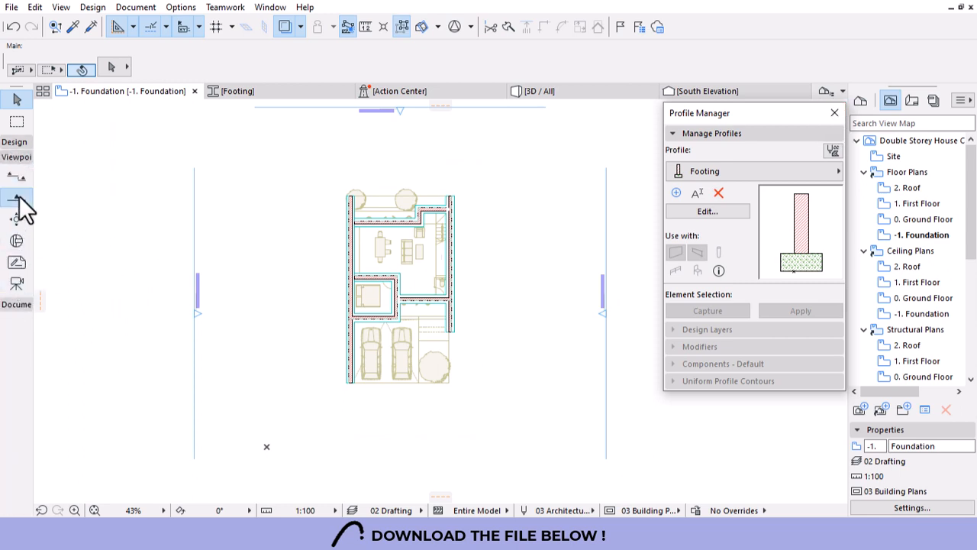
pyautogui.click(15, 177)
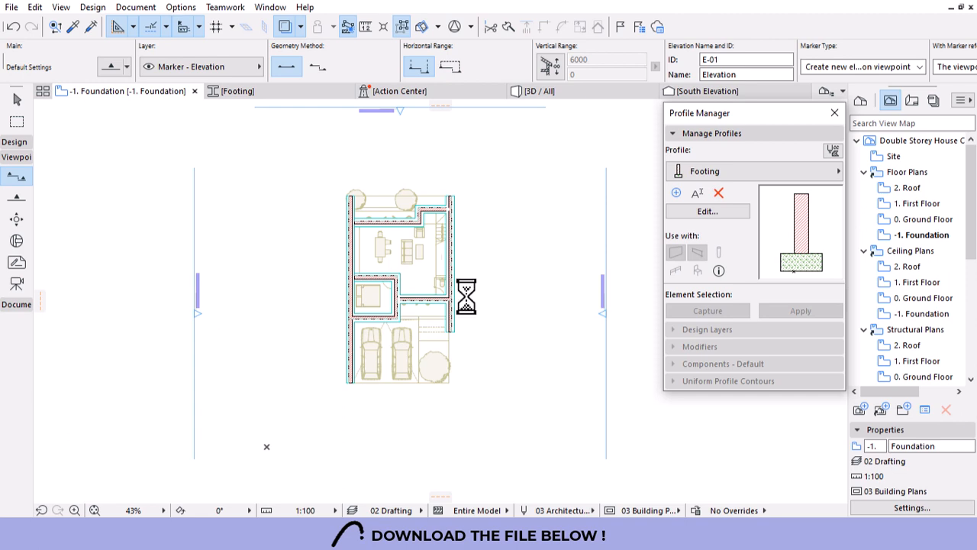
pyautogui.click(333, 291)
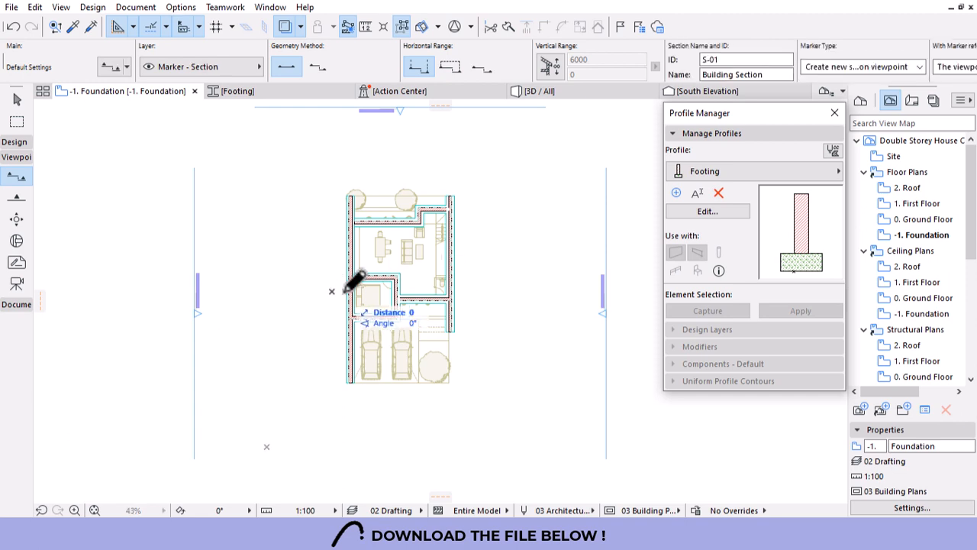
pyautogui.click(472, 291)
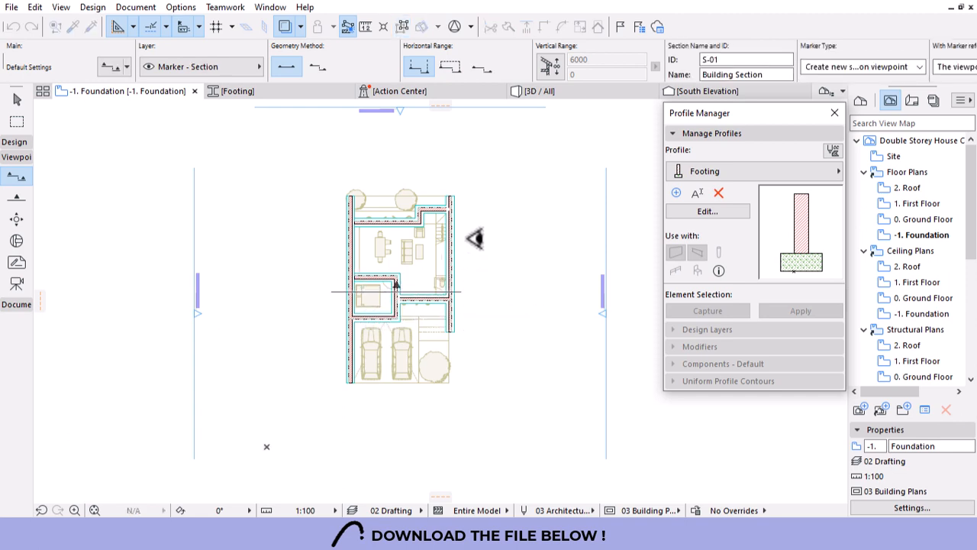
pyautogui.click(474, 238)
pyautogui.press('Escape')
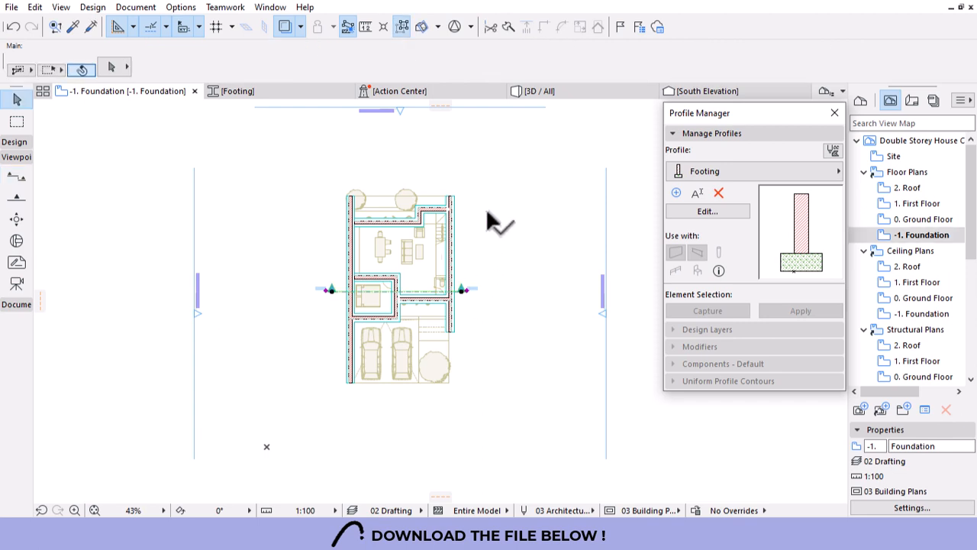
# Open the new S-01 Building Section in its own tab.
pyautogui.click(493, 202)
pyautogui.rightClick(493, 201)
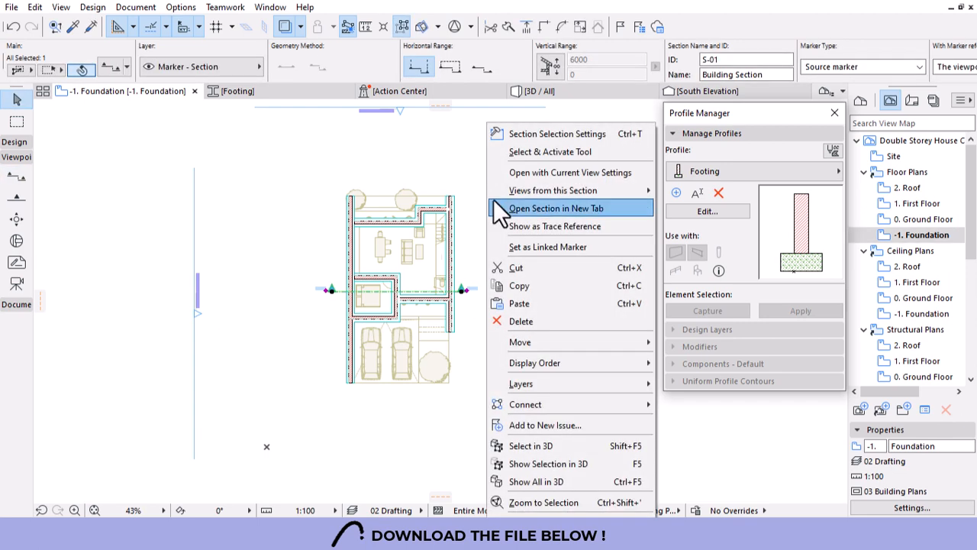
pyautogui.click(537, 172)
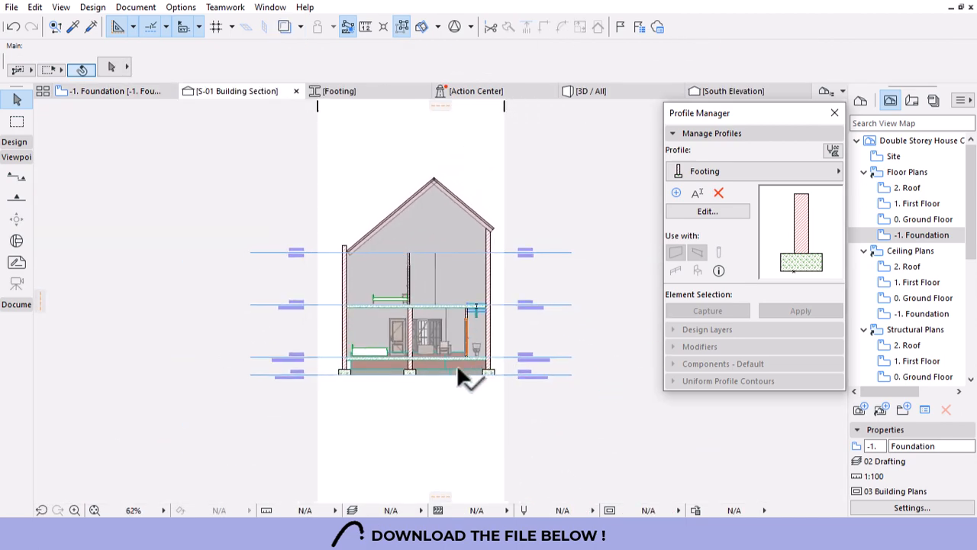
# Apply the Footing profile to the left footing in the section and open that profile for editing.
pyautogui.scroll(4, 456, 364)
pyautogui.scroll(7, 184, 344)
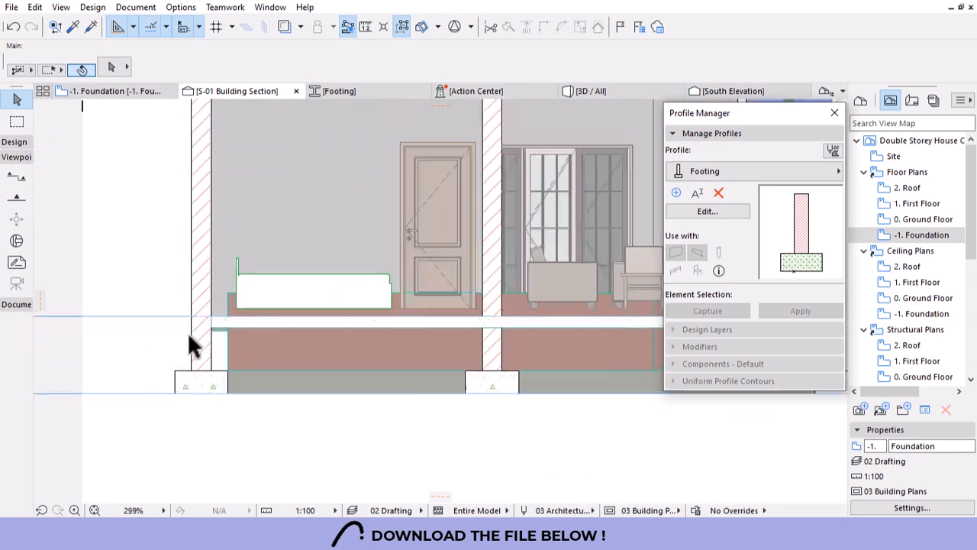
pyautogui.click(232, 315)
pyautogui.scroll(-5, 321, 305)
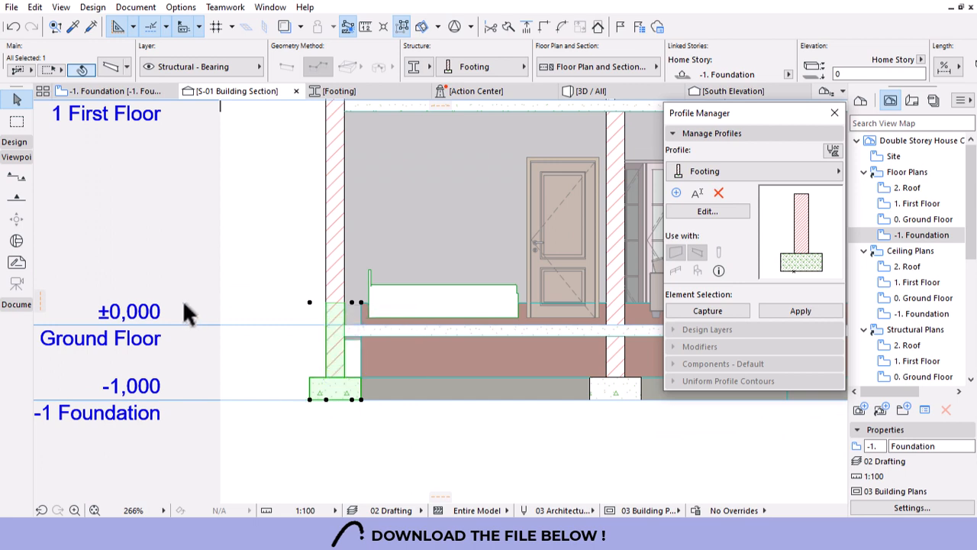
pyautogui.click(785, 310)
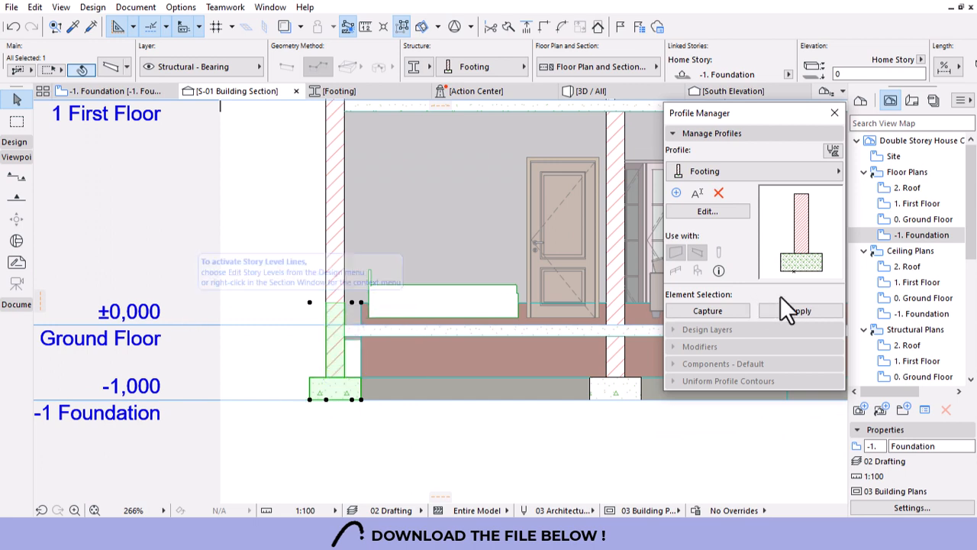
pyautogui.click(691, 211)
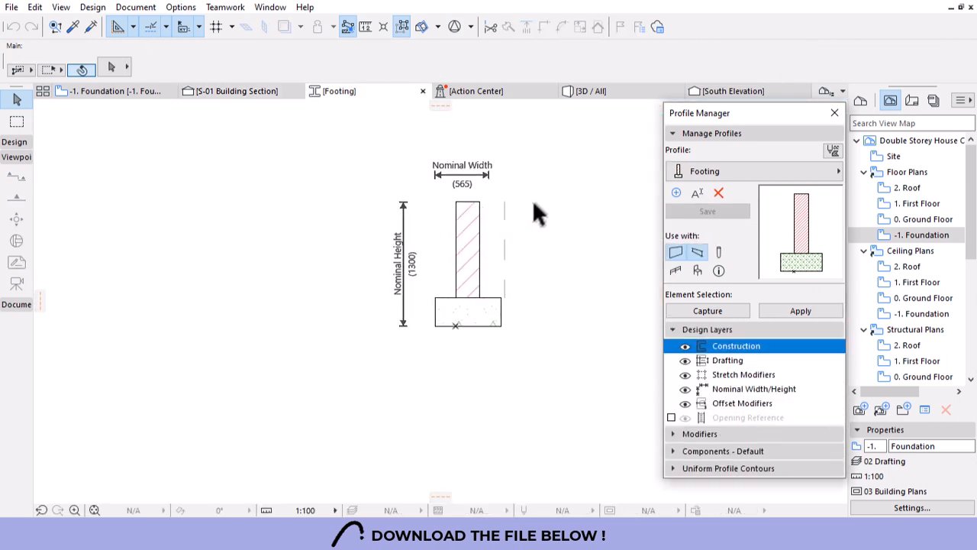
# Move the three Footing profile shapes so the wall-base corner sits at the origin, save, and return to S-01.
pyautogui.moveTo(535, 198); pyautogui.dragTo(439, 356)
pyautogui.hotkey('ctrl', 'd')
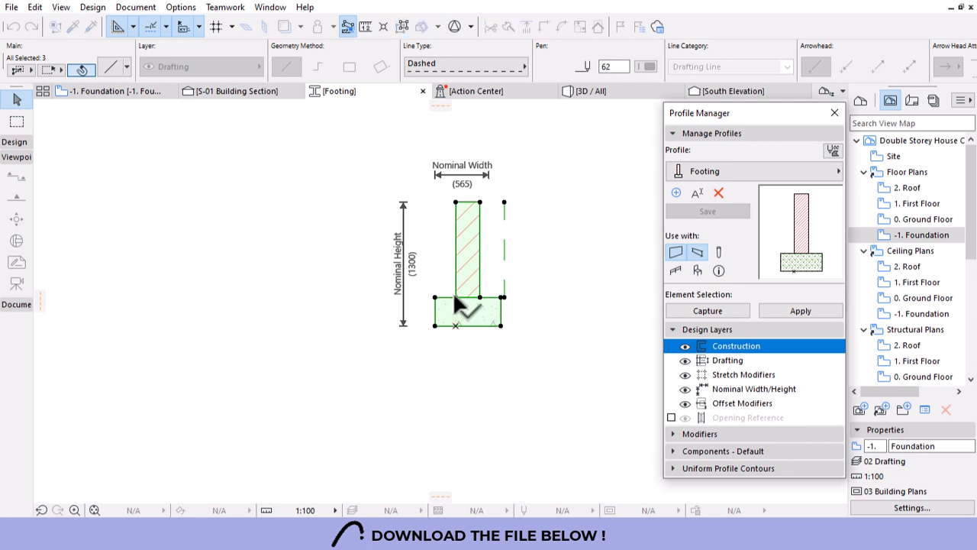
pyautogui.click(456, 298)
pyautogui.click(456, 326)
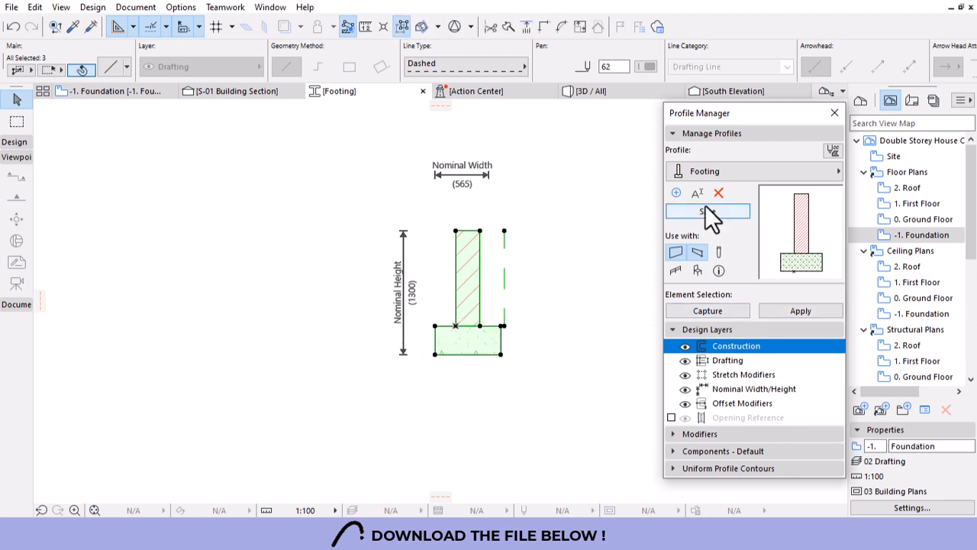
pyautogui.click(685, 215)
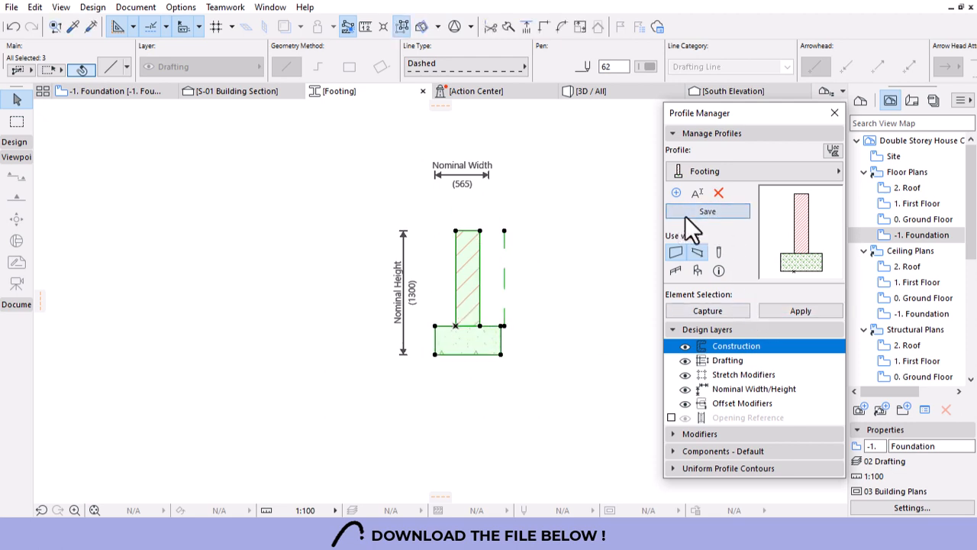
pyautogui.click(256, 90)
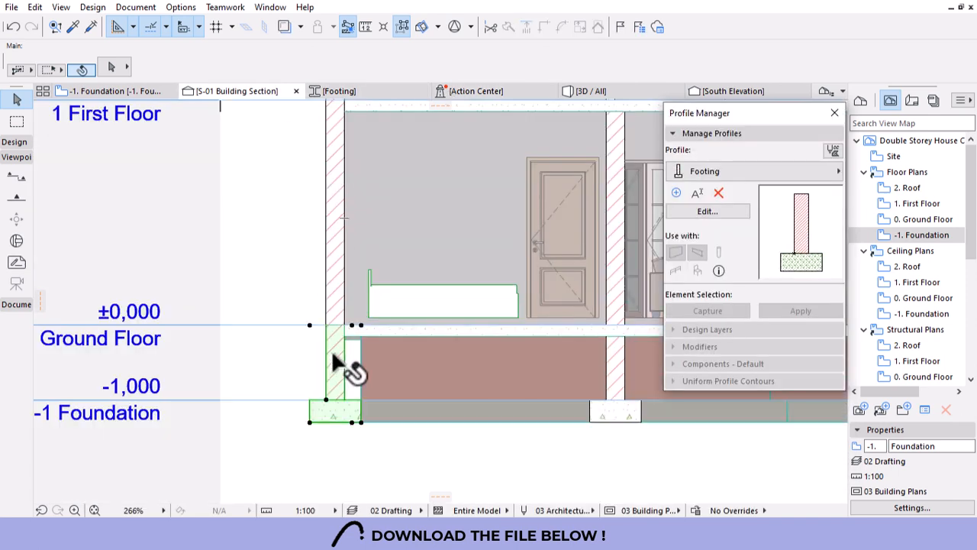
# Check the footing and wall in the section, then switch to the 3D view.
pyautogui.click(333, 364)
pyautogui.click(334, 285)
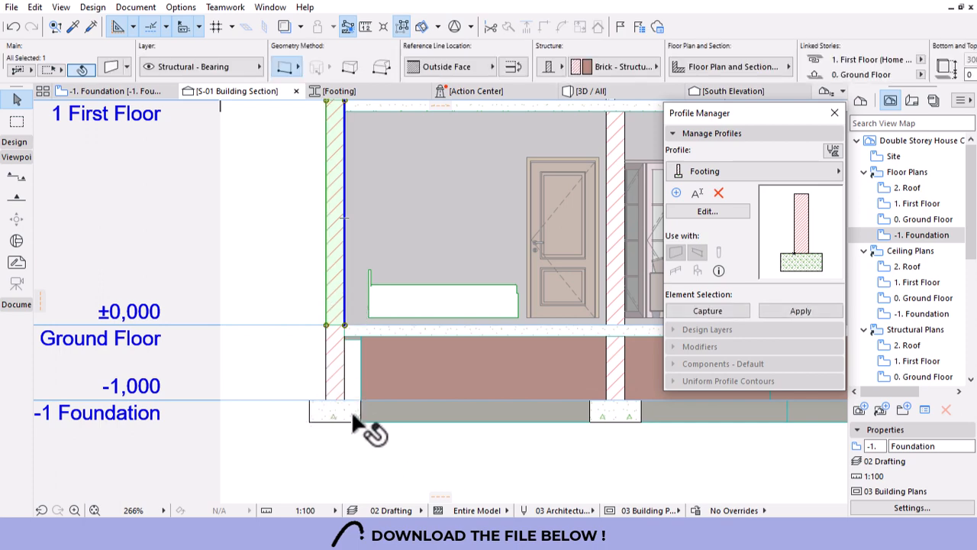
pyautogui.press('Escape')
pyautogui.scroll(-5, 254, 358)
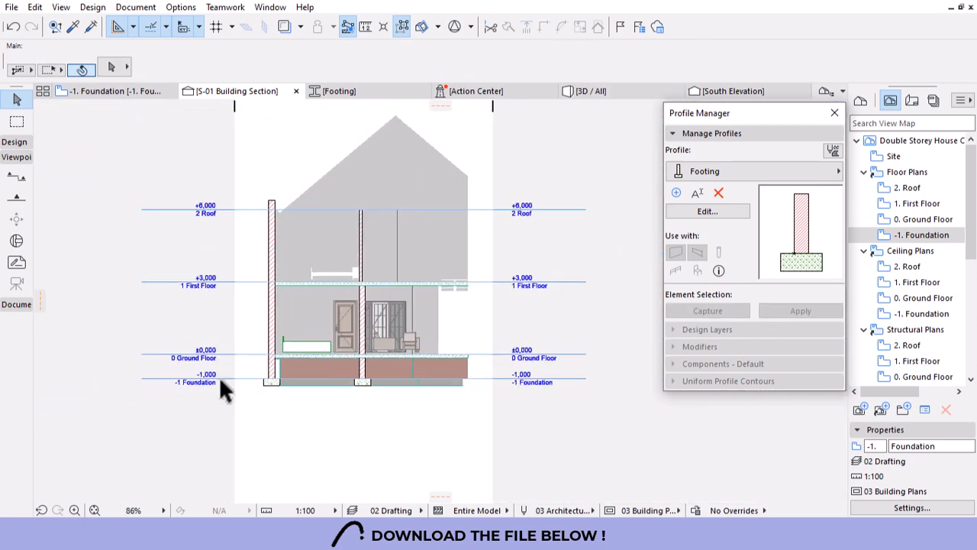
pyautogui.scroll(1, 349, 357)
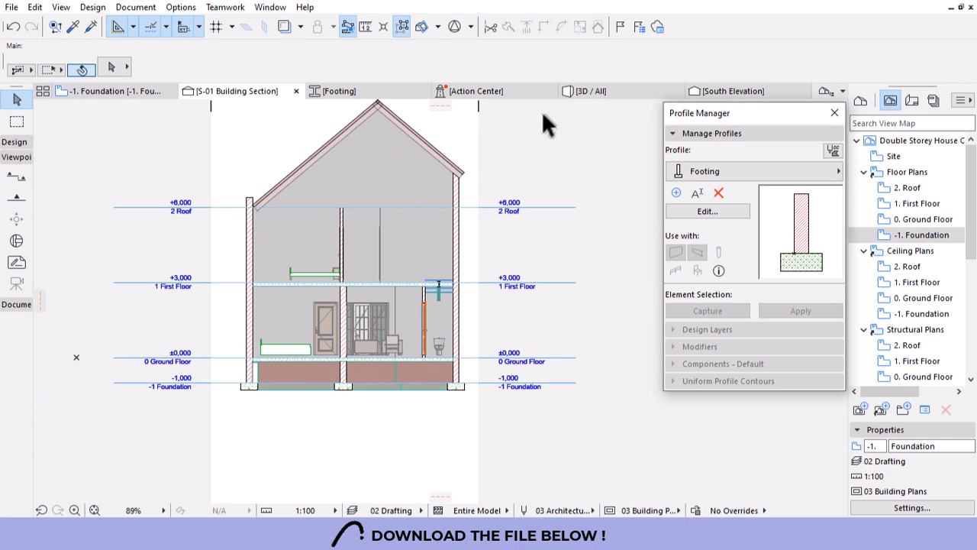
pyautogui.click(594, 92)
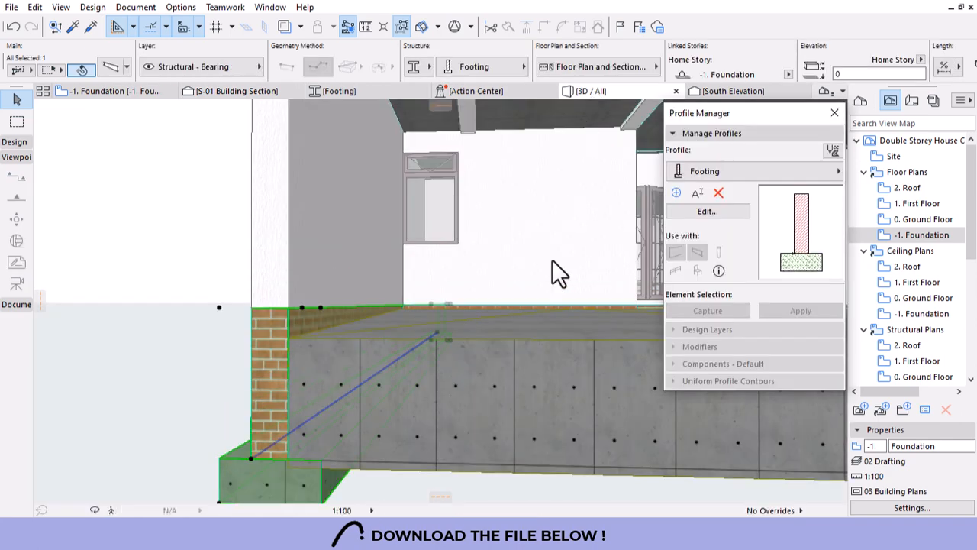
pyautogui.scroll(-5, 210, 348)
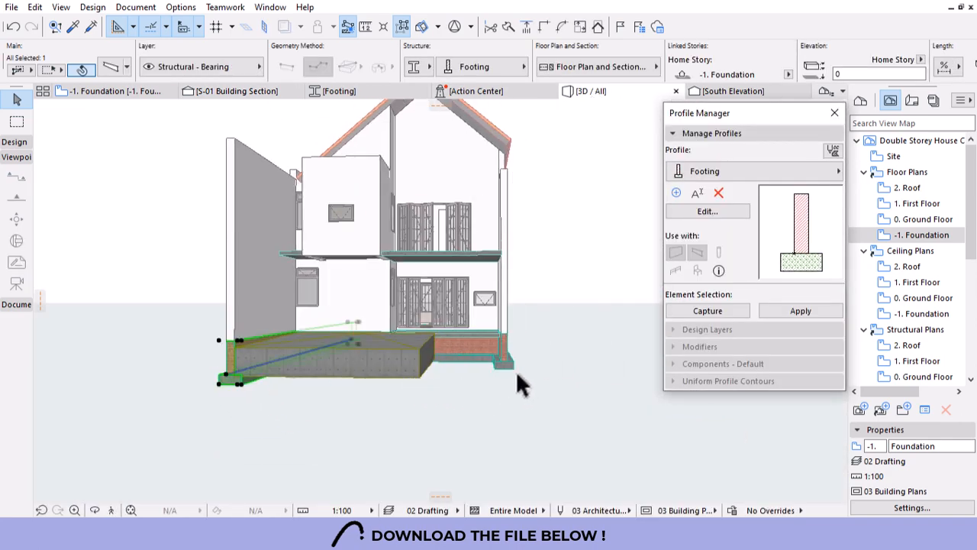
pyautogui.click(524, 342)
# Orbit around the house in 3D and close the Profile Manager palette.
pyautogui.keyDown('shift'); pyautogui.moveTo(524, 342); pyautogui.dragTo(343, 334, button='middle'); pyautogui.keyUp('shift')
pyautogui.scroll(10, 214, 240)
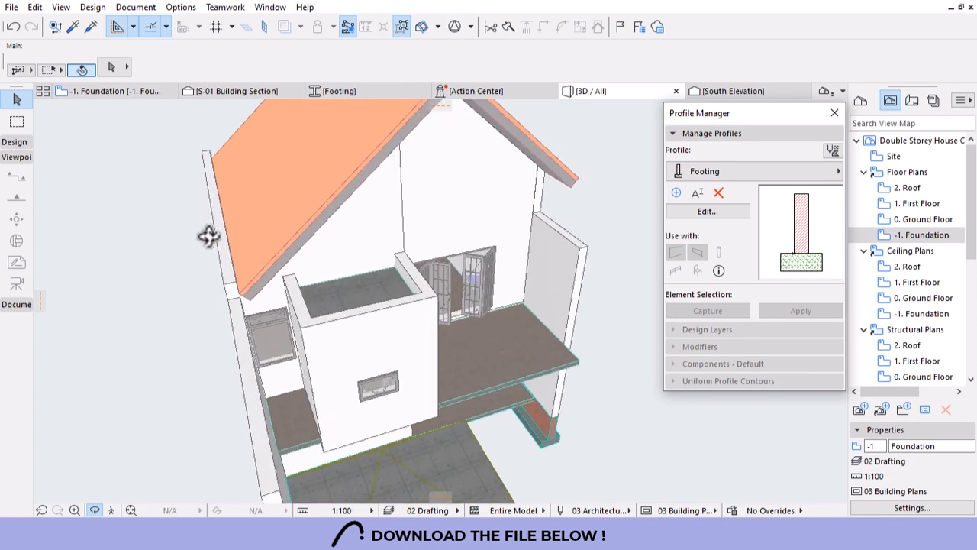
pyautogui.keyDown('shift'); pyautogui.moveTo(241, 251); pyautogui.dragTo(243, 278, button='middle'); pyautogui.keyUp('shift')
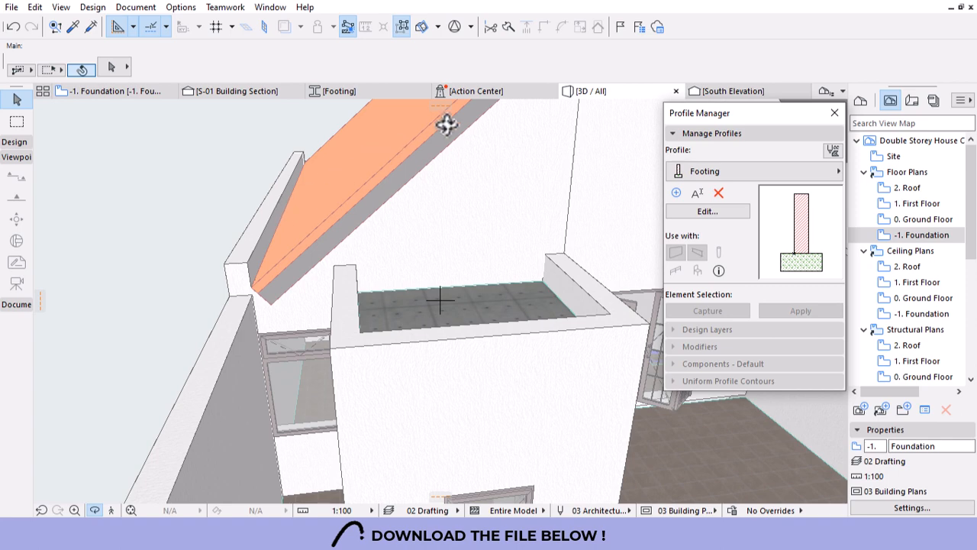
pyautogui.scroll(-5, 413, 153)
pyautogui.keyDown('shift'); pyautogui.moveTo(355, 165); pyautogui.dragTo(324, 204, button='middle'); pyautogui.keyUp('shift')
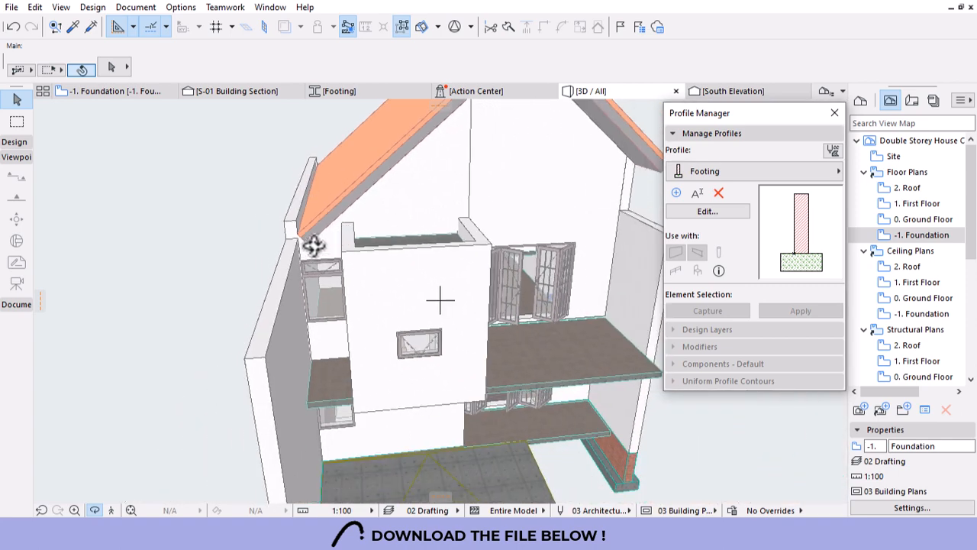
pyautogui.keyDown('shift'); pyautogui.moveTo(313, 244); pyautogui.dragTo(310, 247, button='middle'); pyautogui.keyUp('shift')
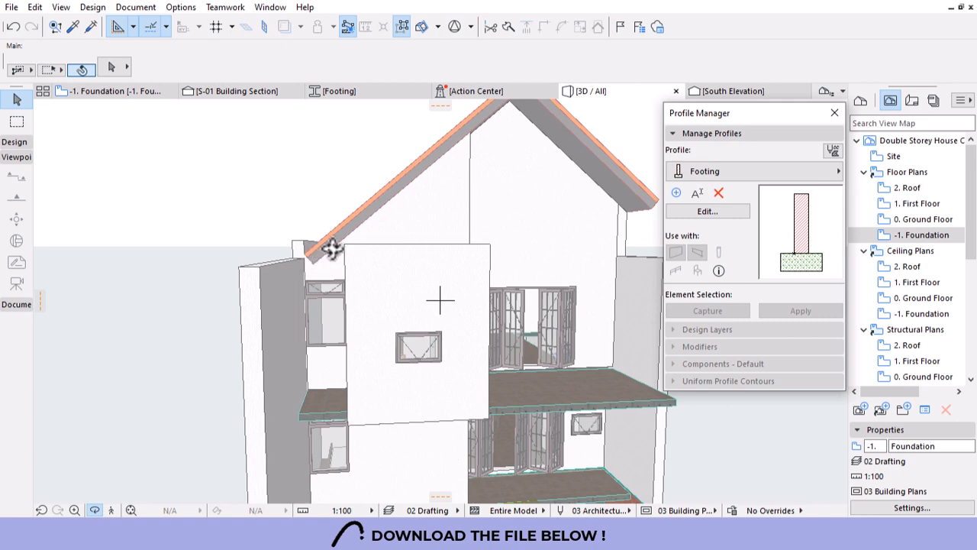
pyautogui.scroll(-5, 331, 249)
pyautogui.keyDown('shift'); pyautogui.moveTo(496, 305); pyautogui.dragTo(477, 316, button='middle'); pyautogui.keyUp('shift')
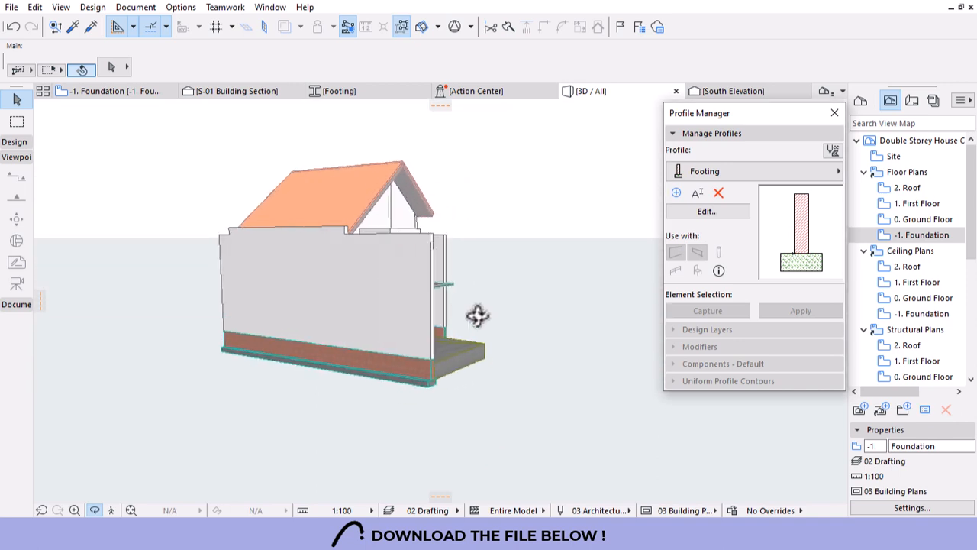
pyautogui.keyDown('shift'); pyautogui.moveTo(181, 315); pyautogui.dragTo(440, 300, button='middle'); pyautogui.keyUp('shift')
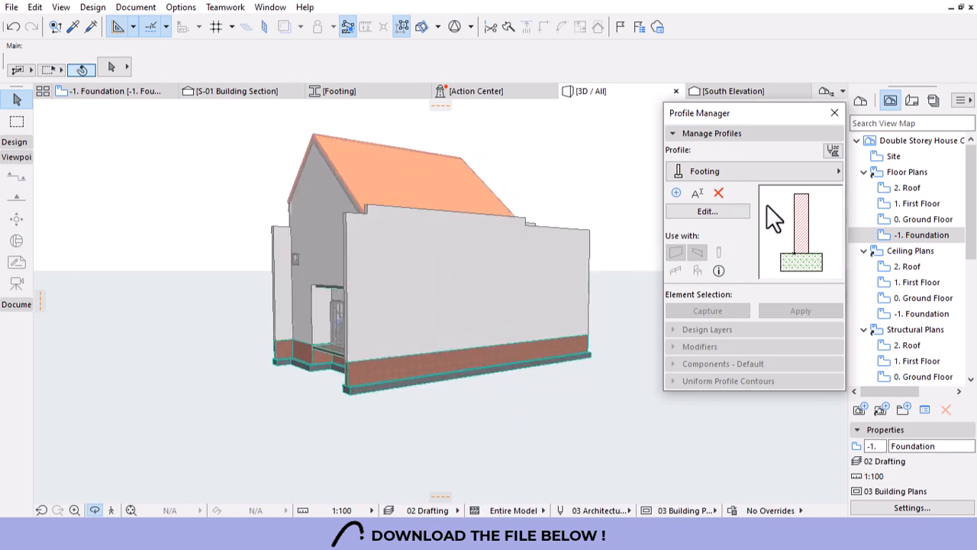
pyautogui.click(829, 114)
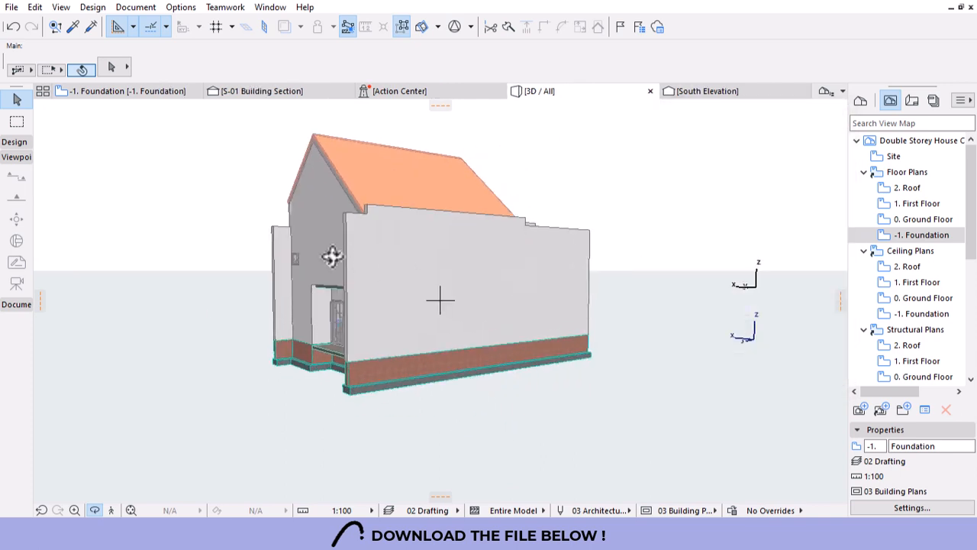
# Orbit through interior, roof and frontal views of the house.
pyautogui.scroll(-3, 332, 255)
pyautogui.keyDown('shift'); pyautogui.moveTo(662, 334); pyautogui.dragTo(426, 317, button='middle'); pyautogui.keyUp('shift')
pyautogui.scroll(3, 602, 307)
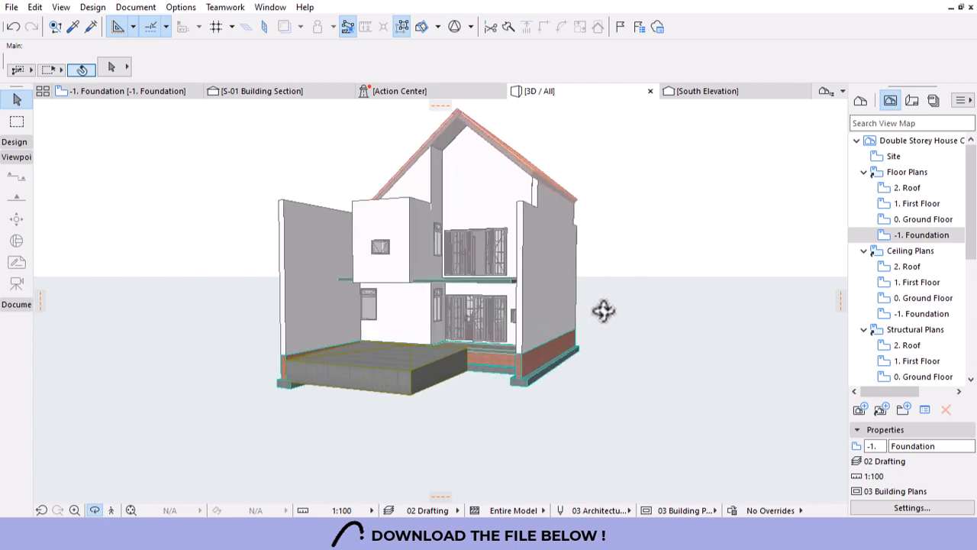
pyautogui.keyDown('shift'); pyautogui.moveTo(226, 286); pyautogui.dragTo(578, 385, button='middle'); pyautogui.keyUp('shift')
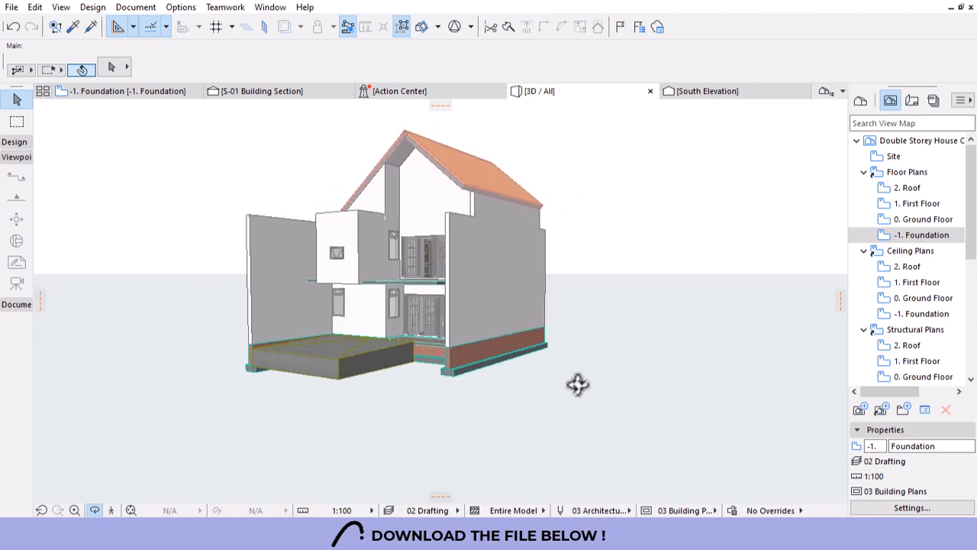
pyautogui.scroll(2, 378, 305)
pyautogui.keyDown('shift'); pyautogui.moveTo(326, 307); pyautogui.dragTo(496, 329, button='middle'); pyautogui.keyUp('shift')
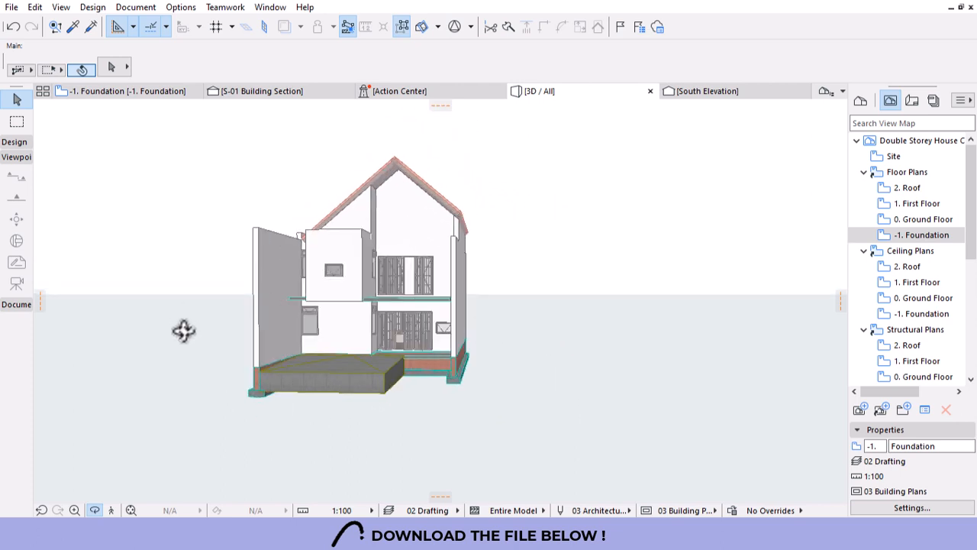
pyautogui.keyDown('shift'); pyautogui.moveTo(183, 330); pyautogui.dragTo(479, 221, button='middle'); pyautogui.keyUp('shift')
pyautogui.scroll(-4, 476, 271)
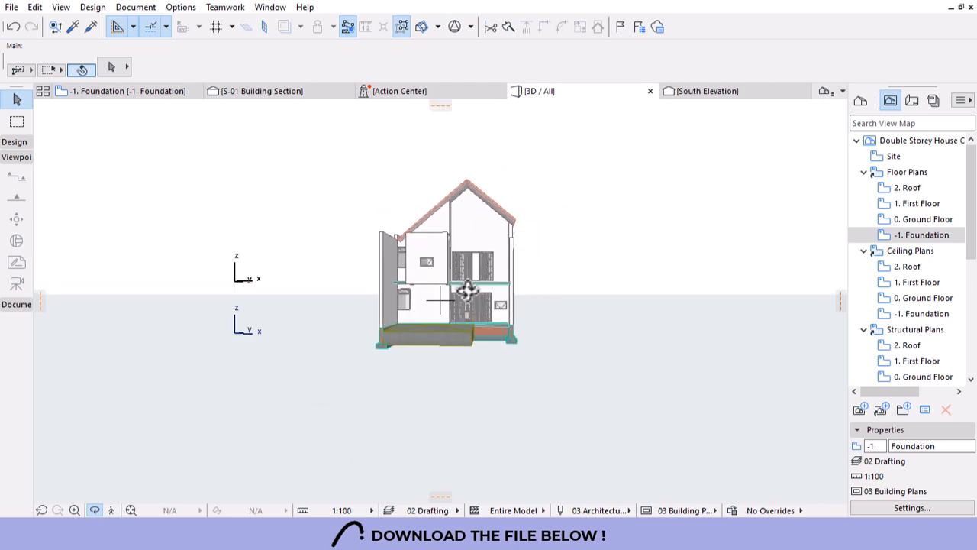
pyautogui.keyDown('shift'); pyautogui.moveTo(463, 294); pyautogui.dragTo(281, 298, button='middle'); pyautogui.keyUp('shift')
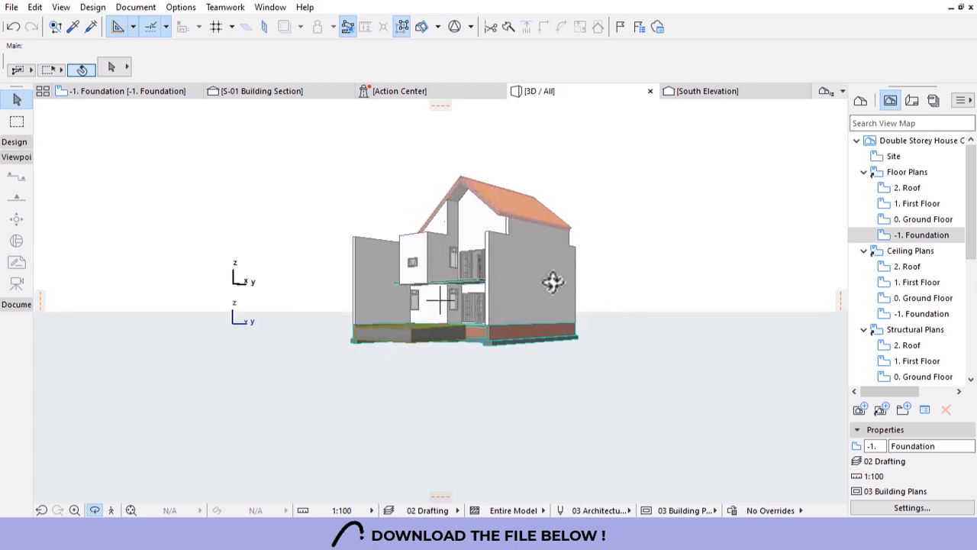
# Raise the viewpoint to look under the upper slab and drag the first-floor slab.
pyautogui.keyDown('shift'); pyautogui.moveTo(552, 283); pyautogui.dragTo(546, 300, button='middle'); pyautogui.keyUp('shift')
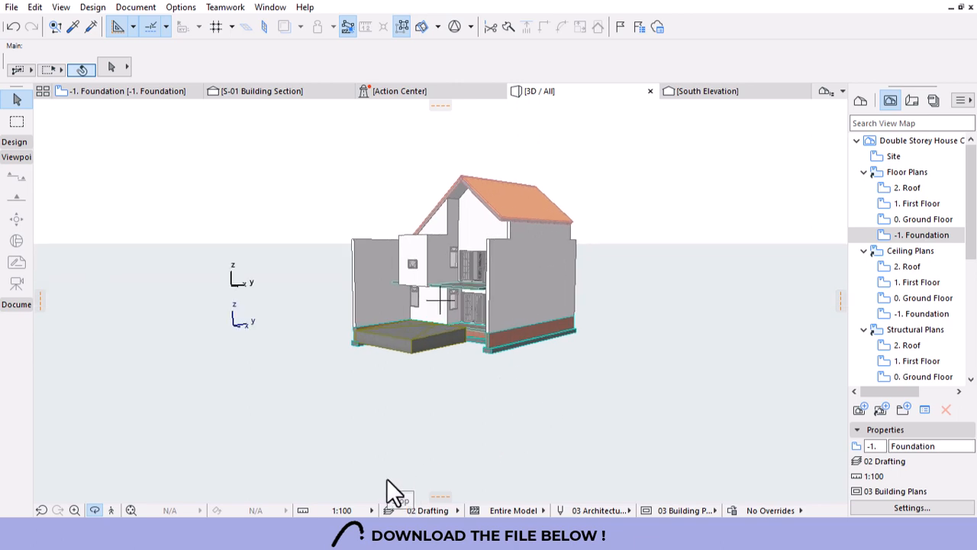
pyautogui.scroll(3, 278, 402)
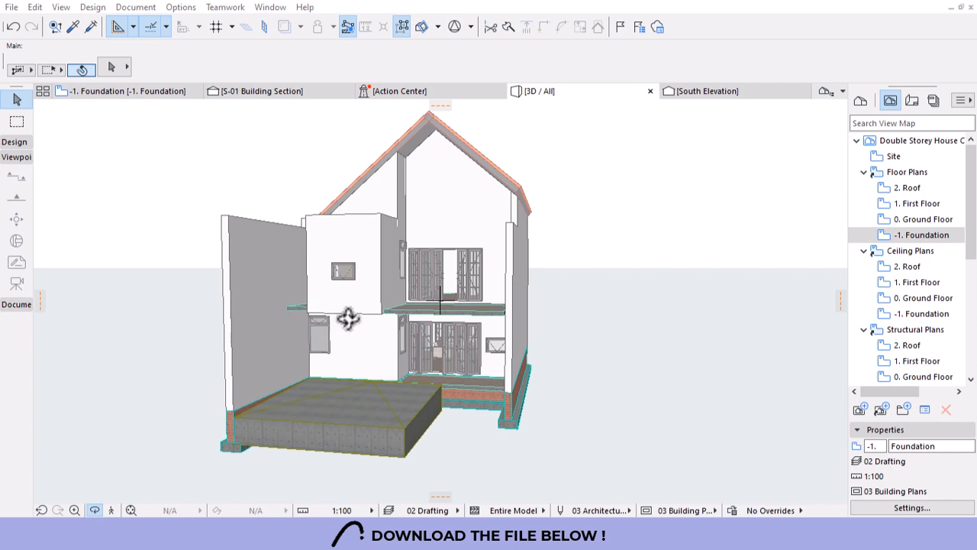
pyautogui.keyDown('shift'); pyautogui.moveTo(349, 352); pyautogui.dragTo(429, 343, button='middle'); pyautogui.keyUp('shift')
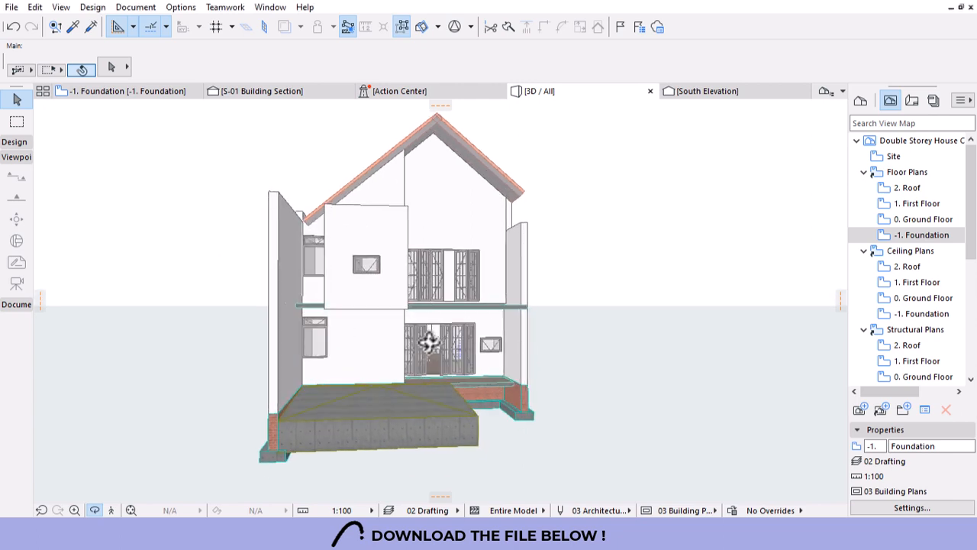
pyautogui.keyDown('shift'); pyautogui.moveTo(369, 329); pyautogui.dragTo(115, 120, button='middle'); pyautogui.keyUp('shift')
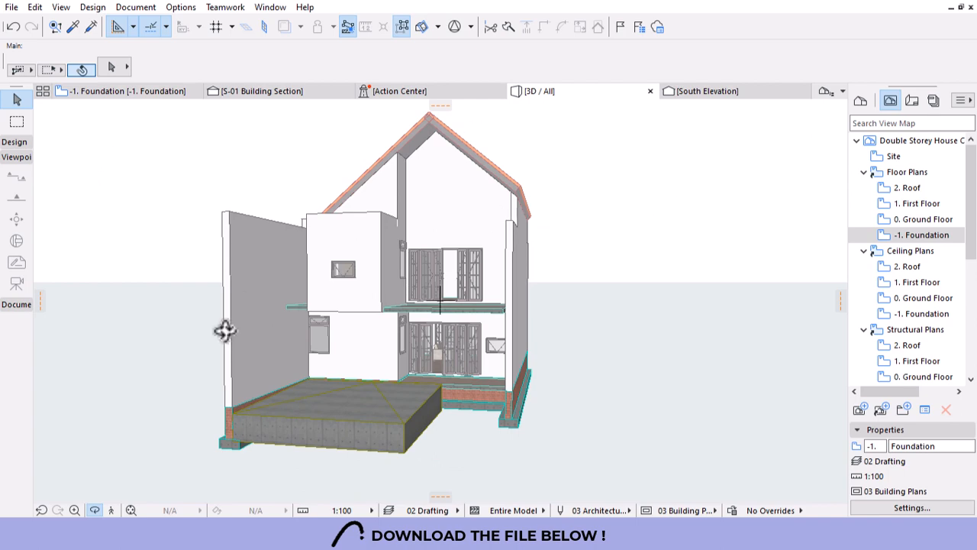
pyautogui.scroll(8, 387, 310)
pyautogui.keyDown('shift'); pyautogui.moveTo(225, 331); pyautogui.dragTo(535, 170, button='middle'); pyautogui.keyUp('shift')
pyautogui.moveTo(508, 206); pyautogui.dragTo(497, 225)
# Undo the slab move, then offset the green slab's edge 213 left to meet the adjoining slab.
pyautogui.hotkey('ctrl', 'z')
pyautogui.click(433, 145)
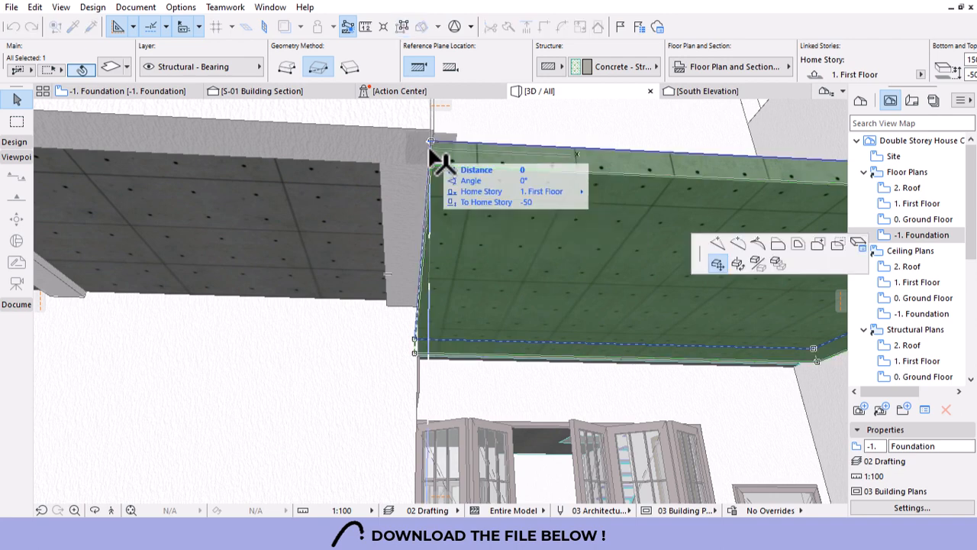
pyautogui.click(759, 243)
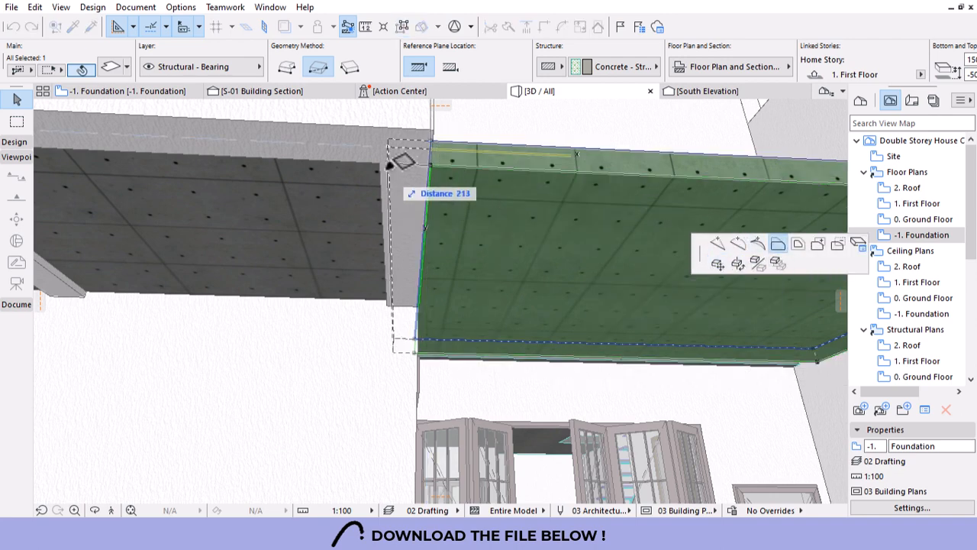
pyautogui.click(383, 145)
pyautogui.press('Escape')
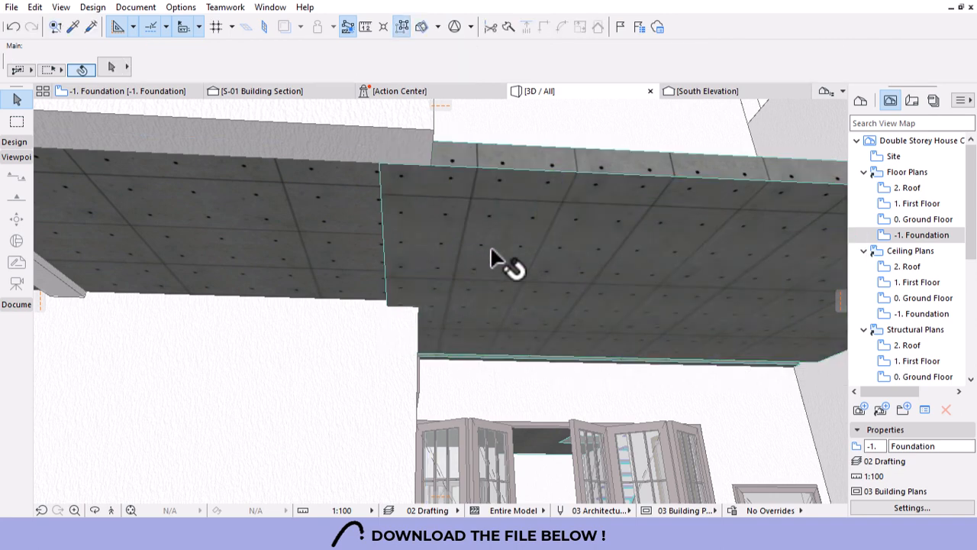
pyautogui.keyDown('shift'); pyautogui.moveTo(551, 263); pyautogui.dragTo(439, 240, button='middle'); pyautogui.keyUp('shift')
pyautogui.keyDown('shift'); pyautogui.moveTo(380, 265); pyautogui.dragTo(390, 294, button='middle'); pyautogui.keyUp('shift')
pyautogui.scroll(-4, 453, 323)
# Pick up the small window's settings and place a copy on the ensuite's left wall in the First Floor plan.
pyautogui.scroll(8, 387, 293)
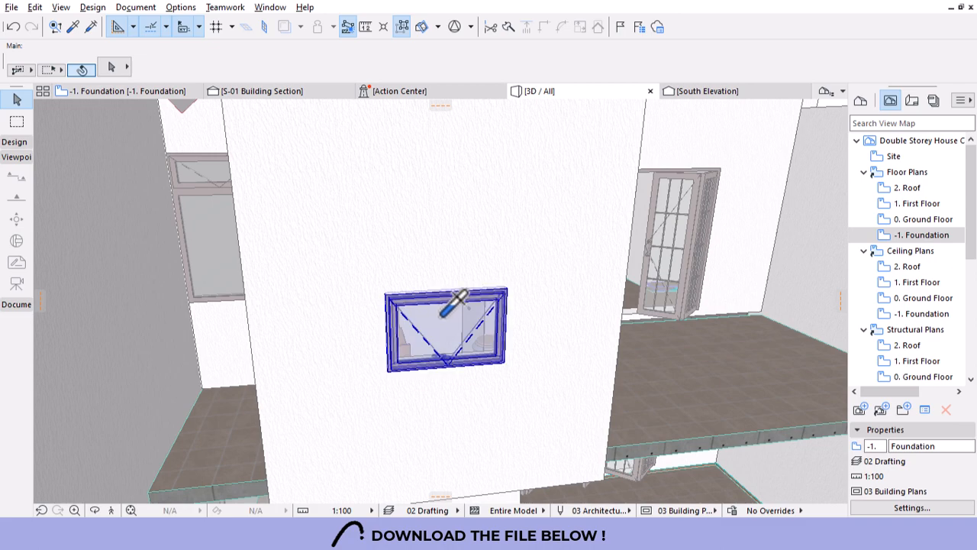
pyautogui.keyDown('alt'); pyautogui.click(440, 317); pyautogui.keyUp('alt')
pyautogui.scroll(-3, 472, 334)
pyautogui.scroll(-2, 411, 224)
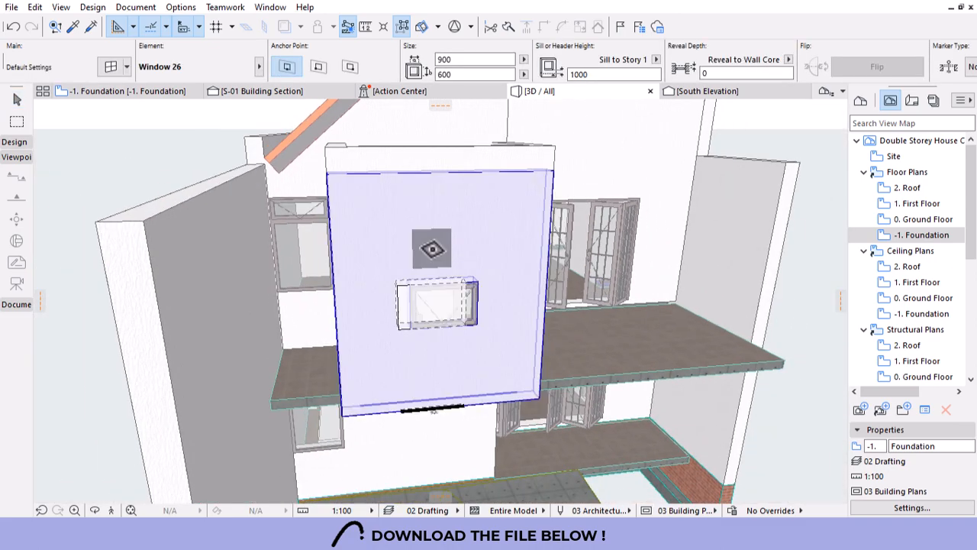
pyautogui.scroll(-2, 375, 211)
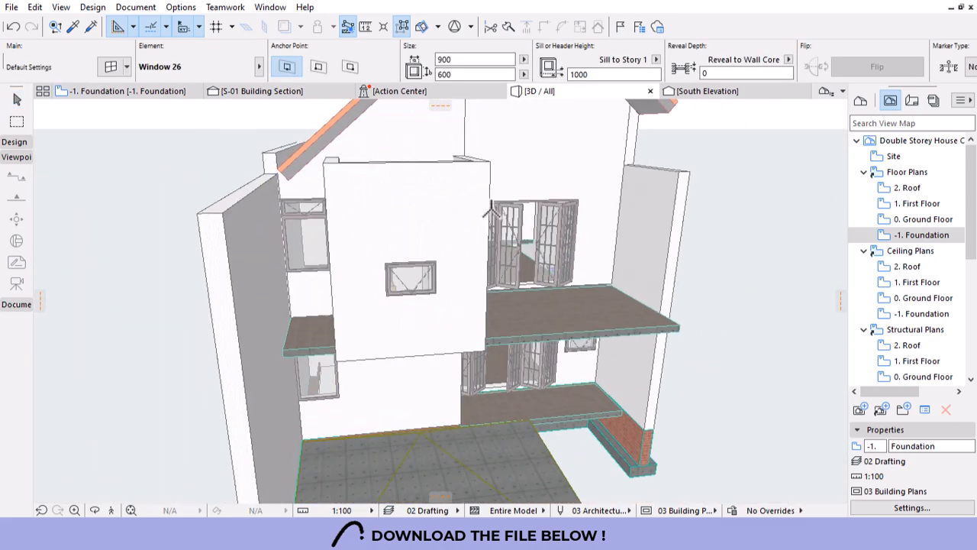
pyautogui.doubleClick(917, 203)
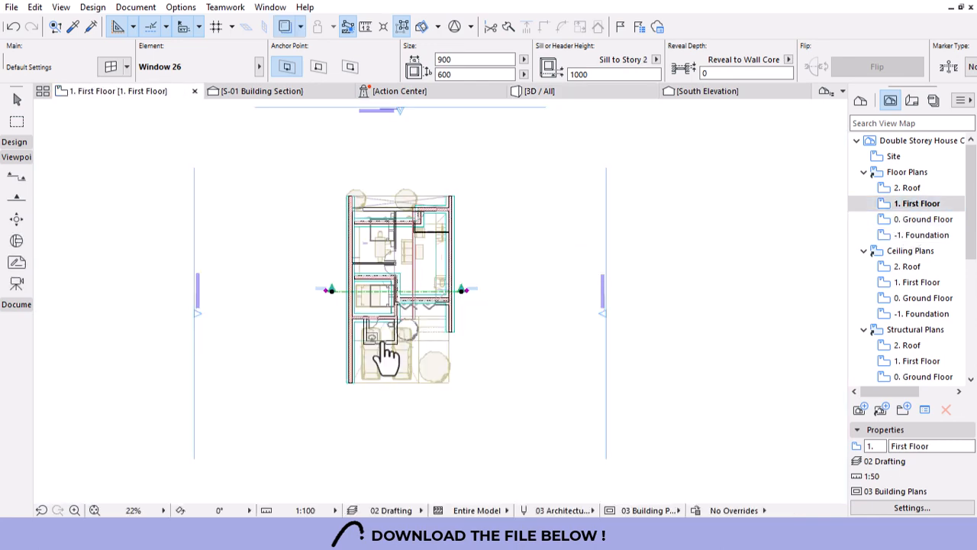
pyautogui.scroll(3, 372, 339)
pyautogui.scroll(4, 366, 344)
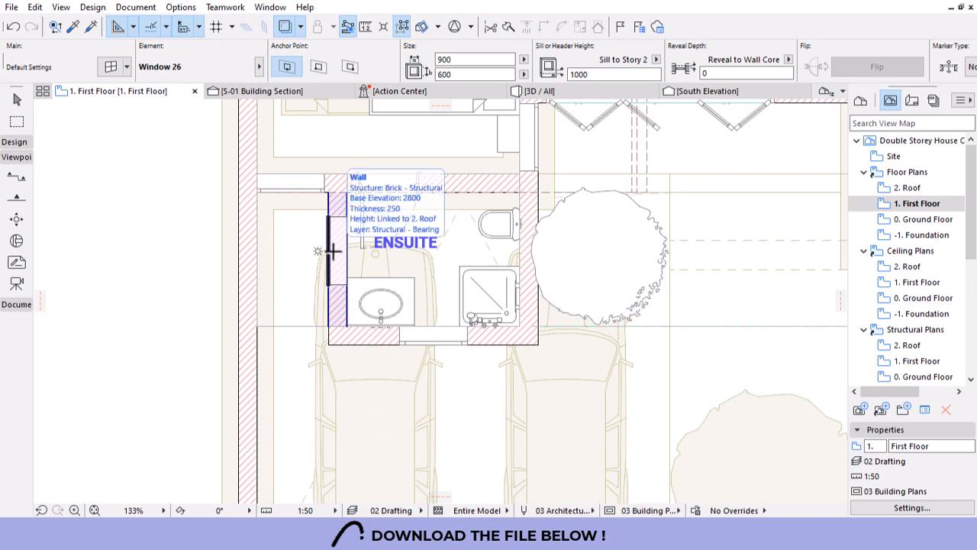
pyautogui.click(333, 252)
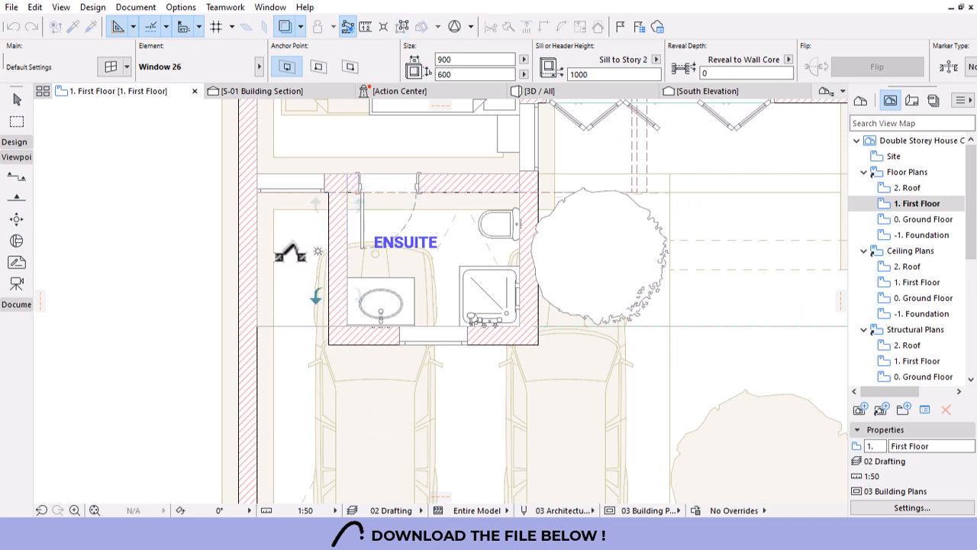
# In the 3D view, select the new window near the roof and set its sill height to 0.
pyautogui.click(542, 92)
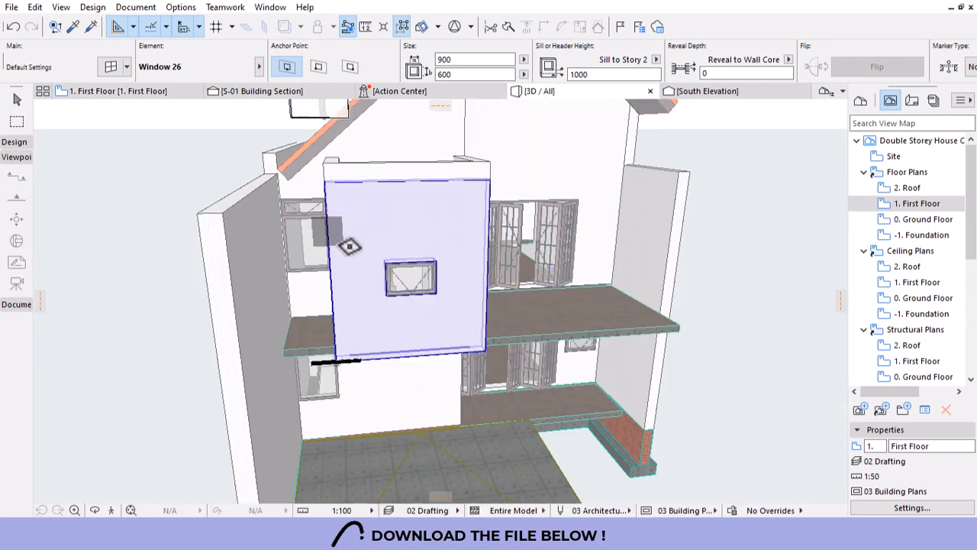
pyautogui.keyDown('shift'); pyautogui.moveTo(255, 260); pyautogui.dragTo(382, 314, button='middle'); pyautogui.keyUp('shift')
pyautogui.scroll(-1, 382, 314)
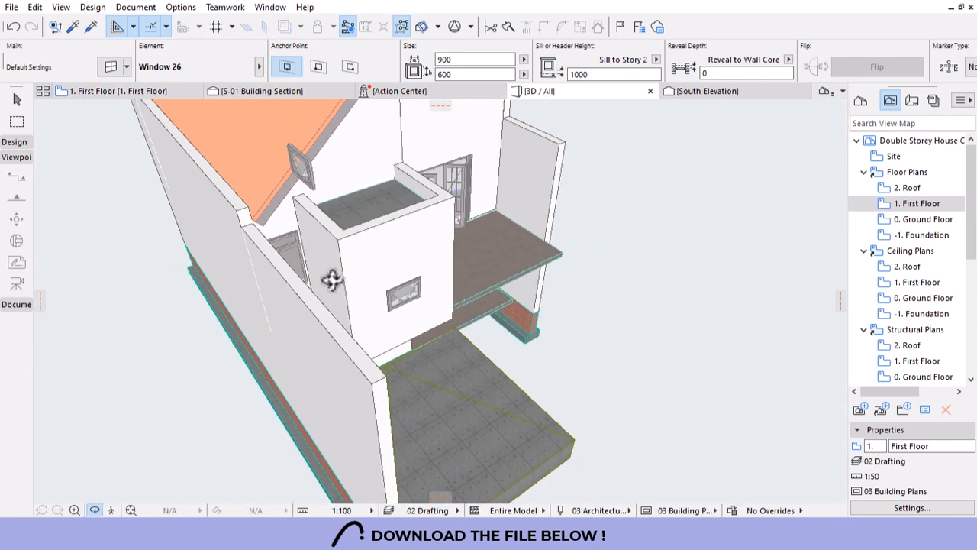
pyautogui.keyDown('shift'); pyautogui.click(299, 161); pyautogui.keyUp('shift')
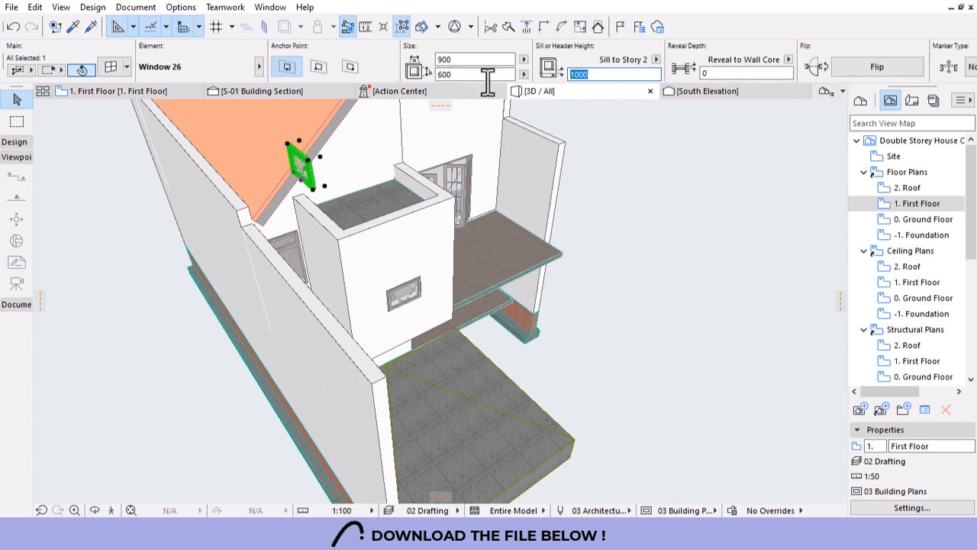
pyautogui.write('0')
pyautogui.press('Return')
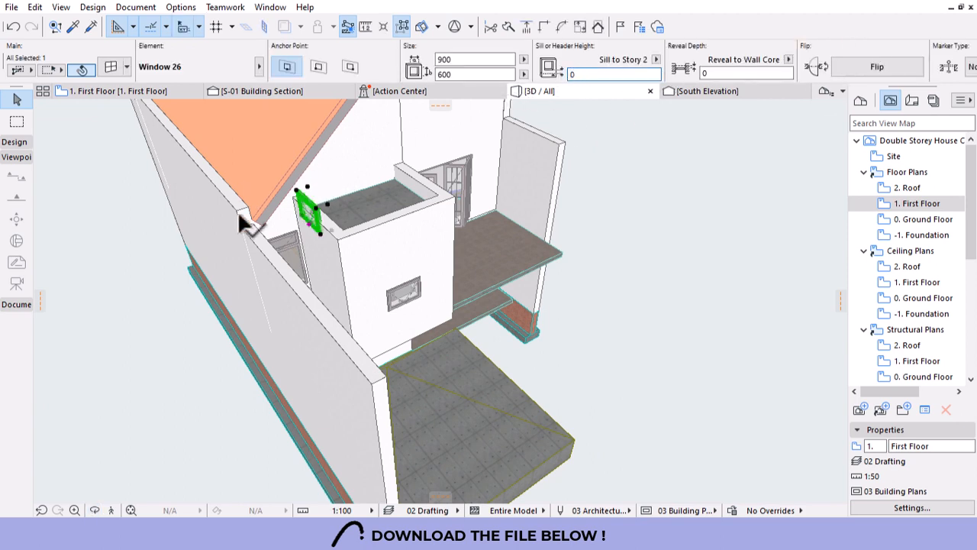
pyautogui.scroll(5, 306, 236)
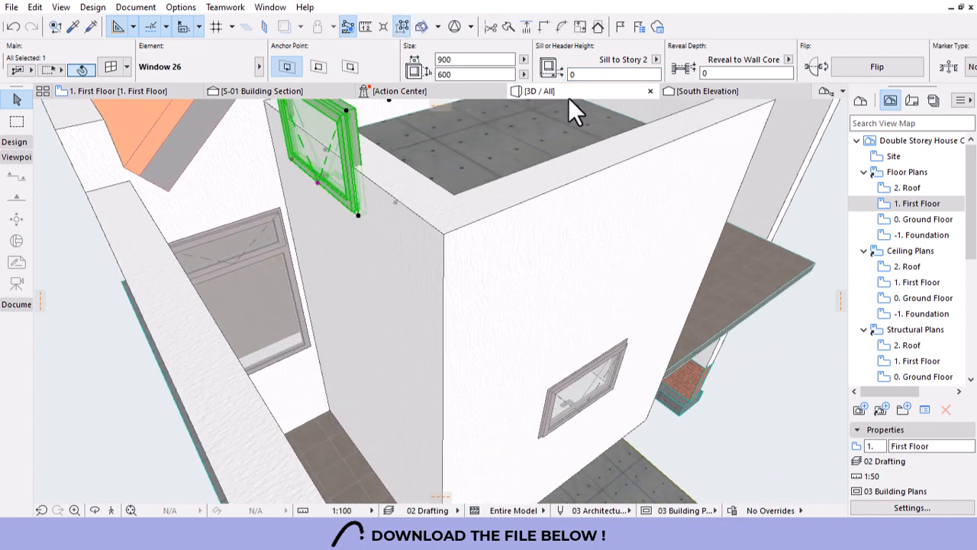
# Place a Window 26 copy on the upper side wall, sill anchored to 1. First Floor at 1000.
pyautogui.press('Escape')
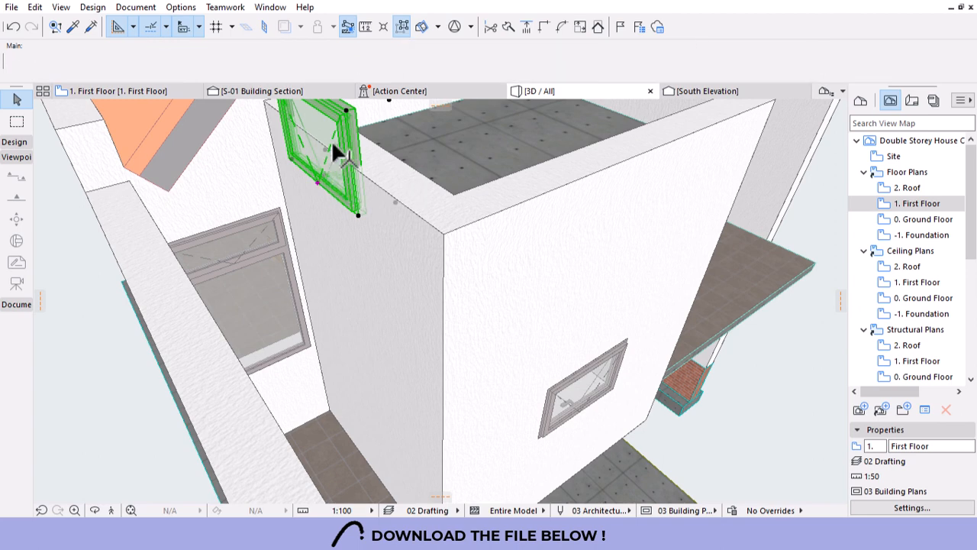
pyautogui.keyDown('alt'); pyautogui.click(349, 263); pyautogui.keyUp('alt')
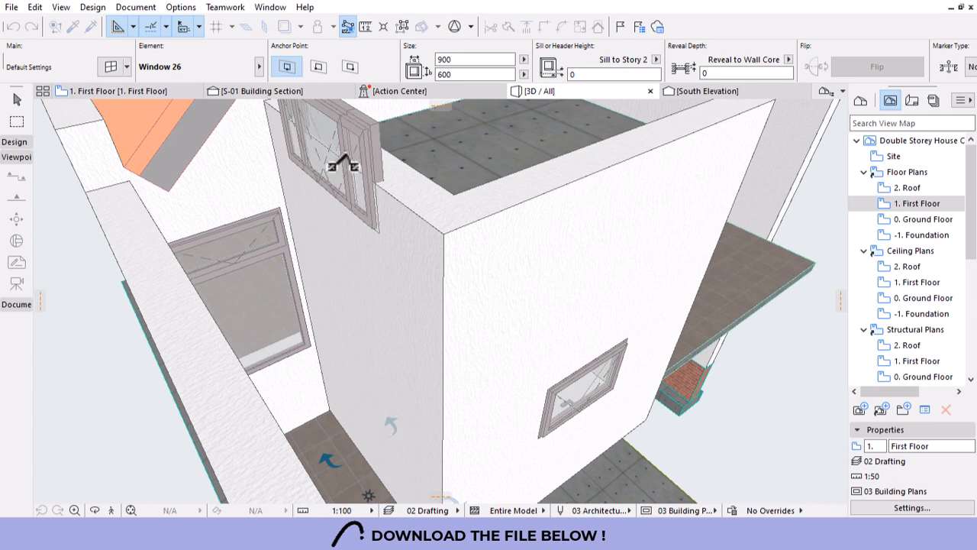
pyautogui.click(346, 119)
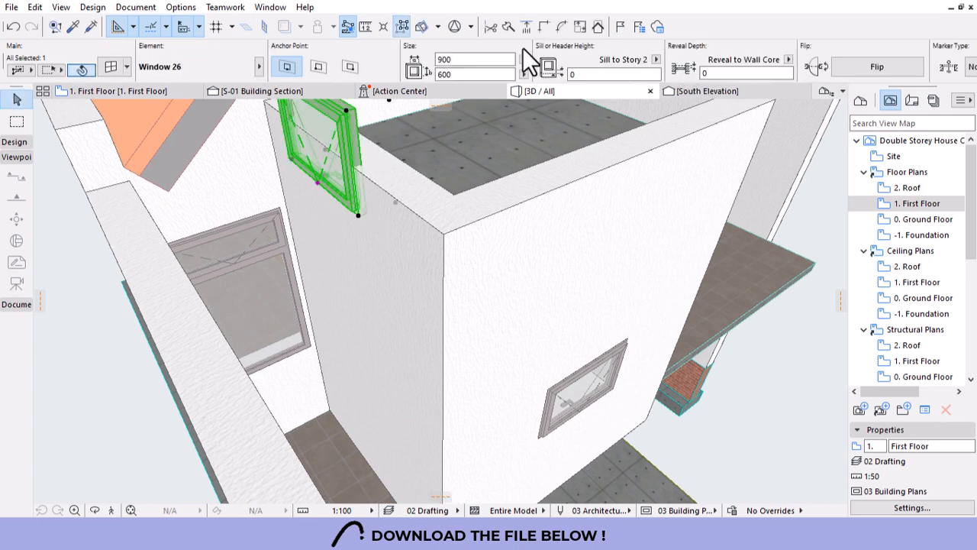
pyautogui.click(654, 60)
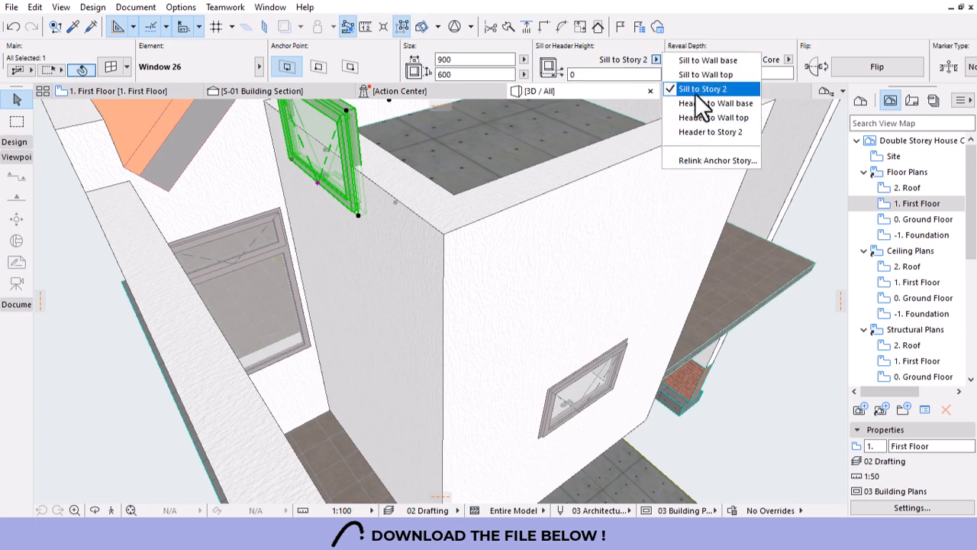
pyautogui.click(681, 161)
pyautogui.click(421, 131)
pyautogui.click(527, 345)
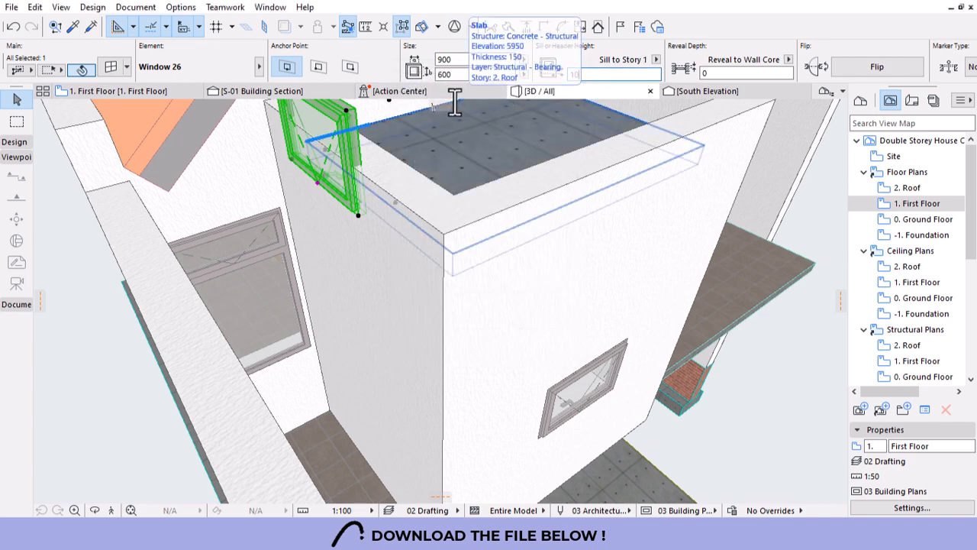
pyautogui.press('Return')
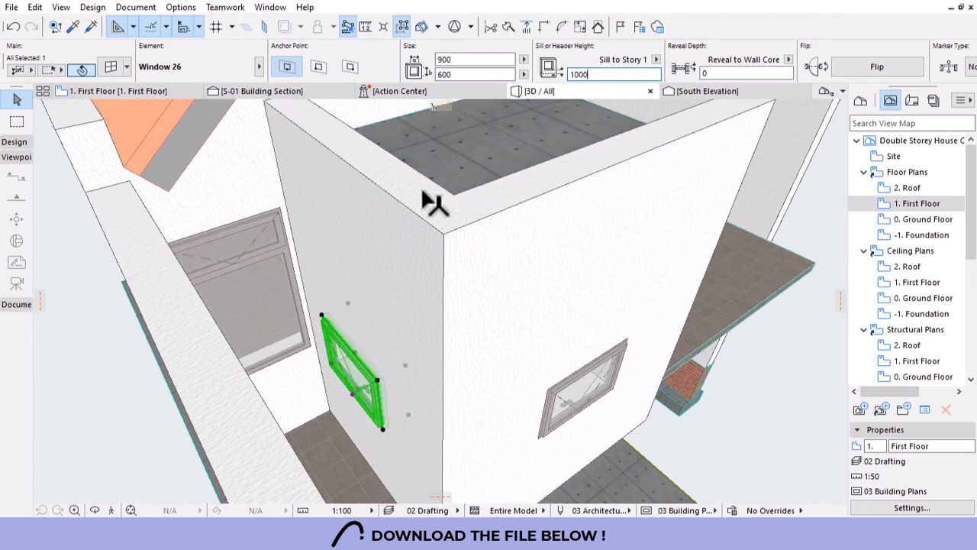
# Delete the original window from the ensuite block's front face.
pyautogui.keyDown('shift'); pyautogui.moveTo(387, 216); pyautogui.dragTo(484, 380, button='middle'); pyautogui.keyUp('shift')
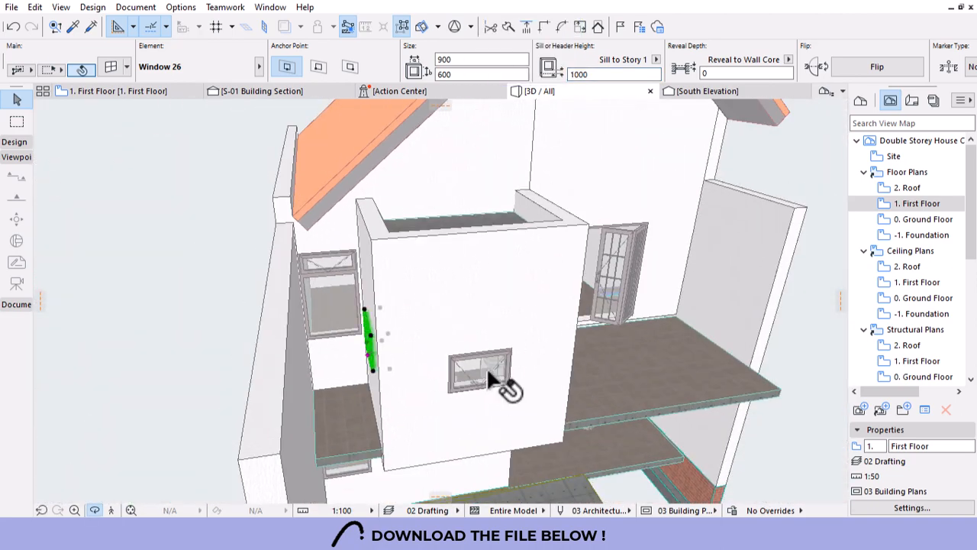
pyautogui.press('Escape')
pyautogui.click(482, 366)
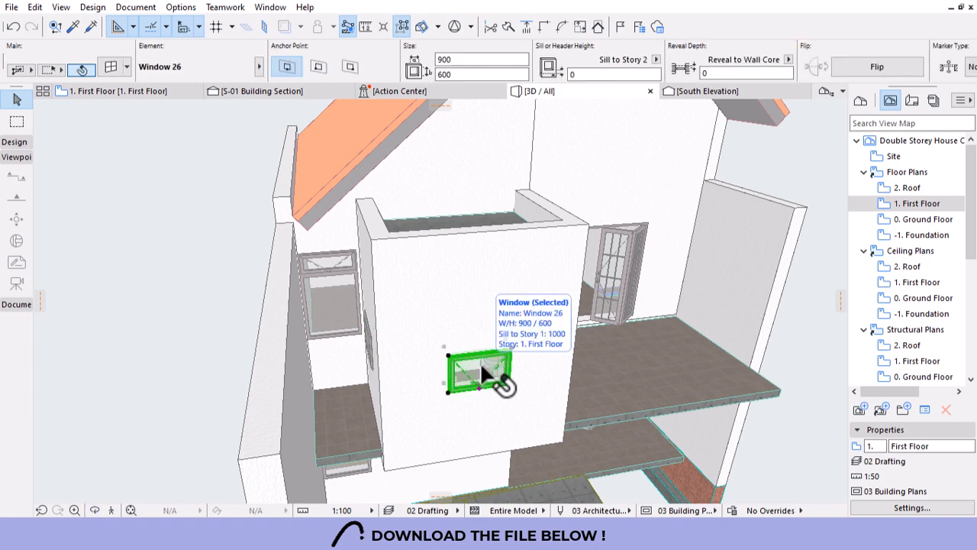
pyautogui.press('Delete')
# Orbit around the house to review the upper room from several angles.
pyautogui.scroll(-4, 480, 362)
pyautogui.keyDown('shift'); pyautogui.moveTo(480, 362); pyautogui.dragTo(445, 349, button='middle'); pyautogui.keyUp('shift')
pyautogui.scroll(-4, 379, 333)
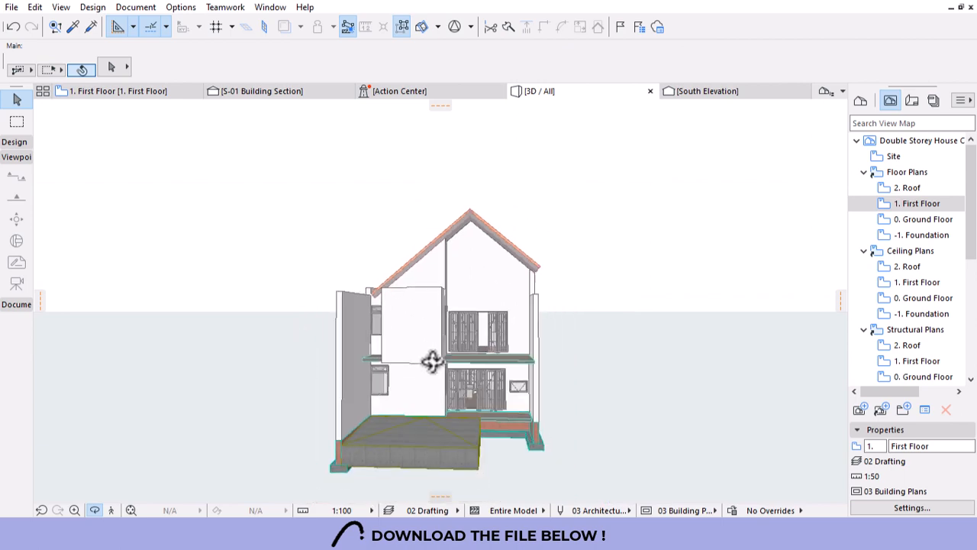
pyautogui.keyDown('shift'); pyautogui.moveTo(462, 414); pyautogui.dragTo(539, 251, button='middle'); pyautogui.keyUp('shift')
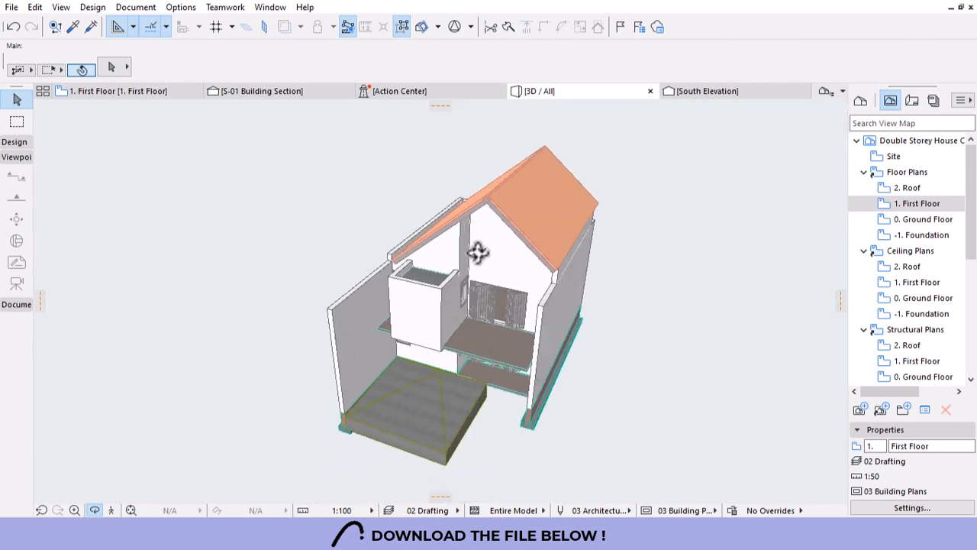
pyautogui.scroll(3, 495, 207)
pyautogui.scroll(3, 495, 209)
pyautogui.moveTo(494, 242); pyautogui.dragTo(527, 417)
pyautogui.scroll(4, 544, 404)
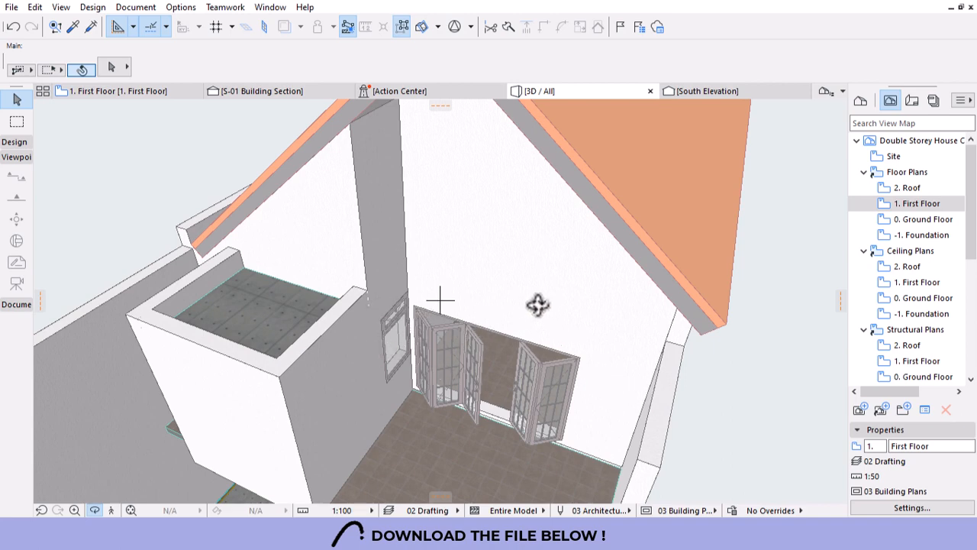
pyautogui.keyDown('shift'); pyautogui.moveTo(360, 354); pyautogui.dragTo(470, 259, button='middle'); pyautogui.keyUp('shift')
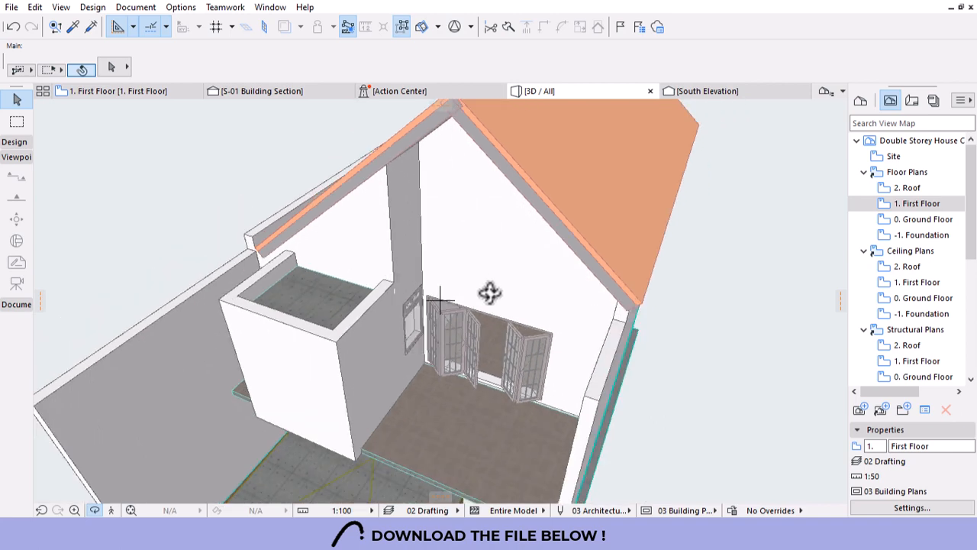
pyautogui.keyDown('shift'); pyautogui.moveTo(490, 291); pyautogui.dragTo(419, 341, button='middle'); pyautogui.keyUp('shift')
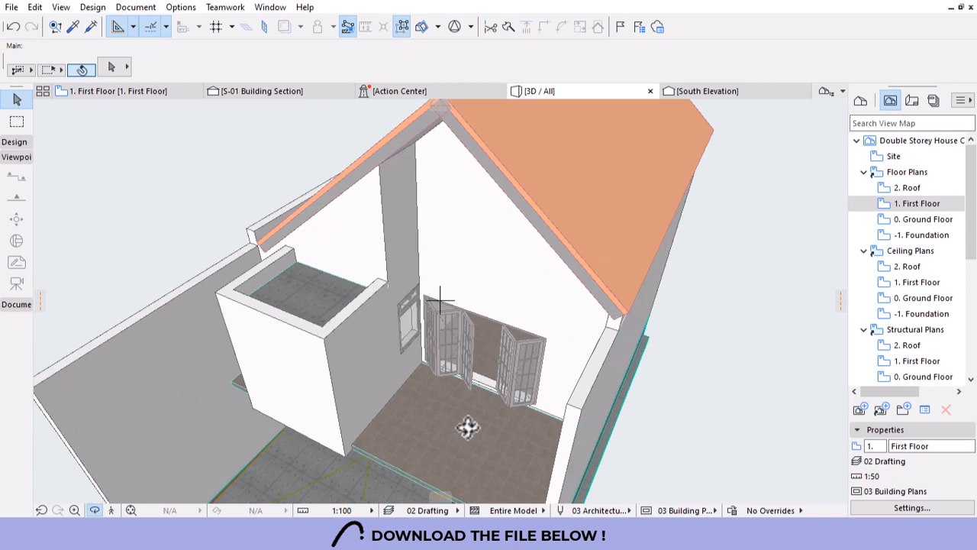
pyautogui.click(14, 142)
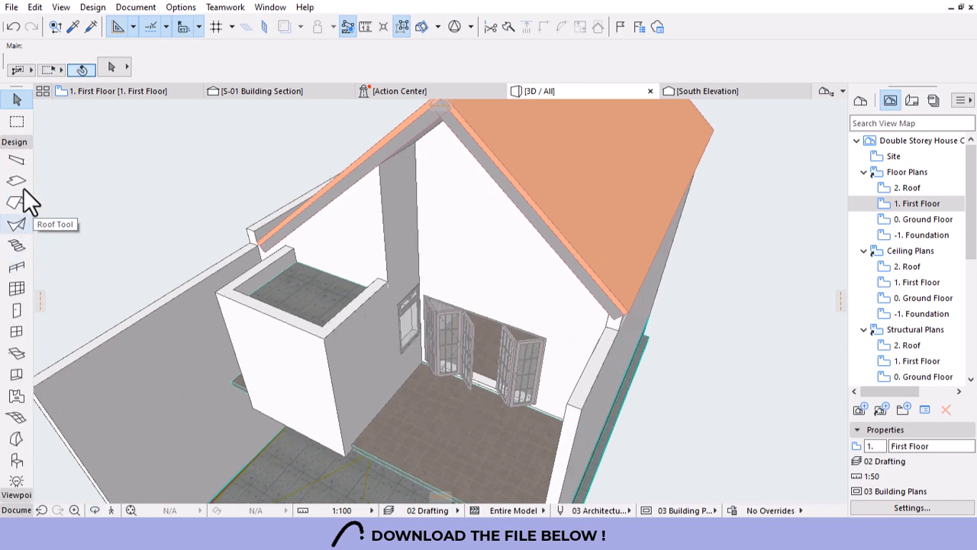
# Draw a basic rectangular beam from the ensuite block's corner across the first-floor opening, then select it.
pyautogui.click(16, 160)
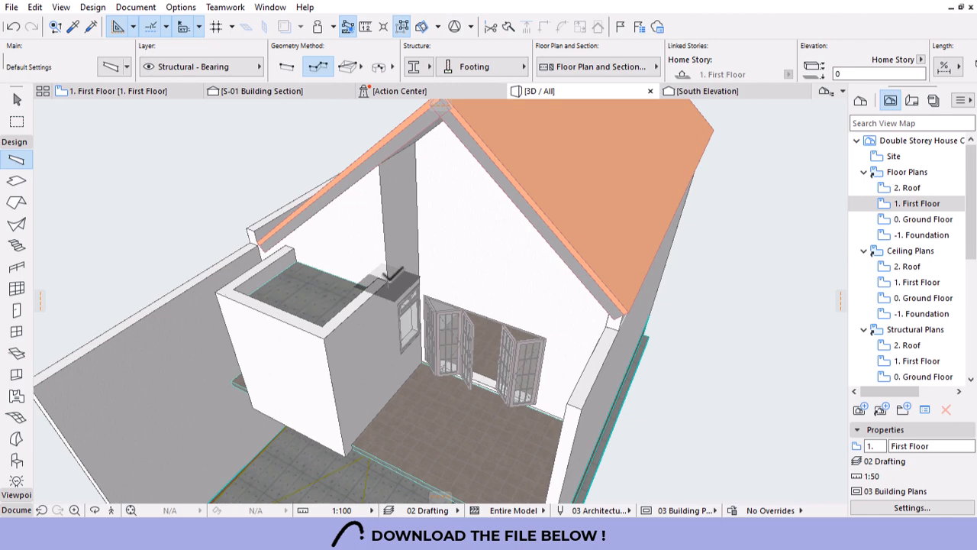
pyautogui.click(388, 281)
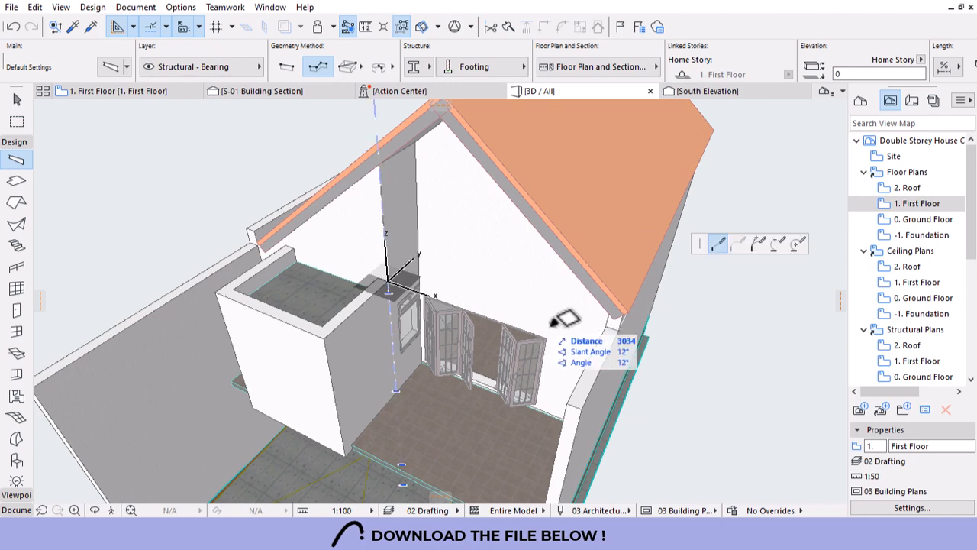
pyautogui.click(430, 69)
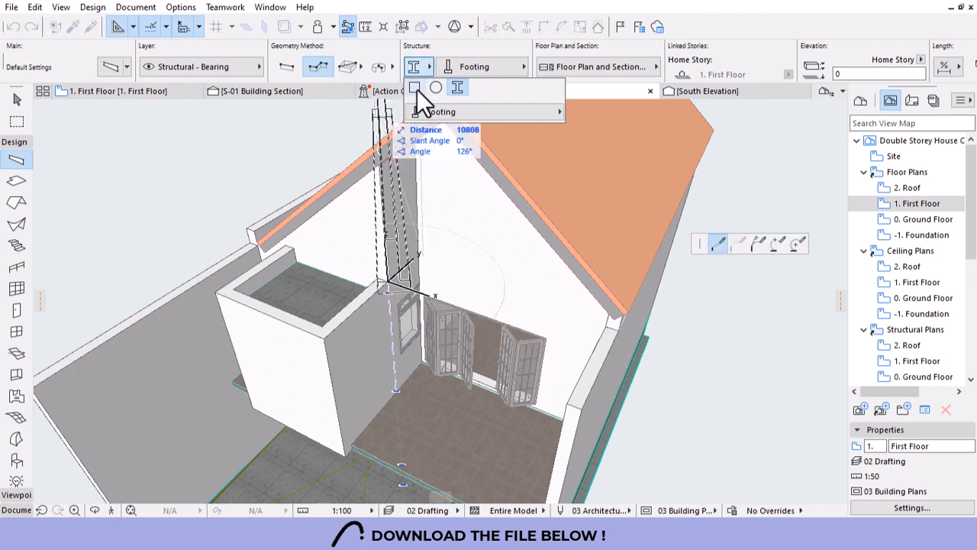
pyautogui.click(414, 88)
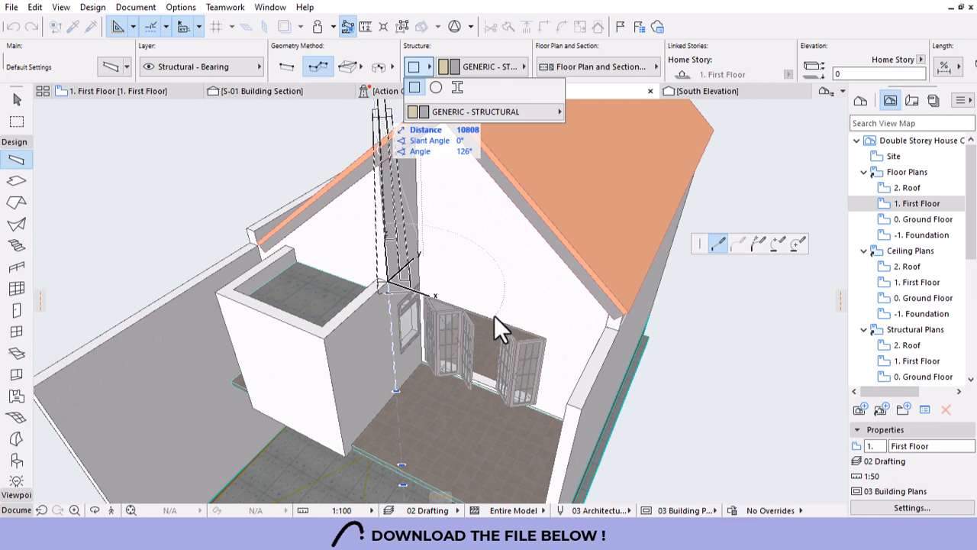
pyautogui.click(415, 68)
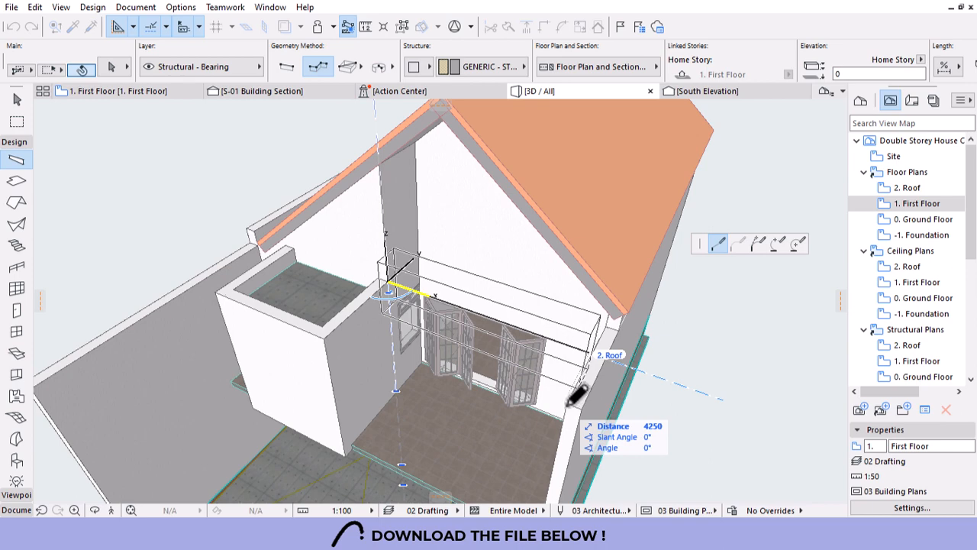
pyautogui.click(578, 393)
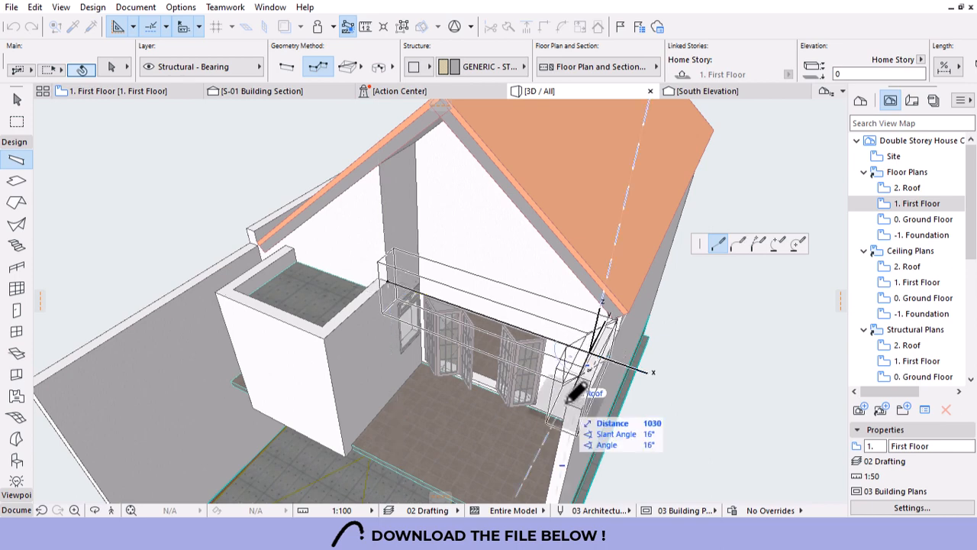
pyautogui.rightClick(601, 360)
pyautogui.click(611, 476)
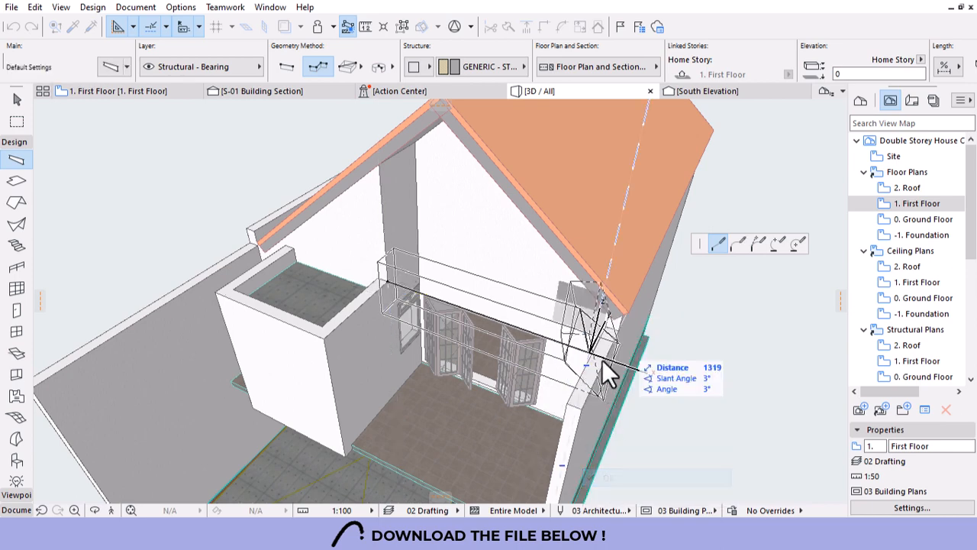
pyautogui.press('Escape')
pyautogui.click(493, 316)
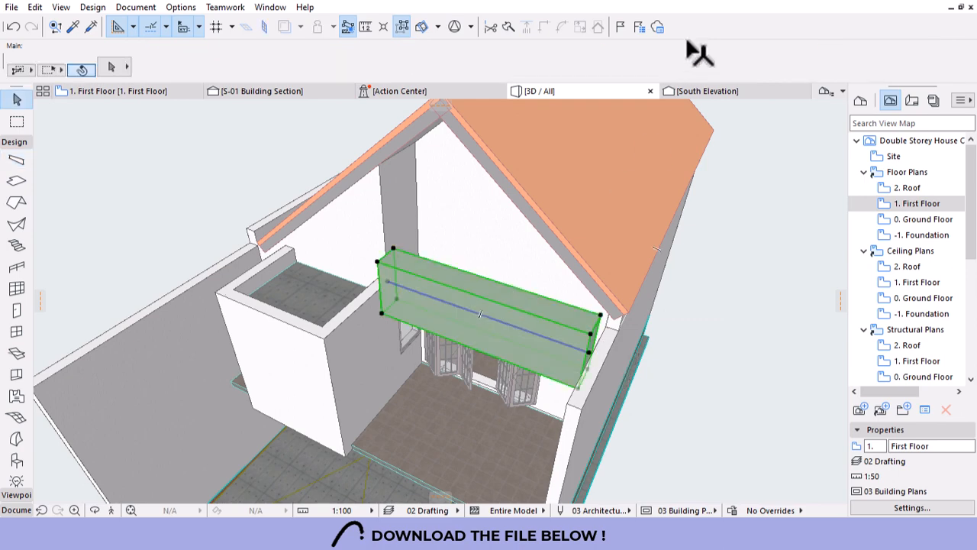
# Set the beam's cross-section to 300 wide by 250 high.
pyautogui.scroll(-10, 390, 54)
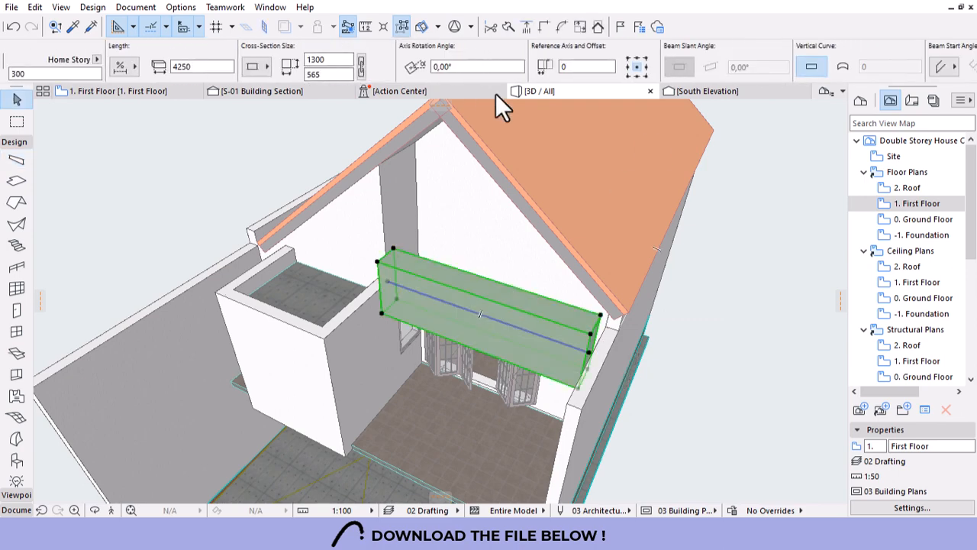
pyautogui.click(217, 60)
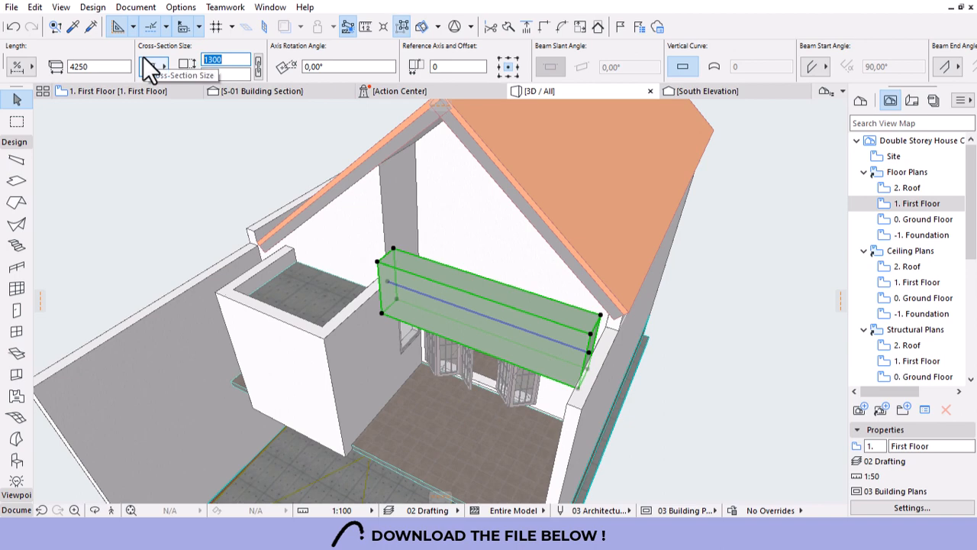
pyautogui.press('Return')
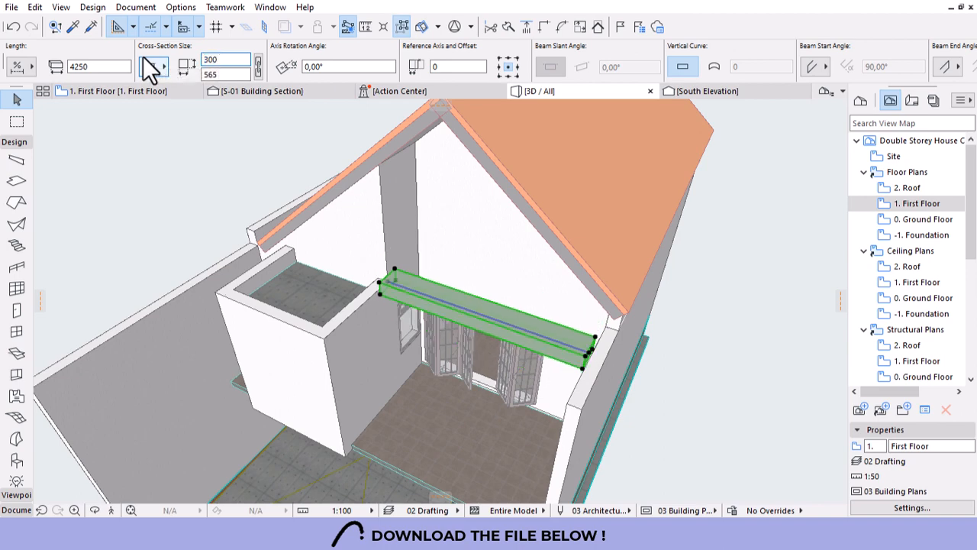
pyautogui.write('250')
pyautogui.press('Return')
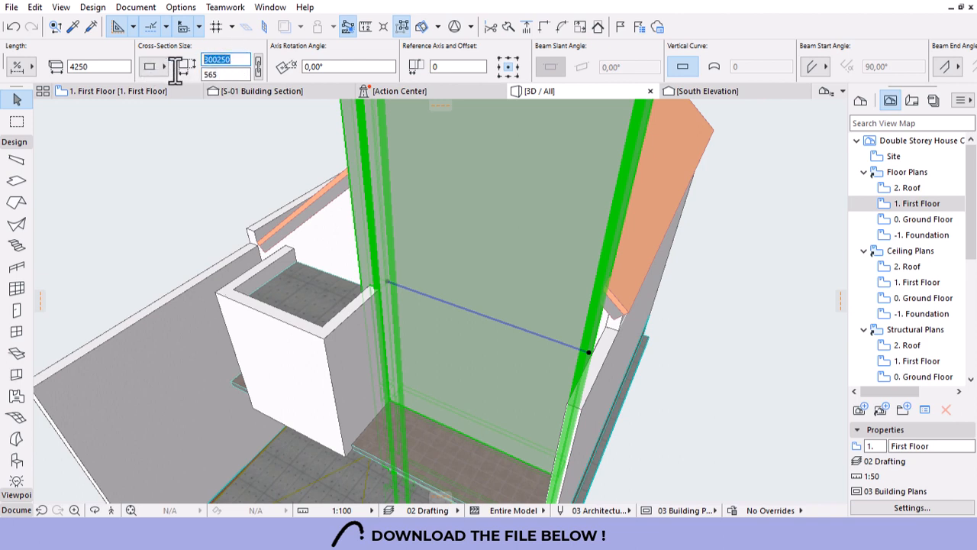
pyautogui.click(239, 74)
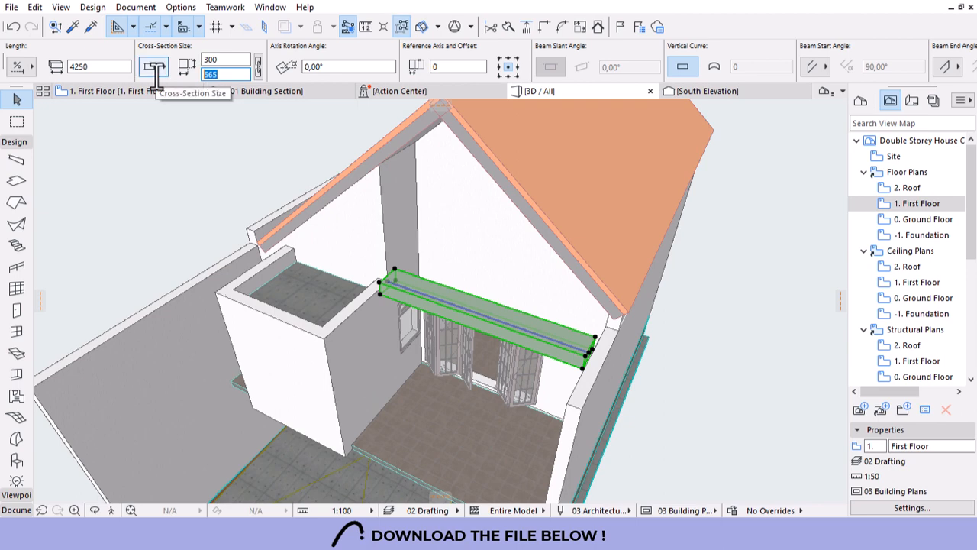
pyautogui.write('250')
pyautogui.press('Return')
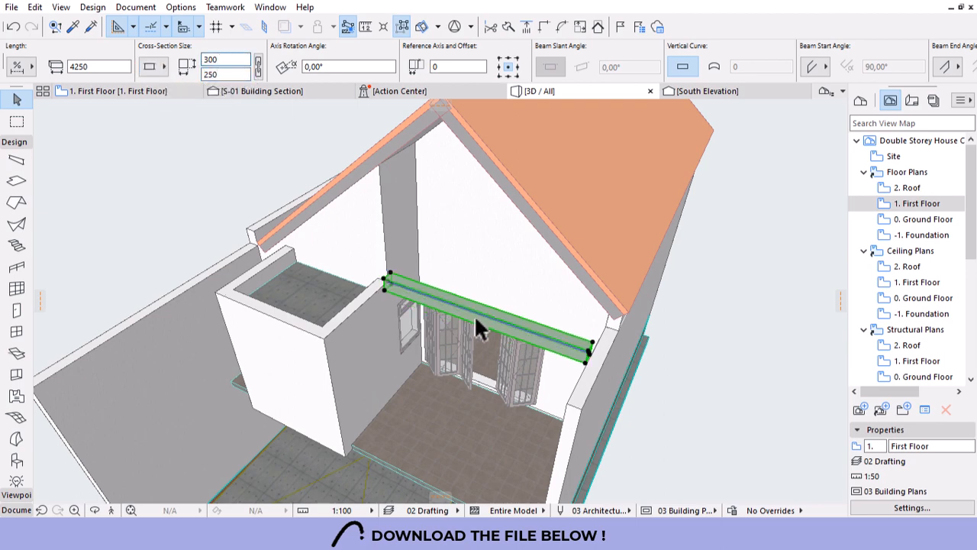
# Move the beam's end point to its new position over the opening.
pyautogui.keyDown('shift'); pyautogui.moveTo(475, 319); pyautogui.dragTo(476, 321, button='middle'); pyautogui.keyUp('shift')
pyautogui.keyDown('shift'); pyautogui.moveTo(470, 370); pyautogui.dragTo(543, 388, button='middle'); pyautogui.keyUp('shift')
pyautogui.scroll(3, 541, 378)
pyautogui.click(275, 210)
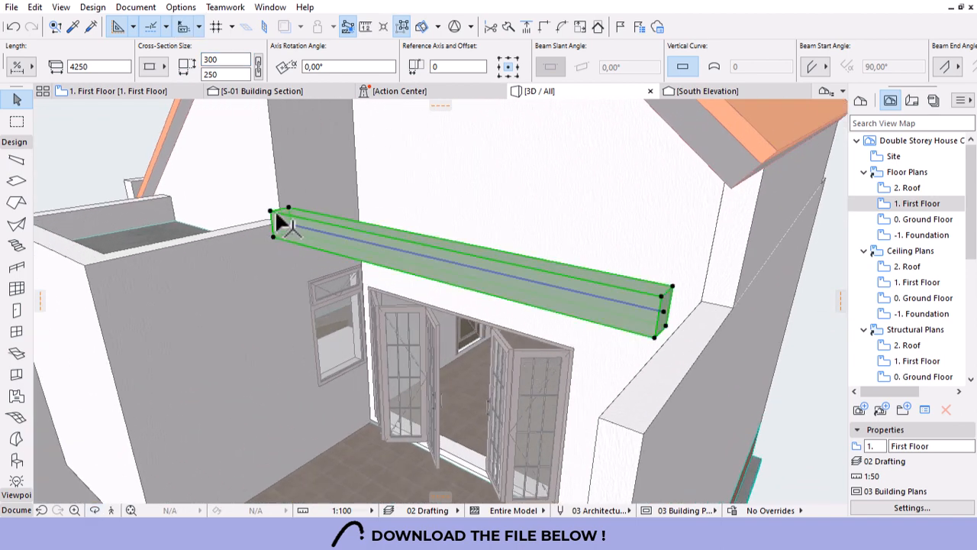
pyautogui.click(267, 205)
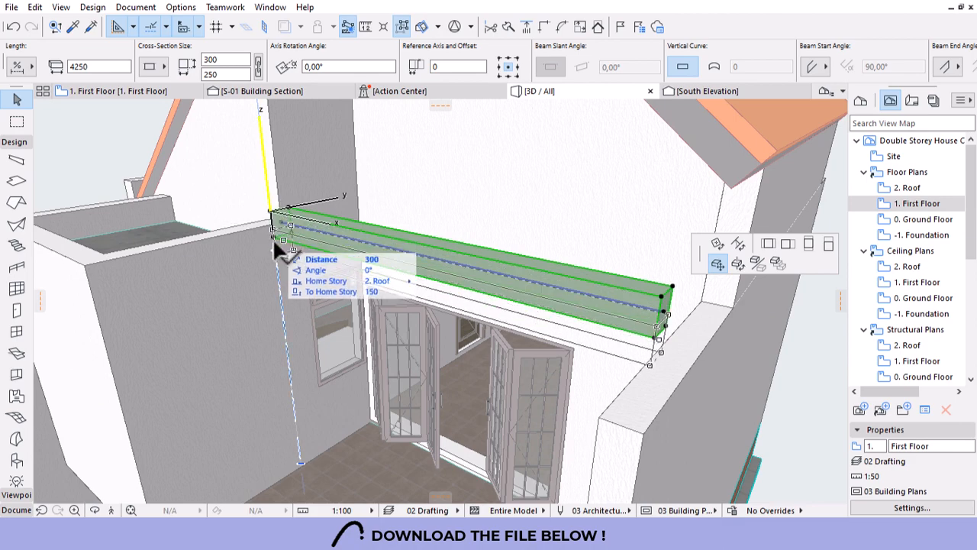
pyautogui.click(272, 222)
pyautogui.press('Escape')
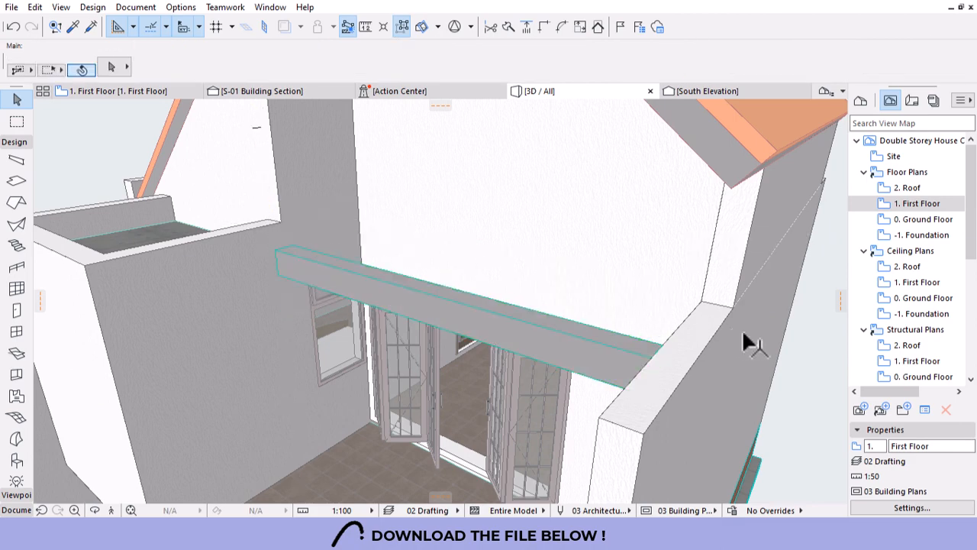
pyautogui.scroll(-5, 703, 328)
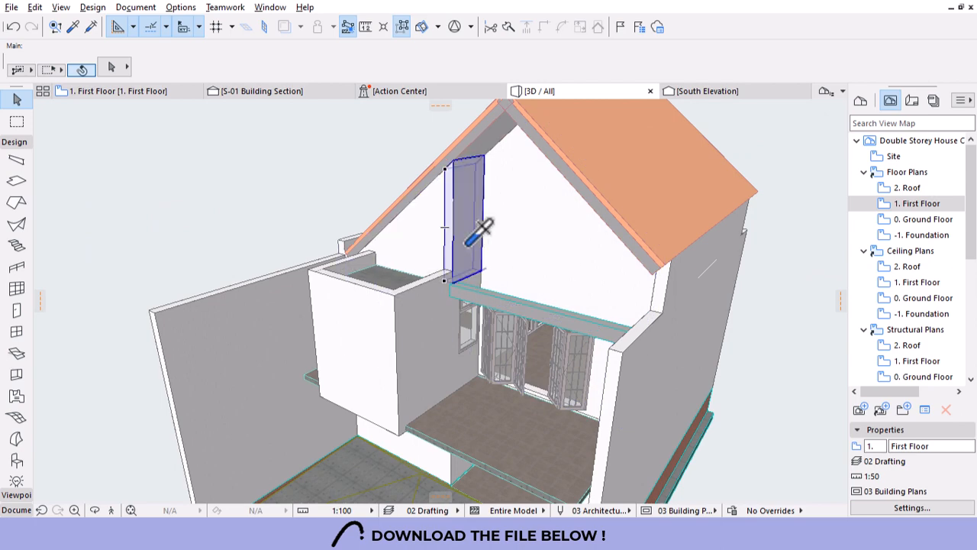
# Draw a wall with the gable wall's settings on top of the beam, cropped to the roof.
pyautogui.keyDown('alt'); pyautogui.click(464, 268); pyautogui.keyUp('alt')
pyautogui.scroll(5, 460, 291)
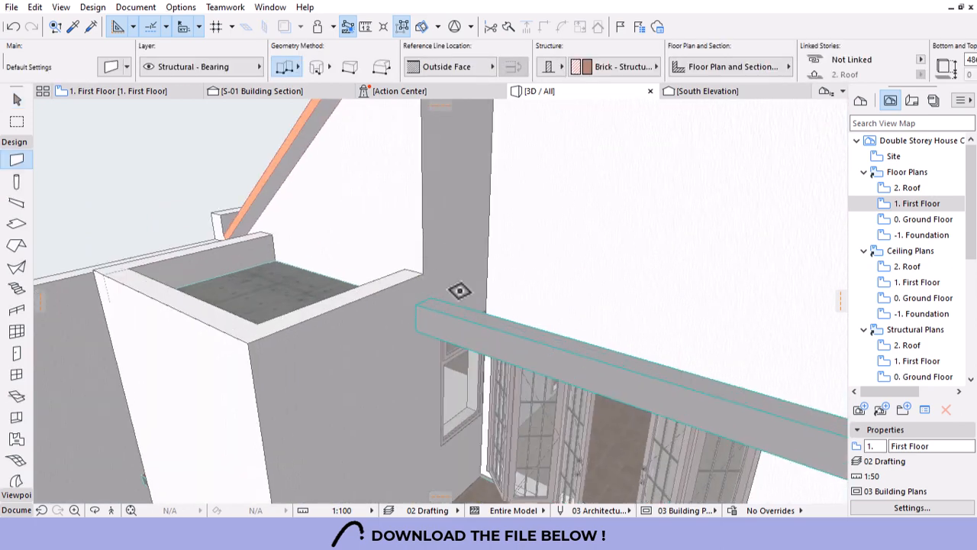
pyautogui.click(418, 304)
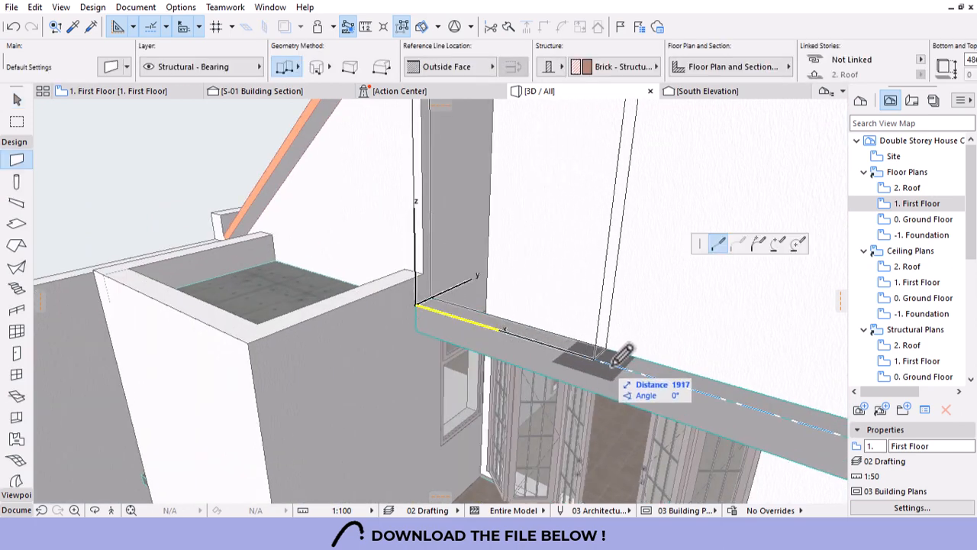
pyautogui.scroll(-5, 341, 339)
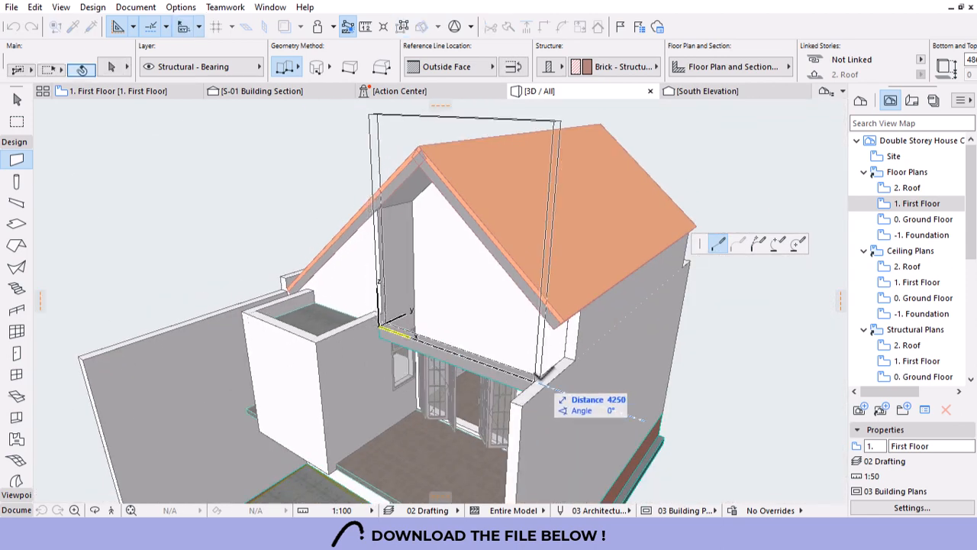
pyautogui.rightClick(546, 342)
pyautogui.click(601, 312)
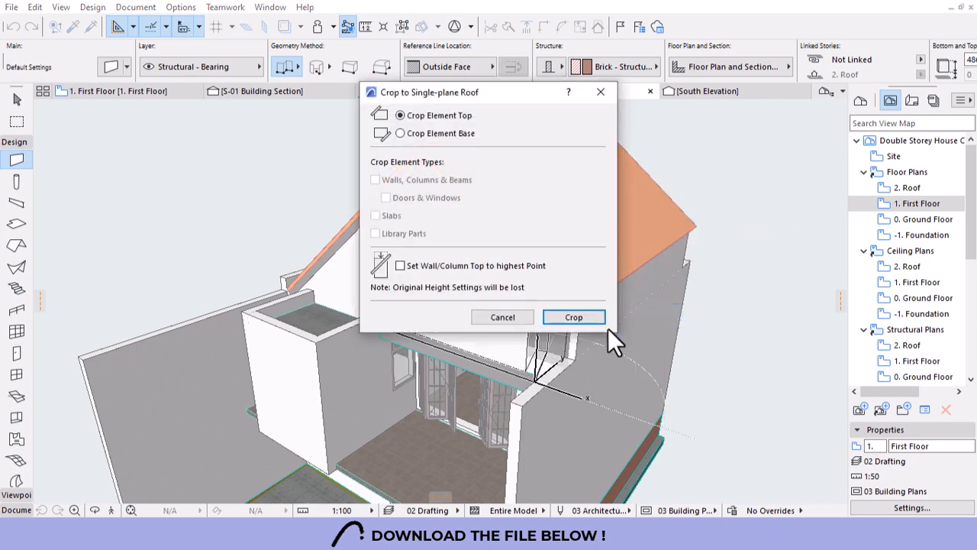
pyautogui.click(574, 316)
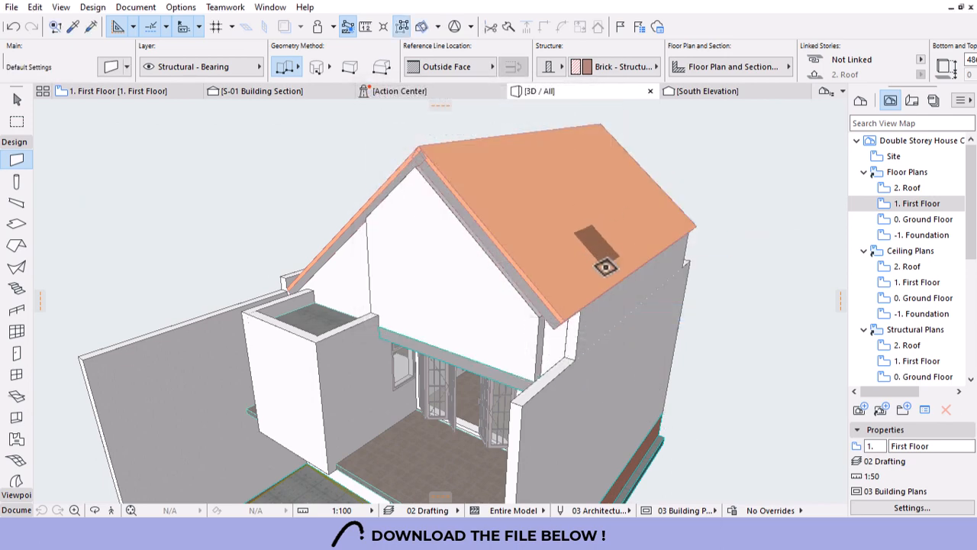
pyautogui.press('Escape')
# Intersect the right side wall with the front gable wall at their corner, then orbit to review.
pyautogui.click(609, 311)
pyautogui.keyDown('shift'); pyautogui.click(482, 314); pyautogui.keyUp('shift')
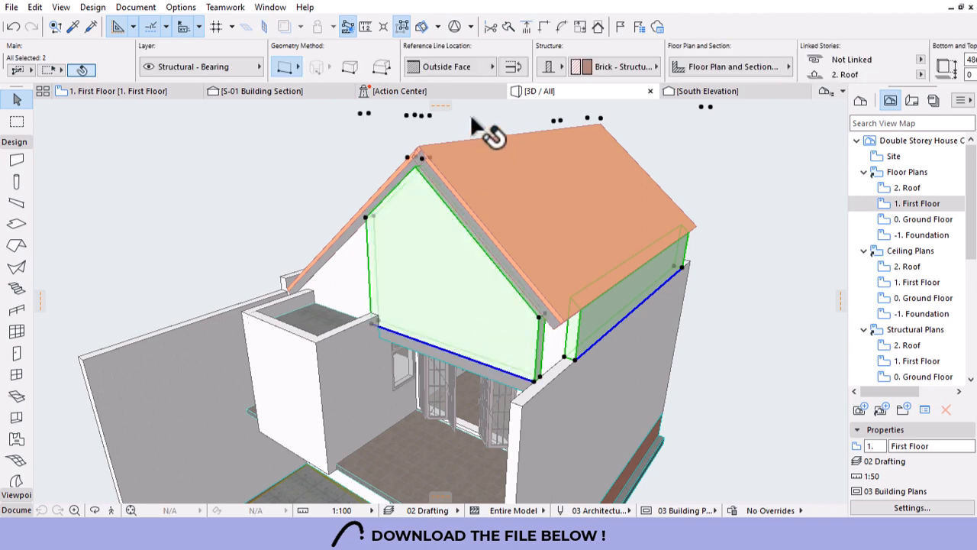
pyautogui.click(546, 25)
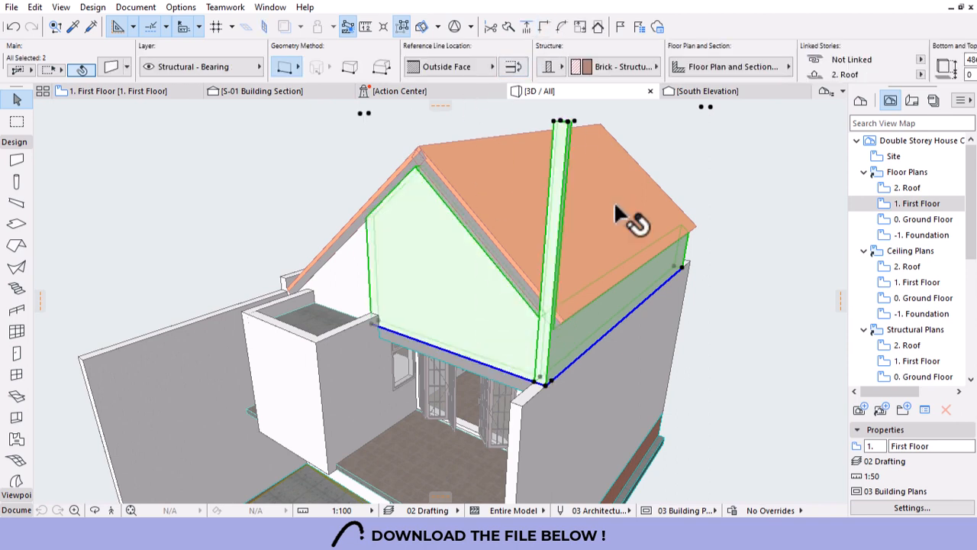
pyautogui.press('Escape')
pyautogui.scroll(2, 565, 263)
pyautogui.scroll(1, 565, 273)
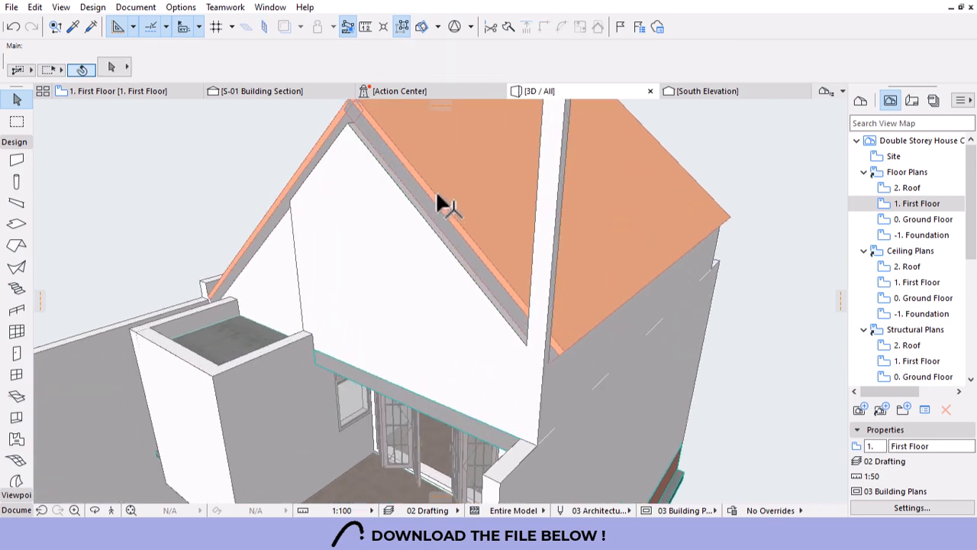
pyautogui.press('o')
pyautogui.moveTo(437, 196); pyautogui.dragTo(585, 289)
pyautogui.scroll(-3, 599, 244)
pyautogui.moveTo(400, 285); pyautogui.dragTo(469, 321)
pyautogui.scroll(3, 491, 216)
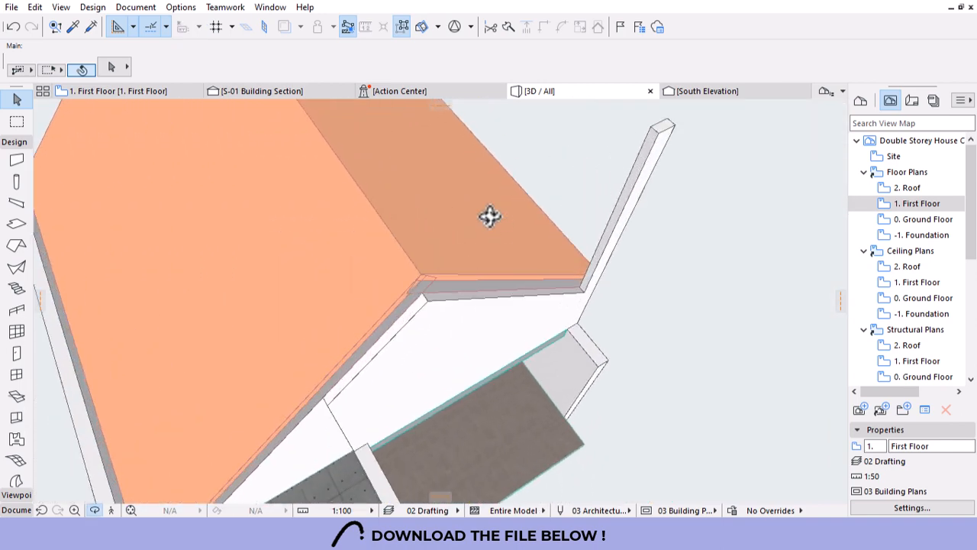
# Extend the edges of the small roof slab and the large roof outward to the corner.
pyautogui.click(486, 274)
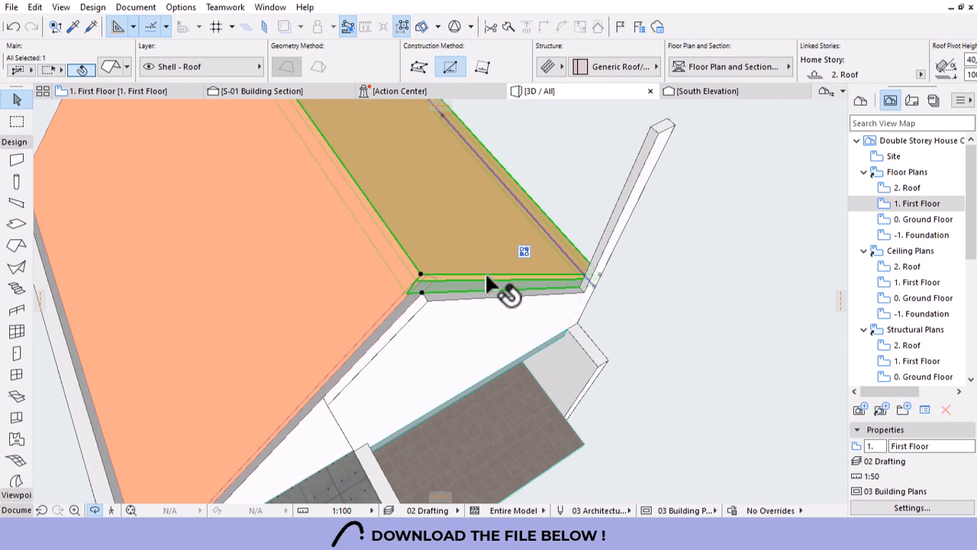
pyautogui.click(487, 273)
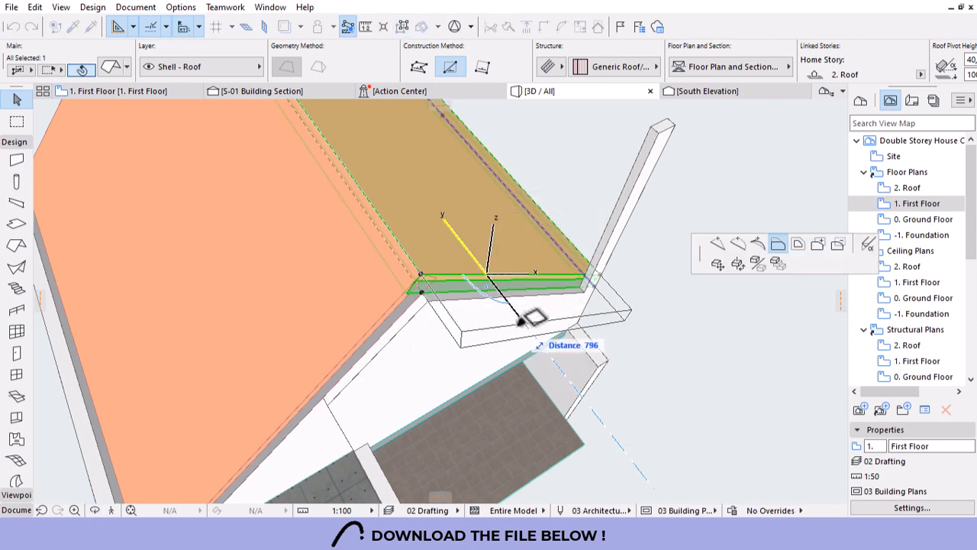
pyautogui.click(494, 288)
pyautogui.press('Escape')
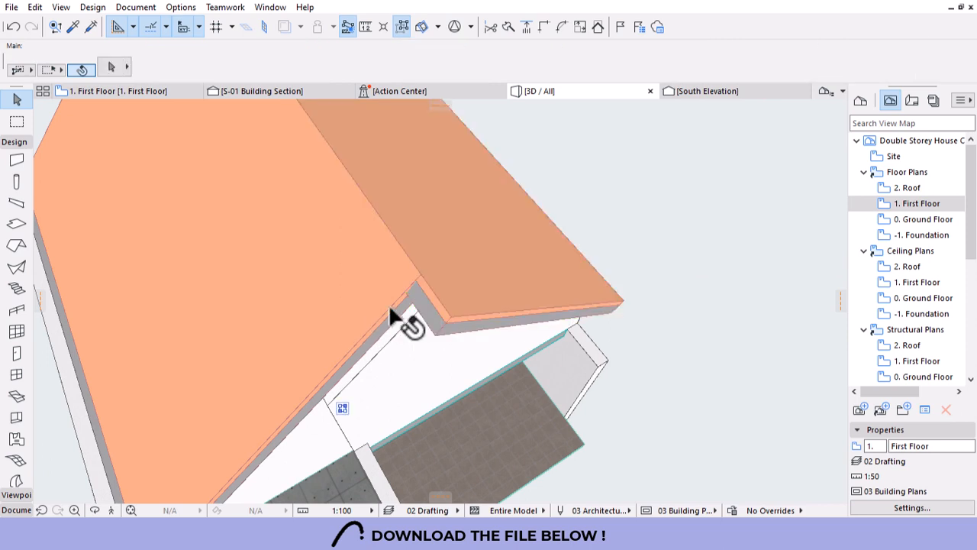
pyautogui.click(397, 316)
pyautogui.click(396, 298)
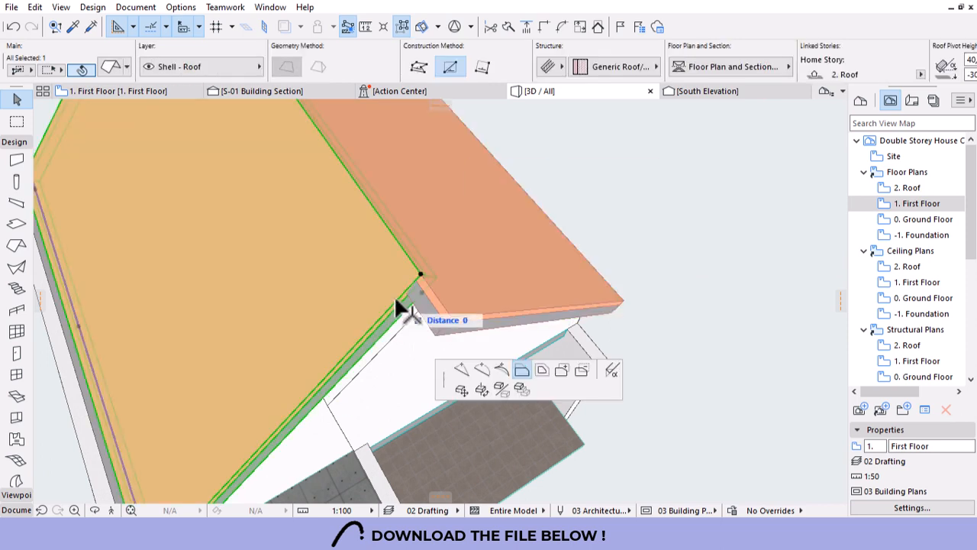
pyautogui.click(449, 318)
pyautogui.press('Escape')
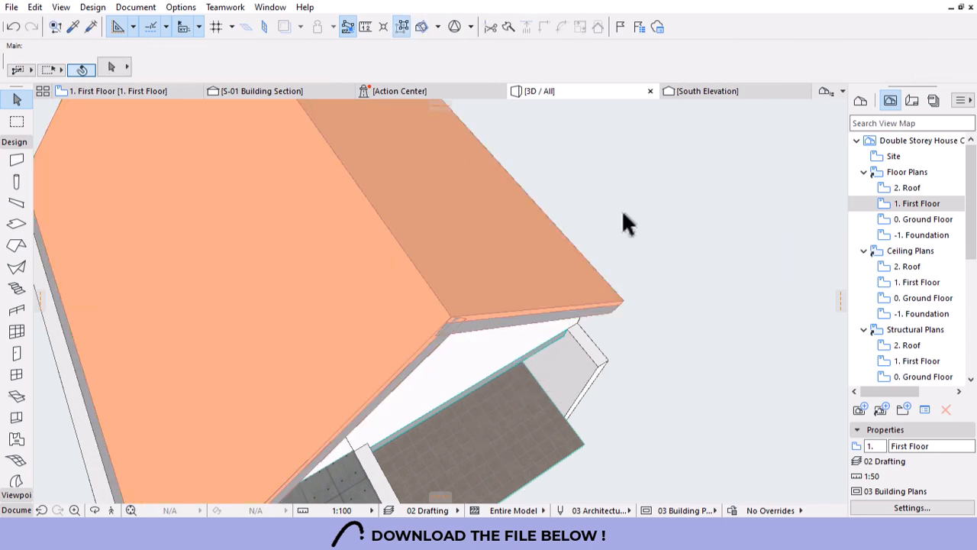
# Add the lower wall to the selection and move the walls 125 to snap onto its corner.
pyautogui.keyDown('shift'); pyautogui.moveTo(623, 211); pyautogui.dragTo(458, 380, button='middle'); pyautogui.keyUp('shift')
pyautogui.scroll(5, 454, 298)
pyautogui.scroll(5, 473, 332)
pyautogui.scroll(4, 439, 365)
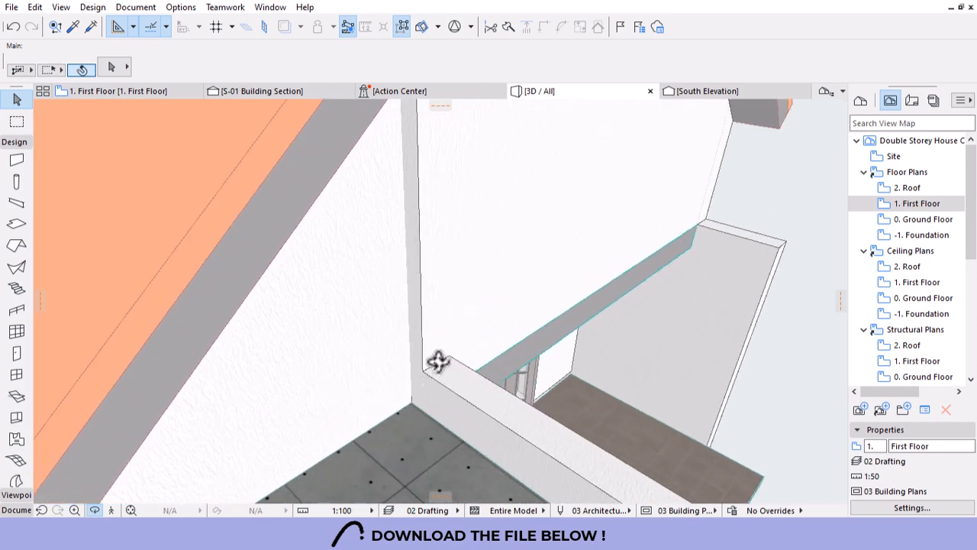
pyautogui.keyDown('shift'); pyautogui.click(513, 364); pyautogui.keyUp('shift')
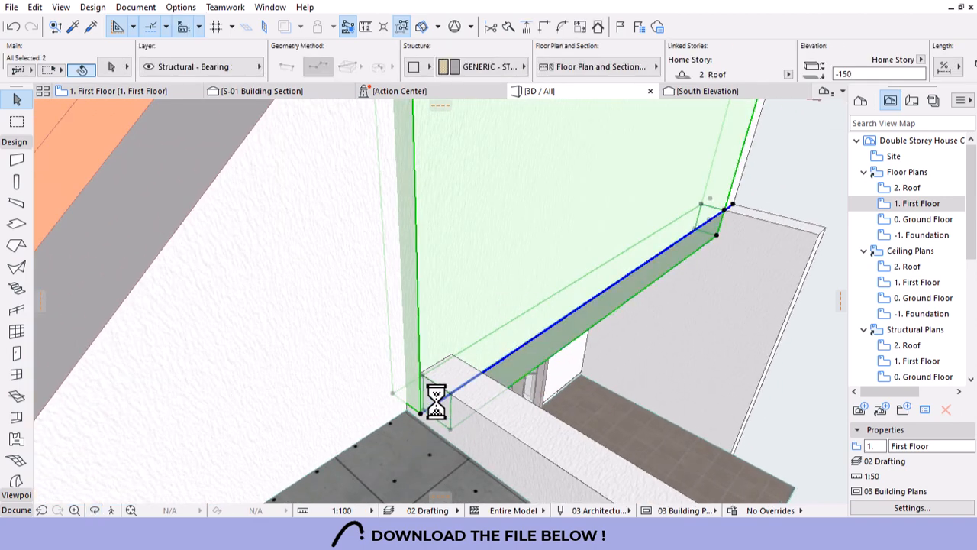
pyautogui.scroll(2, 436, 424)
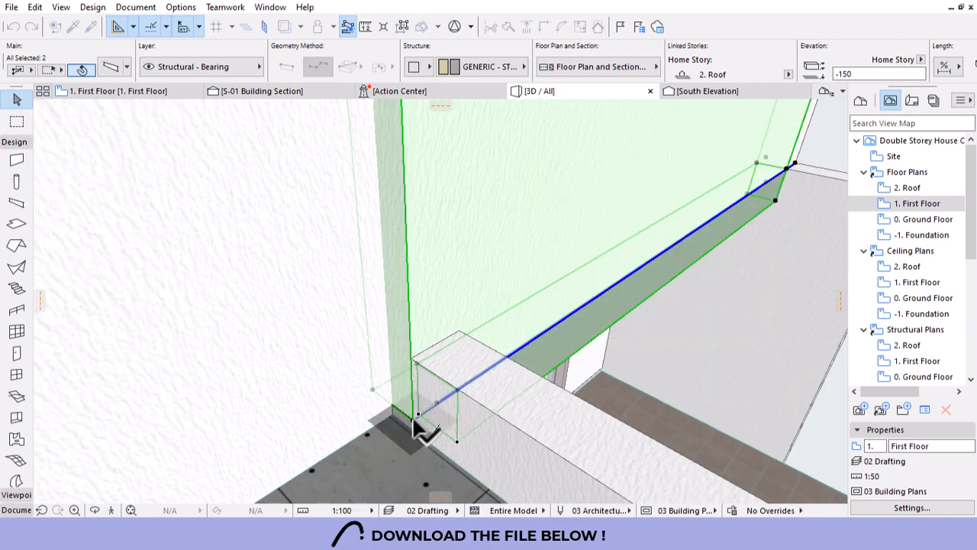
pyautogui.click(413, 419)
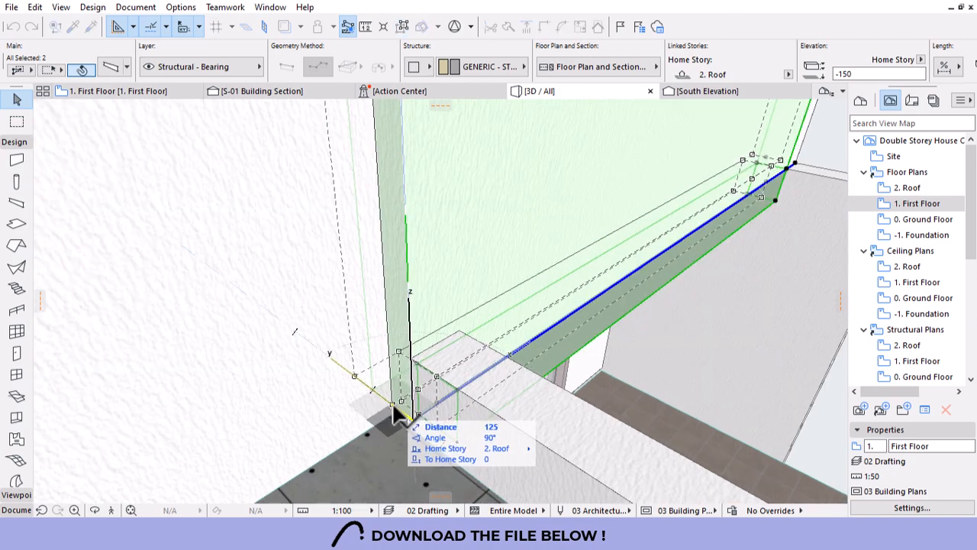
pyautogui.click(394, 413)
pyautogui.press('Escape')
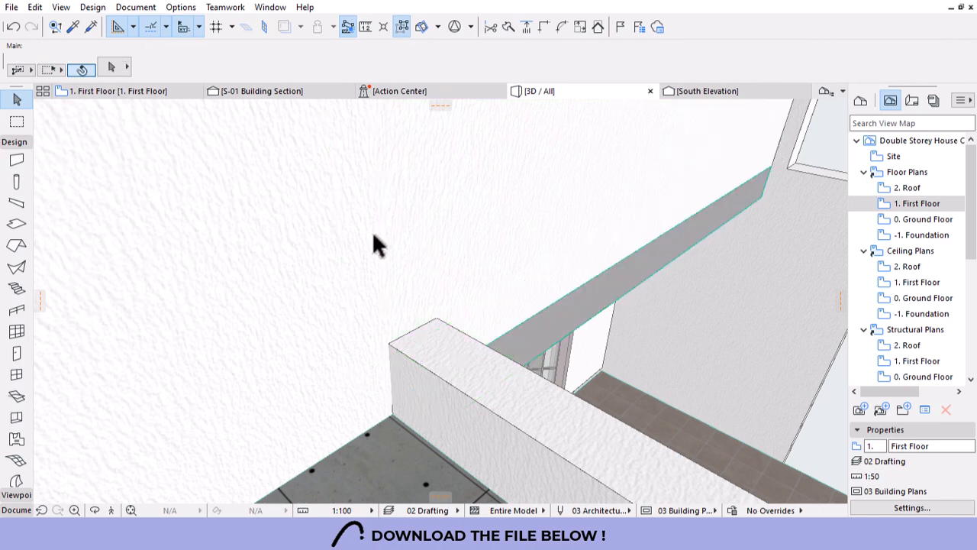
pyautogui.keyDown('shift'); pyautogui.moveTo(441, 260); pyautogui.dragTo(406, 306, button='middle'); pyautogui.keyUp('shift')
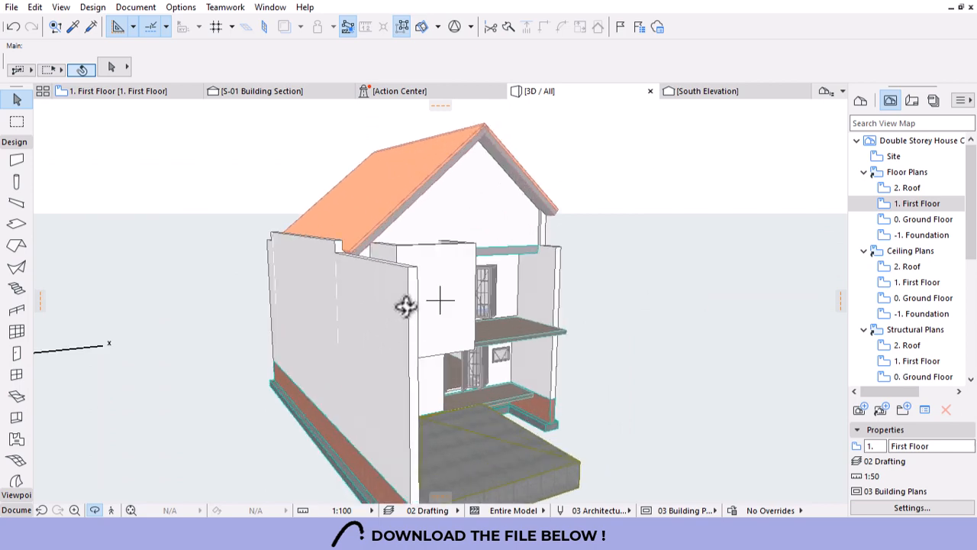
# Delete the near wall segment and offset the long side wall's end to 9700.
pyautogui.click(402, 282)
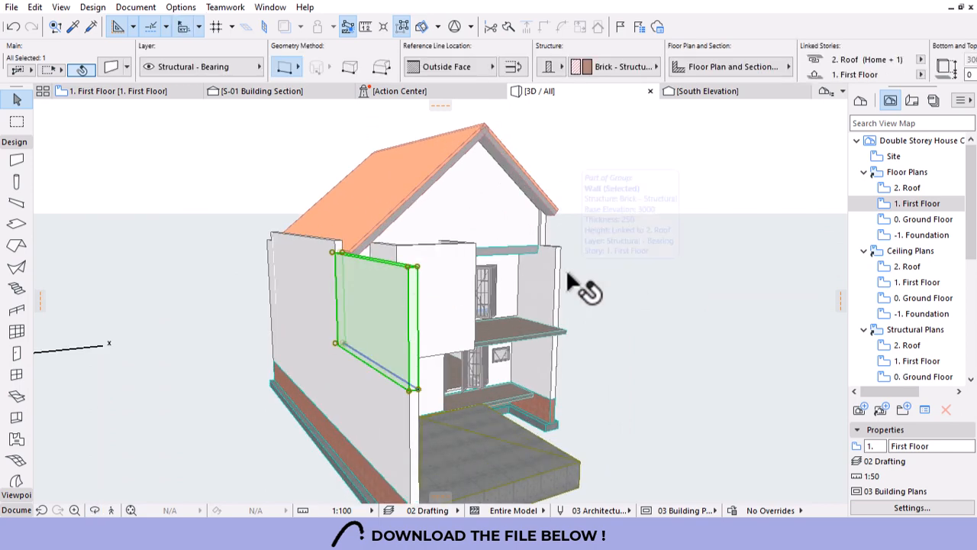
pyautogui.press('Delete')
pyautogui.keyDown('shift'); pyautogui.moveTo(574, 284); pyautogui.dragTo(318, 265, button='middle'); pyautogui.keyUp('shift')
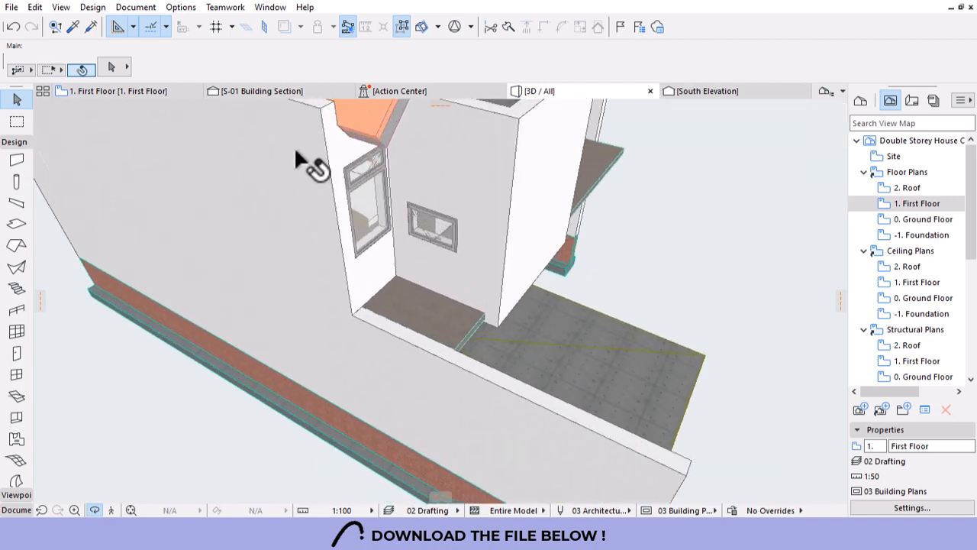
pyautogui.click(346, 297)
pyautogui.click(348, 301)
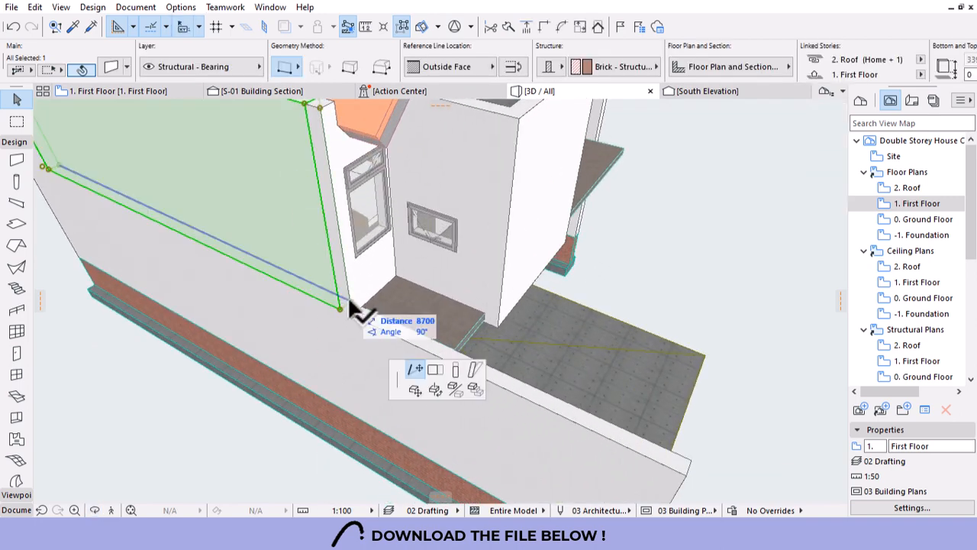
pyautogui.click(737, 243)
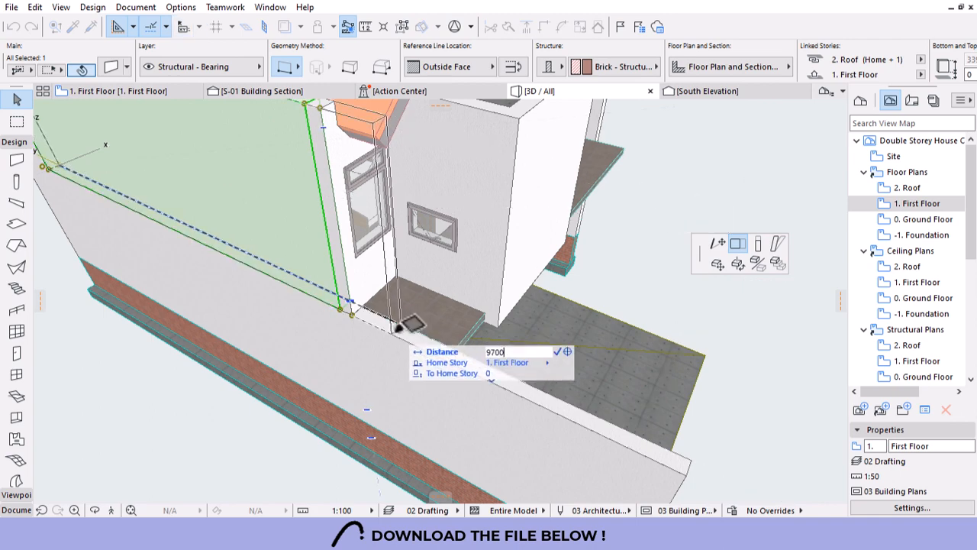
pyautogui.press('Return')
pyautogui.press('Escape')
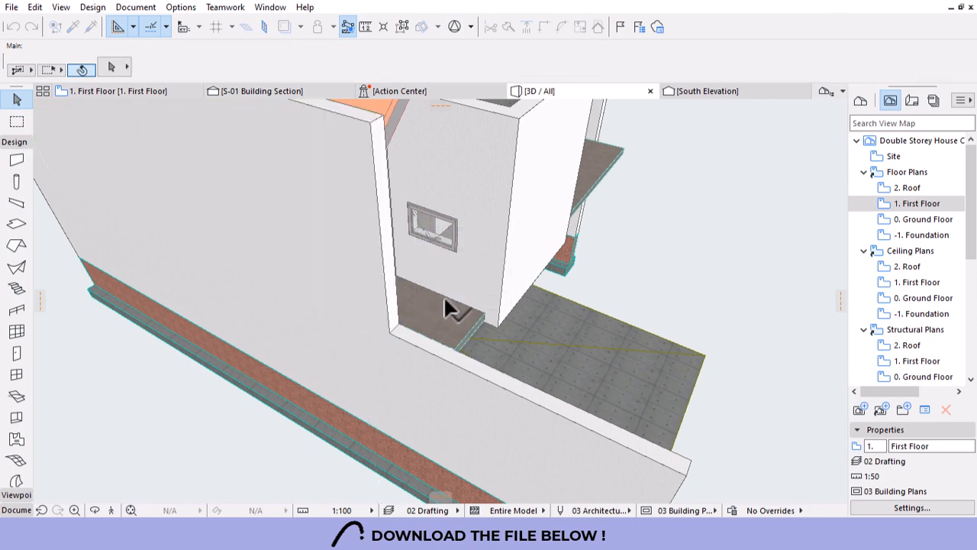
# Orbit around the house to review the beam and gable wall from the front and above.
pyautogui.scroll(-3, 445, 307)
pyautogui.keyDown('shift'); pyautogui.moveTo(445, 308); pyautogui.dragTo(565, 319, button='middle'); pyautogui.keyUp('shift')
pyautogui.scroll(-3, 353, 272)
pyautogui.scroll(6, 453, 279)
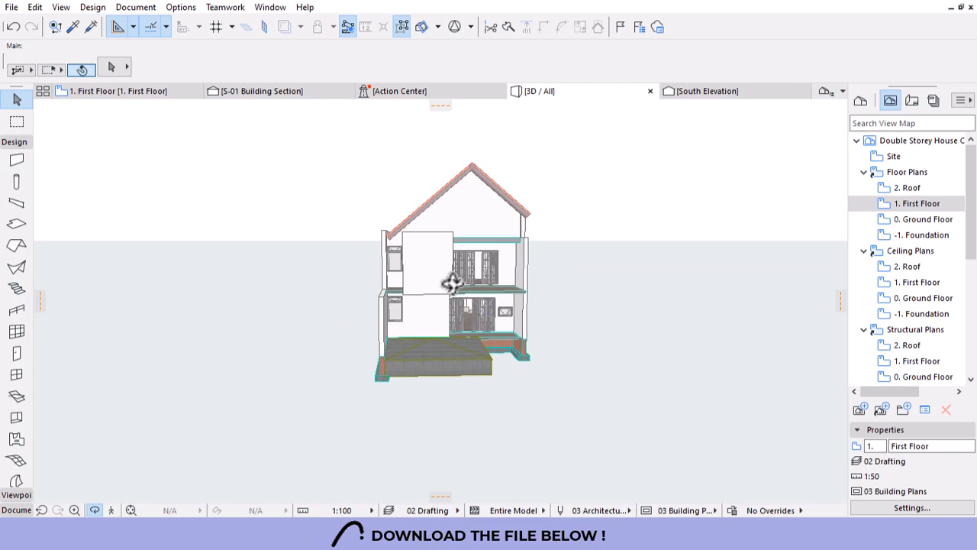
pyautogui.keyDown('shift'); pyautogui.moveTo(514, 266); pyautogui.dragTo(436, 288, button='middle'); pyautogui.keyUp('shift')
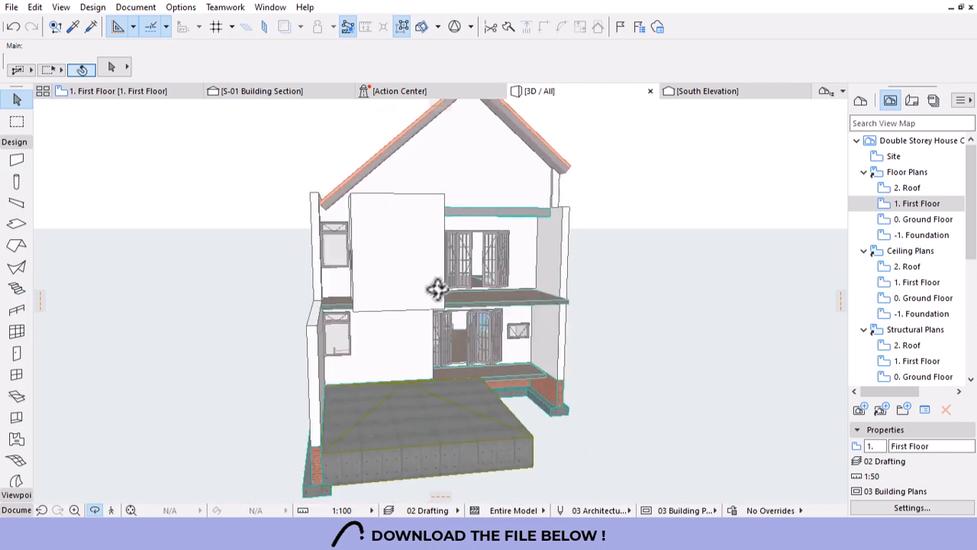
pyautogui.scroll(3, 317, 261)
pyautogui.keyDown('shift'); pyautogui.moveTo(349, 315); pyautogui.dragTo(617, 279, button='middle'); pyautogui.keyUp('shift')
pyautogui.scroll(3, 462, 186)
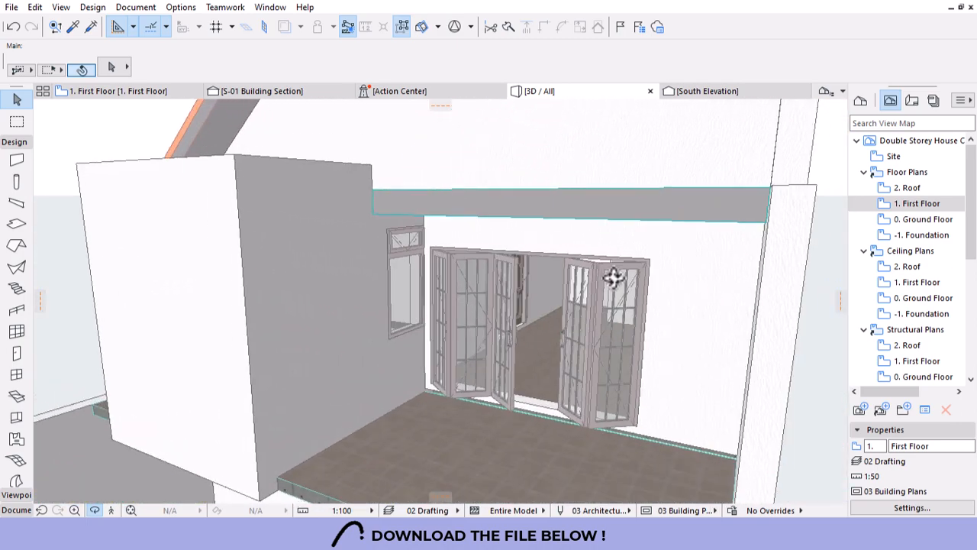
# On the 2. Roof plan, copy an existing slab's settings and draw a rectangular slab across the opening.
pyautogui.doubleClick(909, 187)
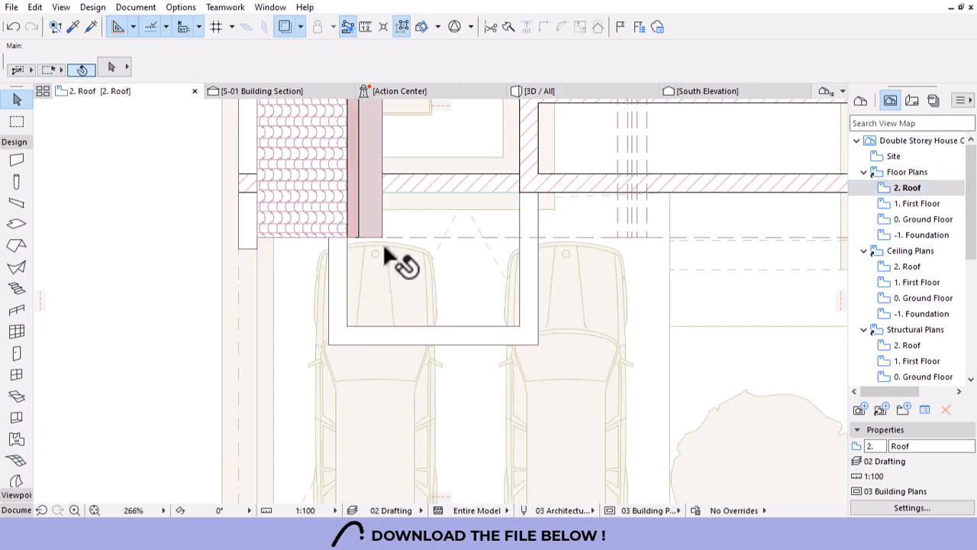
pyautogui.scroll(-6, 391, 330)
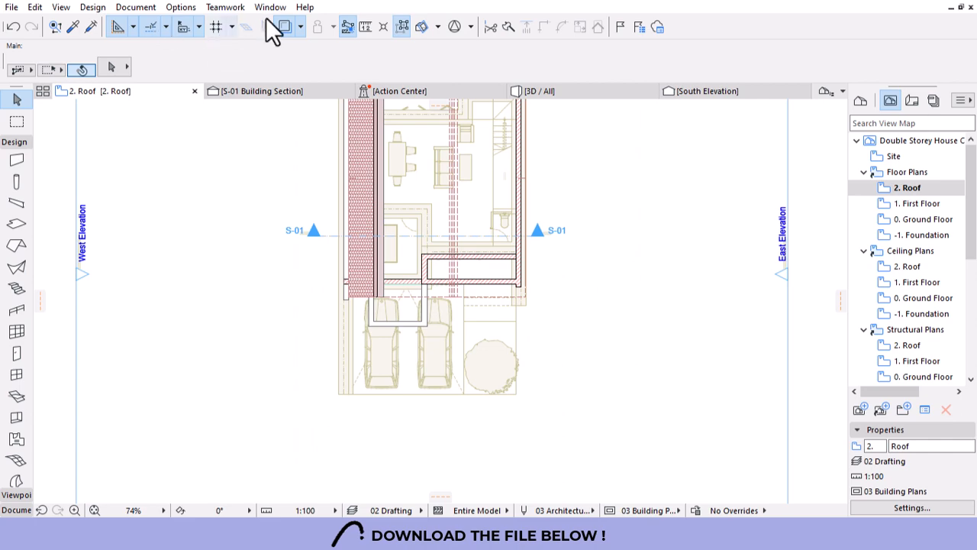
pyautogui.scroll(4, 435, 273)
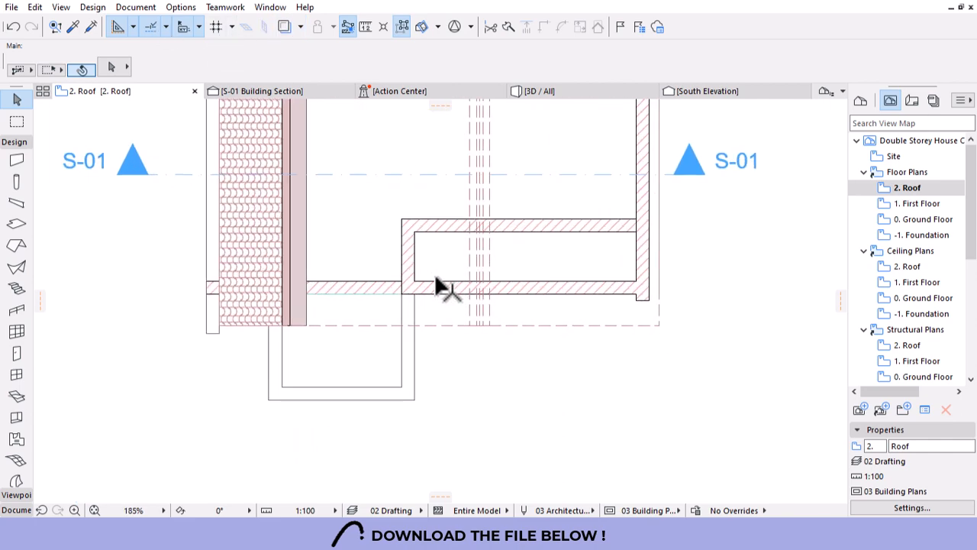
pyautogui.scroll(-5, 436, 281)
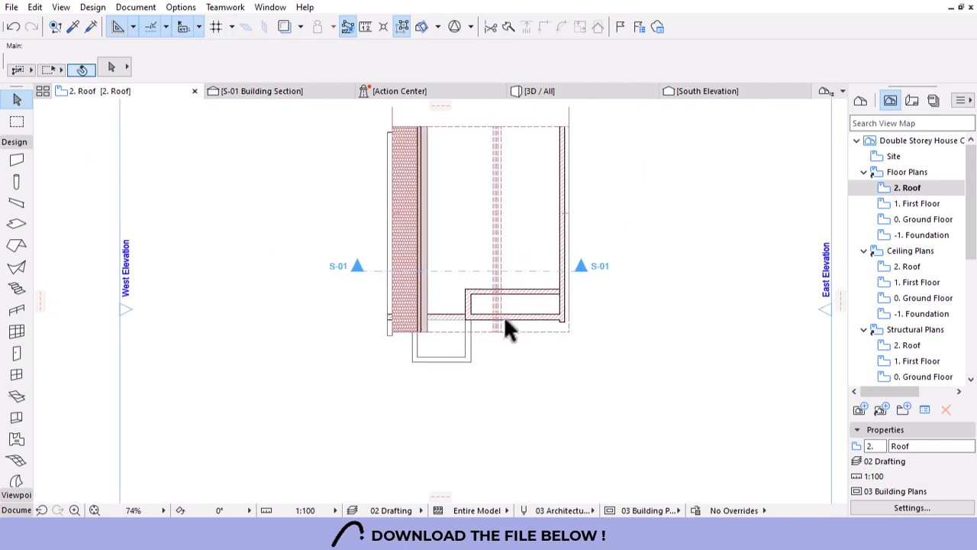
pyautogui.scroll(4, 527, 327)
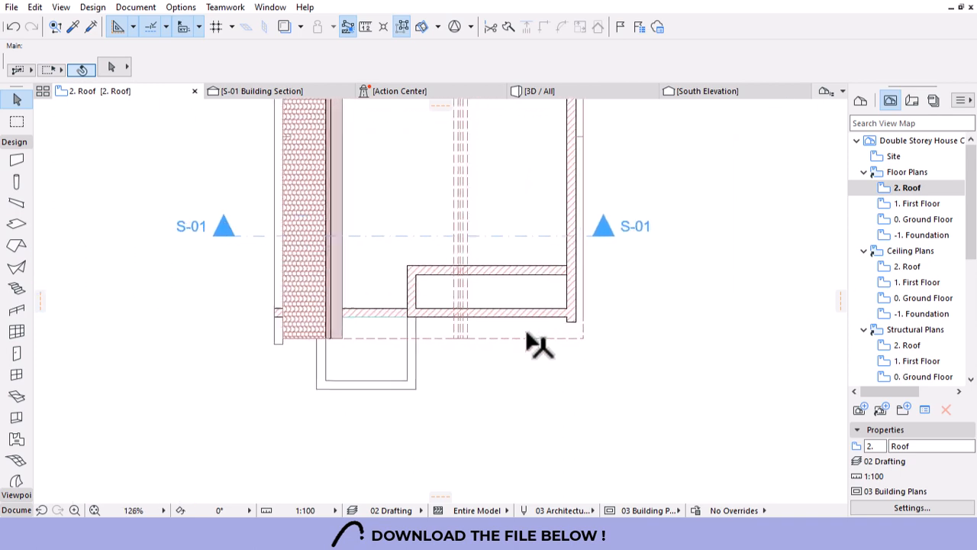
pyautogui.scroll(1, 560, 321)
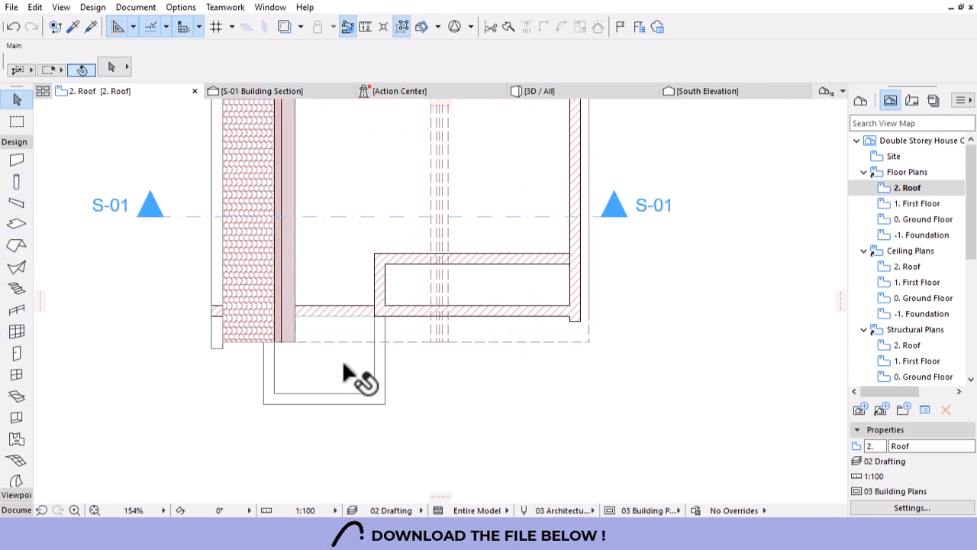
pyautogui.keyDown('alt'); pyautogui.click(373, 328); pyautogui.keyUp('alt')
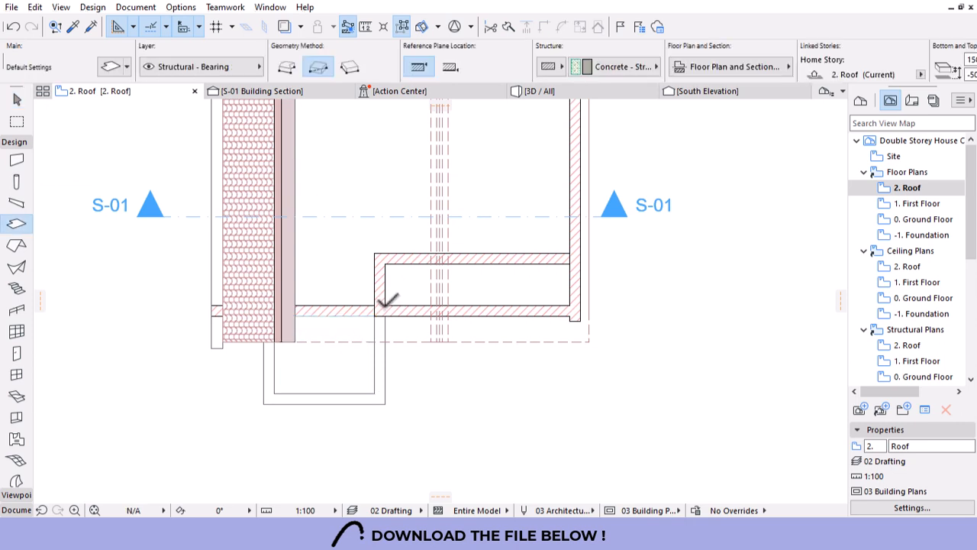
pyautogui.click(385, 305)
pyautogui.click(570, 264)
# Offset the new slab's lower edge down to the wall, check it in 3D, then undo the offset.
pyautogui.press('Escape')
pyautogui.click(522, 302)
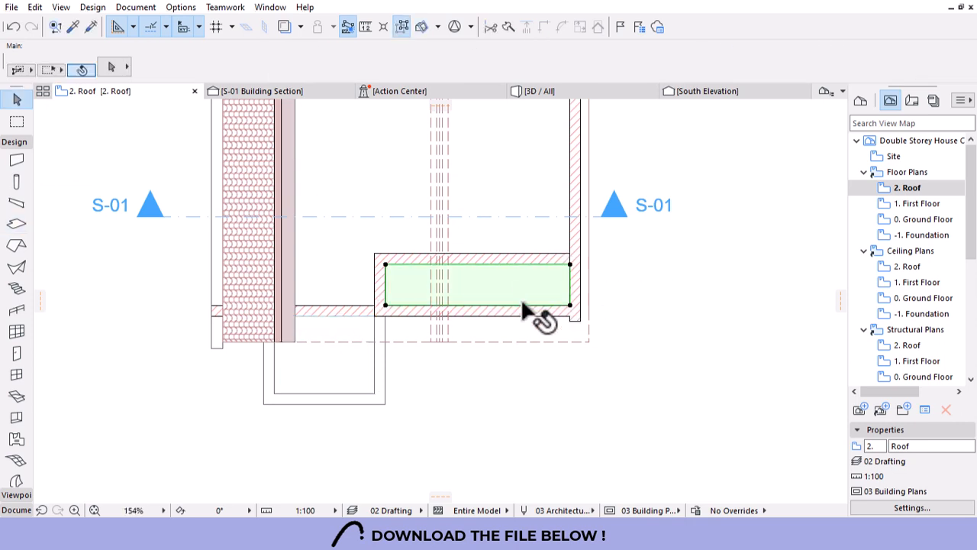
pyautogui.click(524, 304)
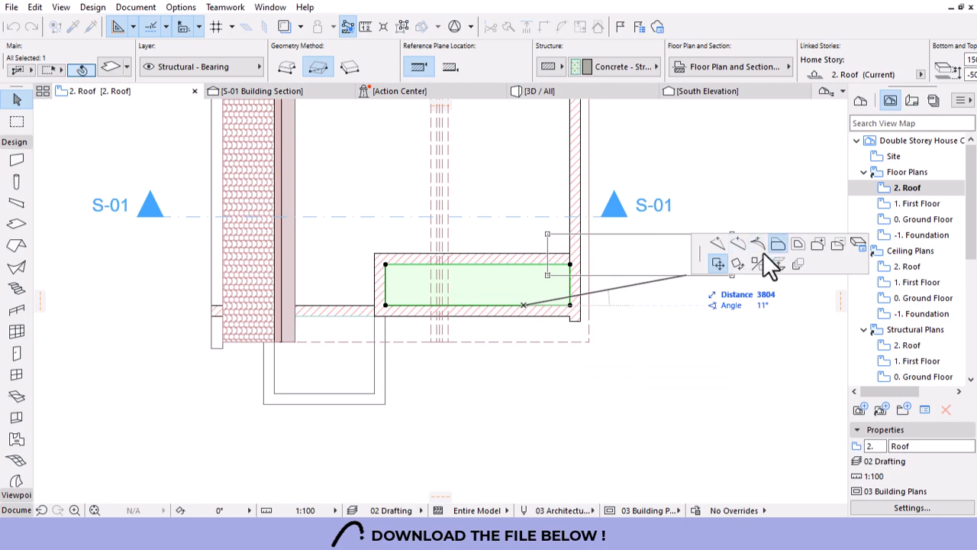
pyautogui.click(776, 246)
pyautogui.click(579, 315)
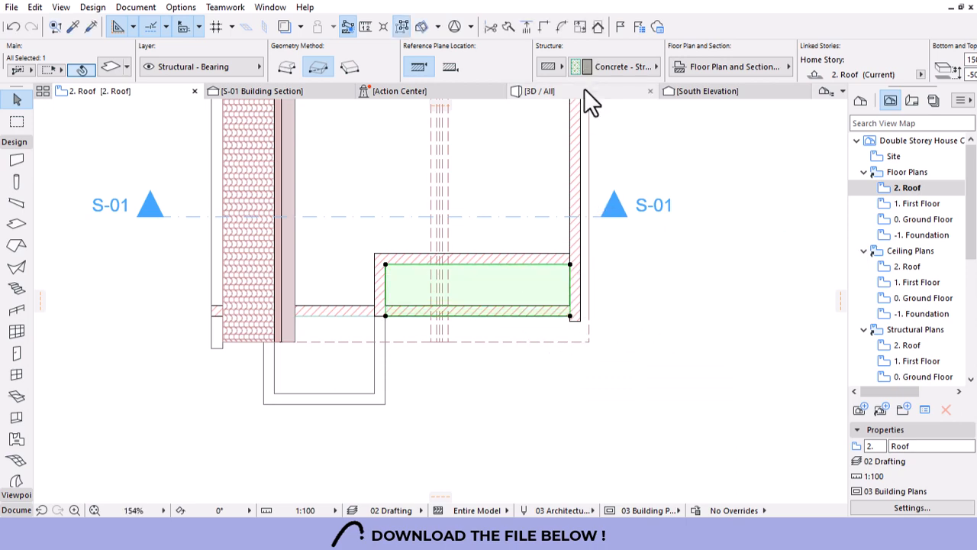
pyautogui.click(585, 91)
pyautogui.press('Escape')
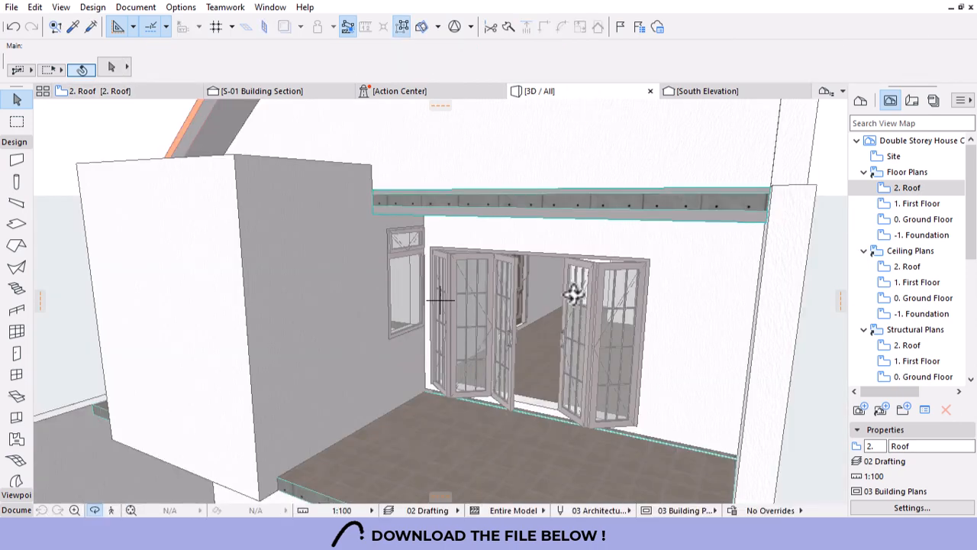
pyautogui.moveTo(574, 290)
pyautogui.keyDown('shift'); pyautogui.mouseDown(button='middle')
pyautogui.moveTo(506, 308)
pyautogui.moveTo(403, 252)
pyautogui.moveTo(404, 310)
pyautogui.moveTo(441, 278)
pyautogui.moveTo(415, 238)
pyautogui.moveTo(561, 296)
pyautogui.mouseUp(button='middle'); pyautogui.keyUp('shift')
pyautogui.press('F2')
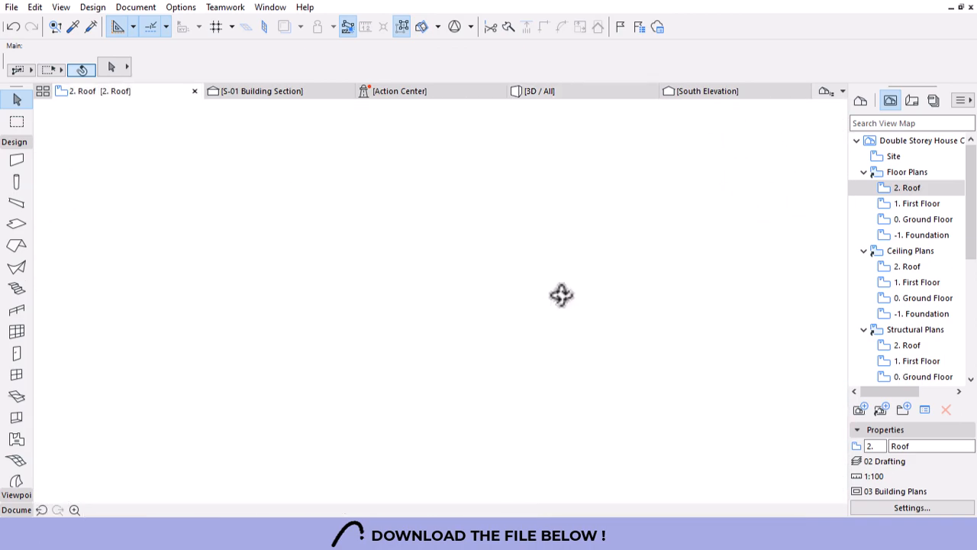
pyautogui.hotkey('ctrl', 'z')
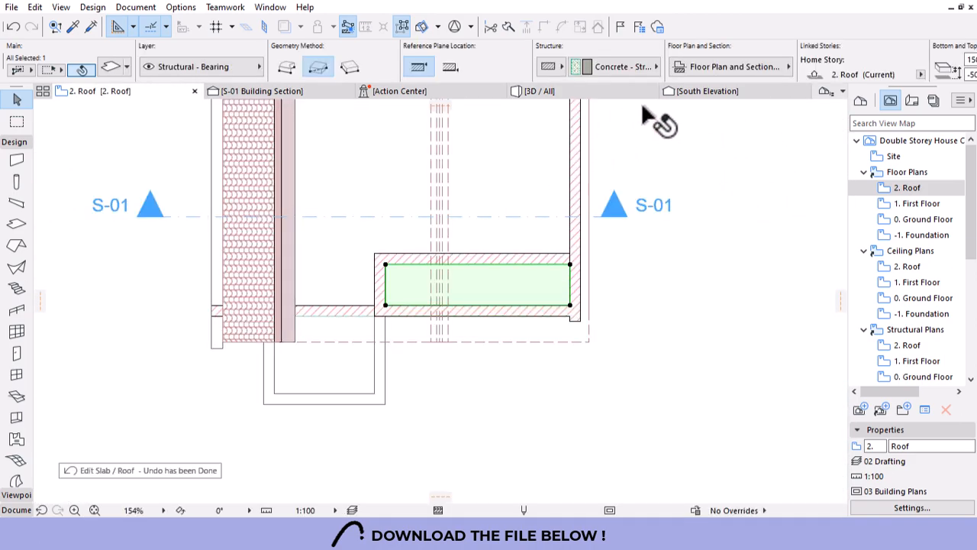
# In 3D, orbit underneath the balcony and select the ceiling slab over the opening.
pyautogui.click(624, 94)
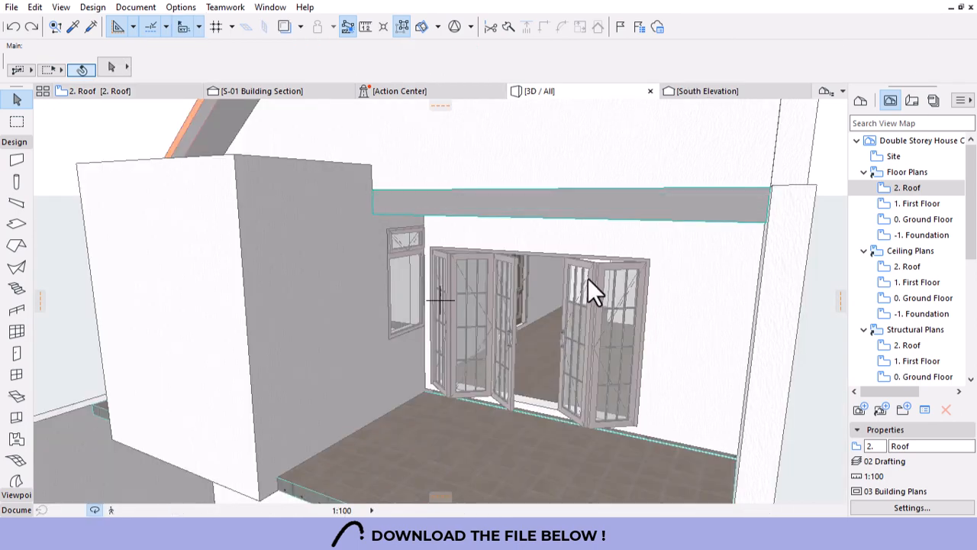
pyautogui.scroll(-5, 504, 280)
pyautogui.moveTo(513, 326); pyautogui.dragTo(330, 273)
pyautogui.keyDown('shift'); pyautogui.moveTo(331, 273); pyautogui.dragTo(441, 260, button='middle'); pyautogui.keyUp('shift')
pyautogui.scroll(4, 488, 223)
pyautogui.click(534, 227)
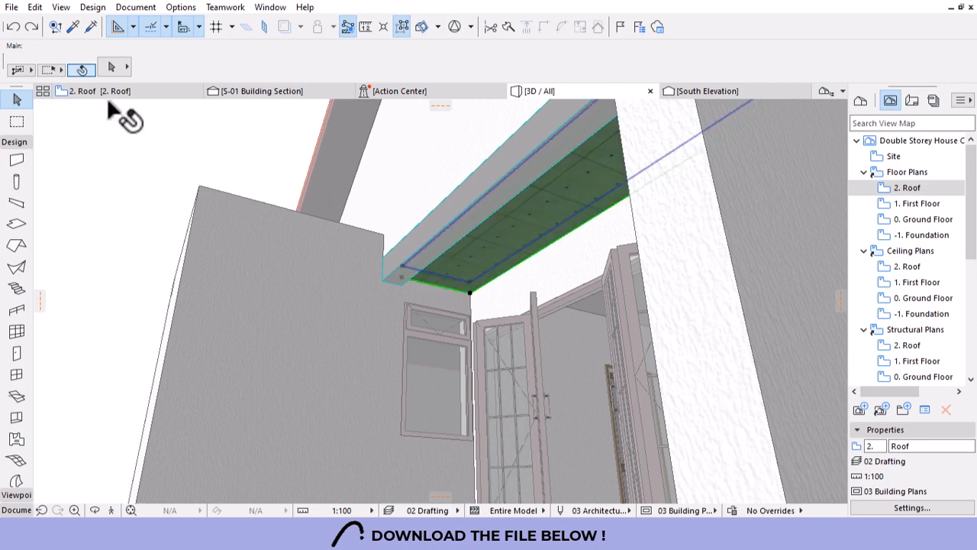
# Enable surface overrides for the slab's top, edge and bottom, and search the paint materials.
pyautogui.hotkey('ctrl', 't')
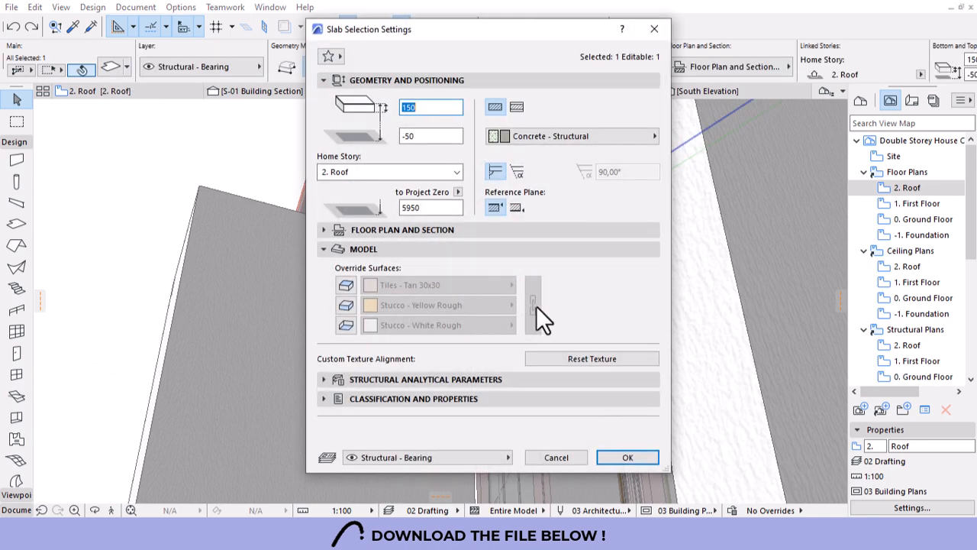
pyautogui.click(346, 286)
pyautogui.click(345, 306)
pyautogui.click(345, 325)
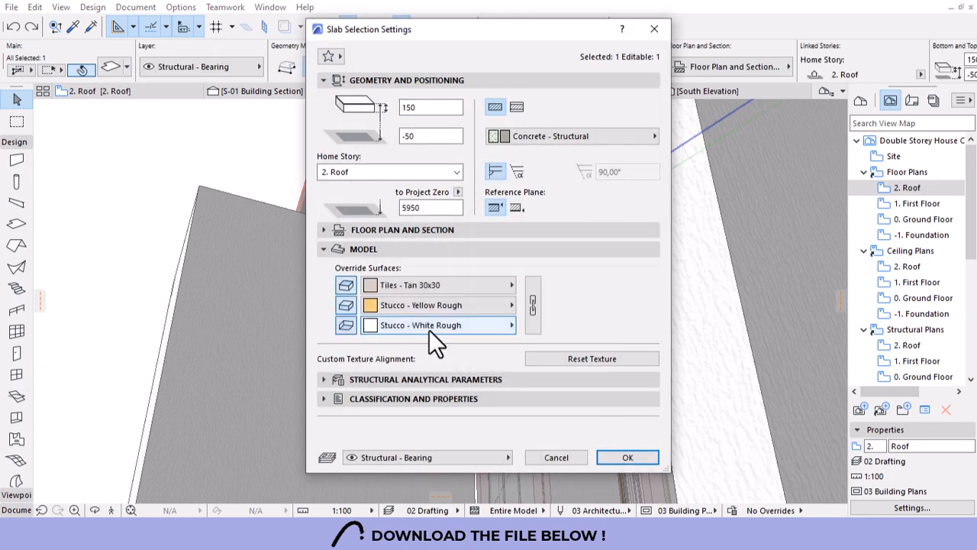
pyautogui.click(446, 285)
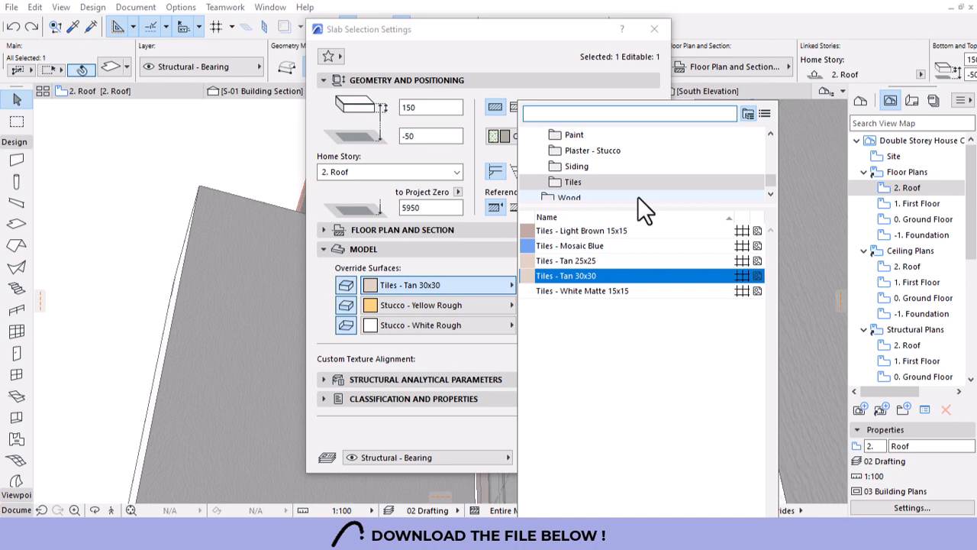
pyautogui.write('paint')
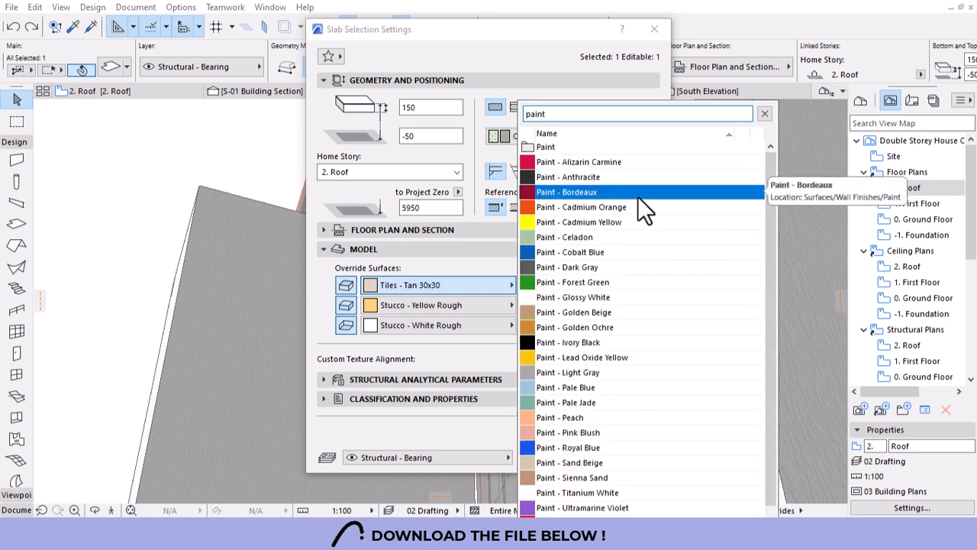
pyautogui.click(559, 282)
pyautogui.click(573, 136)
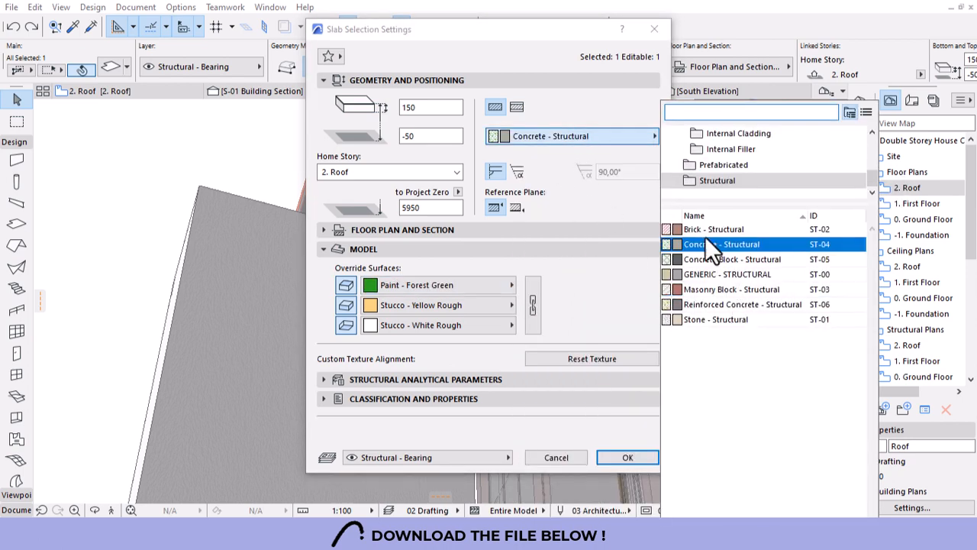
pyautogui.write('pain')
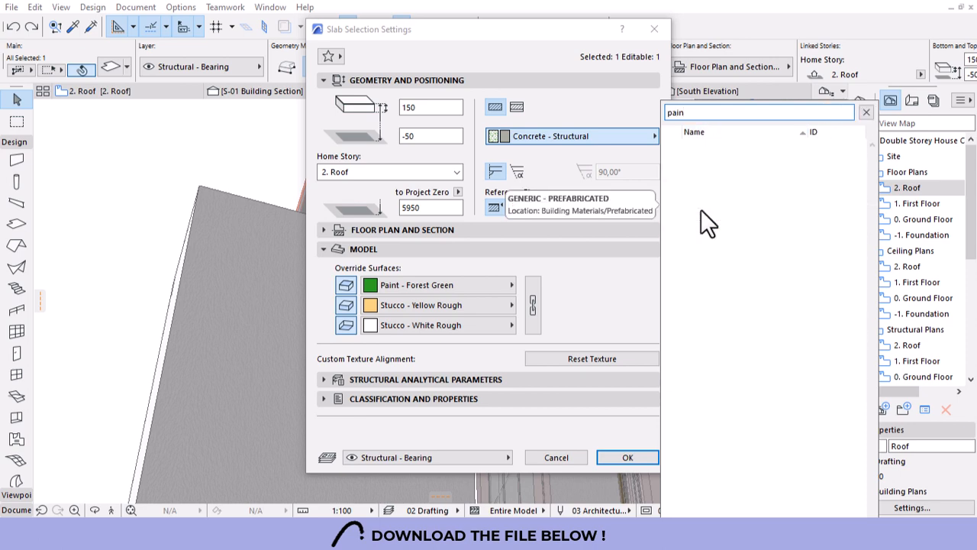
pyautogui.write('t')
pyautogui.click(599, 259)
# Apply Paint - Glossy White to all three linked slab surfaces and confirm.
pyautogui.click(475, 285)
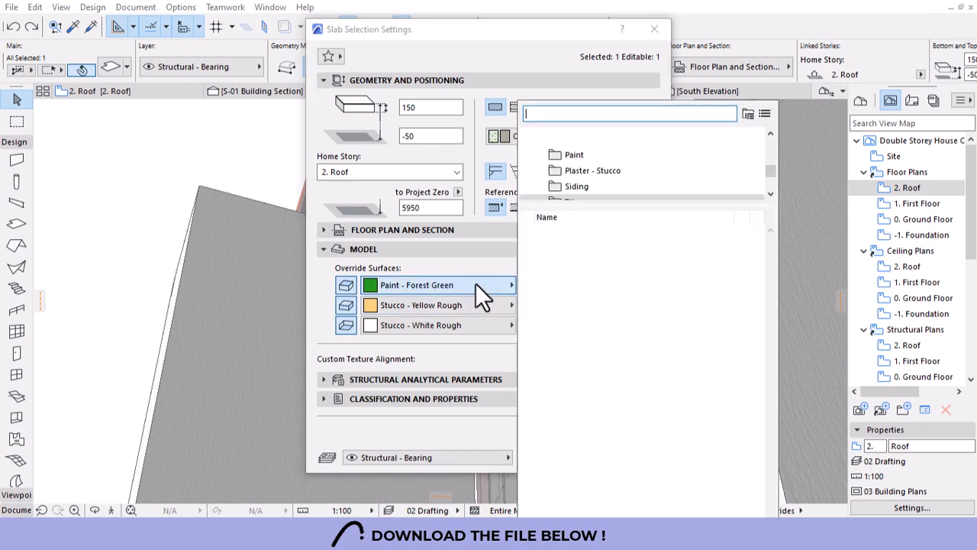
pyautogui.click(544, 368)
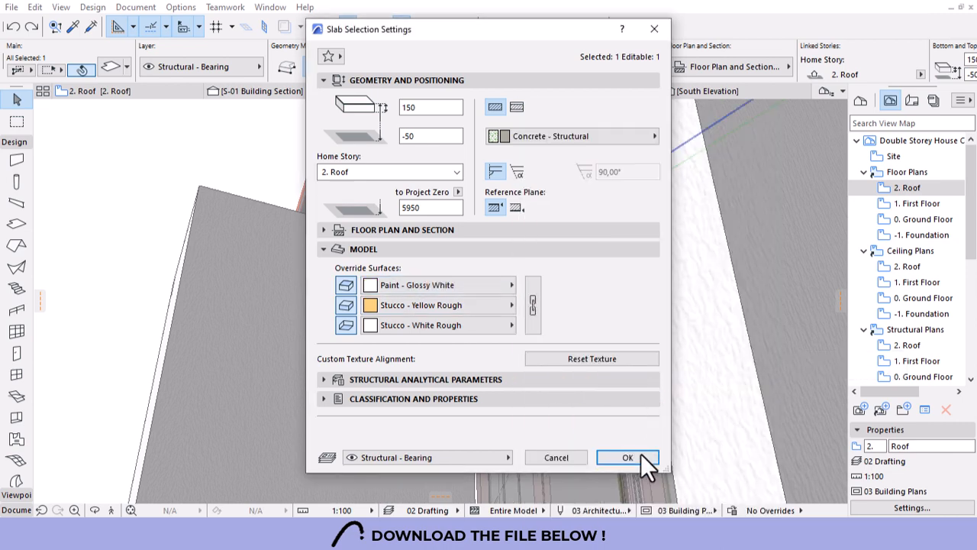
pyautogui.click(532, 326)
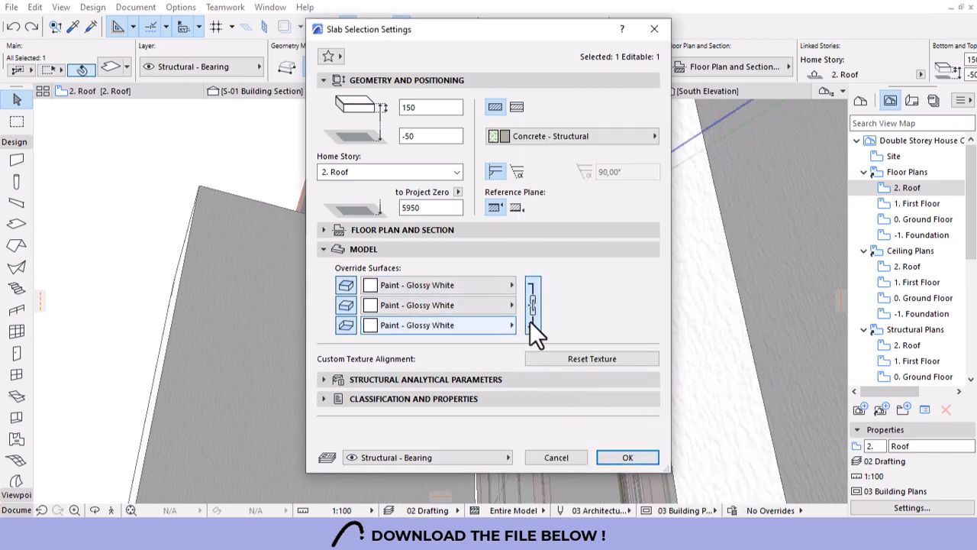
pyautogui.click(622, 457)
pyautogui.press('Escape')
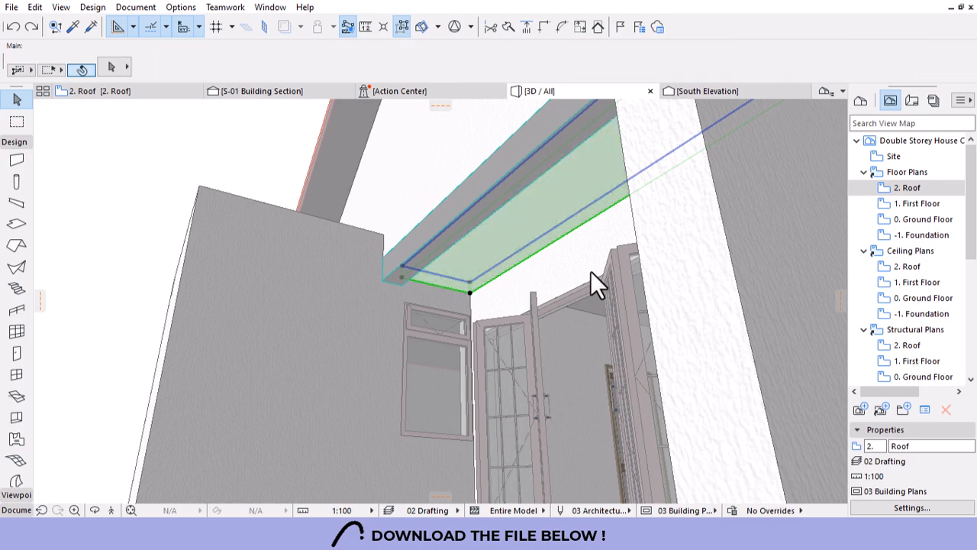
# Select the beam above the upper doors and open its Segment settings.
pyautogui.keyDown('shift'); pyautogui.moveTo(591, 271); pyautogui.dragTo(568, 261, button='middle'); pyautogui.keyUp('shift')
pyautogui.scroll(-5, 539, 262)
pyautogui.moveTo(517, 264); pyautogui.dragTo(690, 335)
pyautogui.scroll(5, 583, 263)
pyautogui.moveTo(526, 225); pyautogui.dragTo(475, 314)
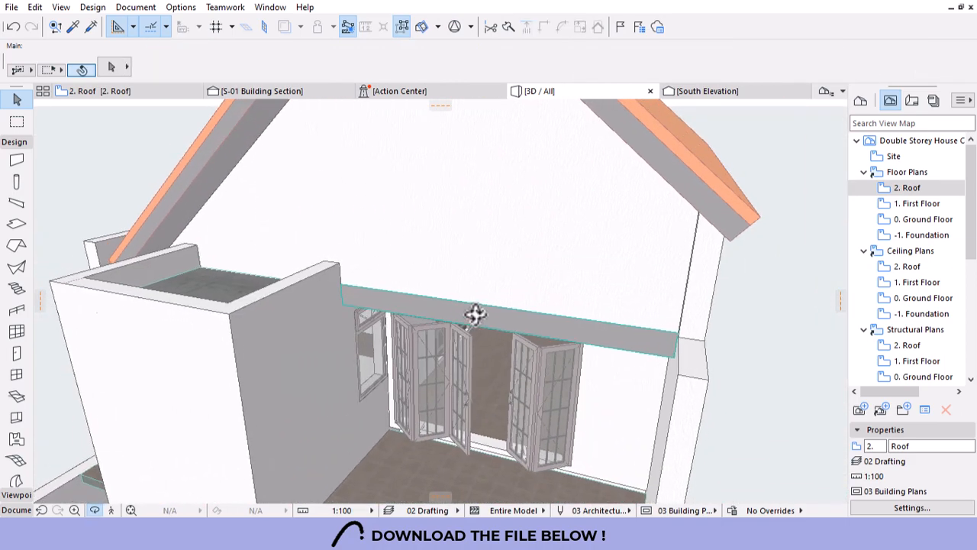
pyautogui.click(533, 324)
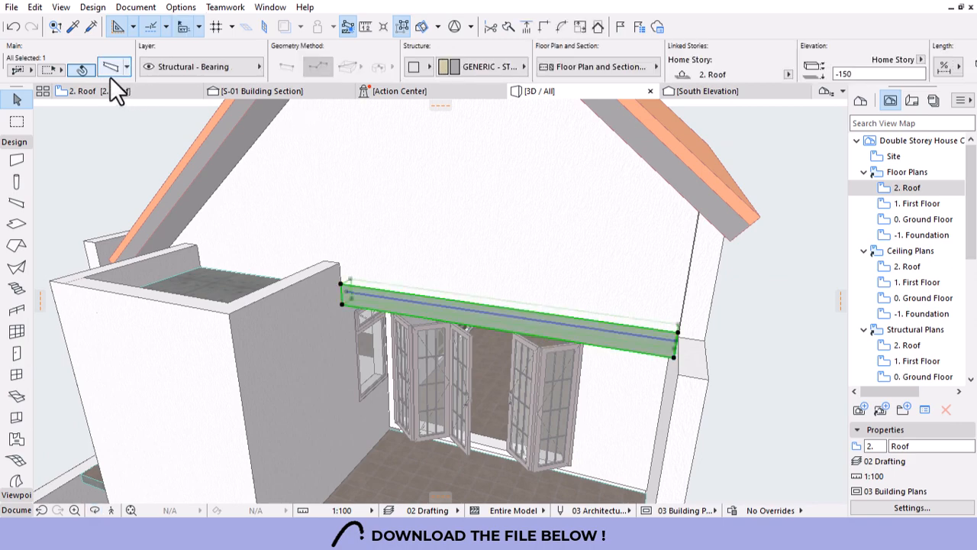
pyautogui.hotkey('ctrl', 't')
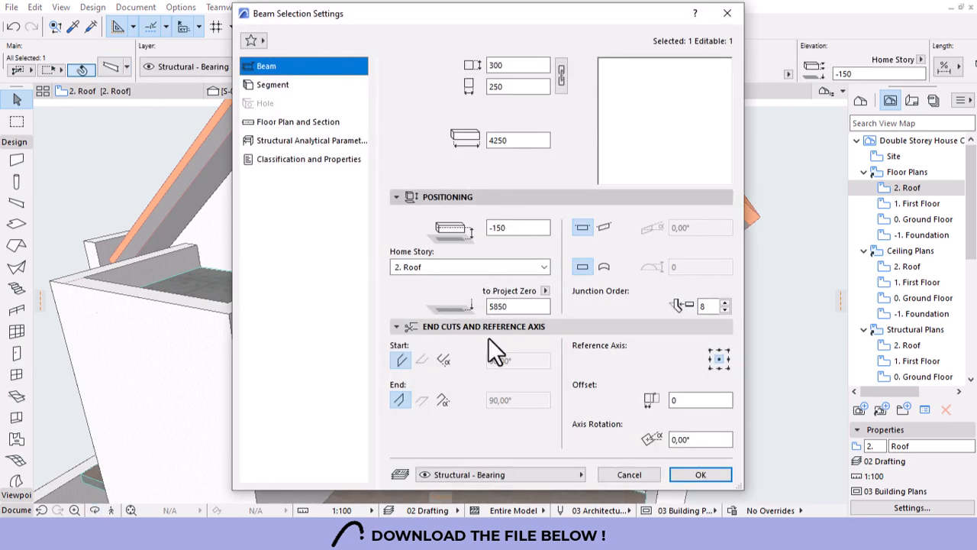
pyautogui.click(271, 140)
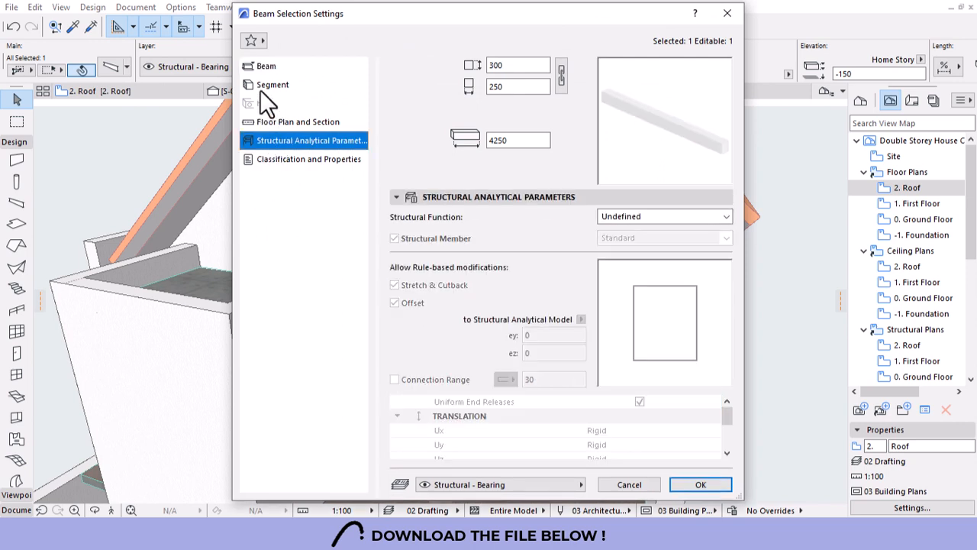
pyautogui.click(262, 87)
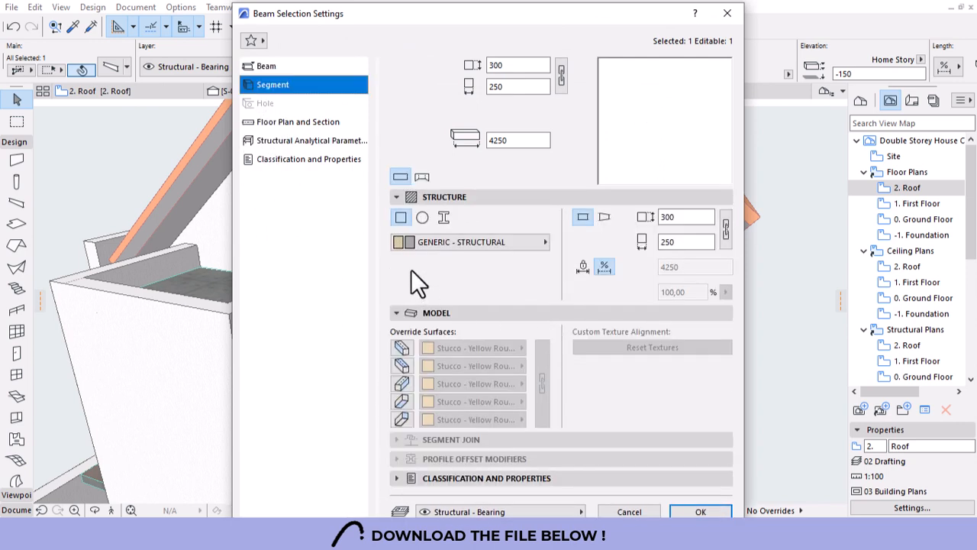
# Override all five beam surfaces with Stucco - White Rough and confirm.
pyautogui.click(403, 348)
pyautogui.click(401, 365)
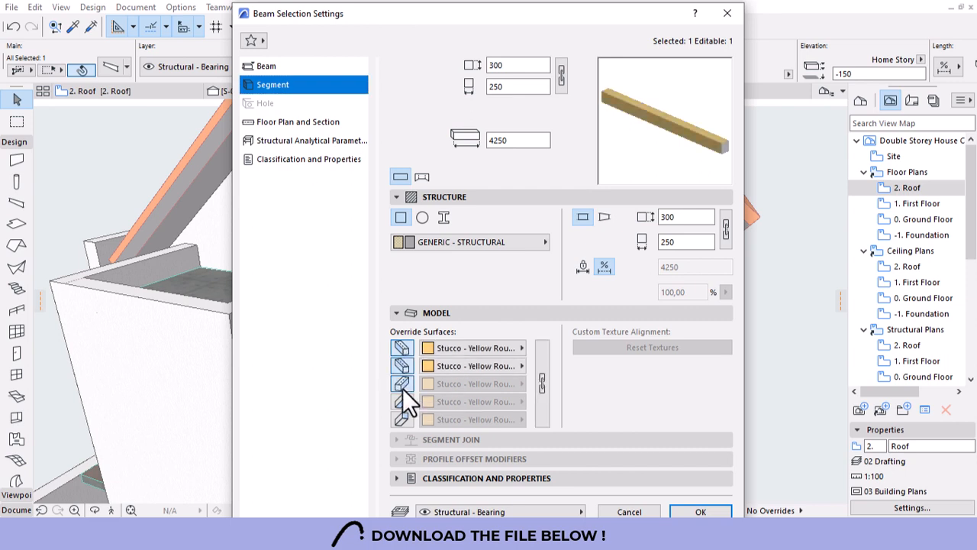
pyautogui.click(402, 383)
pyautogui.click(402, 401)
pyautogui.click(401, 418)
pyautogui.click(461, 349)
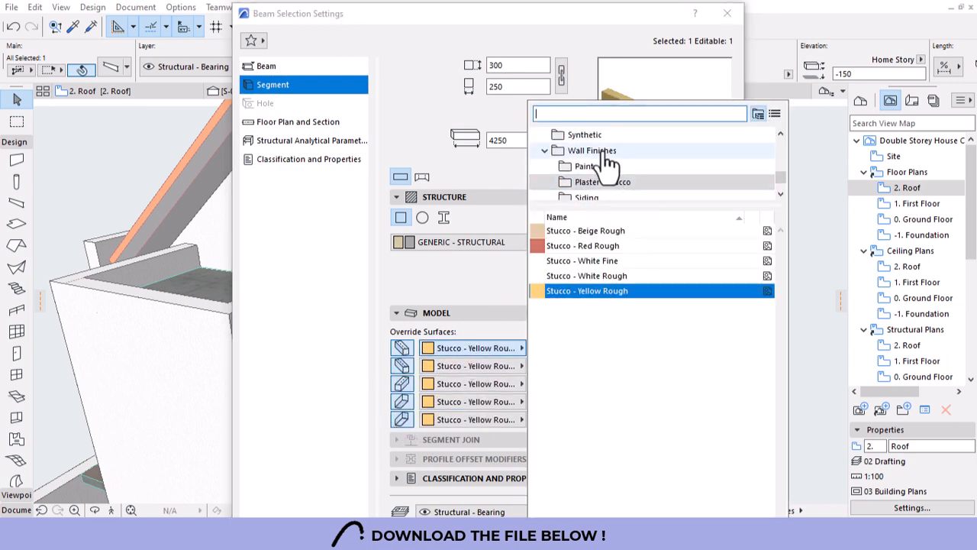
pyautogui.click(596, 277)
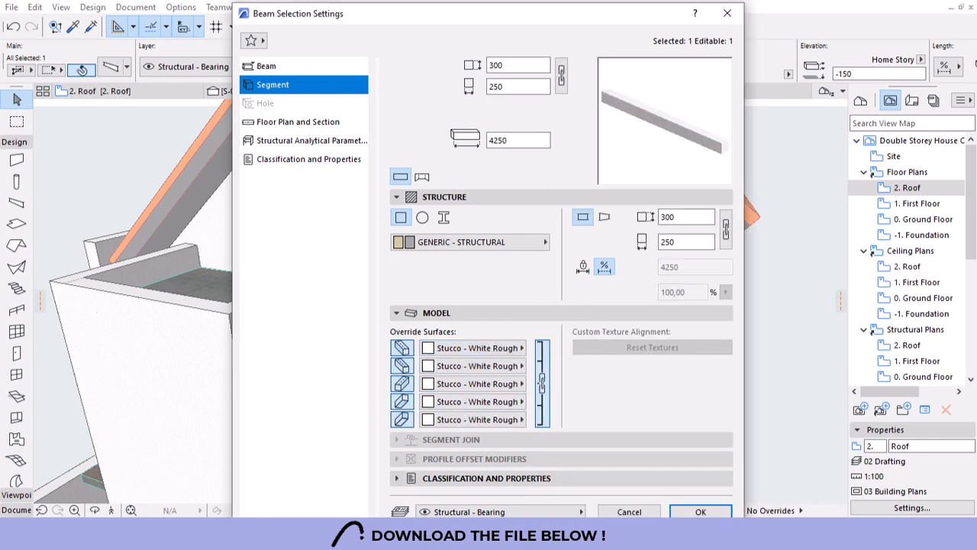
pyautogui.click(718, 512)
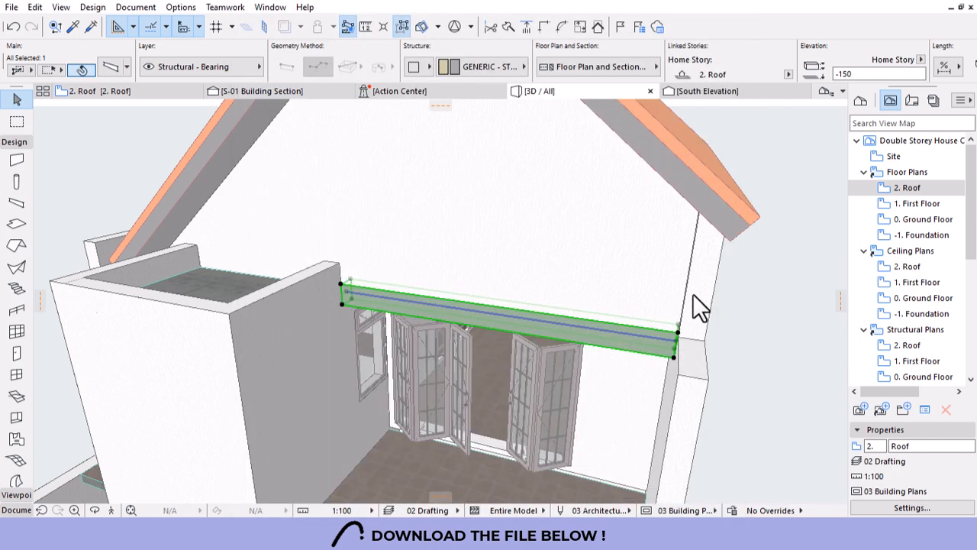
# Deselect the beam and orbit to a level view of the upper doors.
pyautogui.press('Escape')
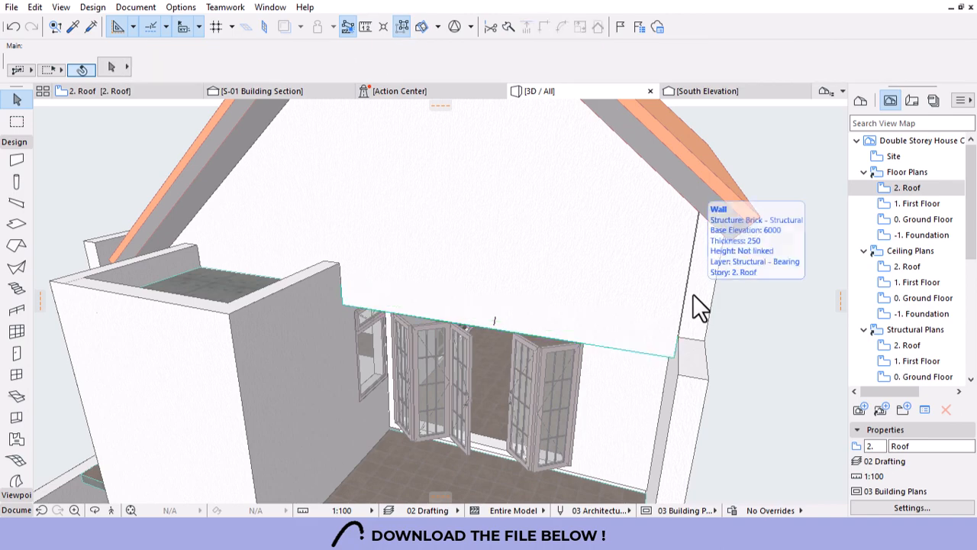
pyautogui.keyDown('shift'); pyautogui.moveTo(693, 293); pyautogui.dragTo(401, 379, button='middle'); pyautogui.keyUp('shift')
pyautogui.scroll(4, 586, 359)
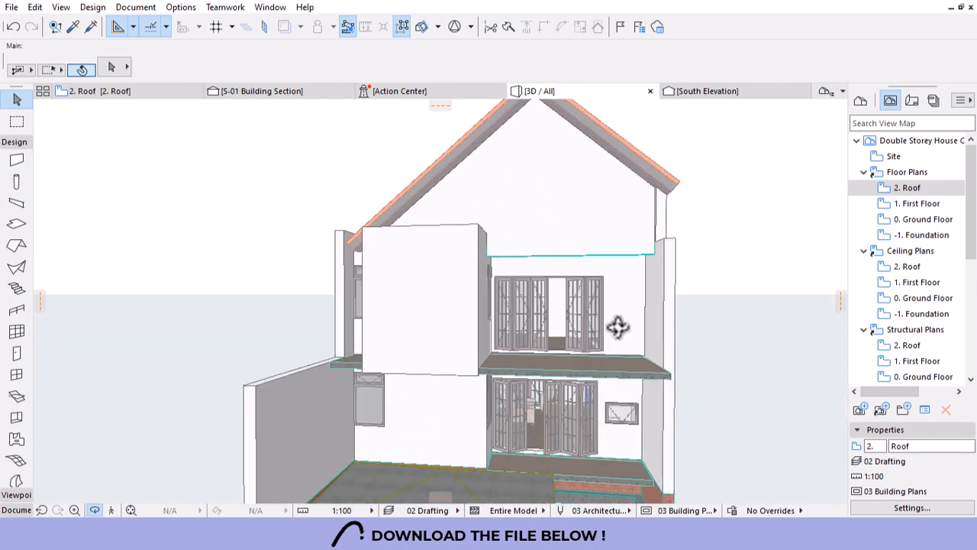
pyautogui.moveTo(618, 328); pyautogui.dragTo(487, 377)
pyautogui.scroll(4, 646, 277)
pyautogui.keyDown('shift'); pyautogui.moveTo(653, 296); pyautogui.dragTo(637, 171, button='middle'); pyautogui.keyUp('shift')
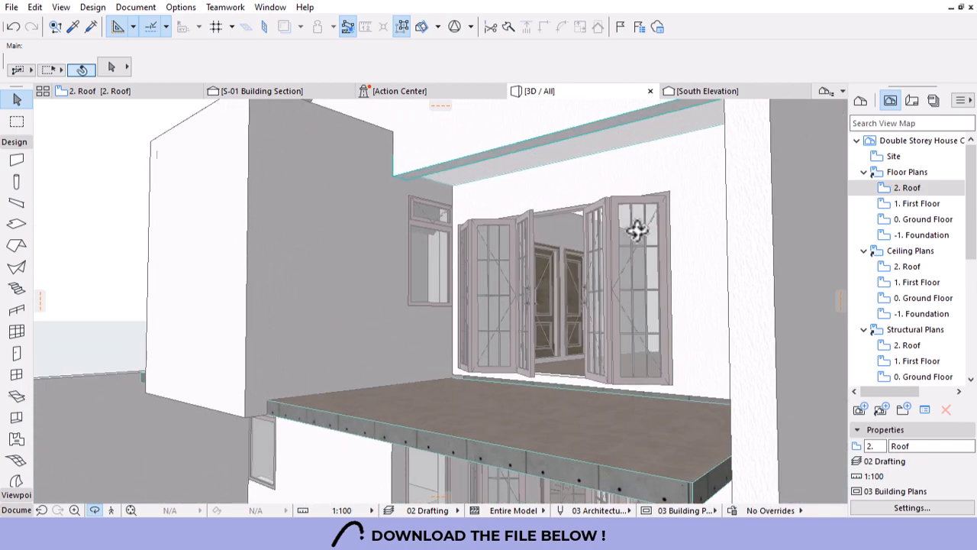
pyautogui.scroll(3, 418, 106)
# Stretch the slab's outer corner to meet the adjacent wall corner.
pyautogui.click(517, 229)
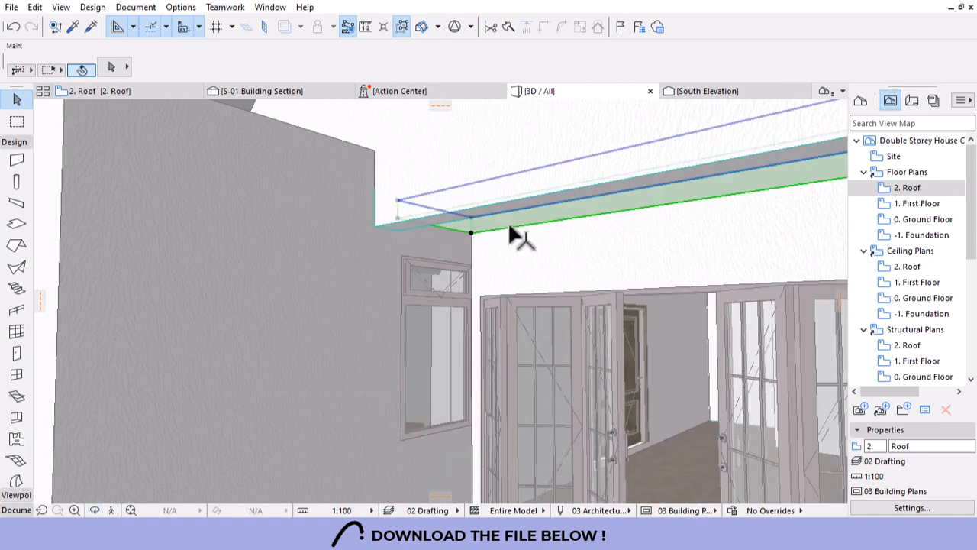
pyautogui.click(397, 214)
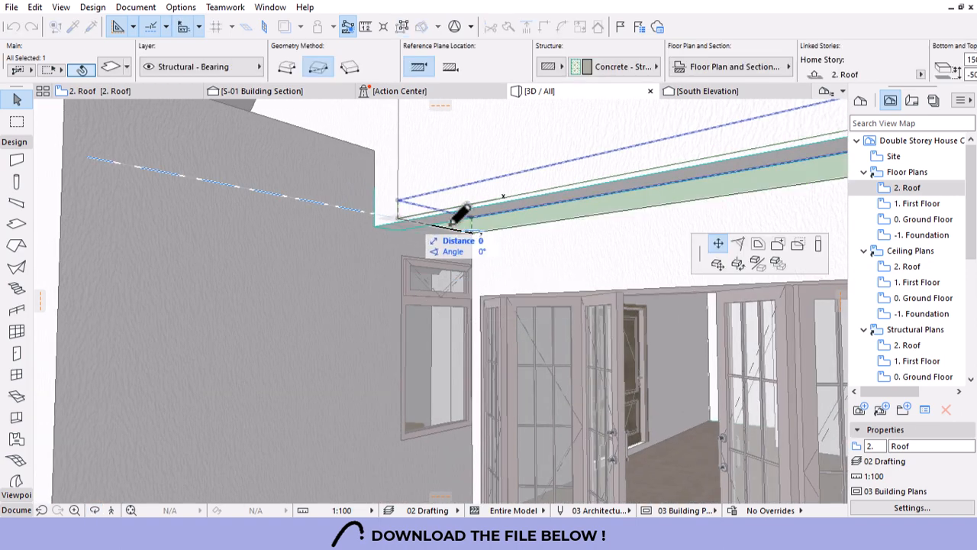
pyautogui.click(718, 264)
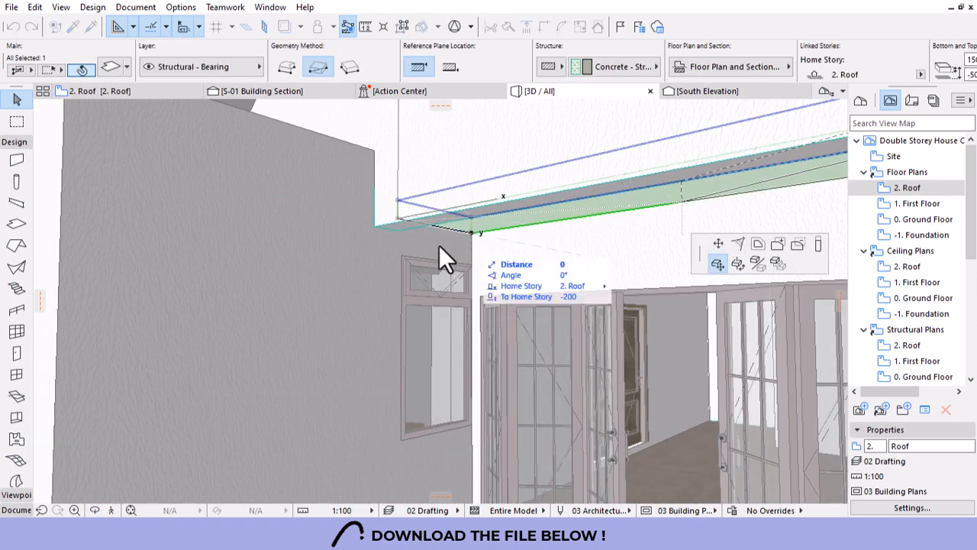
pyautogui.click(373, 222)
pyautogui.press('Escape')
pyautogui.scroll(-4, 541, 252)
pyautogui.keyDown('shift'); pyautogui.moveTo(541, 251); pyautogui.dragTo(588, 380, button='middle'); pyautogui.keyUp('shift')
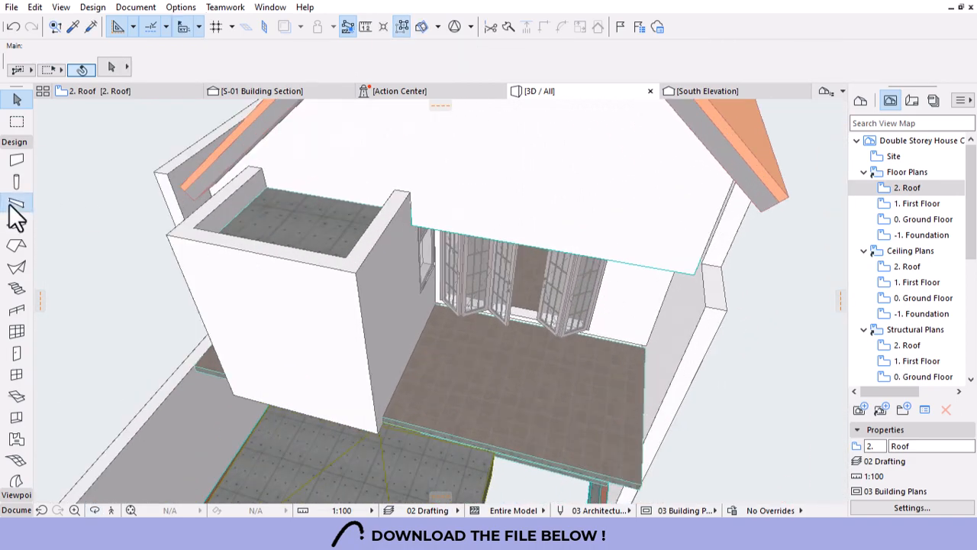
# With the Beam tool active, open the 2. Roof floor plan.
pyautogui.click(17, 203)
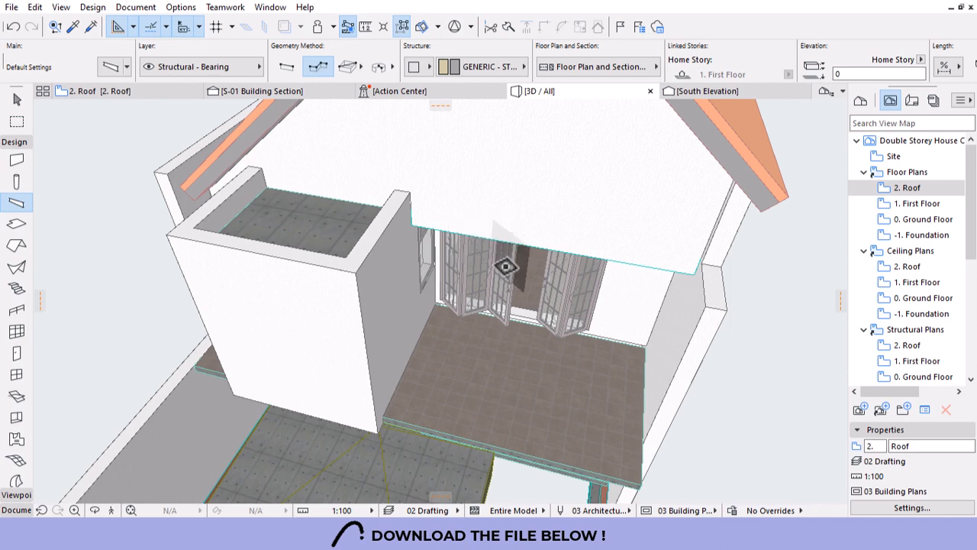
pyautogui.scroll(-1, 505, 265)
pyautogui.click(910, 191)
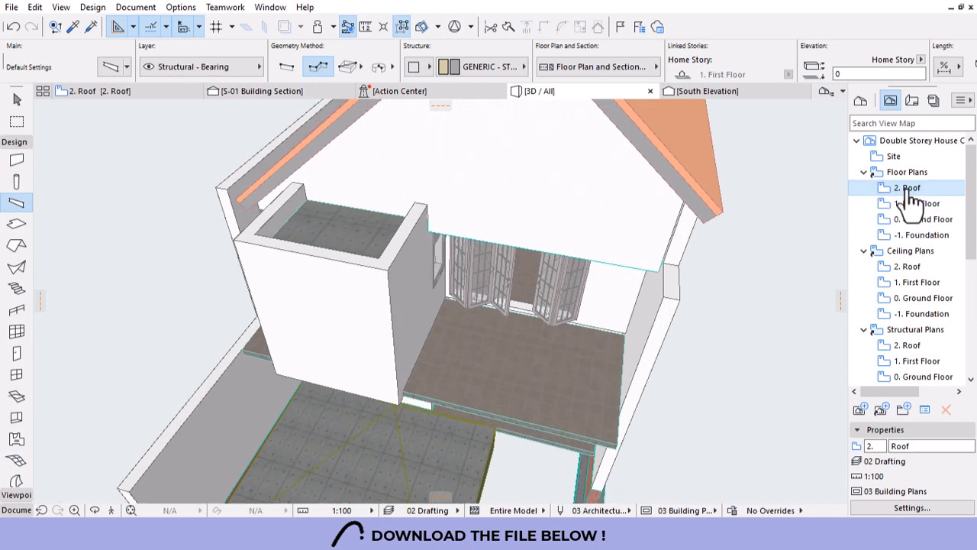
pyautogui.doubleClick(909, 189)
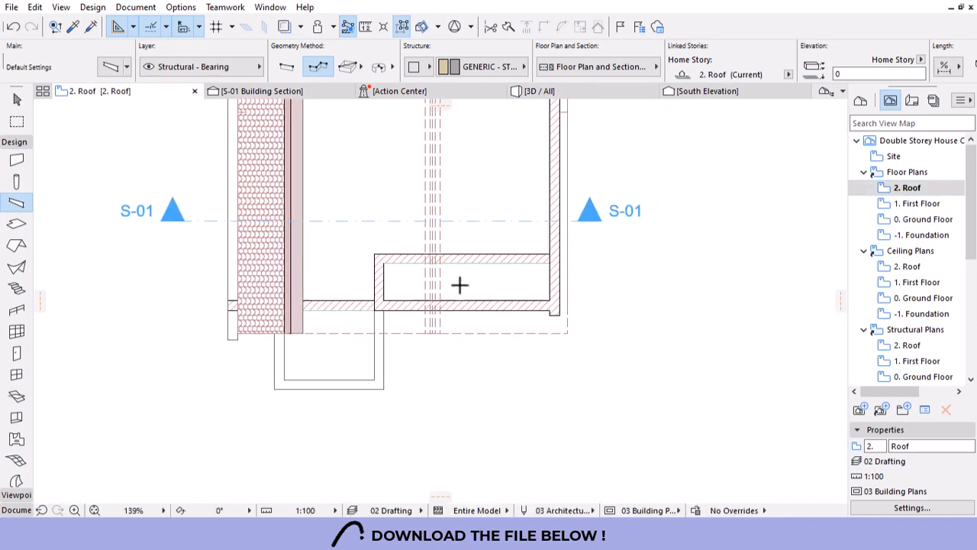
pyautogui.scroll(-1, 458, 283)
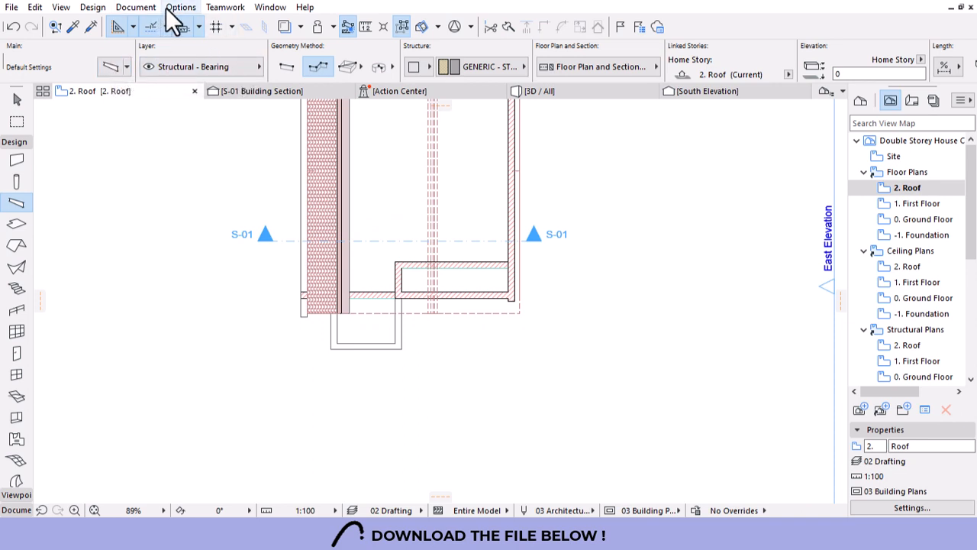
# Switch the beam's structure to Profile and pick the Steel C Section profile.
pyautogui.click(413, 67)
pyautogui.click(457, 88)
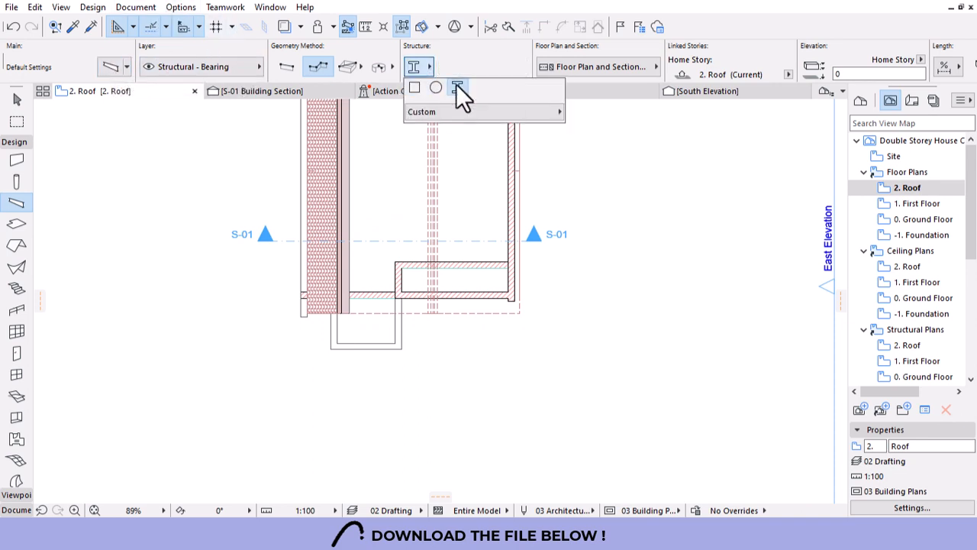
pyautogui.click(483, 67)
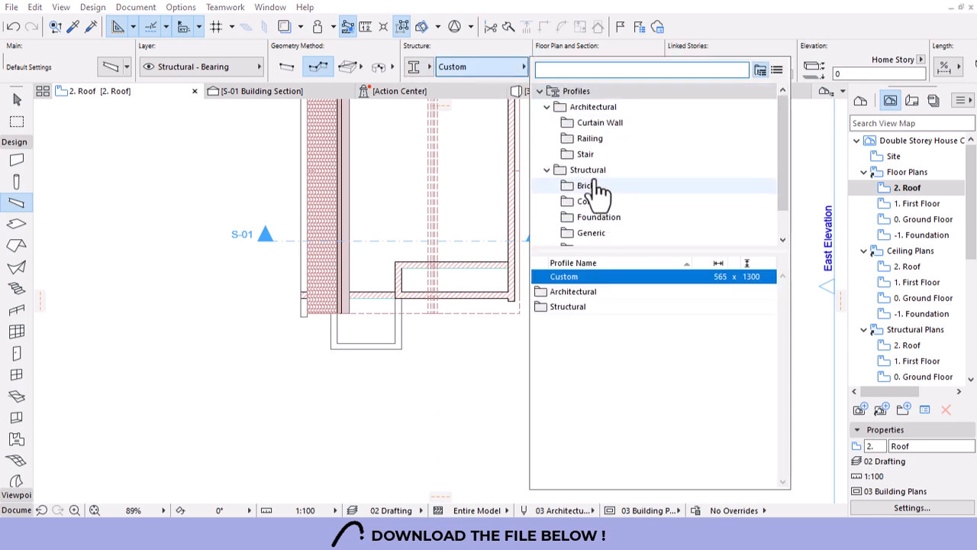
pyautogui.scroll(-1, 599, 193)
pyautogui.click(605, 231)
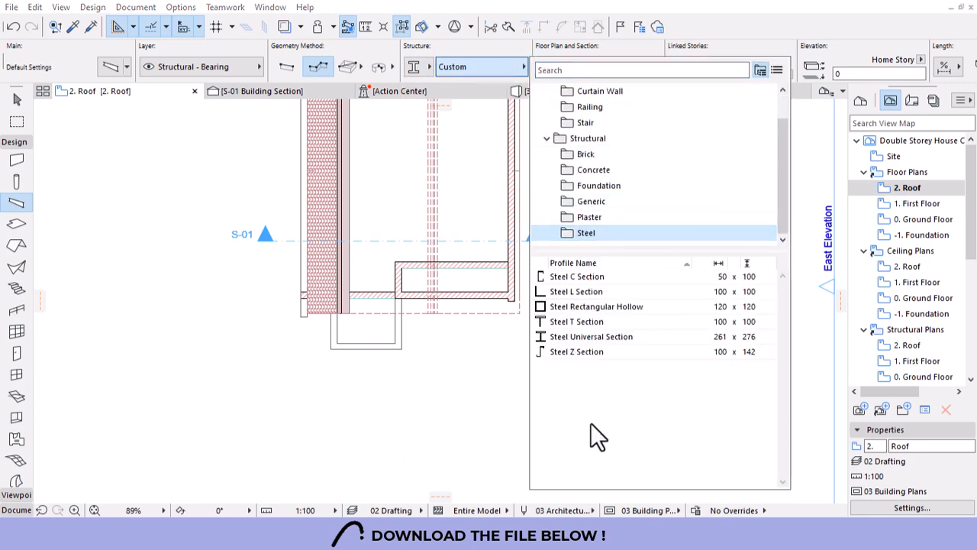
pyautogui.click(607, 278)
pyautogui.click(183, 8)
pyautogui.click(181, 8)
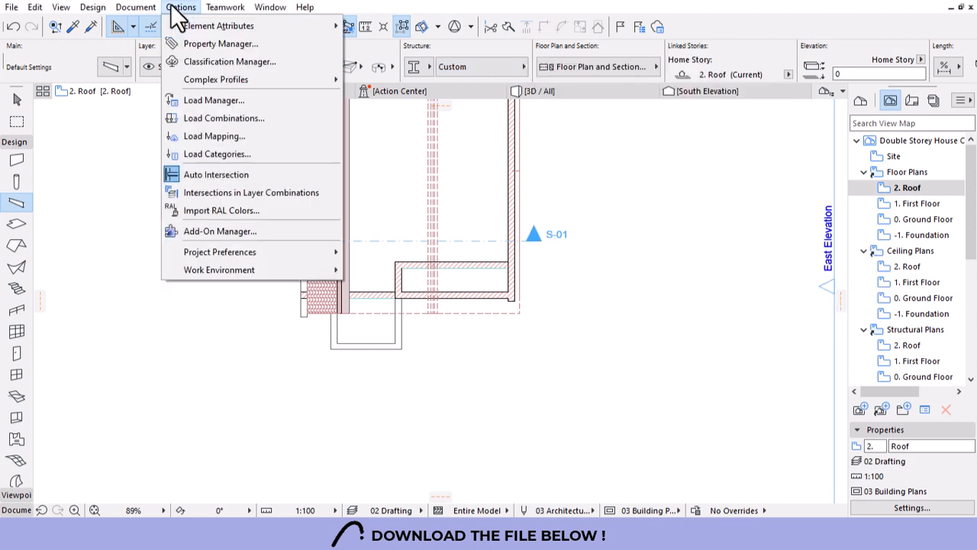
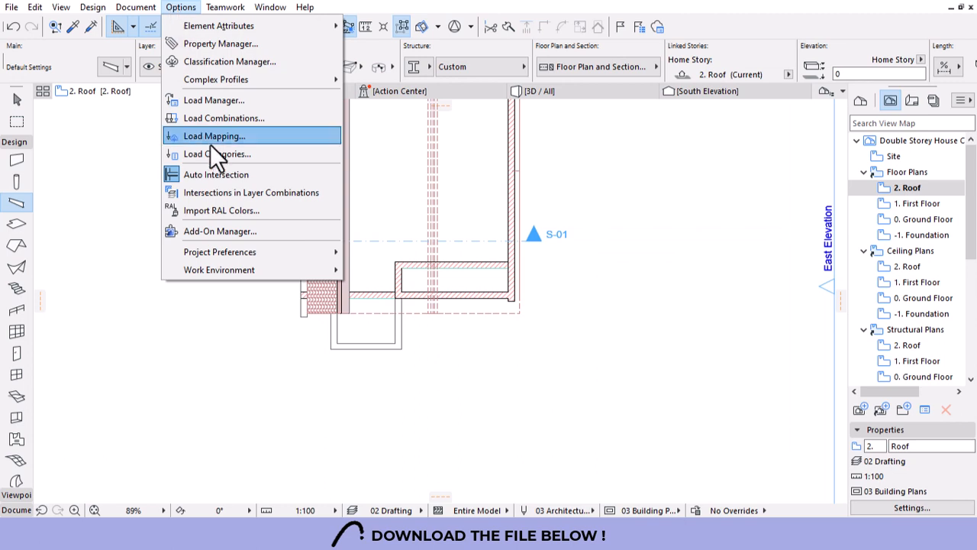
# Import the five EuroCode UPN channel profiles, UPN220 to UPN300, from the standard steel profile database.
pyautogui.moveTo(217, 77)
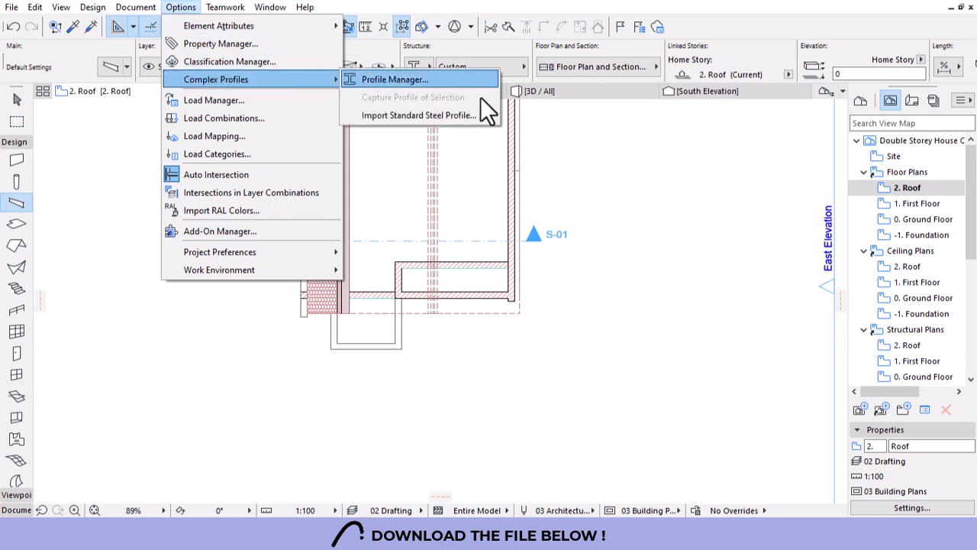
pyautogui.click(406, 116)
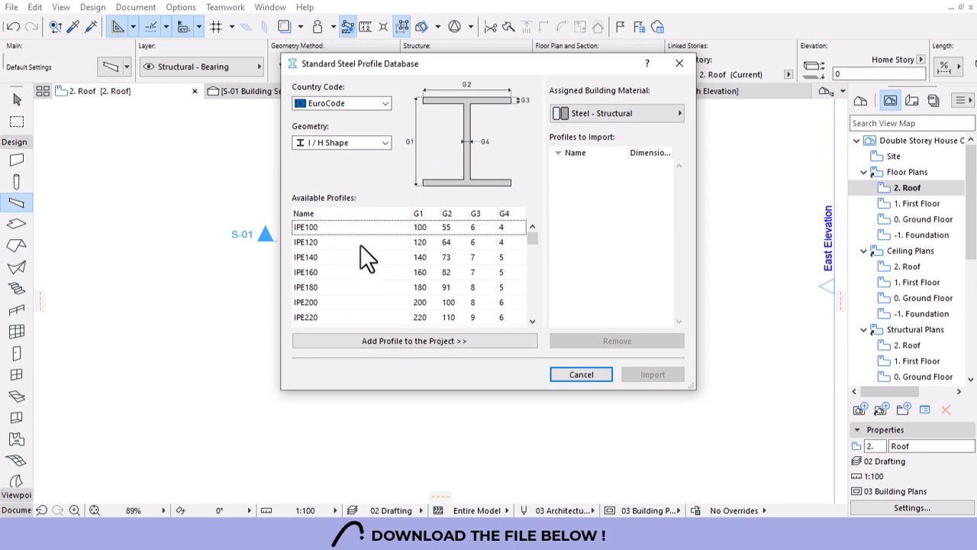
pyautogui.click(353, 145)
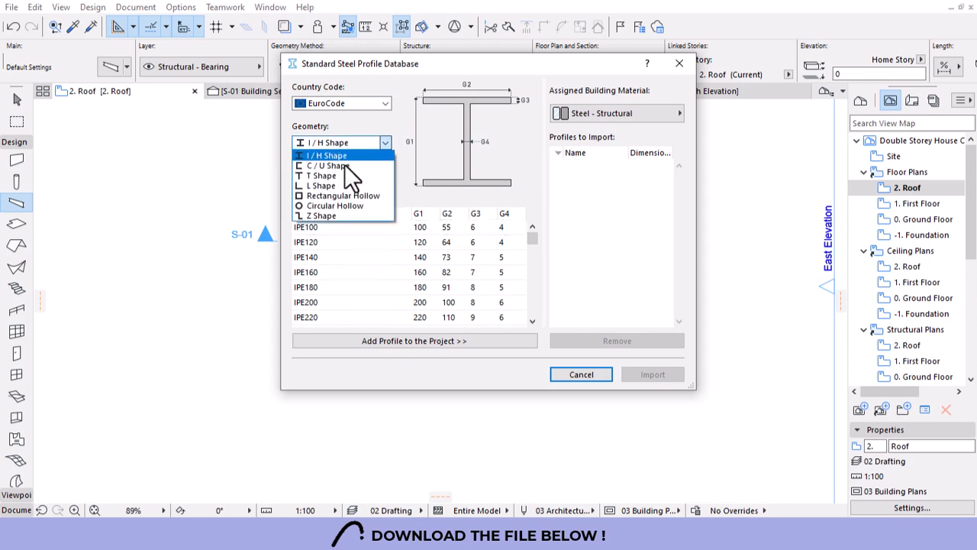
pyautogui.click(336, 166)
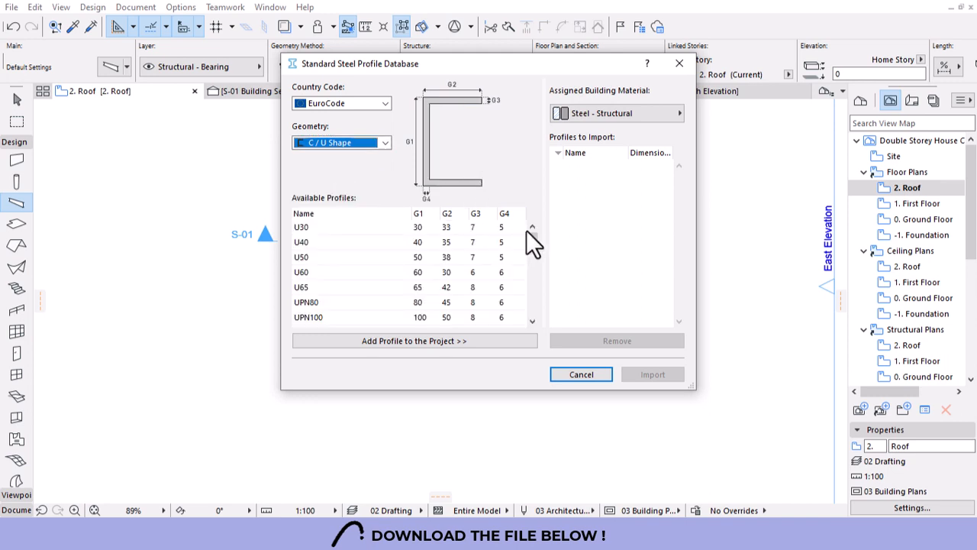
pyautogui.moveTo(527, 230); pyautogui.dragTo(533, 242)
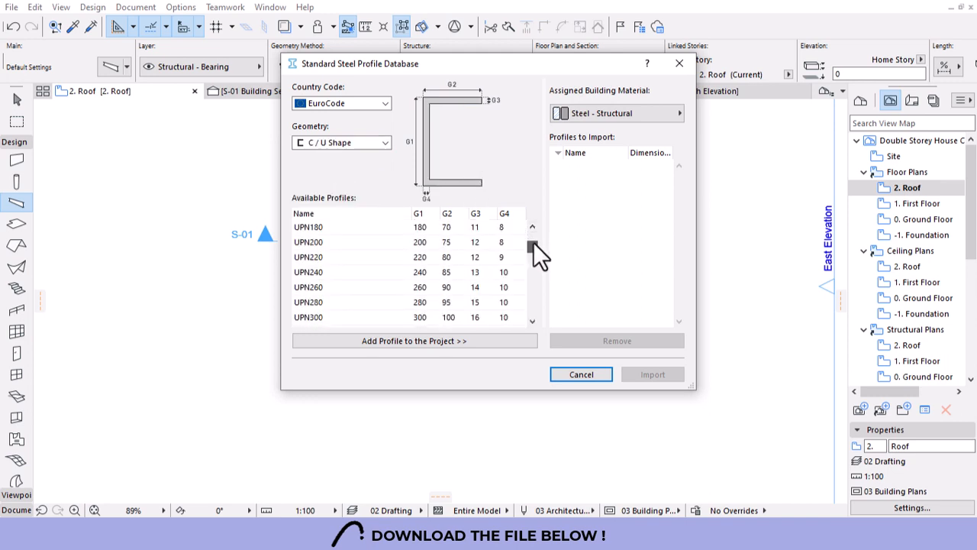
pyautogui.click(374, 317)
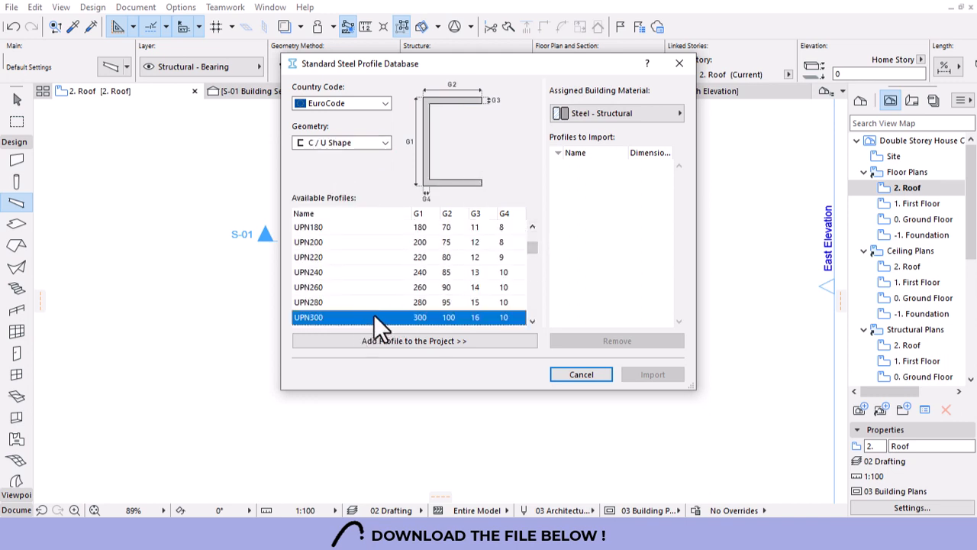
pyautogui.keyDown('shift'); pyautogui.click(333, 258); pyautogui.keyUp('shift')
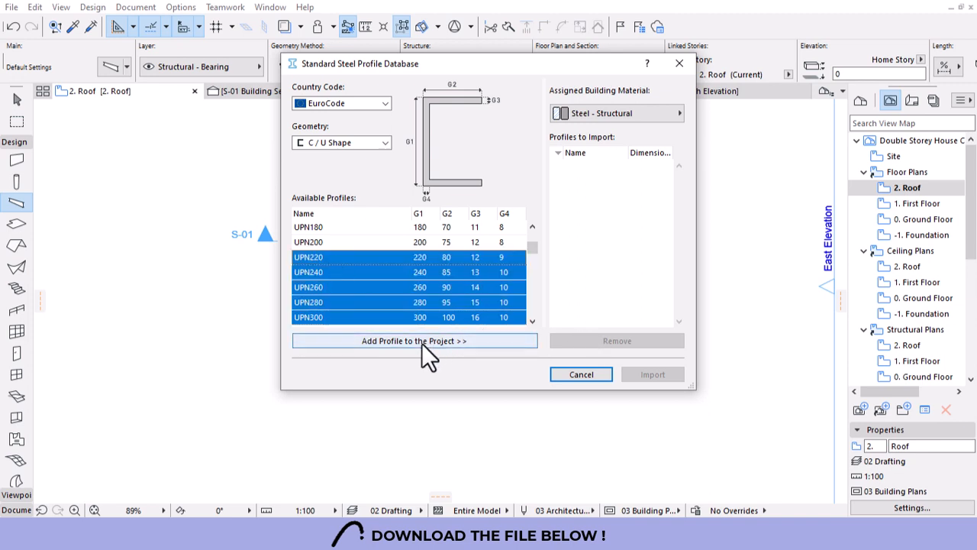
pyautogui.click(399, 345)
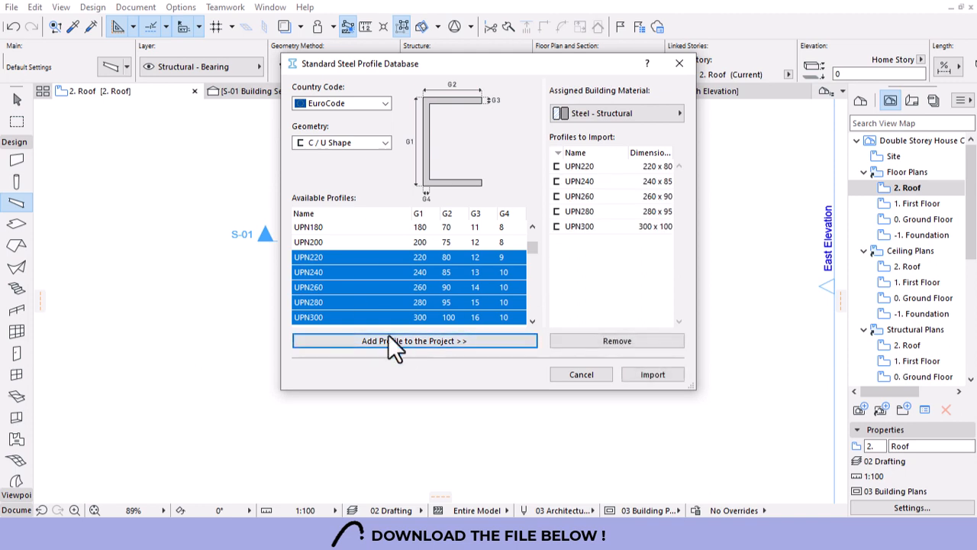
pyautogui.click(584, 166)
pyautogui.keyDown('shift'); pyautogui.click(572, 223); pyautogui.keyUp('shift')
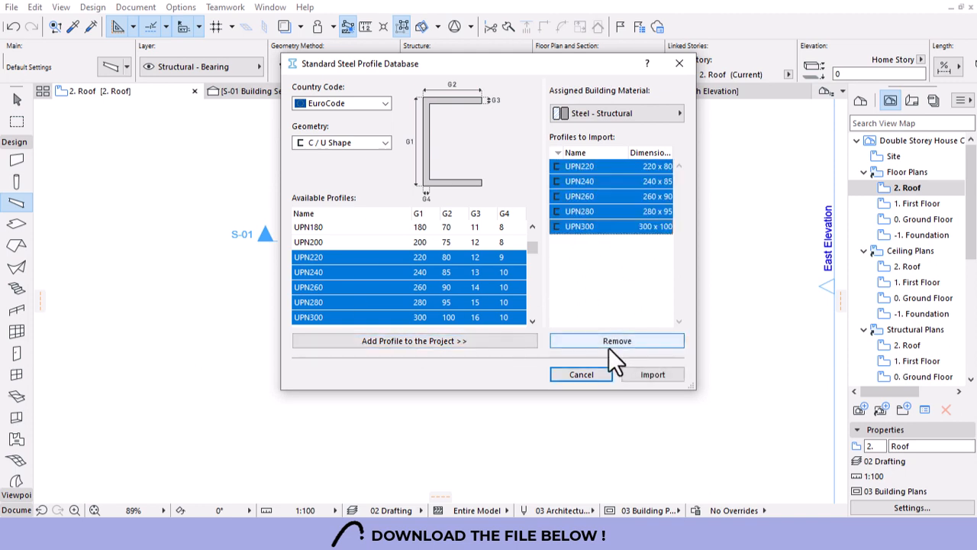
pyautogui.click(643, 374)
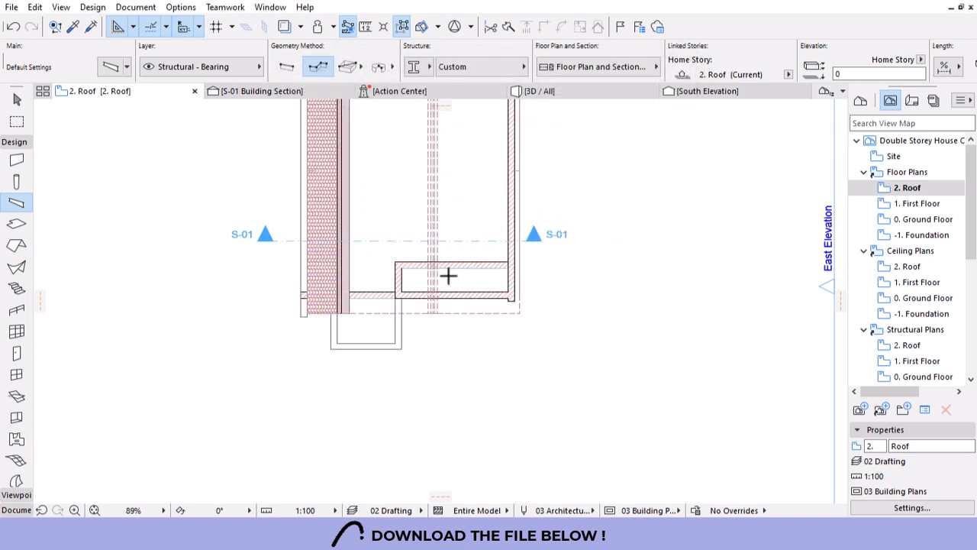
# Set the beam's profile to UPN300.
pyautogui.click(422, 67)
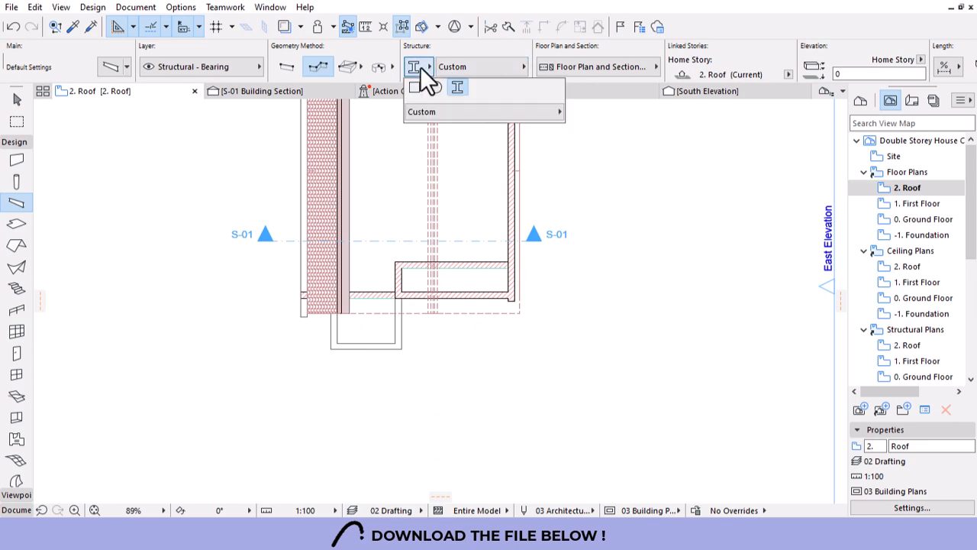
pyautogui.click(475, 64)
pyautogui.click(495, 68)
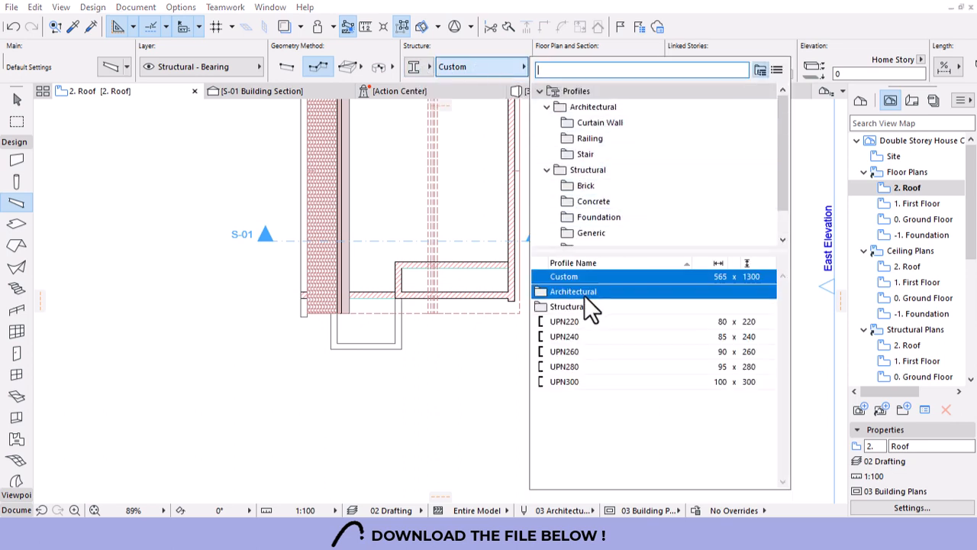
pyautogui.click(568, 381)
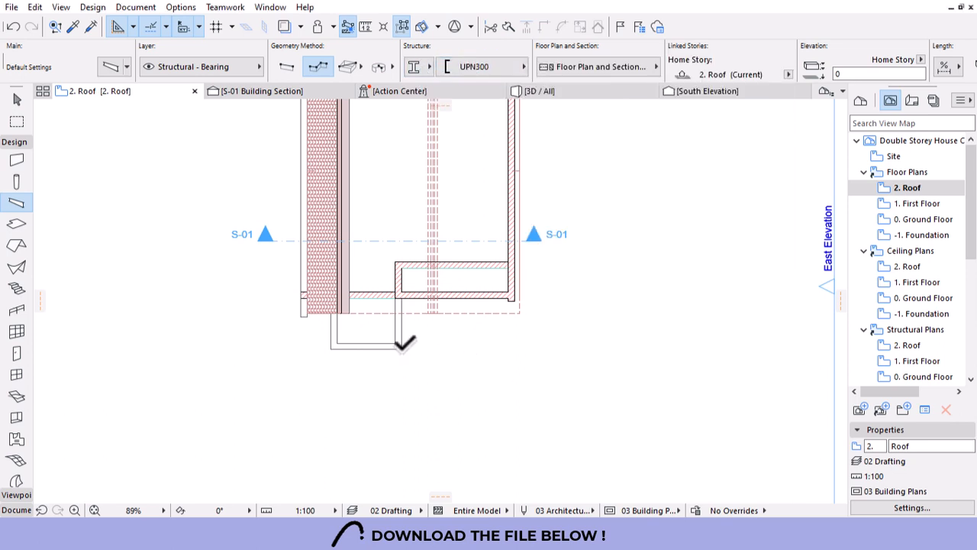
# Draw an L-shaped UPN300 beam along the outline corner and view it in 3D.
pyautogui.click(402, 348)
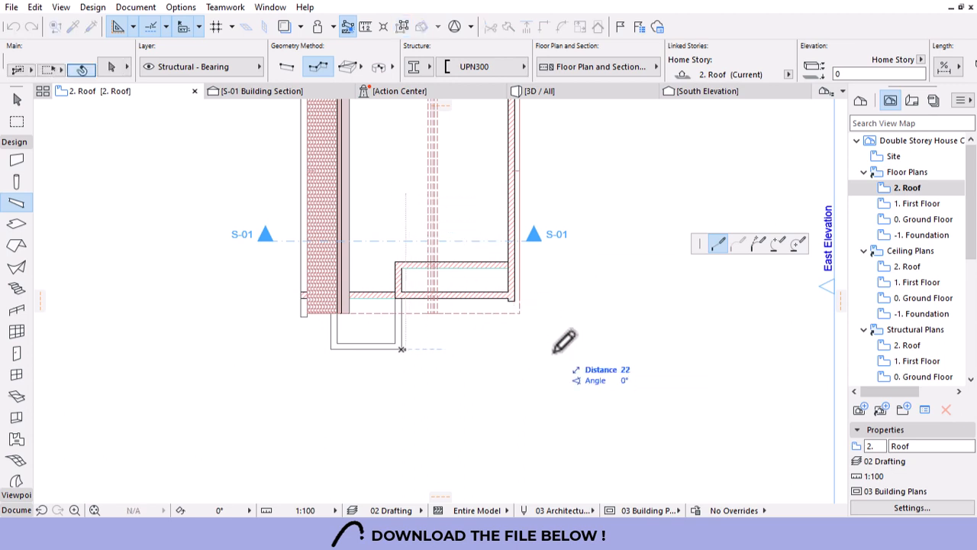
pyautogui.scroll(3, 534, 316)
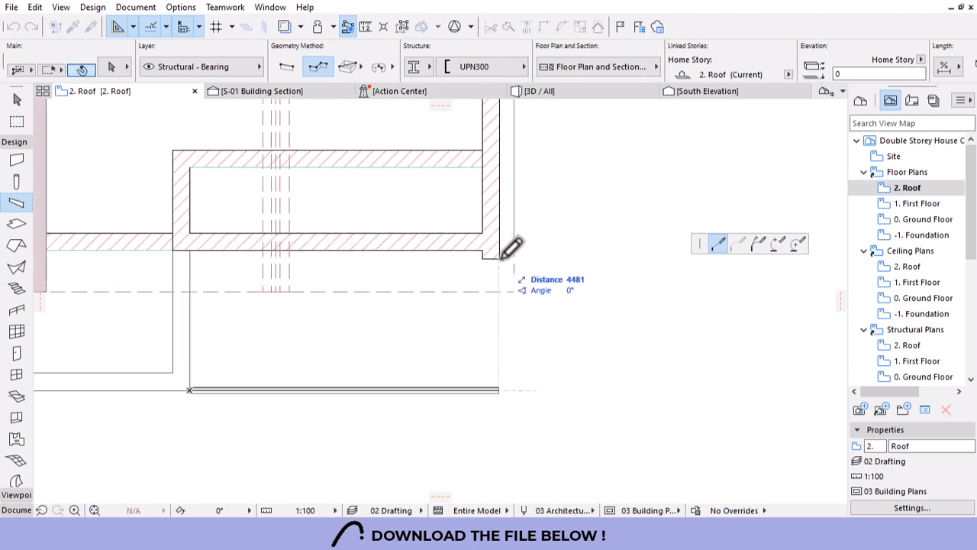
pyautogui.click(493, 257)
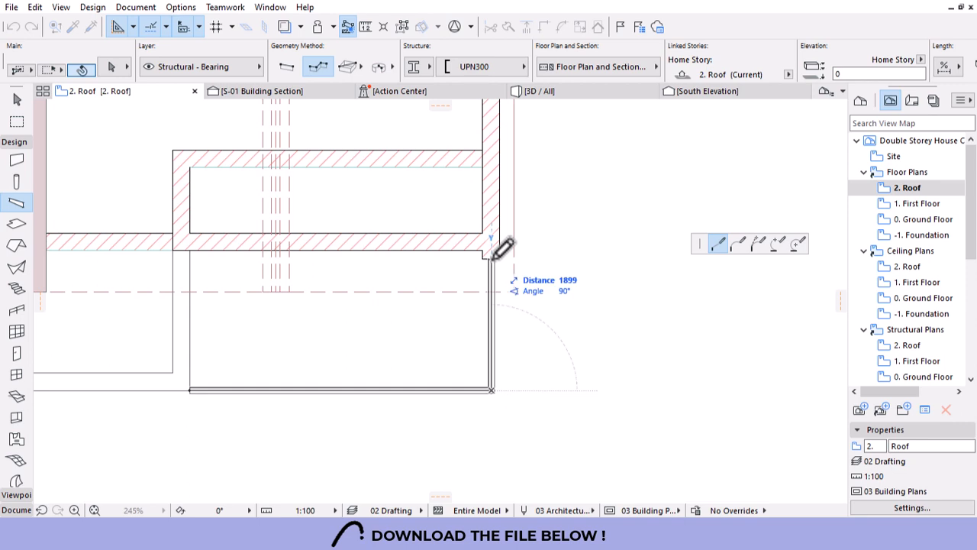
pyautogui.click(493, 257)
pyautogui.rightClick(528, 221)
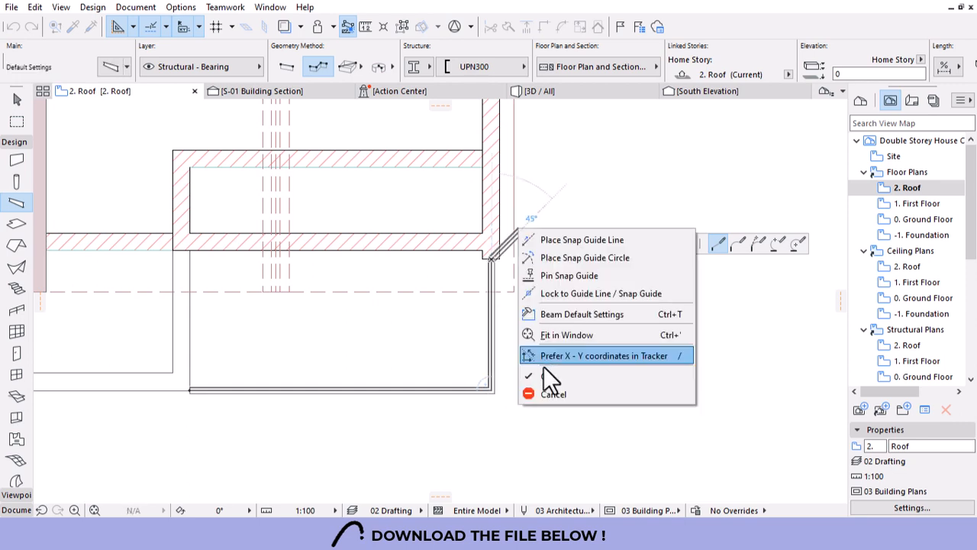
pyautogui.click(538, 375)
pyautogui.click(573, 92)
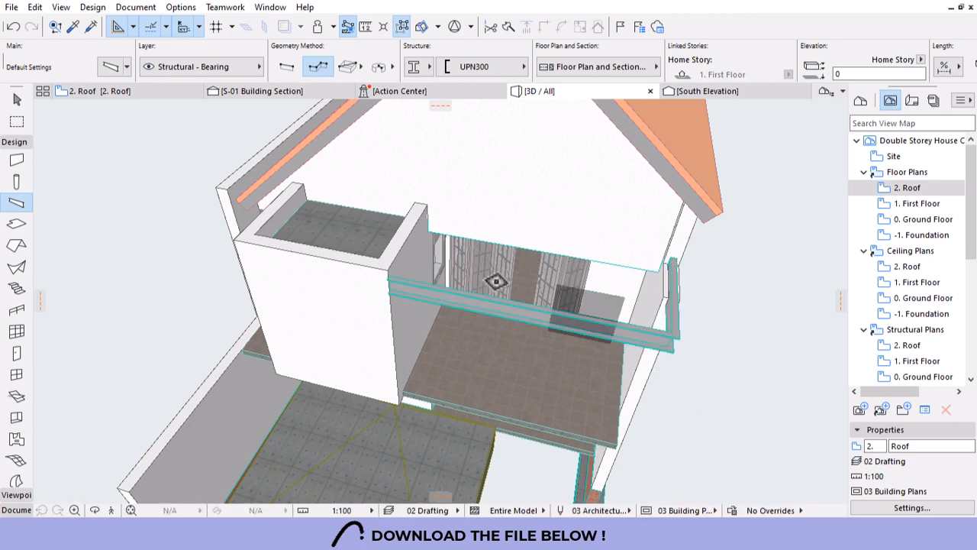
# Select the new beam and lower its elevation to -500.
pyautogui.scroll(-3, 494, 283)
pyautogui.moveTo(676, 377)
pyautogui.keyDown('shift'); pyautogui.mouseDown(button='middle')
pyautogui.moveTo(628, 318)
pyautogui.moveTo(558, 297)
pyautogui.mouseUp(button='middle'); pyautogui.keyUp('shift')
pyautogui.scroll(3, 577, 321)
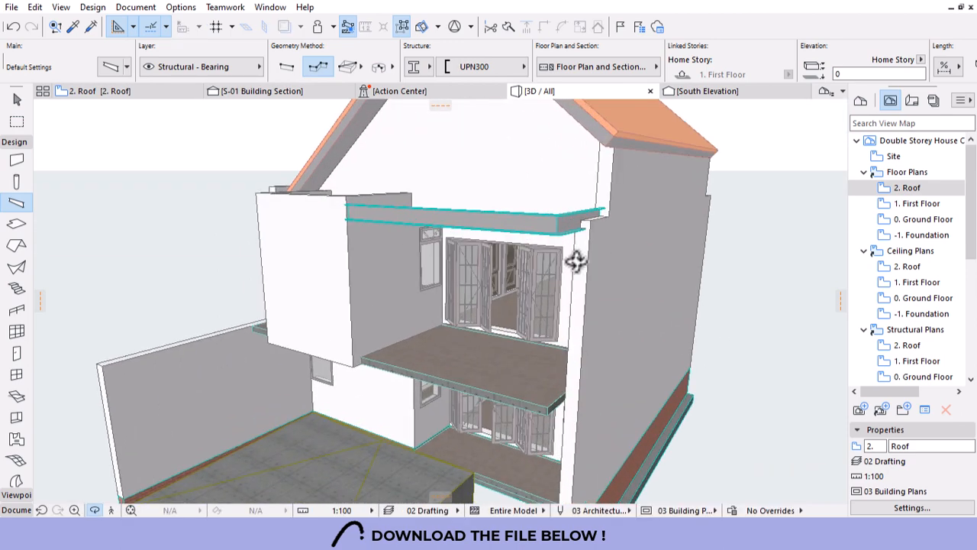
pyautogui.press('Escape')
pyautogui.click(561, 217)
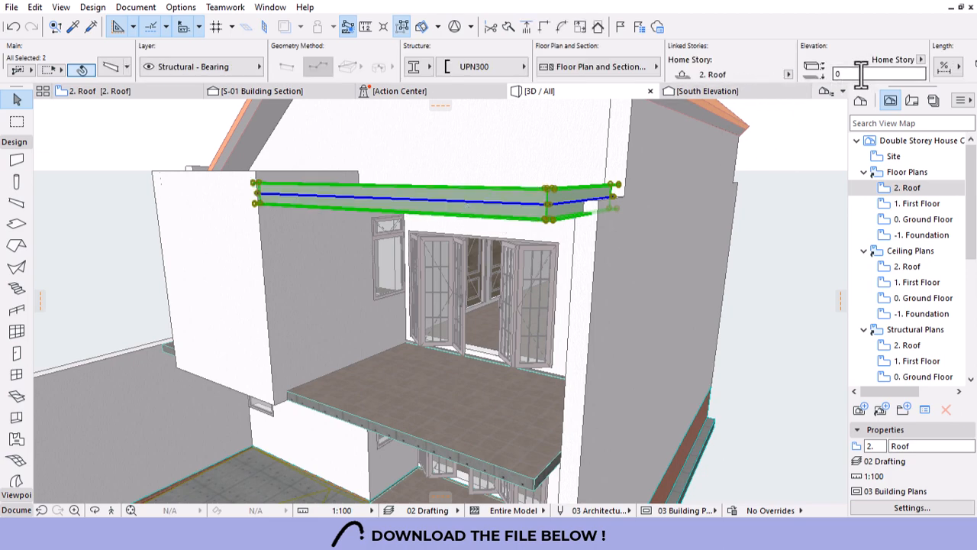
pyautogui.write('-500')
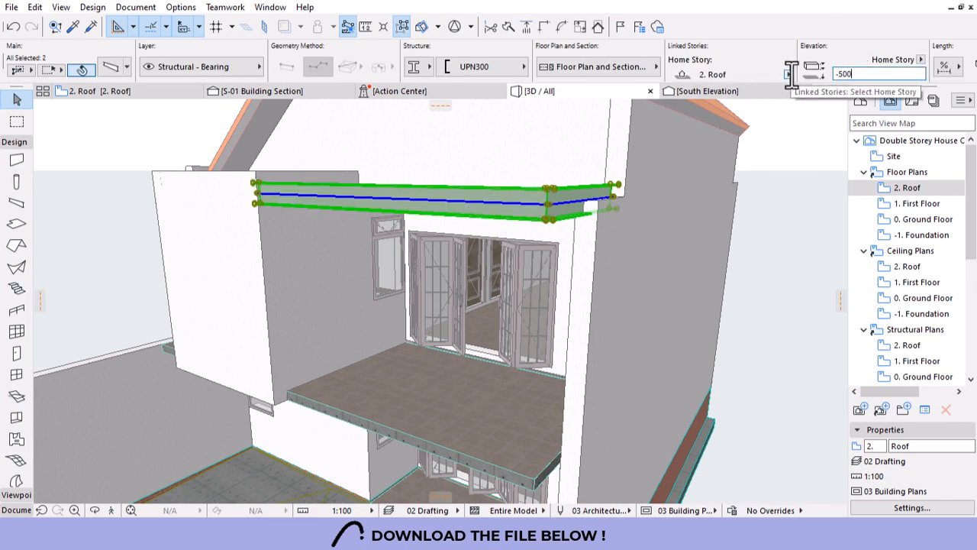
pyautogui.press('Return')
pyautogui.press('Escape')
# Set both the long and short UPN300 beams to elevation -350.
pyautogui.keyDown('shift'); pyautogui.moveTo(635, 192); pyautogui.dragTo(611, 221, button='middle'); pyautogui.keyUp('shift')
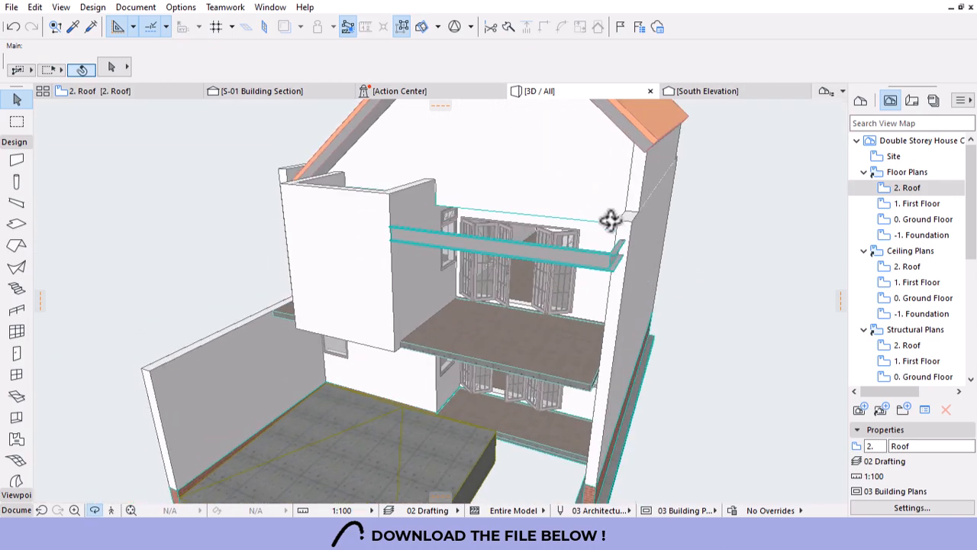
pyautogui.scroll(2, 622, 224)
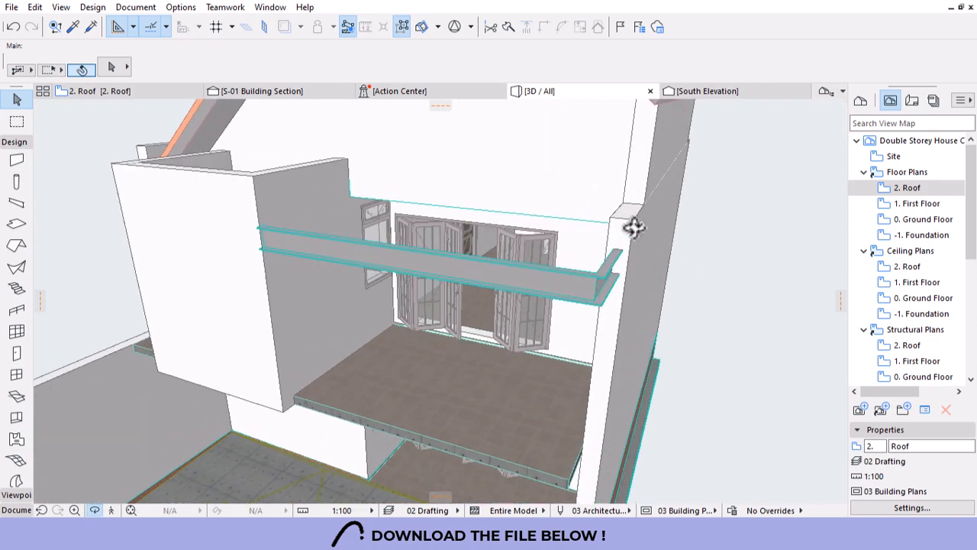
pyautogui.click(550, 279)
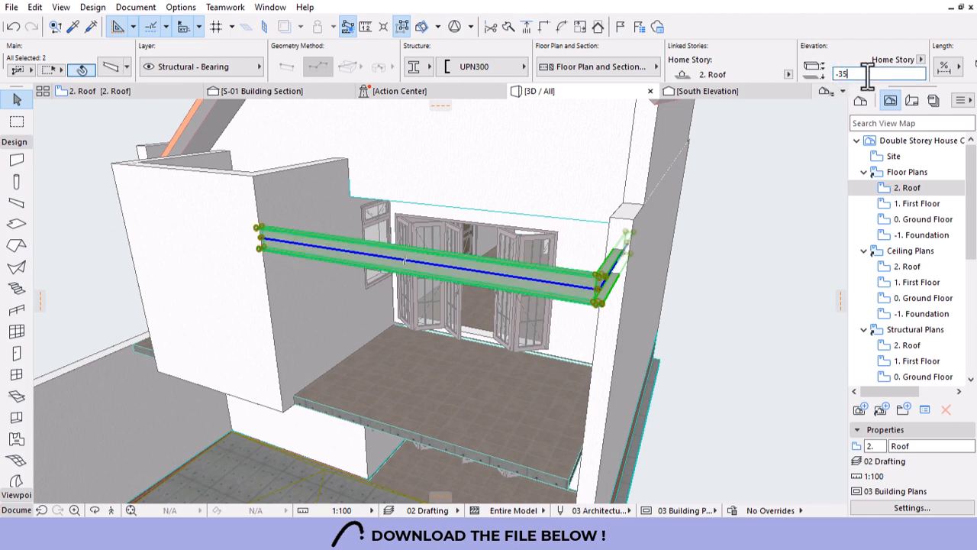
pyautogui.press('Return')
pyautogui.press('Escape')
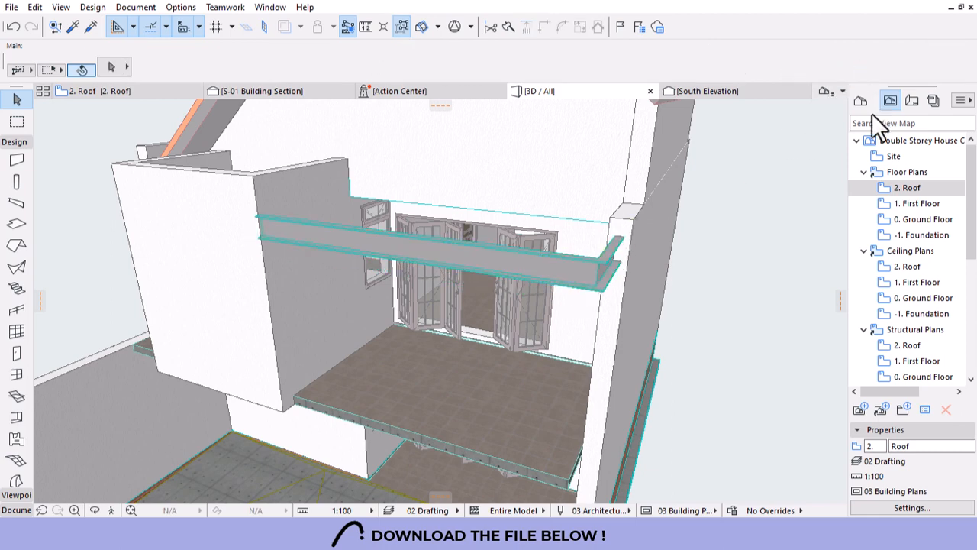
# Shorten the short UPN300 beam so its end stops at the wall face.
pyautogui.keyDown('shift'); pyautogui.moveTo(764, 187); pyautogui.dragTo(579, 210); pyautogui.keyUp('shift')
pyautogui.scroll(2, 327, 308)
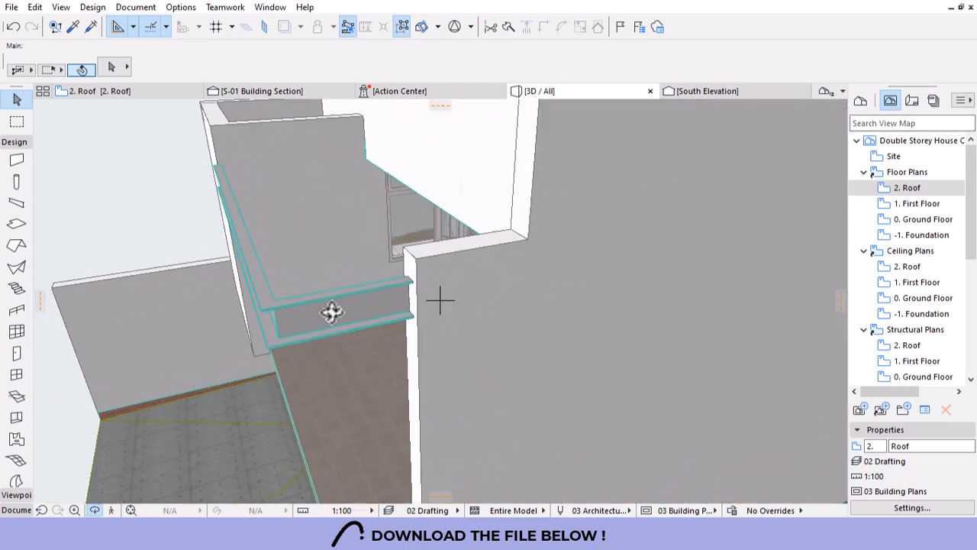
pyautogui.click(347, 309)
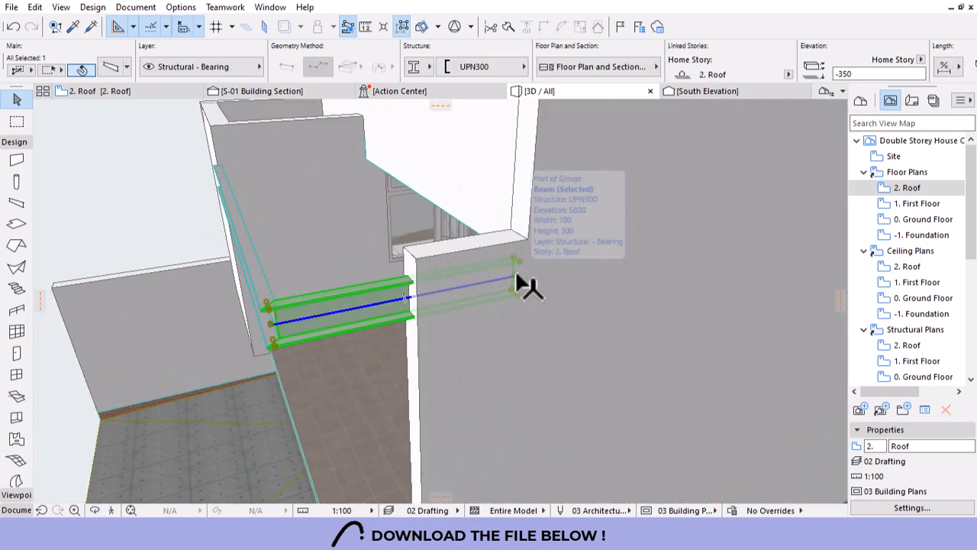
pyautogui.click(526, 284)
pyautogui.click(758, 243)
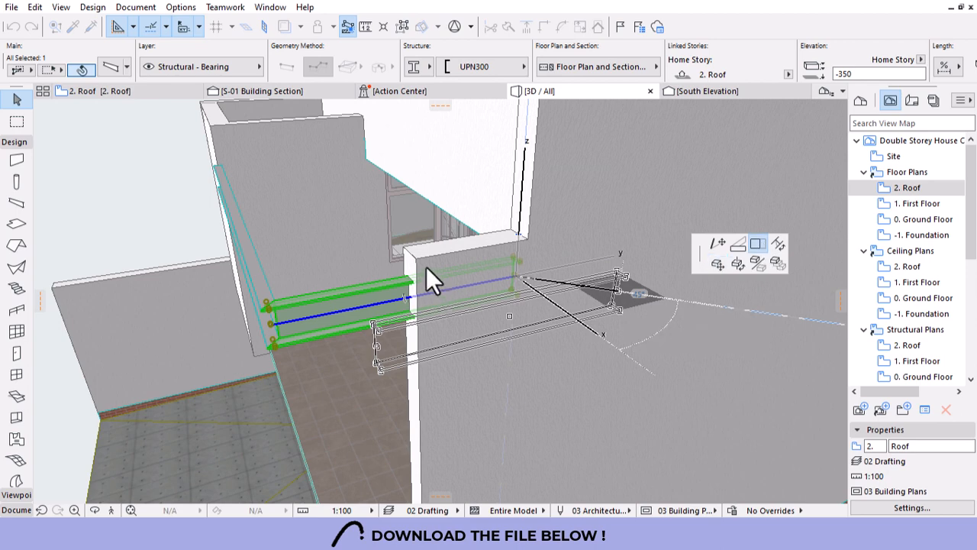
pyautogui.click(426, 269)
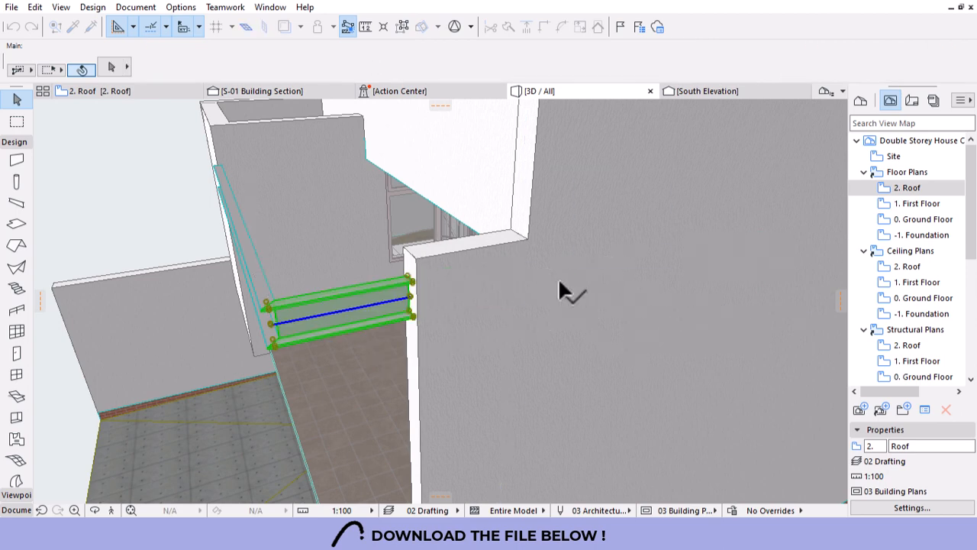
pyautogui.press('Escape')
pyautogui.keyDown('shift'); pyautogui.moveTo(559, 280); pyautogui.dragTo(606, 277, button='middle'); pyautogui.keyUp('shift')
pyautogui.scroll(-4, 555, 280)
pyautogui.scroll(-3, 401, 256)
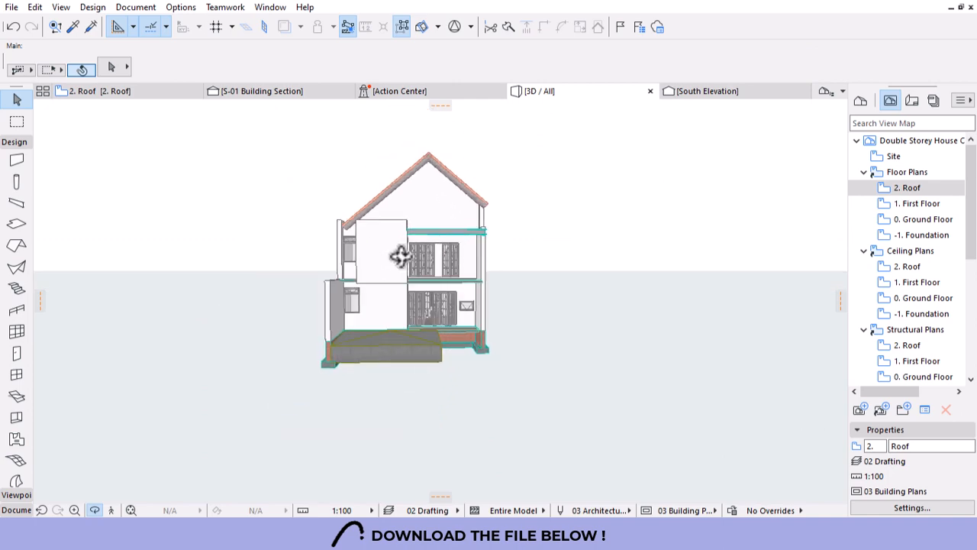
pyautogui.scroll(2, 401, 256)
pyautogui.scroll(2, 498, 278)
pyautogui.scroll(-2, 517, 280)
pyautogui.keyDown('shift'); pyautogui.moveTo(445, 298); pyautogui.dragTo(552, 258, button='middle'); pyautogui.keyUp('shift')
pyautogui.scroll(3, 484, 247)
pyautogui.scroll(3, 461, 260)
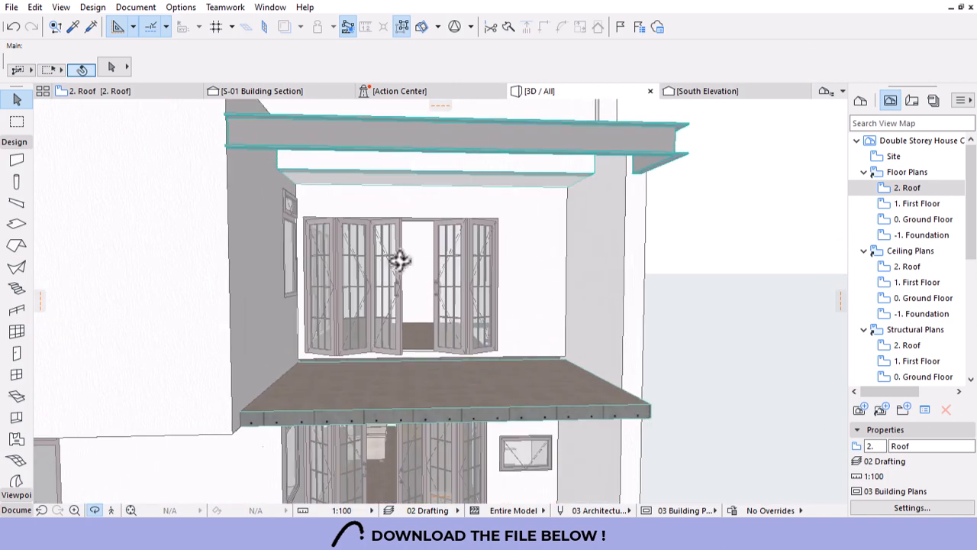
# Switch the upper-floor bifold door's leaf type to Style 5.
pyautogui.click(365, 239)
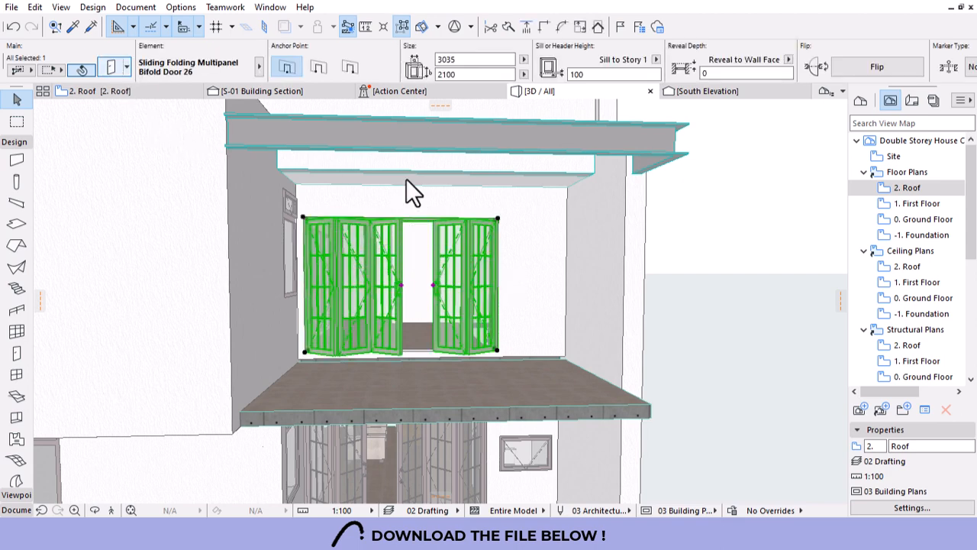
pyautogui.hotkey('ctrl', 't')
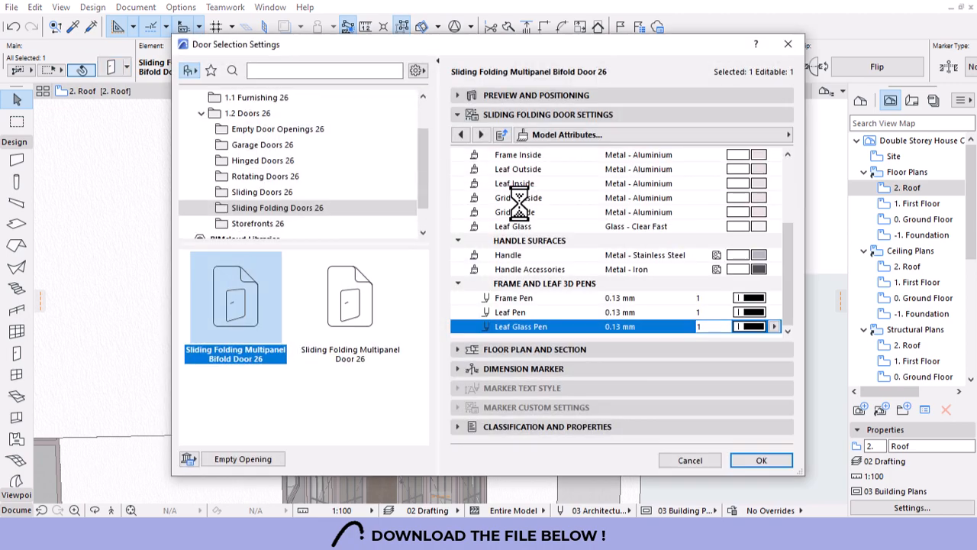
pyautogui.click(787, 135)
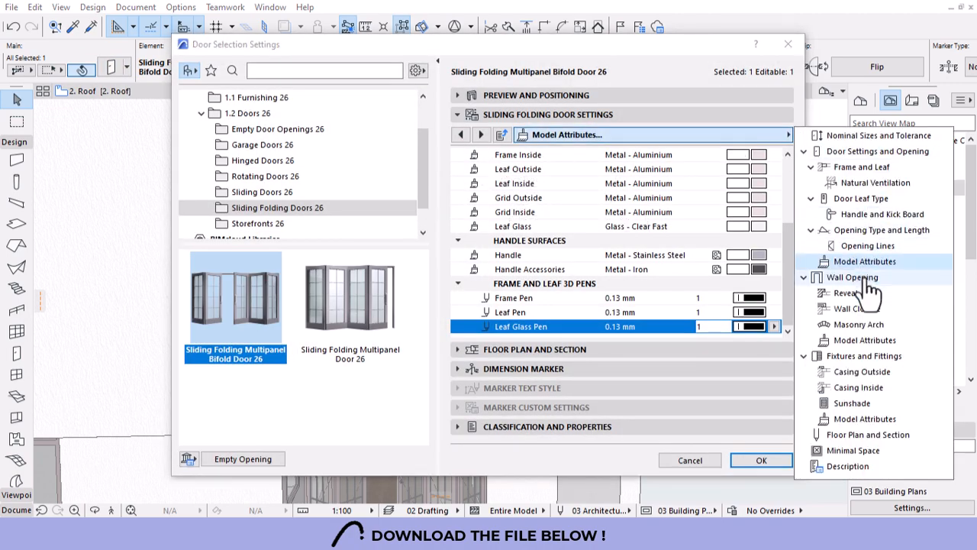
pyautogui.click(859, 199)
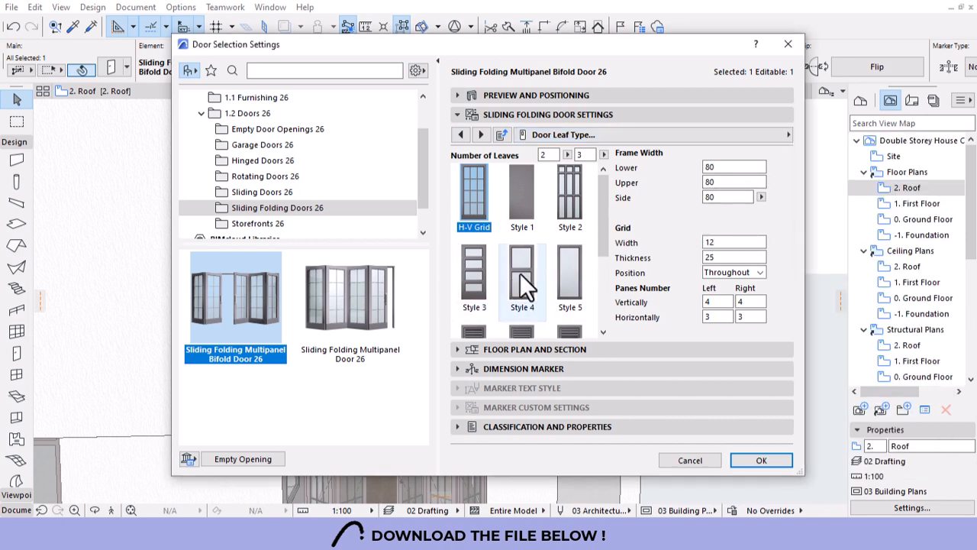
pyautogui.click(580, 272)
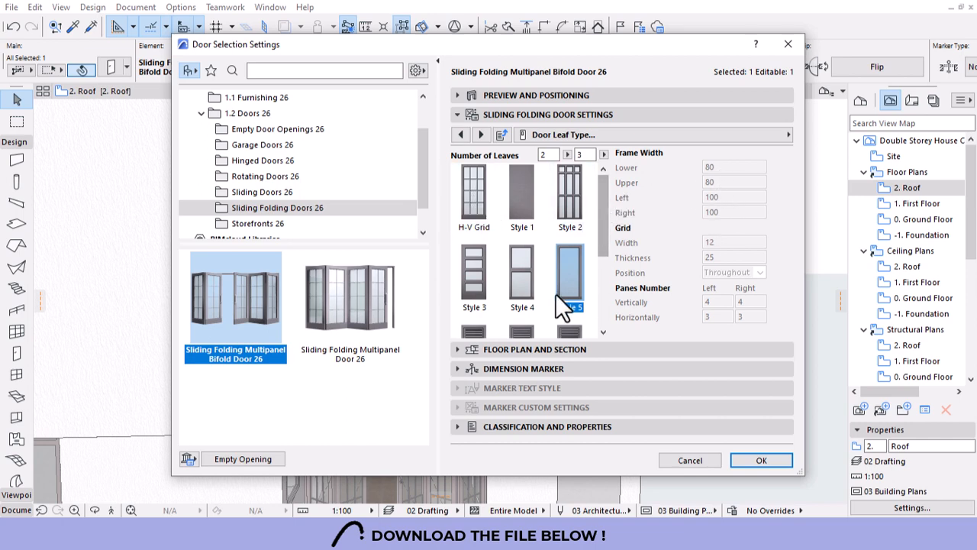
pyautogui.moveTo(601, 206); pyautogui.dragTo(608, 219)
pyautogui.click(735, 442)
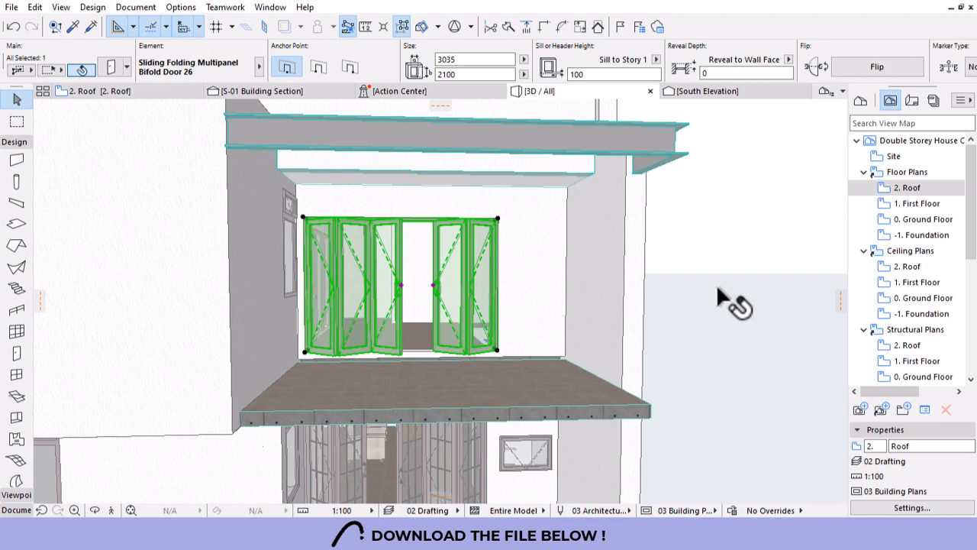
# Adjust the opening width so the door leaves fold fully closed.
pyautogui.click(405, 292)
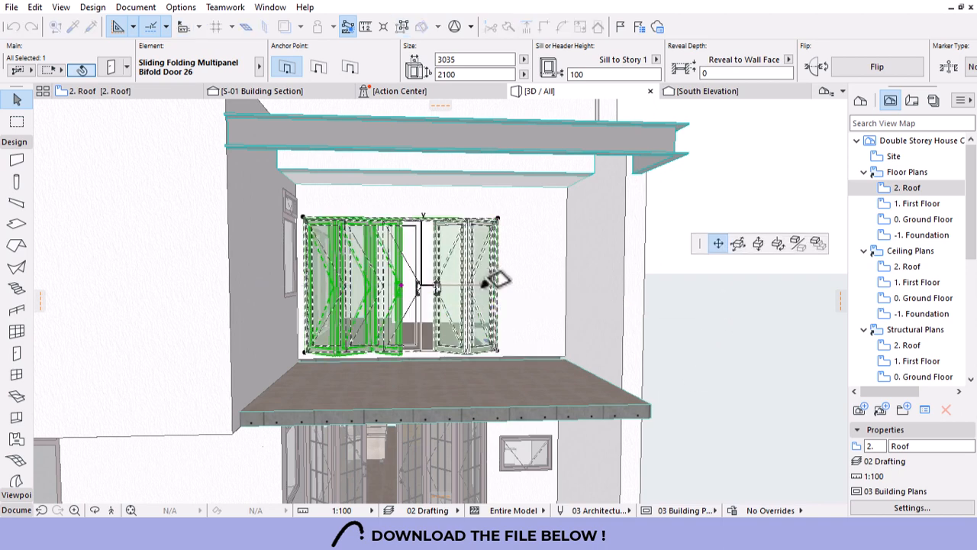
pyautogui.click(430, 281)
pyautogui.click(432, 287)
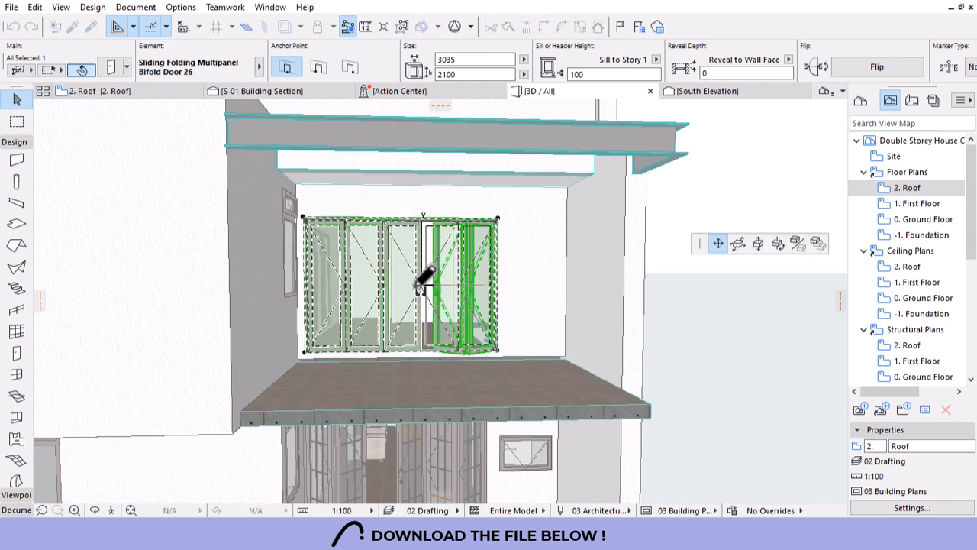
pyautogui.click(424, 281)
pyautogui.scroll(2, 329, 255)
pyautogui.scroll(2, 331, 260)
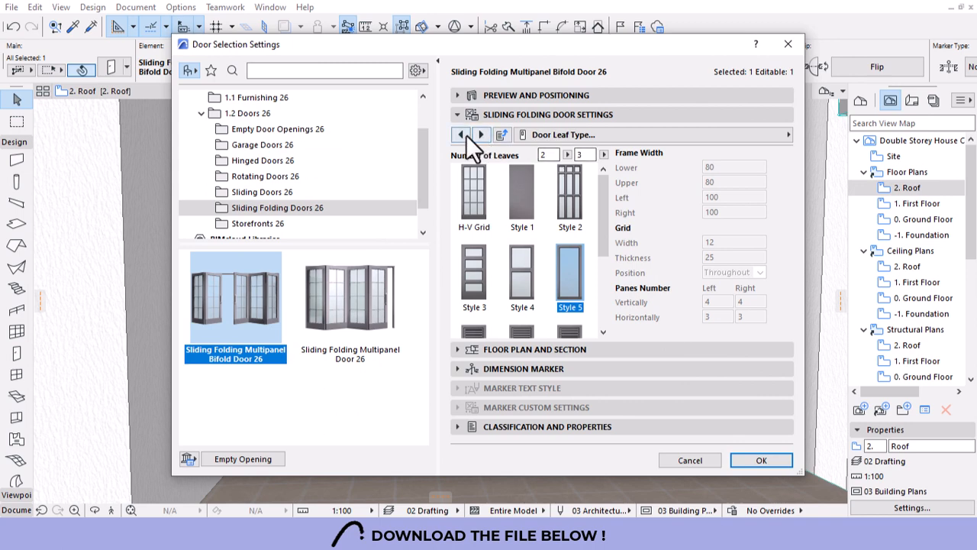
# Switch the leaves back to H-V Grid with frame widths of 50.
pyautogui.click(479, 191)
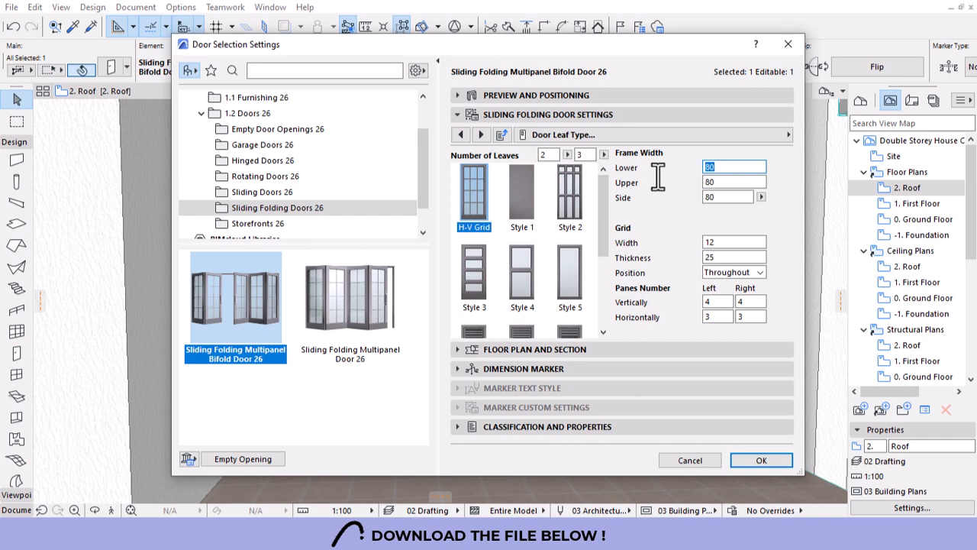
pyautogui.click(733, 182)
pyautogui.moveTo(731, 198); pyautogui.dragTo(676, 198)
pyautogui.write('50')
pyautogui.press('Return')
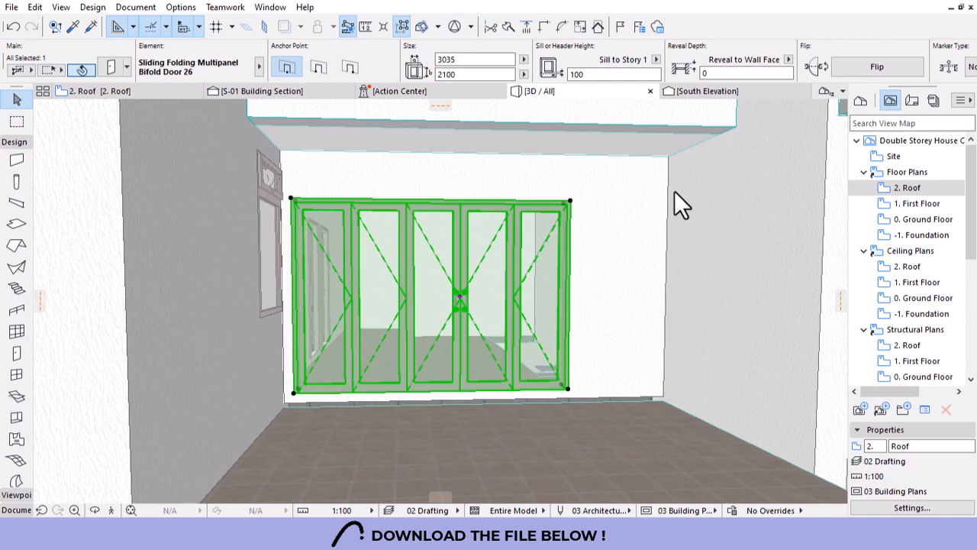
# Reapply the Style 5 leaf design to the bifold door.
pyautogui.scroll(3, 451, 251)
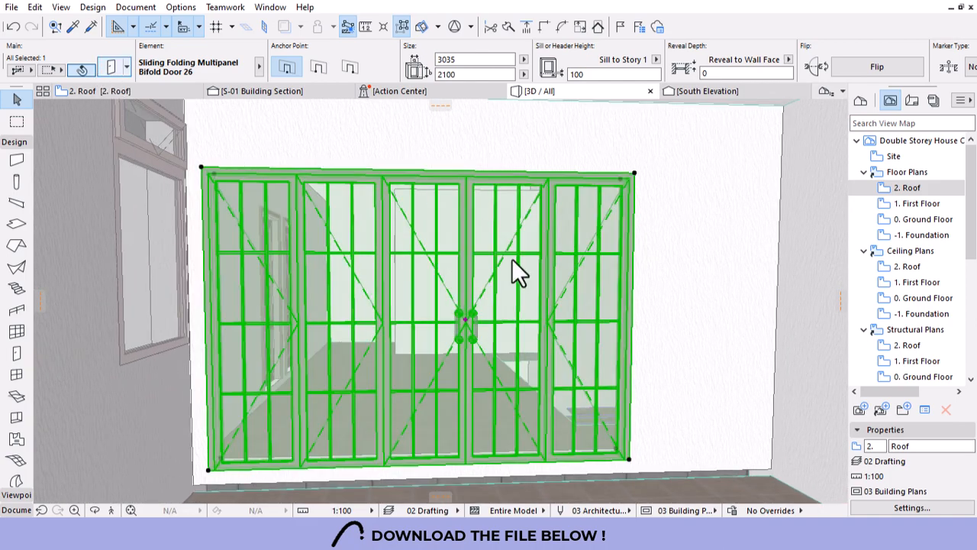
pyautogui.doubleClick(511, 258)
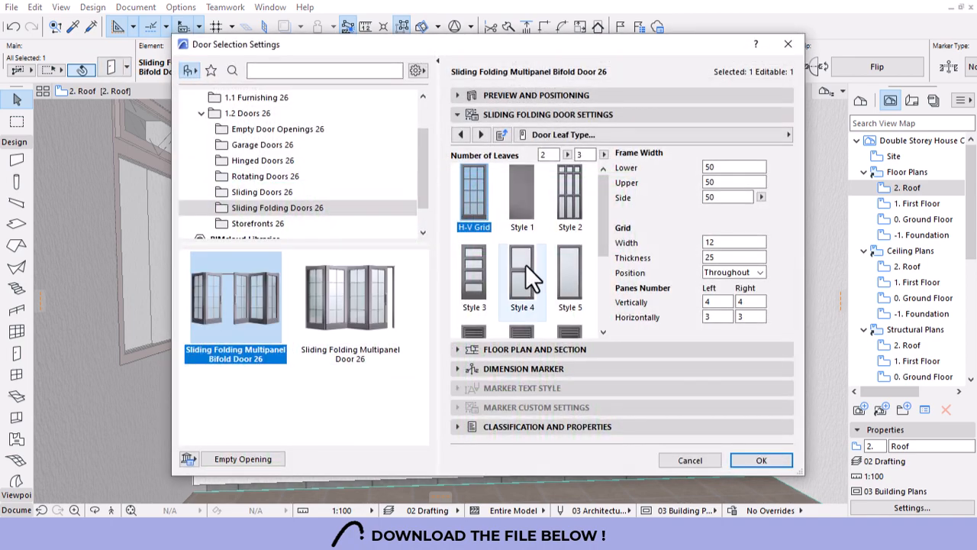
pyautogui.click(570, 275)
pyautogui.click(745, 462)
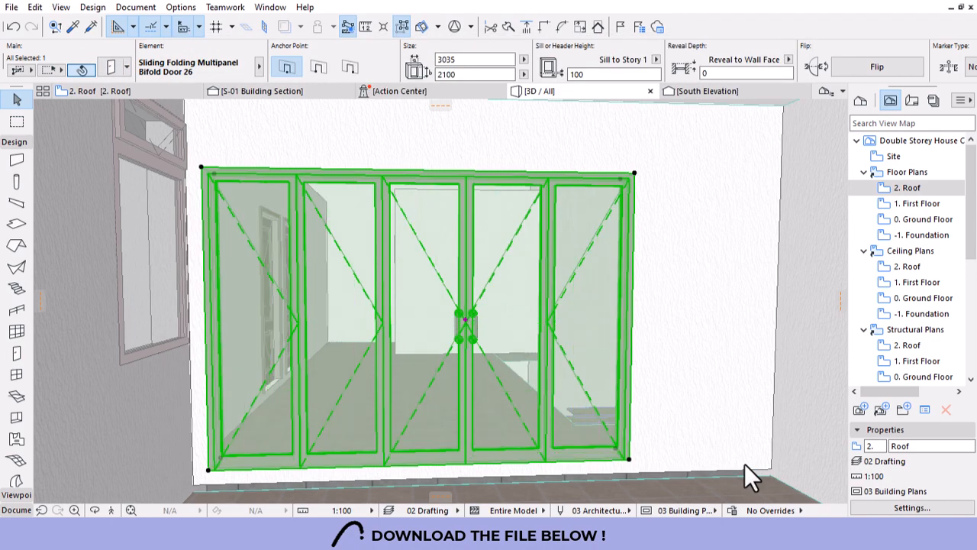
pyautogui.press('Escape')
pyautogui.scroll(-10, 504, 248)
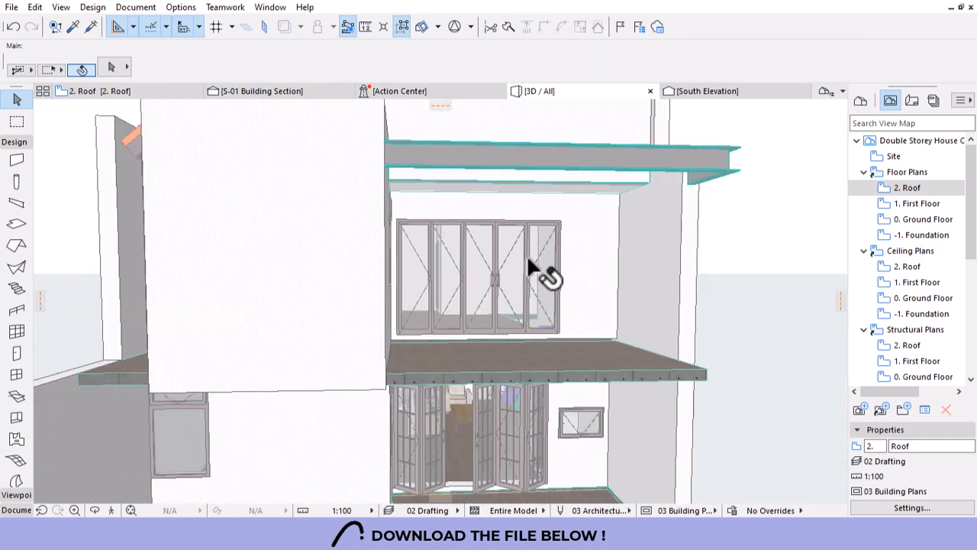
# Copy the upper door's settings onto the ground-floor bifold door with the eyedropper.
pyautogui.keyDown('shift'); pyautogui.moveTo(452, 255); pyautogui.dragTo(596, 328, button='middle'); pyautogui.keyUp('shift')
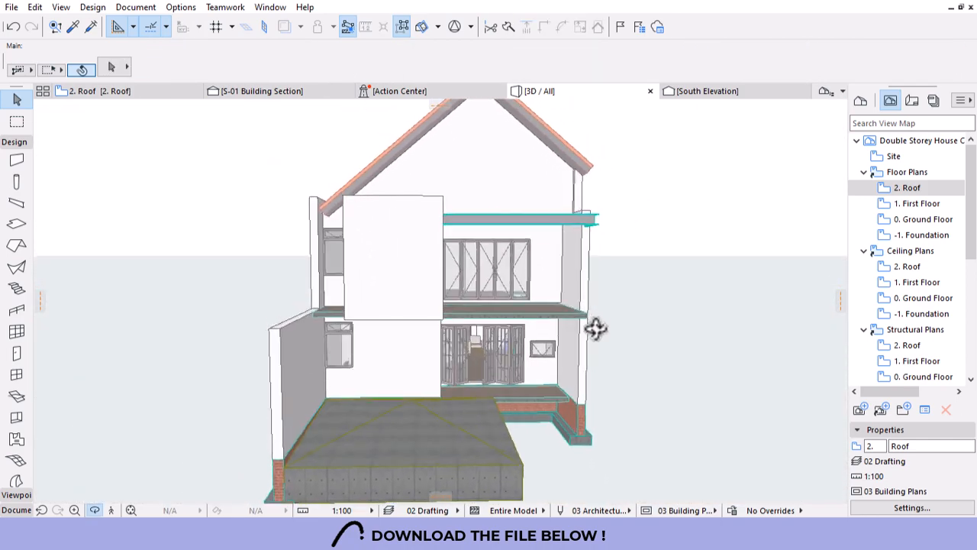
pyautogui.scroll(5, 469, 282)
pyautogui.keyDown('shift'); pyautogui.moveTo(474, 281); pyautogui.dragTo(581, 316, button='middle'); pyautogui.keyUp('shift')
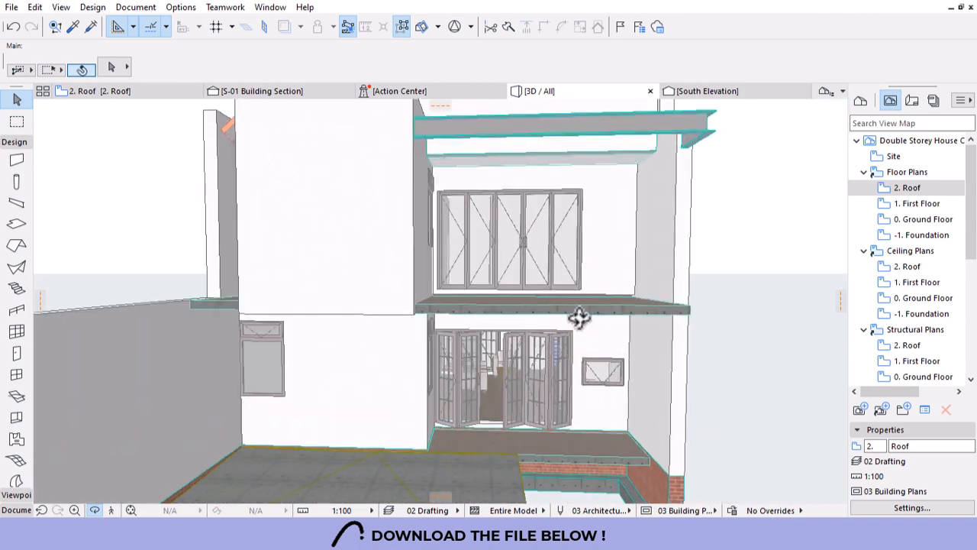
pyautogui.keyDown('alt'); pyautogui.click(544, 386); pyautogui.keyUp('alt')
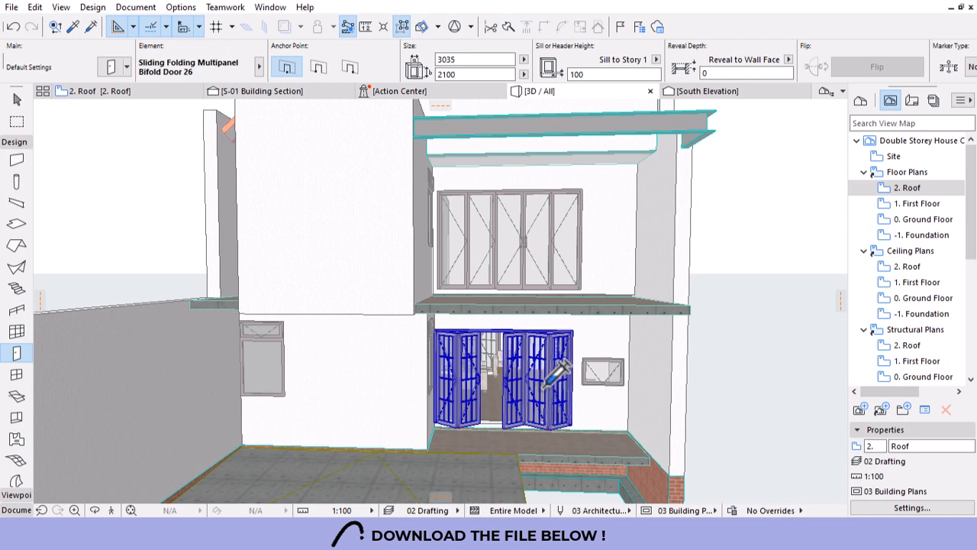
pyautogui.keyDown('ctrl'); pyautogui.keyDown('alt'); pyautogui.click(544, 387); pyautogui.keyUp('alt'); pyautogui.keyUp('ctrl')
pyautogui.press('Escape')
pyautogui.scroll(-2, 552, 252)
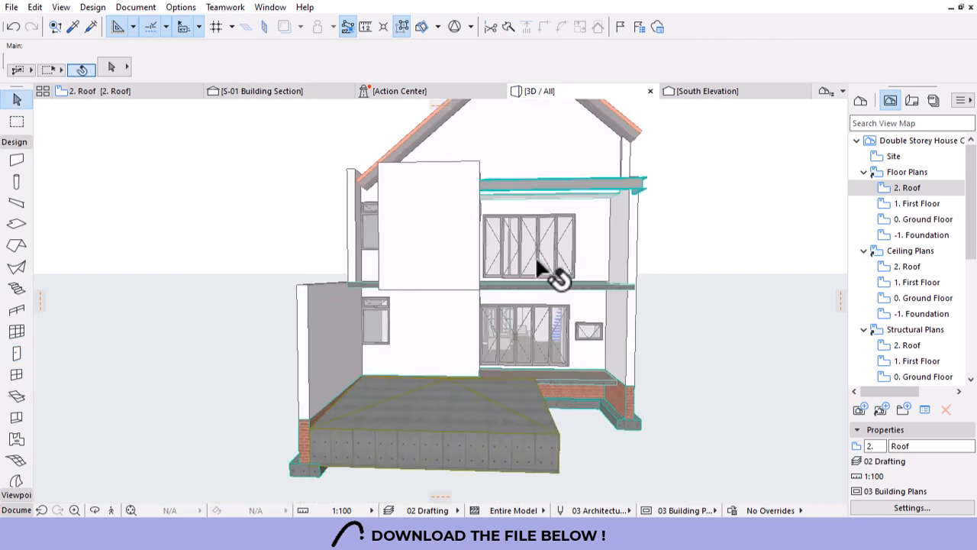
pyautogui.keyDown('shift'); pyautogui.moveTo(585, 291); pyautogui.dragTo(538, 303, button='middle'); pyautogui.keyUp('shift')
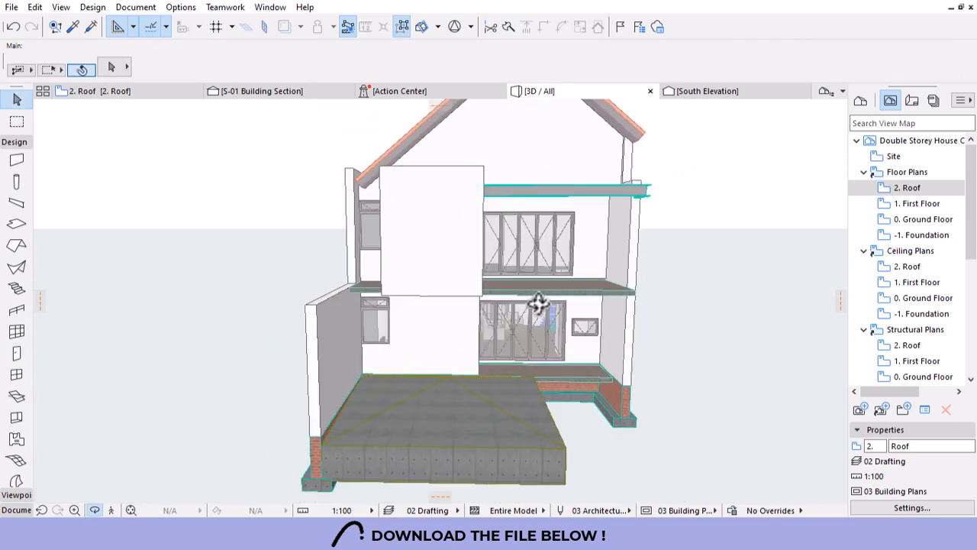
pyautogui.scroll(5, 572, 327)
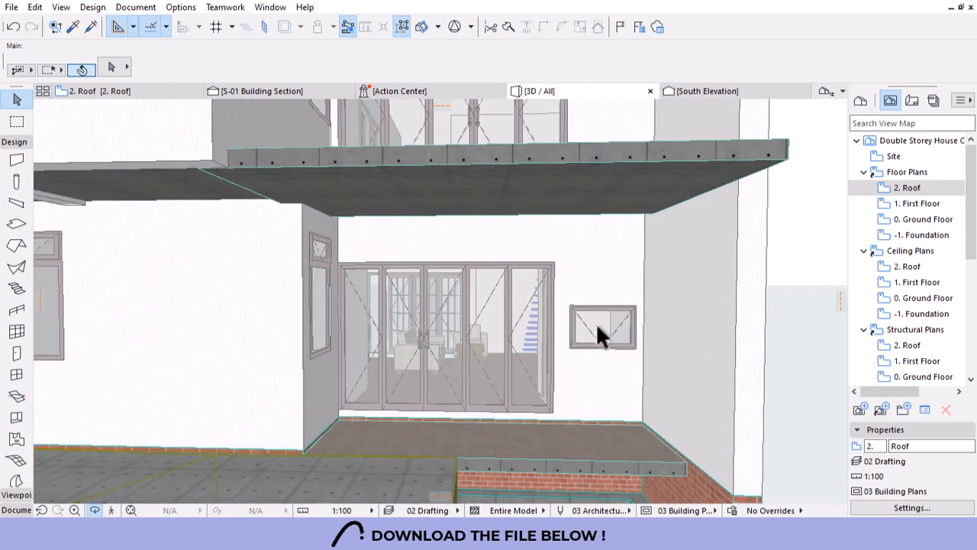
# Select the small, left and side-wall ground-floor windows.
pyautogui.click(597, 330)
pyautogui.scroll(-4, 622, 336)
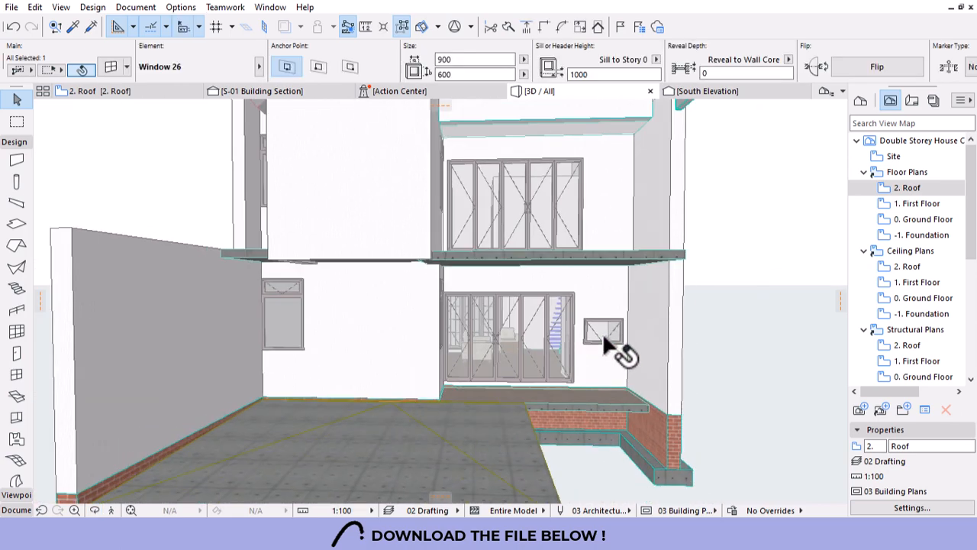
pyautogui.click(602, 333)
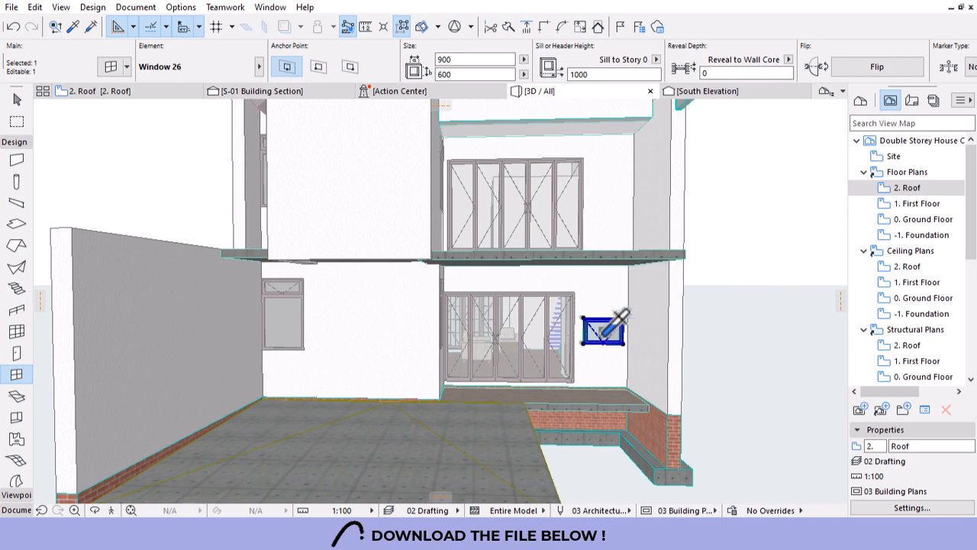
pyautogui.hotkey('ctrl', 'a')
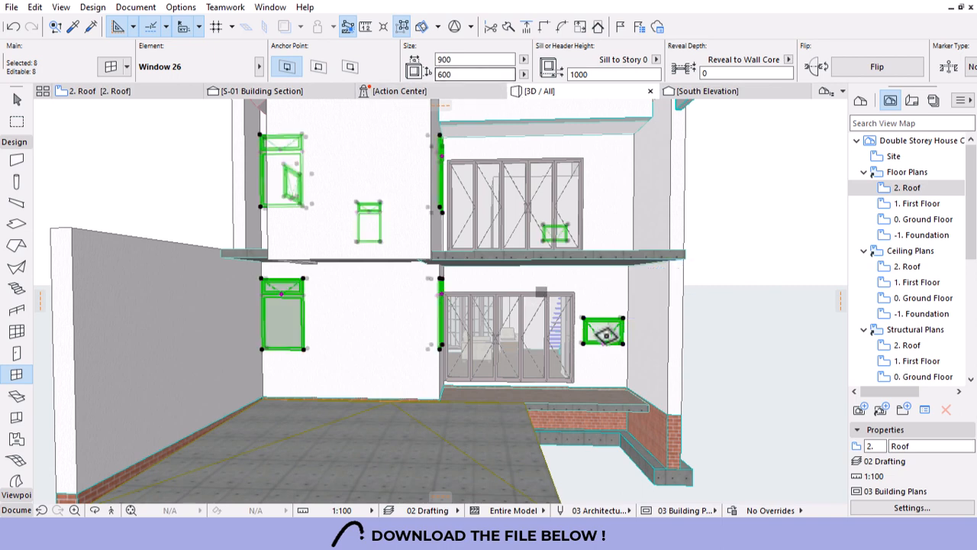
pyautogui.press('Delete')
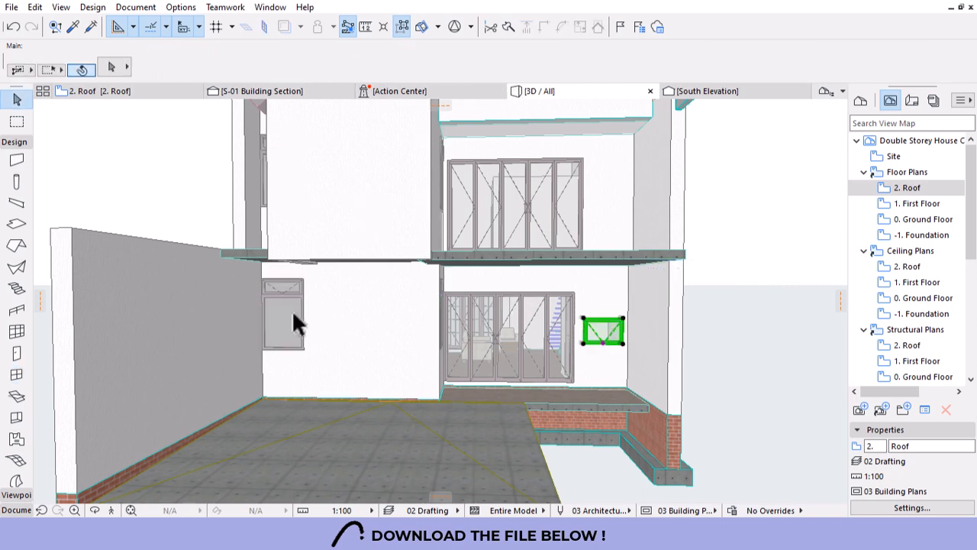
pyautogui.keyDown('shift'); pyautogui.click(292, 309); pyautogui.keyUp('shift')
pyautogui.keyDown('shift'); pyautogui.moveTo(507, 363); pyautogui.dragTo(393, 349, button='middle'); pyautogui.keyUp('shift')
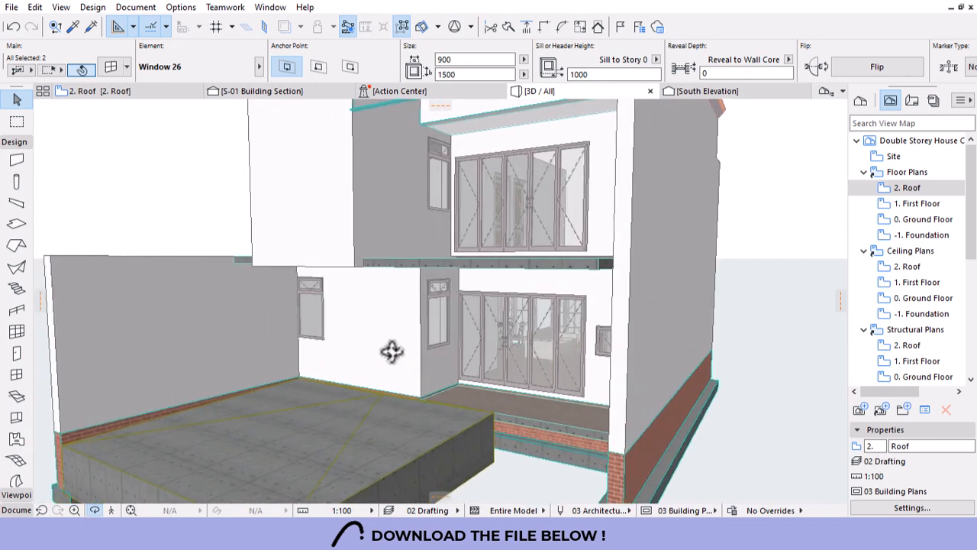
pyautogui.keyDown('shift'); pyautogui.click(441, 325); pyautogui.keyUp('shift')
pyautogui.keyDown('shift'); pyautogui.moveTo(730, 298); pyautogui.dragTo(414, 220, button='middle'); pyautogui.keyUp('shift')
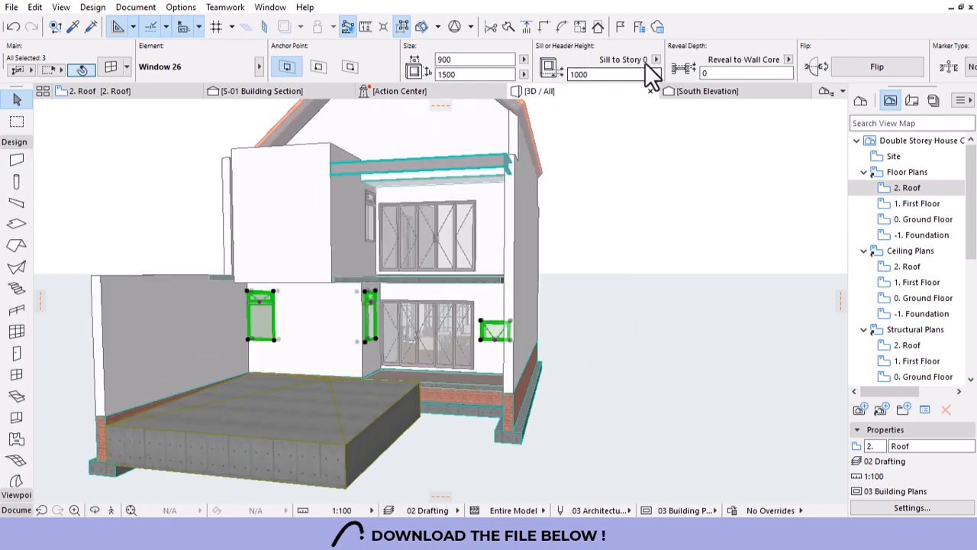
# Set their header height to 2100, measured from the wall base.
pyautogui.click(655, 59)
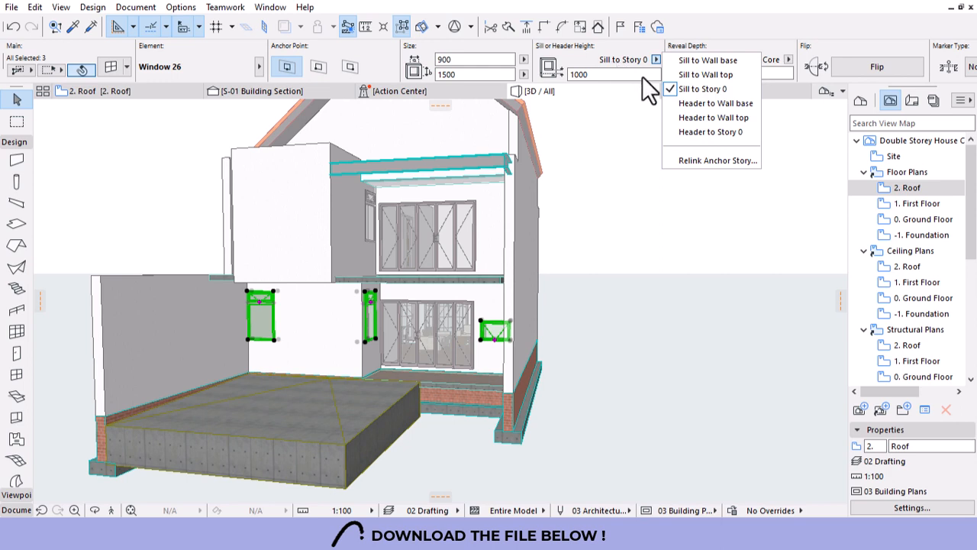
pyautogui.click(708, 119)
pyautogui.click(580, 74)
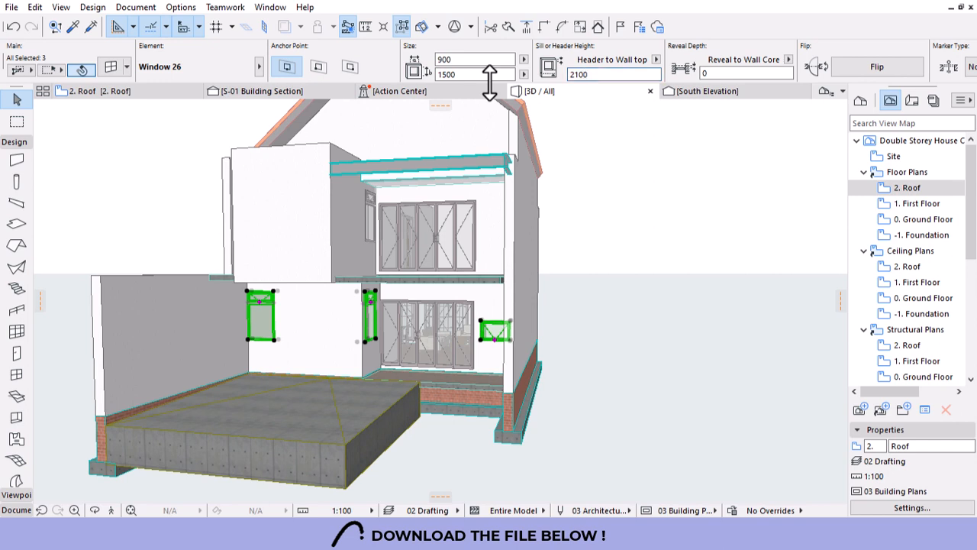
pyautogui.write('2100')
pyautogui.press('Return')
pyautogui.click(654, 60)
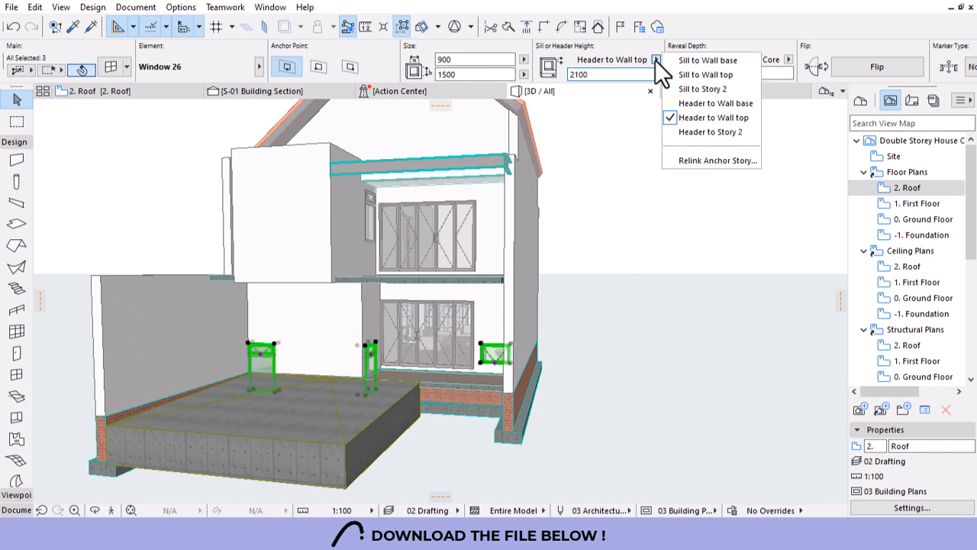
pyautogui.click(720, 105)
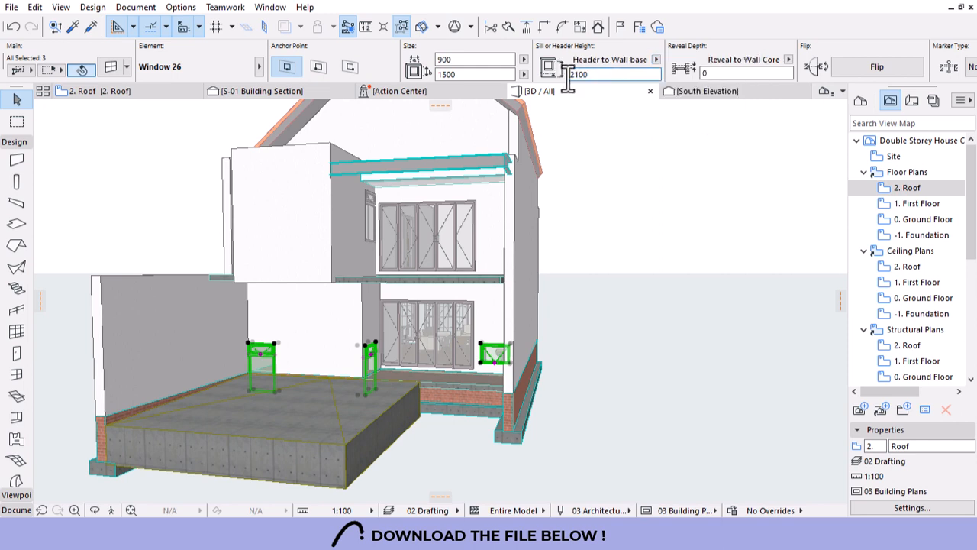
pyautogui.press('Return')
pyautogui.click(593, 228)
pyautogui.keyDown('shift'); pyautogui.moveTo(599, 275); pyautogui.dragTo(559, 323, button='middle'); pyautogui.keyUp('shift')
pyautogui.scroll(3, 378, 236)
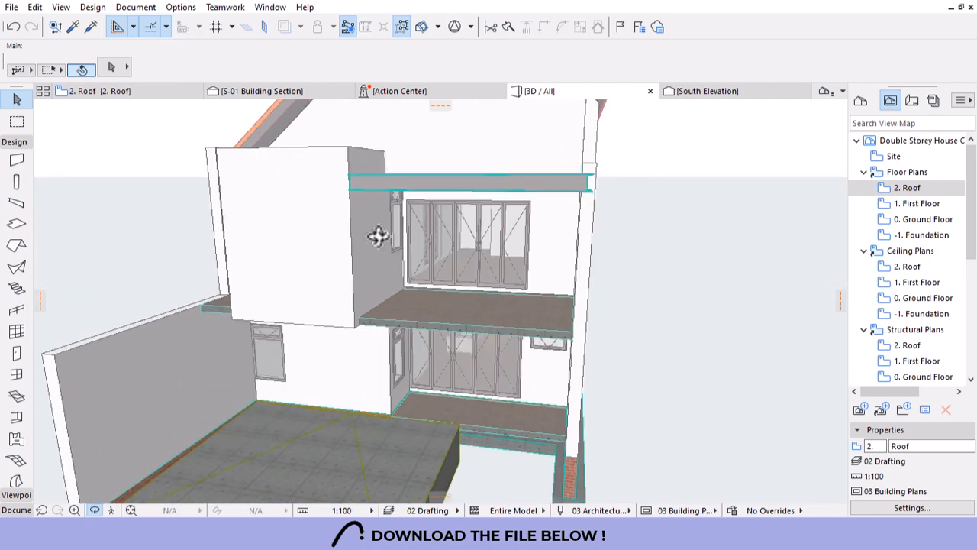
# Select five windows, starting with the small upper-floor window.
pyautogui.click(398, 195)
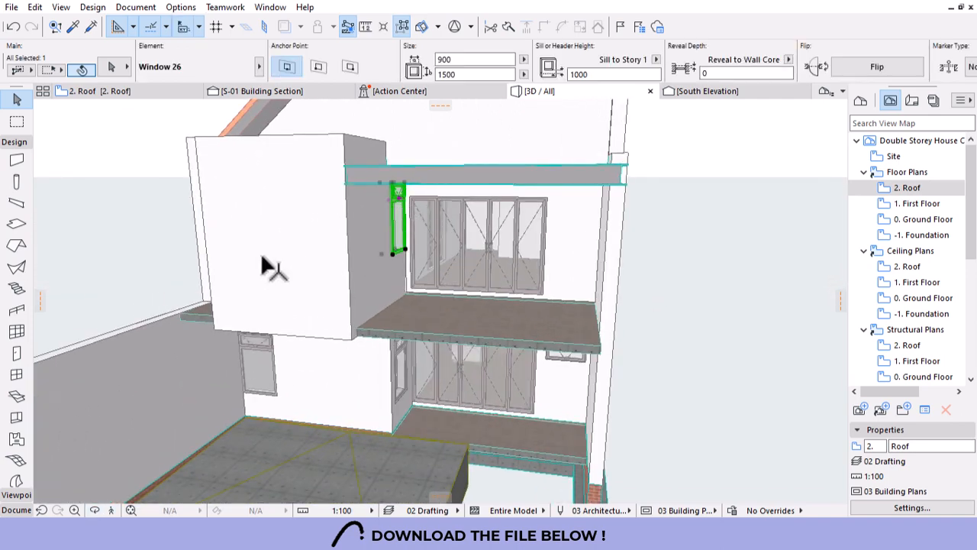
pyautogui.keyDown('shift'); pyautogui.moveTo(261, 256); pyautogui.dragTo(459, 239, button='middle'); pyautogui.keyUp('shift')
pyautogui.keyDown('shift'); pyautogui.click(359, 225); pyautogui.keyUp('shift')
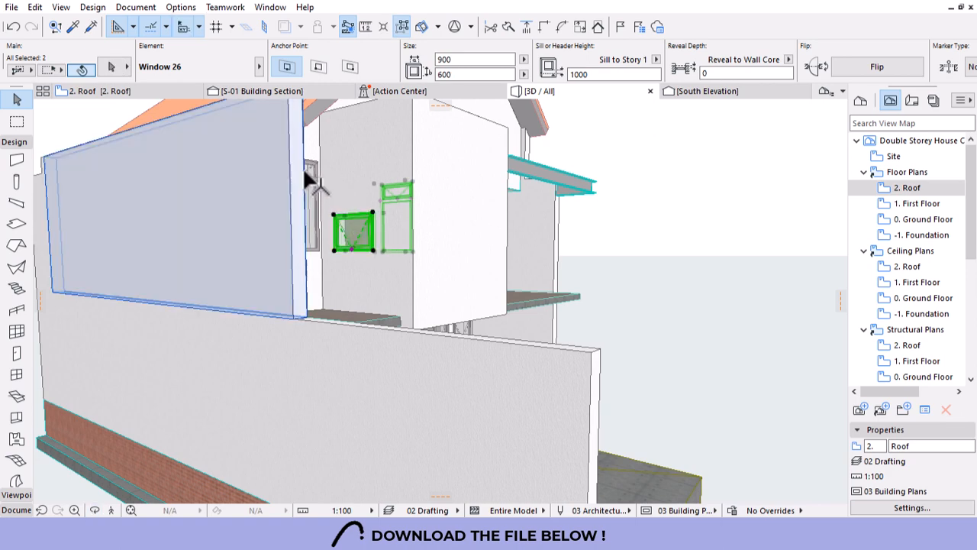
pyautogui.keyDown('shift'); pyautogui.click(322, 187); pyautogui.keyUp('shift')
pyautogui.keyDown('shift'); pyautogui.moveTo(559, 232); pyautogui.dragTo(303, 291, button='middle'); pyautogui.keyUp('shift')
pyautogui.keyDown('shift'); pyautogui.click(201, 250); pyautogui.keyUp('shift')
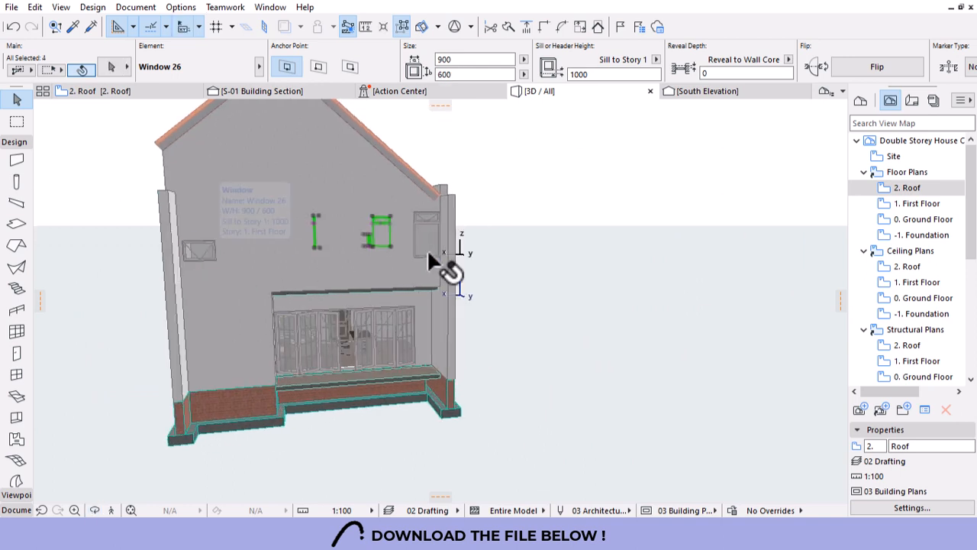
pyautogui.keyDown('shift'); pyautogui.click(426, 238); pyautogui.keyUp('shift')
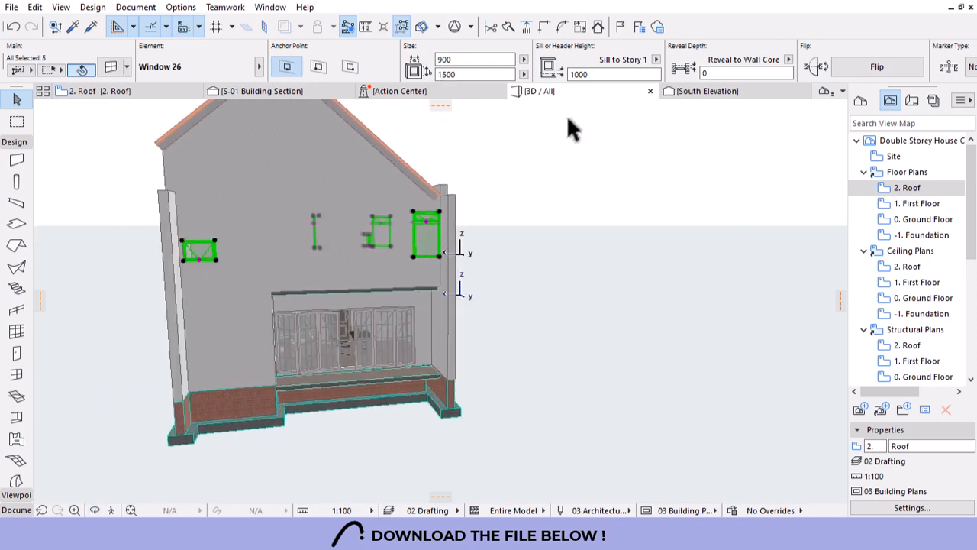
# Anchor their header to the wall base at 2100 and check the result in 3D.
pyautogui.click(656, 60)
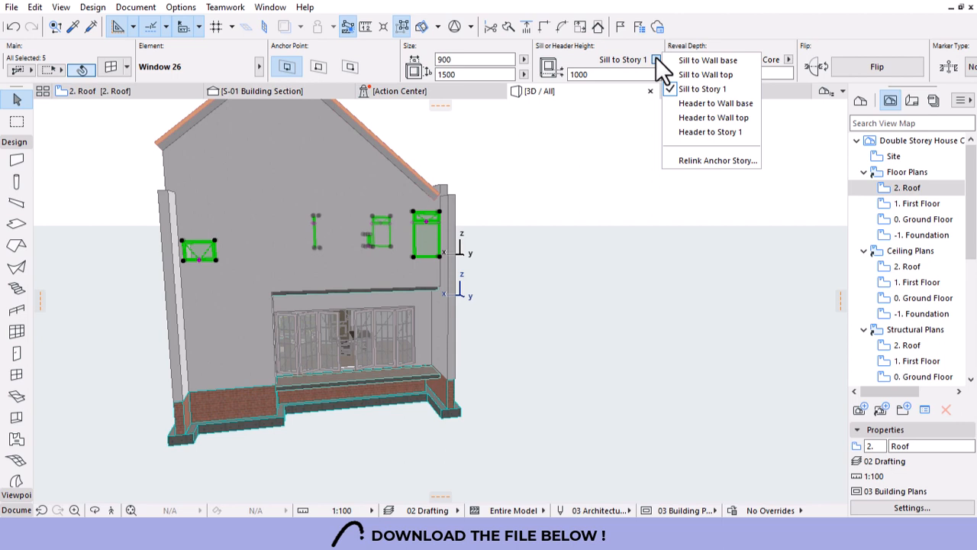
pyautogui.click(722, 103)
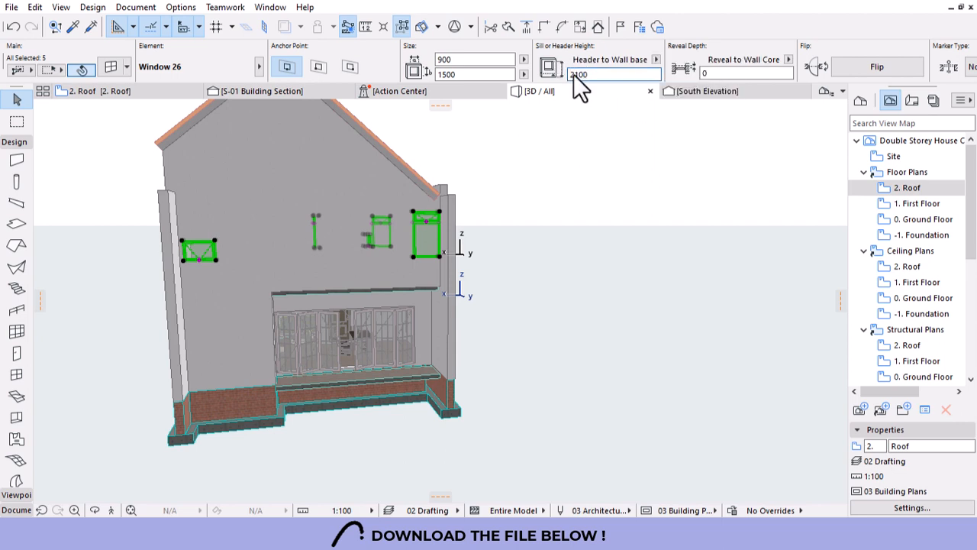
pyautogui.press('Return')
pyautogui.press('o')
pyautogui.scroll(-3, 588, 149)
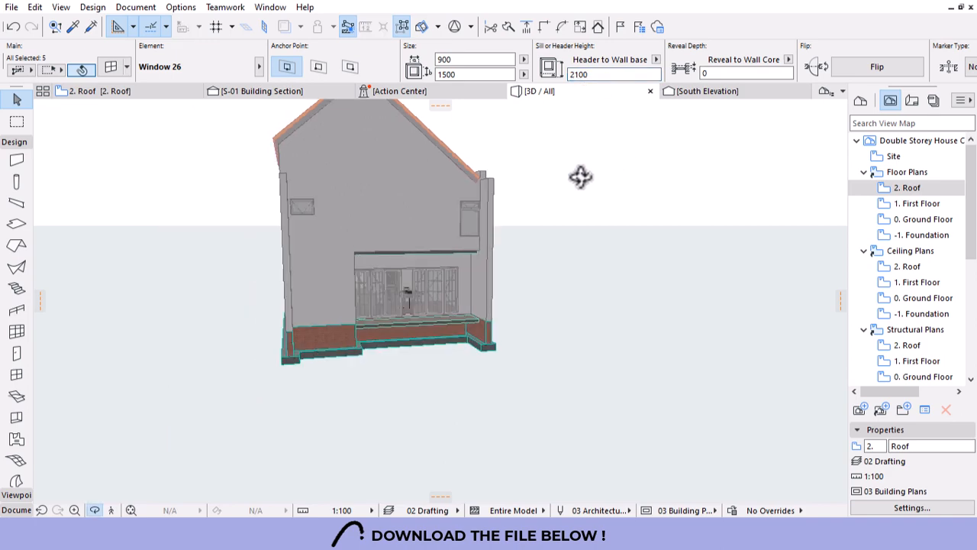
pyautogui.moveTo(581, 177); pyautogui.dragTo(481, 284)
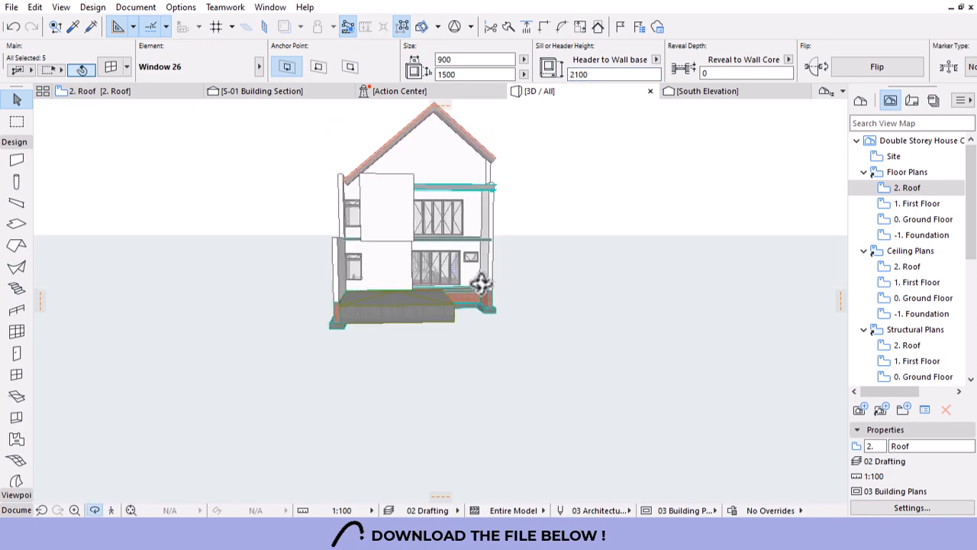
pyautogui.scroll(6, 367, 209)
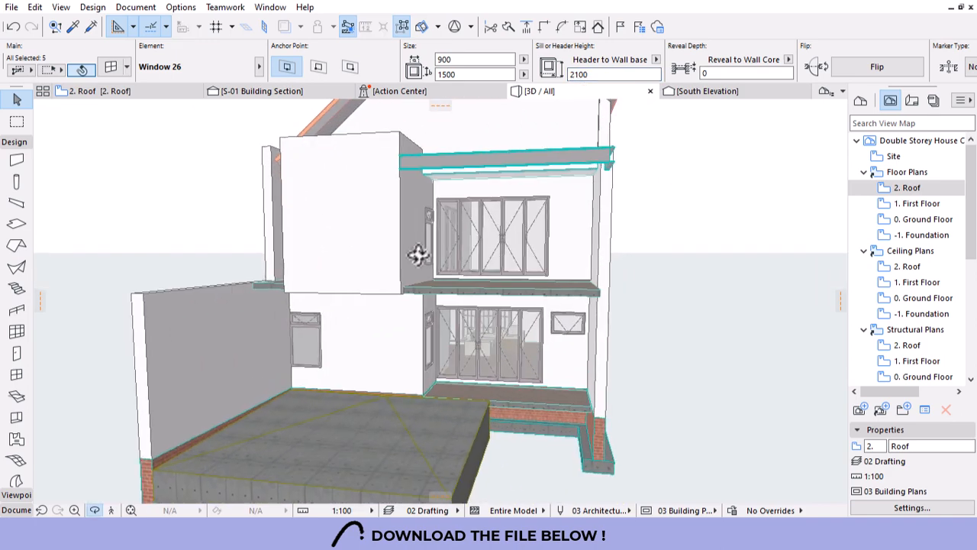
pyautogui.moveTo(418, 255); pyautogui.dragTo(233, 253)
pyautogui.scroll(5, 369, 248)
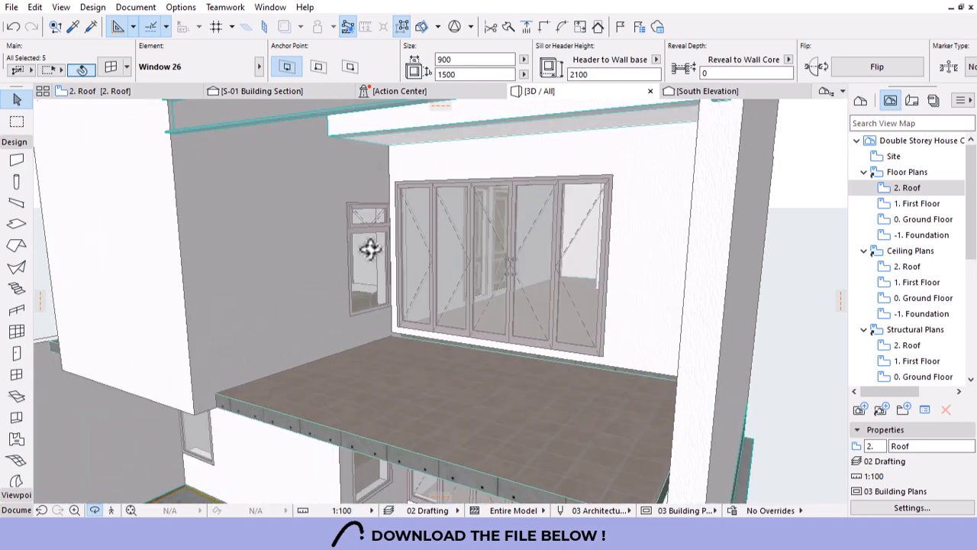
pyautogui.scroll(3, 369, 248)
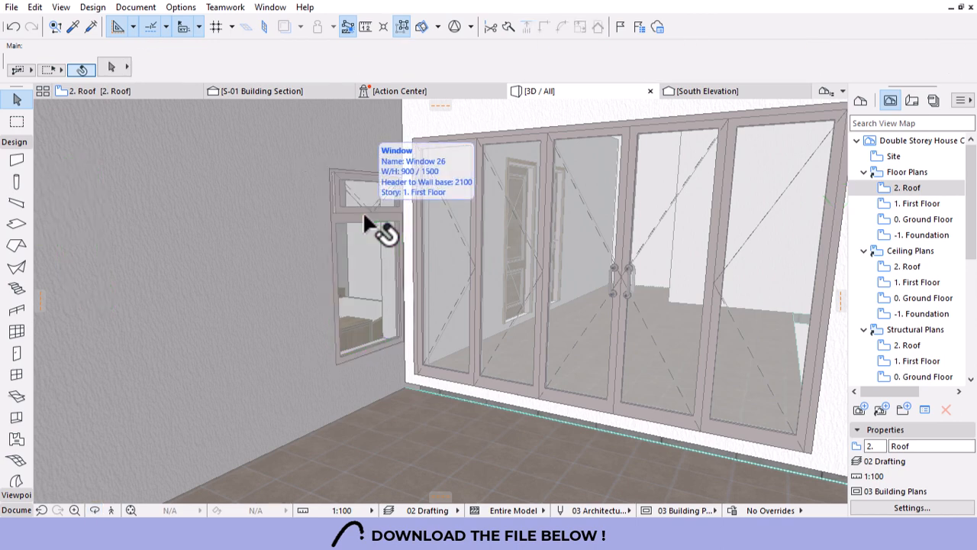
# Set the small upper-floor window's reveal depth to 90.
pyautogui.click(365, 213)
pyautogui.click(704, 72)
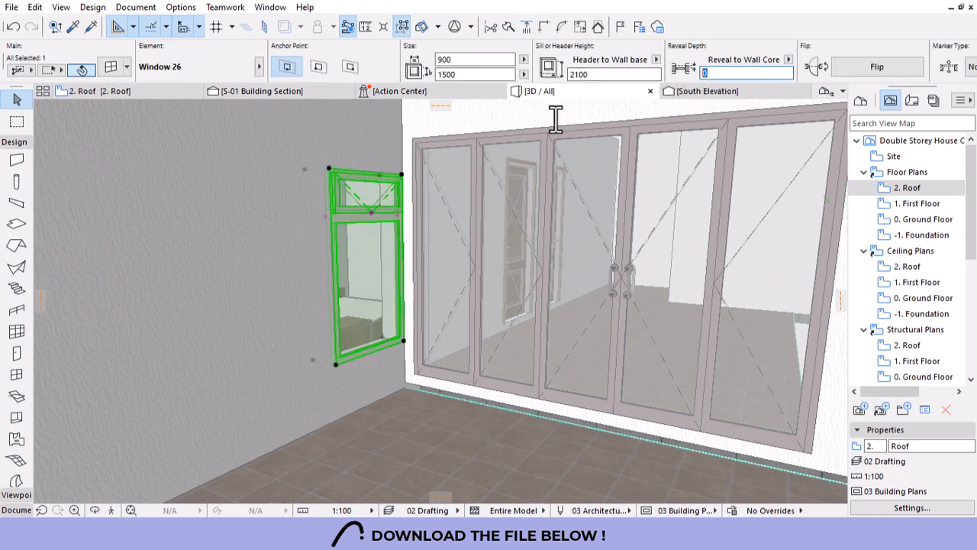
pyautogui.write('90')
pyautogui.press('Return')
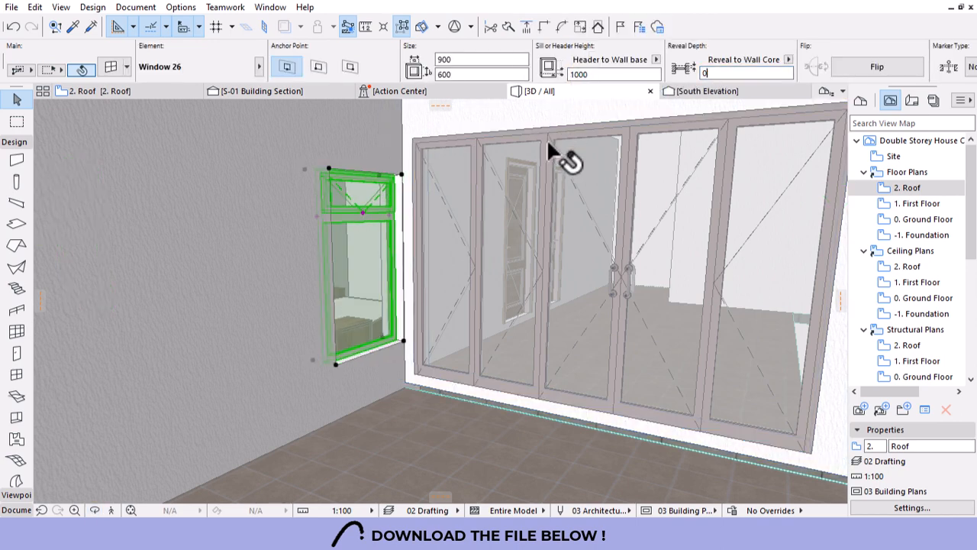
pyautogui.press('Escape')
# Orbit to the side wall and give the side window and the larger window a 90 reveal depth.
pyautogui.scroll(-5, 623, 219)
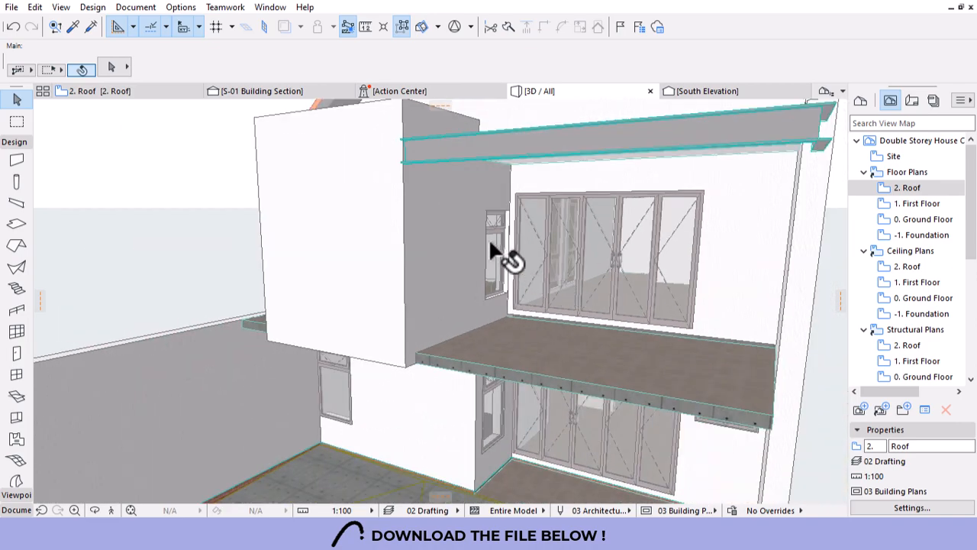
pyautogui.press('o')
pyautogui.moveTo(357, 271); pyautogui.dragTo(642, 270)
pyautogui.scroll(6, 346, 275)
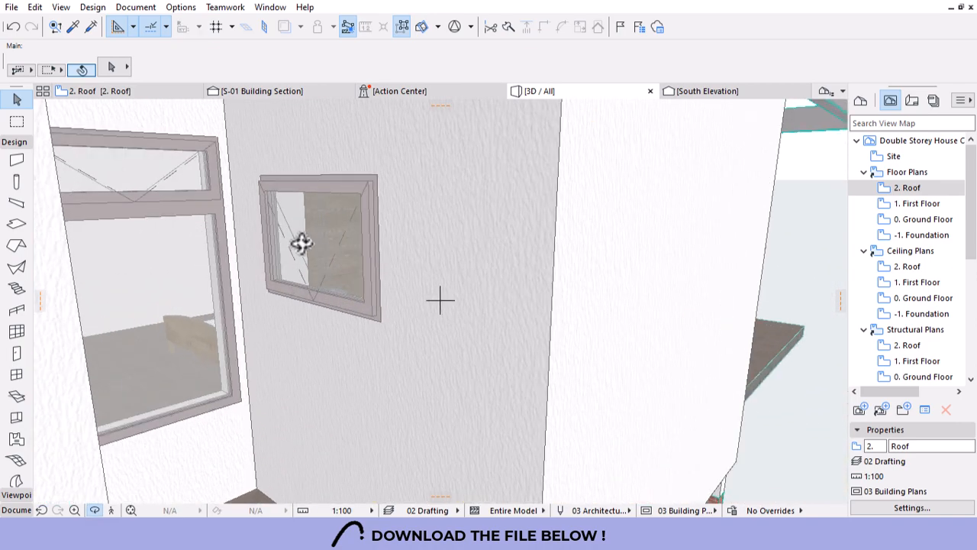
pyautogui.press('o')
pyautogui.click(322, 254)
pyautogui.keyDown('shift'); pyautogui.click(191, 284); pyautogui.keyUp('shift')
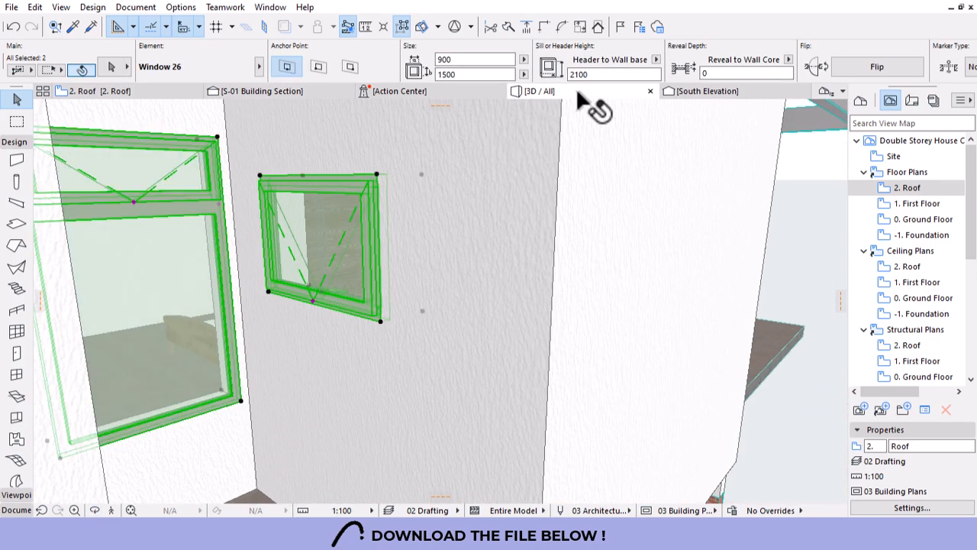
pyautogui.click(740, 72)
pyautogui.write('90')
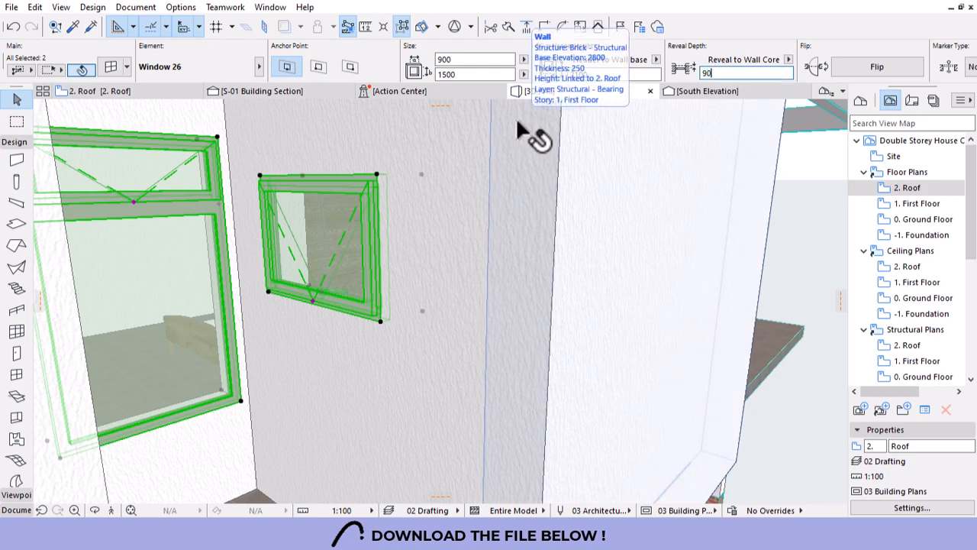
pyautogui.press('Return')
pyautogui.press('Escape')
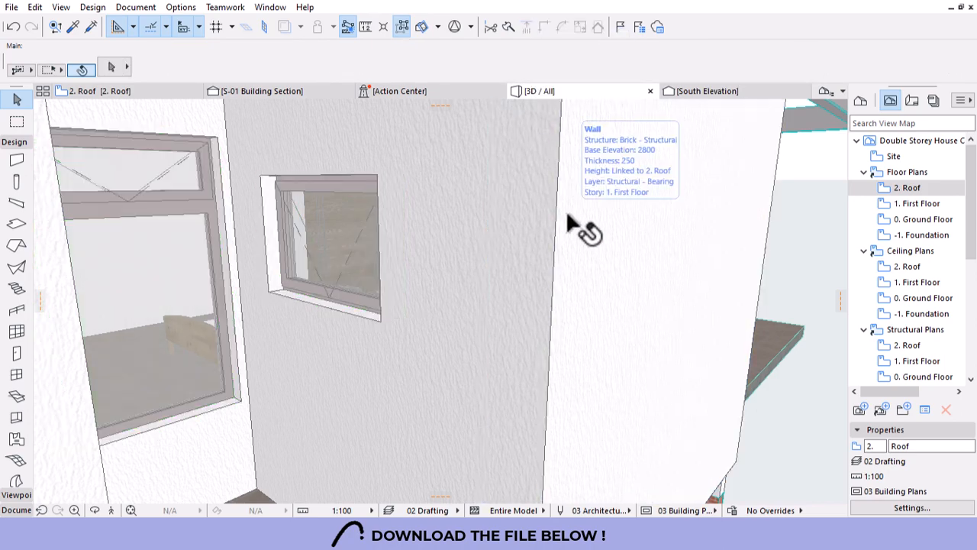
# Rotate the house to a near-frontal view and pick the window in the left wall.
pyautogui.scroll(-5, 566, 224)
pyautogui.press('o')
pyautogui.moveTo(511, 239); pyautogui.dragTo(374, 271)
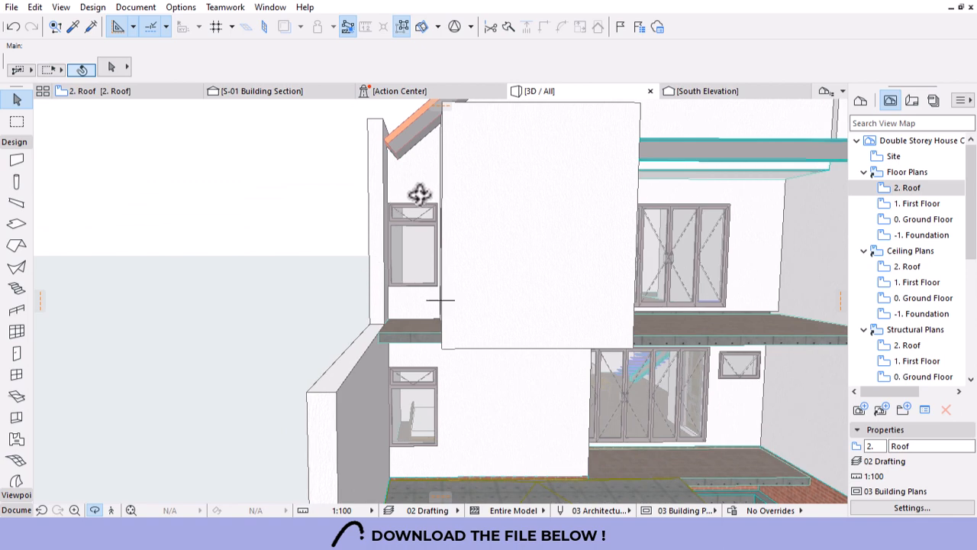
pyautogui.scroll(2, 419, 194)
pyautogui.scroll(-3, 414, 203)
pyautogui.scroll(4, 406, 157)
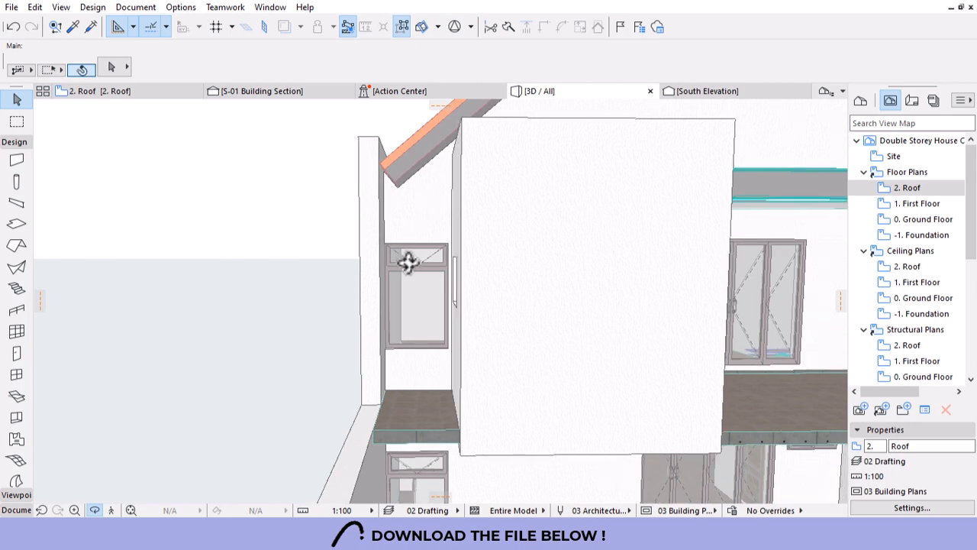
pyautogui.click(415, 273)
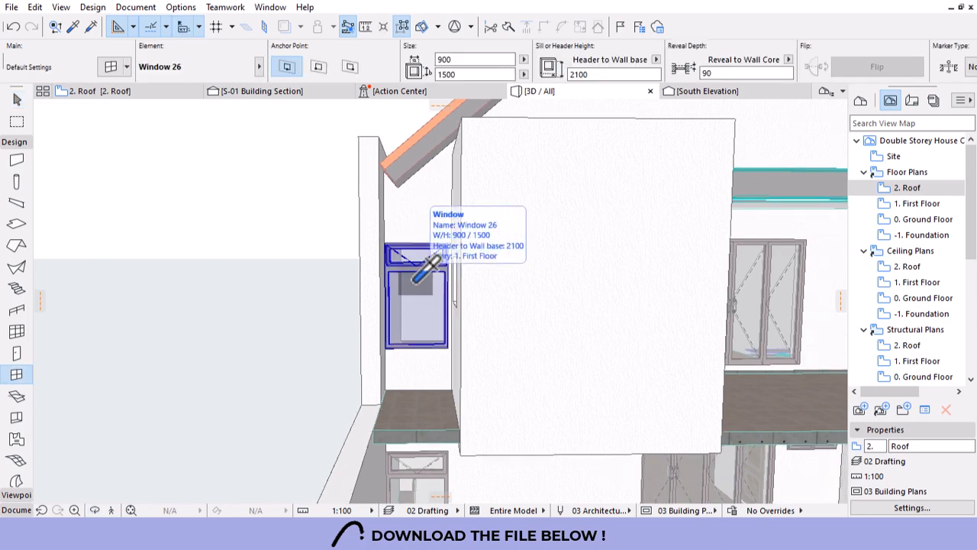
# Make the left-wall window a Trapezoid Window 26 from the Special Windows 26 folder.
pyautogui.click(414, 276)
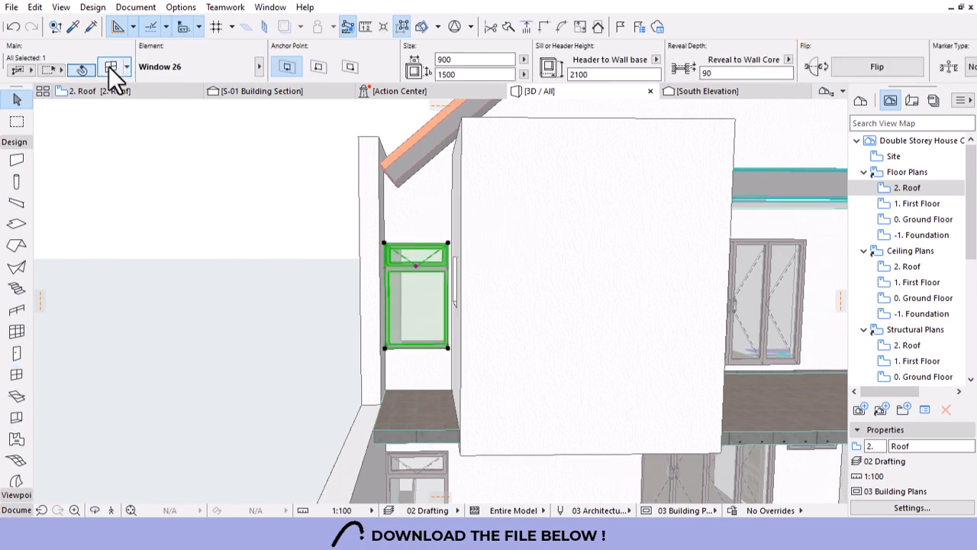
pyautogui.click(111, 67)
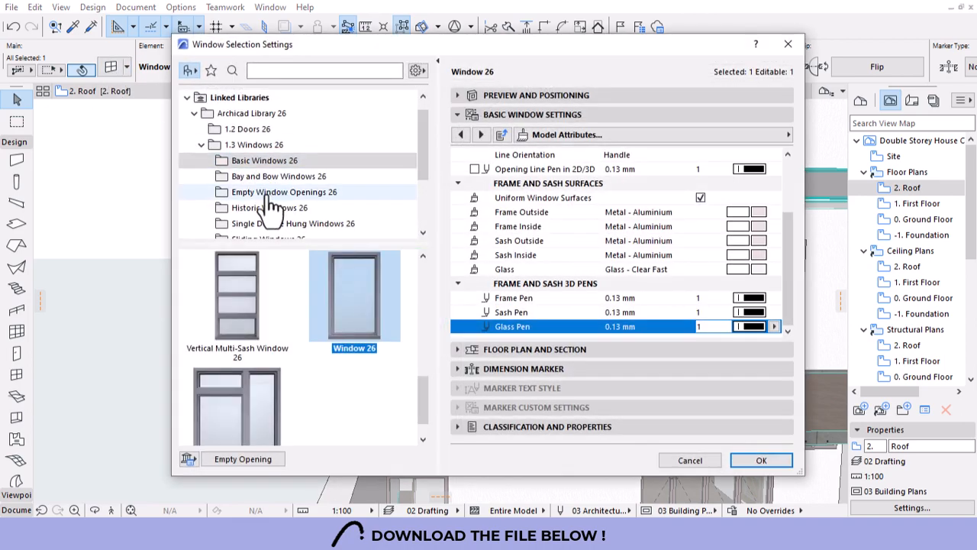
pyautogui.scroll(-1, 260, 221)
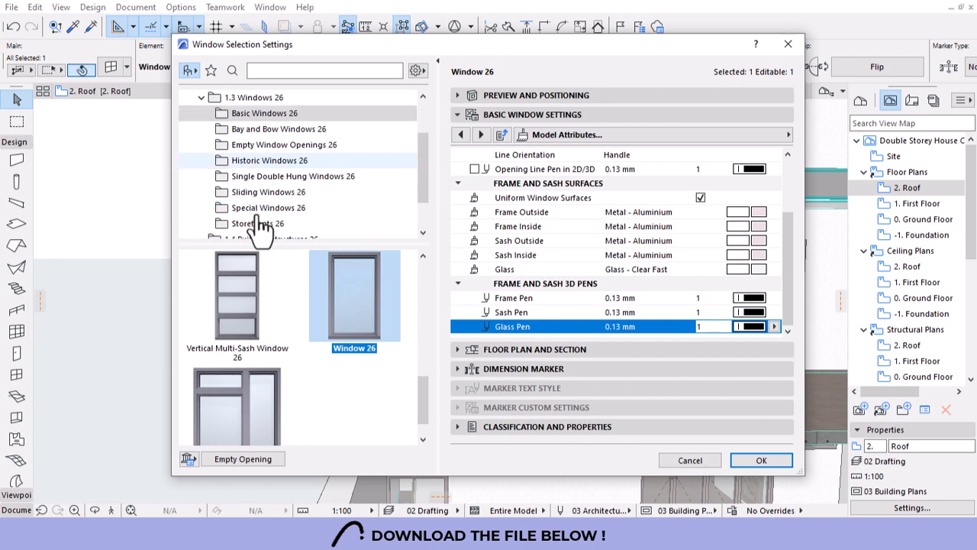
pyautogui.click(258, 208)
pyautogui.scroll(-5, 297, 294)
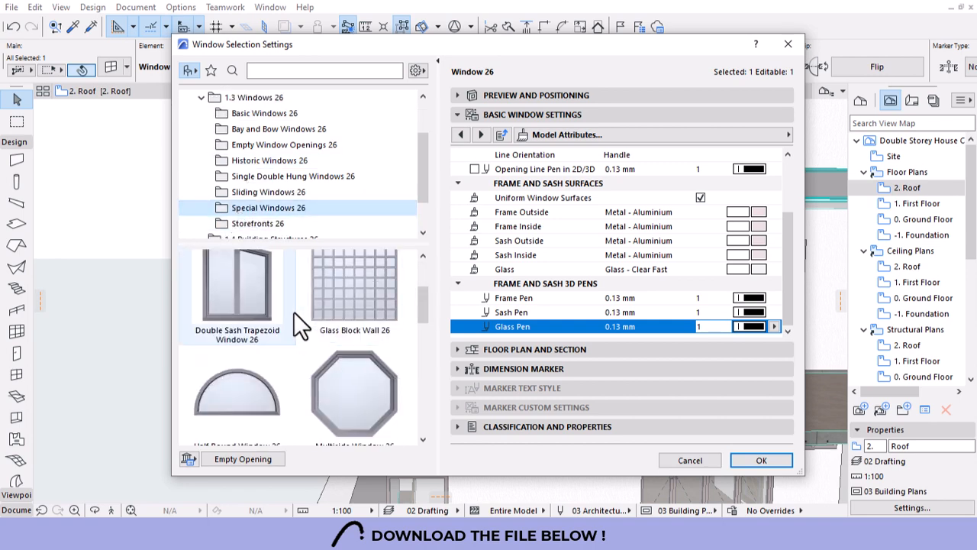
pyautogui.scroll(5, 294, 309)
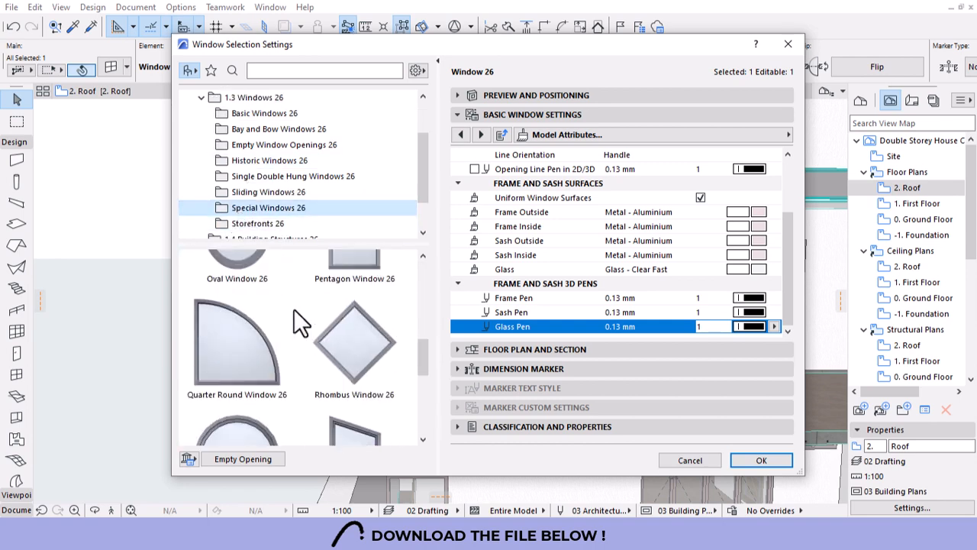
pyautogui.scroll(-4, 294, 310)
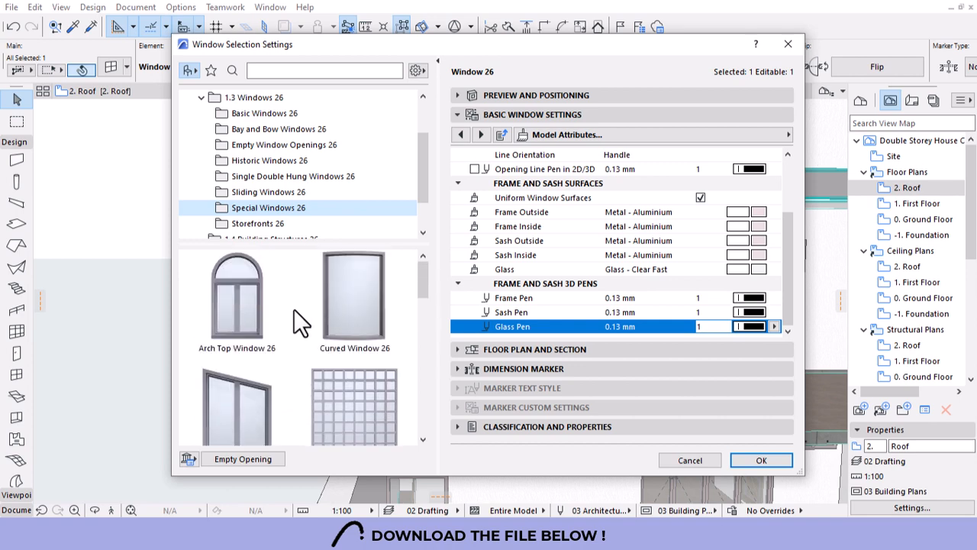
pyautogui.scroll(-4, 294, 309)
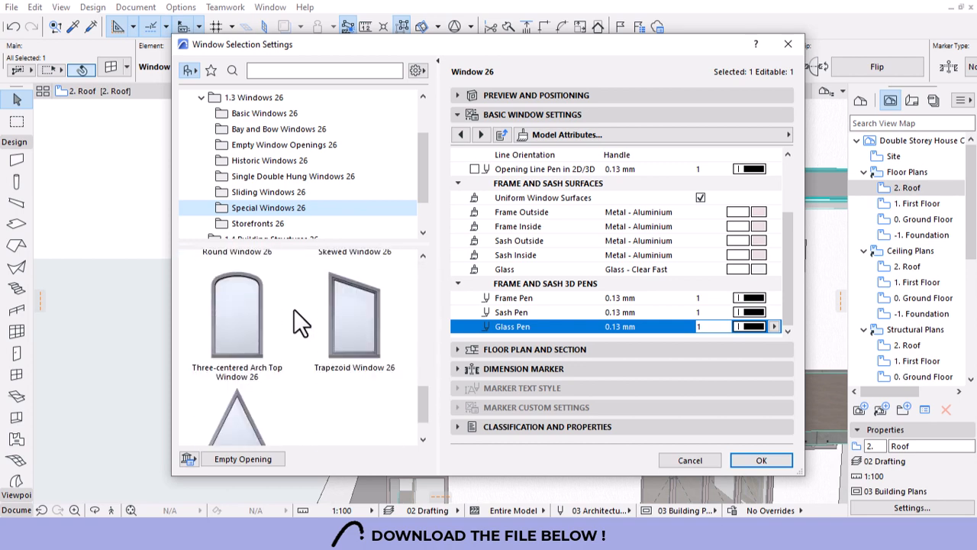
pyautogui.scroll(2, 293, 308)
pyautogui.click(363, 317)
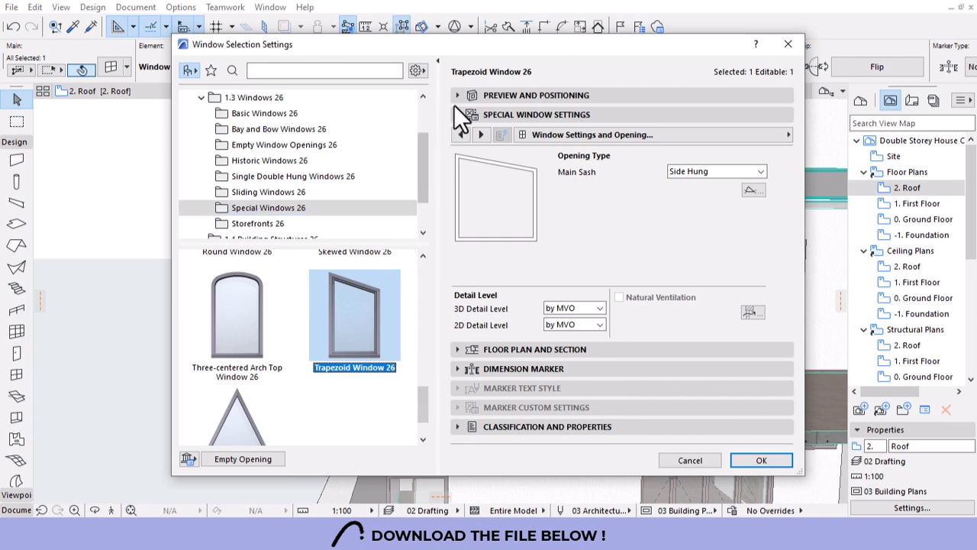
# Add an upper transom to the trapezoid window in its shape settings.
pyautogui.click(507, 92)
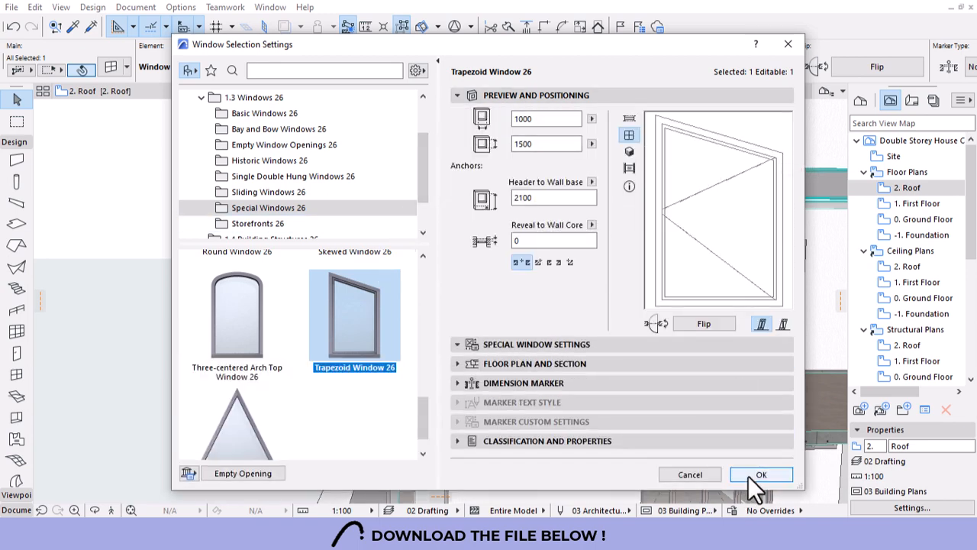
pyautogui.click(501, 344)
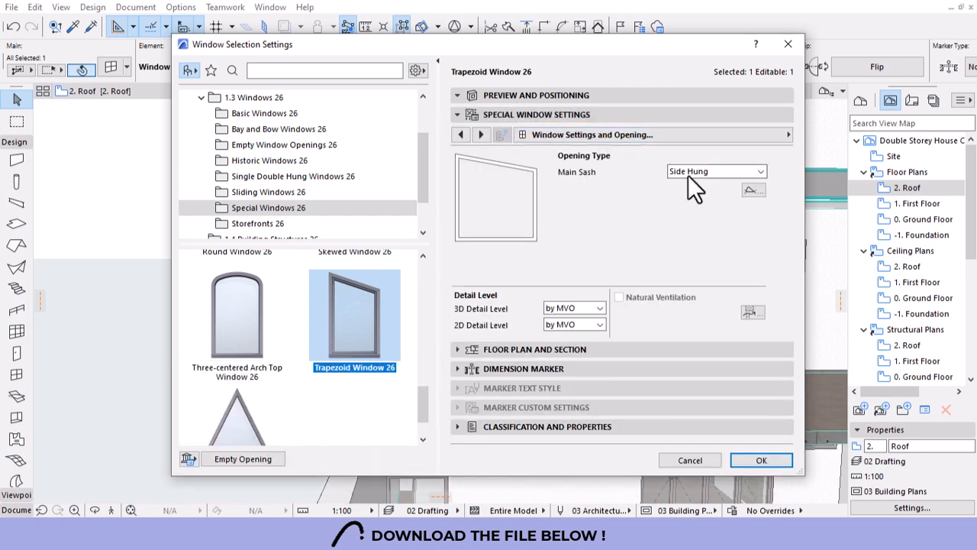
pyautogui.click(688, 175)
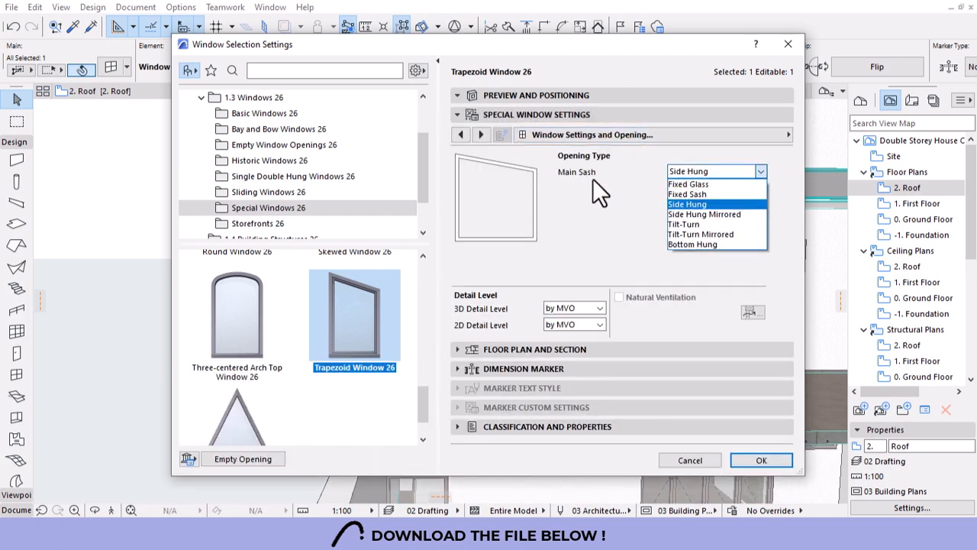
pyautogui.click(458, 133)
pyautogui.click(458, 132)
pyautogui.click(459, 135)
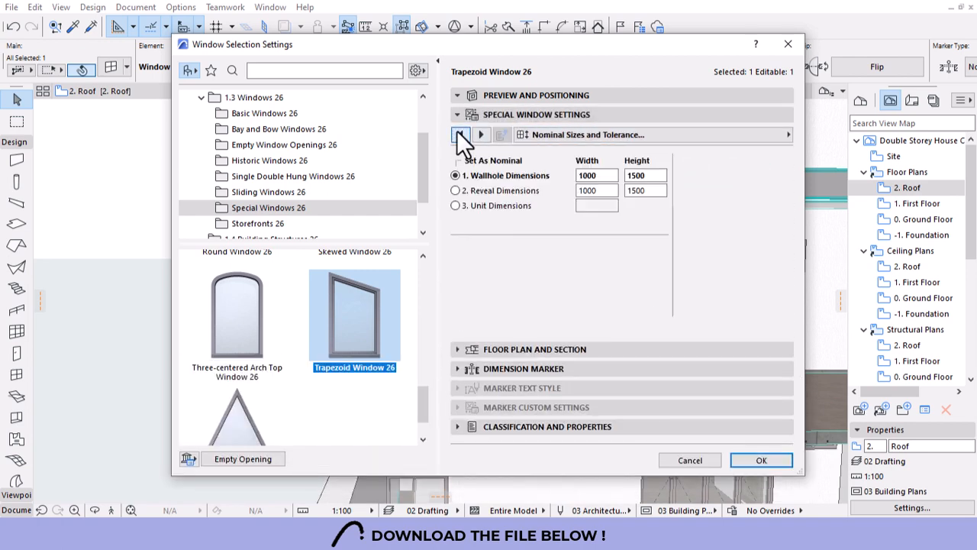
pyautogui.click(481, 134)
pyautogui.click(462, 157)
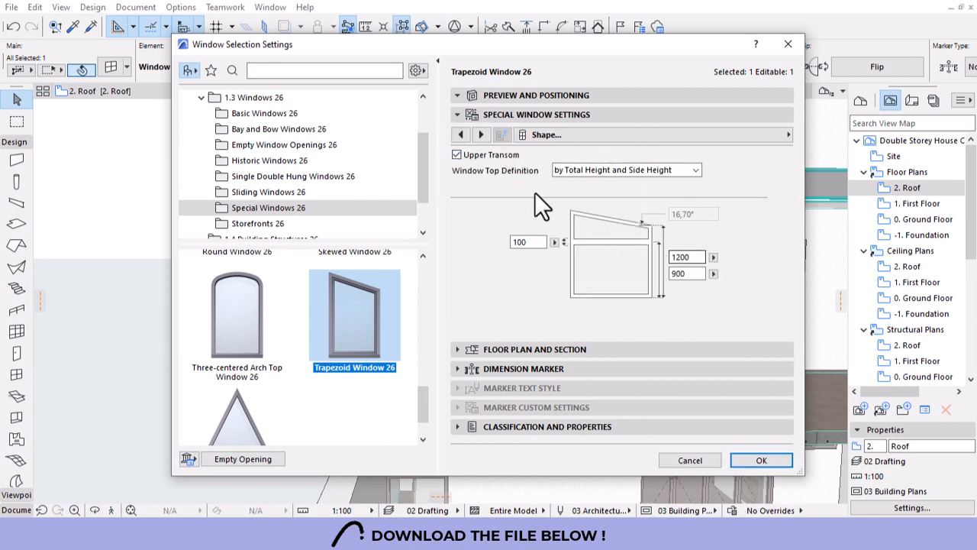
pyautogui.click(543, 96)
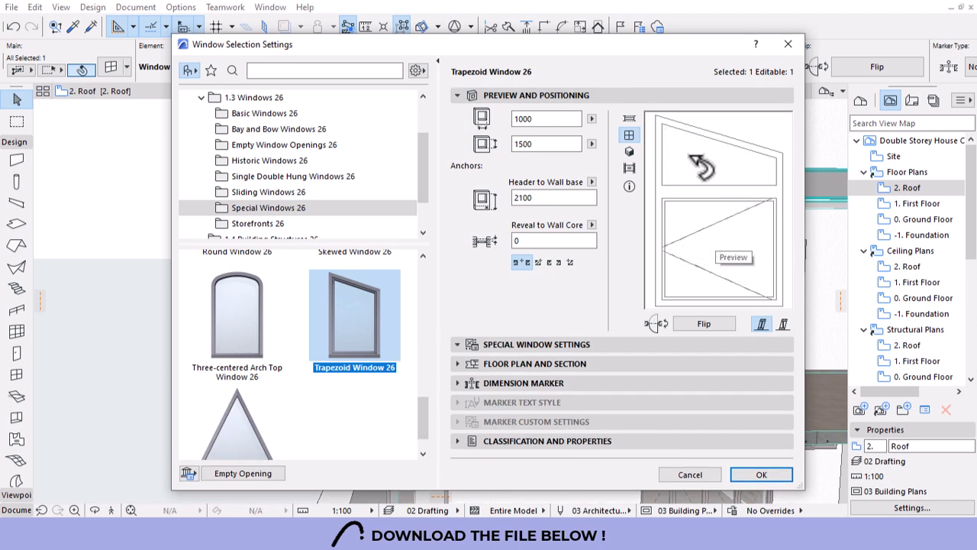
pyautogui.click(539, 345)
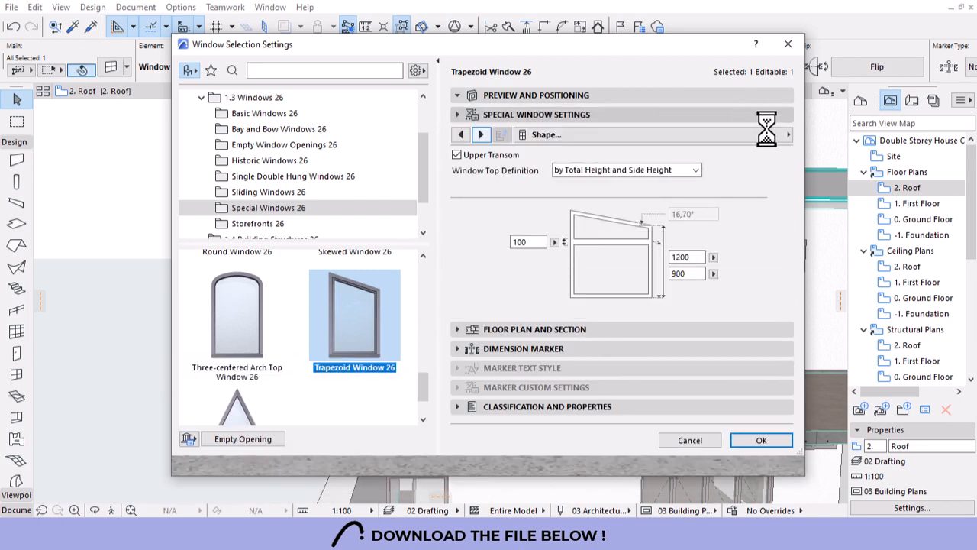
# Set the main sash to Top Hung and the transom sash to Fixed Glass, then confirm.
pyautogui.click(483, 135)
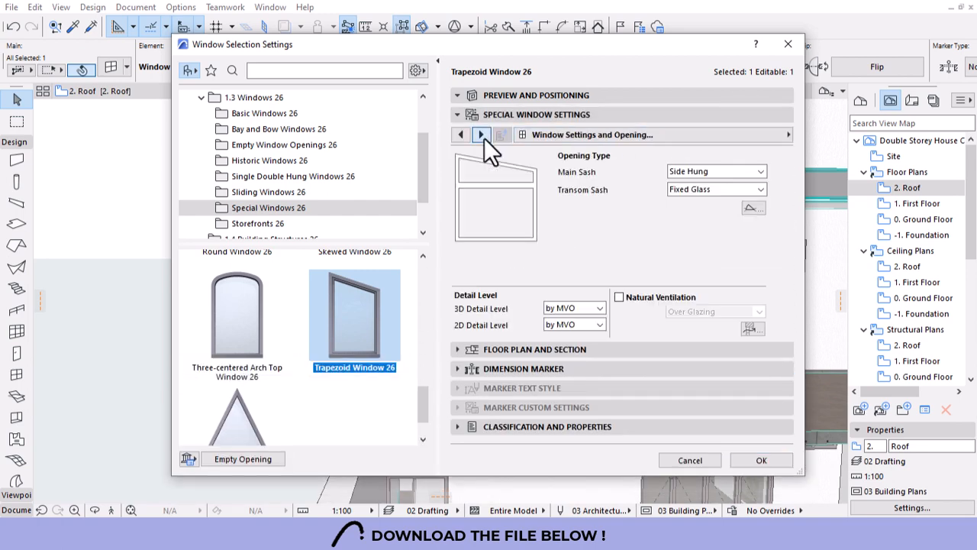
pyautogui.click(747, 190)
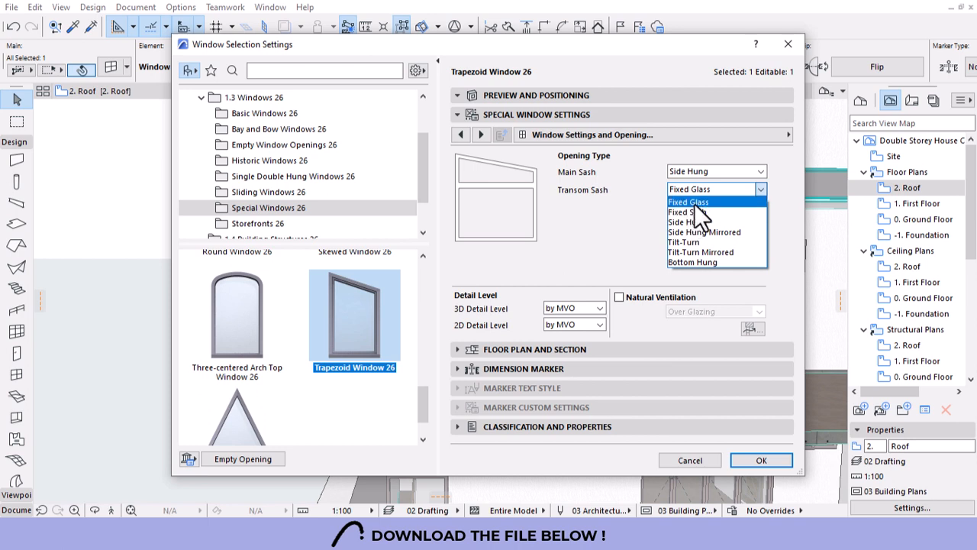
pyautogui.click(708, 221)
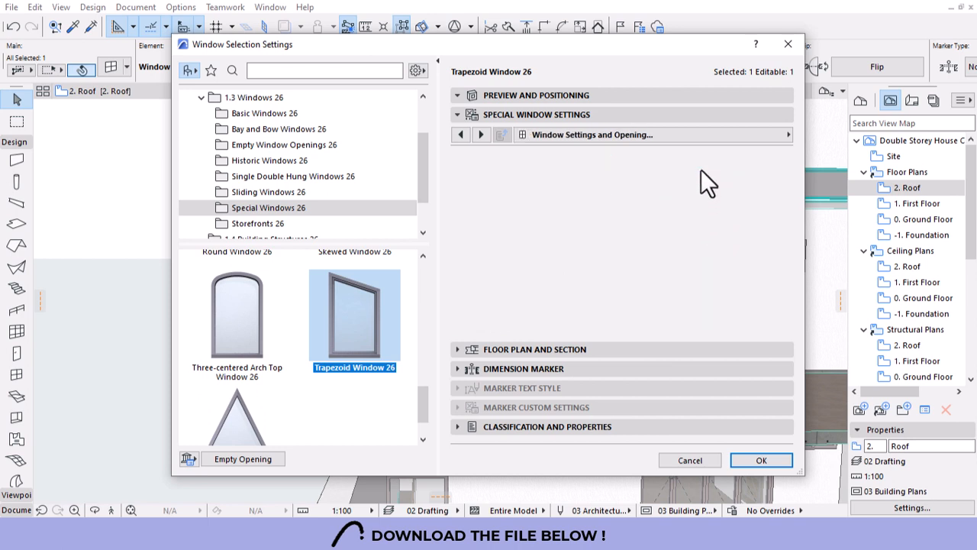
pyautogui.click(701, 171)
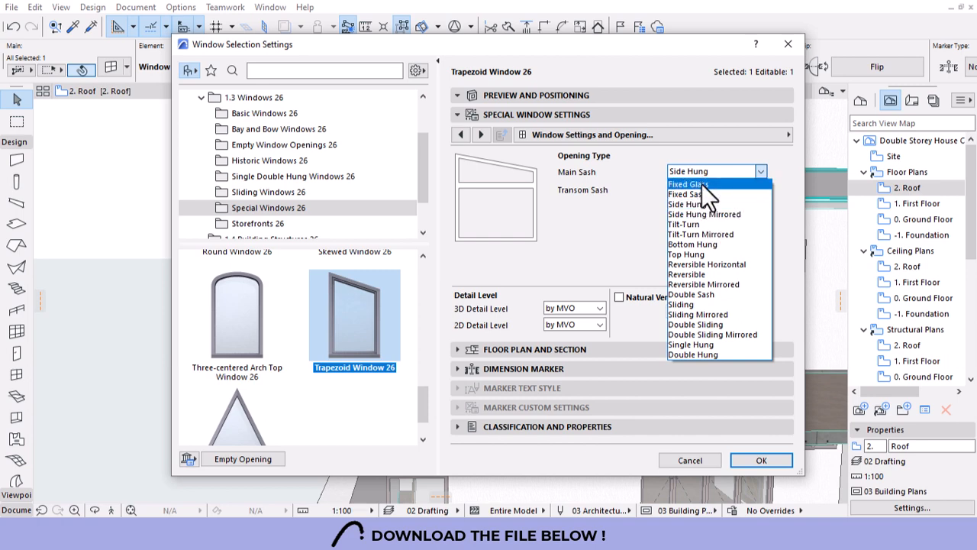
pyautogui.click(702, 184)
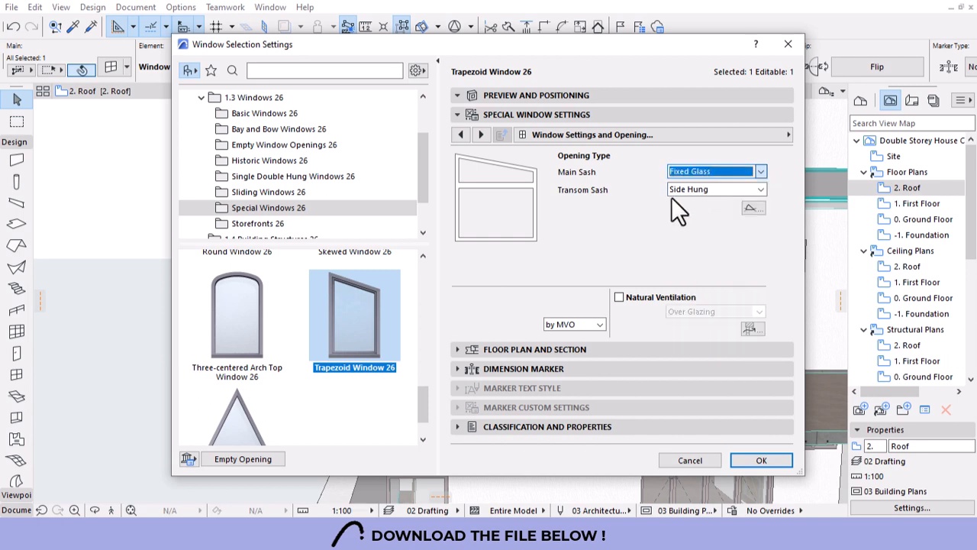
pyautogui.click(708, 173)
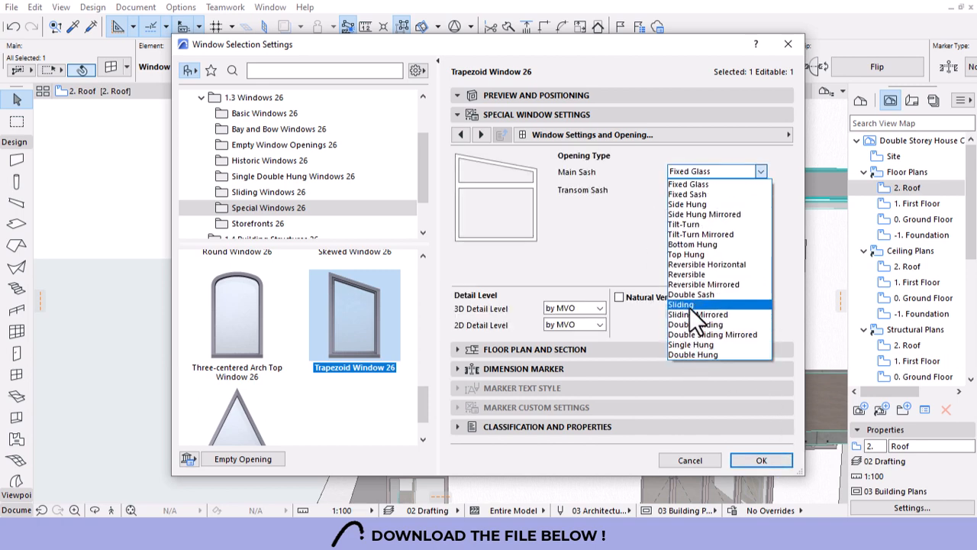
pyautogui.click(690, 255)
pyautogui.click(713, 189)
pyautogui.click(689, 202)
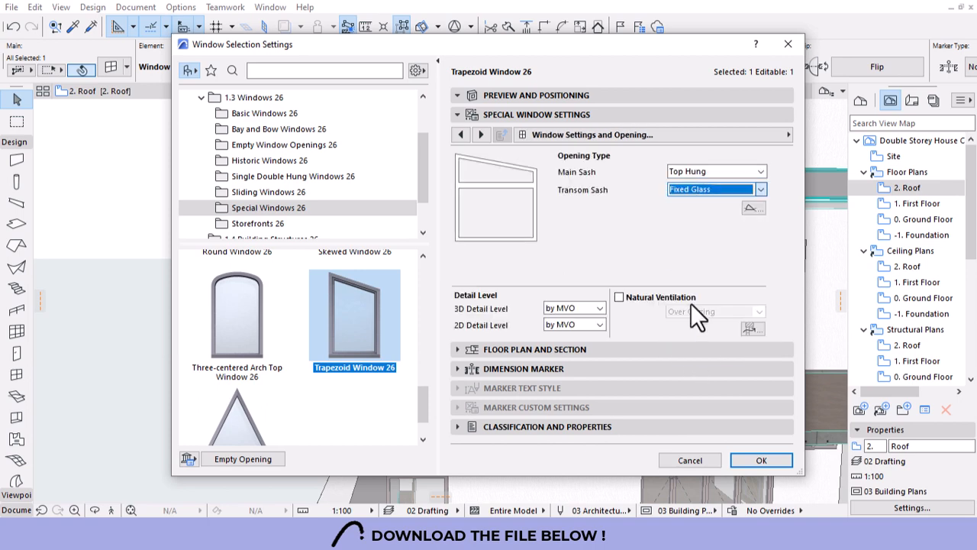
pyautogui.click(759, 459)
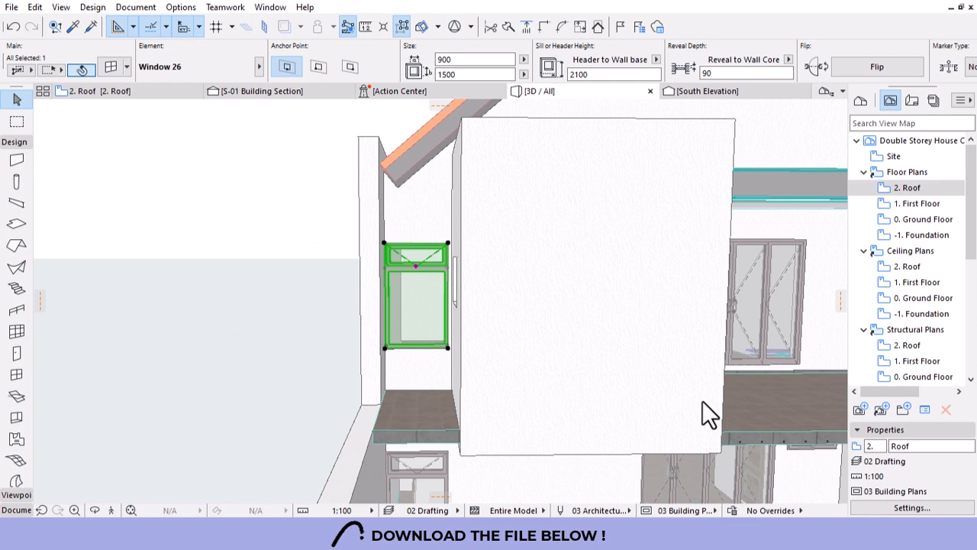
# Open the 1. First Floor plan and locate the ensuite wall.
pyautogui.scroll(5, 428, 316)
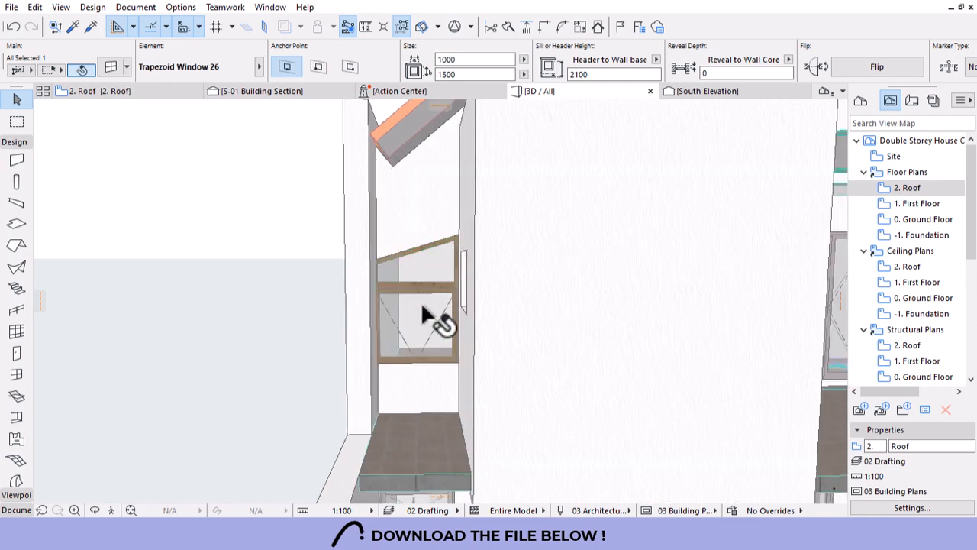
pyautogui.click(126, 92)
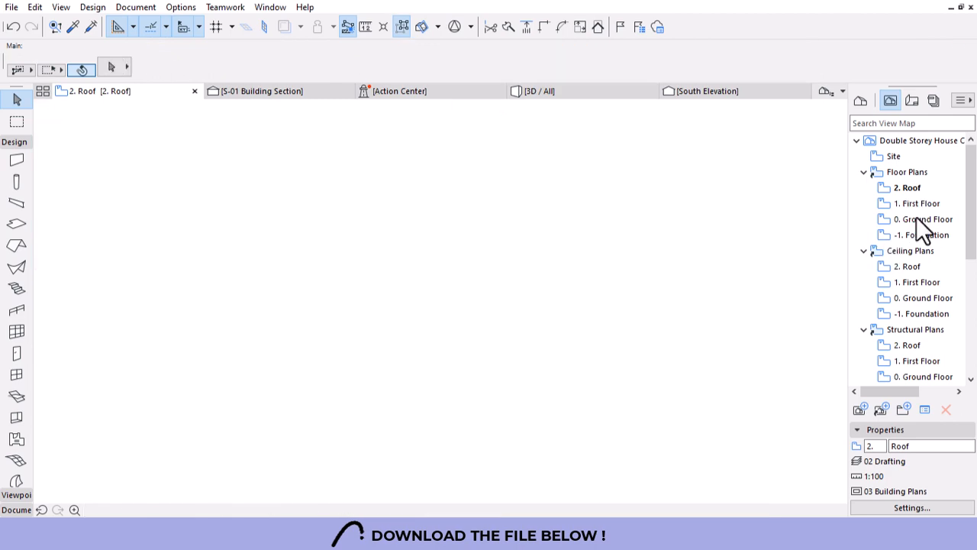
pyautogui.doubleClick(916, 204)
pyautogui.scroll(-4, 629, 294)
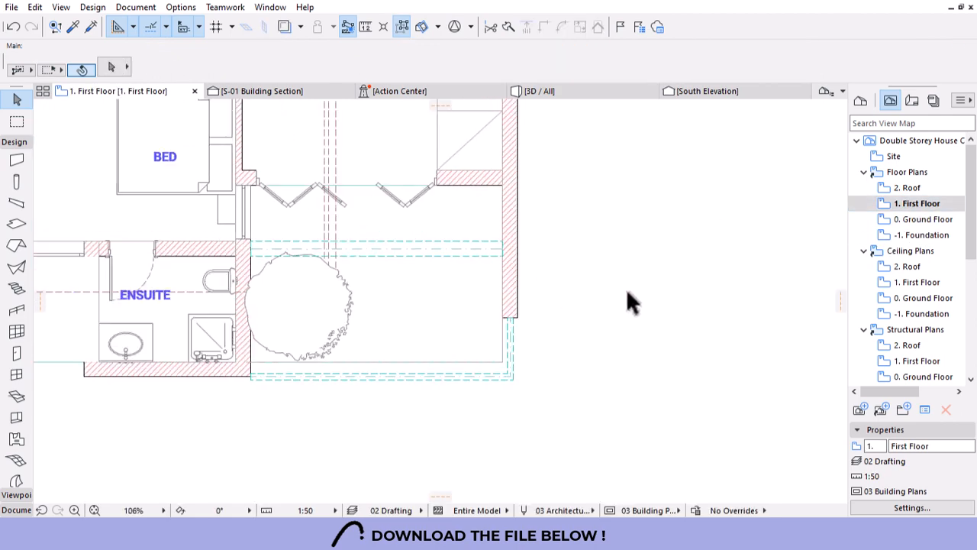
pyautogui.scroll(2, 313, 298)
pyautogui.scroll(5, 313, 298)
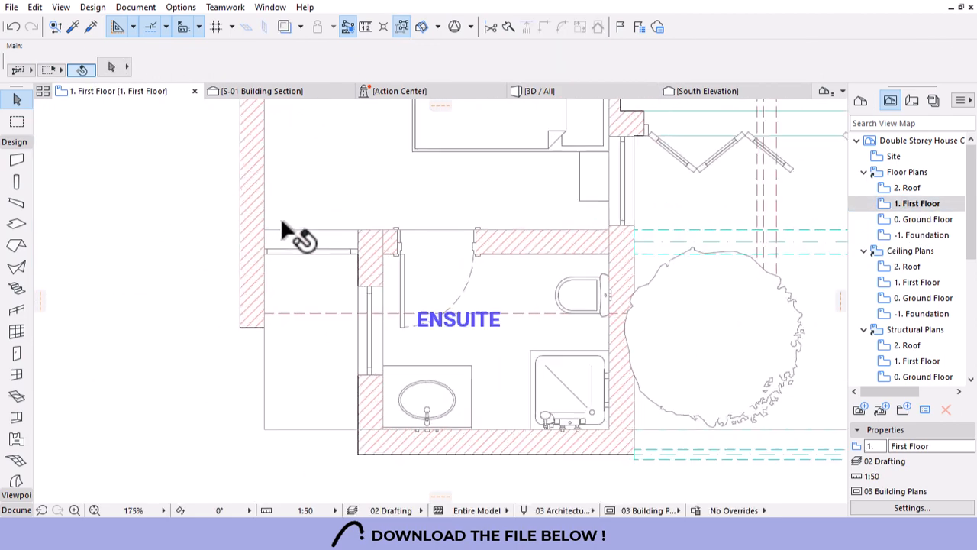
pyautogui.click(374, 261)
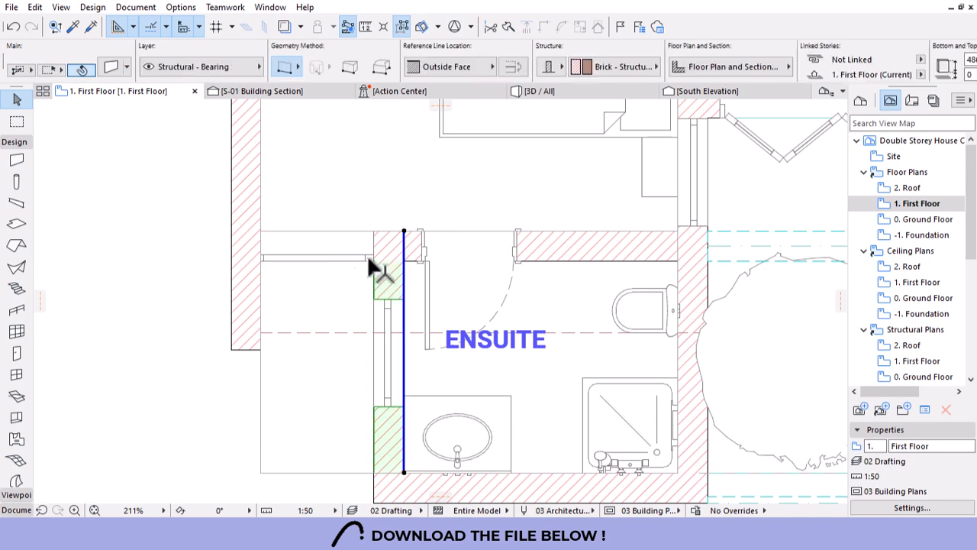
pyautogui.press('Escape')
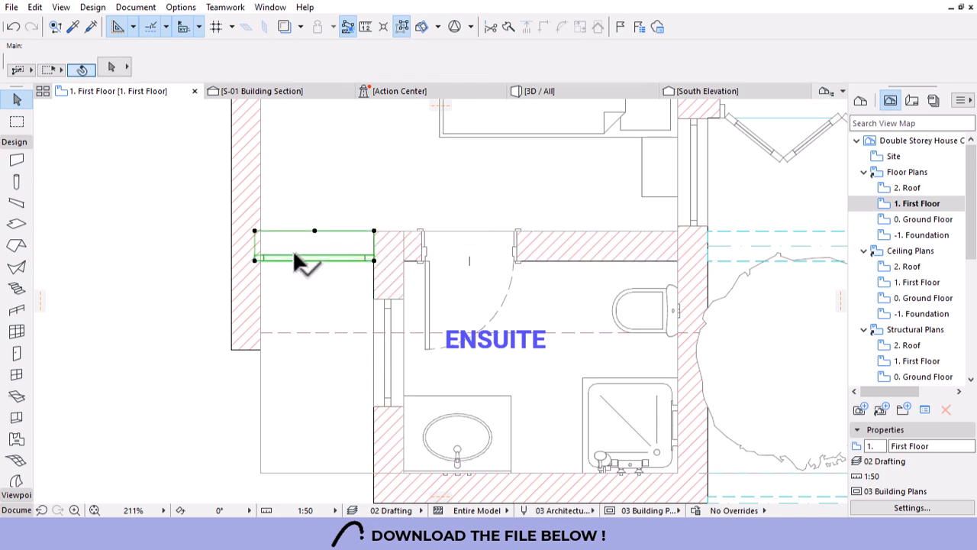
# Narrow the ensuite-wall trapezoid window to 950 wide and view it in 3D.
pyautogui.click(261, 261)
pyautogui.click(255, 260)
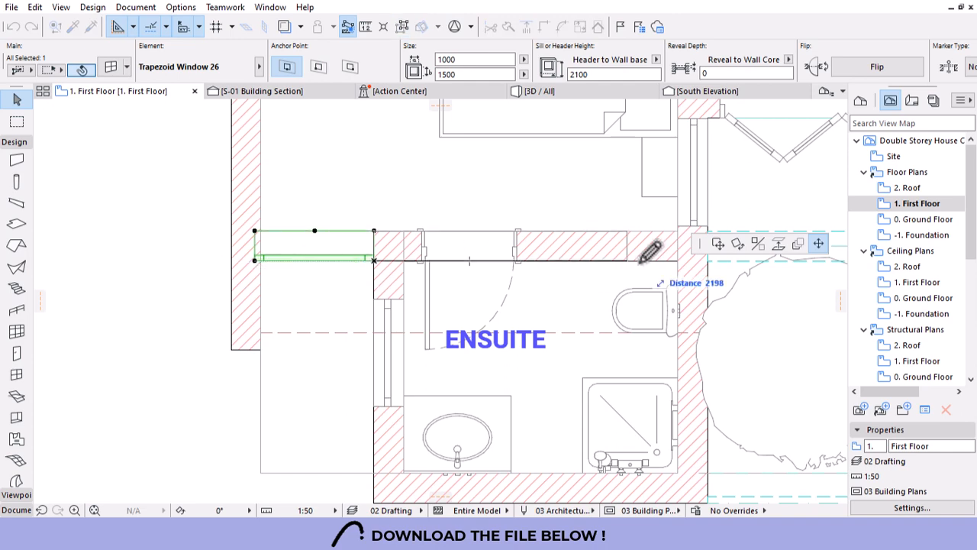
pyautogui.click(262, 229)
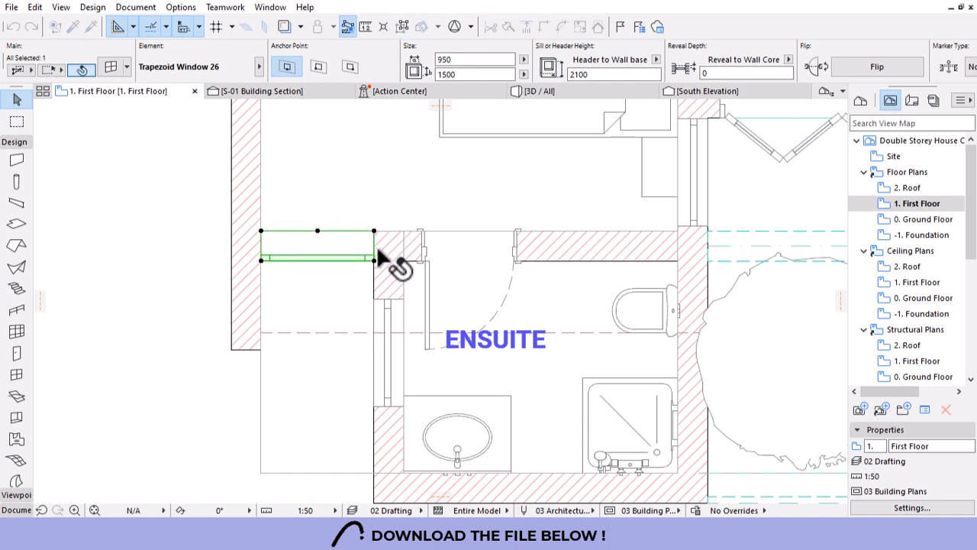
pyautogui.click(318, 230)
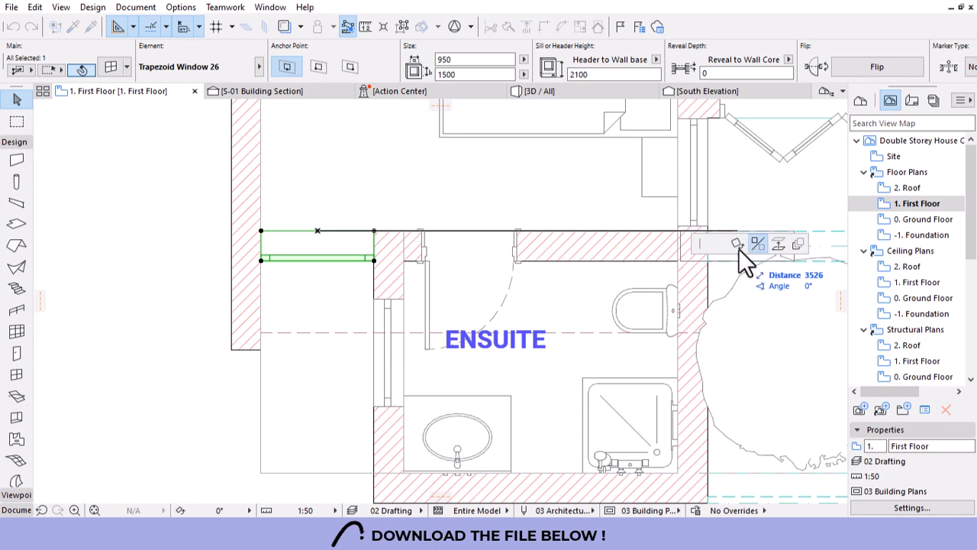
pyautogui.click(317, 227)
pyautogui.click(553, 97)
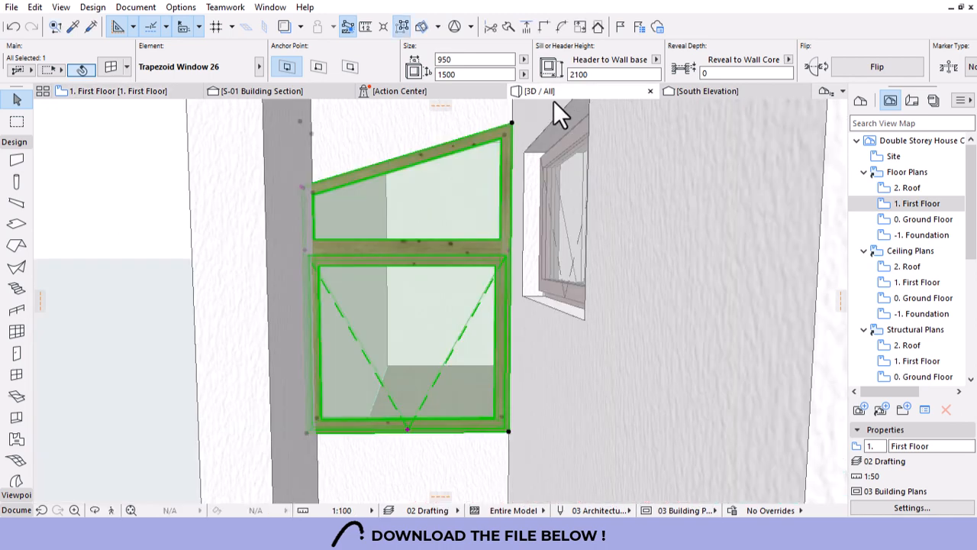
# Try stretching the trapezoid window up to the roof in 3D, then undo back to 1500 high.
pyautogui.scroll(-5, 467, 316)
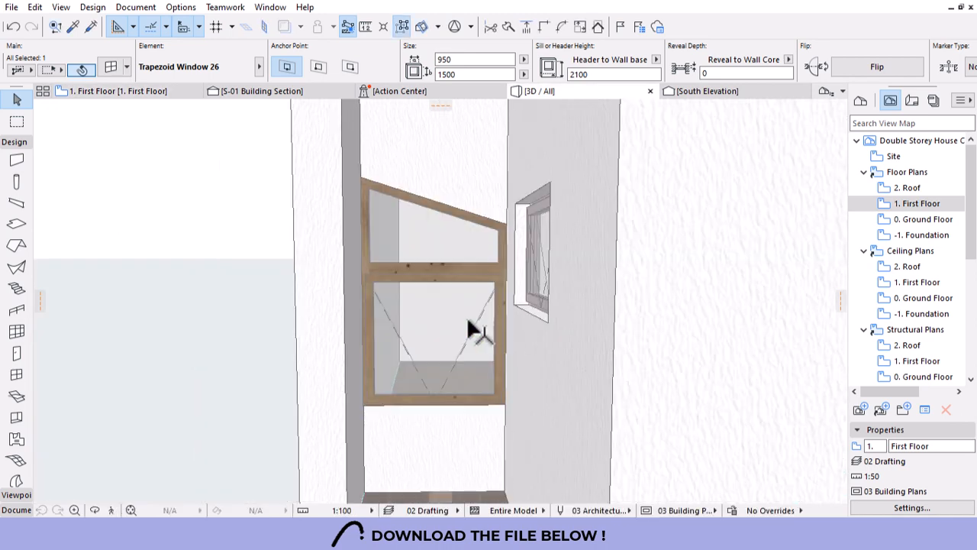
pyautogui.press('F2')
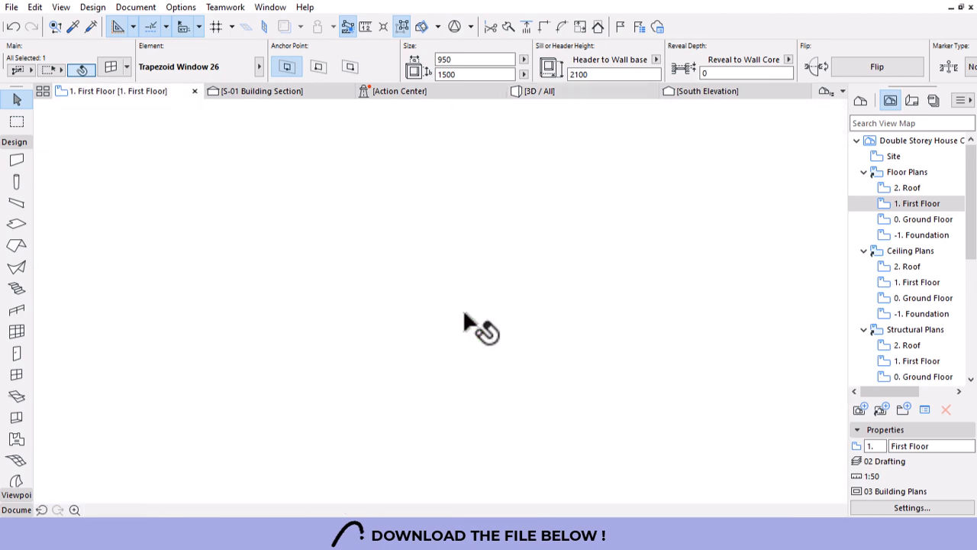
pyautogui.click(570, 91)
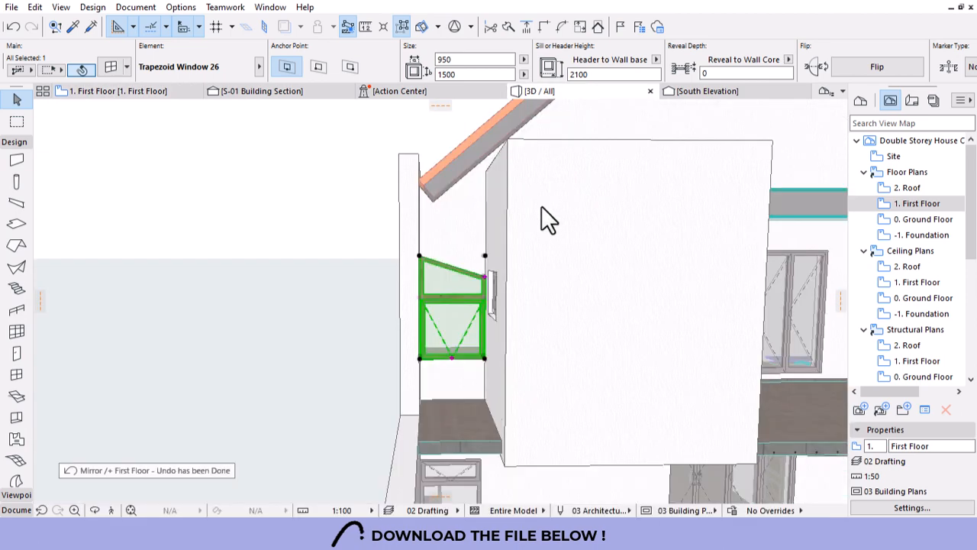
pyautogui.scroll(5, 545, 195)
pyautogui.scroll(-6, 436, 353)
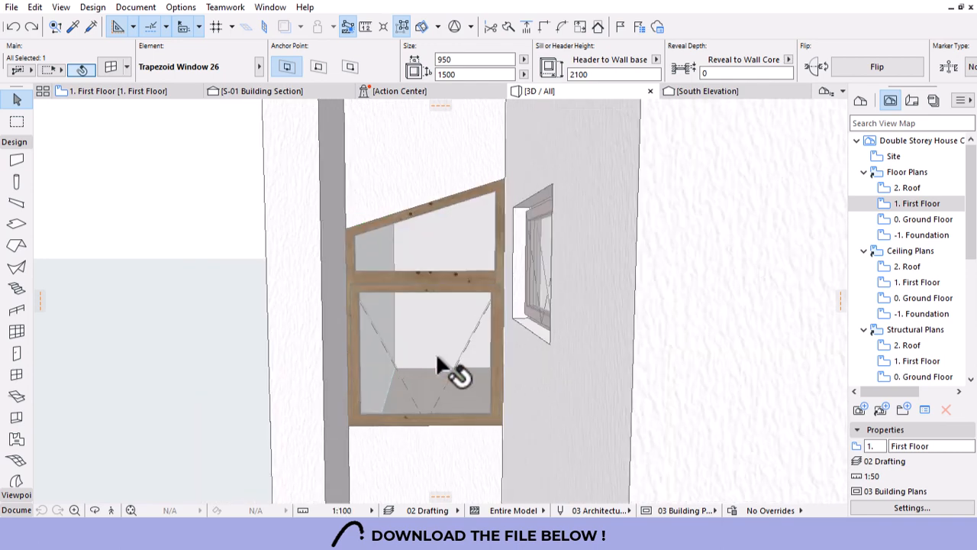
pyautogui.scroll(2, 457, 208)
pyautogui.click(459, 313)
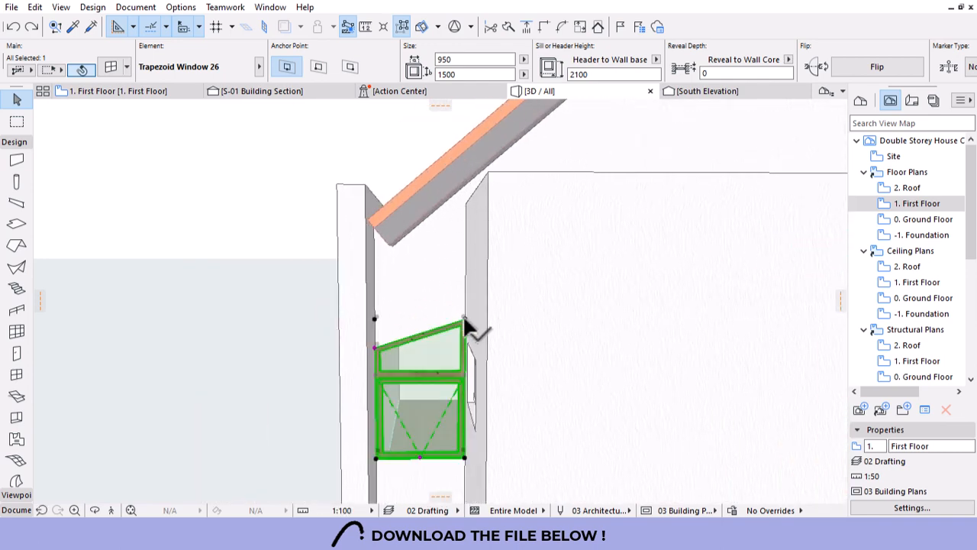
pyautogui.click(464, 317)
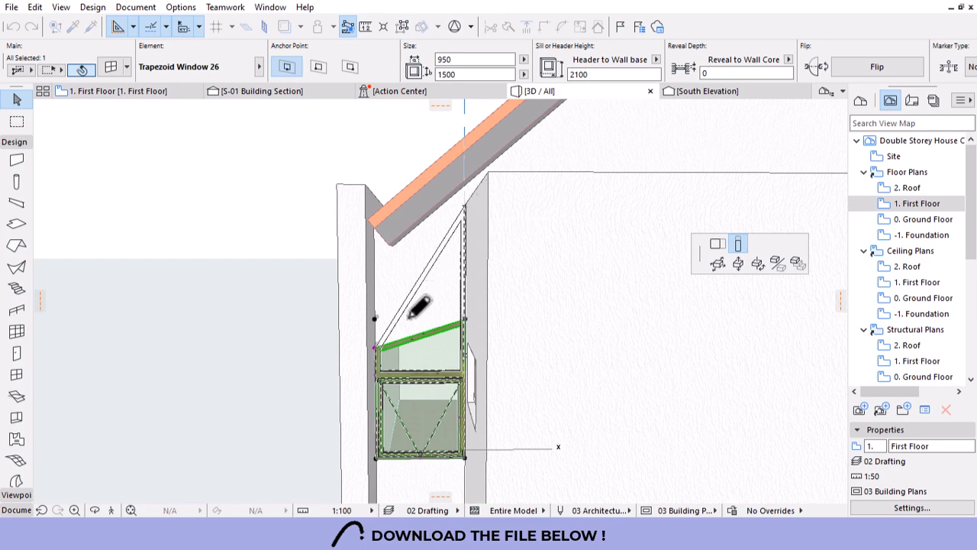
pyautogui.click(376, 347)
pyautogui.click(379, 351)
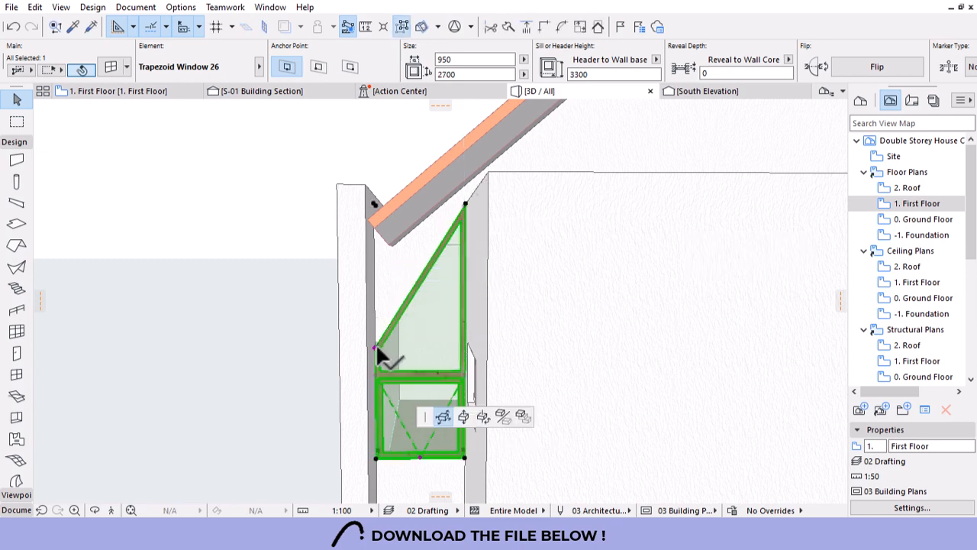
pyautogui.press('Escape')
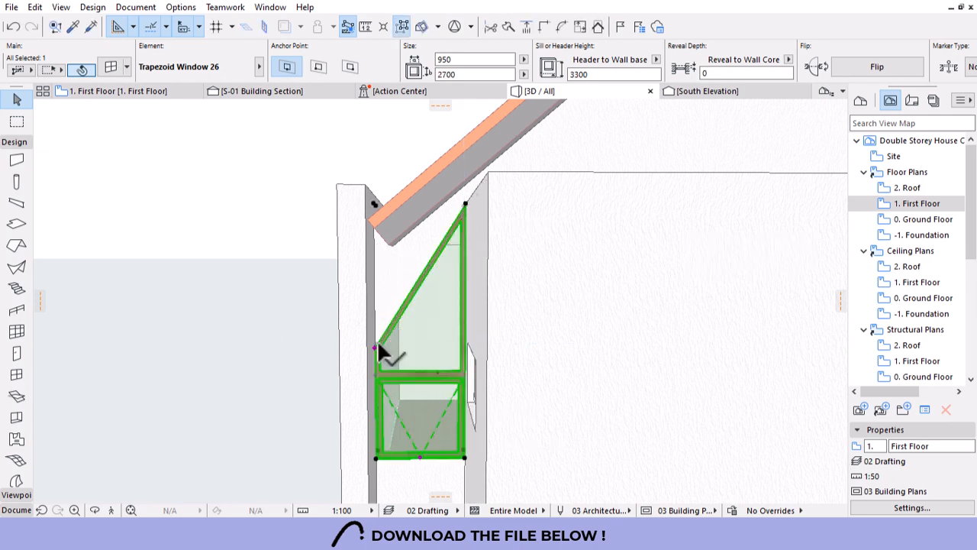
pyautogui.hotkey('ctrl', 'z')
# Raise one side of the window to give it a slanted top.
pyautogui.click(374, 348)
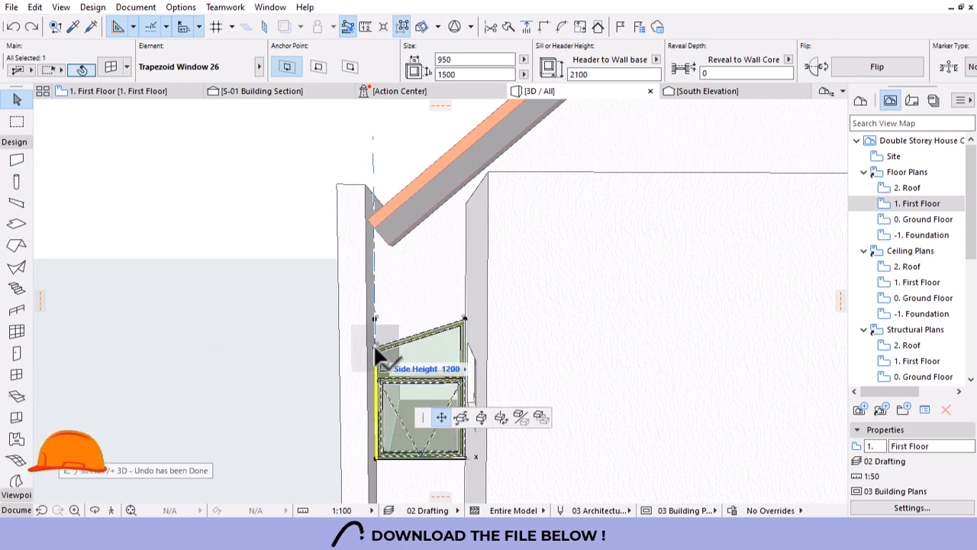
pyautogui.click(462, 320)
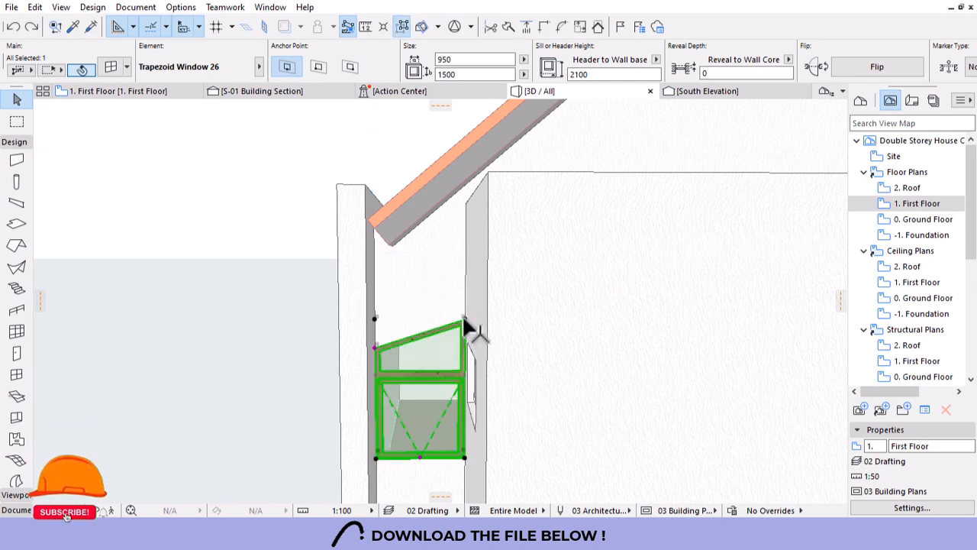
pyautogui.click(463, 315)
pyautogui.click(739, 242)
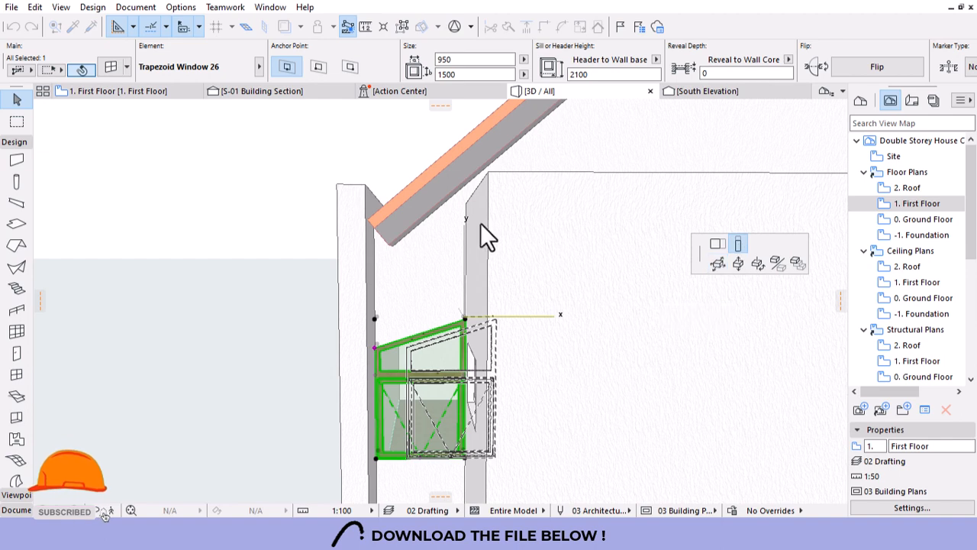
pyautogui.press('Escape')
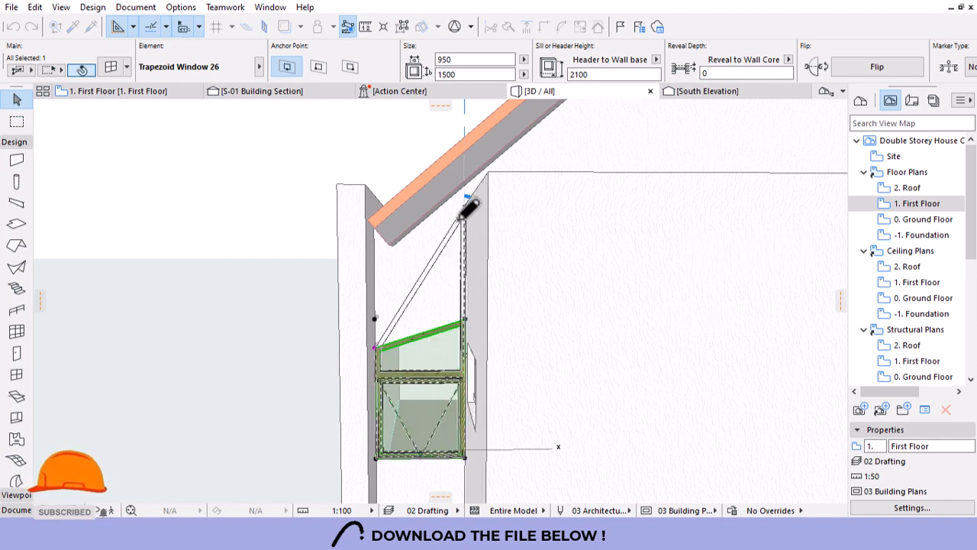
pyautogui.click(376, 350)
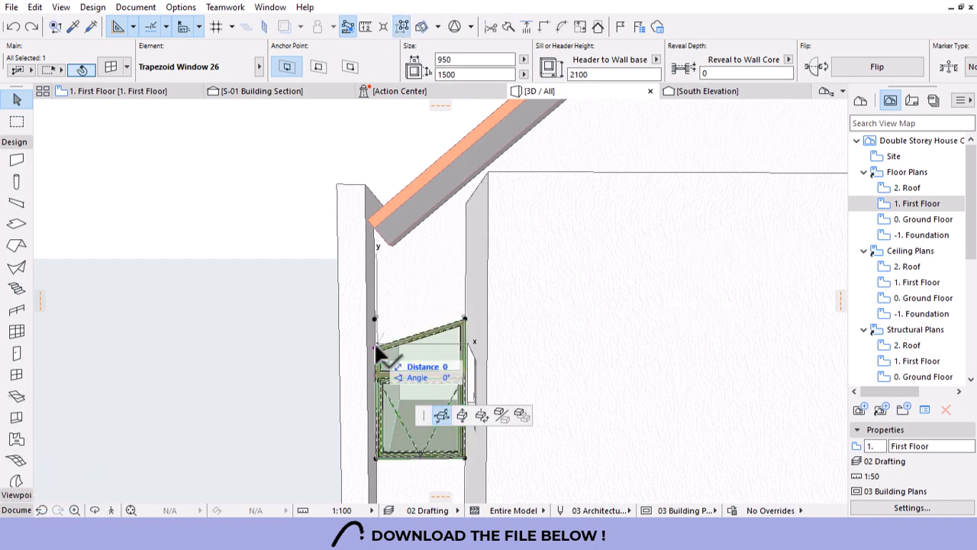
pyautogui.press('Escape')
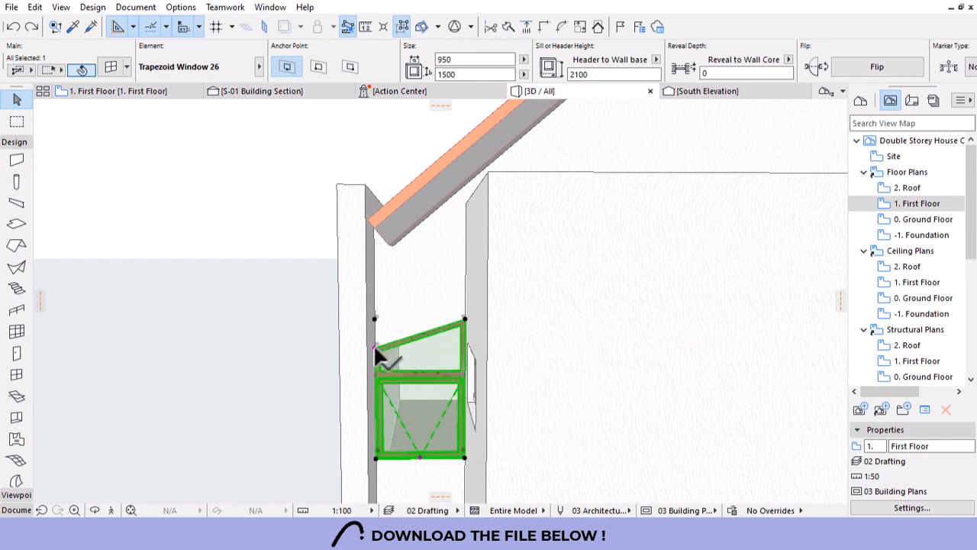
# Stretch the window to 2534 high with its sloped top following the roof.
pyautogui.click(376, 351)
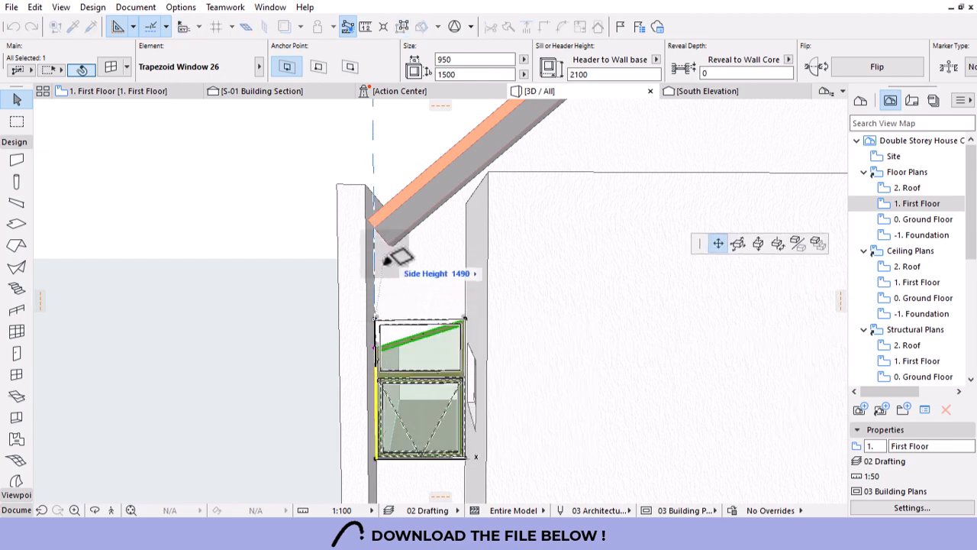
pyautogui.click(463, 321)
pyautogui.click(463, 314)
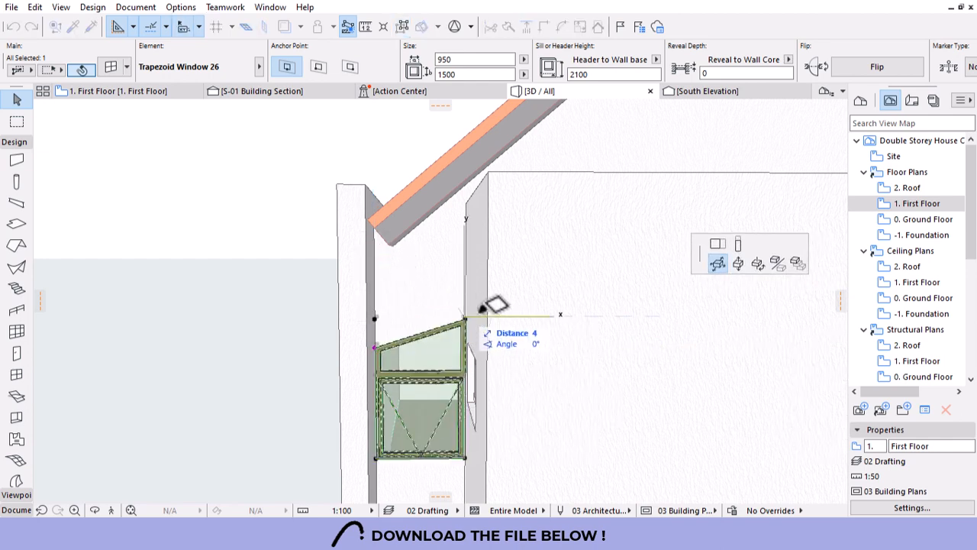
pyautogui.click(739, 244)
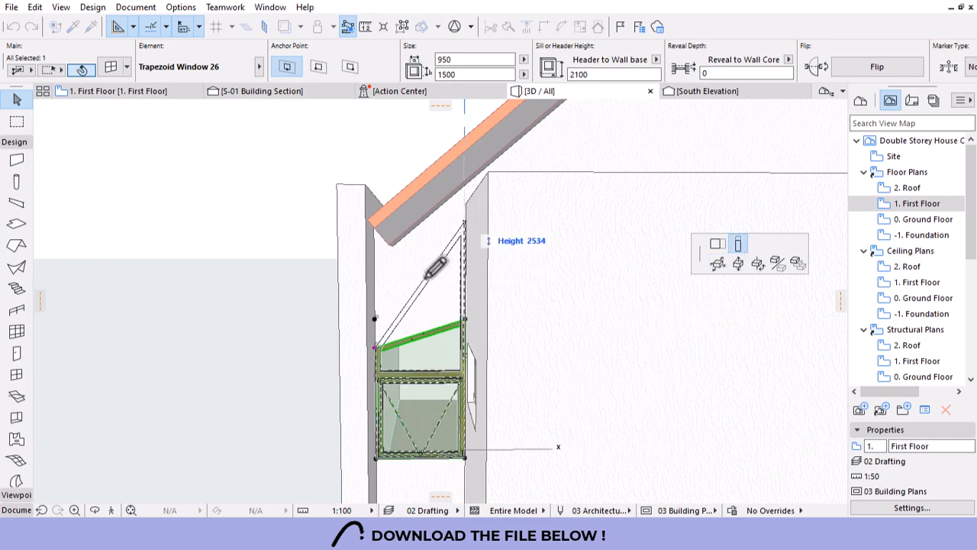
pyautogui.click(376, 344)
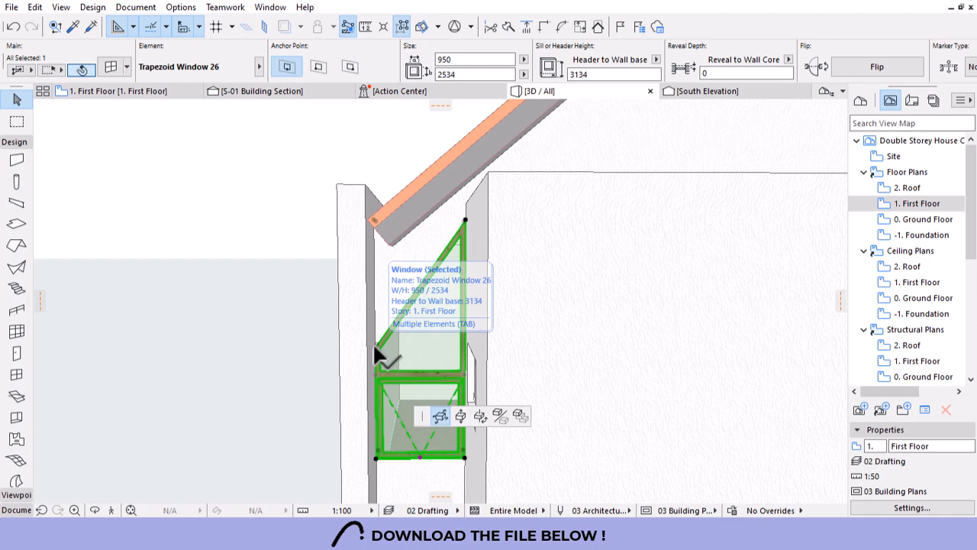
pyautogui.click(376, 350)
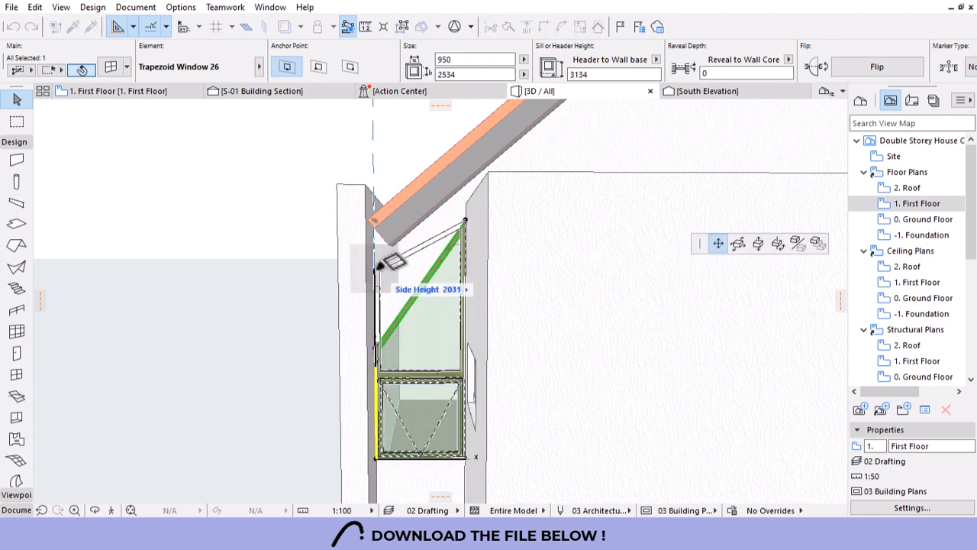
pyautogui.click(376, 269)
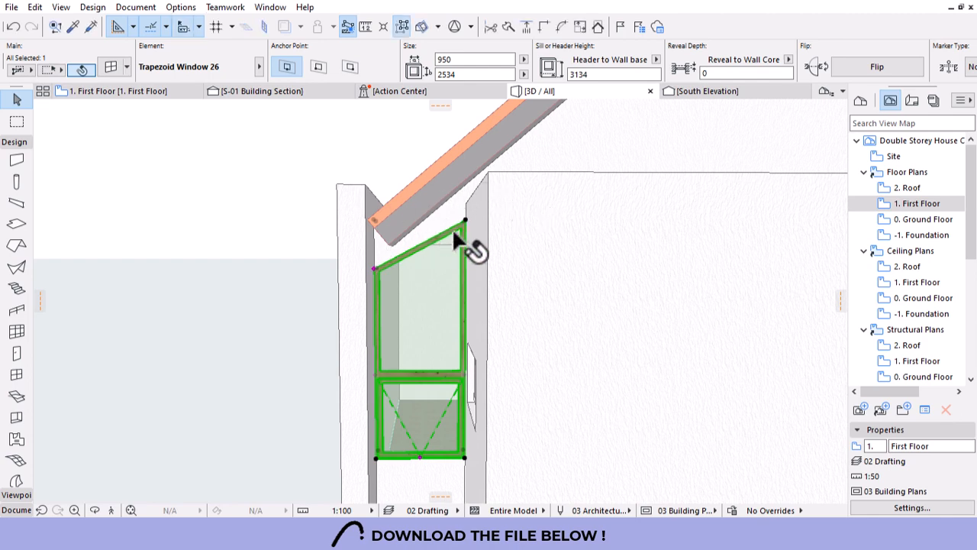
pyautogui.click(718, 91)
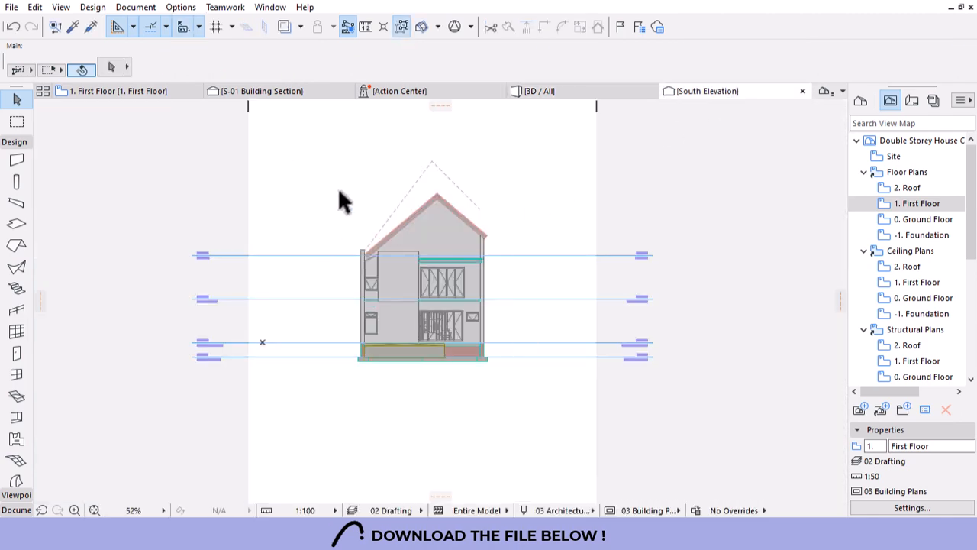
# In South Elevation, pull the window's top corner under the roof, making it 2700 tall with a 3300 header.
pyautogui.scroll(10, 343, 201)
pyautogui.click(540, 266)
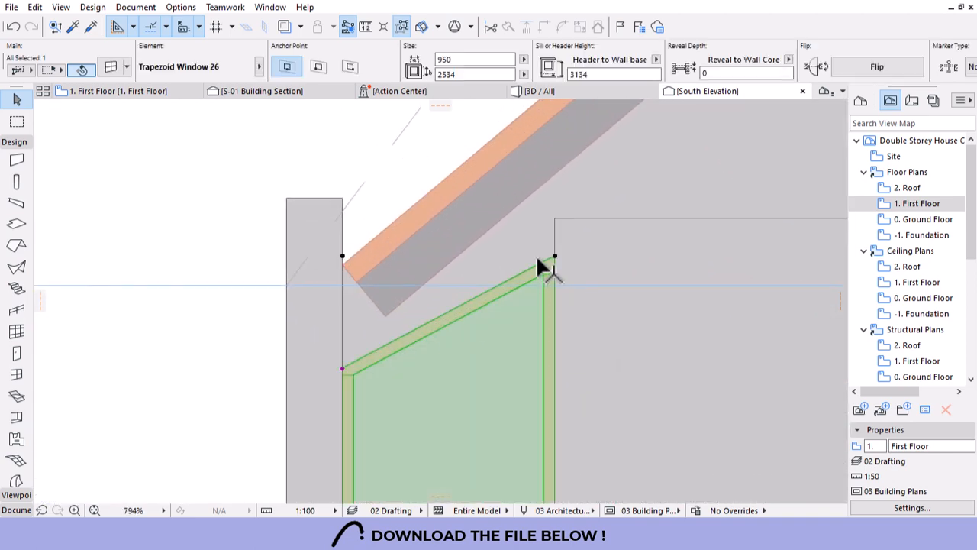
pyautogui.click(555, 256)
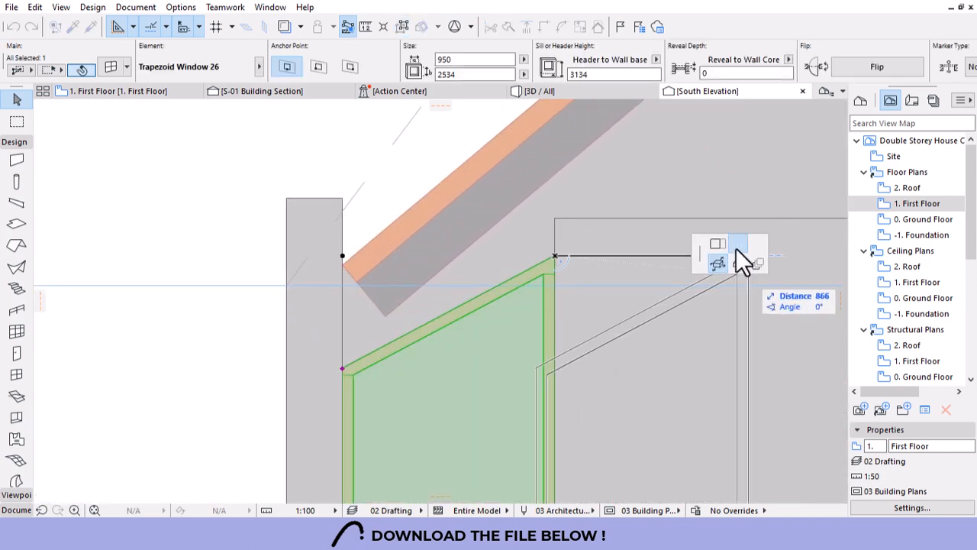
pyautogui.click(555, 219)
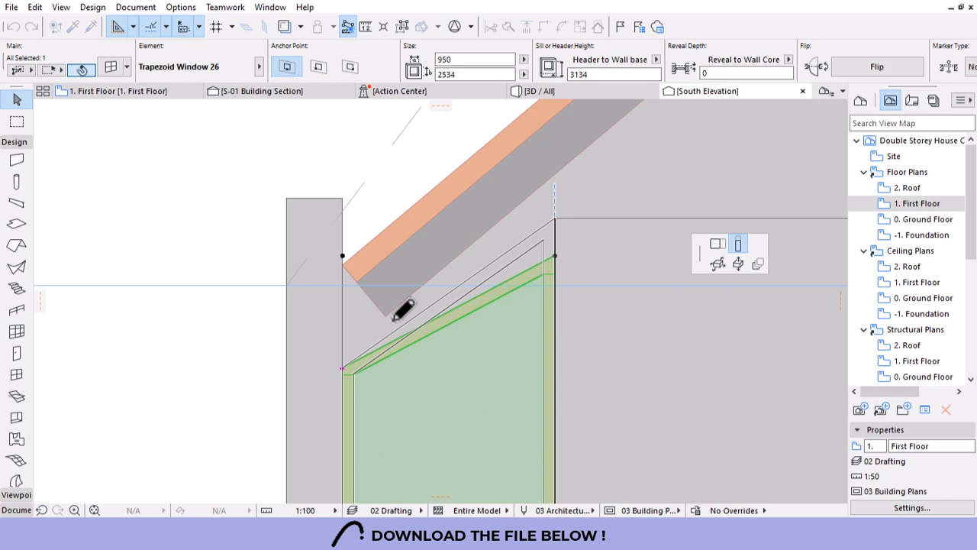
pyautogui.click(341, 369)
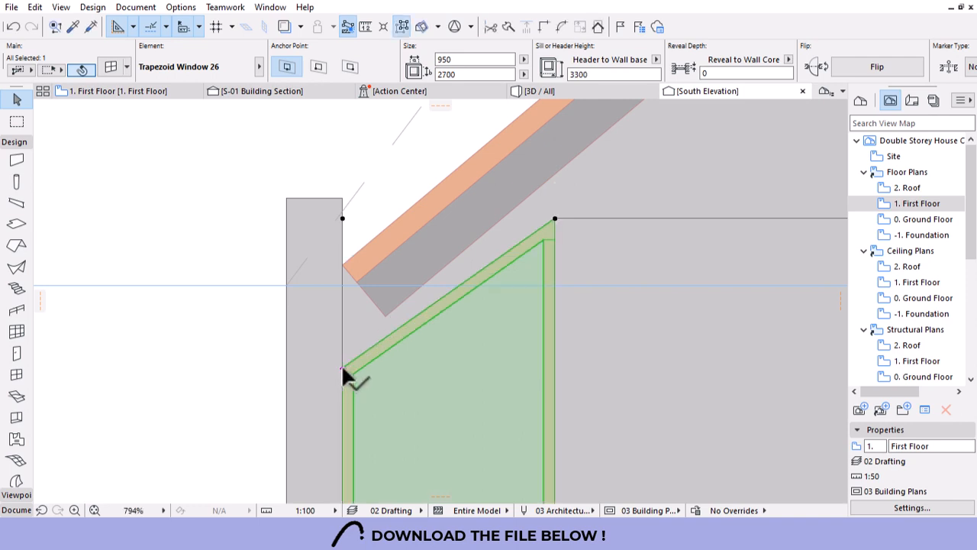
pyautogui.click(341, 364)
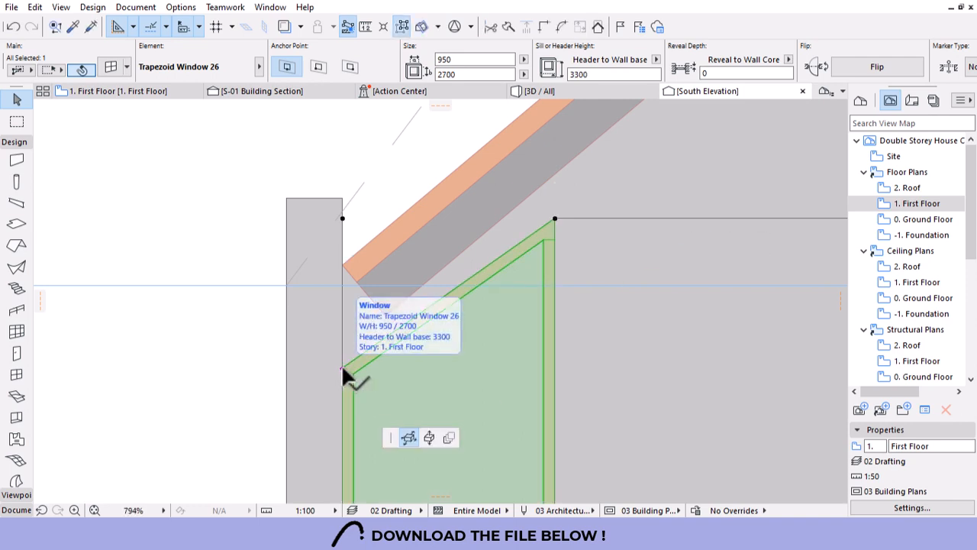
pyautogui.press('Escape')
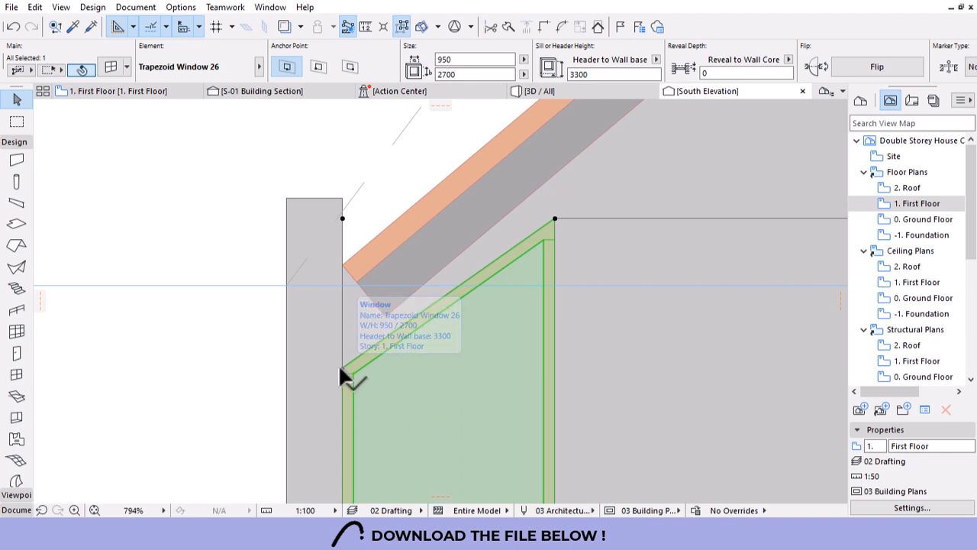
pyautogui.click(339, 367)
pyautogui.press('Escape')
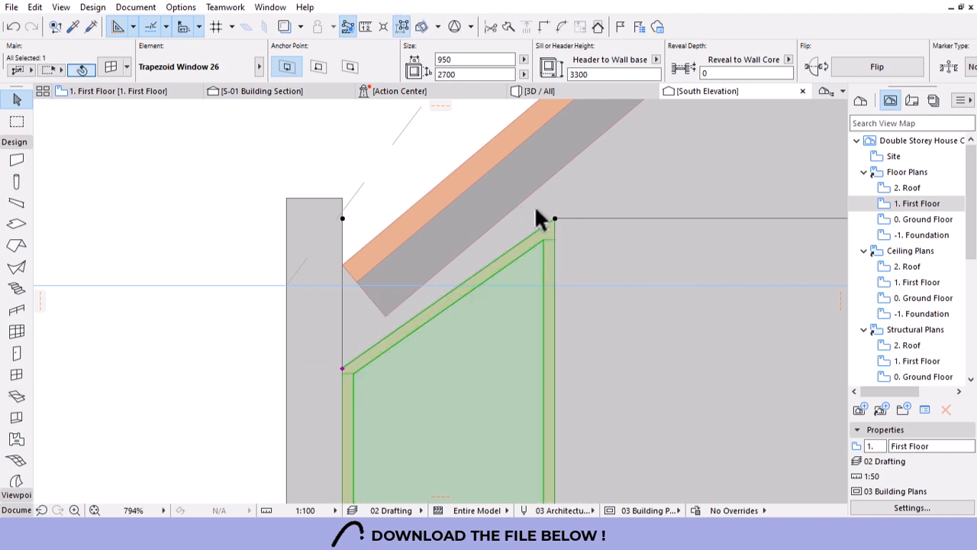
pyautogui.click(541, 96)
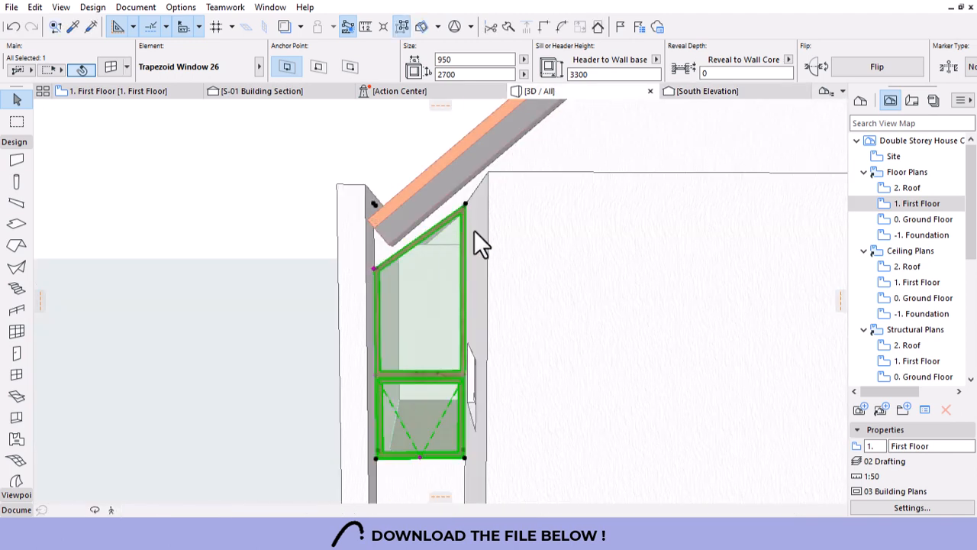
# Adjust the trapezoid window's side height in the 3D view.
pyautogui.scroll(3, 379, 263)
pyautogui.click(368, 266)
pyautogui.click(368, 265)
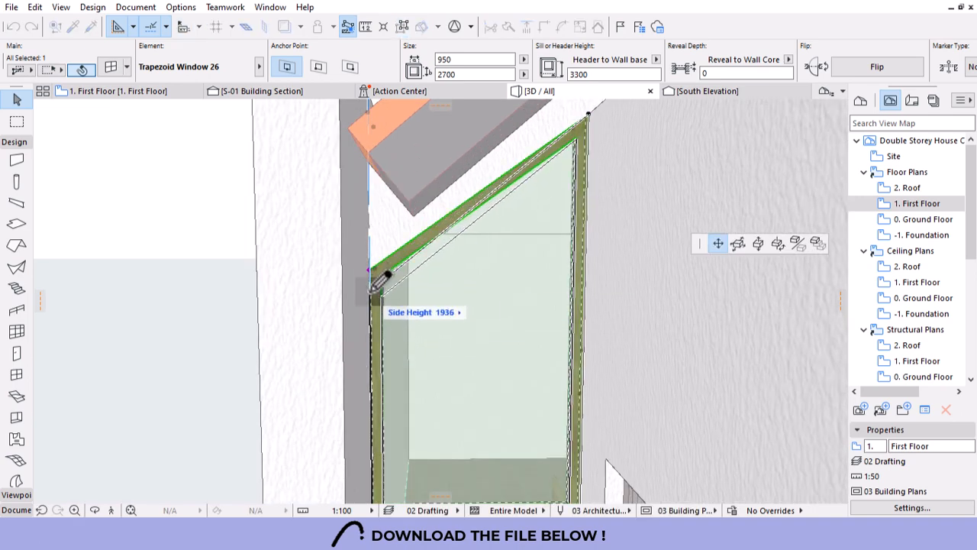
pyautogui.click(374, 286)
pyautogui.scroll(-6, 394, 315)
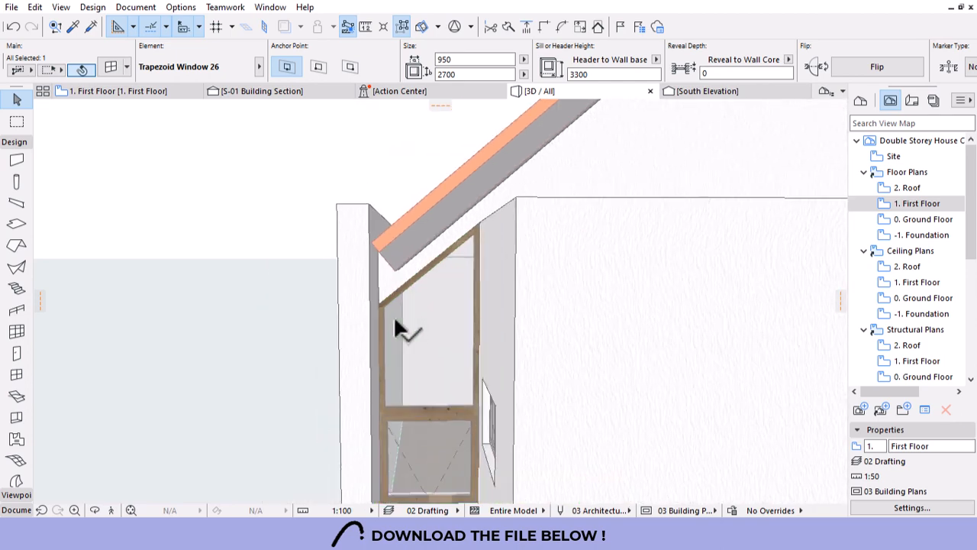
pyautogui.scroll(-5, 375, 272)
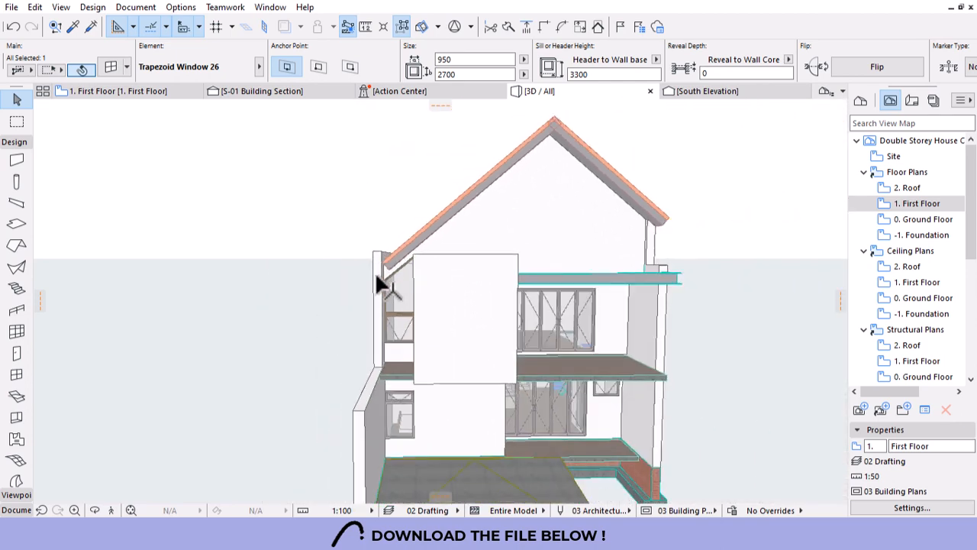
pyautogui.scroll(2, 385, 263)
pyautogui.scroll(3, 405, 260)
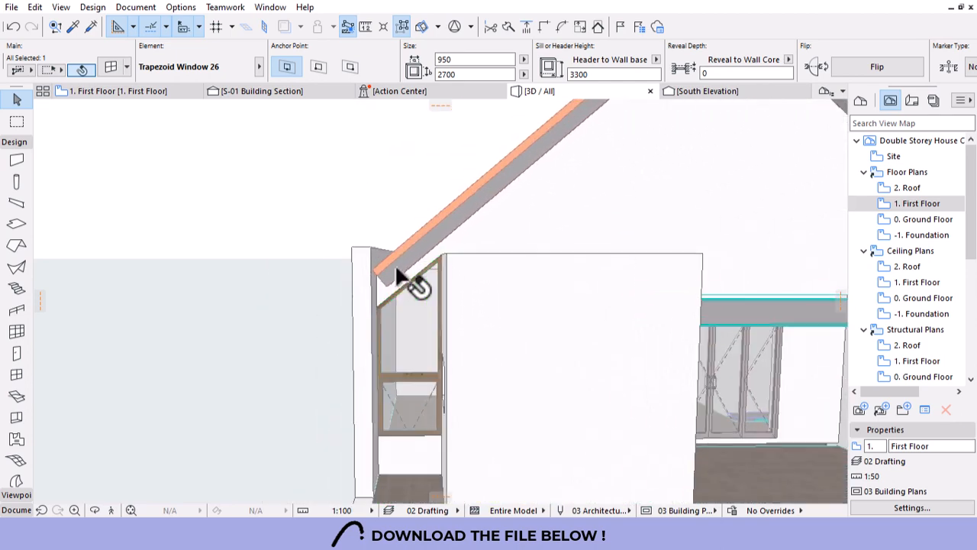
pyautogui.scroll(-5, 382, 281)
pyautogui.scroll(2, 387, 328)
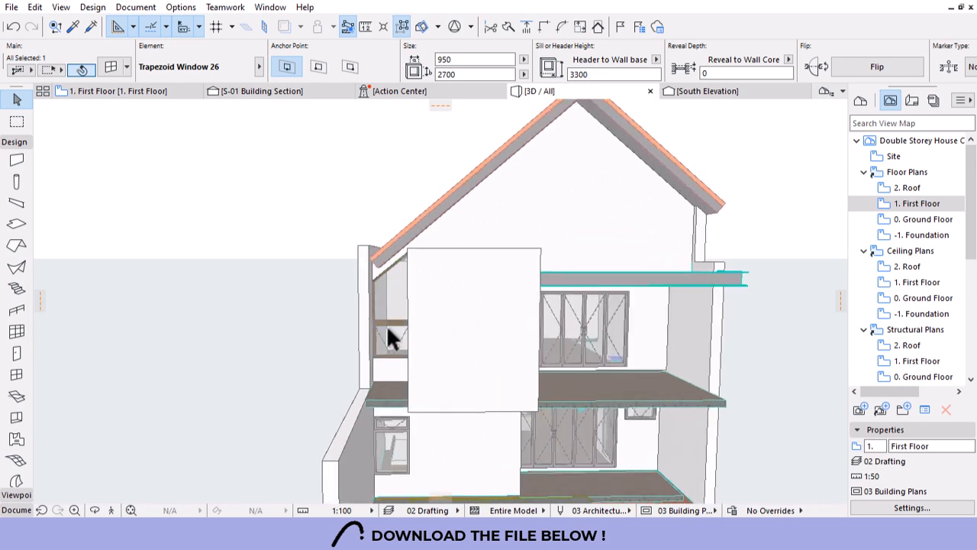
# Stretch the window's height to 3300.
pyautogui.click(374, 362)
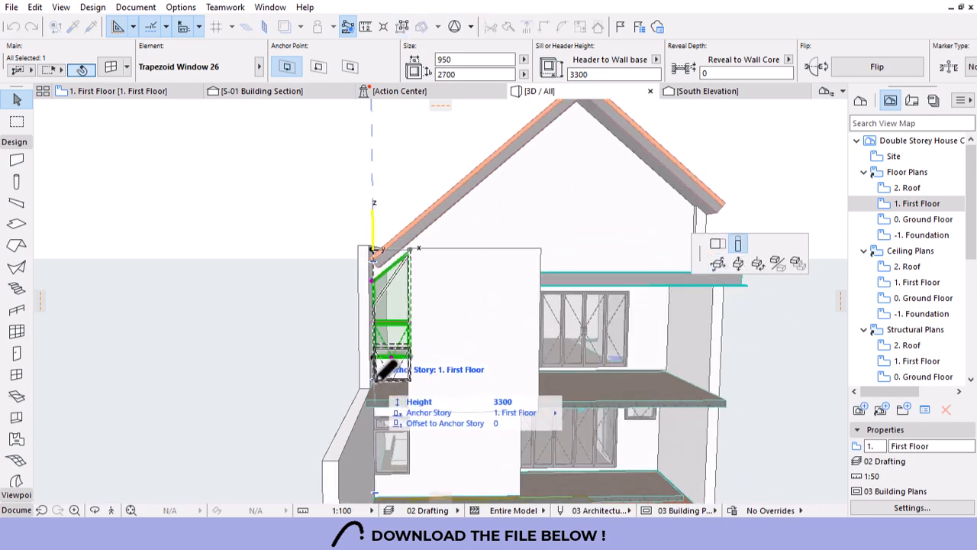
pyautogui.click(382, 370)
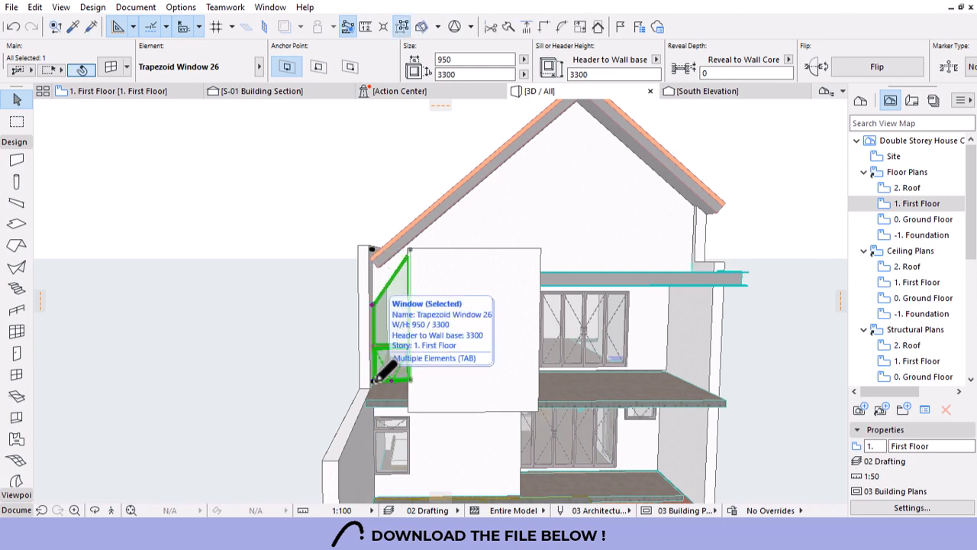
pyautogui.scroll(3, 389, 275)
pyautogui.click(368, 314)
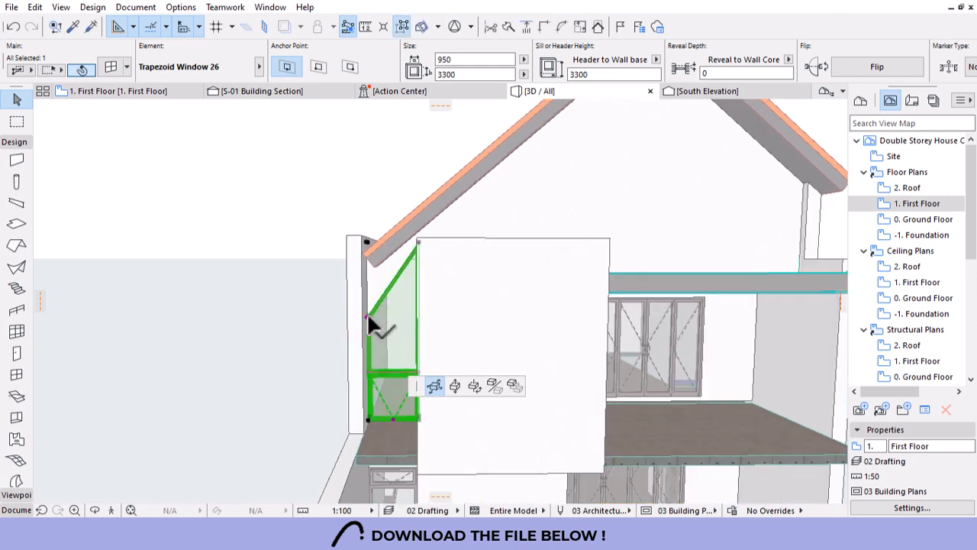
pyautogui.click(367, 315)
pyautogui.click(365, 316)
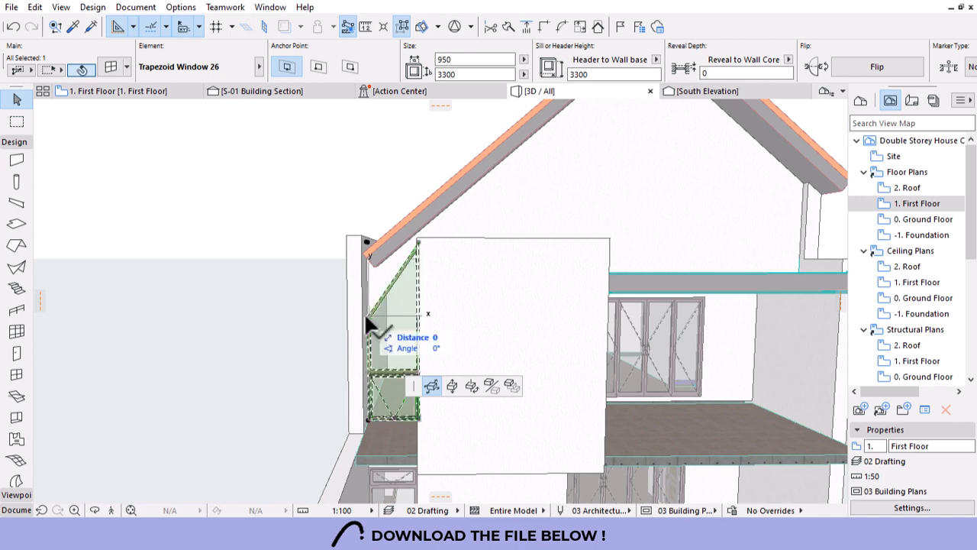
pyautogui.click(364, 312)
# Raise the window's short side to about 2585 so its sloped top follows the roof.
pyautogui.scroll(5, 340, 315)
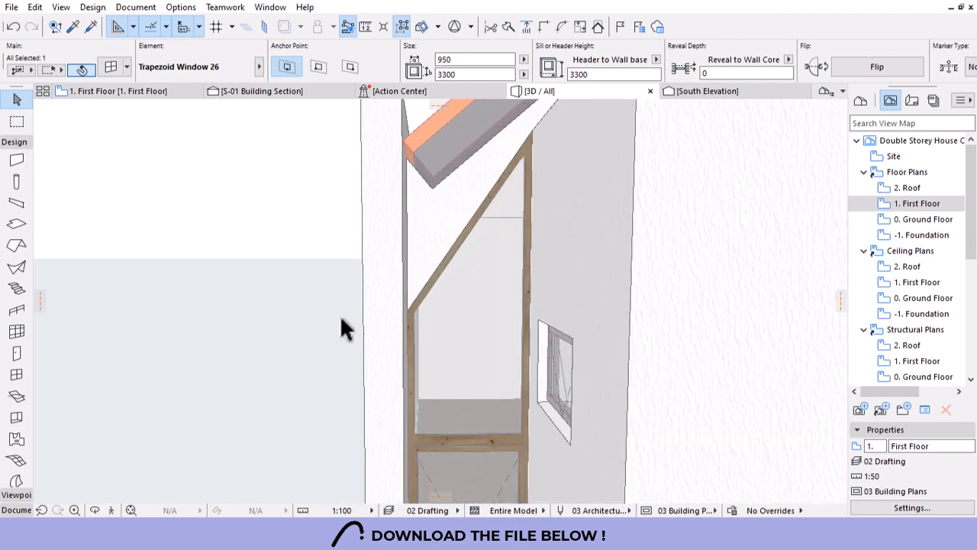
pyautogui.click(407, 313)
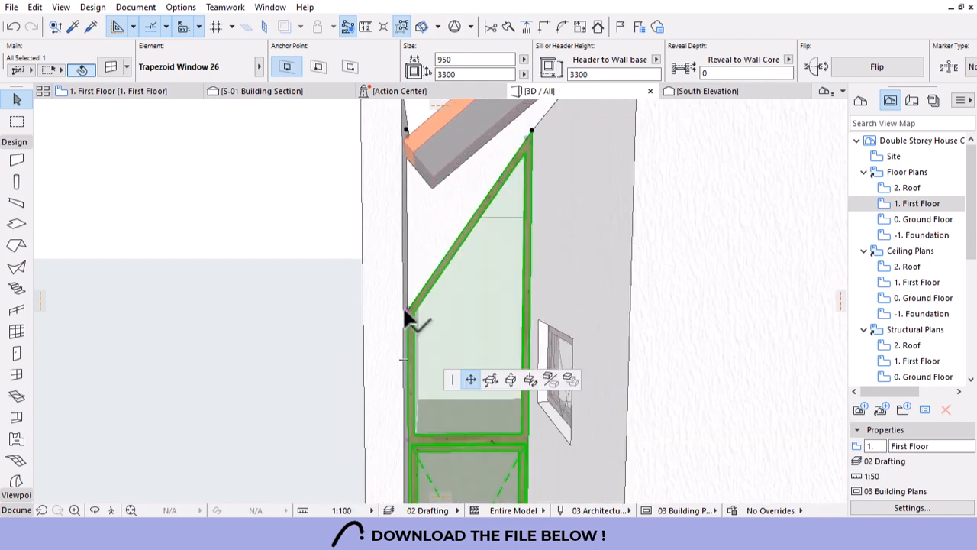
pyautogui.click(421, 240)
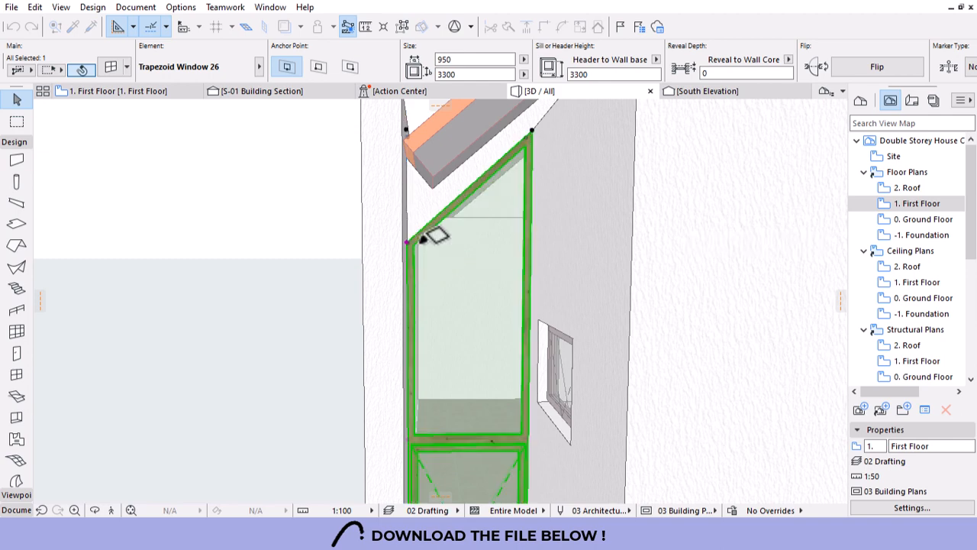
pyautogui.scroll(-5, 283, 272)
pyautogui.scroll(-6, 313, 284)
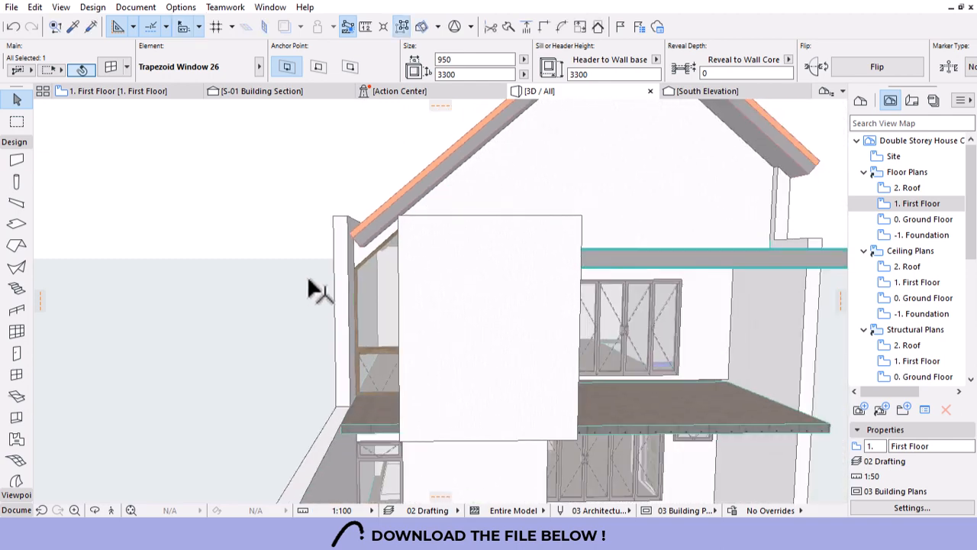
pyautogui.scroll(-2, 546, 271)
pyautogui.scroll(-2, 546, 271)
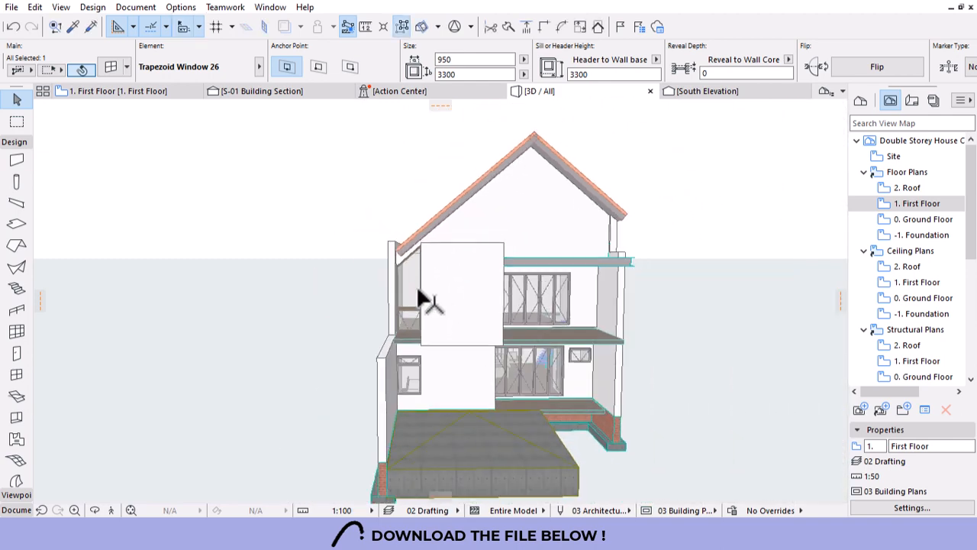
# From a side view, reset the window's short side to about 2461, just beneath the roof.
pyautogui.keyDown('shift'); pyautogui.moveTo(491, 325); pyautogui.dragTo(515, 323, button='middle'); pyautogui.keyUp('shift')
pyautogui.scroll(5, 400, 260)
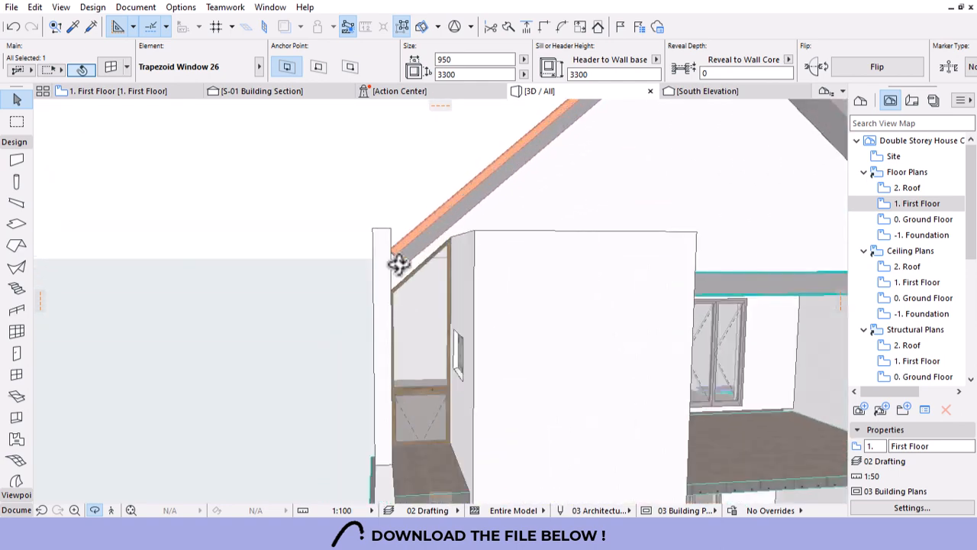
pyautogui.scroll(1, 401, 275)
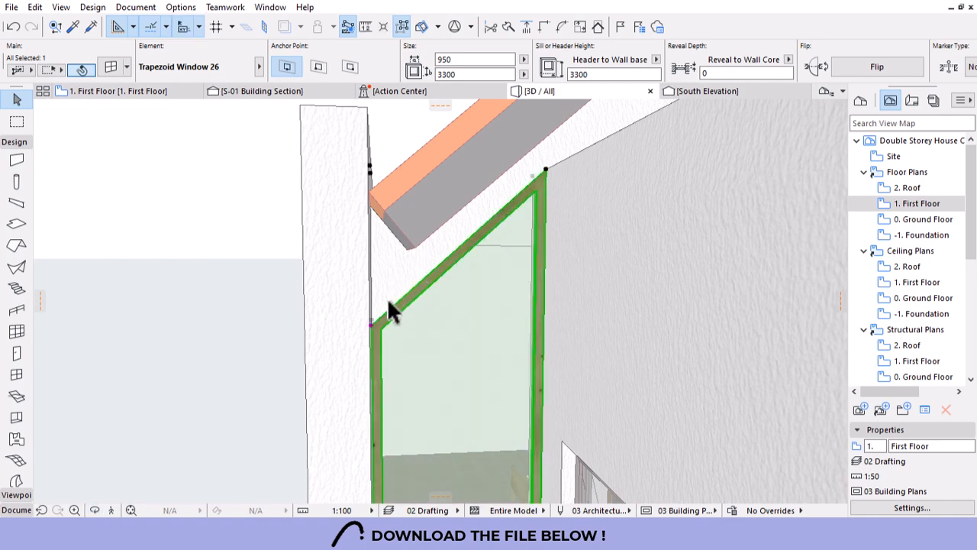
pyautogui.click(371, 321)
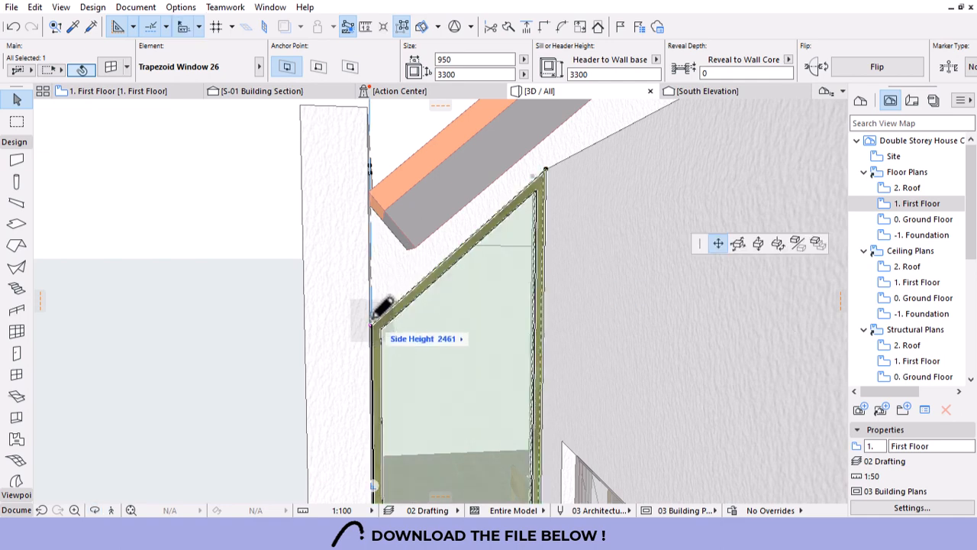
pyautogui.click(373, 315)
pyautogui.scroll(-7, 347, 311)
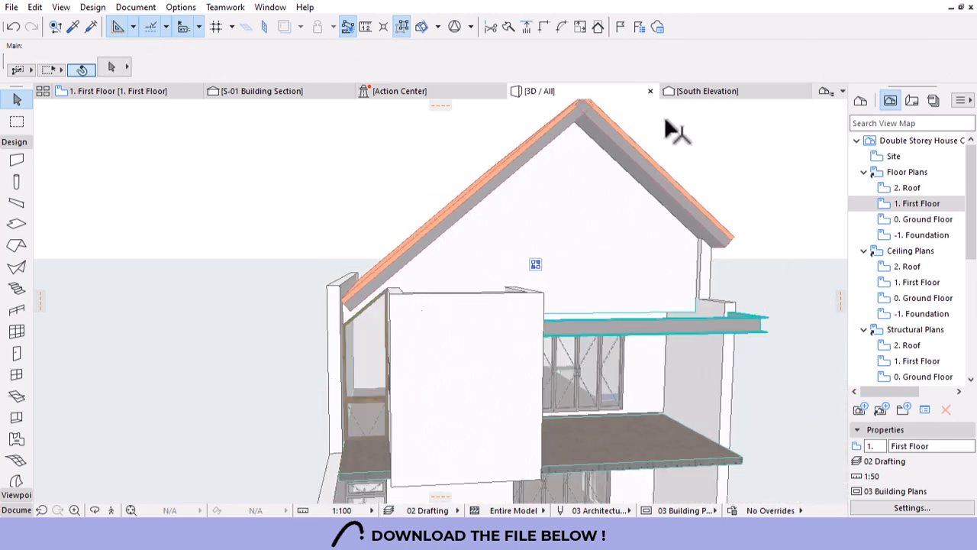
# Select both roof shells and set their edges to a vertical angle in Roof Selection Settings.
pyautogui.click(660, 167)
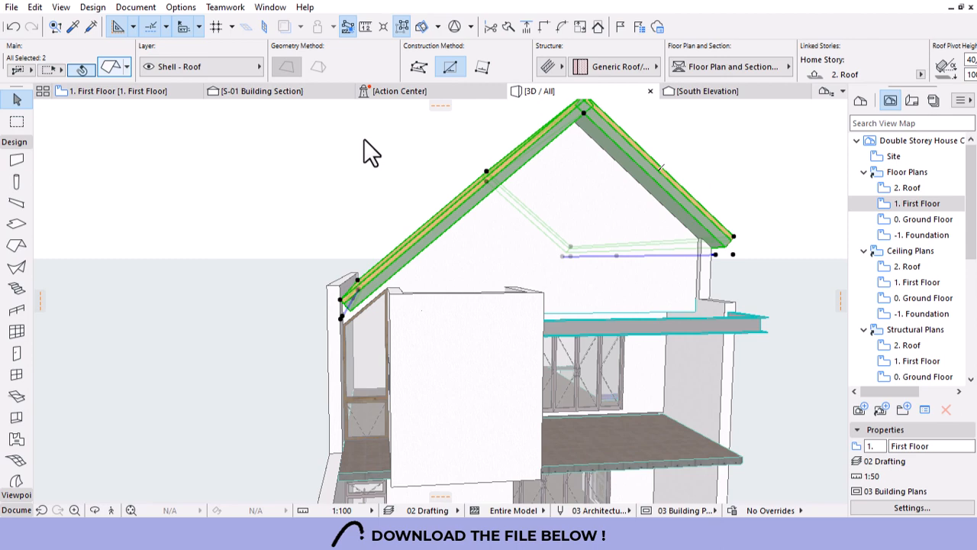
pyautogui.hotkey('ctrl', 't')
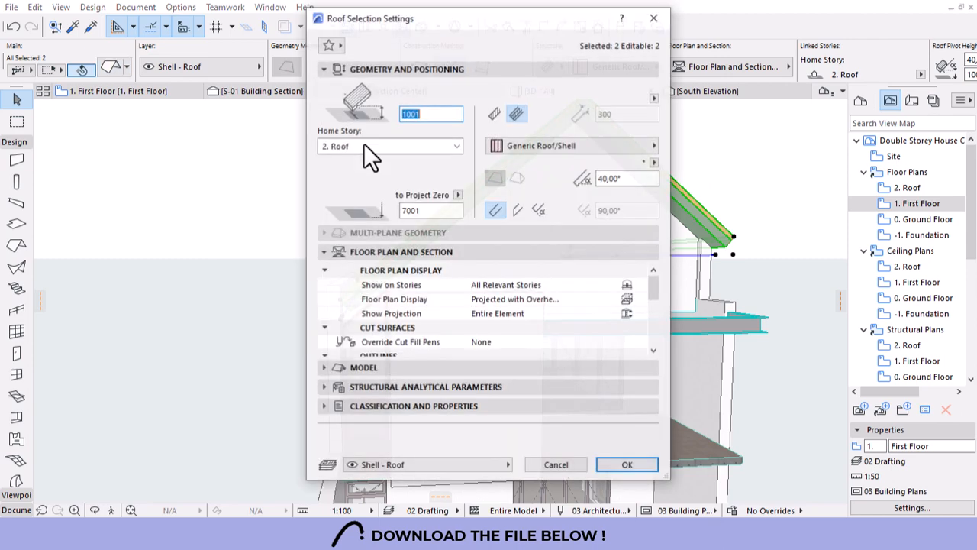
pyautogui.click(519, 211)
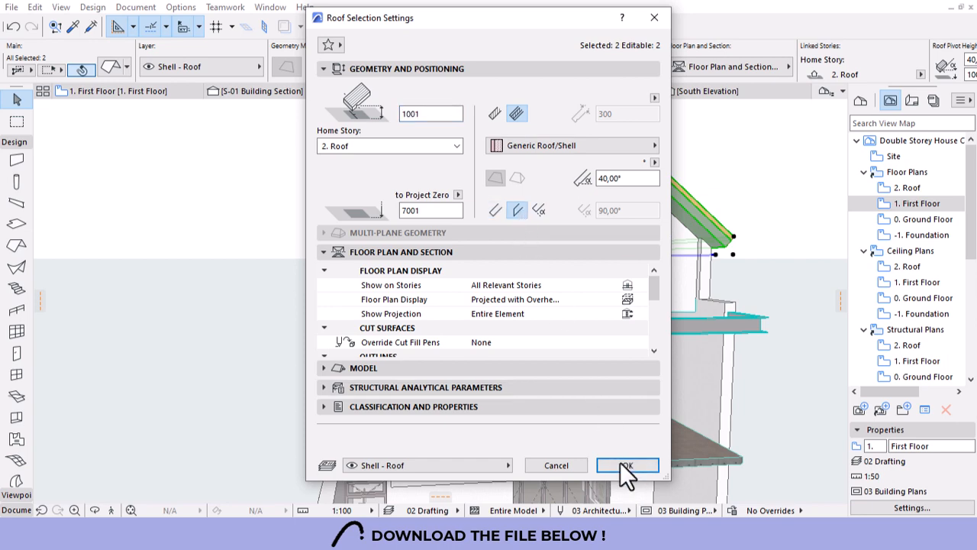
pyautogui.click(627, 466)
# Deselect the roofs, orbit around the house and select the first-floor trapezoid window.
pyautogui.press('Escape')
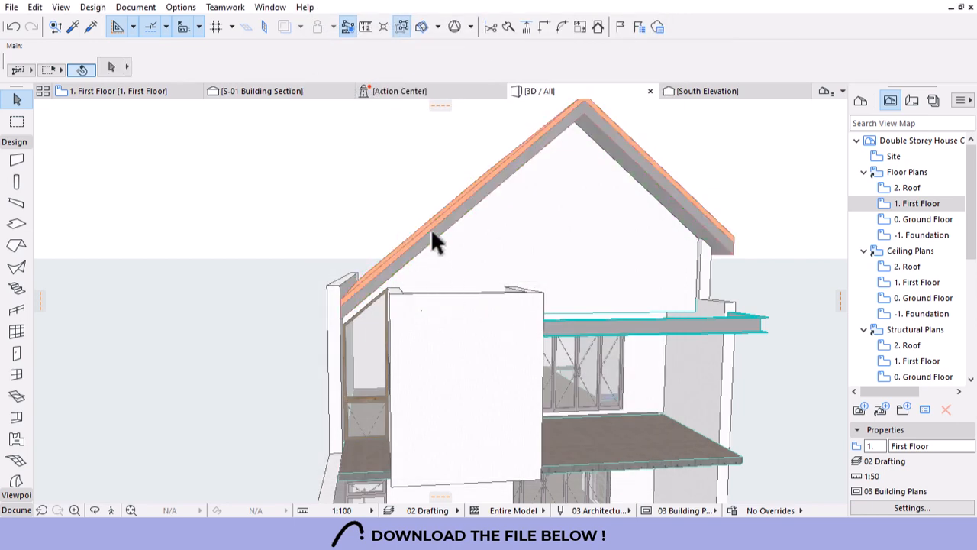
pyautogui.scroll(-4, 363, 214)
pyautogui.keyDown('shift'); pyautogui.moveTo(507, 360); pyautogui.dragTo(477, 363, button='middle'); pyautogui.keyUp('shift')
pyautogui.scroll(10, 423, 421)
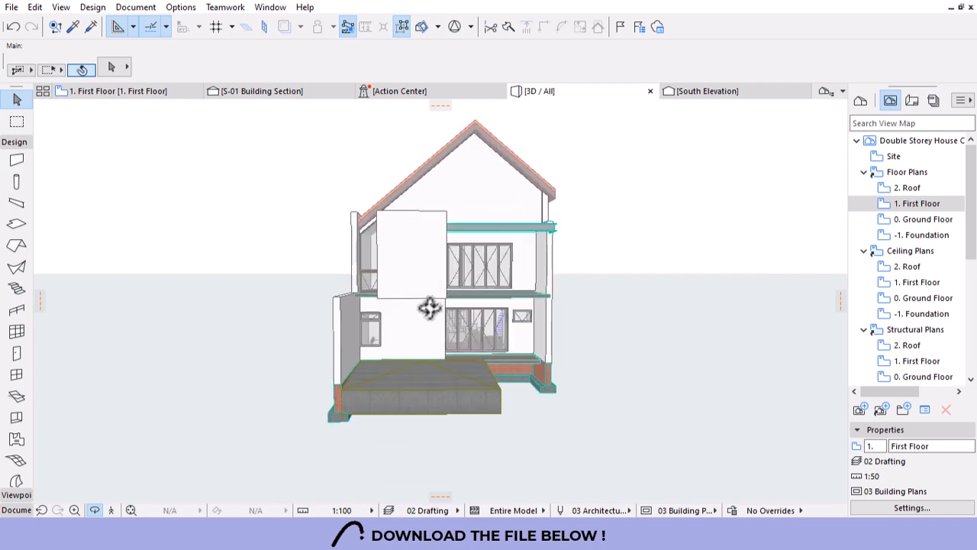
pyautogui.scroll(10, 340, 254)
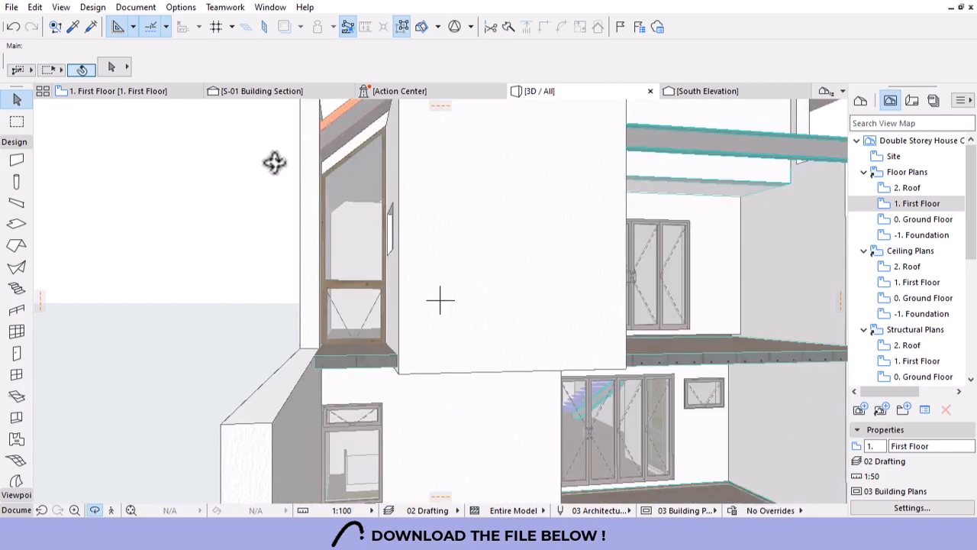
pyautogui.click(388, 383)
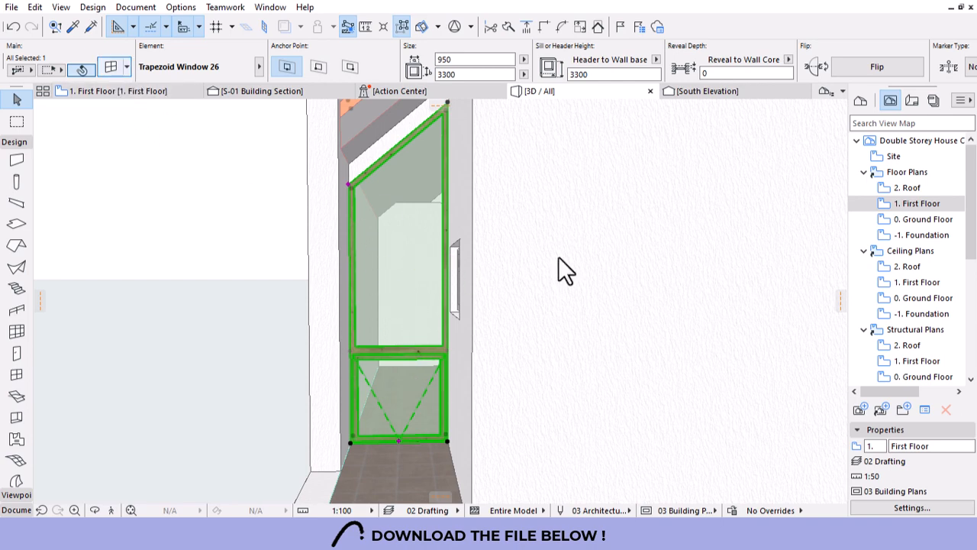
# On the window's Shape page, change the trapezoid heights from 2512 and 900 to 900 and 1200.
pyautogui.hotkey('ctrl', 't')
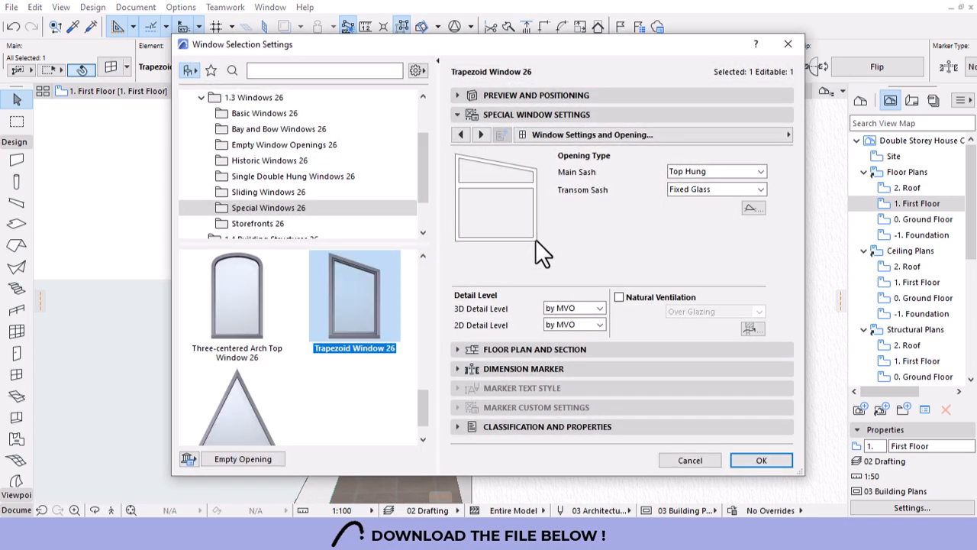
pyautogui.click(459, 136)
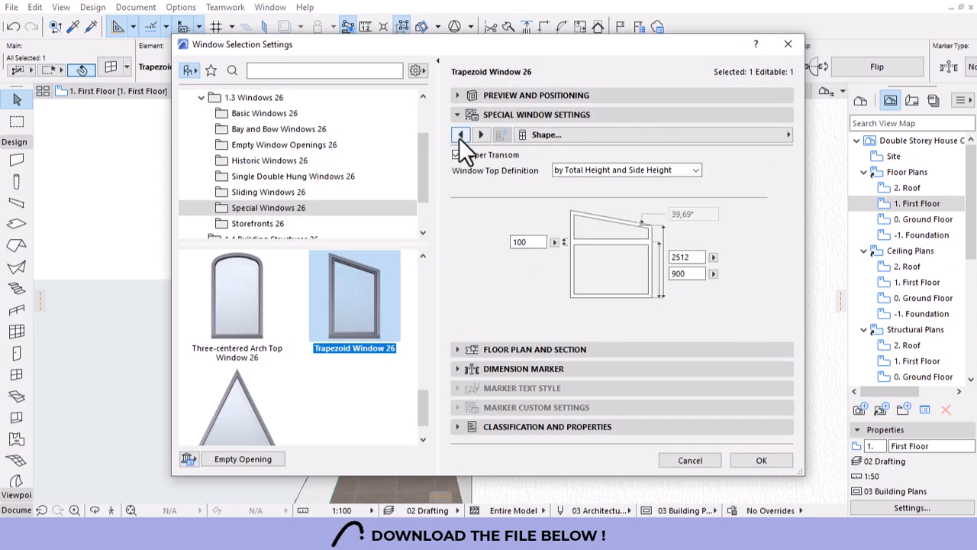
pyautogui.click(627, 172)
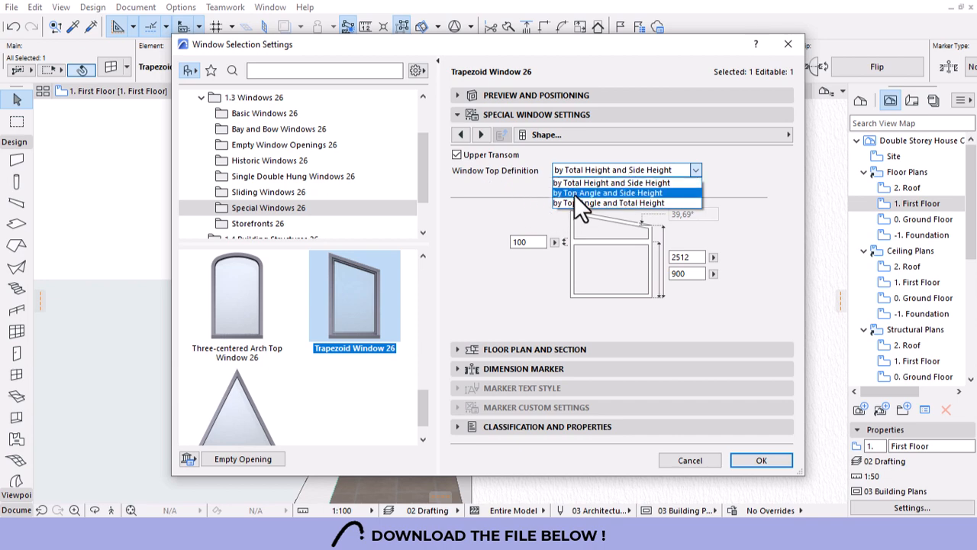
pyautogui.click(484, 197)
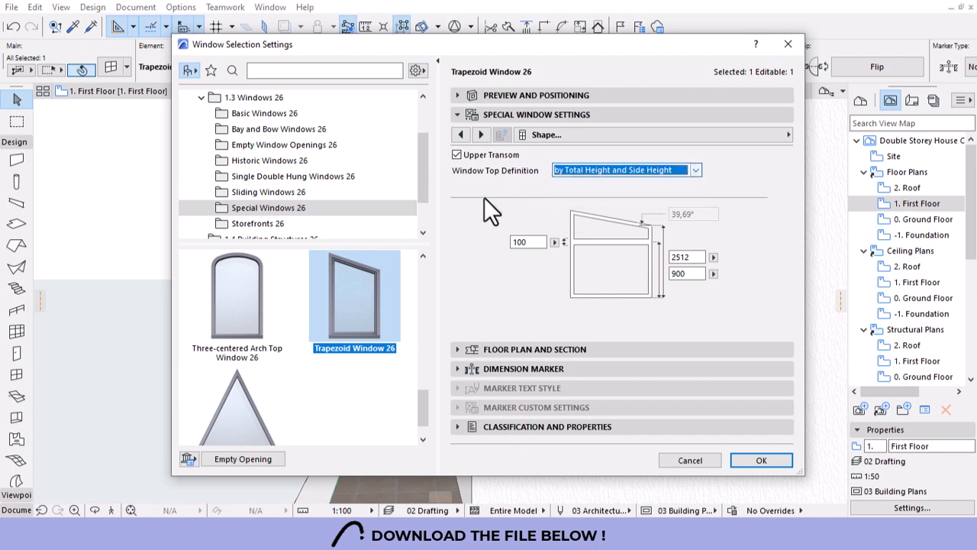
pyautogui.click(691, 274)
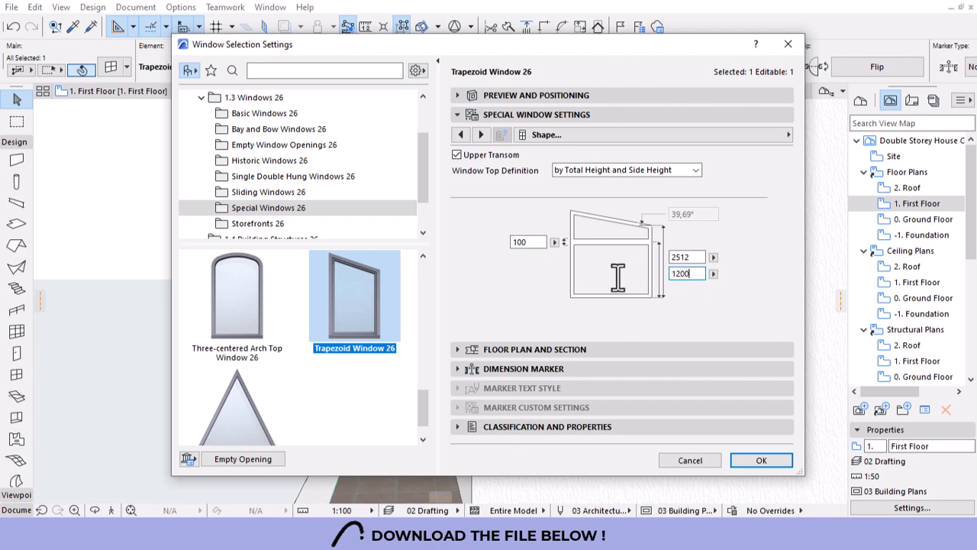
pyautogui.click(701, 256)
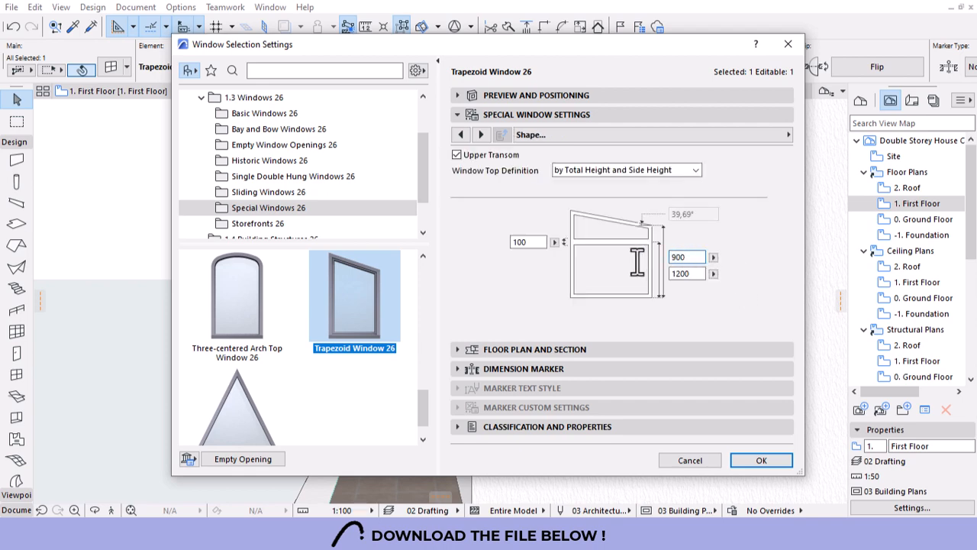
pyautogui.press('Return')
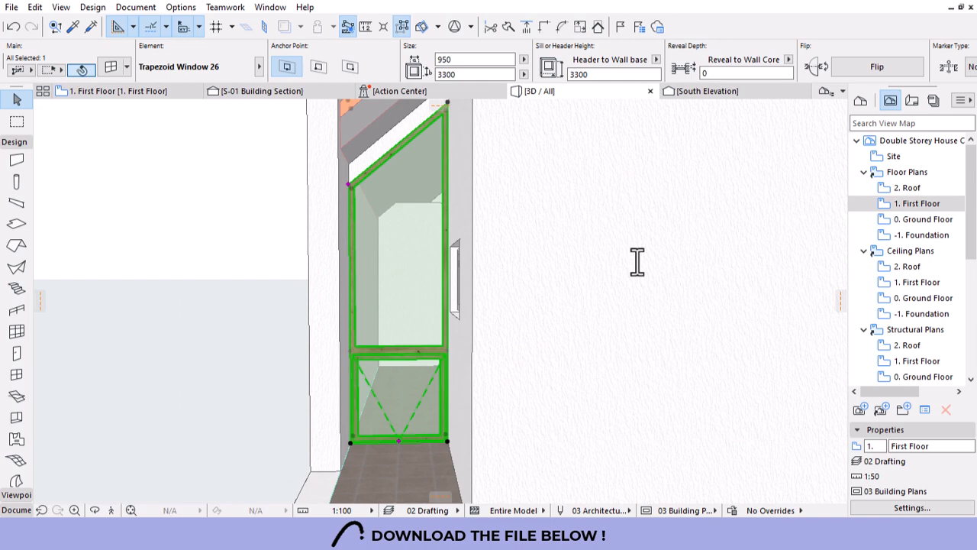
# Undo the shape change and set the main sash to Fixed Sash, keeping the transom Fixed Glass.
pyautogui.keyDown('shift'); pyautogui.moveTo(533, 318); pyautogui.dragTo(545, 284, button='middle'); pyautogui.keyUp('shift')
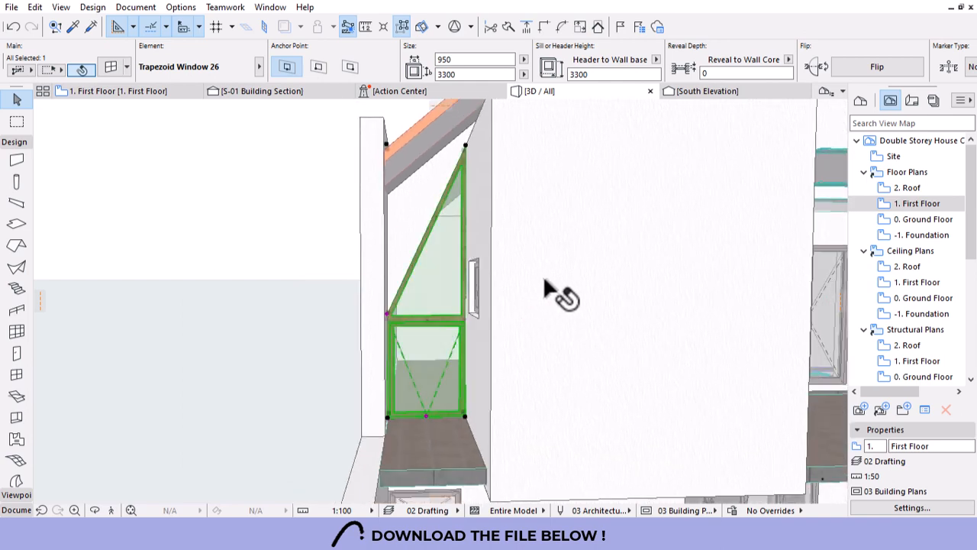
pyautogui.hotkey('ctrl', 'z')
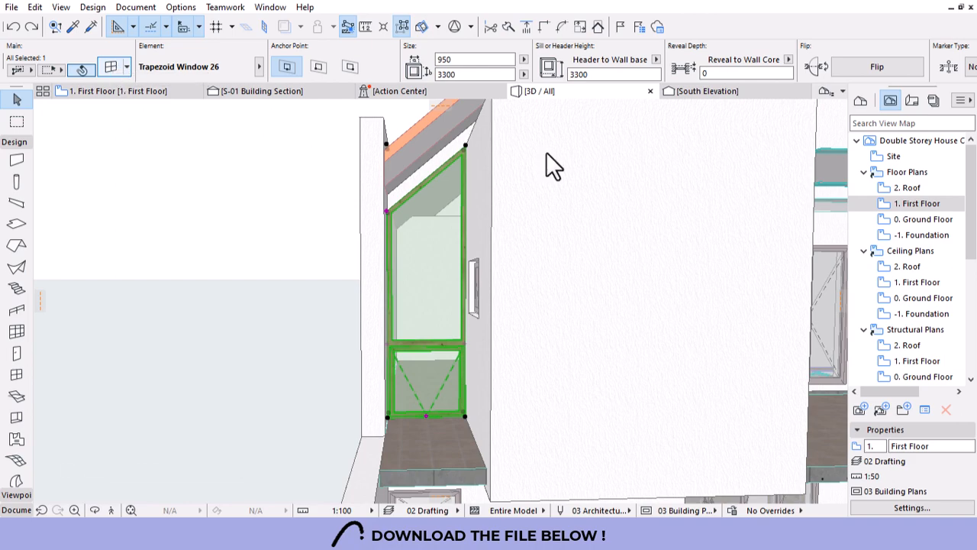
pyautogui.hotkey('ctrl', 't')
pyautogui.click(720, 191)
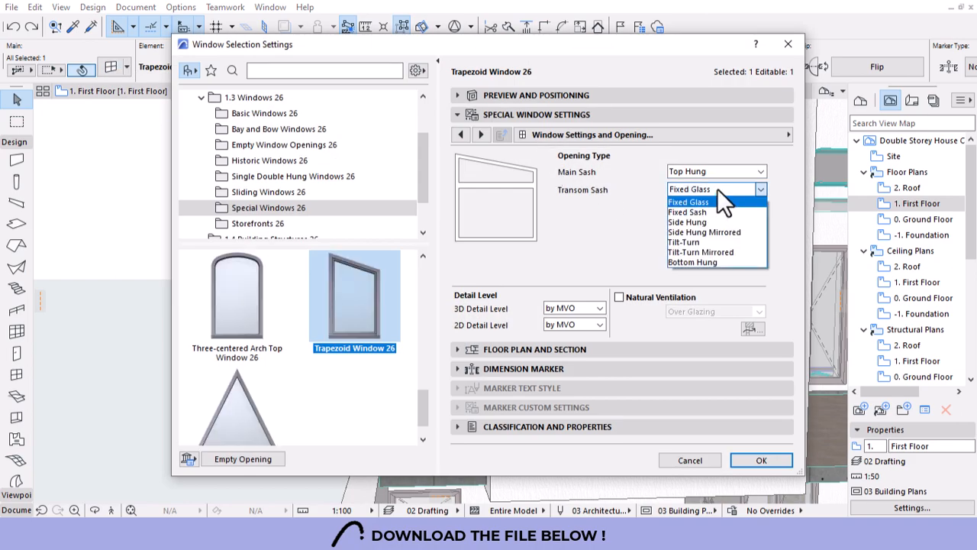
pyautogui.click(718, 189)
pyautogui.click(720, 173)
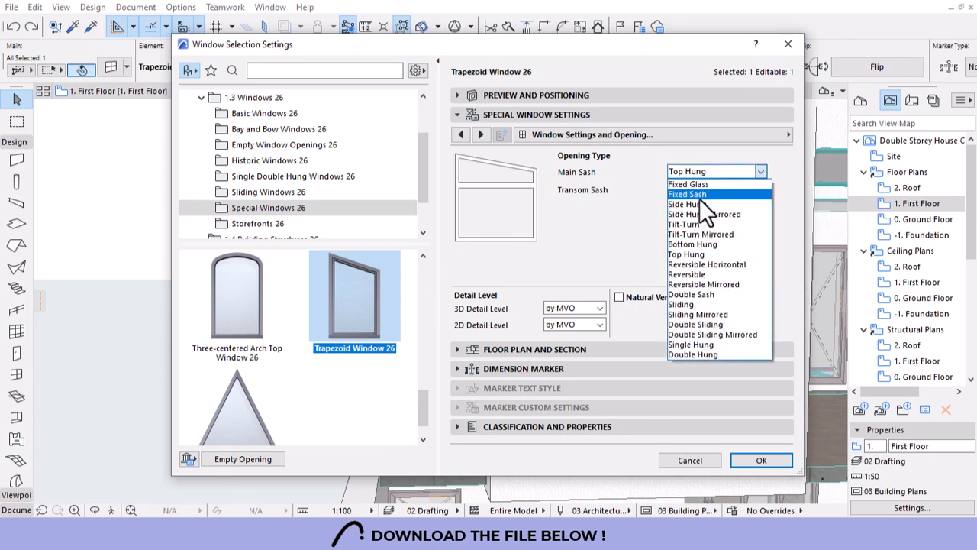
pyautogui.click(700, 196)
pyautogui.press('Return')
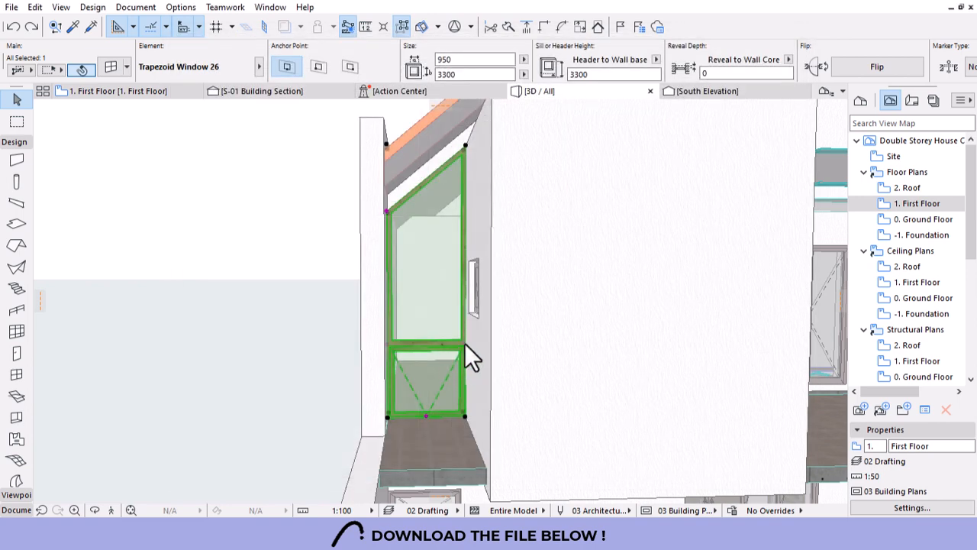
# Raise the window's upper horizontal division and make its main sash Double Hung.
pyautogui.click(463, 347)
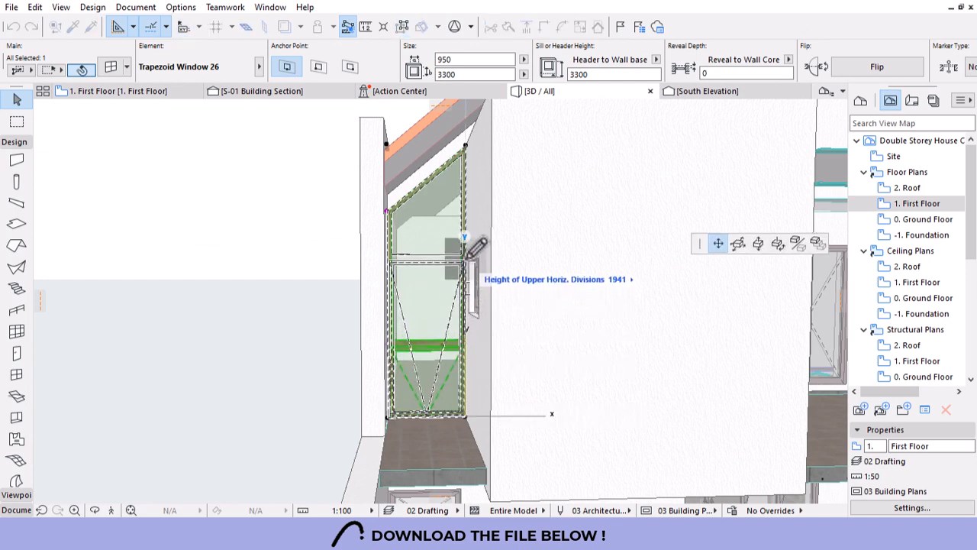
pyautogui.click(468, 255)
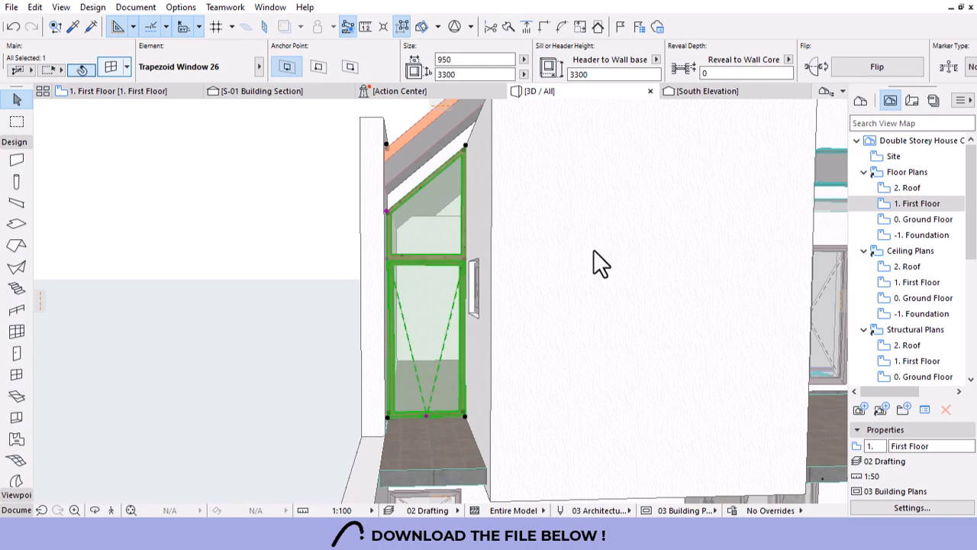
pyautogui.doubleClick(434, 391)
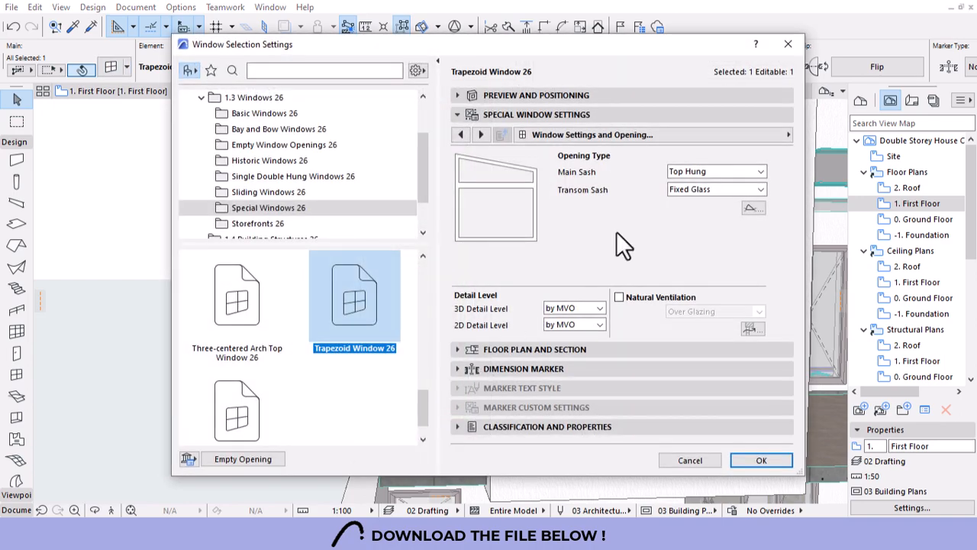
pyautogui.click(713, 171)
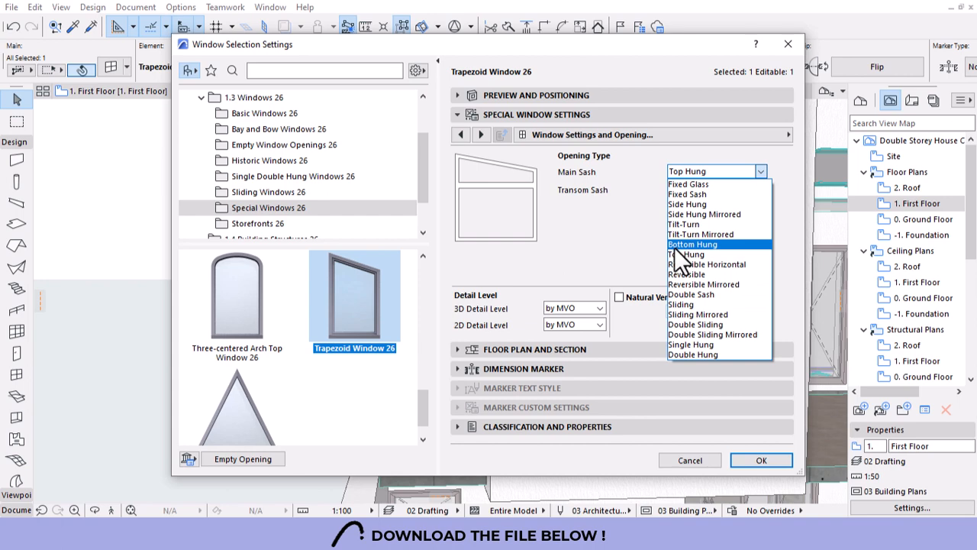
pyautogui.click(701, 354)
pyautogui.click(761, 459)
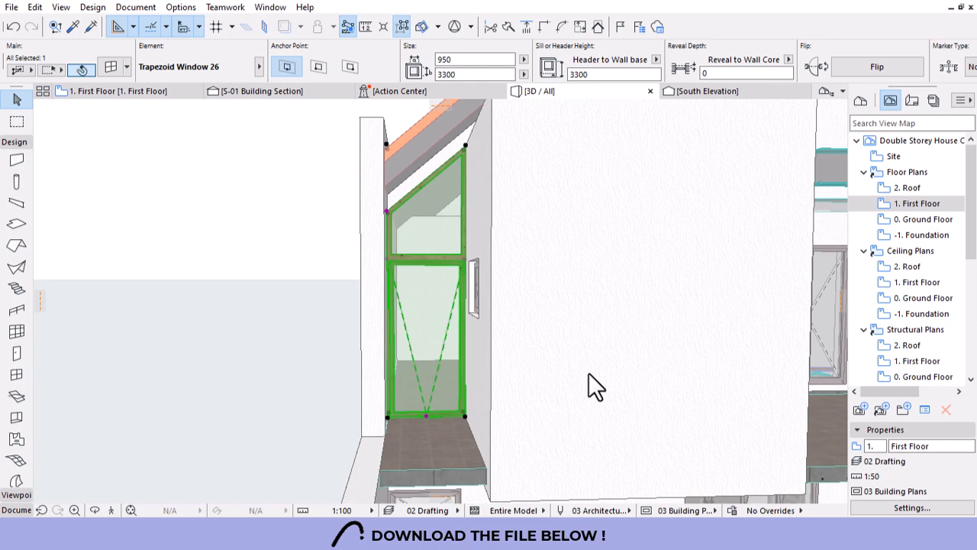
# In Model Attributes, enable Uniform Window Surfaces and set the frame surface to Metal - Aluminium.
pyautogui.scroll(-1, 481, 330)
pyautogui.scroll(-2, 427, 331)
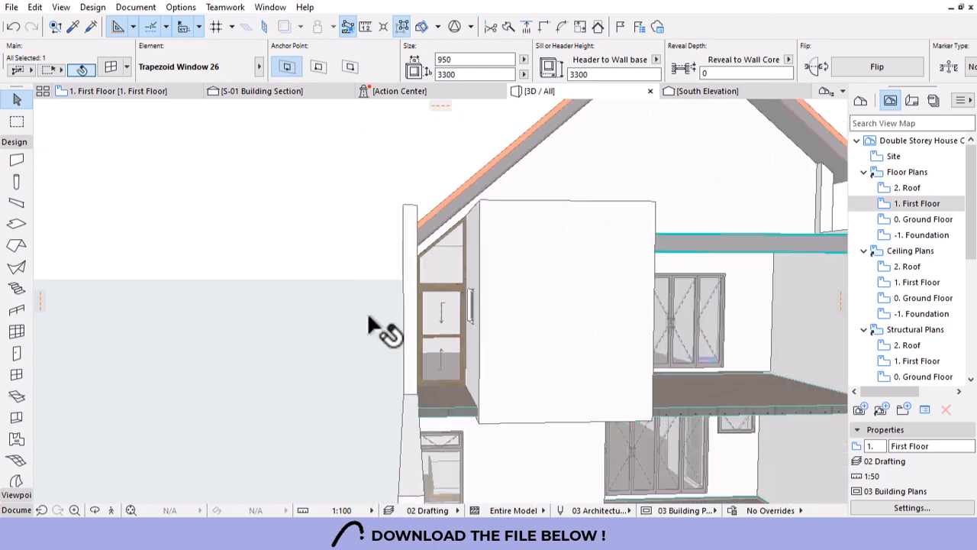
pyautogui.scroll(-2, 397, 320)
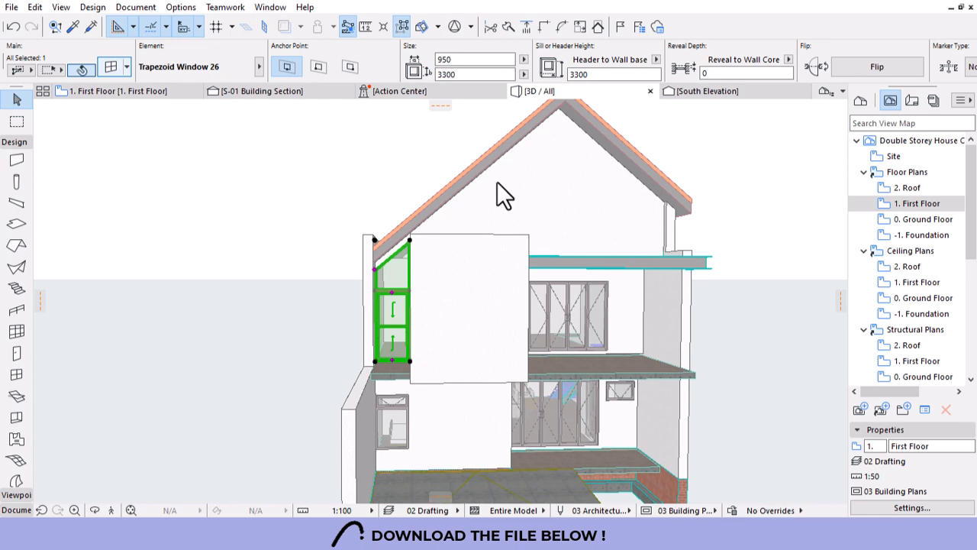
pyautogui.hotkey('ctrl', 't')
pyautogui.click(746, 138)
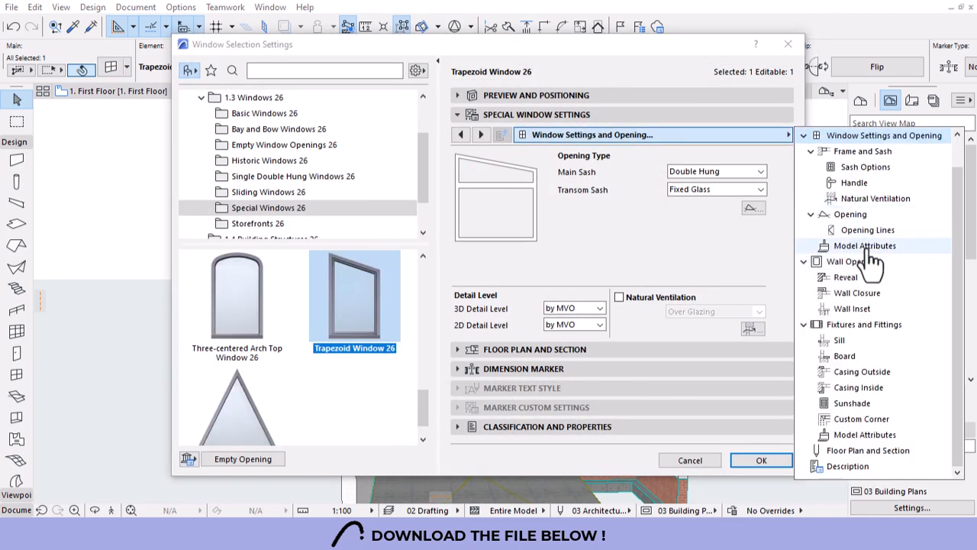
pyautogui.click(863, 246)
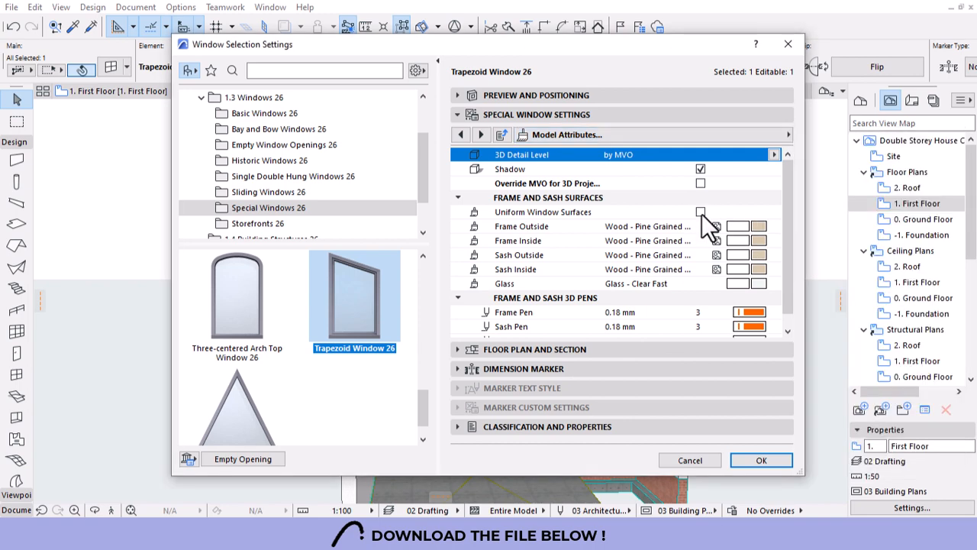
pyautogui.click(700, 212)
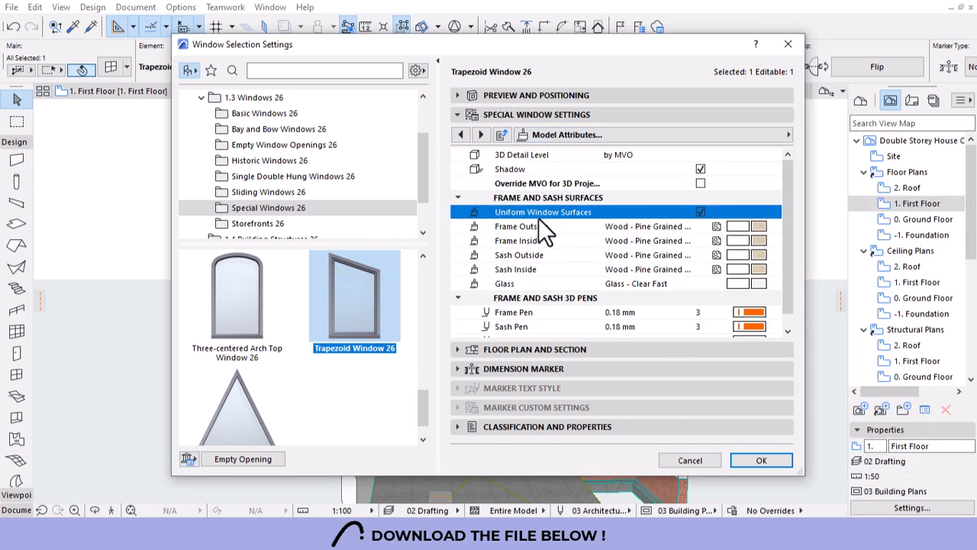
pyautogui.click(755, 227)
pyautogui.click(223, 243)
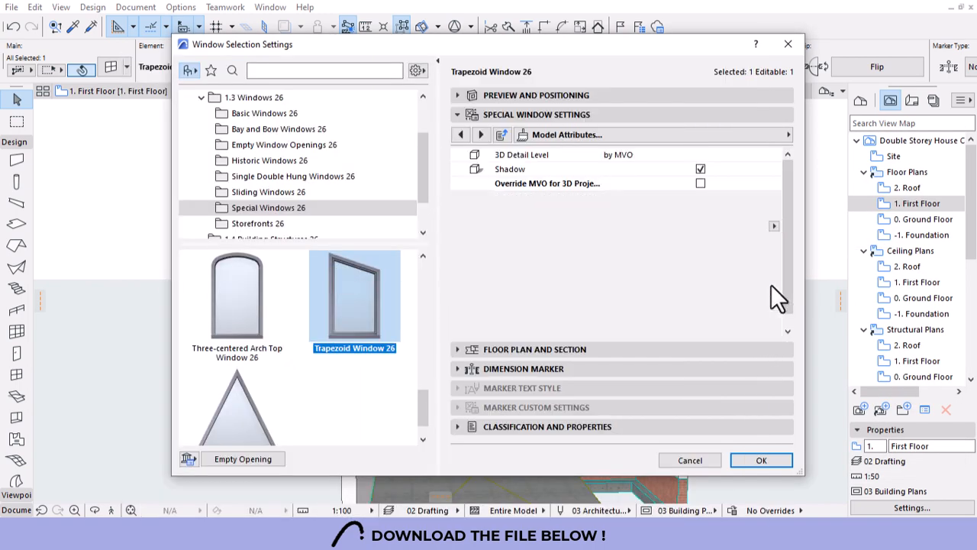
# Set the frame, sash and glass pens to pen 1 and apply the window settings.
pyautogui.scroll(-1, 788, 263)
pyautogui.click(752, 298)
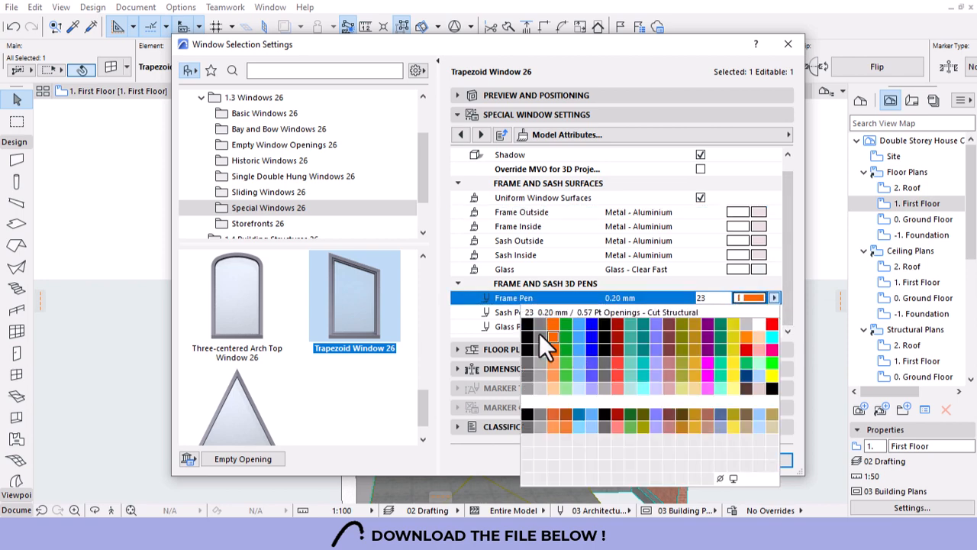
pyautogui.click(540, 325)
pyautogui.click(749, 312)
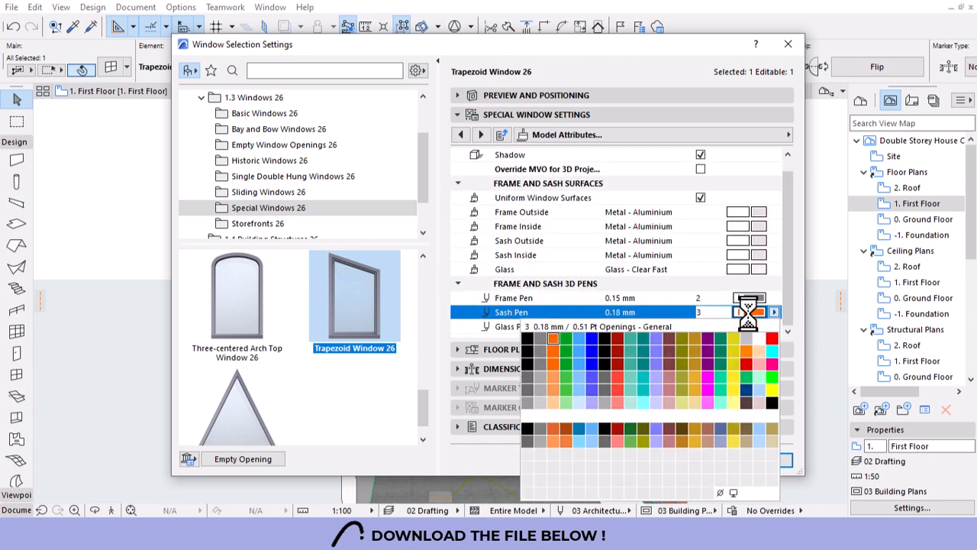
pyautogui.click(542, 338)
pyautogui.click(755, 298)
pyautogui.click(760, 297)
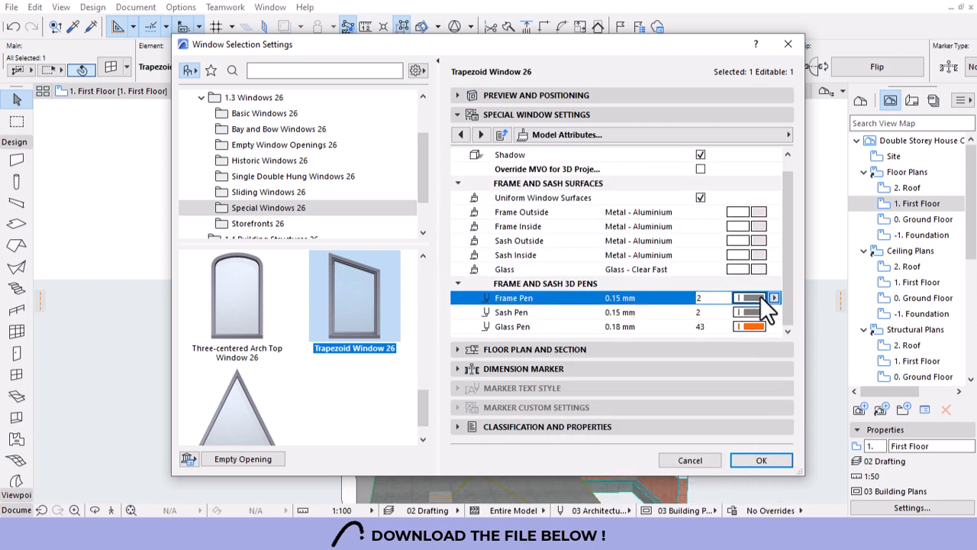
pyautogui.click(760, 296)
pyautogui.click(528, 322)
pyautogui.click(753, 312)
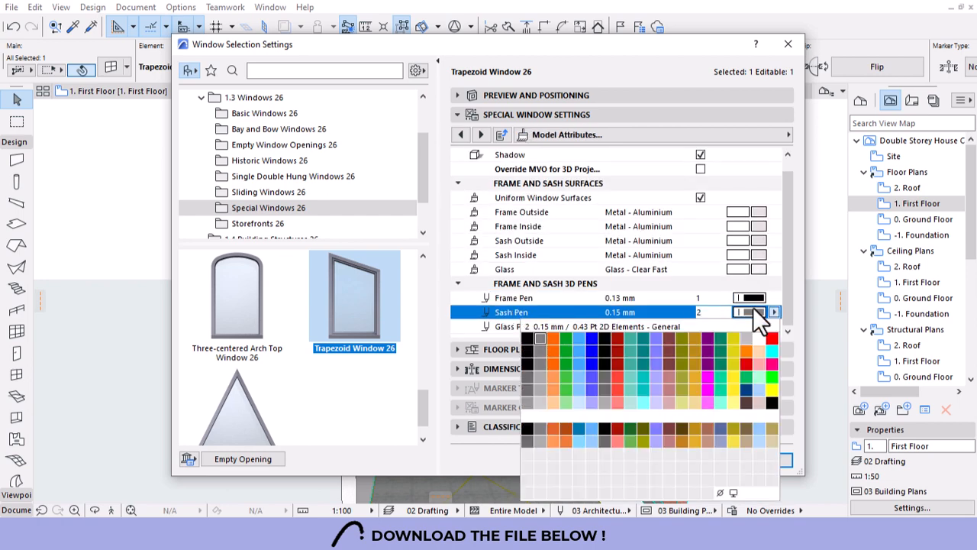
pyautogui.click(526, 338)
pyautogui.click(762, 327)
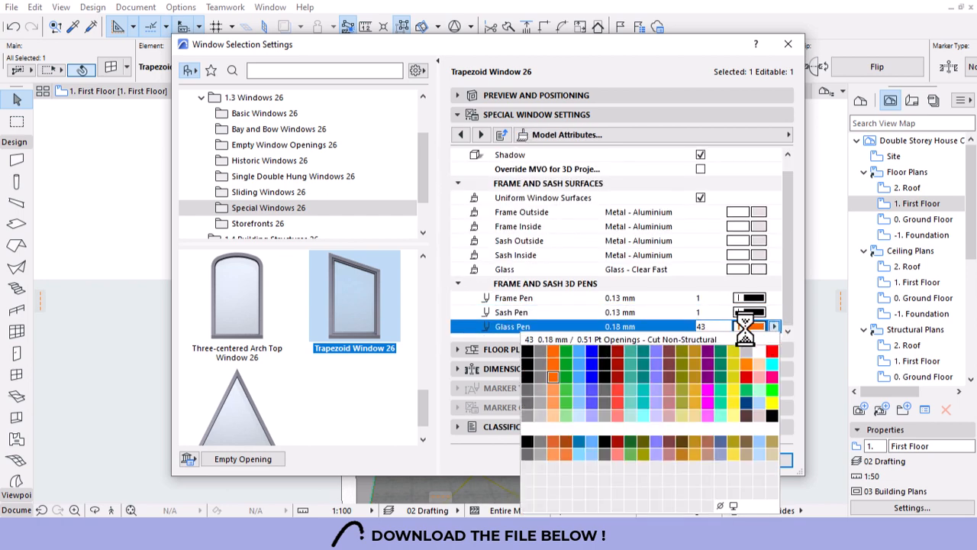
pyautogui.click(527, 340)
pyautogui.click(755, 464)
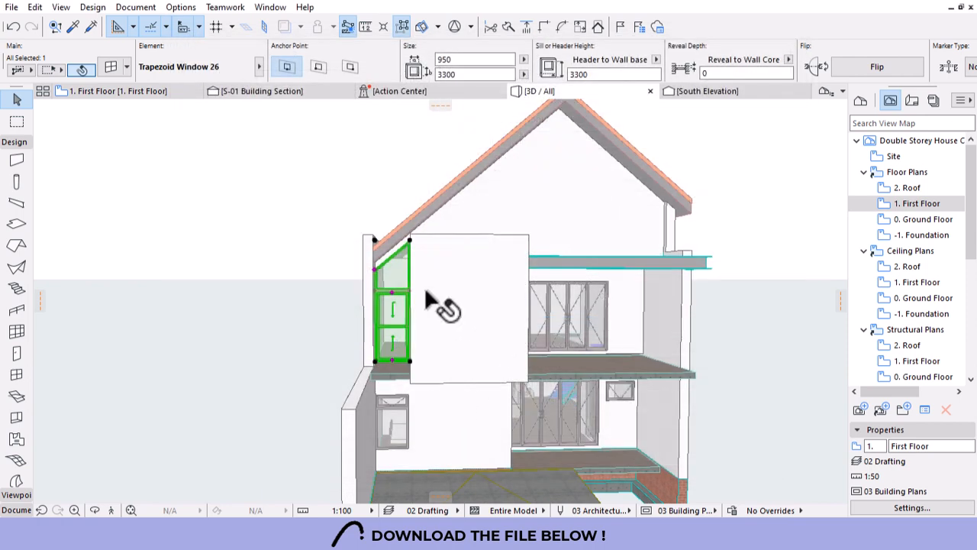
# Select the ground-floor window on the left side wall and give it a 90 reveal depth.
pyautogui.press('Escape')
pyautogui.scroll(-3, 338, 260)
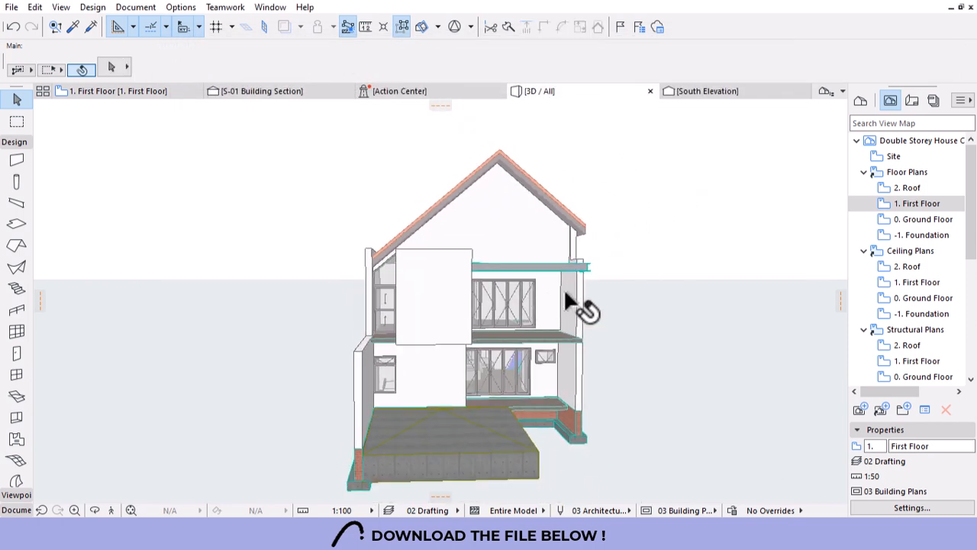
pyautogui.keyDown('shift'); pyautogui.moveTo(571, 343); pyautogui.dragTo(398, 432, button='middle'); pyautogui.keyUp('shift')
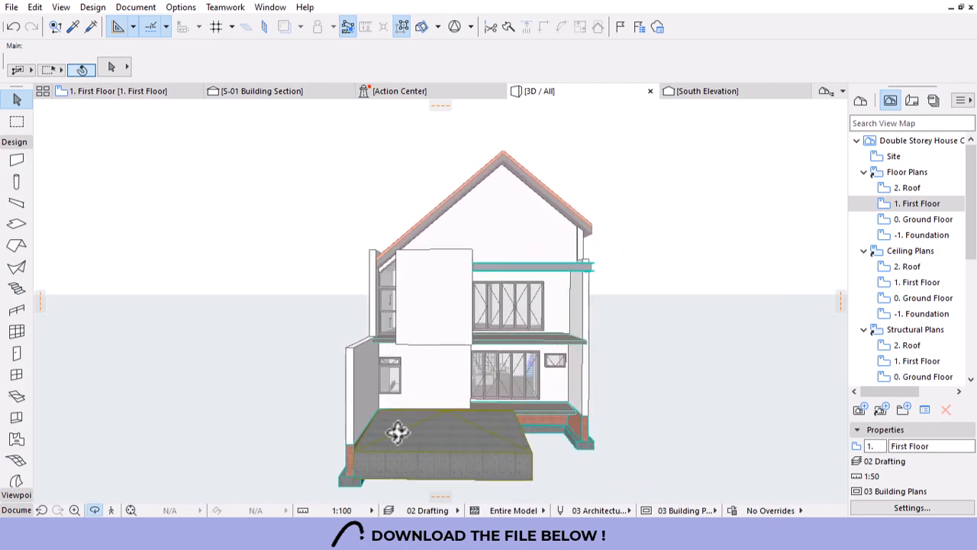
pyautogui.scroll(10, 397, 432)
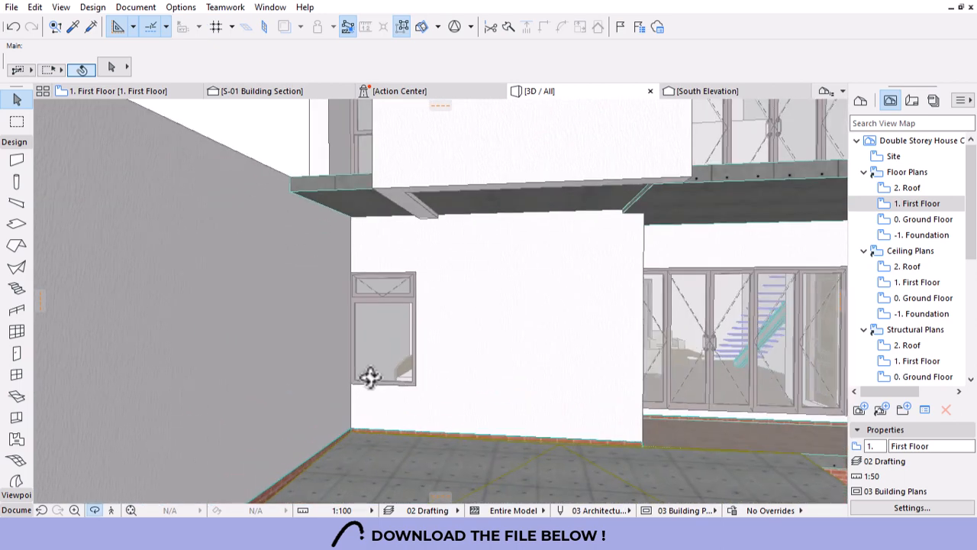
pyautogui.click(375, 327)
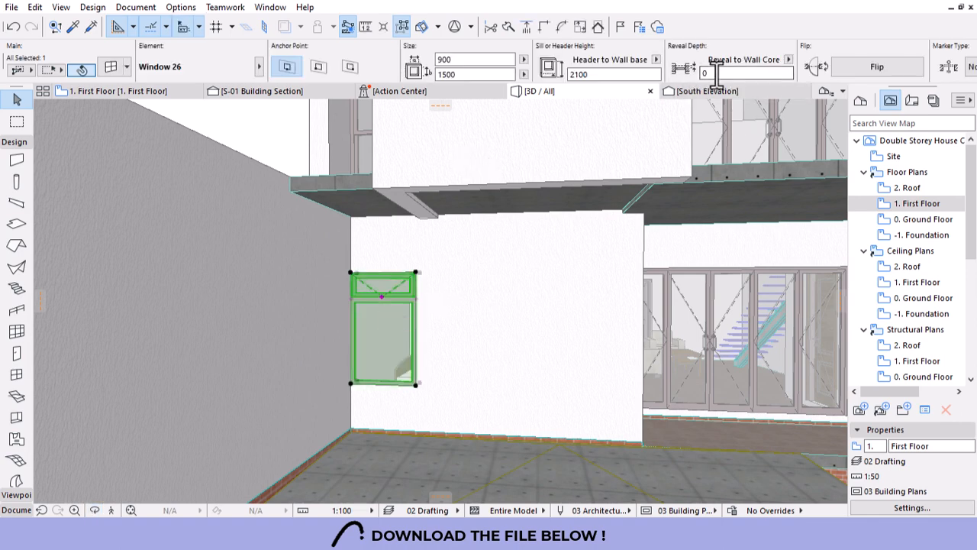
pyautogui.write('90')
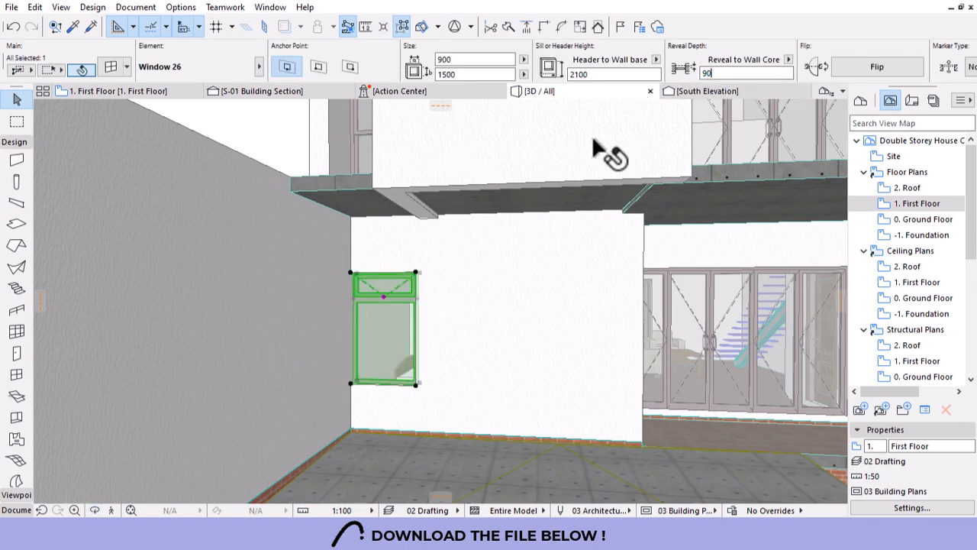
# Stretch the window's height to 2100, then up to the slab underside at 2850.
pyautogui.click(416, 379)
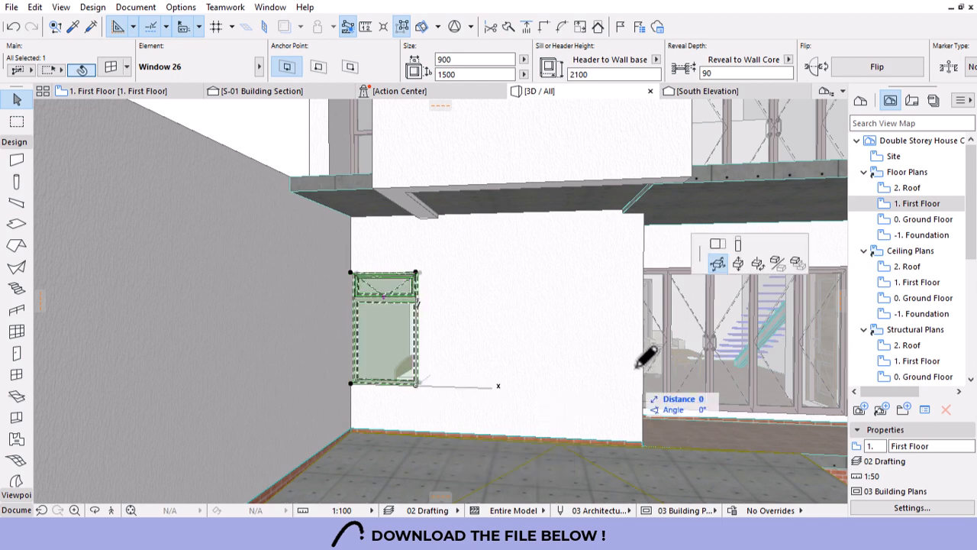
pyautogui.click(739, 244)
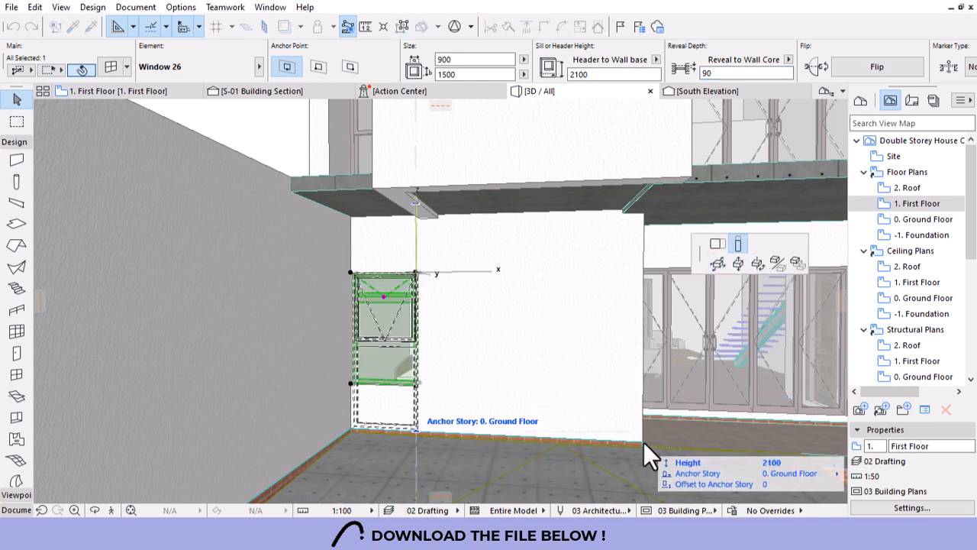
pyautogui.click(645, 443)
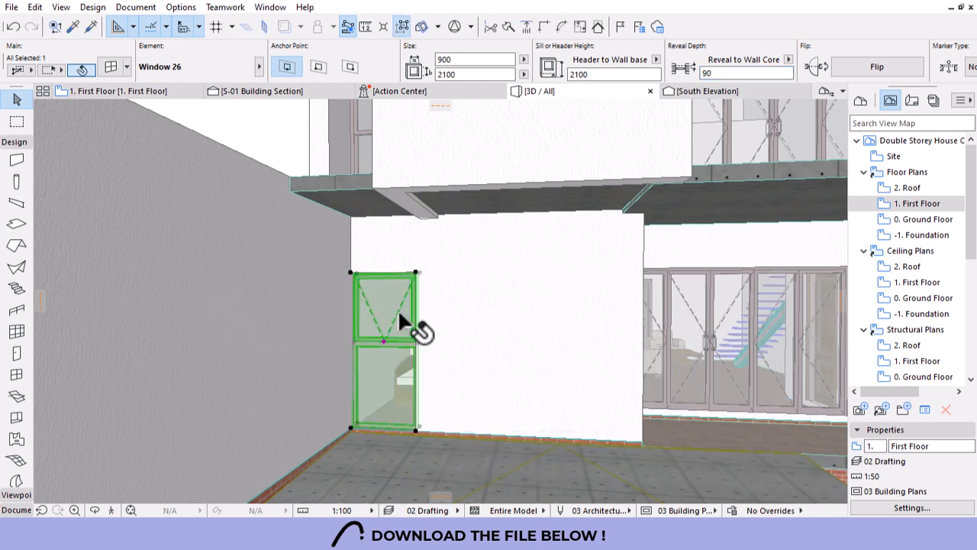
pyautogui.scroll(-5, 428, 318)
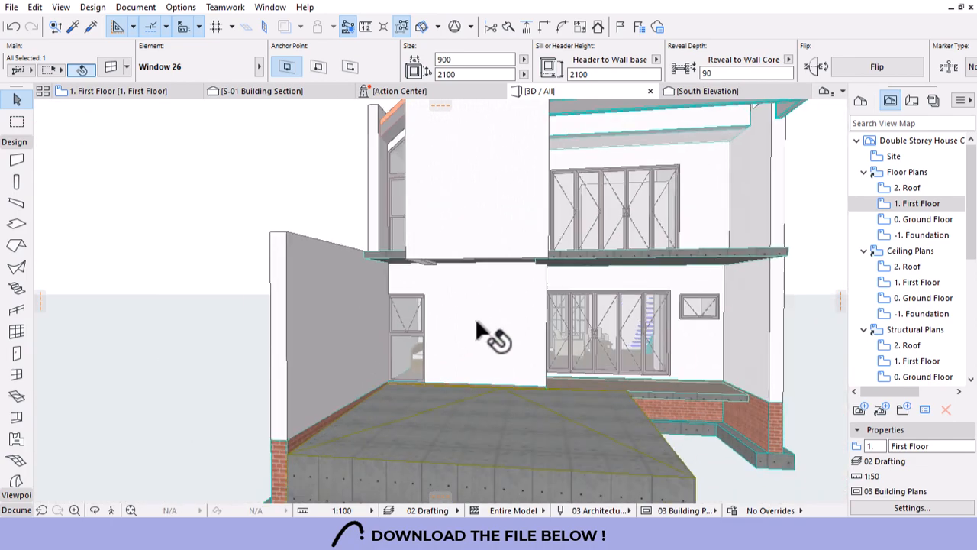
pyautogui.press('Escape')
pyautogui.scroll(-5, 453, 338)
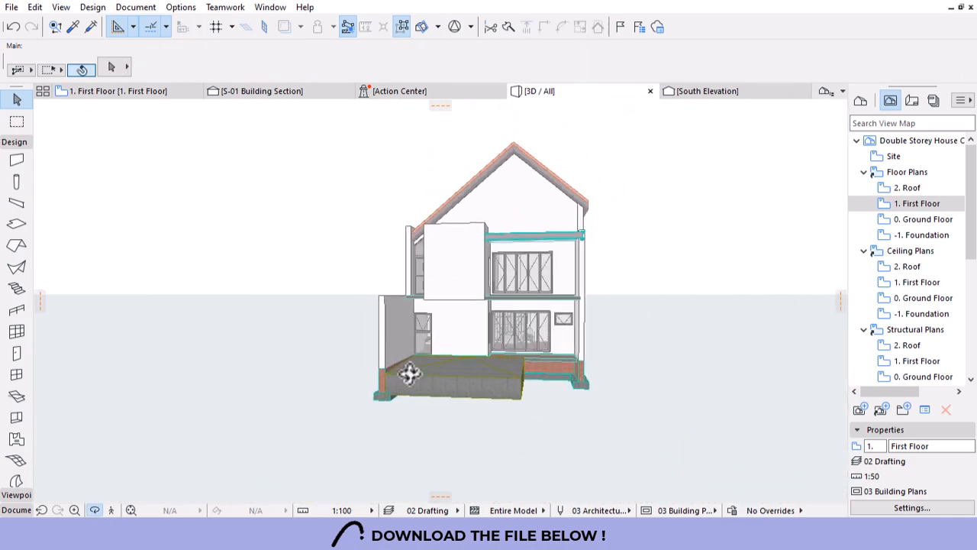
pyautogui.keyDown('shift'); pyautogui.moveTo(411, 374); pyautogui.dragTo(437, 362, button='middle'); pyautogui.keyUp('shift')
pyautogui.scroll(8, 430, 328)
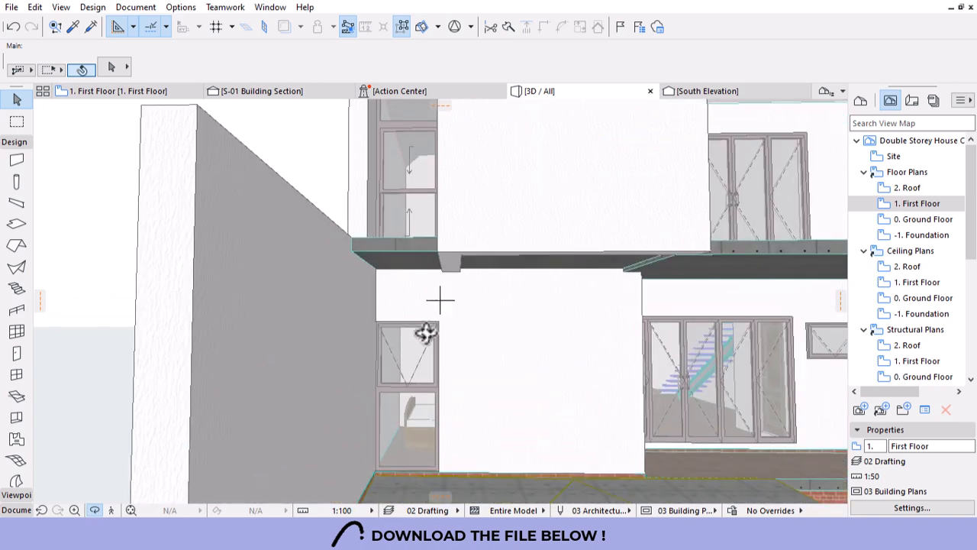
pyautogui.click(434, 329)
pyautogui.click(437, 323)
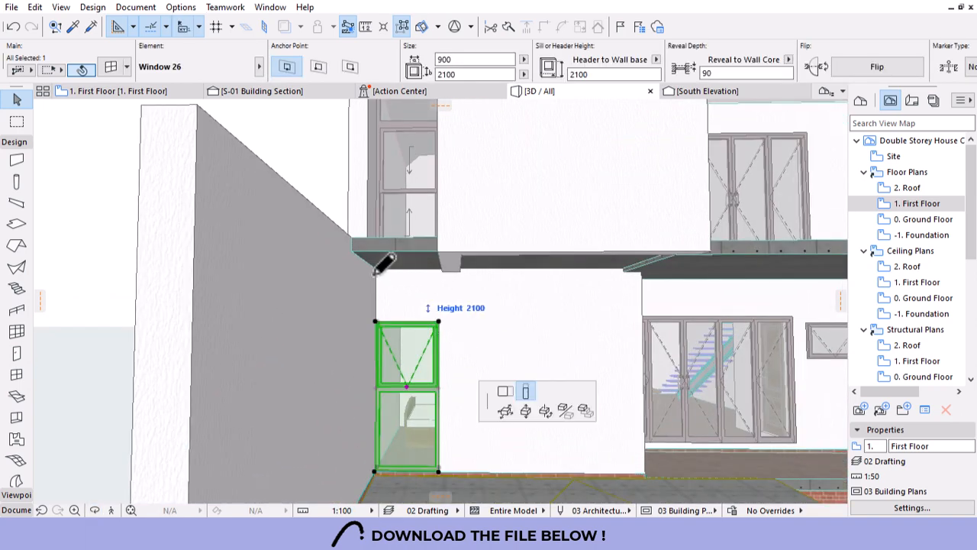
pyautogui.click(362, 240)
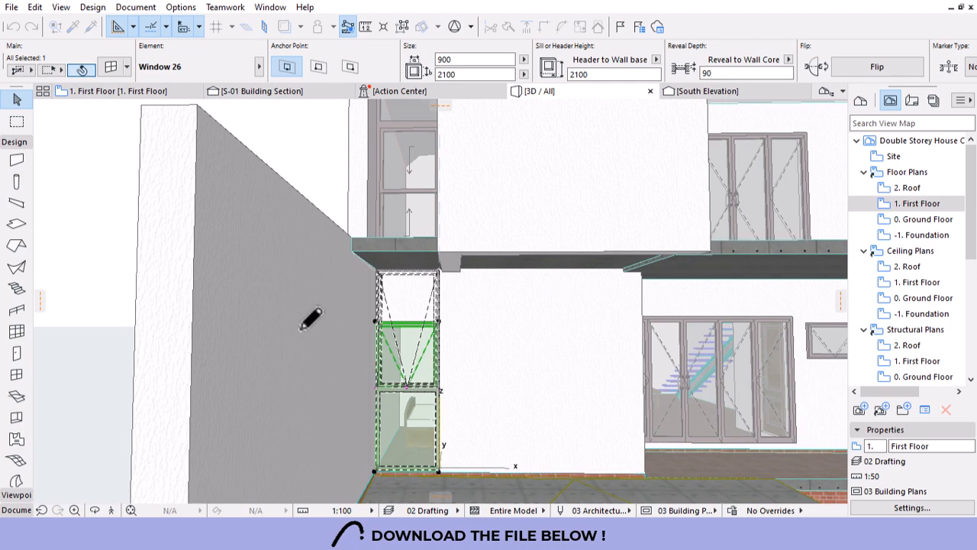
pyautogui.press('Escape')
# Move the tall window's upper horizontal division a little higher.
pyautogui.scroll(-5, 375, 311)
pyautogui.scroll(2, 368, 328)
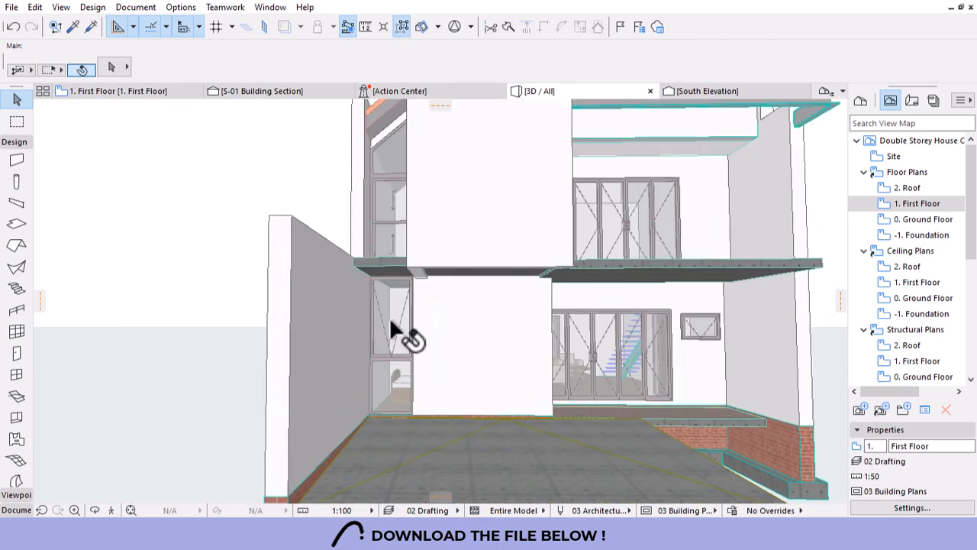
pyautogui.click(390, 321)
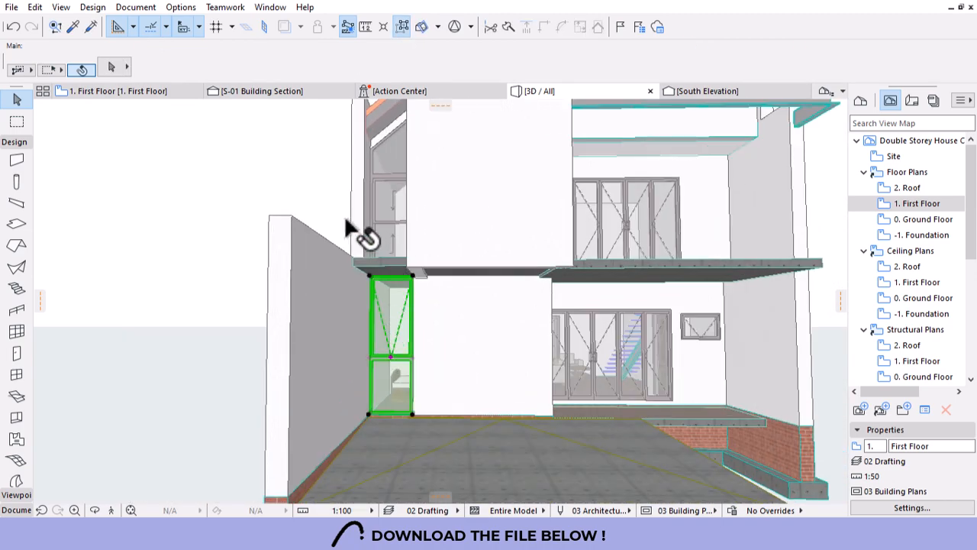
pyautogui.click(412, 357)
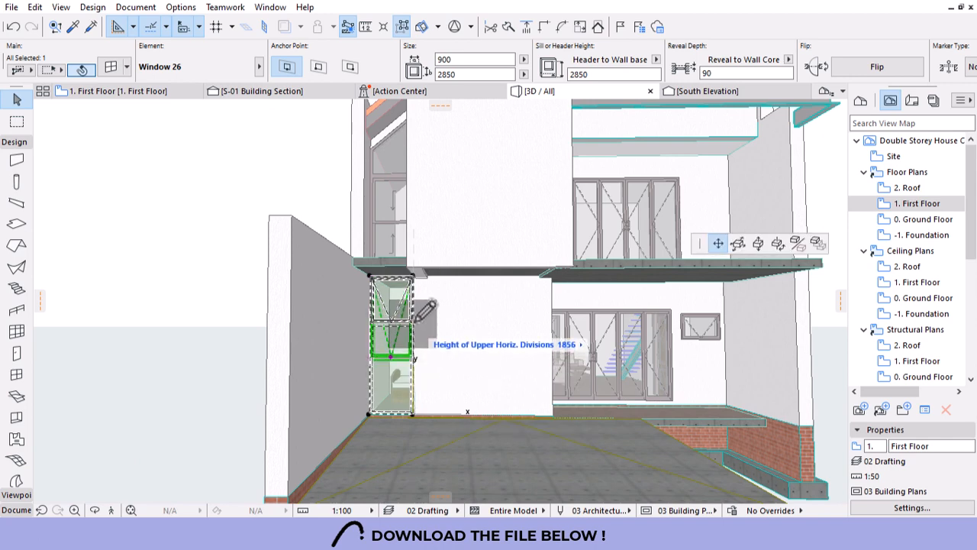
pyautogui.click(415, 314)
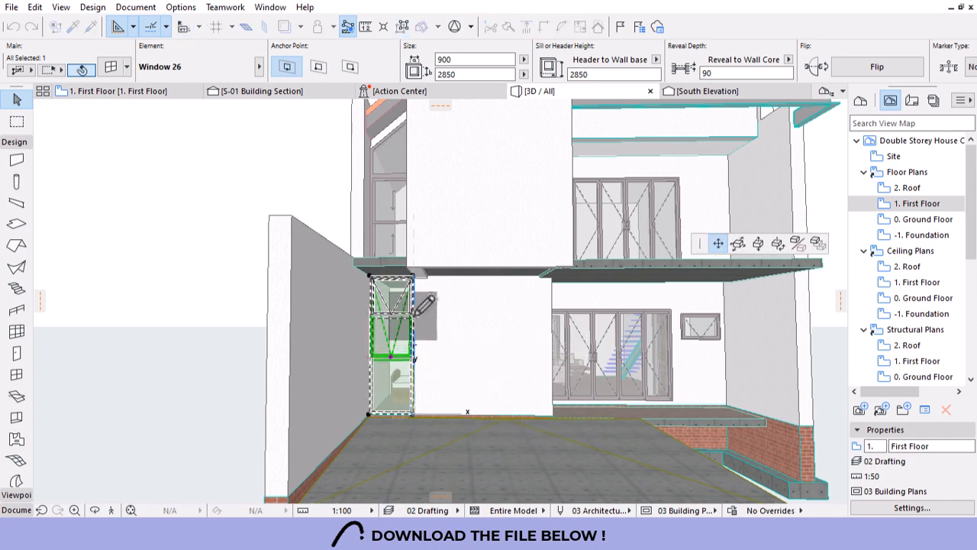
pyautogui.press('Escape')
pyautogui.scroll(-5, 546, 326)
pyautogui.keyDown('shift'); pyautogui.moveTo(458, 307); pyautogui.dragTo(571, 392, button='middle'); pyautogui.keyUp('shift')
pyautogui.scroll(10, 583, 351)
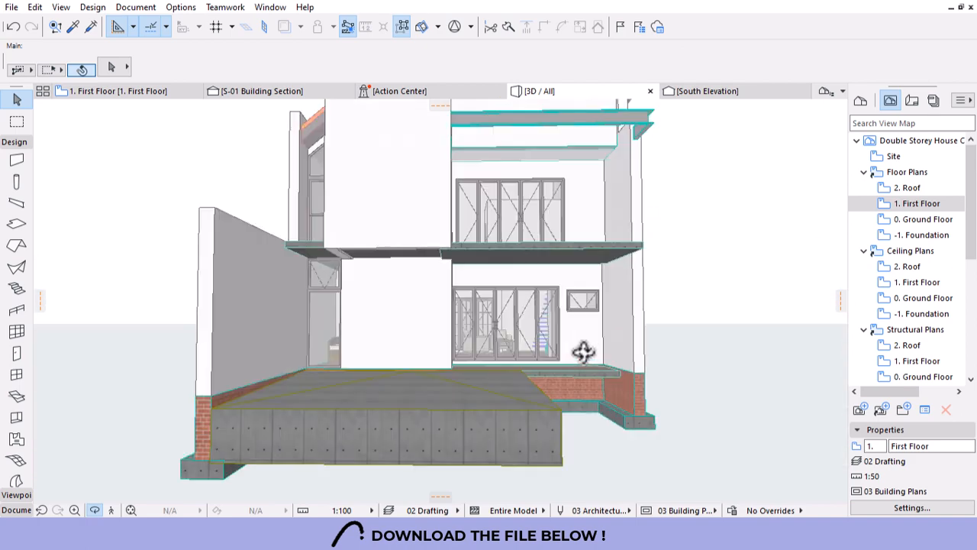
# Set a 90 reveal depth on the small window beside the folding doors and the window left of them.
pyautogui.scroll(2, 569, 288)
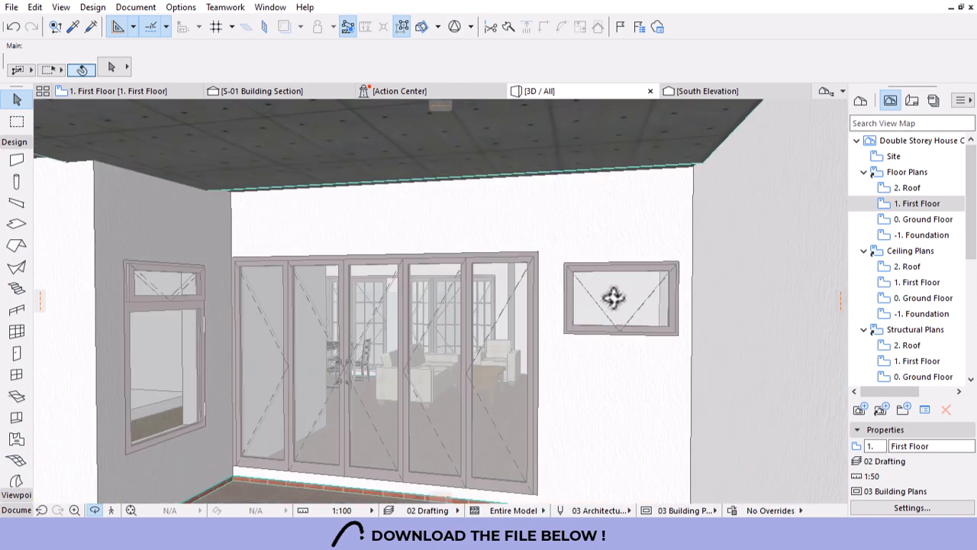
pyautogui.click(613, 297)
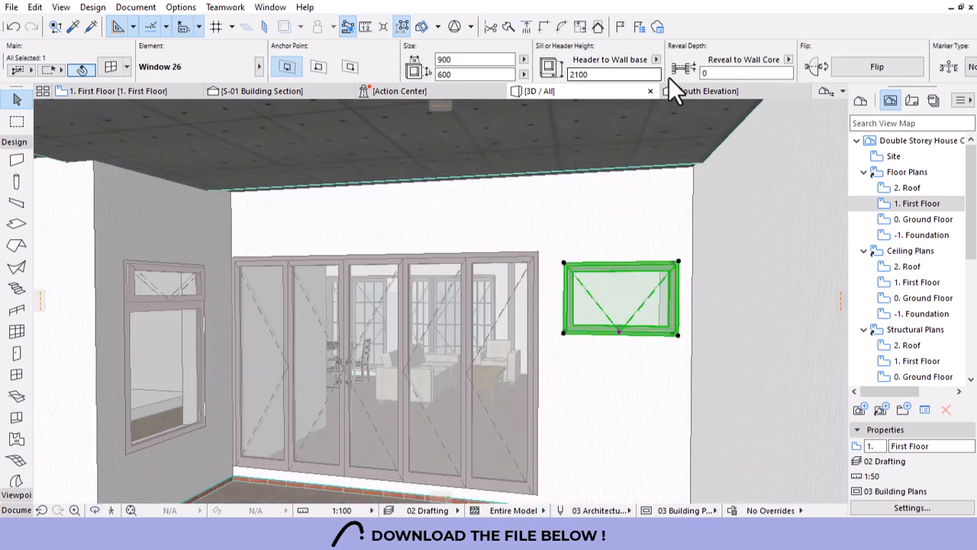
pyautogui.write('90')
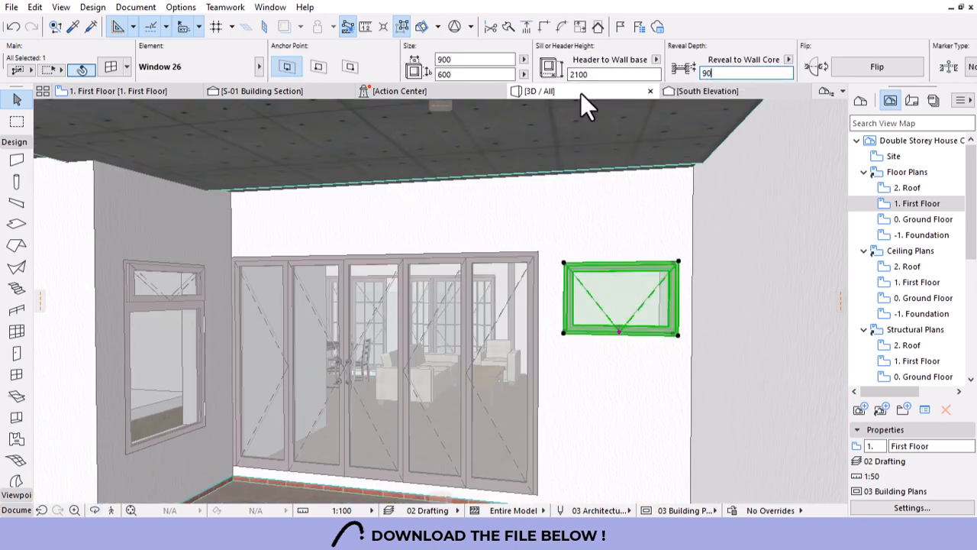
pyautogui.press('Return')
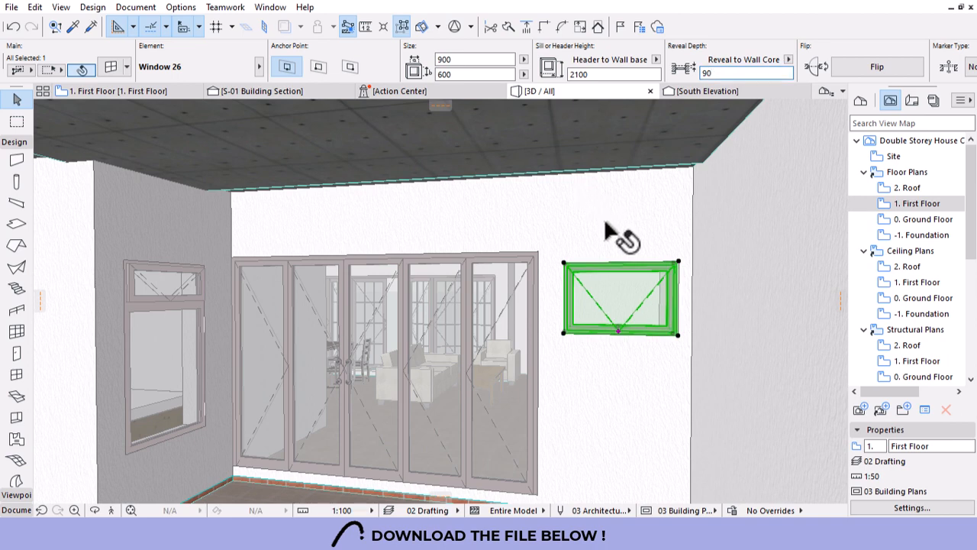
pyautogui.press('Escape')
pyautogui.click(216, 325)
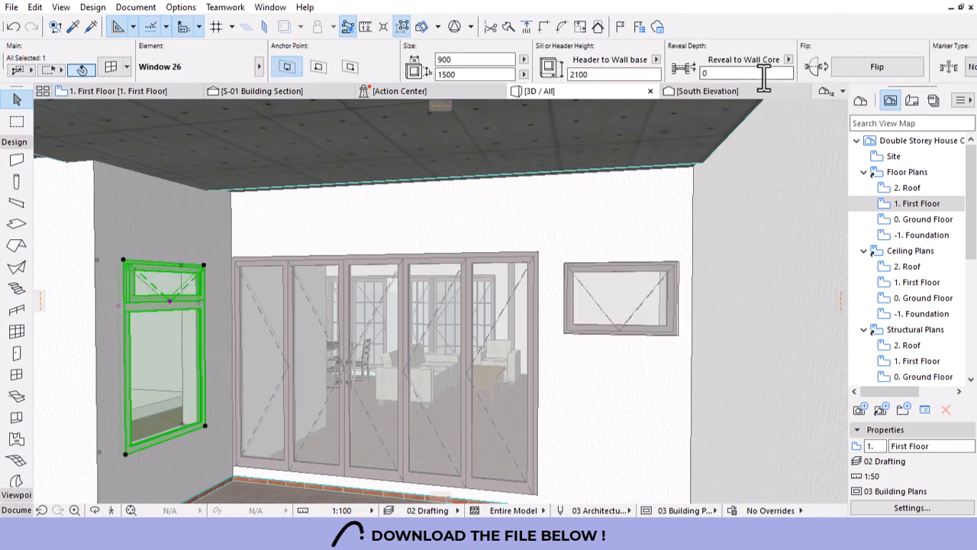
pyautogui.click(732, 73)
pyautogui.write('90')
pyautogui.press('Return')
pyautogui.press('Escape')
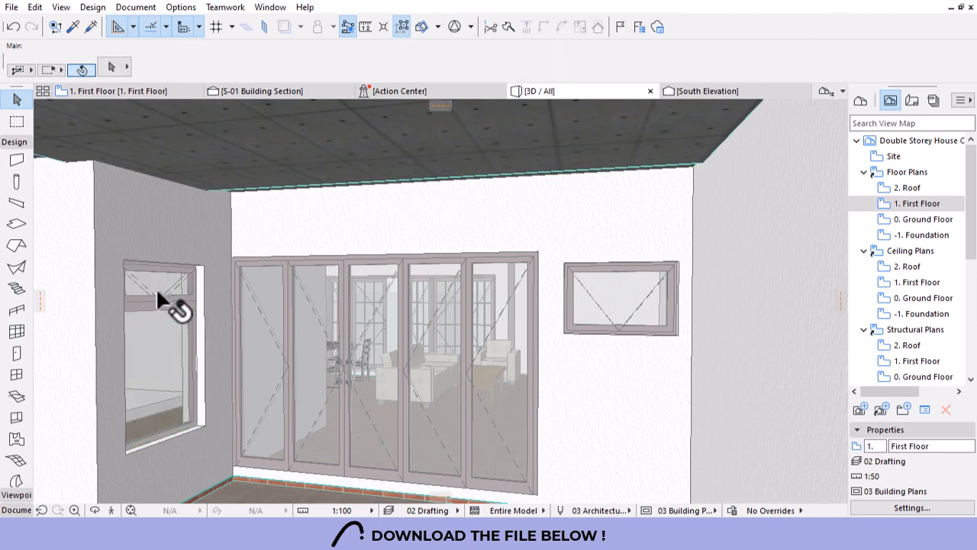
# Lower the left window's upper horizontal division, then orbit to look up at the slab.
pyautogui.click(158, 294)
pyautogui.click(189, 300)
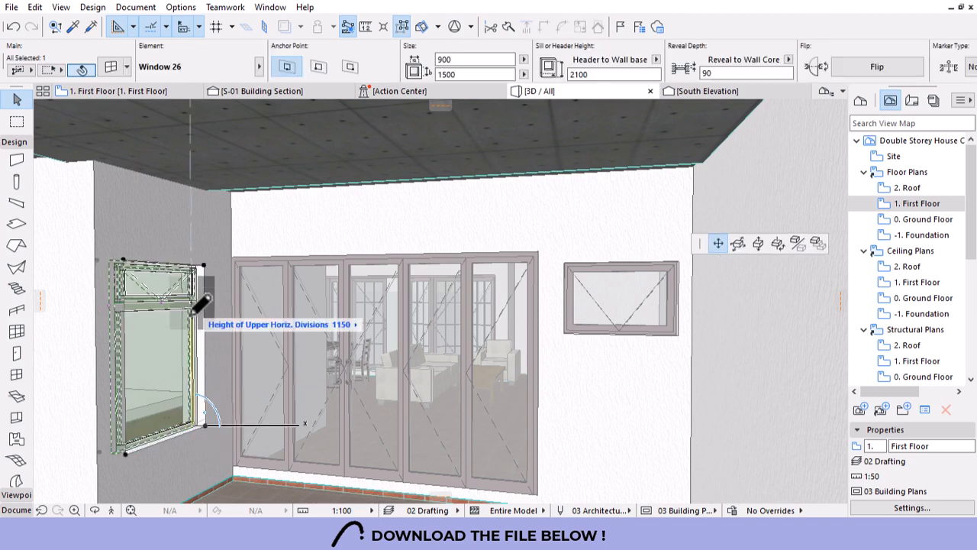
pyautogui.click(191, 327)
pyautogui.scroll(-3, 541, 286)
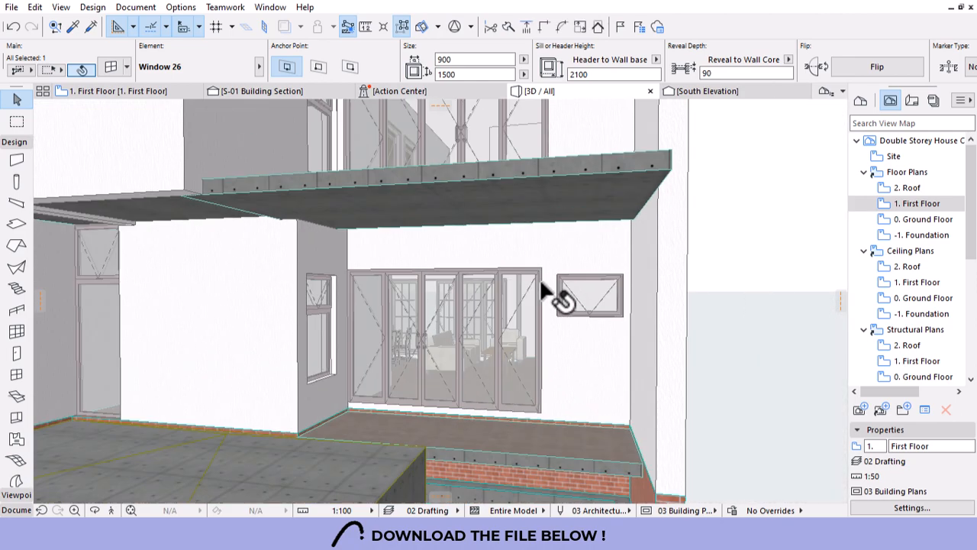
pyautogui.scroll(-1, 541, 285)
pyautogui.press('Escape')
pyautogui.keyDown('shift'); pyautogui.moveTo(487, 343); pyautogui.dragTo(487, 302, button='middle'); pyautogui.keyUp('shift')
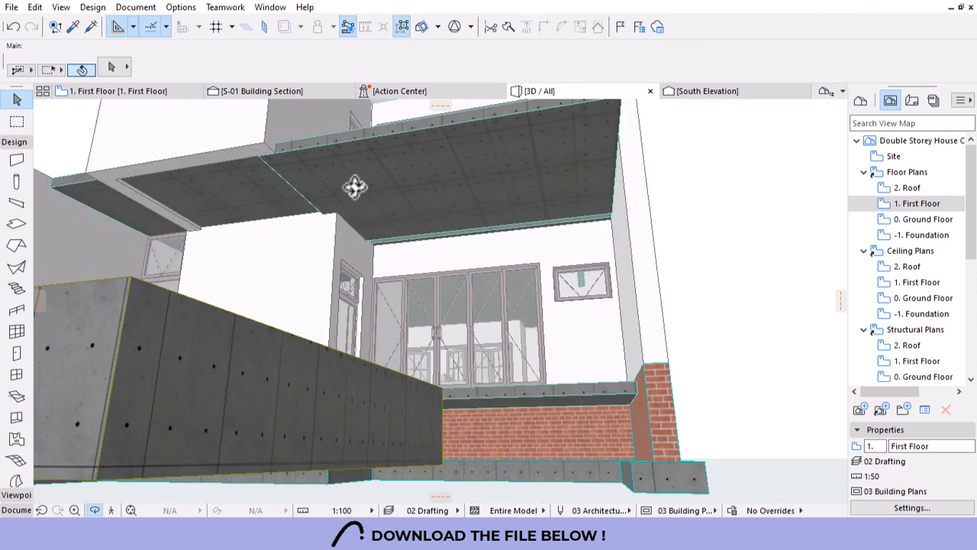
# Select both overhead slabs and override their bottom surface with Paint - Glossy White.
pyautogui.click(414, 174)
pyautogui.keyDown('shift'); pyautogui.click(253, 179); pyautogui.keyUp('shift')
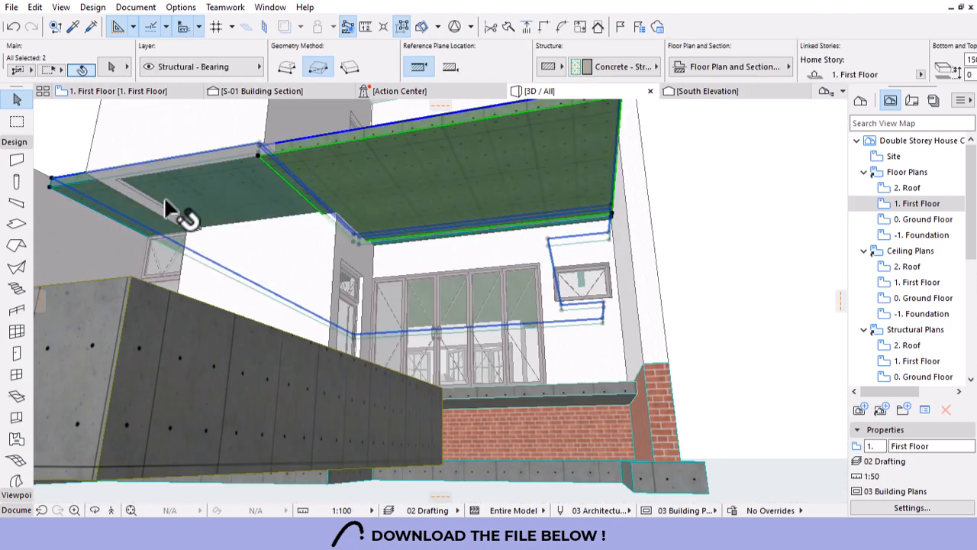
pyautogui.doubleClick(565, 174)
pyautogui.click(346, 326)
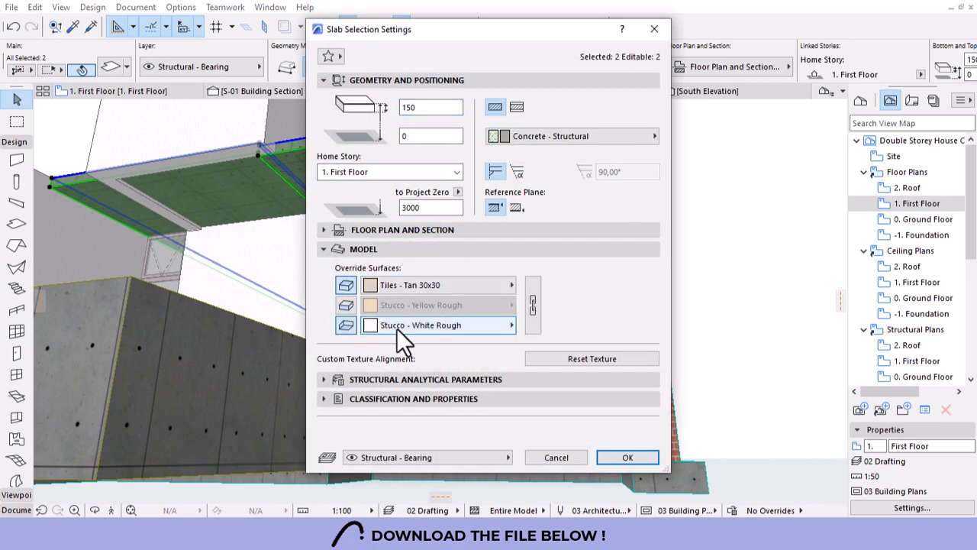
pyautogui.click(446, 327)
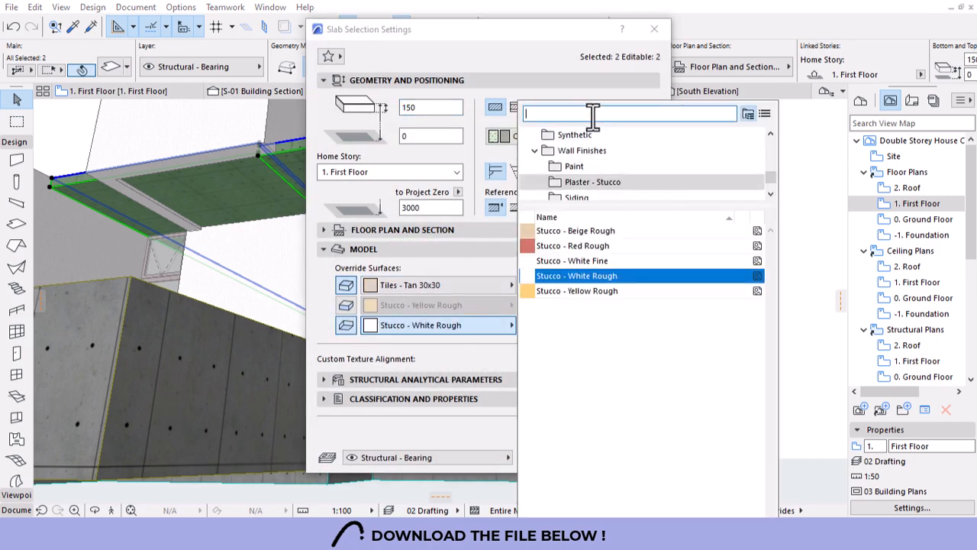
pyautogui.write('paint')
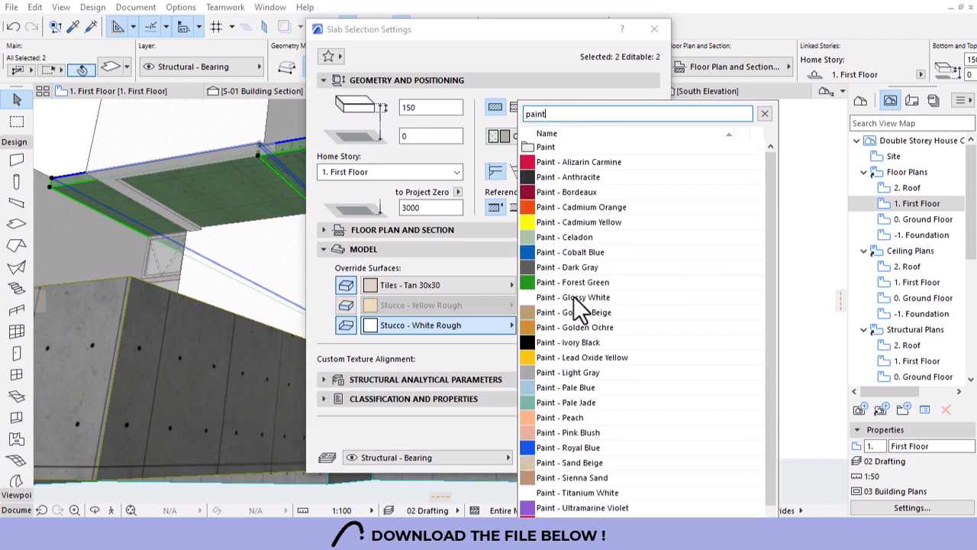
pyautogui.click(576, 298)
pyautogui.click(644, 454)
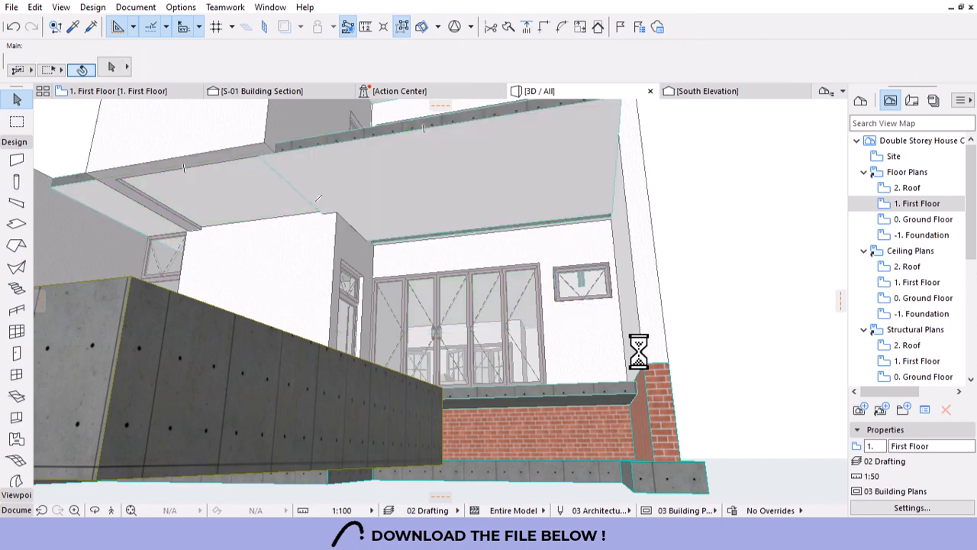
pyautogui.scroll(-5, 641, 321)
# Offset the overhead slab's edge out to the side wall, then switch to the 1. First Floor plan.
pyautogui.keyDown('shift'); pyautogui.moveTo(656, 329); pyautogui.dragTo(640, 343, button='middle'); pyautogui.keyUp('shift')
pyautogui.scroll(10, 556, 285)
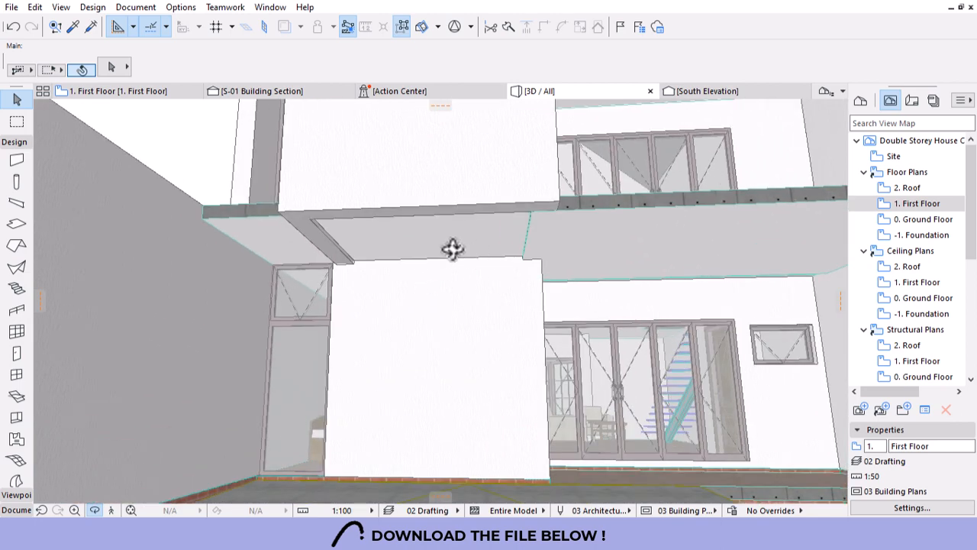
pyautogui.keyDown('shift'); pyautogui.moveTo(503, 278); pyautogui.dragTo(532, 212, button='middle'); pyautogui.keyUp('shift')
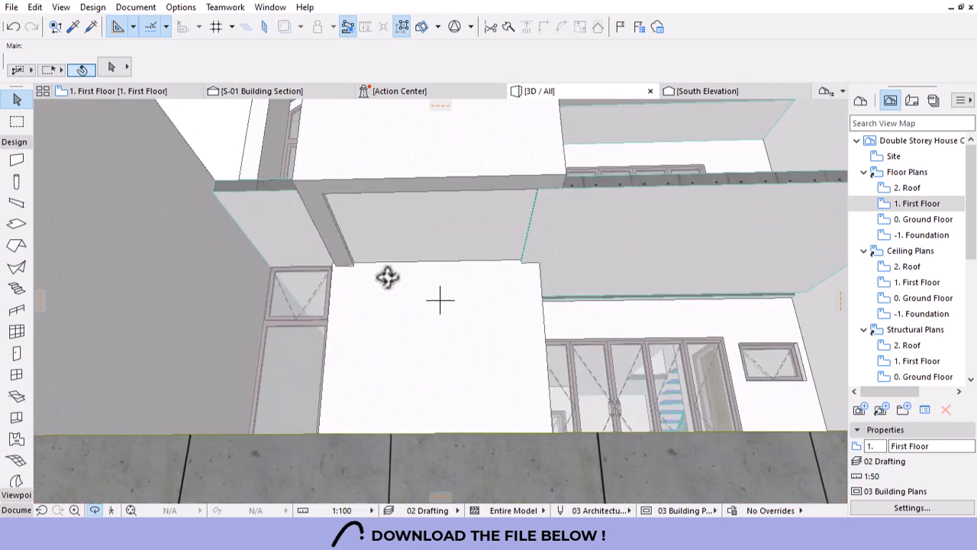
pyautogui.keyDown('shift'); pyautogui.moveTo(387, 277); pyautogui.dragTo(354, 252, button='middle'); pyautogui.keyUp('shift')
pyautogui.keyDown('shift'); pyautogui.moveTo(574, 214); pyautogui.dragTo(630, 227, button='middle'); pyautogui.keyUp('shift')
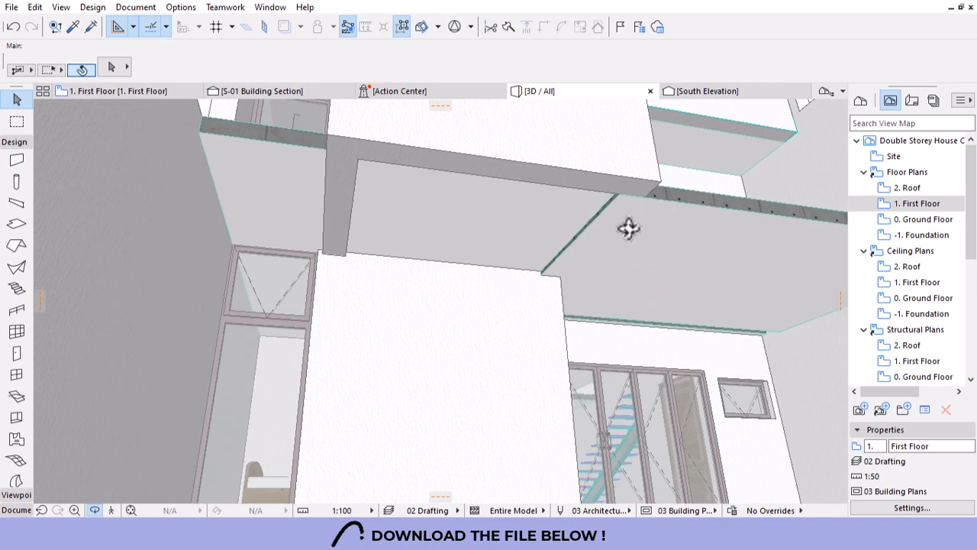
pyautogui.click(595, 214)
pyautogui.click(595, 212)
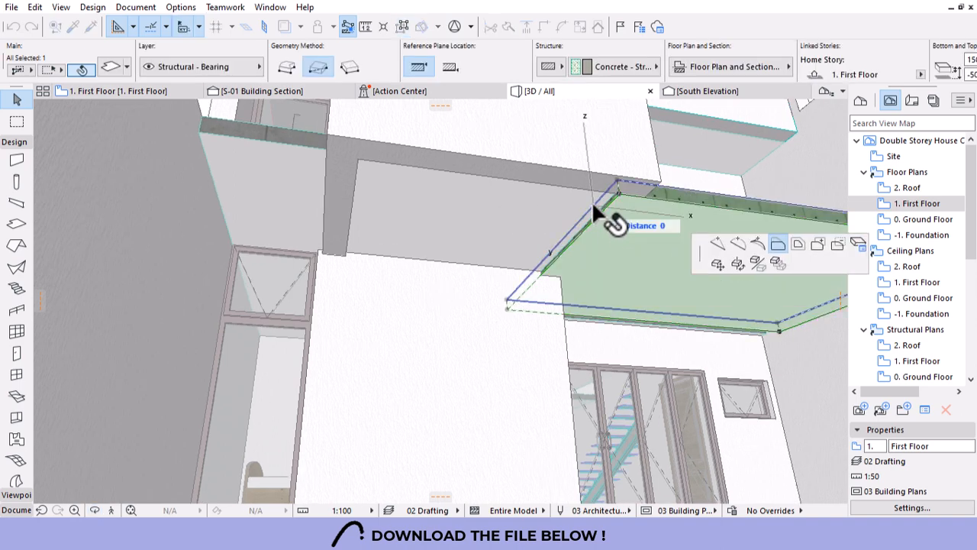
pyautogui.click(214, 122)
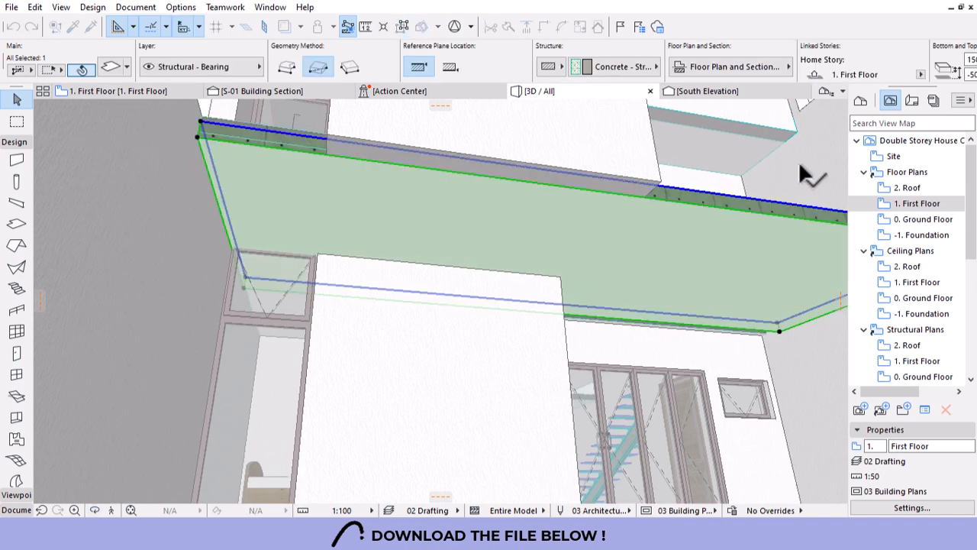
pyautogui.doubleClick(916, 205)
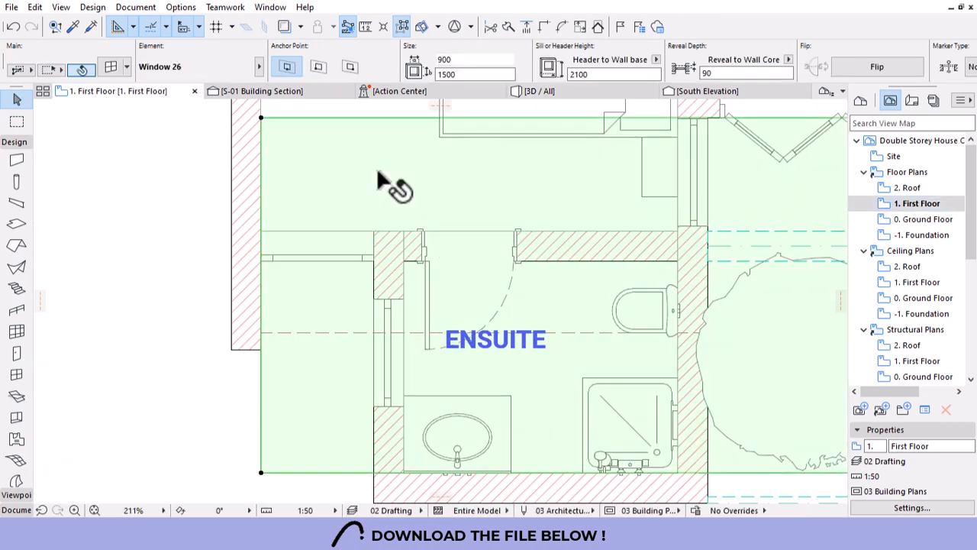
# Subtract the rectangle beside the bedroom from the first-floor slab outline.
pyautogui.click(416, 316)
pyautogui.scroll(-5, 420, 336)
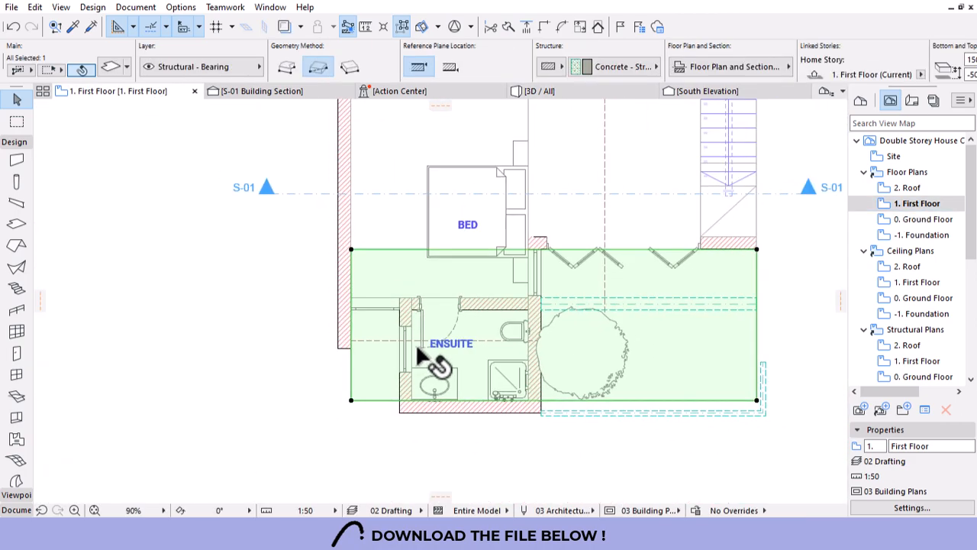
pyautogui.click(365, 271)
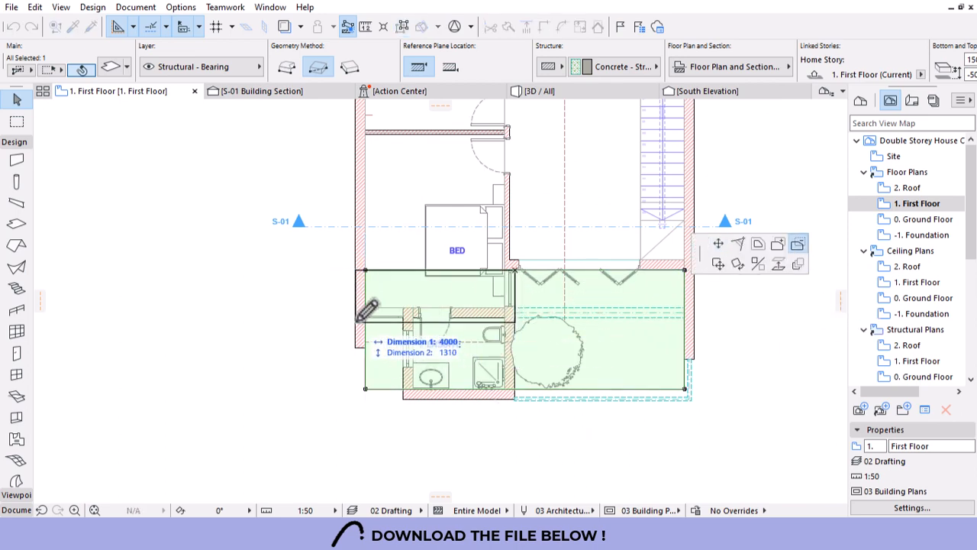
pyautogui.scroll(1, 352, 315)
pyautogui.scroll(2, 352, 317)
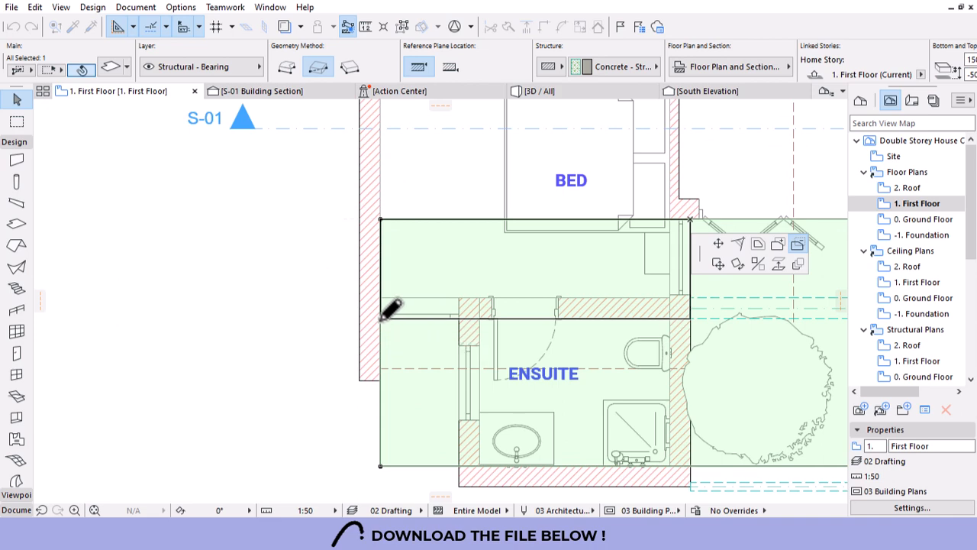
pyautogui.click(382, 319)
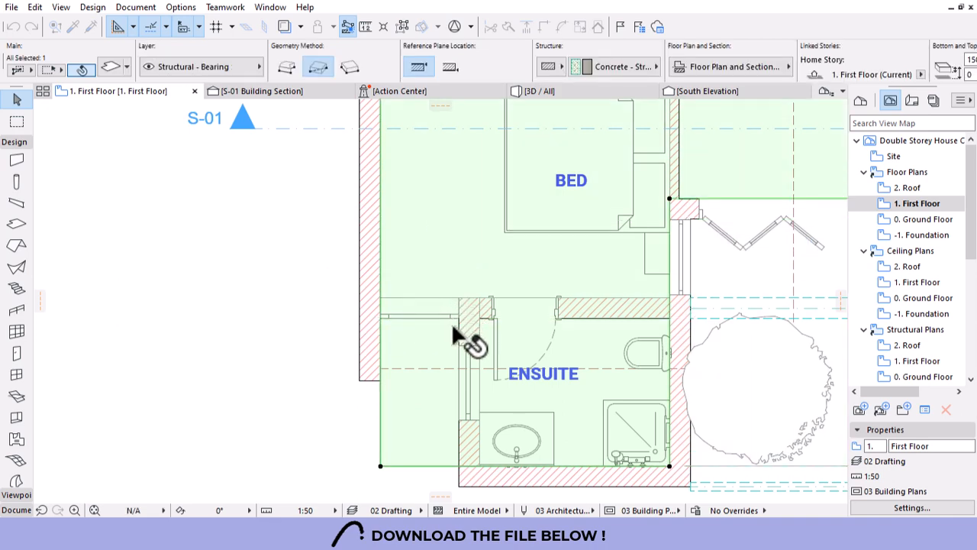
# Offset the slab's bottom edge up to the ensuite wall and return to the 3D view.
pyautogui.scroll(-3, 441, 401)
pyautogui.click(426, 452)
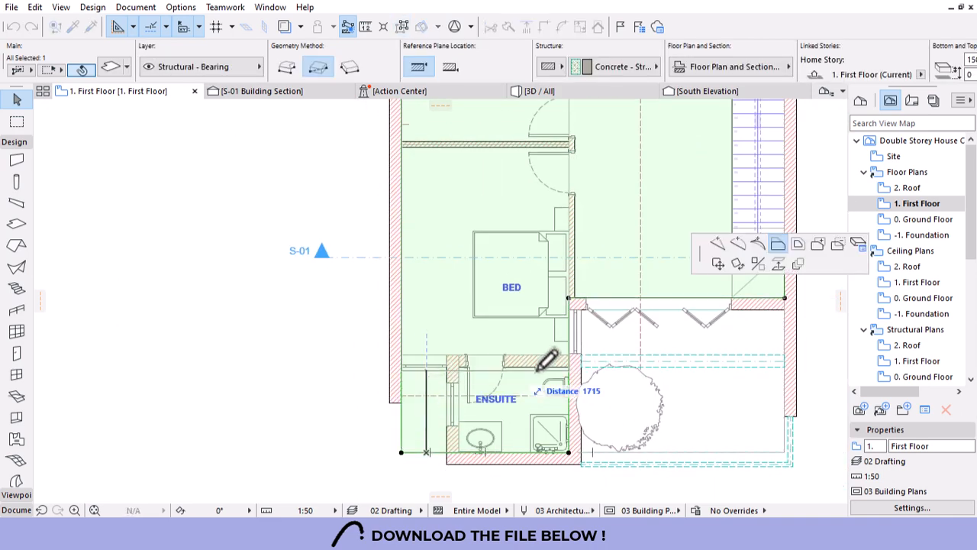
pyautogui.click(569, 356)
pyautogui.press('Escape')
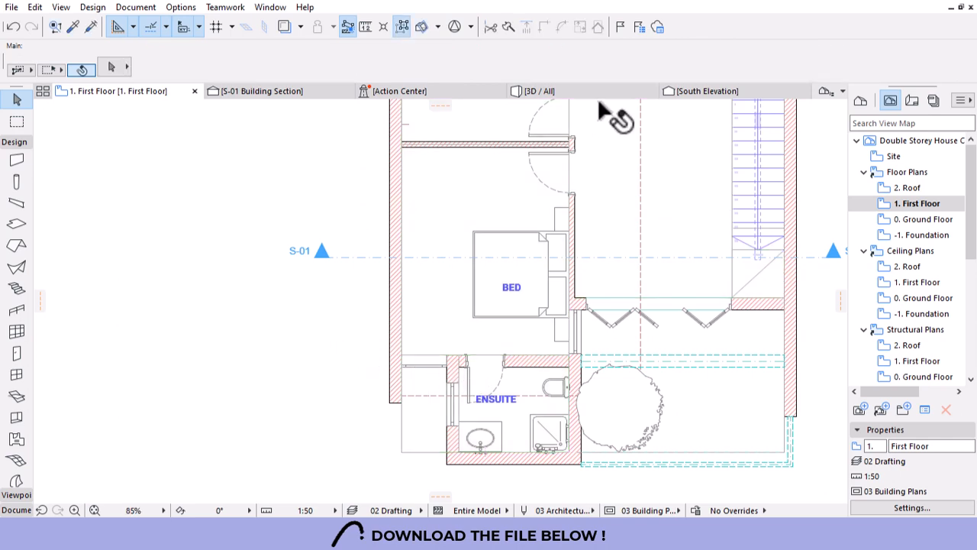
pyautogui.click(695, 95)
pyautogui.click(546, 91)
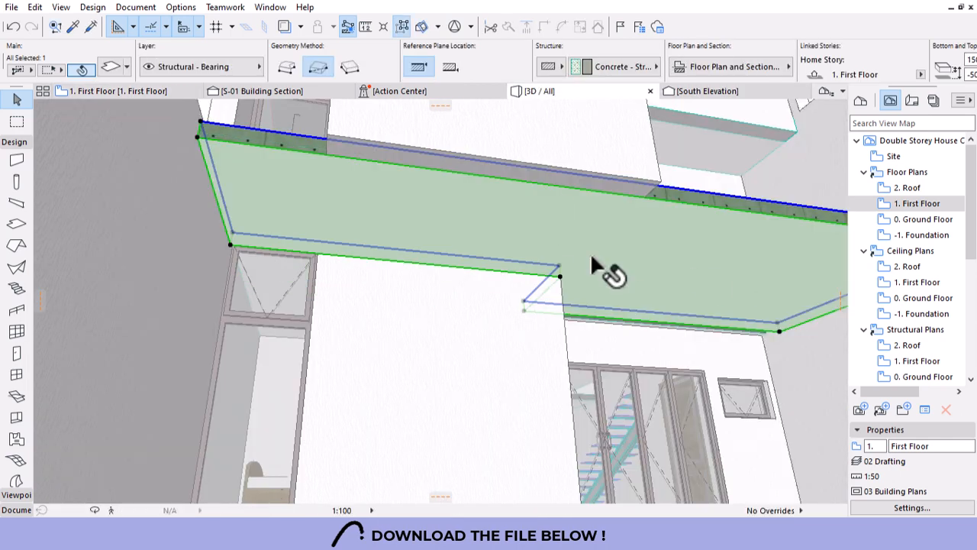
# Orbit and zoom around the 3D model to inspect the trimmed slab from several angles.
pyautogui.press('Escape')
pyautogui.keyDown('shift'); pyautogui.moveTo(528, 260); pyautogui.dragTo(567, 311, button='middle'); pyautogui.keyUp('shift')
pyautogui.scroll(-5, 417, 262)
pyautogui.scroll(10, 567, 214)
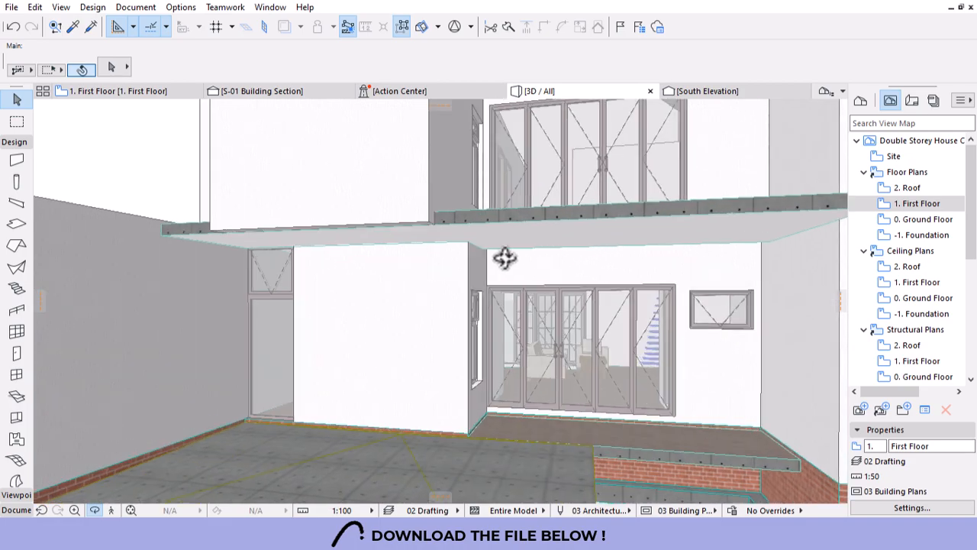
pyautogui.keyDown('shift'); pyautogui.moveTo(565, 257); pyautogui.dragTo(519, 255, button='middle'); pyautogui.keyUp('shift')
pyautogui.scroll(-2, 299, 266)
pyautogui.scroll(-5, 400, 250)
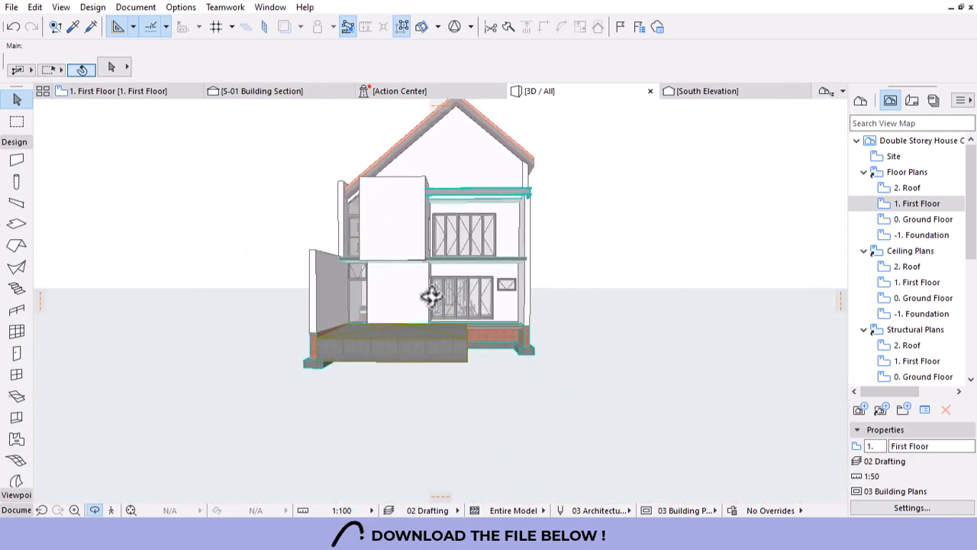
pyautogui.moveTo(432, 295); pyautogui.dragTo(455, 303)
pyautogui.keyDown('shift'); pyautogui.moveTo(455, 304); pyautogui.dragTo(371, 328, button='middle'); pyautogui.keyUp('shift')
pyautogui.scroll(3, 427, 313)
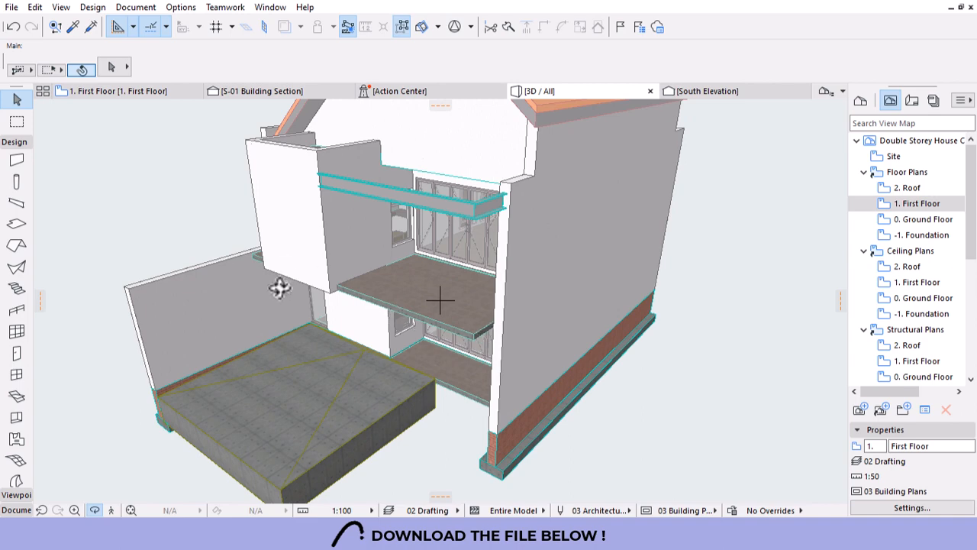
pyautogui.keyDown('shift'); pyautogui.moveTo(279, 287); pyautogui.dragTo(415, 247, button='middle'); pyautogui.keyUp('shift')
# Return to the 1. First Floor plan and select the UPN300 beam beside the ensuite.
pyautogui.doubleClick(920, 207)
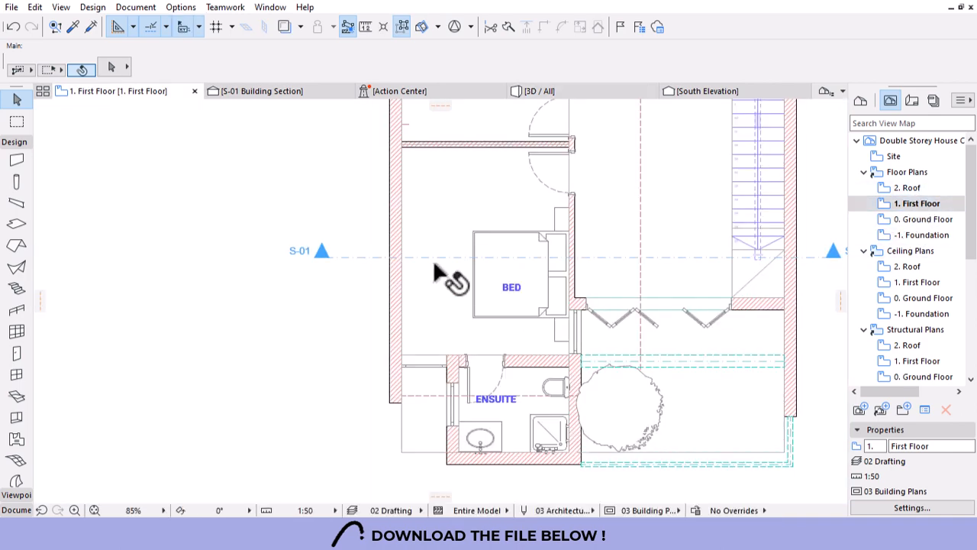
pyautogui.scroll(-3, 440, 267)
pyautogui.scroll(6, 656, 401)
pyautogui.click(611, 349)
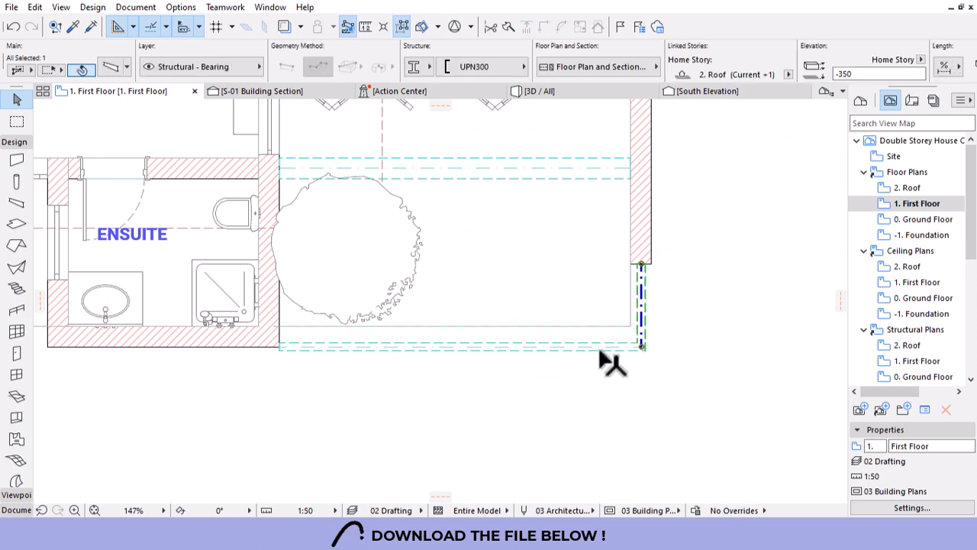
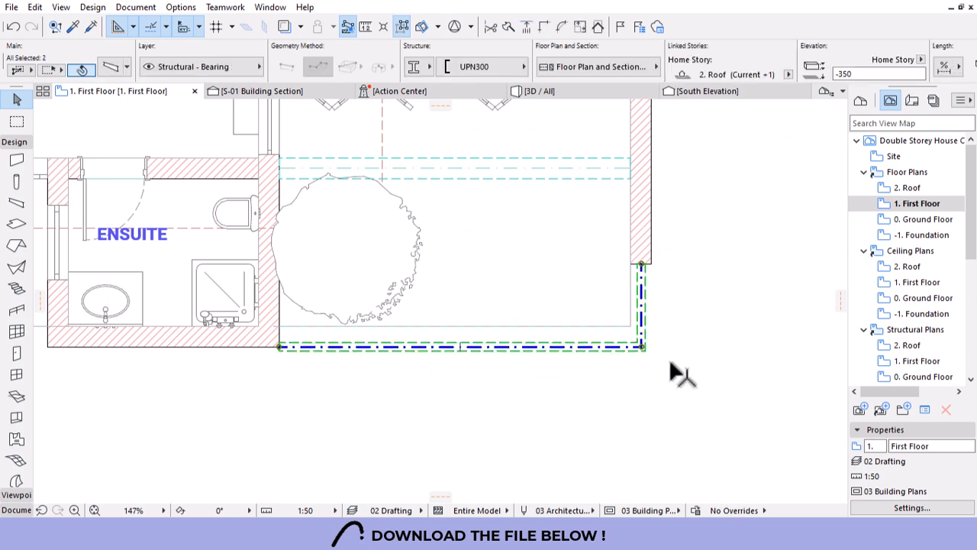
# Move the beam end onto the wall corner and join both balcony beams with Intersect.
pyautogui.scroll(8, 267, 356)
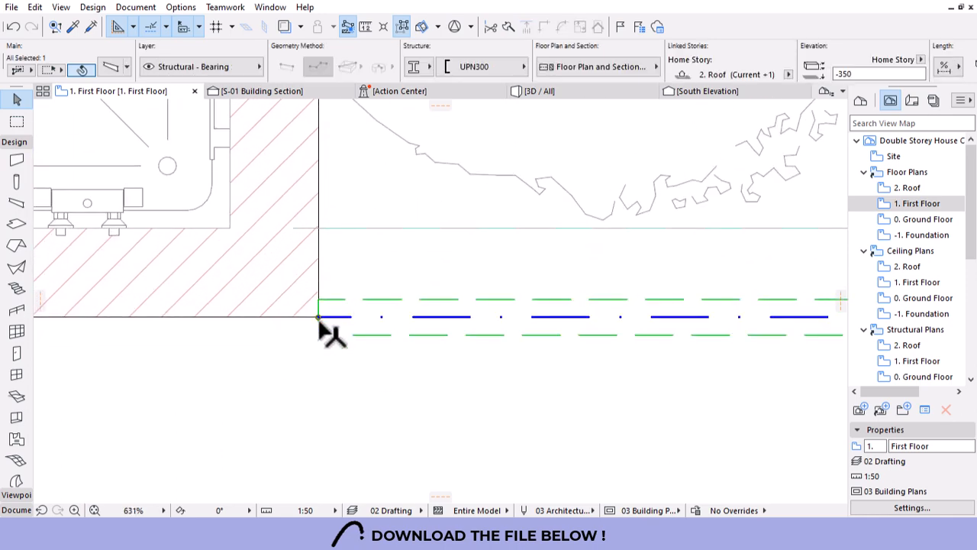
pyautogui.hotkey('ctrl', 'd')
pyautogui.click(318, 334)
pyautogui.click(318, 316)
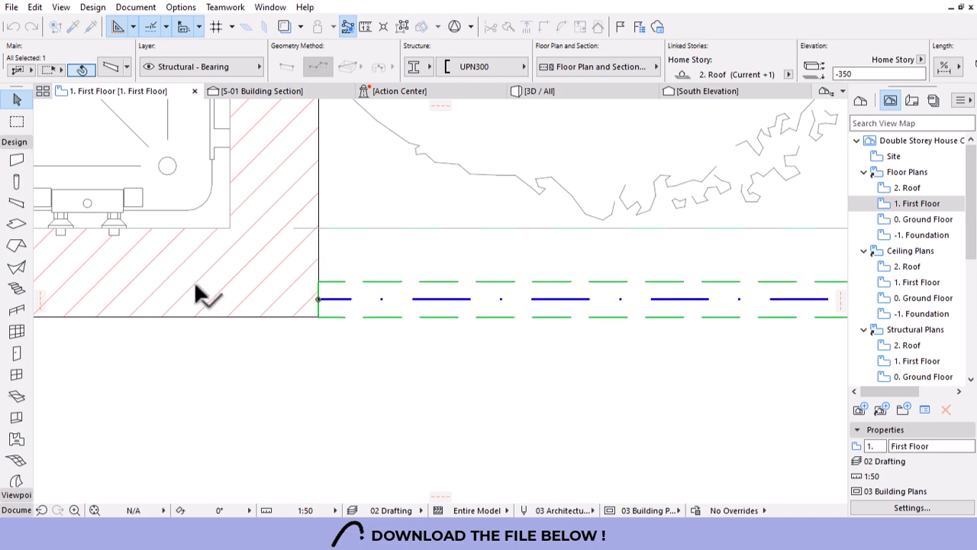
pyautogui.scroll(-7, 190, 314)
pyautogui.scroll(4, 511, 313)
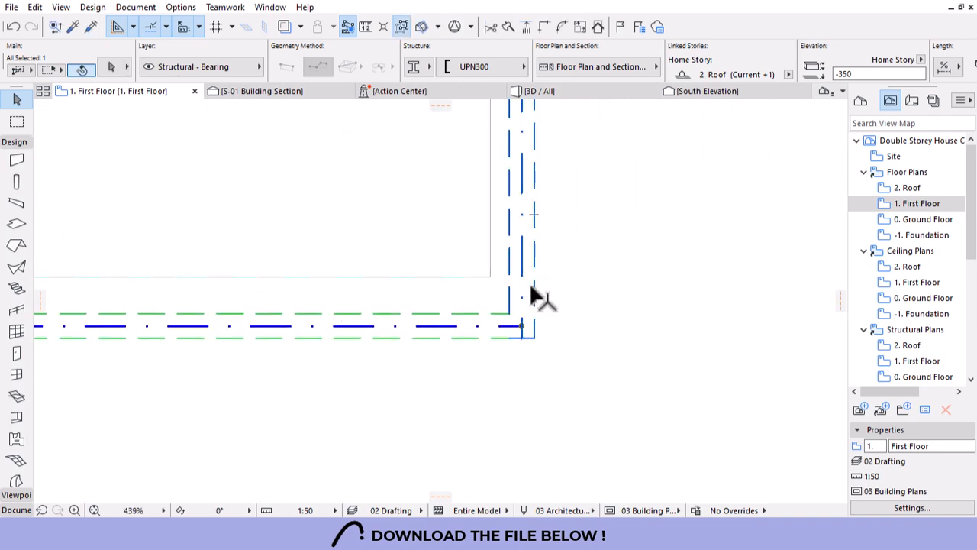
pyautogui.keyDown('shift'); pyautogui.click(533, 289); pyautogui.keyUp('shift')
pyautogui.click(542, 27)
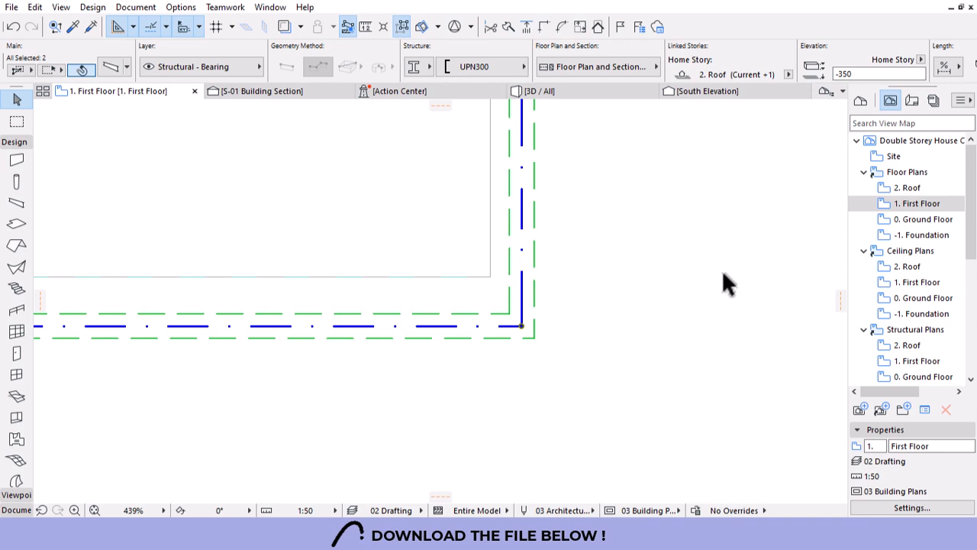
# Paste the copied beams onto the 0. Ground Floor plan at their original location.
pyautogui.doubleClick(895, 219)
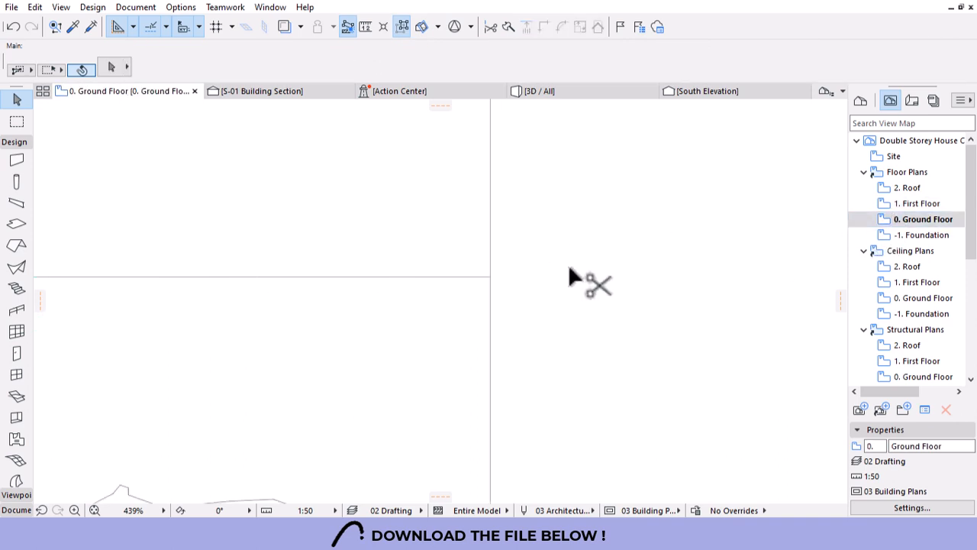
pyautogui.hotkey('ctrl', 'v')
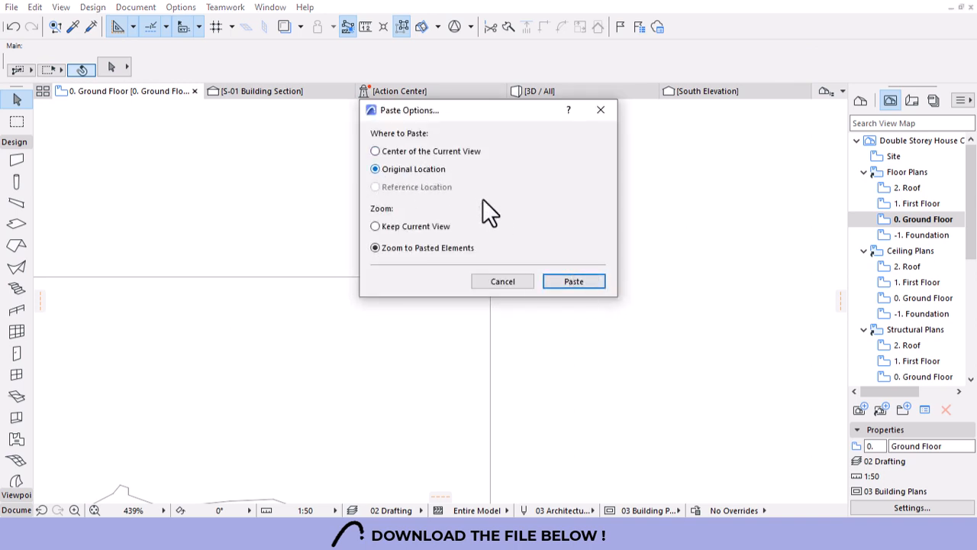
pyautogui.click(573, 282)
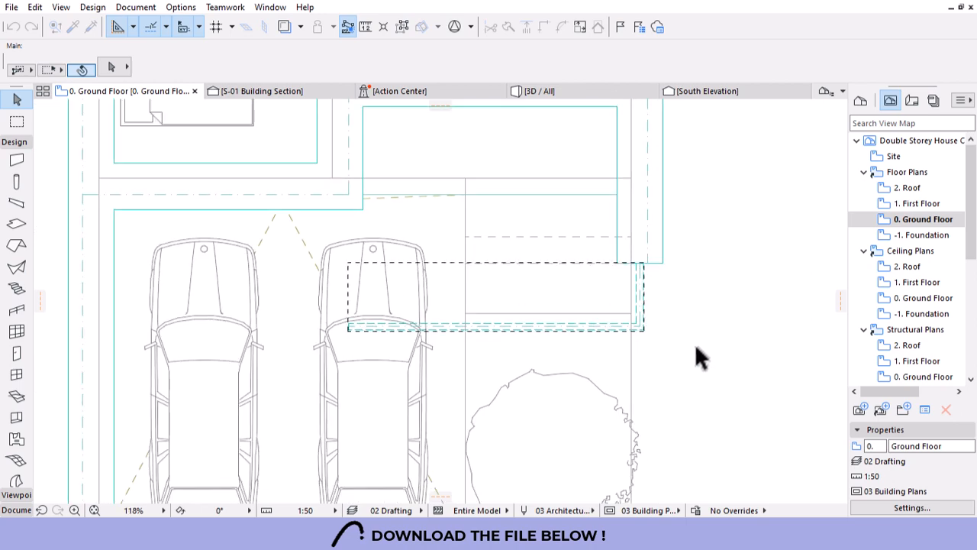
pyautogui.scroll(-5, 585, 360)
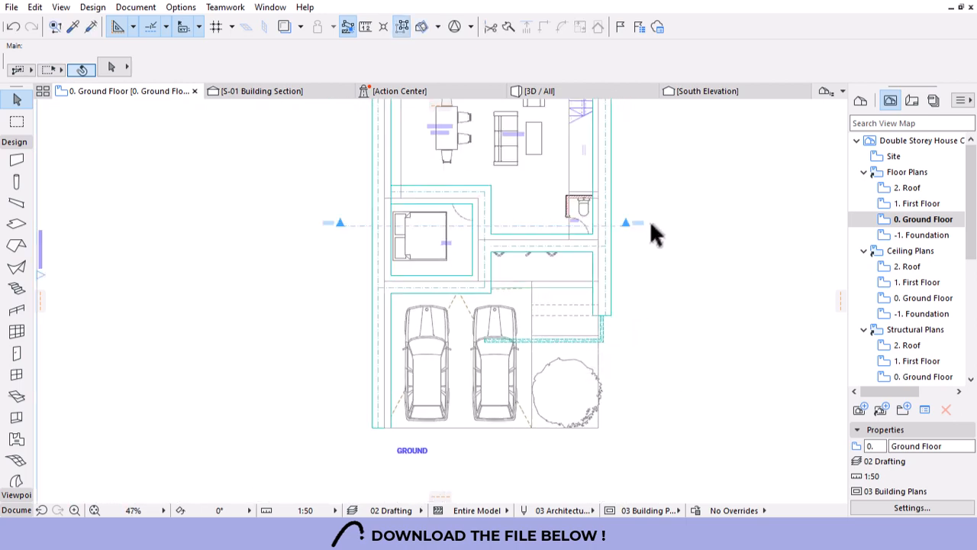
pyautogui.scroll(2, 603, 344)
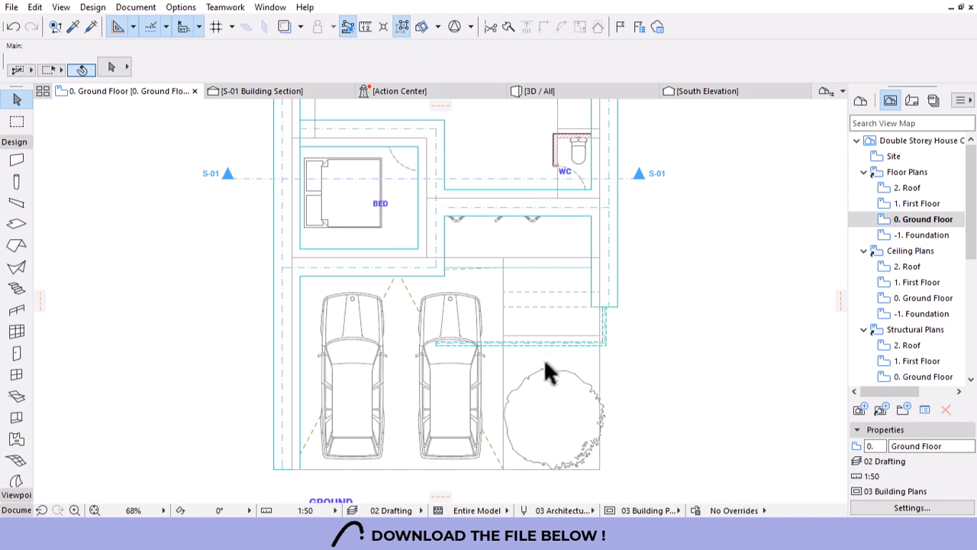
pyautogui.scroll(-3, 549, 381)
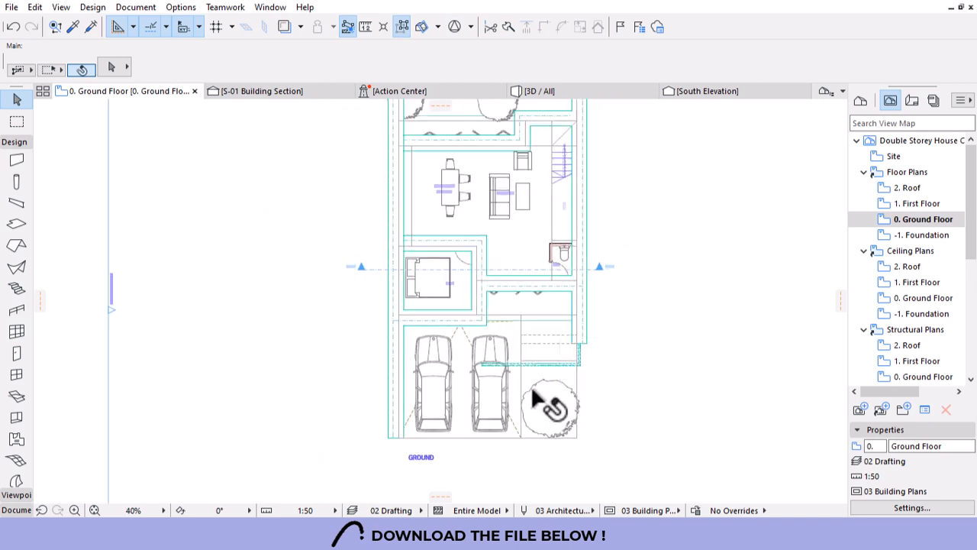
pyautogui.scroll(-2, 548, 397)
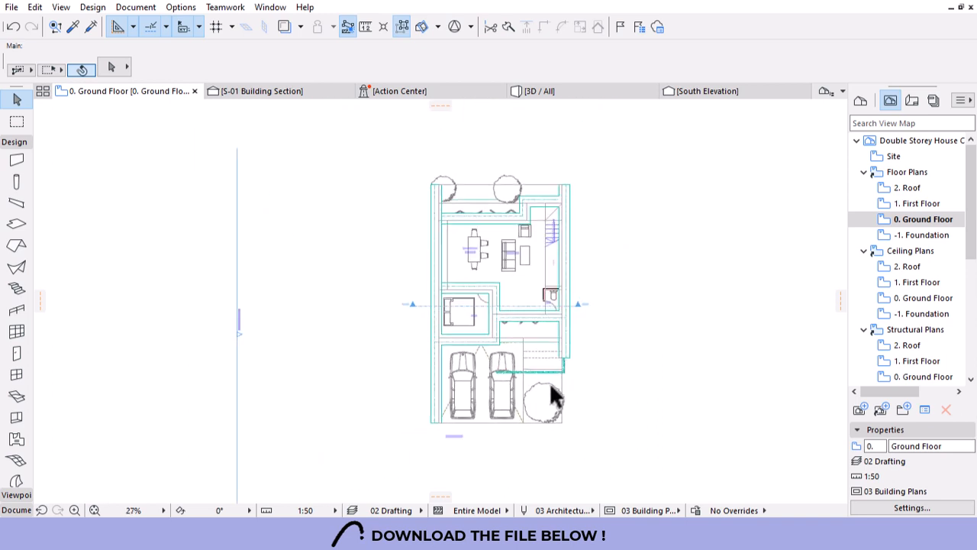
pyautogui.scroll(2, 454, 288)
# Compare with the First Floor plan, then select a footing showing on the Ground Floor.
pyautogui.doubleClick(919, 203)
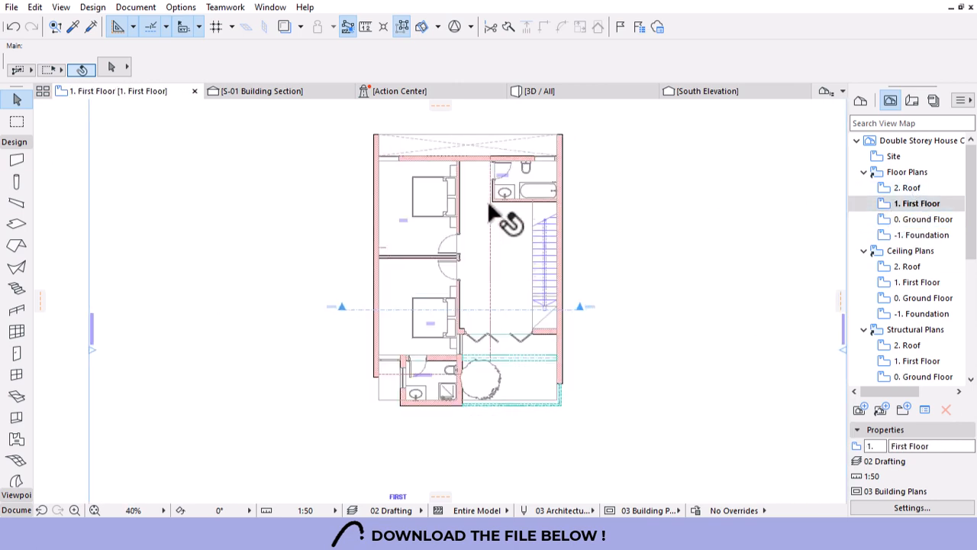
pyautogui.click(913, 221)
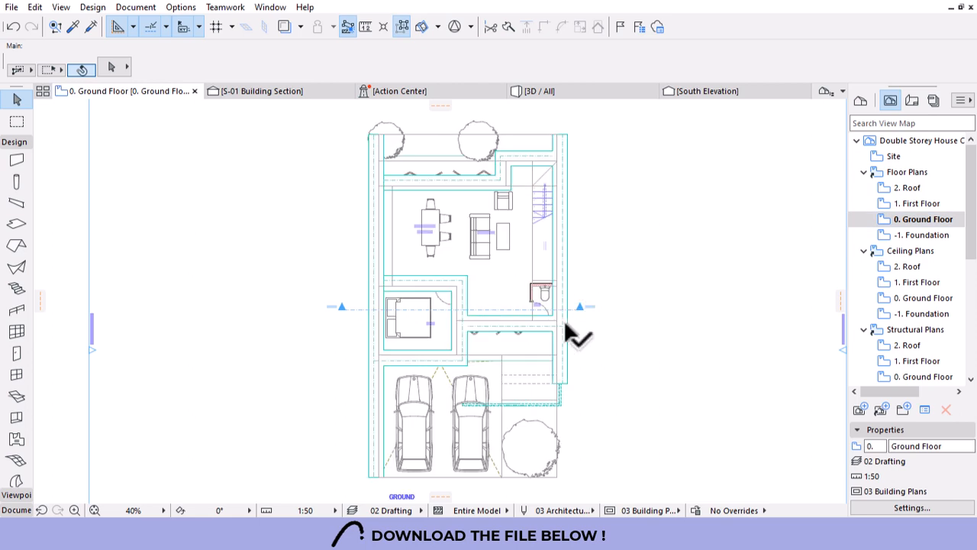
pyautogui.scroll(2, 572, 333)
pyautogui.click(554, 283)
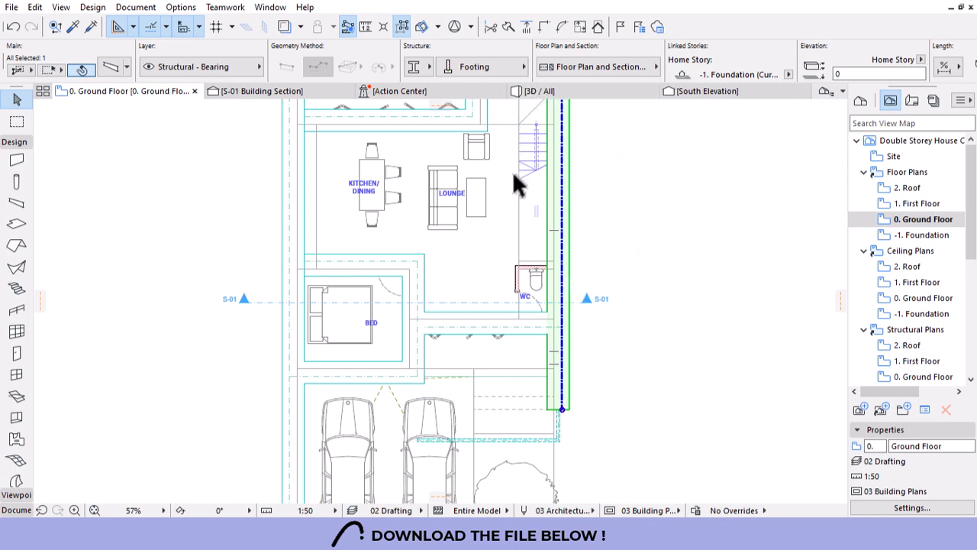
# On -1. Foundation, set all footings' Show on Stories to Home Story Only, then return to 0. Ground Floor.
pyautogui.scroll(-1, 557, 218)
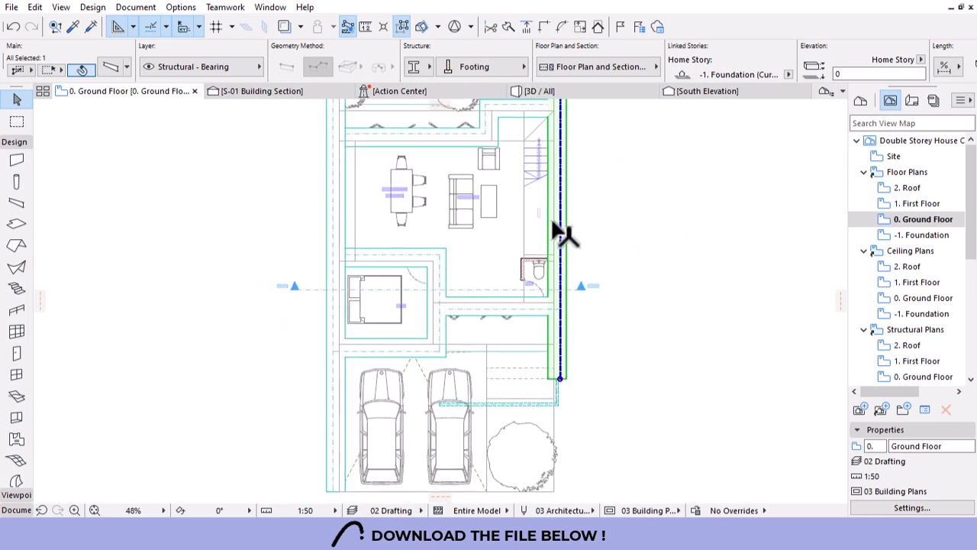
pyautogui.doubleClick(913, 236)
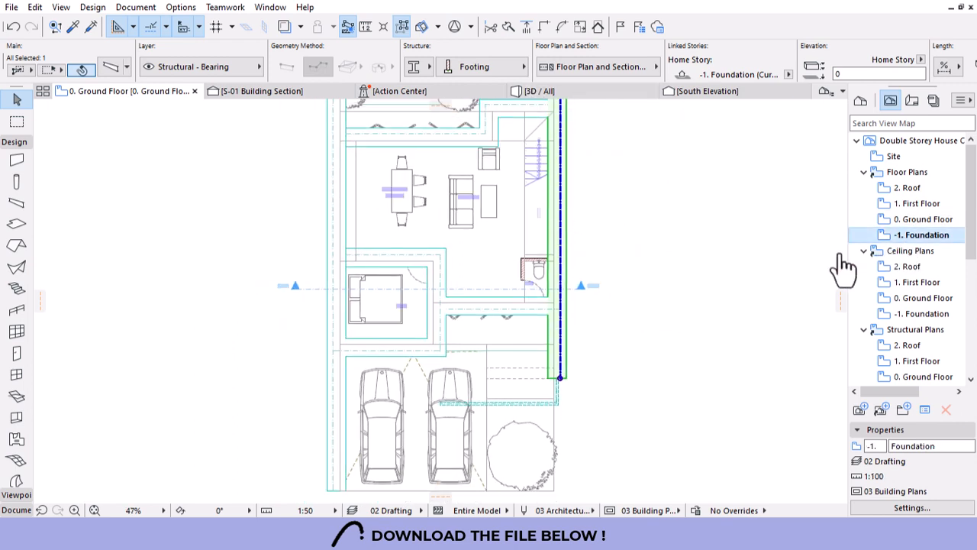
pyautogui.click(562, 219)
pyautogui.hotkey('ctrl', 'a')
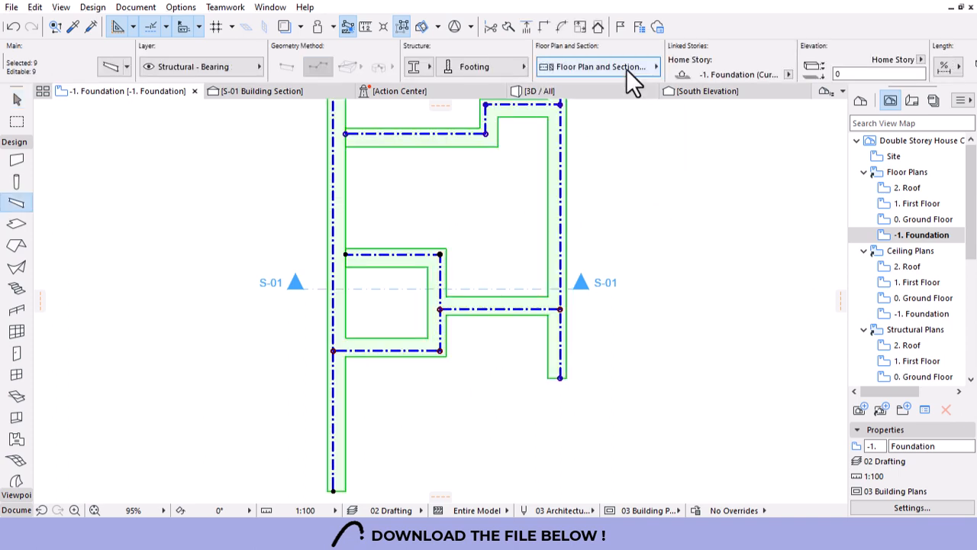
pyautogui.click(600, 67)
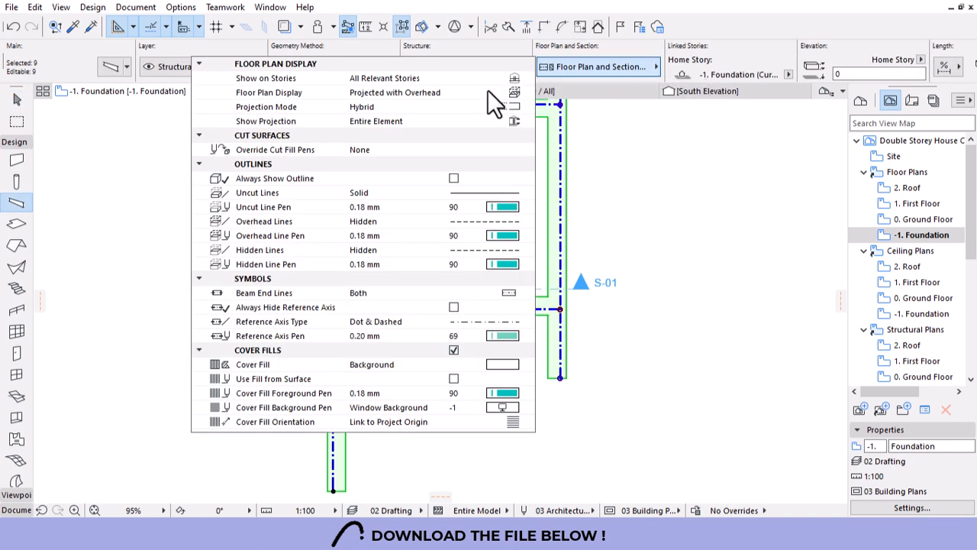
pyautogui.click(513, 80)
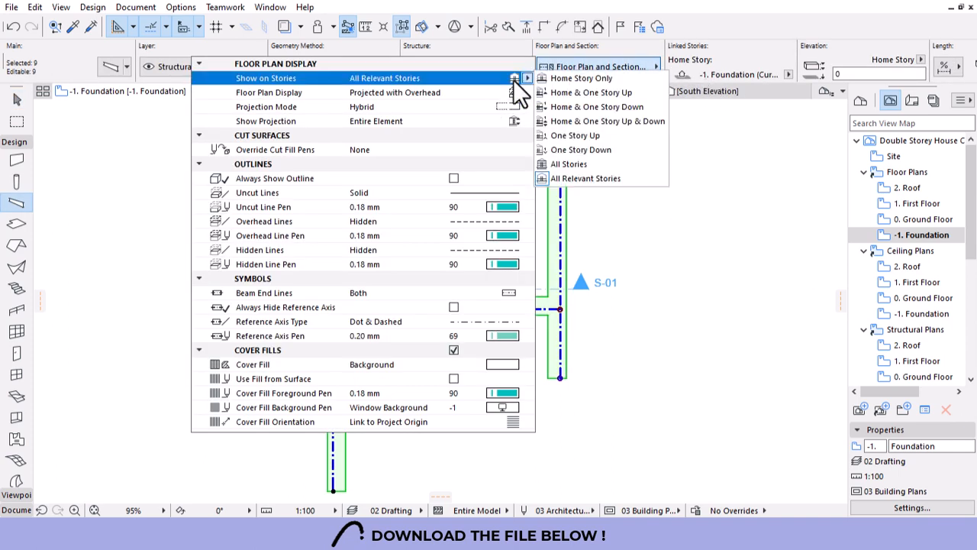
pyautogui.click(596, 79)
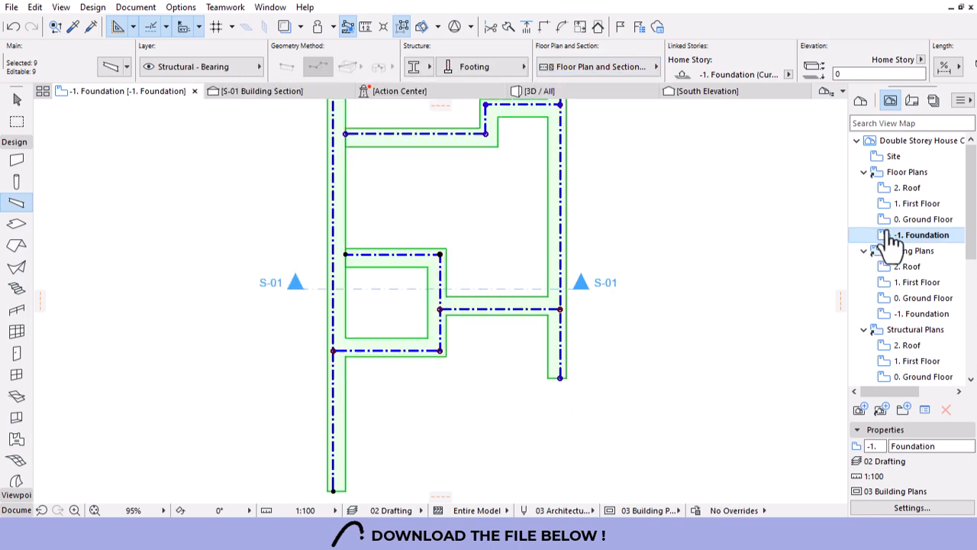
pyautogui.doubleClick(905, 219)
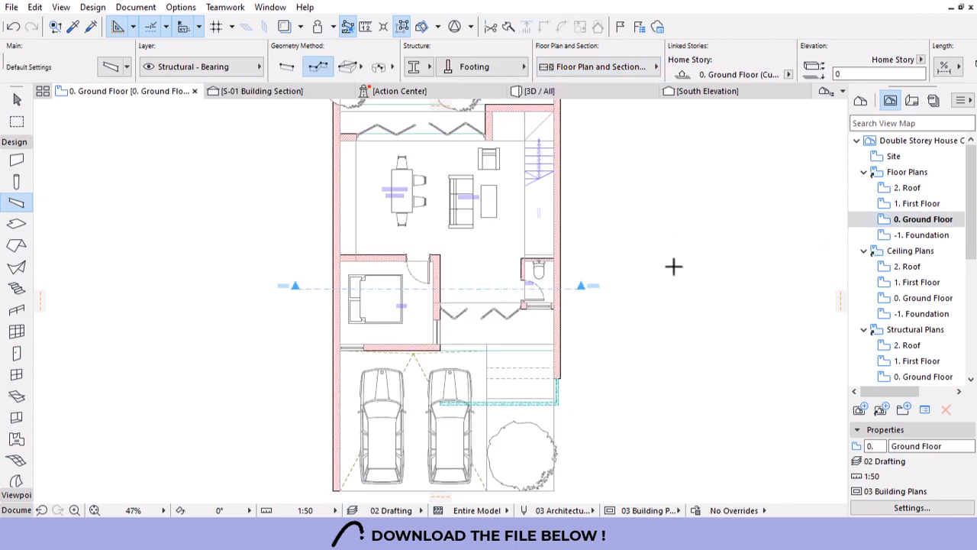
pyautogui.scroll(3, 450, 332)
pyautogui.click(585, 88)
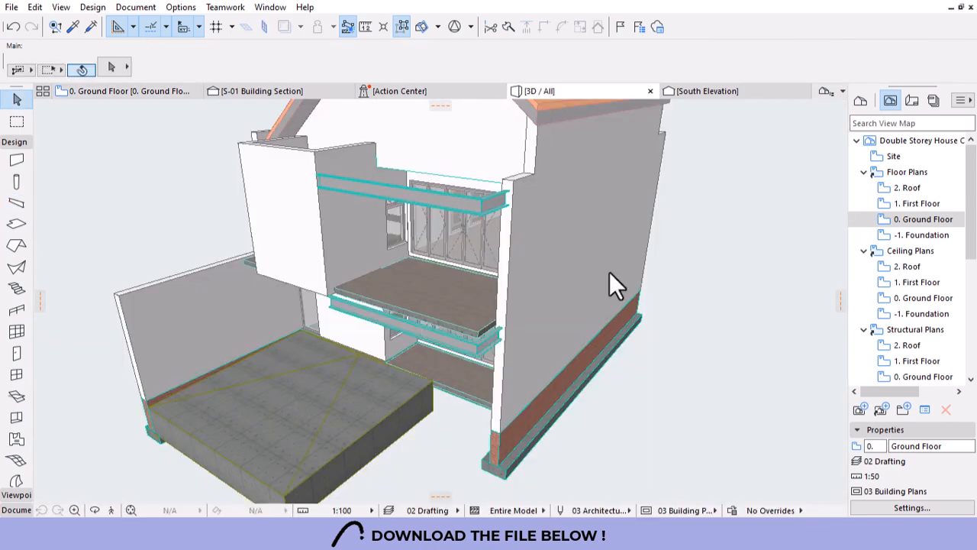
# In 3D, raise the lower balcony beam 150 upward.
pyautogui.keyDown('shift'); pyautogui.moveTo(335, 348); pyautogui.dragTo(391, 305, button='middle'); pyautogui.keyUp('shift')
pyautogui.scroll(5, 391, 306)
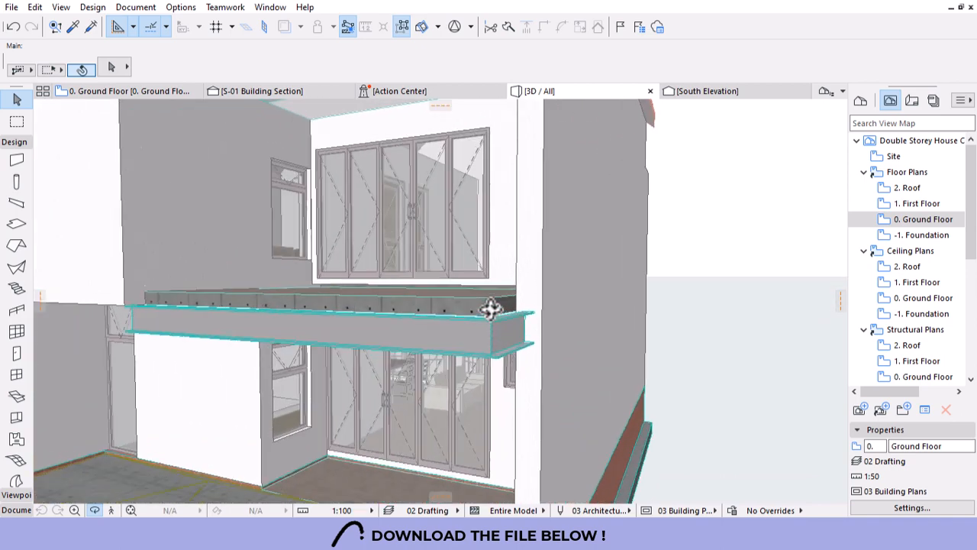
pyautogui.click(527, 341)
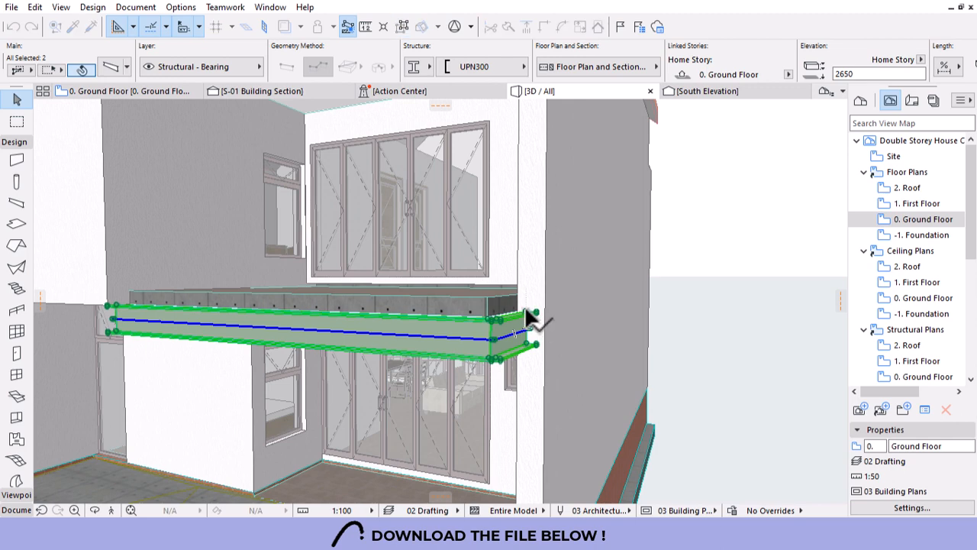
pyautogui.moveTo(525, 309); pyautogui.dragTo(527, 297)
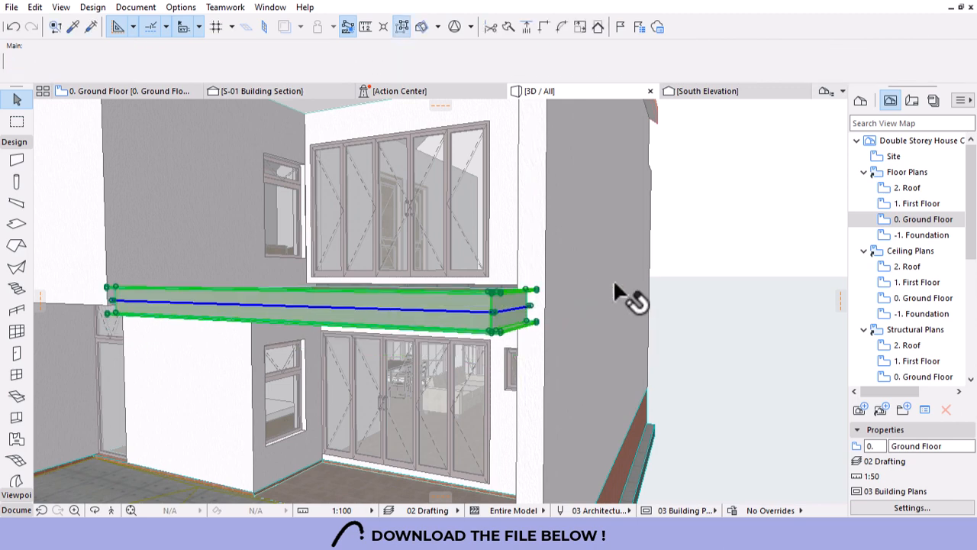
pyautogui.press('Escape')
# Raise the beam above the ground-floor doors upward by 343.
pyautogui.press('o')
pyautogui.scroll(-6, 639, 259)
pyautogui.moveTo(506, 295); pyautogui.dragTo(596, 277)
pyautogui.scroll(5, 570, 266)
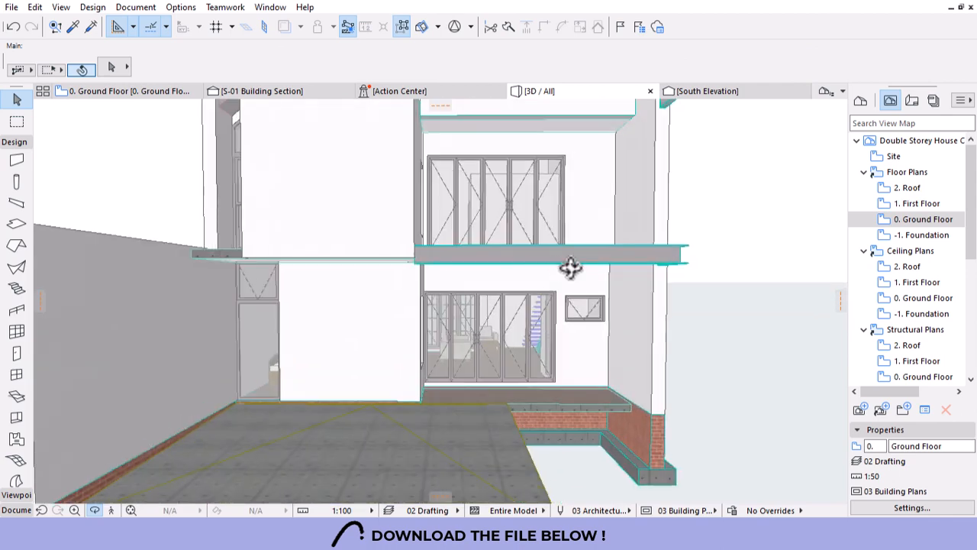
pyautogui.scroll(3, 570, 265)
pyautogui.moveTo(217, 245); pyautogui.dragTo(259, 282)
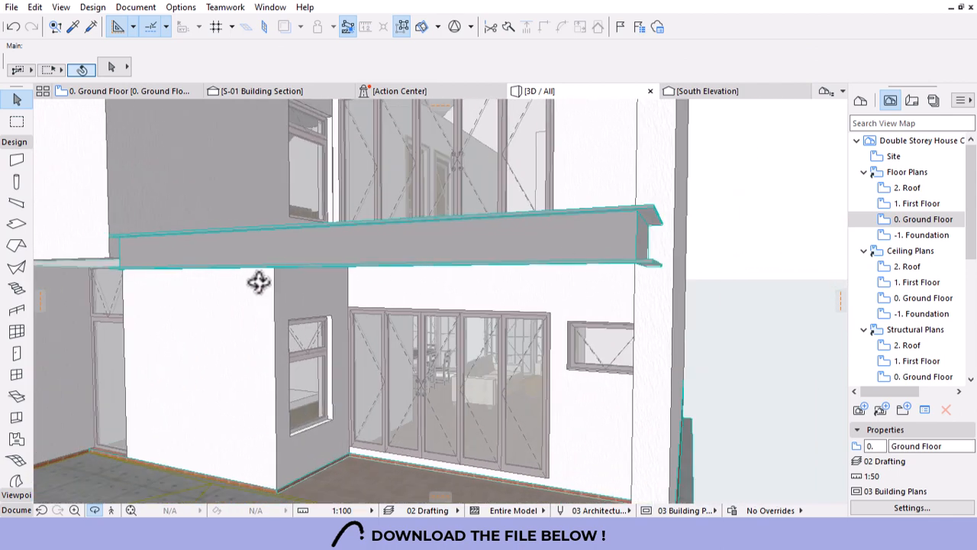
pyautogui.click(483, 246)
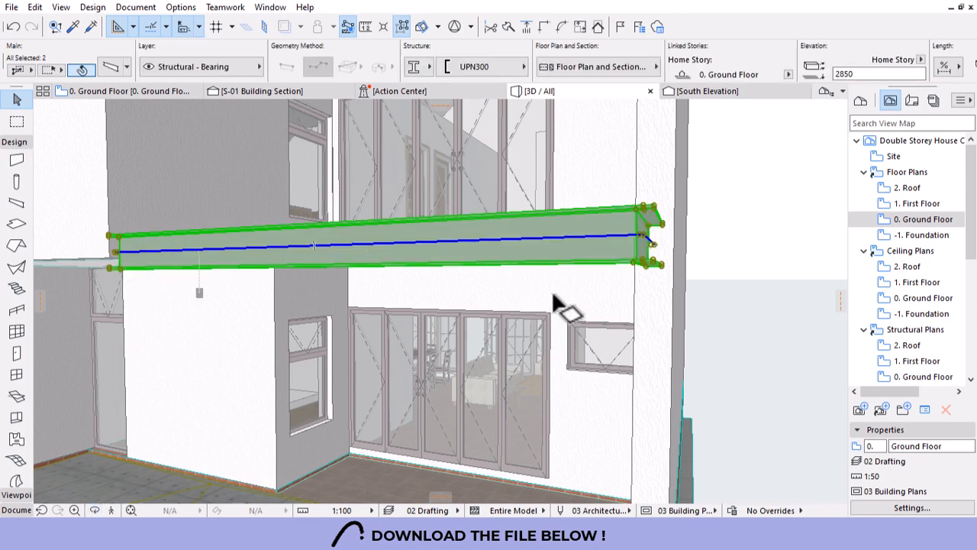
pyautogui.moveTo(633, 260); pyautogui.dragTo(107, 257)
pyautogui.press('Escape')
# Orbit and zoom the model to view the house's left side and balcony beams.
pyautogui.scroll(-5, 690, 324)
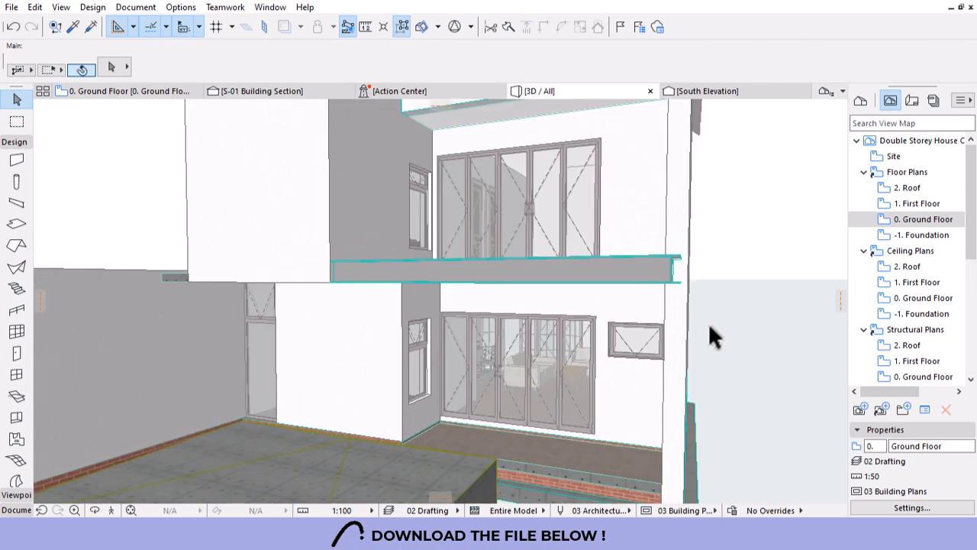
pyautogui.press('o')
pyautogui.moveTo(631, 338); pyautogui.dragTo(700, 336)
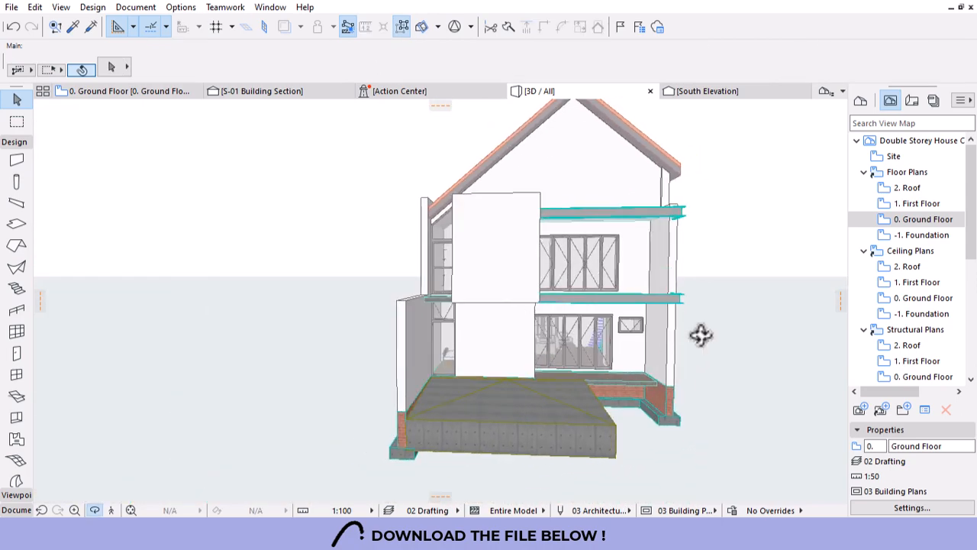
pyautogui.scroll(-5, 463, 319)
pyautogui.moveTo(496, 348); pyautogui.dragTo(572, 308)
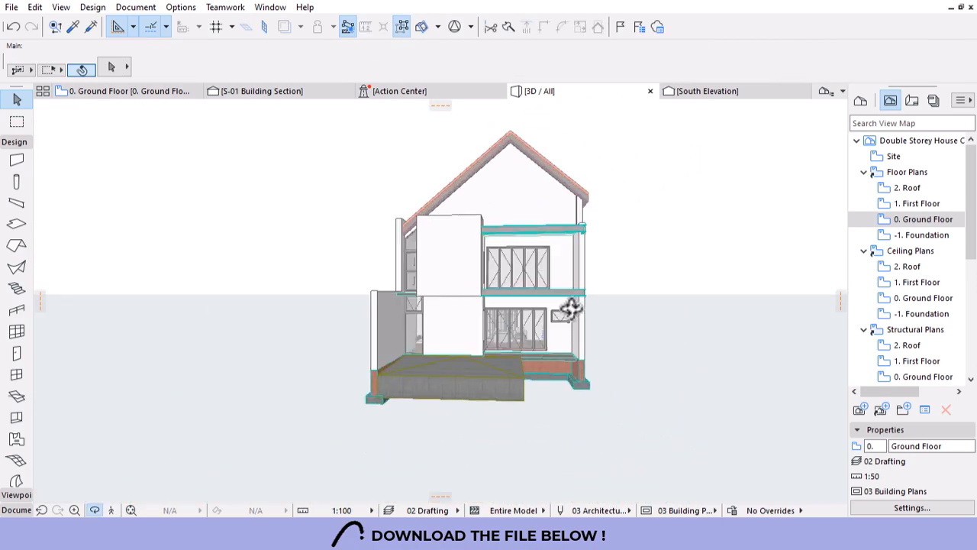
pyautogui.scroll(5, 557, 313)
pyautogui.scroll(5, 516, 302)
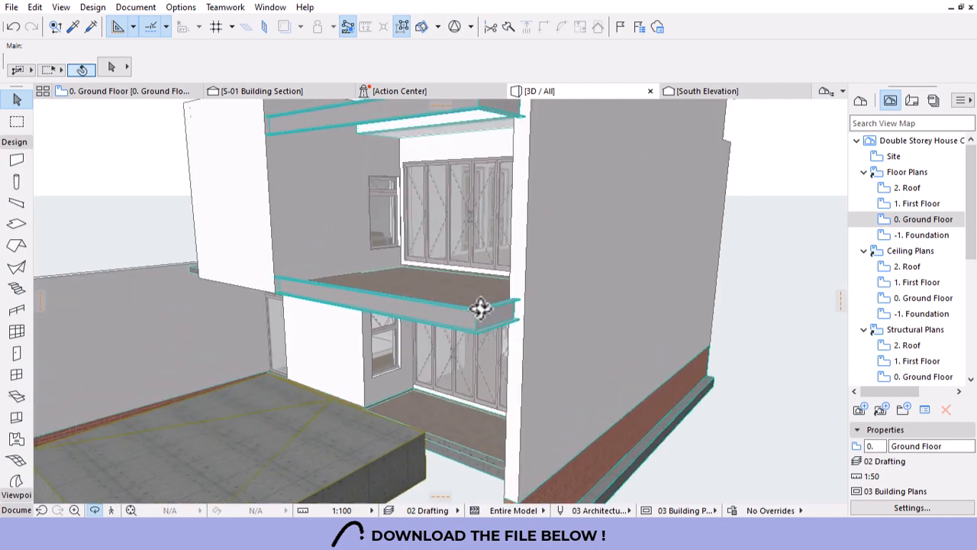
# Change both balcony edge beams' profile to UPN260, after briefly trying UPN280.
pyautogui.click(419, 327)
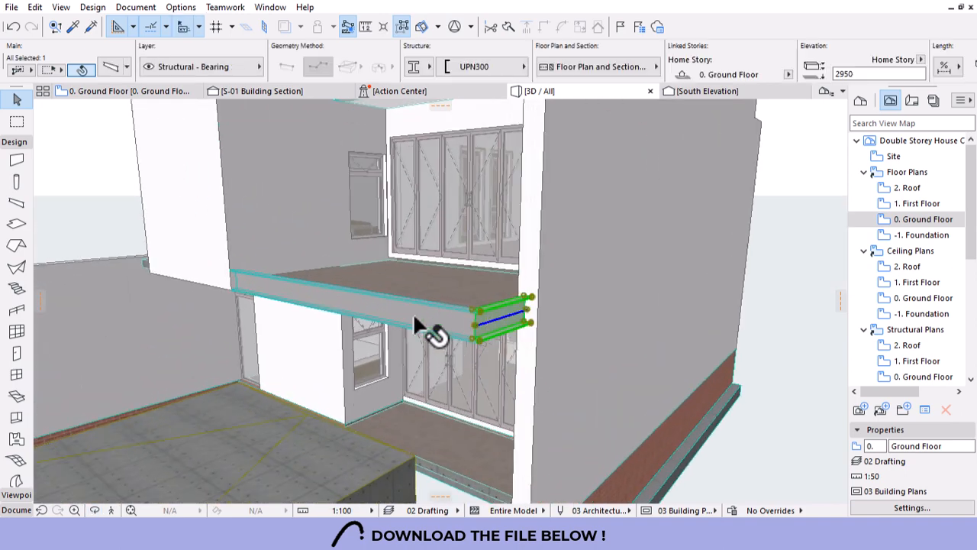
pyautogui.keyDown('shift'); pyautogui.click(412, 311); pyautogui.keyUp('shift')
pyautogui.click(500, 75)
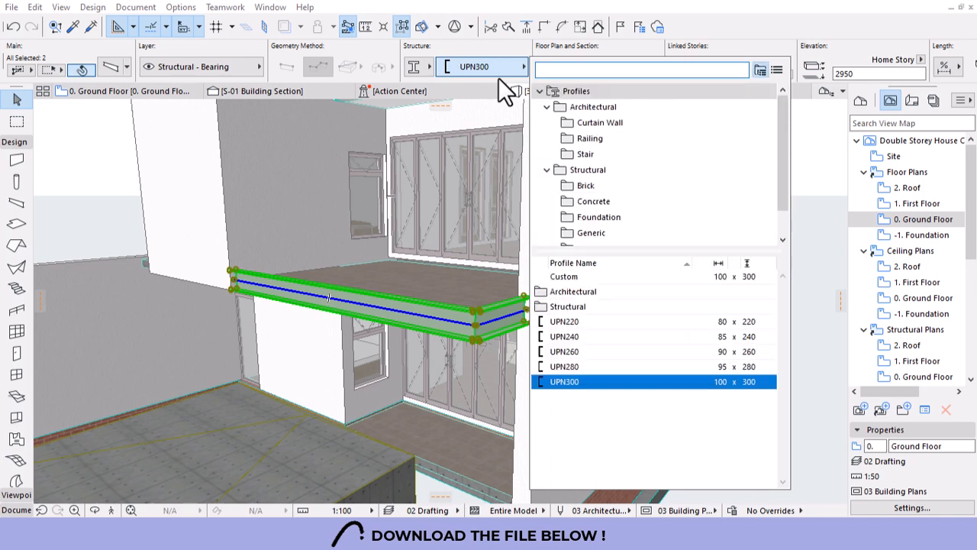
pyautogui.click(576, 365)
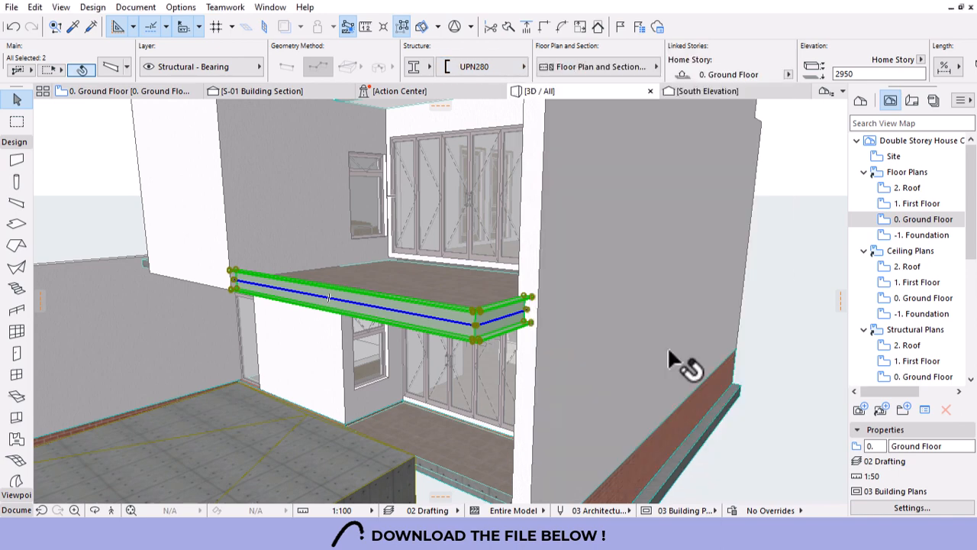
pyautogui.click(477, 66)
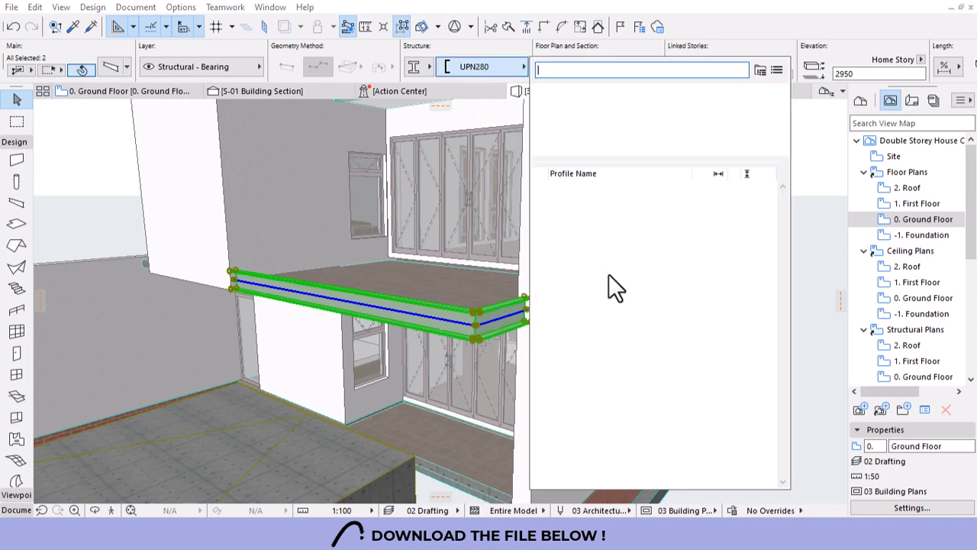
pyautogui.click(571, 351)
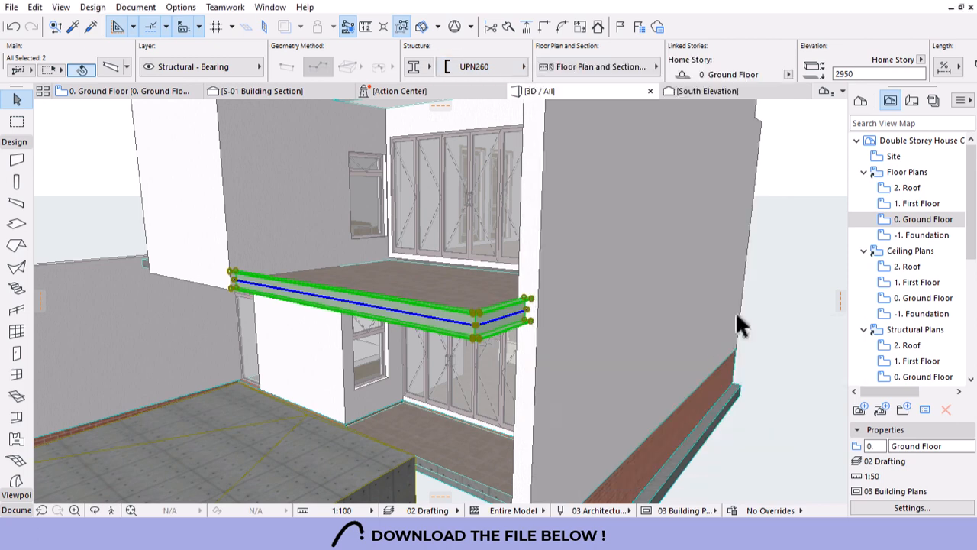
# Set the beam above the balcony to the UPN260 profile as well.
pyautogui.scroll(-6, 644, 222)
pyautogui.keyDown('shift'); pyautogui.moveTo(511, 342); pyautogui.dragTo(578, 163, button='middle'); pyautogui.keyUp('shift')
pyautogui.scroll(3, 609, 192)
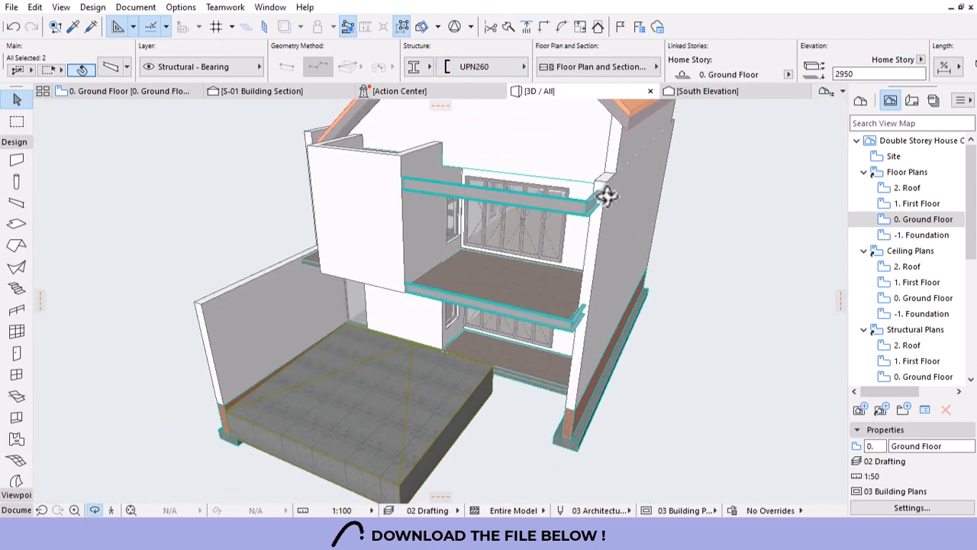
pyautogui.press('Escape')
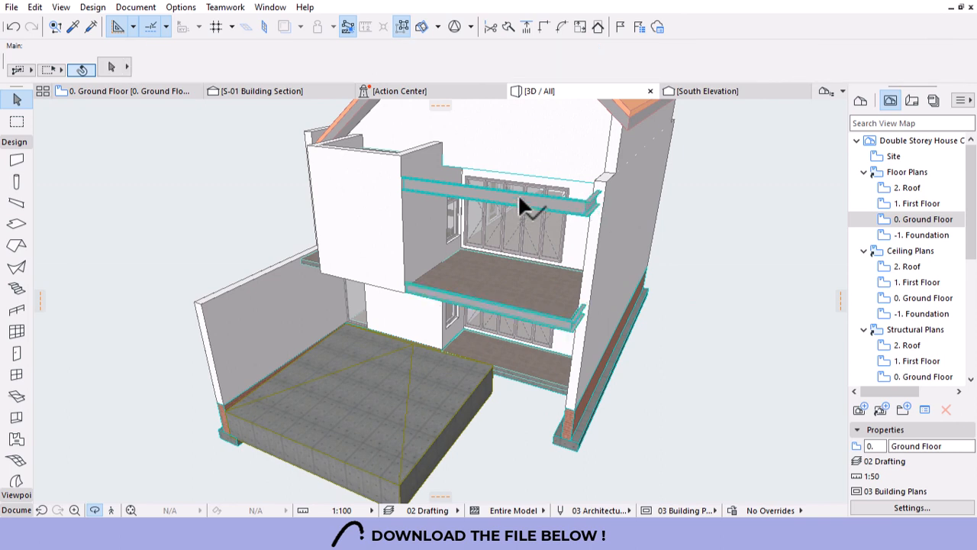
pyautogui.click(517, 193)
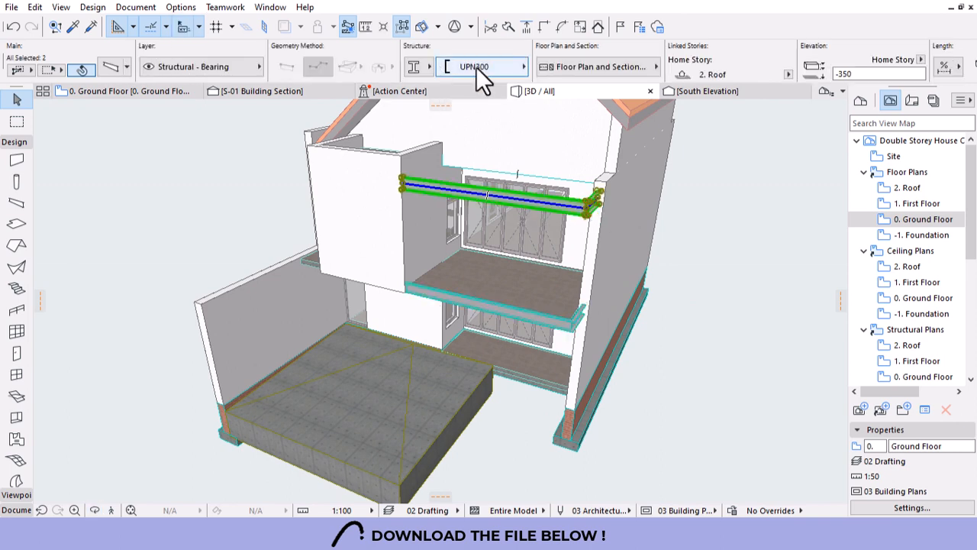
pyautogui.click(476, 66)
pyautogui.click(573, 358)
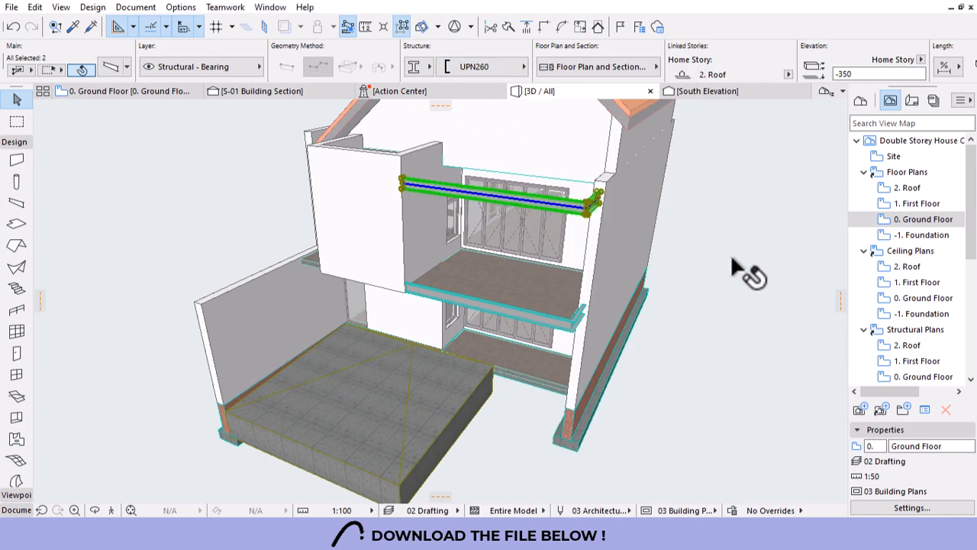
pyautogui.press('Escape')
# In 3D, select the long side wall and stretch its corner end to the building corner.
pyautogui.scroll(-4, 603, 316)
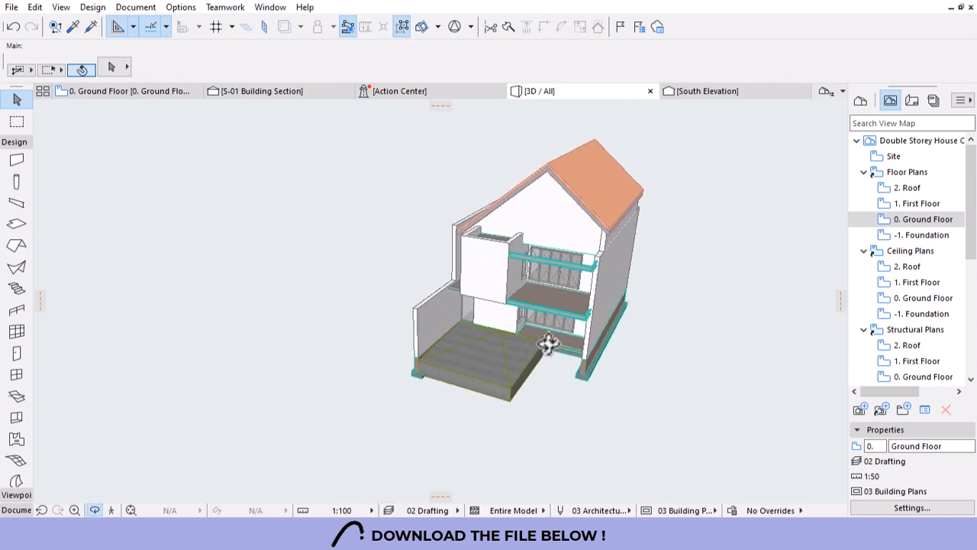
pyautogui.moveTo(548, 344); pyautogui.dragTo(434, 246)
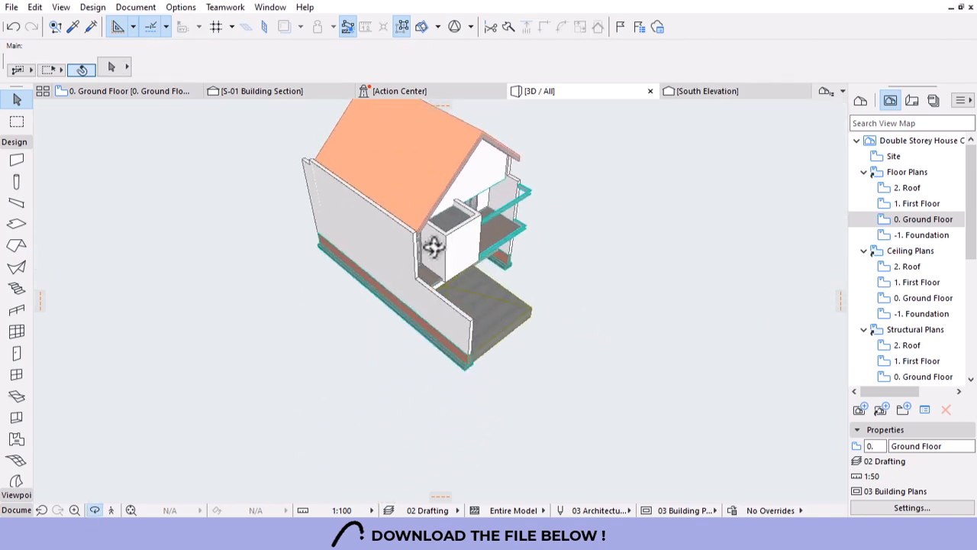
pyautogui.scroll(6, 434, 246)
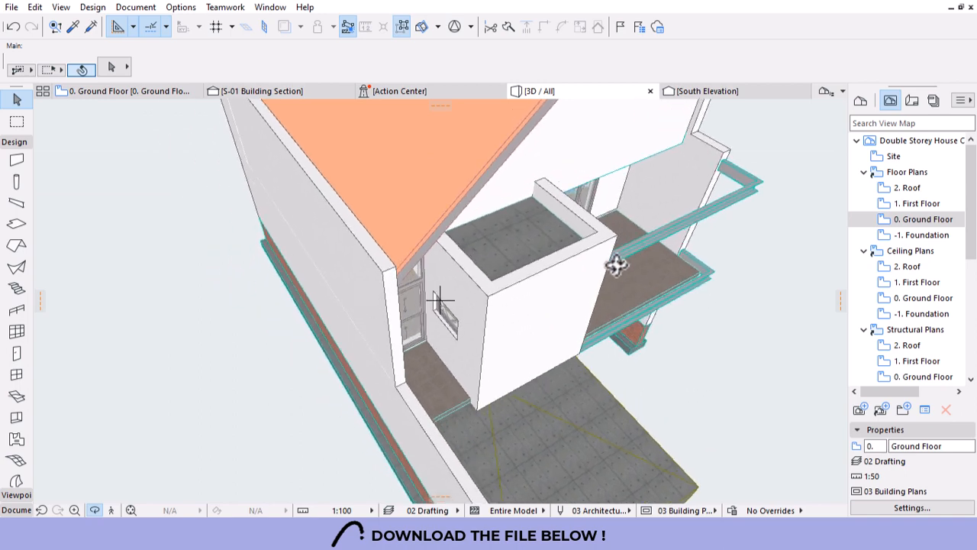
pyautogui.moveTo(458, 319); pyautogui.dragTo(395, 311)
pyautogui.scroll(3, 405, 294)
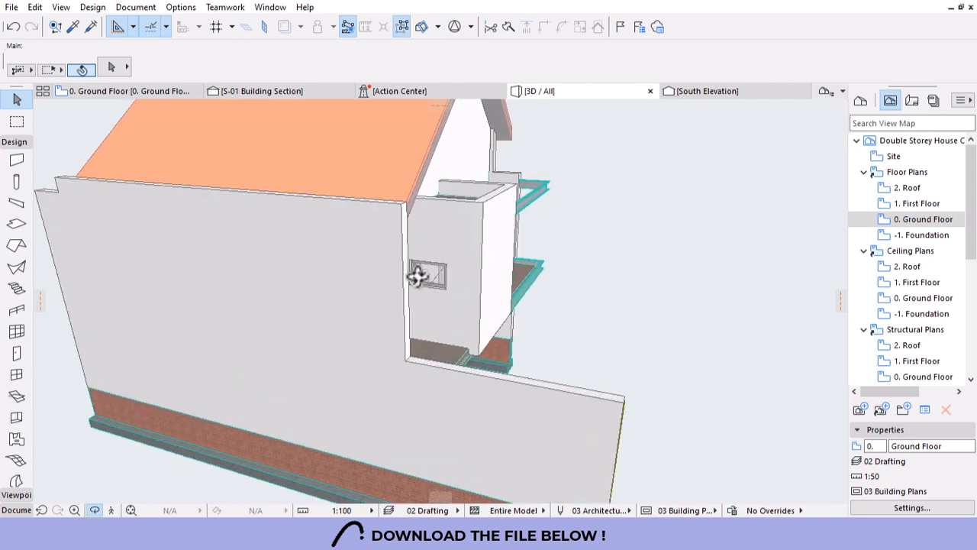
pyautogui.click(405, 342)
pyautogui.click(407, 359)
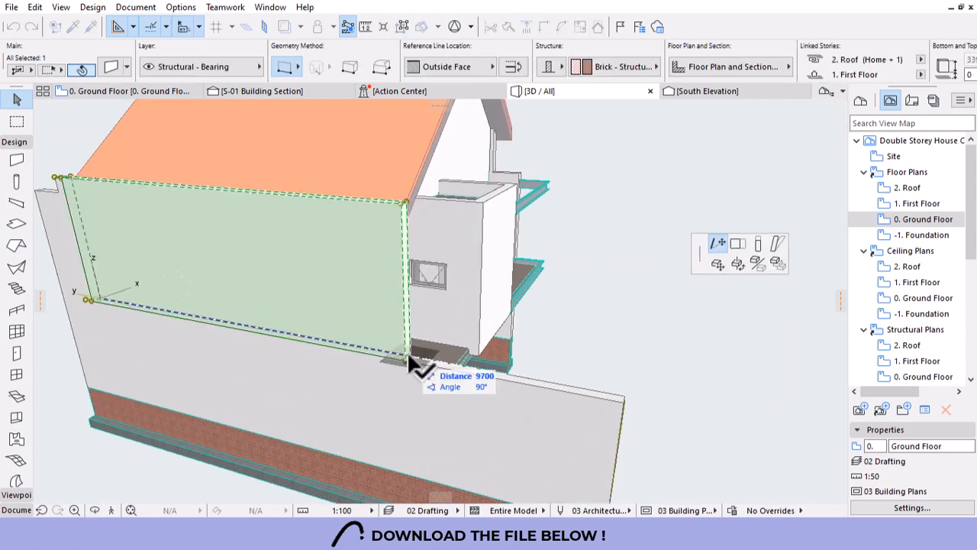
pyautogui.click(466, 210)
pyautogui.click(677, 246)
# Orbit to a higher front view of the house, then open the 1. First Floor plan.
pyautogui.keyDown('shift'); pyautogui.moveTo(677, 246); pyautogui.dragTo(306, 230, button='middle'); pyautogui.keyUp('shift')
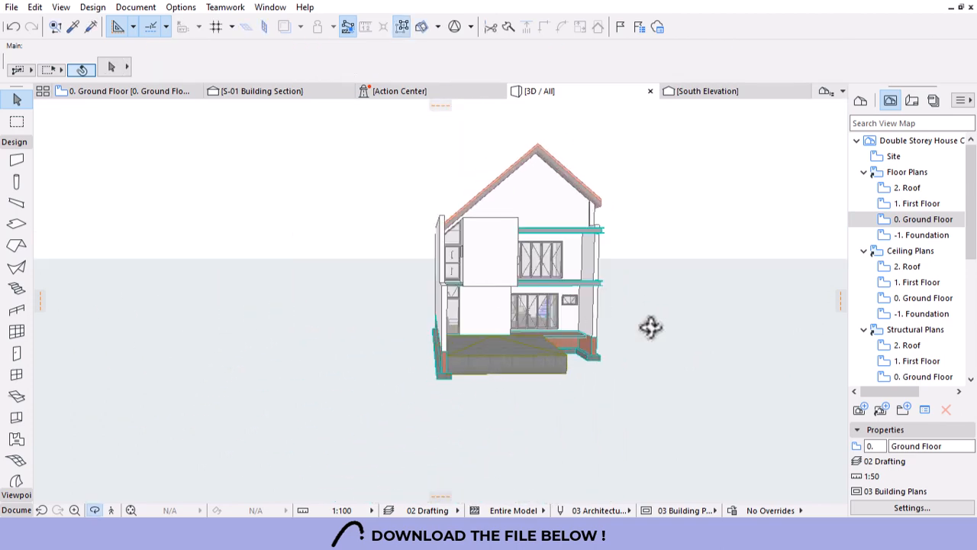
pyautogui.keyDown('shift'); pyautogui.moveTo(576, 302); pyautogui.dragTo(612, 401, button='middle'); pyautogui.keyUp('shift')
pyautogui.scroll(5, 465, 187)
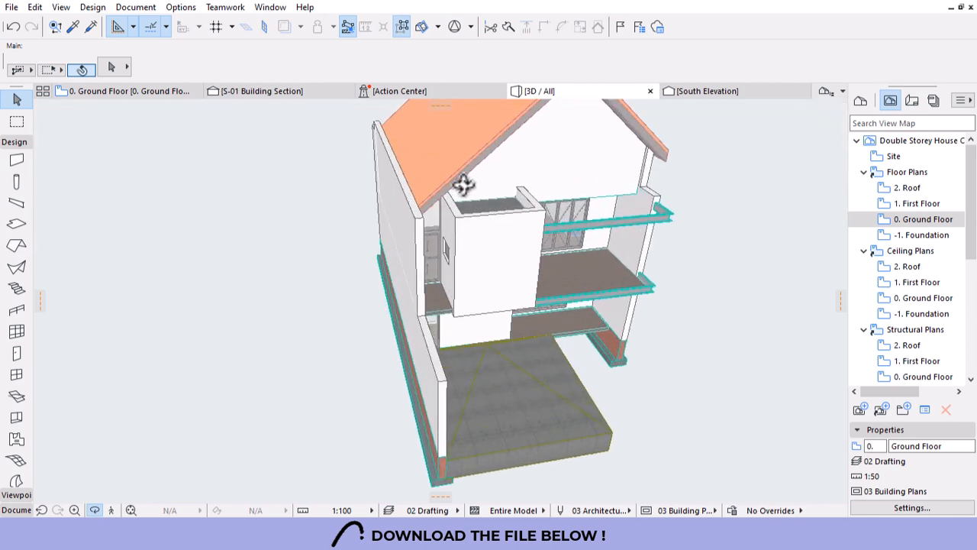
pyautogui.doubleClick(917, 203)
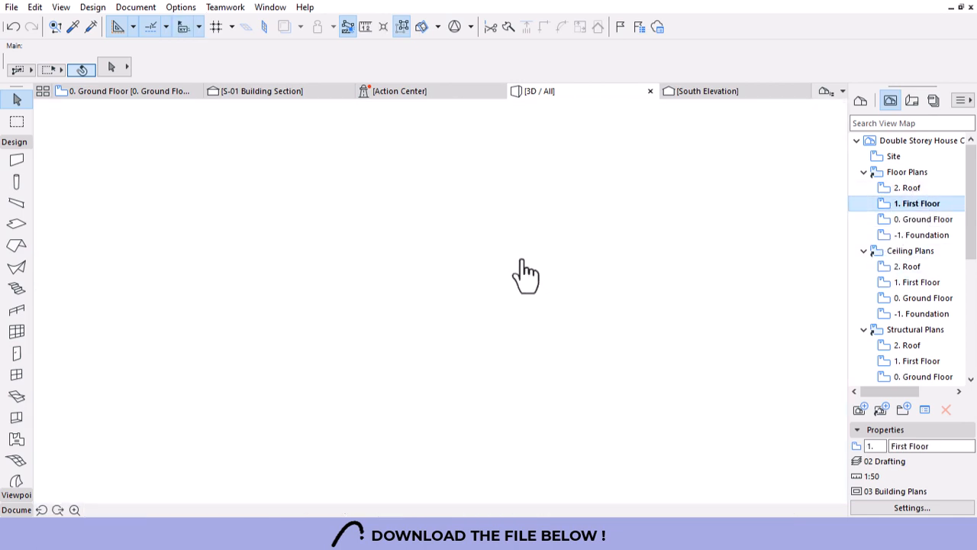
# Move the beam along the bottom wall left, under the ensuite wall.
pyautogui.scroll(-3, 344, 375)
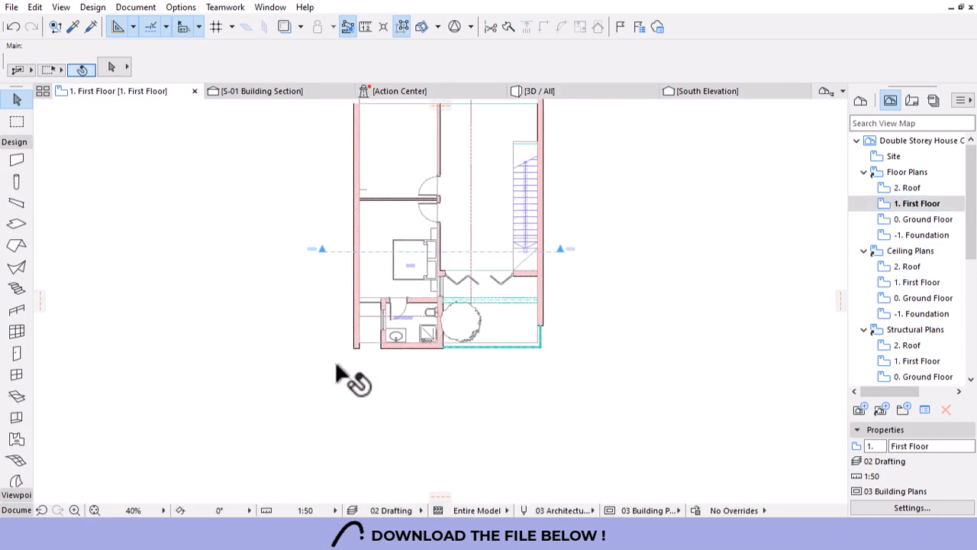
pyautogui.scroll(6, 345, 375)
pyautogui.click(474, 348)
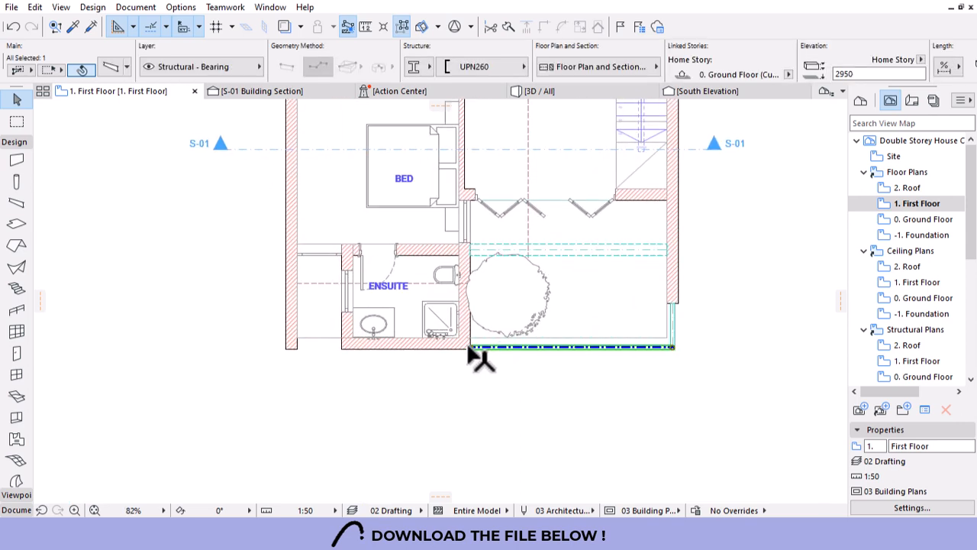
pyautogui.click(469, 347)
pyautogui.click(468, 348)
pyautogui.click(718, 264)
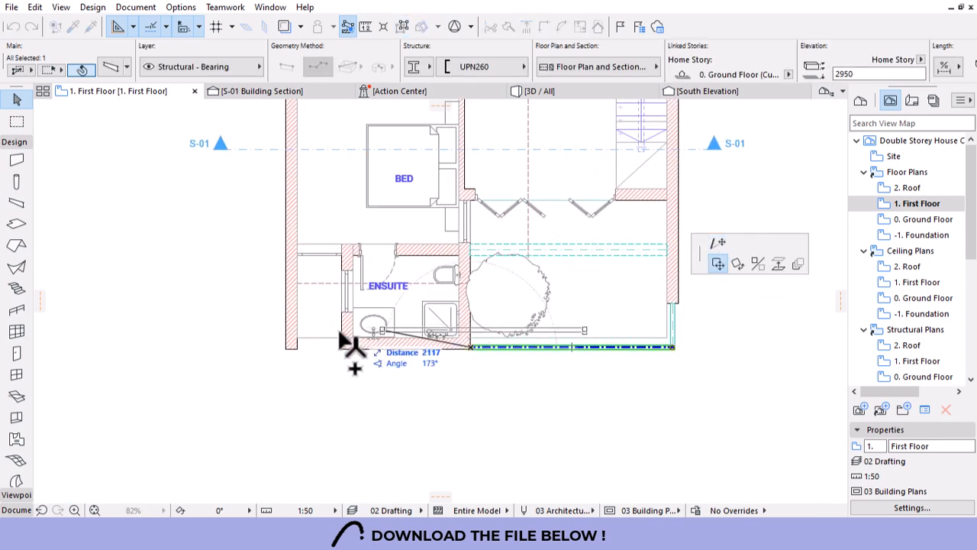
# Shorten the bottom wall by stretching its end to the new end point.
pyautogui.click(498, 347)
pyautogui.click(718, 242)
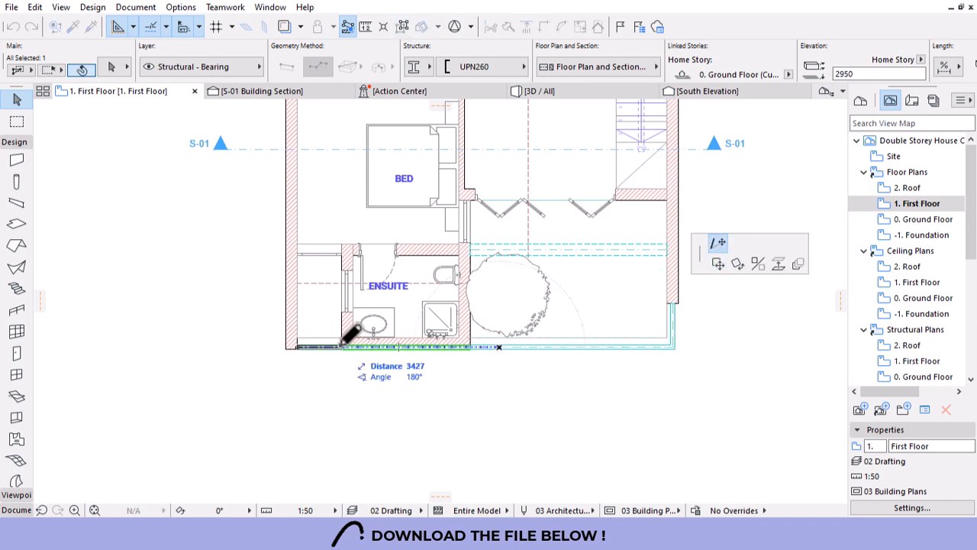
pyautogui.click(340, 347)
pyautogui.scroll(5, 339, 348)
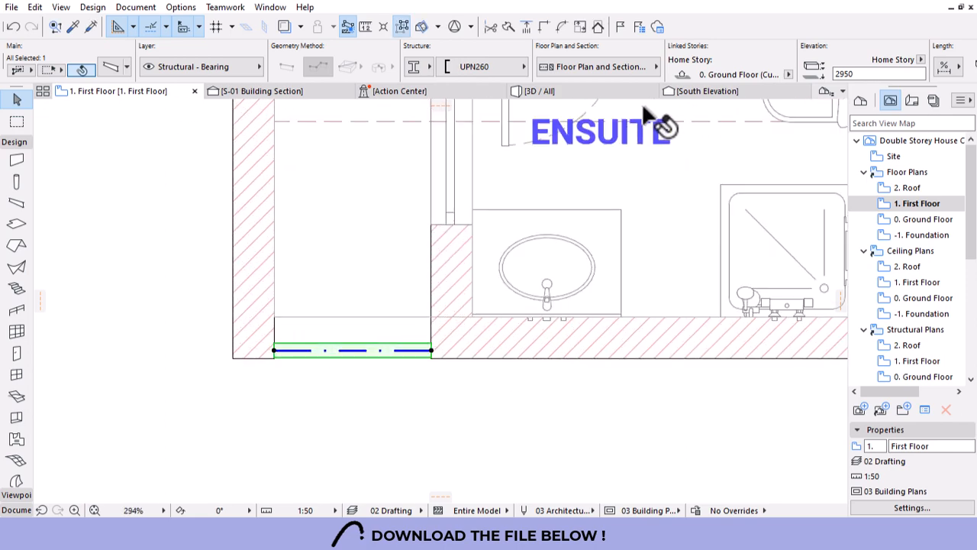
# In 3D, pick up a beam's settings, orbit to the side balcony, and undo the last beam change.
pyautogui.click(539, 91)
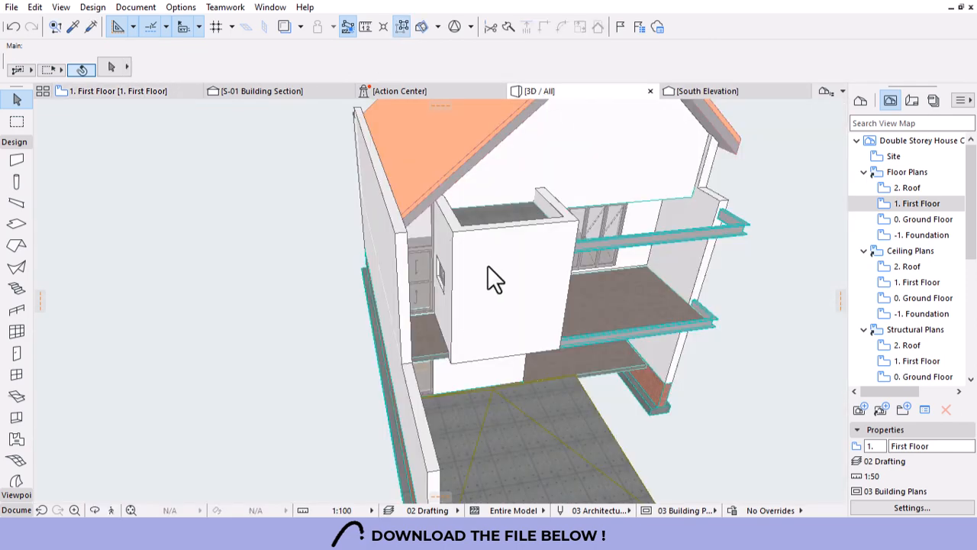
pyautogui.keyDown('shift'); pyautogui.moveTo(490, 268); pyautogui.dragTo(580, 333, button='middle'); pyautogui.keyUp('shift')
pyautogui.scroll(2, 442, 340)
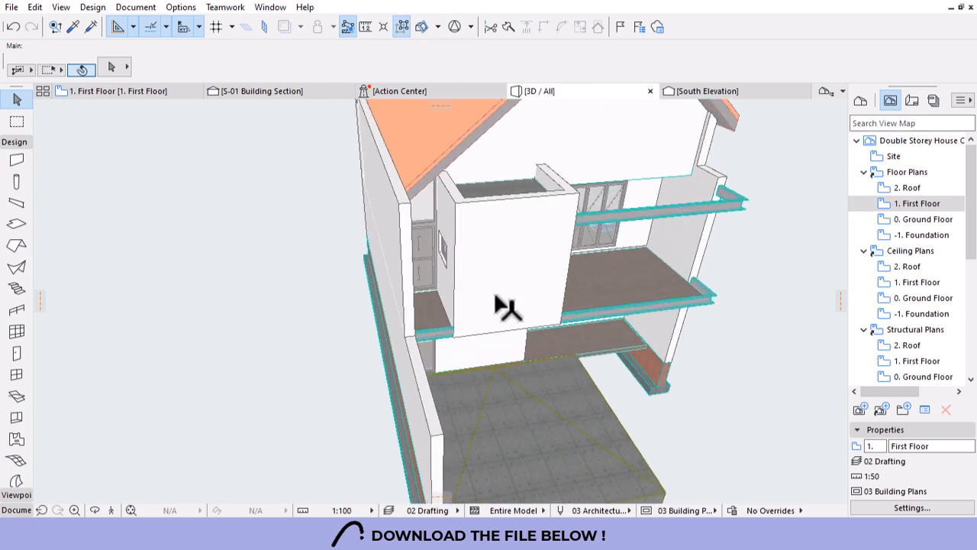
pyautogui.keyDown('alt'); pyautogui.click(439, 333); pyautogui.keyUp('alt')
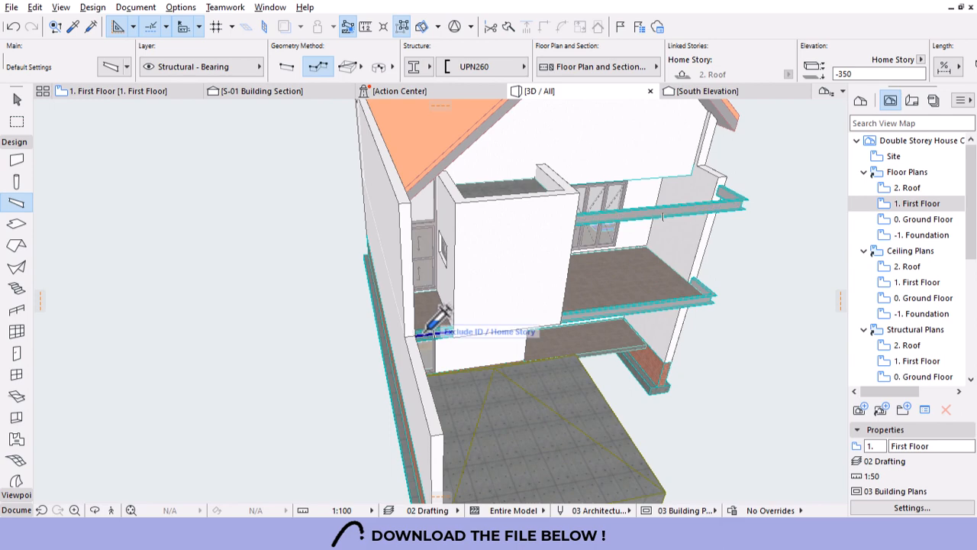
pyautogui.scroll(-3, 480, 337)
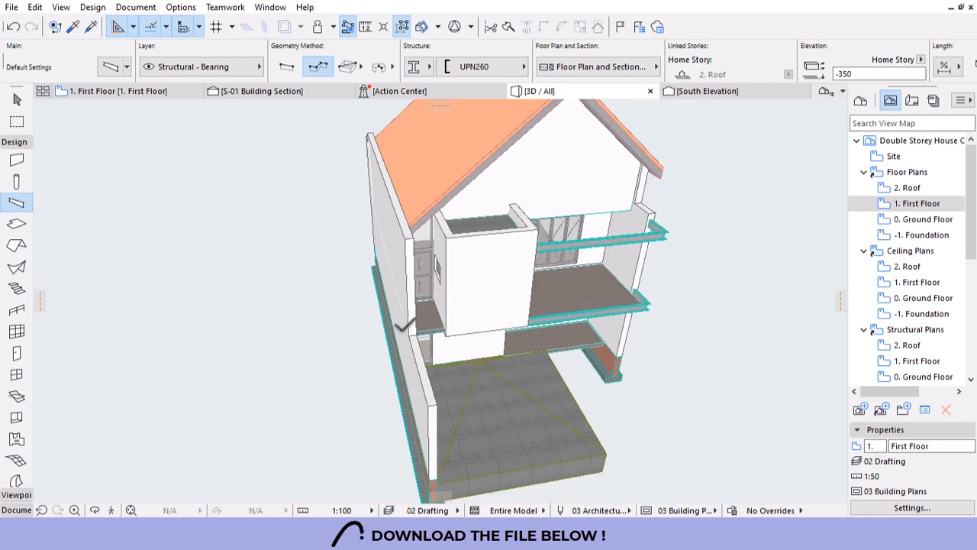
pyautogui.keyDown('shift'); pyautogui.moveTo(447, 327); pyautogui.dragTo(512, 311, button='middle'); pyautogui.keyUp('shift')
pyautogui.scroll(5, 486, 309)
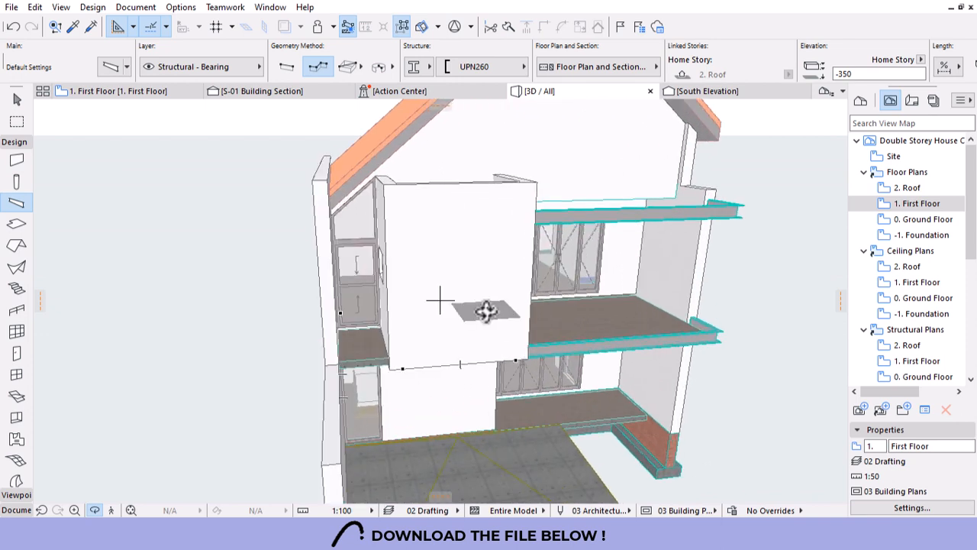
pyautogui.hotkey('ctrl', 'z')
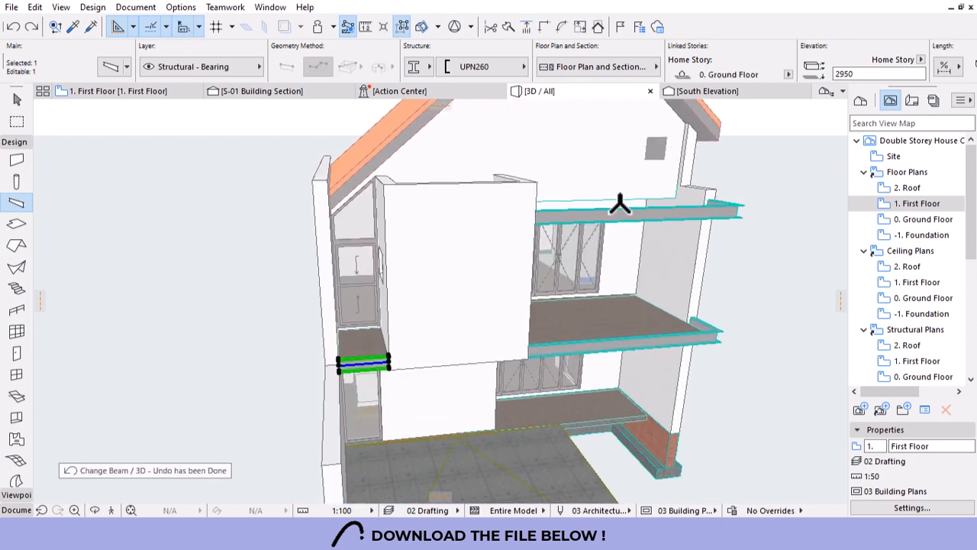
# Move the small side-balcony beam to home story 2. Roof at elevation -350.
pyautogui.keyDown('shift'); pyautogui.click(579, 217); pyautogui.keyUp('shift')
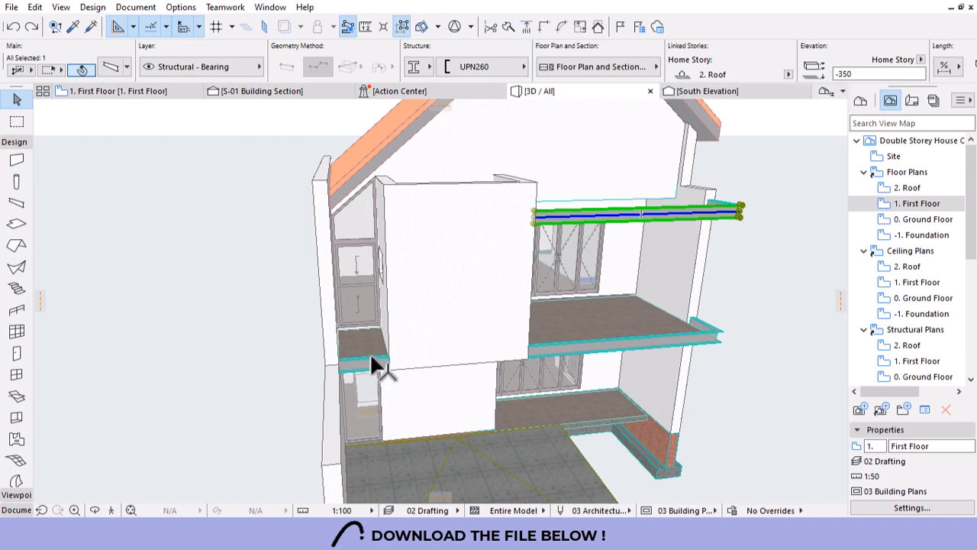
pyautogui.click(372, 359)
pyautogui.click(789, 74)
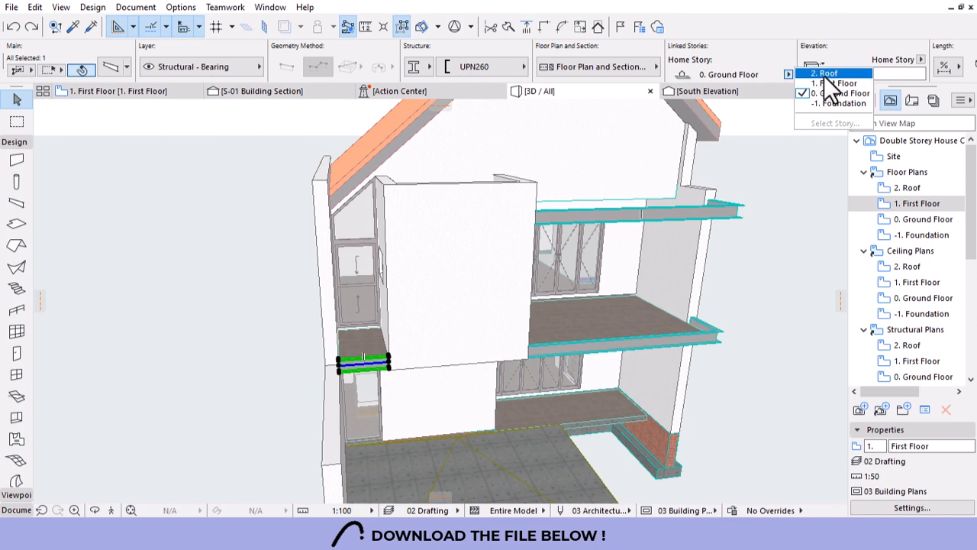
pyautogui.click(827, 75)
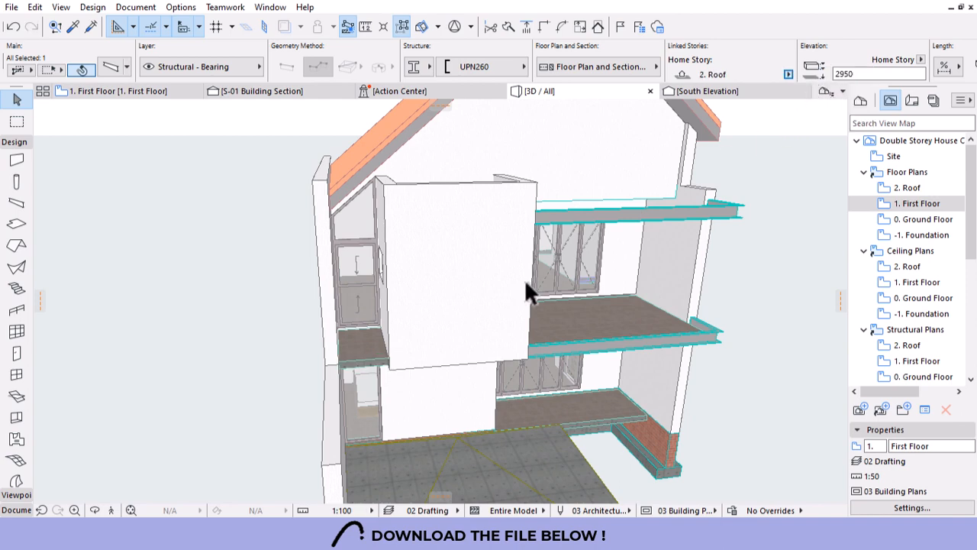
pyautogui.scroll(-4, 403, 349)
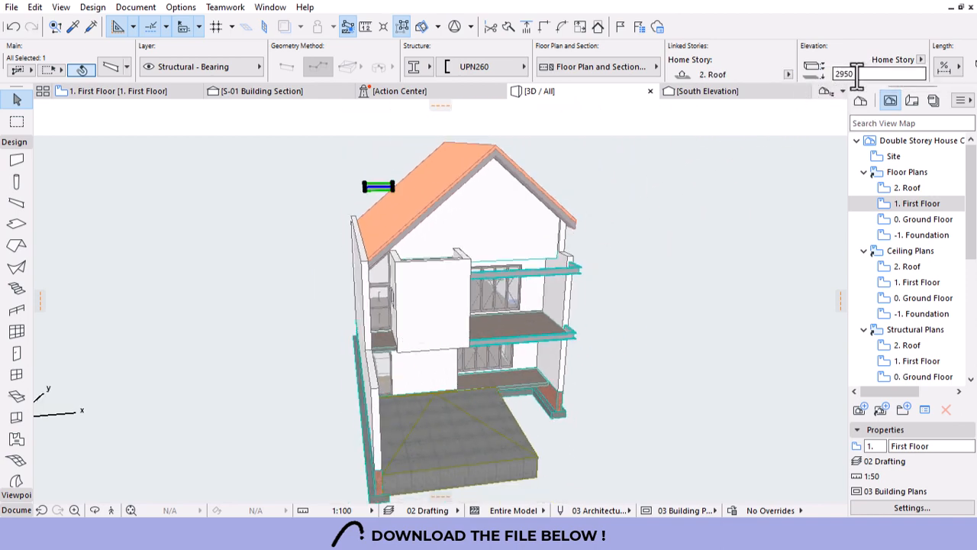
pyautogui.write('-350')
pyautogui.click(751, 141)
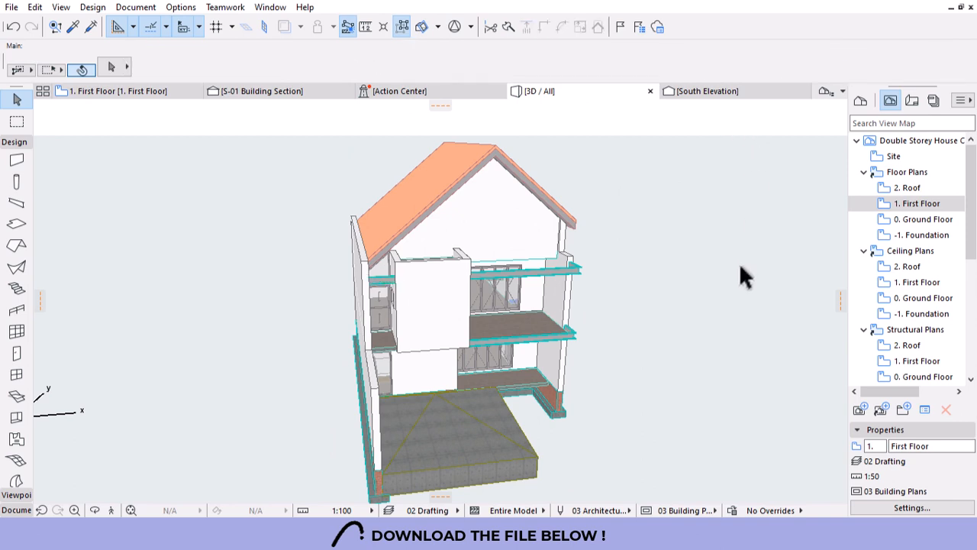
pyautogui.keyDown('shift'); pyautogui.moveTo(719, 342); pyautogui.dragTo(645, 296, button='middle'); pyautogui.keyUp('shift')
pyautogui.keyDown('shift'); pyautogui.moveTo(494, 422); pyautogui.dragTo(398, 242, button='middle'); pyautogui.keyUp('shift')
pyautogui.scroll(6, 447, 257)
pyautogui.scroll(-5, 447, 257)
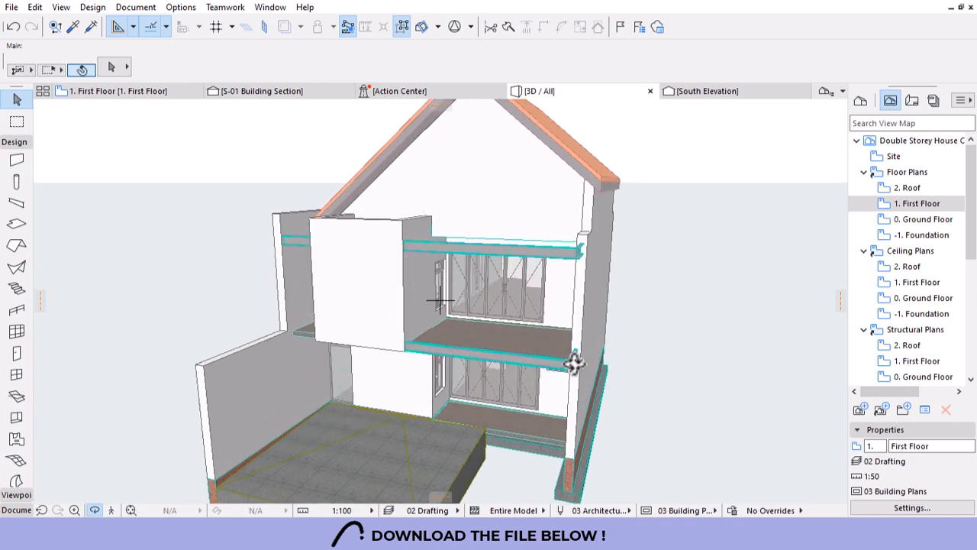
pyautogui.keyDown('shift'); pyautogui.moveTo(431, 313); pyautogui.dragTo(526, 306, button='middle'); pyautogui.keyUp('shift')
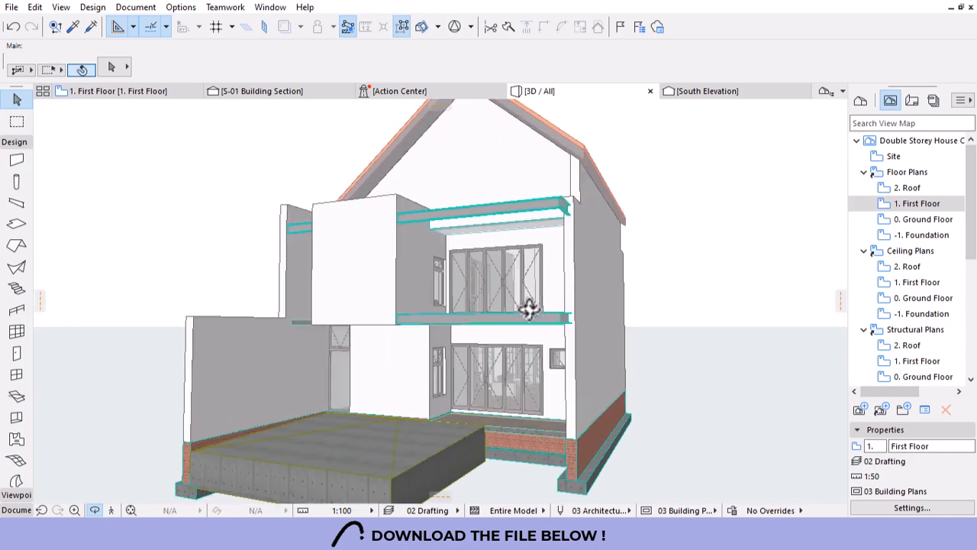
pyautogui.keyDown('shift'); pyautogui.moveTo(557, 217); pyautogui.dragTo(658, 254, button='middle'); pyautogui.keyUp('shift')
pyautogui.scroll(-4, 572, 236)
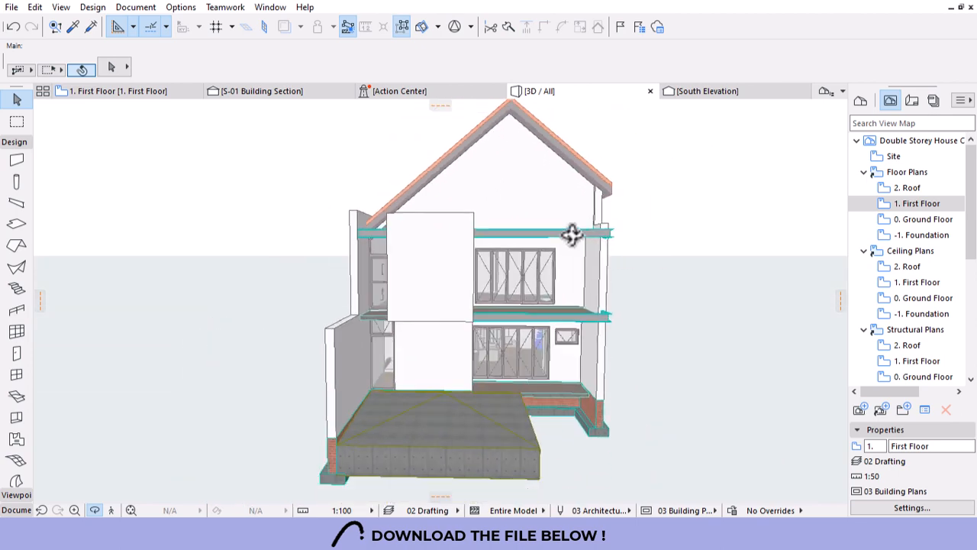
pyautogui.keyDown('shift'); pyautogui.moveTo(524, 245); pyautogui.dragTo(615, 280, button='middle'); pyautogui.keyUp('shift')
pyautogui.scroll(3, 540, 213)
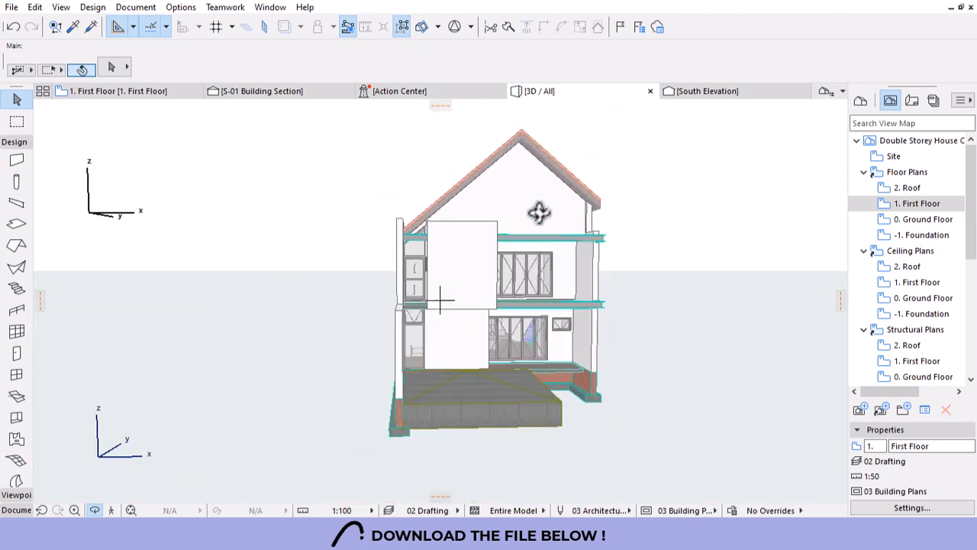
pyautogui.keyDown('shift'); pyautogui.moveTo(764, 325); pyautogui.dragTo(637, 331, button='middle'); pyautogui.keyUp('shift')
pyautogui.scroll(-4, 487, 334)
pyautogui.keyDown('shift'); pyautogui.moveTo(576, 354); pyautogui.dragTo(596, 386, button='middle'); pyautogui.keyUp('shift')
pyautogui.scroll(5, 545, 372)
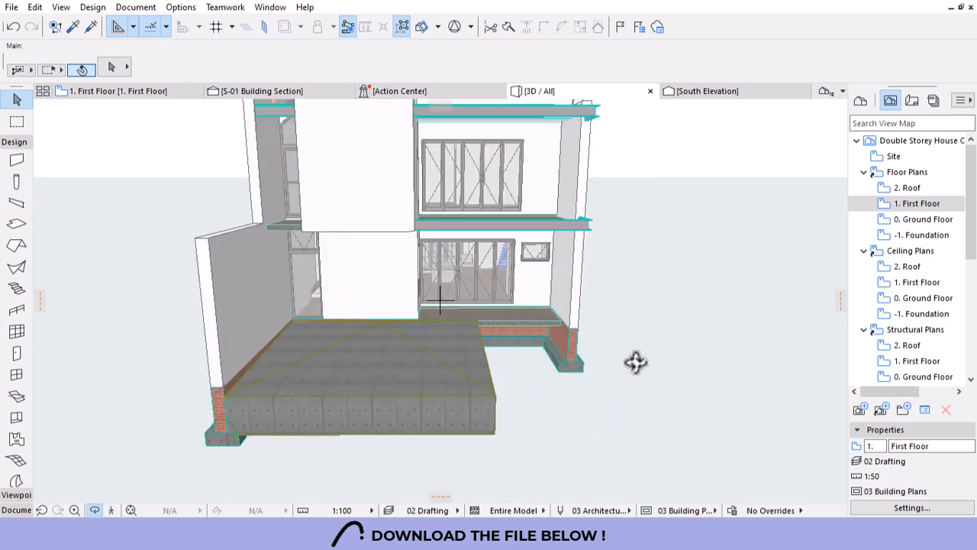
pyautogui.doubleClick(886, 219)
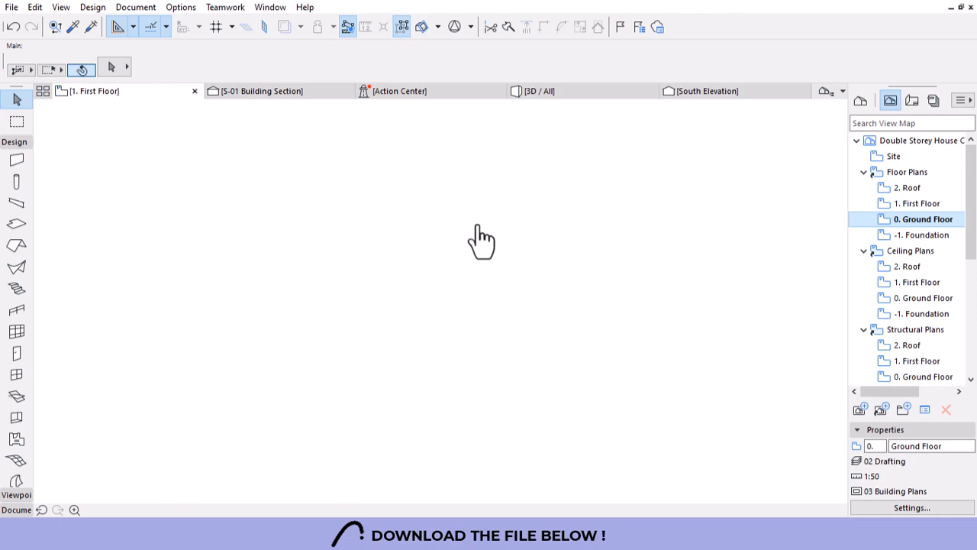
pyautogui.scroll(-8, 305, 270)
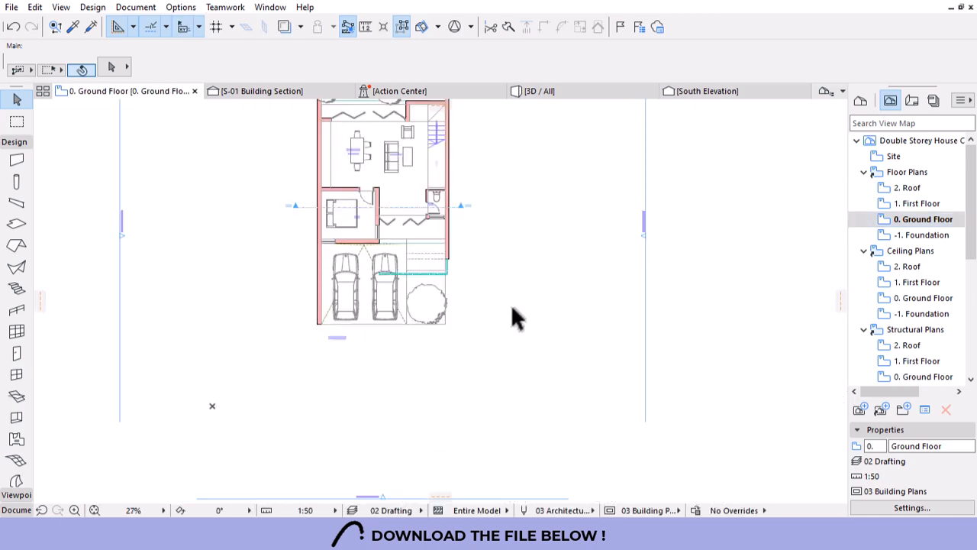
pyautogui.scroll(4, 421, 300)
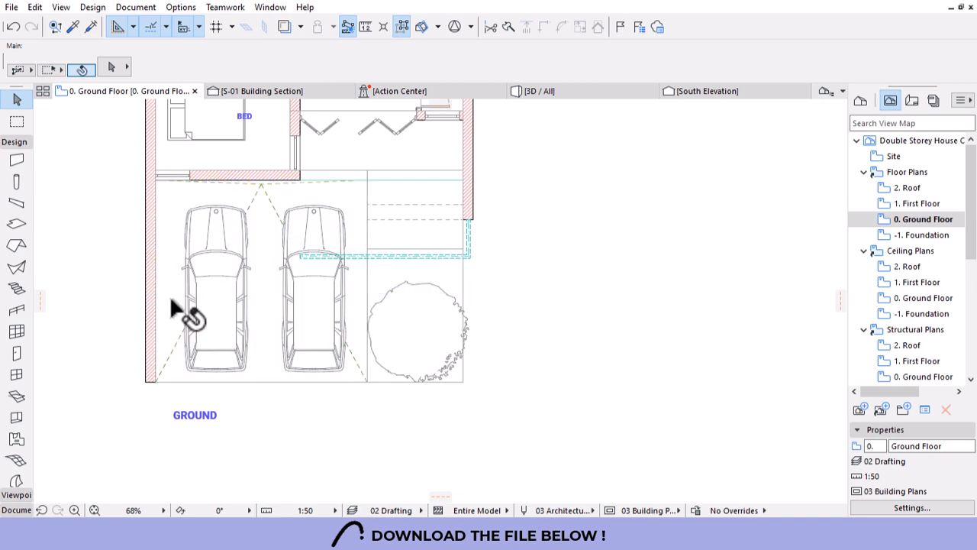
pyautogui.keyDown('alt'); pyautogui.click(371, 173); pyautogui.keyUp('alt')
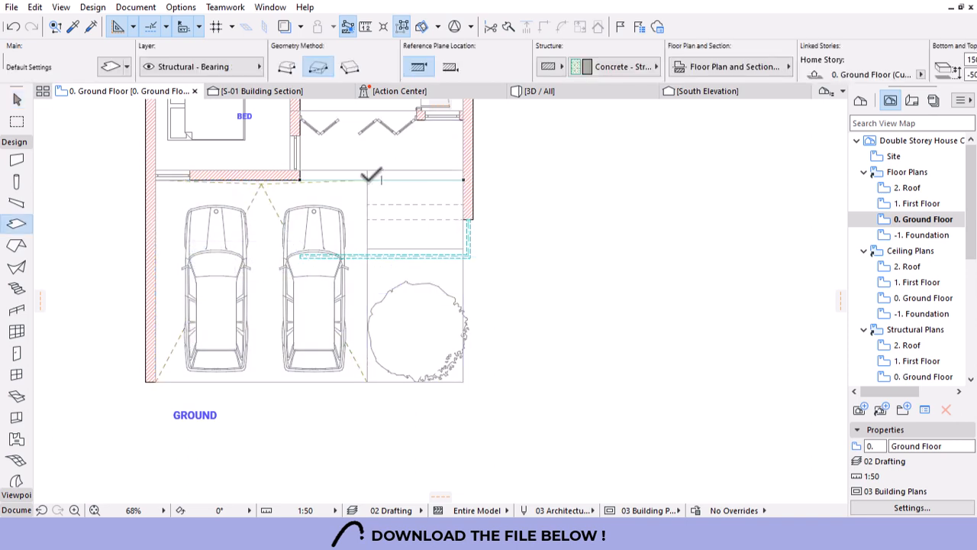
pyautogui.click(367, 181)
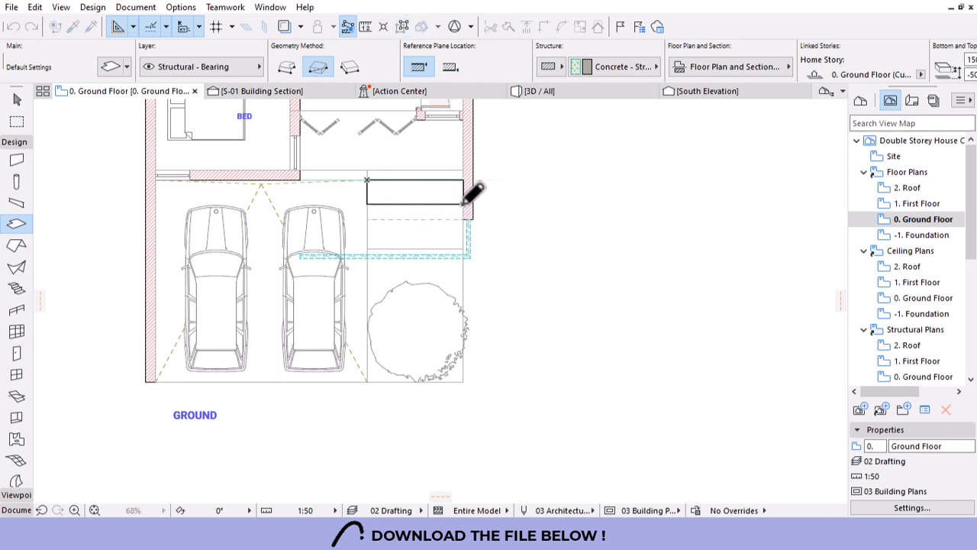
pyautogui.click(367, 220)
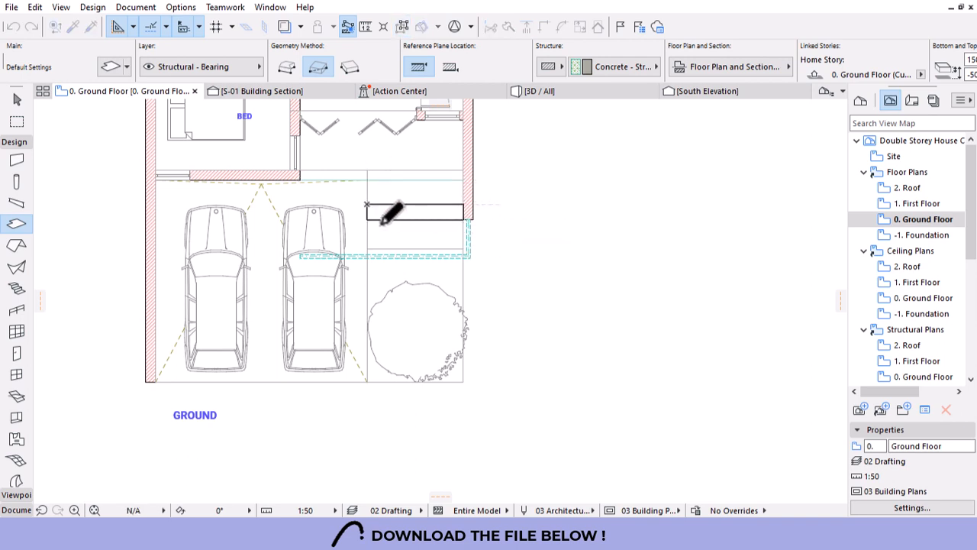
pyautogui.click(464, 248)
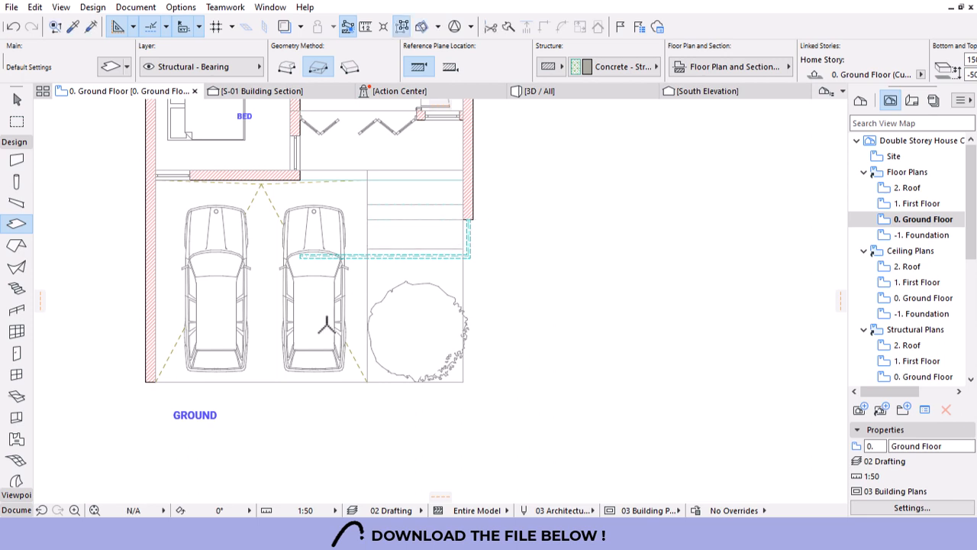
pyautogui.press('Escape')
pyautogui.keyDown('alt'); pyautogui.click(262, 374); pyautogui.keyUp('alt')
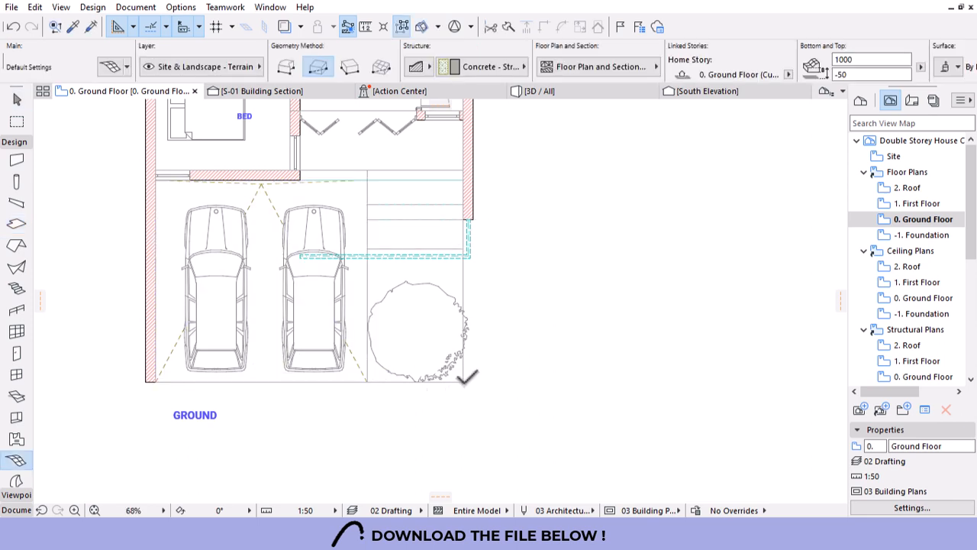
pyautogui.click(463, 382)
pyautogui.click(368, 249)
pyautogui.click(557, 91)
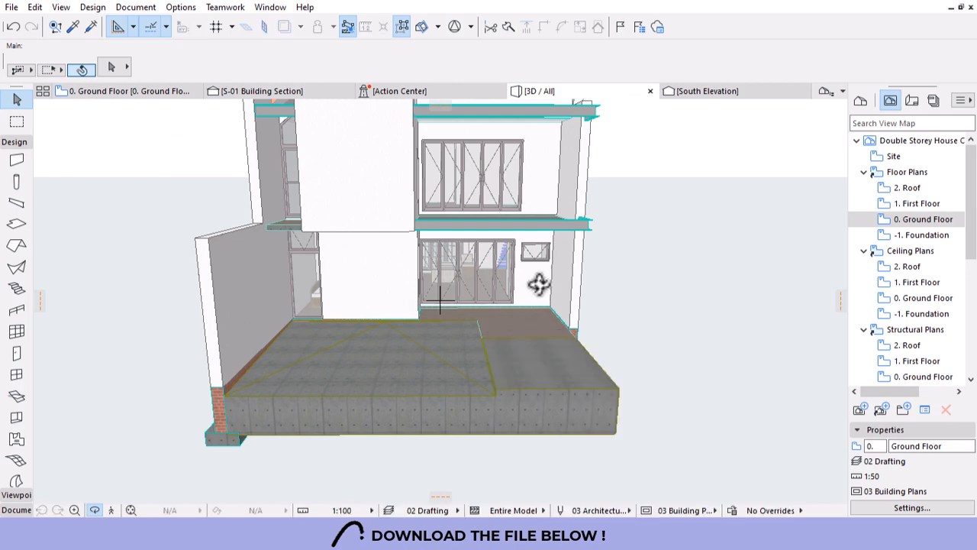
pyautogui.keyDown('shift'); pyautogui.moveTo(611, 375); pyautogui.dragTo(389, 391, button='middle'); pyautogui.keyUp('shift')
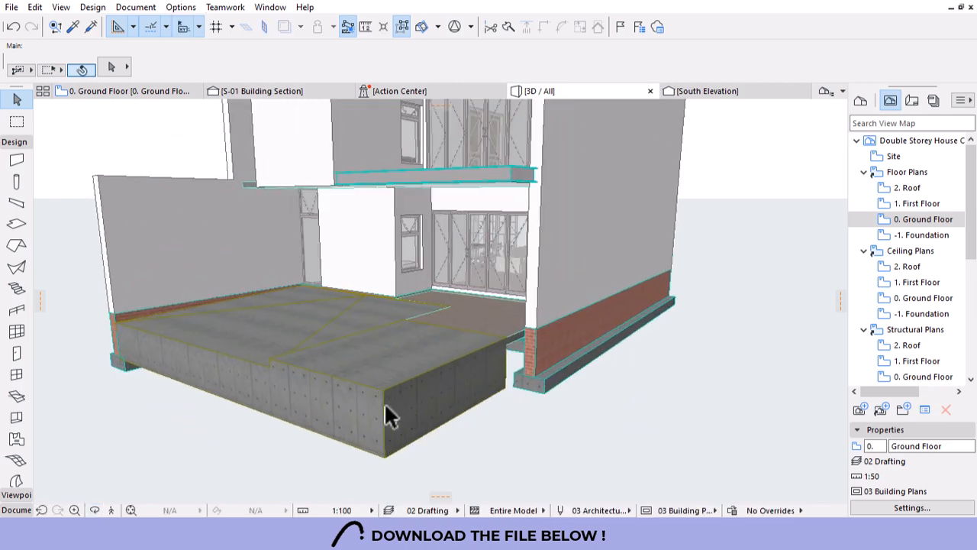
pyautogui.click(386, 415)
pyautogui.press('Delete')
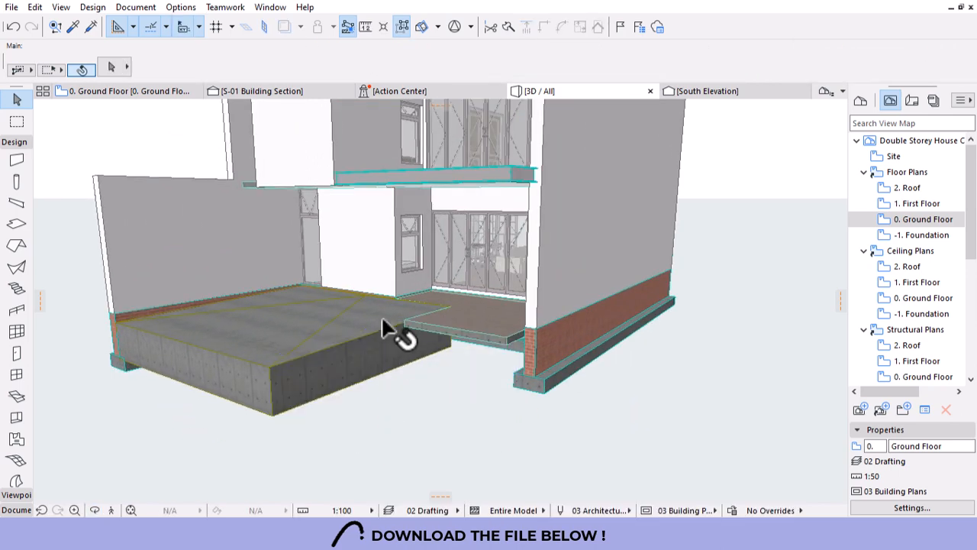
pyautogui.click(126, 90)
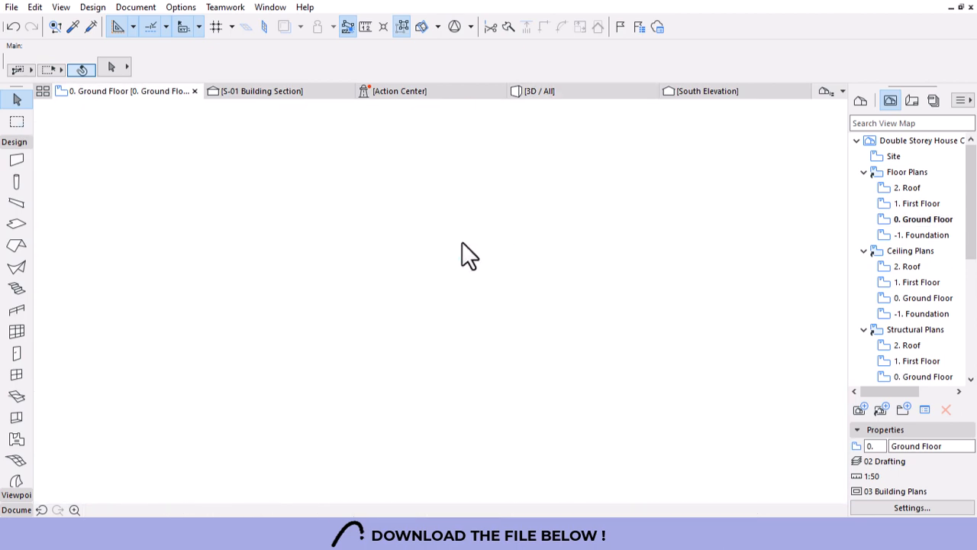
pyautogui.keyDown('alt'); pyautogui.click(458, 241); pyautogui.keyUp('alt')
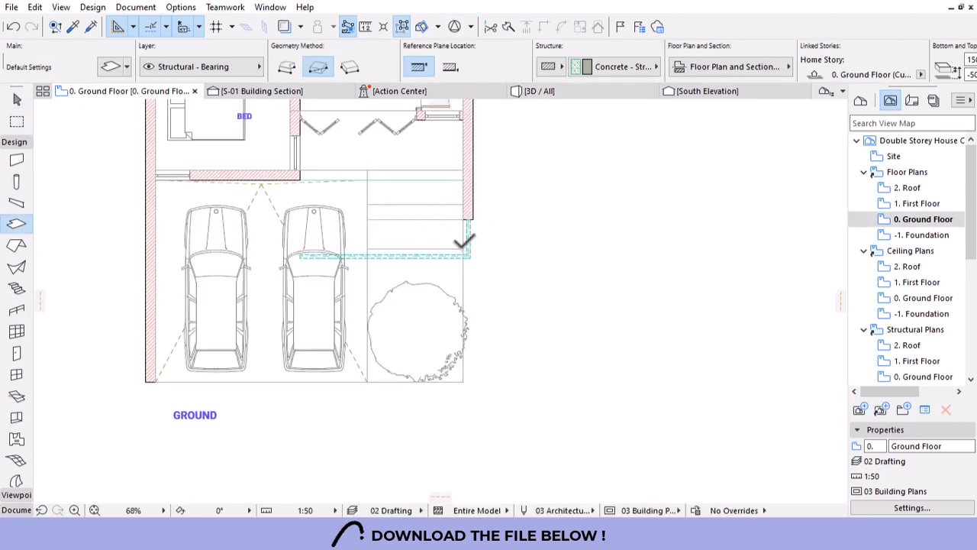
pyautogui.click(463, 249)
pyautogui.click(368, 381)
pyautogui.click(580, 93)
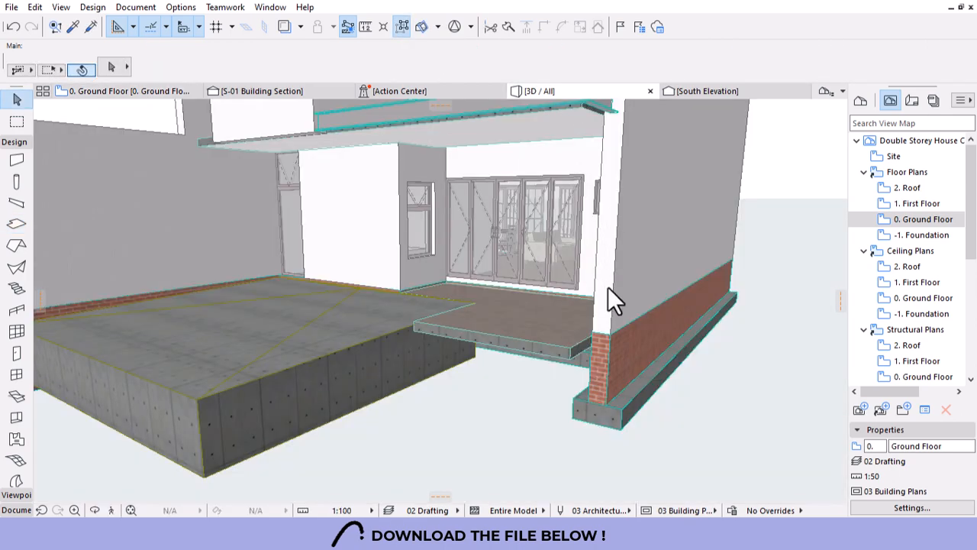
pyautogui.scroll(2, 530, 339)
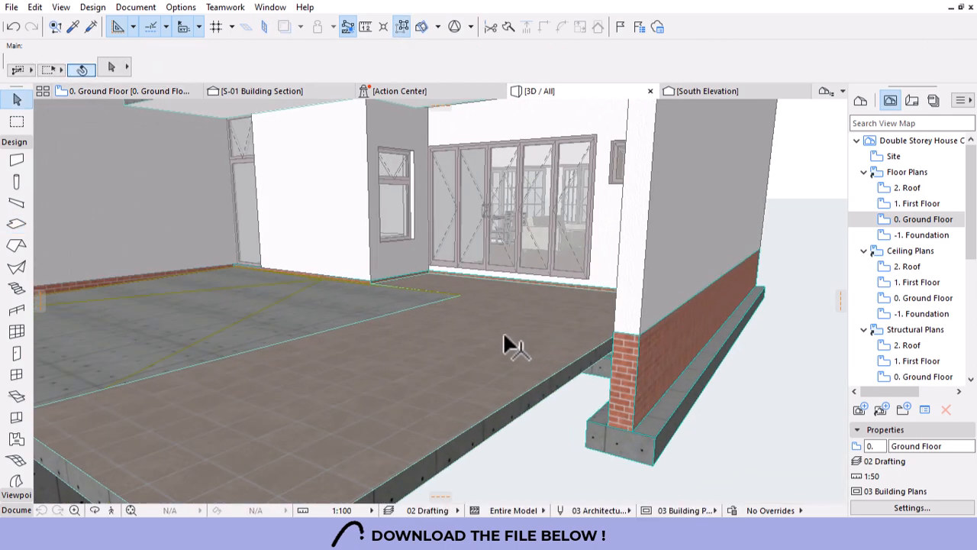
pyautogui.click(356, 424)
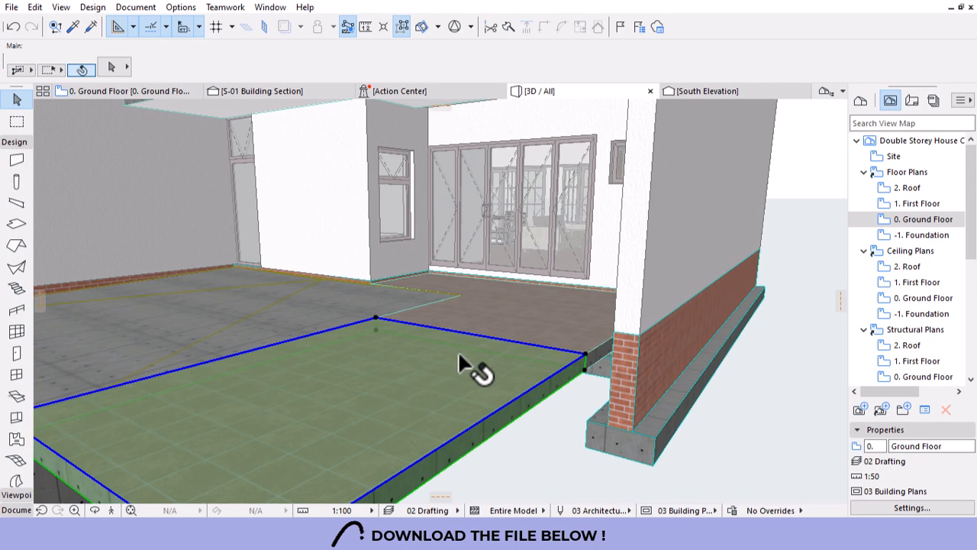
pyautogui.keyDown('shift'); pyautogui.click(510, 327); pyautogui.keyUp('shift')
pyautogui.scroll(3, 530, 291)
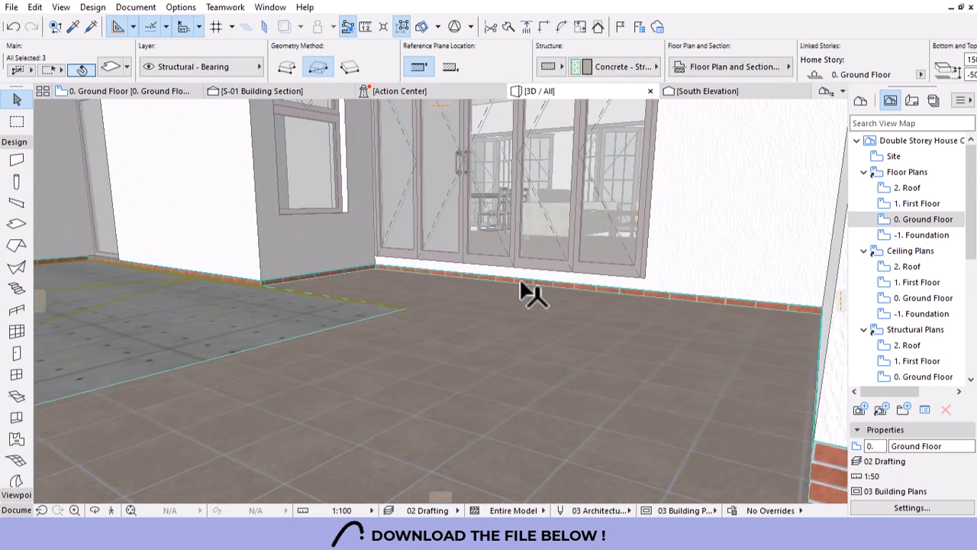
pyautogui.keyDown('shift'); pyautogui.click(425, 359); pyautogui.keyUp('shift')
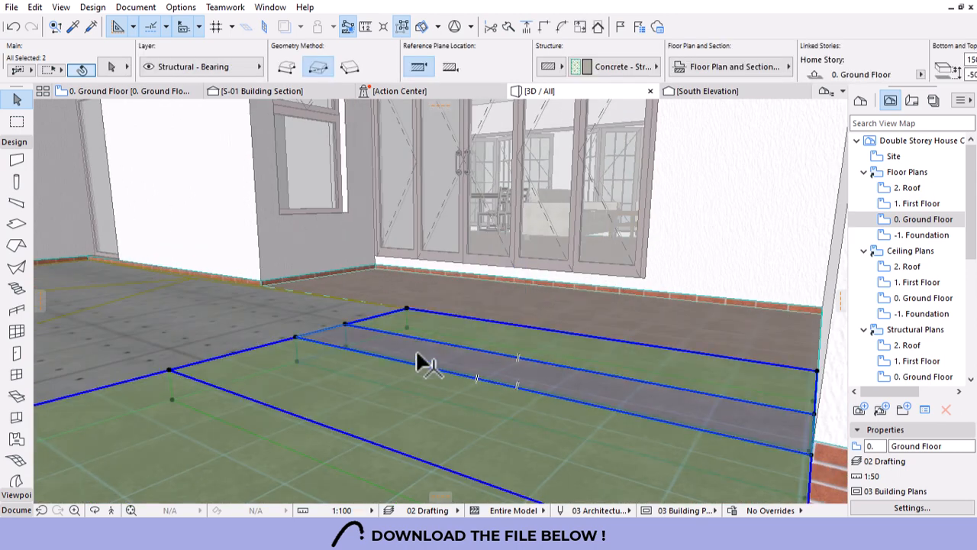
pyautogui.click(296, 336)
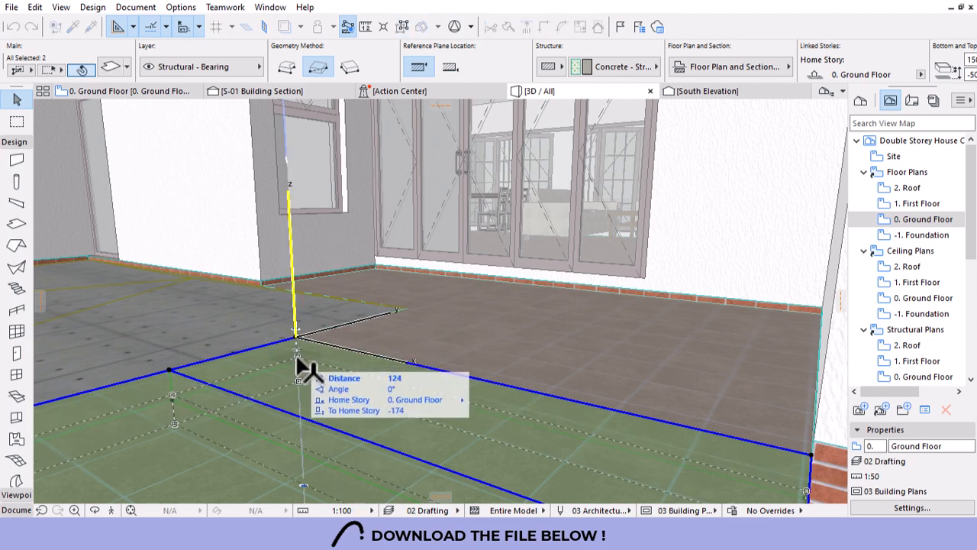
pyautogui.click(296, 355)
pyautogui.scroll(-5, 482, 283)
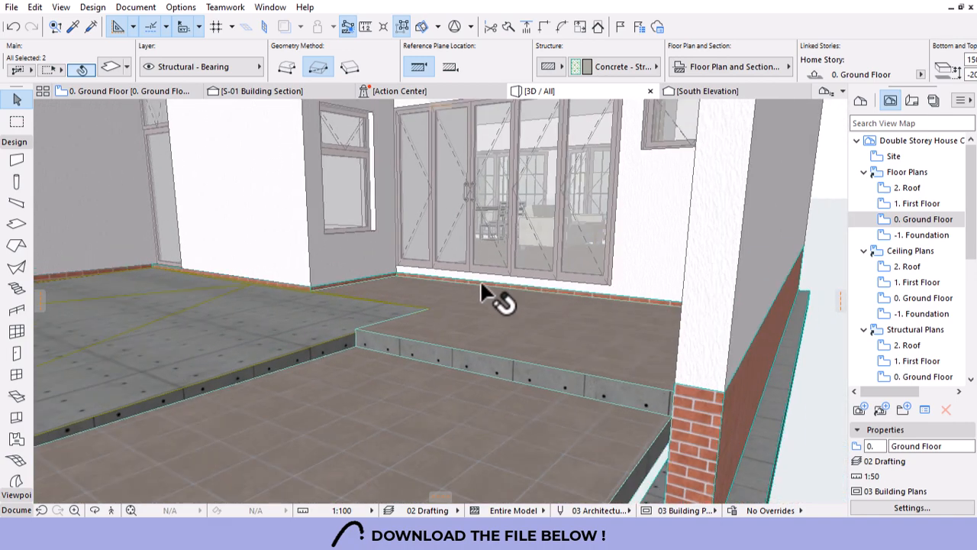
pyautogui.press('Escape')
pyautogui.click(392, 379)
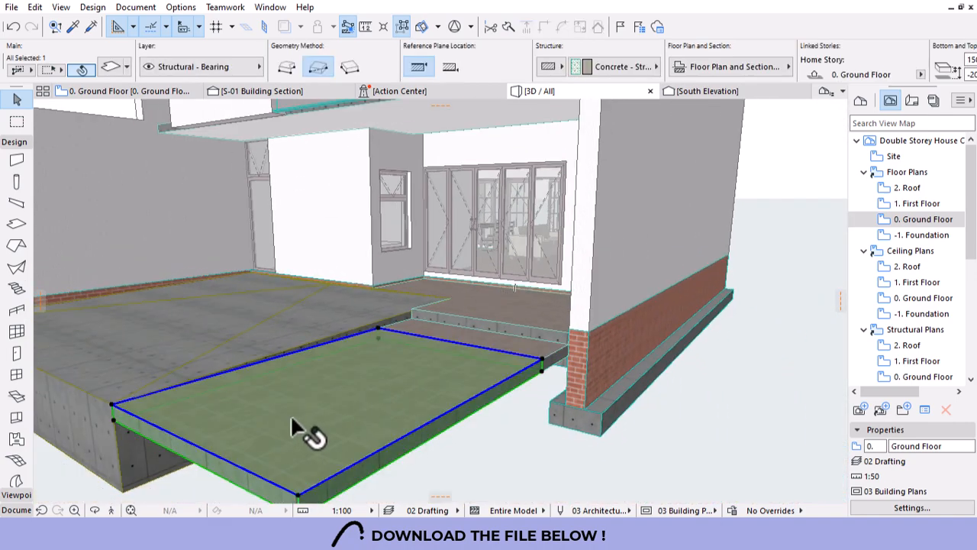
pyautogui.scroll(2, 542, 361)
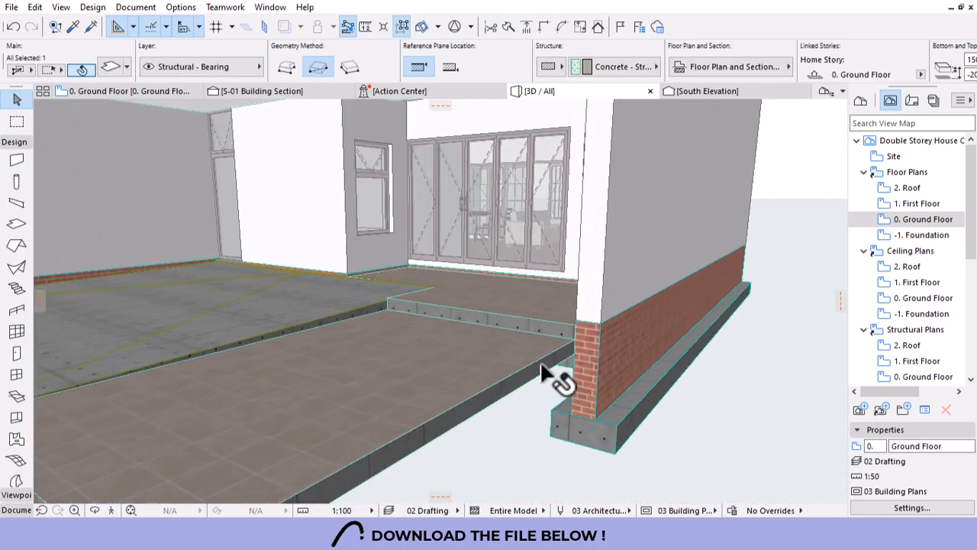
pyautogui.click(542, 365)
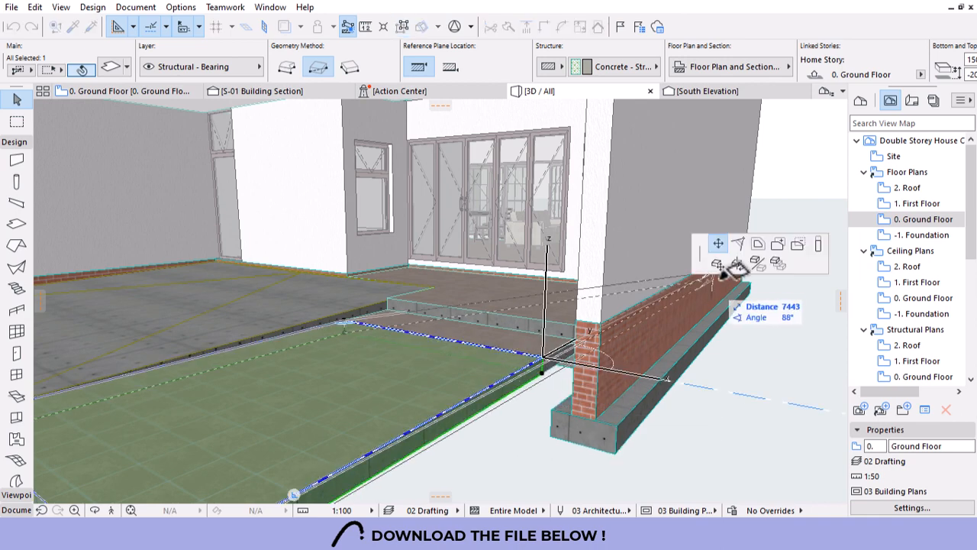
pyautogui.click(541, 372)
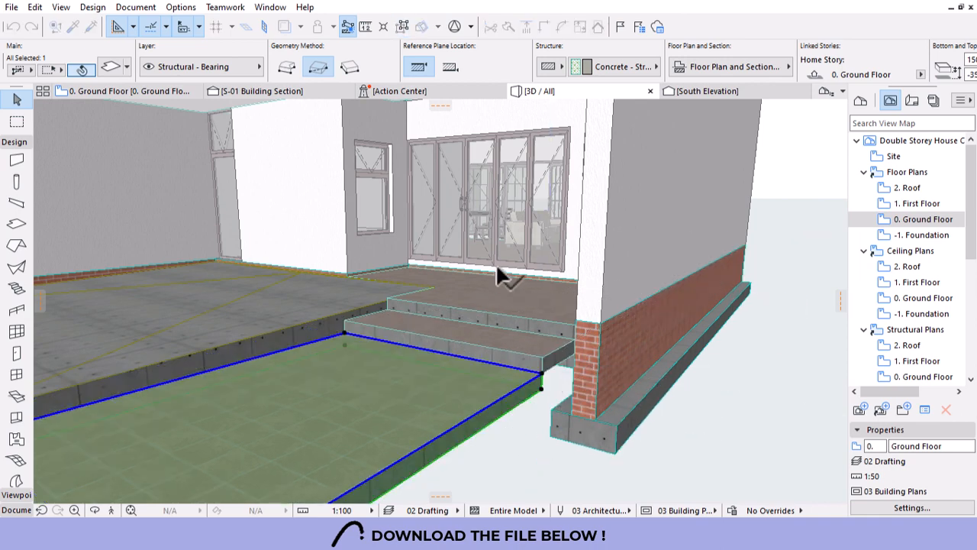
pyautogui.press('Escape')
pyautogui.scroll(-1, 639, 292)
pyautogui.scroll(-2, 640, 302)
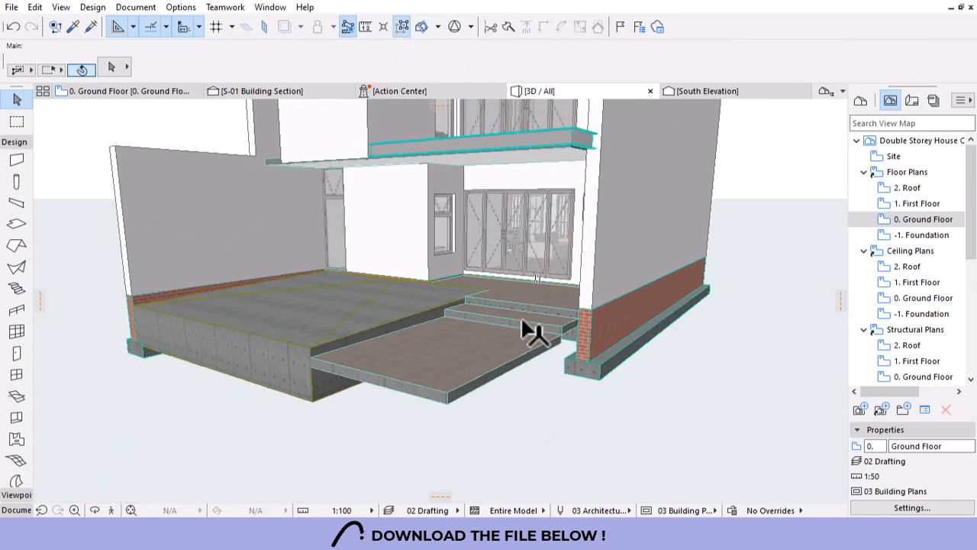
pyautogui.keyDown('shift'); pyautogui.moveTo(522, 323); pyautogui.dragTo(389, 352, button='middle'); pyautogui.keyUp('shift')
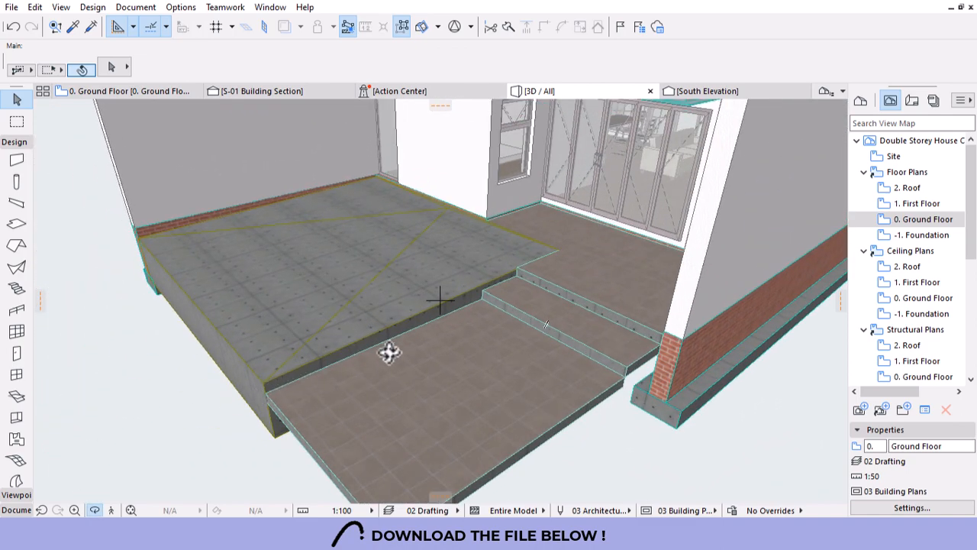
pyautogui.keyDown('shift'); pyautogui.moveTo(276, 400); pyautogui.dragTo(254, 374, button='middle'); pyautogui.keyUp('shift')
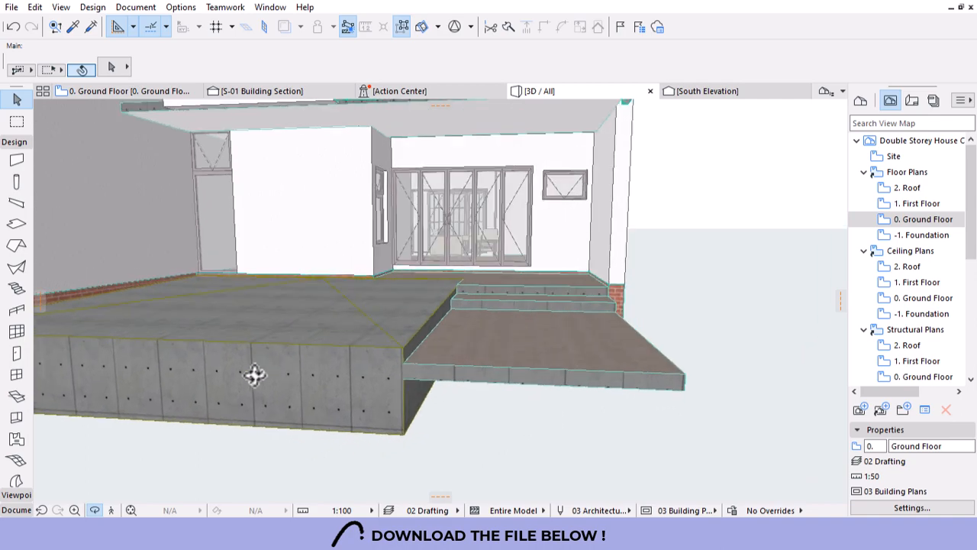
pyautogui.keyDown('shift'); pyautogui.moveTo(591, 377); pyautogui.dragTo(427, 363, button='middle'); pyautogui.keyUp('shift')
# On the Ground Floor plan, draw two walls along the slab's long edges using an existing wall's settings.
pyautogui.click(85, 90)
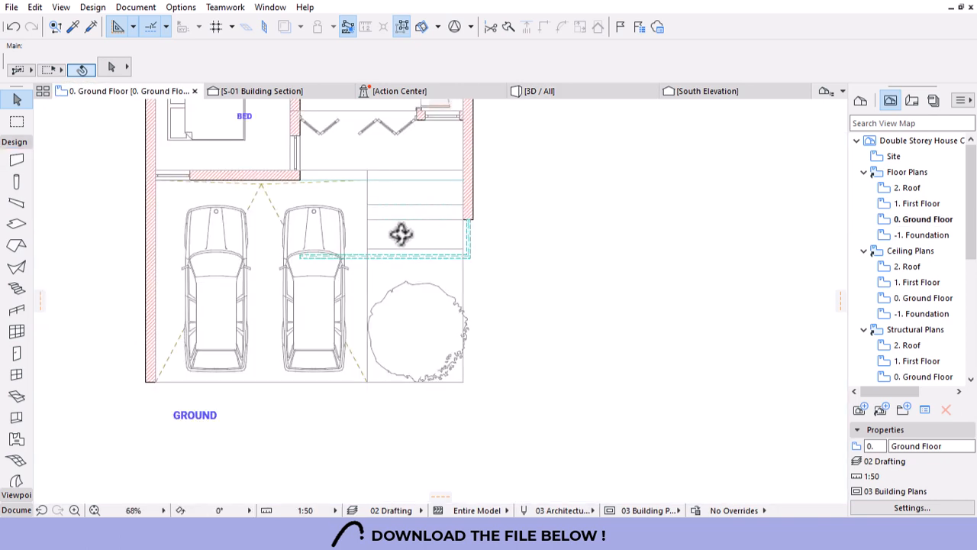
pyautogui.keyDown('alt'); pyautogui.click(469, 179); pyautogui.keyUp('alt')
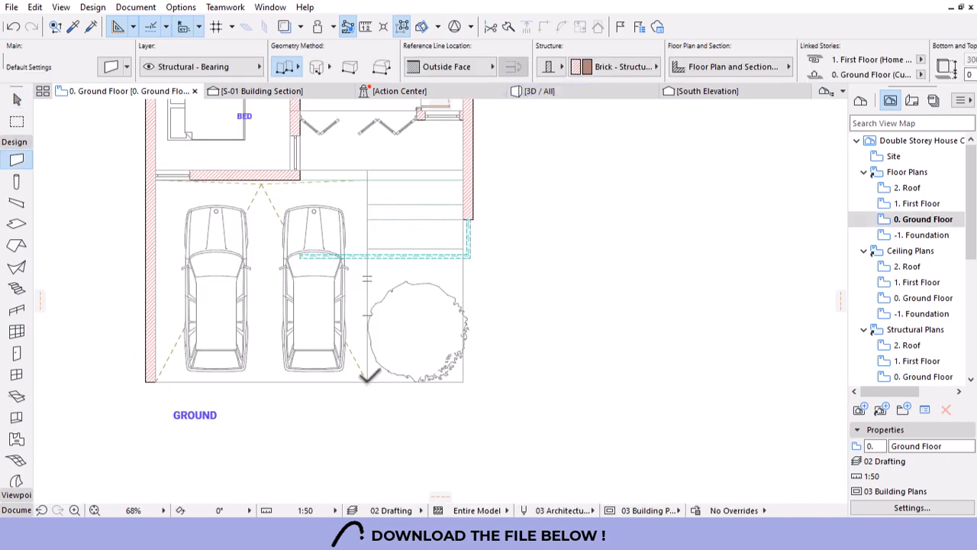
pyautogui.click(367, 381)
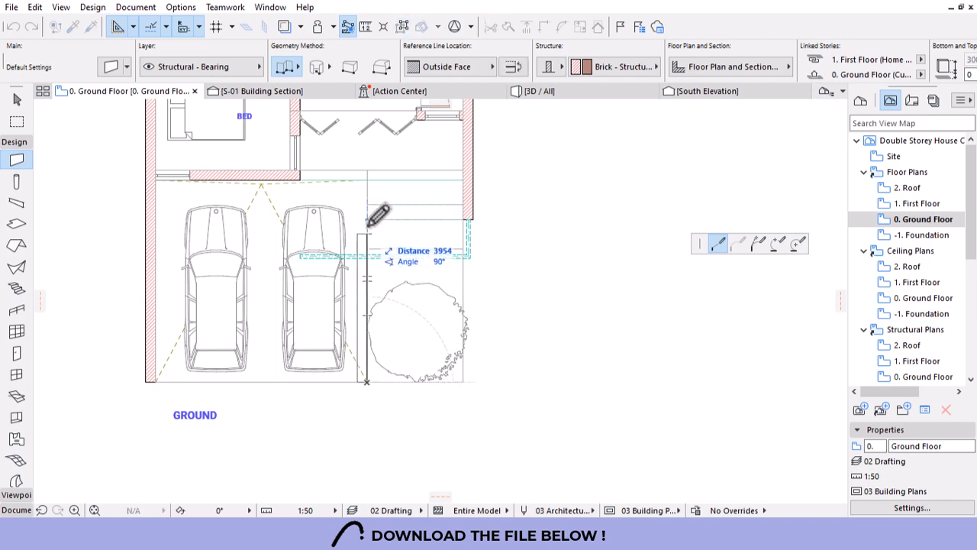
pyautogui.click(367, 181)
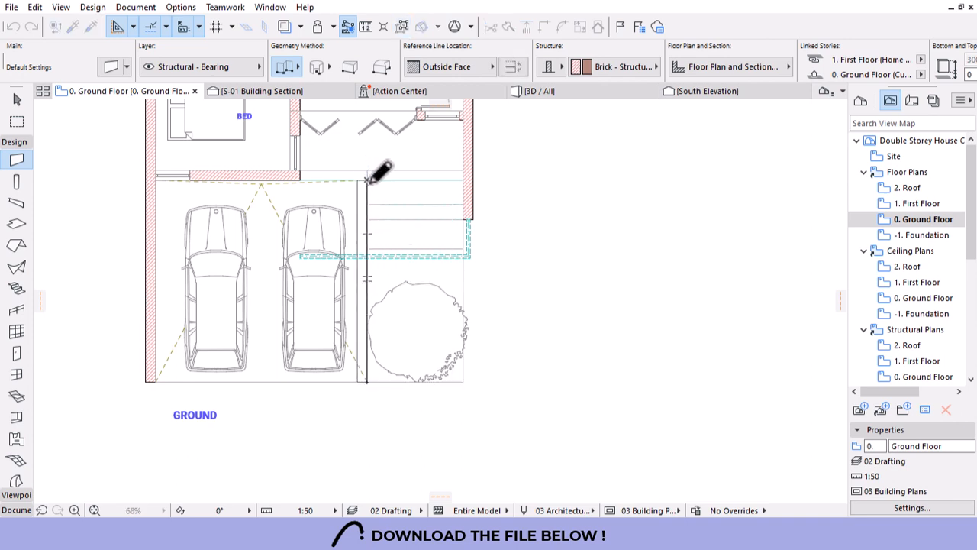
pyautogui.click(465, 221)
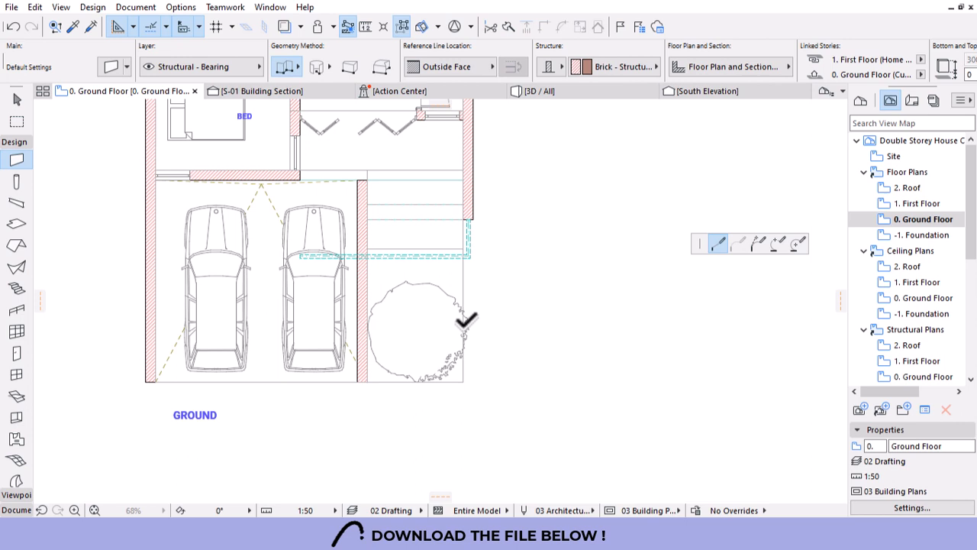
pyautogui.click(463, 382)
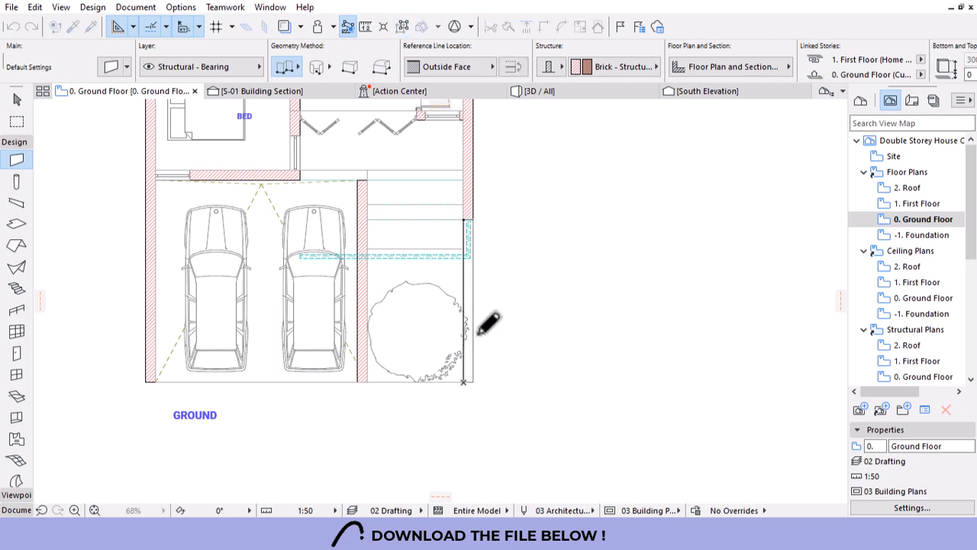
# In 3D, set both new walls' top to Not Linked with a 300 mm height.
pyautogui.click(596, 95)
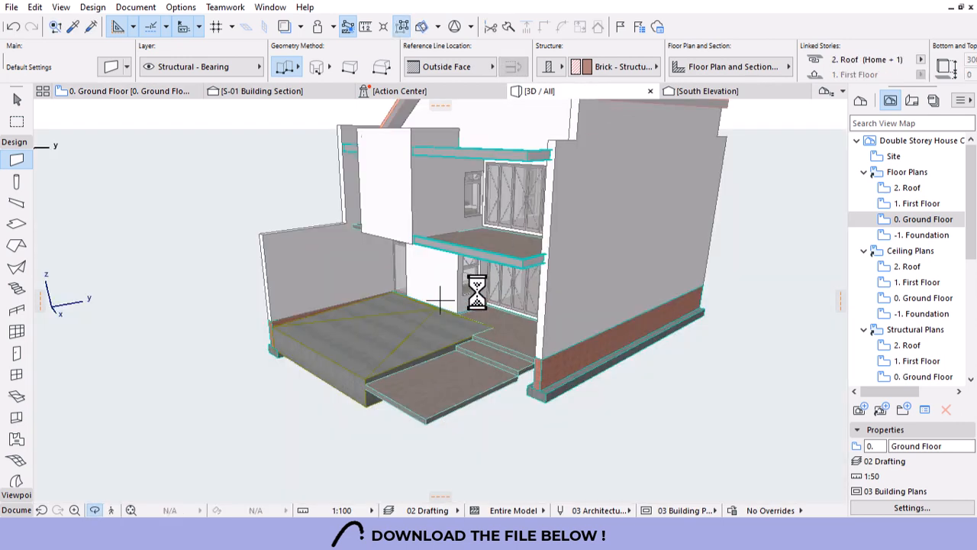
pyautogui.press('Escape')
pyautogui.click(461, 310)
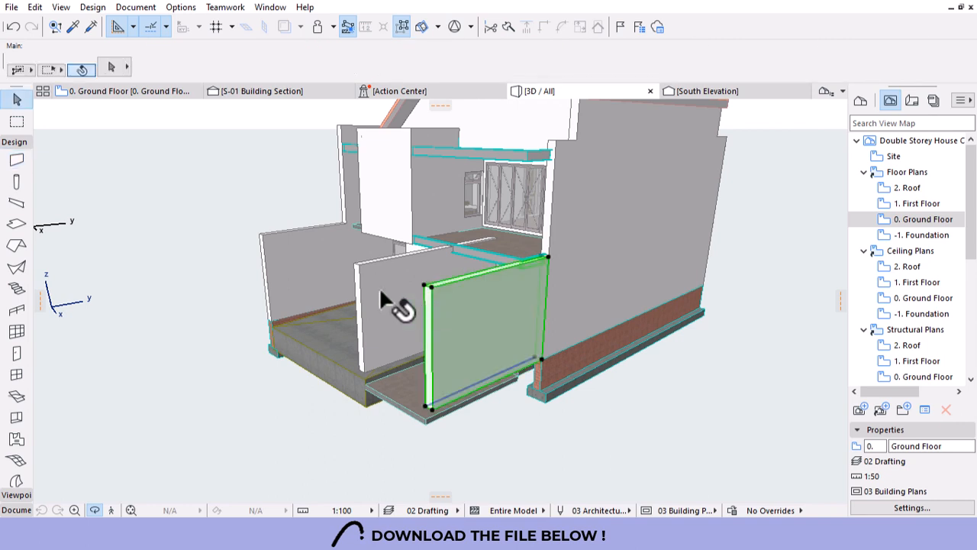
pyautogui.keyDown('shift'); pyautogui.click(412, 282); pyautogui.keyUp('shift')
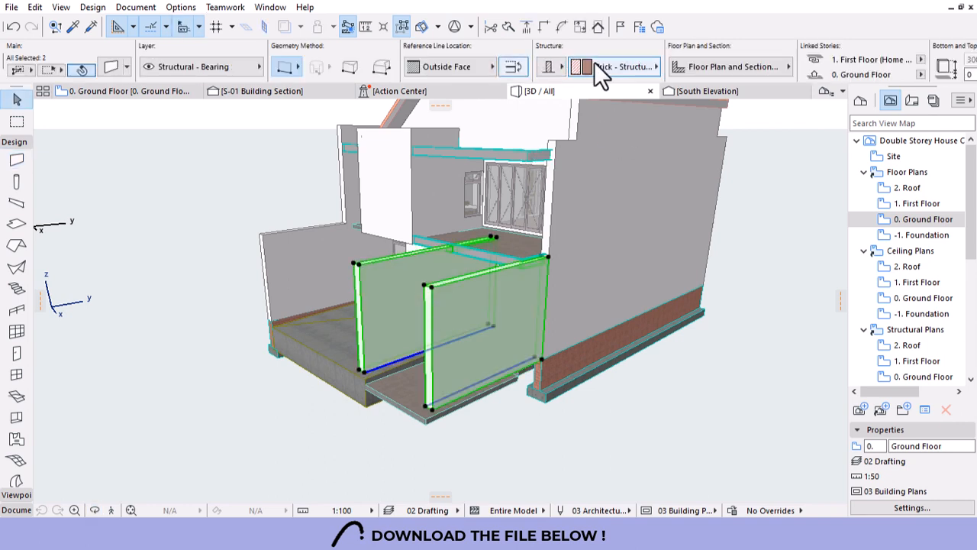
pyautogui.scroll(-2, 750, 61)
pyautogui.click(762, 59)
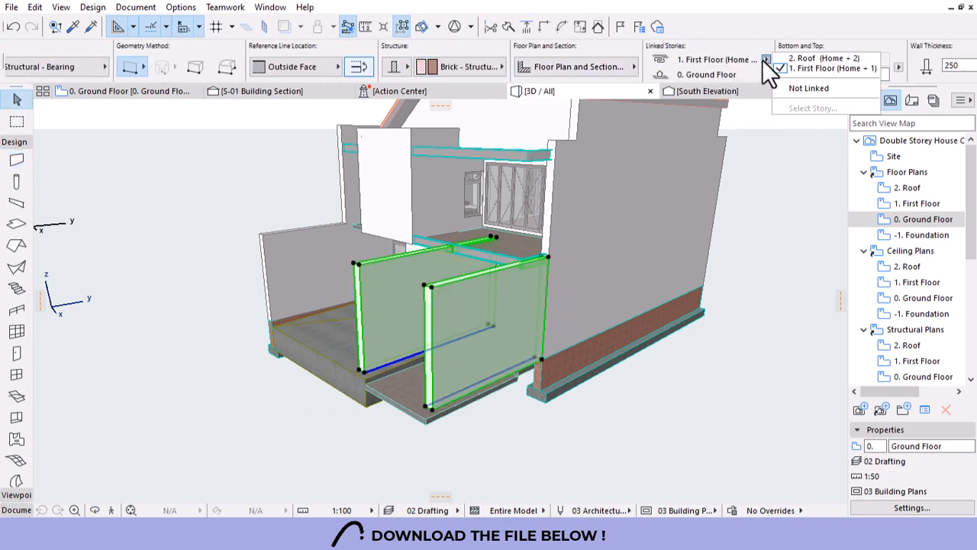
pyautogui.click(819, 87)
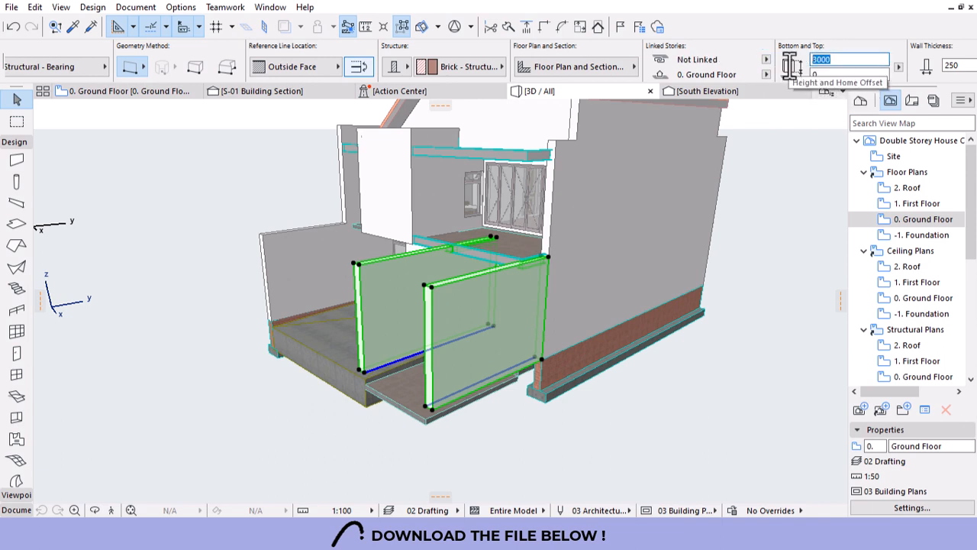
pyautogui.press('Return')
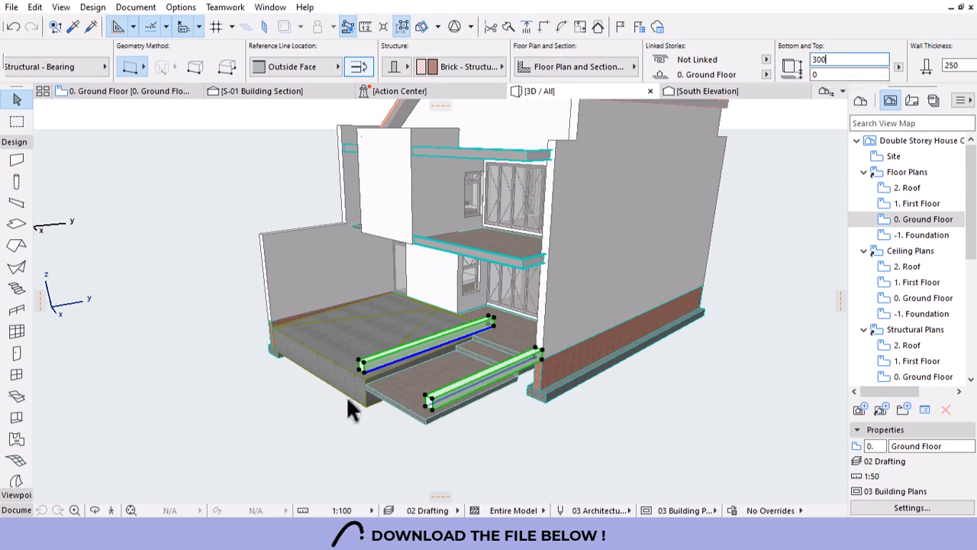
pyautogui.scroll(5, 367, 401)
pyautogui.scroll(2, 469, 459)
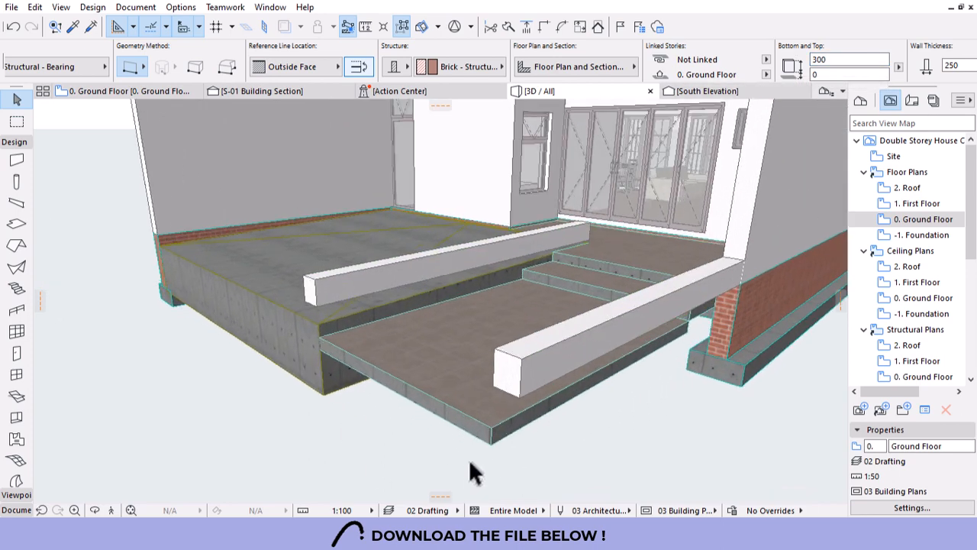
# Drag both walls down so they sit on the slab edge.
pyautogui.hotkey('ctrl', 'd')
pyautogui.click(520, 398)
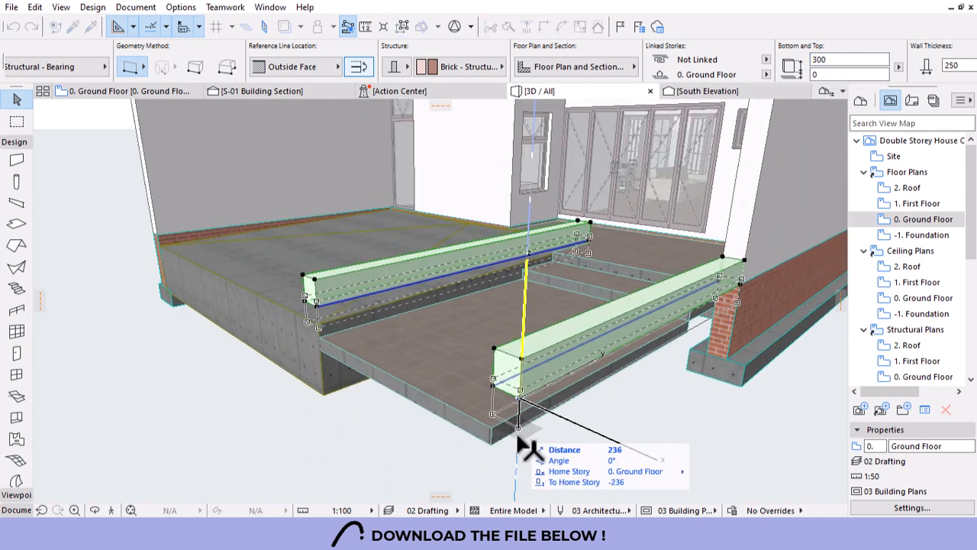
pyautogui.click(453, 409)
pyautogui.press('Escape')
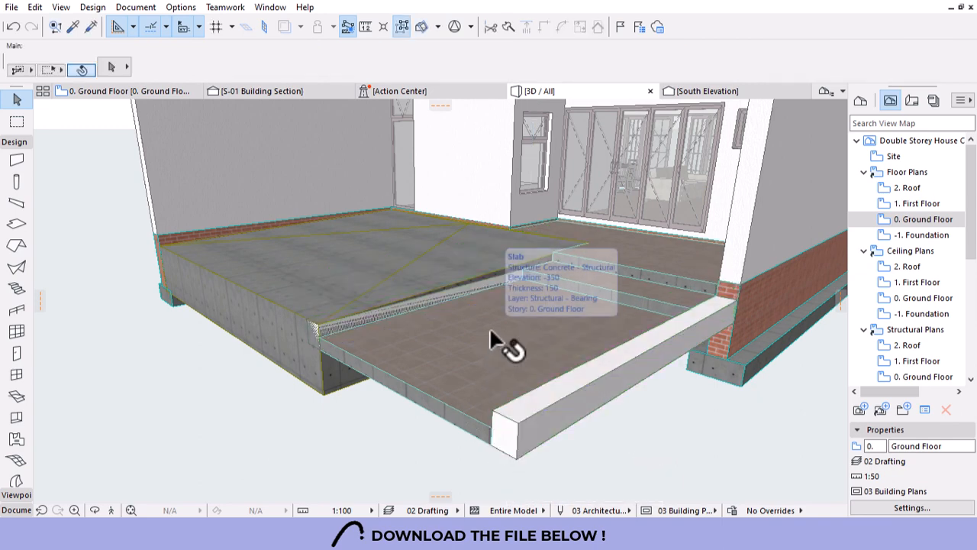
# Set the short wall at the slab edge to a 450 mm height.
pyautogui.moveTo(497, 349)
pyautogui.keyDown('shift'); pyautogui.mouseDown(button='middle')
pyautogui.moveTo(475, 323)
pyautogui.moveTo(618, 339)
pyautogui.moveTo(489, 349)
pyautogui.mouseUp(button='middle'); pyautogui.keyUp('shift')
pyautogui.scroll(5, 382, 316)
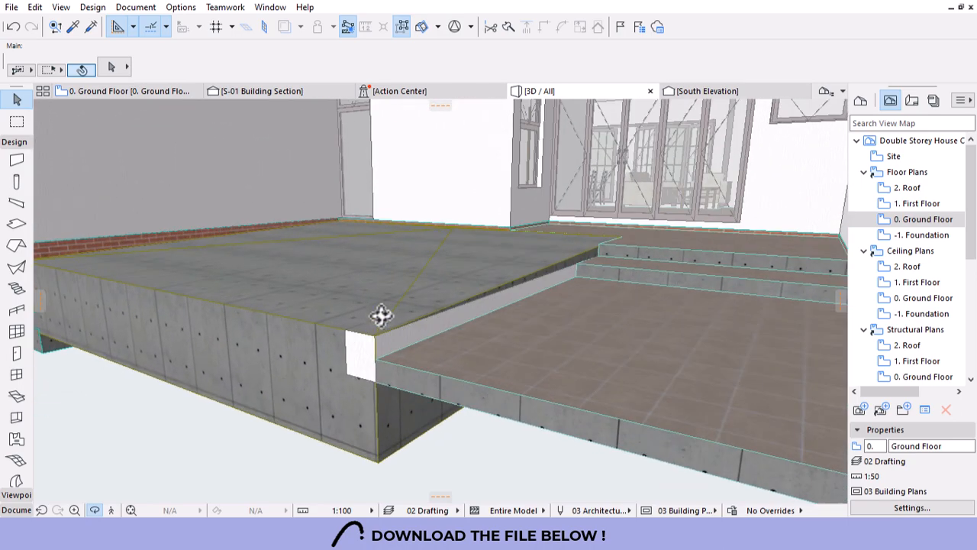
pyautogui.scroll(2, 596, 349)
pyautogui.keyDown('shift'); pyautogui.moveTo(597, 349); pyautogui.dragTo(477, 391, button='middle'); pyautogui.keyUp('shift')
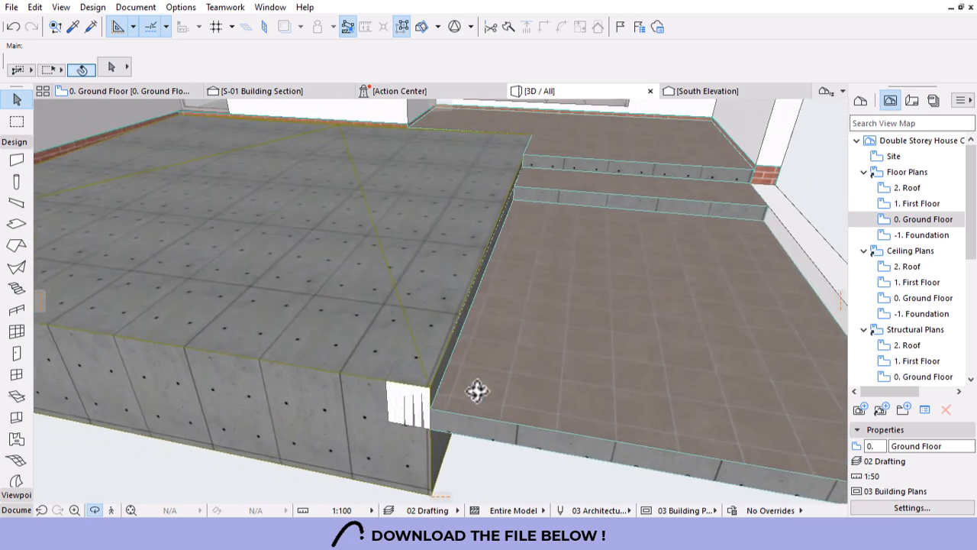
pyautogui.click(432, 377)
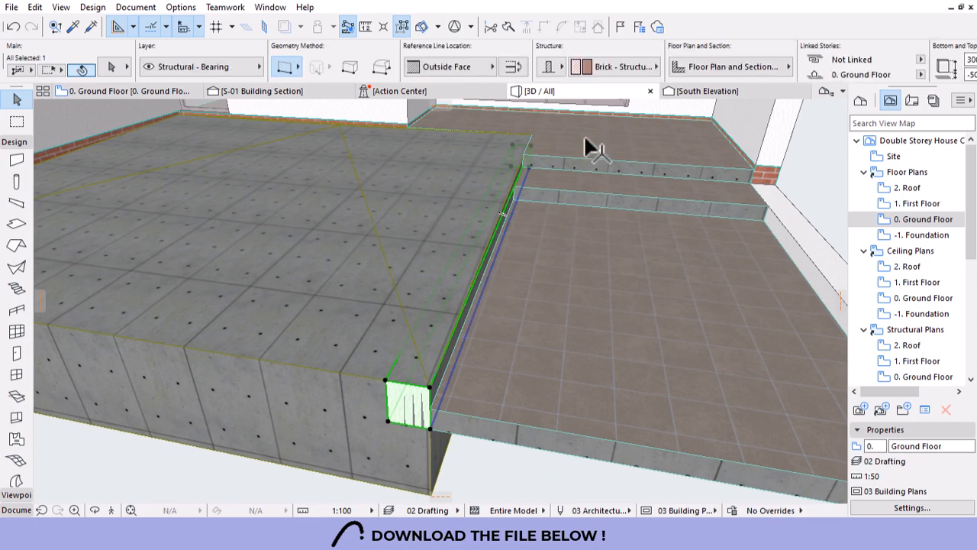
pyautogui.scroll(-3, 748, 65)
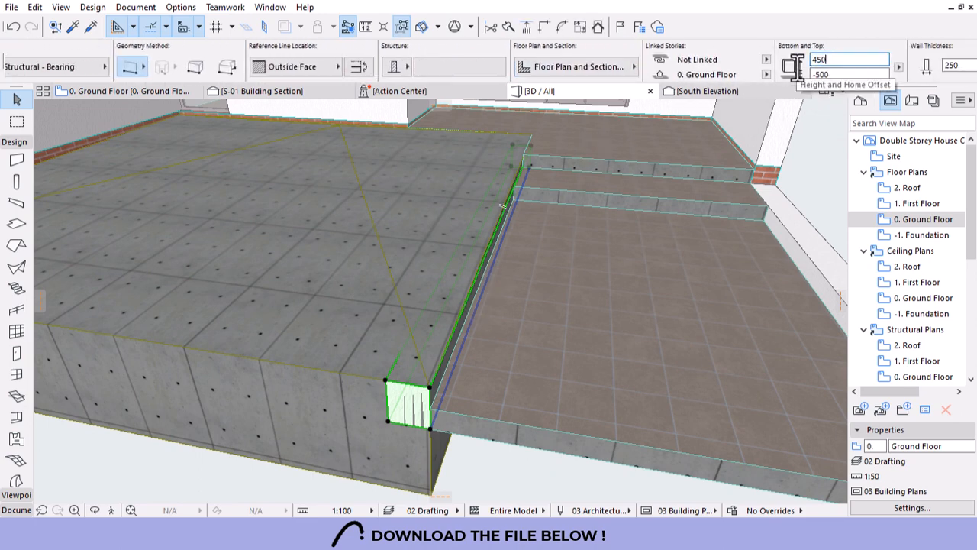
pyautogui.press('Return')
pyautogui.press('Escape')
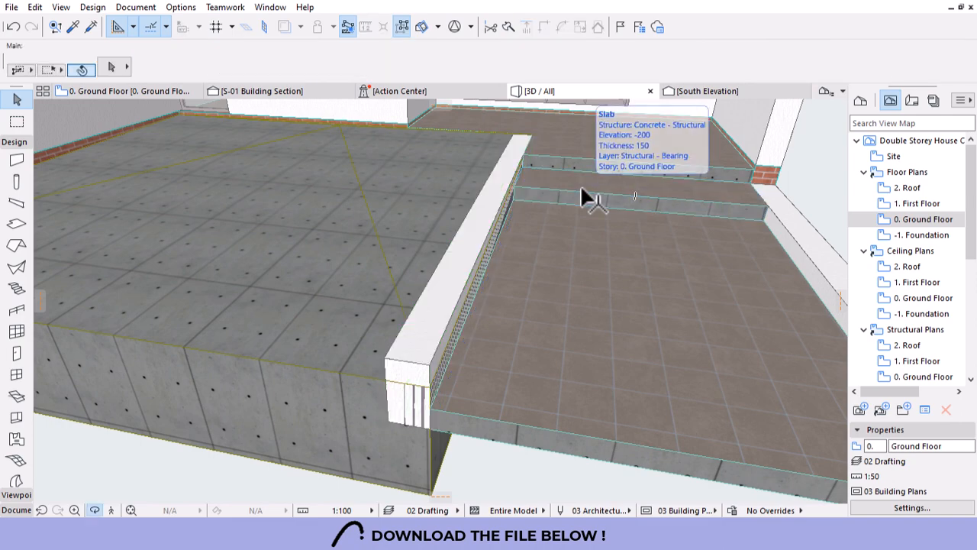
# Delete the low wall separating the concrete slab from the tiled slab.
pyautogui.keyDown('shift'); pyautogui.moveTo(581, 188); pyautogui.dragTo(361, 243, button='middle'); pyautogui.keyUp('shift')
pyautogui.keyDown('shift'); pyautogui.moveTo(274, 215); pyautogui.dragTo(496, 236, button='middle'); pyautogui.keyUp('shift')
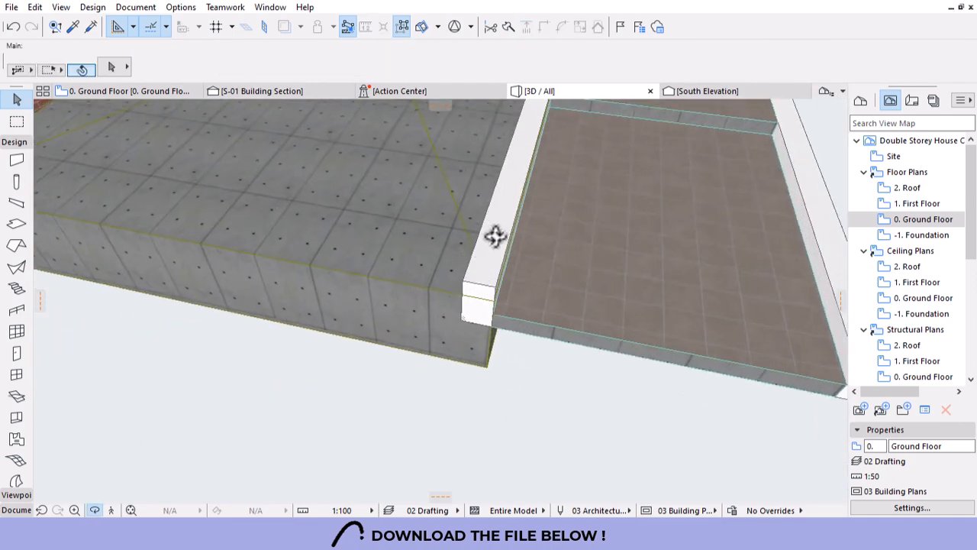
pyautogui.click(479, 295)
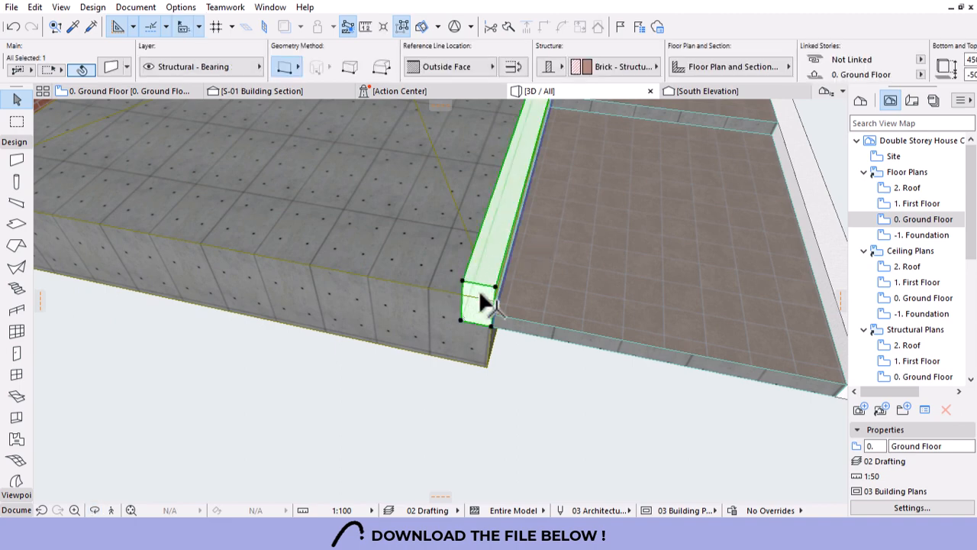
pyautogui.press('Delete')
pyautogui.keyDown('shift'); pyautogui.moveTo(461, 351); pyautogui.dragTo(410, 401, button='middle'); pyautogui.keyUp('shift')
pyautogui.scroll(-5, 410, 401)
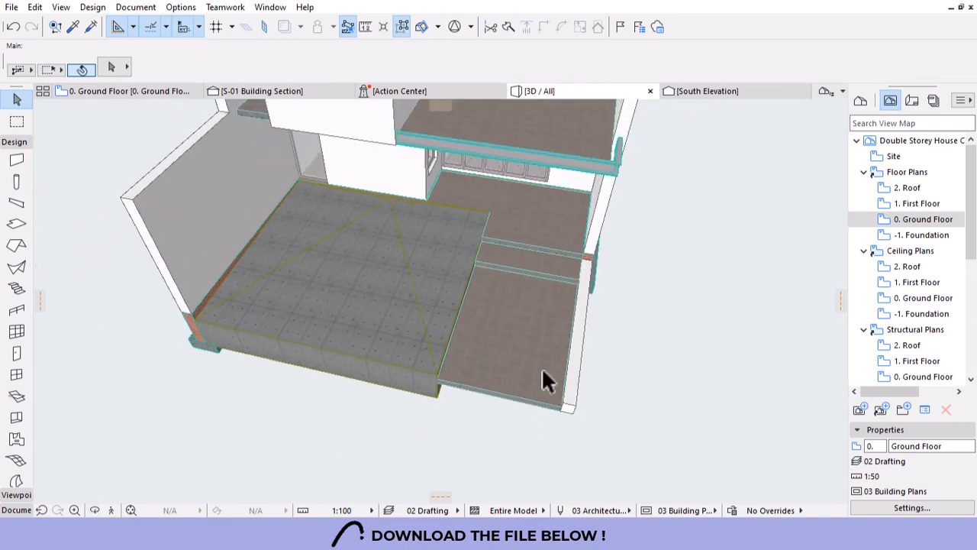
pyautogui.keyDown('shift'); pyautogui.moveTo(542, 375); pyautogui.dragTo(374, 221, button='middle'); pyautogui.keyUp('shift')
# Set the concrete floor mesh's ridge display to show user-defined ridges only.
pyautogui.scroll(6, 375, 220)
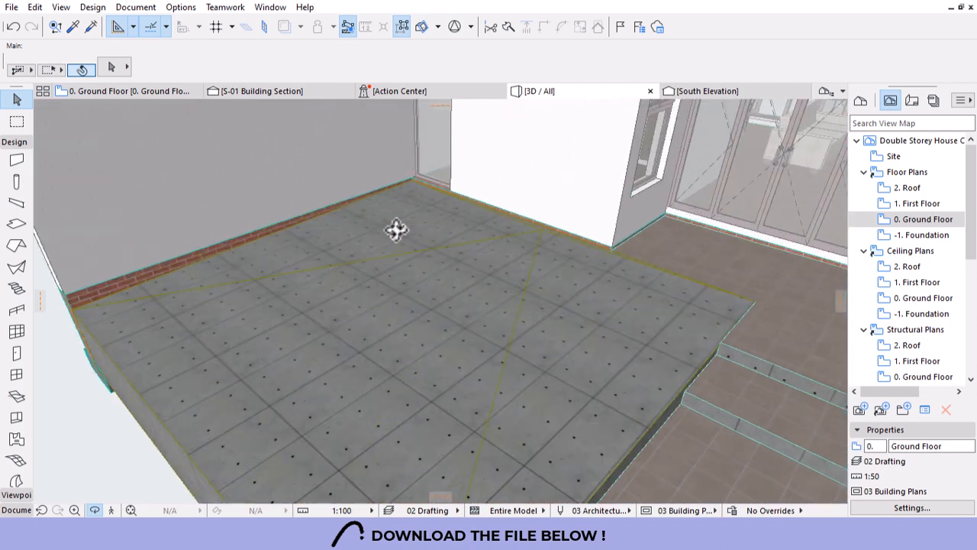
pyautogui.click(356, 302)
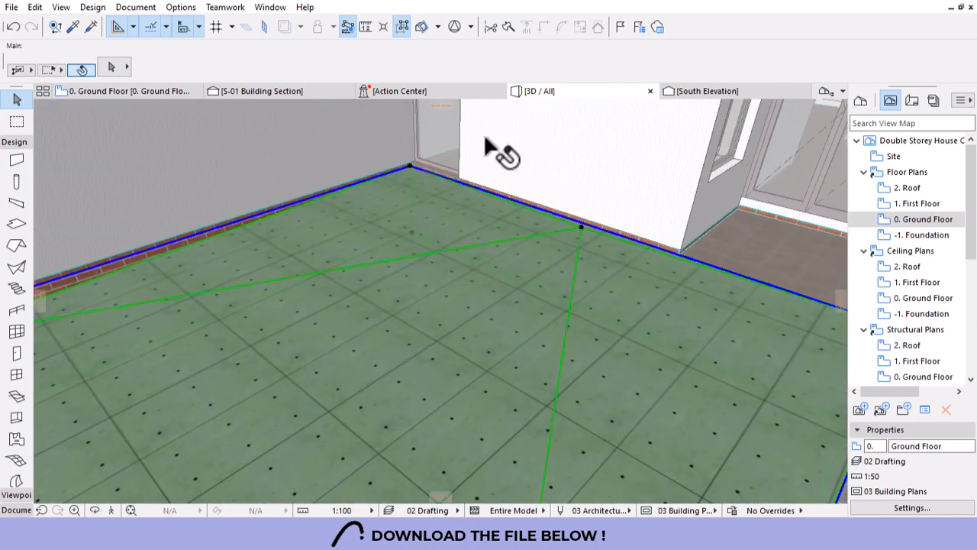
pyautogui.click(646, 67)
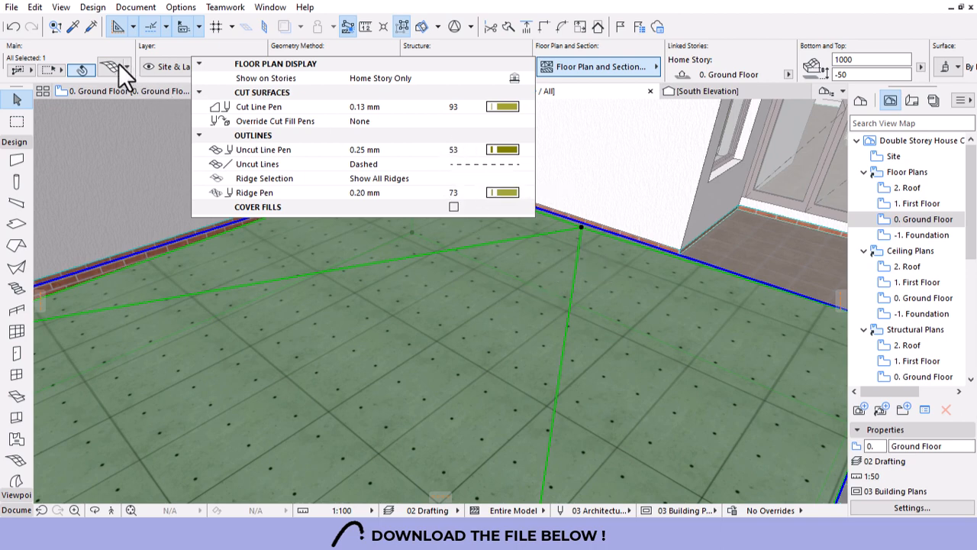
pyautogui.click(347, 177)
pyautogui.click(526, 179)
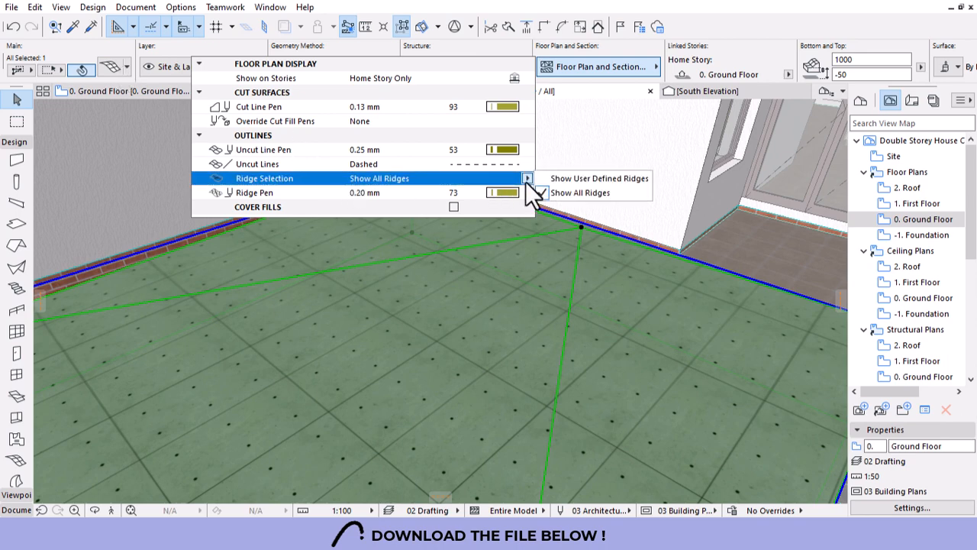
pyautogui.click(590, 179)
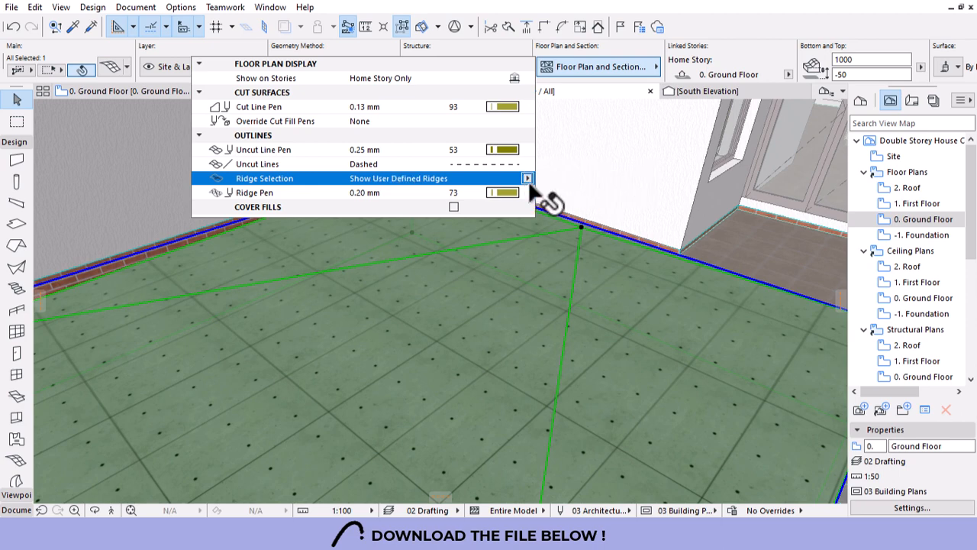
pyautogui.scroll(-1, 485, 283)
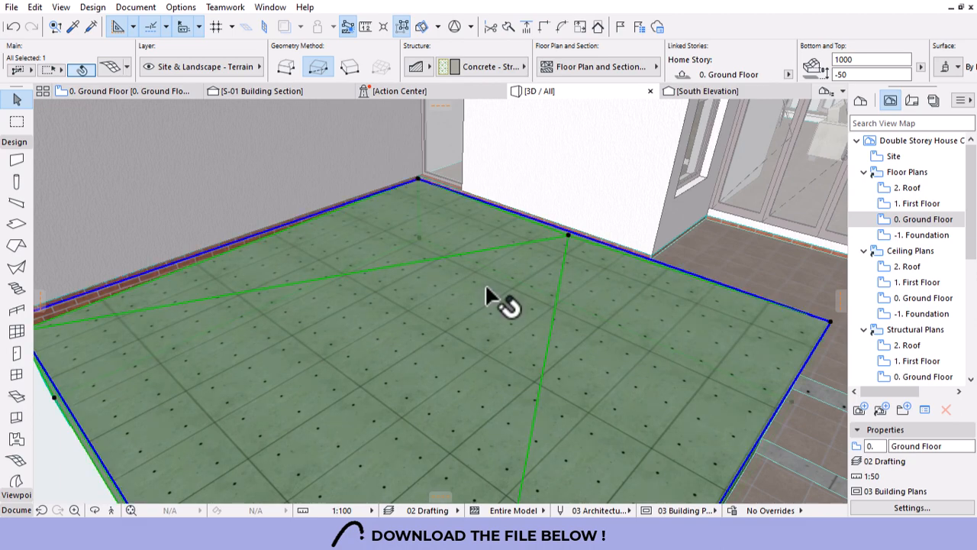
# Deselect the mesh and undo the ridge display change.
pyautogui.press('Escape')
pyautogui.scroll(-1, 484, 283)
pyautogui.hotkey('ctrl', 'z')
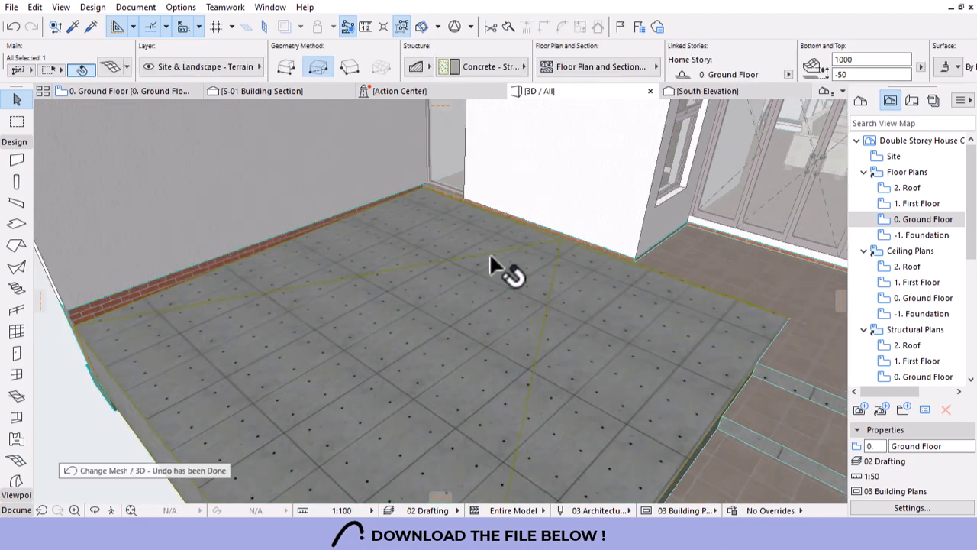
pyautogui.press('Escape')
# Review the terrain mesh settings (1000 height, -50 offset, Concrete - Structural) without changing them.
pyautogui.click(440, 302)
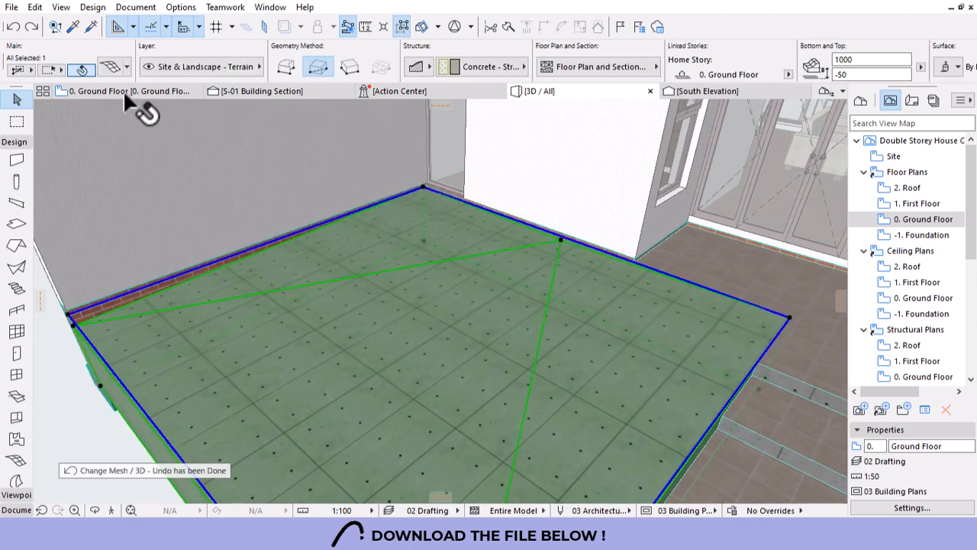
pyautogui.hotkey('ctrl', 't')
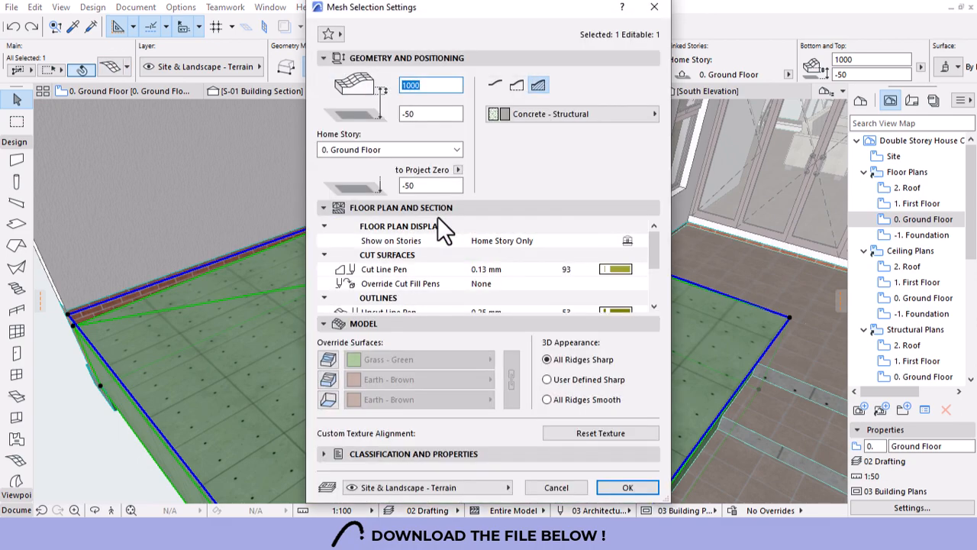
pyautogui.scroll(-2, 492, 275)
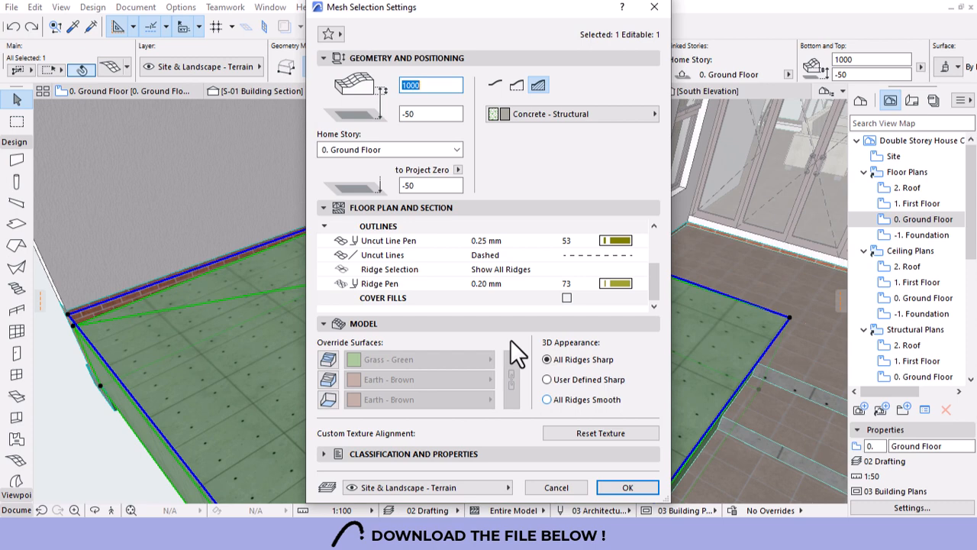
pyautogui.scroll(1, 463, 275)
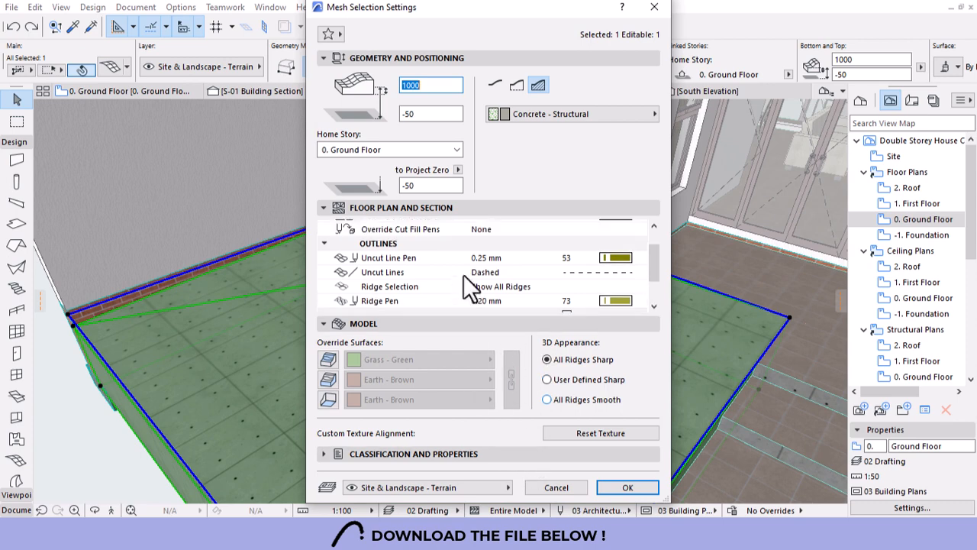
pyautogui.scroll(3, 463, 274)
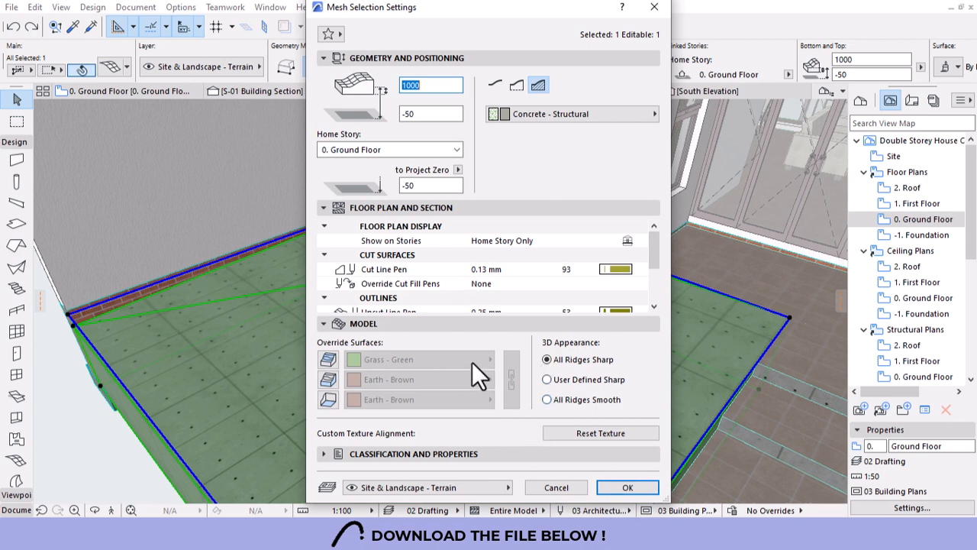
pyautogui.scroll(-3, 443, 274)
pyautogui.scroll(3, 444, 275)
pyautogui.scroll(-3, 458, 279)
pyautogui.click(617, 488)
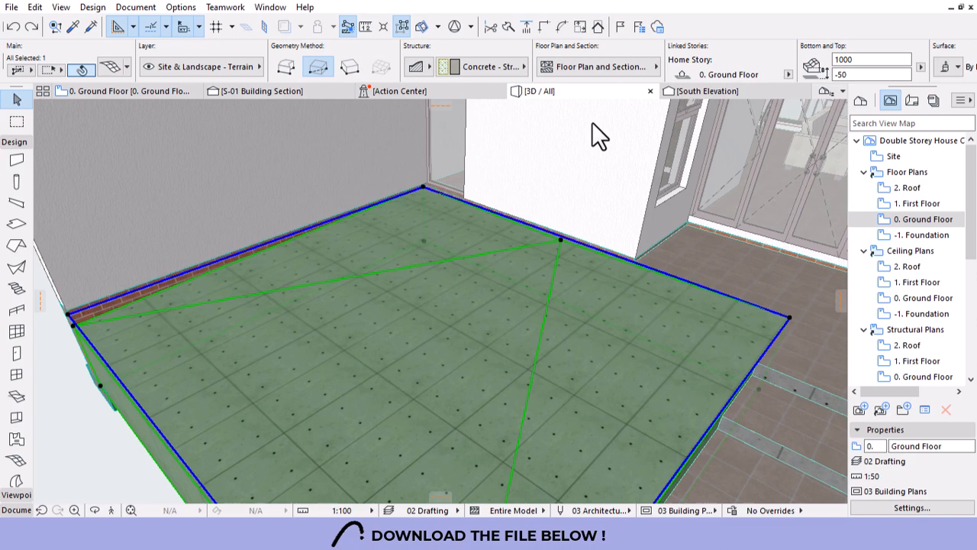
pyautogui.click(600, 71)
# Dismiss the plan display options and deselect the mesh.
pyautogui.click(584, 279)
pyautogui.press('Escape')
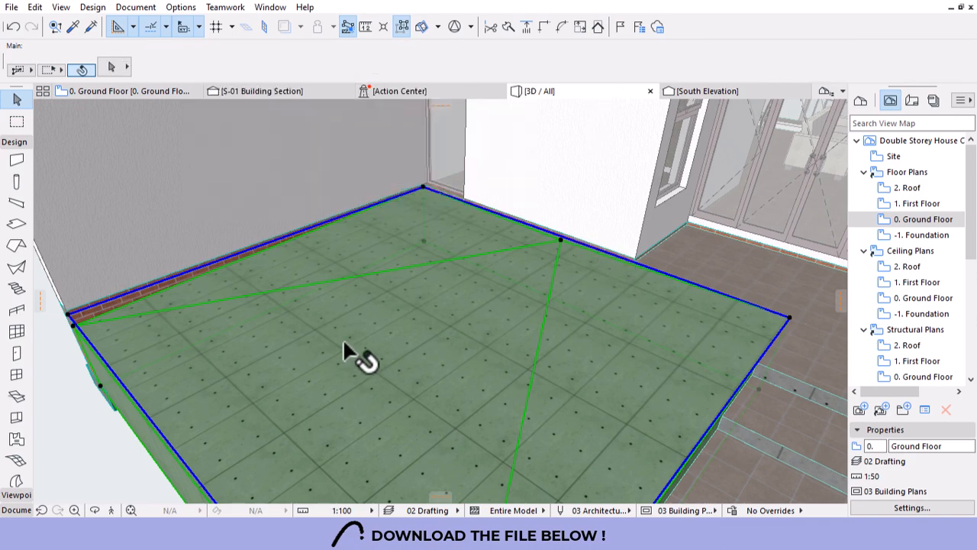
pyautogui.scroll(-5, 294, 305)
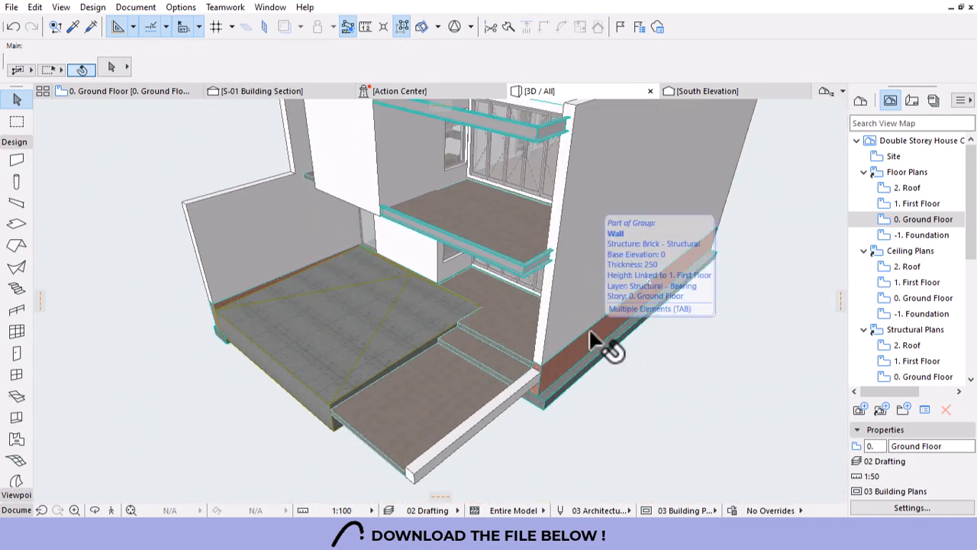
pyautogui.scroll(-4, 527, 301)
# Orbit around the house in 3D, then open the 1. First Floor plan.
pyautogui.keyDown('shift'); pyautogui.moveTo(525, 322); pyautogui.dragTo(483, 280, button='middle'); pyautogui.keyUp('shift')
pyautogui.keyDown('shift'); pyautogui.moveTo(424, 206); pyautogui.dragTo(456, 260, button='middle'); pyautogui.keyUp('shift')
pyautogui.scroll(6, 456, 259)
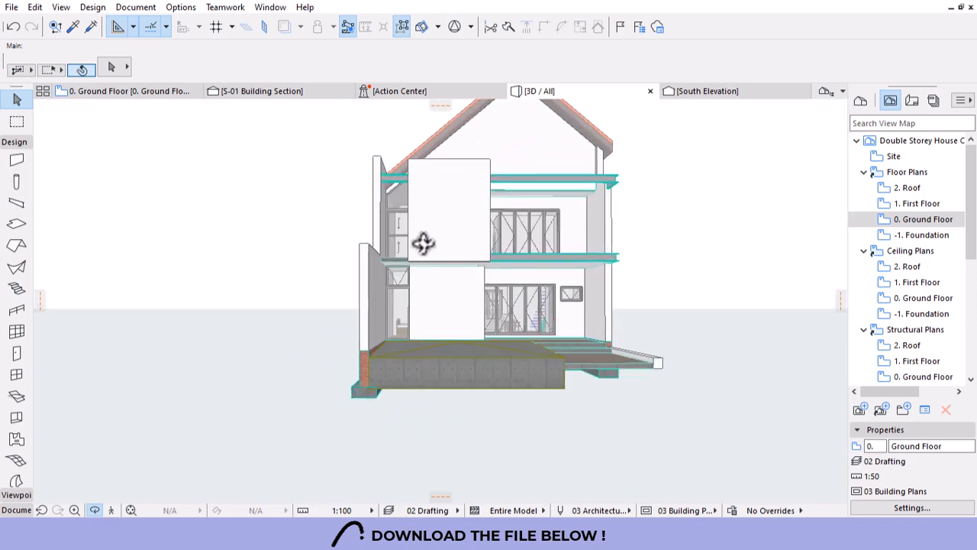
pyautogui.scroll(-1, 625, 278)
pyautogui.keyDown('shift'); pyautogui.moveTo(625, 277); pyautogui.dragTo(485, 190, button='middle'); pyautogui.keyUp('shift')
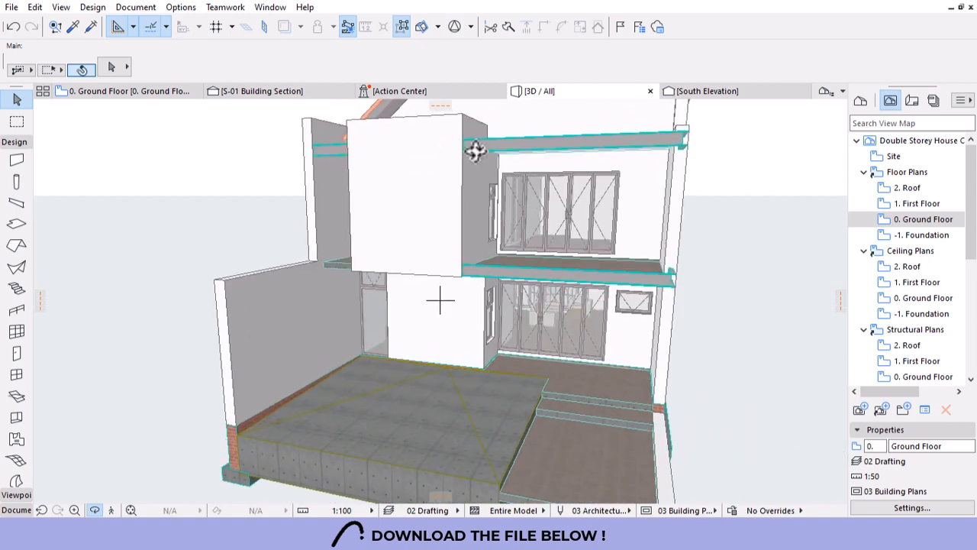
pyautogui.scroll(4, 621, 244)
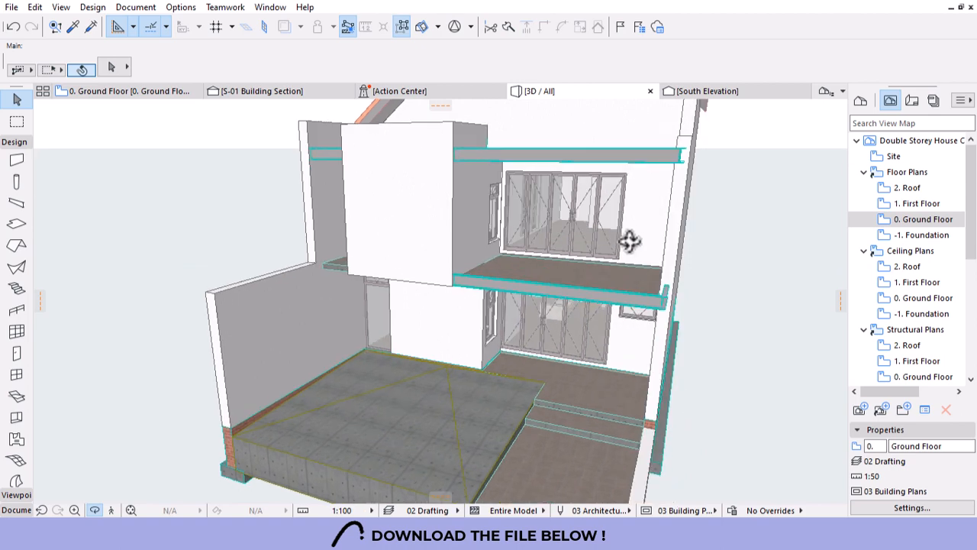
pyautogui.keyDown('shift'); pyautogui.moveTo(626, 297); pyautogui.dragTo(603, 279, button='middle'); pyautogui.keyUp('shift')
pyautogui.doubleClick(900, 203)
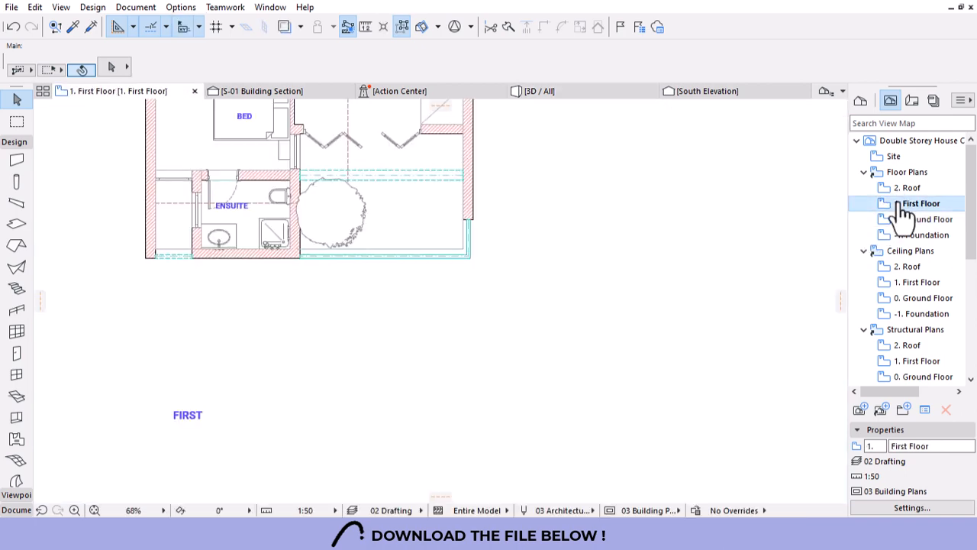
# Set default columns to 50 wide, top not linked, 2100 high.
pyautogui.scroll(5, 276, 181)
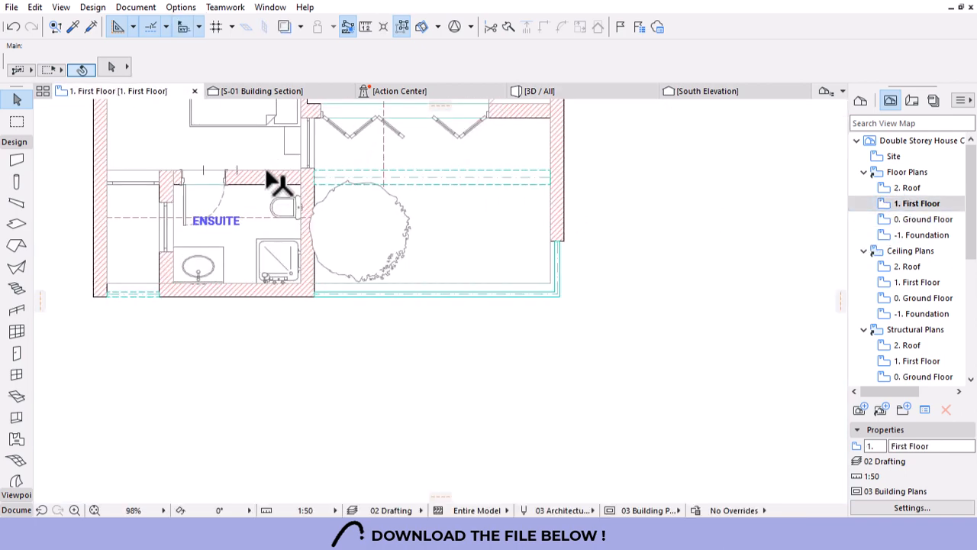
pyautogui.scroll(1, 277, 181)
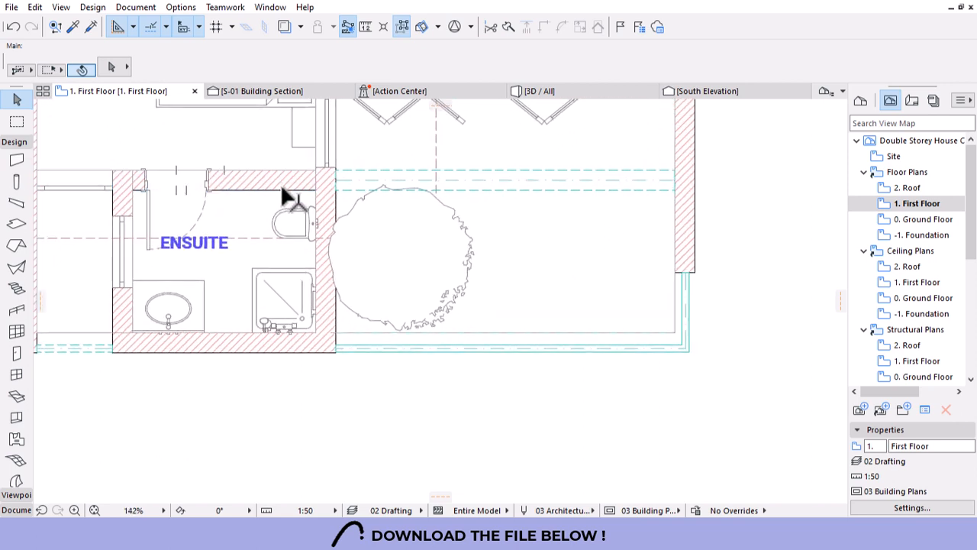
pyautogui.click(17, 182)
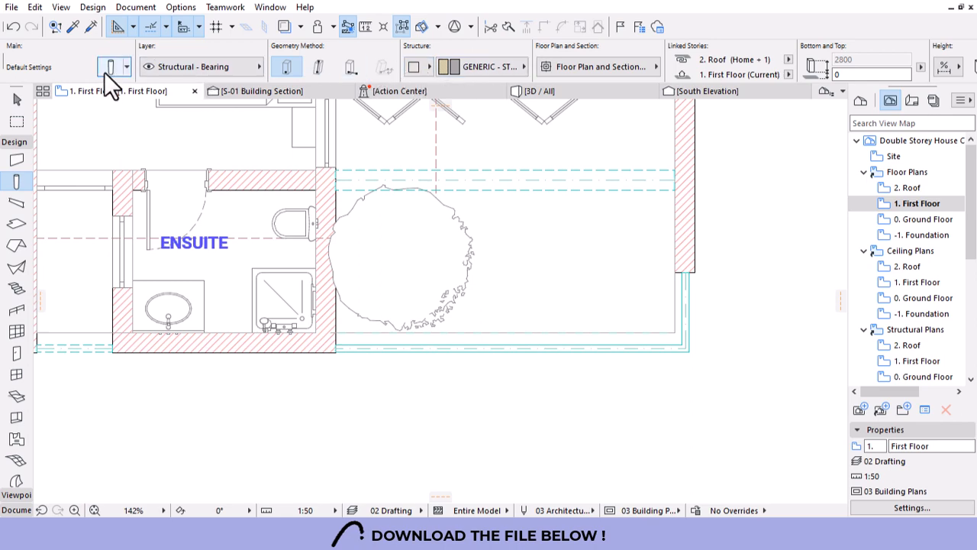
pyautogui.hotkey('ctrl', 't')
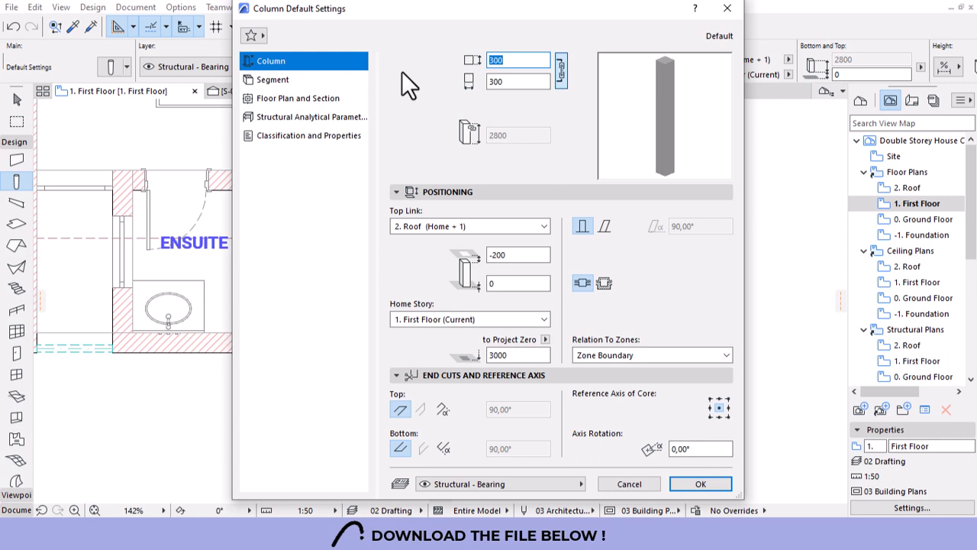
pyautogui.write('50')
pyautogui.click(544, 88)
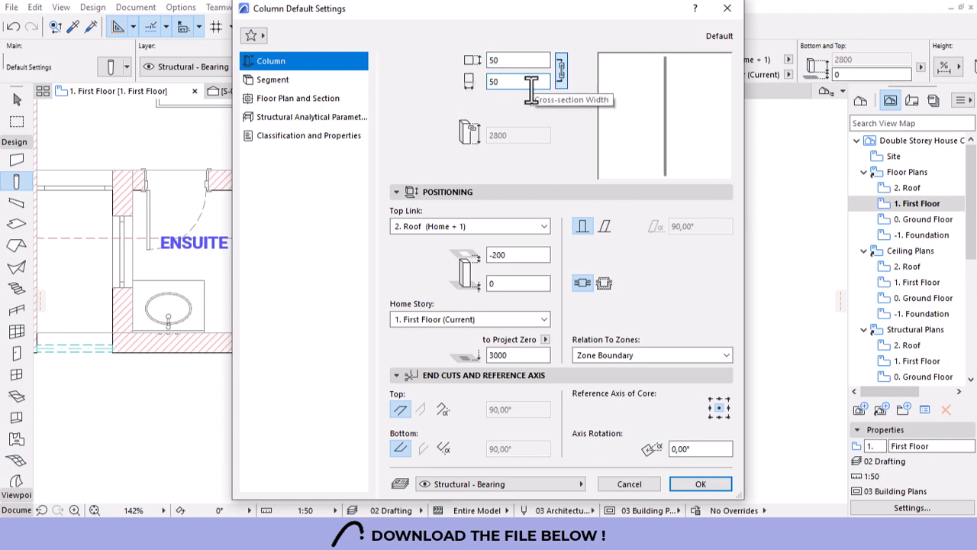
pyautogui.click(462, 232)
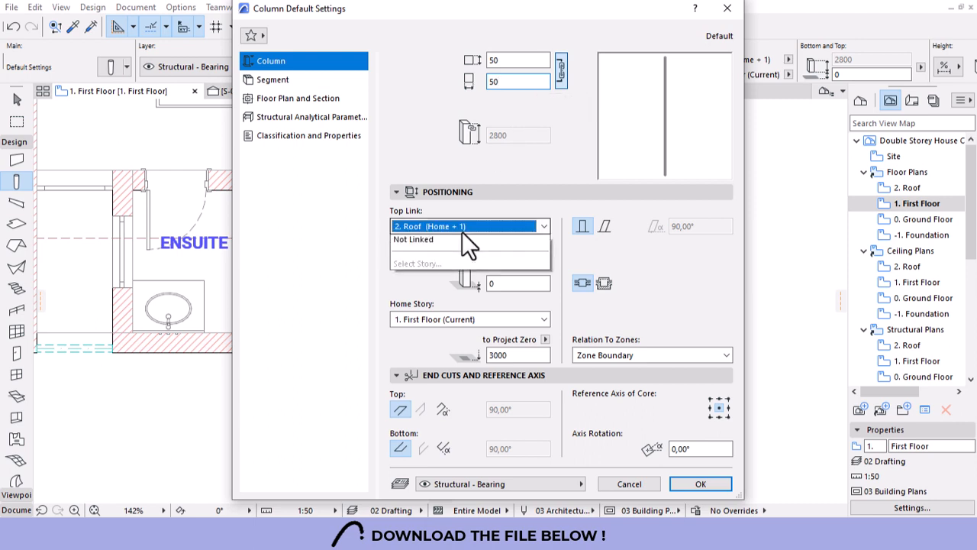
pyautogui.click(411, 263)
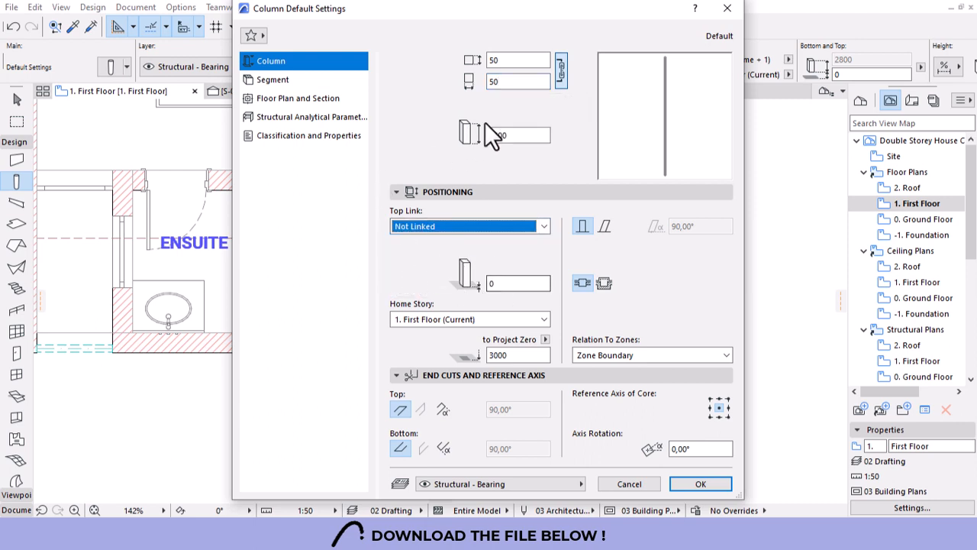
pyautogui.doubleClick(510, 135)
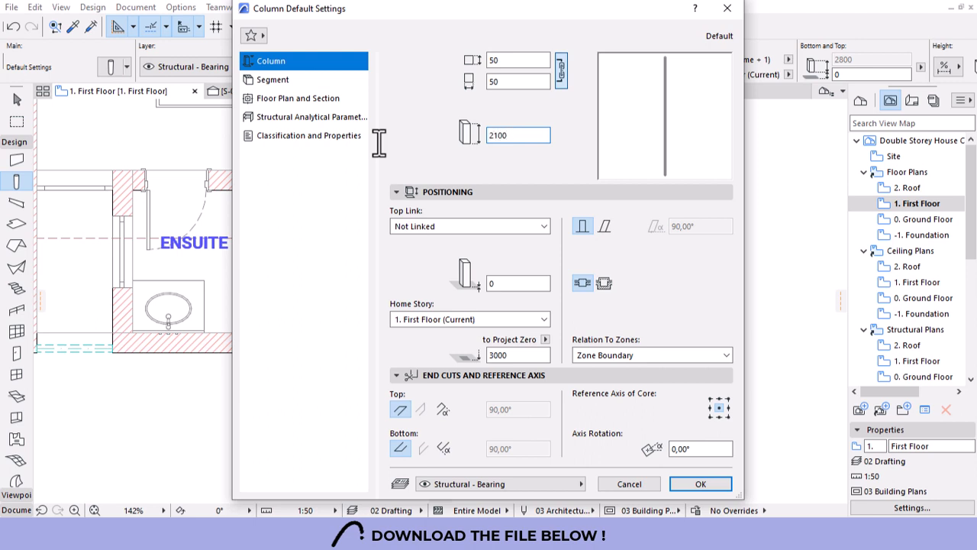
# Give the column segment Timber - Structural material and confirm the defaults.
pyautogui.click(265, 81)
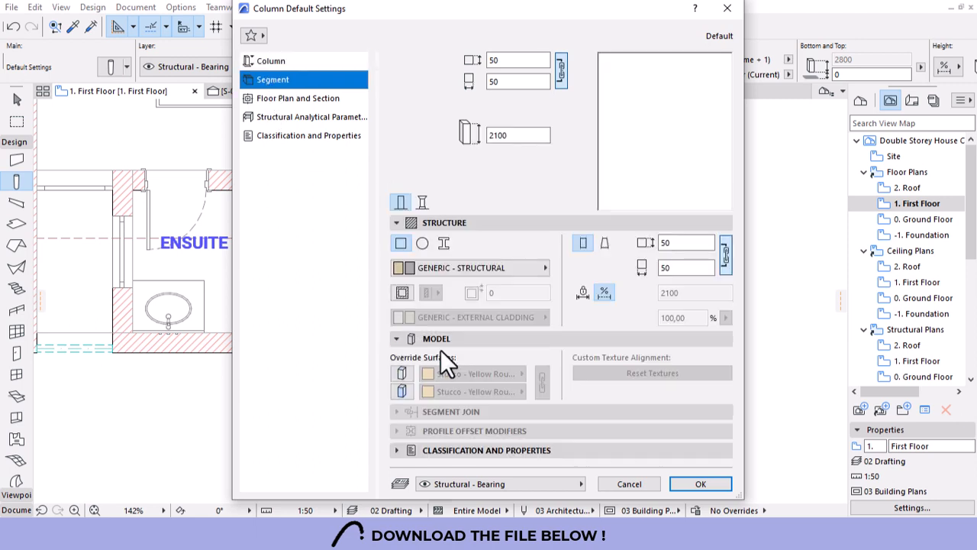
pyautogui.click(497, 269)
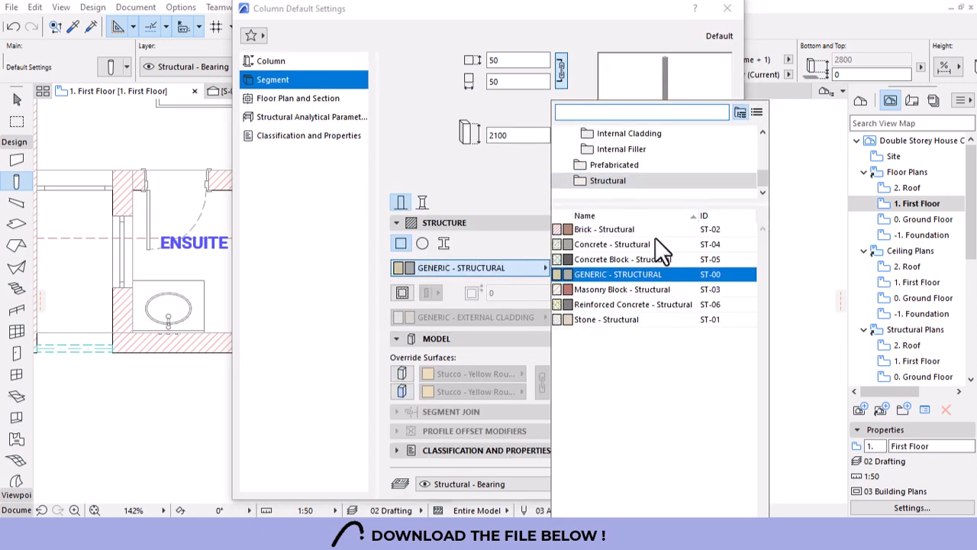
pyautogui.click(606, 113)
pyautogui.write('timber')
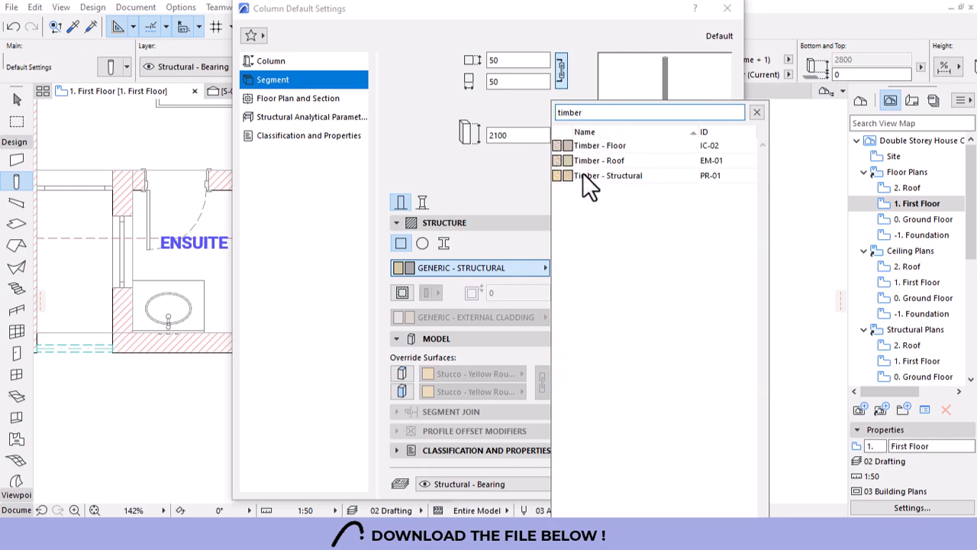
pyautogui.click(588, 175)
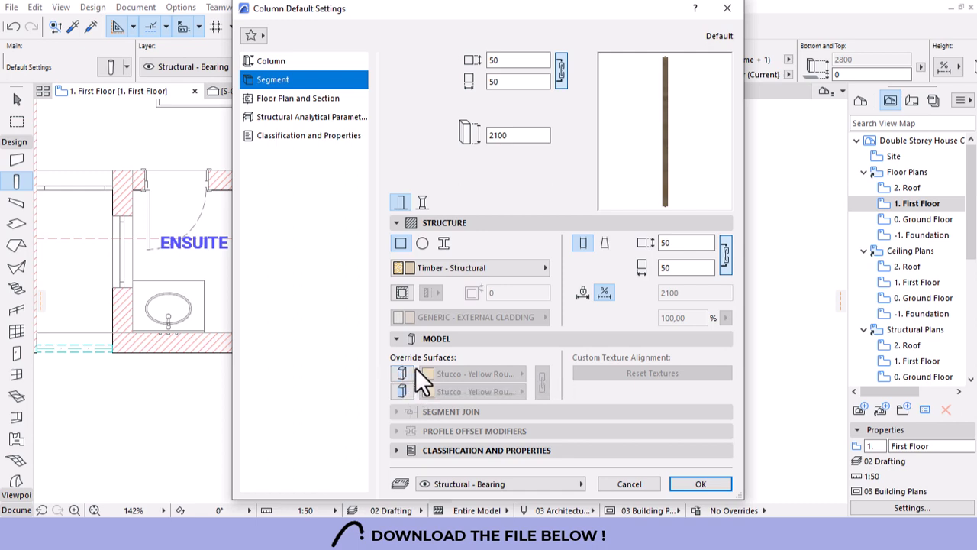
pyautogui.click(697, 484)
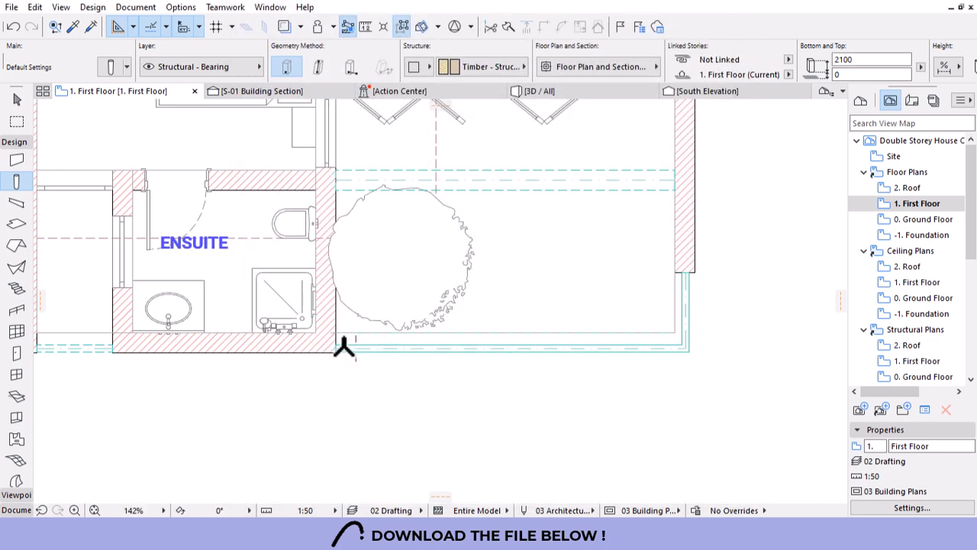
# Place a timber post on the balcony edge and move it to the wall corner.
pyautogui.scroll(6, 345, 348)
pyautogui.click(394, 357)
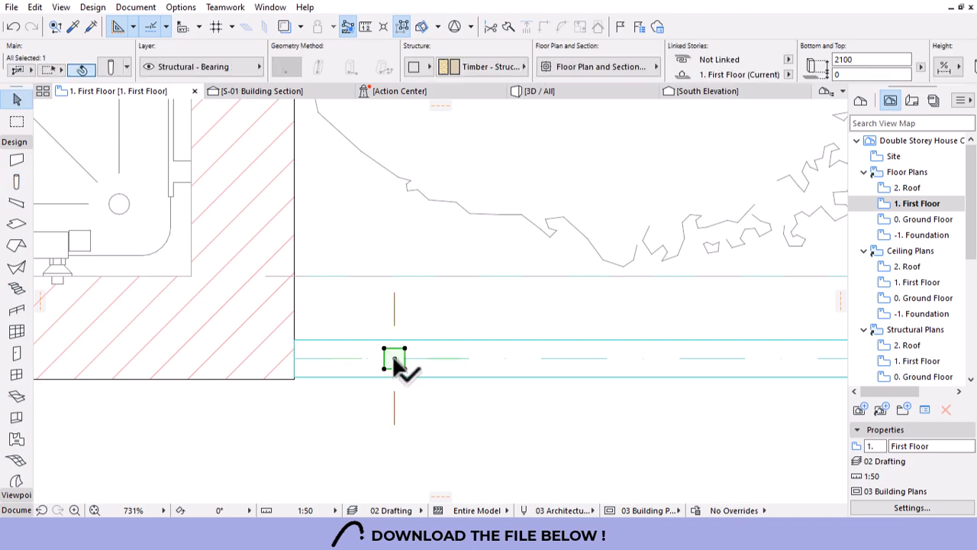
pyautogui.click(394, 358)
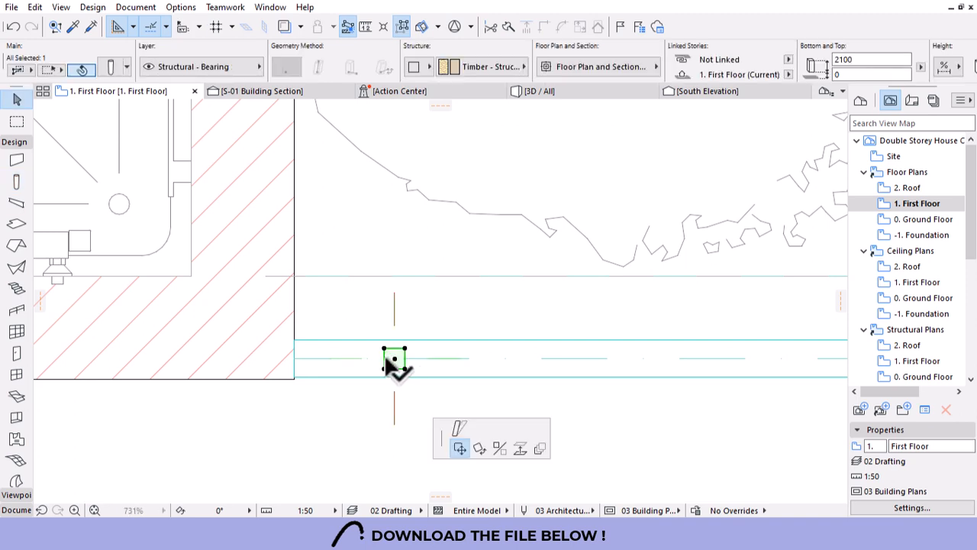
pyautogui.click(305, 358)
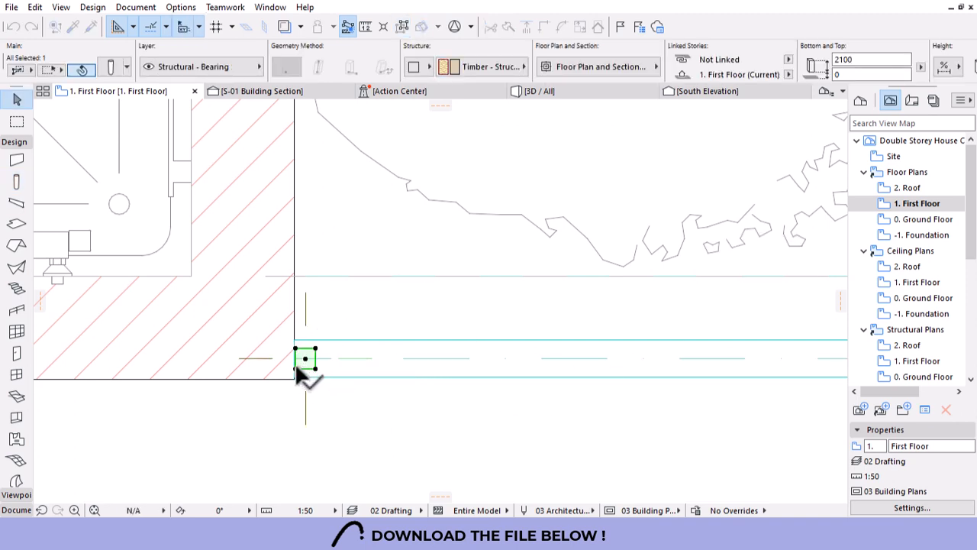
pyautogui.scroll(6, 298, 371)
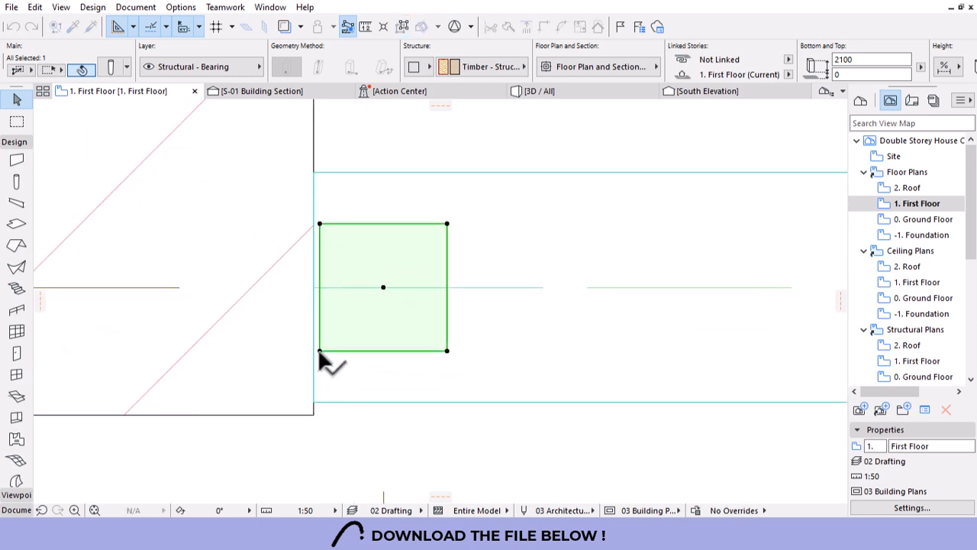
pyautogui.click(312, 352)
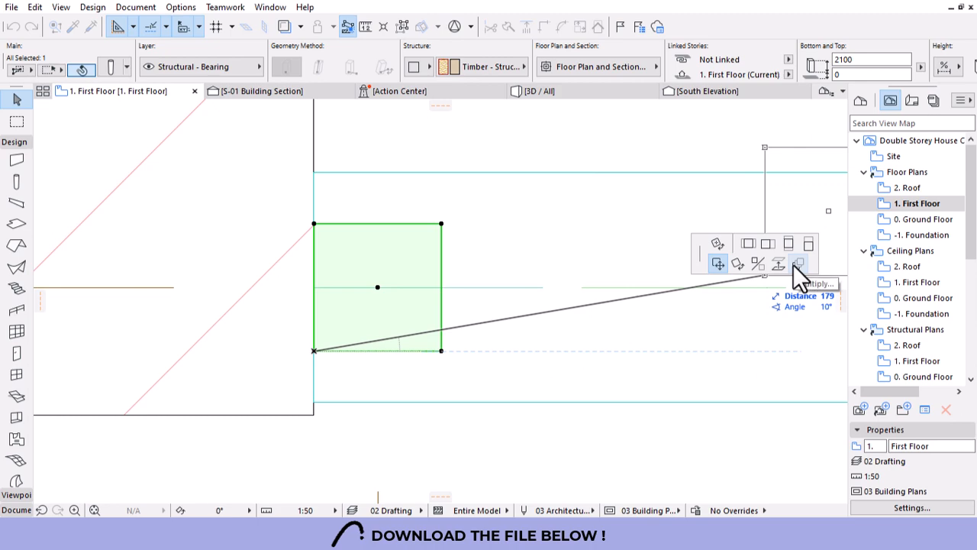
# Multiply the post at 700 spacing along the balcony edge, then add the original to the selection.
pyautogui.click(793, 264)
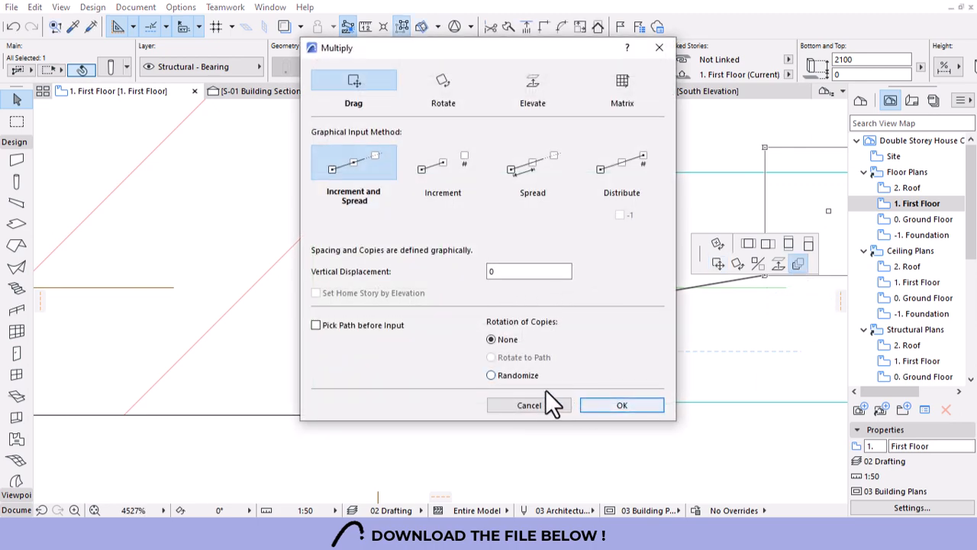
pyautogui.click(603, 403)
pyautogui.scroll(-5, 106, 302)
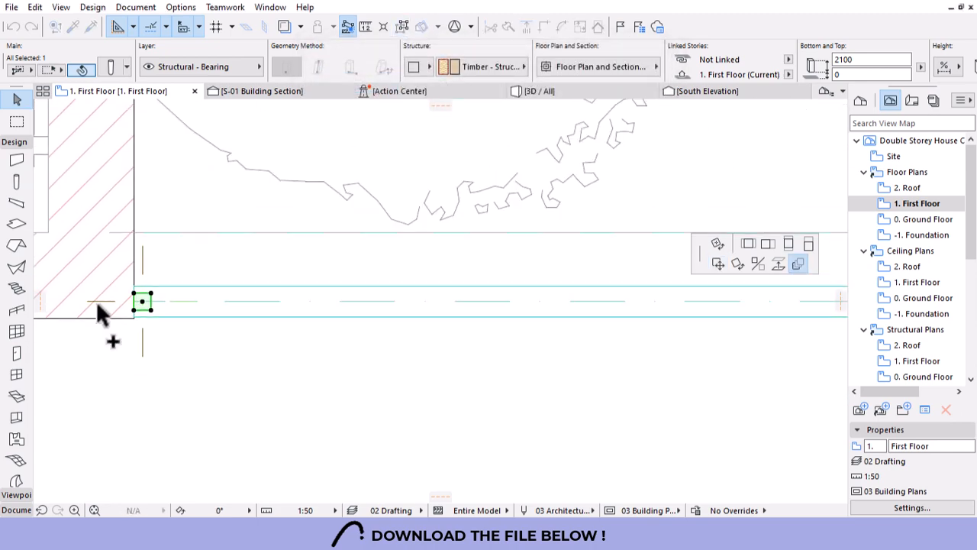
pyautogui.scroll(-3, 135, 325)
pyautogui.scroll(-3, 135, 324)
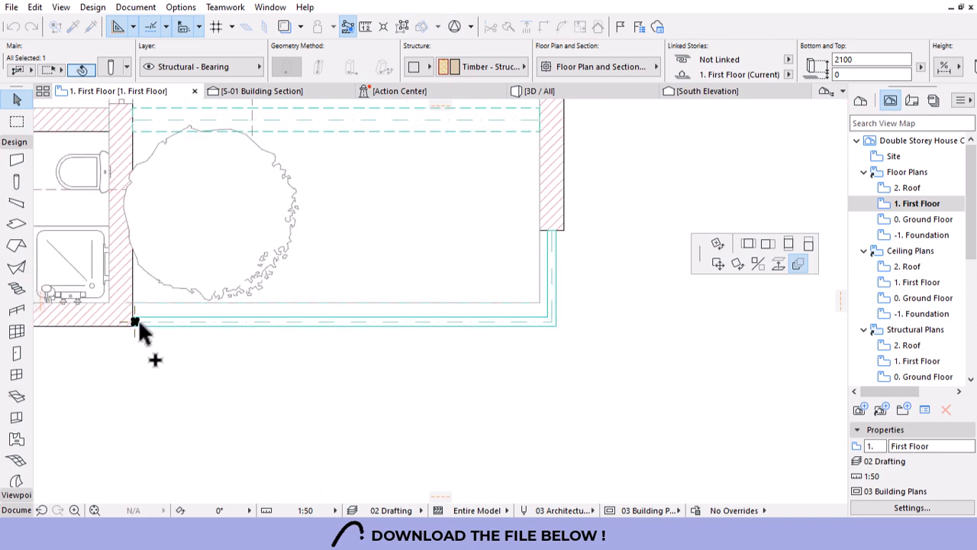
pyautogui.click(137, 323)
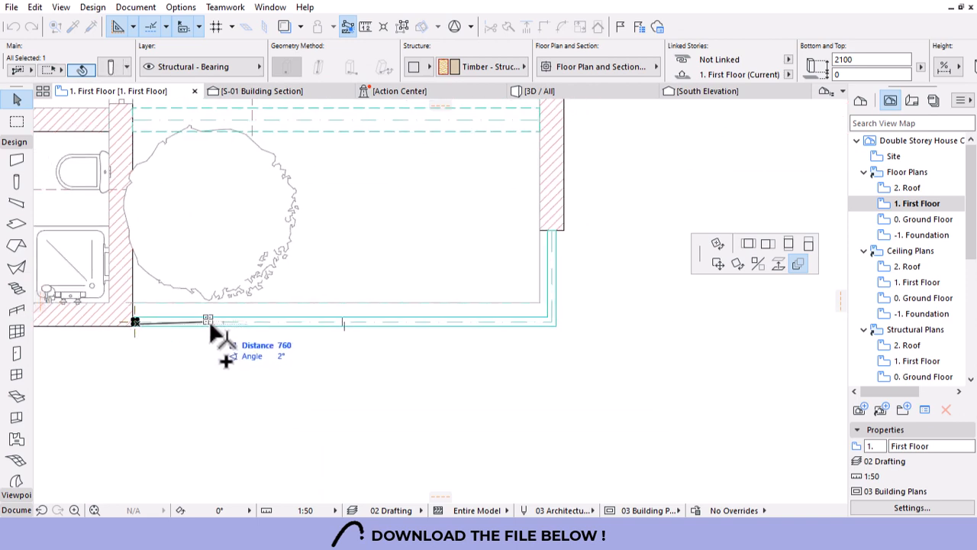
pyautogui.scroll(2, 185, 328)
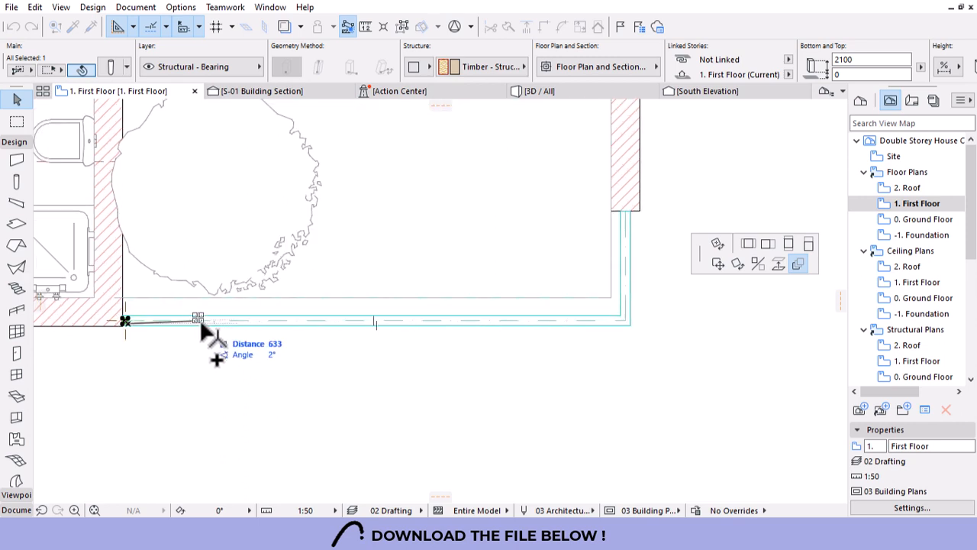
pyautogui.scroll(3, 149, 329)
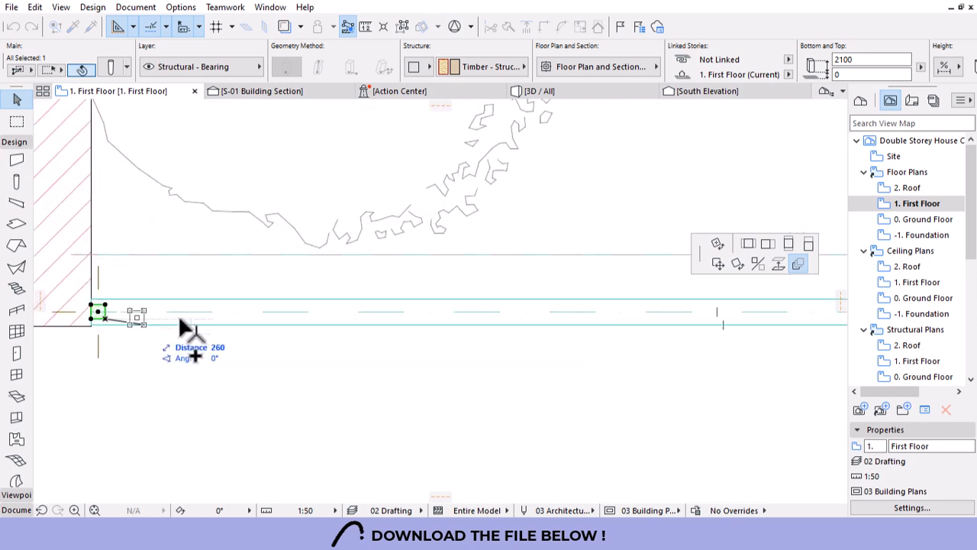
pyautogui.write('700')
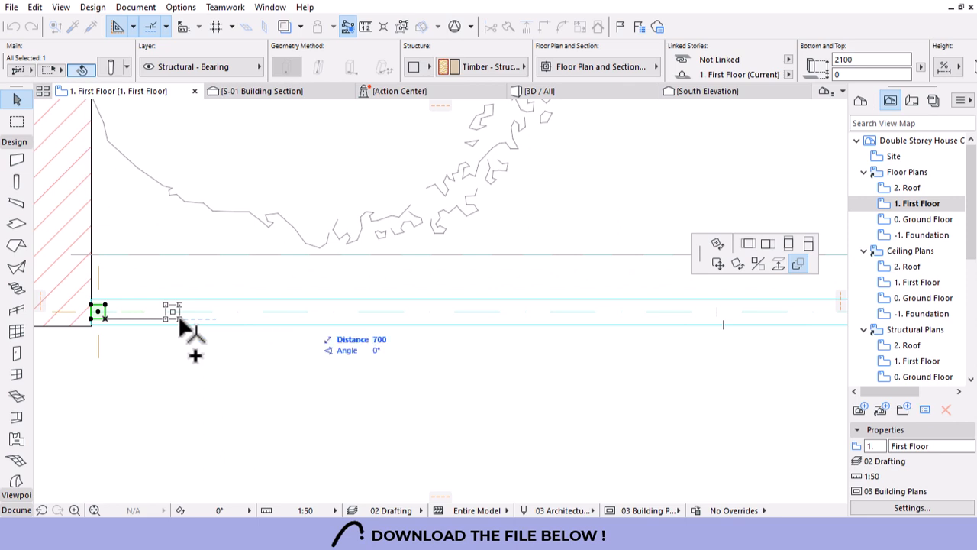
pyautogui.press('Return')
pyautogui.scroll(-4, 317, 331)
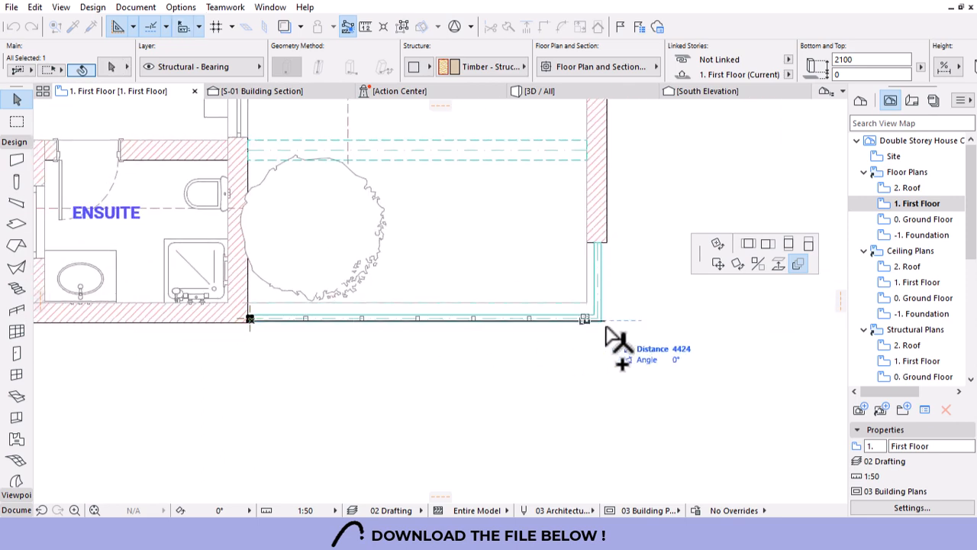
pyautogui.click(615, 335)
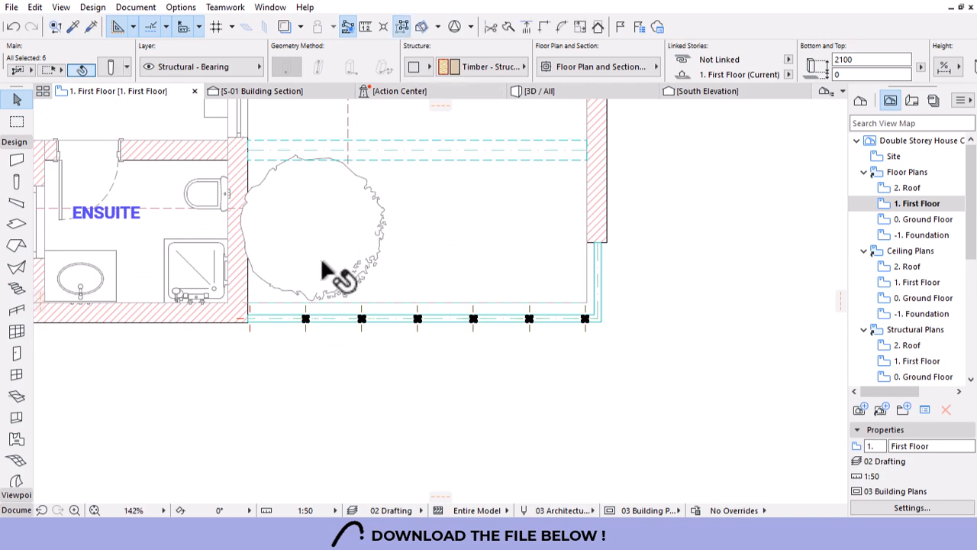
pyautogui.keyDown('shift'); pyautogui.click(249, 319); pyautogui.keyUp('shift')
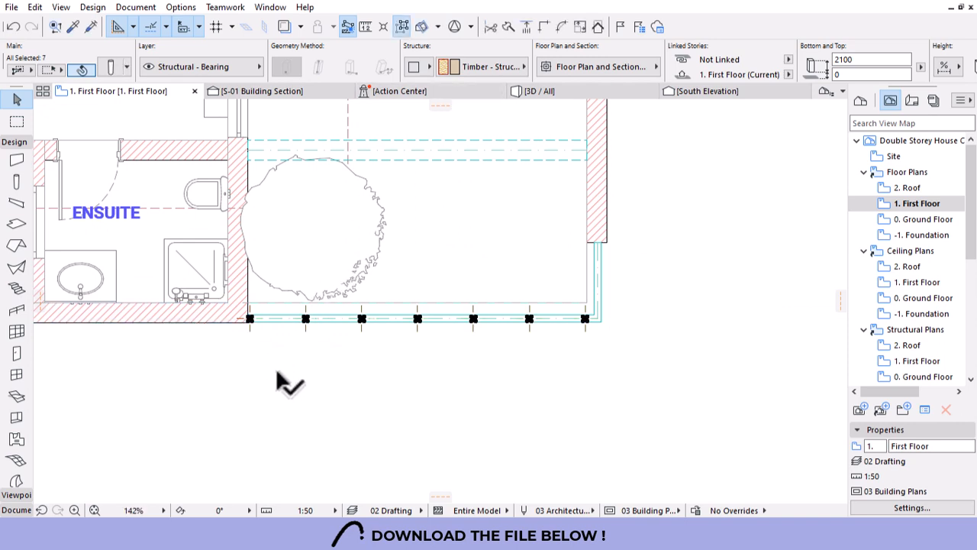
# Switch to the 3D view and orbit to see the balcony posts.
pyautogui.click(566, 93)
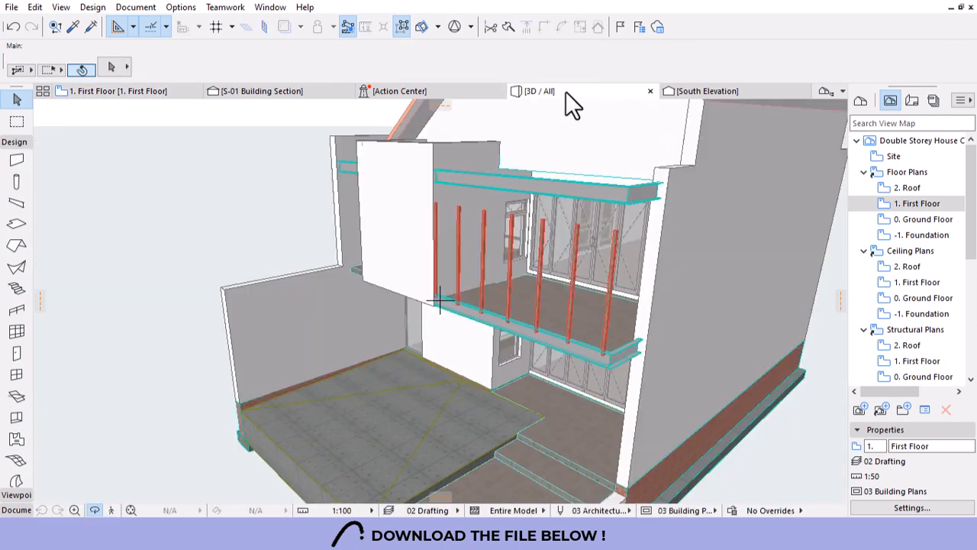
pyautogui.scroll(-2, 565, 216)
pyautogui.moveTo(563, 220); pyautogui.dragTo(473, 319)
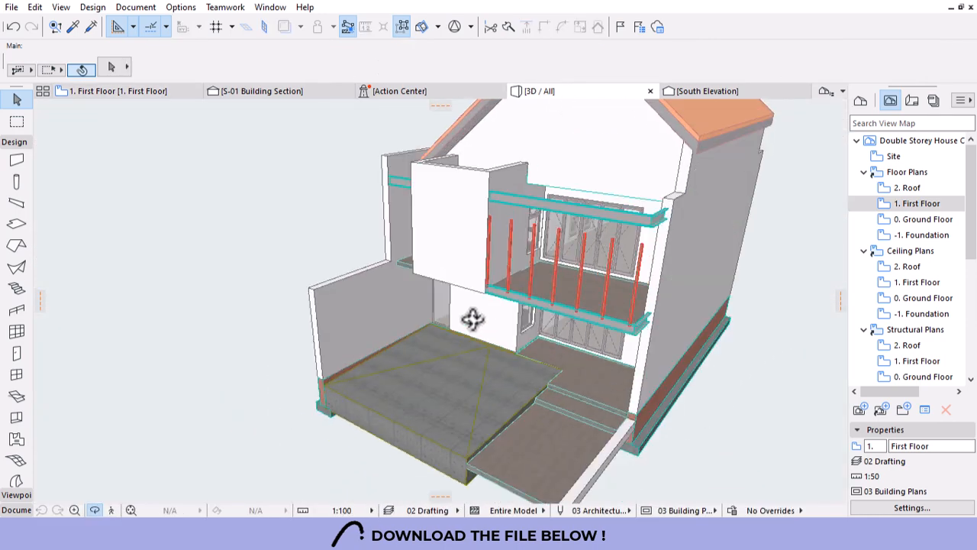
pyautogui.scroll(4, 664, 210)
pyautogui.scroll(2, 618, 279)
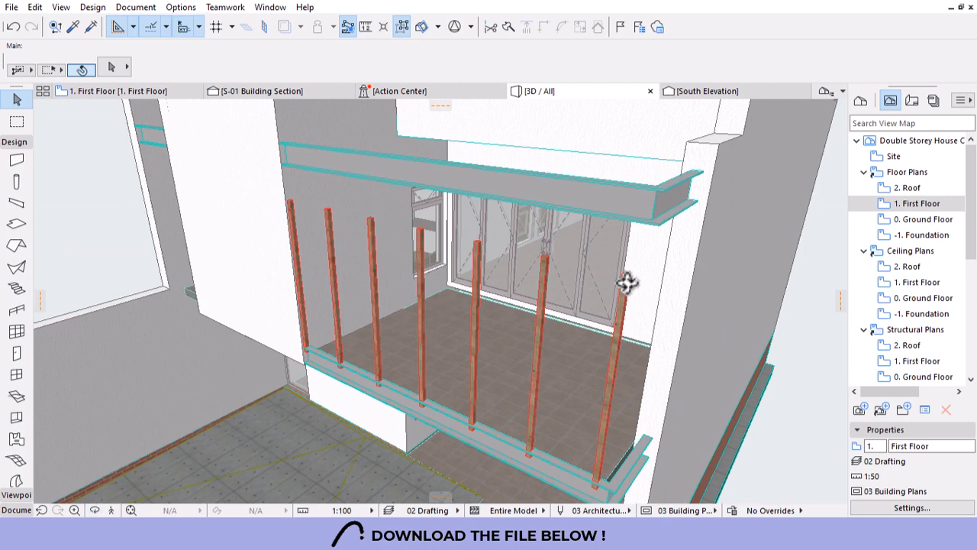
pyautogui.click(649, 223)
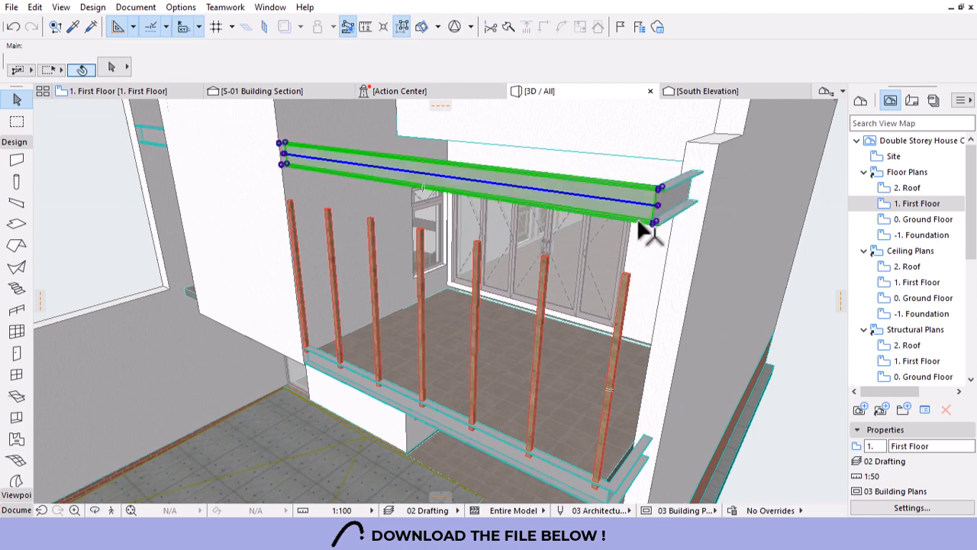
pyautogui.press('Escape')
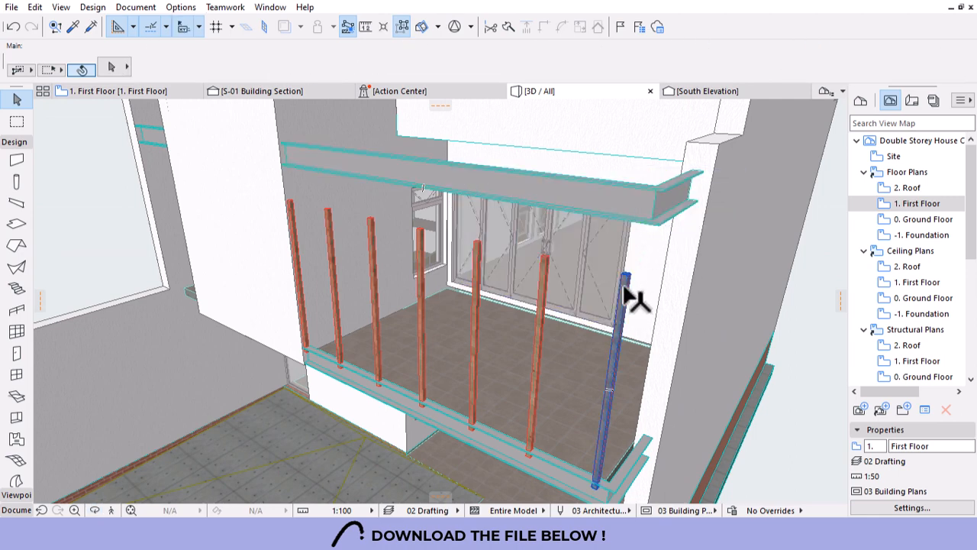
# Stretch the rightmost post from the lower beam up to the upper beam, 2520 high.
pyautogui.click(624, 278)
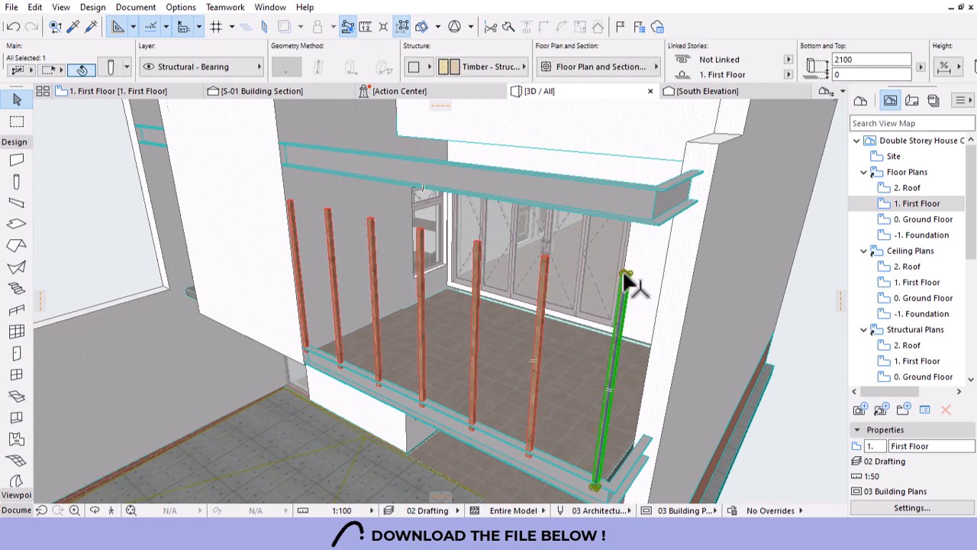
pyautogui.click(624, 275)
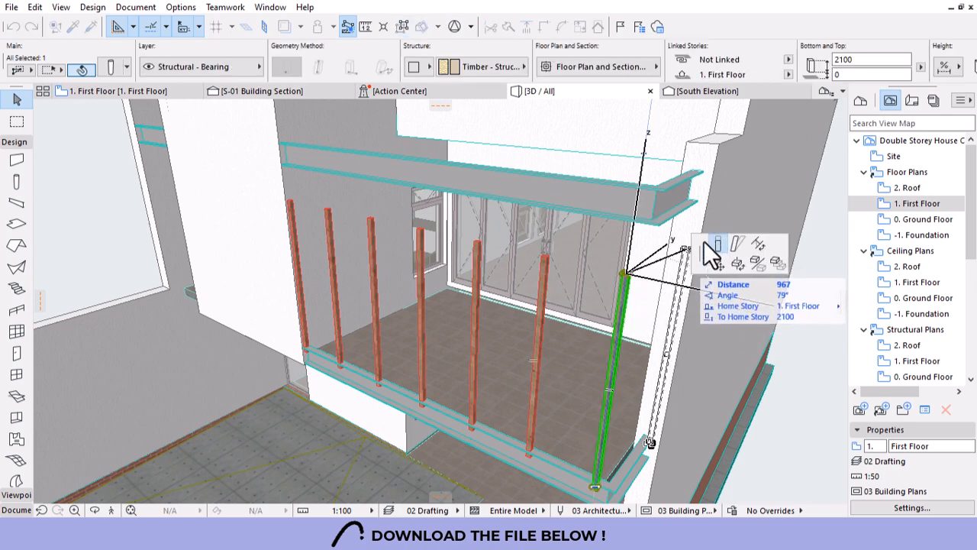
pyautogui.click(710, 256)
pyautogui.click(664, 217)
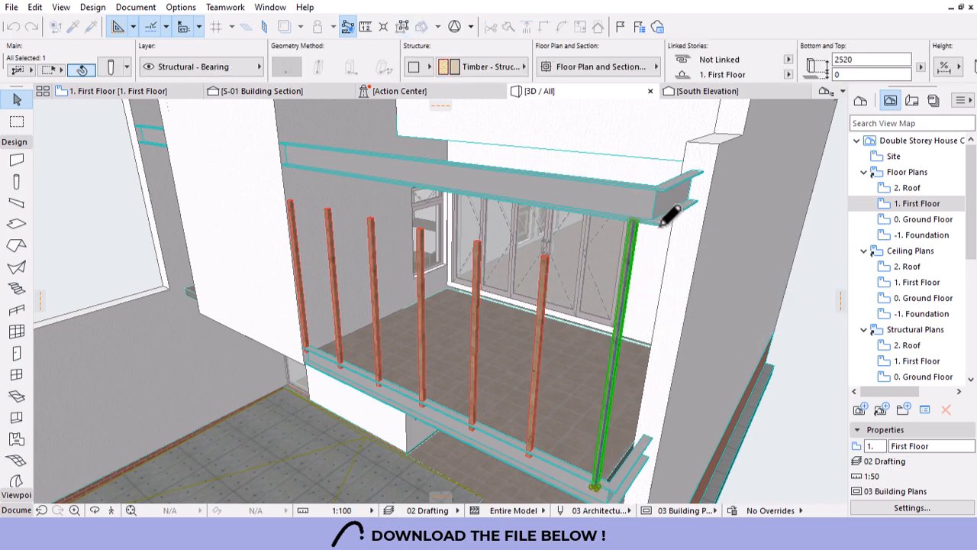
pyautogui.scroll(-3, 412, 217)
pyautogui.scroll(5, 500, 366)
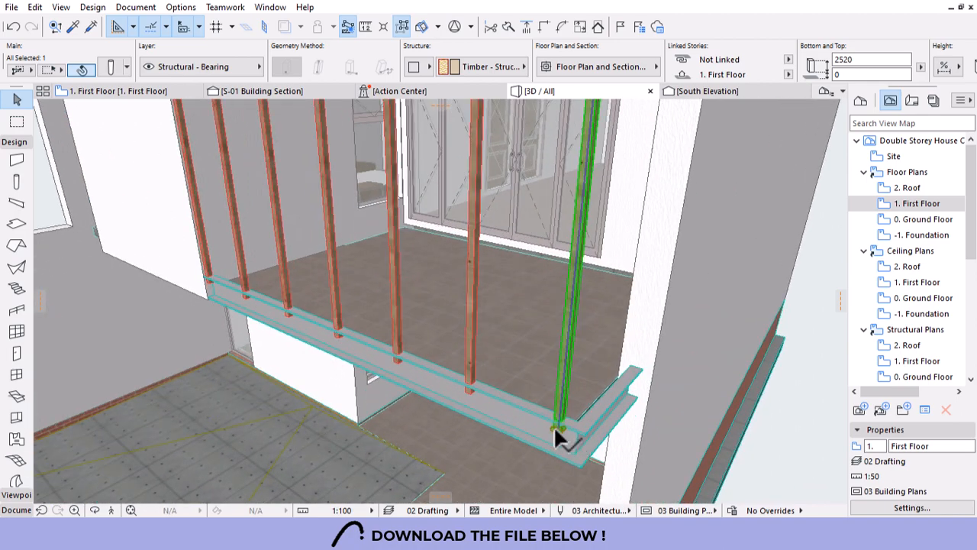
pyautogui.click(553, 426)
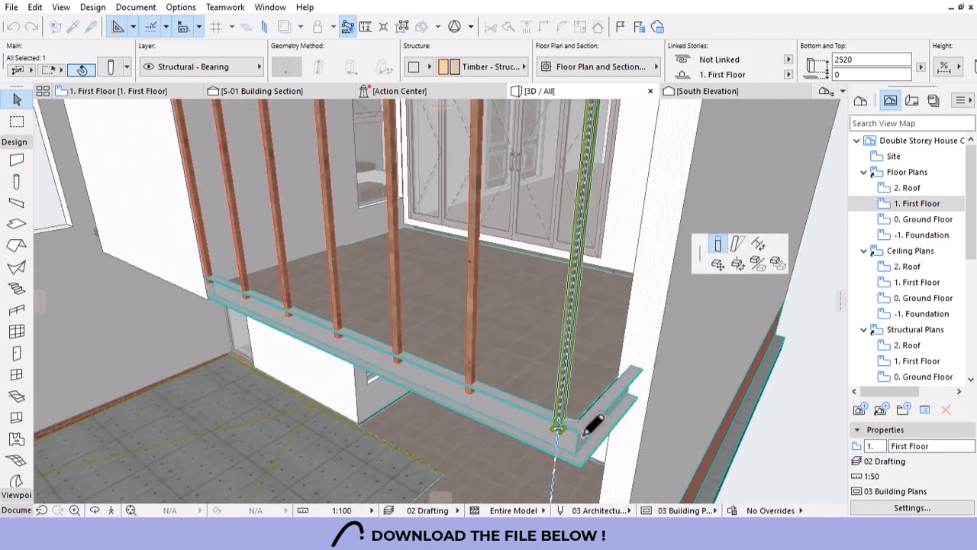
pyautogui.click(592, 424)
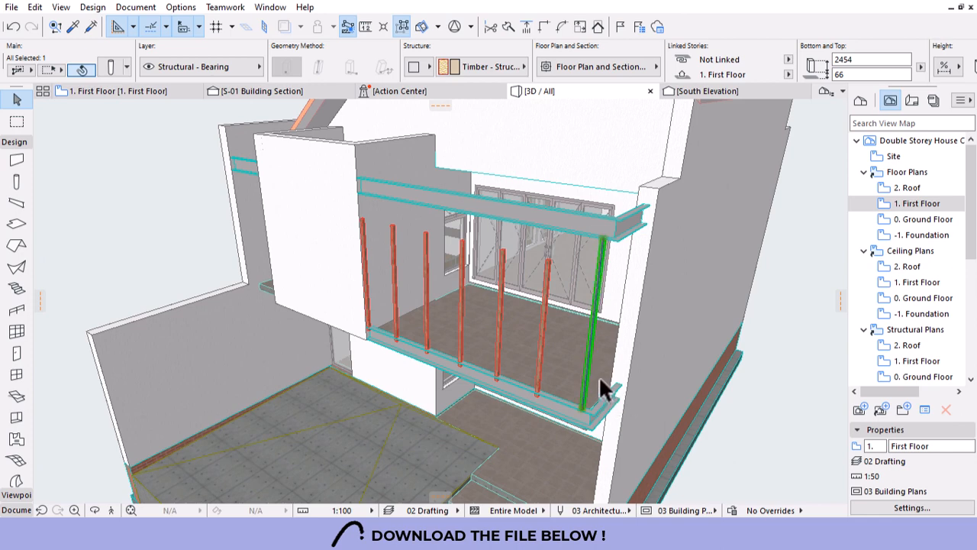
pyautogui.click(591, 342)
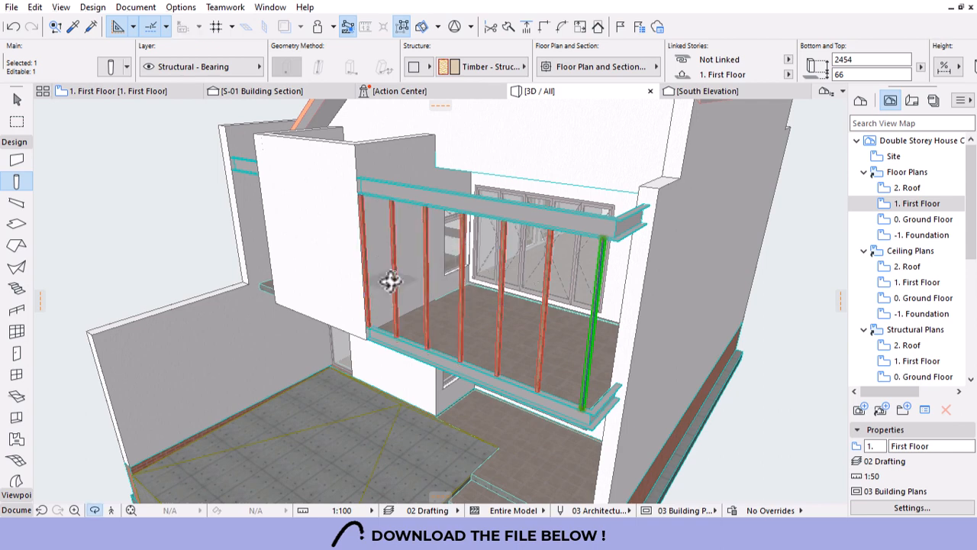
pyautogui.scroll(-5, 390, 281)
pyautogui.keyDown('shift'); pyautogui.moveTo(443, 356); pyautogui.dragTo(581, 270, button='middle'); pyautogui.keyUp('shift')
pyautogui.scroll(-3, 499, 237)
pyautogui.keyDown('shift'); pyautogui.moveTo(499, 238); pyautogui.dragTo(449, 339, button='middle'); pyautogui.keyUp('shift')
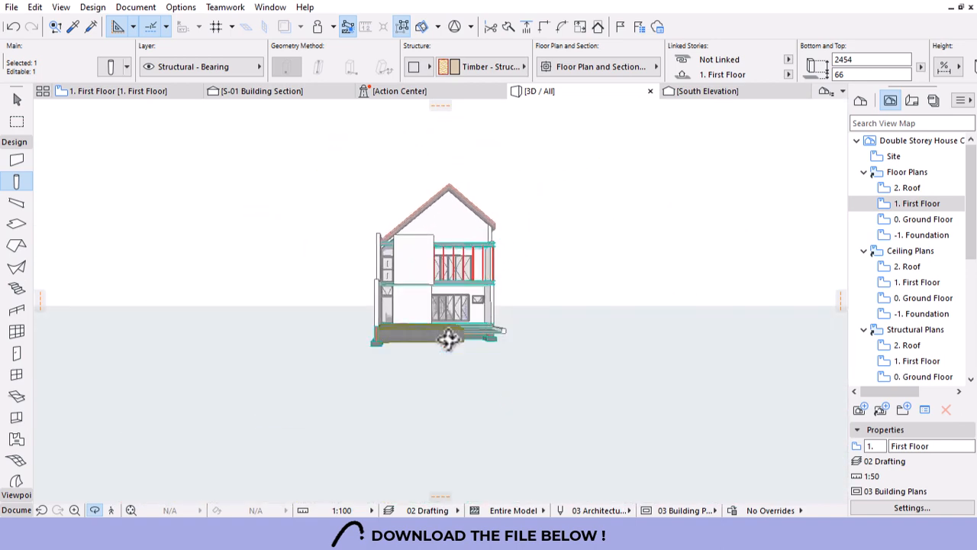
pyautogui.scroll(5, 424, 303)
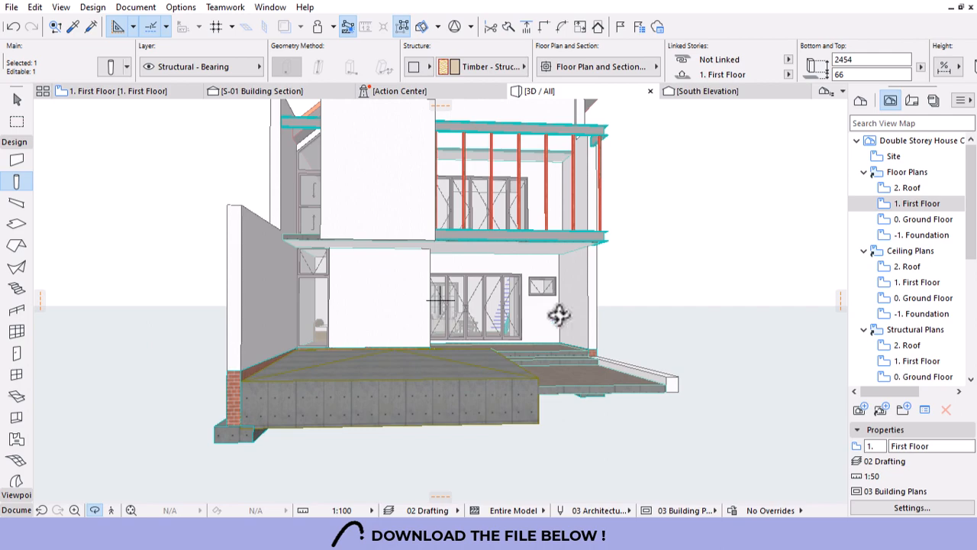
pyautogui.keyDown('shift'); pyautogui.moveTo(559, 314); pyautogui.dragTo(474, 221, button='middle'); pyautogui.keyUp('shift')
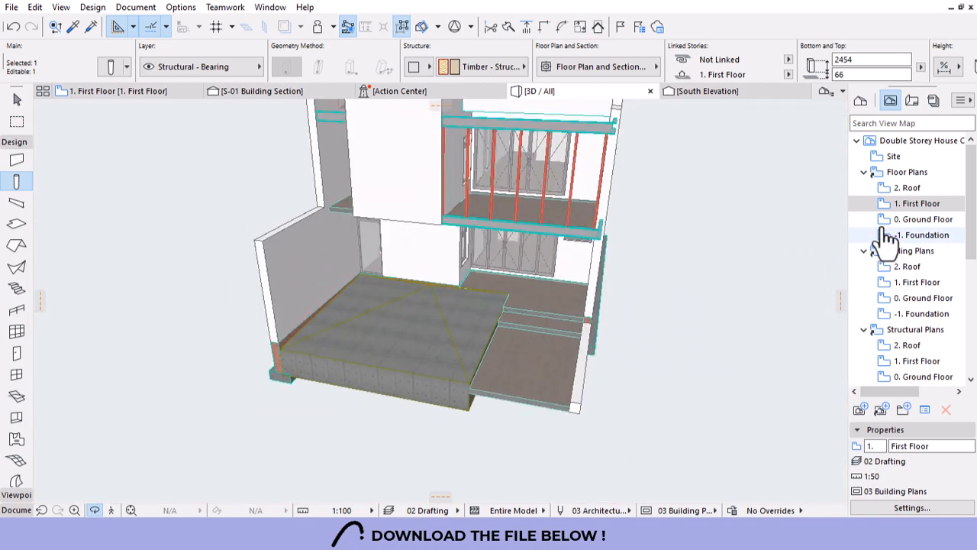
# Return to 1. First Floor, clear the post selection, and show the railing favorites.
pyautogui.doubleClick(912, 204)
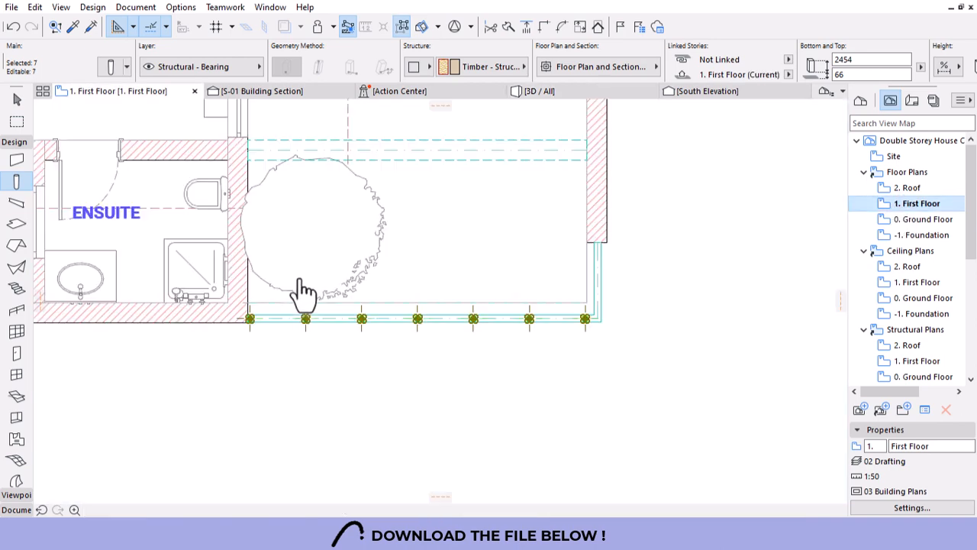
pyautogui.scroll(-4, 458, 428)
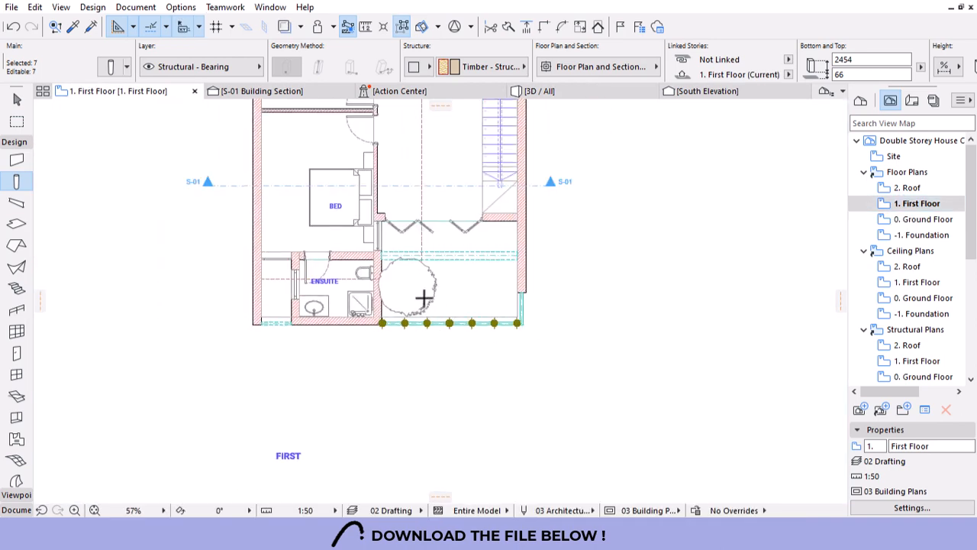
pyautogui.scroll(4, 424, 298)
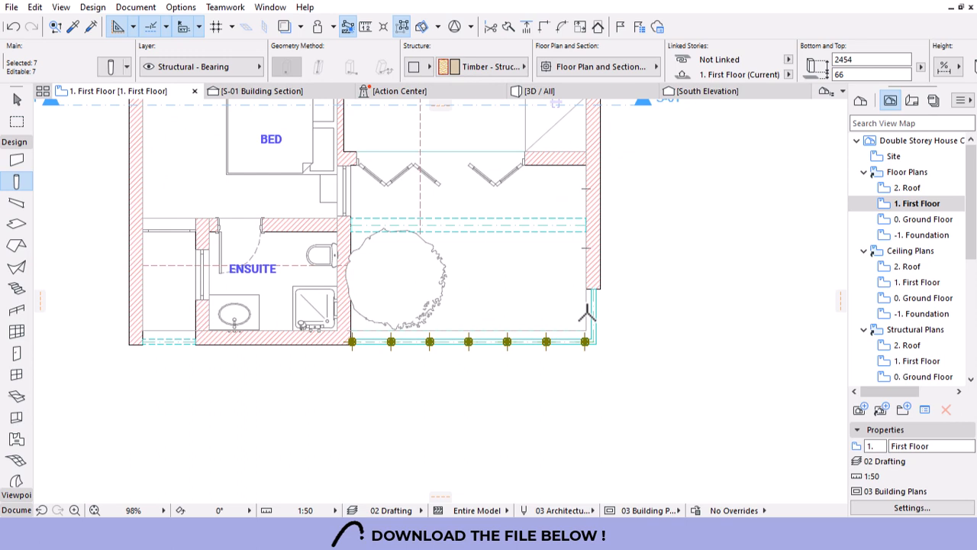
pyautogui.click(486, 397)
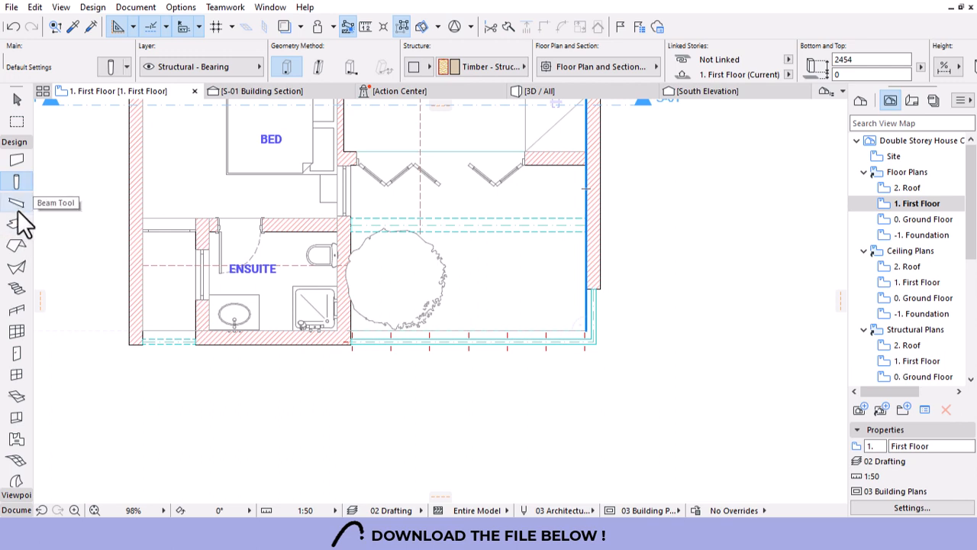
pyautogui.scroll(-3, 18, 229)
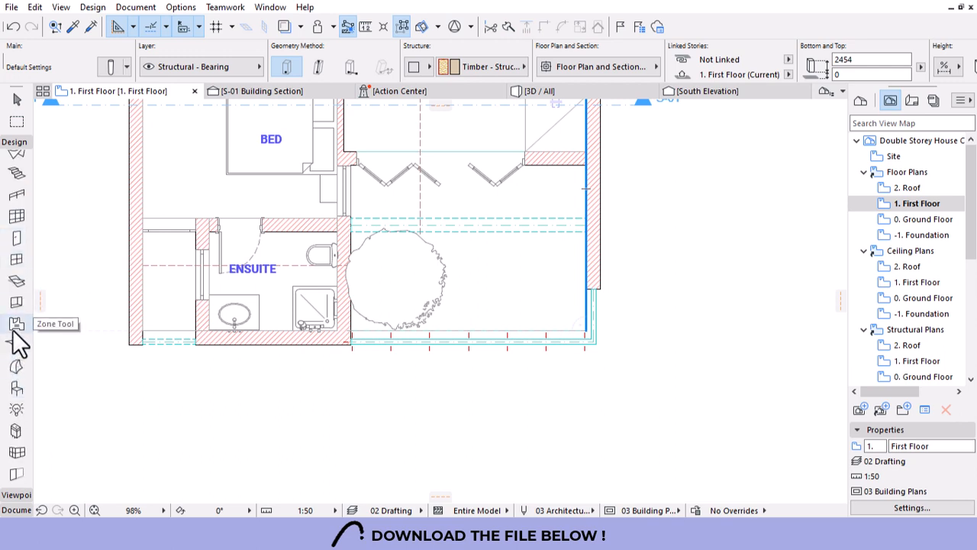
pyautogui.scroll(3, 13, 359)
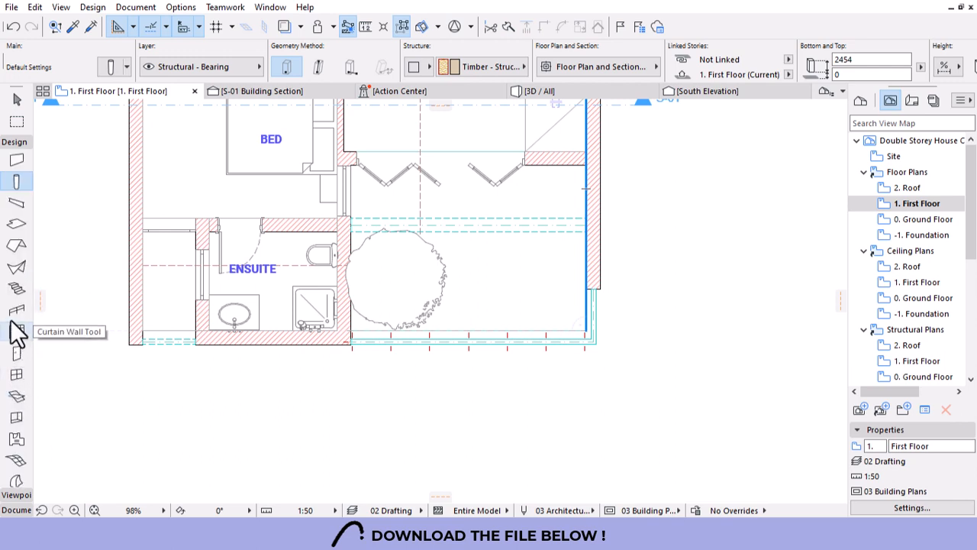
pyautogui.click(127, 68)
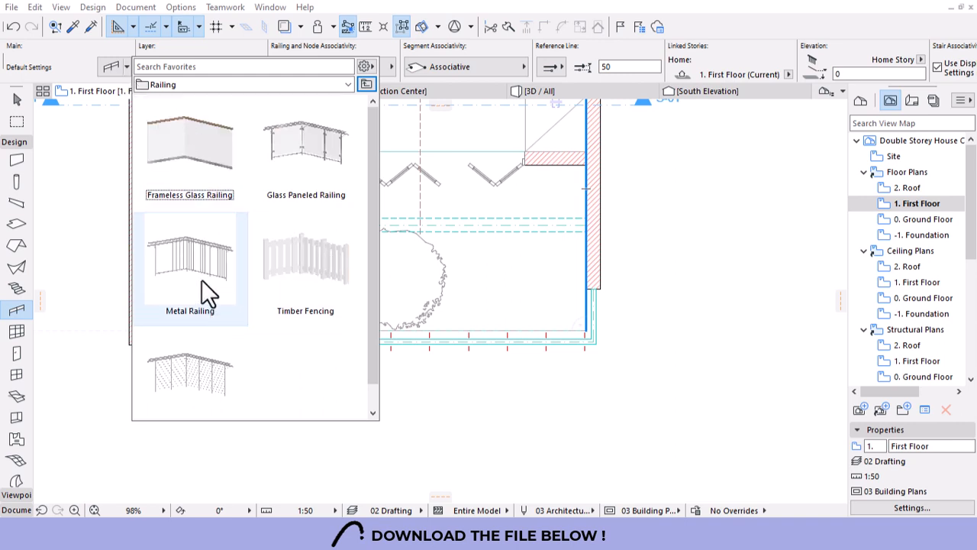
# Draw a Metal Railing along the balcony's front edge.
pyautogui.click(189, 260)
pyautogui.doubleClick(189, 260)
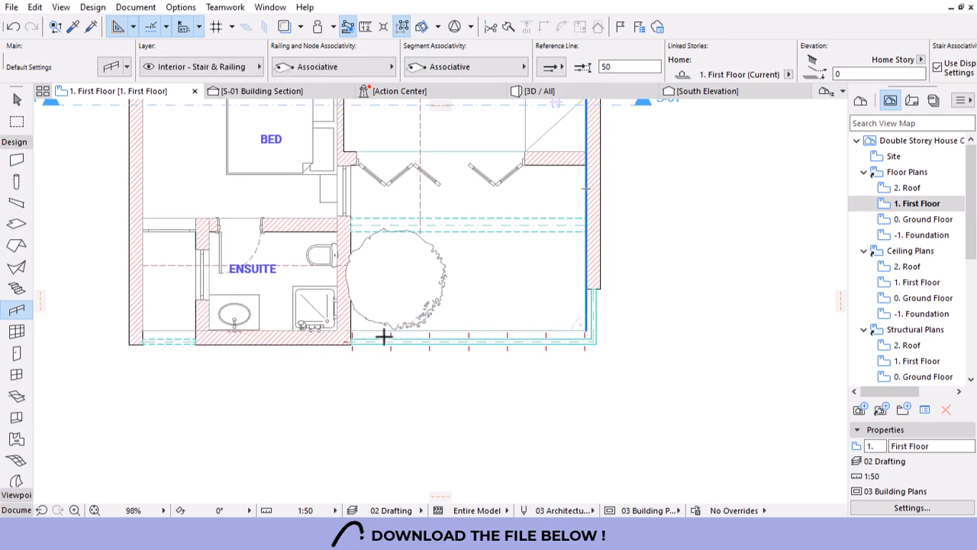
pyautogui.scroll(5, 383, 337)
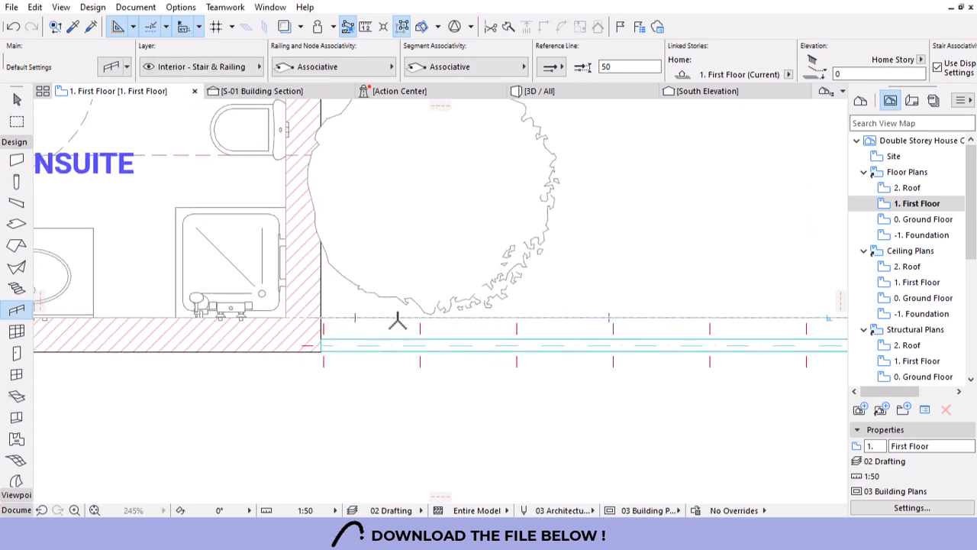
pyautogui.click(405, 325)
pyautogui.scroll(-3, 262, 349)
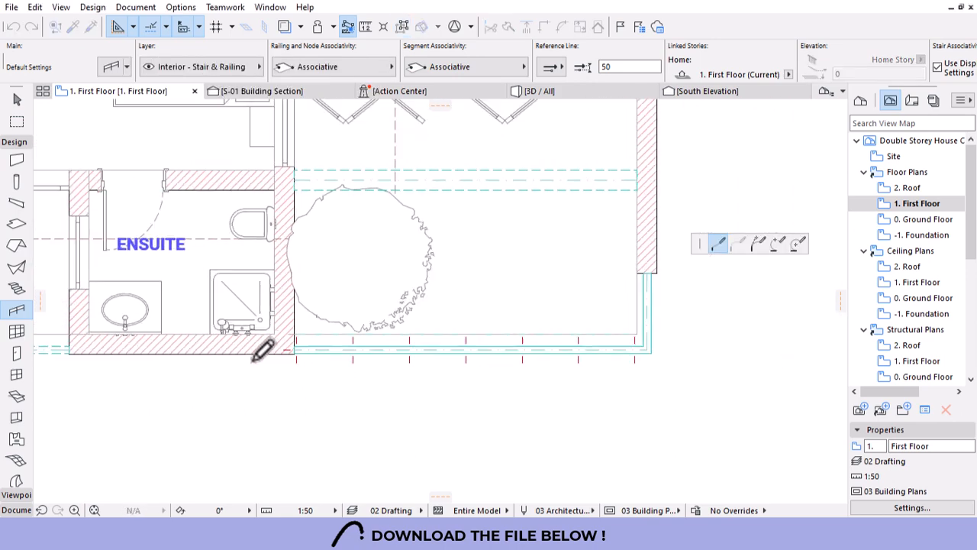
pyautogui.scroll(-2, 262, 349)
pyautogui.scroll(4, 451, 397)
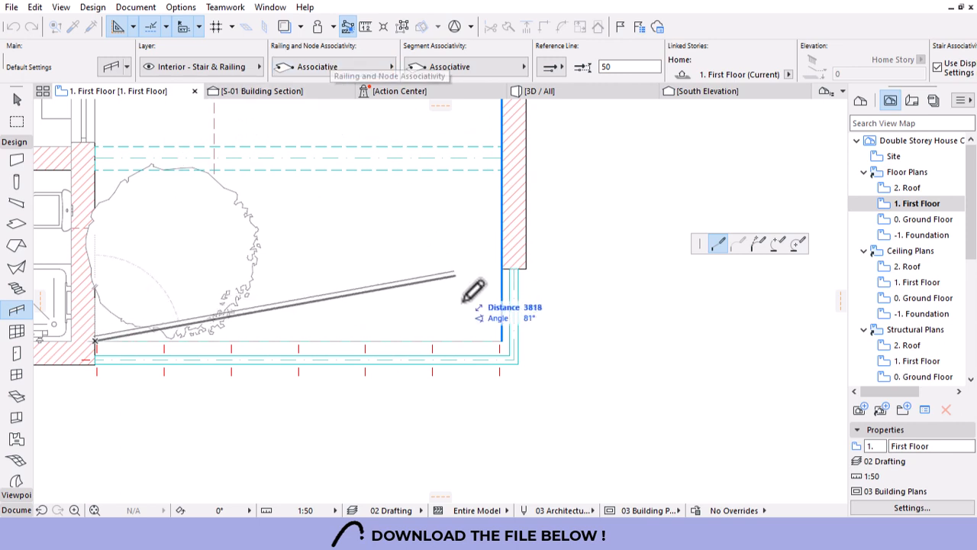
pyautogui.click(498, 337)
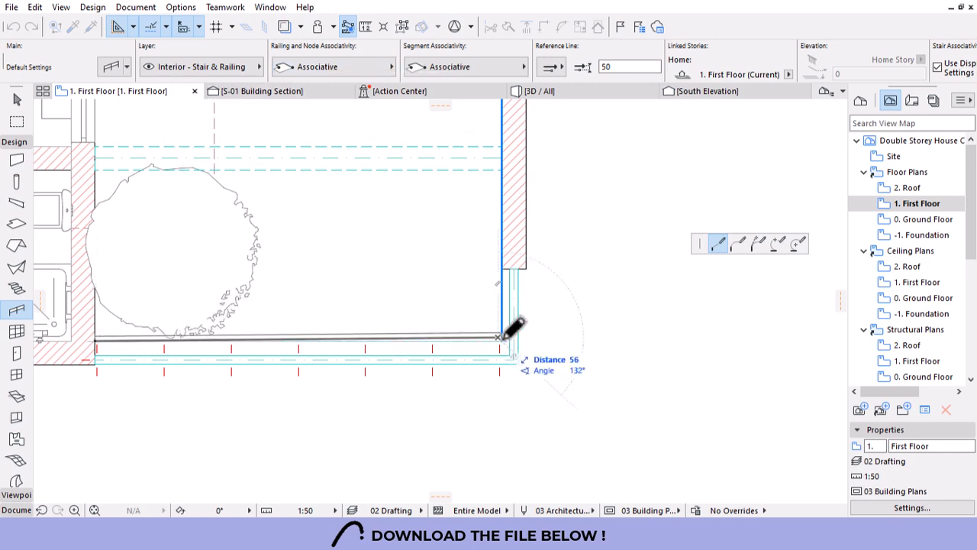
pyautogui.rightClick(504, 271)
pyautogui.click(548, 380)
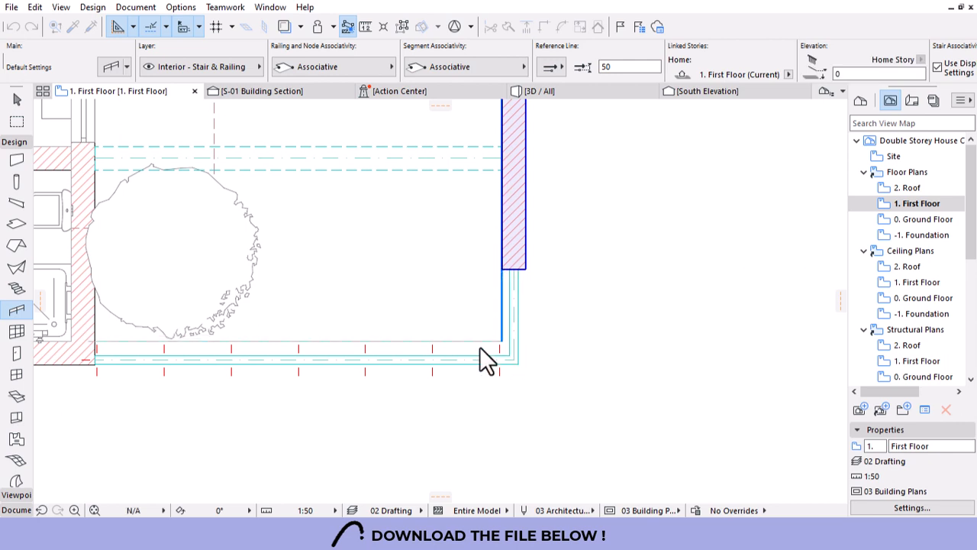
# Move the railing's corner node onto the wall corner and view the model in 3D.
pyautogui.scroll(5, 478, 346)
pyautogui.press('Escape')
pyautogui.click(498, 302)
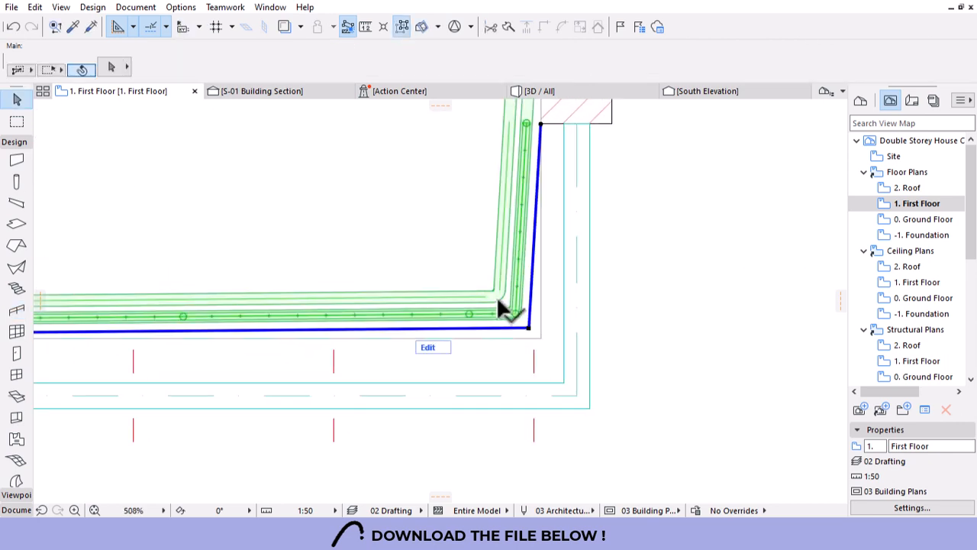
pyautogui.click(528, 326)
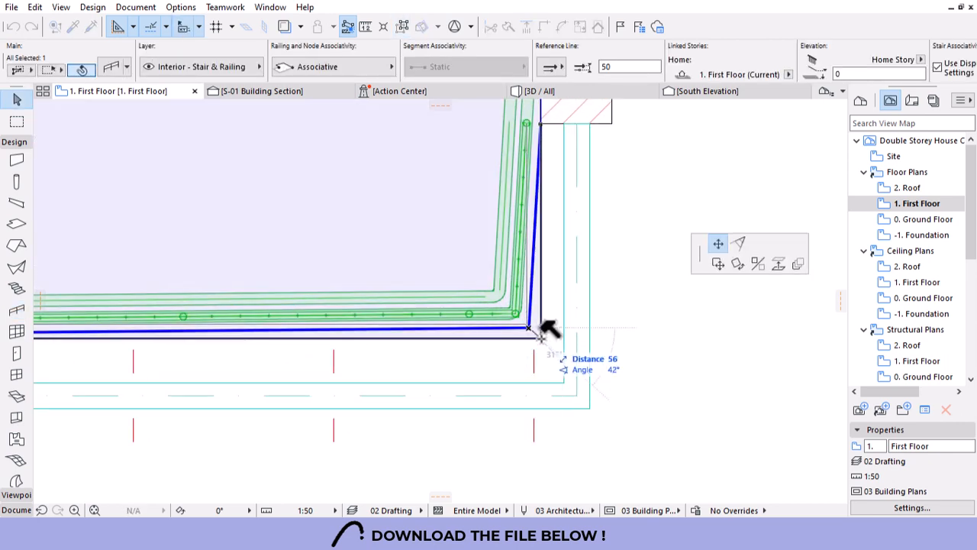
pyautogui.click(541, 338)
pyautogui.scroll(-5, 580, 317)
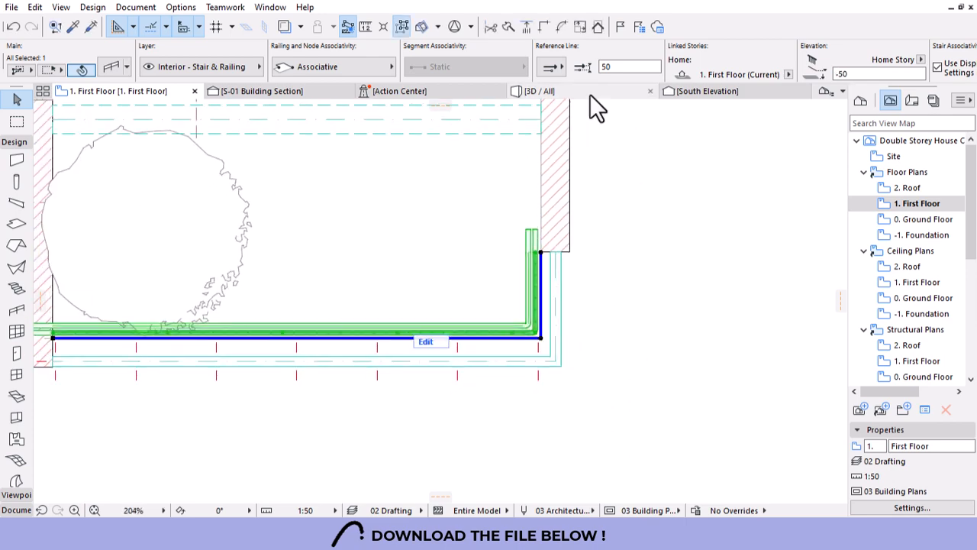
pyautogui.click(588, 92)
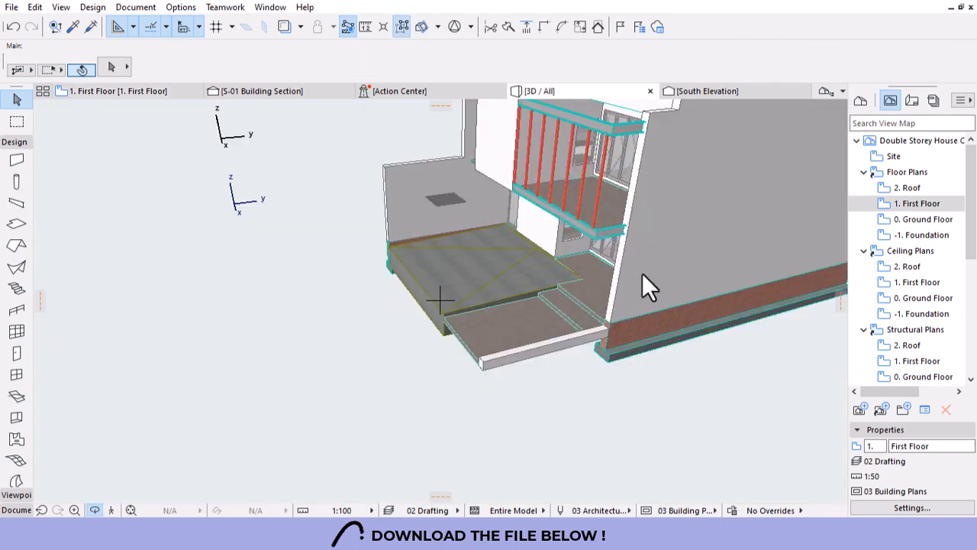
# Orbit the 3D view to inspect the balcony's metal railing and timber posts.
pyautogui.keyDown('shift'); pyautogui.moveTo(639, 290); pyautogui.dragTo(429, 322, button='middle'); pyautogui.keyUp('shift')
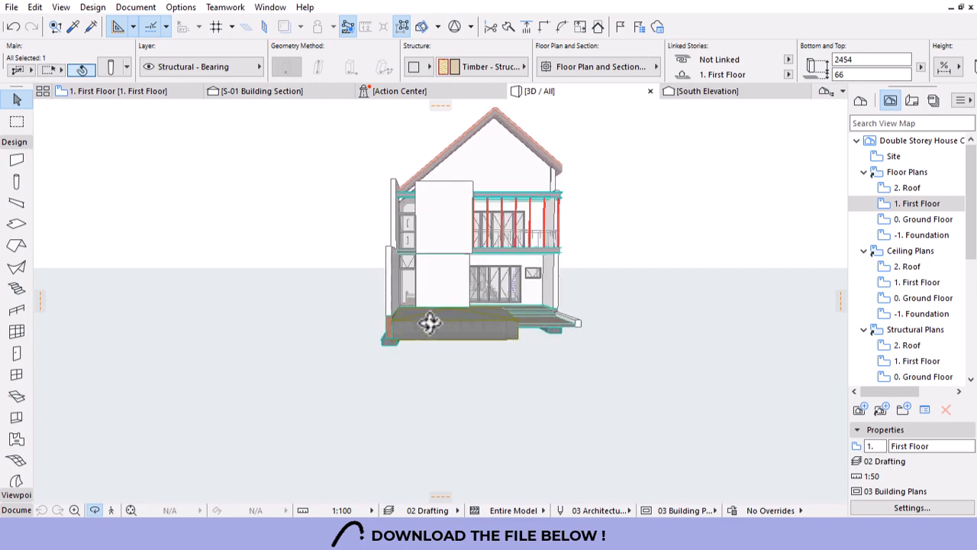
pyautogui.scroll(10, 497, 290)
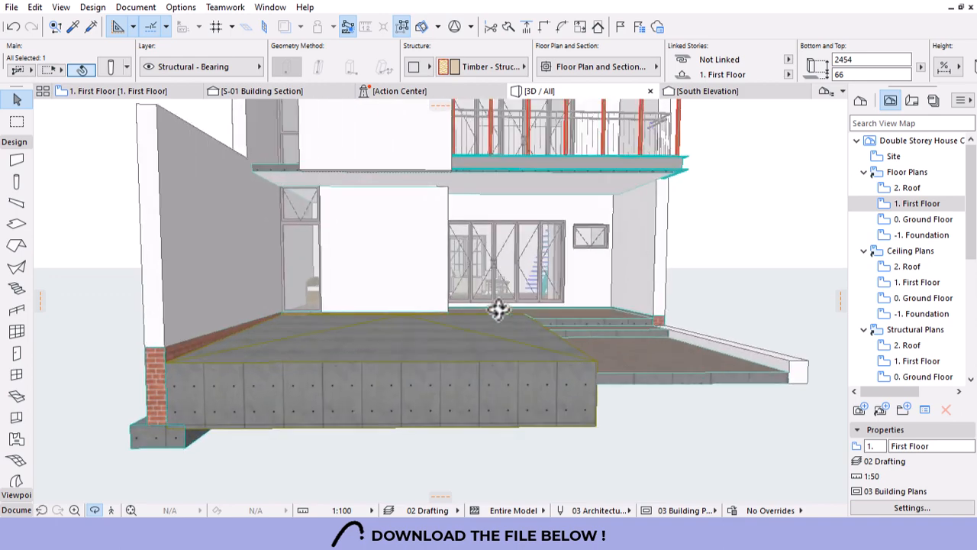
pyautogui.keyDown('shift'); pyautogui.moveTo(497, 308); pyautogui.dragTo(334, 312, button='middle'); pyautogui.keyUp('shift')
pyautogui.scroll(-5, 333, 312)
pyautogui.keyDown('shift'); pyautogui.moveTo(676, 283); pyautogui.dragTo(471, 270, button='middle'); pyautogui.keyUp('shift')
pyautogui.scroll(6, 454, 149)
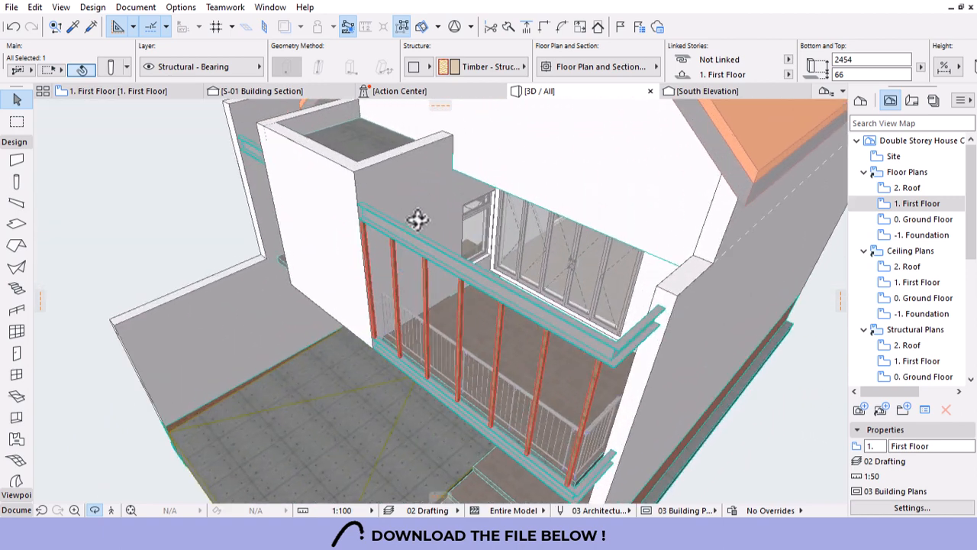
pyautogui.scroll(4, 511, 216)
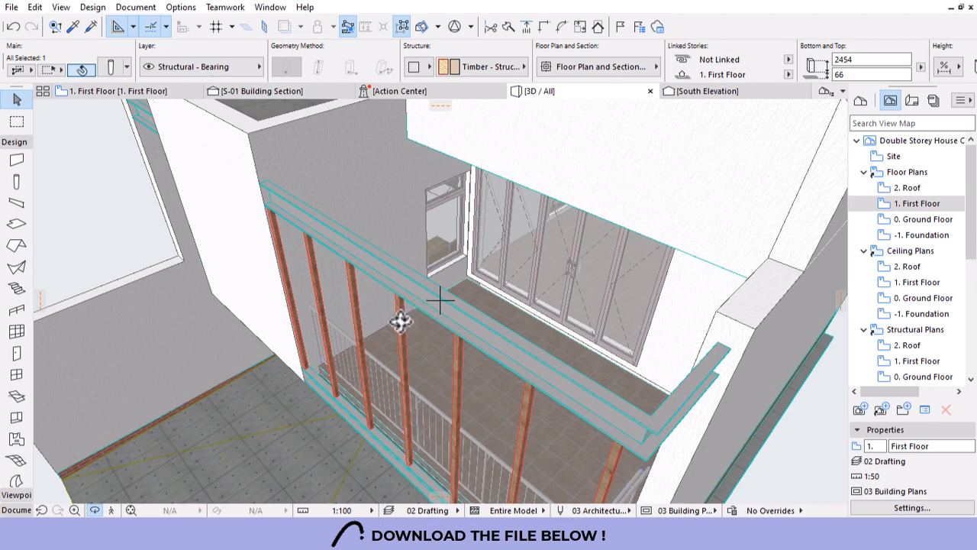
# Select a timber post to check it, then open the 2. Roof plan.
pyautogui.press('Escape')
pyautogui.click(403, 302)
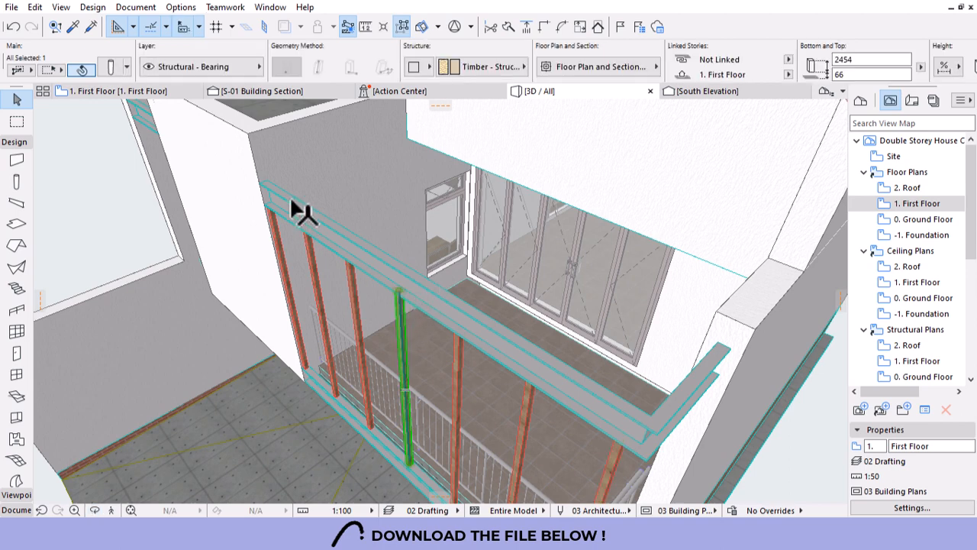
pyautogui.doubleClick(907, 188)
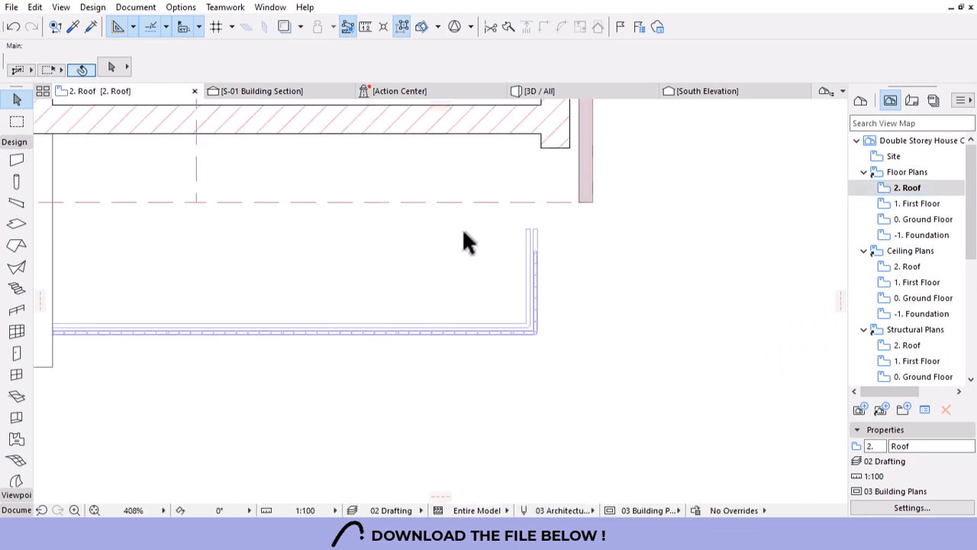
# Set the balcony railing's floor plan display to Home Story Only and accept the notice.
pyautogui.scroll(-4, 615, 331)
pyautogui.click(584, 333)
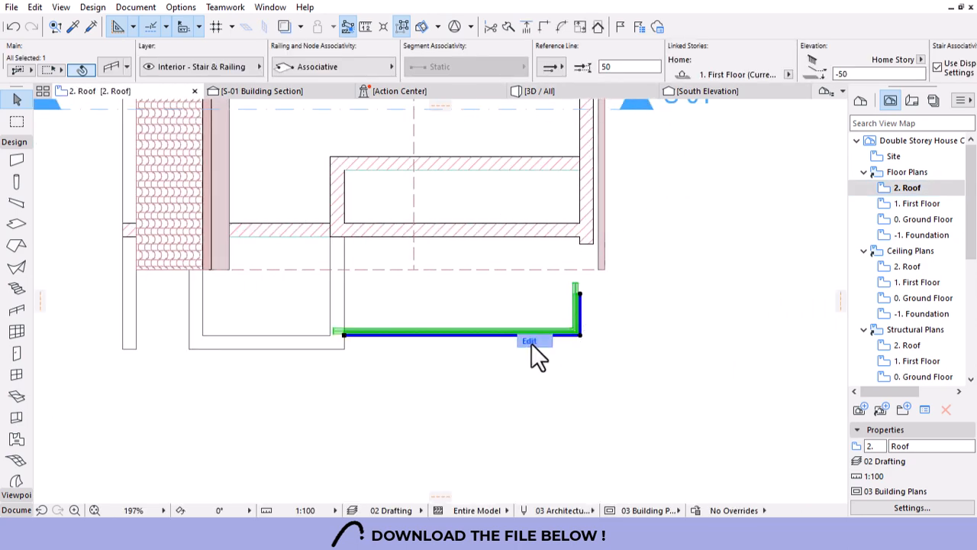
pyautogui.scroll(-5, 560, 58)
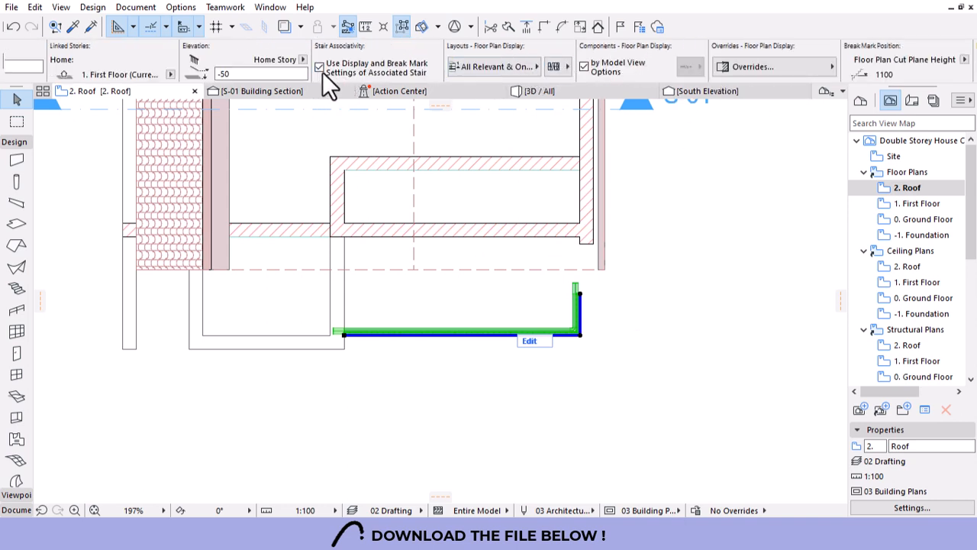
pyautogui.click(516, 67)
pyautogui.click(595, 62)
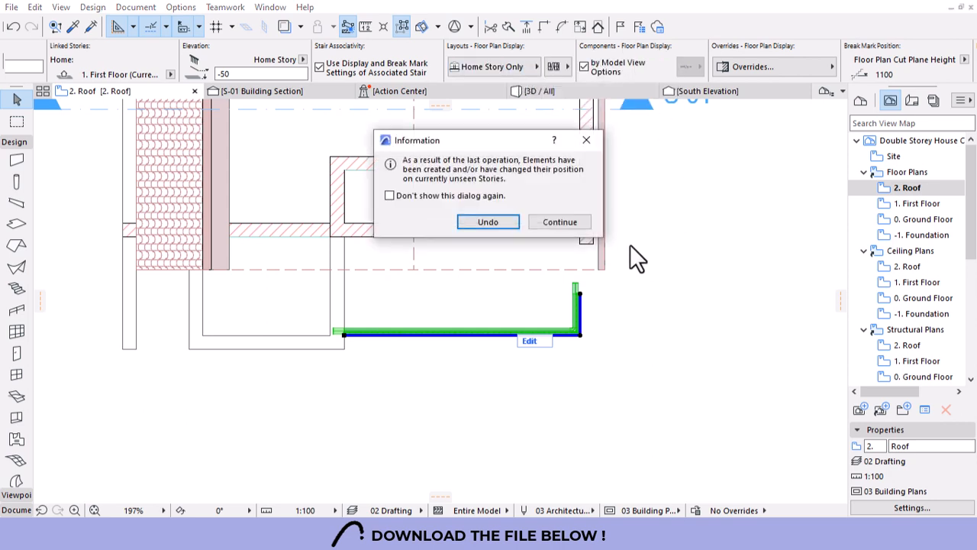
pyautogui.click(569, 223)
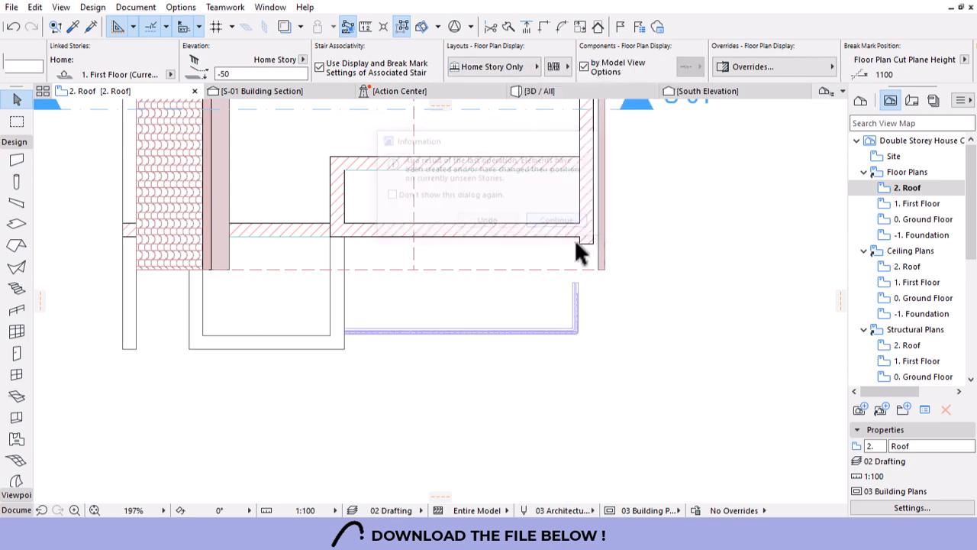
pyautogui.rightClick(924, 205)
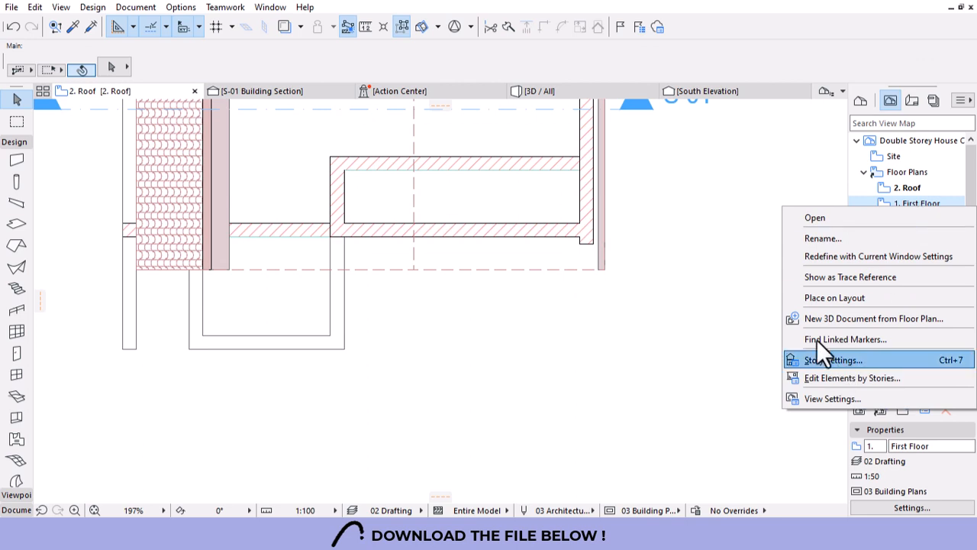
# Show the 1. First Floor plan as a trace reference beneath the Roof plan.
pyautogui.click(834, 278)
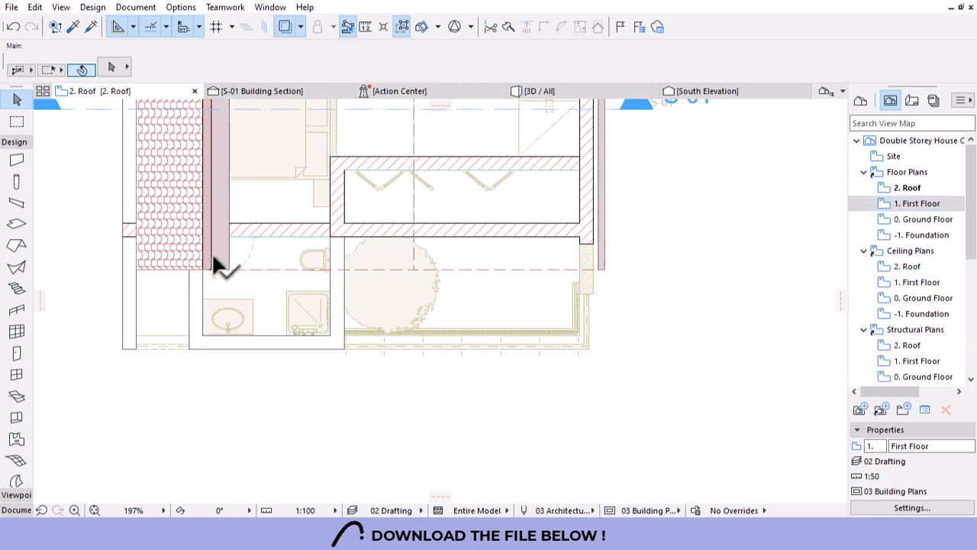
pyautogui.click(18, 203)
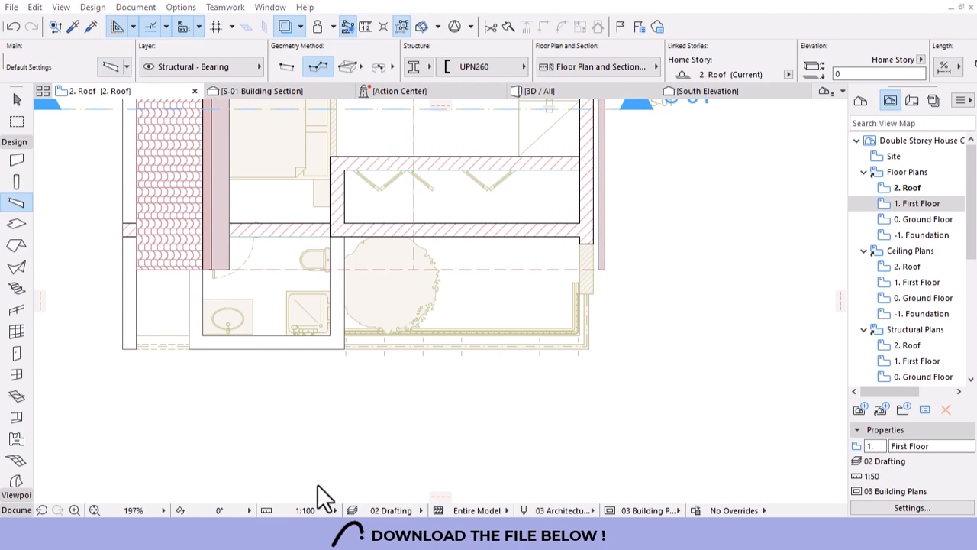
# Set the default beam to a rectangular Timber - Structural section, 50 wide and 50 high.
pyautogui.click(110, 67)
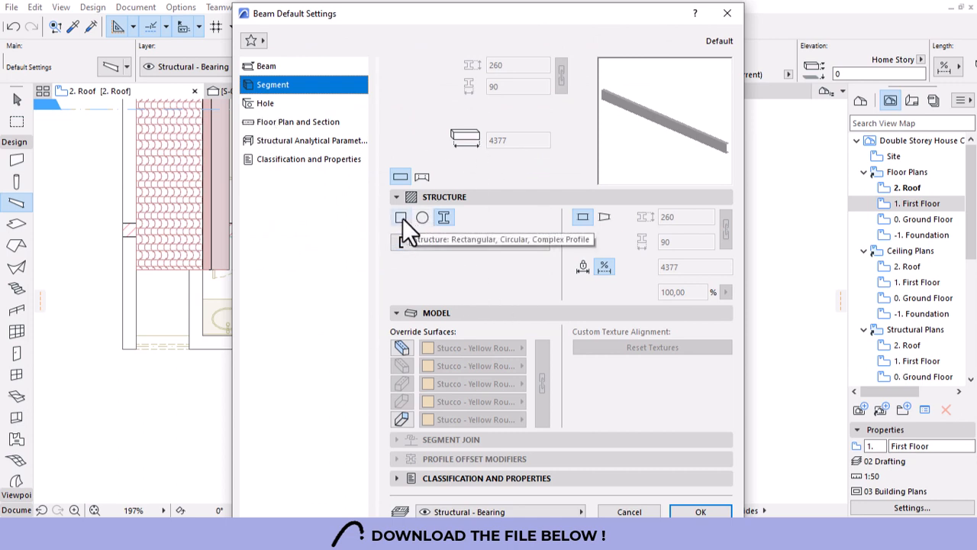
pyautogui.click(402, 219)
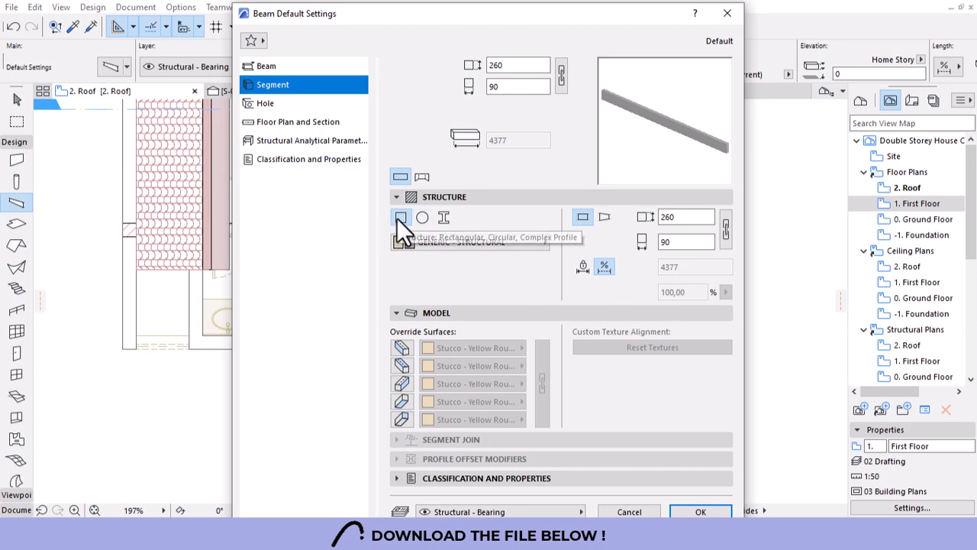
pyautogui.click(474, 244)
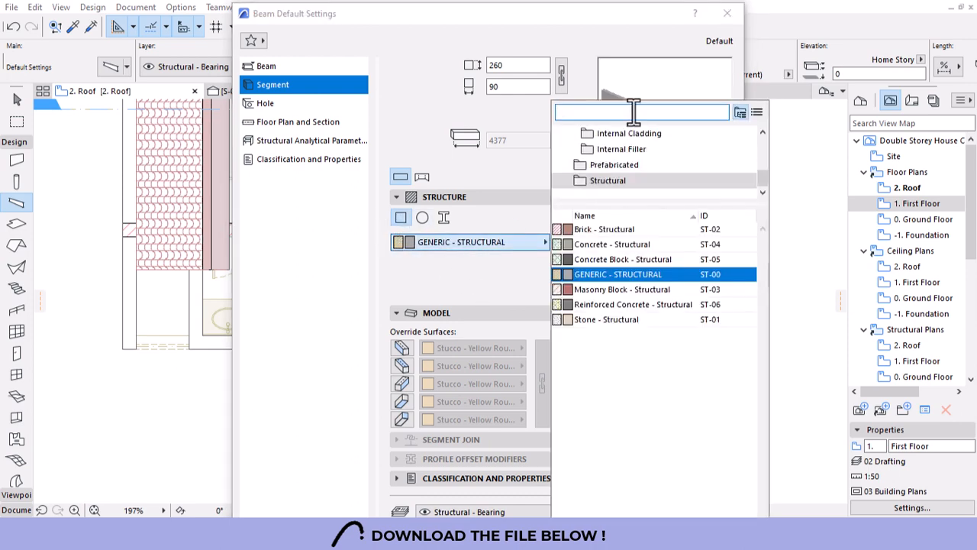
pyautogui.write('tin')
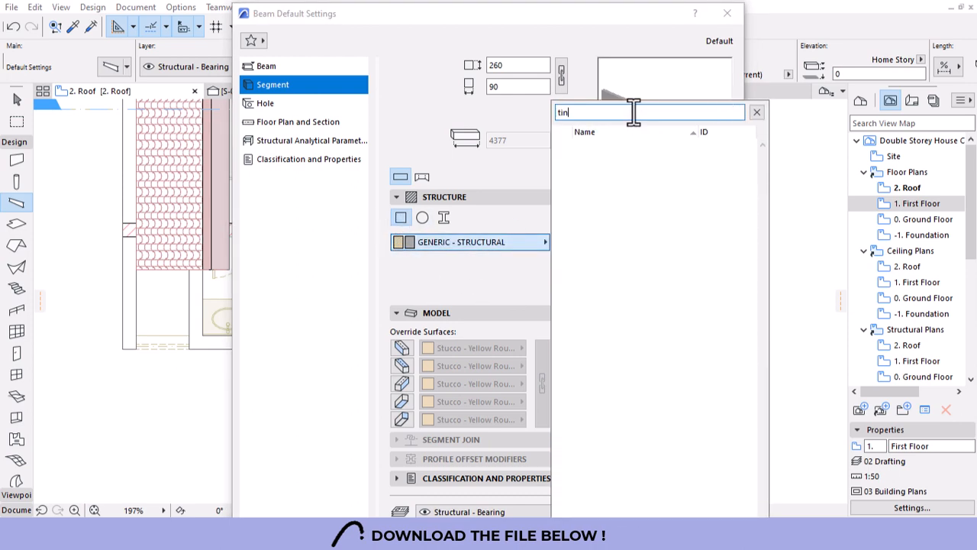
pyautogui.press('BackSpace')
pyautogui.write('m')
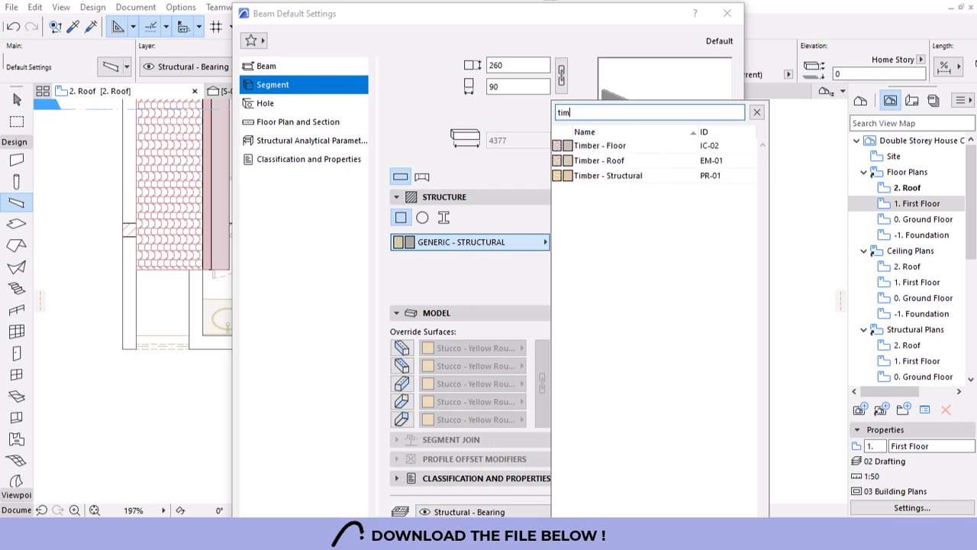
pyautogui.click(606, 176)
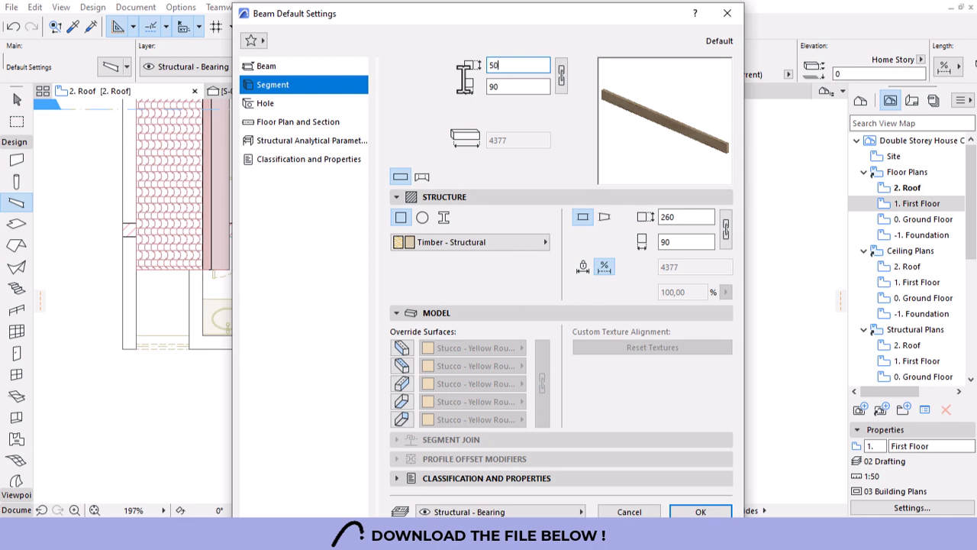
pyautogui.press('Tab')
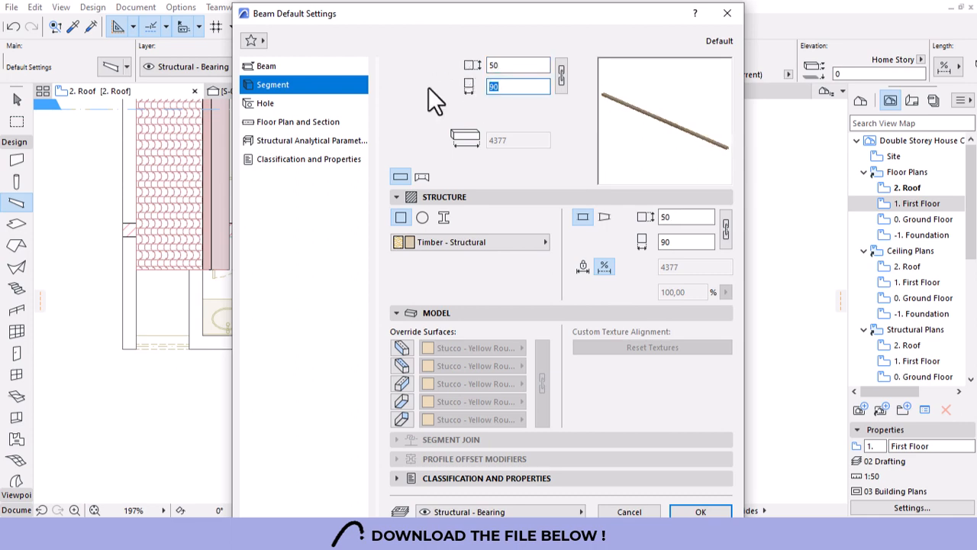
pyautogui.write('50')
pyautogui.press('Return')
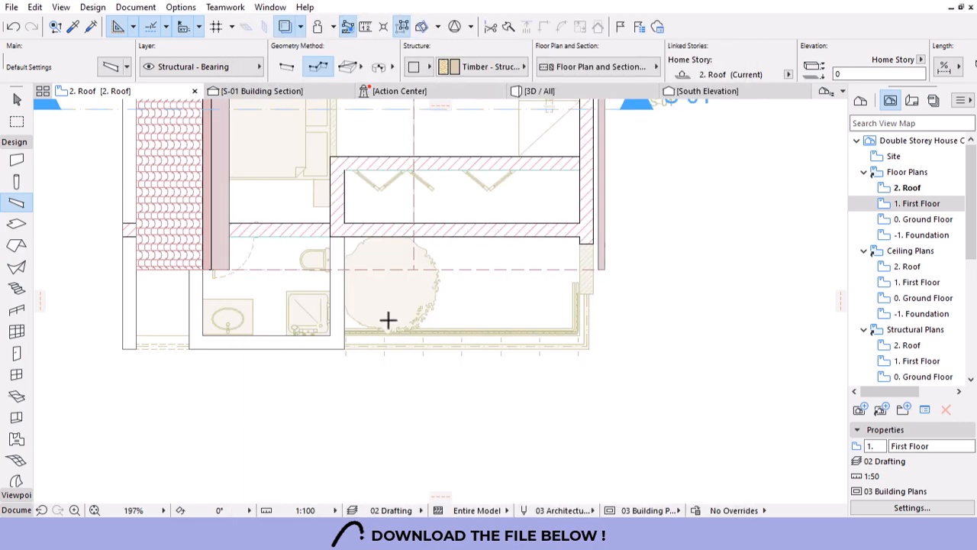
# Draw a timber beam from the balcony's front edge to the interior wall and nudge it upward.
pyautogui.scroll(2, 384, 348)
pyautogui.click(383, 356)
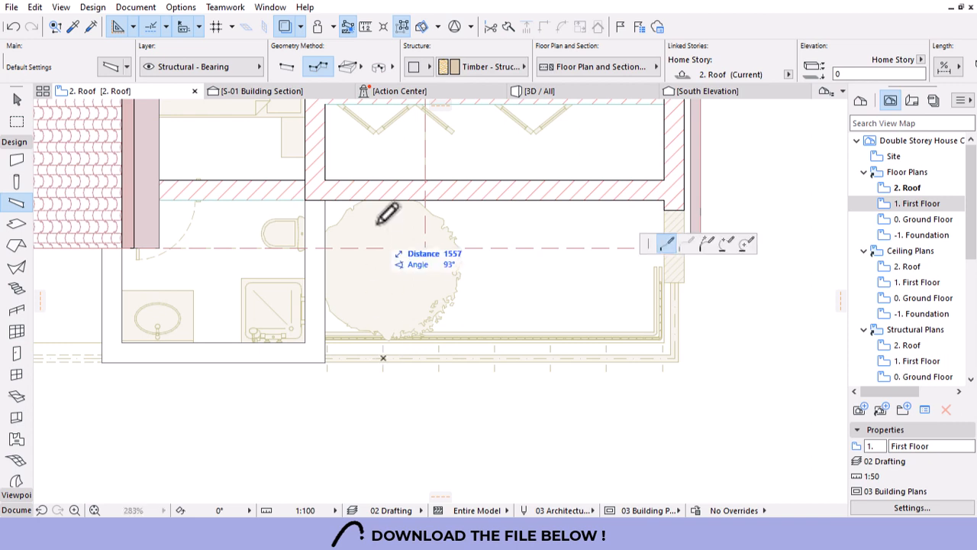
pyautogui.click(383, 200)
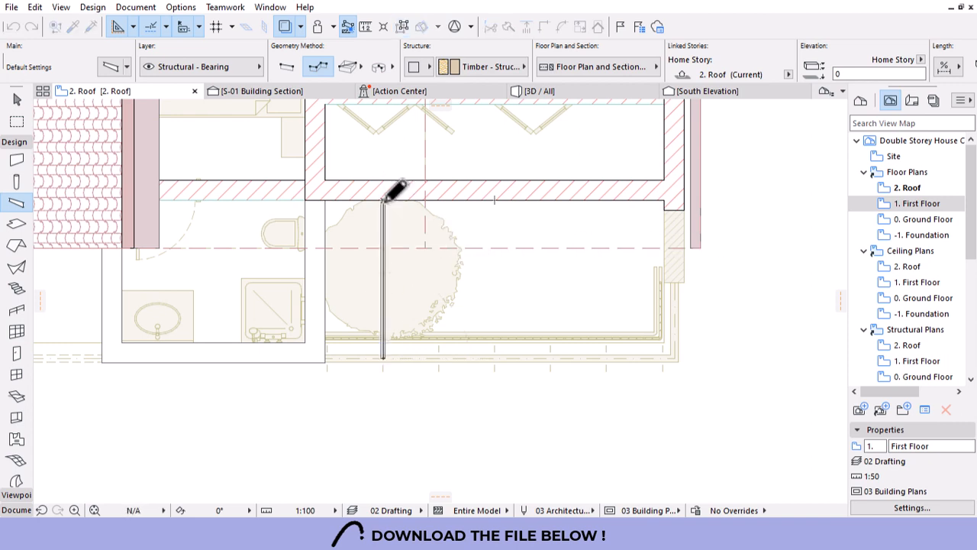
pyautogui.press('Escape')
pyautogui.click(387, 201)
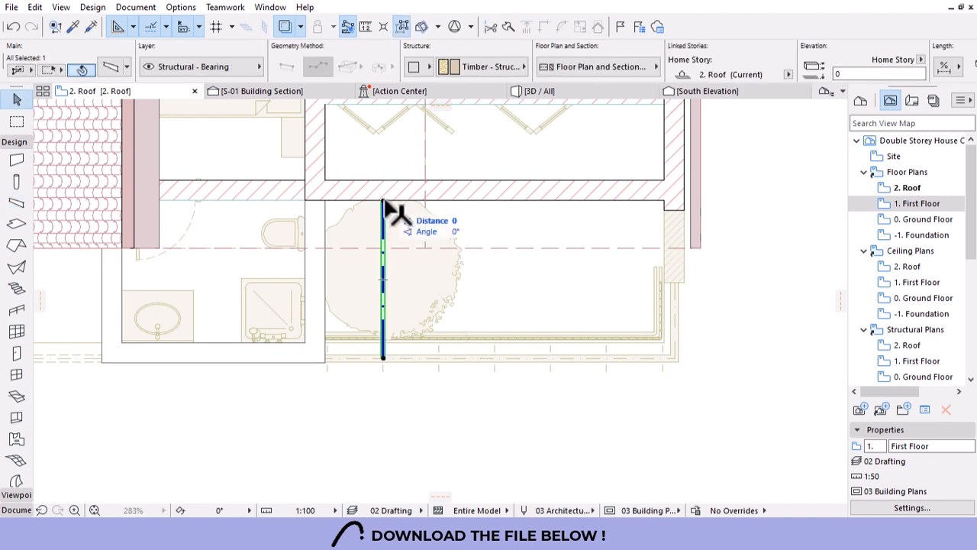
pyautogui.hotkey('shift', 'Up')
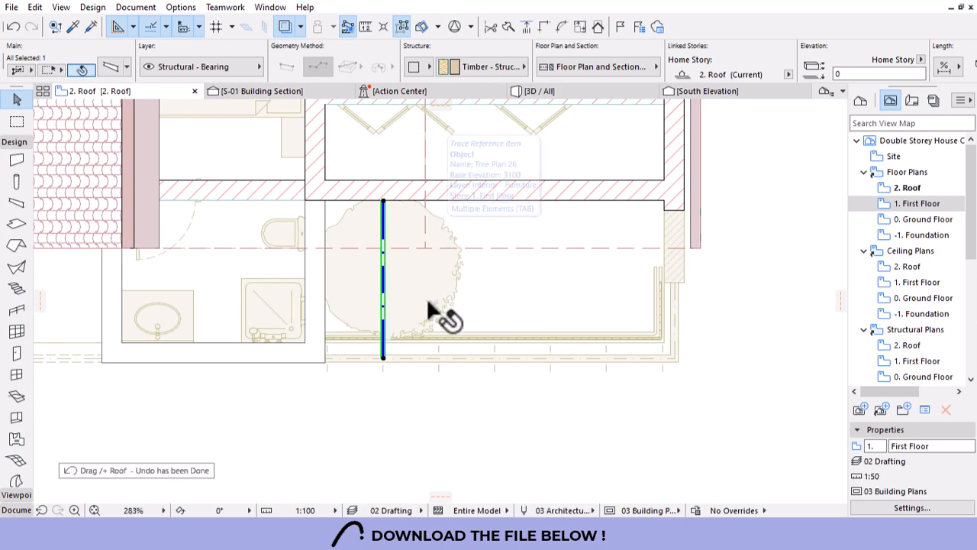
# Drag multiple copies of the beam at 700 spacing: four to the right, one to the left.
pyautogui.rightClick(384, 422)
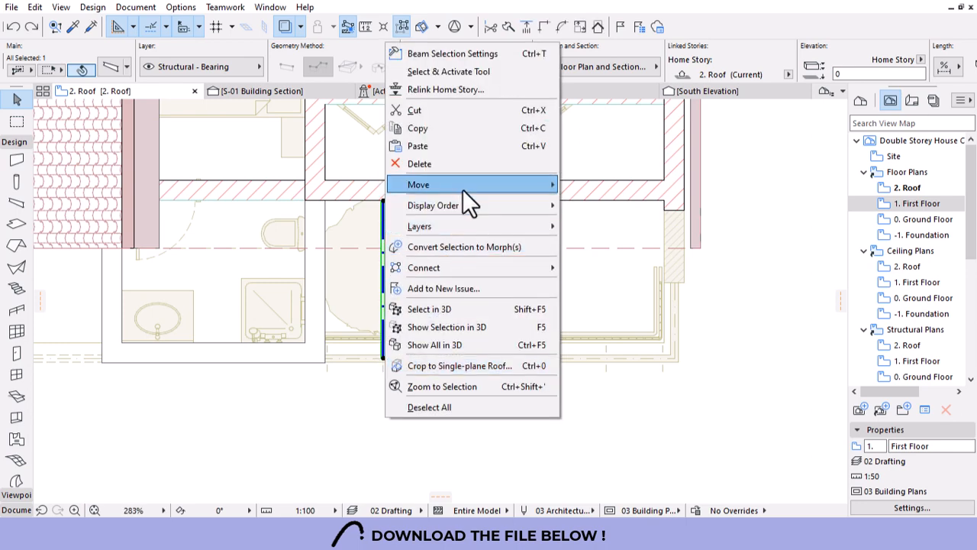
pyautogui.moveTo(463, 190)
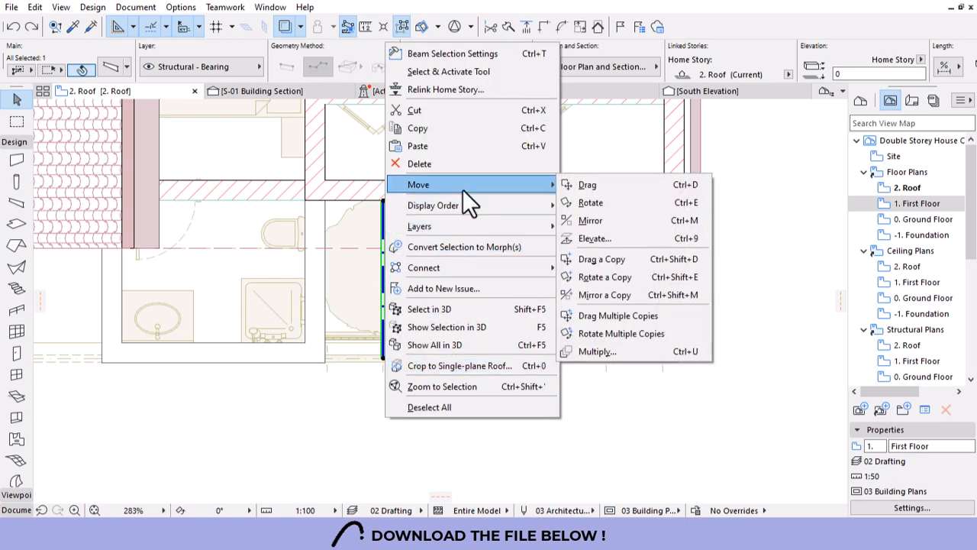
pyautogui.click(602, 263)
pyautogui.rightClick(424, 400)
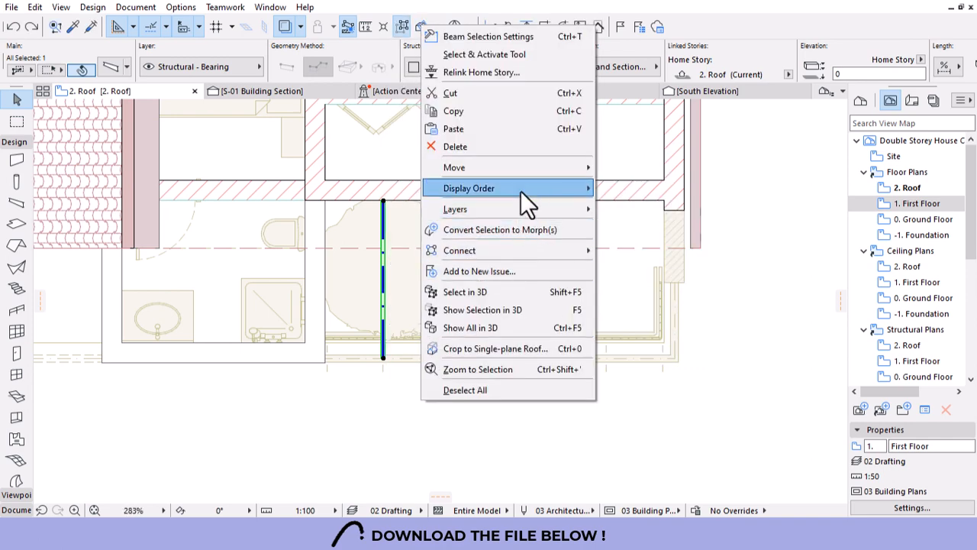
pyautogui.moveTo(525, 169)
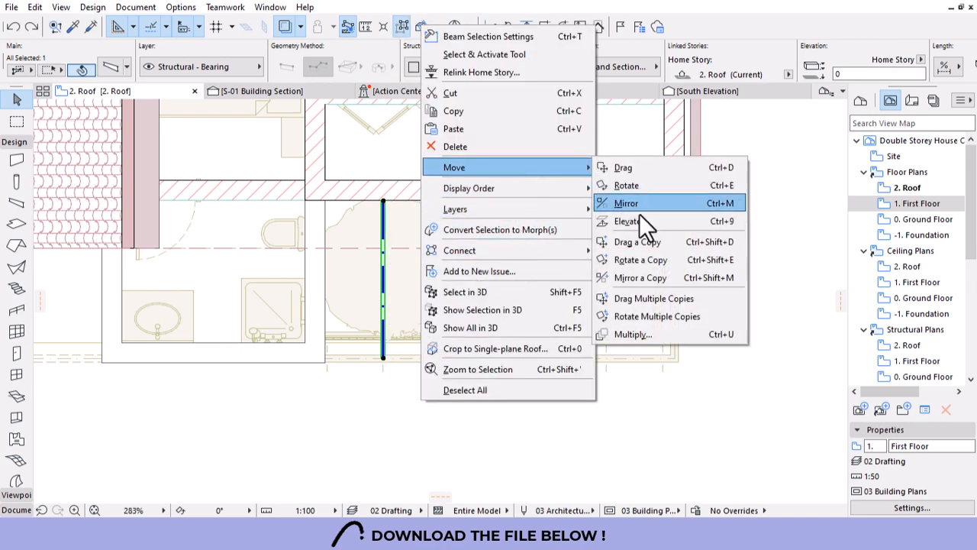
pyautogui.click(663, 300)
pyautogui.click(383, 358)
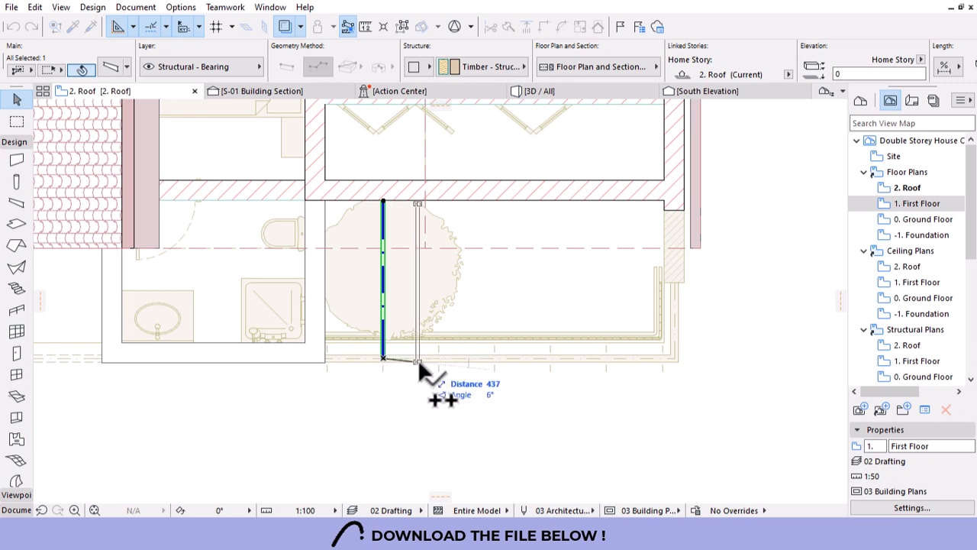
pyautogui.click(439, 356)
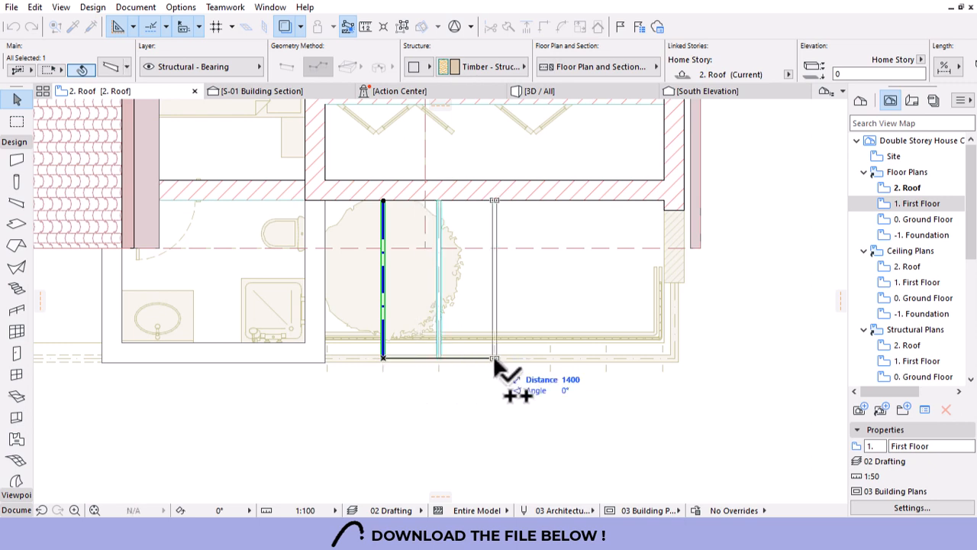
pyautogui.click(494, 356)
pyautogui.click(550, 357)
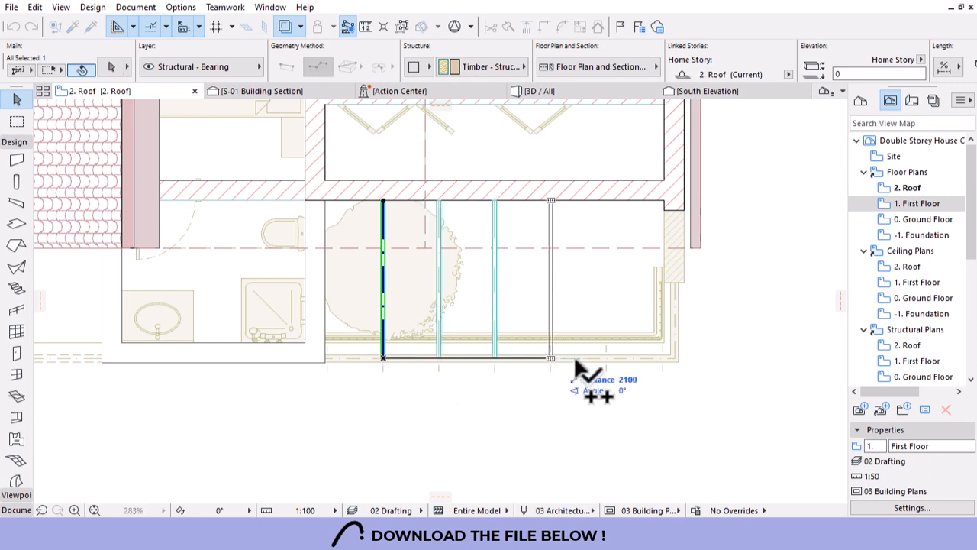
pyautogui.click(610, 359)
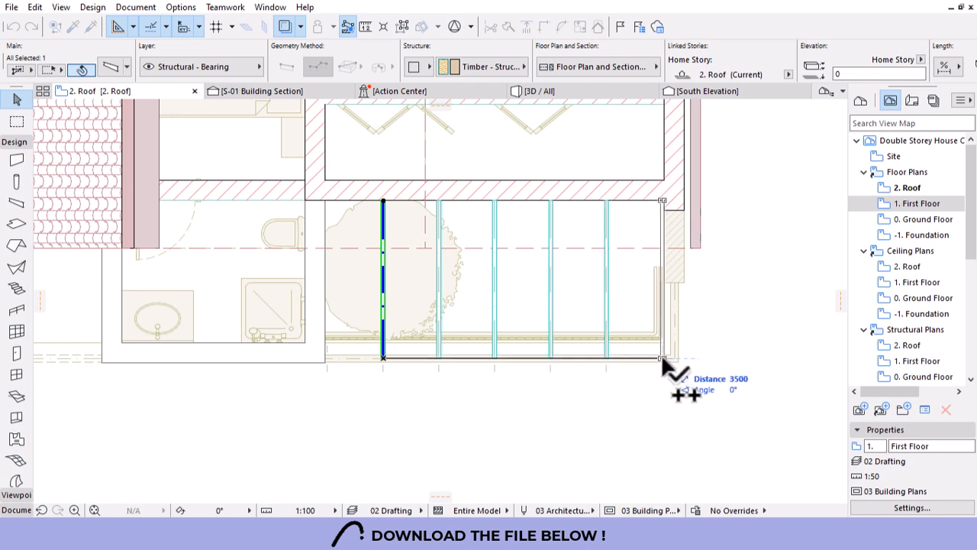
pyautogui.click(326, 354)
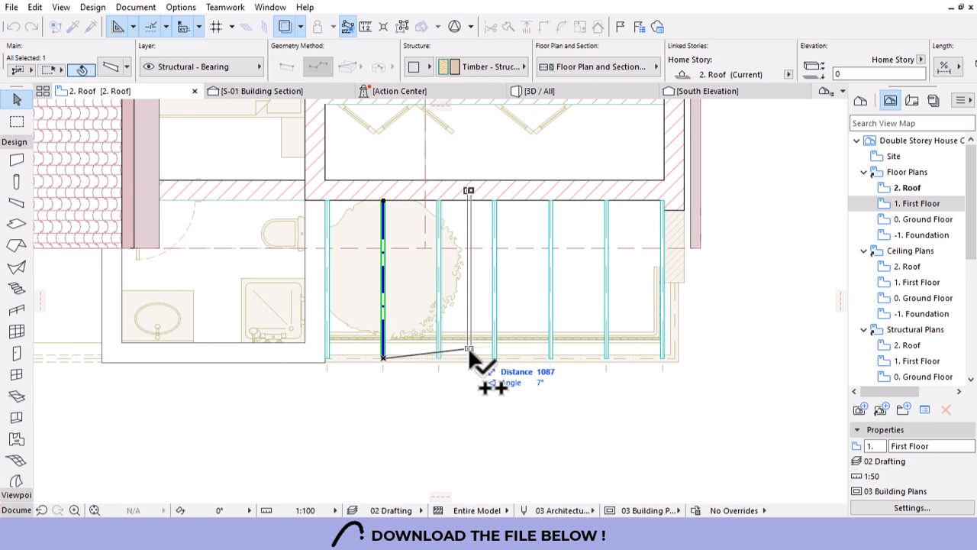
pyautogui.press('Escape')
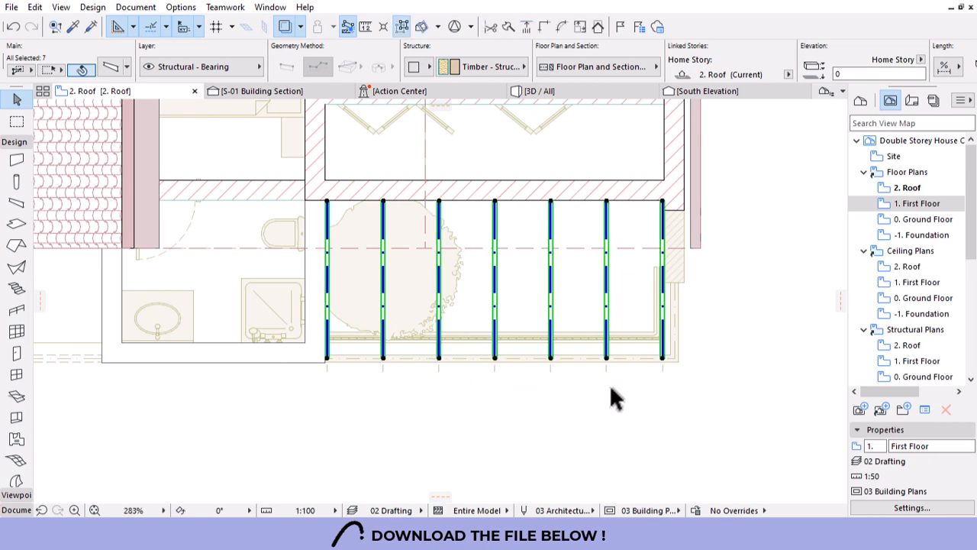
# In the 3D view, select all seven new roof beams together.
pyautogui.click(524, 93)
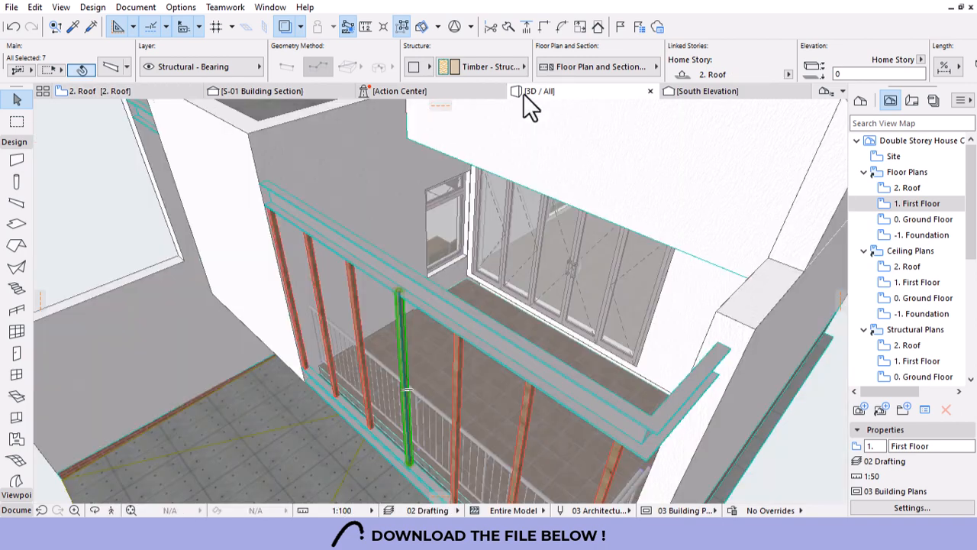
pyautogui.keyDown('shift'); pyautogui.moveTo(523, 93); pyautogui.dragTo(622, 317, button='middle'); pyautogui.keyUp('shift')
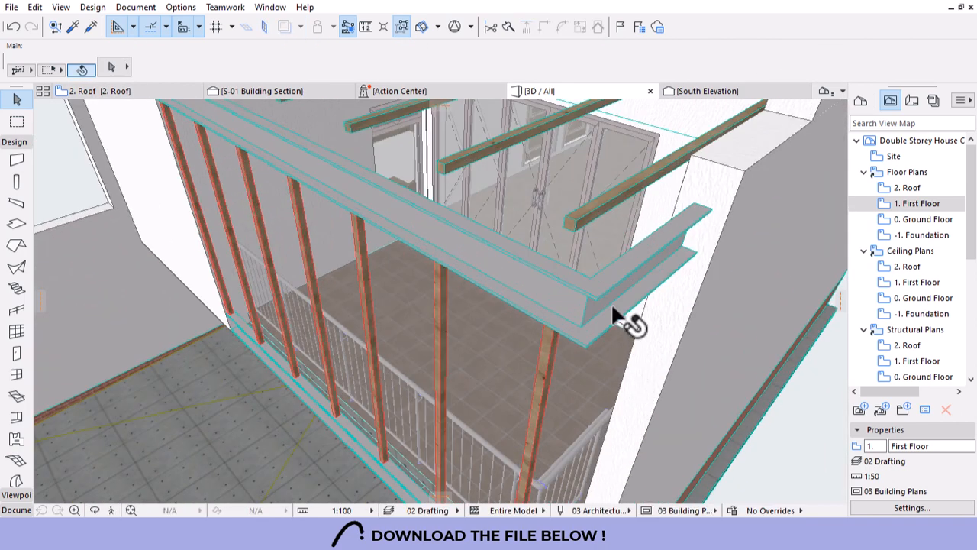
pyautogui.click(573, 224)
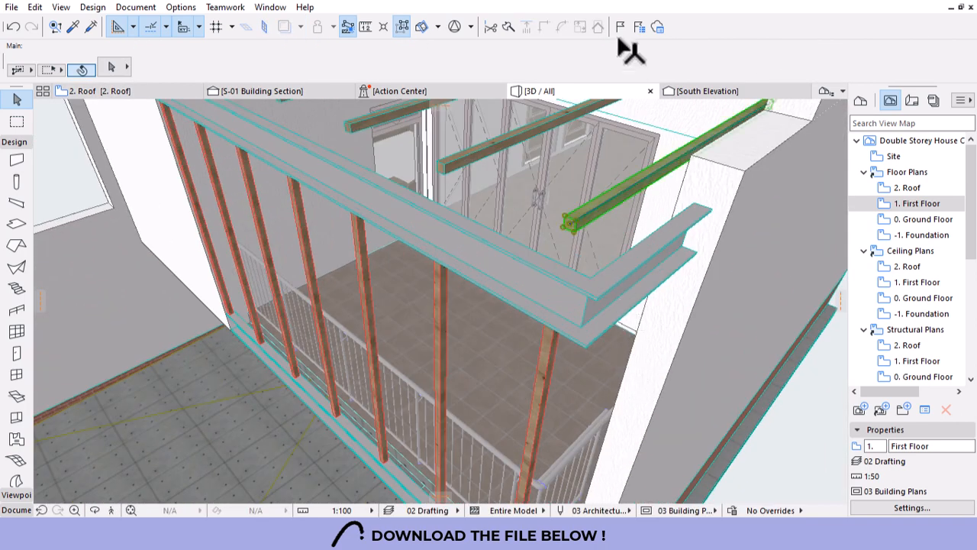
pyautogui.click(401, 33)
# Lower the seven roof beams by 259 so they rest on the balcony's top beam.
pyautogui.keyDown('shift'); pyautogui.moveTo(572, 258); pyautogui.dragTo(575, 257, button='middle'); pyautogui.keyUp('shift')
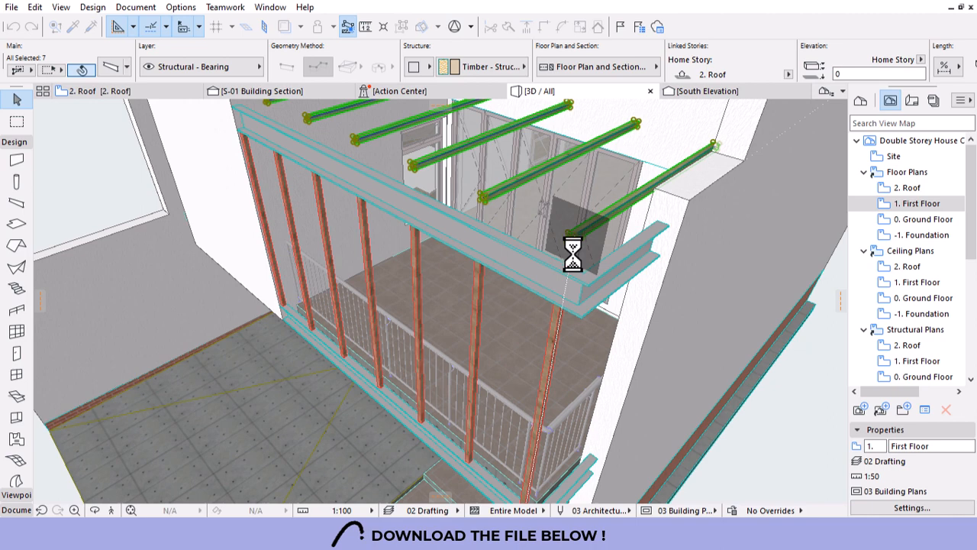
pyautogui.click(573, 238)
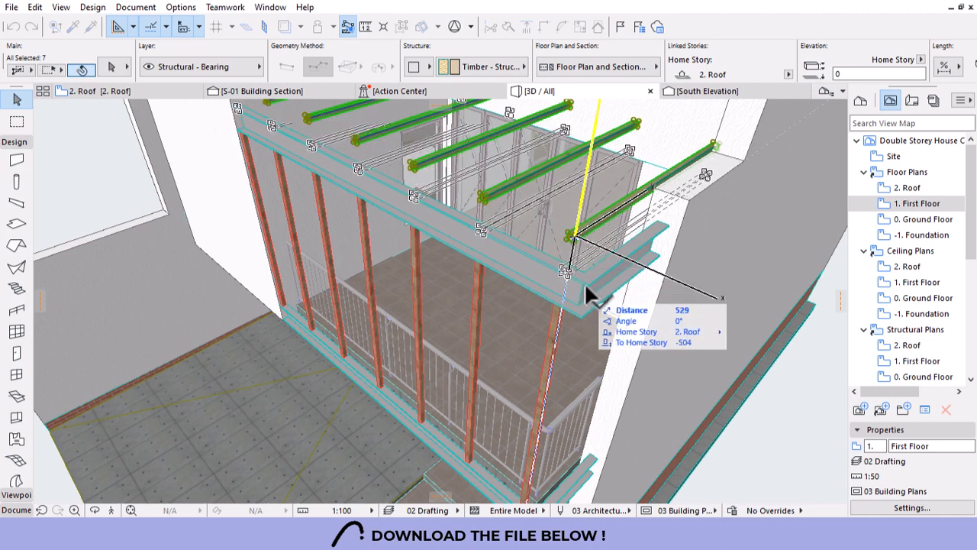
pyautogui.write('259')
pyautogui.press('Return')
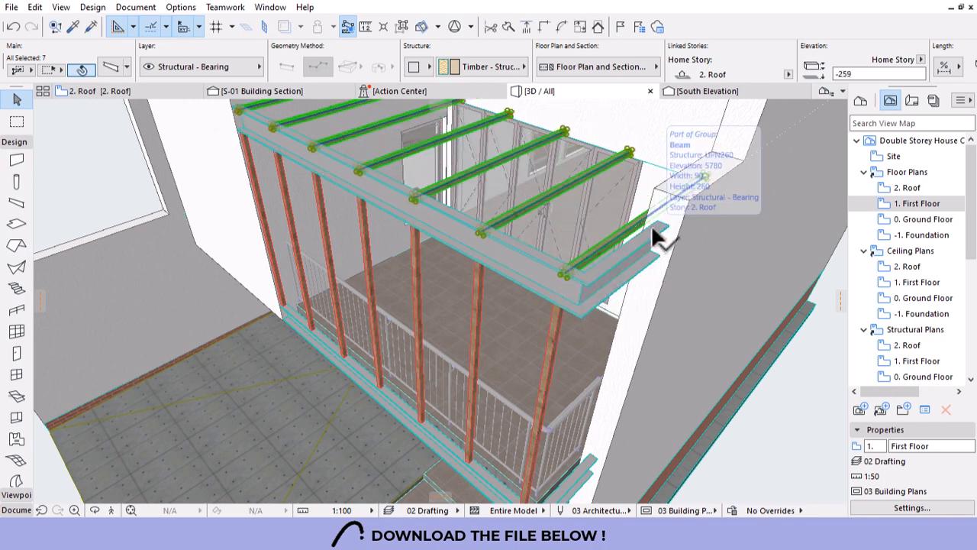
pyautogui.press('Escape')
pyautogui.keyDown('shift'); pyautogui.moveTo(653, 229); pyautogui.dragTo(516, 357, button='middle'); pyautogui.keyUp('shift')
pyautogui.moveTo(562, 360); pyautogui.dragTo(565, 222)
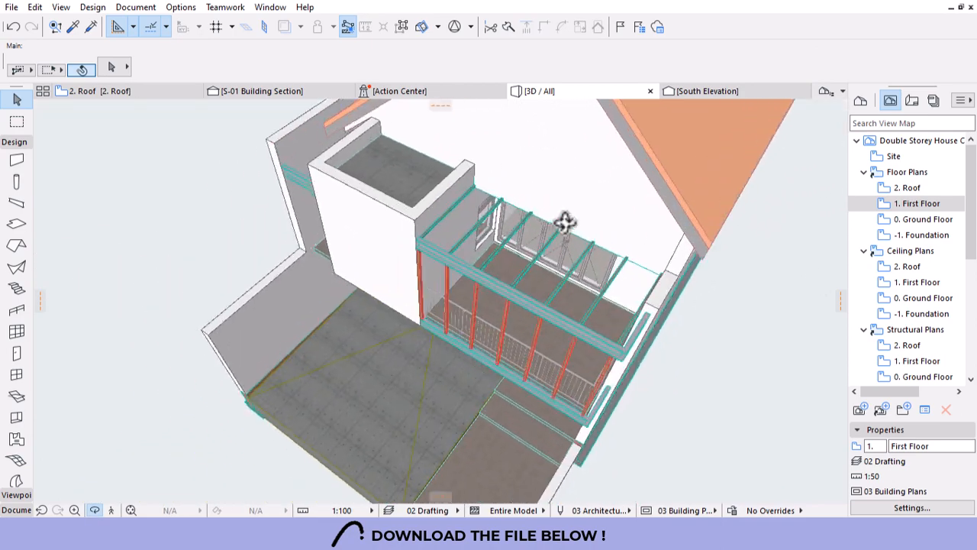
pyautogui.scroll(5, 440, 302)
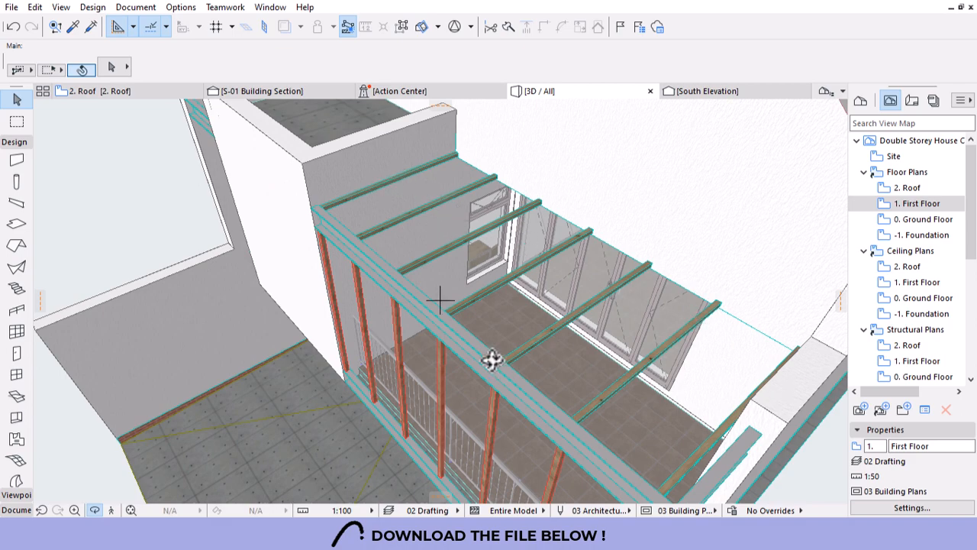
pyautogui.moveTo(367, 359); pyautogui.dragTo(372, 260)
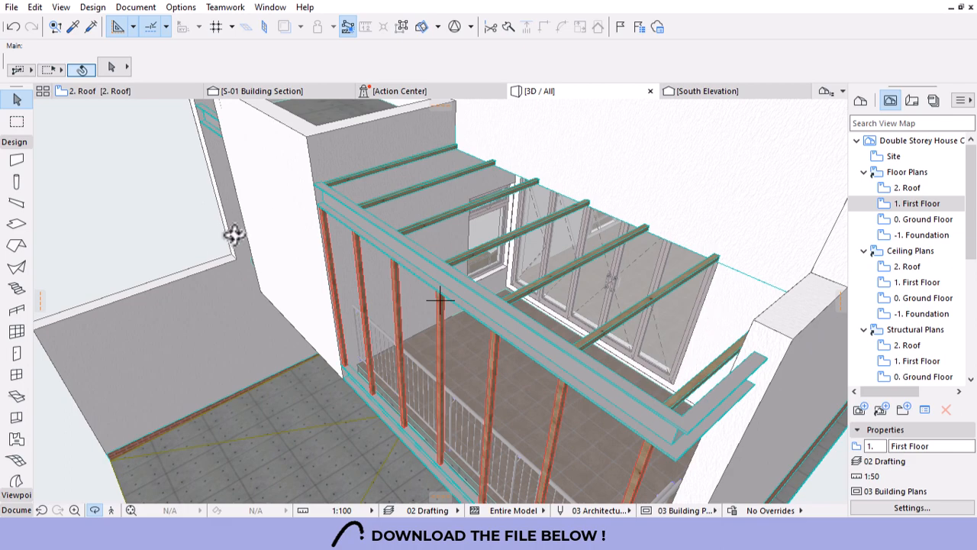
pyautogui.moveTo(436, 364); pyautogui.dragTo(644, 295)
pyautogui.scroll(-6, 502, 227)
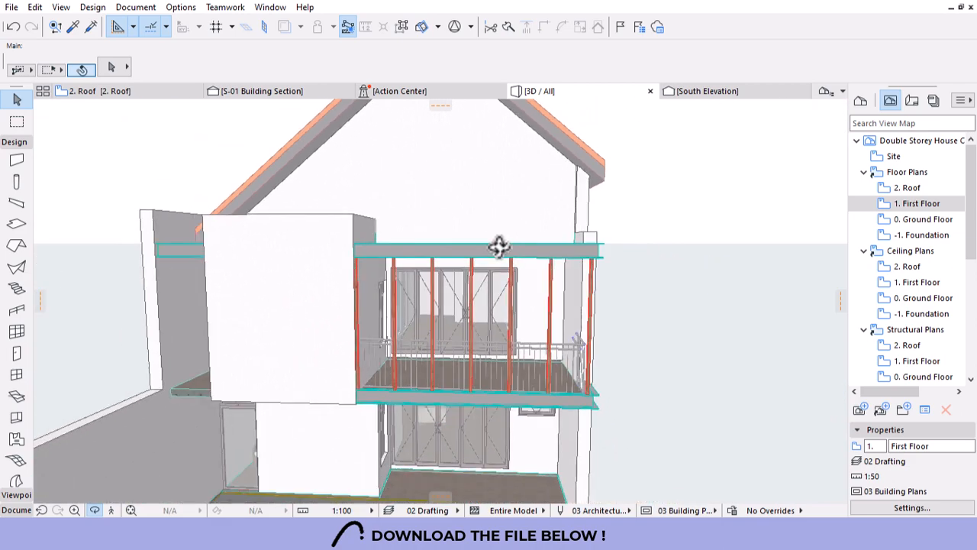
pyautogui.moveTo(502, 328); pyautogui.dragTo(470, 351)
pyautogui.scroll(2, 470, 351)
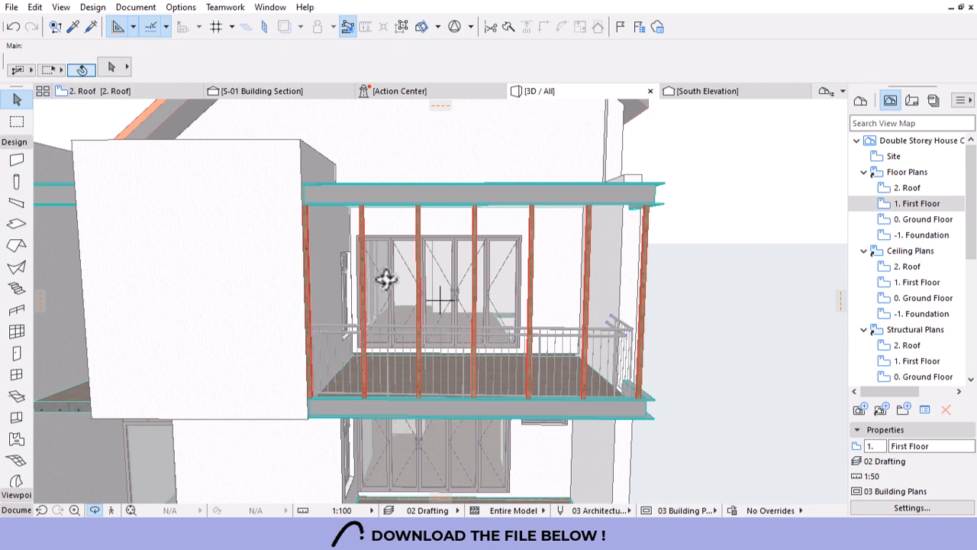
# With Suspend Groups on, select the second, fourth and sixth balcony timber posts.
pyautogui.click(363, 219)
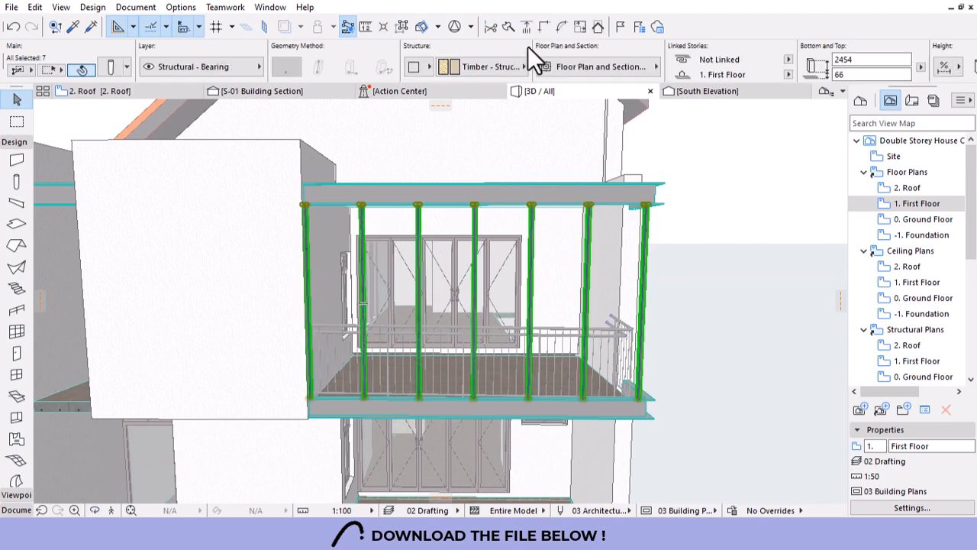
pyautogui.click(406, 27)
pyautogui.click(365, 221)
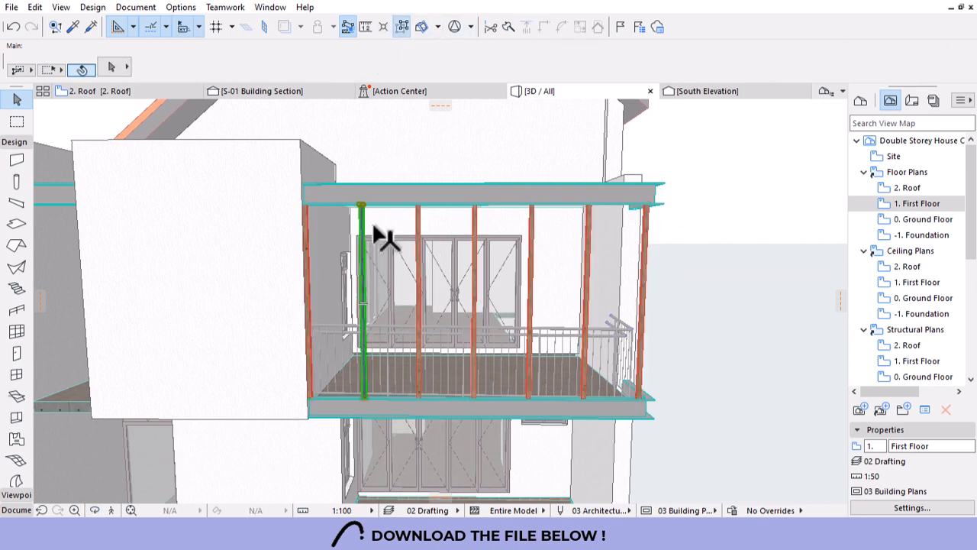
pyautogui.keyDown('shift'); pyautogui.click(475, 229); pyautogui.keyUp('shift')
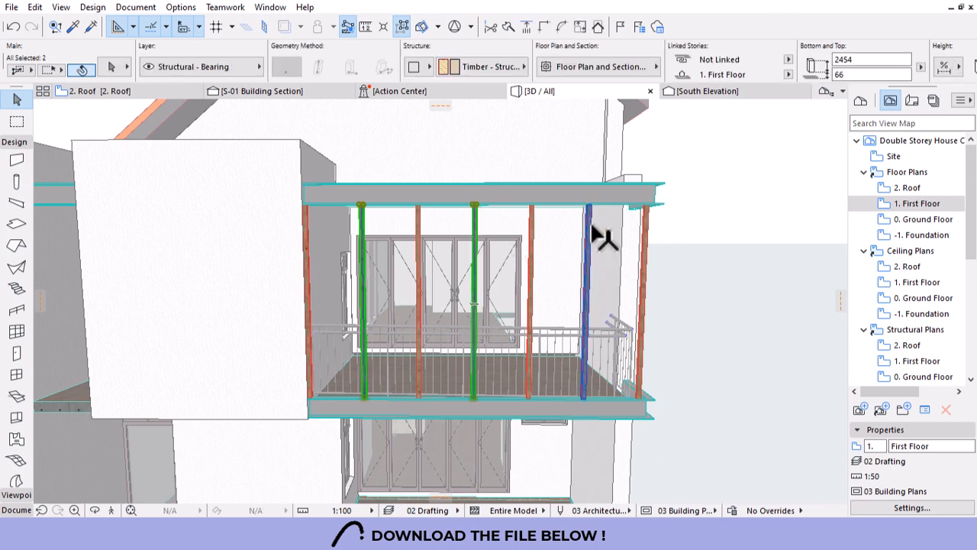
pyautogui.keyDown('shift'); pyautogui.click(585, 264); pyautogui.keyUp('shift')
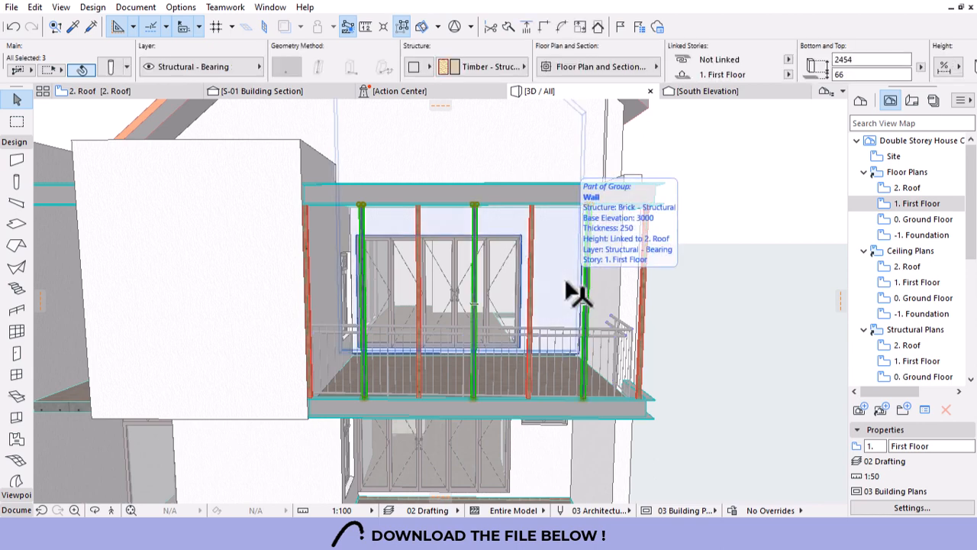
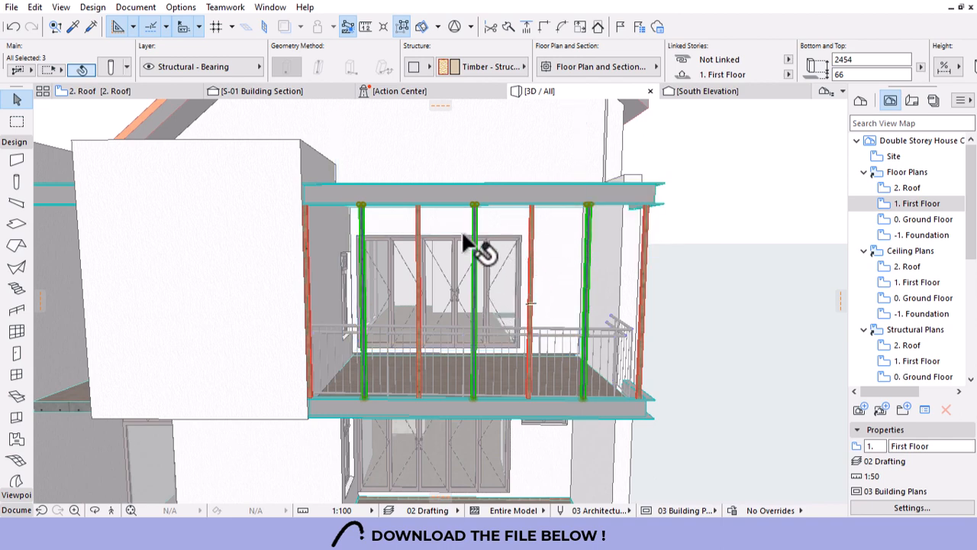
# On the First Floor plan, shift the front-edge terrace column 650 to the left by the wall corner.
pyautogui.doubleClick(917, 203)
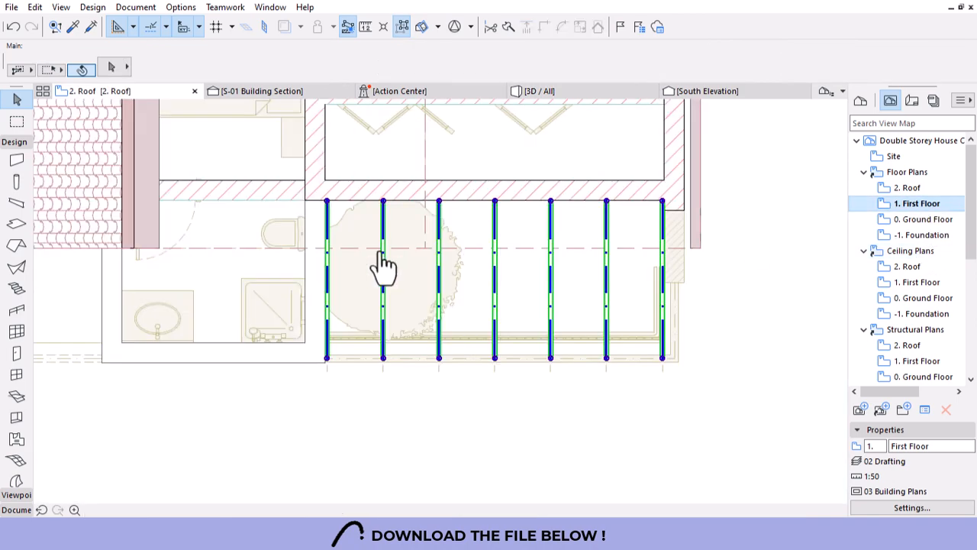
pyautogui.scroll(6, 313, 336)
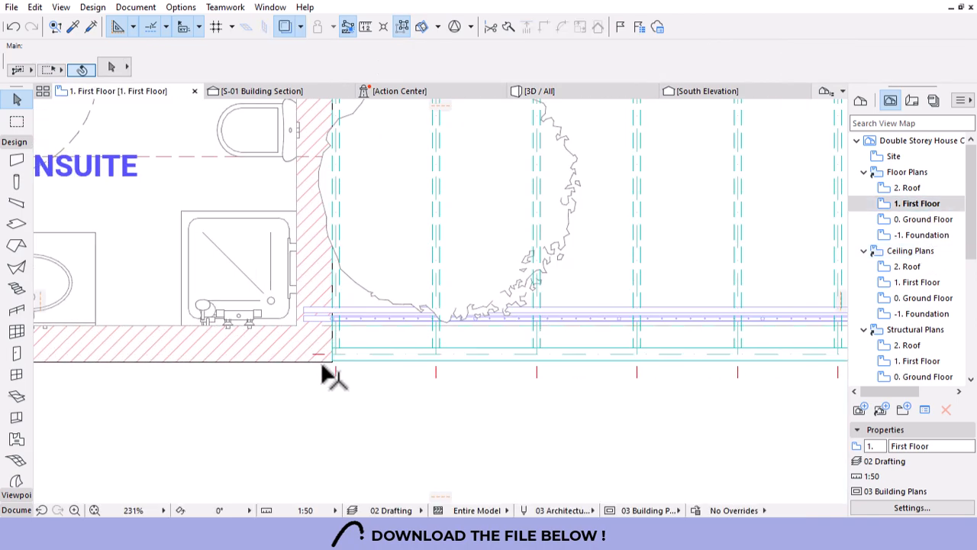
pyautogui.click(610, 345)
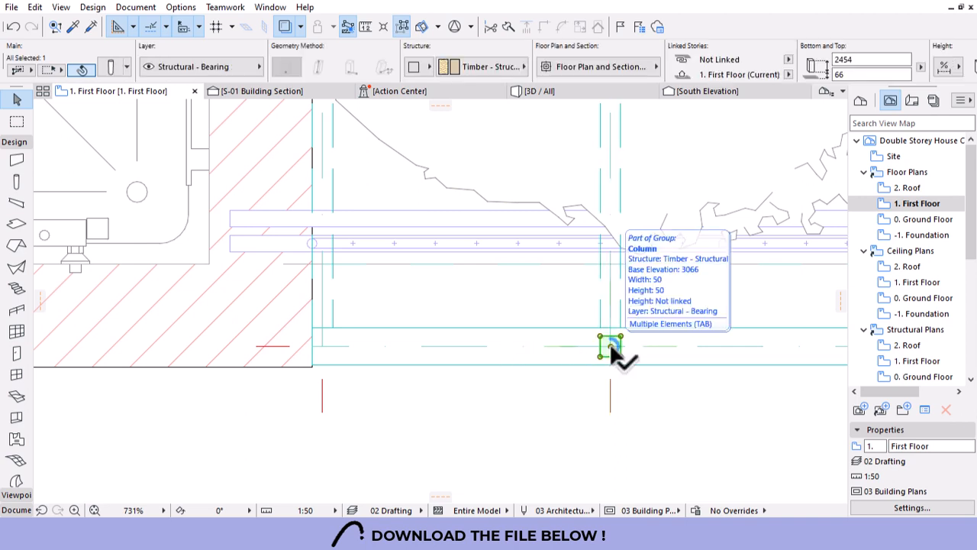
pyautogui.scroll(-3, 397, 374)
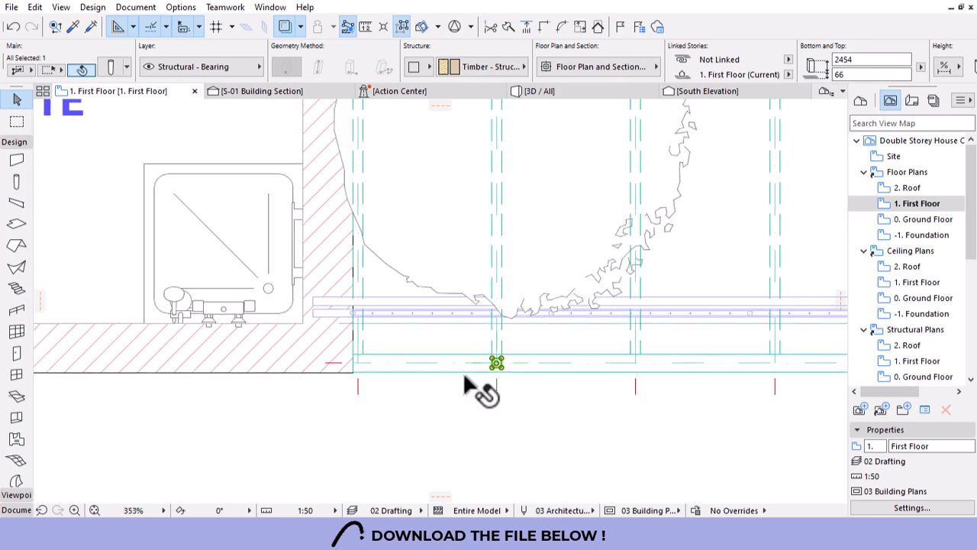
pyautogui.click(493, 364)
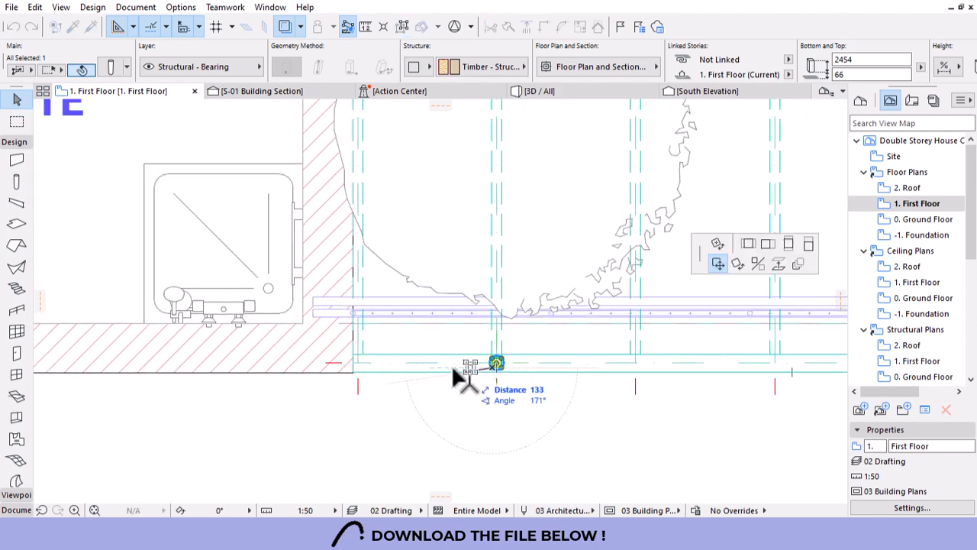
pyautogui.scroll(5, 373, 375)
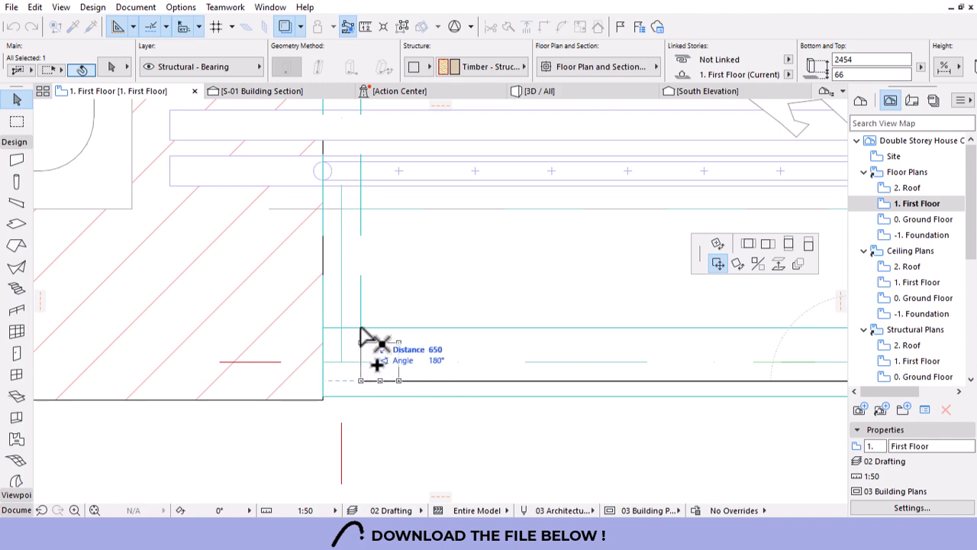
pyautogui.click(365, 336)
pyautogui.scroll(-4, 237, 358)
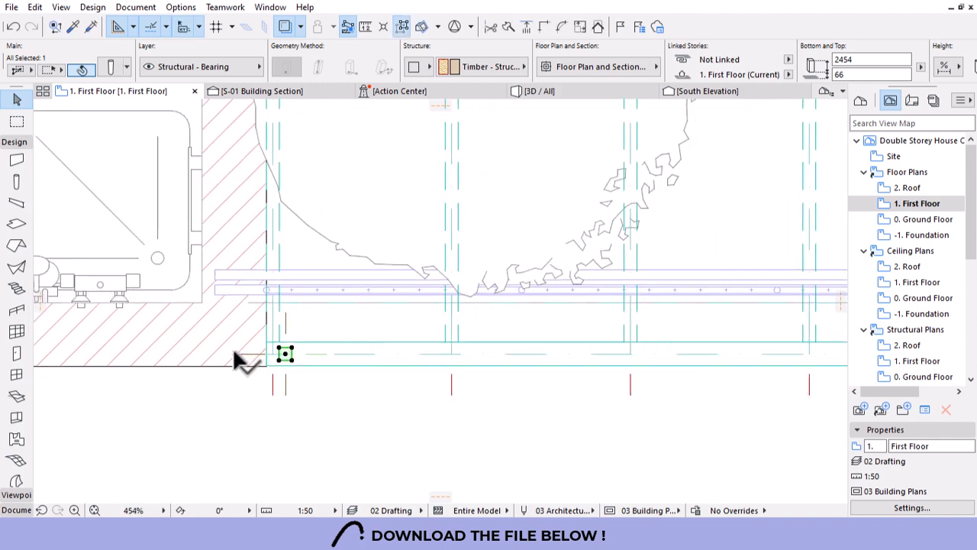
pyautogui.press('Escape')
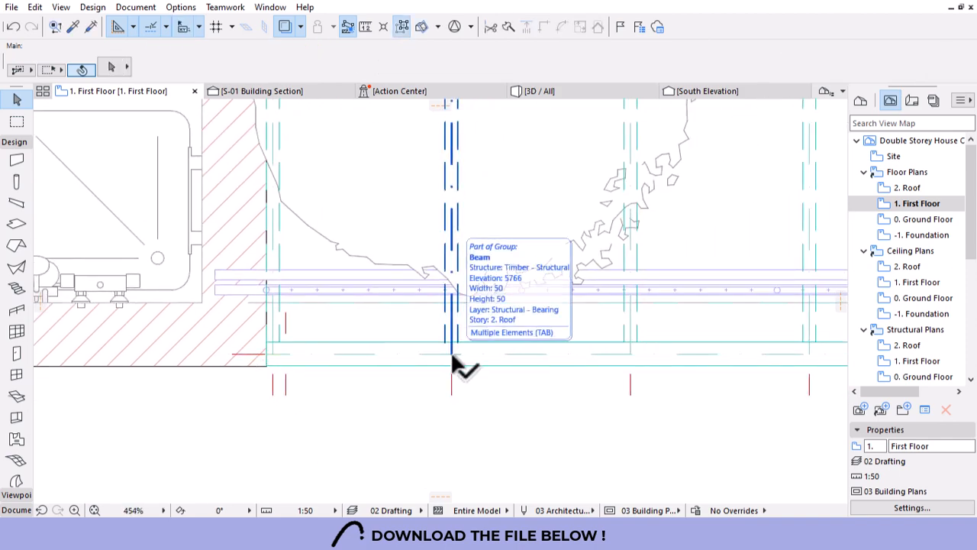
# Shift the next front column 650 to the right and pick up an existing beam's settings.
pyautogui.click(456, 353)
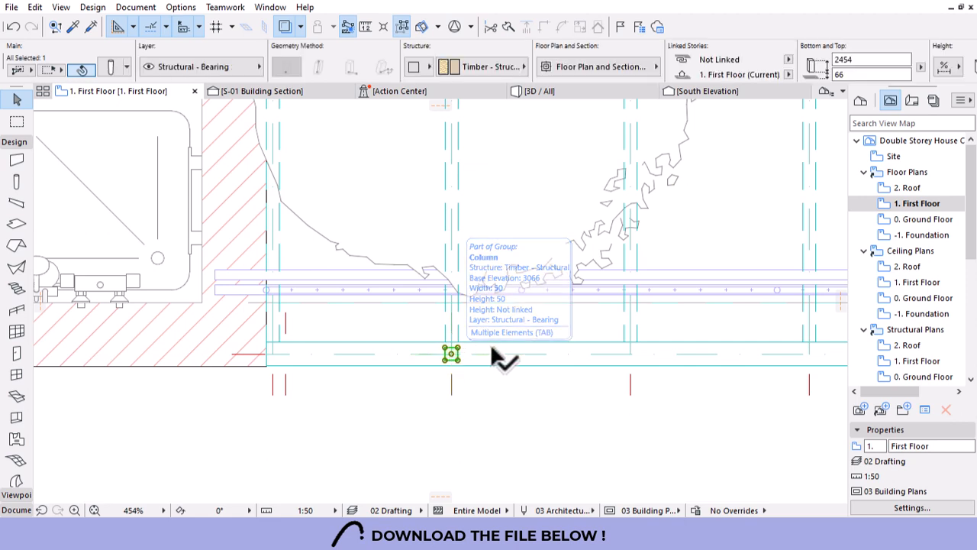
pyautogui.click(578, 355)
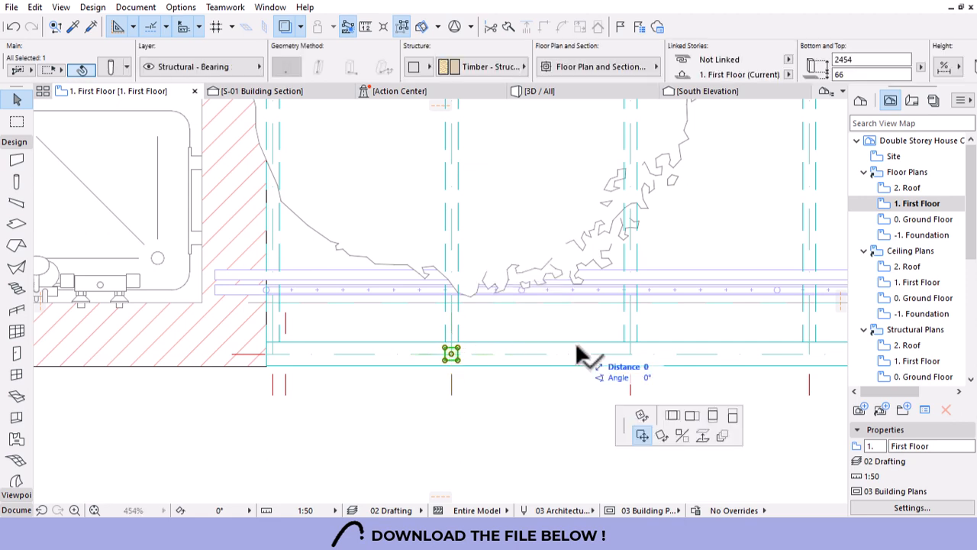
pyautogui.click(624, 350)
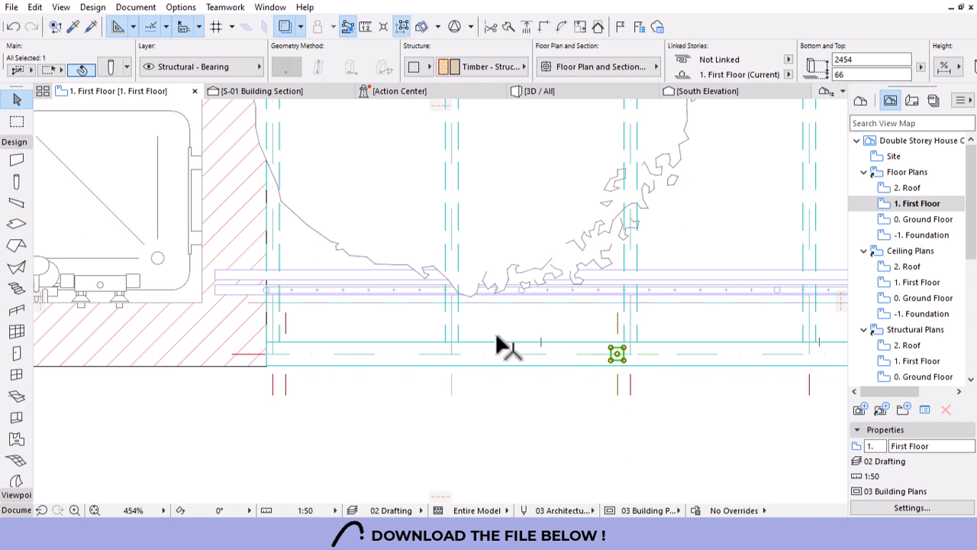
pyautogui.press('Escape')
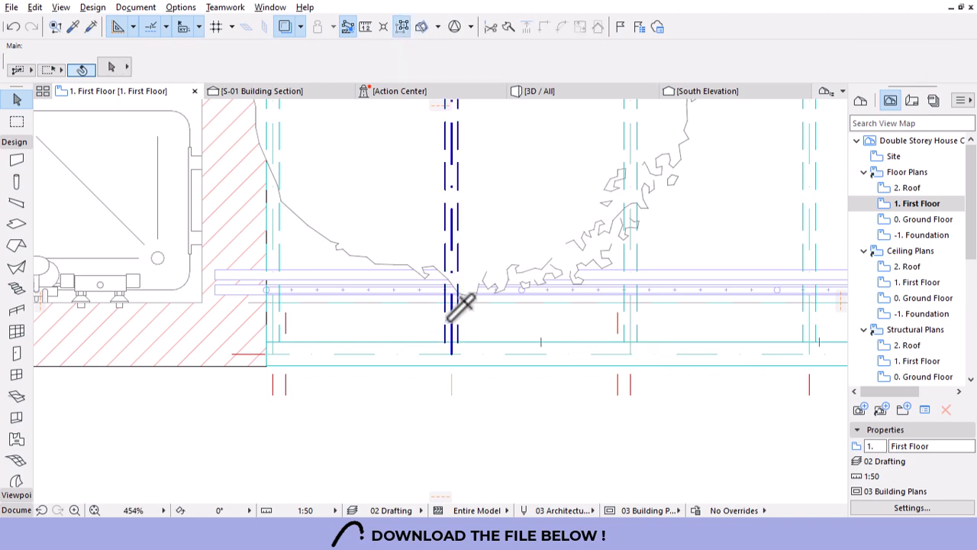
pyautogui.keyDown('alt'); pyautogui.click(451, 318); pyautogui.keyUp('alt')
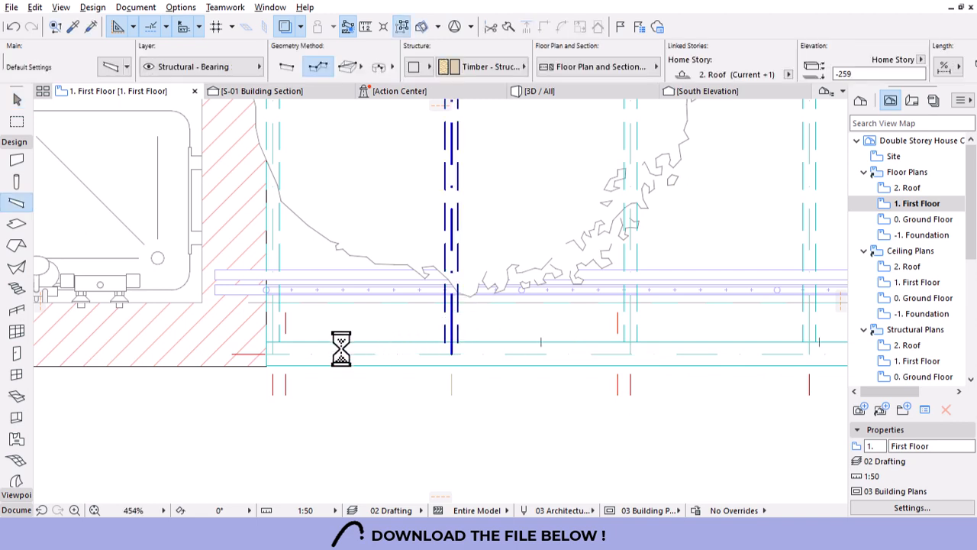
# Draw a new beam from the left front terrace column to the right one.
pyautogui.click(273, 354)
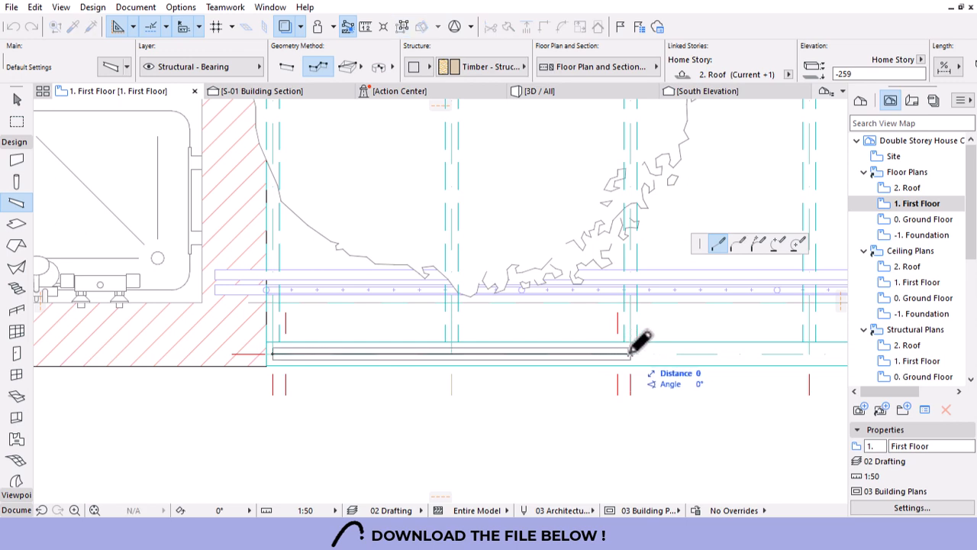
pyautogui.click(632, 350)
pyautogui.click(568, 91)
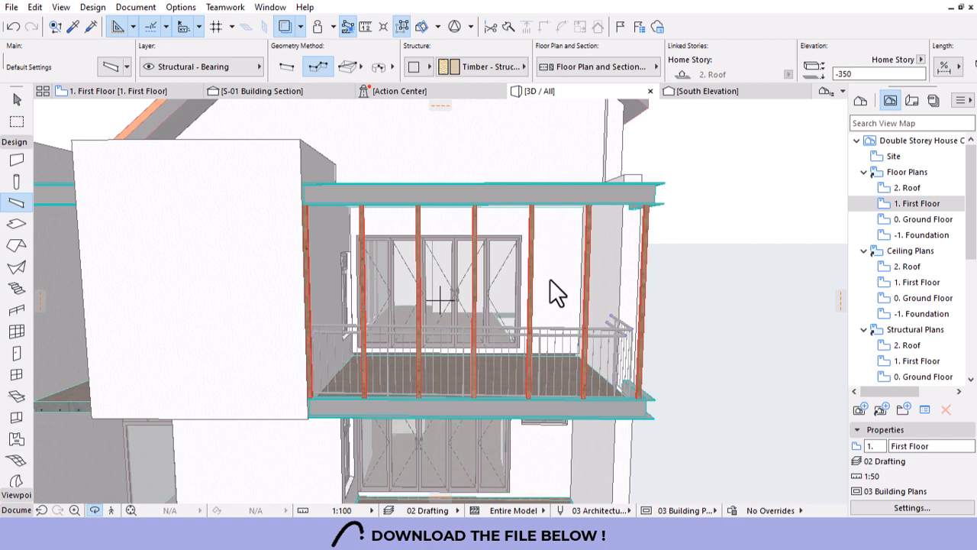
pyautogui.scroll(3, 353, 197)
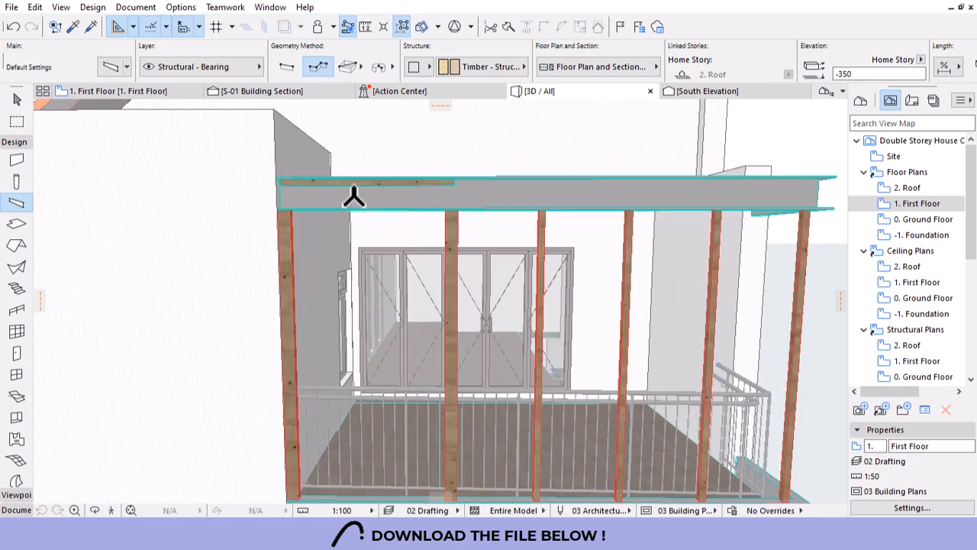
pyautogui.scroll(4, 374, 197)
pyautogui.press('Escape')
# In 3D, lower the new short beam by 246 to elevation -505.
pyautogui.click(529, 158)
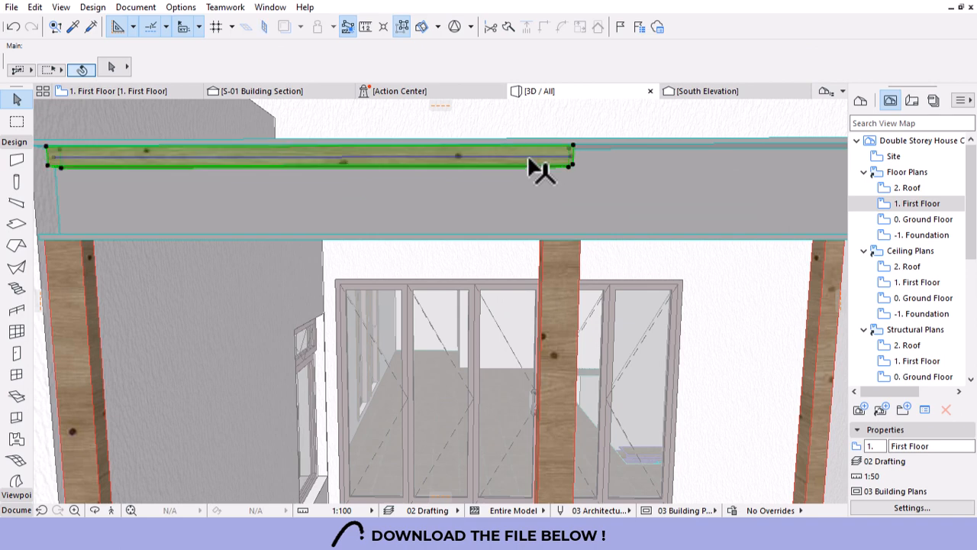
pyautogui.click(573, 146)
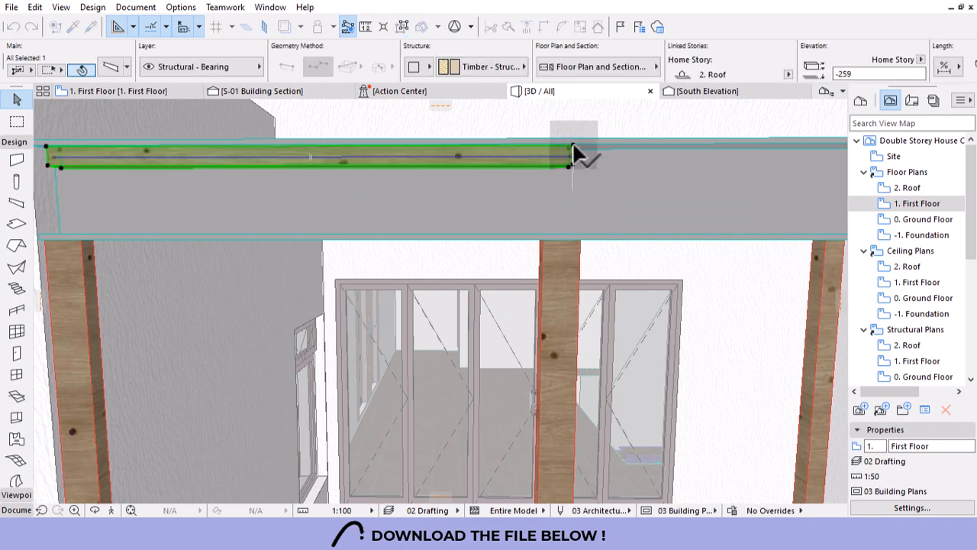
pyautogui.click(569, 243)
pyautogui.keyDown('shift'); pyautogui.moveTo(593, 192); pyautogui.dragTo(477, 192, button='middle'); pyautogui.keyUp('shift')
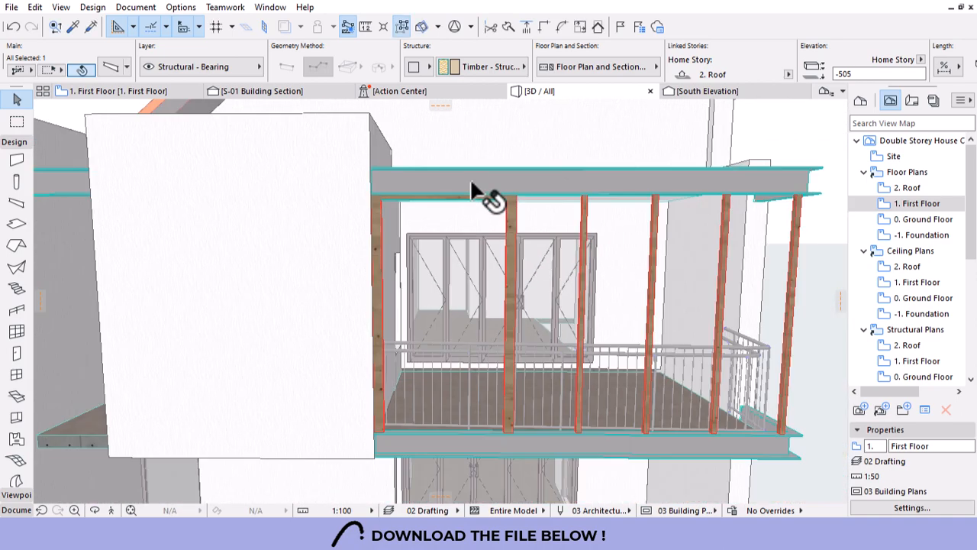
pyautogui.keyDown('shift'); pyautogui.moveTo(469, 282); pyautogui.dragTo(484, 288, button='middle'); pyautogui.keyUp('shift')
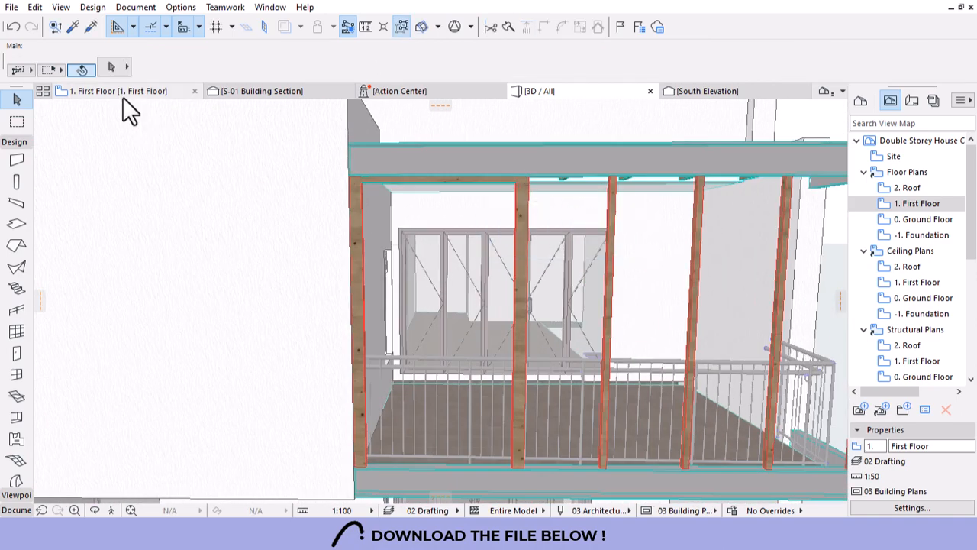
pyautogui.click(122, 94)
# Nudge the column at the steel channel beam's left end to align inside the channel.
pyautogui.scroll(5, 279, 390)
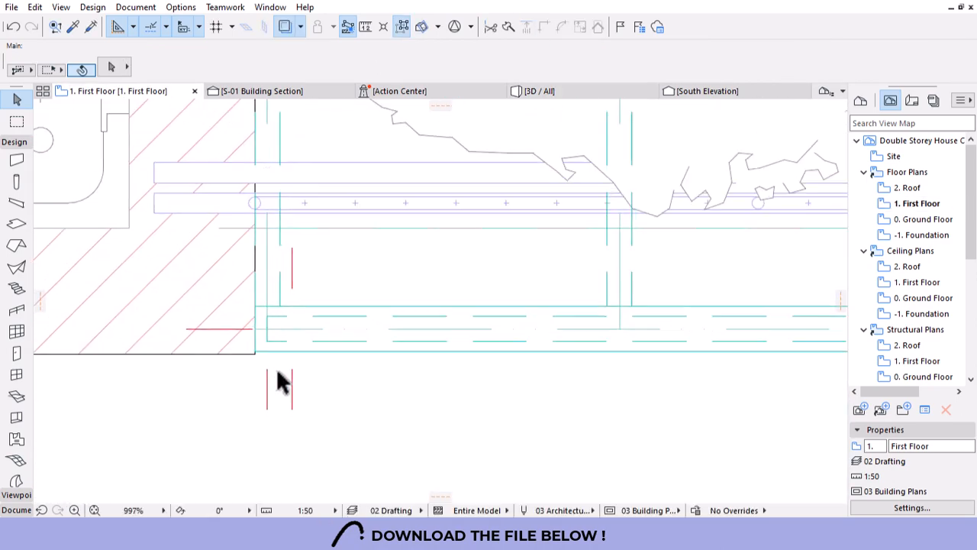
pyautogui.click(296, 309)
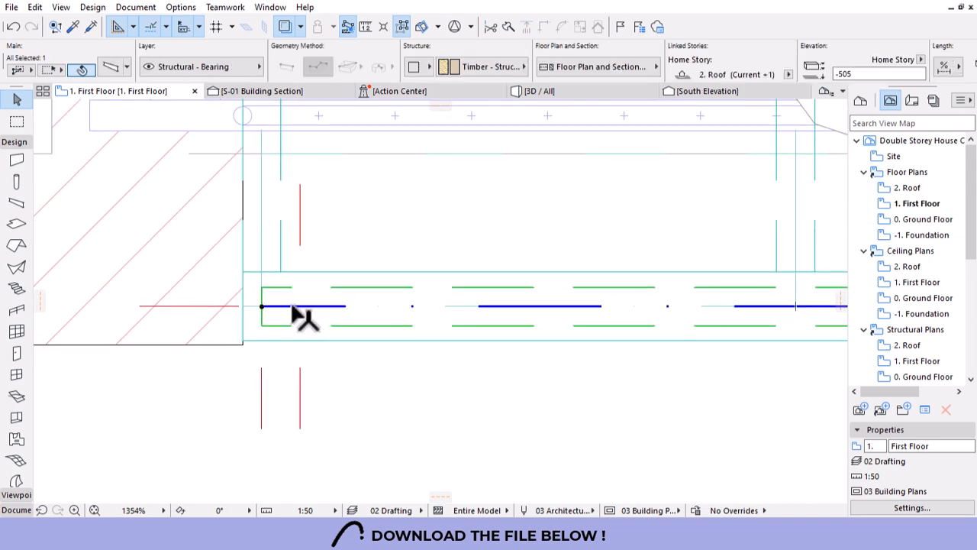
pyautogui.press('Escape')
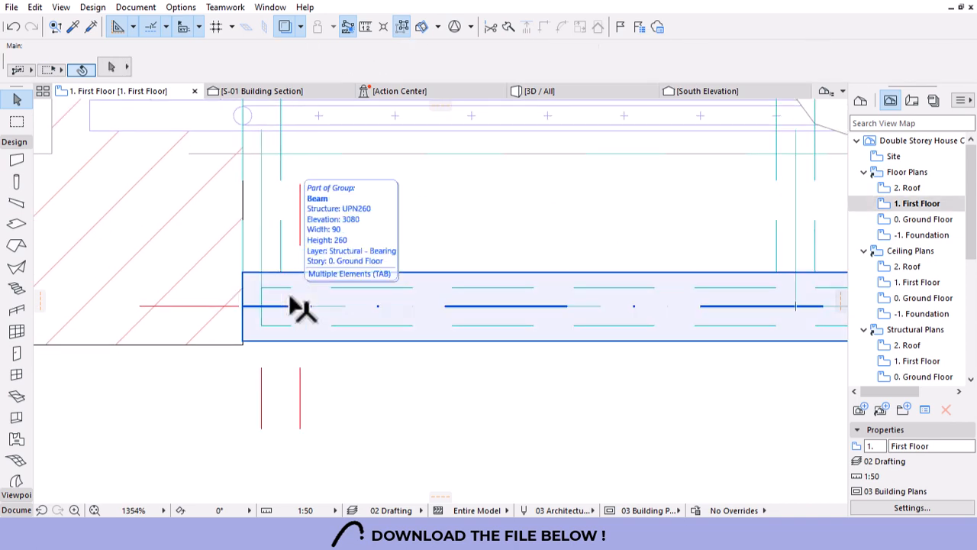
pyautogui.press('Tab')
pyautogui.click(290, 299)
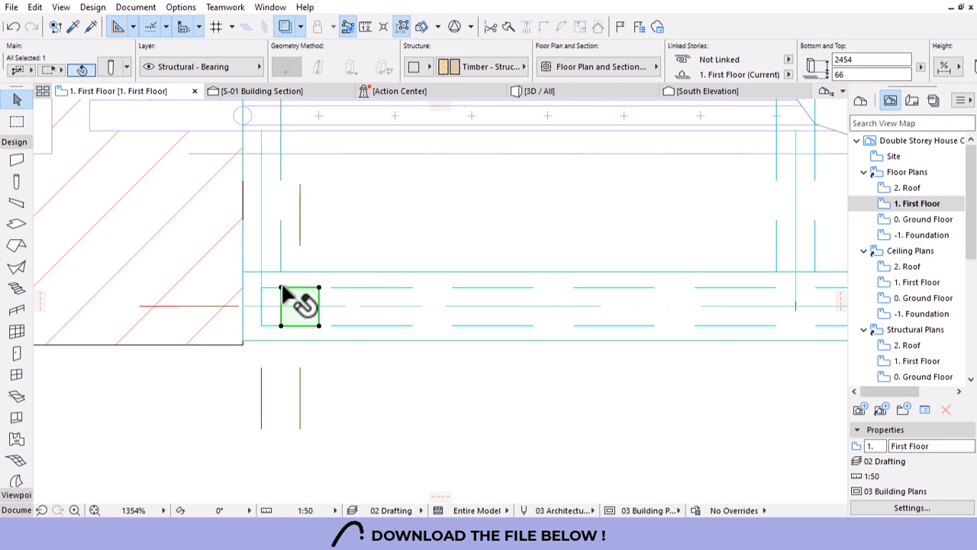
pyautogui.moveTo(289, 293); pyautogui.dragTo(301, 301)
pyautogui.scroll(-4, 229, 324)
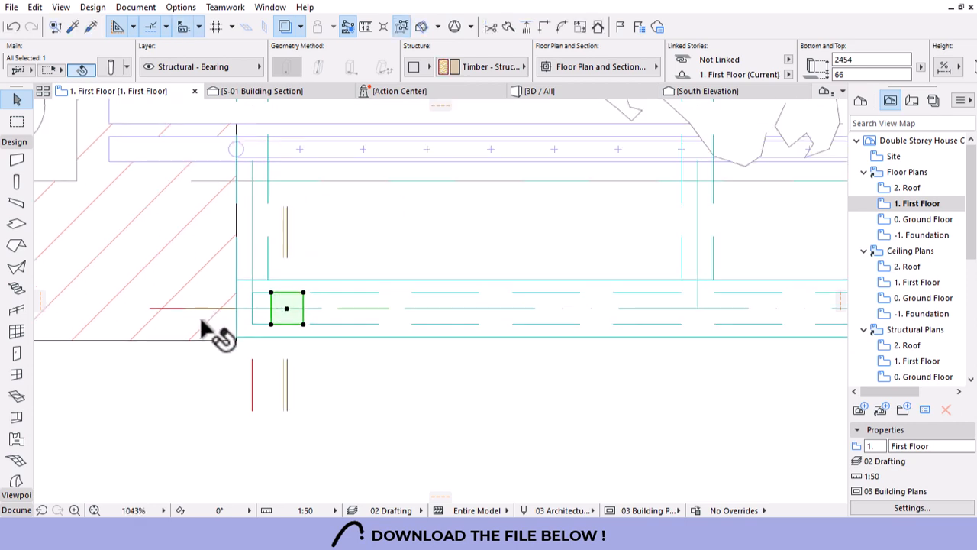
pyautogui.scroll(5, 711, 336)
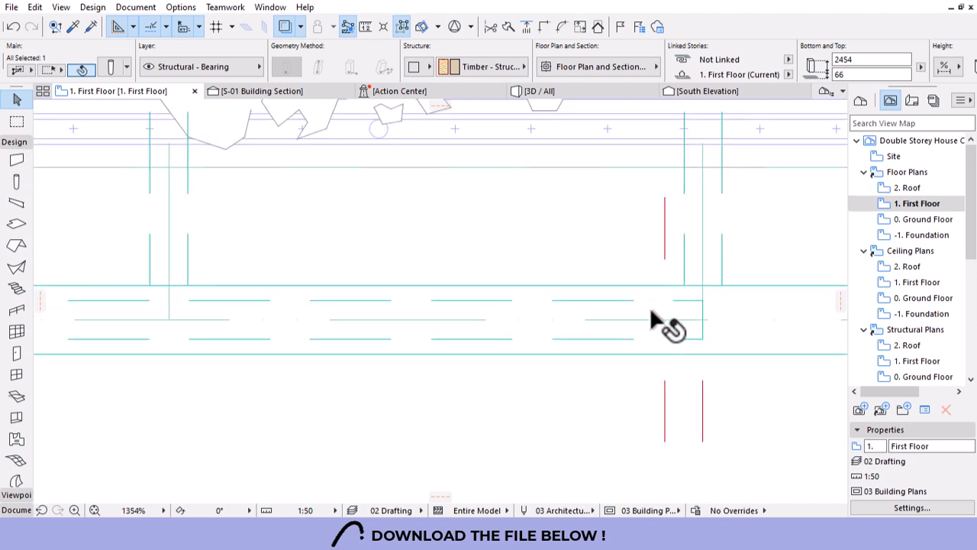
pyautogui.press('Escape')
# Move the column at the beam's right end slightly left to line up with the beam.
pyautogui.click(669, 333)
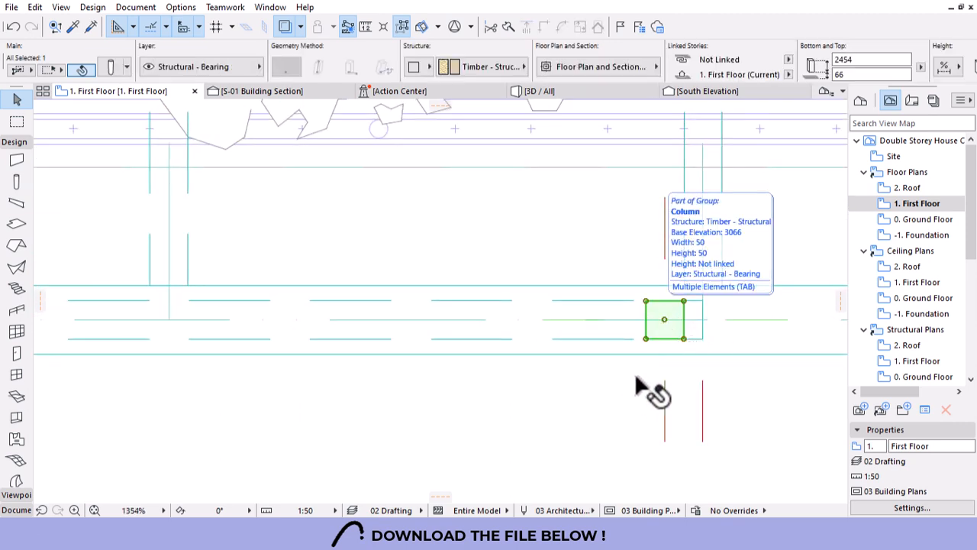
pyautogui.hotkey('ctrl', 'd')
pyautogui.click(626, 383)
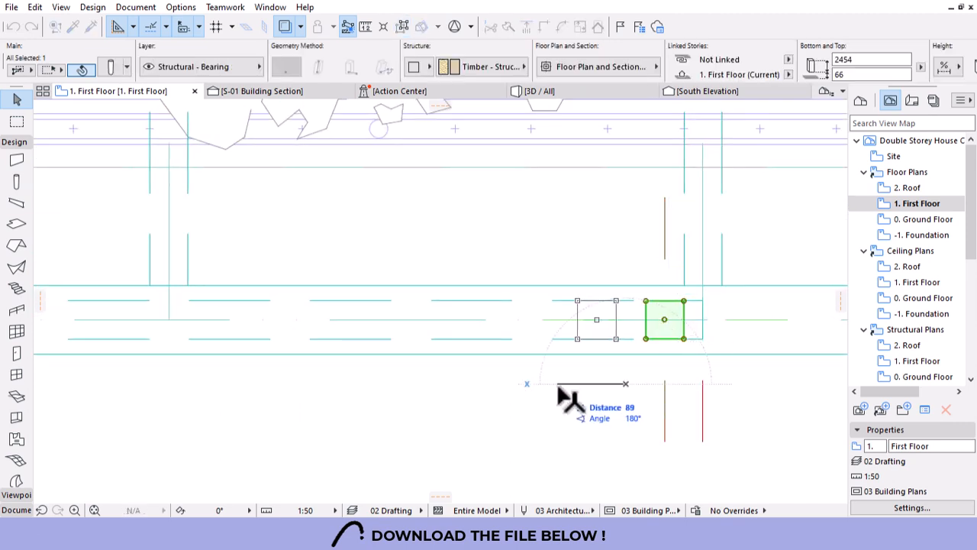
pyautogui.click(622, 384)
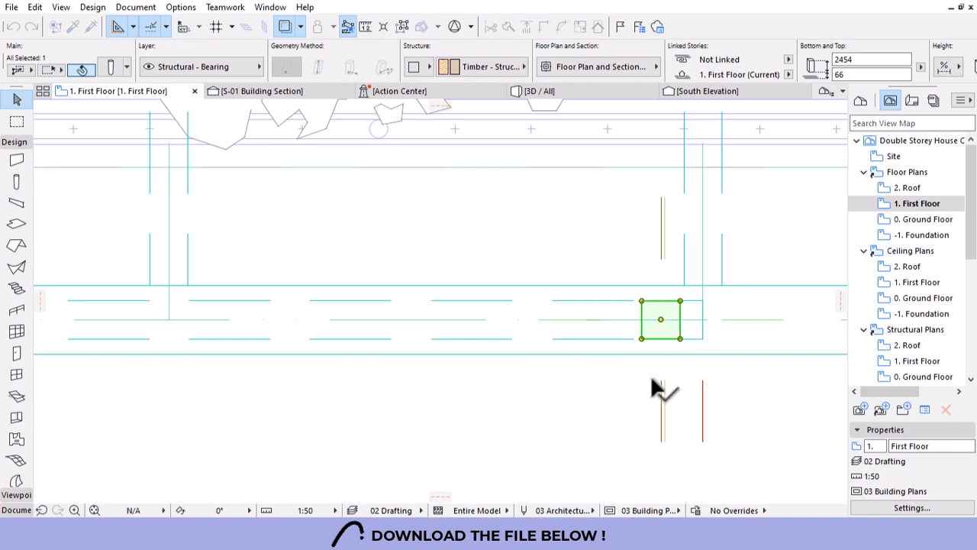
pyautogui.click(579, 96)
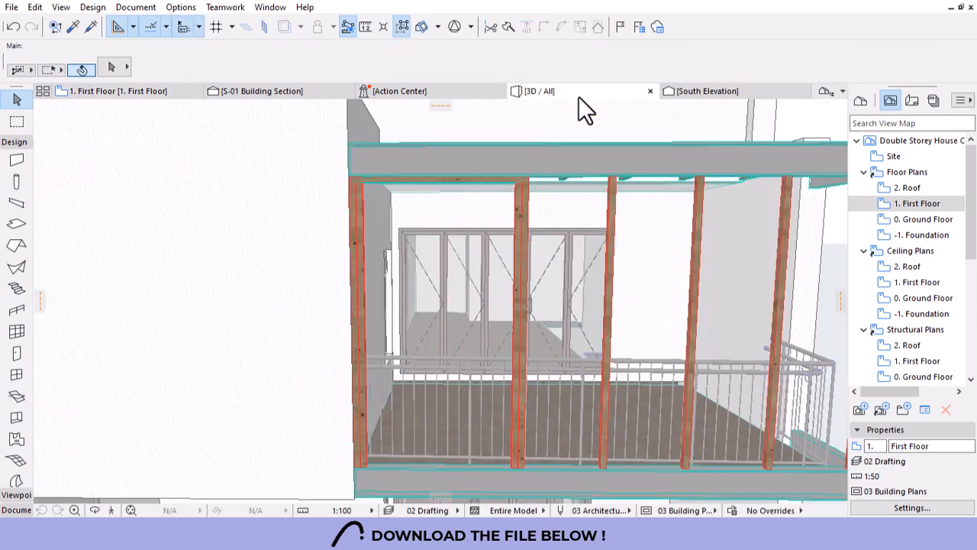
# Lower the timber beam above the balcony posts to elevation -555.
pyautogui.scroll(-5, 446, 186)
pyautogui.keyDown('shift'); pyautogui.moveTo(477, 248); pyautogui.dragTo(378, 310, button='middle'); pyautogui.keyUp('shift')
pyautogui.scroll(5, 358, 188)
pyautogui.scroll(10, 380, 179)
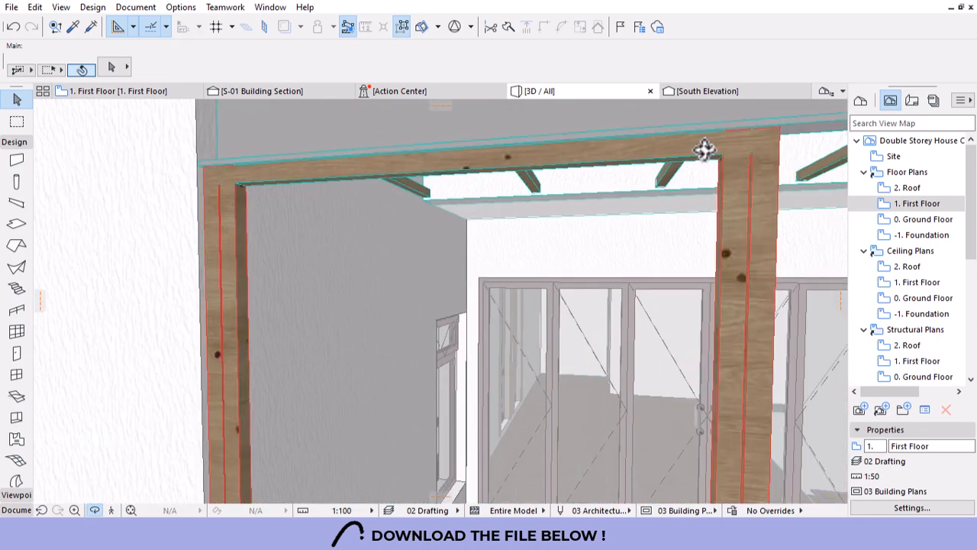
pyautogui.click(707, 151)
pyautogui.click(765, 124)
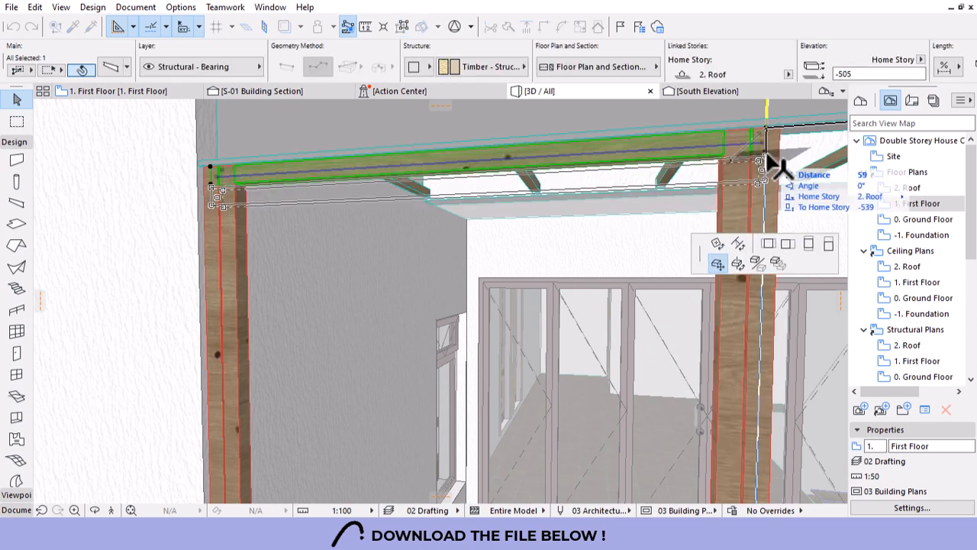
pyautogui.click(773, 162)
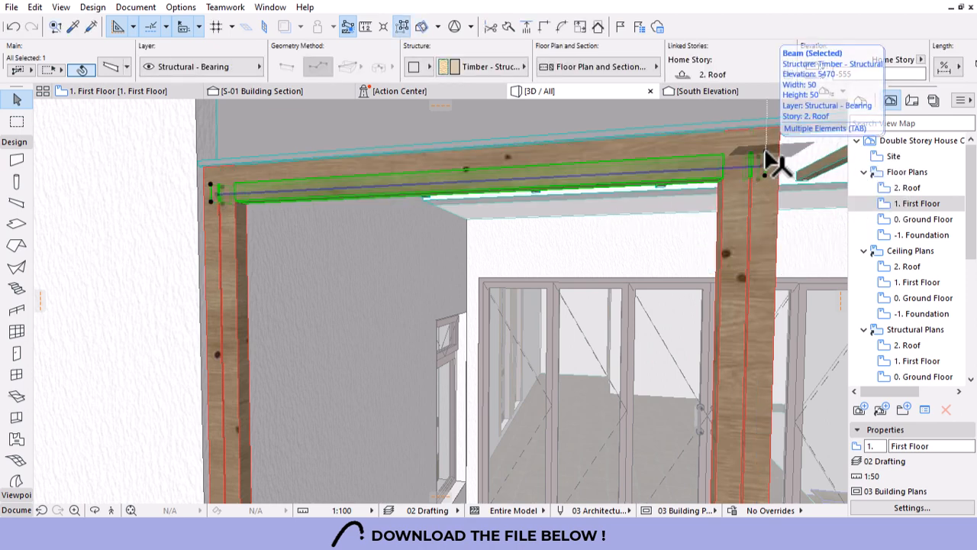
pyautogui.click(764, 161)
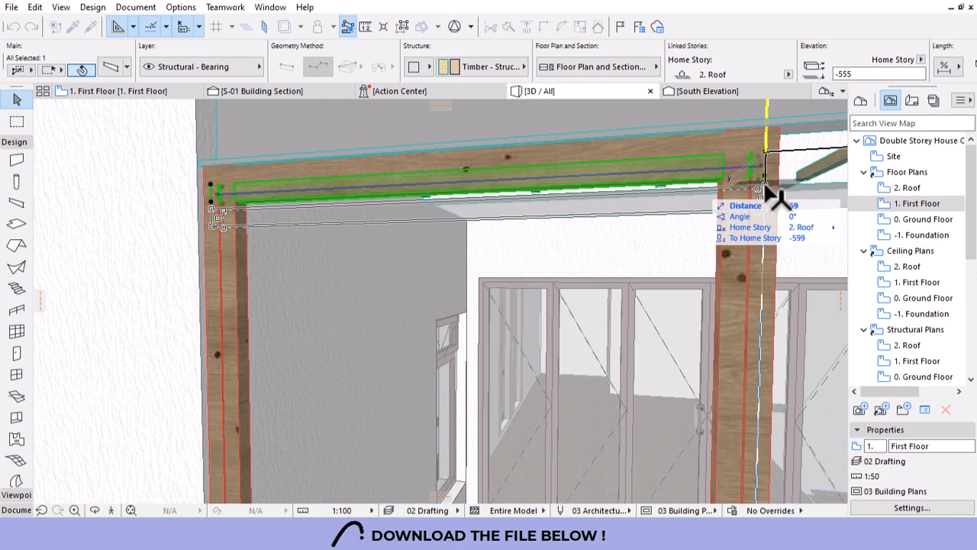
pyautogui.click(768, 188)
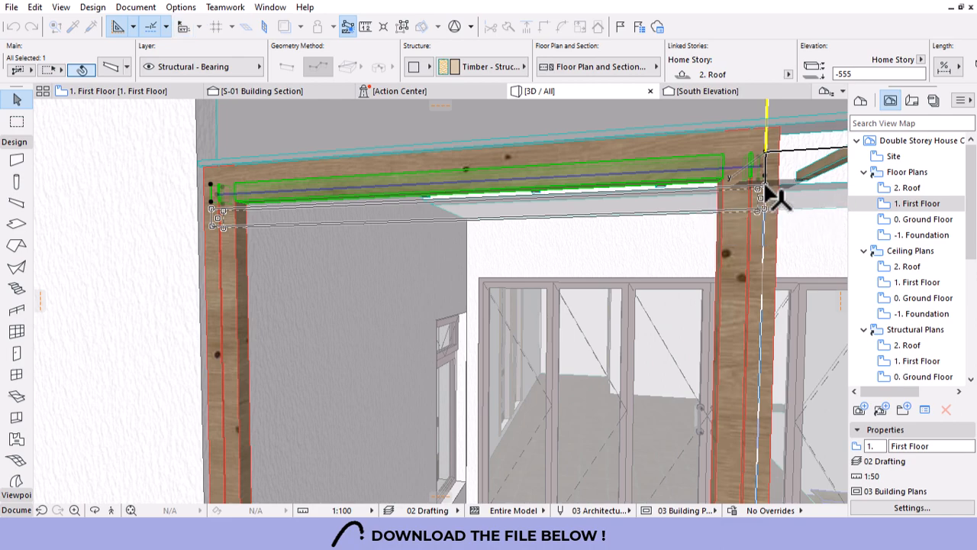
pyautogui.press('Escape')
# At the left corner, stretch the beam end to the post and trim the post top to the beam underside.
pyautogui.scroll(-5, 626, 195)
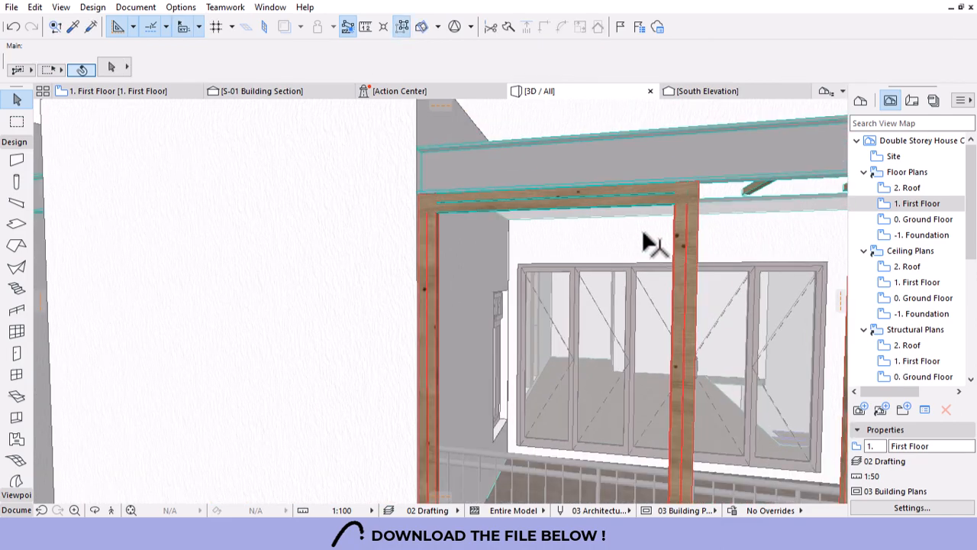
pyautogui.scroll(5, 481, 203)
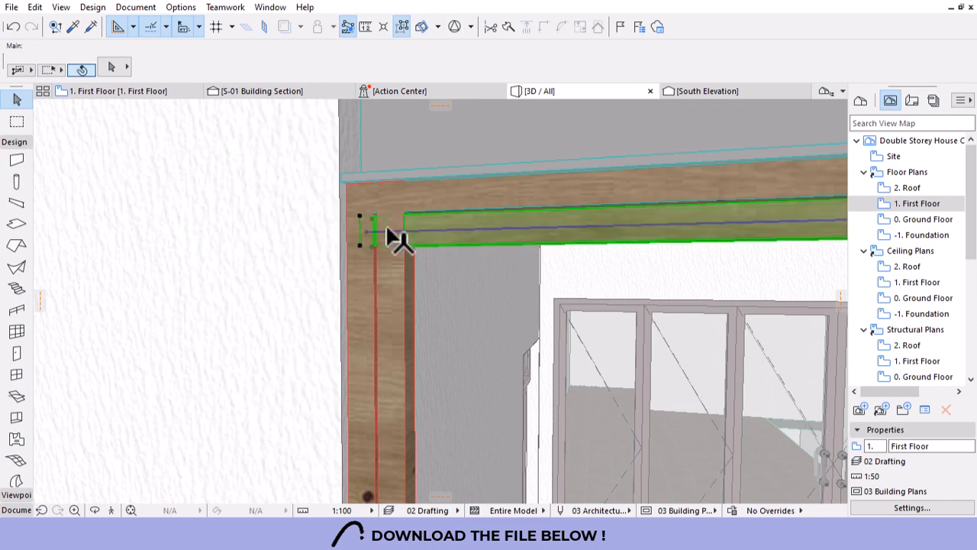
pyautogui.click(372, 236)
pyautogui.click(364, 235)
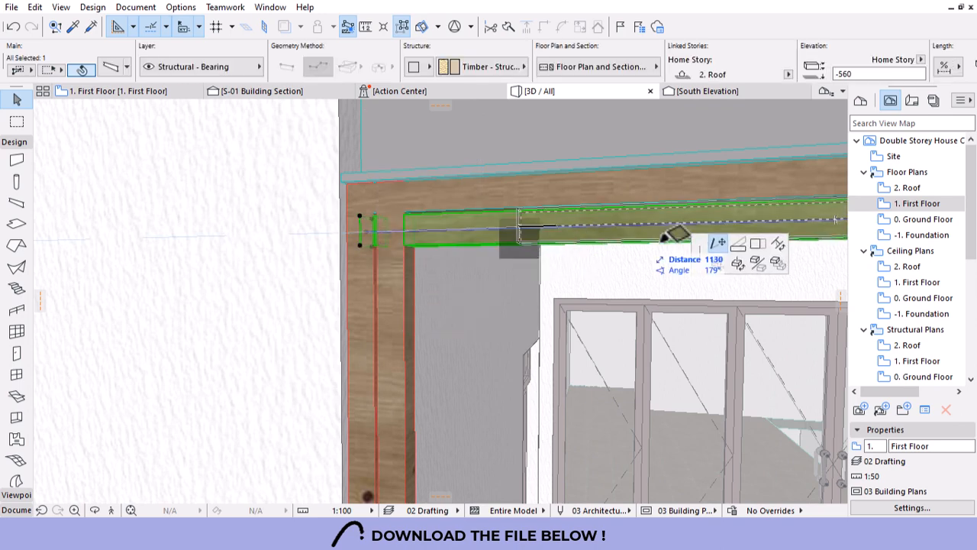
pyautogui.click(755, 246)
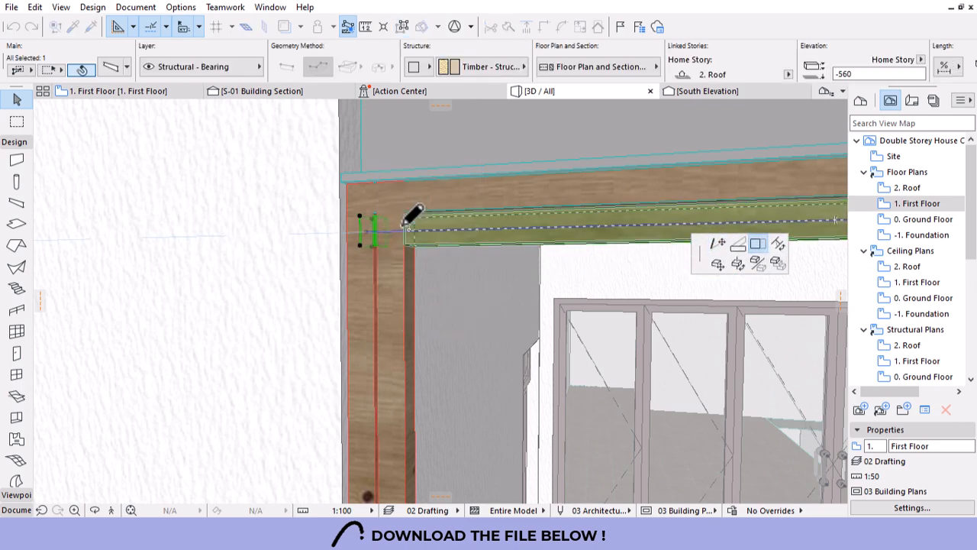
pyautogui.click(405, 216)
pyautogui.click(397, 255)
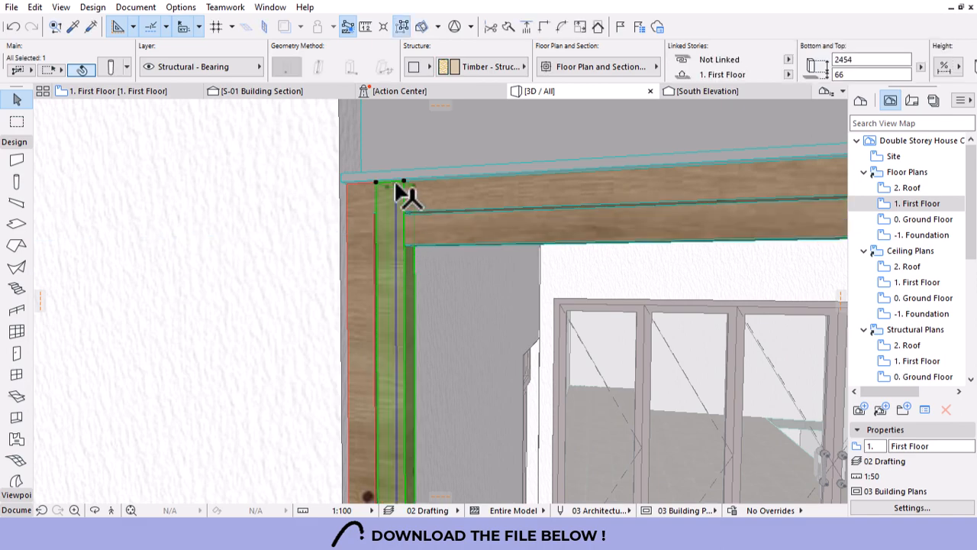
pyautogui.click(400, 183)
pyautogui.click(407, 214)
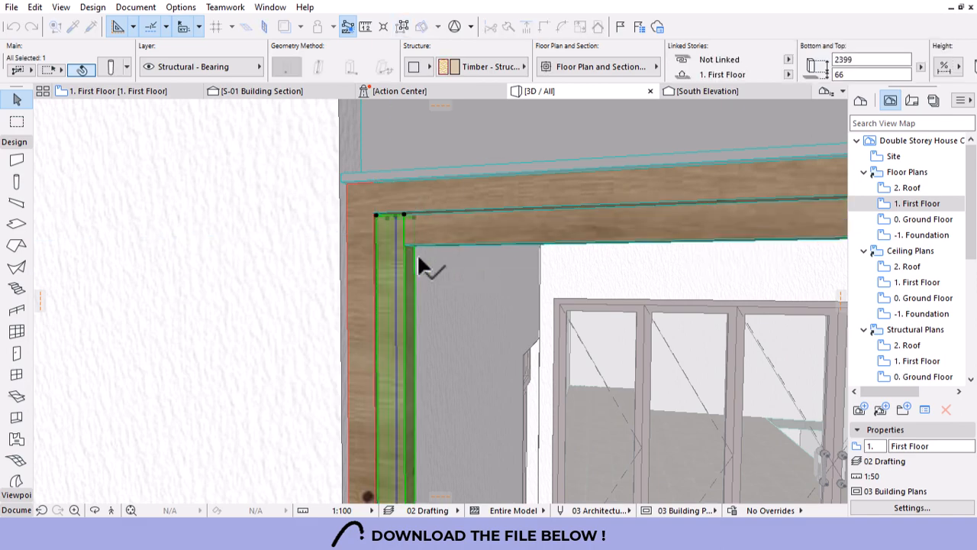
pyautogui.keyDown('shift'); pyautogui.moveTo(420, 210); pyautogui.dragTo(510, 233, button='middle'); pyautogui.keyUp('shift')
pyautogui.scroll(3, 512, 233)
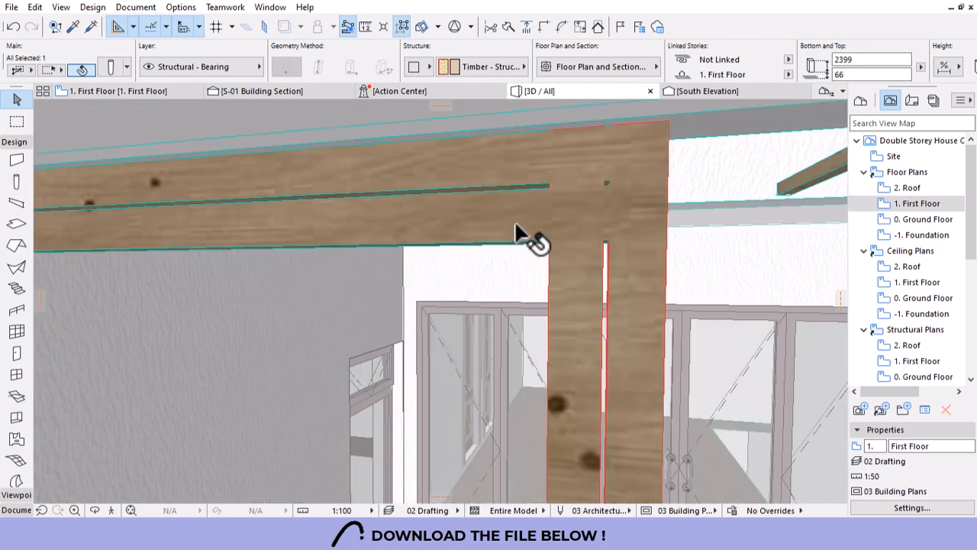
pyautogui.press('Escape')
# At the other corner, stretch the beam to the column edge and lower the column top to the beam underside.
pyautogui.click(630, 211)
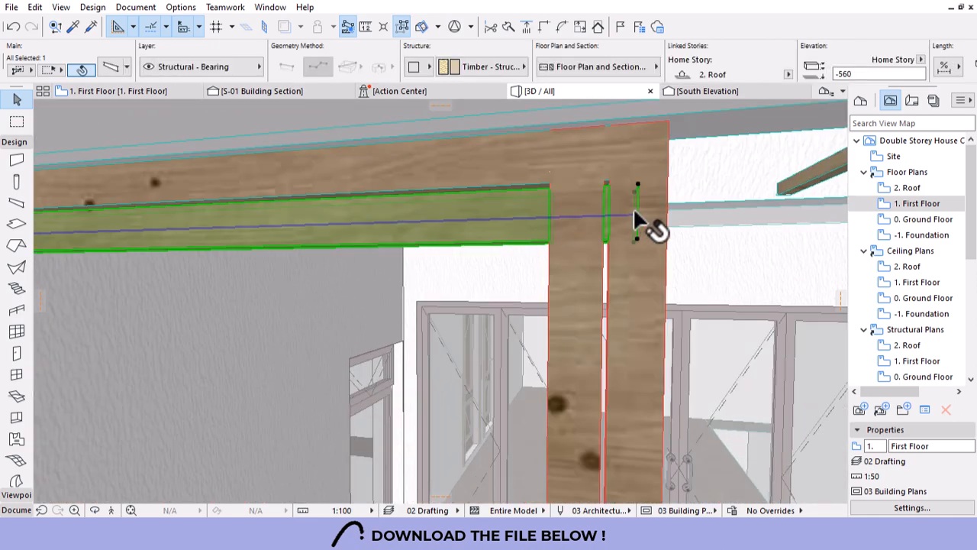
pyautogui.click(635, 211)
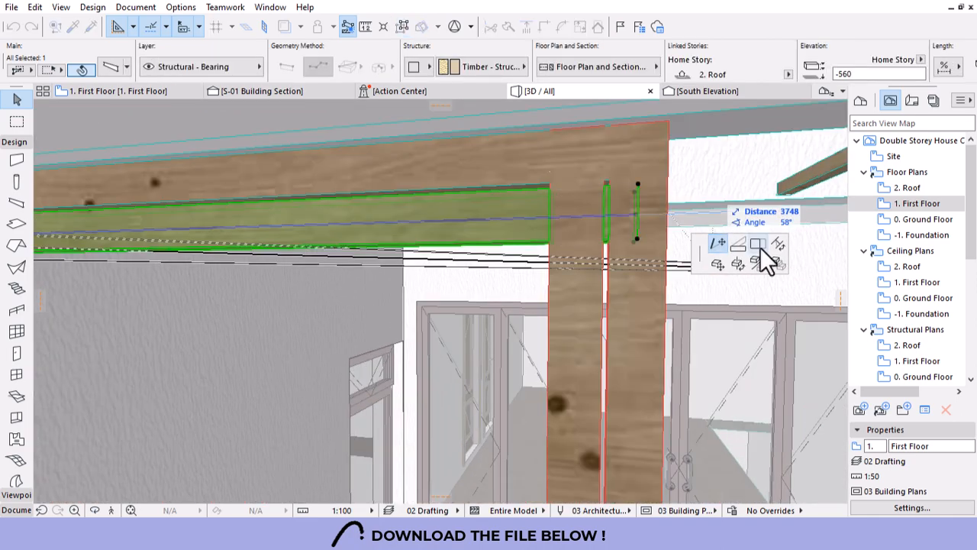
pyautogui.click(760, 246)
pyautogui.click(550, 185)
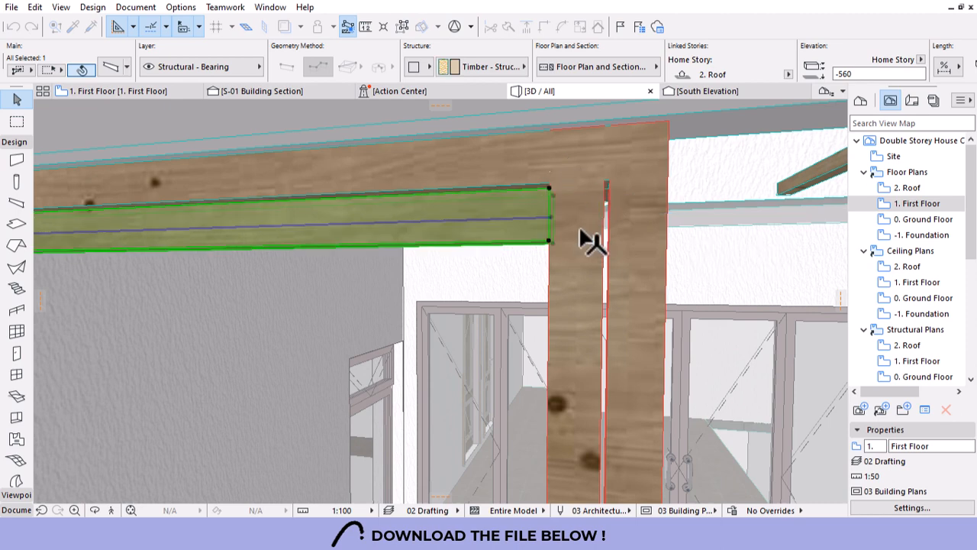
pyautogui.click(577, 183)
pyautogui.click(585, 137)
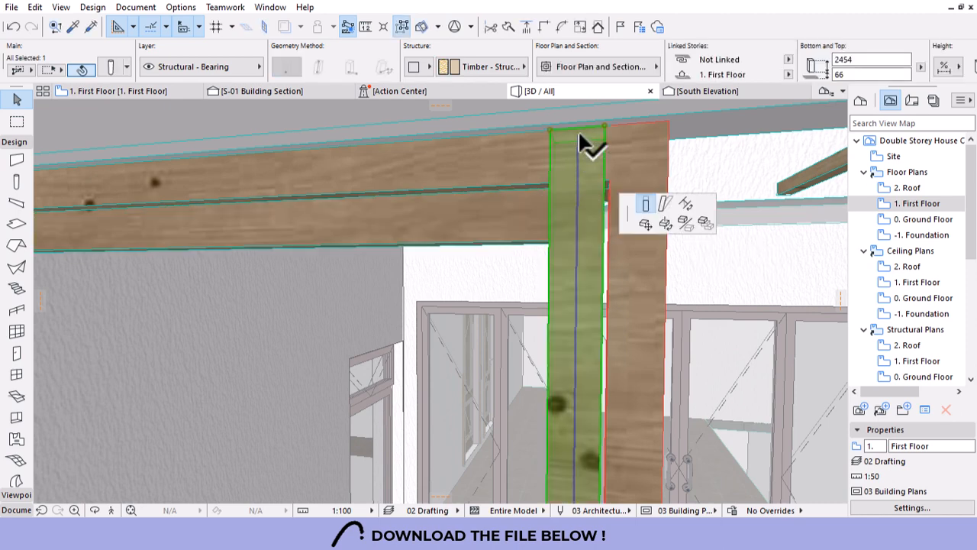
pyautogui.click(550, 188)
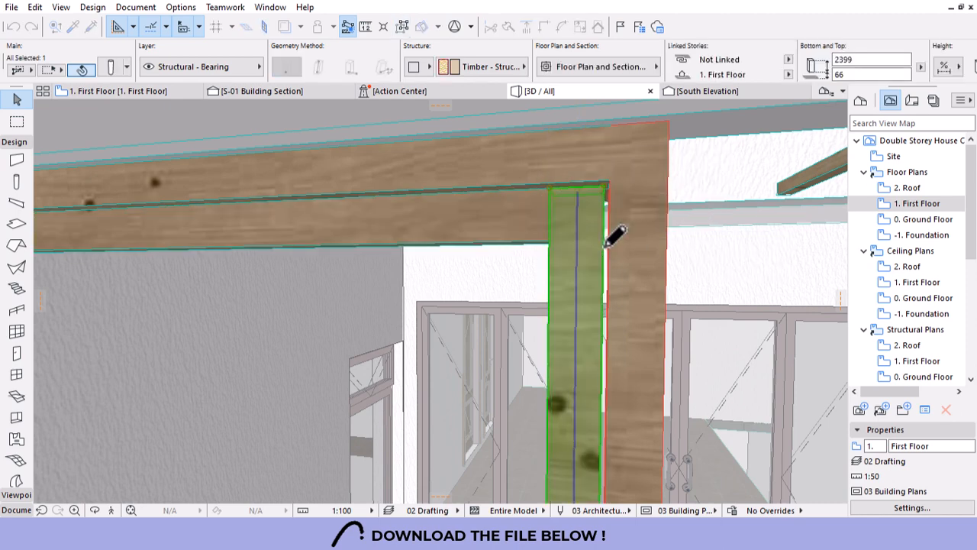
pyautogui.press('Escape')
# Orbit to view the balcony frame from higher up and select a timber column.
pyautogui.scroll(-4, 663, 238)
pyautogui.scroll(-5, 663, 246)
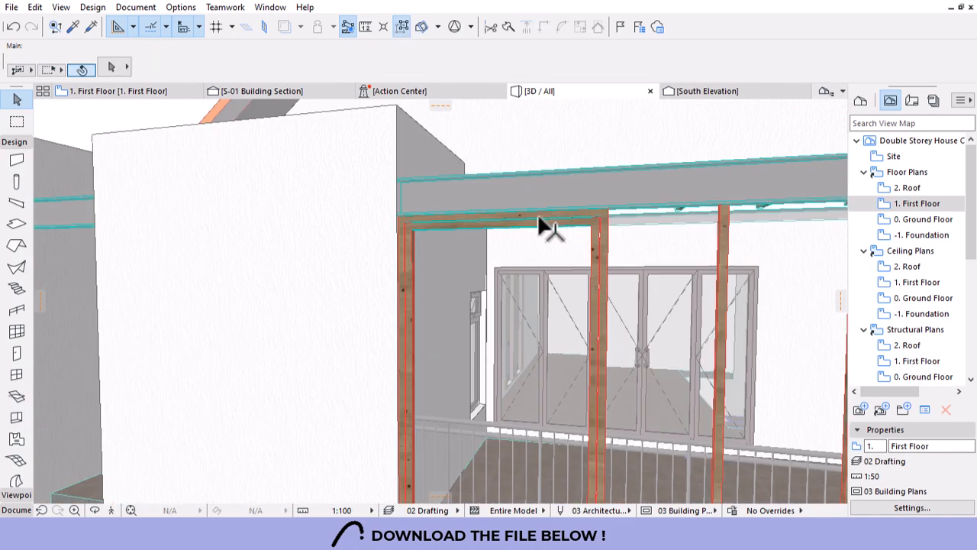
pyautogui.scroll(-3, 493, 243)
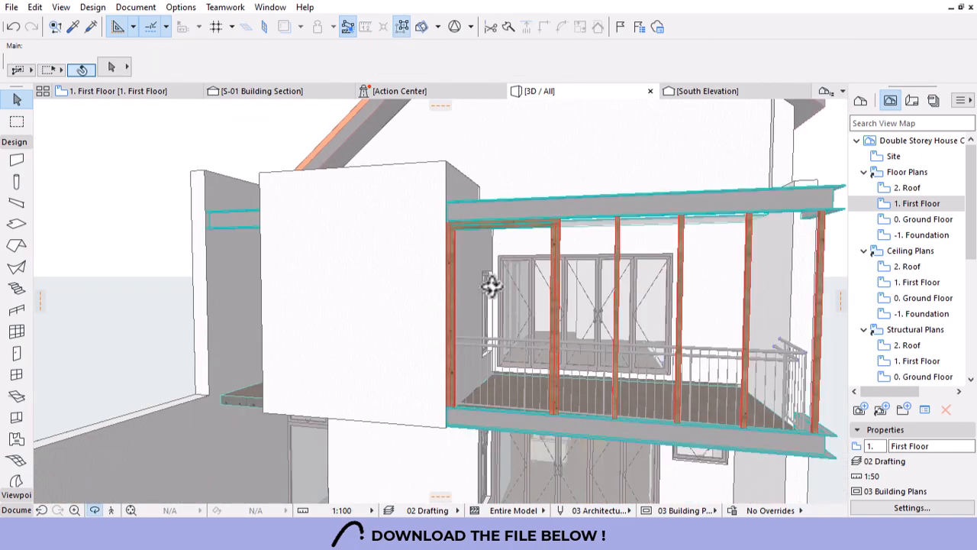
pyautogui.keyDown('shift'); pyautogui.moveTo(491, 283); pyautogui.dragTo(556, 294, button='middle'); pyautogui.keyUp('shift')
pyautogui.scroll(6, 547, 227)
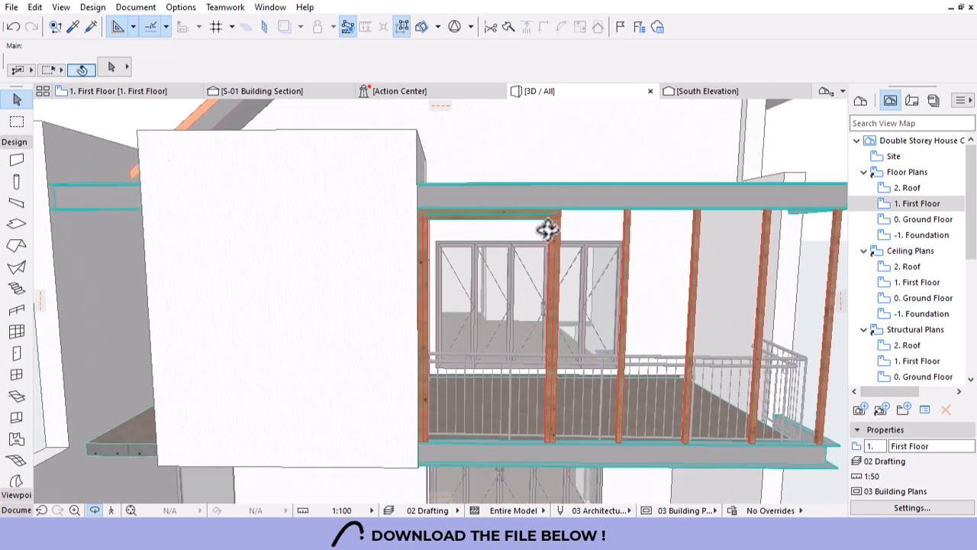
pyautogui.scroll(4, 541, 241)
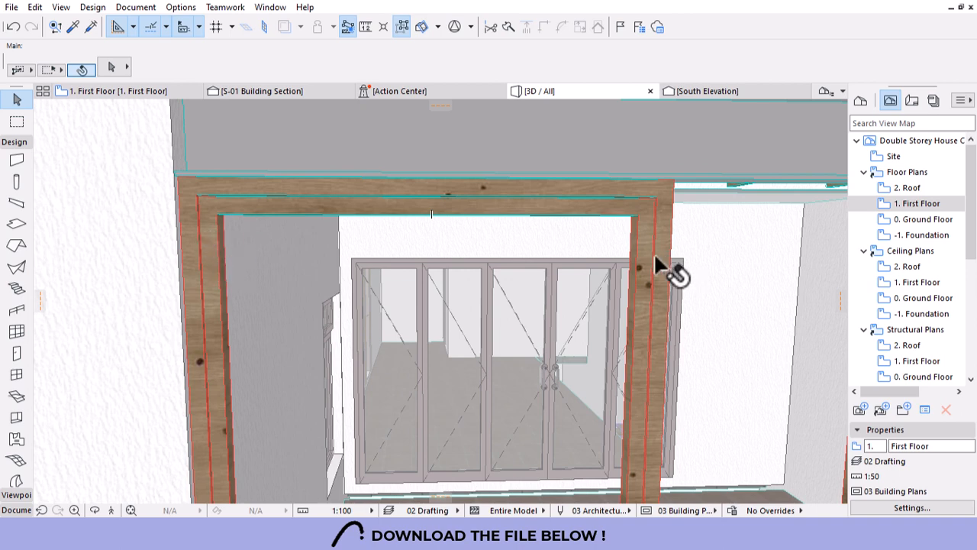
pyautogui.click(214, 259)
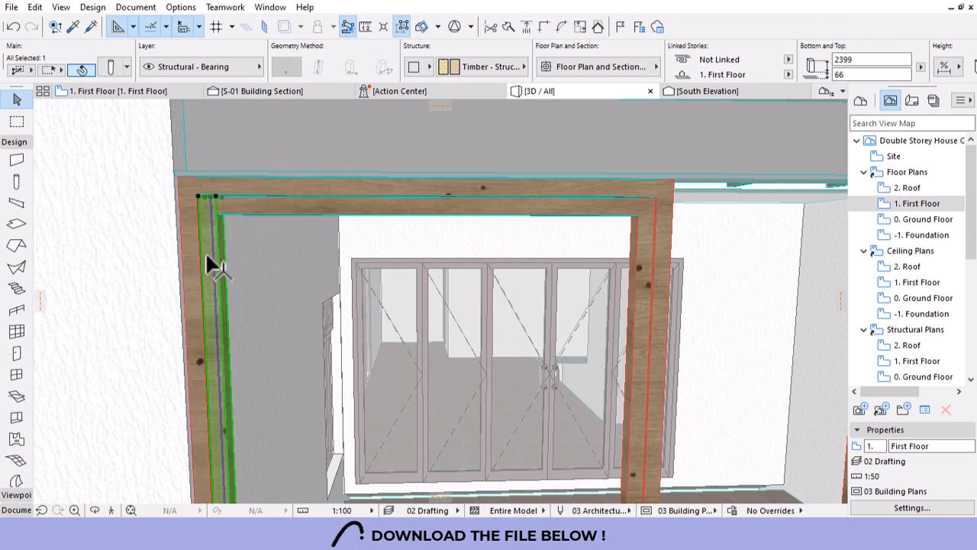
# Set all eight balcony columns' uncut, hidden, cross, core line and cover fill foreground pens to pen 1.
pyautogui.keyDown('alt'); pyautogui.click(208, 257); pyautogui.keyUp('alt')
pyautogui.hotkey('ctrl', 'a')
pyautogui.scroll(-5, 207, 253)
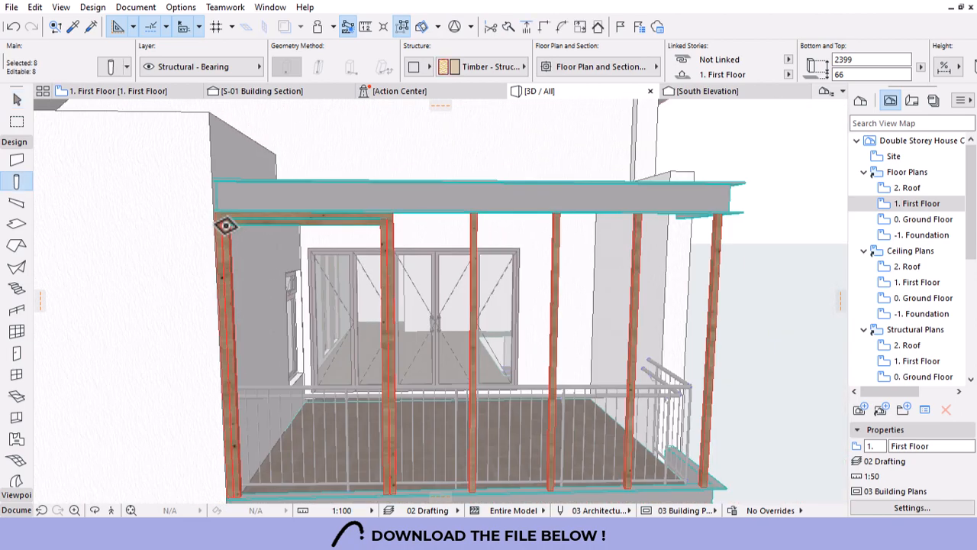
pyautogui.click(592, 68)
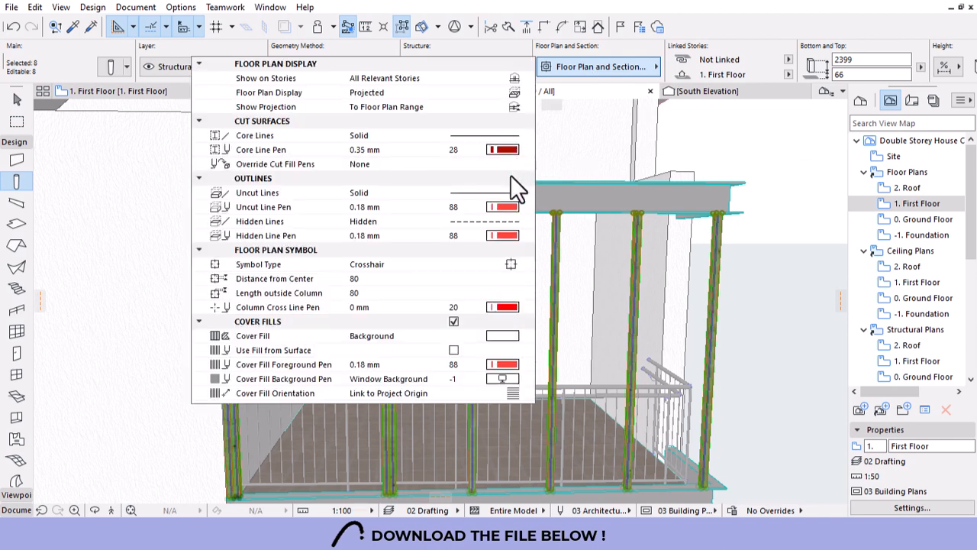
pyautogui.click(504, 210)
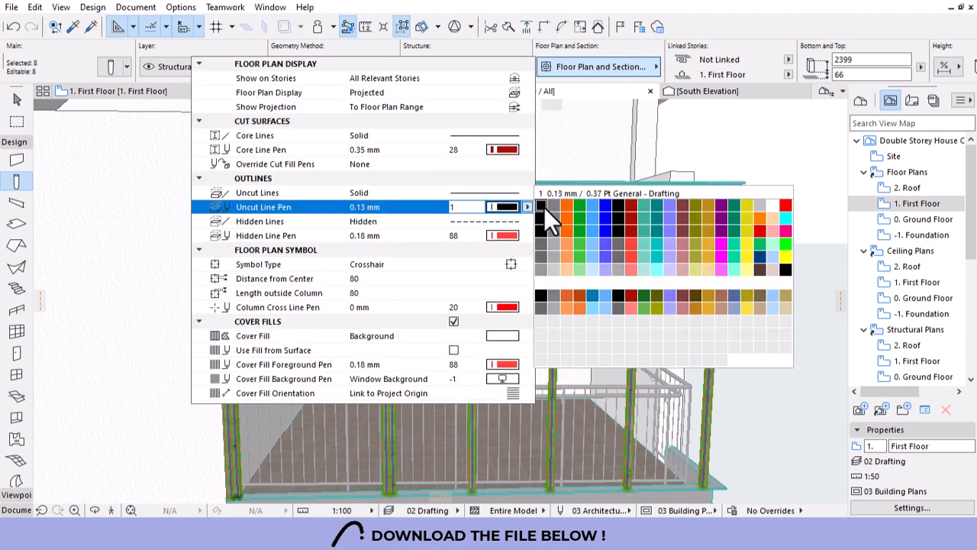
pyautogui.click(542, 207)
pyautogui.click(507, 235)
pyautogui.click(538, 234)
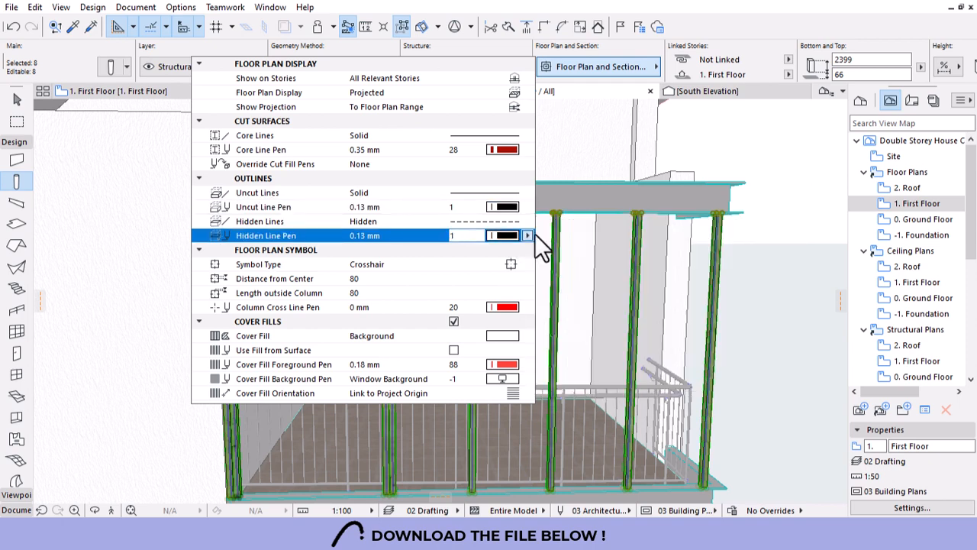
pyautogui.click(504, 307)
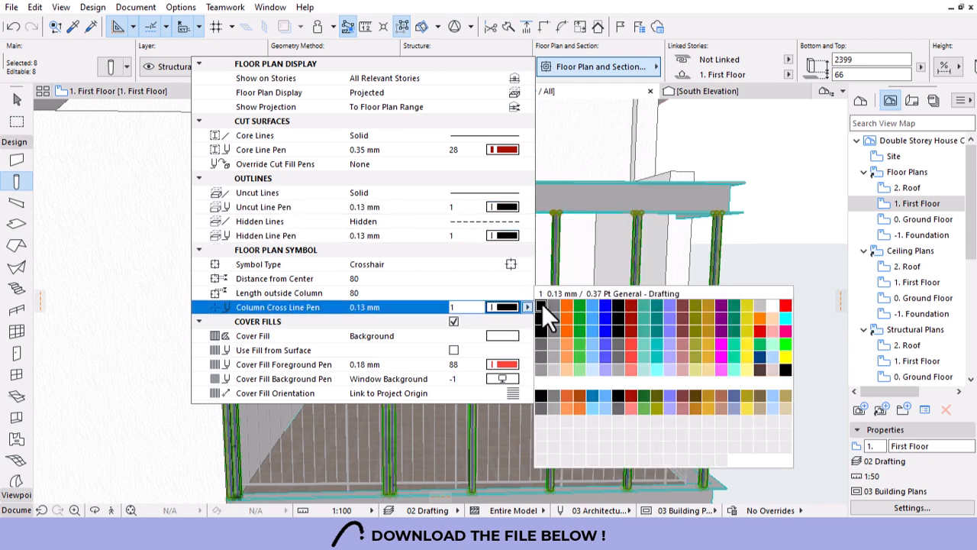
pyautogui.click(543, 304)
pyautogui.click(504, 150)
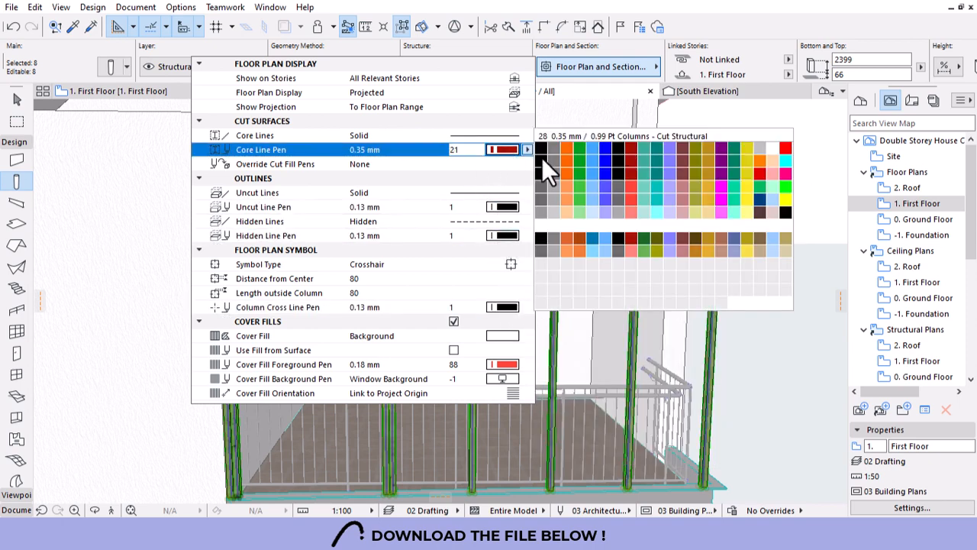
pyautogui.click(542, 150)
pyautogui.click(502, 365)
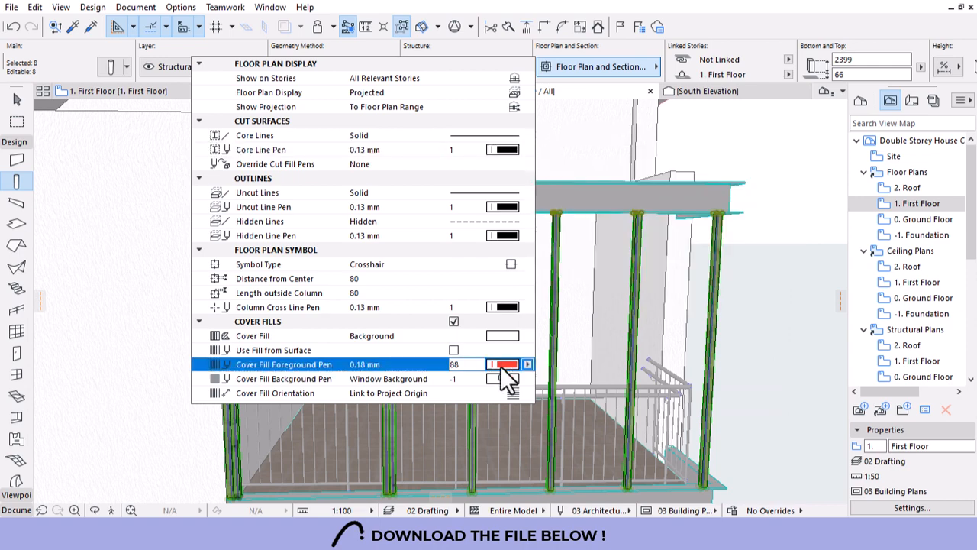
pyautogui.click(548, 351)
pyautogui.click(759, 158)
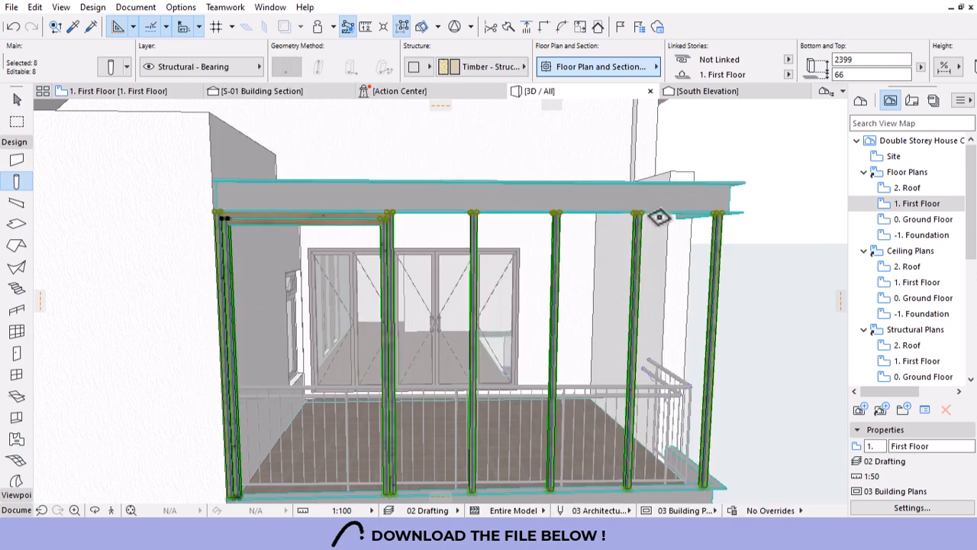
pyautogui.press('Escape')
pyautogui.press('Escape')
# Set both top beams' cut, uncut, overhead, hidden, reference axis and cover fill pens to black pen 1.
pyautogui.scroll(3, 318, 230)
pyautogui.scroll(2, 309, 235)
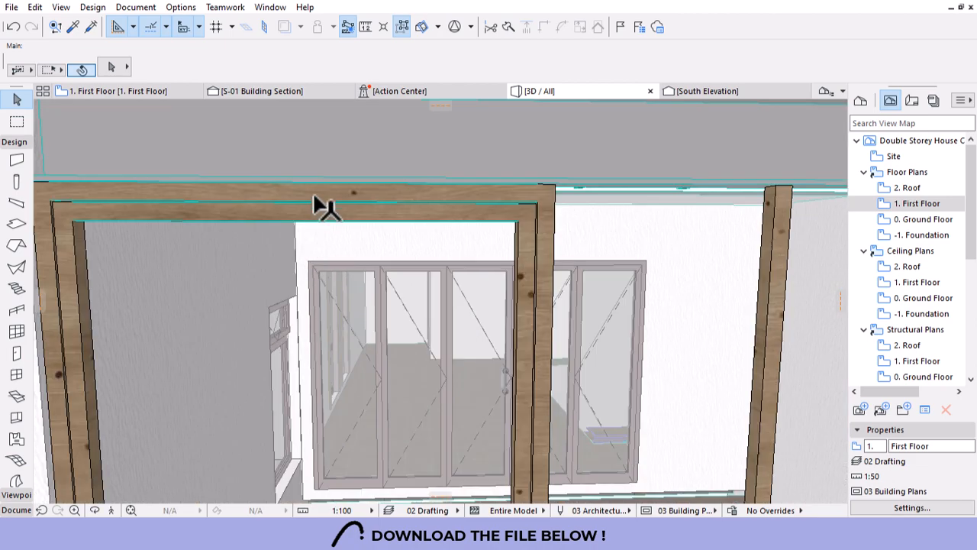
pyautogui.click(313, 216)
pyautogui.keyDown('shift'); pyautogui.click(304, 216); pyautogui.keyUp('shift')
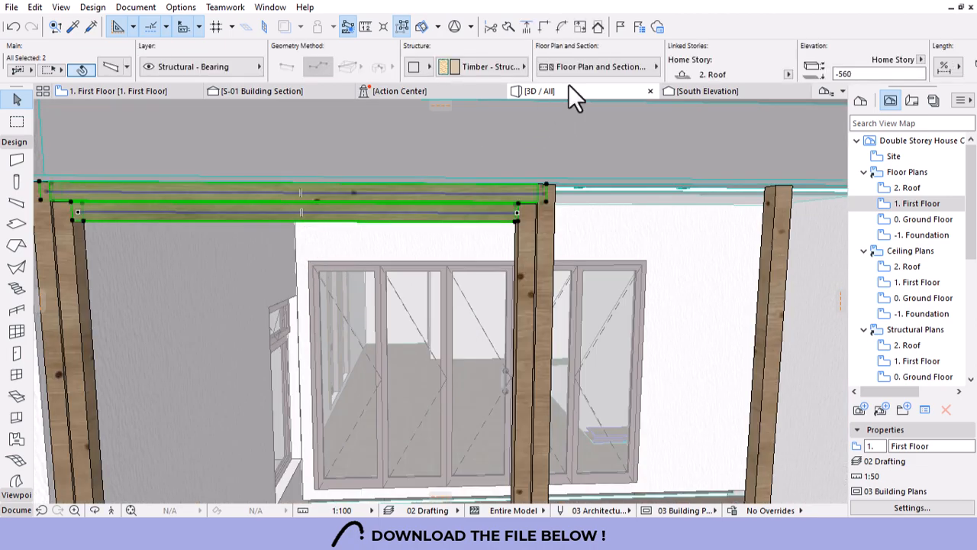
pyautogui.click(596, 67)
pyautogui.click(501, 164)
pyautogui.click(540, 163)
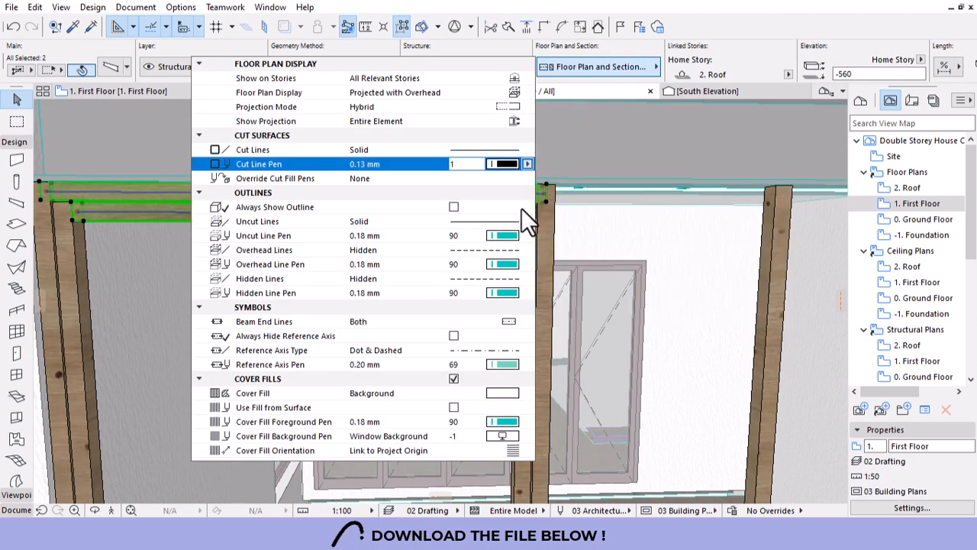
pyautogui.click(504, 236)
pyautogui.click(541, 231)
pyautogui.click(504, 264)
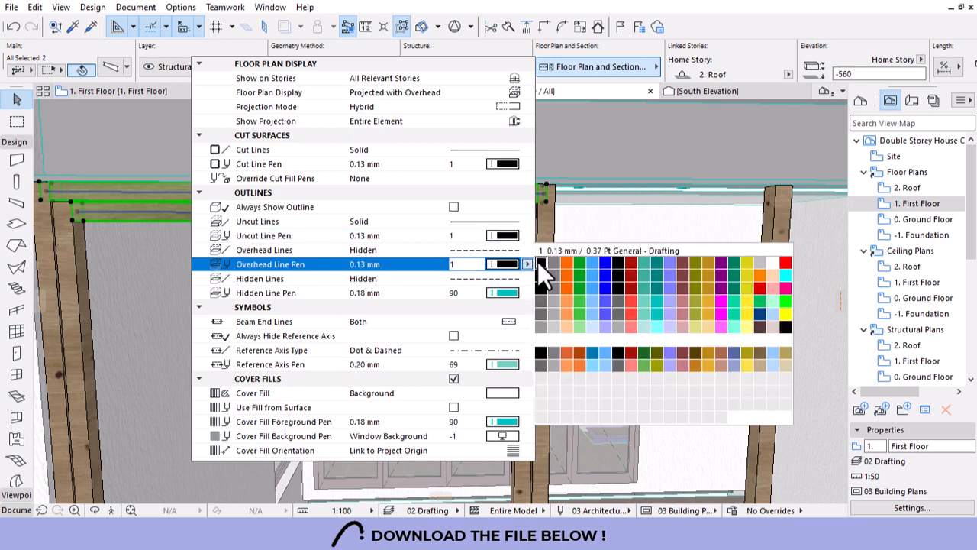
pyautogui.click(538, 261)
pyautogui.click(506, 293)
pyautogui.click(537, 291)
pyautogui.click(504, 365)
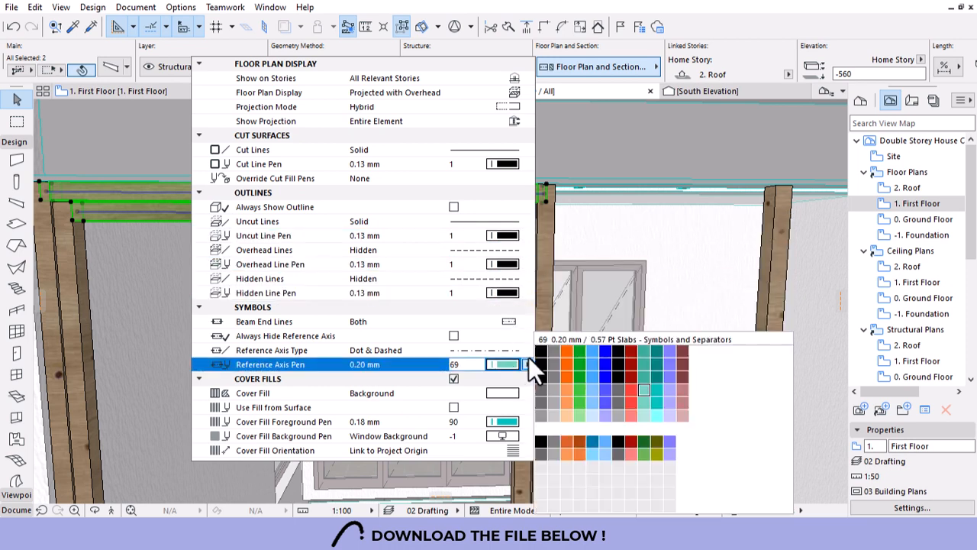
pyautogui.click(541, 350)
pyautogui.click(504, 421)
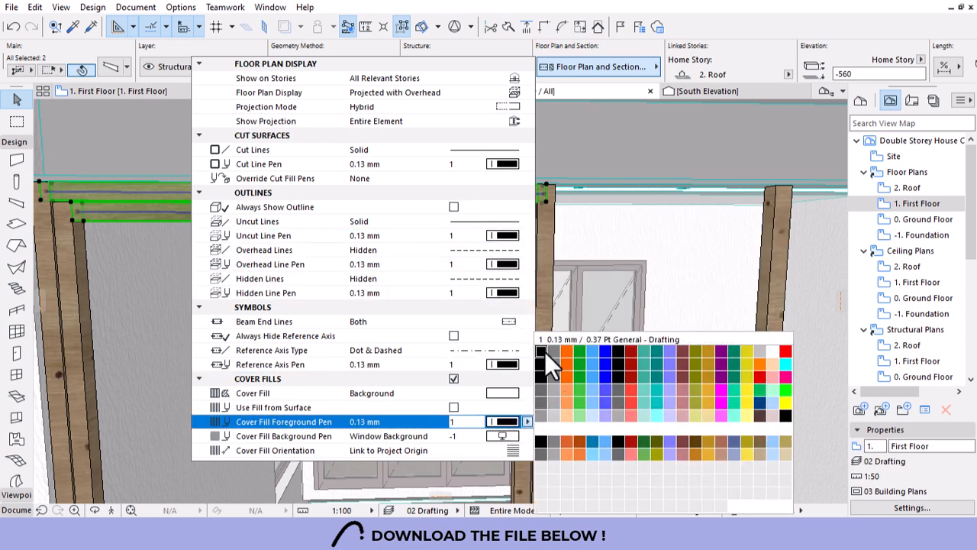
pyautogui.click(541, 350)
pyautogui.click(613, 267)
pyautogui.press('Escape')
pyautogui.scroll(-7, 619, 267)
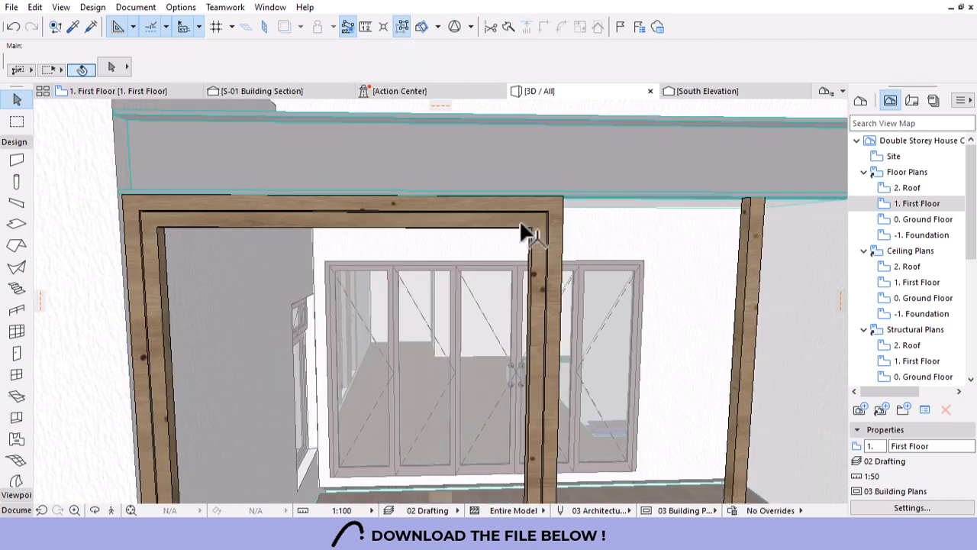
# Drop the front lower beam to the post bases, then raise it by 50 and a further 90.
pyautogui.scroll(3, 482, 419)
pyautogui.scroll(5, 479, 168)
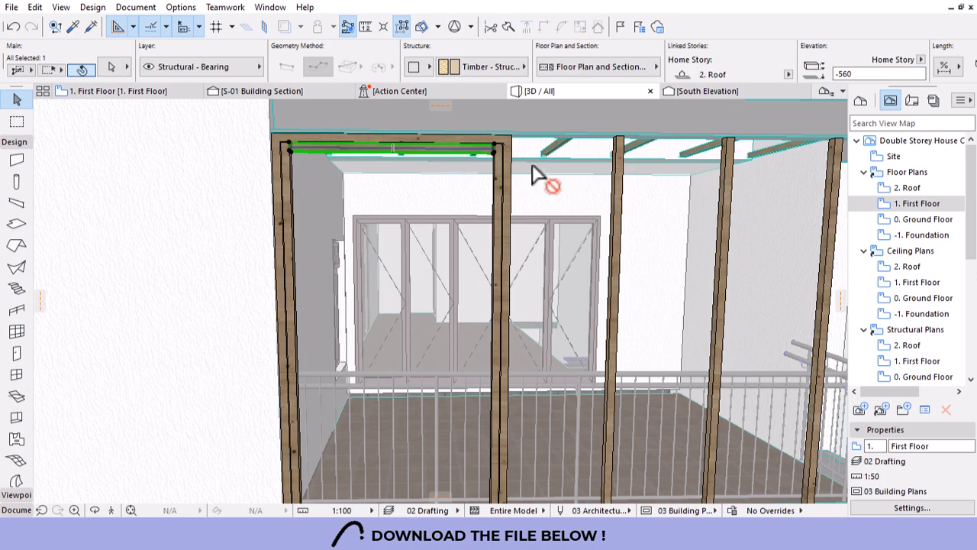
pyautogui.click(495, 152)
pyautogui.scroll(-3, 508, 244)
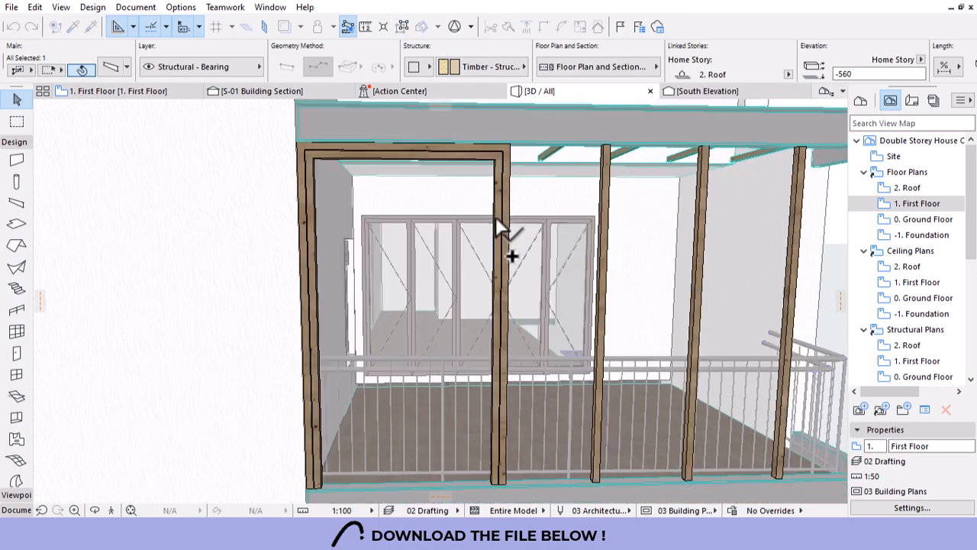
pyautogui.scroll(6, 489, 462)
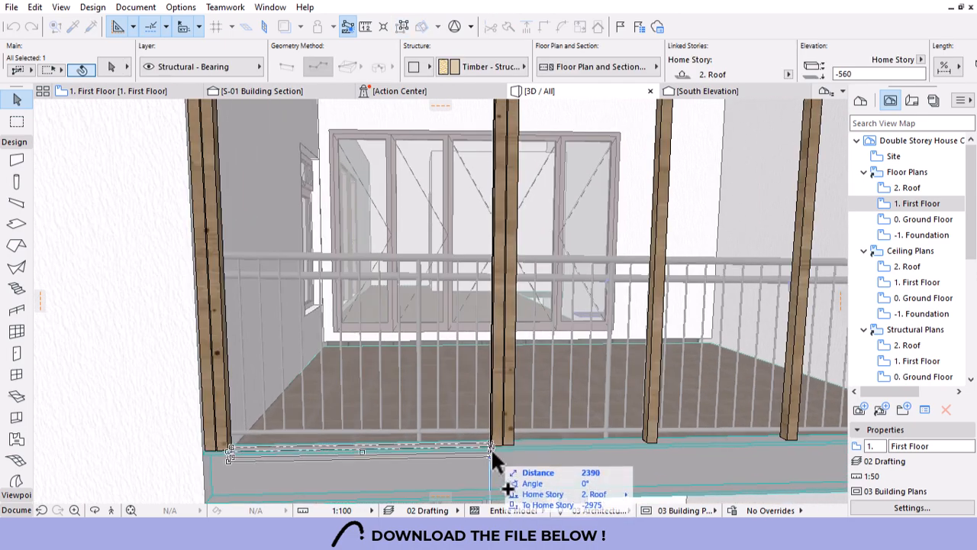
pyautogui.click(492, 457)
pyautogui.scroll(3, 491, 451)
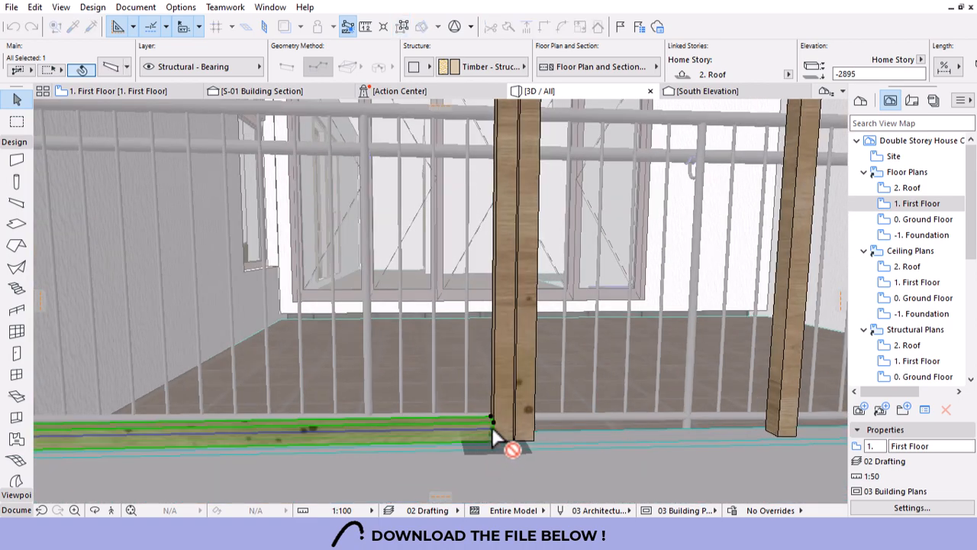
pyautogui.click(492, 439)
pyautogui.click(493, 431)
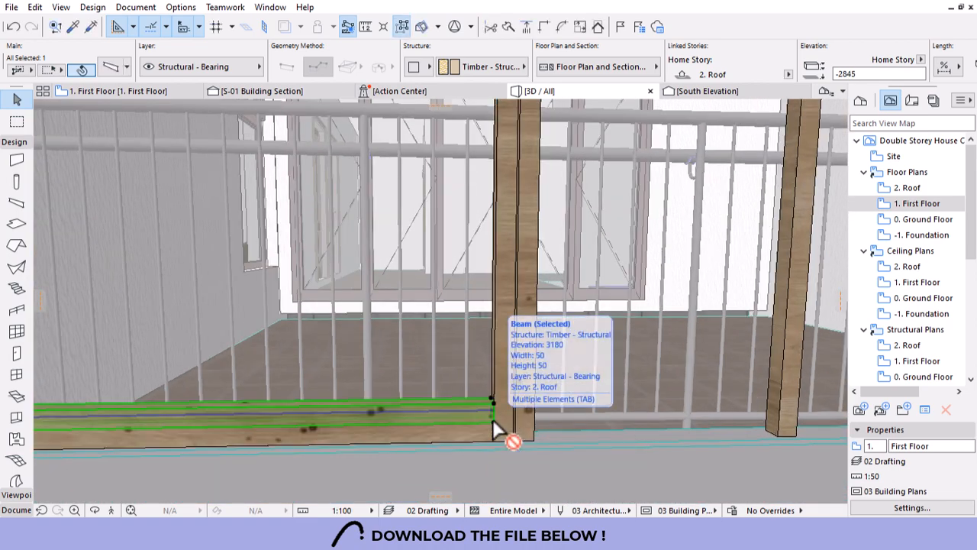
pyautogui.click(494, 419)
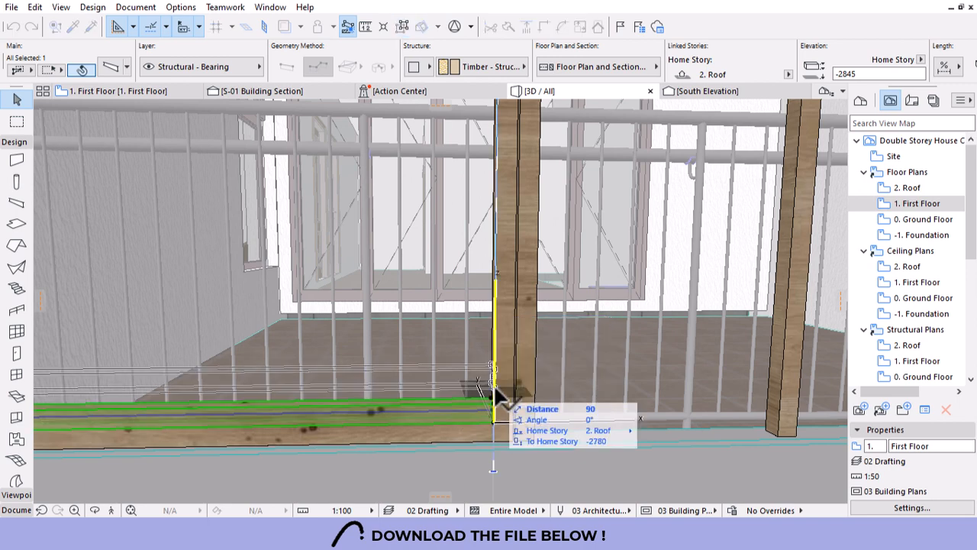
pyautogui.click(494, 384)
pyautogui.press('Escape')
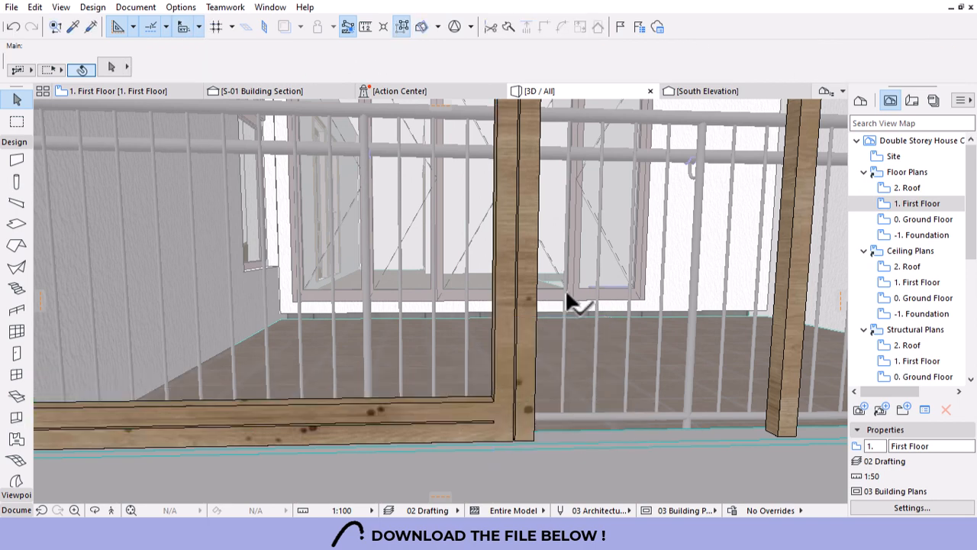
# Raise the timber post's bottom end so it starts at 80.
pyautogui.scroll(3, 492, 449)
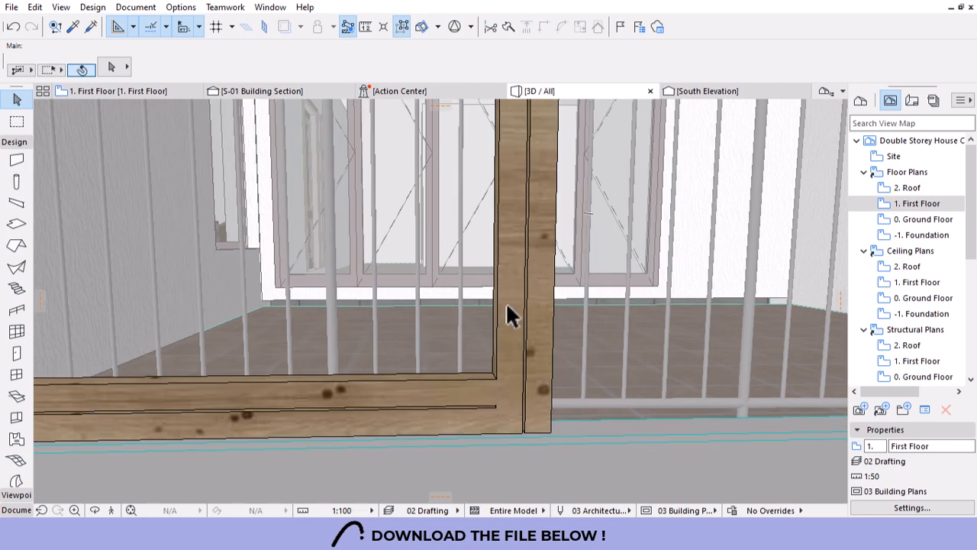
pyautogui.click(509, 441)
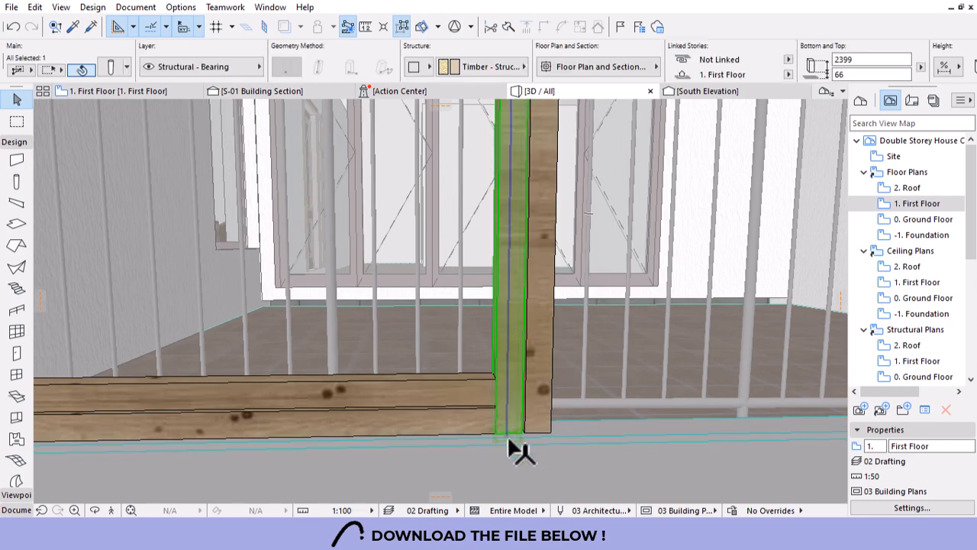
pyautogui.click(457, 430)
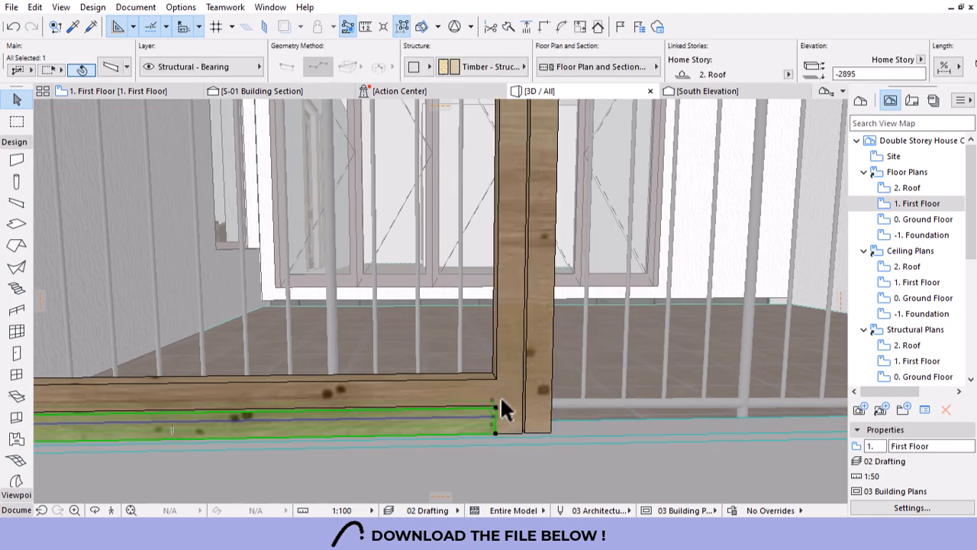
pyautogui.click(517, 334)
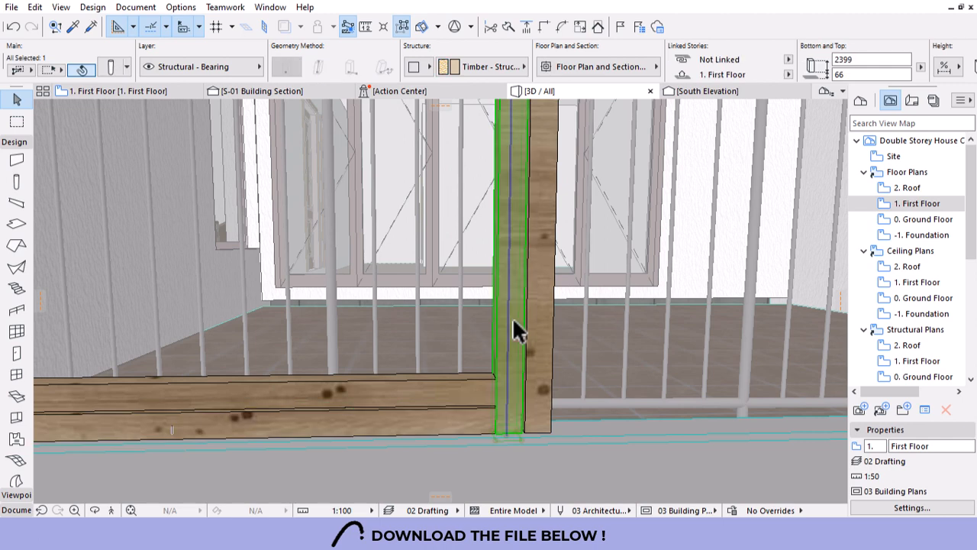
pyautogui.click(509, 441)
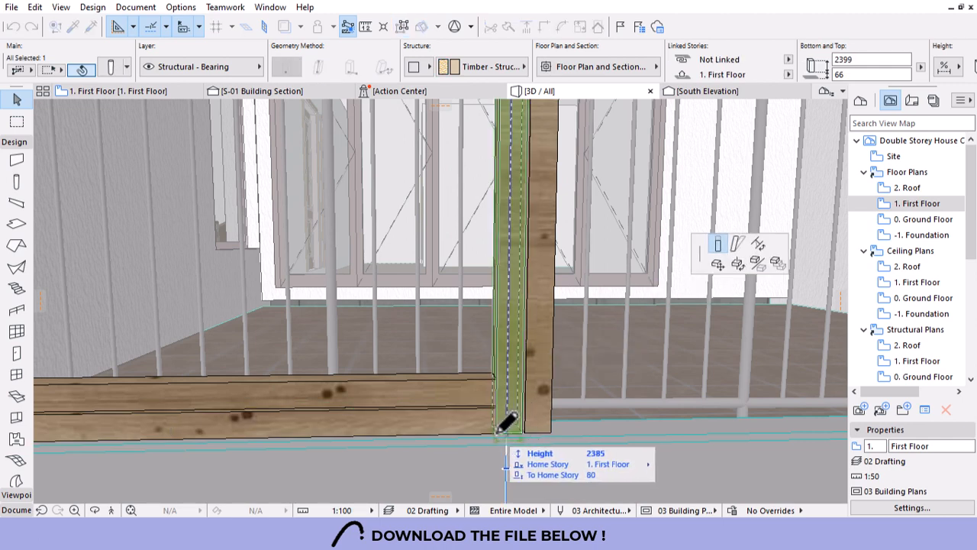
pyautogui.click(501, 430)
pyautogui.press('Escape')
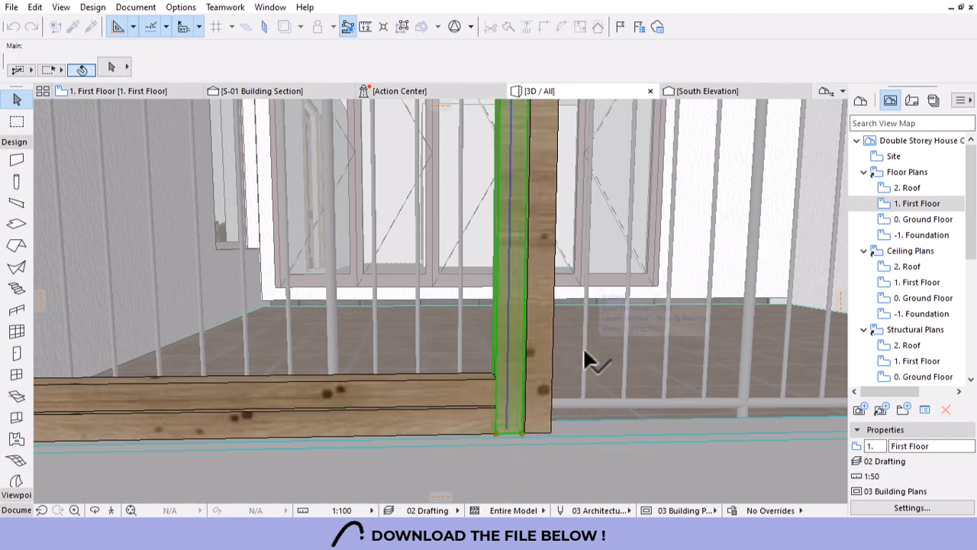
# Raise the corner post's bottom above the lower beam and extend the beam to the post's corner.
pyautogui.scroll(-2, 647, 373)
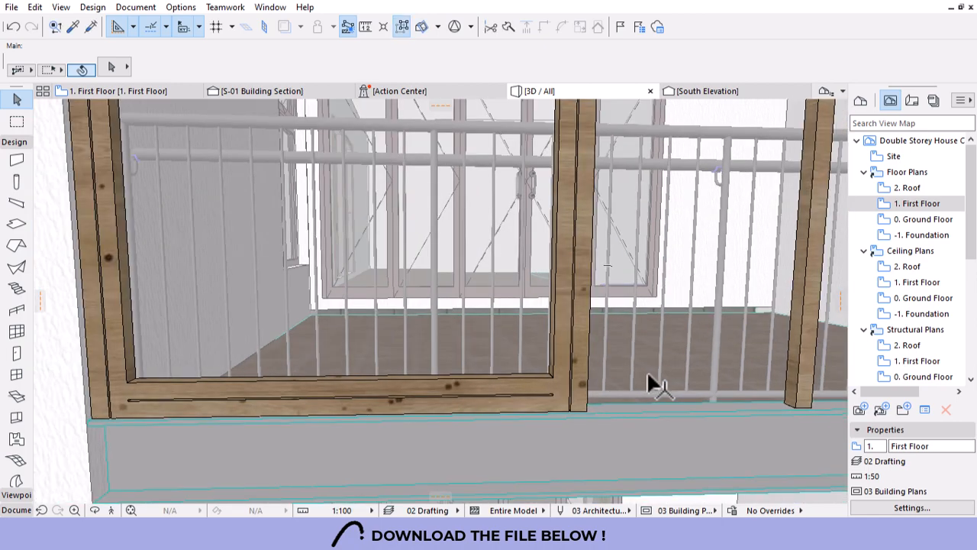
pyautogui.scroll(2, 552, 378)
pyautogui.scroll(1, 553, 385)
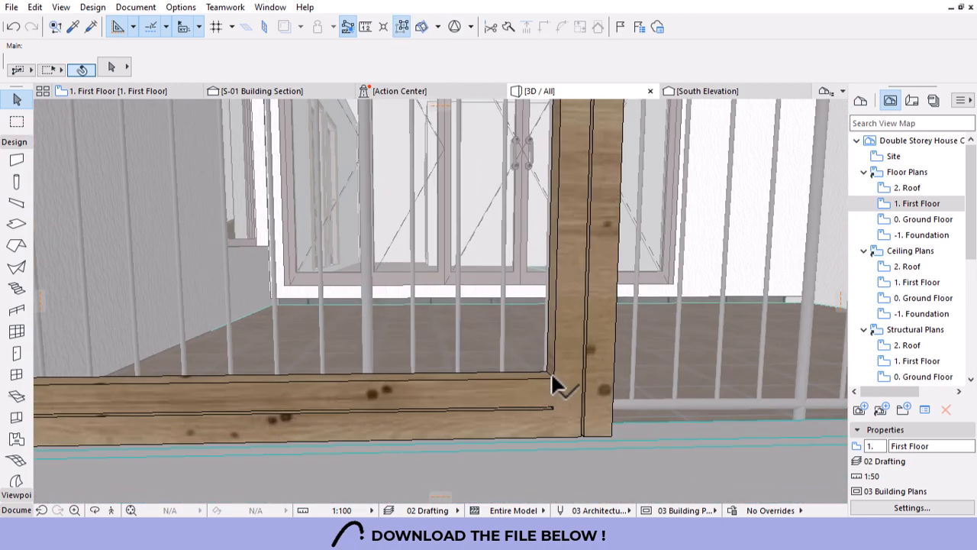
pyautogui.click(562, 436)
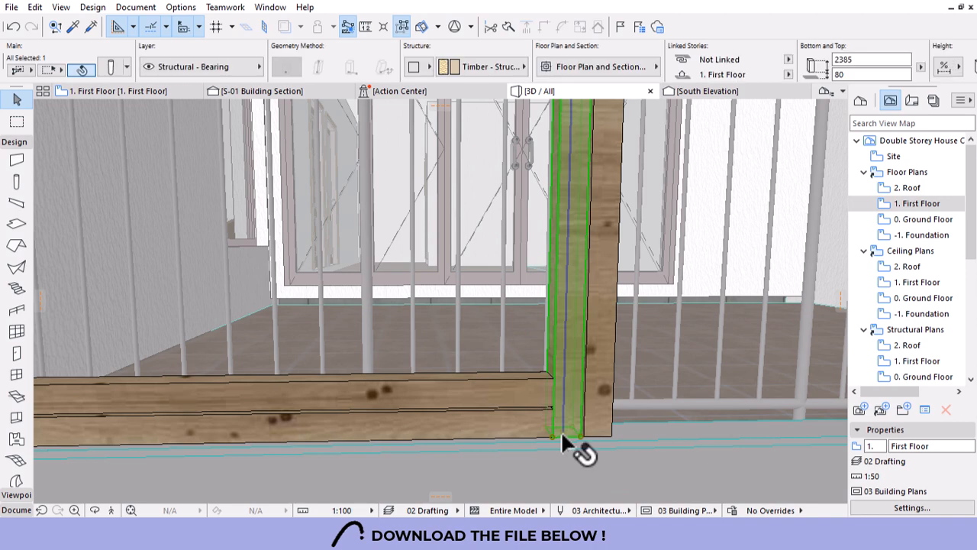
pyautogui.click(562, 436)
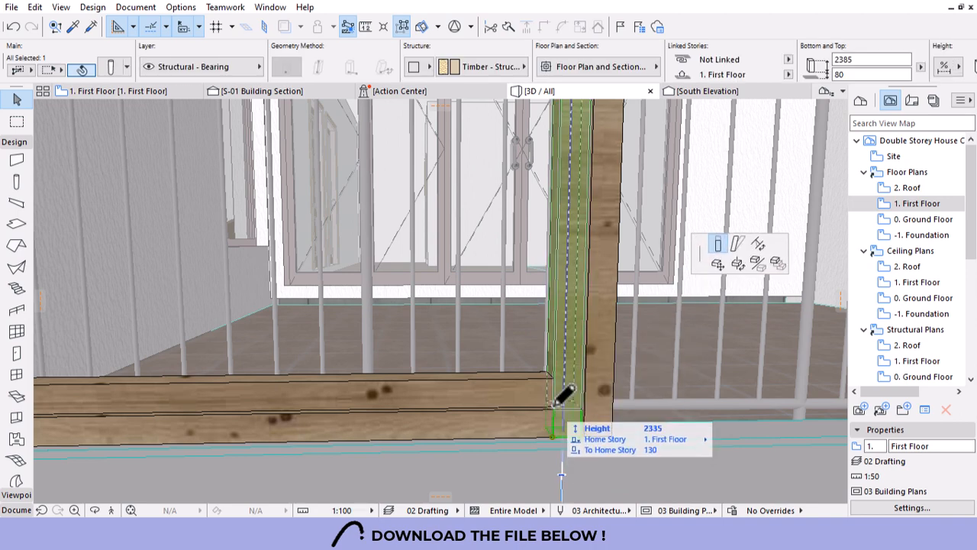
pyautogui.click(556, 405)
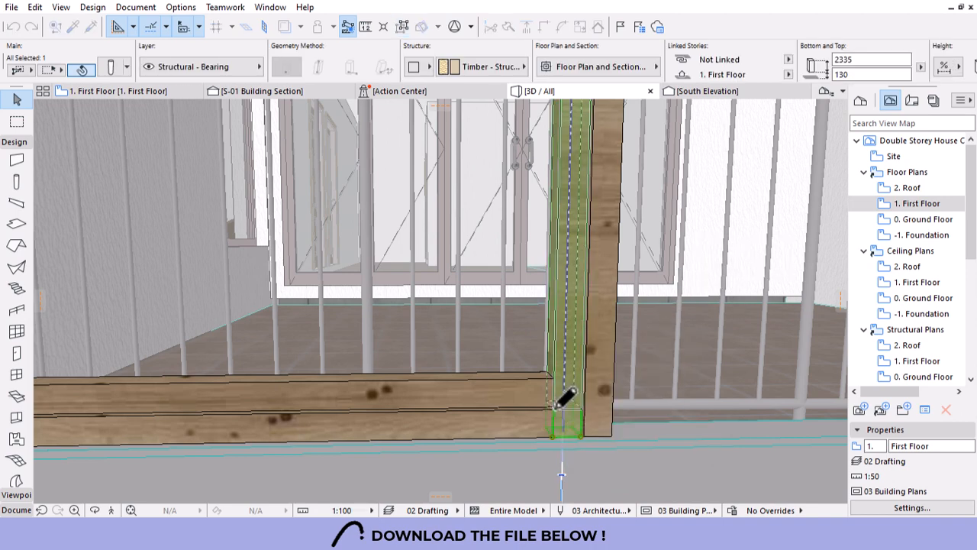
pyautogui.click(542, 427)
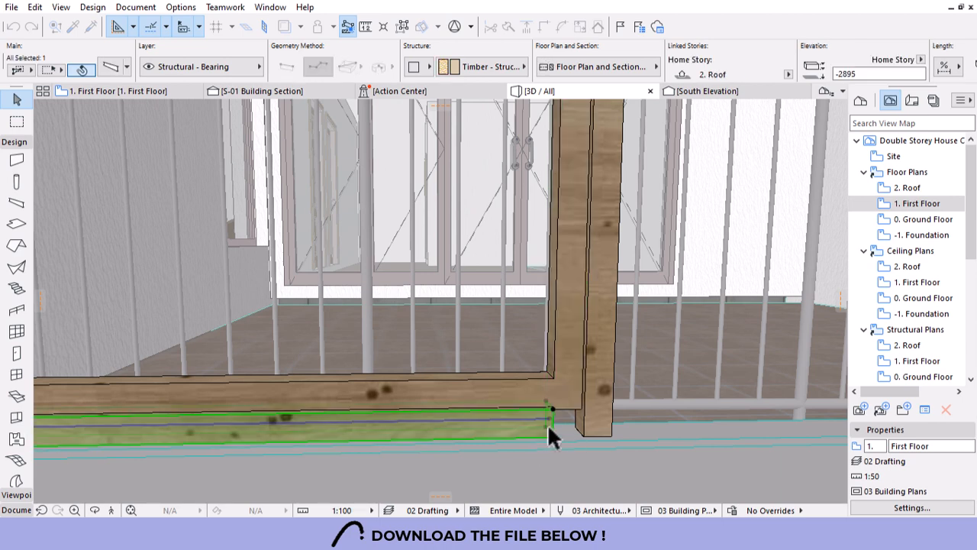
pyautogui.click(552, 417)
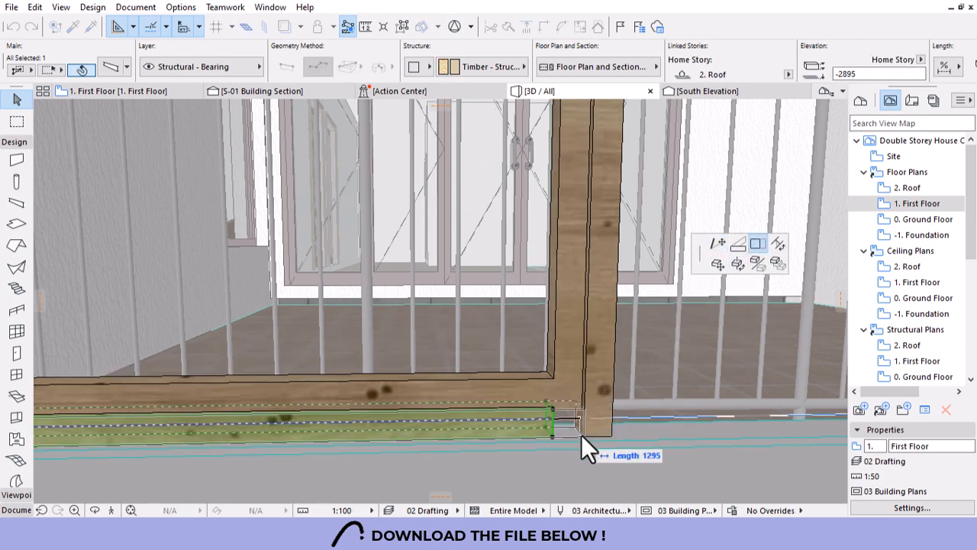
pyautogui.click(581, 435)
# Stretch the next vertical timber post's bottom end to its new height.
pyautogui.scroll(-3, 680, 388)
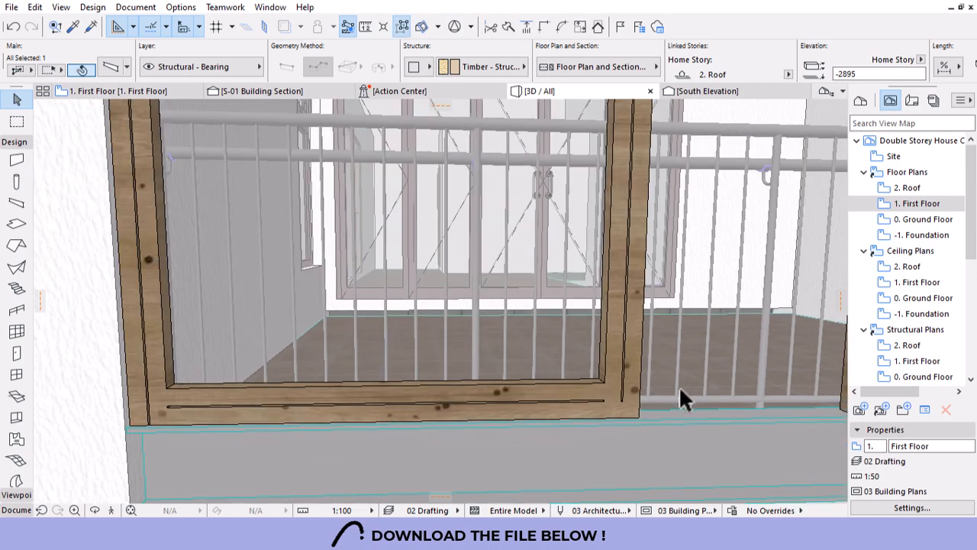
pyautogui.click(619, 403)
pyautogui.click(611, 404)
pyautogui.scroll(3, 625, 408)
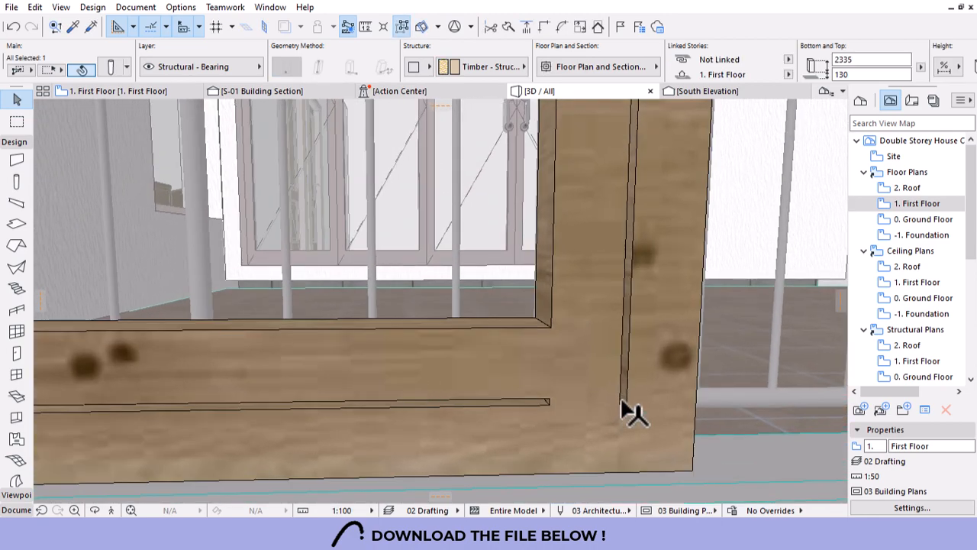
pyautogui.click(575, 395)
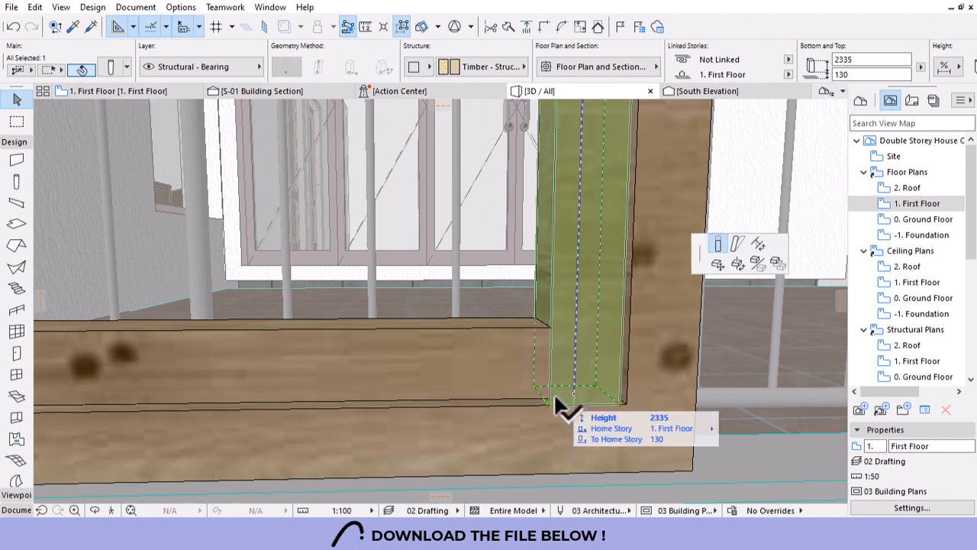
pyautogui.click(552, 391)
pyautogui.keyDown('shift'); pyautogui.moveTo(654, 372); pyautogui.dragTo(242, 408, button='middle'); pyautogui.keyUp('shift')
pyautogui.scroll(4, 241, 402)
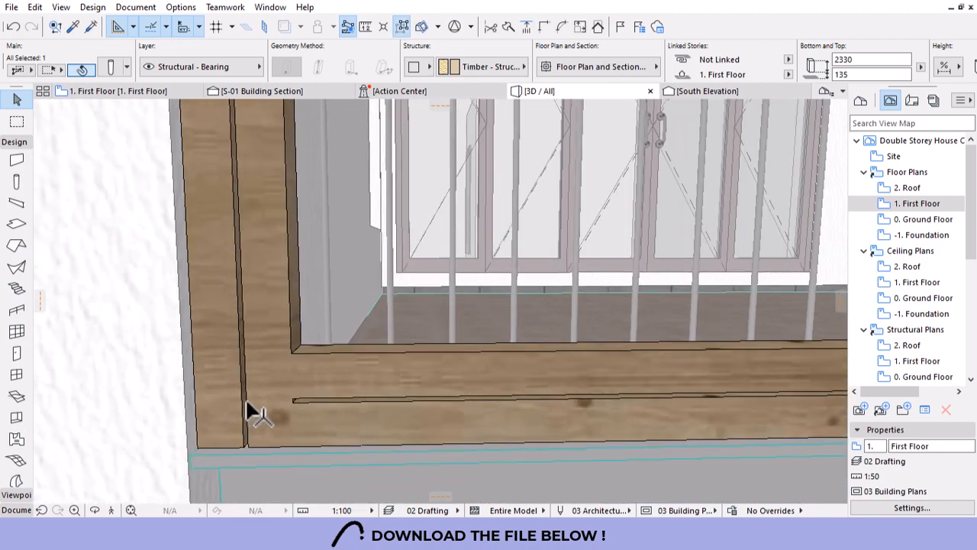
pyautogui.press('Escape')
# At the opposite corner, end the post on the beam top and extend the lower beam to it.
pyautogui.click(284, 340)
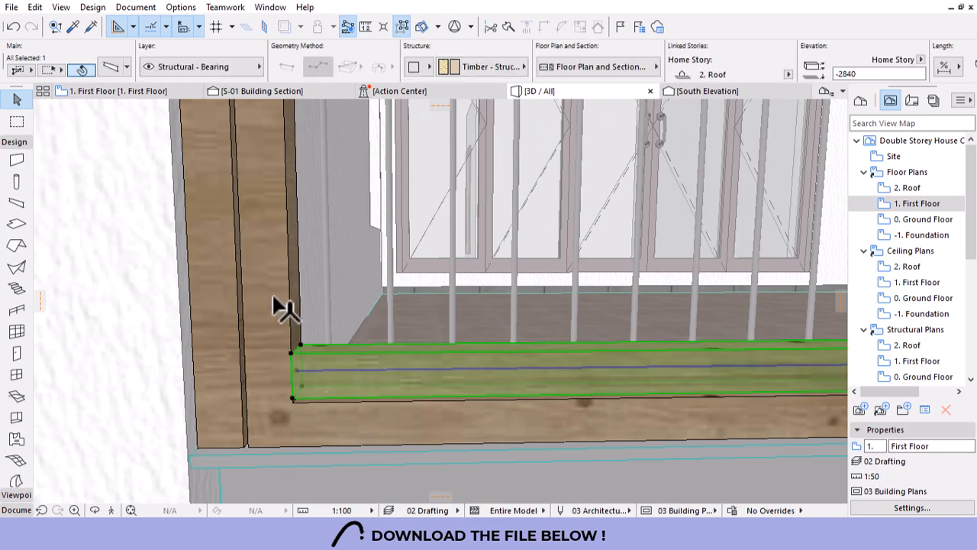
pyautogui.click(275, 299)
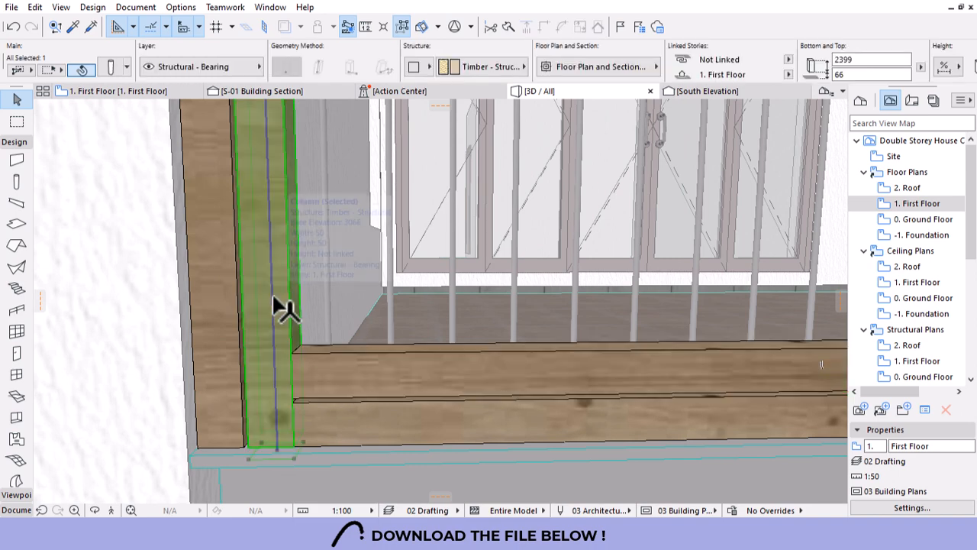
pyautogui.click(276, 446)
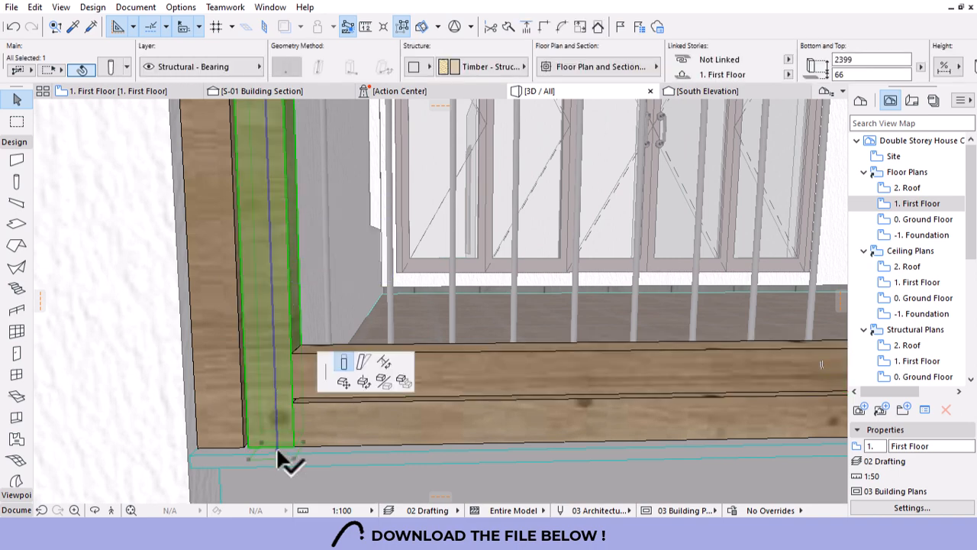
pyautogui.click(303, 393)
pyautogui.click(318, 430)
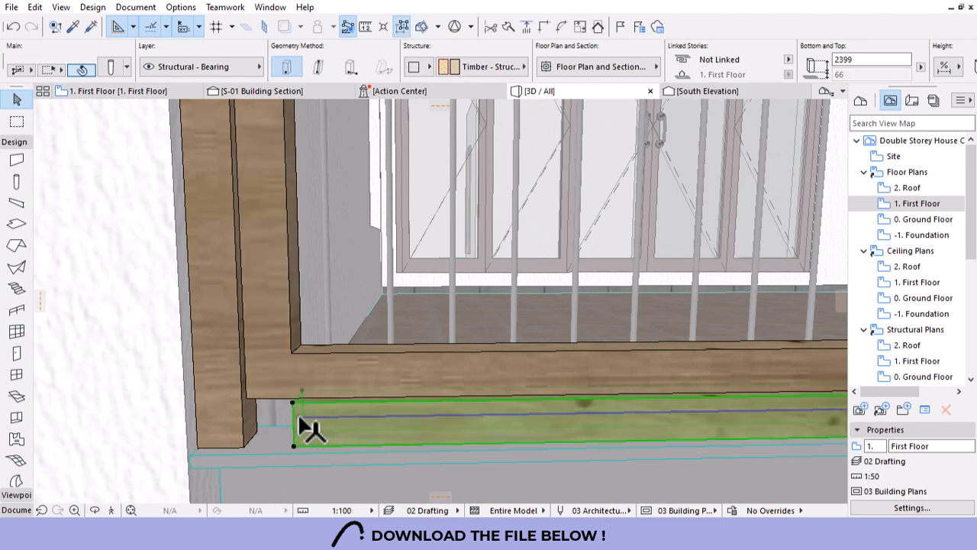
pyautogui.click(310, 432)
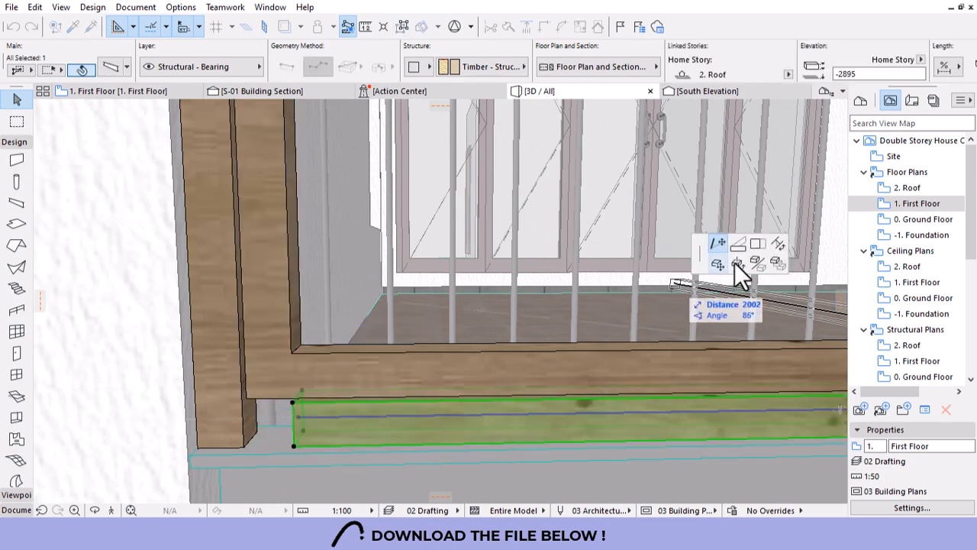
pyautogui.click(242, 446)
# Select the upper timber beam, both vertical posts and the other door-frame members.
pyautogui.click(338, 351)
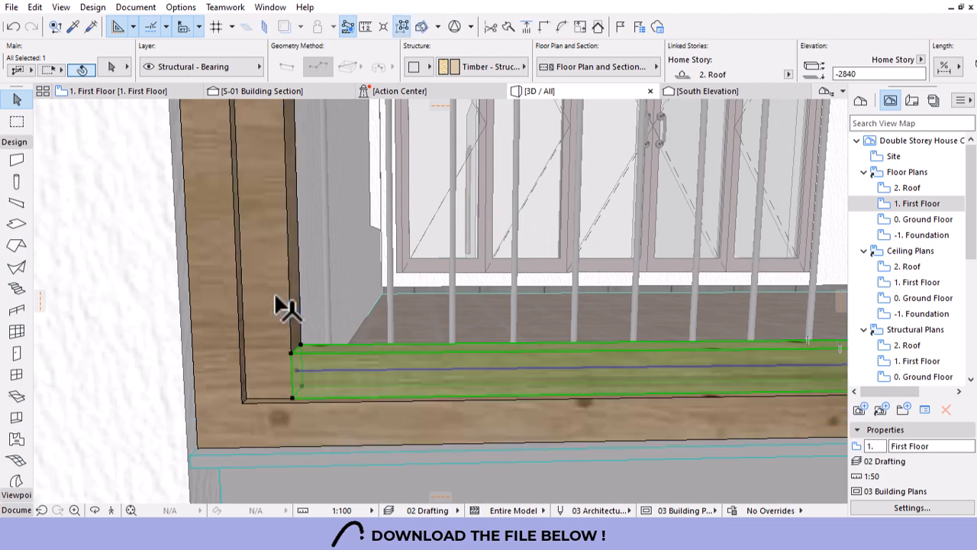
pyautogui.keyDown('shift'); pyautogui.click(281, 306); pyautogui.keyUp('shift')
pyautogui.scroll(-5, 229, 397)
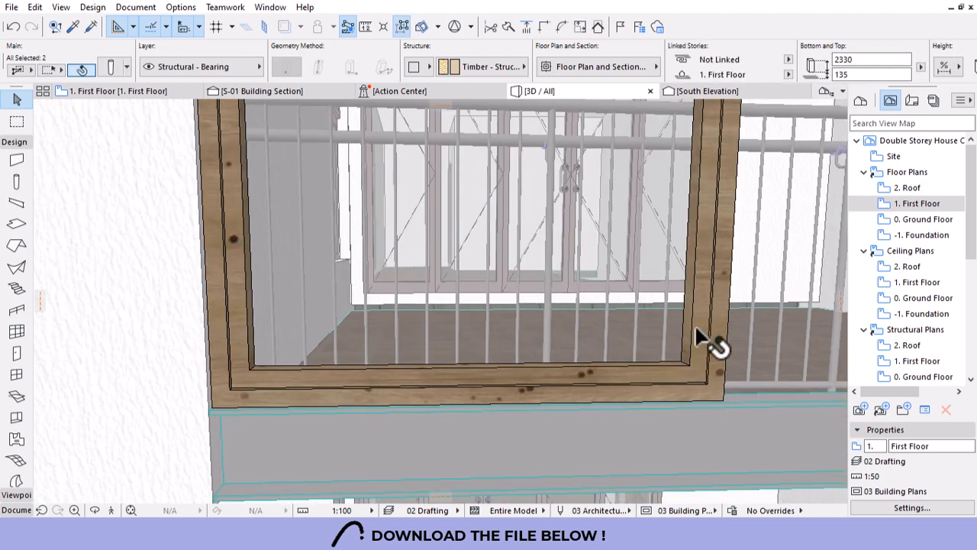
pyautogui.keyDown('shift'); pyautogui.click(701, 292); pyautogui.keyUp('shift')
pyautogui.keyDown('shift'); pyautogui.click(598, 452); pyautogui.keyUp('shift')
pyautogui.scroll(-6, 470, 431)
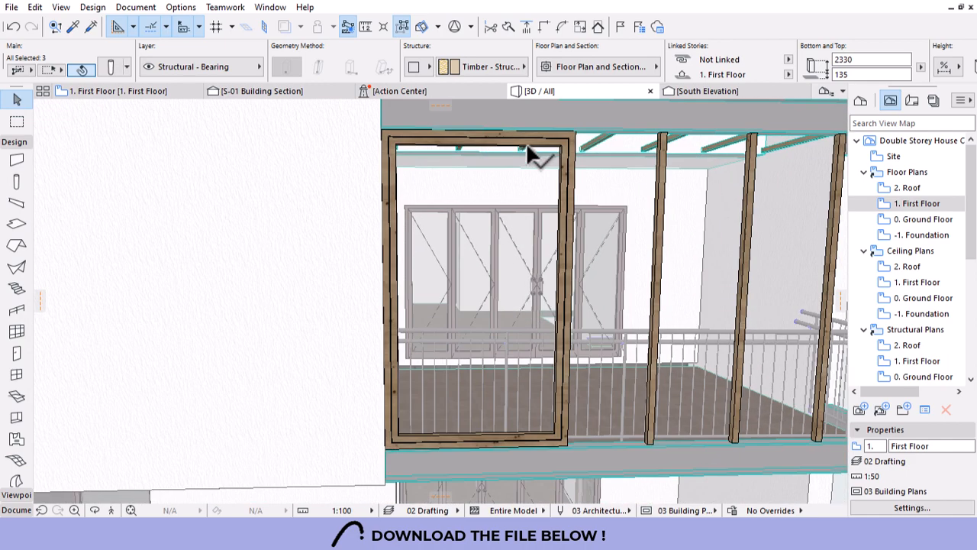
pyautogui.keyDown('shift'); pyautogui.click(527, 147); pyautogui.keyUp('shift')
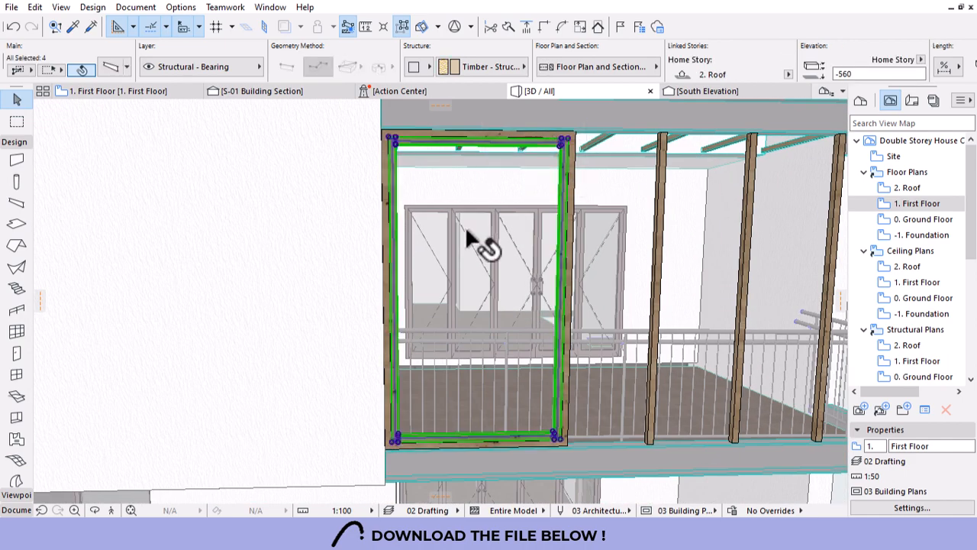
# Select the slender balcony-edge columns and delete them.
pyautogui.press('Escape')
pyautogui.scroll(-4, 277, 351)
pyautogui.scroll(2, 427, 372)
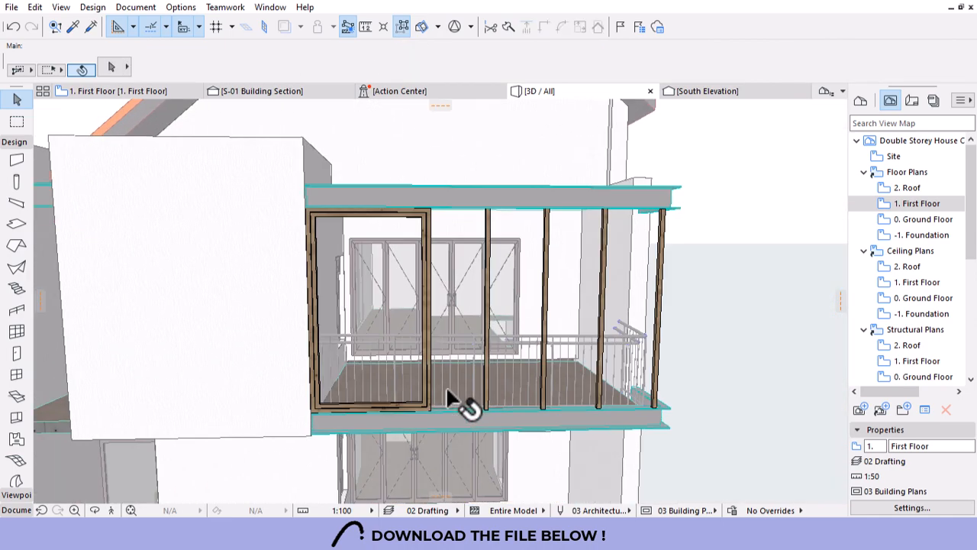
pyautogui.click(493, 223)
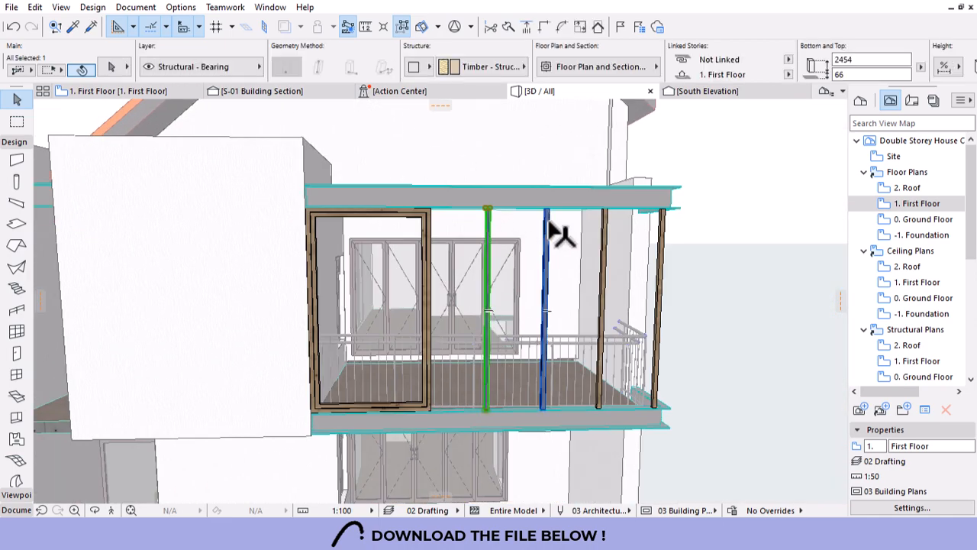
pyautogui.keyDown('shift'); pyautogui.click(604, 231); pyautogui.keyUp('shift')
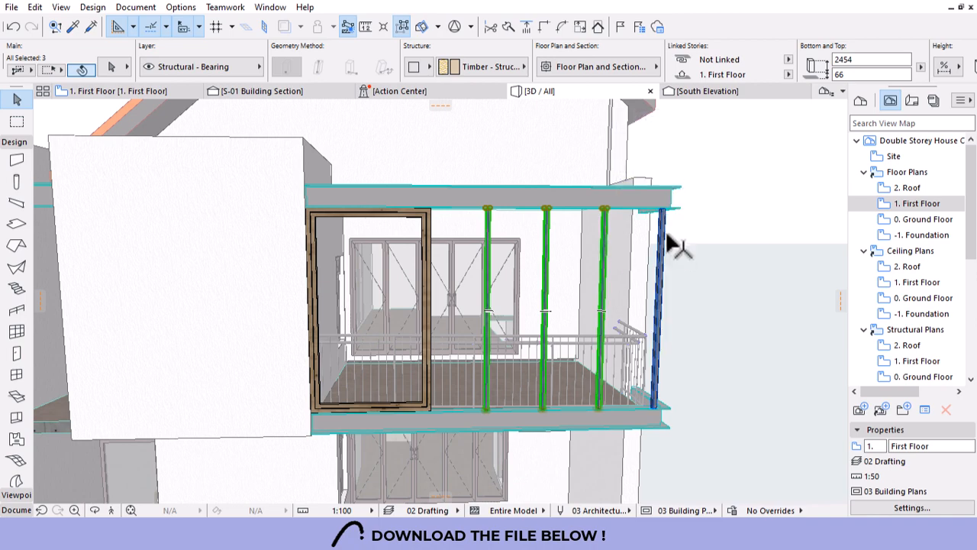
pyautogui.press('Delete')
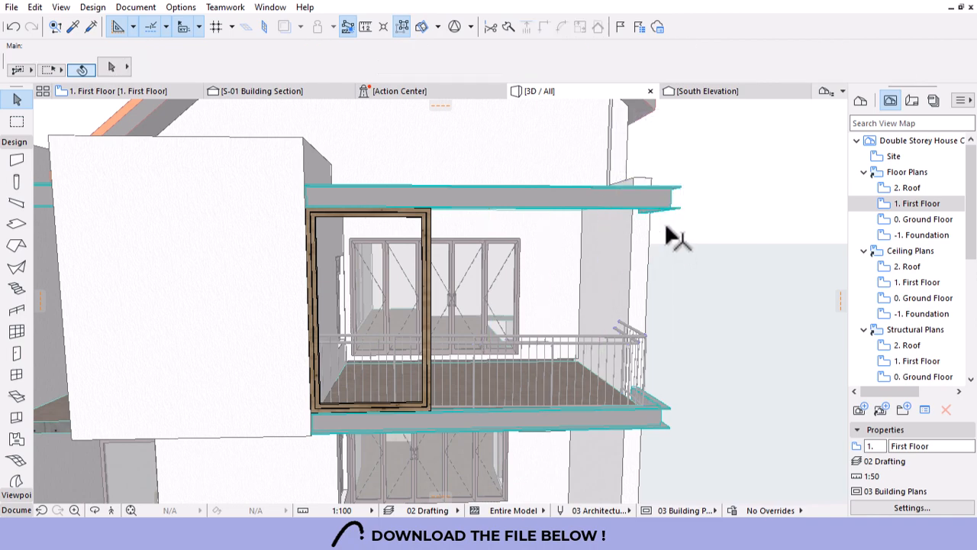
# Select the door frame's header, upper beam, columns and bottom beams, then clear the selection.
pyautogui.scroll(5, 402, 249)
pyautogui.click(454, 206)
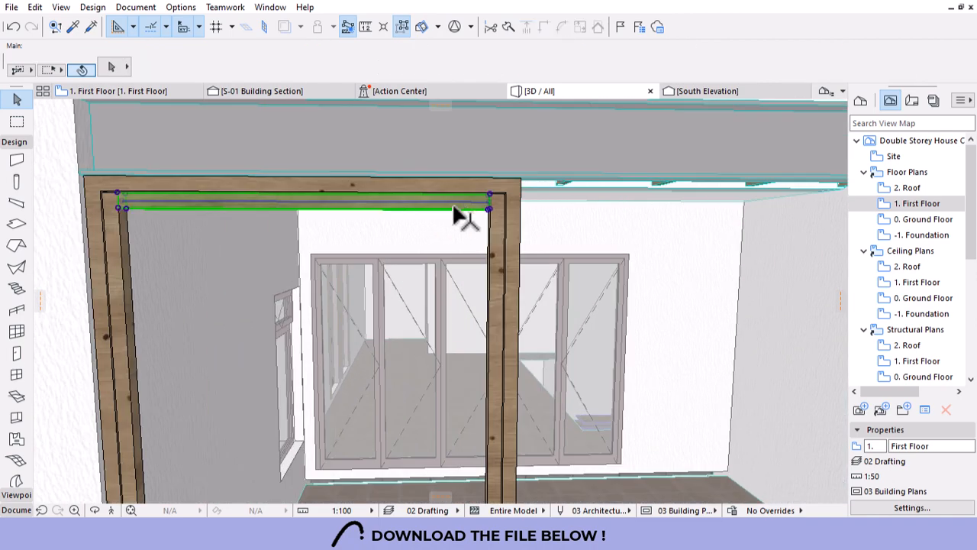
pyautogui.keyDown('shift'); pyautogui.click(481, 189); pyautogui.keyUp('shift')
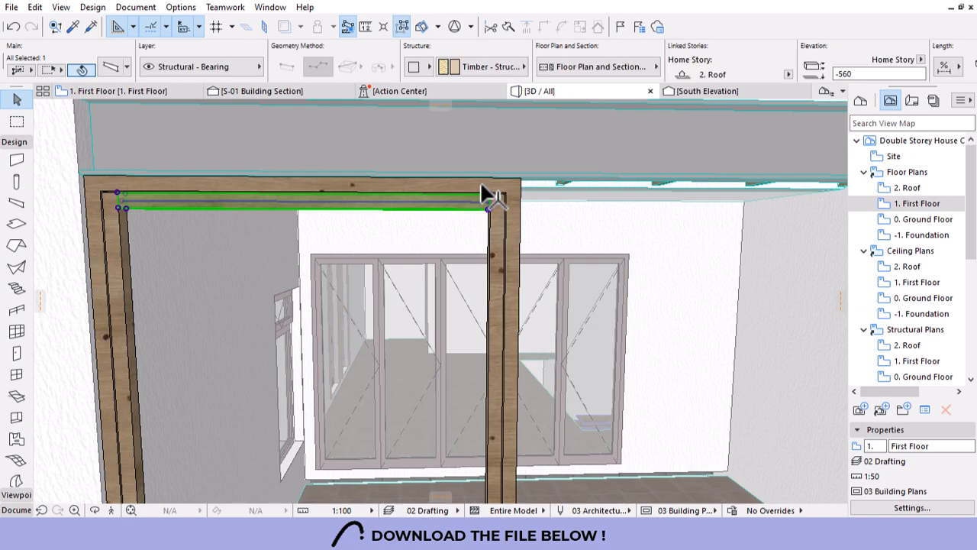
pyautogui.keyDown('shift'); pyautogui.click(511, 217); pyautogui.keyUp('shift')
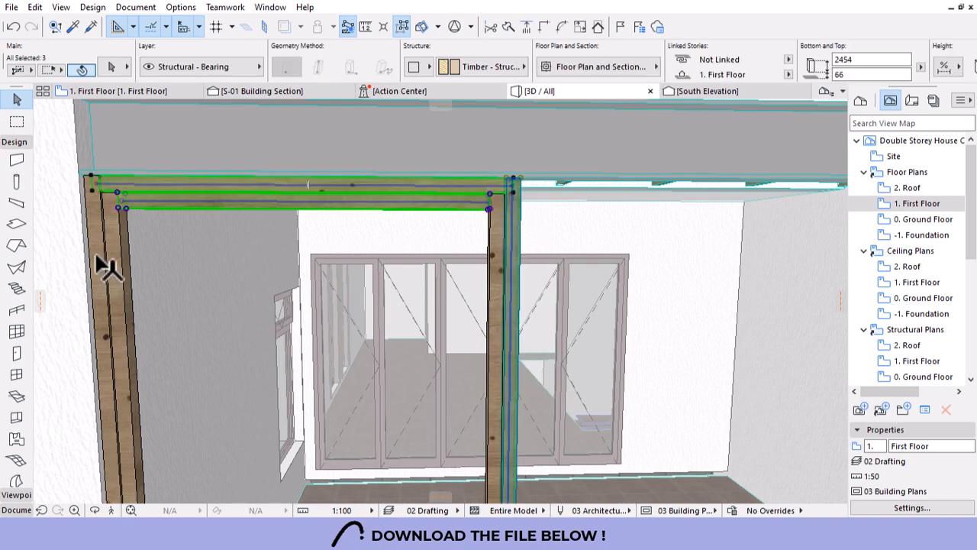
pyautogui.keyDown('shift'); pyautogui.click(99, 264); pyautogui.keyUp('shift')
pyautogui.keyDown('shift'); pyautogui.click(116, 248); pyautogui.keyUp('shift')
pyautogui.scroll(-5, 443, 221)
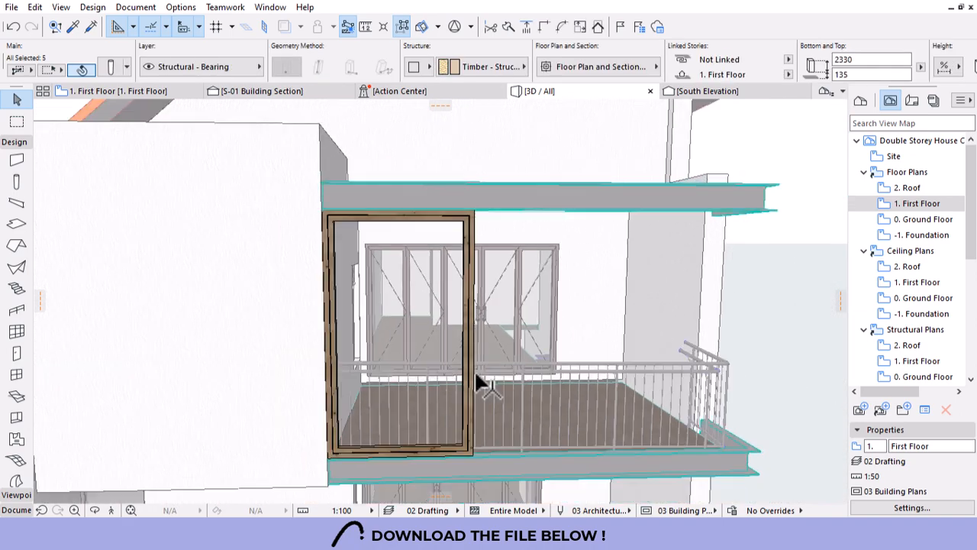
pyautogui.moveTo(461, 458); pyautogui.dragTo(455, 401, button='middle')
pyautogui.scroll(4, 455, 401)
pyautogui.keyDown('shift'); pyautogui.click(501, 357); pyautogui.keyUp('shift')
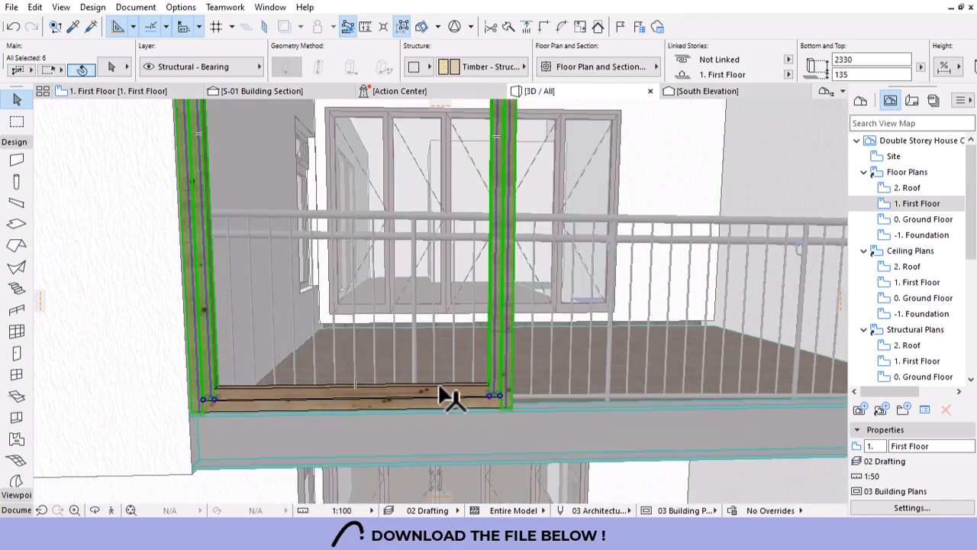
pyautogui.keyDown('shift'); pyautogui.click(411, 395); pyautogui.keyUp('shift')
pyautogui.keyDown('shift'); pyautogui.click(387, 405); pyautogui.keyUp('shift')
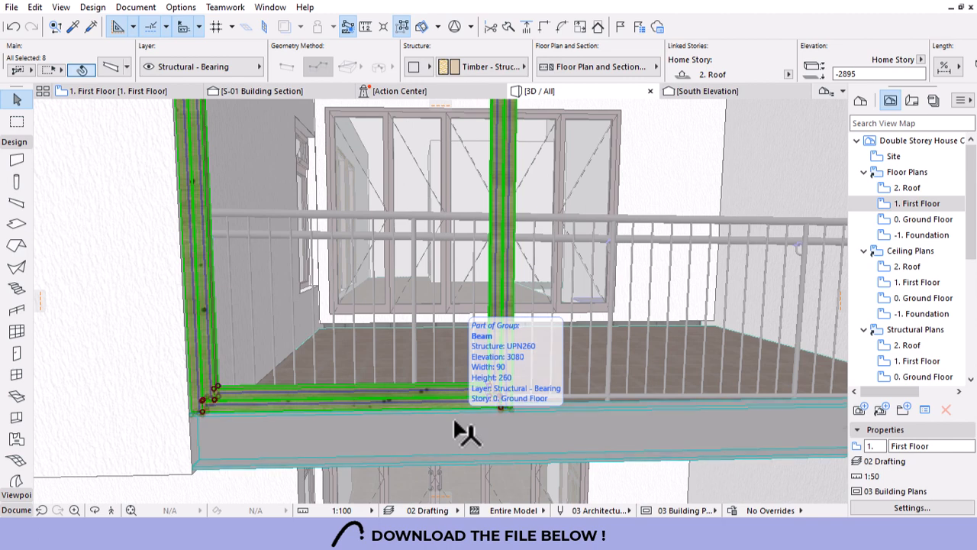
pyautogui.press('Escape')
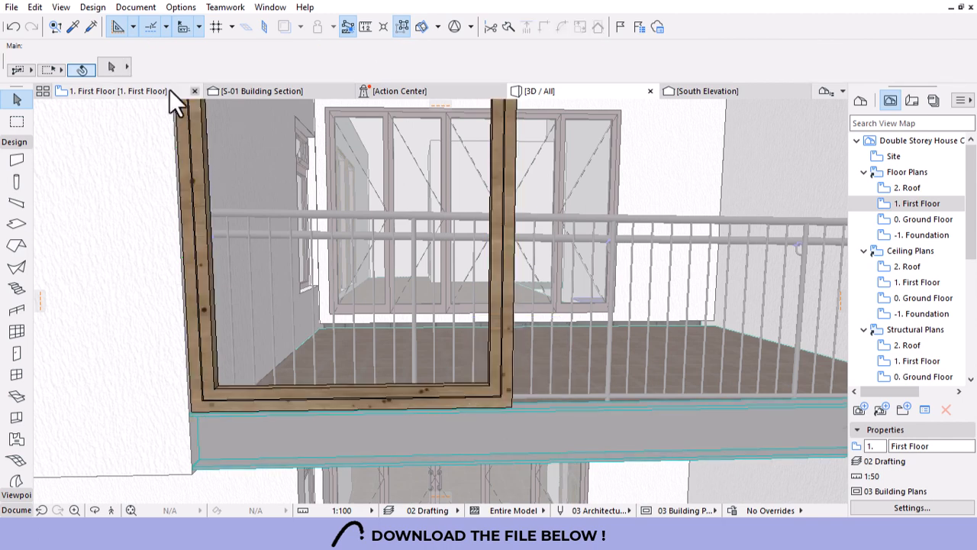
# Switch from the 1. First Floor plan to the South Elevation view.
pyautogui.click(170, 90)
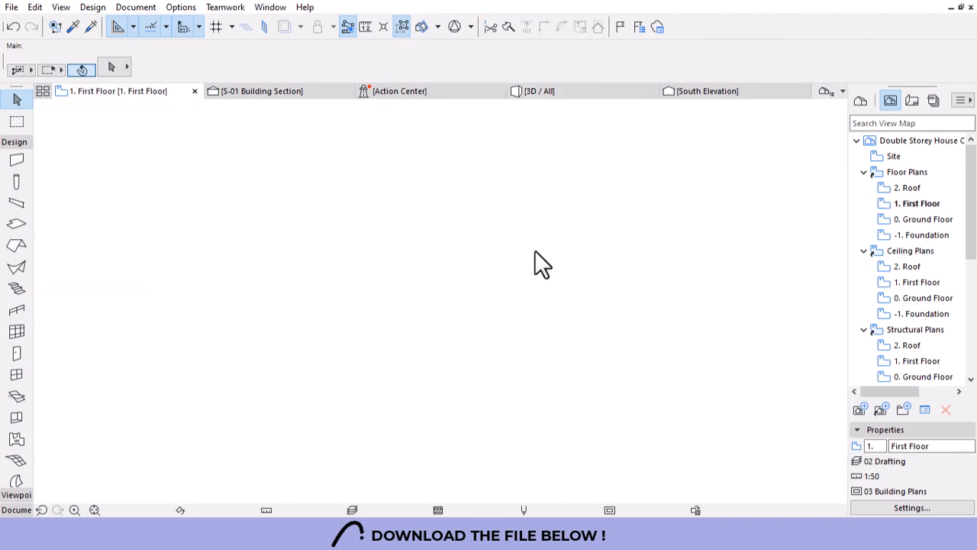
pyautogui.scroll(-3, 451, 297)
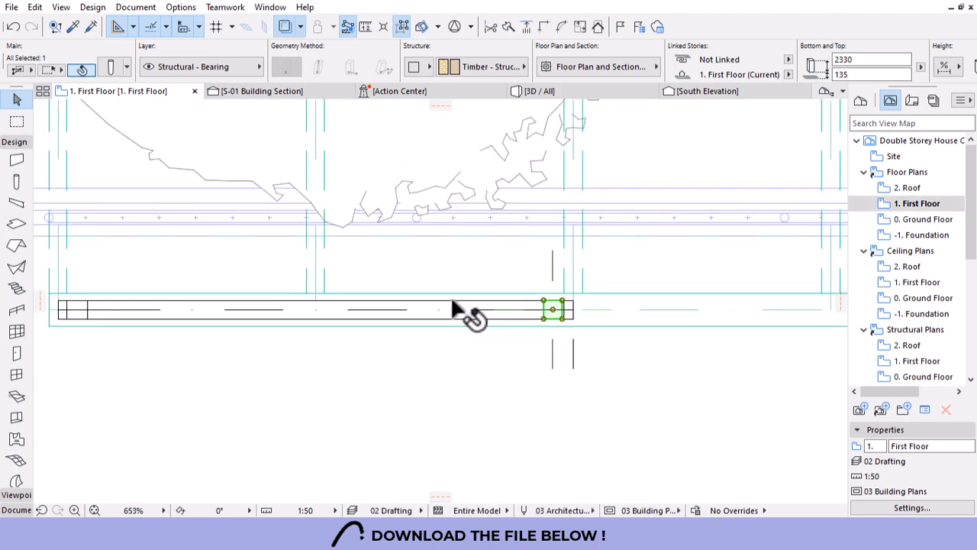
pyautogui.scroll(-5, 453, 304)
pyautogui.click(686, 91)
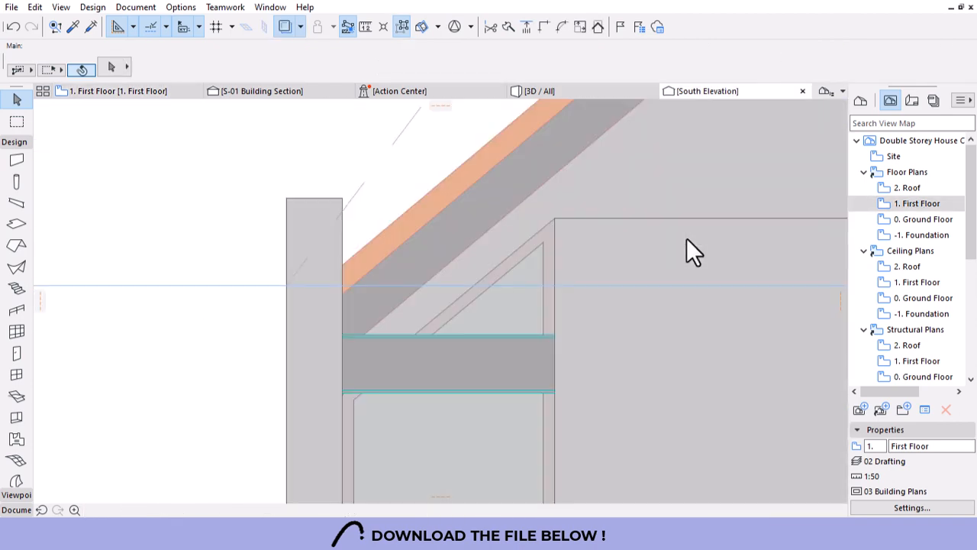
pyautogui.scroll(-5, 408, 244)
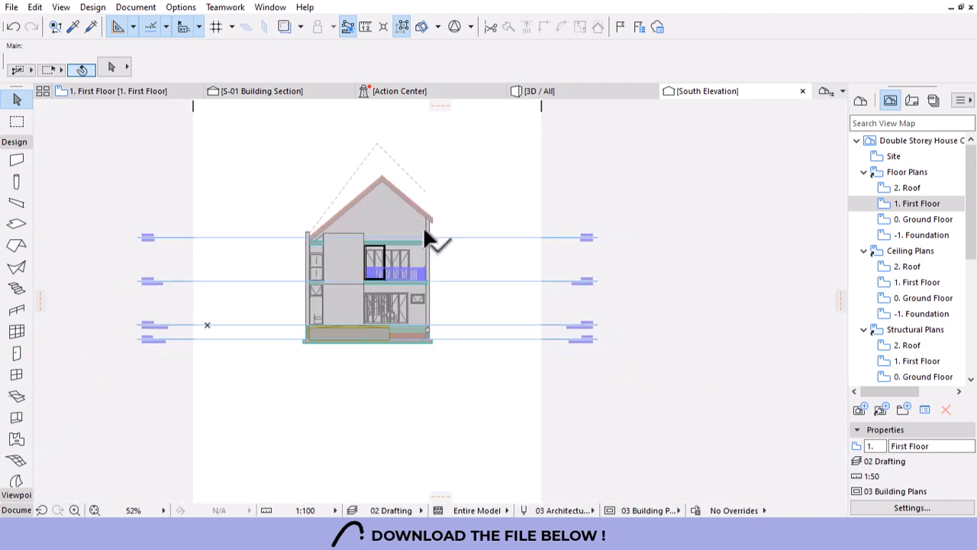
pyautogui.scroll(5, 371, 269)
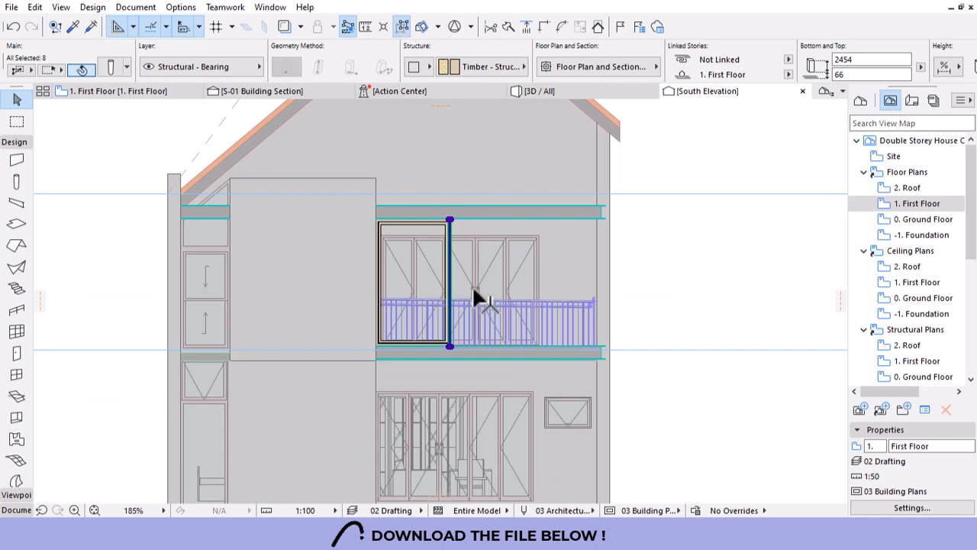
pyautogui.scroll(4, 474, 349)
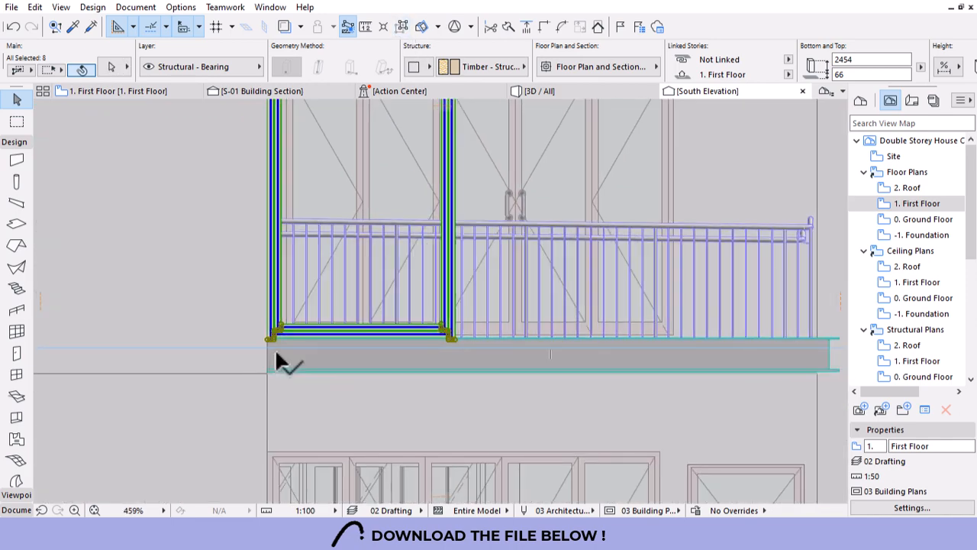
# Copy the timber frame from its lower-left corner to the next bay's corner.
pyautogui.click(265, 339)
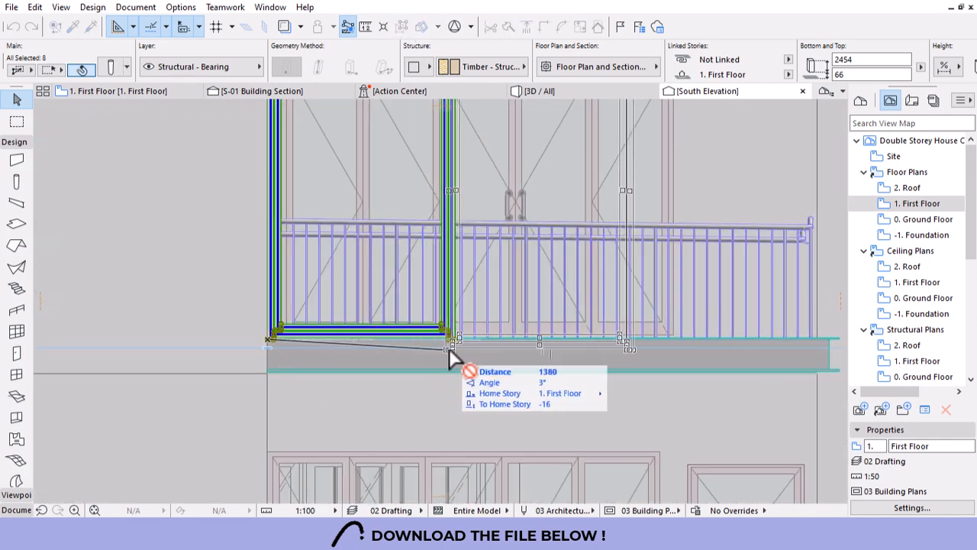
pyautogui.scroll(6, 462, 341)
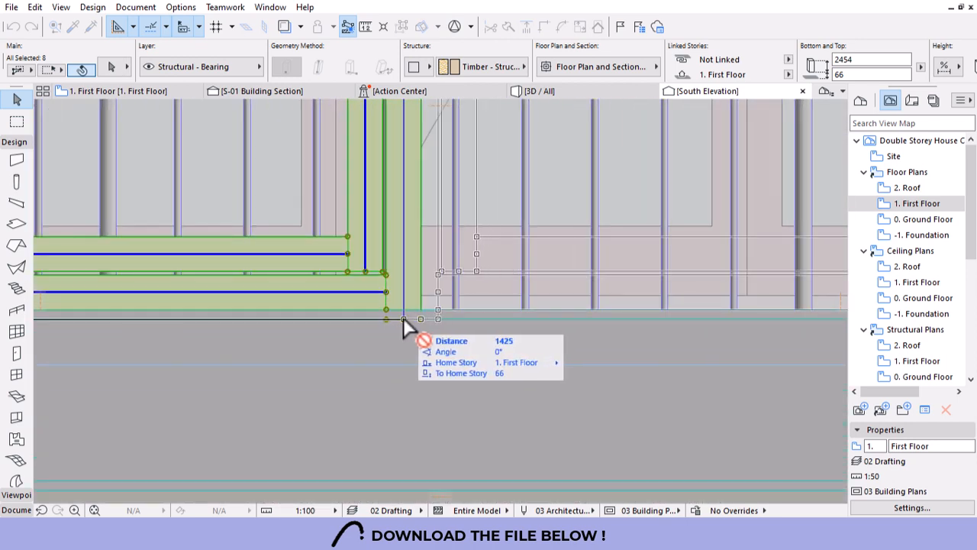
pyautogui.press('Escape')
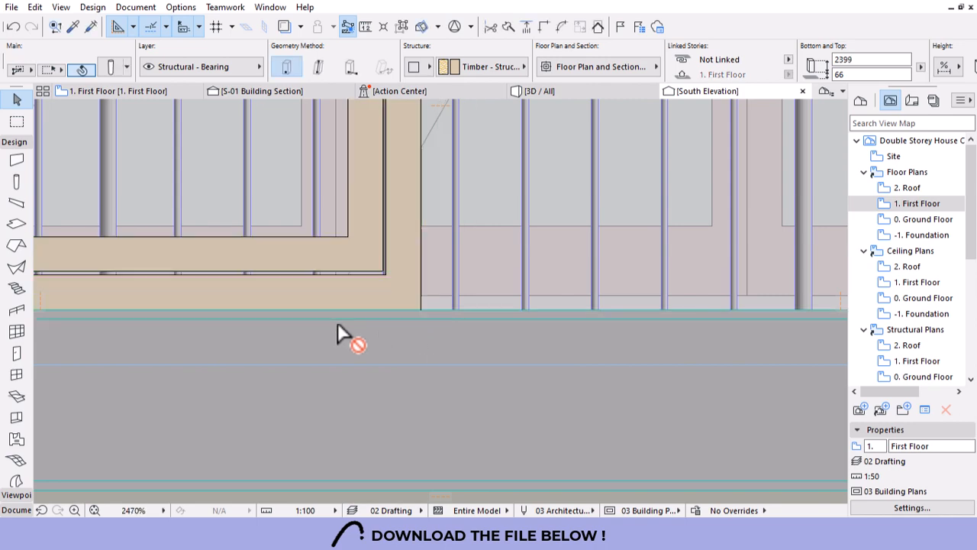
pyautogui.scroll(-8, 336, 330)
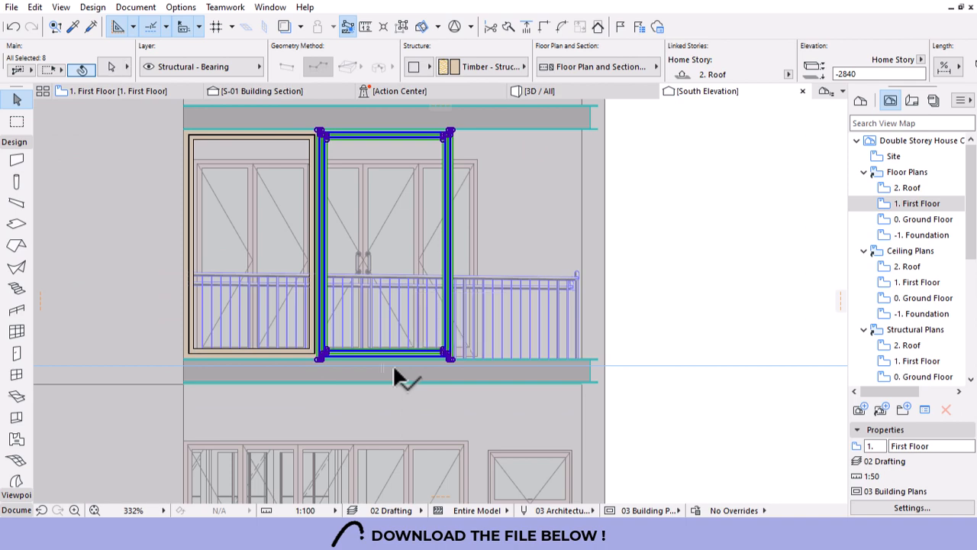
pyautogui.scroll(6, 312, 357)
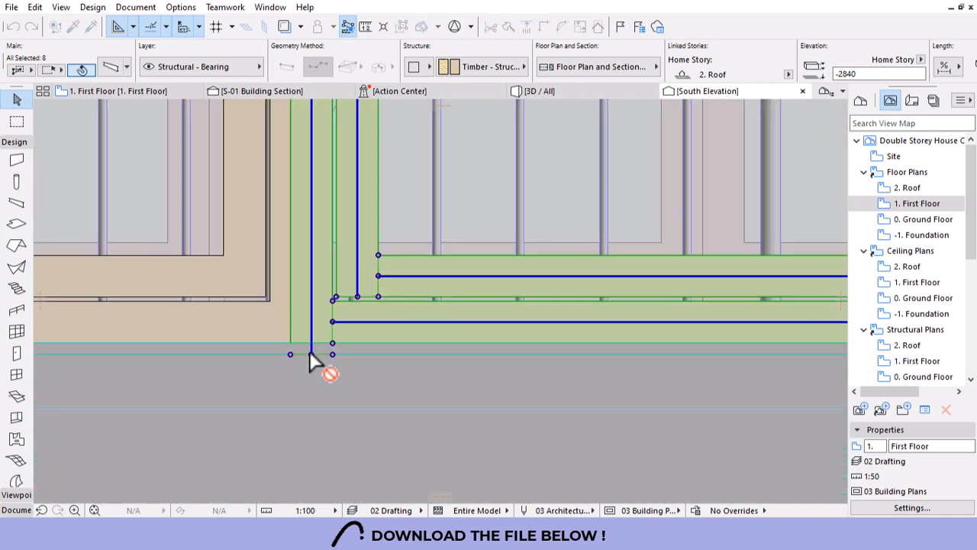
pyautogui.click(290, 355)
pyautogui.scroll(-6, 227, 357)
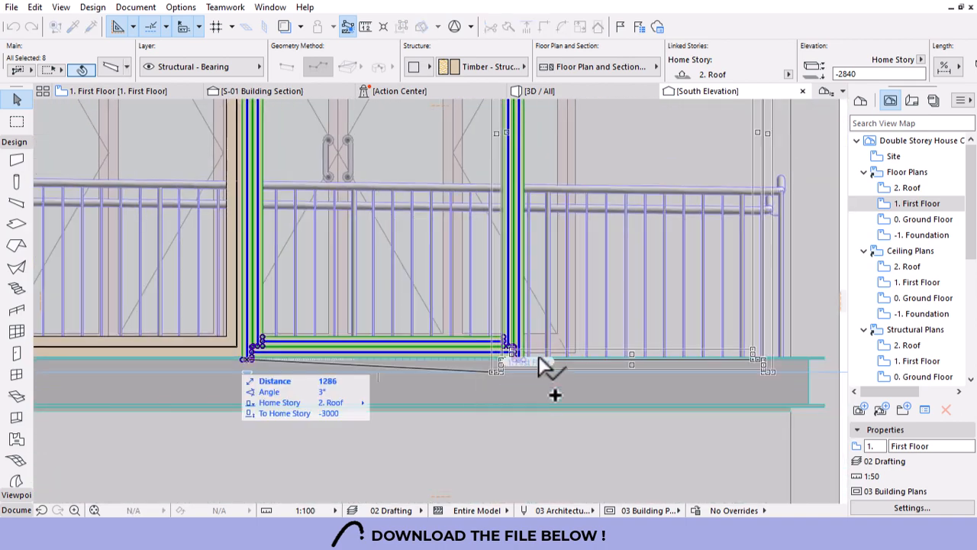
pyautogui.scroll(3, 522, 365)
pyautogui.scroll(3, 520, 359)
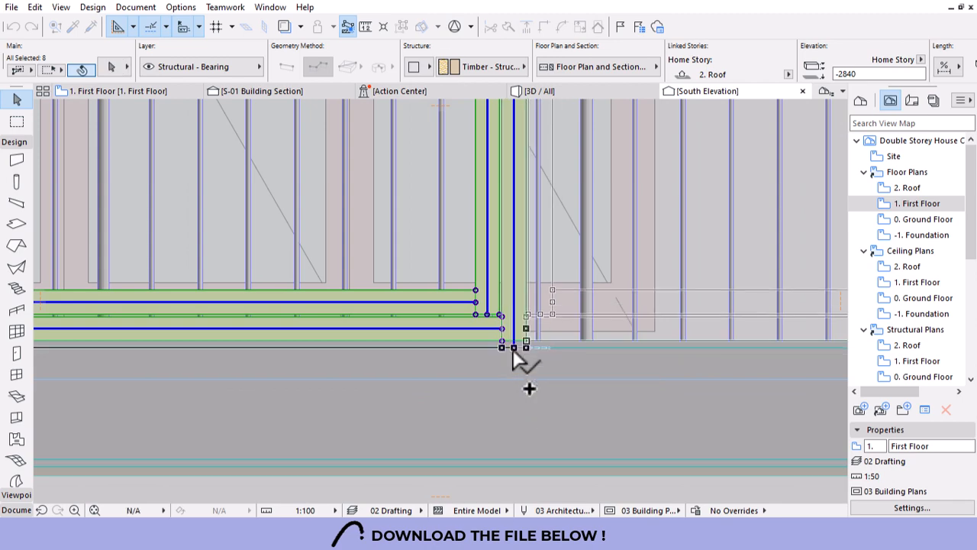
pyautogui.click(513, 349)
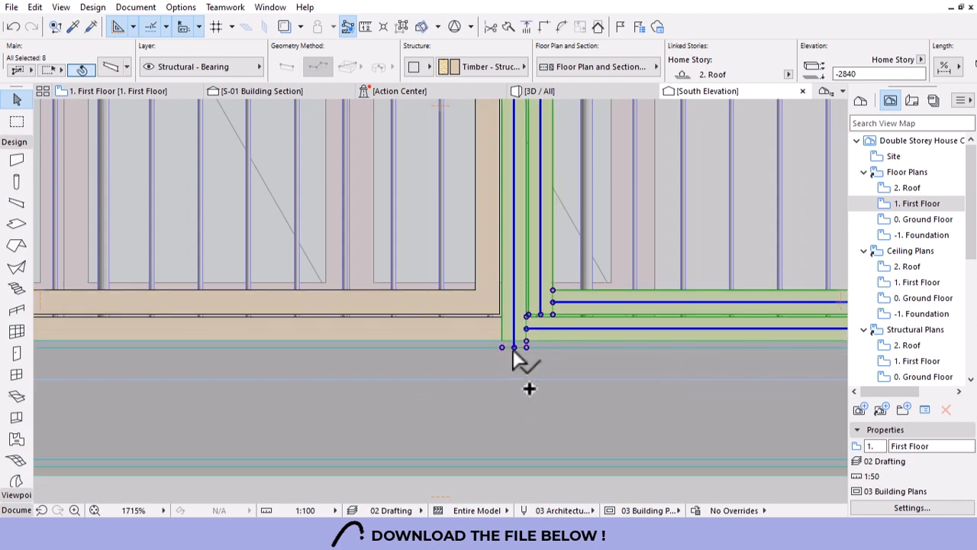
pyautogui.scroll(-6, 514, 357)
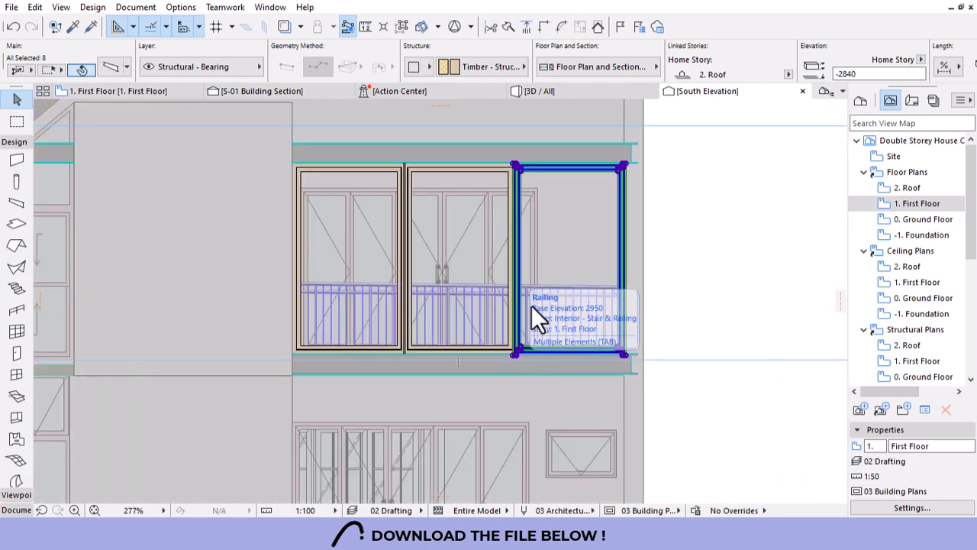
pyautogui.press('Escape')
# Inspect the copied column-and-beam group, then view the model in 3D.
pyautogui.scroll(7, 405, 163)
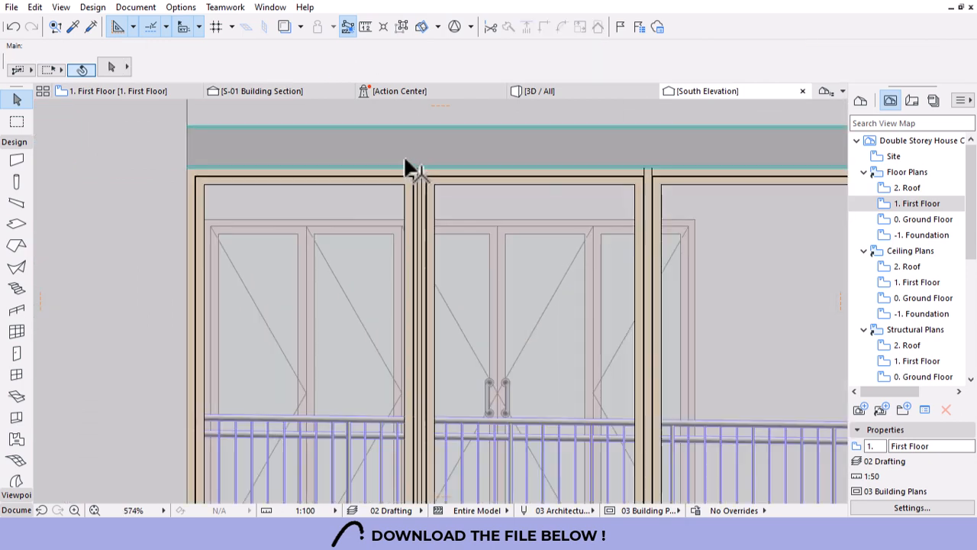
pyautogui.click(458, 243)
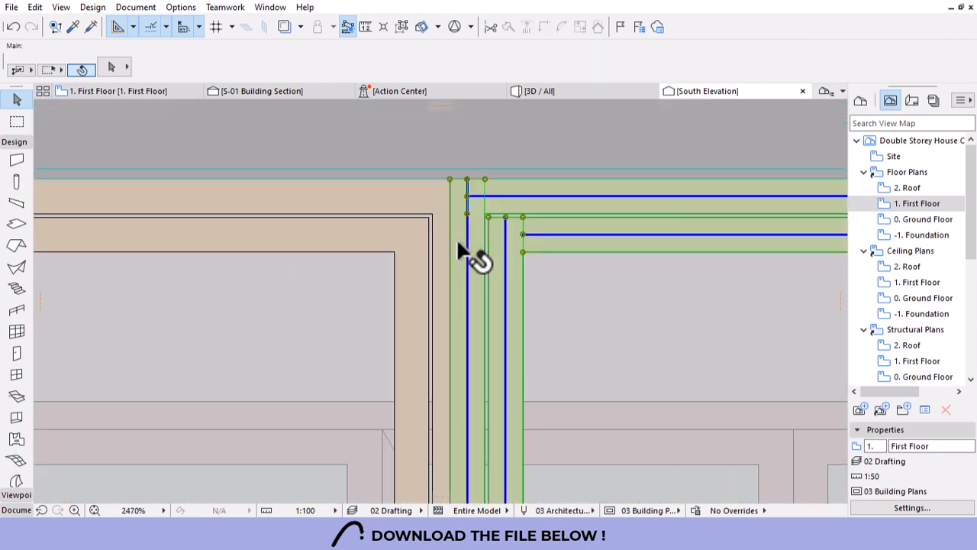
pyautogui.click(421, 203)
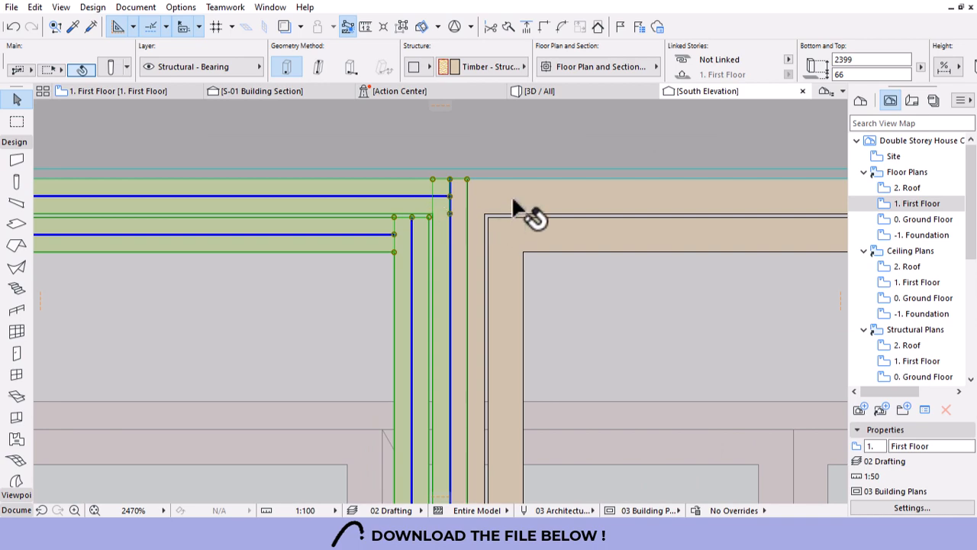
pyautogui.press('Escape')
pyautogui.click(566, 91)
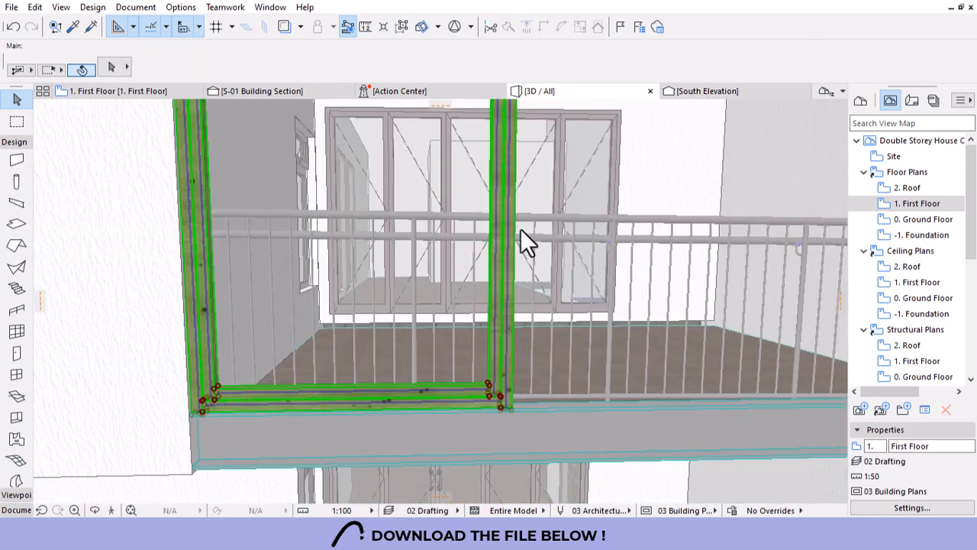
pyautogui.scroll(-1, 287, 346)
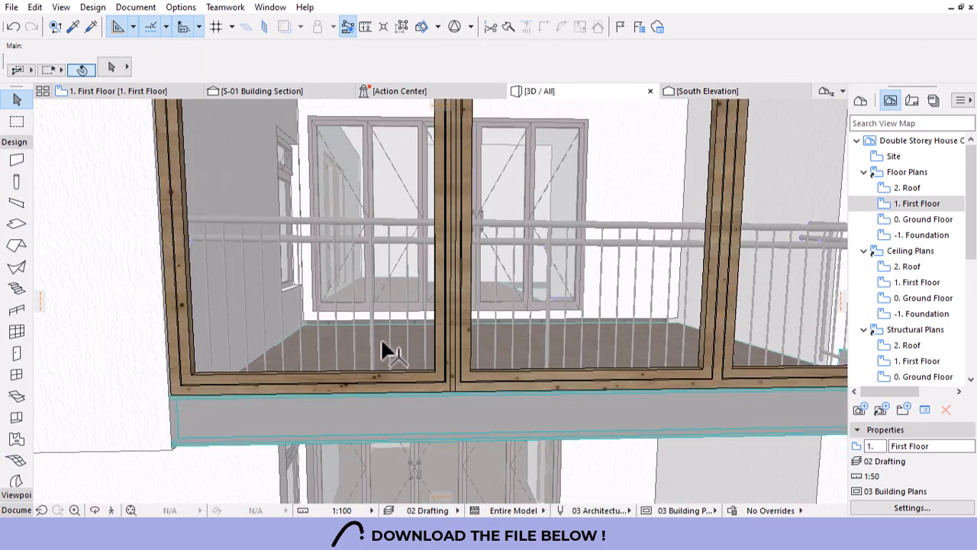
pyautogui.scroll(-3, 359, 341)
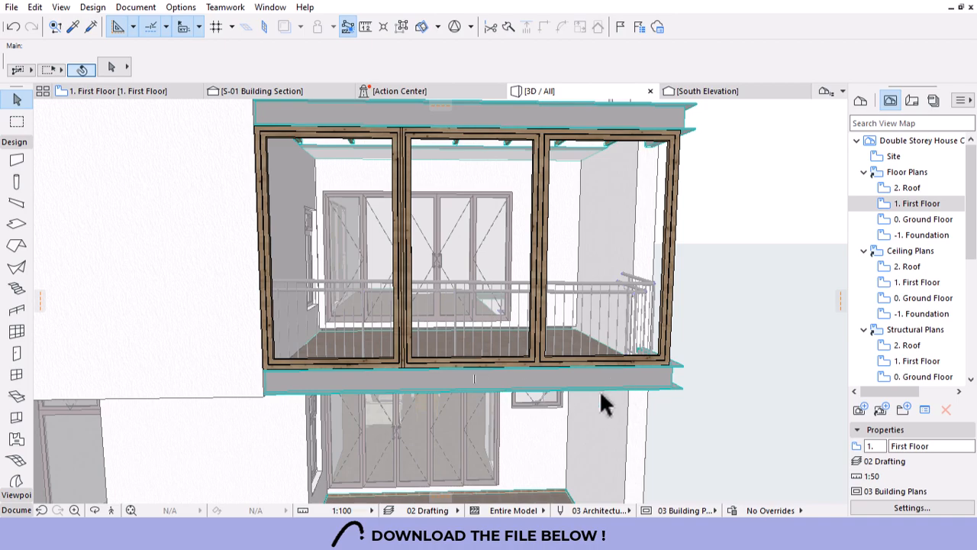
pyautogui.keyDown('shift'); pyautogui.moveTo(575, 394); pyautogui.dragTo(530, 395, button='middle'); pyautogui.keyUp('shift')
pyautogui.scroll(5, 479, 357)
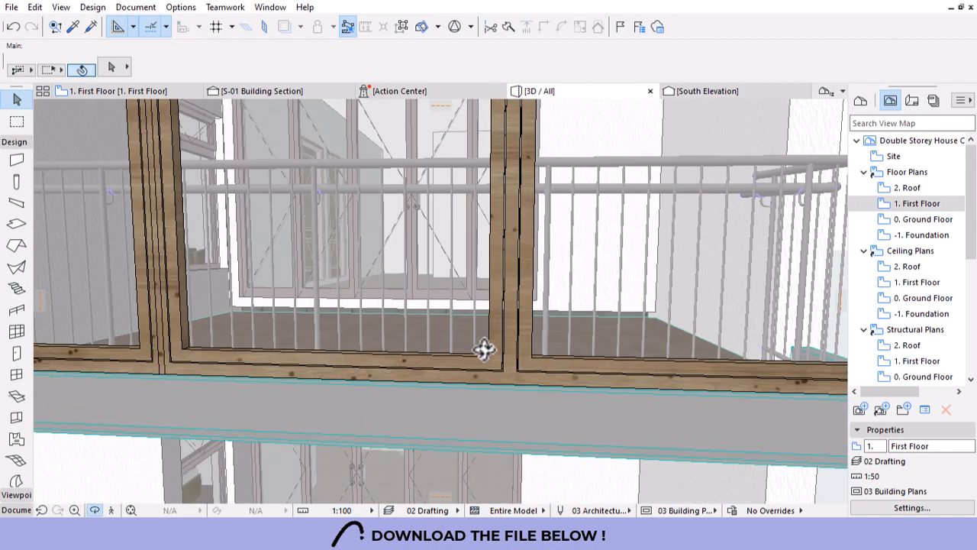
pyautogui.scroll(10, 485, 349)
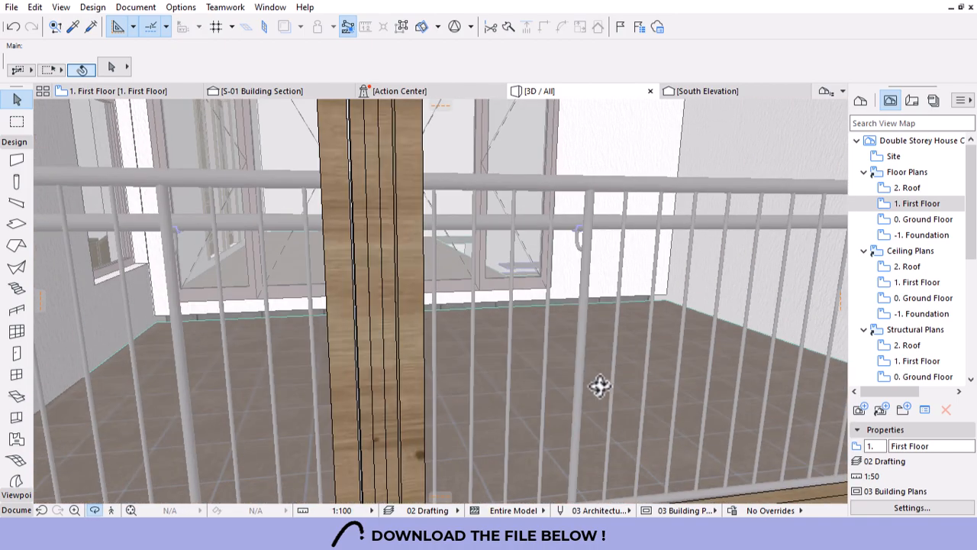
pyautogui.scroll(-10, 599, 385)
pyautogui.scroll(5, 284, 388)
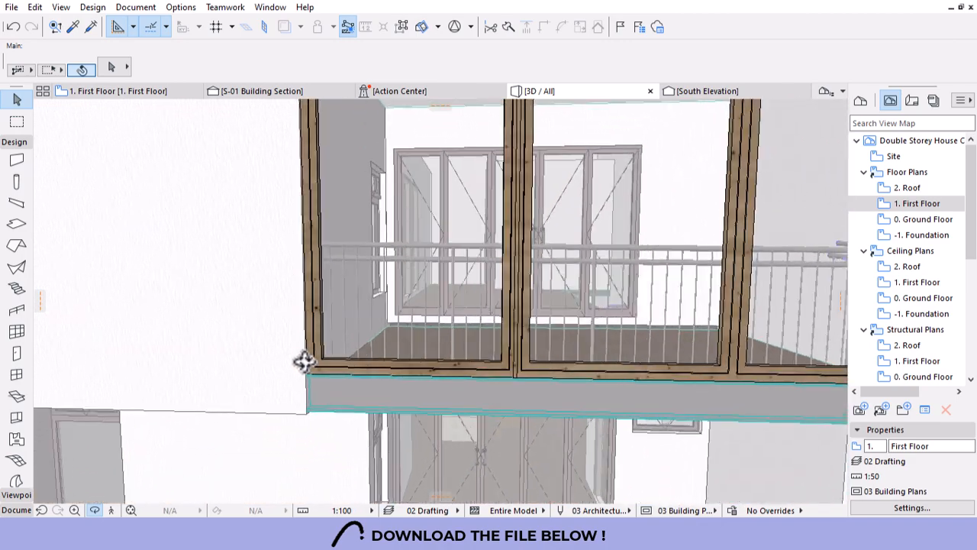
pyautogui.scroll(5, 304, 361)
pyautogui.keyDown('shift'); pyautogui.moveTo(371, 293); pyautogui.dragTo(468, 355, button='middle'); pyautogui.keyUp('shift')
pyautogui.scroll(5, 430, 375)
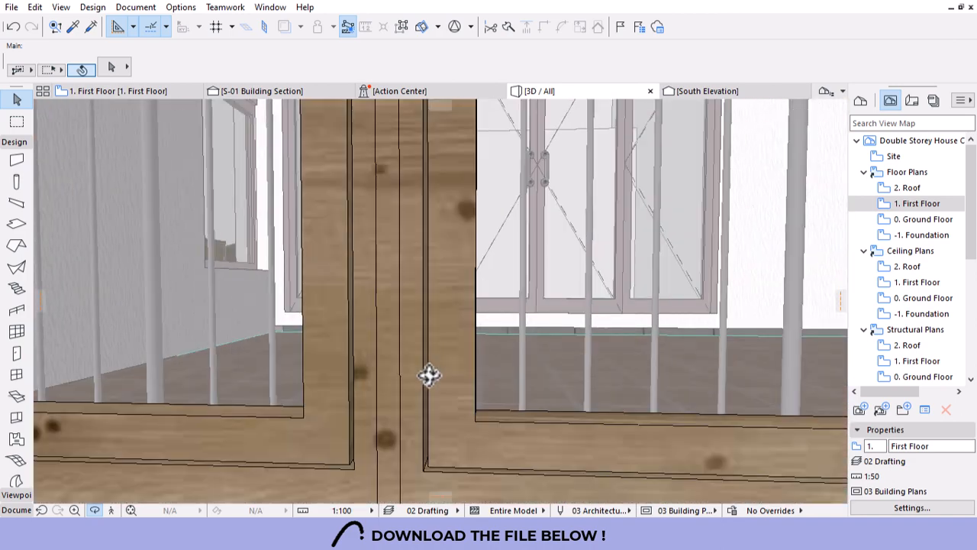
# Back in South Elevation, undo the frame copy twice and select the corner frame elements individually.
pyautogui.hotkey('ctrl', 'Tab')
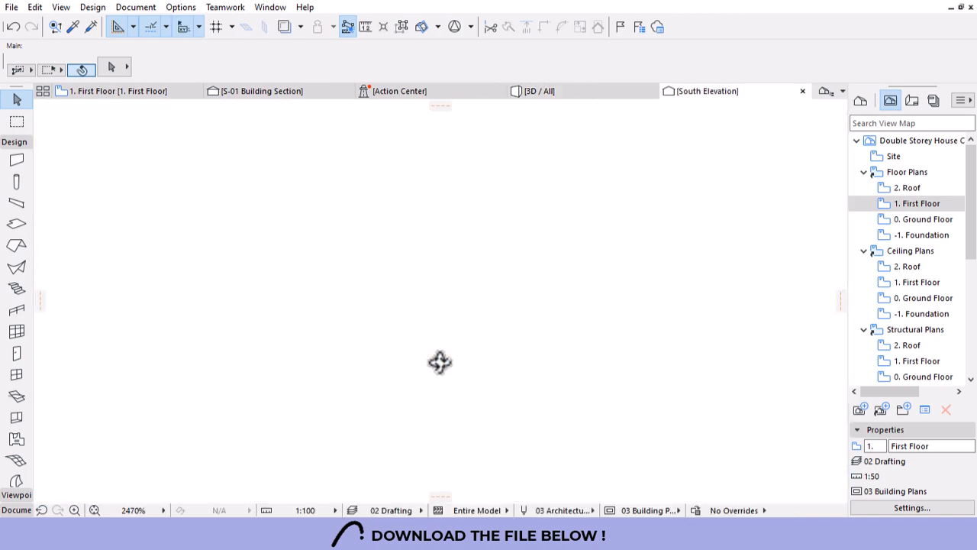
pyautogui.hotkey('ctrl', 'z')
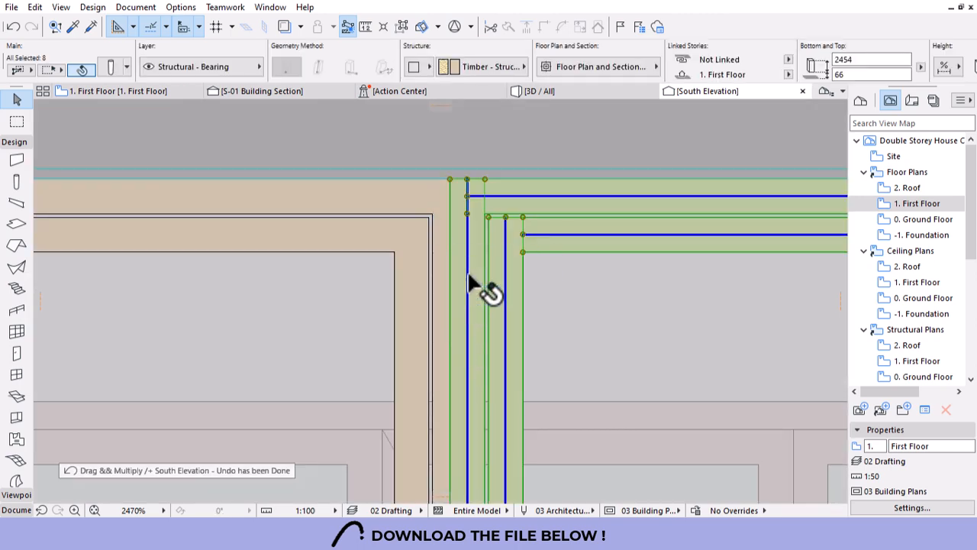
pyautogui.hotkey('ctrl', 'z')
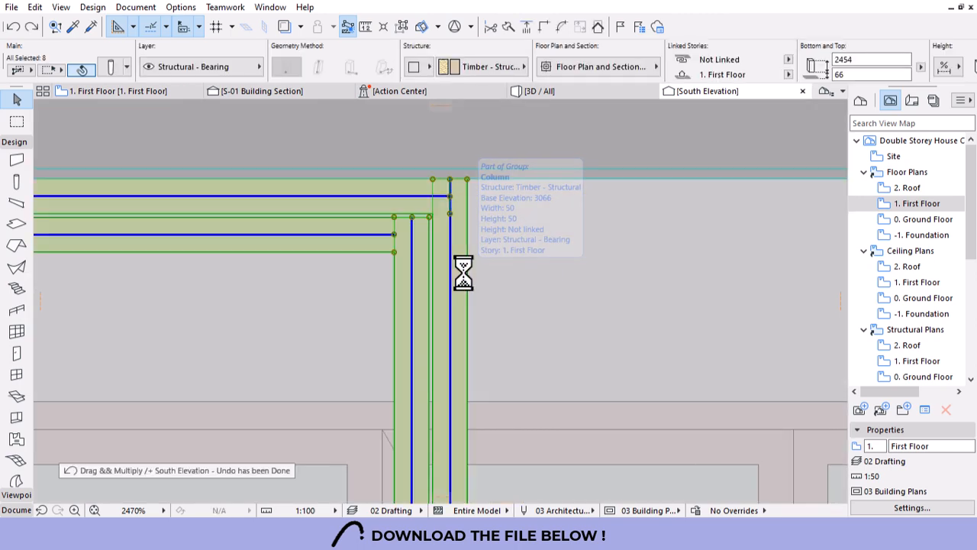
pyautogui.scroll(-5, 489, 256)
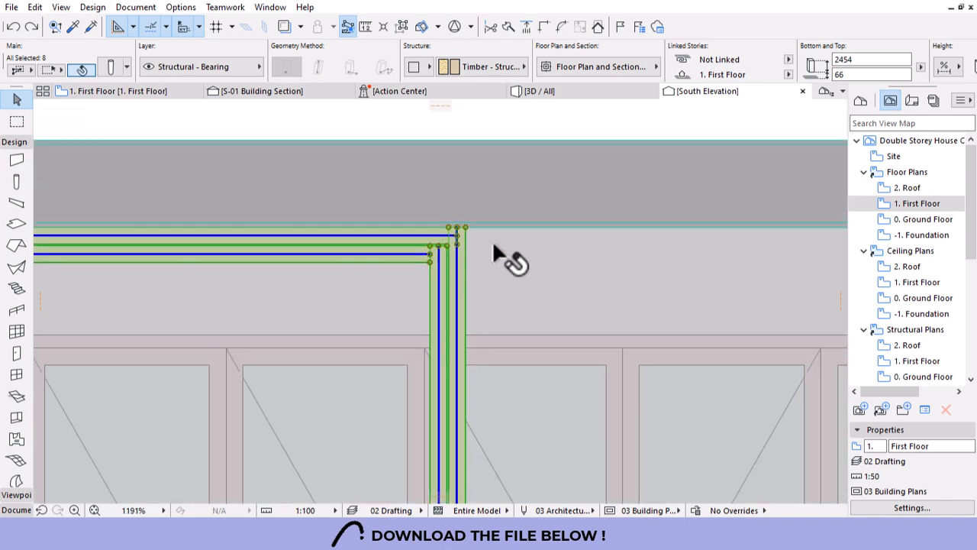
pyautogui.scroll(4, 344, 205)
pyautogui.scroll(1, 340, 194)
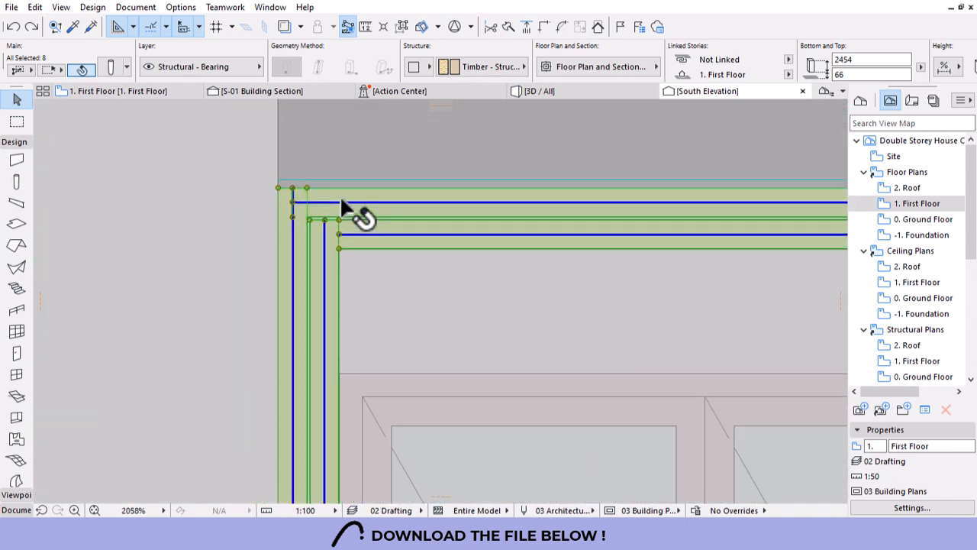
pyautogui.click(398, 27)
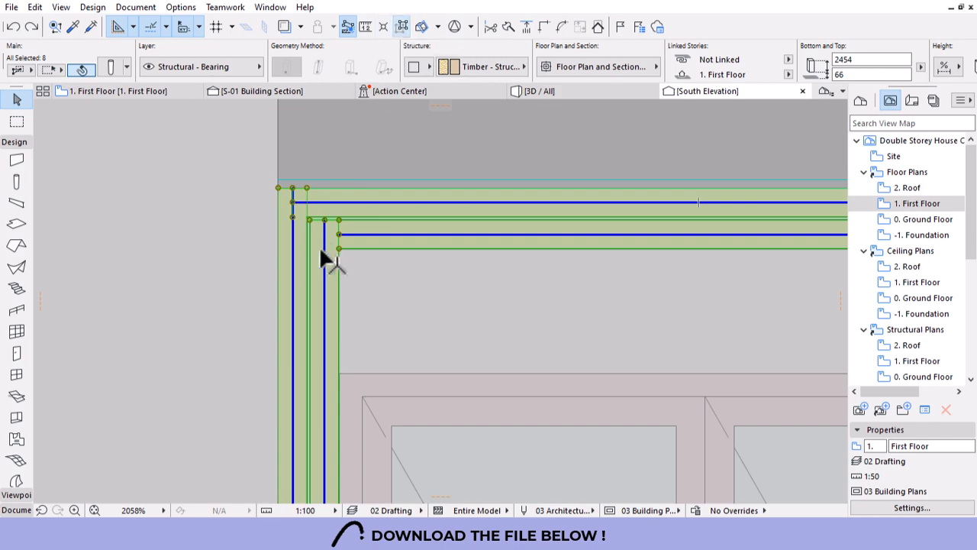
pyautogui.click(338, 162)
# Try moving the selected frame to the left corner, then undo the move.
pyautogui.scroll(-3, 327, 163)
pyautogui.scroll(-4, 316, 355)
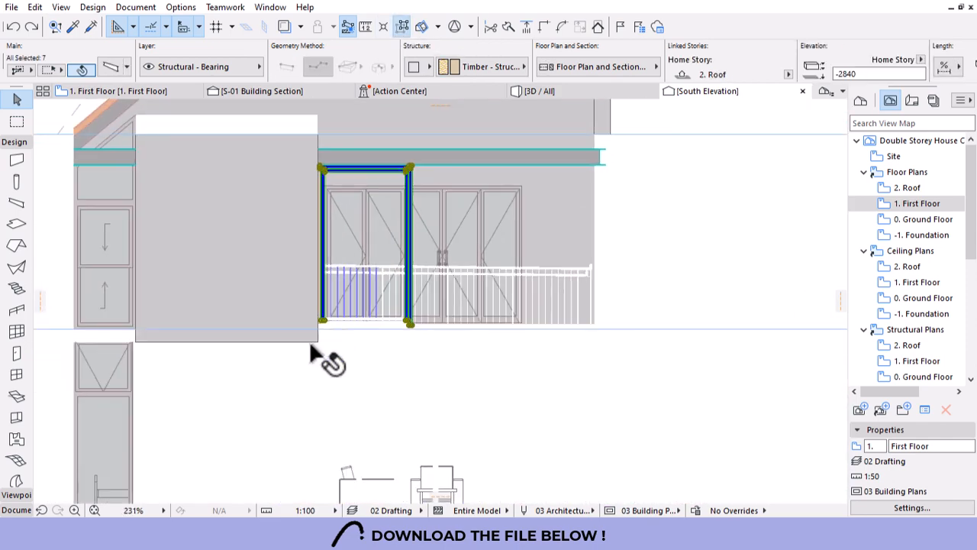
pyautogui.scroll(6, 323, 320)
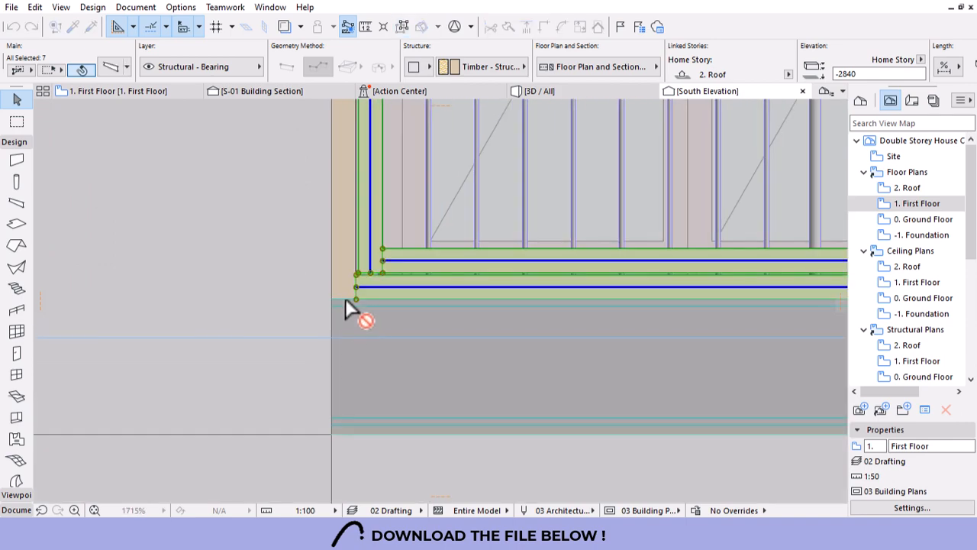
pyautogui.moveTo(341, 295); pyautogui.dragTo(244, 316)
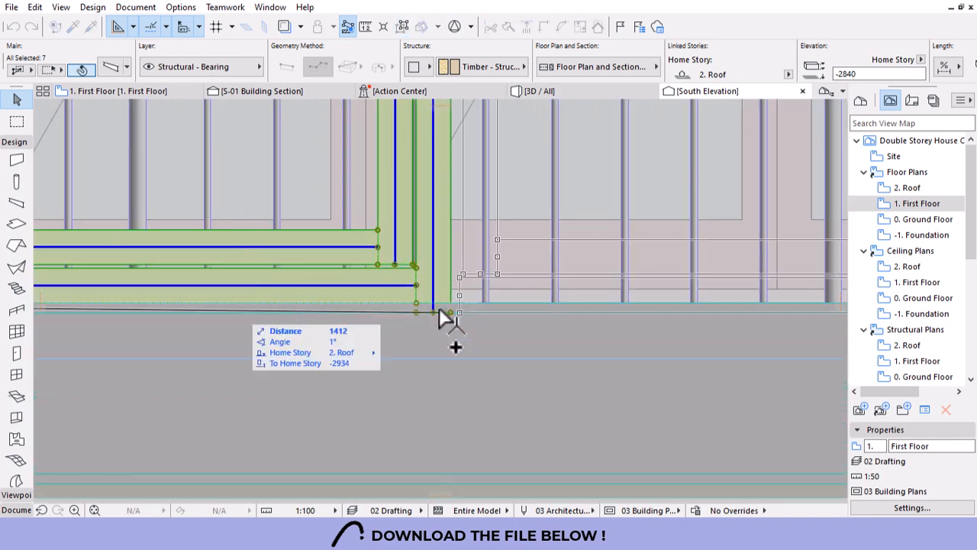
pyautogui.moveTo(443, 312); pyautogui.dragTo(435, 321)
pyautogui.click(434, 310)
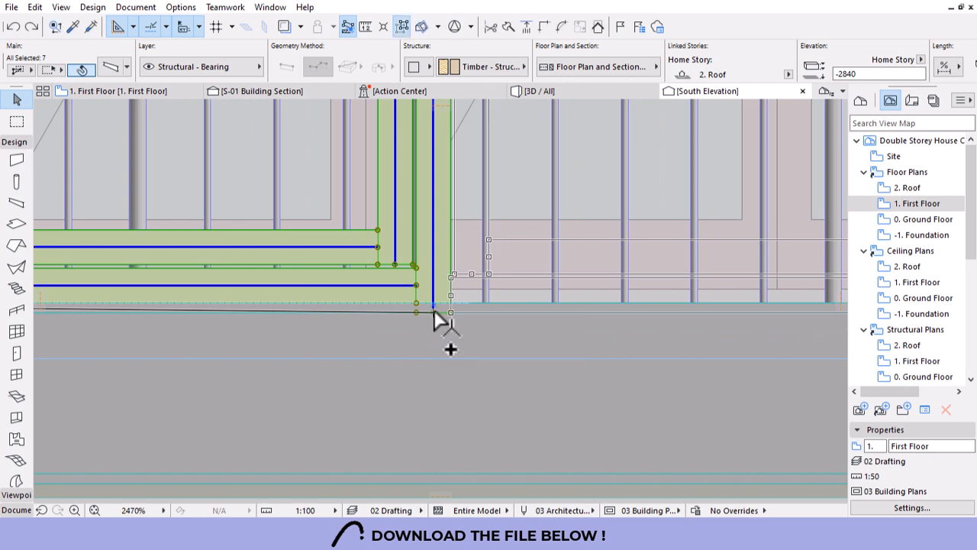
pyautogui.hotkey('ctrl', 'z')
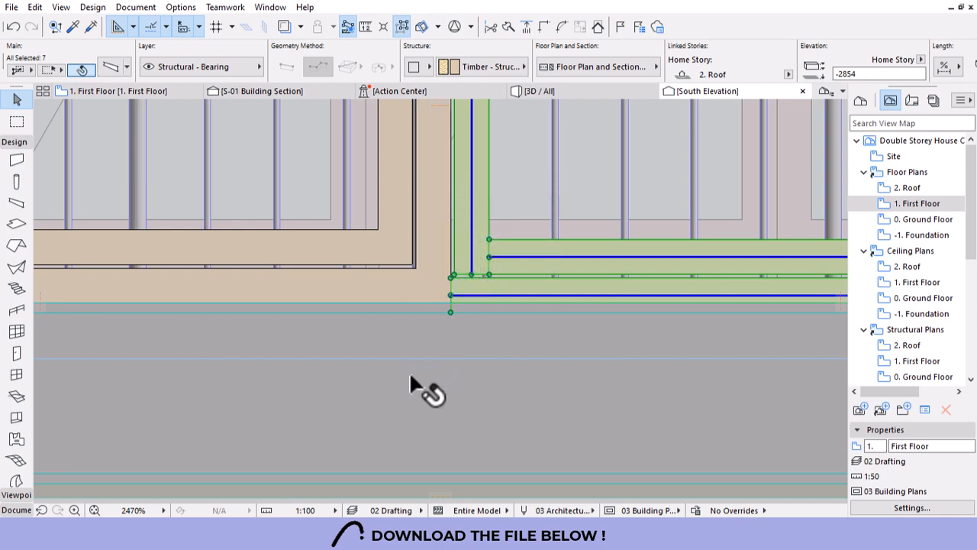
# Place the selected frame members on the adjoining frame's corner point and deselect.
pyautogui.scroll(-4, 410, 381)
pyautogui.scroll(-6, 405, 384)
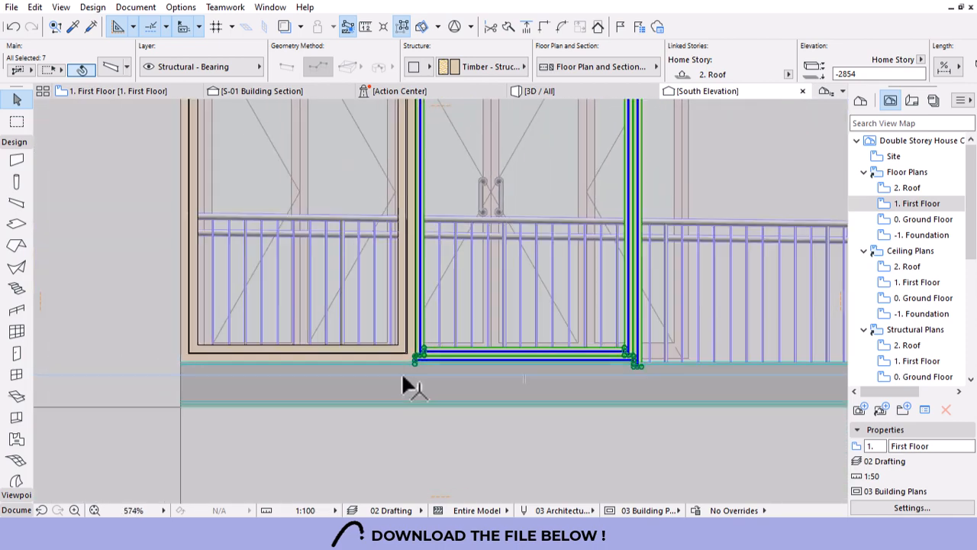
pyautogui.moveTo(401, 372); pyautogui.dragTo(418, 174, button='middle')
pyautogui.scroll(10, 412, 133)
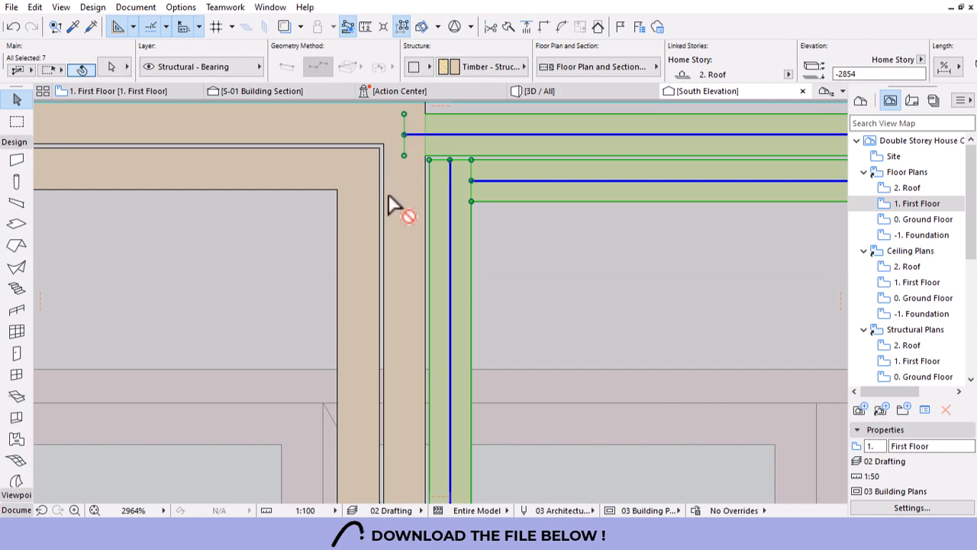
pyautogui.scroll(-4, 376, 165)
pyautogui.scroll(3, 379, 156)
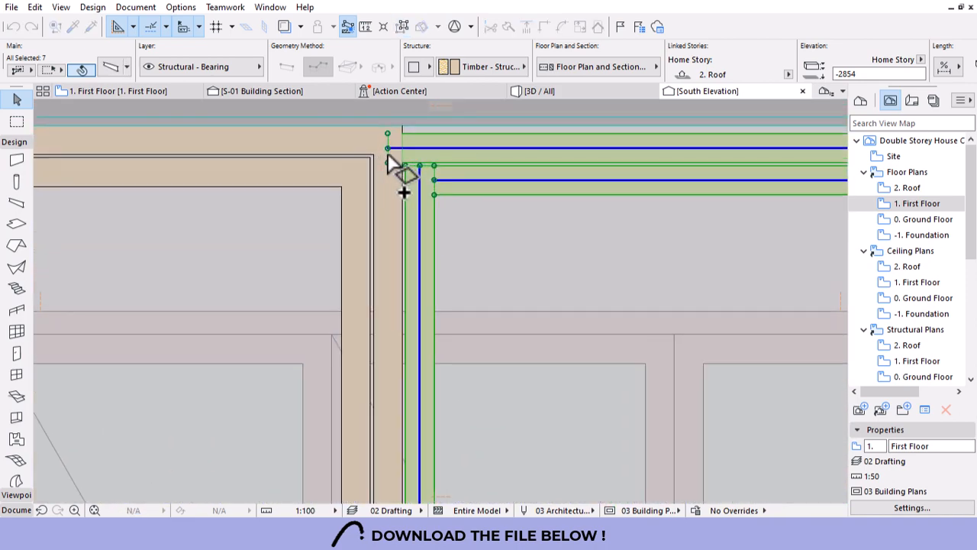
pyautogui.scroll(-3, 234, 262)
pyautogui.scroll(4, 480, 223)
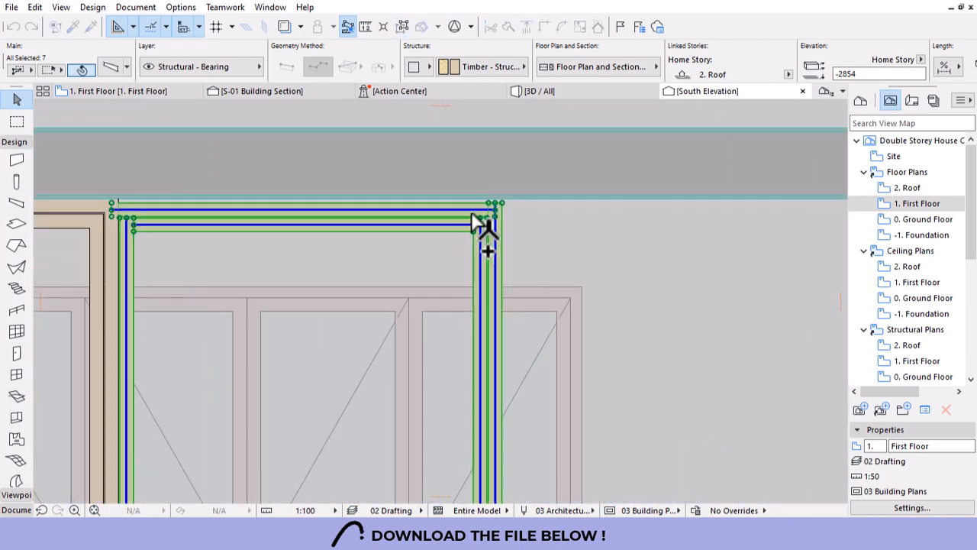
pyautogui.click(521, 229)
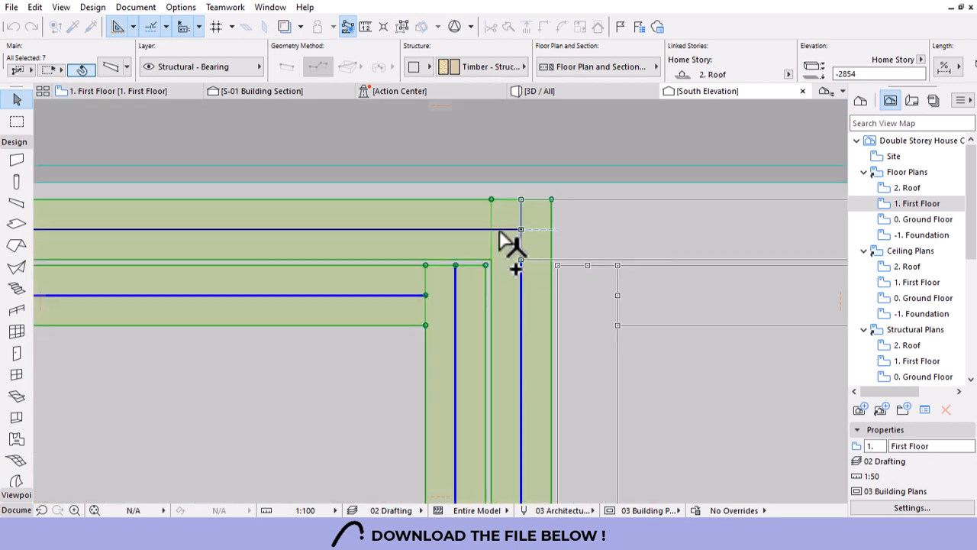
pyautogui.scroll(-8, 488, 243)
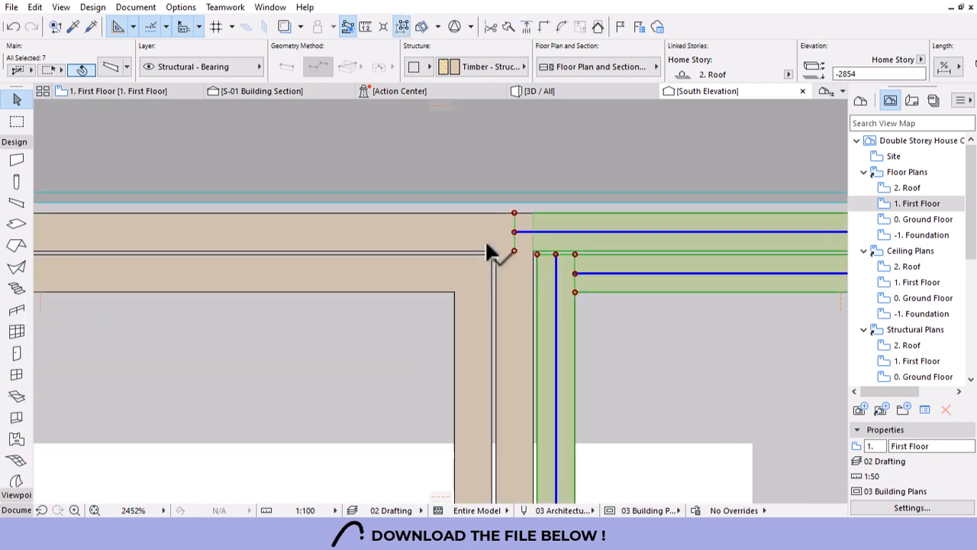
pyautogui.press('Escape')
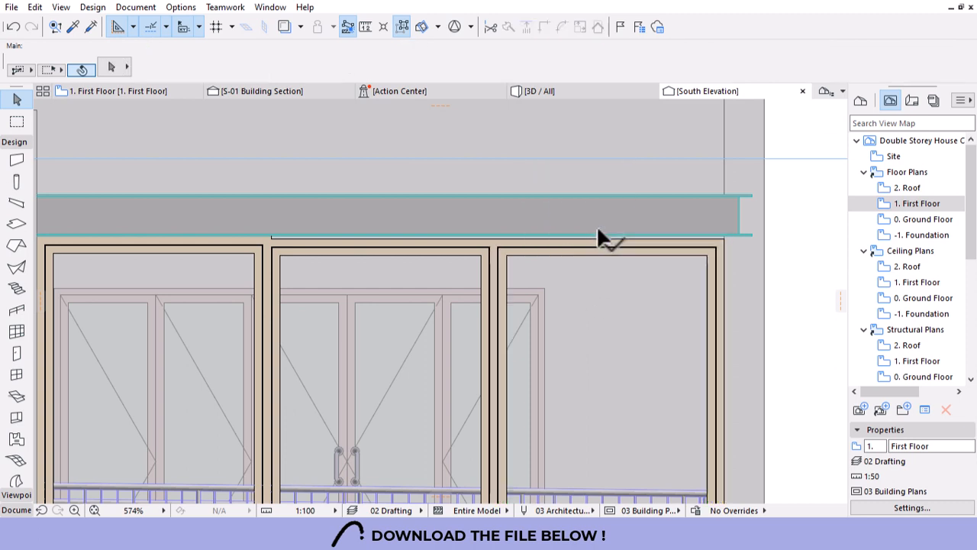
# Select a horizontal frame member and turn off Suspend Groups to pick all grouped members.
pyautogui.scroll(6, 343, 244)
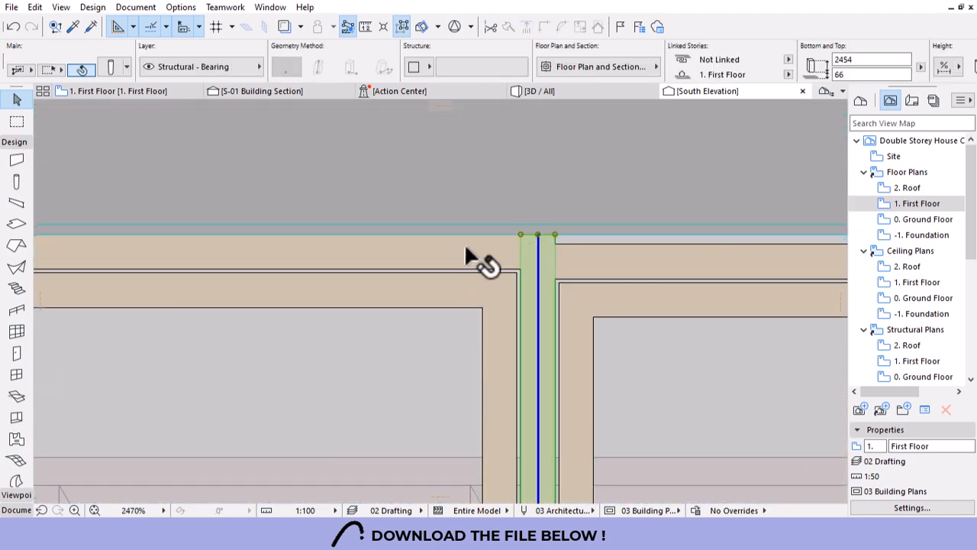
pyautogui.click(481, 252)
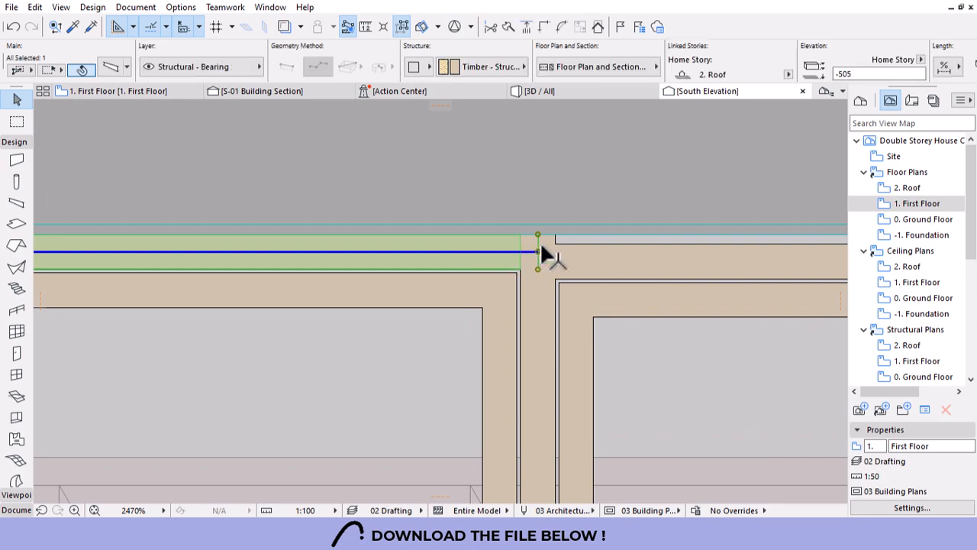
pyautogui.click(598, 249)
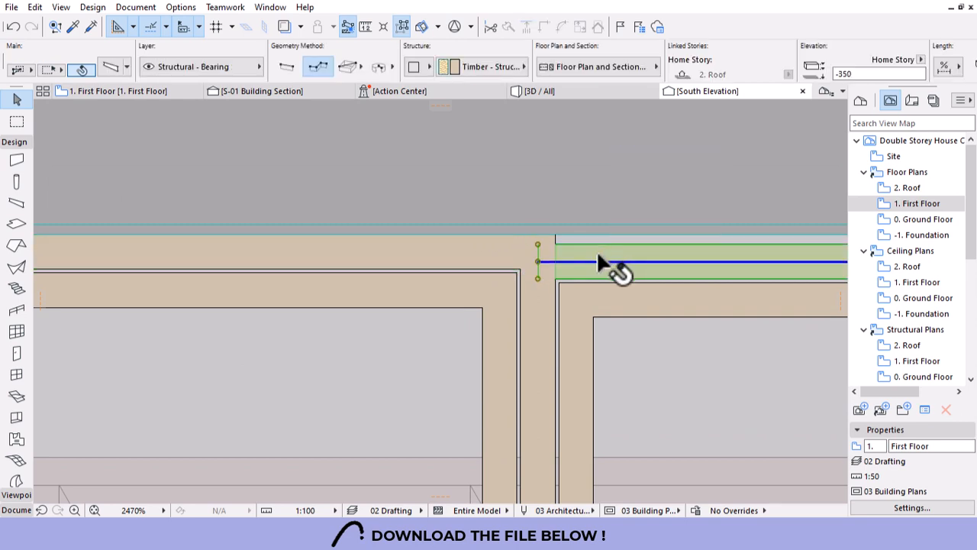
pyautogui.press('Escape')
pyautogui.press('alt')
pyautogui.scroll(-10, 405, 210)
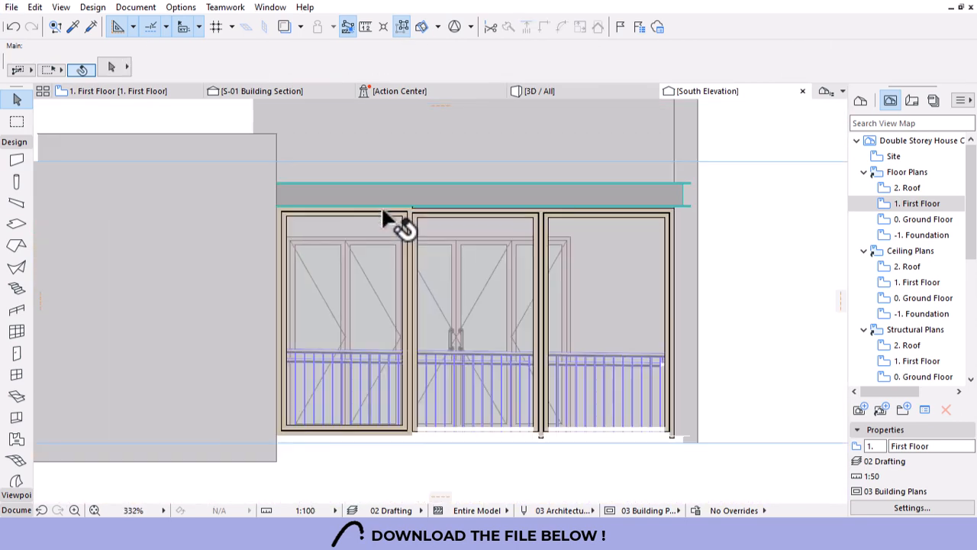
pyautogui.scroll(7, 534, 223)
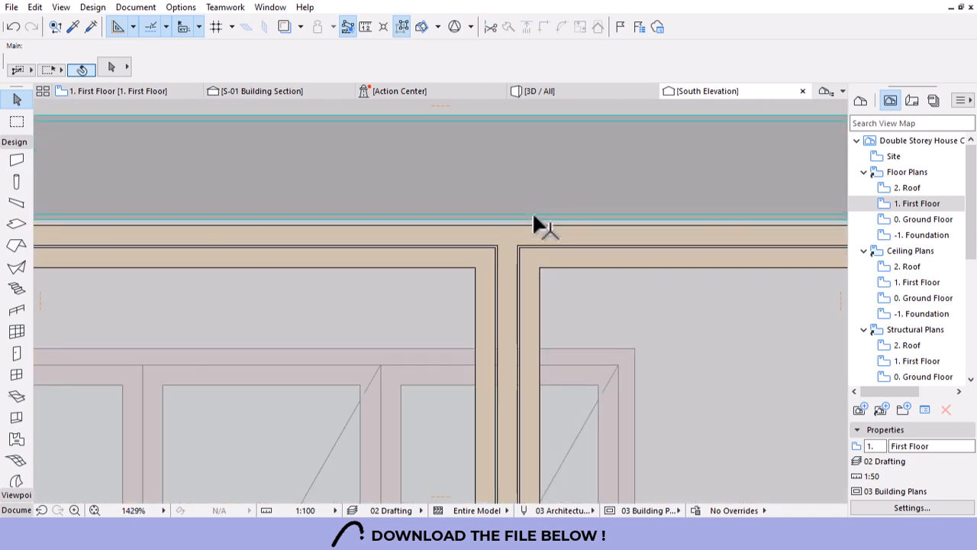
pyautogui.click(451, 250)
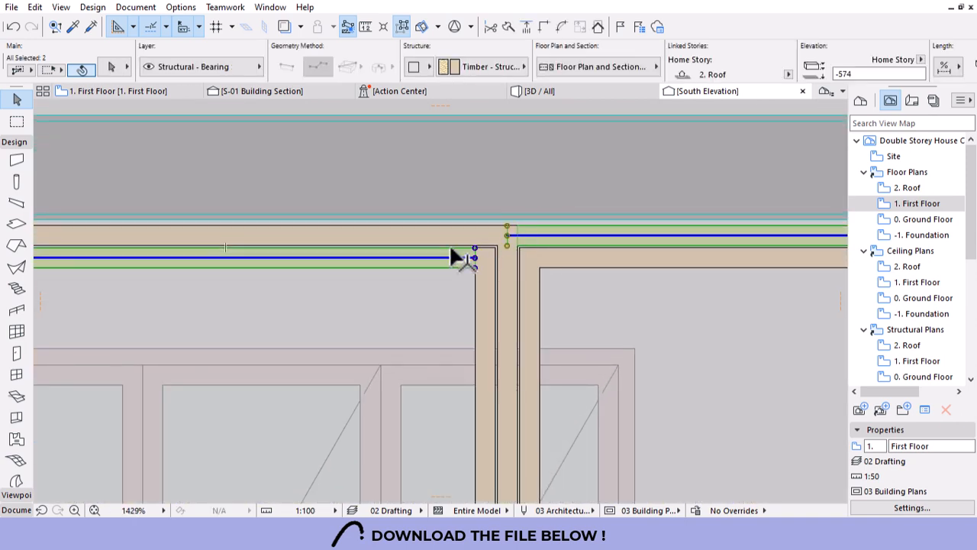
pyautogui.click(398, 32)
pyautogui.scroll(-6, 620, 281)
pyautogui.scroll(7, 386, 263)
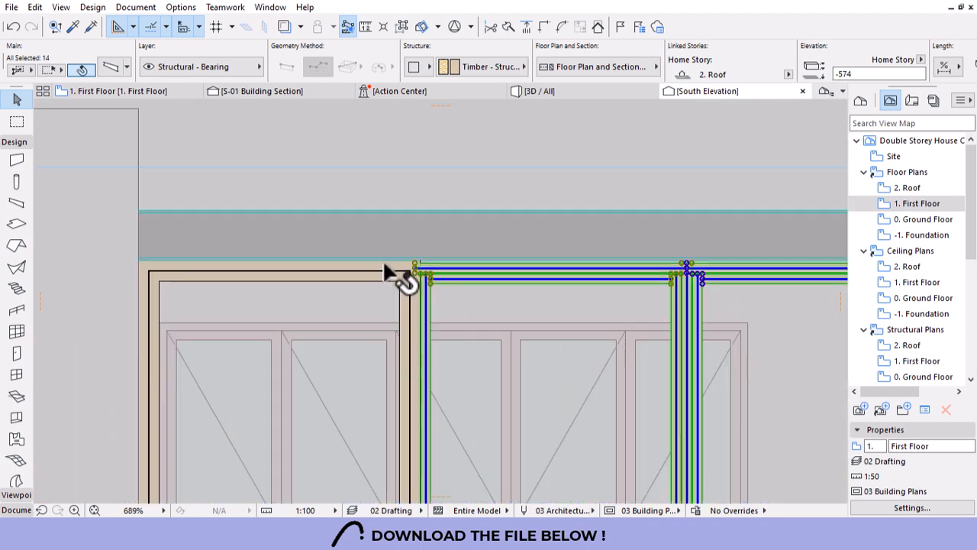
pyautogui.scroll(5, 441, 262)
# Drag the frame members up from their top-left corner onto the cyan beam line, then deselect.
pyautogui.hotkey('ctrl', 'd')
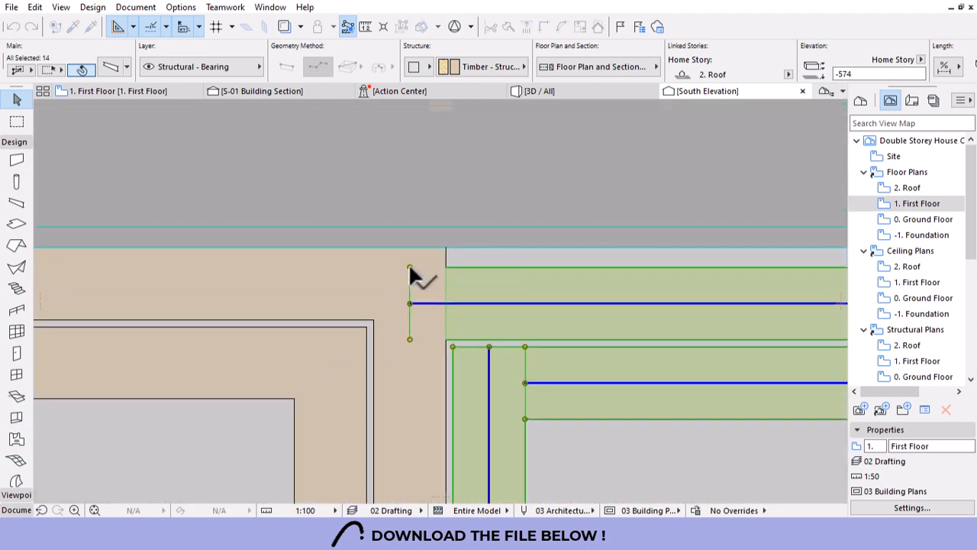
pyautogui.click(410, 267)
pyautogui.click(411, 246)
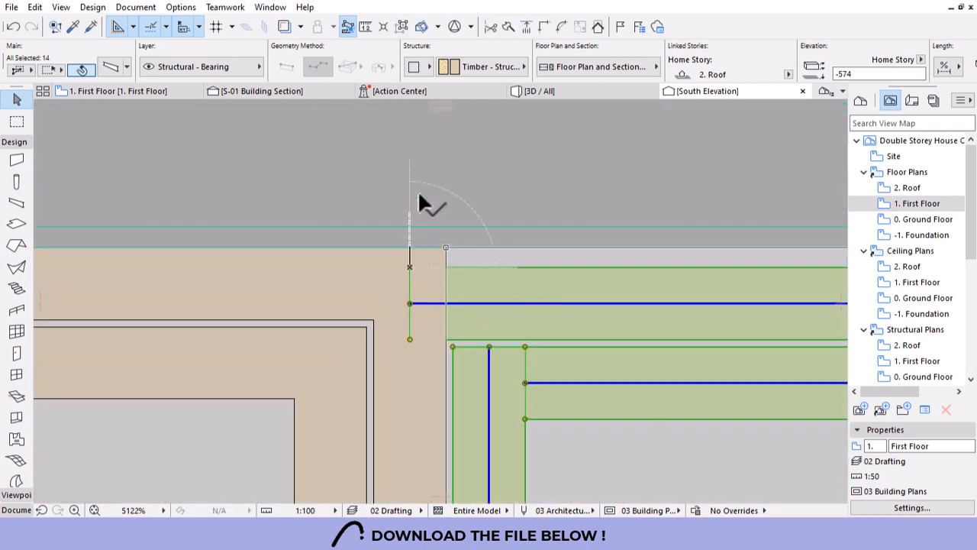
pyautogui.scroll(-7, 412, 204)
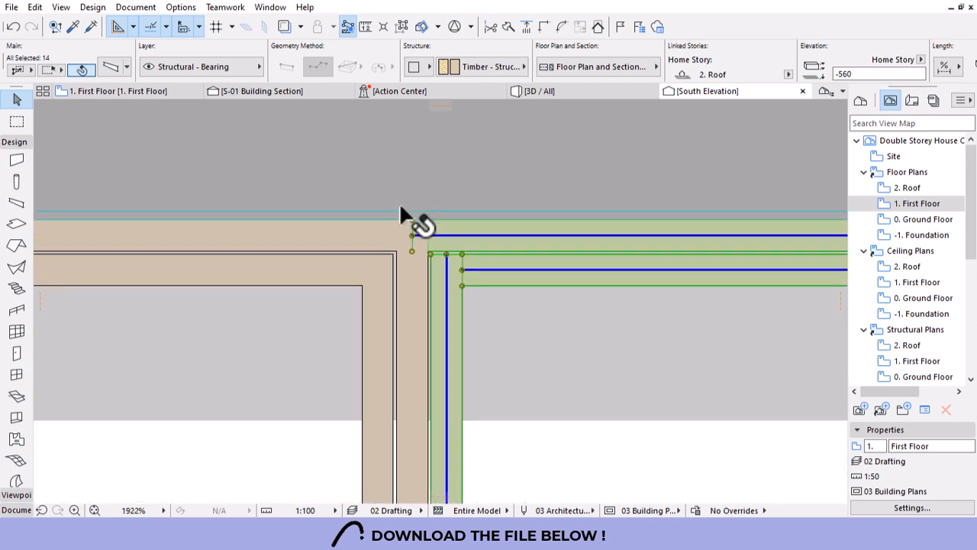
pyautogui.scroll(-2, 397, 217)
pyautogui.press('Escape')
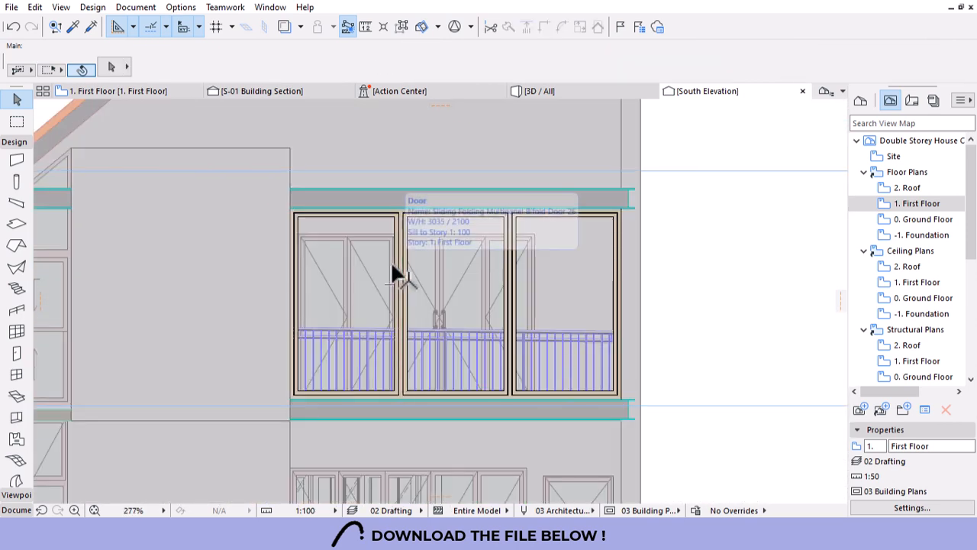
# In 3D, orbit and zoom around the balcony and up to the roof eave above the gable wall.
pyautogui.click(558, 91)
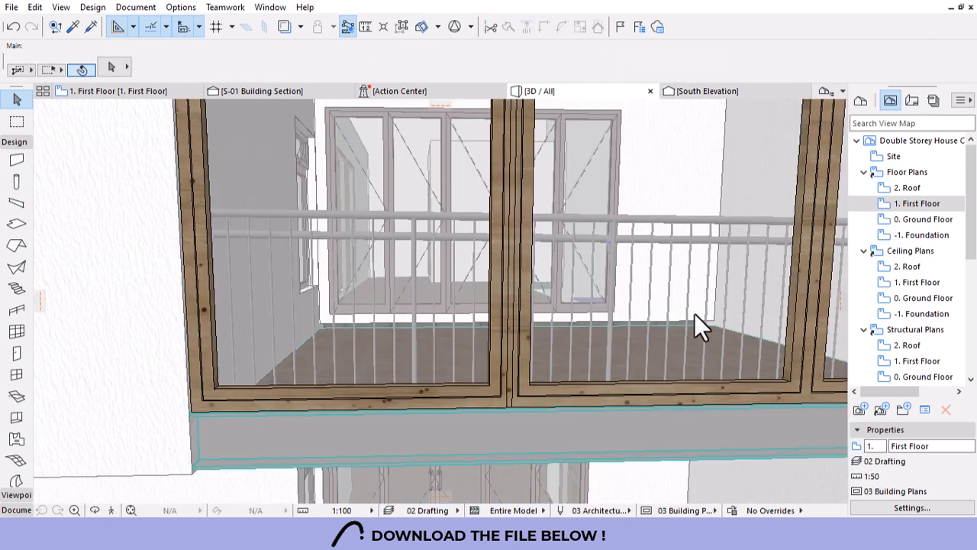
pyautogui.scroll(-4, 695, 313)
pyautogui.keyDown('shift'); pyautogui.moveTo(695, 313); pyautogui.dragTo(634, 384, button='middle'); pyautogui.keyUp('shift')
pyautogui.scroll(8, 634, 383)
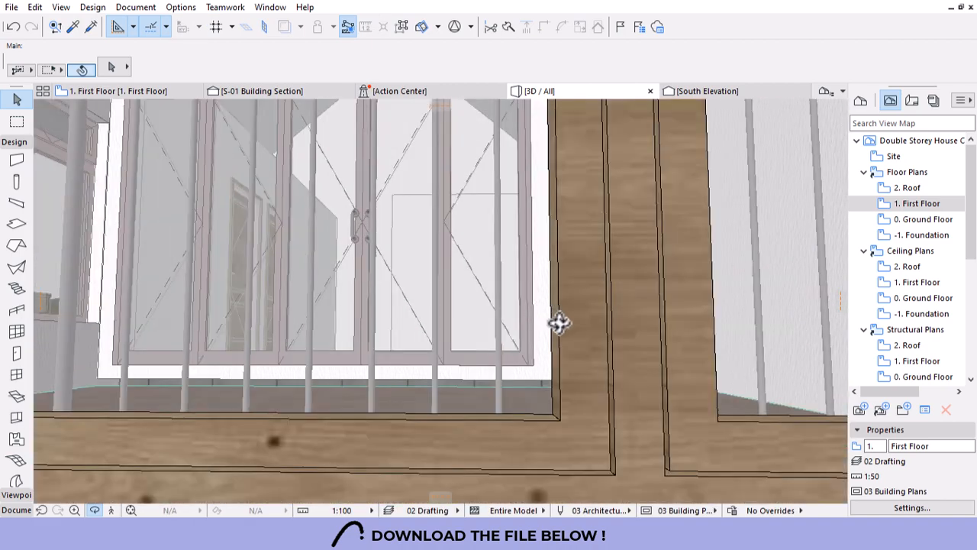
pyautogui.scroll(-2, 615, 309)
pyautogui.keyDown('shift'); pyautogui.moveTo(615, 311); pyautogui.dragTo(596, 328, button='middle'); pyautogui.keyUp('shift')
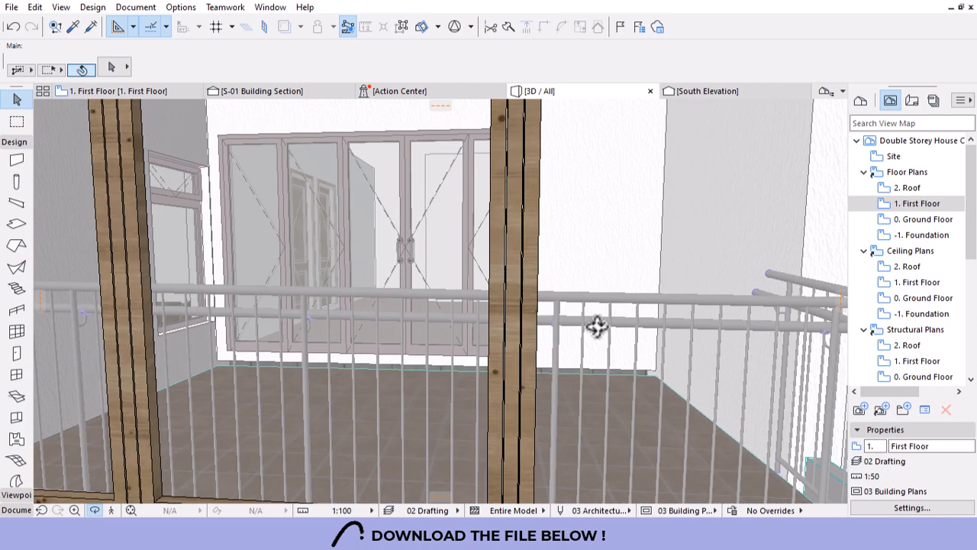
pyautogui.scroll(-6, 512, 301)
pyautogui.scroll(-5, 550, 278)
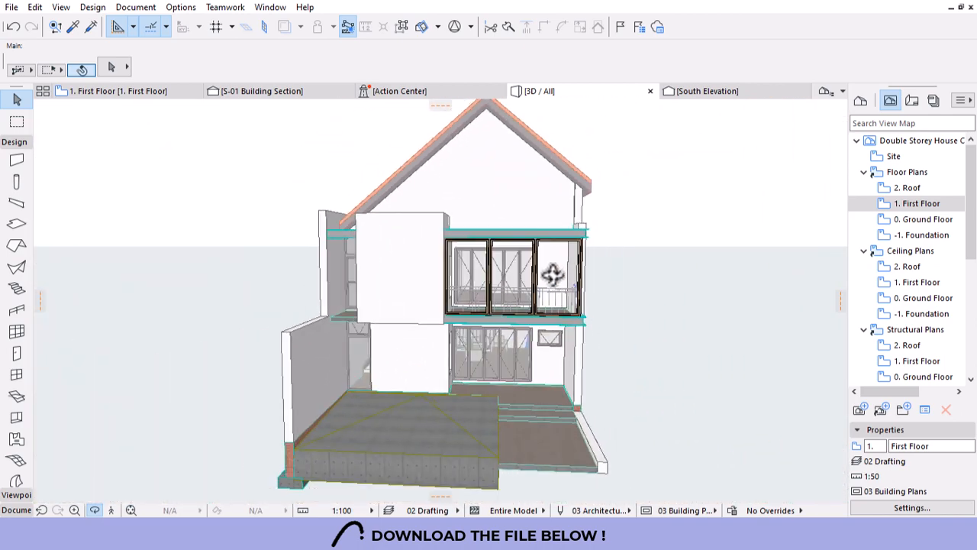
pyautogui.keyDown('shift'); pyautogui.moveTo(613, 272); pyautogui.dragTo(527, 372, button='middle'); pyautogui.keyUp('shift')
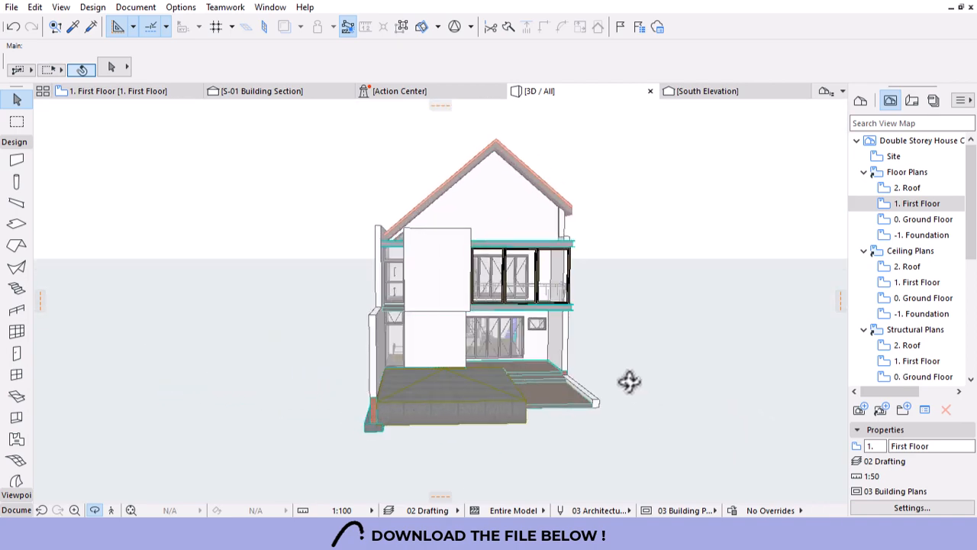
pyautogui.keyDown('shift'); pyautogui.moveTo(630, 382); pyautogui.dragTo(639, 322, button='middle'); pyautogui.keyUp('shift')
pyautogui.keyDown('shift'); pyautogui.moveTo(447, 300); pyautogui.dragTo(384, 297, button='middle'); pyautogui.keyUp('shift')
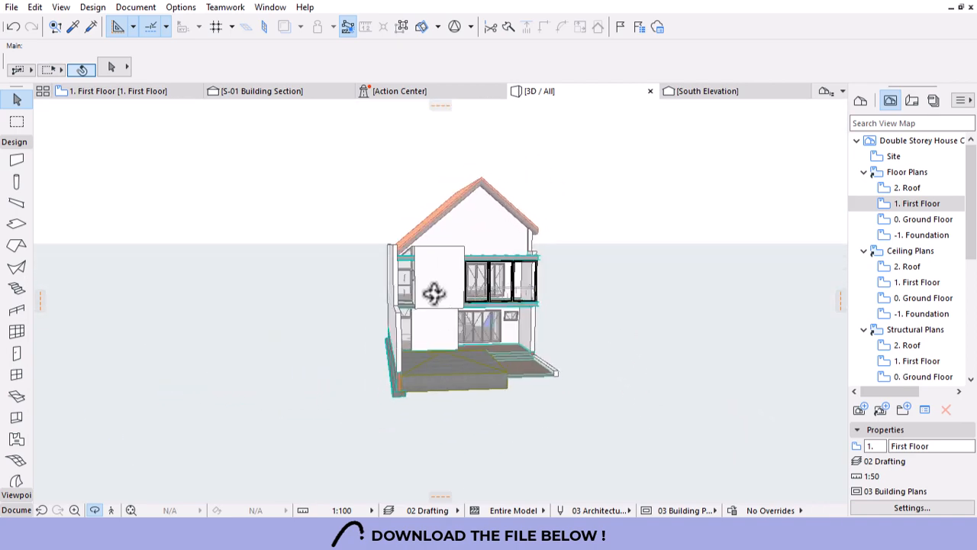
pyautogui.scroll(6, 397, 242)
pyautogui.keyDown('shift'); pyautogui.moveTo(442, 281); pyautogui.dragTo(406, 255, button='middle'); pyautogui.keyUp('shift')
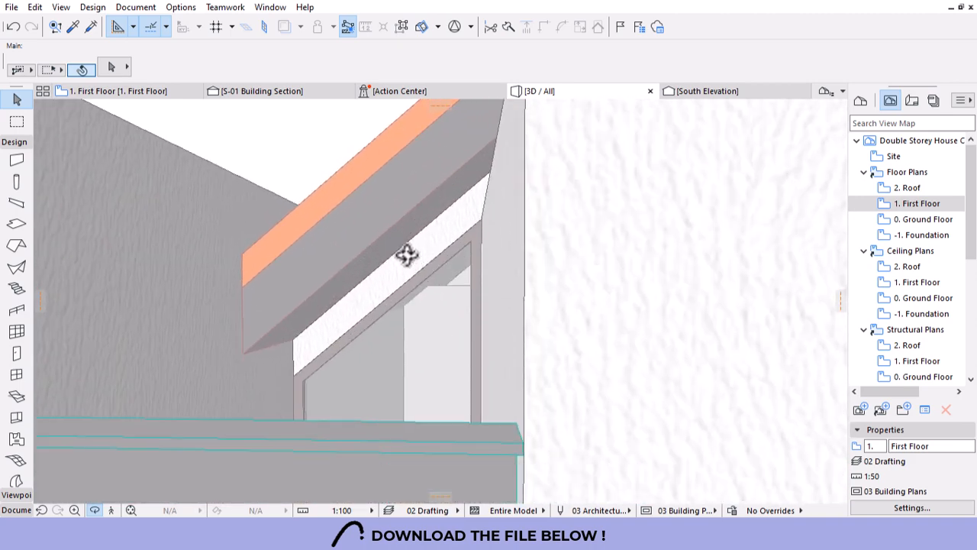
# Stretch Trapezoid Window 26 to a 3497 header height and 2700 side height under the roof.
pyautogui.click(481, 230)
pyautogui.click(479, 223)
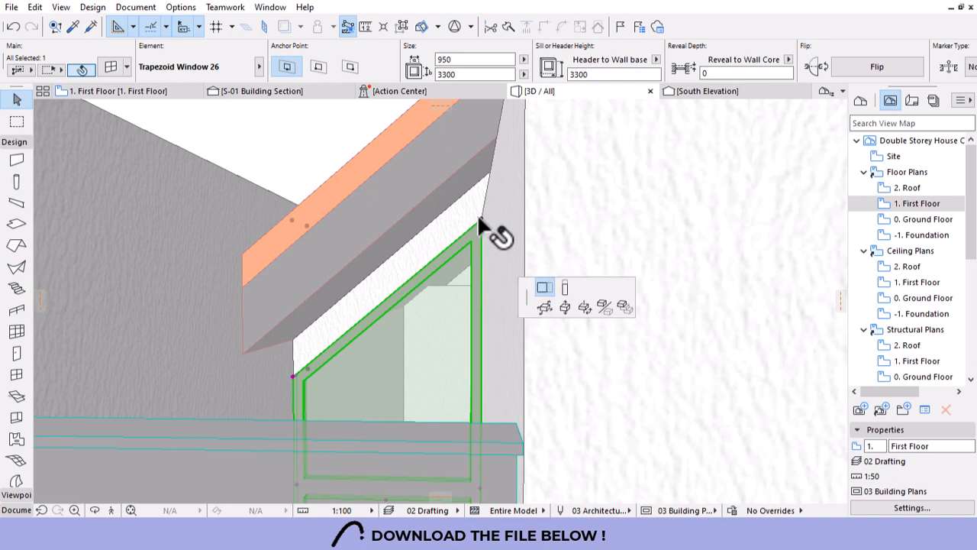
pyautogui.click(738, 244)
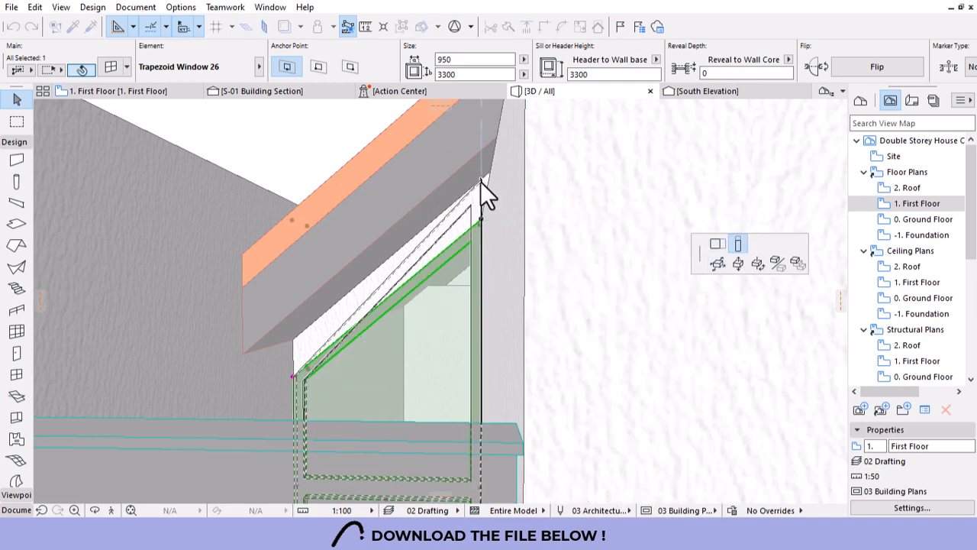
pyautogui.click(481, 182)
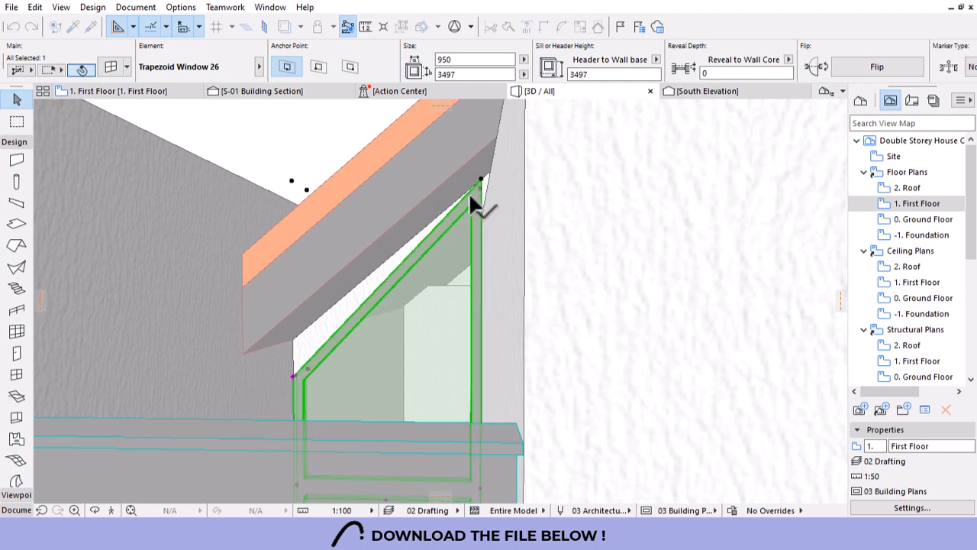
pyautogui.click(291, 371)
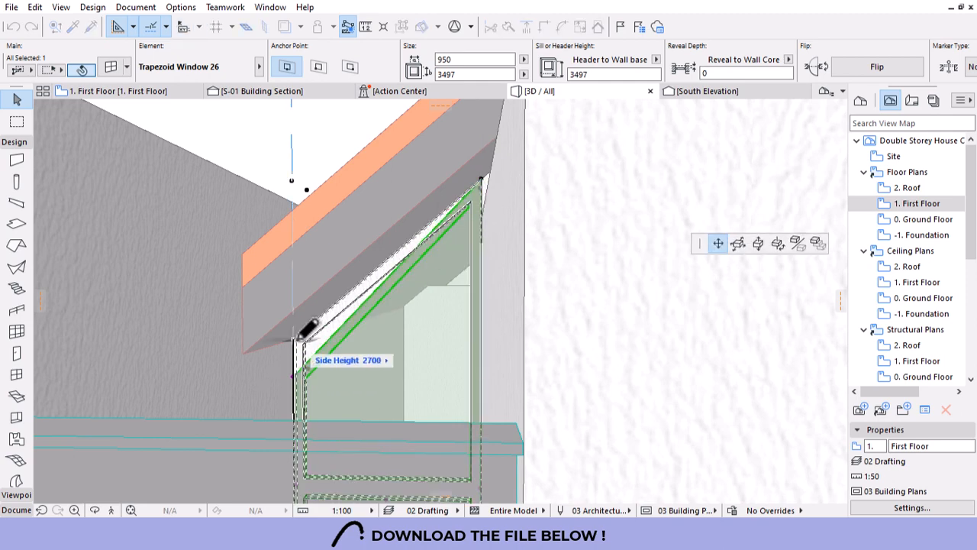
pyautogui.click(302, 336)
pyautogui.scroll(-6, 358, 248)
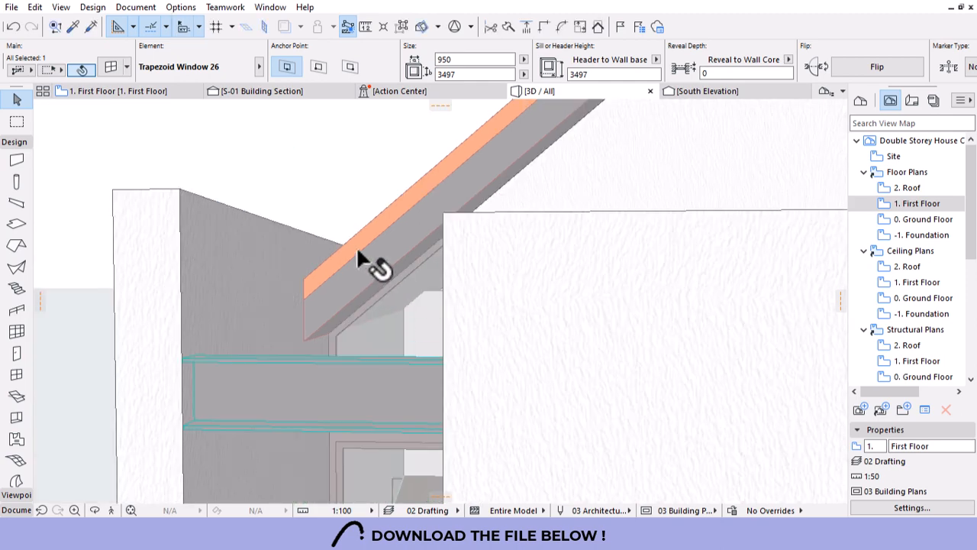
pyautogui.press('Escape')
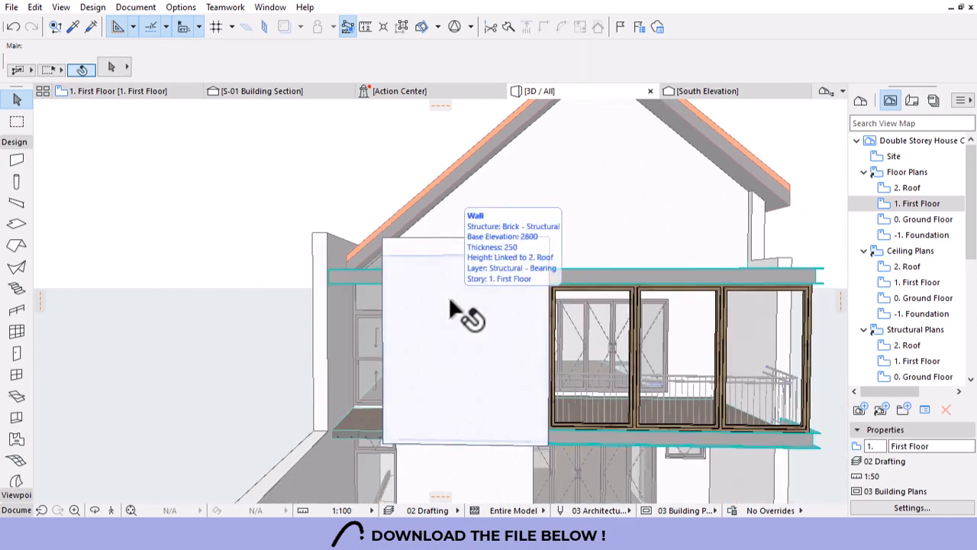
pyautogui.scroll(-6, 397, 279)
pyautogui.moveTo(443, 366); pyautogui.dragTo(444, 426)
pyautogui.scroll(5, 440, 402)
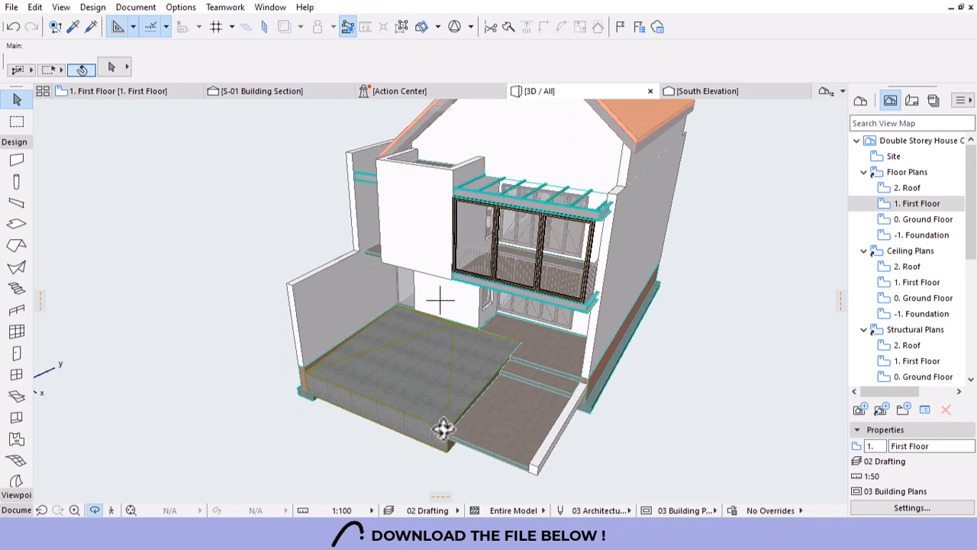
pyautogui.scroll(2, 451, 438)
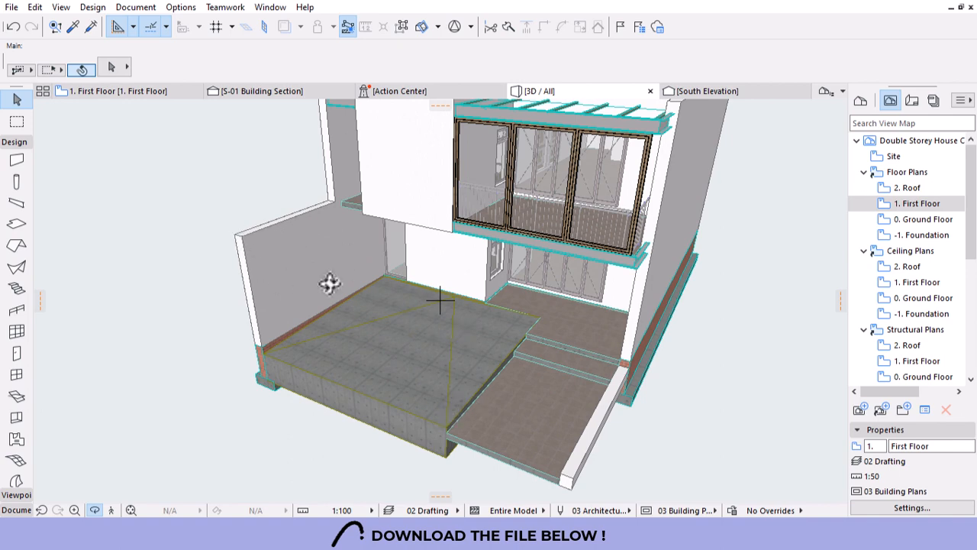
pyautogui.moveTo(245, 249); pyautogui.dragTo(290, 244)
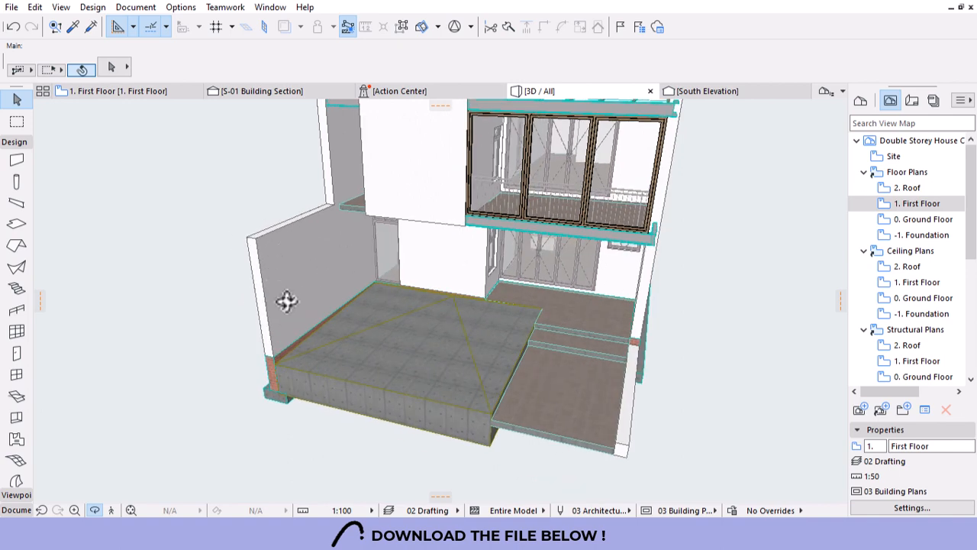
pyautogui.moveTo(287, 301); pyautogui.dragTo(359, 260)
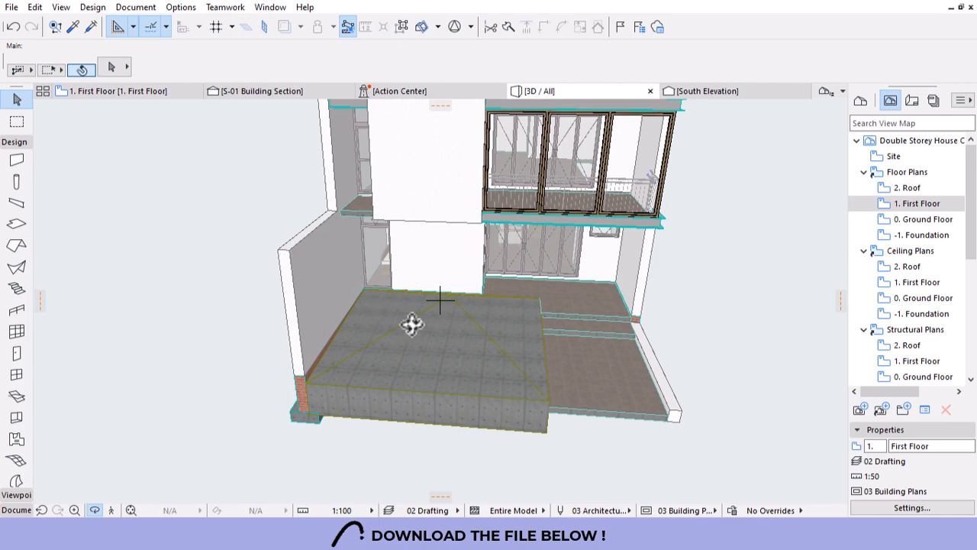
pyautogui.moveTo(411, 324); pyautogui.dragTo(277, 241)
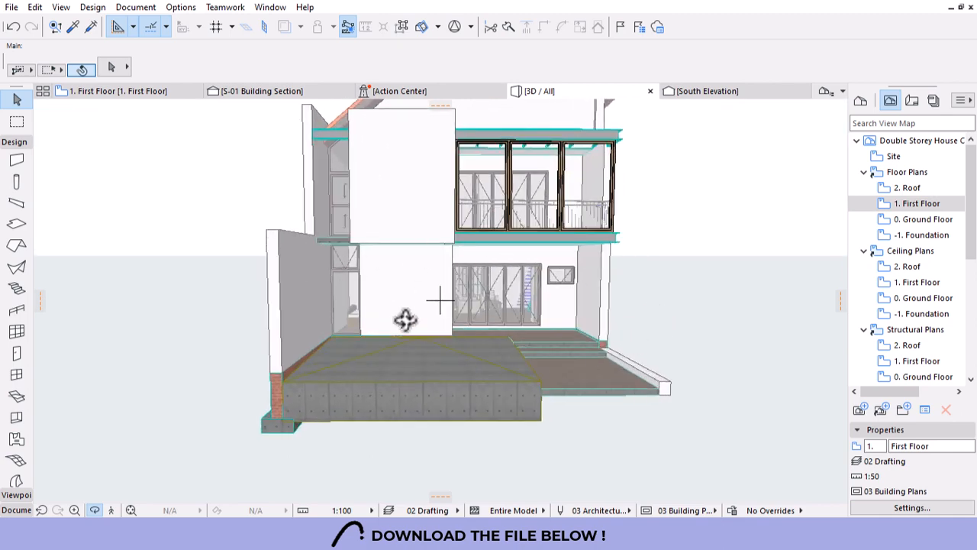
pyautogui.moveTo(583, 320); pyautogui.dragTo(122, 113)
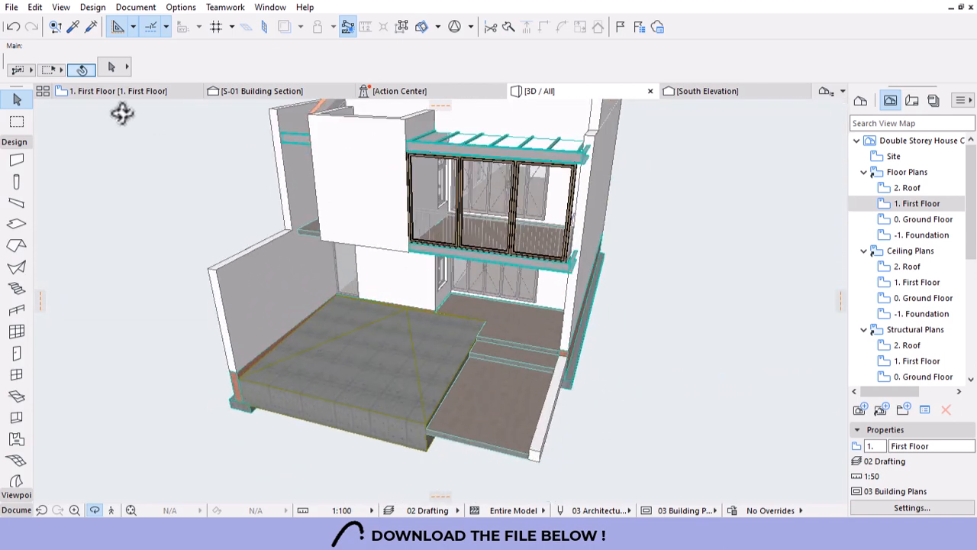
# On the Ground Floor, draw a 600-long wall at the terrace's tree-box corner and view it in 3D.
pyautogui.doubleClick(922, 219)
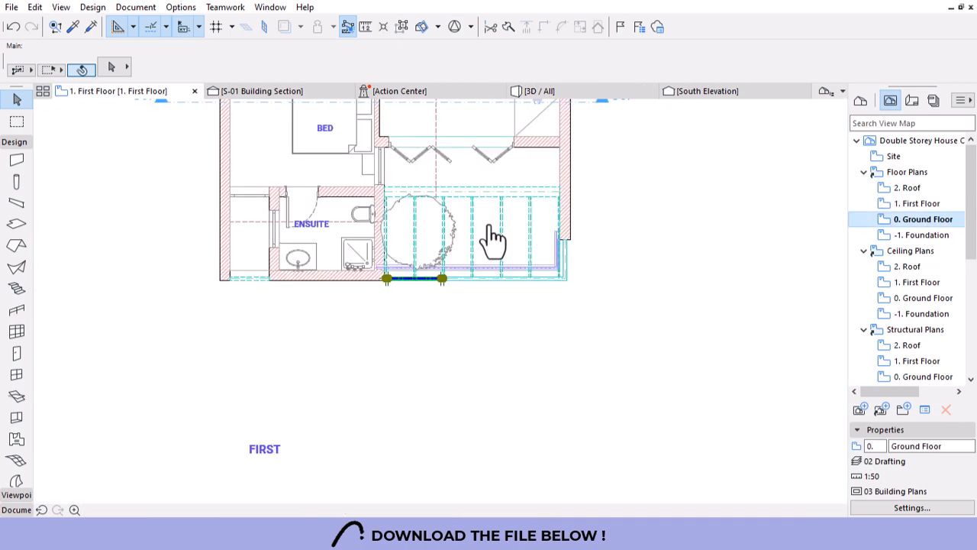
pyautogui.scroll(-5, 489, 225)
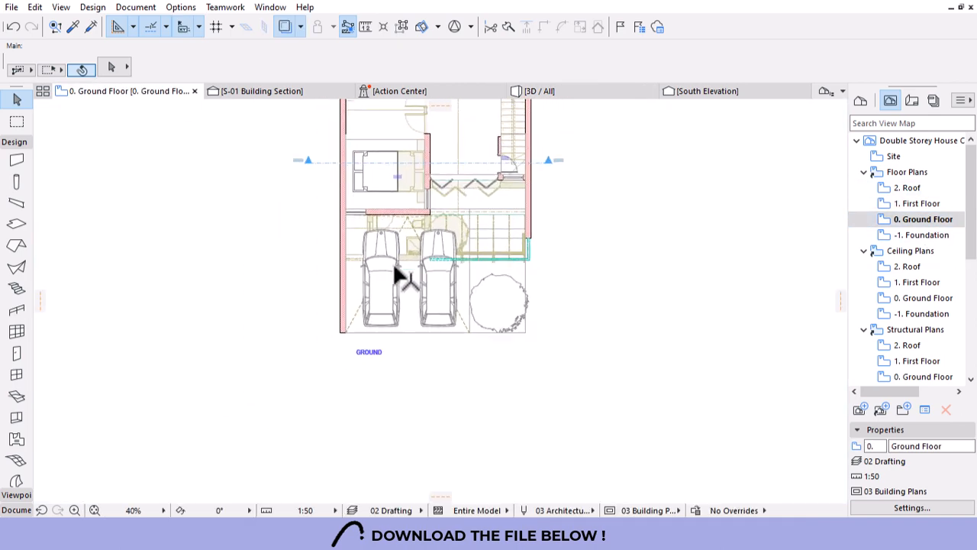
pyautogui.scroll(3, 380, 323)
pyautogui.click(298, 309)
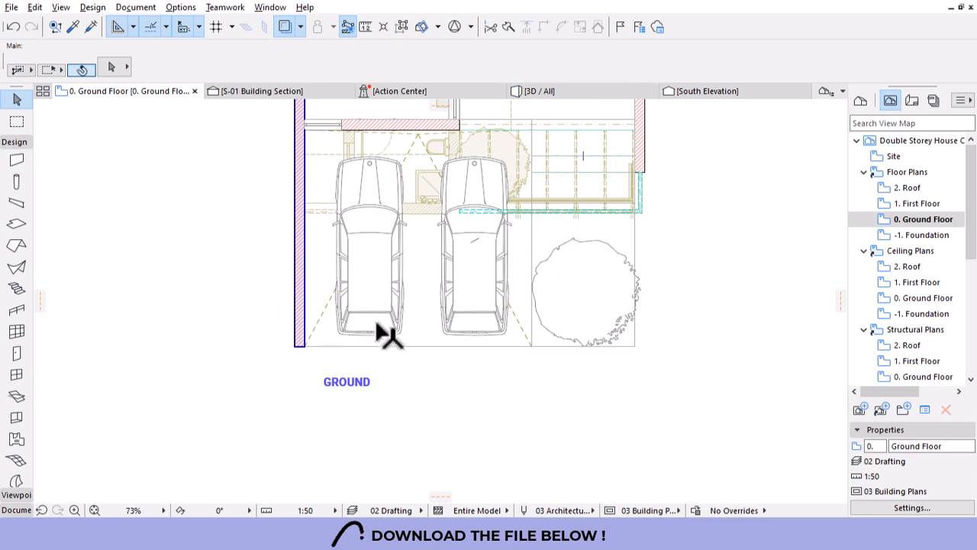
pyautogui.press('Escape')
pyautogui.click(532, 345)
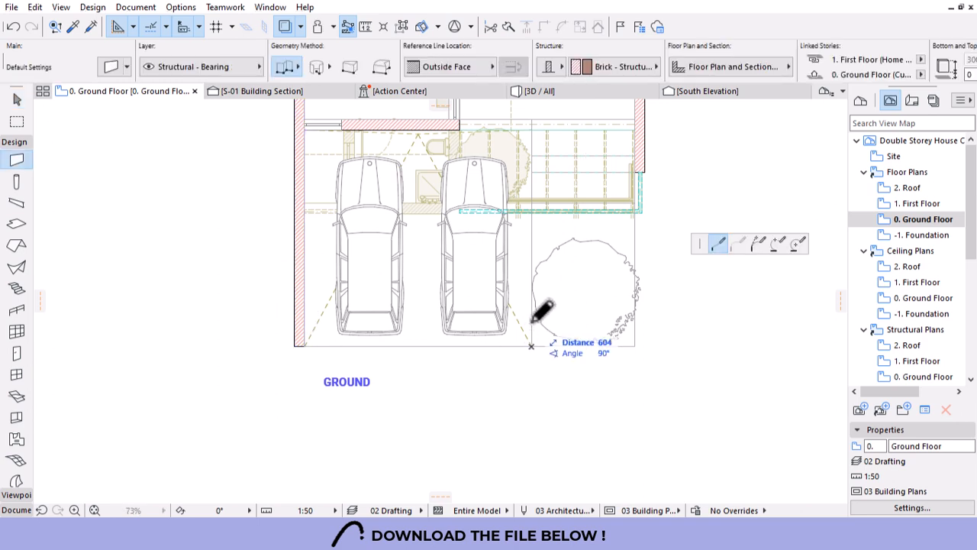
pyautogui.press('Escape')
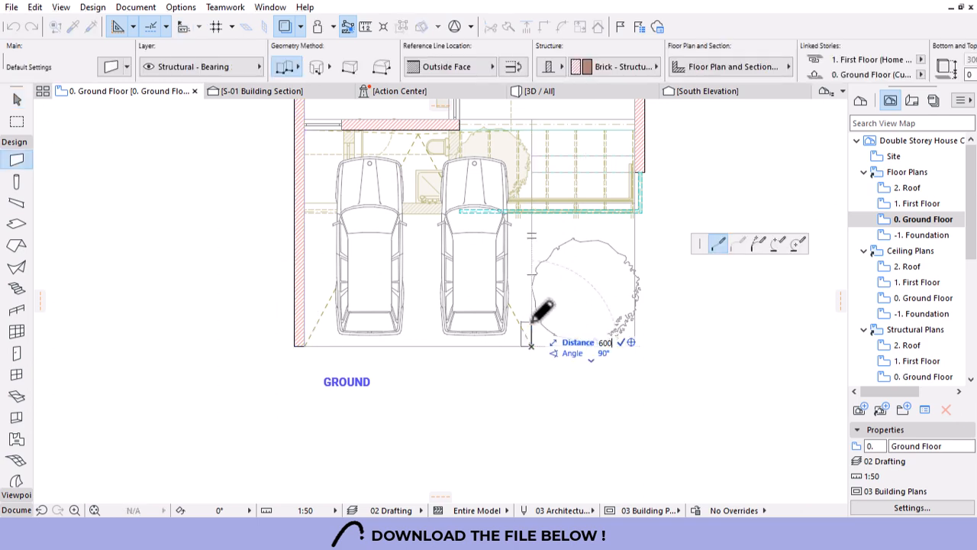
pyautogui.click(533, 322)
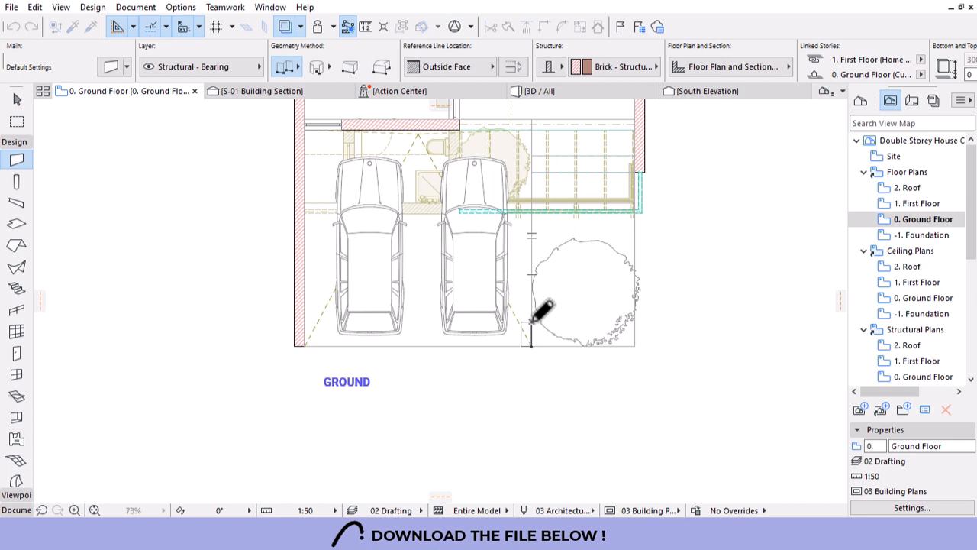
pyautogui.press('Escape')
pyautogui.click(557, 93)
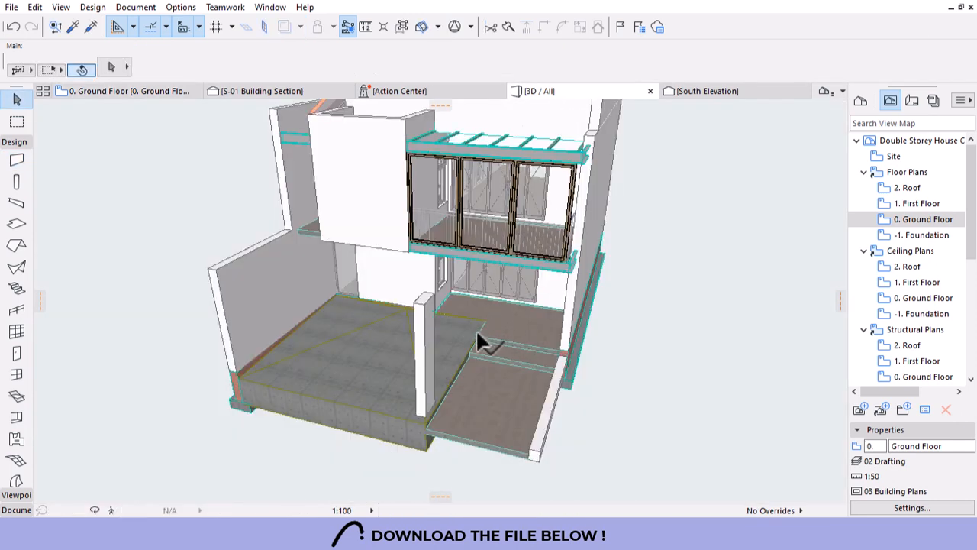
# Link the corner pillar's bottom to -1. Foundation and its top to 1. First Floor.
pyautogui.keyDown('shift'); pyautogui.moveTo(480, 342); pyautogui.dragTo(484, 252, button='middle'); pyautogui.keyUp('shift')
pyautogui.click(484, 252)
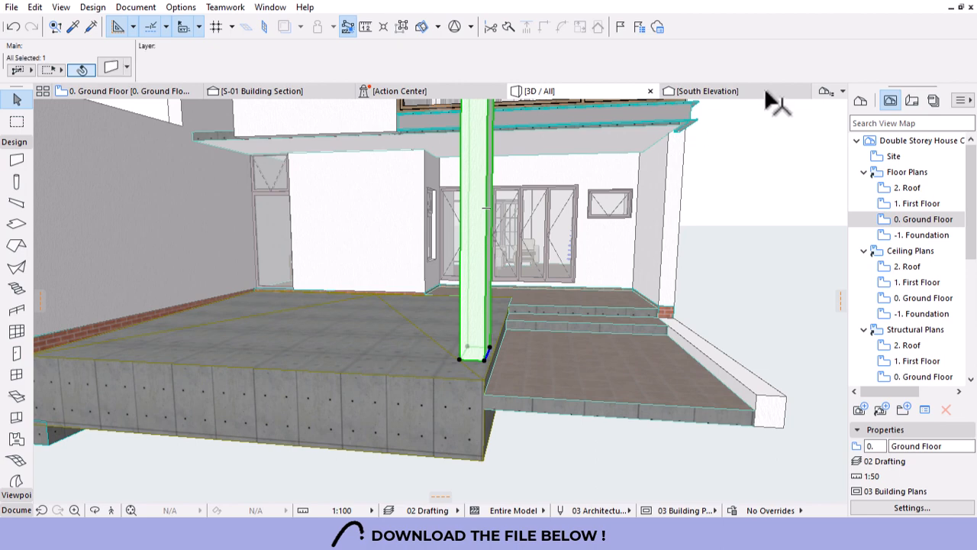
pyautogui.click(922, 74)
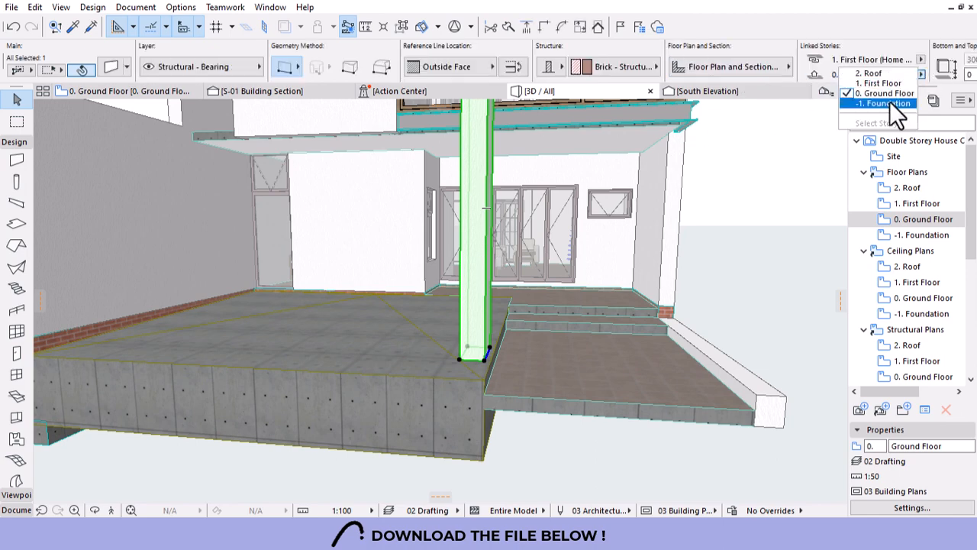
pyautogui.click(890, 108)
pyautogui.scroll(-2, 526, 370)
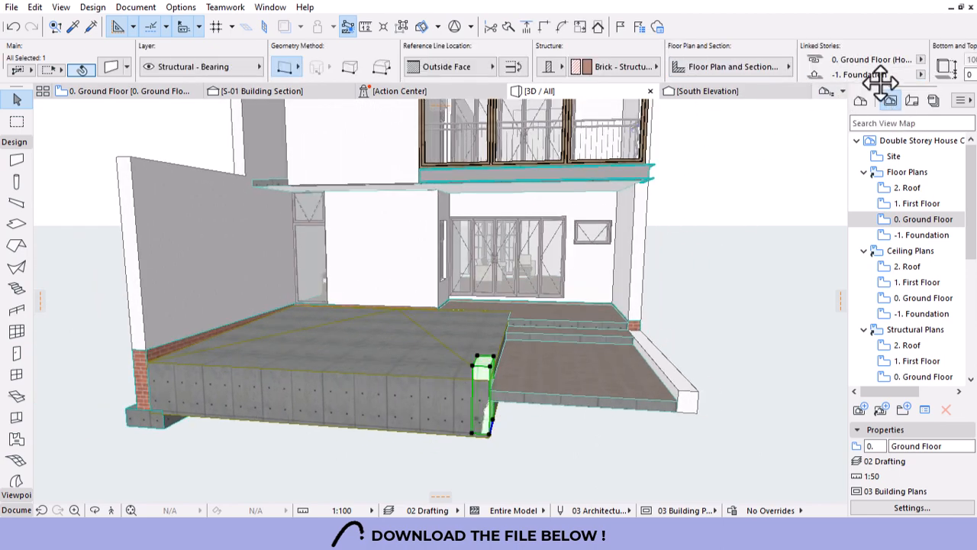
pyautogui.click(921, 60)
pyautogui.click(849, 65)
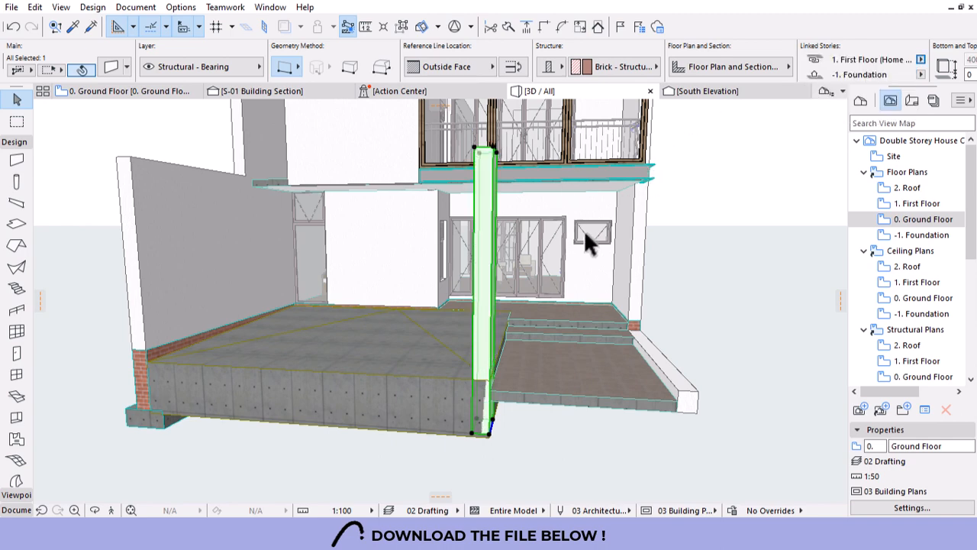
pyautogui.scroll(-3, 640, 301)
# Stretch the pillar's top up to the underside of the first-floor balcony.
pyautogui.keyDown('shift'); pyautogui.moveTo(639, 305); pyautogui.dragTo(609, 288, button='middle'); pyautogui.keyUp('shift')
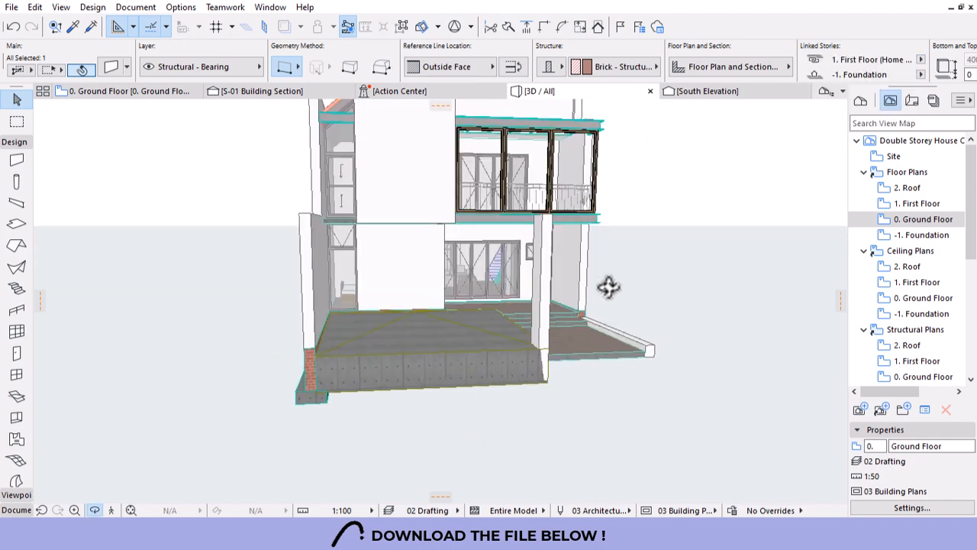
pyautogui.click(543, 220)
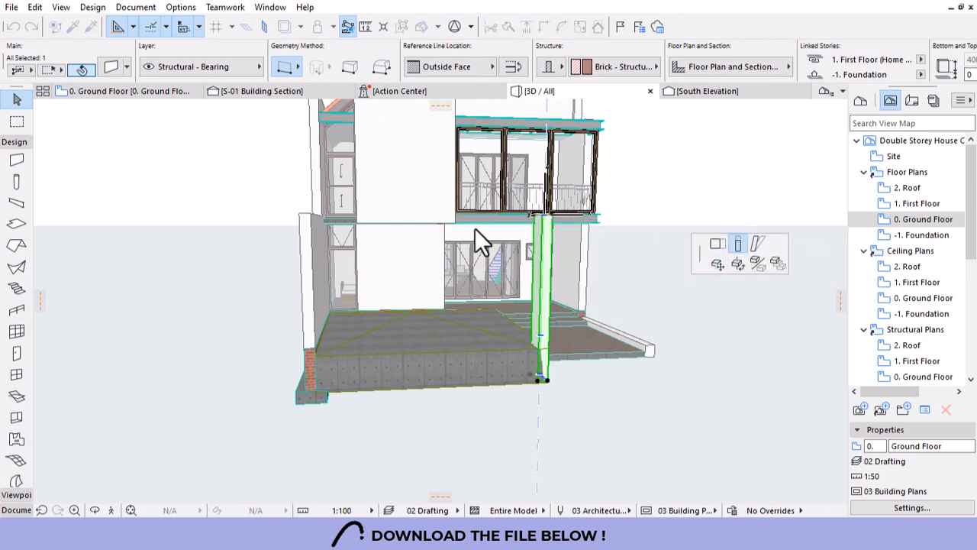
pyautogui.click(312, 213)
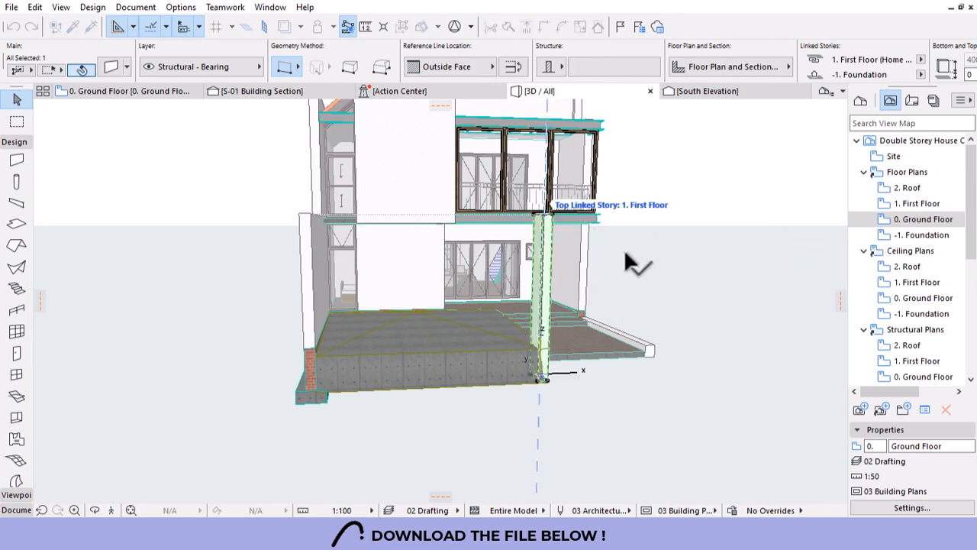
pyautogui.click(668, 245)
pyautogui.keyDown('shift'); pyautogui.moveTo(667, 243); pyautogui.dragTo(522, 332, button='middle'); pyautogui.keyUp('shift')
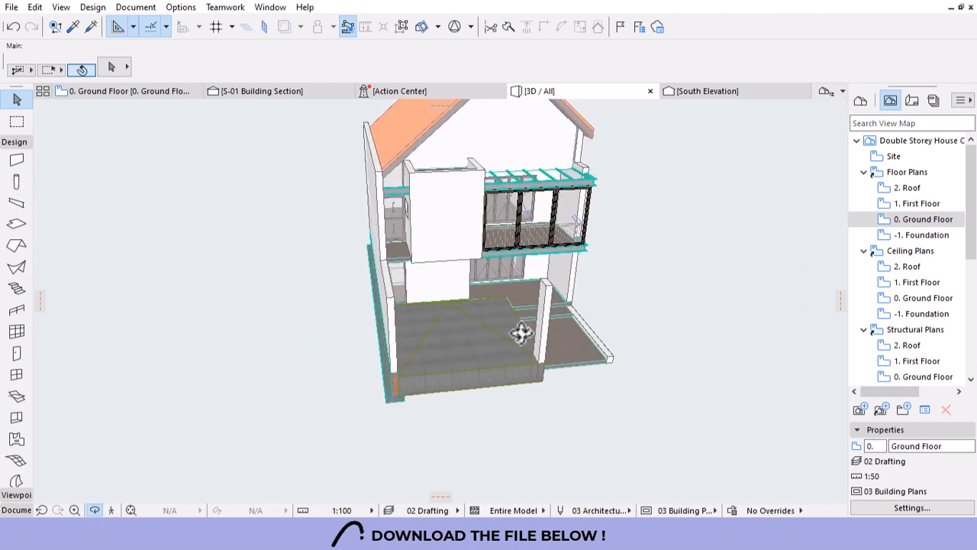
pyautogui.scroll(3, 502, 287)
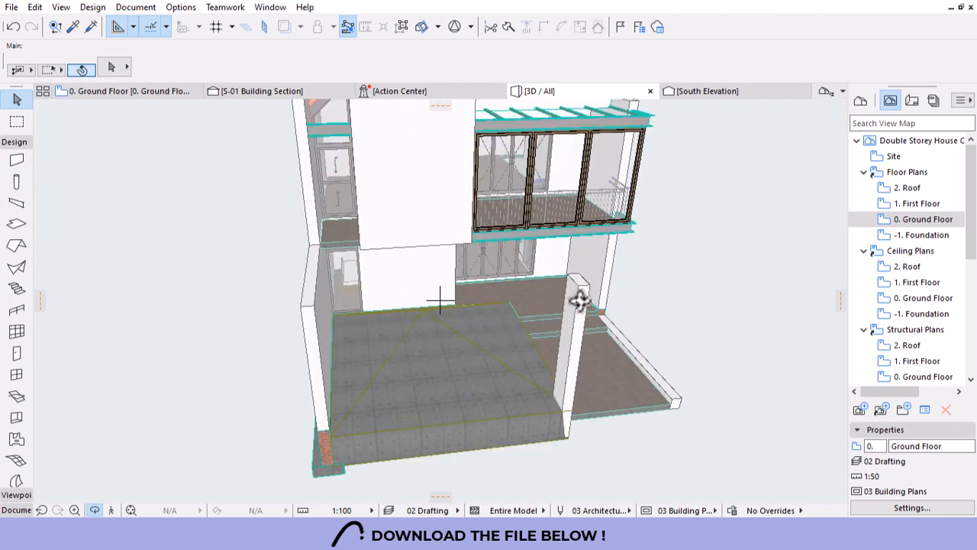
pyautogui.keyDown('shift'); pyautogui.moveTo(554, 323); pyautogui.dragTo(264, 298, button='middle'); pyautogui.keyUp('shift')
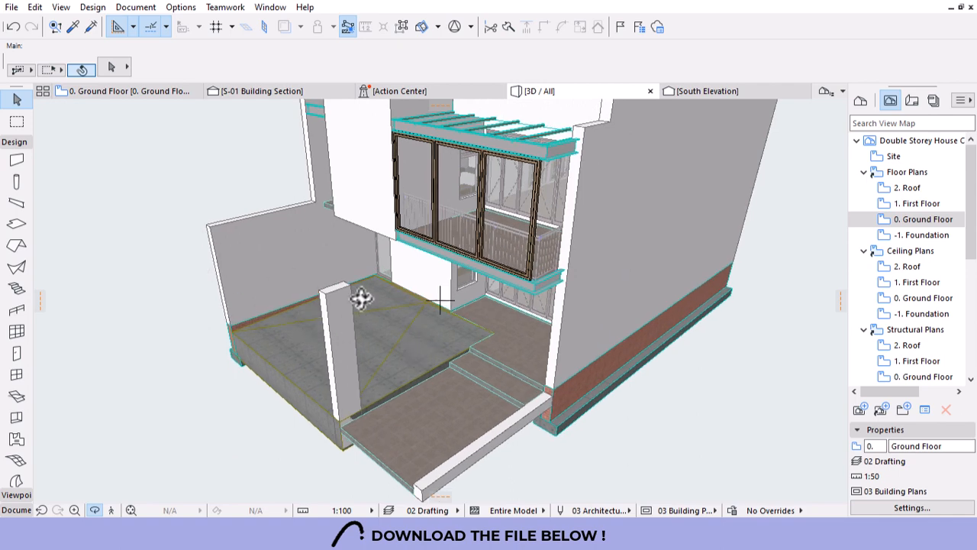
pyautogui.keyDown('shift'); pyautogui.moveTo(362, 299); pyautogui.dragTo(579, 310, button='middle'); pyautogui.keyUp('shift')
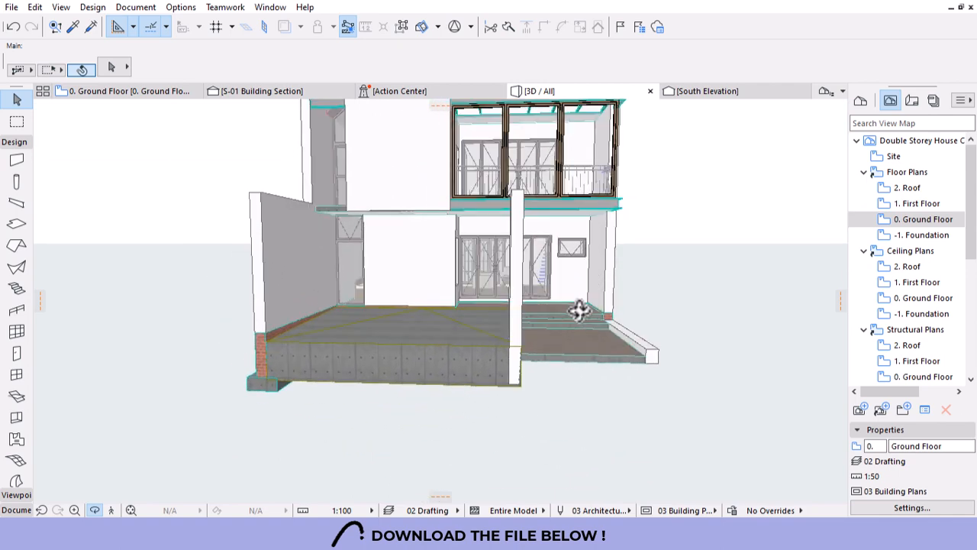
pyautogui.scroll(-4, 579, 310)
pyautogui.moveTo(481, 352); pyautogui.dragTo(572, 345)
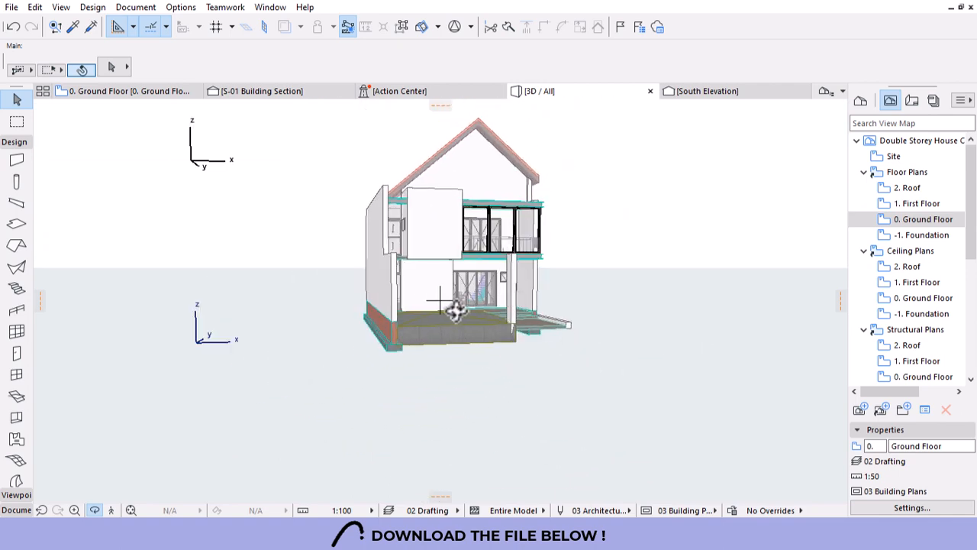
pyautogui.moveTo(455, 311); pyautogui.dragTo(405, 322)
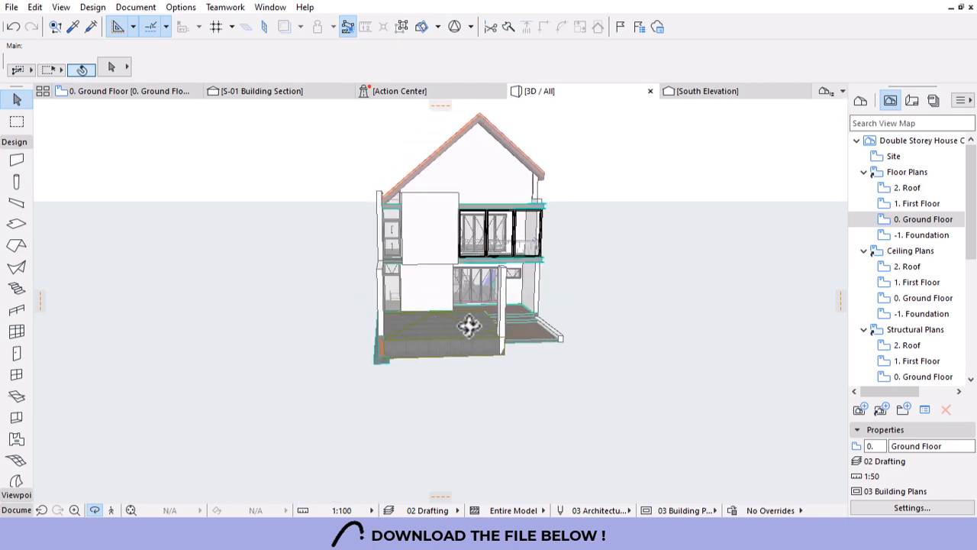
pyautogui.scroll(2, 465, 248)
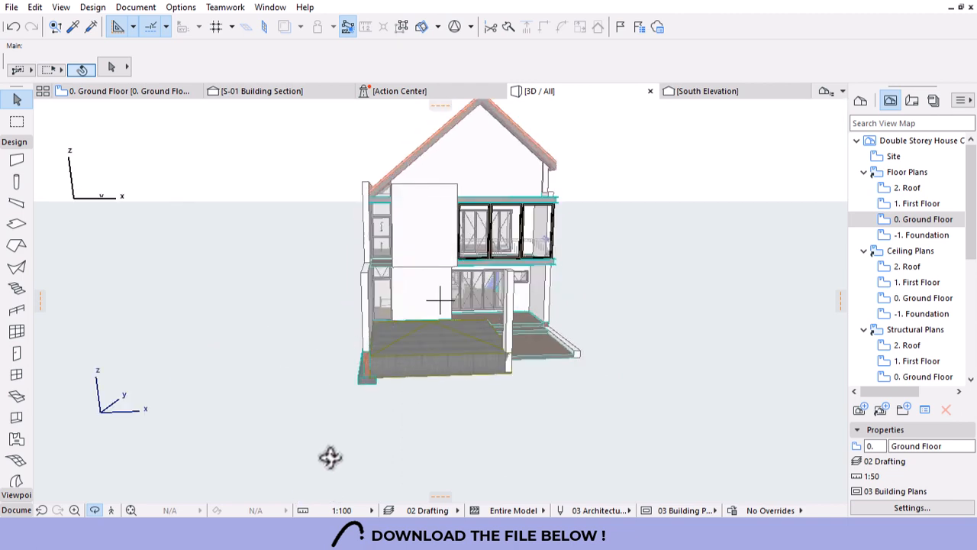
pyautogui.moveTo(541, 330); pyautogui.dragTo(427, 365)
pyautogui.scroll(4, 451, 327)
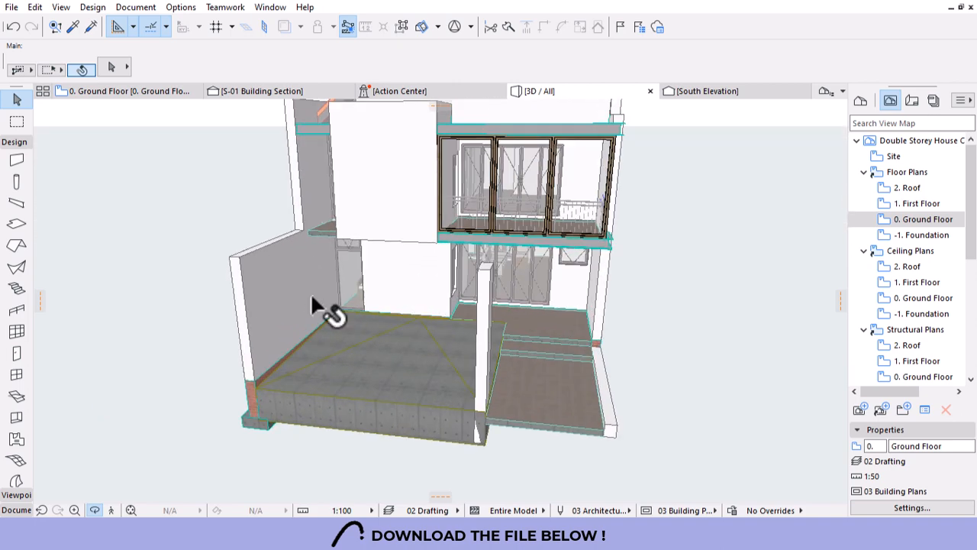
# Open the Ground Floor plan and locate the terrace's left wall.
pyautogui.click(267, 272)
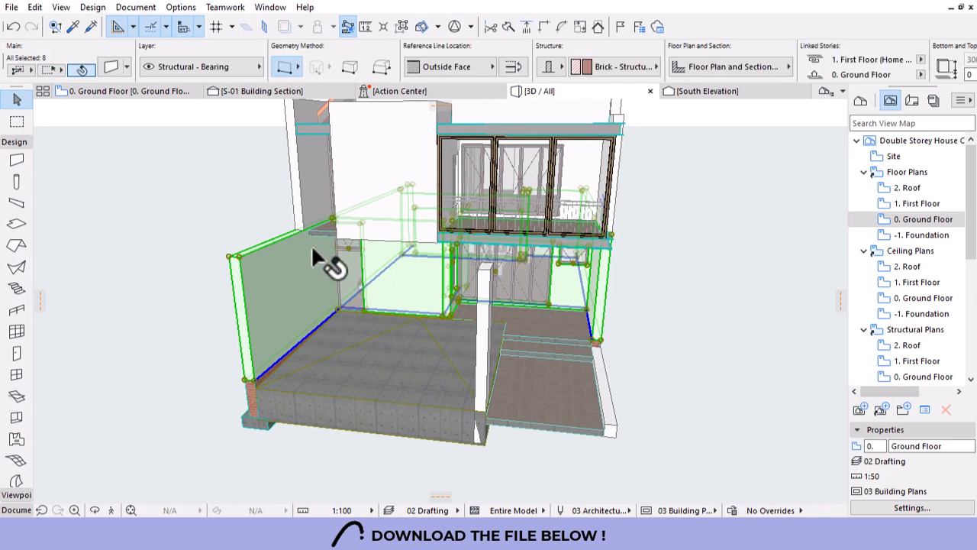
pyautogui.press('Escape')
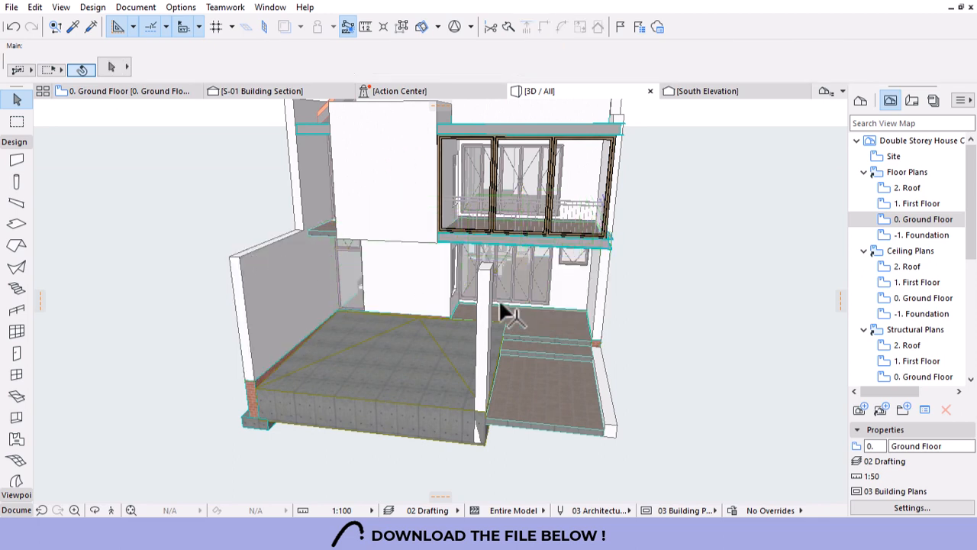
pyautogui.doubleClick(911, 220)
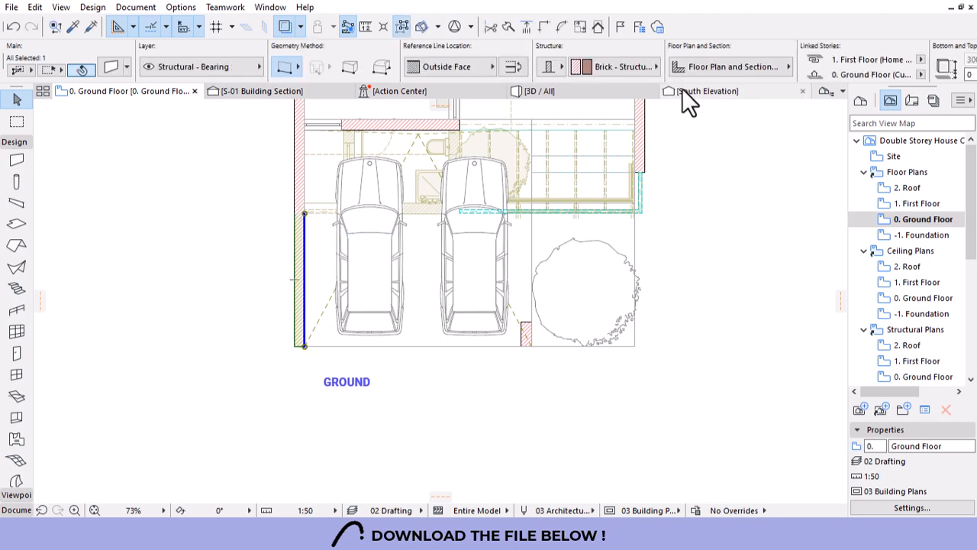
pyautogui.click(539, 90)
pyautogui.press('Escape')
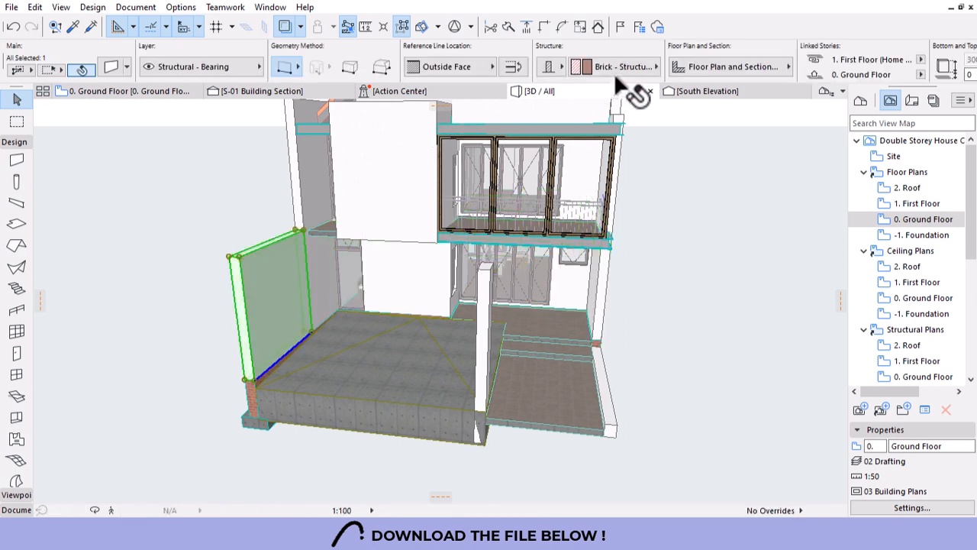
# Set the left wall's top to Not Linked with a fixed 2700 top height.
pyautogui.scroll(-4, 769, 51)
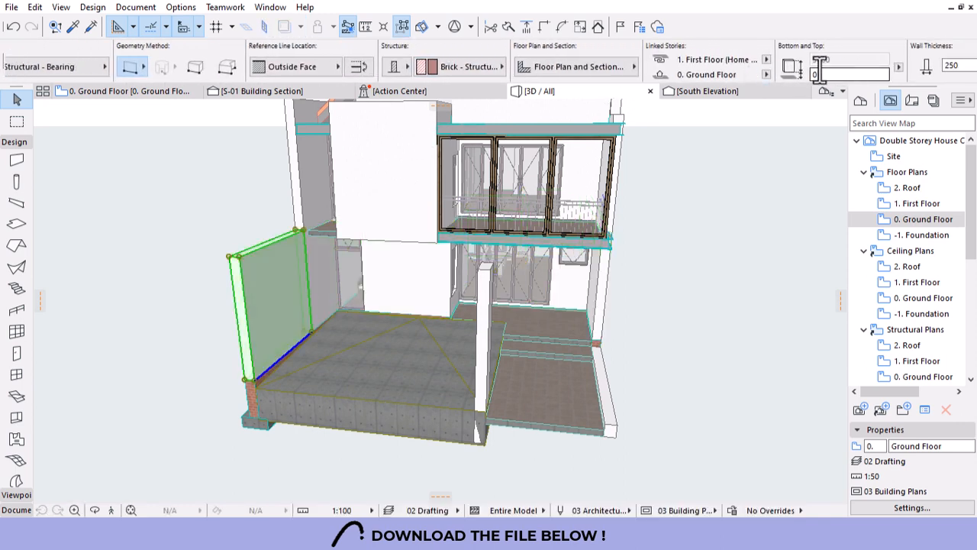
pyautogui.click(767, 60)
pyautogui.click(796, 85)
pyautogui.click(843, 60)
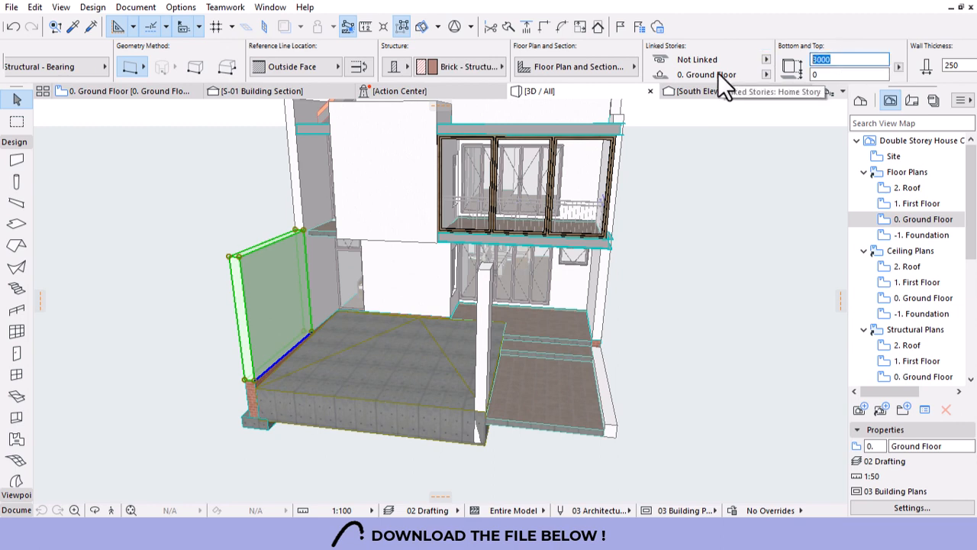
pyautogui.write('2700')
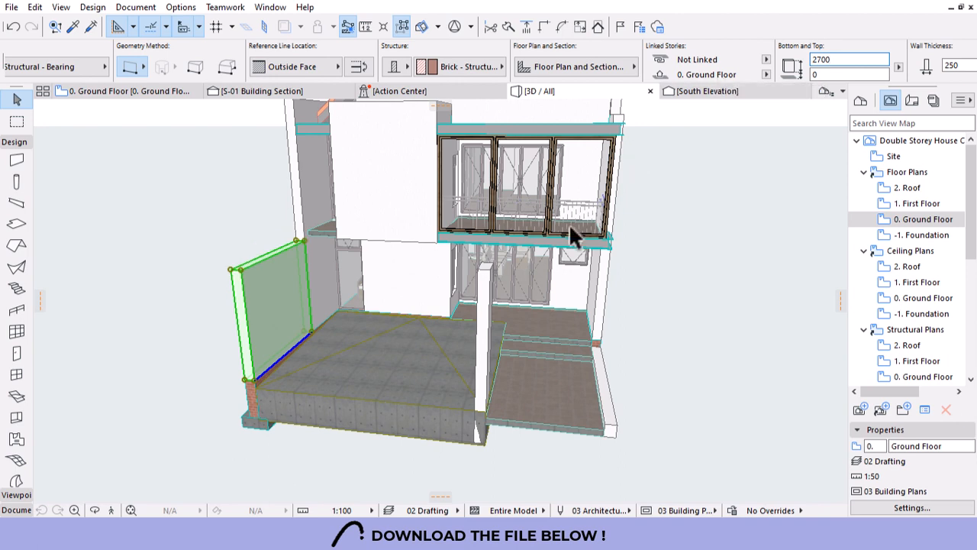
pyautogui.press('Return')
pyautogui.press('Escape')
pyautogui.click(281, 278)
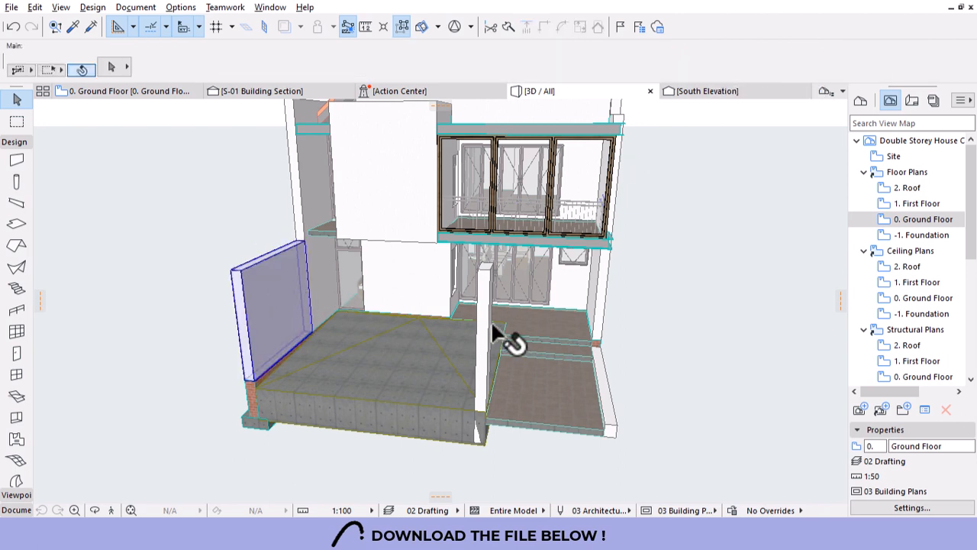
# Unlink the corner pillar's top from the First Floor and set its height to 2700.
pyautogui.click(485, 278)
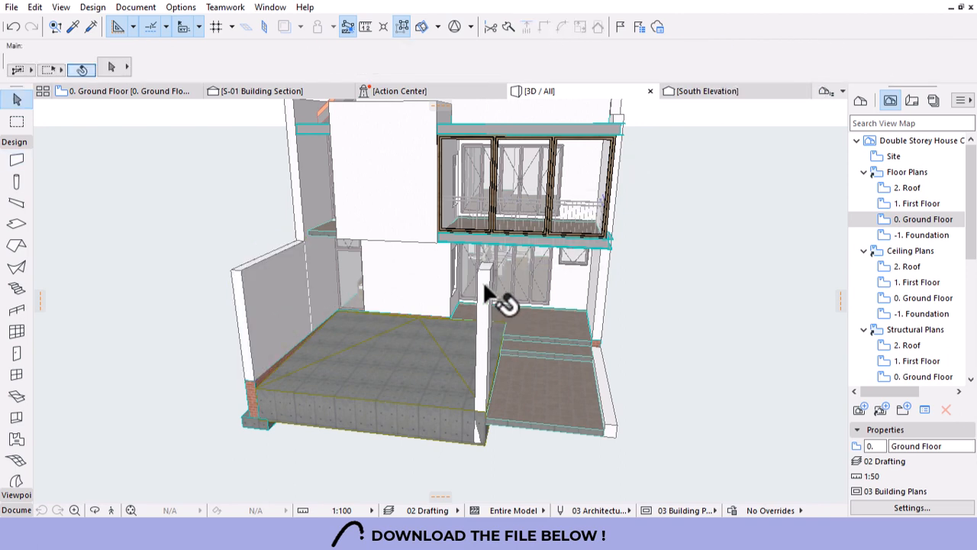
pyautogui.click(921, 60)
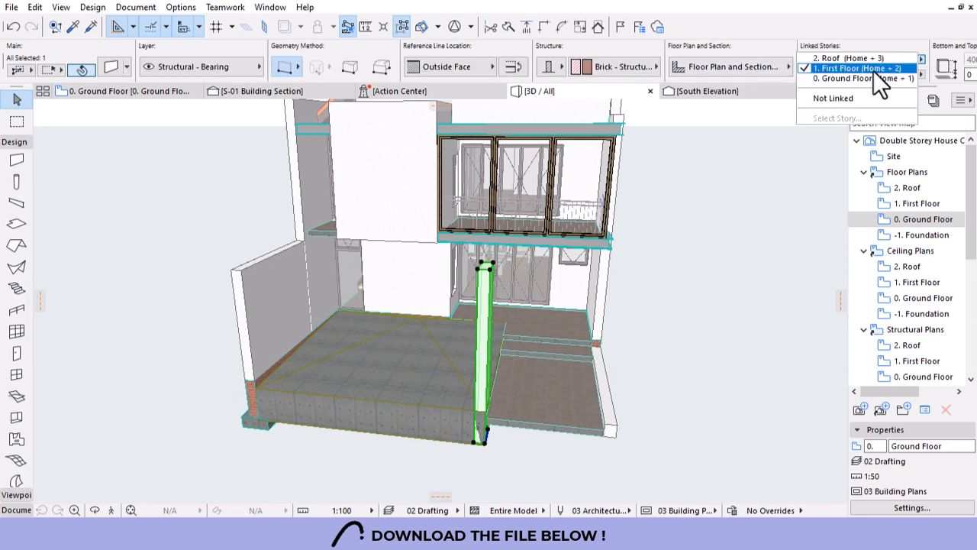
pyautogui.click(836, 97)
pyautogui.hscroll(5, 811, 68)
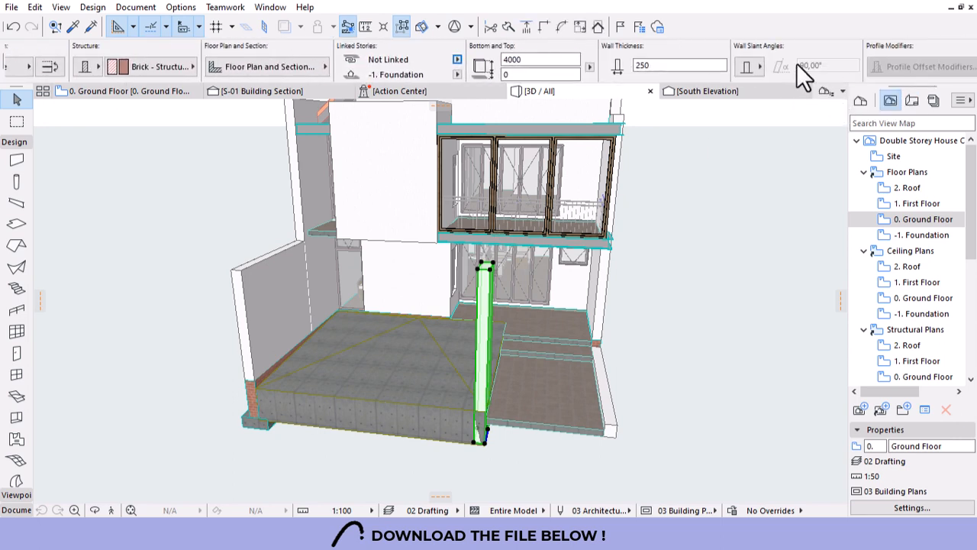
pyautogui.click(564, 63)
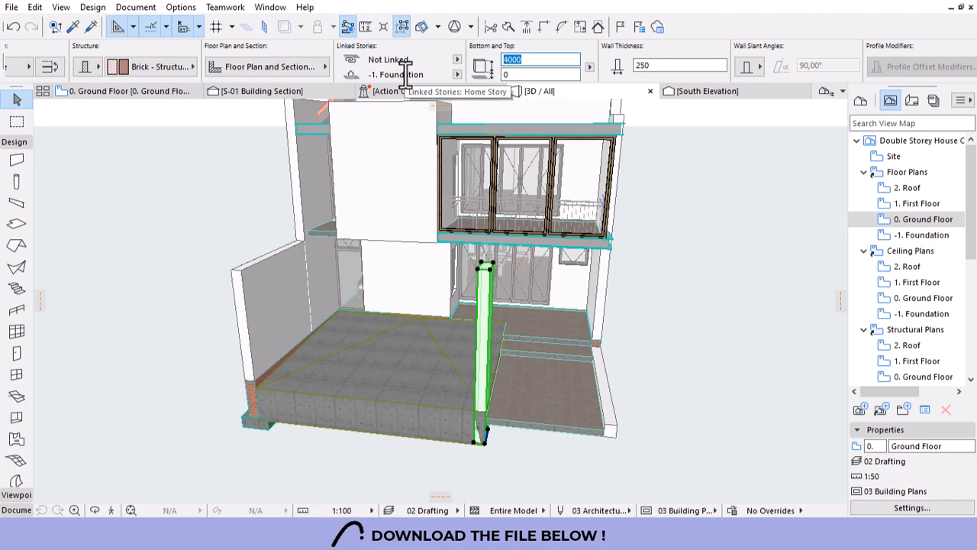
pyautogui.press('Return')
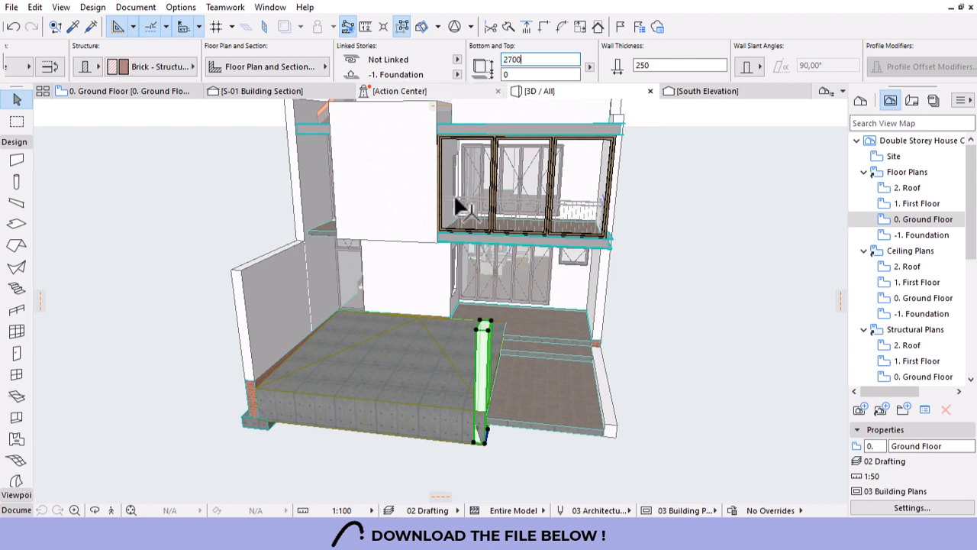
# Stretch the pillar's top to 3700, up to the floor above.
pyautogui.click(485, 328)
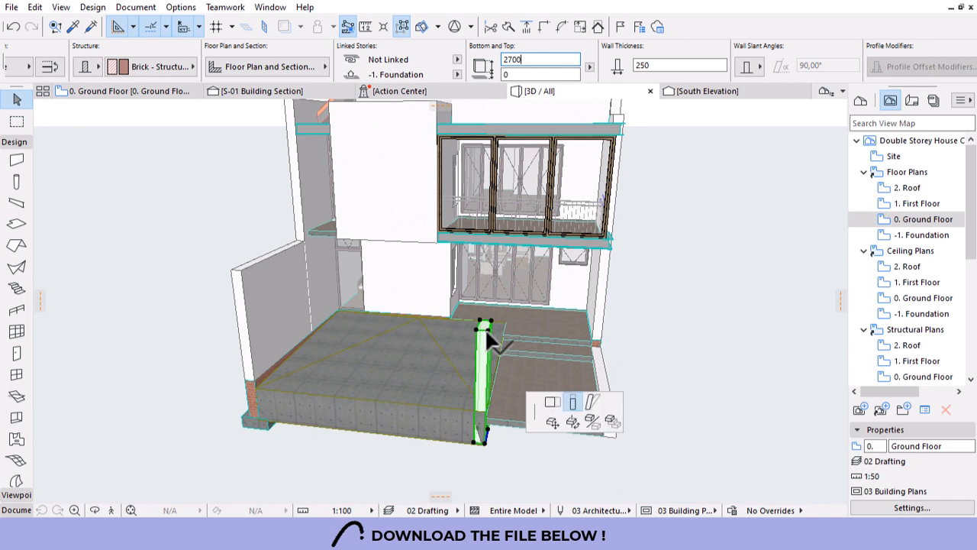
pyautogui.click(239, 272)
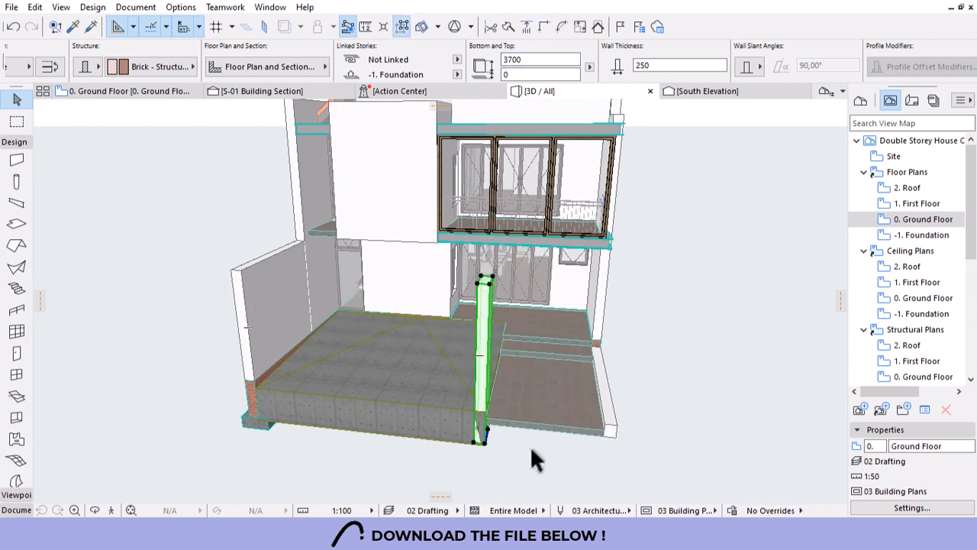
pyautogui.press('Escape')
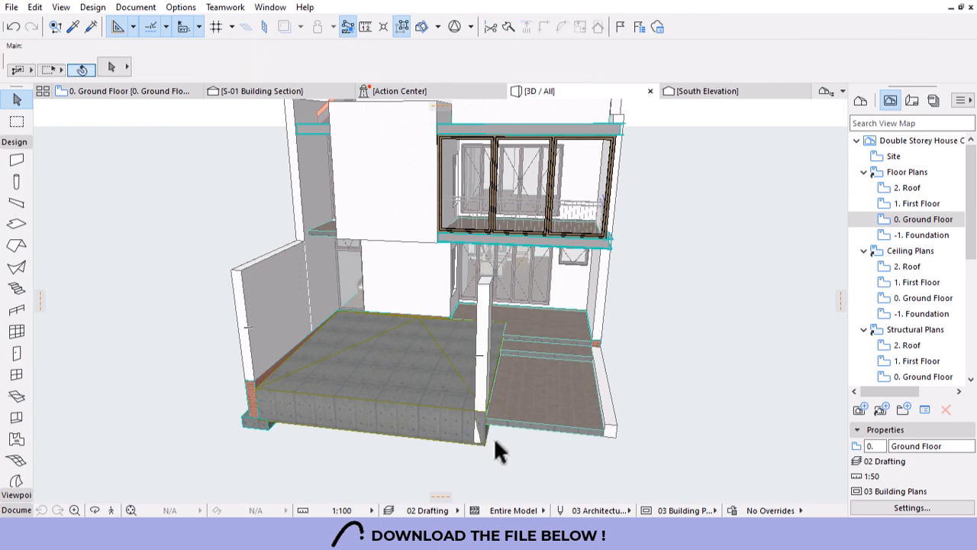
pyautogui.press('o')
pyautogui.moveTo(497, 430); pyautogui.dragTo(465, 390)
pyautogui.scroll(3, 462, 386)
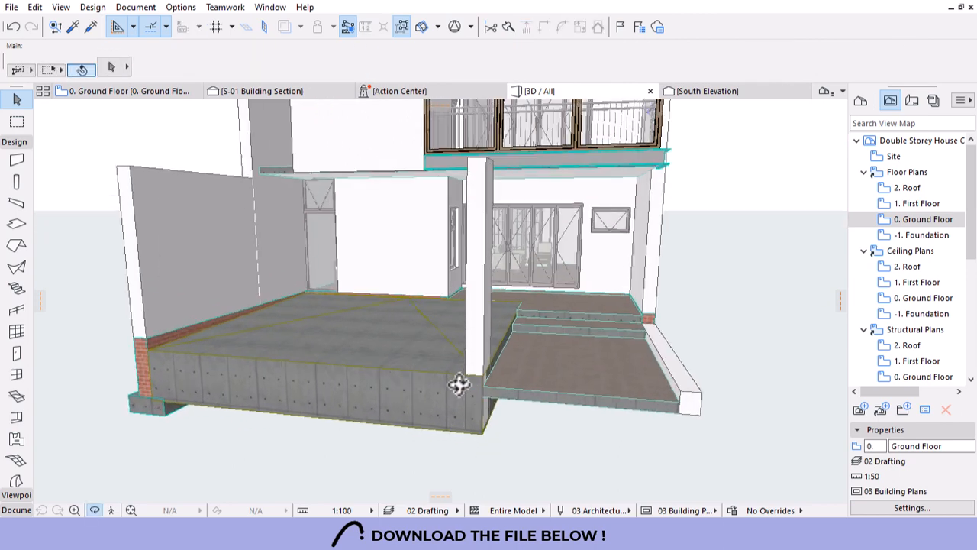
# Move the pillar's base to the top of the terrace slab.
pyautogui.click(484, 432)
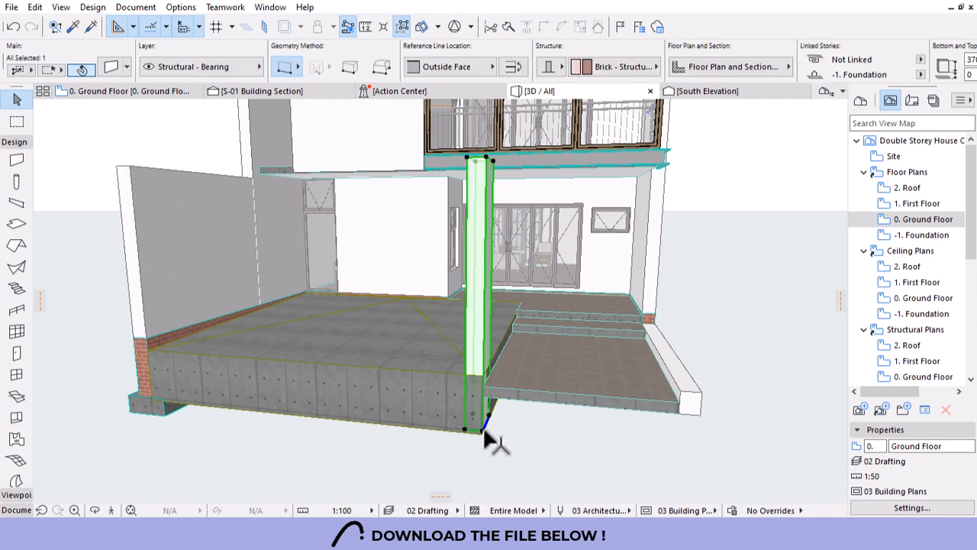
pyautogui.click(481, 432)
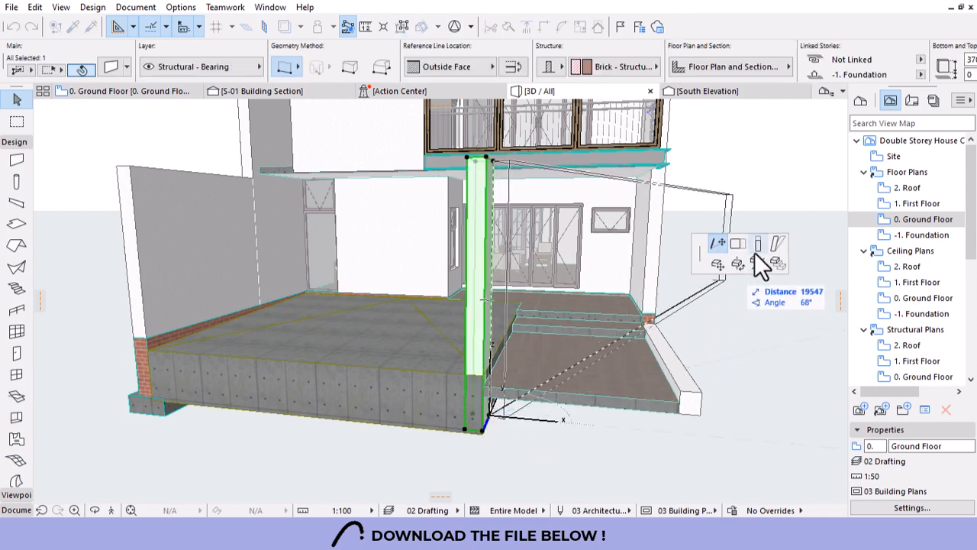
pyautogui.click(485, 393)
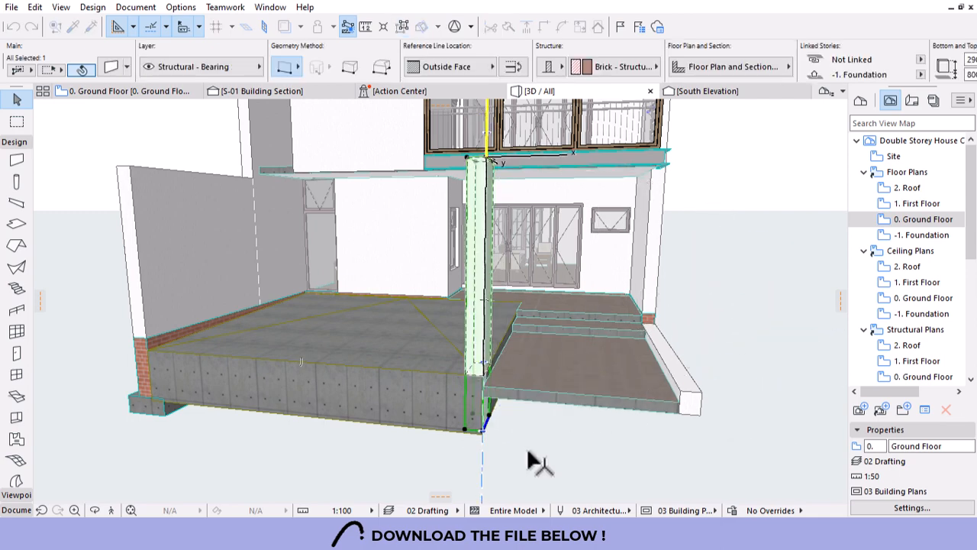
pyautogui.click(621, 448)
pyautogui.scroll(-4, 569, 431)
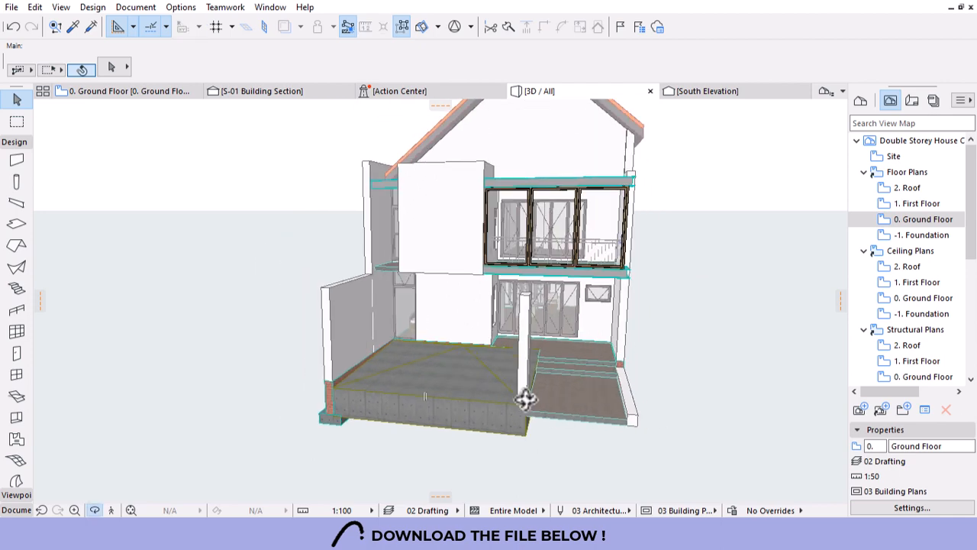
pyautogui.keyDown('shift'); pyautogui.moveTo(527, 399); pyautogui.dragTo(477, 420, button='middle'); pyautogui.keyUp('shift')
pyautogui.scroll(3, 476, 402)
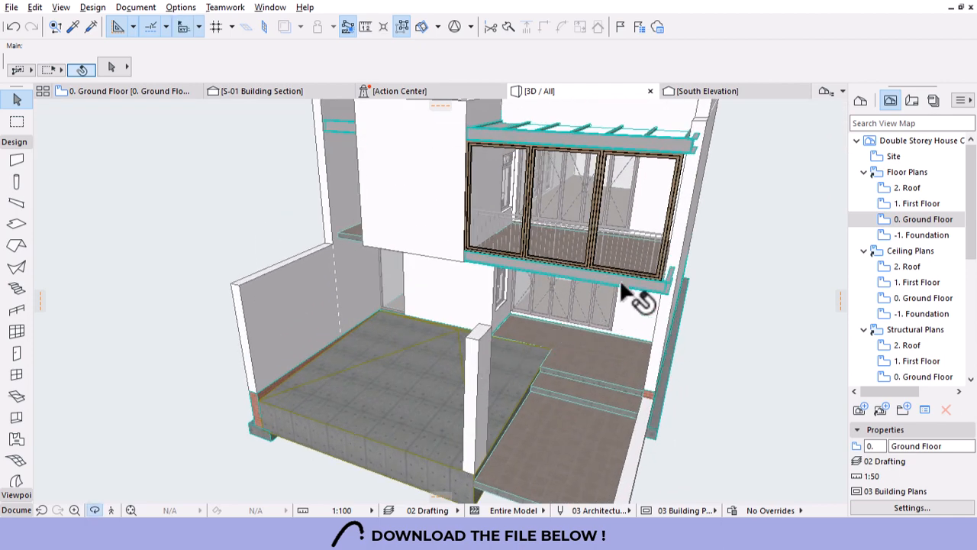
# On the Ground Floor plan, draw a chained UPN260 beam along the terrace's front and right edges.
pyautogui.doubleClick(921, 204)
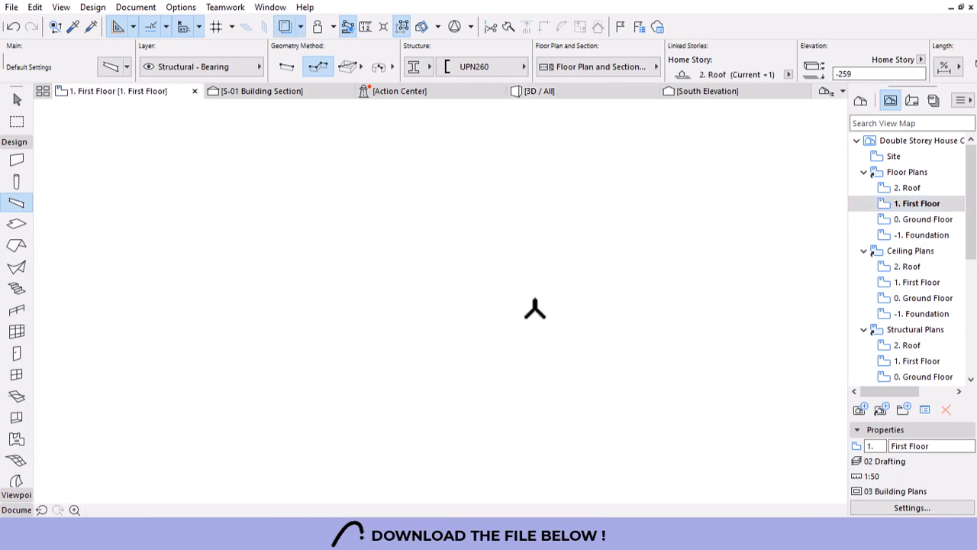
pyautogui.scroll(-3, 446, 284)
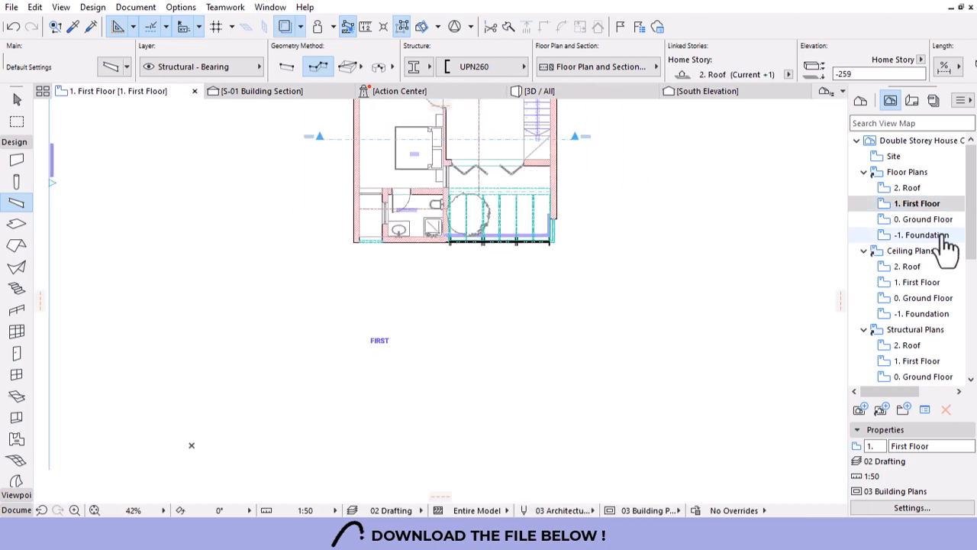
pyautogui.doubleClick(920, 220)
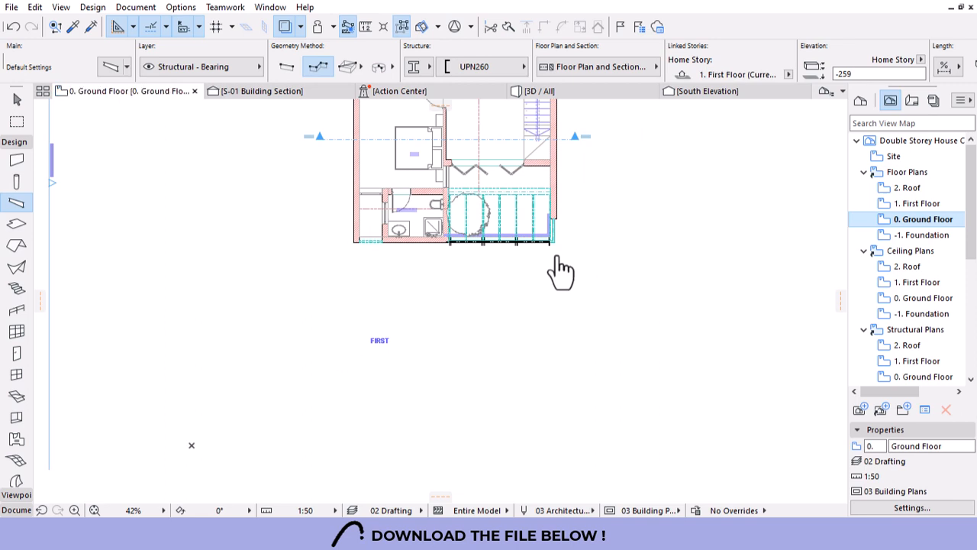
pyautogui.scroll(3, 356, 314)
pyautogui.click(362, 315)
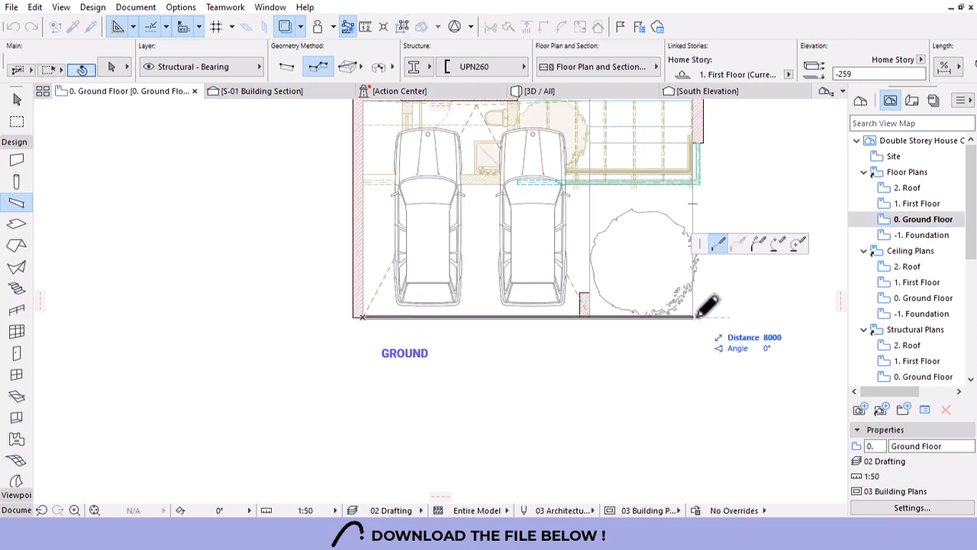
pyautogui.click(699, 182)
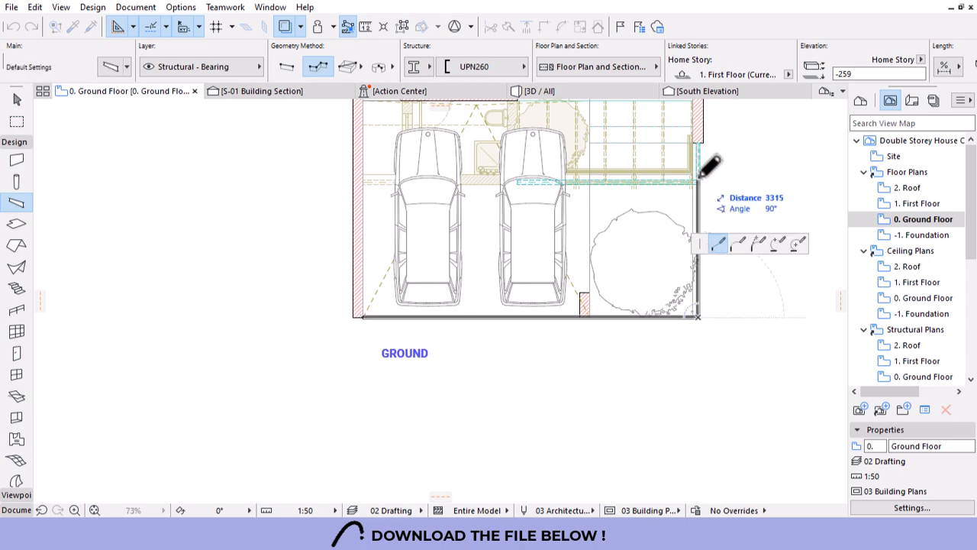
pyautogui.scroll(3, 699, 183)
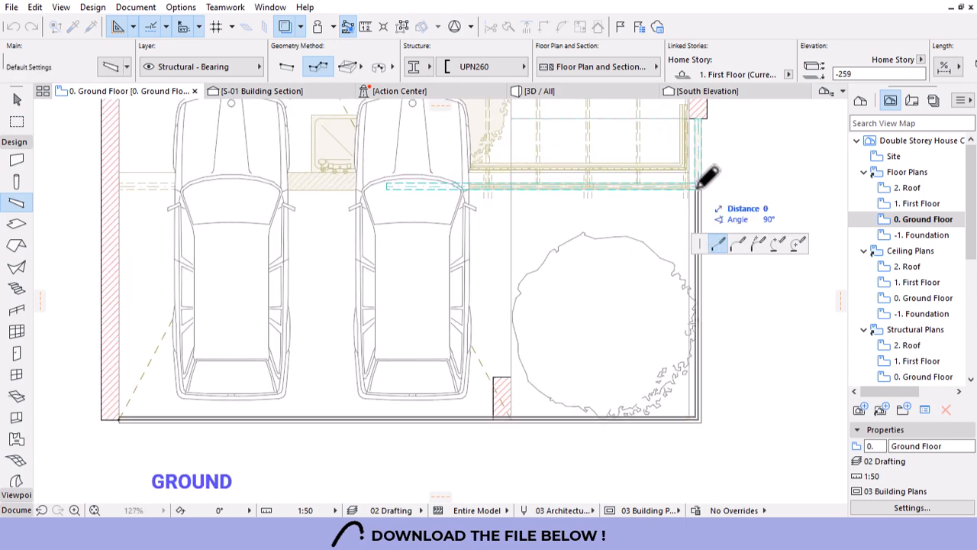
pyautogui.click(700, 182)
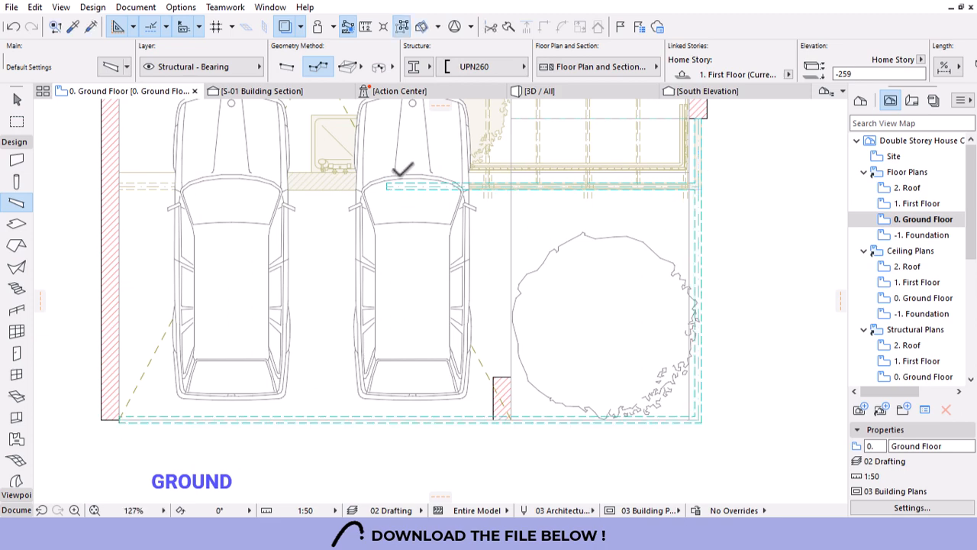
pyautogui.press('Escape')
# Move the front-edge beam up by 45 and view the beams in 3D.
pyautogui.scroll(4, 125, 444)
pyautogui.click(118, 392)
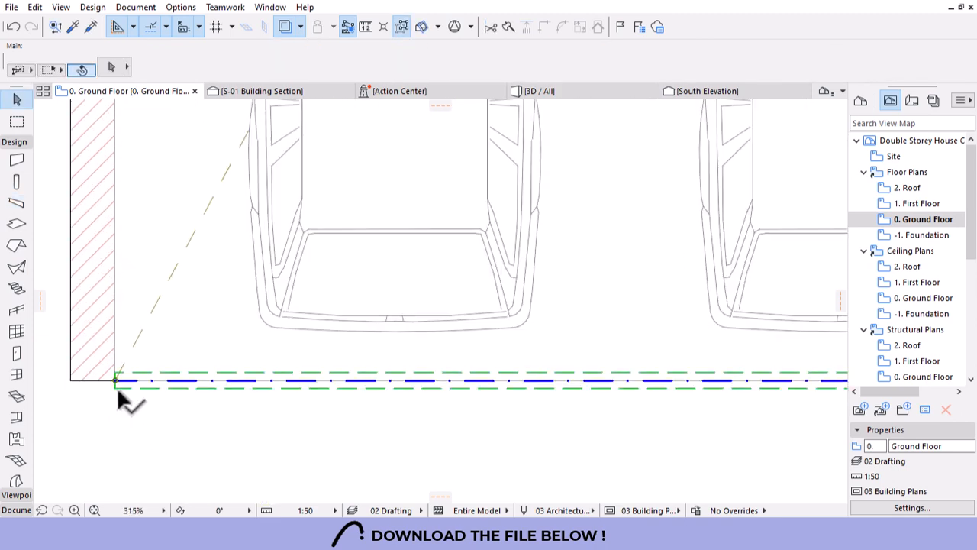
pyautogui.hotkey('ctrl', 'd')
pyautogui.click(116, 388)
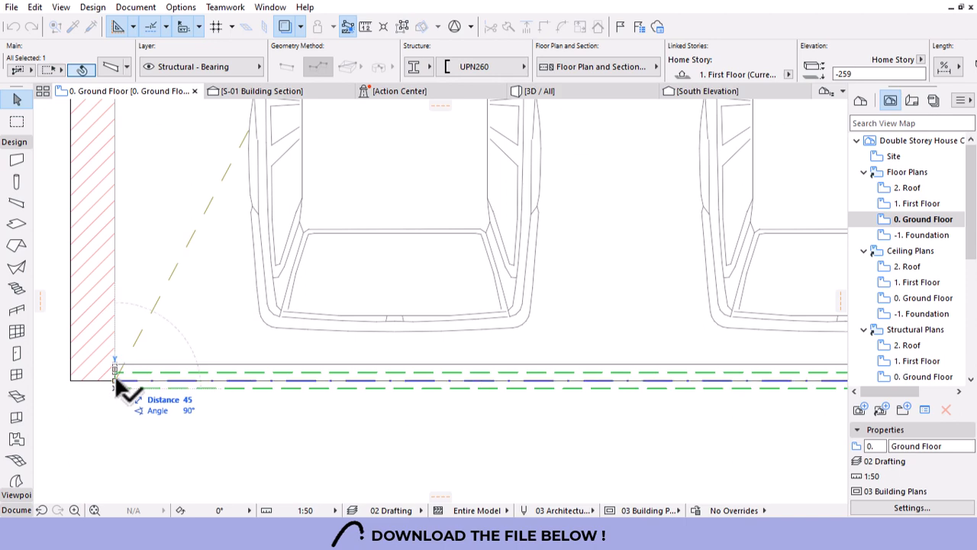
pyautogui.click(115, 380)
pyautogui.scroll(-4, 100, 331)
pyautogui.scroll(3, 353, 355)
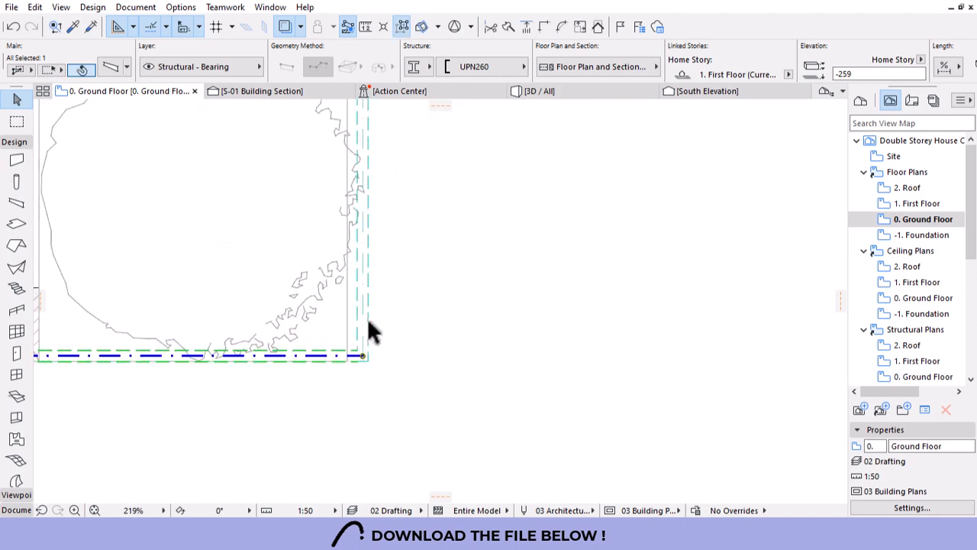
pyautogui.keyDown('shift'); pyautogui.click(364, 325); pyautogui.keyUp('shift')
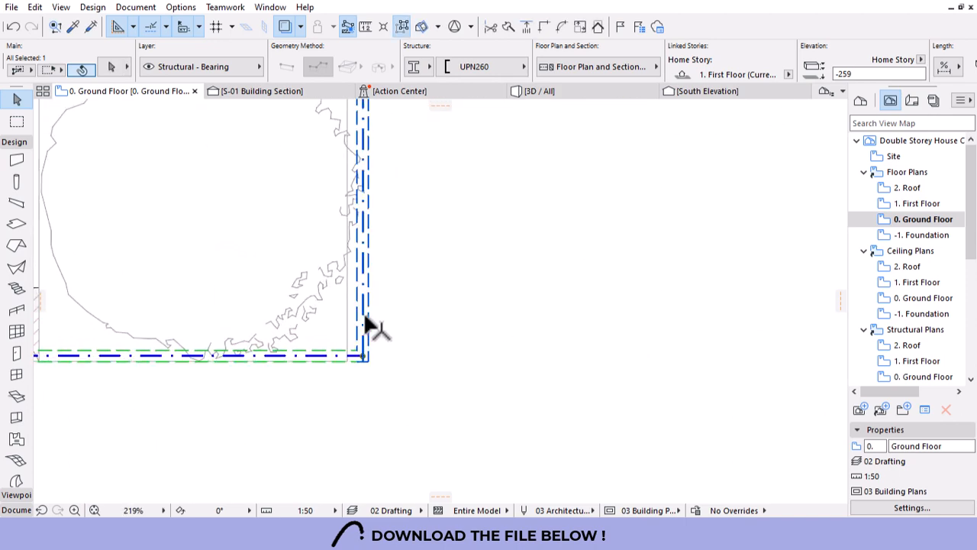
pyautogui.click(551, 95)
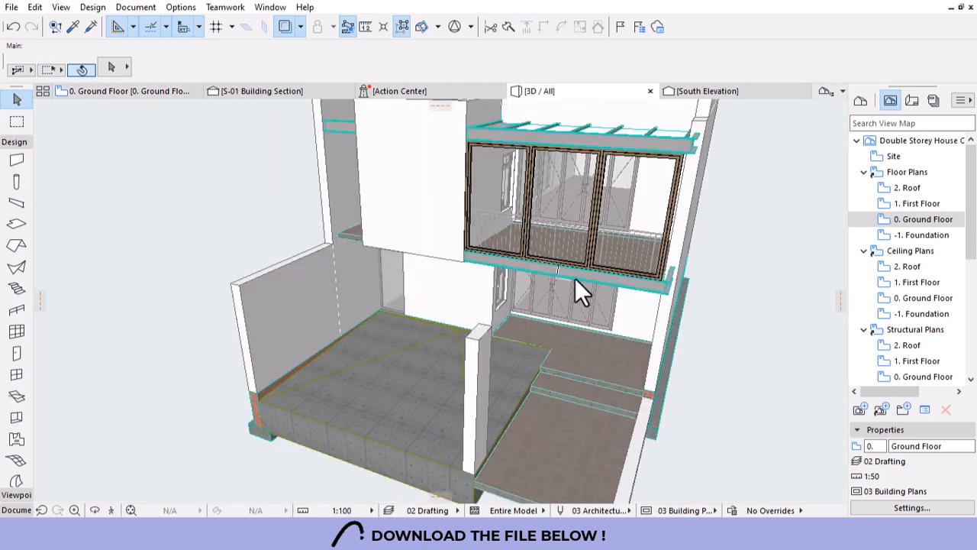
pyautogui.scroll(-3, 493, 262)
pyautogui.moveTo(475, 355)
pyautogui.keyDown('shift'); pyautogui.mouseDown(button='middle')
pyautogui.moveTo(501, 393)
pyautogui.moveTo(528, 349)
pyautogui.moveTo(622, 330)
pyautogui.moveTo(598, 334)
pyautogui.moveTo(476, 451)
pyautogui.moveTo(642, 328)
pyautogui.moveTo(492, 349)
pyautogui.mouseUp(button='middle'); pyautogui.keyUp('shift')
pyautogui.scroll(2, 473, 374)
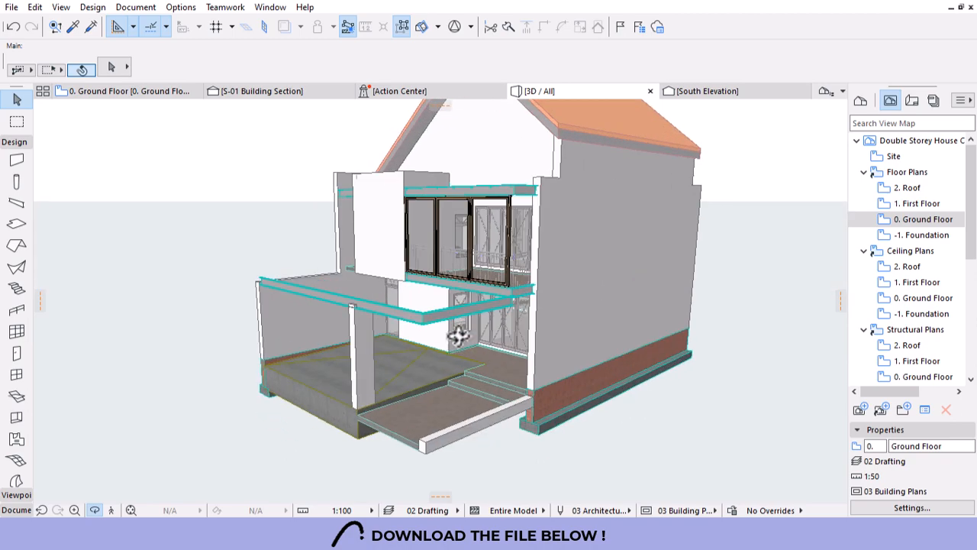
pyautogui.scroll(2, 462, 265)
pyautogui.scroll(3, 596, 321)
pyautogui.scroll(2, 561, 355)
pyautogui.keyDown('shift'); pyautogui.moveTo(561, 355); pyautogui.dragTo(472, 343, button='middle'); pyautogui.keyUp('shift')
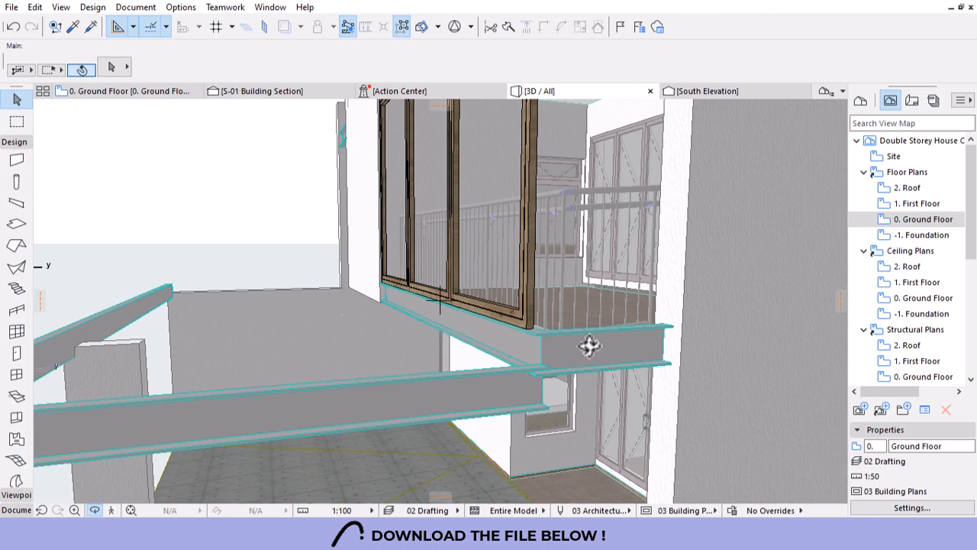
pyautogui.keyDown('shift'); pyautogui.moveTo(590, 346); pyautogui.dragTo(547, 339, button='middle'); pyautogui.keyUp('shift')
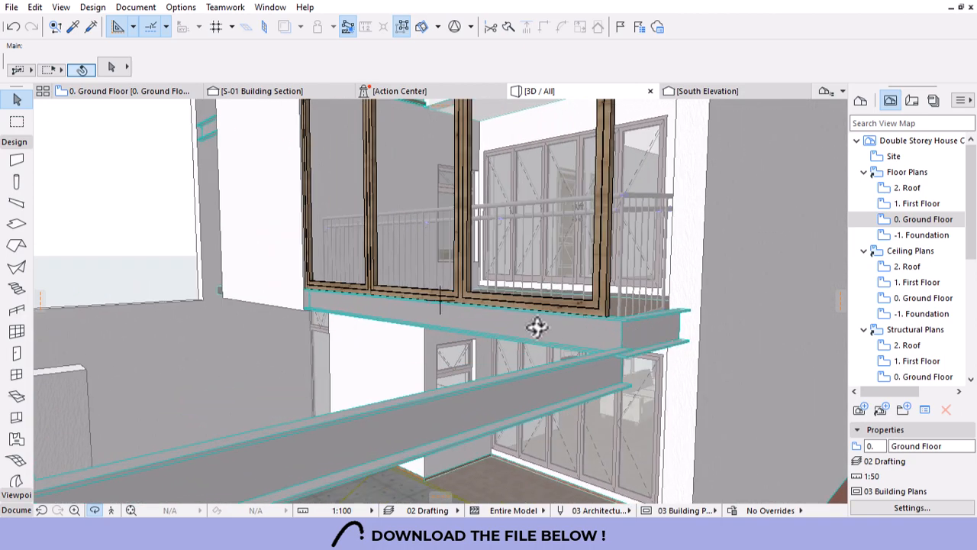
pyautogui.scroll(-5, 672, 278)
pyautogui.scroll(2, 378, 341)
pyautogui.press('Escape')
pyautogui.click(664, 324)
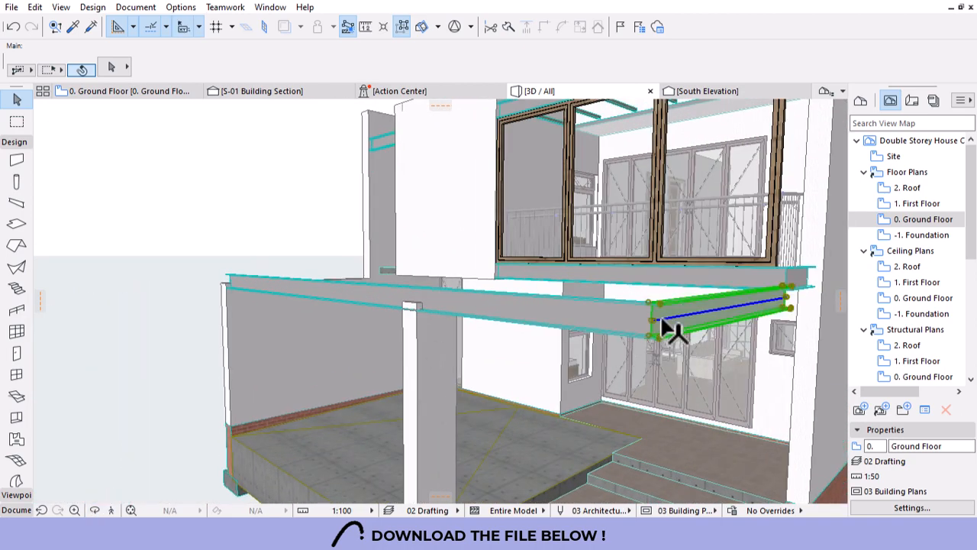
pyautogui.press('Escape')
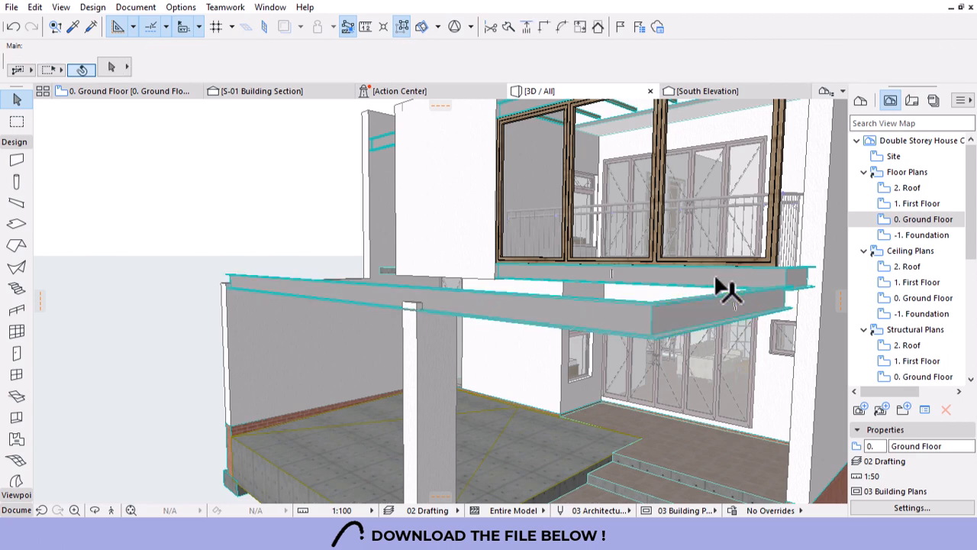
pyautogui.click(797, 279)
pyautogui.click(806, 268)
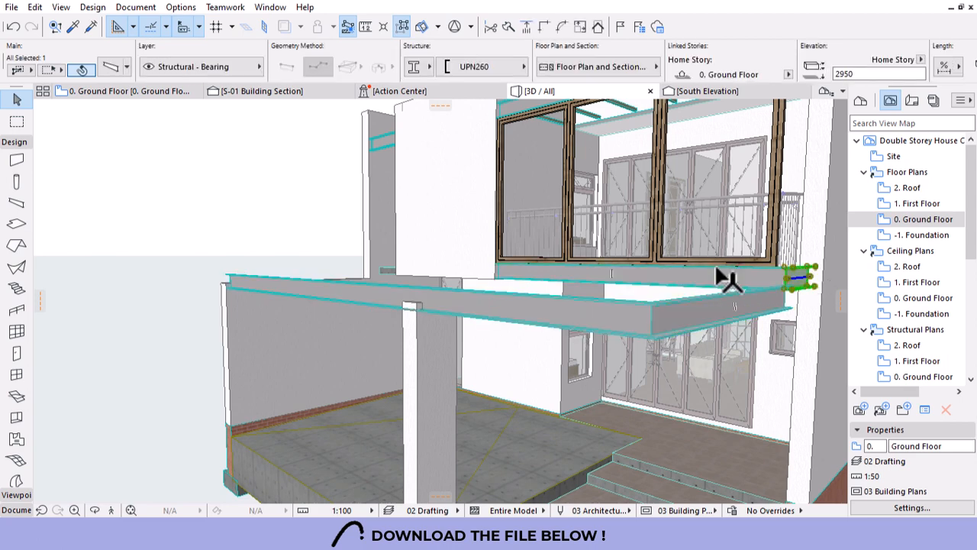
pyautogui.click(717, 306)
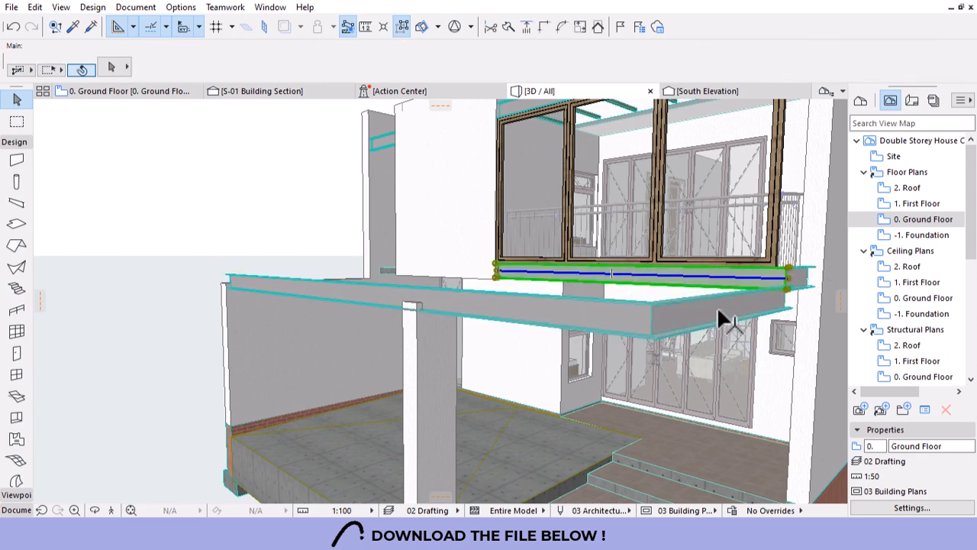
# Change both lower UPN260 beam segments from elevation -259 to -500.
pyautogui.keyDown('shift'); pyautogui.click(563, 334); pyautogui.keyUp('shift')
pyautogui.scroll(-5, 628, 65)
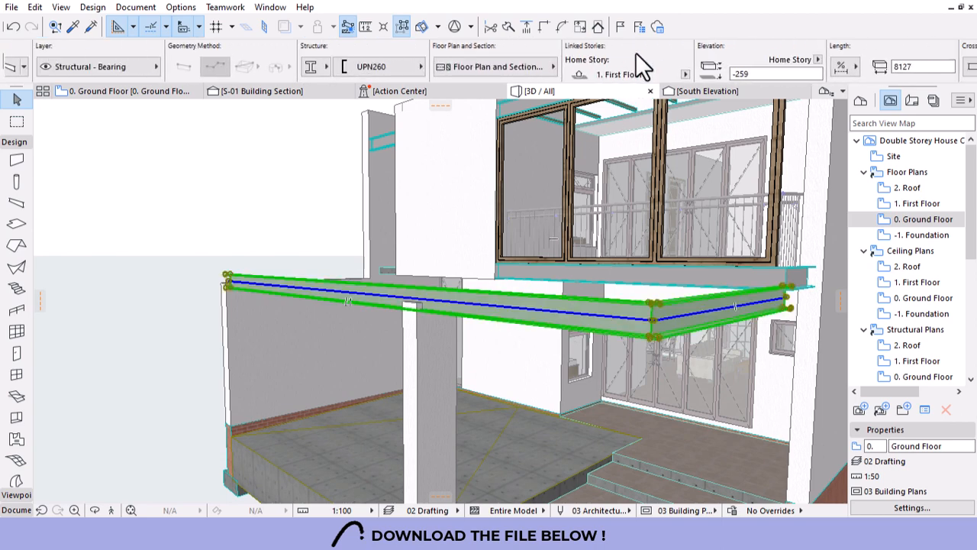
pyautogui.scroll(-2, 619, 80)
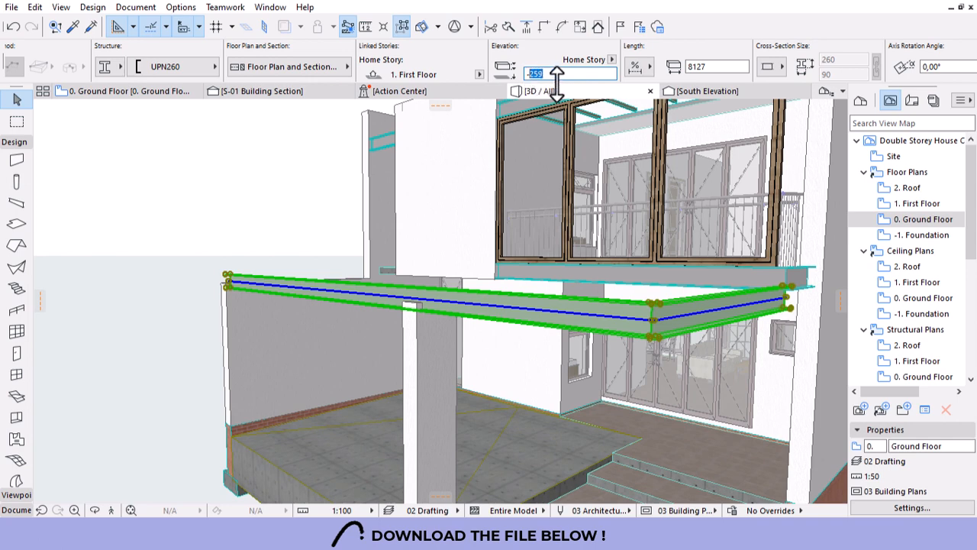
pyautogui.press('Return')
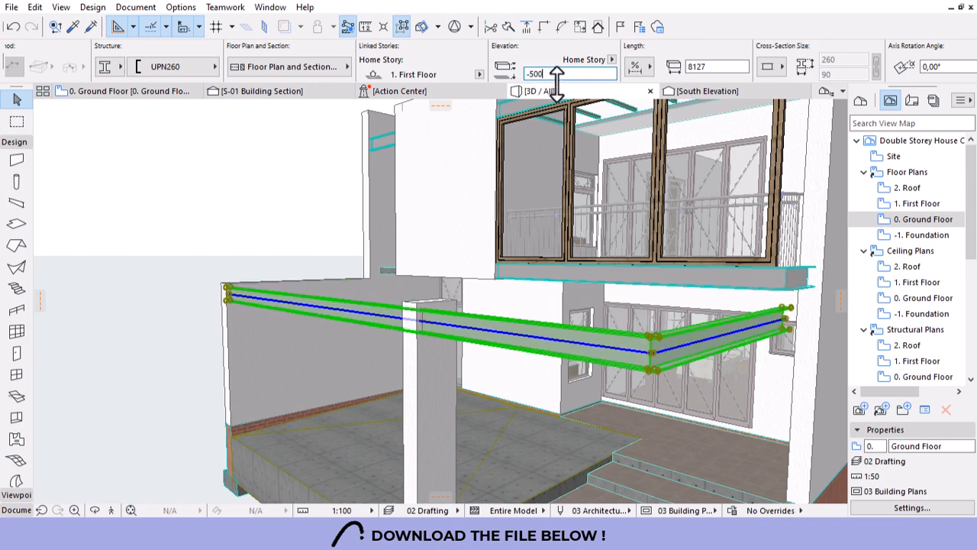
pyautogui.press('Escape')
pyautogui.keyDown('shift'); pyautogui.moveTo(527, 218); pyautogui.dragTo(565, 257, button='middle'); pyautogui.keyUp('shift')
pyautogui.scroll(3, 296, 296)
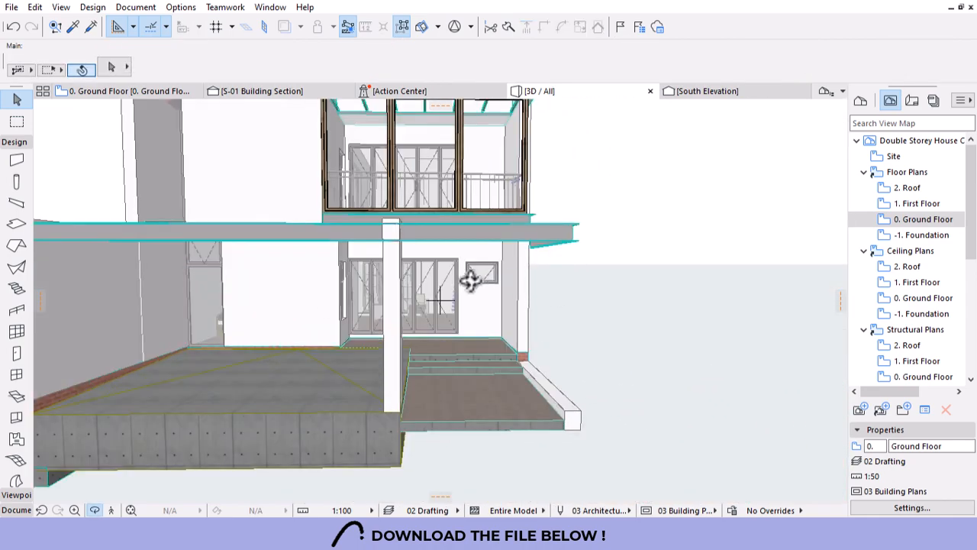
# Stretch the wall at the terrace's left edge so its top meets the beam's underside.
pyautogui.click(393, 267)
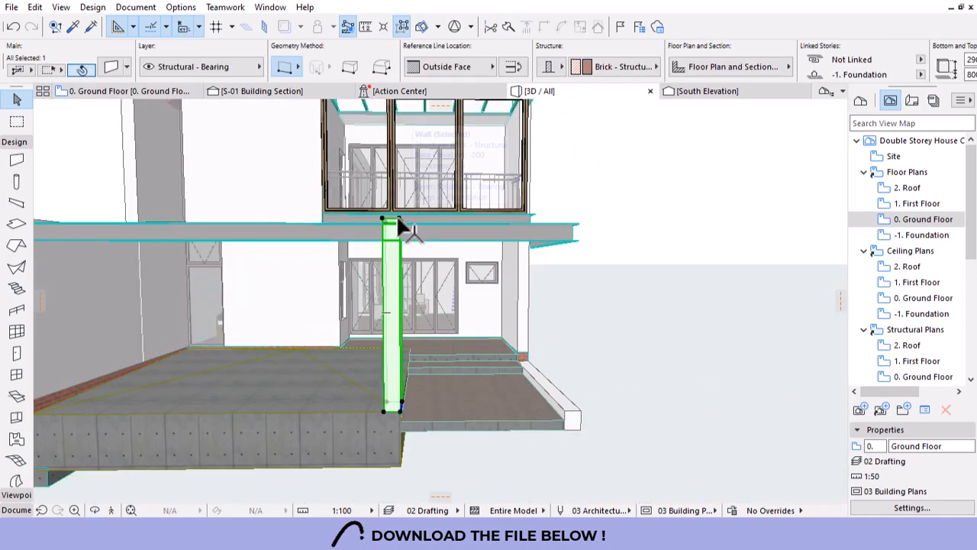
pyautogui.click(398, 221)
pyautogui.press('Escape')
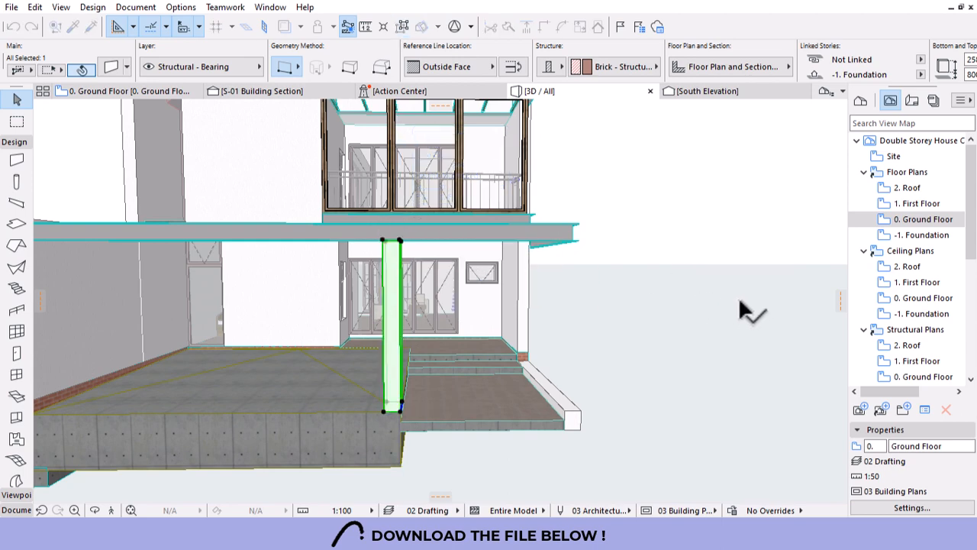
pyautogui.scroll(-3, 687, 320)
pyautogui.click(260, 298)
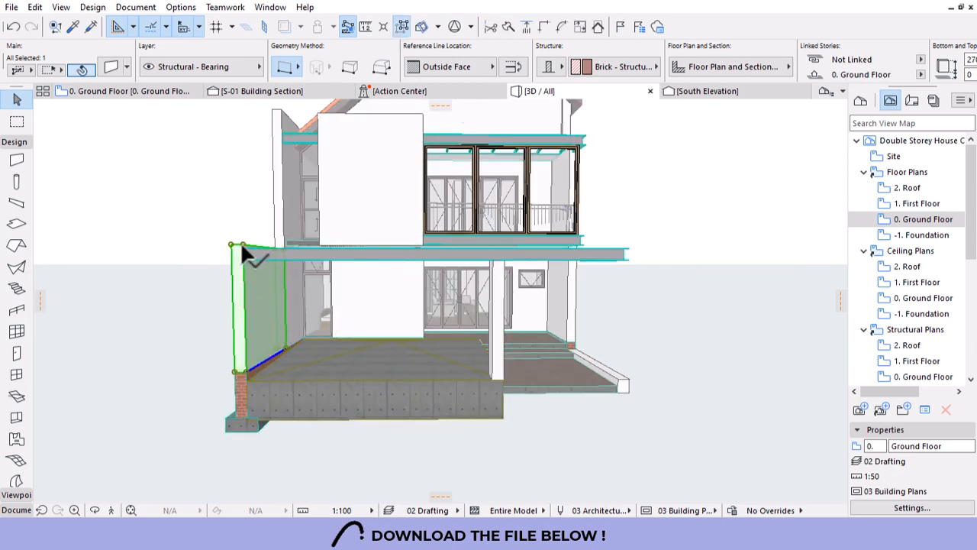
pyautogui.click(242, 246)
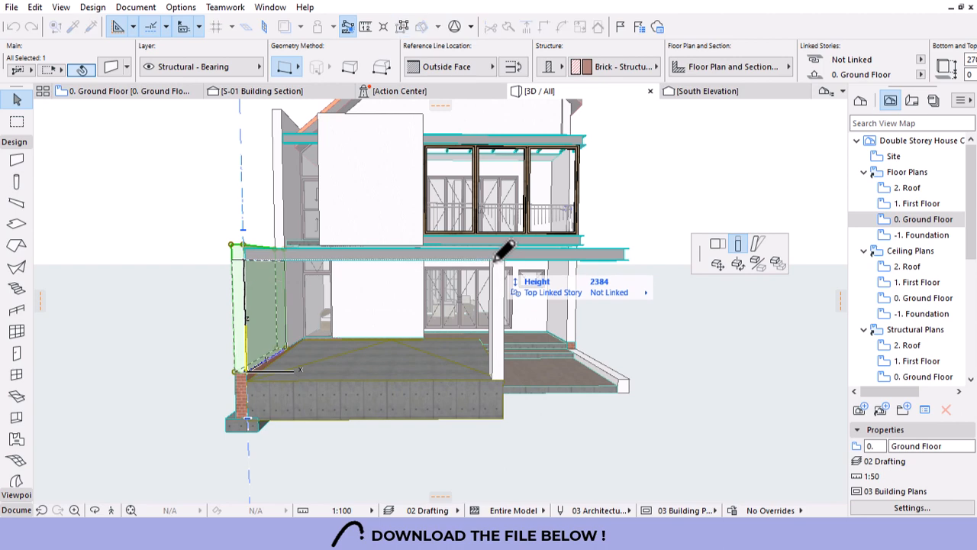
pyautogui.click(495, 261)
pyautogui.press('Escape')
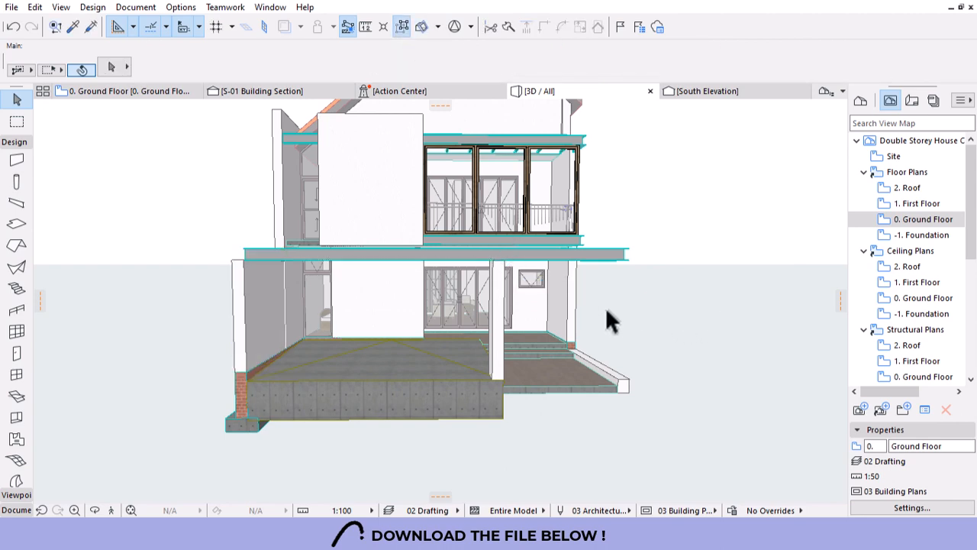
# Viewed from the house's left side, raise the left terrace wall's top to the beam.
pyautogui.keyDown('shift'); pyautogui.moveTo(607, 309); pyautogui.dragTo(429, 348, button='middle'); pyautogui.keyUp('shift')
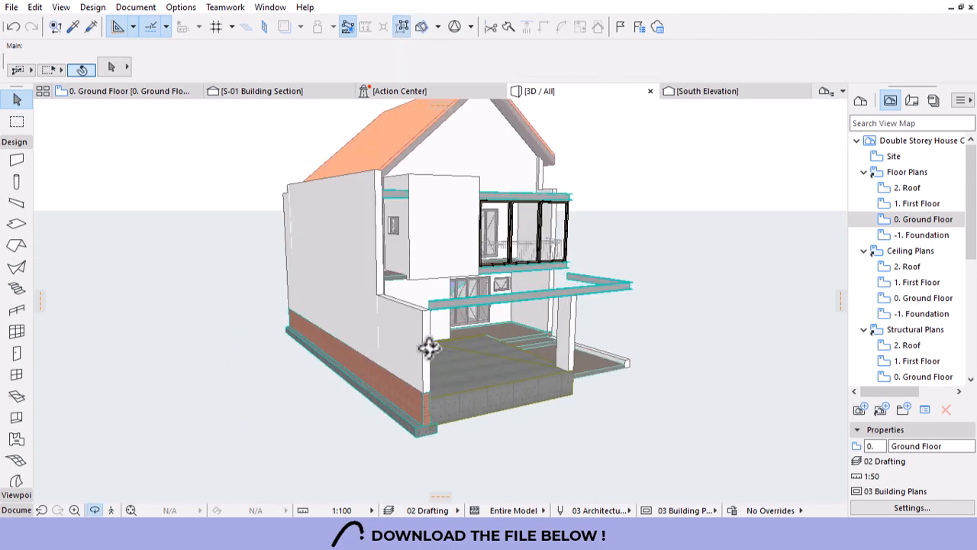
pyautogui.scroll(3, 407, 341)
pyautogui.click(418, 303)
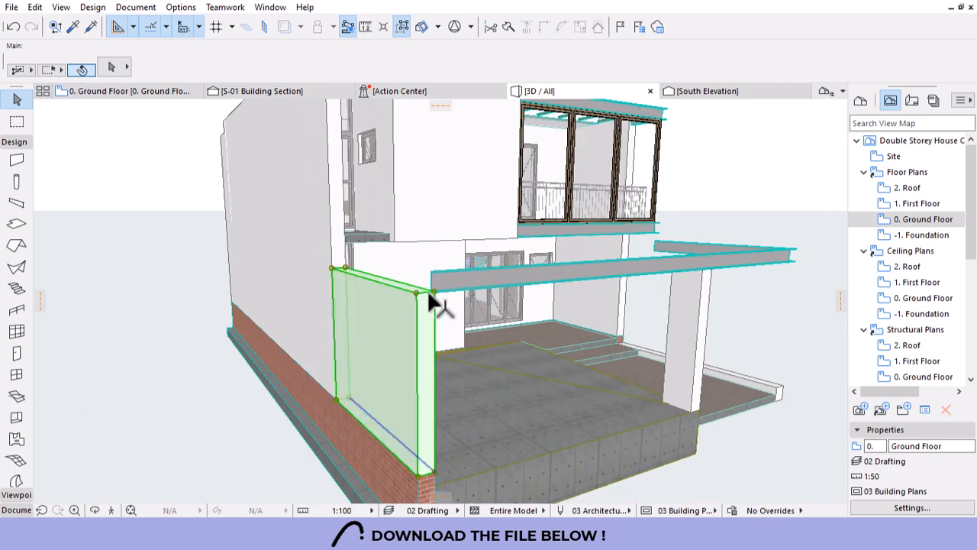
pyautogui.click(433, 288)
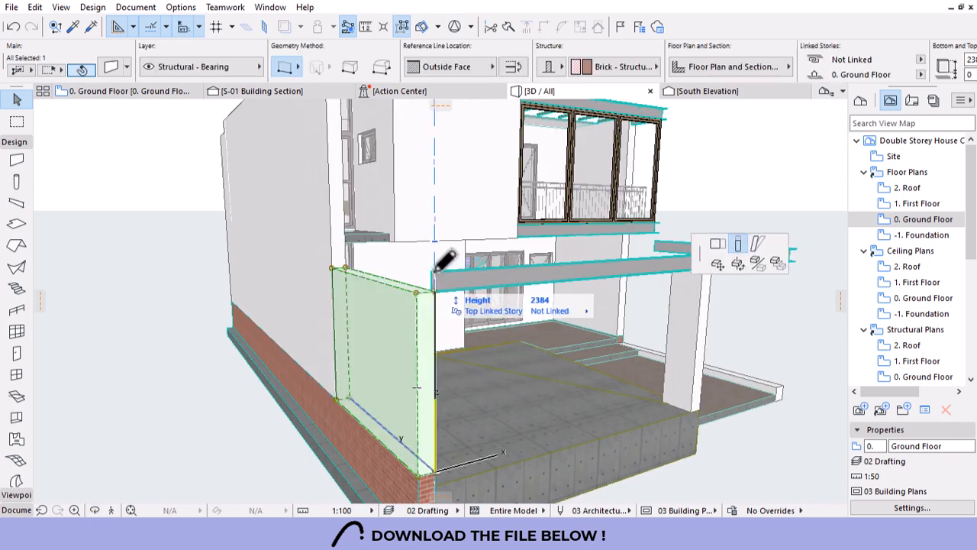
pyautogui.click(537, 296)
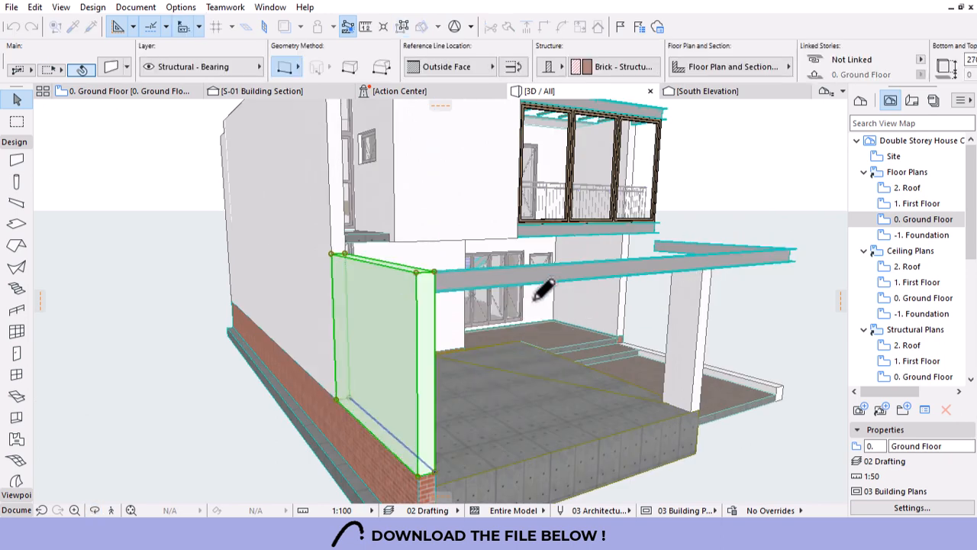
pyautogui.press('Escape')
pyautogui.scroll(-4, 305, 253)
pyautogui.keyDown('shift'); pyautogui.moveTo(465, 315); pyautogui.dragTo(465, 315, button='middle'); pyautogui.keyUp('shift')
pyautogui.keyDown('shift'); pyautogui.moveTo(760, 373); pyautogui.dragTo(431, 302, button='middle'); pyautogui.keyUp('shift')
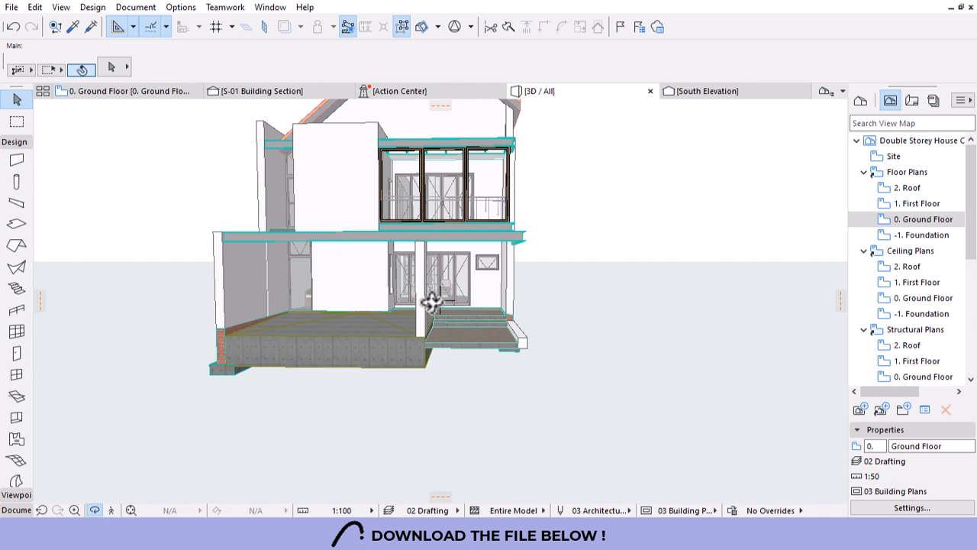
# Undo the last stretch of the left terrace wall and clear the selection.
pyautogui.scroll(10, 373, 300)
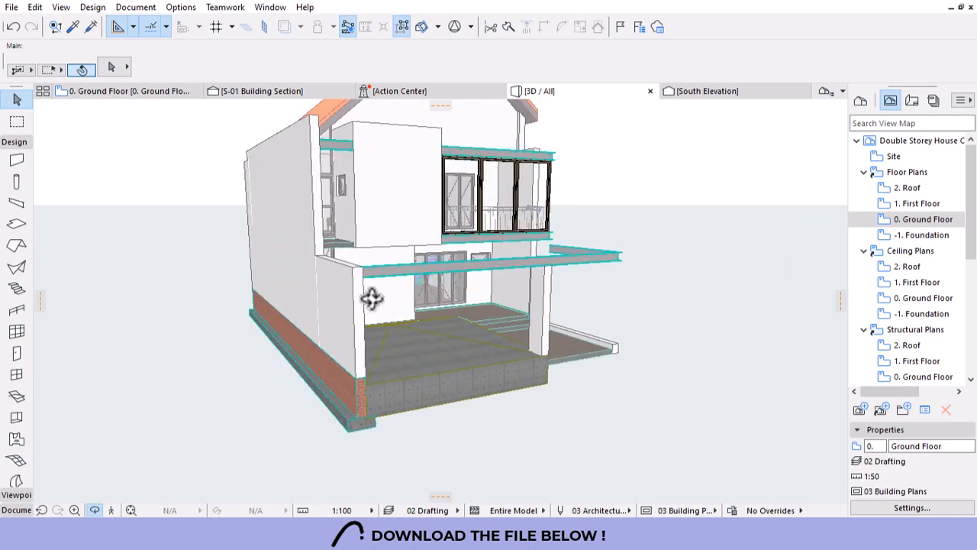
pyautogui.moveTo(441, 296); pyautogui.dragTo(495, 326)
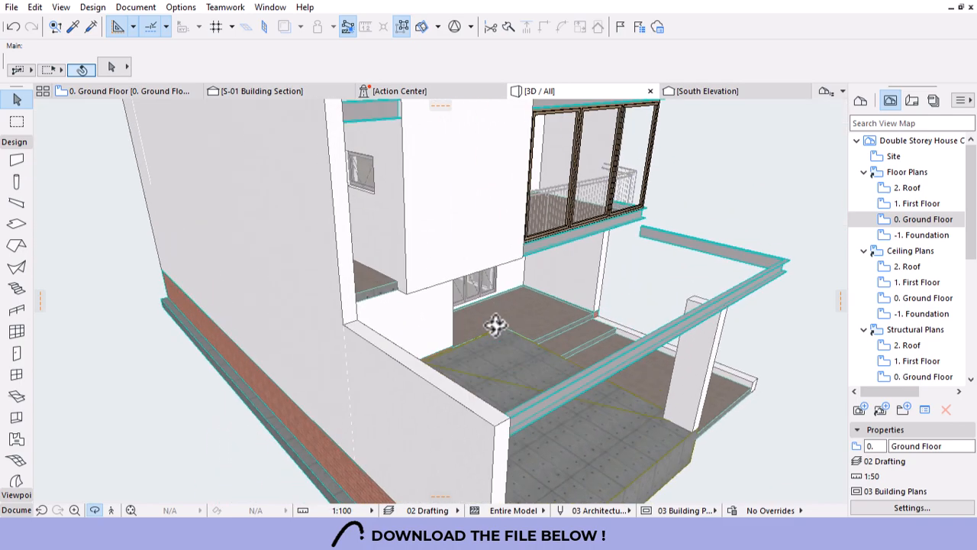
pyautogui.moveTo(597, 308); pyautogui.dragTo(432, 368)
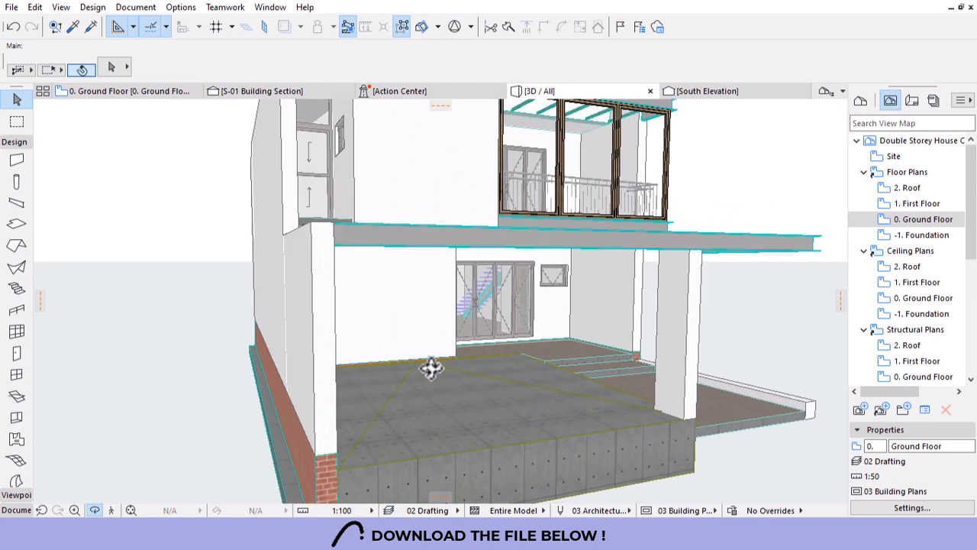
pyautogui.hotkey('ctrl', 'z')
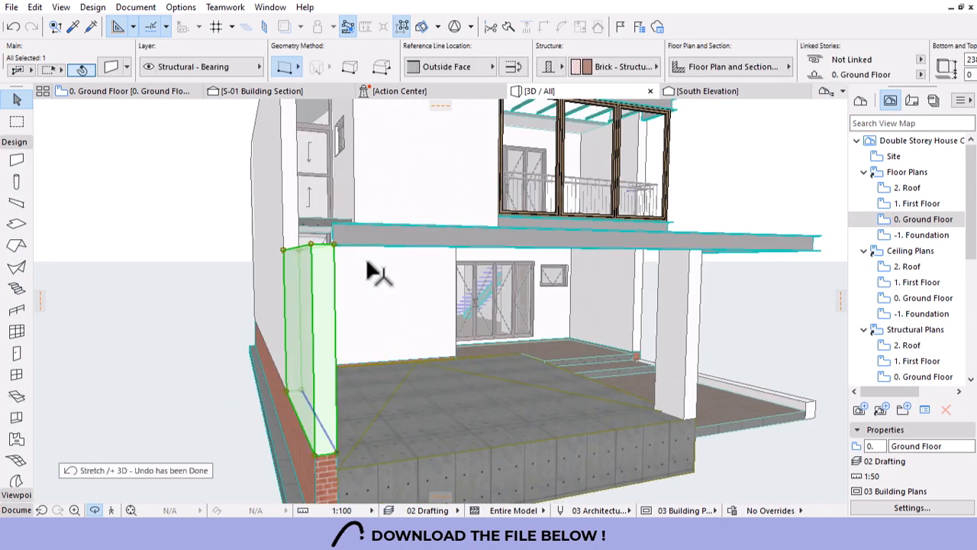
pyautogui.press('Escape')
# On the Ground Floor plan, draw a UPN260 beam along the terrace's left wall from the corner.
pyautogui.click(137, 91)
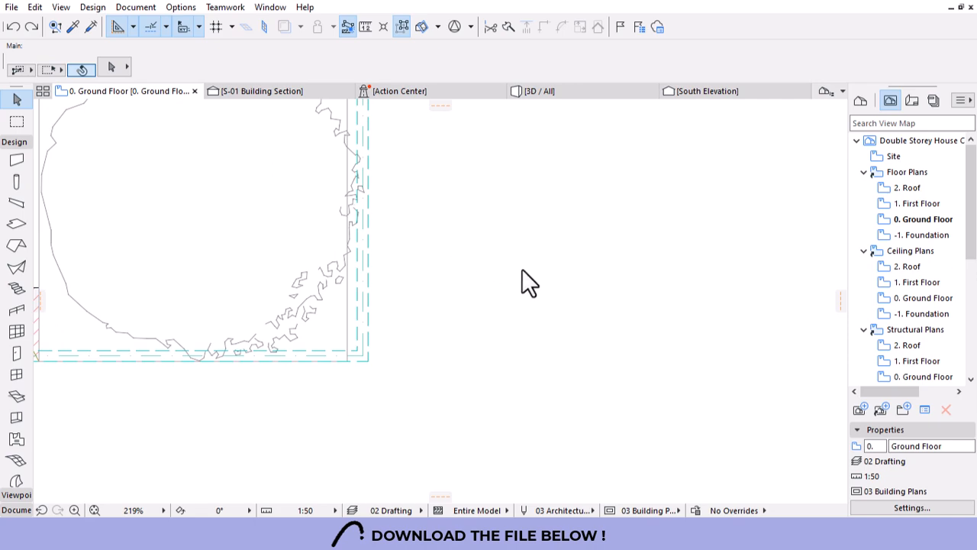
pyautogui.scroll(-5, 596, 321)
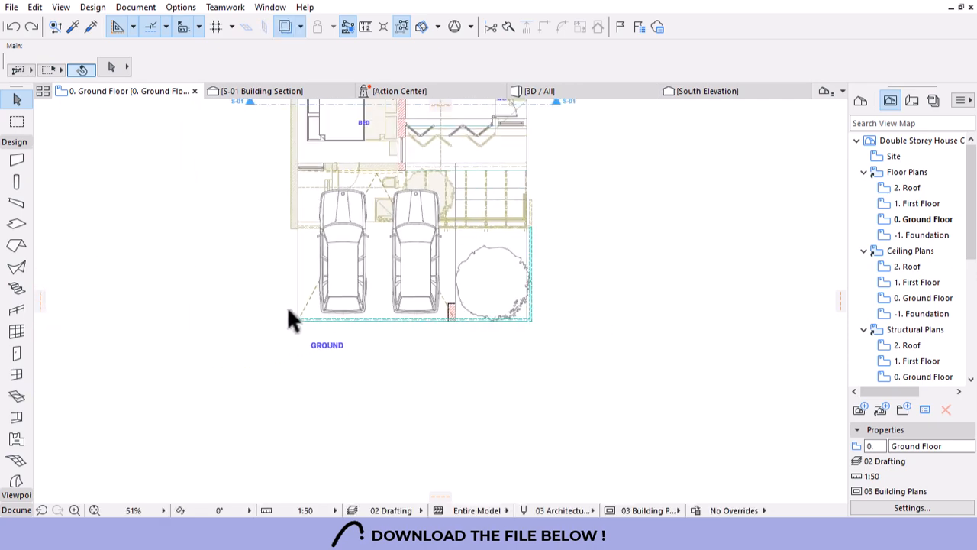
pyautogui.scroll(5, 289, 312)
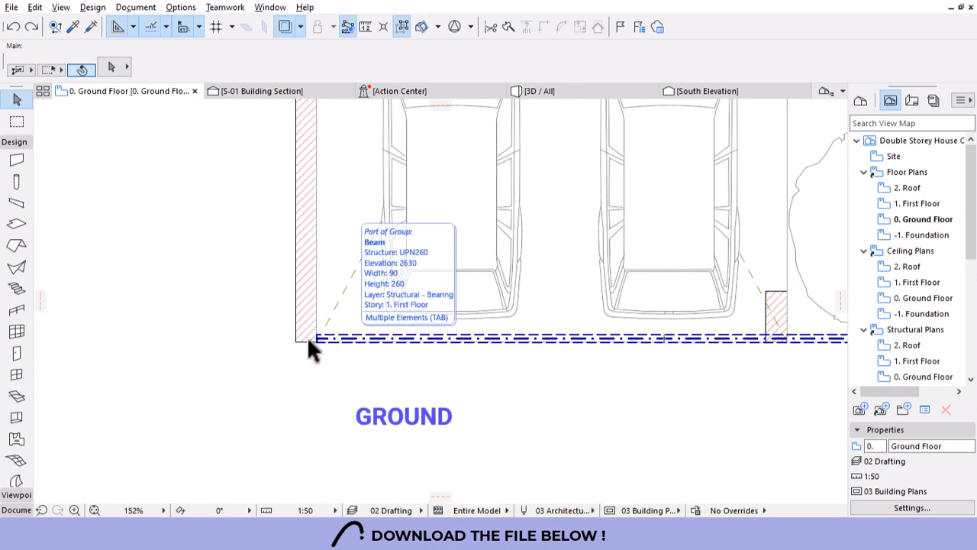
pyautogui.keyDown('alt'); pyautogui.click(308, 340); pyautogui.keyUp('alt')
pyautogui.click(305, 339)
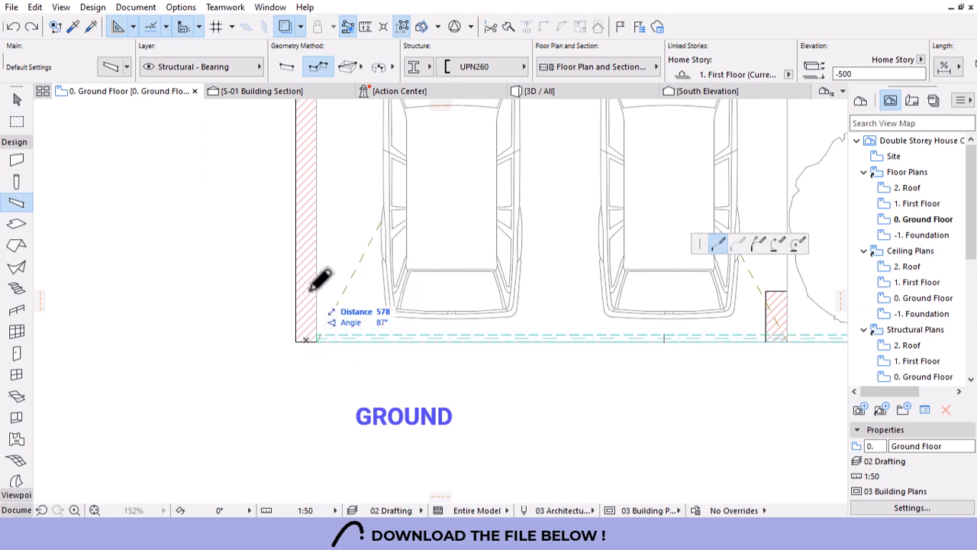
pyautogui.scroll(-4, 309, 294)
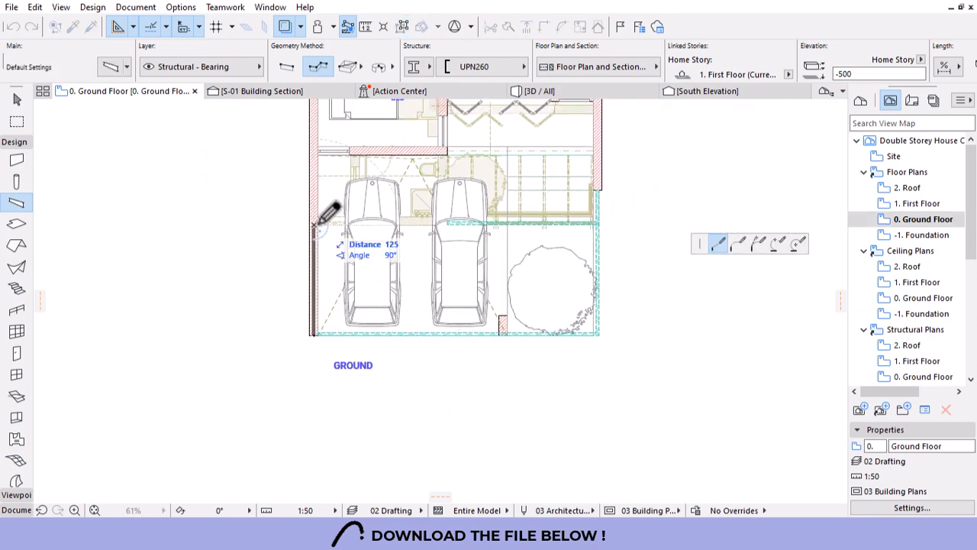
pyautogui.rightClick(318, 223)
pyautogui.click(341, 330)
# Intersect the new side beam with the front beam at the corner.
pyautogui.scroll(1, 318, 335)
pyautogui.scroll(15, 316, 332)
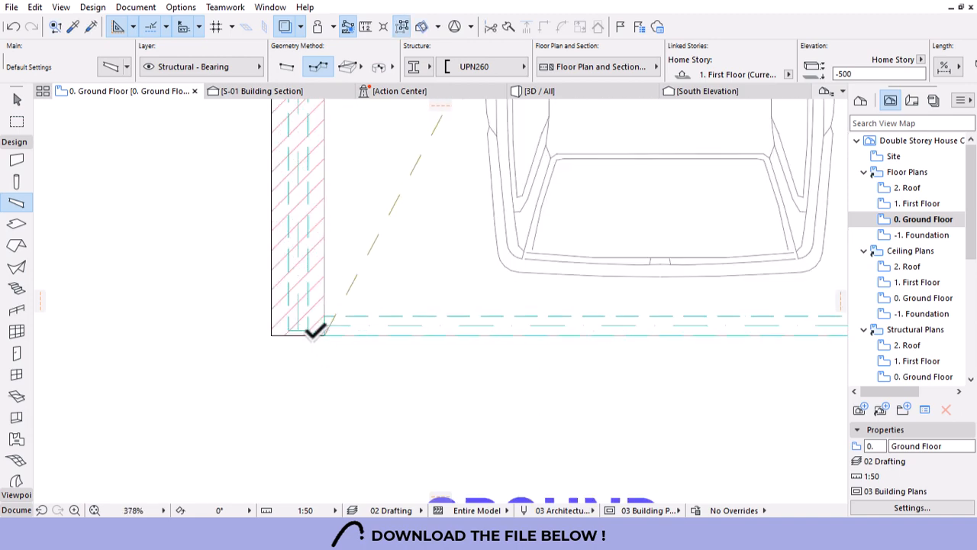
pyautogui.click(357, 333)
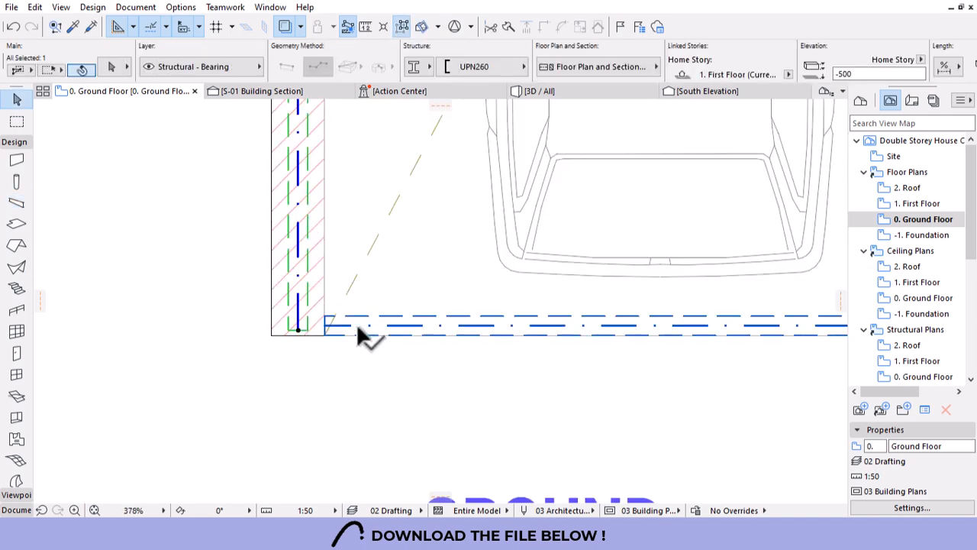
pyautogui.click(544, 27)
pyautogui.click(323, 312)
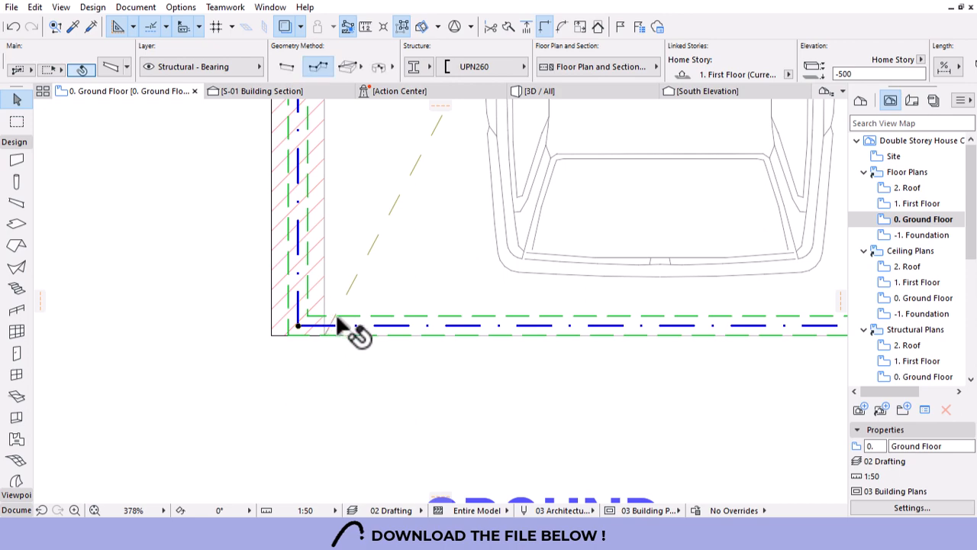
# Check the beam corner in 3D from above.
pyautogui.click(535, 90)
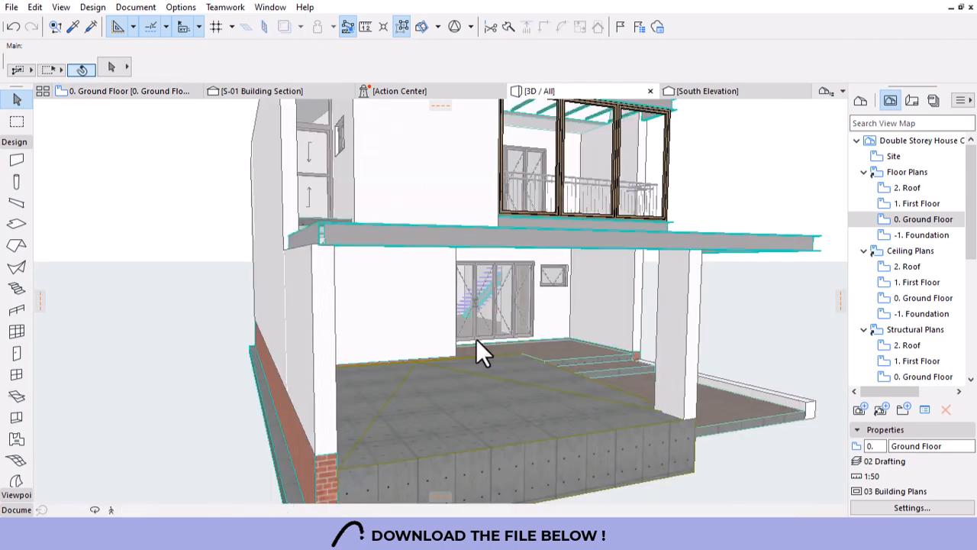
pyautogui.scroll(3, 342, 230)
pyautogui.scroll(1, 338, 222)
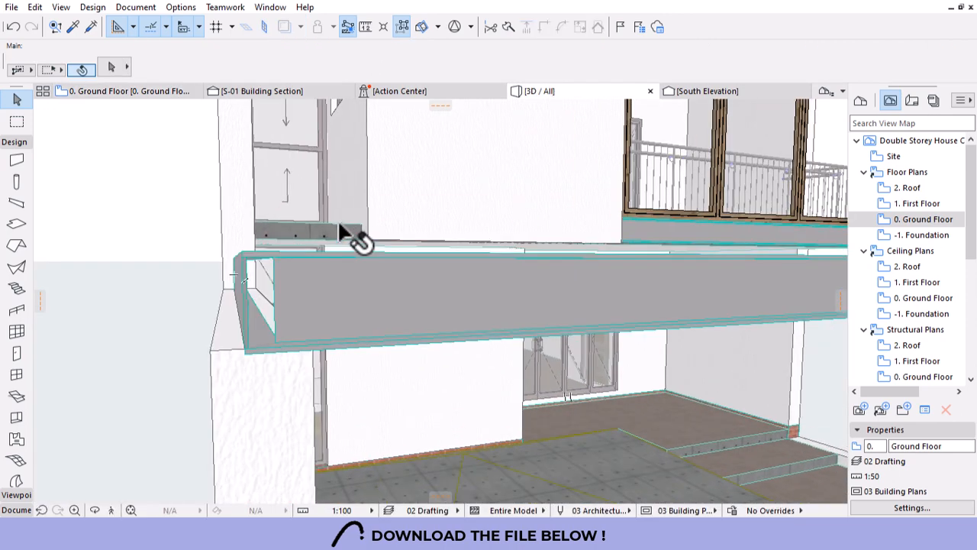
pyautogui.keyDown('shift'); pyautogui.moveTo(323, 304); pyautogui.dragTo(249, 237, button='middle'); pyautogui.keyUp('shift')
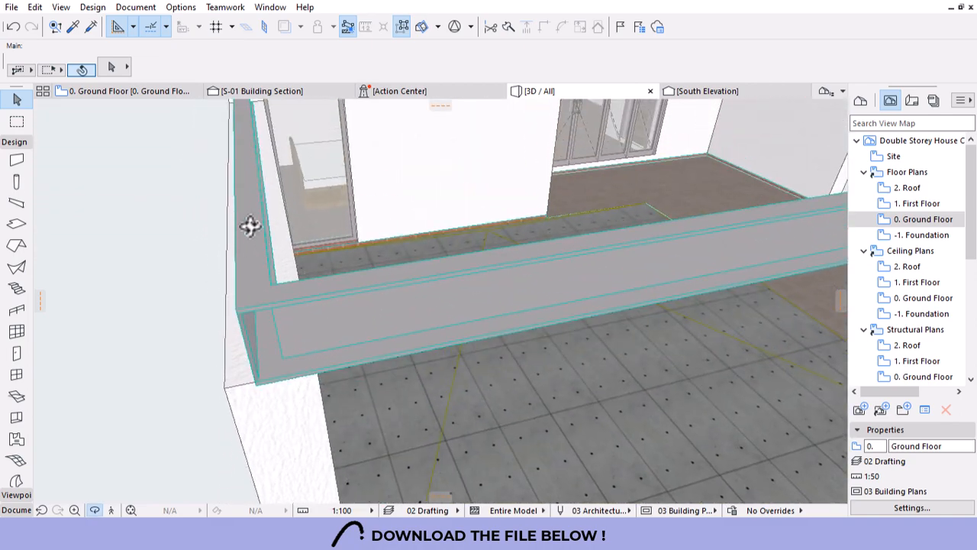
pyautogui.click(249, 225)
# On the Ground Floor plan, reposition the side beam's end node at the corner.
pyautogui.click(110, 92)
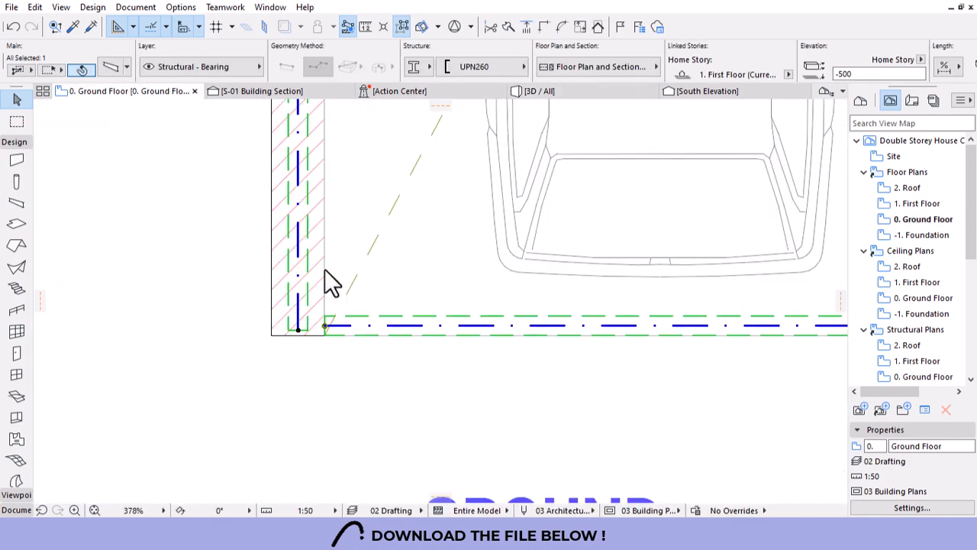
pyautogui.click(299, 329)
pyautogui.click(299, 330)
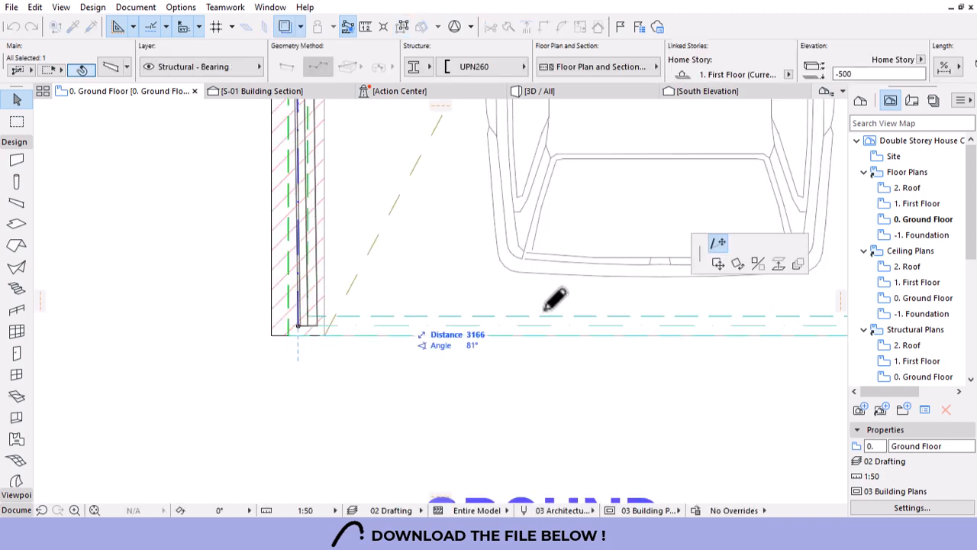
pyautogui.click(757, 264)
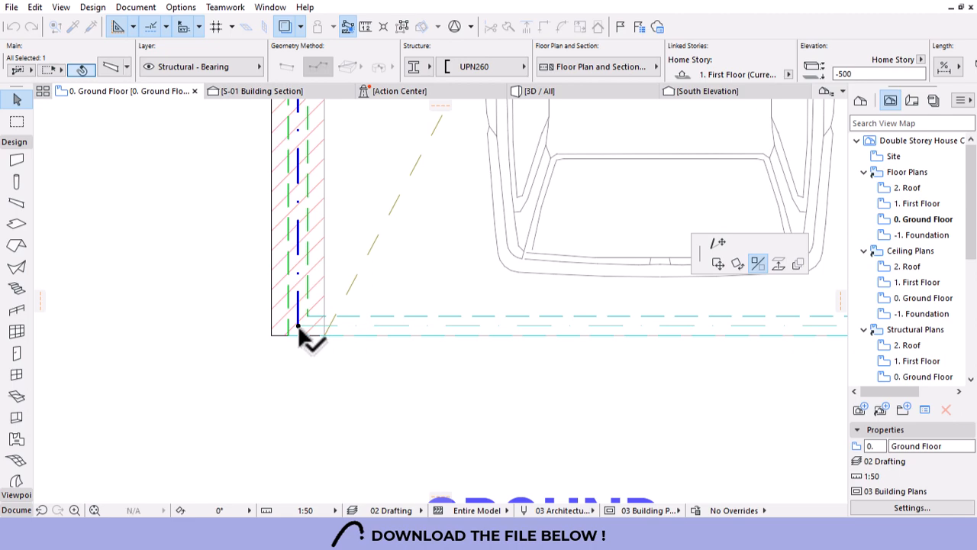
# Inspect the beams and terrace floor in 3D from several angles.
pyautogui.click(583, 91)
pyautogui.keyDown('shift'); pyautogui.moveTo(353, 270); pyautogui.dragTo(408, 292, button='middle'); pyautogui.keyUp('shift')
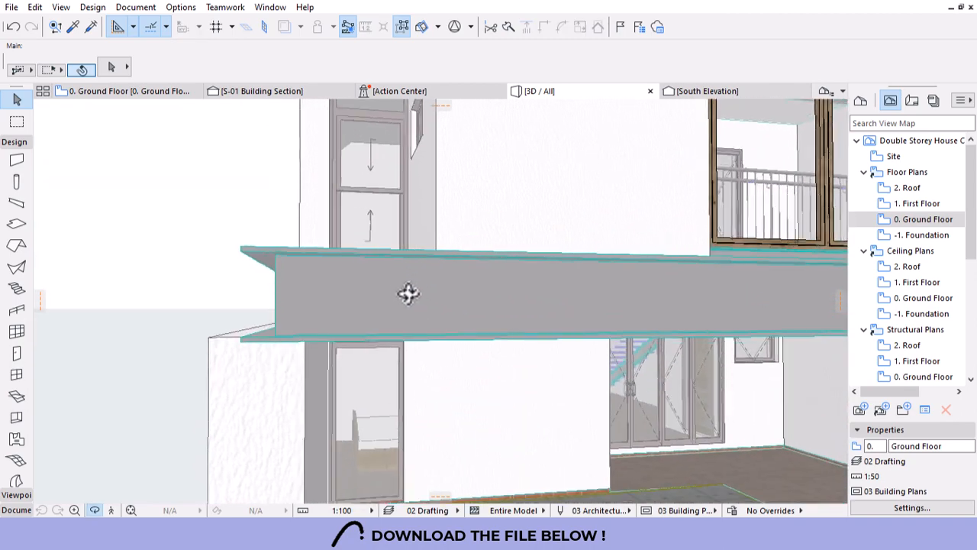
pyautogui.scroll(-6, 206, 292)
pyautogui.keyDown('shift'); pyautogui.moveTo(231, 294); pyautogui.dragTo(457, 337, button='middle'); pyautogui.keyUp('shift')
pyautogui.keyDown('shift'); pyautogui.moveTo(632, 329); pyautogui.dragTo(569, 308, button='middle'); pyautogui.keyUp('shift')
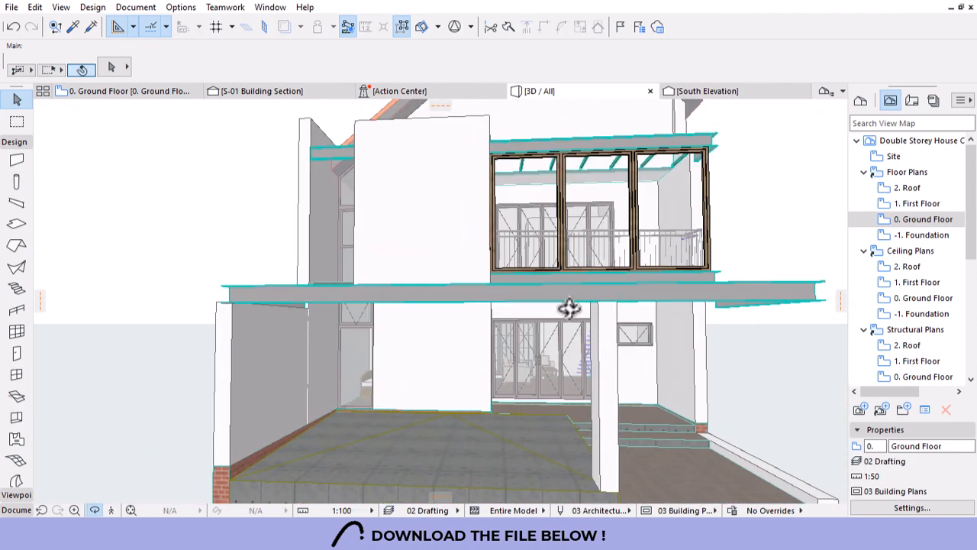
pyautogui.keyDown('shift'); pyautogui.moveTo(200, 344); pyautogui.dragTo(266, 351, button='middle'); pyautogui.keyUp('shift')
# Nudge the side beam slightly left and select it together with the front beam.
pyautogui.click(153, 94)
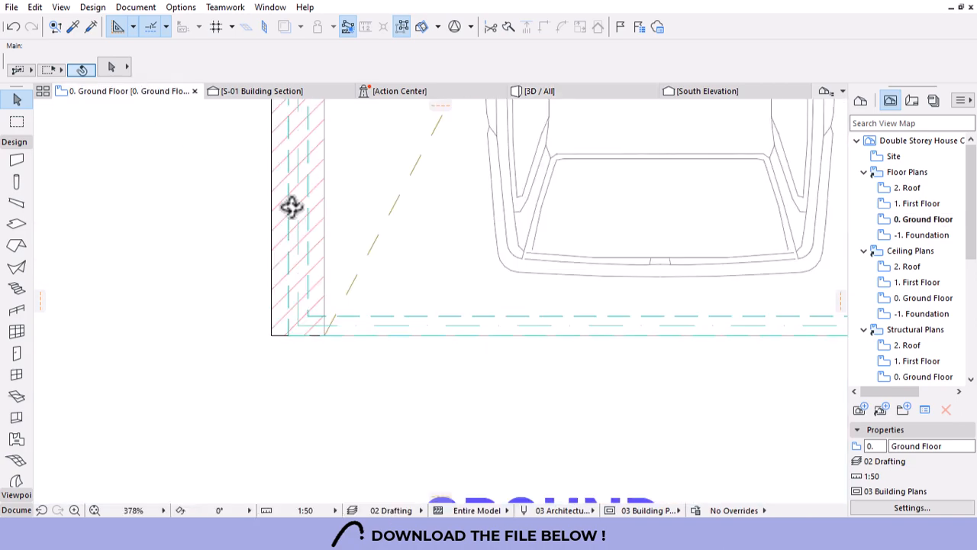
pyautogui.keyDown('shift'); pyautogui.moveTo(334, 307); pyautogui.dragTo(314, 325, button='middle'); pyautogui.keyUp('shift')
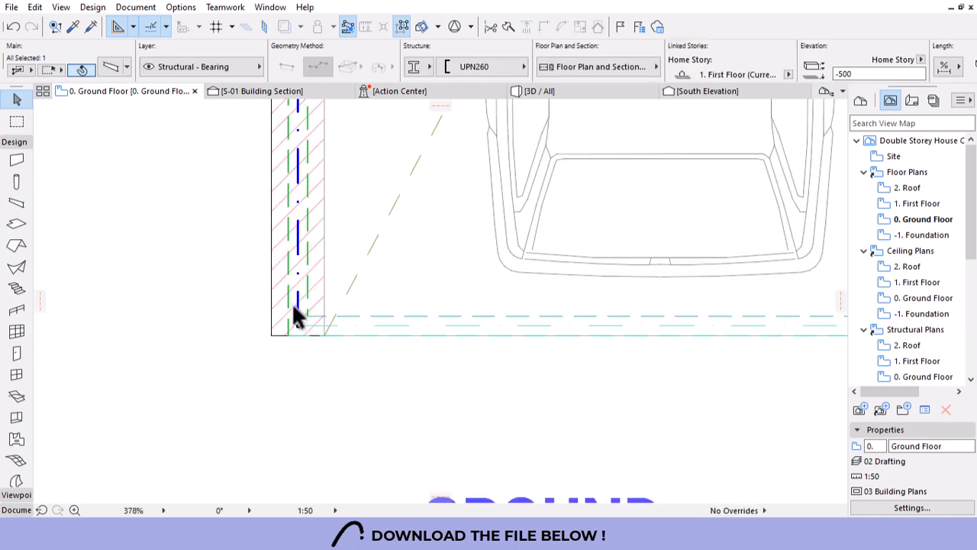
pyautogui.scroll(4, 292, 300)
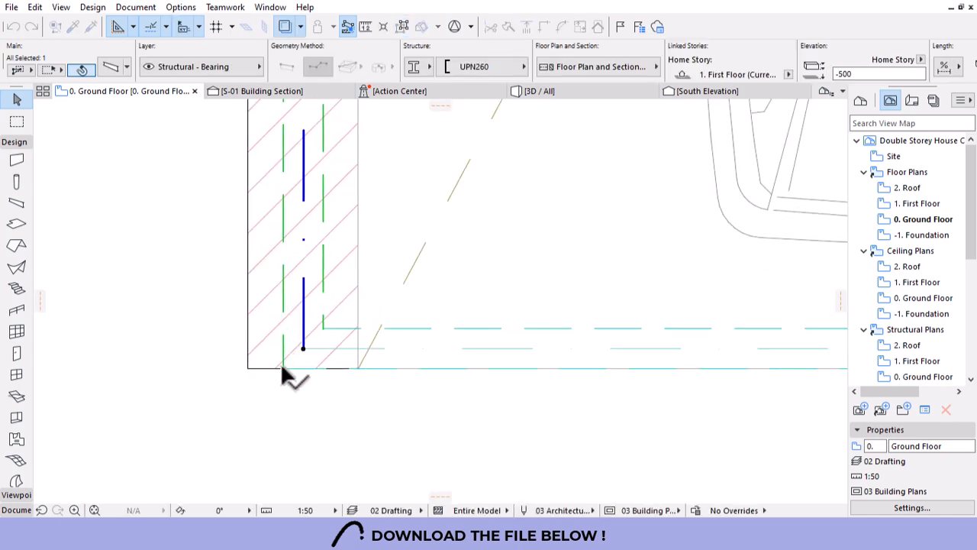
pyautogui.moveTo(280, 361); pyautogui.dragTo(252, 371)
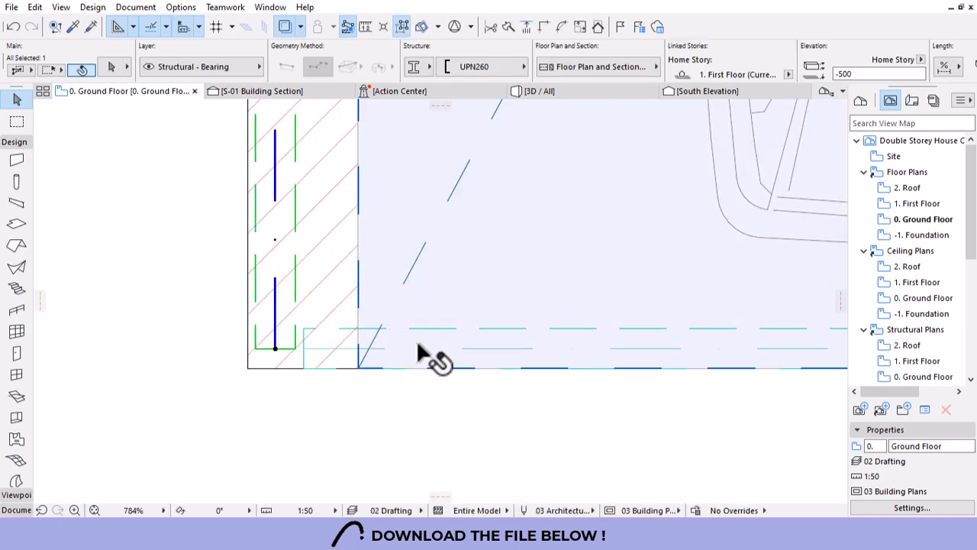
pyautogui.keyDown('shift'); pyautogui.click(343, 345); pyautogui.keyUp('shift')
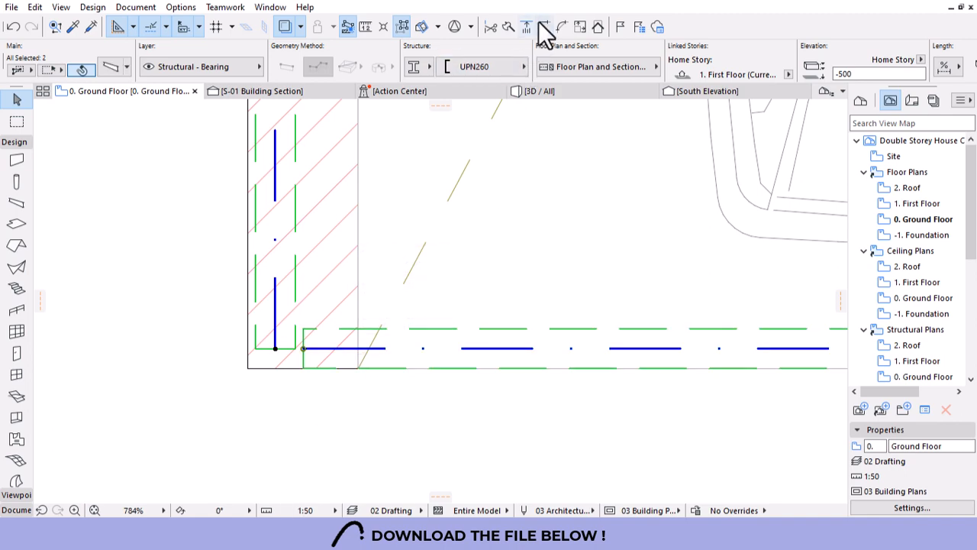
pyautogui.scroll(-8, 356, 283)
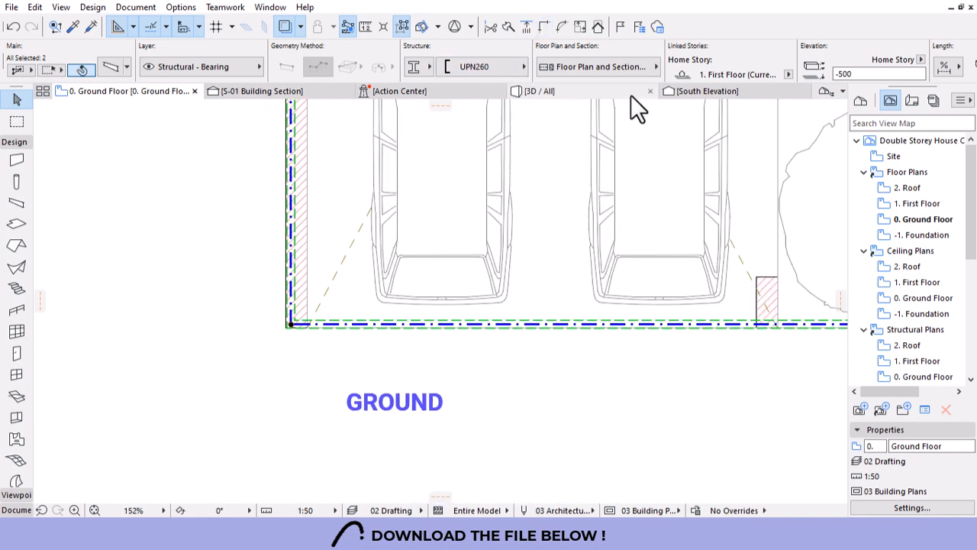
pyautogui.click(631, 95)
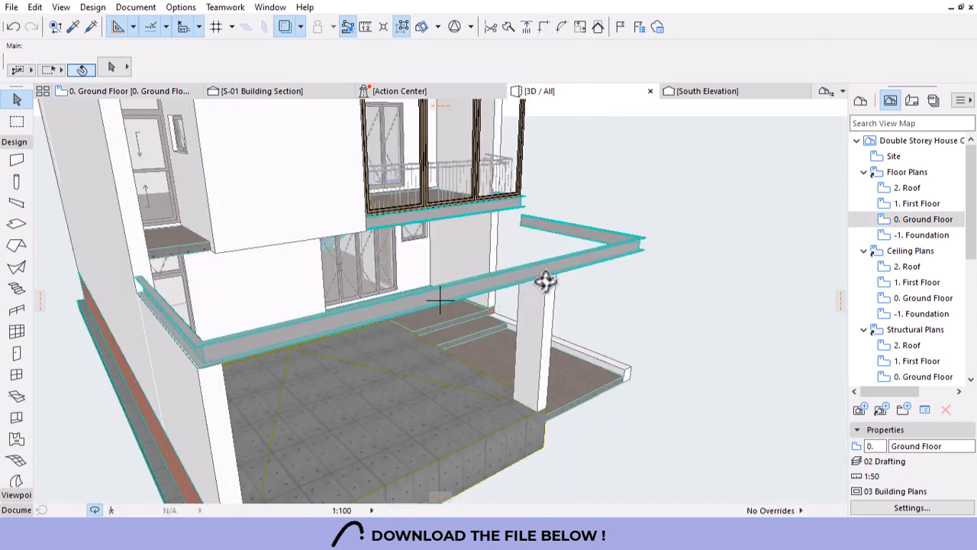
# Stretch the terrace column's height to 2450.
pyautogui.moveTo(598, 303); pyautogui.dragTo(438, 253)
pyautogui.scroll(-3, 440, 255)
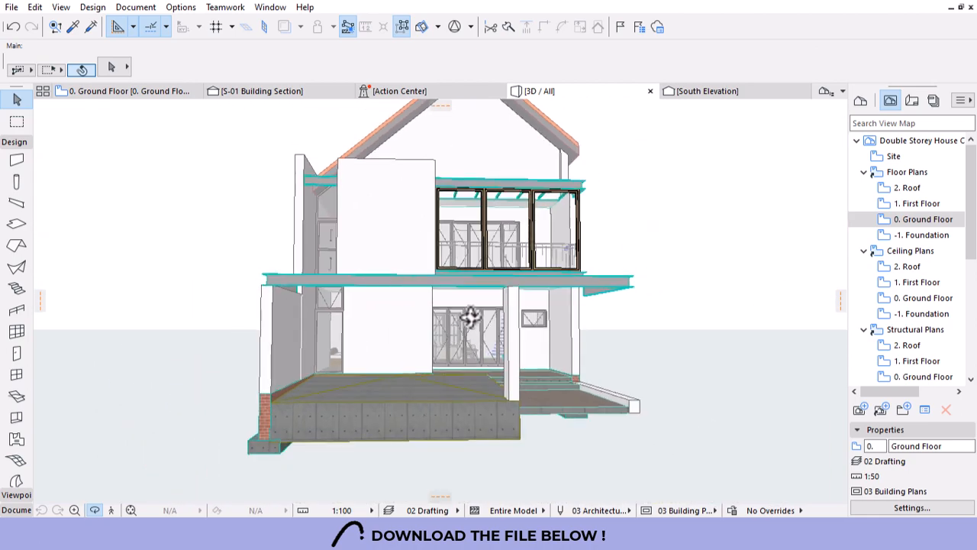
pyautogui.moveTo(469, 319); pyautogui.dragTo(532, 335)
pyautogui.scroll(5, 532, 335)
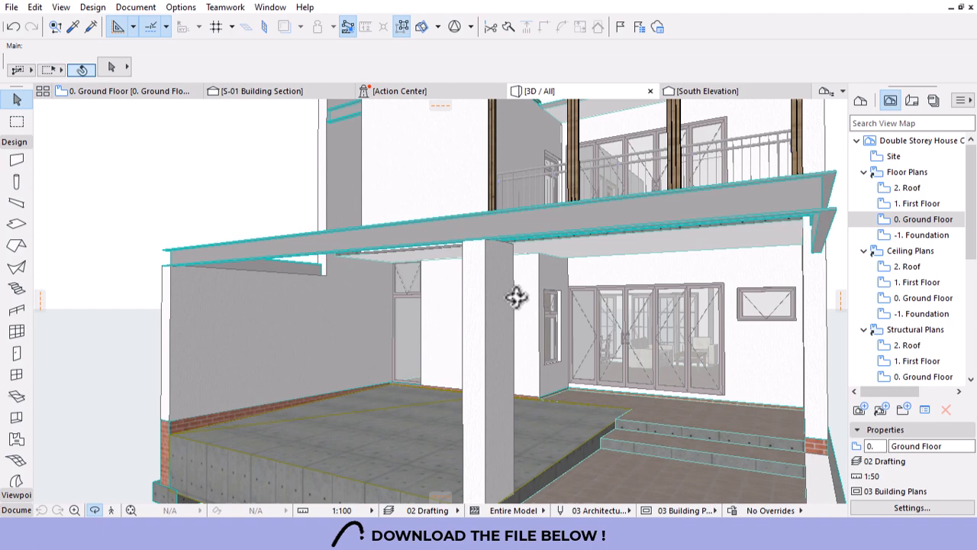
pyautogui.click(488, 243)
pyautogui.click(485, 239)
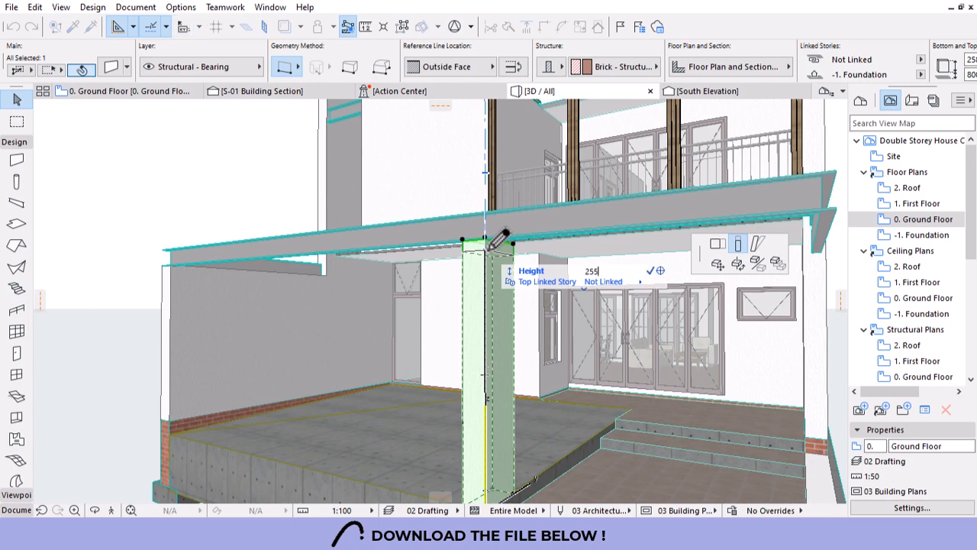
pyautogui.write('255')
pyautogui.press('Return')
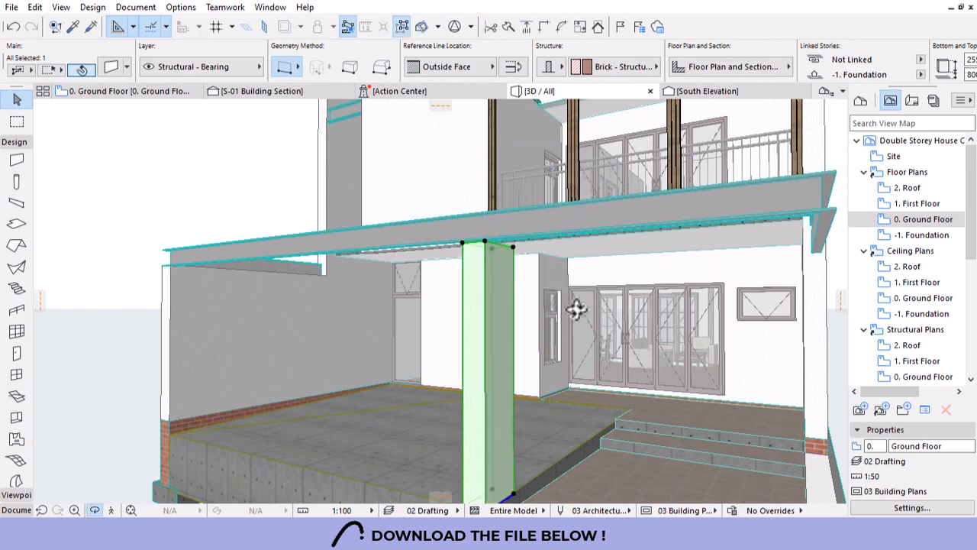
pyautogui.keyDown('shift'); pyautogui.moveTo(576, 310); pyautogui.dragTo(683, 316, button='middle'); pyautogui.keyUp('shift')
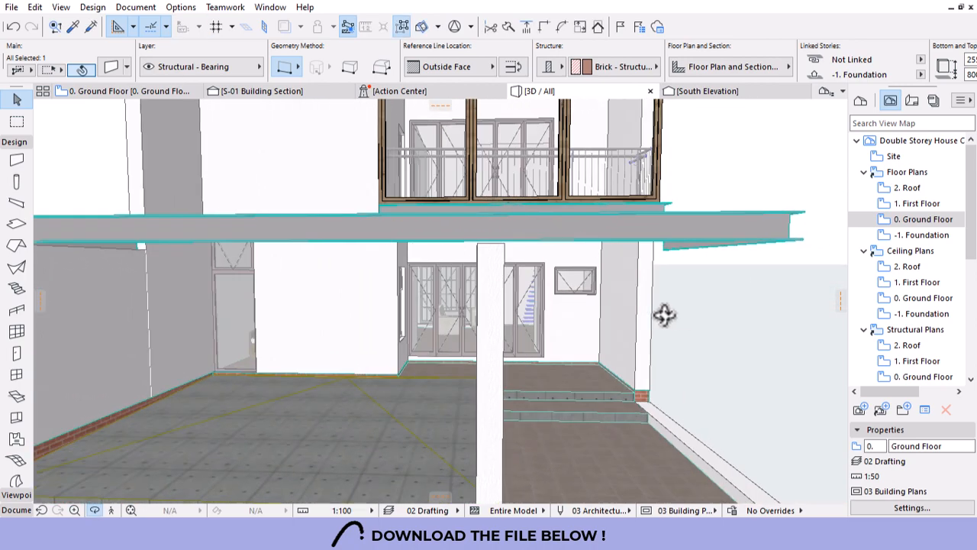
pyautogui.click(503, 245)
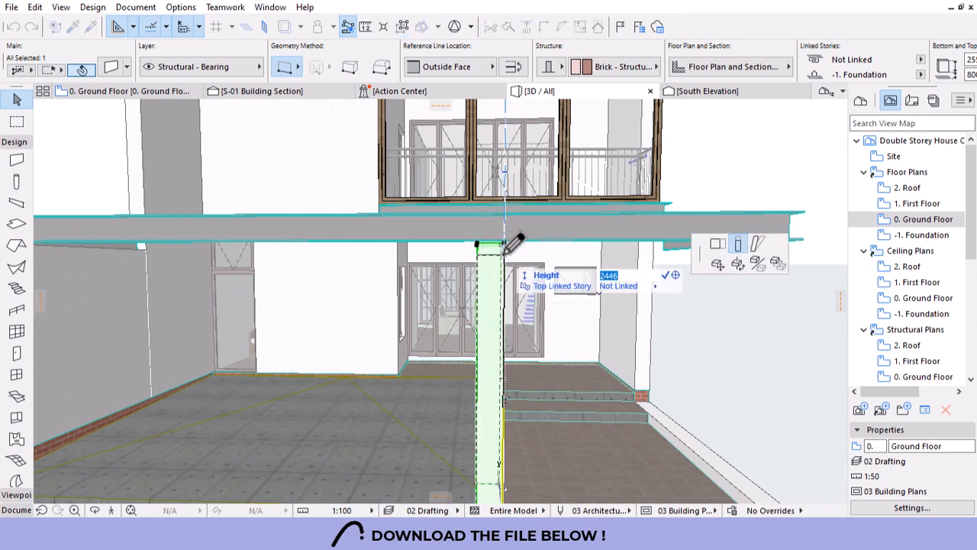
pyautogui.press('Return')
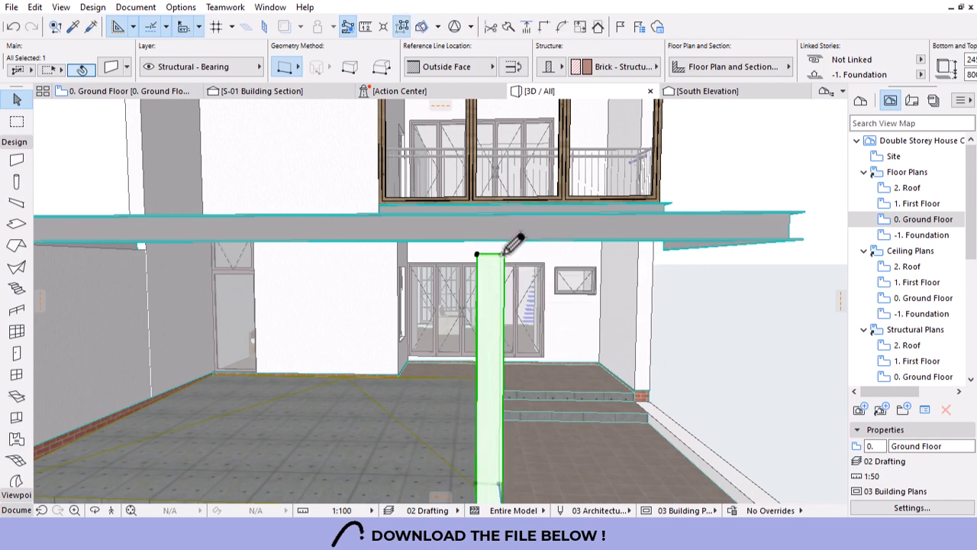
# Stretch the left wall's top level with the column top.
pyautogui.scroll(-5, 686, 279)
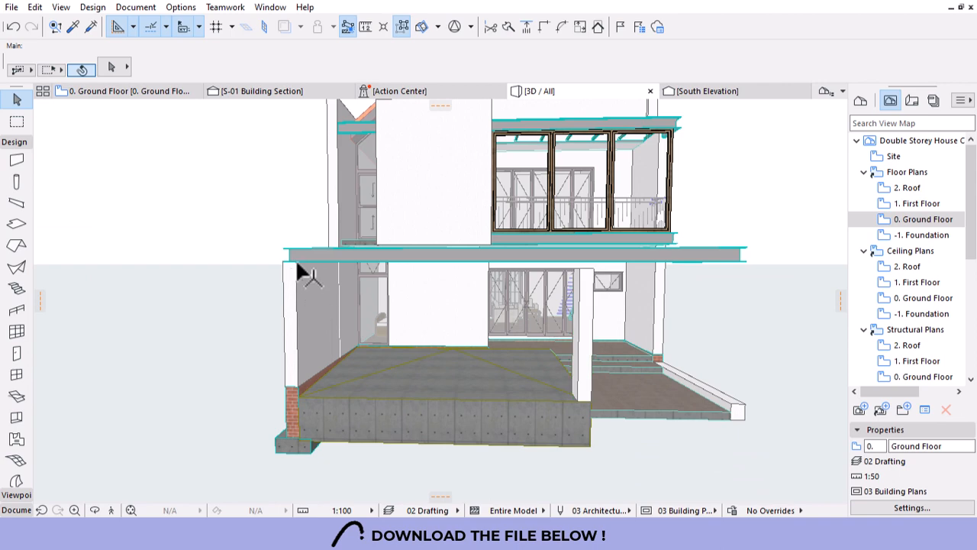
pyautogui.click(293, 261)
pyautogui.click(293, 258)
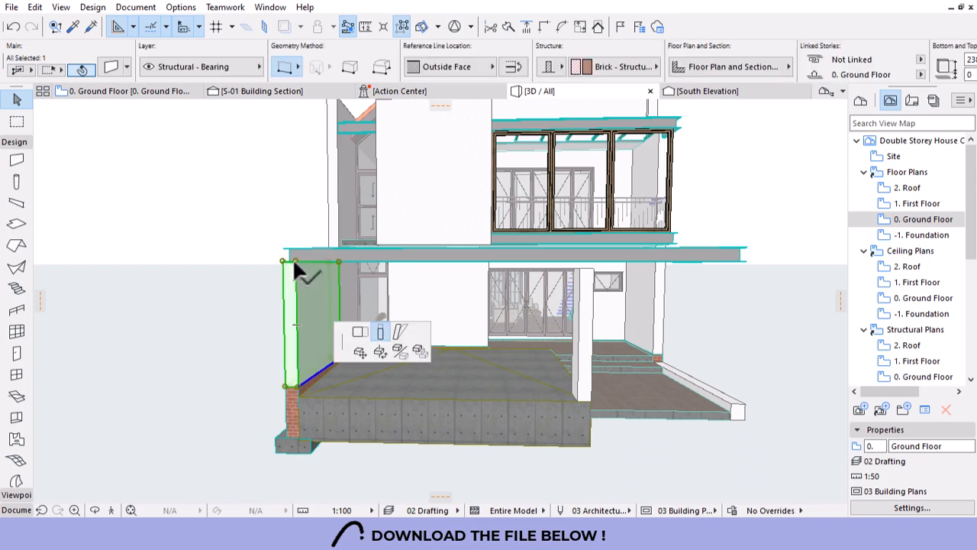
pyautogui.click(578, 269)
pyautogui.click(714, 333)
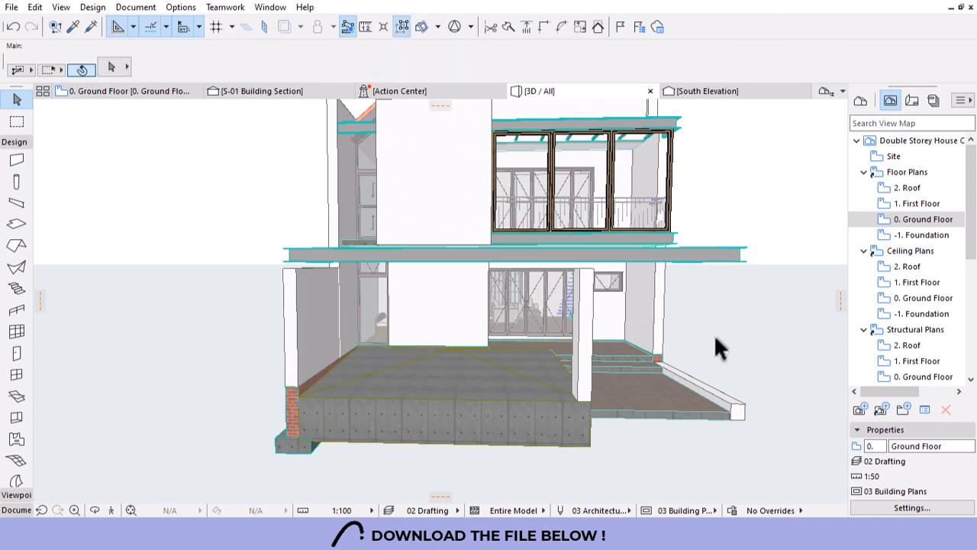
pyautogui.keyDown('shift'); pyautogui.moveTo(704, 380); pyautogui.dragTo(527, 367, button='middle'); pyautogui.keyUp('shift')
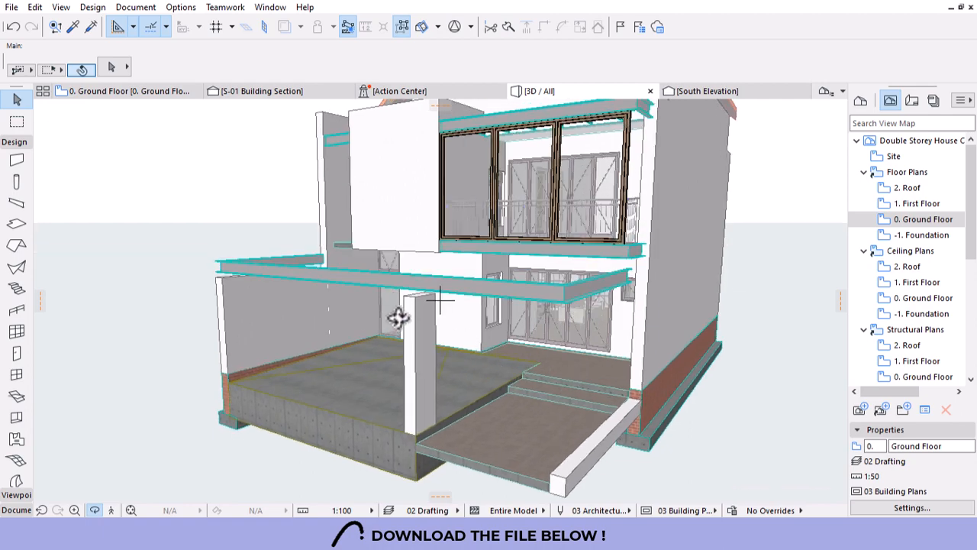
# Activate the Column tool with Shift+C while viewing the beam in 3D.
pyautogui.scroll(5, 398, 317)
pyautogui.moveTo(438, 299); pyautogui.dragTo(435, 305)
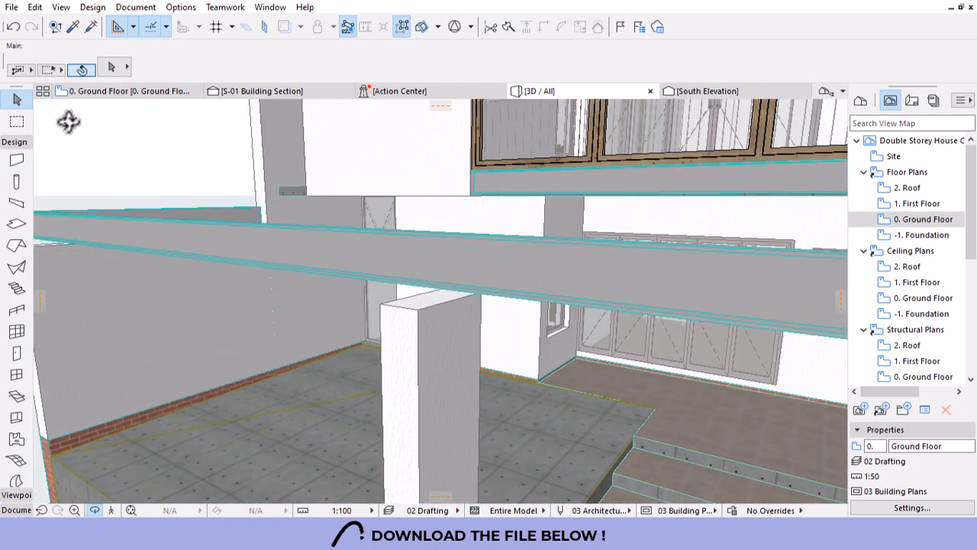
pyautogui.click(17, 100)
pyautogui.scroll(-2, 481, 288)
pyautogui.scroll(5, 567, 176)
pyautogui.scroll(-2, 588, 182)
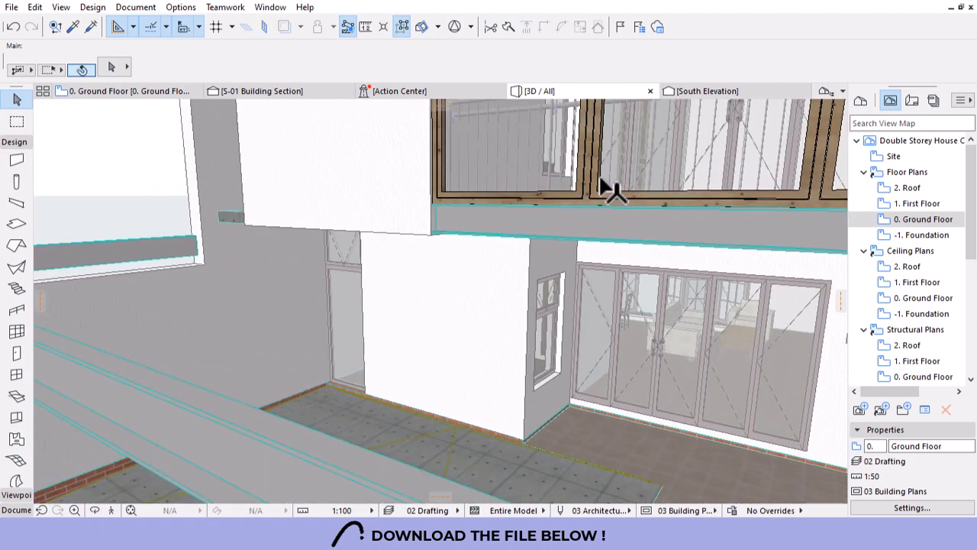
pyautogui.hotkey('shift', 'c')
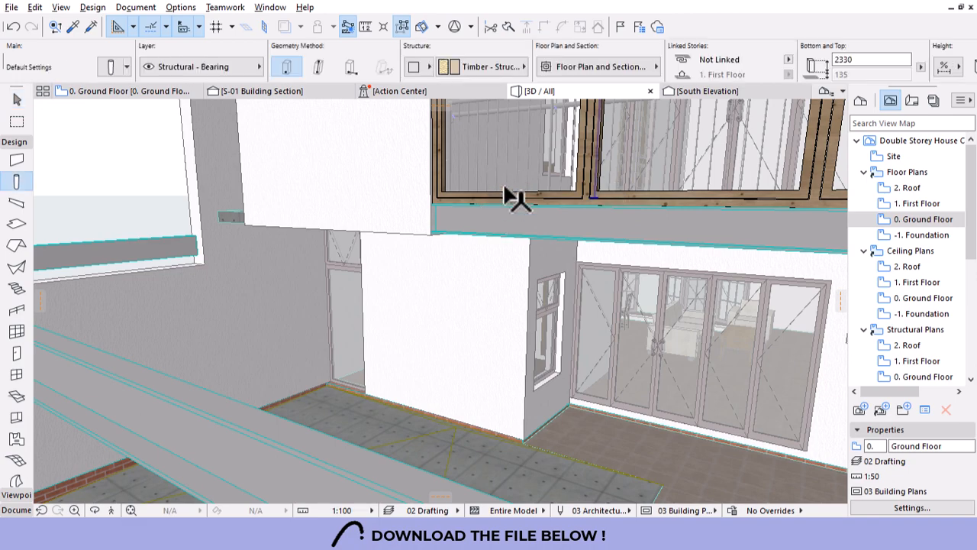
pyautogui.scroll(-3, 496, 207)
pyautogui.scroll(6, 443, 222)
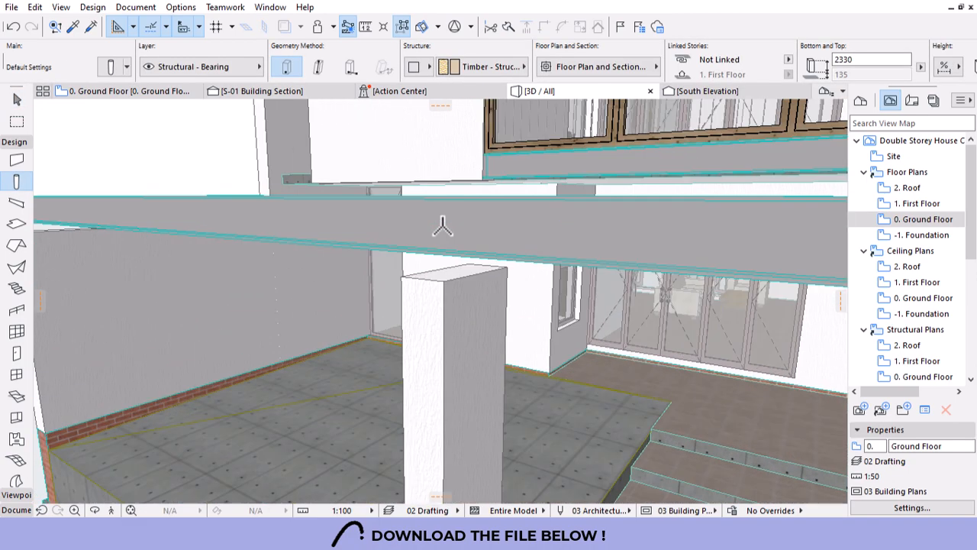
pyautogui.scroll(-1, 140, 157)
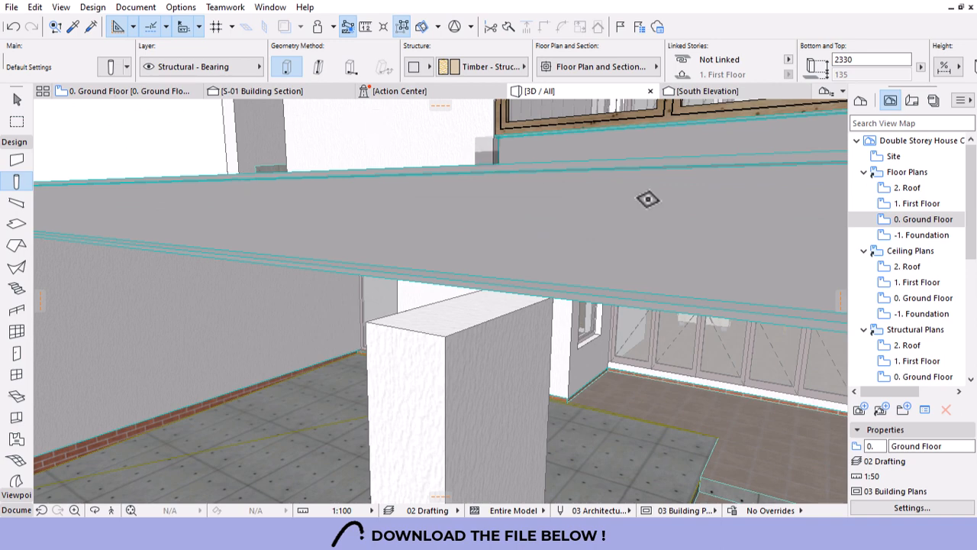
# Review the terrace corner on the 0. Ground Floor plan, clearing the beam selection.
pyautogui.click(117, 93)
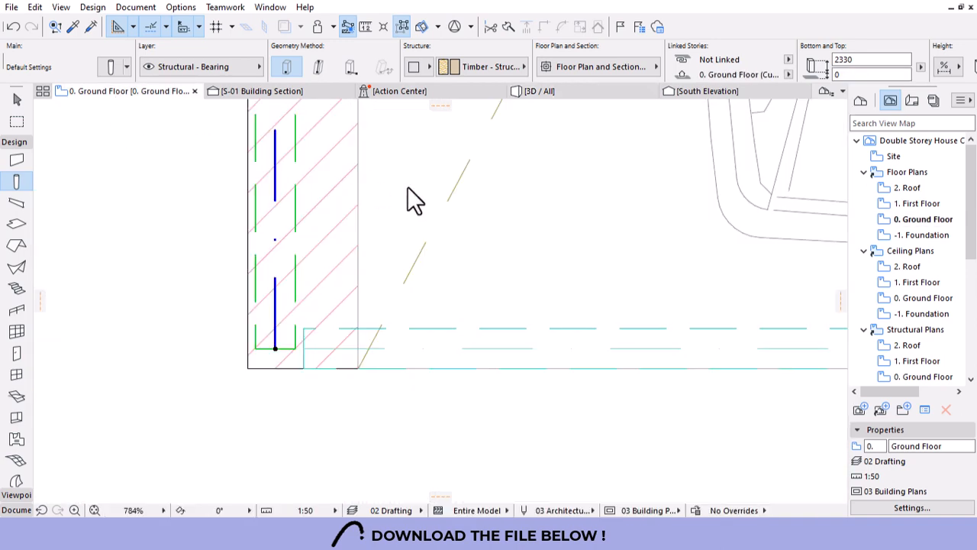
pyautogui.hotkey('ctrl', 'Up')
pyautogui.scroll(-3, 290, 336)
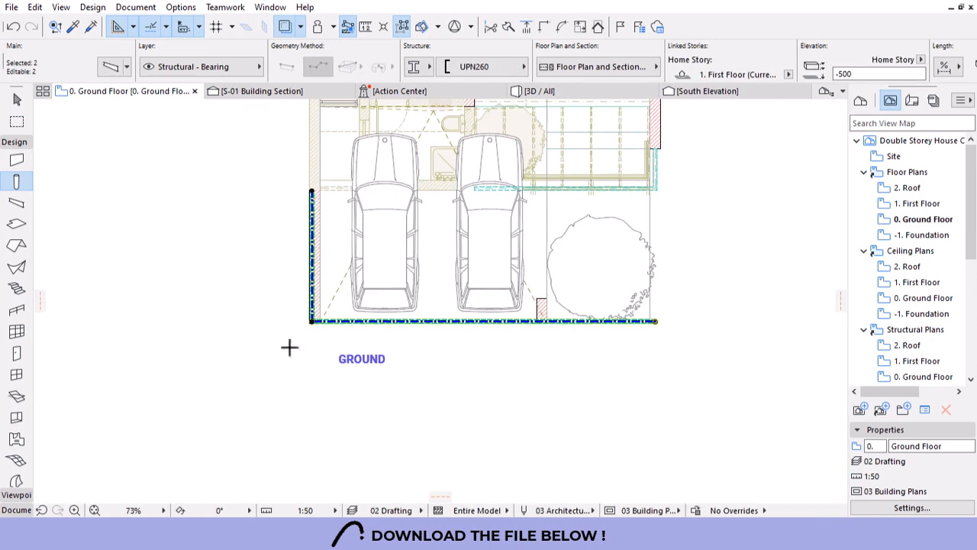
pyautogui.press('Escape')
pyautogui.scroll(8, 530, 321)
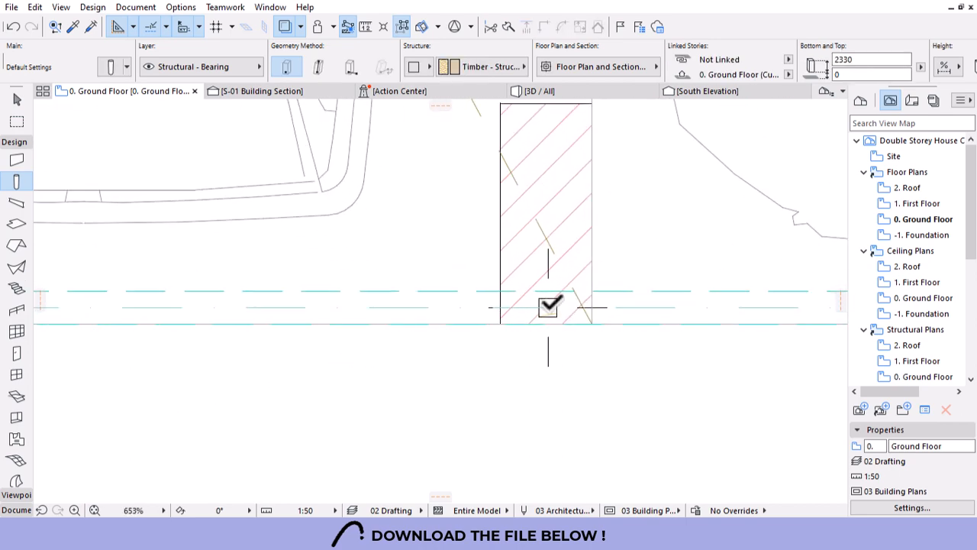
pyautogui.scroll(-8, 548, 306)
pyautogui.scroll(8, 226, 323)
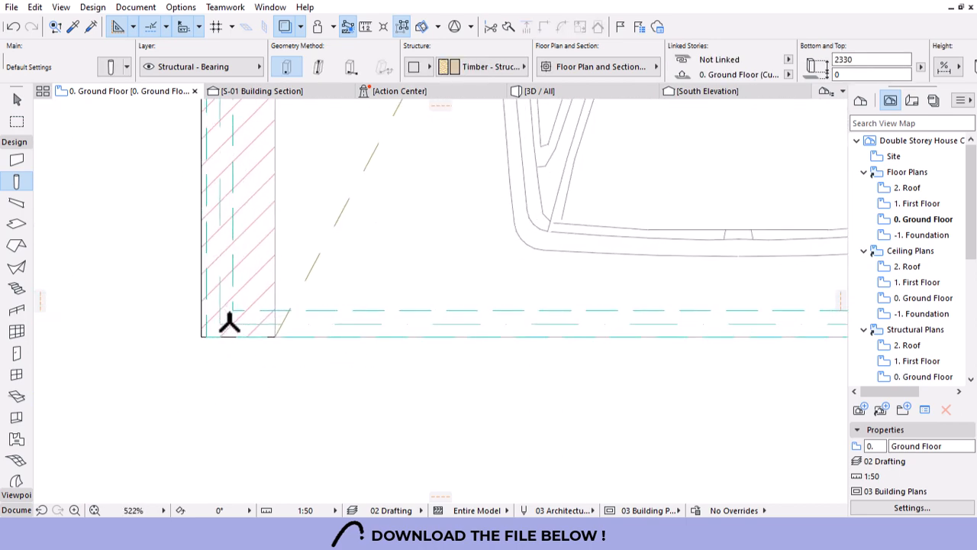
pyautogui.scroll(2, 229, 324)
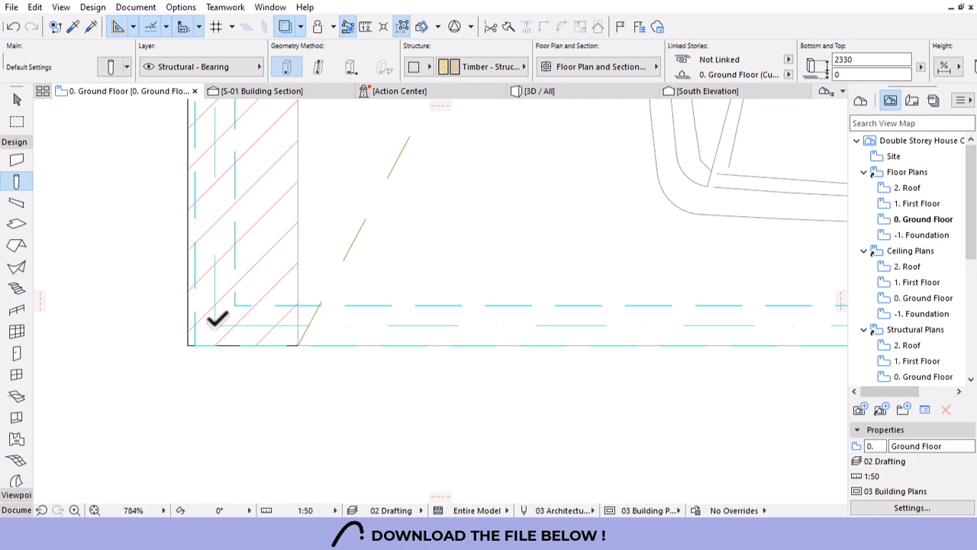
pyautogui.click(607, 90)
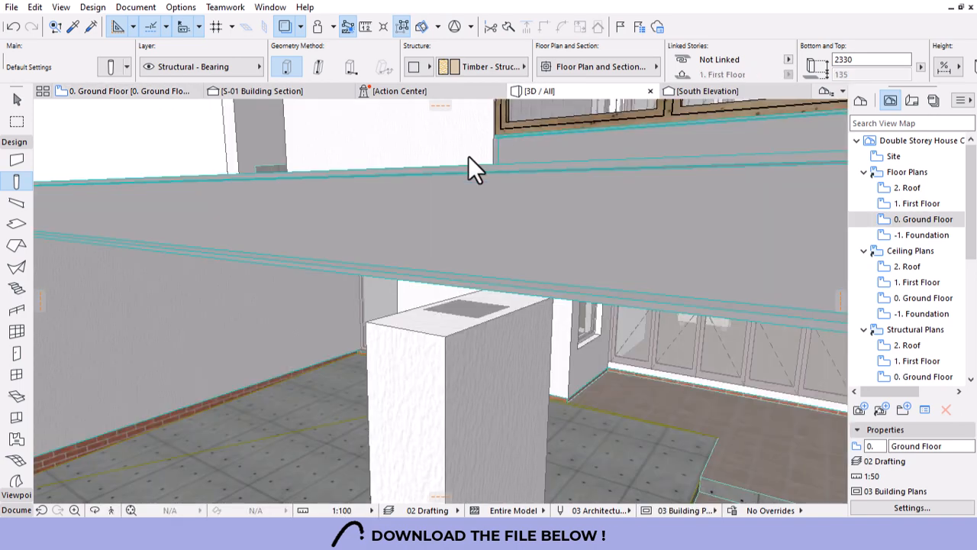
# Stretch both 50×50 timber posts to 120 high, snapping to the wall and column tops.
pyautogui.scroll(-3, 468, 156)
pyautogui.keyDown('shift'); pyautogui.moveTo(468, 156); pyautogui.dragTo(592, 263, button='middle'); pyautogui.keyUp('shift')
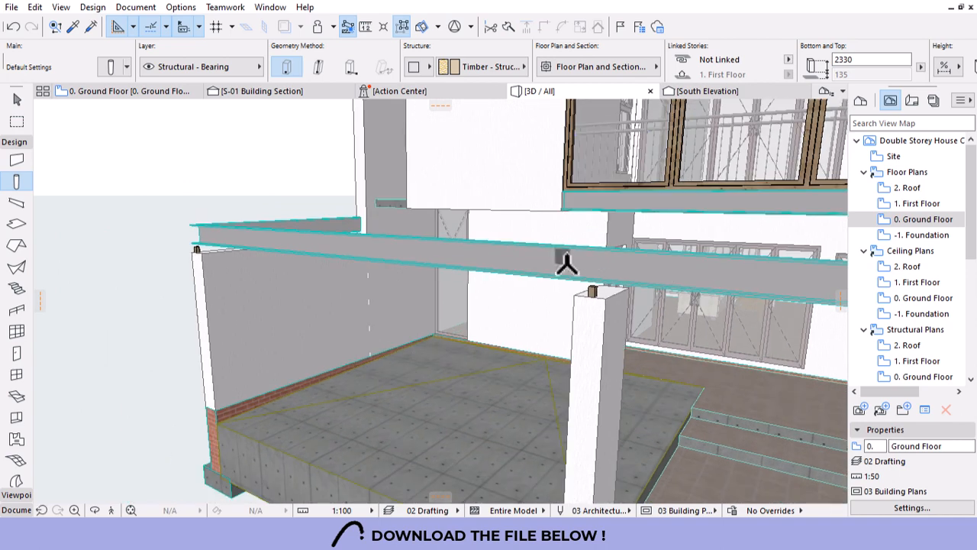
pyautogui.press('Escape')
pyautogui.click(591, 291)
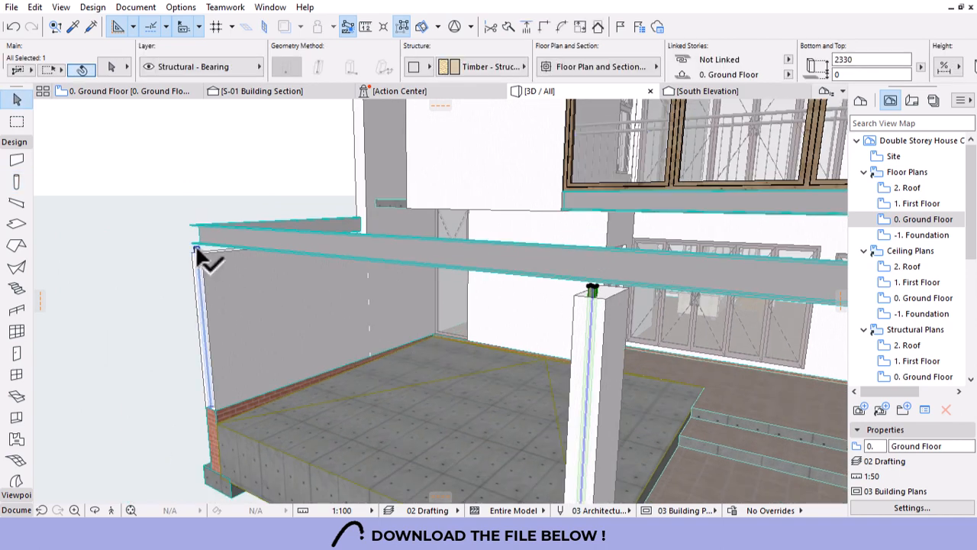
pyautogui.click(212, 407)
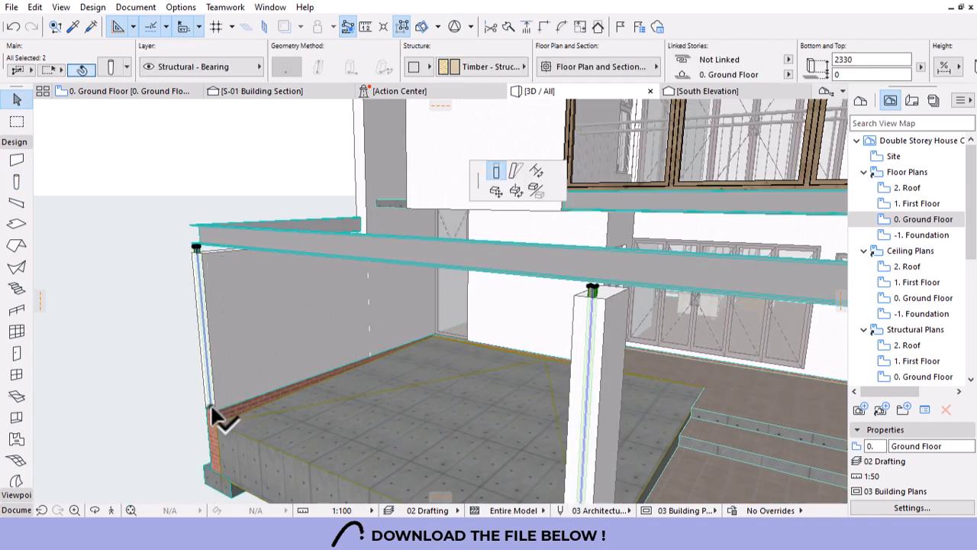
pyautogui.click(607, 295)
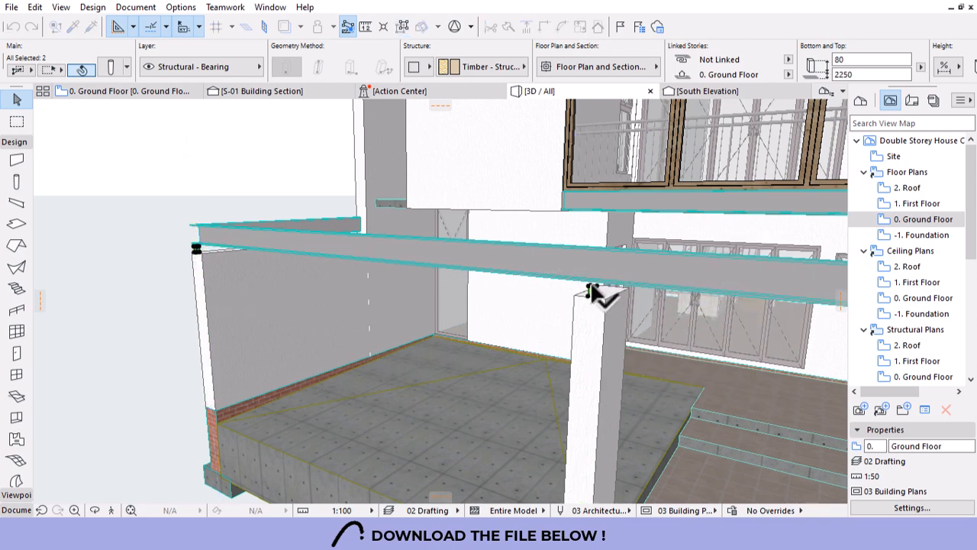
pyautogui.click(594, 290)
pyautogui.scroll(5, 218, 239)
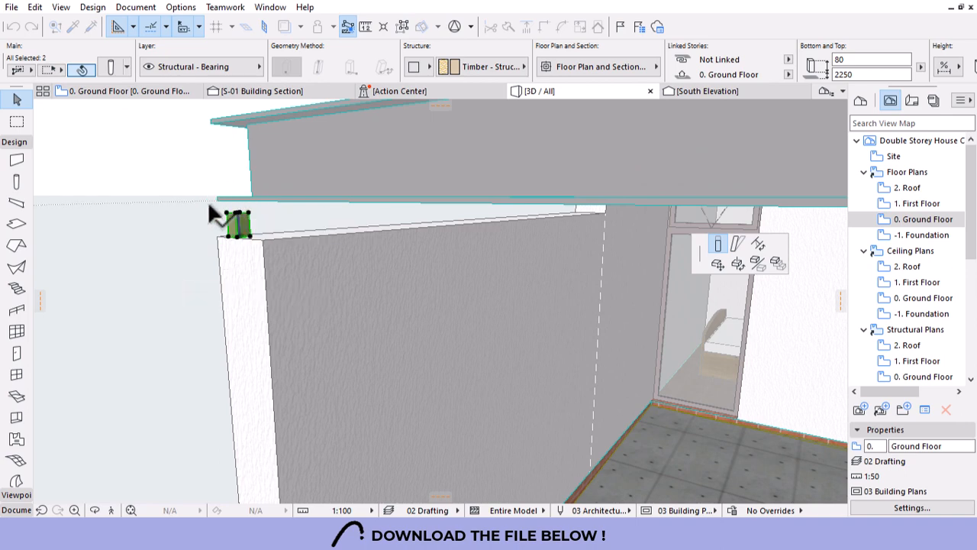
pyautogui.click(213, 202)
pyautogui.scroll(-5, 208, 221)
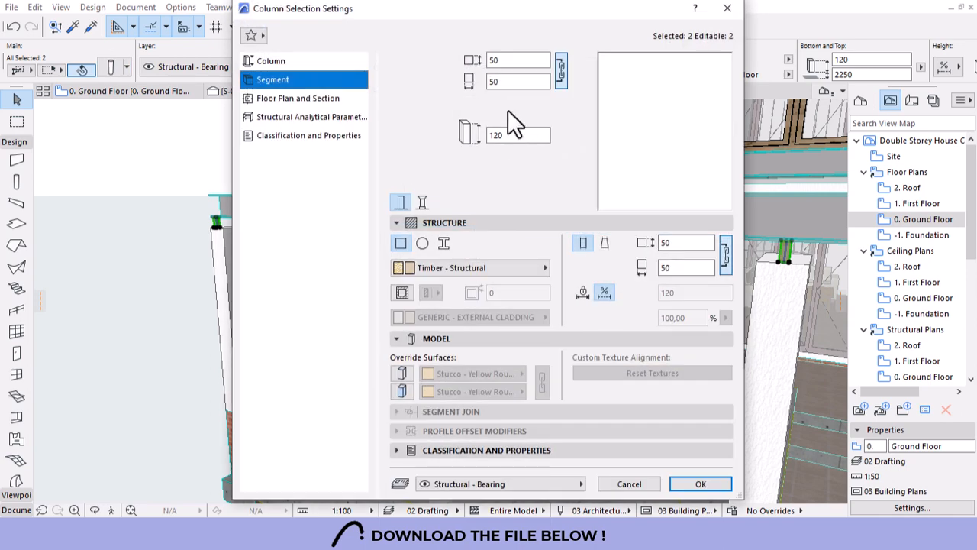
# Set the two posts' structure to Steel - Structural.
pyautogui.press('Escape')
pyautogui.click(488, 68)
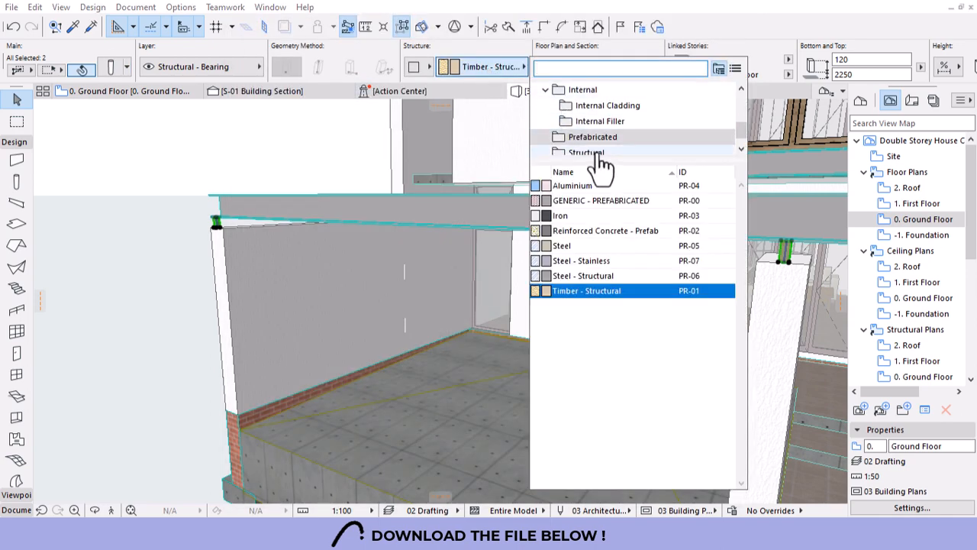
pyautogui.click(564, 261)
pyautogui.click(565, 261)
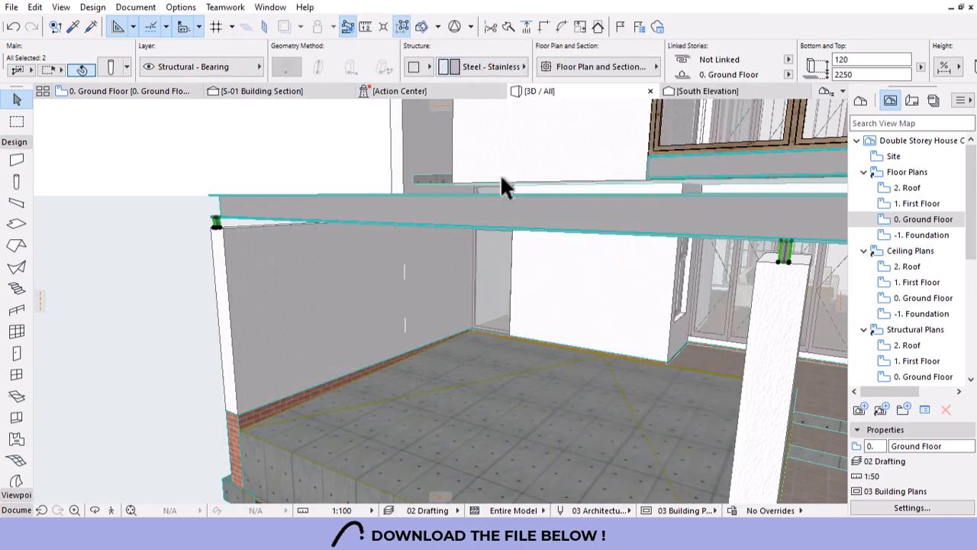
pyautogui.click(491, 61)
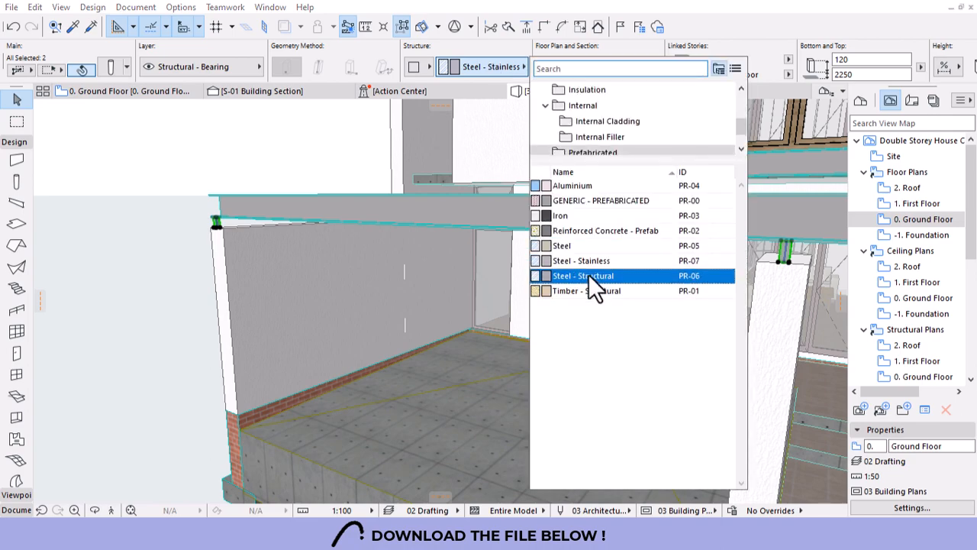
pyautogui.click(589, 274)
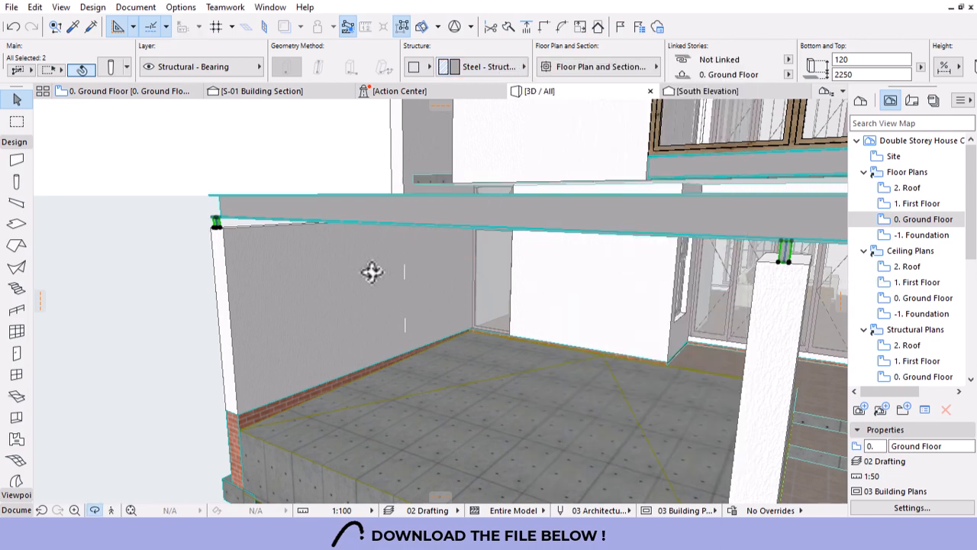
# Give both columns a 100×100 cross-section and deselect them.
pyautogui.scroll(-5, 434, 275)
pyautogui.keyDown('shift'); pyautogui.moveTo(434, 286); pyautogui.dragTo(516, 271, button='middle'); pyautogui.keyUp('shift')
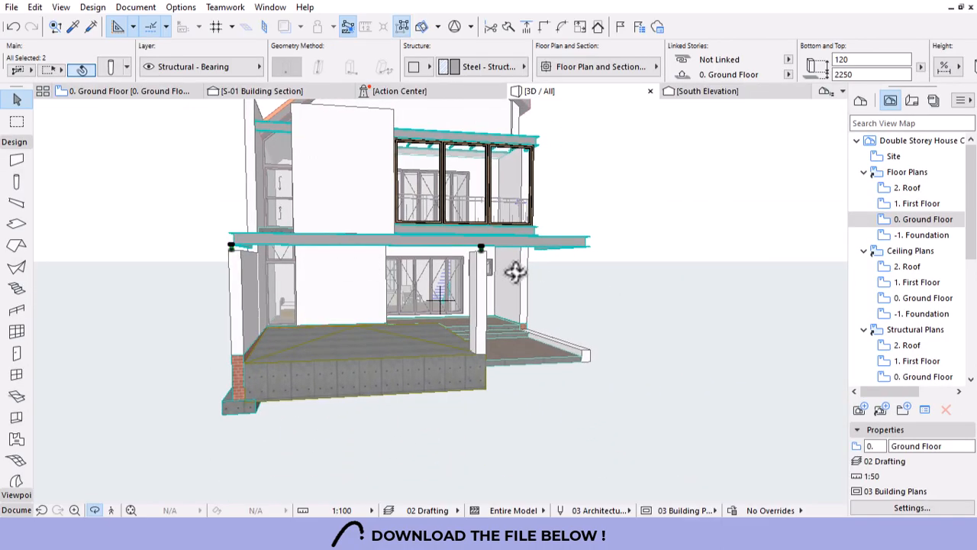
pyautogui.scroll(6, 446, 283)
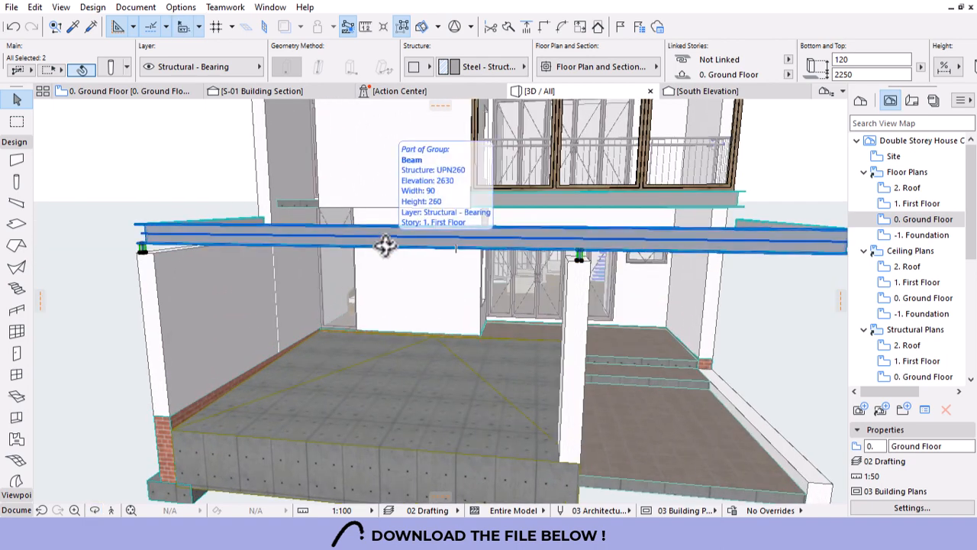
pyautogui.scroll(-10, 667, 52)
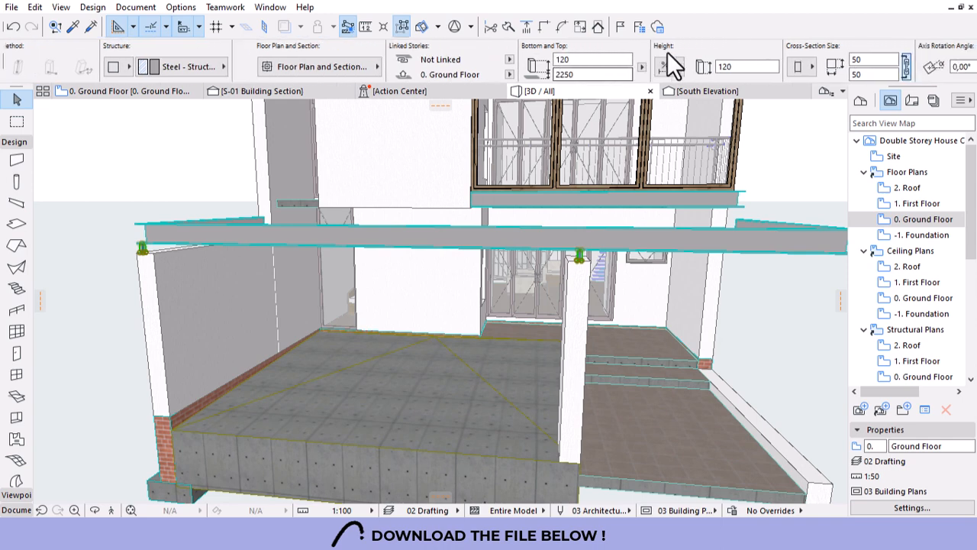
pyautogui.write('100')
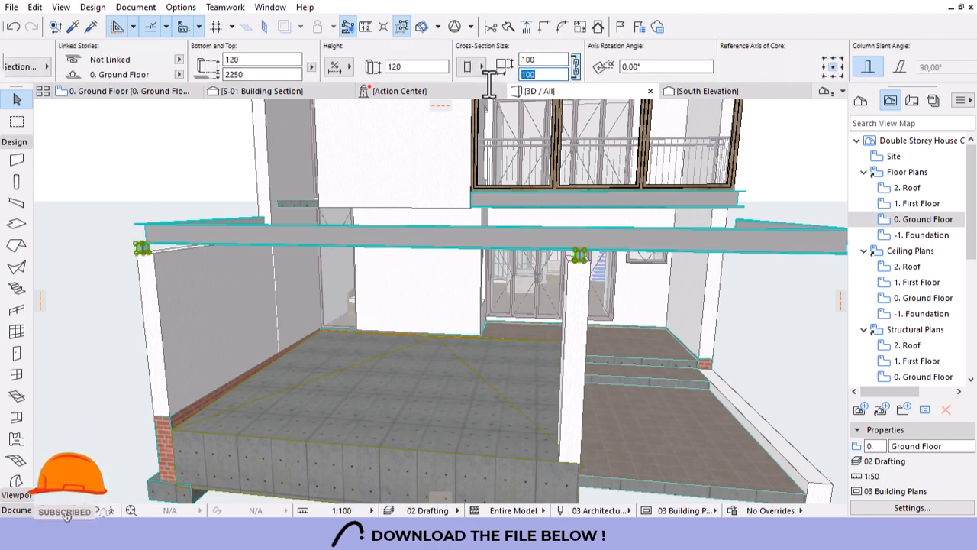
pyautogui.press('Escape')
pyautogui.scroll(-1, 535, 217)
pyautogui.scroll(-5, 535, 217)
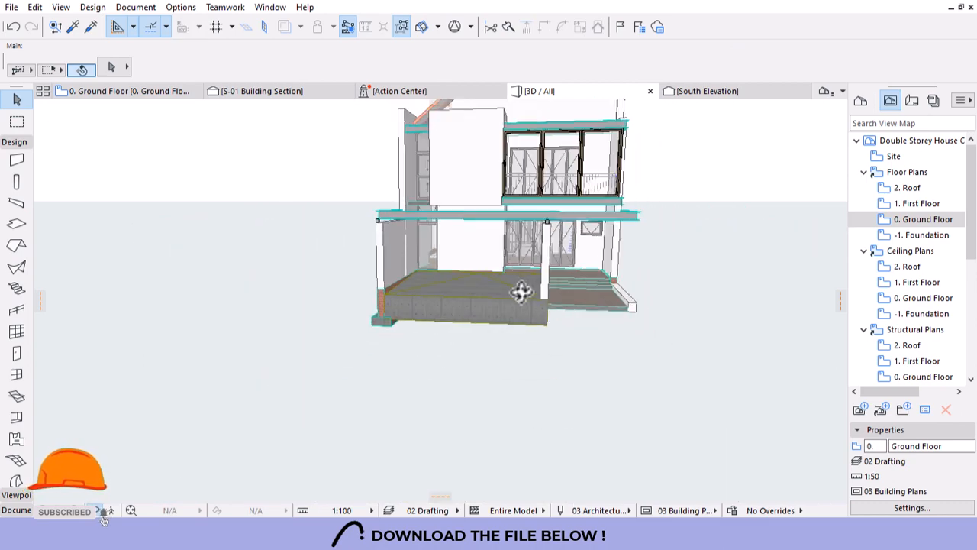
# Check the terrace-corner wall and overlapping beams on the Ground Floor plan, then open 1. First Floor.
pyautogui.moveTo(522, 290); pyautogui.dragTo(328, 234)
pyautogui.scroll(6, 308, 220)
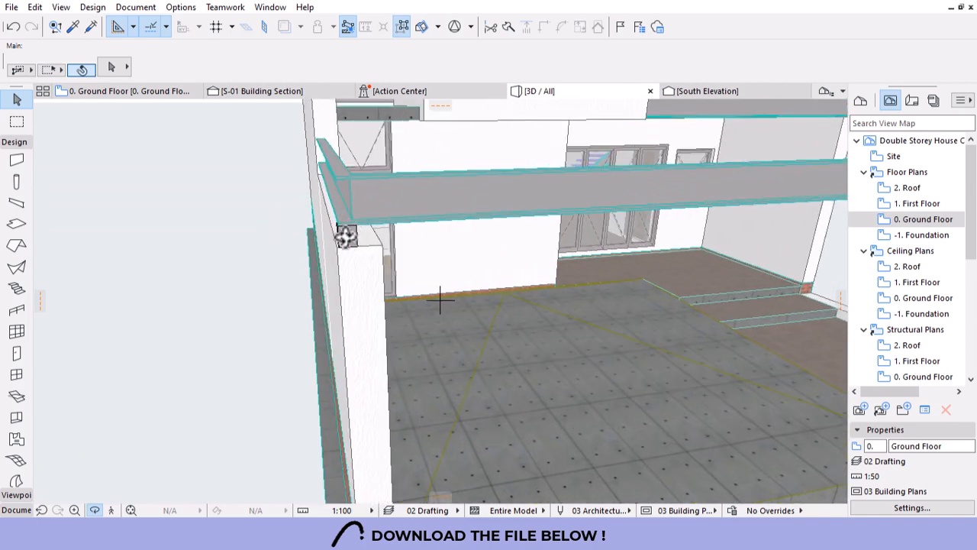
pyautogui.click(122, 91)
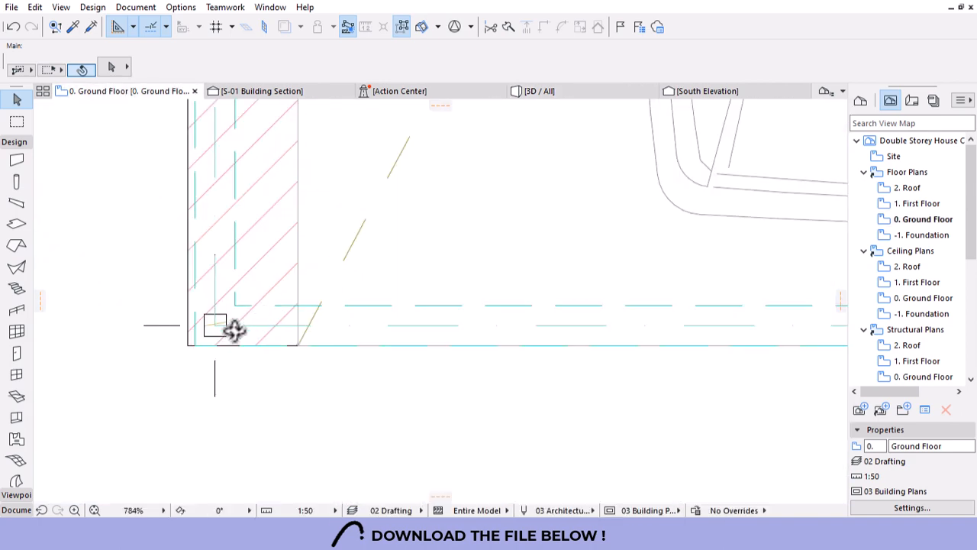
pyautogui.scroll(5, 218, 327)
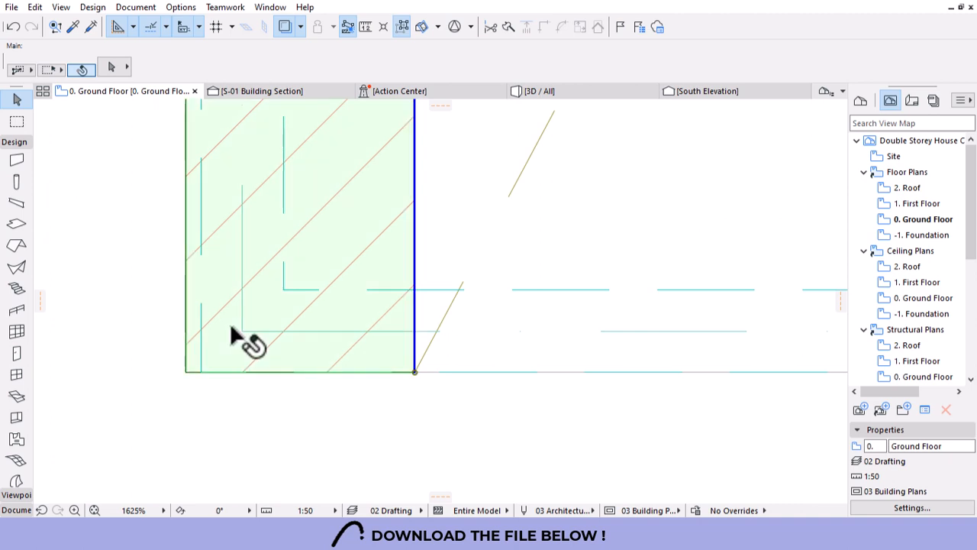
pyautogui.click(231, 326)
pyautogui.press('Escape')
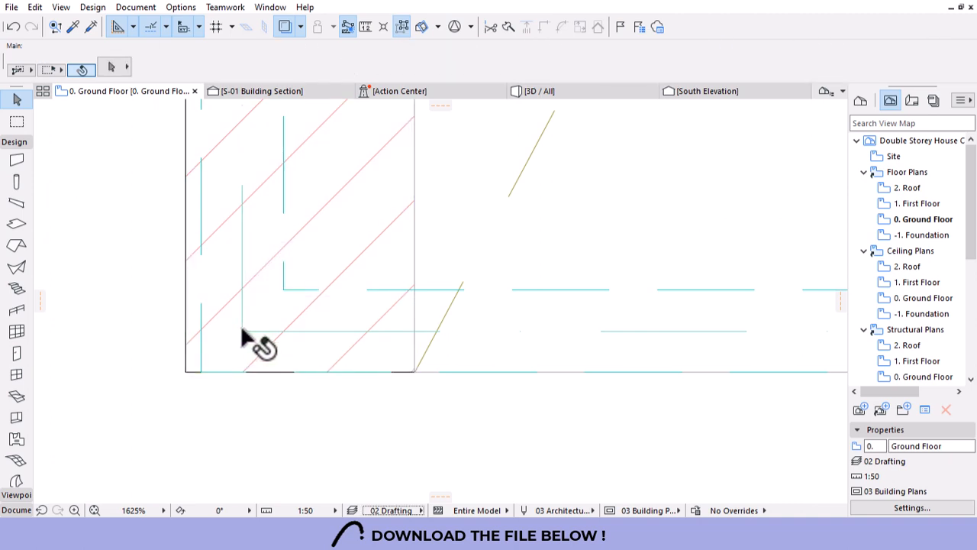
pyautogui.press('Tab')
pyautogui.press('Tab')
pyautogui.press('Tab')
pyautogui.press('Tab')
pyautogui.press('Tab')
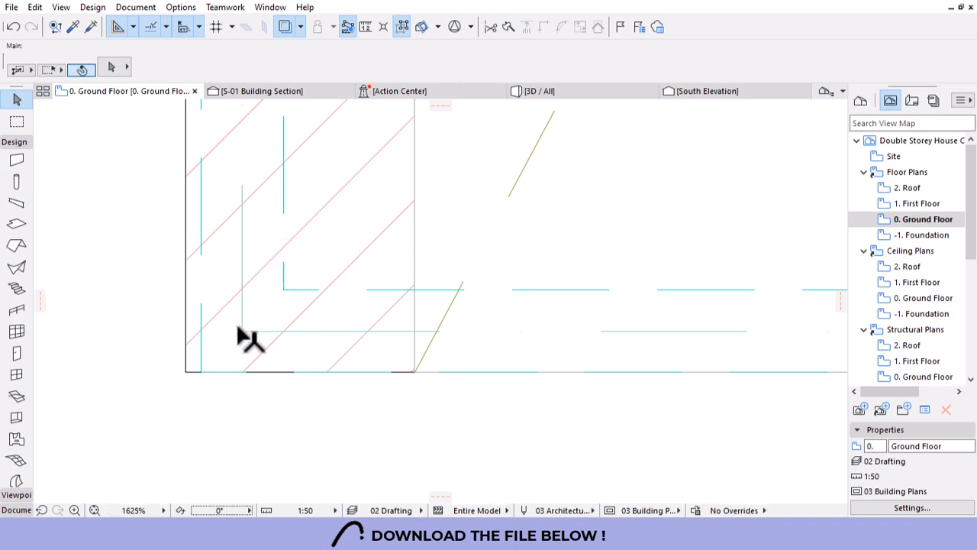
pyautogui.click(548, 91)
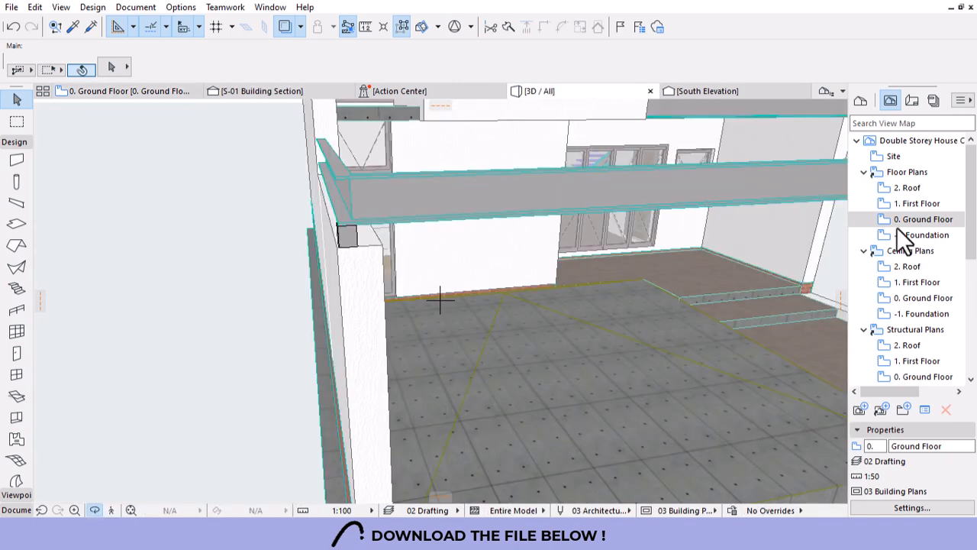
pyautogui.doubleClick(914, 204)
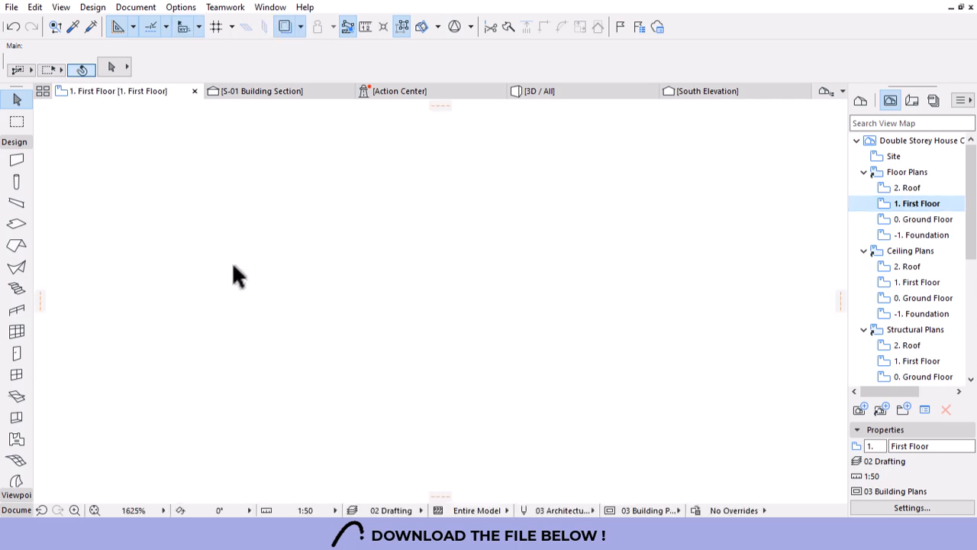
# Fit the First Floor plan in view, then switch to the South Elevation.
pyautogui.click(95, 510)
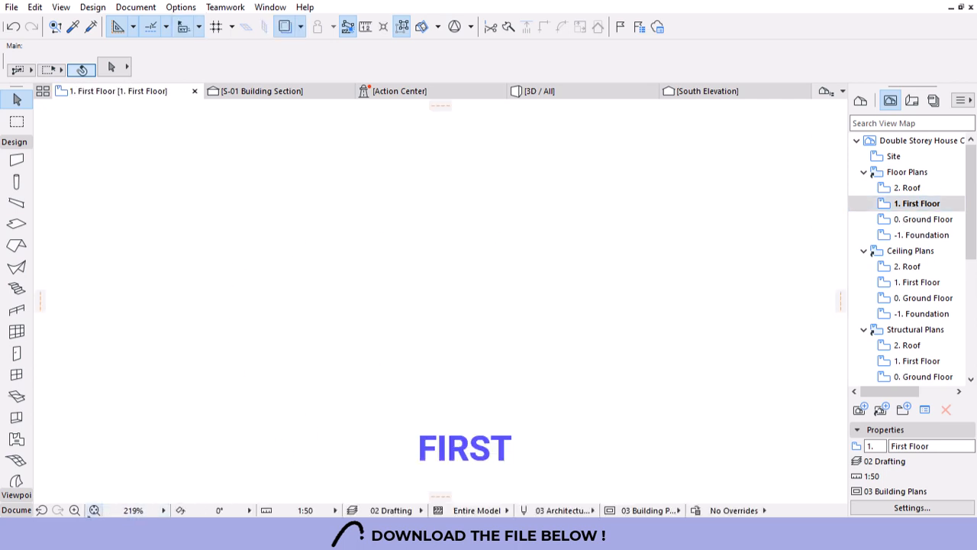
pyautogui.scroll(8, 295, 312)
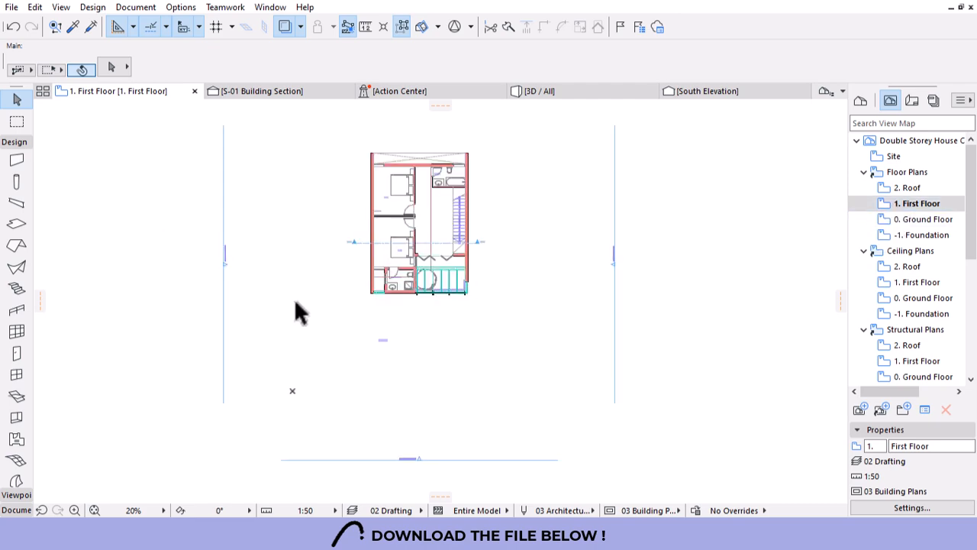
pyautogui.scroll(-3, 369, 238)
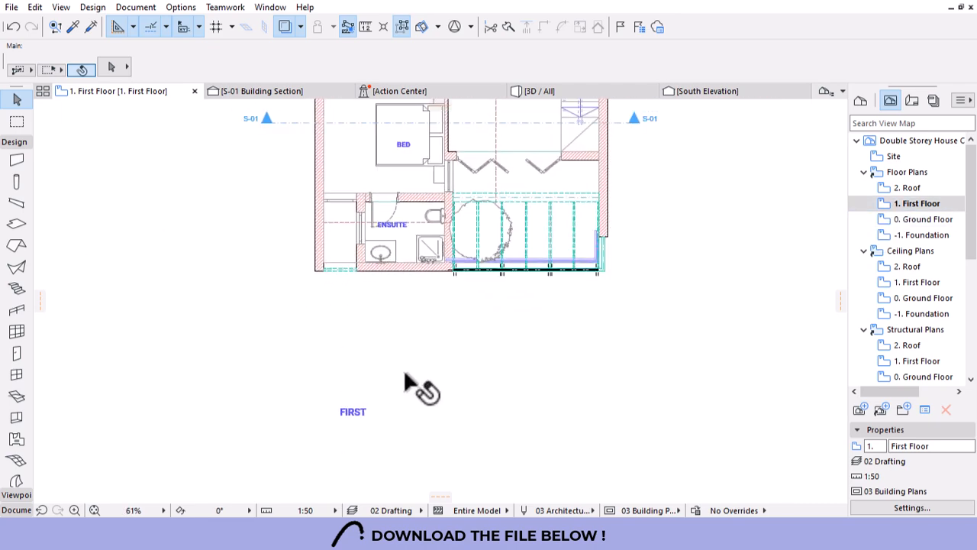
pyautogui.click(698, 92)
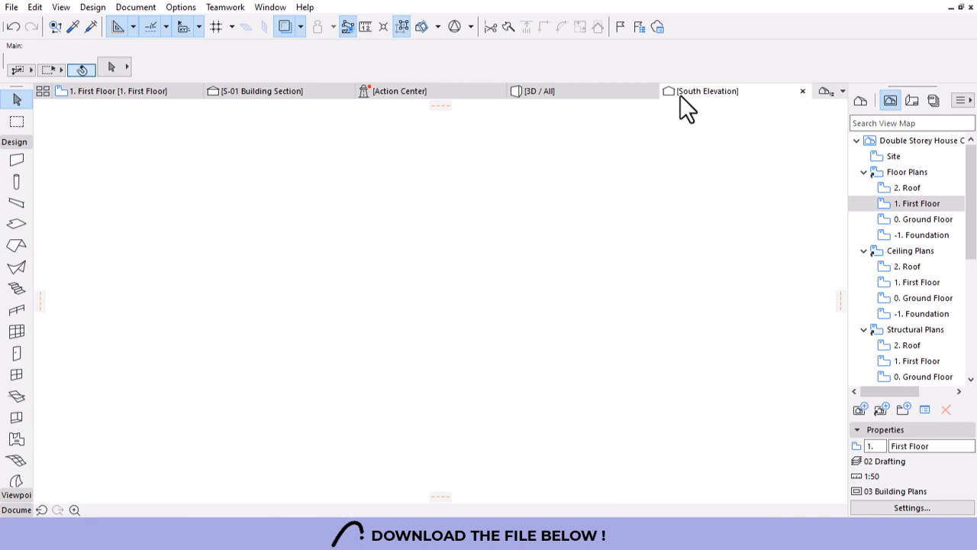
pyautogui.scroll(-3, 567, 229)
pyautogui.scroll(-2, 502, 214)
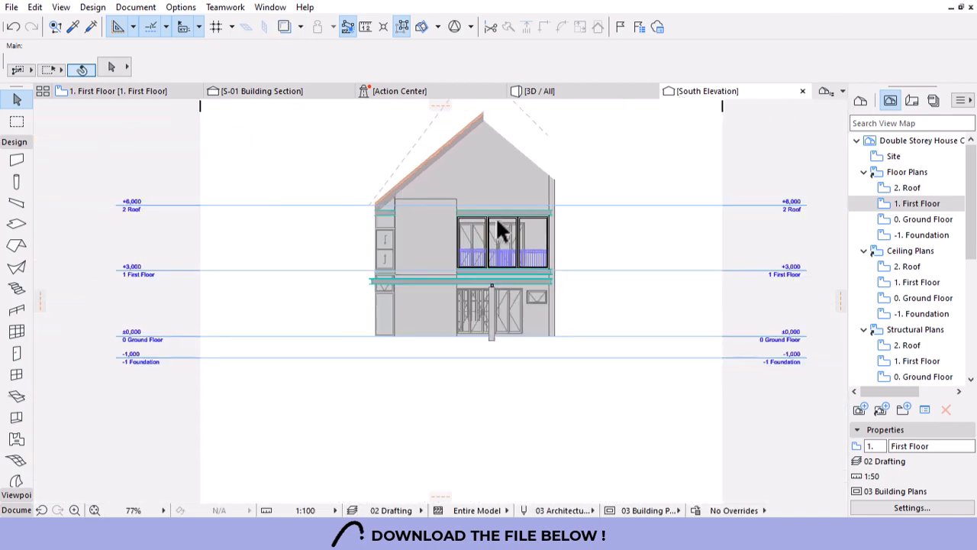
pyautogui.scroll(11, 382, 280)
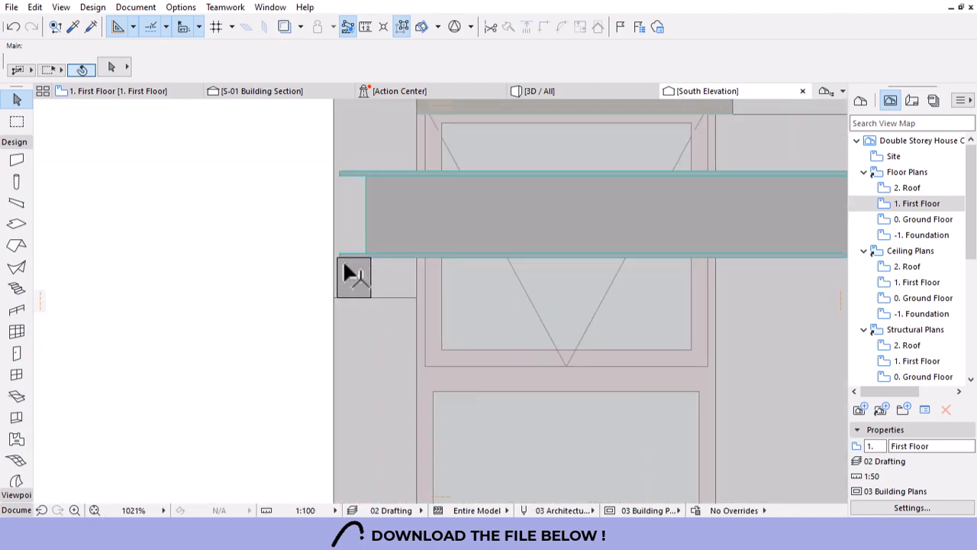
# Move the small column under the beam's left end 100 to the right.
pyautogui.click(358, 266)
pyautogui.scroll(-4, 226, 290)
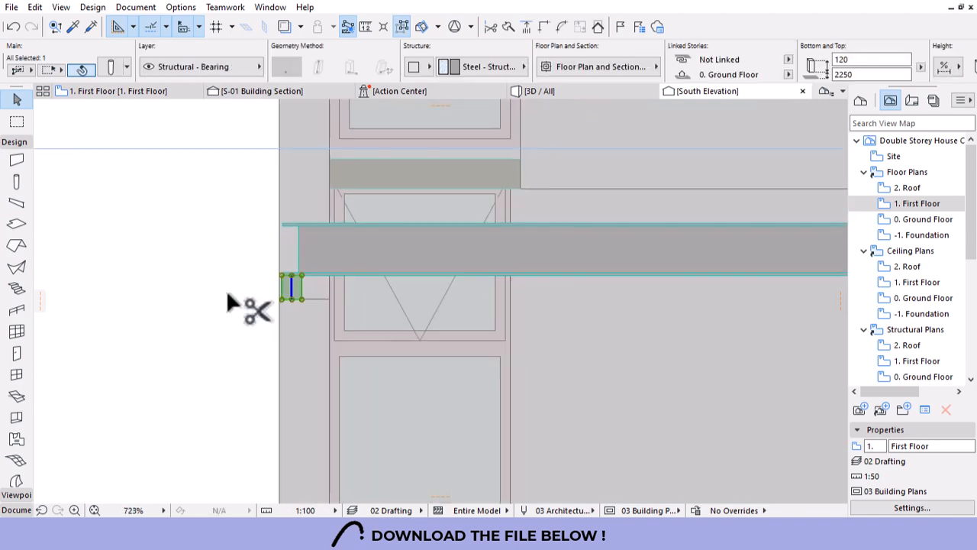
pyautogui.scroll(5, 257, 283)
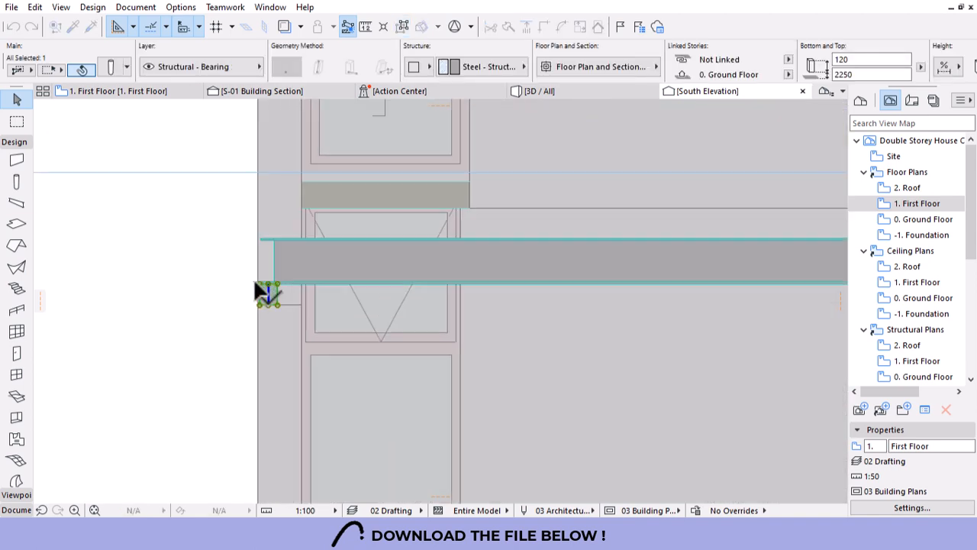
pyautogui.moveTo(264, 287); pyautogui.dragTo(310, 286)
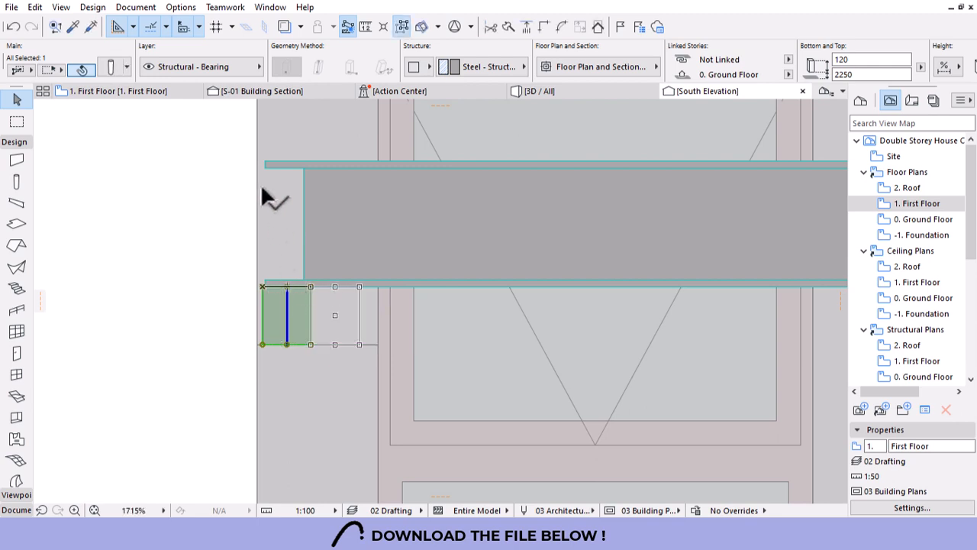
pyautogui.press('Escape')
pyautogui.scroll(-10, 187, 233)
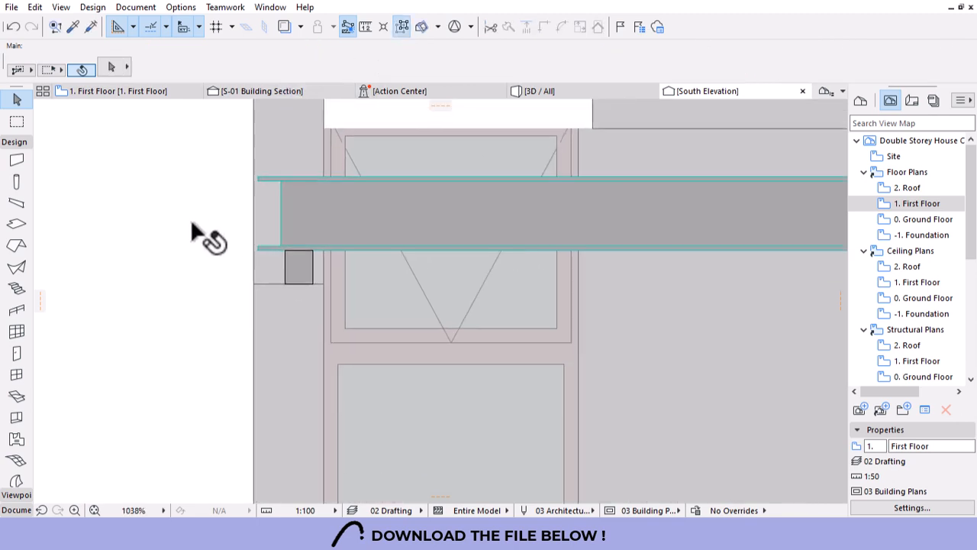
pyautogui.scroll(-2, 183, 231)
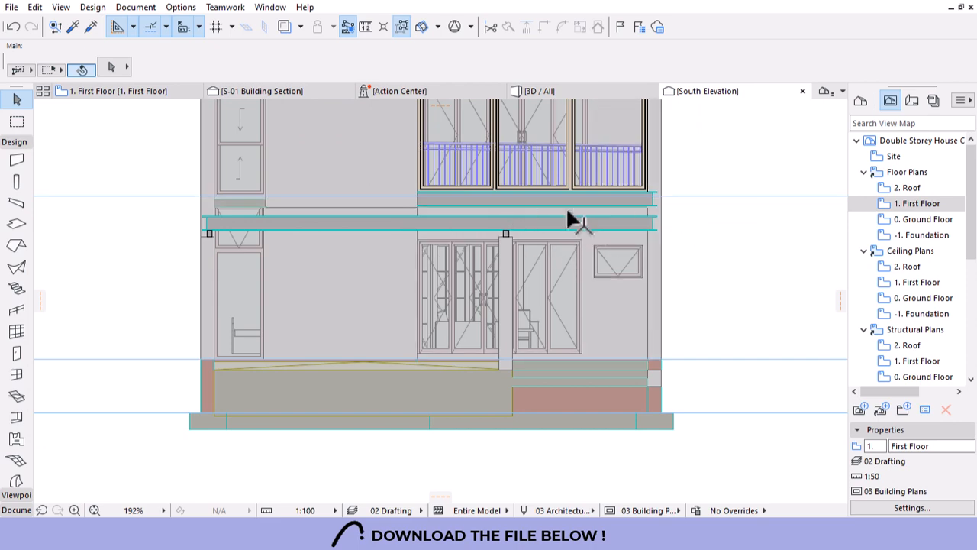
pyautogui.click(599, 94)
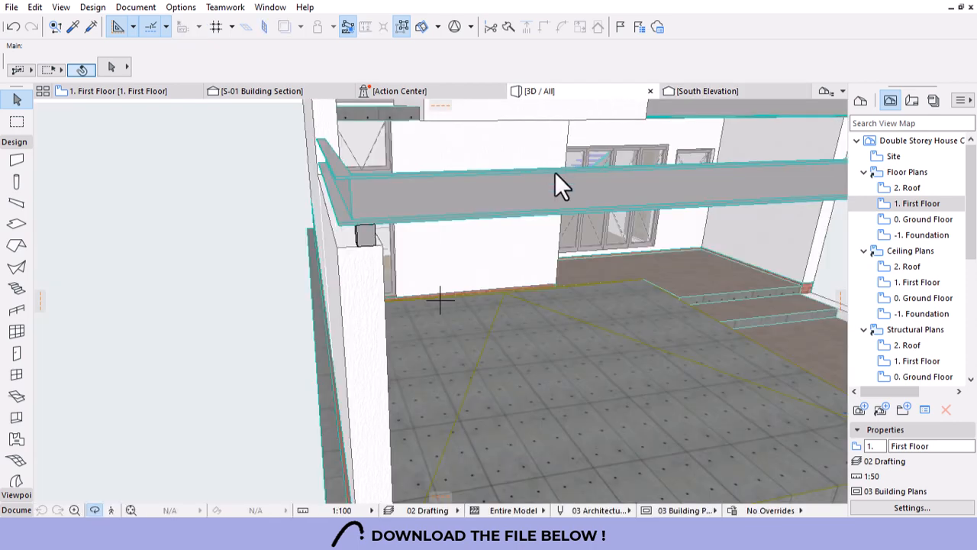
# Stretch the UPN260 beam's end over the terrace to meet the wall.
pyautogui.keyDown('shift'); pyautogui.moveTo(557, 185); pyautogui.dragTo(590, 245, button='middle'); pyautogui.keyUp('shift')
pyautogui.click(541, 307)
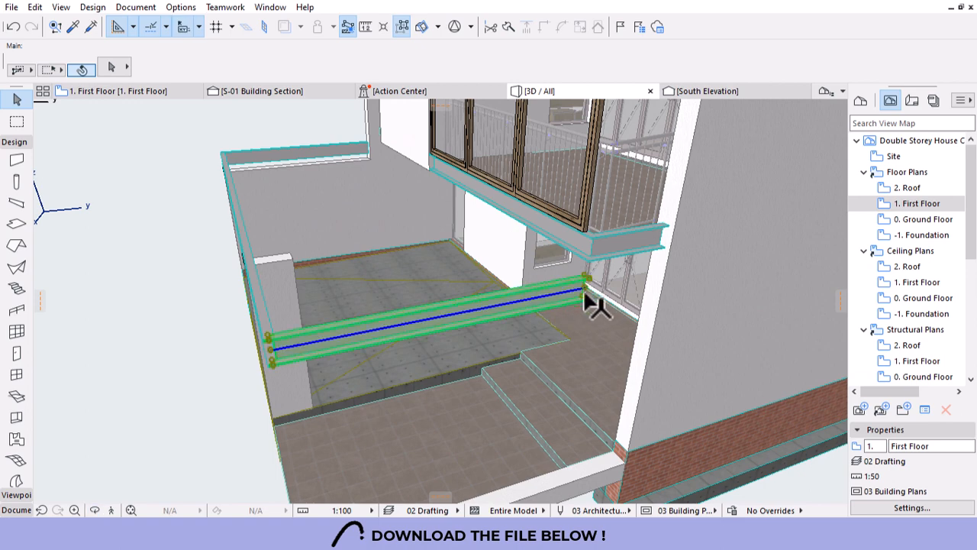
pyautogui.click(586, 288)
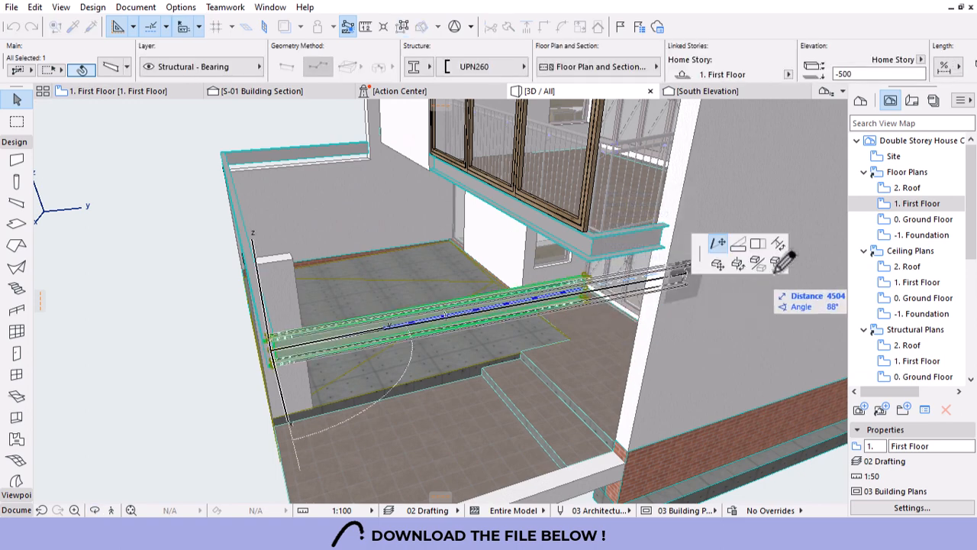
pyautogui.click(764, 249)
pyautogui.click(654, 306)
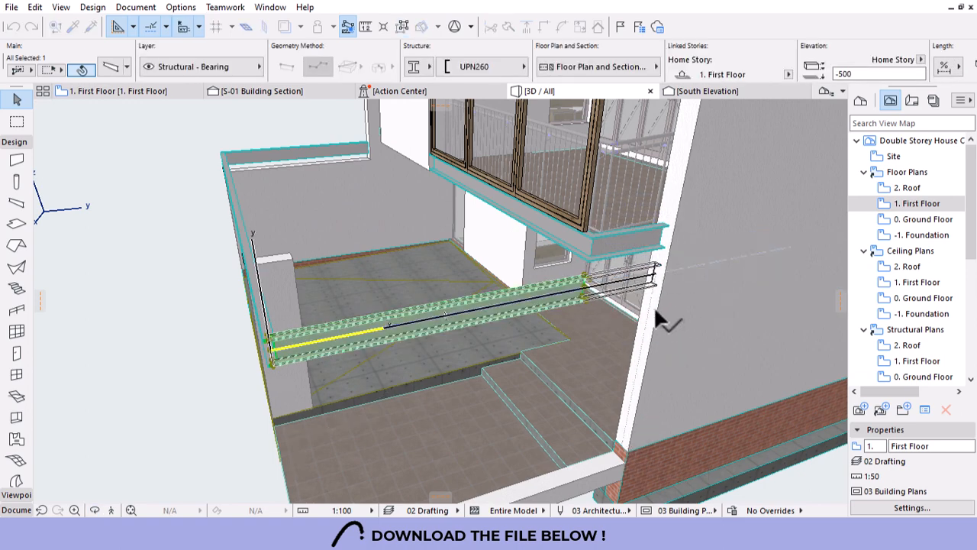
pyautogui.press('Escape')
# Orbit to a steep left-side view of the terrace canopy frame.
pyautogui.keyDown('shift'); pyautogui.moveTo(654, 306); pyautogui.dragTo(438, 257, button='middle'); pyautogui.keyUp('shift')
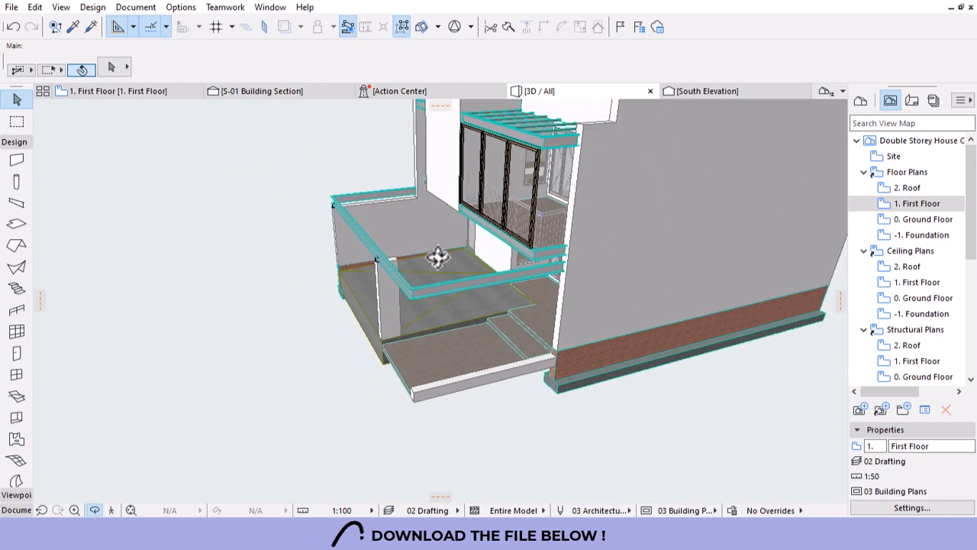
pyautogui.keyDown('shift'); pyautogui.moveTo(400, 384); pyautogui.dragTo(389, 292, button='middle'); pyautogui.keyUp('shift')
pyautogui.keyDown('shift'); pyautogui.moveTo(422, 347); pyautogui.dragTo(495, 358, button='middle'); pyautogui.keyUp('shift')
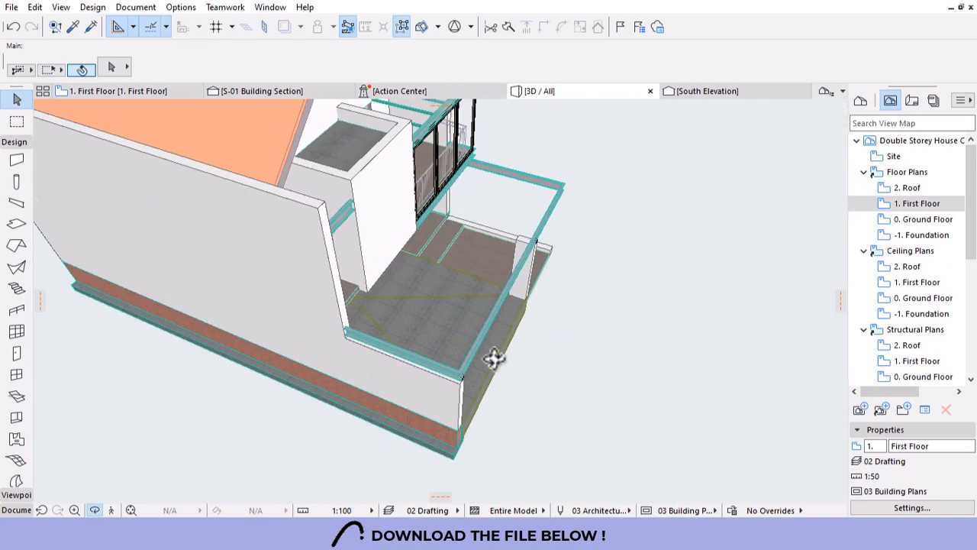
pyautogui.keyDown('shift'); pyautogui.moveTo(550, 300); pyautogui.dragTo(345, 343, button='middle'); pyautogui.keyUp('shift')
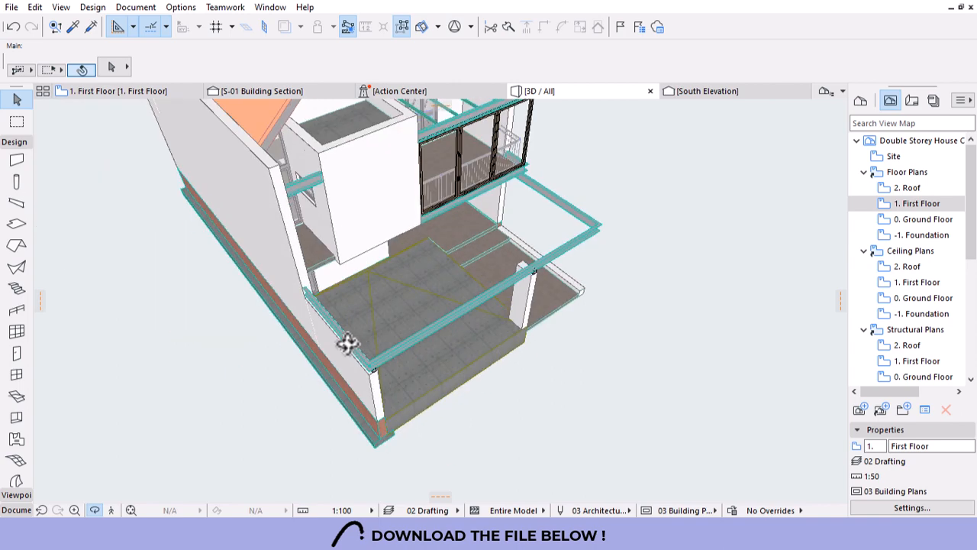
# On the Ground Floor plan, multiply the UPN260 canopy edge beam at 1000 spacing out to 8316.
pyautogui.click(119, 93)
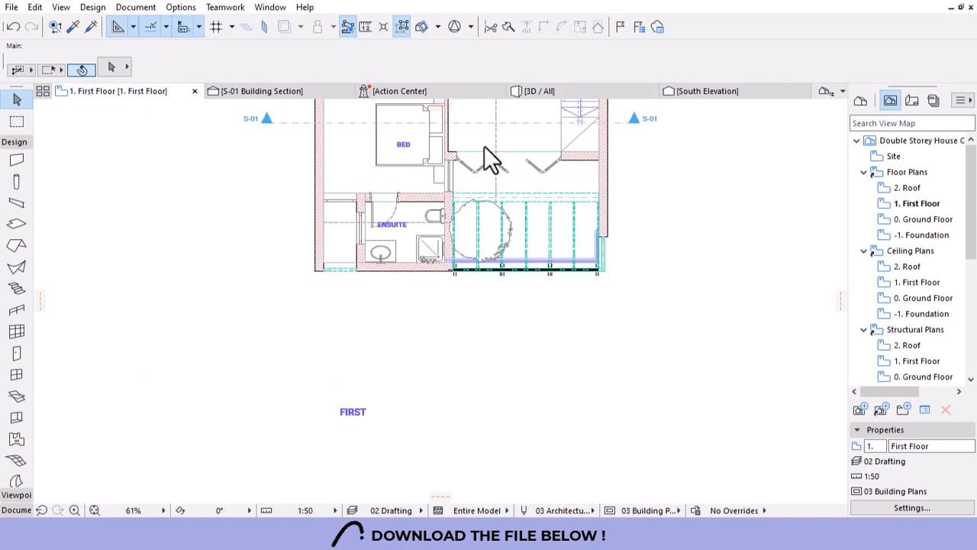
pyautogui.doubleClick(920, 219)
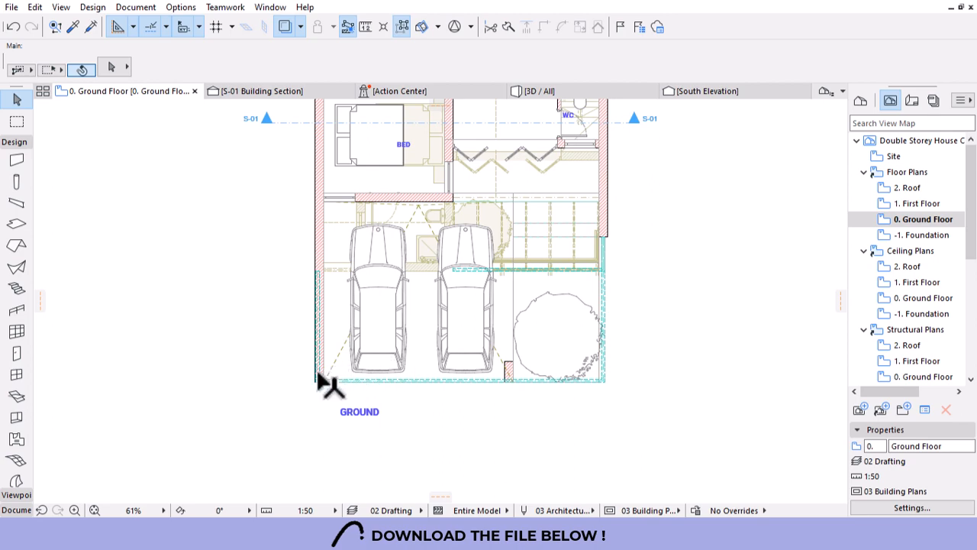
pyautogui.click(316, 275)
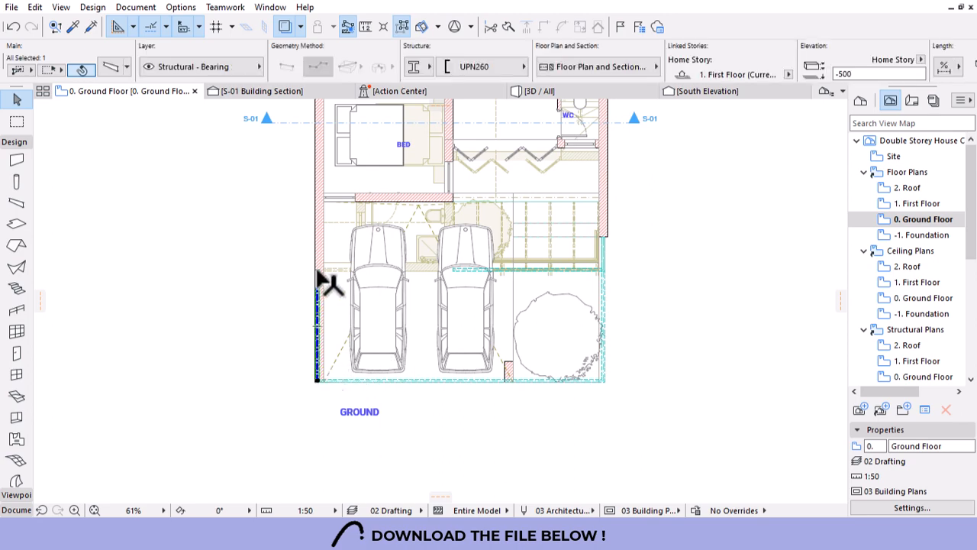
pyautogui.click(318, 275)
pyautogui.click(794, 263)
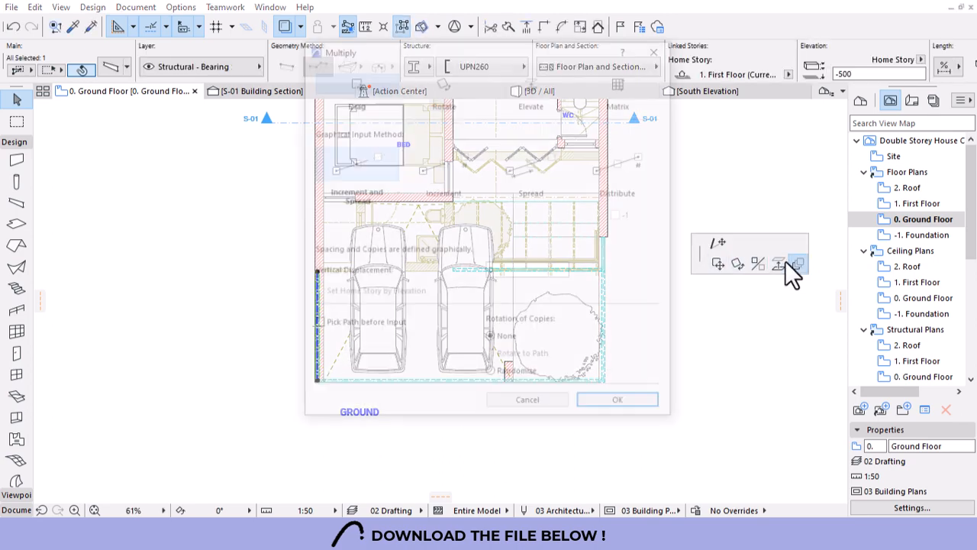
pyautogui.click(623, 405)
pyautogui.click(318, 382)
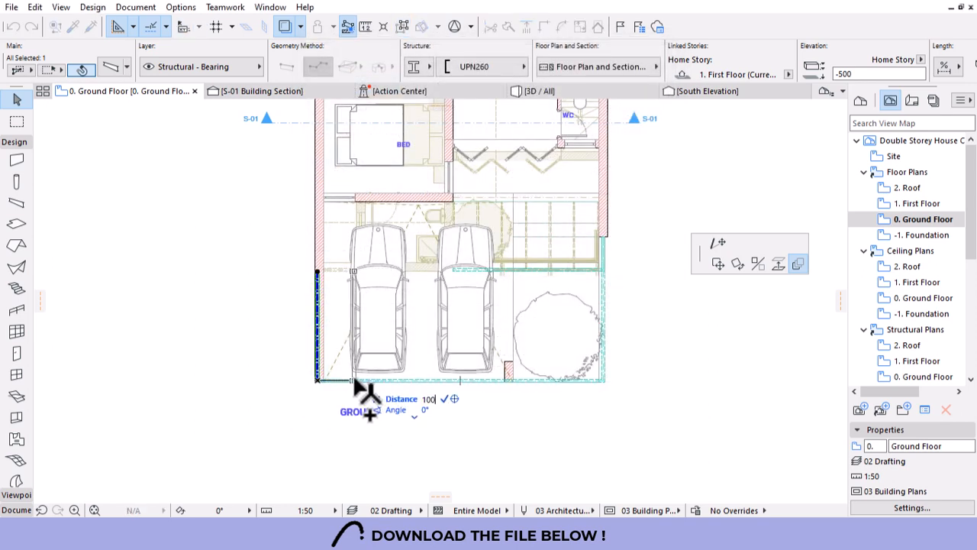
pyautogui.write('1000')
pyautogui.press('Return')
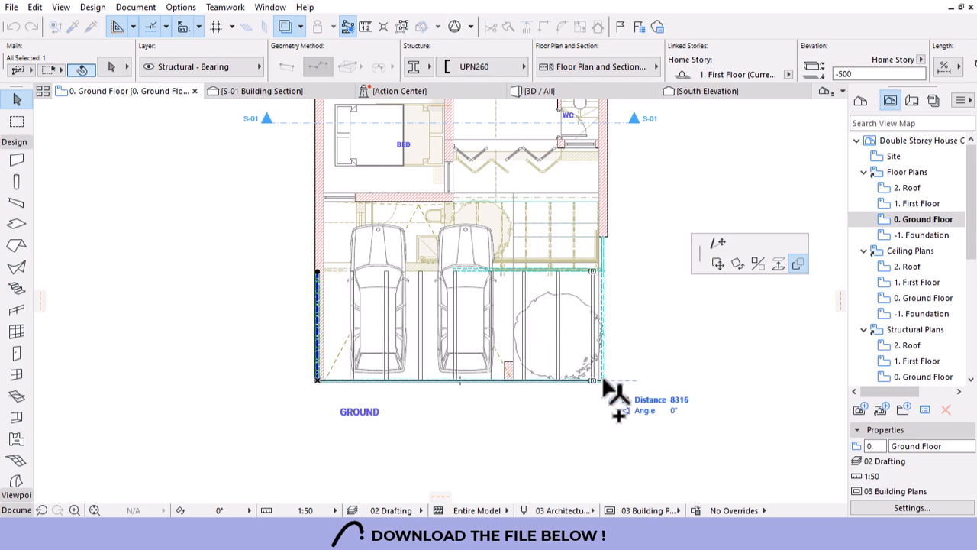
pyautogui.click(603, 390)
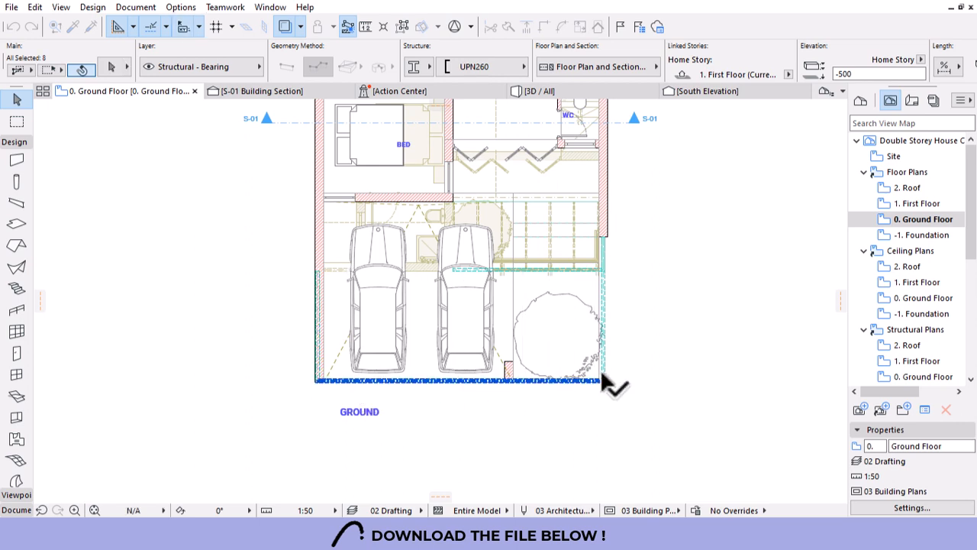
# Add the left, bottom and right edge beams to the selection and show the 3D model.
pyautogui.keyDown('shift'); pyautogui.click(319, 333); pyautogui.keyUp('shift')
pyautogui.keyDown('shift'); pyautogui.click(339, 380); pyautogui.keyUp('shift')
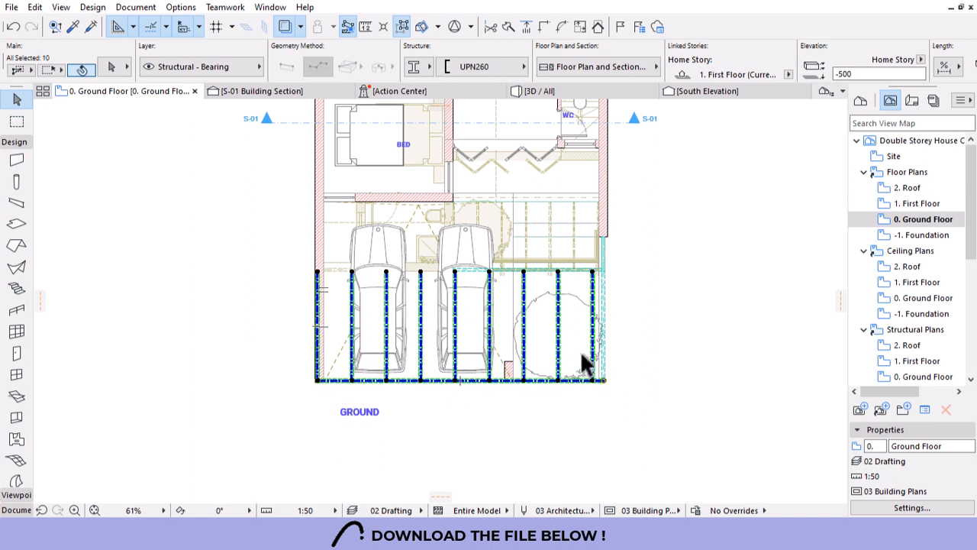
pyautogui.keyDown('shift'); pyautogui.click(605, 298); pyautogui.keyUp('shift')
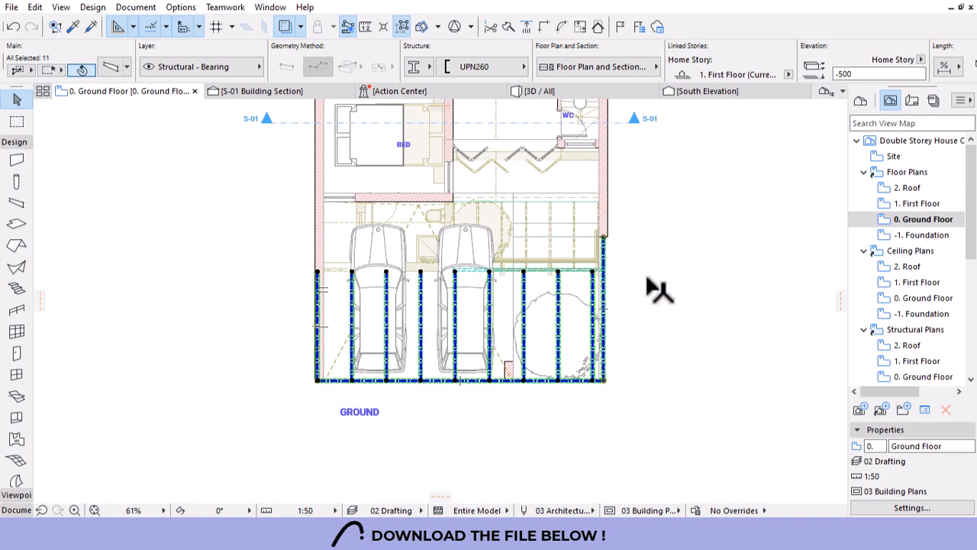
pyautogui.click(571, 92)
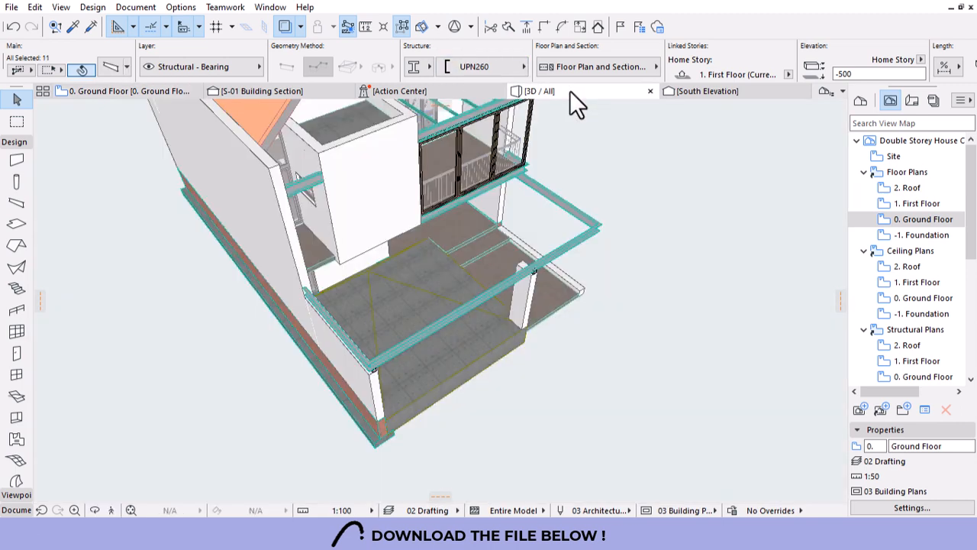
# Deselect, orbit and zoom to inspect the new UPN260 beams, then undo the Group step.
pyautogui.click(620, 203)
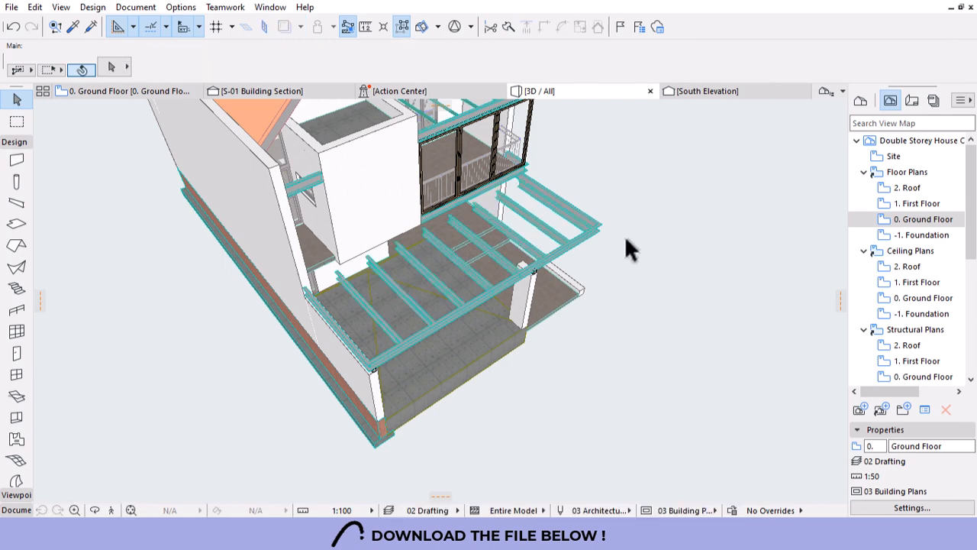
pyautogui.keyDown('shift'); pyautogui.moveTo(666, 306); pyautogui.dragTo(296, 300, button='middle'); pyautogui.keyUp('shift')
pyautogui.scroll(3, 475, 323)
pyautogui.scroll(3, 554, 314)
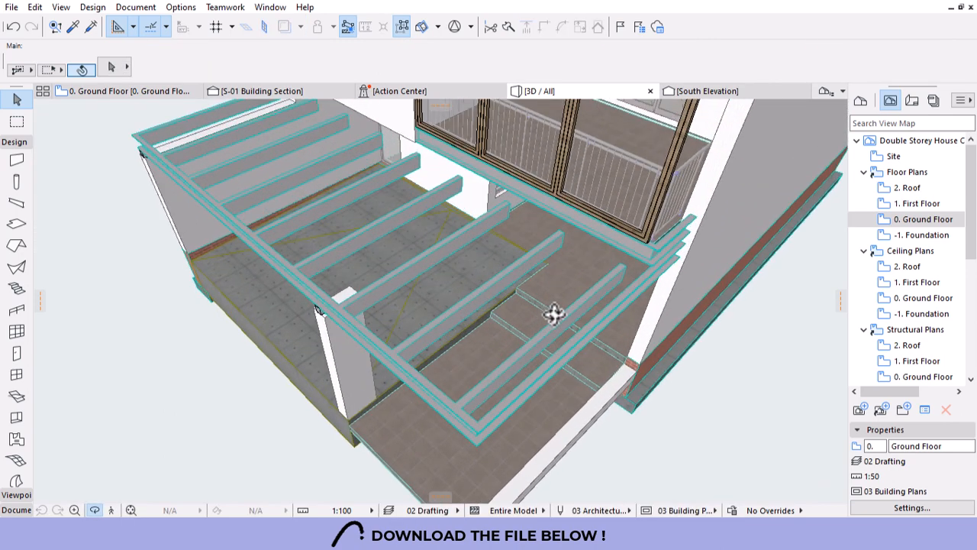
pyautogui.keyDown('shift'); pyautogui.moveTo(536, 340); pyautogui.dragTo(657, 348, button='middle'); pyautogui.keyUp('shift')
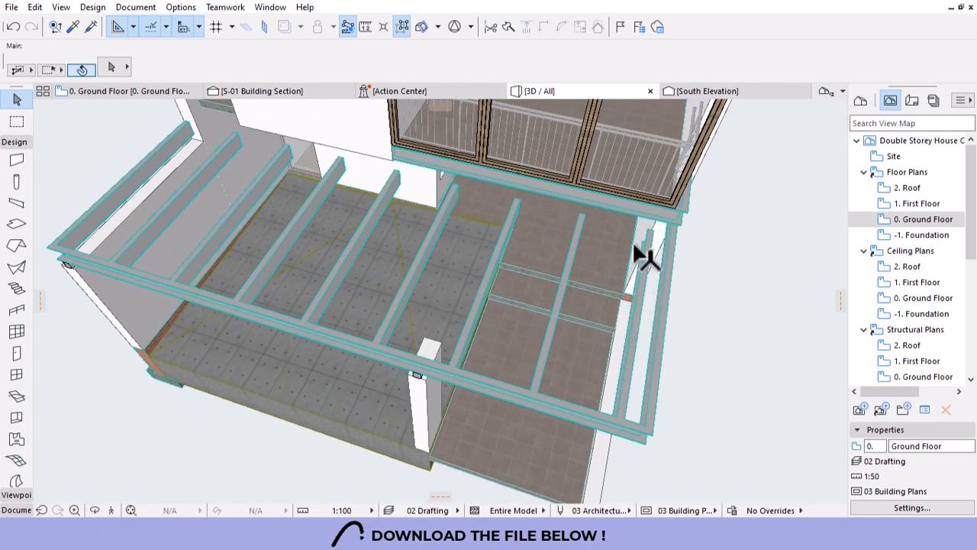
pyautogui.hotkey('ctrl', 'z')
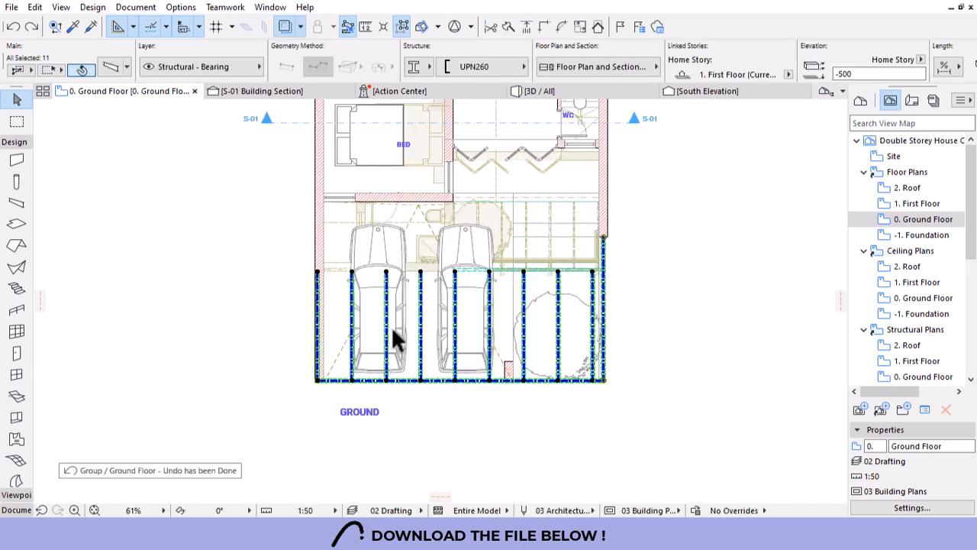
# Undo the multiplied beam copies and clear the selection.
pyautogui.hotkey('ctrl', 'z')
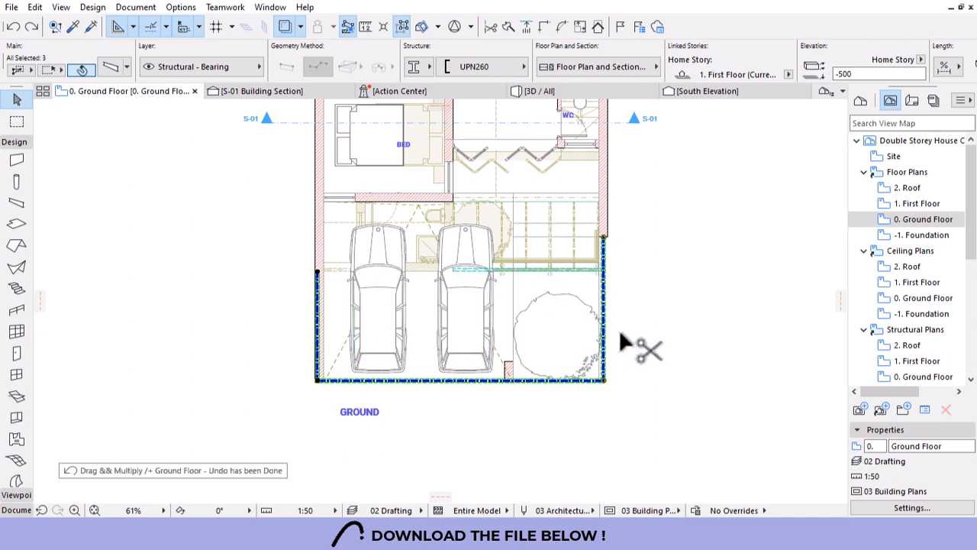
pyautogui.press('Escape')
pyautogui.scroll(5, 322, 378)
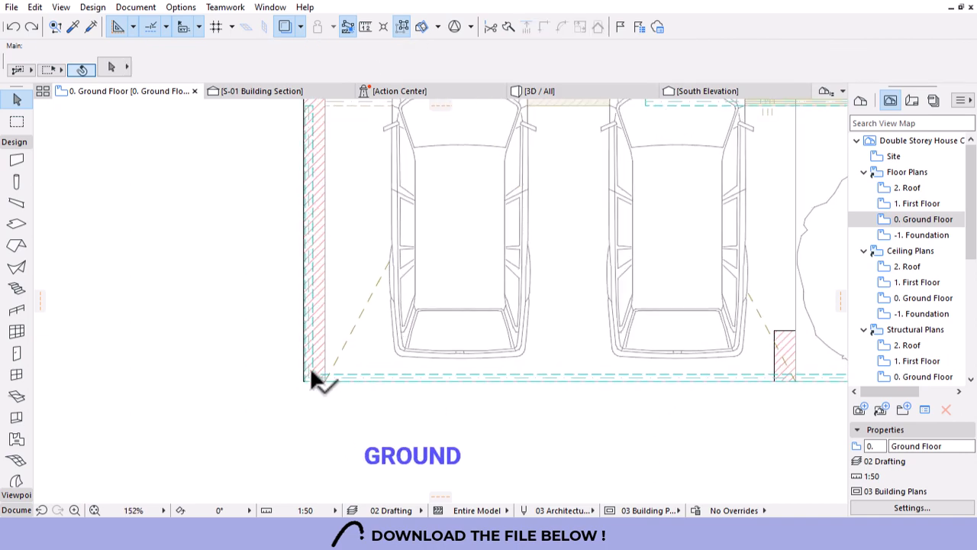
# Open Multiply for the left edge beam, choose Distribute and enter 8 copies.
pyautogui.click(309, 378)
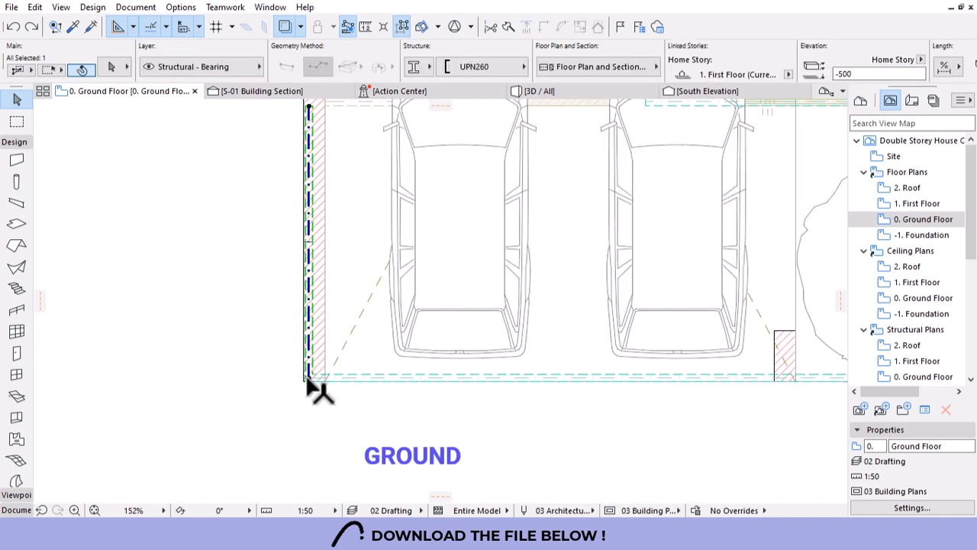
pyautogui.click(309, 378)
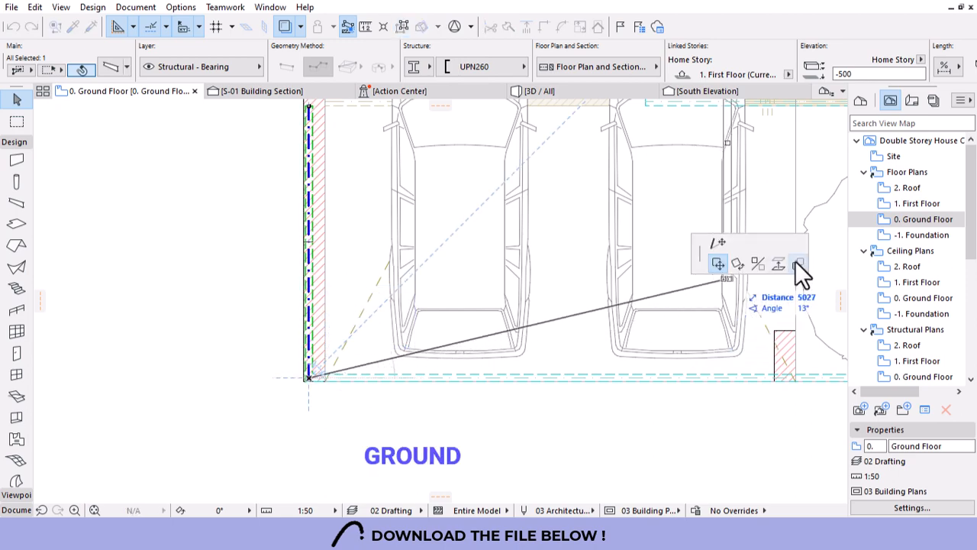
pyautogui.click(796, 262)
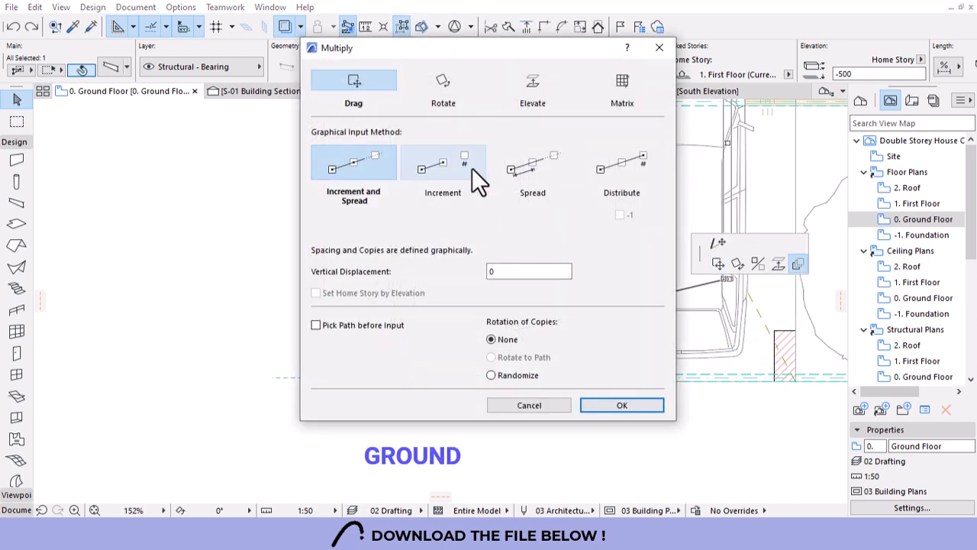
pyautogui.click(600, 169)
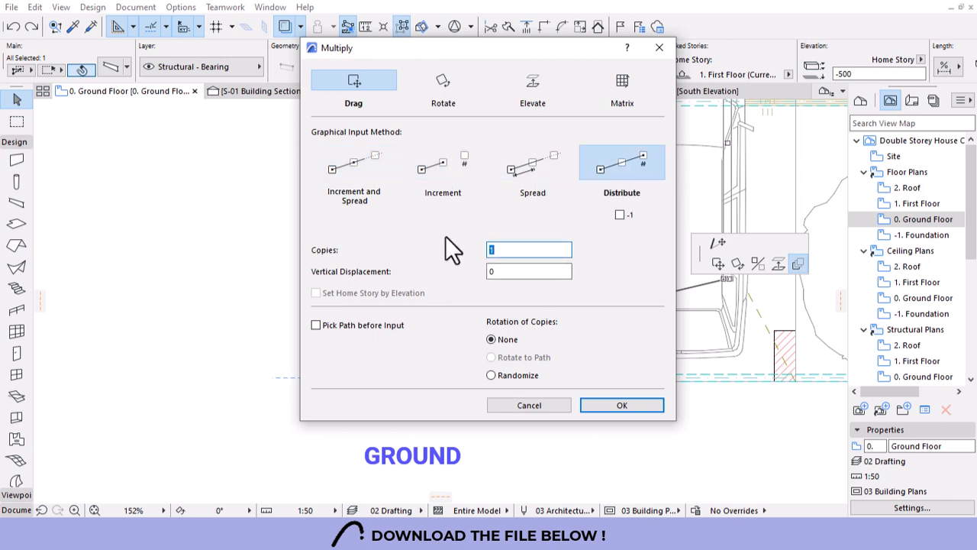
pyautogui.write('8')
# Distribute the edge beam copies from the wall end to the far end and view them in 3D.
pyautogui.click(593, 399)
pyautogui.click(308, 375)
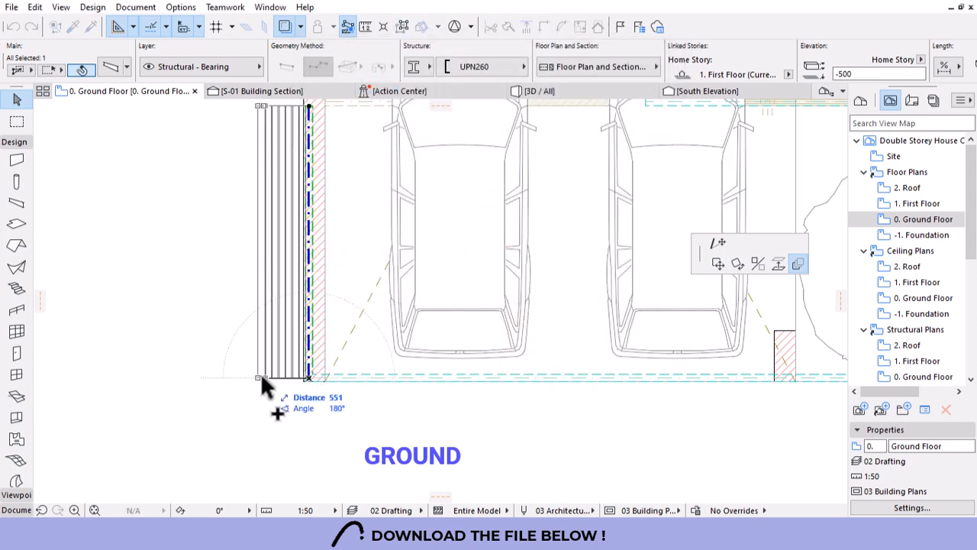
pyautogui.scroll(-3, 261, 378)
pyautogui.scroll(3, 627, 385)
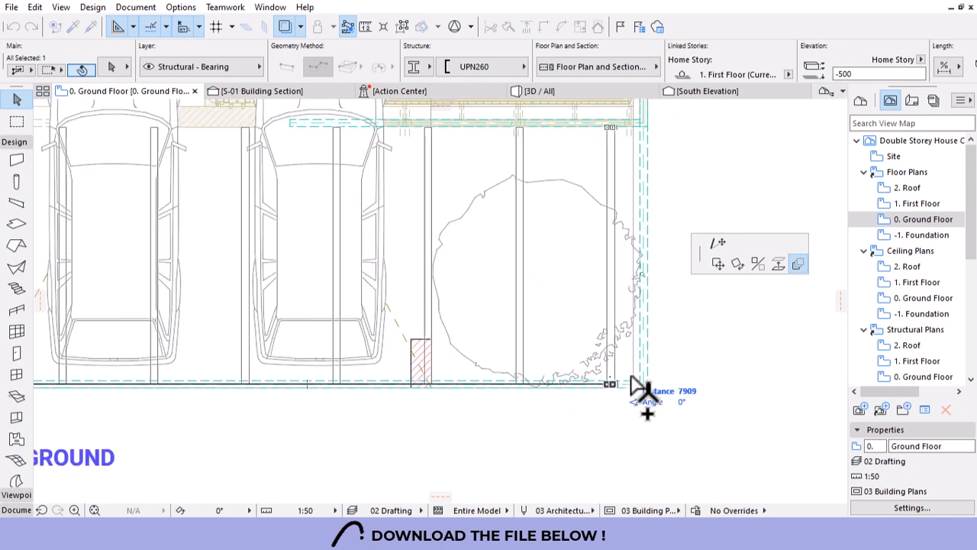
pyautogui.scroll(-3, 611, 388)
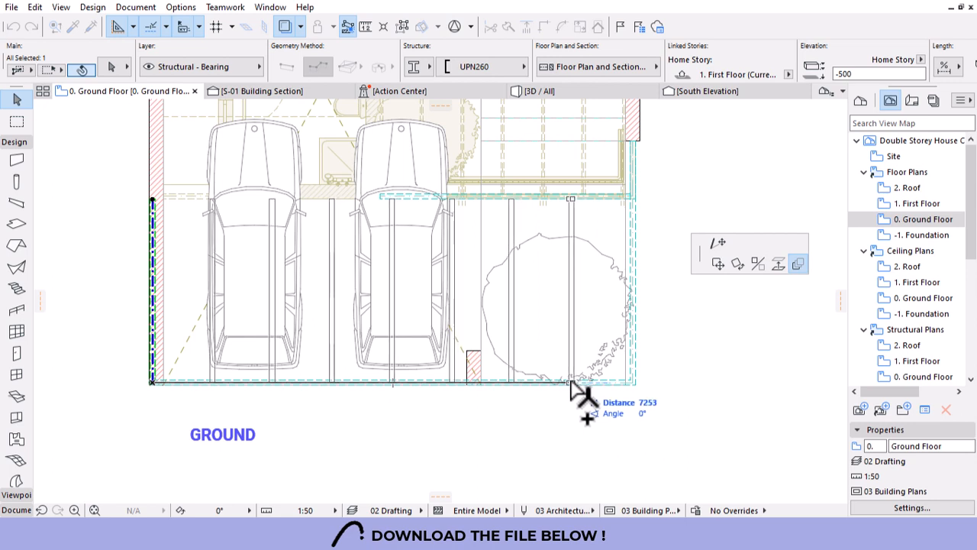
pyautogui.click(571, 386)
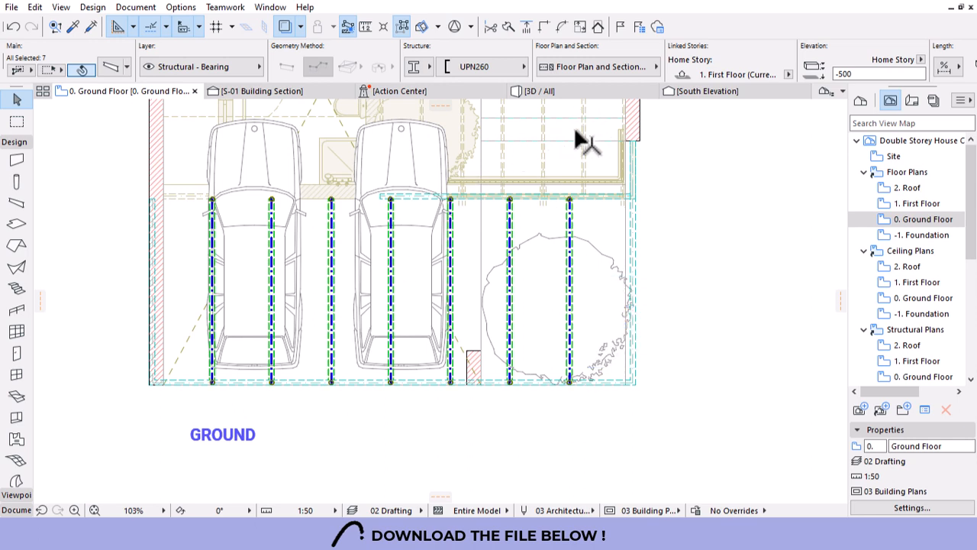
pyautogui.click(569, 90)
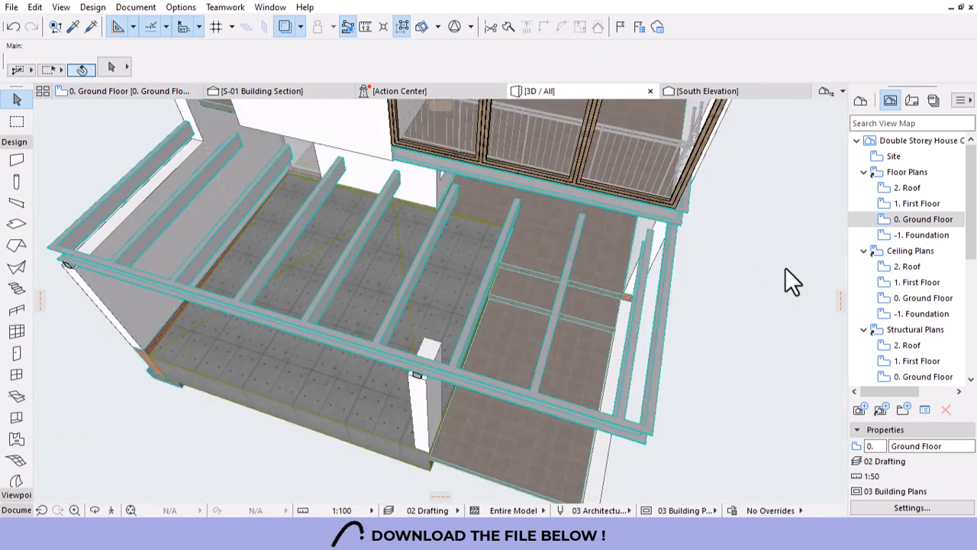
# Orbit to the porch under the balcony and select two of its UPN260 canopy beams.
pyautogui.scroll(5, 590, 161)
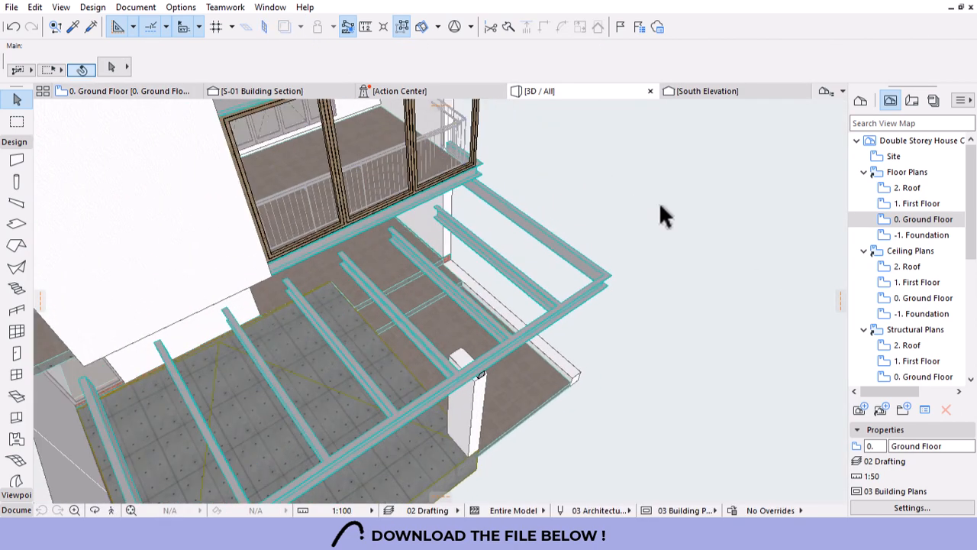
pyautogui.keyDown('shift'); pyautogui.moveTo(665, 253); pyautogui.dragTo(338, 306, button='middle'); pyautogui.keyUp('shift')
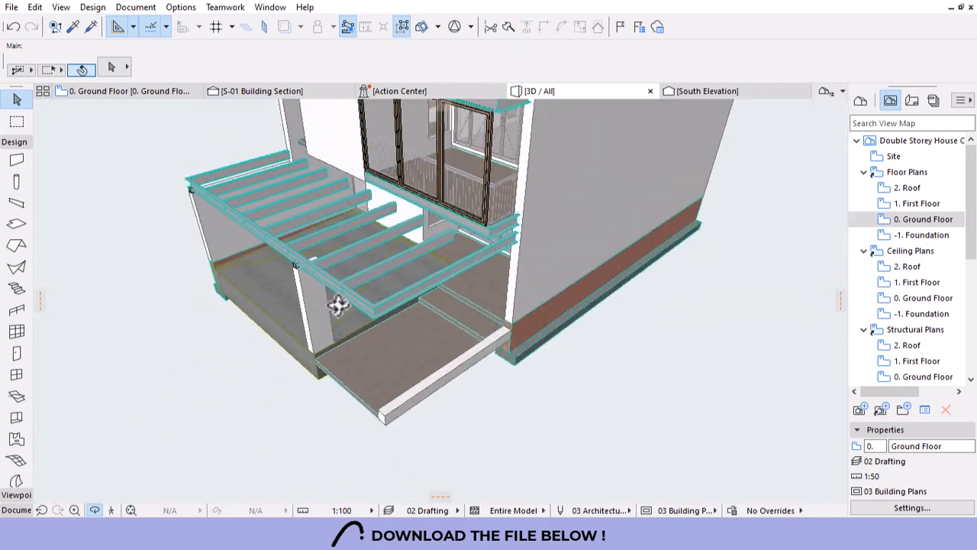
pyautogui.scroll(5, 426, 200)
pyautogui.keyDown('shift'); pyautogui.moveTo(456, 242); pyautogui.dragTo(547, 360, button='middle'); pyautogui.keyUp('shift')
pyautogui.keyDown('shift'); pyautogui.moveTo(359, 198); pyautogui.dragTo(692, 327, button='middle'); pyautogui.keyUp('shift')
pyautogui.scroll(-5, 679, 288)
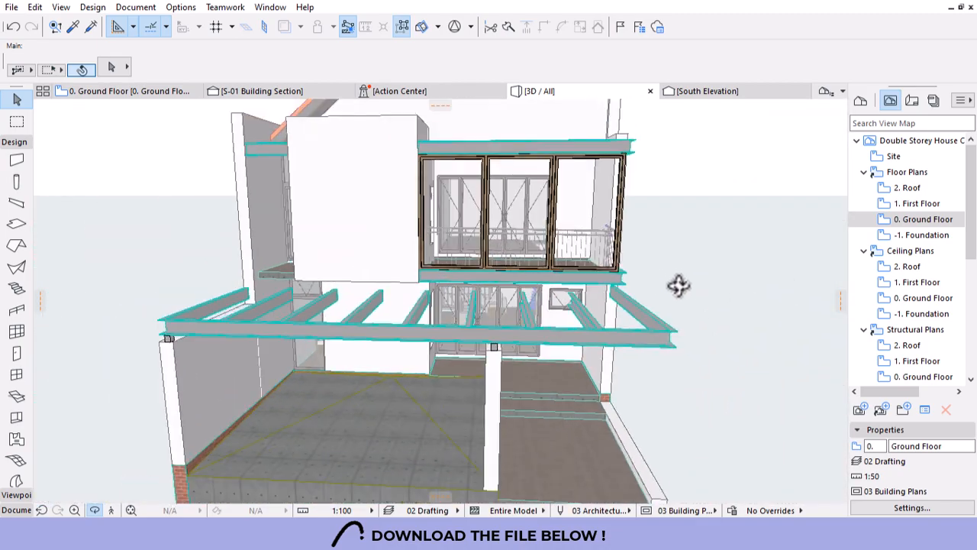
pyautogui.keyDown('shift'); pyautogui.moveTo(568, 351); pyautogui.dragTo(481, 280, button='middle'); pyautogui.keyUp('shift')
pyautogui.scroll(3, 535, 267)
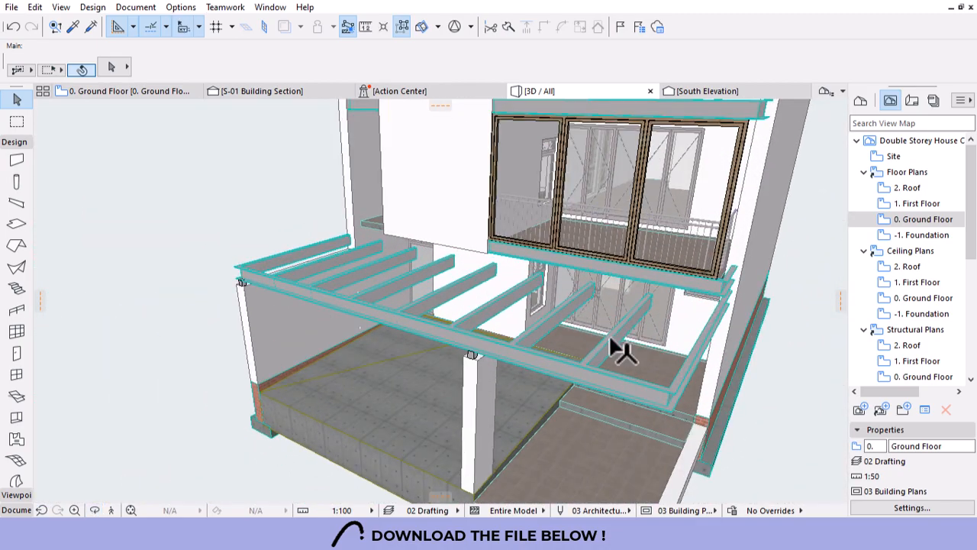
pyautogui.click(617, 343)
pyautogui.keyDown('shift'); pyautogui.click(556, 317); pyautogui.keyUp('shift')
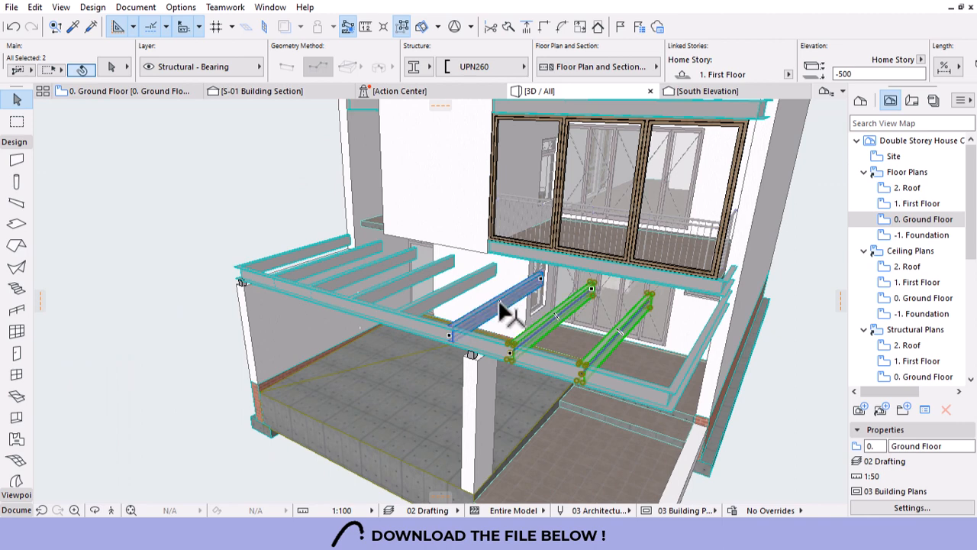
# Select the remaining porch beams, switch their profile to UPN220, and orbit to check them.
pyautogui.keyDown('shift'); pyautogui.click(496, 305); pyautogui.keyUp('shift')
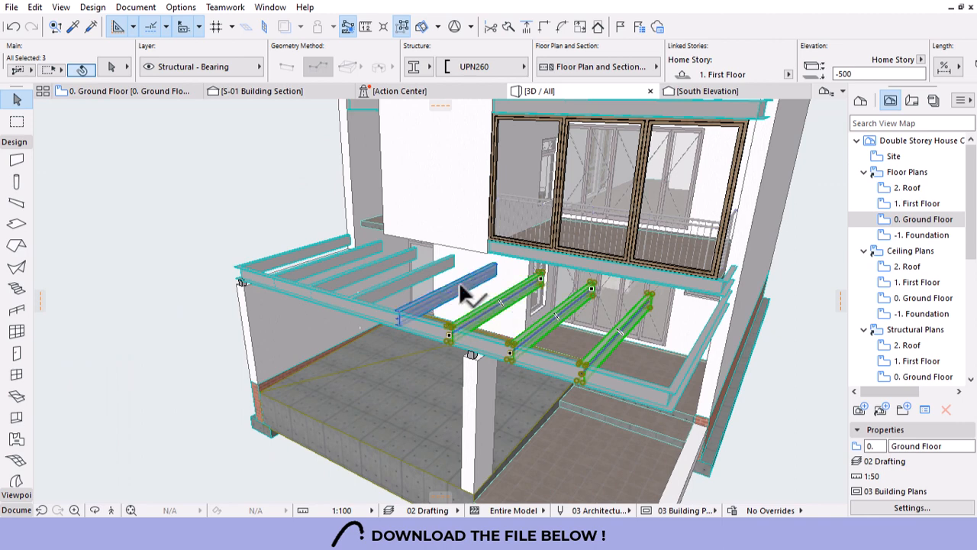
pyautogui.click(402, 29)
pyautogui.click(488, 66)
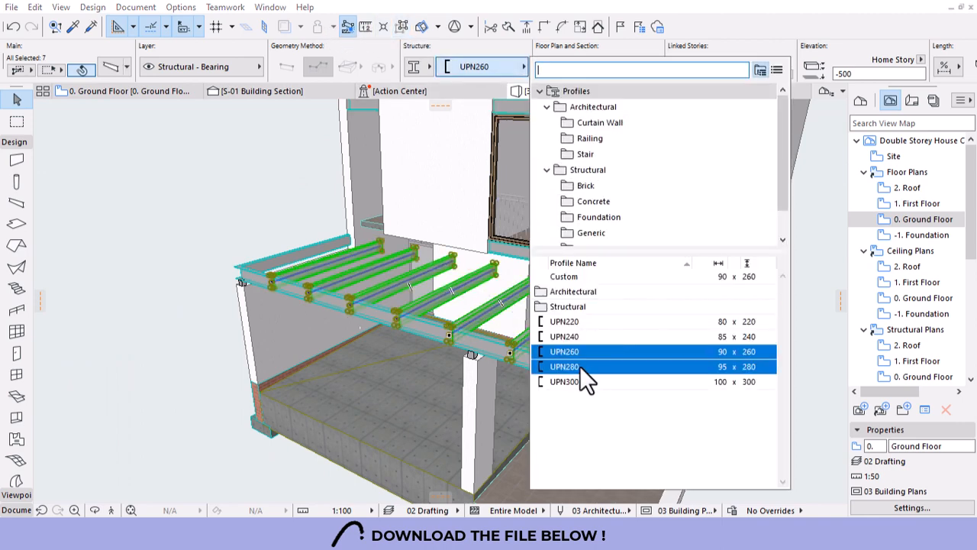
pyautogui.click(576, 322)
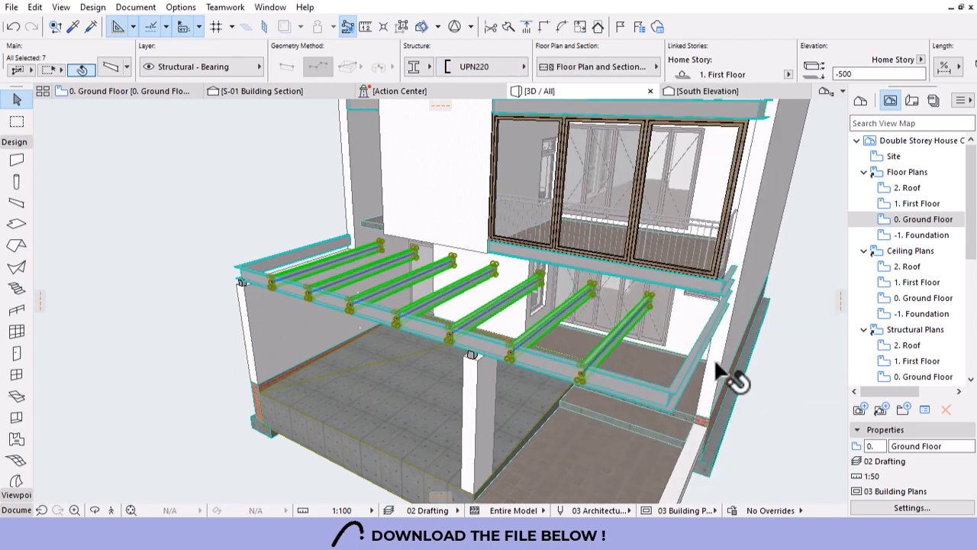
pyautogui.press('Escape')
pyautogui.keyDown('shift'); pyautogui.moveTo(616, 187); pyautogui.dragTo(743, 279, button='middle'); pyautogui.keyUp('shift')
pyautogui.scroll(10, 519, 181)
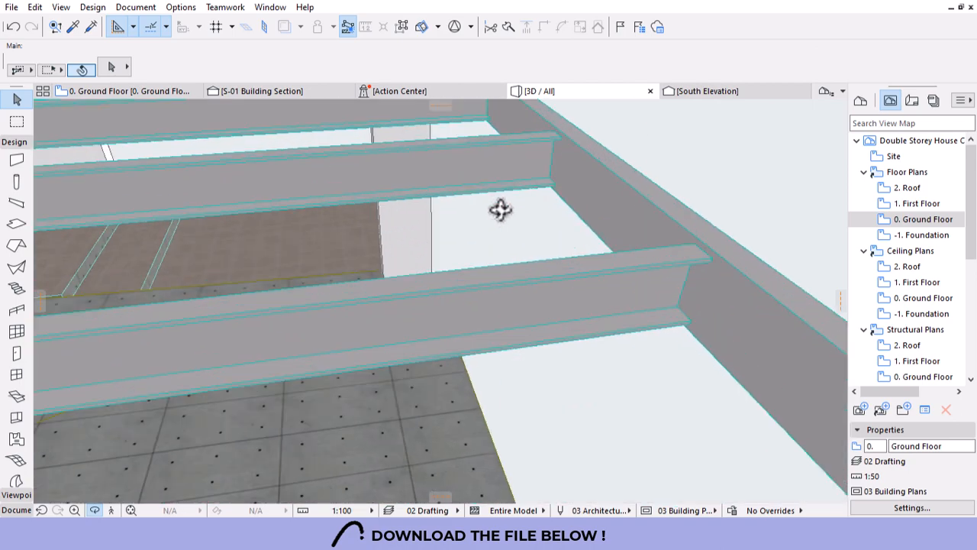
pyautogui.keyDown('shift'); pyautogui.moveTo(500, 210); pyautogui.dragTo(679, 406, button='middle'); pyautogui.keyUp('shift')
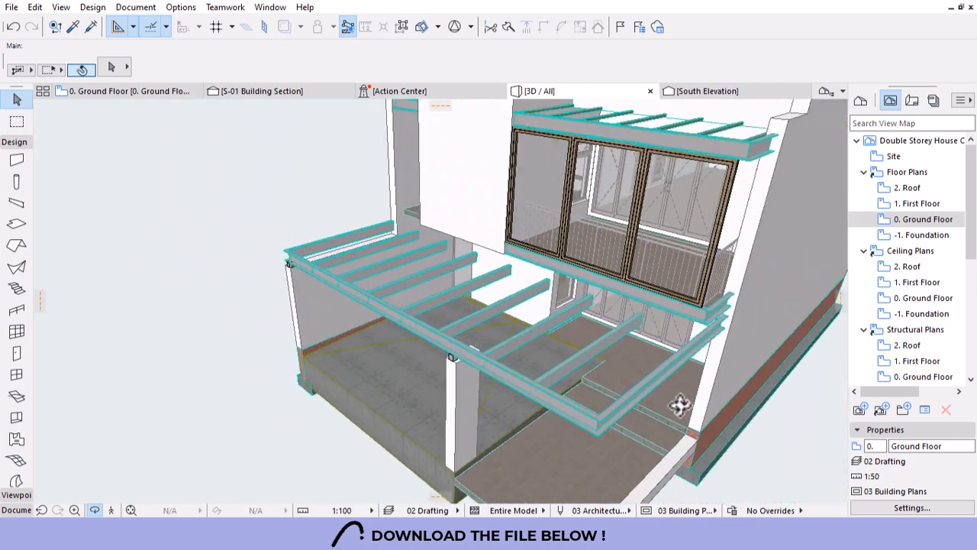
pyautogui.keyDown('shift'); pyautogui.moveTo(653, 338); pyautogui.dragTo(465, 443, button='middle'); pyautogui.keyUp('shift')
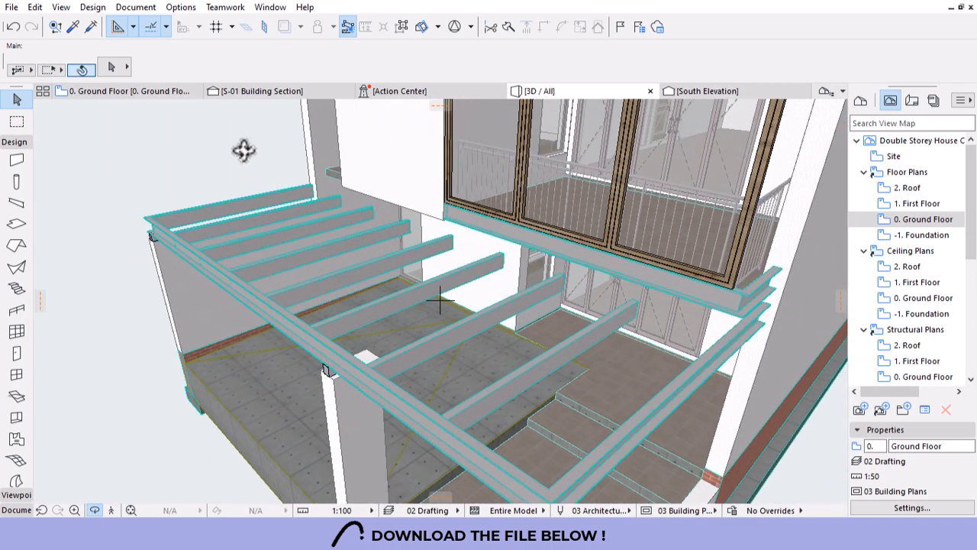
# On the Ground Floor plan, drag a copy of the front porch edge beam onto the back edge.
pyautogui.click(130, 91)
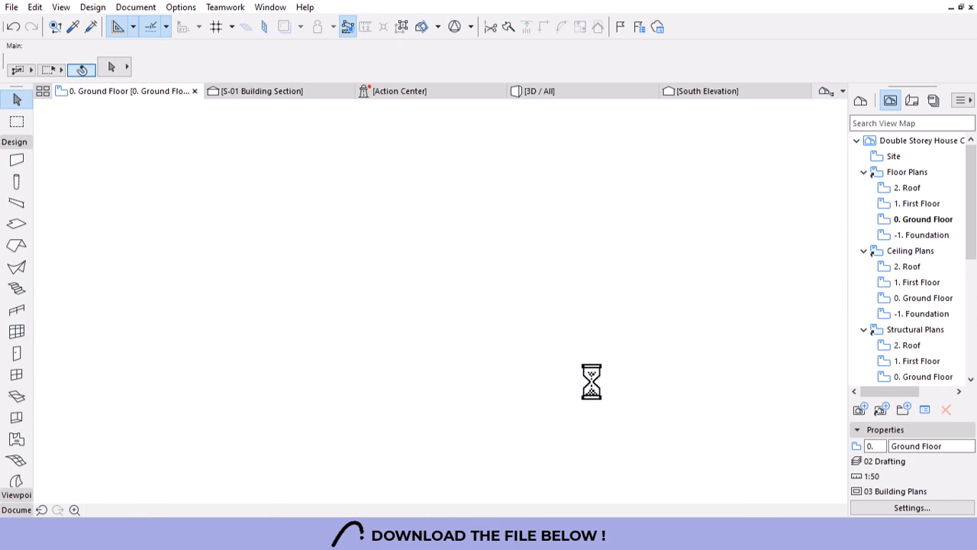
pyautogui.click(591, 382)
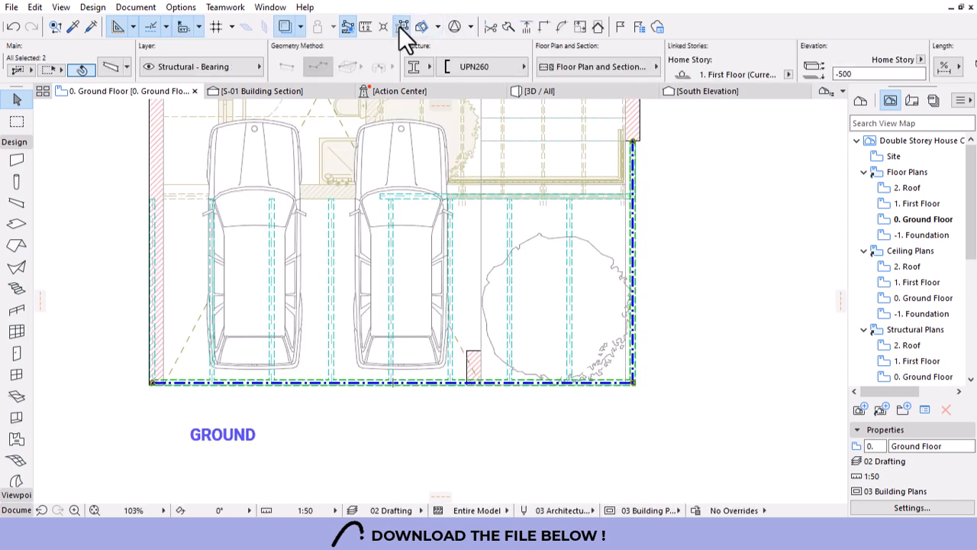
pyautogui.click(594, 395)
pyautogui.click(591, 384)
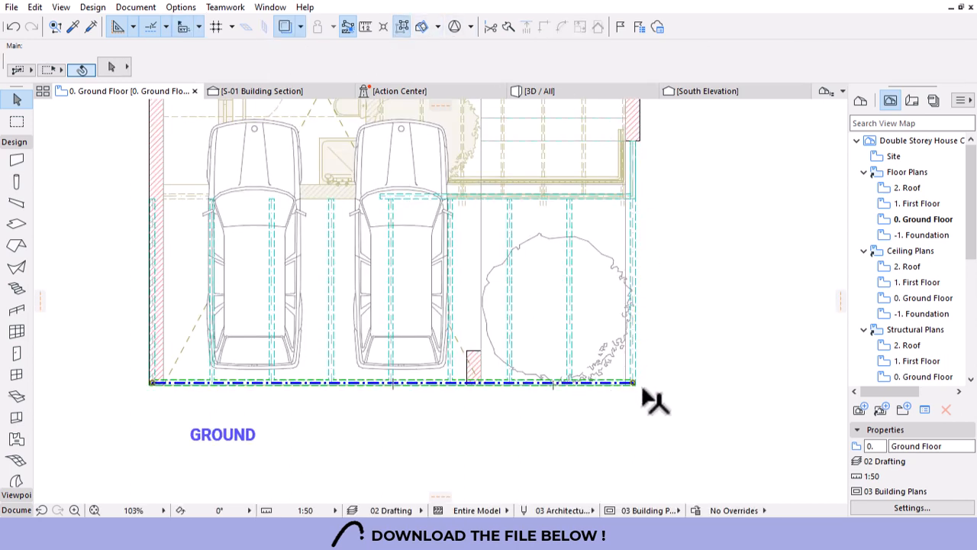
pyautogui.hotkey('ctrl', 't')
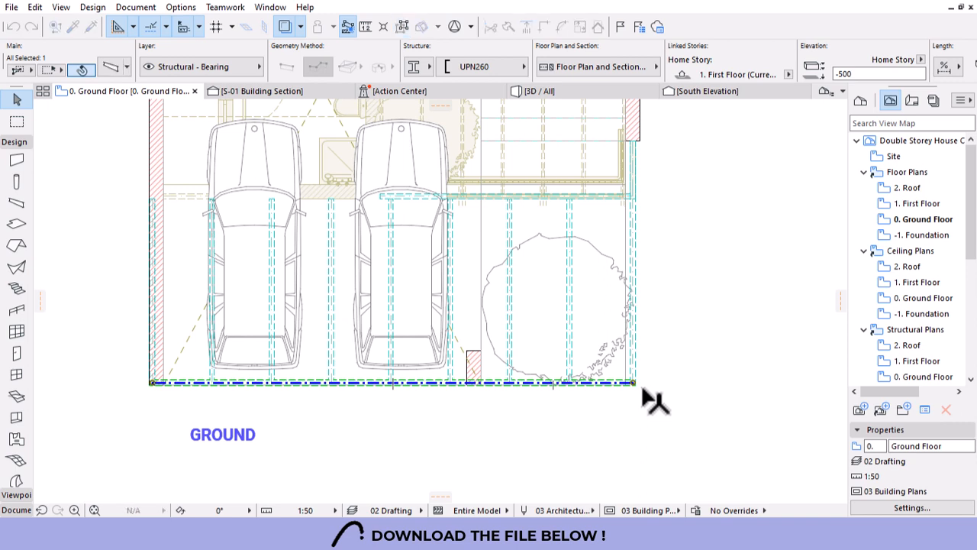
pyautogui.click(570, 291)
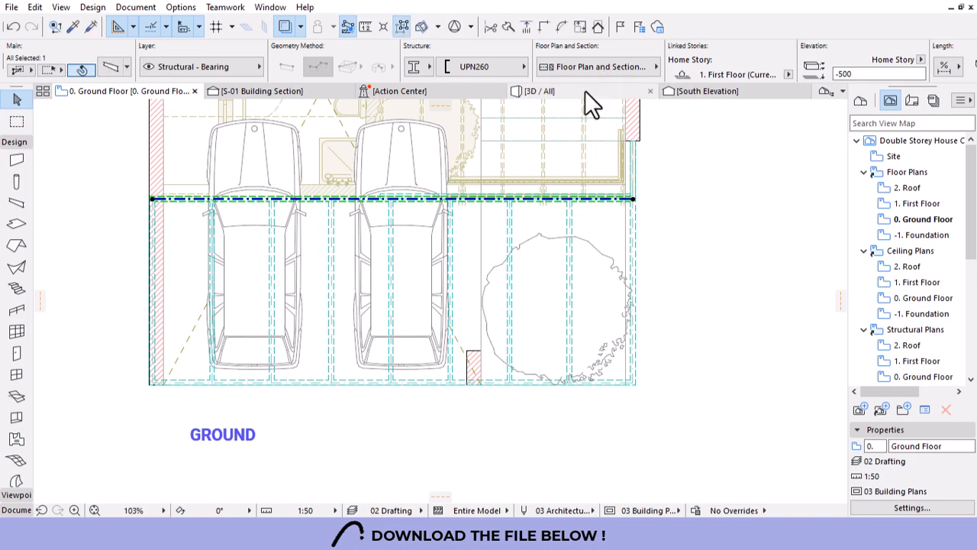
pyautogui.click(585, 92)
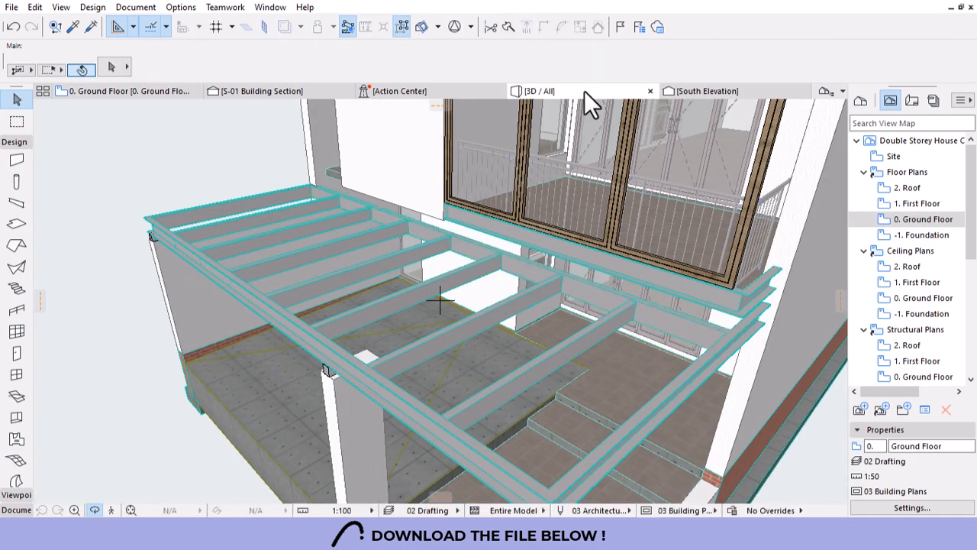
# Orbit and zoom around the house in 3D to inspect the porch beam grid.
pyautogui.scroll(-3, 579, 187)
pyautogui.moveTo(603, 284); pyautogui.dragTo(772, 236)
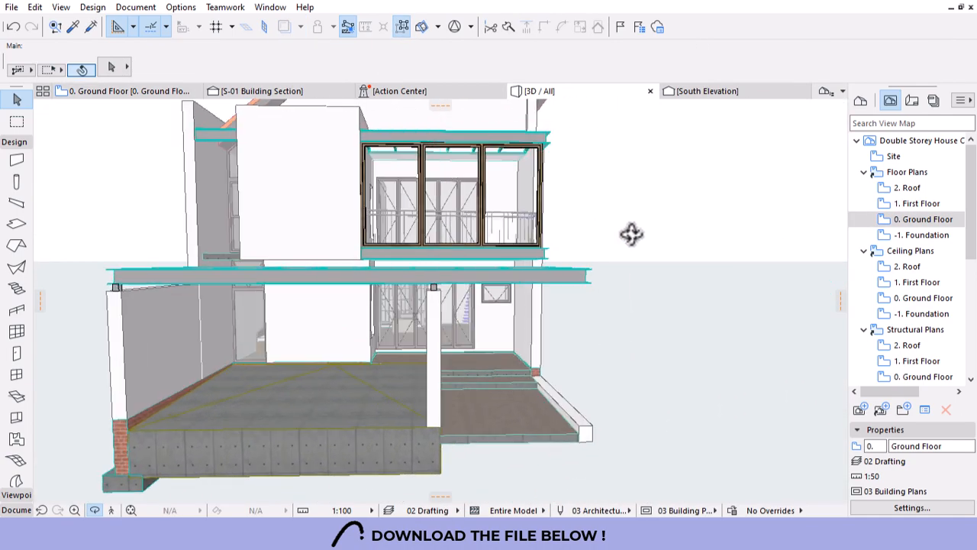
pyautogui.scroll(-4, 635, 191)
pyautogui.moveTo(624, 292); pyautogui.dragTo(580, 295)
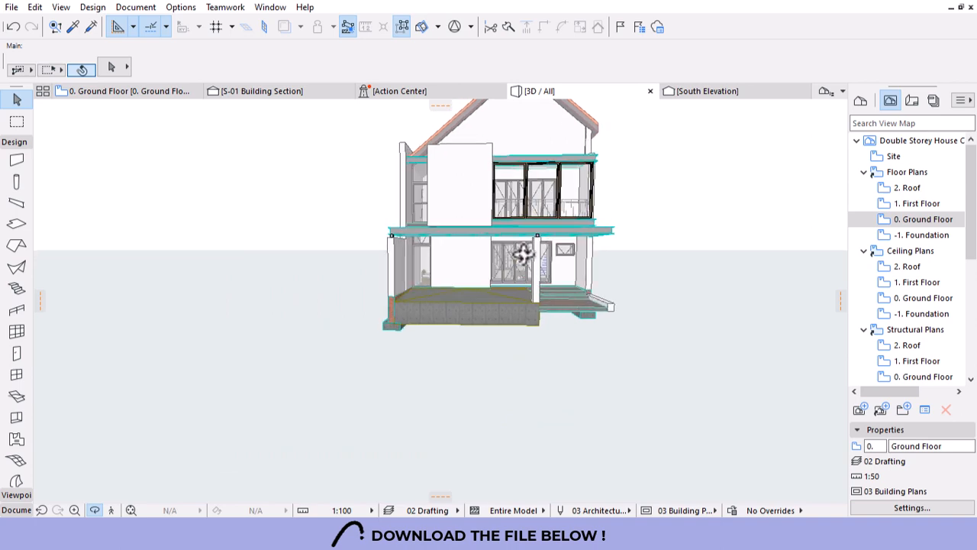
pyautogui.scroll(6, 524, 255)
pyautogui.moveTo(508, 231); pyautogui.dragTo(472, 411)
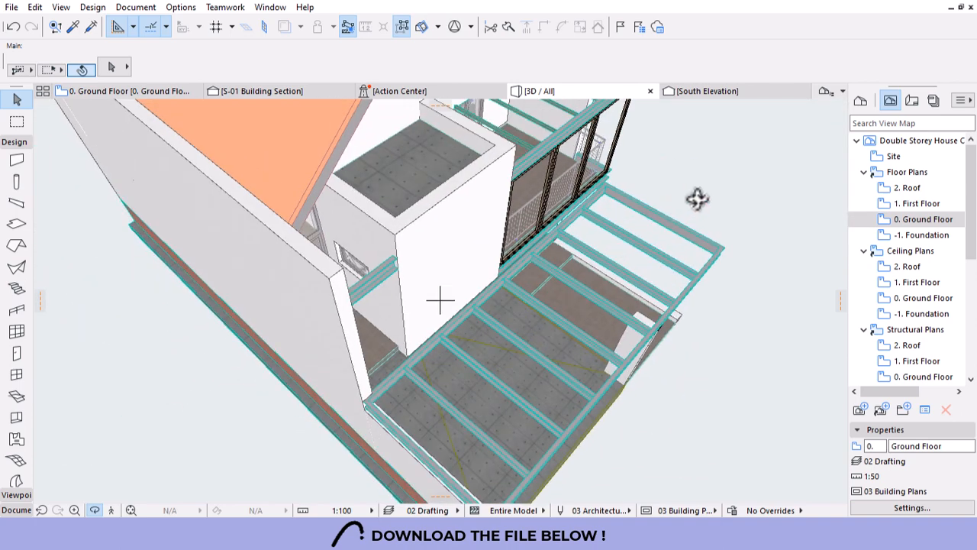
pyautogui.moveTo(697, 380); pyautogui.dragTo(463, 277)
pyautogui.scroll(-8, 375, 275)
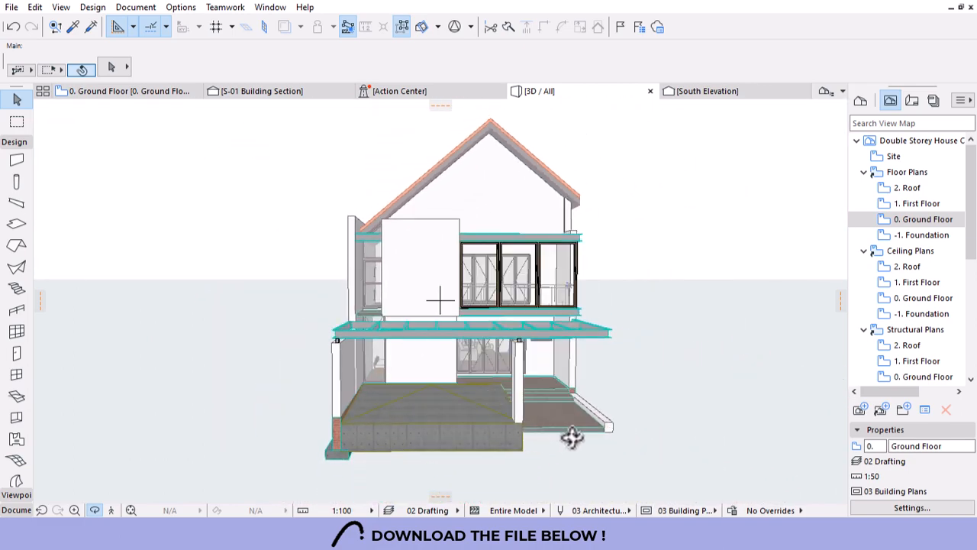
pyautogui.scroll(8, 508, 405)
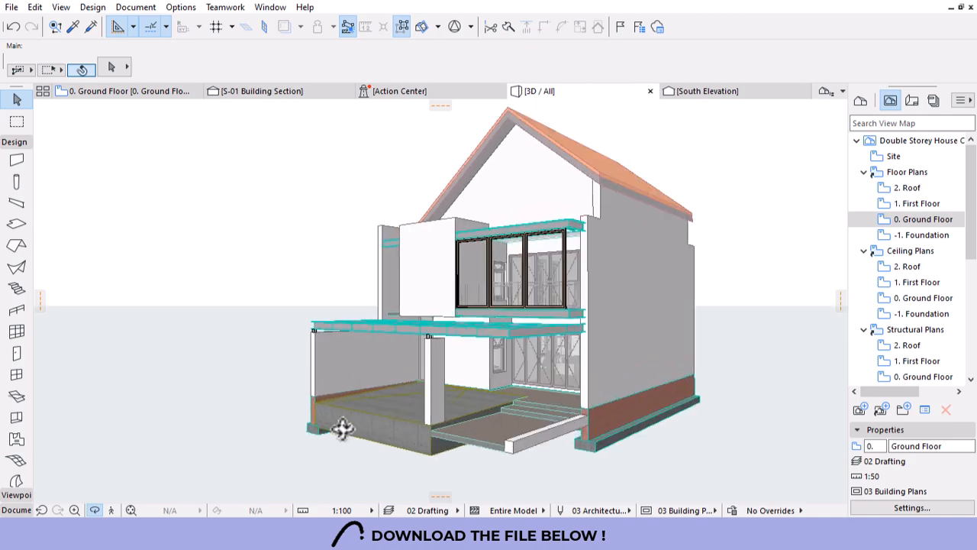
pyautogui.scroll(1, 472, 413)
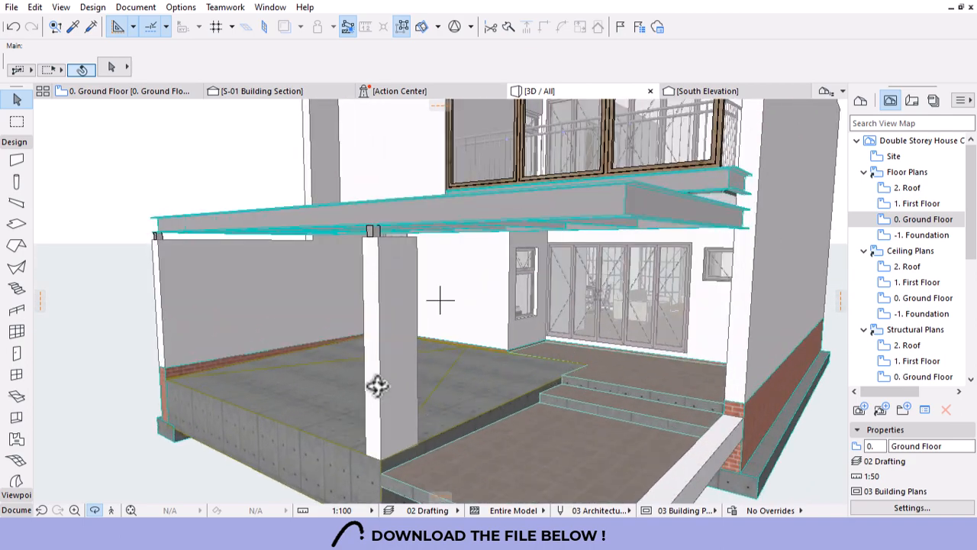
pyautogui.moveTo(377, 386); pyautogui.dragTo(613, 397)
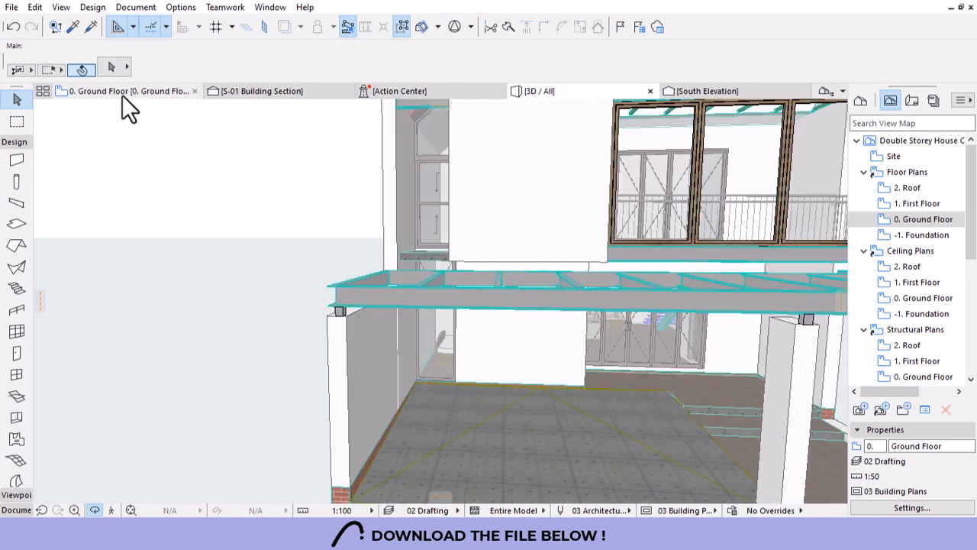
# Return to the Ground Floor plan, select a beam and zoom into the garage.
pyautogui.click(107, 90)
pyautogui.click(490, 220)
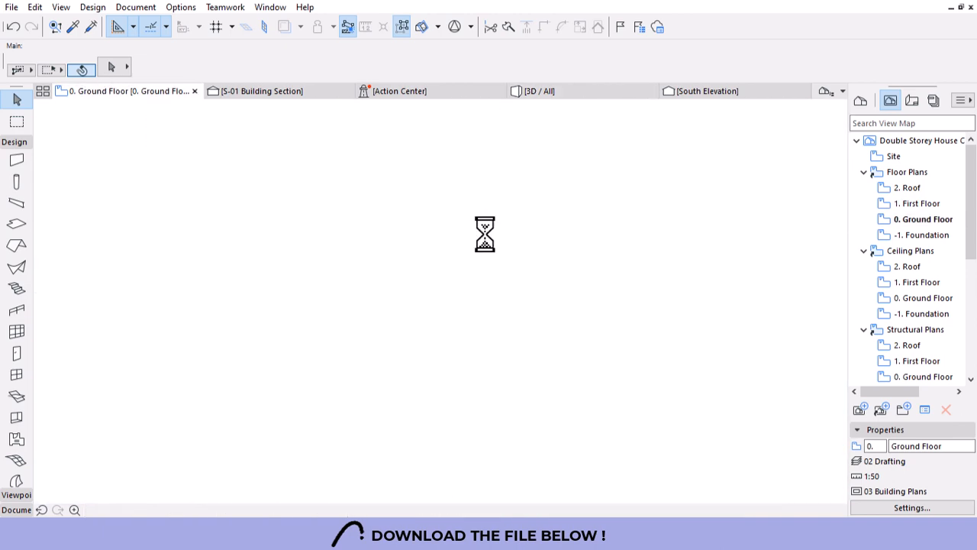
pyautogui.scroll(3, 481, 352)
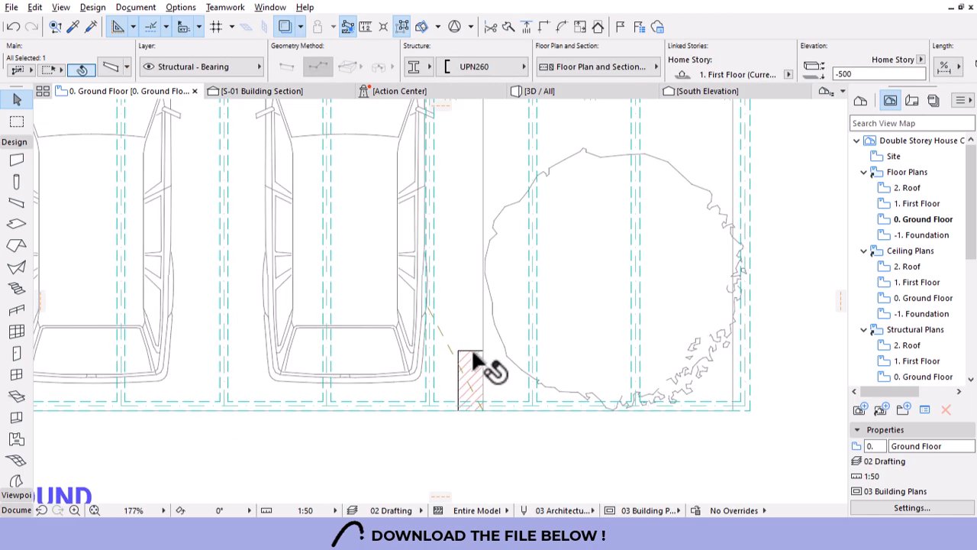
# Clear the column selection and set the wall thickness to 115.
pyautogui.click(468, 353)
pyautogui.click(720, 119)
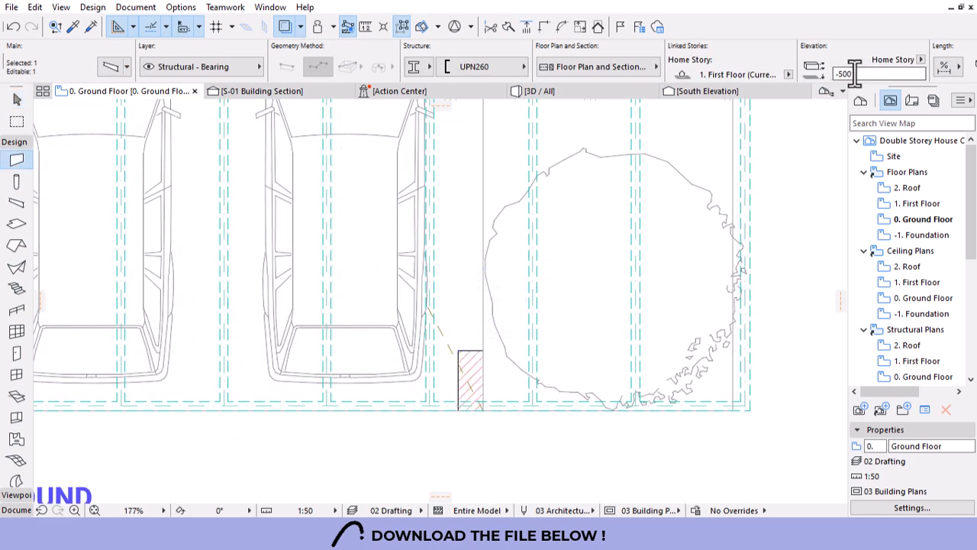
pyautogui.scroll(-10, 841, 61)
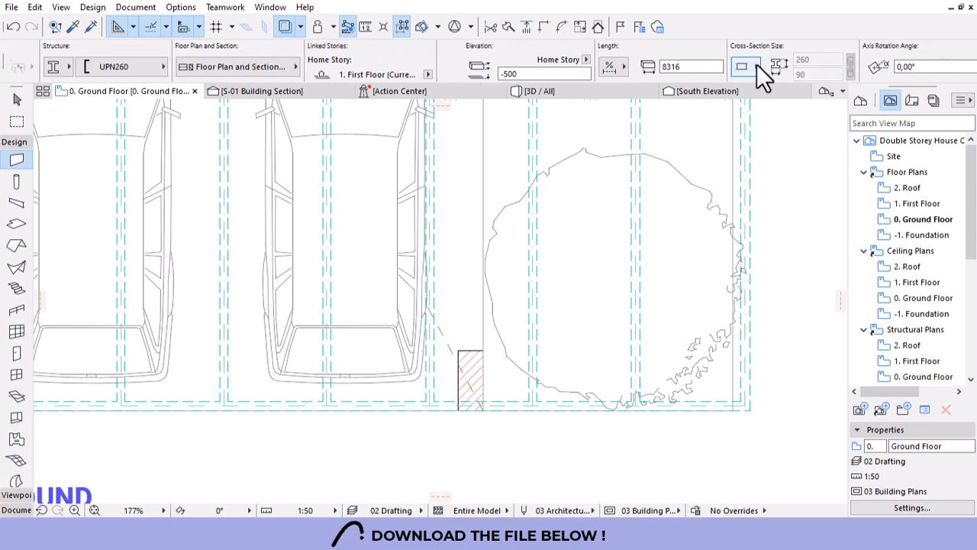
pyautogui.scroll(10, 478, 62)
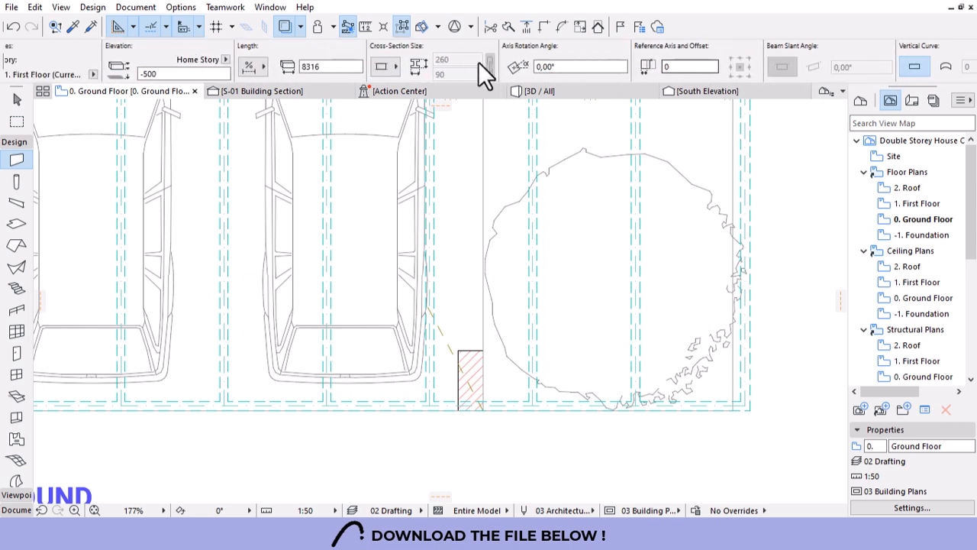
pyautogui.press('Escape')
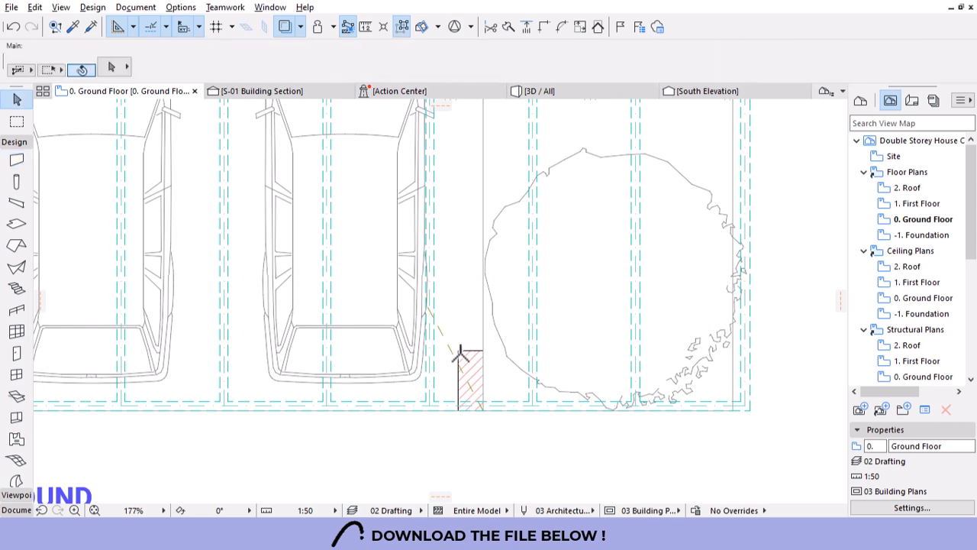
pyautogui.scroll(-5, 794, 64)
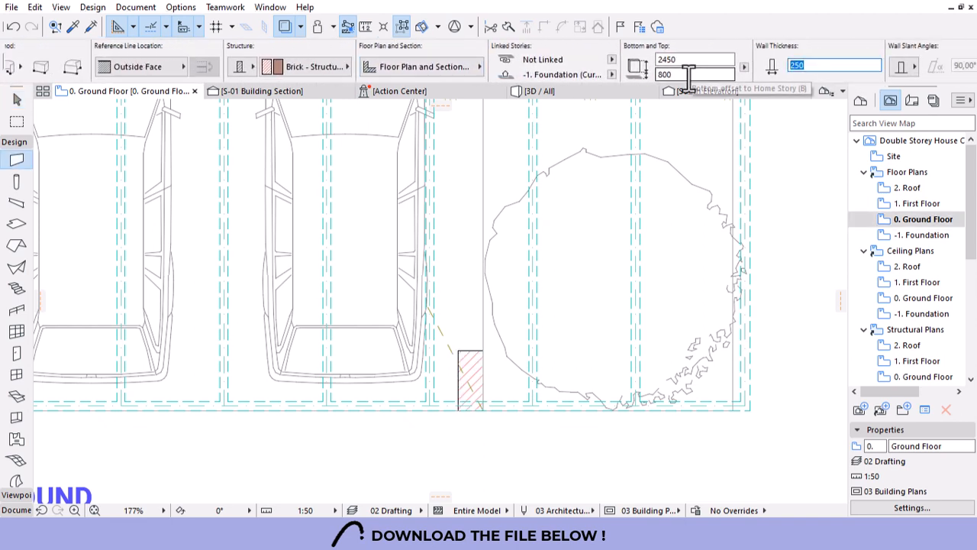
pyautogui.write('115')
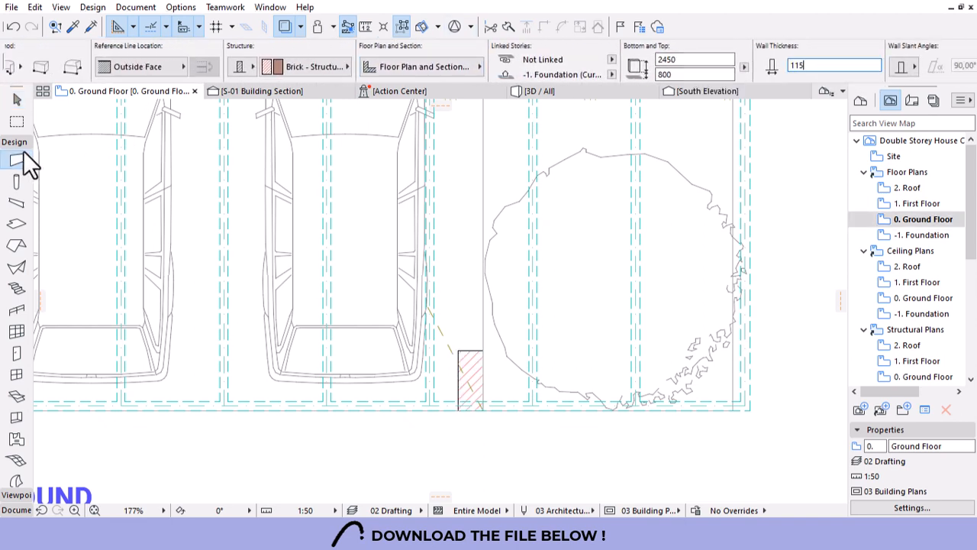
pyautogui.scroll(6, 43, 72)
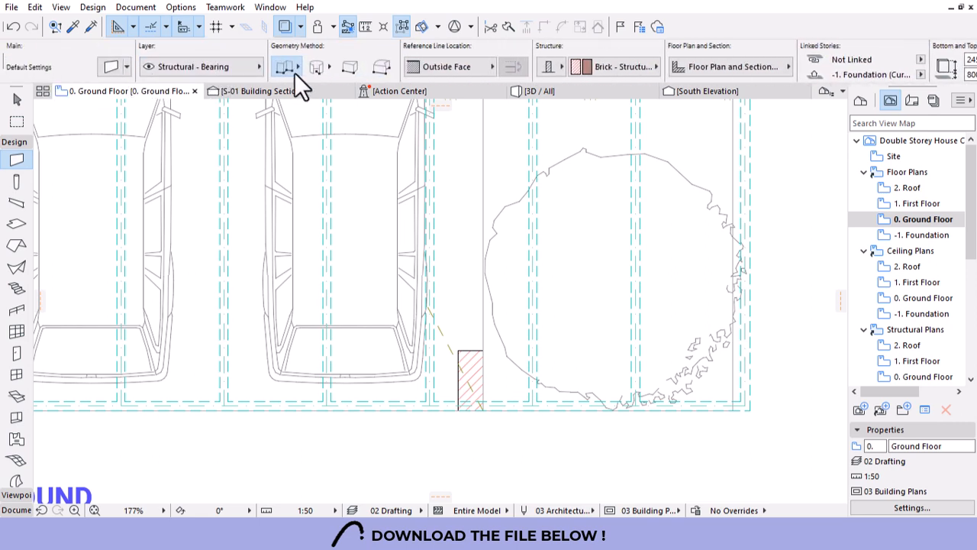
# Draw a 400 × 3175 rectangle of walls beside the tree using the Rectangle method, then view 3D.
pyautogui.click(293, 67)
pyautogui.click(362, 57)
pyautogui.click(483, 411)
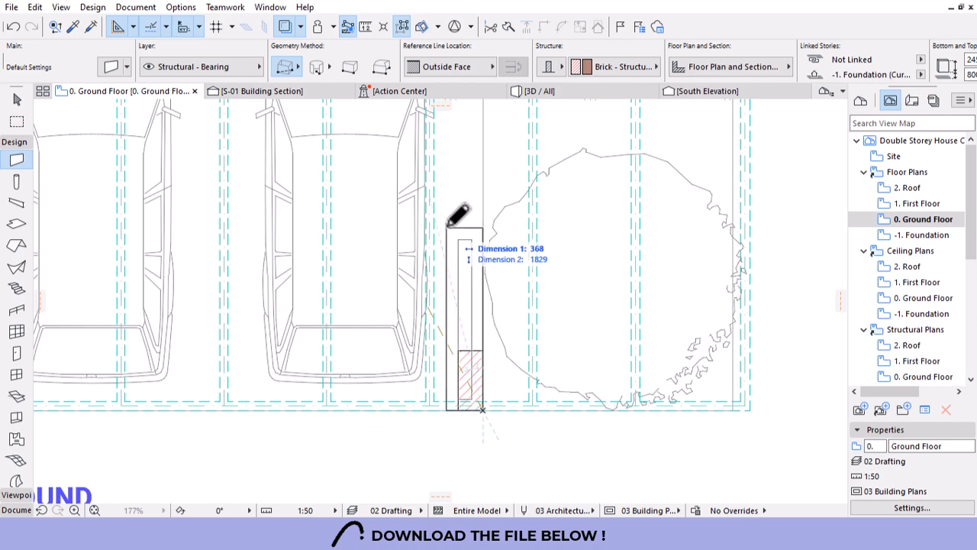
pyautogui.scroll(-2, 453, 387)
pyautogui.scroll(-1, 461, 374)
pyautogui.scroll(4, 454, 306)
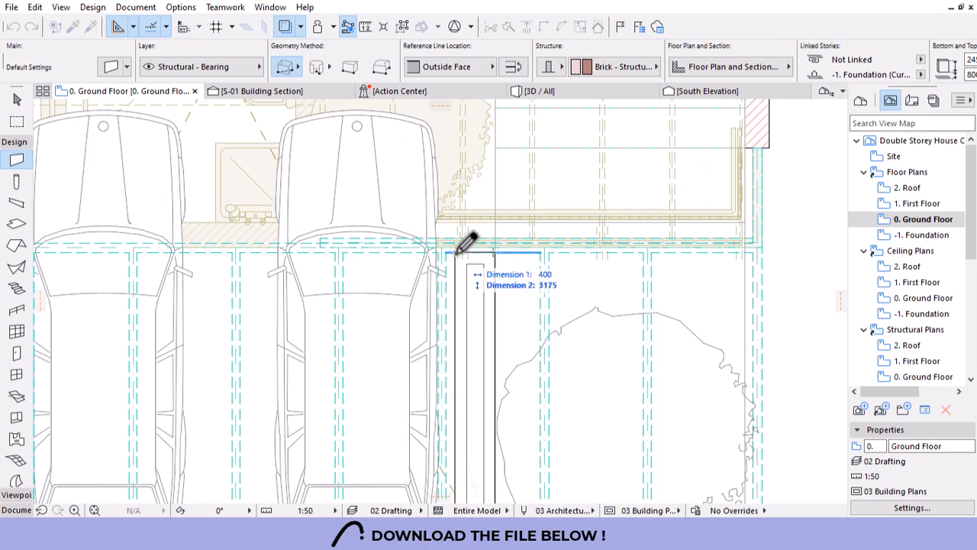
pyautogui.click(461, 245)
pyautogui.click(537, 89)
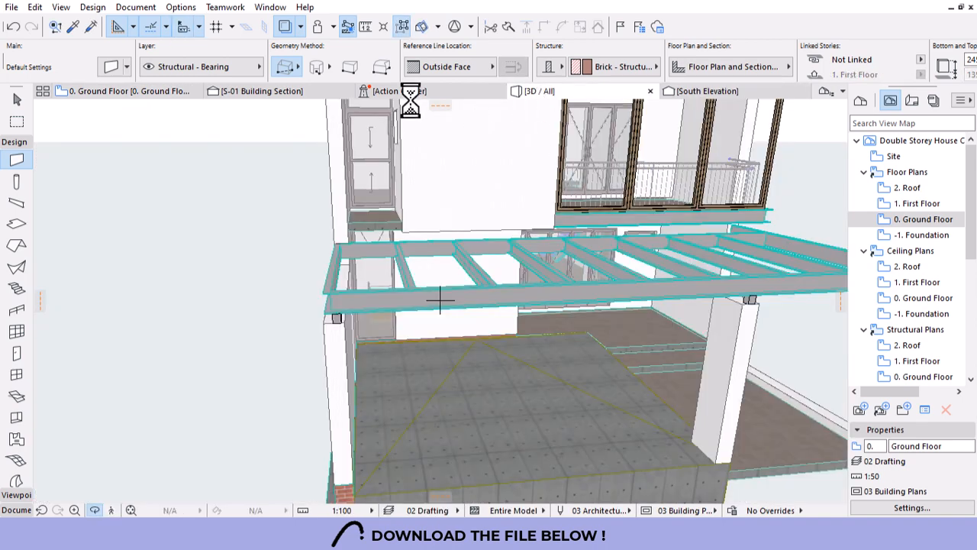
# Select all four grouped planter walls in 3D and set their height to 500.
pyautogui.scroll(-4, 371, 135)
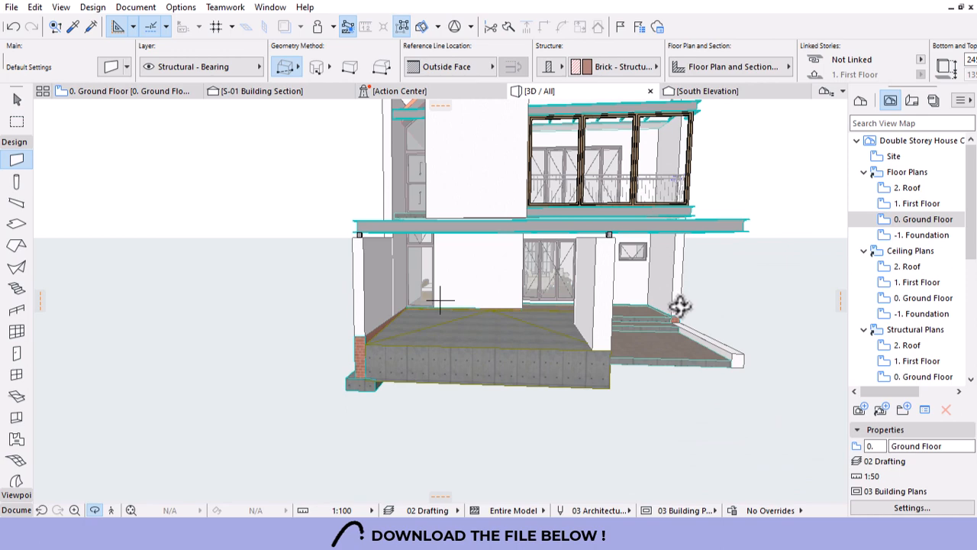
pyautogui.moveTo(679, 312); pyautogui.dragTo(421, 321)
pyautogui.scroll(5, 326, 316)
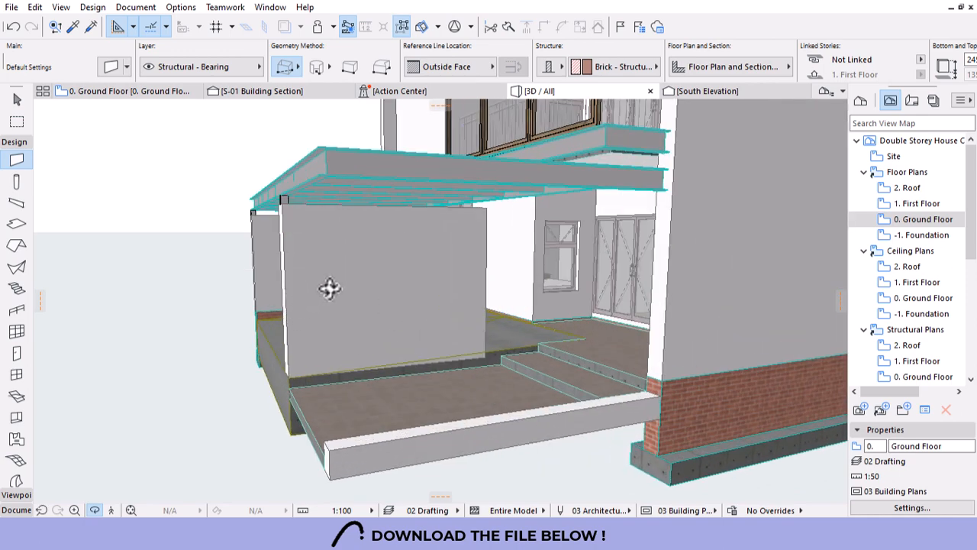
pyautogui.click(445, 236)
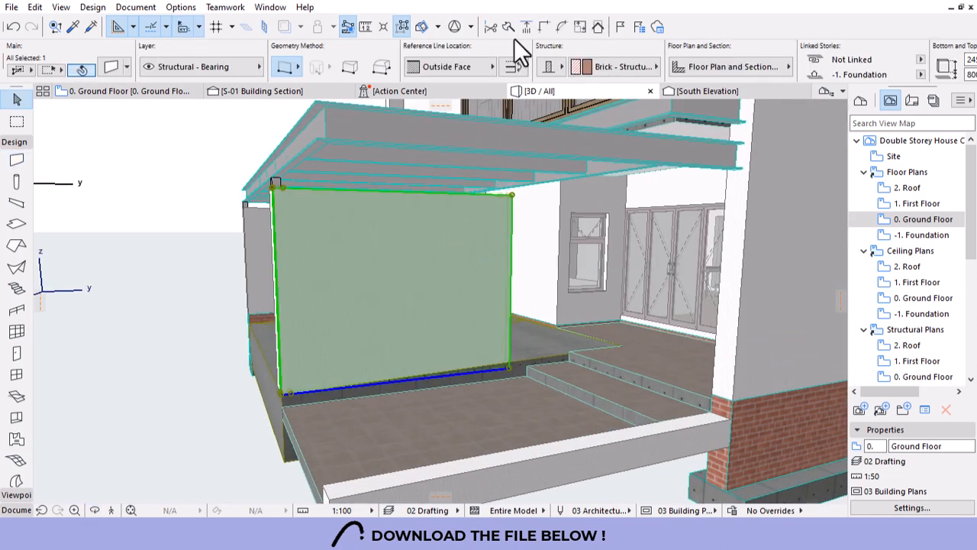
pyautogui.click(397, 25)
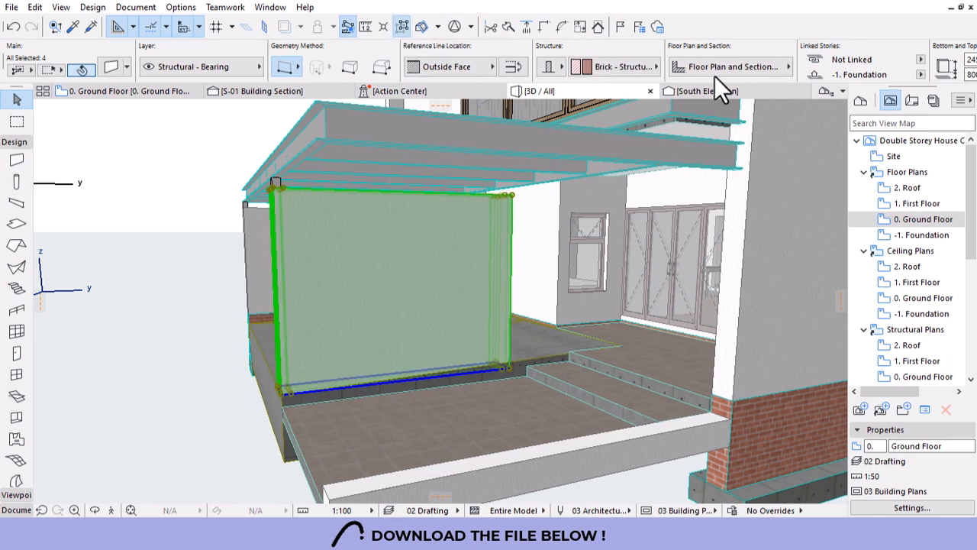
pyautogui.scroll(-4, 694, 68)
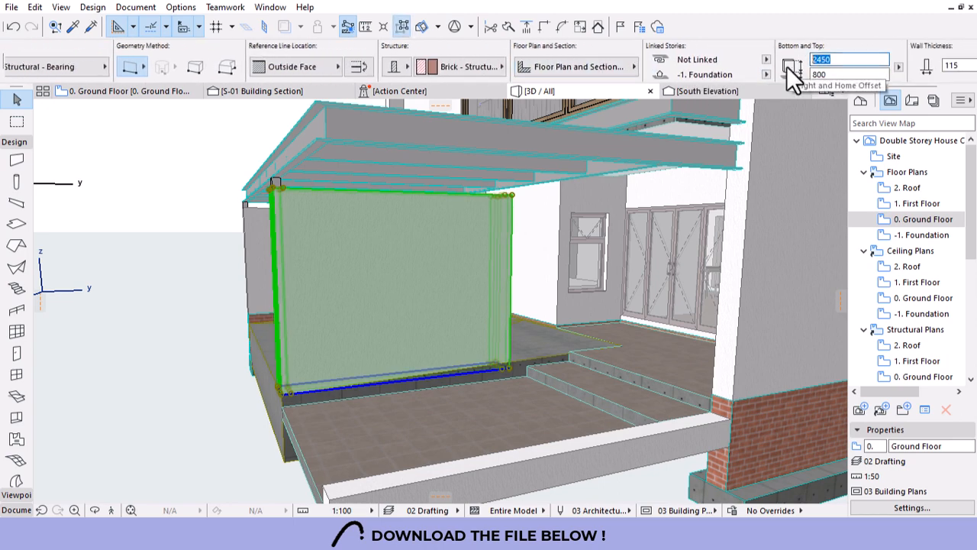
pyautogui.write('500')
pyautogui.press('Return')
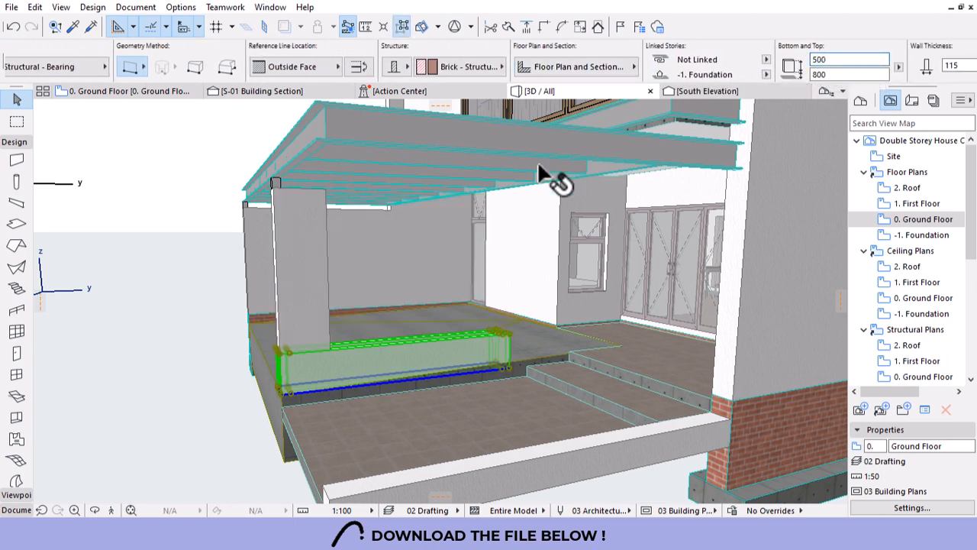
pyautogui.press('Escape')
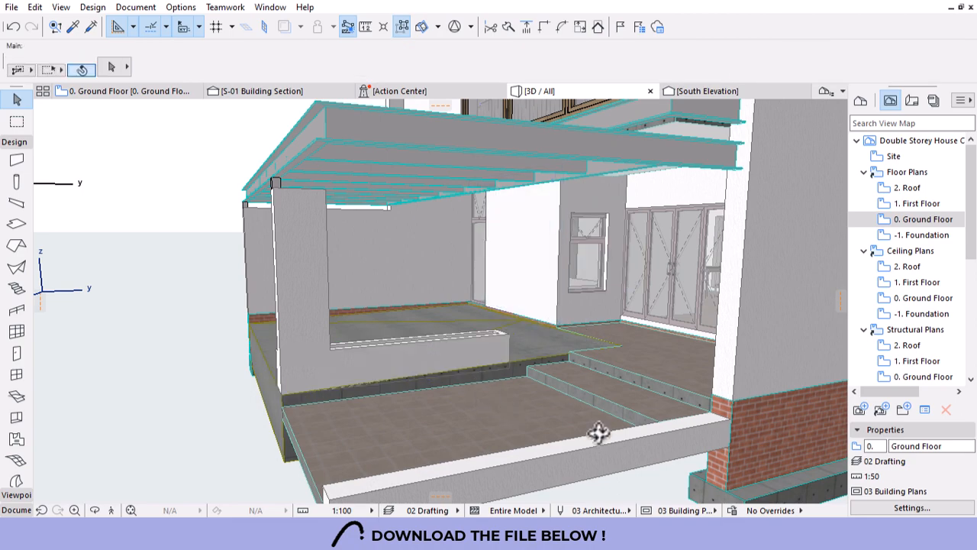
# Orbit around the house to check the low planter parapet and select one of its walls.
pyautogui.keyDown('shift'); pyautogui.moveTo(598, 433); pyautogui.dragTo(413, 289, button='middle'); pyautogui.keyUp('shift')
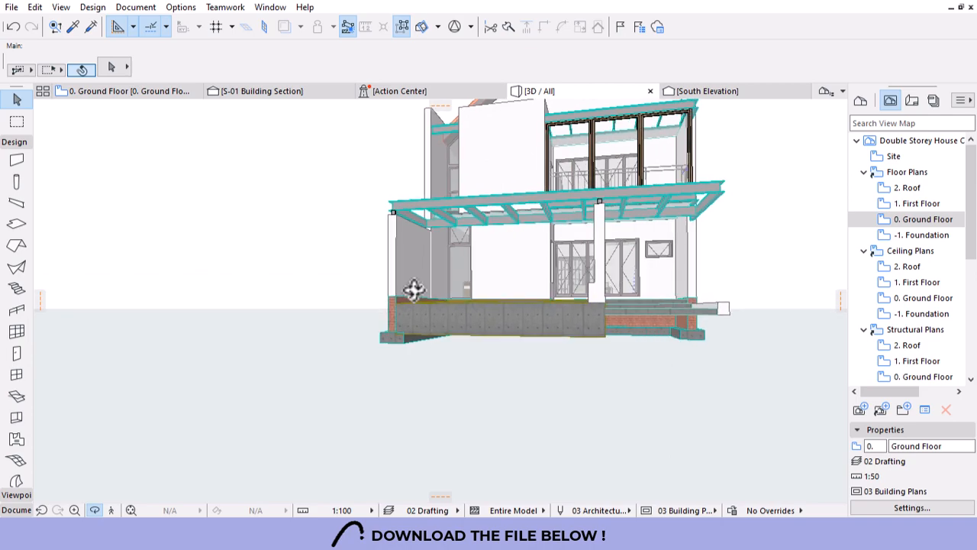
pyautogui.scroll(10, 672, 266)
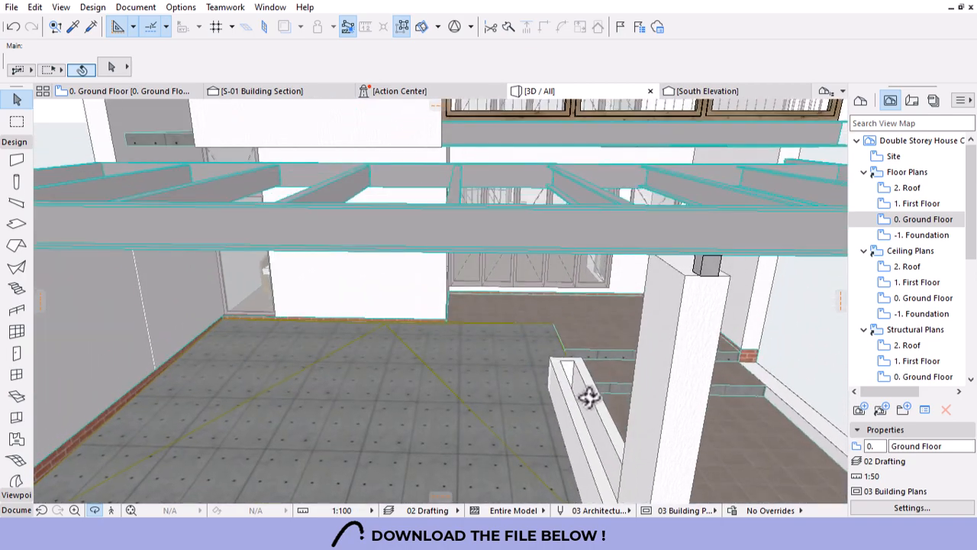
pyautogui.scroll(-10, 554, 407)
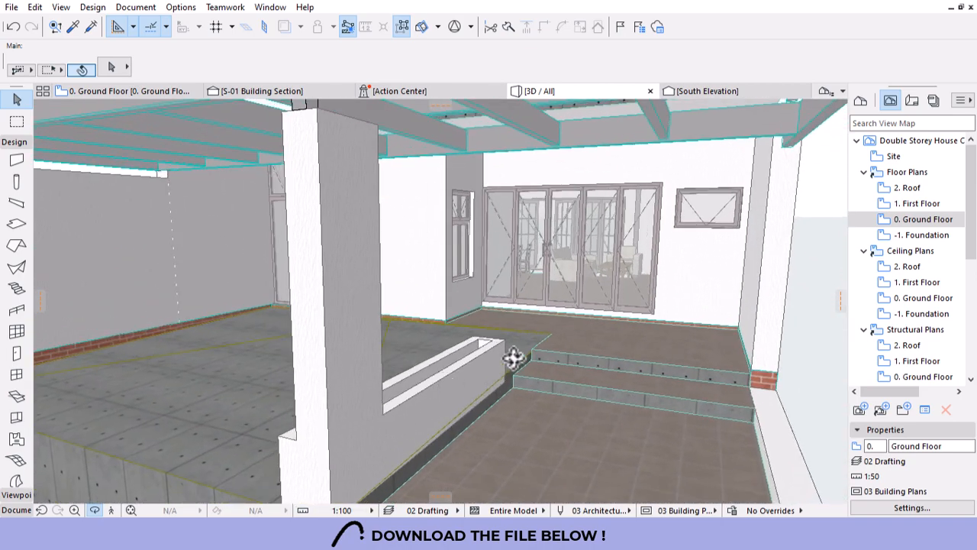
pyautogui.scroll(10, 399, 379)
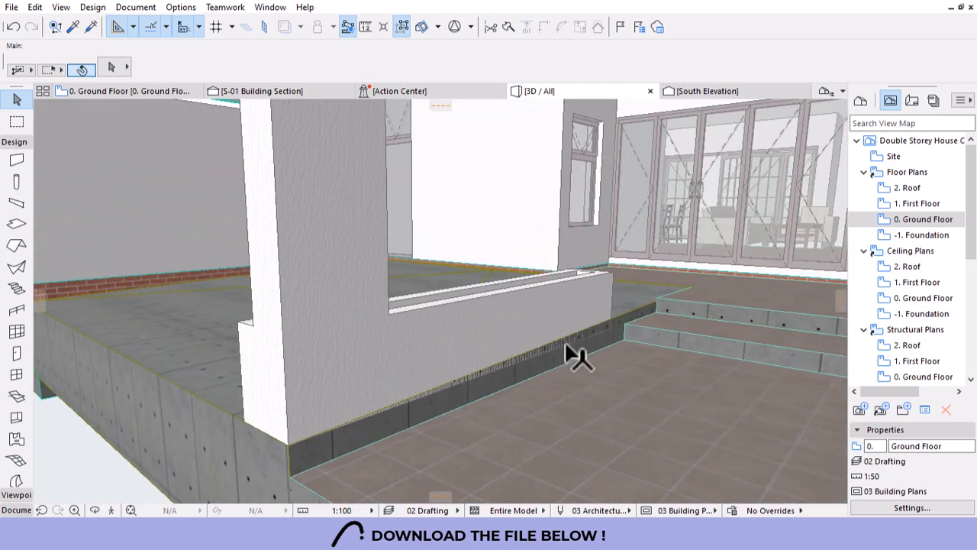
pyautogui.click(625, 328)
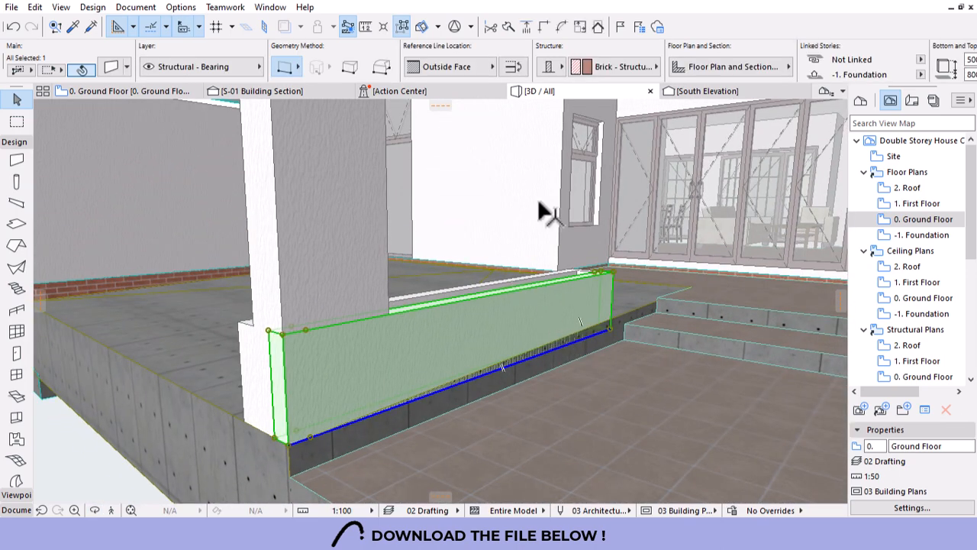
# Start a Solid Element Operation with the four planter walls as targets and the terrace floor mesh as operator.
pyautogui.click(400, 27)
pyautogui.rightClick(527, 292)
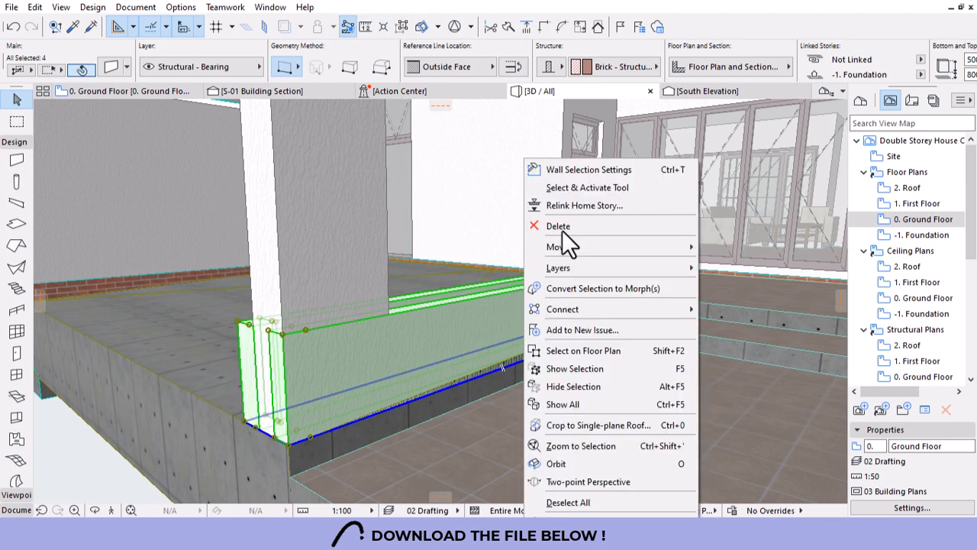
pyautogui.moveTo(638, 311)
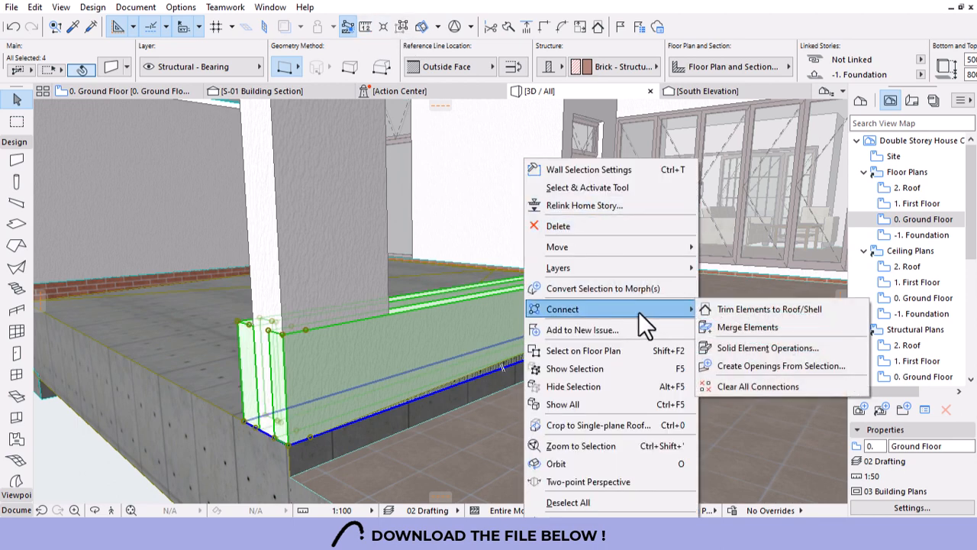
pyautogui.click(744, 348)
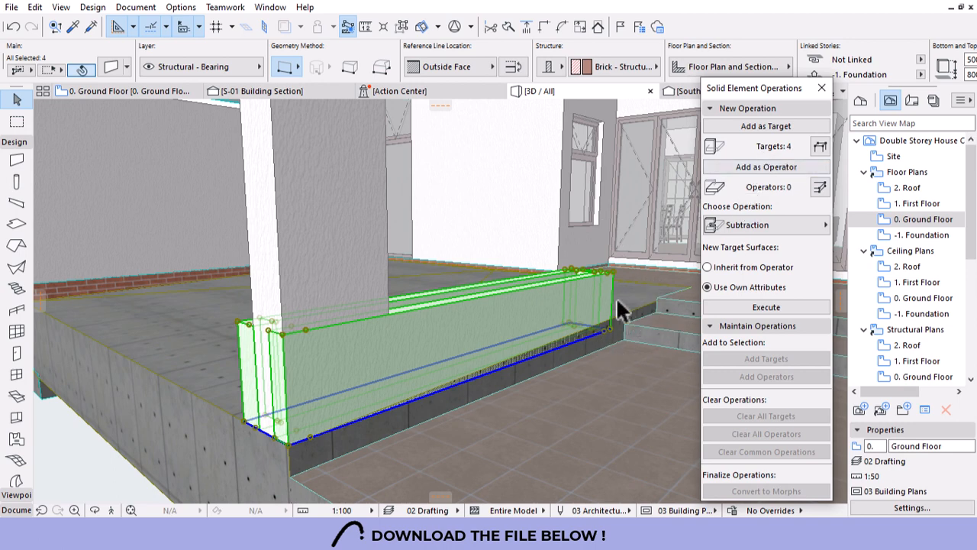
pyautogui.click(625, 304)
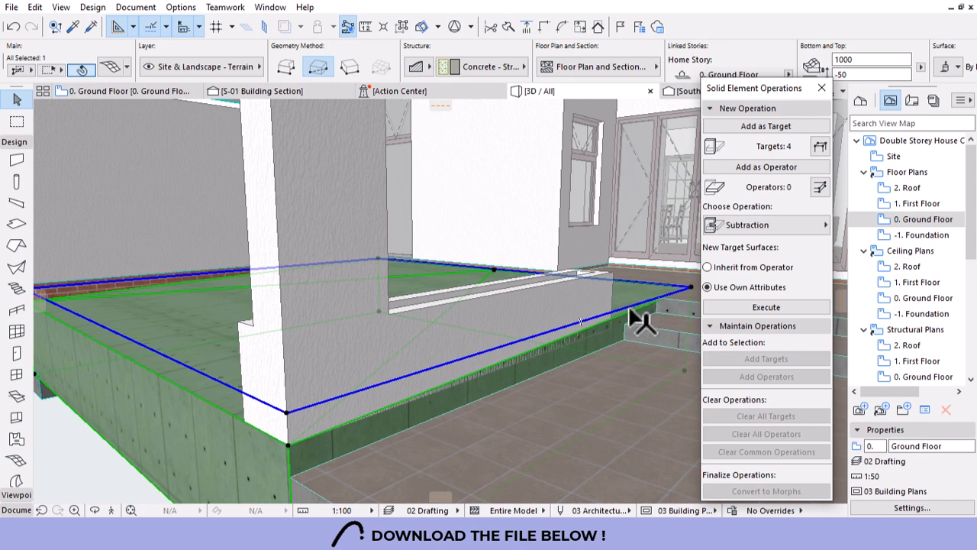
pyautogui.click(791, 228)
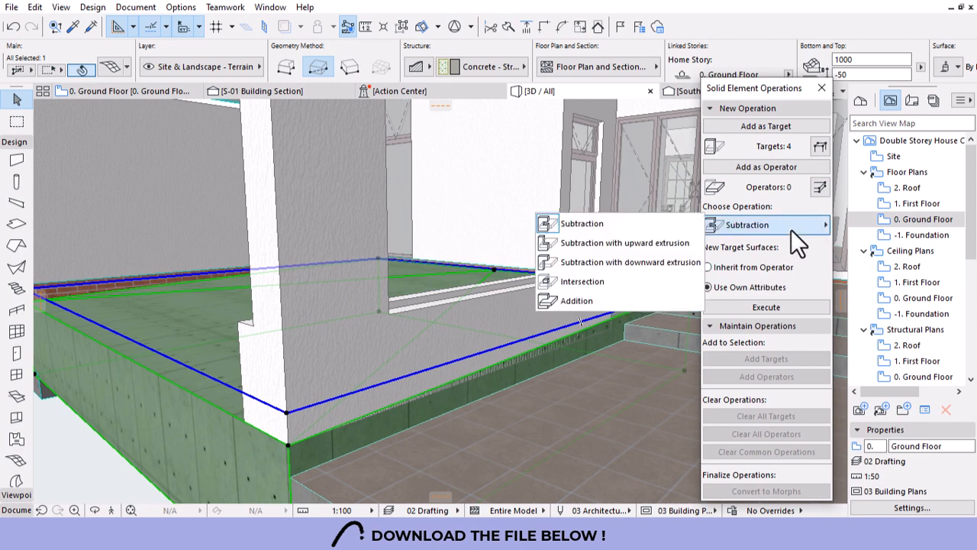
pyautogui.click(739, 166)
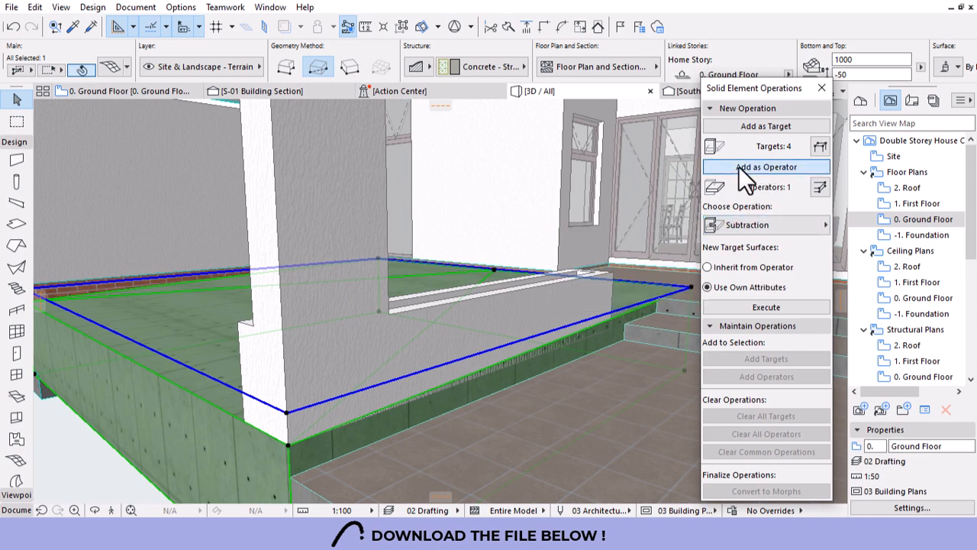
# Execute Subtraction with downward extrusion, then return to the 0. Ground Floor plan.
pyautogui.click(763, 225)
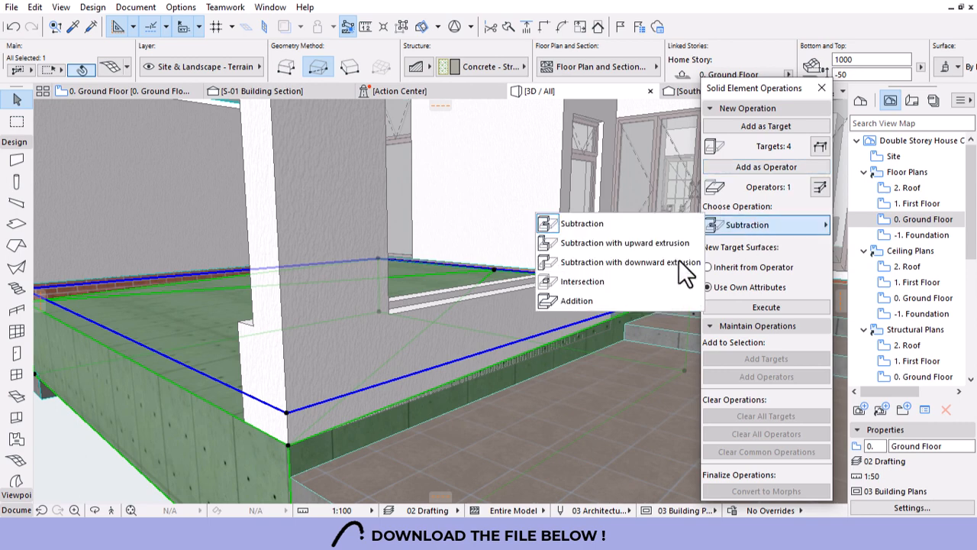
pyautogui.click(640, 262)
pyautogui.click(756, 308)
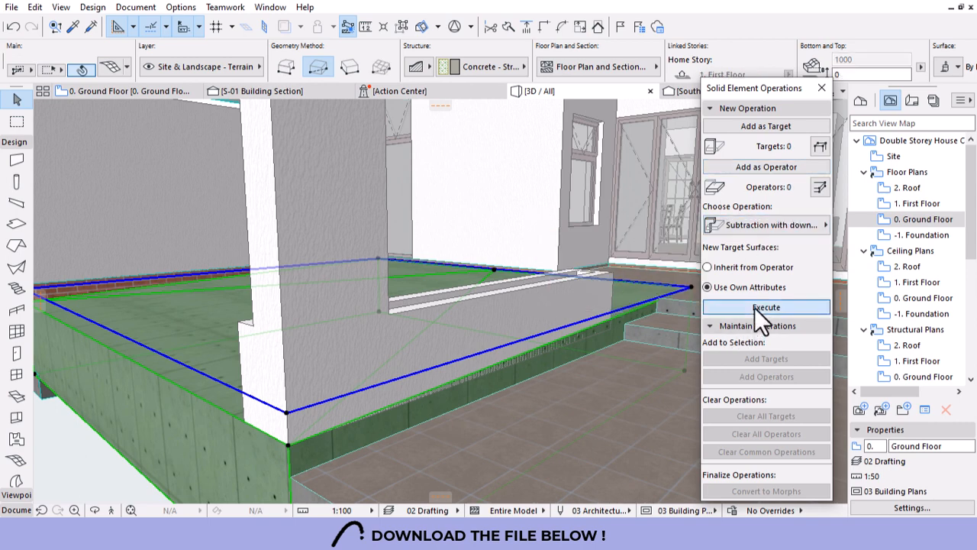
pyautogui.press('Escape')
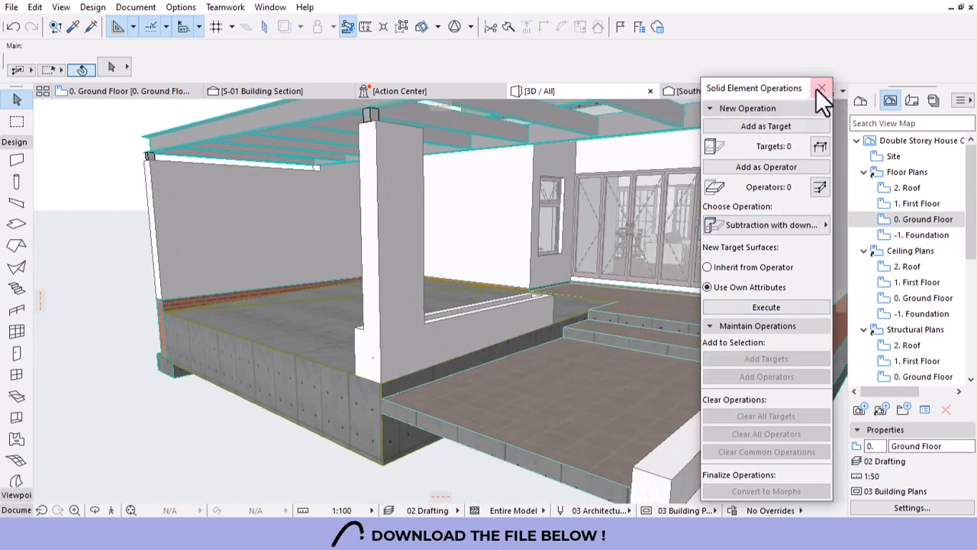
pyautogui.click(821, 89)
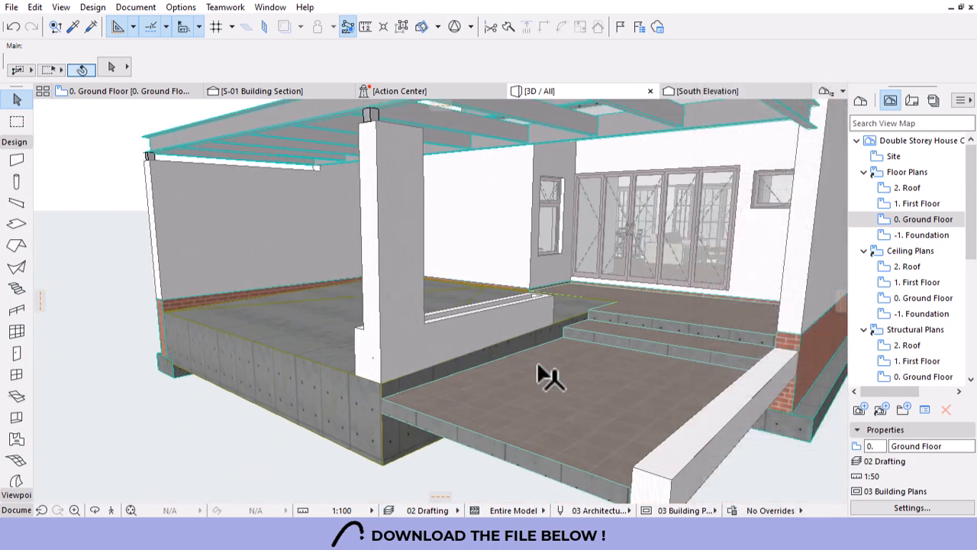
pyautogui.keyDown('shift'); pyautogui.moveTo(497, 351); pyautogui.dragTo(474, 395, button='middle'); pyautogui.keyUp('shift')
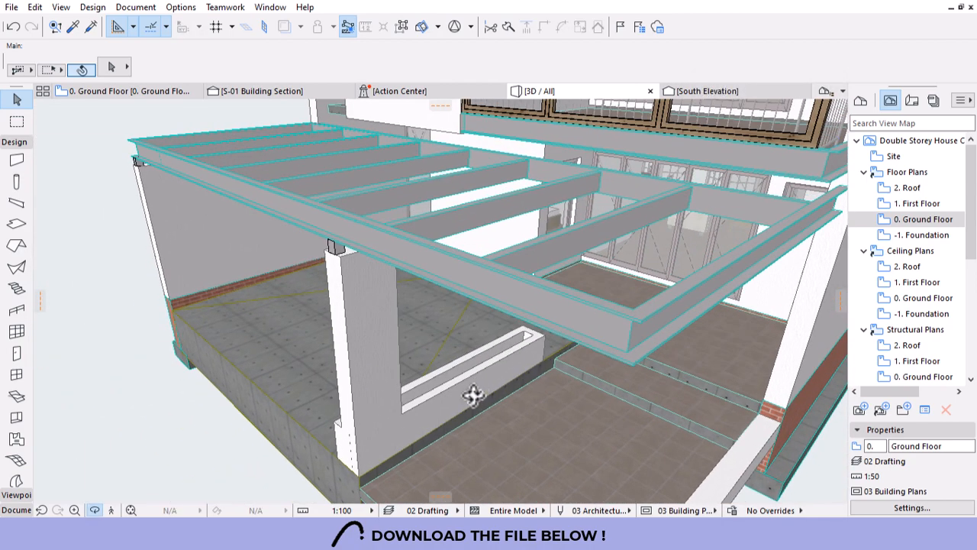
pyautogui.doubleClick(899, 219)
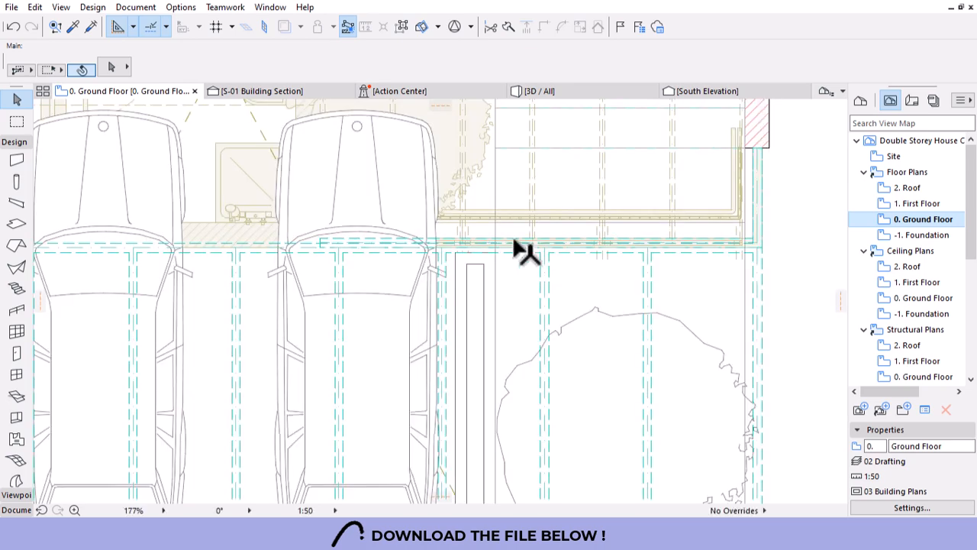
# Set the Mesh tool defaults to height 500 with a Grass - Green top surface.
pyautogui.scroll(-4, 515, 239)
pyautogui.scroll(1, 469, 226)
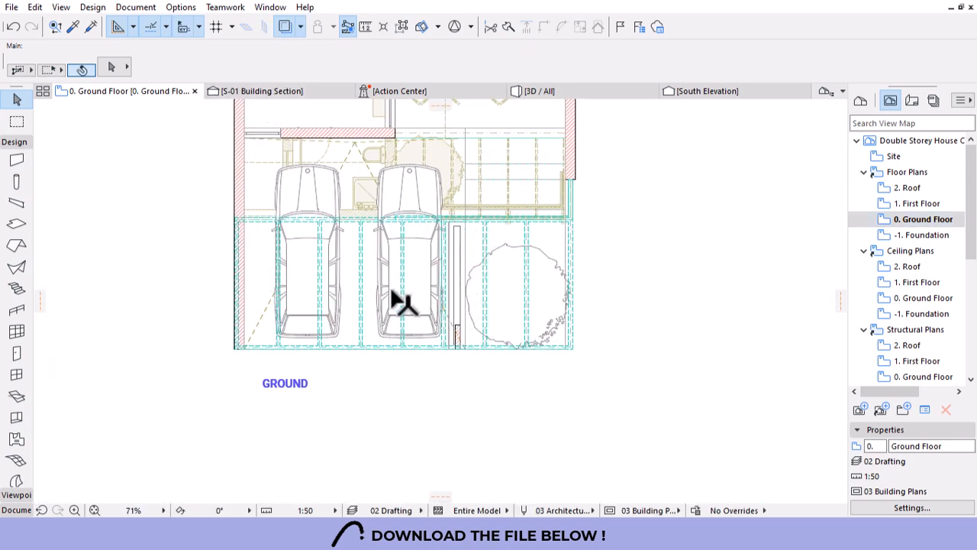
pyautogui.scroll(1, 391, 296)
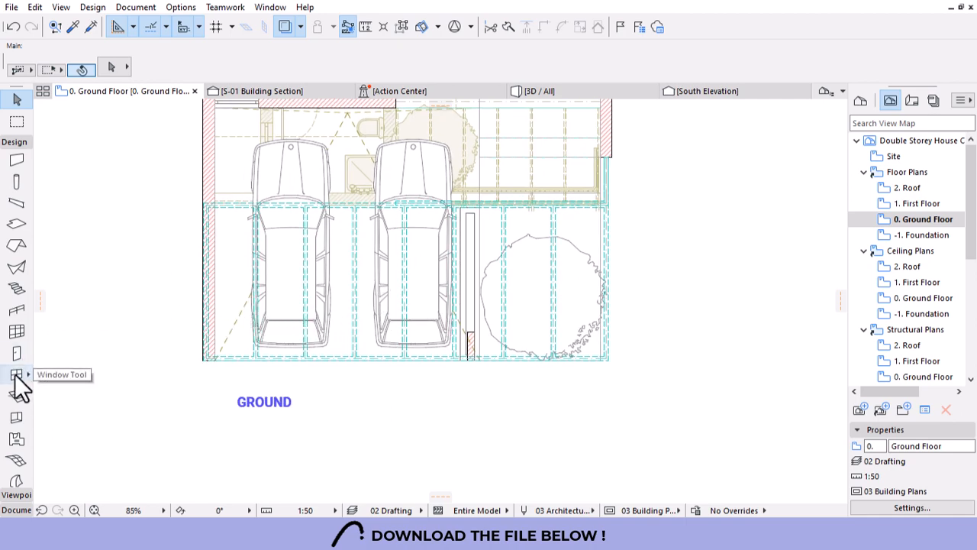
pyautogui.scroll(-2, 17, 388)
pyautogui.click(17, 345)
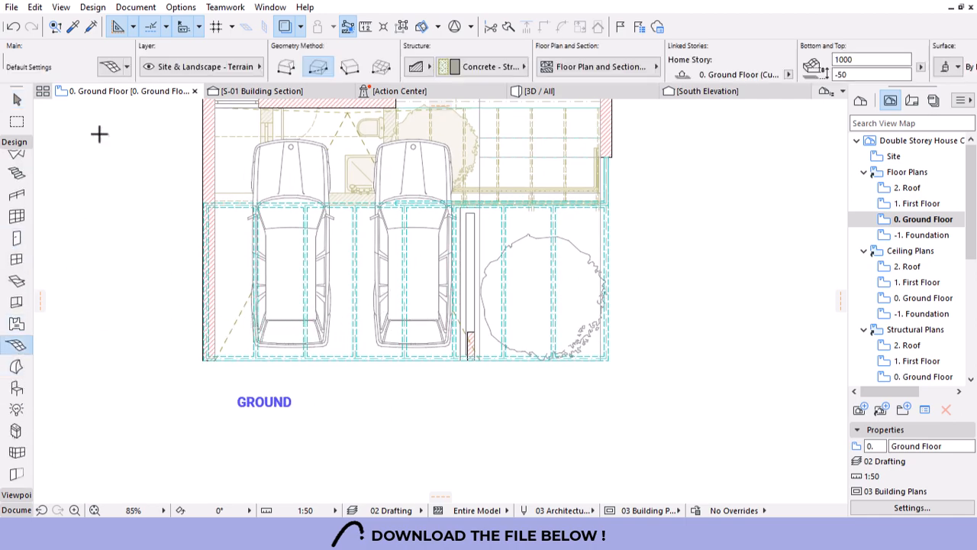
pyautogui.click(111, 66)
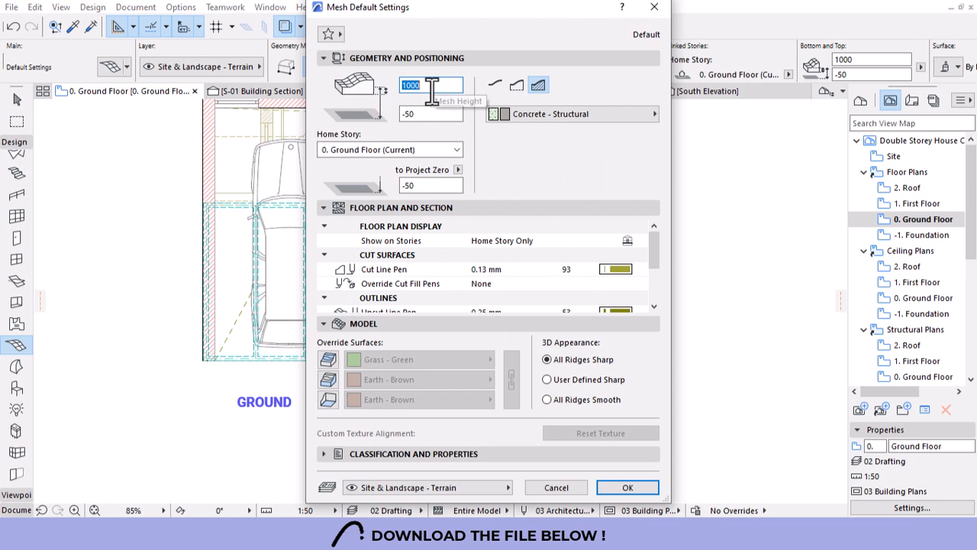
pyautogui.write('6')
pyautogui.click(327, 362)
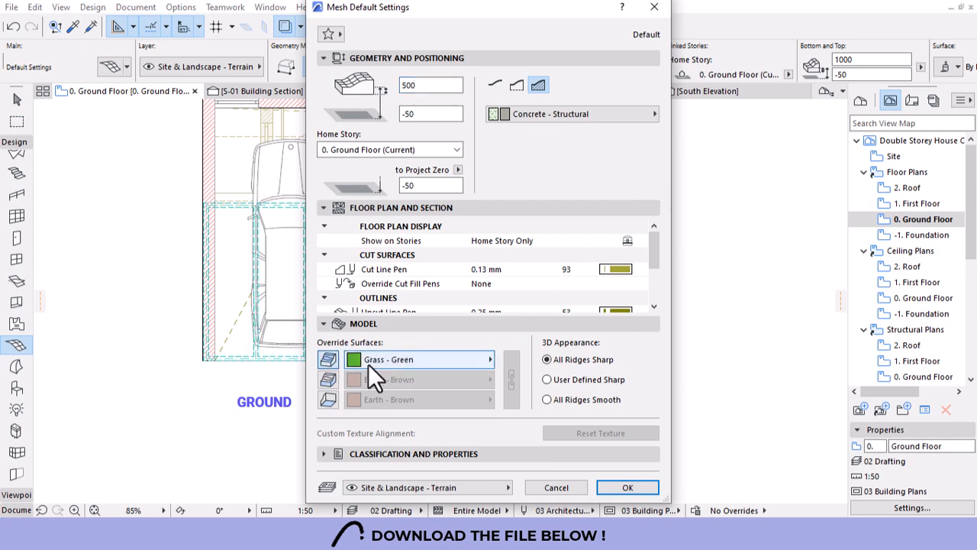
pyautogui.click(603, 487)
# Draw the grass mesh as a rectangle inside the planter walls.
pyautogui.scroll(5, 460, 334)
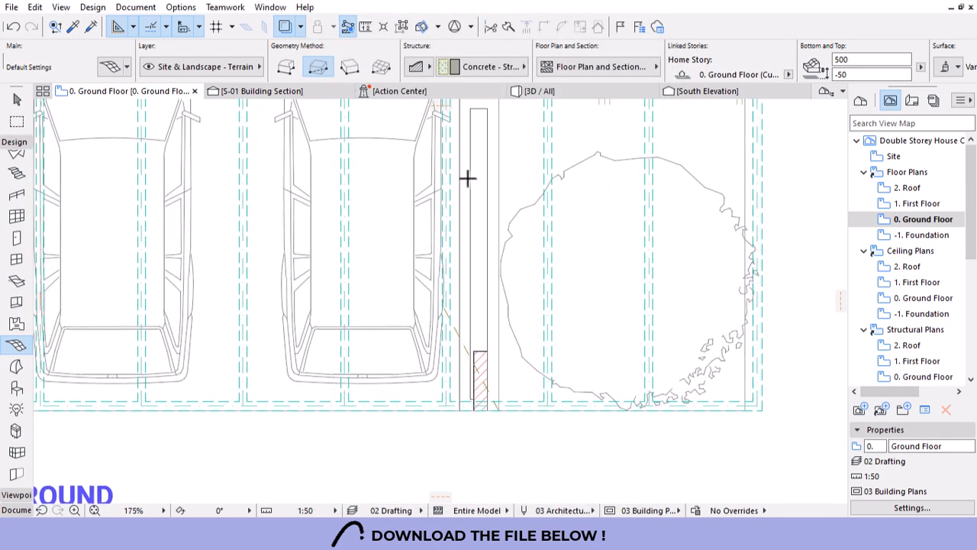
pyautogui.click(471, 107)
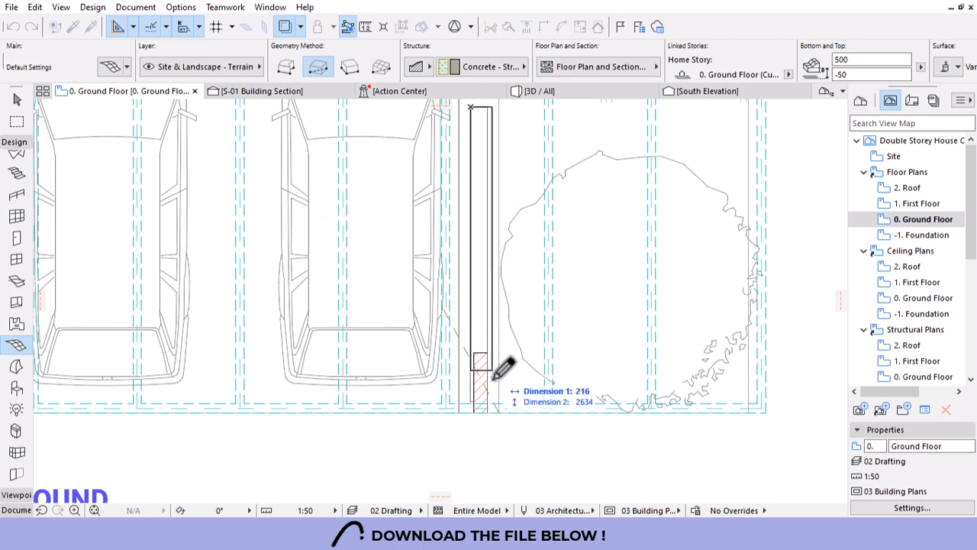
pyautogui.click(489, 405)
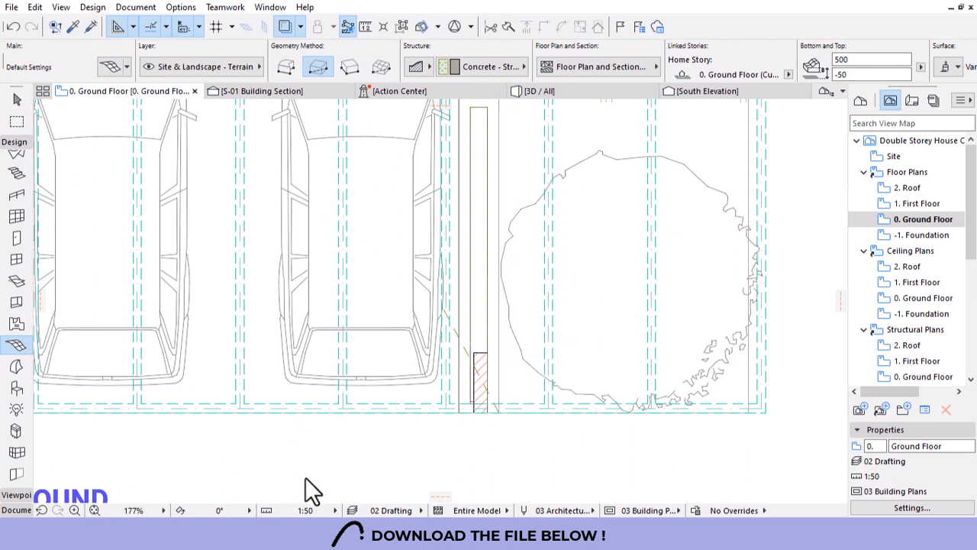
# In 3D, select the grass mesh's top edge and choose Elevate.
pyautogui.click(569, 92)
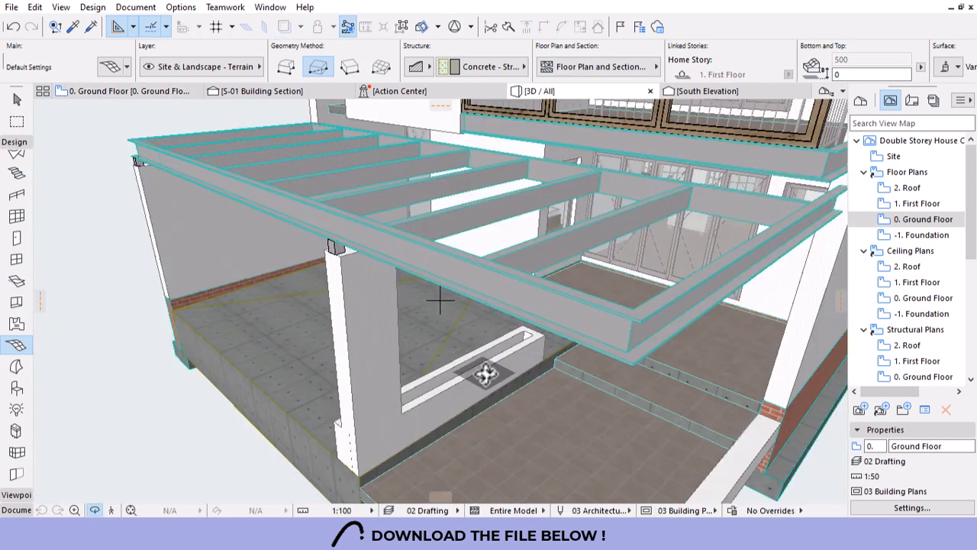
pyautogui.scroll(5, 484, 434)
pyautogui.keyDown('shift'); pyautogui.moveTo(487, 311); pyautogui.dragTo(598, 354, button='middle'); pyautogui.keyUp('shift')
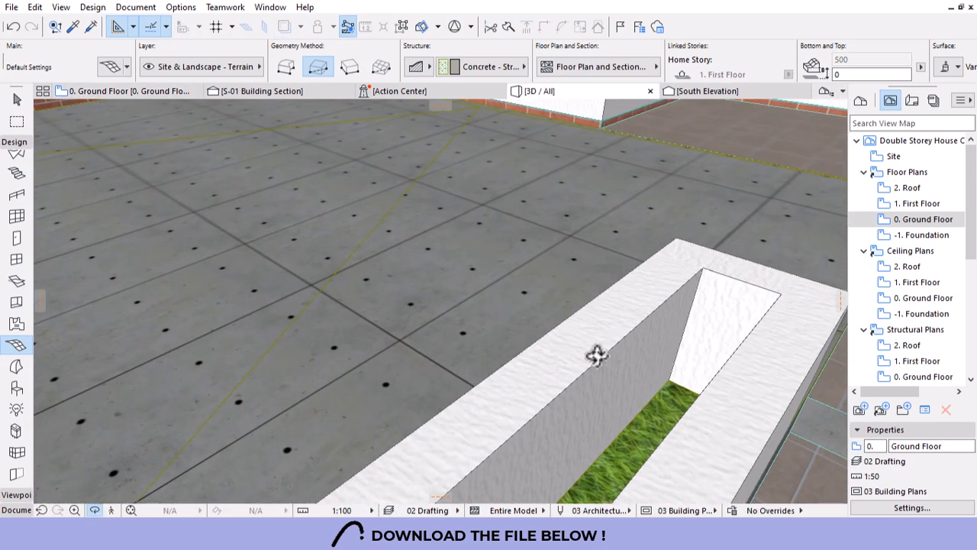
pyautogui.click(679, 403)
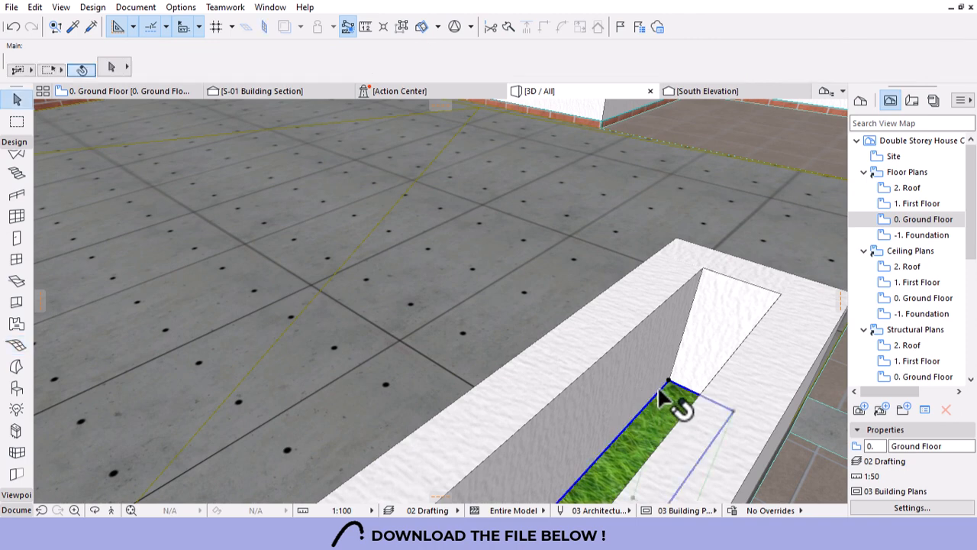
pyautogui.click(669, 389)
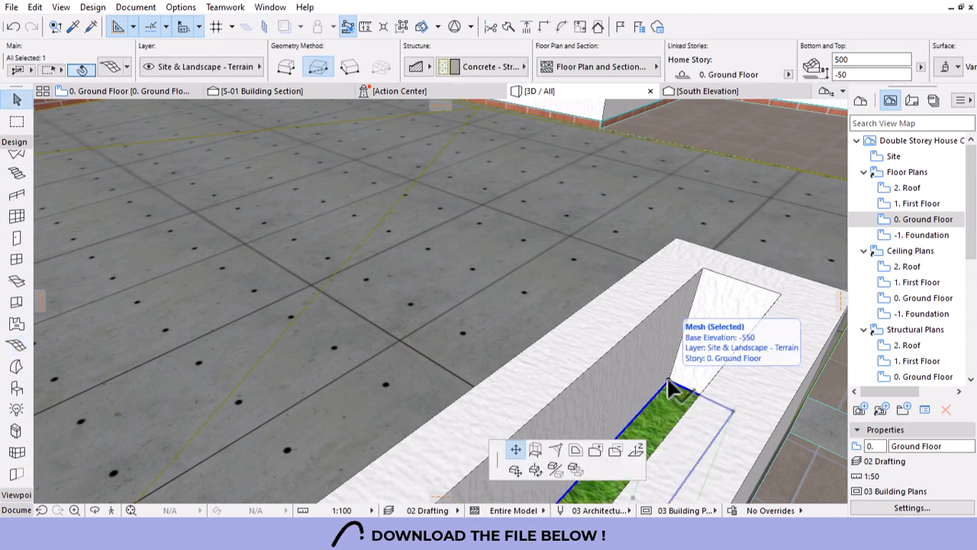
pyautogui.click(737, 245)
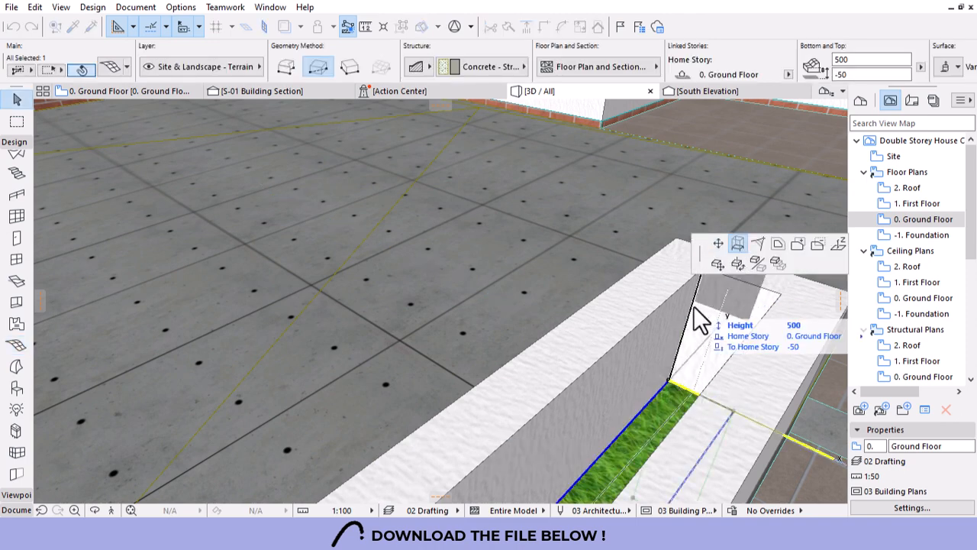
# Commit the Elevate to raise the grass mesh, then orbit to a front view of the house.
pyautogui.click(691, 305)
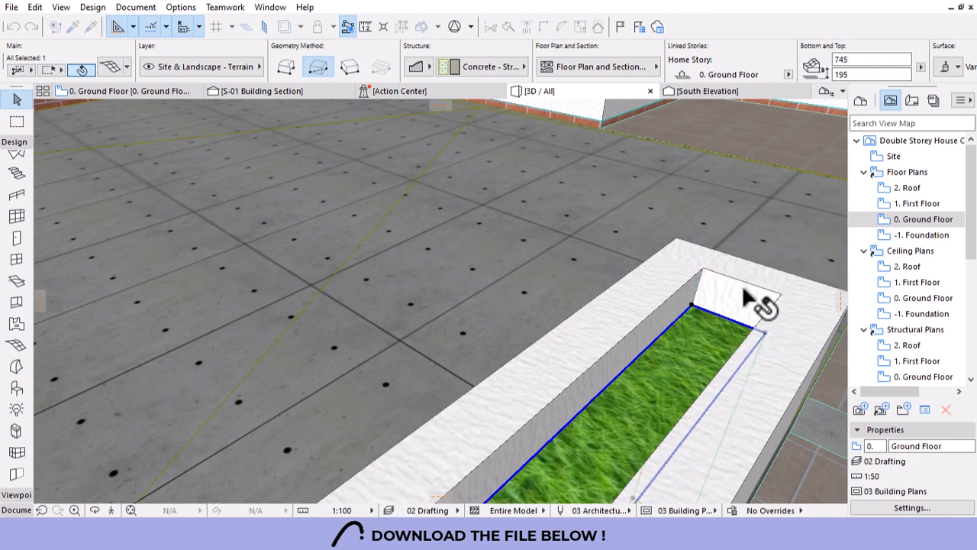
pyautogui.press('Escape')
pyautogui.scroll(-6, 633, 231)
pyautogui.scroll(-4, 628, 245)
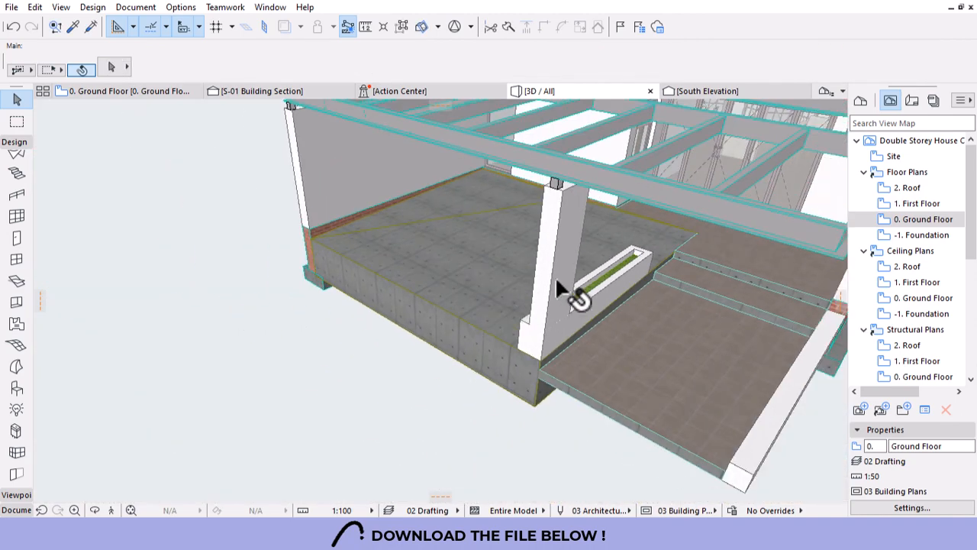
pyautogui.keyDown('shift'); pyautogui.moveTo(555, 276); pyautogui.dragTo(644, 237, button='middle'); pyautogui.keyUp('shift')
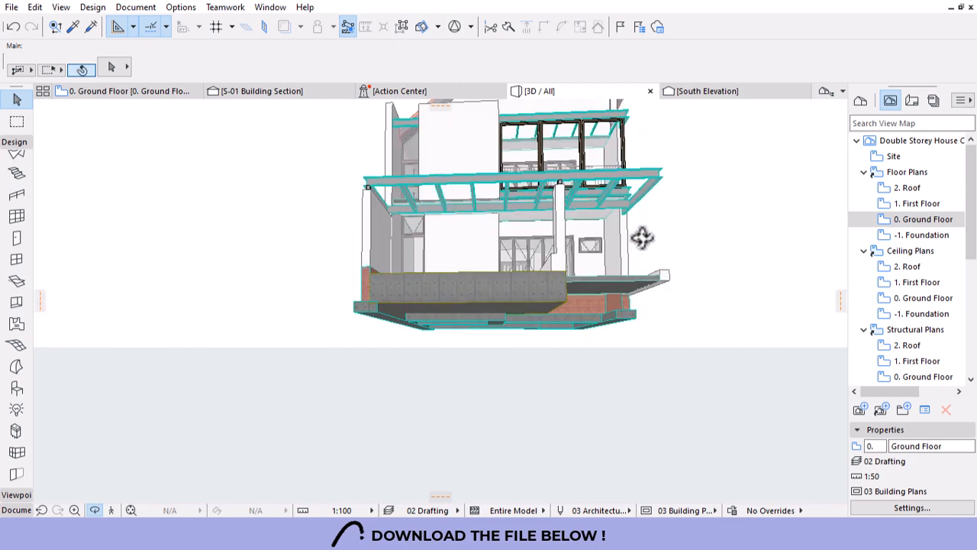
pyautogui.scroll(-5, 499, 292)
pyautogui.keyDown('shift'); pyautogui.moveTo(687, 307); pyautogui.dragTo(395, 236, button='middle'); pyautogui.keyUp('shift')
# Turn on Suspend Groups so individual walls select, then orbit to the side with the beams.
pyautogui.click(393, 211)
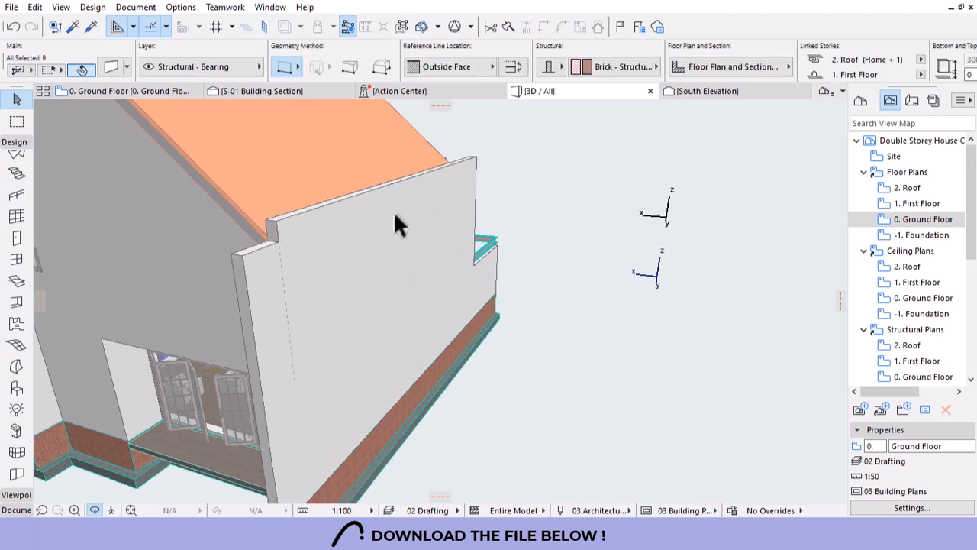
pyautogui.click(461, 143)
pyautogui.click(400, 26)
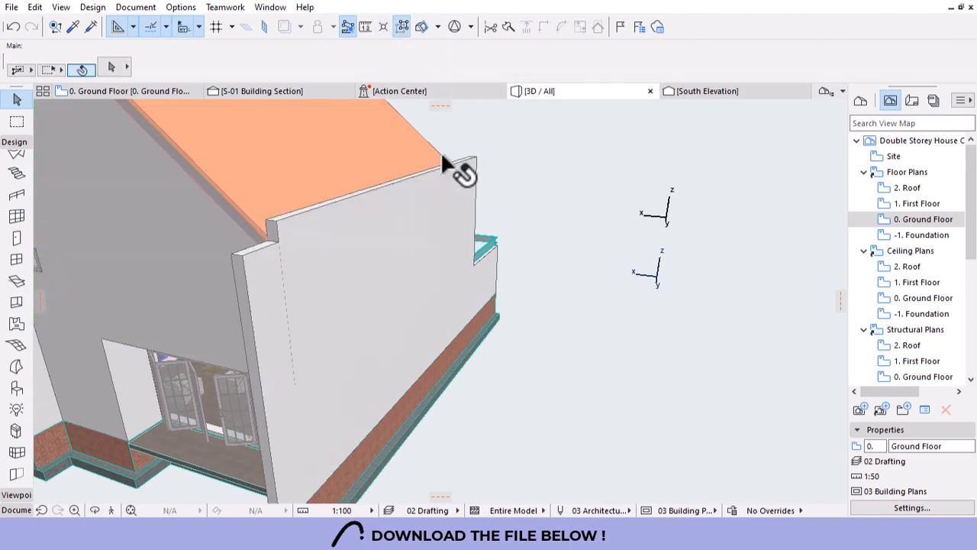
pyautogui.press('w')
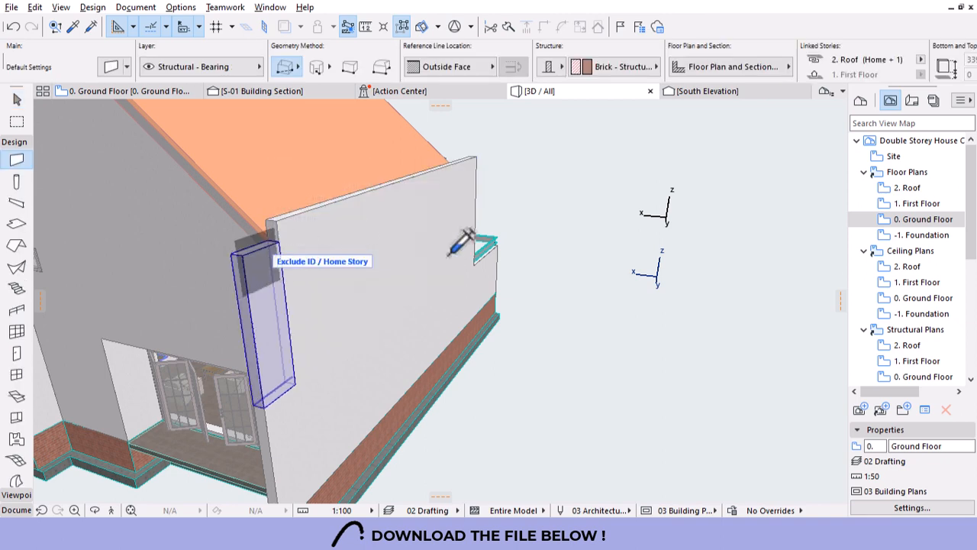
pyautogui.scroll(-5, 617, 266)
pyautogui.scroll(-2, 618, 267)
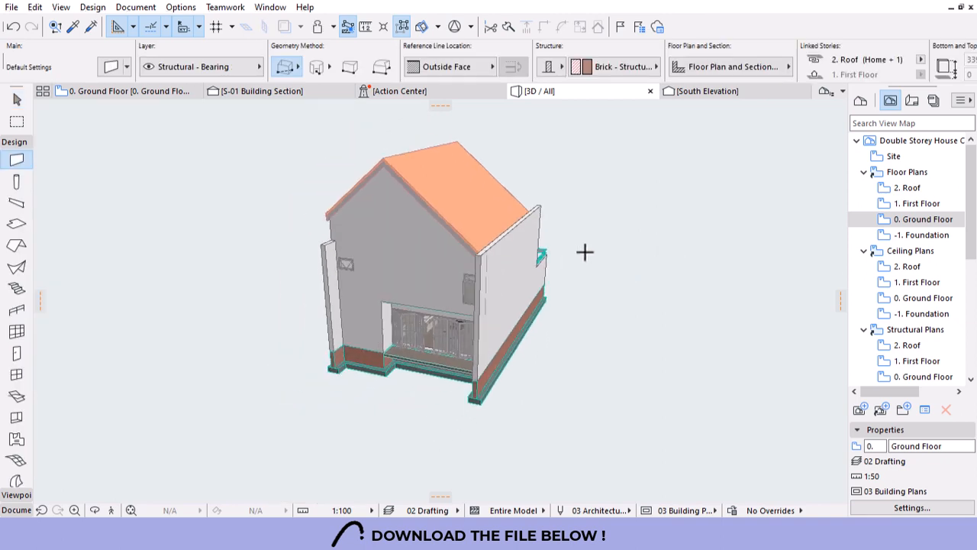
pyautogui.keyDown('shift'); pyautogui.moveTo(621, 249); pyautogui.dragTo(602, 304, button='middle'); pyautogui.keyUp('shift')
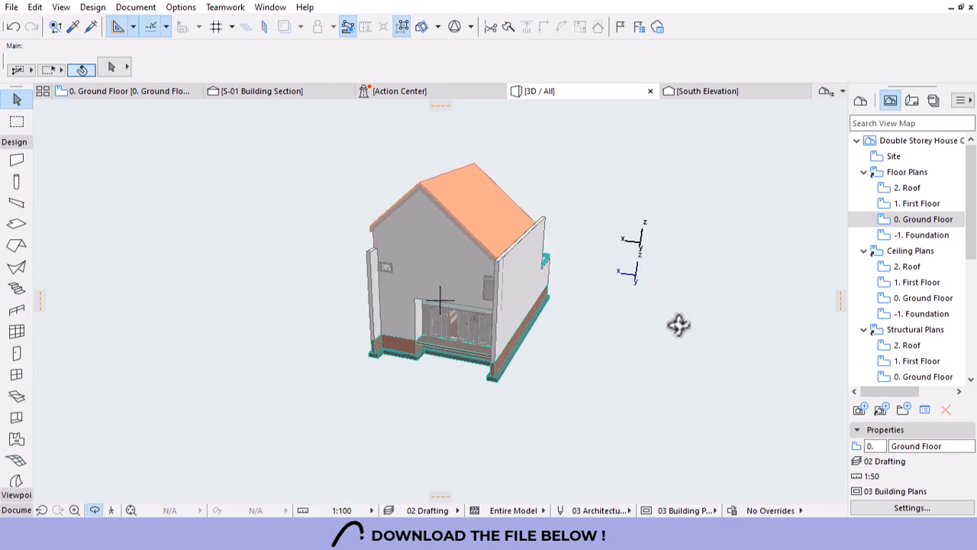
pyautogui.keyDown('shift'); pyautogui.moveTo(679, 325); pyautogui.dragTo(384, 203, button='middle'); pyautogui.keyUp('shift')
pyautogui.scroll(3, 384, 203)
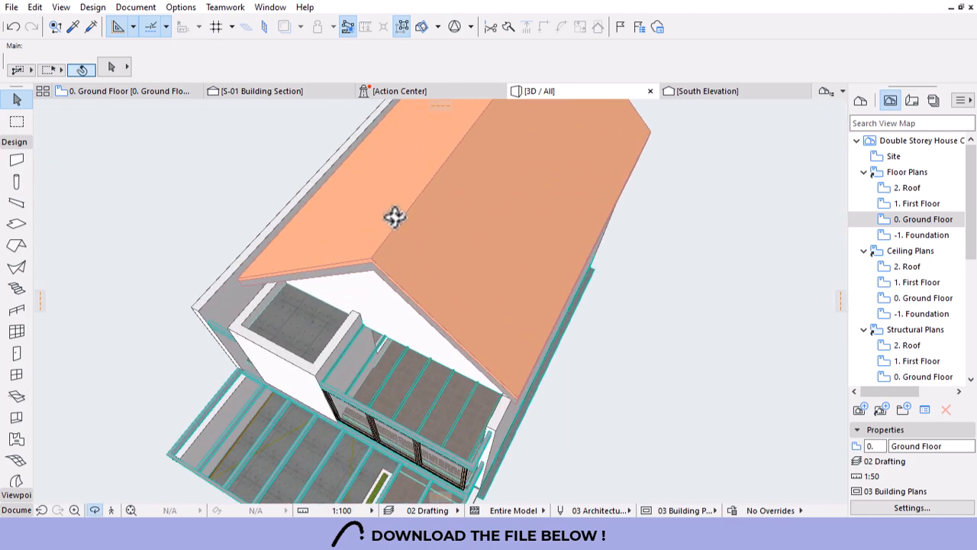
pyautogui.click(368, 225)
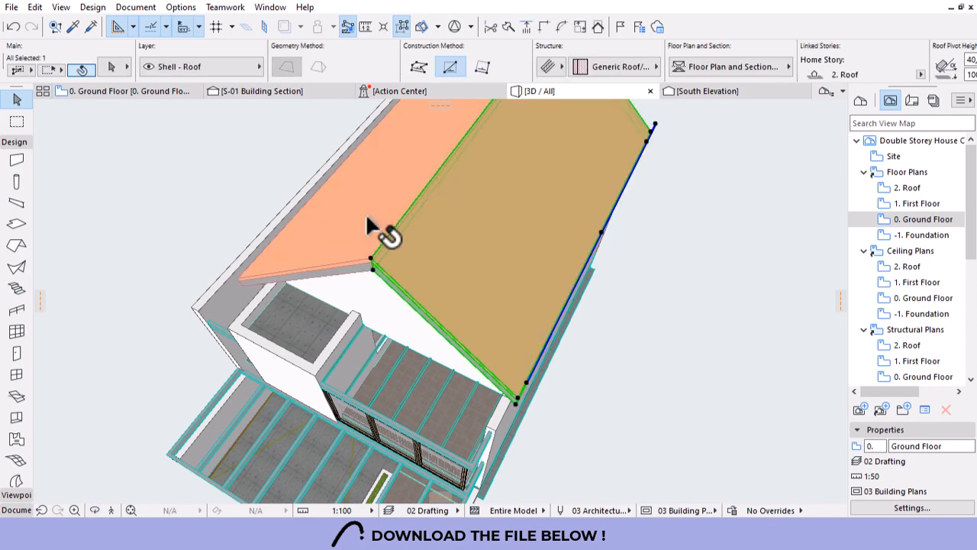
pyautogui.keyDown('shift'); pyautogui.click(370, 226); pyautogui.keyUp('shift')
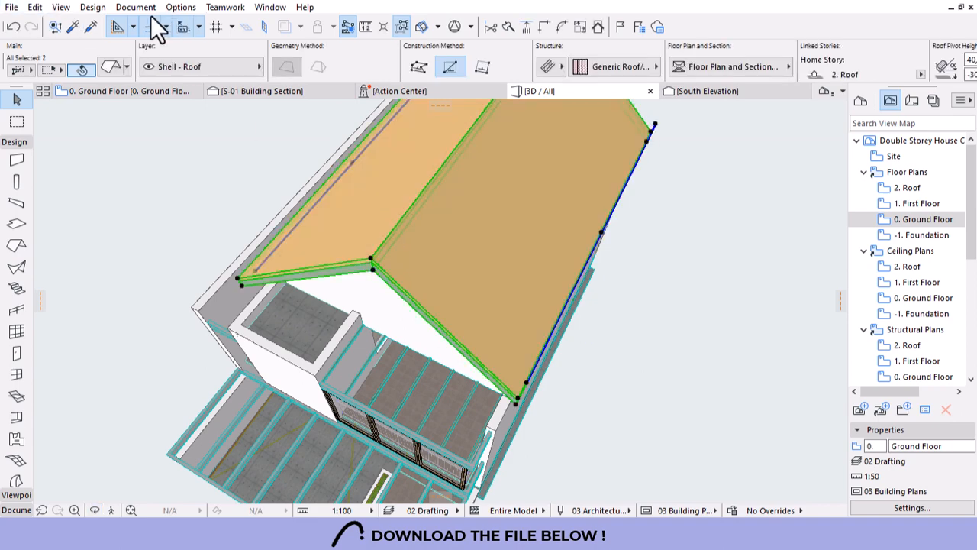
pyautogui.click(92, 8)
pyautogui.moveTo(158, 337)
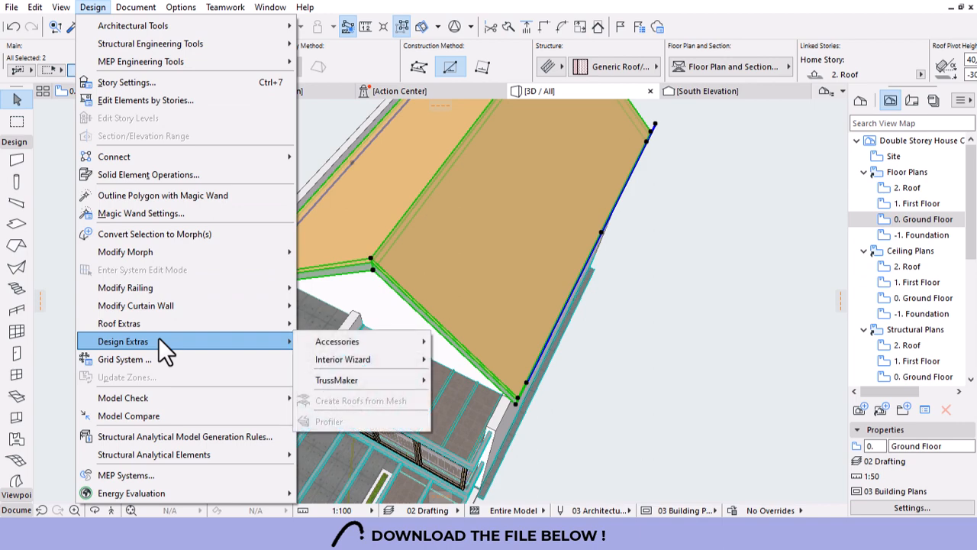
pyautogui.moveTo(333, 340)
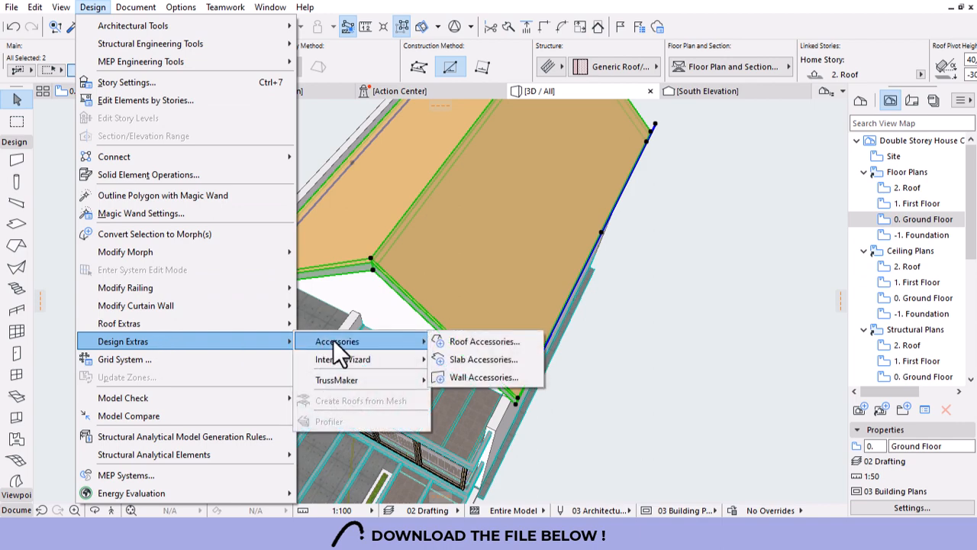
pyautogui.click(488, 343)
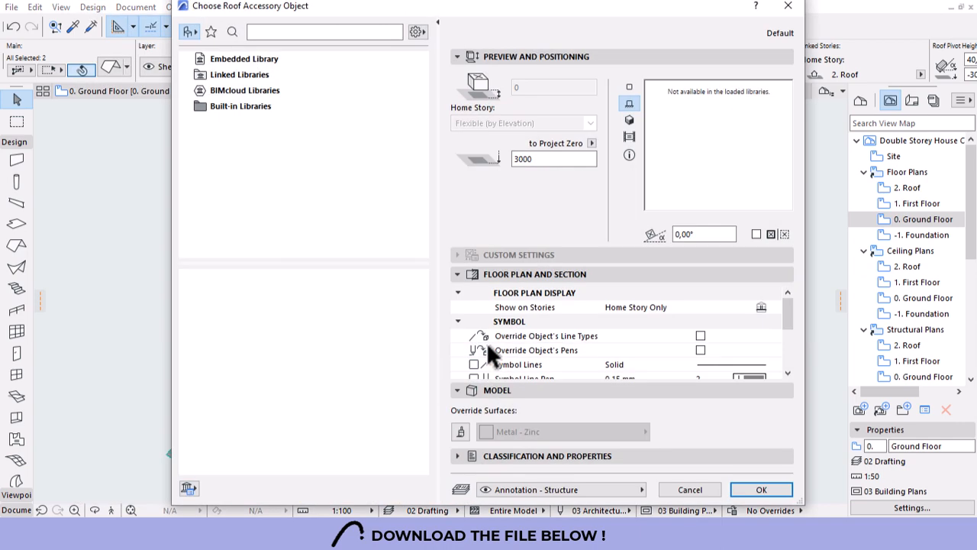
pyautogui.click(230, 78)
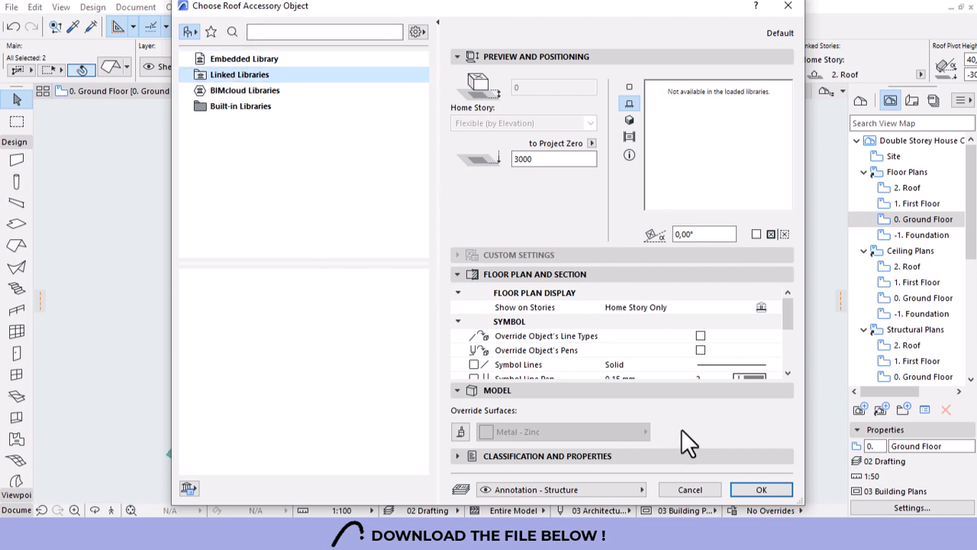
pyautogui.click(692, 490)
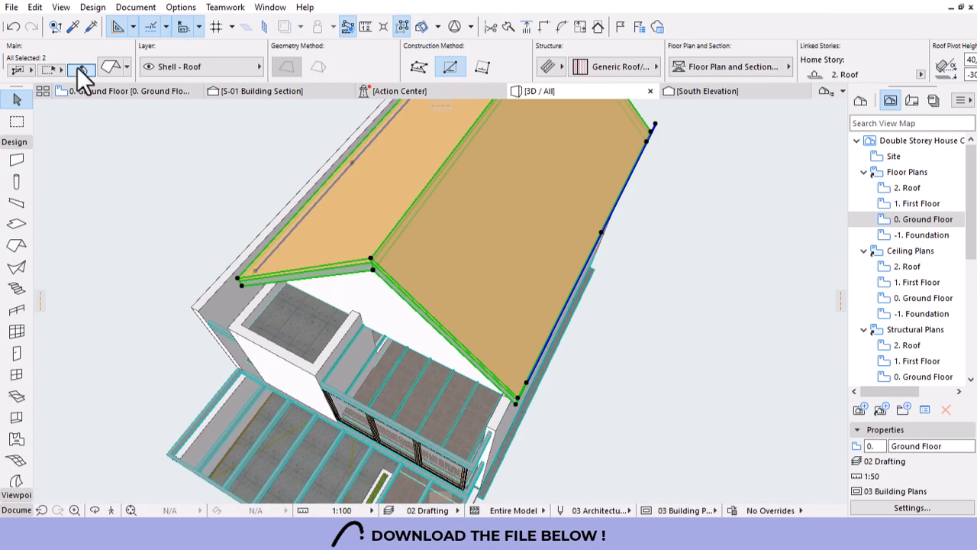
# Open the Library Manager and begin adding a new library folder.
pyautogui.click(11, 7)
pyautogui.moveTo(66, 251)
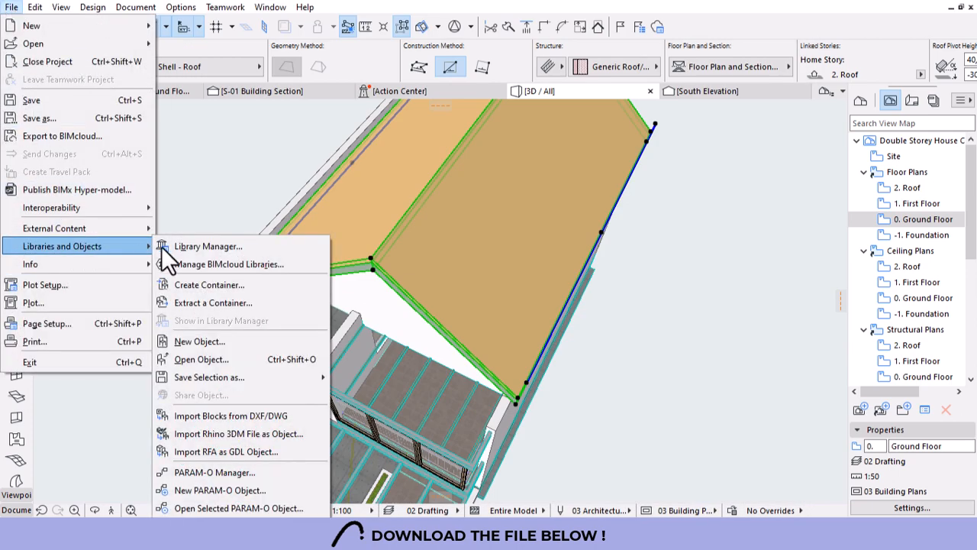
pyautogui.click(201, 244)
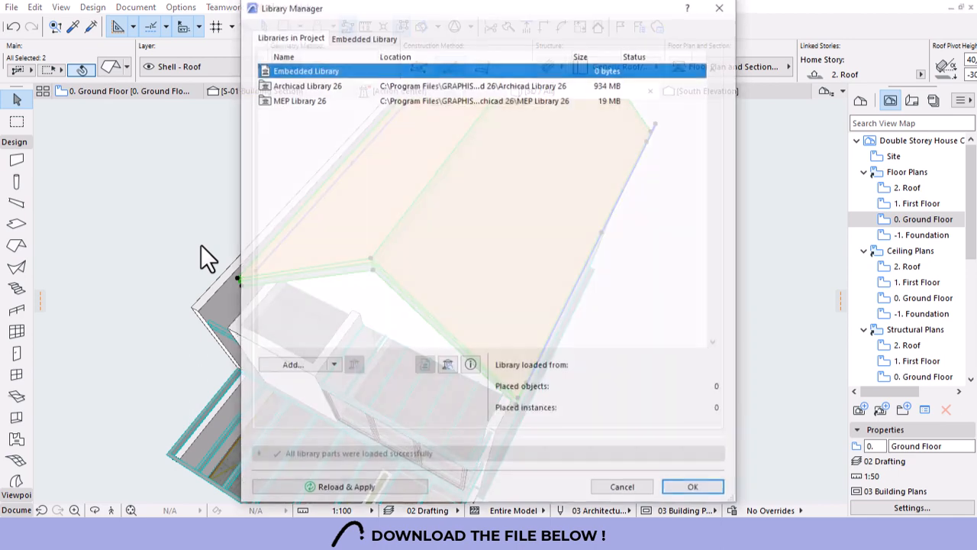
pyautogui.click(292, 366)
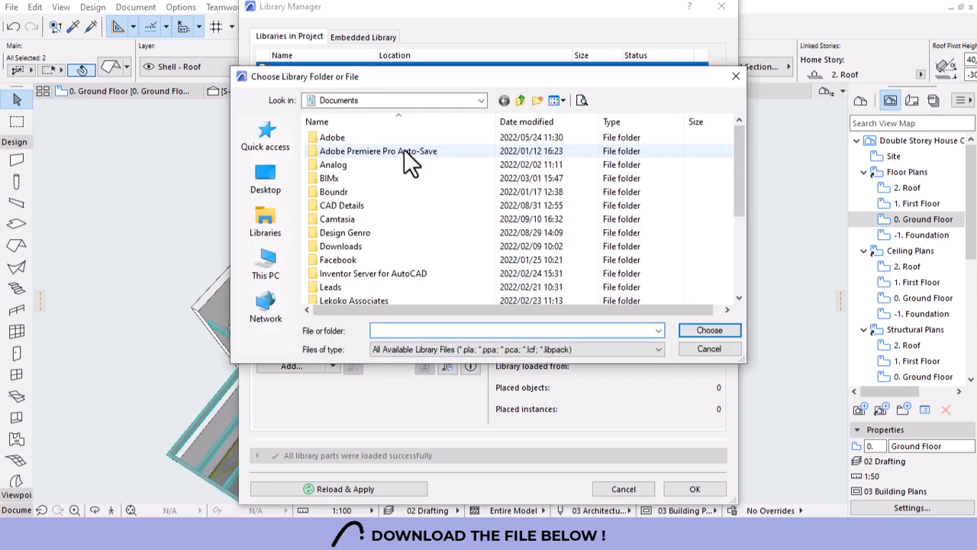
pyautogui.click(271, 276)
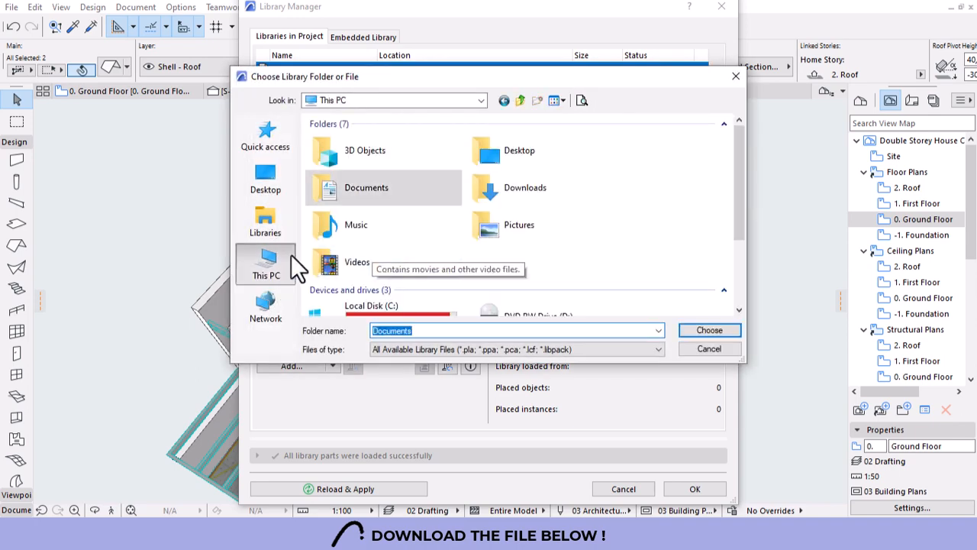
# Add C:\Program Files\GRAPHISOFT\Archicad 26\Accessories Library 26 and confirm with OK.
pyautogui.scroll(-2, 410, 269)
pyautogui.click(395, 224)
pyautogui.doubleClick(394, 224)
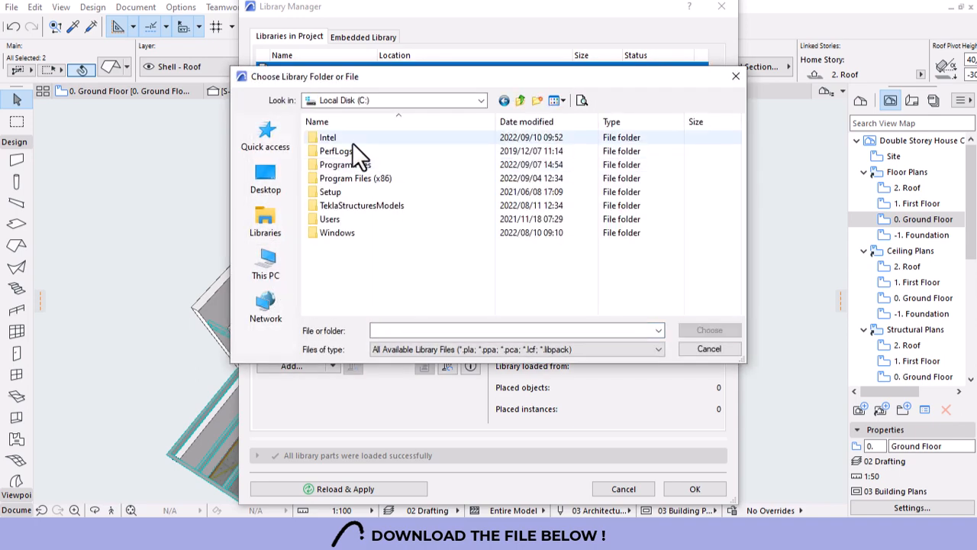
pyautogui.doubleClick(344, 164)
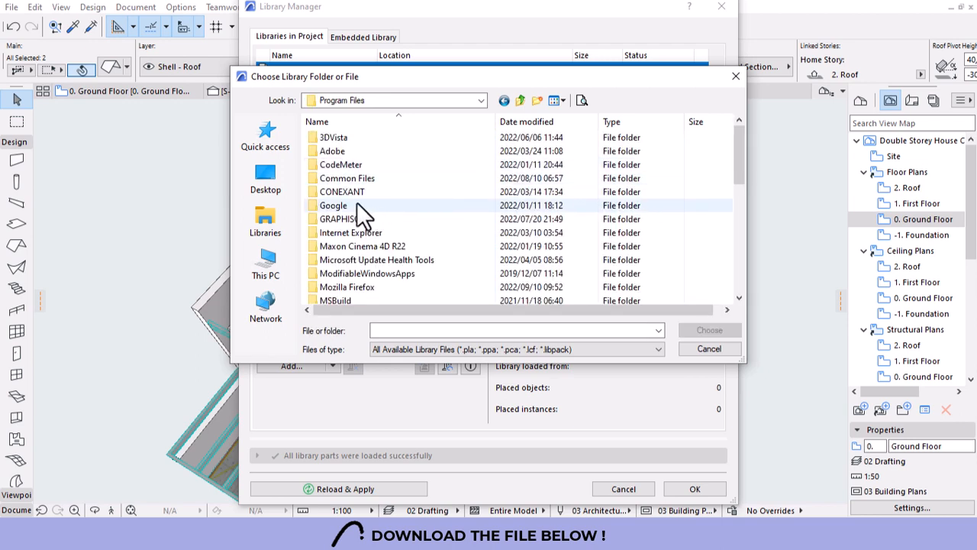
pyautogui.doubleClick(344, 218)
pyautogui.click(342, 136)
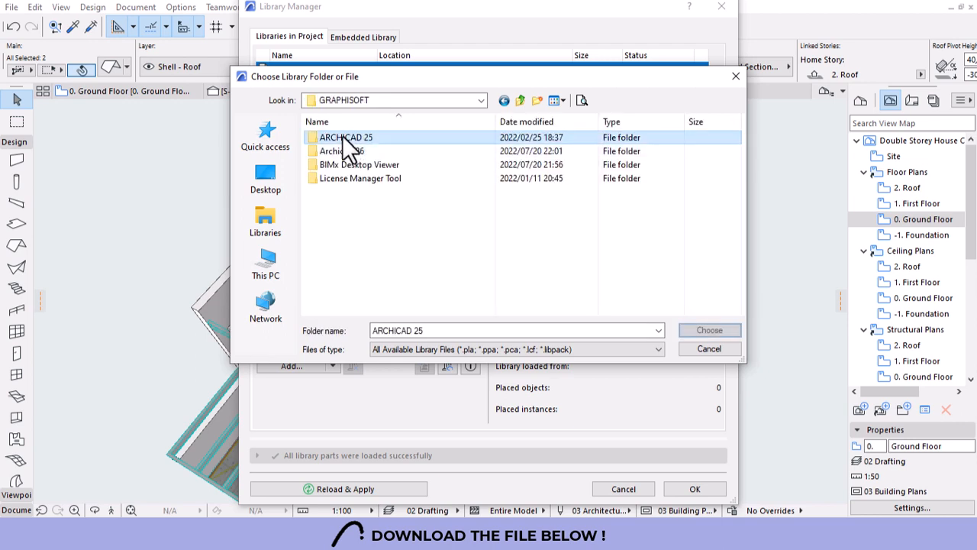
pyautogui.doubleClick(337, 150)
pyautogui.click(368, 138)
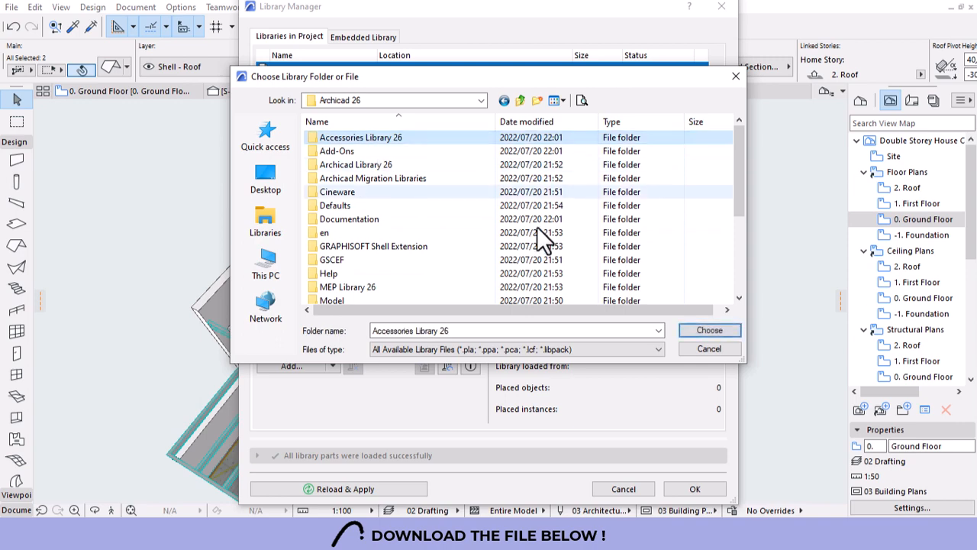
pyautogui.click(695, 330)
pyautogui.click(691, 488)
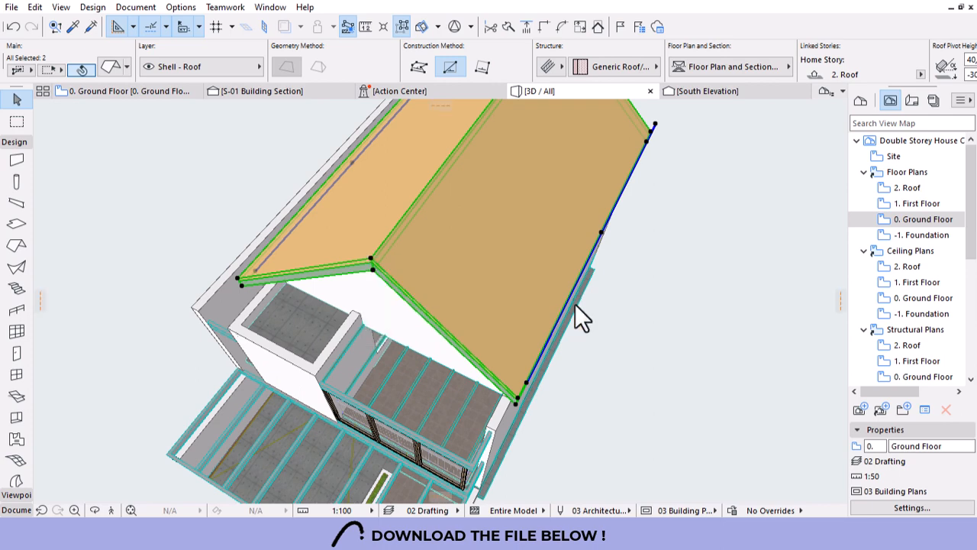
# Create a Roof Accessory on the gable roof and set the Roof Surfacer type to Italian Tiles.
pyautogui.click(92, 7)
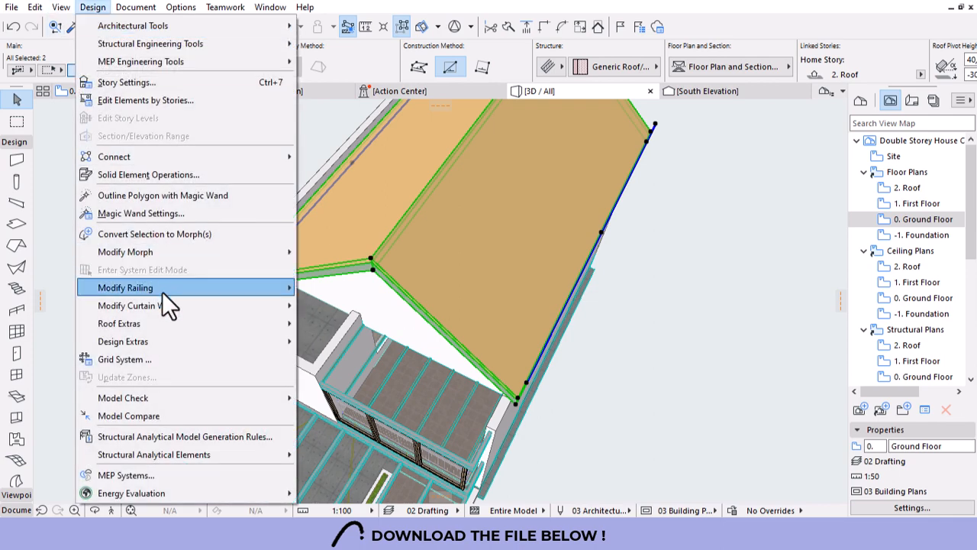
pyautogui.moveTo(146, 340)
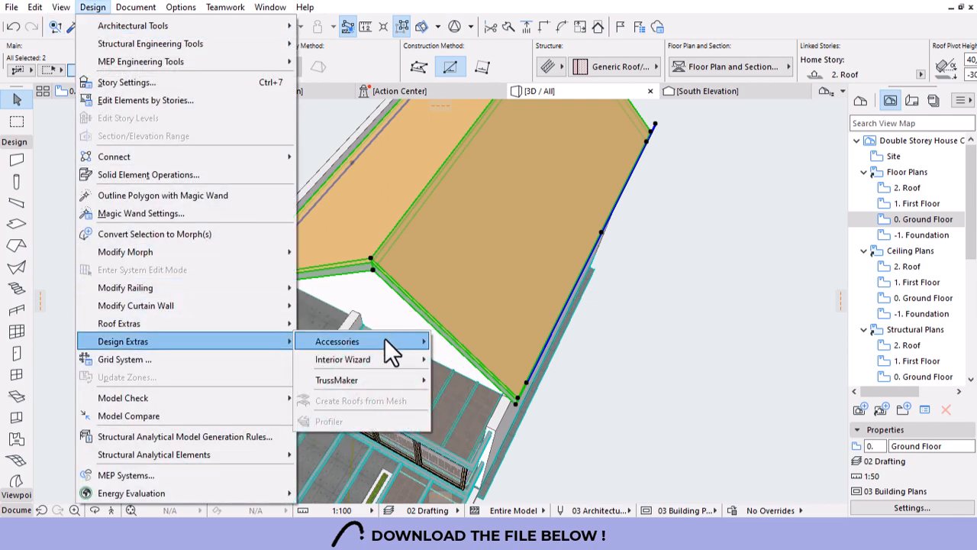
pyautogui.moveTo(385, 339)
pyautogui.click(474, 342)
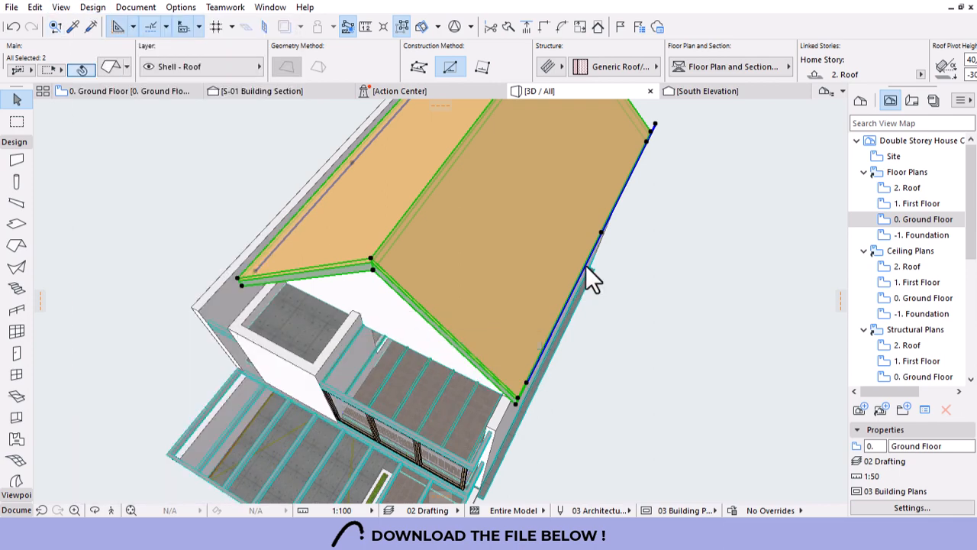
pyautogui.click(585, 265)
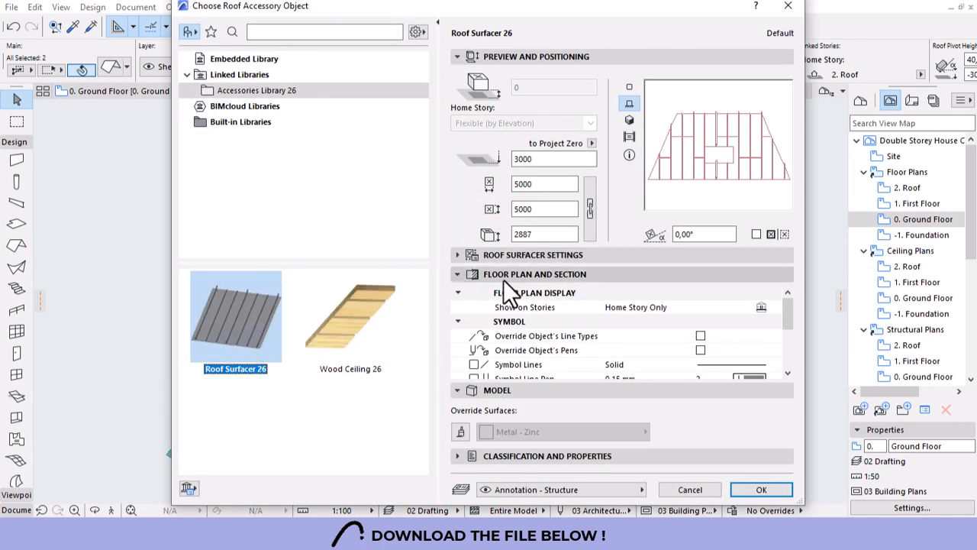
pyautogui.click(456, 258)
pyautogui.click(457, 256)
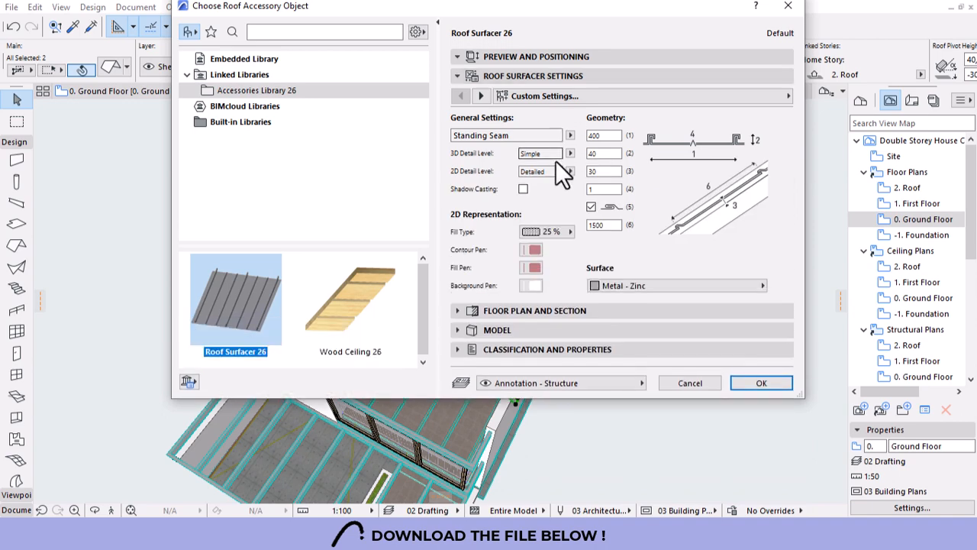
pyautogui.click(569, 136)
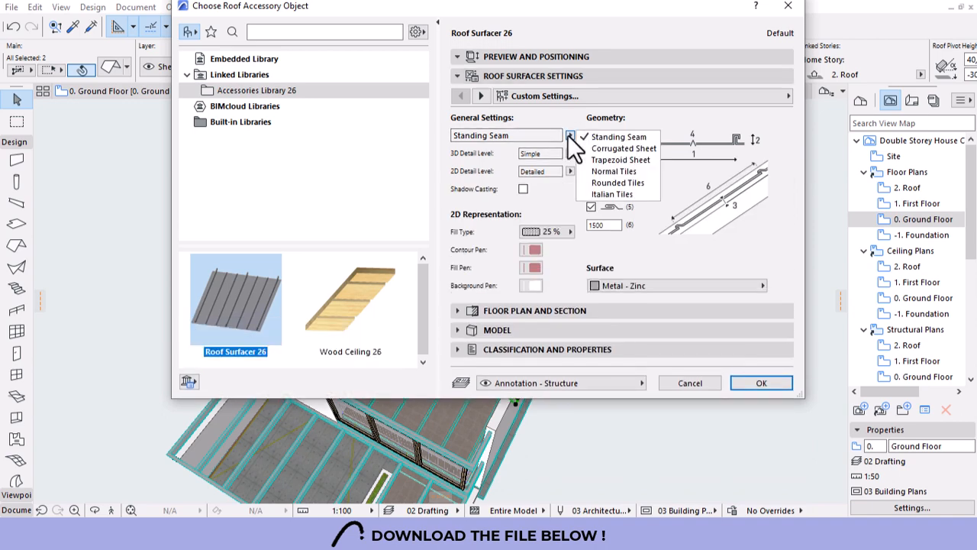
pyautogui.click(620, 194)
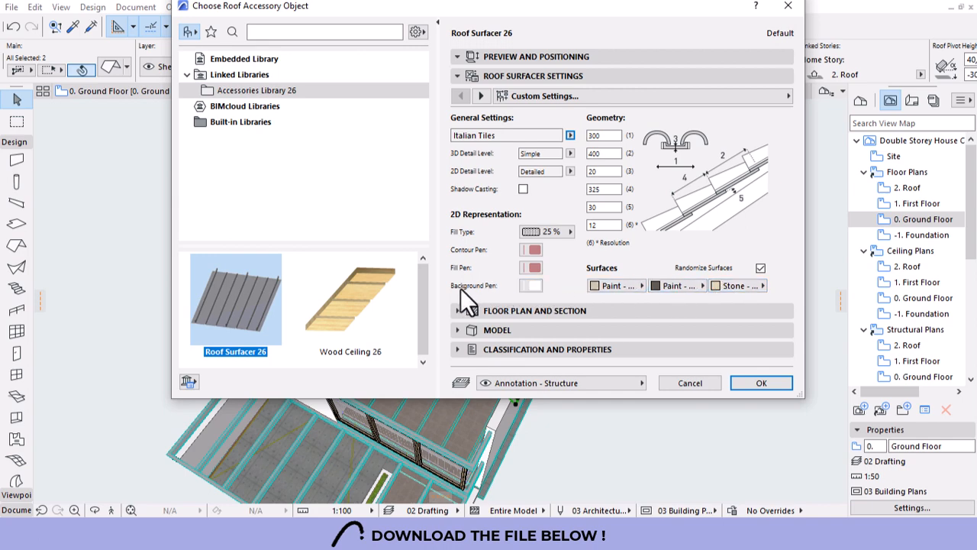
# Set contour pen black, fill pen grey, 25 % fill, transparent background, and preview in 2D.
pyautogui.click(532, 286)
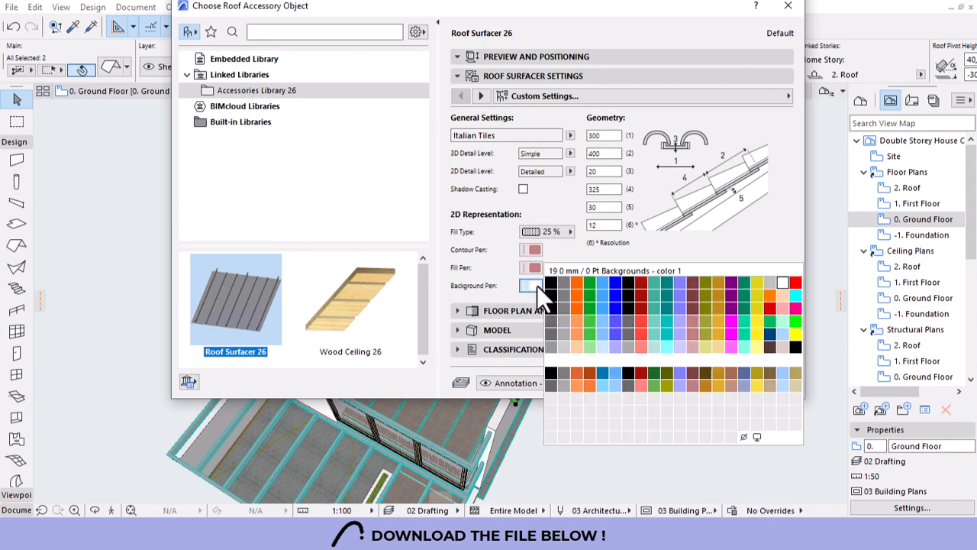
pyautogui.click(757, 437)
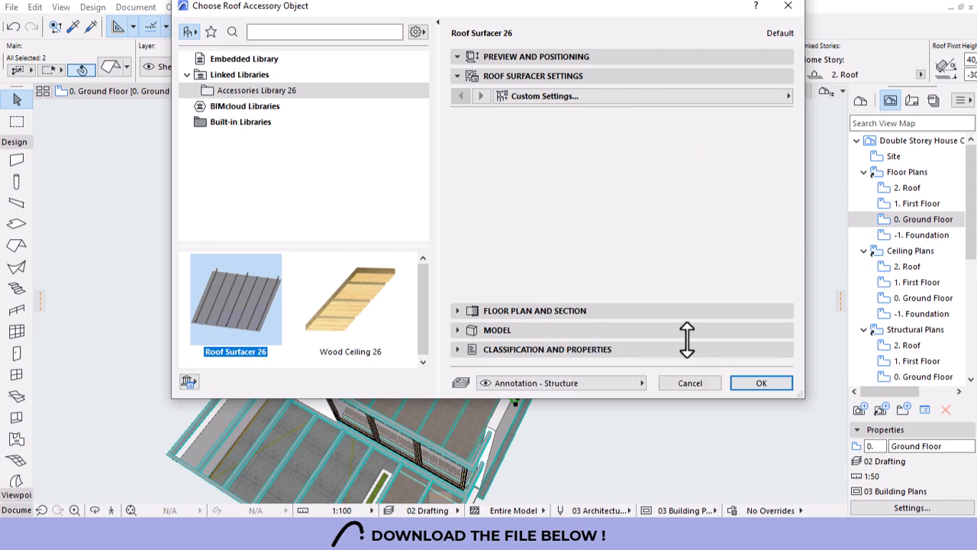
pyautogui.click(532, 268)
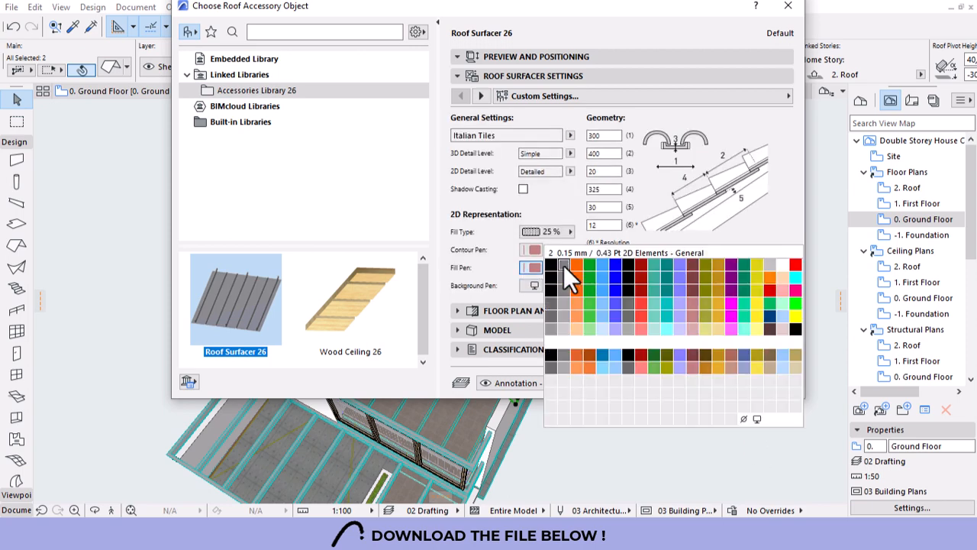
pyautogui.click(563, 265)
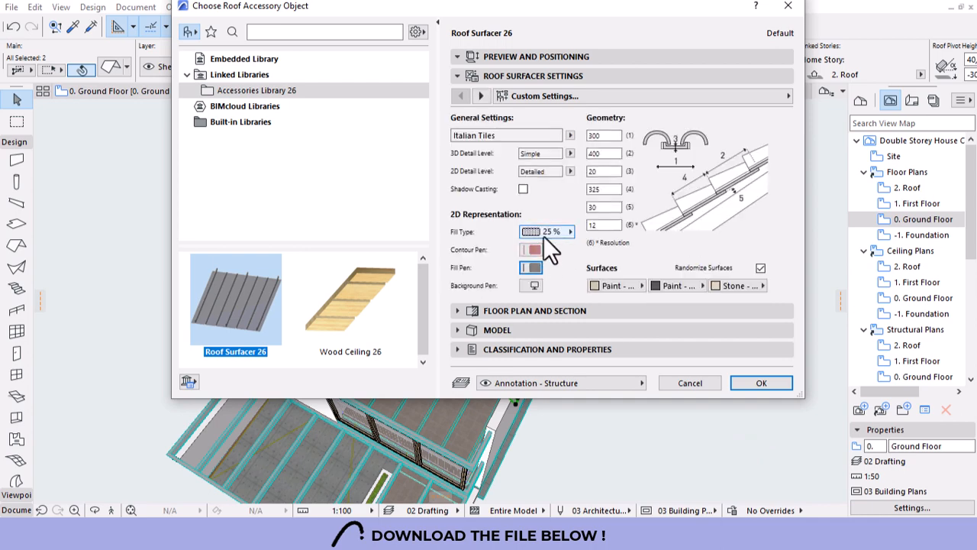
pyautogui.click(533, 249)
pyautogui.click(549, 246)
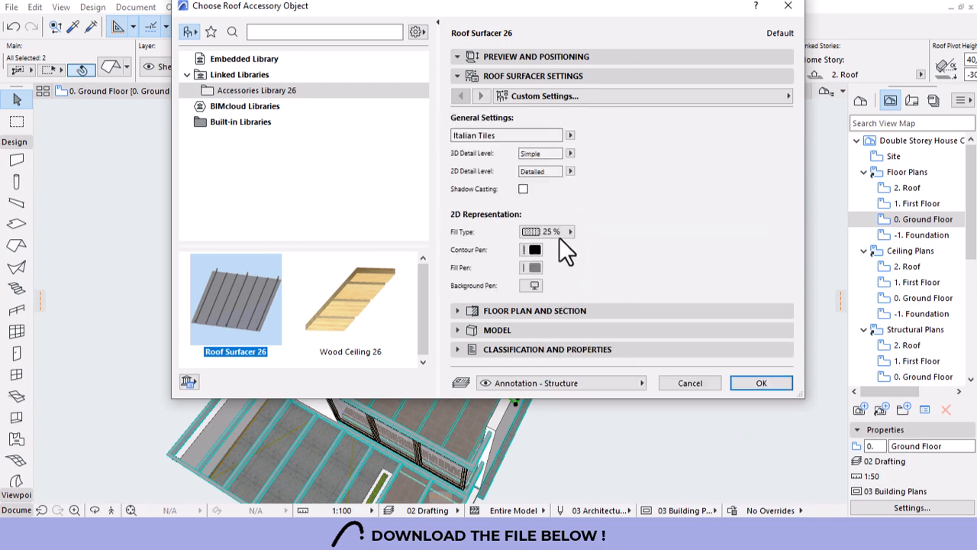
pyautogui.click(567, 234)
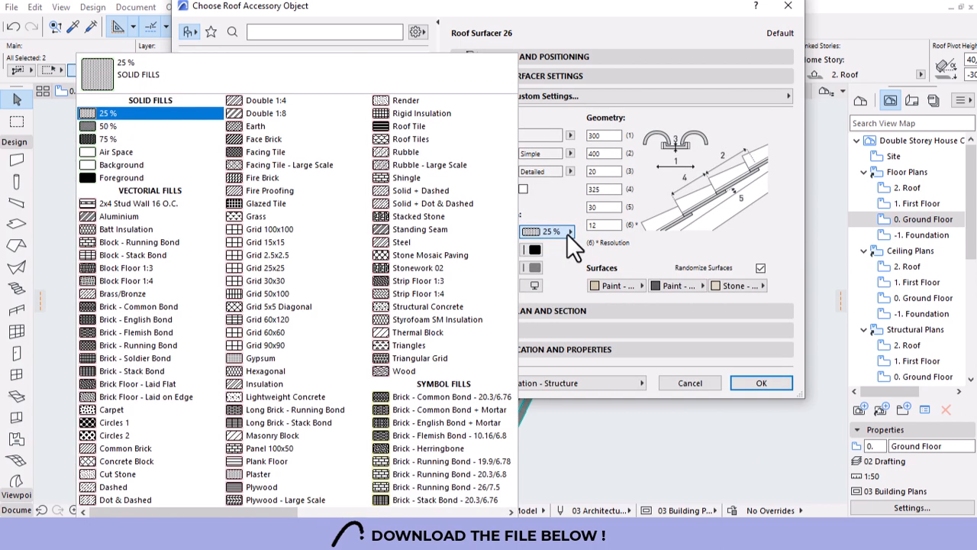
pyautogui.click(706, 254)
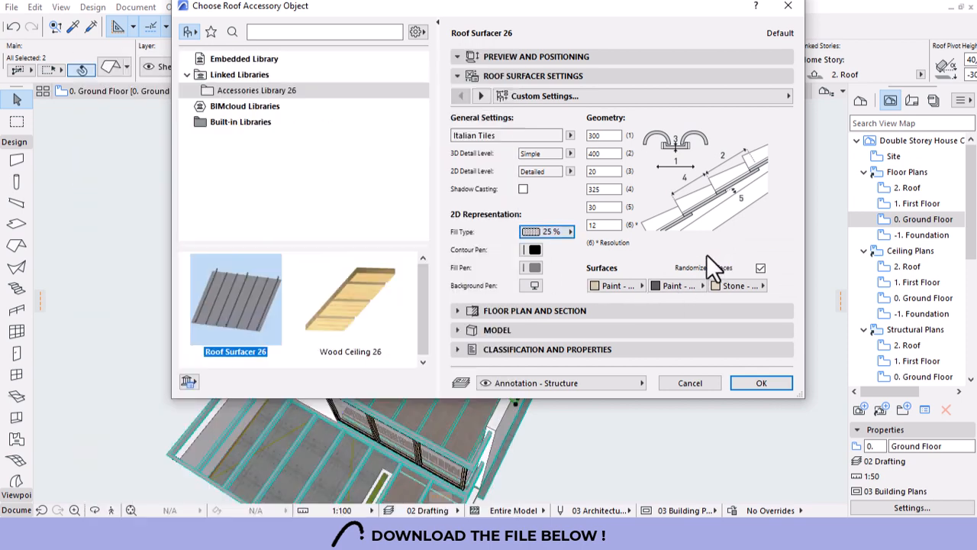
pyautogui.click(535, 286)
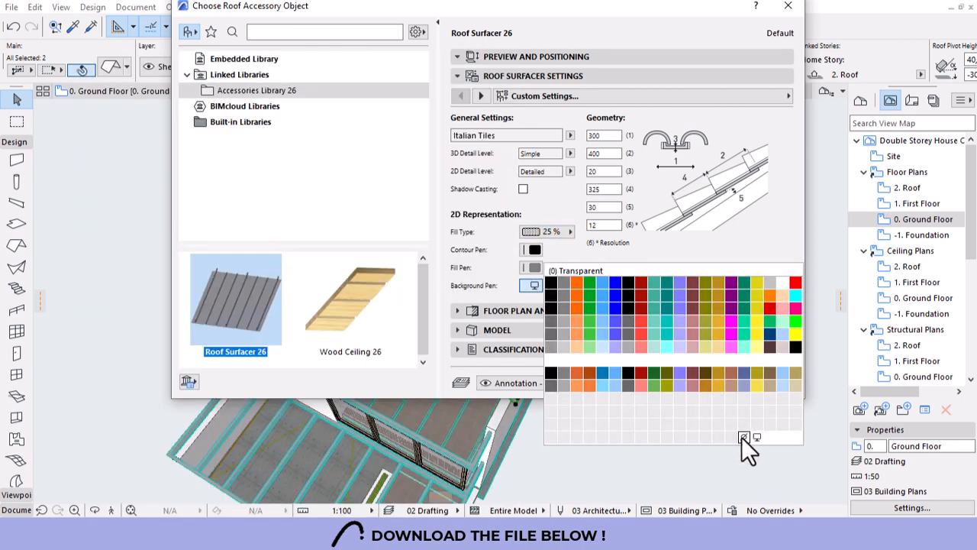
pyautogui.click(743, 437)
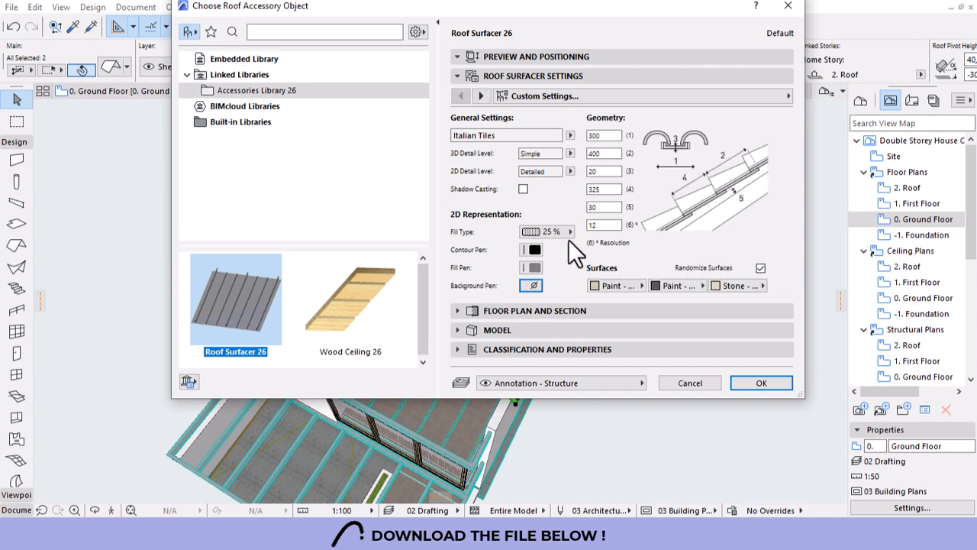
pyautogui.click(476, 56)
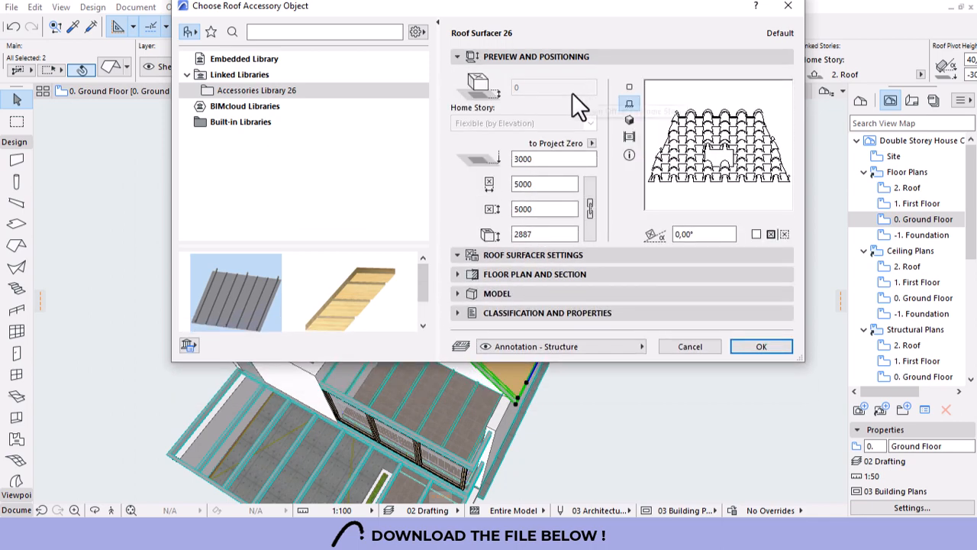
pyautogui.click(629, 87)
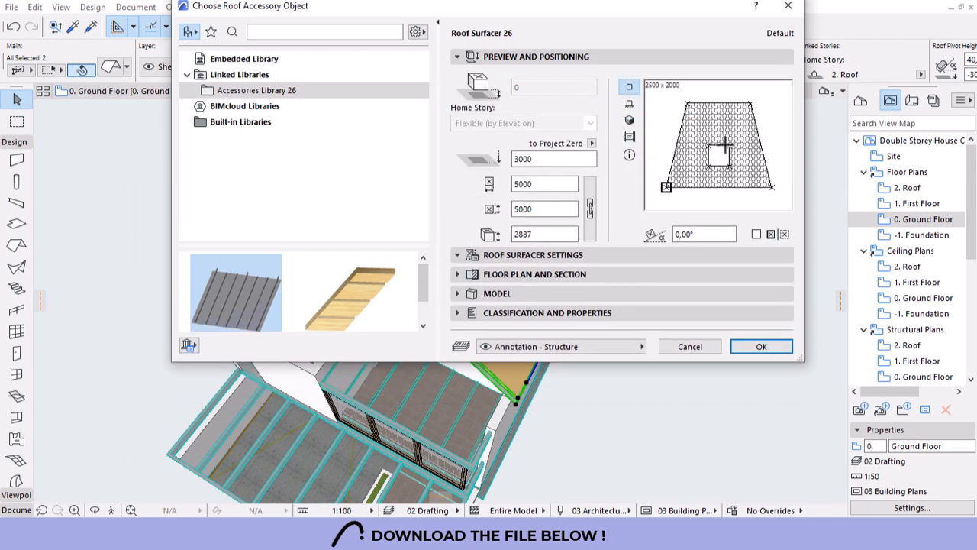
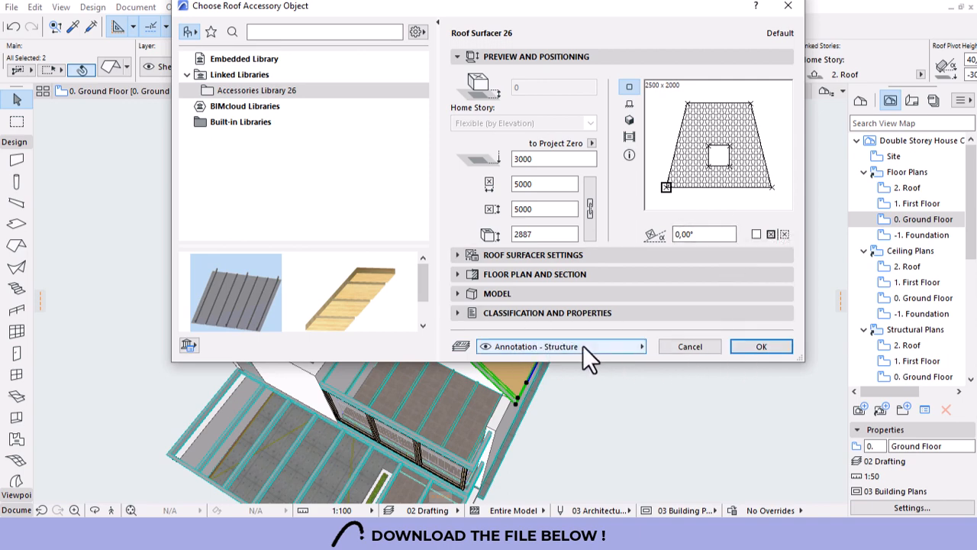
# Put the Roof Accessory tiles on the Shell - Roof layer and place them on the gable roof.
pyautogui.click(552, 346)
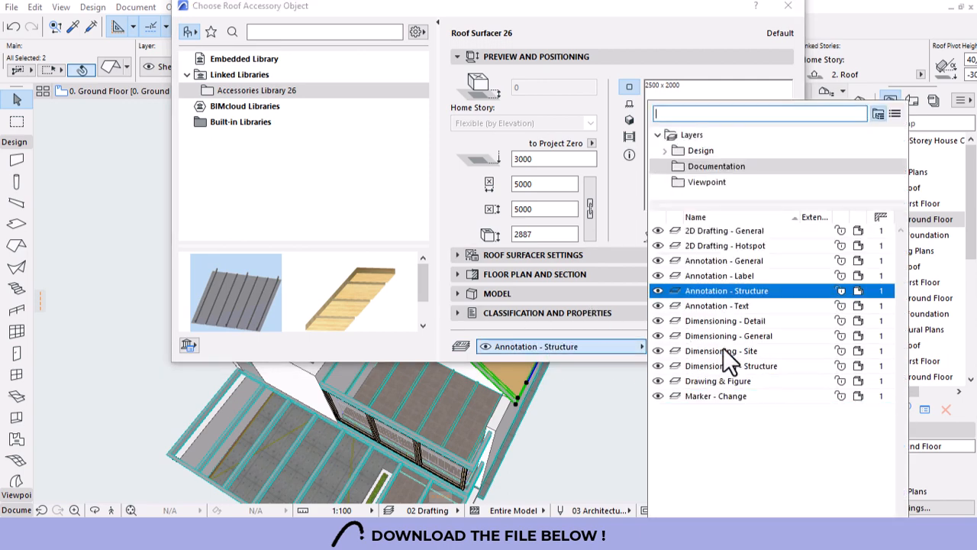
pyautogui.click(698, 151)
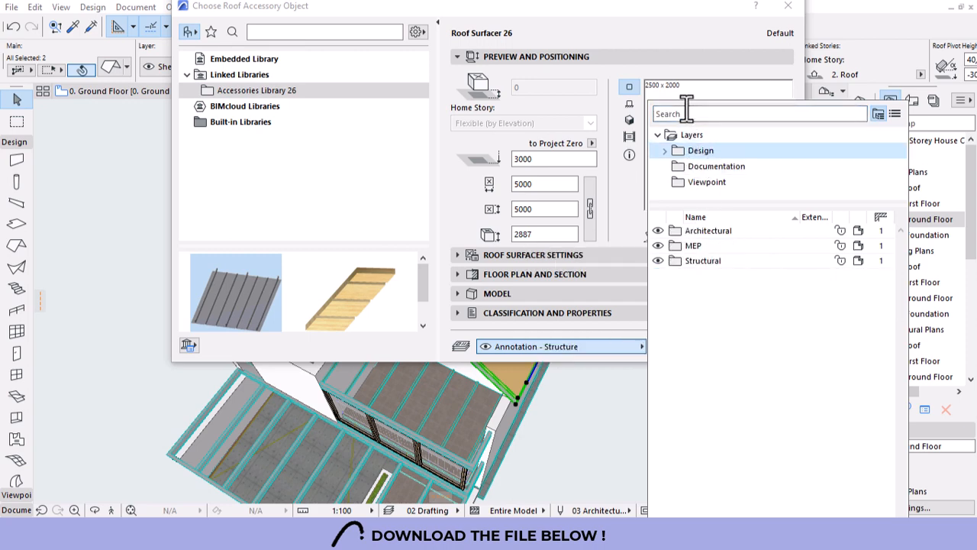
pyautogui.click(682, 113)
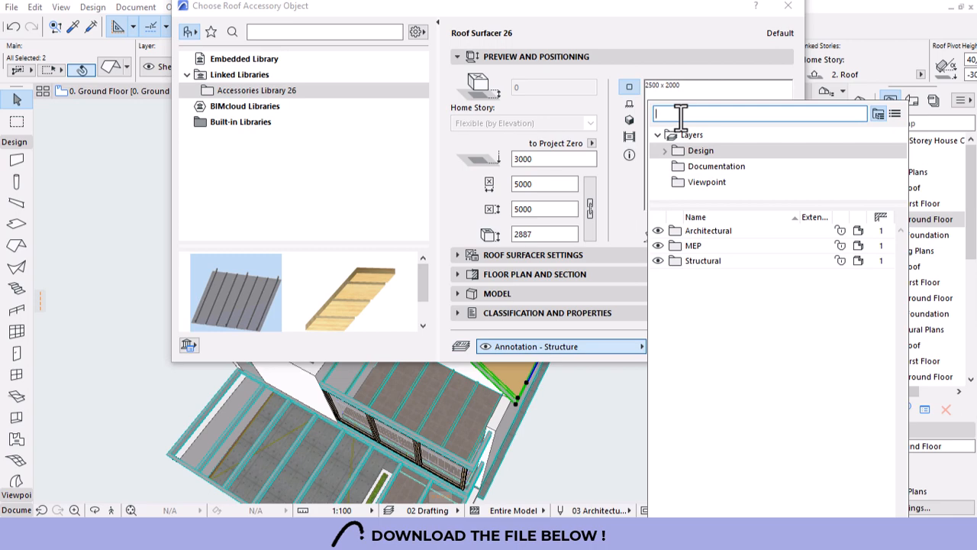
pyautogui.write('roof')
pyautogui.click(728, 147)
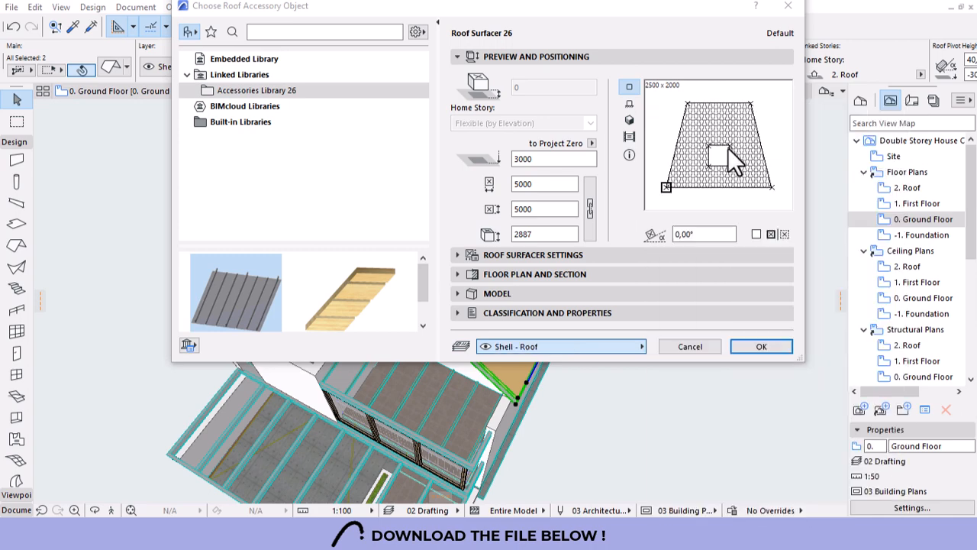
pyautogui.click(738, 350)
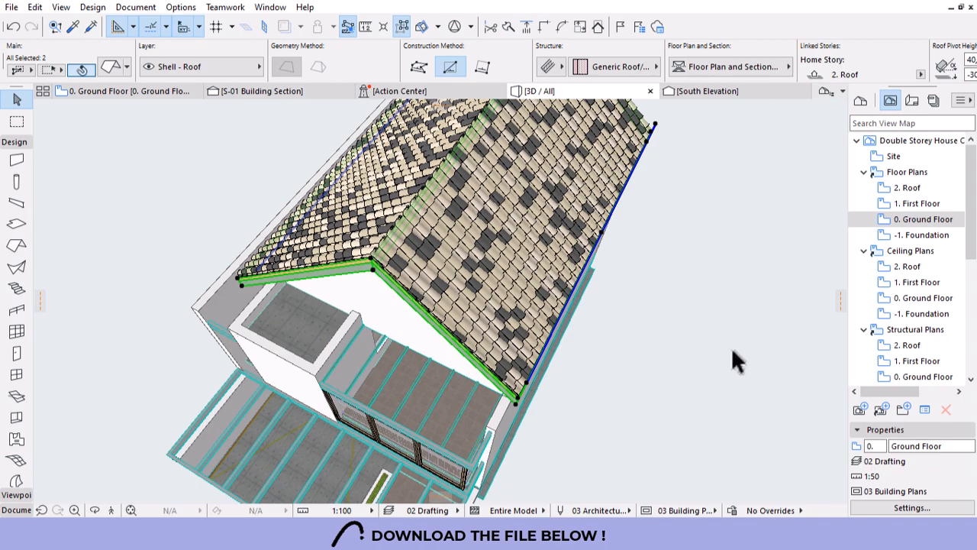
# Set the 3D Detail Level of both Roof Surfacer tile surfaces to Detailed.
pyautogui.keyDown('shift'); pyautogui.moveTo(732, 349); pyautogui.dragTo(688, 291, button='middle'); pyautogui.keyUp('shift')
pyautogui.scroll(6, 614, 180)
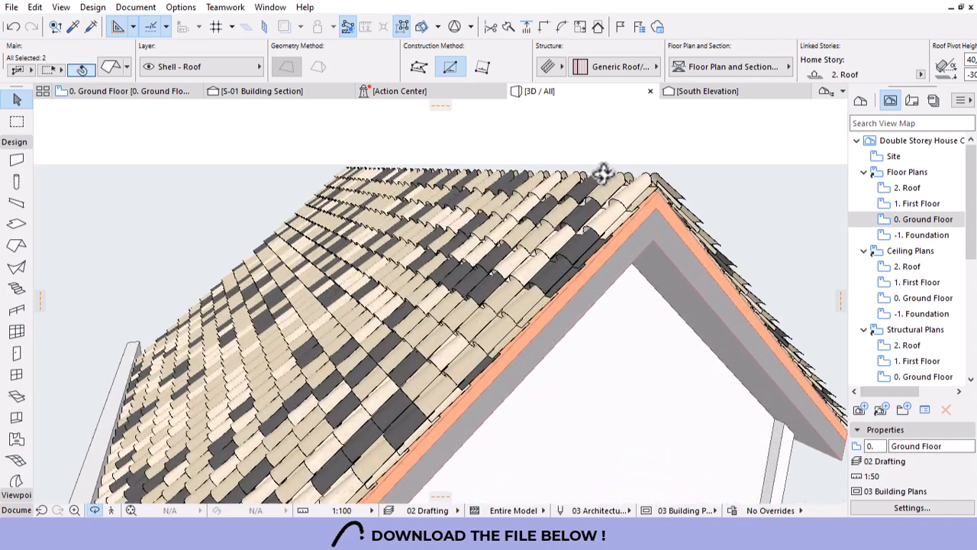
pyautogui.scroll(1, 603, 174)
pyautogui.press('Escape')
pyautogui.press('Escape')
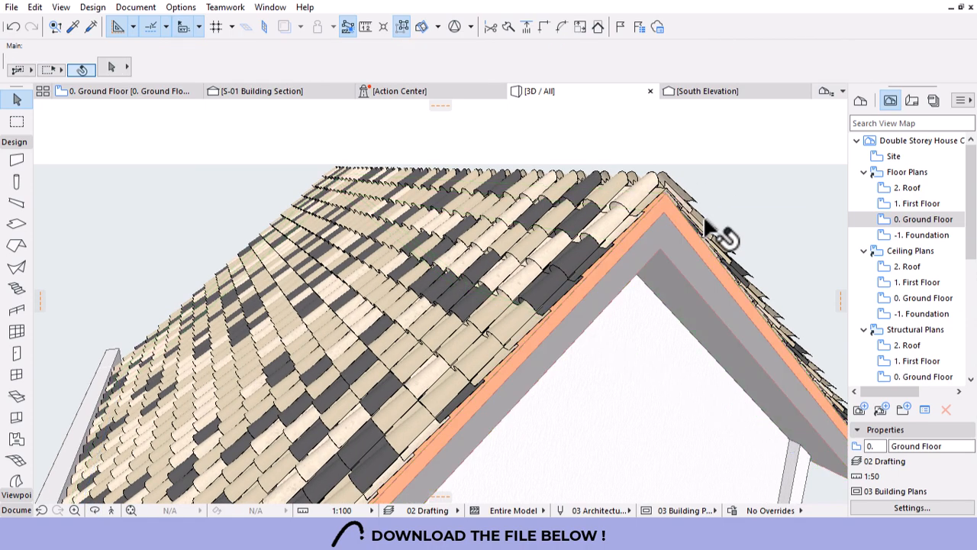
pyautogui.click(600, 240)
pyautogui.keyDown('shift'); pyautogui.click(332, 207); pyautogui.keyUp('shift')
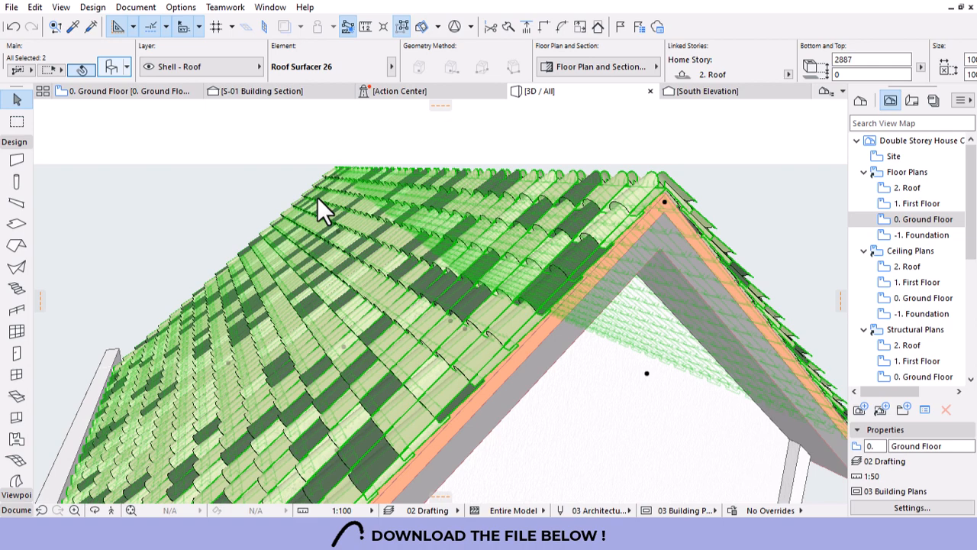
pyautogui.hotkey('ctrl', 't')
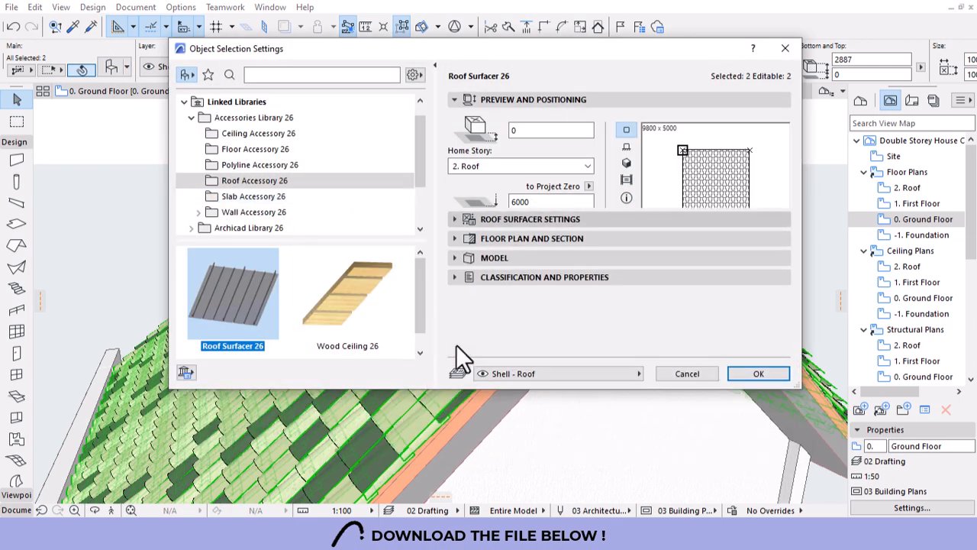
pyautogui.click(543, 219)
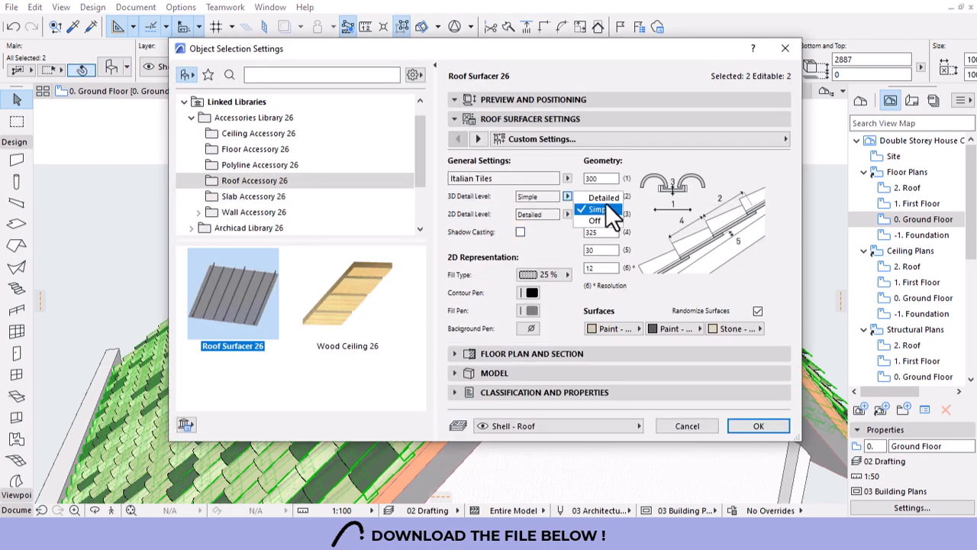
pyautogui.click(603, 197)
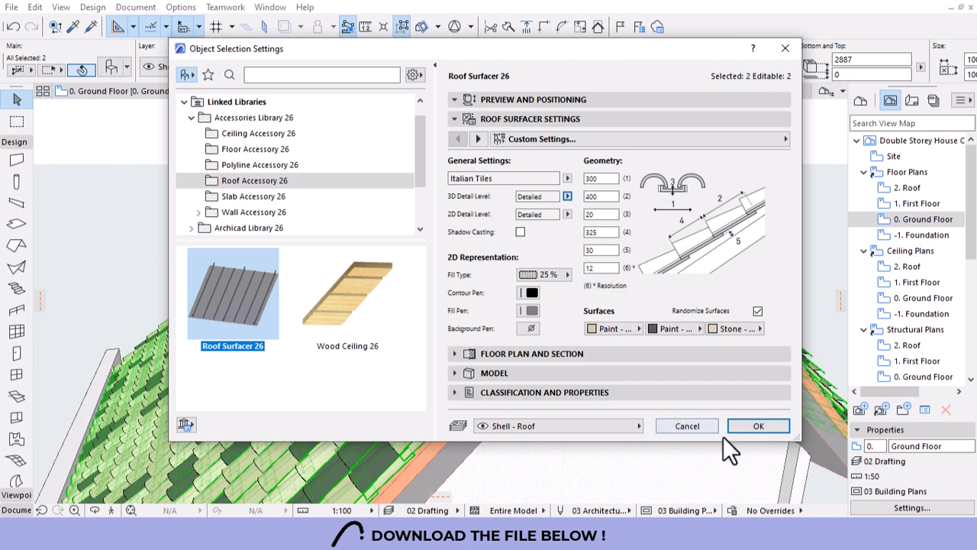
pyautogui.click(746, 427)
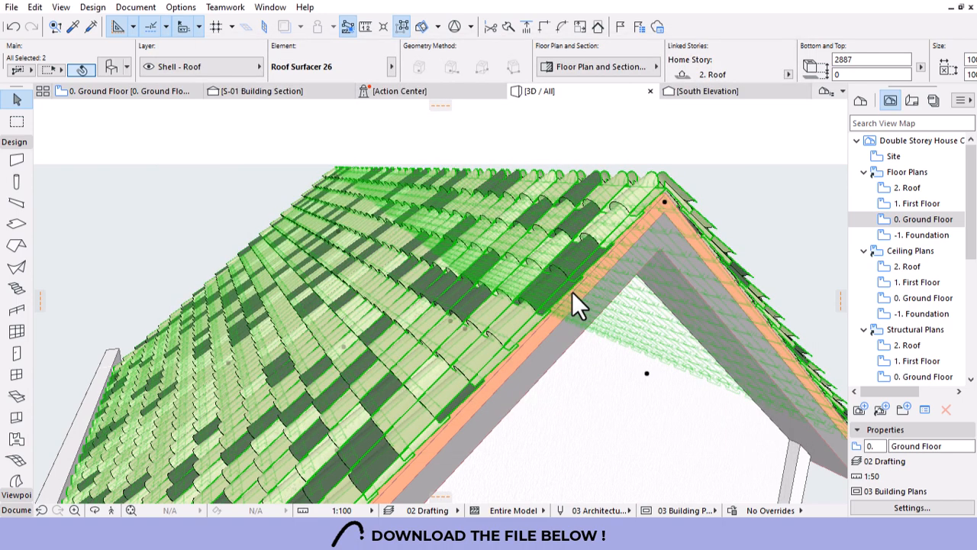
# Orbit to look straight at the tiled gable end, then open the 2. Roof floor plan.
pyautogui.keyDown('shift'); pyautogui.moveTo(572, 292); pyautogui.dragTo(653, 286, button='middle'); pyautogui.keyUp('shift')
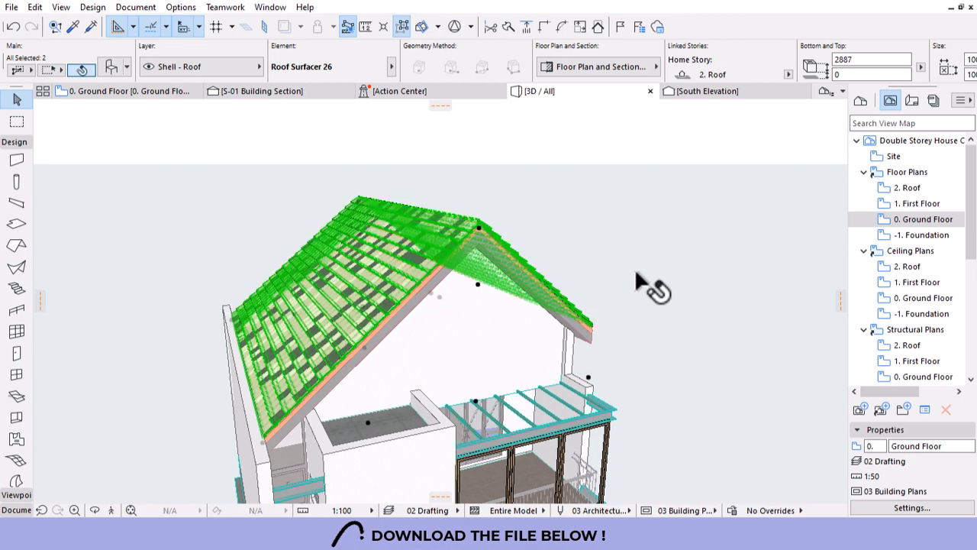
pyautogui.press('Escape')
pyautogui.keyDown('shift'); pyautogui.moveTo(507, 235); pyautogui.dragTo(421, 275, button='middle'); pyautogui.keyUp('shift')
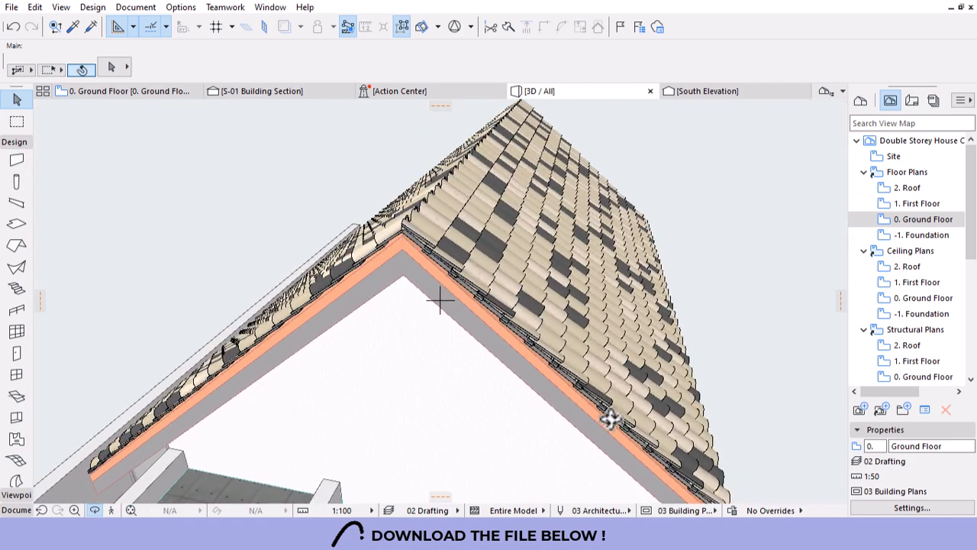
pyautogui.keyDown('shift'); pyautogui.moveTo(197, 399); pyautogui.dragTo(301, 320, button='middle'); pyautogui.keyUp('shift')
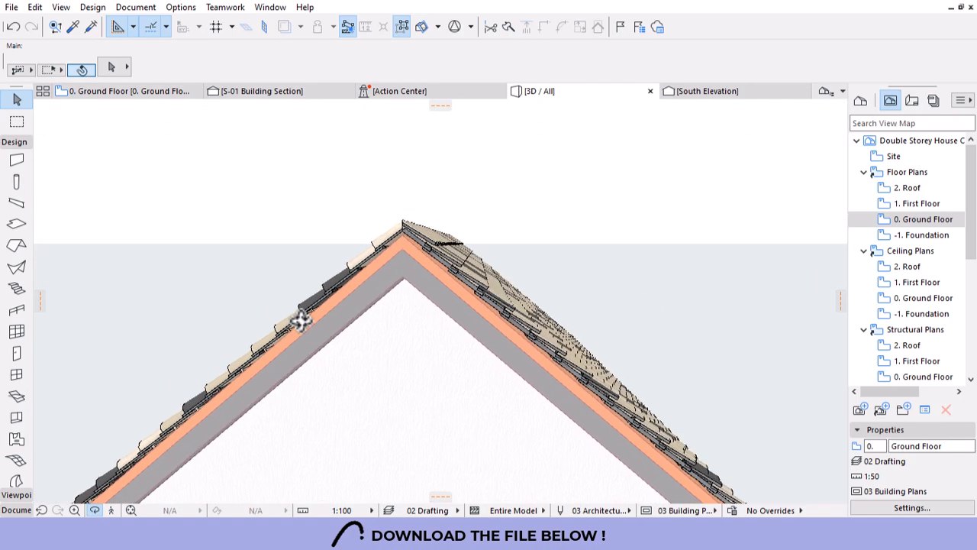
pyautogui.doubleClick(918, 188)
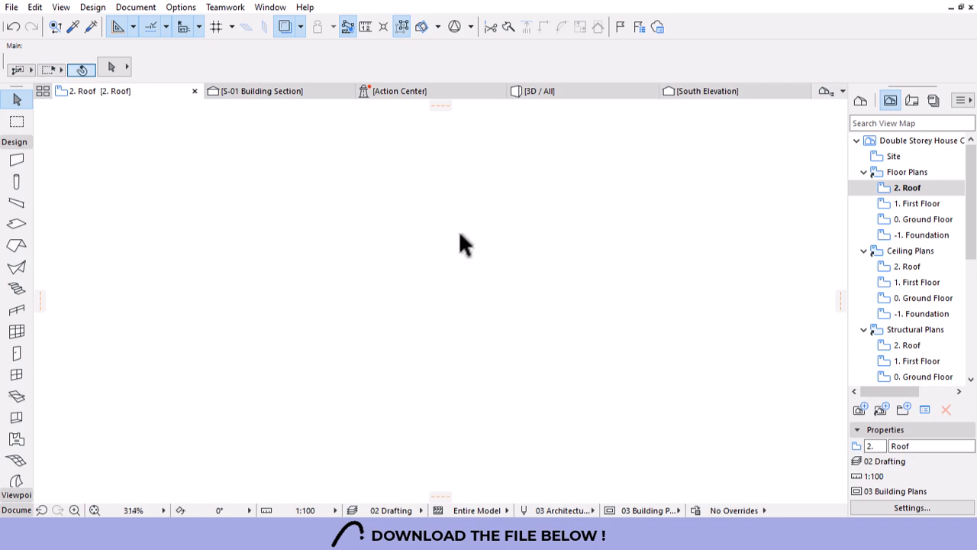
# Shorten the roof in plan by moving its top-right corner to a new point.
pyautogui.scroll(-8, 459, 234)
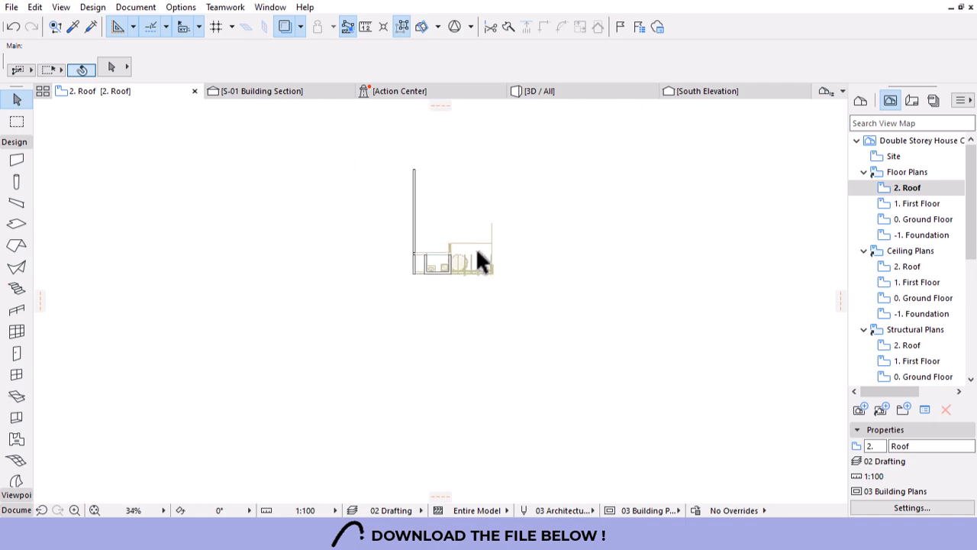
pyautogui.scroll(4, 450, 179)
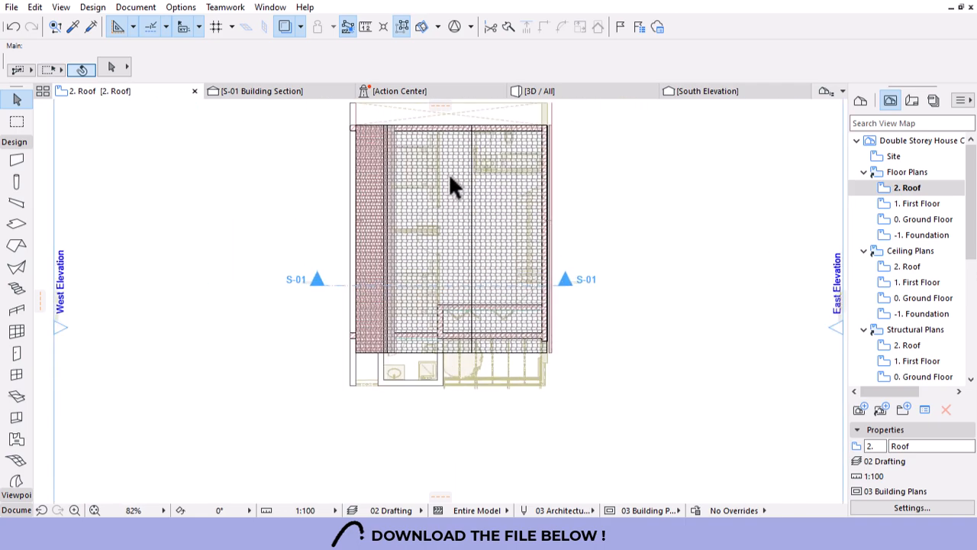
pyautogui.scroll(-2, 492, 255)
pyautogui.scroll(2, 484, 164)
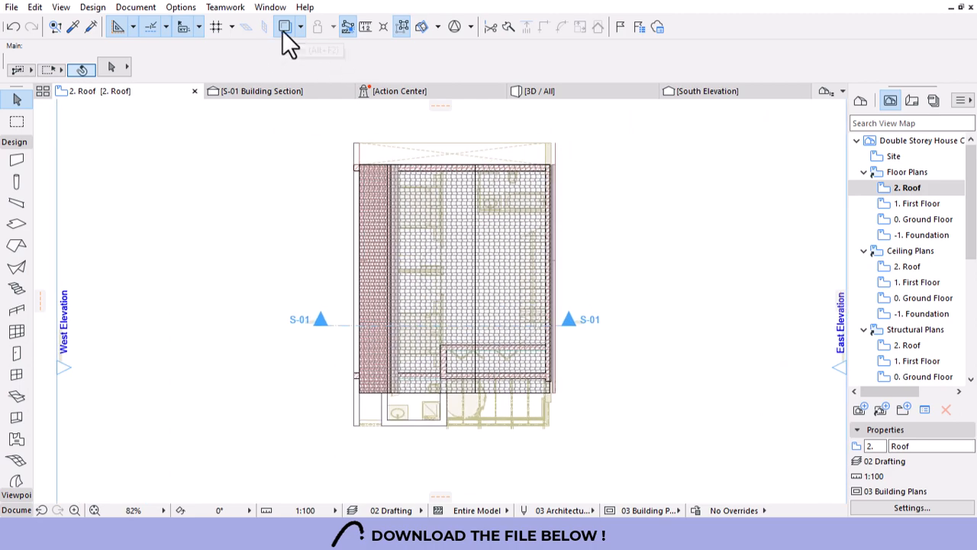
pyautogui.scroll(-1, 474, 233)
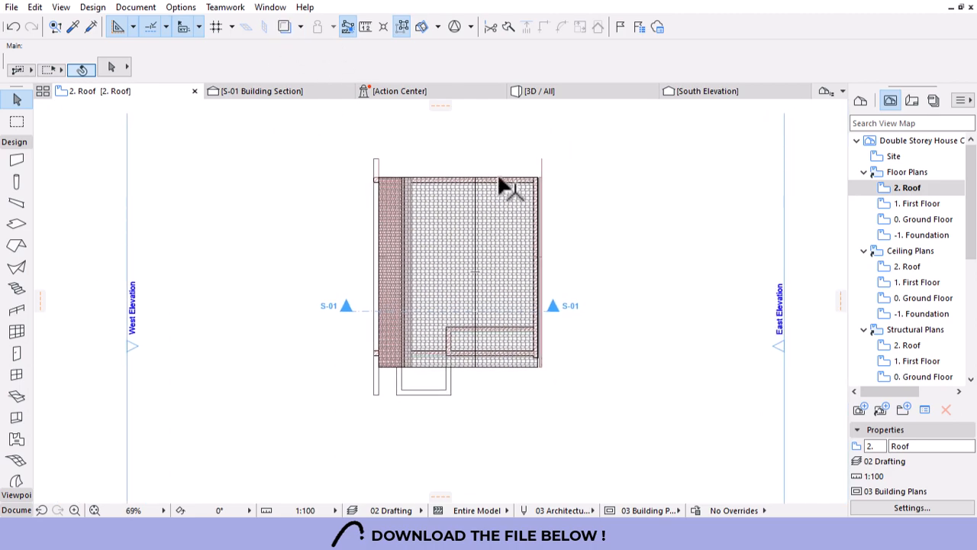
pyautogui.click(541, 164)
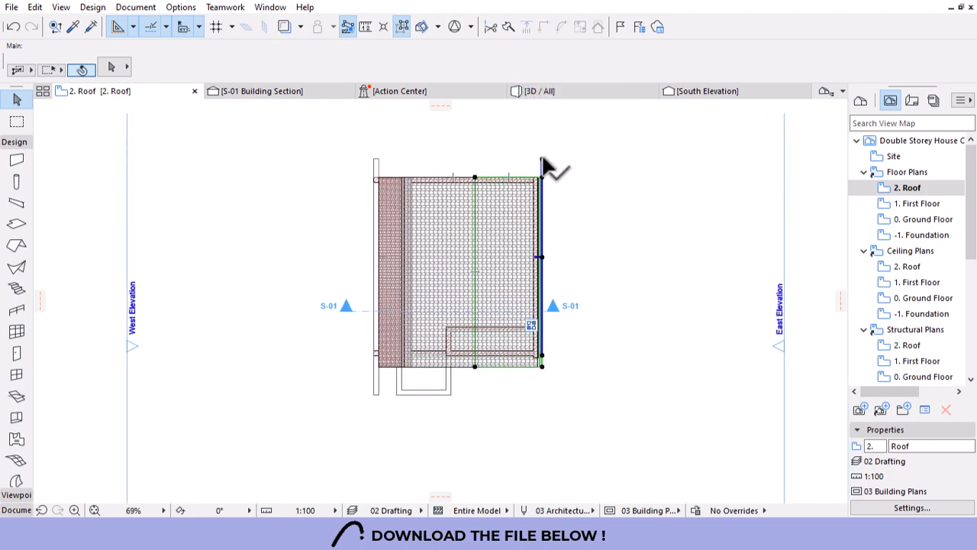
pyautogui.click(541, 164)
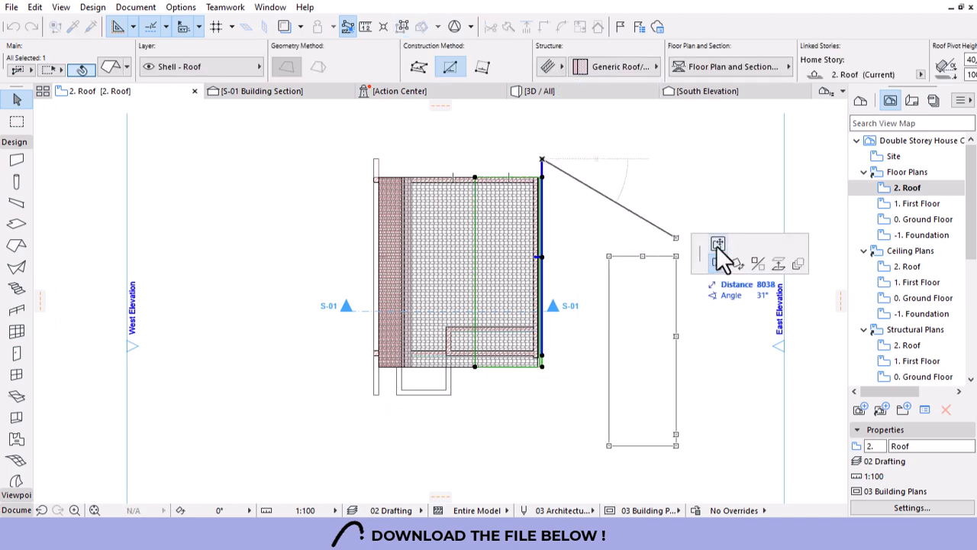
pyautogui.click(542, 176)
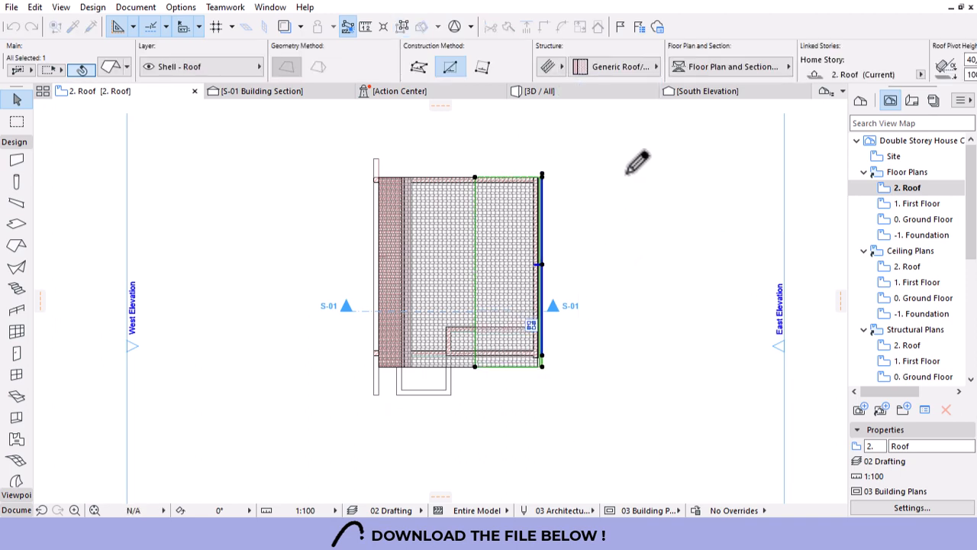
pyautogui.press('Escape')
# Reselect the roof, cancel a further corner adjustment, and clear the roof selection.
pyautogui.scroll(8, 540, 175)
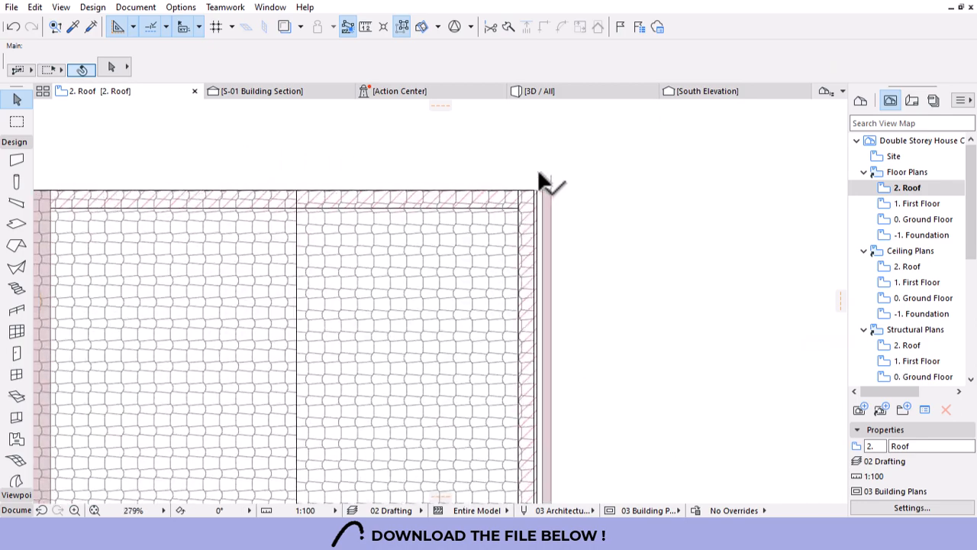
pyautogui.click(560, 189)
pyautogui.click(558, 176)
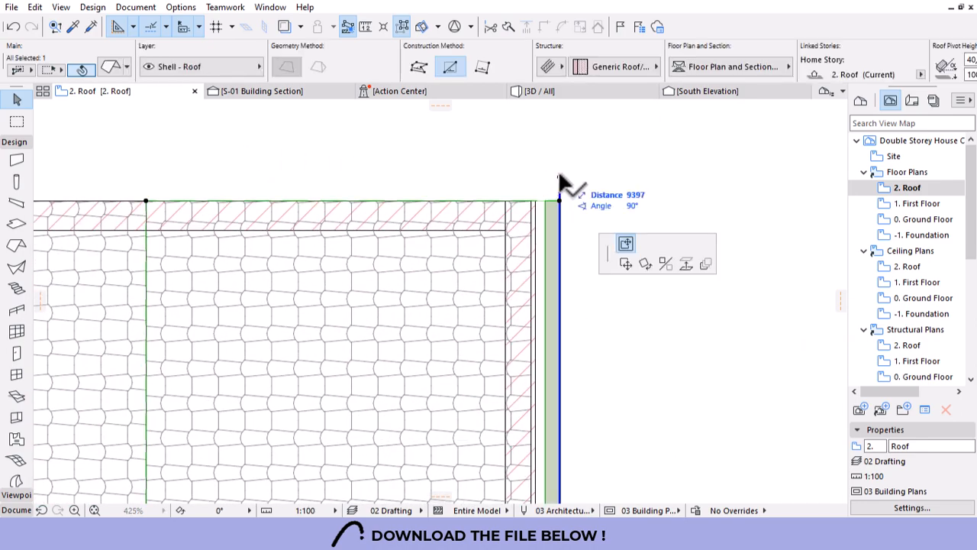
pyautogui.press('Escape')
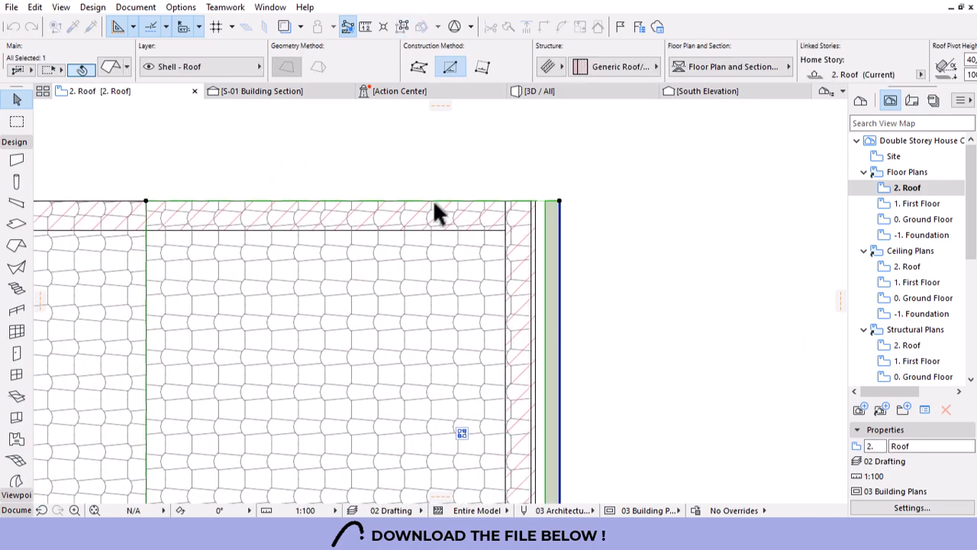
pyautogui.scroll(-3, 677, 233)
pyautogui.scroll(-3, 588, 240)
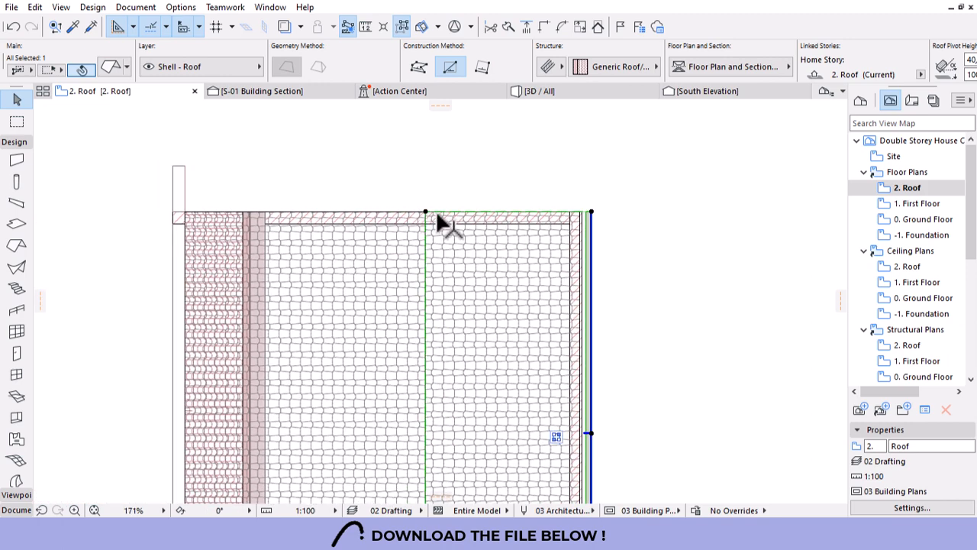
pyautogui.click(313, 215)
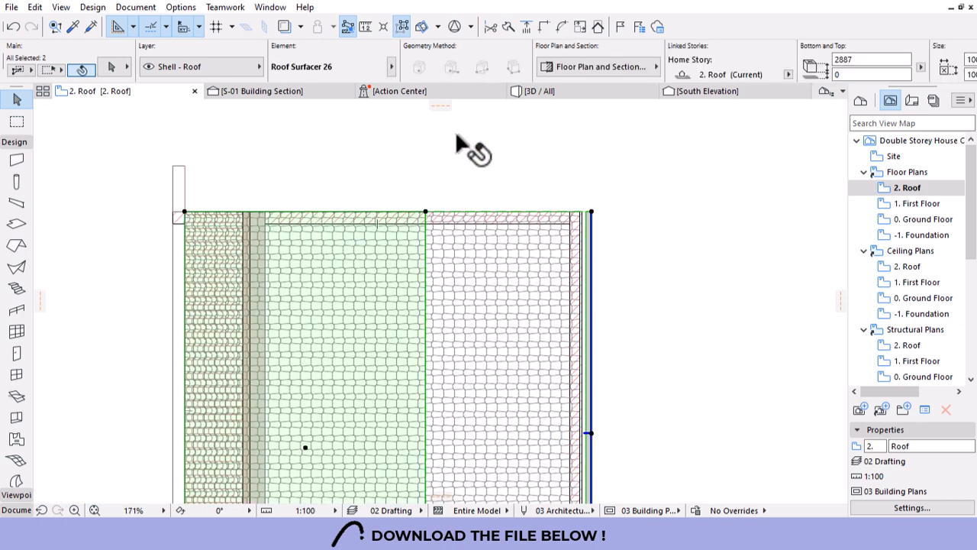
pyautogui.press('Escape')
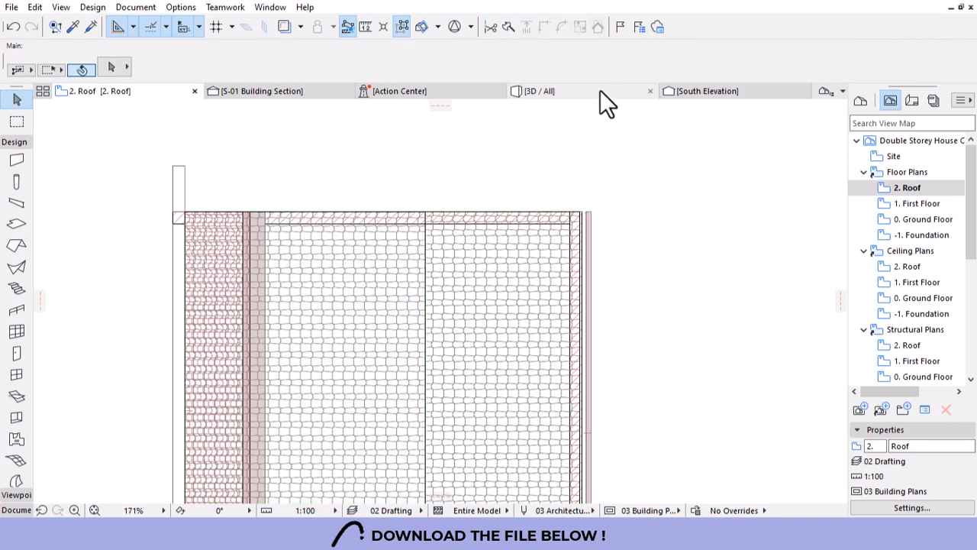
# In 3D, turn off Cover Fills on both roof slopes, then return to the 2. Roof plan.
pyautogui.click(600, 92)
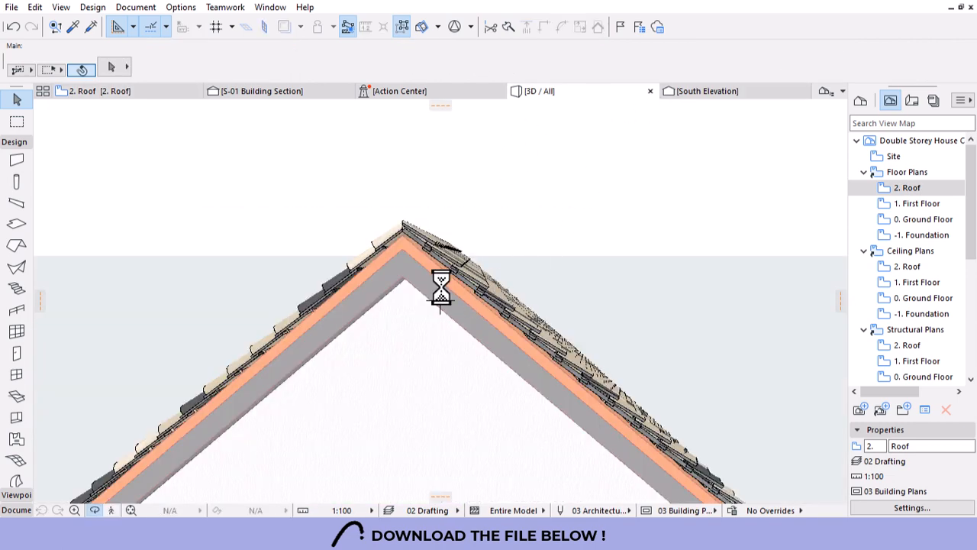
pyautogui.click(436, 297)
pyautogui.keyDown('shift'); pyautogui.click(384, 294); pyautogui.keyUp('shift')
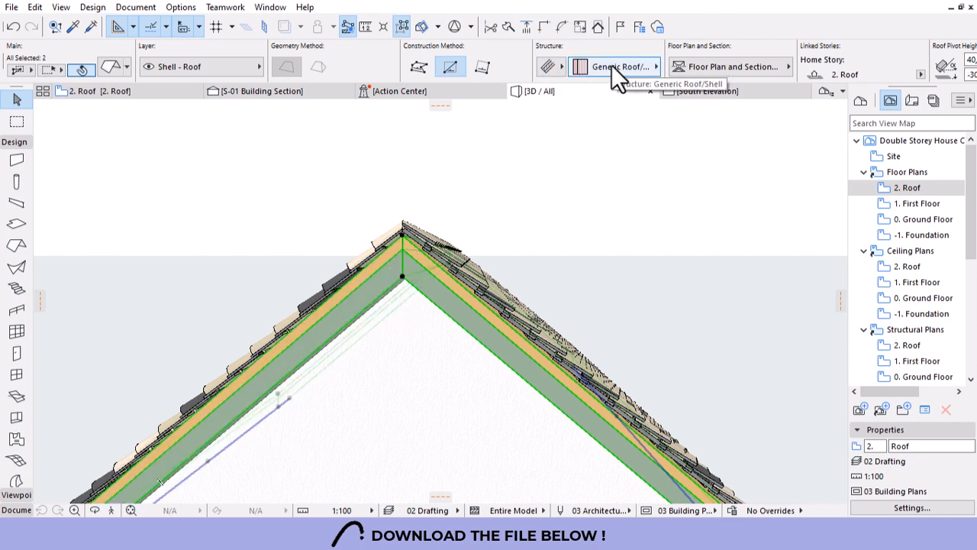
pyautogui.click(707, 65)
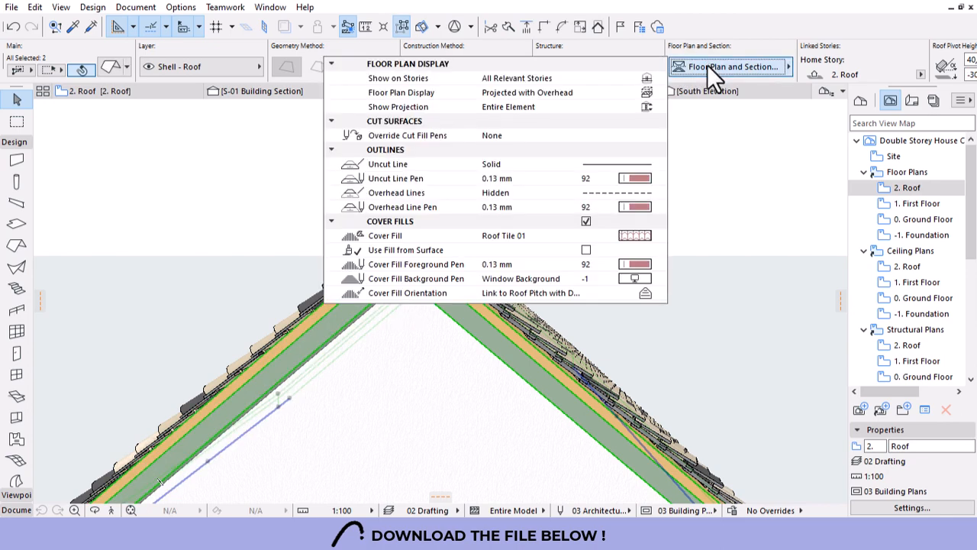
pyautogui.click(588, 222)
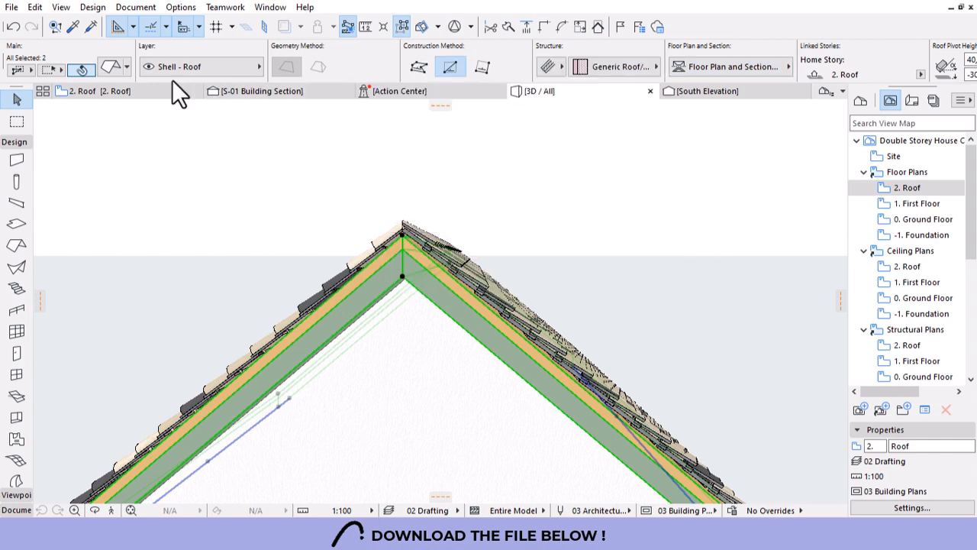
pyautogui.click(151, 93)
pyautogui.press('Escape')
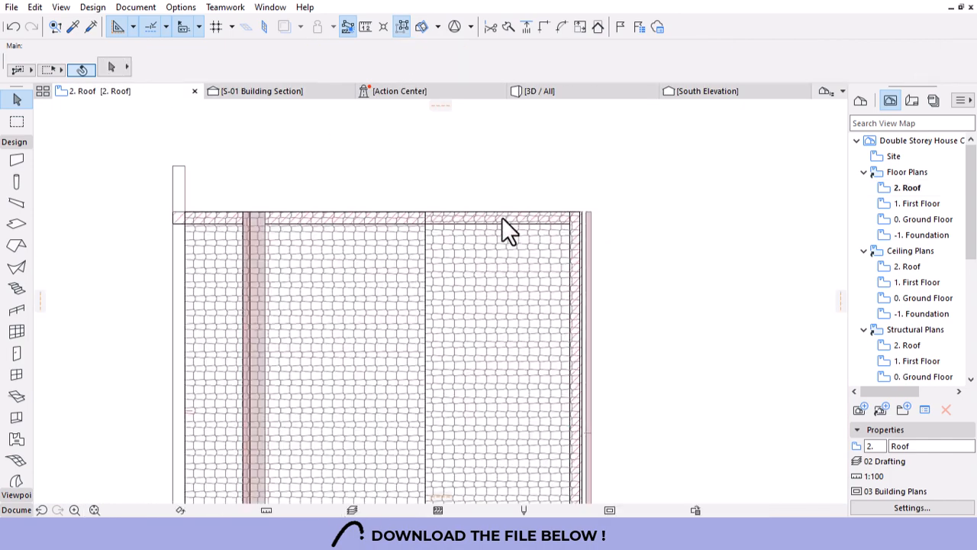
# Set a palette Background Pen on both Roof Surfacer 26 tile surfaces, then deselect them.
pyautogui.scroll(-4, 507, 175)
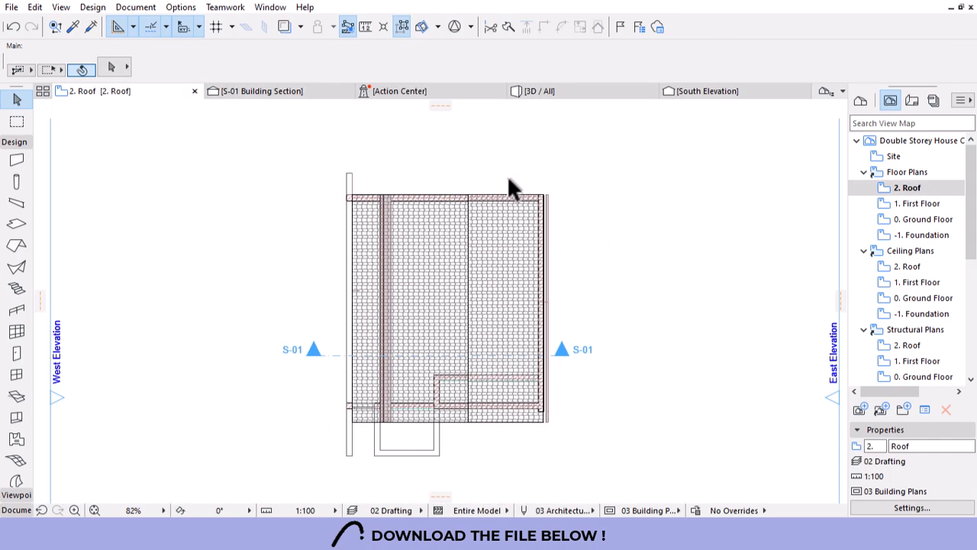
pyautogui.scroll(3, 476, 332)
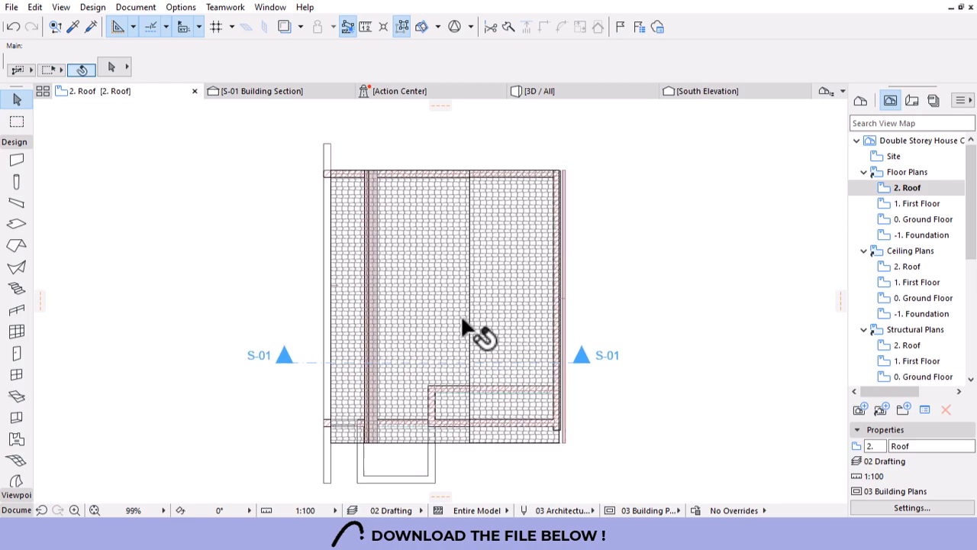
pyautogui.scroll(3, 472, 487)
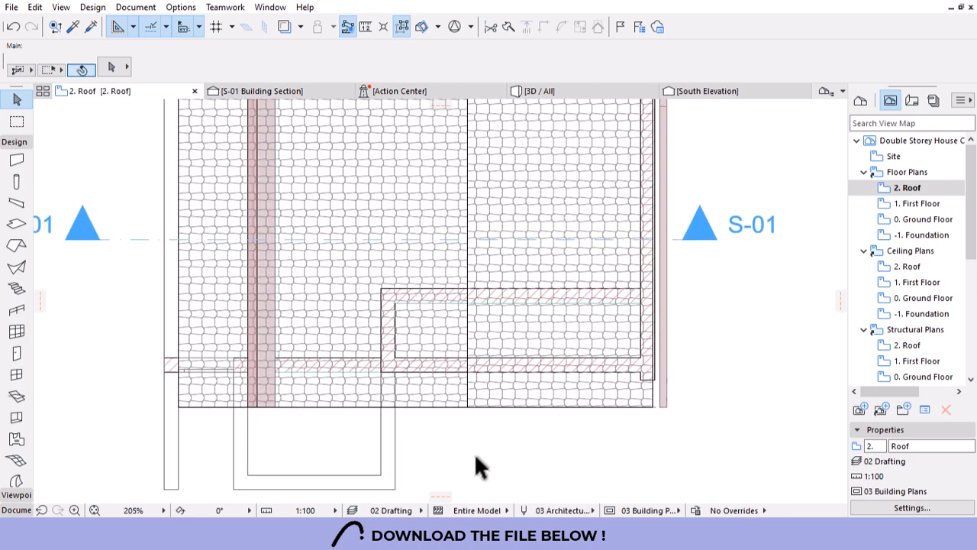
pyautogui.click(498, 378)
pyautogui.keyDown('shift'); pyautogui.click(330, 357); pyautogui.keyUp('shift')
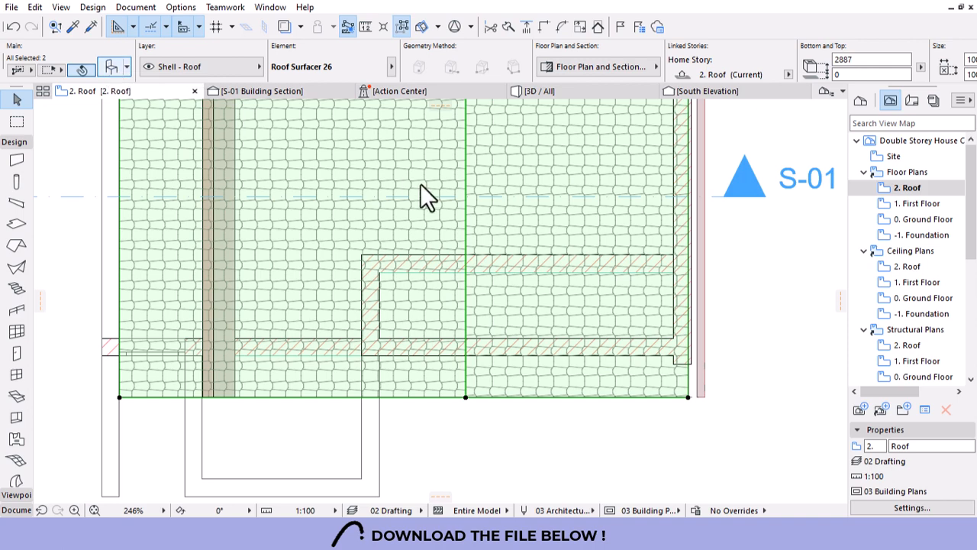
pyautogui.hotkey('ctrl', 't')
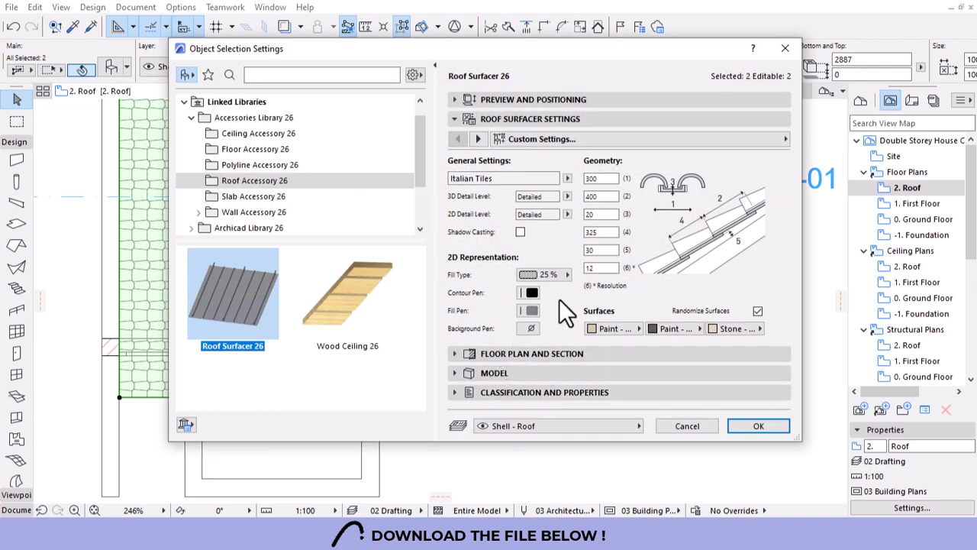
pyautogui.click(531, 329)
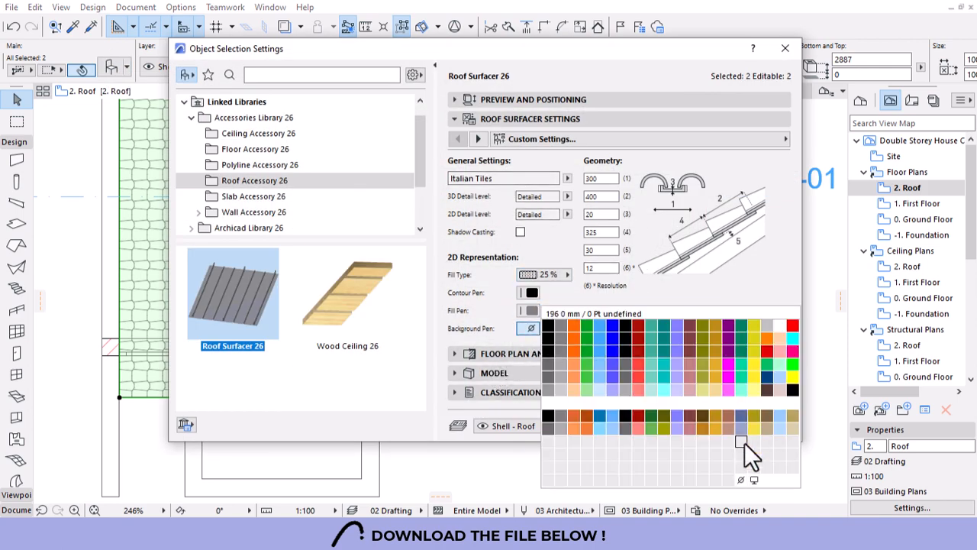
pyautogui.click(753, 478)
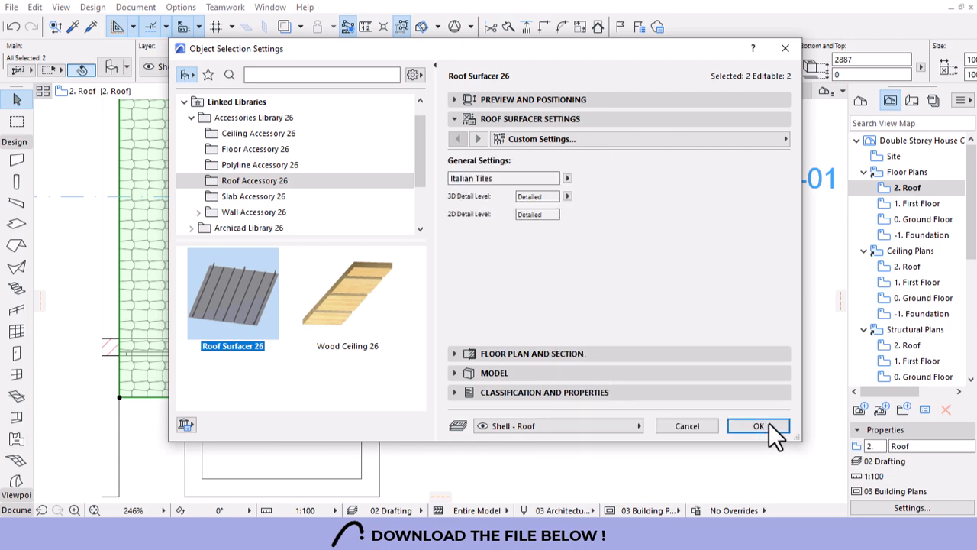
pyautogui.click(768, 425)
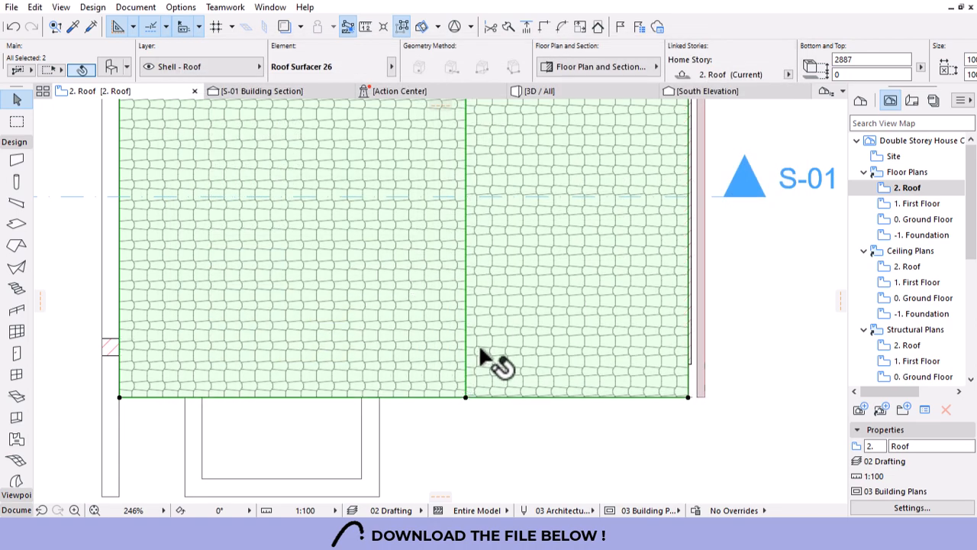
pyautogui.click(508, 451)
pyautogui.scroll(-6, 488, 428)
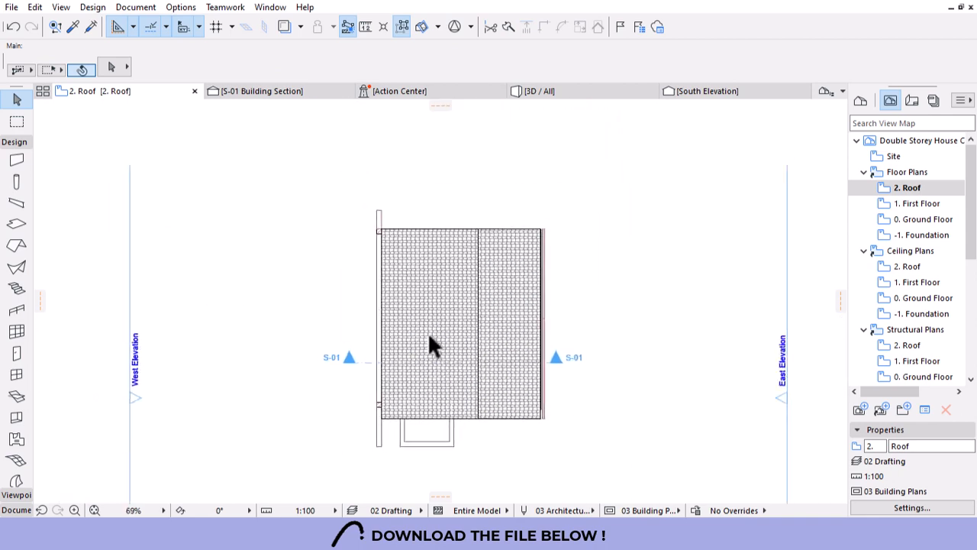
pyautogui.scroll(3, 506, 394)
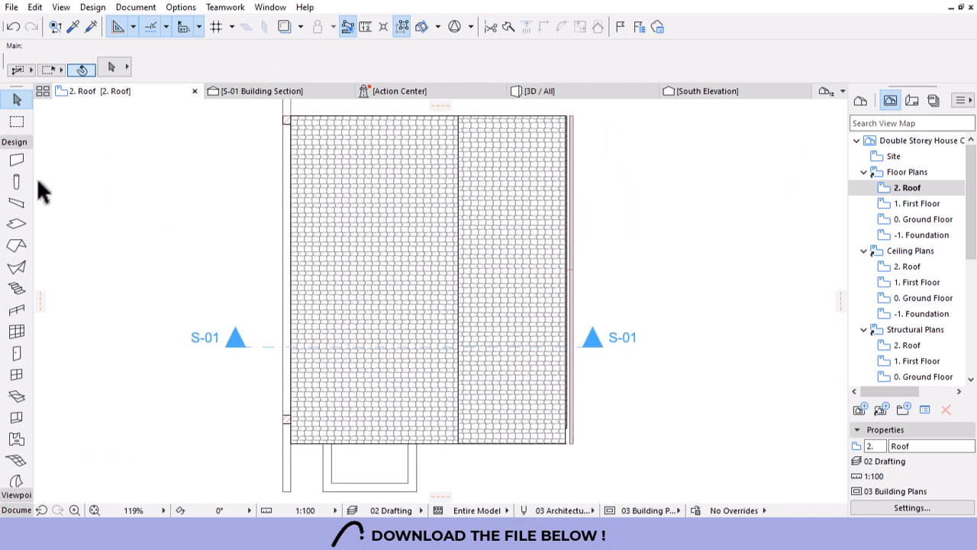
pyautogui.scroll(-3, 17, 458)
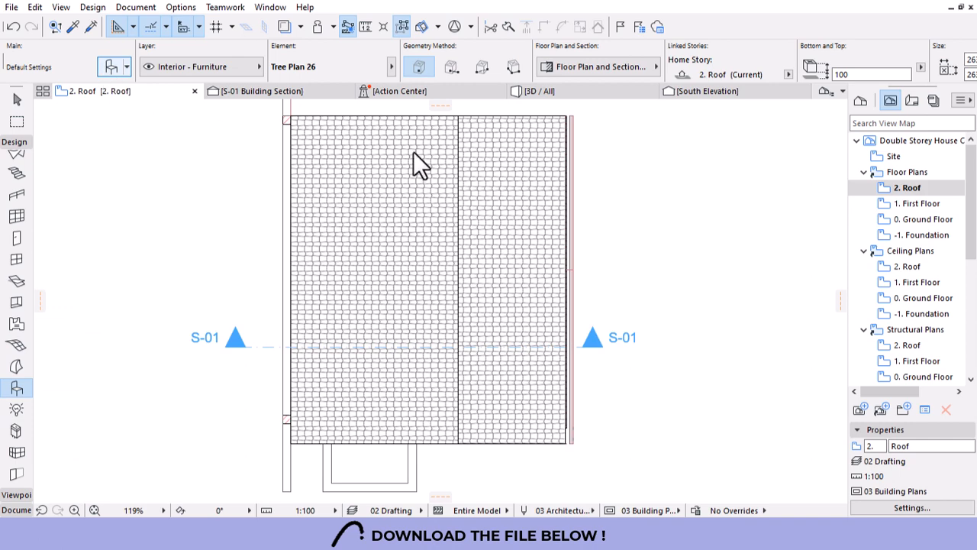
# Place a Ridge Tile 26 object with 0 inclination along the roof ridge.
pyautogui.hotkey('ctrl', 't')
pyautogui.click(298, 75)
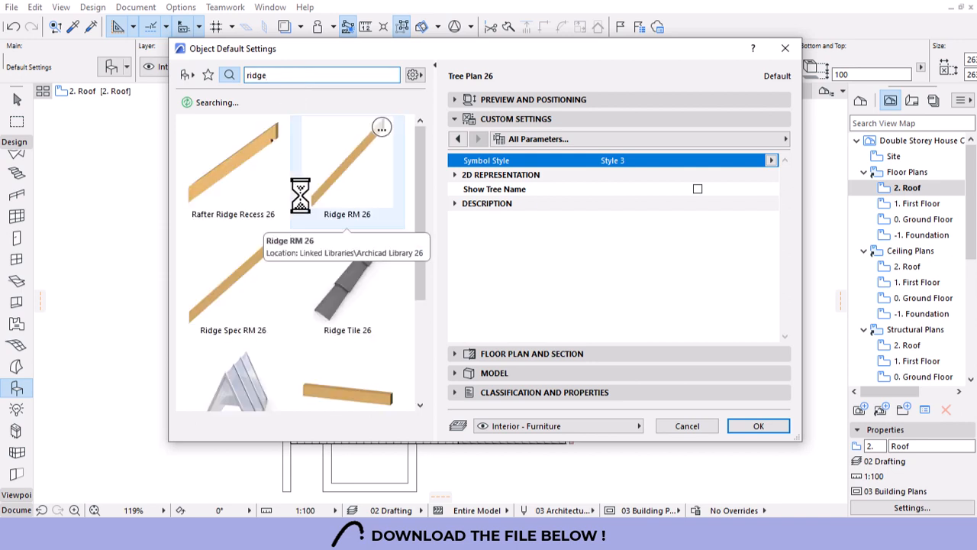
pyautogui.click(362, 304)
pyautogui.click(609, 183)
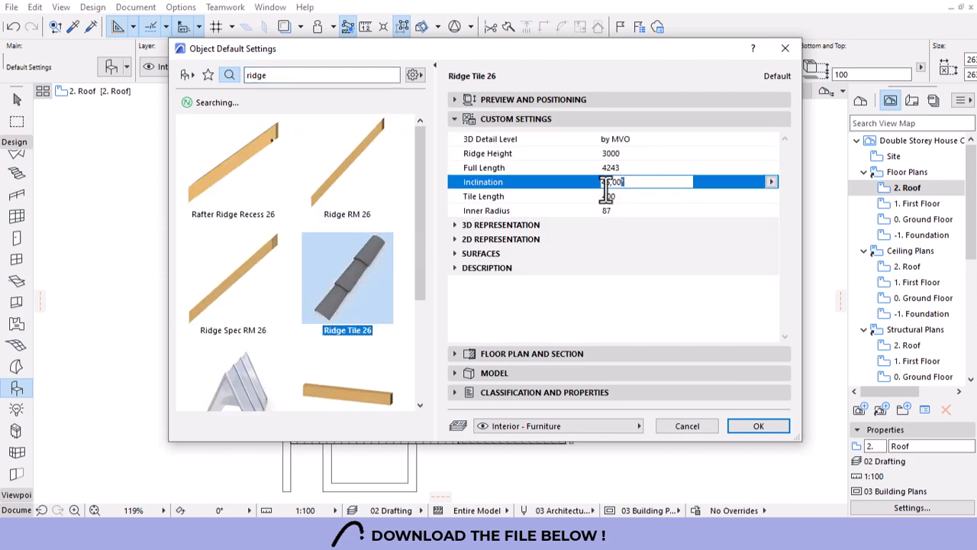
pyautogui.write('0')
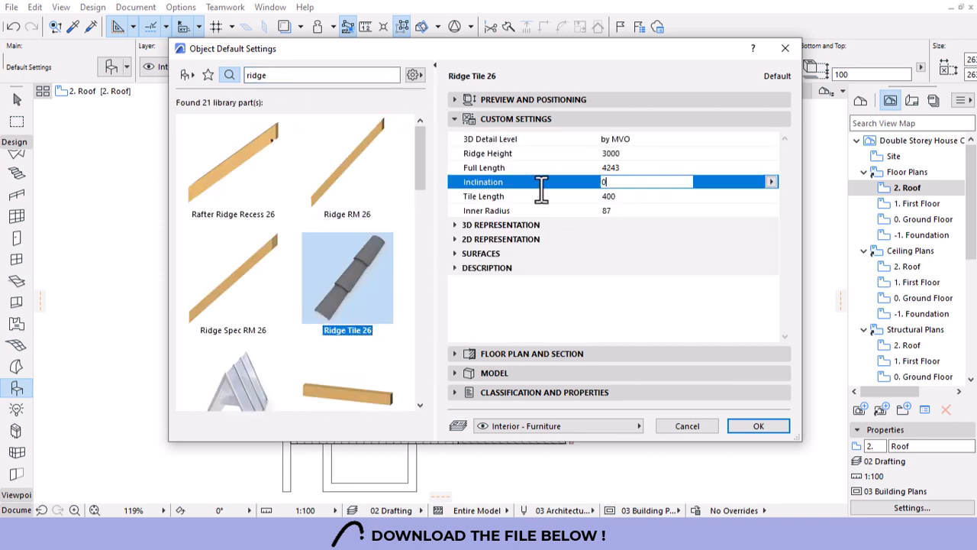
pyautogui.click(758, 425)
pyautogui.click(474, 419)
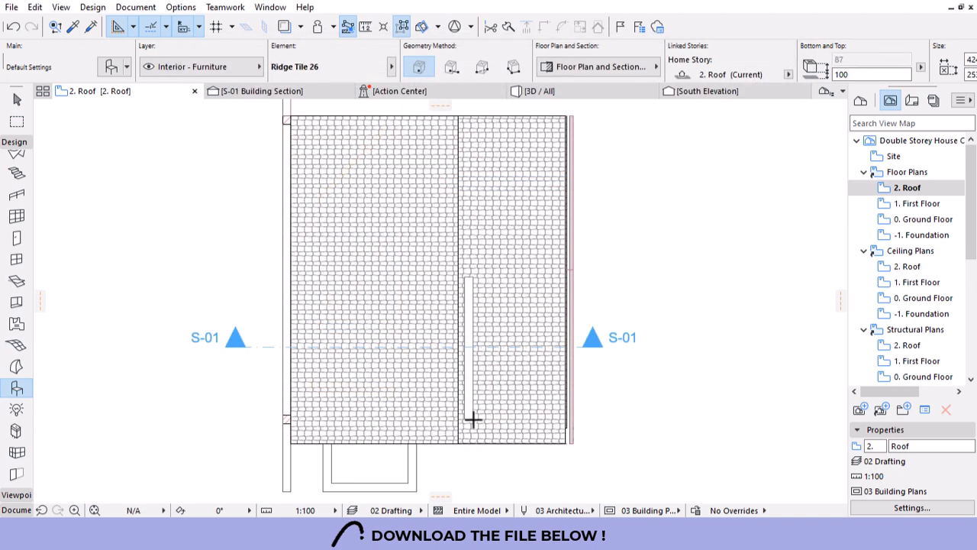
pyautogui.press('Escape')
# Move the ridge tile to Shell - Roof, stretch both ends along the ridge, then select section S-01.
pyautogui.click(466, 416)
pyautogui.click(203, 66)
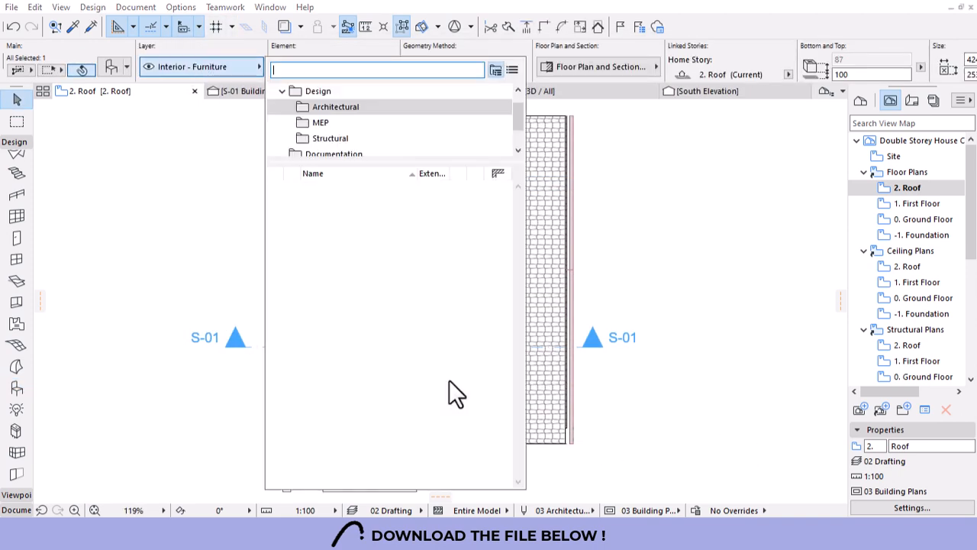
pyautogui.write('roof')
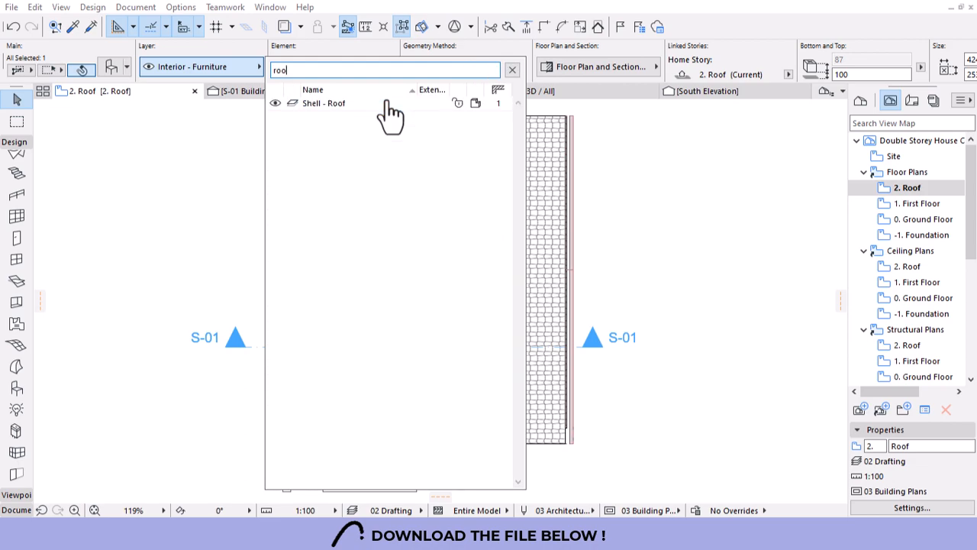
pyautogui.click(385, 100)
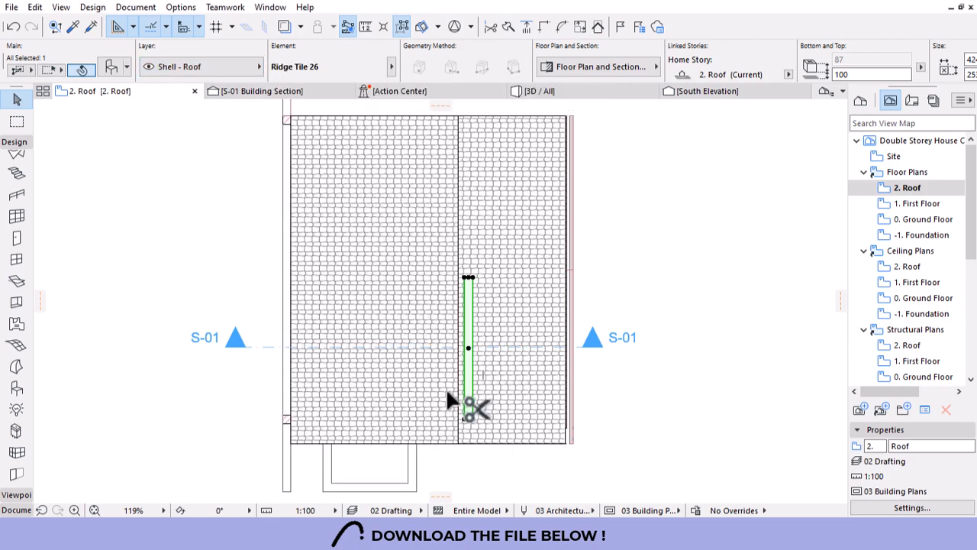
pyautogui.scroll(5, 448, 393)
pyautogui.moveTo(515, 369); pyautogui.dragTo(477, 440)
pyautogui.scroll(-5, 469, 462)
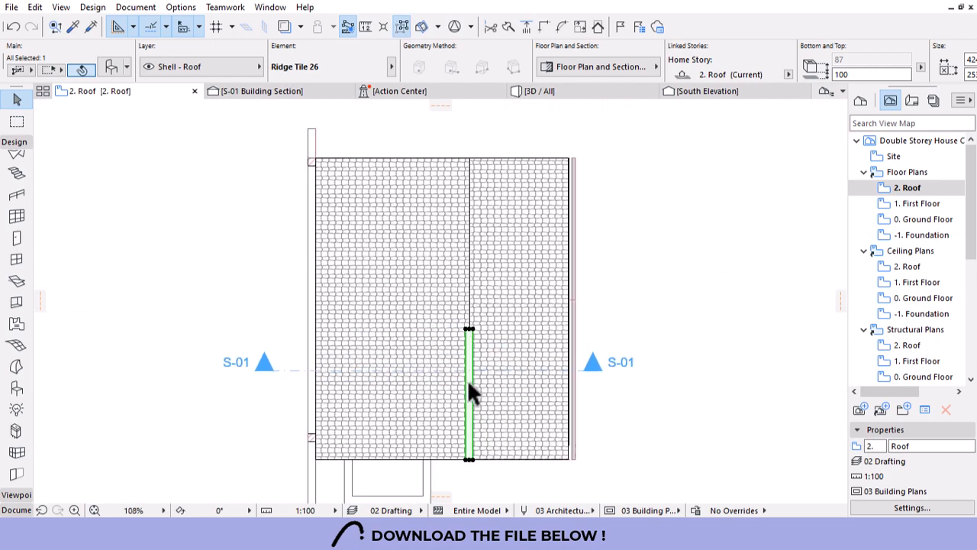
pyautogui.moveTo(468, 343); pyautogui.dragTo(469, 186)
pyautogui.click(580, 374)
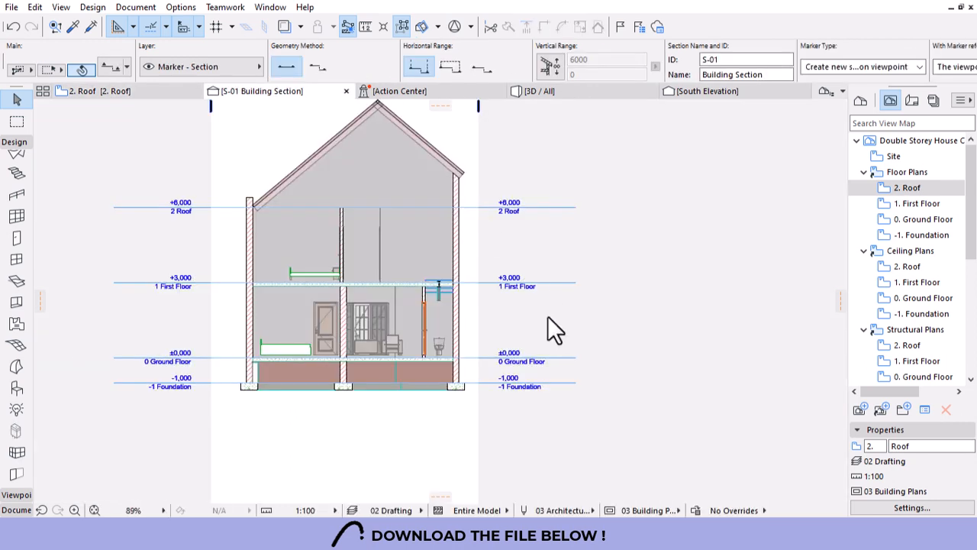
# In section, snap the Ridge Tile 26 onto the roof apex at base elevation 10362, then switch to 3D.
pyautogui.scroll(-2, 438, 318)
pyautogui.scroll(5, 420, 305)
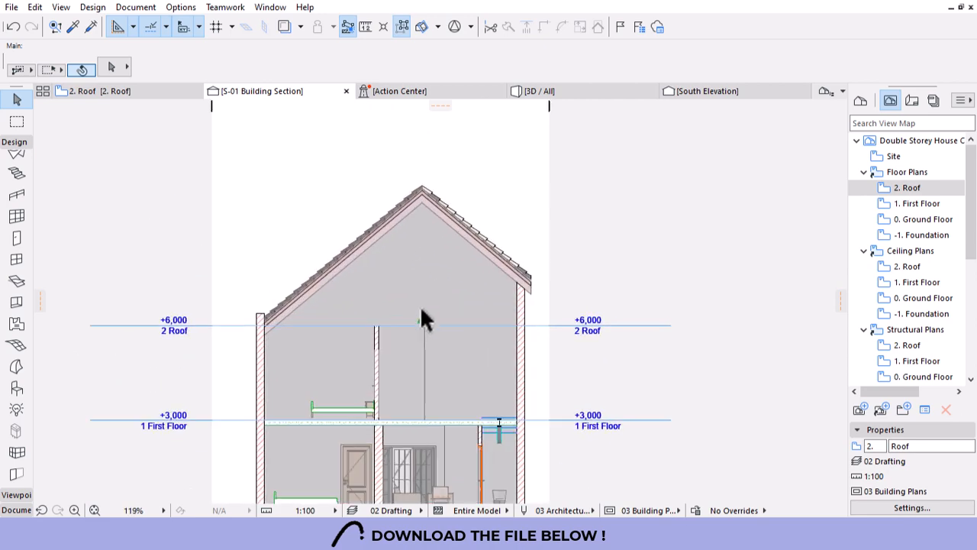
pyautogui.click(425, 332)
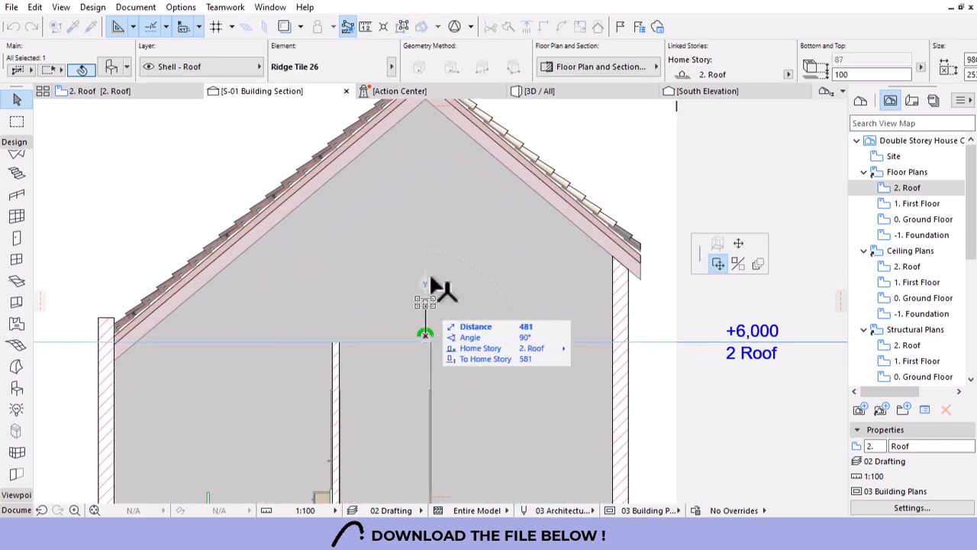
pyautogui.scroll(-2, 417, 175)
pyautogui.scroll(5, 419, 227)
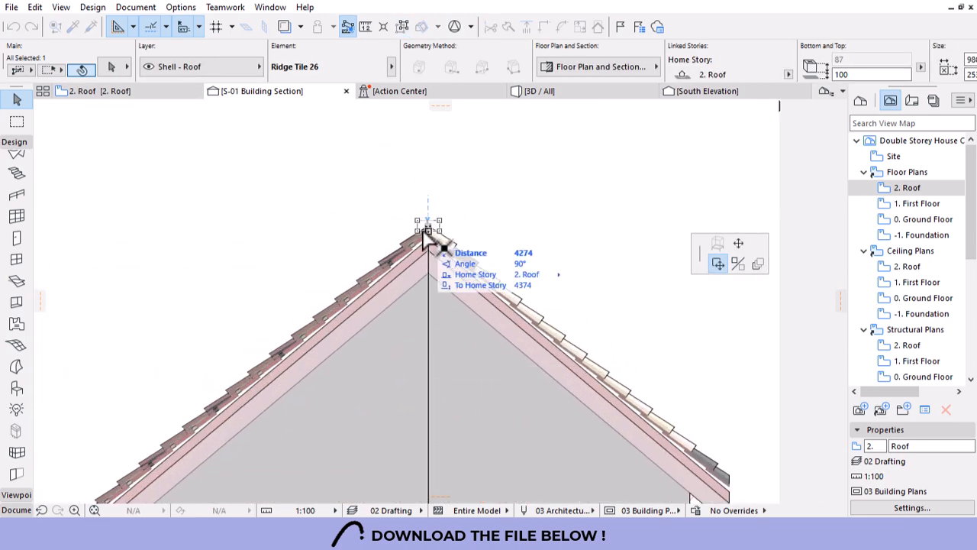
pyautogui.click(441, 229)
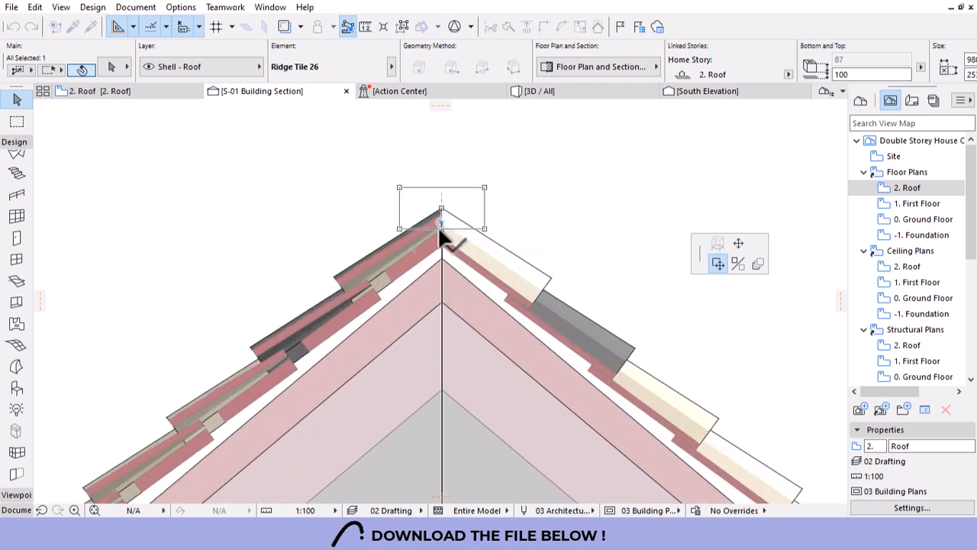
pyautogui.scroll(5, 441, 239)
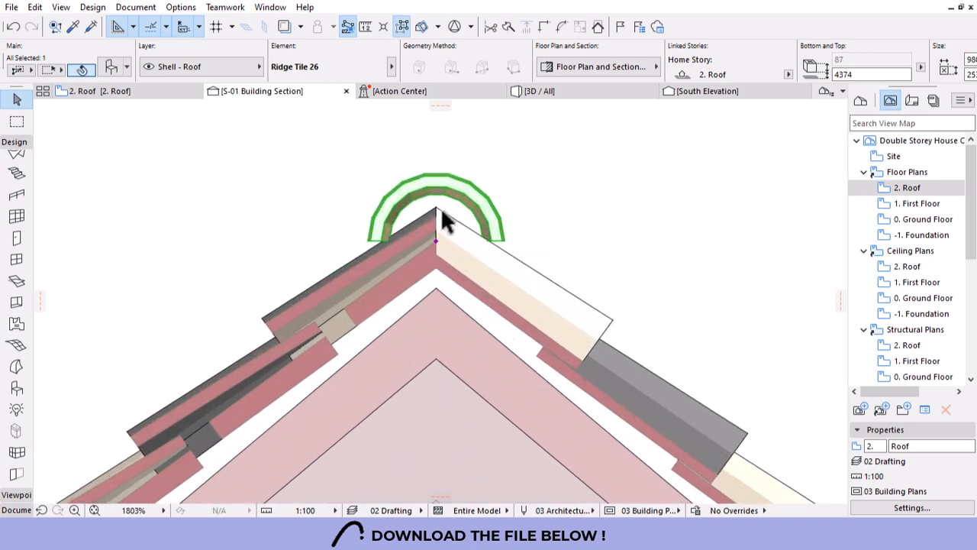
pyautogui.hotkey('ctrl', 'd')
pyautogui.click(433, 257)
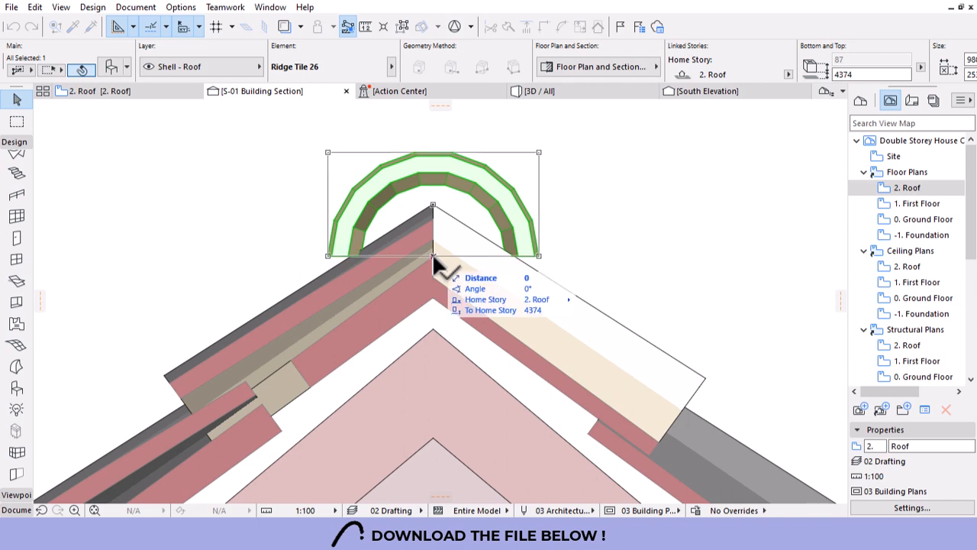
pyautogui.click(433, 267)
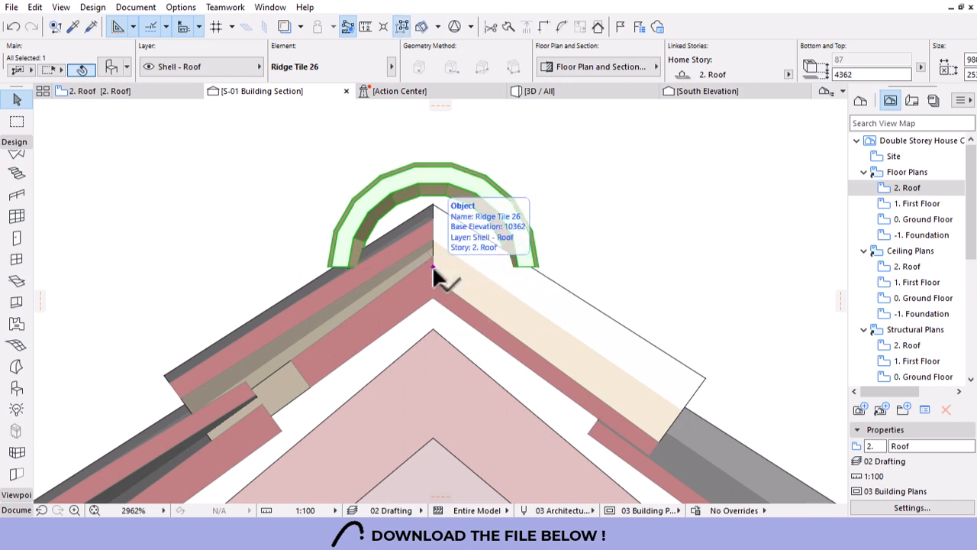
pyautogui.scroll(-2, 516, 248)
pyautogui.click(584, 93)
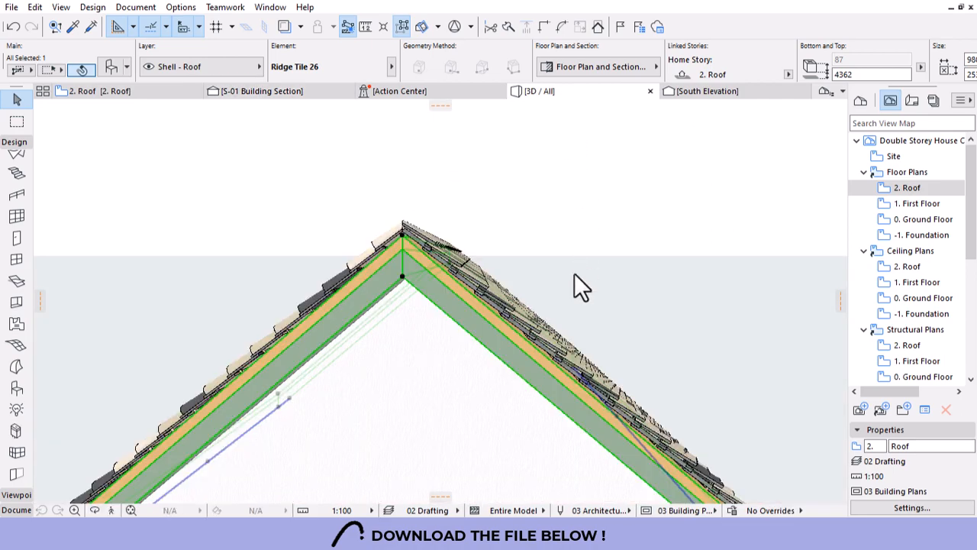
# Orbit and zoom in along the ridge, then select the left slope's Roof Surfacer 26 tiles.
pyautogui.click(604, 206)
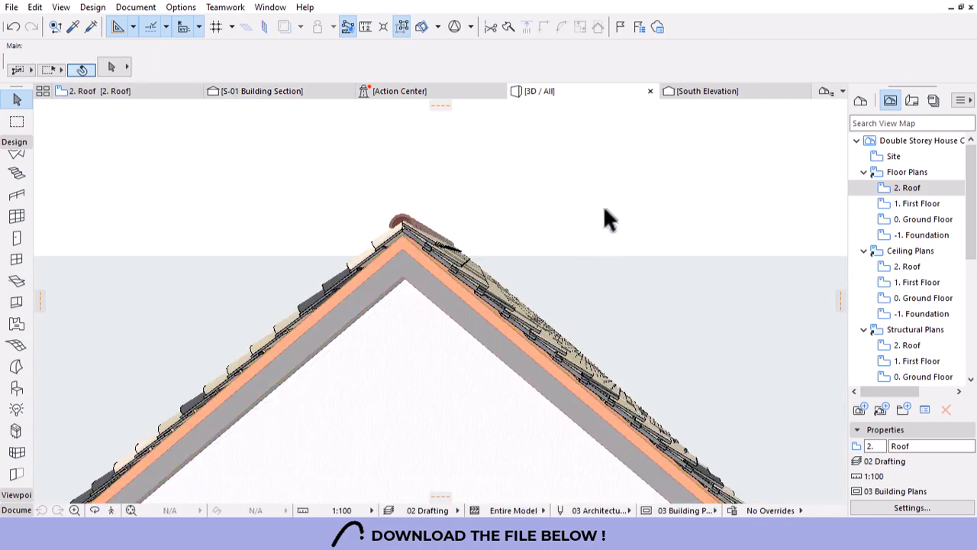
pyautogui.keyDown('shift'); pyautogui.moveTo(572, 231); pyautogui.dragTo(414, 222, button='middle'); pyautogui.keyUp('shift')
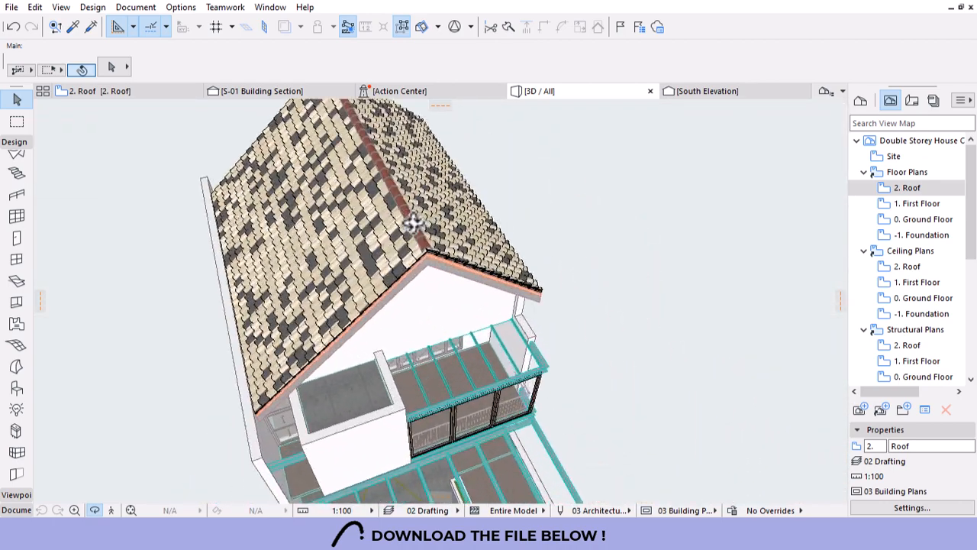
pyautogui.scroll(5, 413, 223)
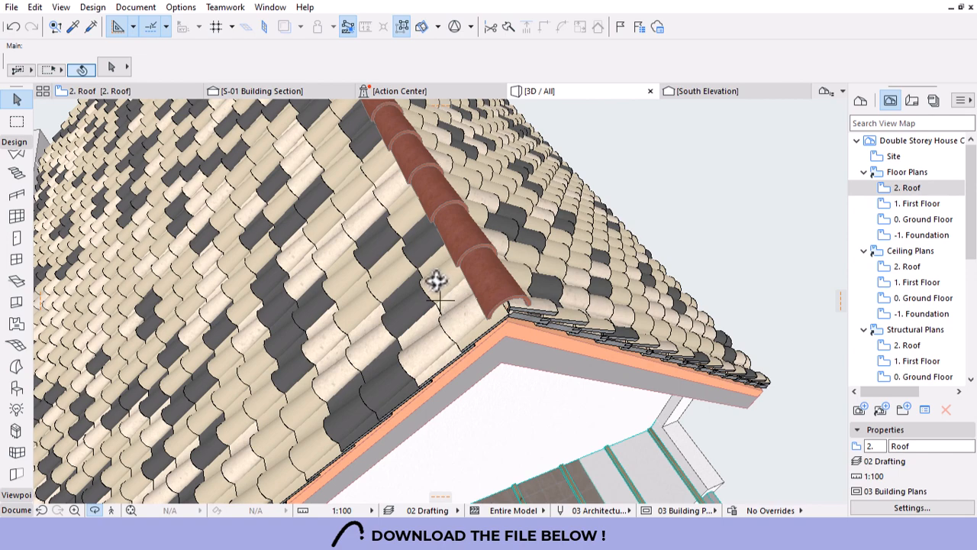
pyautogui.click(445, 322)
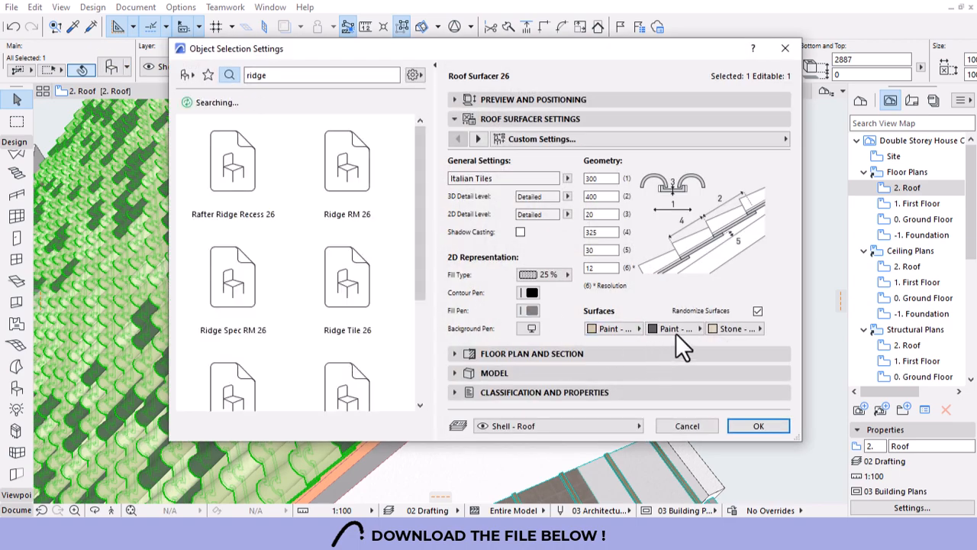
# Dismiss the roof surfacer settings and set the Ridge Tile 26 Tile surface to Paint - Dark Gray.
pyautogui.click(676, 332)
pyautogui.press('Escape')
pyautogui.press('Escape')
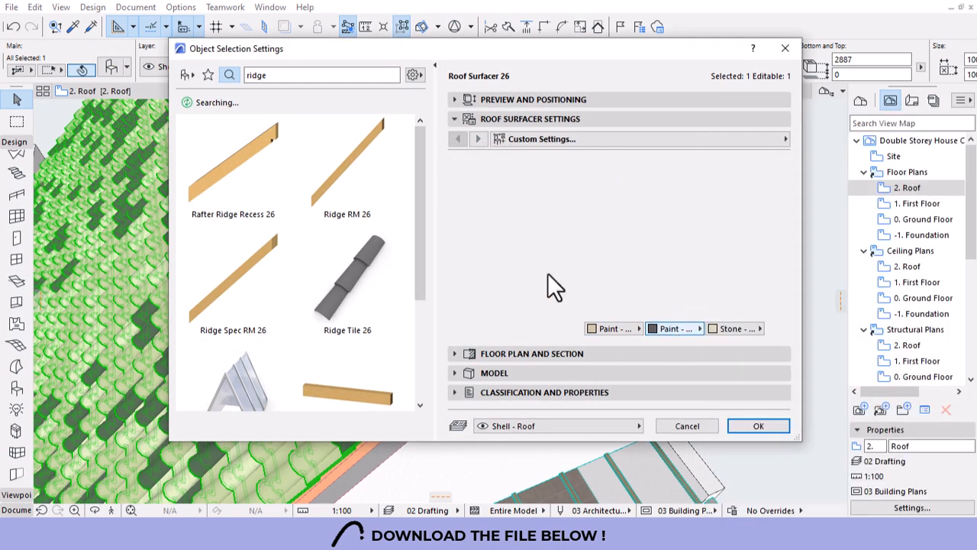
pyautogui.click(463, 227)
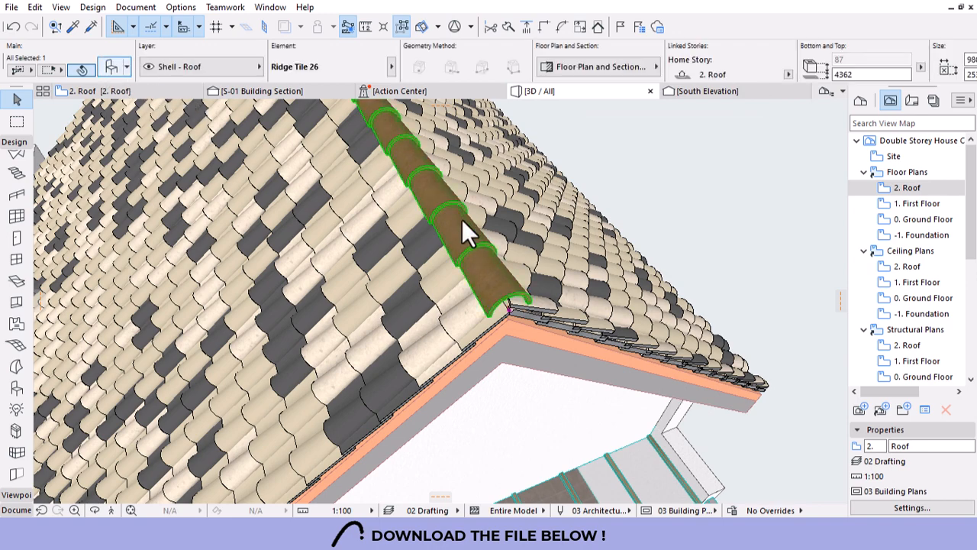
pyautogui.doubleClick(462, 219)
pyautogui.click(456, 254)
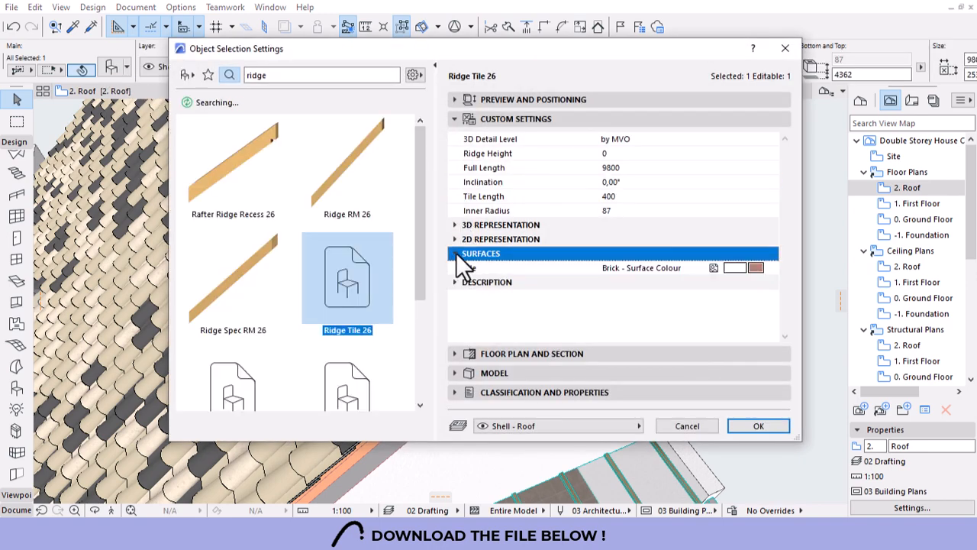
pyautogui.click(768, 267)
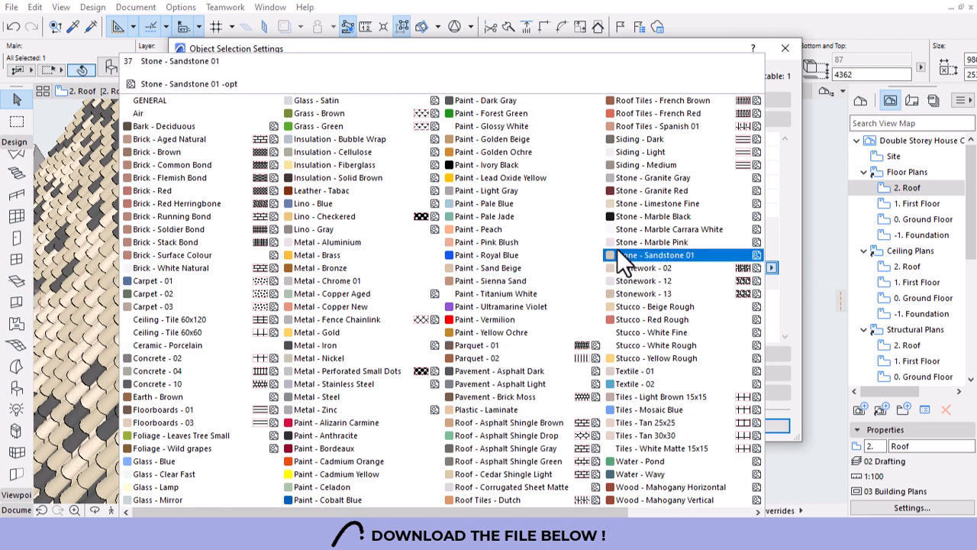
pyautogui.scroll(-1, 617, 248)
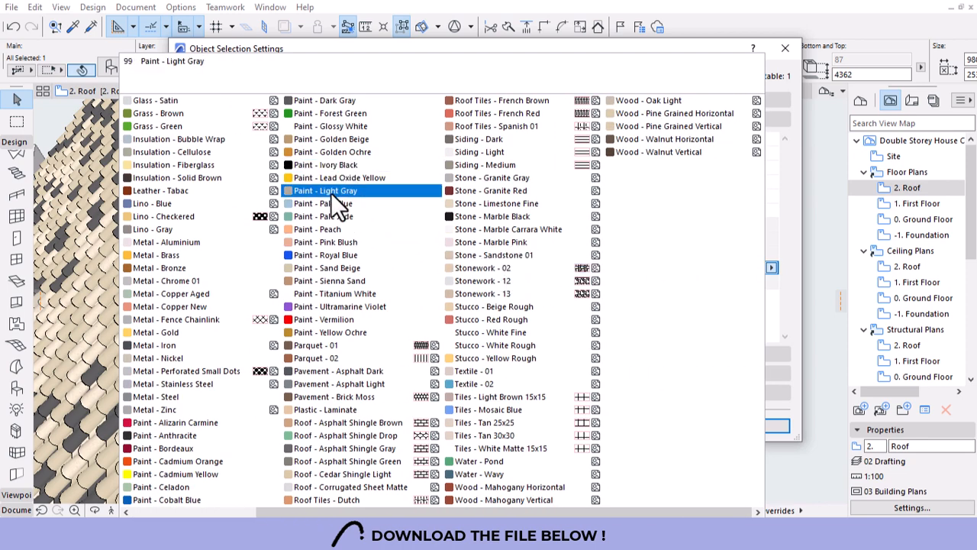
pyautogui.click(332, 100)
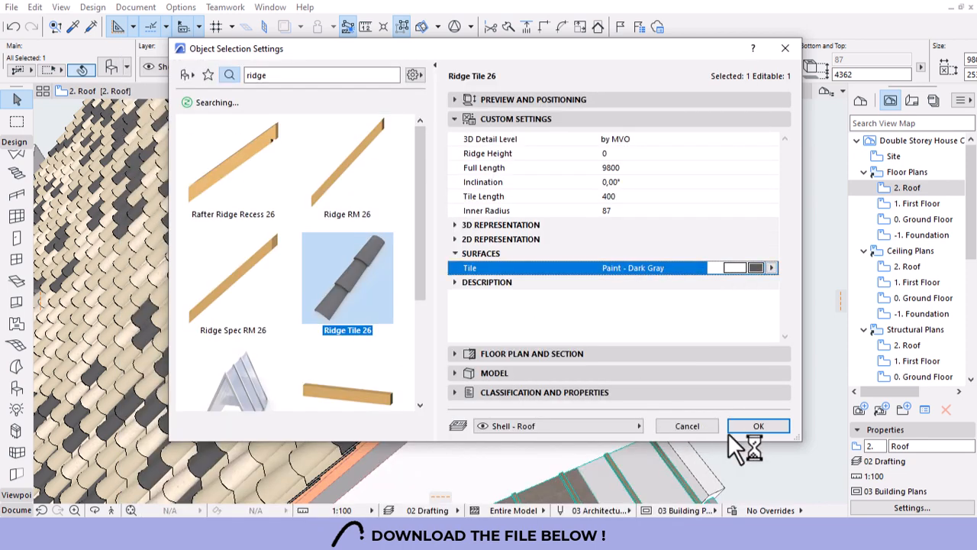
pyautogui.click(758, 426)
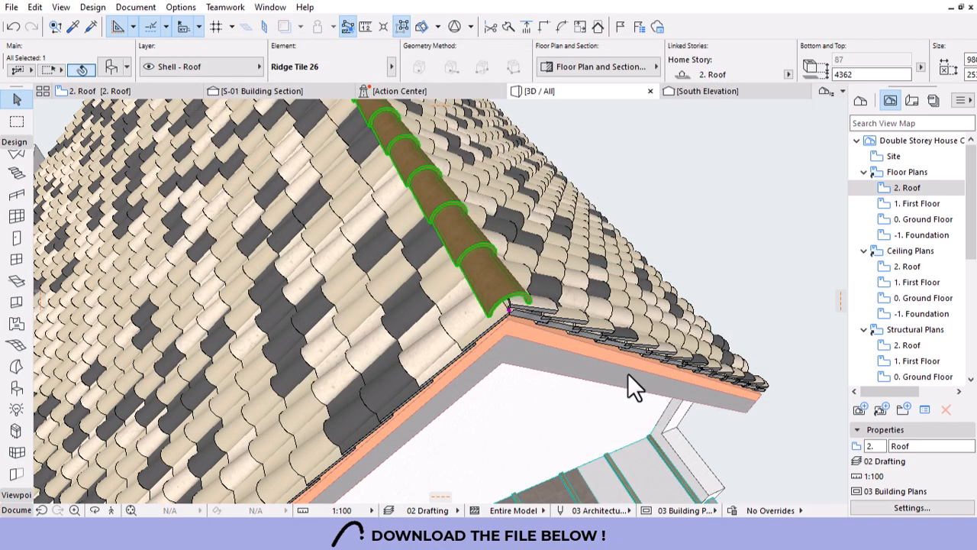
# Orbit to view the house from the front, rear and side, then open 0. Ground Floor.
pyautogui.click(673, 233)
pyautogui.scroll(-8, 520, 255)
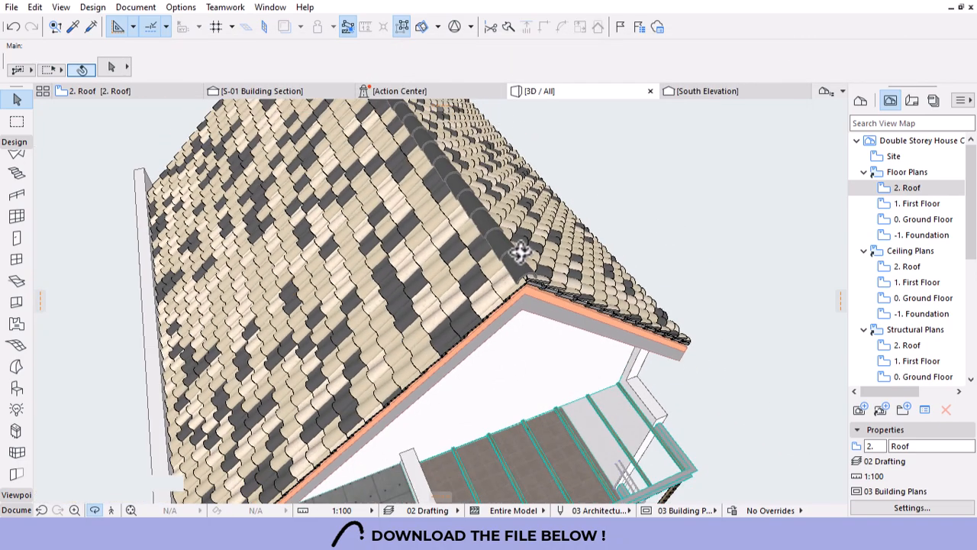
pyautogui.keyDown('shift'); pyautogui.moveTo(598, 358); pyautogui.dragTo(401, 393, button='middle'); pyautogui.keyUp('shift')
pyautogui.keyDown('shift'); pyautogui.moveTo(428, 359); pyautogui.dragTo(352, 447, button='middle'); pyautogui.keyUp('shift')
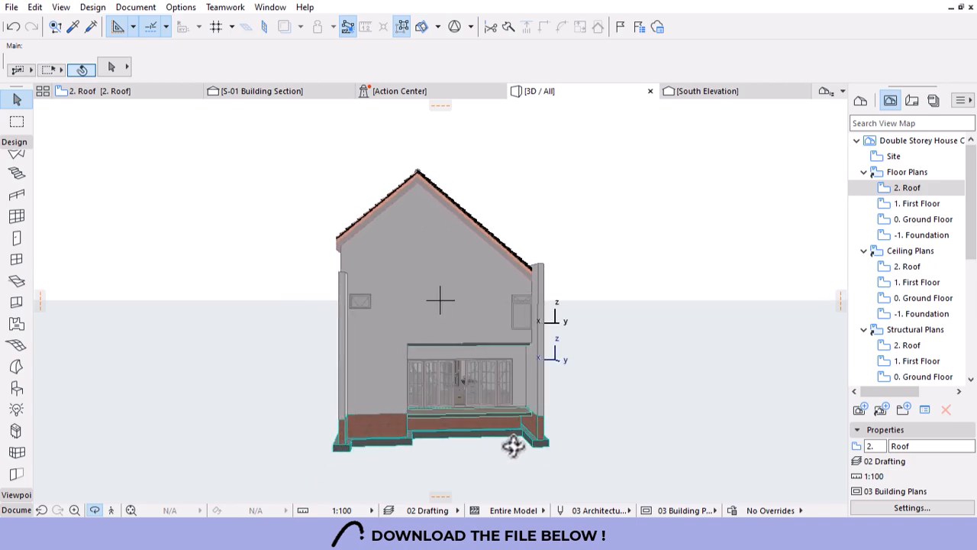
pyautogui.keyDown('shift'); pyautogui.moveTo(449, 443); pyautogui.dragTo(405, 312, button='middle'); pyautogui.keyUp('shift')
pyautogui.doubleClick(922, 220)
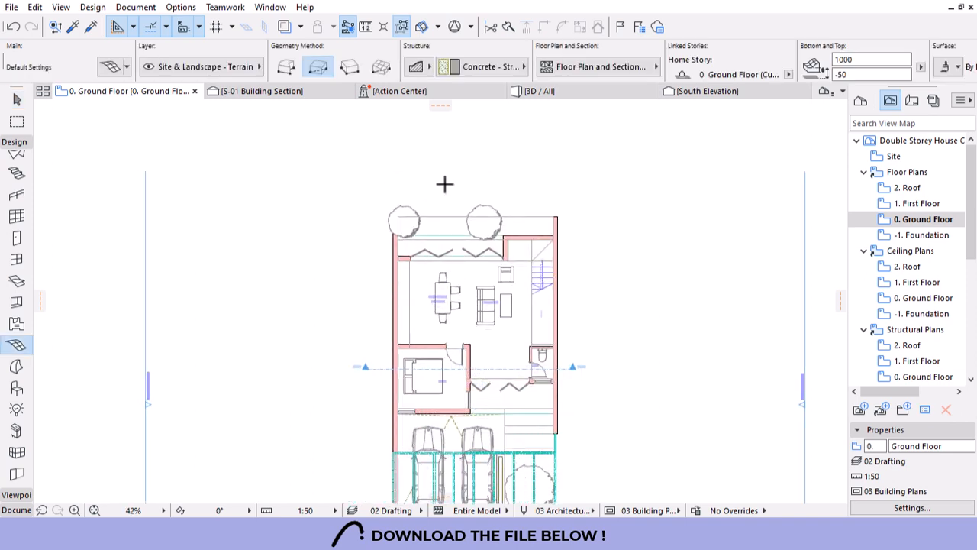
# Draw a 7873 × 1054 rectangular terrain mesh outside the bifold doors between the two trees.
pyautogui.scroll(4, 443, 184)
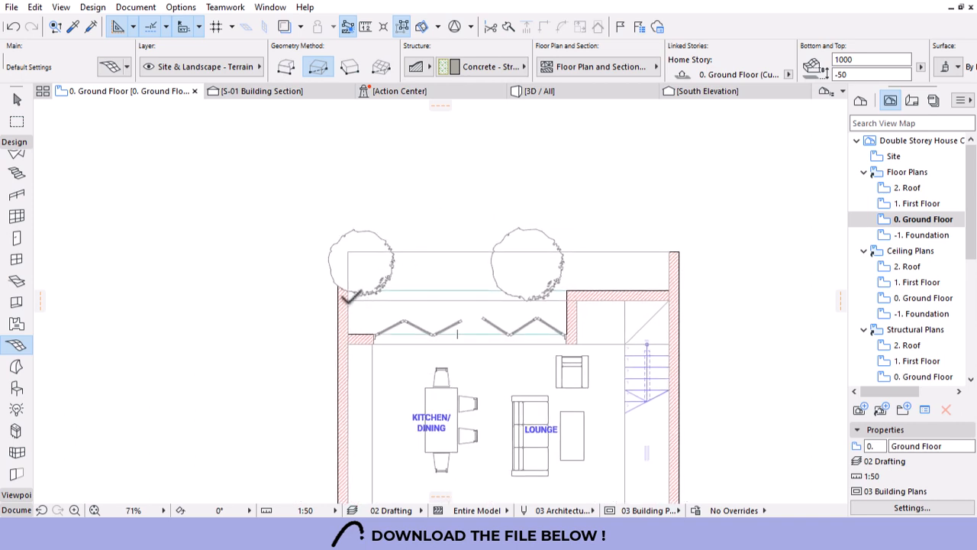
pyautogui.click(670, 252)
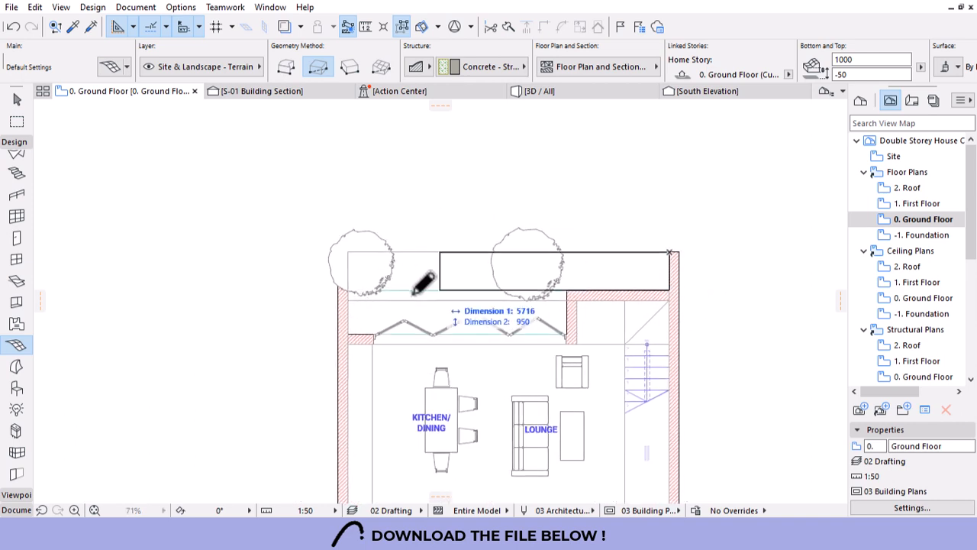
pyautogui.click(349, 290)
pyautogui.scroll(-3, 447, 168)
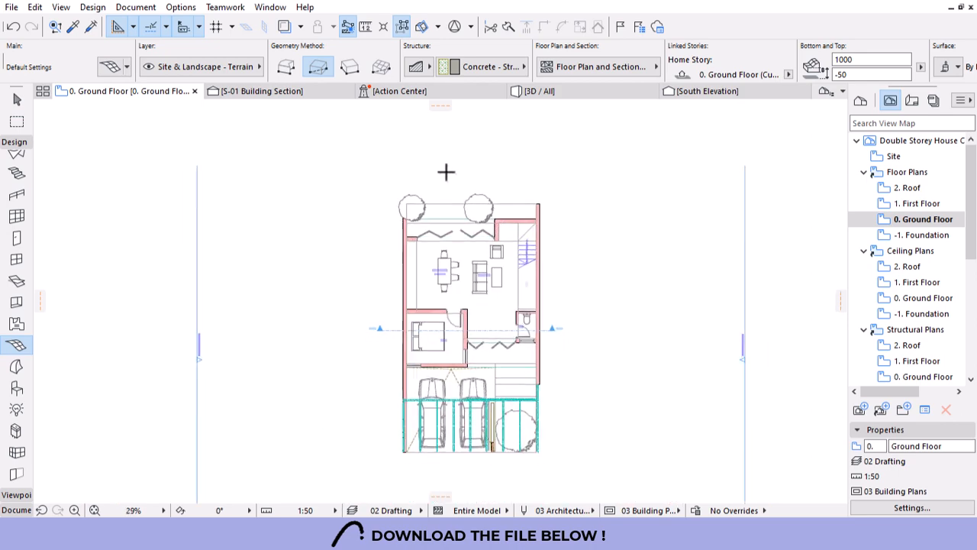
pyautogui.scroll(5, 448, 168)
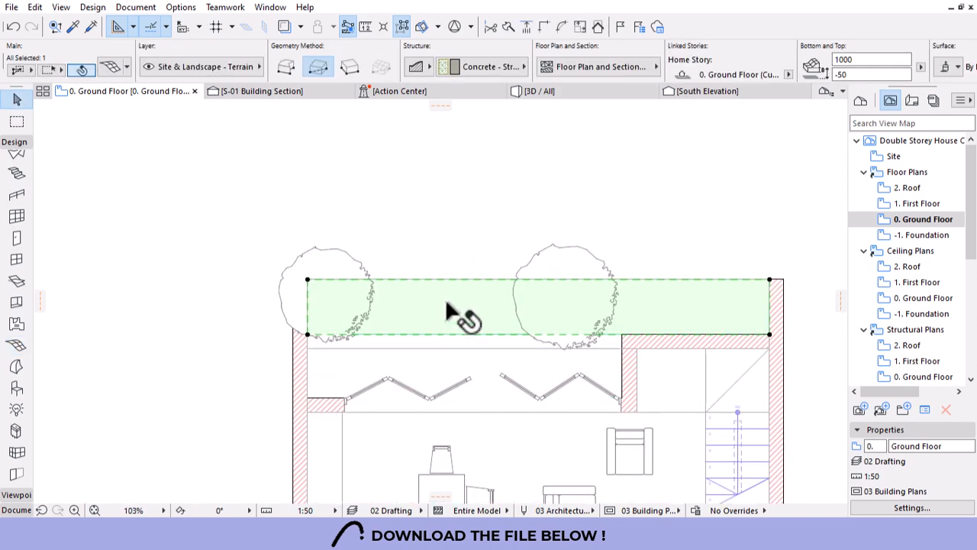
pyautogui.press('Escape')
# Switch to 3D and orbit to see the house's side and back.
pyautogui.click(555, 91)
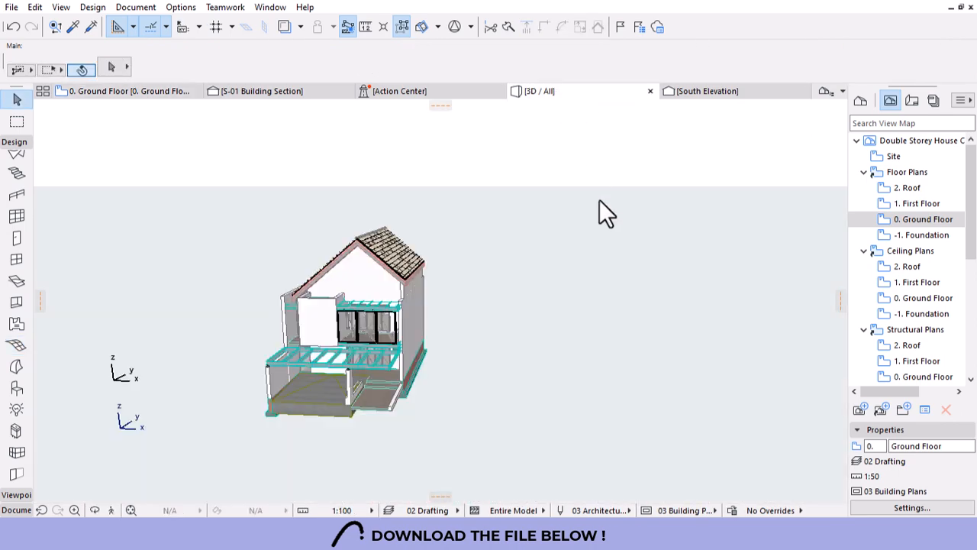
pyautogui.keyDown('shift'); pyautogui.moveTo(553, 283); pyautogui.dragTo(359, 396, button='middle'); pyautogui.keyUp('shift')
pyautogui.scroll(6, 359, 396)
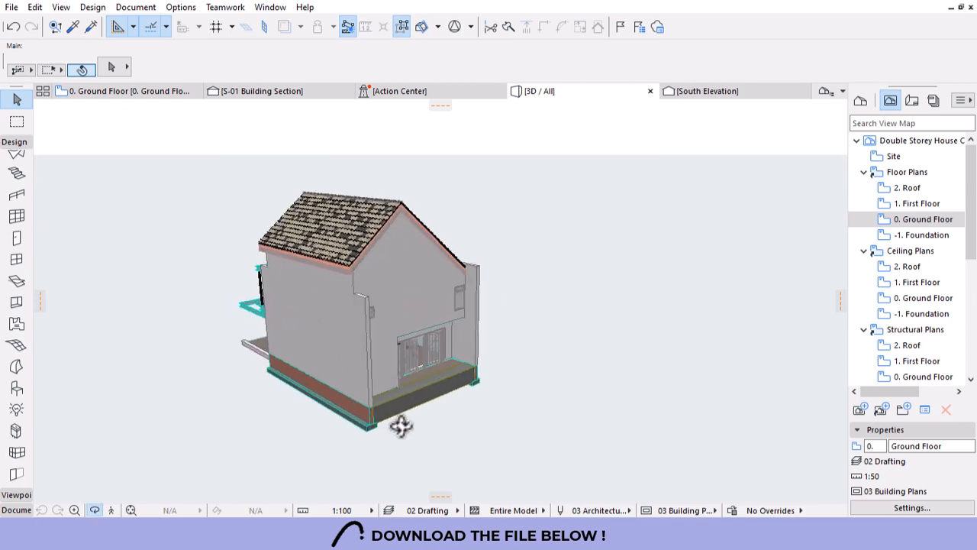
# Give the terrain mesh the GENERIC - ENVIRONMENT building material and open its Mesh Selection Settings.
pyautogui.click(511, 359)
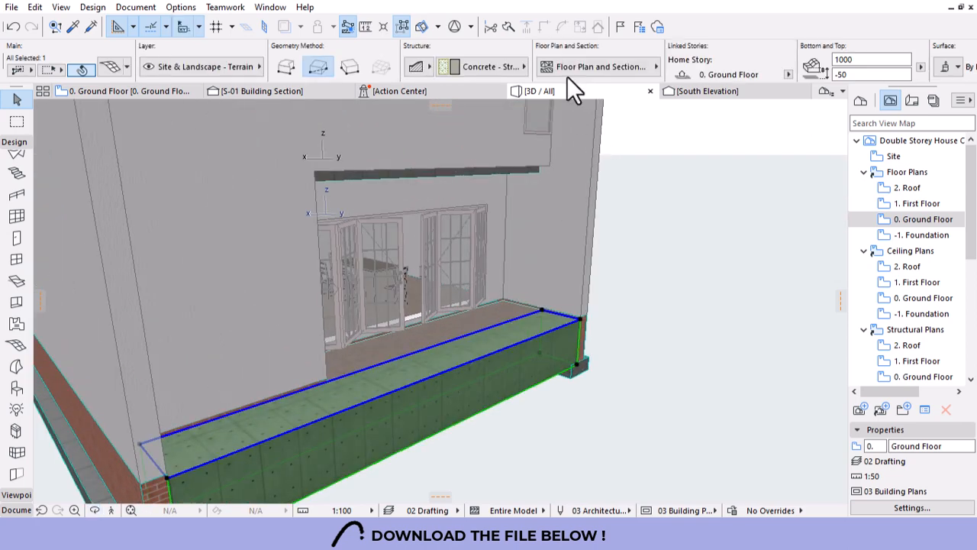
pyautogui.click(489, 66)
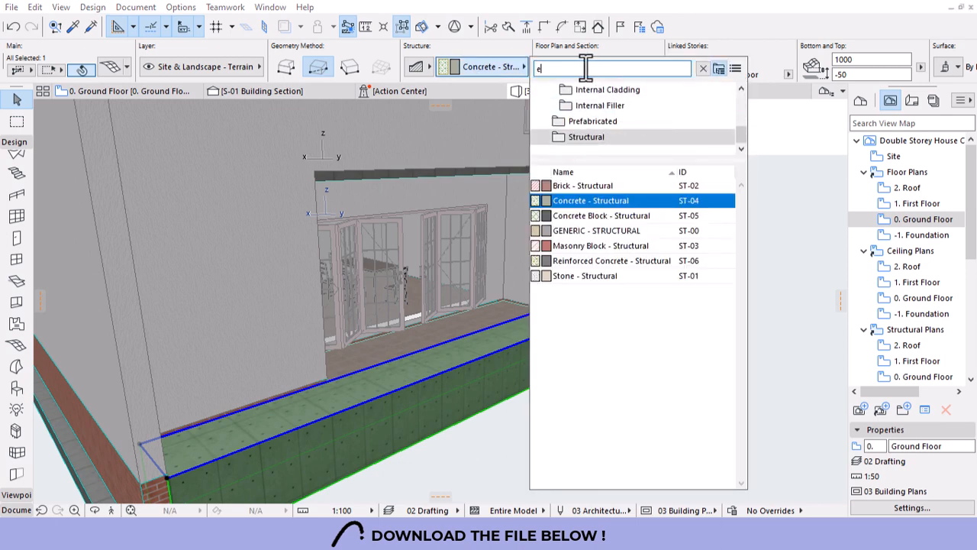
pyautogui.write('ea')
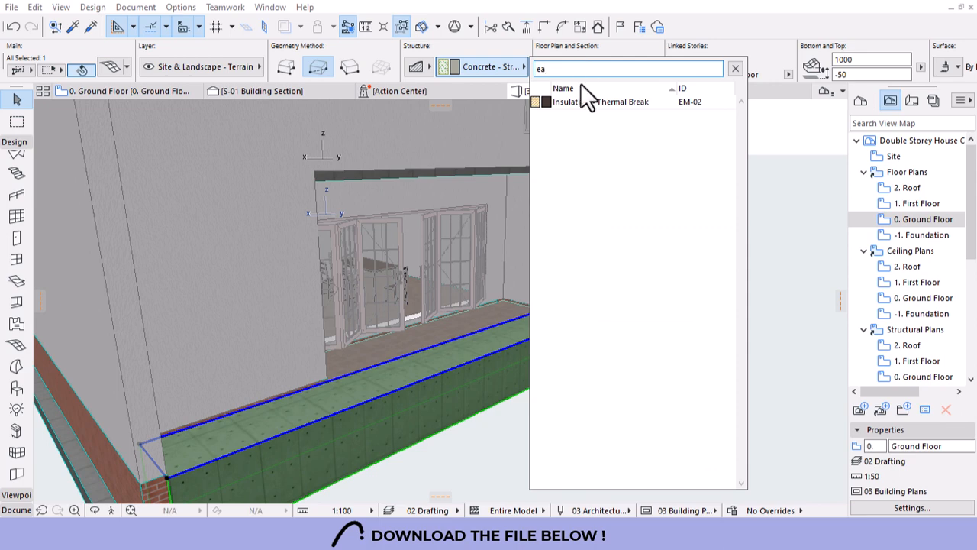
pyautogui.write('r')
pyautogui.moveTo(571, 68); pyautogui.dragTo(481, 76)
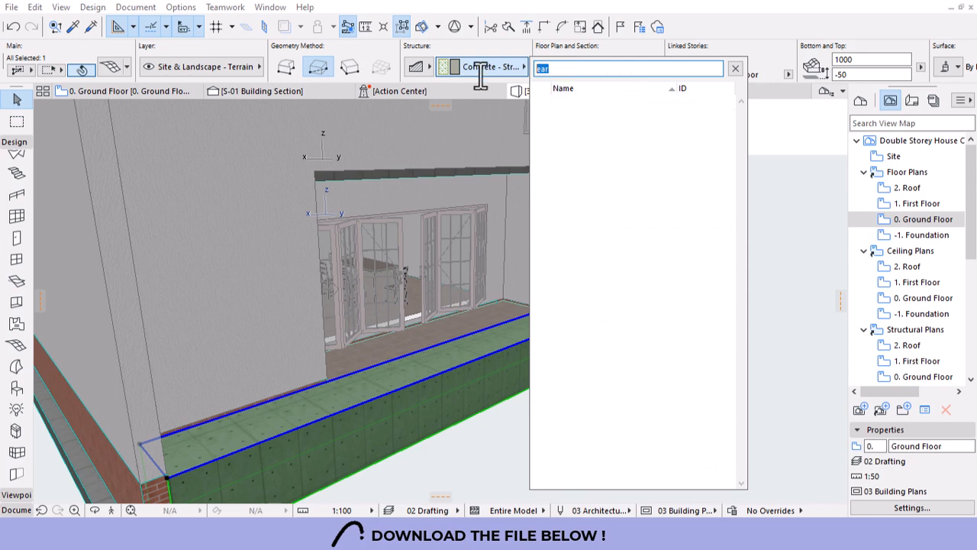
pyautogui.press('Escape')
pyautogui.click(499, 66)
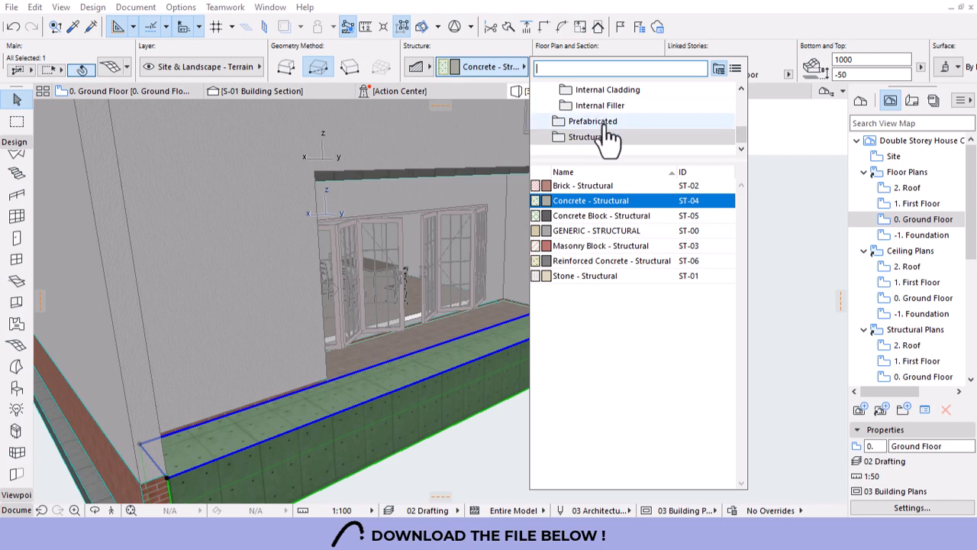
pyautogui.scroll(3, 609, 137)
pyautogui.click(588, 105)
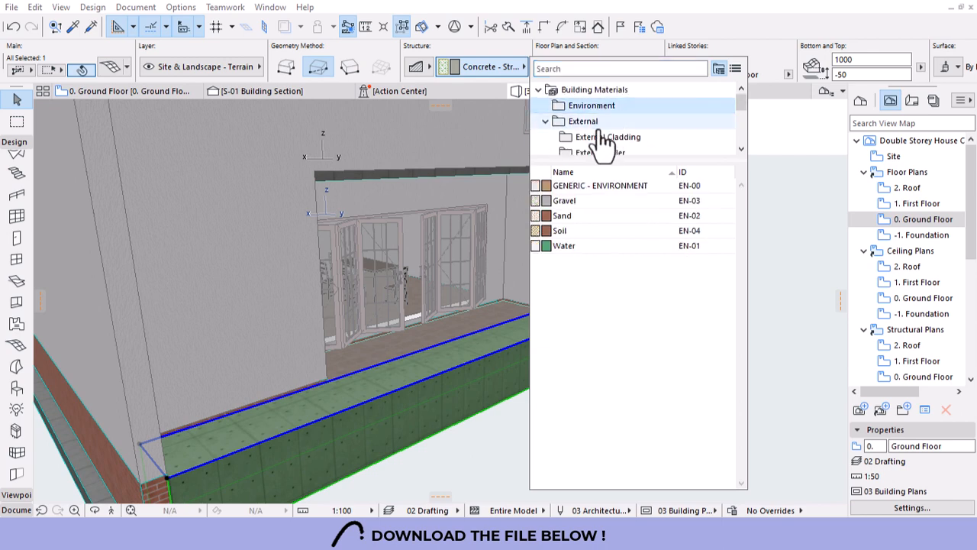
pyautogui.click(584, 188)
pyautogui.scroll(-2, 572, 119)
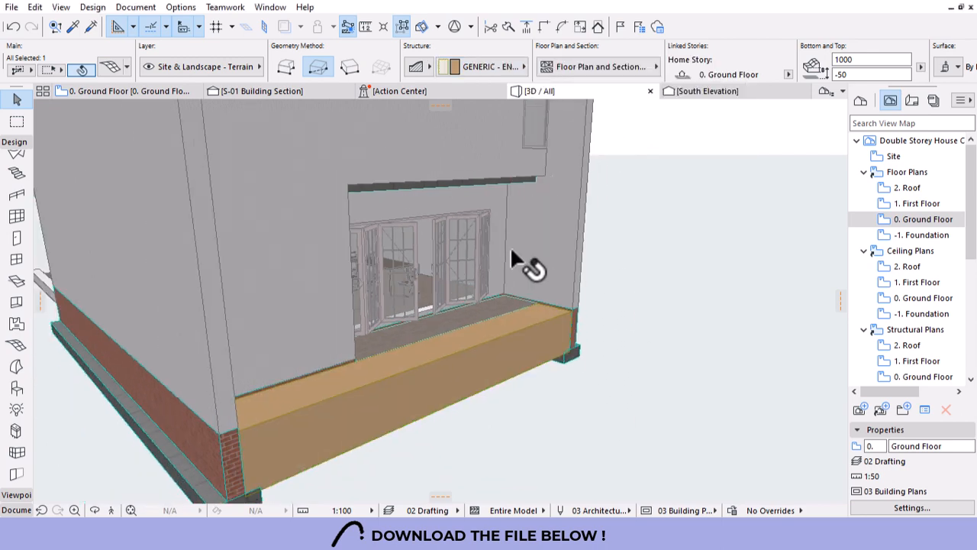
pyautogui.scroll(7, 517, 295)
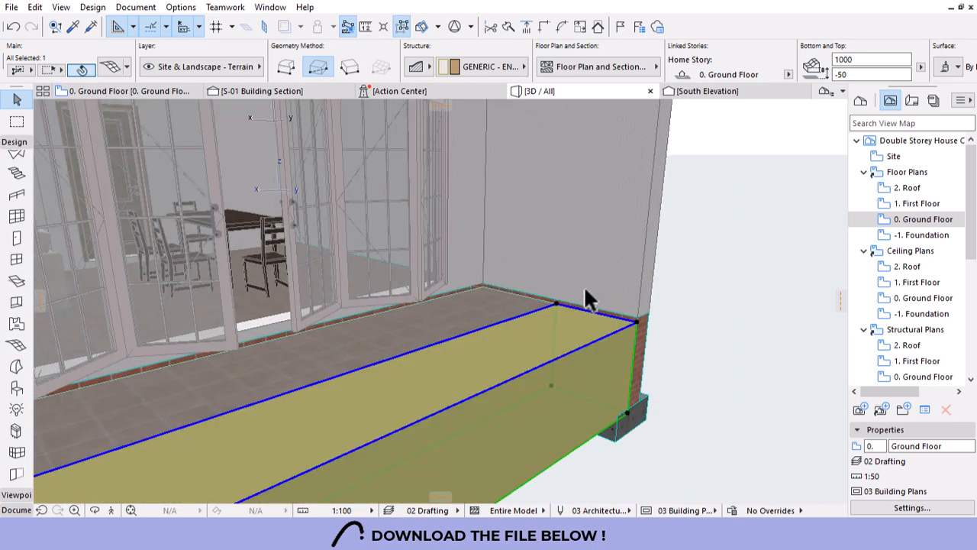
pyautogui.hotkey('ctrl', 't')
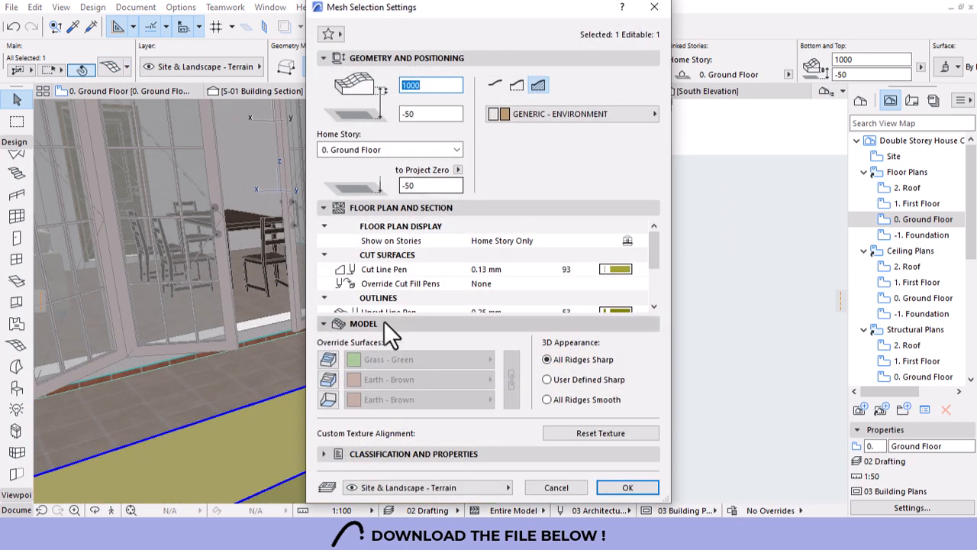
# Override the mesh's top surface with Grass - Green and lower its top to -150.
pyautogui.click(328, 359)
pyautogui.click(628, 487)
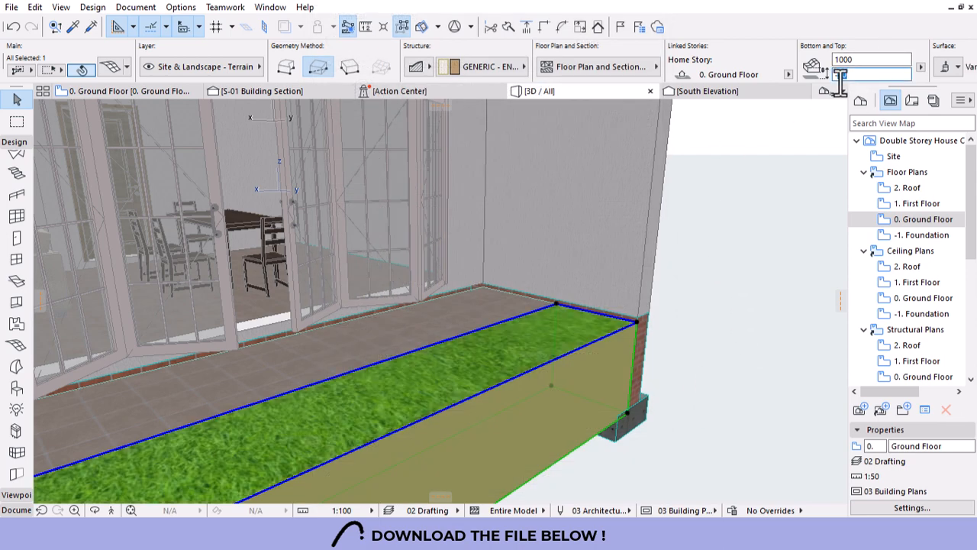
pyautogui.press('Return')
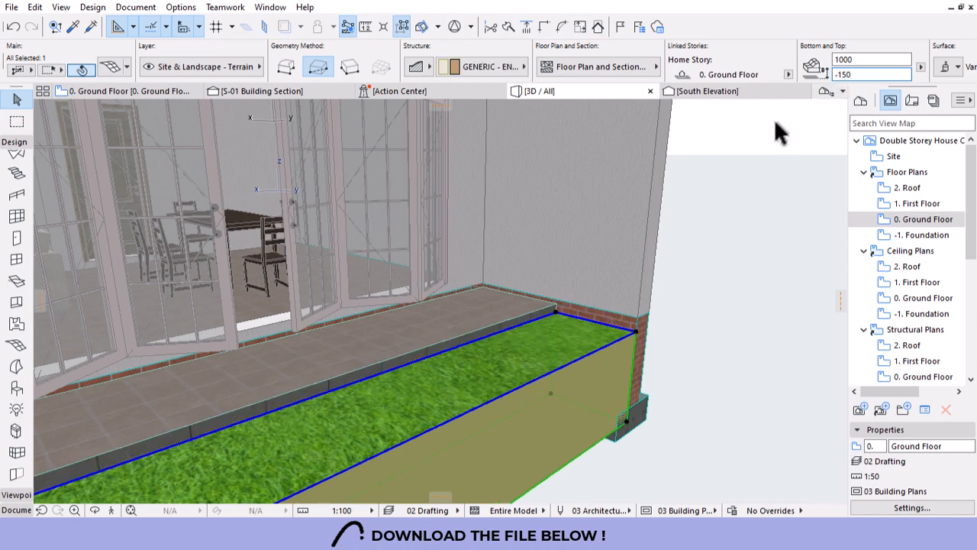
pyautogui.press('Escape')
pyautogui.scroll(-4, 647, 330)
pyautogui.keyDown('shift'); pyautogui.moveTo(648, 331); pyautogui.dragTo(644, 253, button='middle'); pyautogui.keyUp('shift')
pyautogui.scroll(5, 655, 246)
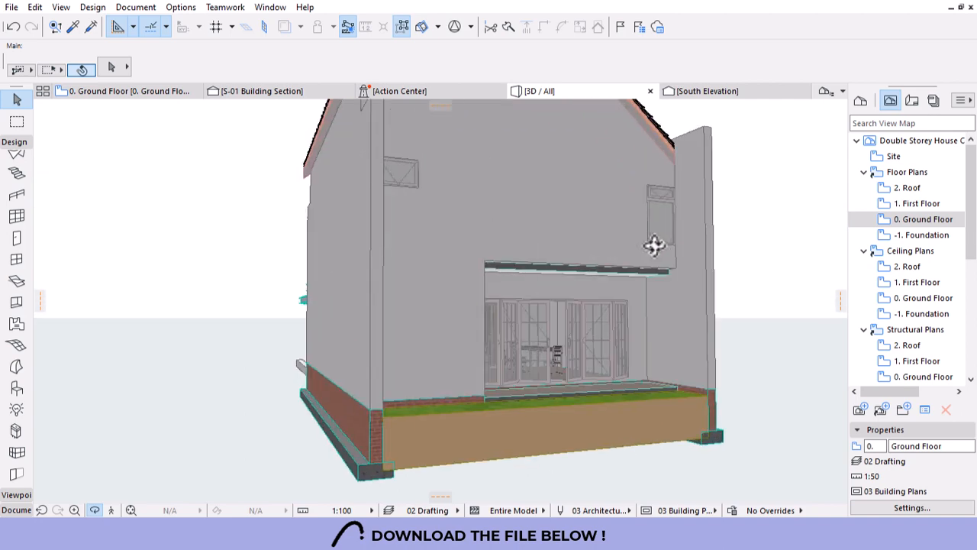
pyautogui.scroll(2, 510, 252)
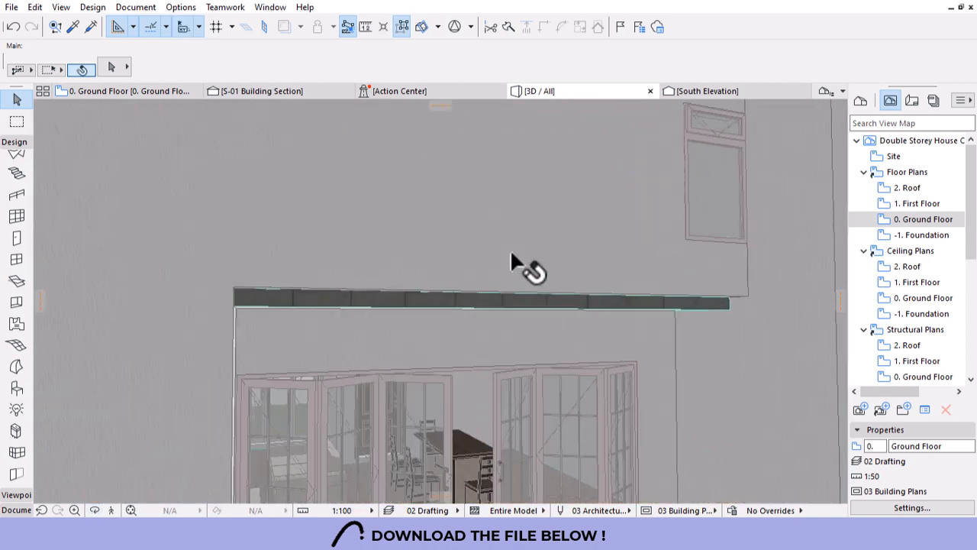
# Extend the canopy slab above the rear doors further at its right end.
pyautogui.click(755, 300)
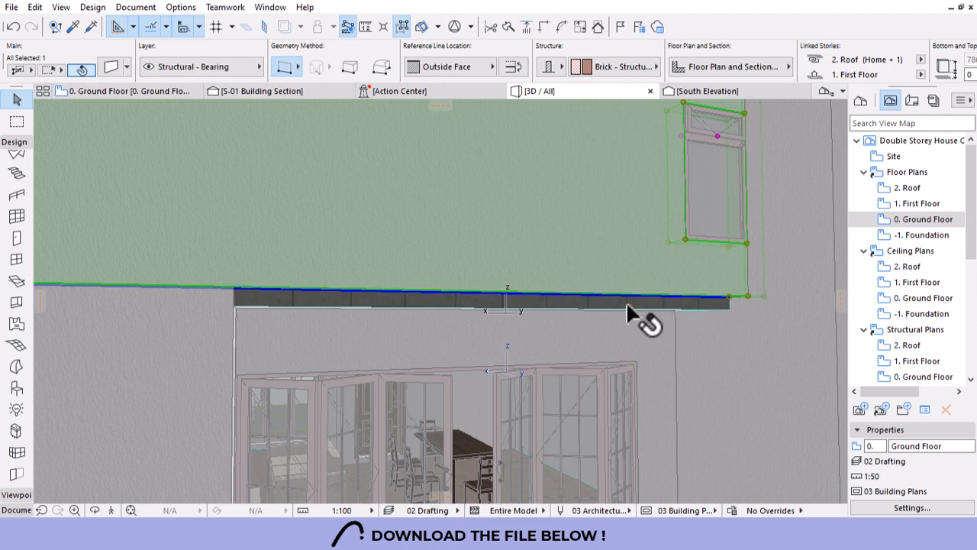
pyautogui.click(633, 301)
pyautogui.click(632, 300)
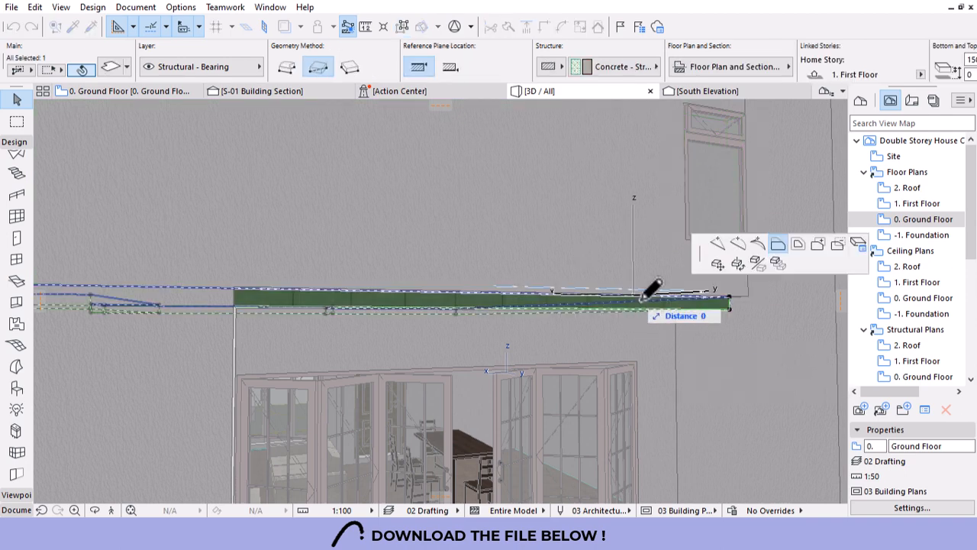
pyautogui.click(729, 306)
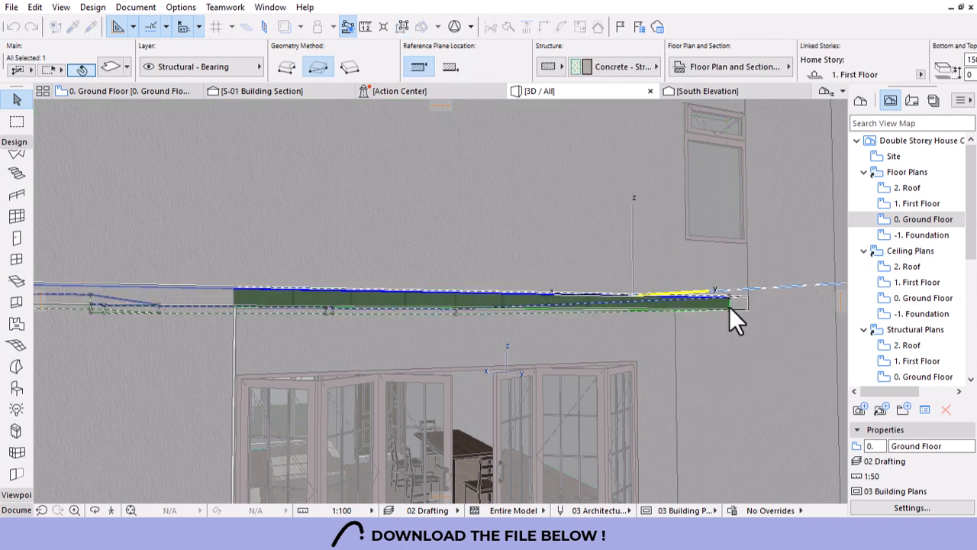
pyautogui.scroll(-3, 738, 356)
pyautogui.click(707, 329)
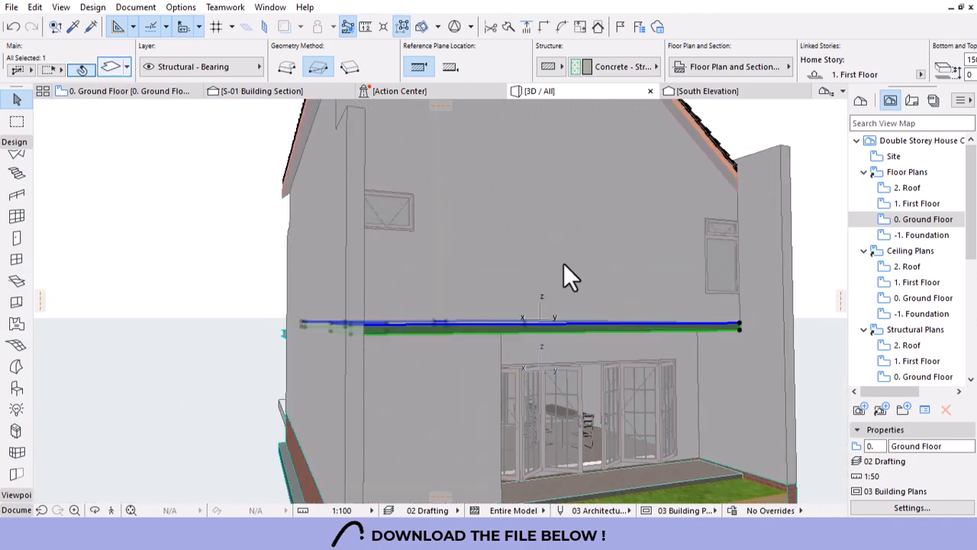
# Override the canopy slab's side surface with Stucco - White Rough.
pyautogui.hotkey('ctrl', 't')
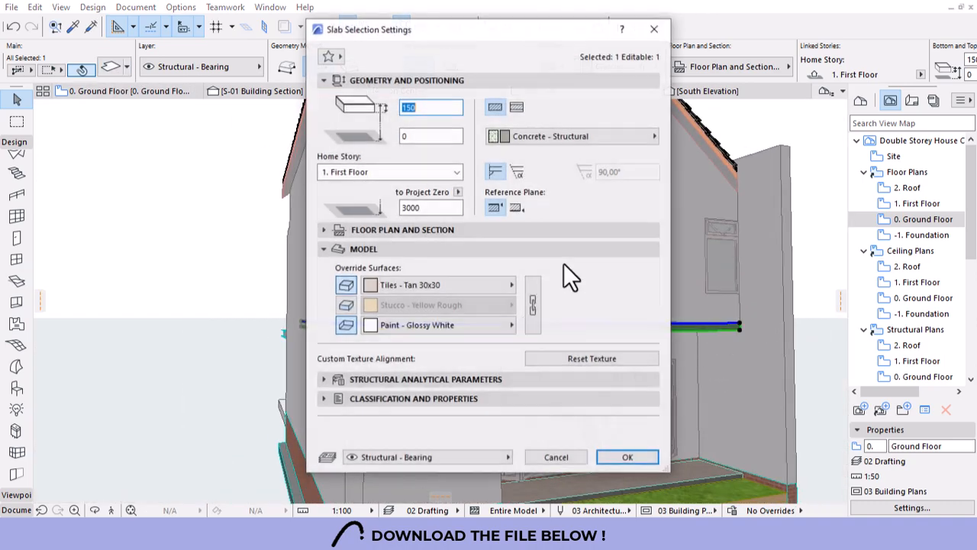
pyautogui.click(350, 308)
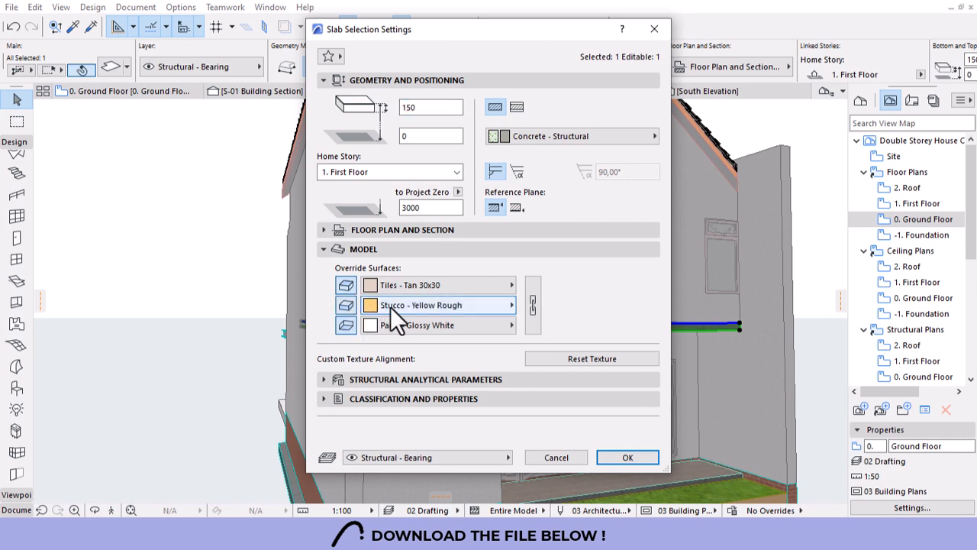
pyautogui.click(390, 306)
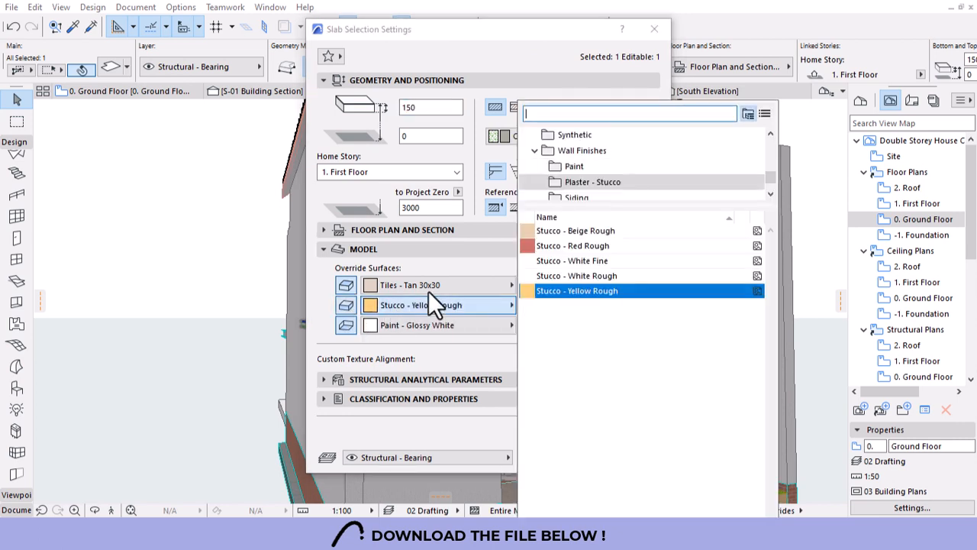
pyautogui.click(564, 277)
pyautogui.click(618, 457)
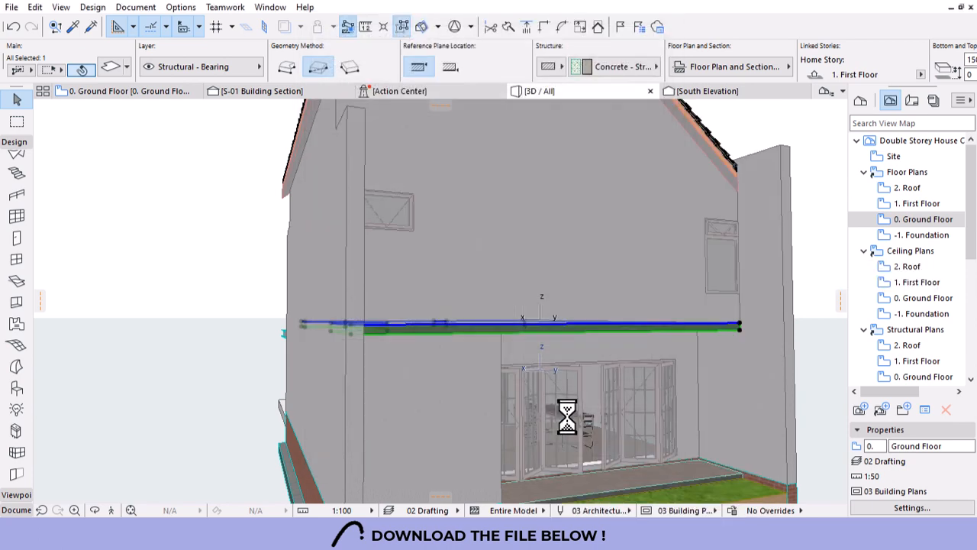
pyautogui.press('Escape')
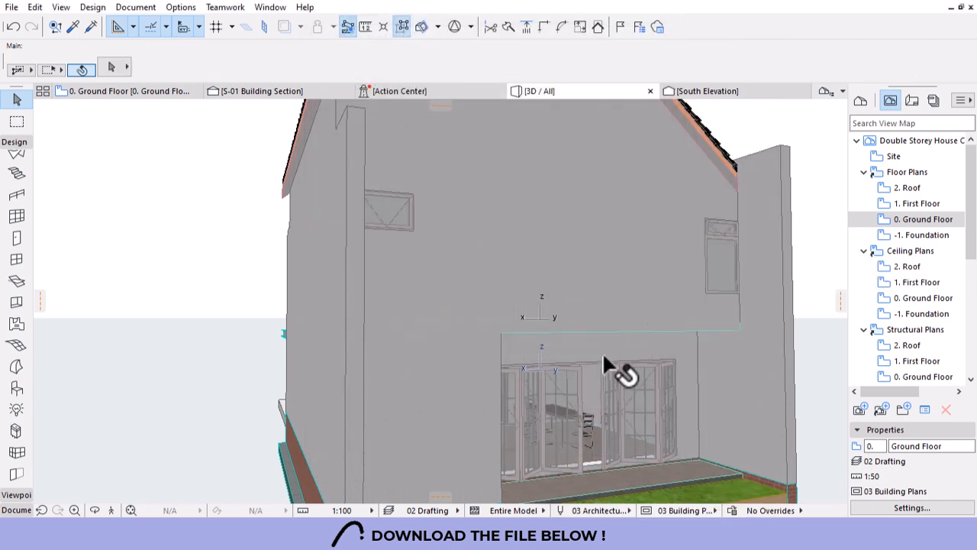
# Set a 90 reveal depth on both upper windows of the rear gable wall.
pyautogui.scroll(-1, 603, 352)
pyautogui.keyDown('shift'); pyautogui.moveTo(603, 352); pyautogui.dragTo(594, 347, button='middle'); pyautogui.keyUp('shift')
pyautogui.scroll(-4, 594, 346)
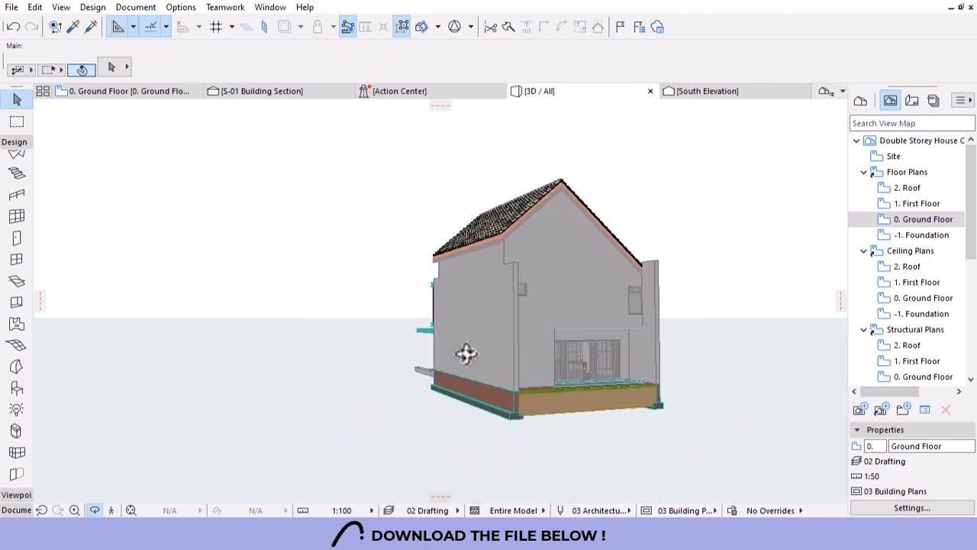
pyautogui.keyDown('shift'); pyautogui.moveTo(465, 412); pyautogui.dragTo(552, 331, button='middle'); pyautogui.keyUp('shift')
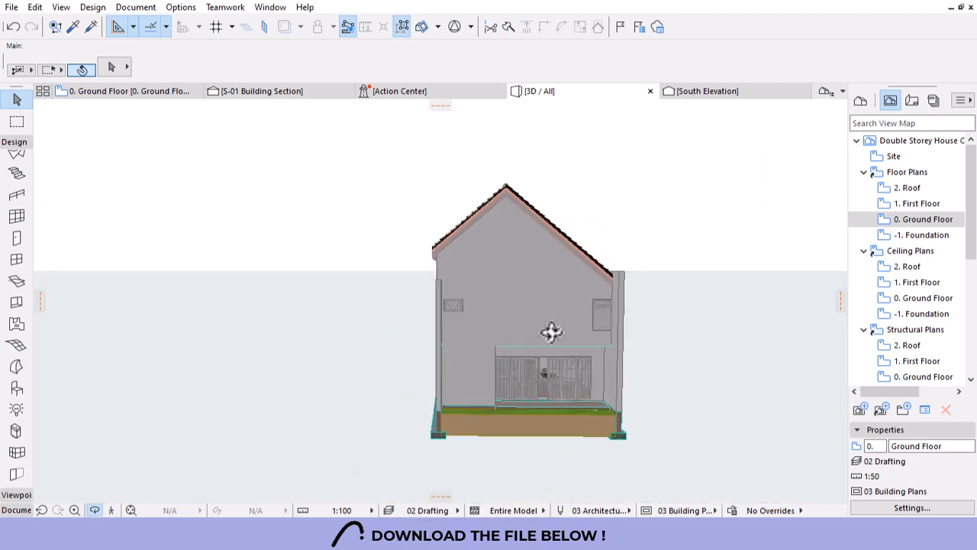
pyautogui.scroll(3, 551, 331)
pyautogui.click(687, 296)
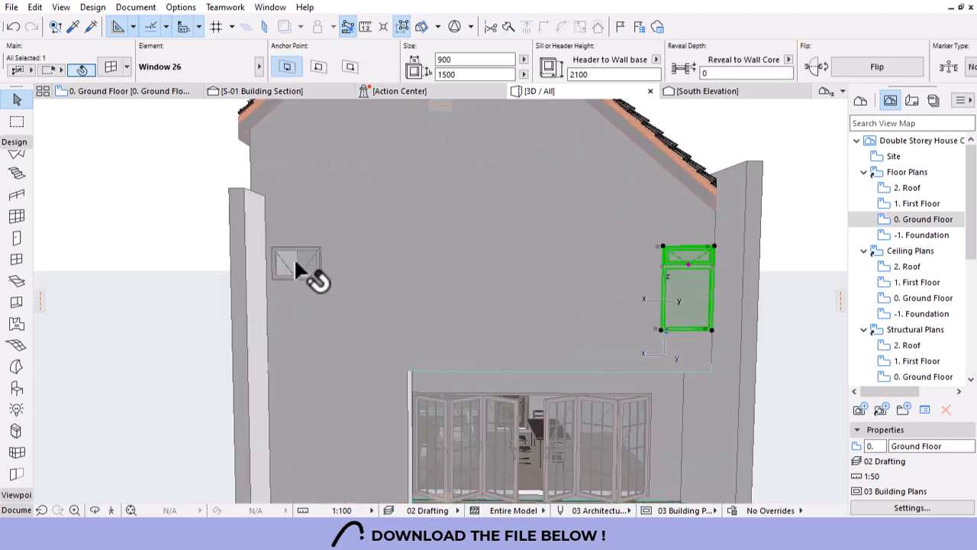
pyautogui.keyDown('shift'); pyautogui.click(309, 268); pyautogui.keyUp('shift')
pyautogui.click(733, 75)
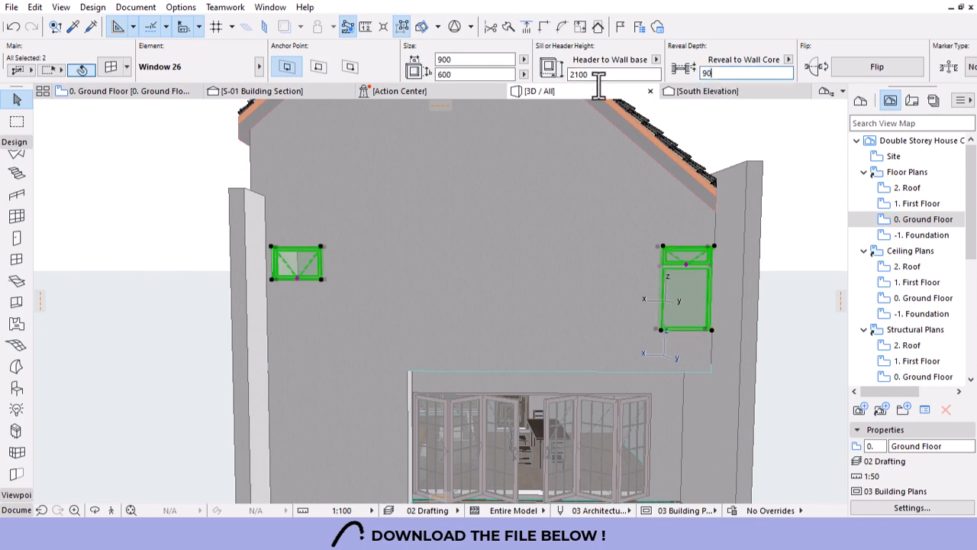
pyautogui.press('Escape')
# Orbit the cut-away house to check the roof, front and corner views.
pyautogui.scroll(-10, 634, 258)
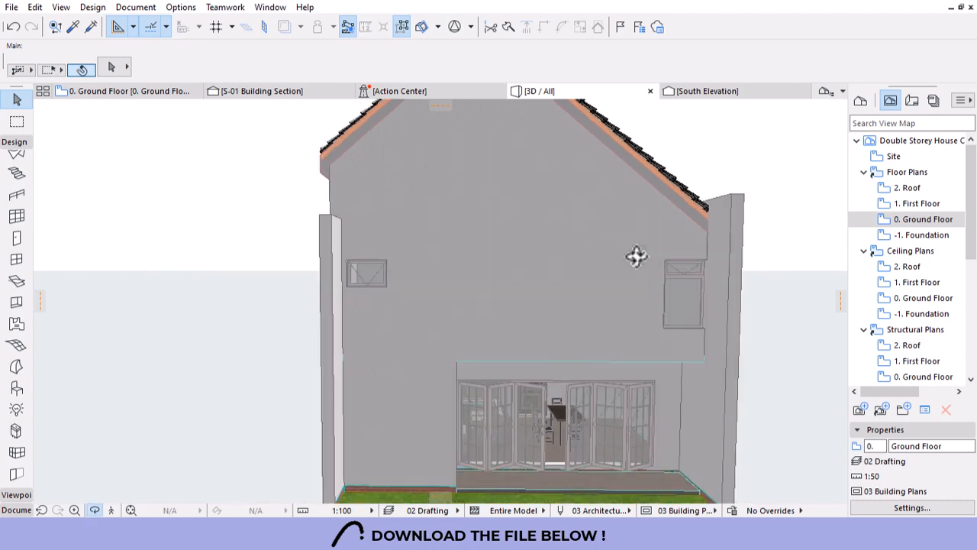
pyautogui.moveTo(319, 312); pyautogui.dragTo(604, 340)
pyautogui.scroll(5, 625, 339)
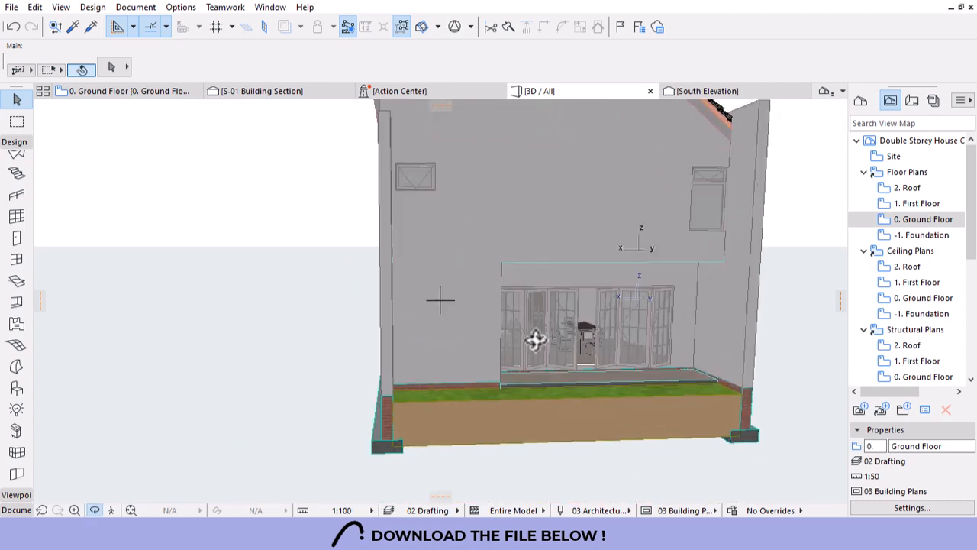
pyautogui.moveTo(536, 340); pyautogui.dragTo(432, 311)
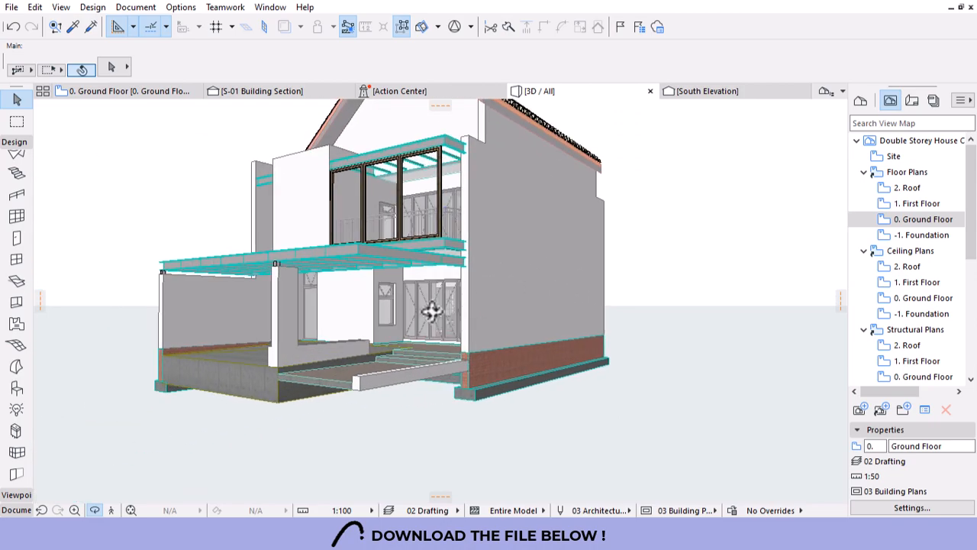
# Orbit the 3D view to face the rear wall with the bifold door.
pyautogui.scroll(4, 425, 293)
pyautogui.press('Escape')
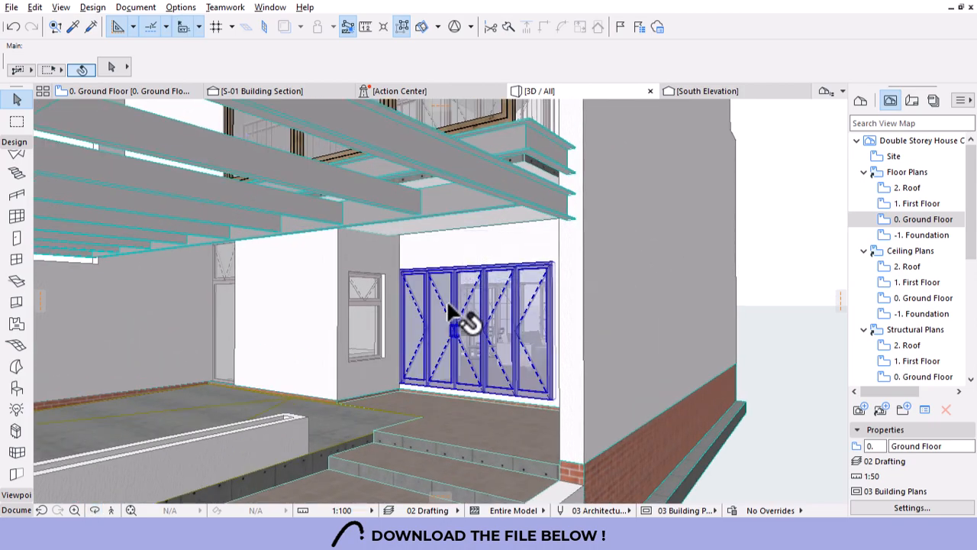
pyautogui.keyDown('alt'); pyautogui.click(447, 300); pyautogui.keyUp('alt')
pyautogui.press('o')
pyautogui.scroll(-4, 342, 300)
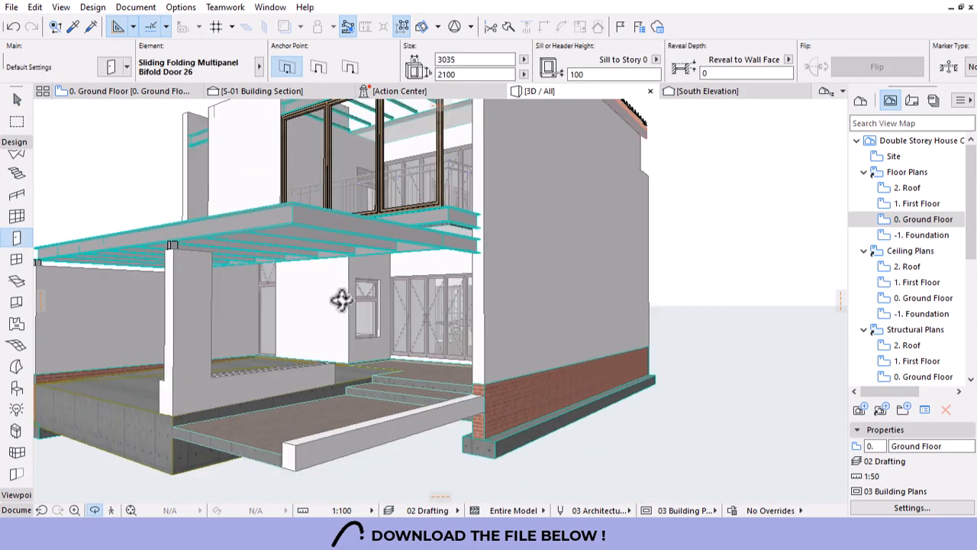
pyautogui.moveTo(682, 344); pyautogui.dragTo(489, 302)
pyautogui.press('Escape')
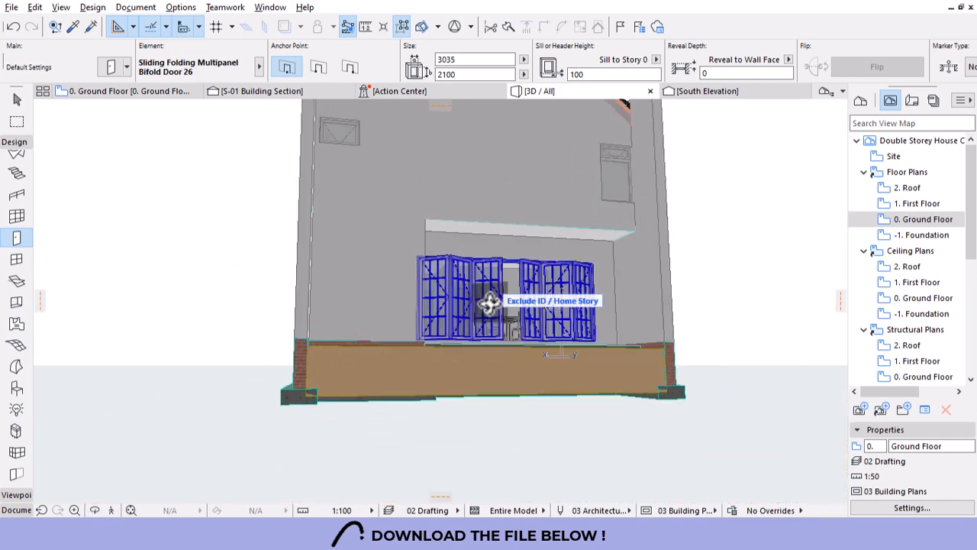
pyautogui.scroll(5, 504, 275)
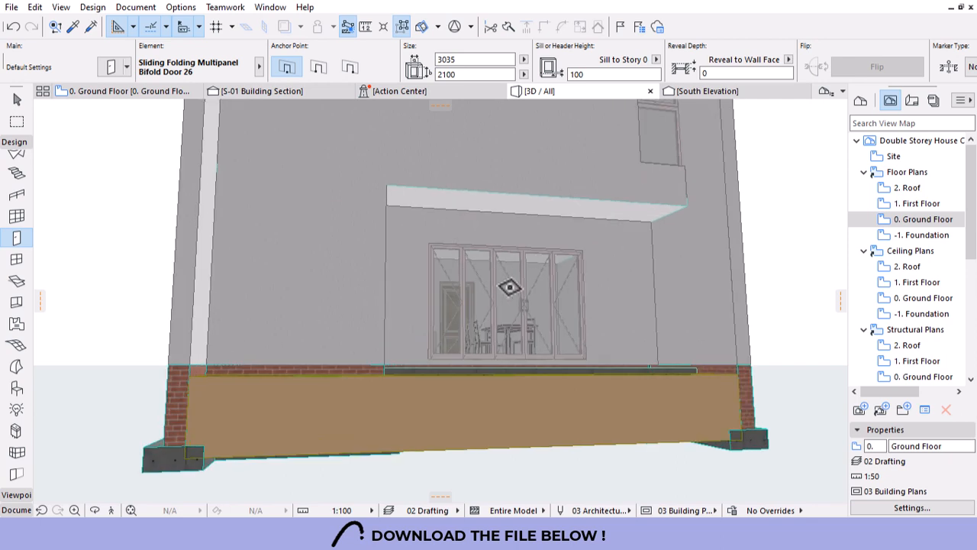
pyautogui.scroll(2, 535, 267)
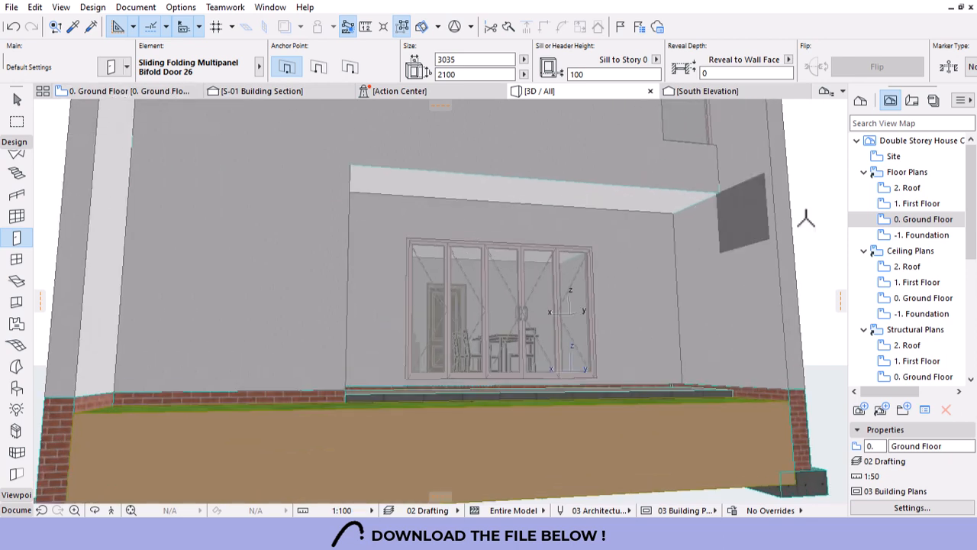
# On 0. Ground Floor, stretch the bifold door's ends to the wall corners, 4500 wide.
pyautogui.doubleClick(910, 219)
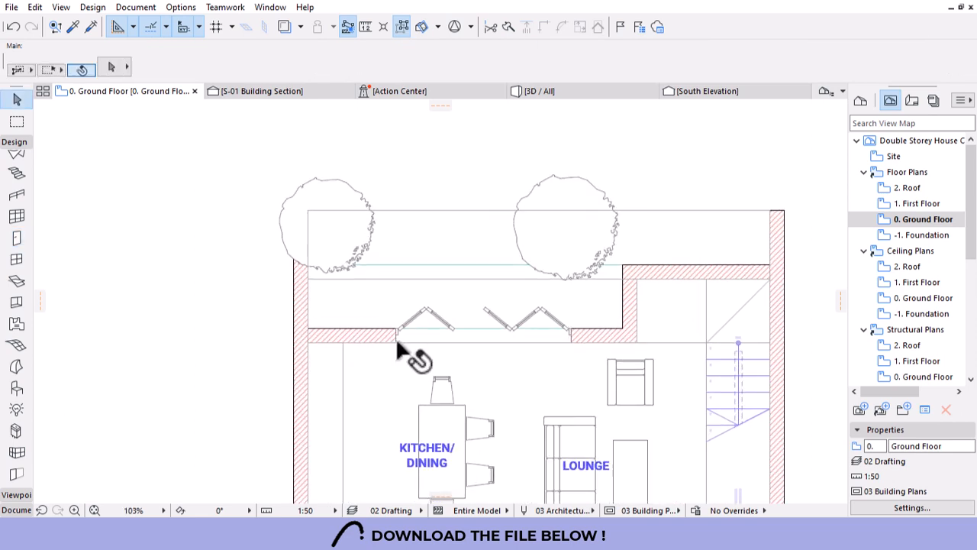
pyautogui.keyDown('shift'); pyautogui.click(397, 338); pyautogui.keyUp('shift')
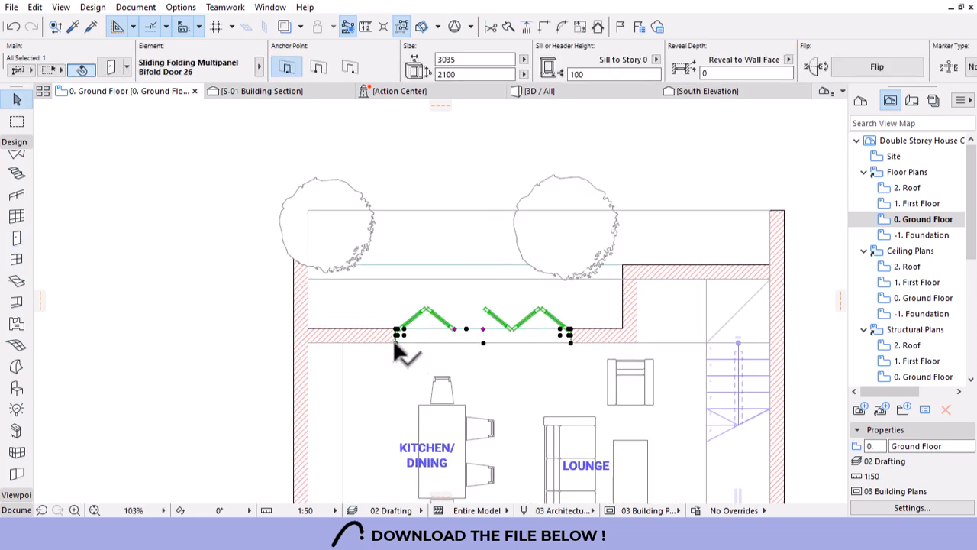
pyautogui.click(399, 341)
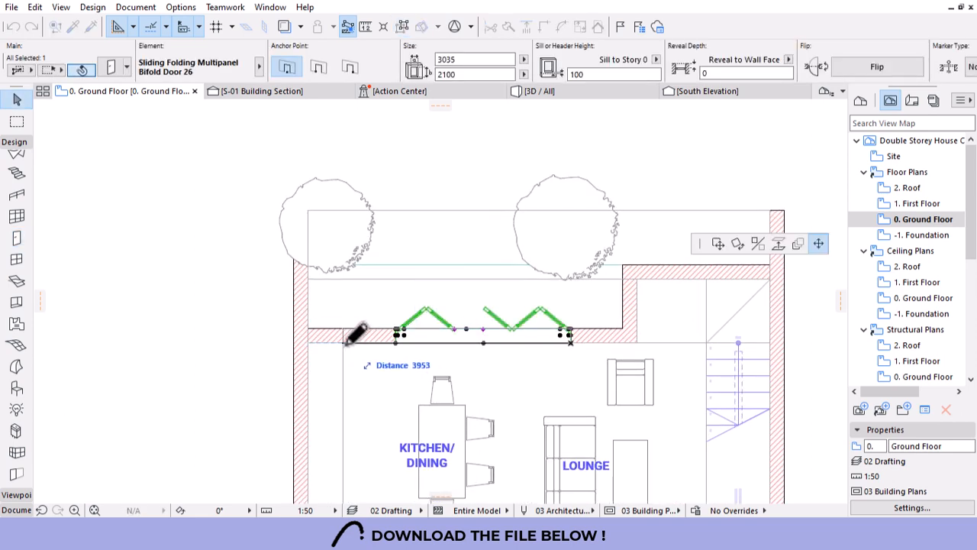
pyautogui.click(344, 336)
pyautogui.click(569, 334)
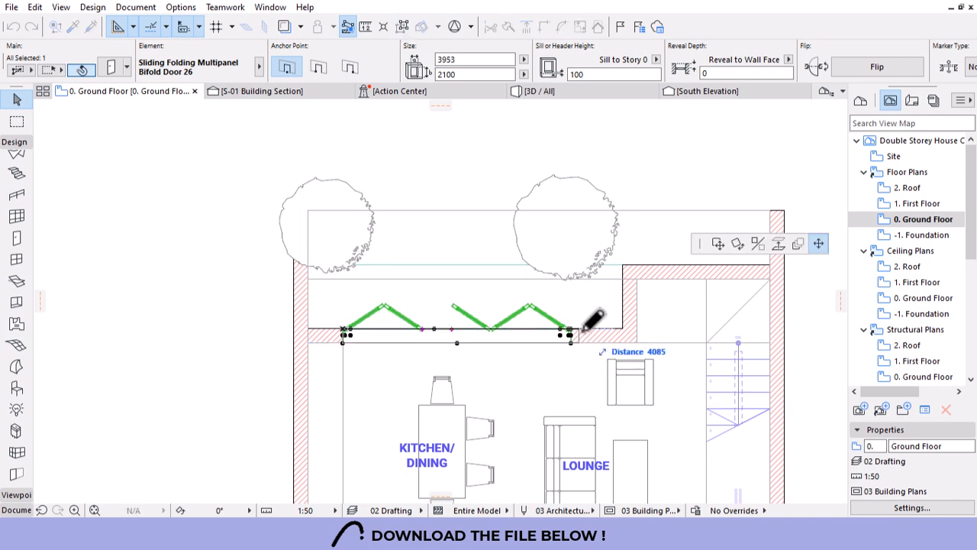
pyautogui.click(616, 319)
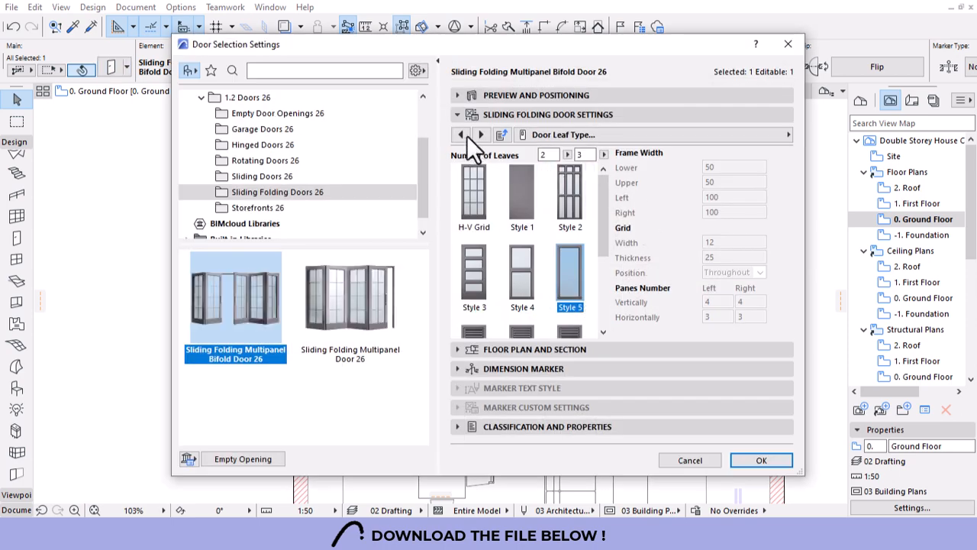
# Give the bifold door three leaves per side and return to 3D.
pyautogui.click(555, 154)
pyautogui.press('Return')
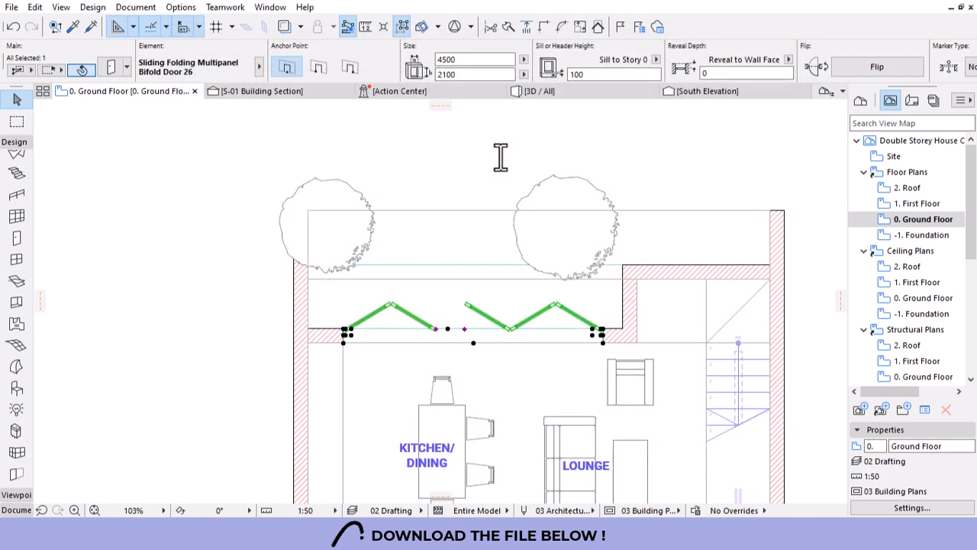
pyautogui.click(542, 91)
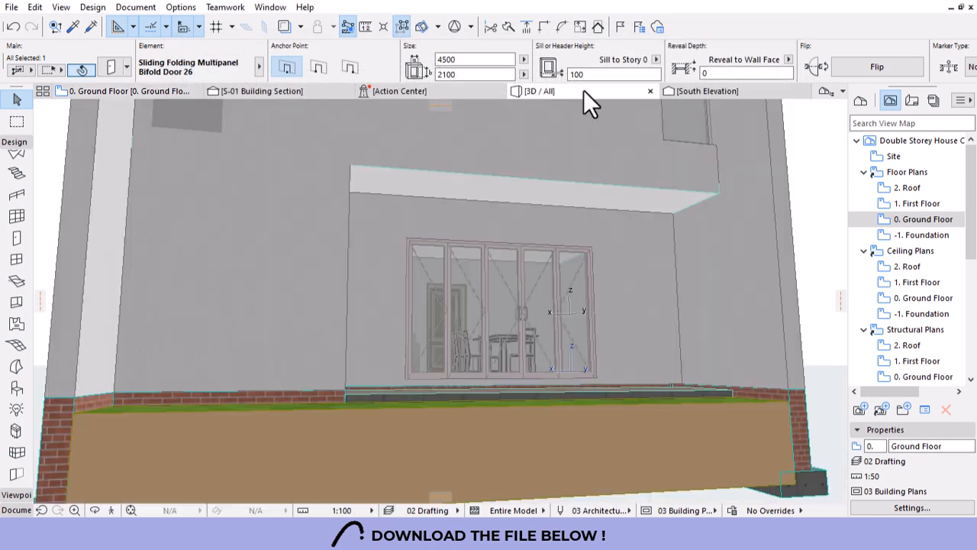
# Recess the rear bifold door with a 90 reveal depth, seen from the rear facade.
pyautogui.press('Escape')
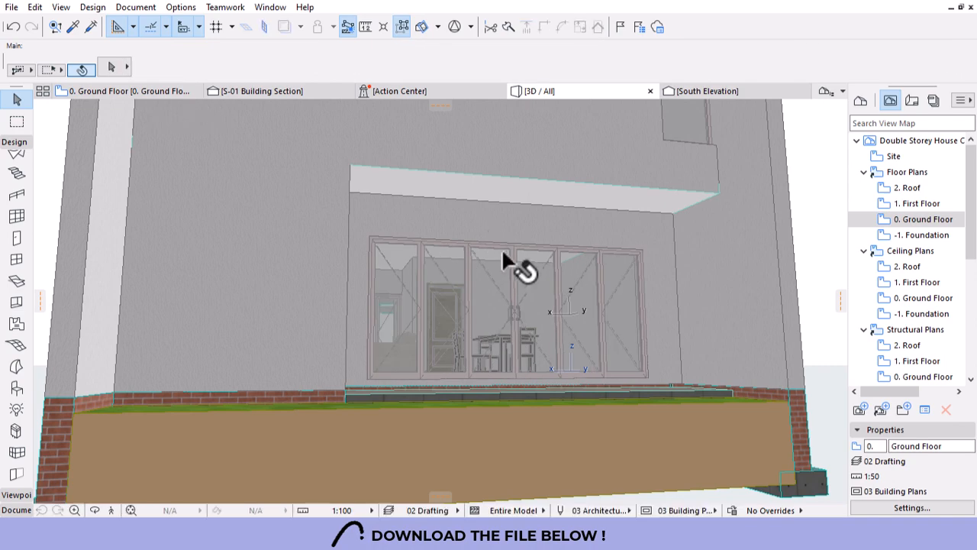
pyautogui.keyDown('shift'); pyautogui.moveTo(551, 335); pyautogui.dragTo(530, 343, button='middle'); pyautogui.keyUp('shift')
pyautogui.scroll(-4, 551, 335)
pyautogui.scroll(6, 580, 319)
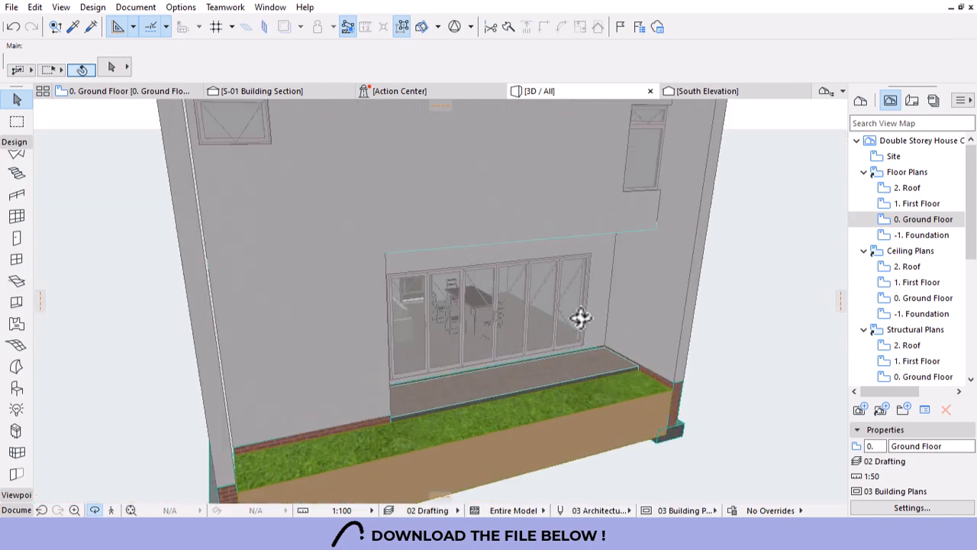
pyautogui.click(552, 277)
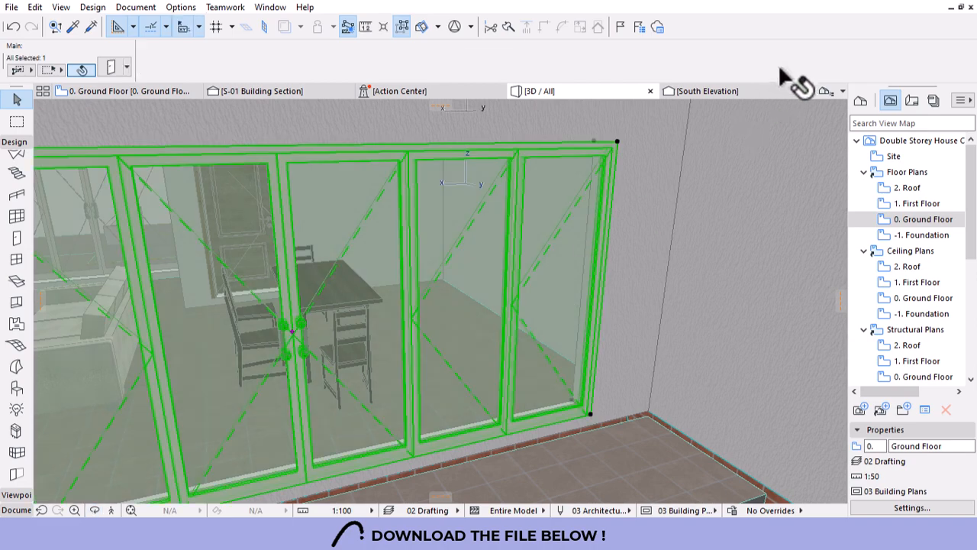
pyautogui.write('90')
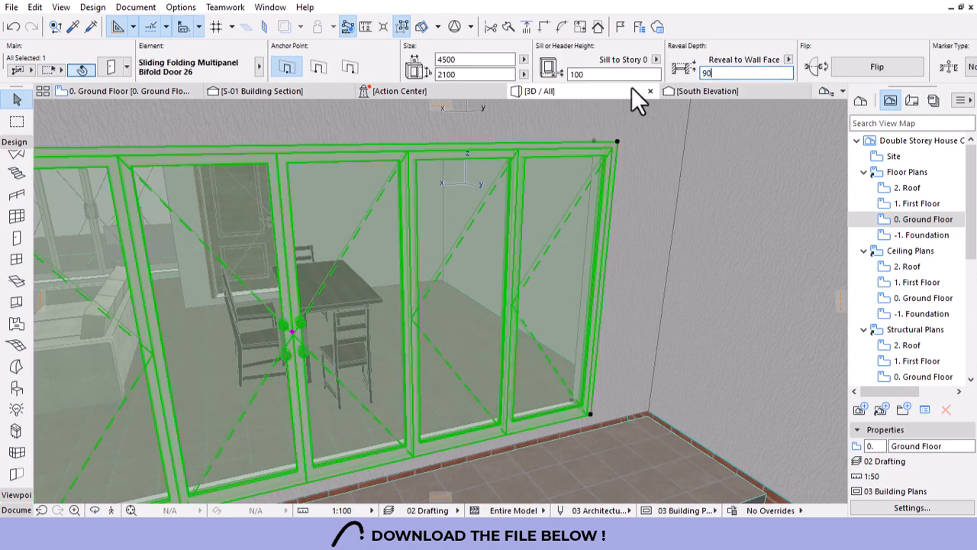
pyautogui.press('Return')
pyautogui.press('Escape')
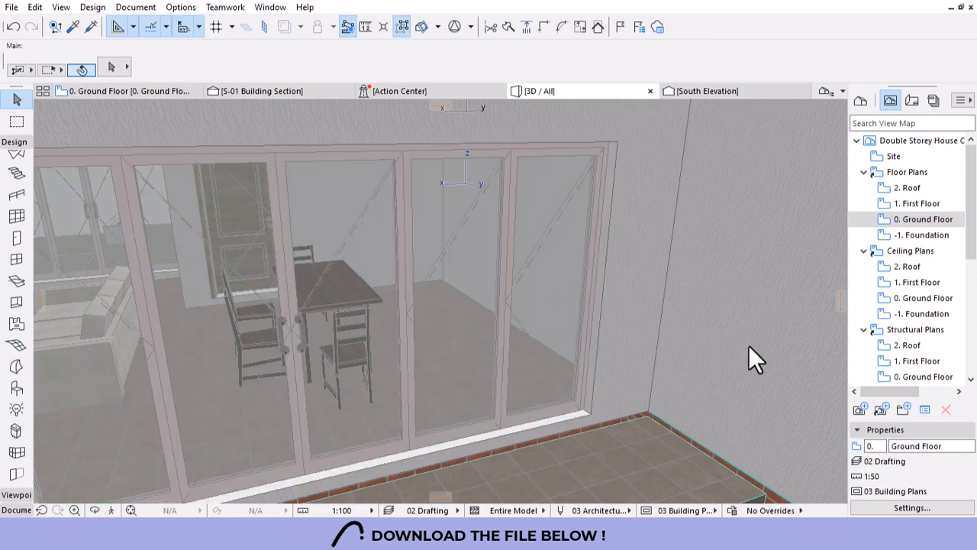
pyautogui.scroll(-10, 751, 346)
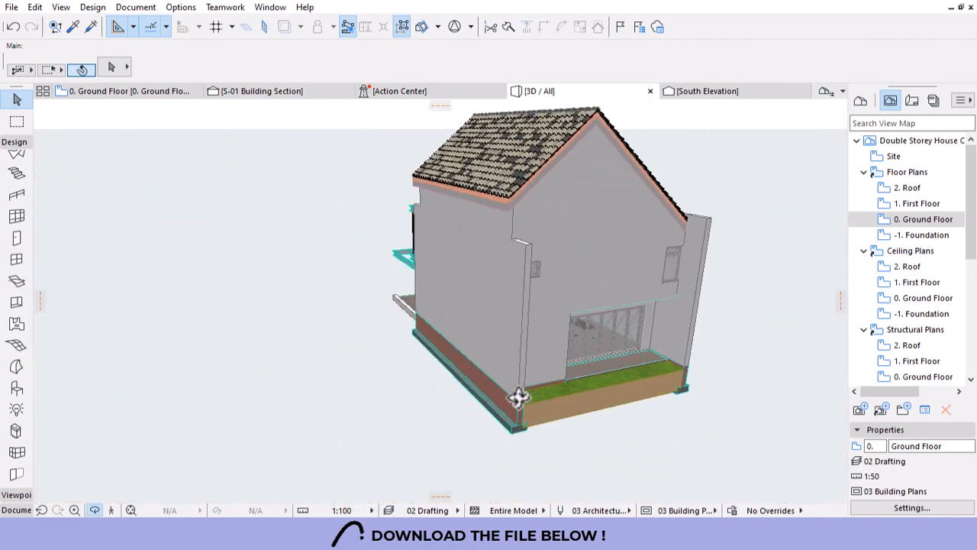
# Turn the house to face its front and apply the Simplified Plan graphic override.
pyautogui.moveTo(674, 366); pyautogui.dragTo(386, 347)
pyautogui.moveTo(667, 342); pyautogui.dragTo(380, 342)
pyautogui.scroll(-4, 617, 308)
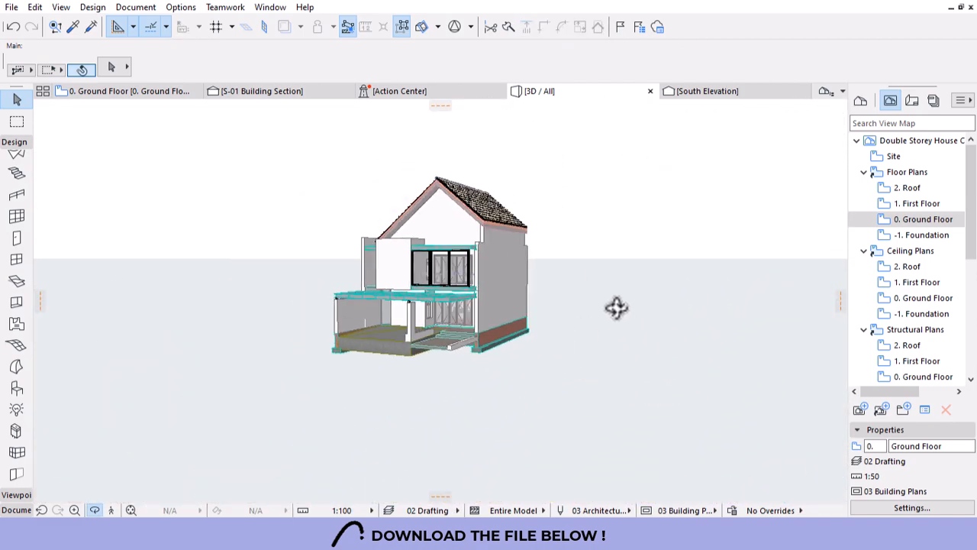
pyautogui.moveTo(617, 309); pyautogui.dragTo(468, 346)
pyautogui.scroll(5, 325, 315)
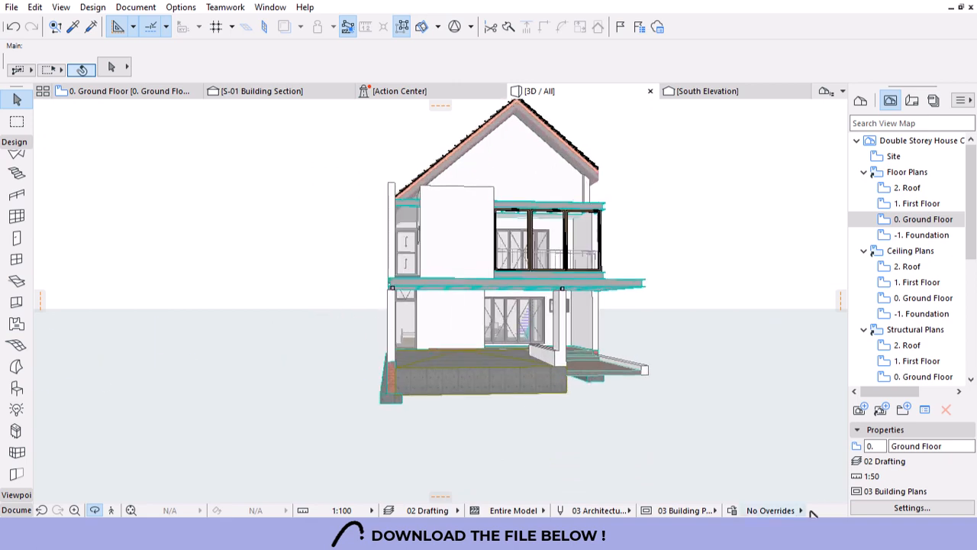
pyautogui.click(770, 510)
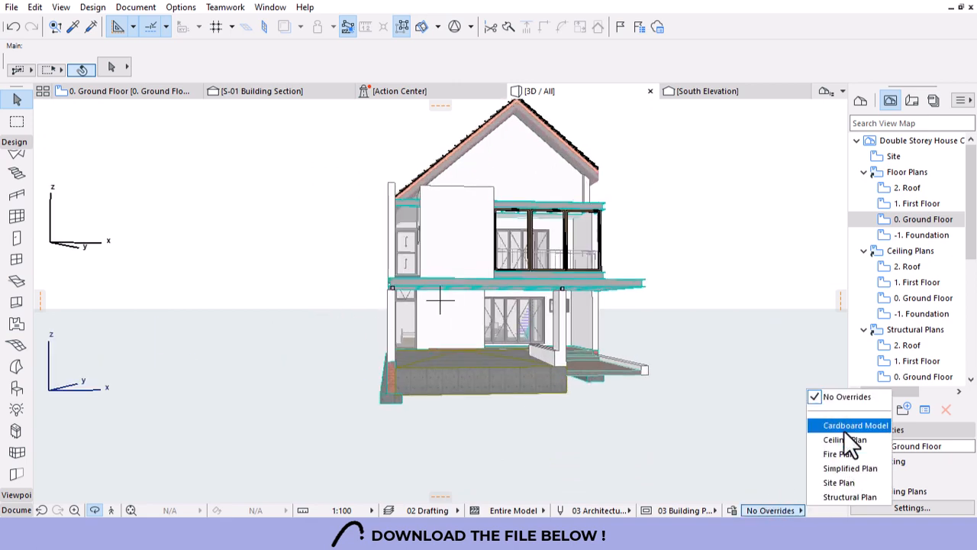
pyautogui.click(855, 467)
# Orbit around the finished house to review its sides, corners and front.
pyautogui.moveTo(696, 281); pyautogui.dragTo(450, 308)
pyautogui.moveTo(380, 313); pyautogui.dragTo(694, 308)
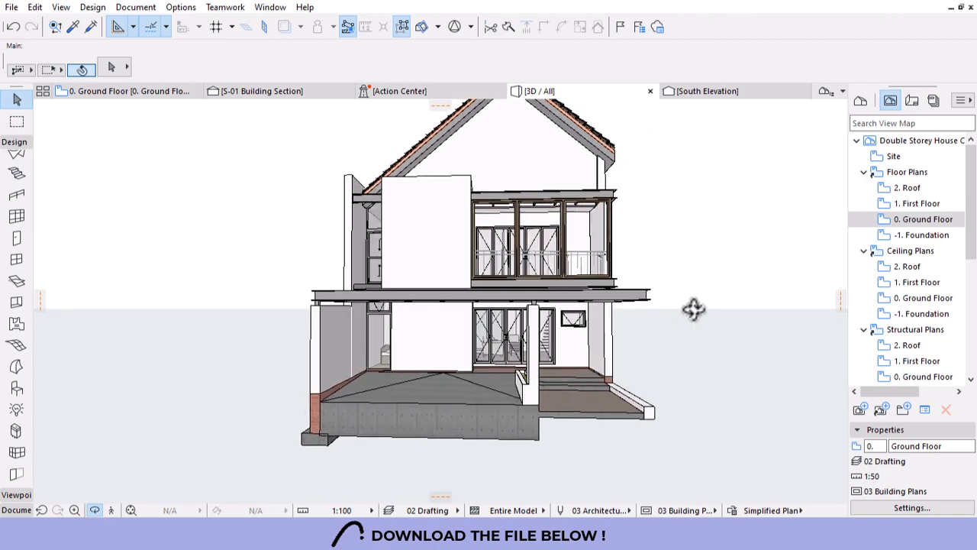
pyautogui.scroll(2, 526, 322)
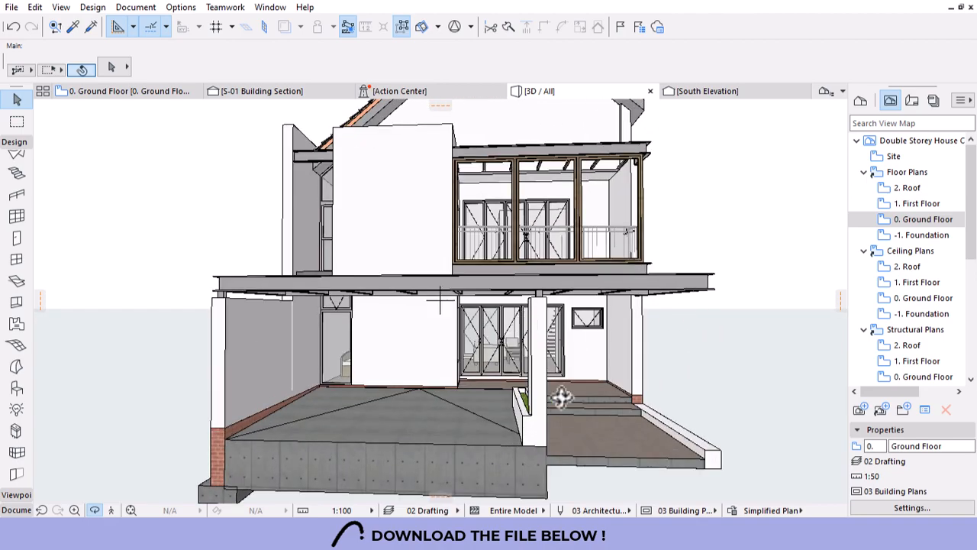
pyautogui.moveTo(561, 396); pyautogui.dragTo(365, 401)
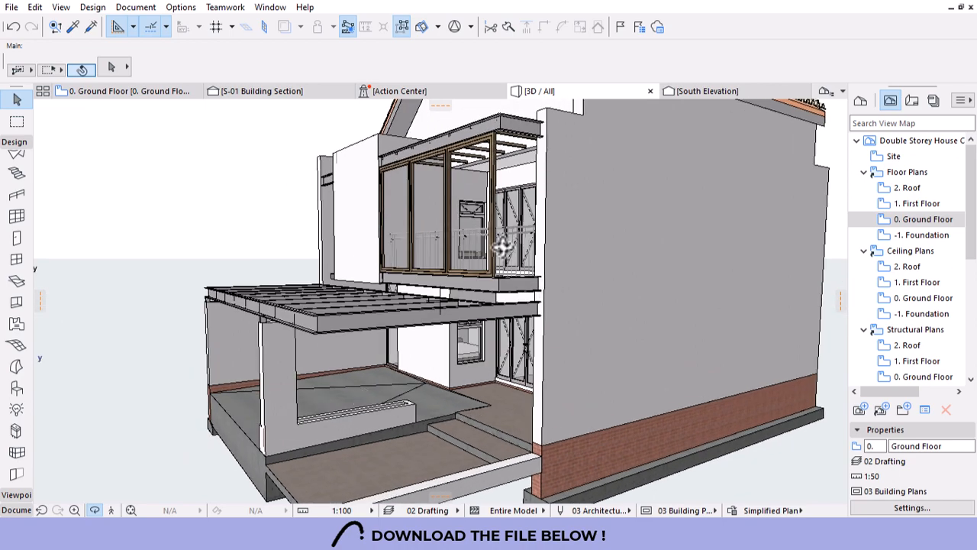
pyautogui.scroll(-5, 503, 246)
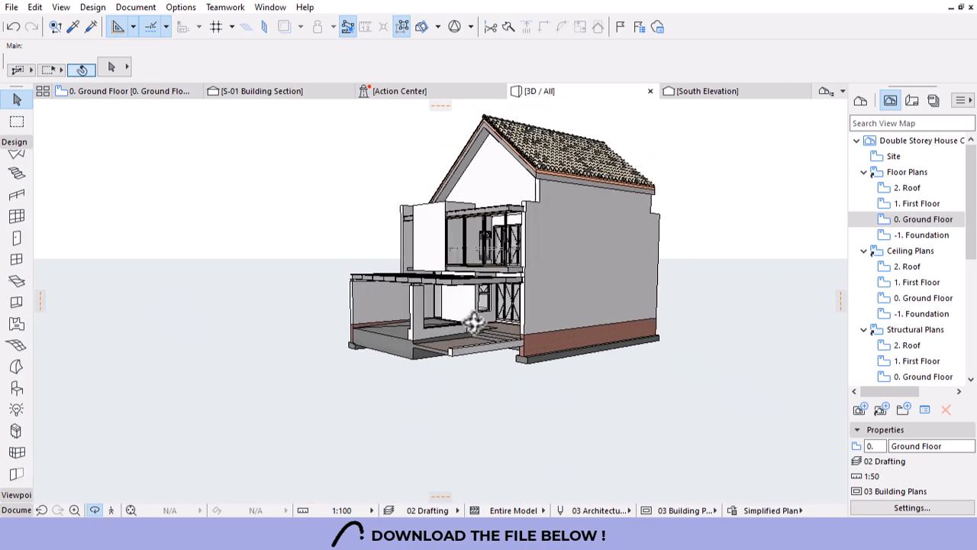
pyautogui.moveTo(473, 322); pyautogui.dragTo(679, 319)
pyautogui.scroll(3, 588, 224)
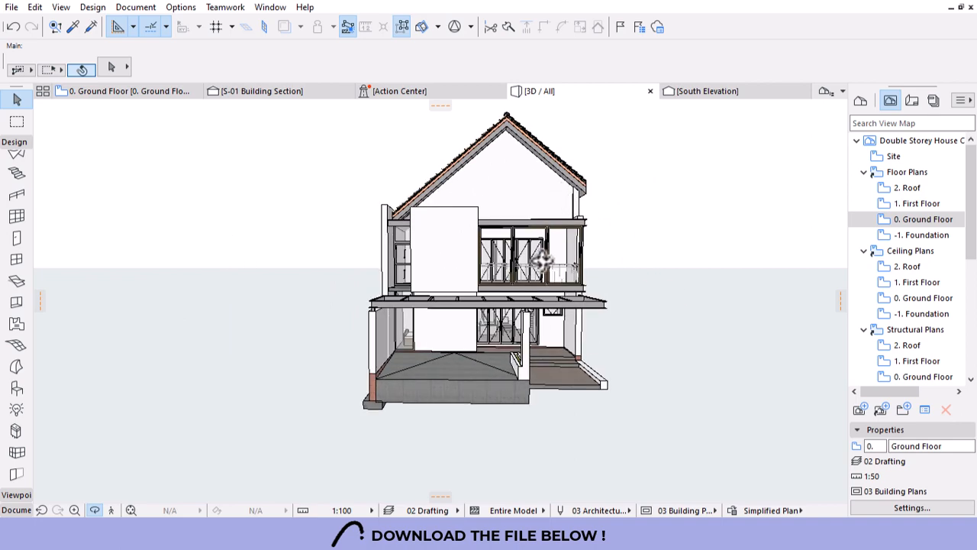
pyautogui.moveTo(563, 327); pyautogui.dragTo(500, 342)
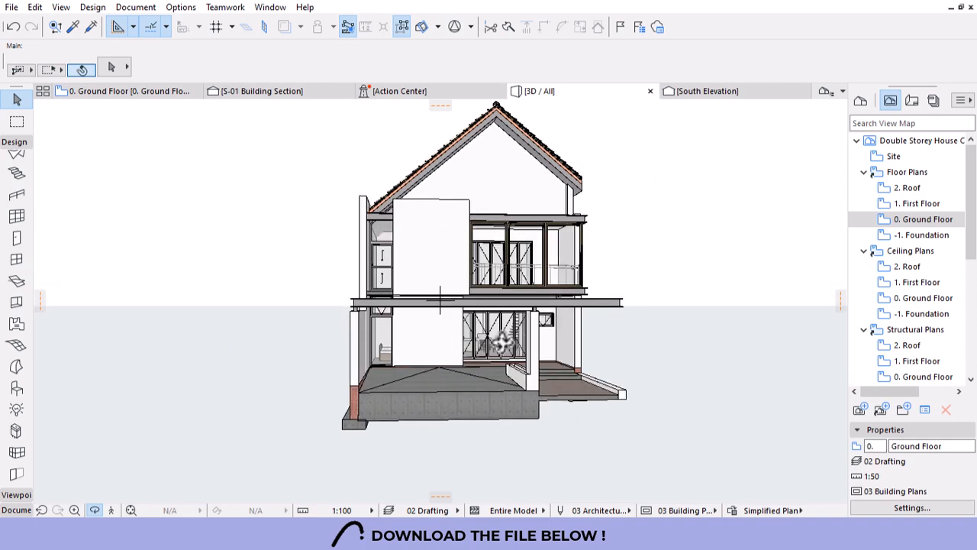
pyautogui.moveTo(465, 259); pyautogui.dragTo(473, 258)
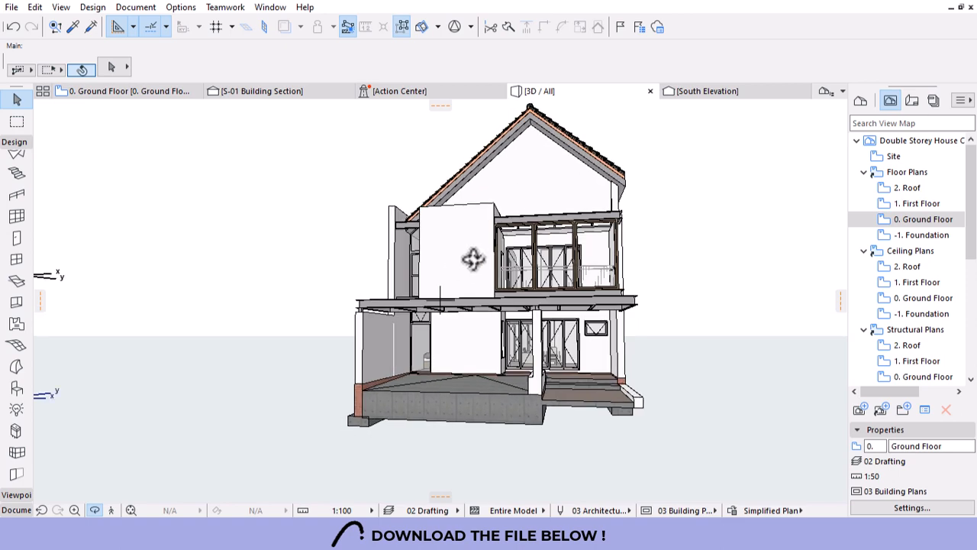
pyautogui.scroll(2, 565, 208)
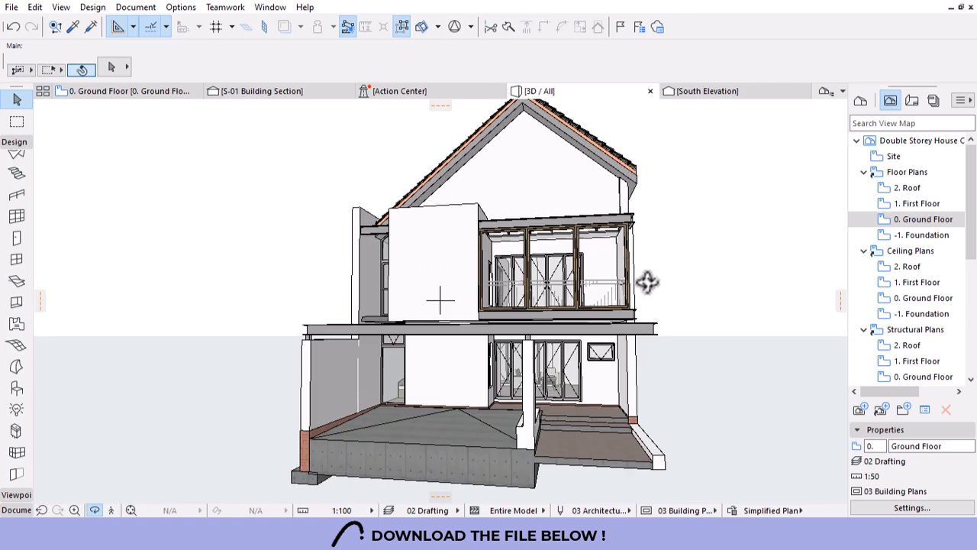
pyautogui.moveTo(690, 318); pyautogui.dragTo(378, 379)
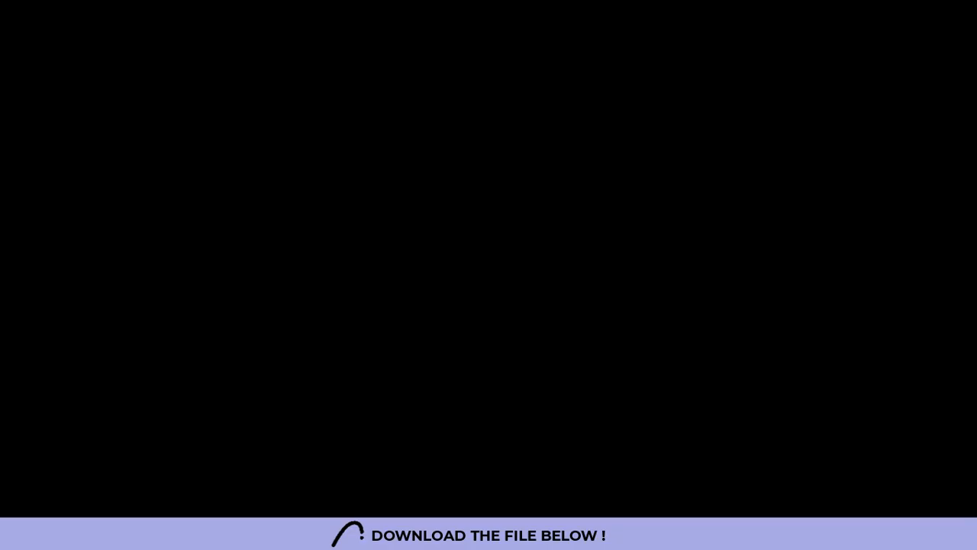